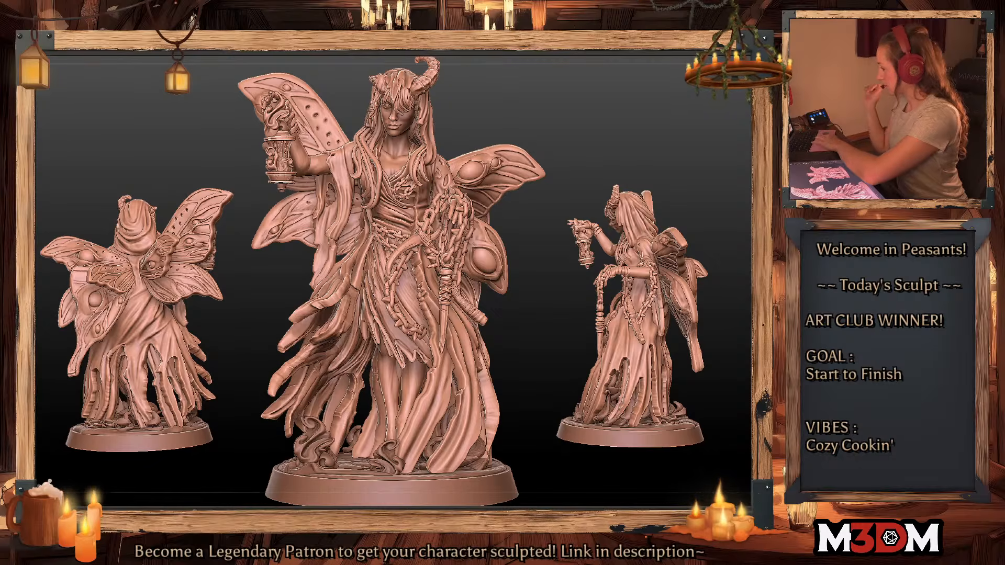
Step: Browse the M3DM Art Club Gallery page to the April Town & Tavern section and open "A Special Kind of Bee"
drag(482, 198, 477, 194)
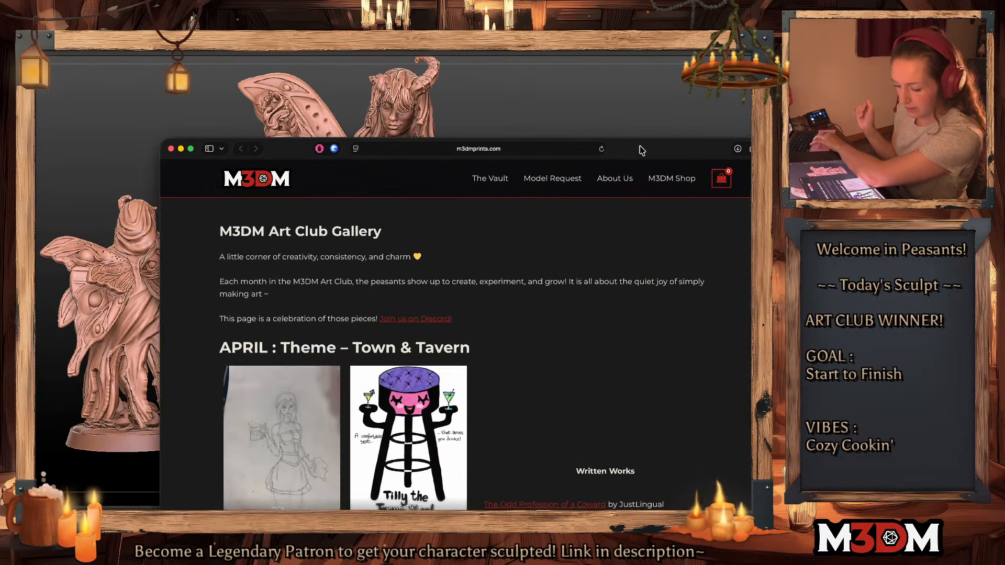
drag(640, 147, 563, 69)
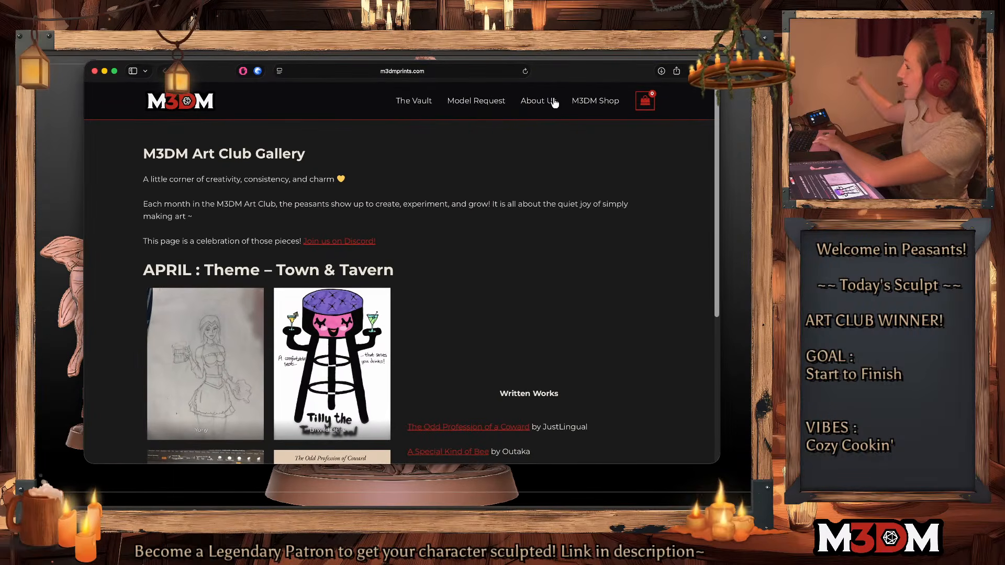
scroll(449, 306, down, 3)
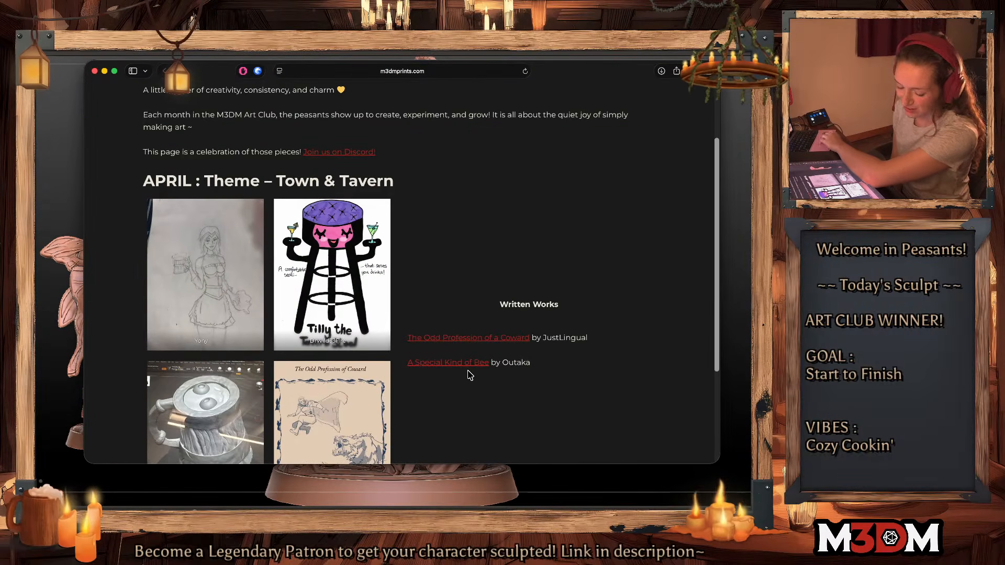
scroll(469, 374, down, 2)
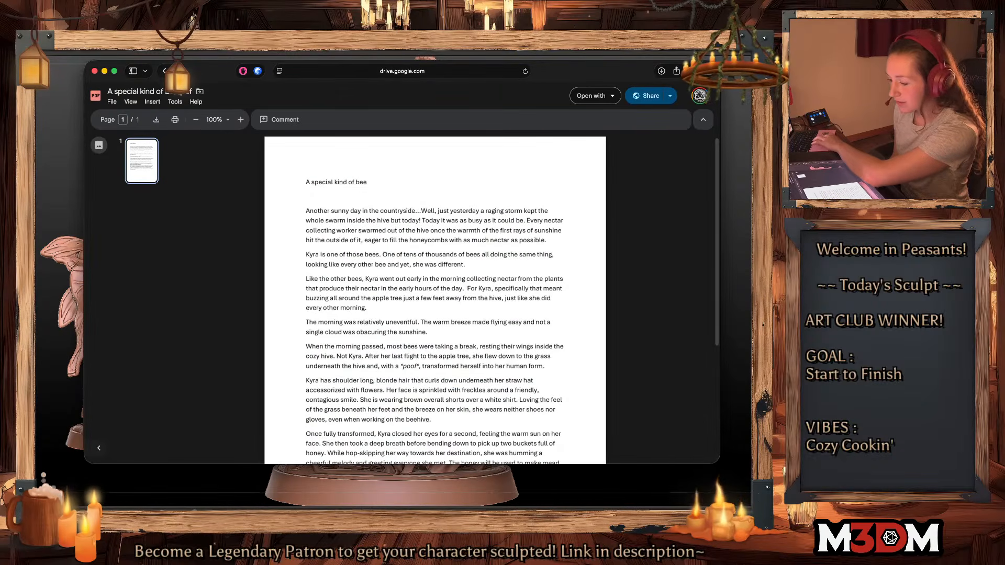
Step: Return from the bee story to the Art Club Gallery, look over the April entries, and close the browser window
click(164, 72)
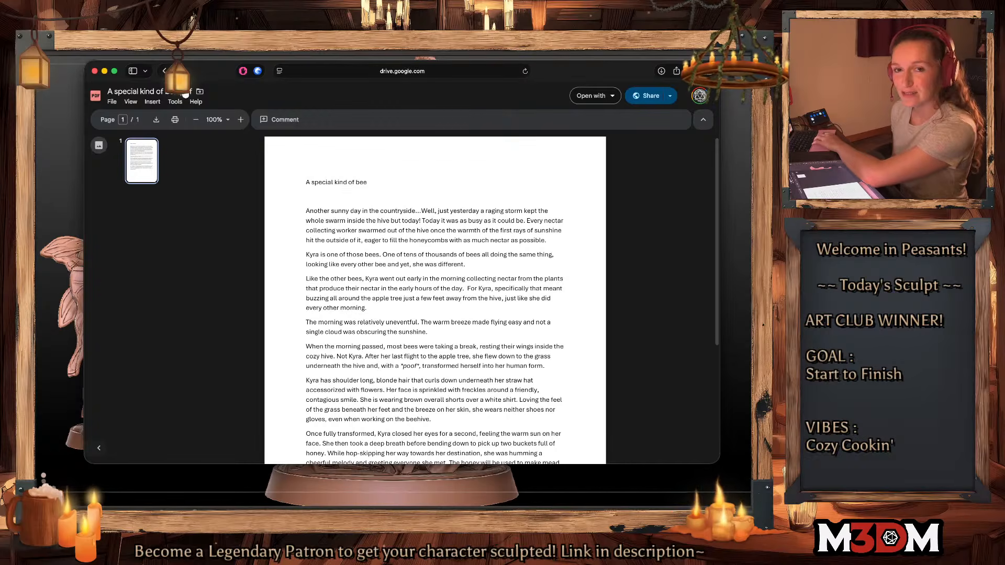
click(161, 71)
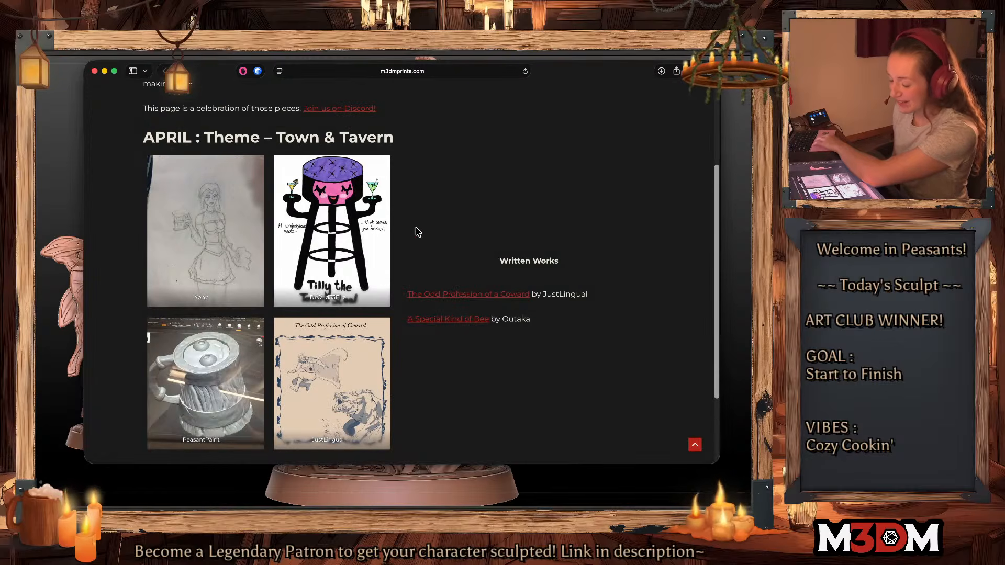
scroll(418, 232, down, 2)
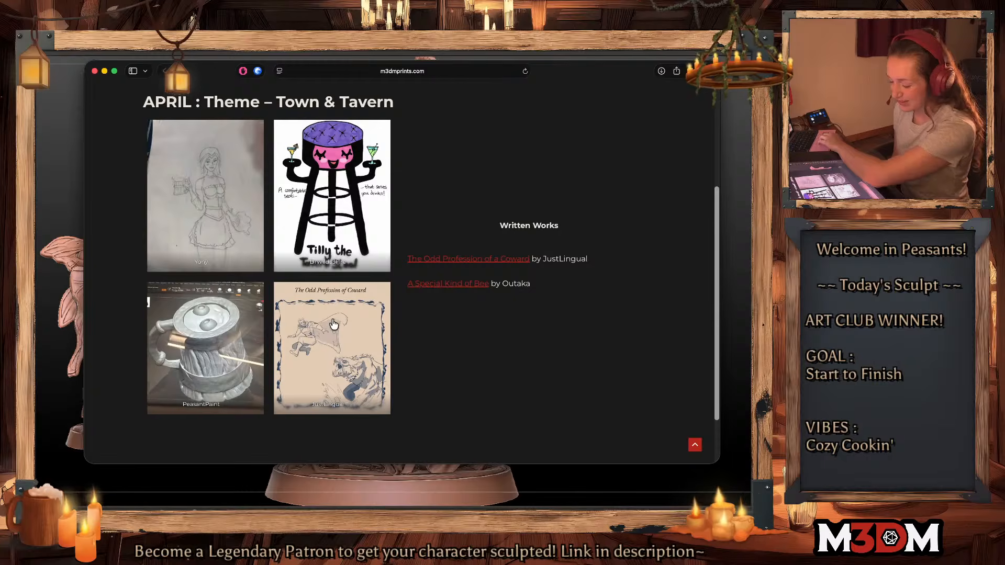
scroll(314, 335, up, 2)
scroll(332, 322, down, 4)
scroll(333, 324, up, 2)
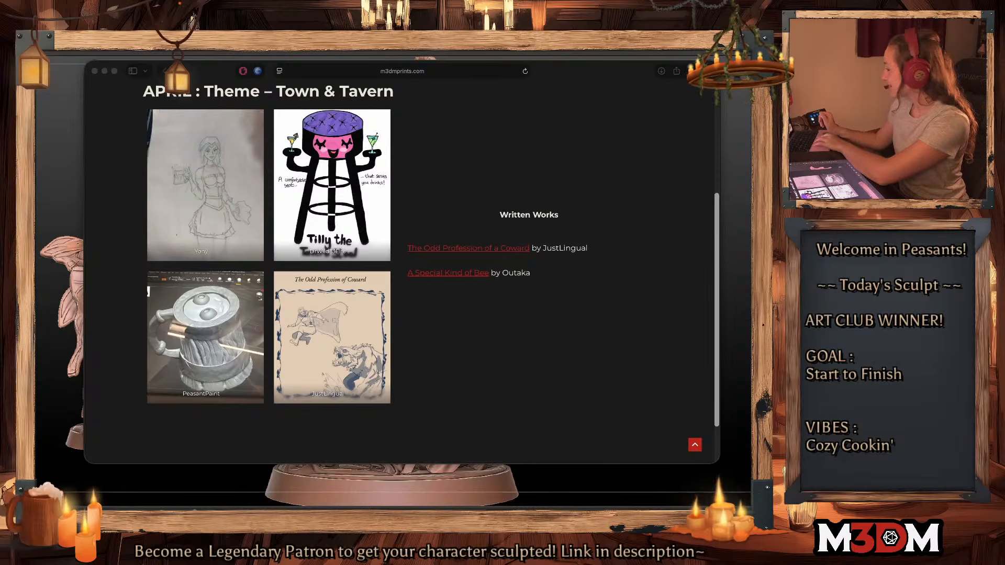
click(95, 71)
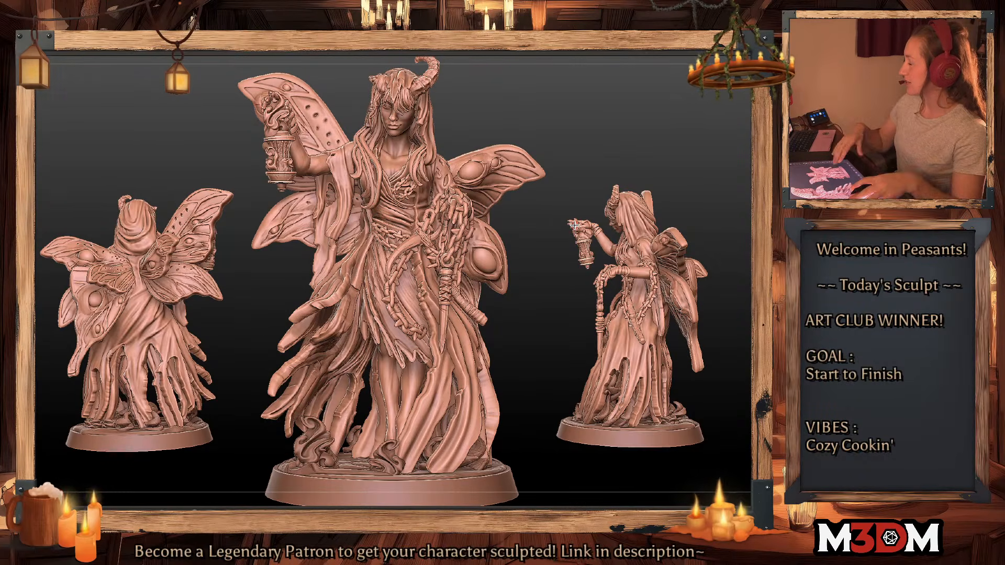
Step: Examine the face, hair and chains of the horned, winged character sculpt up close
ctrl+shift+click(589, 444)
mouse_move(589, 442)
mouse_down()
mouse_move(719, 392)
mouse_move(586, 359)
mouse_move(645, 366)
mouse_up()
alt+drag(654, 503, 644, 339)
mouse_move(622, 257)
alt+mouse_down()
mouse_move(650, 382)
mouse_move(658, 375)
mouse_move(646, 410)
mouse_move(667, 417)
alt+mouse_up()
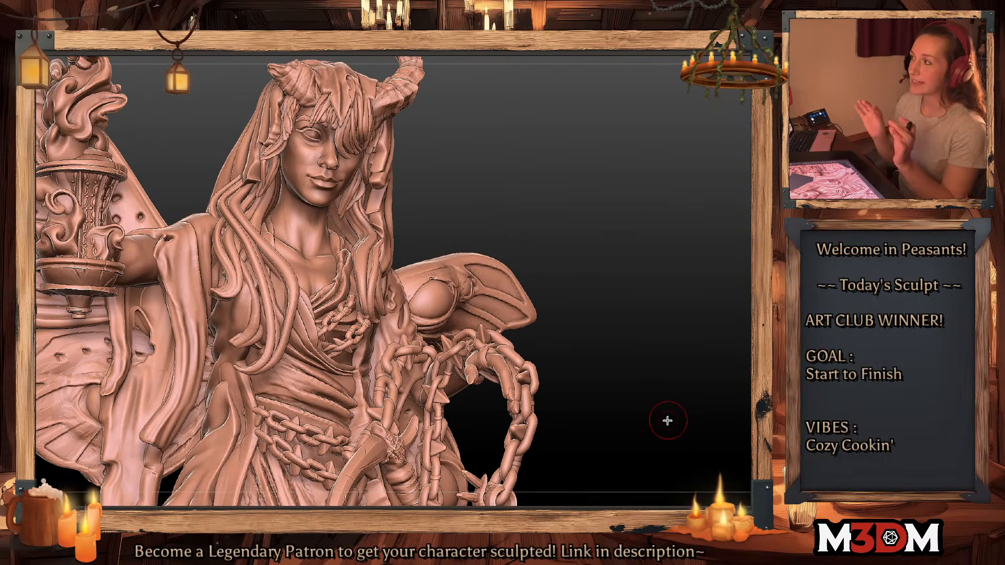
Step: Open the character project stored in the A_WIP folder of Downloads and frame its line-up of figures
click(133, 35)
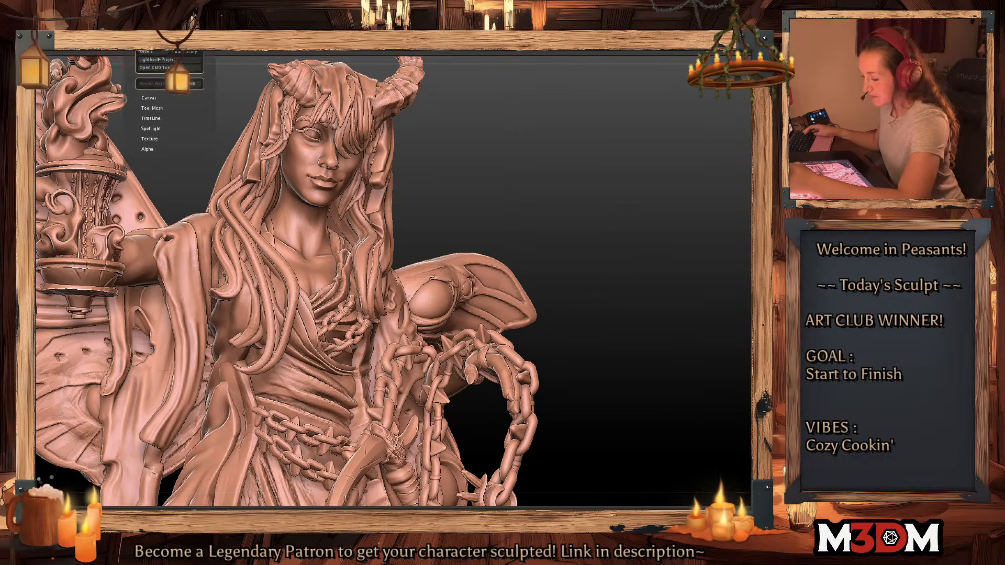
click(147, 43)
click(492, 206)
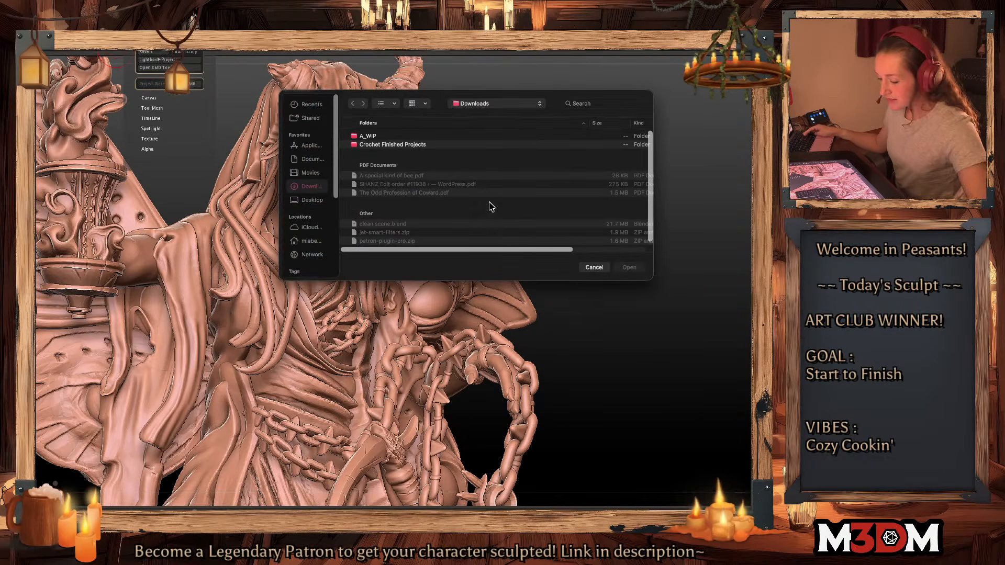
click(312, 173)
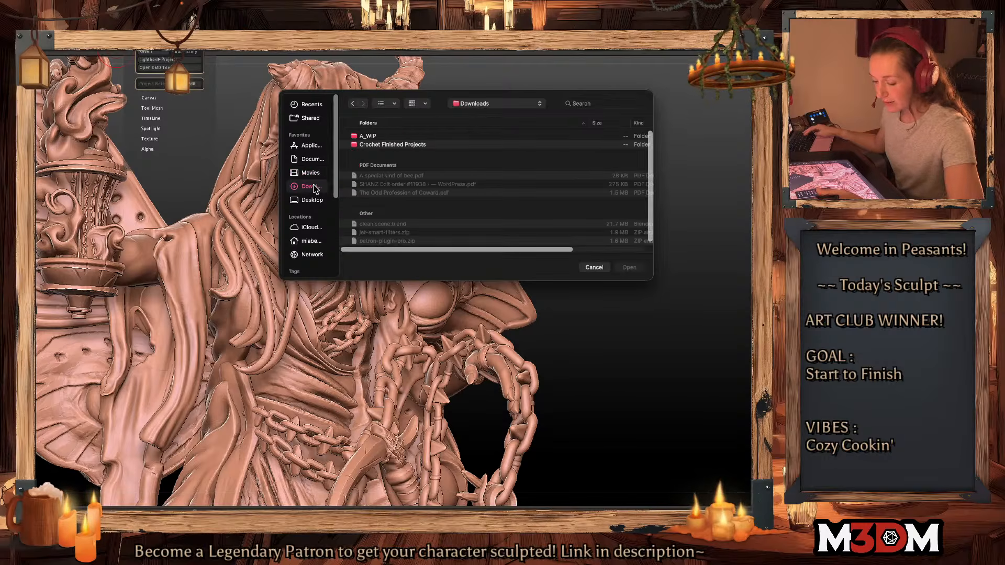
click(313, 187)
double_click(398, 136)
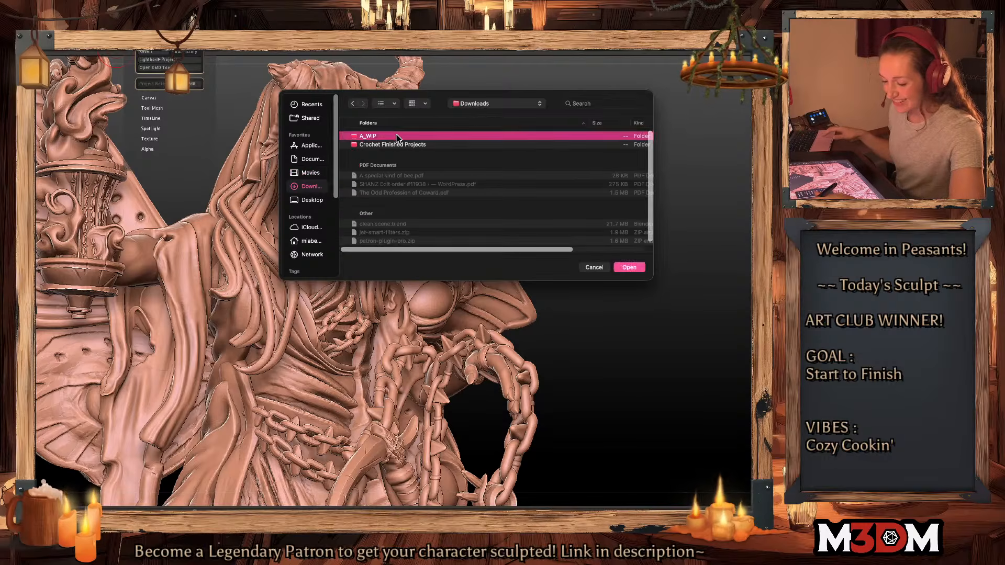
double_click(421, 175)
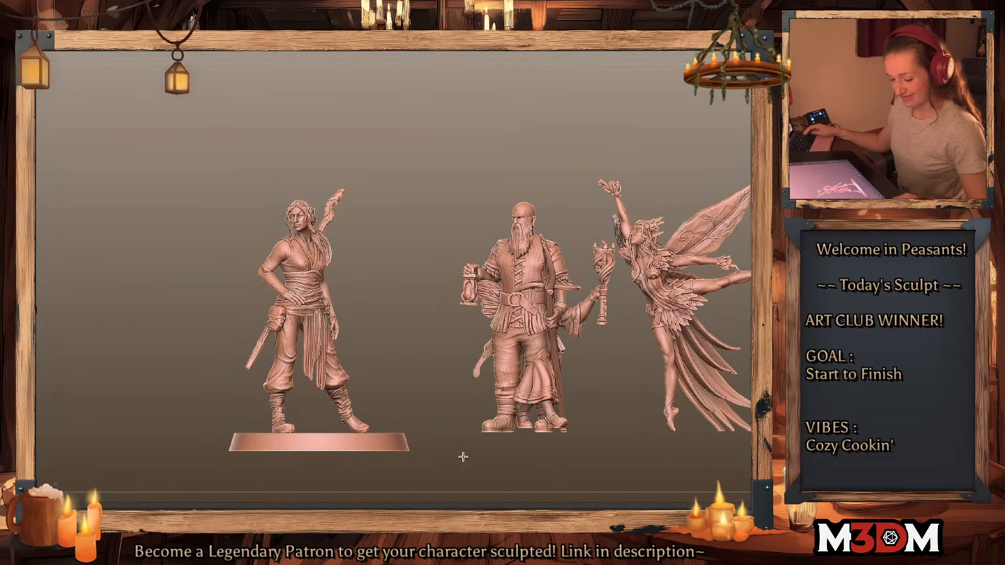
alt+drag(579, 454, 552, 450)
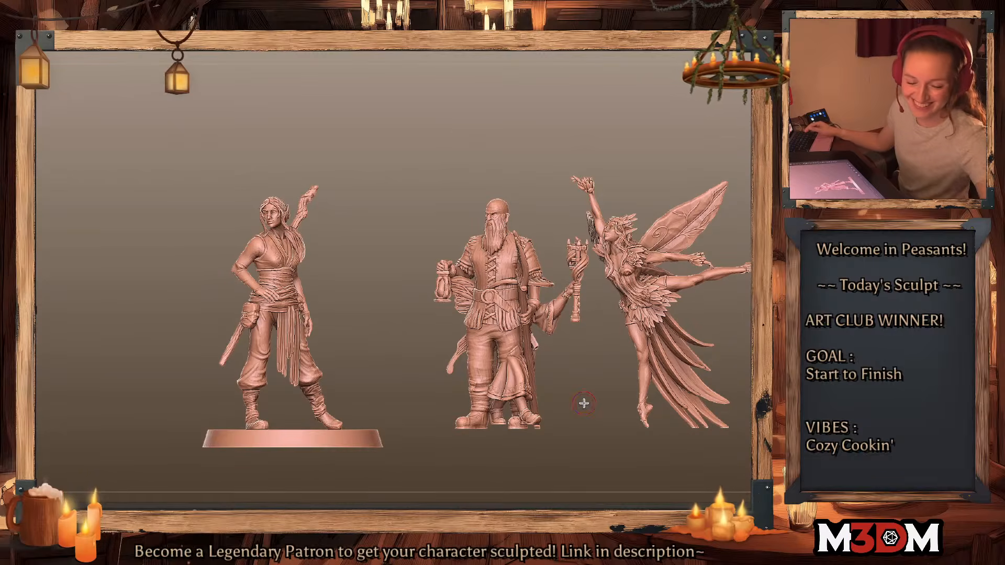
key(f)
alt+drag(742, 361, 647, 343)
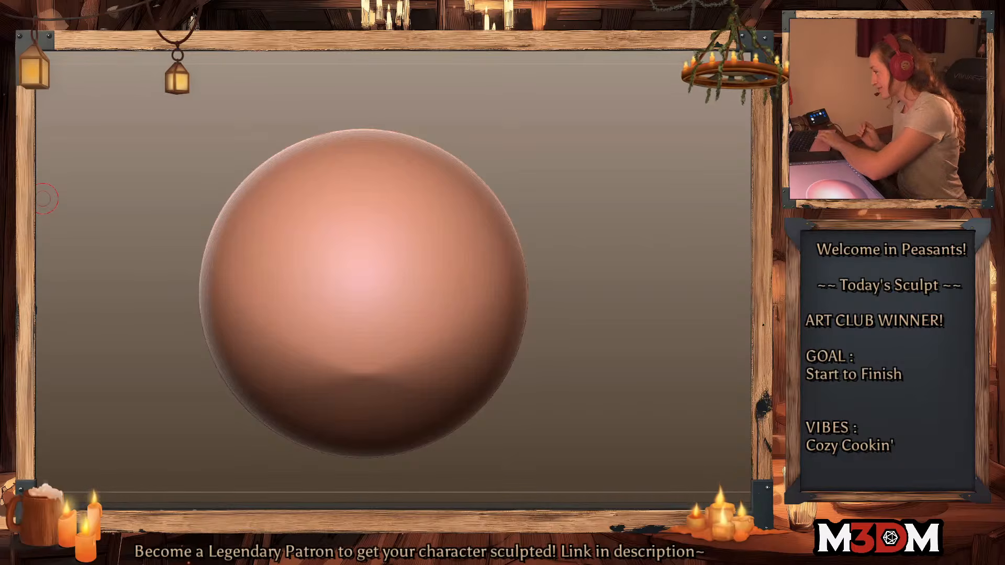
Step: Bring the bee story PDF and the bee reference board over the canvas, and post the board image in the Discord chat
drag(43, 199, 312, 161)
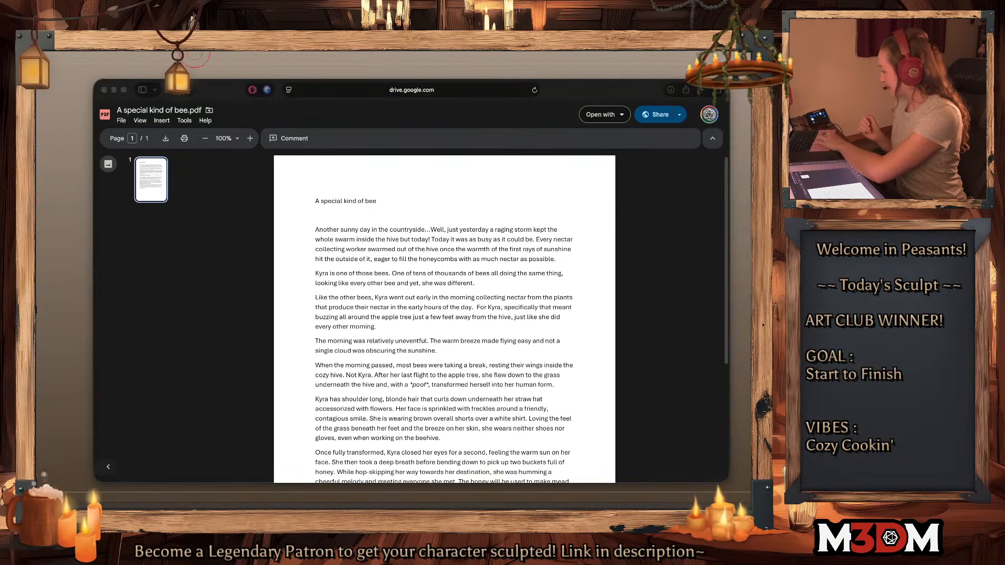
drag(38, 183, 165, 152)
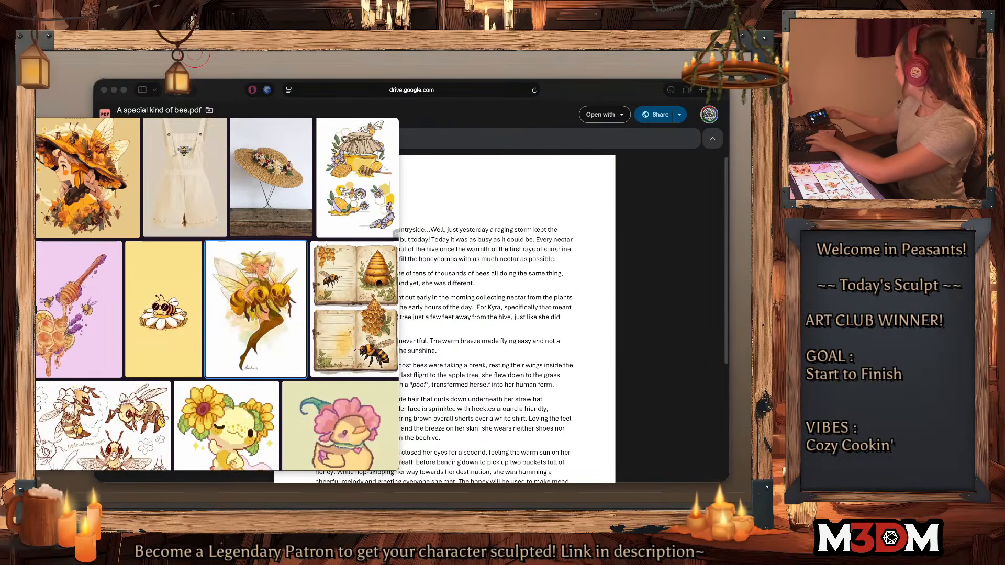
key(Return)
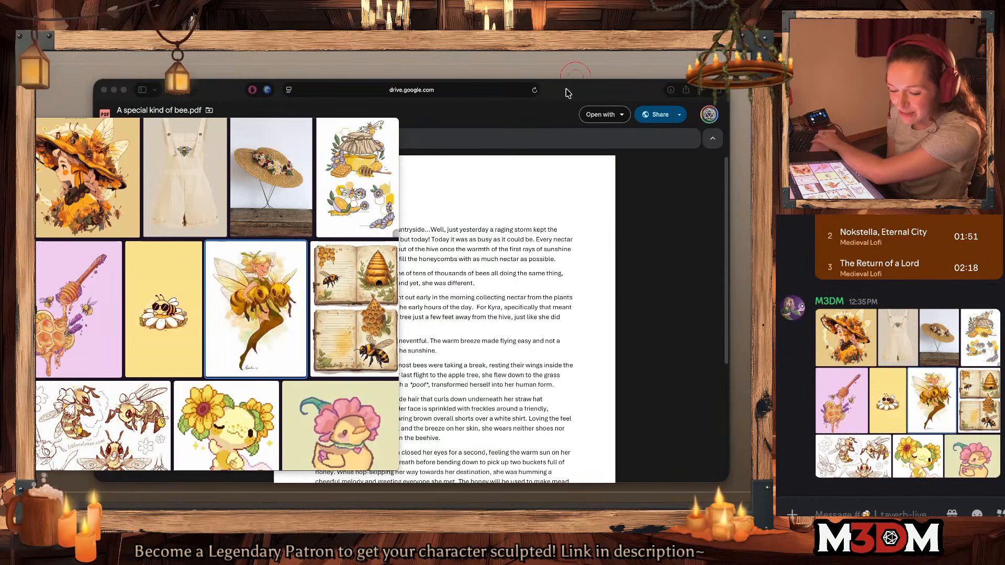
Step: Read "A special kind of bee" through to its end beside the reference board, and close the story window
drag(491, 90, 632, 56)
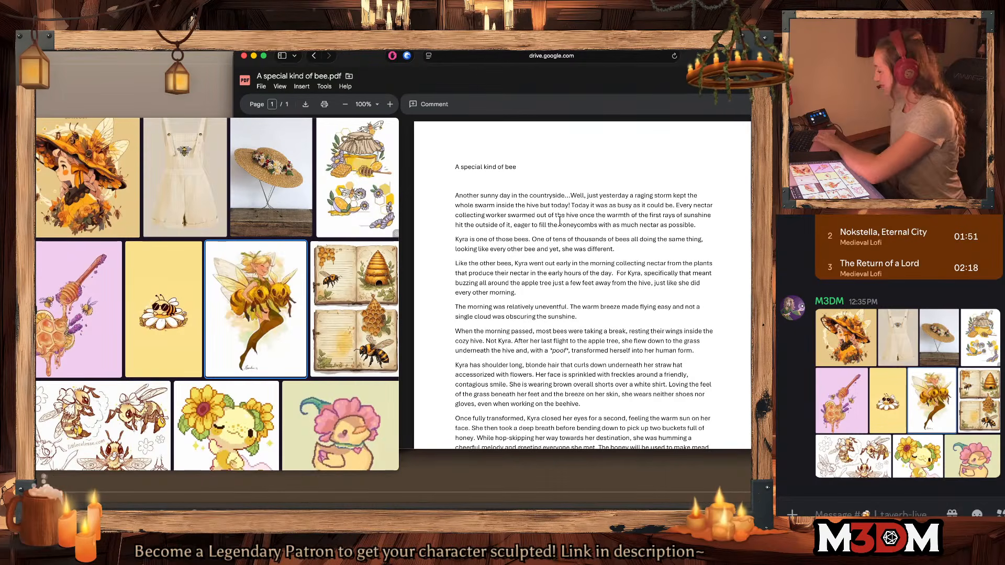
scroll(561, 237, down, 1)
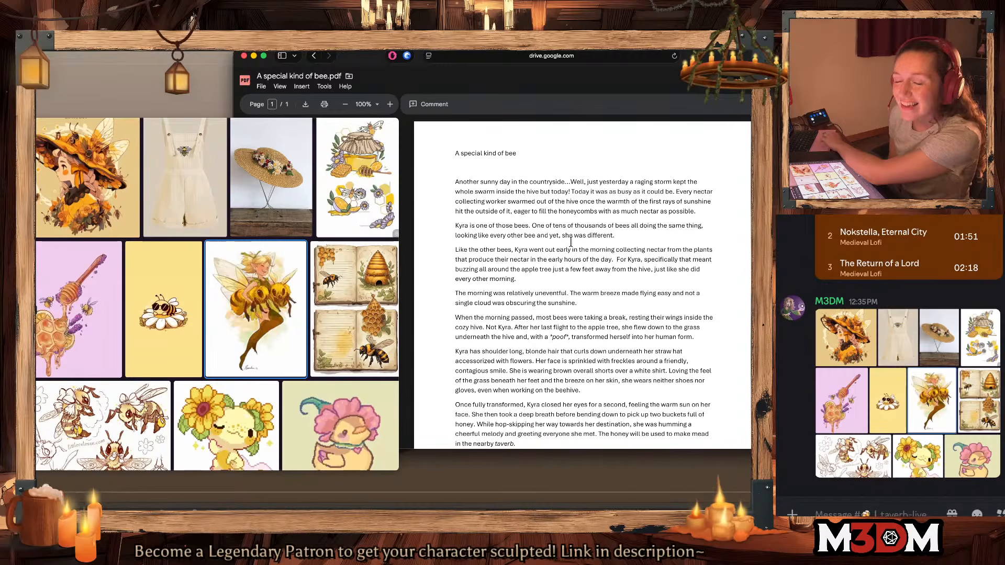
scroll(570, 241, down, 3)
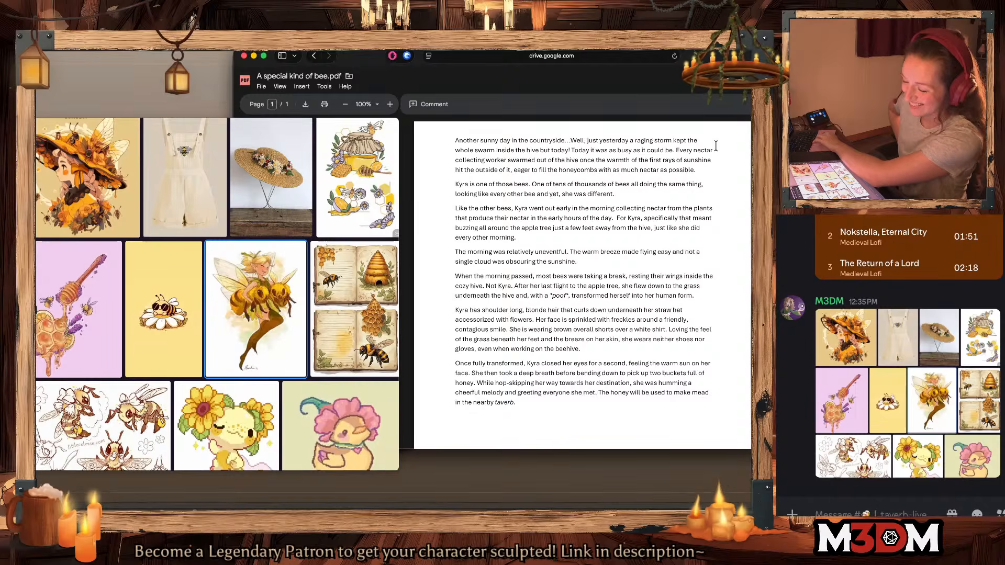
click(243, 56)
Step: Enlarge the bee reference board to 111% to view its images, and shrink it to 62% beside the sphere
drag(336, 136, 470, 85)
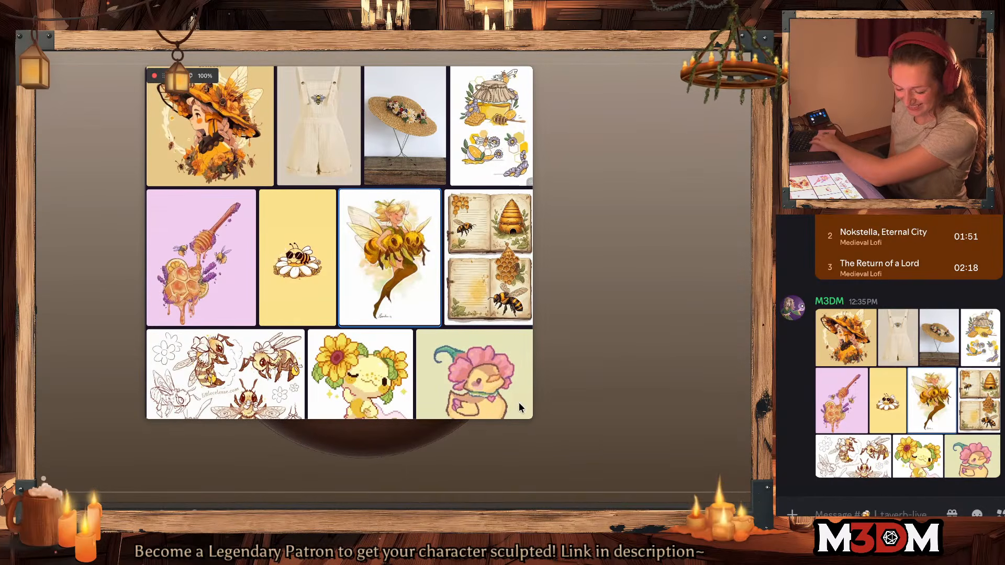
drag(529, 416, 575, 458)
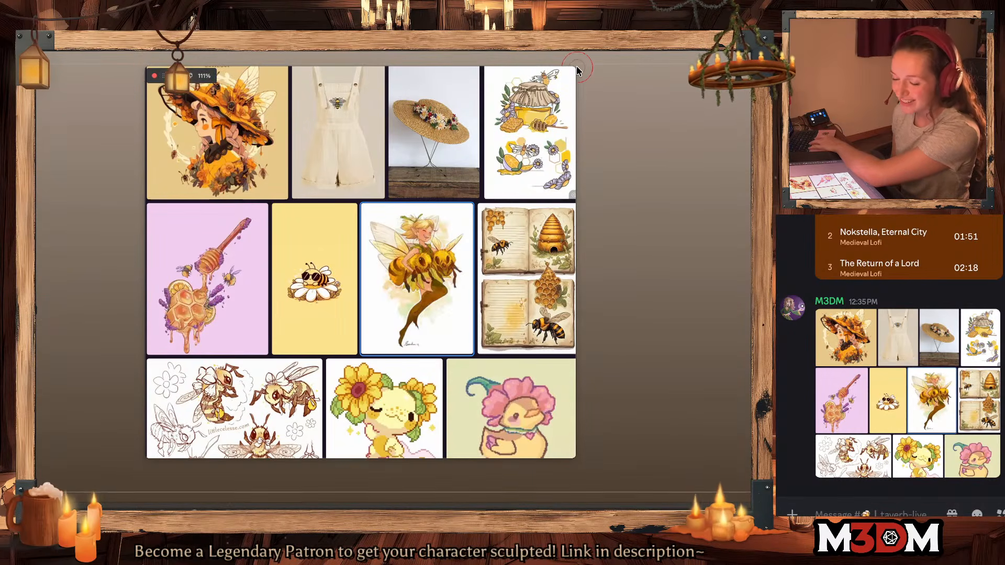
drag(574, 68, 384, 209)
drag(269, 301, 157, 343)
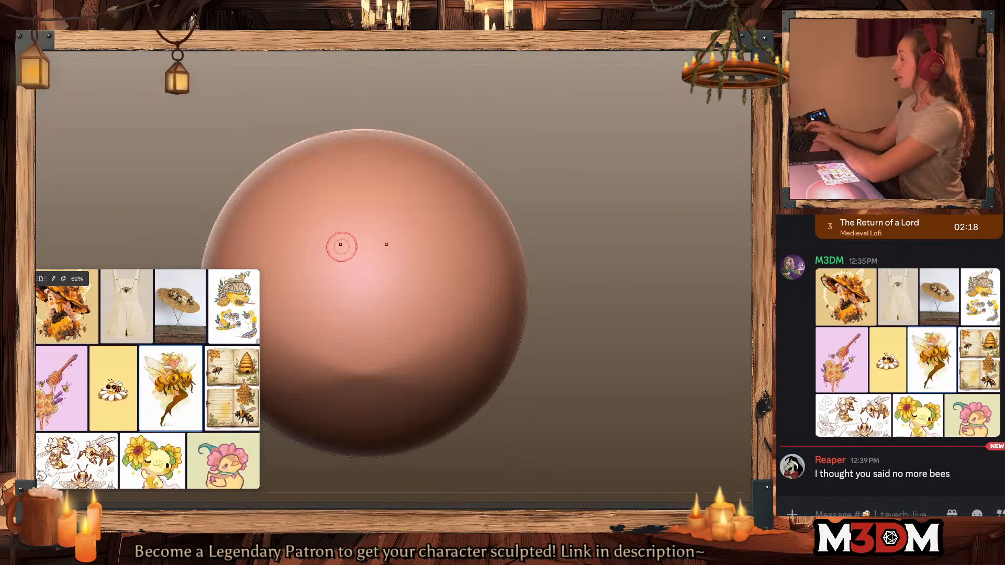
Step: Enlarge the reference board to 107% over the middle of the canvas to examine the bee, hat and overalls images
drag(172, 375, 378, 187)
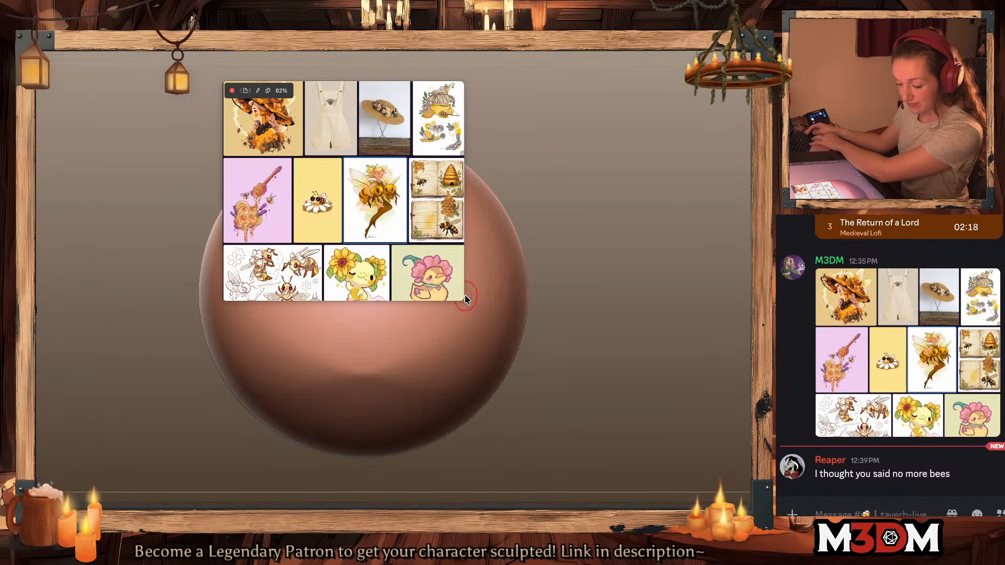
drag(464, 301, 634, 456)
drag(510, 393, 472, 394)
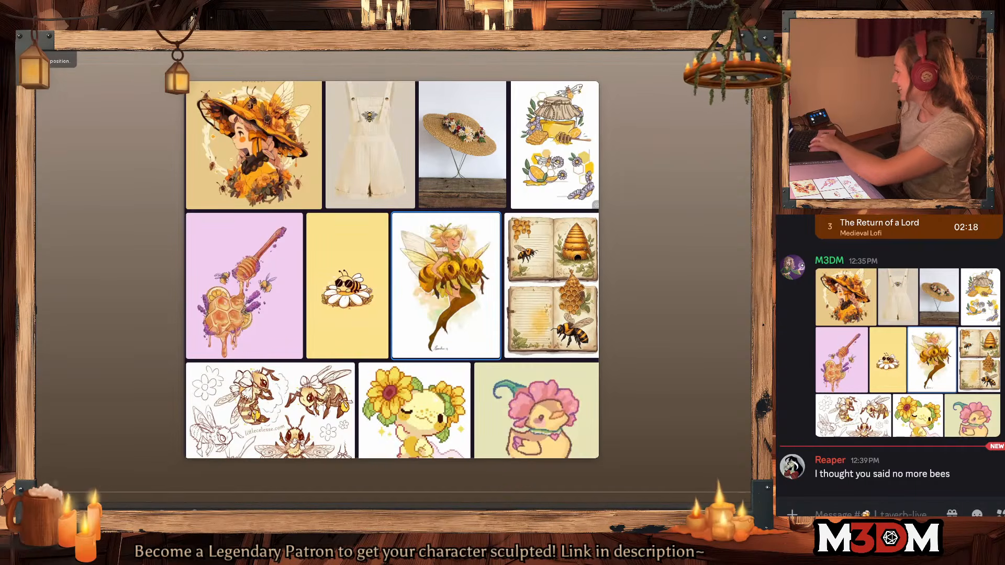
Step: Bring up the Art Club Gallery page, view the "Tilly the Taverb Stool" drawing full size, and close the page
drag(36, 105, 270, 51)
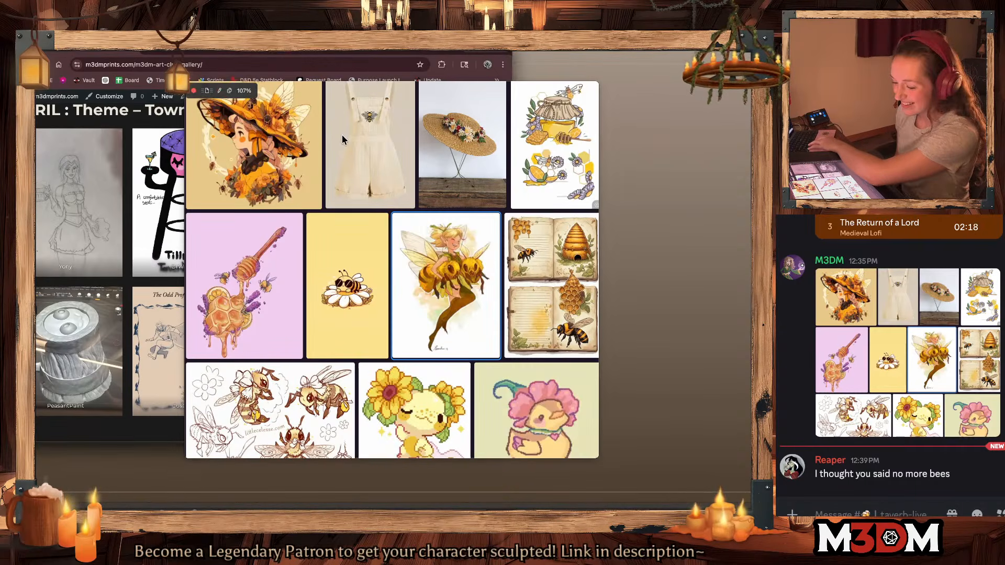
drag(341, 134, 316, 475)
drag(282, 47, 420, 38)
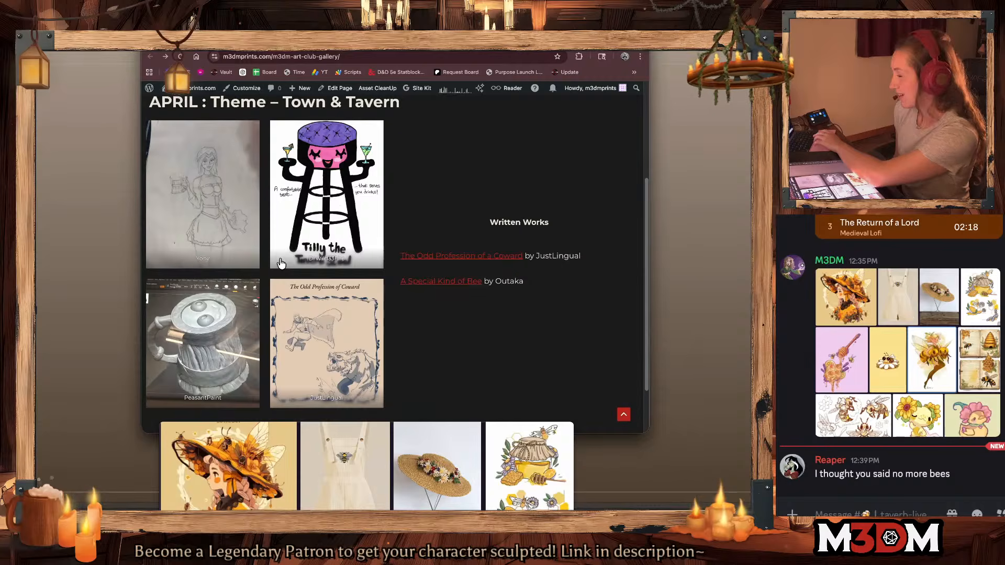
click(321, 189)
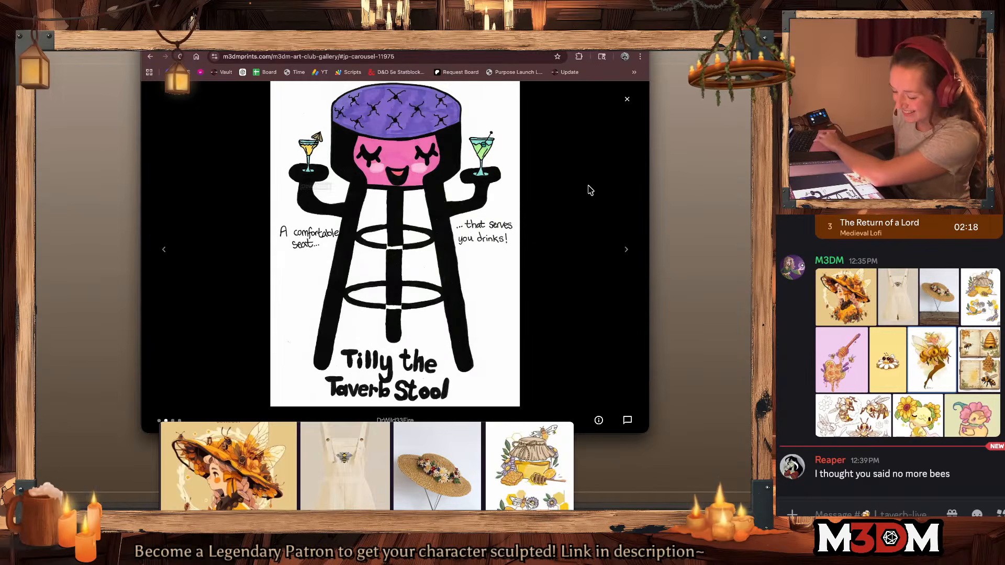
click(627, 99)
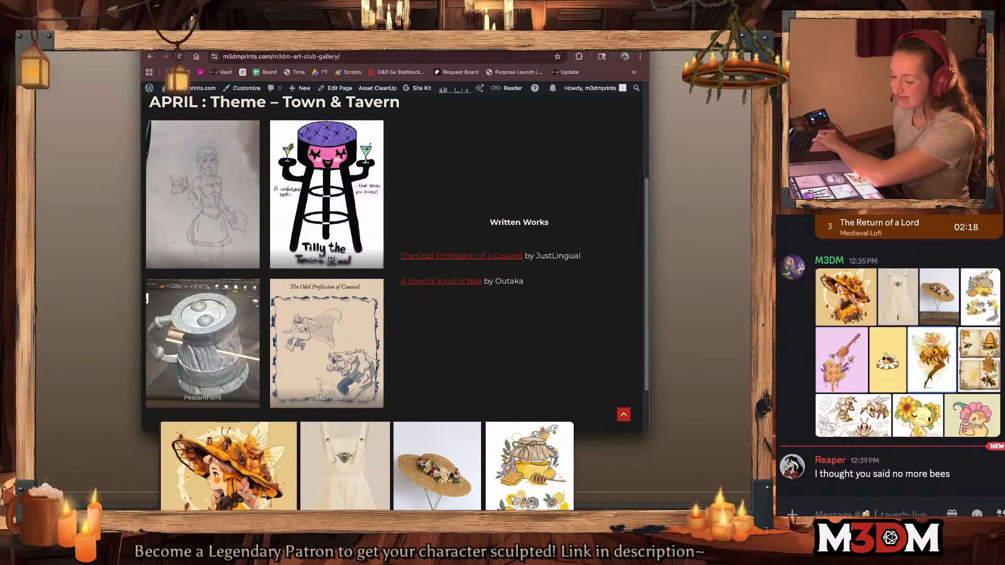
click(151, 41)
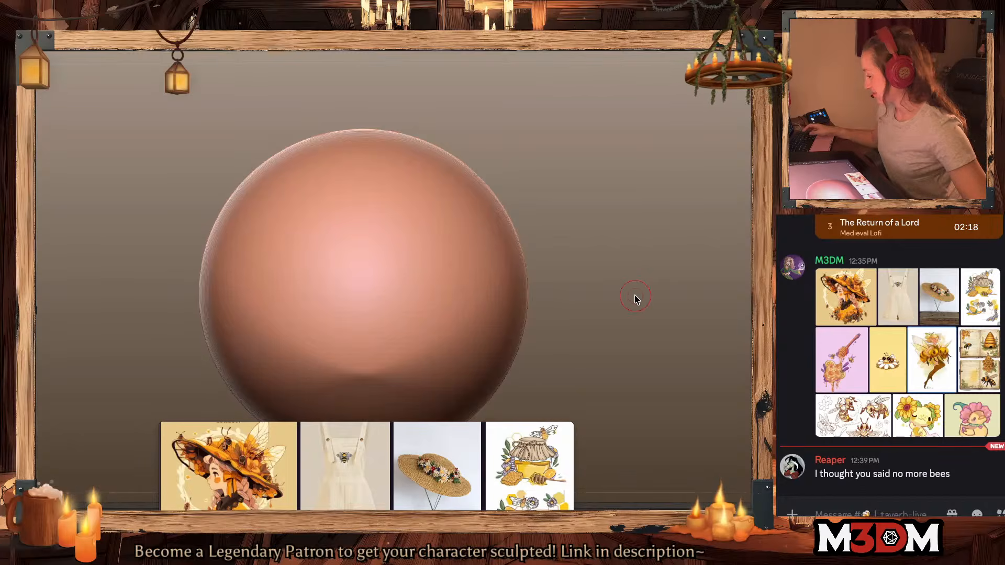
Step: Shrink the bee reference board and park it in a corner of the canvas beside the sphere
drag(479, 461, 434, 205)
drag(527, 165, 376, 301)
drag(300, 465, 207, 428)
scroll(208, 427, down, 5)
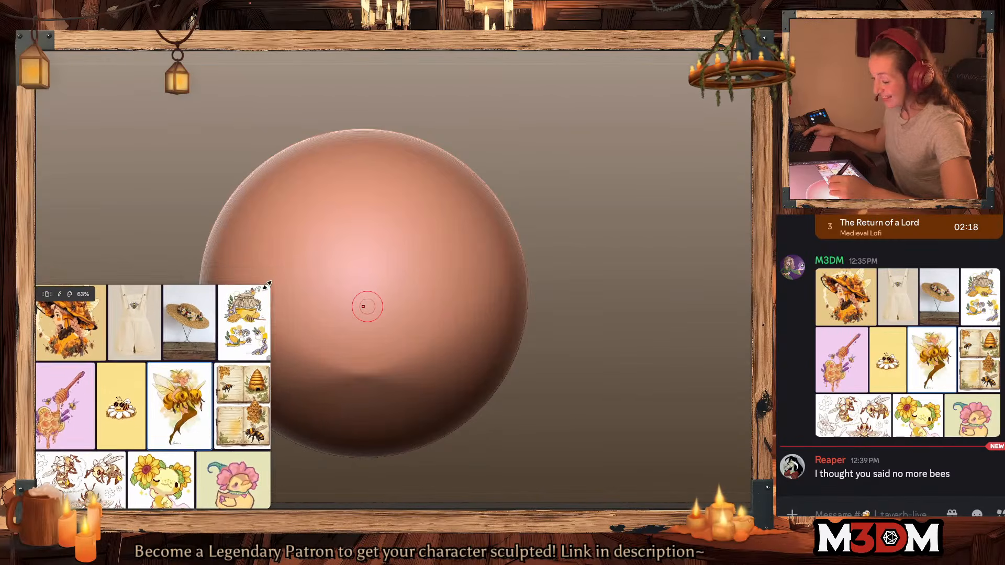
scroll(218, 408, down, 1)
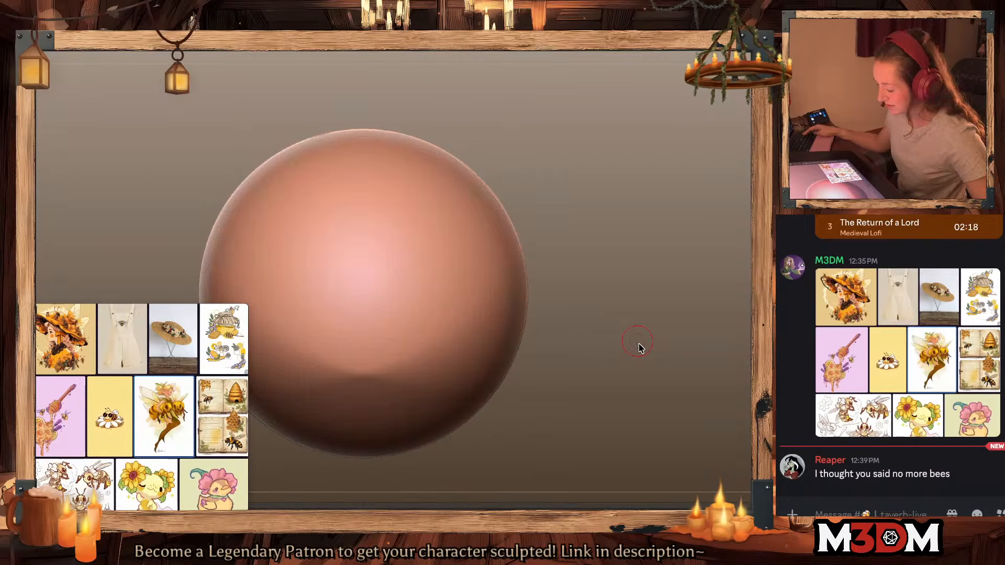
Step: Launch ZBuilder 3 from the plugins and discard the unsaved changes to the current project
mouse_move(676, 360)
alt+mouse_down()
mouse_move(660, 361)
mouse_move(663, 348)
alt+mouse_up()
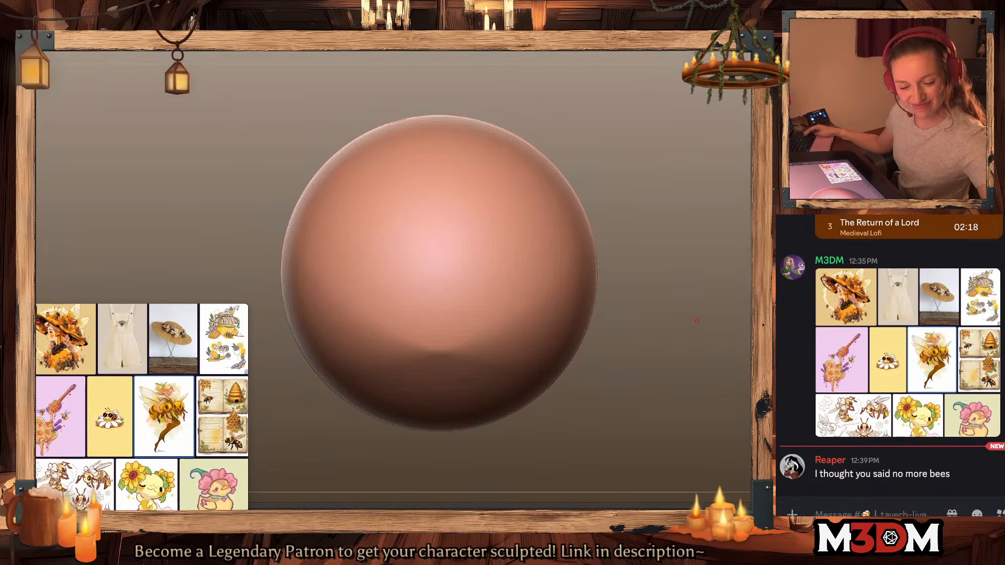
alt+drag(633, 379, 633, 388)
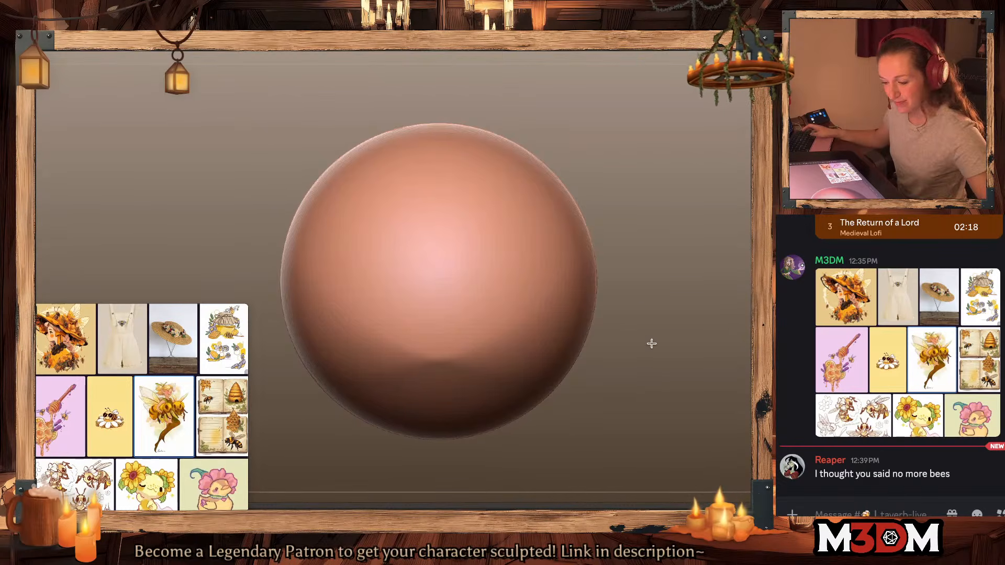
mouse_move(449, 33)
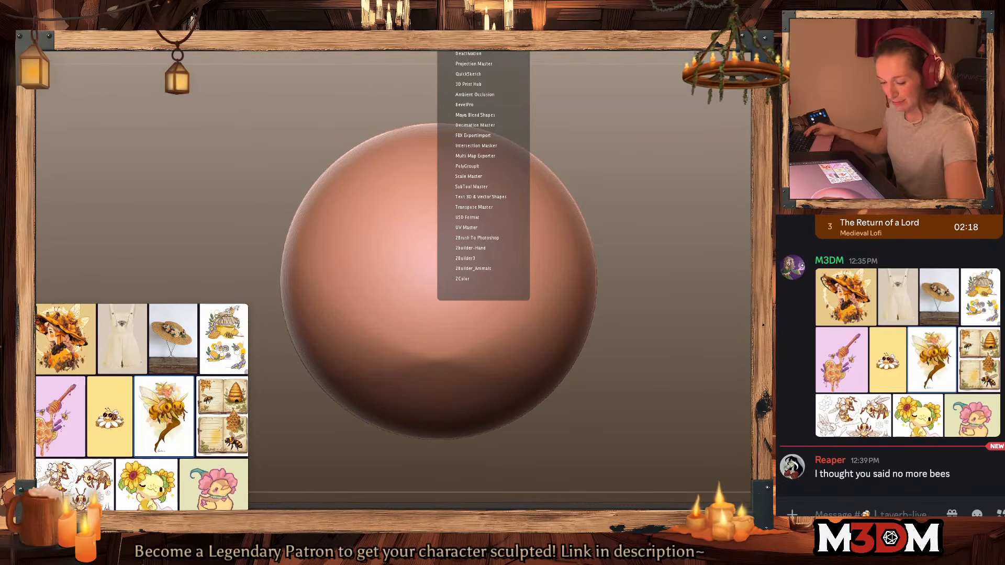
click(469, 259)
click(473, 270)
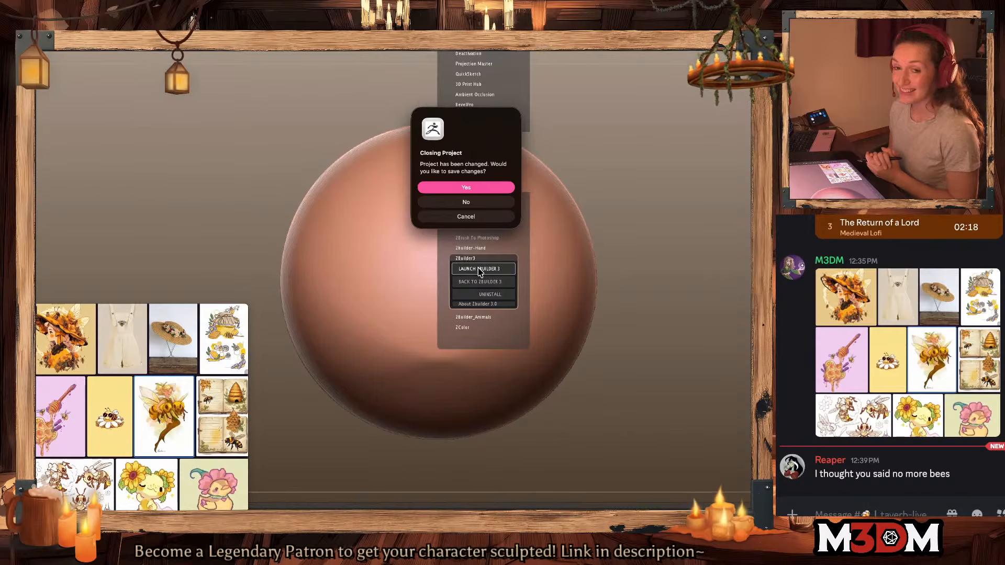
click(487, 203)
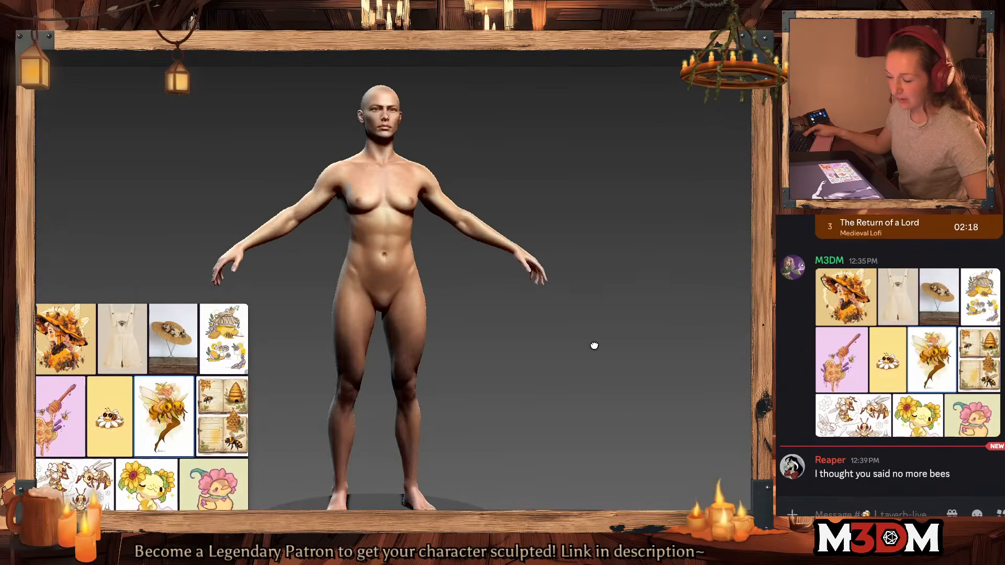
Step: Examine the female base figure's full-body proportions, face and upper torso at different view distances
drag(599, 345, 602, 341)
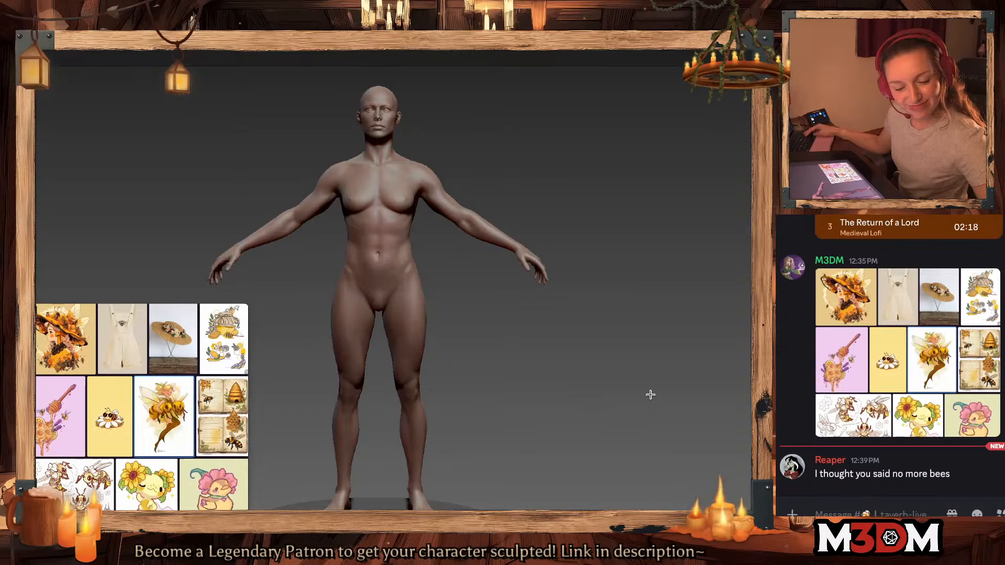
alt+drag(650, 394, 645, 396)
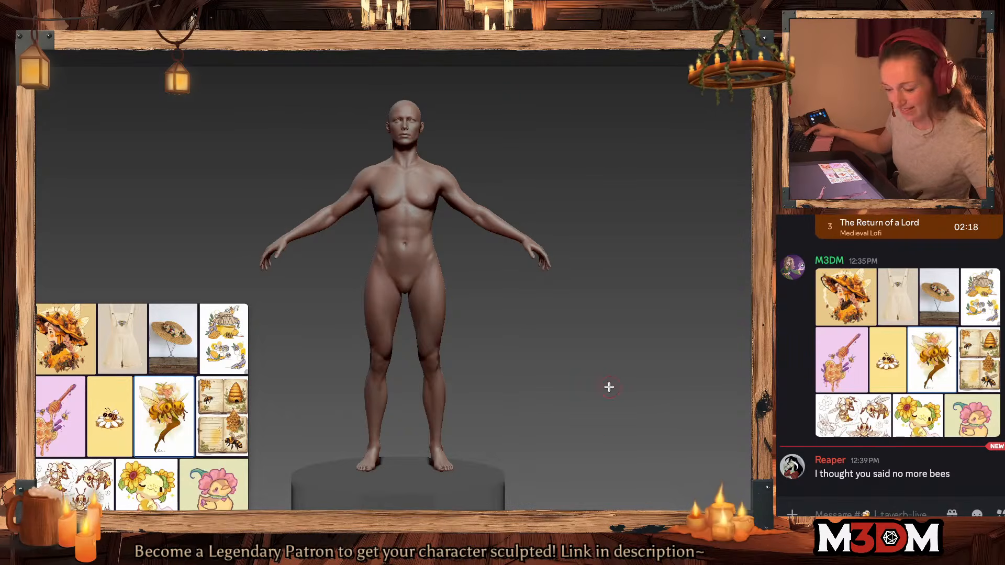
alt+drag(610, 386, 637, 393)
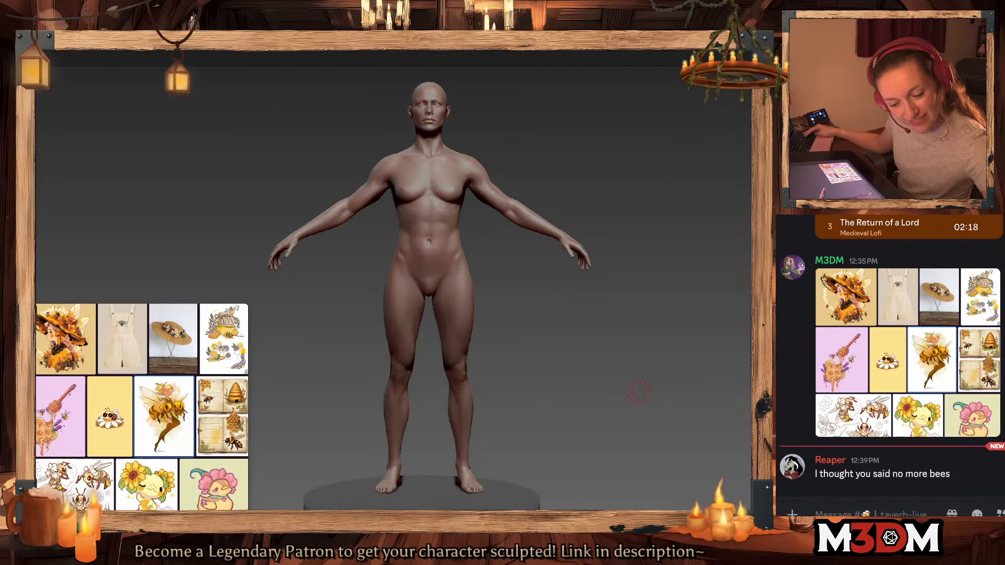
alt+drag(670, 349, 692, 495)
alt+drag(691, 303, 693, 386)
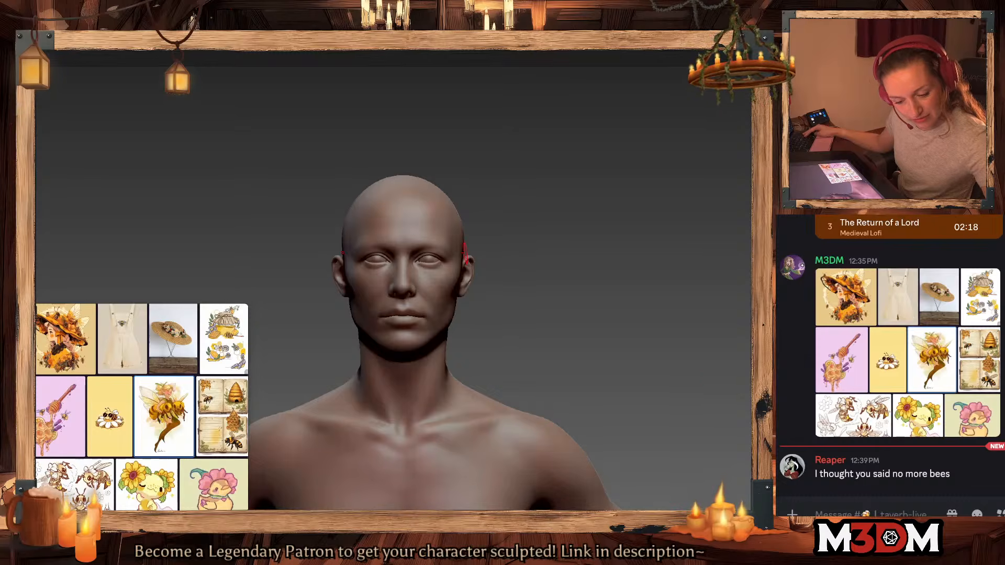
alt+drag(465, 253, 465, 274)
key(f)
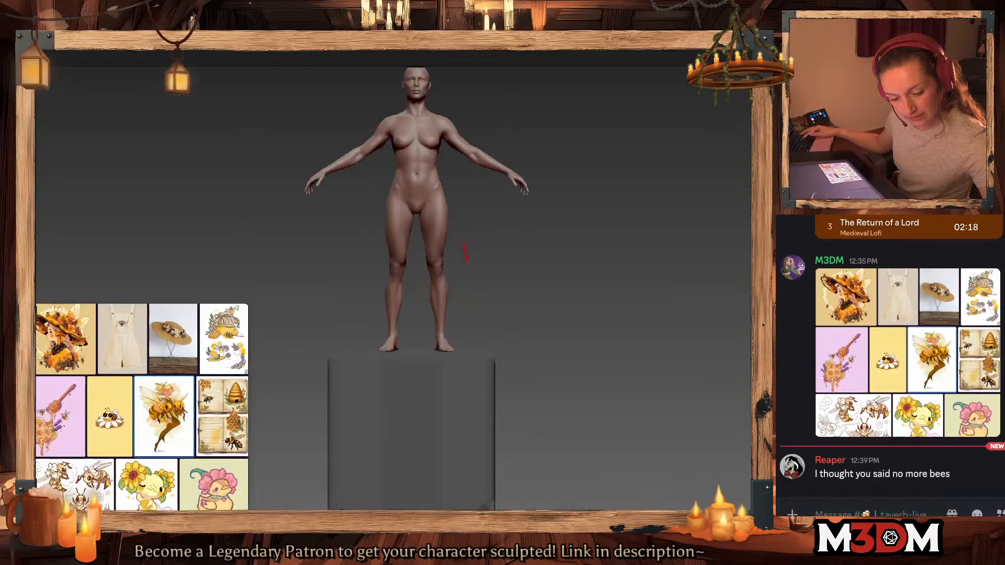
mouse_move(465, 253)
alt+mouse_down()
mouse_move(465, 235)
mouse_move(465, 256)
mouse_move(709, 365)
mouse_move(740, 351)
alt+mouse_up()
alt+drag(665, 434, 691, 402)
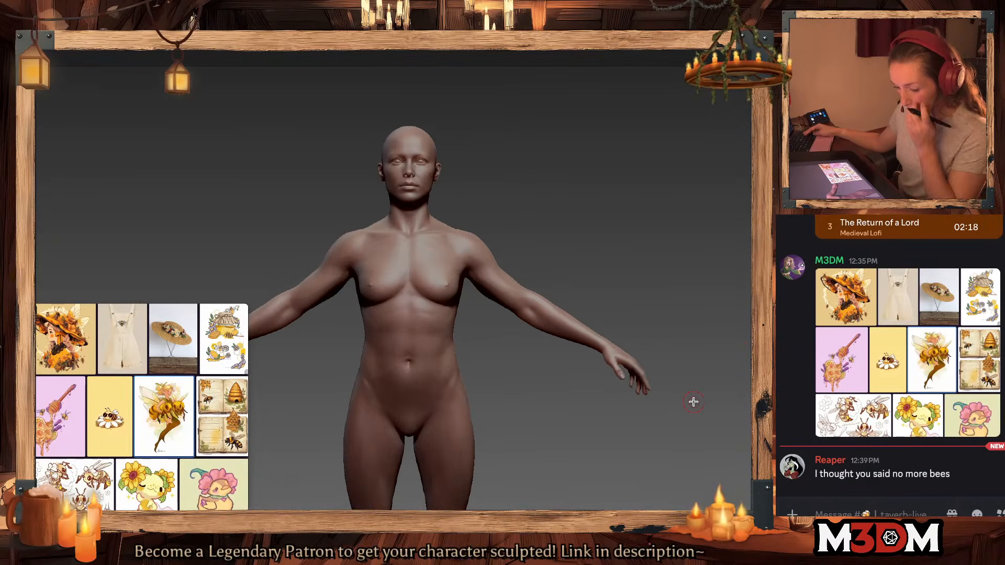
alt+drag(585, 436, 646, 471)
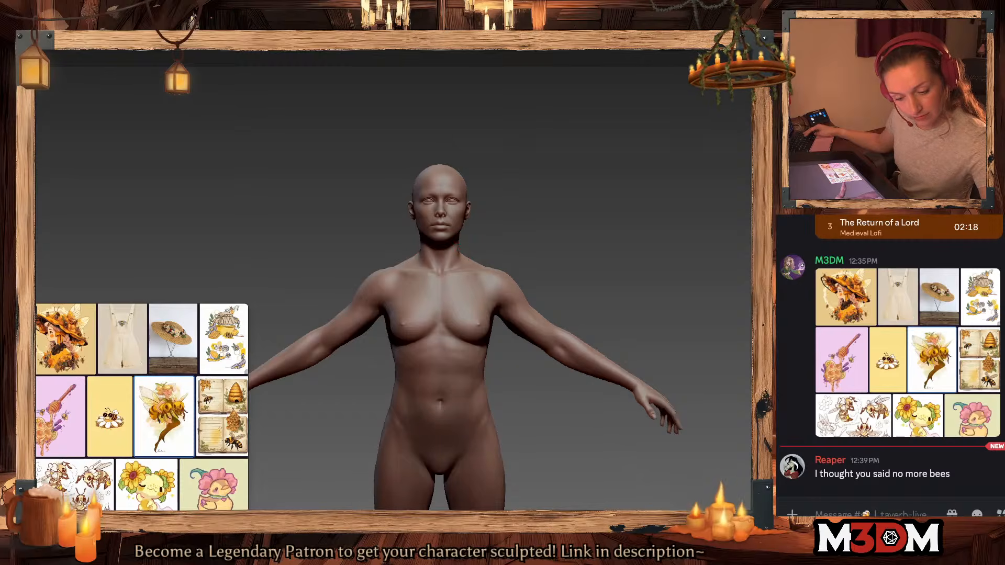
mouse_move(623, 480)
alt+mouse_down()
mouse_move(630, 487)
mouse_move(651, 460)
mouse_move(709, 359)
alt+mouse_up()
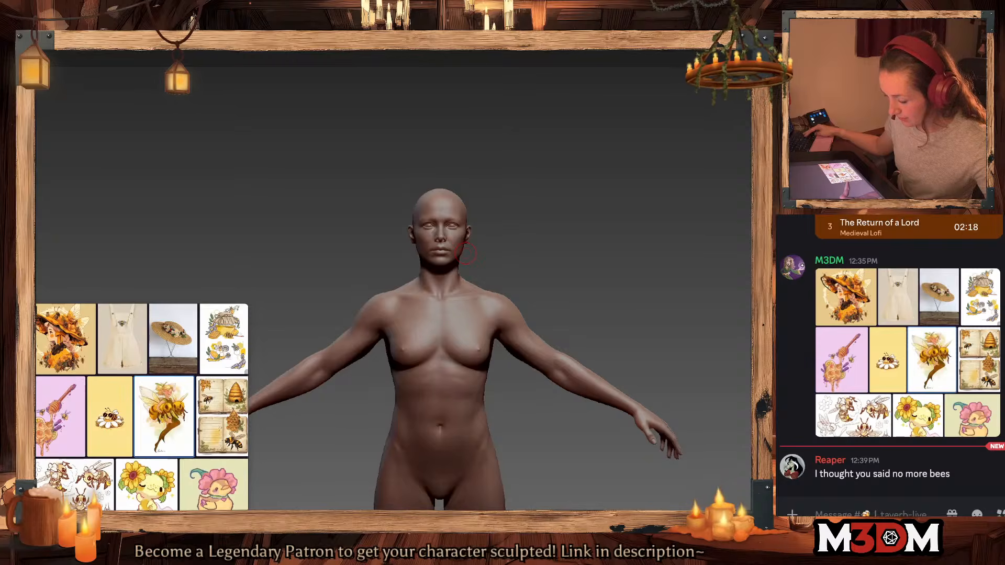
Step: Undo the last changes to the base figure, and exit ZBuilder 3 to get the model
key(ctrl+z)
key(ctrl+z)
key(ctrl+z)
key(ctrl+z)
key(ctrl+z)
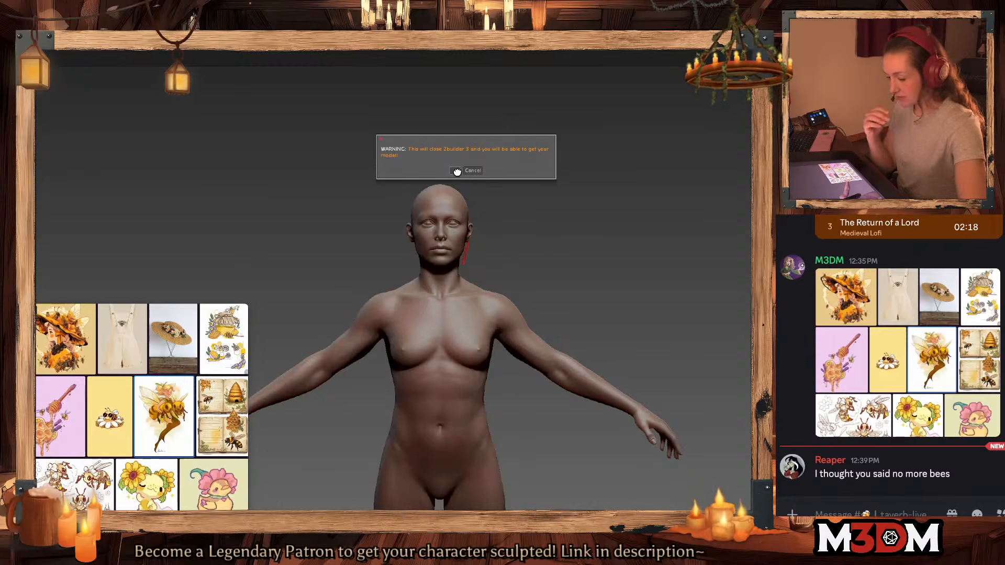
click(458, 170)
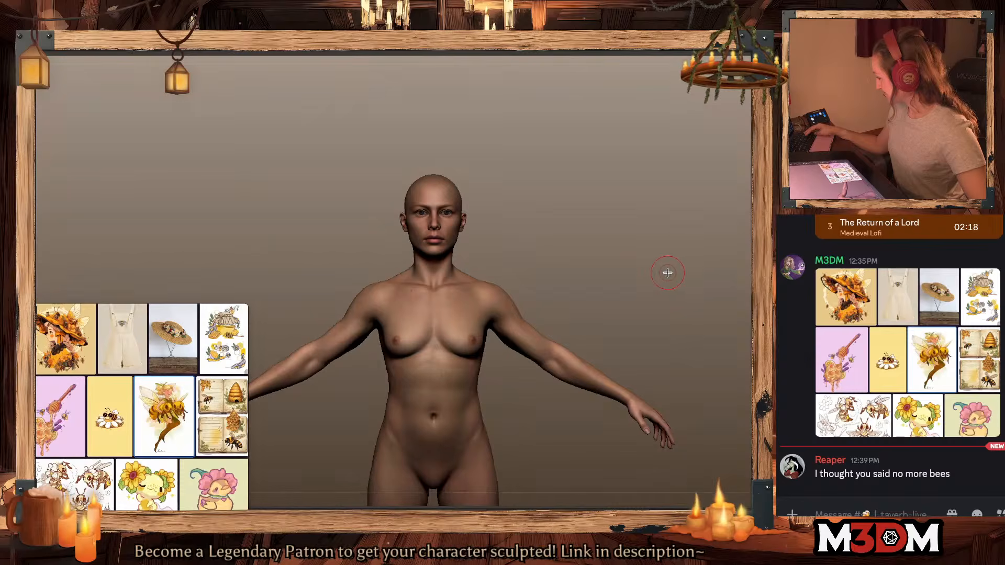
Step: Switch the body's colour to white and assign it the peach skin-toned material
alt+drag(676, 261, 672, 255)
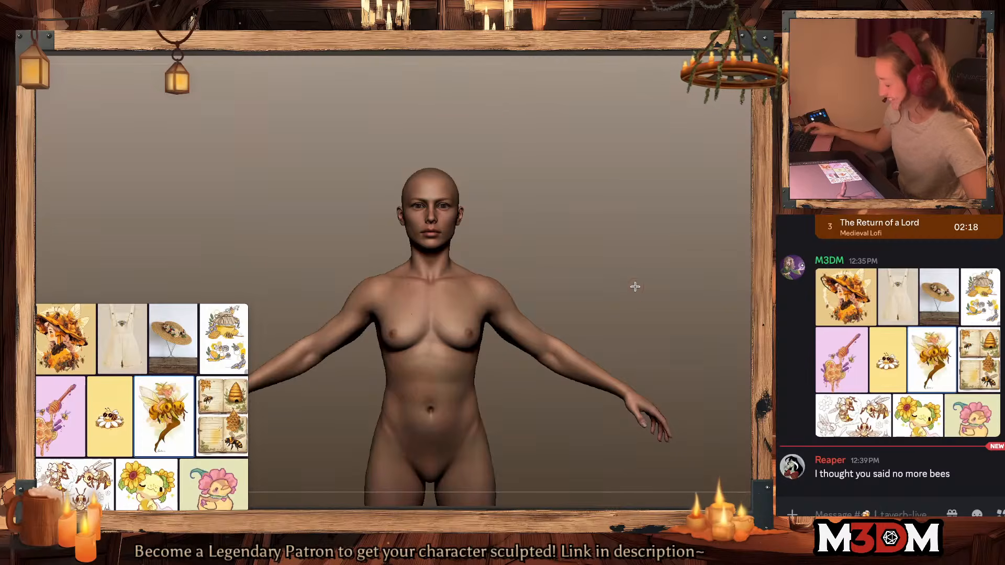
key(space)
key(shift+f)
key(shift+f)
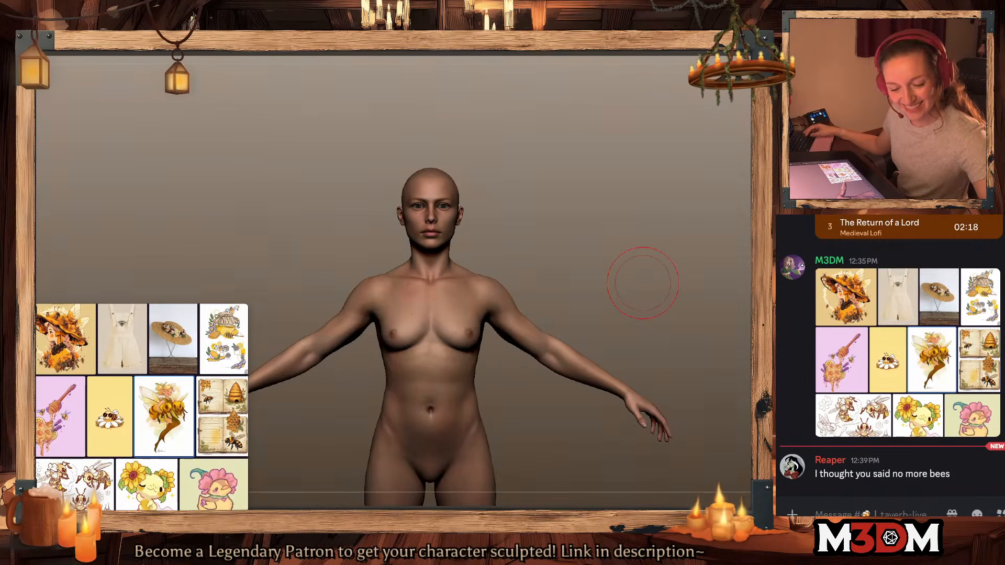
key(ctrl+z)
key(v)
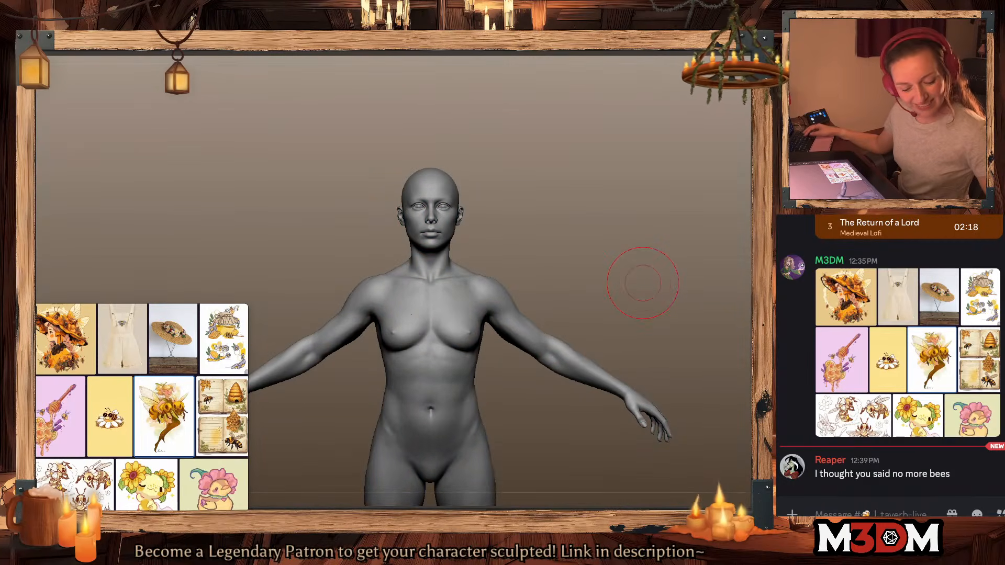
key(v)
key(space)
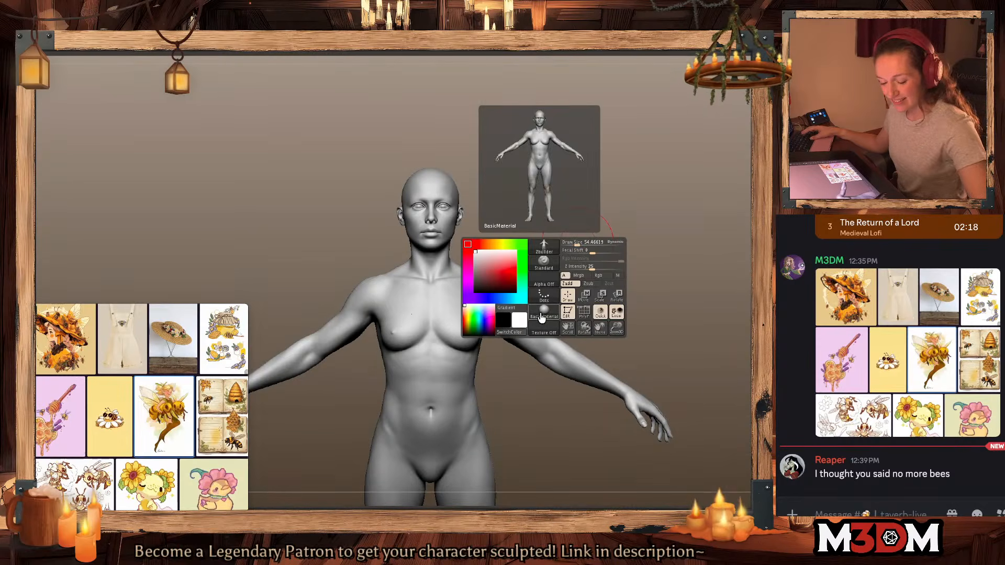
click(541, 317)
click(308, 385)
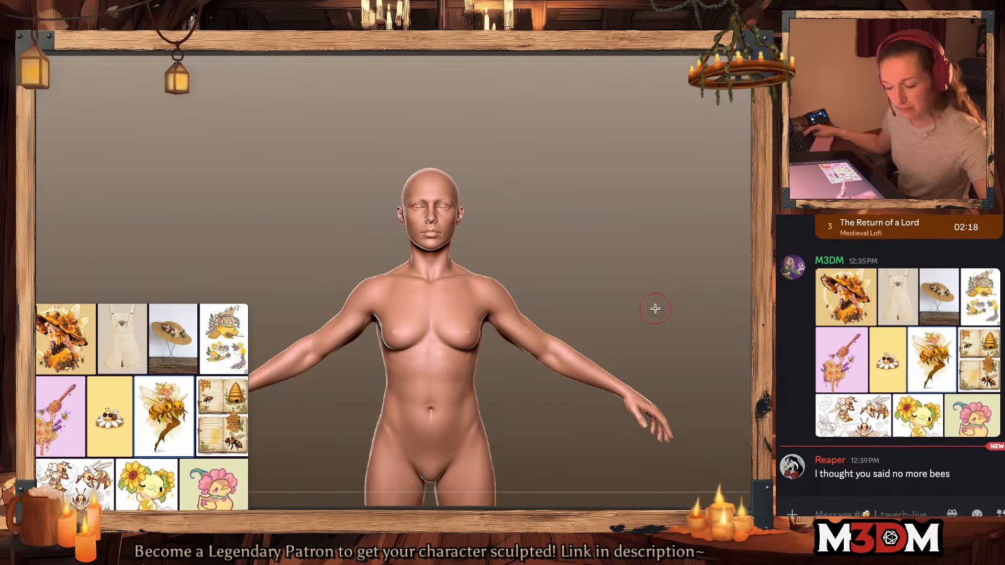
alt+drag(652, 307, 645, 271)
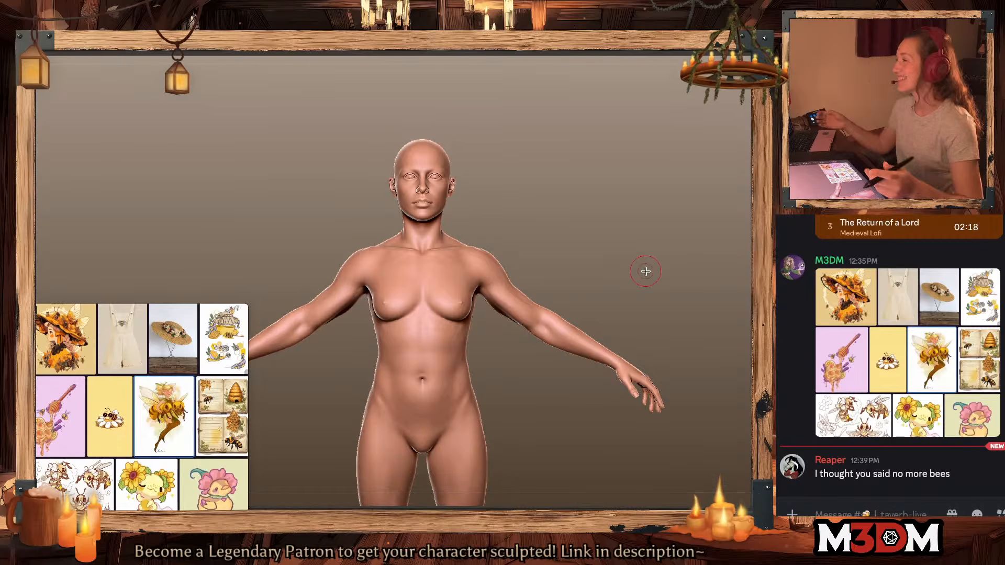
Step: Set MaskLasso as the active masking brush and check the body's wireframe
key(b)
key(m)
key(l)
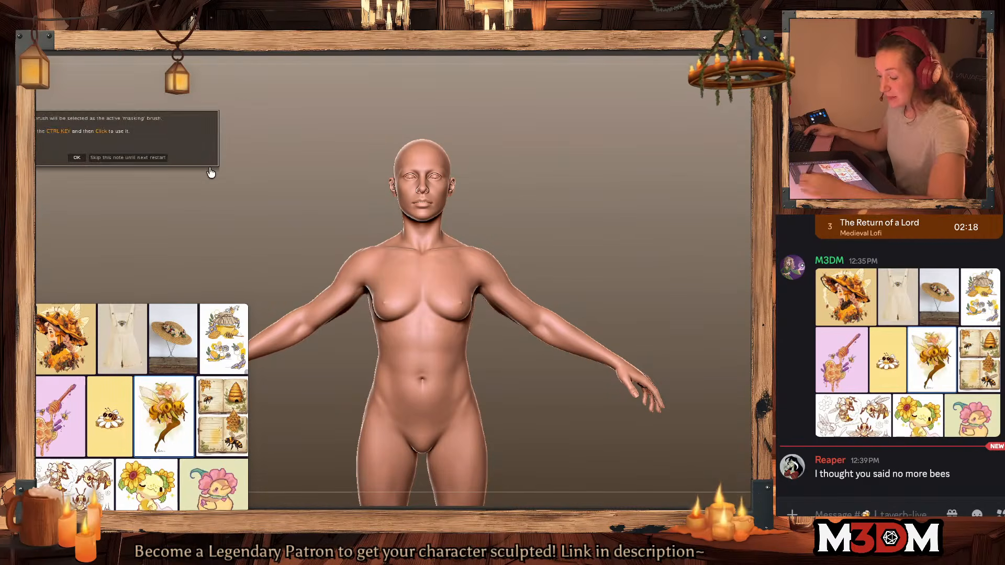
click(77, 157)
alt+drag(627, 267, 522, 308)
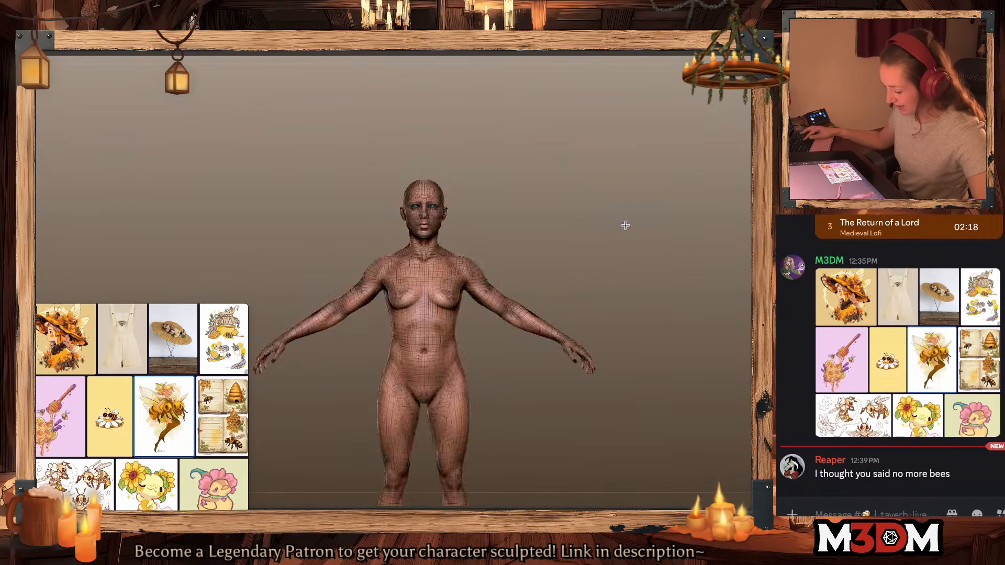
mouse_move(626, 225)
ctrl+mouse_down()
mouse_move(637, 266)
mouse_move(629, 227)
mouse_move(624, 235)
ctrl+mouse_up()
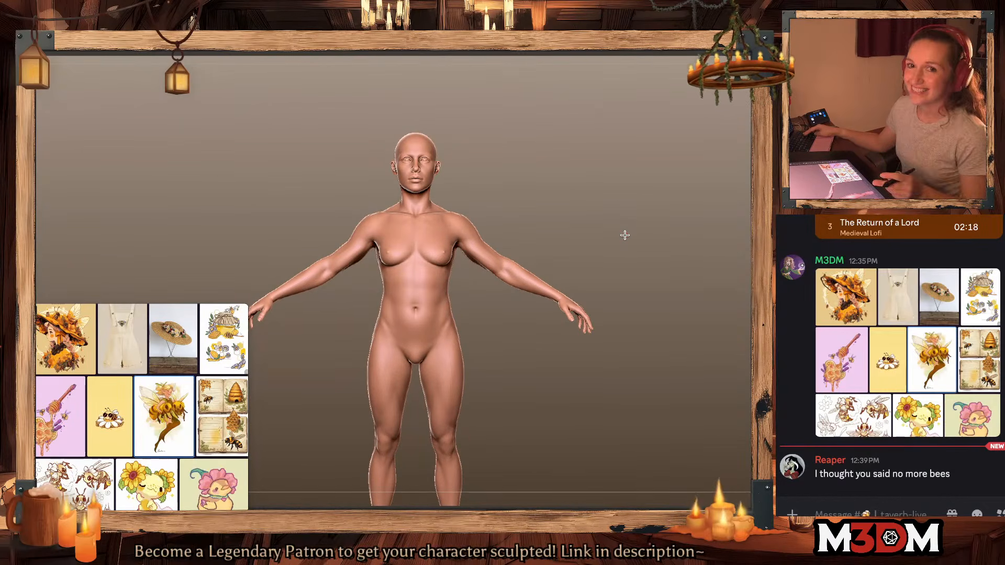
alt+drag(624, 239, 622, 225)
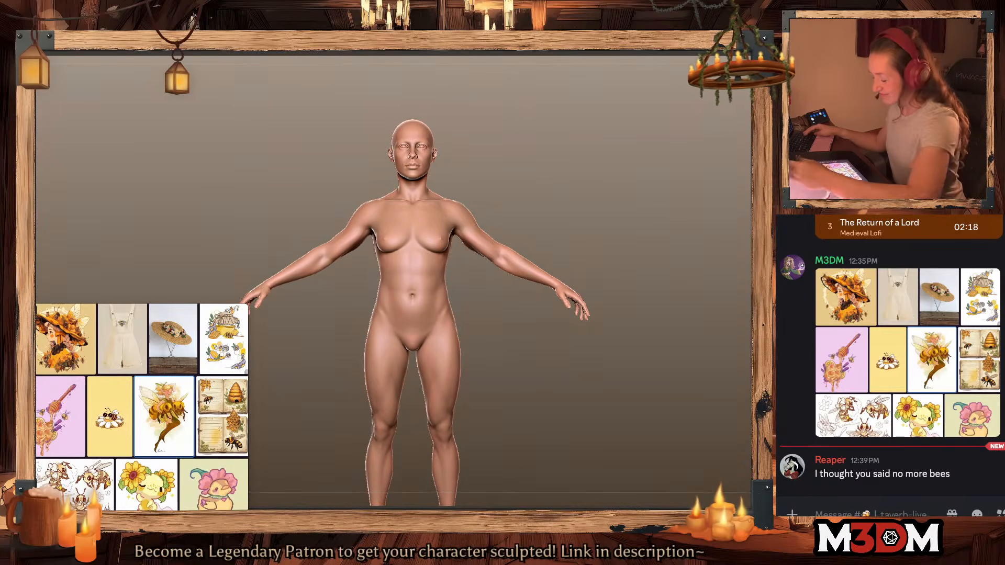
alt+drag(571, 198, 583, 209)
Step: Lasso-mask the upper torso at a lower subdivision level and extend the mask over the upper arms as a cropped short-sleeved top
key(shift+d)
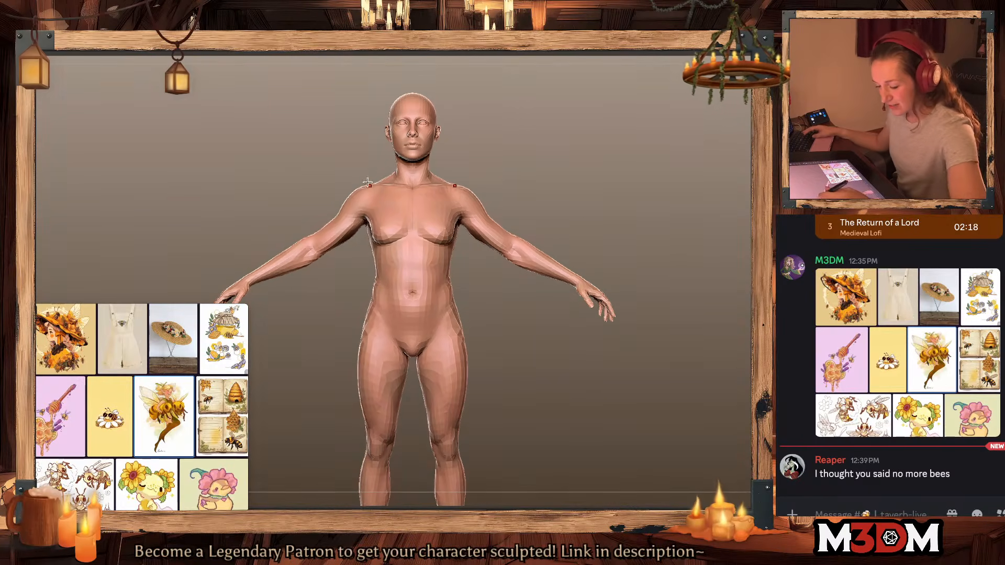
mouse_move(358, 170)
ctrl+mouse_down()
mouse_move(353, 267)
mouse_move(461, 282)
mouse_move(468, 172)
ctrl+mouse_up()
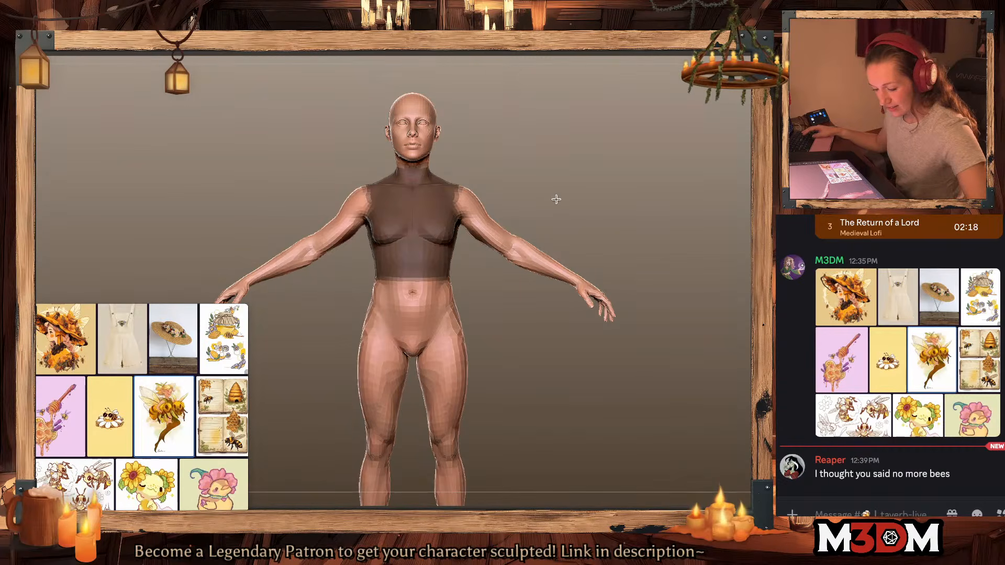
ctrl+click(483, 184)
mouse_move(468, 107)
ctrl+mouse_down()
mouse_move(395, 163)
mouse_move(460, 157)
mouse_move(480, 173)
mouse_move(445, 193)
mouse_move(483, 208)
ctrl+mouse_up()
key(d)
ctrl+click(484, 170)
ctrl+click(475, 172)
ctrl+click(488, 175)
key(ctrl+z)
key(ctrl+z)
ctrl+click(480, 177)
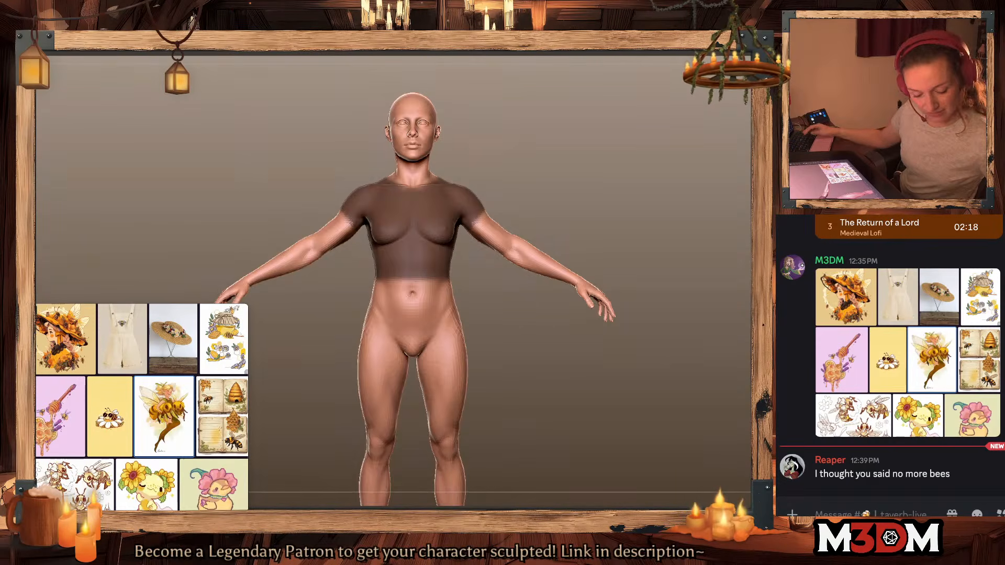
Step: Make the masked area a separate top and inflate it slightly off the body
ctrl+drag(638, 399, 660, 413)
key(w)
click(396, 240)
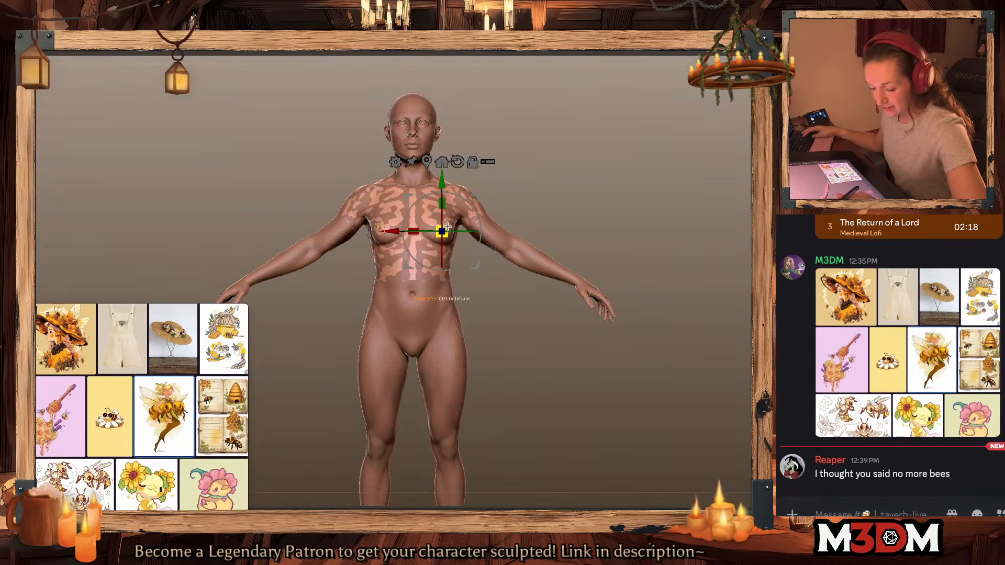
ctrl+drag(447, 226, 462, 222)
key(q)
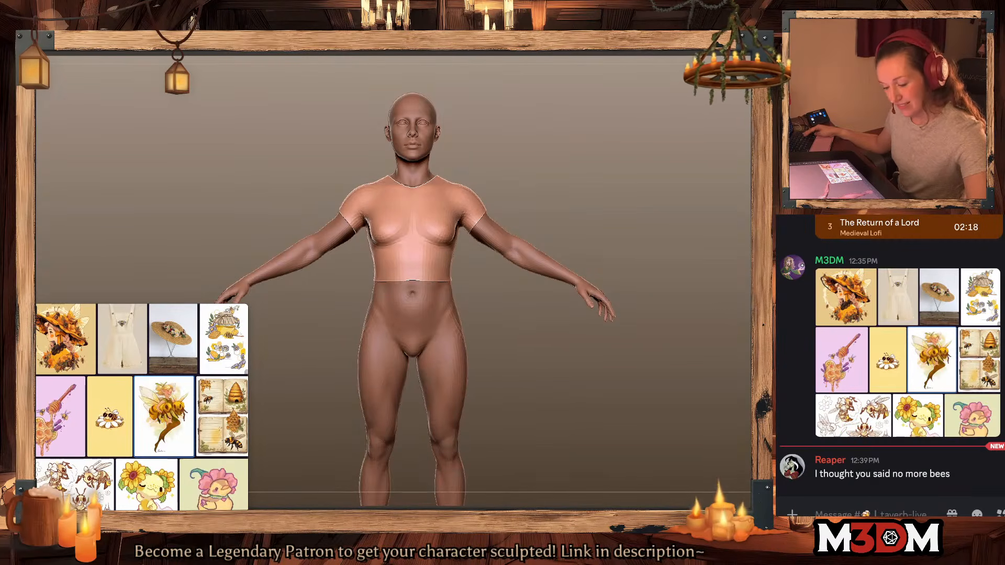
Step: Isolate the body, mask it from the waist to mid-thigh as shorts, and turn on the wireframe
alt+click(445, 315)
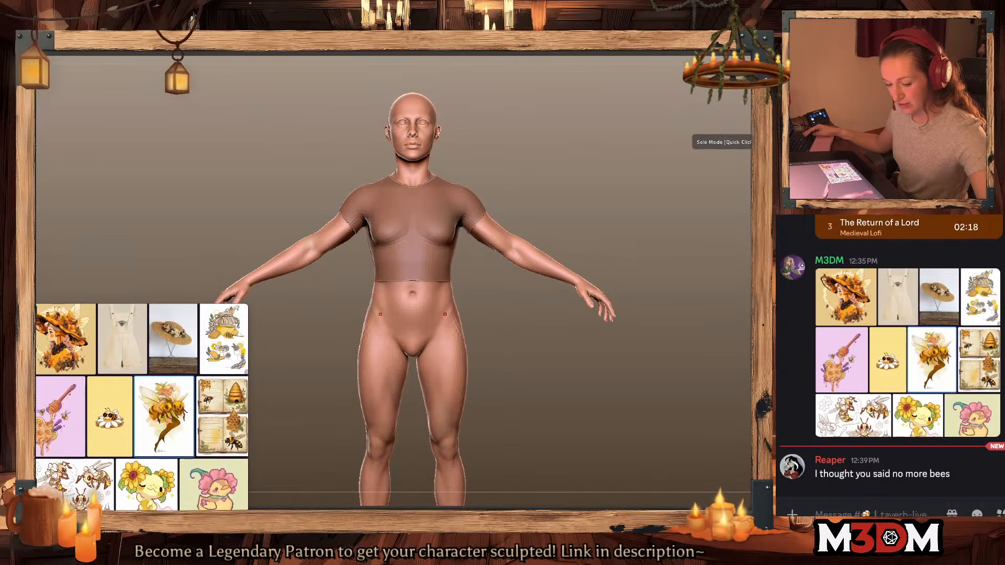
click(759, 152)
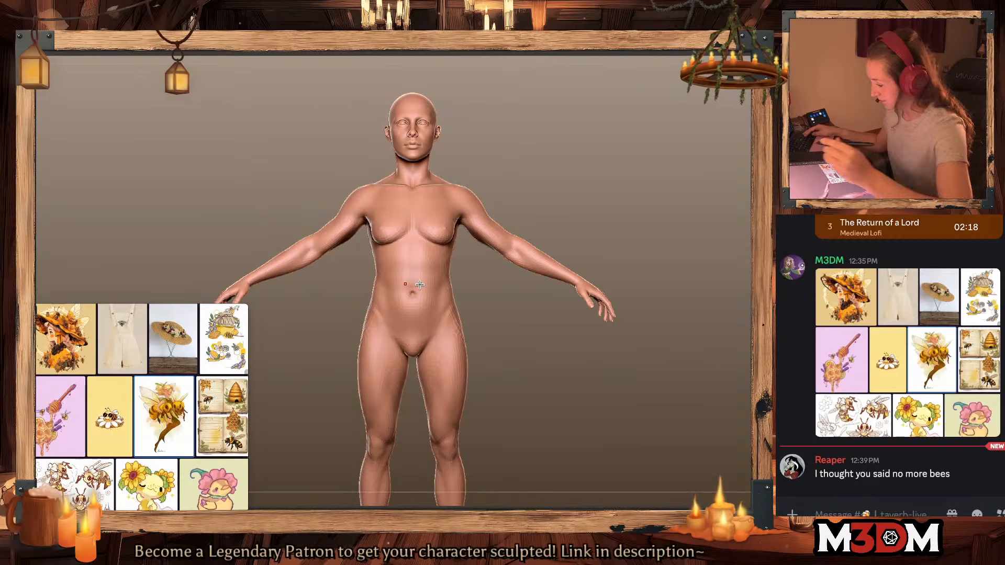
mouse_move(362, 281)
ctrl+mouse_down()
mouse_move(412, 370)
mouse_move(475, 289)
ctrl+mouse_up()
mouse_move(680, 269)
mouse_down()
mouse_move(664, 267)
mouse_move(680, 270)
mouse_up()
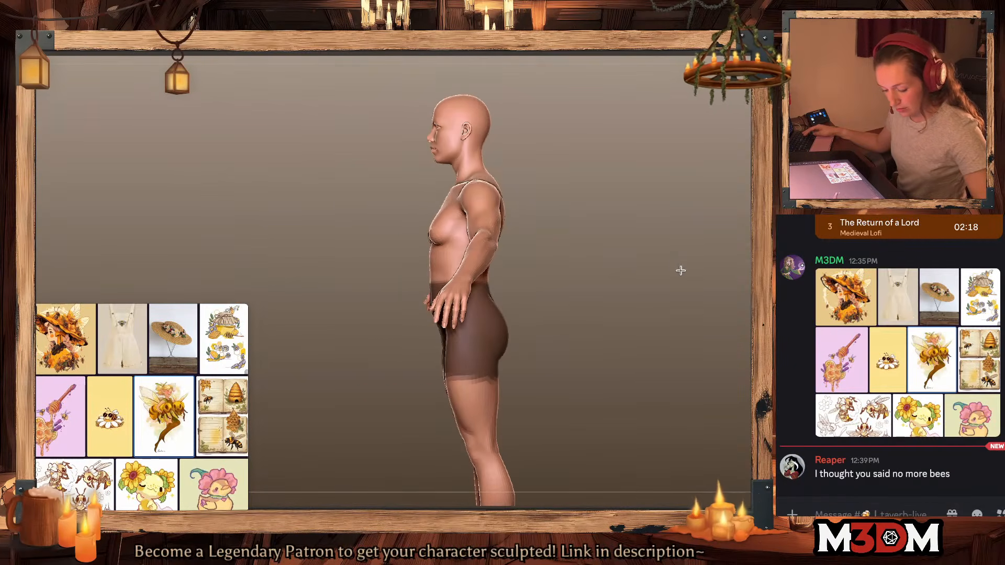
shift+drag(566, 385, 523, 390)
mouse_move(490, 340)
ctrl+mouse_down()
mouse_move(422, 348)
mouse_move(503, 369)
ctrl+mouse_up()
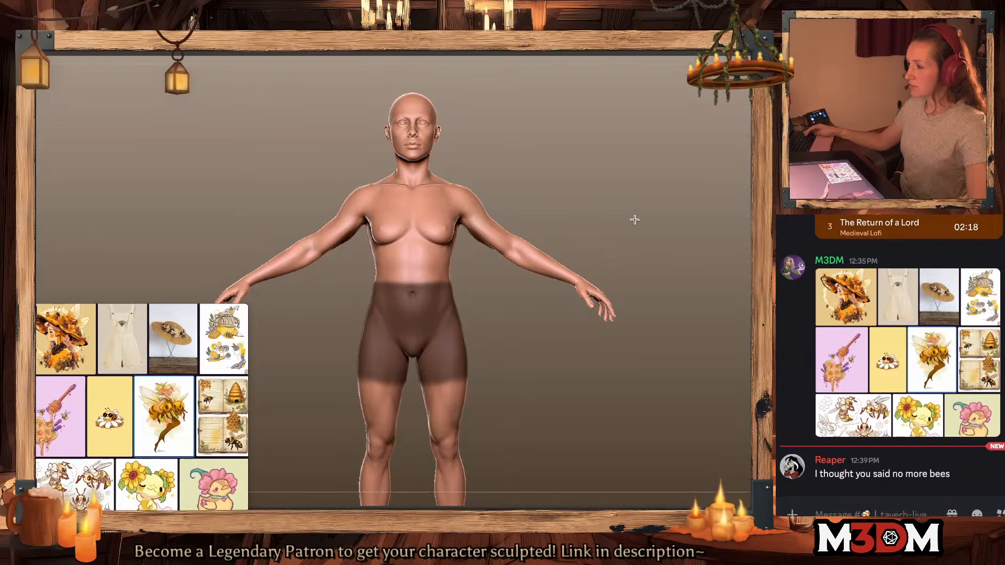
alt+drag(635, 218, 633, 220)
key(shift+f)
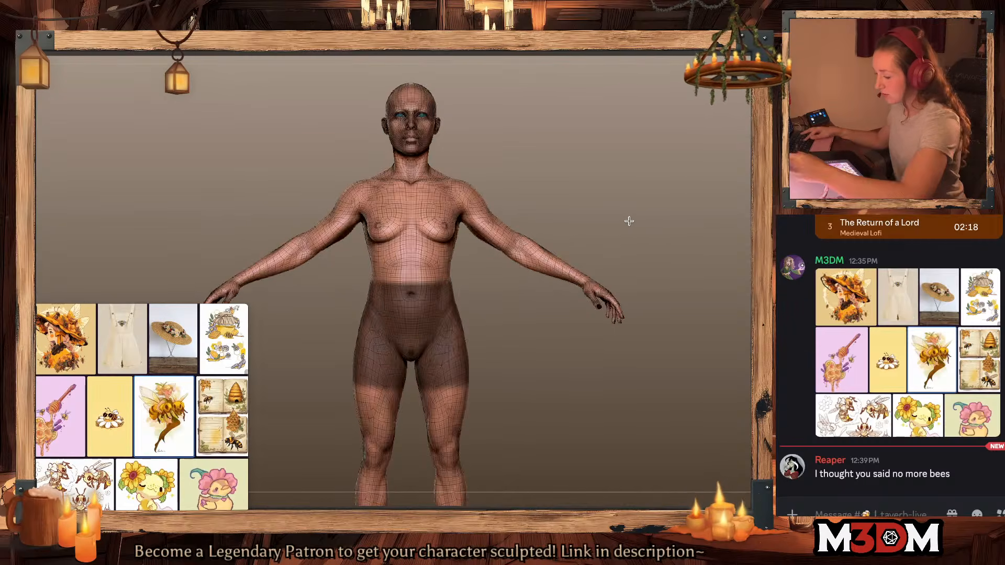
Step: Turn off the wireframe and extend the shorts mask up the front of the torso to a chest-high bib
key(shift+f)
key(space)
drag(463, 240, 470, 241)
mouse_move(383, 222)
ctrl+mouse_down()
mouse_move(381, 286)
mouse_move(384, 219)
mouse_move(391, 225)
ctrl+mouse_up()
key(space)
mouse_move(388, 219)
ctrl+mouse_down()
mouse_move(403, 223)
mouse_move(422, 291)
ctrl+mouse_up()
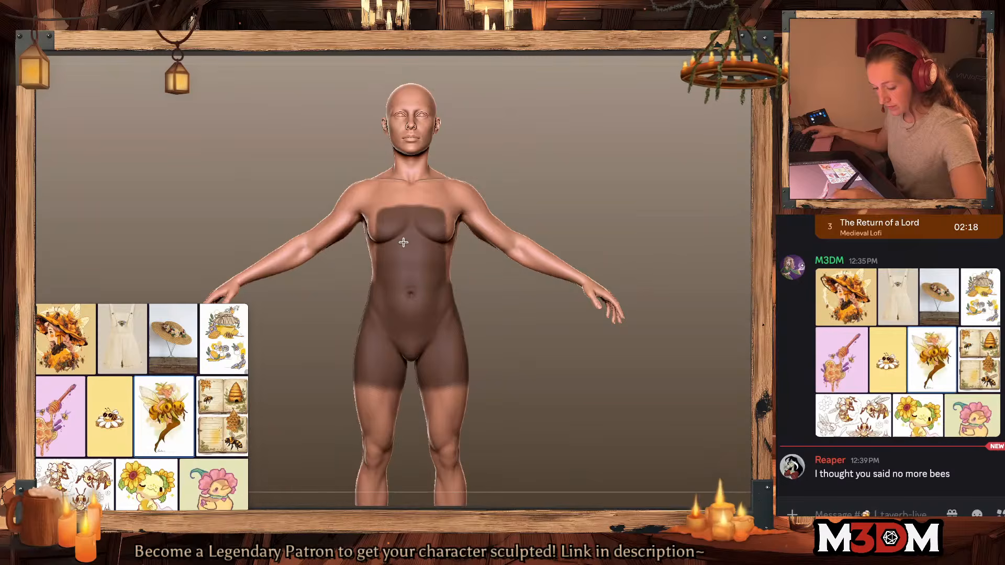
Step: Refine the mask edge and turn the masked bib-and-shorts area into a separate overalls piece with its mask cleared
ctrl+click(666, 219)
ctrl+click(675, 221)
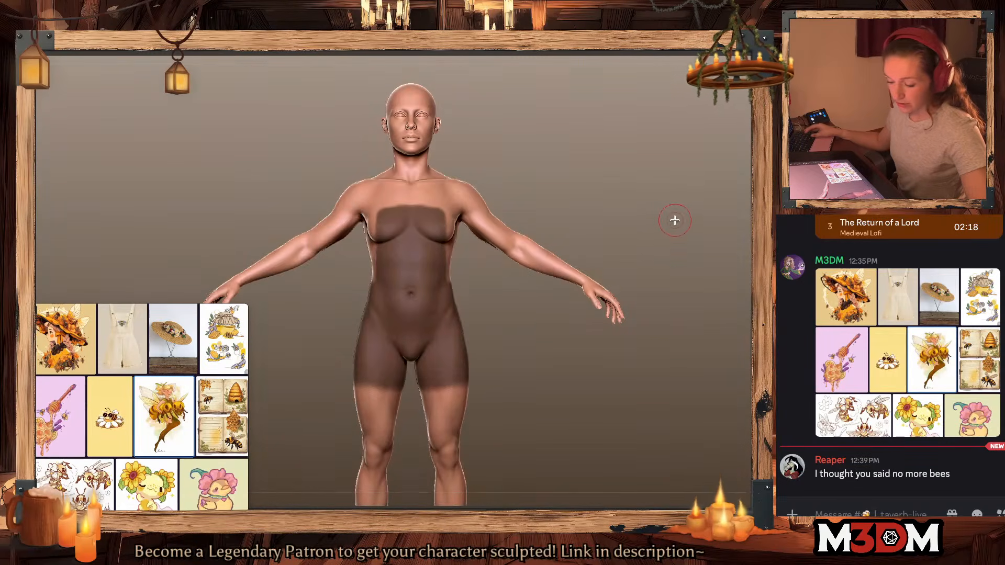
drag(675, 221, 718, 341)
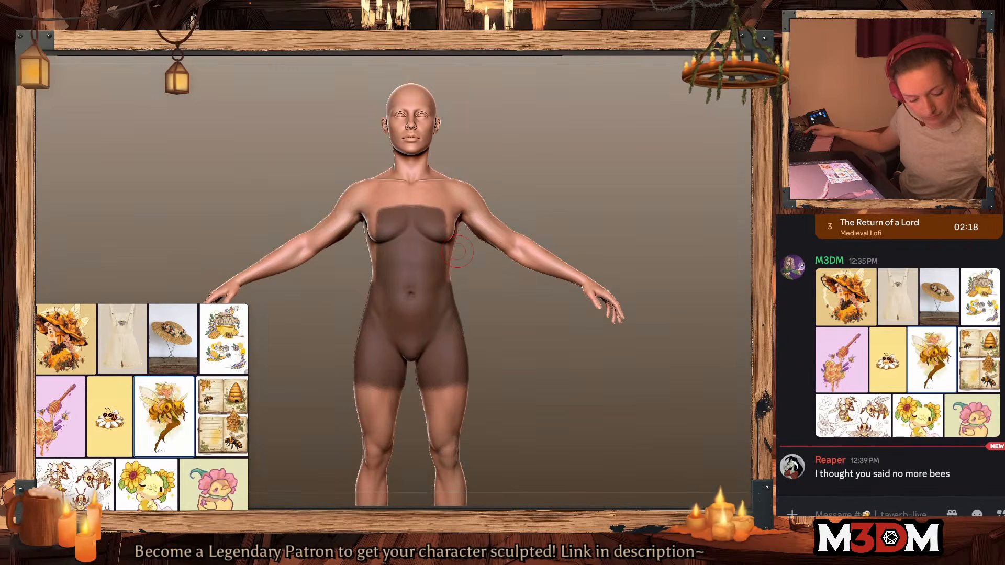
key(ctrl+shift+h)
ctrl+drag(658, 403, 675, 432)
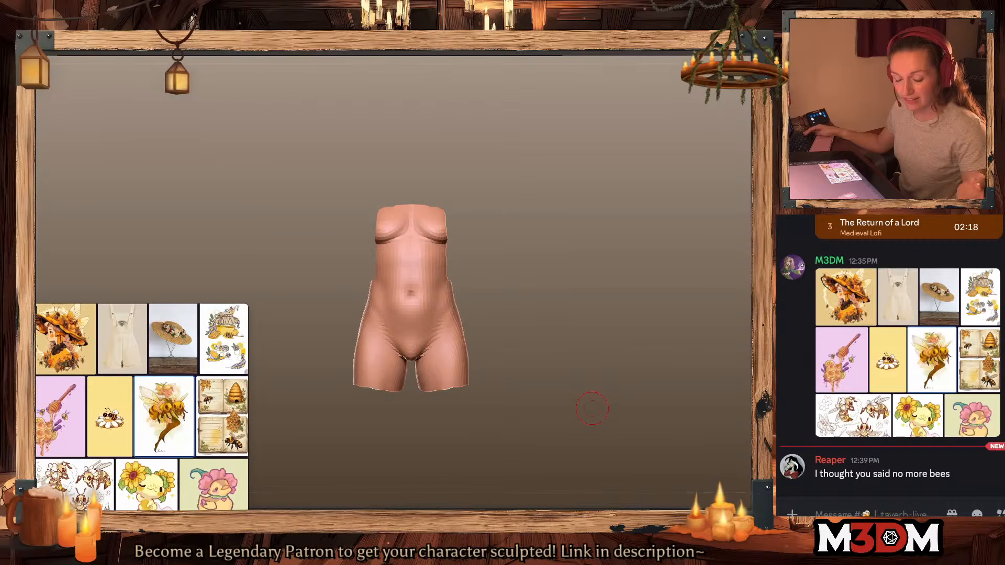
Step: Show the whole figure and inflate the overalls slightly off the body and top
key(shift+f)
key(shift+f)
key(alt+s)
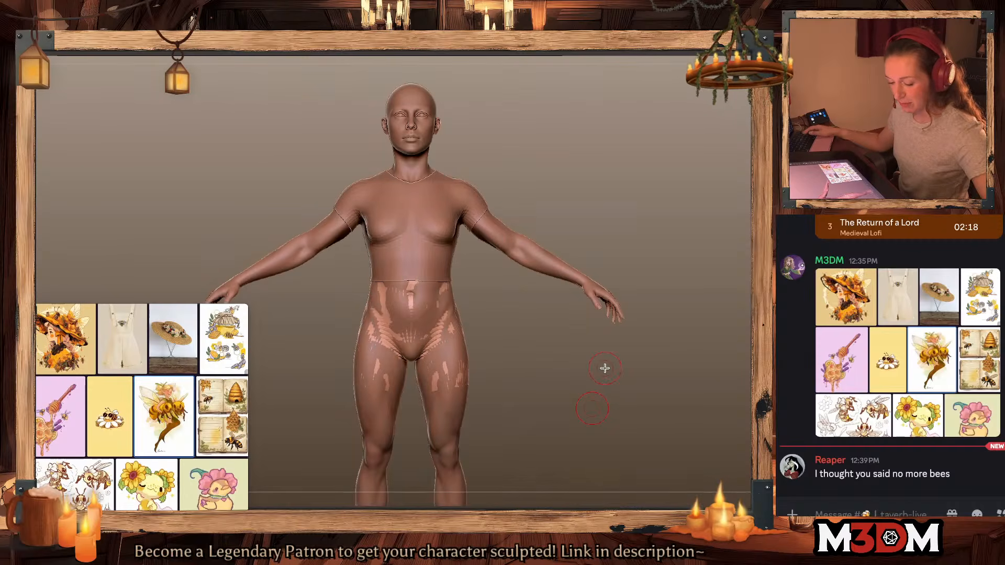
key(w)
alt+click(429, 299)
drag(436, 299, 447, 288)
key(q)
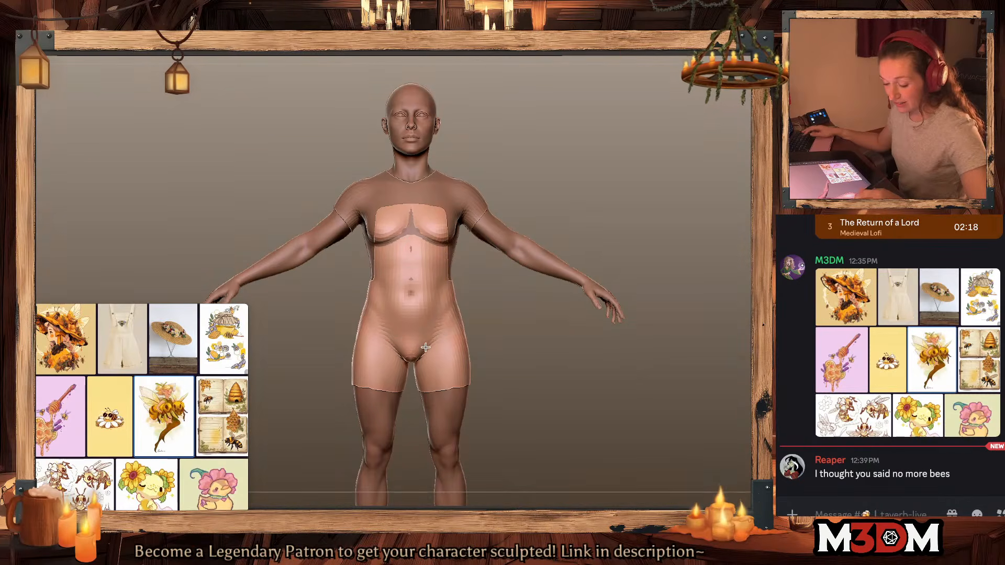
Step: Adjust the crotch area of the overalls and check the piece in isolation
alt+click(428, 426)
drag(417, 344, 419, 353)
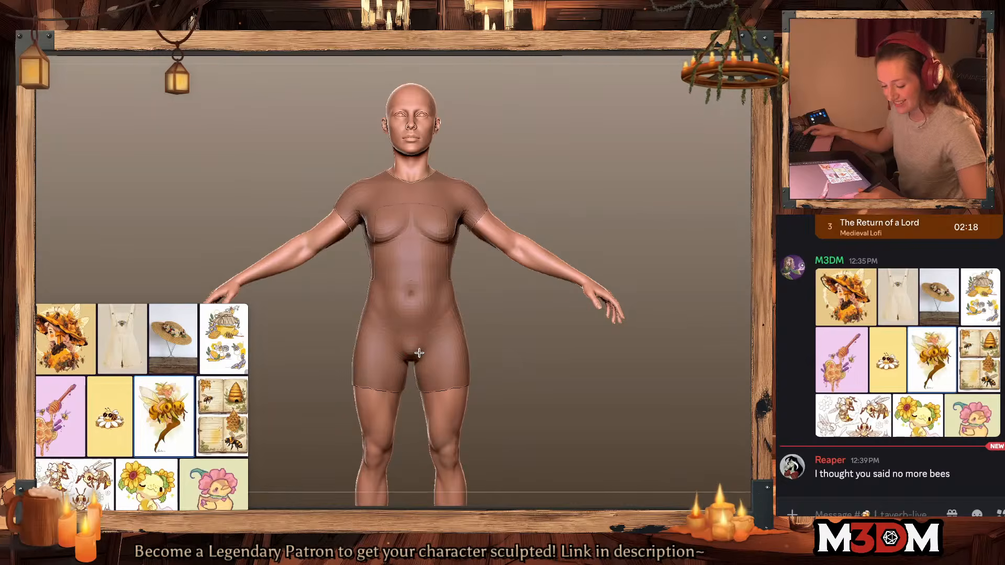
alt+click(432, 352)
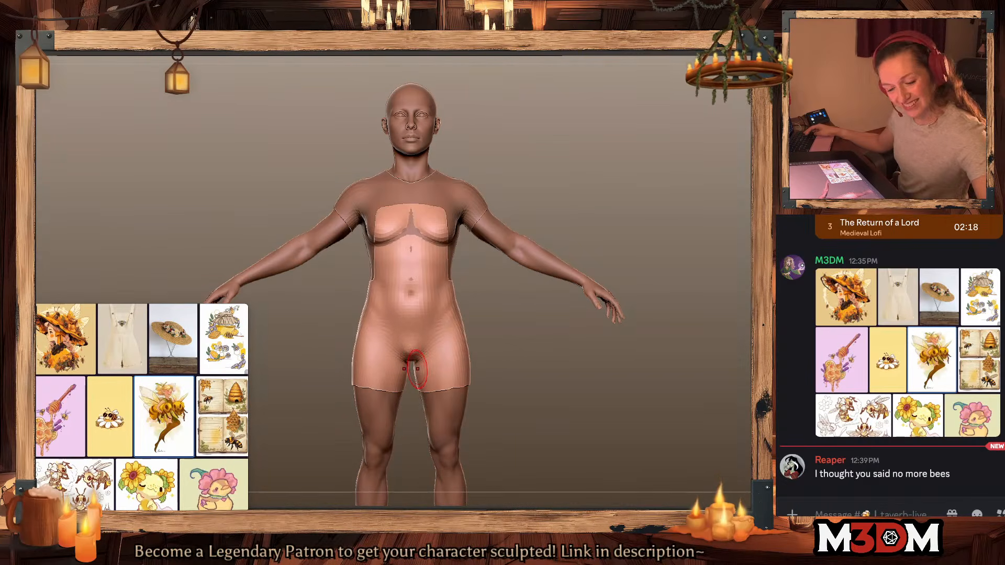
key(alt+s)
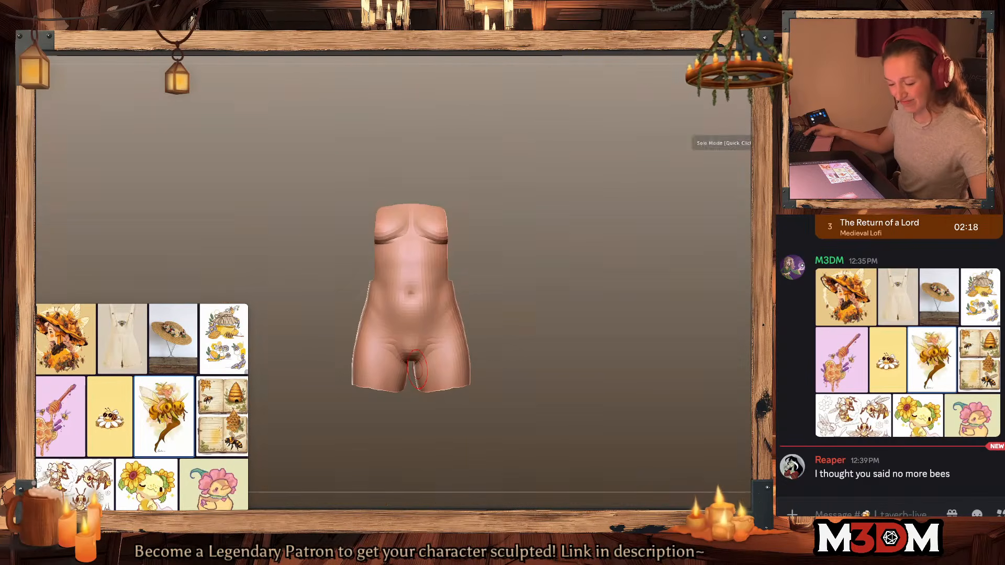
key(alt+s)
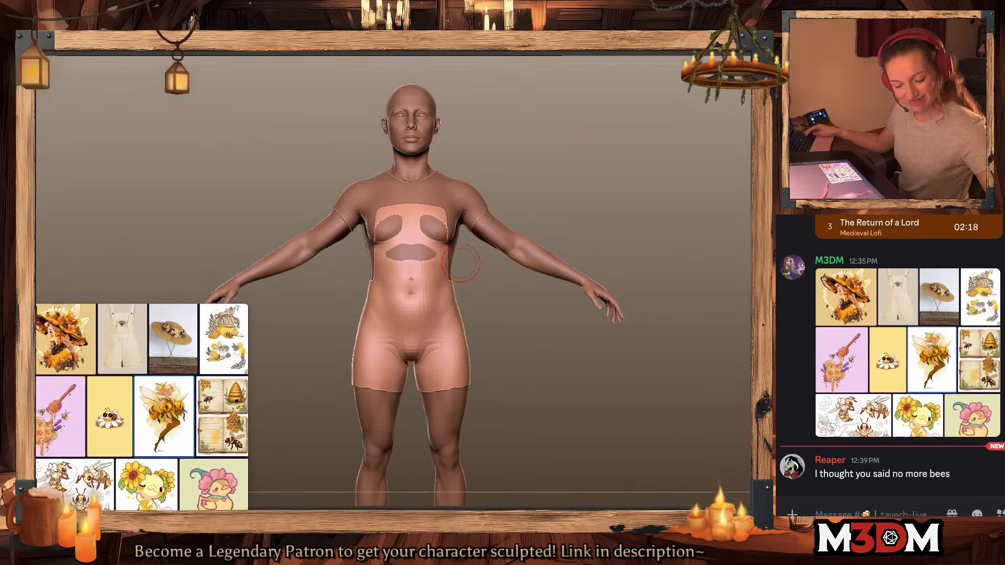
Step: Pull the overalls' bib outward over the chest with a larger brush so it sits above the top
mouse_move(440, 253)
mouse_down()
mouse_move(427, 222)
mouse_move(438, 206)
mouse_up()
key(space)
click(430, 262)
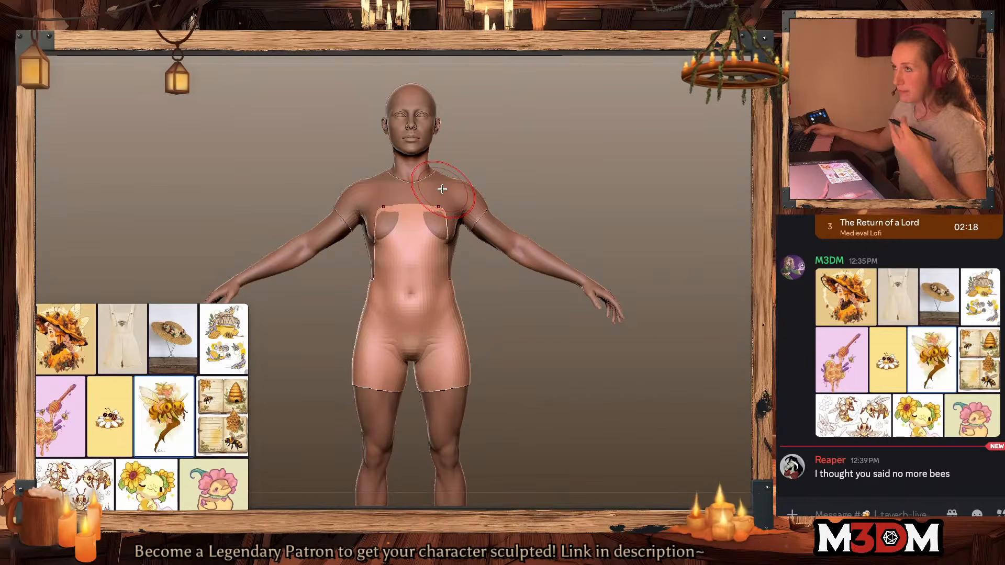
key(ctrl+z)
key(ctrl+z)
key(ctrl+z)
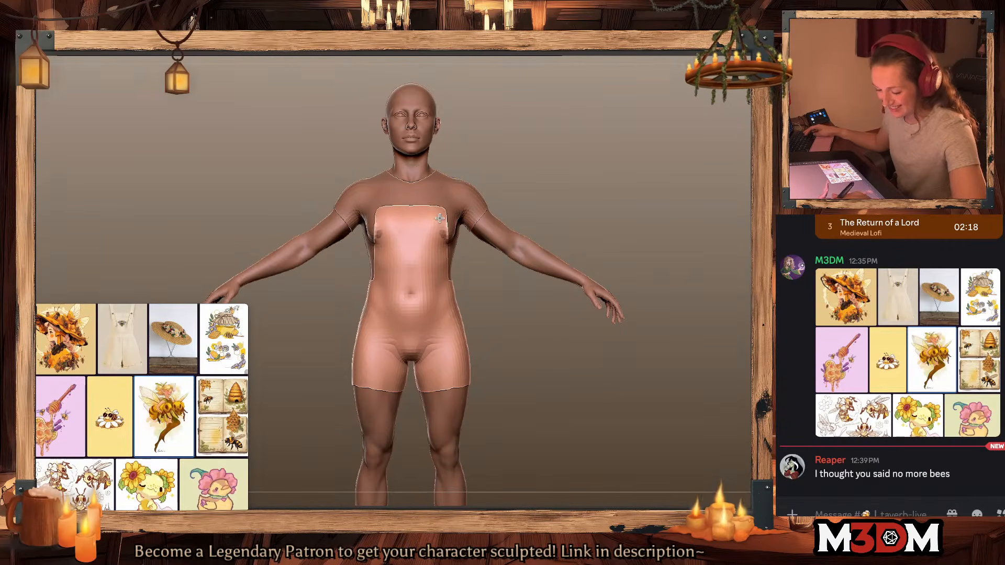
Step: Smooth the front of the overalls from the belly up to the bib's upper edge and check the wireframe
shift+drag(423, 291, 444, 210)
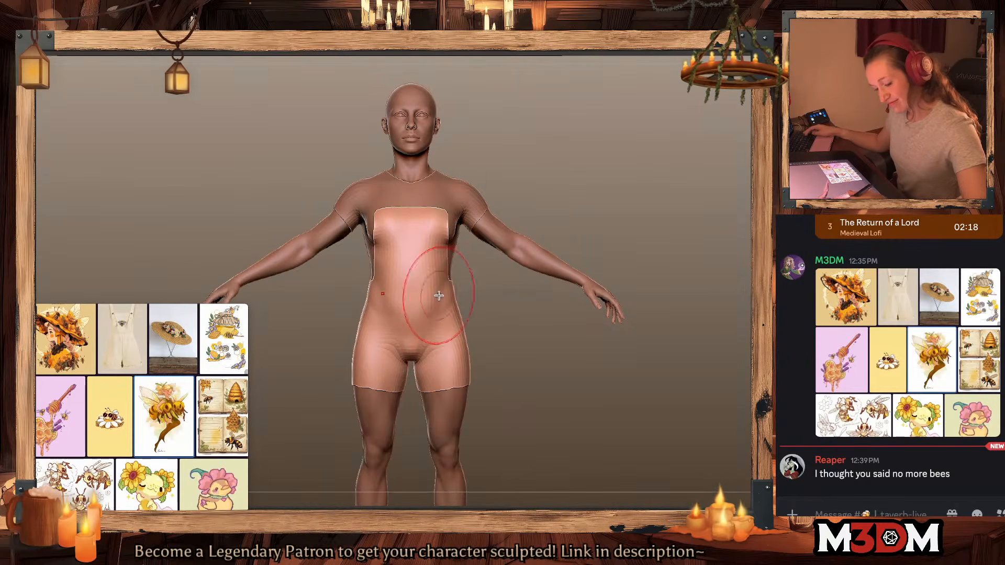
key(shift+f)
key(shift+f)
right_click(450, 374)
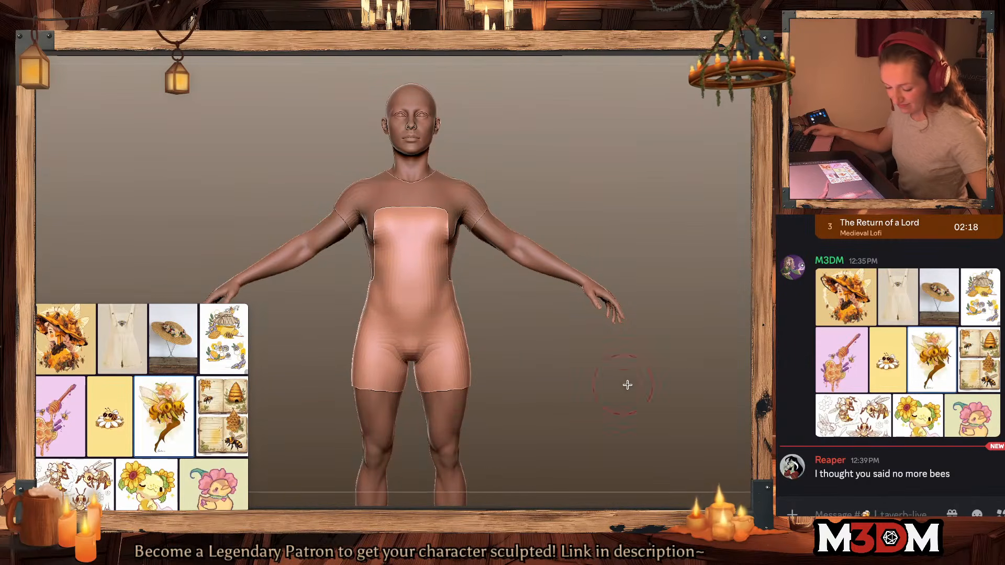
drag(626, 385, 652, 403)
right_click(526, 298)
drag(525, 282, 548, 283)
drag(692, 412, 681, 380)
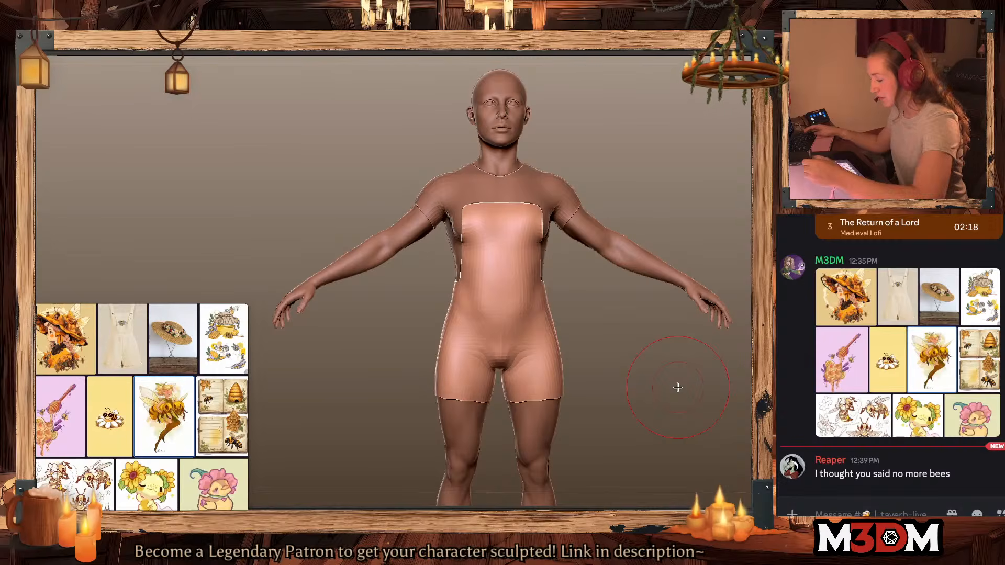
Step: Try to draw a curve strap with a smaller brush from the bib's upper edge to the shoulder
key(space)
drag(627, 185, 624, 186)
alt+drag(687, 156, 574, 252)
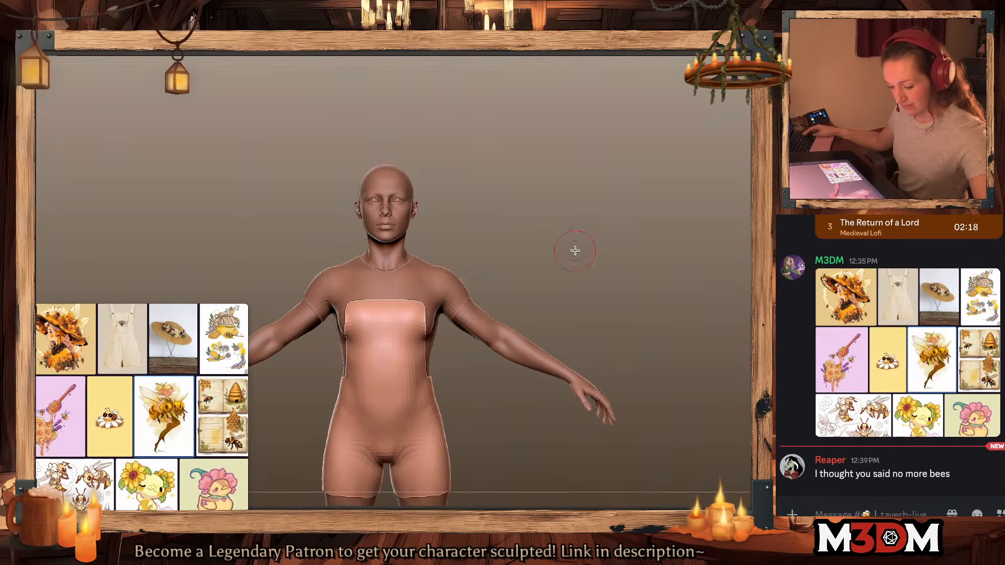
drag(418, 261, 417, 317)
mouse_move(563, 278)
mouse_down()
mouse_move(565, 269)
mouse_move(627, 267)
mouse_up()
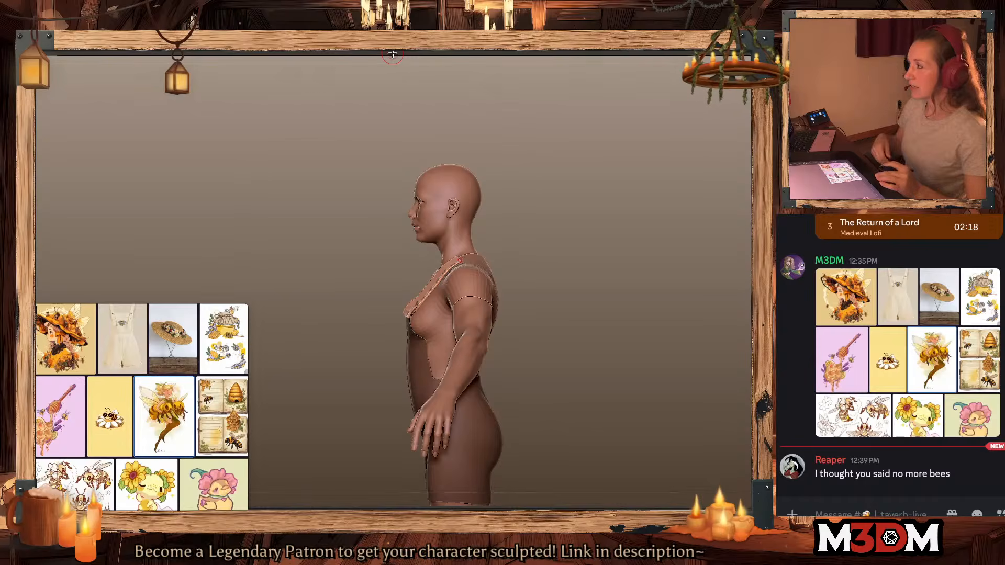
drag(602, 287, 528, 289)
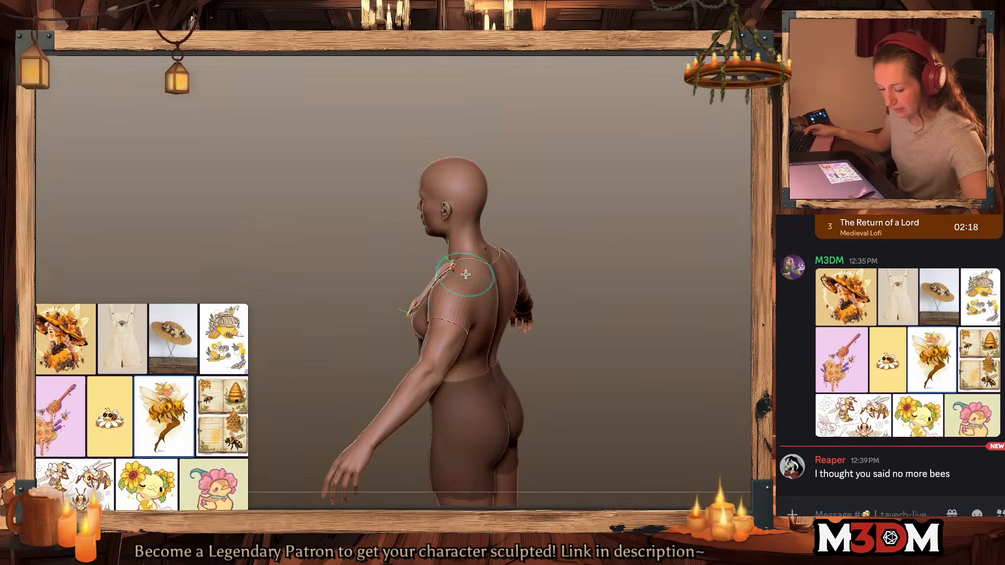
Step: Try to continue the strap over the shoulder and diagonally down the back, and undo it
mouse_move(454, 266)
mouse_down()
mouse_move(476, 282)
mouse_move(502, 337)
mouse_up()
drag(675, 269, 681, 277)
key(ctrl+z)
key(ctrl+z)
drag(449, 303, 458, 265)
mouse_move(644, 276)
mouse_down()
mouse_move(633, 275)
mouse_move(650, 286)
mouse_up()
drag(534, 345, 534, 347)
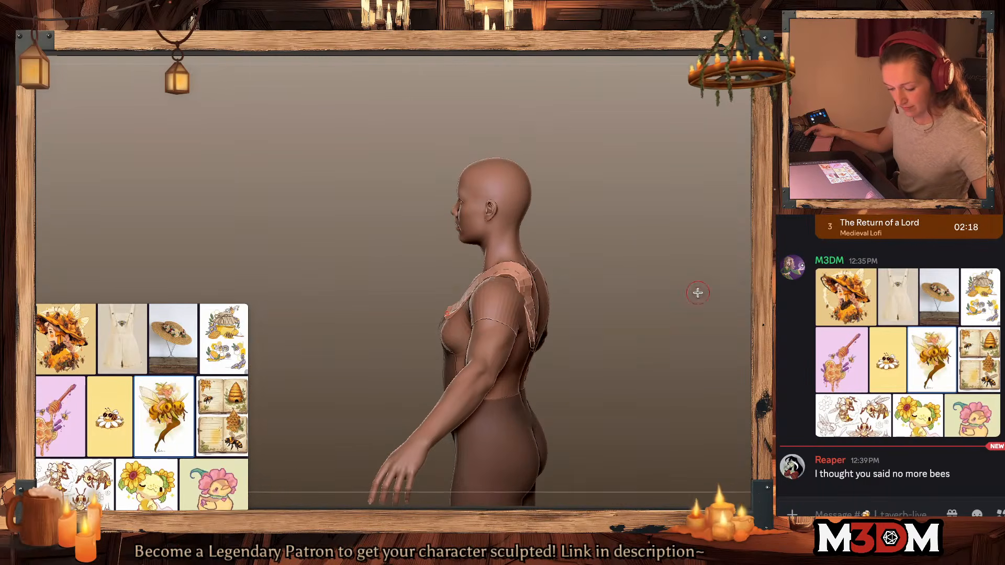
drag(697, 291, 703, 281)
drag(570, 365, 595, 392)
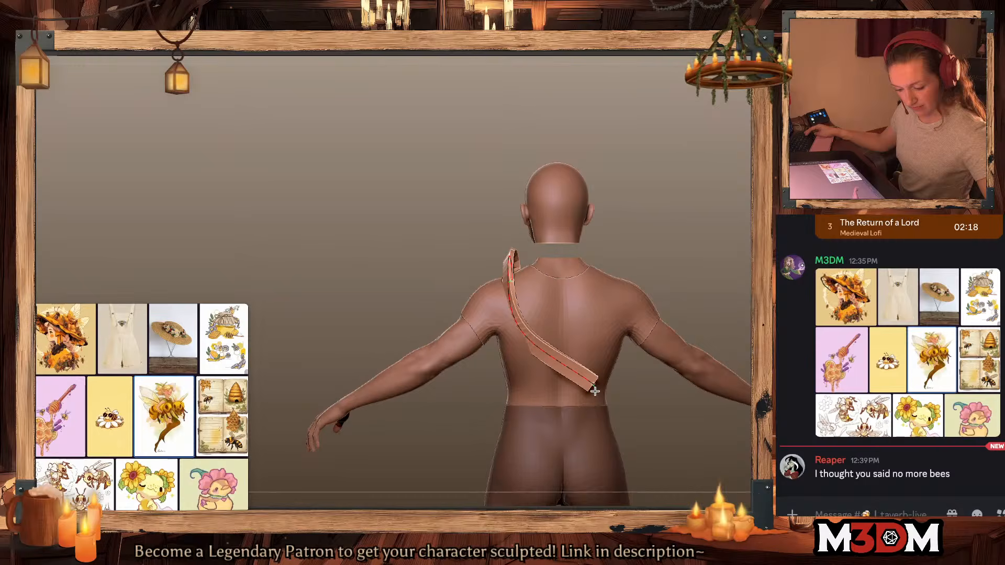
click(692, 276)
alt+drag(704, 268, 663, 274)
key(ctrl+z)
Step: Adjust the stroke's curve step and draw a new strap from the bib's upper corner up to the shoulder
click(390, 40)
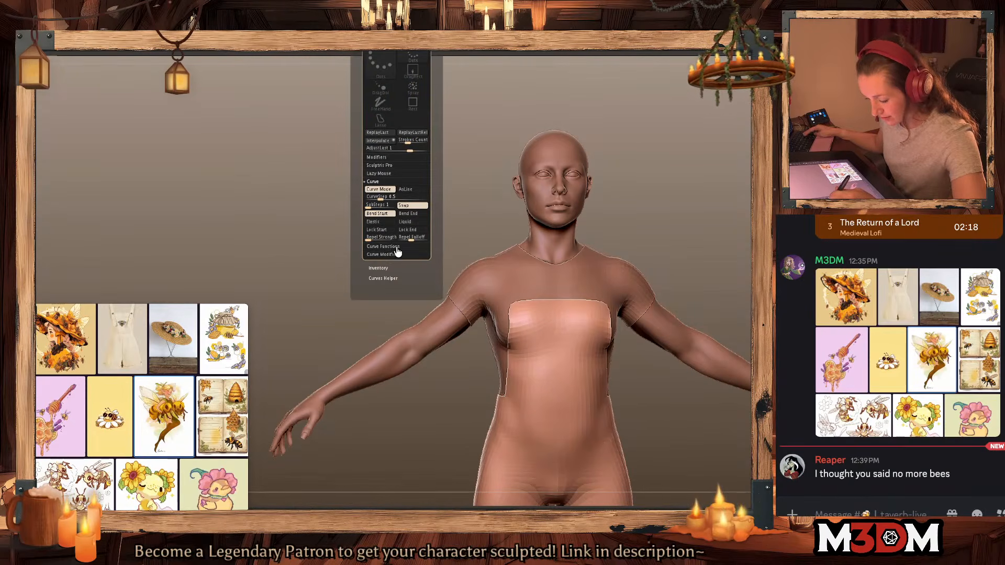
click(390, 199)
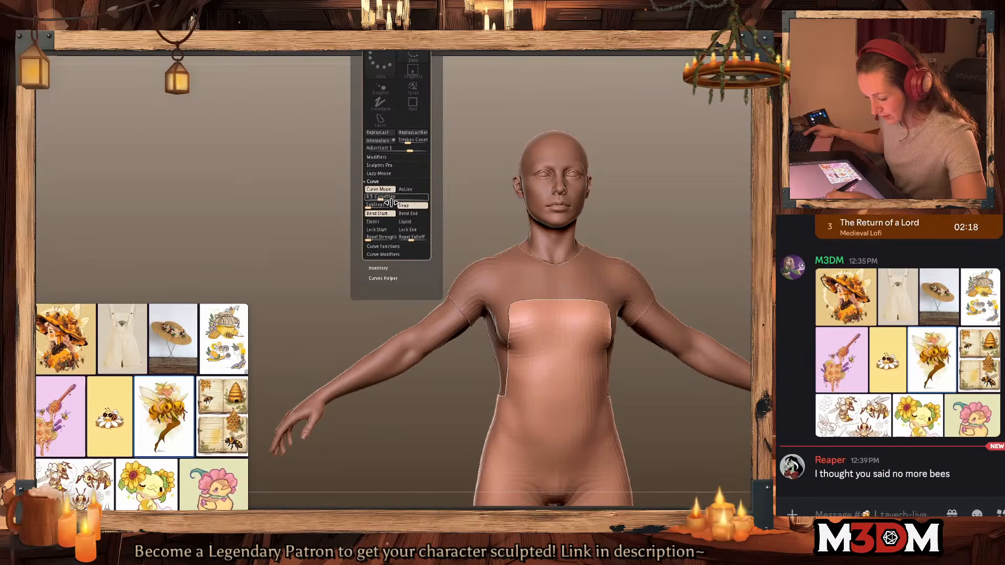
click(386, 232)
alt+drag(662, 233, 557, 242)
drag(484, 317, 504, 260)
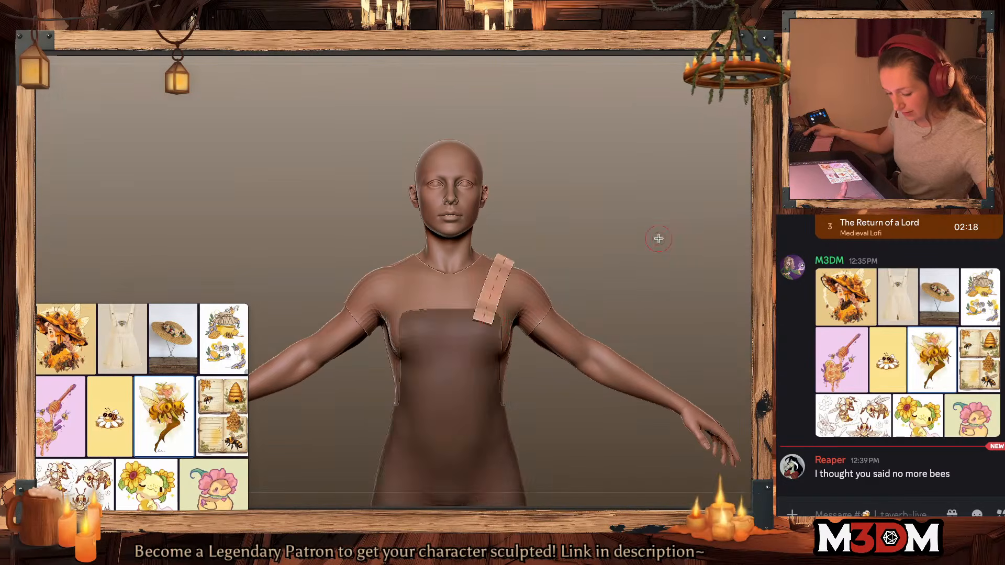
Step: Extend the strap curve over the shoulder and across the shoulder blade toward the spine
drag(659, 239, 521, 296)
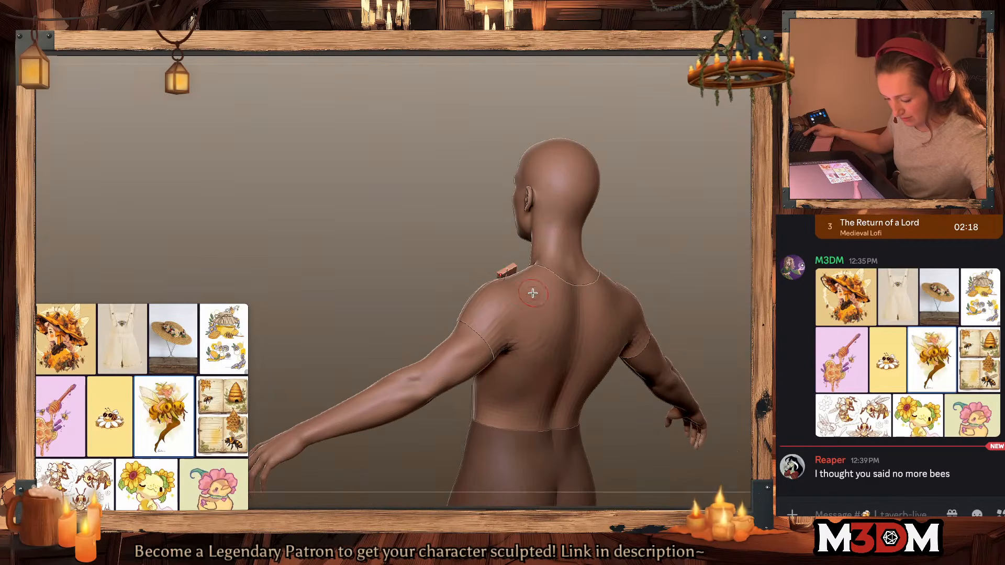
drag(709, 220, 678, 172)
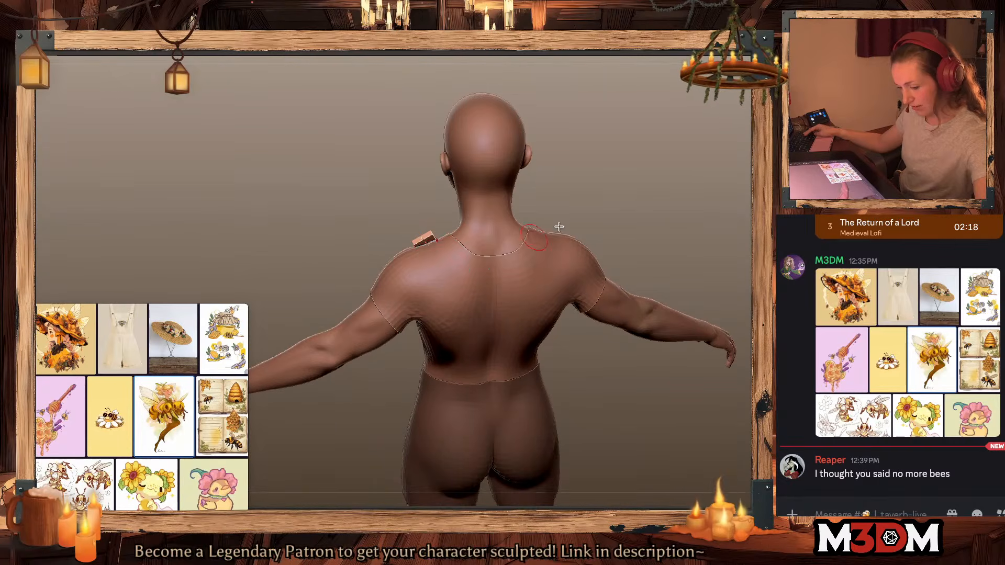
drag(559, 226, 497, 251)
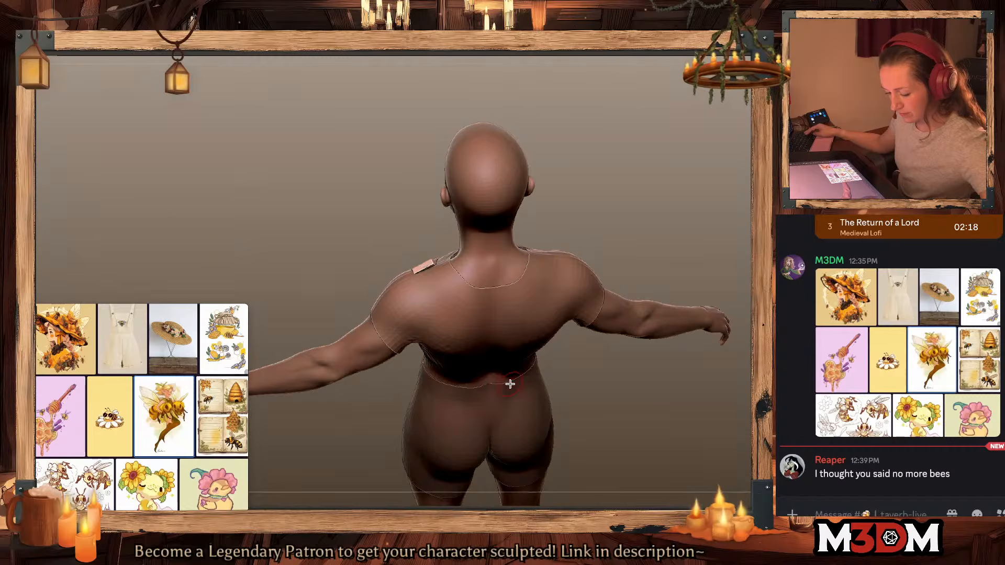
drag(620, 209, 674, 240)
drag(443, 310, 484, 372)
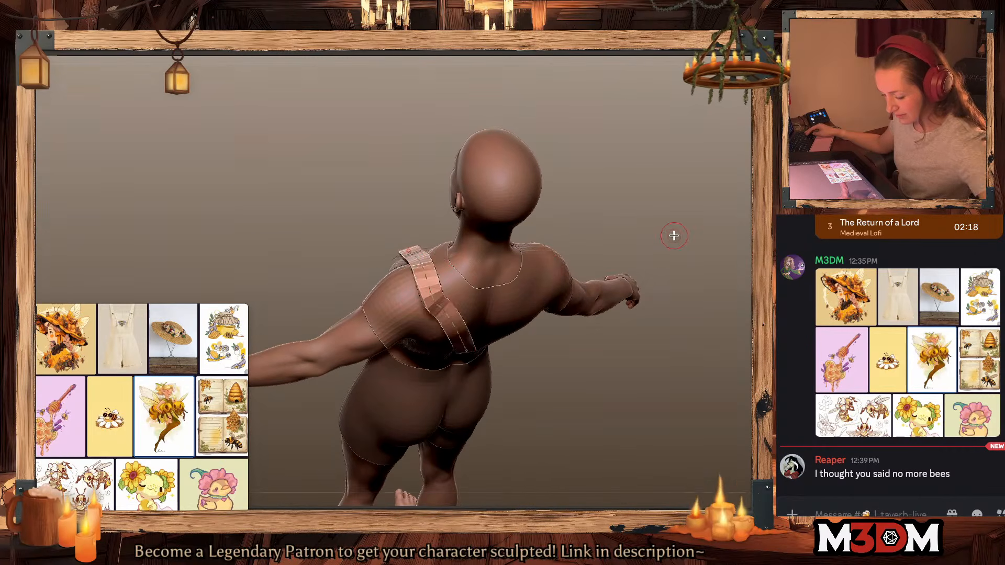
Step: Work the strap's end diagonally down the back toward the waist and undo the last curve change
shift+drag(673, 233, 662, 245)
drag(496, 407, 554, 472)
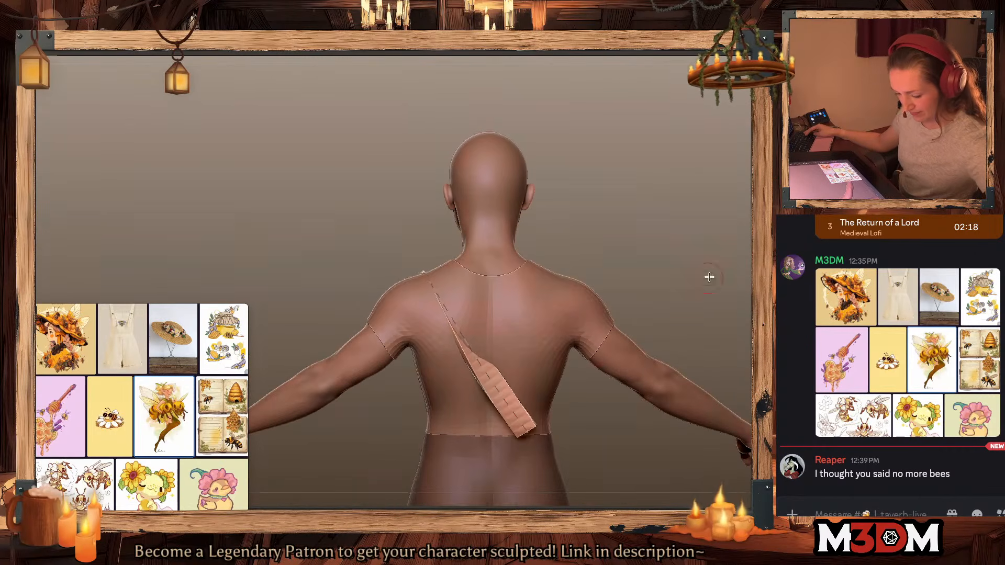
alt+drag(708, 275, 614, 235)
mouse_move(482, 426)
mouse_down()
mouse_move(460, 325)
mouse_move(455, 336)
mouse_move(474, 367)
mouse_up()
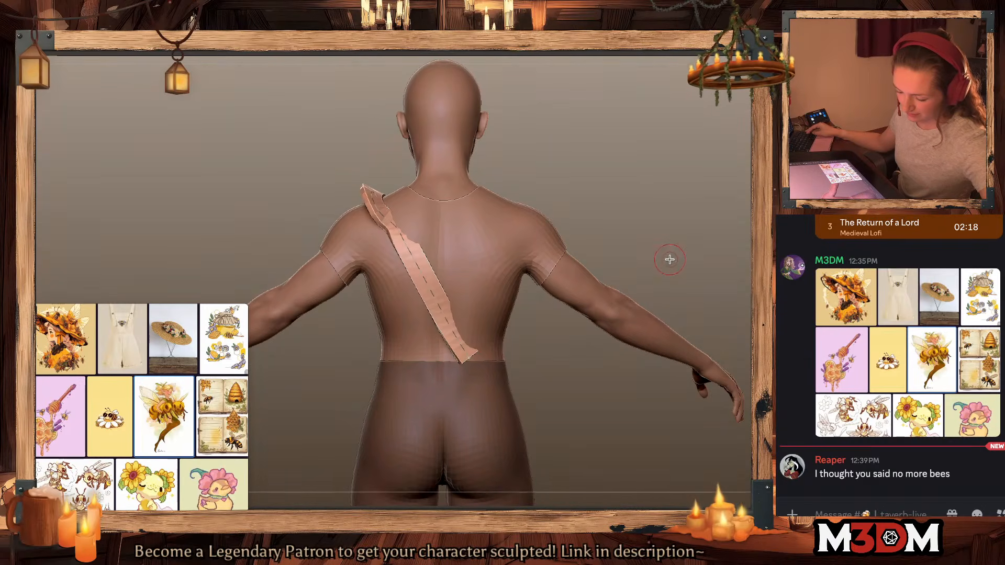
key(ctrl+z)
drag(687, 251, 635, 247)
Step: Isolate the strap, turn on its wireframe and examine its segments and width from several sides
key(shift+f)
key(alt+s)
key(f)
key(space)
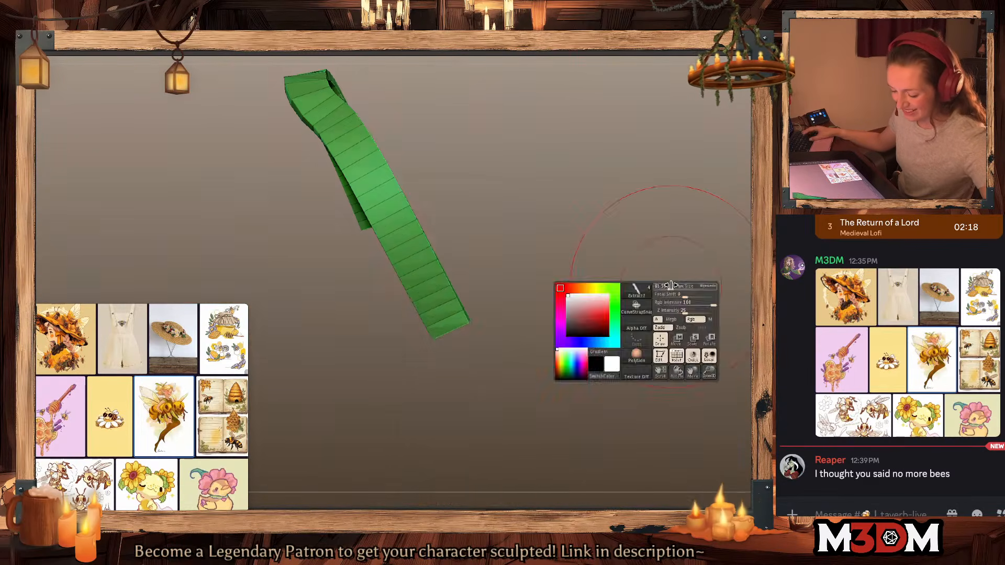
drag(671, 286, 648, 285)
key(shift+f)
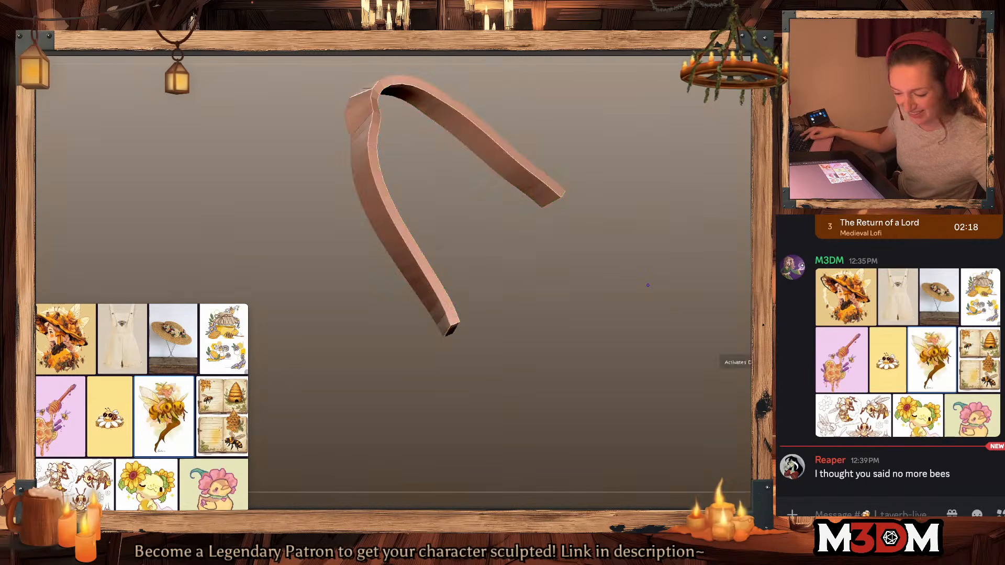
key(shift+f)
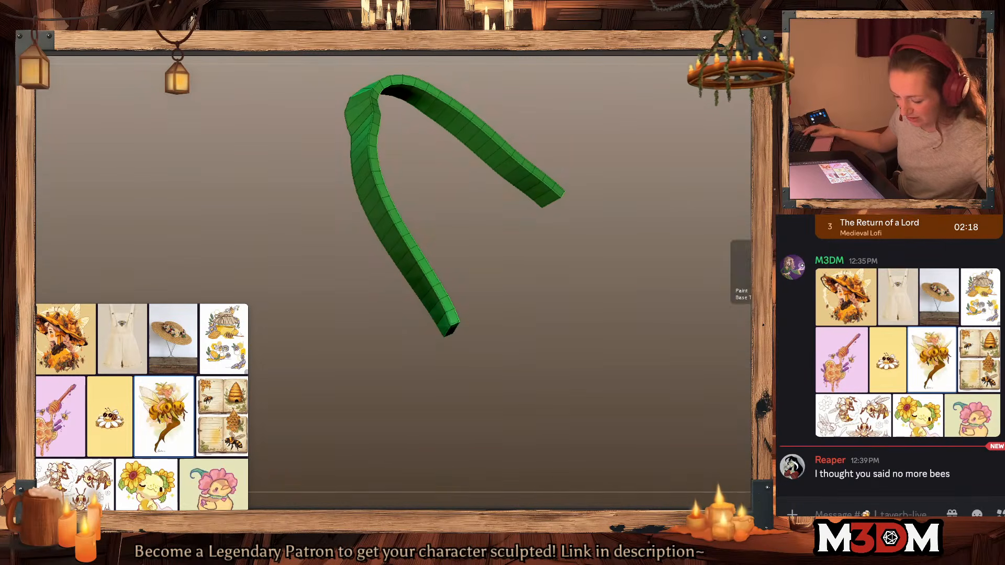
drag(670, 382, 698, 341)
key(alt+s)
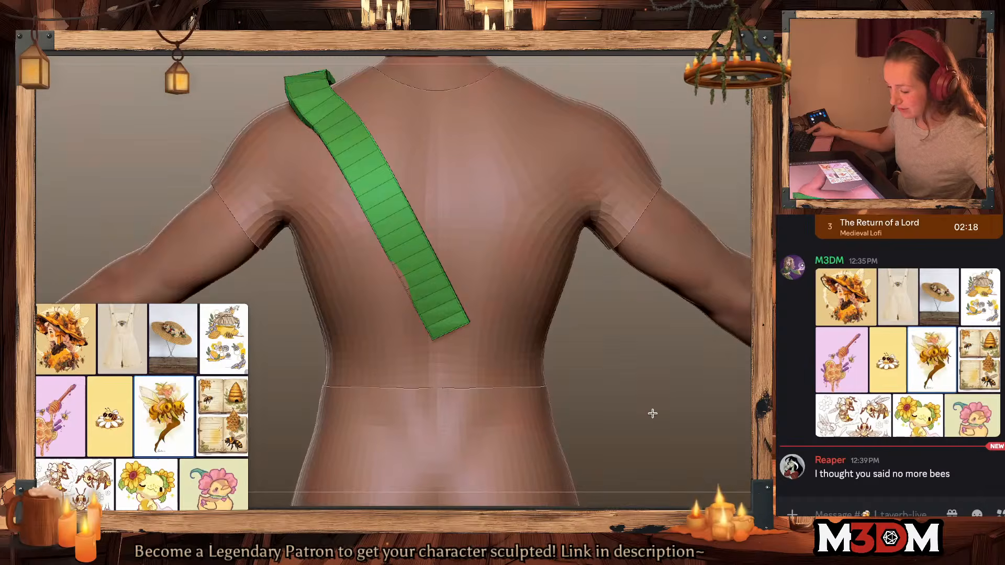
Step: Pull the strap's back end down to the overalls' waistline and even out its diagonal run with a larger brush
alt+drag(652, 413, 643, 375)
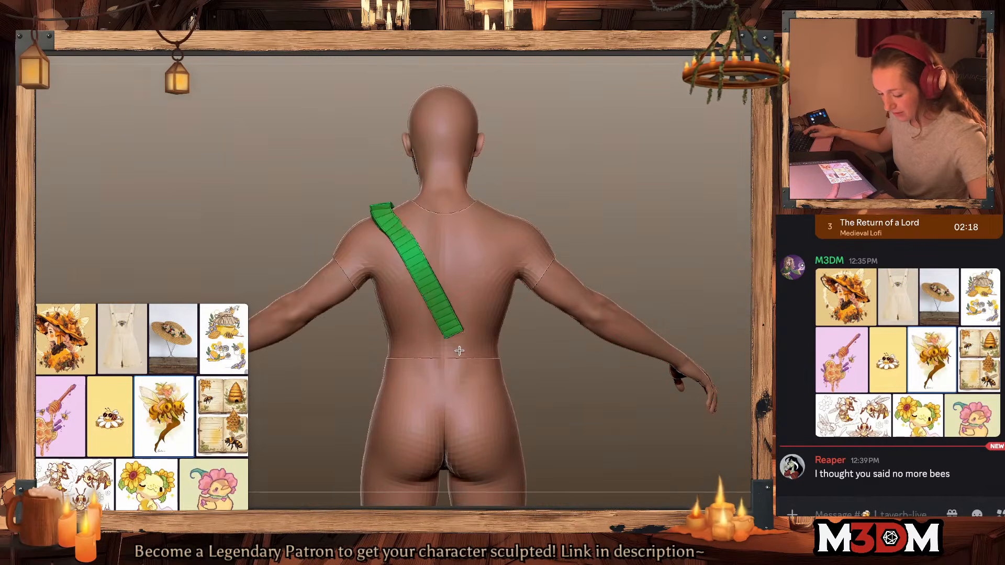
drag(455, 345, 495, 406)
key(space)
drag(417, 256, 377, 271)
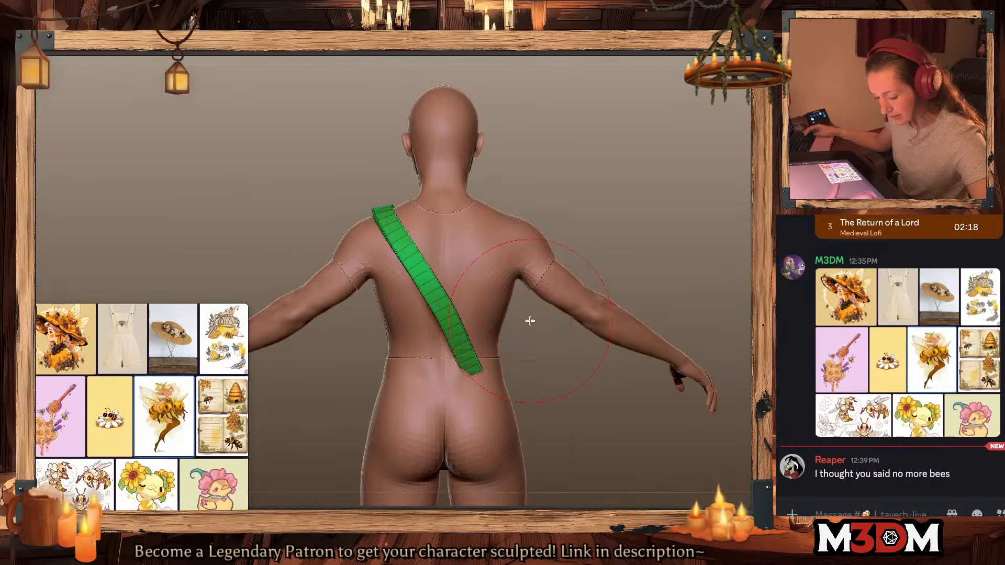
Step: Nudge the strap's front section slightly inward over the shoulder and chest and refine its run on the back
mouse_move(658, 254)
mouse_down()
mouse_move(670, 251)
mouse_move(659, 262)
mouse_up()
drag(575, 252, 585, 249)
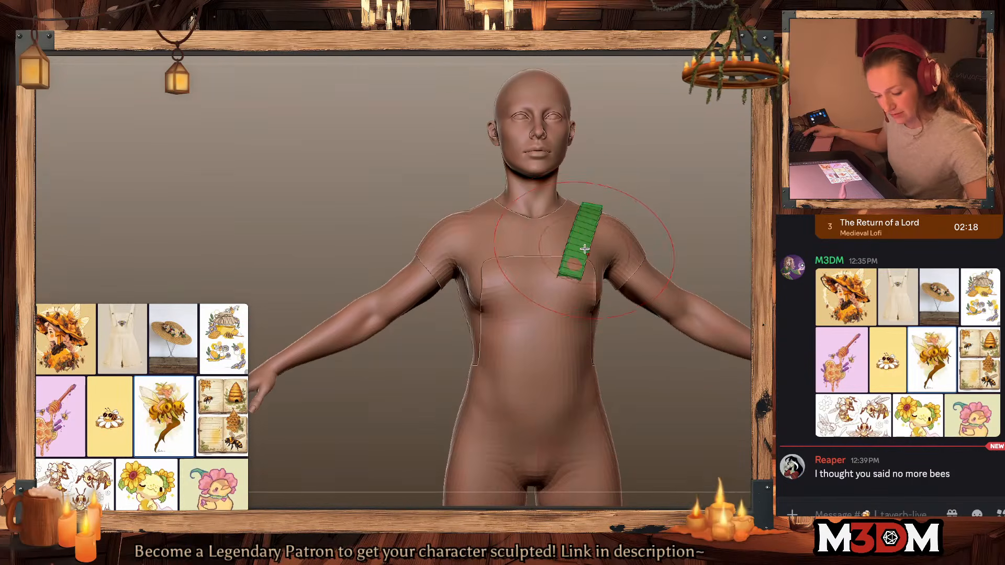
mouse_move(699, 209)
mouse_down()
mouse_move(639, 203)
mouse_move(696, 202)
mouse_up()
drag(592, 206, 586, 207)
drag(579, 263, 581, 263)
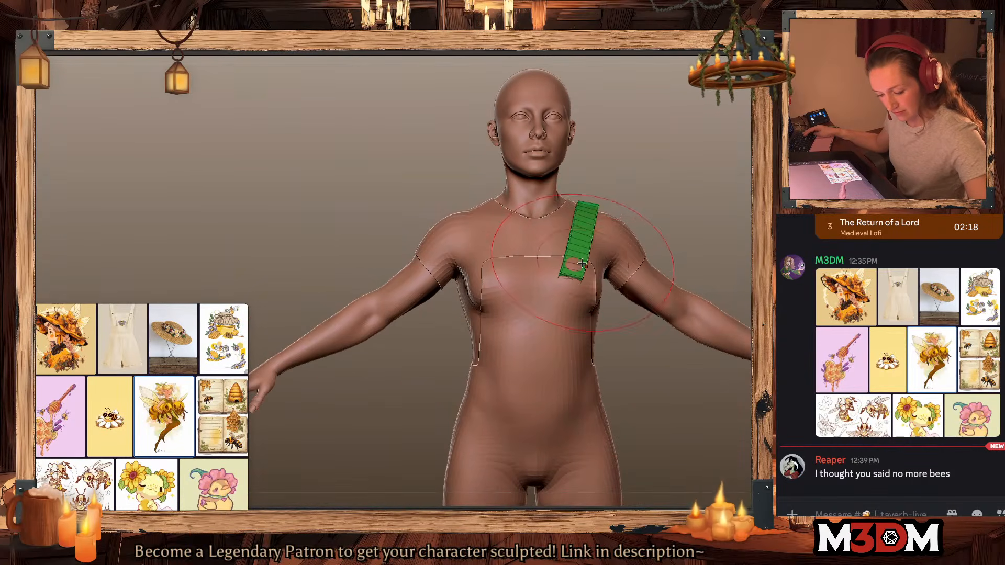
drag(651, 206, 574, 238)
drag(518, 293, 517, 308)
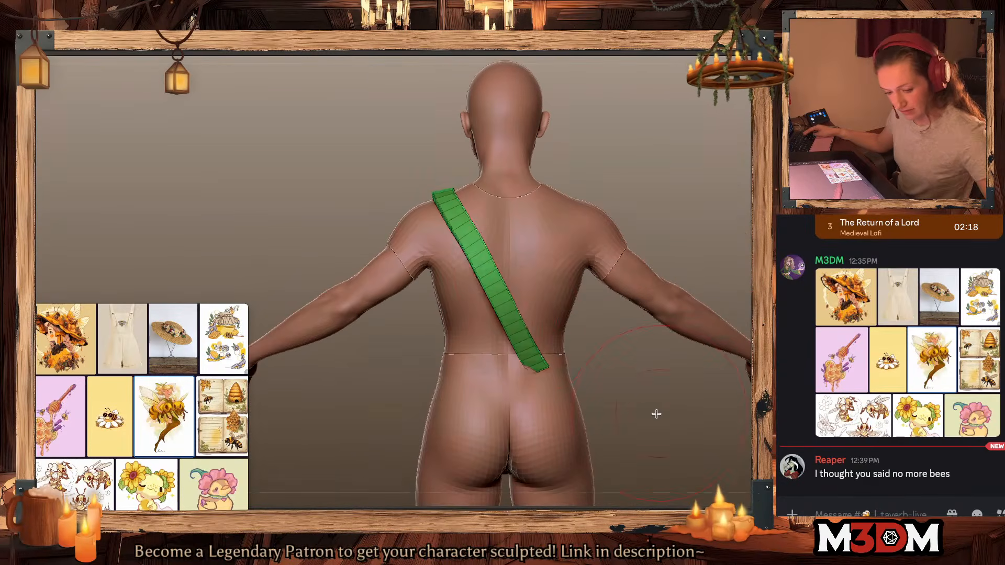
Step: Duplicate the strap mirrored onto the other shoulder so the two cross on the back, and reselect the original strap
alt+drag(657, 414, 608, 382)
key(ctrl+shift+d)
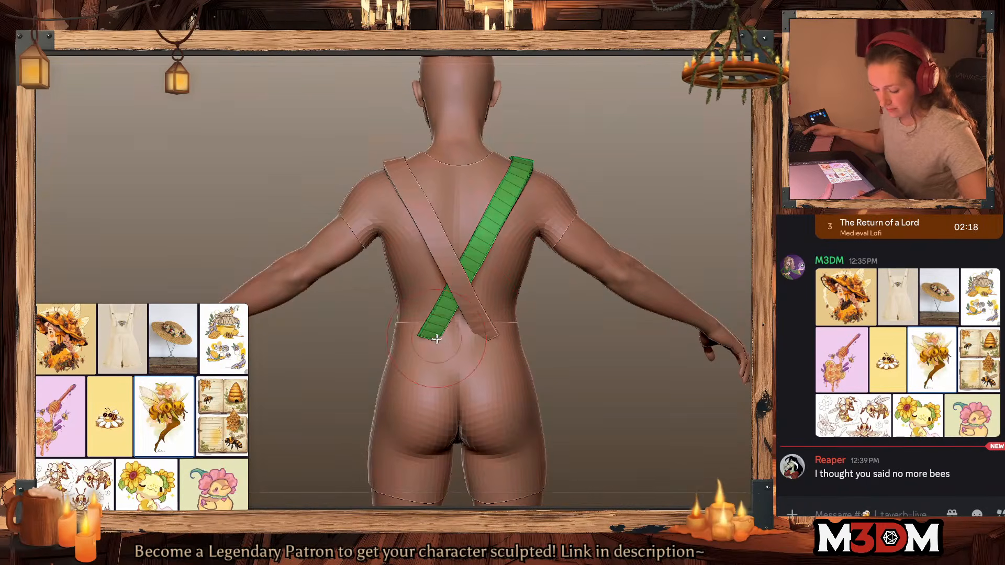
alt+click(483, 346)
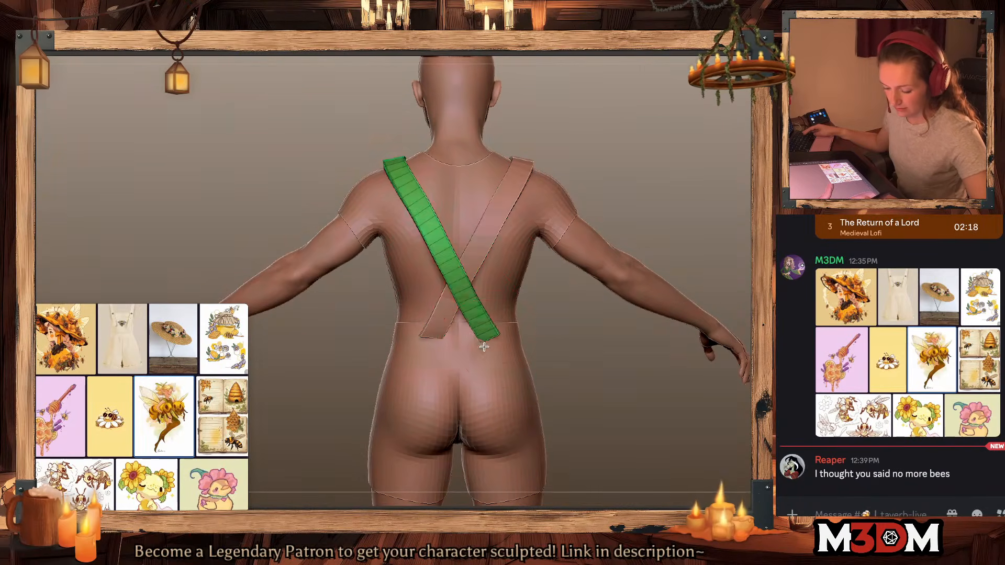
drag(698, 239, 563, 229)
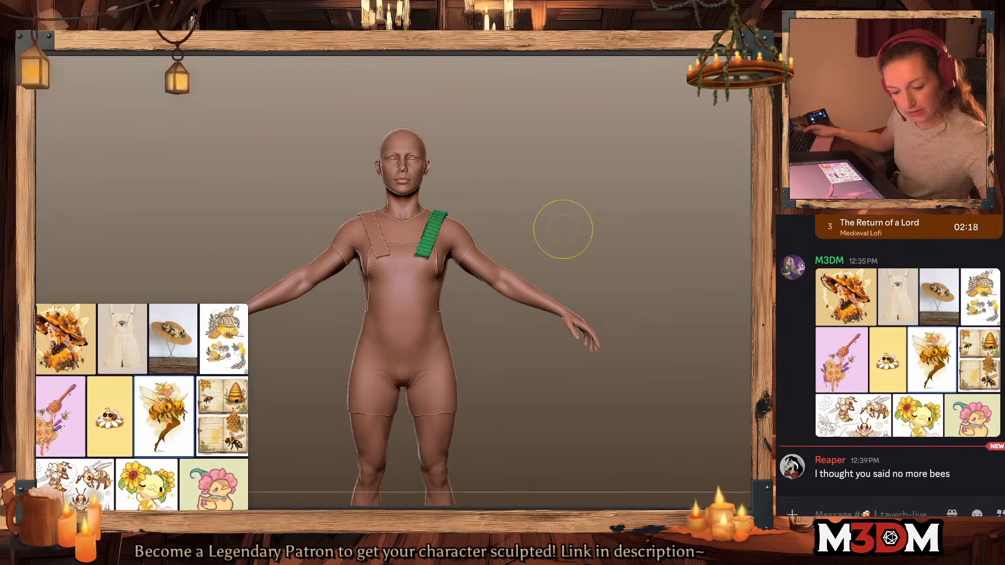
Step: Merge the two straps into one object with symmetry on and hide its wireframe
key(space)
mouse_move(430, 261)
mouse_down()
mouse_move(440, 230)
mouse_move(429, 257)
mouse_up()
key(ctrl+z)
key(x)
key(space)
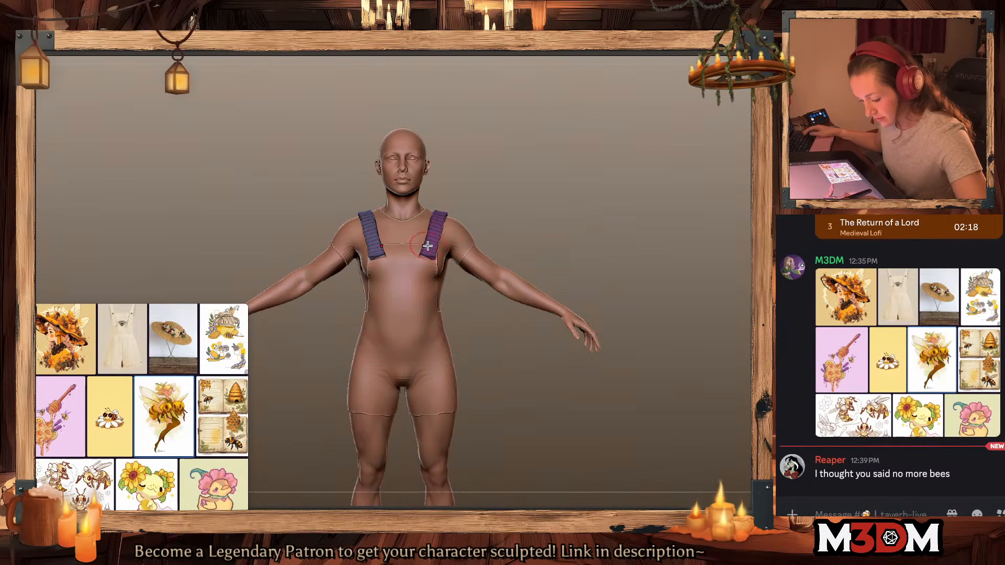
alt+drag(661, 258, 658, 220)
key(shift+f)
Step: Mask a horizontal band around the overalls' hips and extract it as a separate belt piece with its wireframe hidden
alt+click(437, 308)
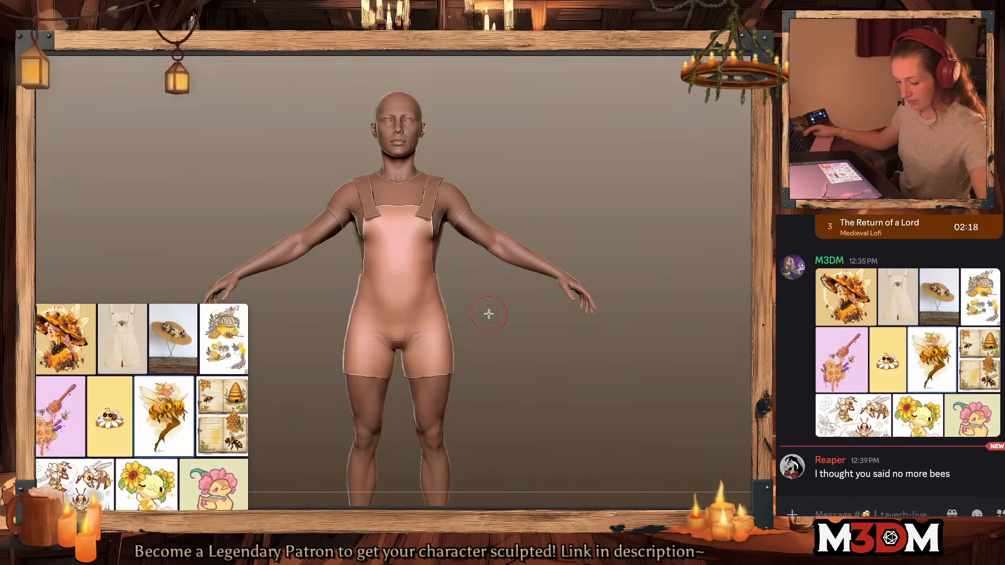
alt+drag(564, 377, 615, 372)
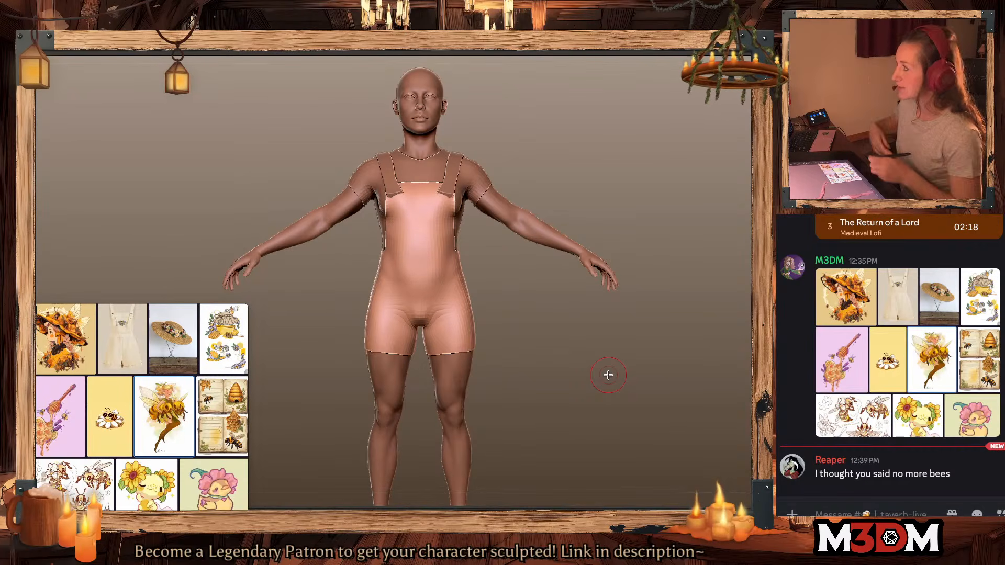
key(shift+f)
key(shift+f)
key(space)
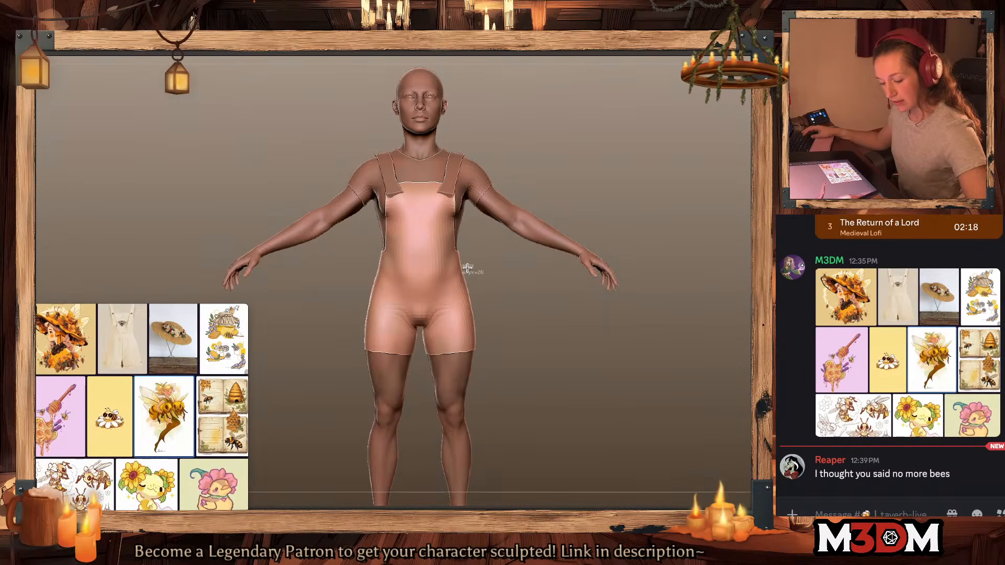
ctrl+drag(474, 266, 348, 294)
drag(606, 319, 579, 372)
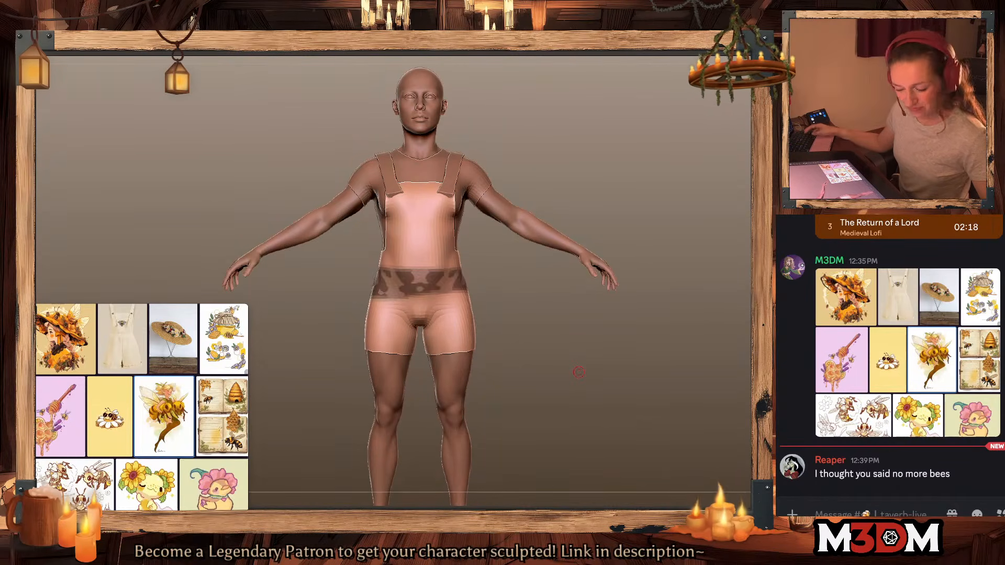
ctrl+click(671, 429)
key(w)
click(403, 212)
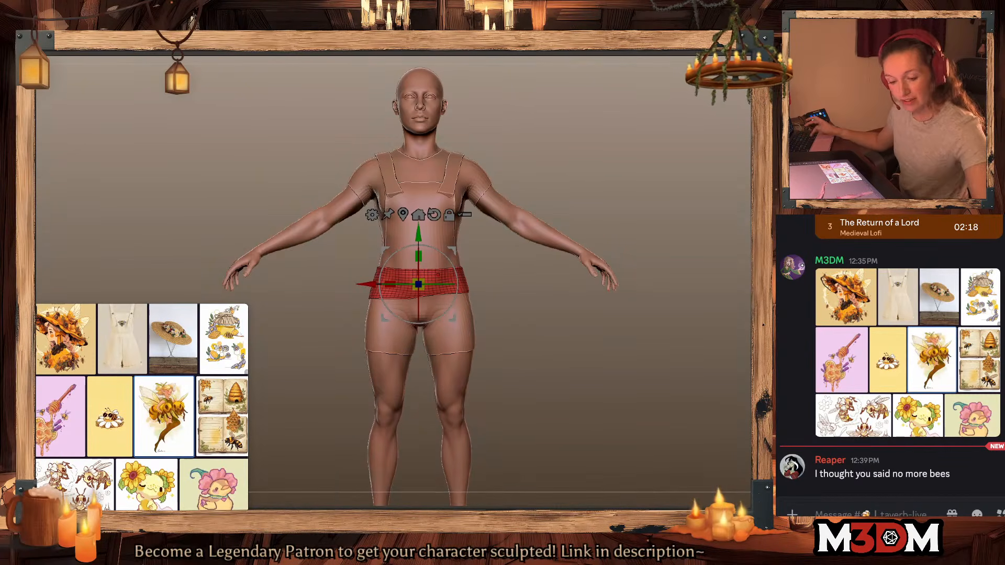
key(shift+f)
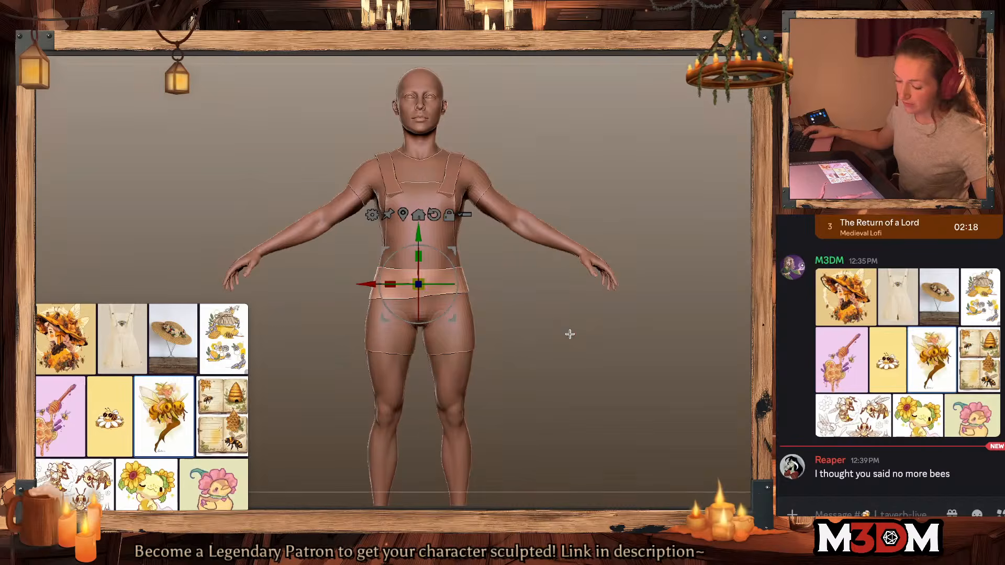
Step: Enlarge the brush, begin slanting the belt's lower edge at the front and check the belt from the side and back
key(q)
key(s)
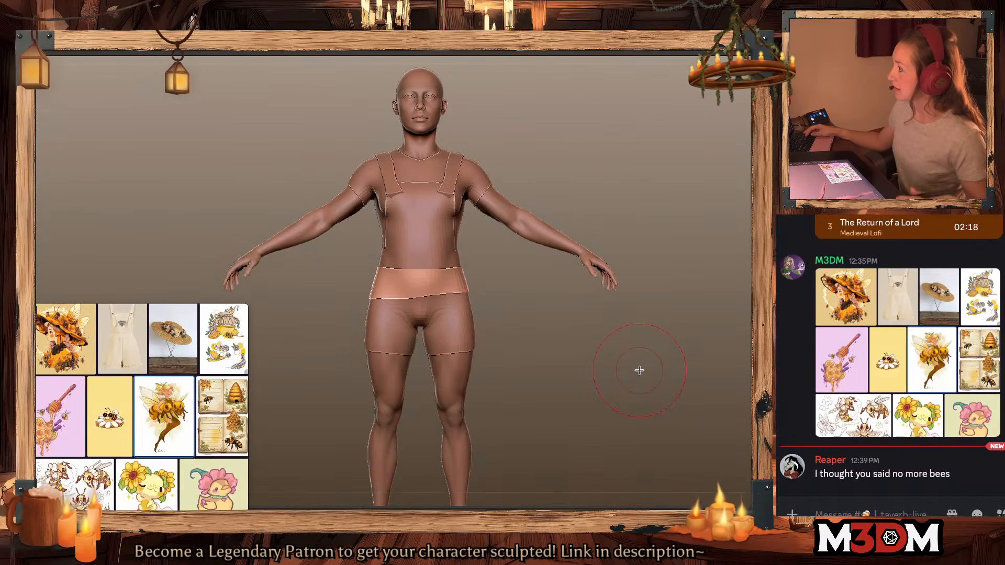
key(s)
click(430, 287)
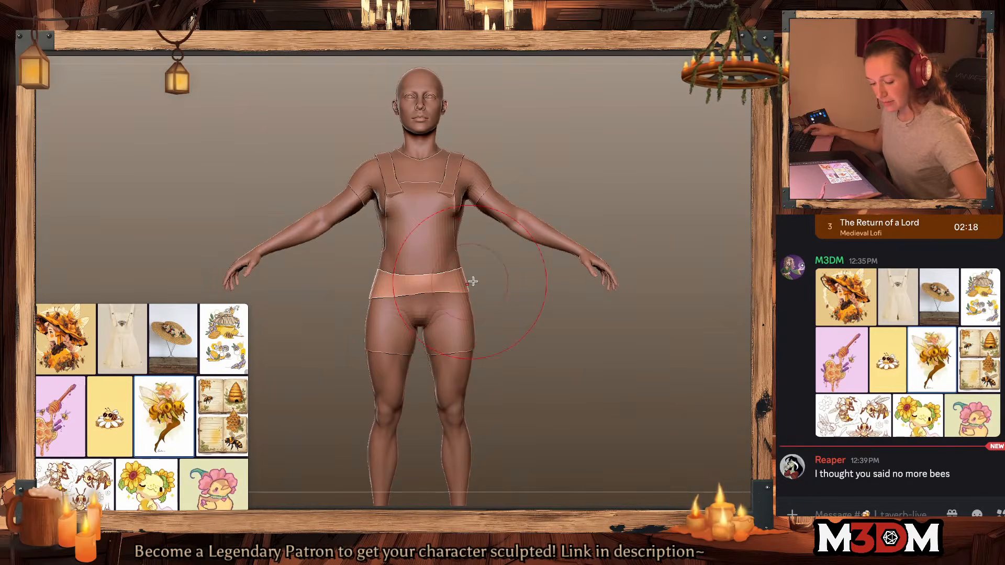
drag(561, 278, 753, 387)
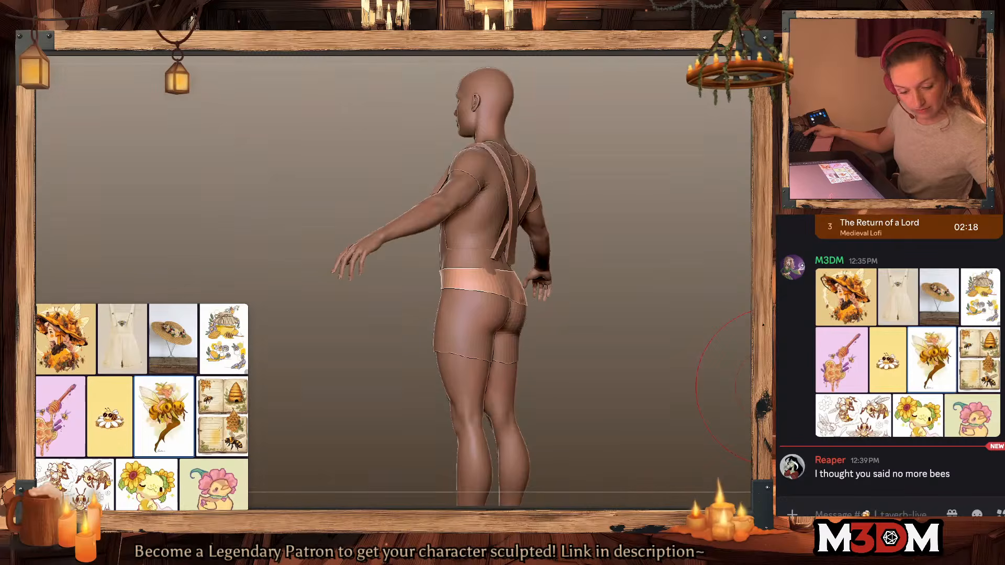
drag(650, 389, 784, 364)
shift+drag(718, 373, 648, 380)
Step: Reshape the belt into a diagonal across the hips, pulling one side down and raising the other
right_click(649, 381)
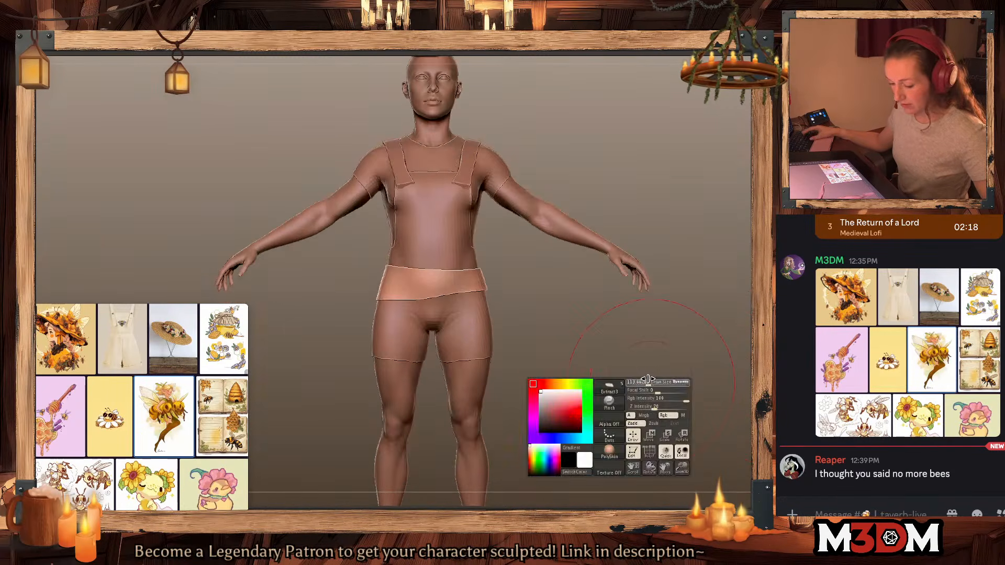
key(w)
drag(467, 274, 462, 261)
key(q)
drag(383, 291, 385, 290)
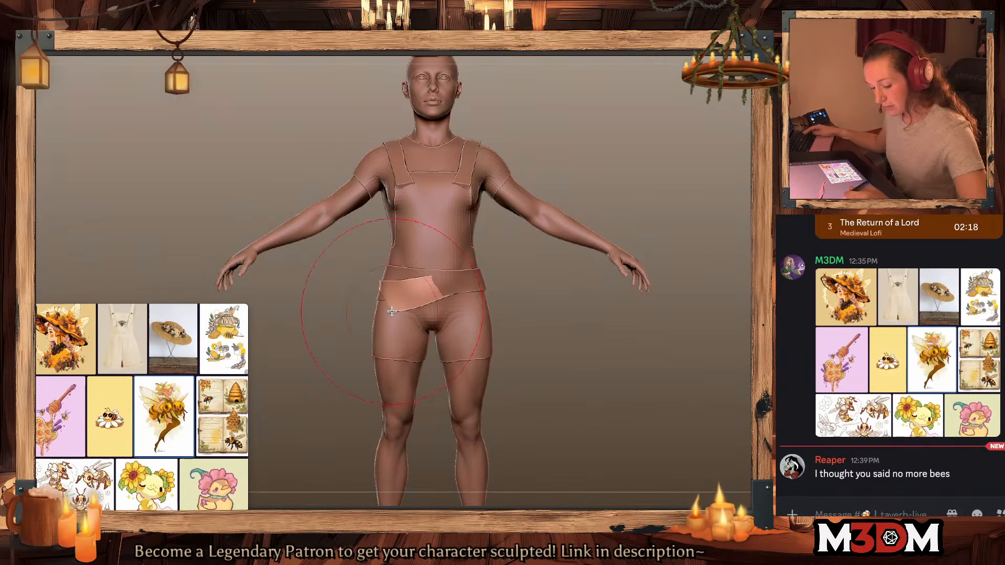
mouse_move(467, 283)
mouse_down()
mouse_move(479, 280)
mouse_move(464, 288)
mouse_up()
mouse_move(390, 297)
mouse_down()
mouse_move(381, 304)
mouse_move(408, 298)
mouse_up()
right_click(412, 335)
drag(484, 283, 482, 278)
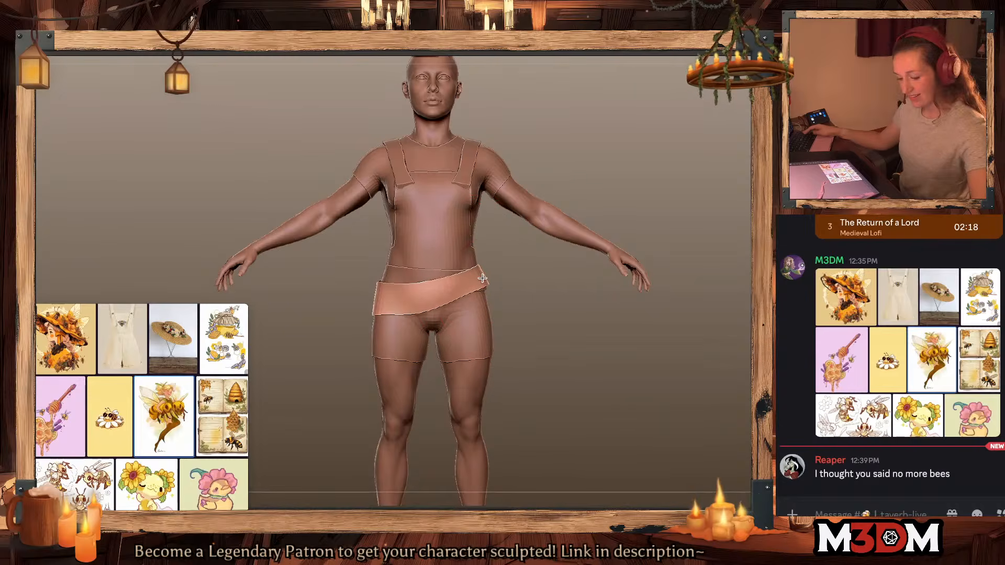
Step: Isolate the overalls in back view and clear the leftover hip mask
mouse_move(579, 337)
mouse_down()
mouse_move(613, 355)
mouse_move(534, 311)
mouse_up()
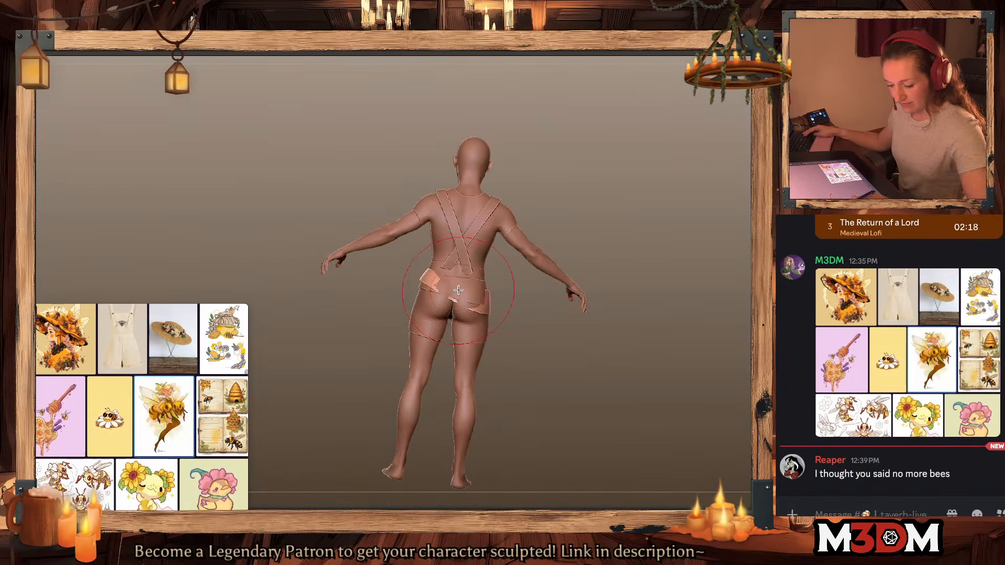
alt+click(458, 322)
shift+drag(639, 309, 700, 287)
key(shift+s)
alt+drag(637, 301, 606, 340)
key(space)
drag(607, 340, 590, 338)
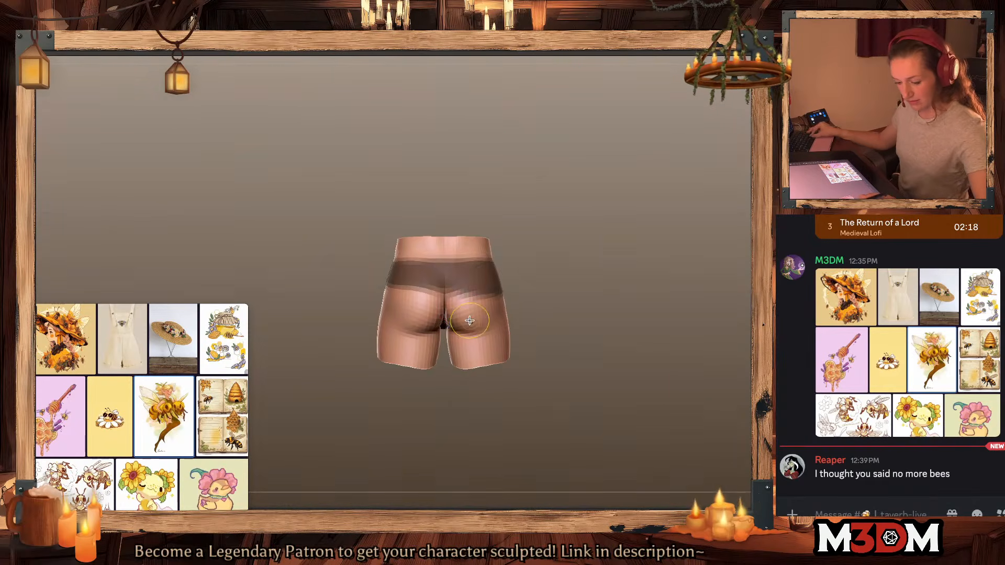
key(ctrl+z)
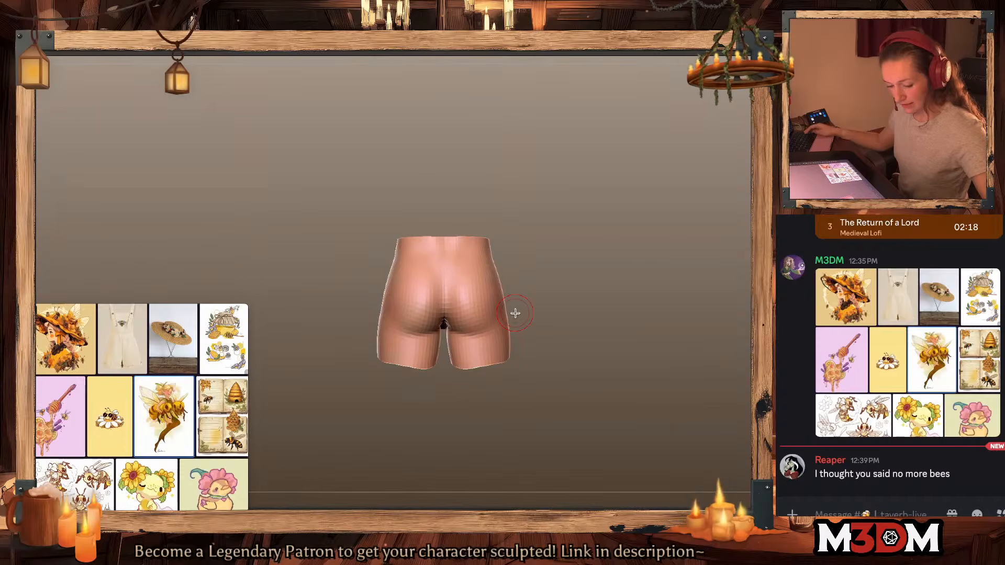
Step: Fill in and smooth the crease at the overalls' seat, adjusting the brush size, and show the other parts again
right_click(442, 353)
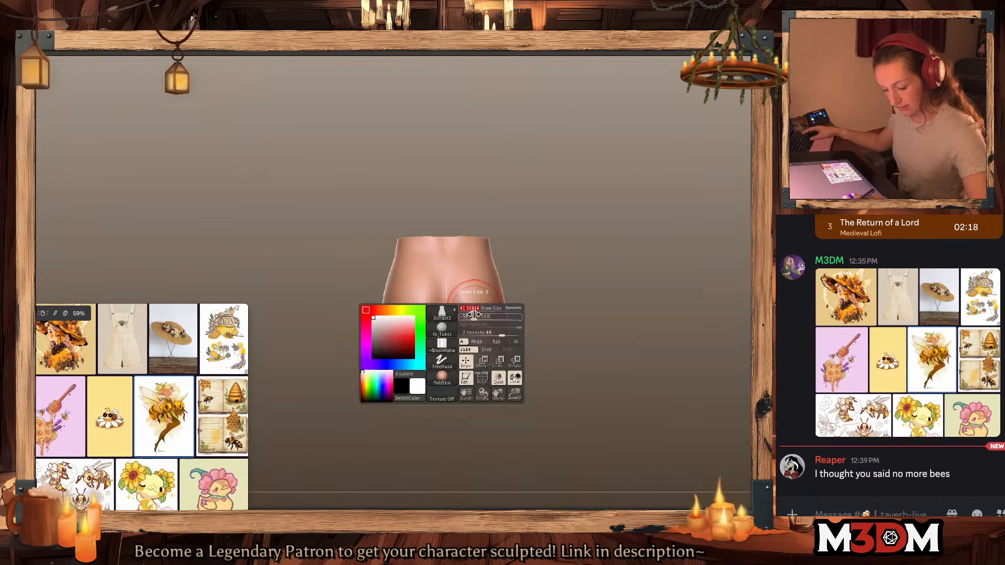
drag(456, 328, 472, 312)
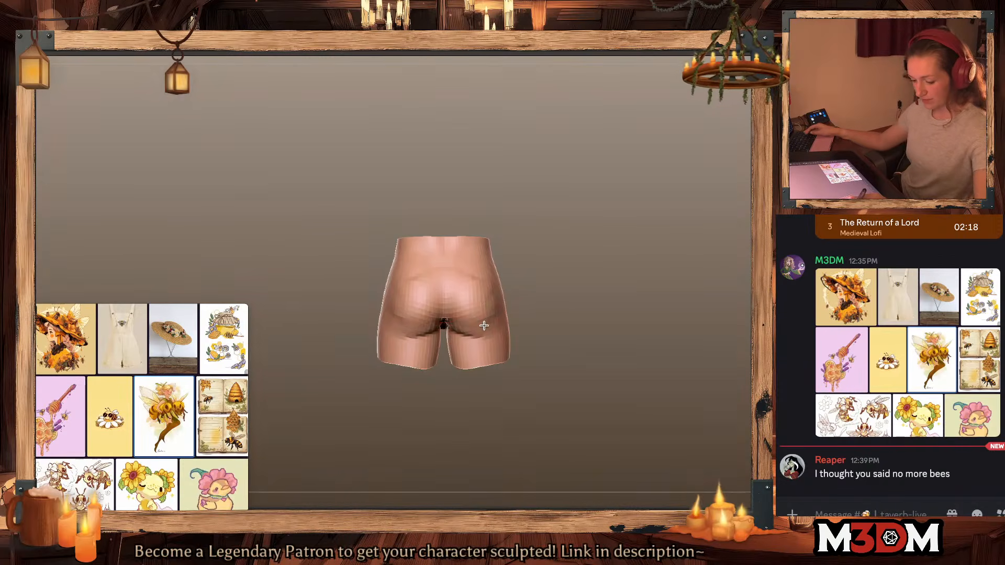
right_click(438, 366)
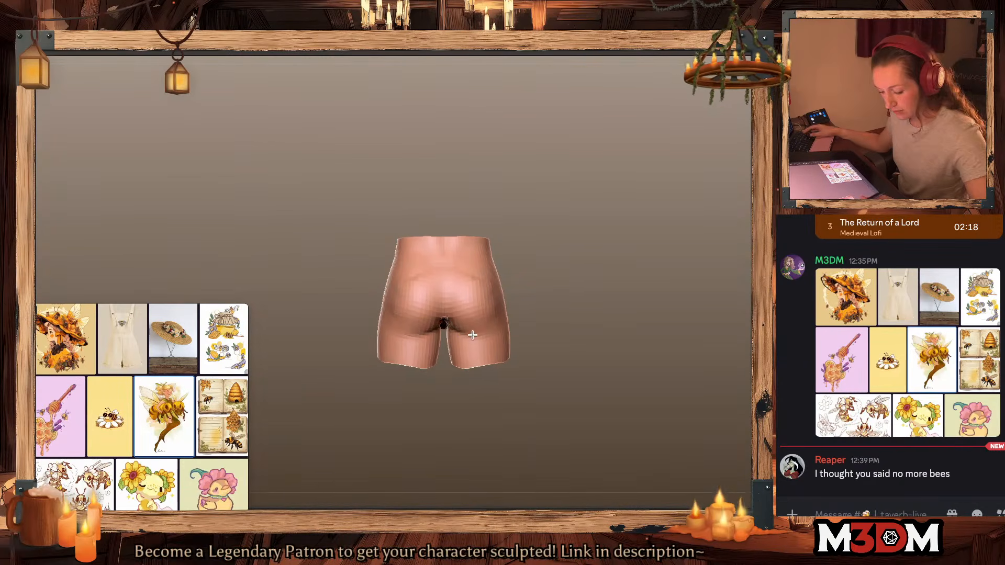
right_click(433, 358)
mouse_move(445, 320)
shift+mouse_down()
mouse_move(451, 330)
mouse_move(456, 321)
shift+mouse_up()
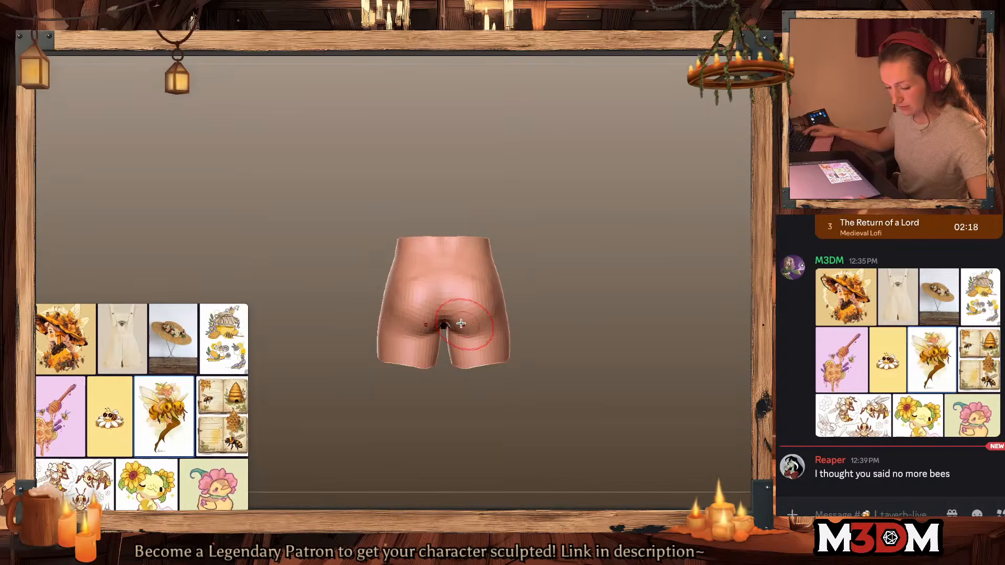
key(alt+shift+s)
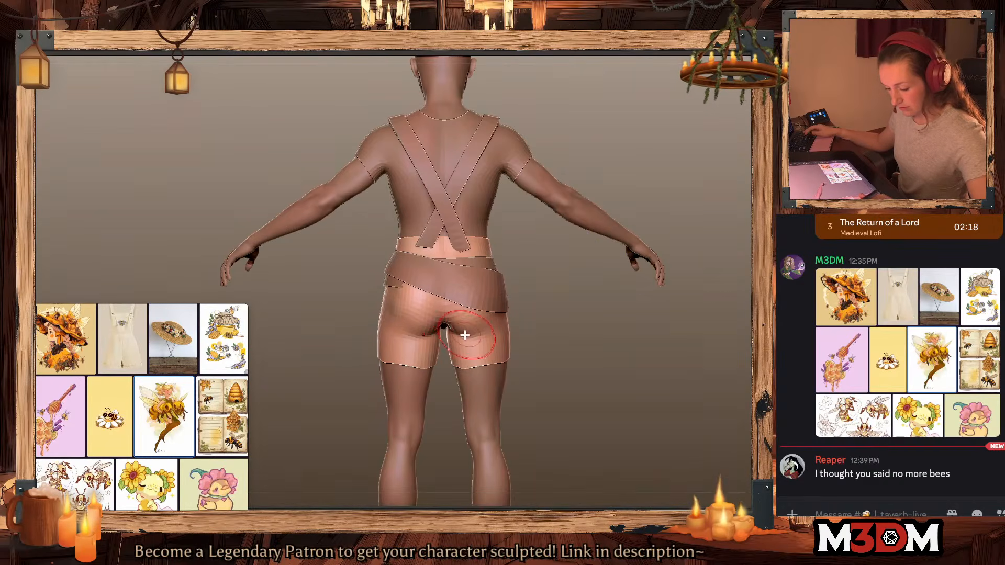
Step: Smooth the overalls' seat and upper inner legs from behind and below
shift+drag(466, 340, 427, 318)
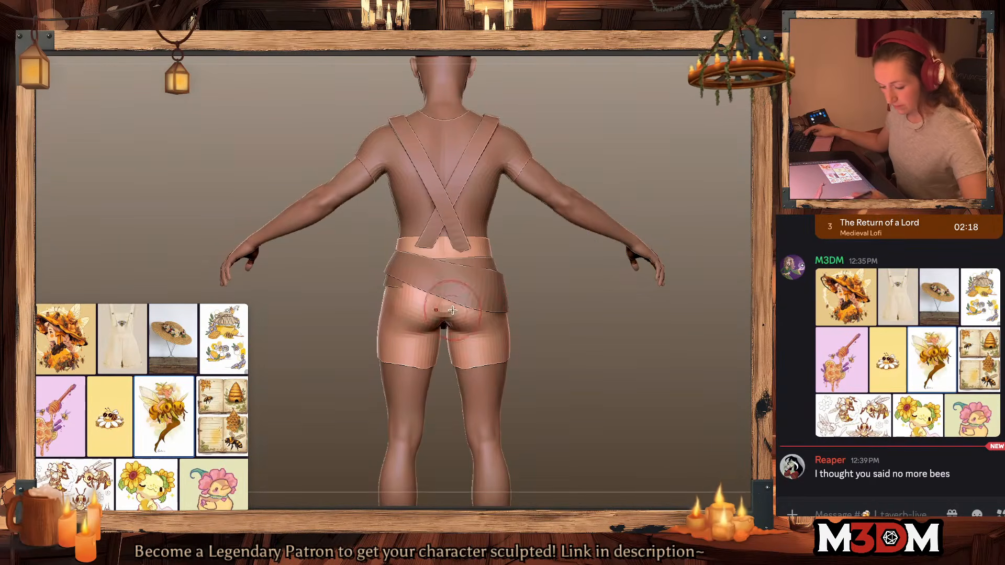
drag(625, 331, 618, 285)
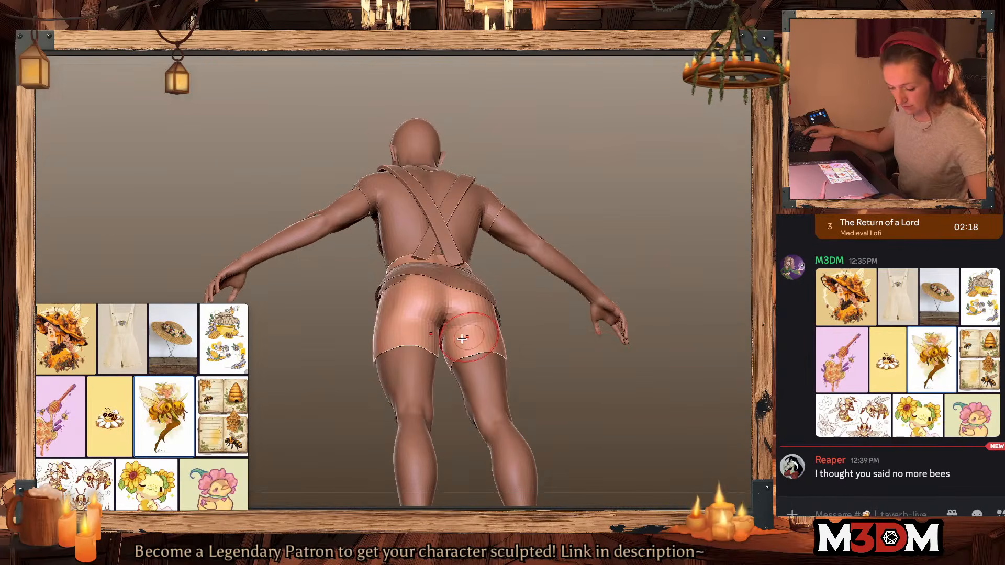
drag(602, 361, 607, 408)
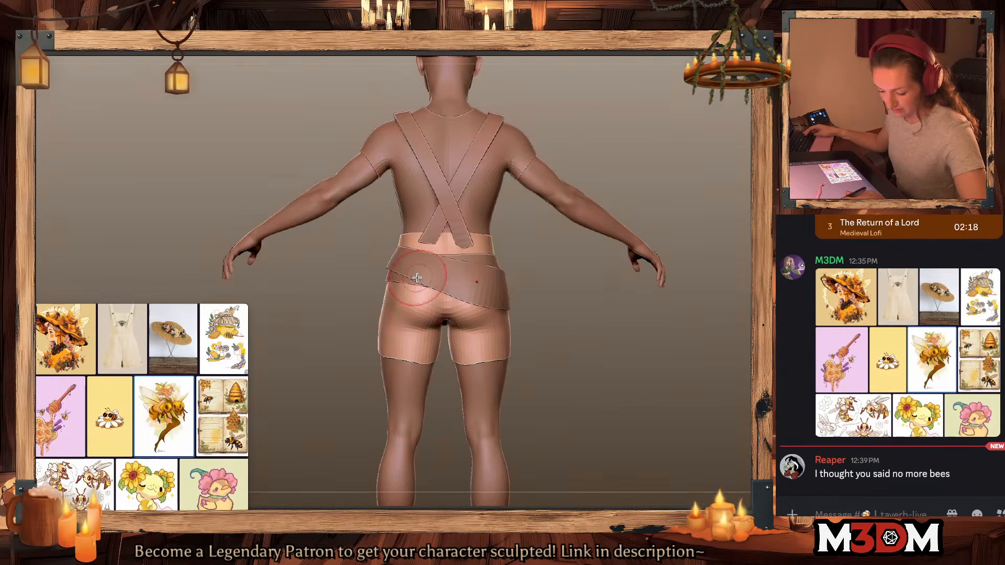
Step: Mask the overalls above the leg hems, widen the unmasked hems with the transform gizmo and clear the mask
drag(639, 369, 646, 341)
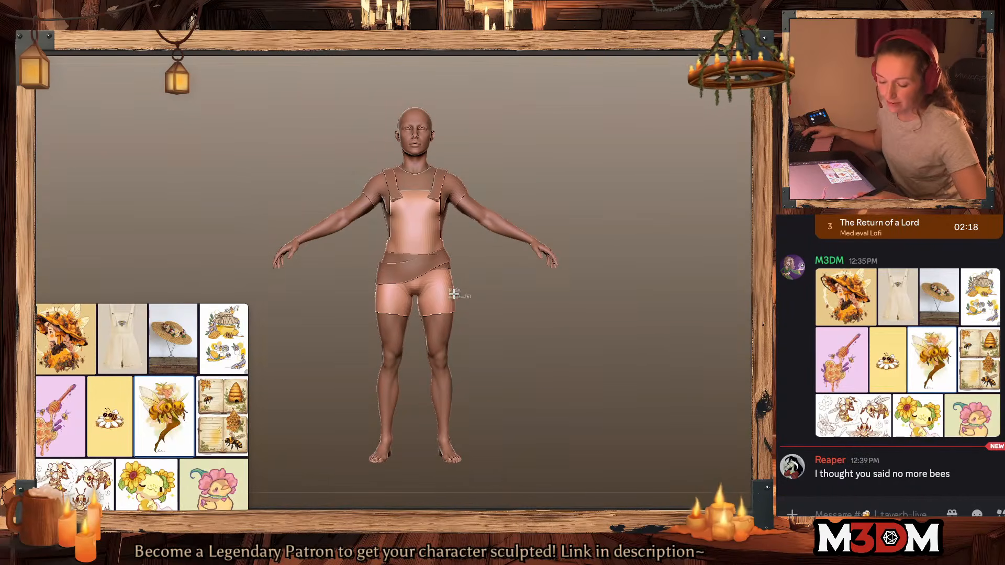
mouse_move(459, 294)
ctrl+mouse_down()
mouse_move(434, 343)
mouse_move(445, 341)
ctrl+mouse_up()
ctrl+click(549, 343)
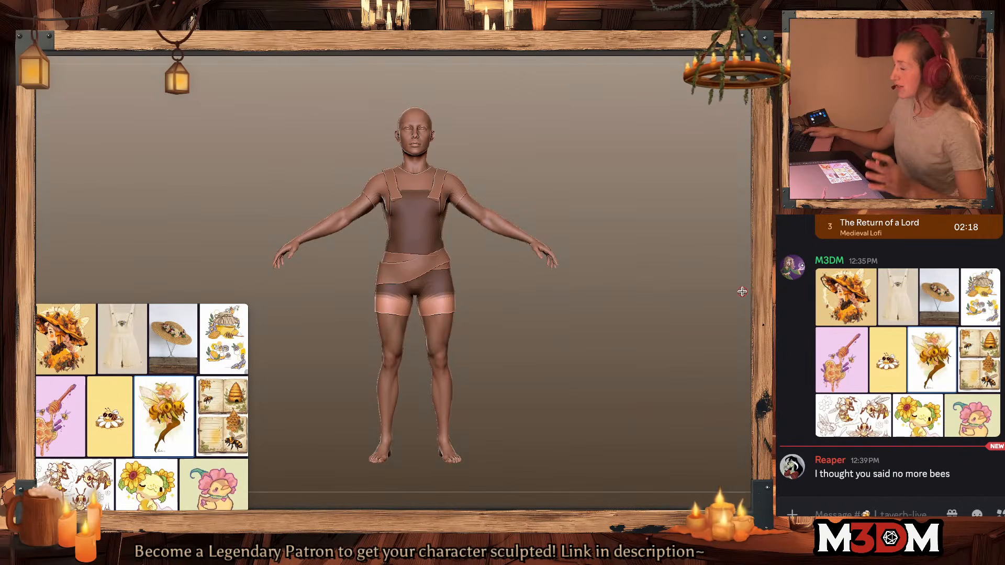
key(w)
click(394, 163)
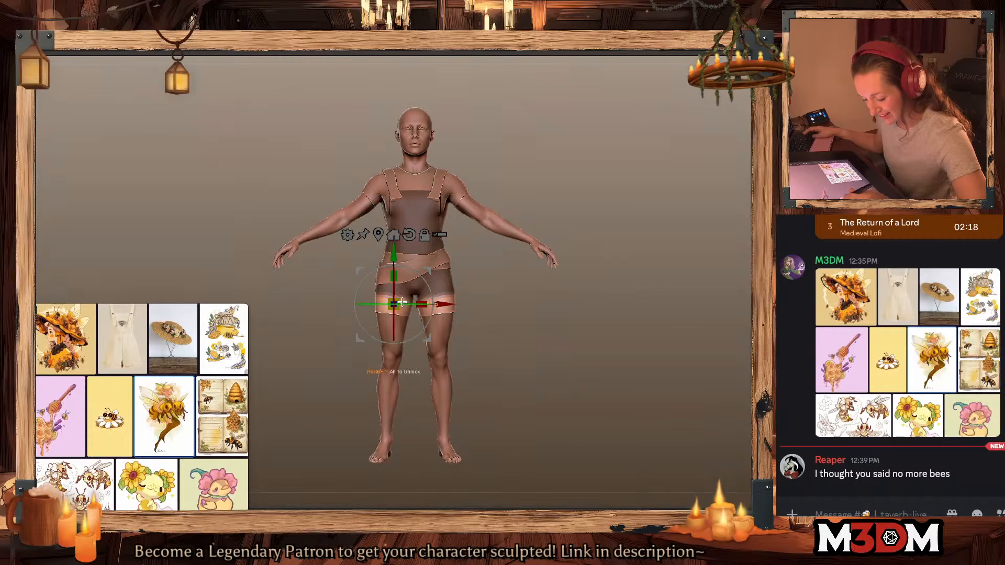
drag(394, 304, 413, 291)
key(q)
ctrl+drag(568, 336, 586, 352)
right_click(579, 337)
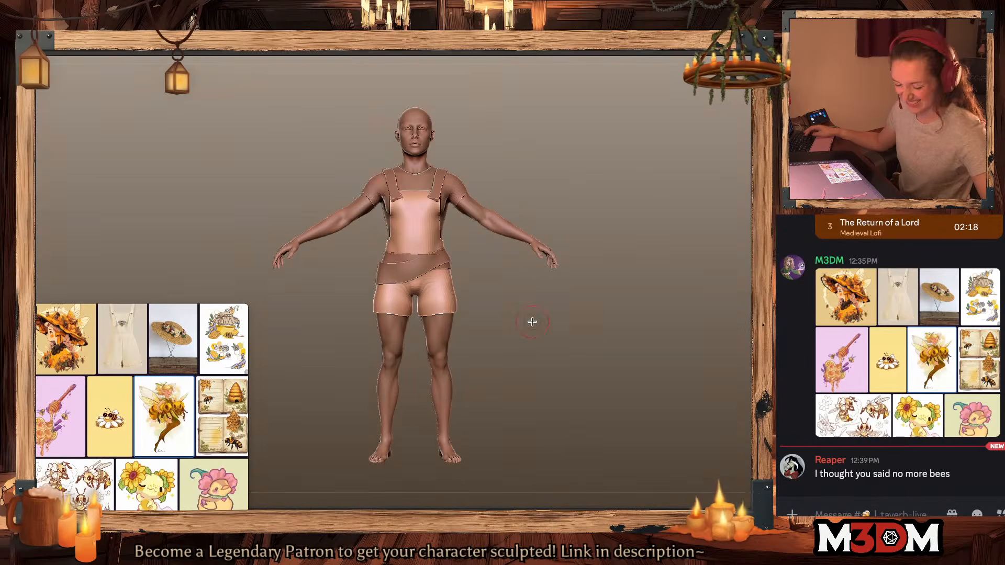
Step: Mask all but the overalls' lower leg hems, flare and slightly lengthen the hems with the gizmo, and clear the mask
ctrl+drag(465, 292, 413, 343)
ctrl+click(502, 314)
key(w)
click(433, 297)
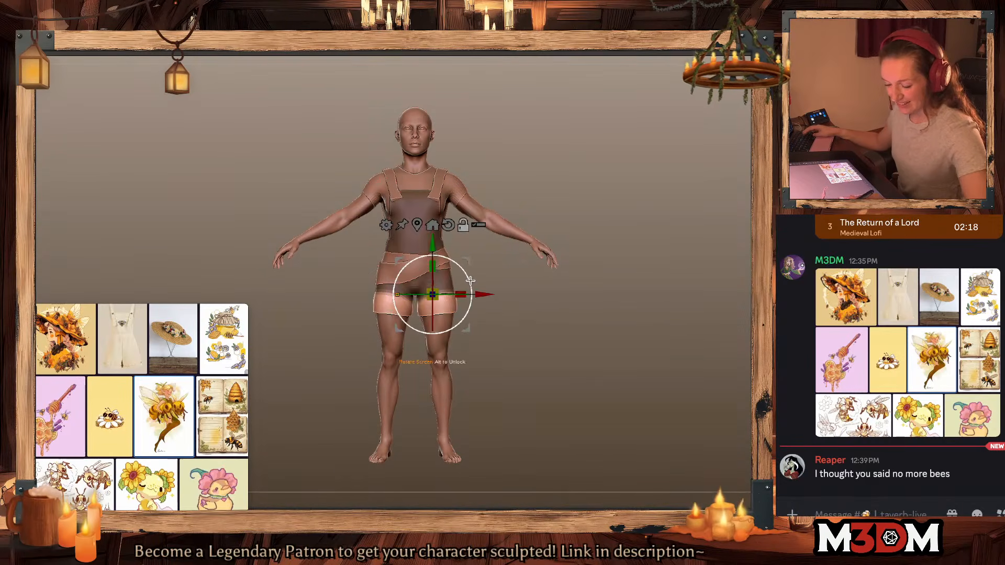
drag(470, 311, 473, 300)
drag(468, 263, 472, 262)
key(q)
ctrl+drag(577, 338, 624, 337)
key(ctrl+z)
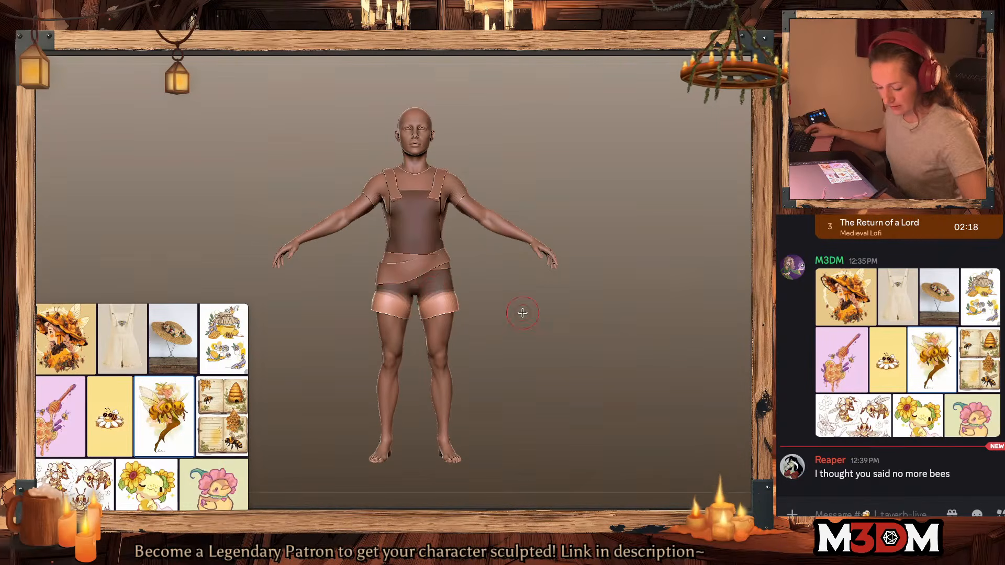
ctrl+drag(522, 313, 487, 307)
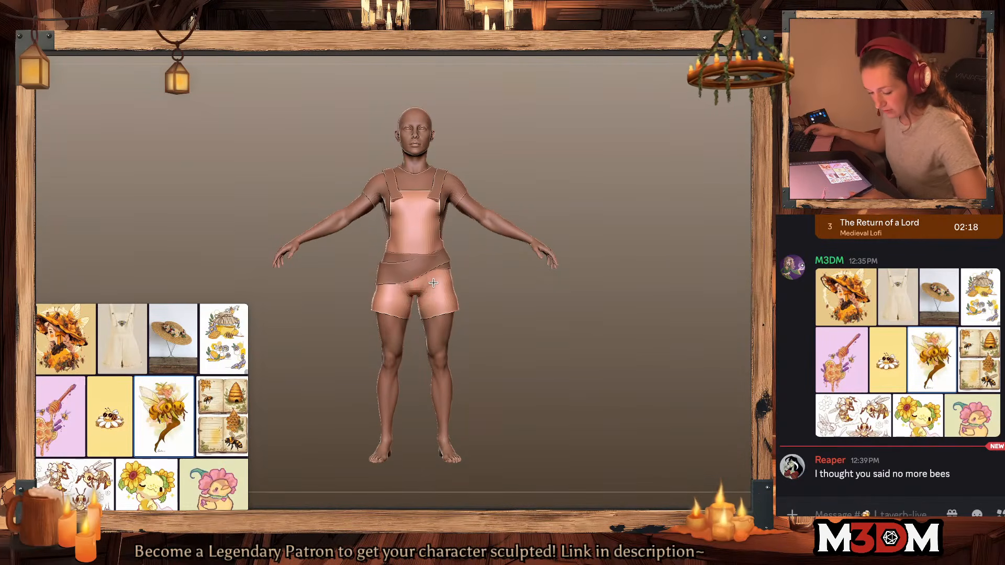
key(shift+f)
key(f)
key(shift+f)
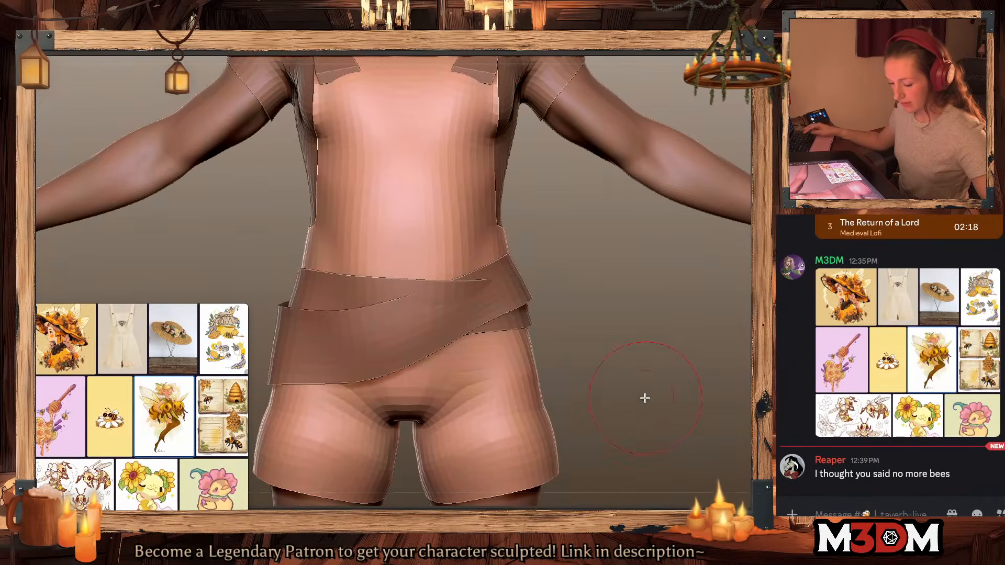
alt+drag(645, 399, 592, 225)
alt+drag(602, 343, 581, 337)
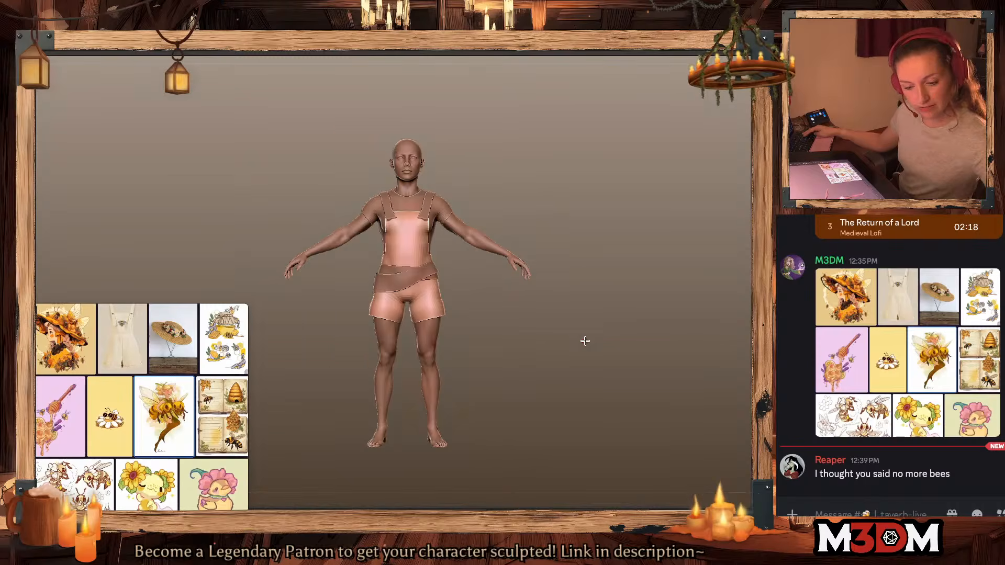
Step: Switch to the star mesh, start opening a tool file, and search this Mac for "head" and "hat"
key(ctrl+n)
key(ctrl+o)
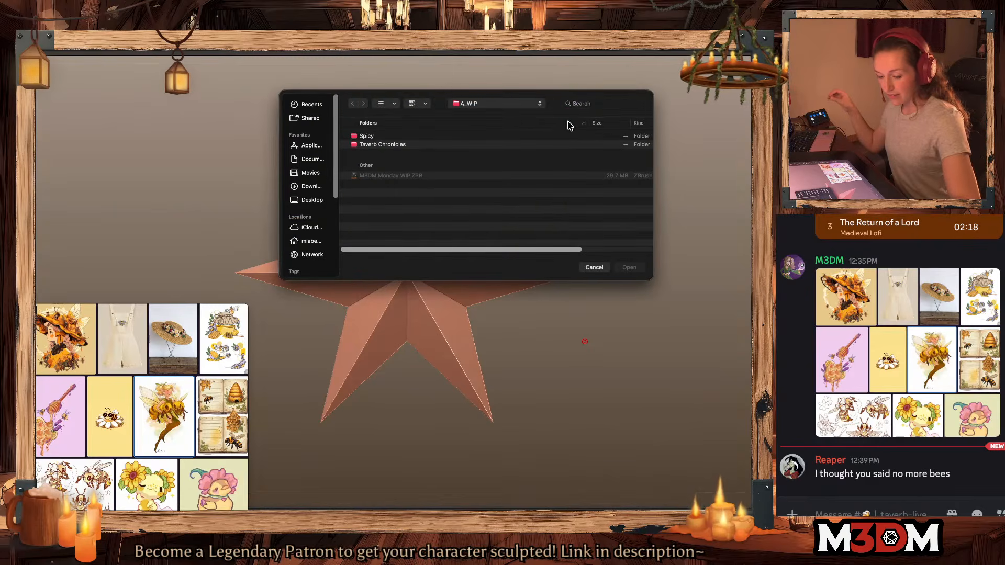
click(589, 104)
text(he)
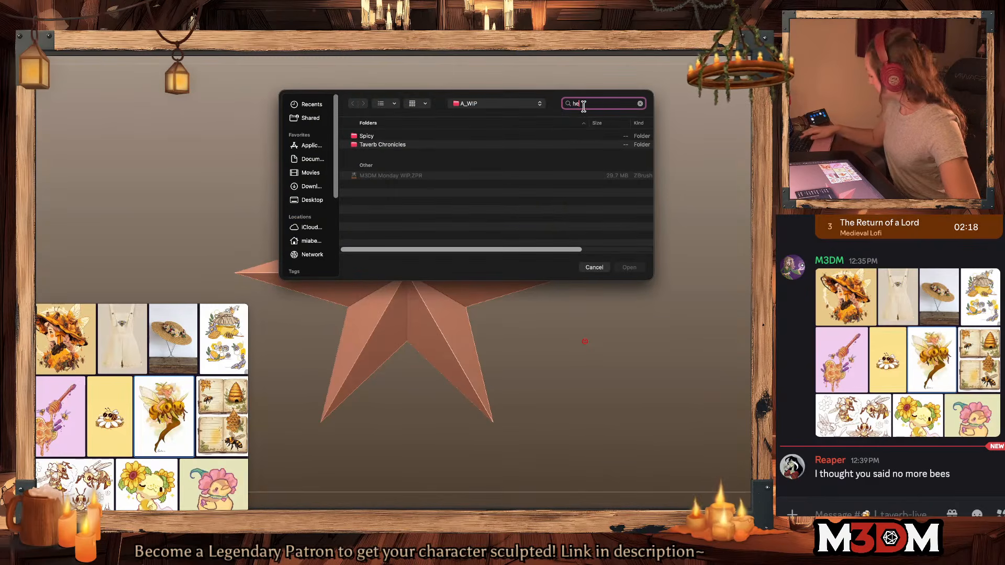
text(ad)
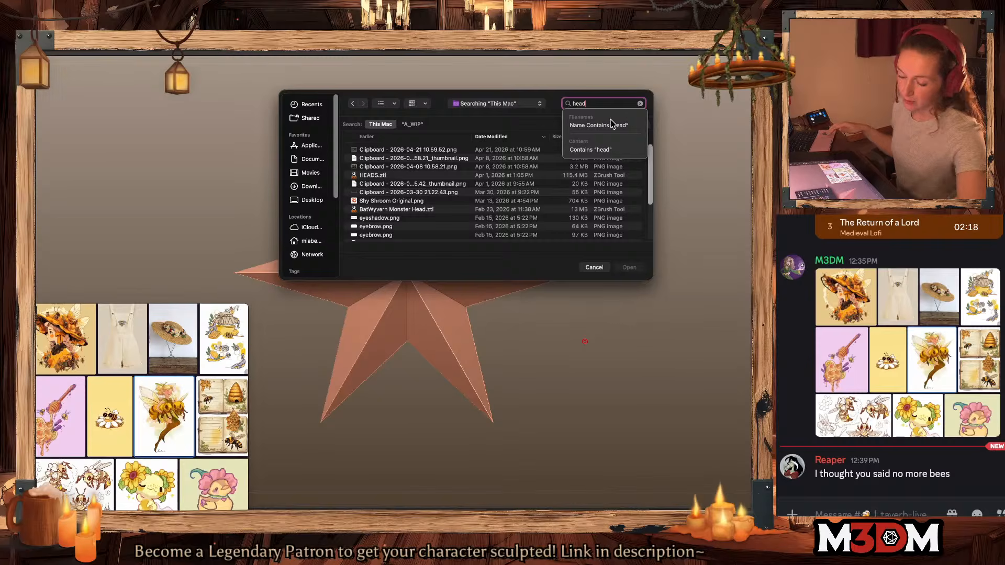
text(ha)
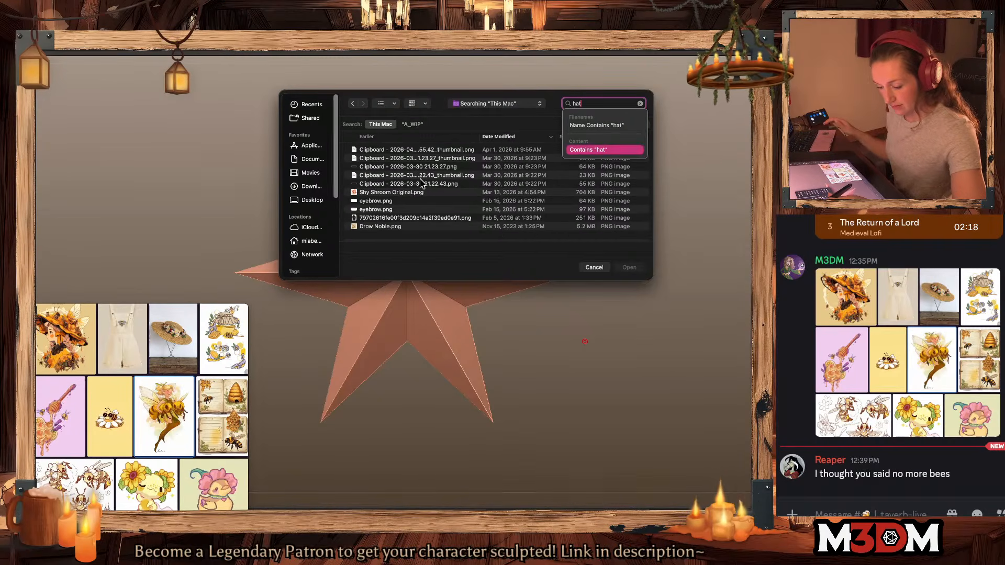
Step: Search the files for "headgear" and open Hair Headgear Heads.ztl
drag(590, 104, 555, 104)
text(ha)
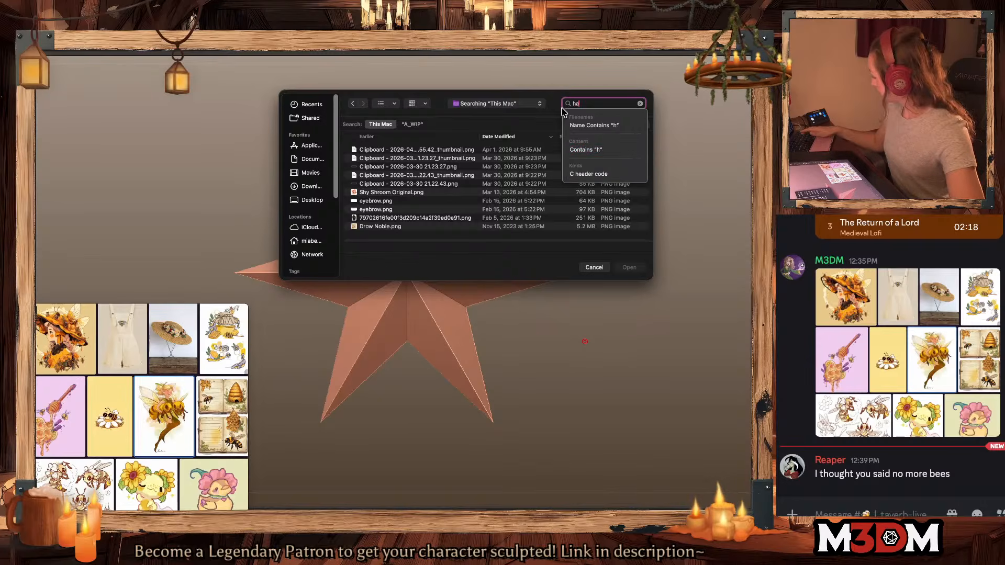
text(eadh)
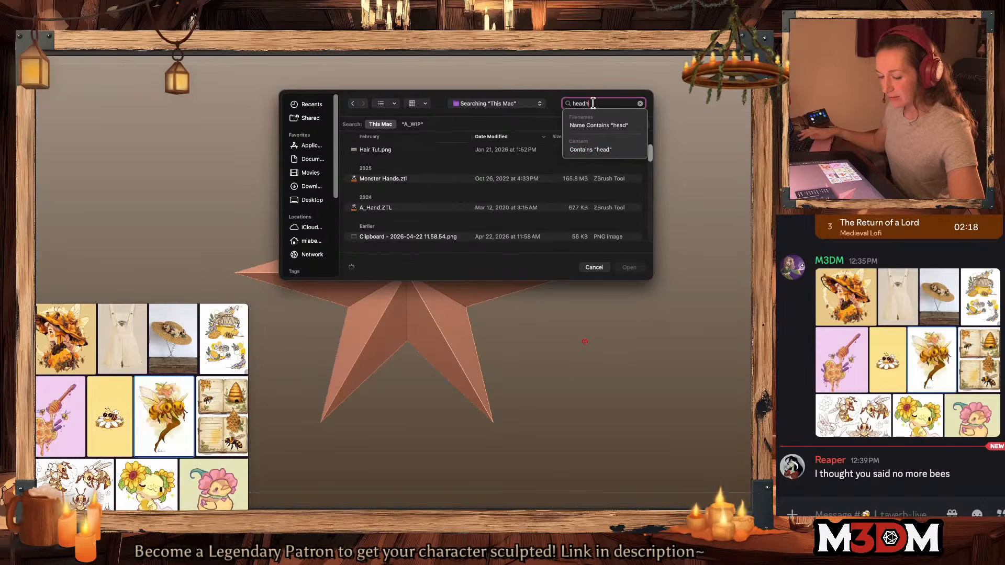
key(BackSpace)
text(ge)
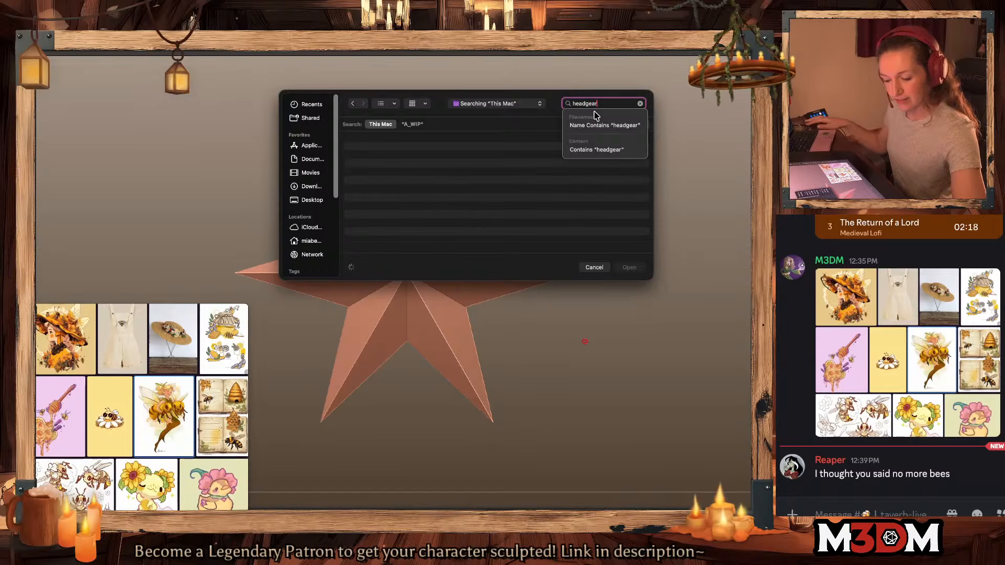
text(ar)
click(423, 218)
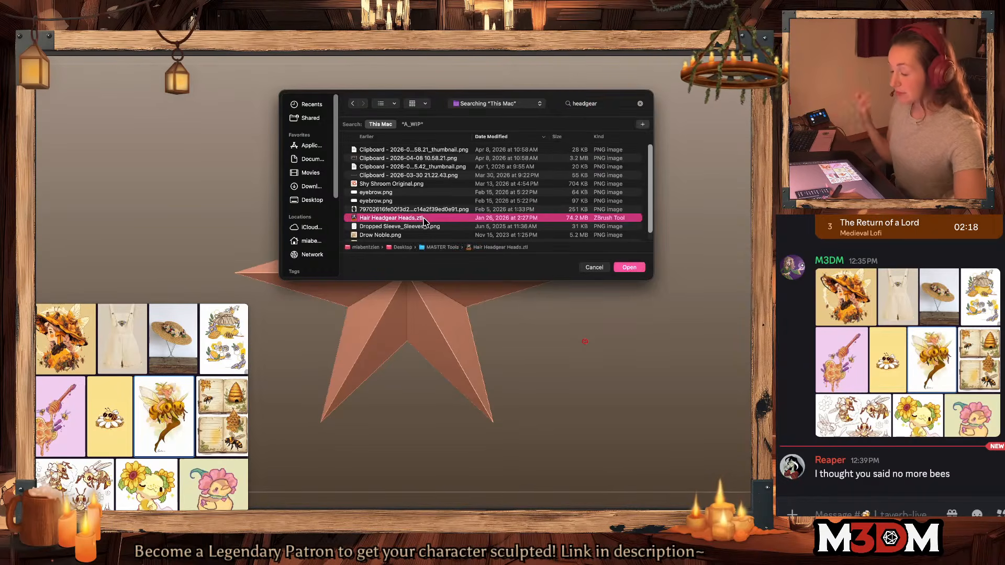
double_click(423, 218)
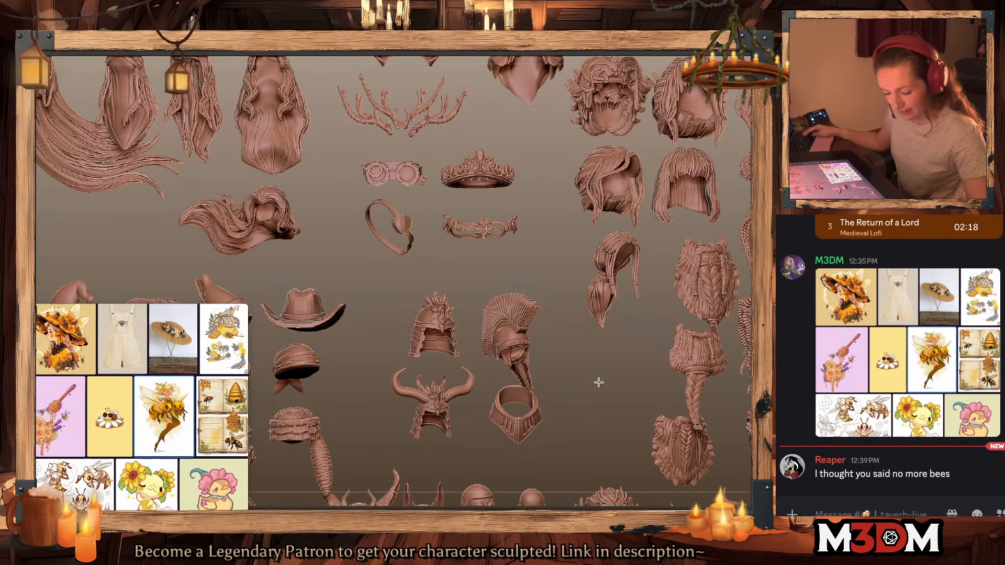
Step: Browse the headgear library and select the wide-brimmed flower hat with the butterfly wings for copying
key(f)
alt+drag(533, 379, 562, 365)
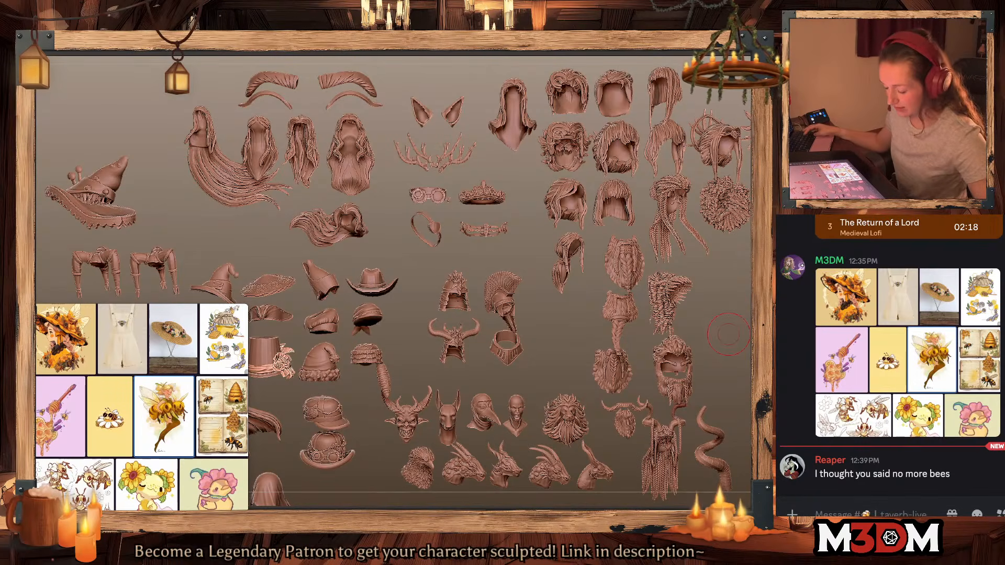
alt+drag(508, 366, 546, 349)
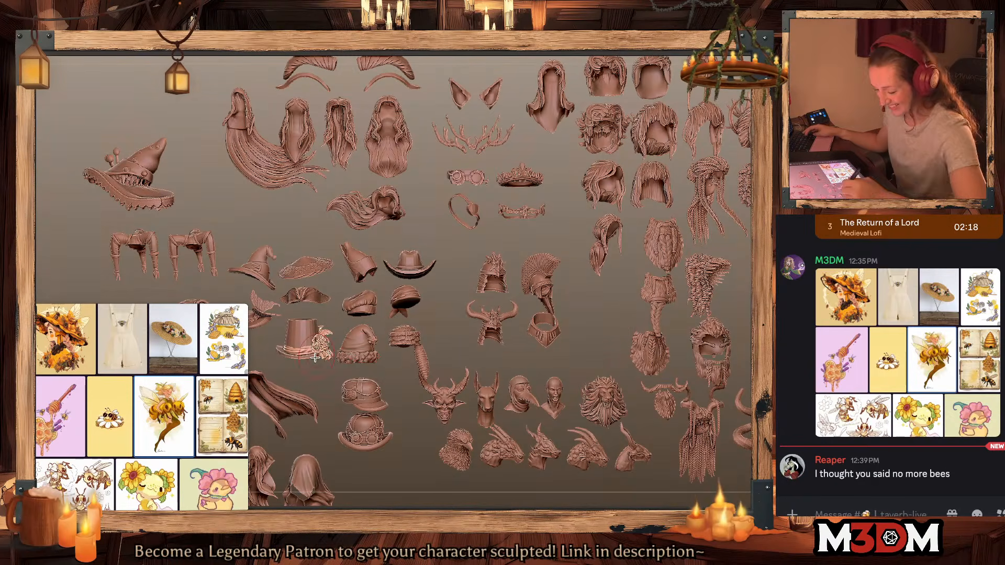
alt+drag(487, 345, 601, 323)
alt+click(366, 300)
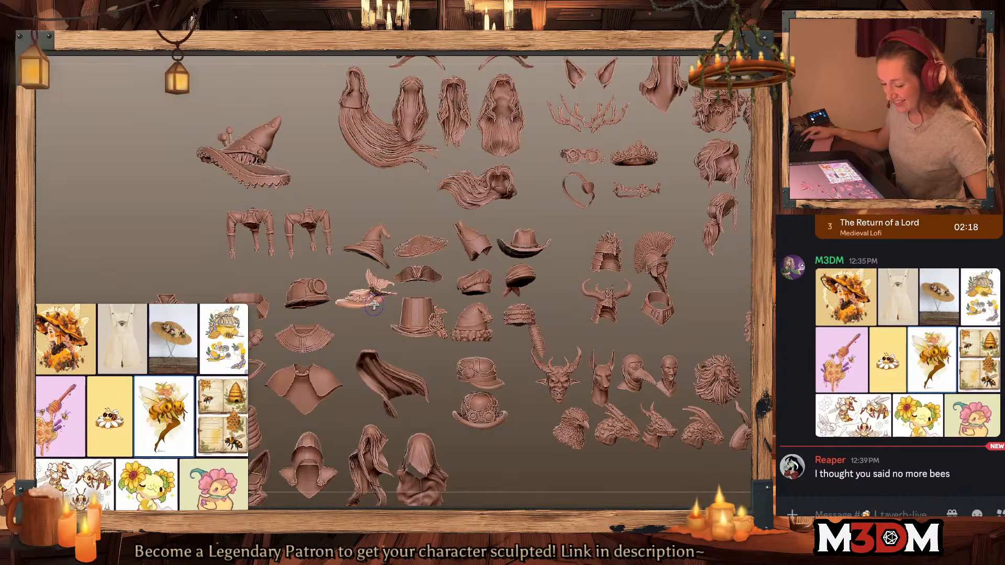
drag(522, 468, 543, 432)
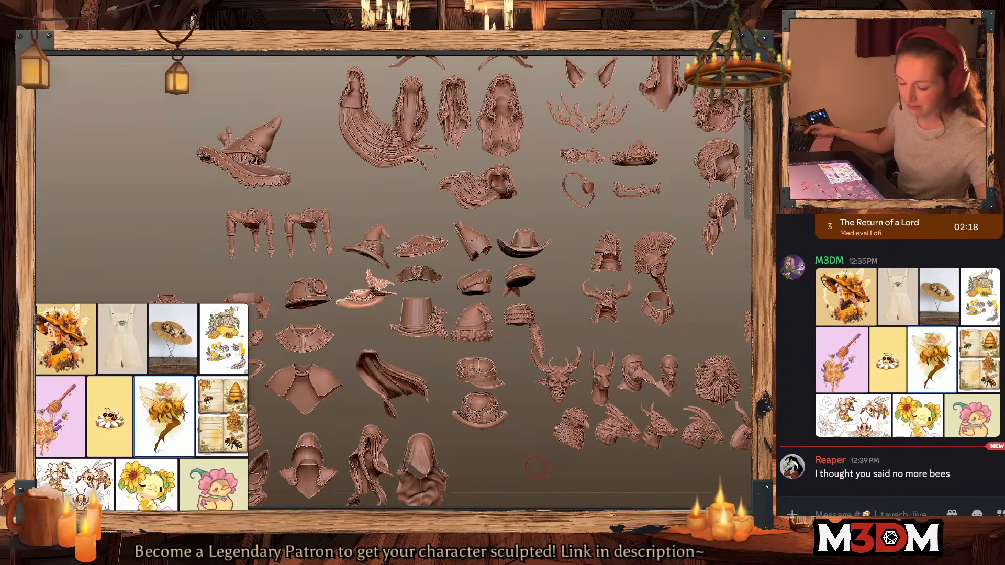
alt+drag(605, 404, 544, 424)
Step: Switch back to the clothed body tool and paste the copied butterfly hat into it
key(F1)
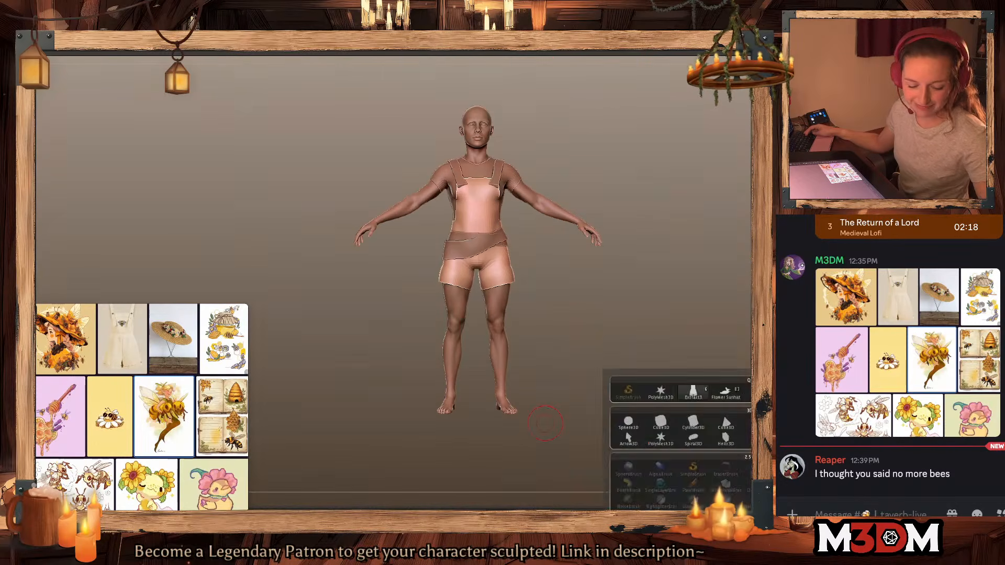
click(726, 392)
key(F1)
click(726, 393)
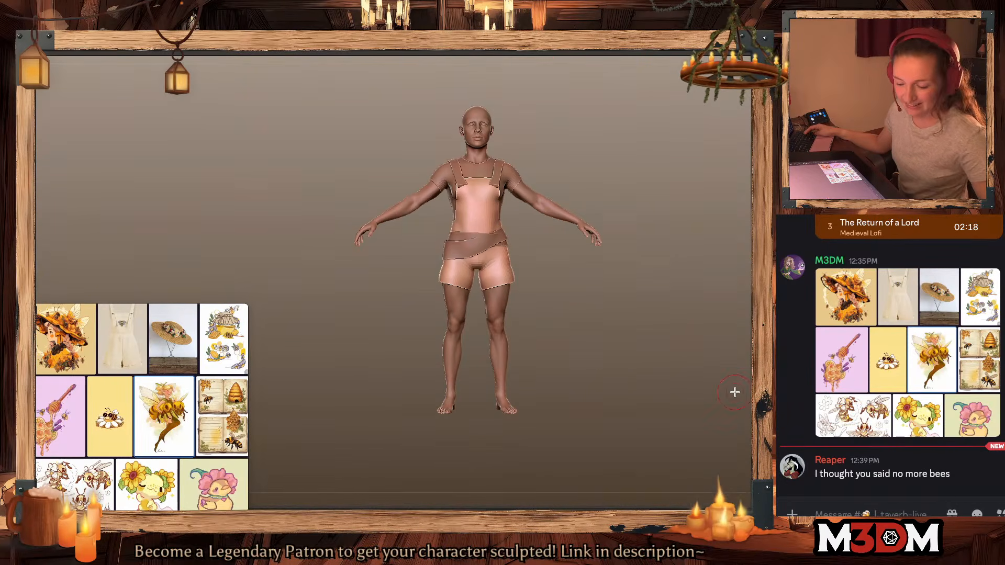
alt+drag(613, 401, 558, 418)
key(ctrl+shift+v)
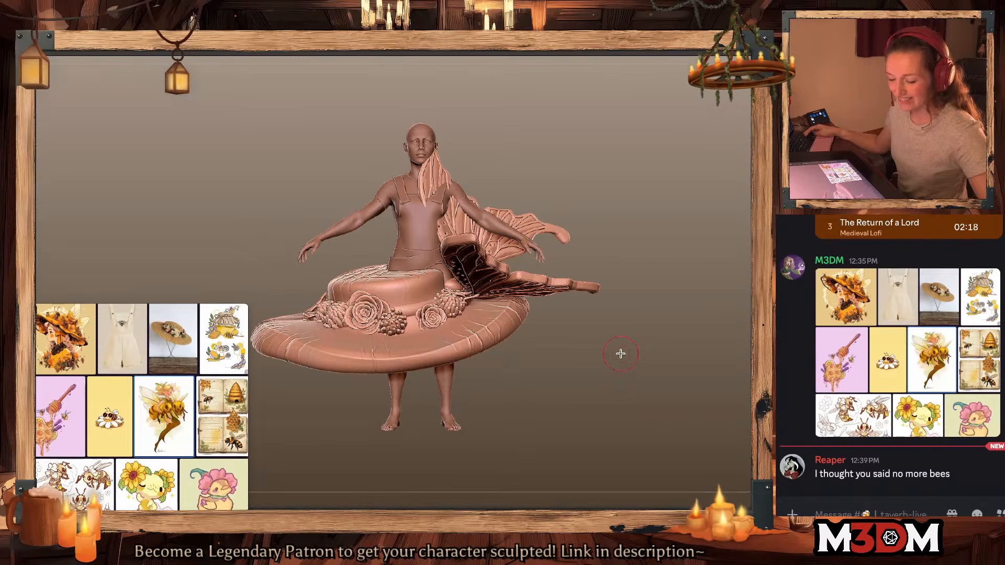
Step: Reset the transform gizmo on the oversized hat, scale the hat down and raise it to the head
key(w)
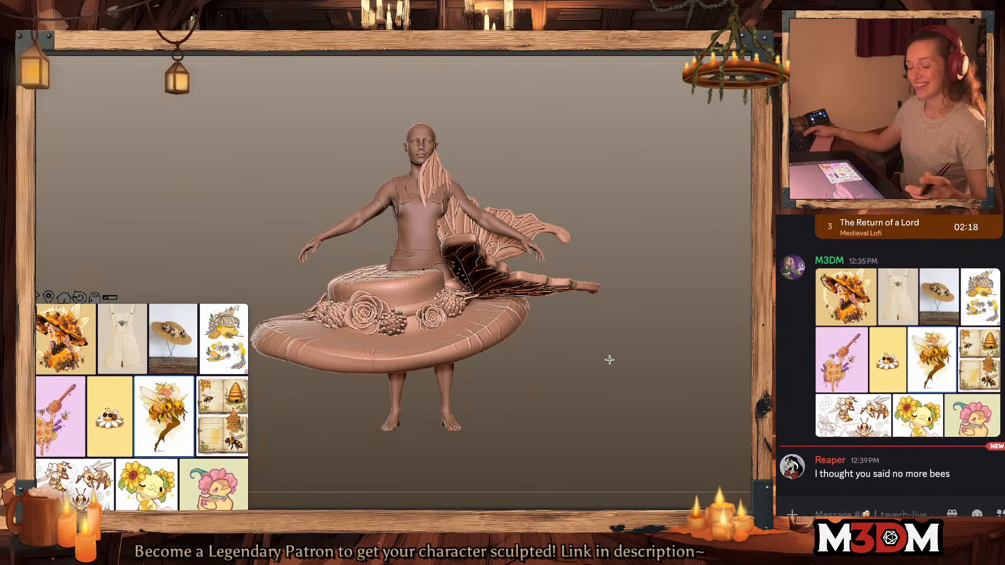
alt+click(469, 270)
click(485, 201)
click(454, 201)
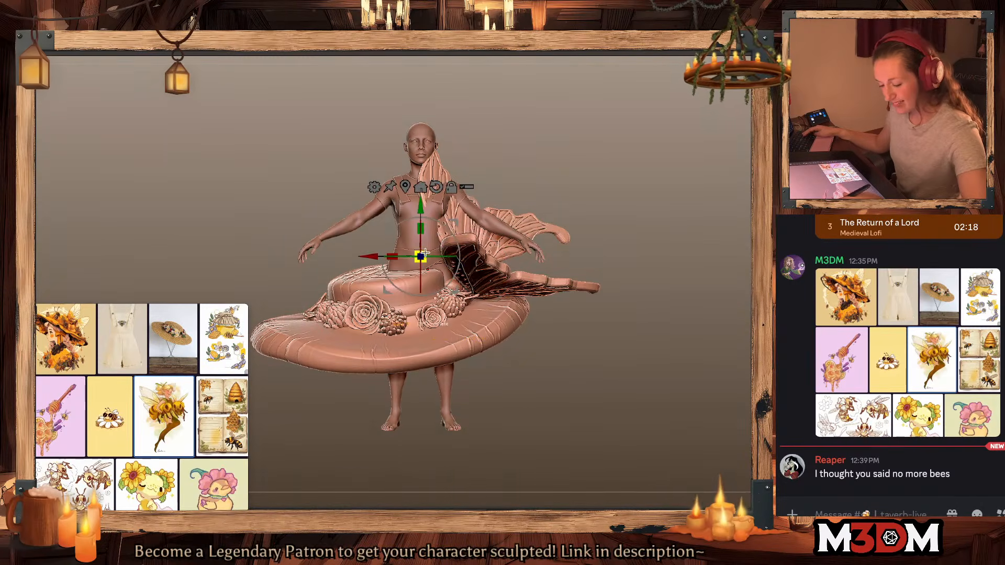
drag(420, 253, 421, 55)
alt+drag(638, 189, 620, 313)
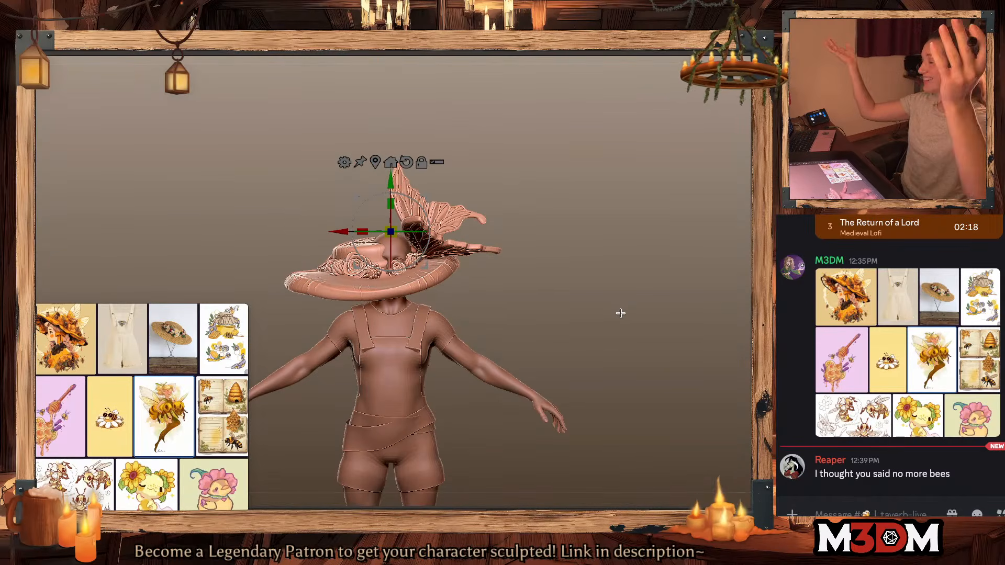
Step: Move and fit the hat so it sits on top of the head, checking it from the front and side
drag(429, 203, 444, 181)
drag(544, 238, 632, 278)
drag(444, 199, 440, 189)
drag(440, 182, 451, 187)
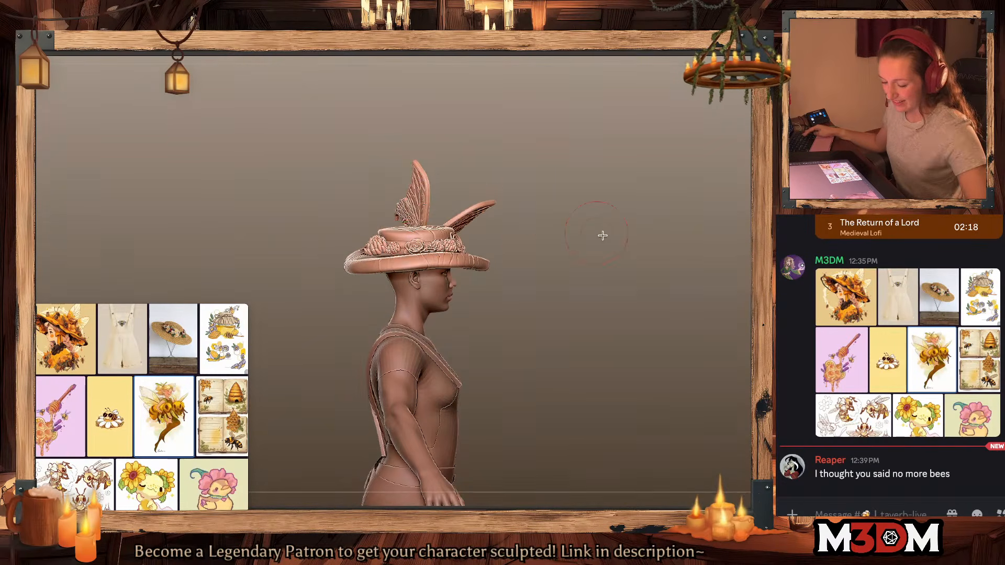
drag(602, 234, 658, 278)
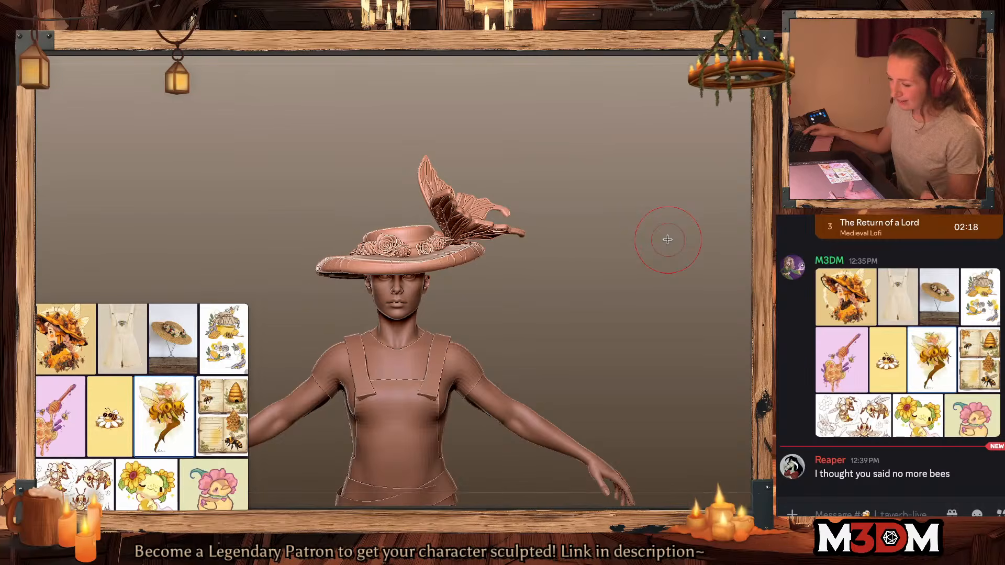
Step: Hide the butterfly's parts on the hat one by one, leaving only the brim, crown and flowers
key(shift+f)
key(shift+f)
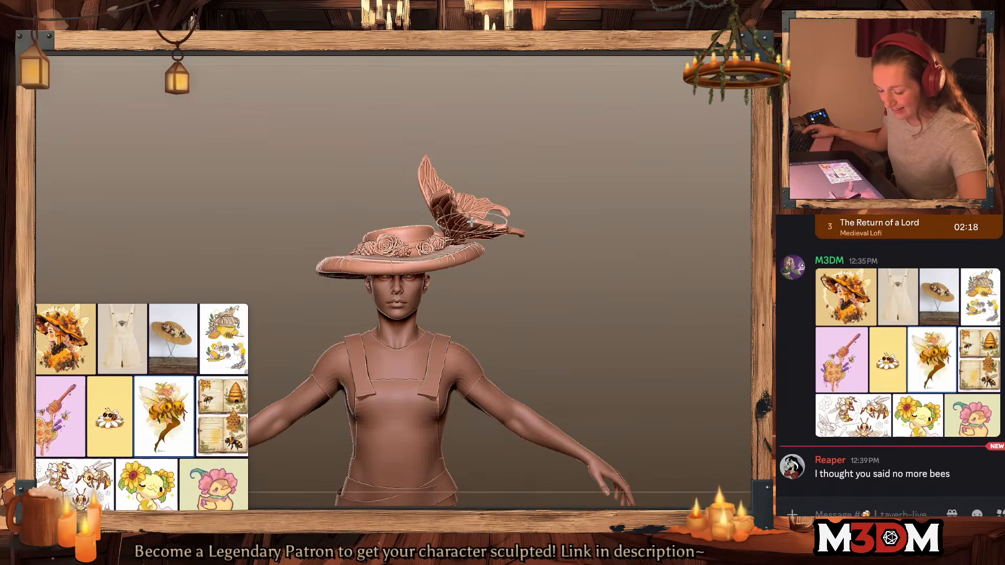
ctrl+shift+click(471, 225)
ctrl+shift+click(473, 217)
ctrl+shift+click(473, 211)
ctrl+shift+click(459, 207)
ctrl+shift+click(451, 208)
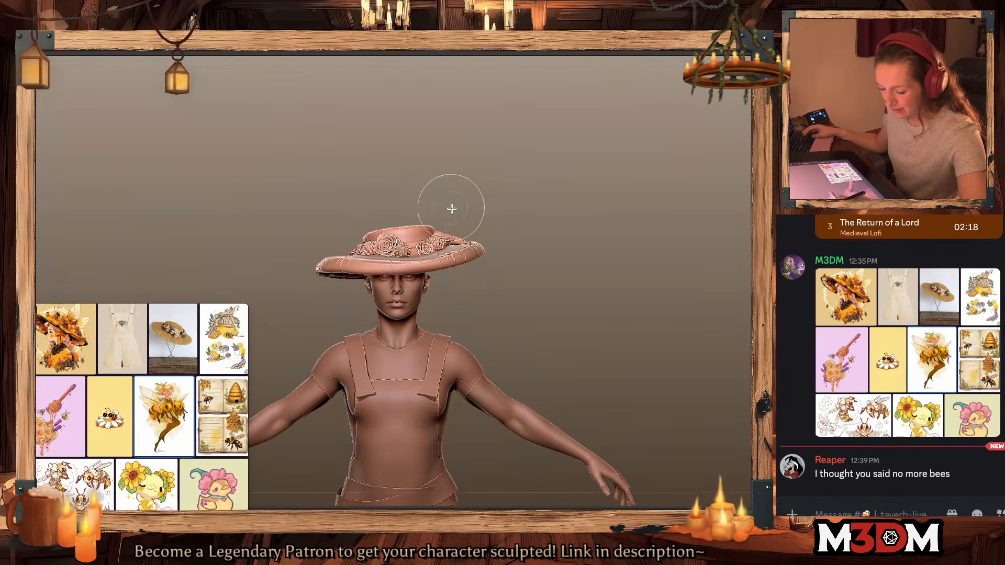
right_drag(514, 202, 507, 215)
ctrl+click(568, 209)
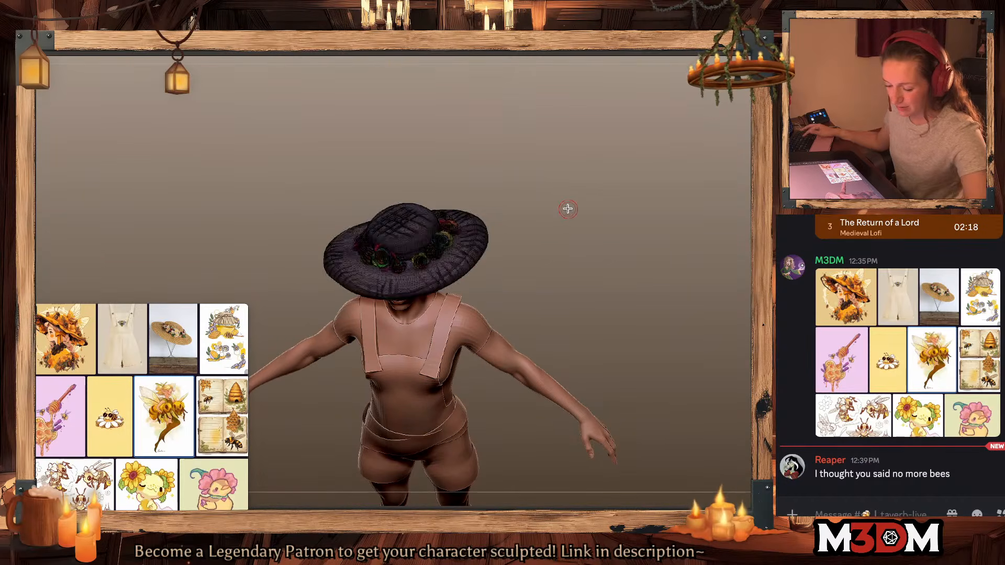
ctrl+click(569, 209)
shift+right_drag(696, 249, 637, 296)
Step: Recentre the gizmo on the hat, then lower and tilt the hat over the forehead
key(w)
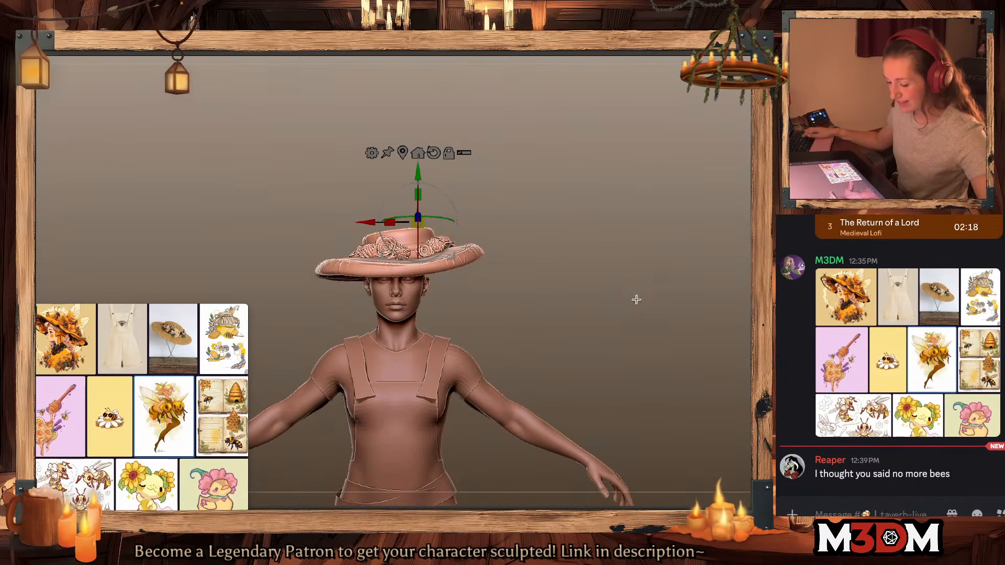
alt+click(436, 155)
click(403, 153)
drag(398, 257, 433, 242)
drag(433, 219, 428, 219)
key(q)
key(shift+f)
key(shift+f)
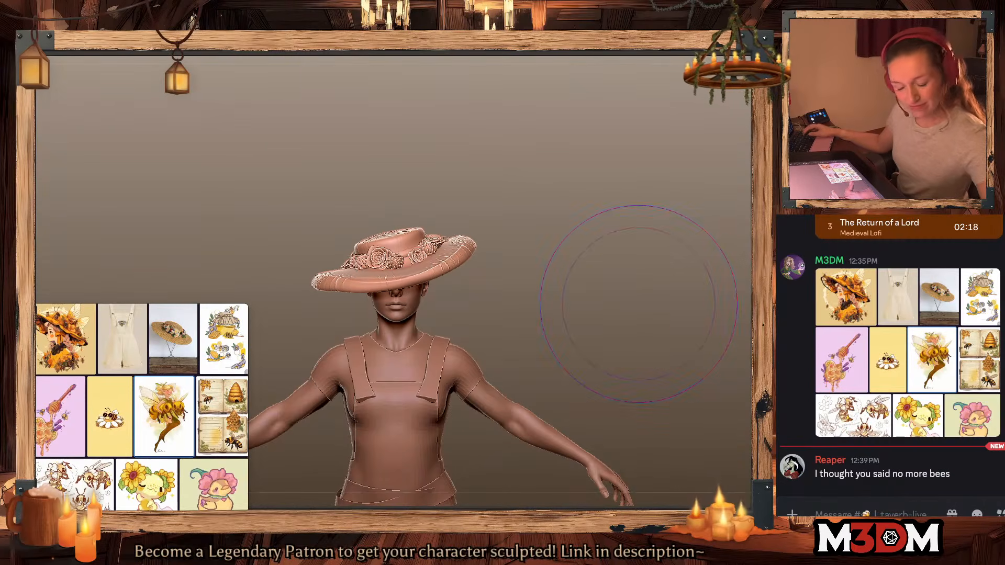
Step: Look through the headgear and hair library for a hairstyle that suits the character
key(f)
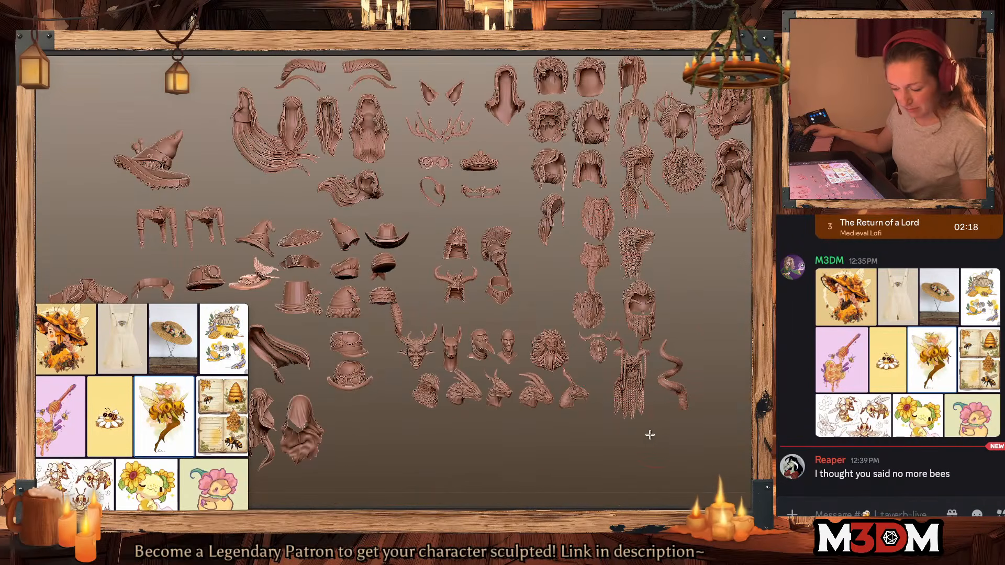
alt+drag(650, 435, 726, 425)
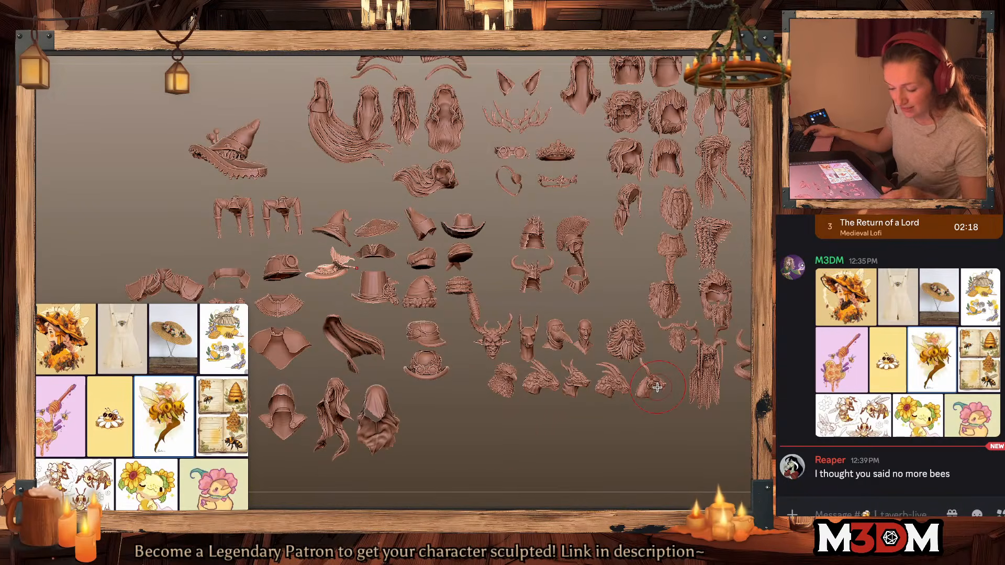
alt+drag(618, 425, 683, 423)
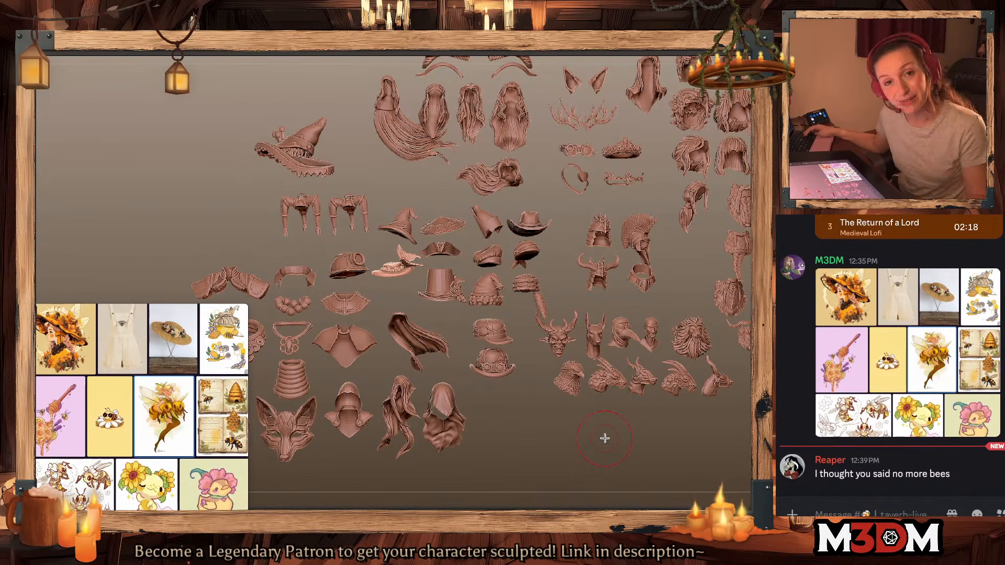
alt+drag(604, 438, 724, 438)
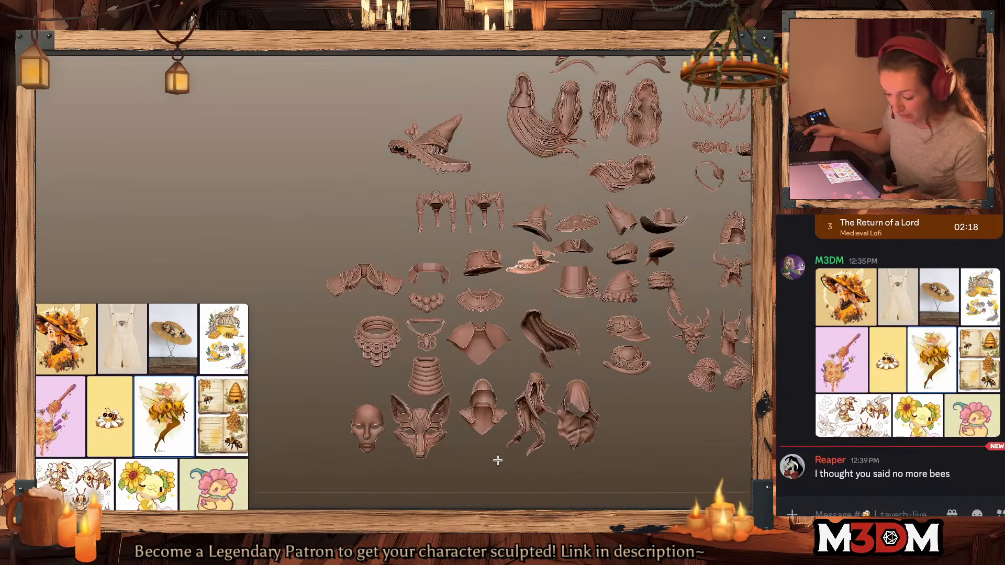
alt+drag(497, 461, 461, 477)
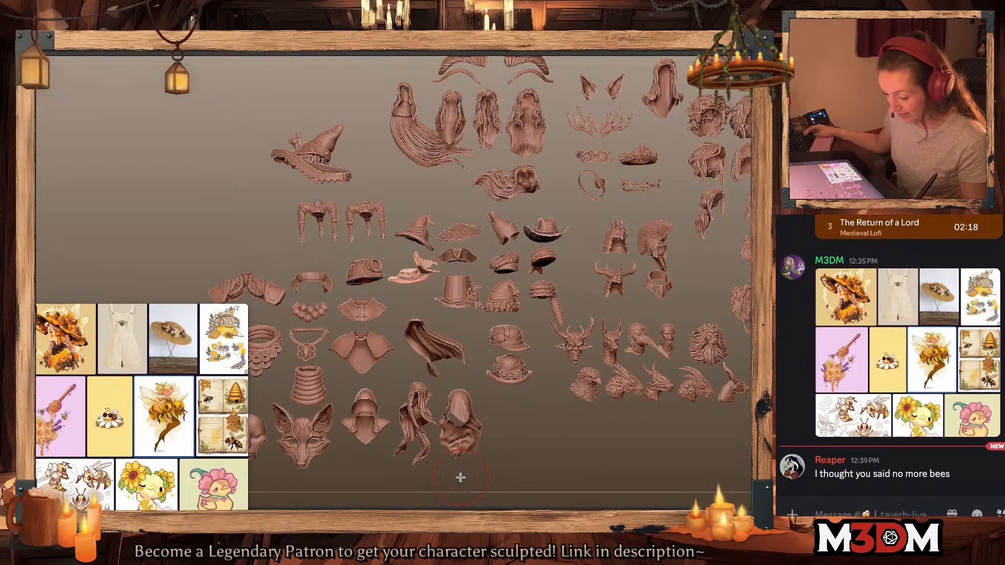
alt+drag(540, 477, 482, 488)
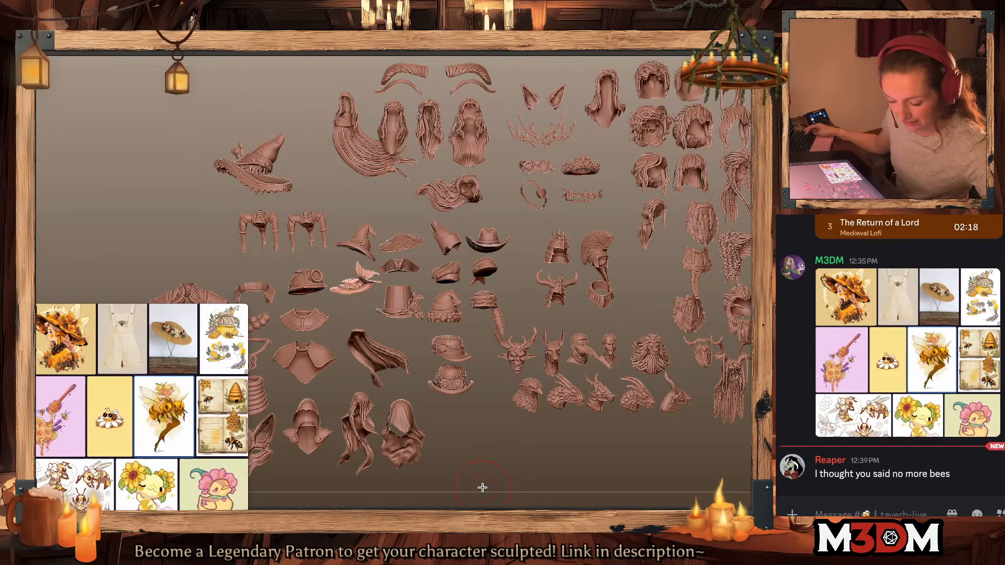
alt+drag(639, 298, 625, 301)
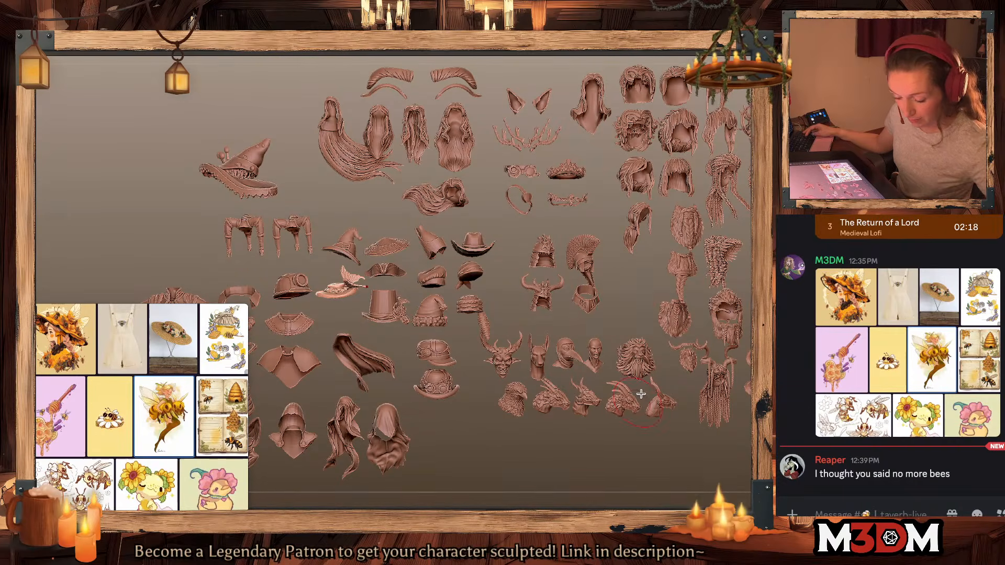
key(space)
ctrl+click(637, 269)
ctrl+click(637, 269)
alt+drag(736, 267, 694, 292)
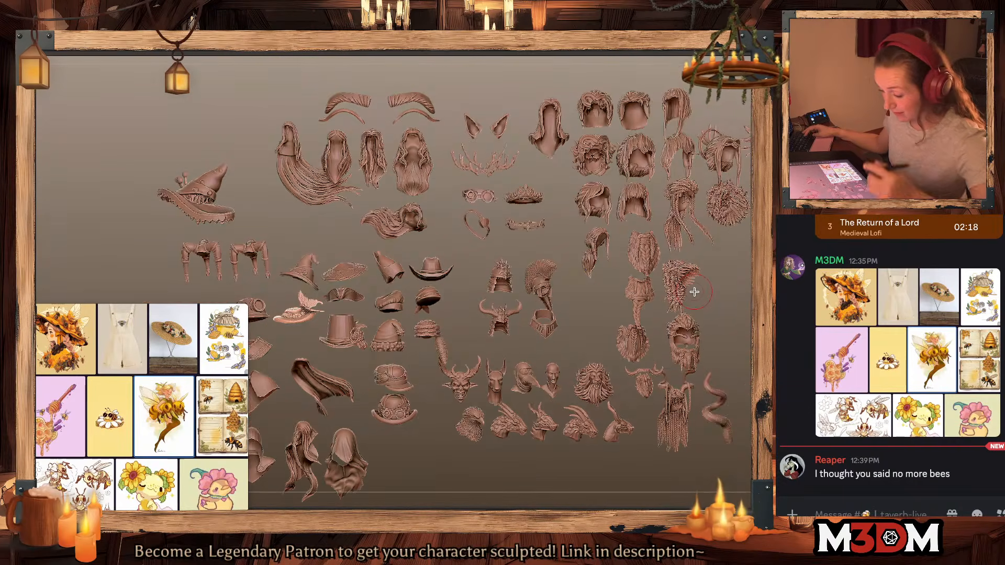
alt+drag(738, 327, 695, 359)
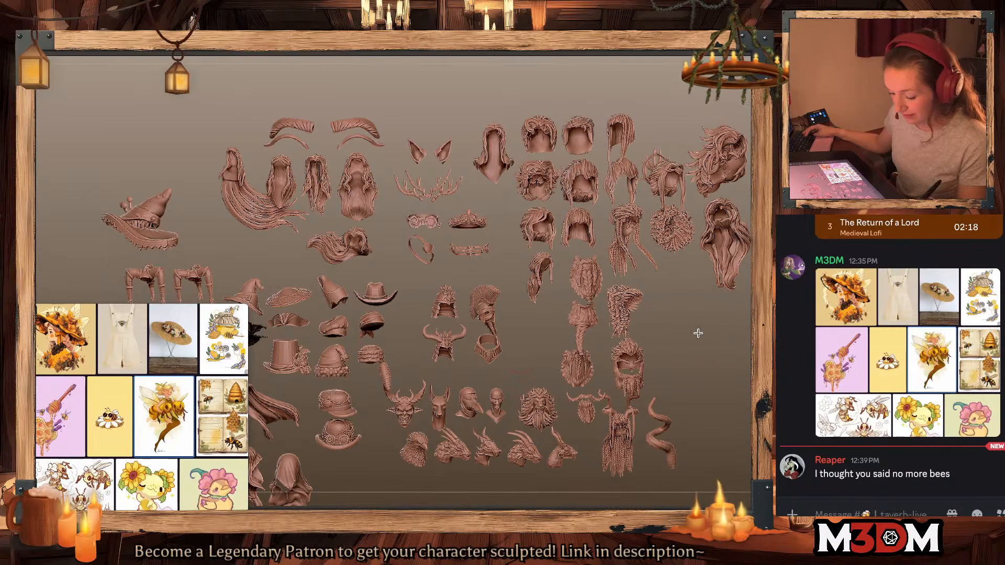
alt+drag(597, 349, 698, 333)
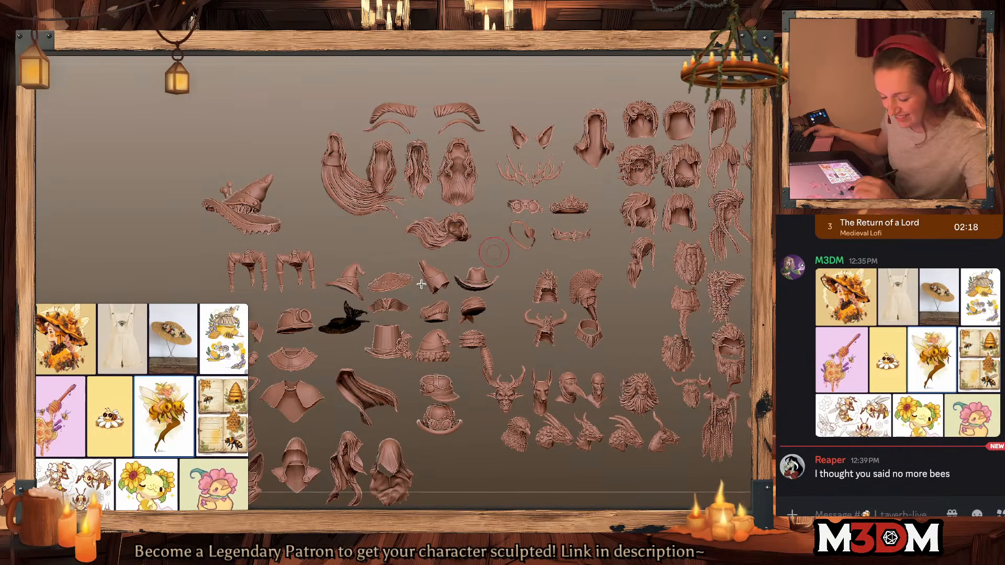
alt+drag(445, 276, 422, 284)
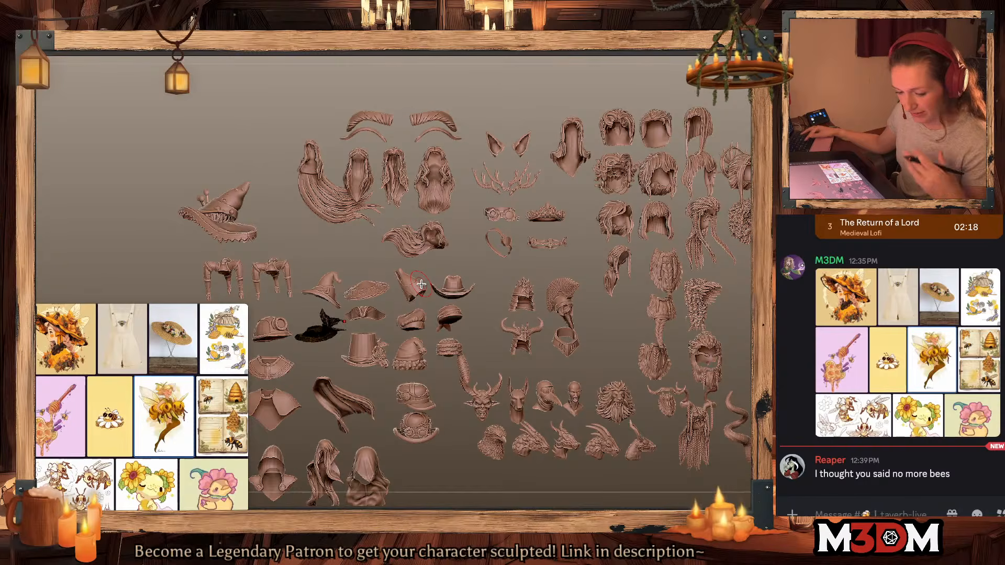
Step: Go back to the character and import "HAIR _ The Braid to End All Braids.obj" from the Desktop's YouHavetoPutThisAwayOneDay folder
key(ctrl+shift+a)
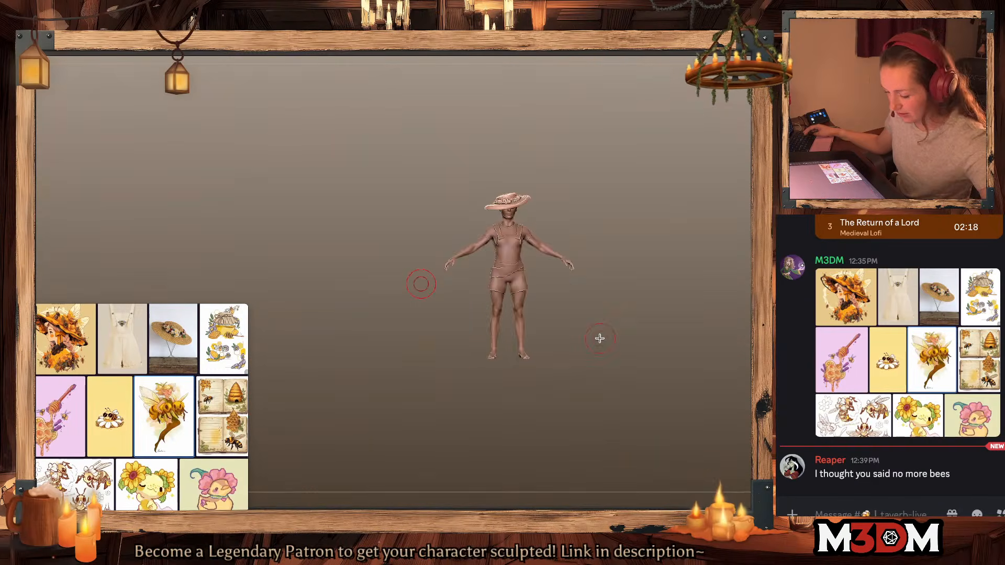
alt+drag(599, 338, 607, 364)
key(space)
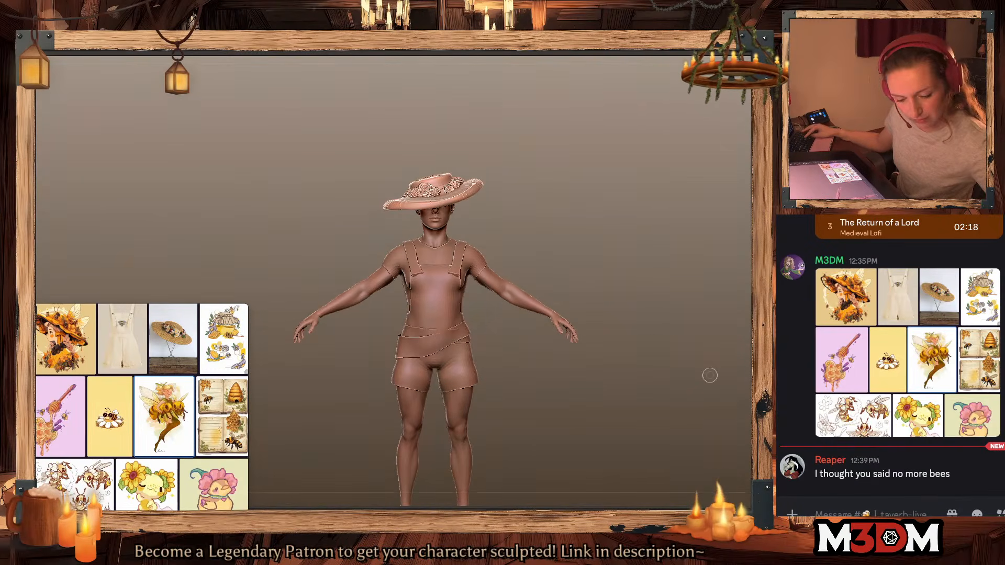
key(F1)
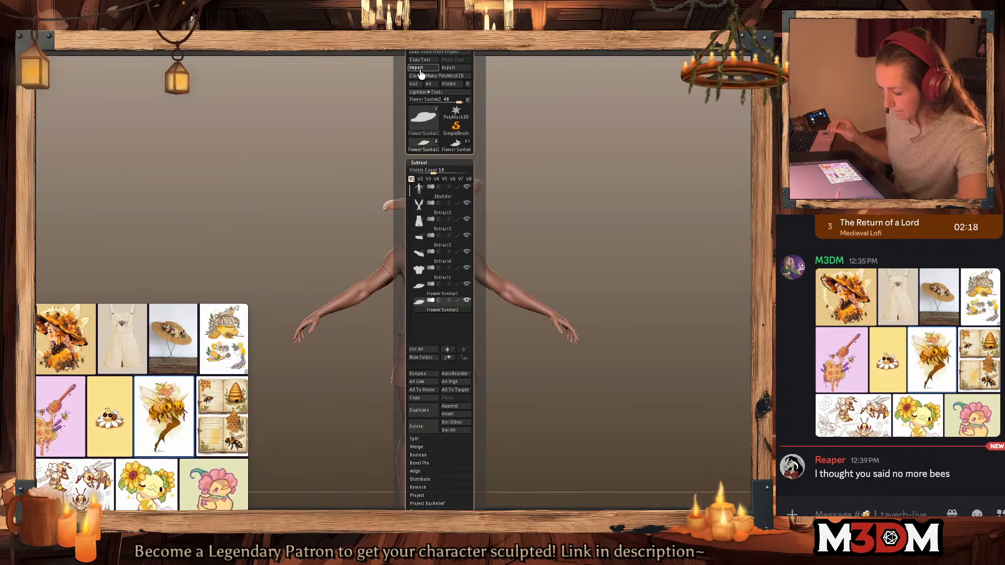
click(418, 68)
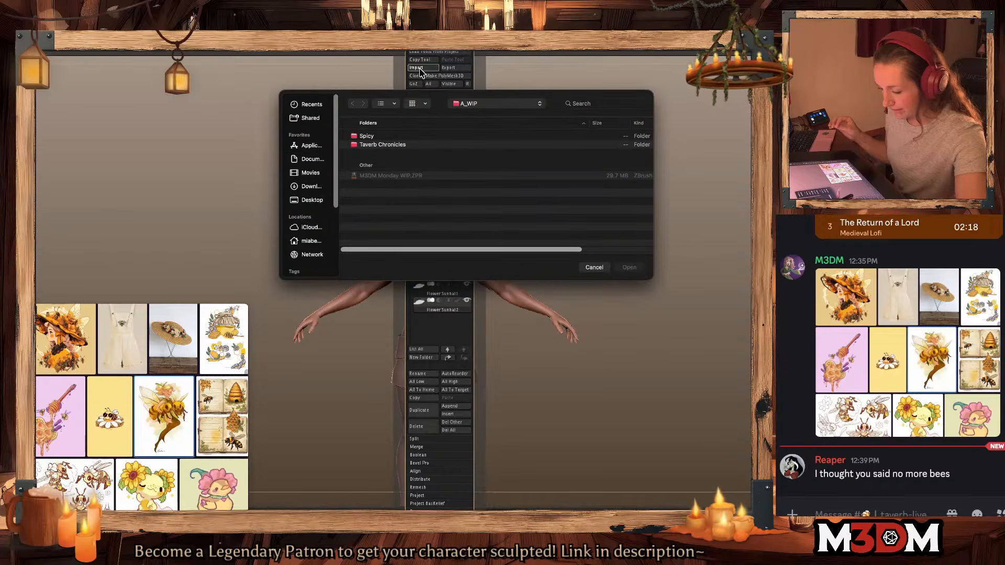
click(311, 200)
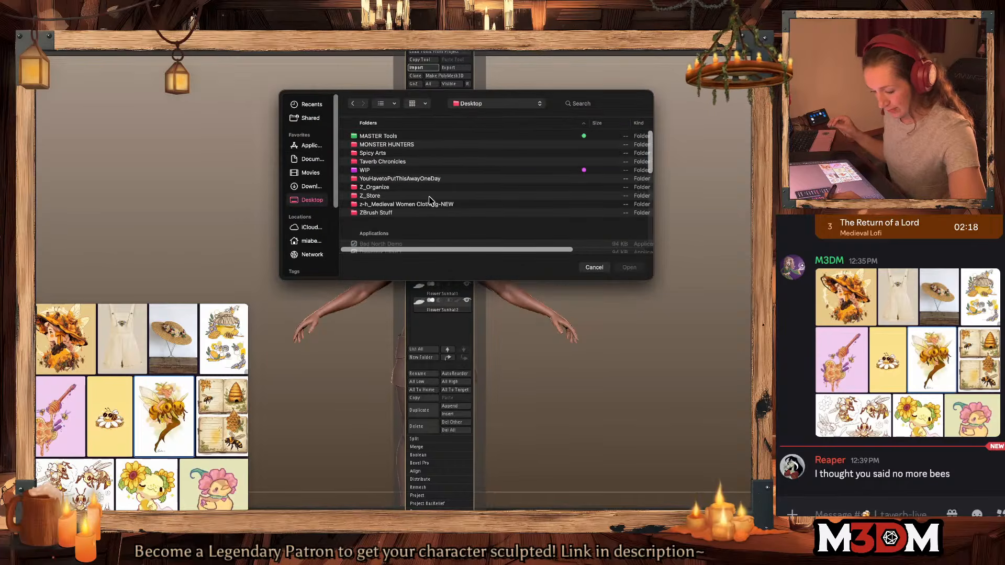
double_click(434, 179)
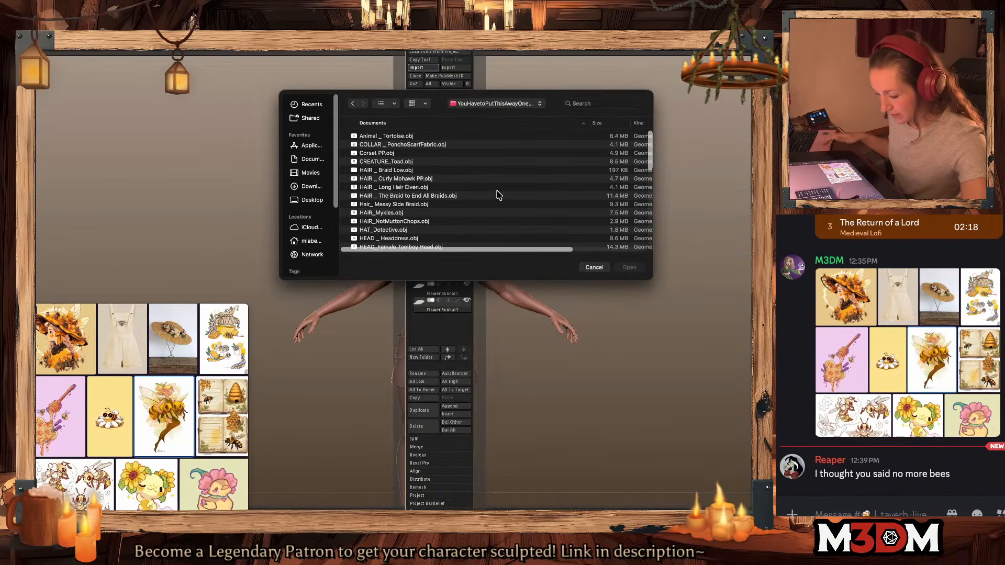
scroll(494, 191, down, 5)
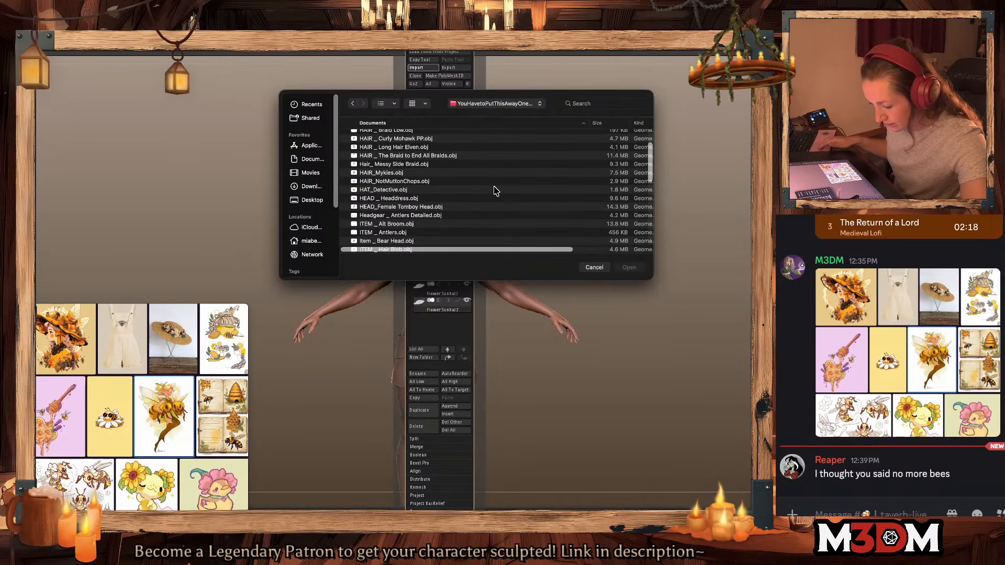
scroll(494, 191, up, 1)
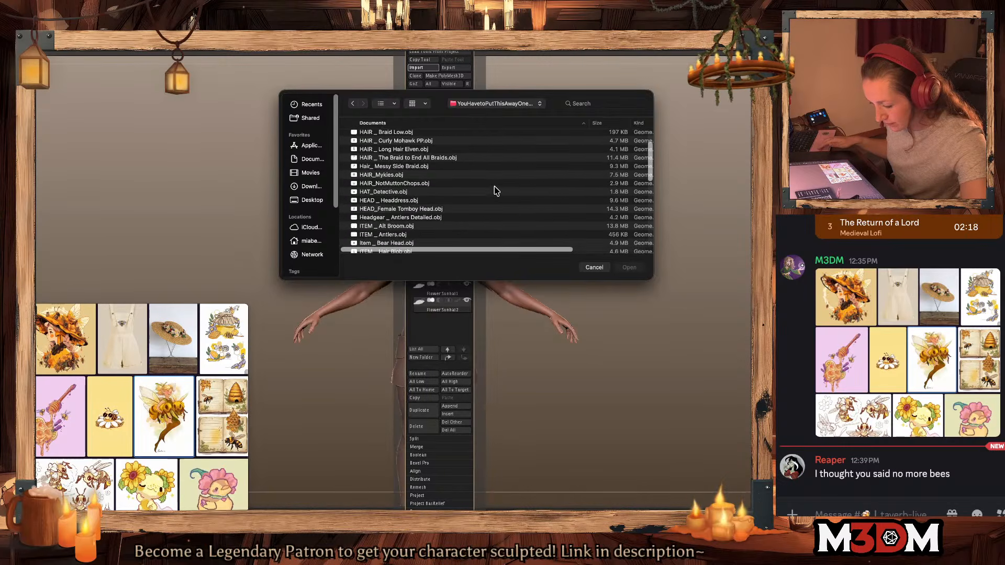
double_click(465, 159)
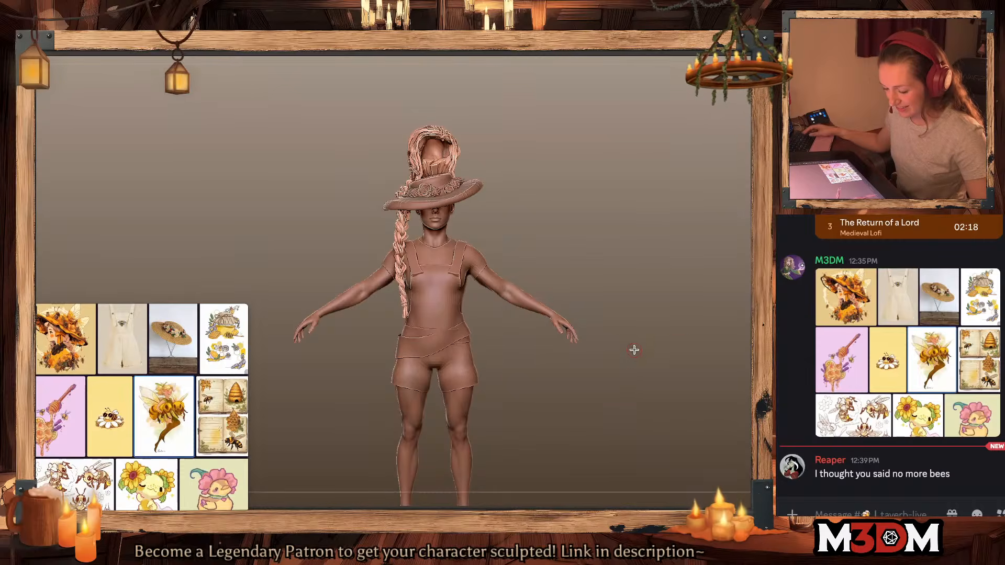
Step: Reset and recentre the transform gizmo on the braided hair, and lower the hair onto the head
key(shift+f)
key(shift+f)
drag(646, 354, 616, 363)
key(w)
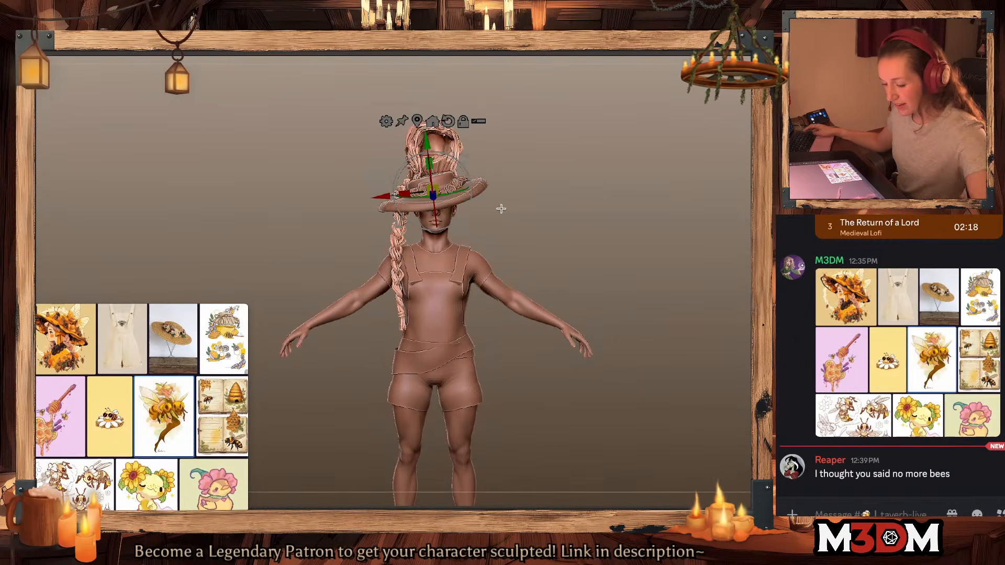
alt+click(447, 121)
alt+click(417, 121)
drag(426, 176, 426, 213)
key(q)
Step: Show the hair without the hat and lower it further until it frames the face
alt+click(460, 197)
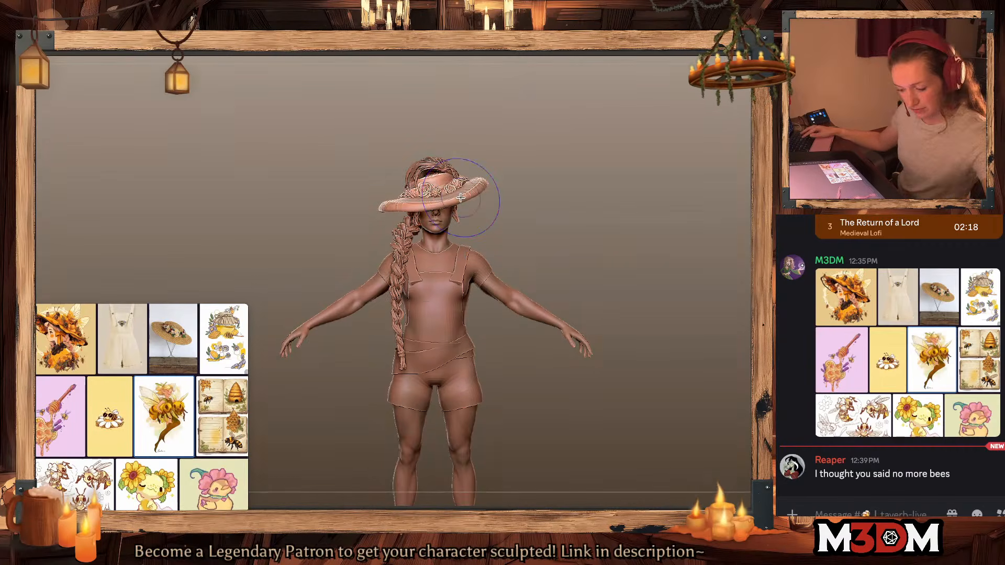
alt+click(431, 165)
key(f)
key(w)
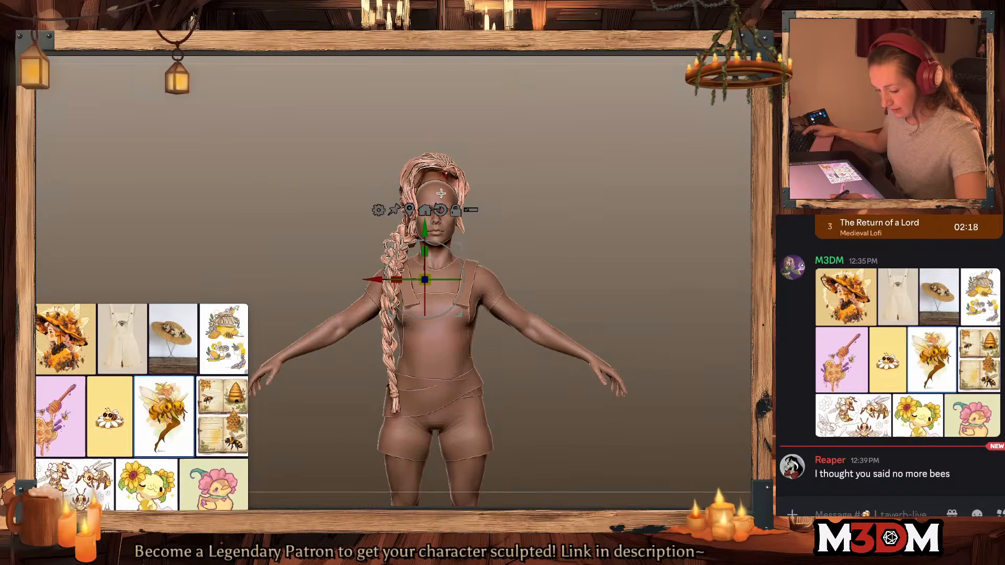
drag(424, 229, 425, 250)
key(q)
Step: Isolate the hair cap by its polygroup and split the long braid off into a separate subtool
key(space)
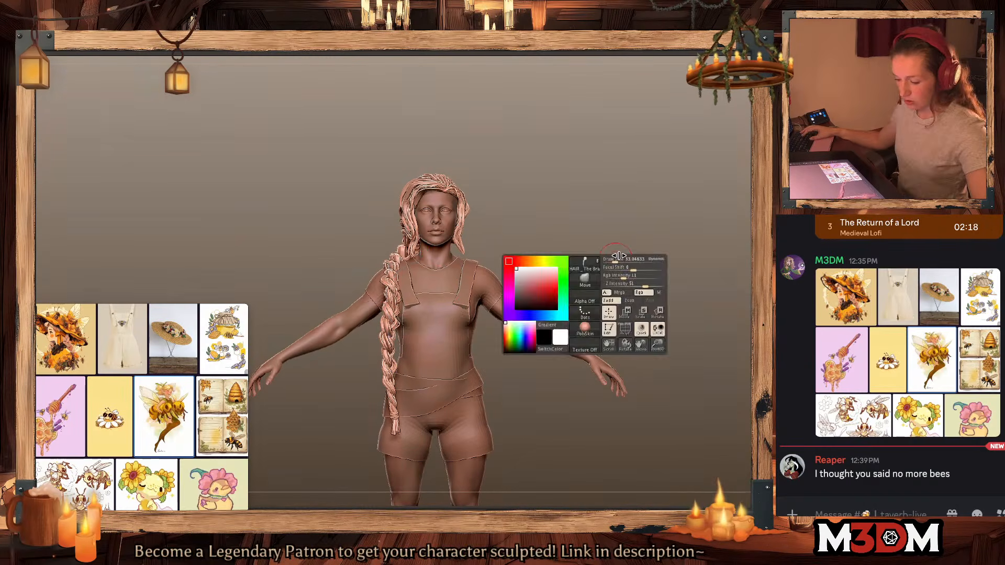
mouse_move(637, 265)
mouse_down()
mouse_move(626, 261)
mouse_move(633, 289)
mouse_move(662, 289)
mouse_up()
key(shift+f)
key(shift+f)
ctrl+shift+click(425, 170)
ctrl+click(666, 282)
ctrl+shift+click(666, 281)
ctrl+click(649, 222)
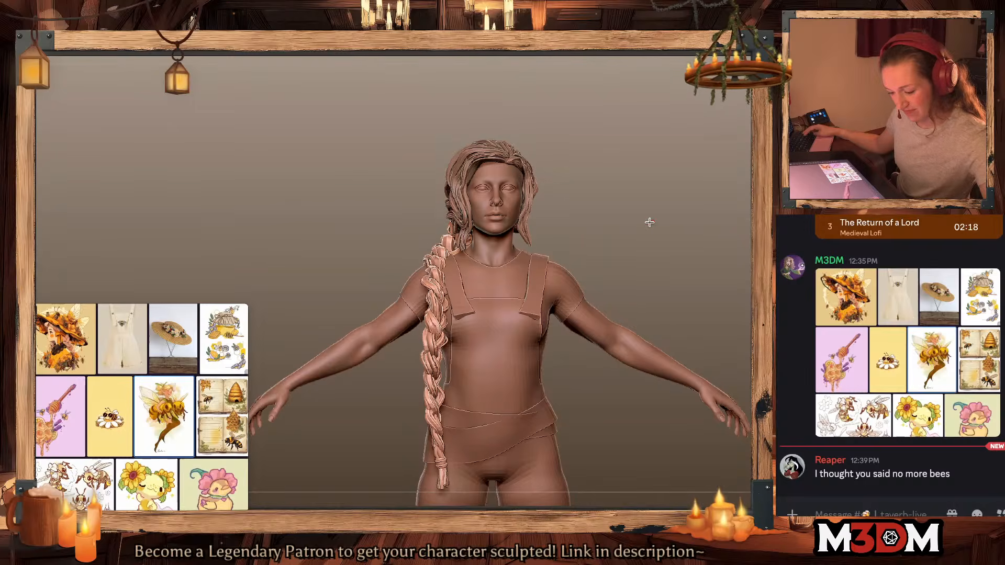
Step: Try to shorten the braid from its upper end at the shoulder, and undo the change
key(shift+f)
key(shift+f)
right_click(652, 293)
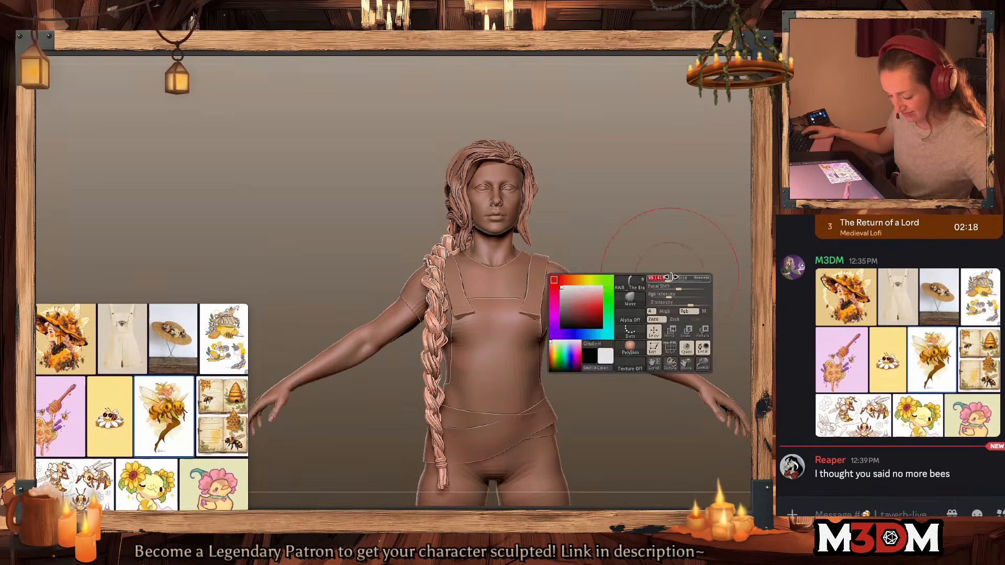
key(w)
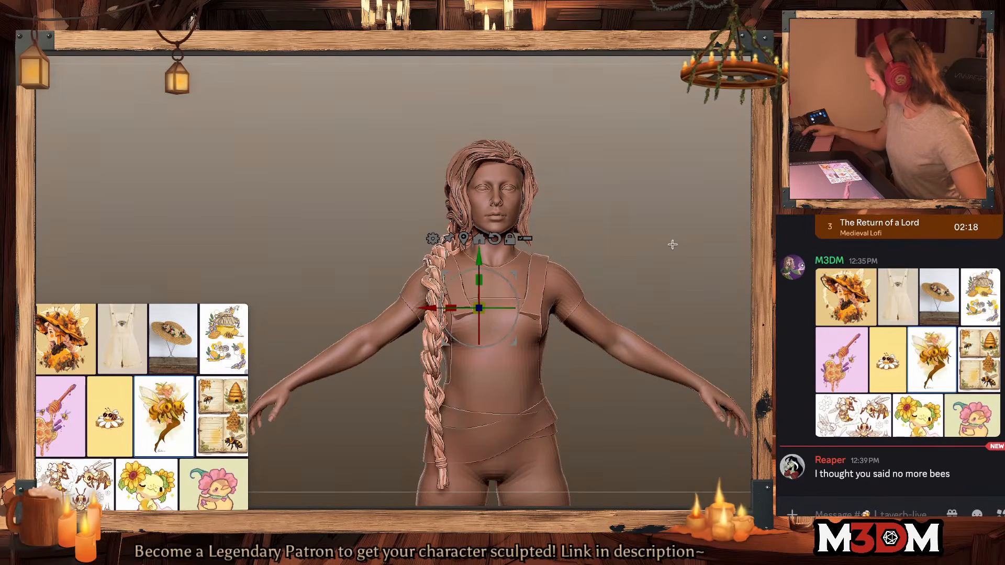
drag(628, 234, 656, 238)
click(427, 229)
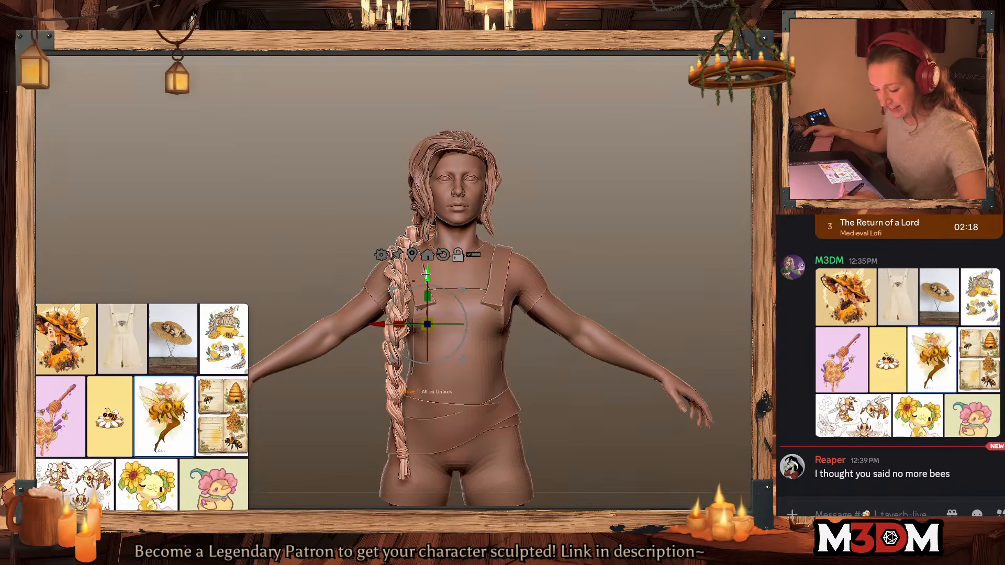
mouse_move(427, 272)
alt+mouse_down()
mouse_move(427, 168)
mouse_move(427, 211)
alt+mouse_up()
key(q)
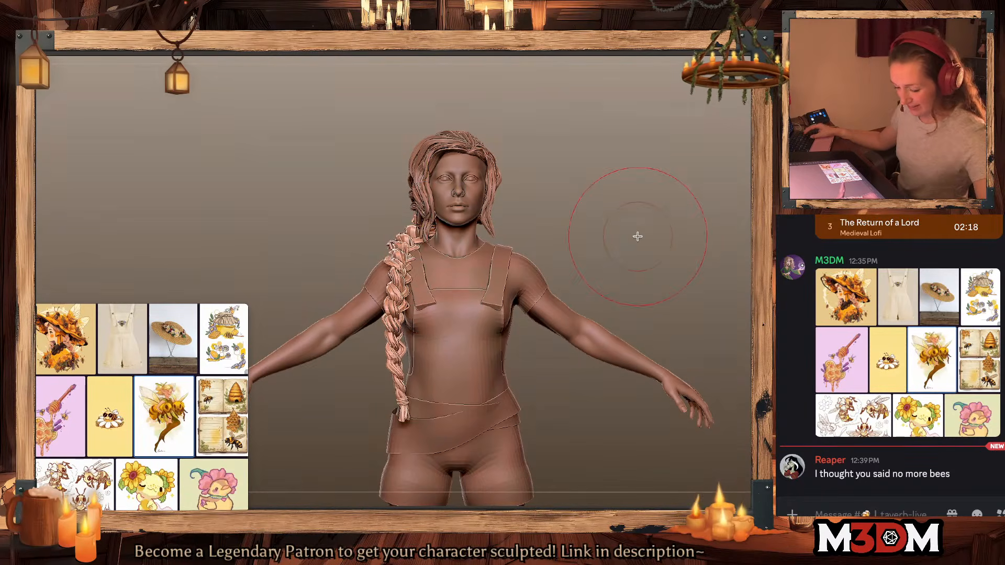
key(ctrl+z)
Step: Mirror the braid across the body so a matching braid hangs over each shoulder
key(shift+f)
key(shift+f)
key(ctrl+m)
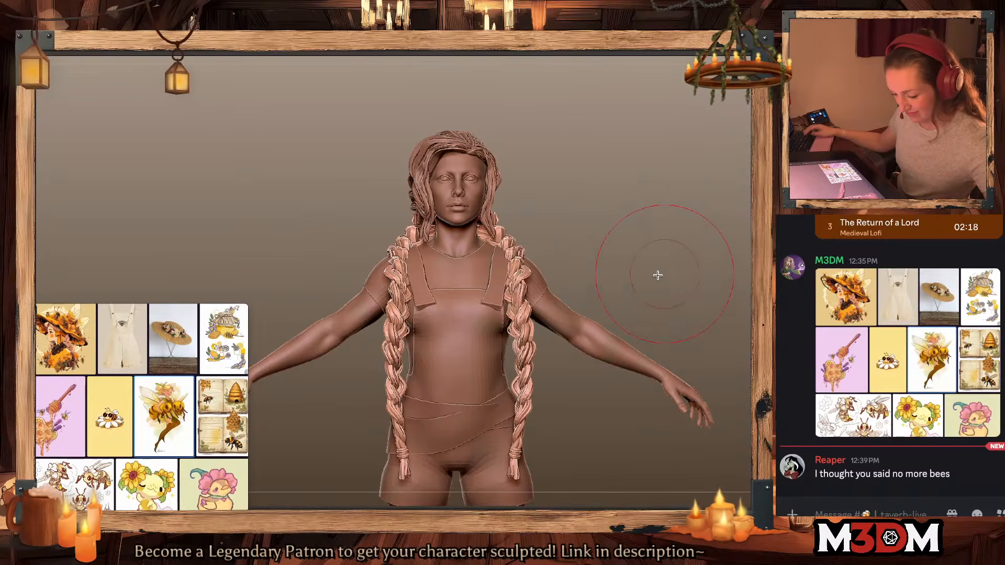
drag(657, 275, 686, 271)
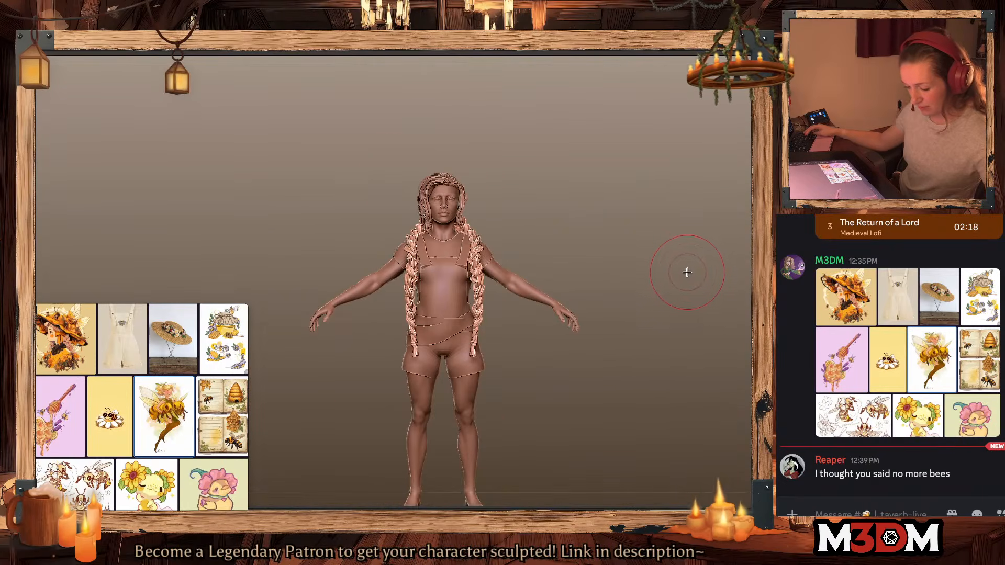
ctrl+click(688, 275)
ctrl+click(688, 275)
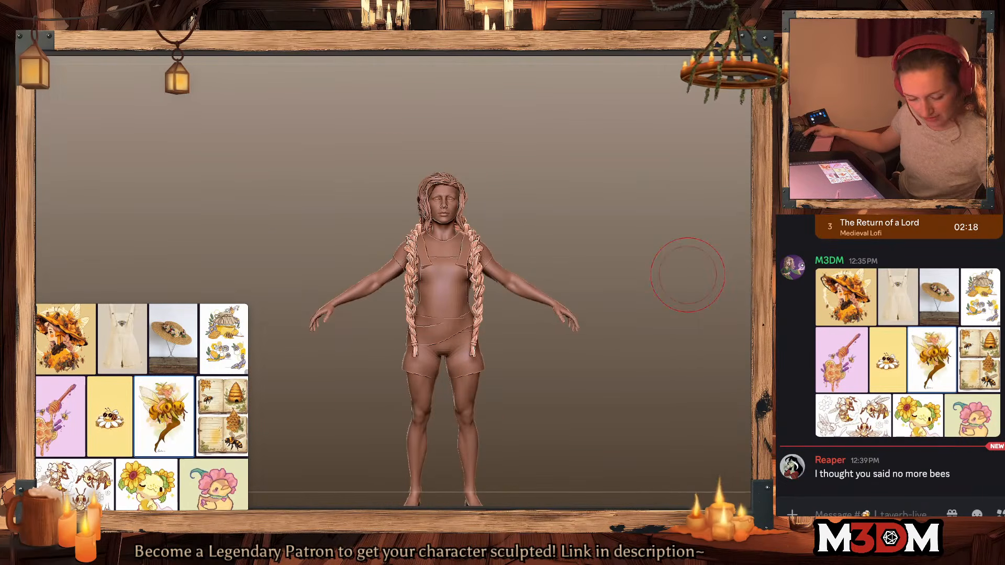
Step: Centre the gizmo on the hair cap, resize it and shift it to fit closely around the head, with the braids hidden
alt+click(436, 183)
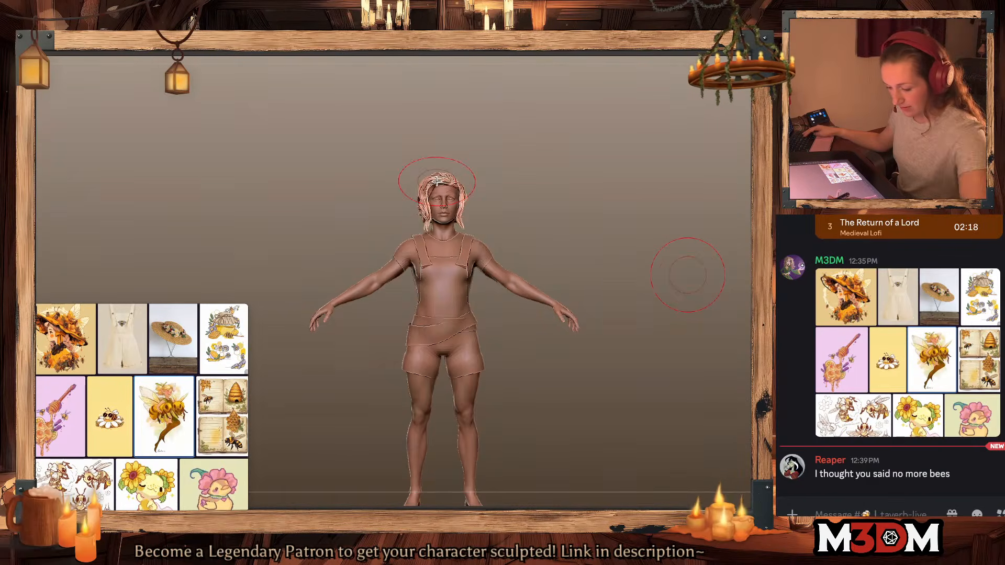
alt+drag(590, 241, 641, 269)
key(w)
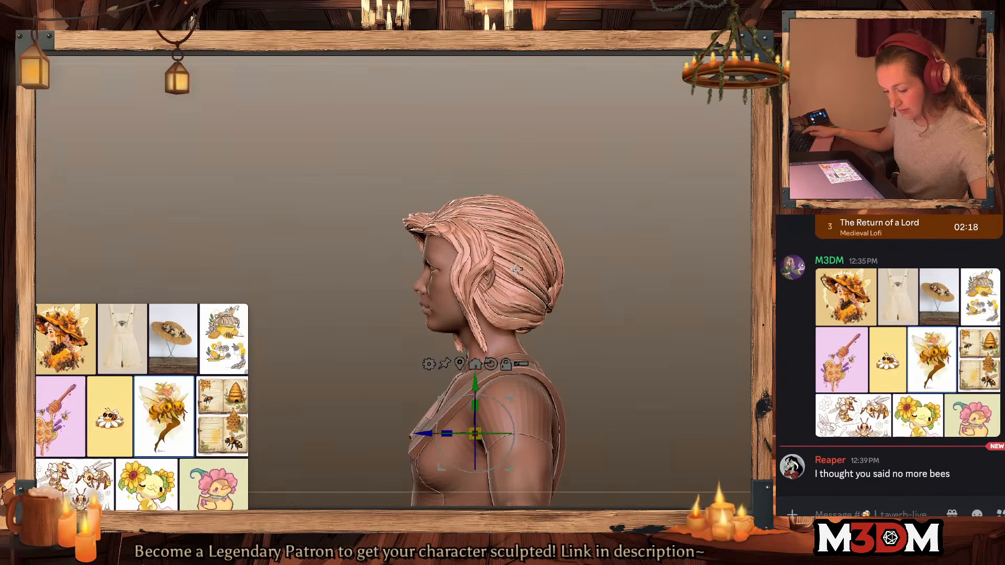
click(461, 363)
key(shift+f)
key(shift+f)
drag(481, 273, 475, 280)
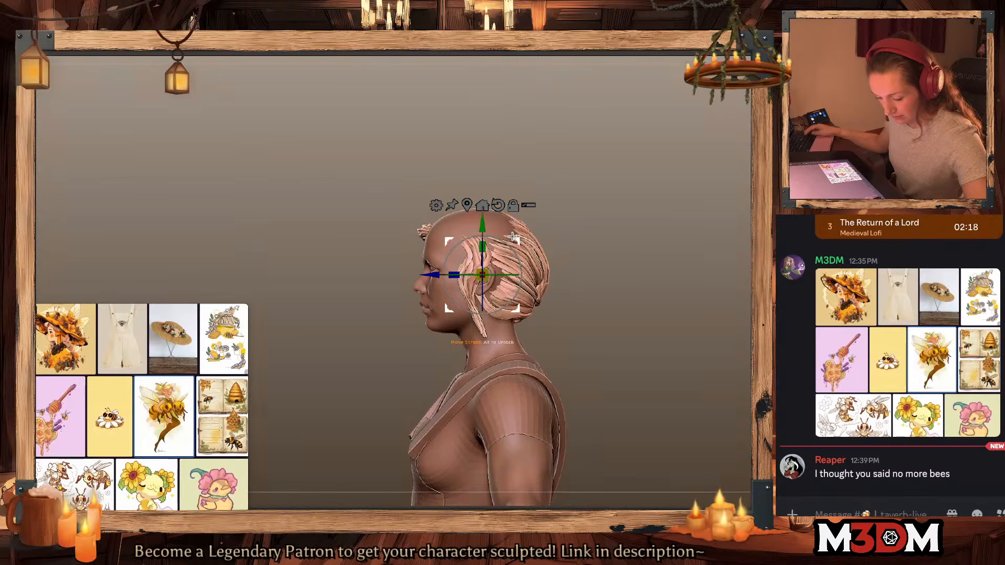
drag(511, 236, 506, 222)
key(q)
shift+drag(591, 246, 657, 290)
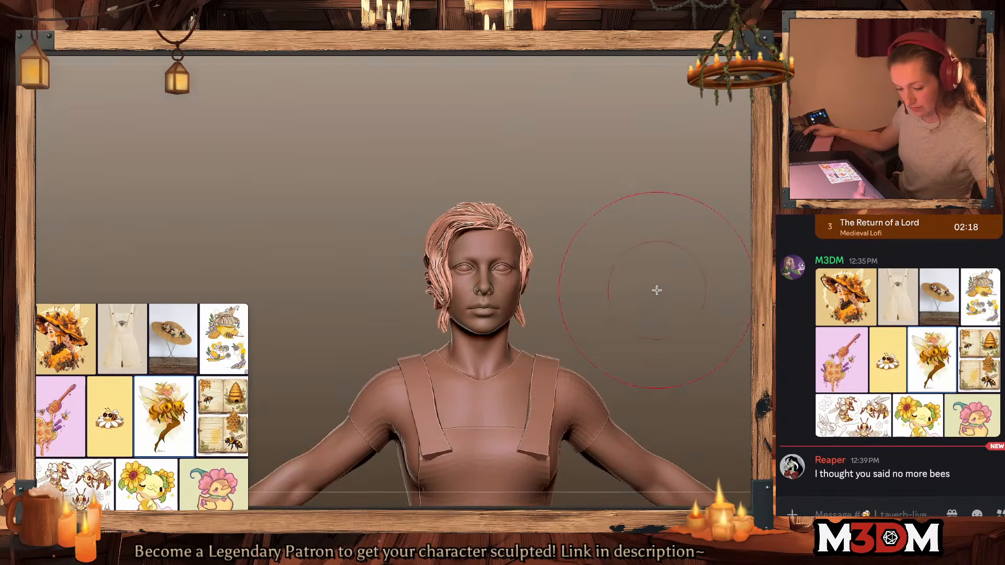
Step: Push both sides of the hair cap slightly outward around the face with the Move brush
drag(528, 245, 532, 245)
drag(439, 287, 435, 286)
key(space)
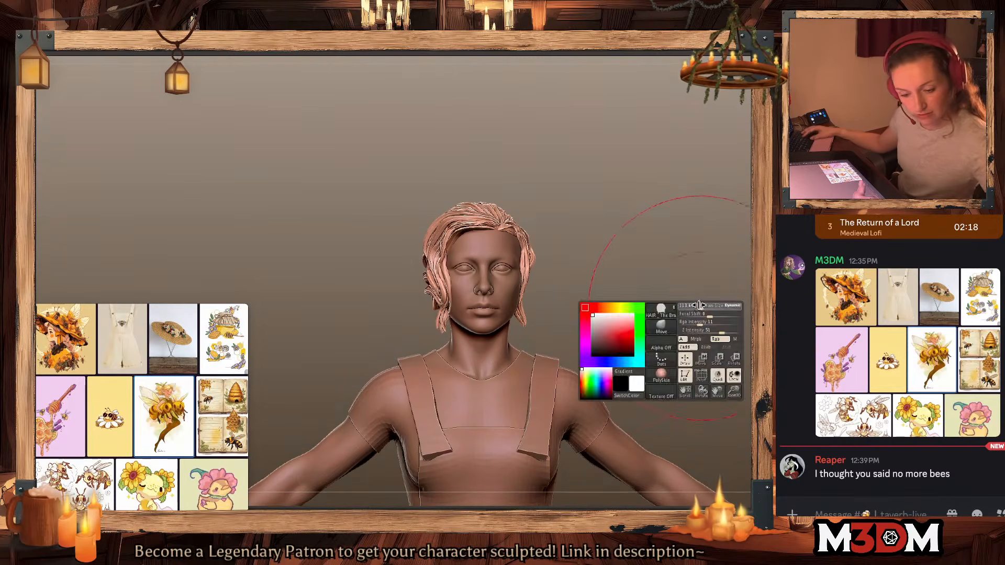
key(shift+f)
key(shift+f)
Step: Bring the paired eyebrows and eyelashes from the head parts library into the character's model
click(748, 184)
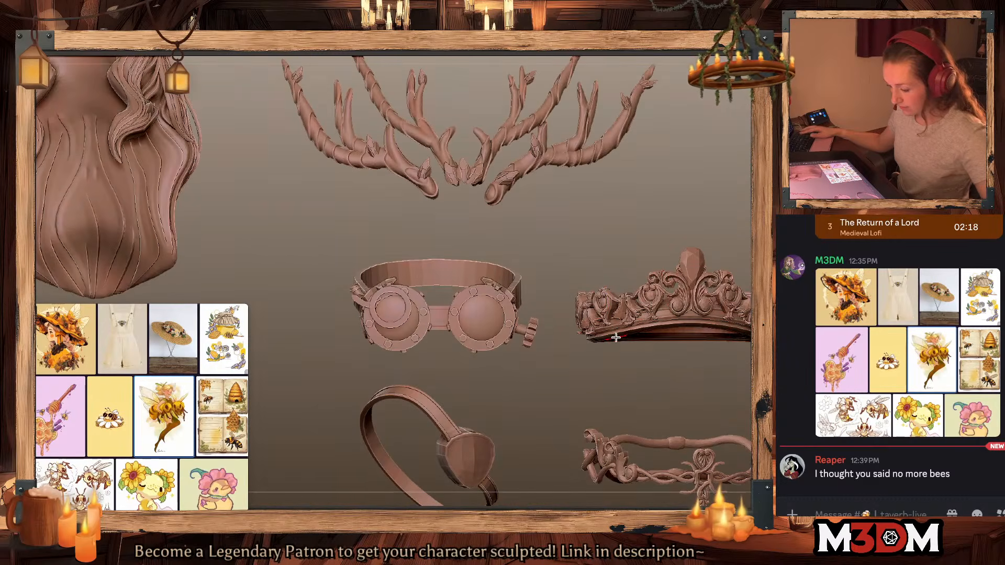
key(f)
key(f)
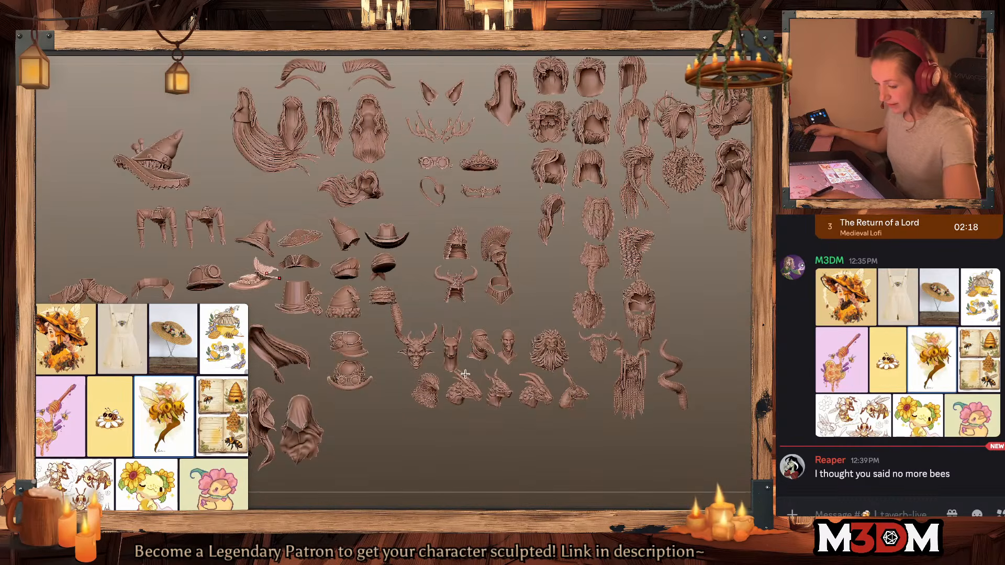
alt+click(387, 84)
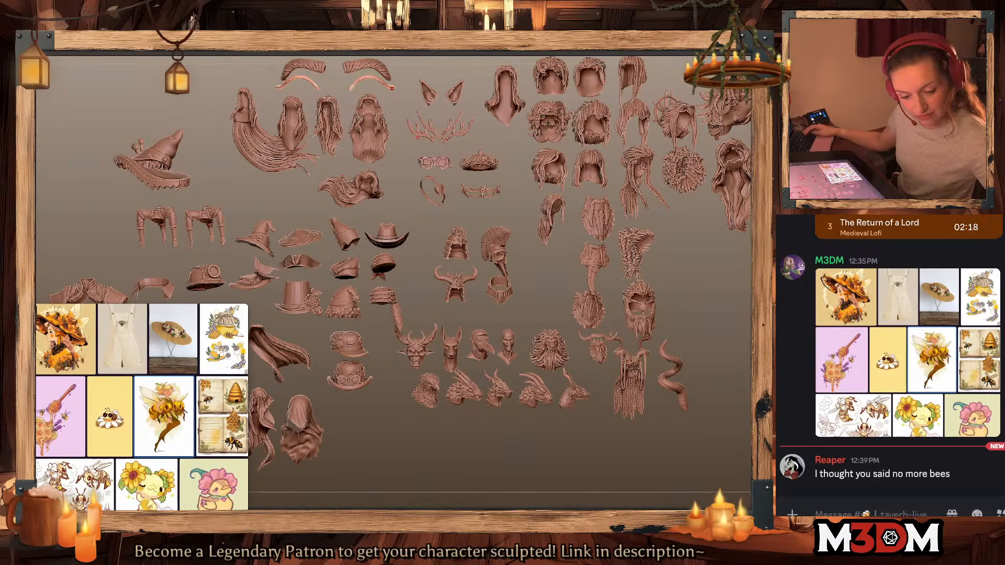
alt+click(369, 67)
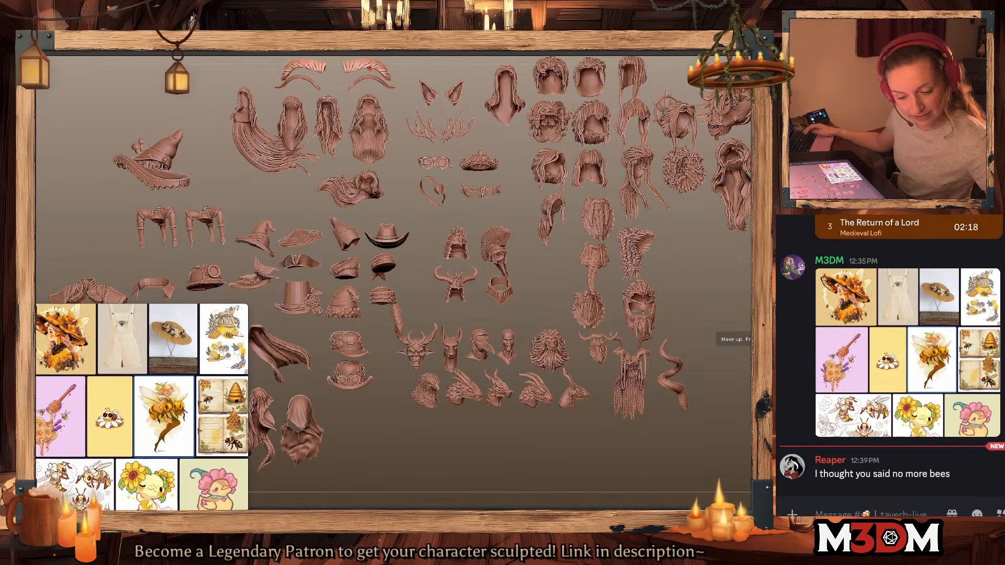
click(751, 157)
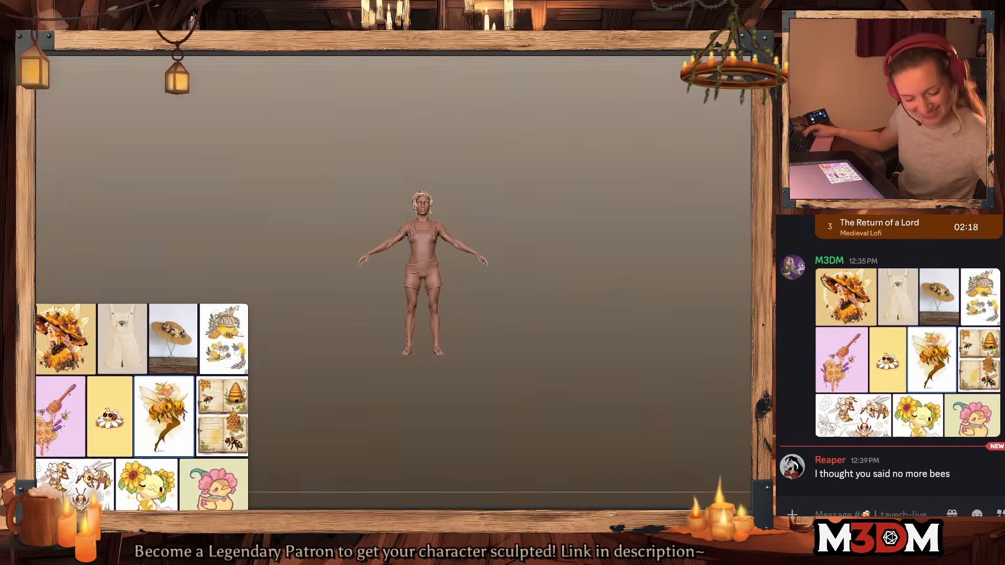
click(722, 397)
alt+click(355, 114)
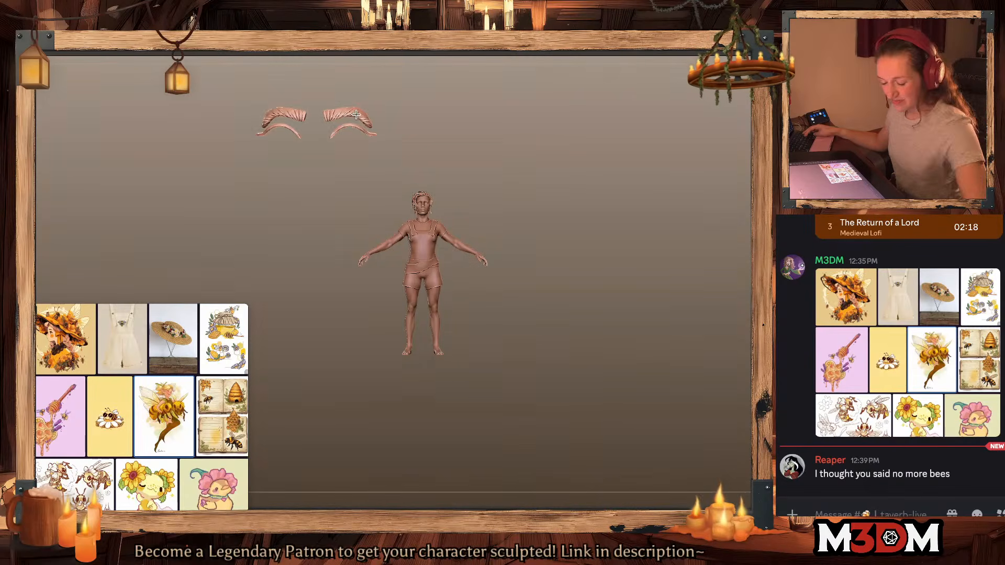
Step: Scale the eyebrows and eyelashes down together and place them on the face in front of the eyes
click(752, 168)
click(267, 48)
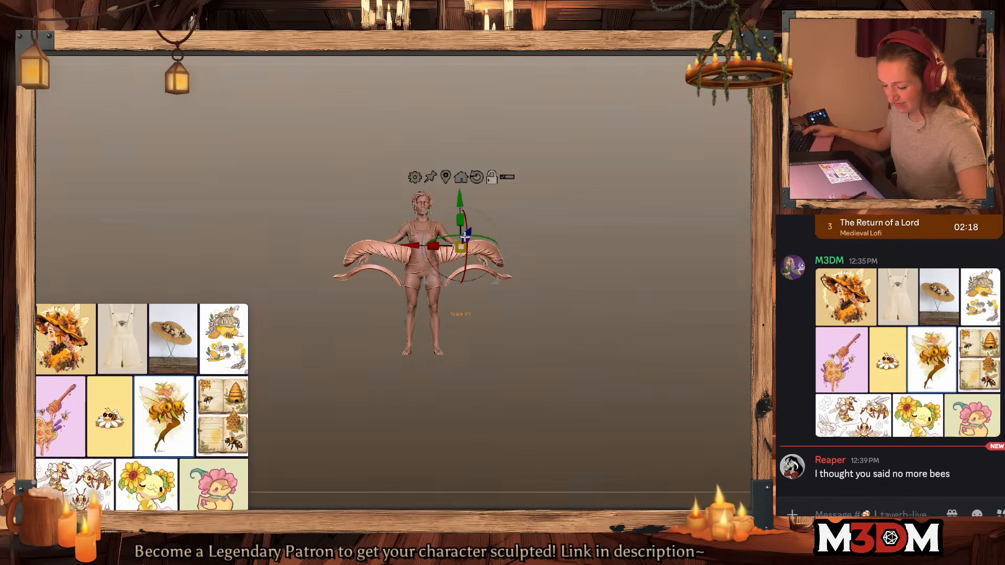
click(445, 176)
drag(428, 260, 416, 270)
drag(423, 213, 422, 148)
alt+drag(565, 187, 565, 314)
drag(607, 293, 687, 356)
drag(455, 168, 568, 185)
drag(535, 215, 530, 220)
drag(568, 186, 563, 203)
key(q)
drag(742, 262, 676, 272)
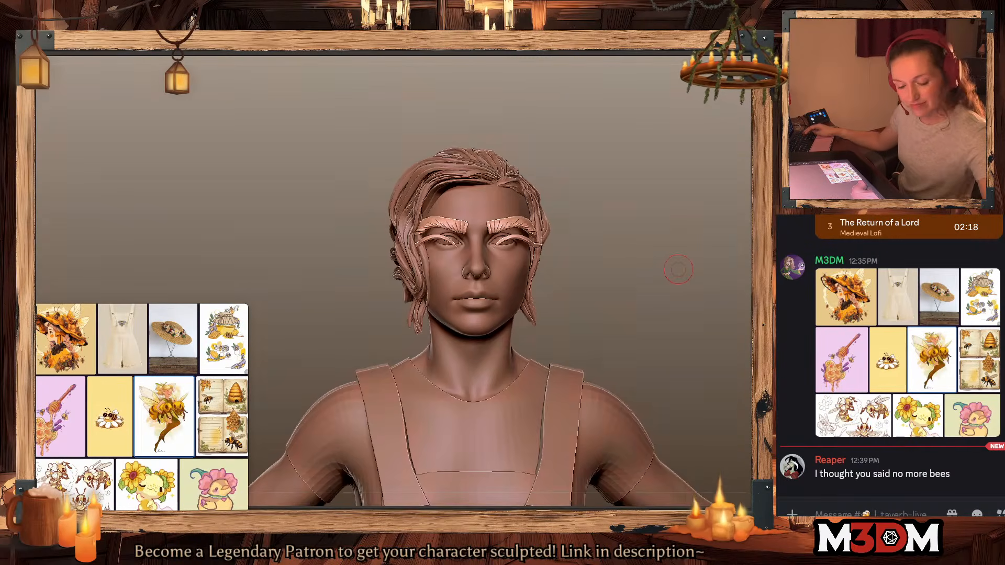
Step: Shrink the eyebrows and eyelashes further and lower them until the lashes line up with the eyes
key(w)
click(460, 164)
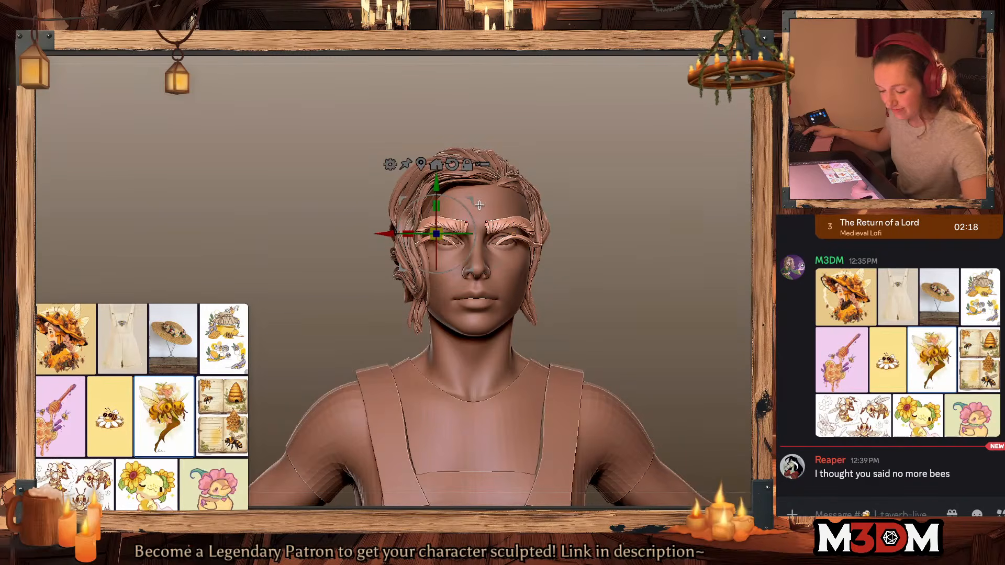
drag(440, 229, 430, 238)
key(q)
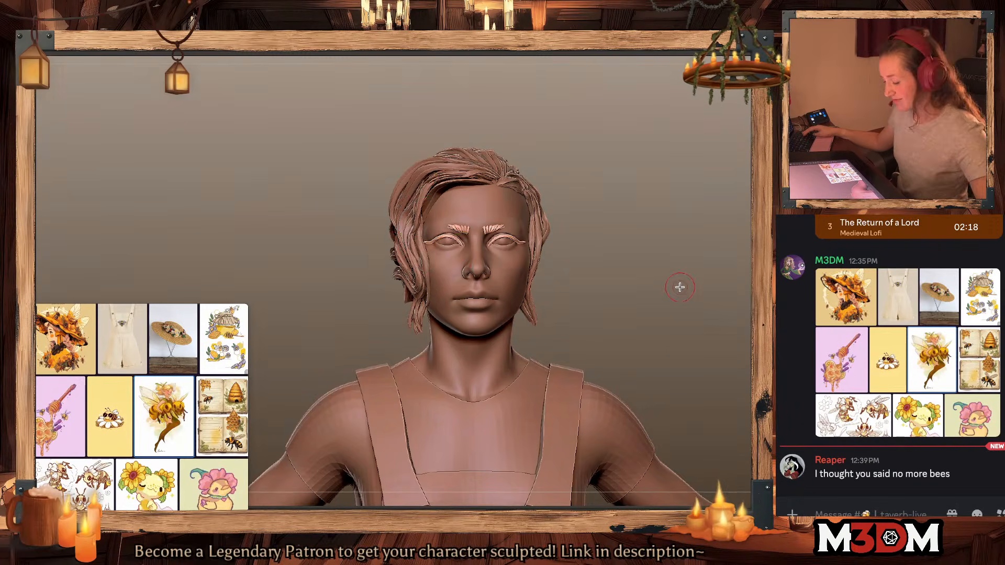
alt+drag(688, 289, 675, 264)
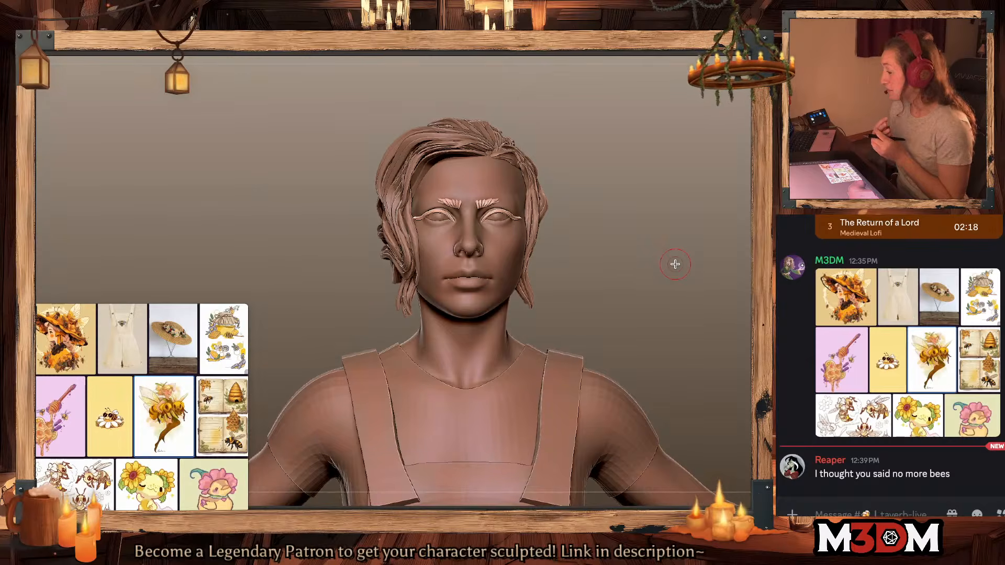
drag(657, 265, 650, 277)
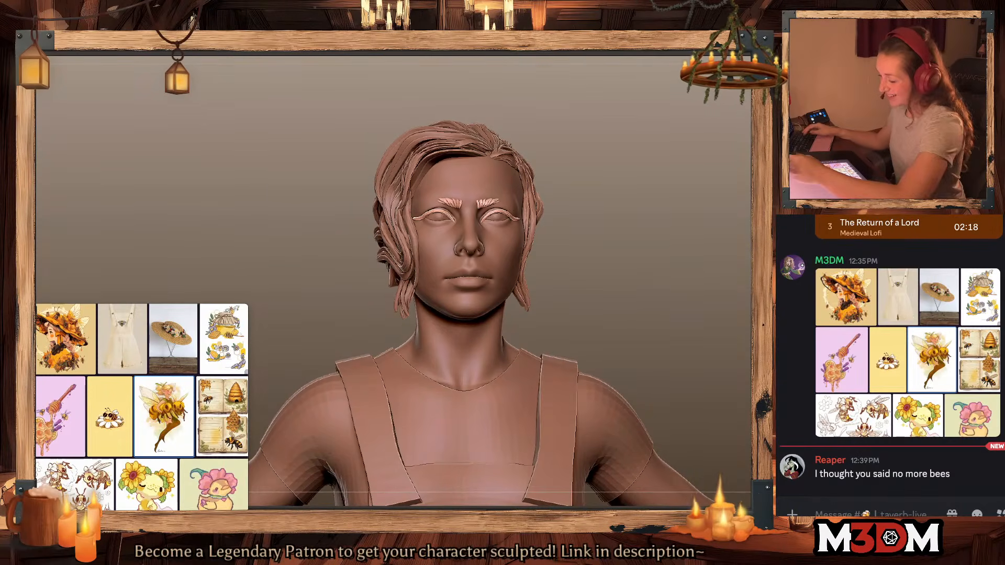
Step: Clear the mask and move the full eyebrows out of the forehead with the Move Topological brush
ctrl+click(602, 214)
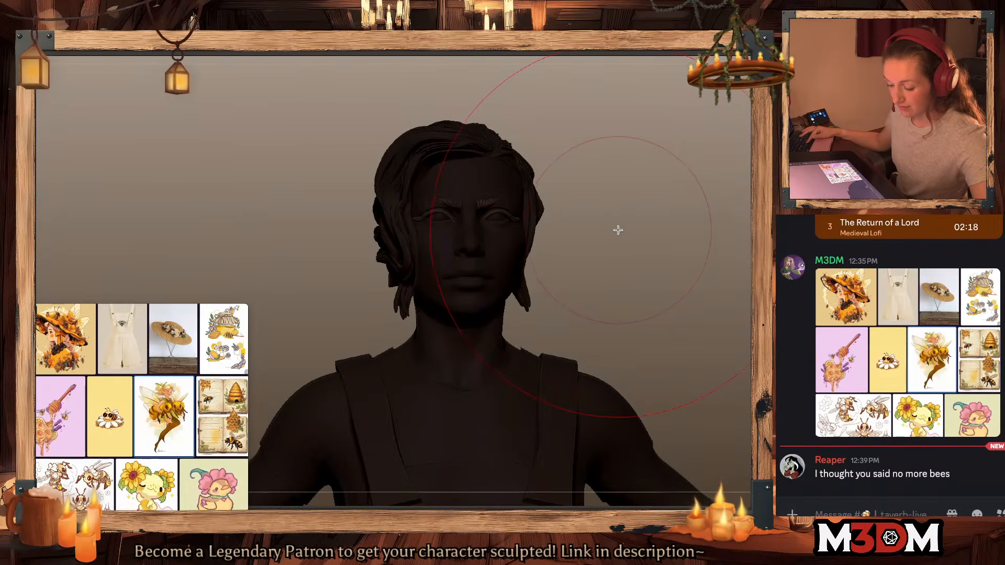
key(space)
click(493, 223)
key(space)
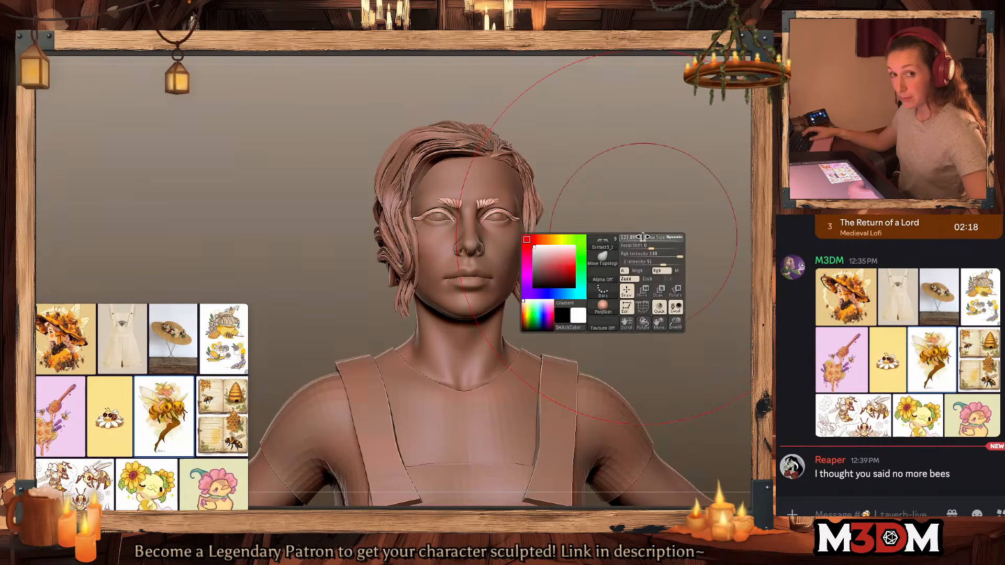
click(636, 242)
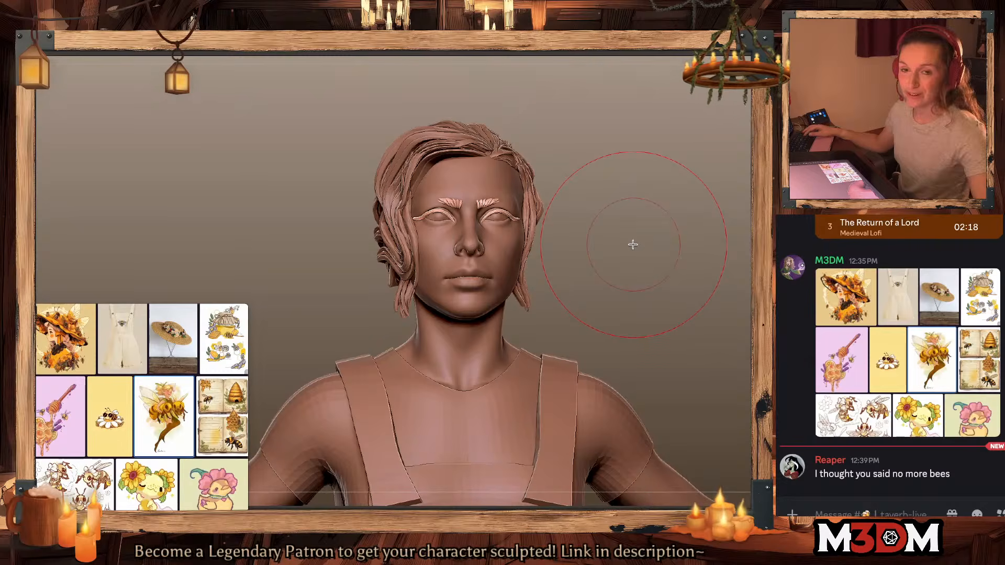
mouse_move(644, 214)
mouse_down()
mouse_move(626, 218)
mouse_move(645, 215)
mouse_up()
key(space)
drag(518, 201, 510, 200)
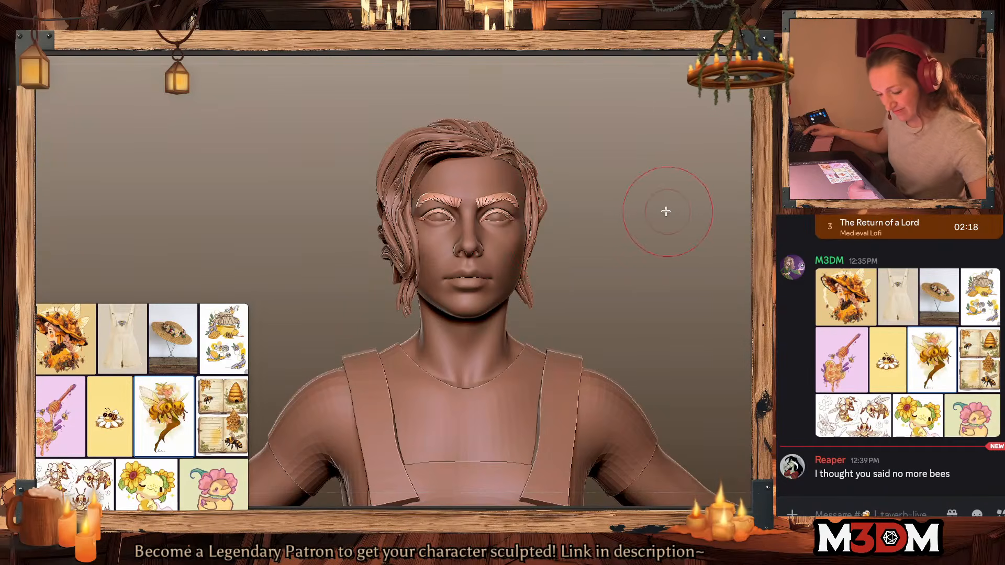
Step: Refine the eyebrows into slimmer arches that follow the brow ridge
drag(665, 211, 527, 212)
key(space)
drag(732, 296, 749, 275)
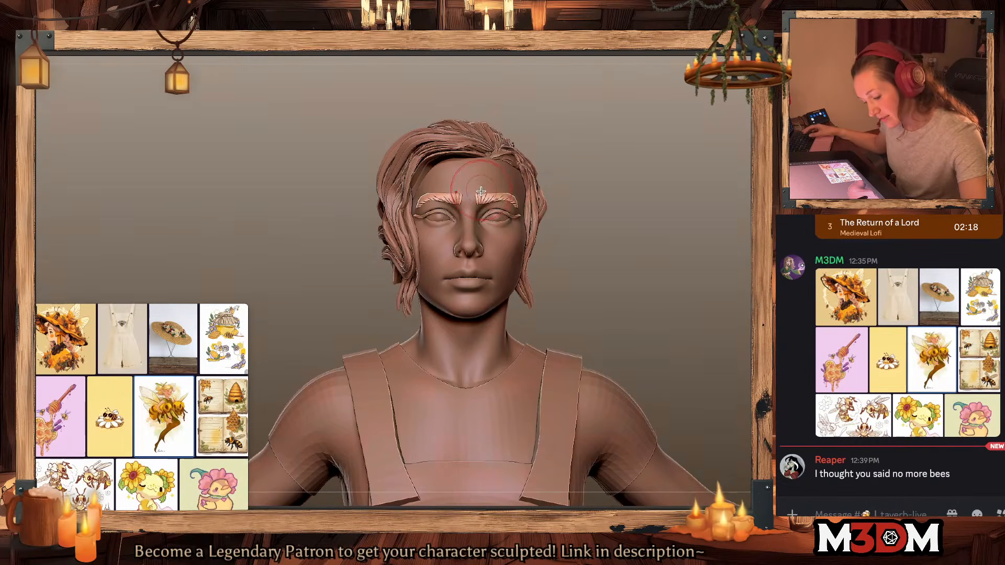
key(space)
click(514, 209)
alt+click(492, 273)
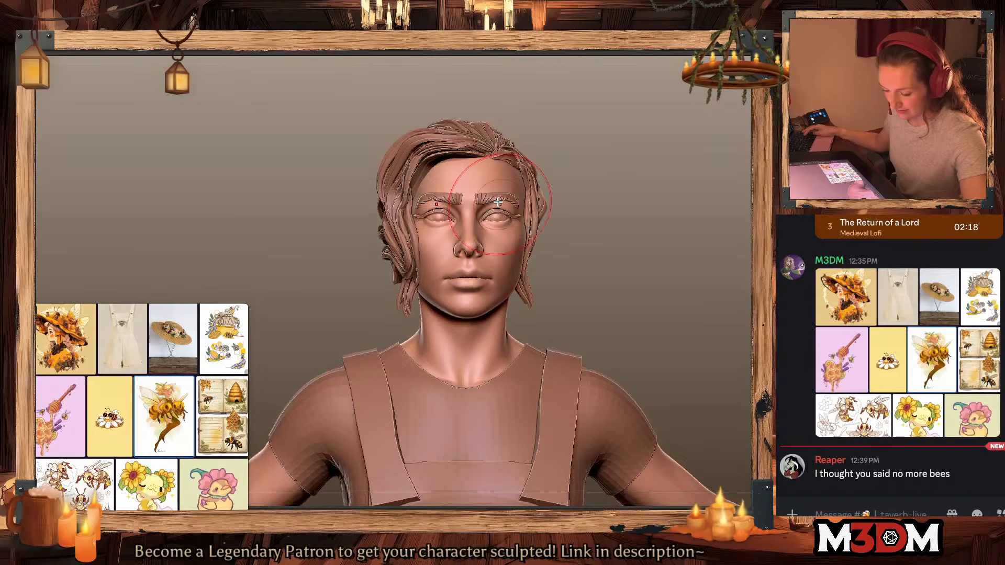
alt+click(497, 202)
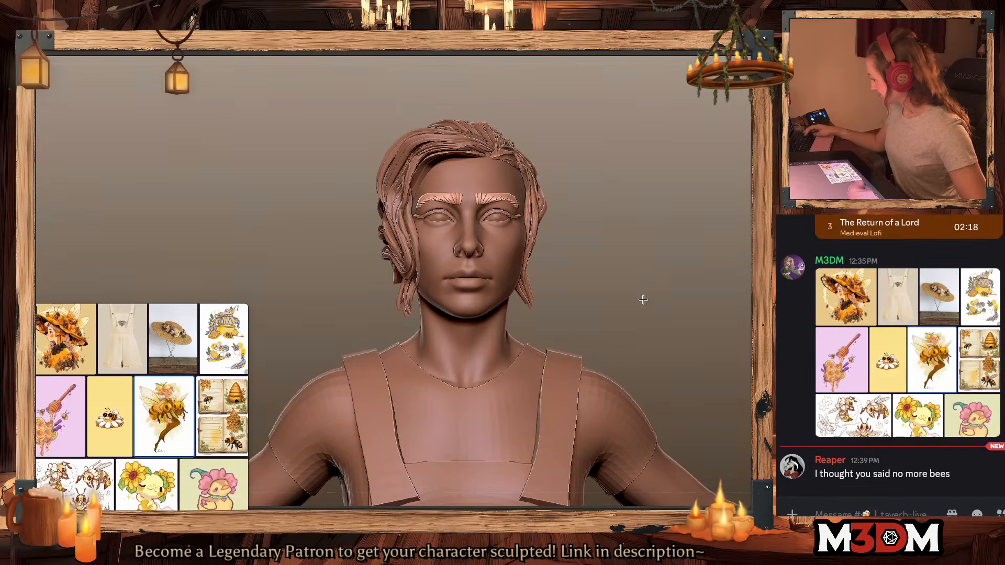
alt+drag(643, 299, 610, 277)
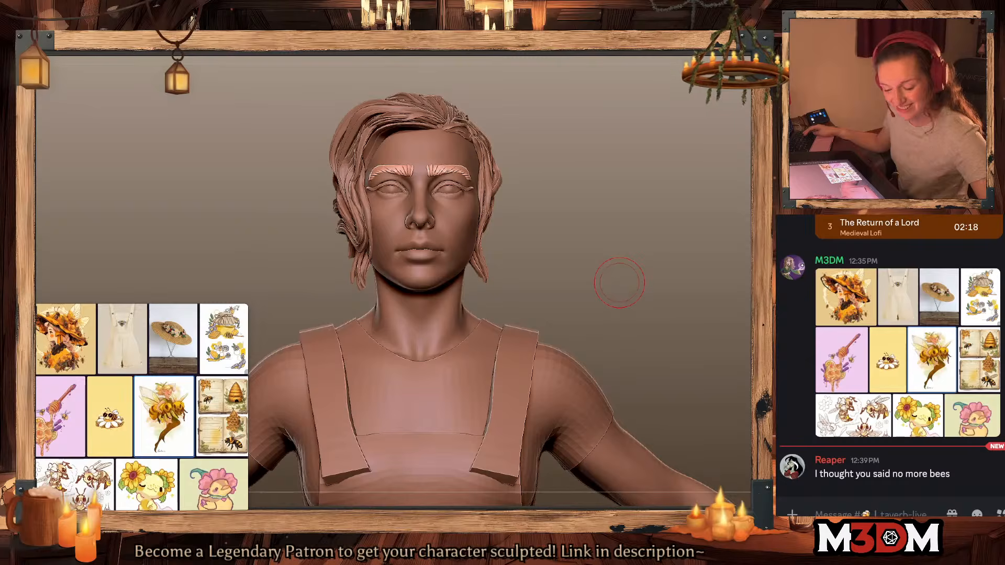
mouse_move(436, 171)
mouse_down()
mouse_move(466, 169)
mouse_move(431, 173)
mouse_up()
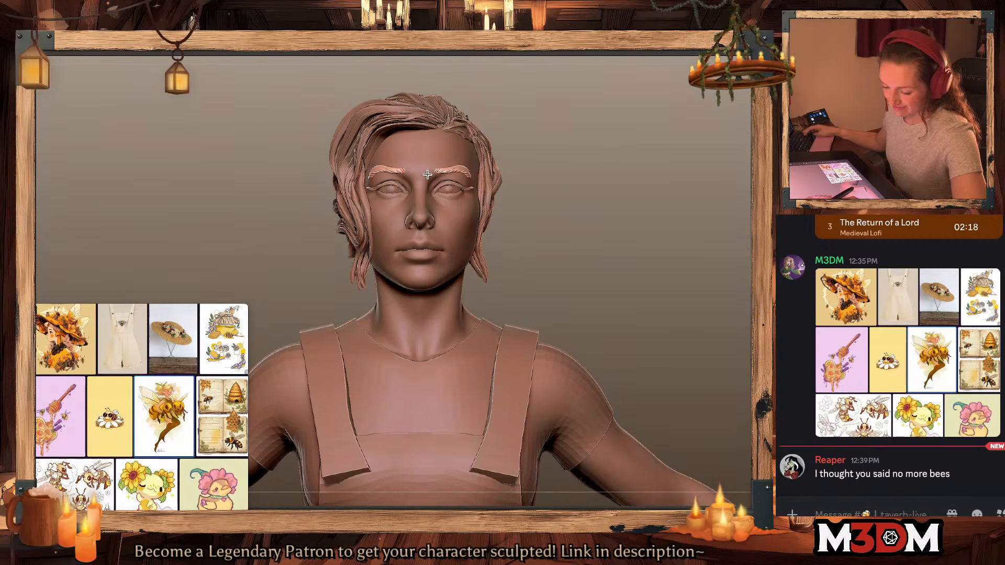
mouse_move(655, 210)
mouse_down()
mouse_move(692, 234)
mouse_move(601, 227)
mouse_up()
Step: Select the eyelashes and fit them along the eyelids with the Move brush, working from a three-quarter view
right_click(454, 174)
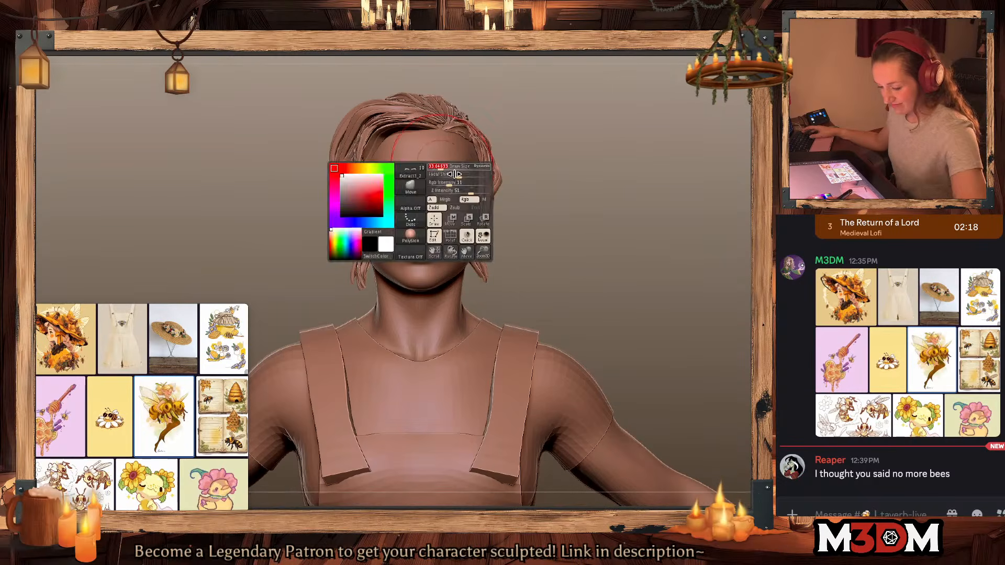
alt+click(467, 187)
drag(614, 186, 539, 186)
right_click(465, 185)
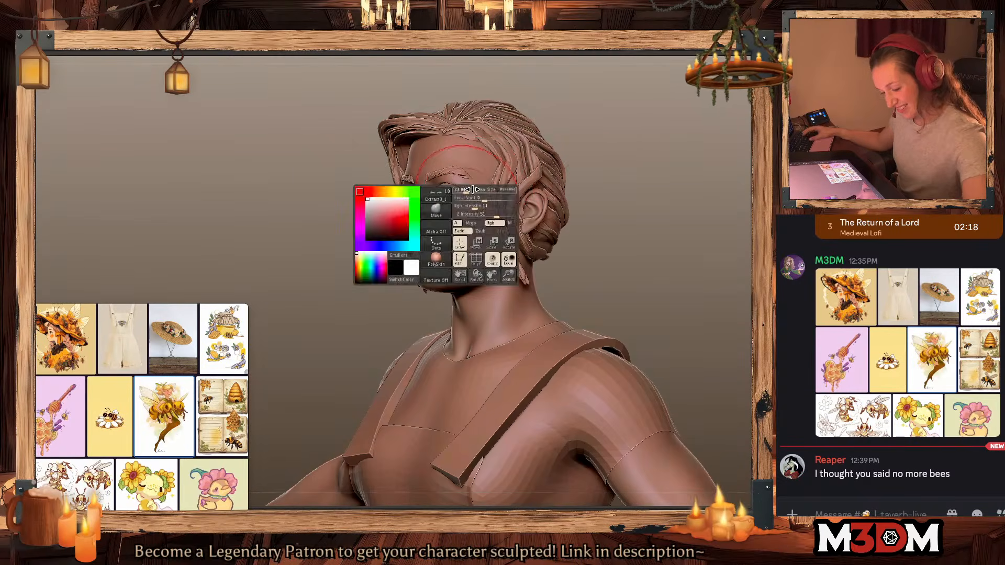
drag(465, 186, 475, 187)
right_click(475, 184)
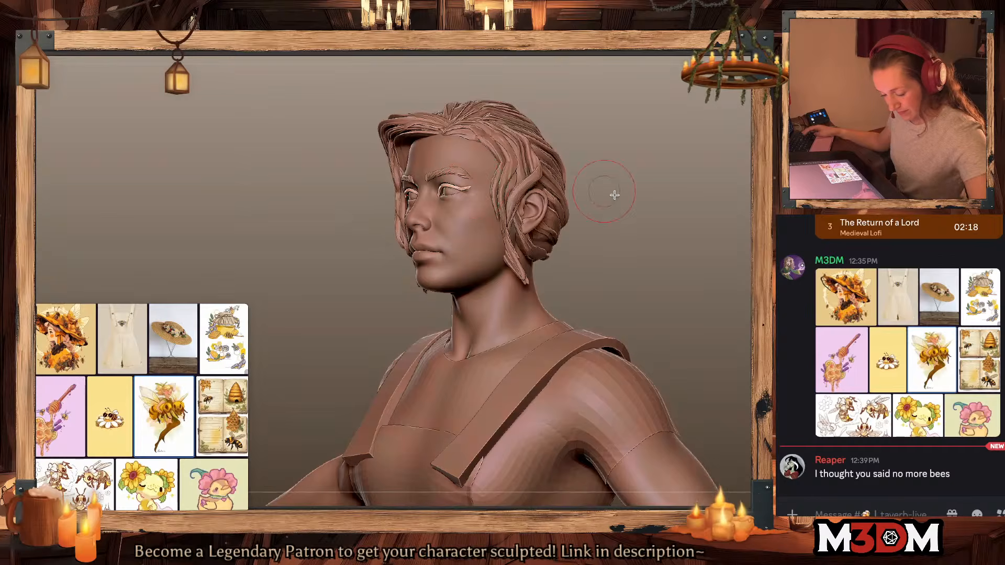
drag(614, 195, 672, 218)
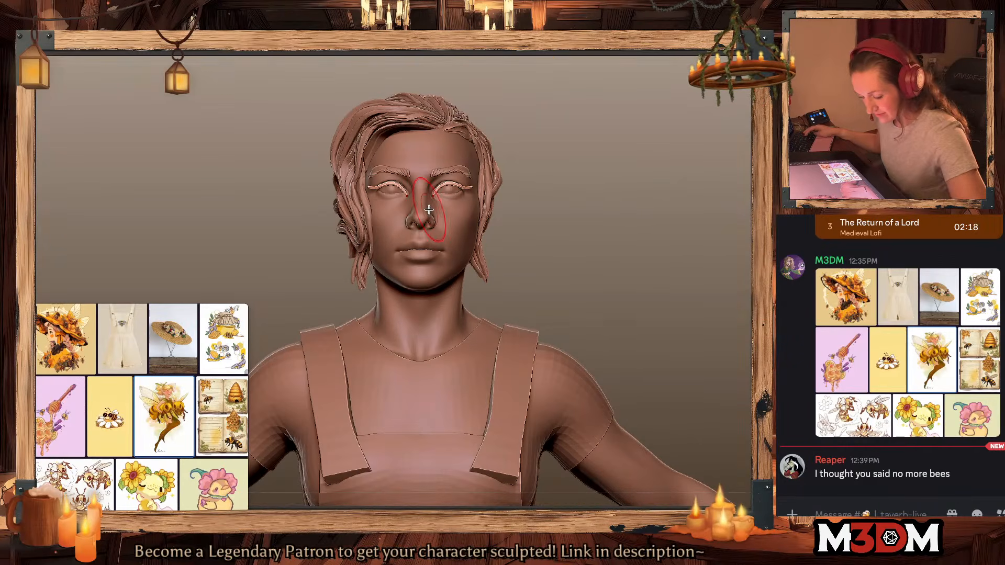
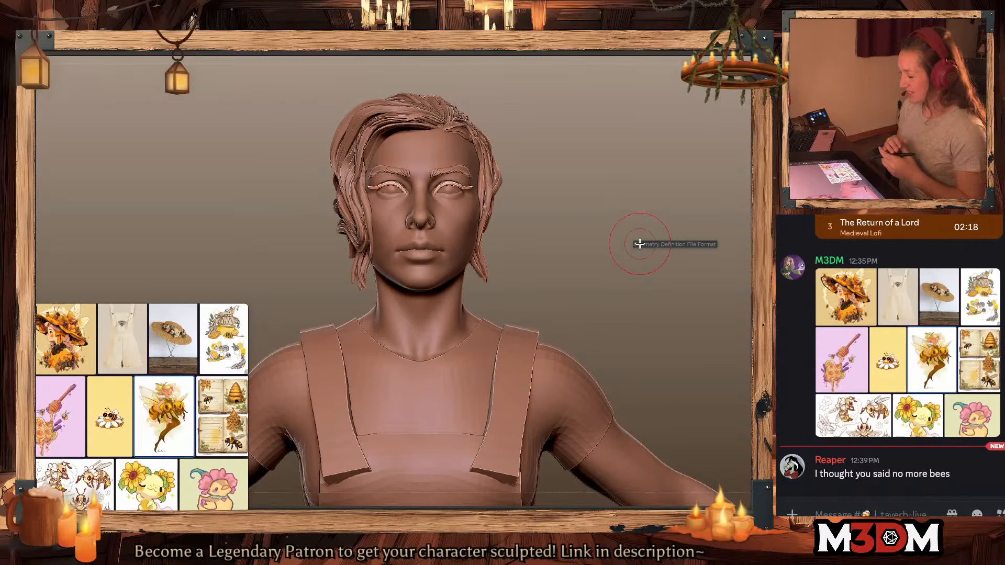
Step: Select the body and reshape the nostrils symmetrically with a smaller Move brush
alt+click(454, 212)
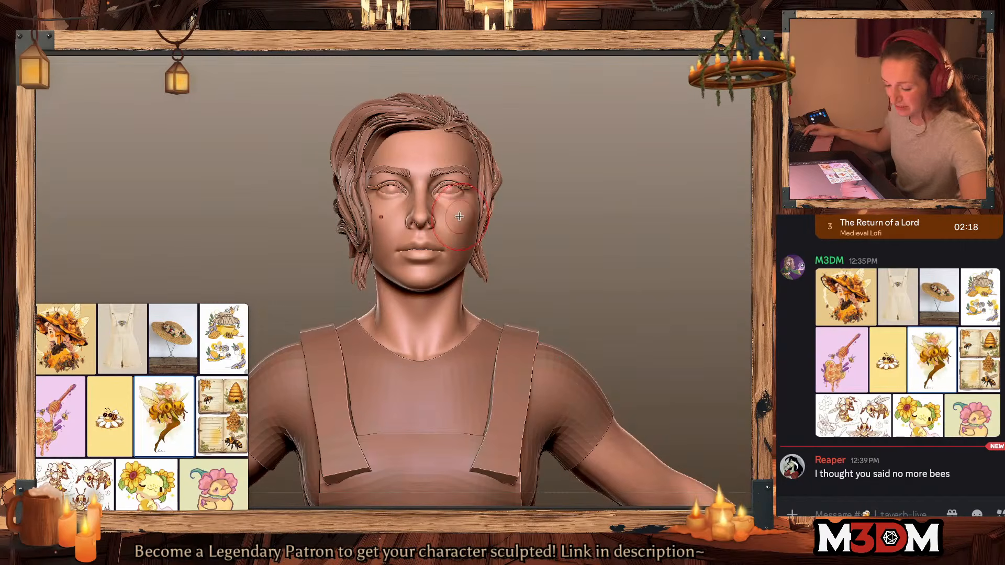
key(space)
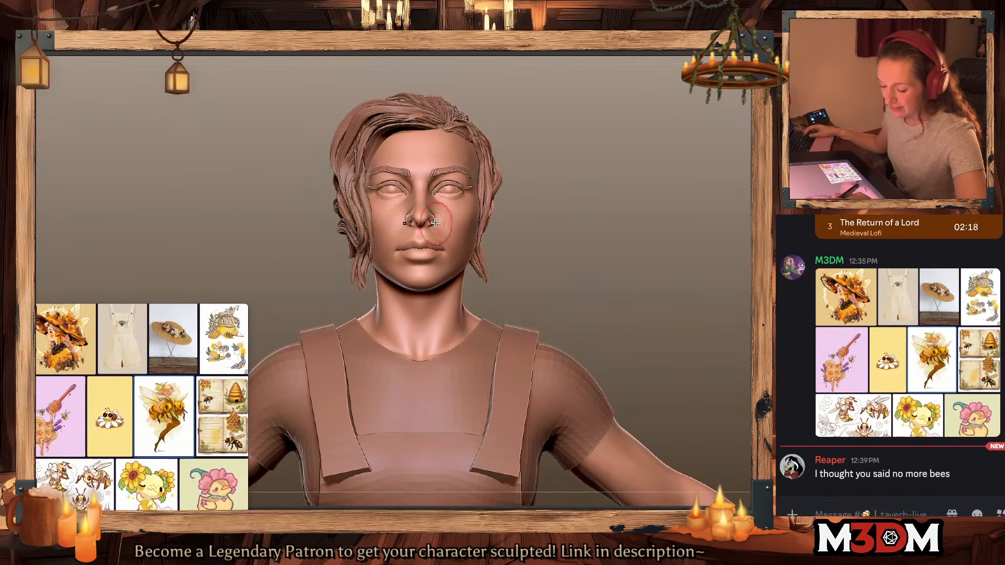
drag(431, 222, 440, 225)
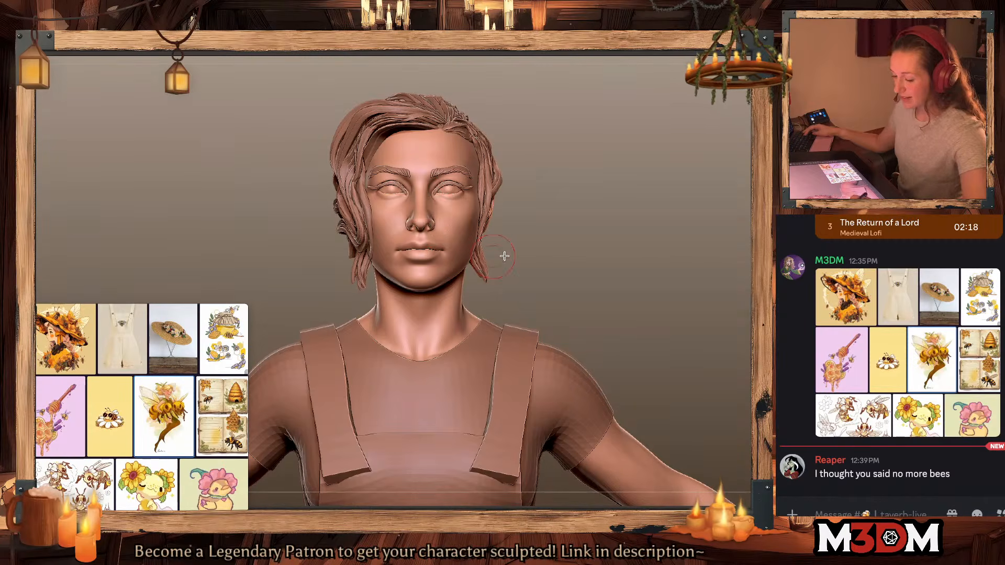
key(shift+f)
key(shift+f)
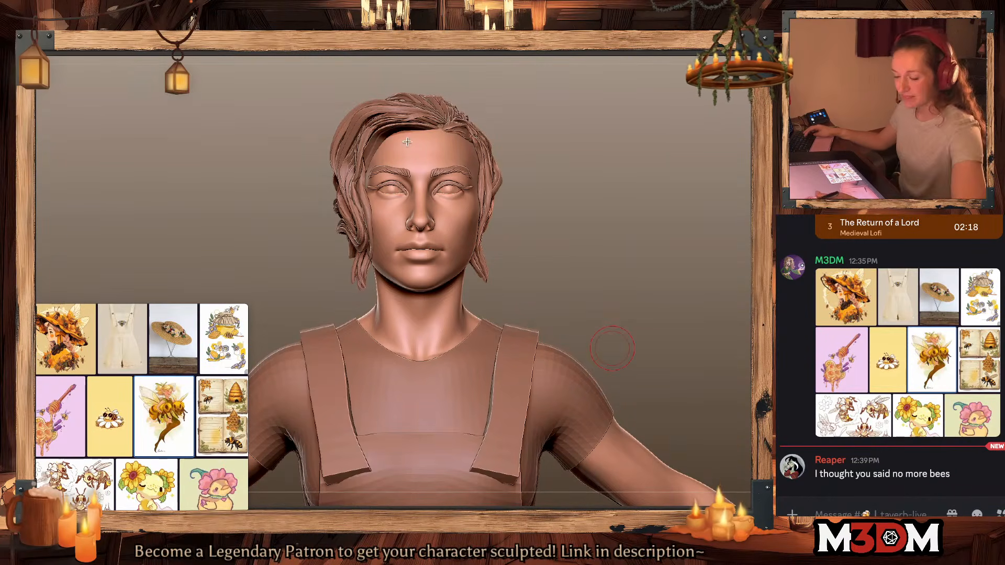
Step: Select the hair and assign it to a single polygroup, checking it with the polyframe display
alt+click(412, 120)
drag(587, 202, 651, 235)
alt+drag(544, 177, 620, 293)
key(shift+f)
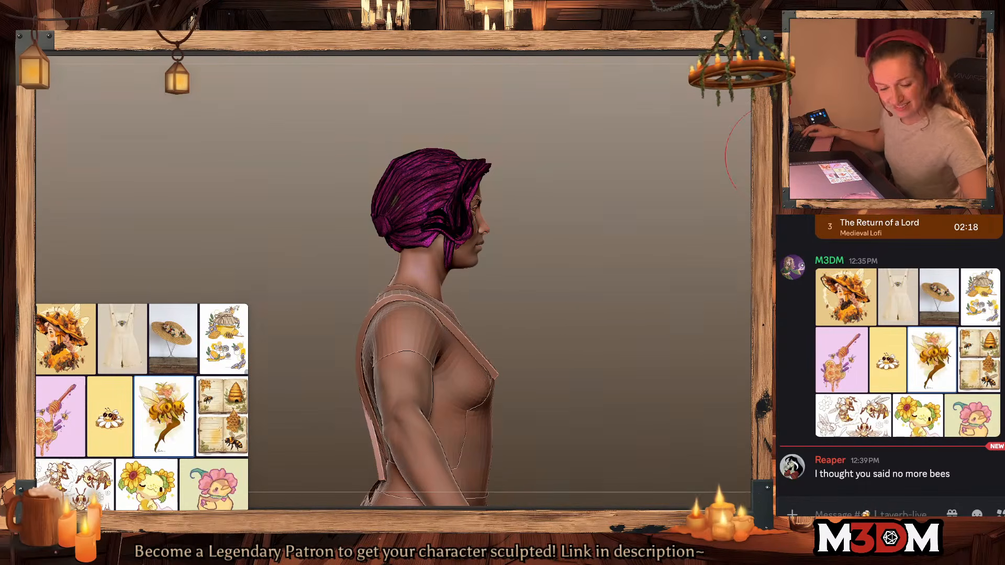
key(ctrl+w)
key(shift+f)
Step: Enlarge the brush and adjust the hair's volume at the fringe, the back of the head and the temple
key(space)
click(460, 187)
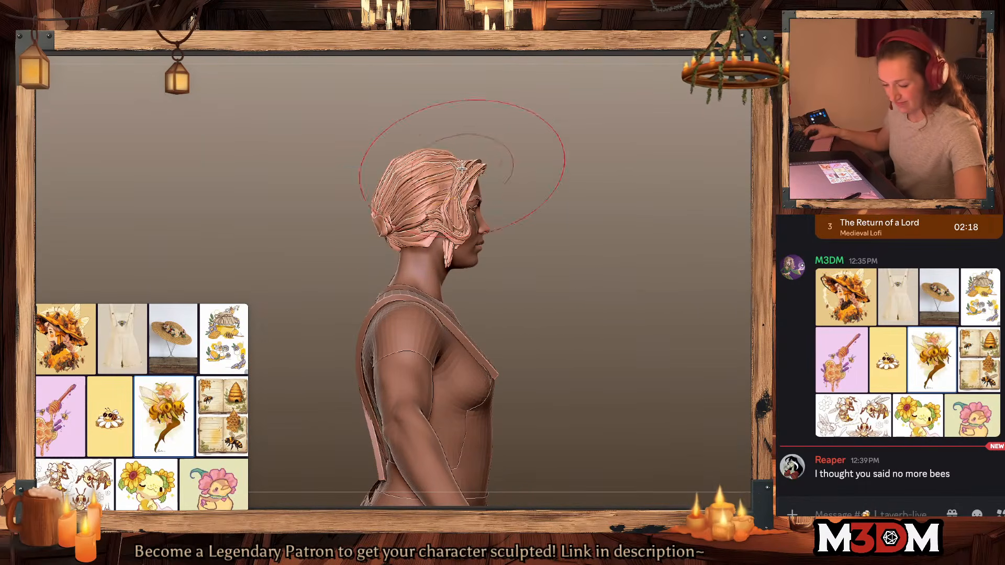
mouse_move(462, 168)
mouse_down()
mouse_move(469, 163)
mouse_move(417, 163)
mouse_move(475, 170)
mouse_up()
key(space)
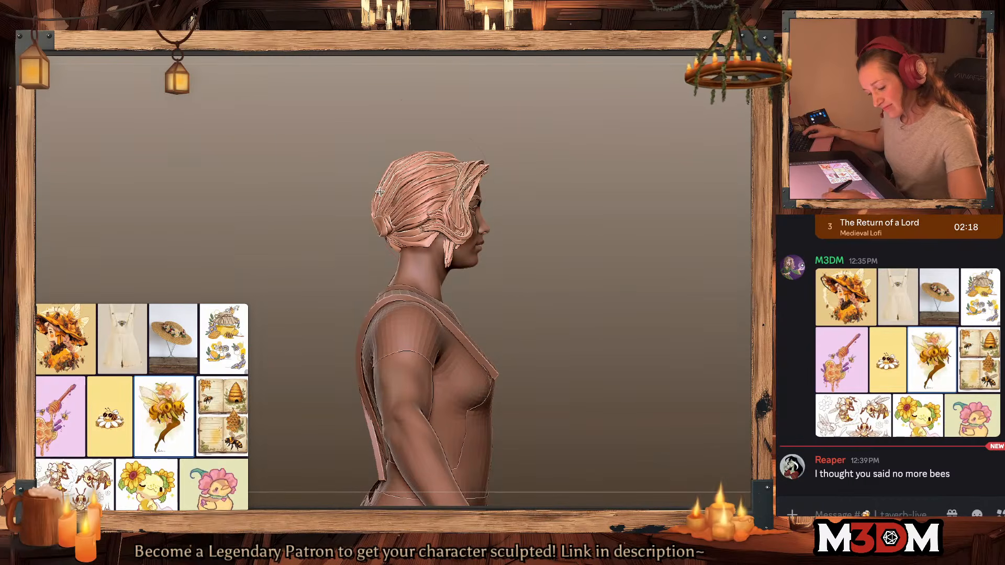
mouse_move(503, 235)
mouse_down()
mouse_move(639, 251)
mouse_move(556, 263)
mouse_move(606, 262)
mouse_up()
drag(389, 169, 376, 174)
drag(561, 234, 601, 230)
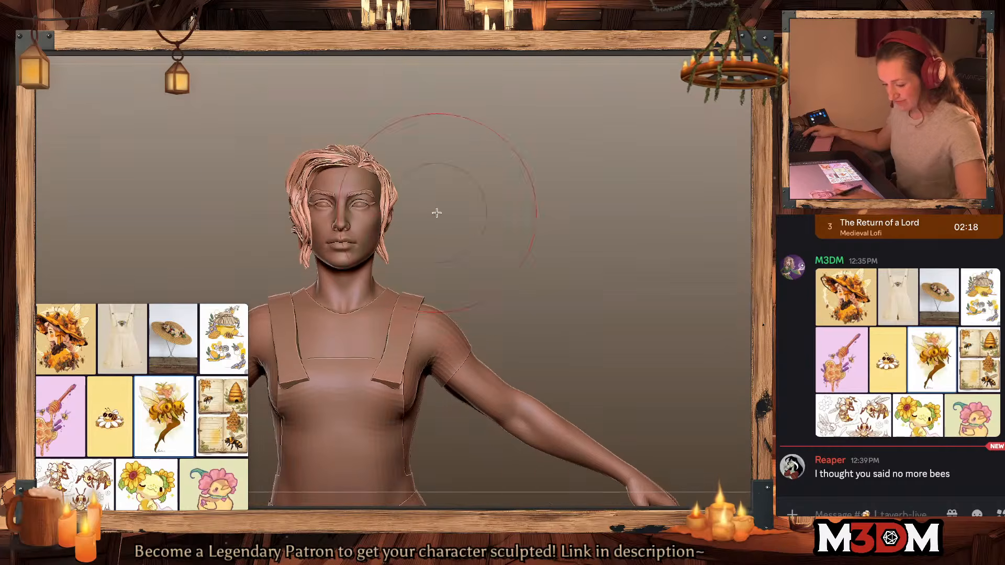
drag(304, 168, 311, 172)
mouse_move(495, 204)
alt+mouse_down()
mouse_move(641, 271)
mouse_move(599, 168)
mouse_move(666, 289)
mouse_move(635, 293)
mouse_move(628, 314)
alt+mouse_up()
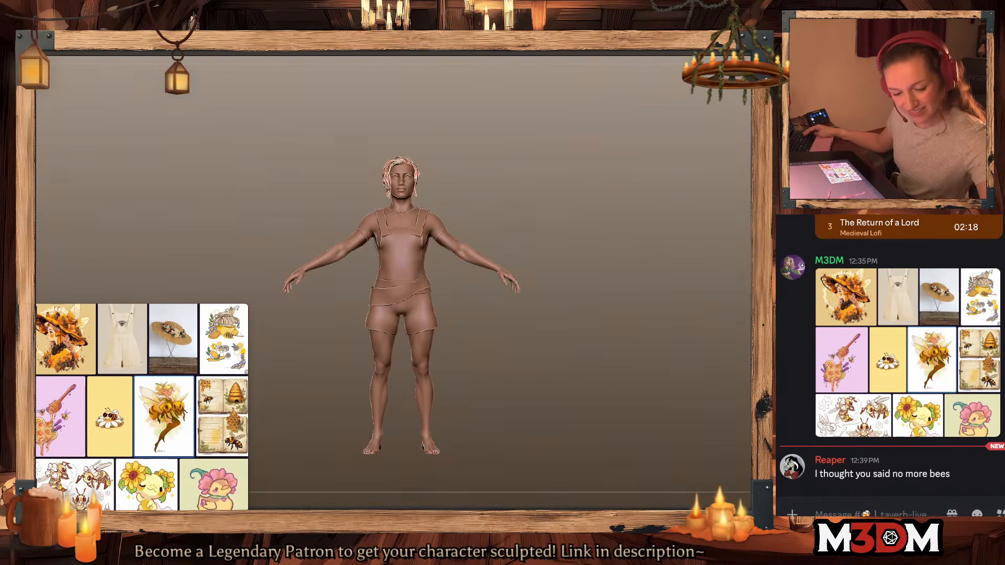
Step: Look over the hair, hats and headgear in the parts library and return to the character
key(alt+Tab)
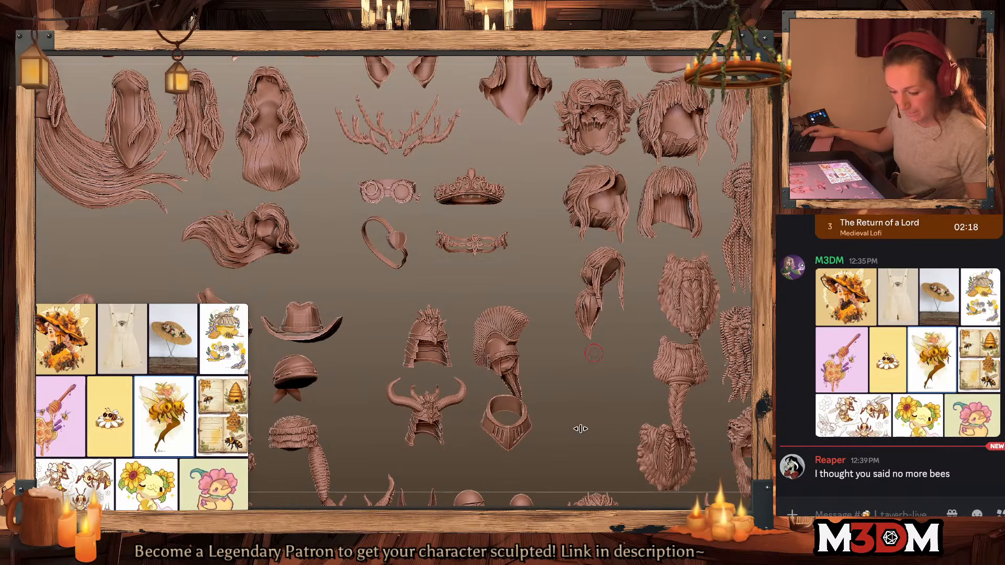
alt+drag(562, 385, 564, 395)
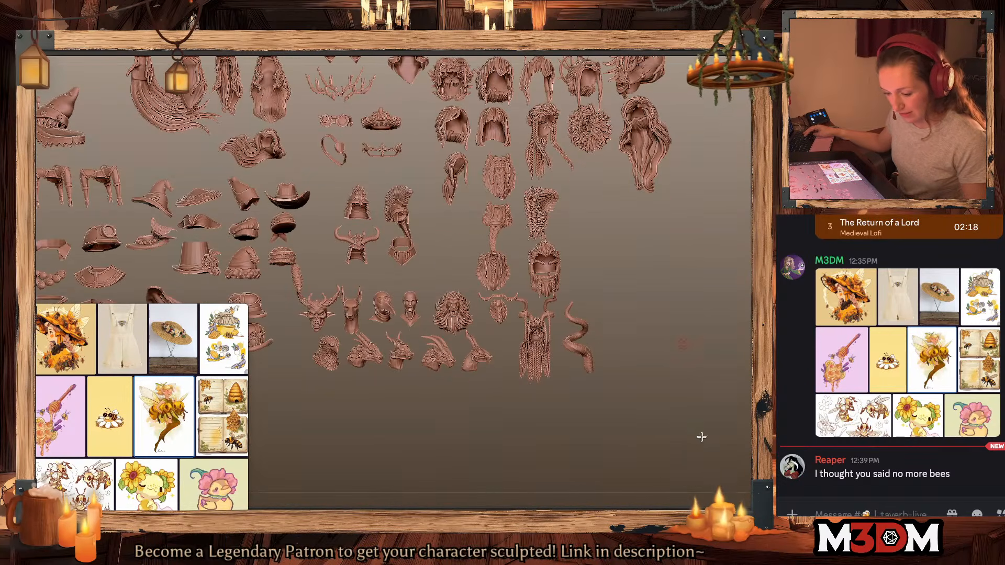
alt+drag(701, 437, 717, 383)
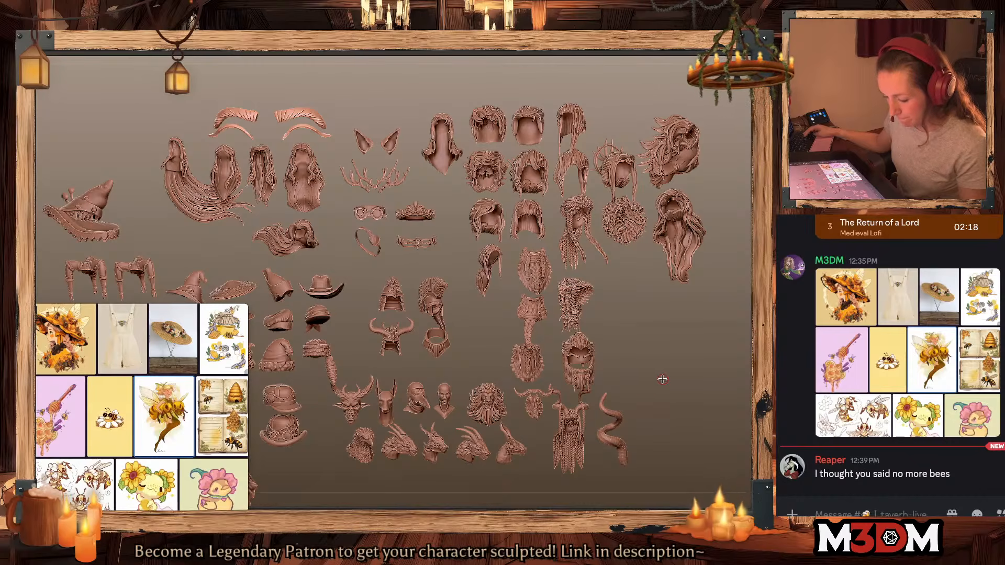
alt+drag(662, 379, 674, 374)
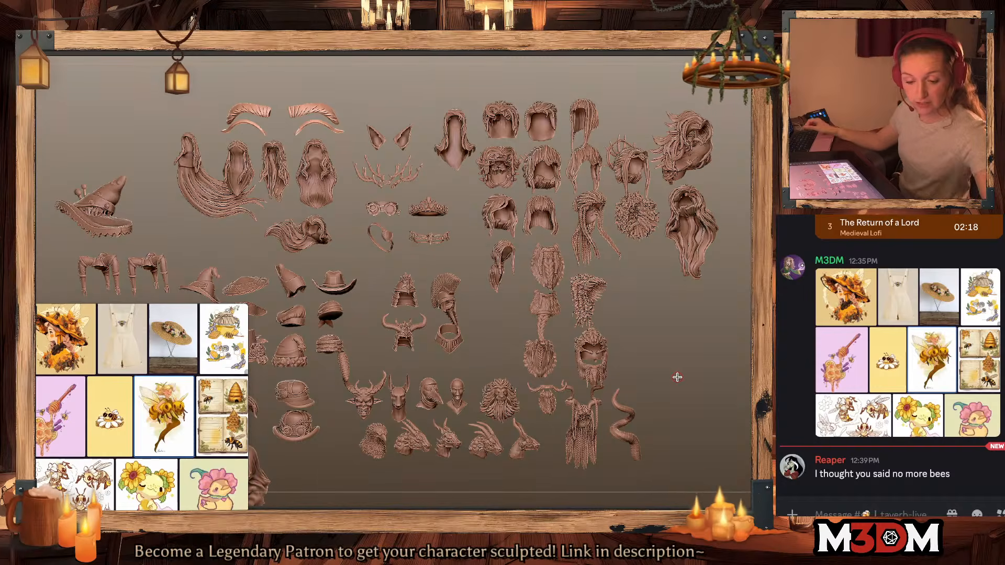
key(ctrl+z)
key(ctrl+shift+z)
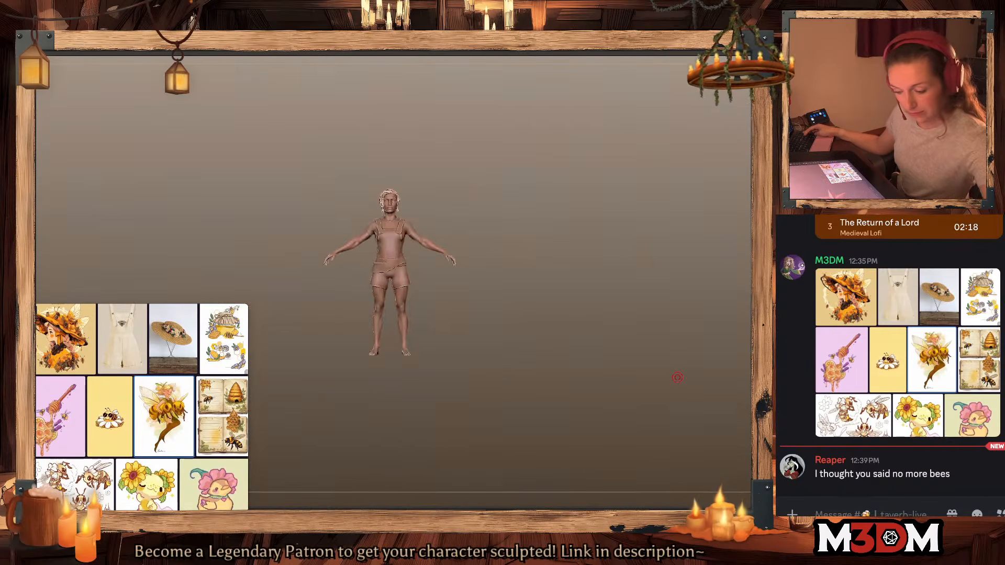
Step: Save the project in the Downloads folder as Kyra the Beekeeper Druid.zpr
key(space)
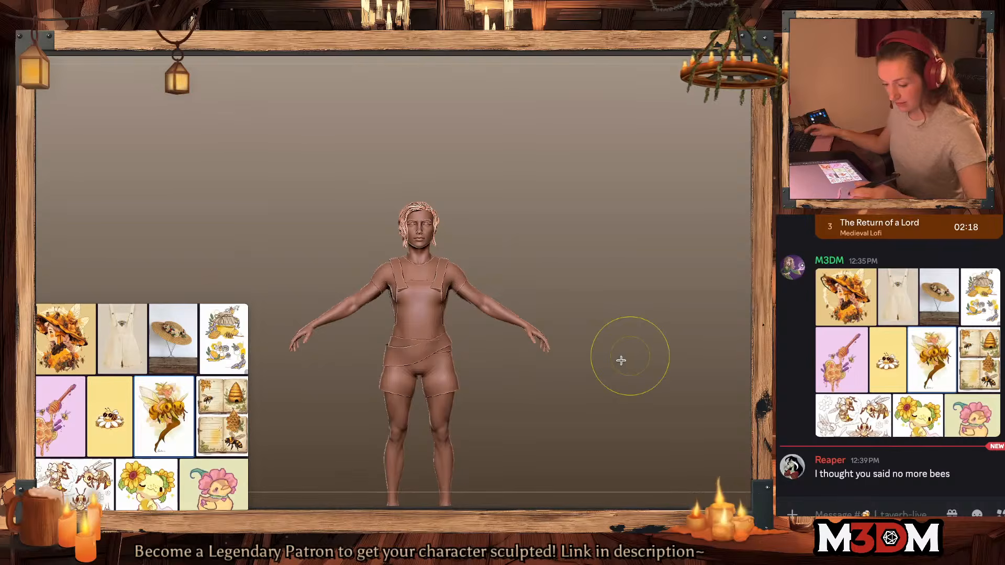
key(super+s)
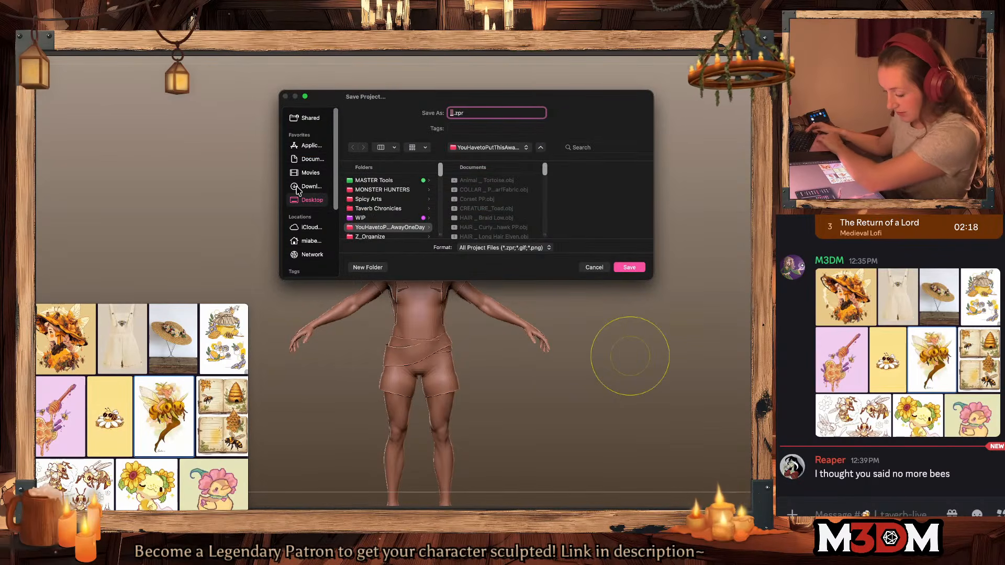
click(312, 186)
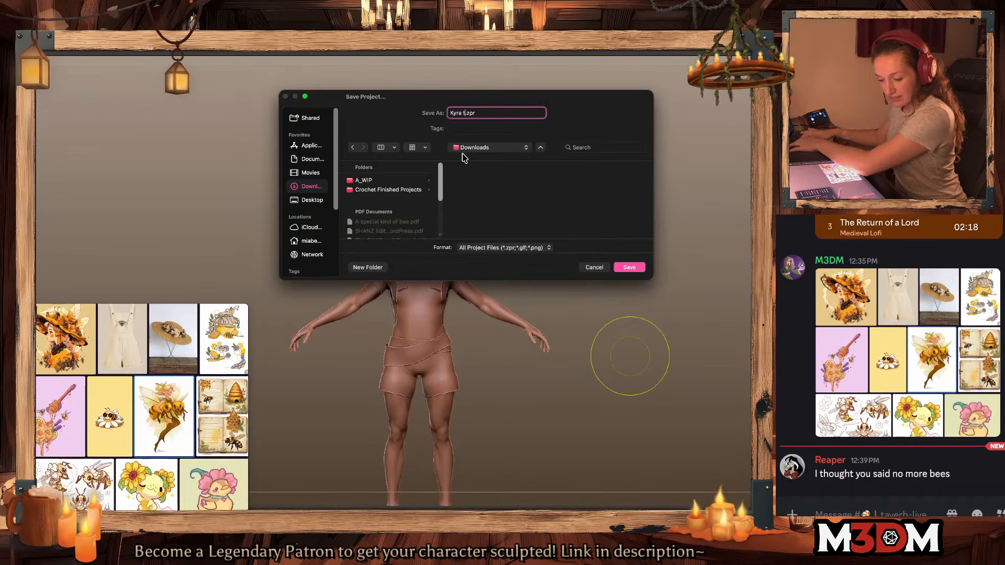
text(Kyra the Beekeeper D)
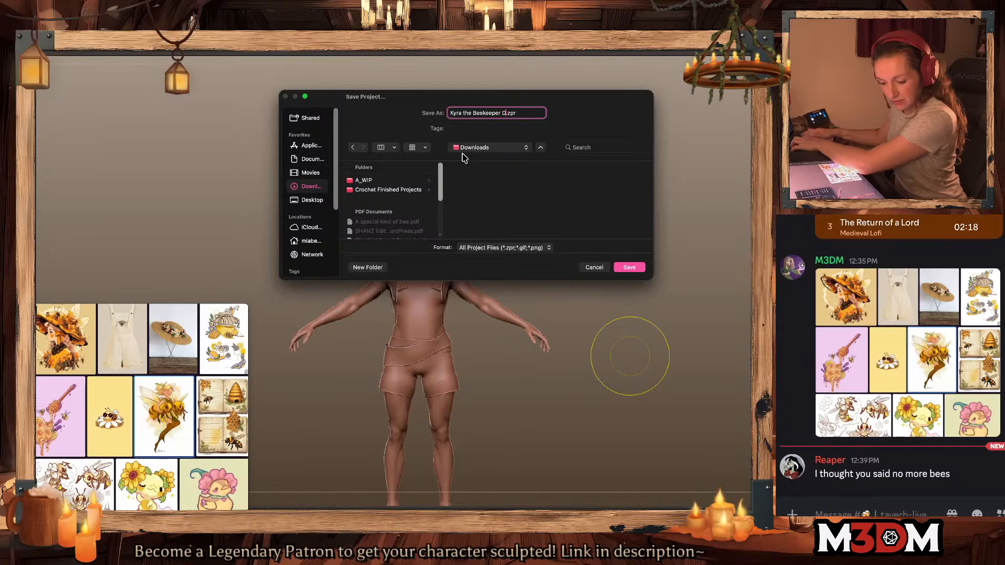
key(Return)
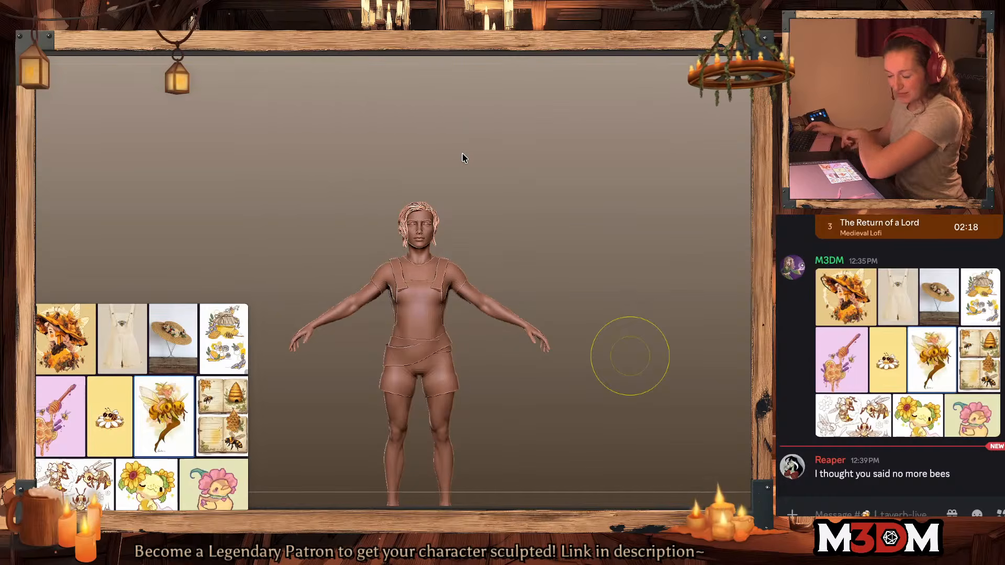
Step: Start opening a project and check the Spicy Arts folder on the Desktop for a source file
key(super+o)
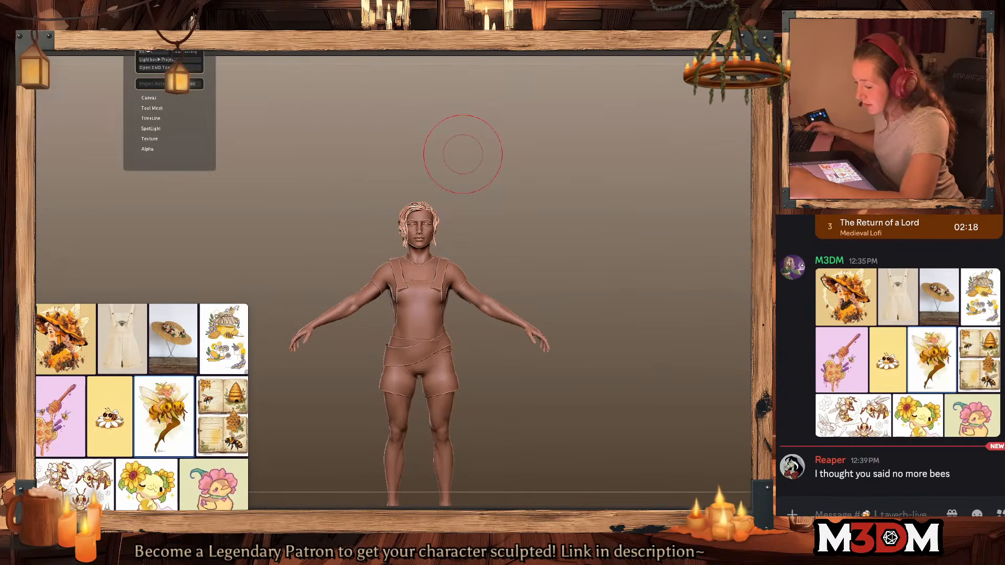
click(449, 202)
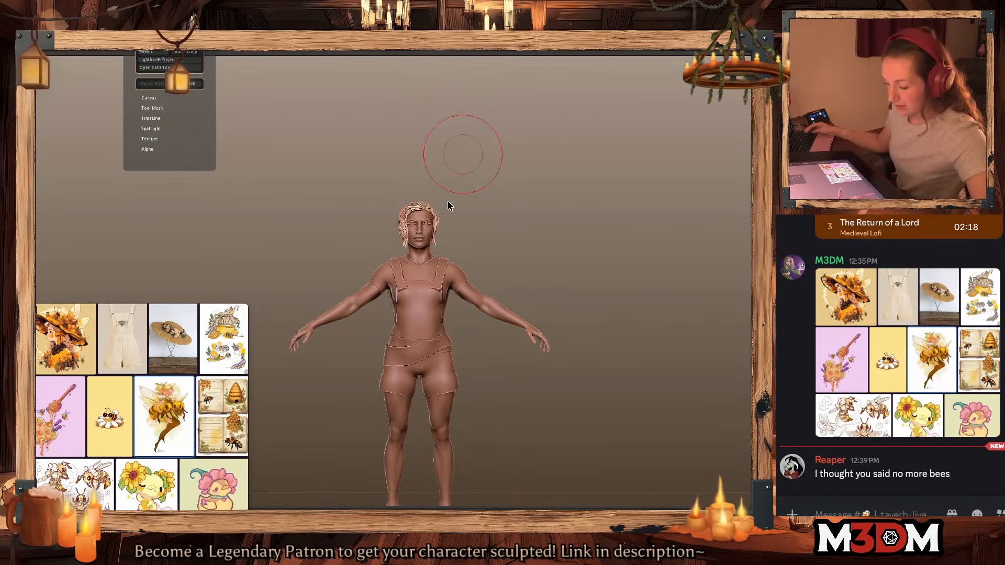
click(398, 137)
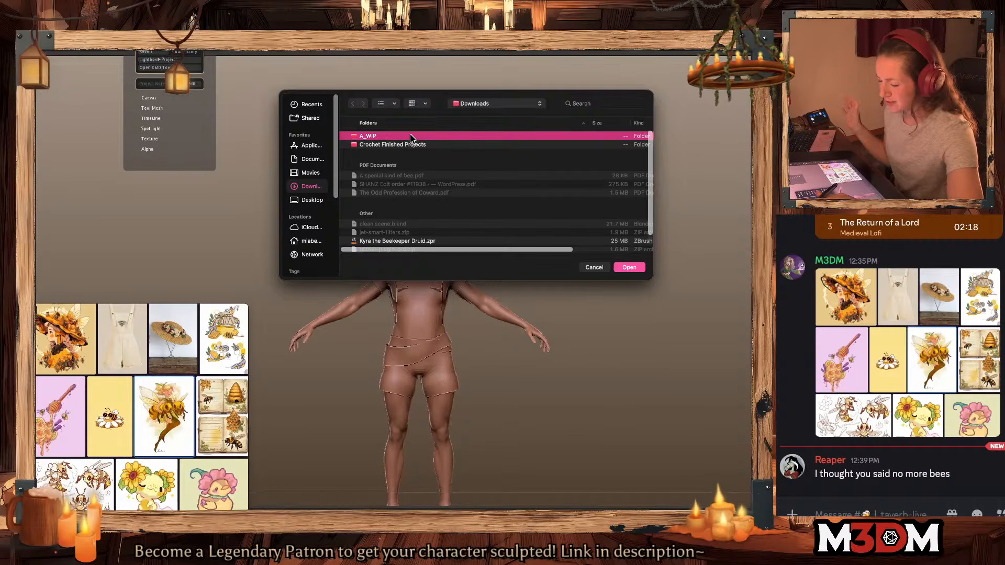
click(311, 173)
click(317, 201)
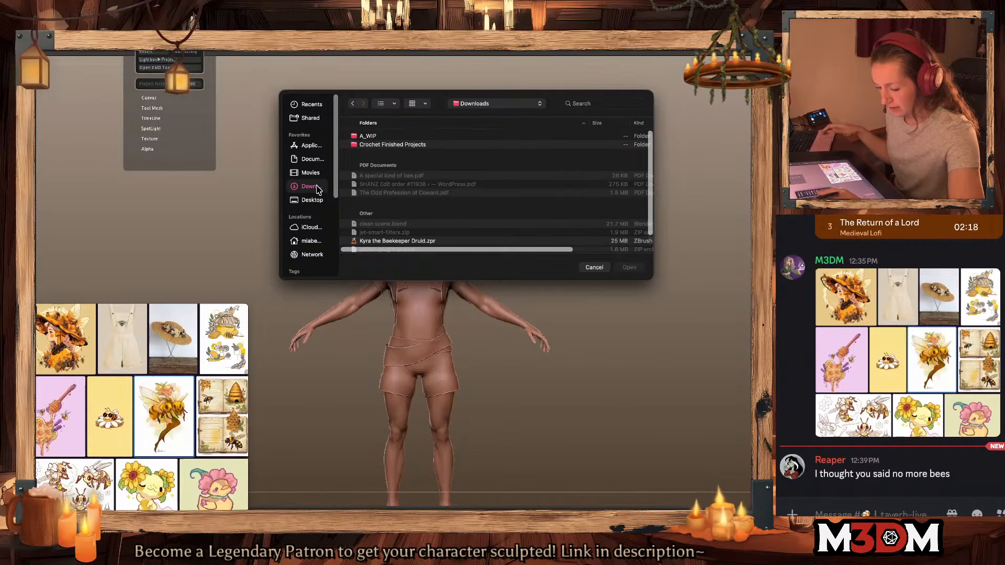
double_click(382, 154)
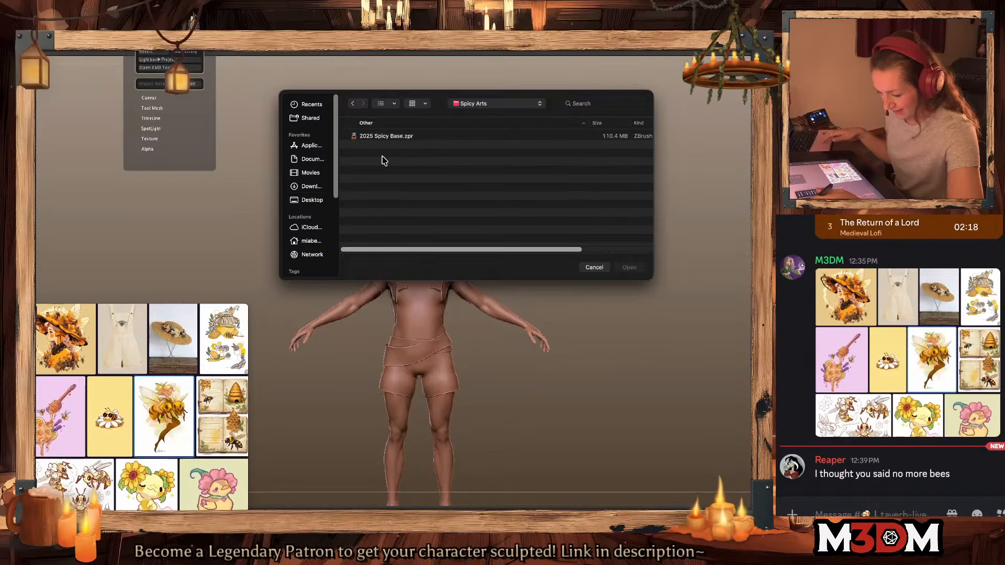
Step: Look through the Desktop's WIP folder and its A_MISC subfolder for the project to open
click(316, 187)
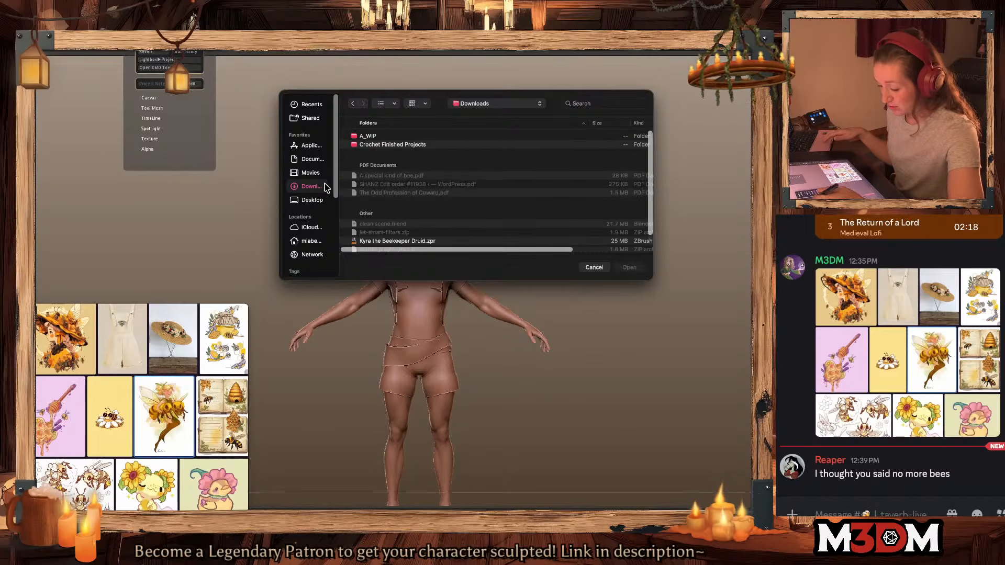
click(318, 200)
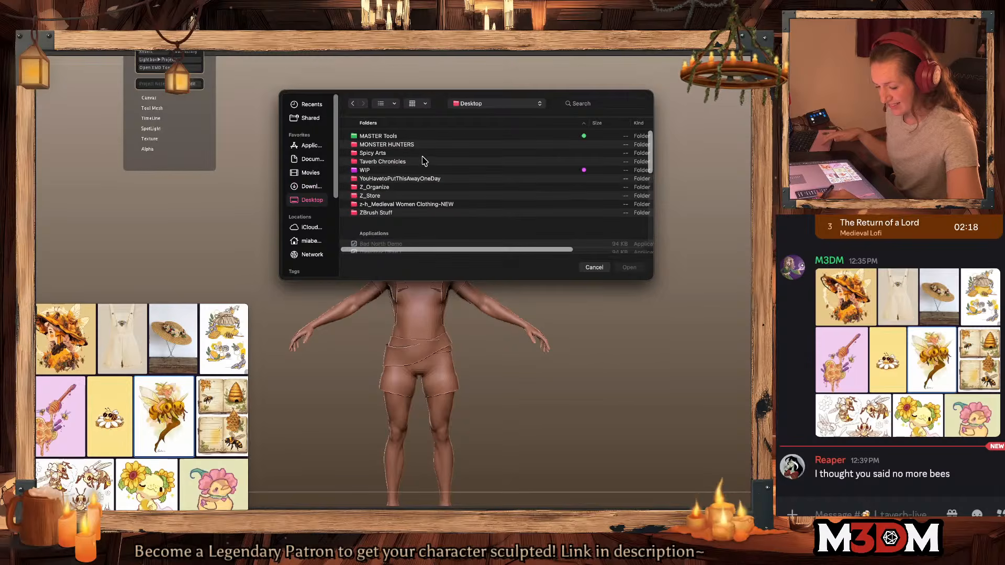
double_click(386, 172)
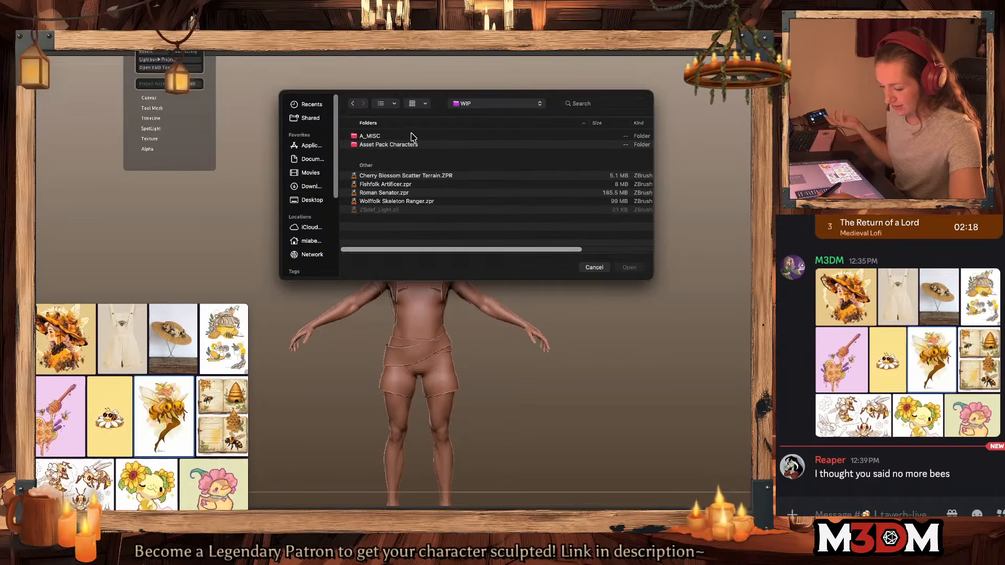
double_click(369, 136)
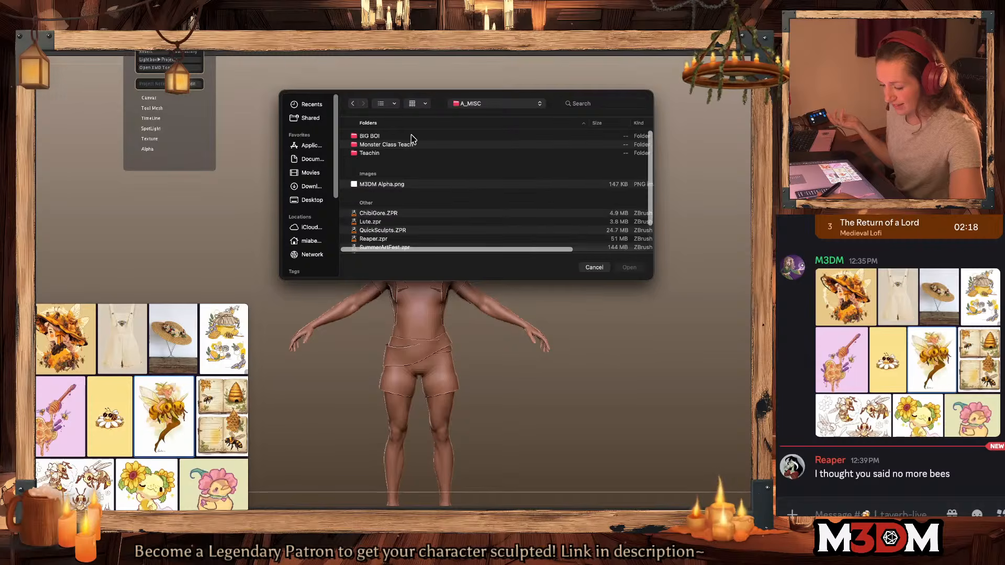
scroll(413, 178, down, 5)
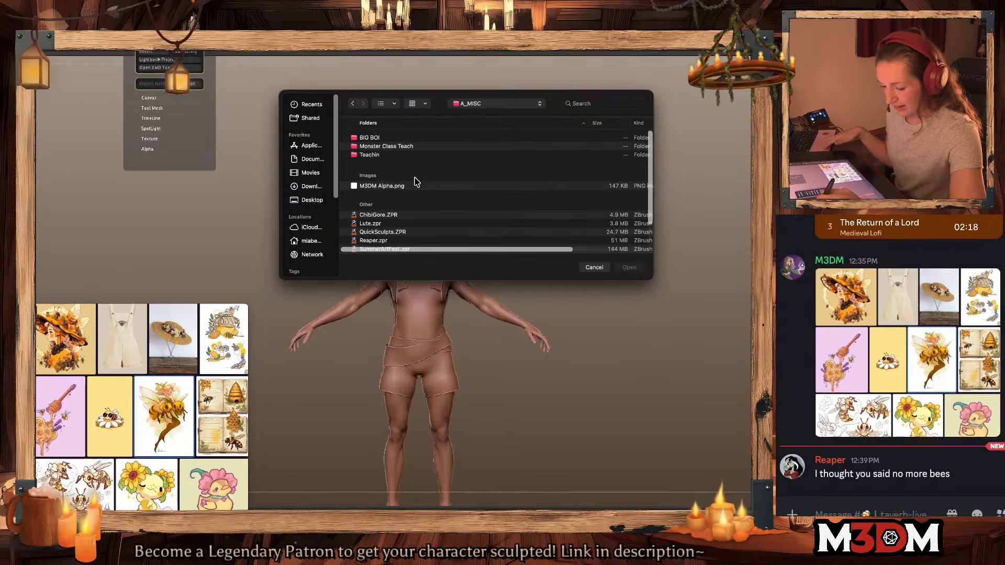
scroll(416, 182, up, 5)
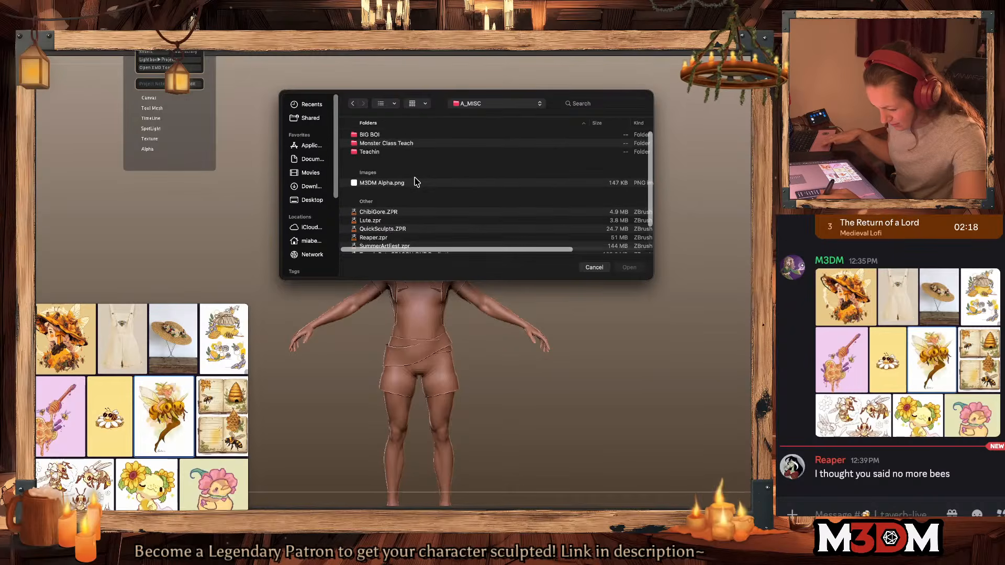
Step: Search the whole Mac for "spicy arts"
click(604, 105)
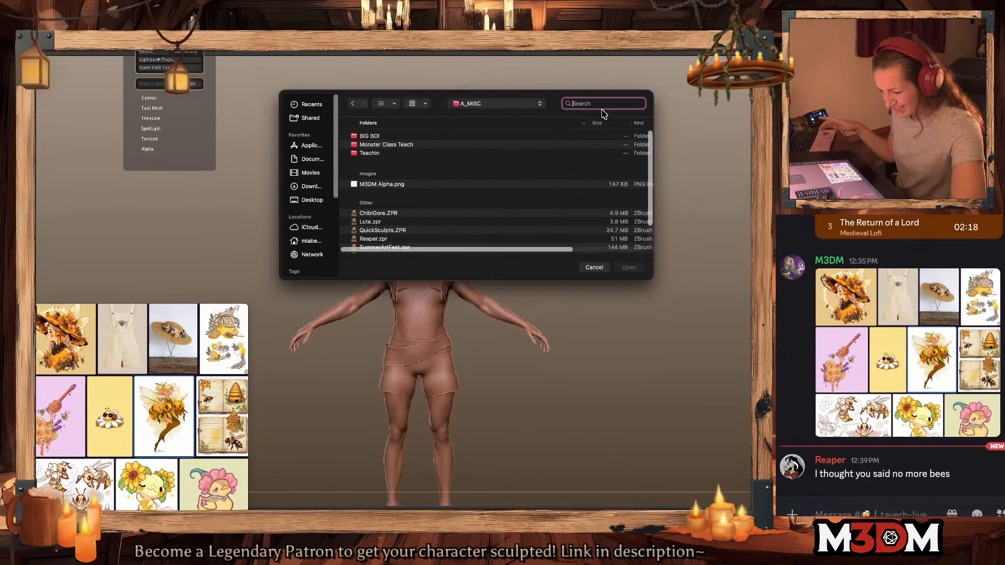
text(spicy arts)
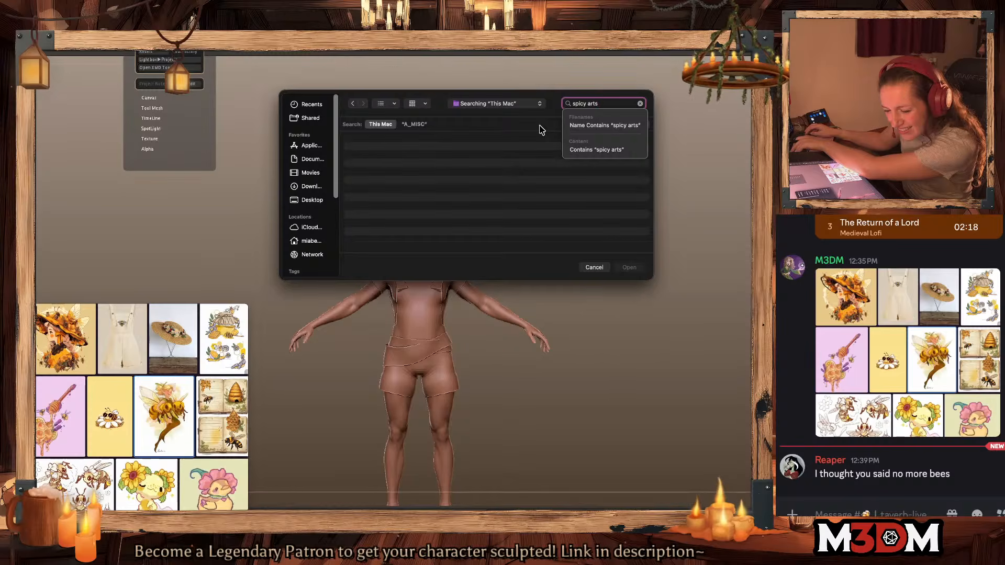
key(Return)
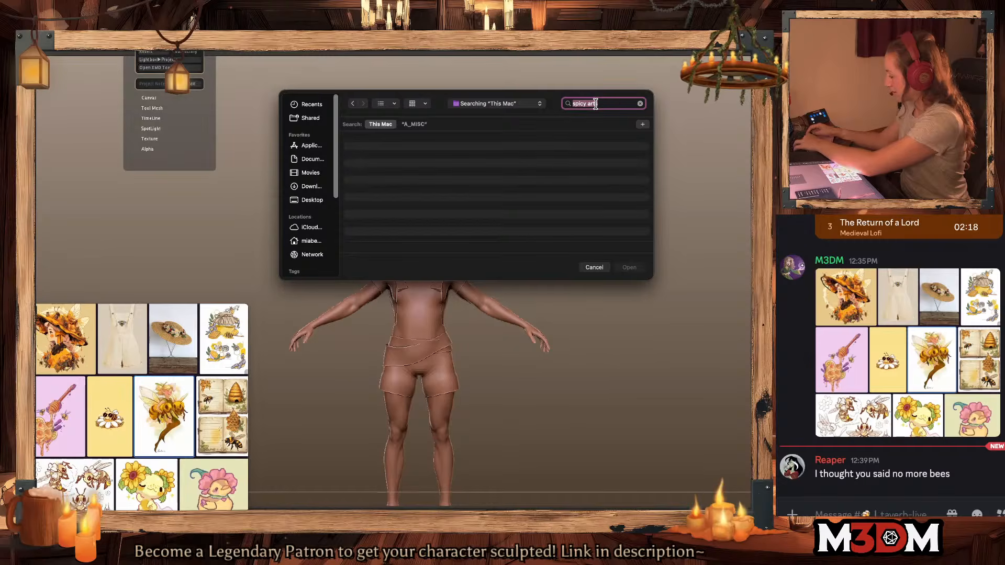
Step: Search the Mac for files containing "myconid" and clear the search to return to A_MISC
text(myconbid)
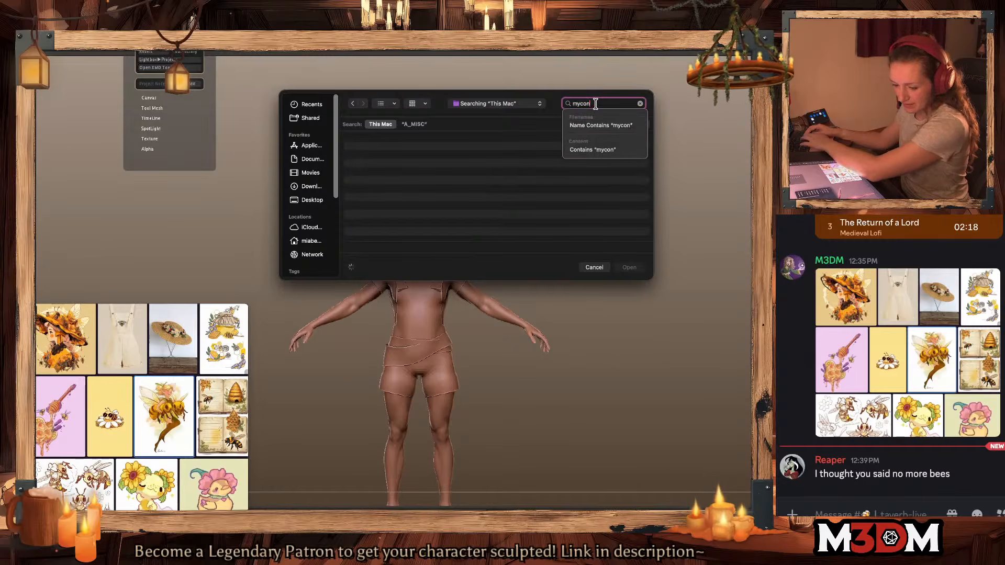
key(Down)
key(Down)
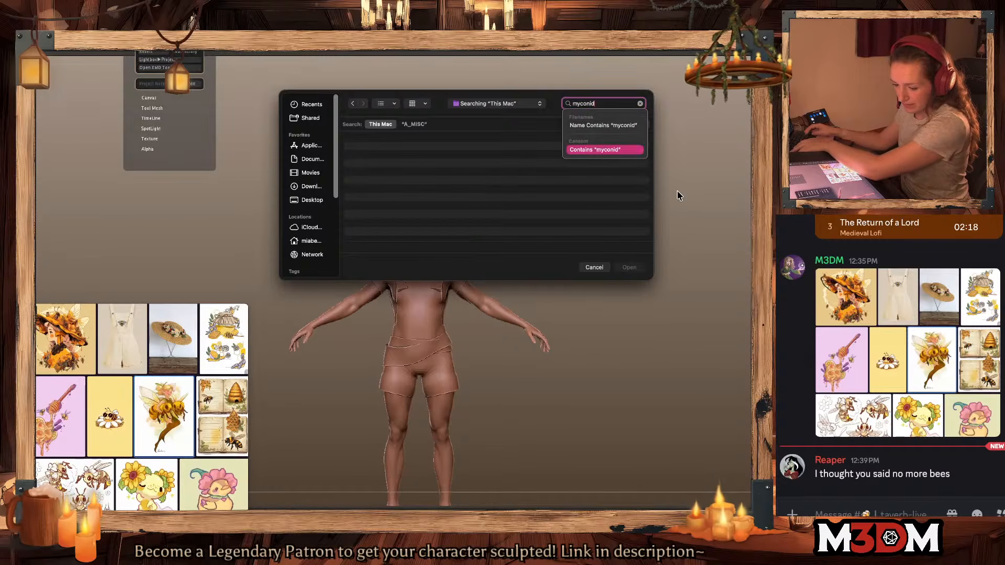
key(Return)
click(638, 102)
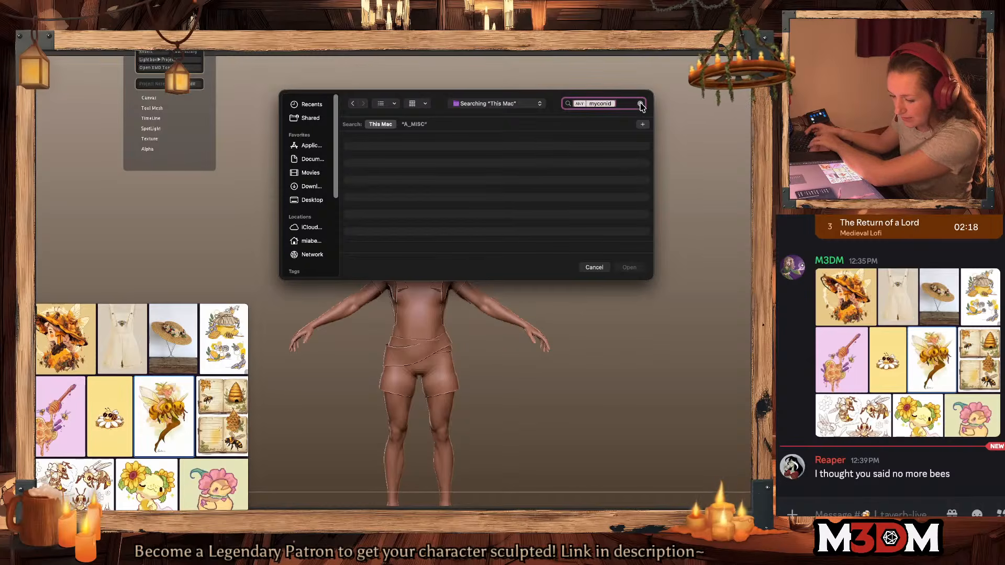
click(640, 104)
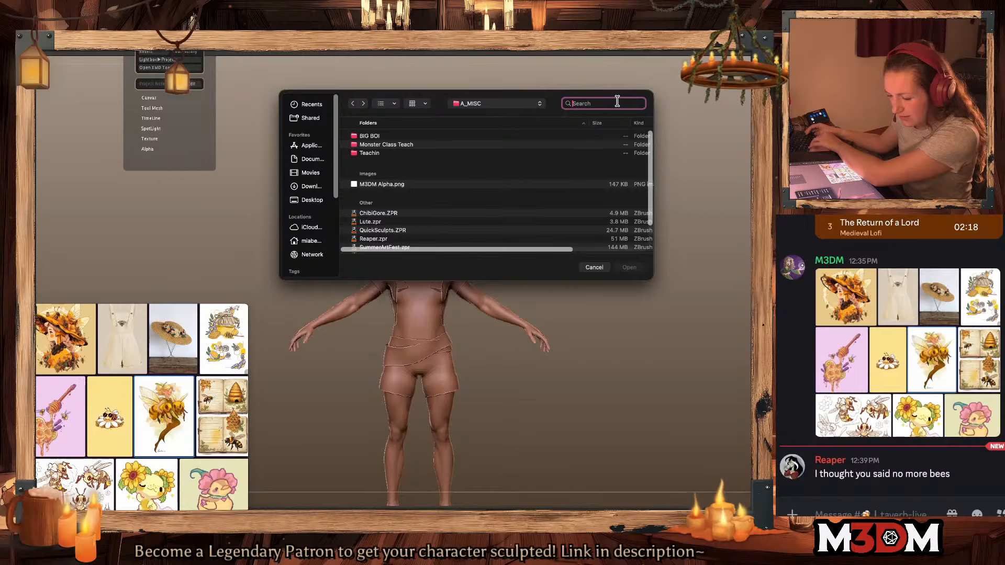
Step: Look through A_MISC and its BIG BOI and Teachin subfolders for the source project
double_click(408, 136)
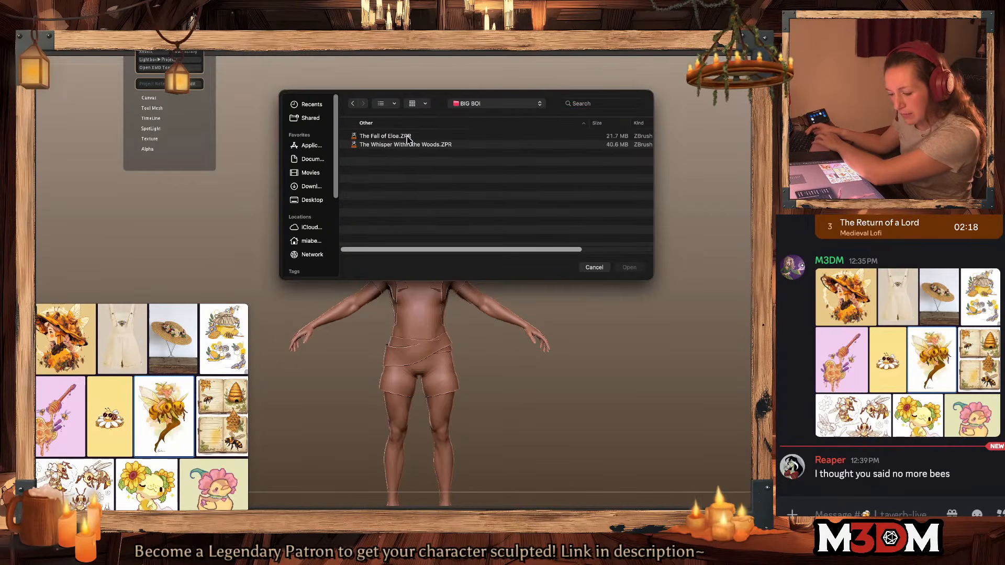
click(353, 104)
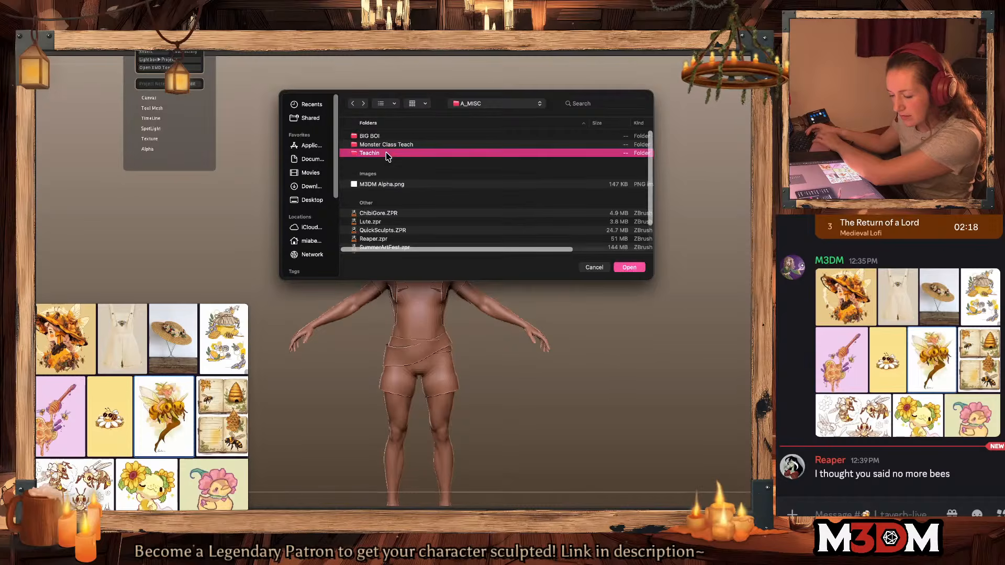
double_click(389, 153)
click(354, 103)
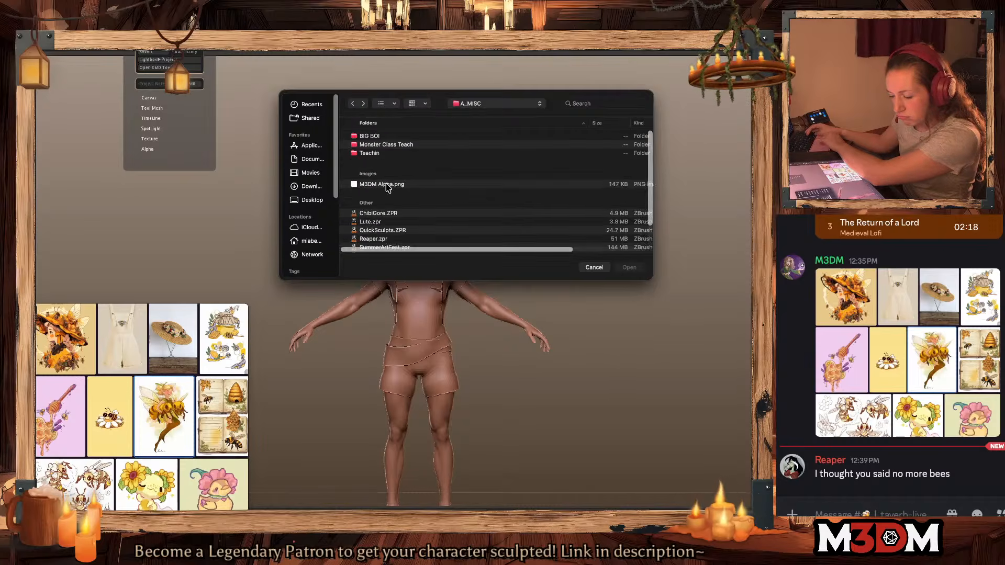
scroll(342, 157, down, 3)
Step: Open Mycelium Muse.zpr from the Spicy folder inside A_WIP in Downloads
click(311, 187)
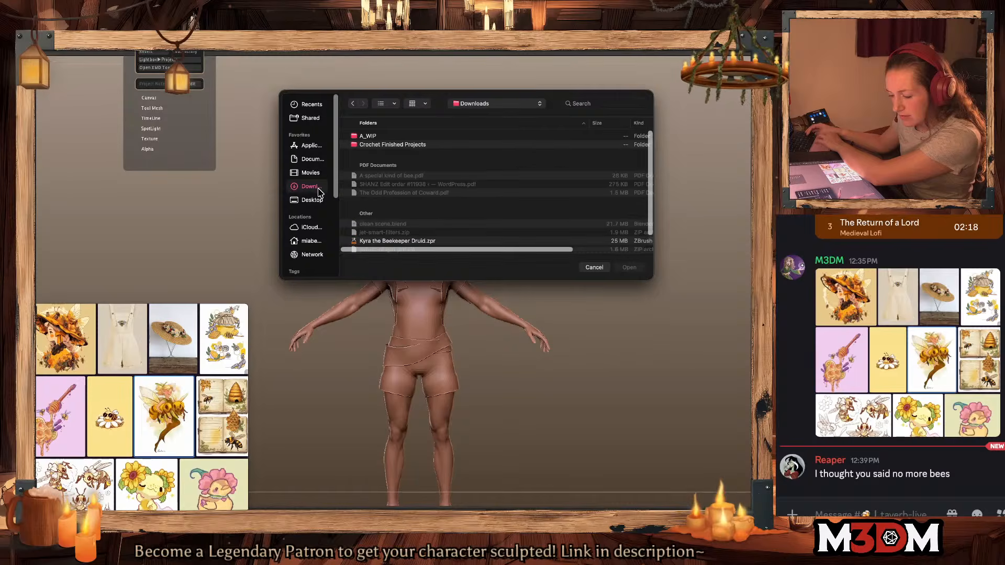
click(370, 136)
double_click(368, 138)
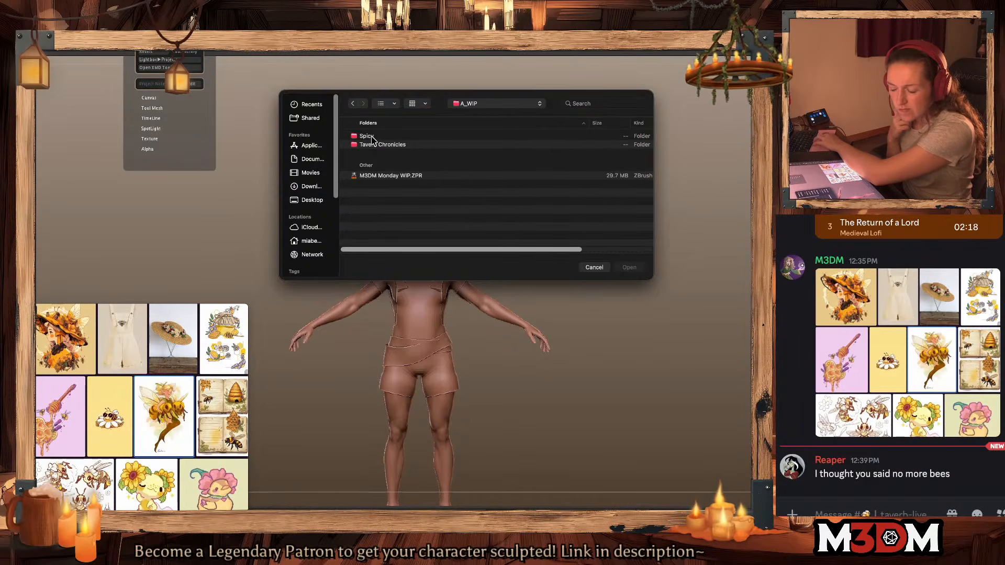
double_click(368, 136)
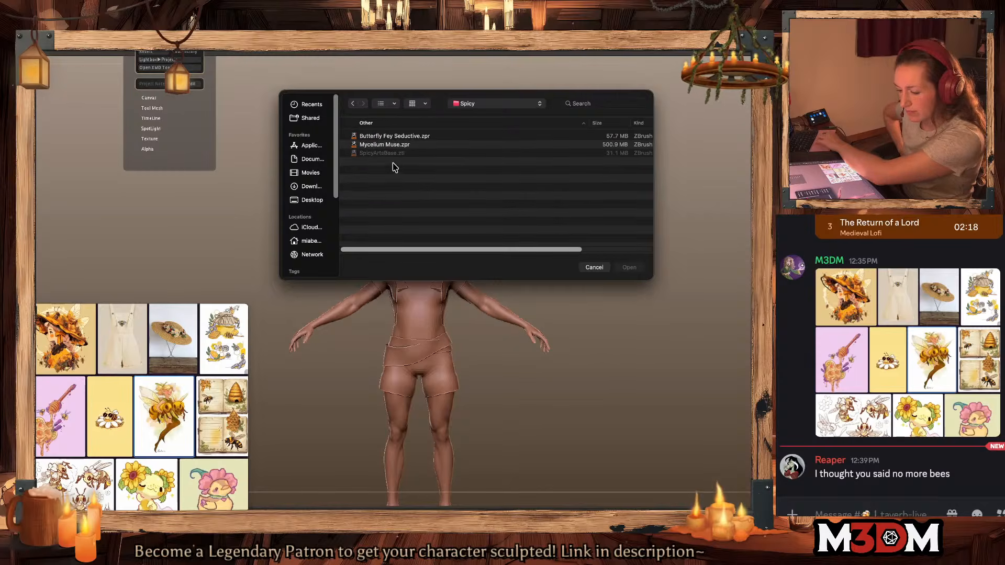
double_click(387, 144)
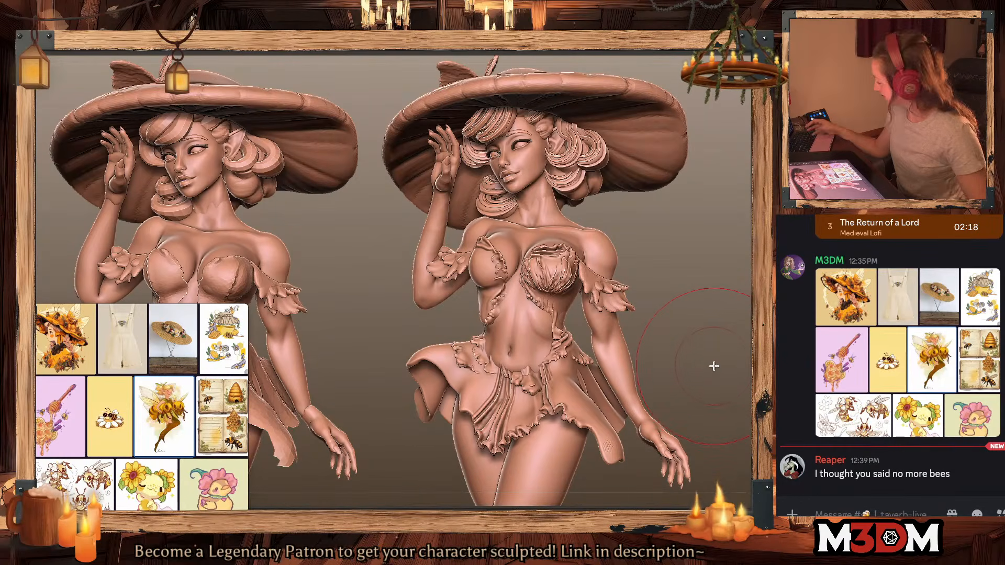
Step: Clear the leftover copy of the figure from the canvas and frame the hat and hair
key(n)
drag(689, 289, 689, 290)
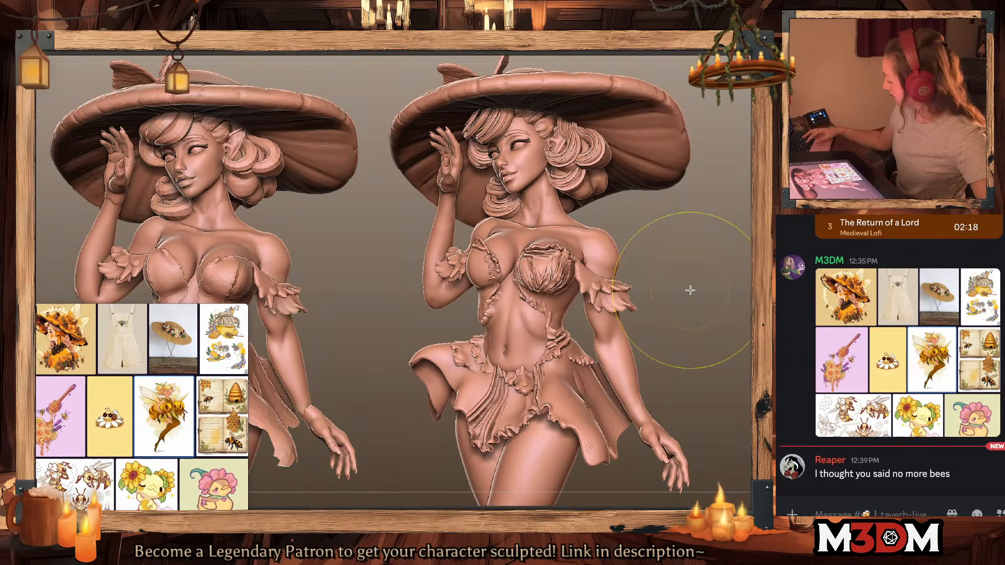
key(ctrl+n)
mouse_move(687, 286)
mouse_down()
mouse_move(667, 372)
mouse_move(652, 309)
mouse_move(633, 307)
mouse_move(652, 338)
mouse_move(655, 417)
mouse_move(642, 384)
mouse_up()
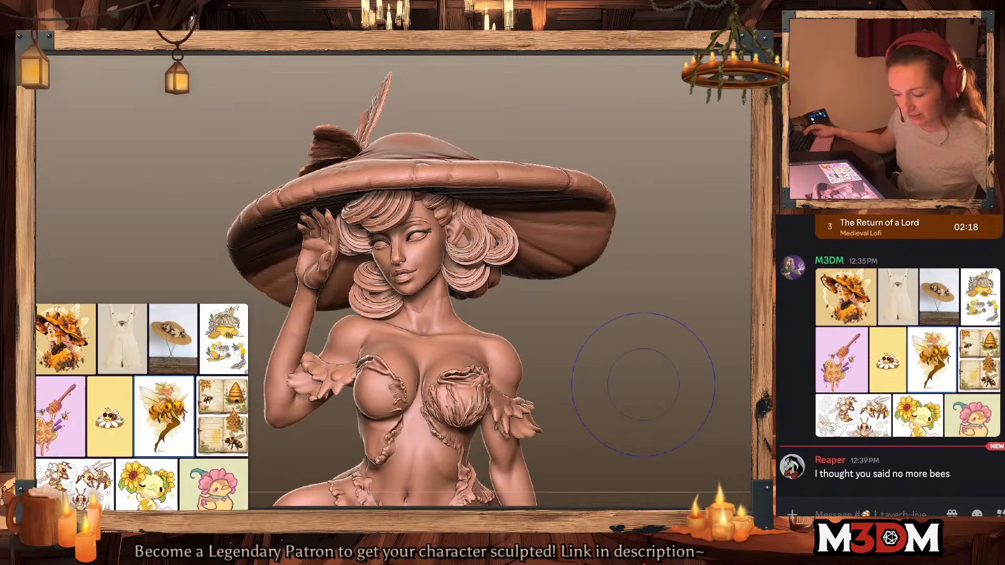
Step: Merge the bangs and the outer curls beside the ear into one subtool with Merge Down
alt+click(491, 217)
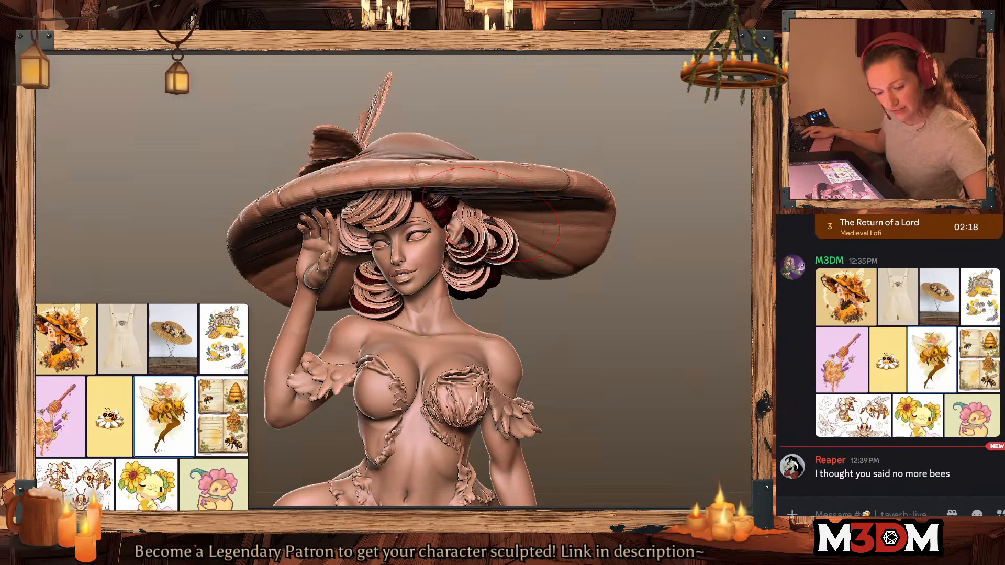
alt+click(474, 230)
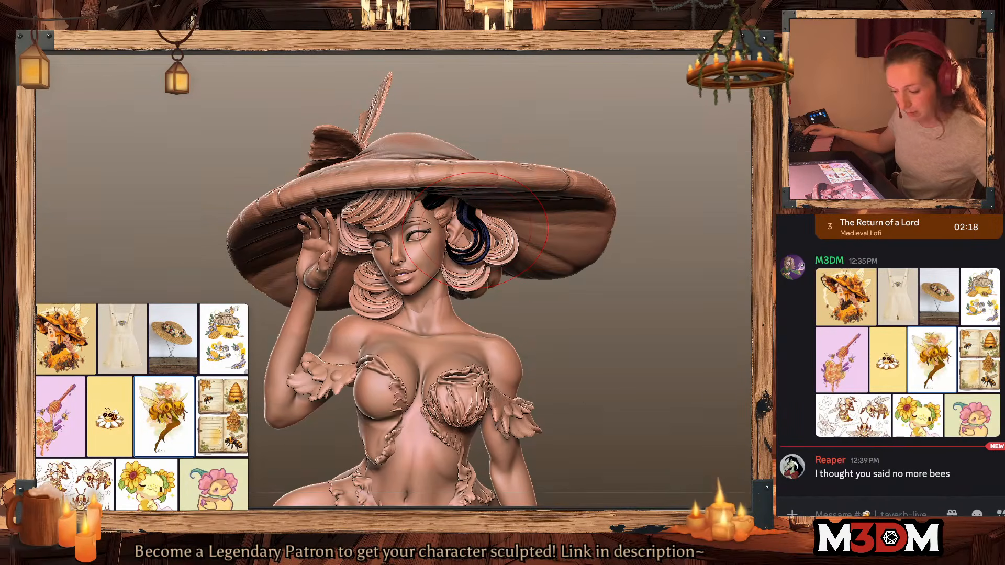
alt+click(388, 212)
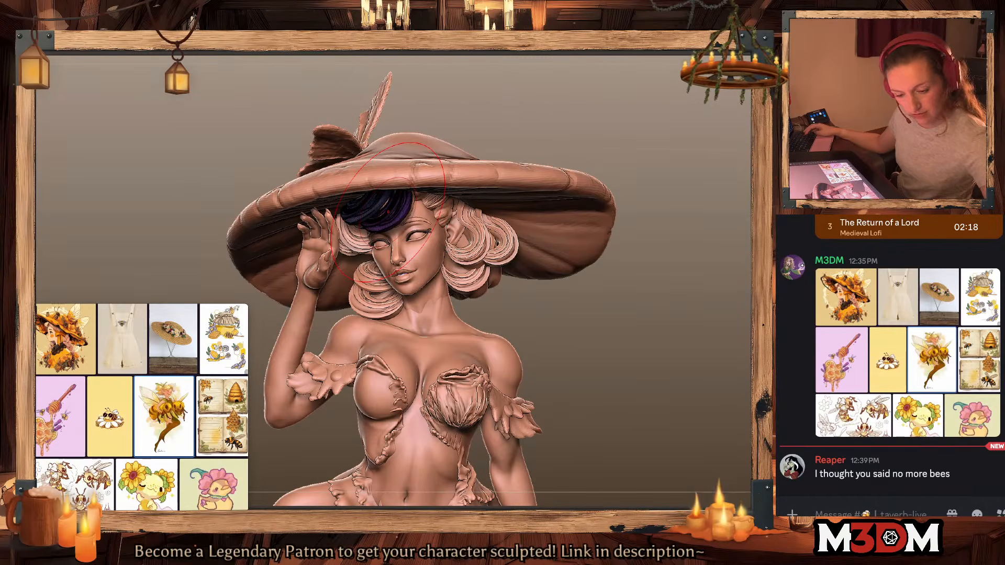
alt+click(465, 234)
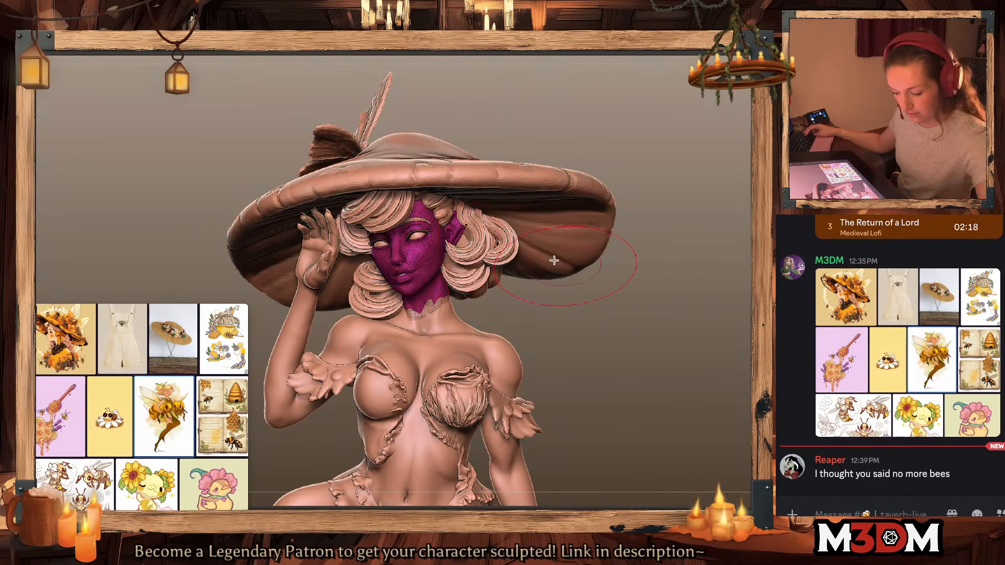
alt+click(512, 235)
click(732, 189)
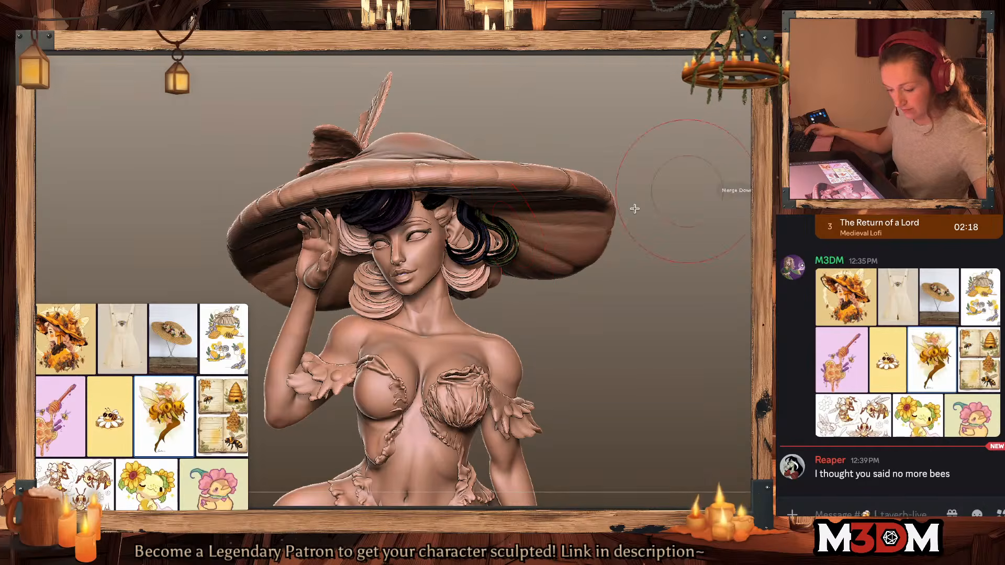
Step: Merge the remaining curls behind the neck, by the raised hand and beside the cheek into the hair subtool
alt+click(463, 246)
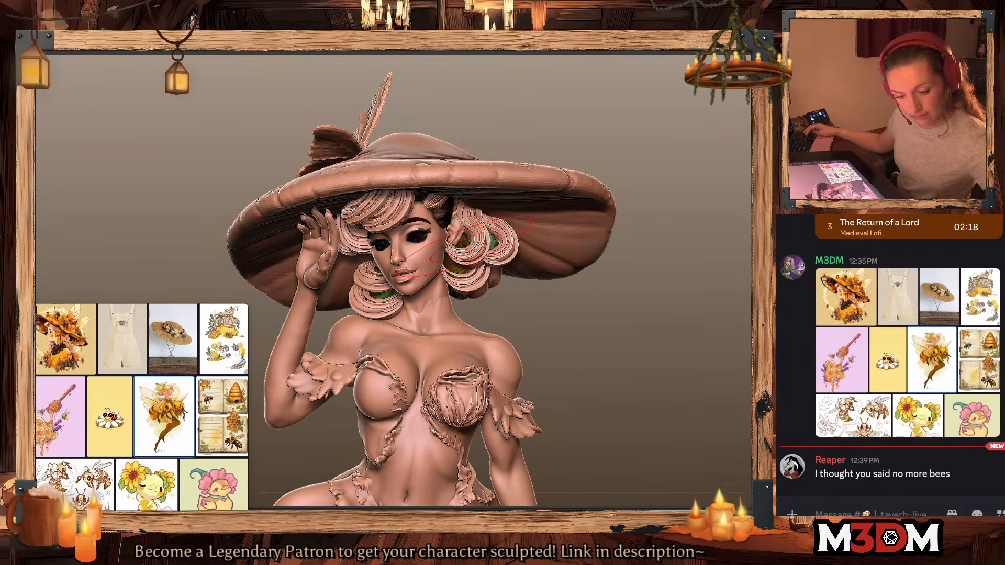
alt+click(469, 284)
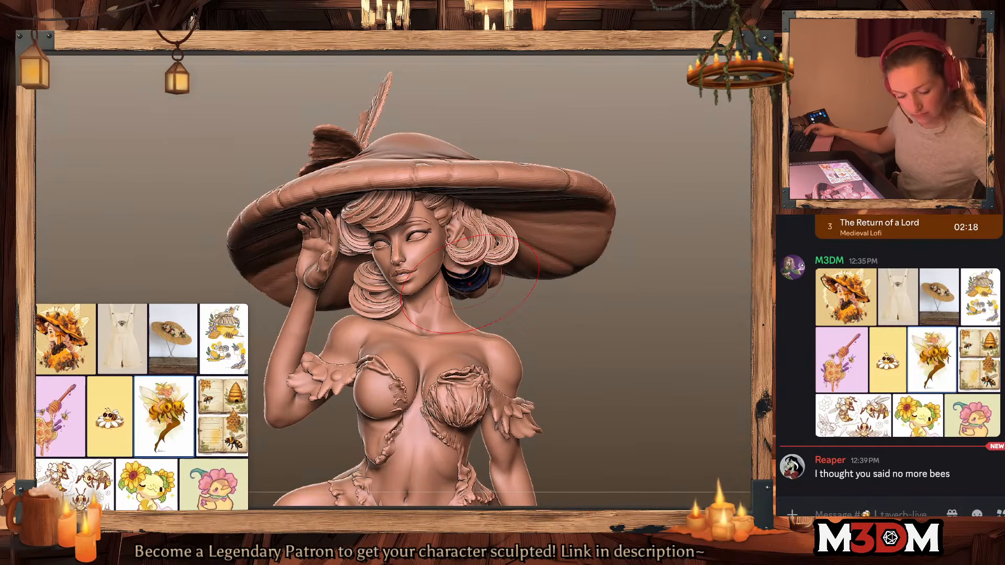
alt+click(355, 247)
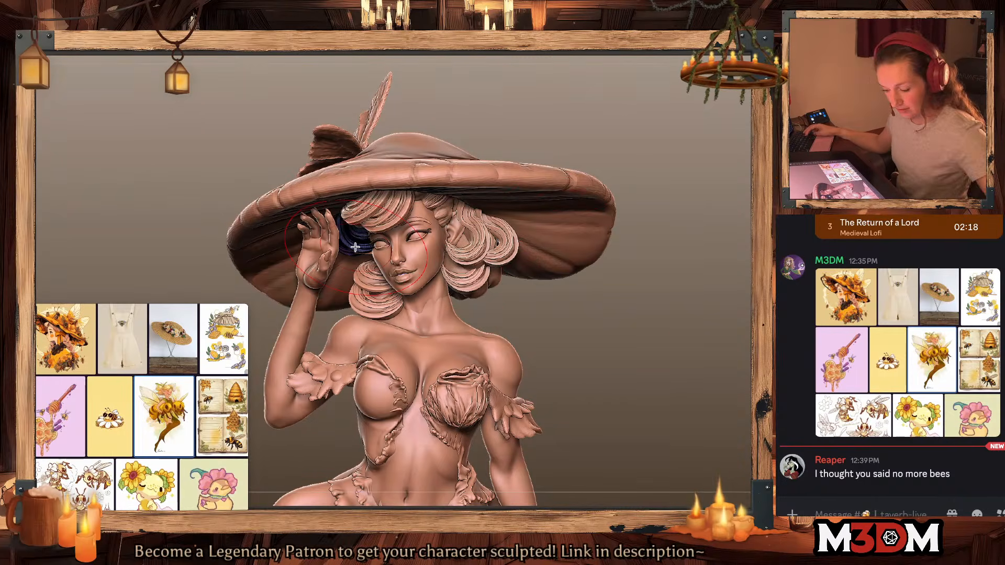
alt+click(373, 297)
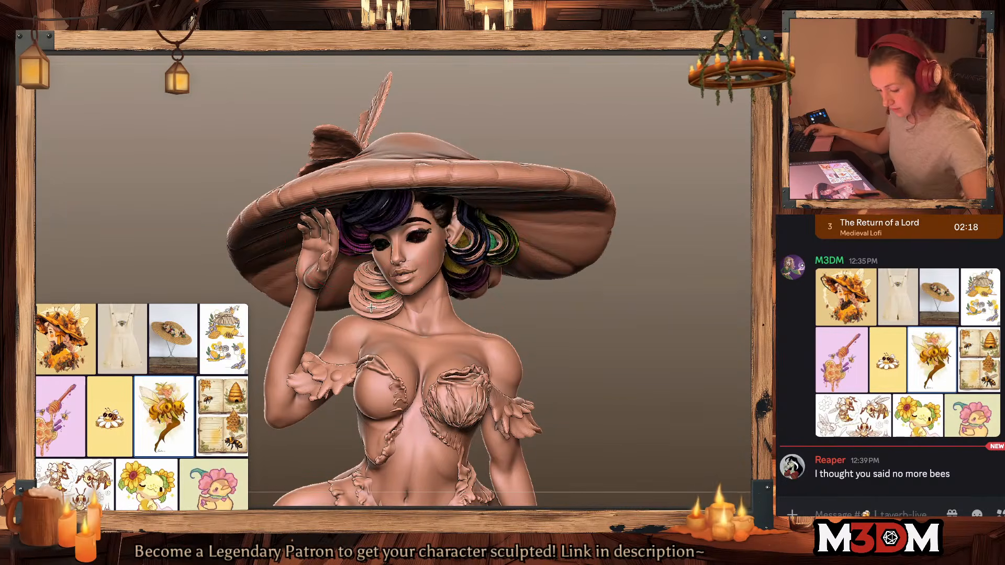
alt+click(380, 287)
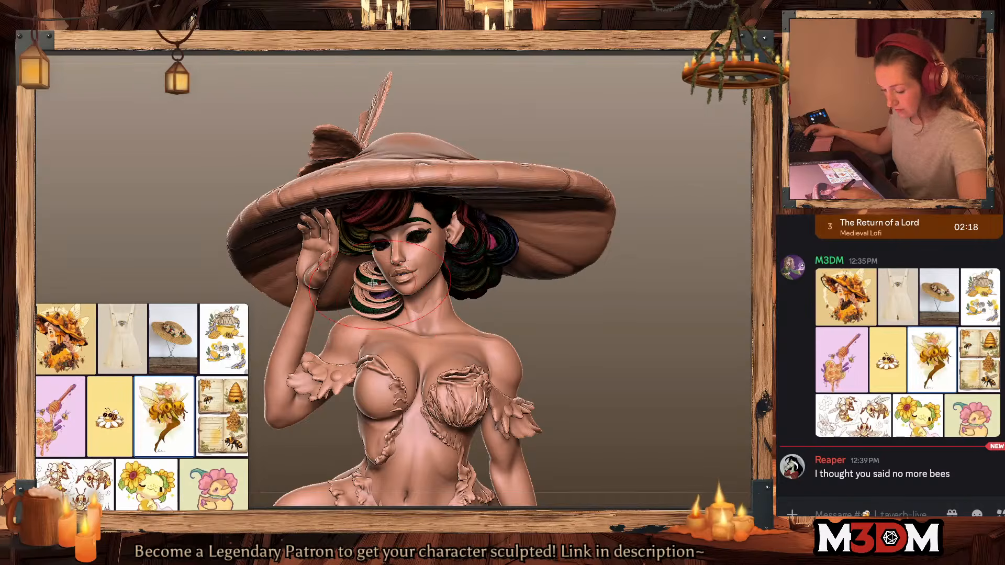
alt+click(381, 287)
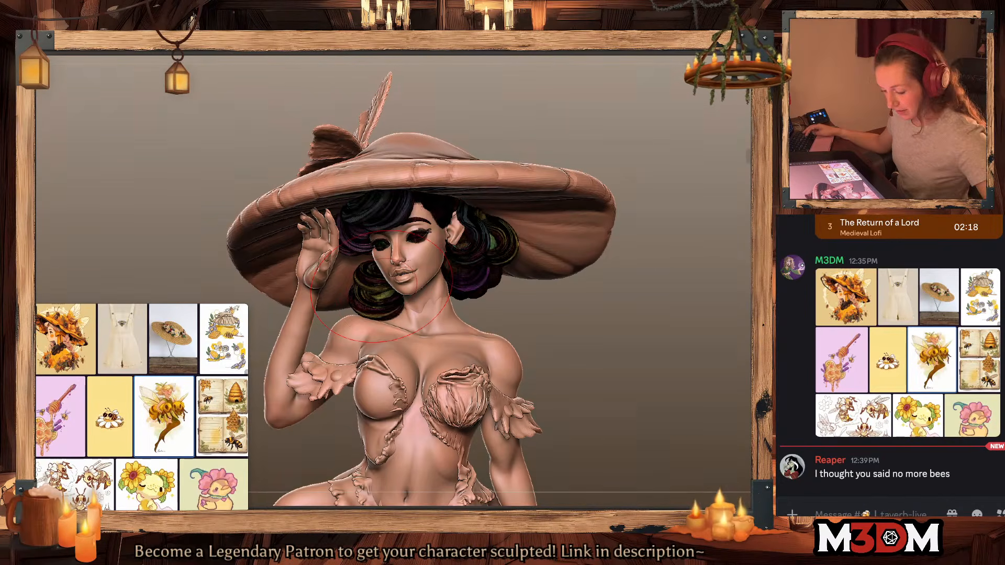
Step: Isolate the merged hair subtool and inspect its polygroups from several angles
key(shift+f)
key(shift+f)
key(shift+s)
key(shift+f)
mouse_move(660, 328)
mouse_down()
mouse_move(648, 331)
mouse_move(650, 319)
mouse_up()
ctrl+right_drag(651, 360, 661, 347)
right_click(637, 379)
mouse_move(660, 347)
mouse_down()
mouse_move(636, 379)
mouse_move(629, 367)
mouse_up()
key(shift+f)
key(shift+f)
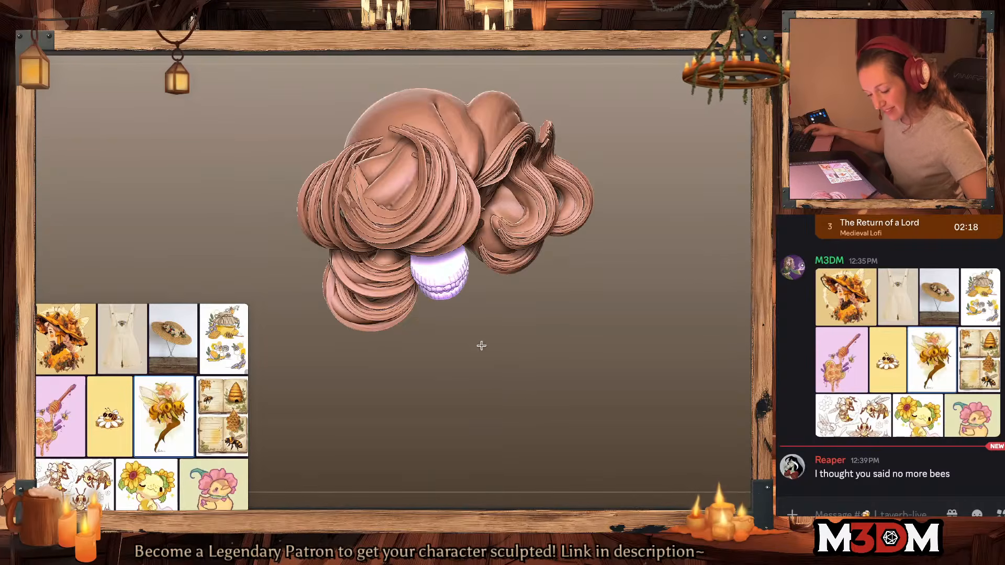
Step: Hide the teeth and mouth pieces that were merged in with the hair
drag(482, 343, 470, 301)
key(shift+f)
key(shift+f)
ctrl+shift+click(441, 272)
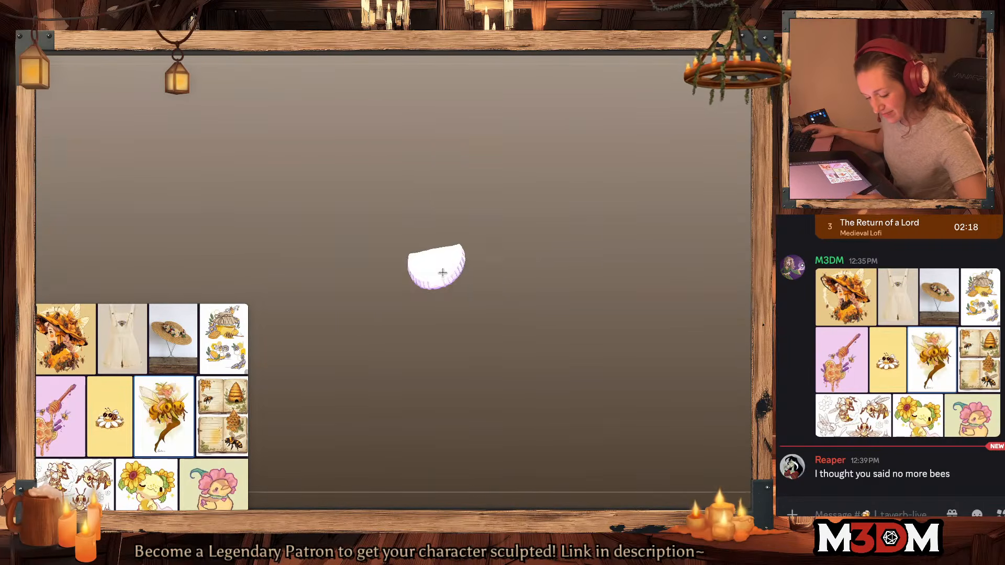
ctrl+shift+click(442, 273)
mouse_move(550, 335)
mouse_down()
mouse_move(561, 347)
mouse_move(486, 337)
mouse_move(520, 352)
mouse_move(474, 268)
mouse_move(430, 333)
mouse_up()
ctrl+shift+click(453, 283)
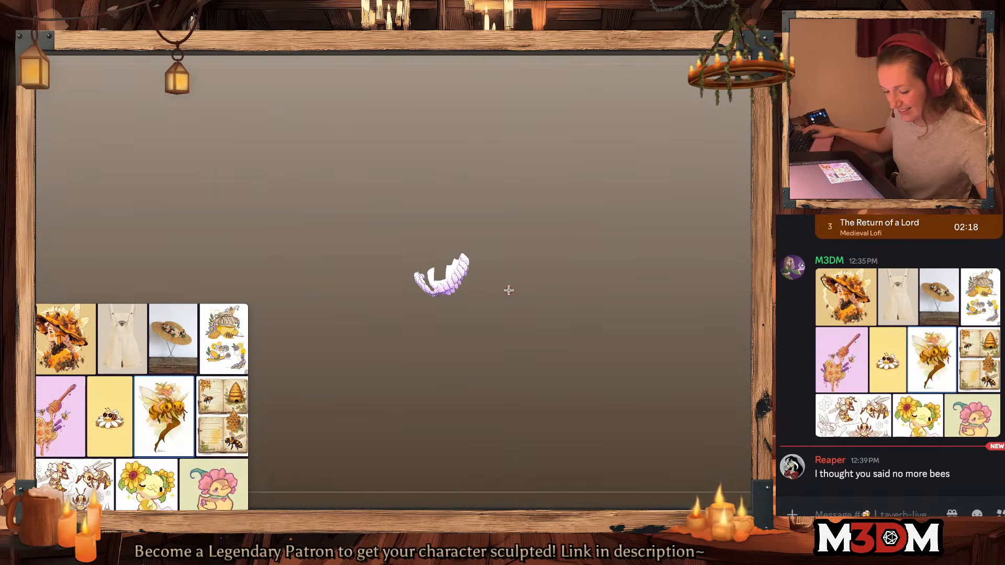
ctrl+shift+click(419, 273)
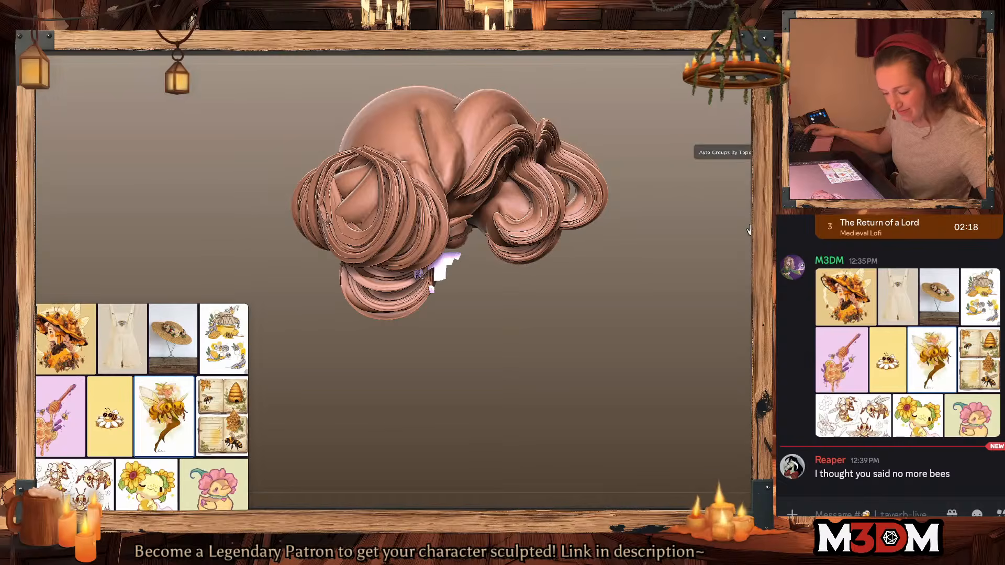
Step: Hide the eyes, lashes, eyebrows and leftover tooth fragments so only the hair pieces stay visible
drag(617, 403, 591, 318)
ctrl+shift+click(453, 251)
ctrl+shift+click(413, 253)
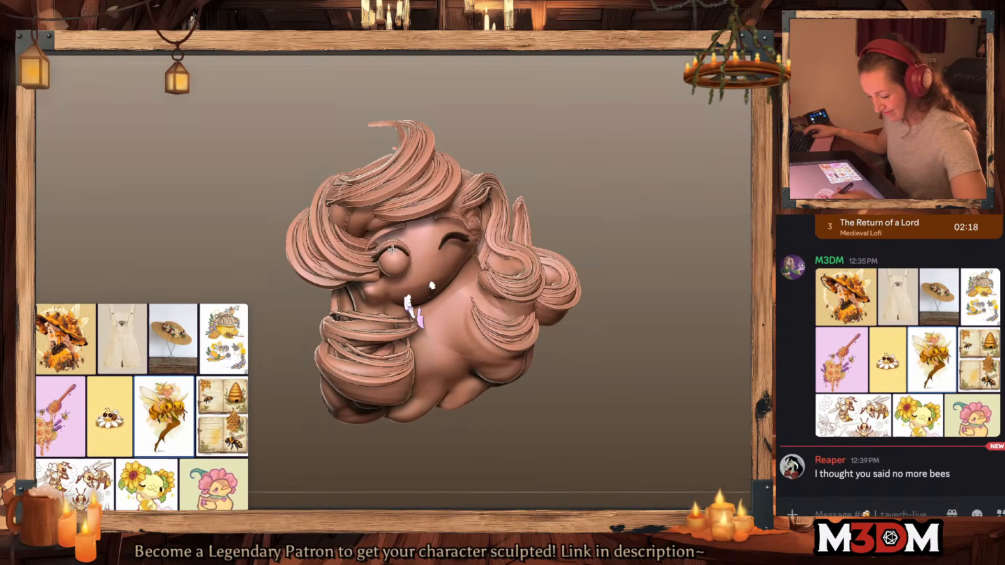
ctrl+shift+click(449, 218)
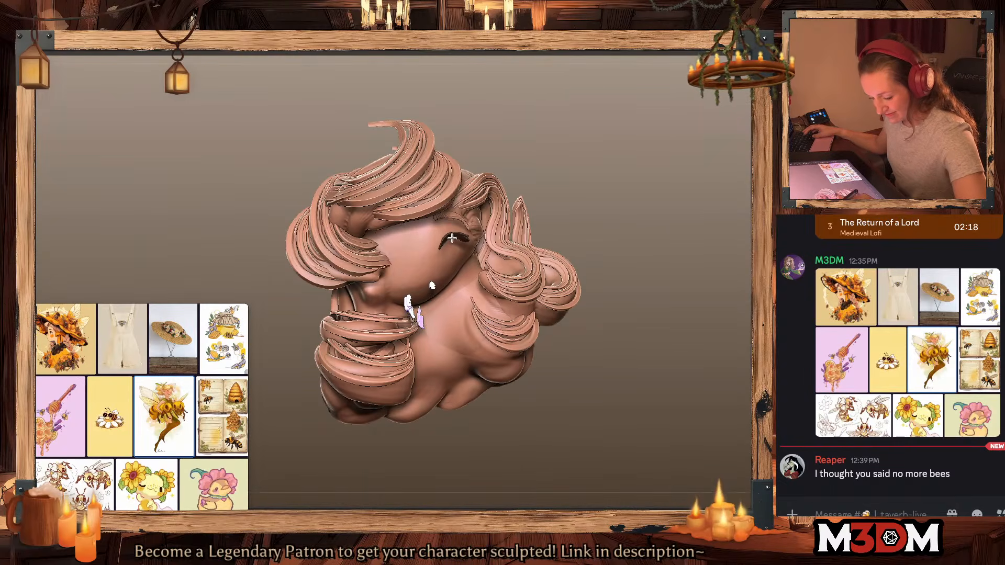
ctrl+shift+click(454, 237)
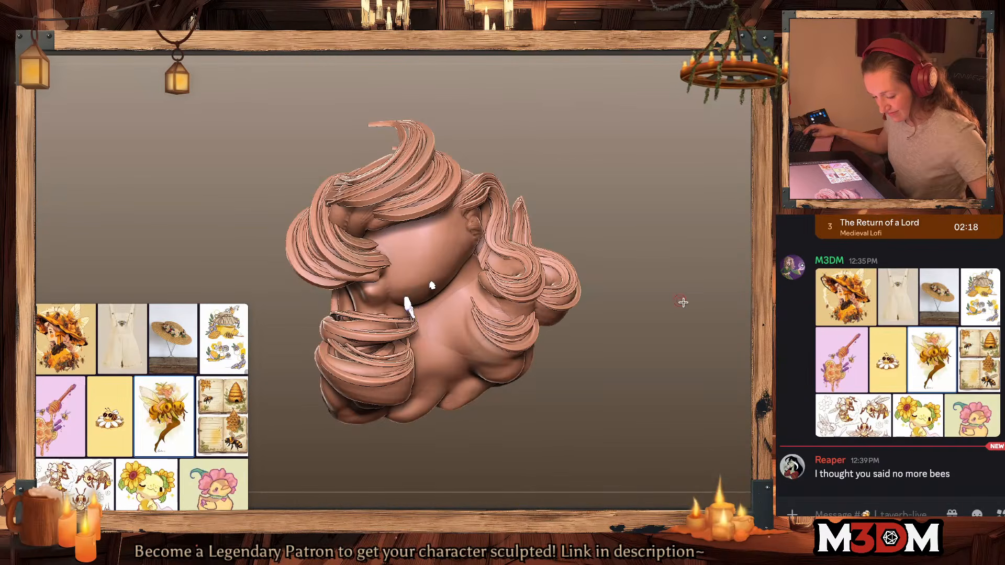
drag(683, 303, 664, 332)
mouse_move(432, 306)
ctrl+shift+mouse_down()
mouse_move(533, 343)
mouse_move(467, 316)
ctrl+shift+mouse_up()
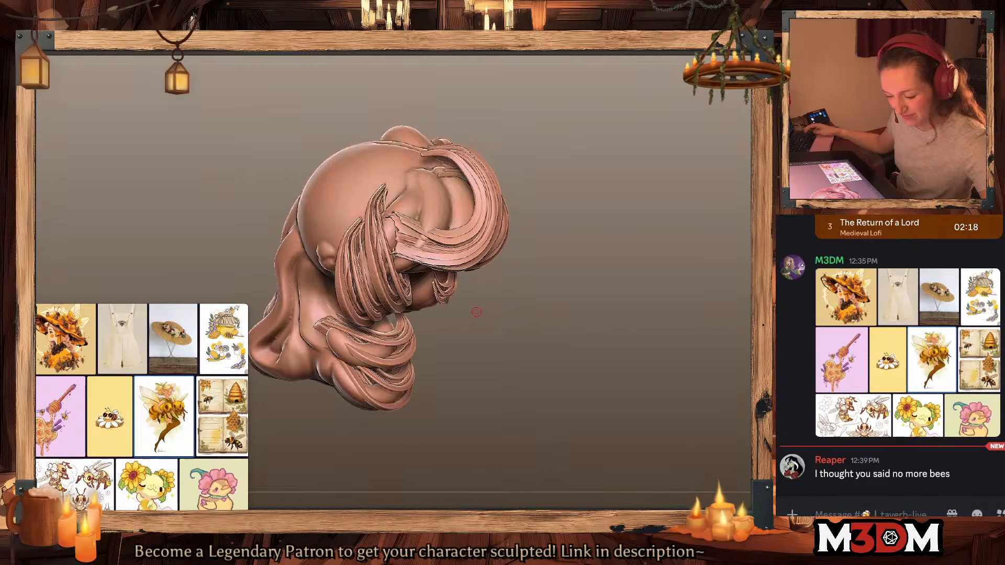
Step: Examine the cleaned hair's polygroups from the side and compare it with the full figure
mouse_move(626, 345)
mouse_down()
mouse_move(646, 326)
mouse_move(690, 319)
mouse_move(678, 360)
mouse_up()
key(shift+f)
key(shift+f)
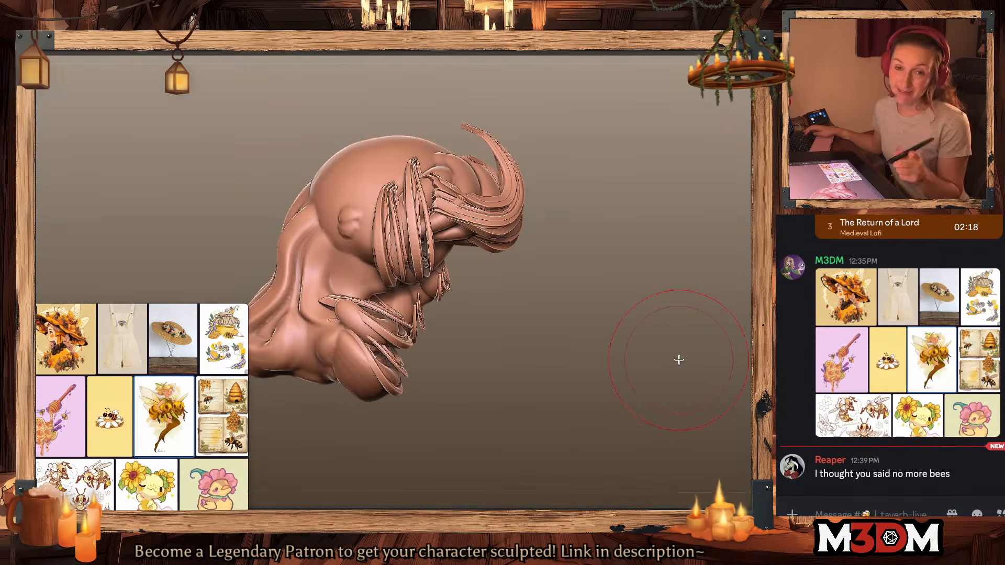
key(shift+f)
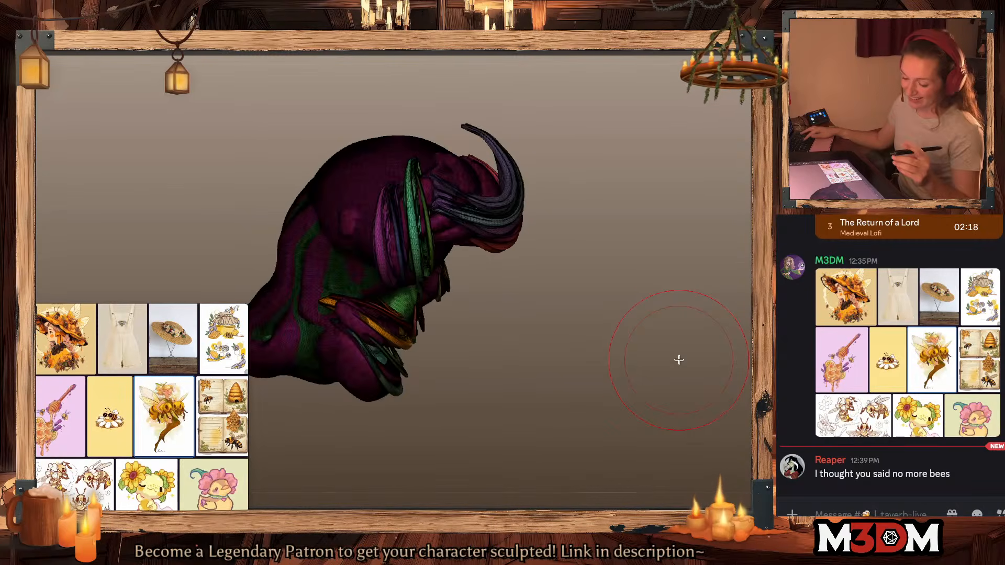
key(shift+f)
mouse_move(614, 389)
alt+mouse_down()
mouse_move(610, 306)
mouse_move(655, 347)
mouse_move(692, 346)
alt+mouse_up()
key(alt+s)
key(shift+f)
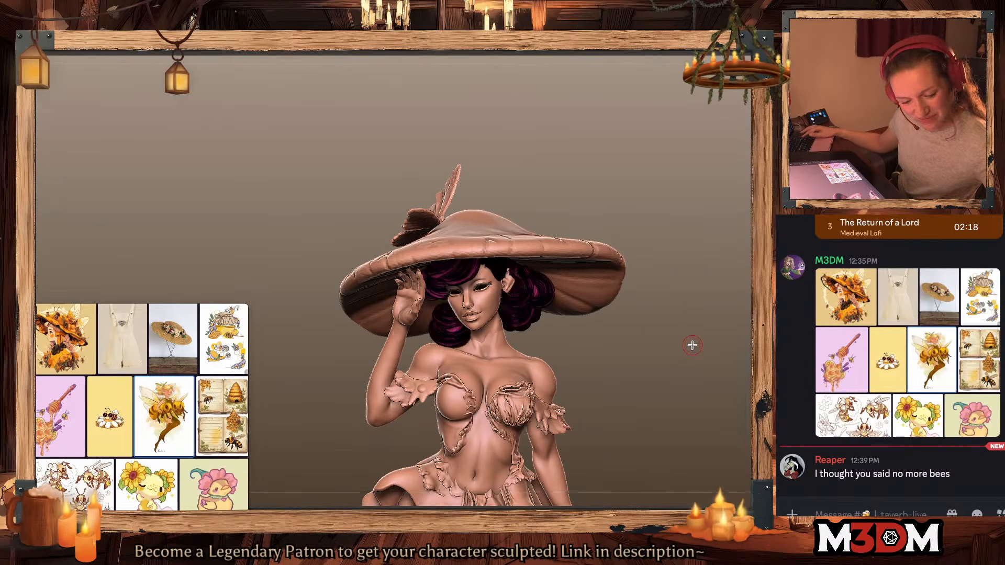
key(shift+f)
key(alt+s)
mouse_move(628, 403)
mouse_down()
mouse_move(612, 402)
mouse_move(634, 432)
mouse_move(622, 394)
mouse_up()
key(alt+s)
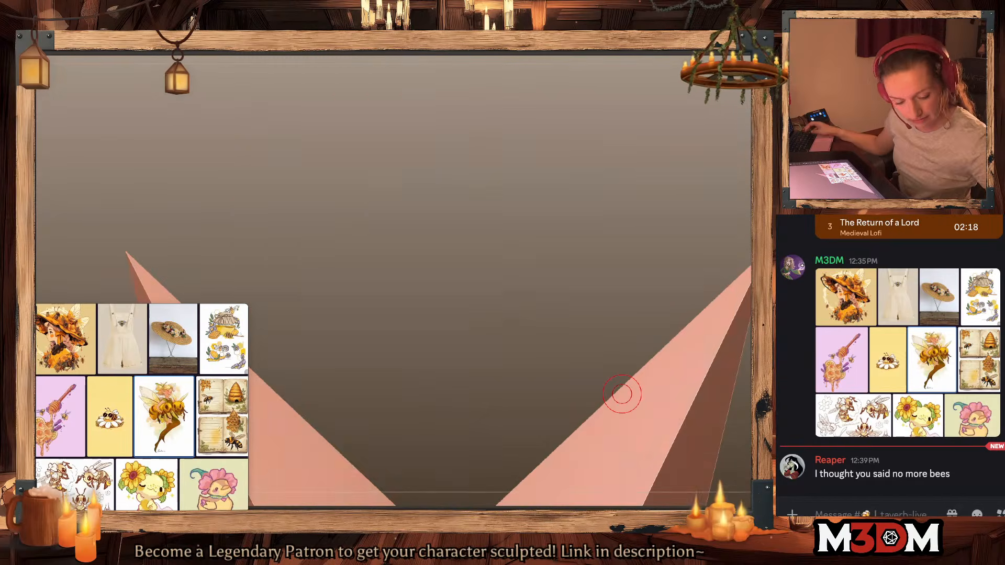
Step: Load the merged hair tool into the scene and clear the star mesh from the canvas
key(F1)
click(693, 438)
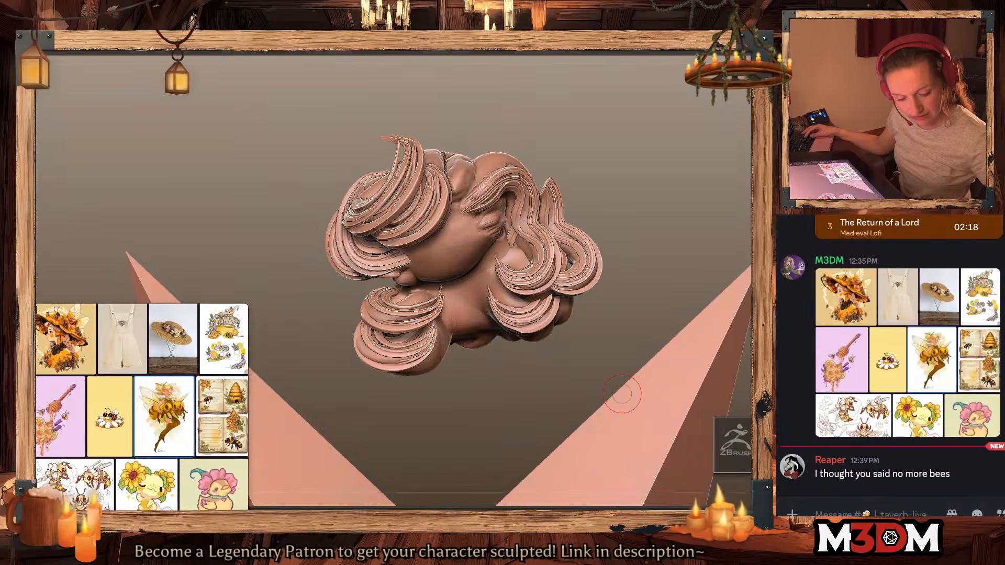
key(ctrl+n)
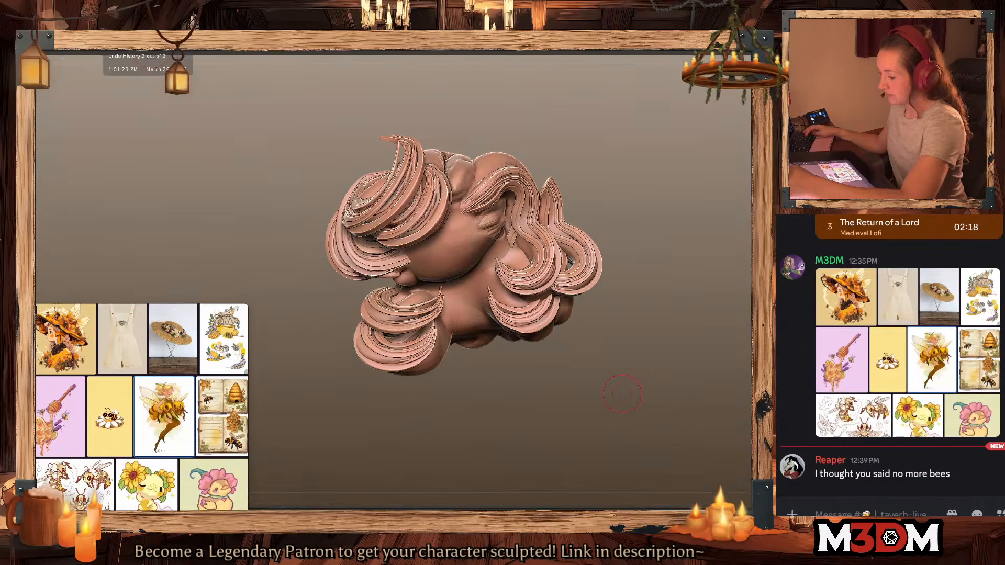
click(151, 52)
click(461, 206)
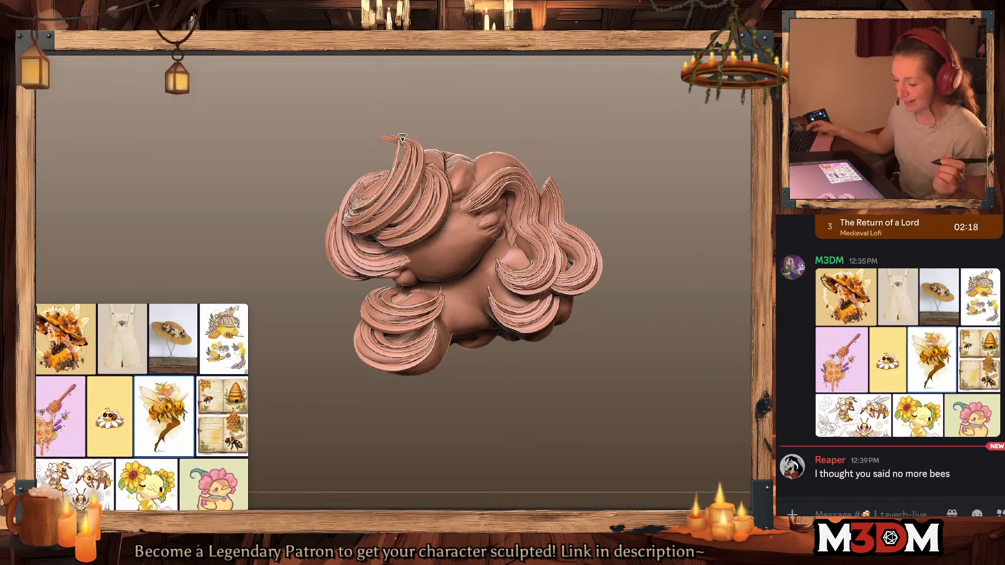
Step: Open the Kyra the Beekeeper Druid.zpr project from Downloads without saving changes to the current project
drag(694, 408, 689, 416)
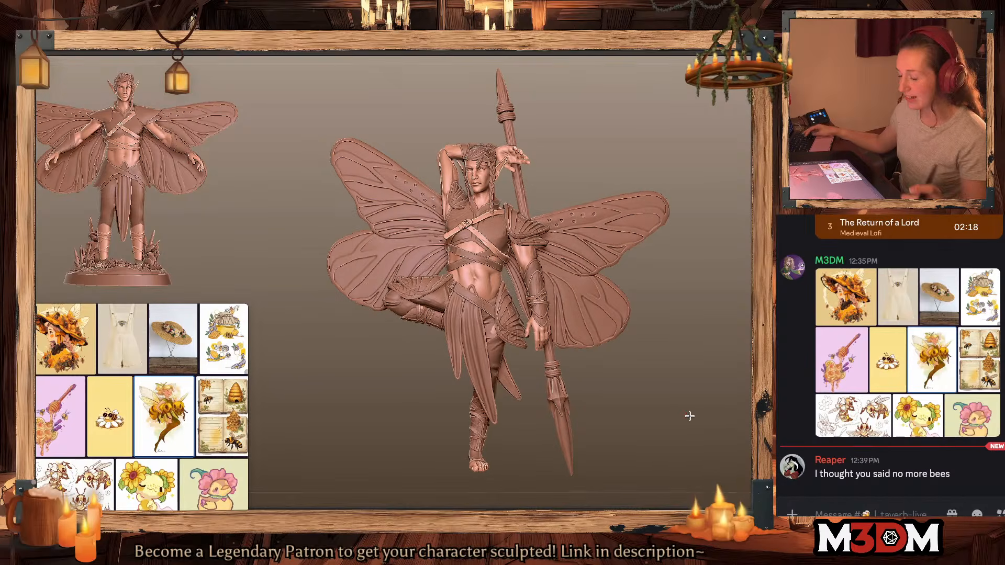
drag(649, 383, 638, 403)
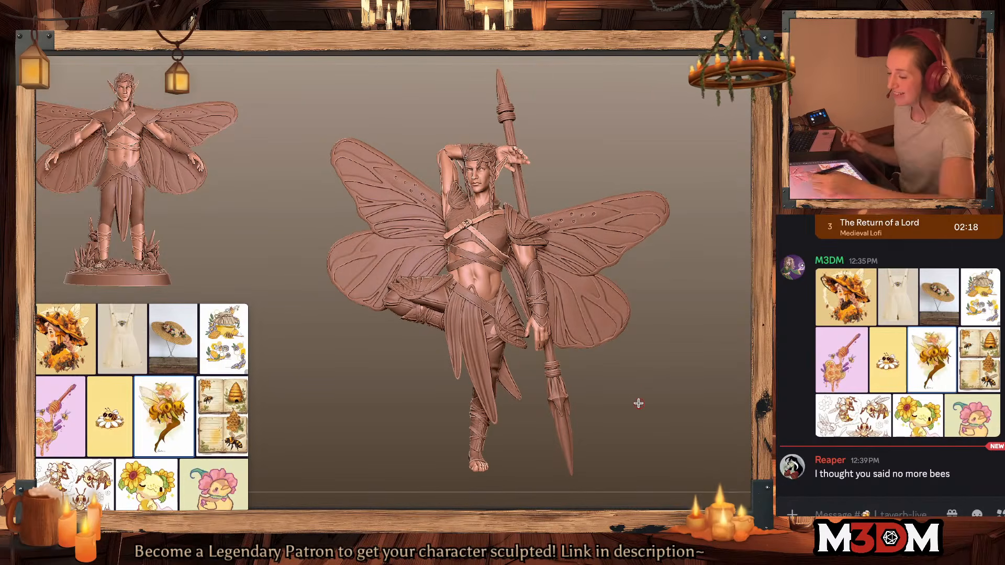
click(137, 33)
click(146, 44)
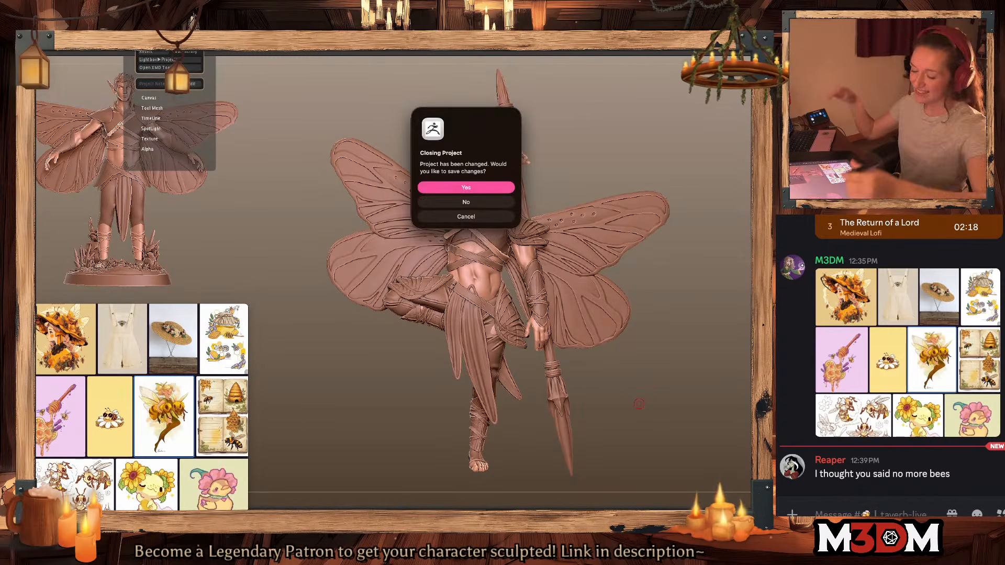
click(474, 206)
click(311, 186)
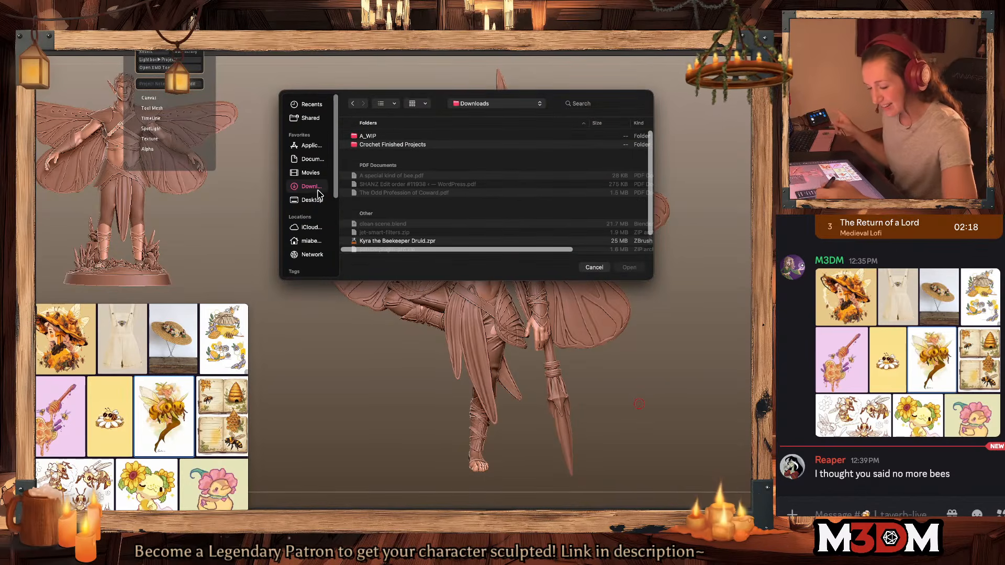
double_click(384, 244)
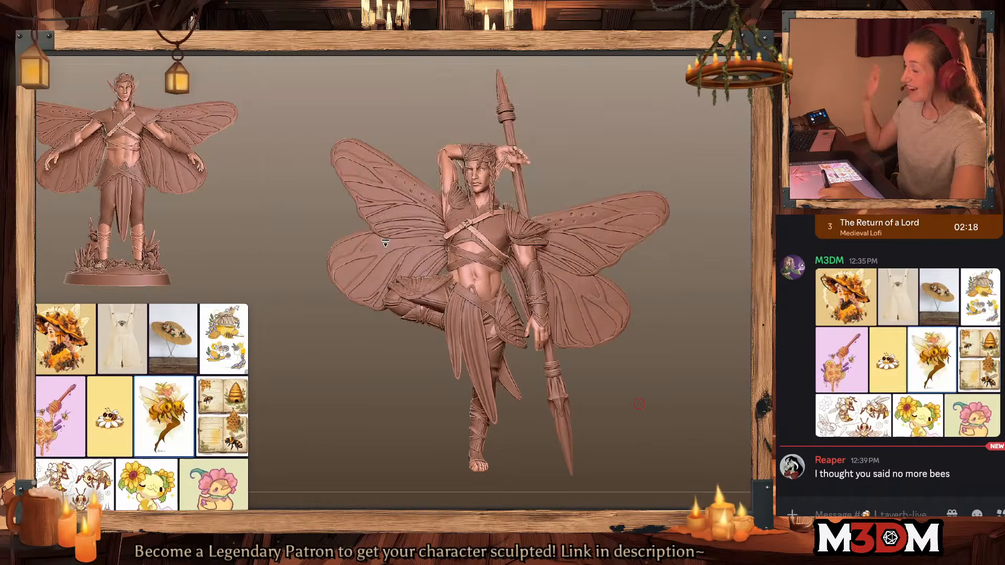
Step: Lower the imported curly hair from above the figure onto her head
alt+drag(617, 390, 630, 324)
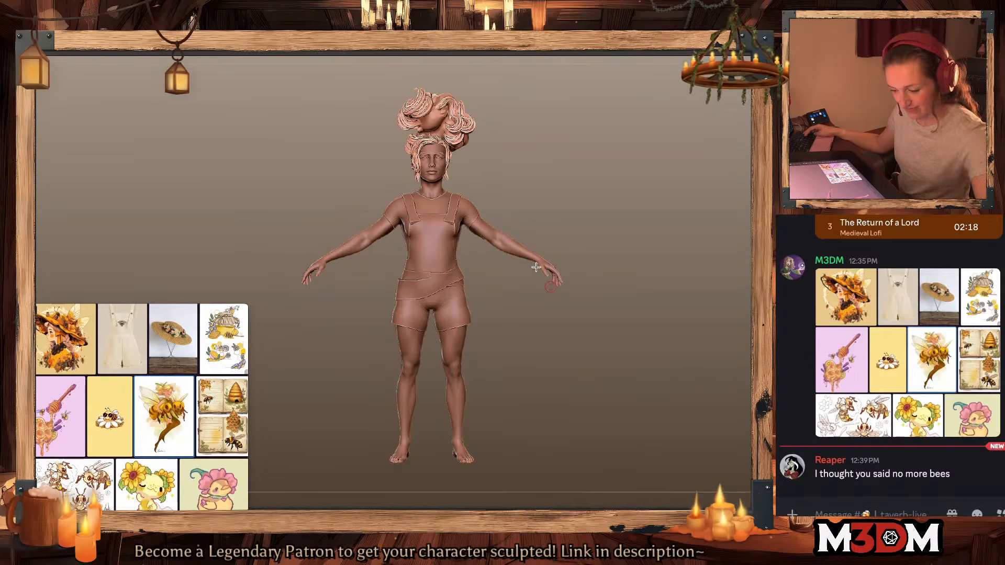
alt+drag(600, 152, 578, 257)
key(w)
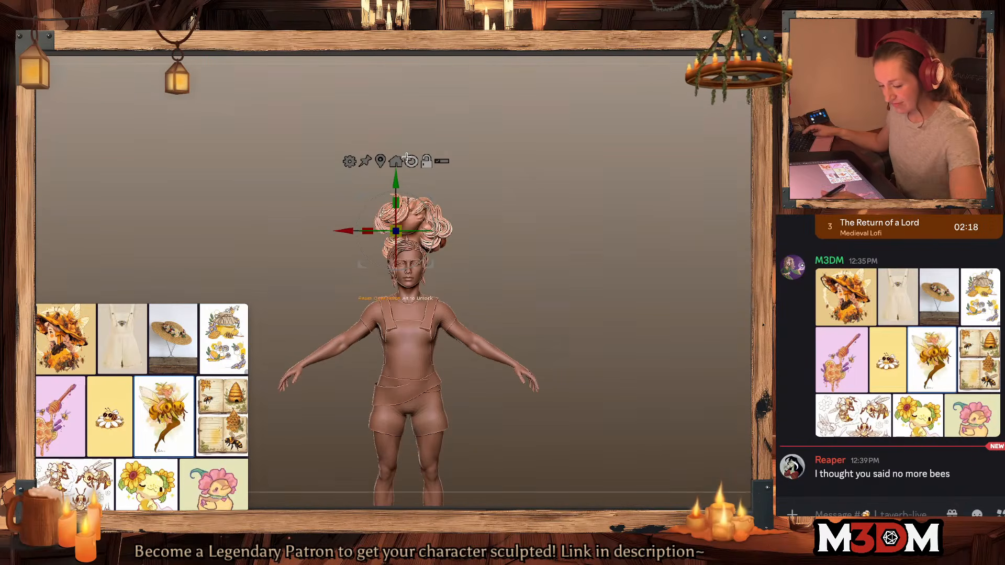
mouse_move(419, 223)
mouse_down()
mouse_move(409, 225)
mouse_move(432, 225)
mouse_move(423, 231)
mouse_up()
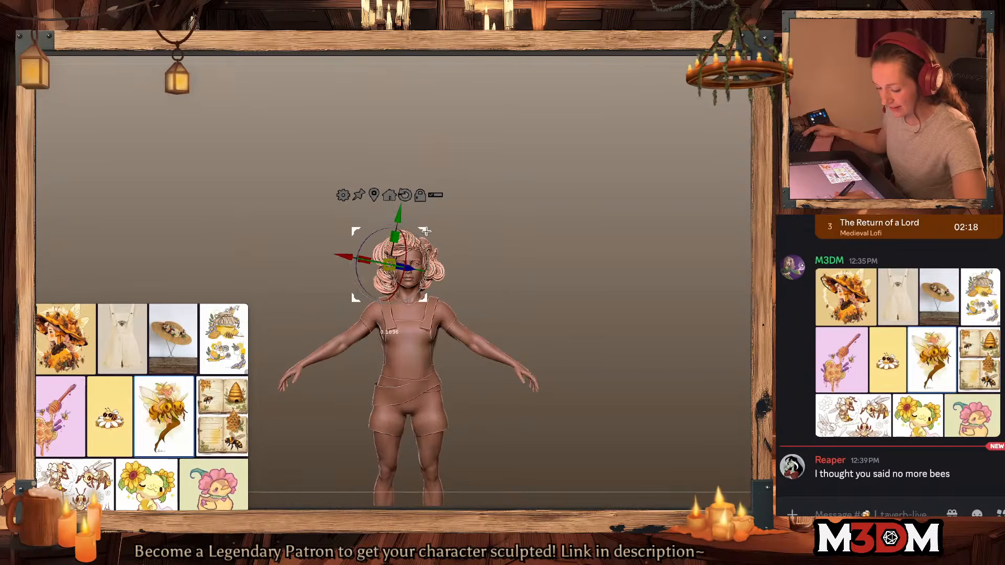
key(q)
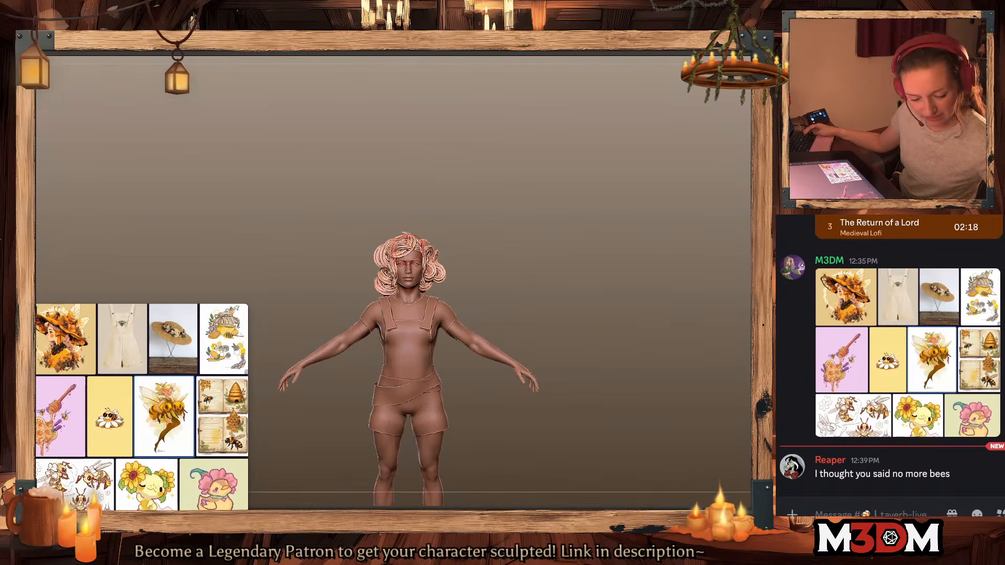
Step: Recentre the transform pivot on the hair, then rotate and scale it to fit around the face
ctrl+right_drag(550, 313, 586, 272)
key(w)
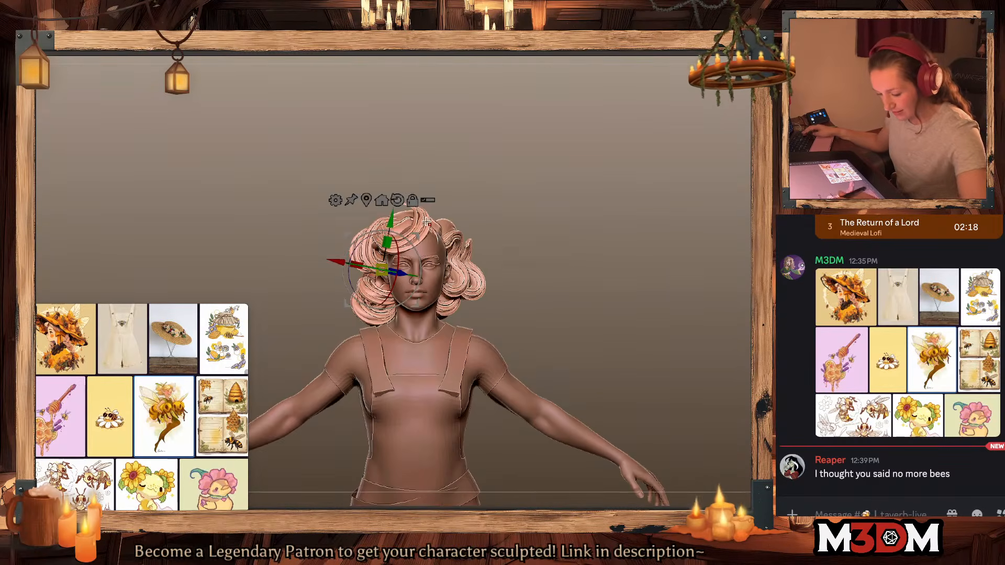
alt+click(396, 198)
click(366, 197)
drag(451, 253, 420, 269)
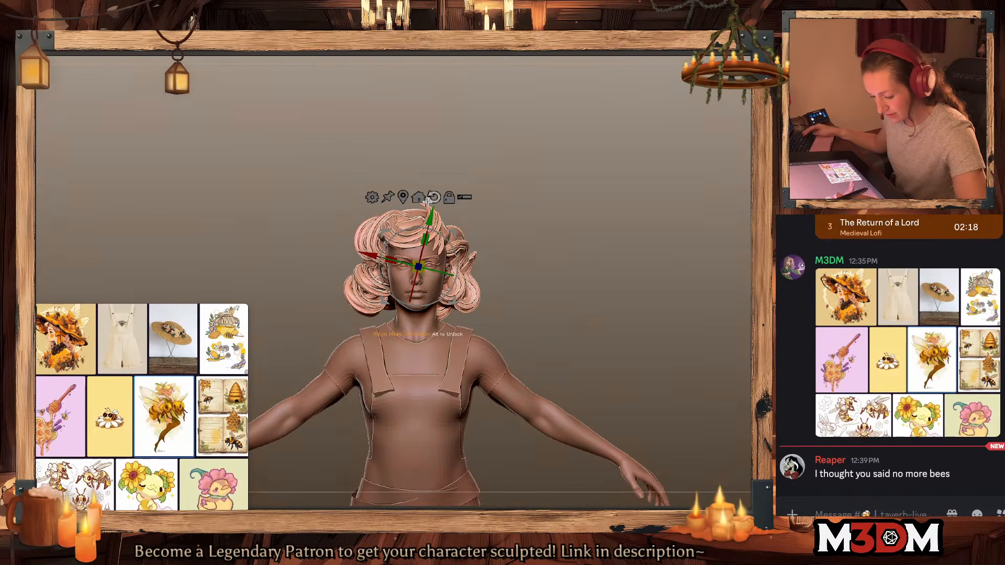
drag(451, 233, 431, 229)
drag(416, 265, 412, 262)
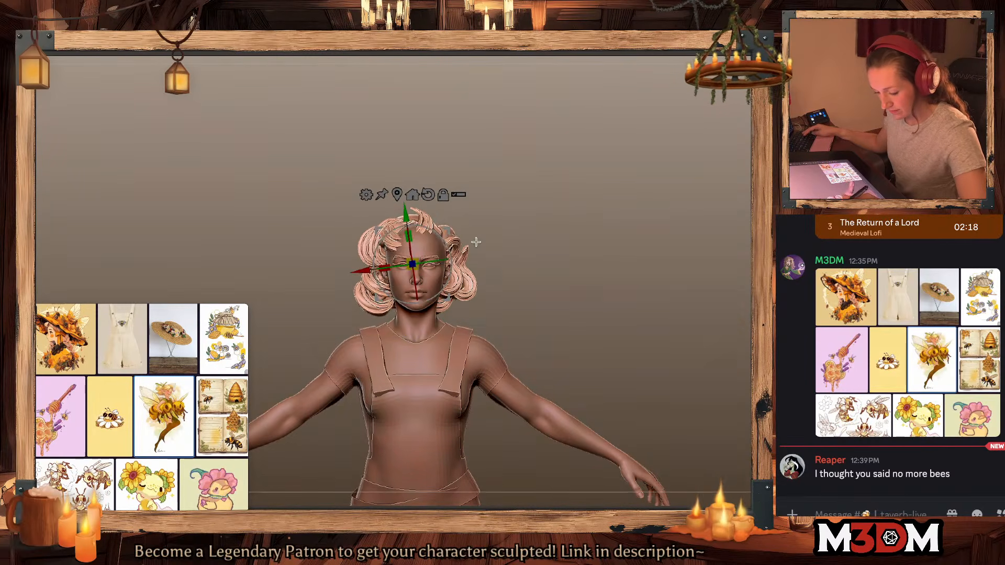
Step: Shift the hair forward over the skull from above and refine its placement from the front
right_drag(568, 207, 581, 288)
drag(414, 318, 415, 342)
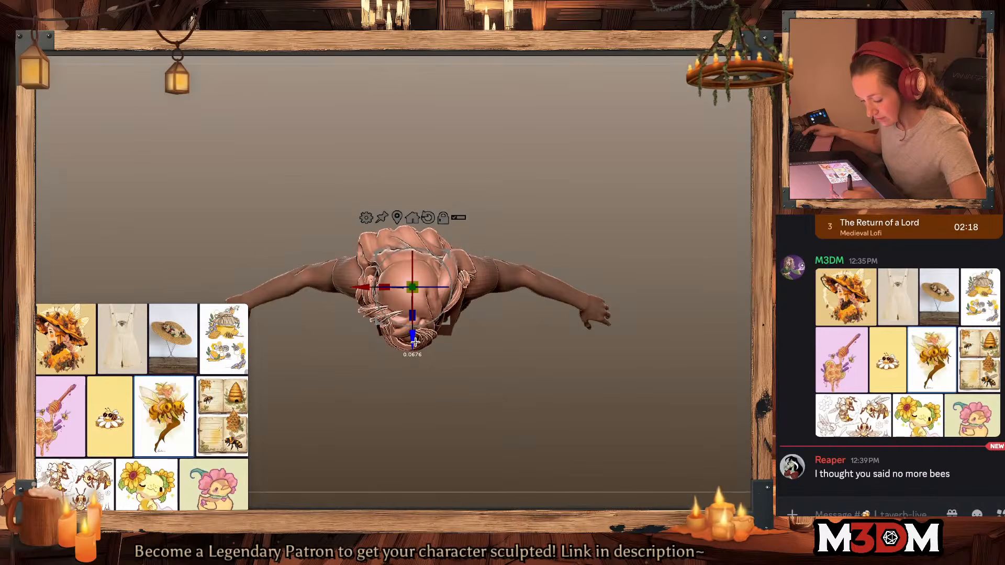
right_drag(614, 240, 618, 221)
drag(416, 286, 410, 275)
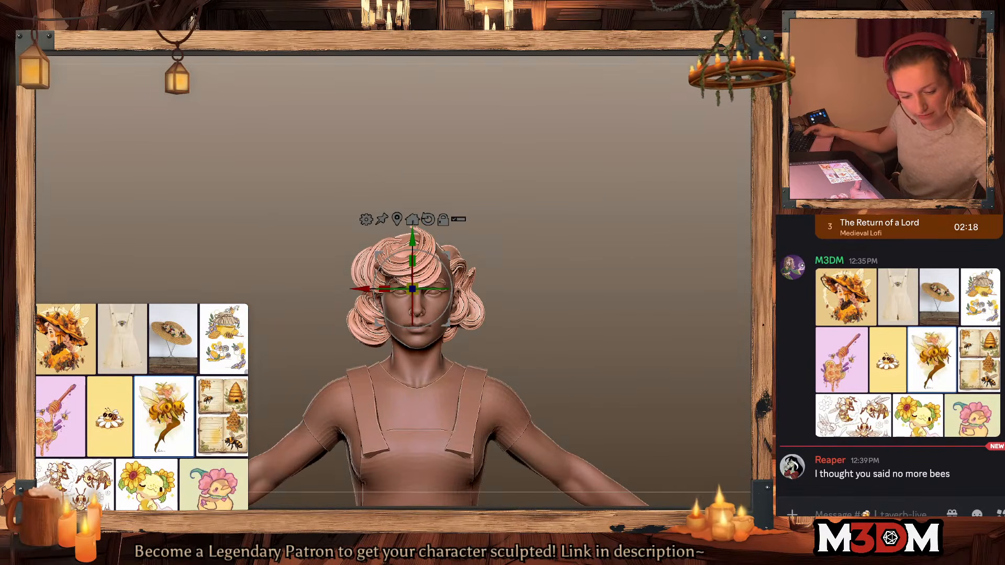
Step: Show the flowered hat again and tilt its brim back so it uncovers the eyes
click(754, 335)
key(w)
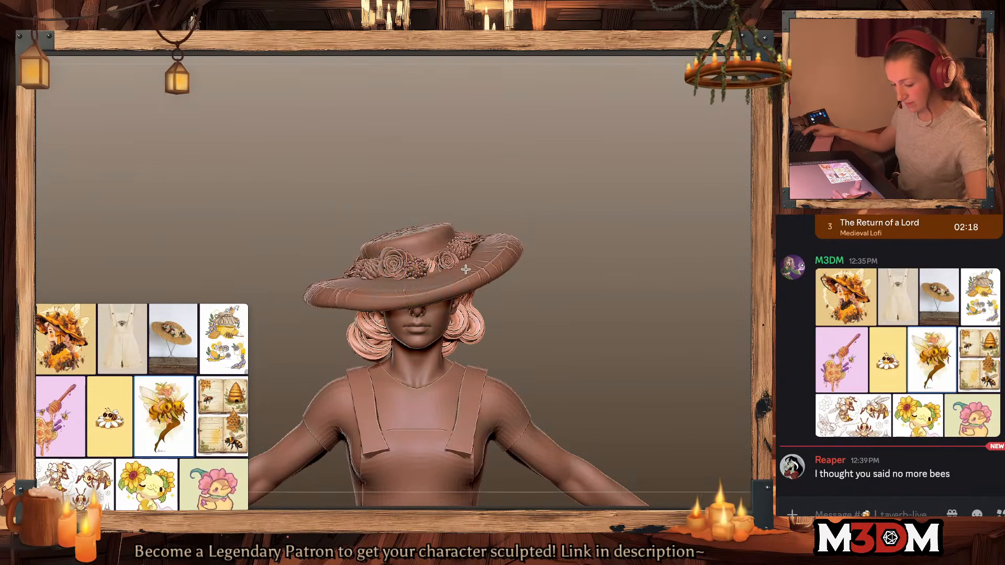
alt+click(466, 269)
drag(413, 297, 410, 286)
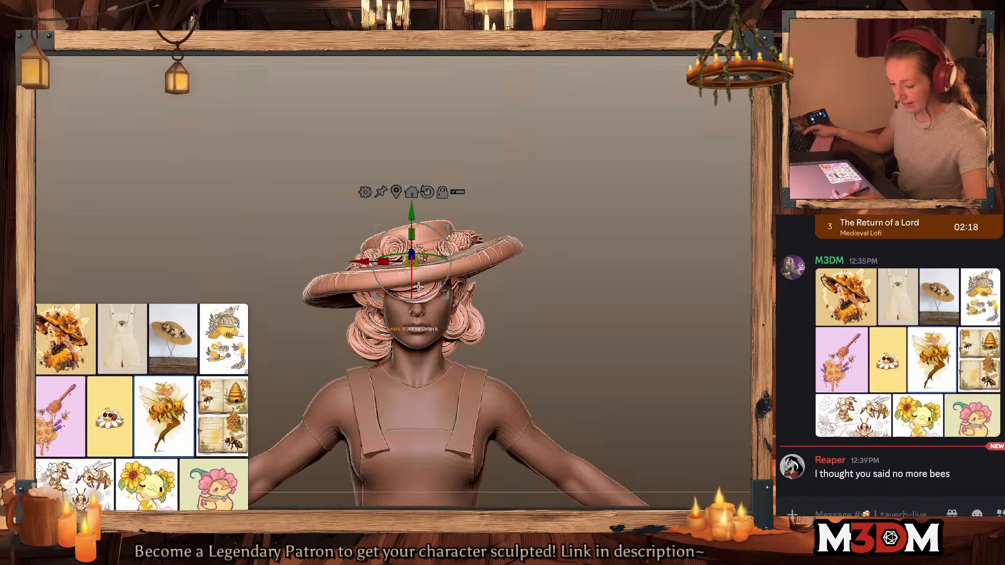
key(q)
Step: Select the hair, recentre its pivot and rotate it to follow the back of the head in side view
alt+click(470, 328)
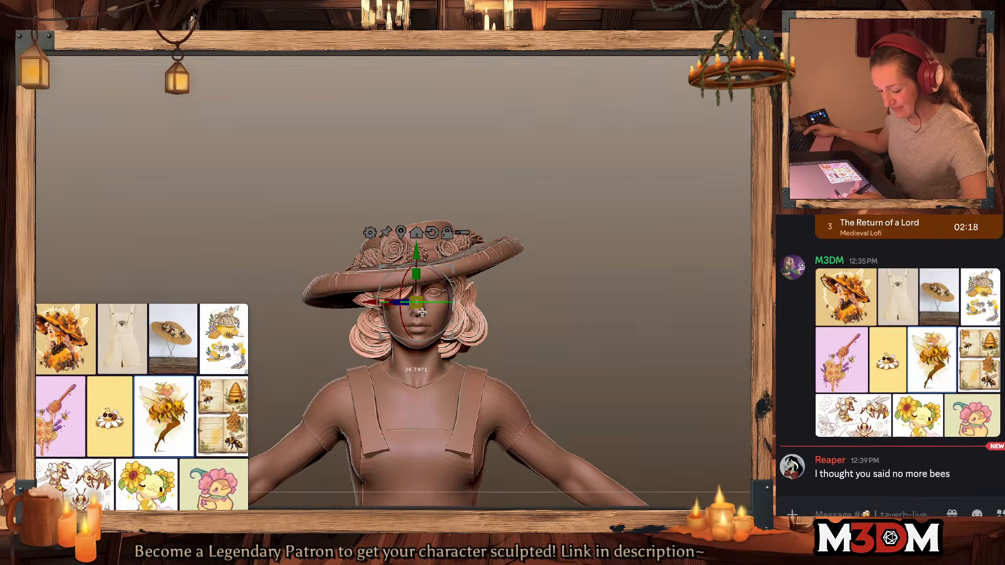
key(q)
key(space)
drag(608, 315, 552, 331)
drag(593, 299, 607, 307)
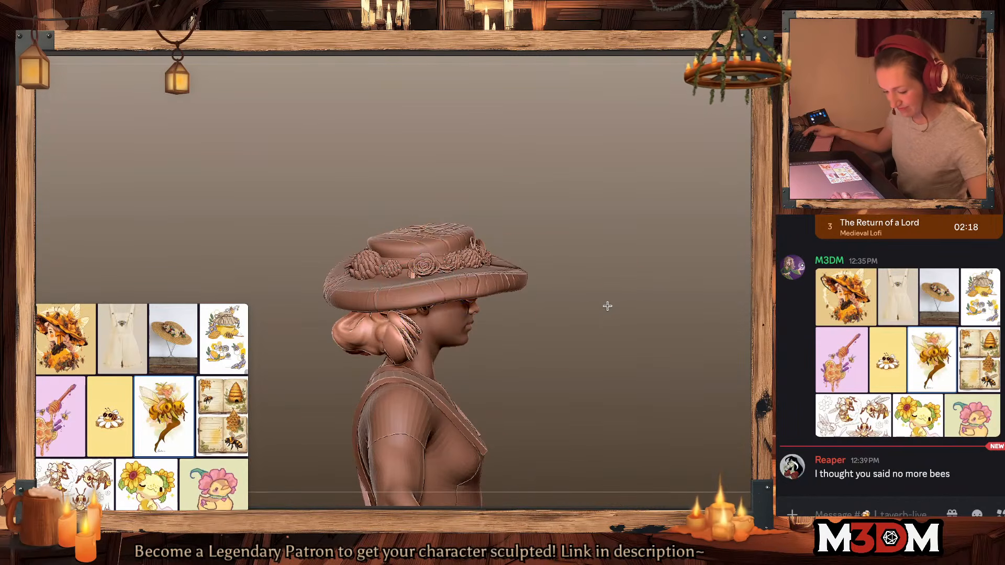
click(421, 234)
alt+click(393, 339)
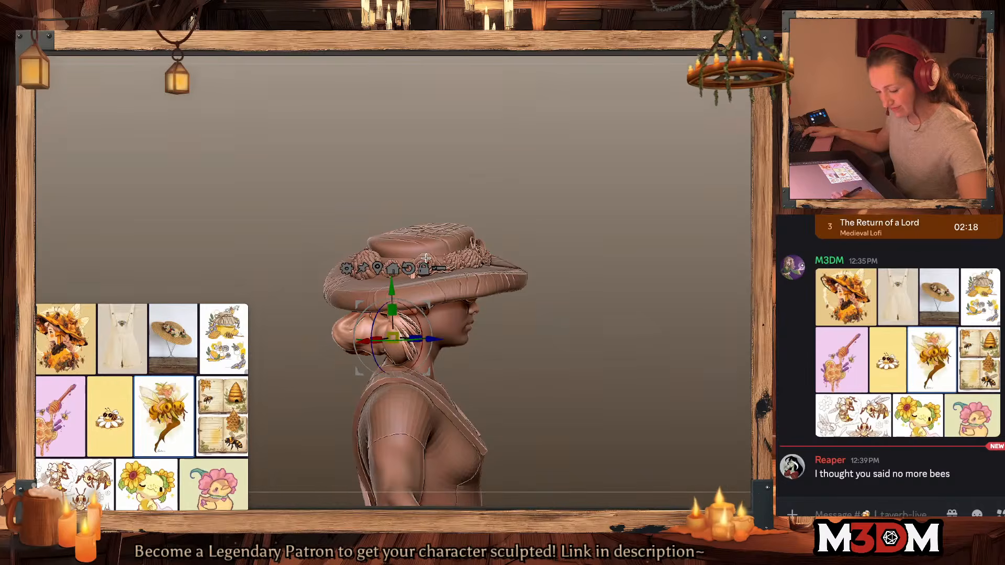
click(377, 269)
mouse_move(454, 301)
mouse_down()
mouse_move(470, 300)
mouse_move(461, 302)
mouse_up()
Step: Hide the hat, then raise the hair over the crown and nudge it slightly forward
click(758, 336)
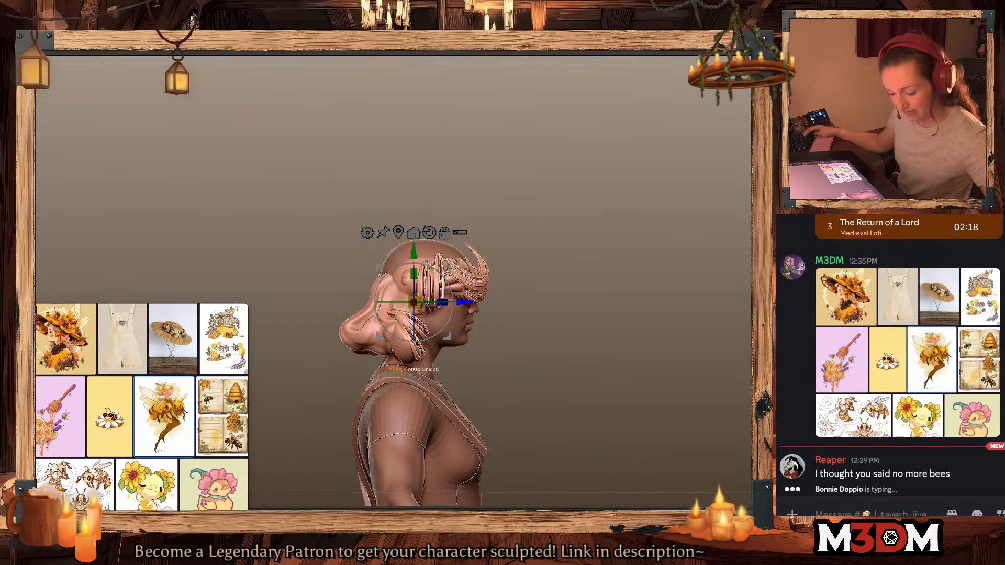
drag(410, 248, 409, 235)
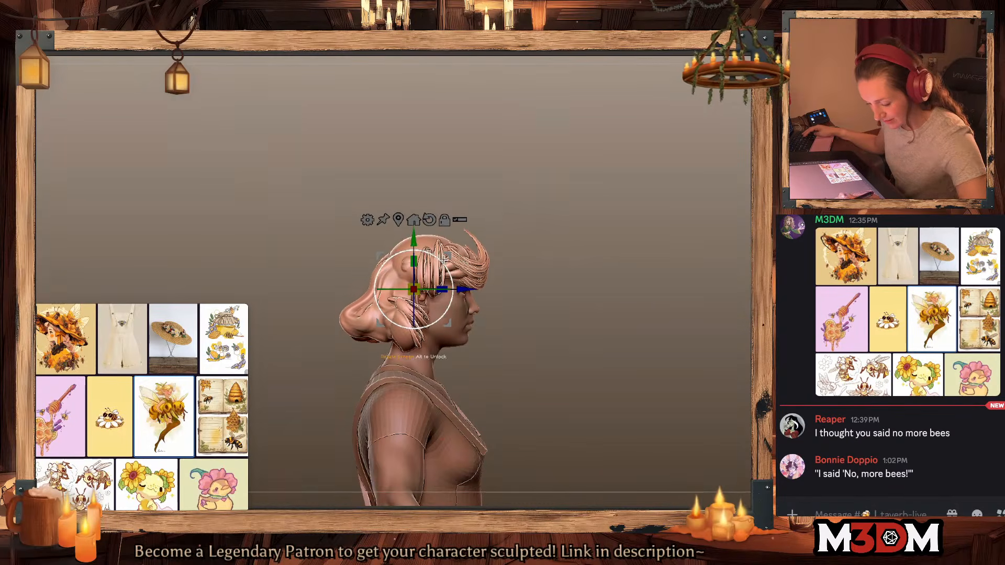
drag(464, 289, 466, 290)
key(q)
drag(661, 288, 649, 286)
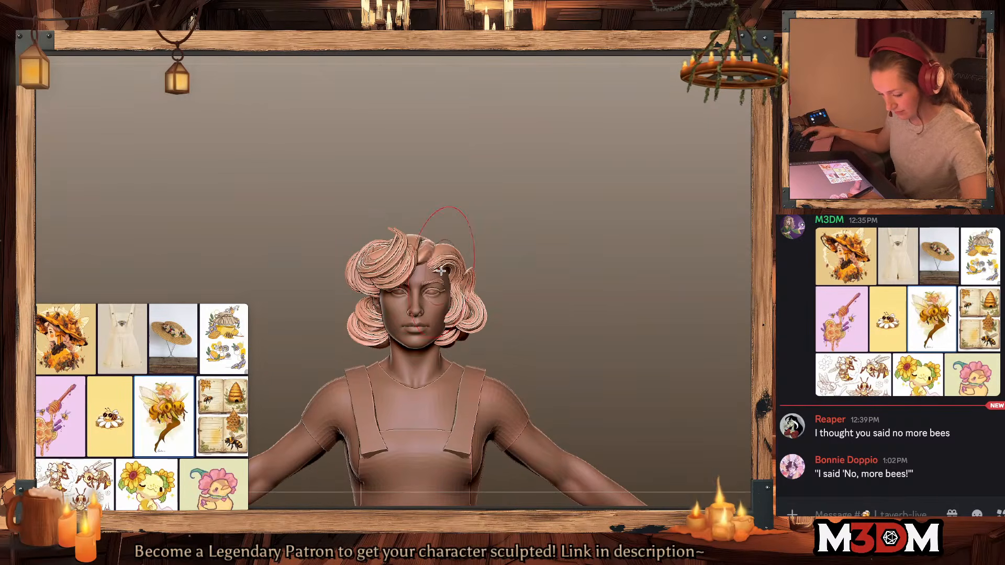
Step: Push the curls beside the figure's left cheek outward, away from the face, with a resized brush
key(space)
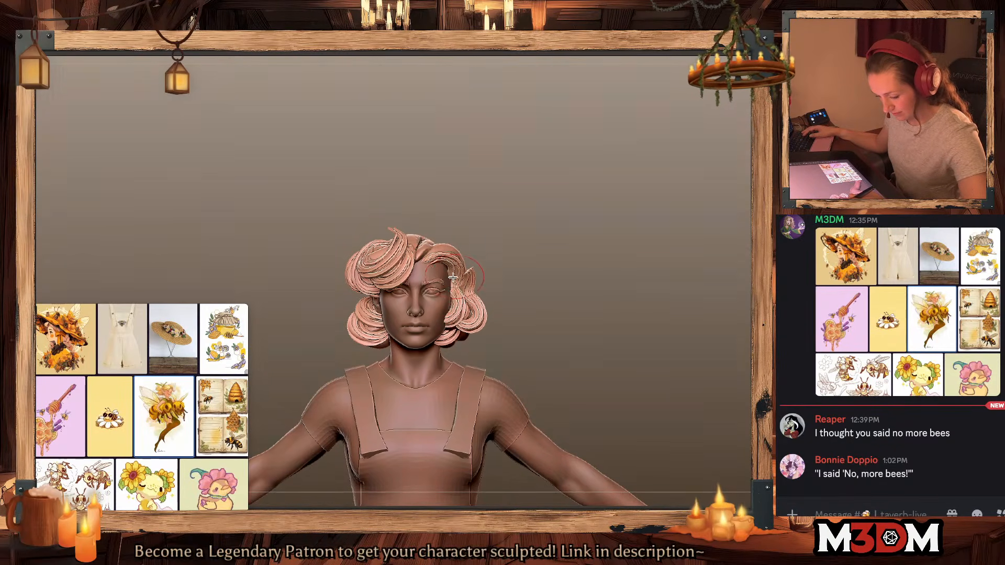
drag(456, 286, 466, 285)
key(space)
drag(471, 326, 485, 328)
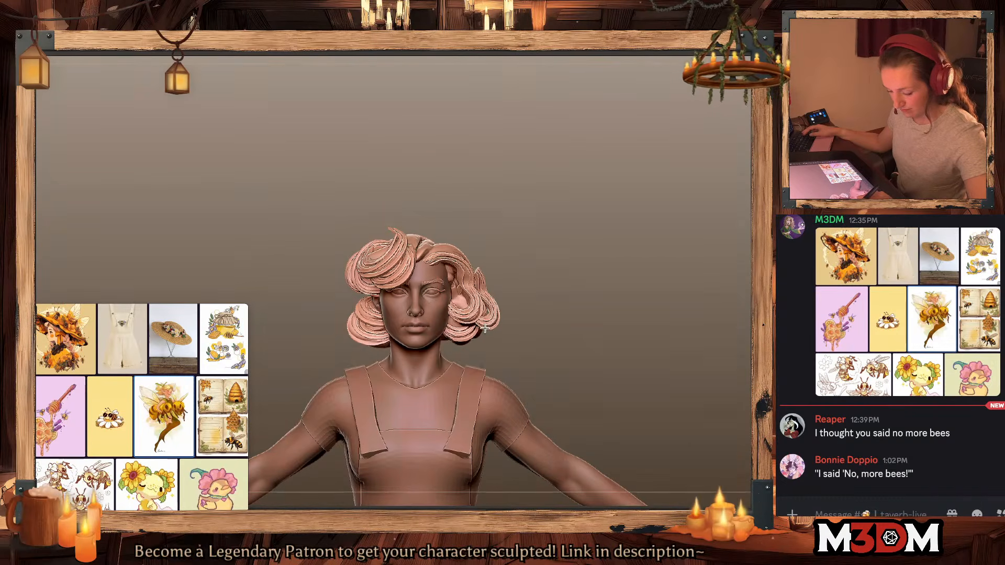
Step: Press the upward-sticking front strand down against the top of the hair
mouse_move(588, 294)
mouse_down()
mouse_move(594, 282)
mouse_move(590, 299)
mouse_move(611, 293)
mouse_move(601, 296)
mouse_up()
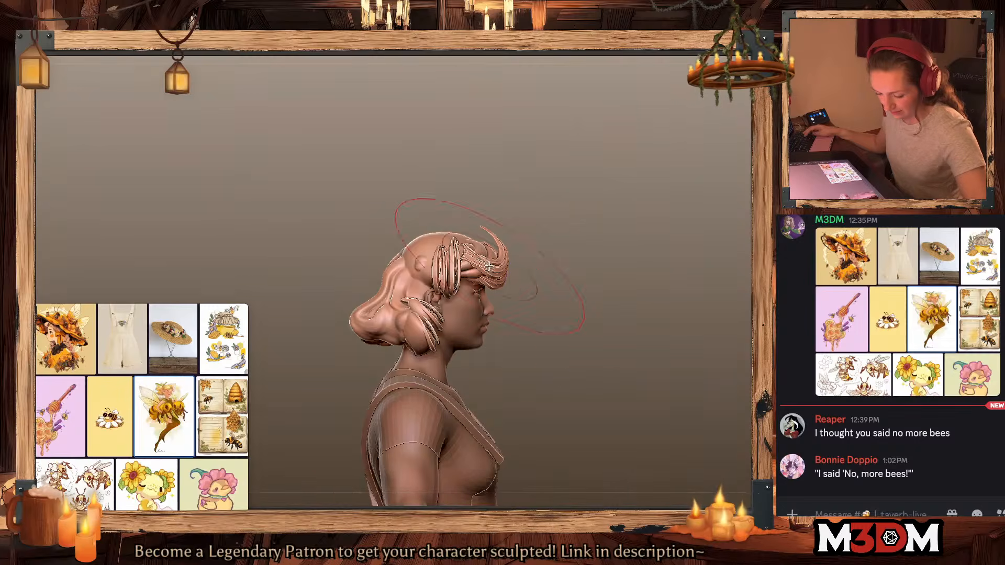
key(space)
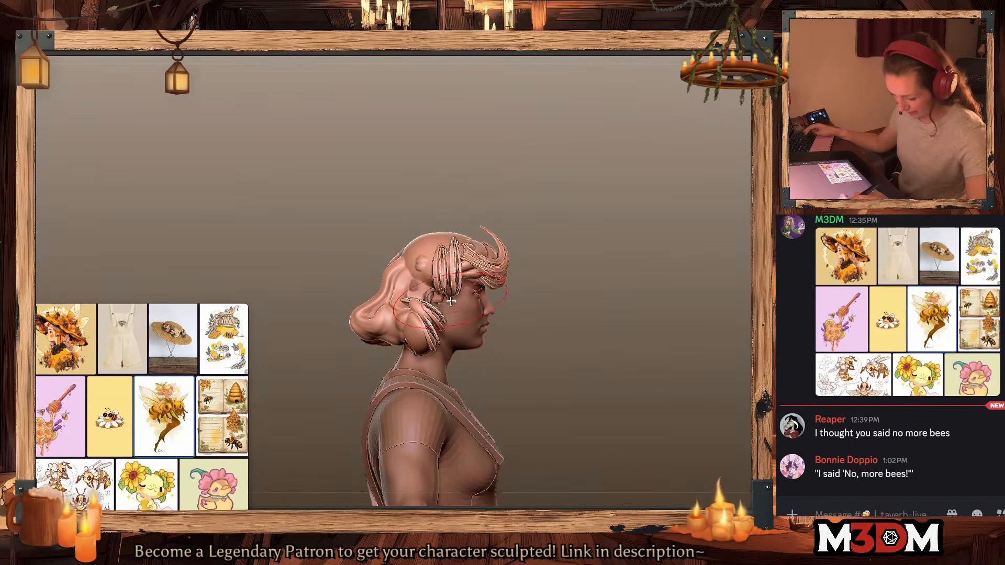
drag(603, 298, 503, 238)
drag(548, 186, 612, 309)
key(shift+f)
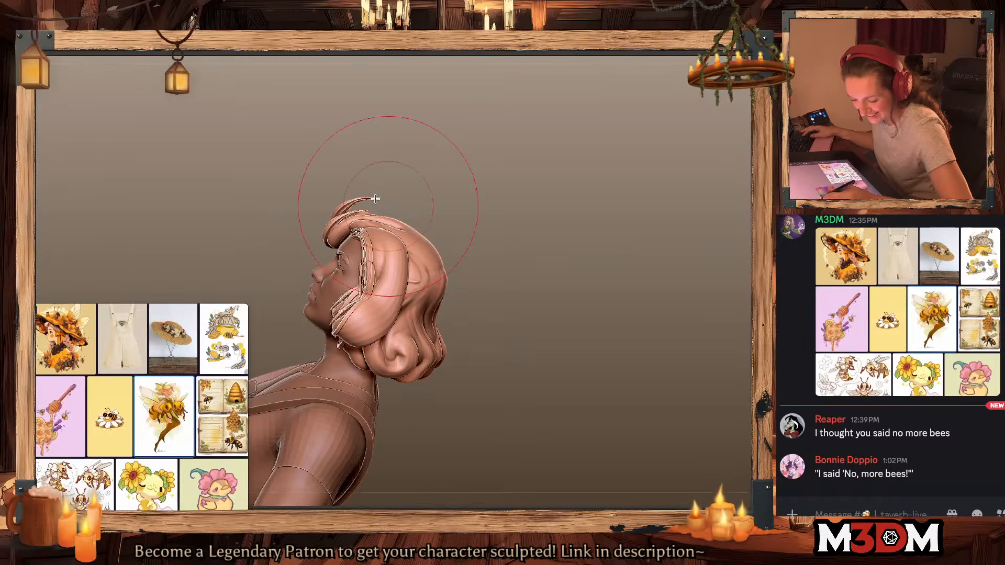
drag(375, 199, 375, 219)
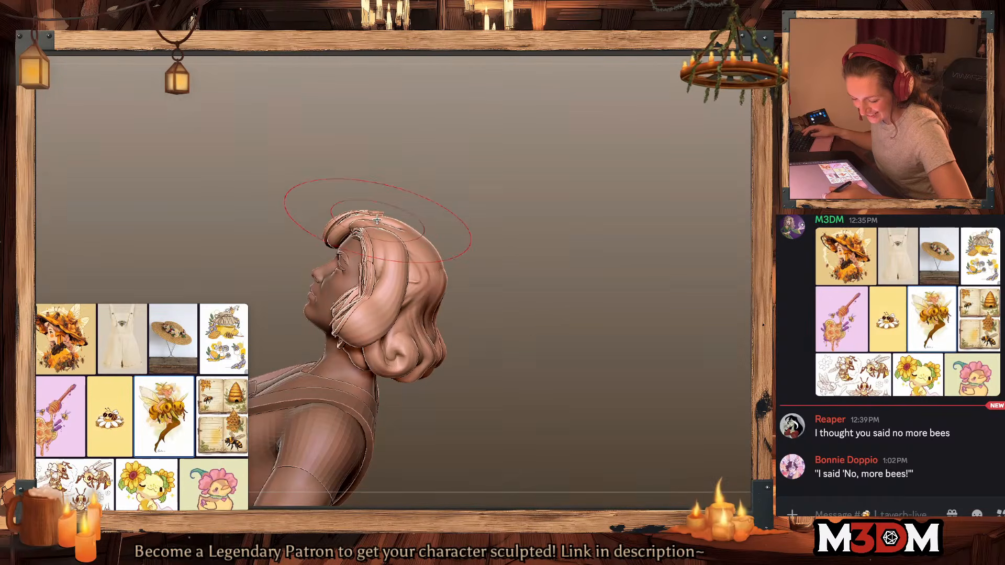
mouse_move(576, 321)
shift+mouse_down()
mouse_move(588, 334)
mouse_move(579, 325)
shift+mouse_up()
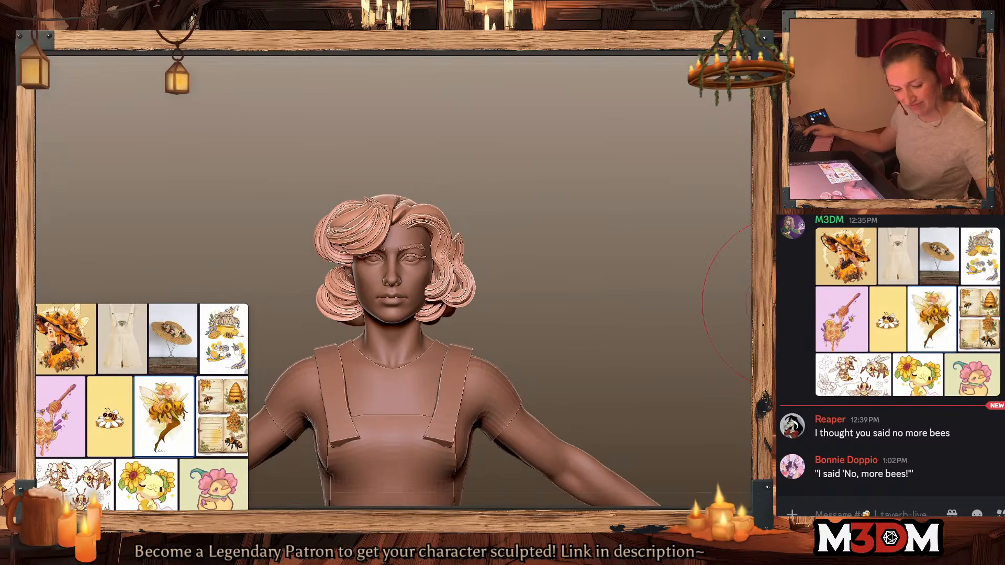
Step: Adjust the swept front curl, show the hat again and reshape the side curls beneath its brim
drag(328, 225, 333, 223)
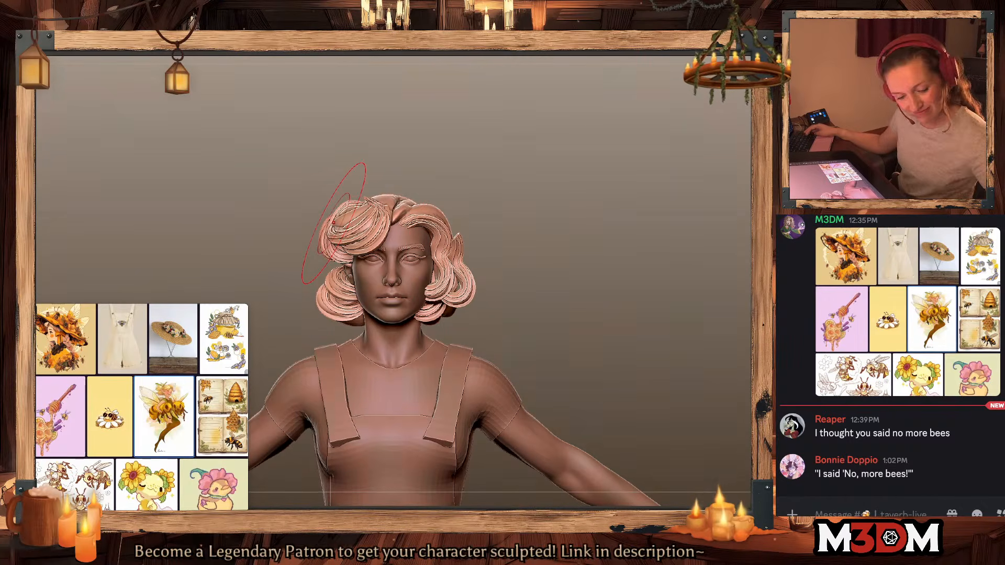
key(shift+v)
alt+click(449, 222)
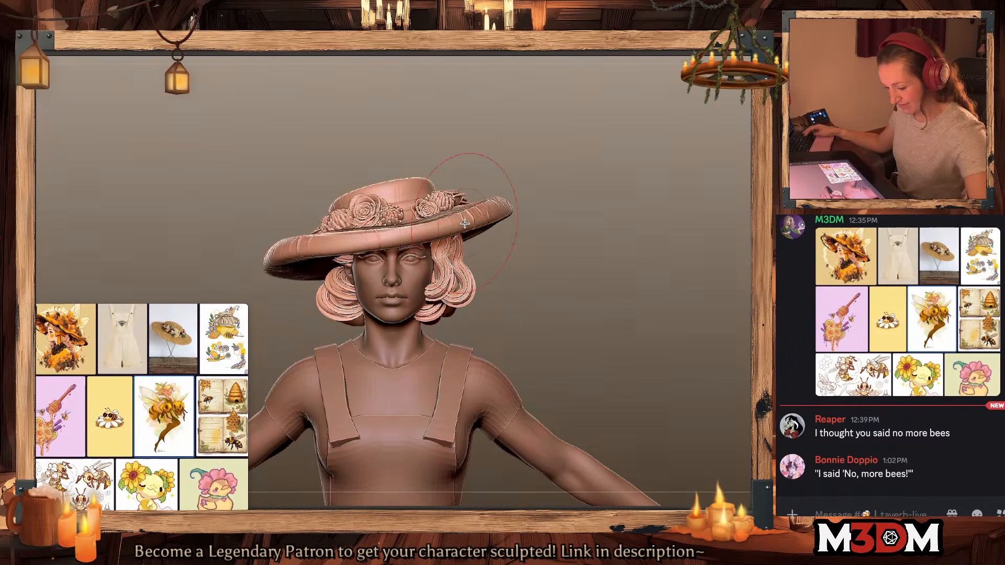
alt+click(342, 260)
drag(333, 287, 330, 279)
Step: Examine how the hat and hair sit on the head close up and on the full figure
alt+drag(585, 294, 553, 213)
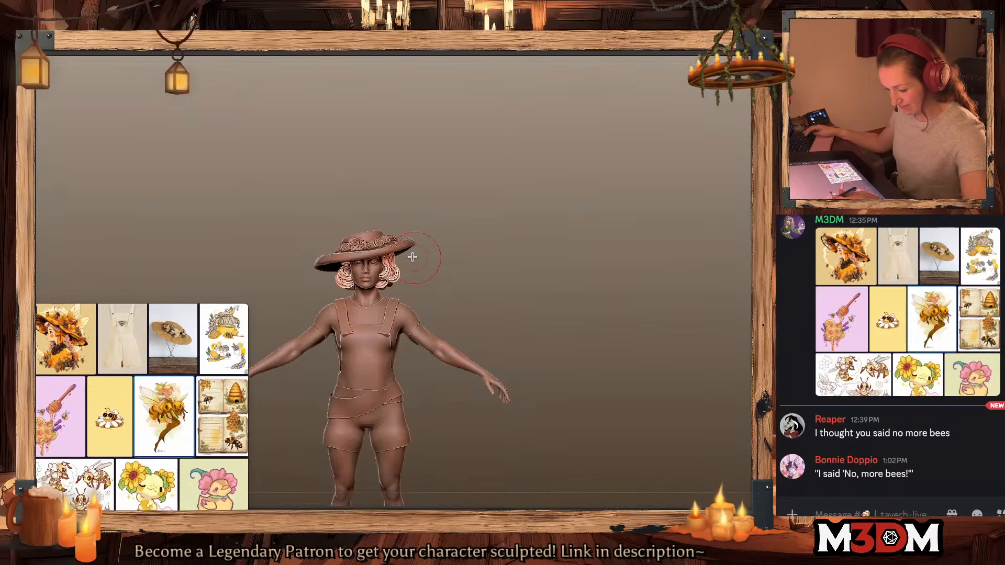
alt+click(388, 246)
mouse_move(574, 258)
alt+mouse_down()
mouse_move(634, 303)
mouse_move(645, 378)
alt+mouse_up()
alt+click(428, 341)
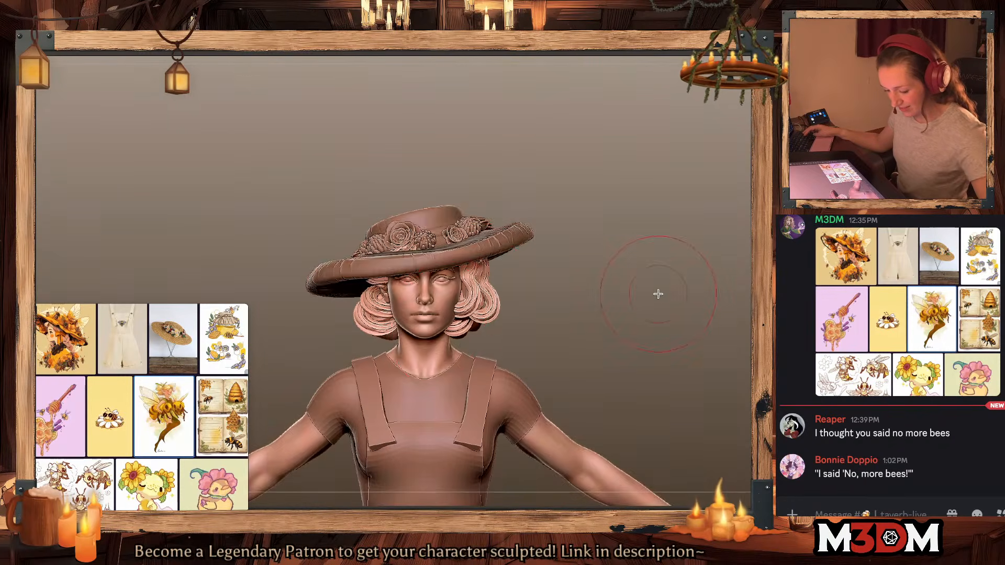
alt+drag(658, 294, 647, 368)
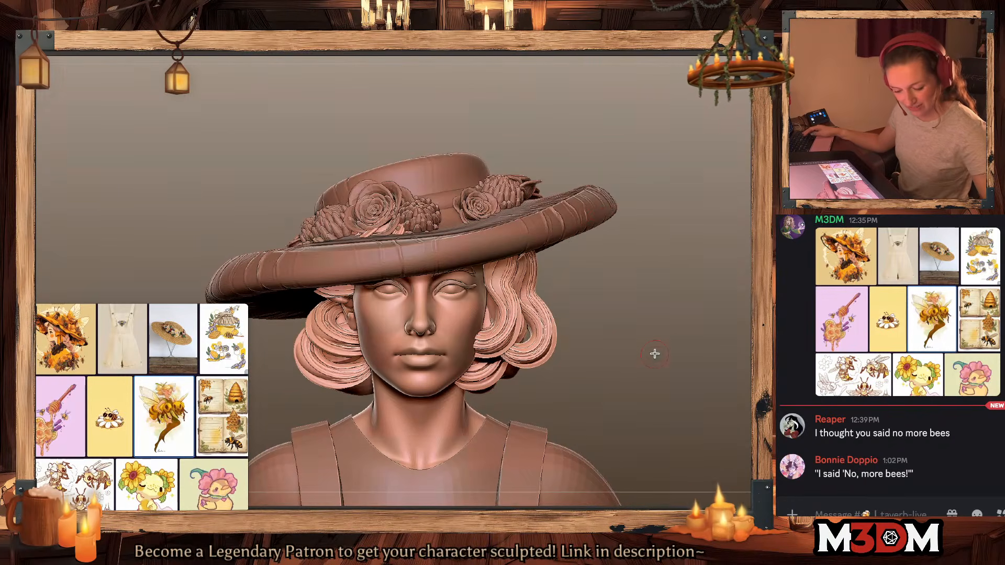
key(space)
key(f)
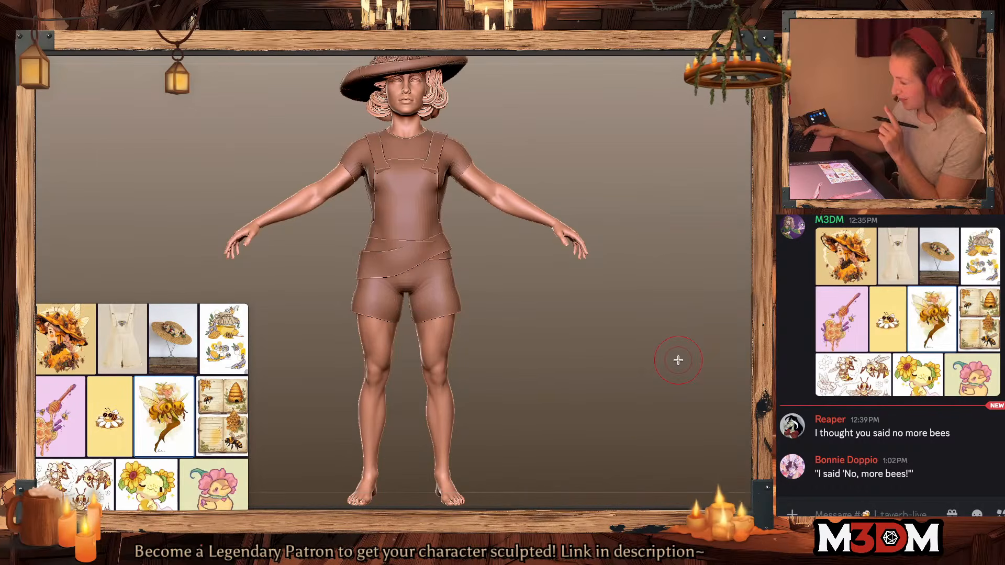
alt+drag(678, 360, 629, 405)
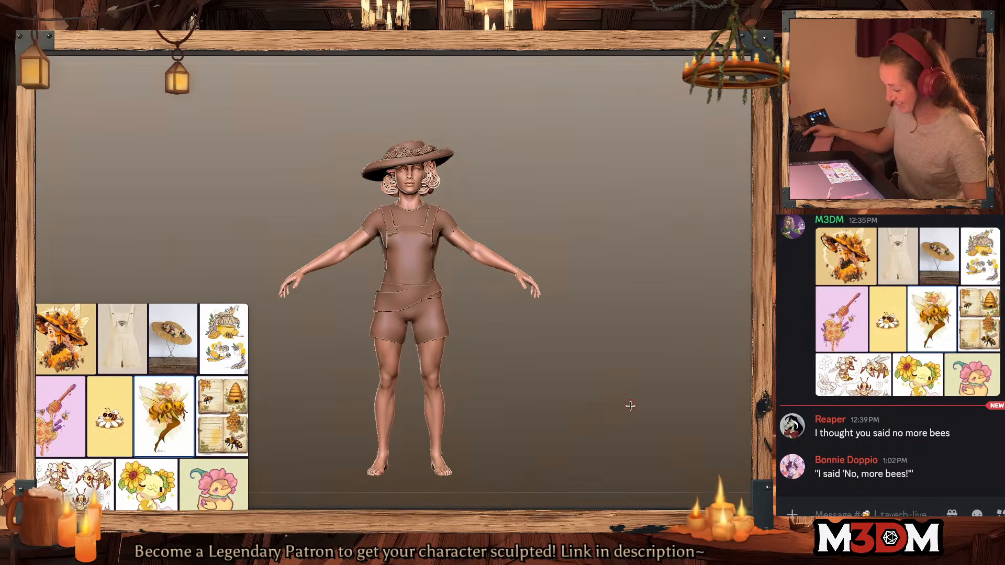
alt+click(436, 157)
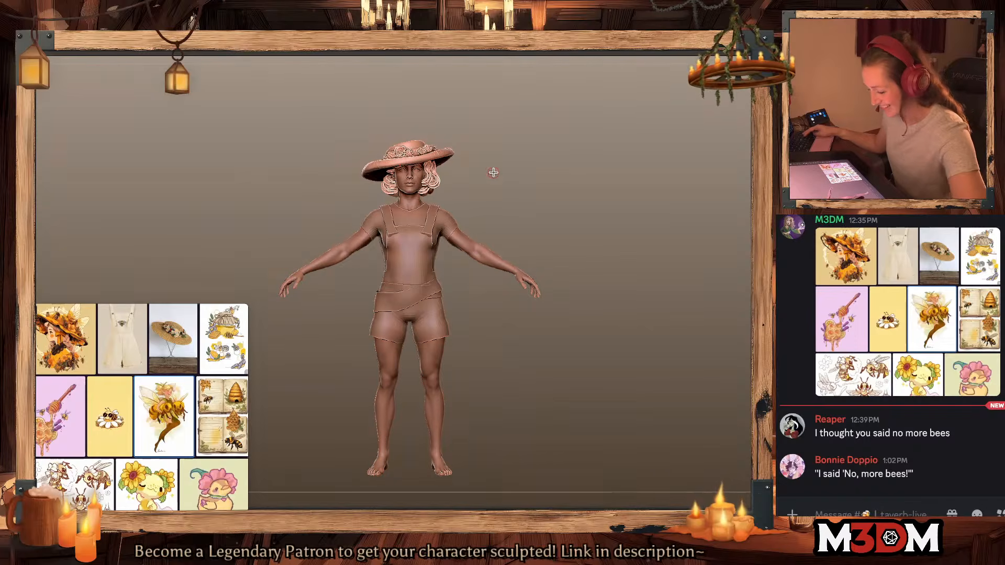
key(space)
mouse_move(549, 202)
mouse_down()
mouse_move(558, 211)
mouse_move(550, 206)
mouse_up()
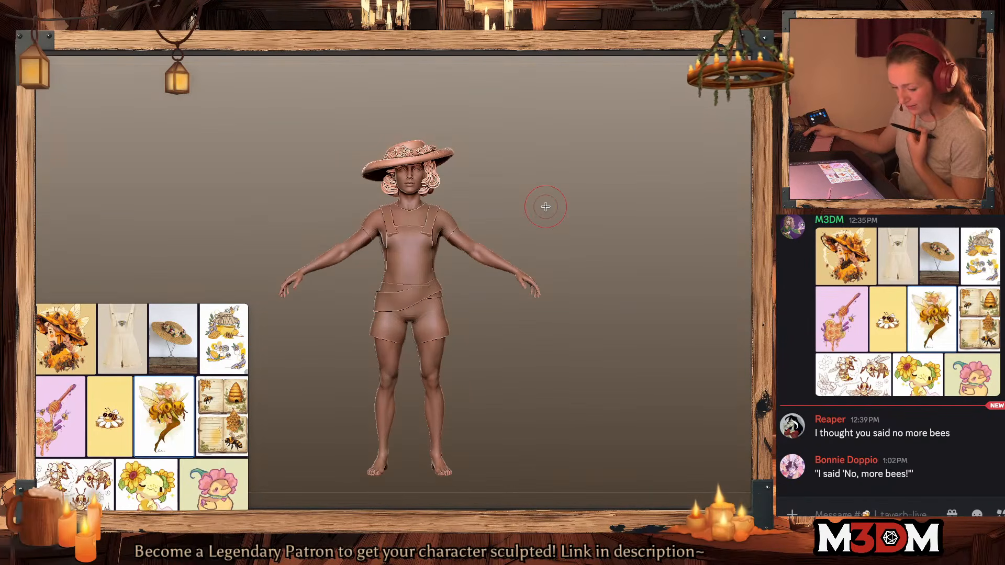
alt+click(433, 320)
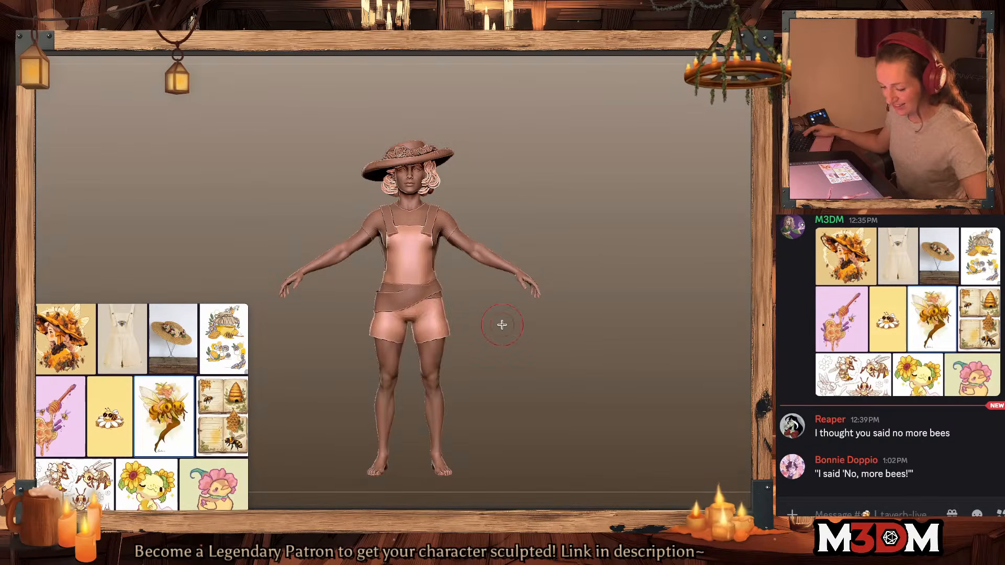
key(shift+f)
key(shift+f)
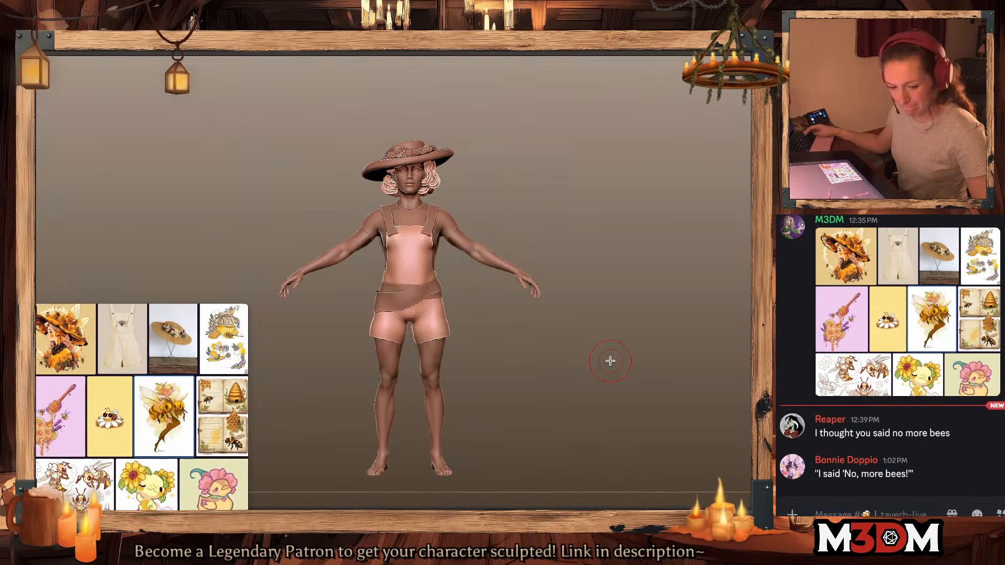
key(ctrl+z)
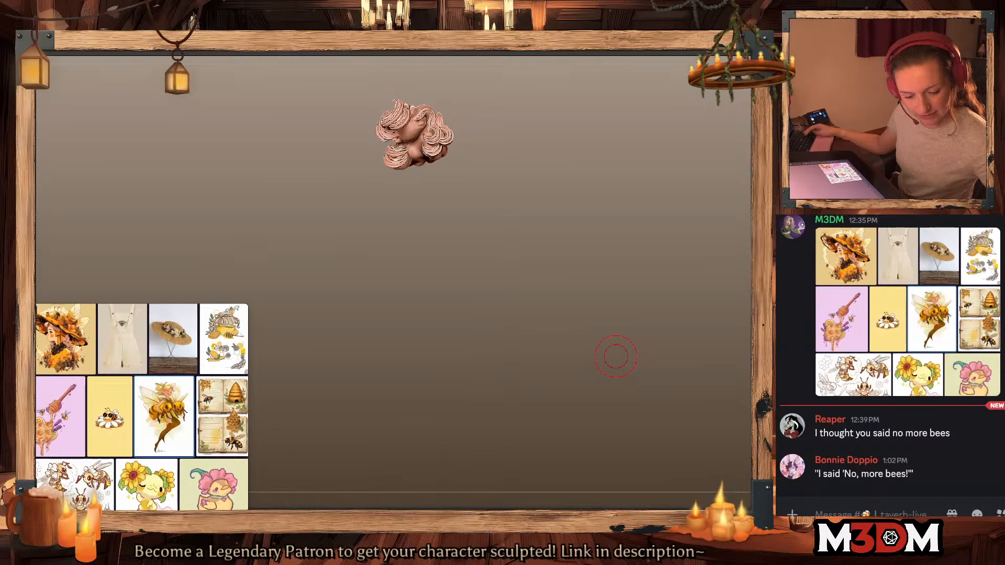
Step: Switch to the star placeholder model and open the base library found by searching for "bases"
key(Down)
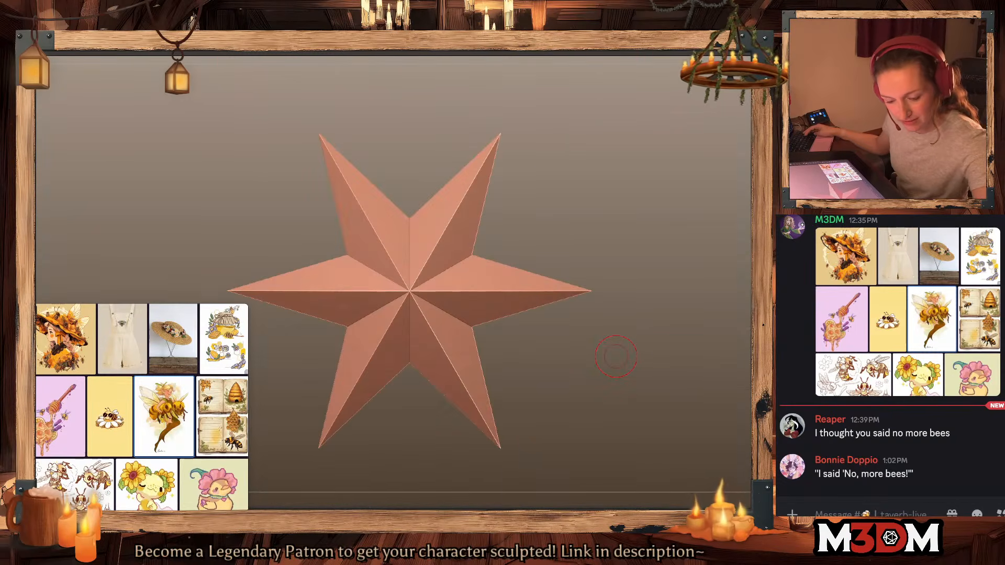
click(618, 103)
text(bases)
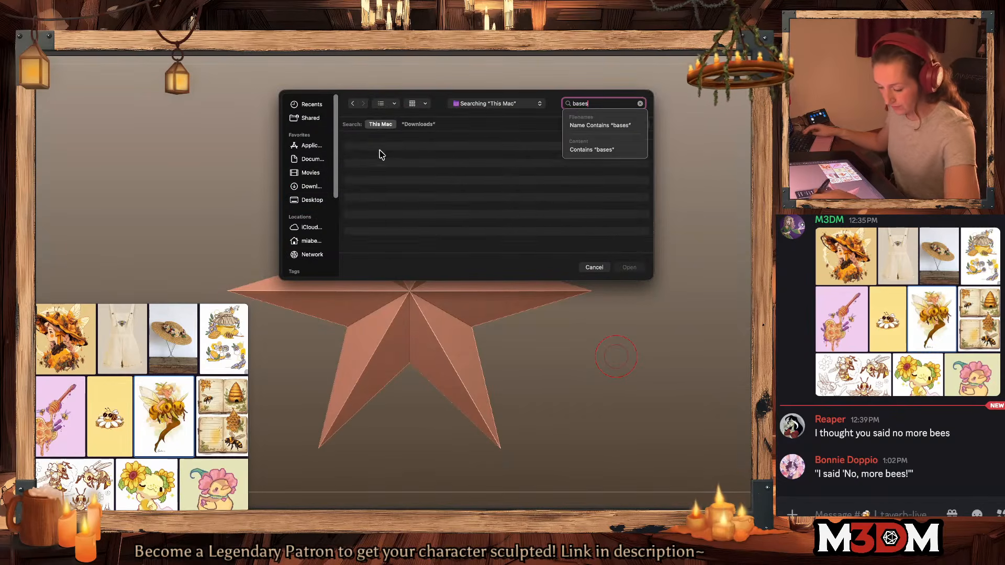
double_click(384, 152)
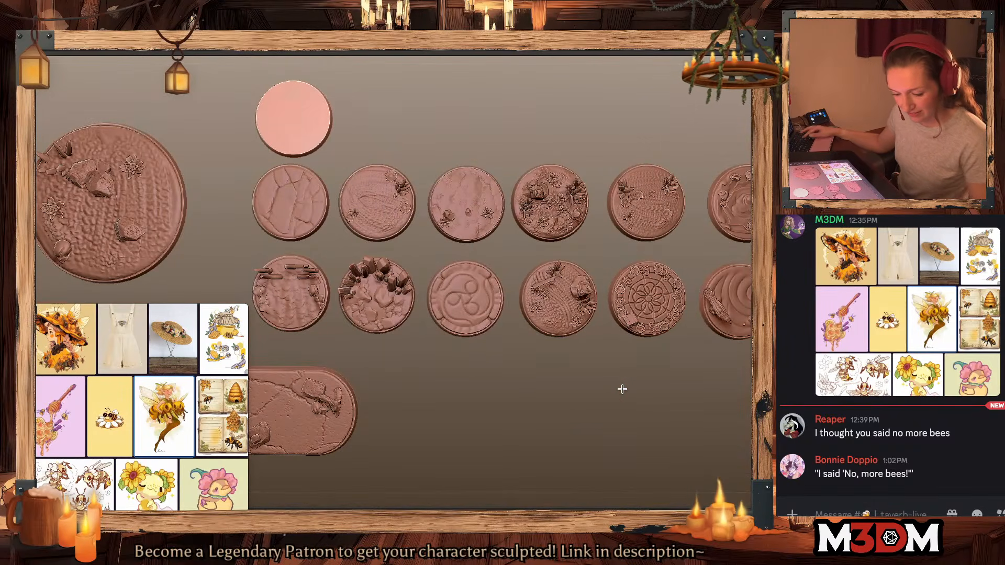
Step: Copy the round base with the flowers and spiky plant at its edge from the library into the druid's model
alt+click(646, 218)
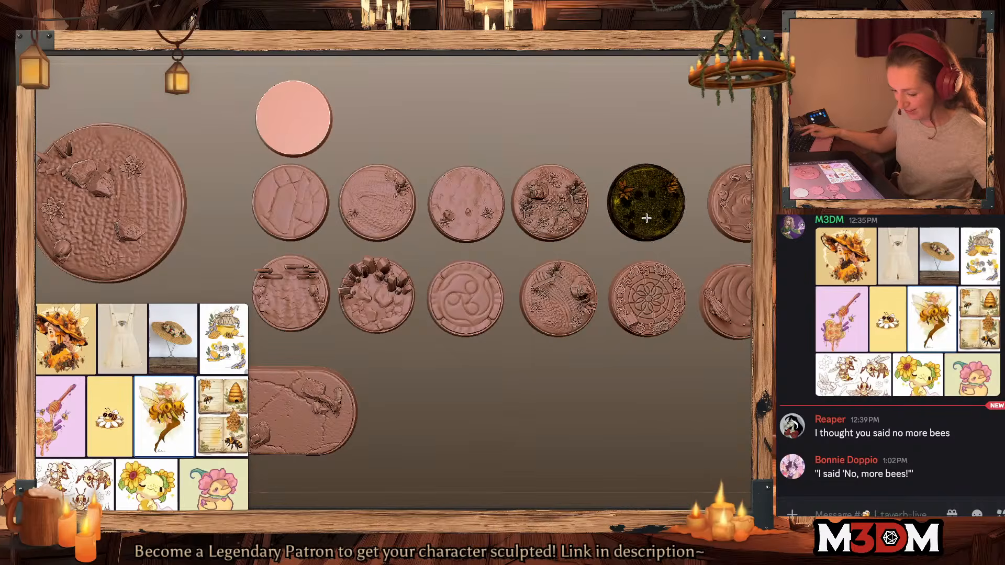
alt+click(368, 227)
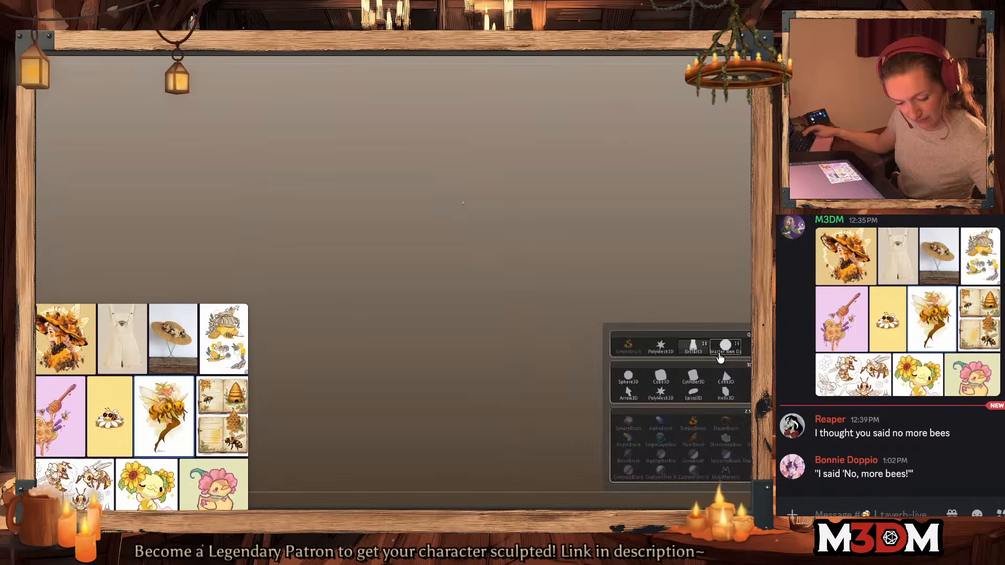
click(720, 356)
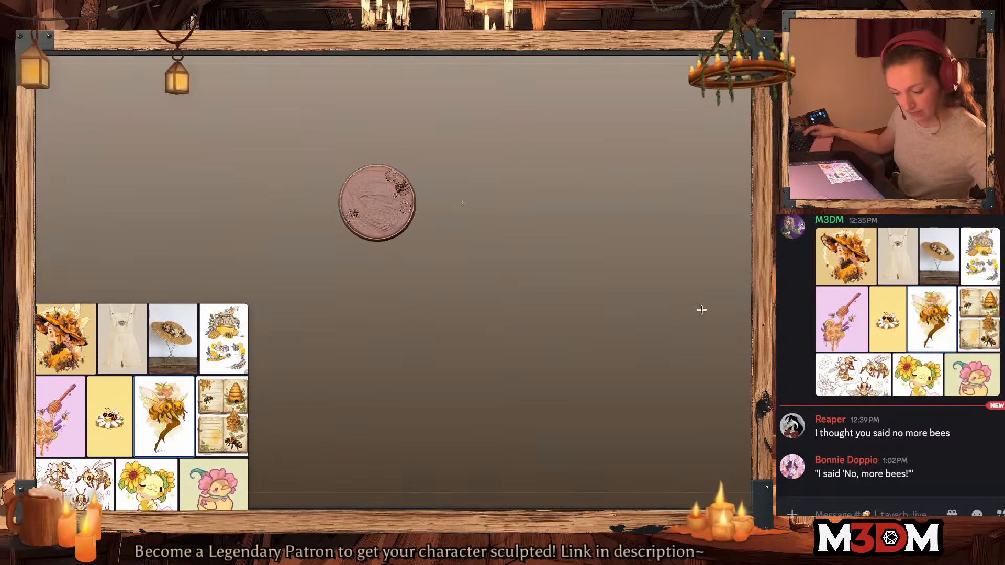
alt+click(405, 223)
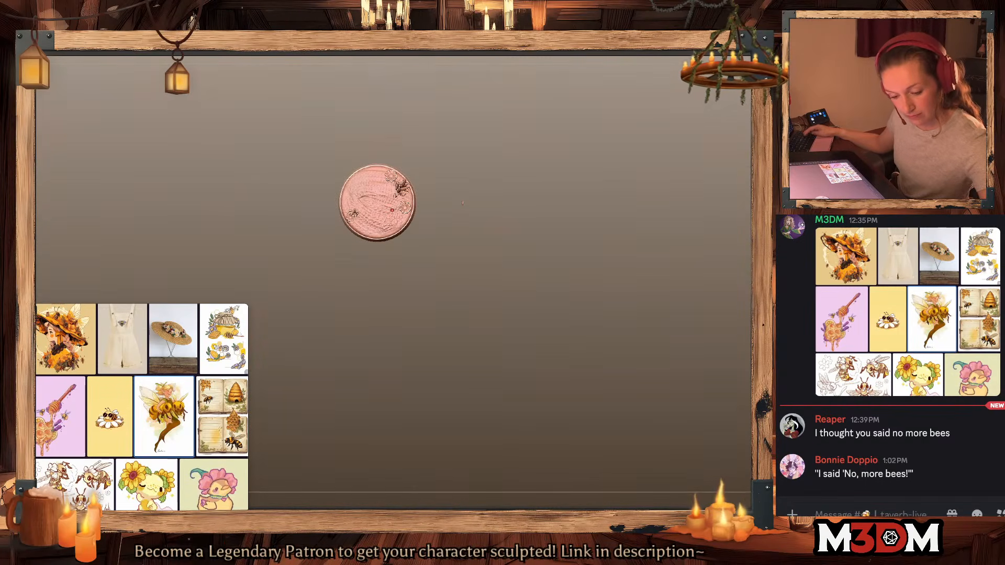
click(750, 220)
key(w)
key(f)
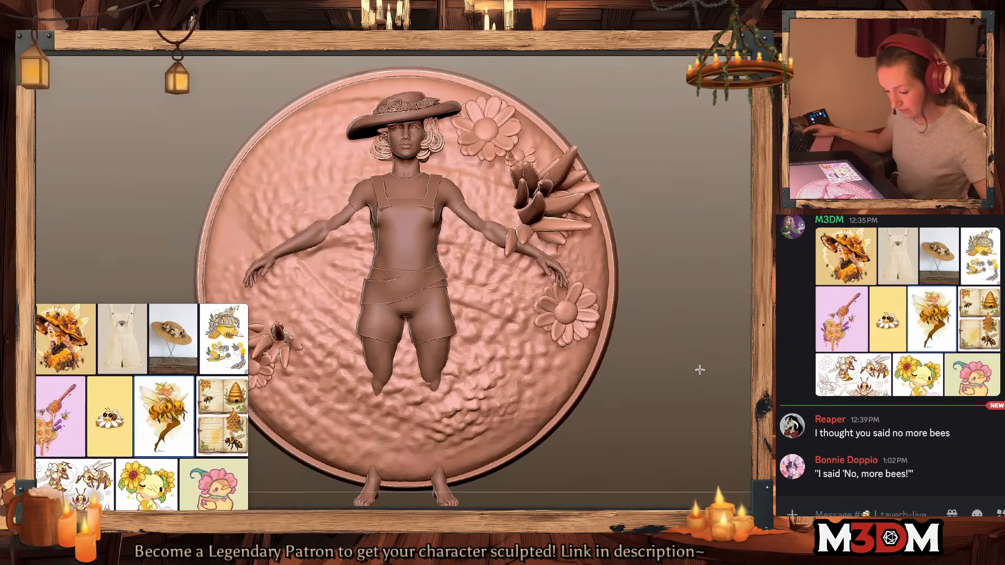
Step: Lay the round base flat under the figure's feet and scale it down to suit the figure
ctrl+right_drag(697, 370, 685, 272)
mouse_move(407, 304)
shift+mouse_down()
mouse_move(409, 241)
mouse_move(407, 318)
shift+mouse_up()
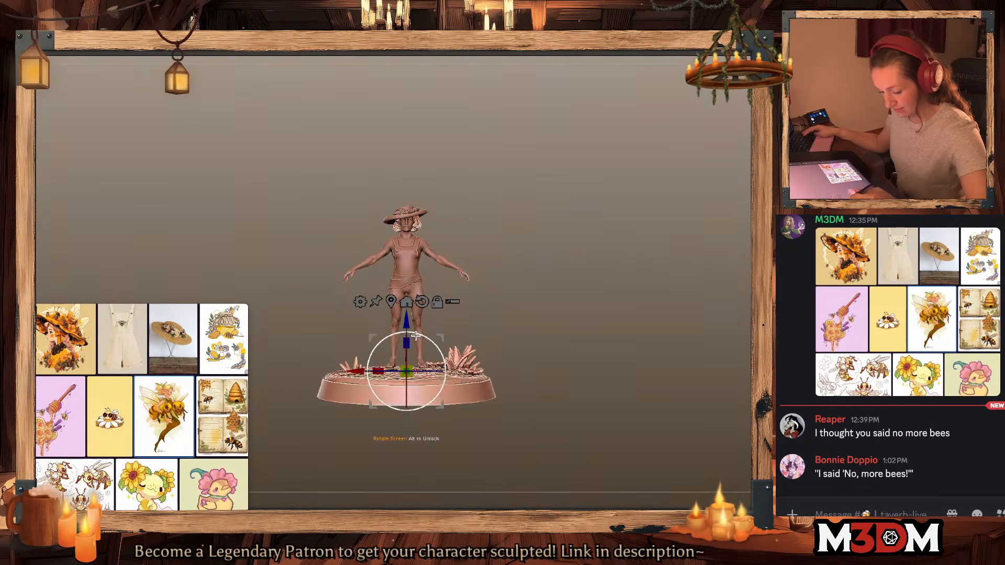
drag(407, 370, 403, 392)
drag(407, 318, 406, 310)
key(q)
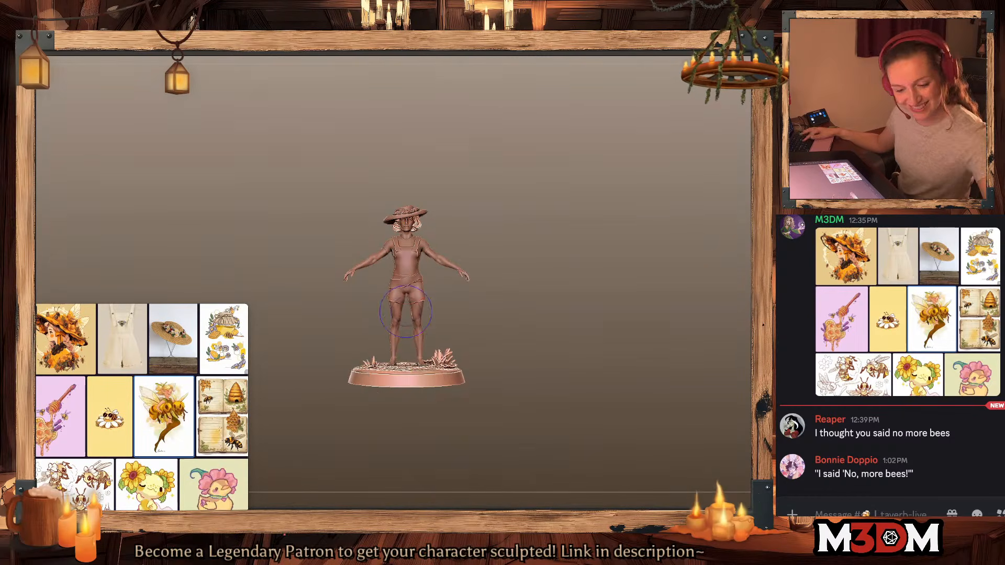
Step: Leave the druid's model and open the props library items.ztl, found by searching for "items"
key(shift+t)
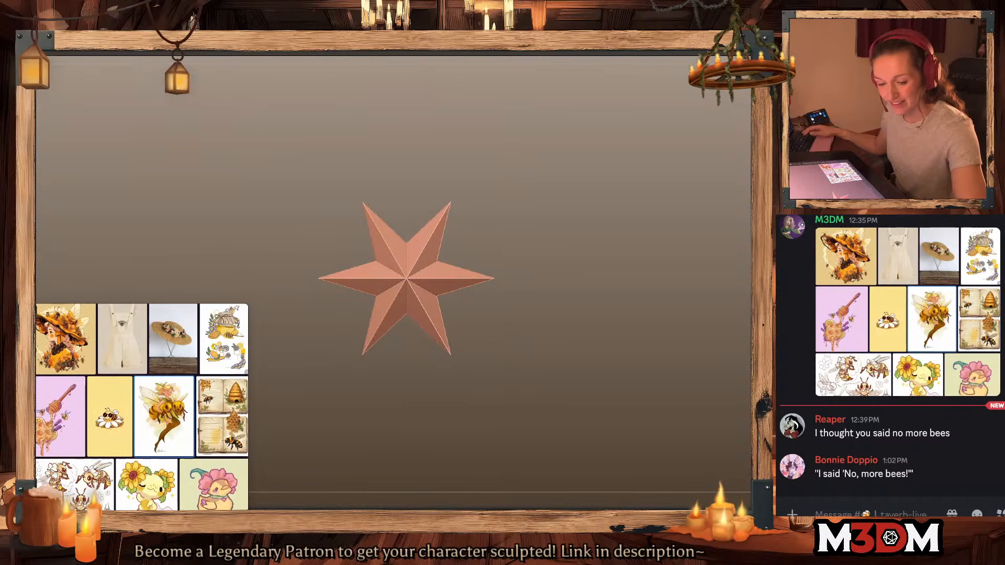
key(ctrl+o)
click(623, 103)
text(i)
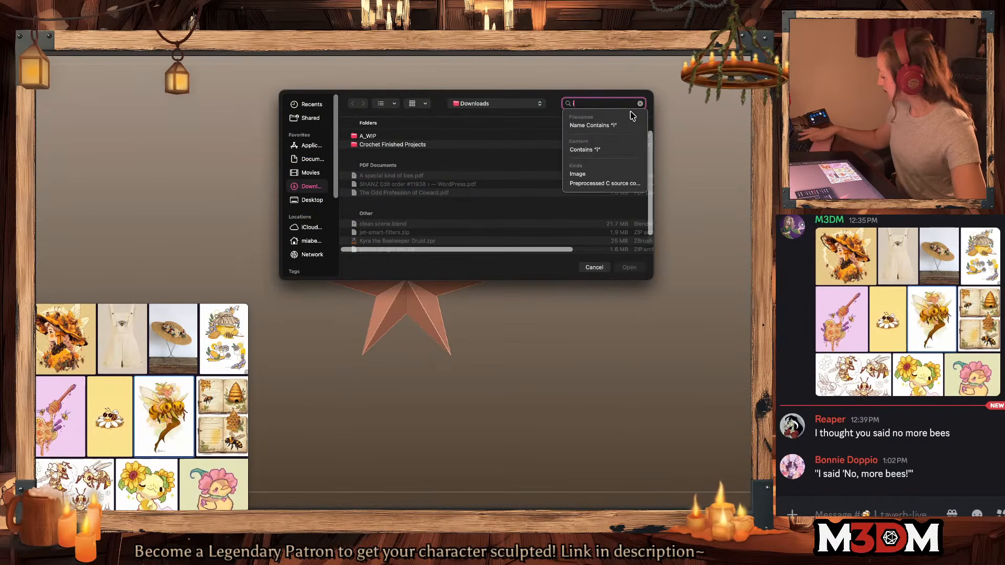
text(tems)
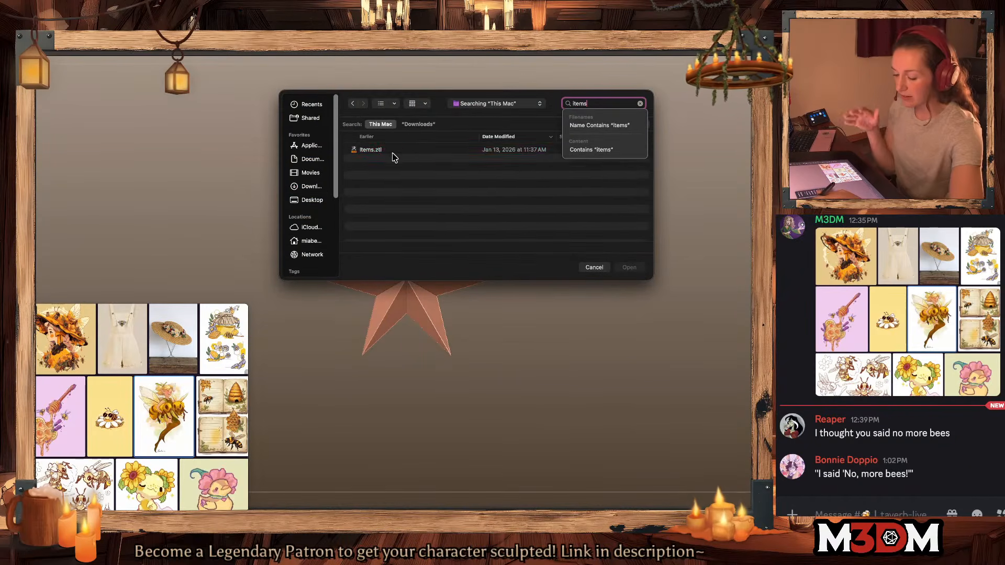
double_click(392, 150)
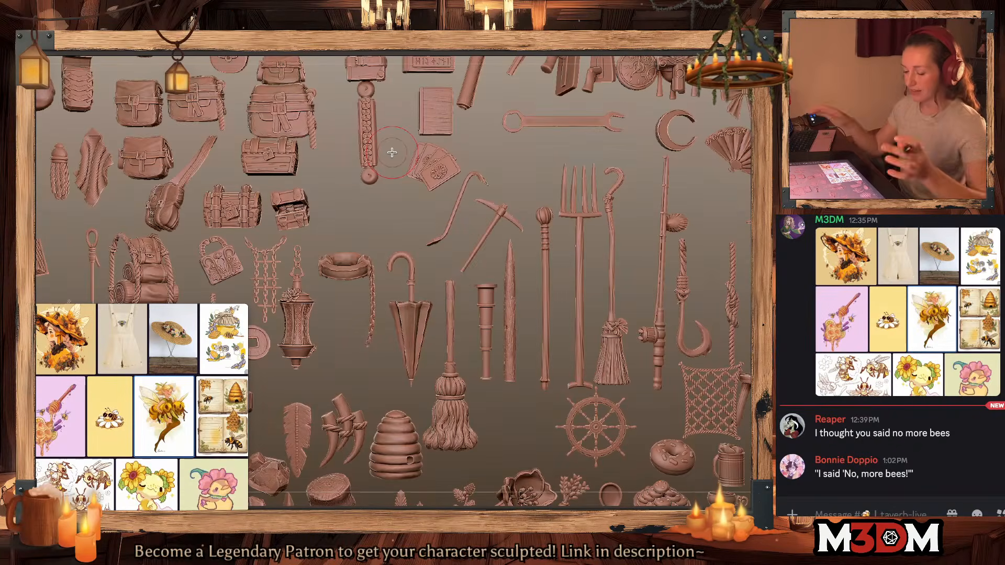
Step: Copy the beehive from the props library into the druid's model and make it the active part
alt+click(392, 456)
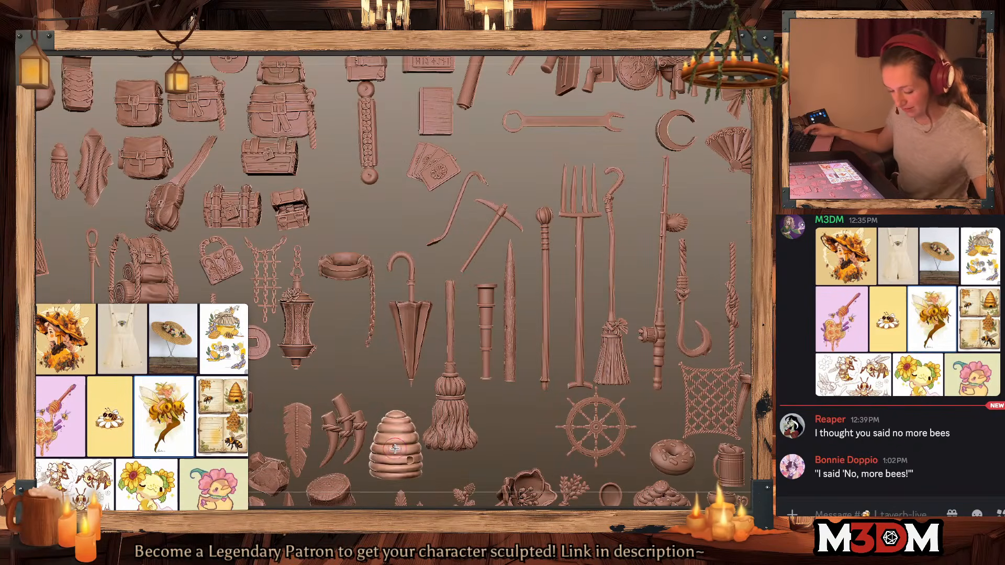
key(ctrl+shift+c)
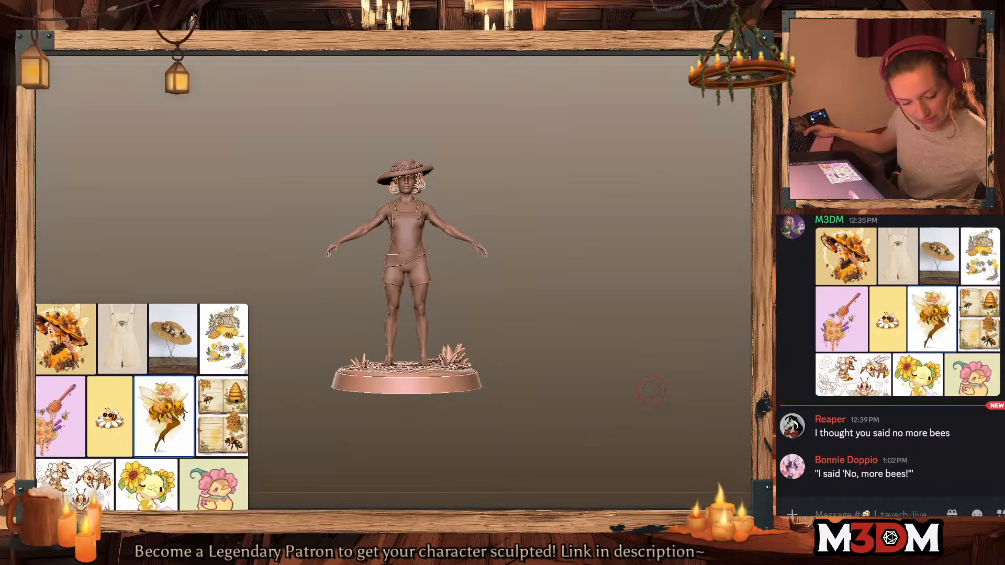
key(ctrl+shift+a)
click(664, 342)
alt+click(397, 441)
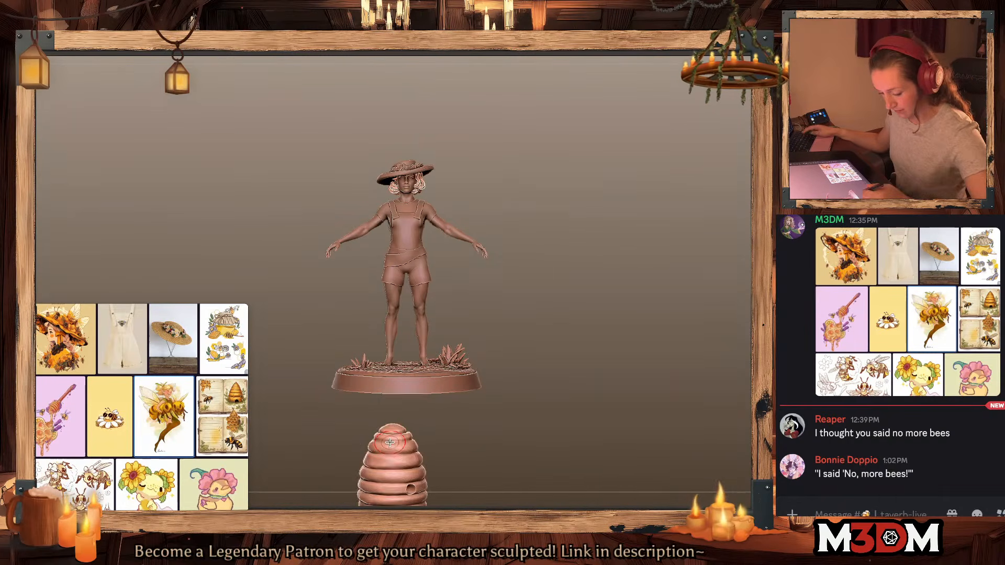
Step: Move the beehive up onto the base and scale it down next to the figure's legs
key(w)
drag(425, 432, 415, 296)
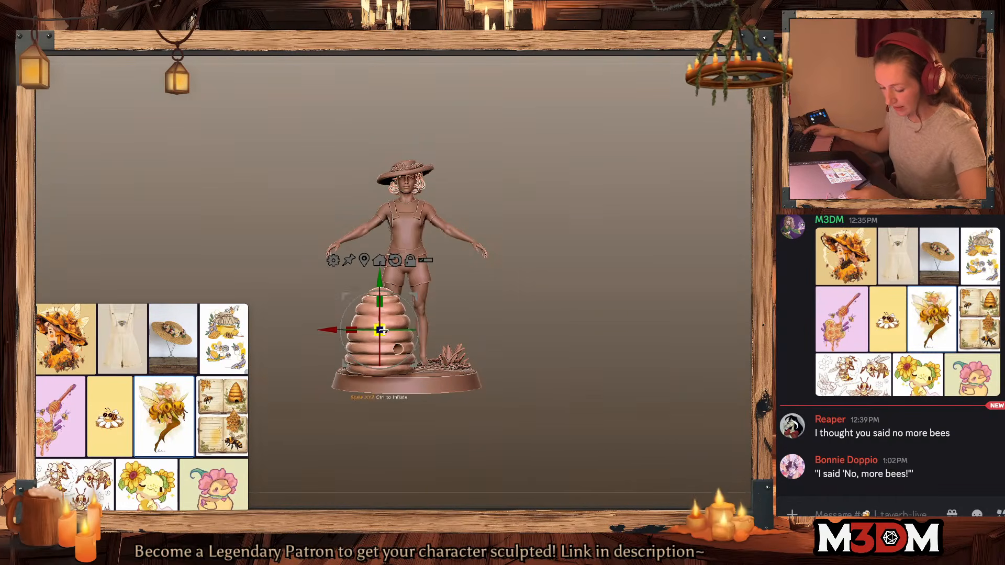
drag(381, 330, 366, 342)
key(q)
drag(575, 319, 626, 353)
key(w)
drag(412, 300, 316, 312)
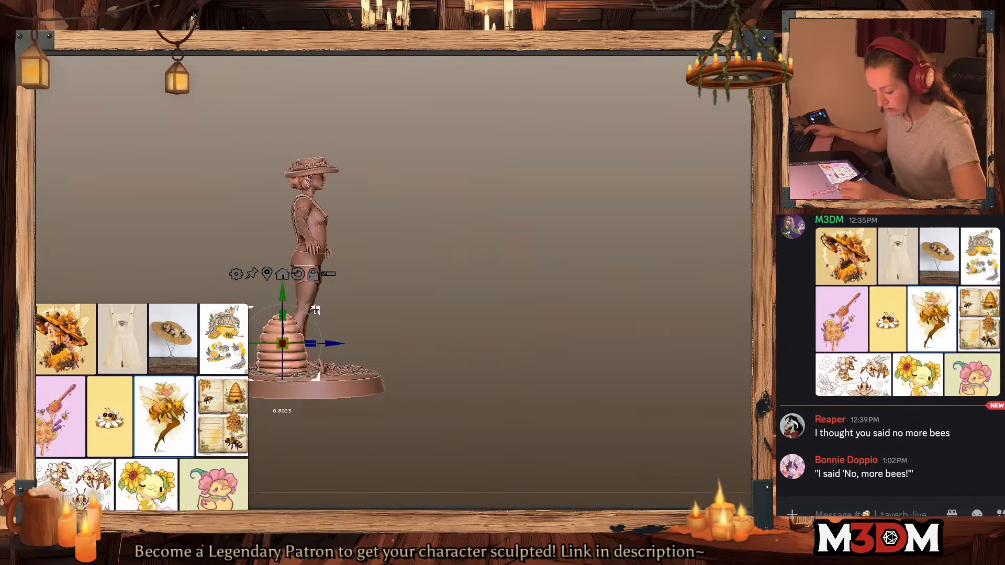
Step: Shift the beehive outward to the base's edge beside the figure's right foot and shrink it further
key(q)
drag(610, 302, 731, 303)
key(w)
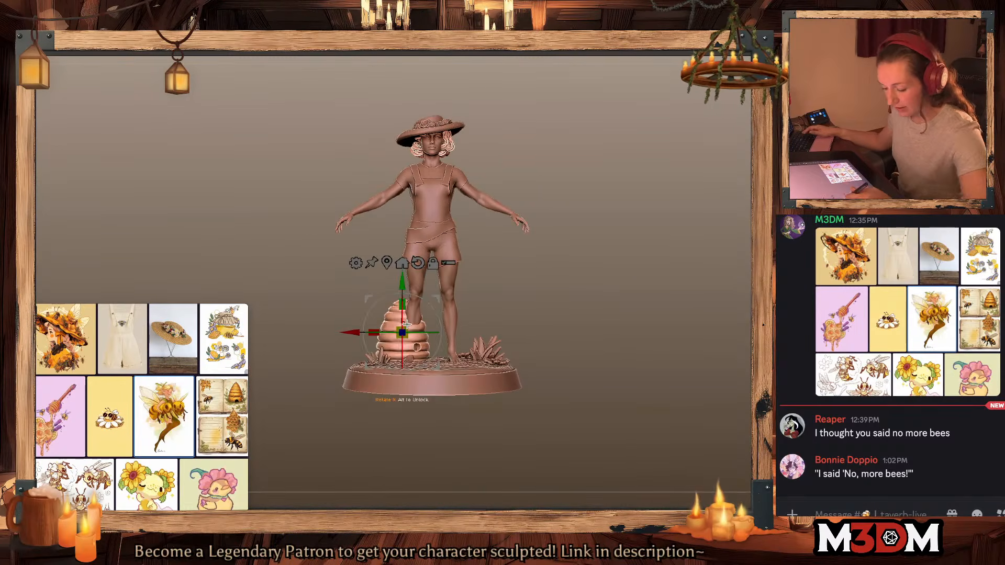
drag(403, 333, 394, 341)
drag(437, 303, 415, 305)
key(q)
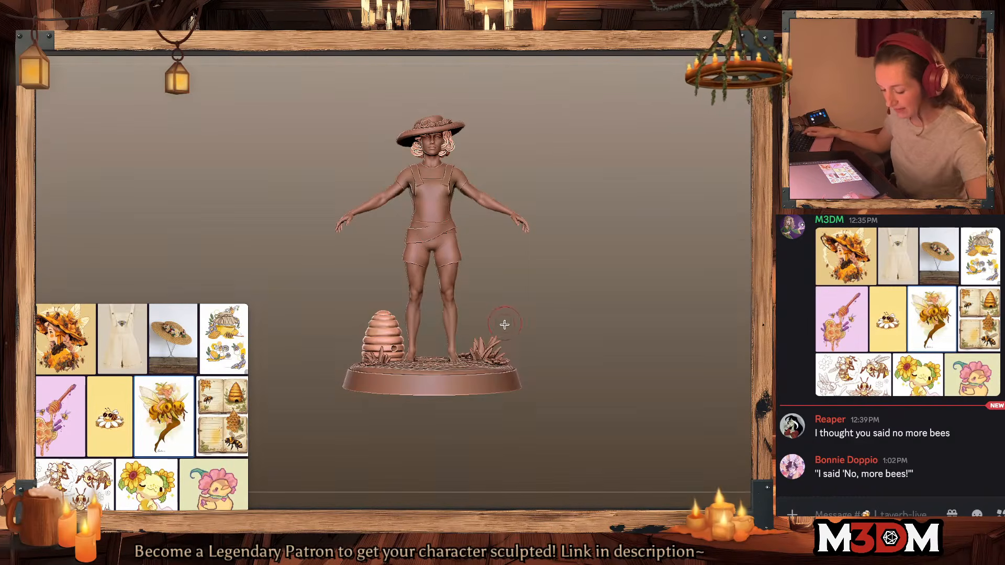
Step: Lower the beehive slightly along the vertical axis so it rests in the ground of the base
key(w)
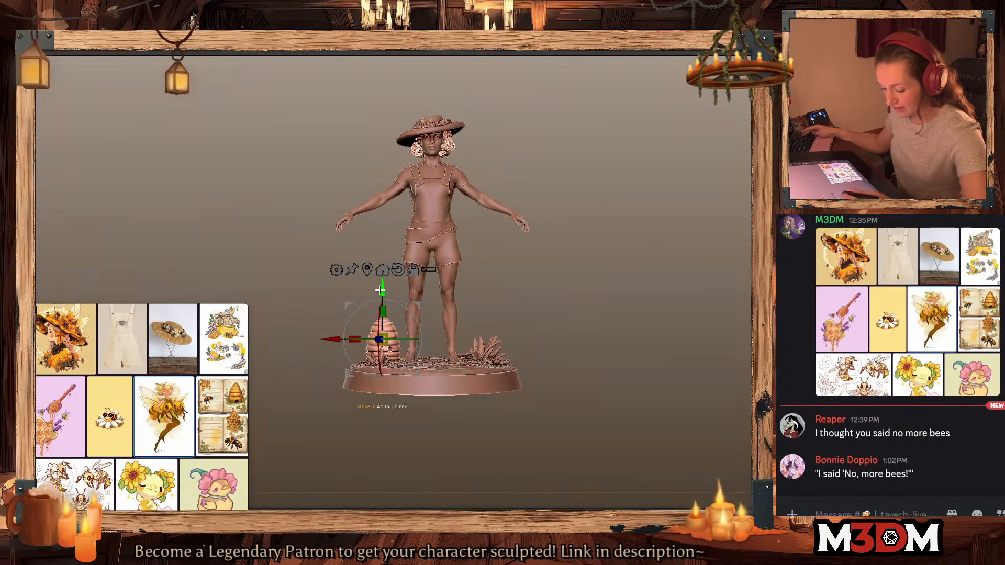
drag(619, 325, 588, 305)
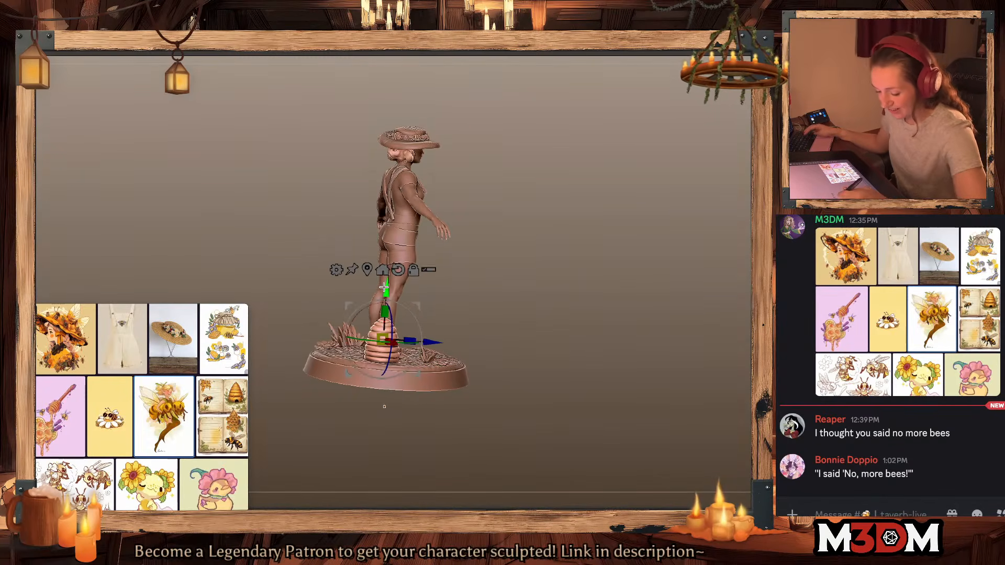
drag(383, 287, 386, 289)
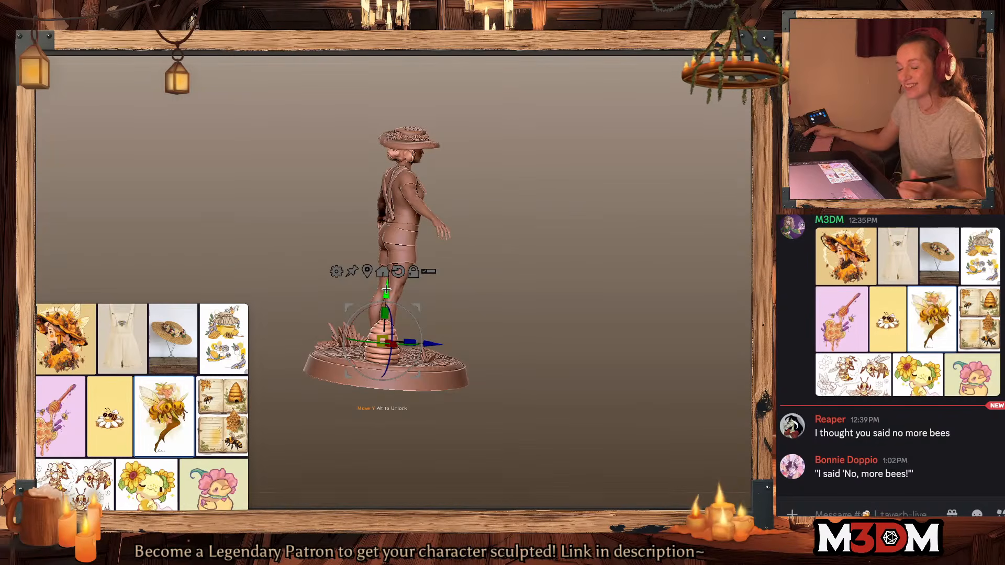
mouse_move(619, 328)
mouse_down()
mouse_move(623, 352)
mouse_move(608, 367)
mouse_up()
key(q)
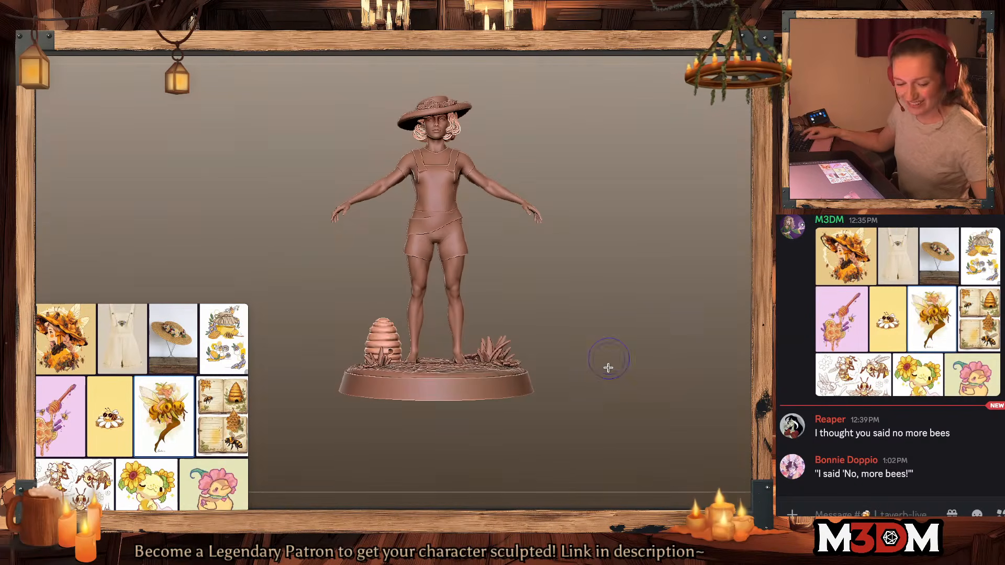
click(736, 265)
key(f)
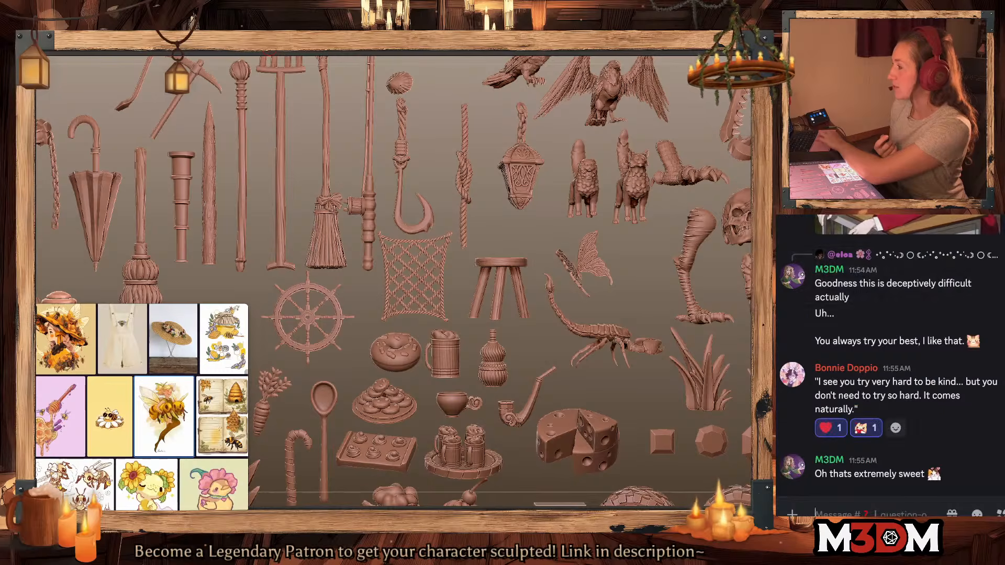
scroll(917, 268, up, 6)
scroll(917, 269, down, 3)
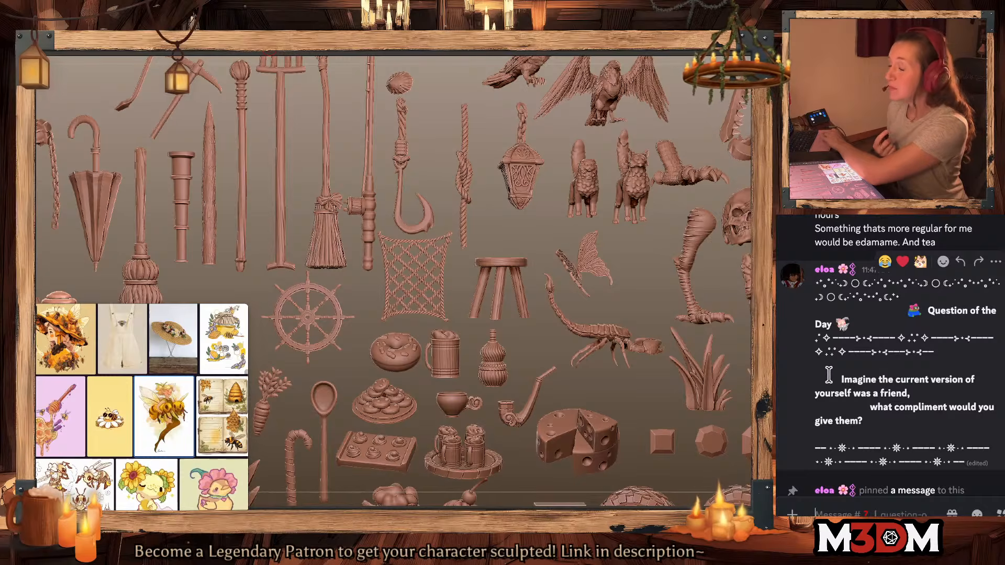
Step: Catch up on the chat replies and post "Oh English 😂" in the live chat channel
scroll(829, 374, down, 6)
scroll(828, 375, up, 3)
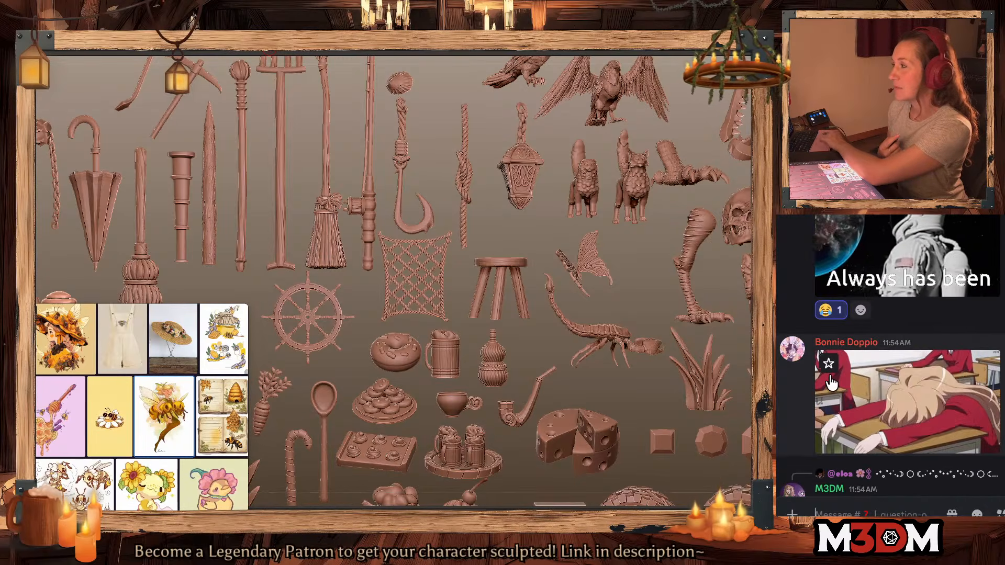
scroll(831, 384, down, 5)
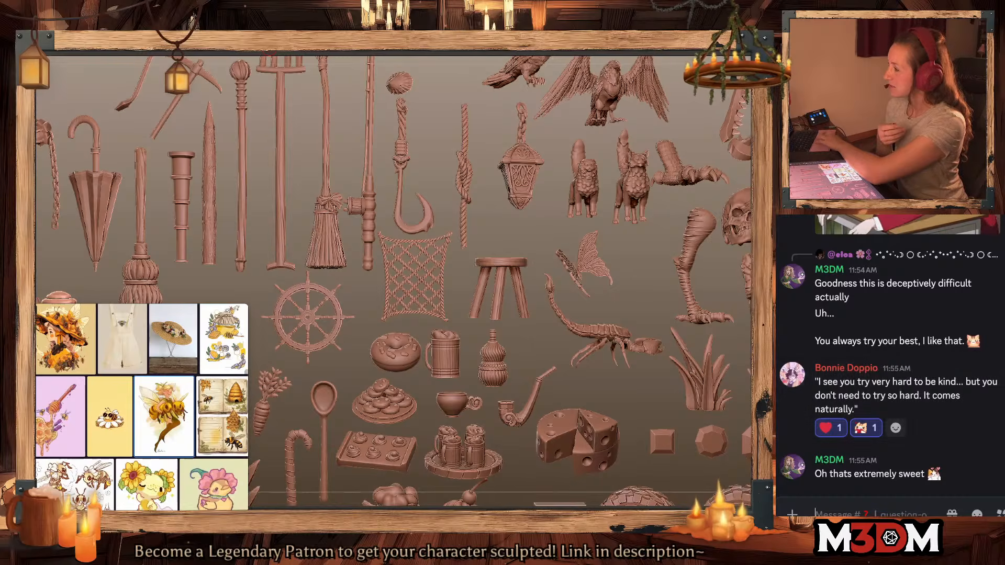
click(777, 375)
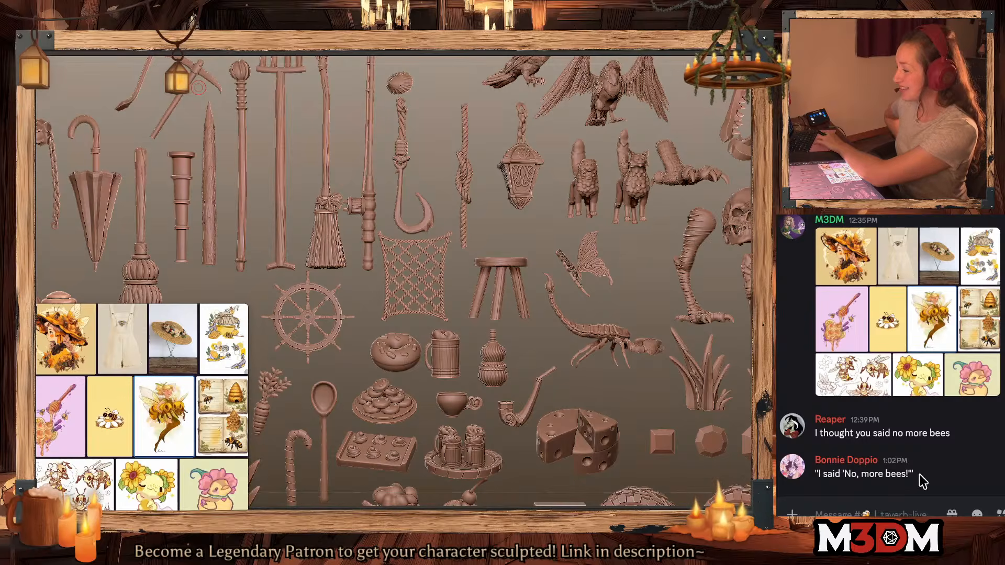
click(885, 512)
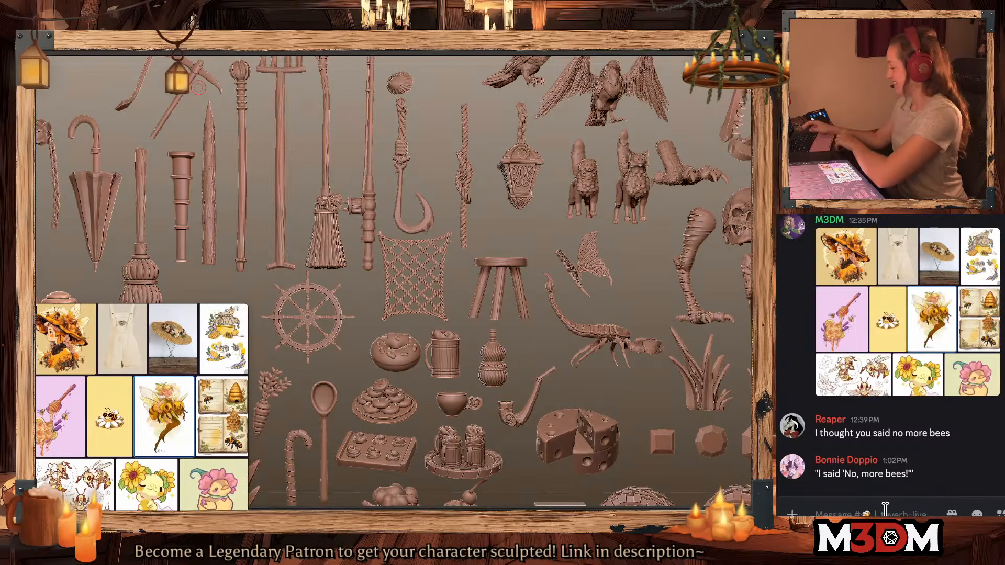
text(dh English 😂)
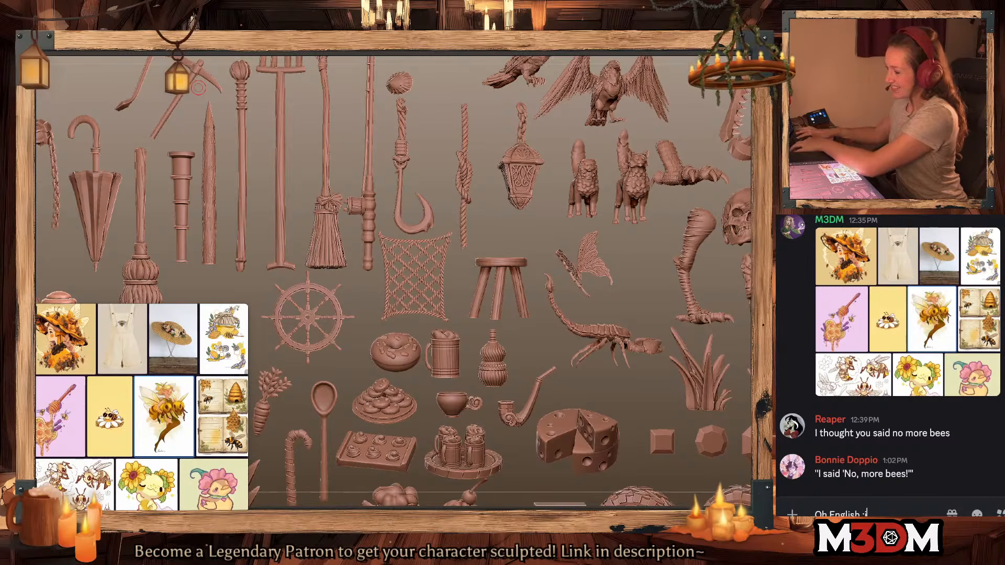
key(Return)
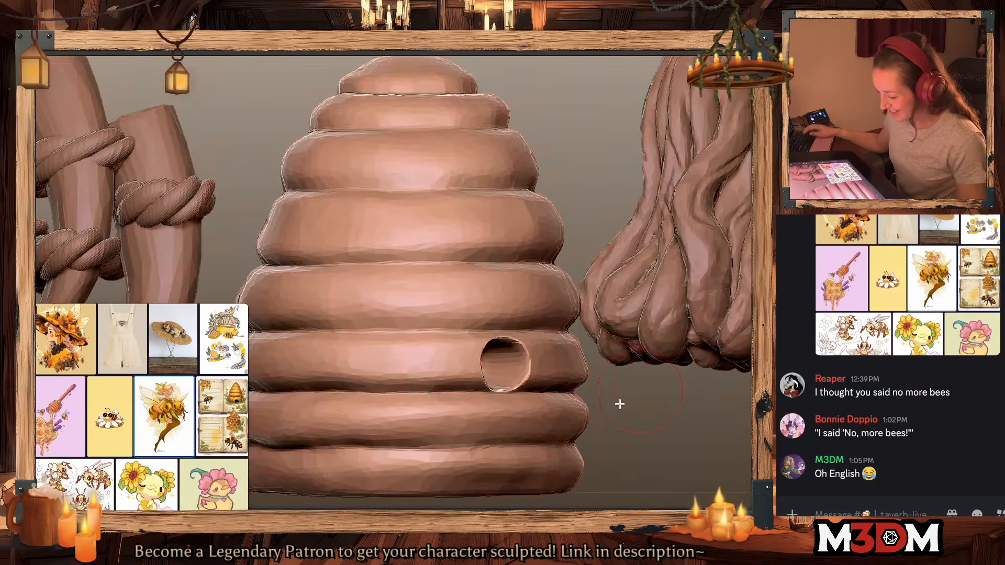
Step: Select the tree stump in the prop library and insert it into the beekeeper character's scene
key(f)
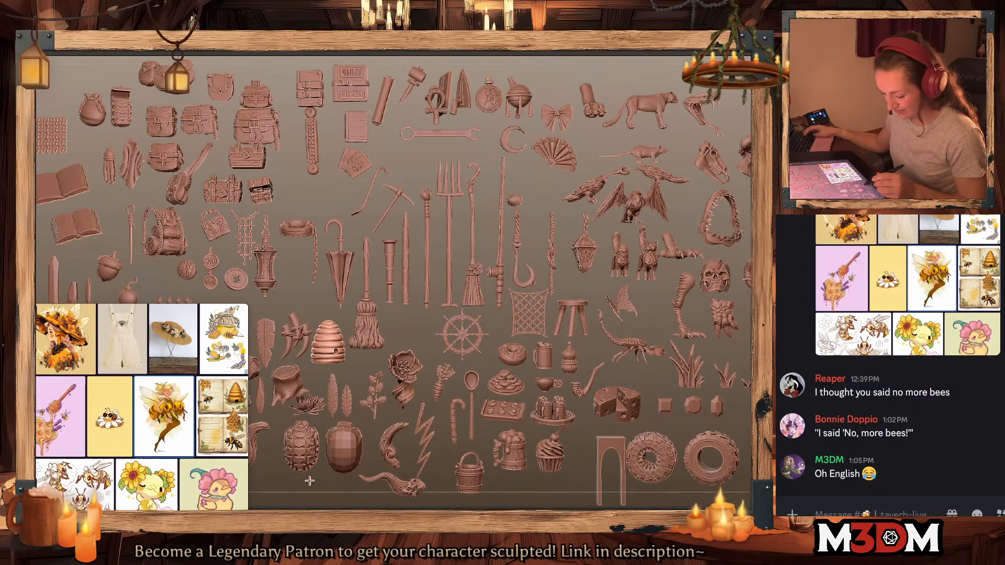
alt+drag(319, 390, 418, 358)
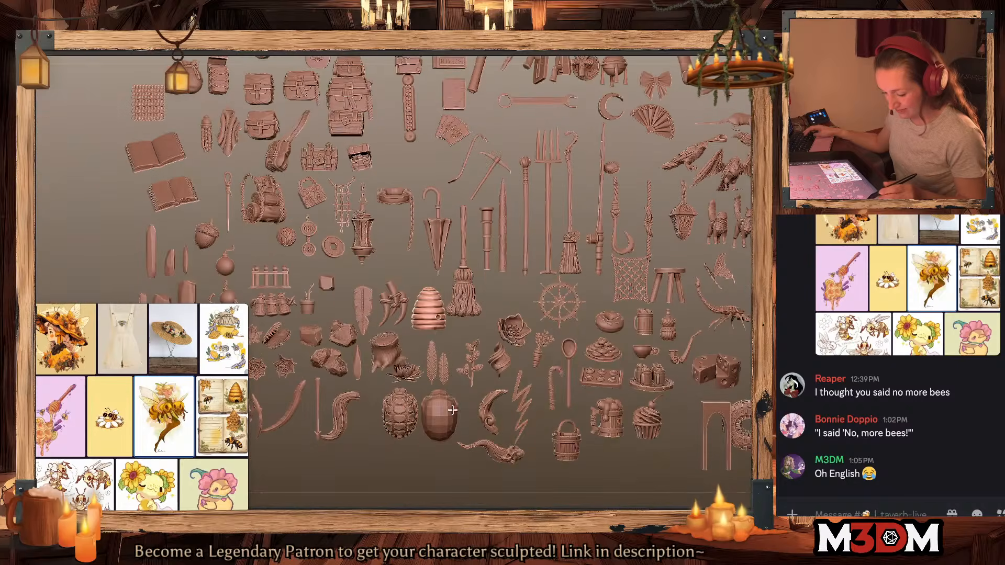
alt+click(391, 354)
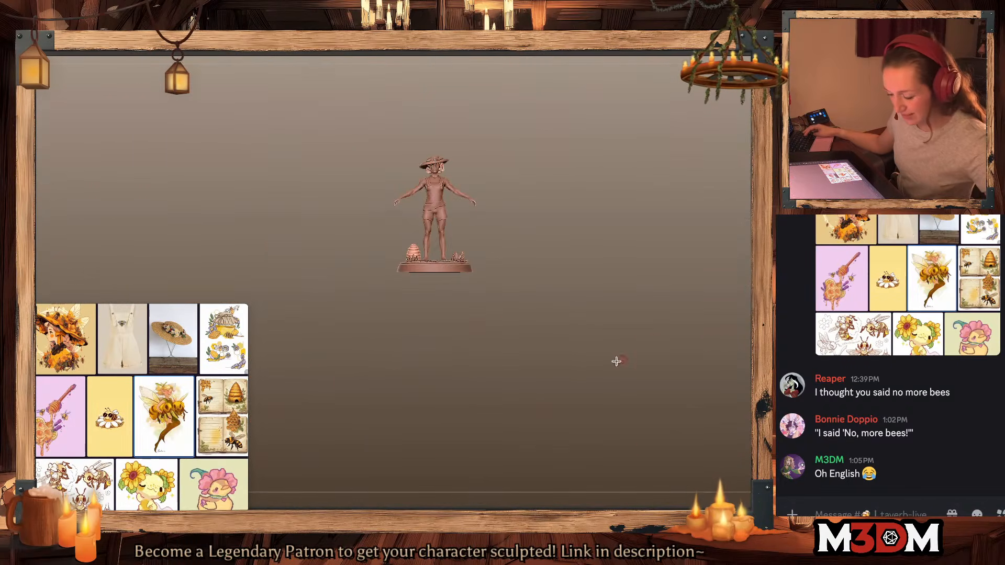
alt+drag(617, 362, 621, 448)
key(F1)
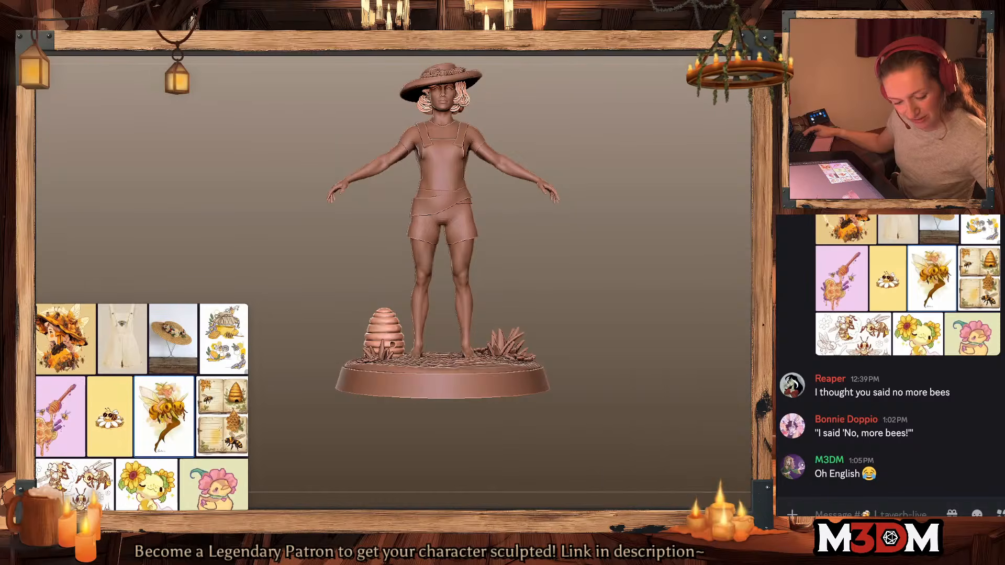
key(F1)
click(731, 356)
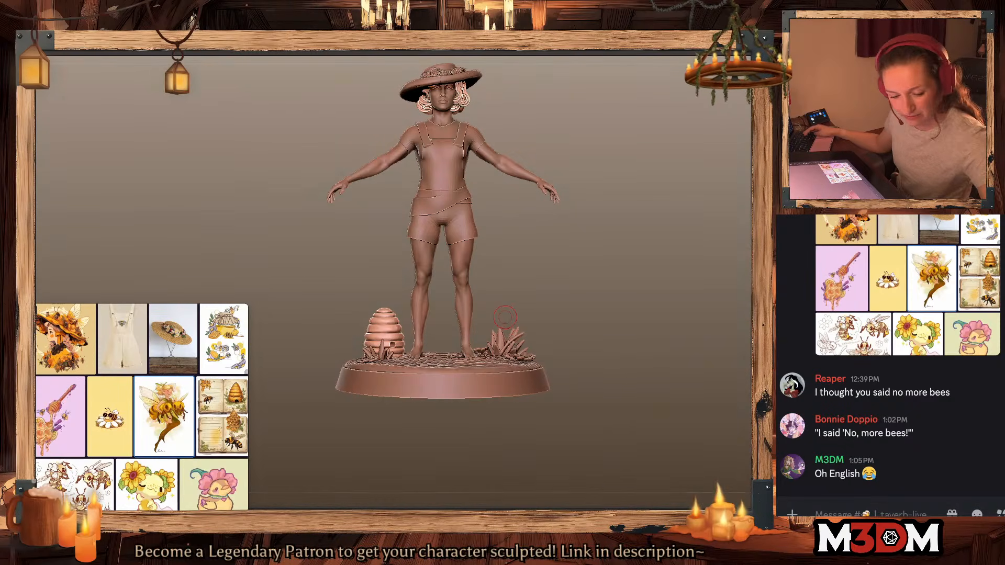
key(w)
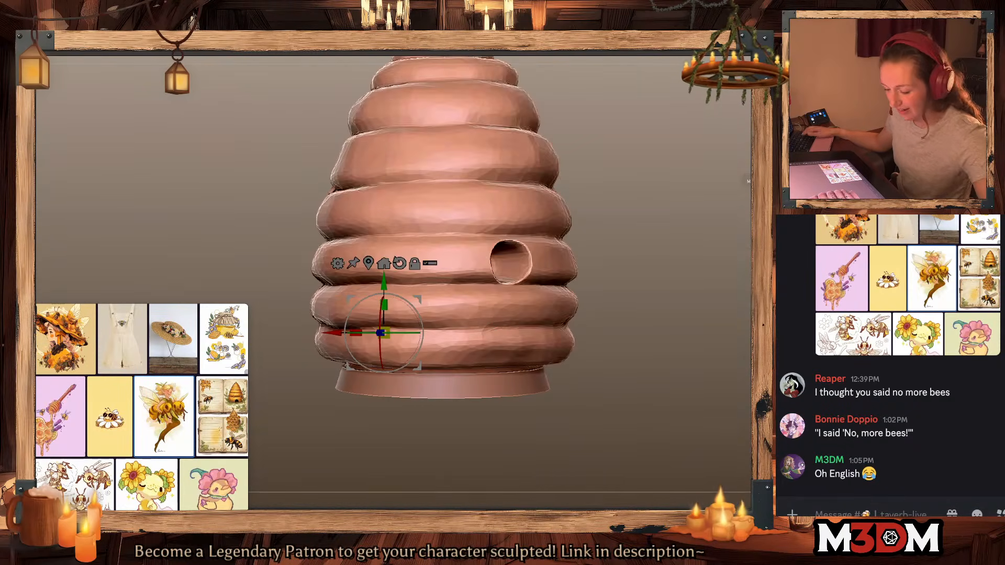
key(ctrl+z)
key(q)
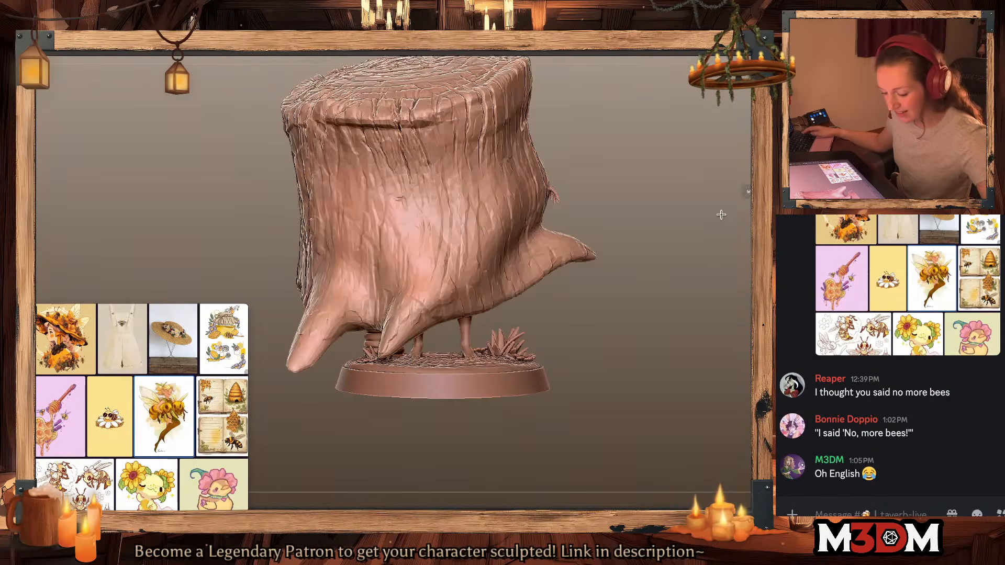
Step: Scale the inserted stump down to prop size and lower it towards the base
key(w)
alt+click(497, 154)
alt+click(467, 154)
drag(441, 199, 422, 211)
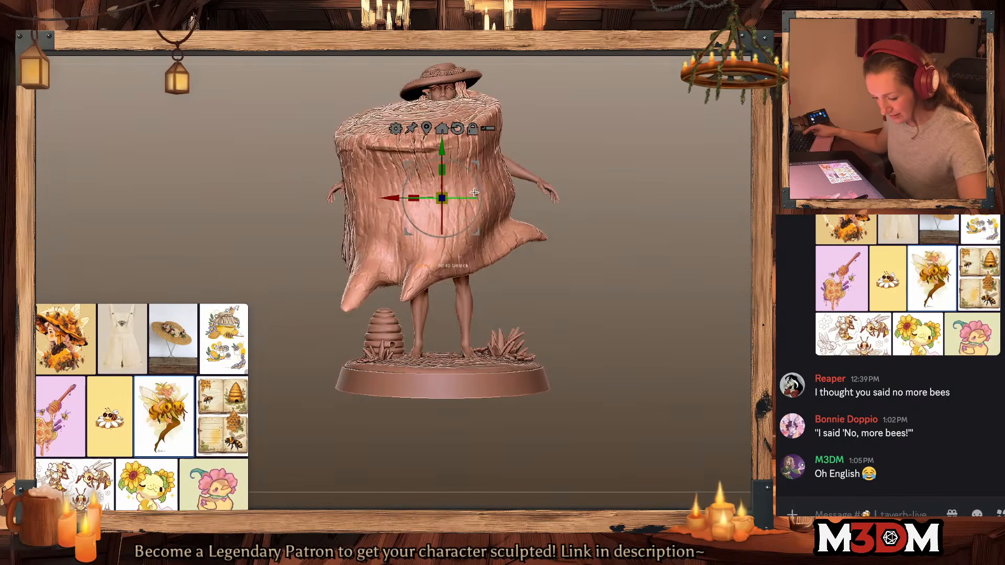
drag(479, 188, 453, 278)
alt+click(480, 201)
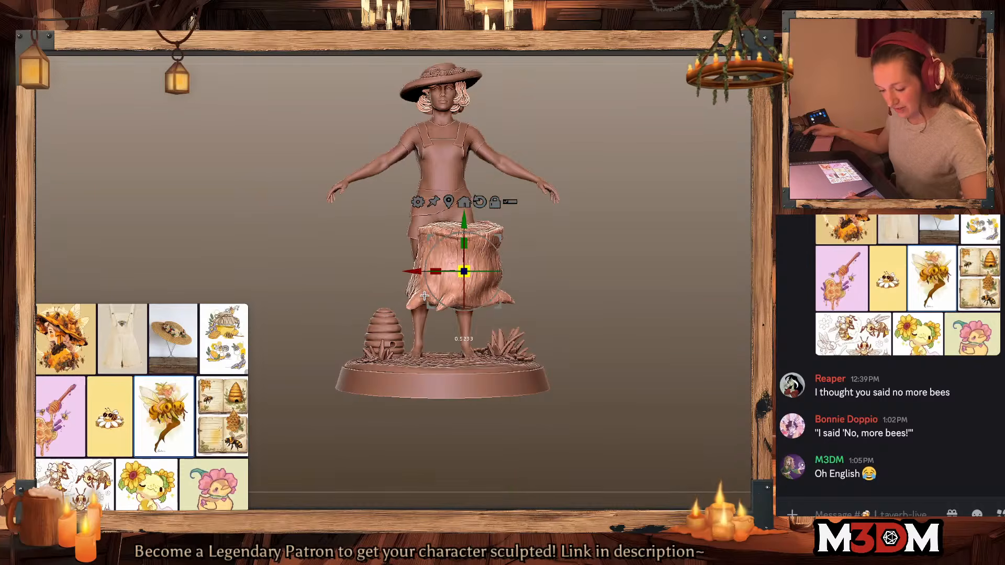
drag(501, 237, 521, 282)
Step: Place the stump on the base behind the figure, between the beehive and the grass clump, and adjust its height
shift+drag(673, 308, 668, 341)
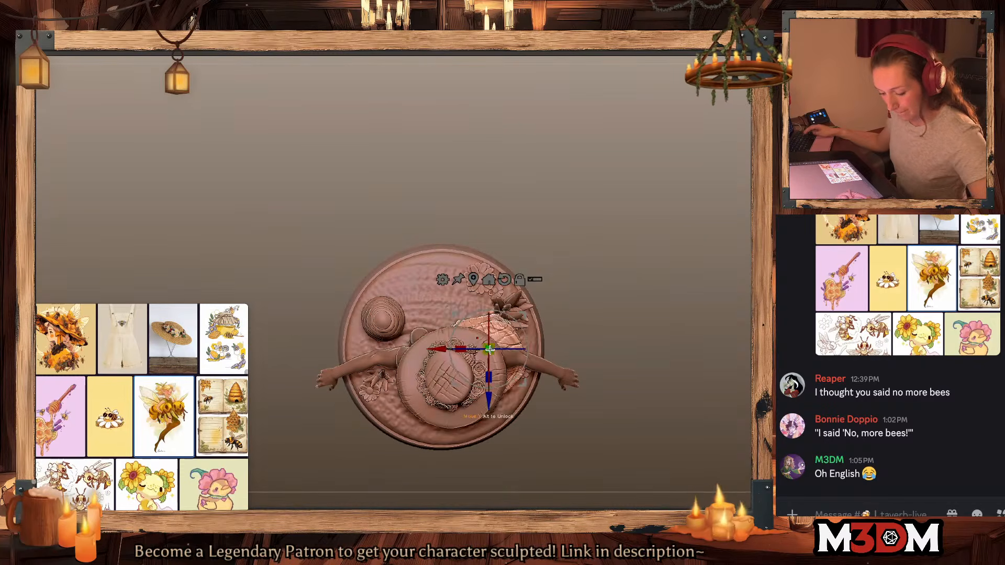
drag(522, 311, 518, 302)
drag(486, 333, 469, 293)
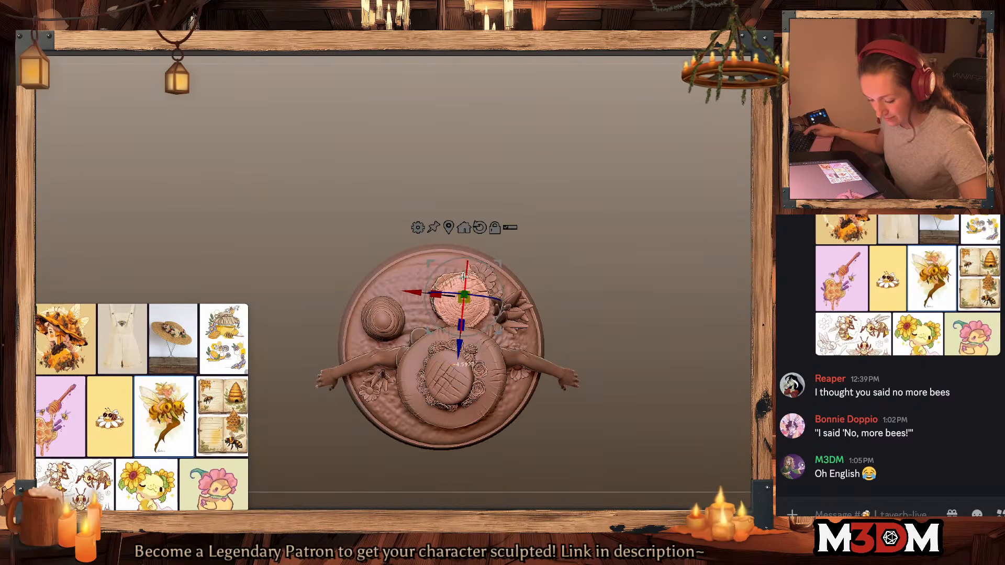
shift+drag(657, 286, 645, 289)
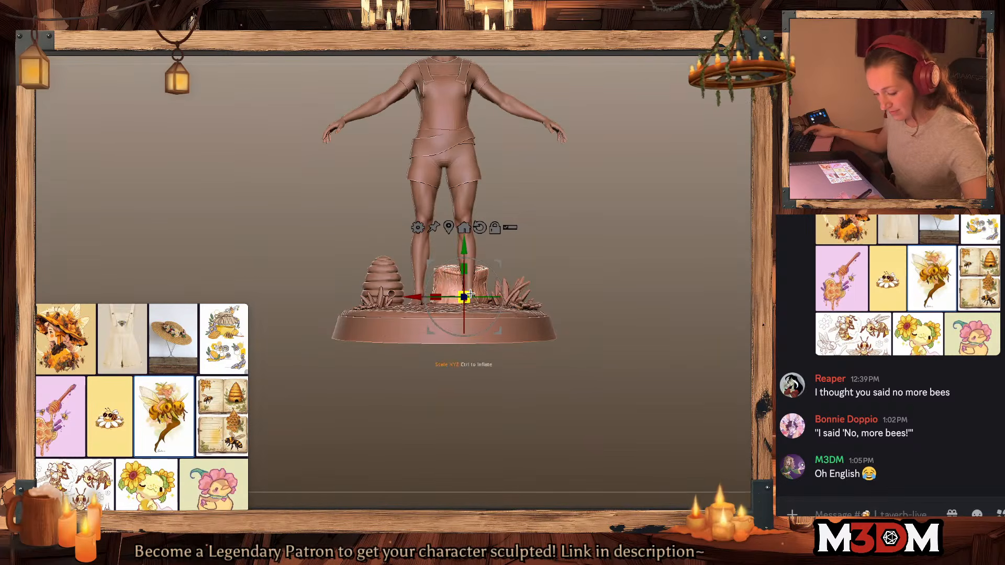
drag(464, 251, 464, 237)
mouse_move(676, 333)
mouse_down()
mouse_move(655, 348)
mouse_move(670, 345)
mouse_up()
mouse_move(674, 332)
mouse_down()
mouse_move(660, 350)
mouse_move(693, 341)
mouse_move(635, 385)
mouse_move(603, 355)
mouse_move(603, 449)
mouse_move(653, 377)
mouse_move(639, 372)
mouse_up()
Step: Select the small potted plant in the prop library and insert it into the character's scene
key(f)
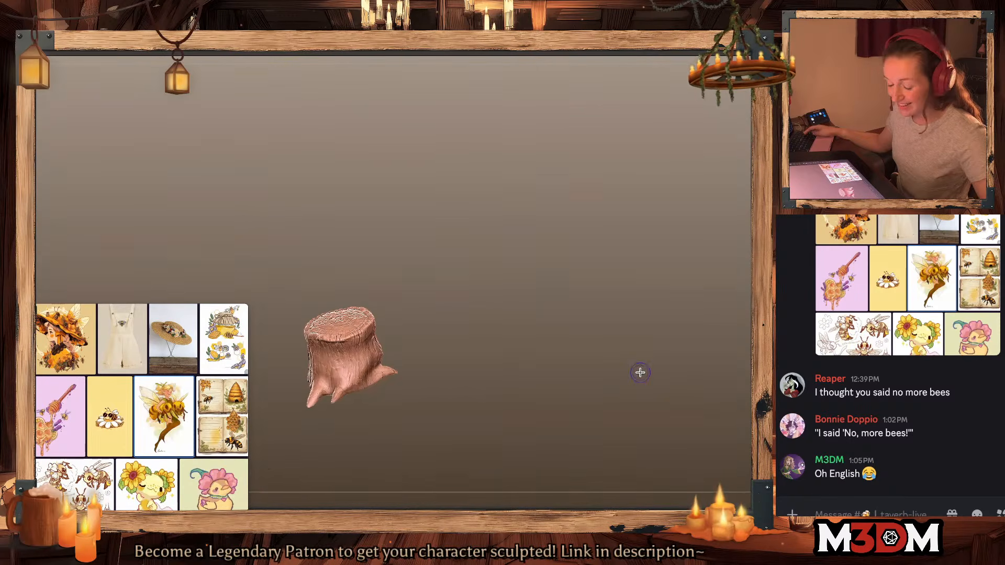
key(f)
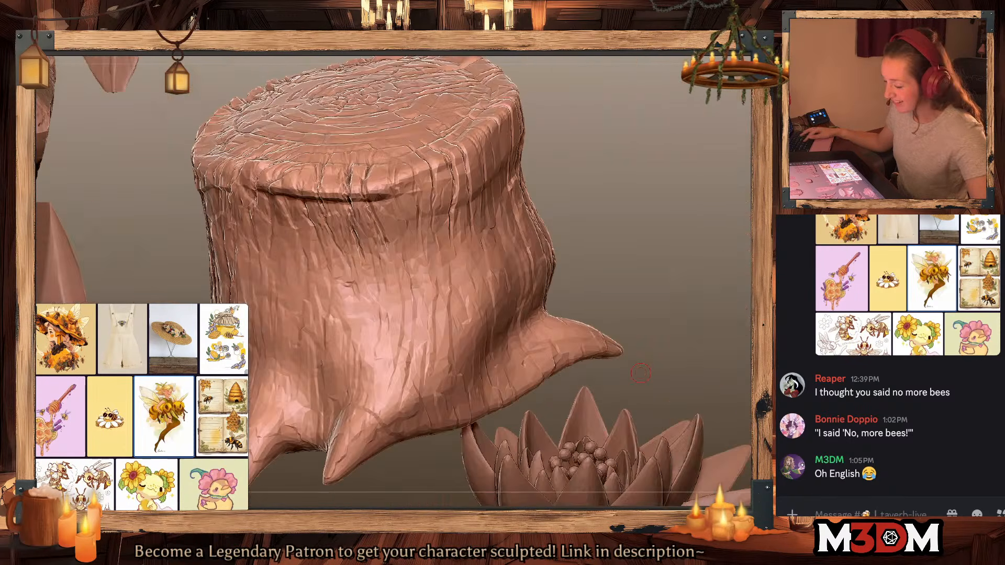
key(f)
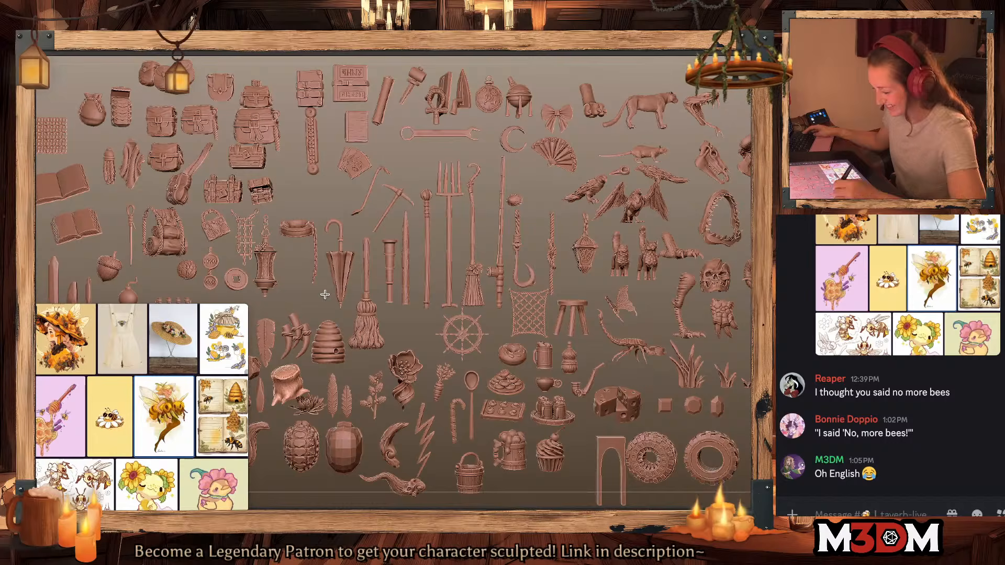
alt+drag(310, 298, 429, 302)
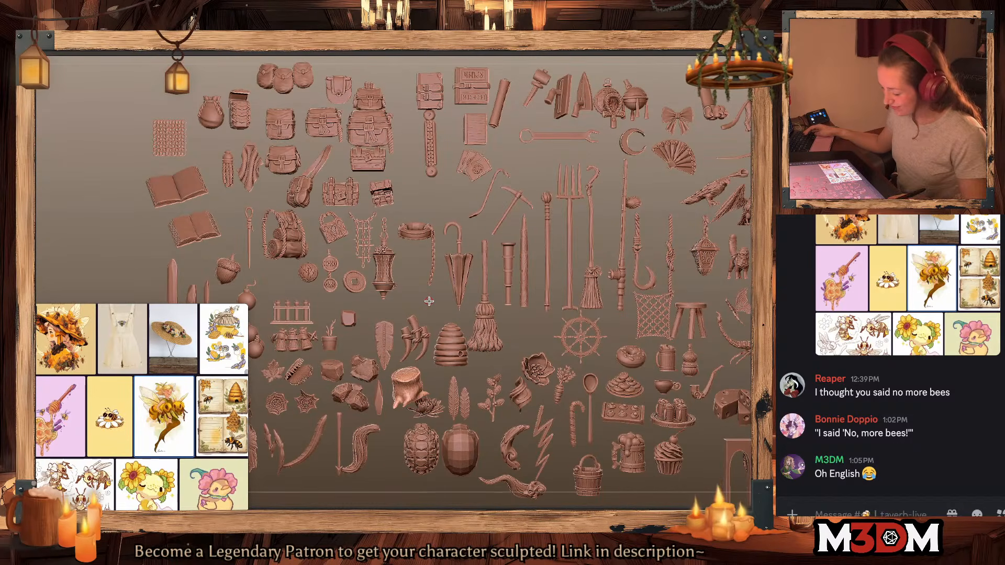
alt+click(333, 342)
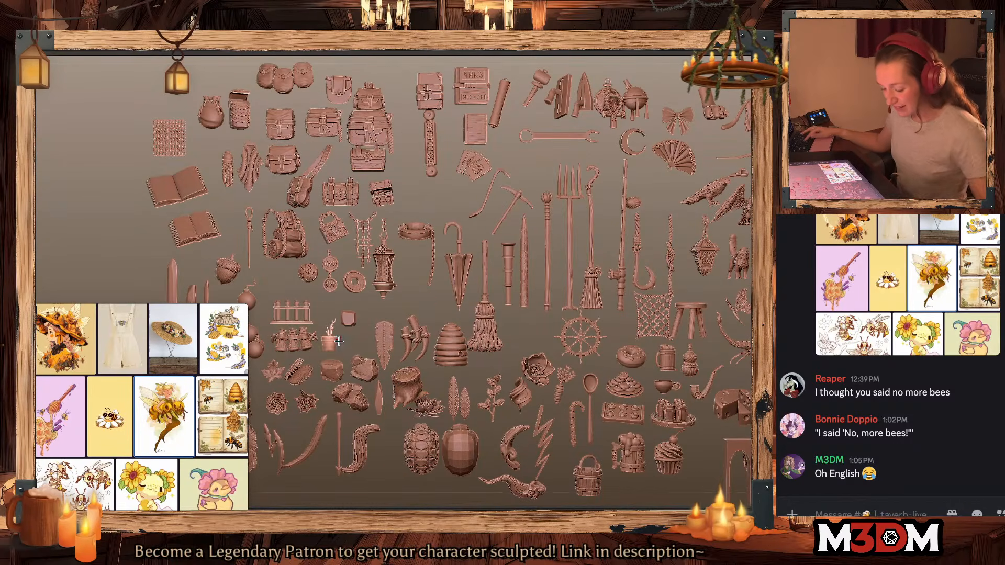
key(F1)
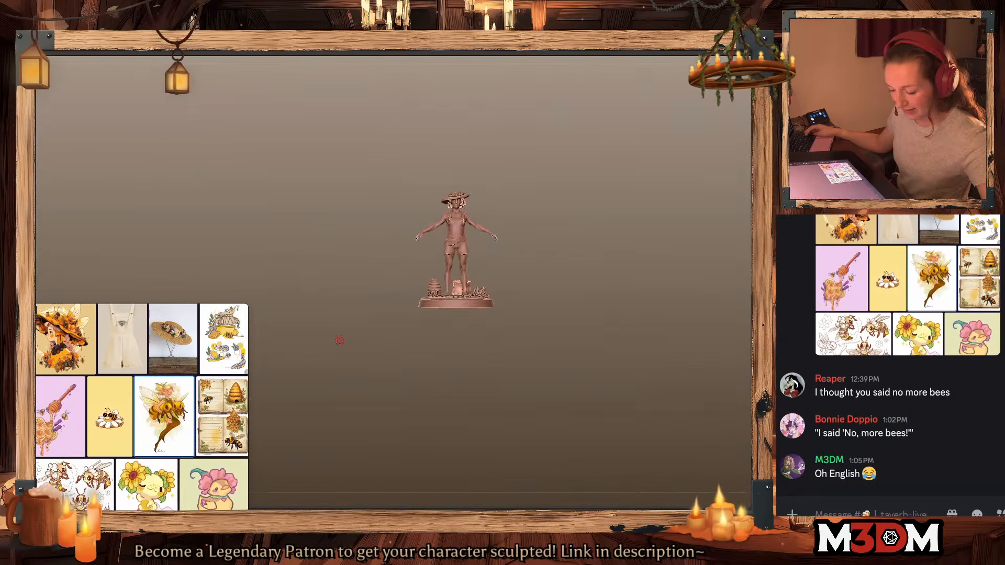
alt+drag(622, 345, 616, 417)
key(space)
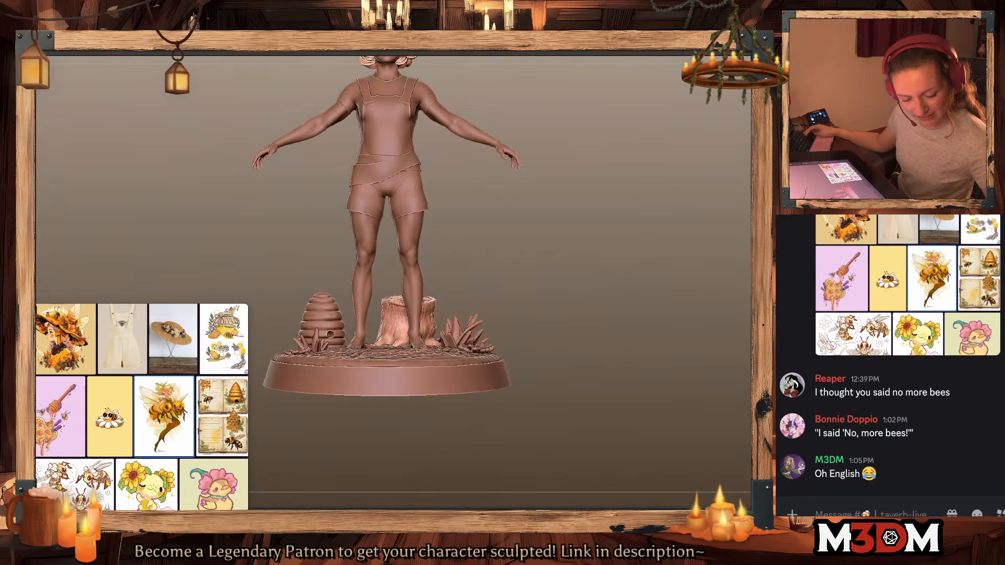
key(space)
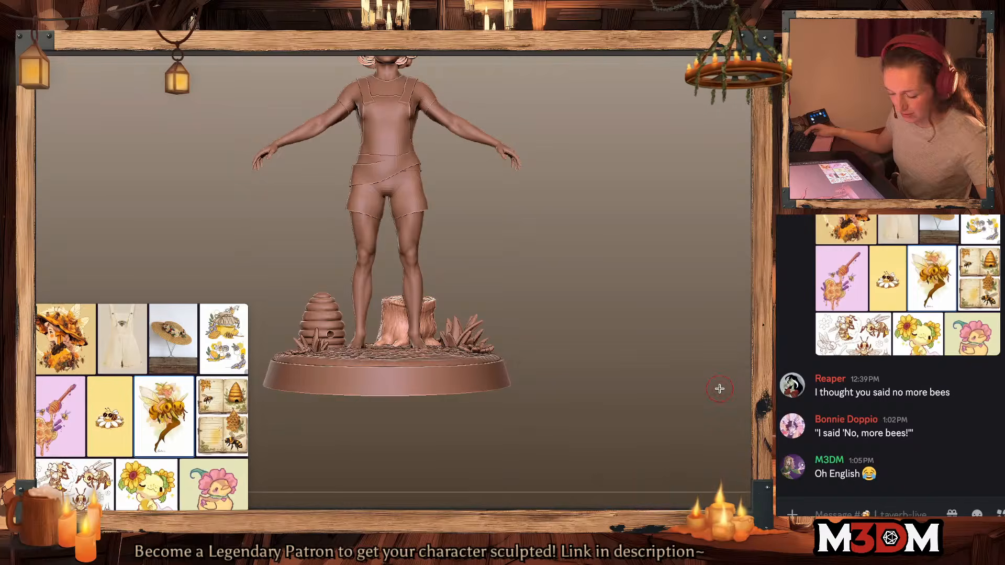
key(ctrl+v)
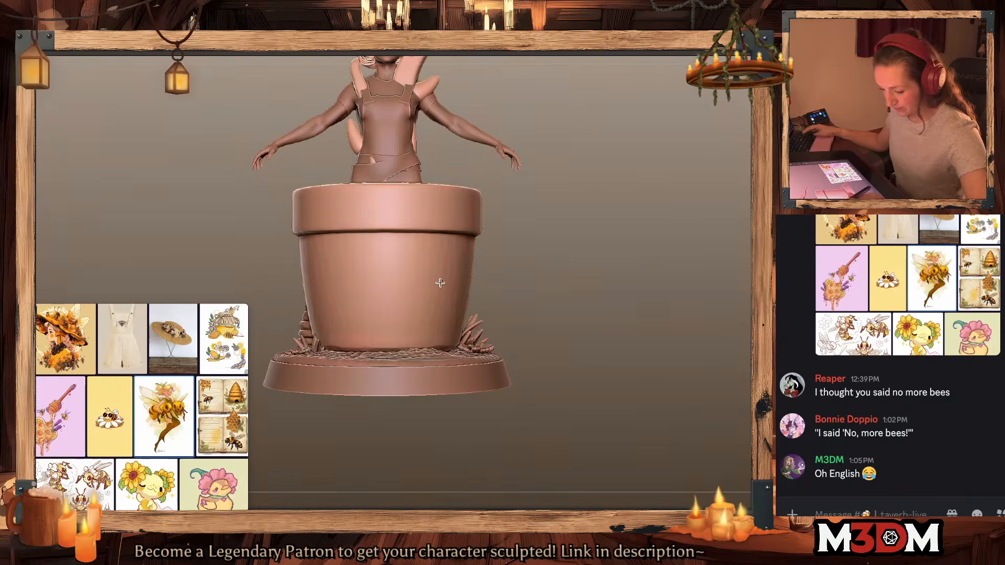
Step: Reset the transform gizmo on the potted plant, scale the plant down and move it towards the stump
key(w)
click(453, 199)
click(469, 129)
click(439, 129)
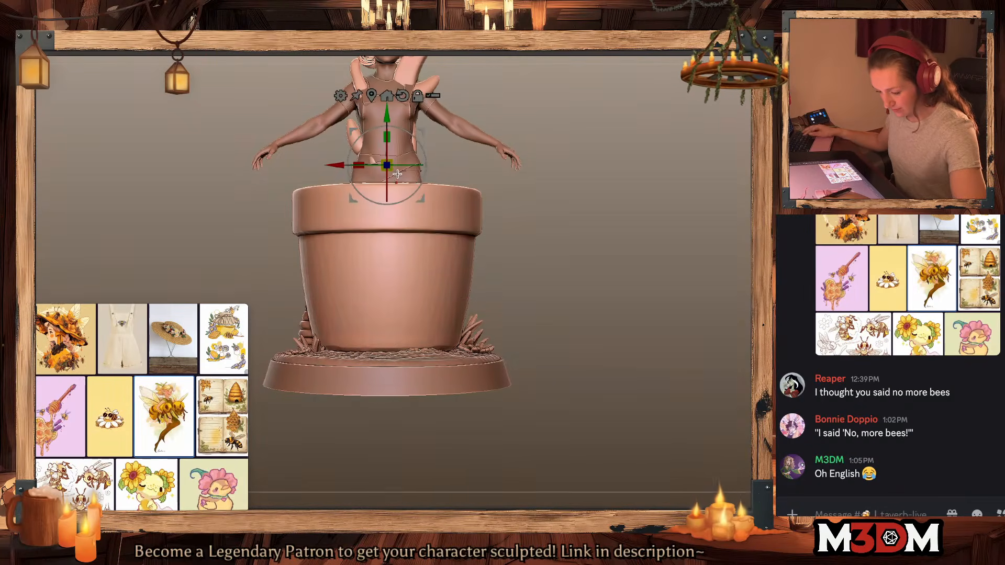
drag(386, 166, 332, 226)
drag(420, 133, 448, 251)
Step: Move the potted plant back over the stump from the side view and adjust its size to sit on top
key(q)
drag(722, 235, 616, 284)
key(w)
drag(389, 282, 466, 264)
key(ctrl+z)
drag(396, 276, 483, 262)
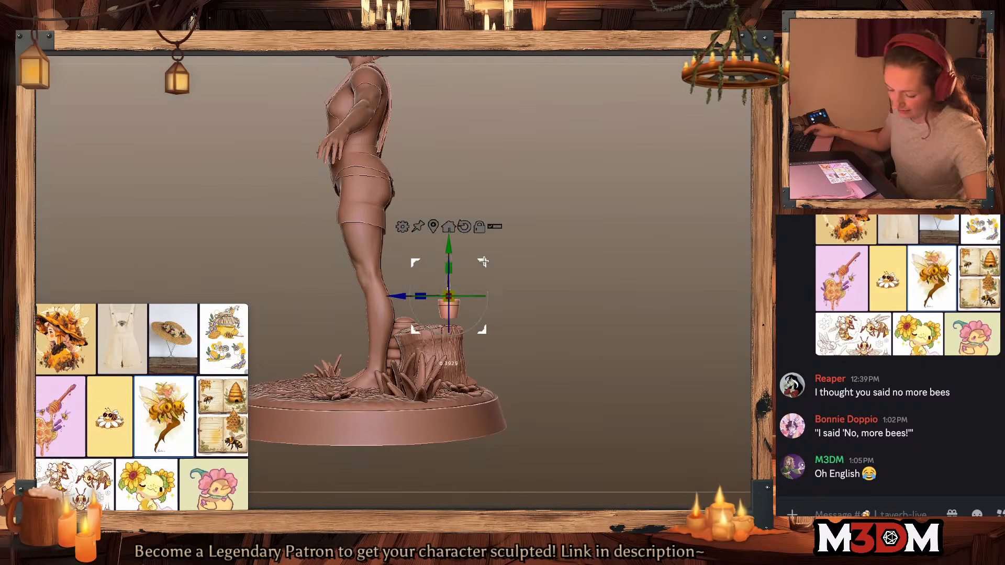
key(q)
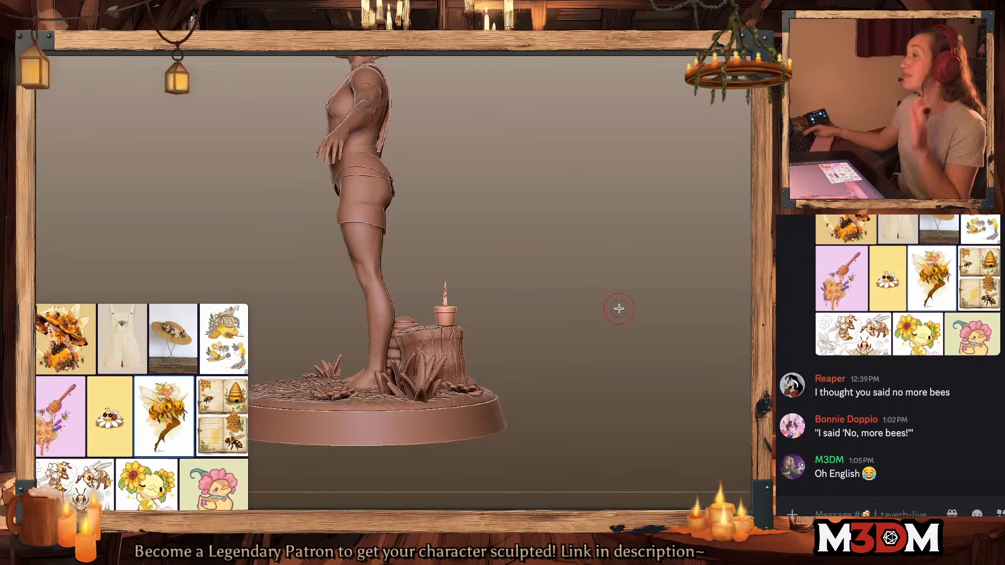
Step: Mask the pot, centre the gizmo on the unmasked plant and shift the plant slightly towards the figure
drag(619, 308, 589, 374)
key(w)
key(q)
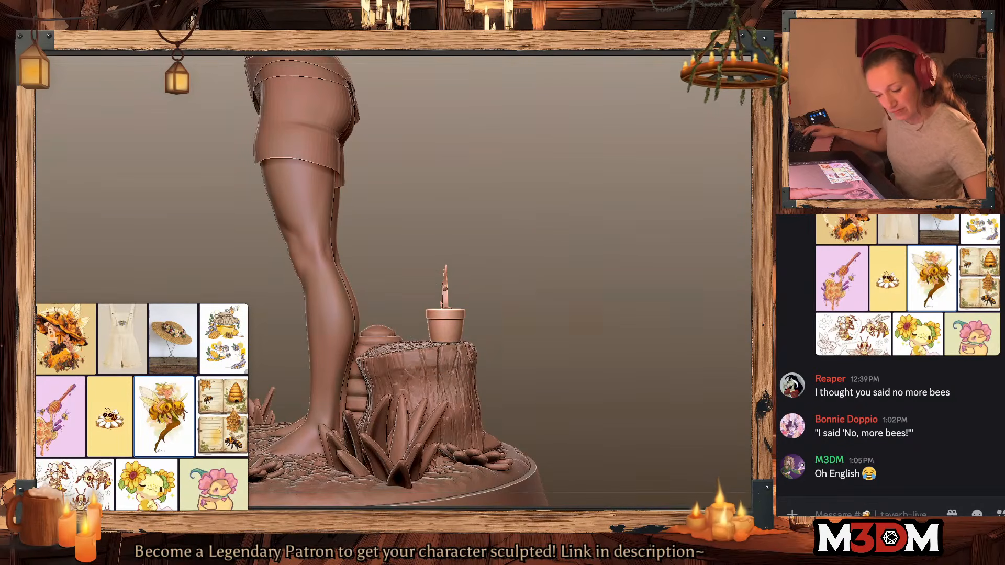
ctrl+shift+click(450, 332)
ctrl+click(534, 300)
key(w)
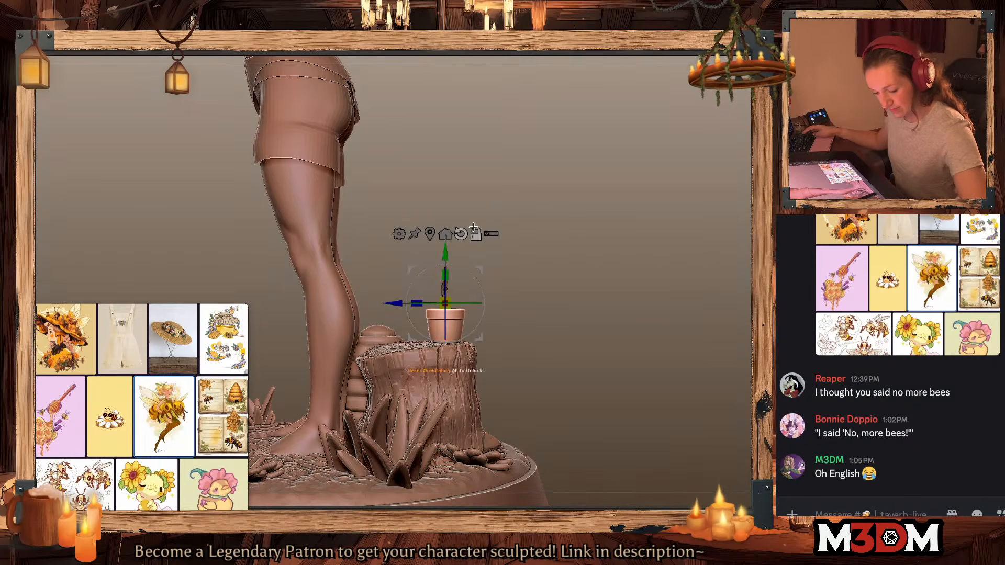
click(434, 231)
ctrl+shift+click(501, 240)
click(429, 233)
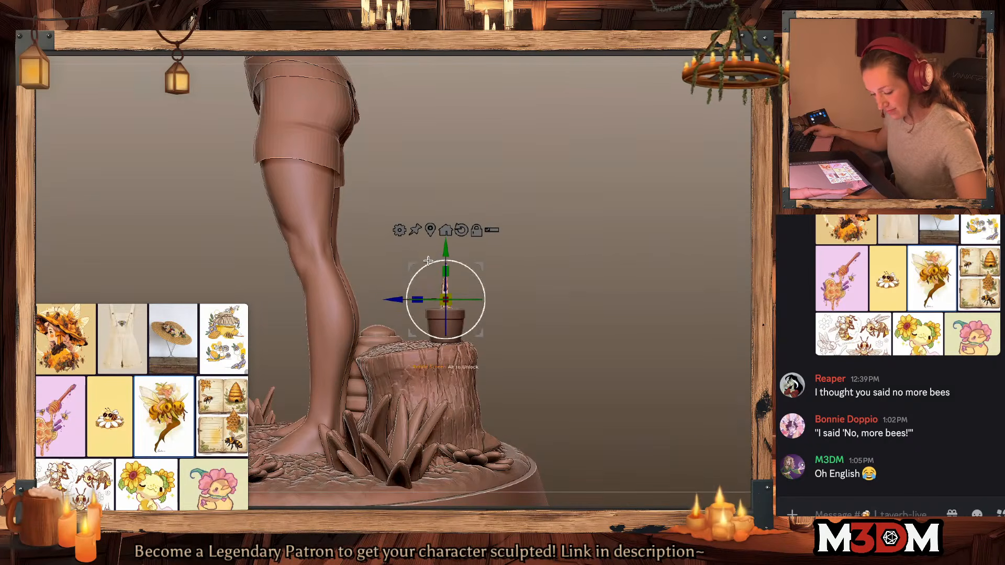
mouse_move(417, 299)
mouse_down()
mouse_move(402, 294)
mouse_move(412, 298)
mouse_up()
key(q)
Step: Isolate the pot on the stump by its polygroup and mask it, leaving the plant unmasked
drag(599, 309, 619, 377)
ctrl+click(615, 312)
key(shift+f)
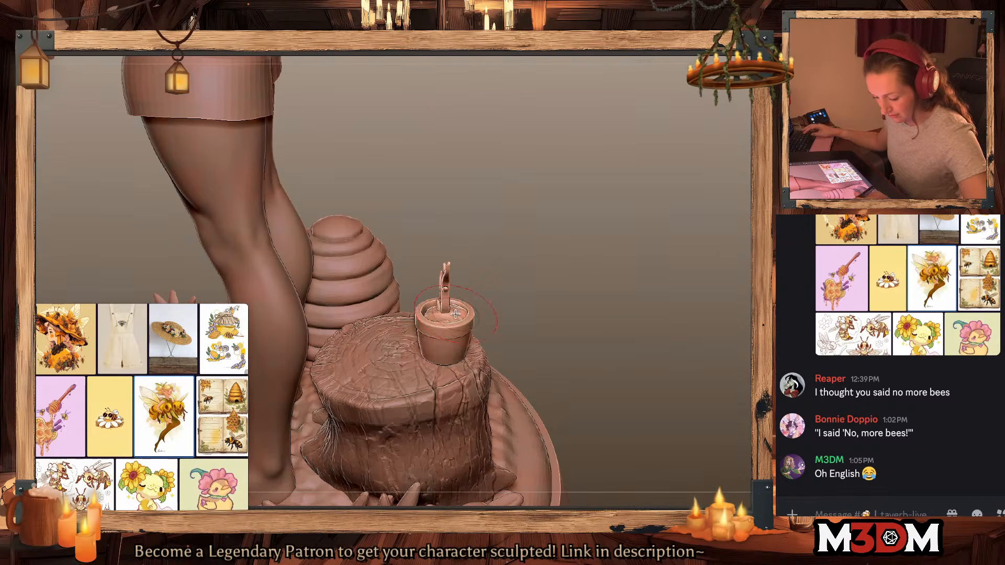
ctrl+shift+click(454, 329)
ctrl+shift+click(454, 329)
ctrl+shift+click(458, 319)
ctrl+shift+click(577, 282)
ctrl+click(586, 283)
shift+drag(585, 283, 582, 264)
Step: Adjust the unmasked plant with the transform gizmo, then clear the mask on the pot
key(w)
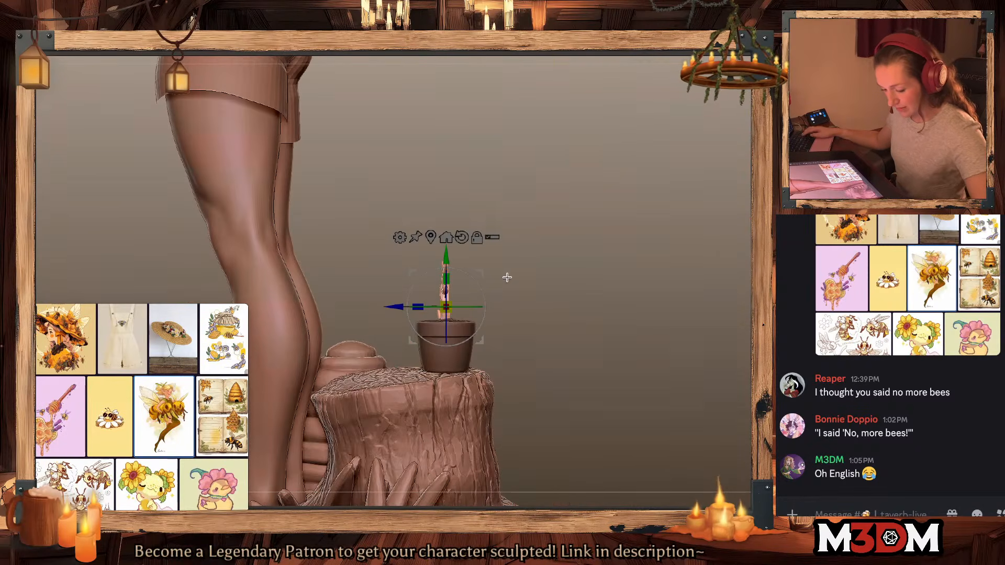
key(q)
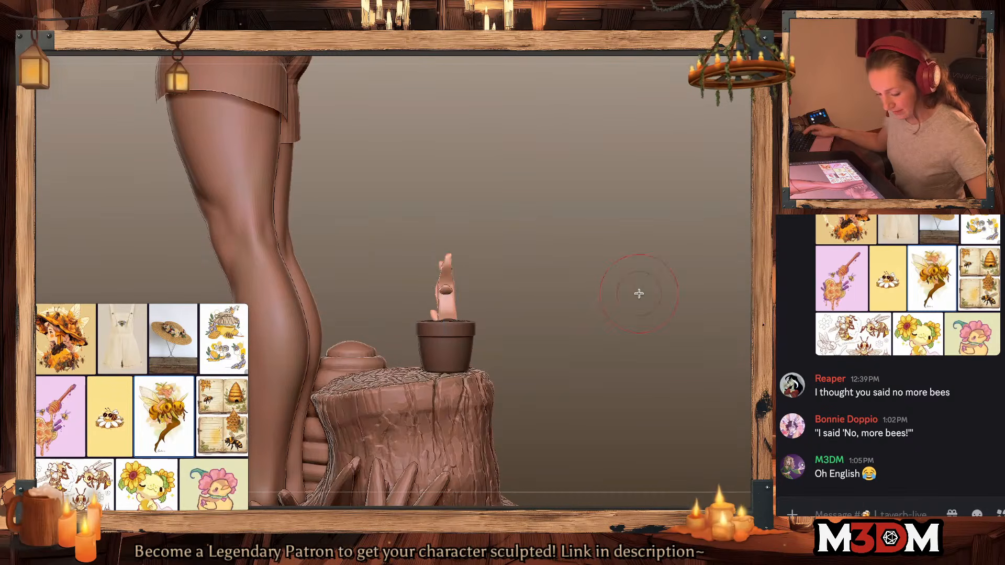
ctrl+drag(632, 303, 640, 311)
Step: From above, arrange the potted plant and two duplicates as a cluster of three on top of the stump
drag(639, 311, 639, 349)
key(w)
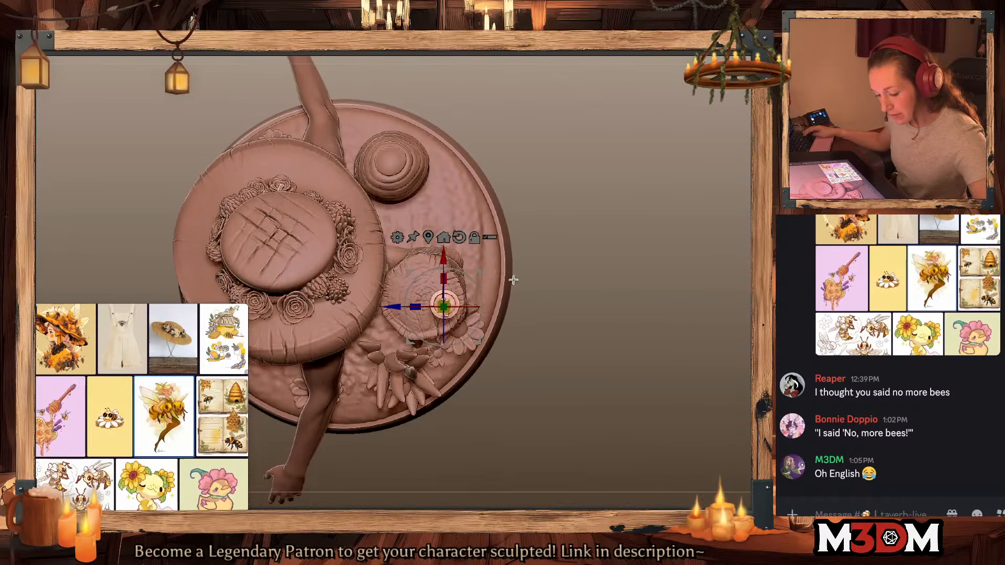
drag(476, 273, 473, 276)
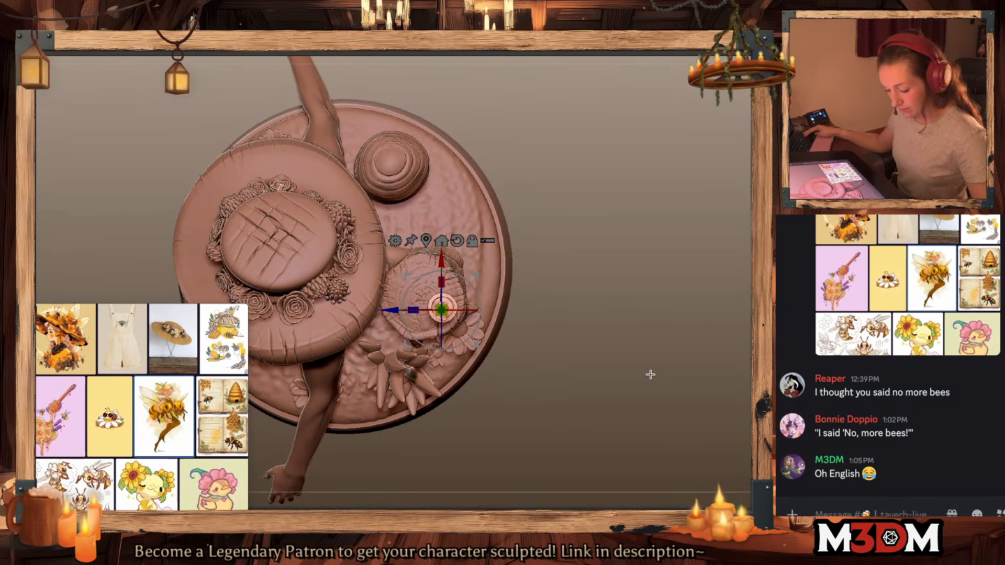
drag(646, 385, 635, 387)
drag(477, 275, 459, 257)
drag(423, 288, 430, 282)
drag(455, 253, 457, 252)
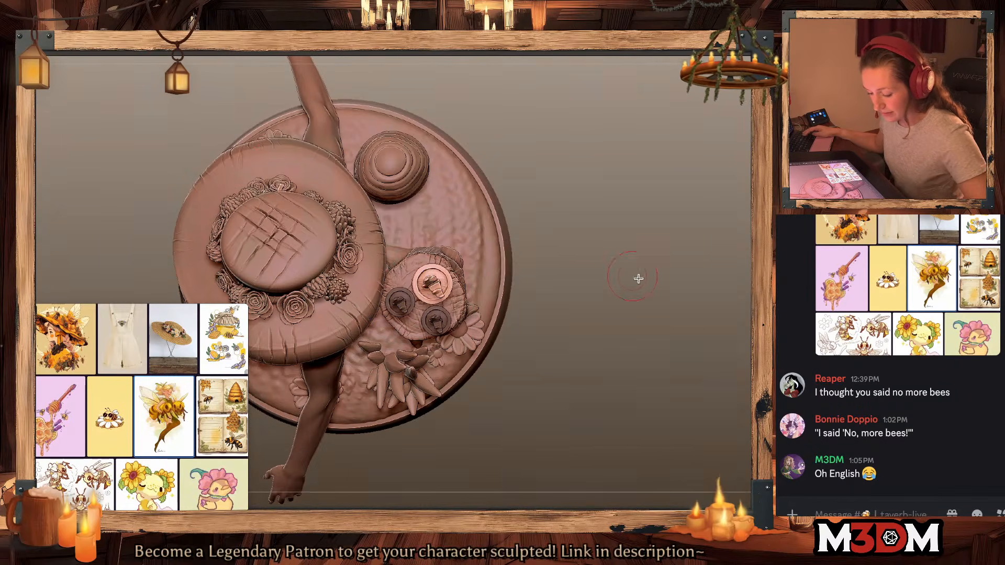
drag(636, 278, 644, 267)
key(w)
mouse_move(570, 269)
mouse_down()
mouse_move(641, 296)
mouse_move(667, 293)
mouse_move(666, 251)
mouse_up()
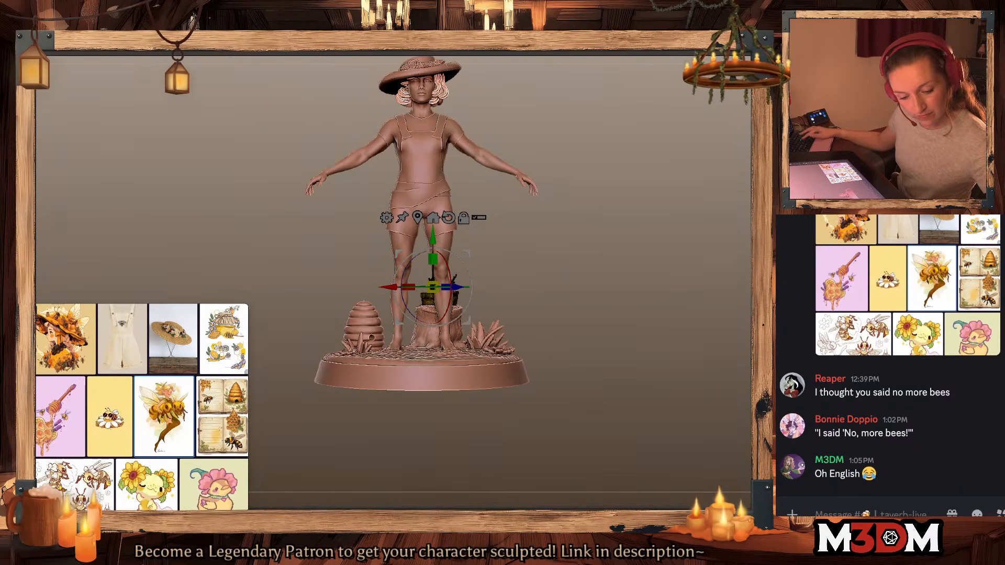
Step: Select the tree stump in the character scene, then pick the ornate hanging lantern with the flower in the prop library
alt+click(427, 330)
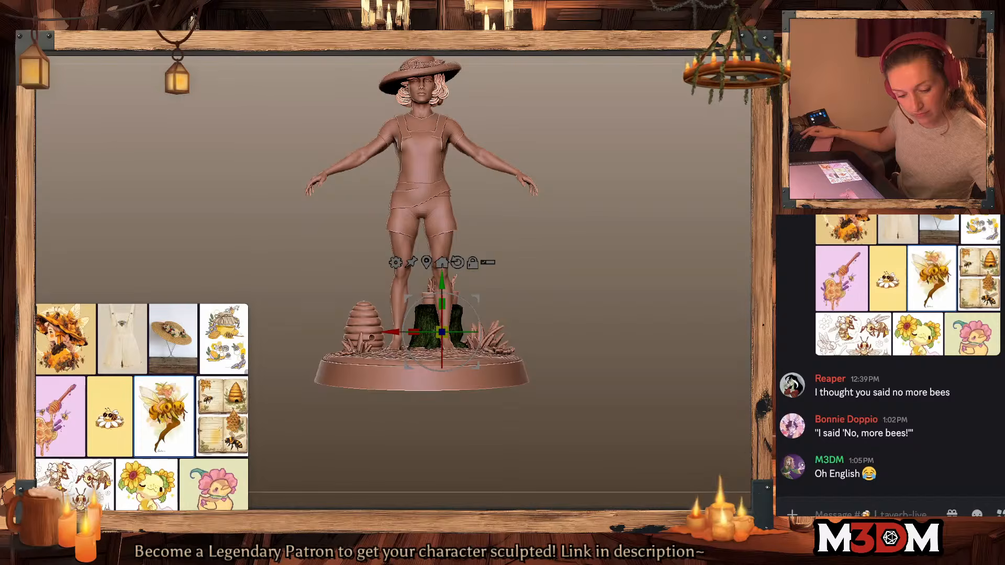
key(f)
key(f)
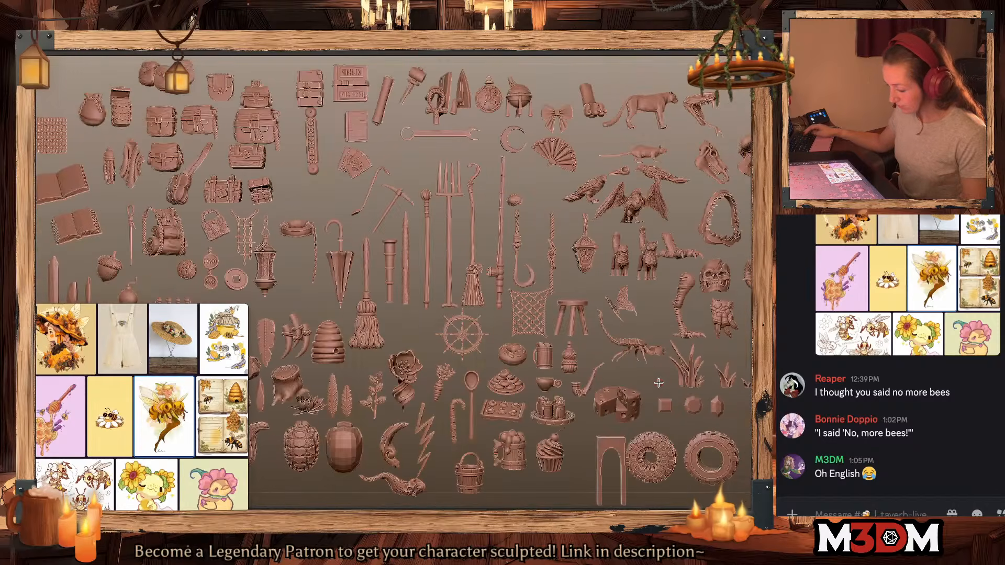
right_click(658, 383)
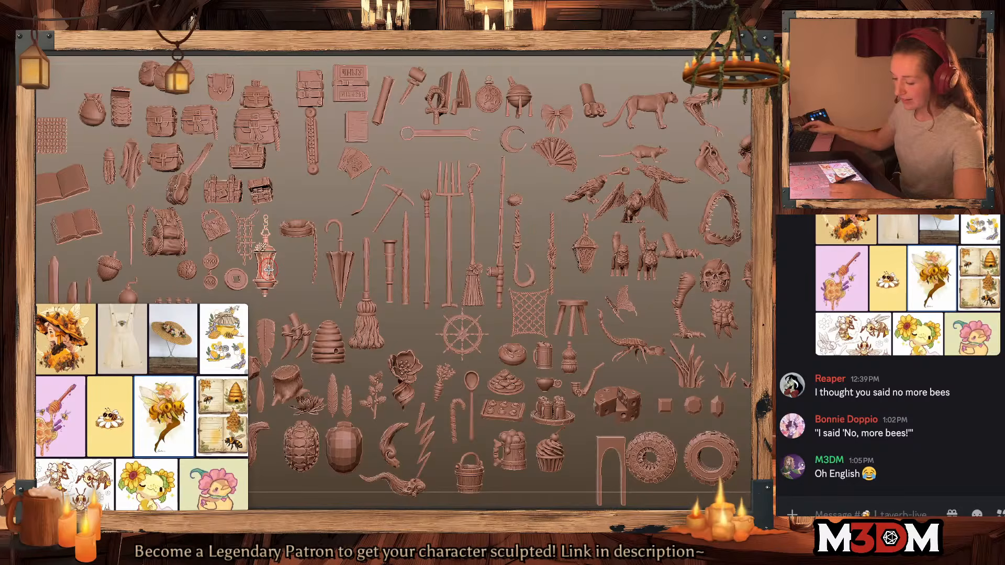
key(space)
ctrl+click(314, 272)
ctrl+click(322, 279)
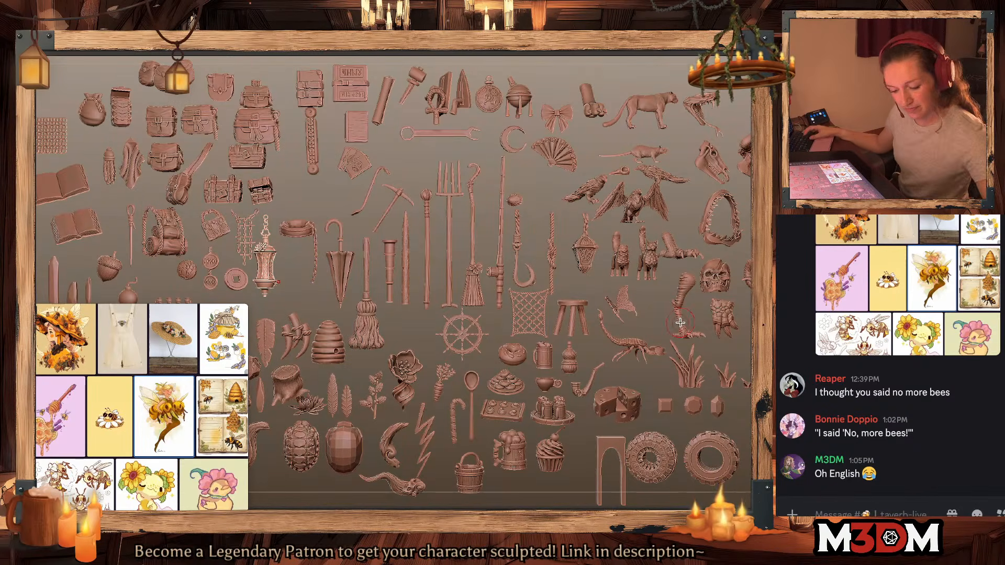
alt+click(586, 261)
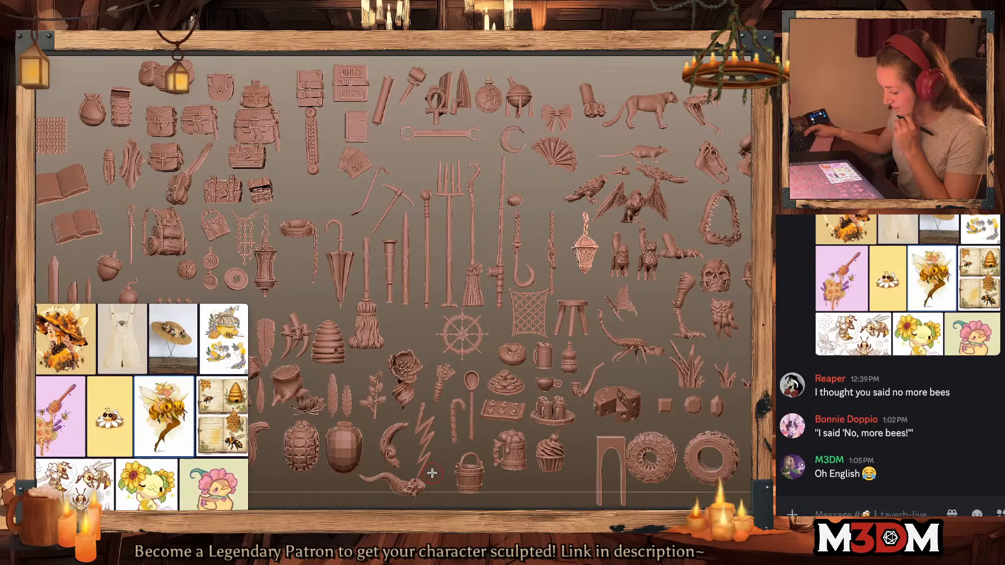
alt+click(262, 281)
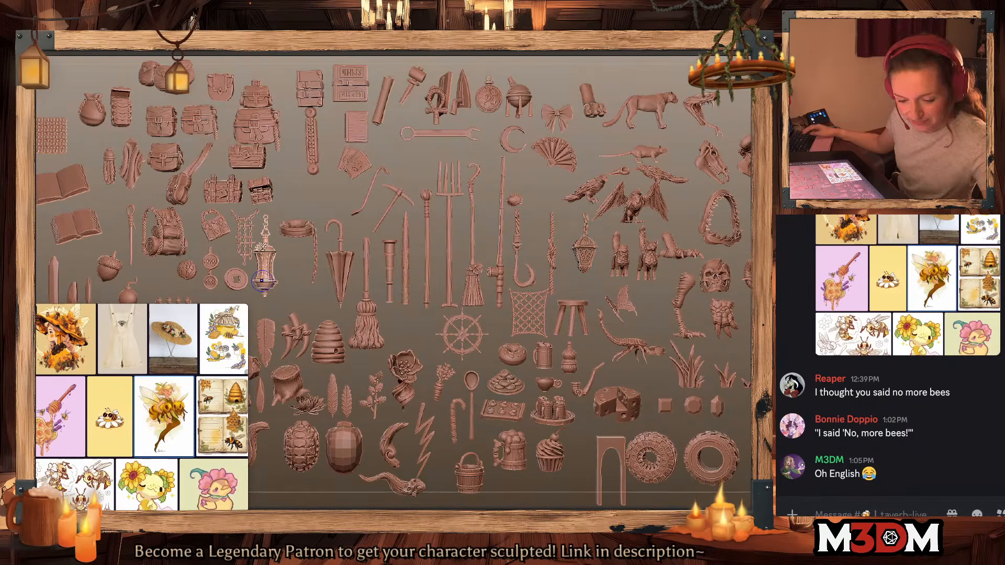
alt+drag(610, 372, 682, 427)
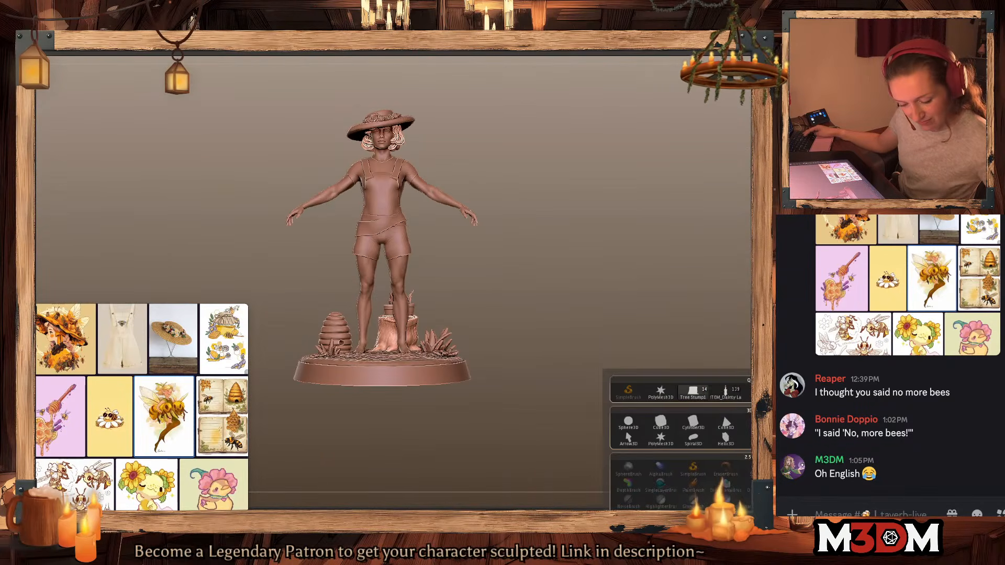
Step: Insert the ornate lantern into the character scene and recentre the transform gizmo on it
click(725, 391)
alt+click(224, 255)
key(w)
click(202, 154)
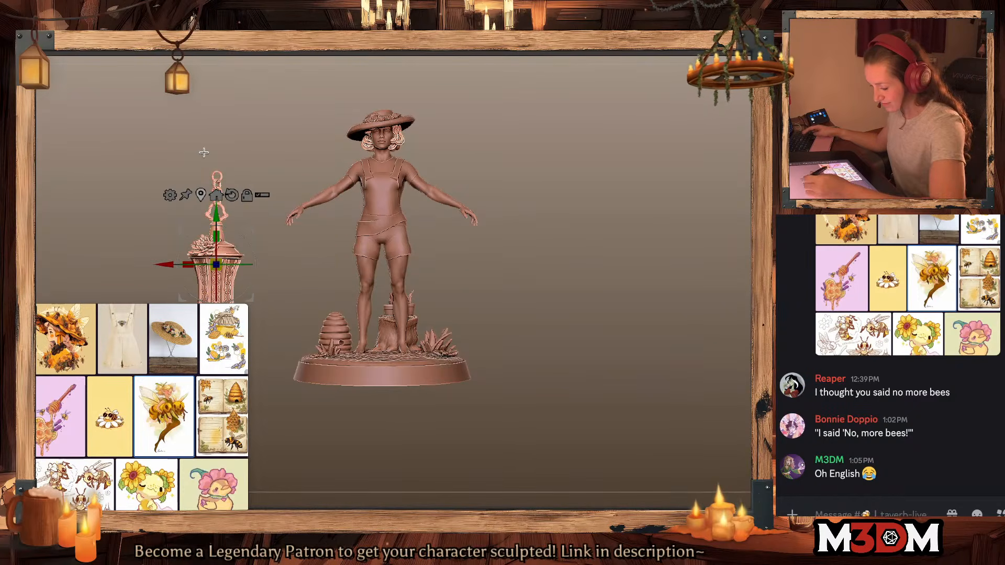
Step: Scale the lantern down and move it onto the base beside the stump
drag(217, 264, 205, 278)
drag(255, 234, 509, 258)
drag(470, 289, 454, 308)
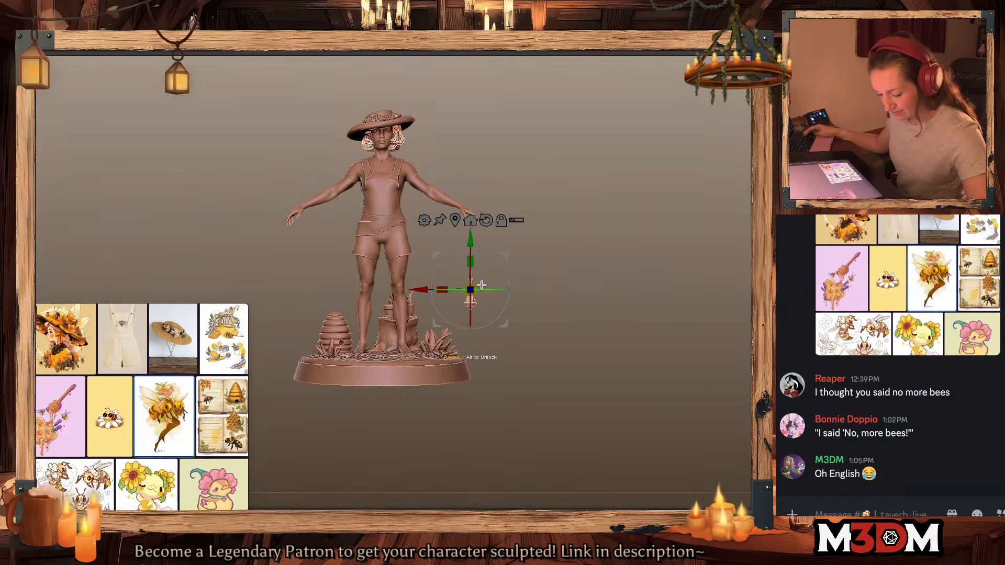
drag(501, 266, 444, 299)
key(ctrl+z)
drag(507, 256, 455, 293)
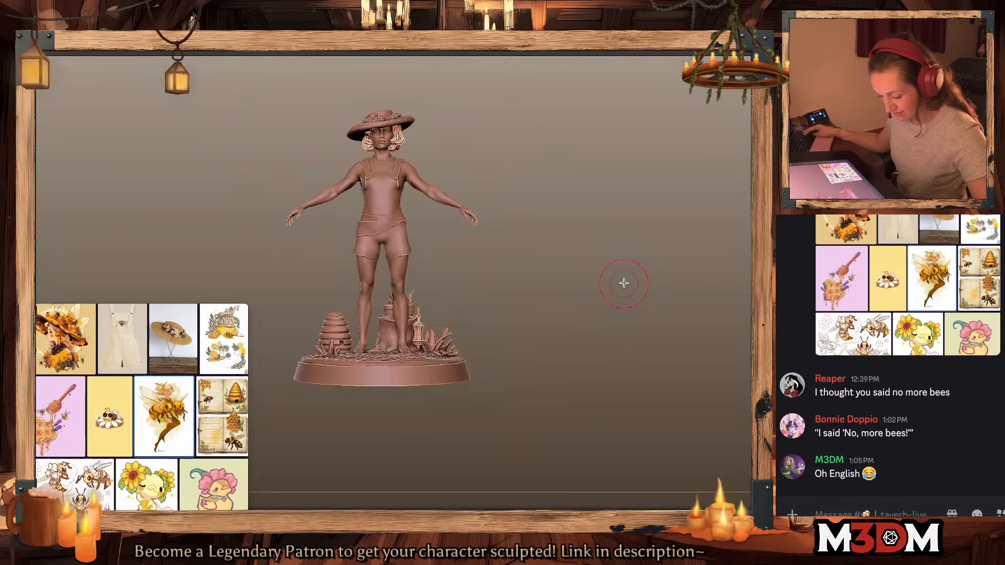
Step: Adjust the lantern's position between the stump and the spiky plant on the base
mouse_move(623, 283)
mouse_down()
mouse_move(626, 295)
mouse_move(617, 293)
mouse_up()
mouse_move(455, 294)
mouse_down()
mouse_move(453, 263)
mouse_move(455, 283)
mouse_up()
drag(556, 233, 560, 205)
drag(451, 286, 449, 266)
mouse_move(619, 325)
alt+mouse_down()
mouse_move(623, 355)
mouse_move(619, 320)
alt+mouse_up()
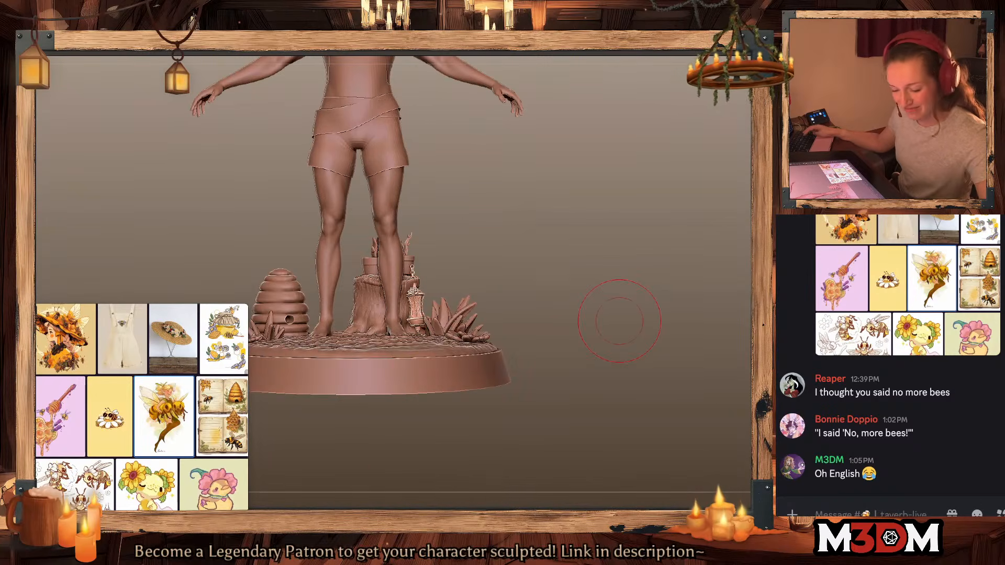
Step: Browse the prop library and select the small buckled satchel among the bags
key(f)
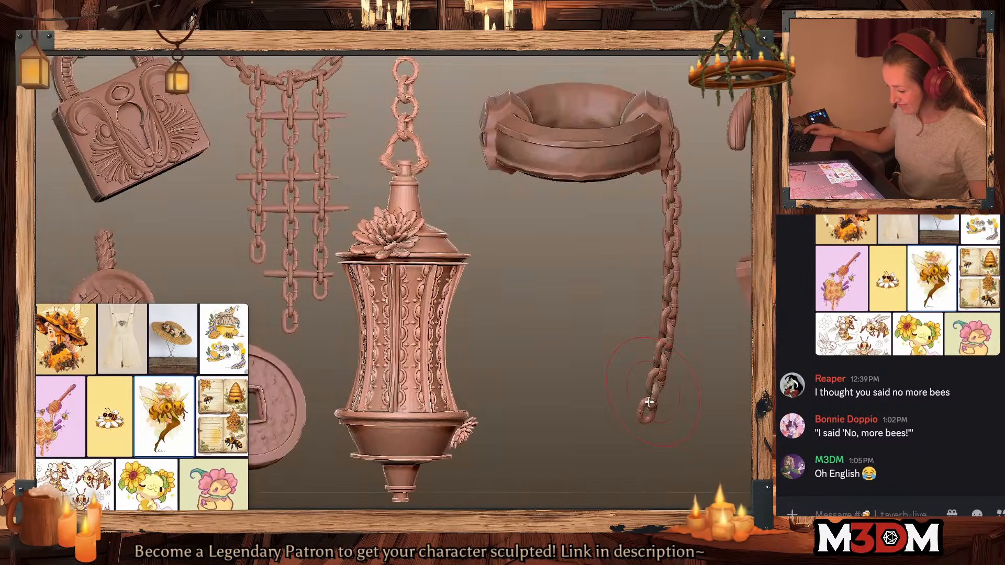
key(f)
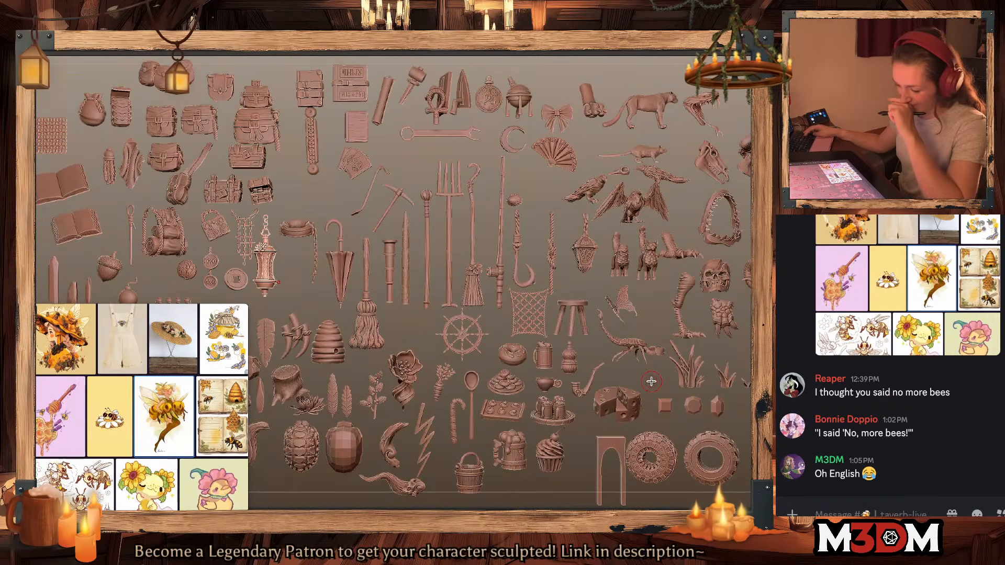
alt+drag(598, 429, 725, 407)
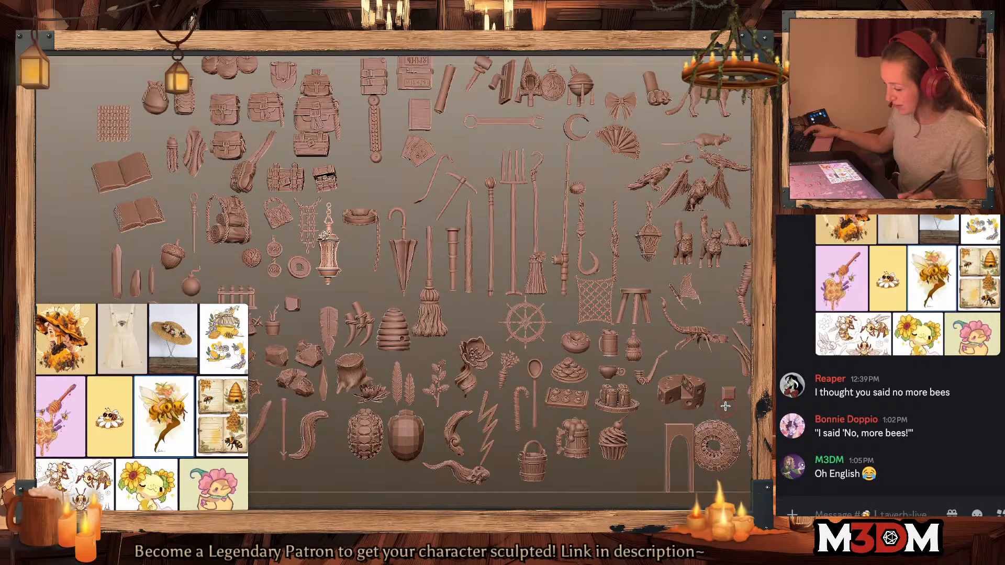
alt+drag(384, 193, 408, 287)
right_click(354, 261)
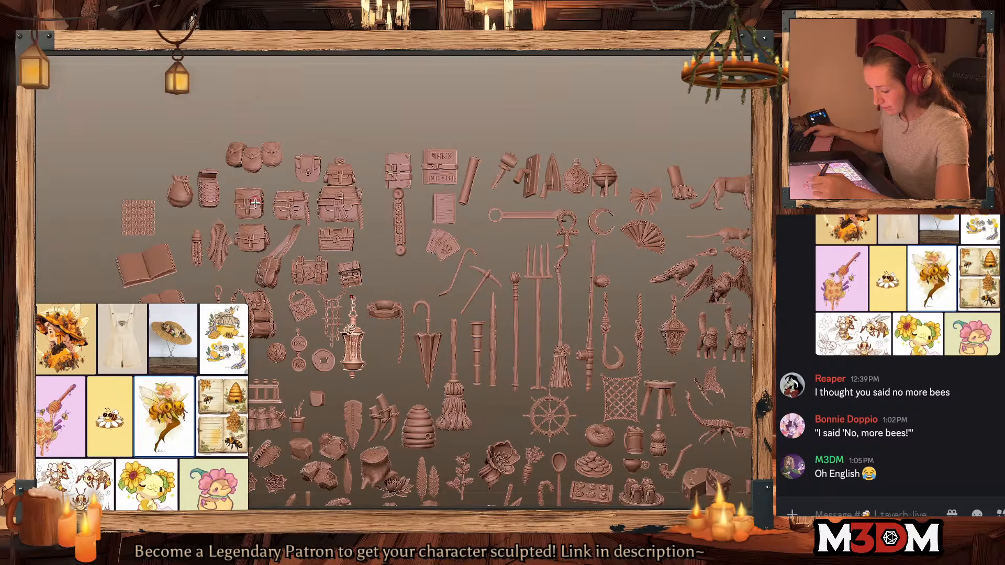
alt+click(259, 230)
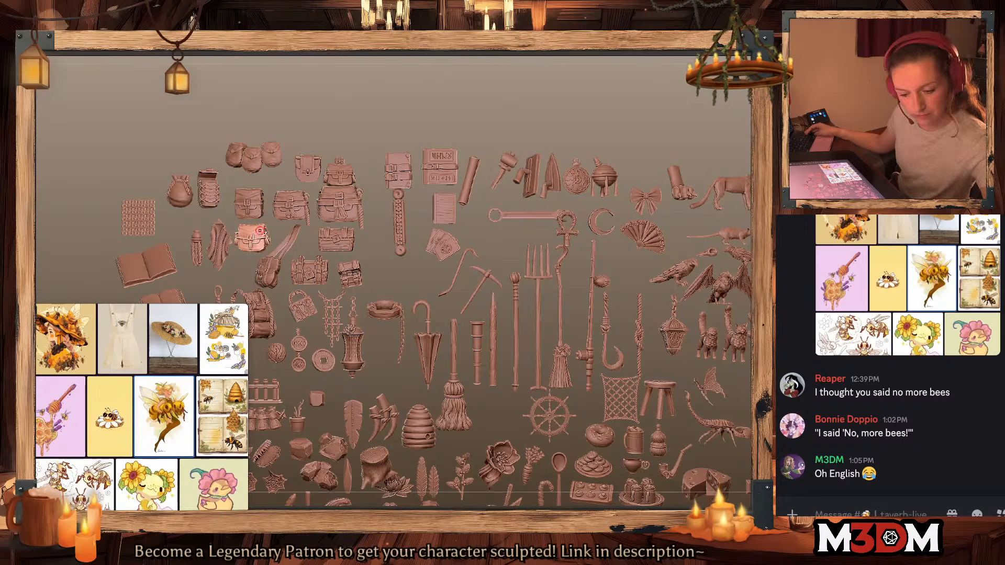
Step: Insert the satchel into the character scene, recentre the gizmo on it and scale it down towards the figure
key(1)
key(f)
key(F1)
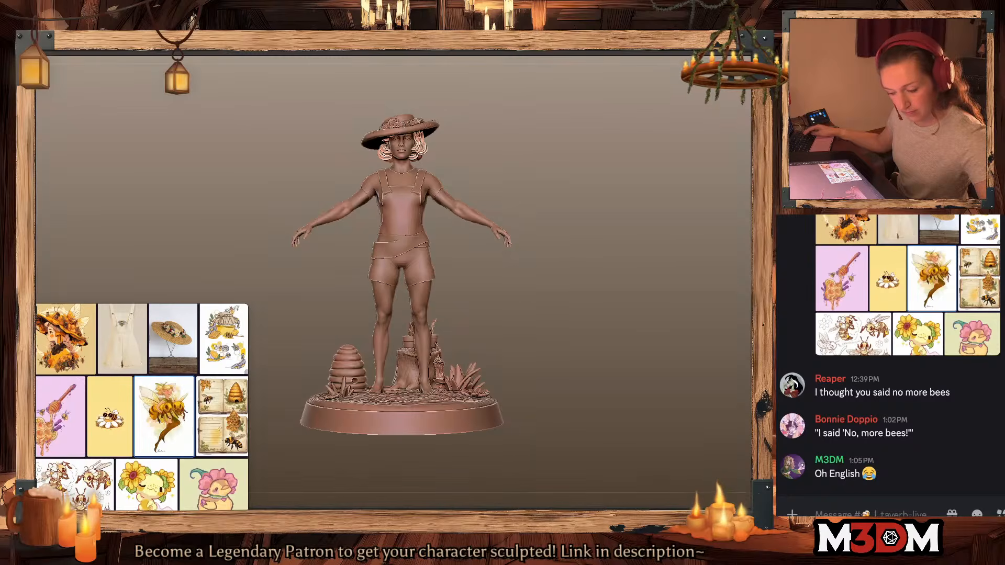
key(w)
click(459, 211)
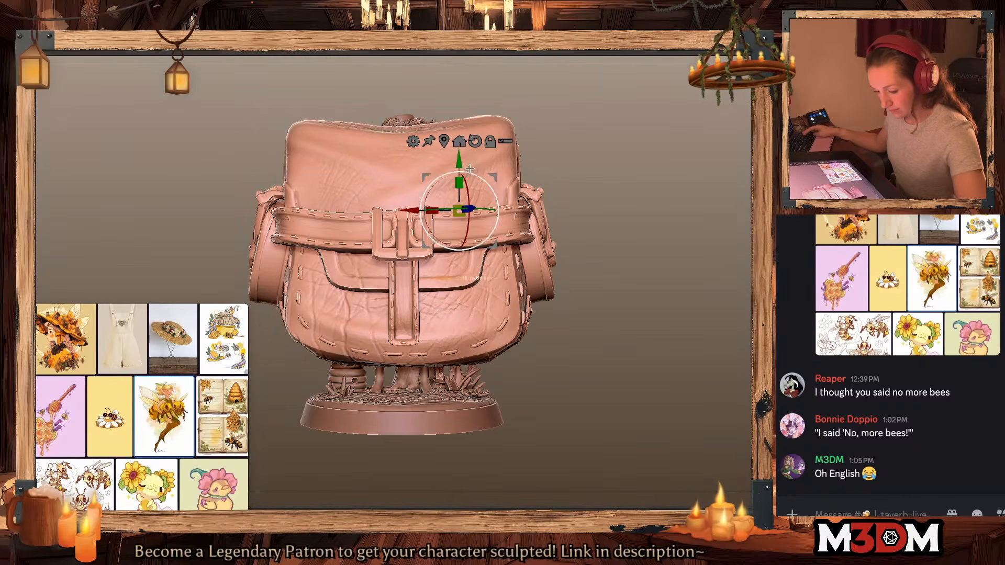
click(459, 141)
drag(402, 239, 370, 255)
drag(435, 273, 459, 284)
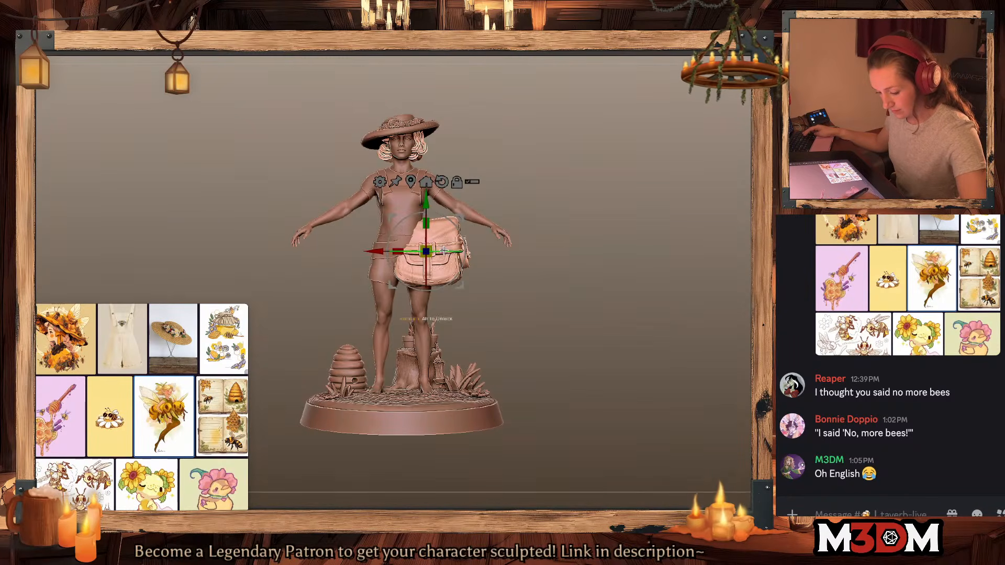
Step: Shrink the satchel further and rotate and move it against the side of the character's hip
drag(414, 251, 459, 251)
ctrl+right_drag(508, 211, 520, 238)
drag(463, 246, 467, 211)
right_drag(608, 315, 617, 308)
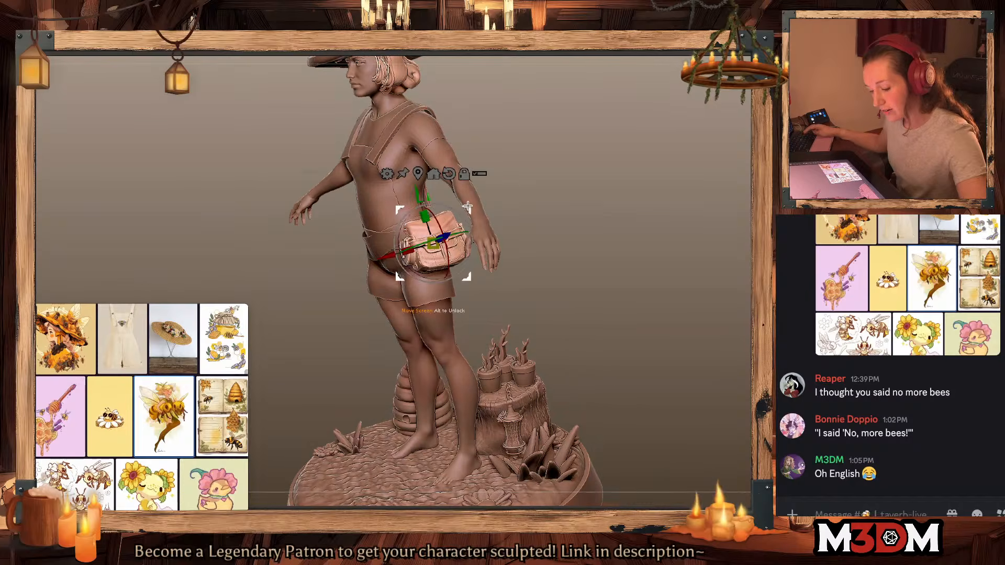
right_drag(591, 225, 626, 262)
drag(416, 252, 423, 250)
key(q)
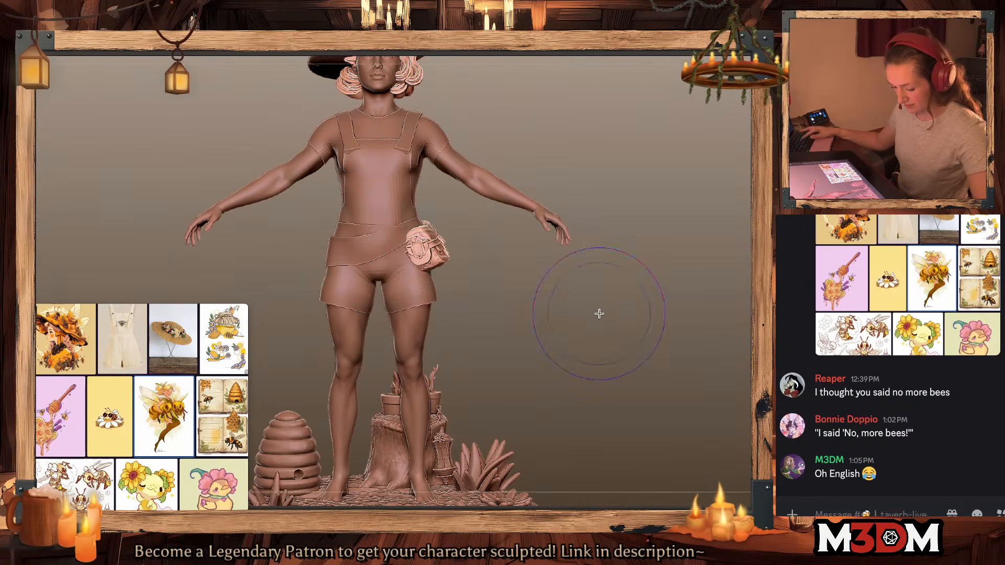
Step: Check the whole figure with its satchel and select the character's body mesh
ctrl+right_drag(603, 348, 596, 324)
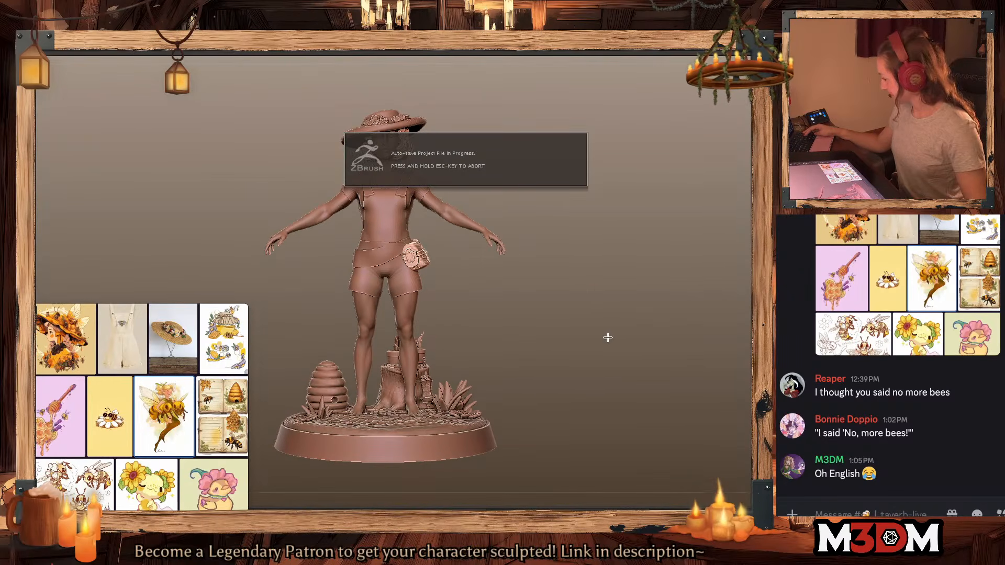
right_click(435, 284)
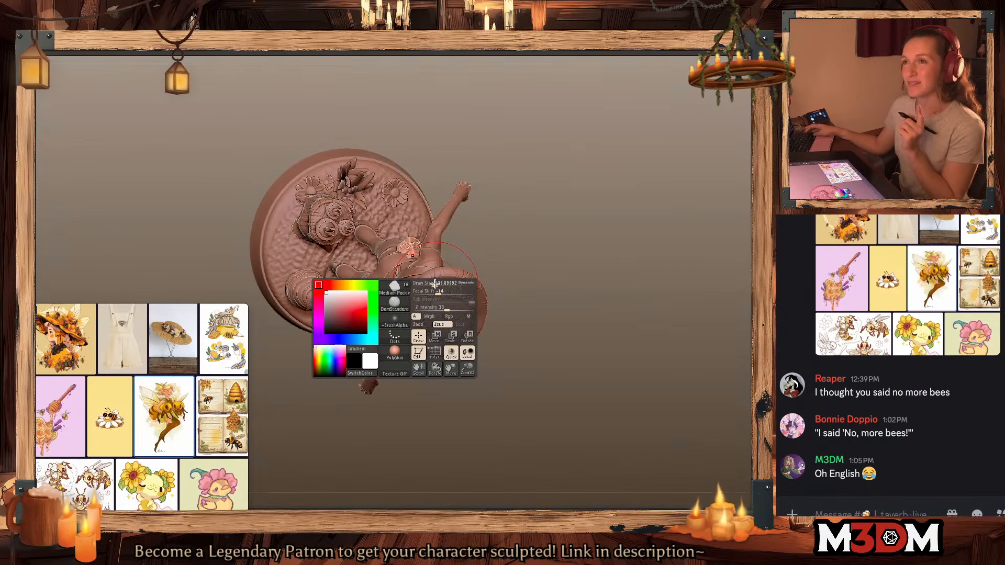
drag(582, 271, 431, 358)
alt+click(414, 348)
key(Down)
key(Up)
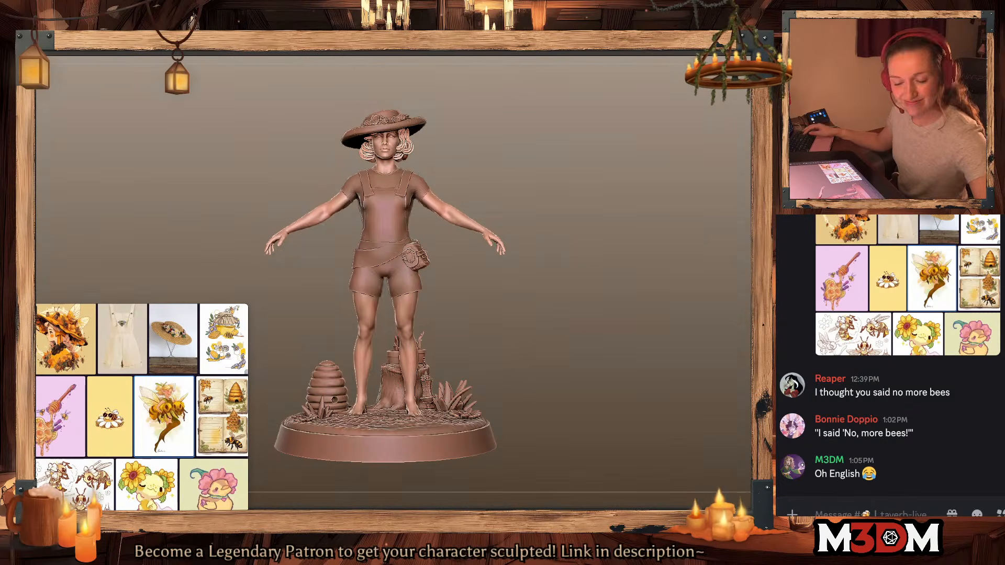
Step: Isolate the body mesh and regroup its polygons with a mask
key(shift+s)
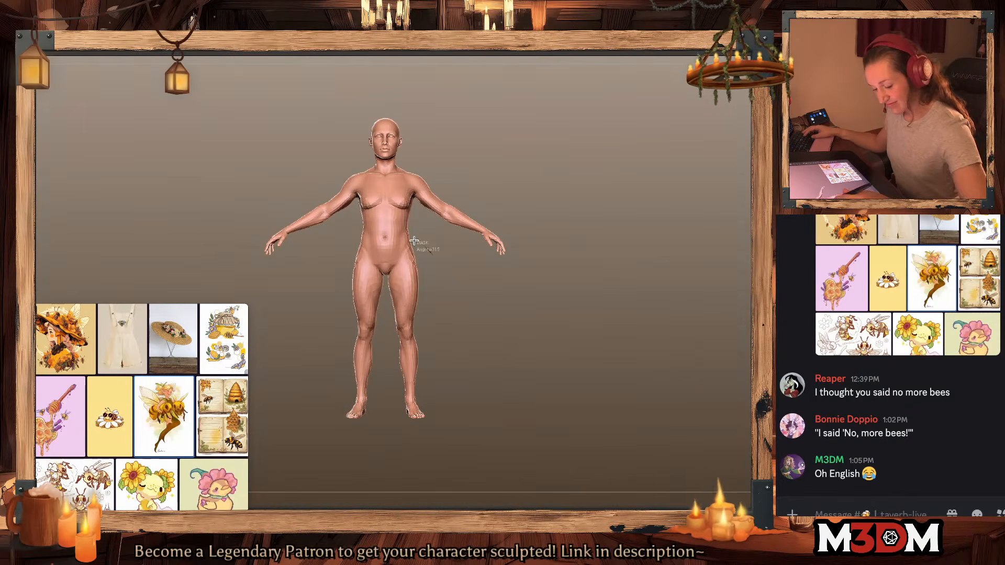
mouse_move(434, 257)
ctrl+mouse_down()
mouse_move(413, 446)
mouse_move(460, 422)
ctrl+mouse_up()
ctrl+click(533, 374)
key(ctrl+w)
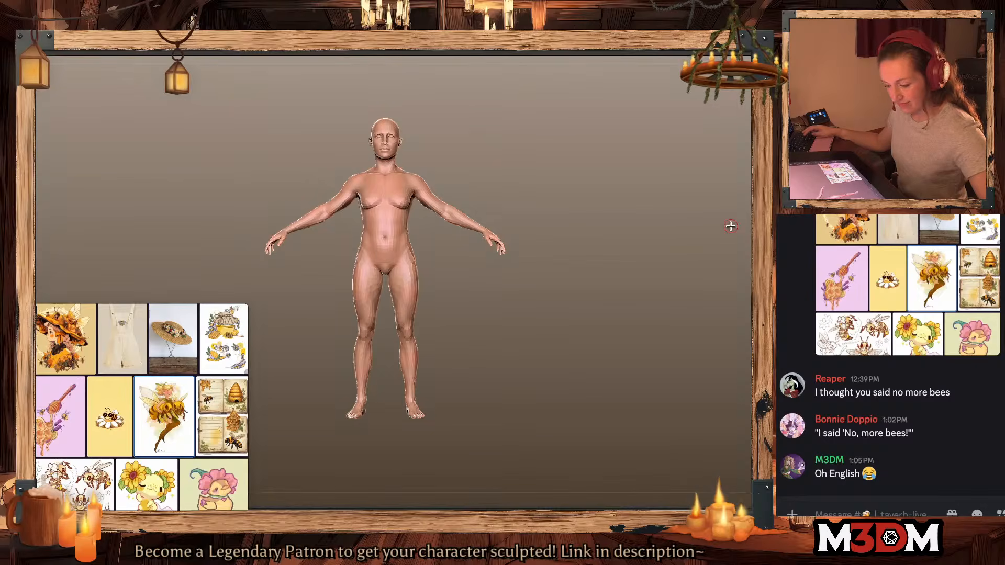
Step: Place a canvas snapshot of the complete figure above the reference images and reframe the live model beside it
key(shift+s)
drag(636, 378, 495, 294)
key(f)
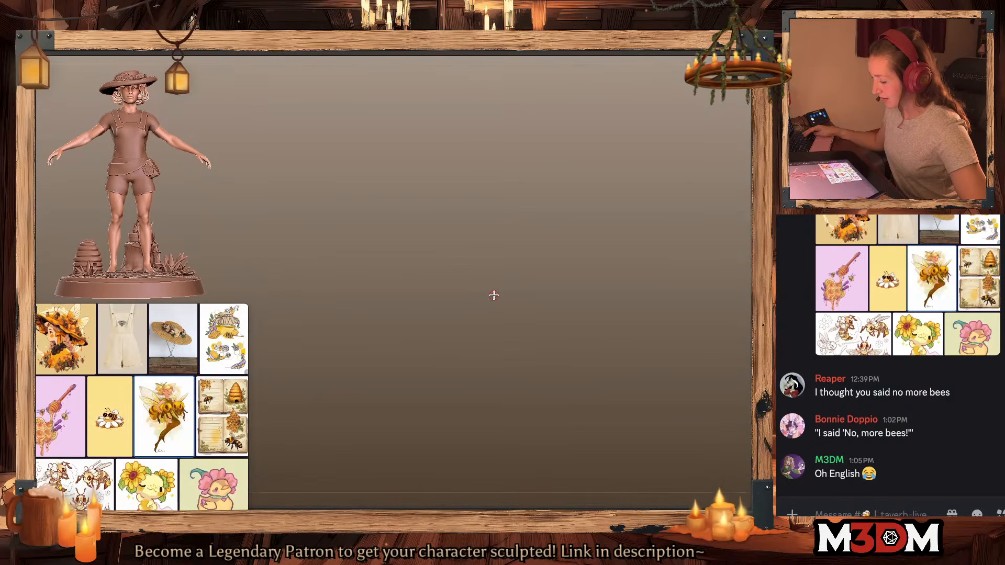
key(shift+s)
alt+drag(471, 330, 644, 404)
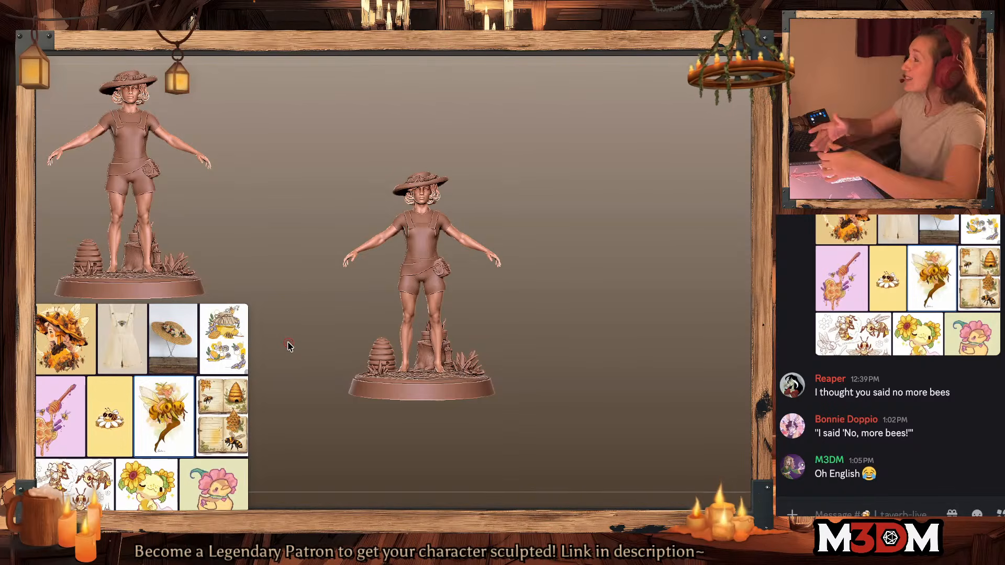
Step: Select the satchel on the character's hip and delete it from the live model
drag(550, 388, 545, 395)
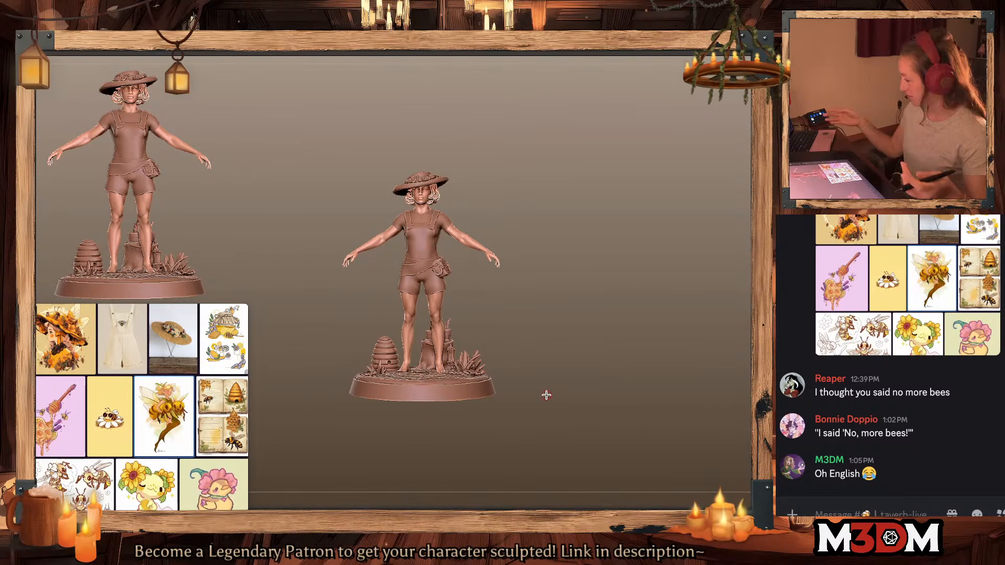
mouse_move(613, 308)
mouse_down()
mouse_move(614, 365)
mouse_move(619, 347)
mouse_move(640, 337)
mouse_up()
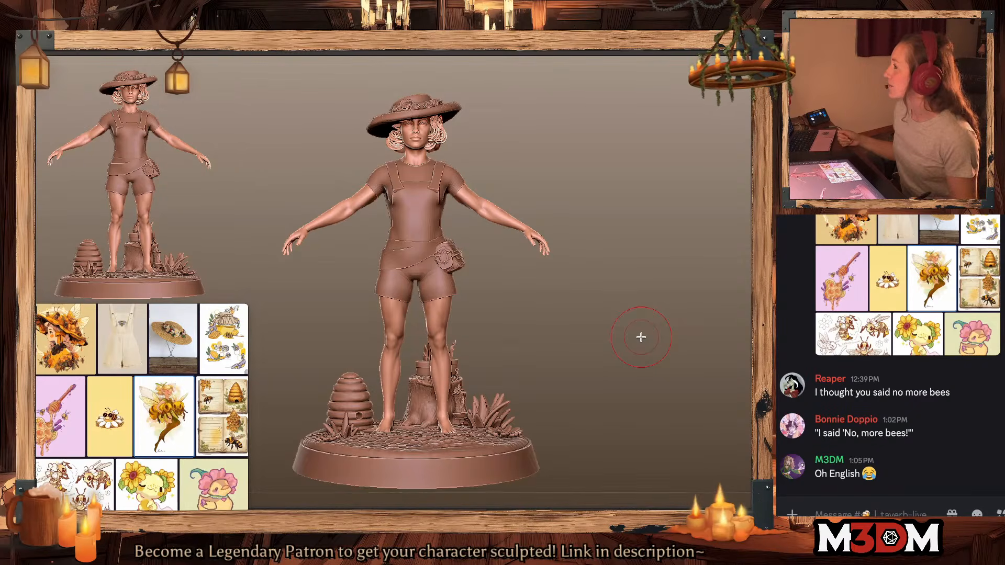
mouse_move(604, 366)
mouse_down()
mouse_move(596, 345)
mouse_move(610, 338)
mouse_move(602, 403)
mouse_up()
key(shift+f)
key(shift+f)
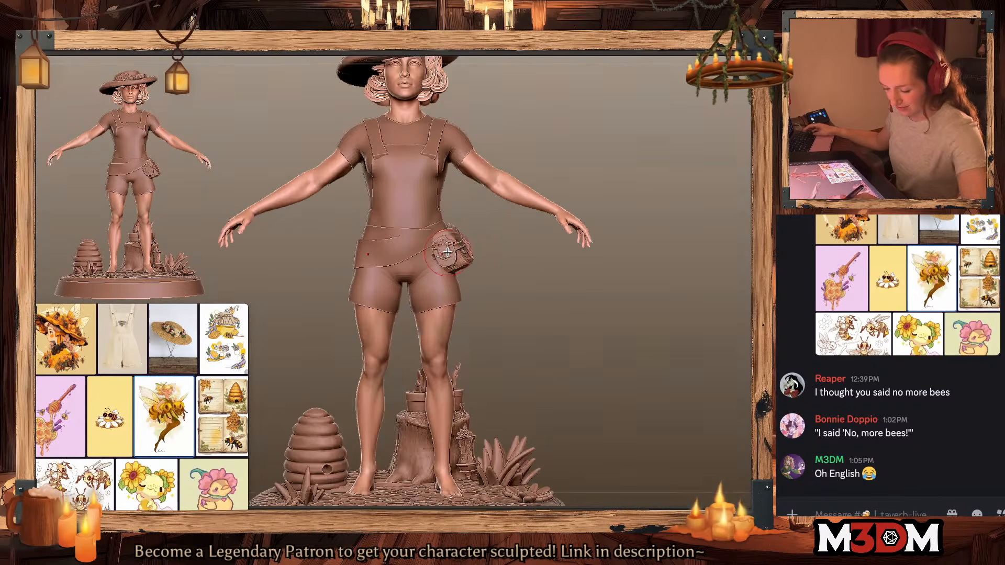
alt+click(448, 251)
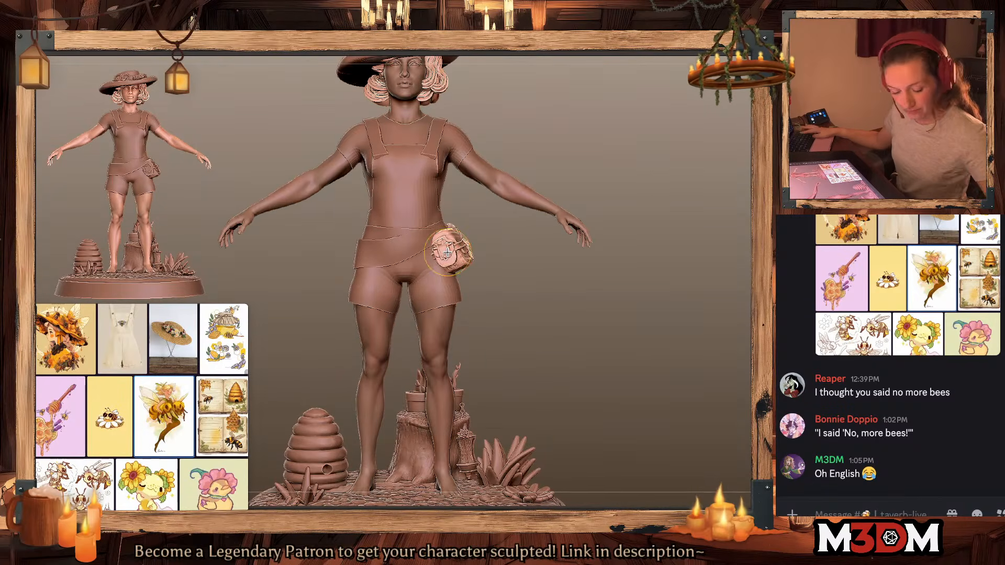
alt+click(419, 248)
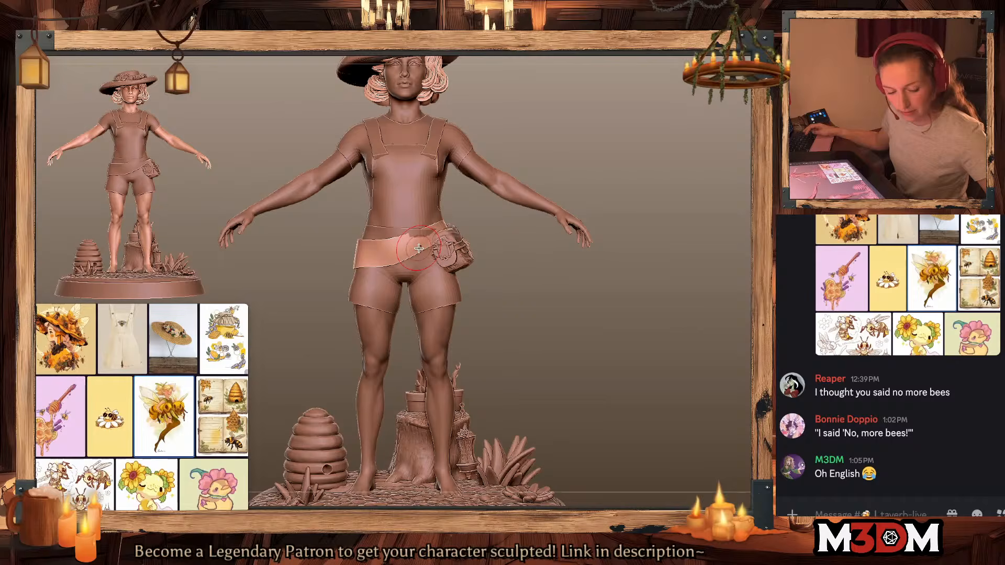
alt+click(454, 251)
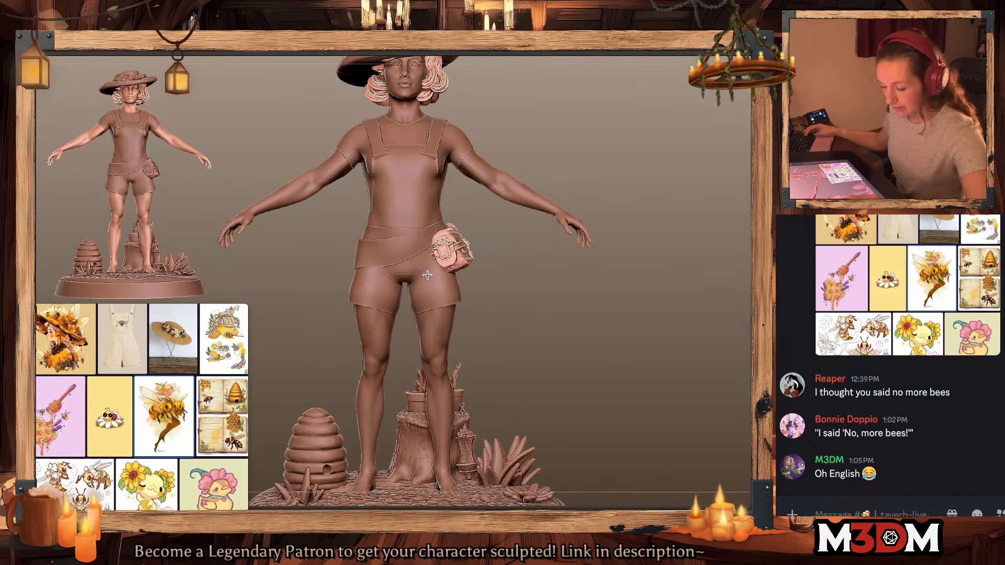
key(Delete)
Step: Merge all the subtools into a single Transpose Master posing mesh with TPoseMesh
alt+drag(606, 305, 638, 314)
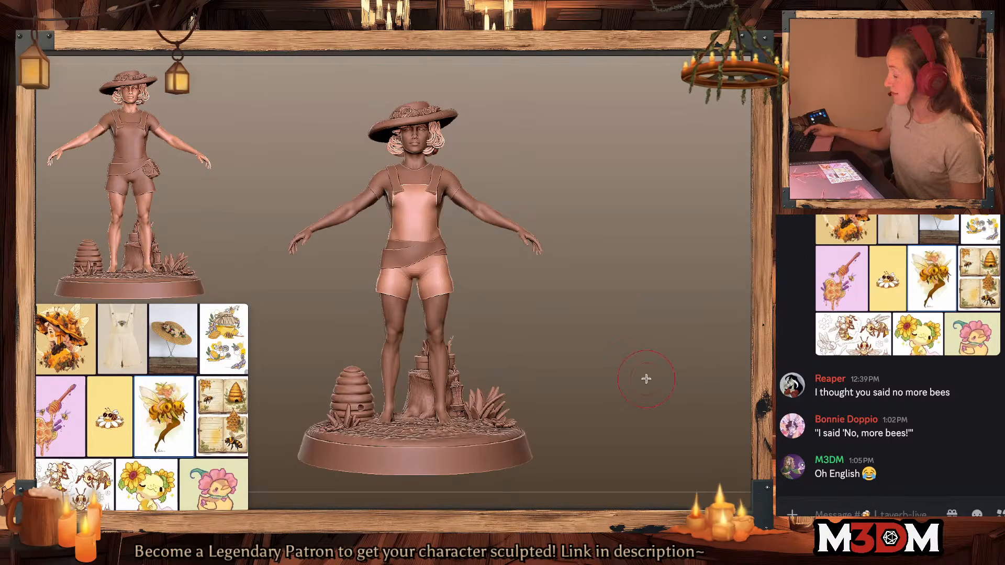
mouse_move(645, 377)
mouse_down()
mouse_move(593, 378)
mouse_move(641, 382)
mouse_up()
mouse_move(455, 47)
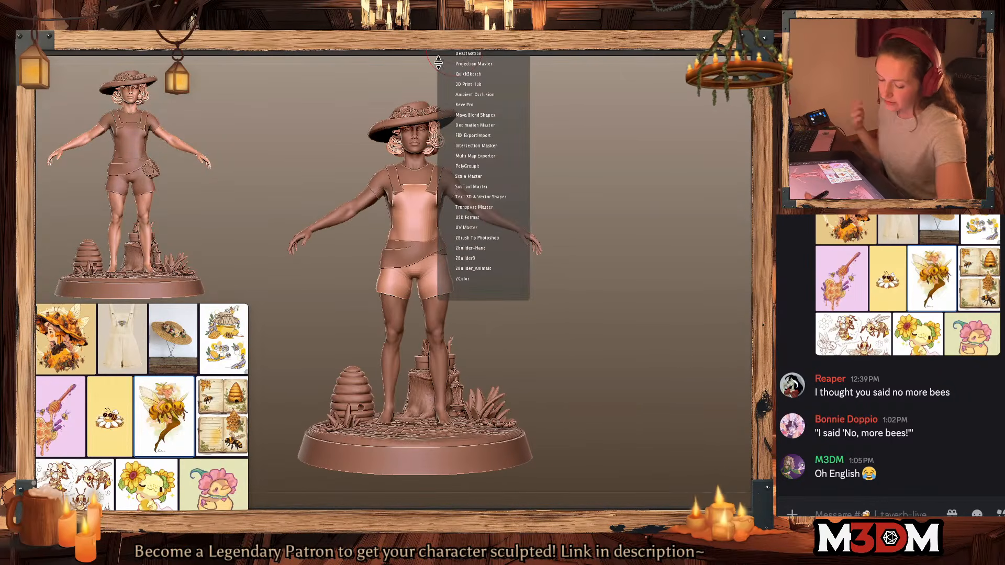
click(473, 207)
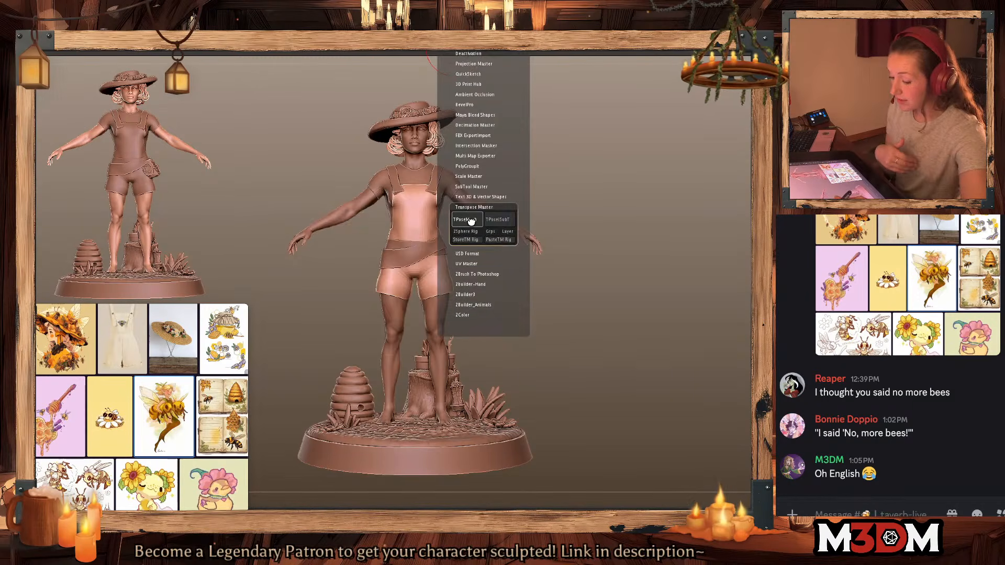
click(471, 219)
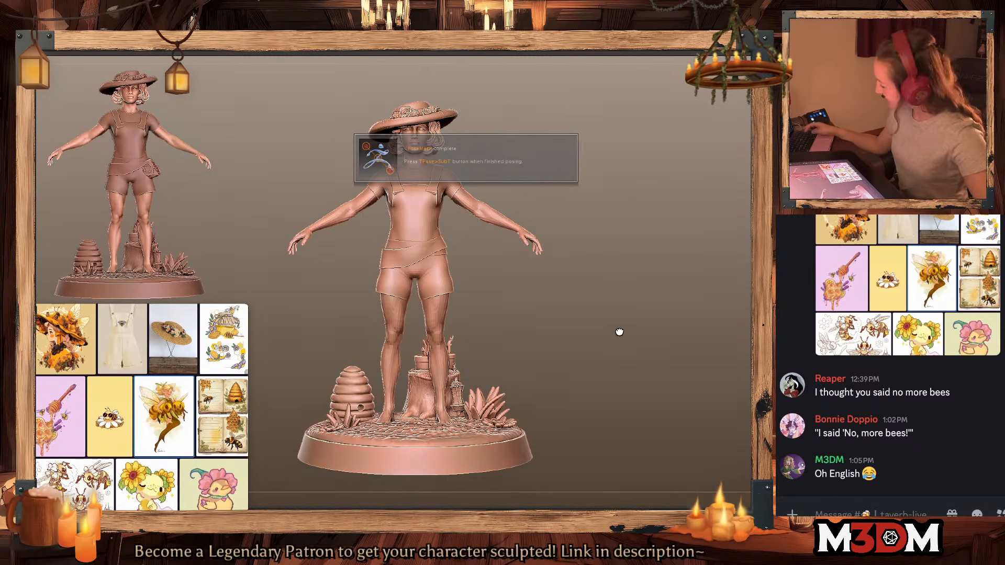
Step: Try widening the hips and shorts symmetrically in the front view with a larger brush
mouse_move(589, 340)
alt+mouse_down()
mouse_move(586, 328)
mouse_move(588, 349)
alt+mouse_up()
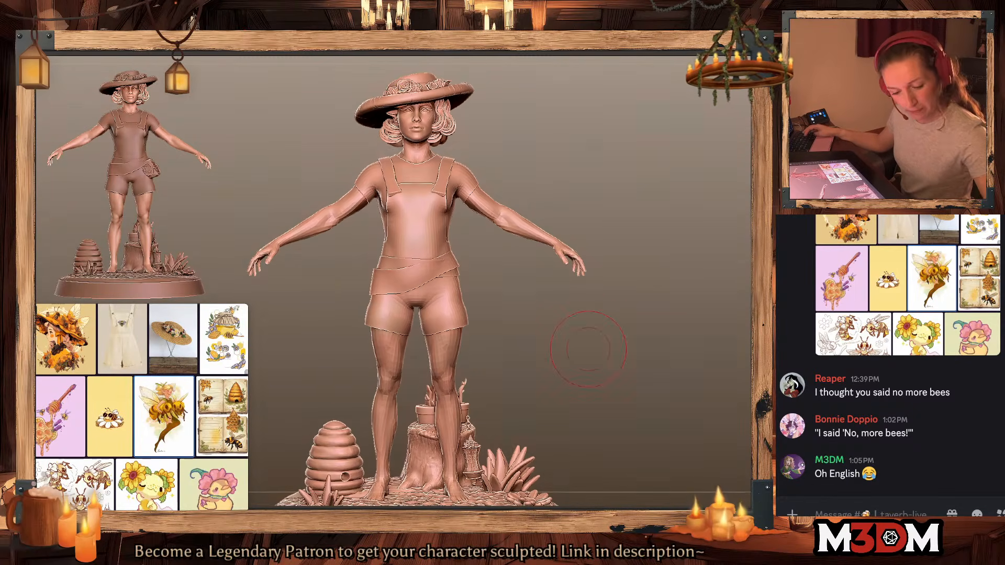
key(space)
mouse_move(454, 296)
mouse_down()
mouse_move(444, 296)
mouse_move(482, 288)
mouse_up()
key(space)
drag(439, 319, 435, 321)
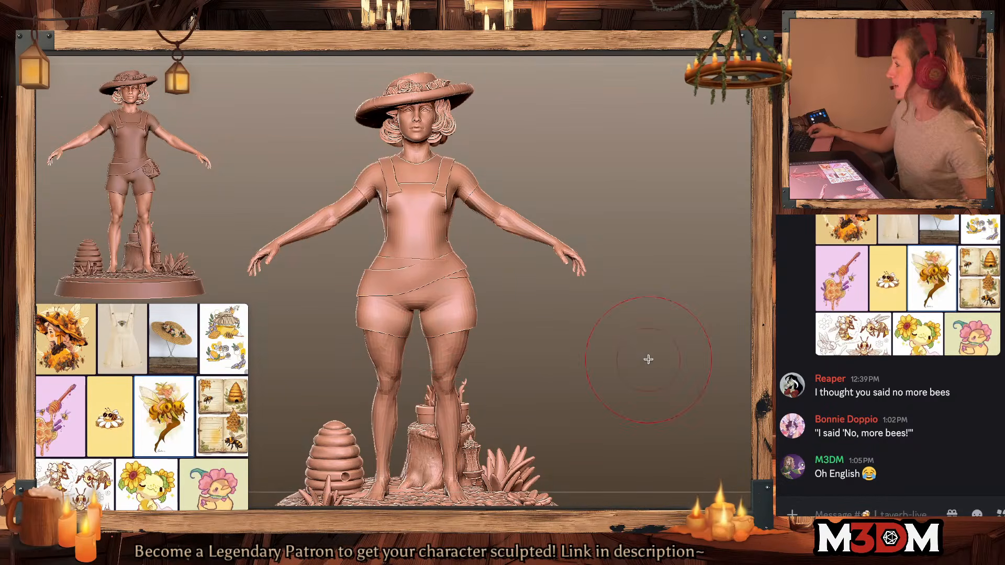
key(ctrl+z)
key(ctrl+z)
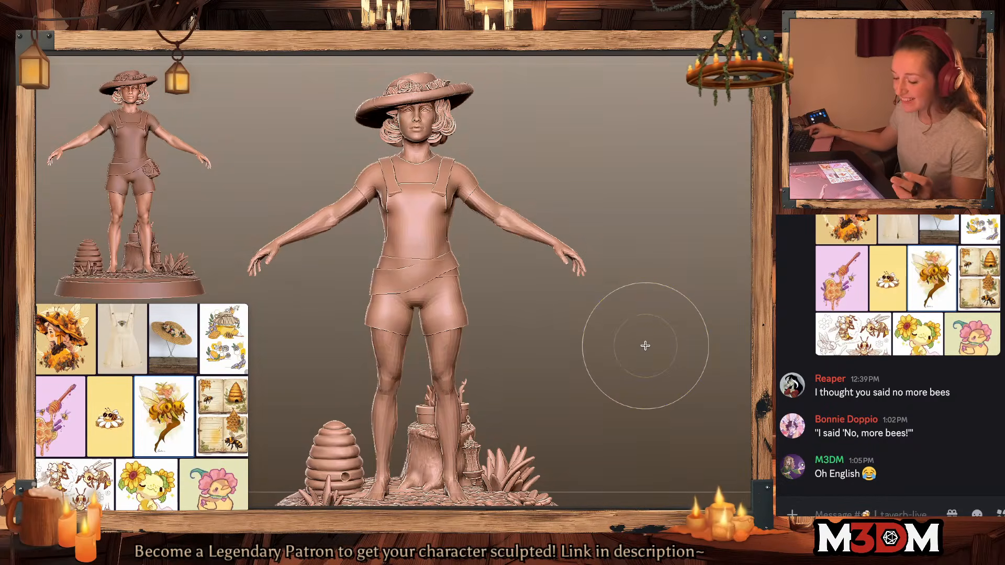
key(ctrl+shift+z)
key(ctrl+z)
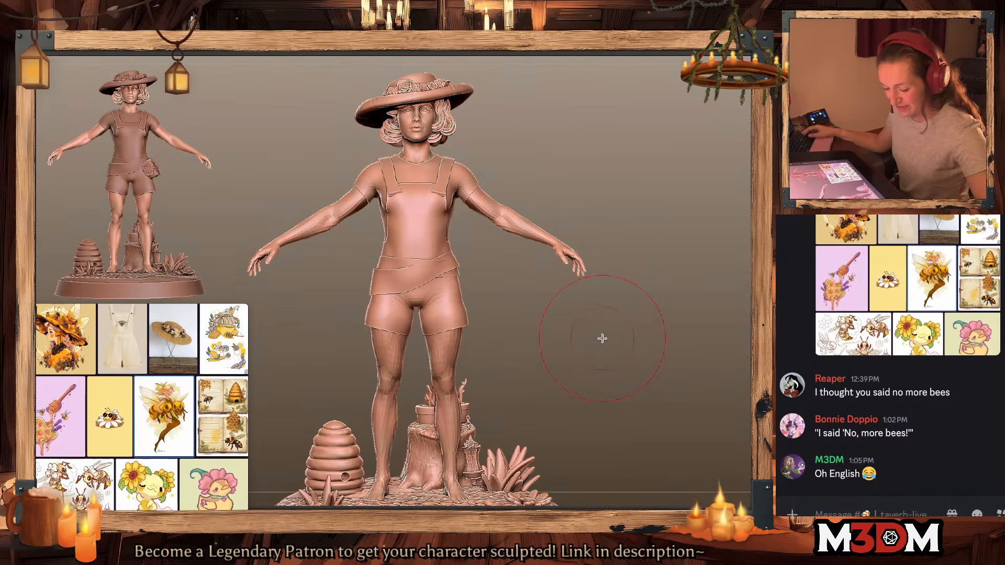
Step: Push the buttocks of the shorts into a fuller curve in the side view
key(shift+f)
key(shift+f)
mouse_move(664, 340)
mouse_down()
mouse_move(594, 343)
mouse_move(605, 321)
mouse_up()
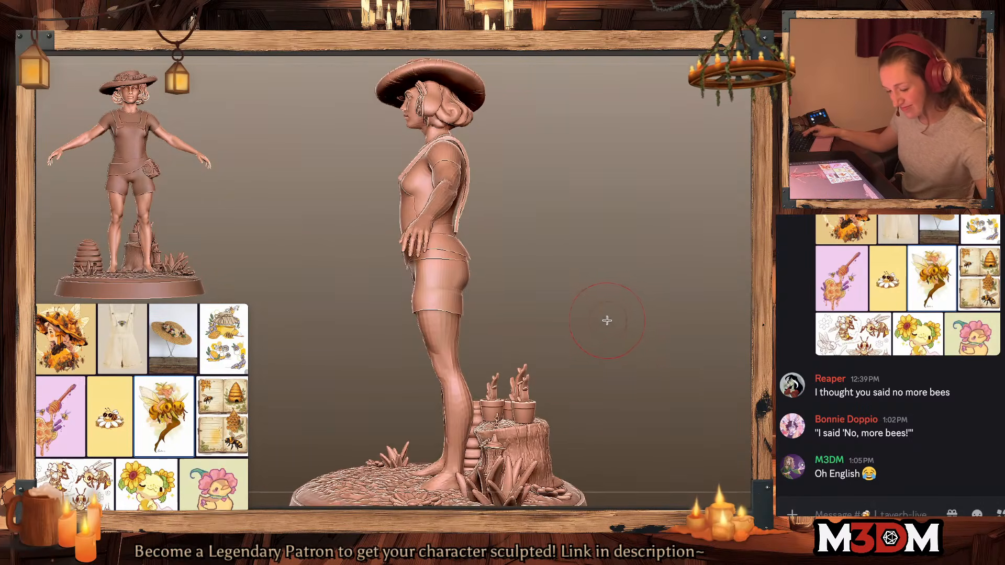
alt+drag(608, 286, 609, 299)
drag(429, 283, 420, 279)
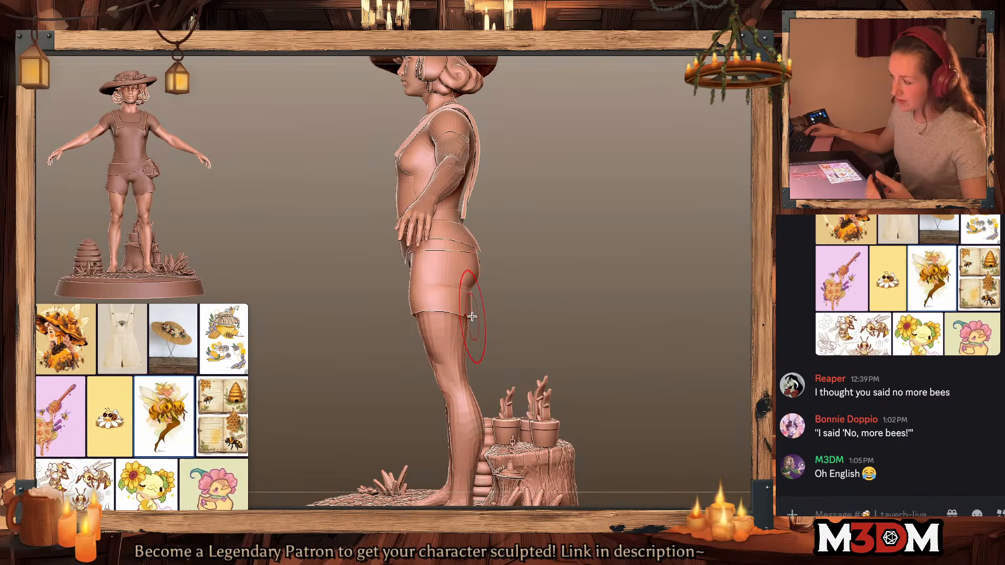
mouse_move(468, 294)
mouse_down()
mouse_move(480, 268)
mouse_move(691, 274)
mouse_up()
mouse_move(541, 277)
mouse_down()
mouse_move(546, 288)
mouse_move(543, 270)
mouse_up()
Step: Hide the wrapped waist cloth so the hips are exposed in the back view
key(shift+s)
key(shift+s)
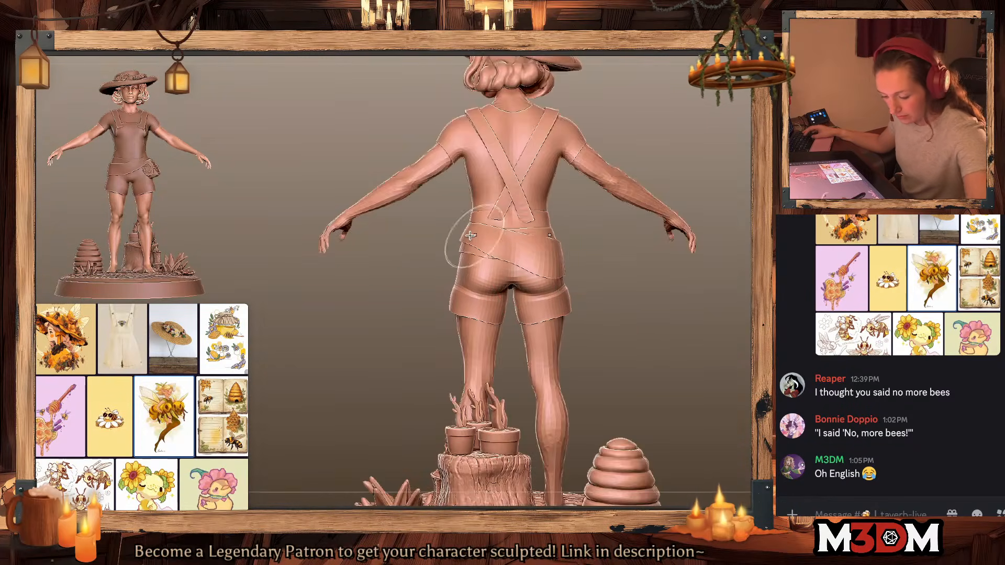
key(shift+s)
key(shift+s)
alt+drag(586, 324, 505, 305)
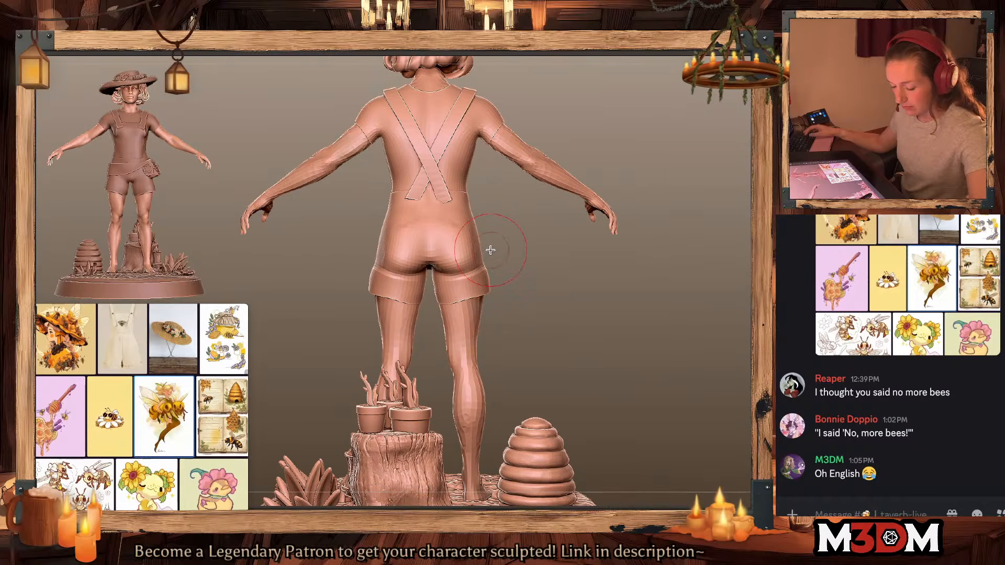
Step: Widen the hips symmetrically in the back view and refine their outer contour above the shorts' cuffs
drag(476, 242, 484, 240)
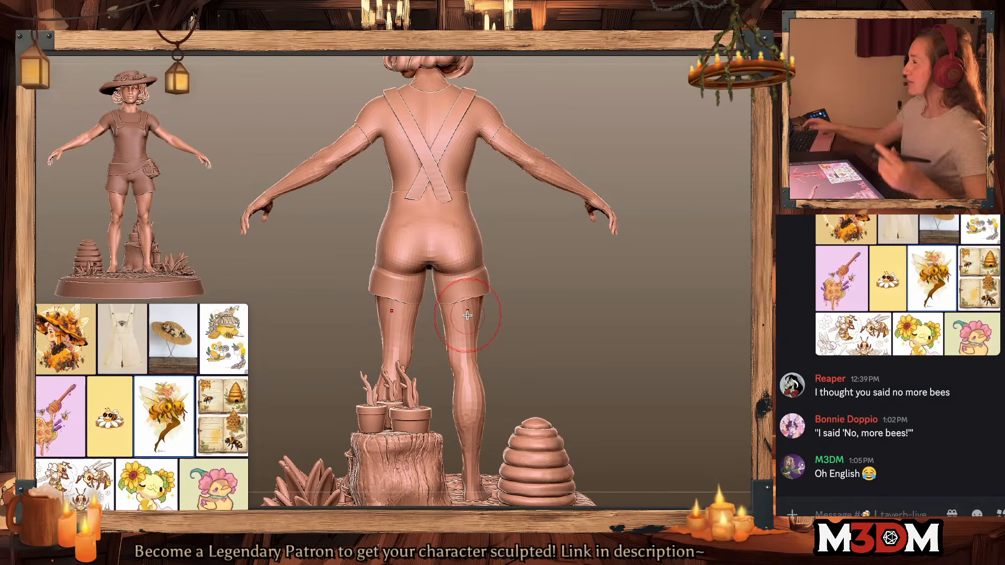
key(space)
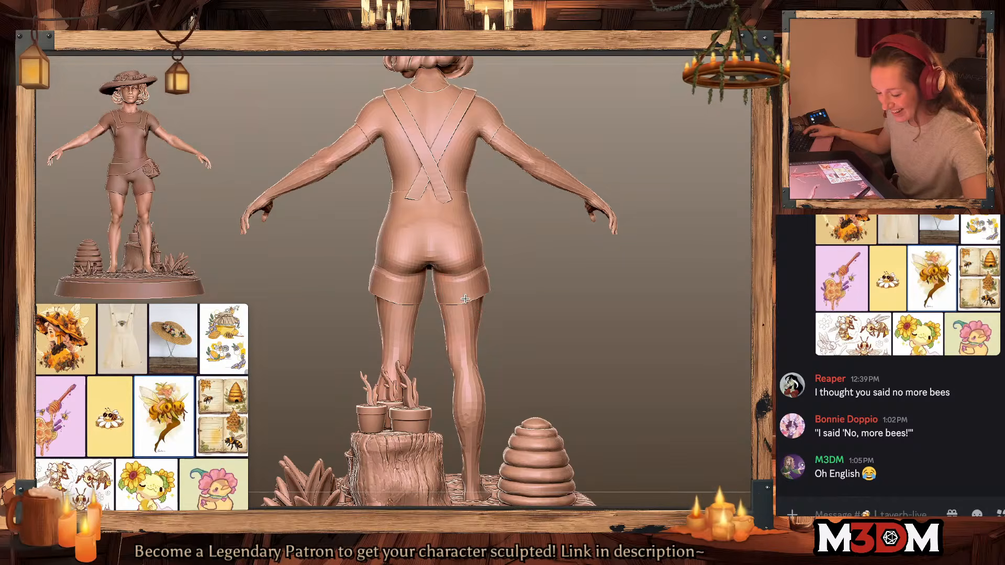
drag(482, 295, 488, 290)
key(space)
drag(482, 249, 484, 258)
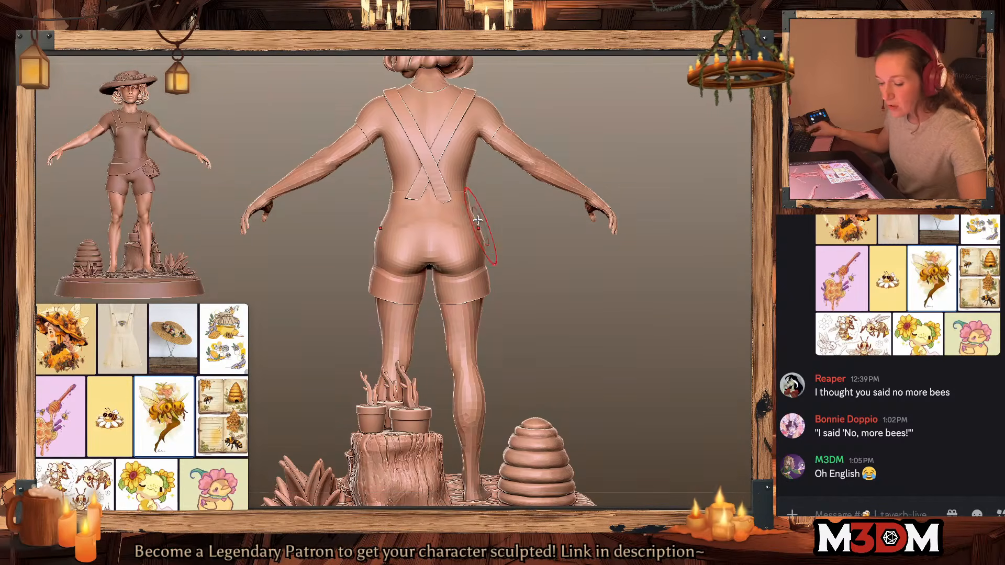
Step: Try pulling the upper hips strongly outward in the back view with a larger brush
key(space)
drag(477, 215, 483, 216)
drag(477, 212, 502, 211)
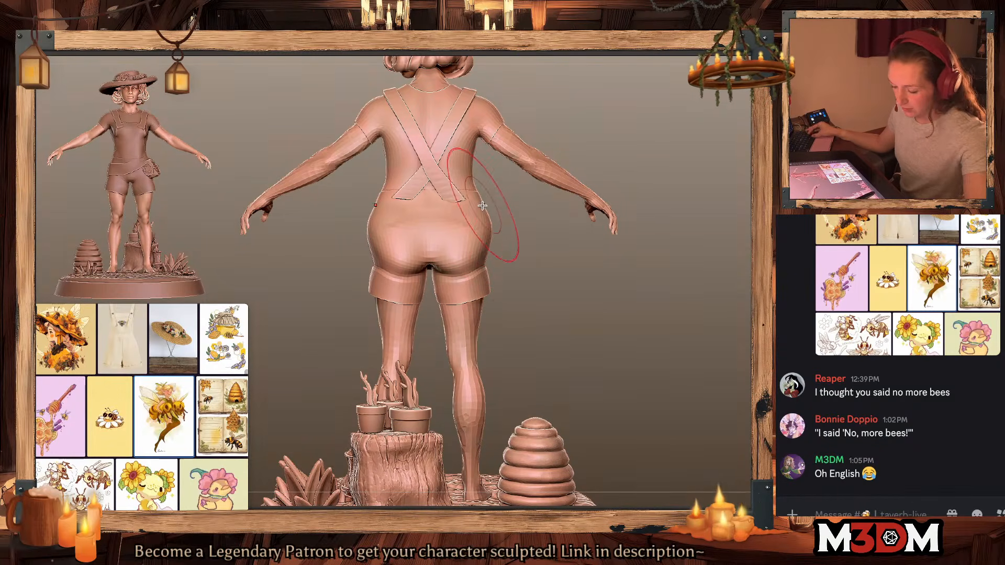
key(ctrl+z)
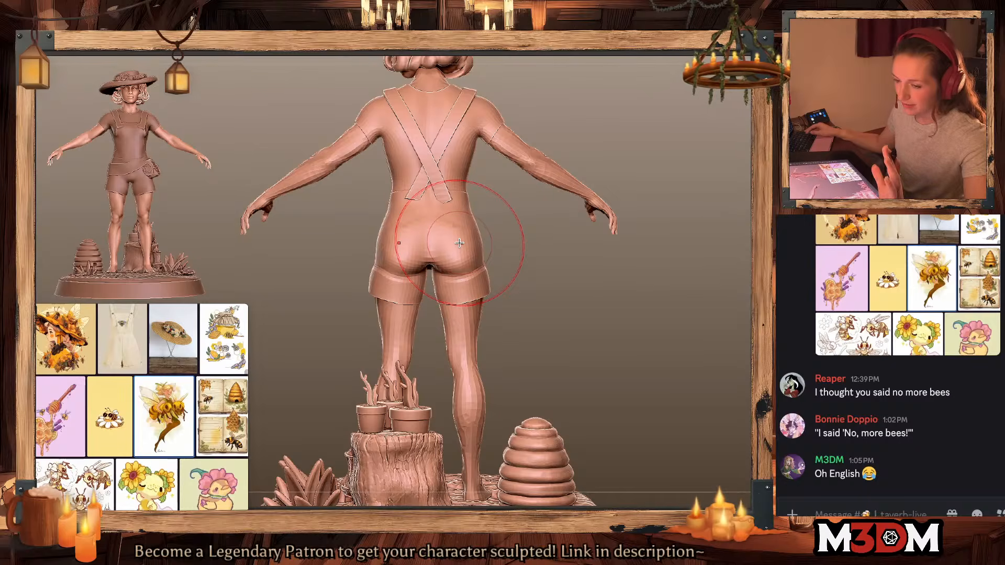
Step: Smooth out the curve from waist to hip with small symmetrical adjustments in the back view
key(space)
drag(472, 233, 464, 233)
drag(473, 227, 477, 225)
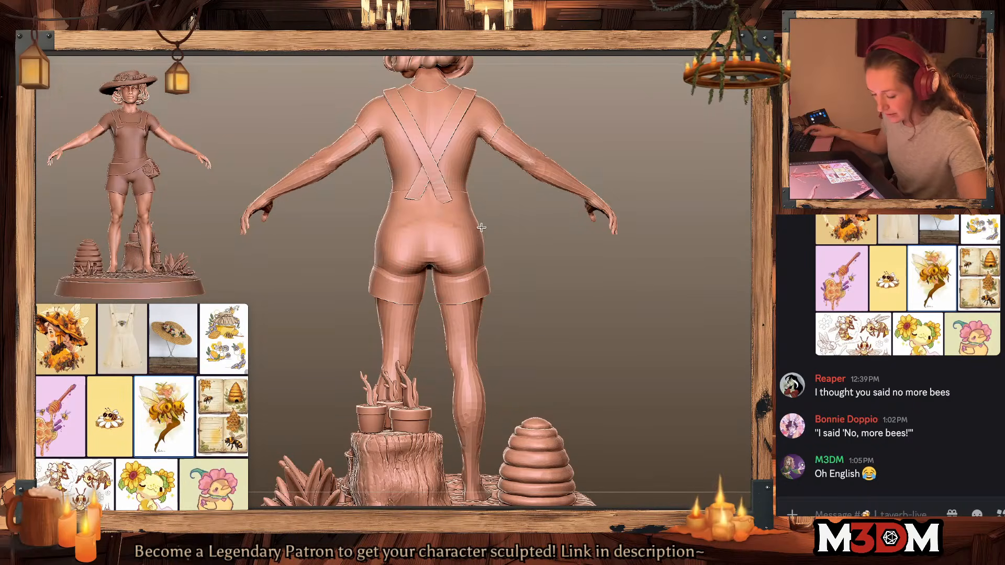
Step: Round the buttocks and adjust the thigh contour in the side profile
mouse_move(625, 312)
mouse_down()
mouse_move(605, 314)
mouse_move(614, 301)
mouse_up()
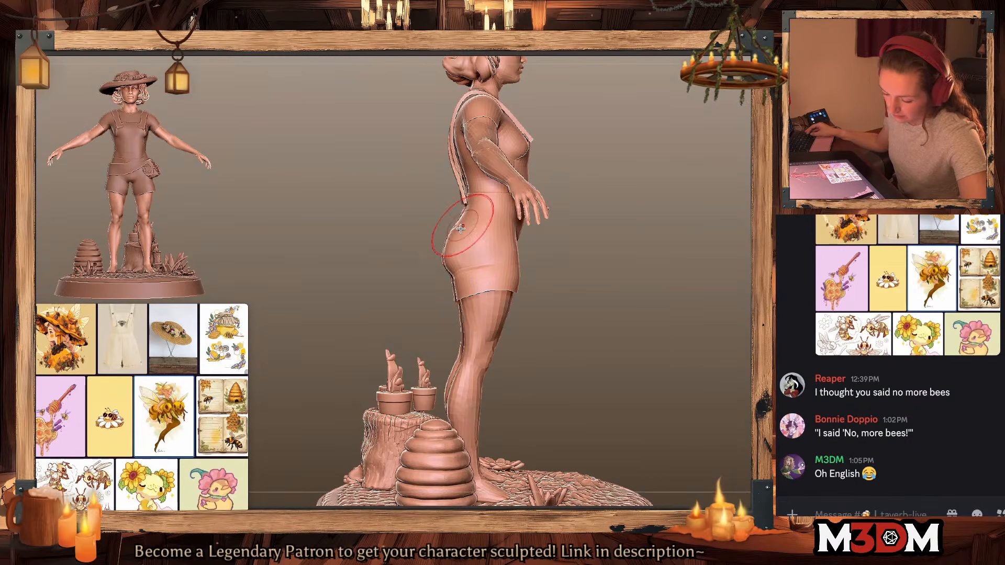
key(shift+f)
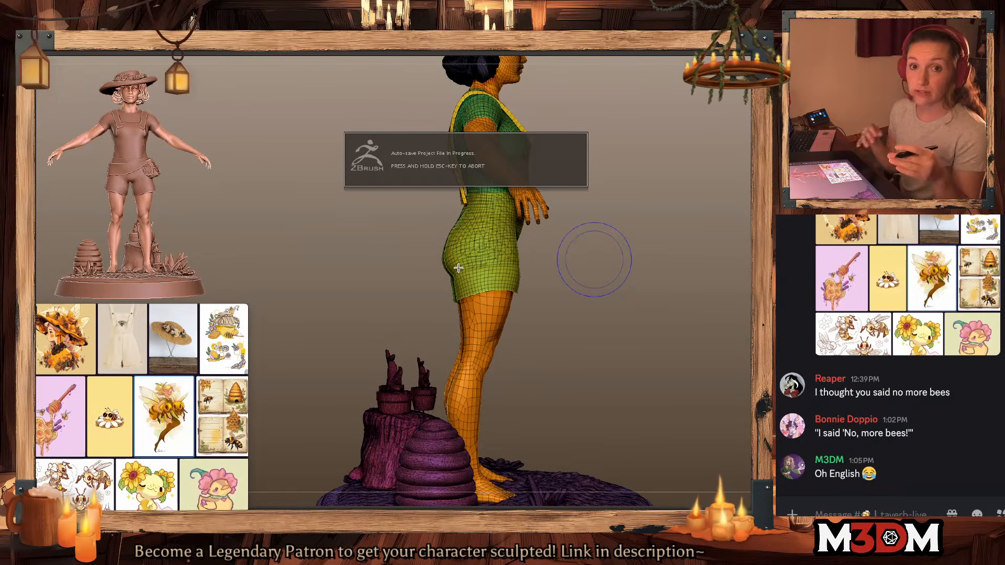
key(shift+f)
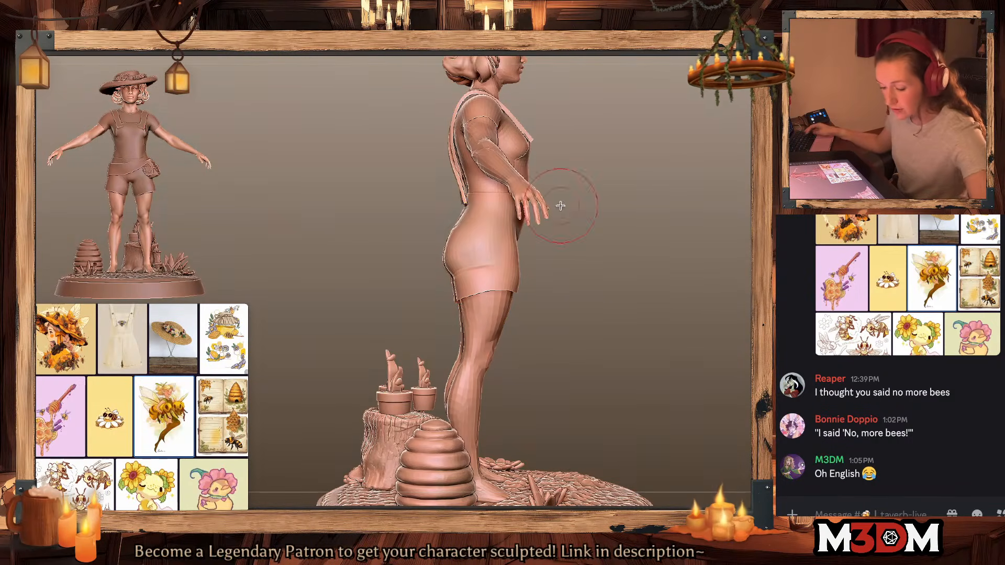
mouse_move(460, 241)
mouse_down()
mouse_move(446, 232)
mouse_move(442, 252)
mouse_up()
right_click(416, 274)
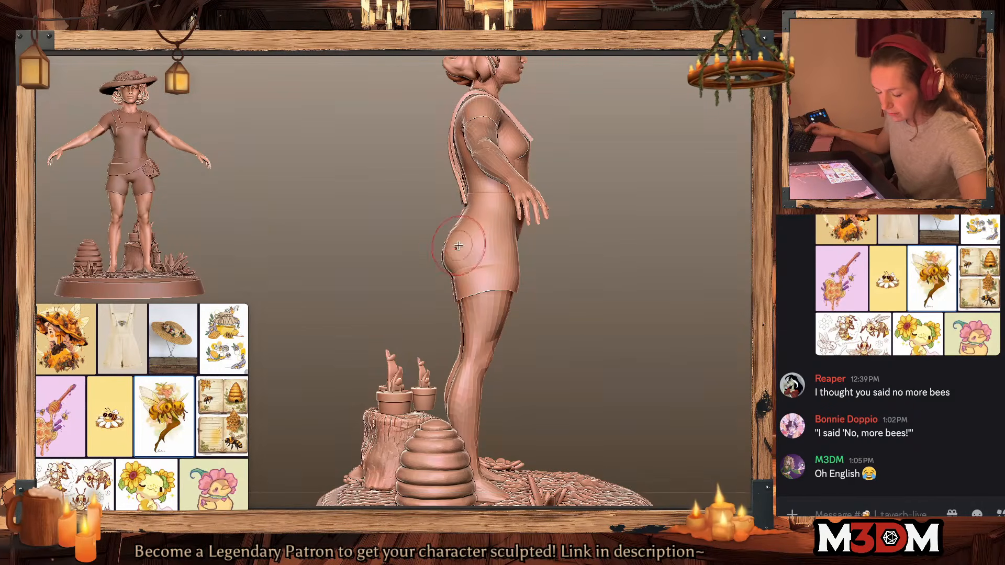
shift+drag(560, 280, 626, 294)
mouse_move(618, 247)
mouse_down()
mouse_move(621, 287)
mouse_move(463, 321)
mouse_move(456, 304)
mouse_up()
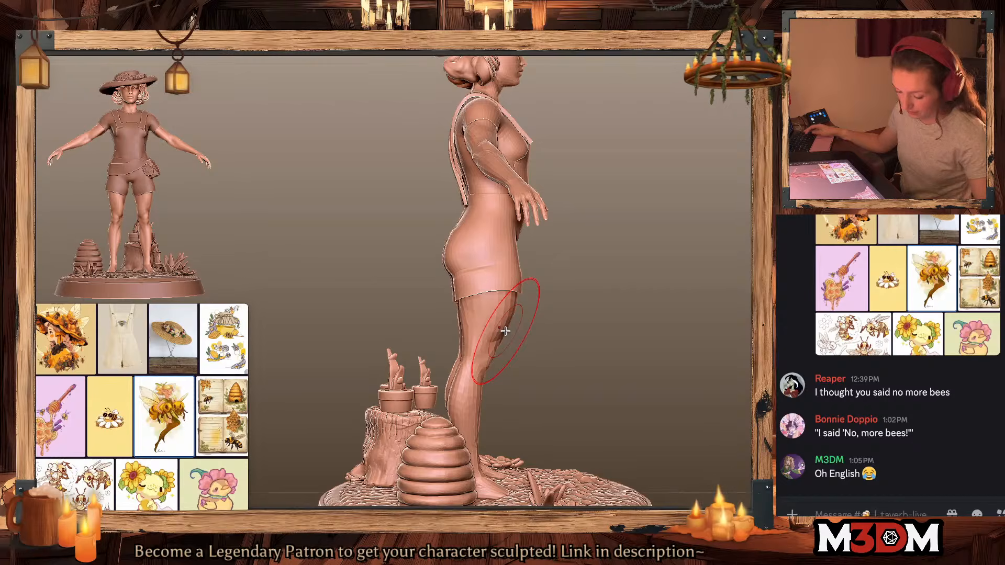
Step: Hide the beehive, stump, potted plants, foliage and round base while keeping the character and waist cloth shown
alt+drag(652, 366, 630, 259)
alt+click(422, 404)
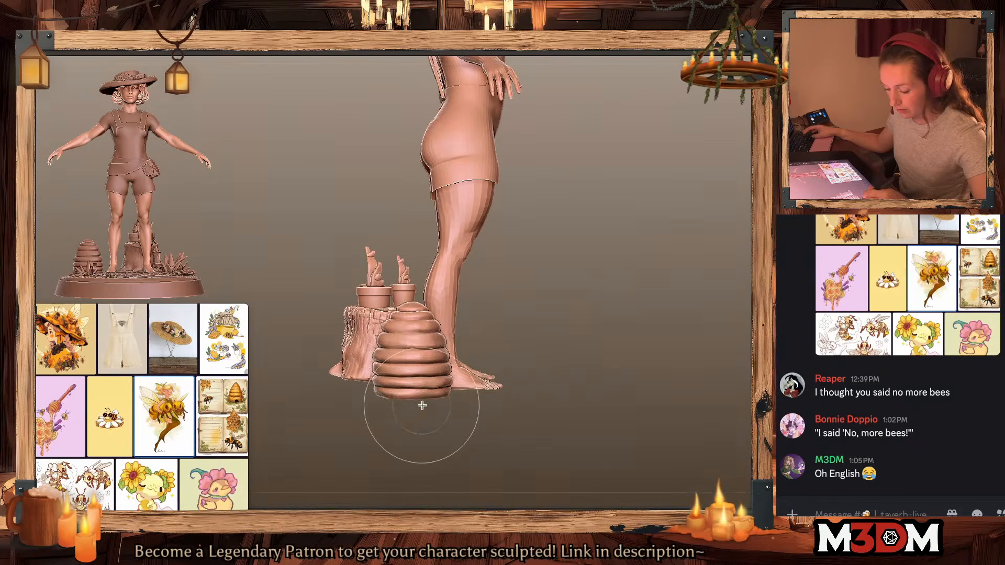
ctrl+shift+click(392, 360)
ctrl+shift+click(406, 359)
ctrl+shift+click(368, 338)
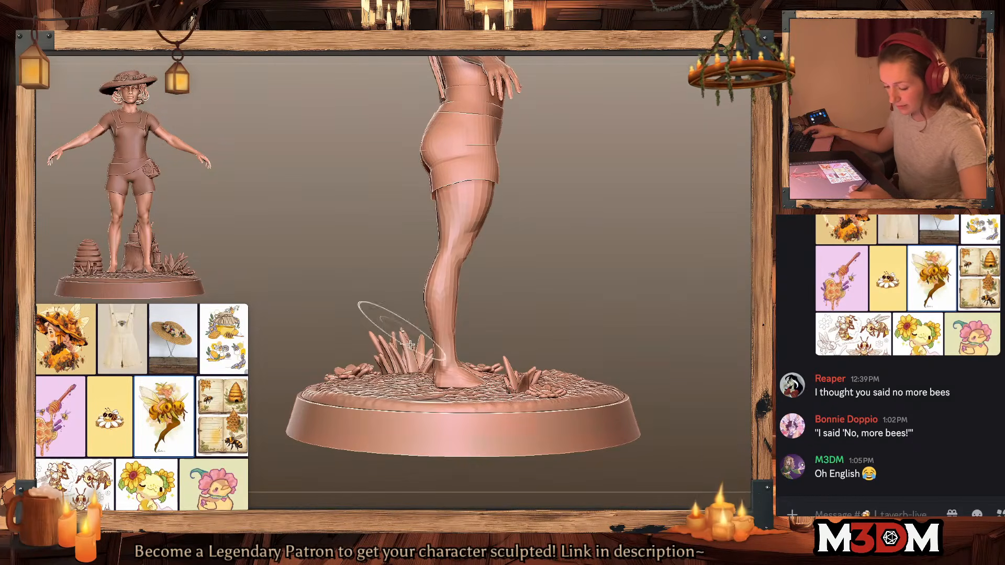
ctrl+shift+click(403, 348)
key(space)
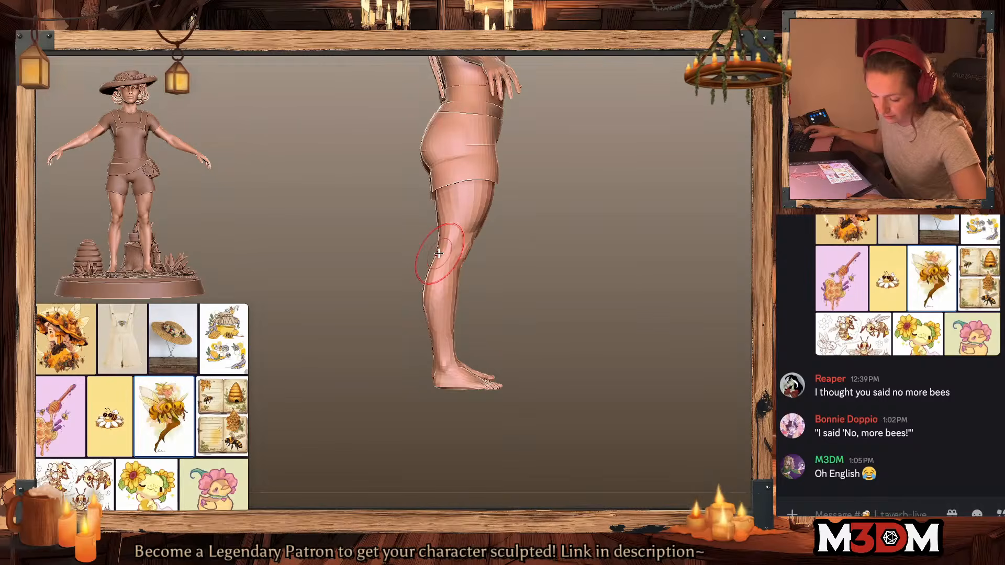
Step: Widen the outer calves symmetrically in the back view and refine the lower legs toward the ankles
shift+drag(505, 309, 560, 290)
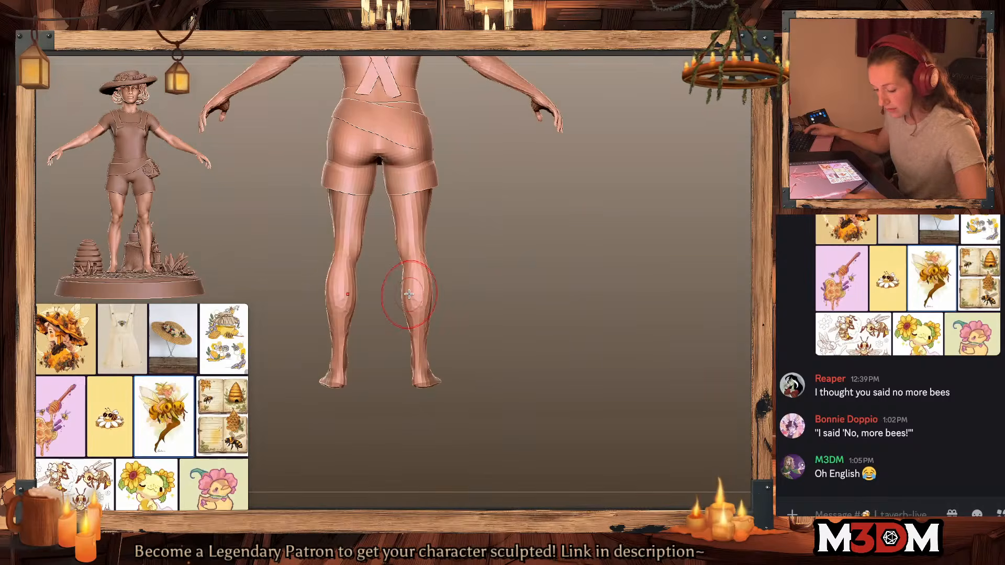
mouse_move(405, 292)
mouse_down()
mouse_move(401, 278)
mouse_move(430, 272)
mouse_move(402, 270)
mouse_move(434, 281)
mouse_up()
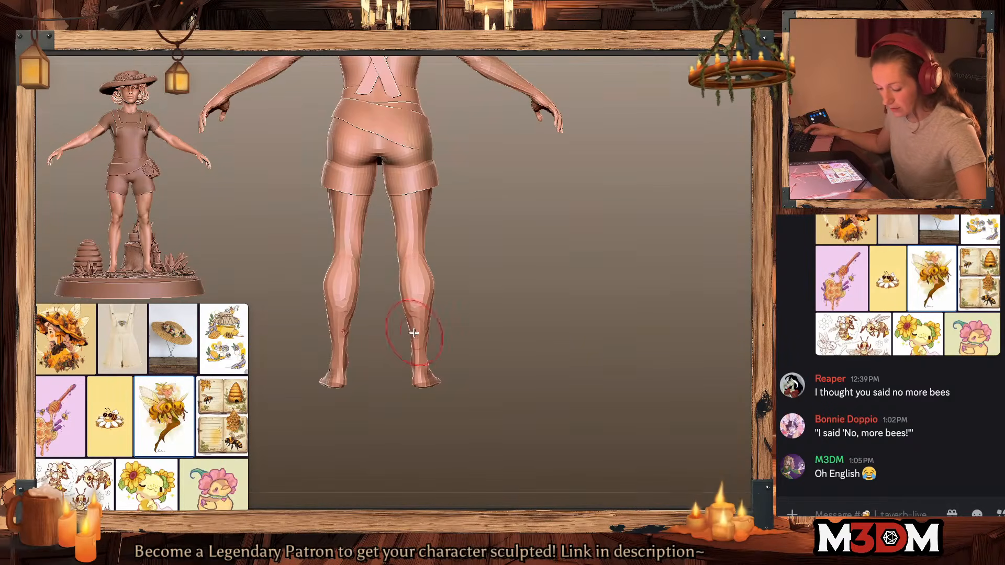
key(space)
drag(426, 351, 421, 350)
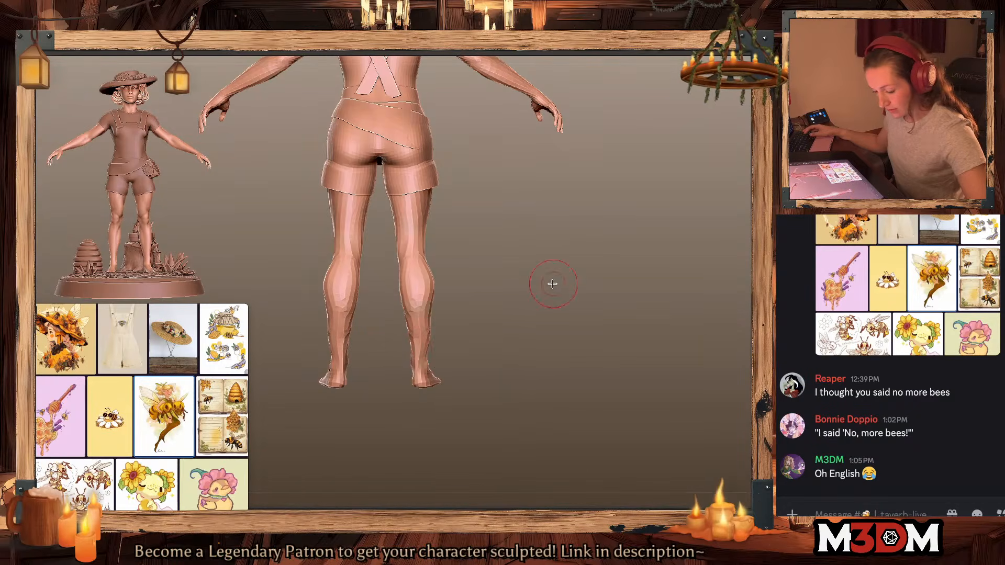
Step: Adjust the thigh contours just below the shorts symmetrically in the back view
mouse_move(551, 283)
mouse_down()
mouse_move(567, 273)
mouse_move(556, 261)
mouse_up()
drag(400, 230, 392, 206)
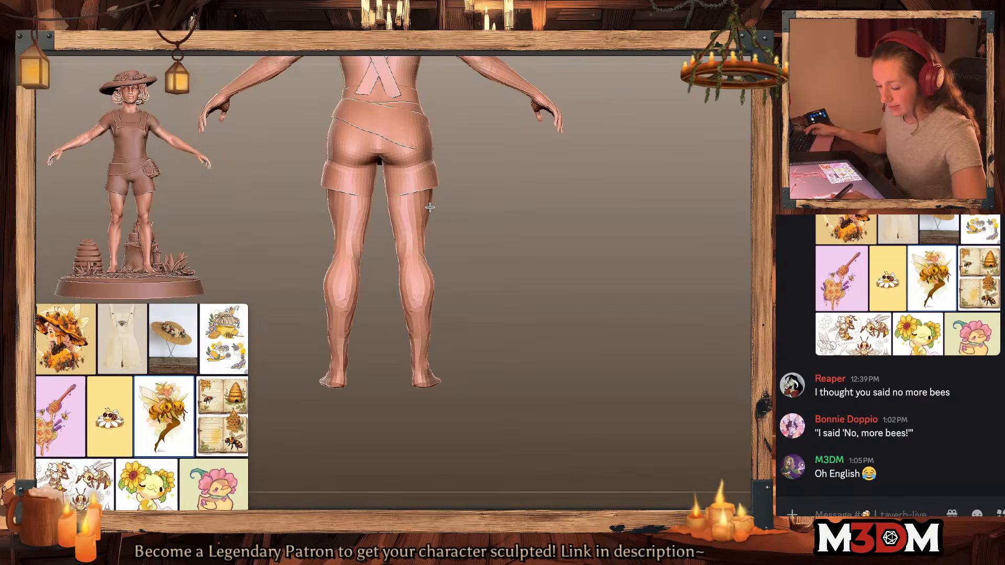
drag(433, 217, 426, 225)
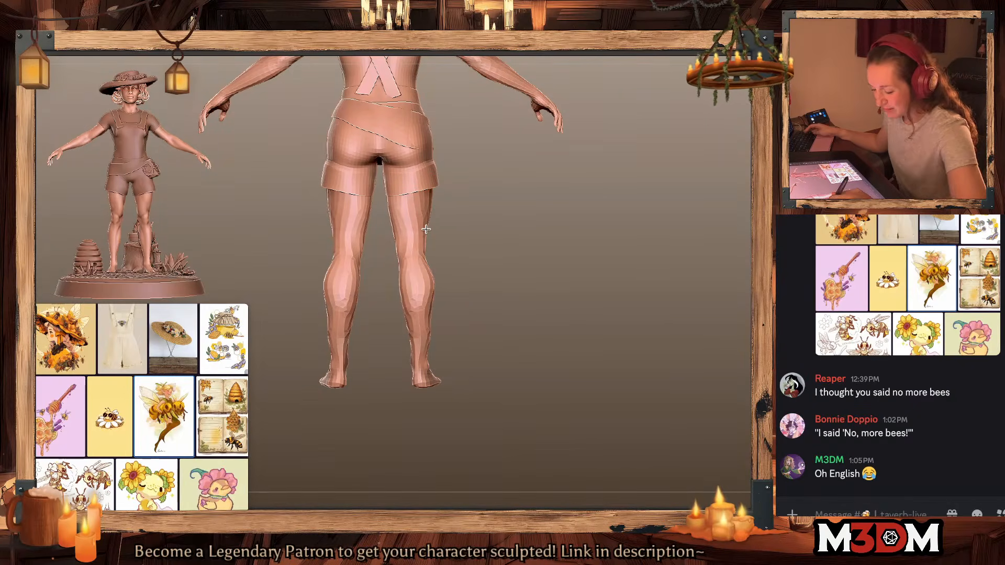
Step: Round the front of the thigh and adjust the back of the calf in the side profile
drag(576, 273, 569, 269)
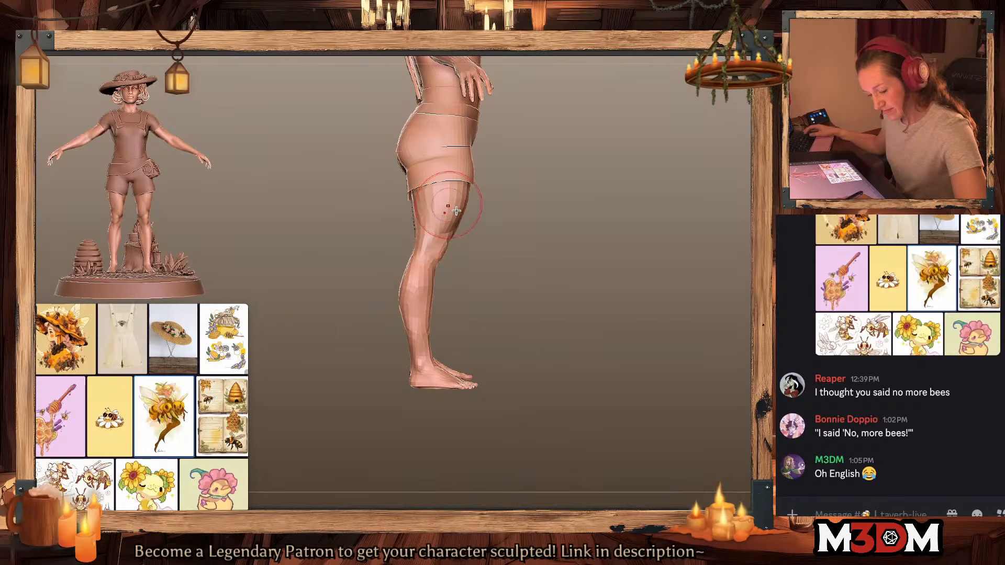
key(space)
drag(464, 207, 467, 208)
key(space)
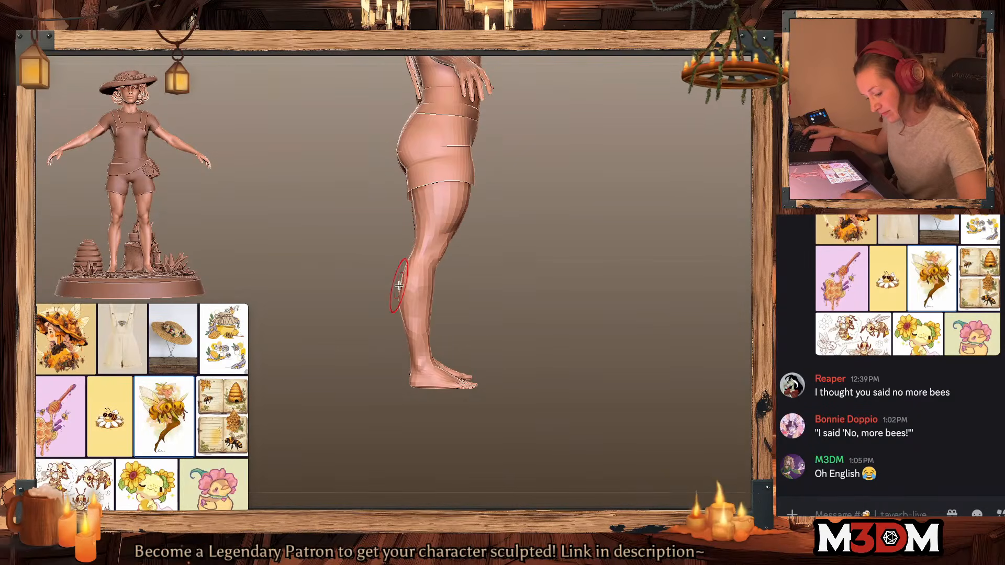
shift+drag(397, 285, 565, 277)
key(space)
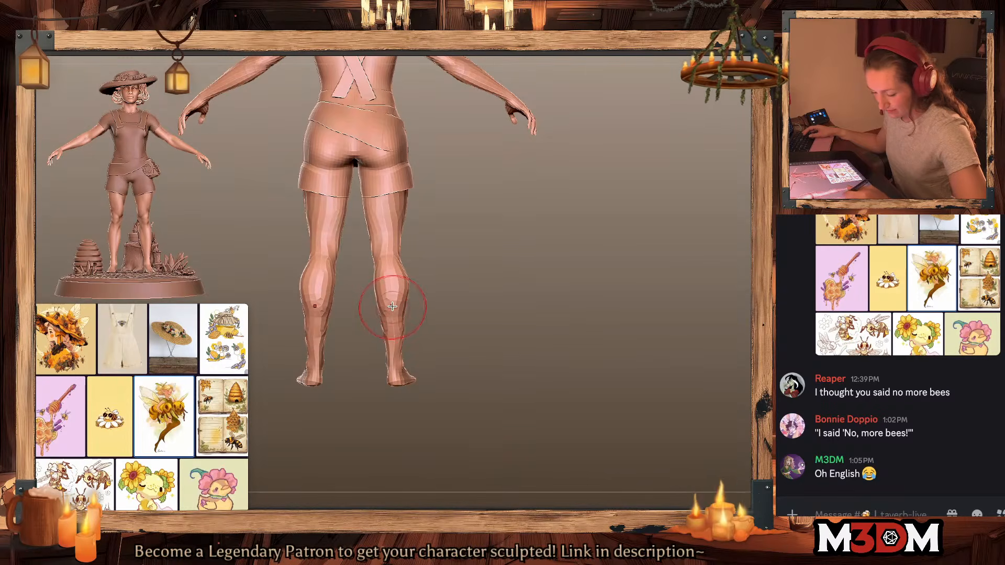
Step: Smooth the back of the calf and refine the back of the knee and lower thigh front in the side profile
drag(576, 280, 610, 293)
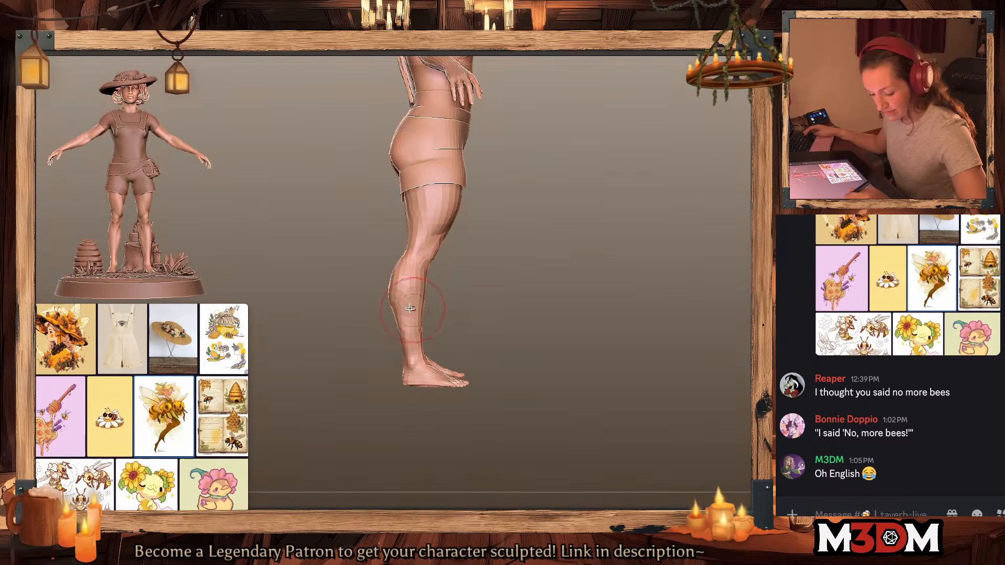
key(space)
mouse_move(393, 272)
shift+mouse_down()
mouse_move(404, 266)
mouse_move(400, 302)
shift+mouse_up()
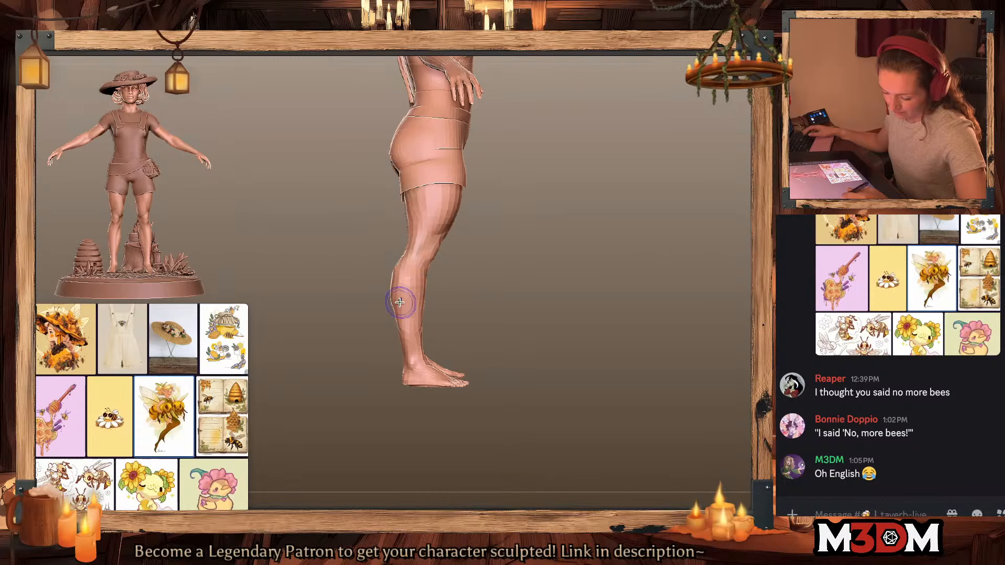
key(space)
drag(410, 267, 418, 268)
drag(447, 233, 449, 236)
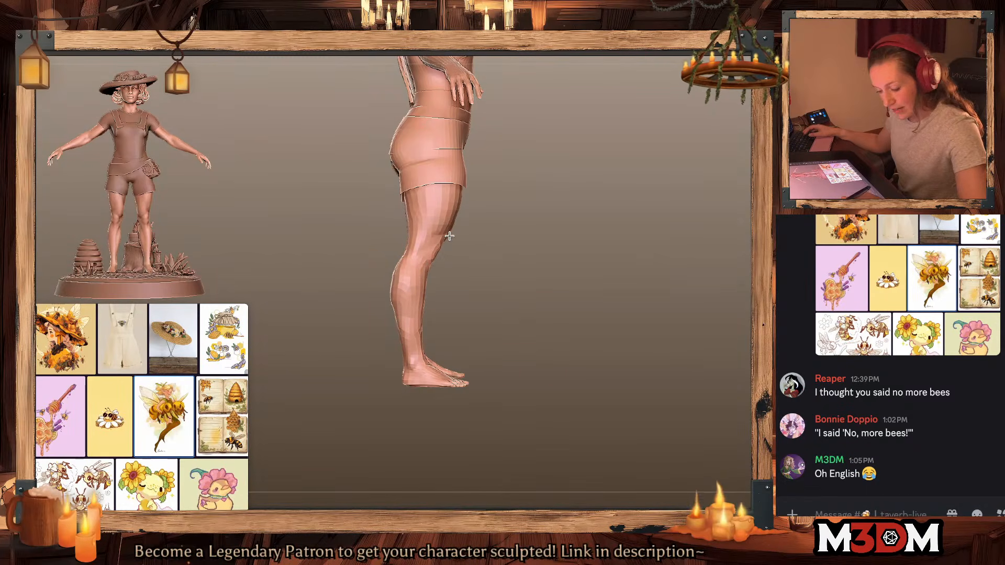
Step: Refine the outer thigh contour from the shorts hem to the knee symmetrically in the front view
mouse_move(570, 273)
mouse_down()
mouse_move(626, 292)
mouse_move(500, 234)
mouse_move(486, 204)
mouse_up()
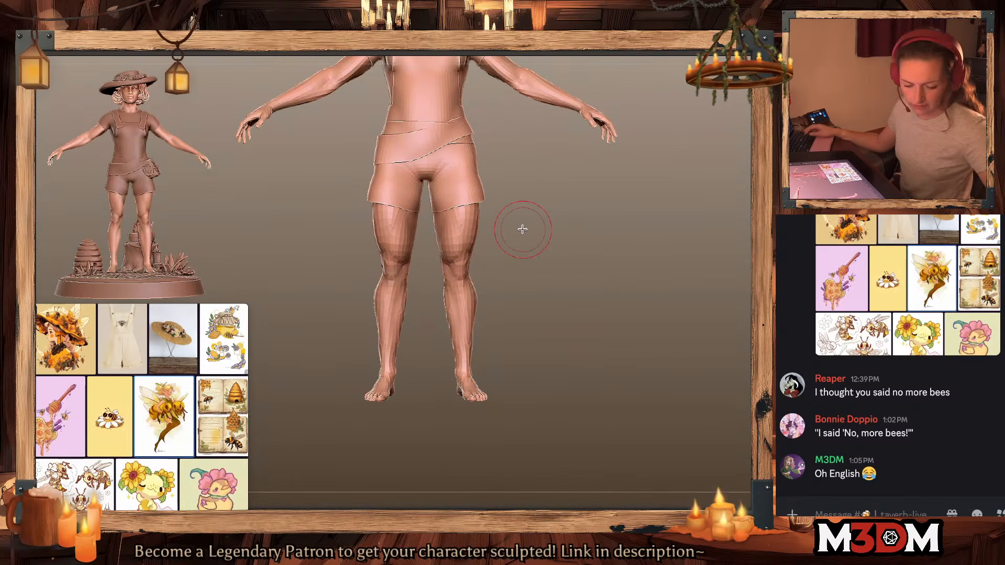
key(space)
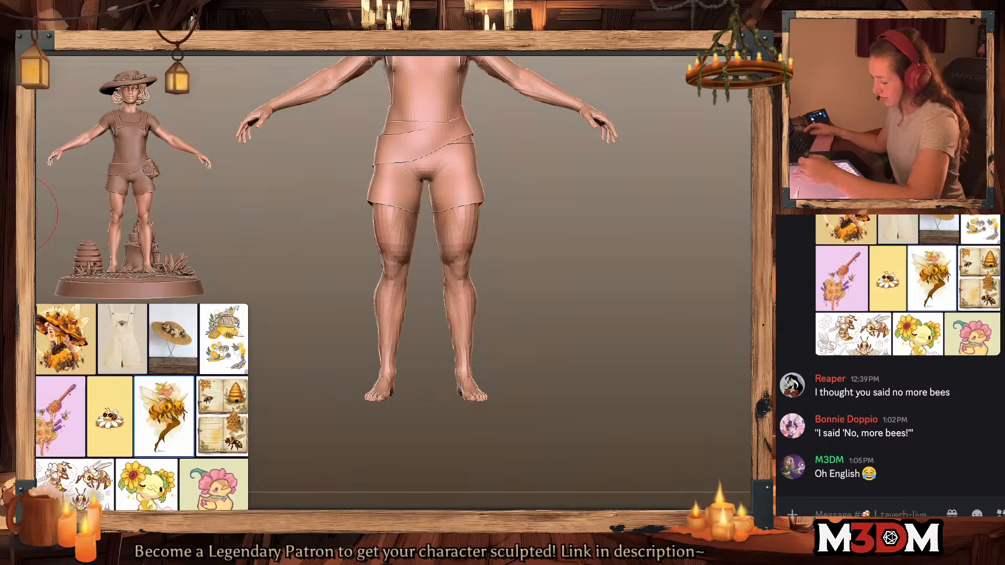
key(space)
key(space)
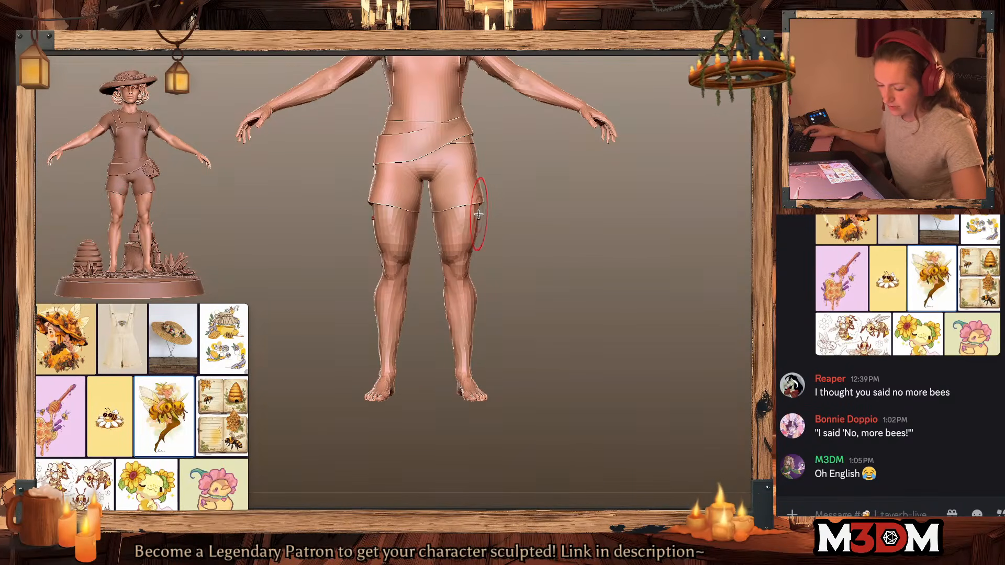
drag(478, 215, 482, 211)
drag(472, 247, 475, 249)
key(space)
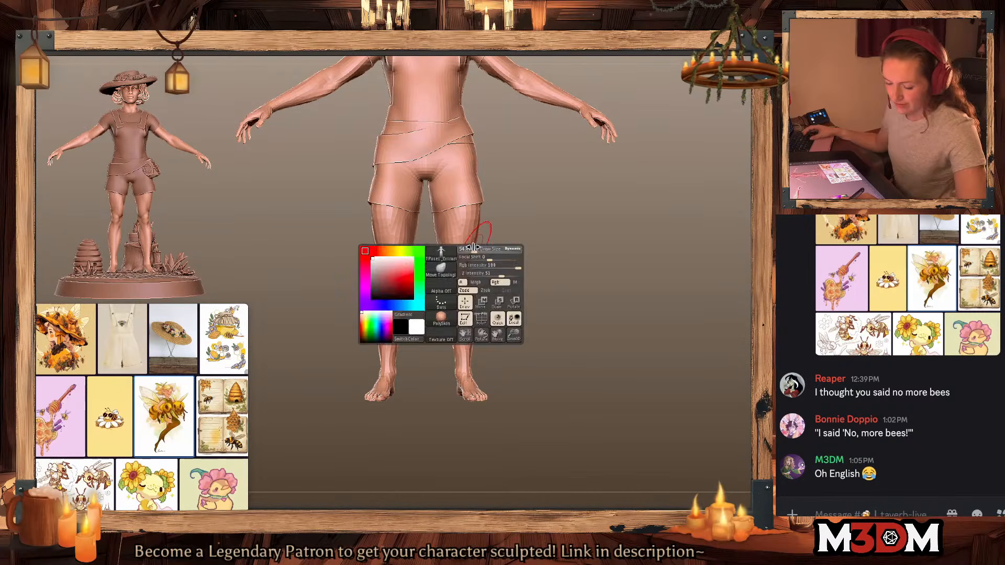
Step: Adjust the shape of the knees symmetrically in the front view, checking the mesh wireframe
key(shift+f)
key(shift+f)
key(space)
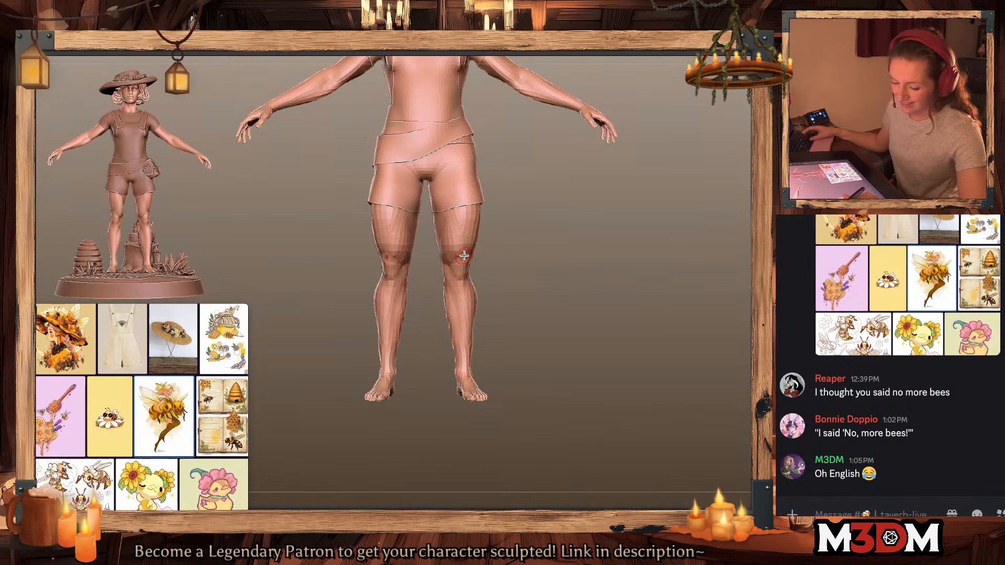
key(space)
drag(464, 264, 466, 268)
Step: Smooth the shins and refine the calves in the side and back views
mouse_move(720, 268)
mouse_down()
mouse_move(622, 273)
mouse_move(605, 251)
mouse_up()
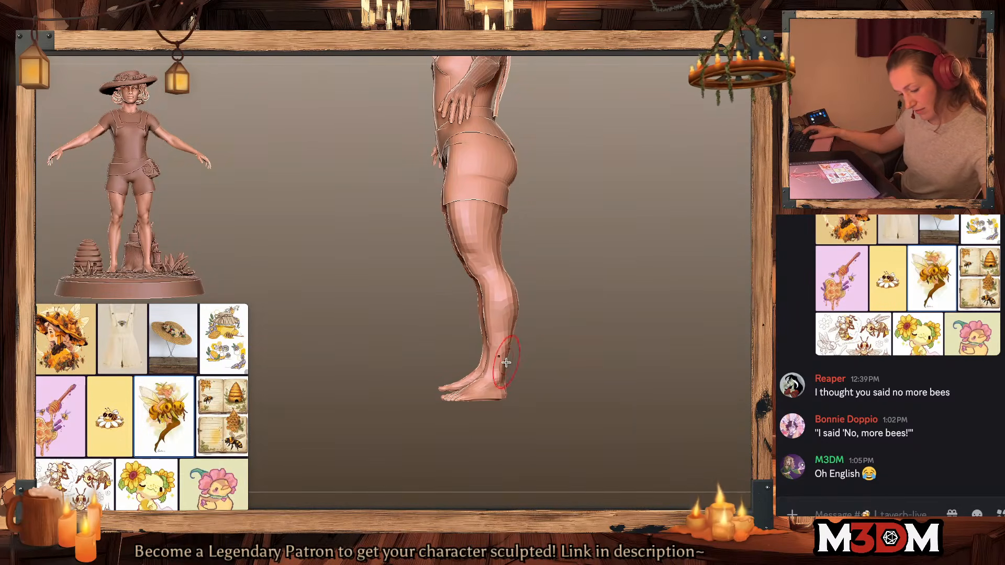
mouse_move(631, 286)
shift+mouse_down()
mouse_move(672, 300)
mouse_move(647, 292)
shift+mouse_up()
mouse_move(485, 303)
shift+mouse_down()
mouse_move(483, 337)
mouse_move(487, 306)
shift+mouse_up()
key(space)
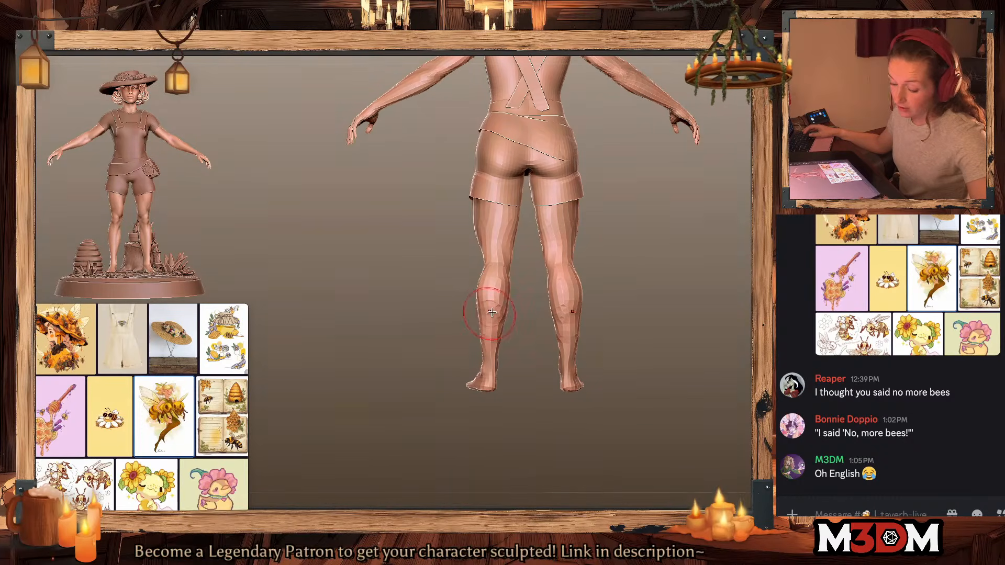
alt+drag(637, 336, 570, 338)
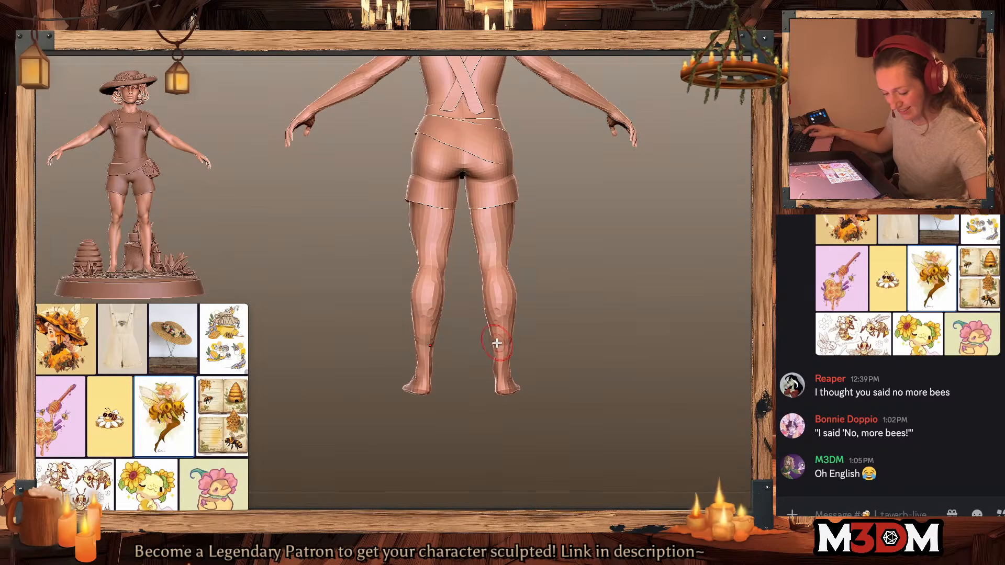
Step: Check the leg proportions on the full figure and touch up the knees and inner calves from the front
mouse_move(704, 314)
mouse_down()
mouse_move(607, 312)
mouse_move(547, 339)
mouse_move(604, 305)
mouse_move(599, 298)
mouse_move(540, 334)
mouse_up()
right_click(547, 340)
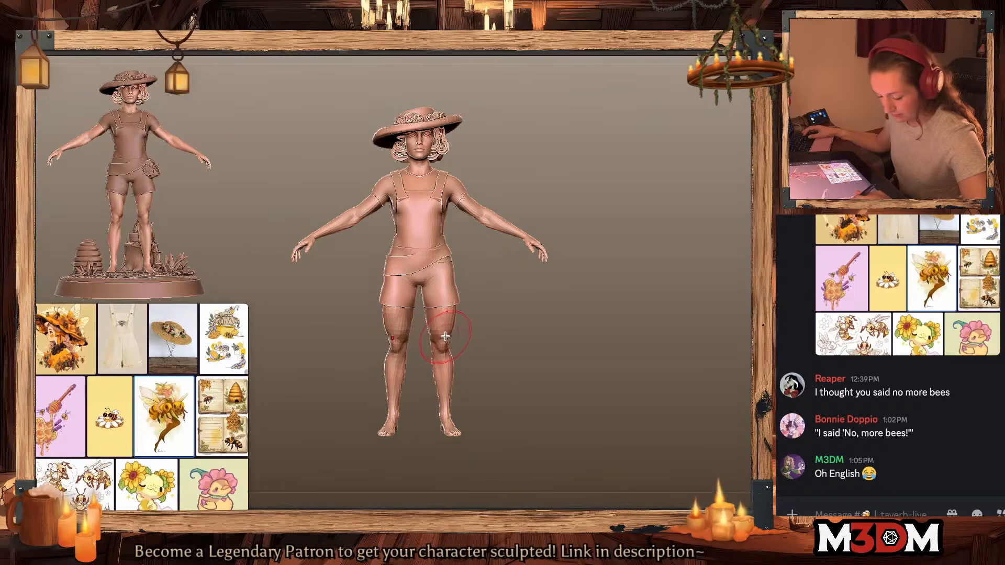
key(space)
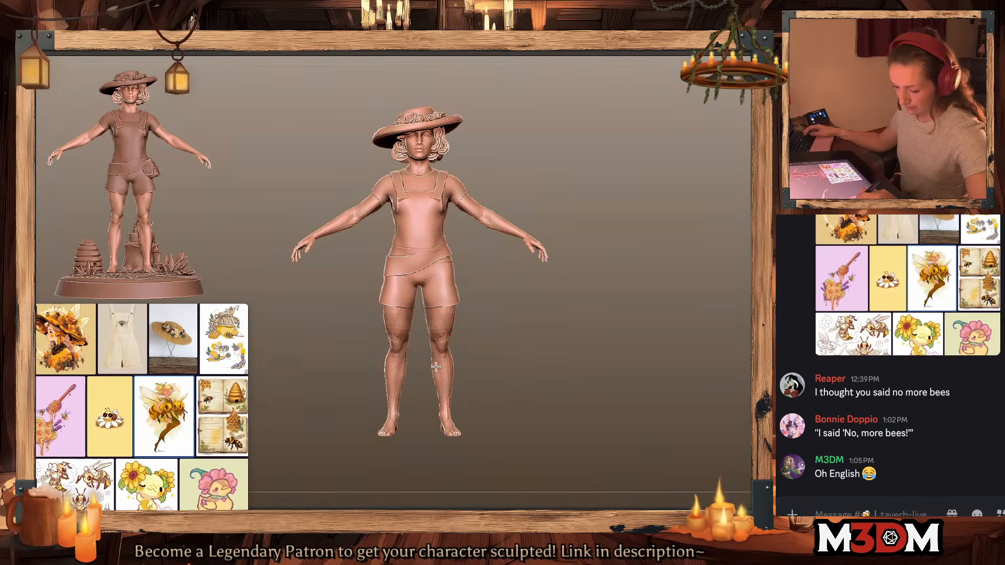
drag(539, 361, 578, 345)
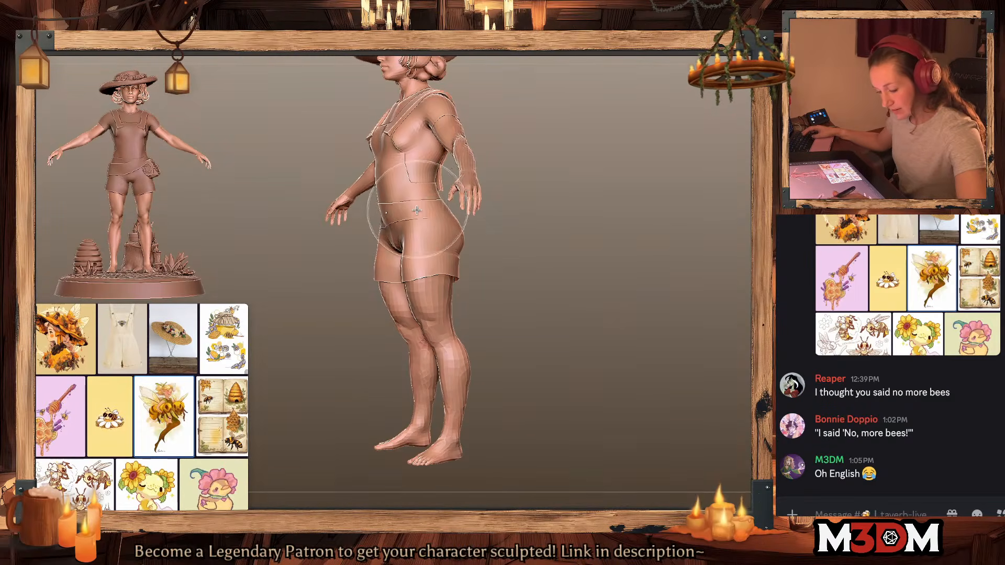
Step: Hide the waist cloth and shape the lower belly of the overalls in the front and side views
drag(578, 286, 471, 251)
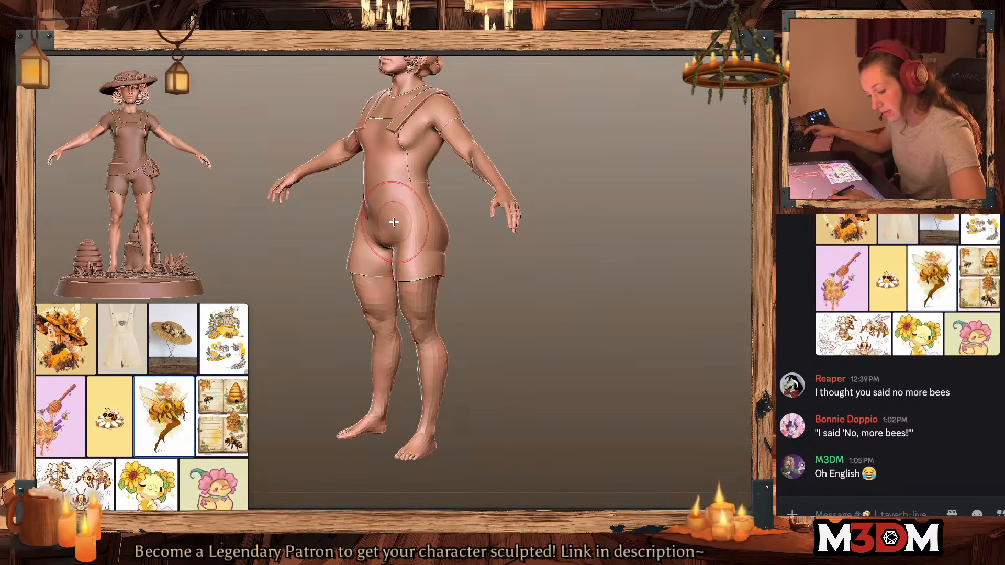
mouse_move(531, 323)
mouse_down()
mouse_move(558, 319)
mouse_move(551, 303)
mouse_up()
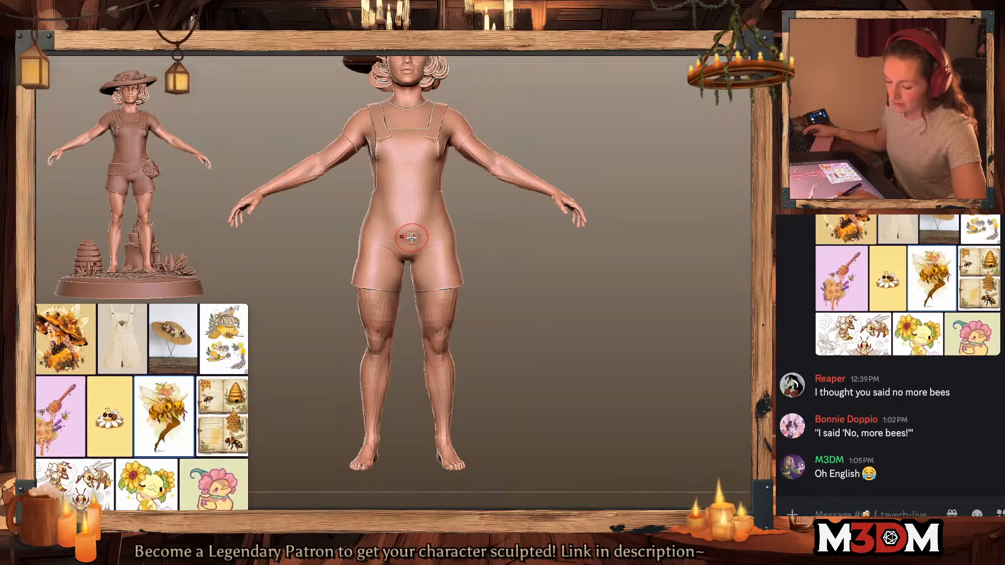
drag(577, 341, 574, 339)
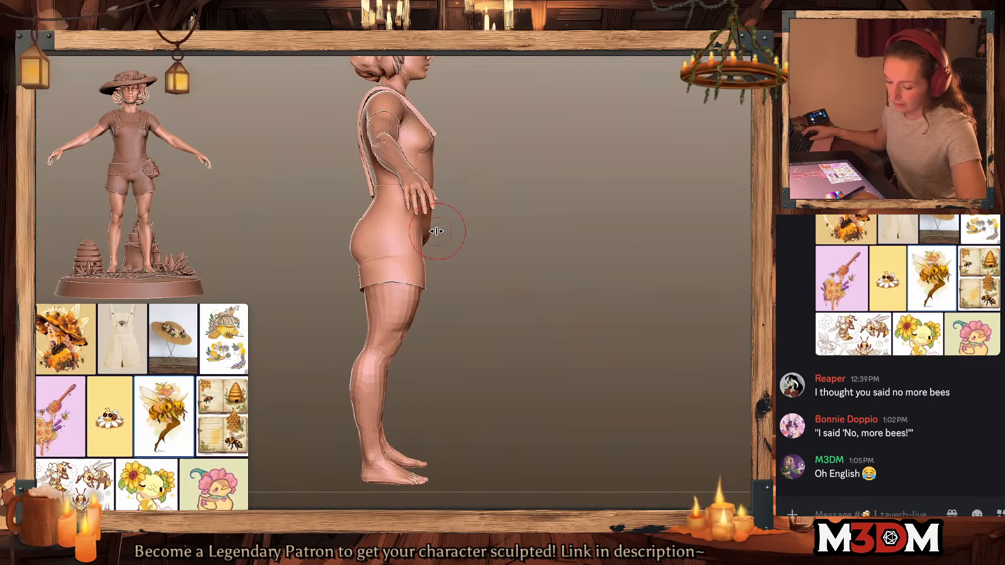
drag(451, 243, 491, 280)
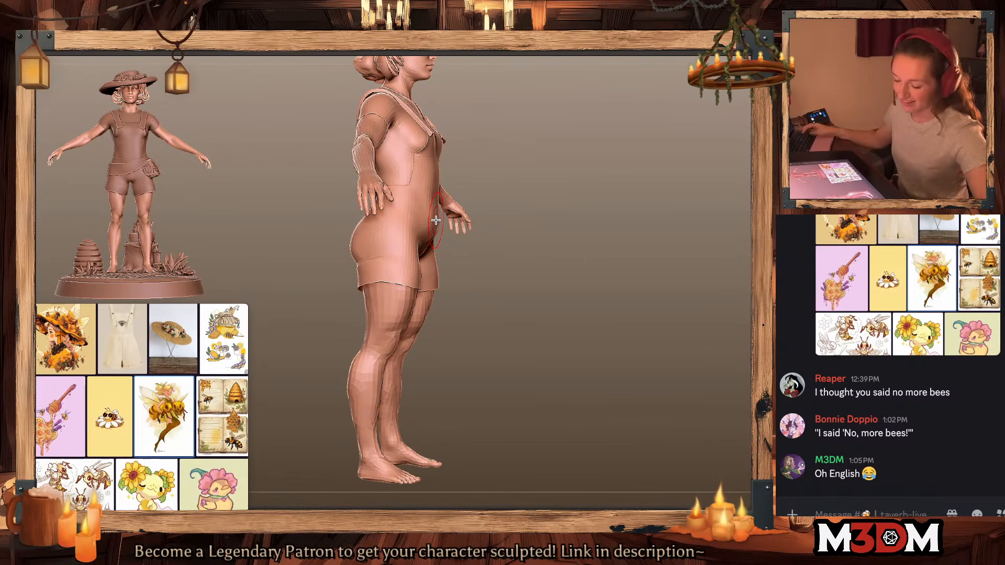
Step: Refine the lower belly and waist symmetrically in the front view, checking the curve in the side profile
drag(652, 290, 554, 295)
key(space)
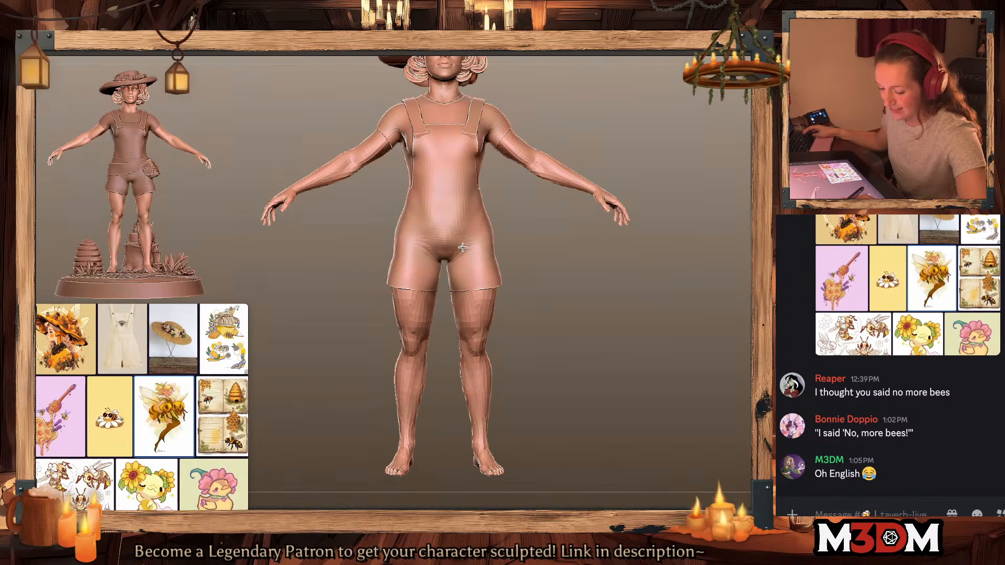
key(space)
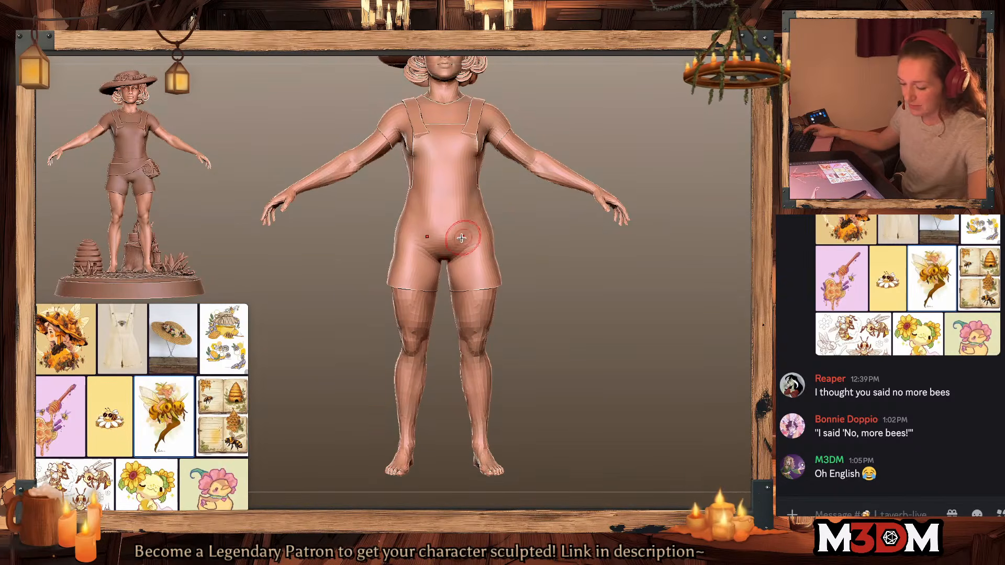
drag(620, 296, 590, 280)
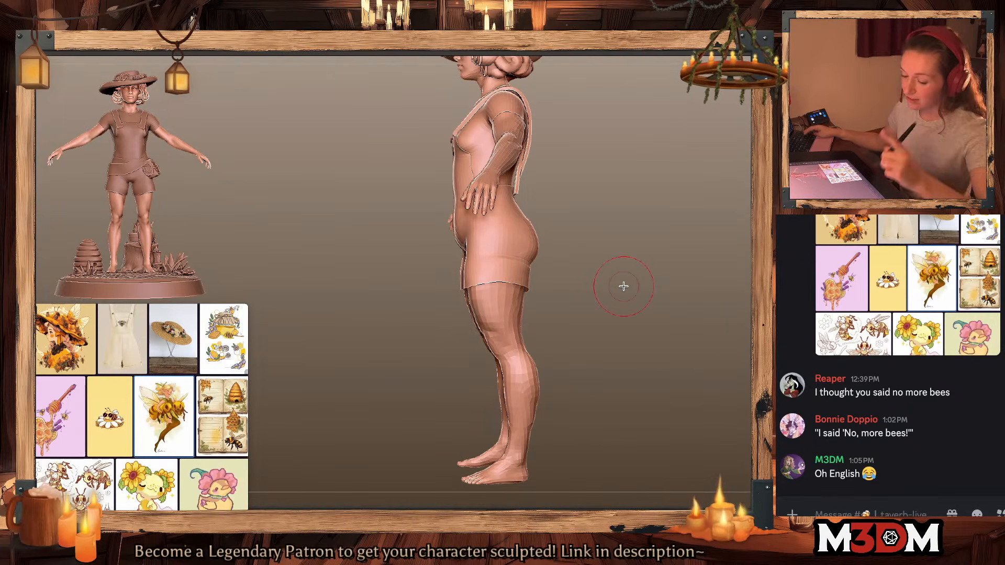
drag(623, 286, 645, 275)
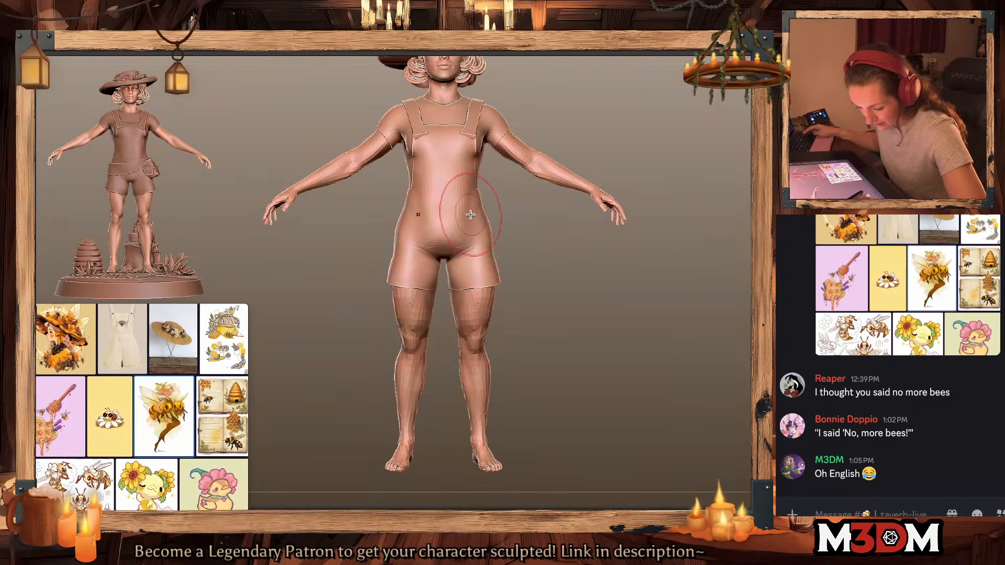
Step: Round the belly outward into a soft curve in the three-quarter and side views
drag(616, 310, 515, 279)
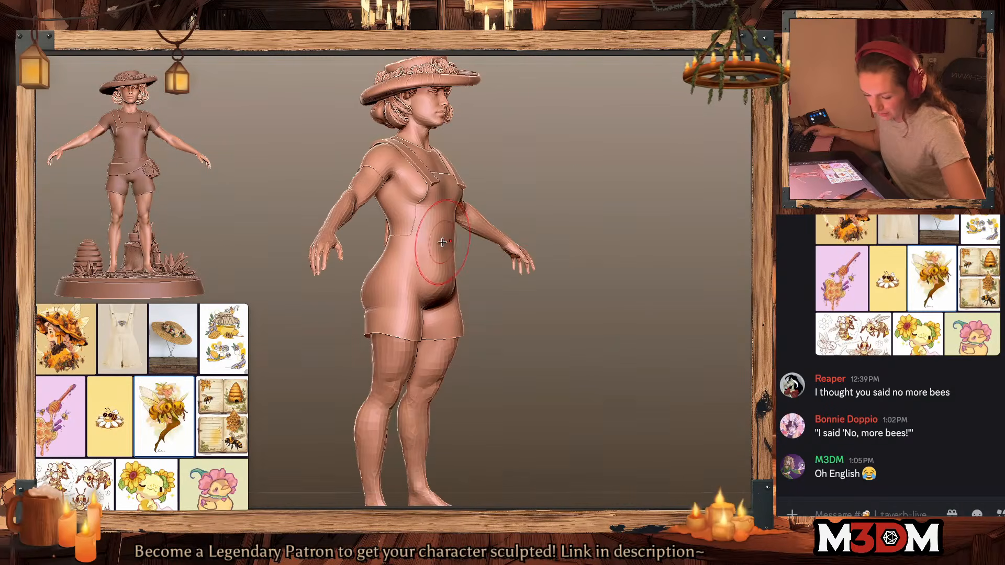
drag(625, 246, 456, 280)
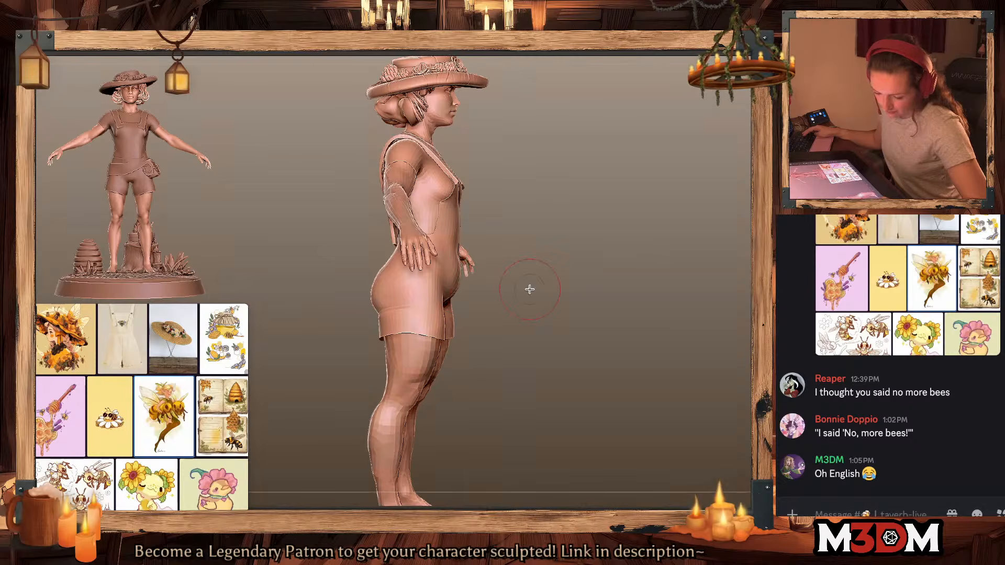
drag(527, 285, 619, 305)
drag(518, 231, 458, 247)
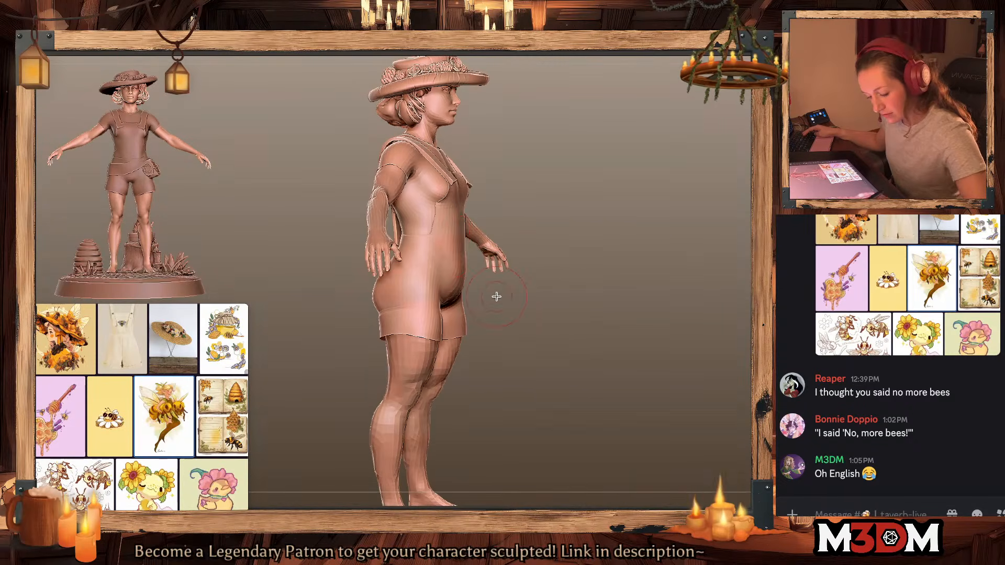
Step: Undo the stroke that closed the gap between the shorts' legs and refine the lower belly around the crotch
mouse_move(610, 309)
mouse_down()
mouse_move(540, 313)
mouse_move(491, 297)
mouse_move(471, 320)
mouse_move(471, 355)
mouse_up()
key(space)
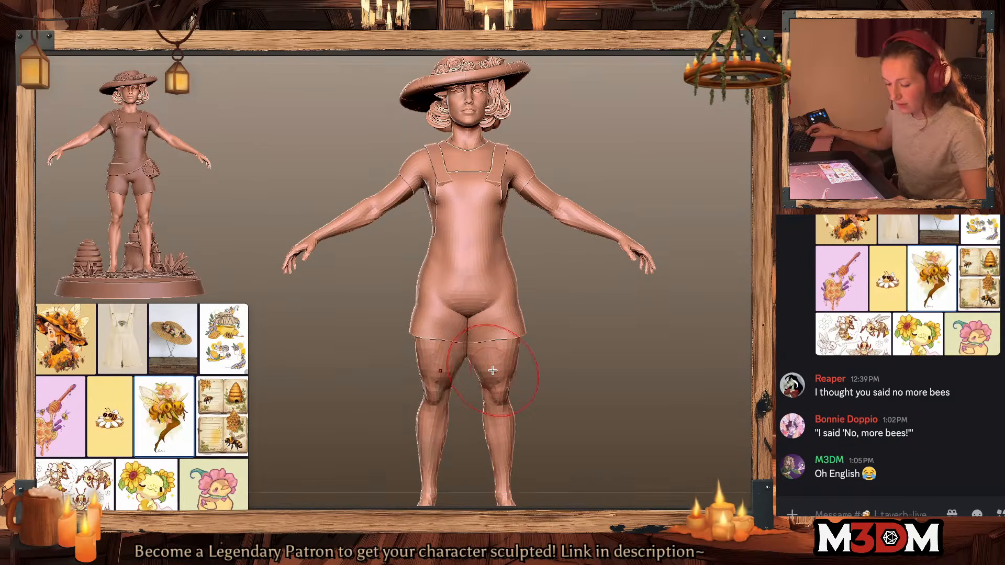
key(ctrl+z)
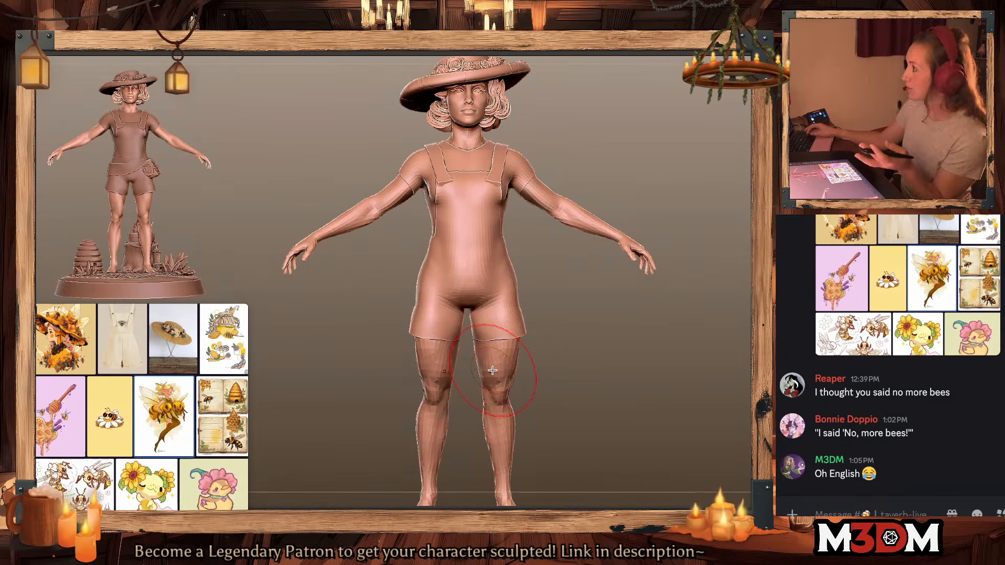
key(space)
mouse_move(475, 295)
mouse_down()
mouse_move(471, 311)
mouse_move(536, 300)
mouse_move(527, 303)
mouse_up()
key(space)
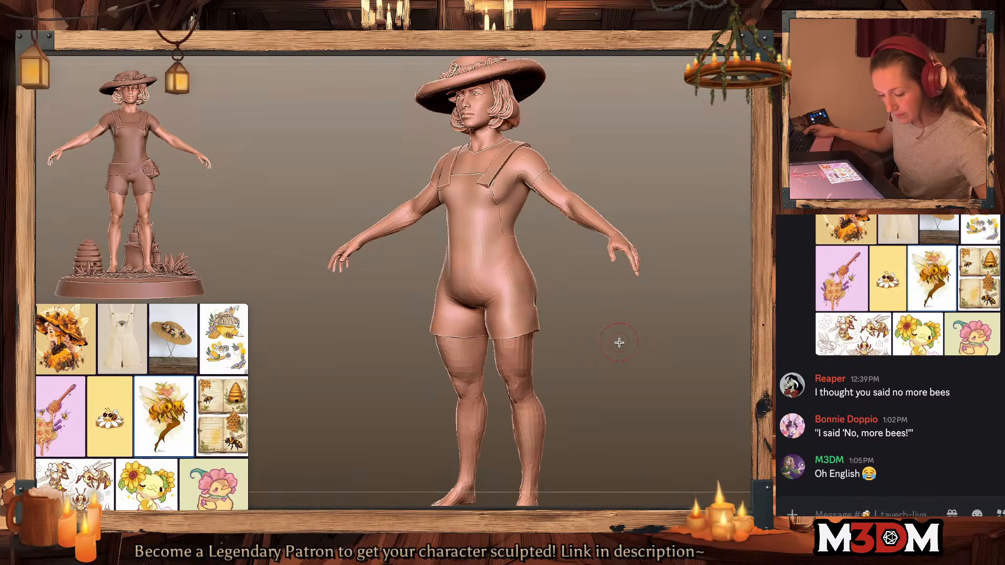
shift+drag(619, 342, 597, 320)
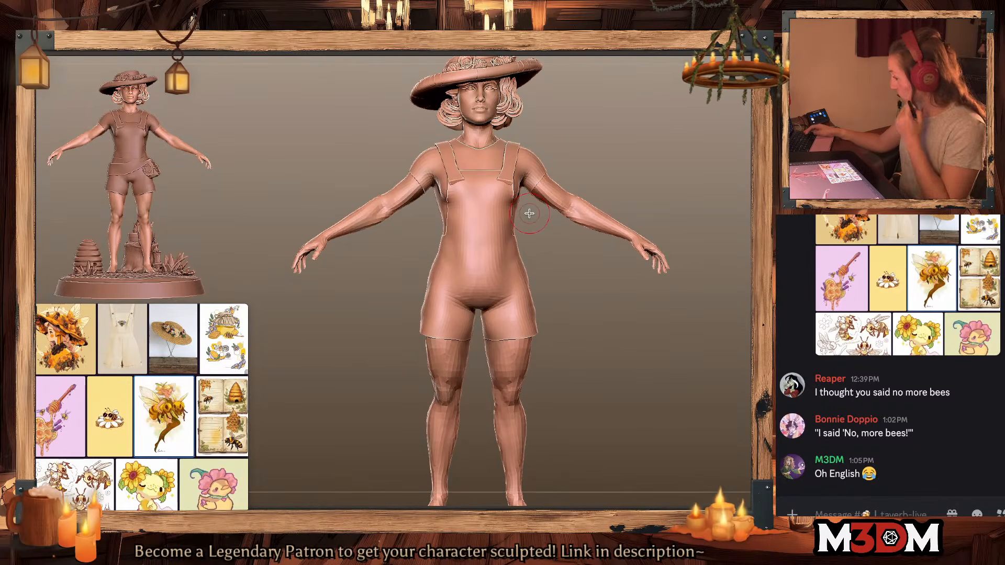
alt+drag(645, 367, 587, 359)
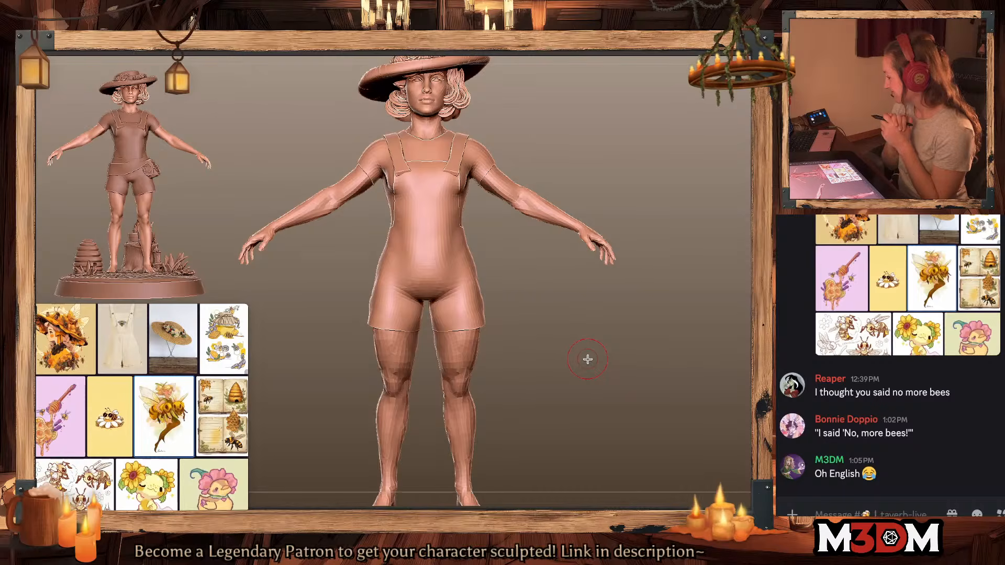
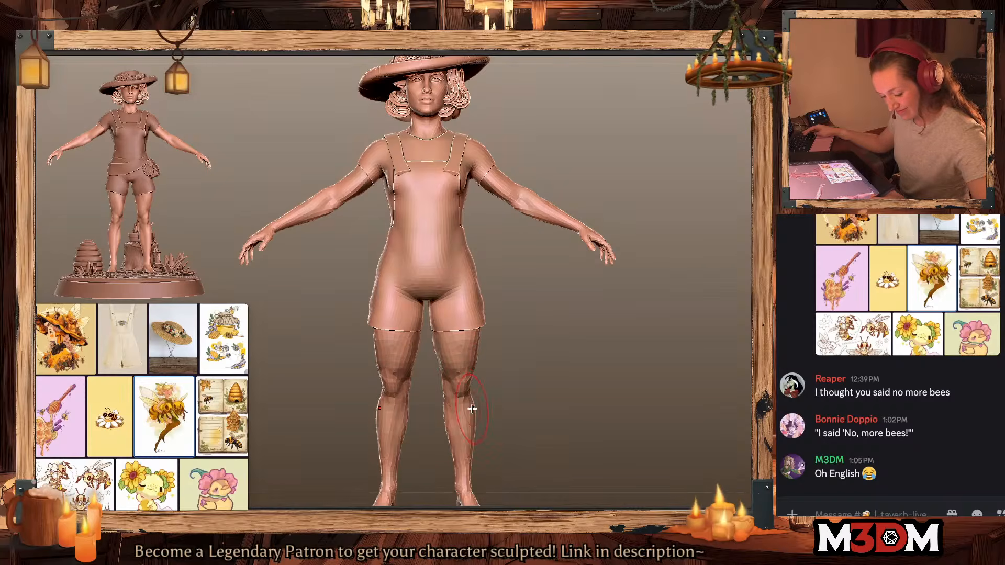
Step: Refine the outer calf in the front view and the lower buttock and shorts from behind
drag(472, 409, 476, 408)
mouse_move(610, 366)
alt+mouse_down()
mouse_move(603, 398)
mouse_move(592, 365)
alt+mouse_up()
drag(518, 322, 517, 323)
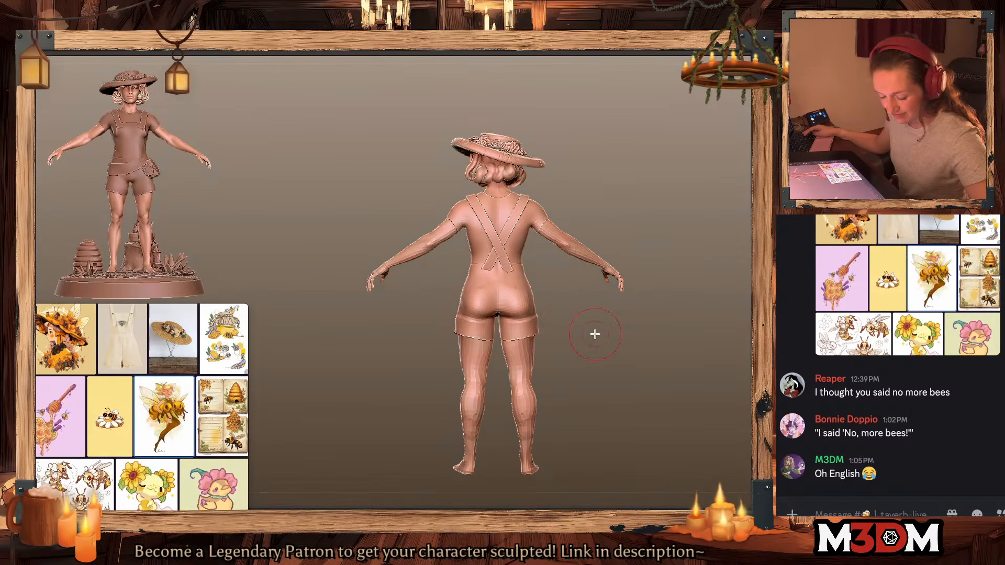
mouse_move(594, 334)
mouse_down()
mouse_move(591, 346)
mouse_move(624, 340)
mouse_move(585, 330)
mouse_up()
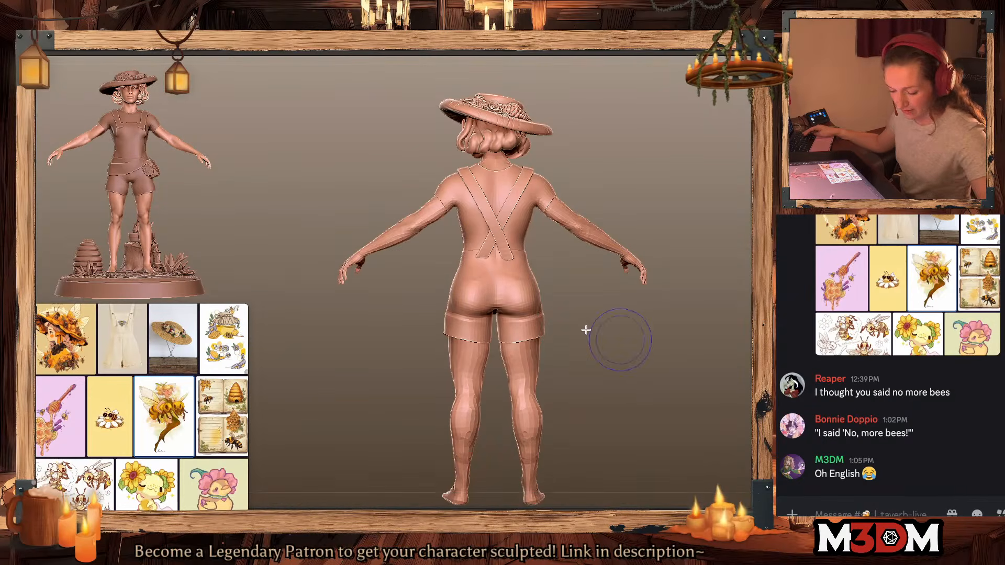
Step: Adjust the brush and reshape the buttocks symmetrically in the back view, checking the curve in the side profile
key(space)
key(space)
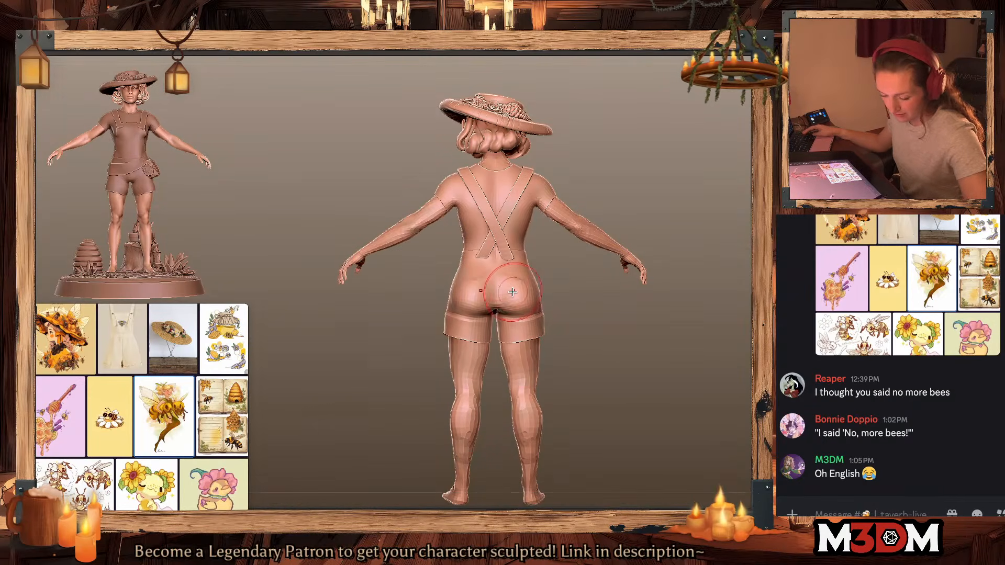
mouse_move(514, 293)
mouse_down()
mouse_move(579, 340)
mouse_move(529, 312)
mouse_up()
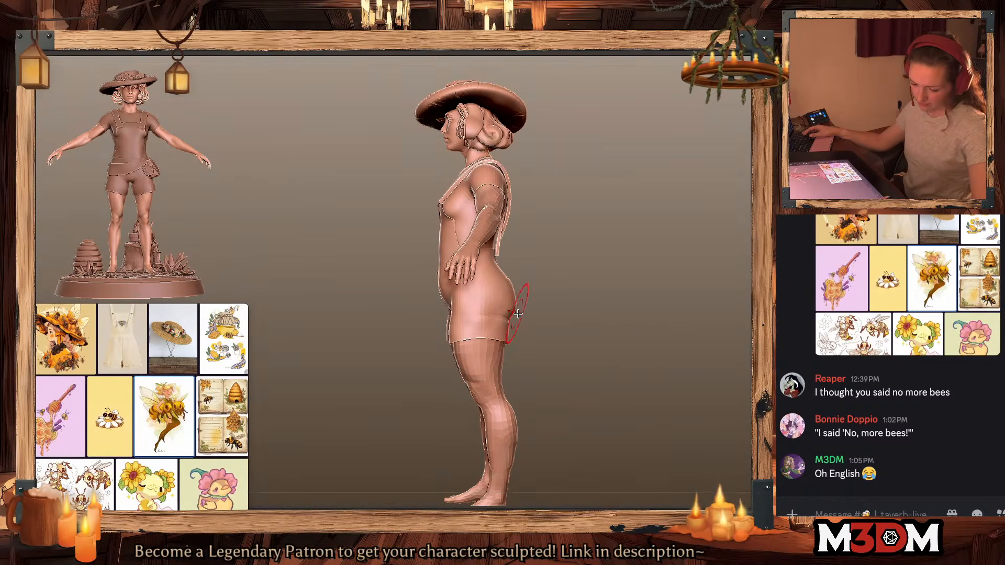
mouse_move(662, 356)
mouse_down()
mouse_move(616, 365)
mouse_move(576, 340)
mouse_move(609, 361)
mouse_up()
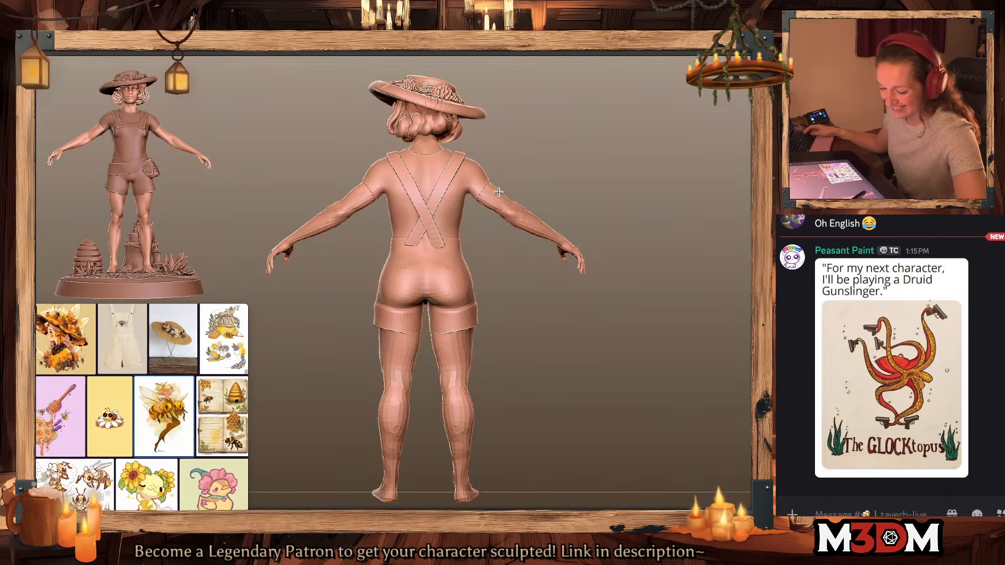
Step: Resize the brush and refine the side contours of the upper torso in the front view
drag(635, 188, 686, 214)
drag(547, 164, 512, 160)
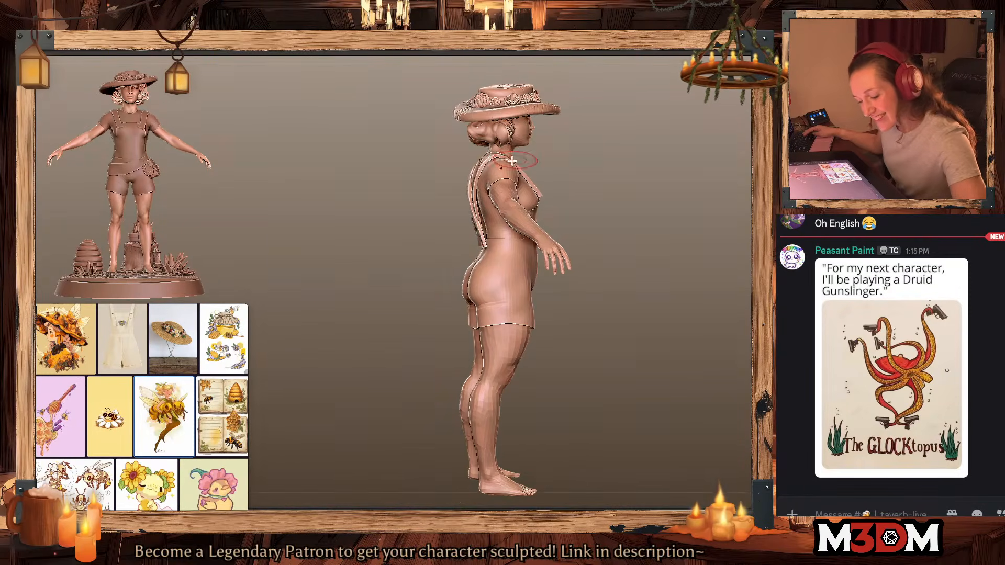
drag(643, 178, 663, 165)
alt+drag(586, 149, 493, 227)
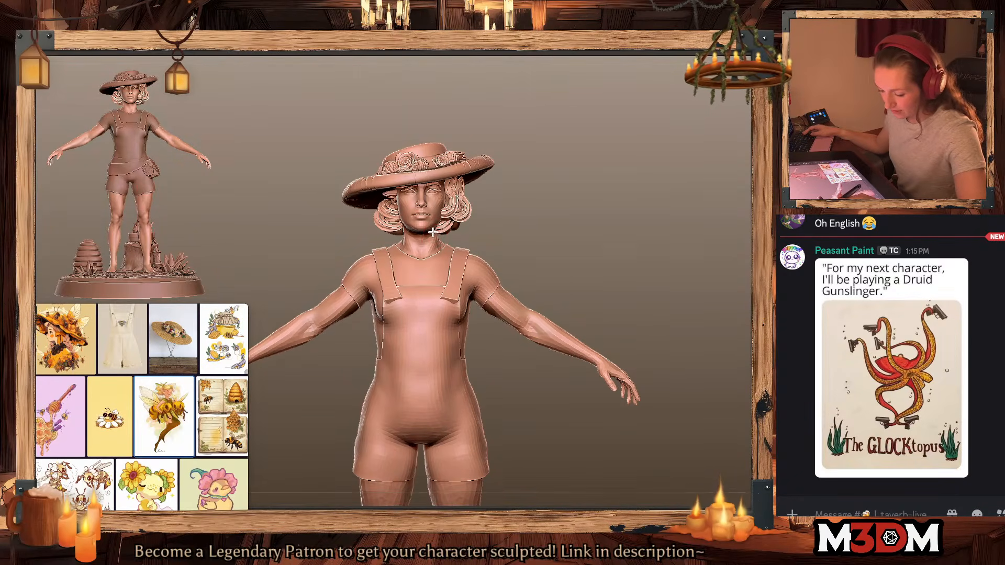
key(space)
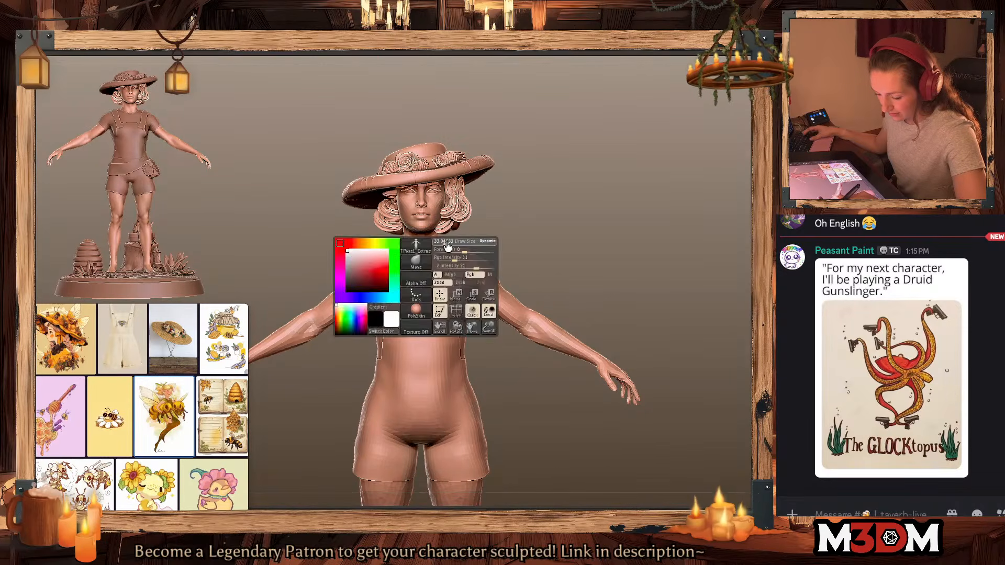
key(s)
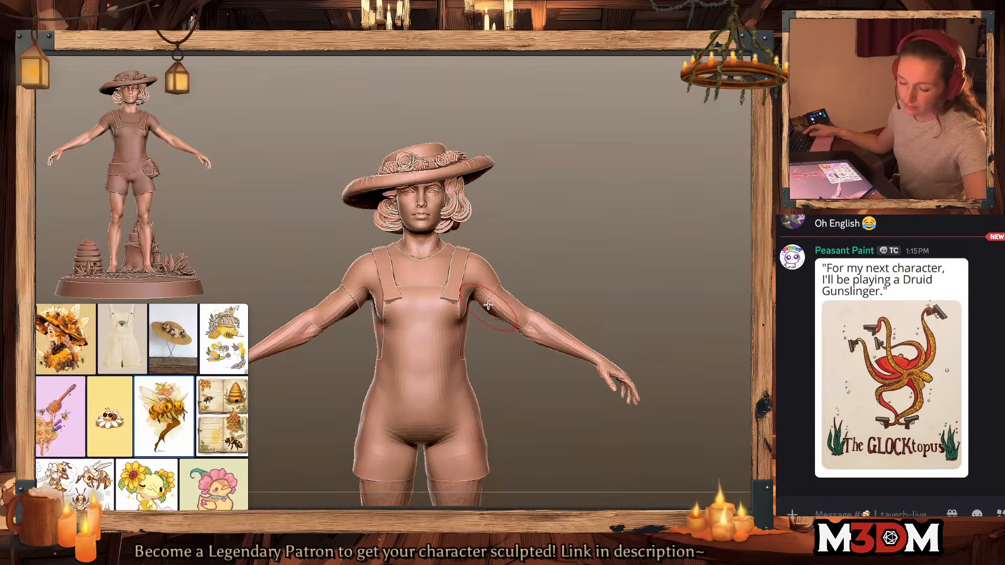
alt+drag(517, 295, 505, 266)
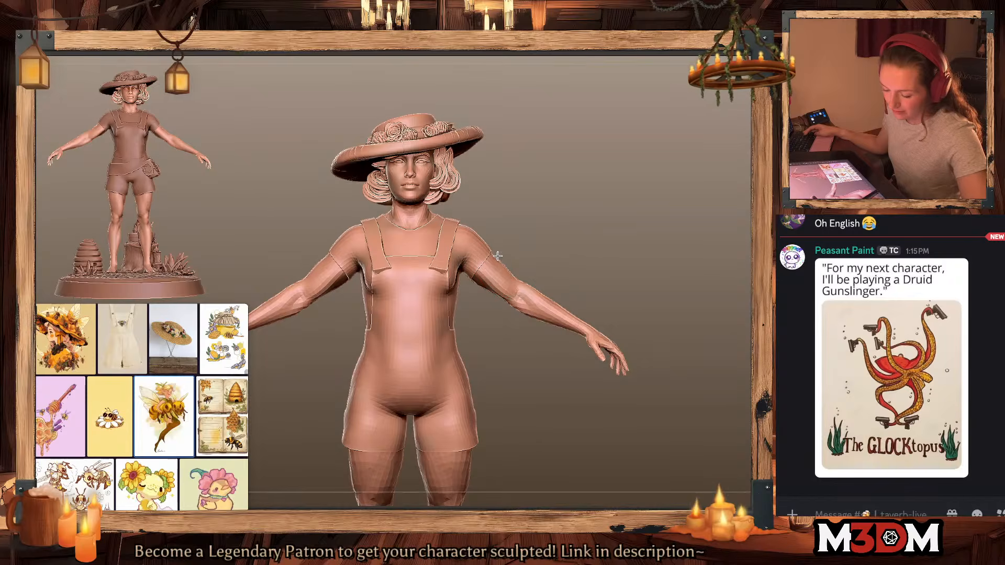
mouse_move(643, 258)
shift+mouse_down()
mouse_move(579, 274)
mouse_move(652, 305)
mouse_move(545, 314)
mouse_move(604, 314)
mouse_move(622, 326)
shift+mouse_up()
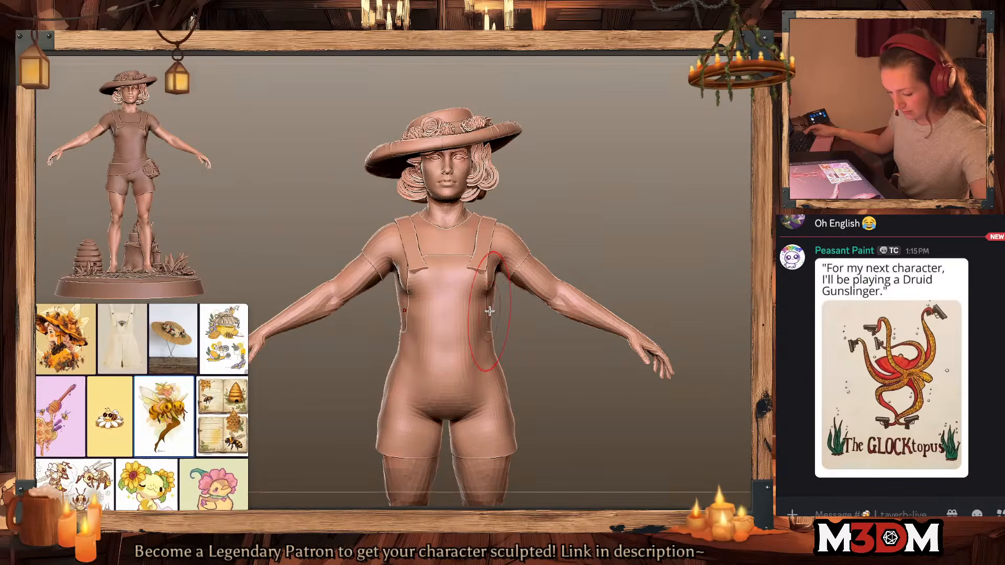
Step: Try reshaping the side of the bust in the front view and undo the stroke
mouse_move(475, 295)
mouse_down()
mouse_move(475, 283)
mouse_move(463, 289)
mouse_up()
key(space)
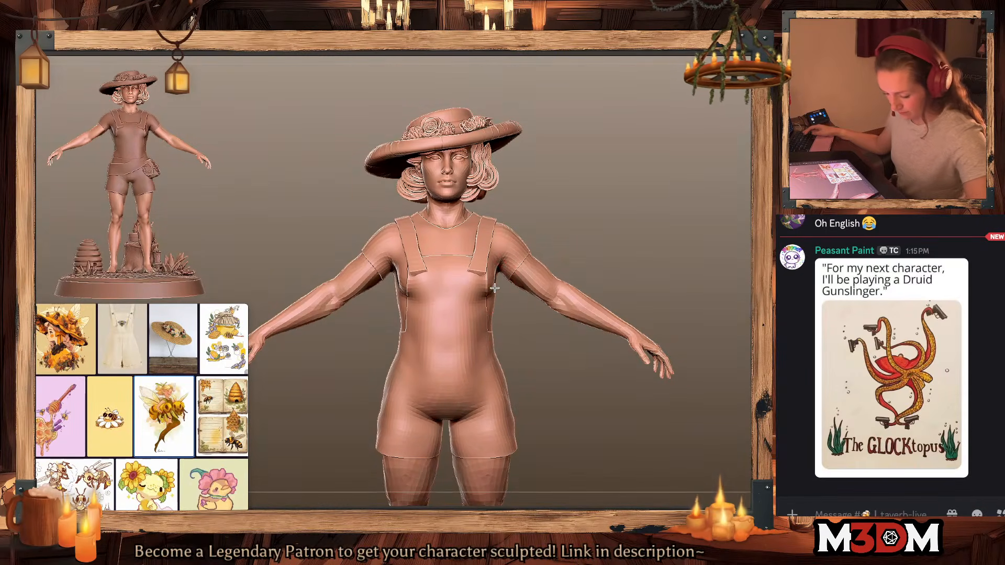
key(ctrl+z)
Step: Shape the bust and the area in front of the shoulder in the side view, checking the front view
drag(725, 224, 636, 235)
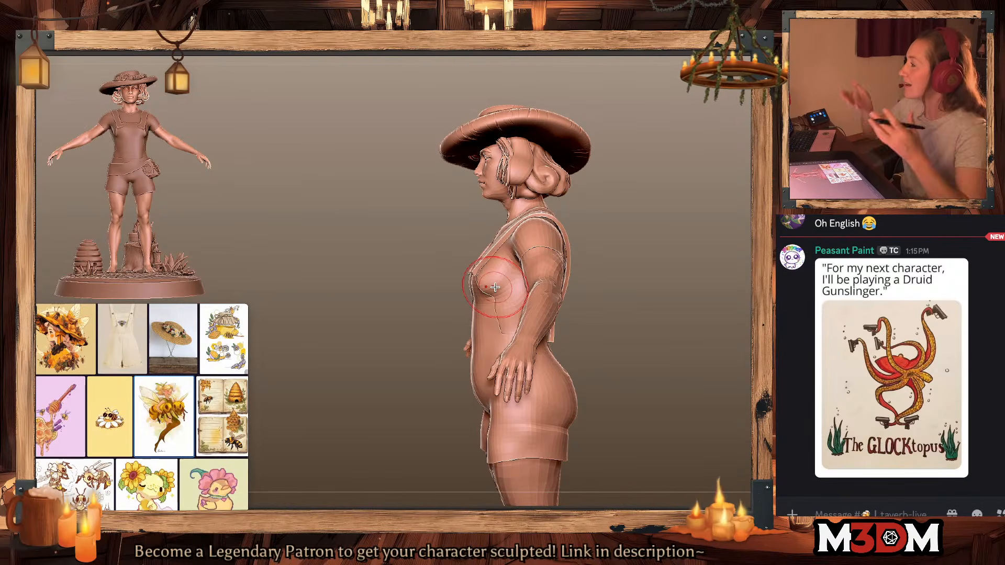
mouse_move(646, 343)
mouse_down()
mouse_move(625, 345)
mouse_move(637, 347)
mouse_move(637, 328)
mouse_up()
mouse_move(664, 269)
shift+mouse_down()
mouse_move(677, 280)
mouse_move(680, 314)
shift+mouse_up()
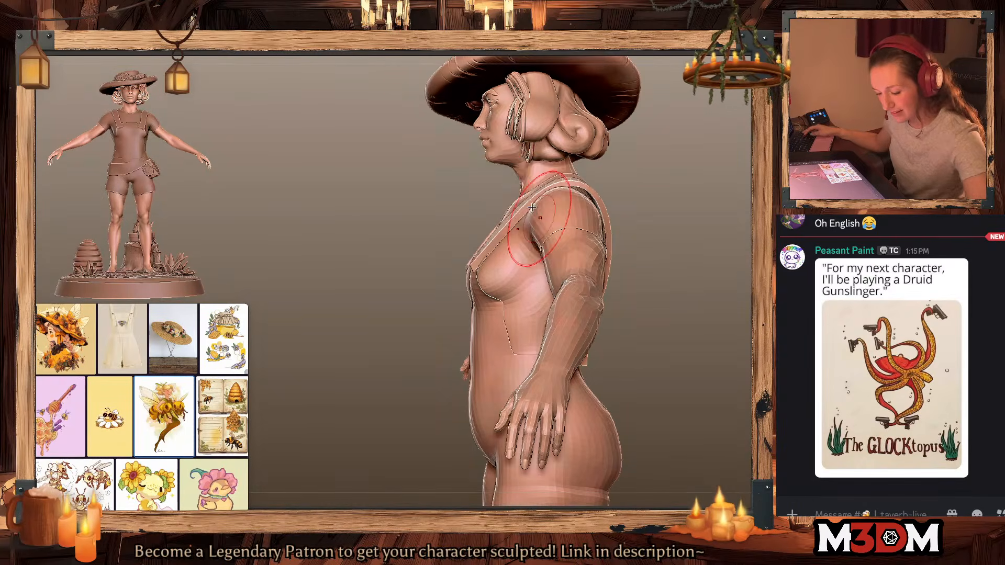
key(space)
alt+drag(704, 236, 638, 292)
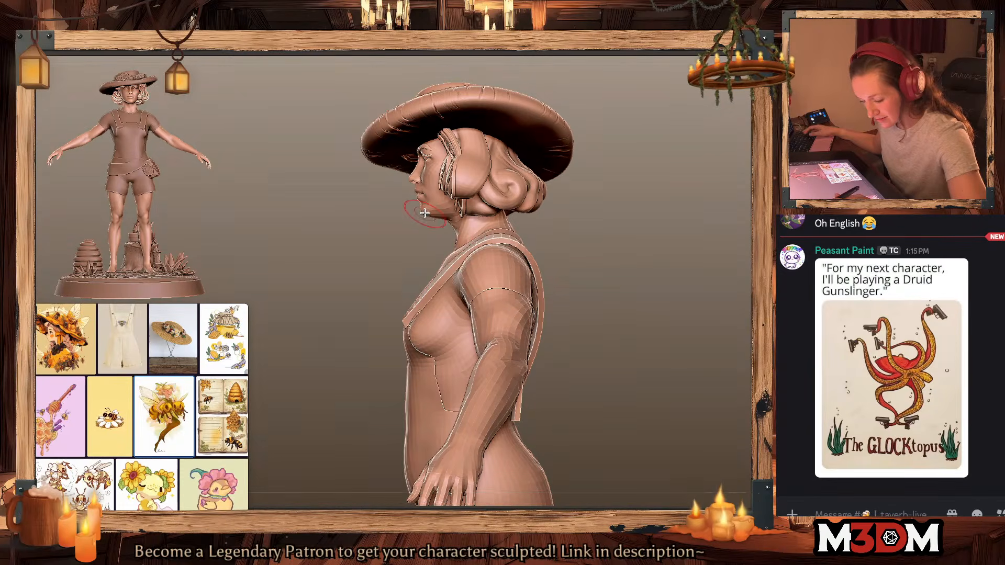
drag(628, 261, 707, 260)
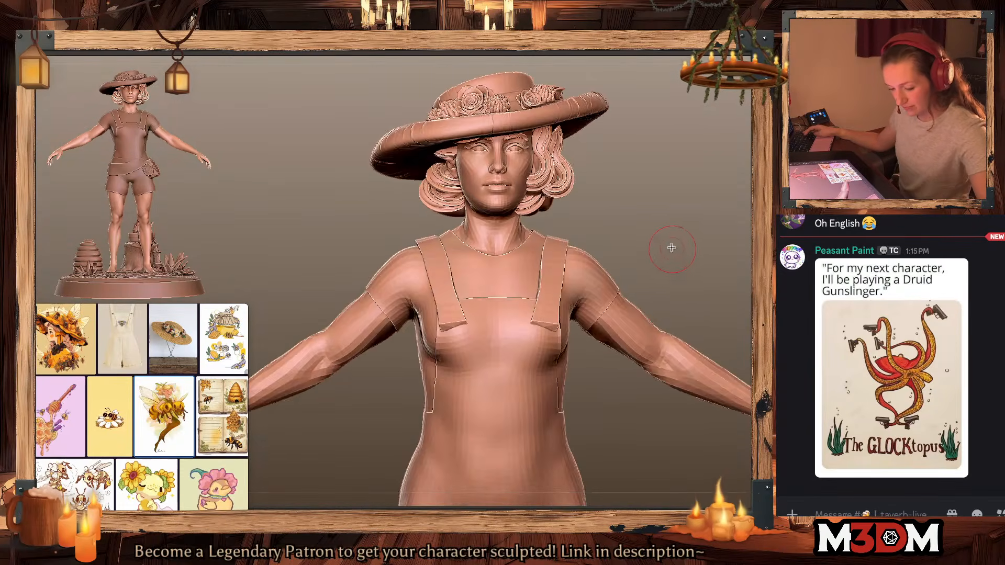
mouse_move(661, 233)
alt+mouse_down()
mouse_move(590, 235)
mouse_move(628, 240)
alt+mouse_up()
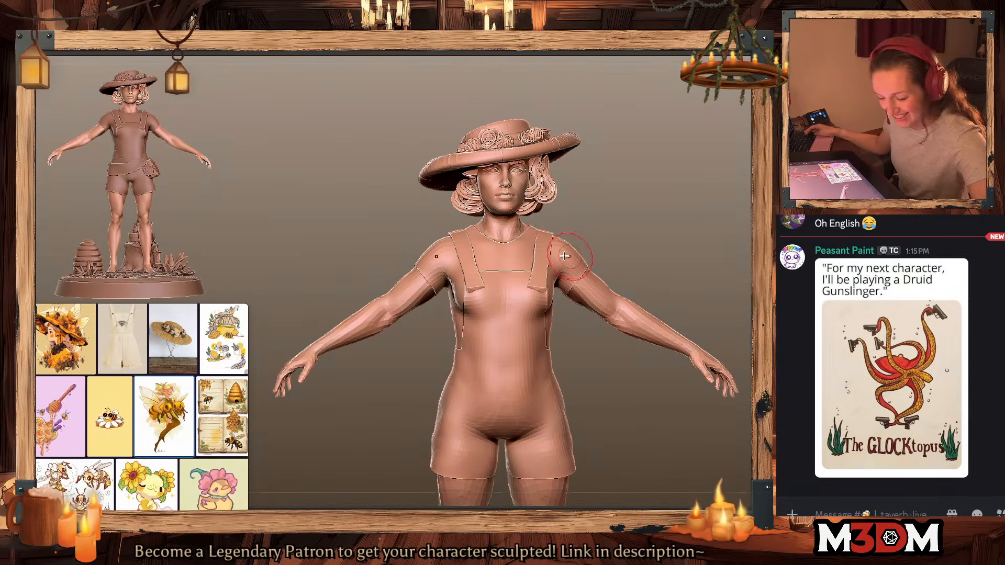
Step: Resize the brush and refine the neck and shoulder slope symmetrically in the front view
key(space)
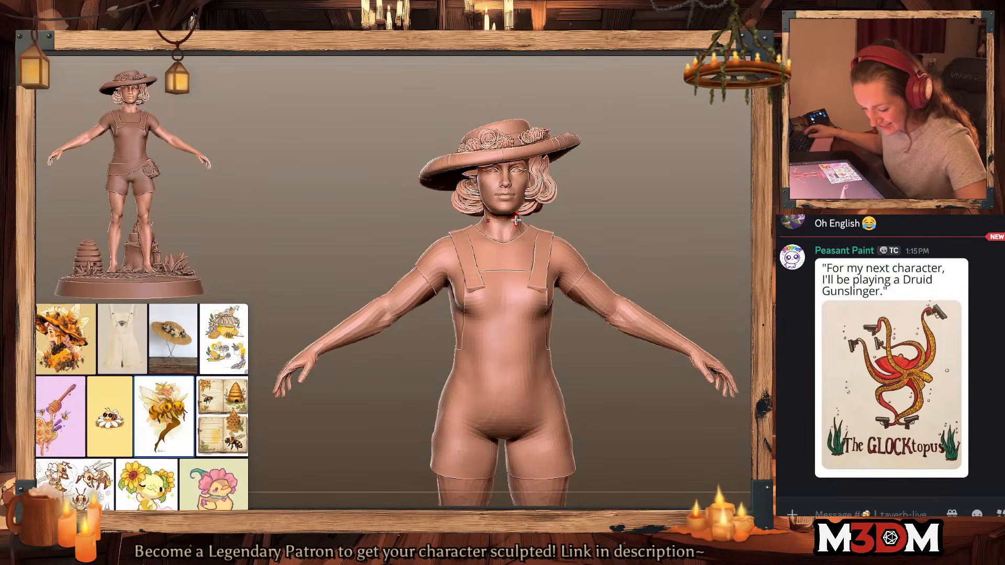
key(space)
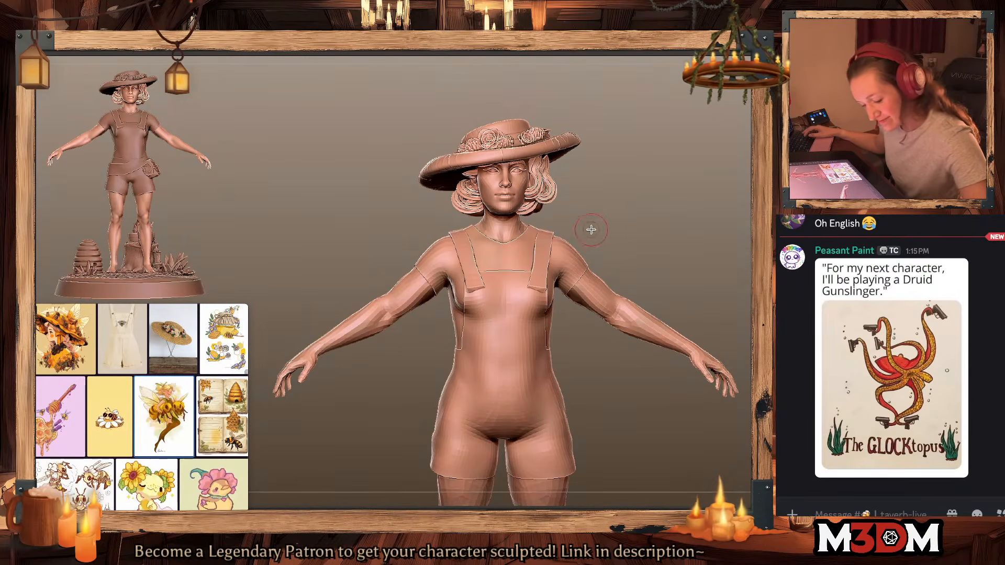
key(space)
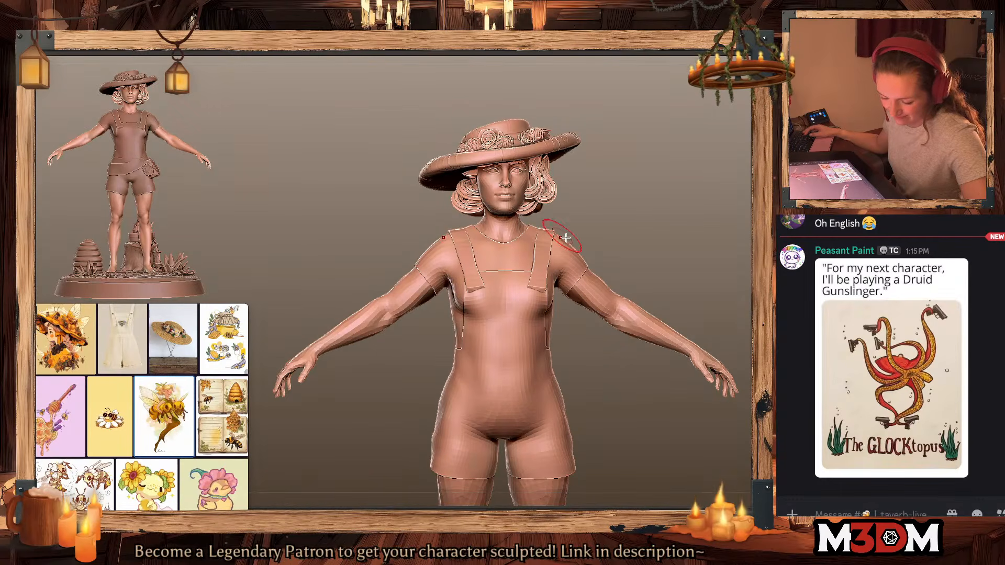
alt+drag(688, 252, 635, 230)
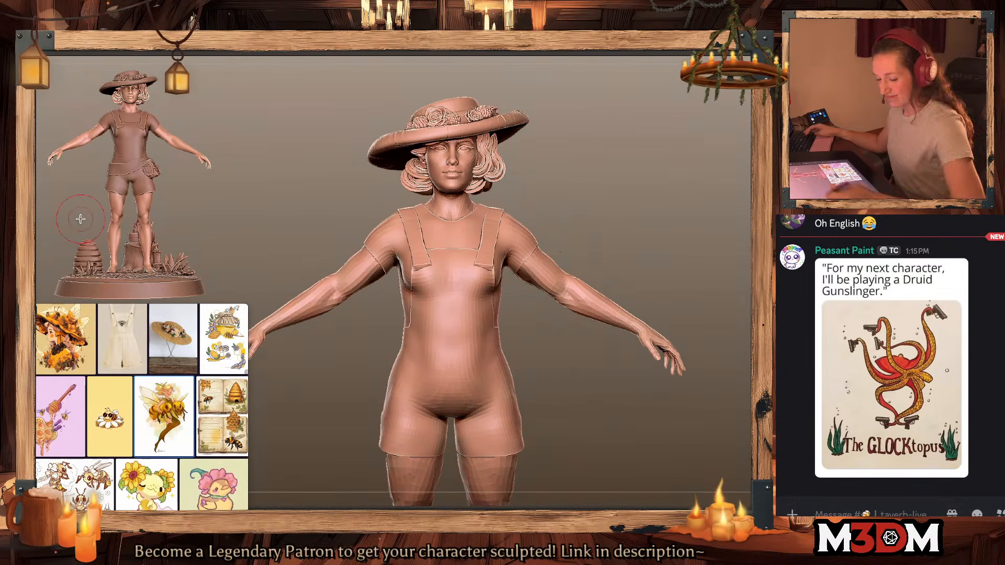
Step: Check the part colours in the wireframe display and pull the shirt sleeves away from the arms with the Move Topological brush
key(shift+f)
key(shift+f)
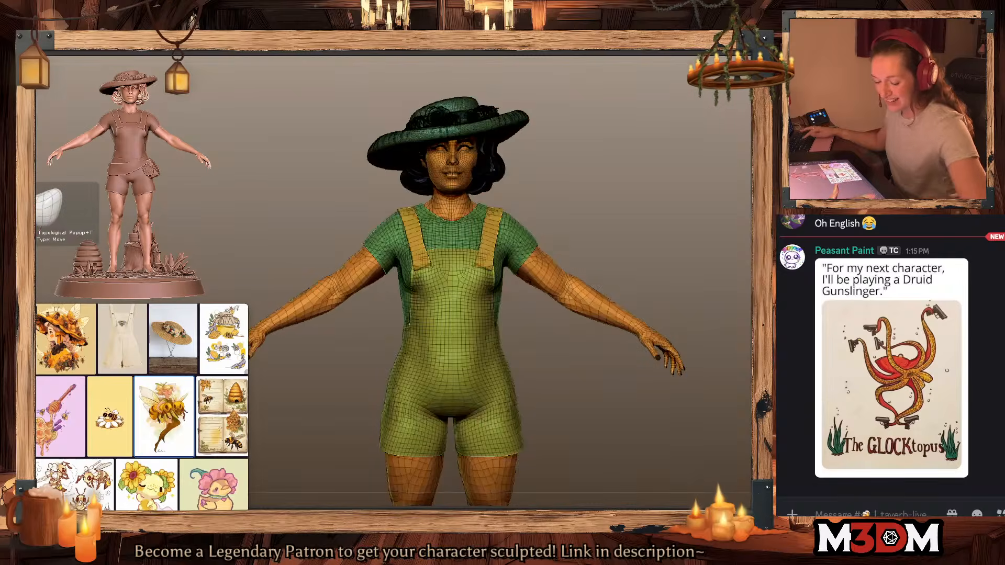
drag(515, 270, 519, 275)
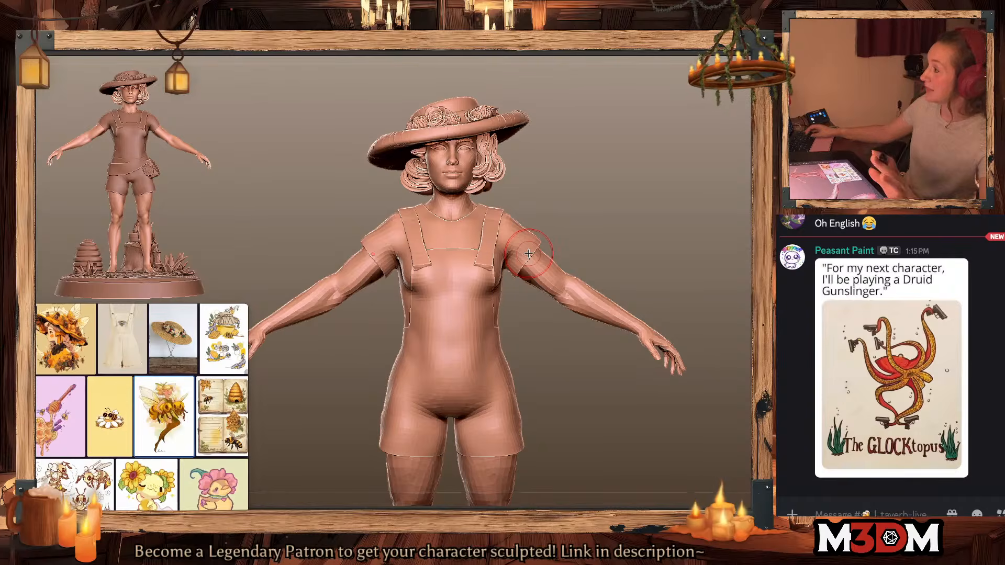
mouse_move(672, 224)
mouse_down()
mouse_move(619, 223)
mouse_move(632, 256)
mouse_up()
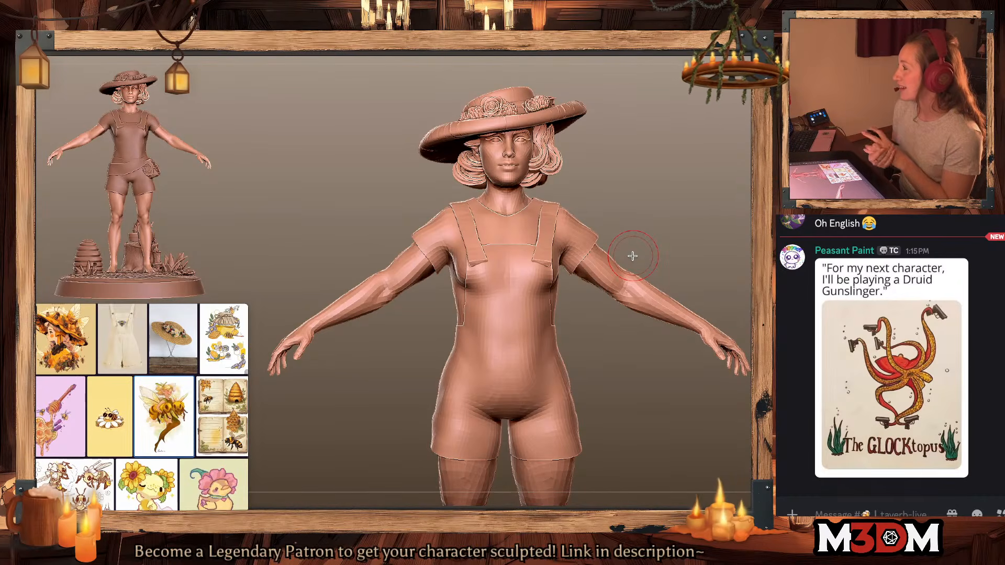
Step: Widen the shirt sleeves into a loose flare around the upper arms and adjust the sleeve hems and shoulders
drag(660, 223, 660, 218)
drag(585, 228, 580, 221)
drag(628, 223, 624, 222)
drag(569, 271, 568, 278)
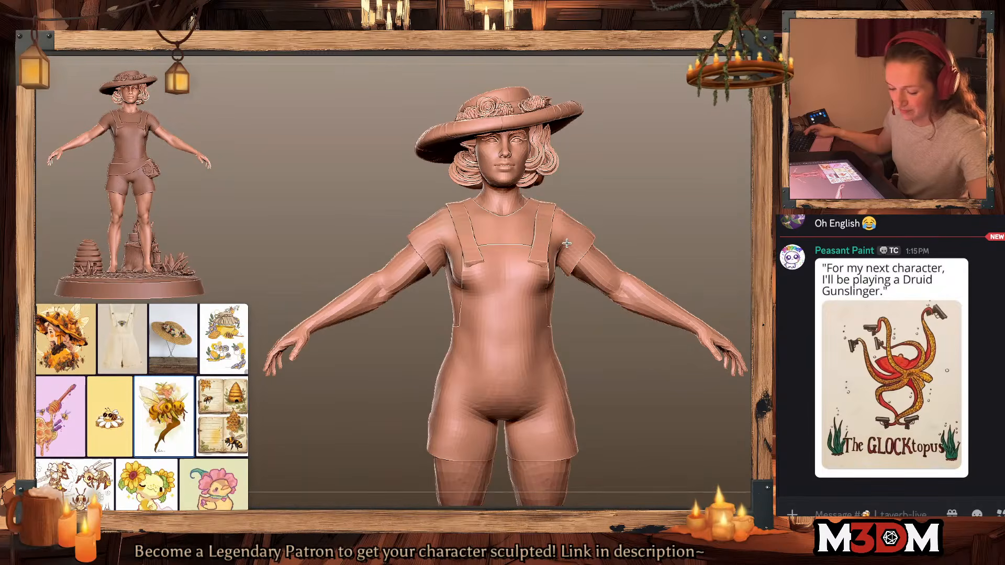
alt+drag(577, 198, 535, 189)
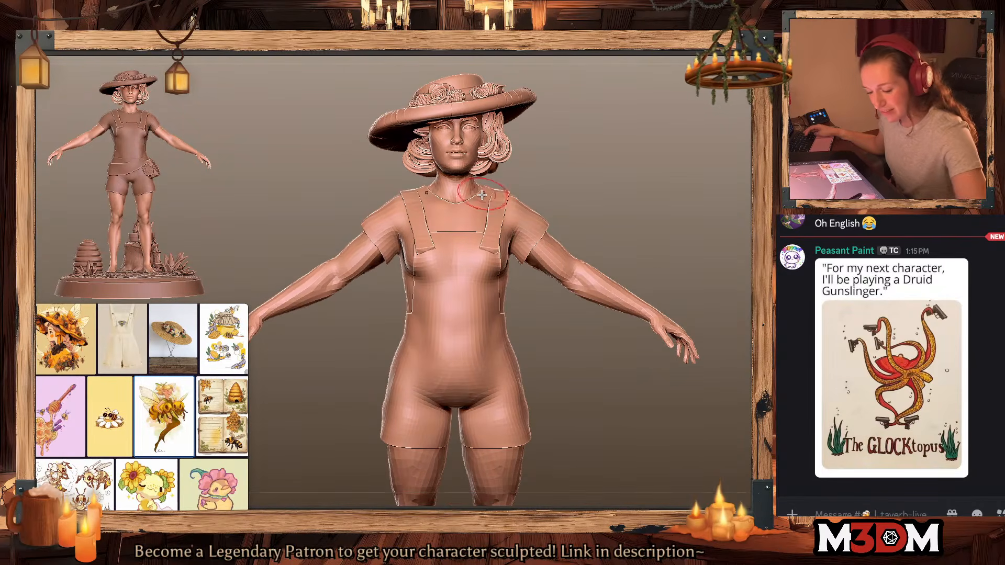
mouse_move(586, 157)
mouse_down()
mouse_move(559, 196)
mouse_move(620, 172)
mouse_up()
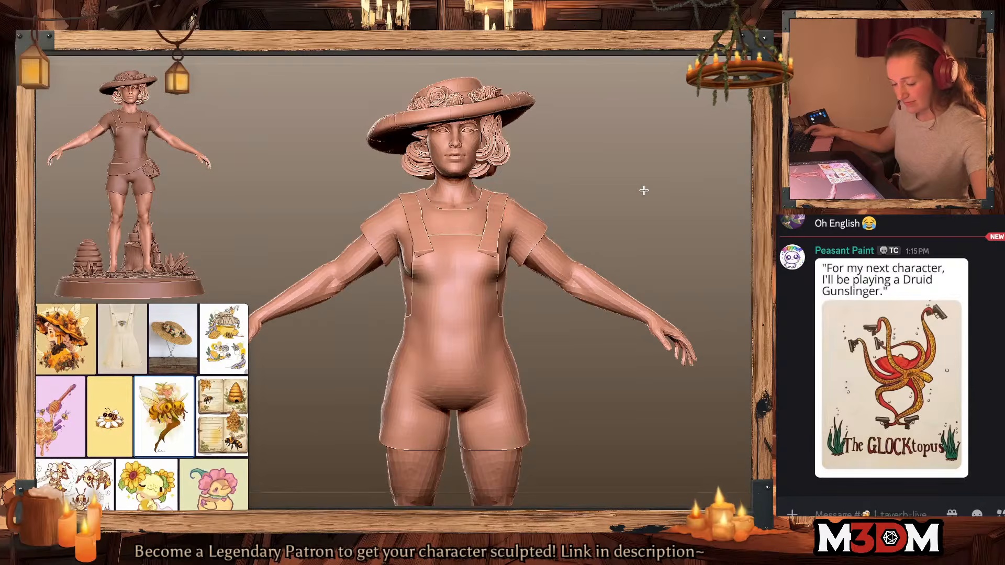
Step: Isolate the shirt to inspect it and bring back all parts, including the hidden waist cloth and base
mouse_move(643, 190)
mouse_down()
mouse_move(594, 220)
mouse_move(587, 209)
mouse_move(554, 215)
mouse_up()
ctrl+shift+click(718, 209)
key(alt+s)
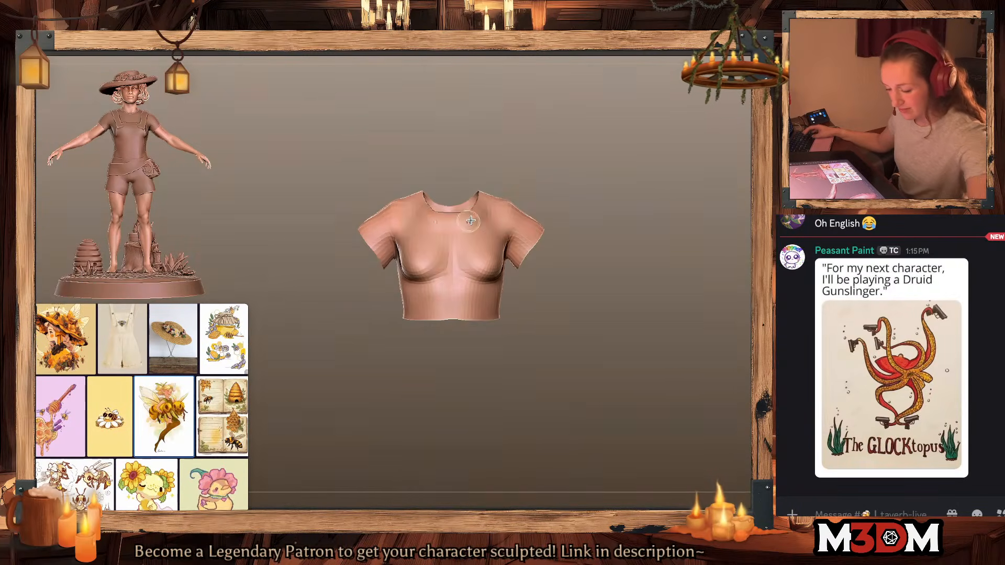
key(alt+s)
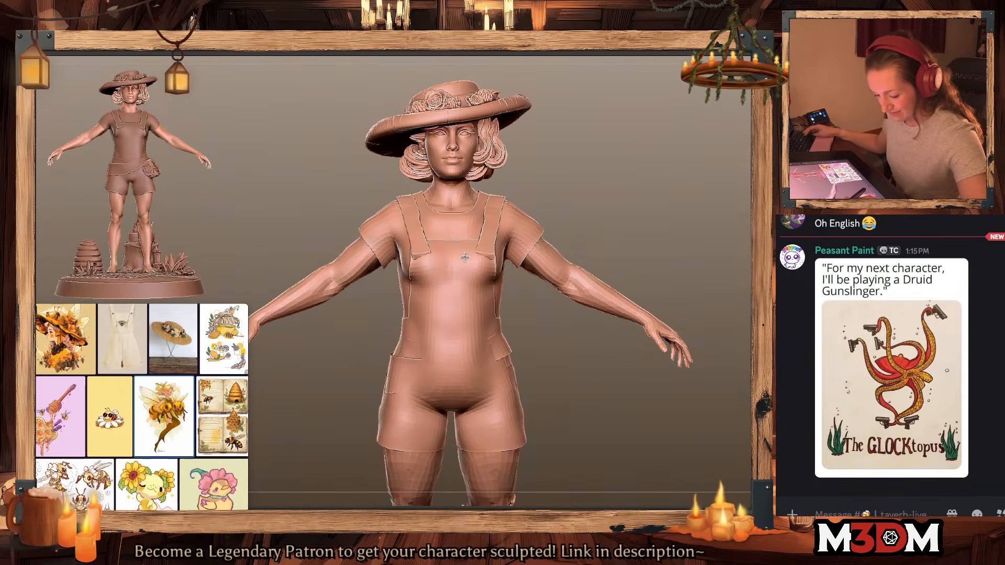
key(space)
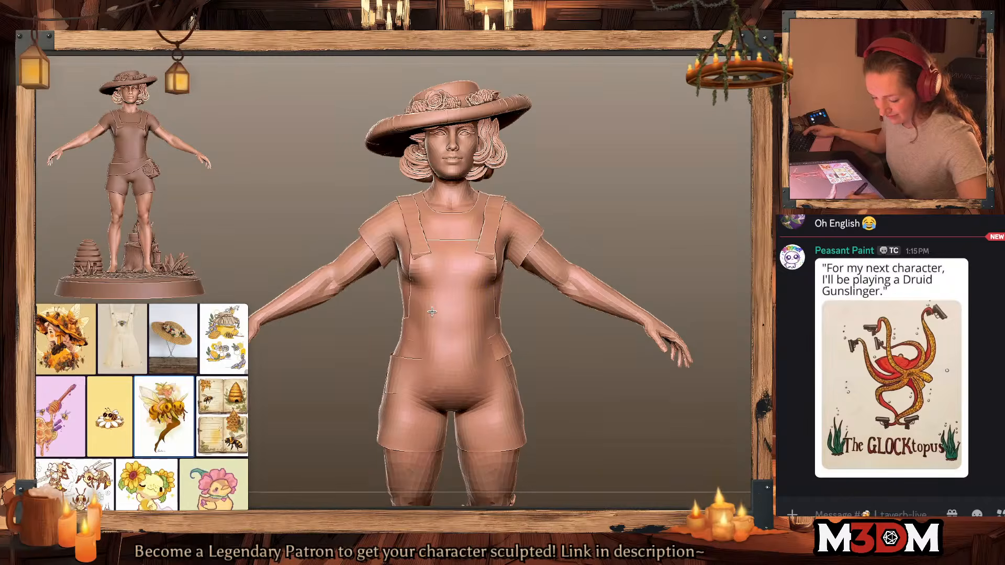
alt+drag(605, 252, 592, 207)
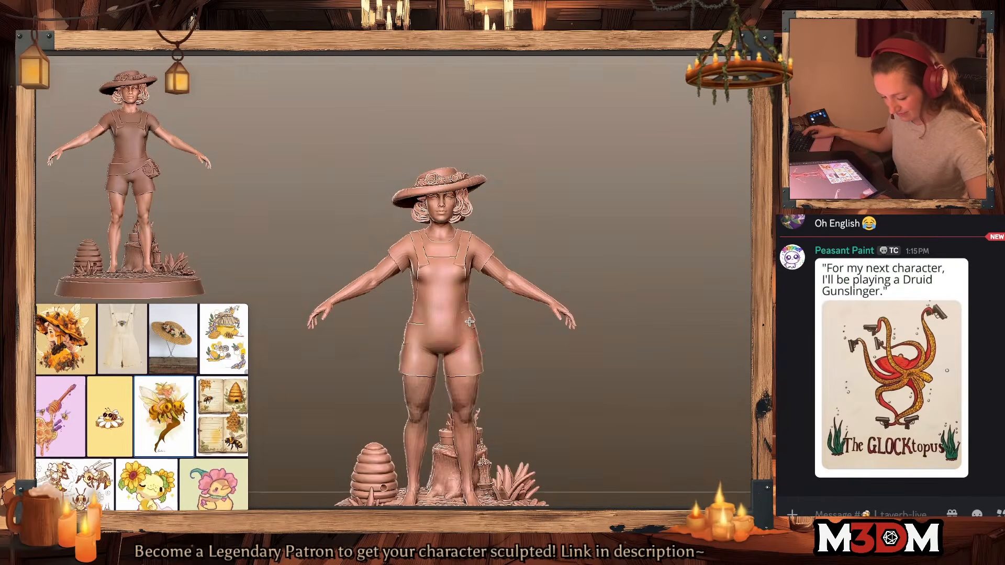
Step: Select the waist cloth, isolate the overalls to check the fit at the hips, and bring back all parts
alt+click(470, 322)
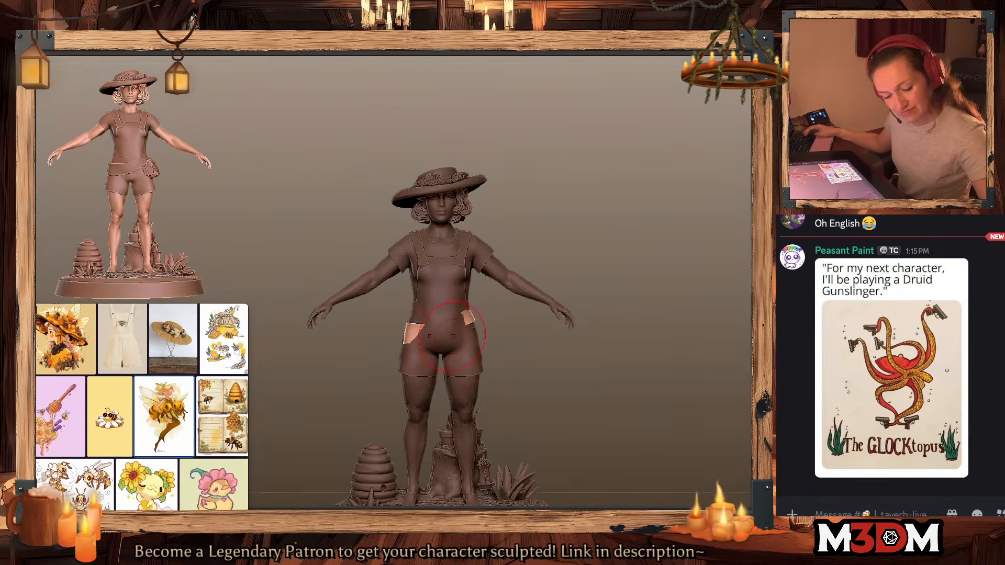
mouse_move(538, 360)
mouse_down()
mouse_move(446, 330)
mouse_move(554, 397)
mouse_move(503, 331)
mouse_up()
alt+click(466, 324)
key(alt+s)
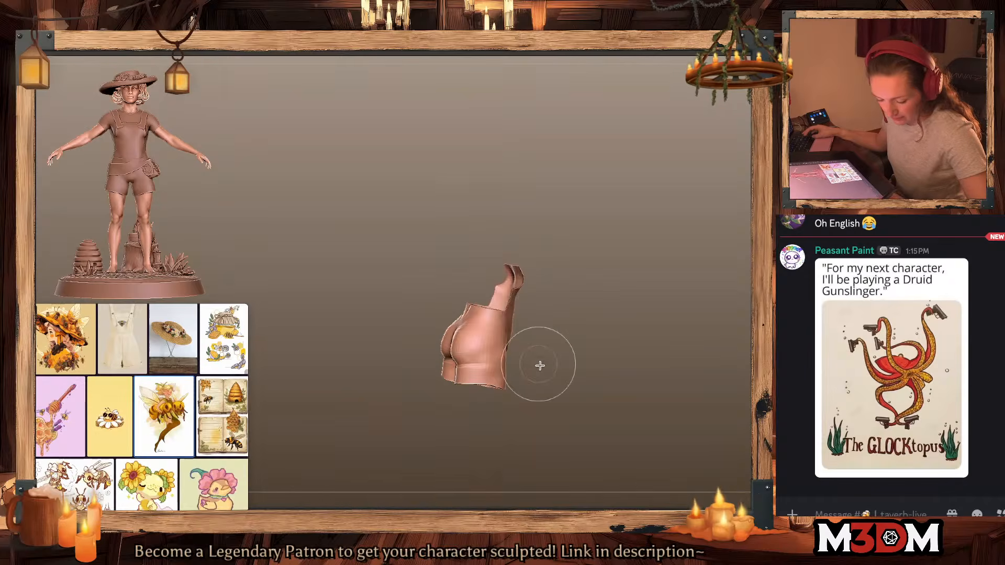
key(alt+s)
alt+click(492, 330)
key(alt+s)
key(alt+s)
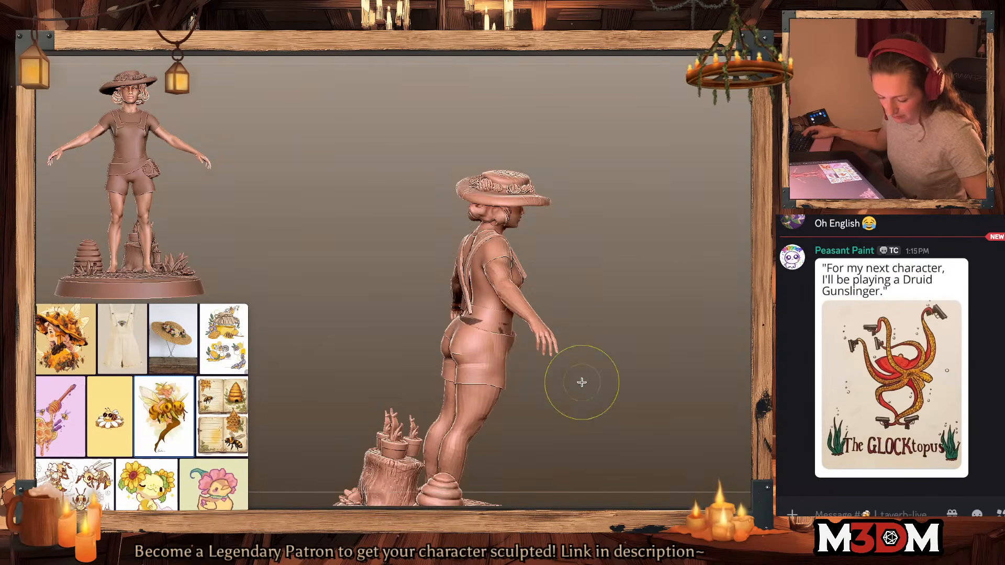
Step: Pull the waist cloth outward at the front and hips so it sits over the overalls, and clear the mask
drag(497, 335, 512, 347)
mouse_move(611, 392)
mouse_down()
mouse_move(608, 406)
mouse_move(590, 405)
mouse_up()
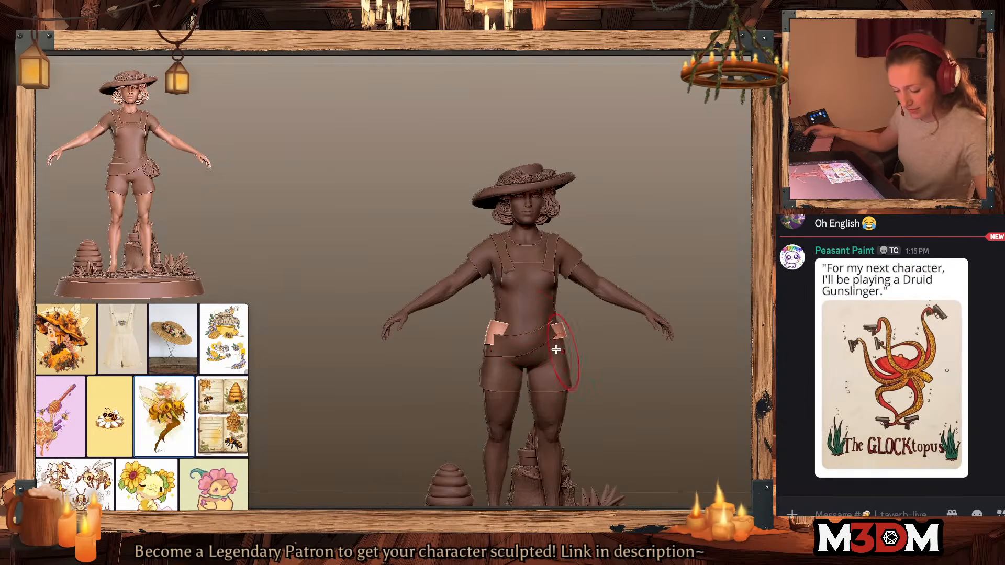
mouse_move(541, 345)
mouse_down()
mouse_move(528, 328)
mouse_move(561, 329)
mouse_up()
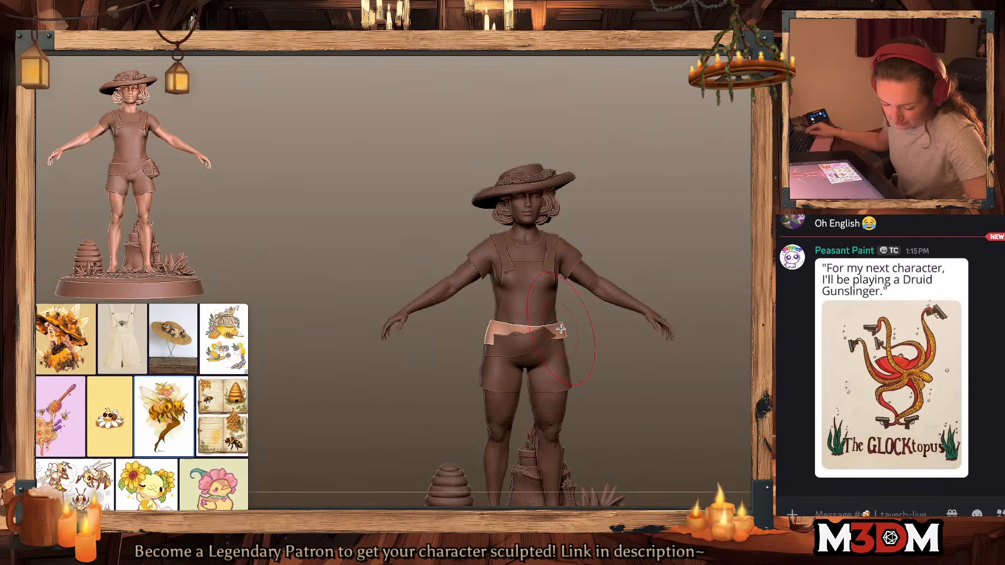
ctrl+drag(604, 359, 569, 327)
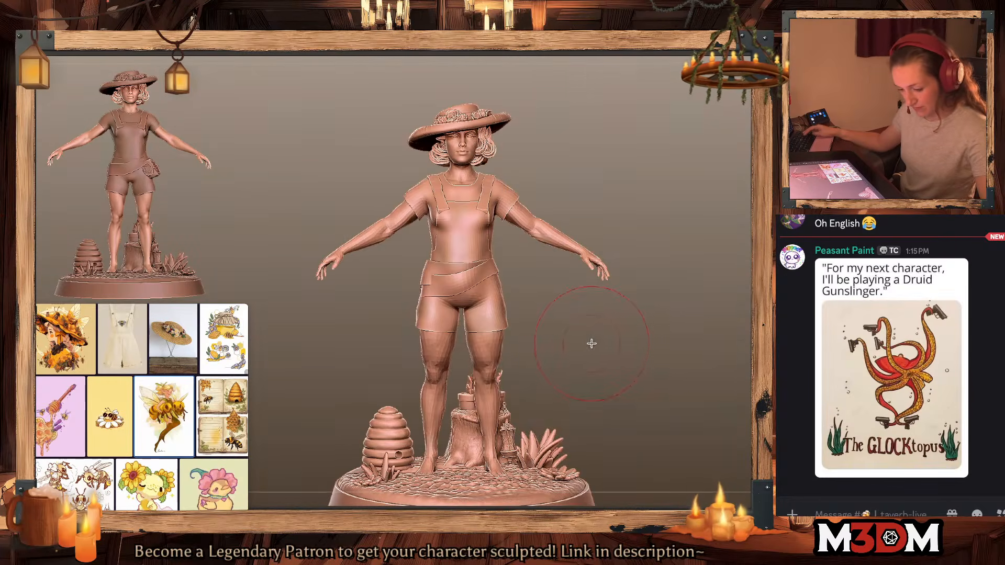
ctrl+click(610, 348)
ctrl+click(623, 353)
alt+drag(628, 351, 589, 317)
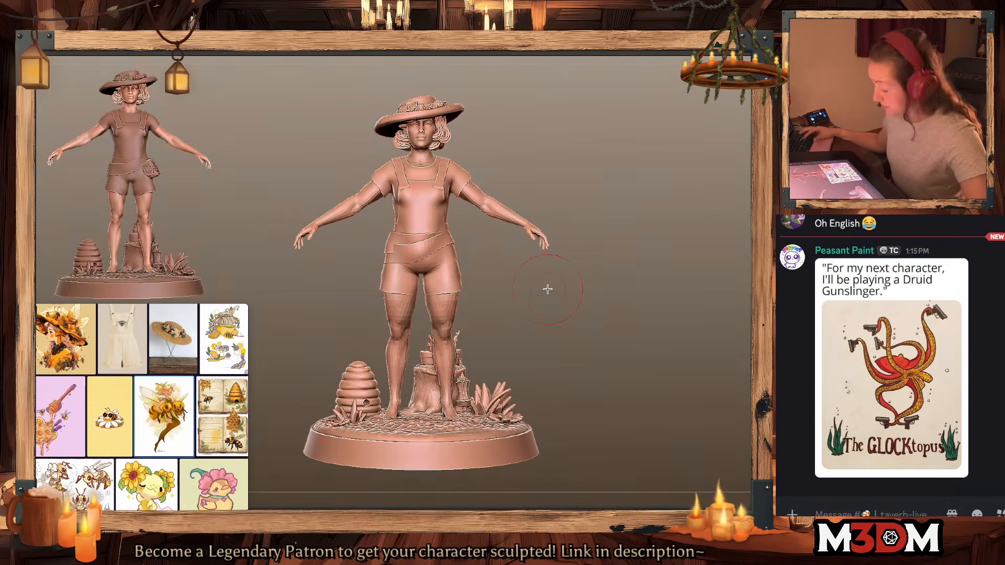
Step: Switch to the black silhouette display and hide the base, plants, tree stump and beehive around the figure
key(v)
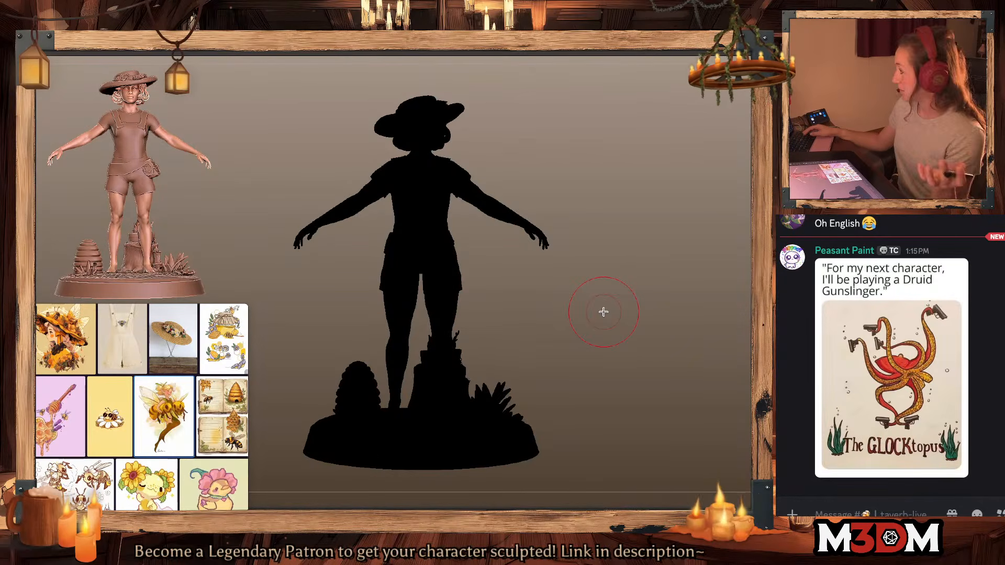
key(space)
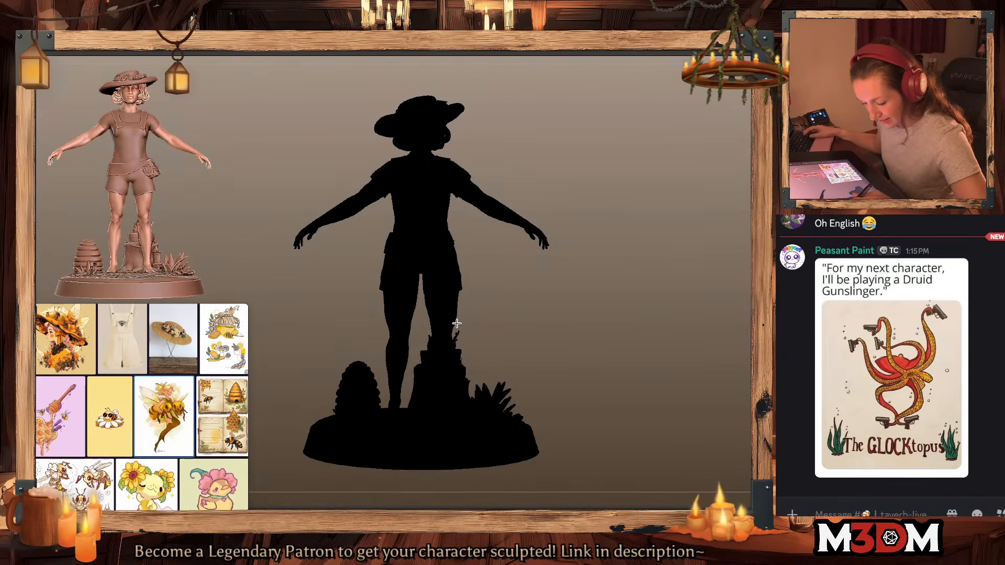
ctrl+shift+click(466, 441)
ctrl+shift+click(467, 441)
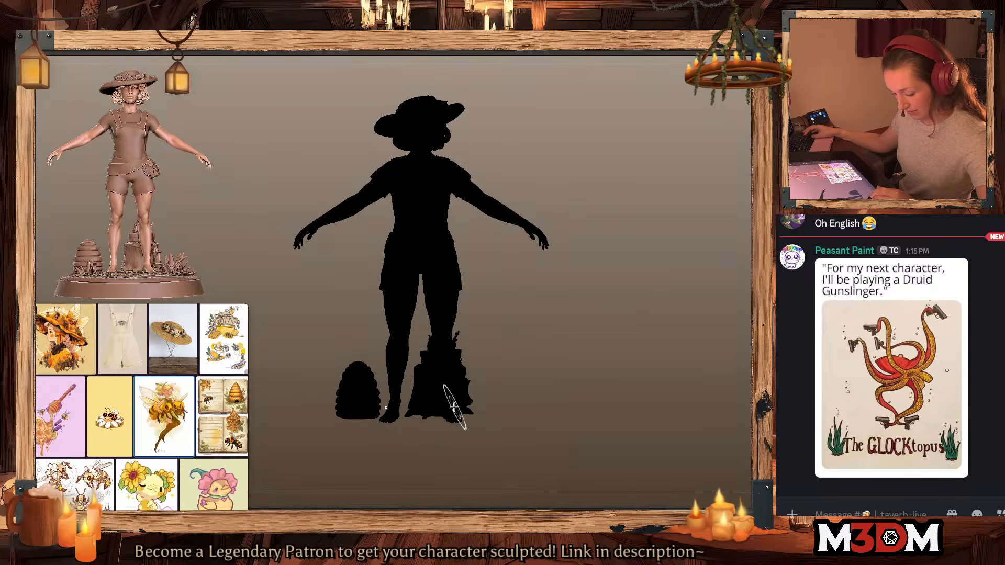
ctrl+shift+click(428, 402)
ctrl+shift+click(423, 365)
ctrl+shift+click(459, 386)
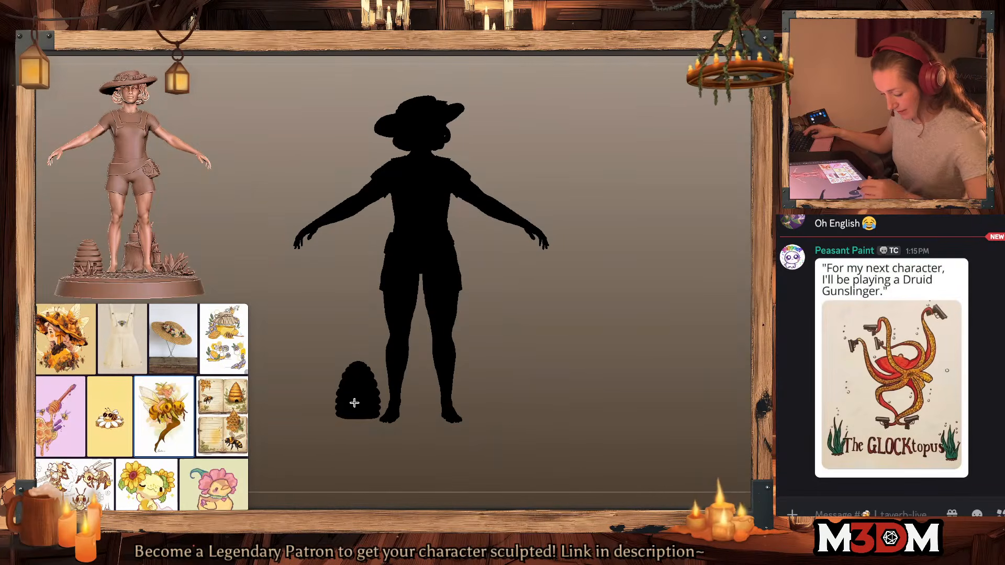
ctrl+shift+click(347, 399)
key(space)
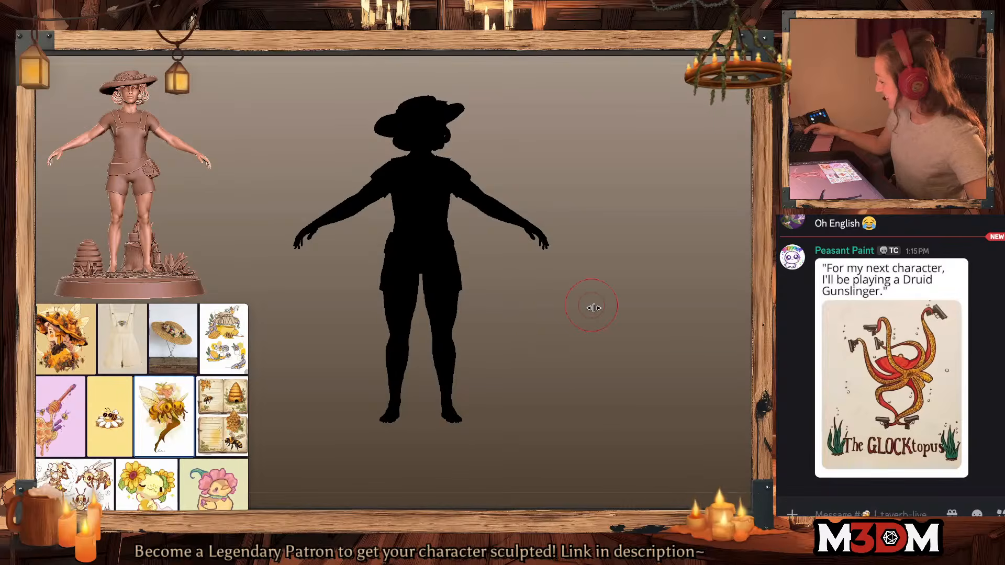
Step: Examine the isolated figure's black silhouette from the front and from several raised angles
alt+drag(593, 309, 585, 342)
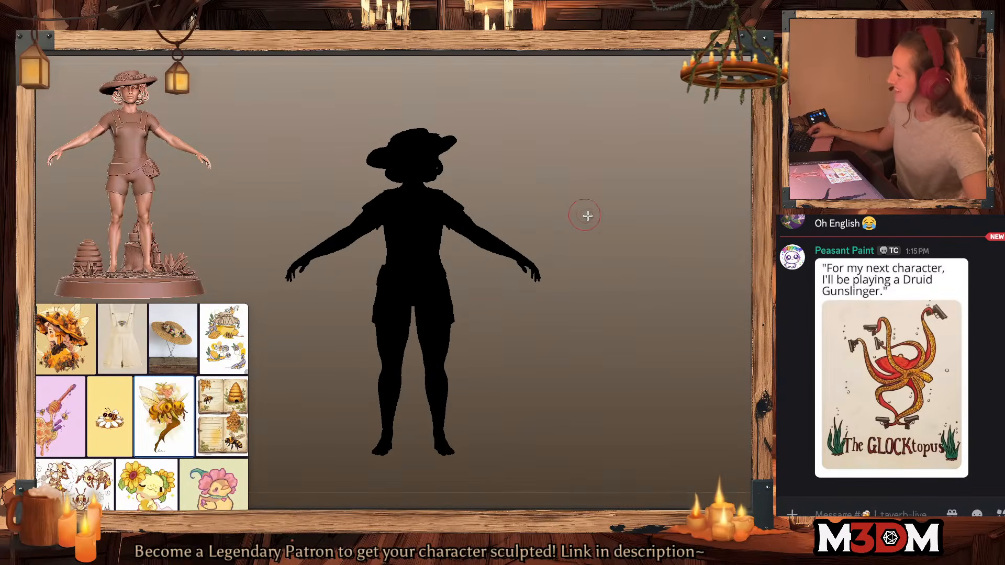
key(space)
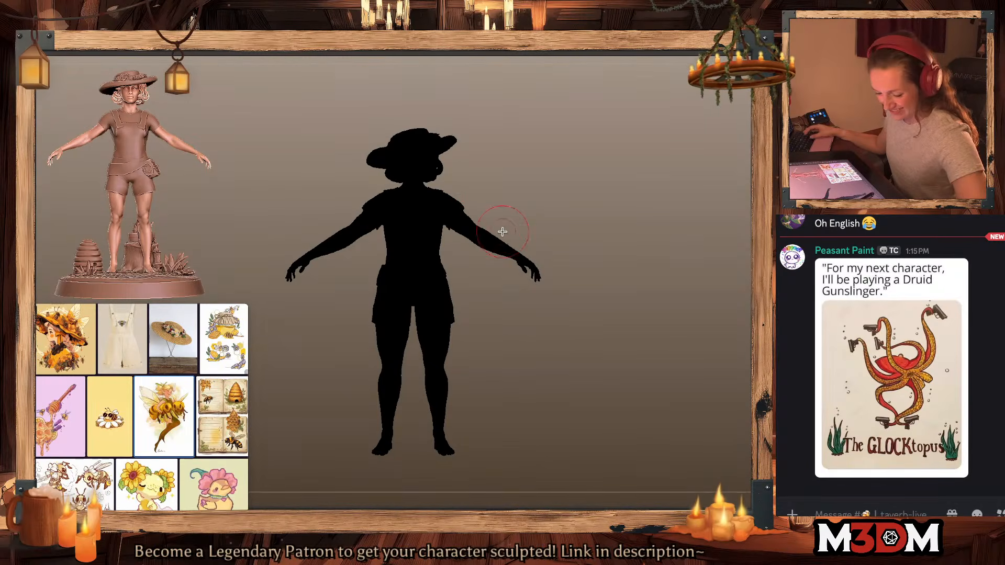
drag(590, 231, 596, 240)
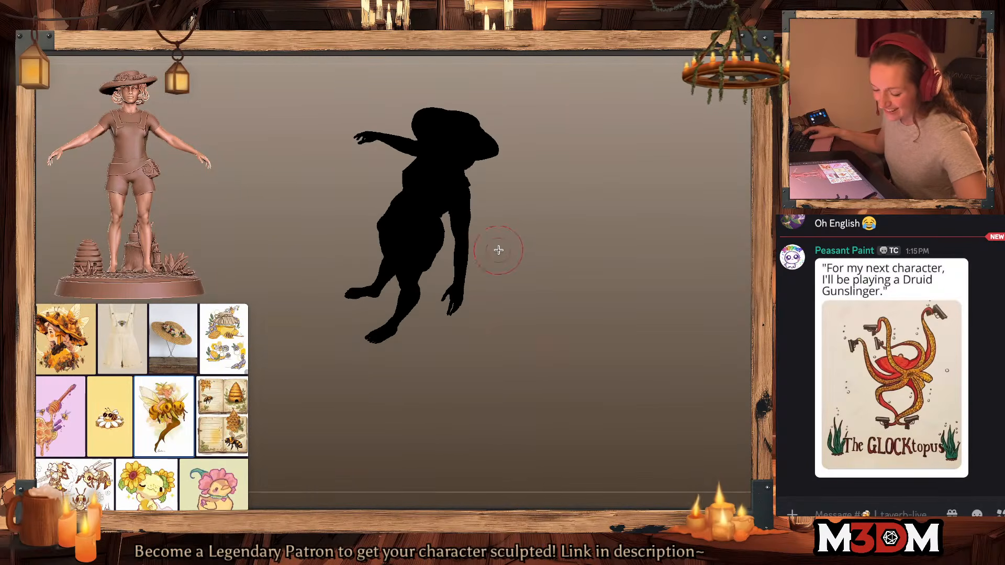
drag(498, 250, 506, 250)
key(space)
key(b)
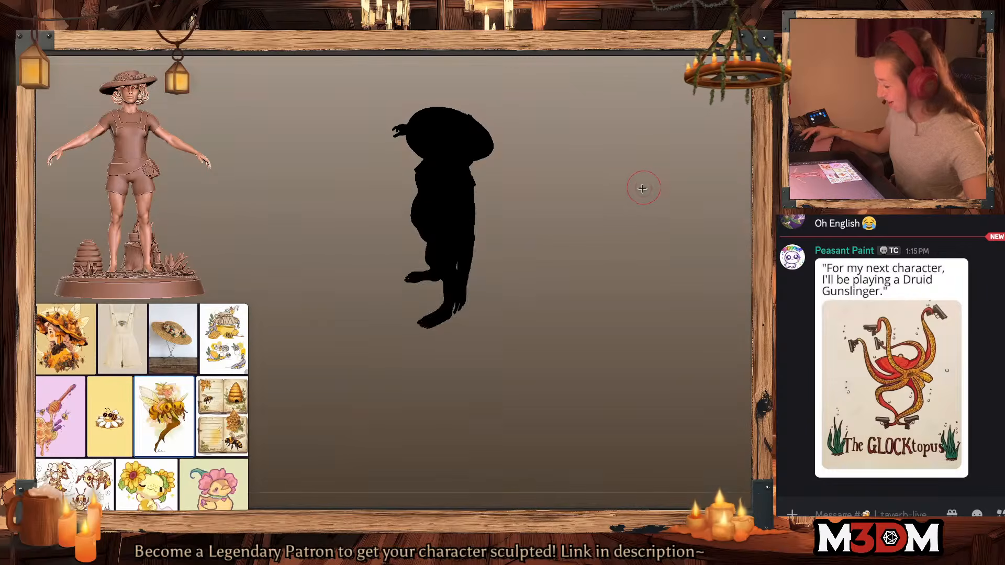
Step: Return to the shaded display and examine the clothed figure's proportions from the side and front
mouse_move(634, 204)
mouse_down()
mouse_move(585, 218)
mouse_move(546, 249)
mouse_up()
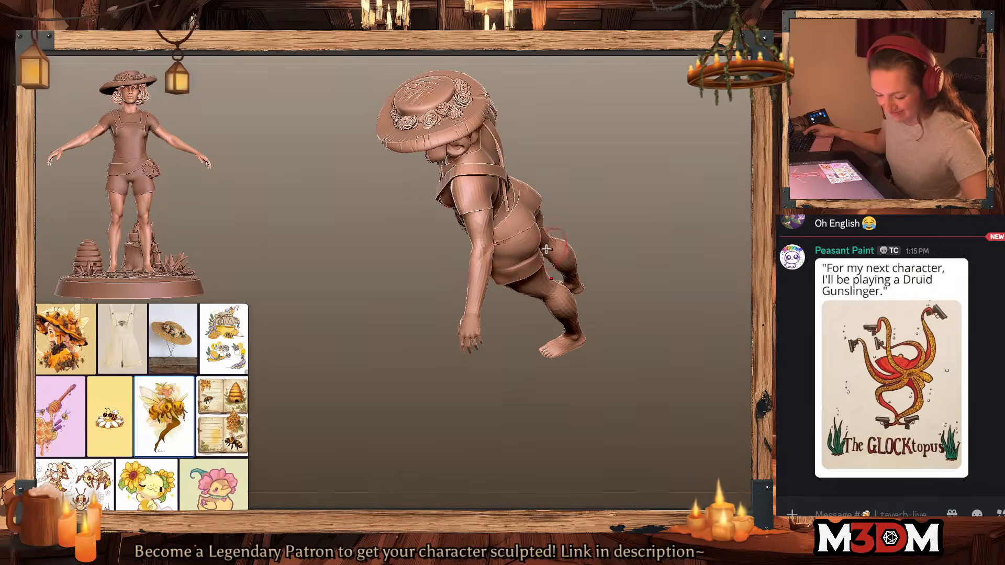
drag(654, 211, 698, 212)
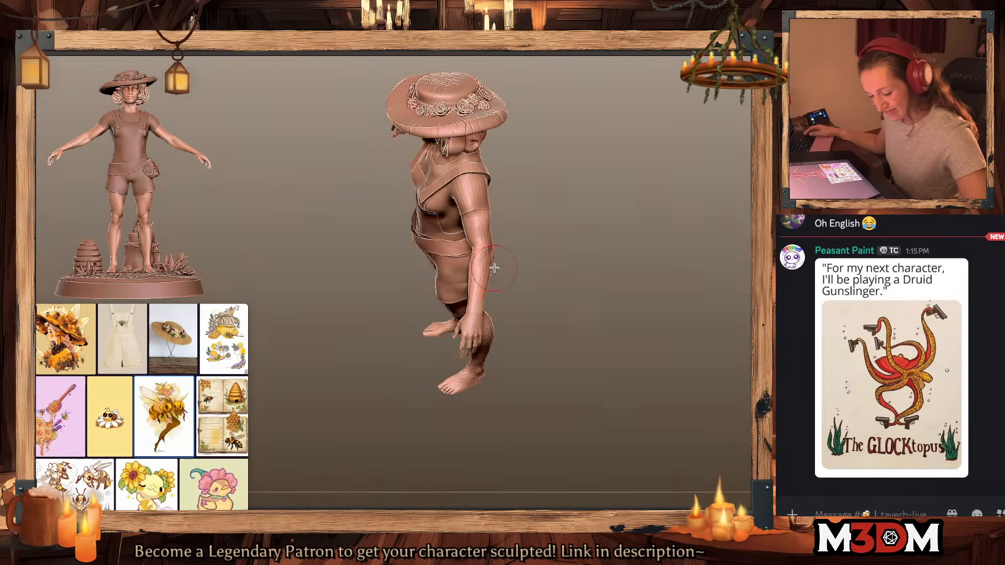
mouse_move(612, 247)
mouse_down()
mouse_move(638, 231)
mouse_move(576, 246)
mouse_up()
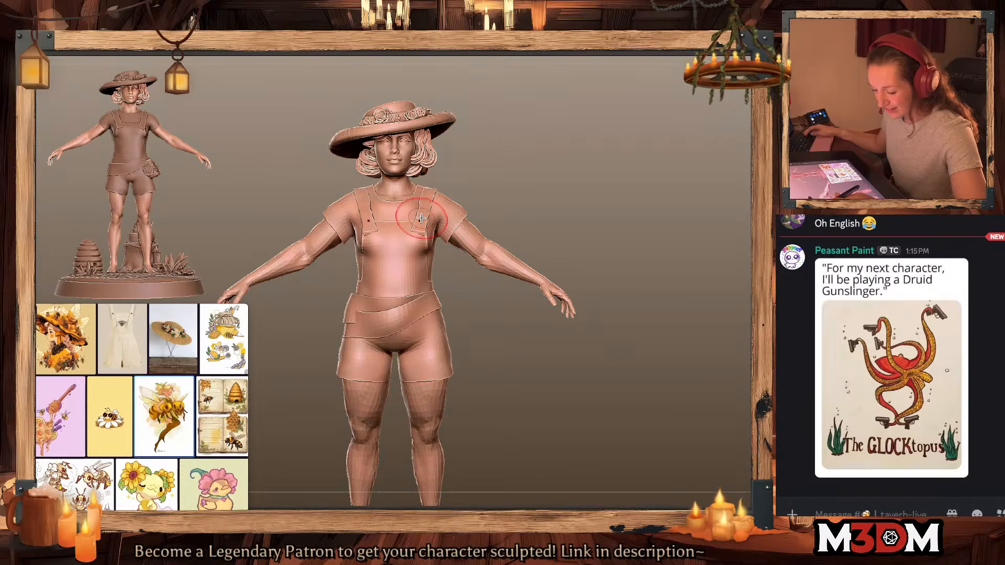
key(space)
key(space)
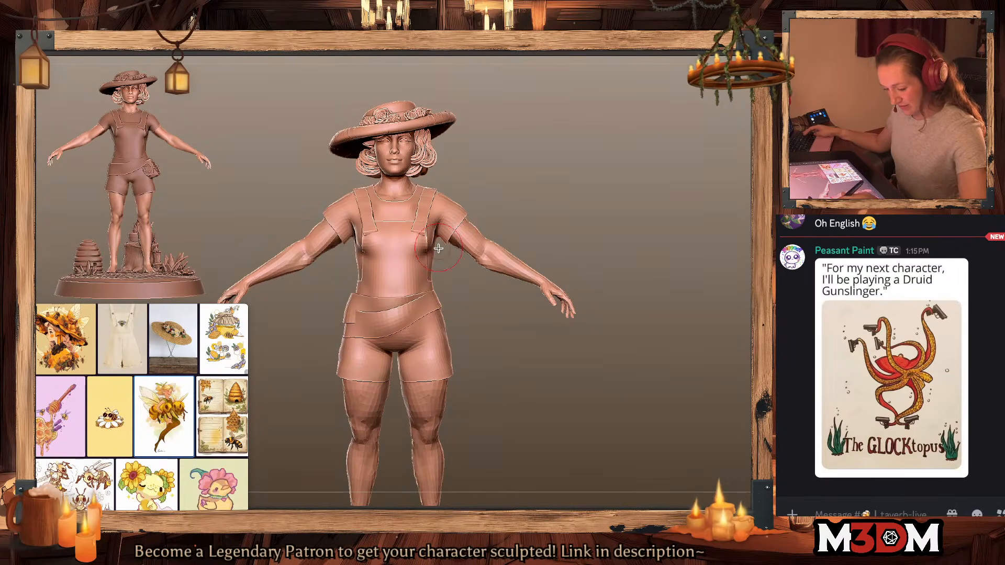
alt+drag(554, 231, 597, 249)
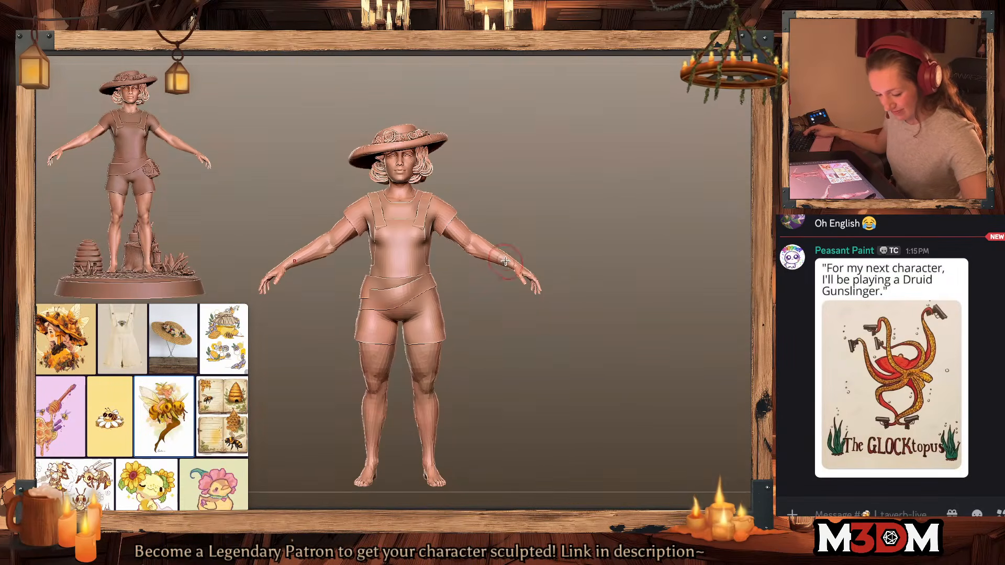
key(space)
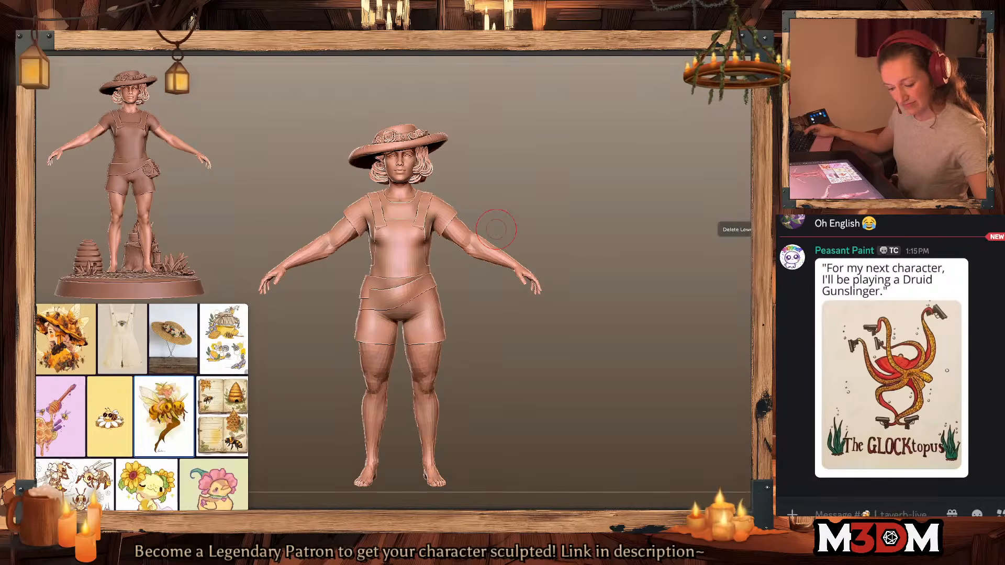
alt+drag(479, 366, 491, 323)
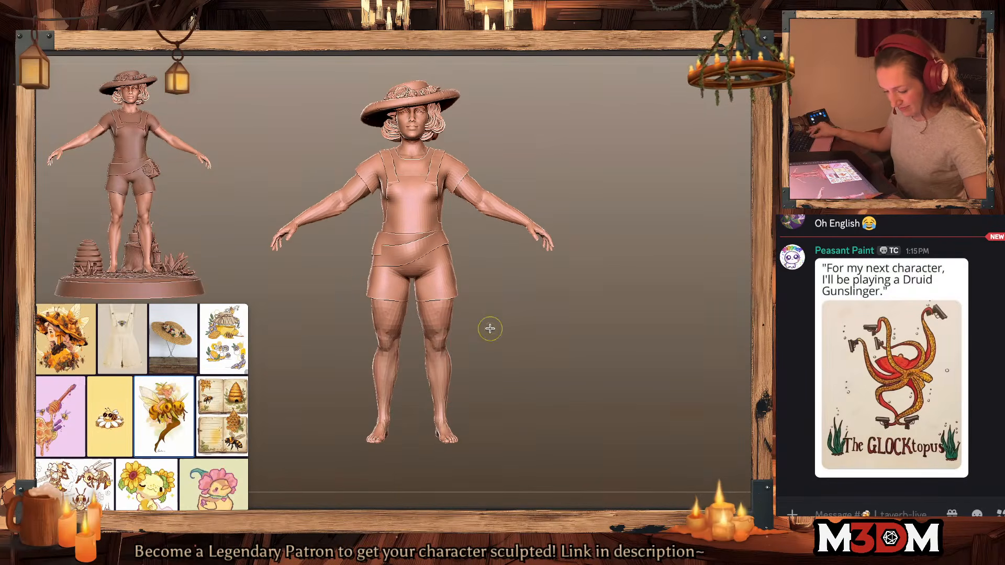
Step: Isolate the bare body and mask everything above the thighs with a softened edge, leaving the legs unmasked
key(space)
key(space)
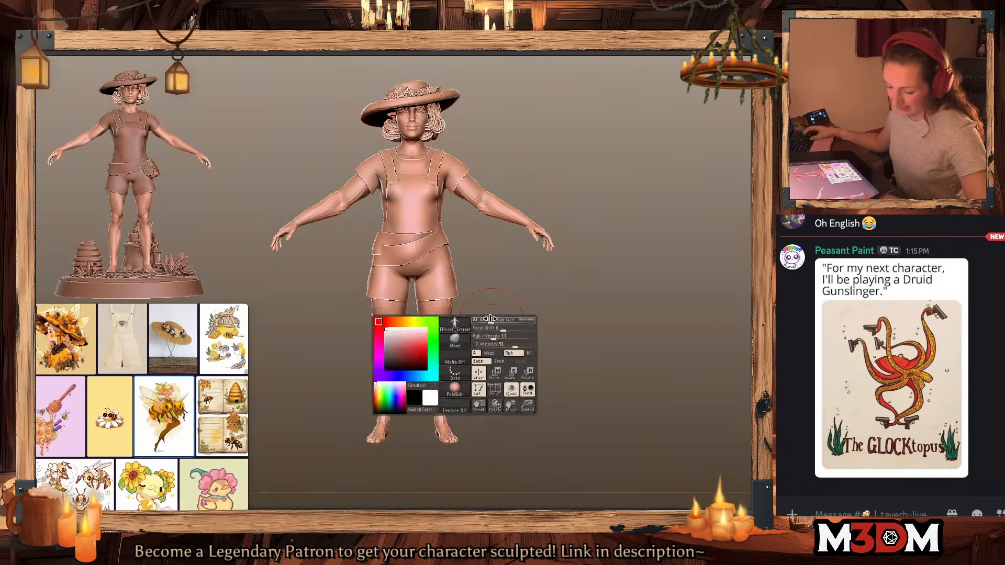
ctrl+shift+click(497, 339)
ctrl+shift+click(436, 325)
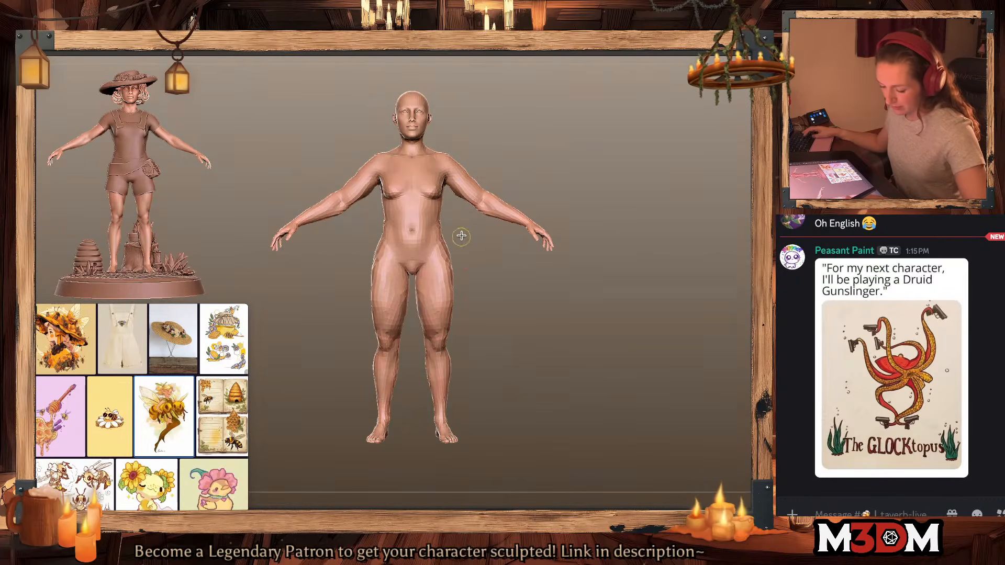
mouse_move(461, 236)
ctrl+mouse_down()
mouse_move(328, 284)
mouse_move(463, 407)
ctrl+mouse_up()
ctrl+click(451, 406)
ctrl+click(451, 402)
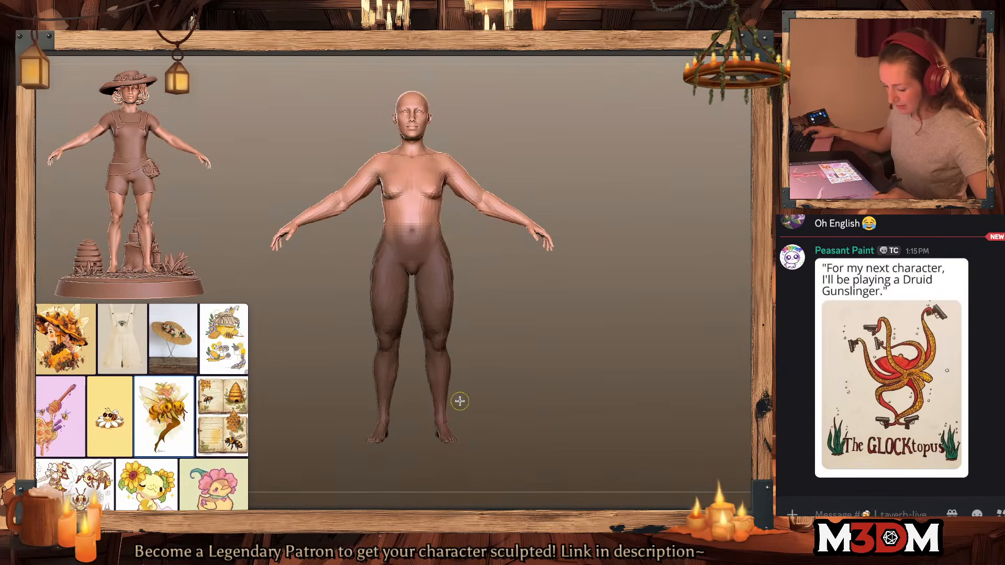
ctrl+click(460, 400)
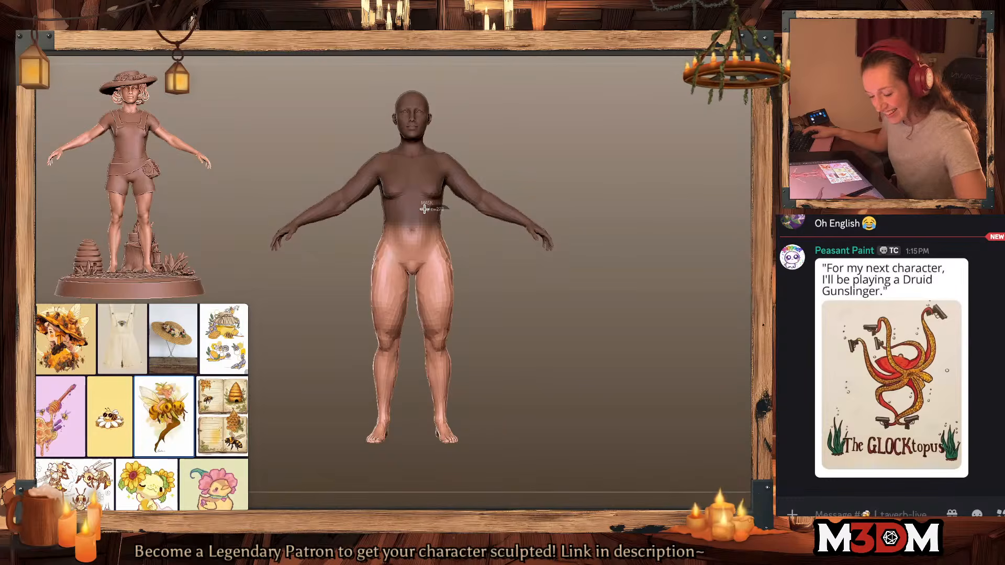
ctrl+drag(424, 208, 464, 240)
Step: Place the gizmo at the top of the thigh and scale the unmasked legs vertically to make them slightly shorter
key(w)
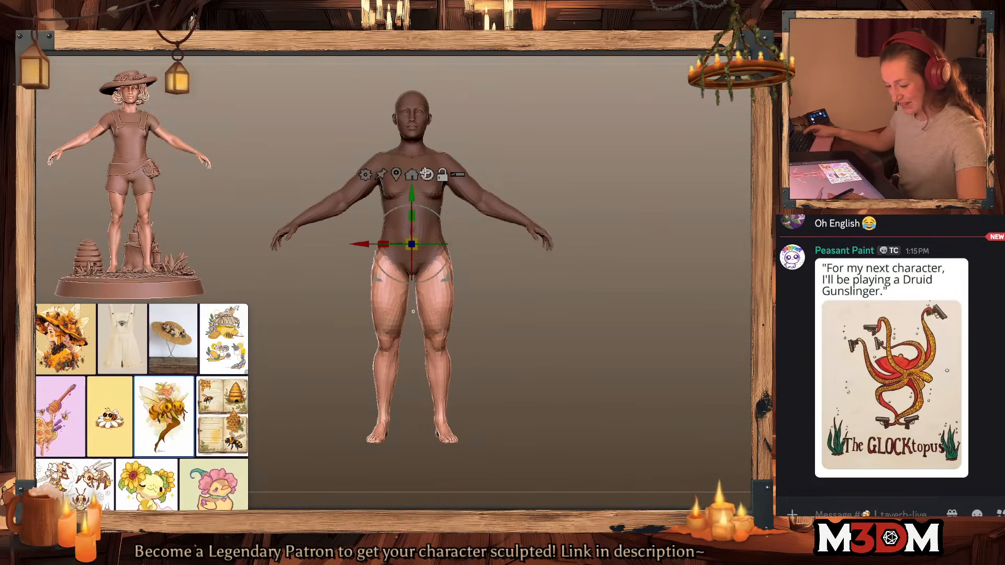
alt+click(396, 174)
alt+drag(435, 293, 439, 244)
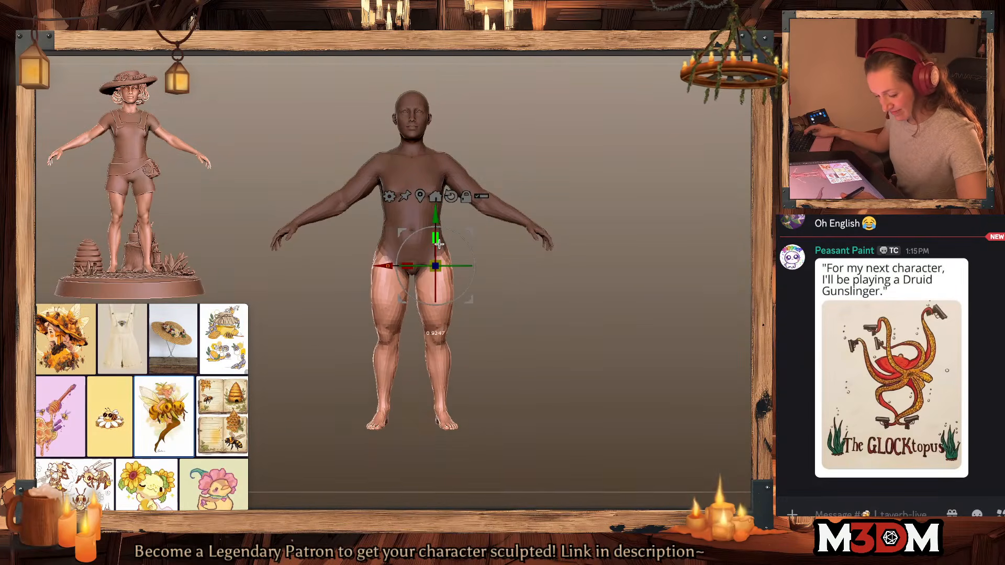
key(ctrl+z)
key(q)
key(w)
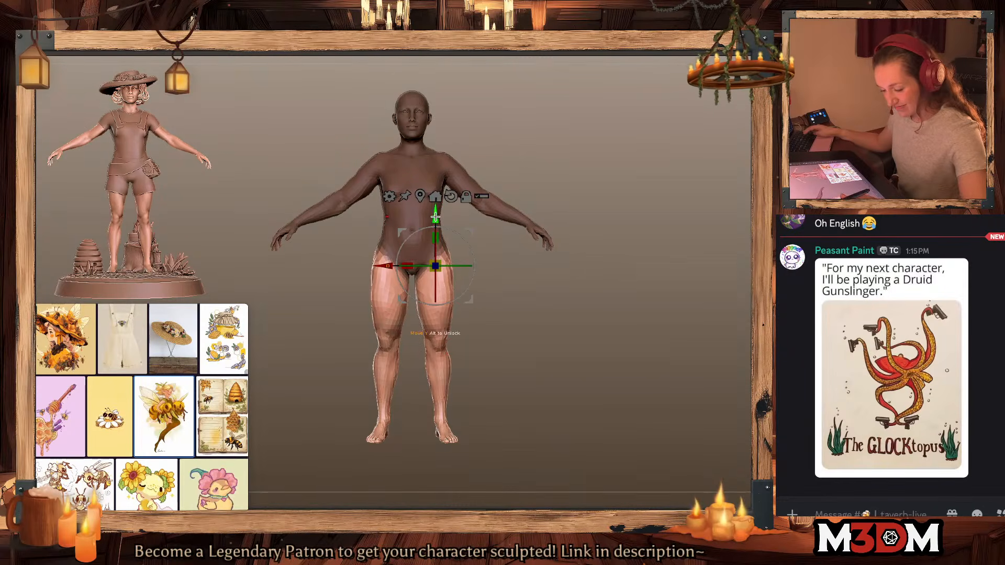
drag(435, 238, 436, 243)
key(ctrl+z)
key(q)
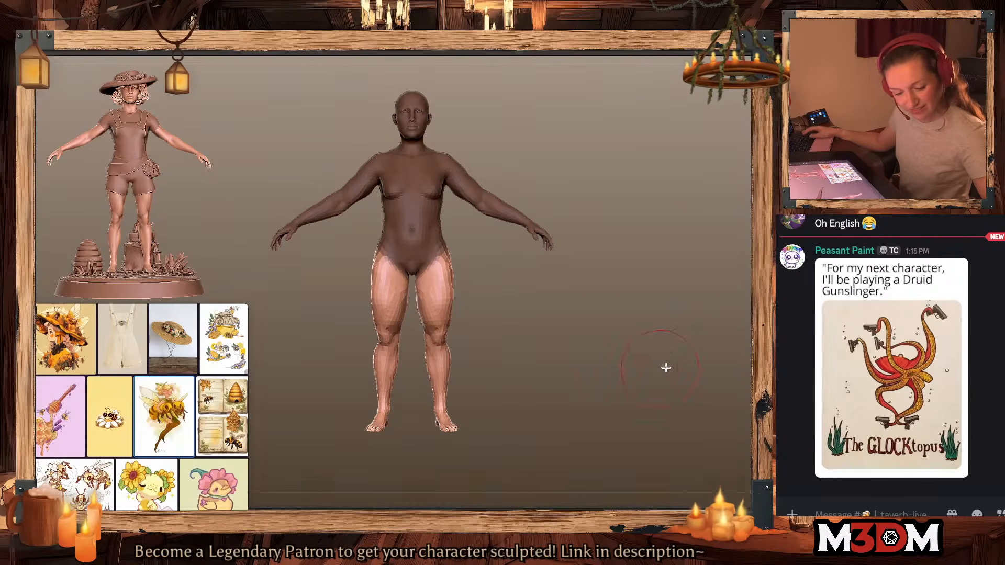
Step: Clear the body's mask, show all clothing and base parts again, and check the figure from the side and back
ctrl+drag(576, 354, 595, 347)
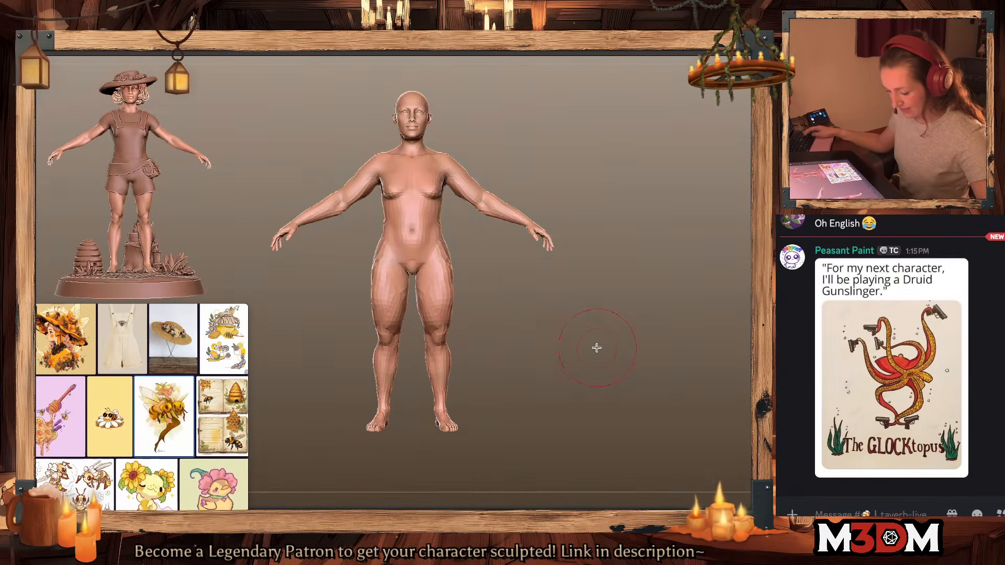
ctrl+shift+click(577, 325)
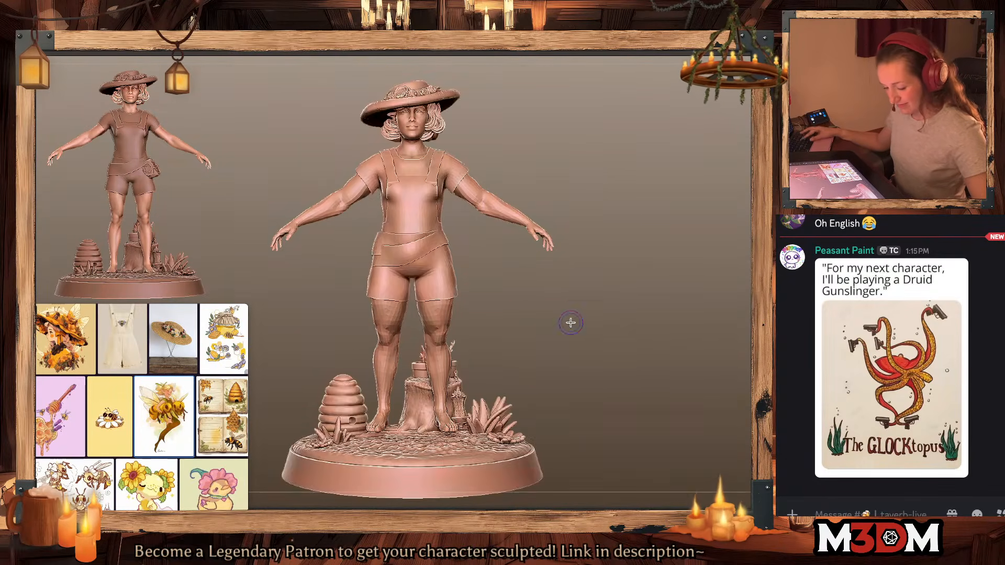
mouse_move(581, 331)
mouse_down()
mouse_move(590, 338)
mouse_move(601, 320)
mouse_move(599, 338)
mouse_up()
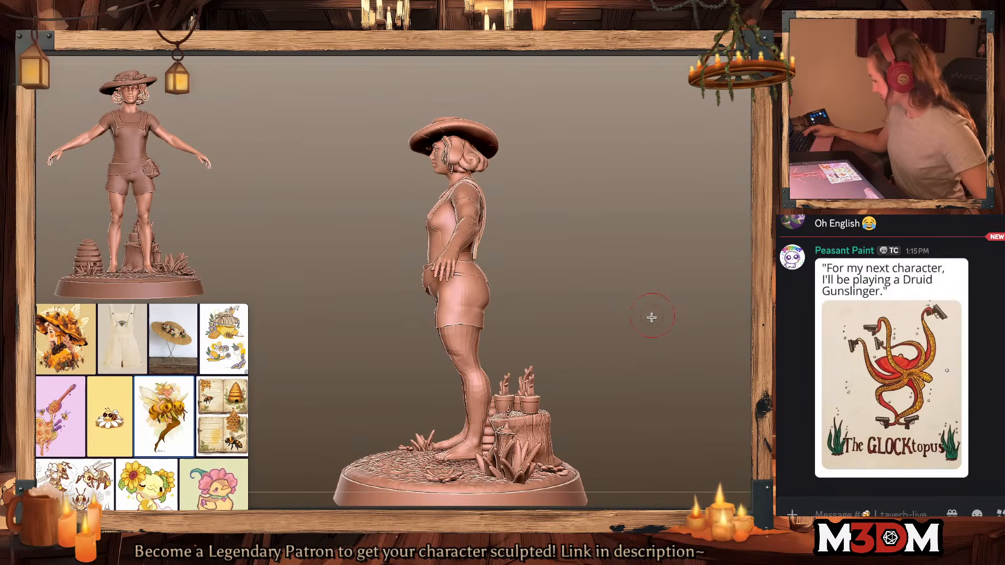
mouse_move(650, 316)
alt+mouse_down()
mouse_move(641, 301)
mouse_move(655, 274)
alt+mouse_up()
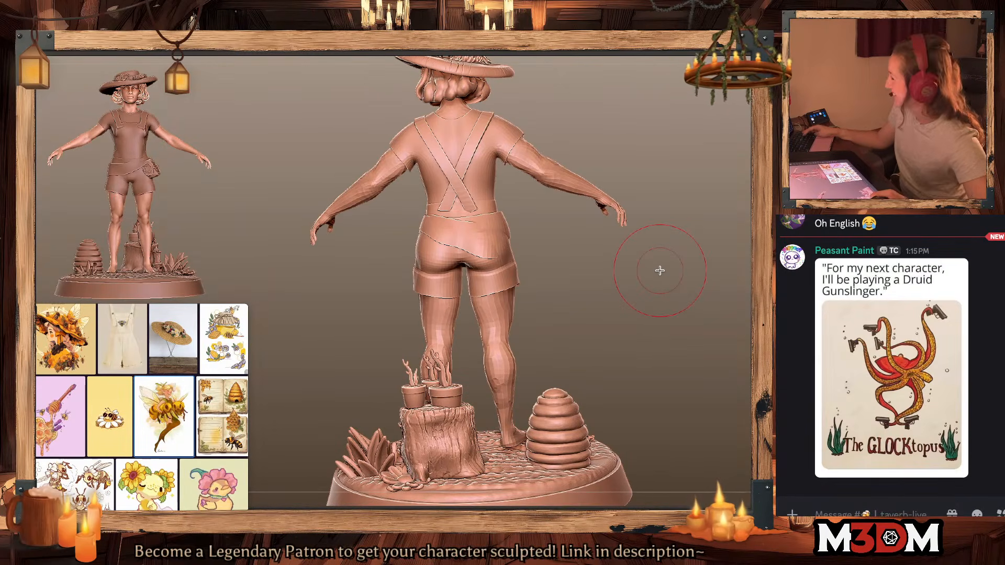
Step: Isolate the waist cloth, clear its mask and bring the whole figure back into view
shift+drag(627, 310, 641, 309)
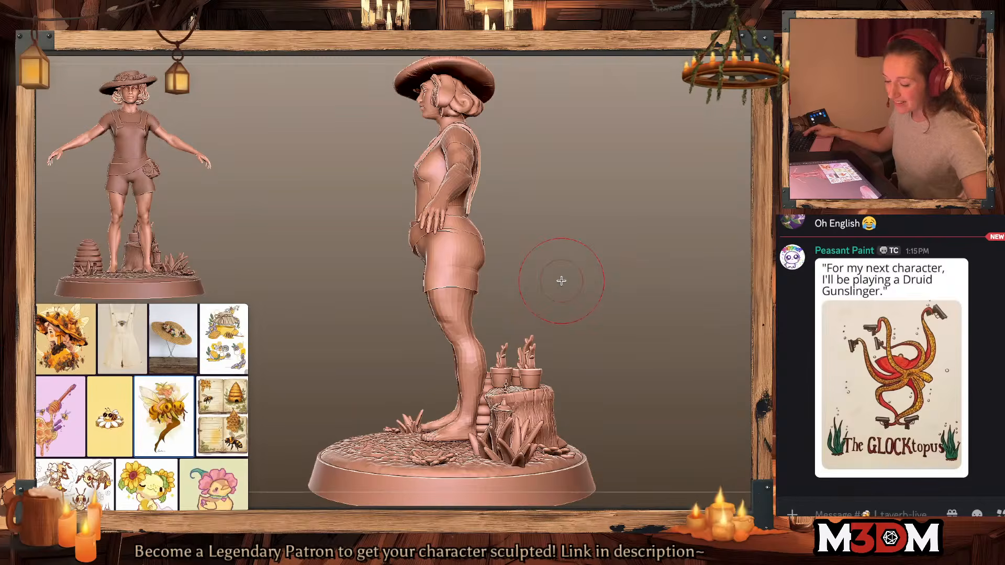
drag(561, 281, 649, 285)
drag(522, 319, 496, 297)
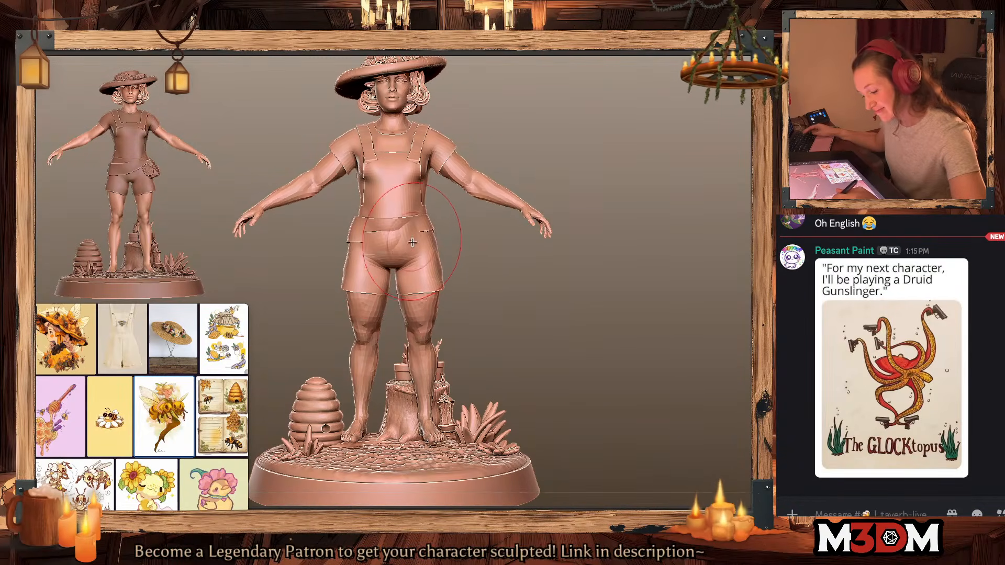
key(ctrl+shift+s)
ctrl+click(535, 325)
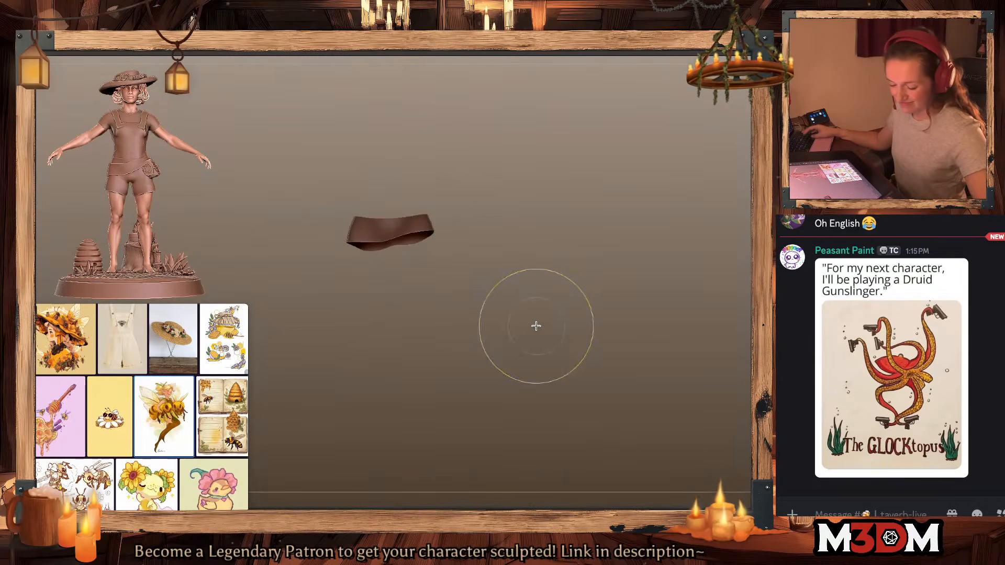
key(ctrl+shift+s)
ctrl+drag(547, 330, 572, 335)
key(f)
key(space)
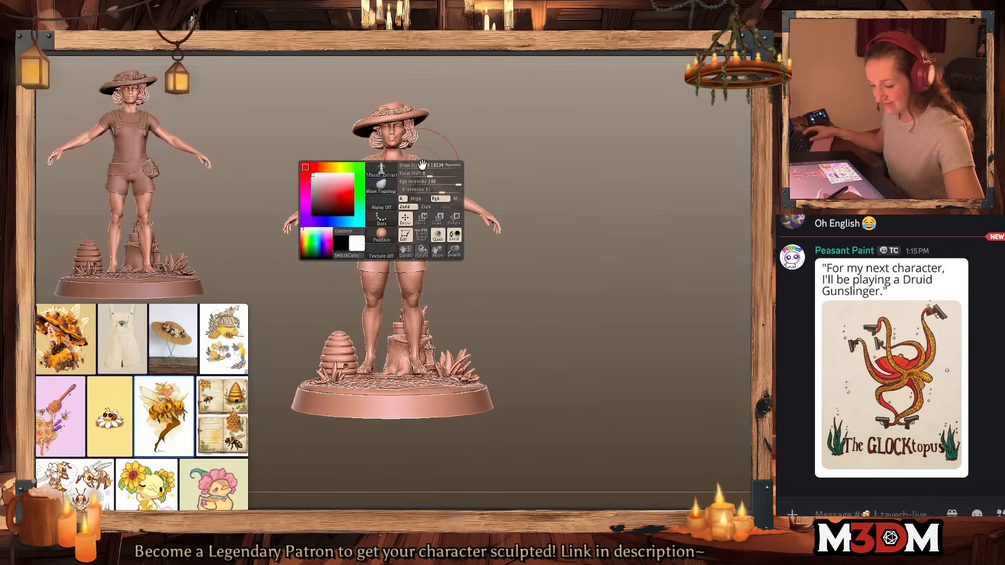
Step: Try to broaden the shoulders and hips by pulling them outward with the Move Topological brush
drag(428, 167, 417, 164)
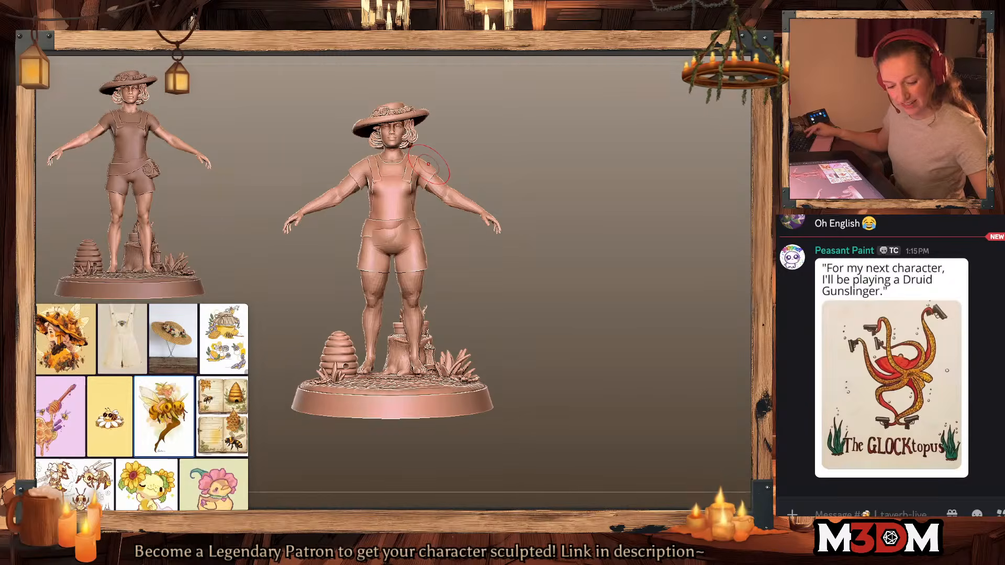
alt+drag(588, 320, 623, 381)
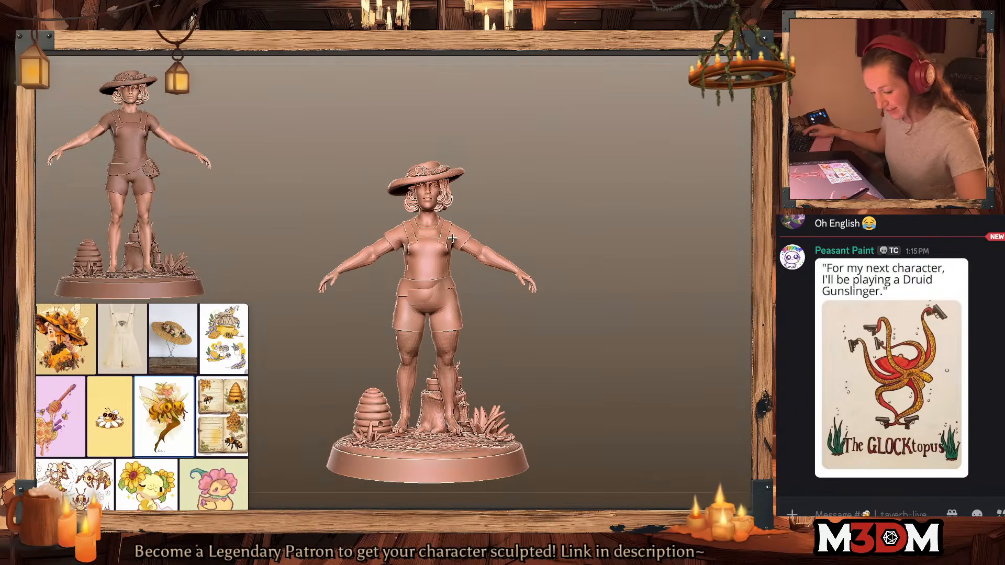
alt+drag(559, 235, 533, 195)
drag(444, 196, 464, 189)
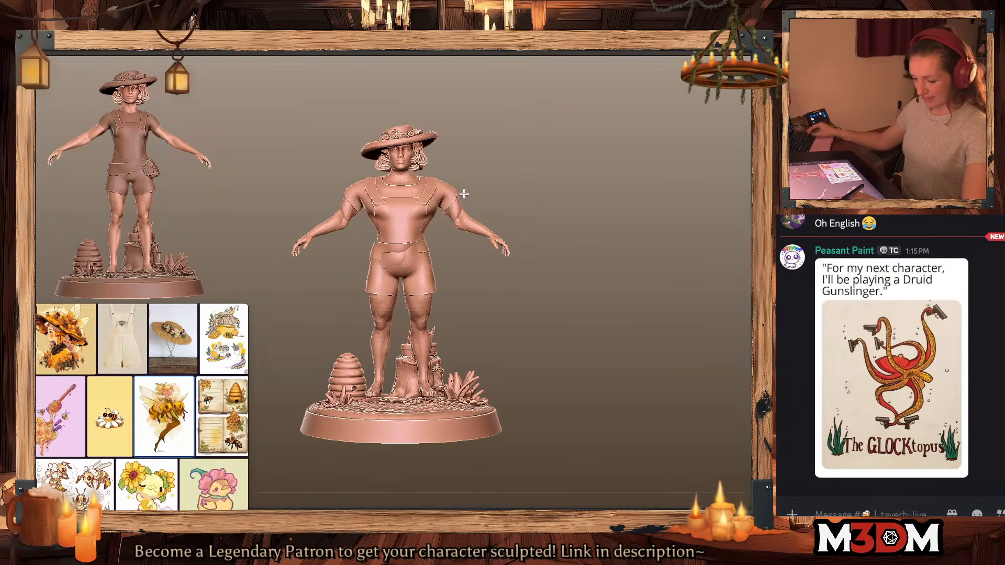
key(ctrl+z)
drag(424, 257, 442, 261)
key(ctrl+z)
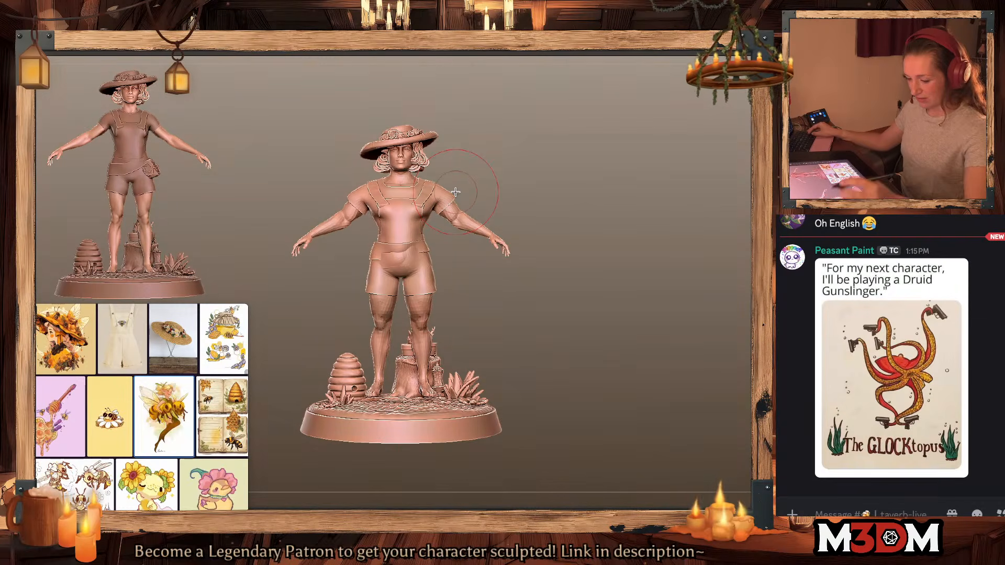
key(ctrl+z)
drag(436, 193, 448, 185)
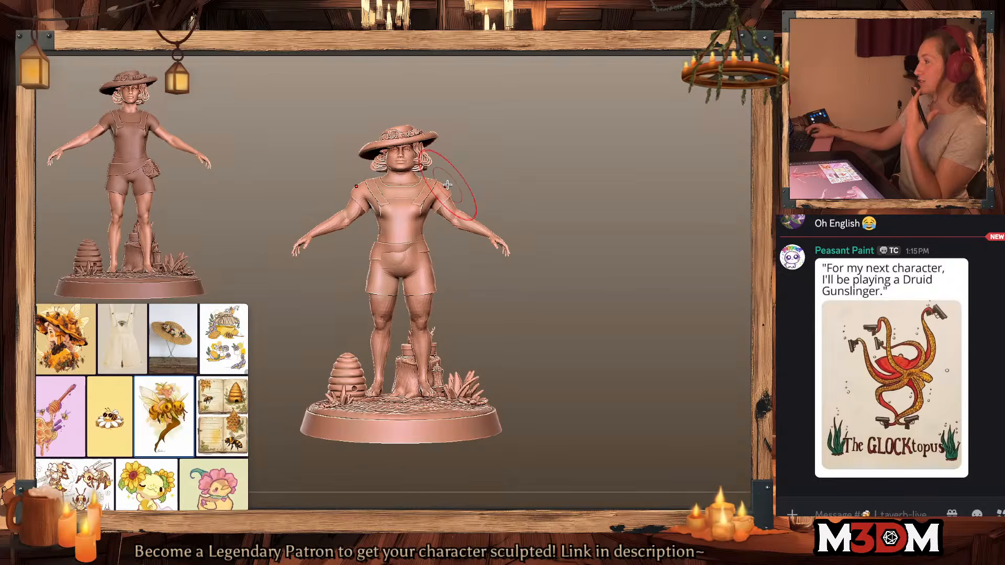
key(ctrl+z)
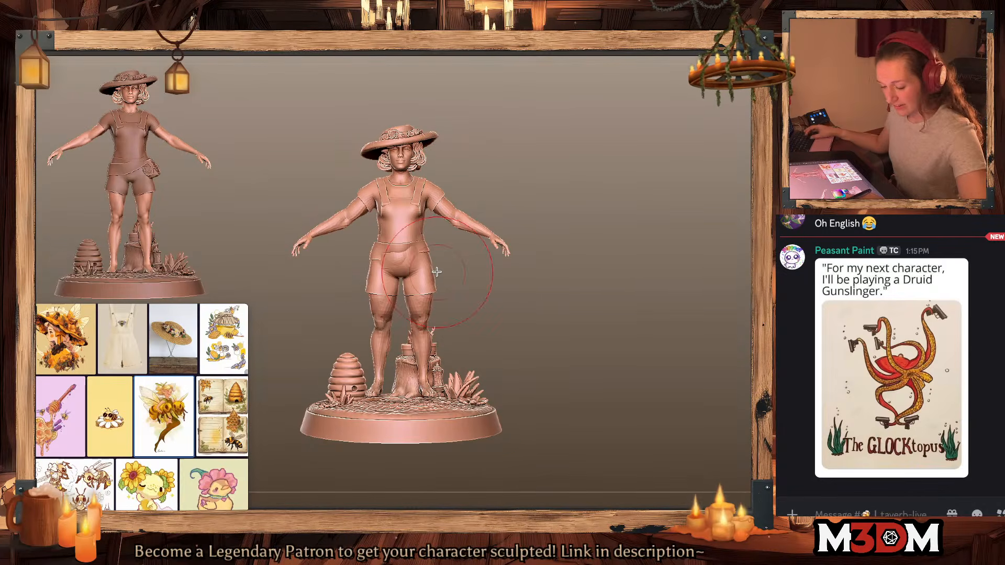
key(space)
drag(438, 265, 448, 277)
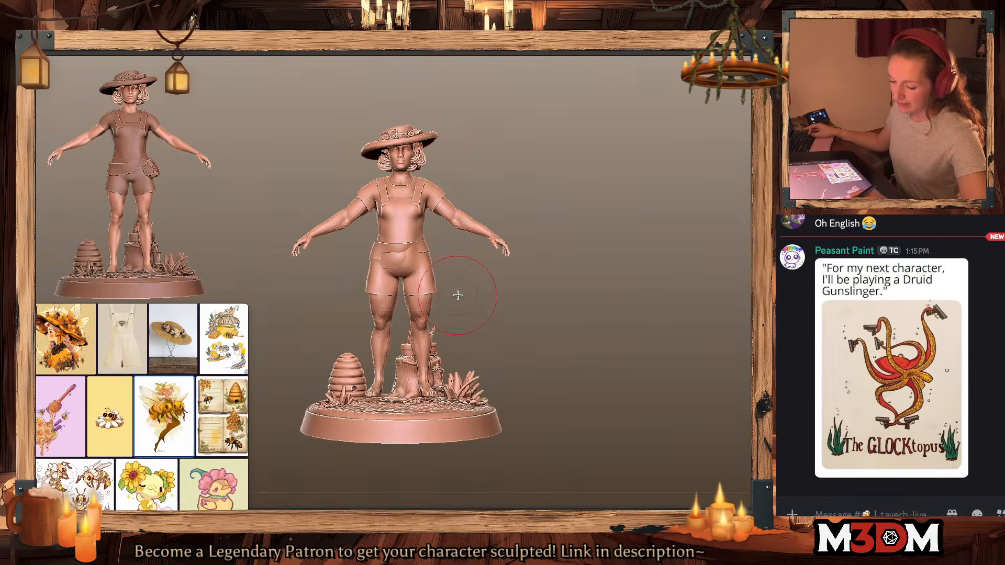
key(ctrl+z)
Step: Adjust the brush size and nudge the upper arms and sleeve edges slightly inward
alt+drag(565, 279, 580, 269)
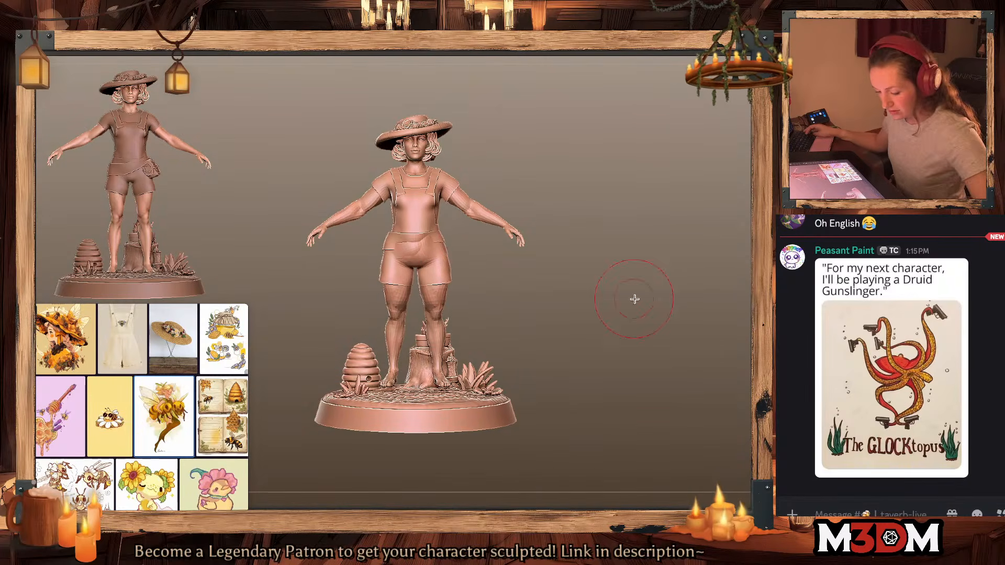
mouse_move(634, 298)
mouse_down()
mouse_move(571, 288)
mouse_move(608, 285)
mouse_up()
key(space)
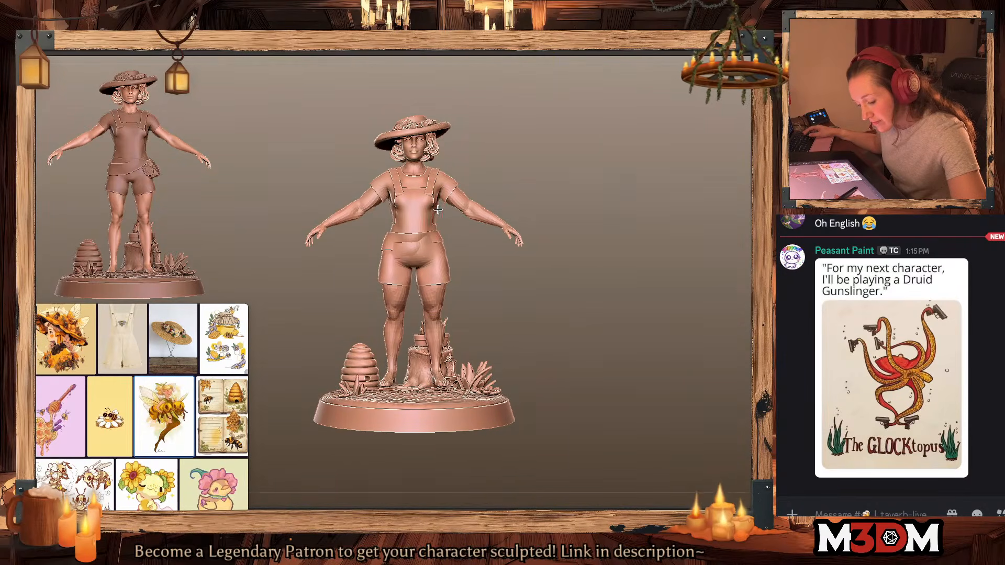
key(space)
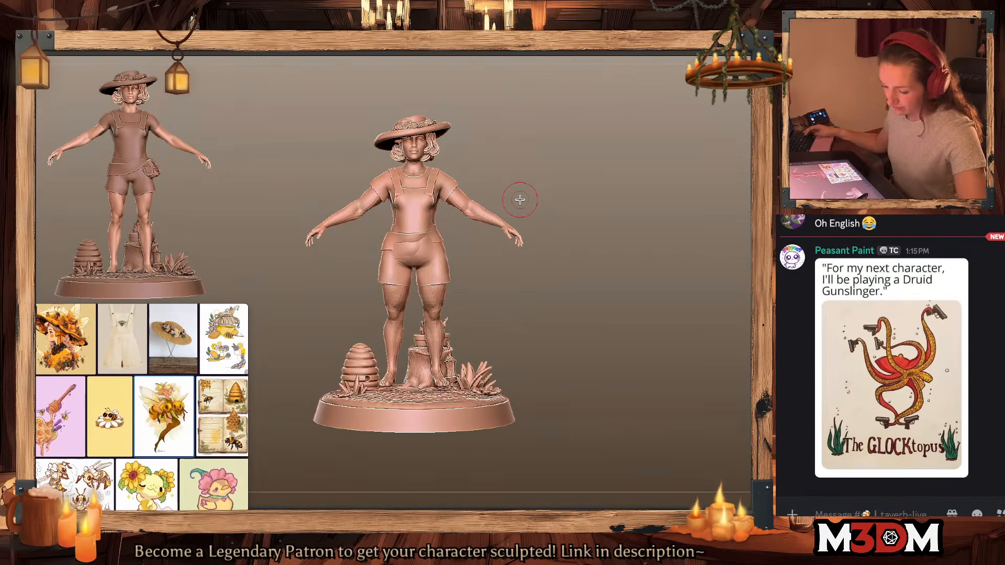
drag(453, 199, 449, 201)
key(space)
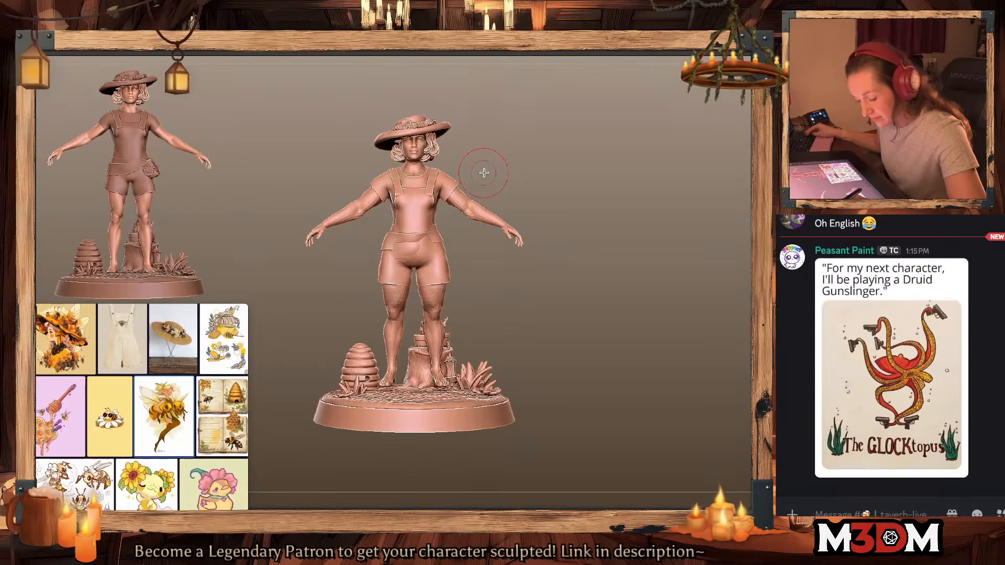
Step: Mask the hat and head, clear that mask and check the figure's polygroups and wireframe
alt+drag(498, 165, 497, 184)
mouse_move(450, 80)
ctrl+mouse_down()
mouse_move(374, 72)
mouse_move(402, 163)
ctrl+mouse_up()
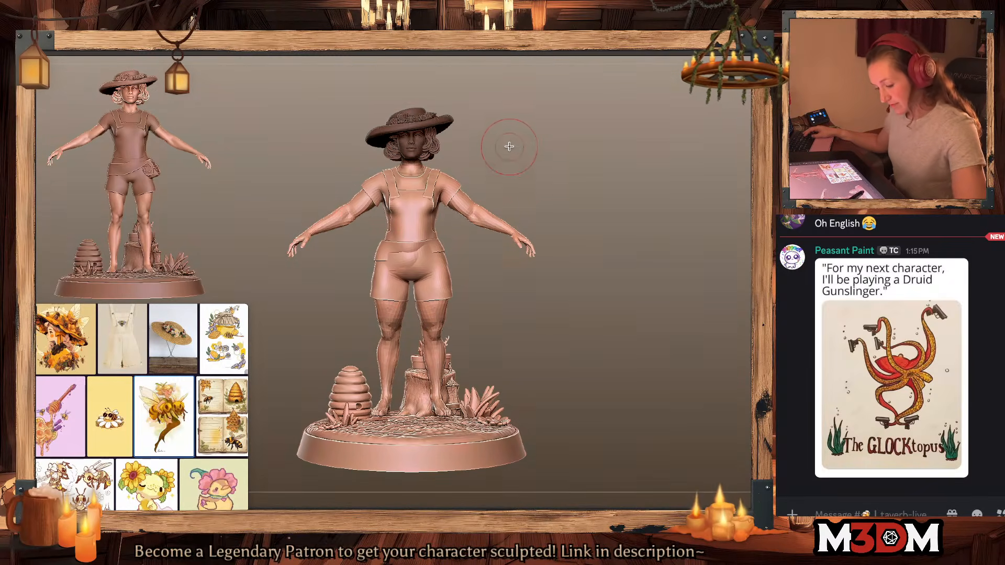
ctrl+drag(509, 146, 525, 170)
alt+drag(580, 248, 576, 269)
key(shift+f)
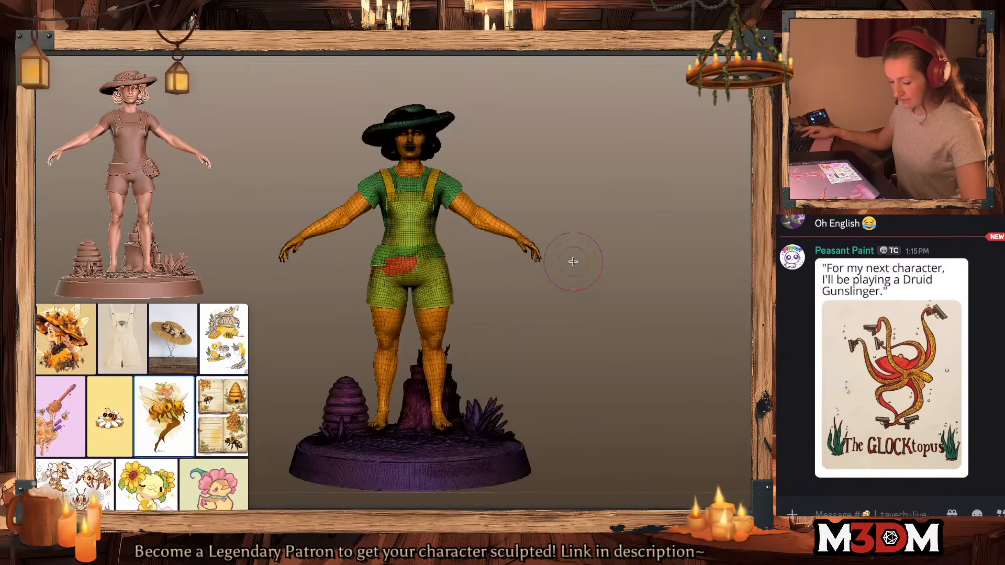
key(shift+f)
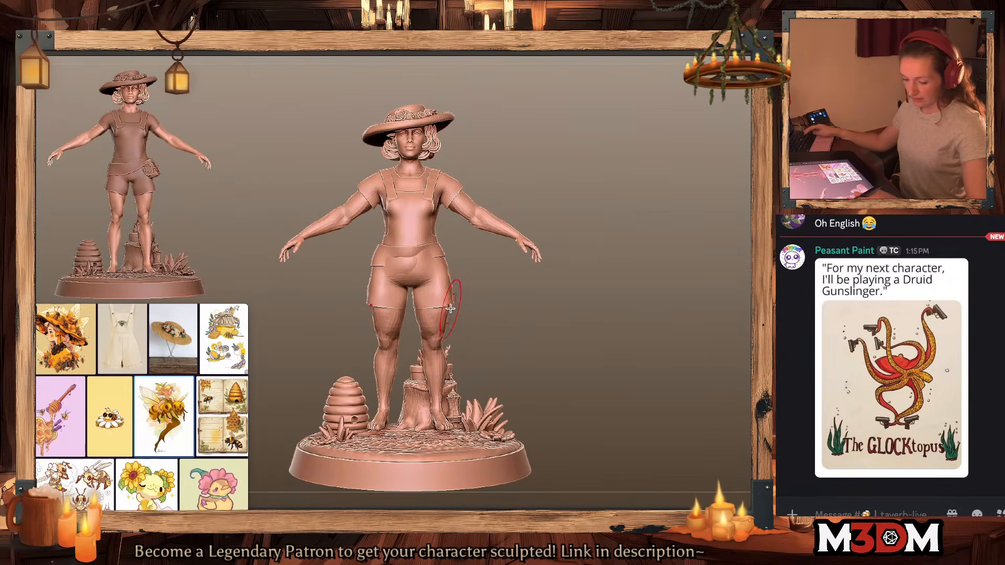
Step: Transfer the combined mesh's changes back to the separate subtools and lower the overalls' subdivision level
mouse_move(465, 48)
click(502, 223)
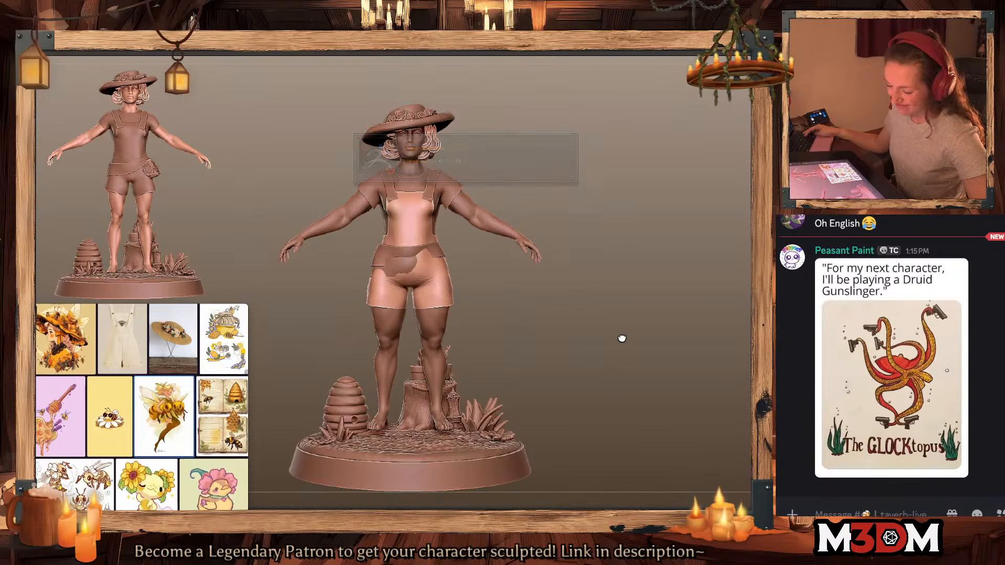
key(shift+d)
Step: Select the upper waist cloth, pull its front lower edge down over the belly and check its wireframe
alt+click(433, 251)
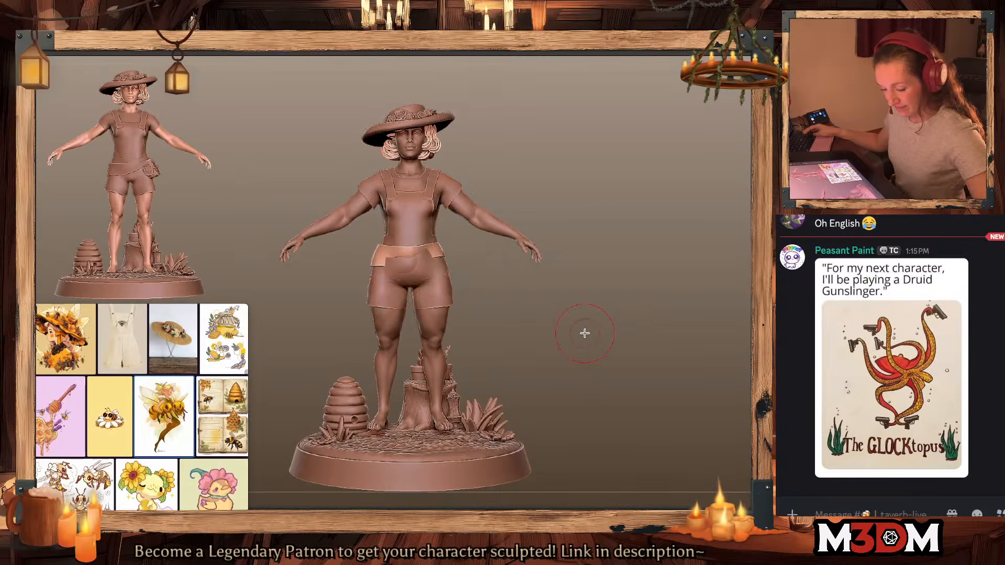
alt+drag(584, 334, 585, 343)
mouse_move(425, 276)
mouse_down()
mouse_move(417, 281)
mouse_move(429, 286)
mouse_up()
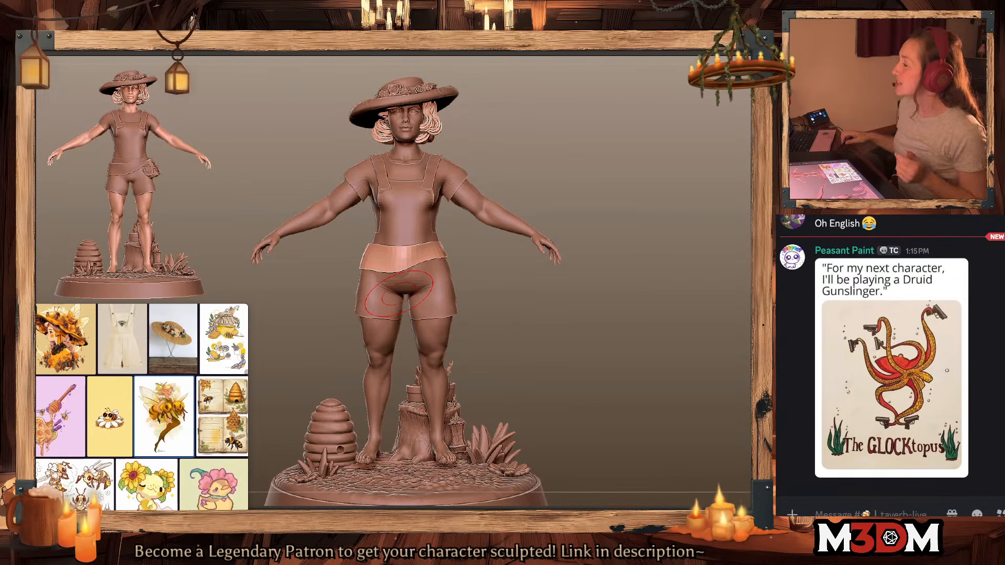
key(shift+f)
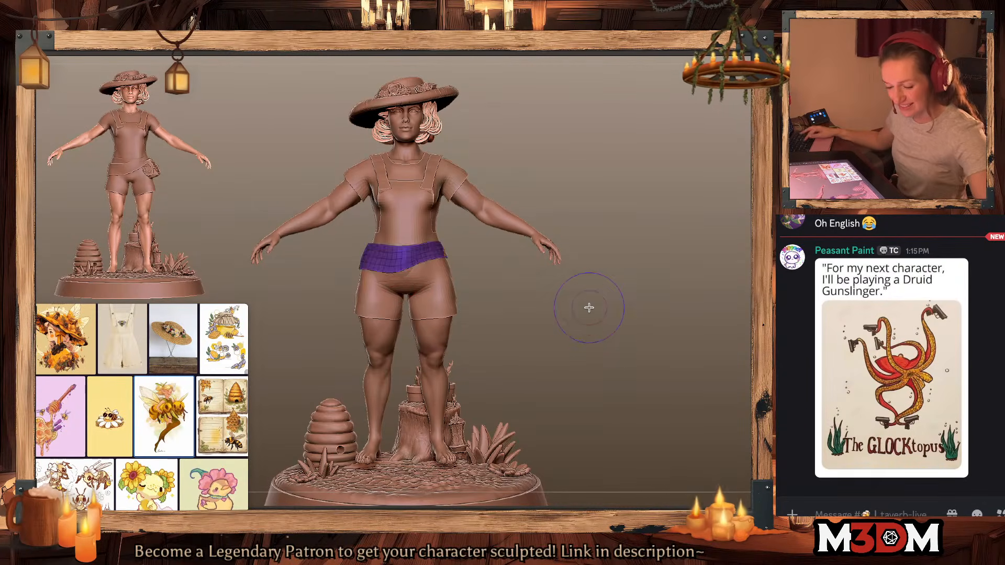
key(shift+f)
Step: Select the tilted sash beneath the waist cloth, reposition it around the hips and undo the last adjustment
alt+click(397, 276)
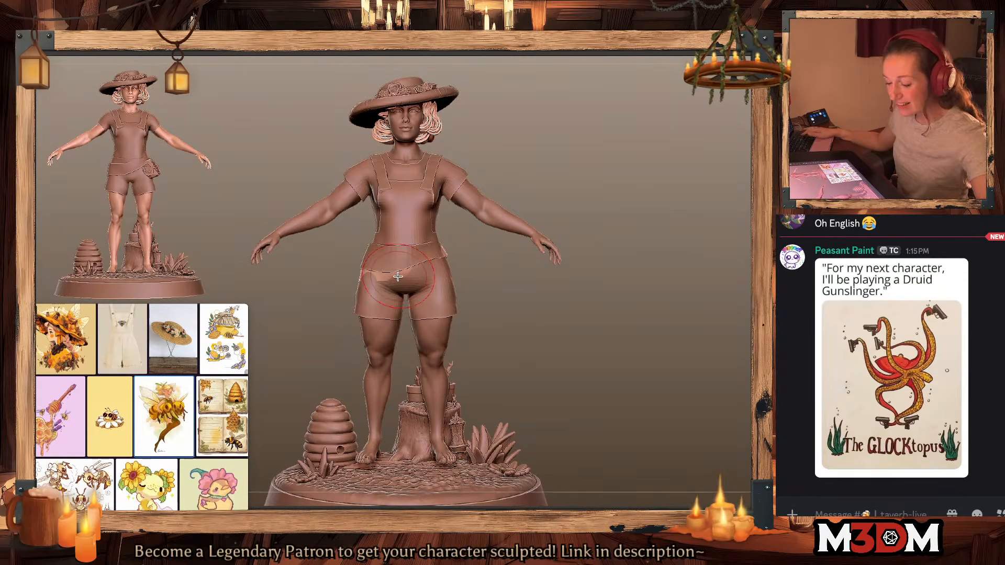
key(w)
alt+click(416, 197)
drag(401, 266, 405, 262)
key(q)
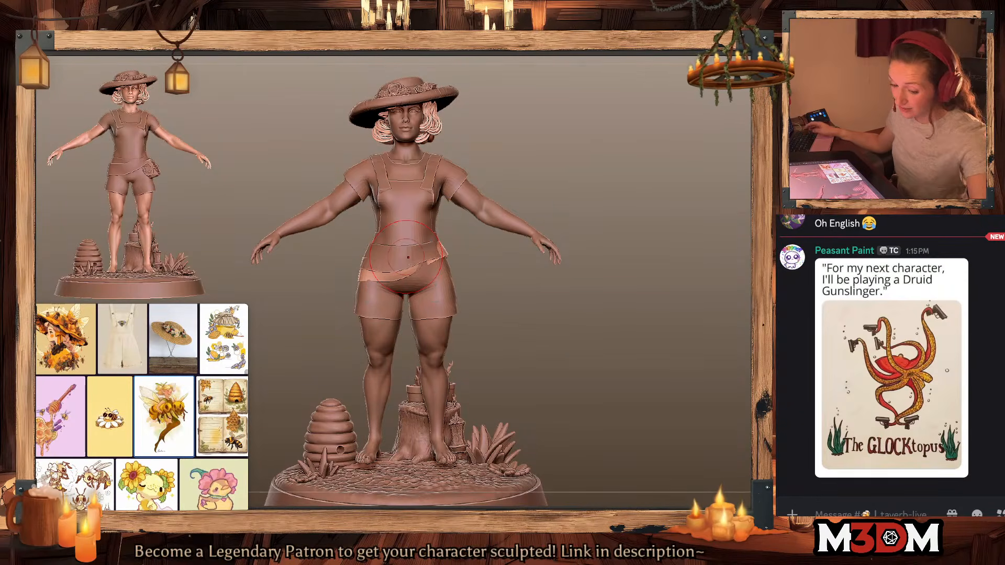
key(ctrl+z)
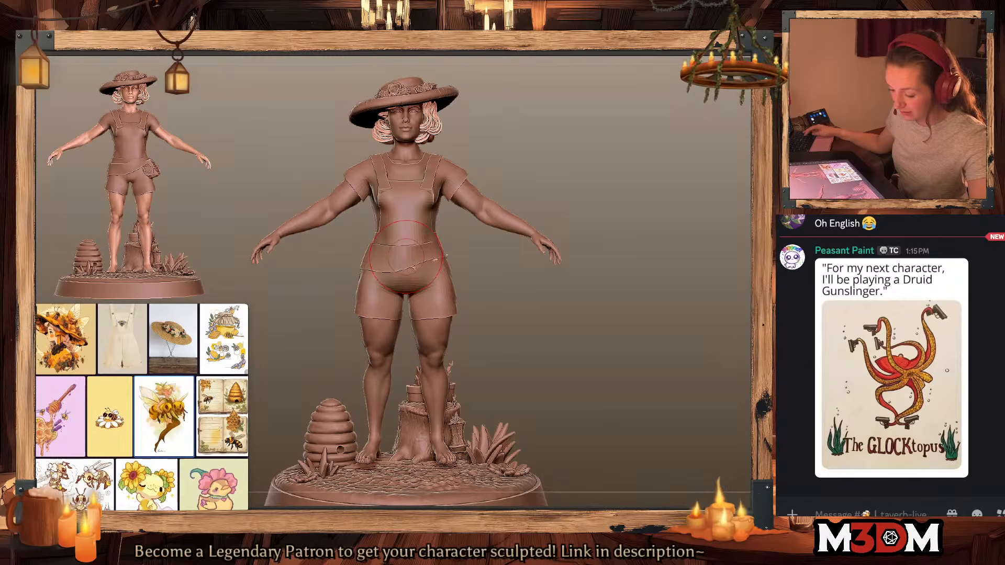
Step: Isolate the tilted sash and step through its subdivision levels to compare the mesh smoothness
key(alt+s)
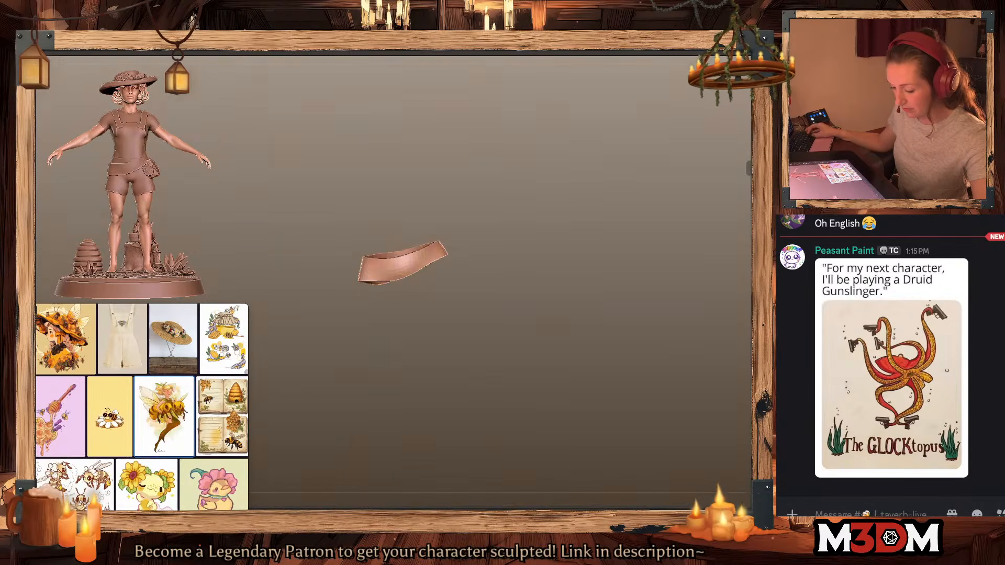
key(shift+d)
mouse_move(621, 250)
alt+mouse_down()
mouse_move(636, 266)
mouse_move(634, 249)
mouse_move(641, 283)
mouse_move(664, 208)
alt+mouse_up()
key(d)
key(shift+d)
key(d)
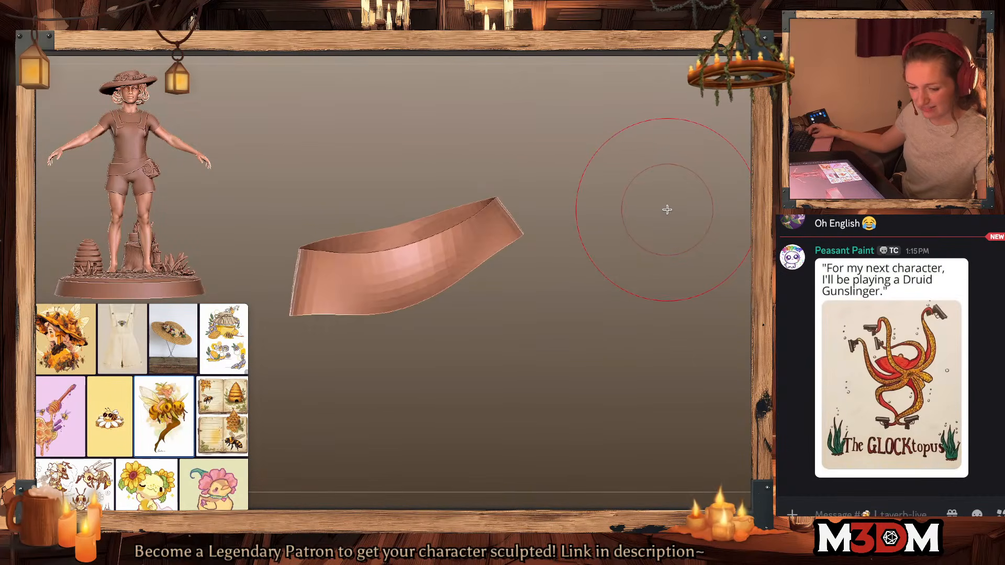
key(shift+d)
key(d)
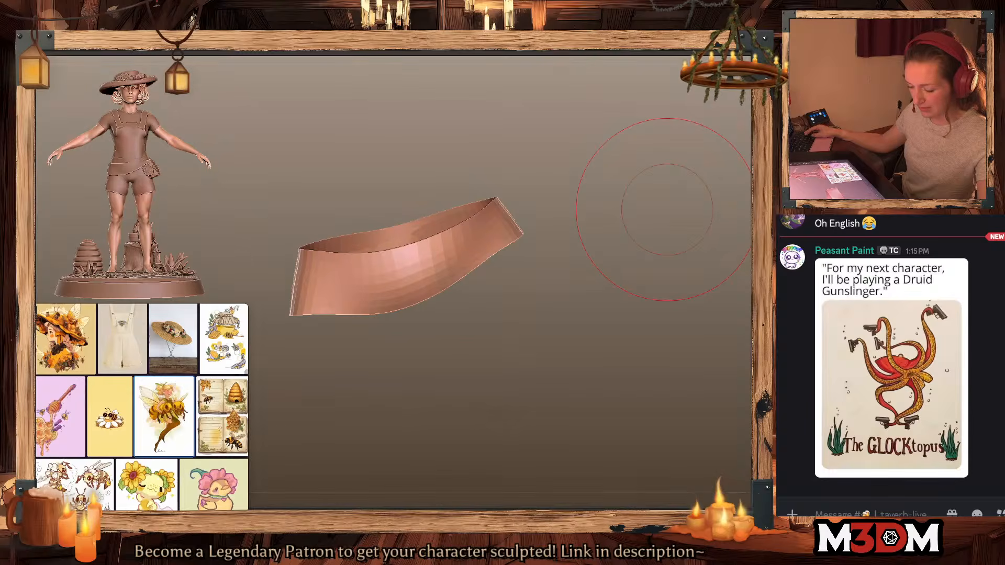
key(d)
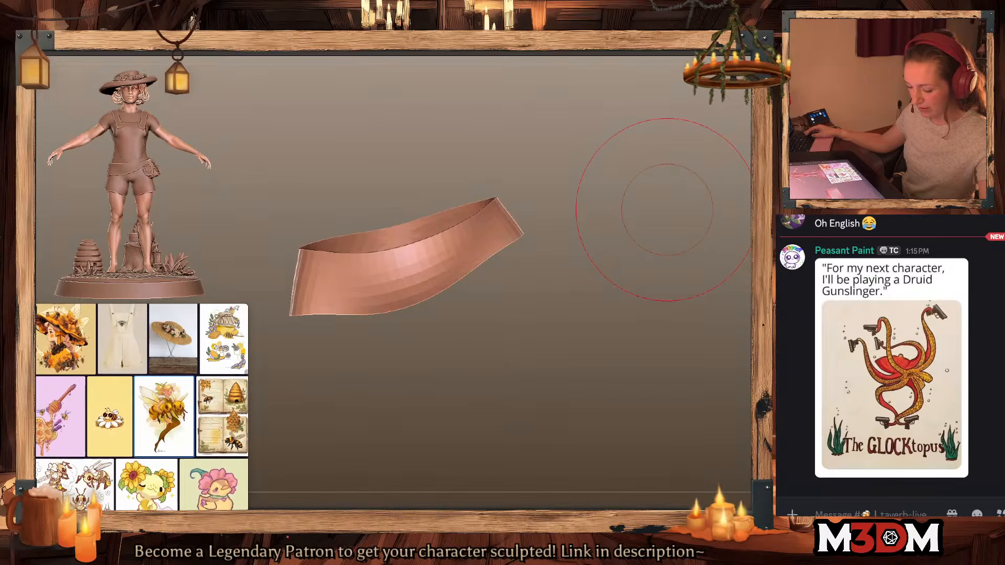
Step: Display the sash's wireframe, assign it a single new polygroup and inspect the band from several angles
drag(601, 260, 581, 293)
right_click(571, 295)
key(shift+f)
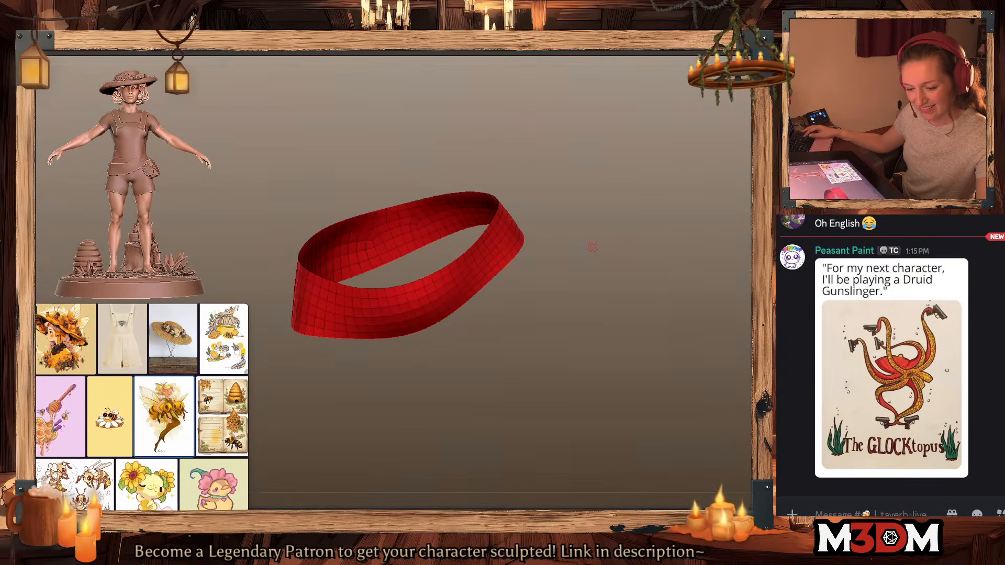
key(ctrl+w)
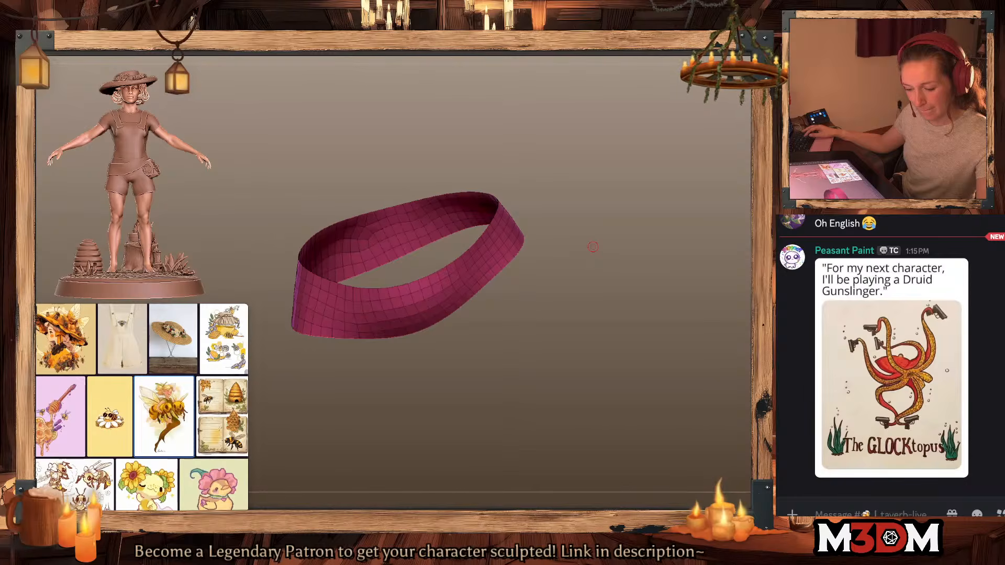
key(ctrl+w)
drag(677, 285, 647, 341)
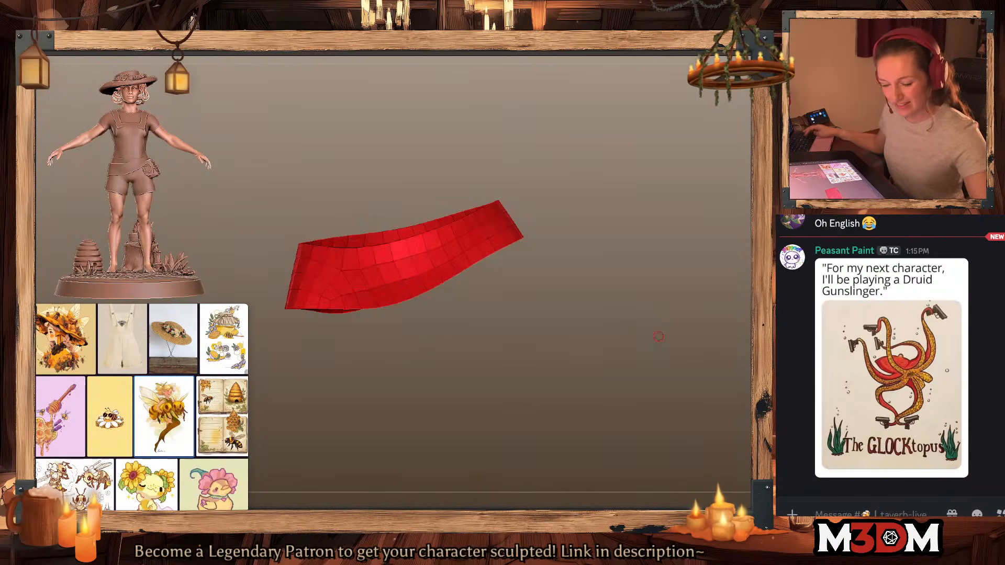
Step: Return to the shaded display, show all subtools including the hip pouch, and select the overalls
key(alt+s)
key(shift+f)
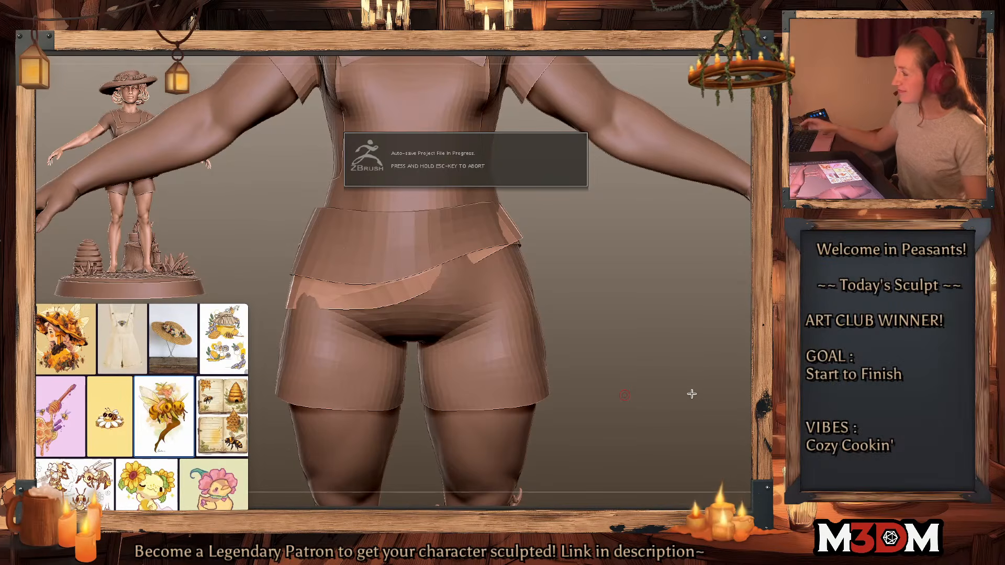
alt+drag(673, 385, 646, 354)
key(shift+f)
key(shift+f)
key(ctrl+shift+s)
key(ctrl+shift+s)
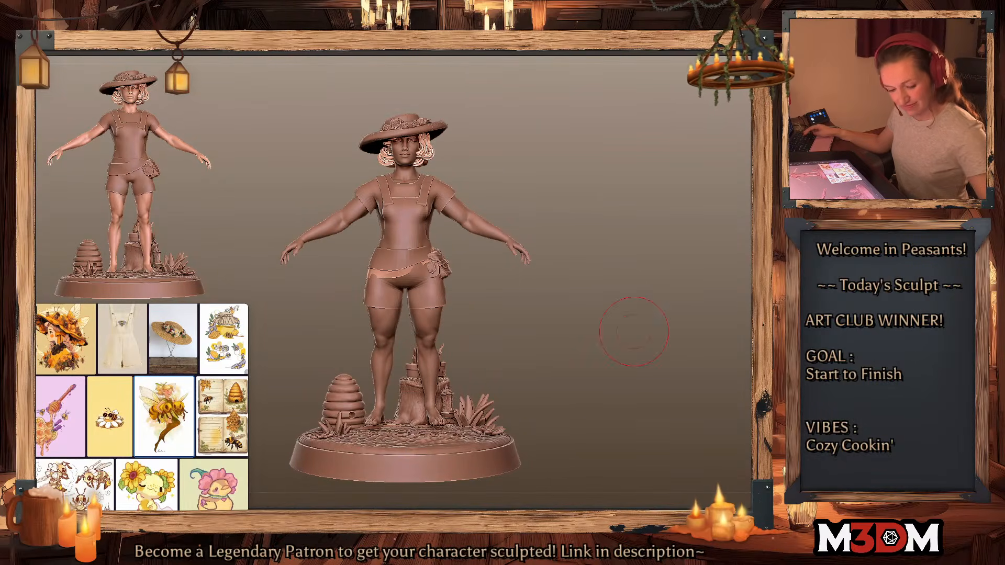
alt+click(427, 283)
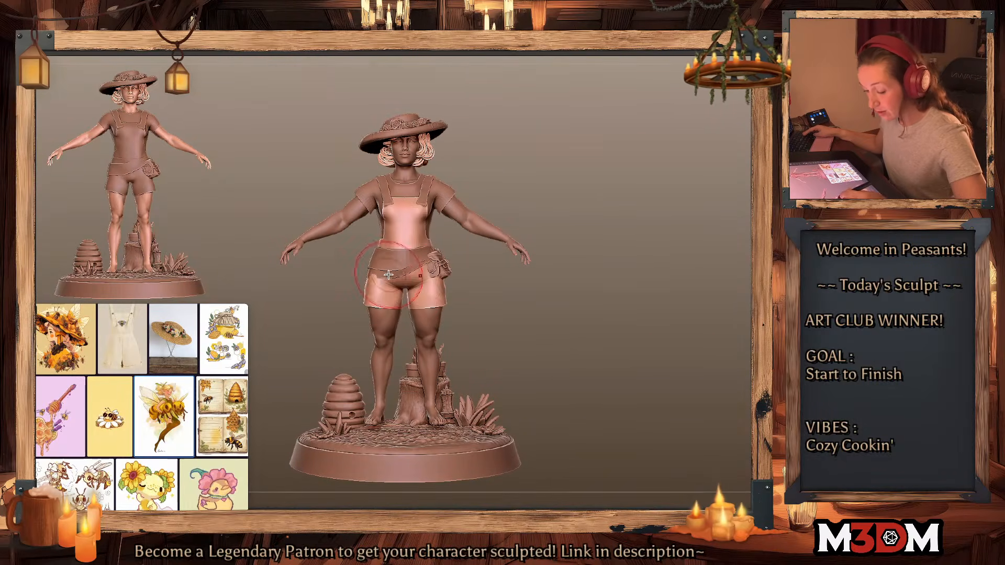
Step: Check the sash, hip pouch and waist cloth by selecting each in turn, ending with the overalls active
alt+click(388, 275)
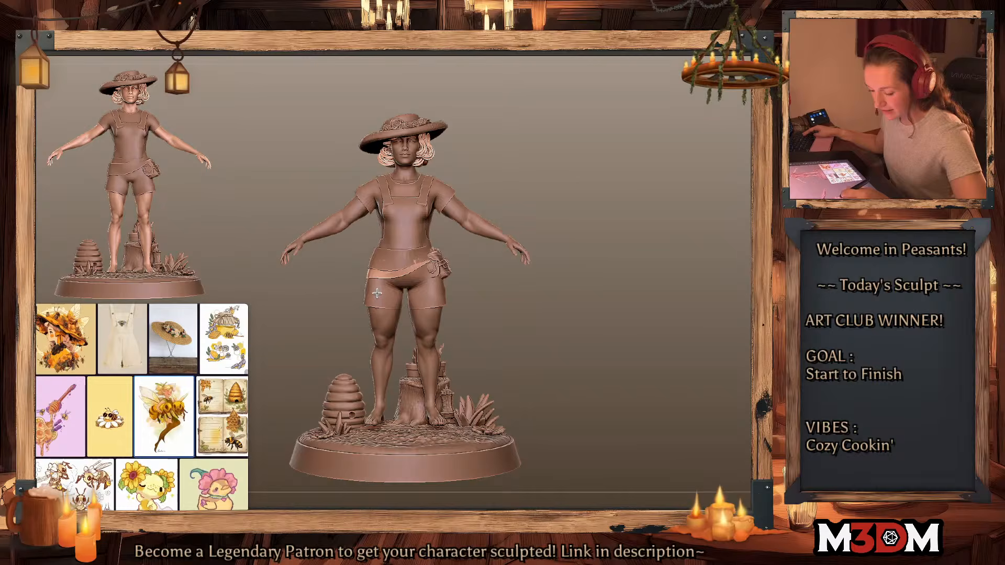
alt+click(438, 265)
alt+drag(527, 312, 516, 311)
key(w)
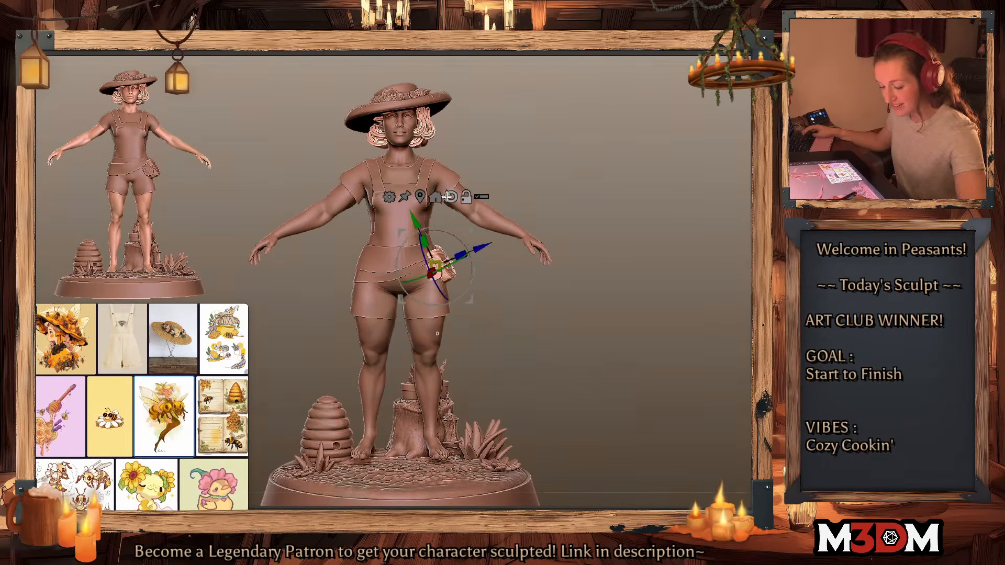
key(q)
alt+click(398, 256)
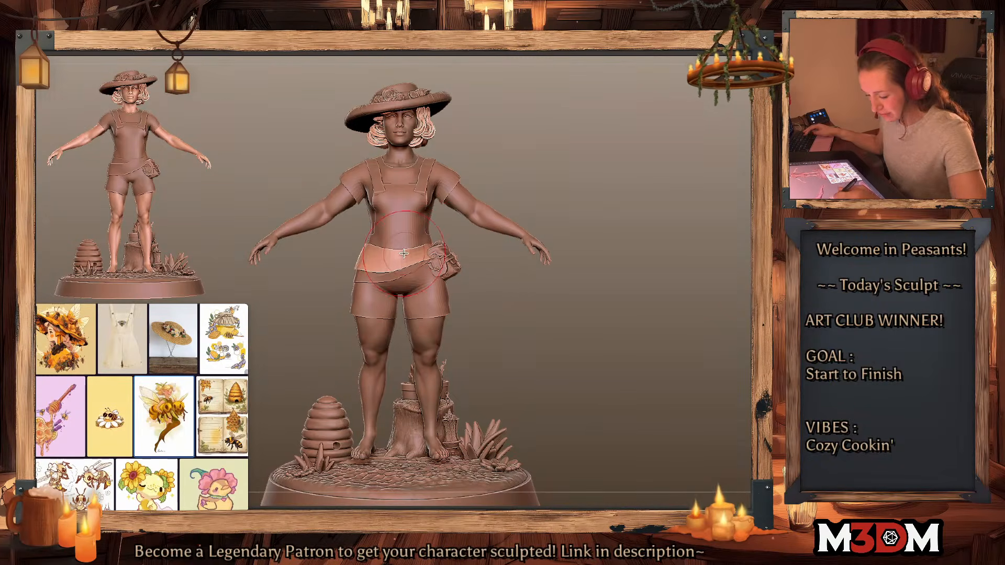
alt+click(420, 276)
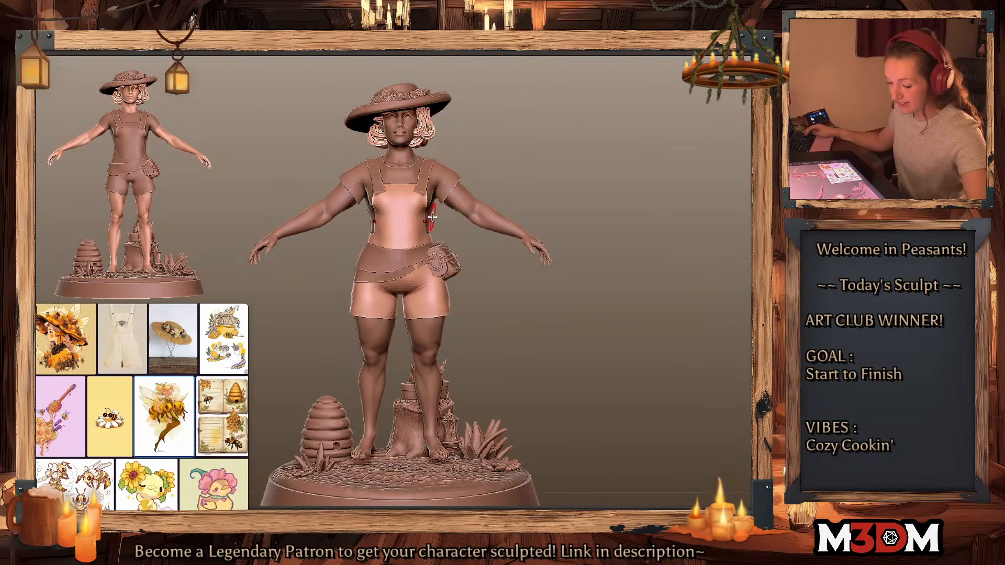
Step: Pull the overalls' bib outward to cover the body poking through at the chest, working from the front and side
alt+drag(632, 331, 618, 397)
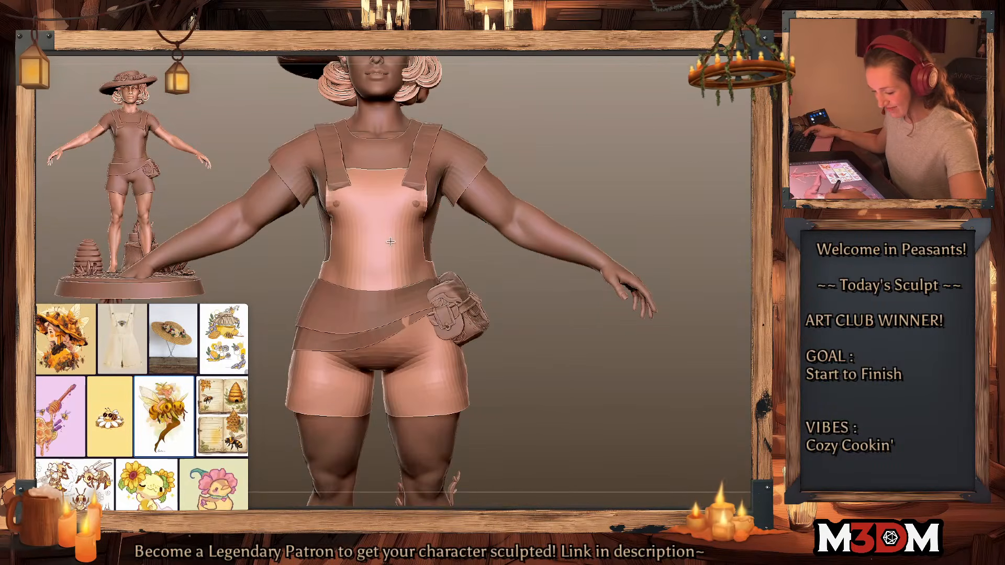
key(shift+f)
key(shift+f)
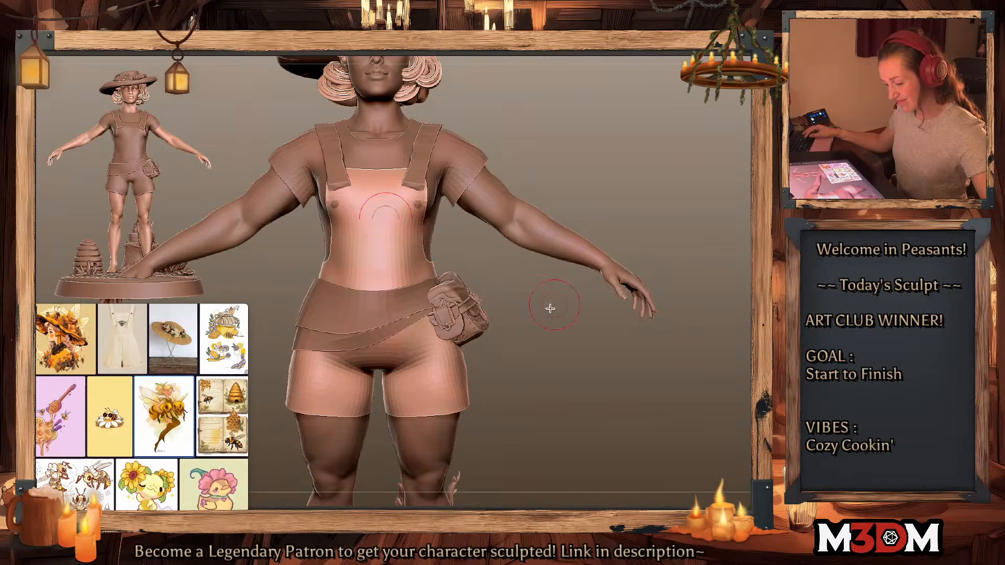
key(shift+f)
key(shift+f)
key(space)
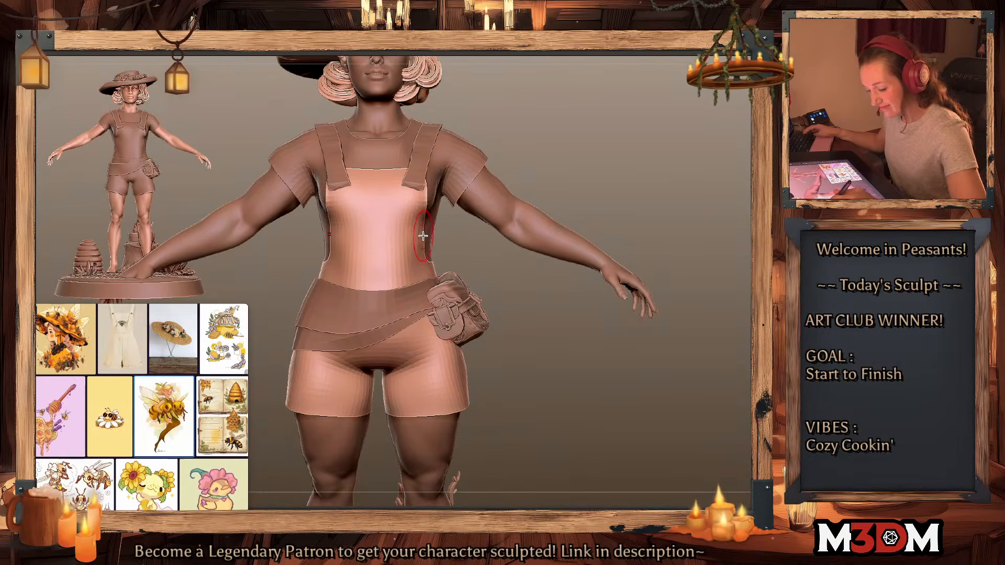
drag(701, 196, 533, 188)
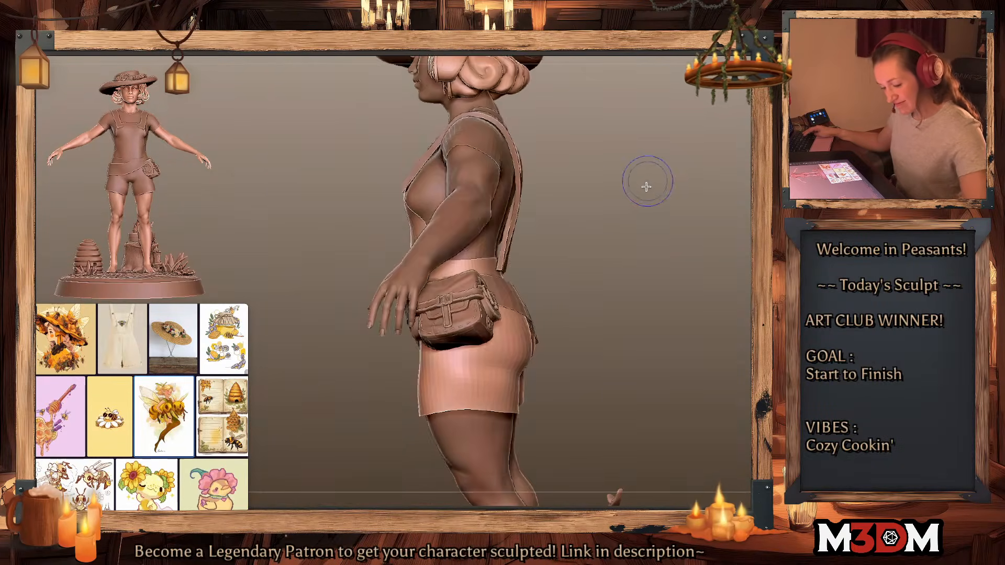
shift+drag(647, 185, 628, 188)
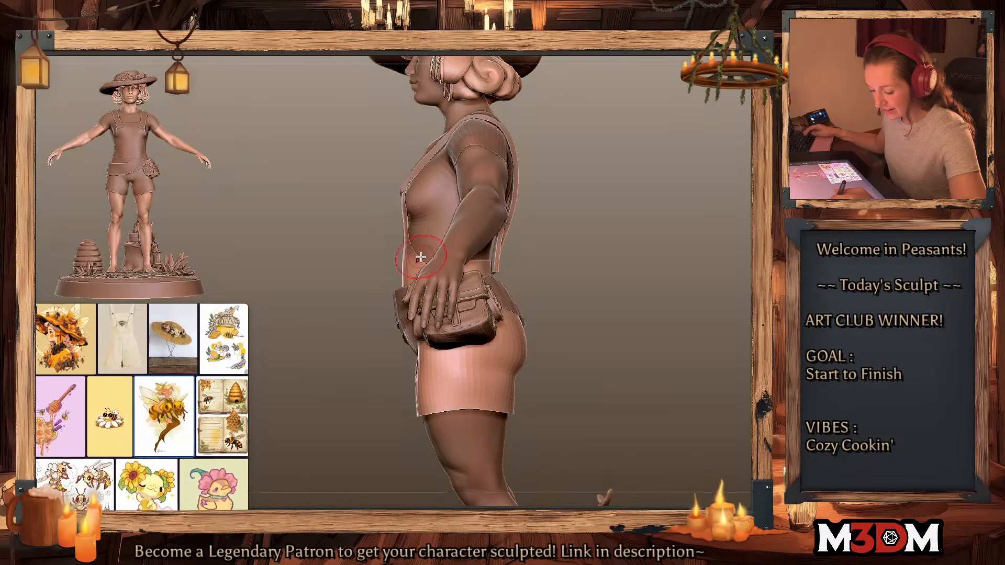
key(space)
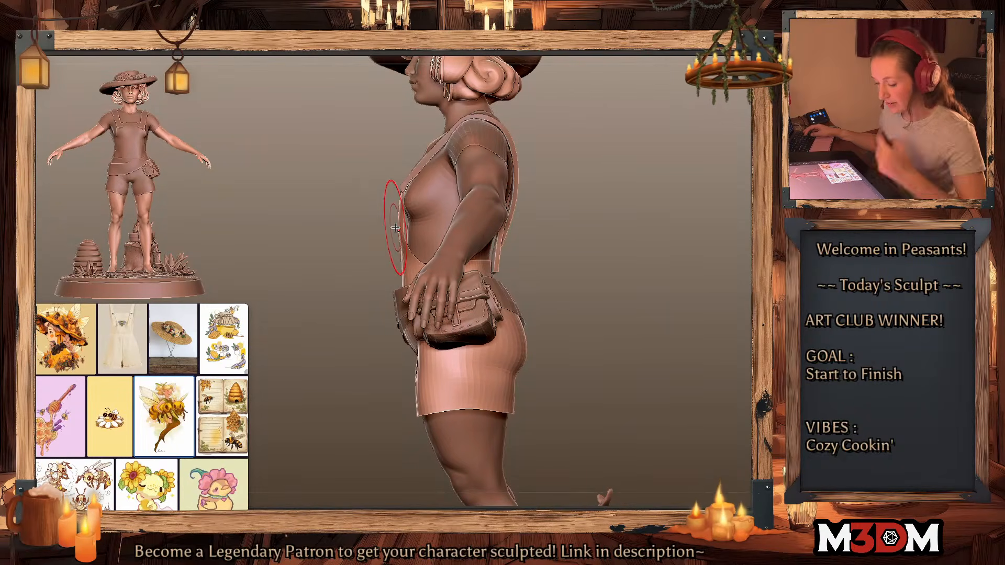
mouse_move(618, 340)
mouse_down()
mouse_move(655, 342)
mouse_move(644, 339)
mouse_up()
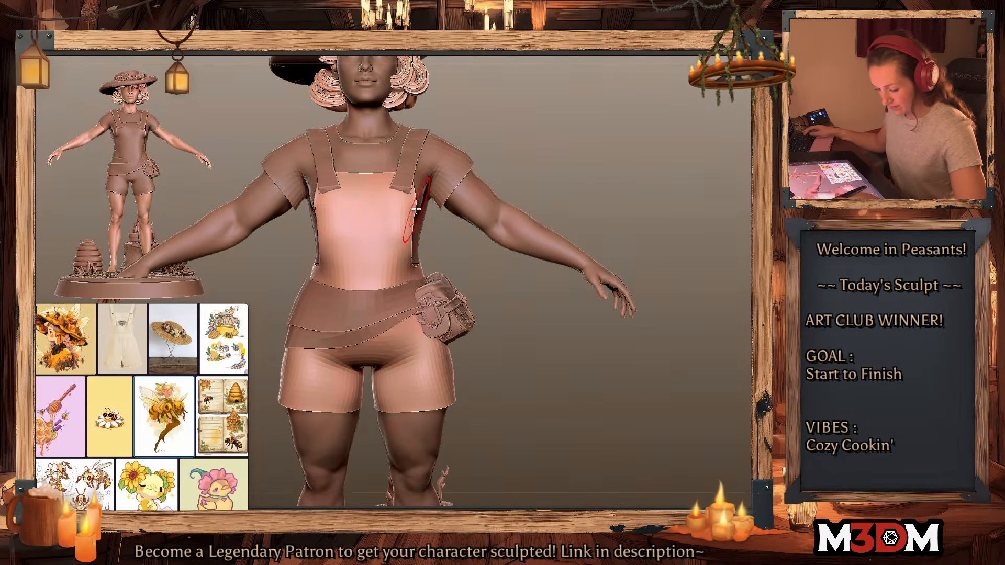
Step: Resize the Move Topological brush and refine the fit of the overalls at the bib's sides and the shorts
drag(564, 166, 561, 240)
key(space)
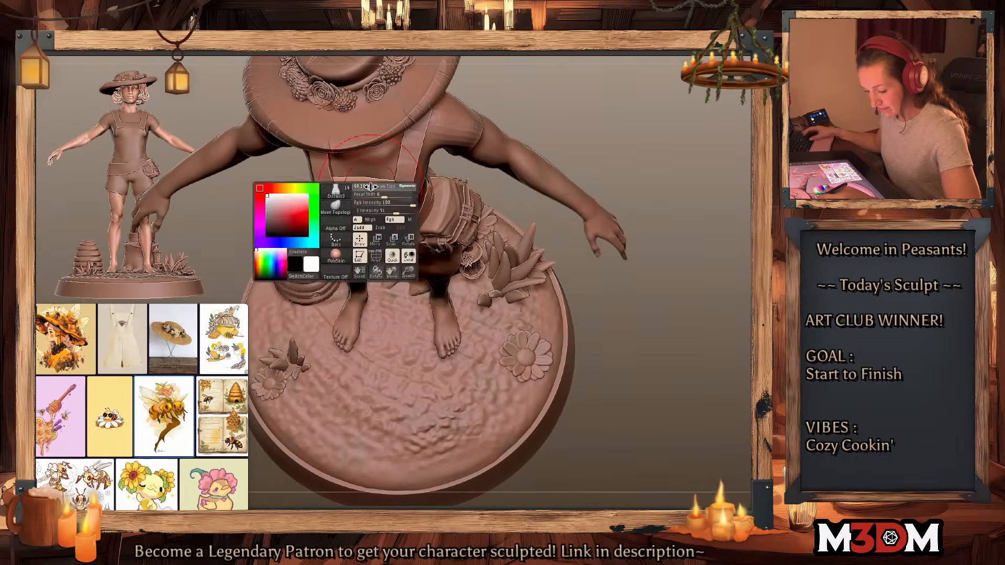
drag(370, 186, 369, 194)
drag(650, 184, 648, 152)
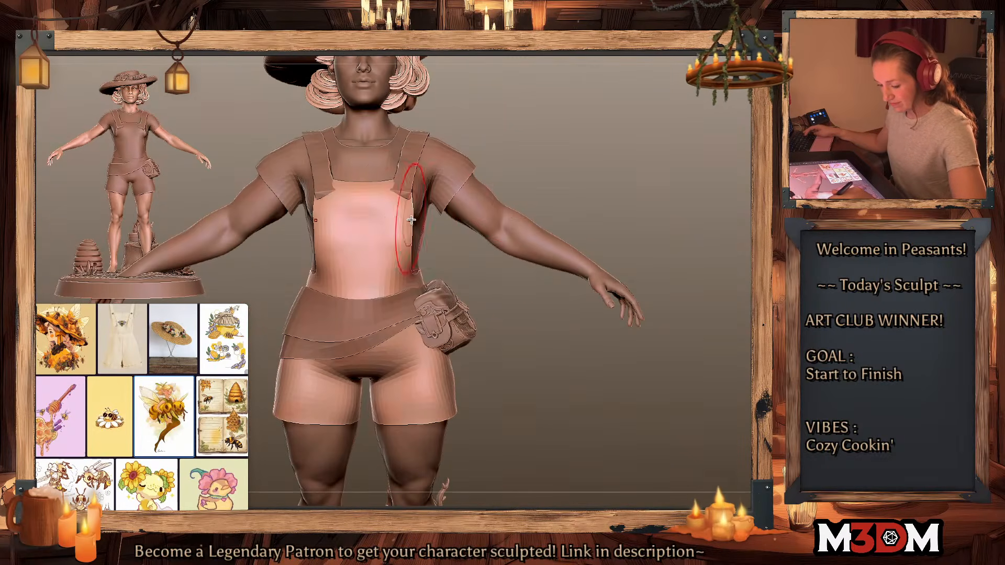
alt+drag(648, 350, 644, 321)
alt+drag(496, 320, 526, 323)
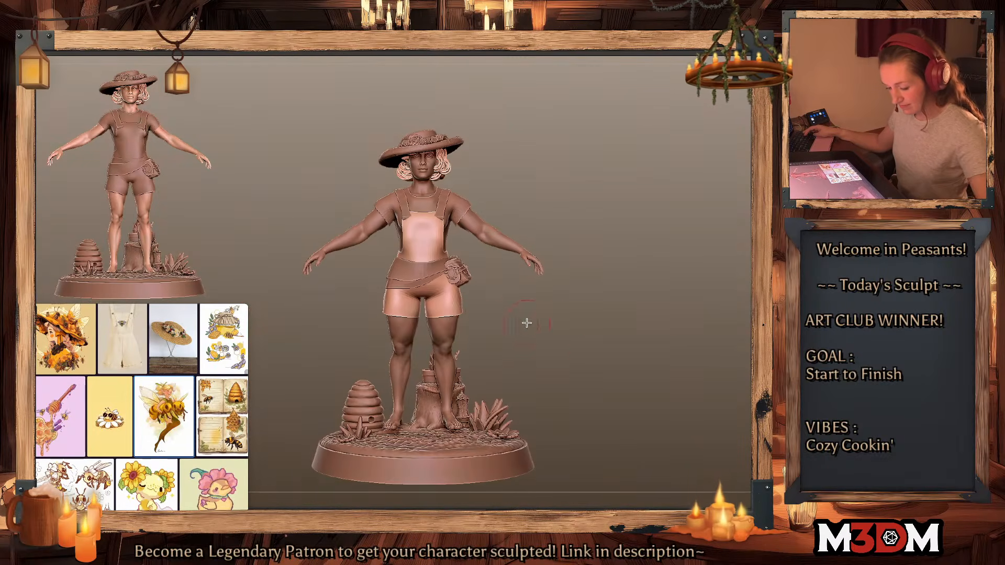
drag(451, 301, 454, 293)
Step: Make the body the active subtool and nudge the jawline upward where it meets the neck
alt+drag(653, 210, 641, 300)
alt+drag(660, 236, 649, 298)
alt+drag(639, 260, 634, 300)
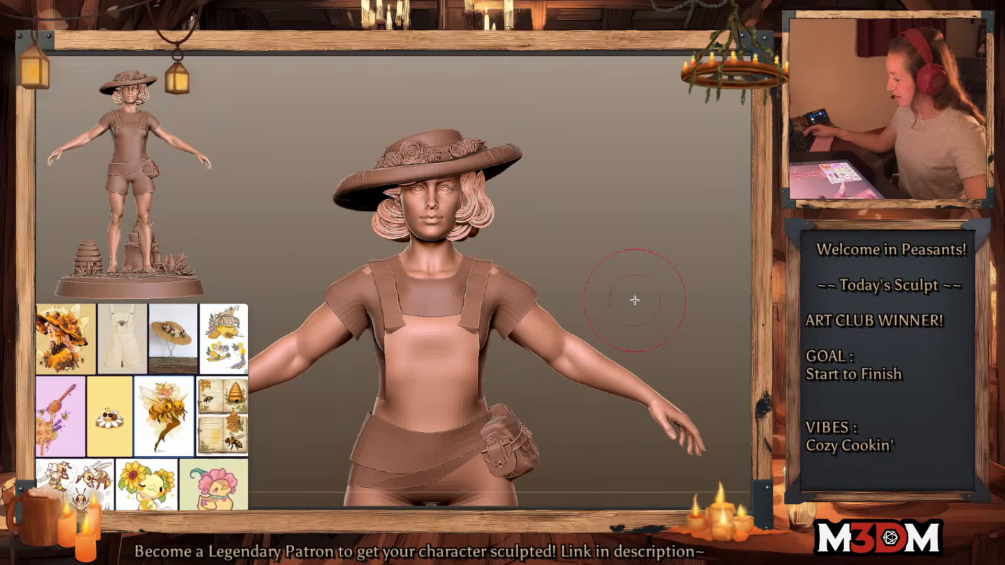
mouse_move(637, 244)
alt+mouse_down()
mouse_move(629, 280)
mouse_move(630, 258)
alt+mouse_up()
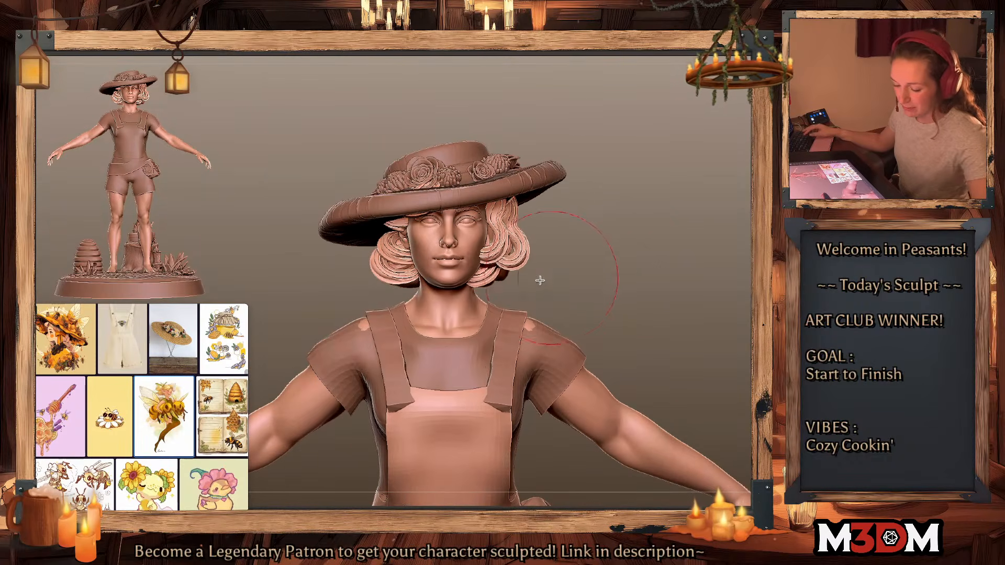
drag(419, 300, 421, 287)
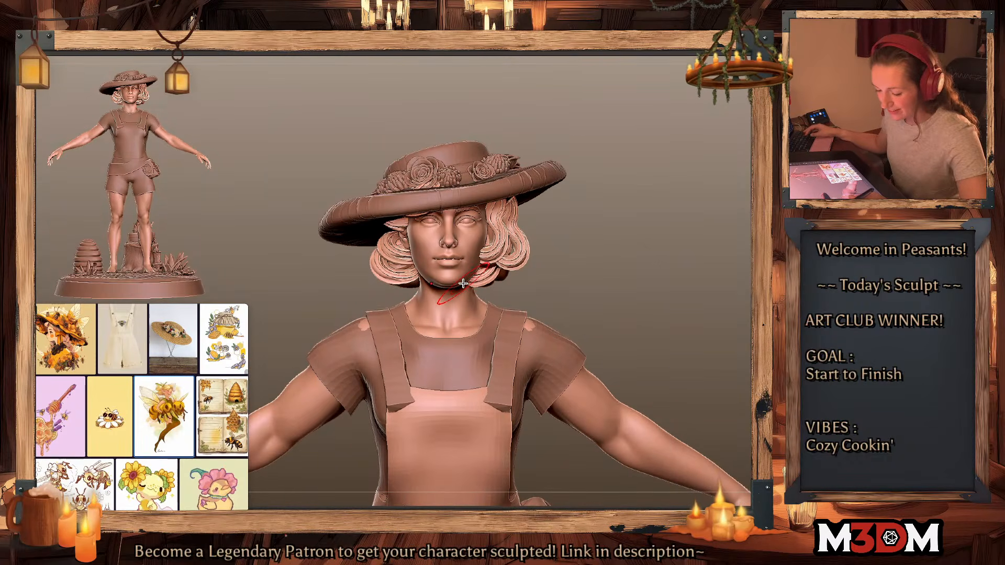
alt+drag(645, 278, 646, 287)
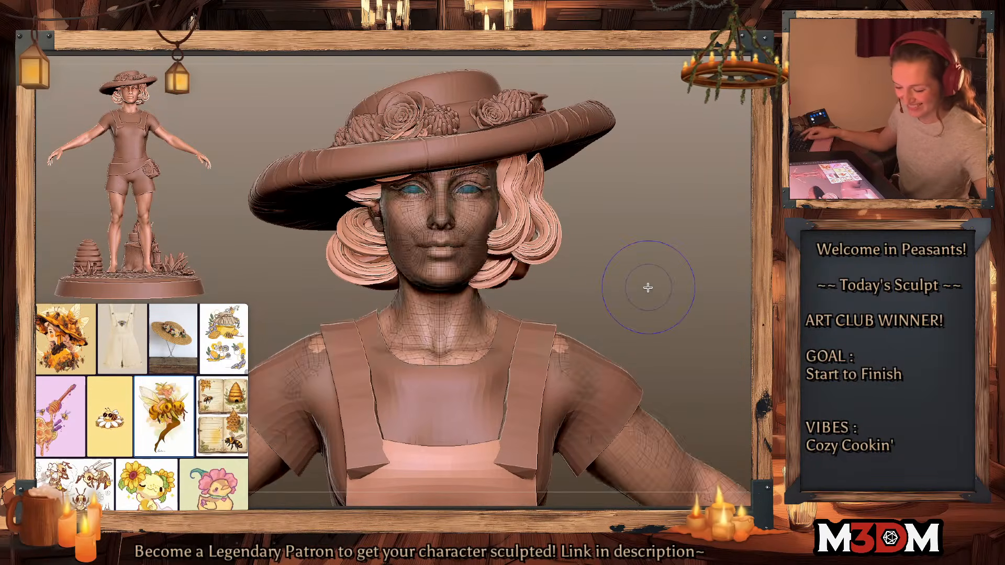
Step: Reshape the lower cheek beside the mouth with a resized brush, then undo and restore the last change
key(space)
drag(468, 252, 464, 246)
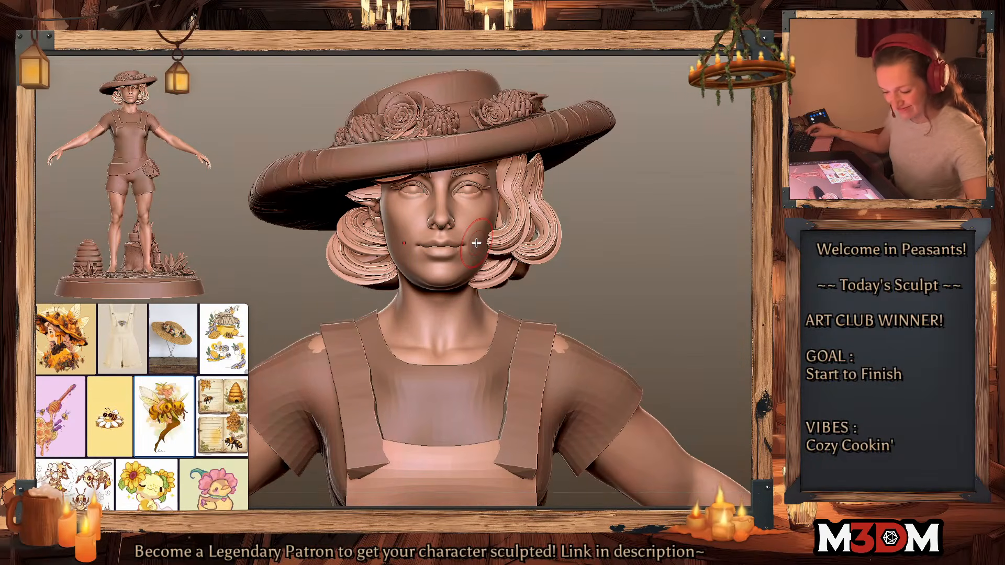
key(ctrl+z)
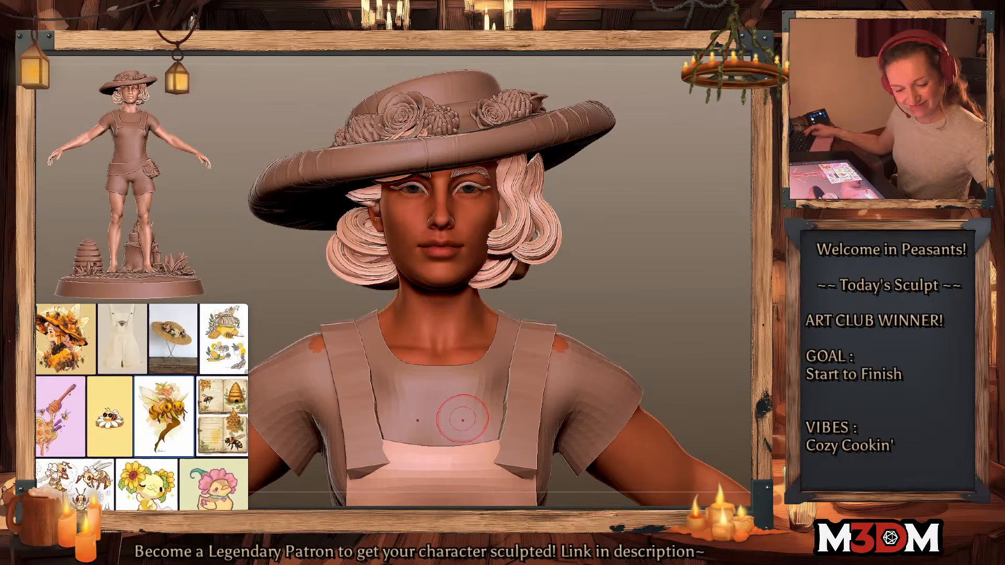
key(ctrl+shift+z)
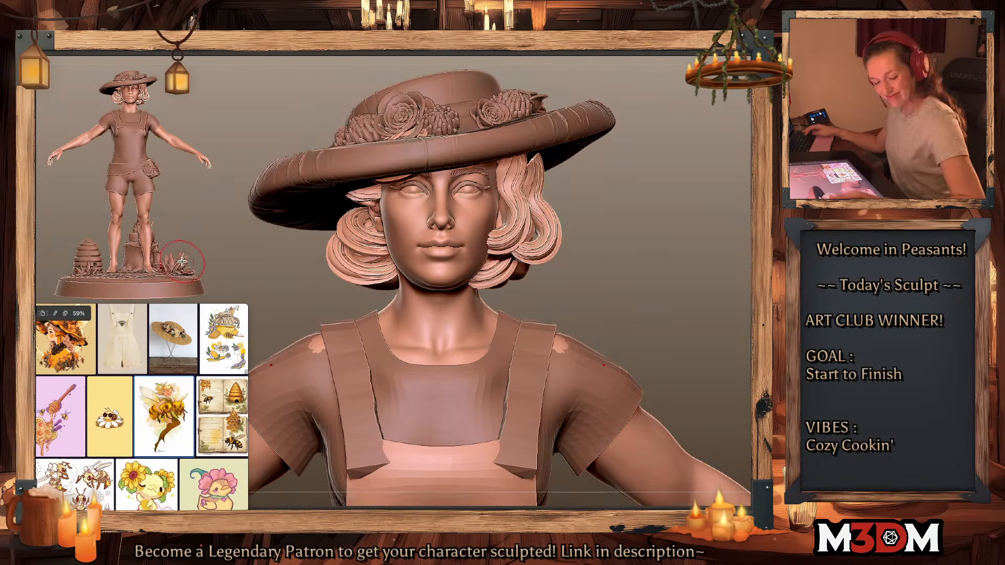
Step: Shrink the brush and refine the side of the nose from a close three-quarter view of the face
key(space)
click(673, 276)
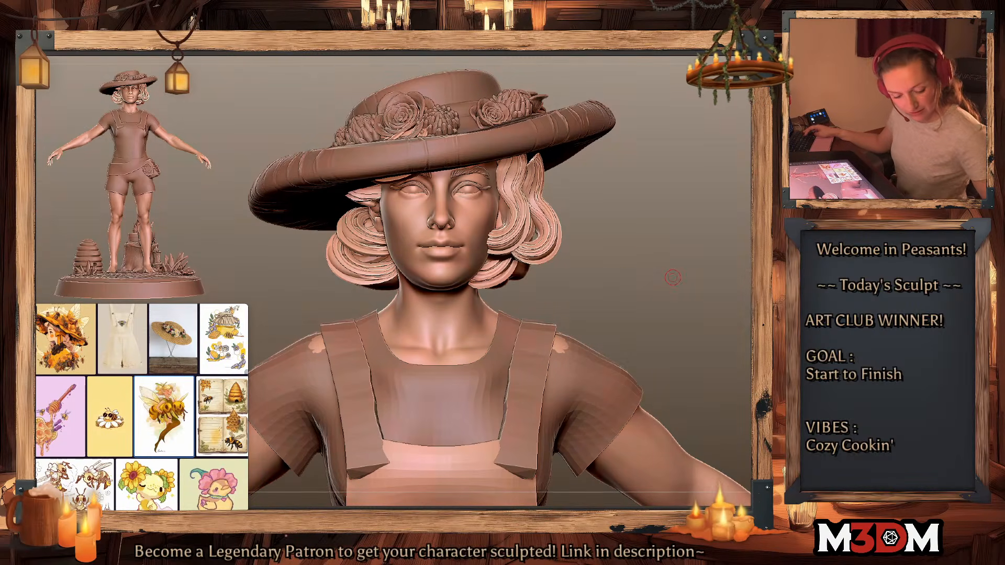
alt+drag(651, 268, 650, 302)
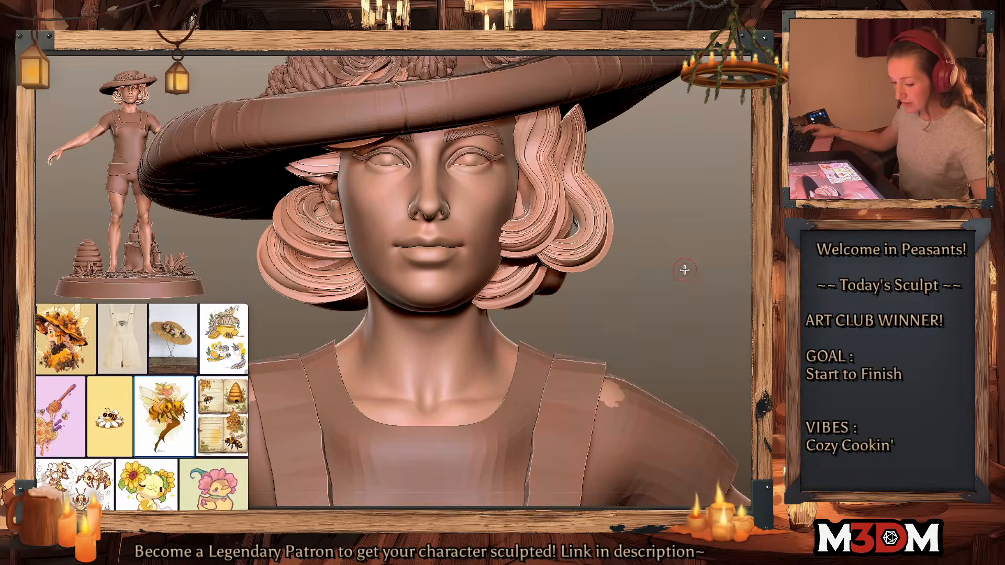
alt+drag(684, 271, 674, 349)
key(space)
key(space)
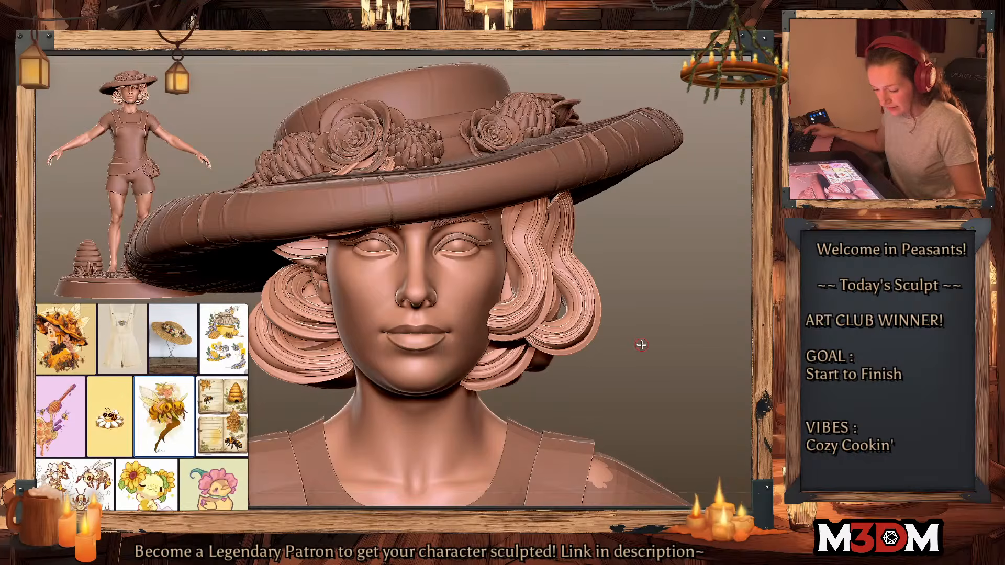
drag(639, 345, 632, 336)
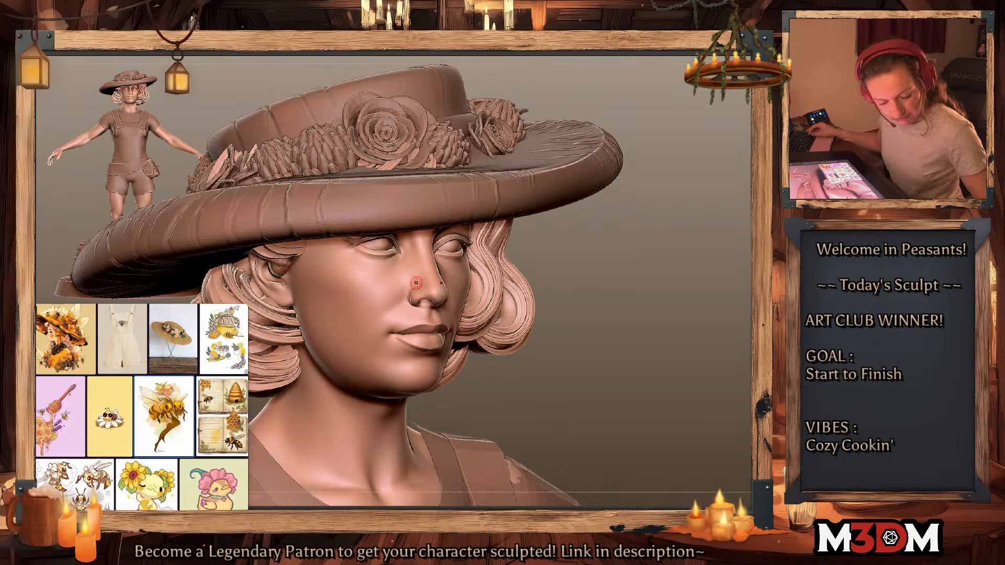
drag(406, 287, 414, 284)
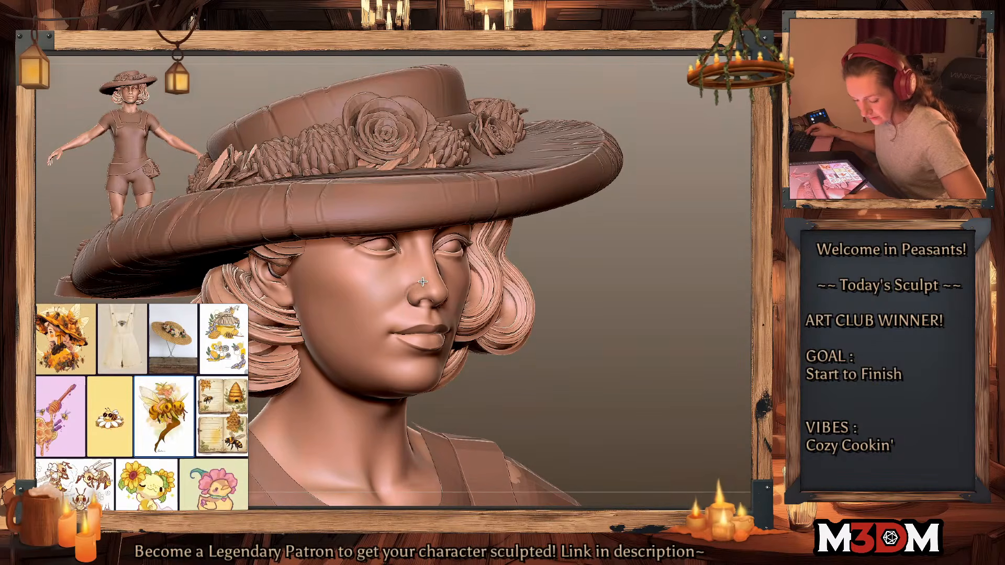
Step: Adjust the nose tip in the profile view of the face
mouse_move(680, 340)
shift+mouse_down()
mouse_move(706, 344)
mouse_move(686, 360)
mouse_move(709, 353)
shift+mouse_up()
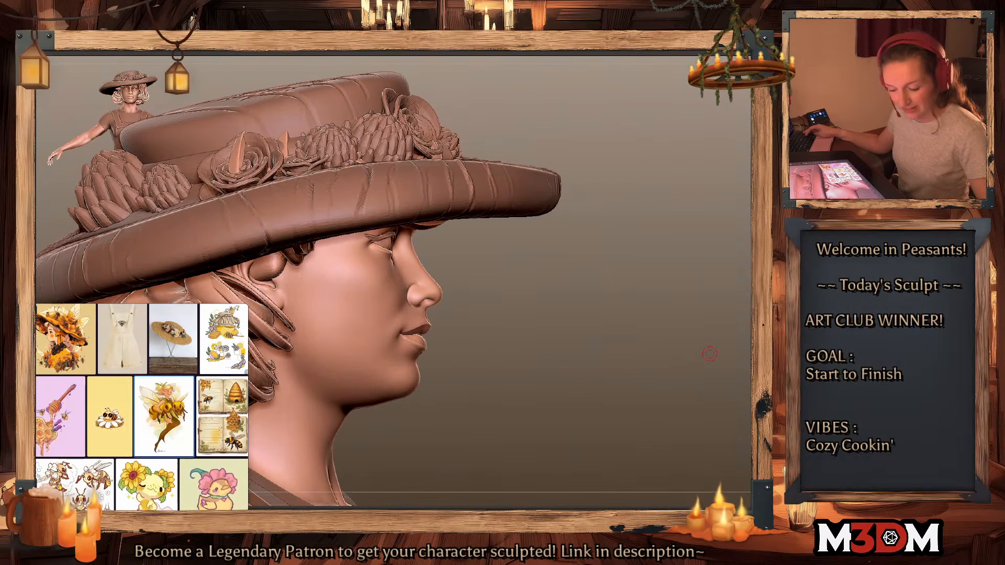
right_click(408, 333)
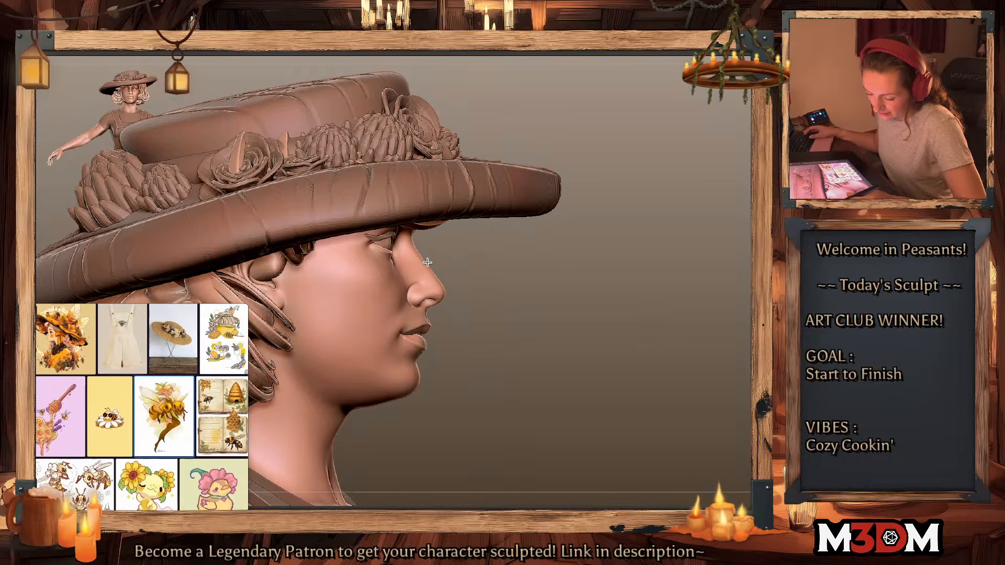
right_click(417, 332)
drag(439, 291, 441, 286)
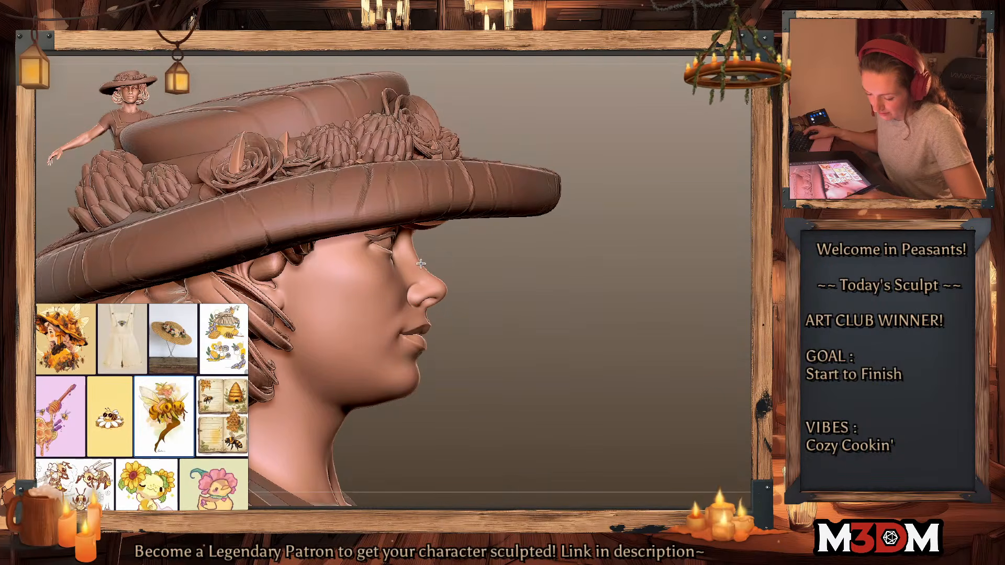
Step: Raise the chin's lower edge slightly from the front view
drag(635, 331, 665, 370)
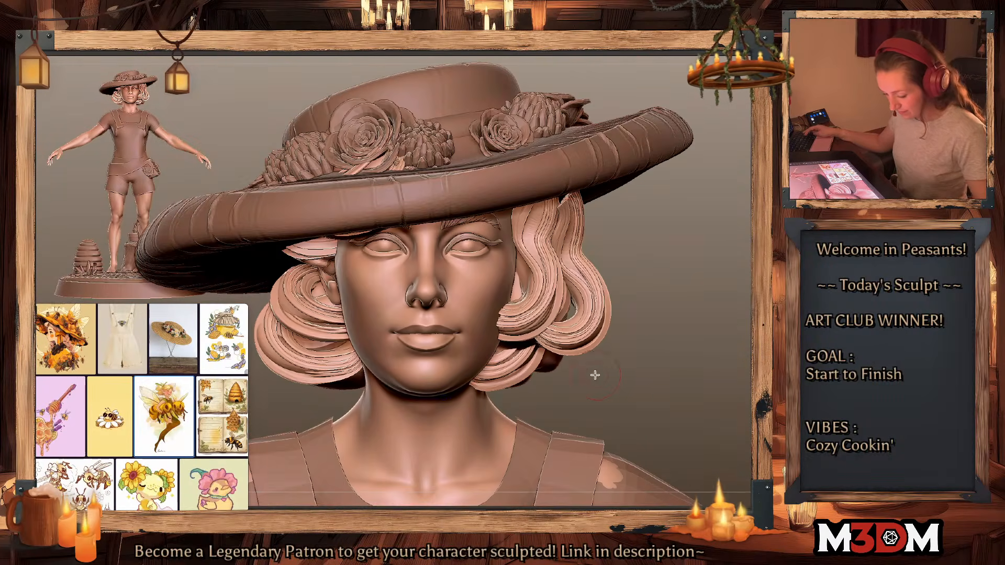
drag(419, 399, 419, 389)
alt+drag(675, 354, 672, 355)
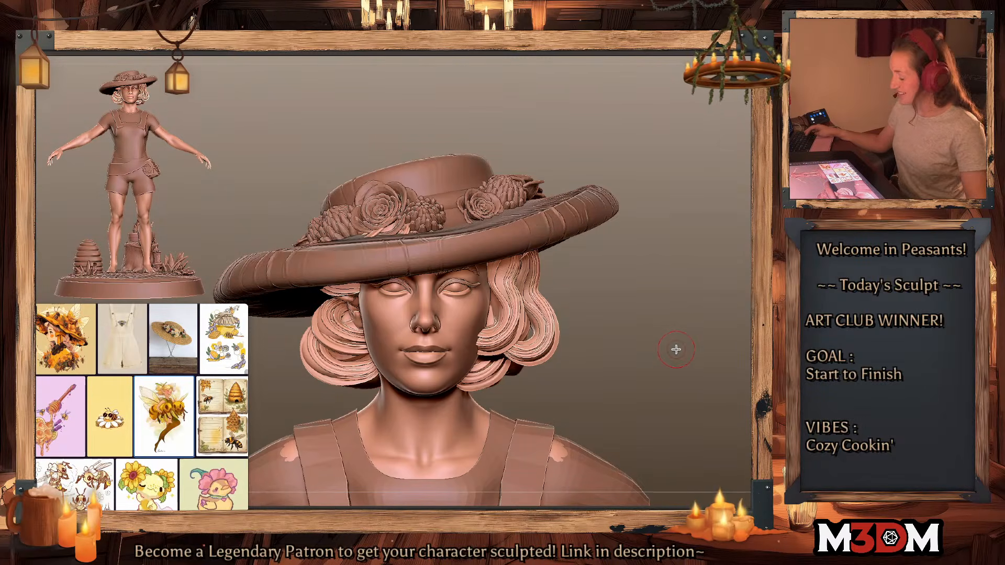
Step: Toggle the face's wireframe on and off, resize the brush, and make the eye detail subtool active
key(space)
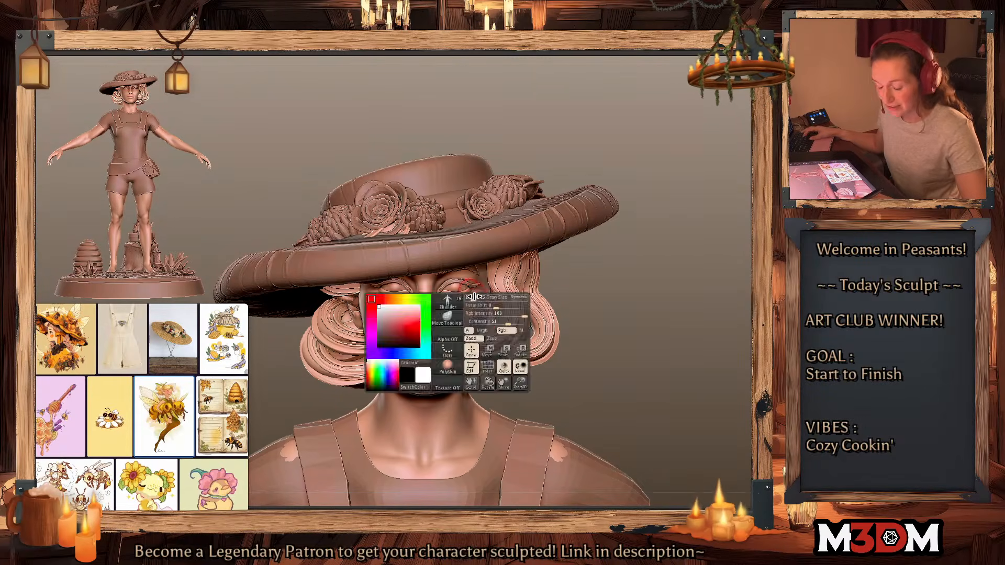
key(shift+f)
key(shift+f)
key(])
key(])
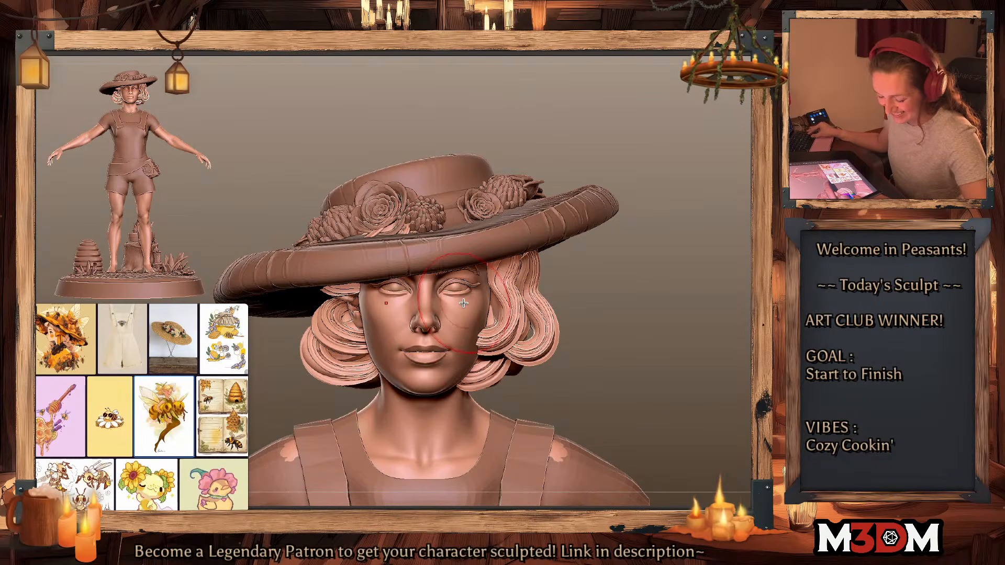
key(space)
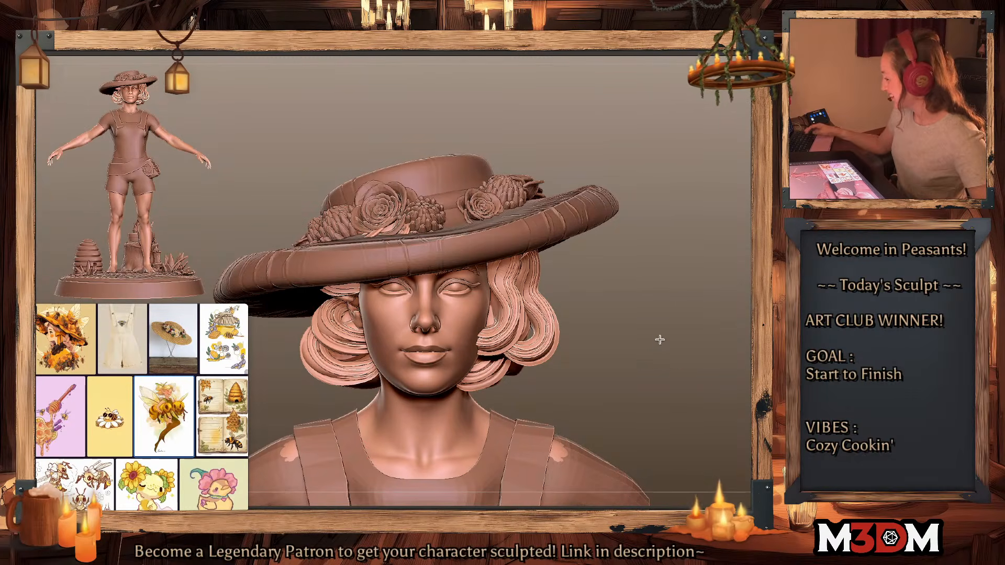
alt+click(476, 284)
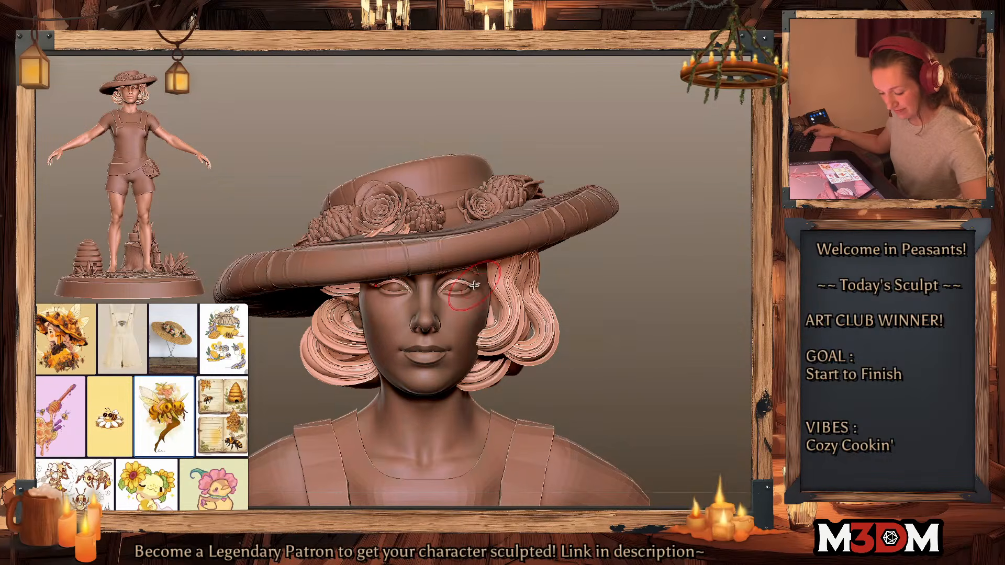
Step: Adjust the outer corners of the eyelashes, checking them from the front, three-quarter and low-angle views
drag(709, 296, 528, 291)
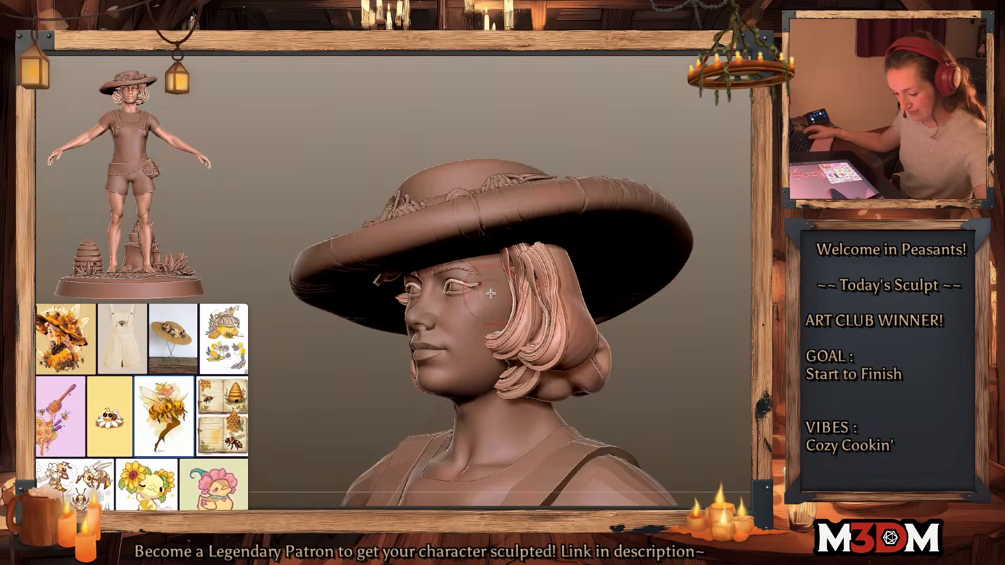
shift+drag(704, 332, 724, 333)
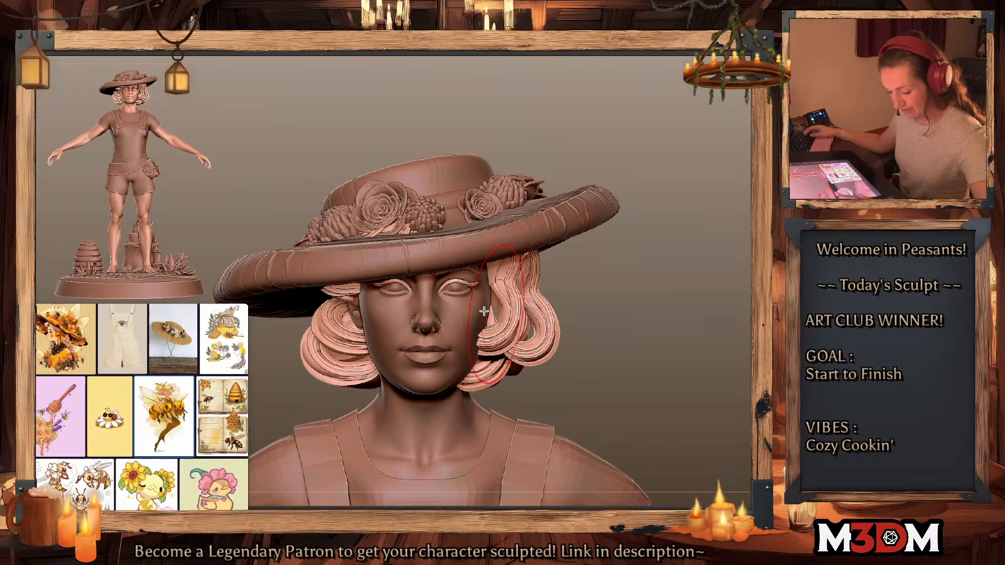
key(space)
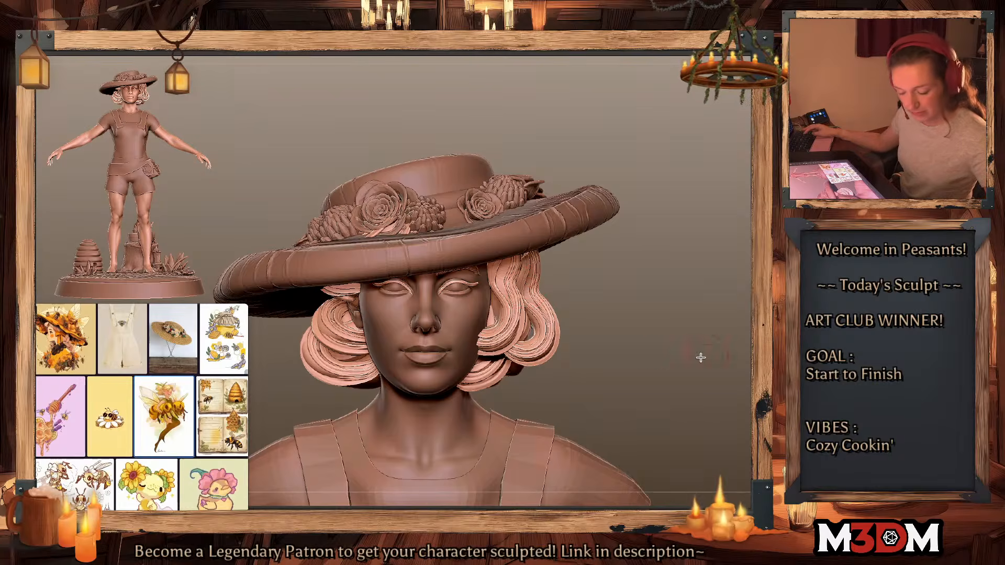
drag(699, 354, 663, 354)
key(space)
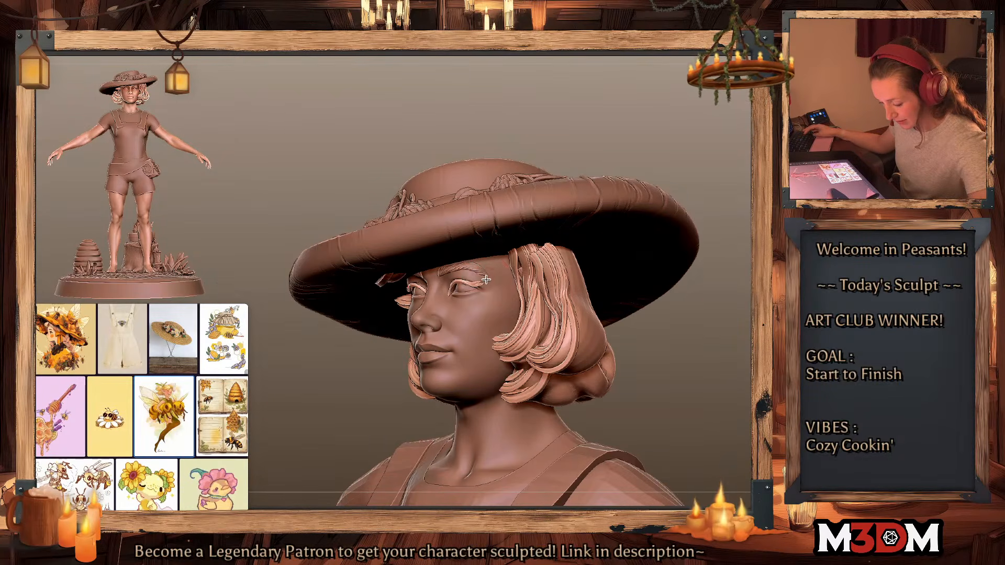
key(space)
drag(679, 325, 693, 345)
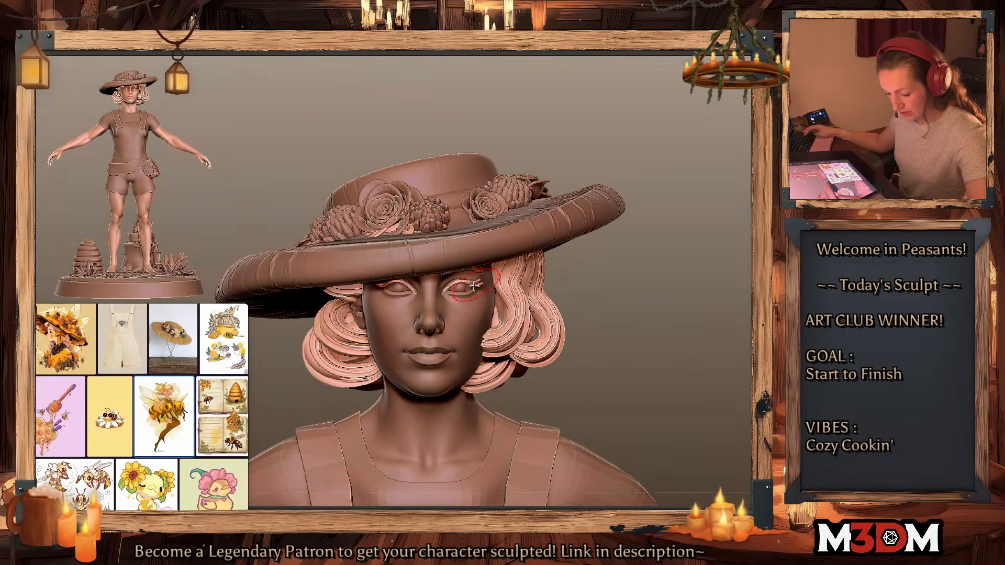
drag(701, 347, 682, 332)
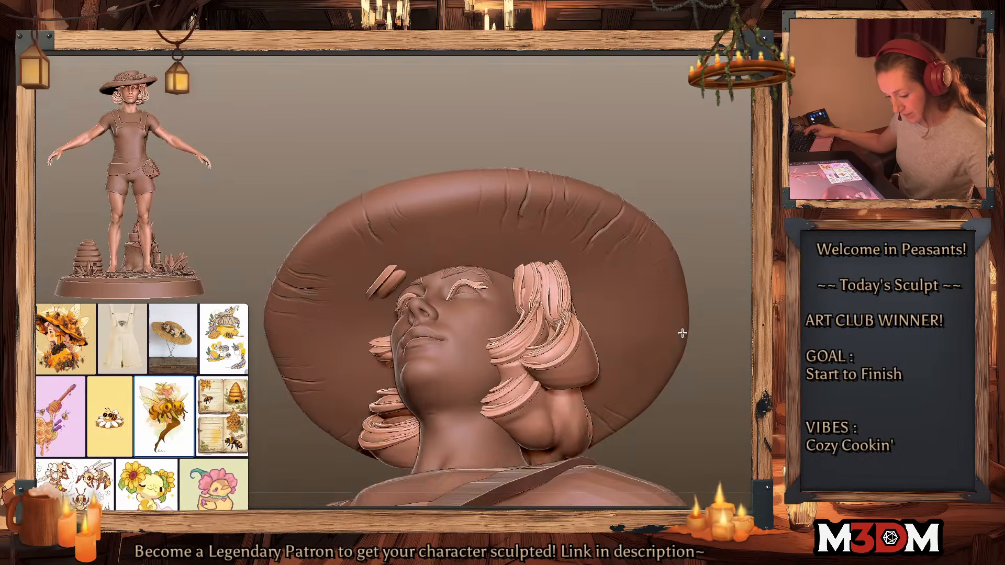
shift+drag(714, 269, 726, 287)
Step: Make the body the active subtool, resize the brush and toggle the wireframe on and off
key(space)
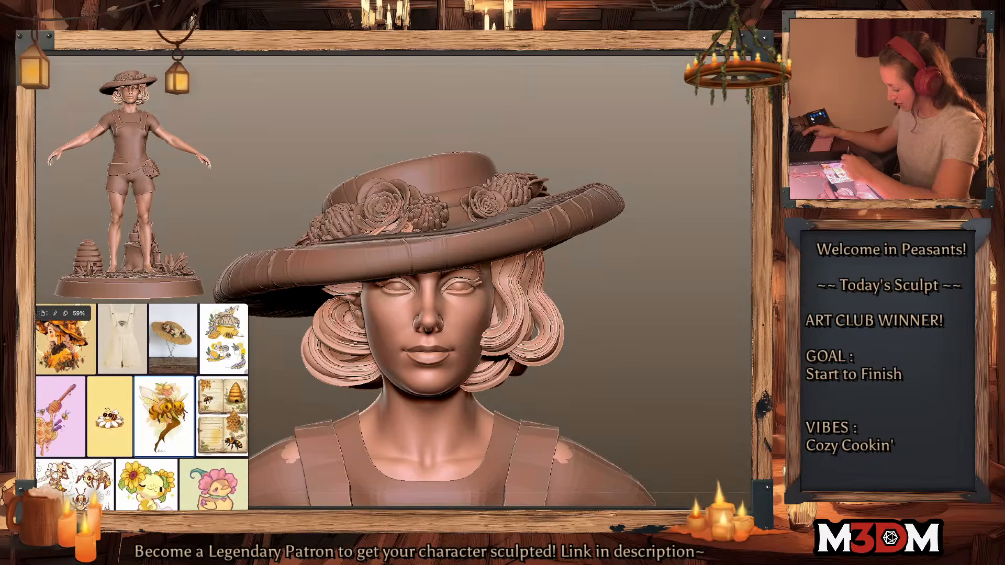
key(space)
drag(460, 331, 444, 331)
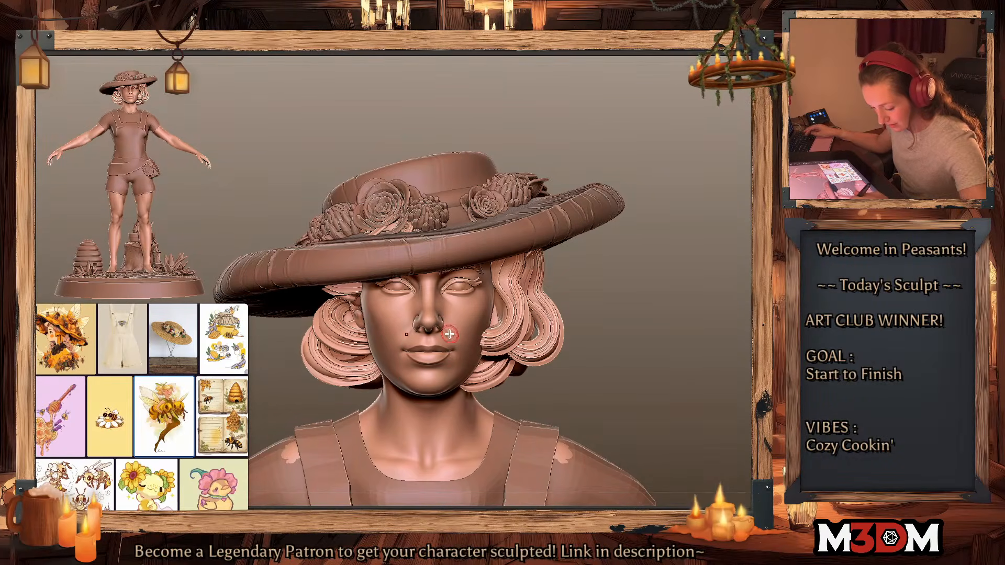
key(shift+f)
key(shift+f)
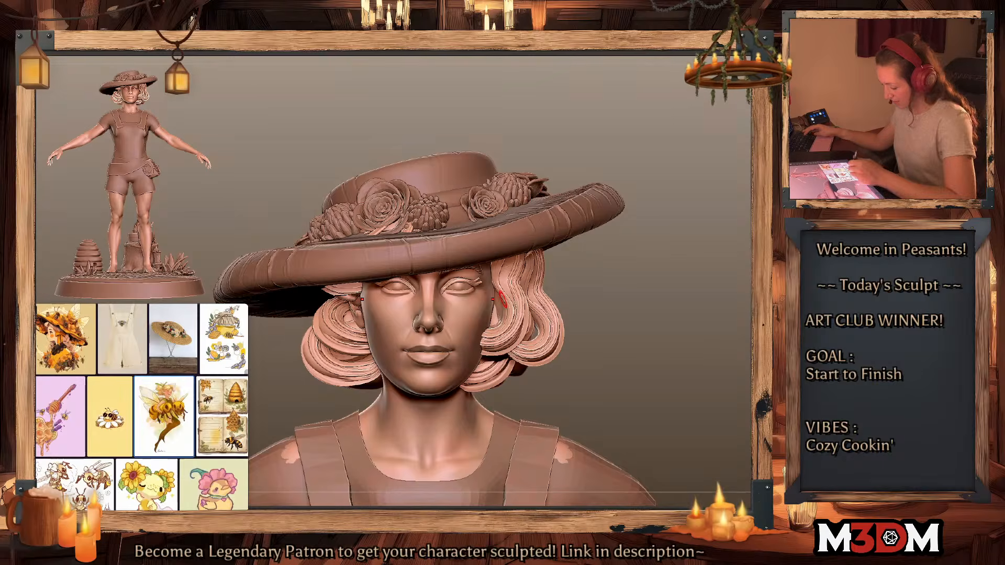
key(space)
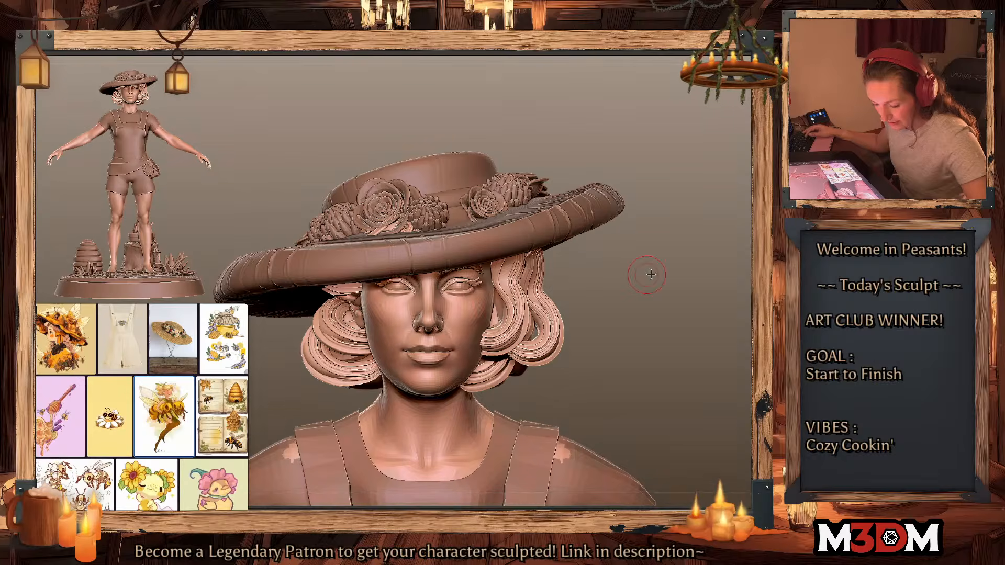
Step: Isolate the body by hiding the hat, hair and clothing, and check its wireframe
key(alt+s)
key(Down)
key(shift+f)
key(shift+f)
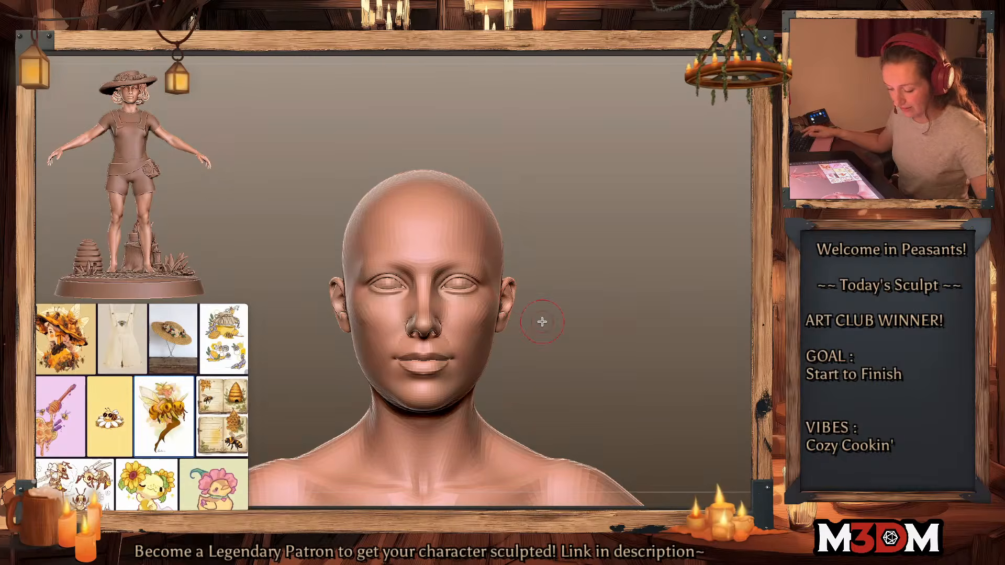
Step: Raise the body's subdivision level and pull the mouth corners up and outward into a slight smile
key(d)
drag(456, 357, 460, 351)
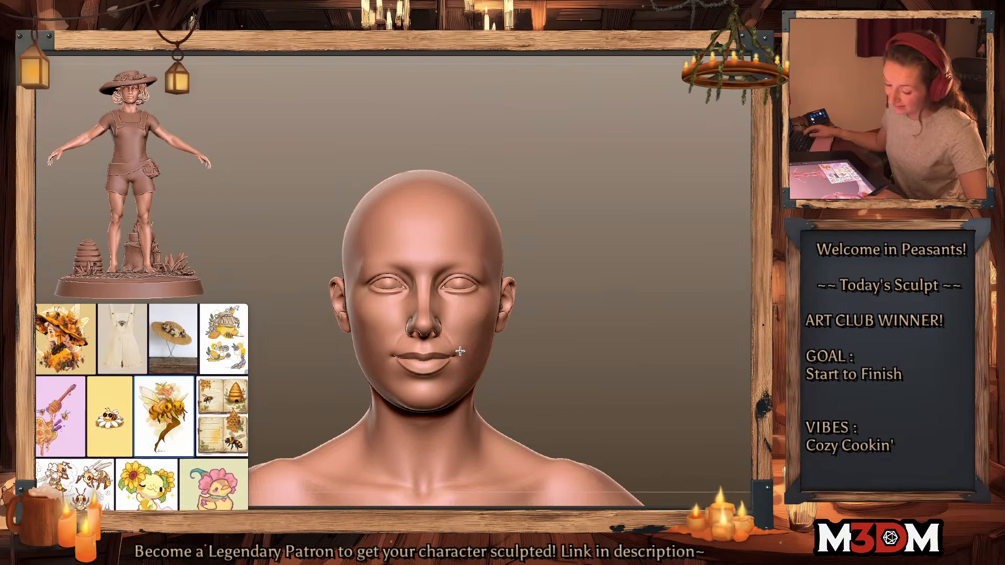
key(space)
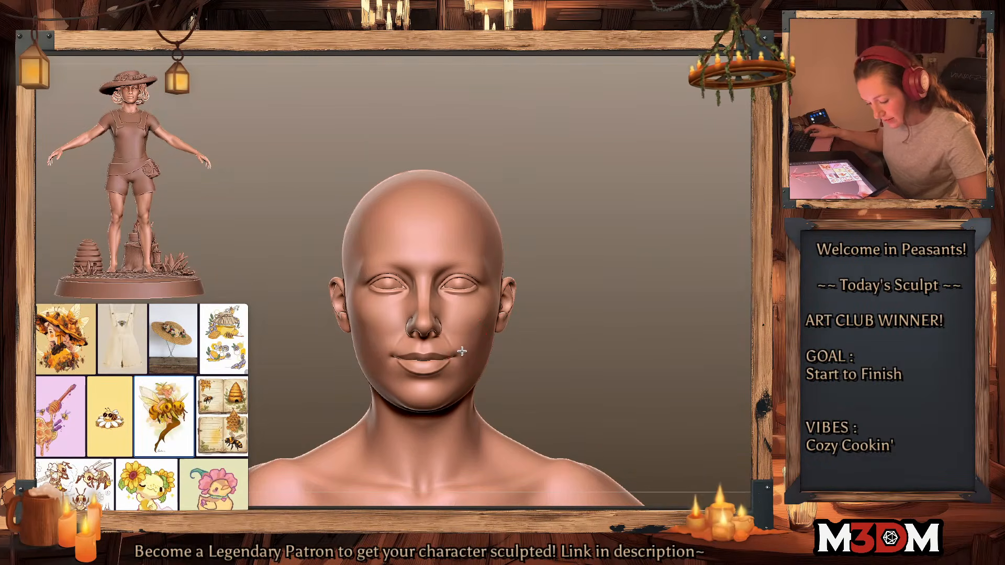
shift+drag(702, 321, 727, 345)
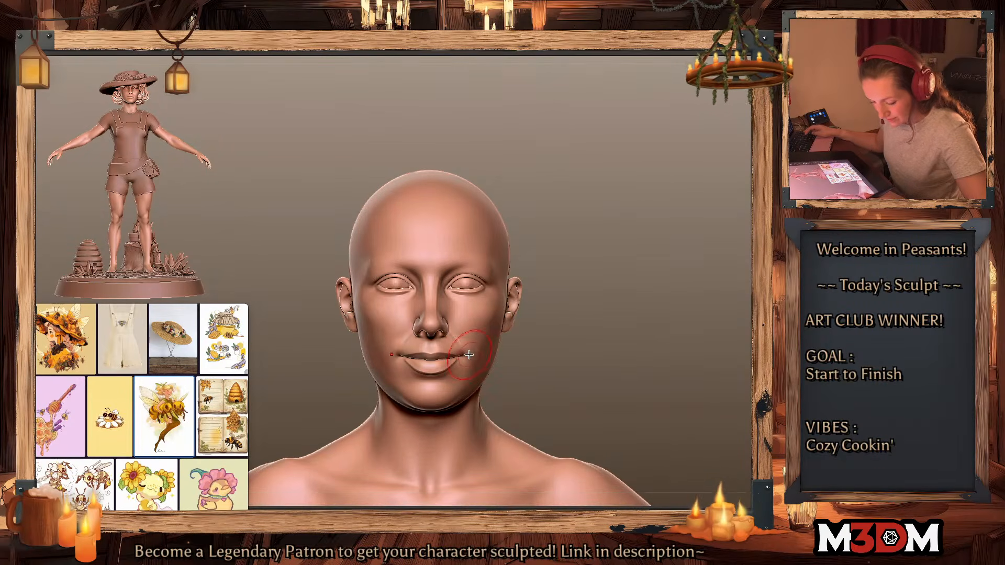
mouse_move(457, 364)
mouse_down()
mouse_move(434, 375)
mouse_move(458, 365)
mouse_up()
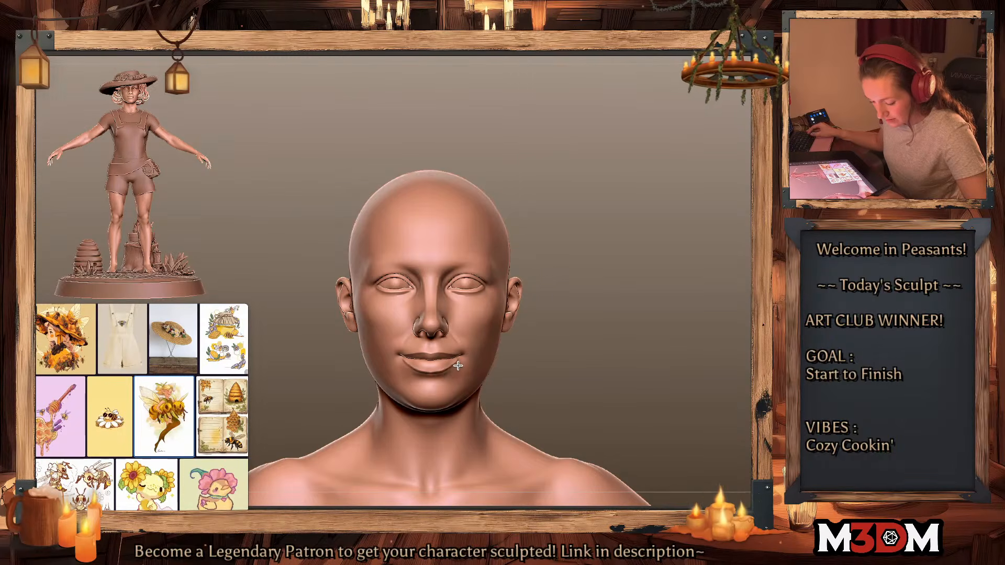
Step: Refine the smiling mouth corners and lower cheeks from the profile, three-quarter and front views
shift+drag(695, 332, 489, 363)
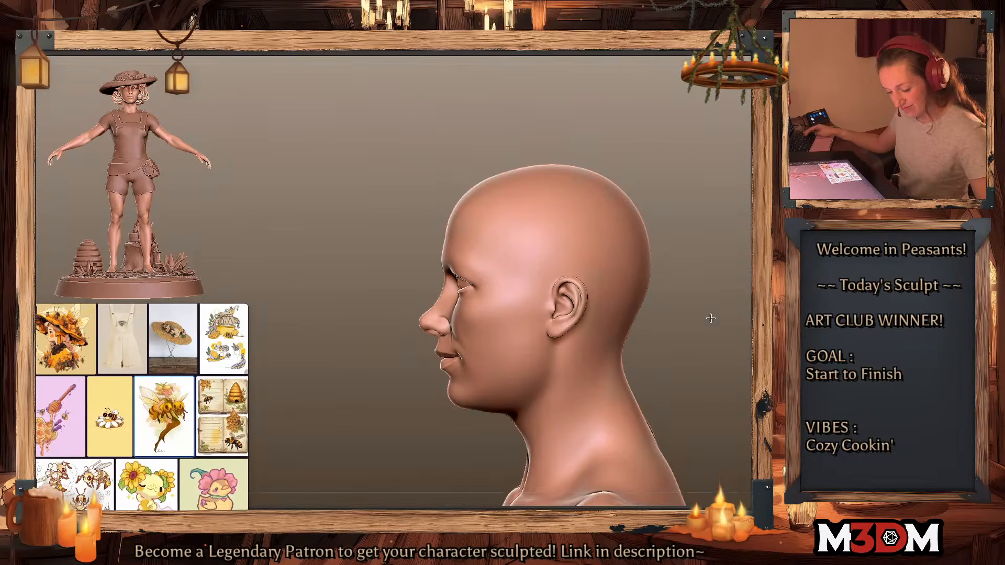
drag(710, 318, 474, 327)
key(space)
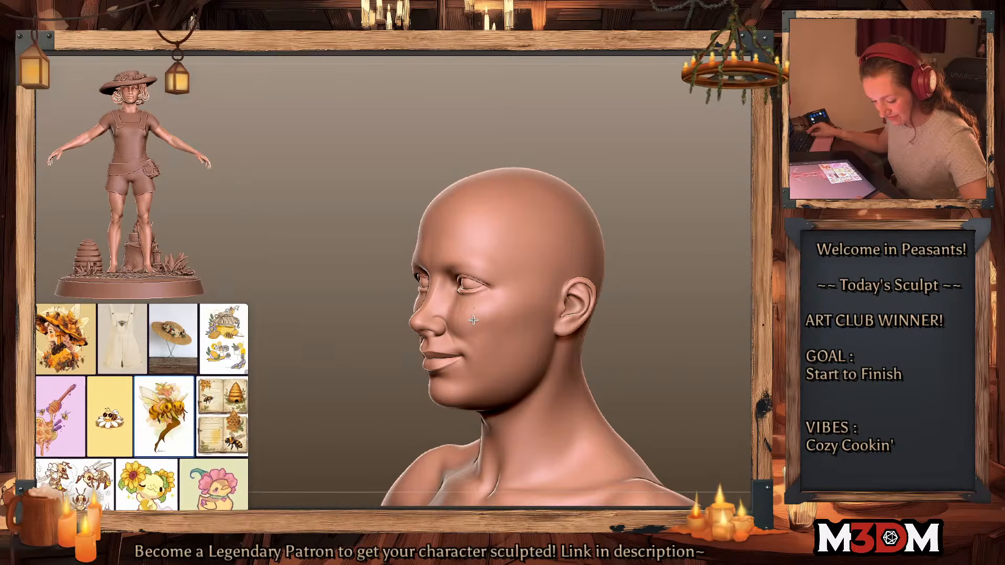
shift+drag(722, 273, 736, 275)
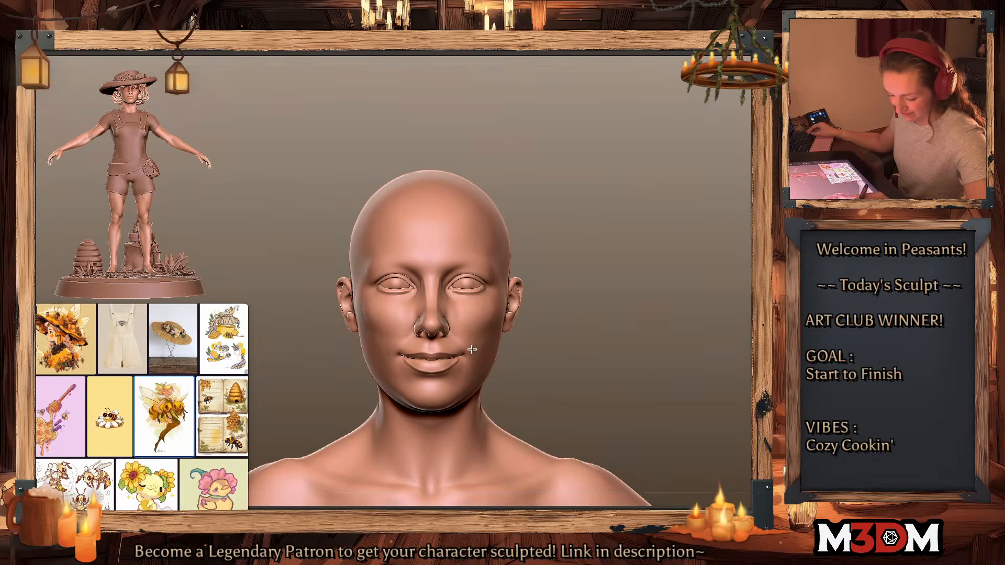
drag(665, 252, 619, 258)
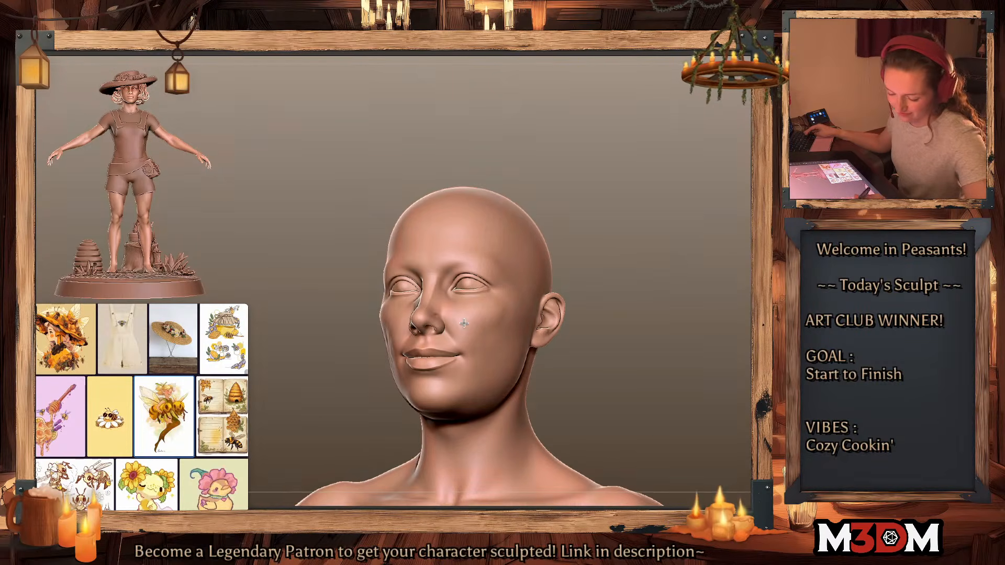
shift+drag(690, 251, 687, 259)
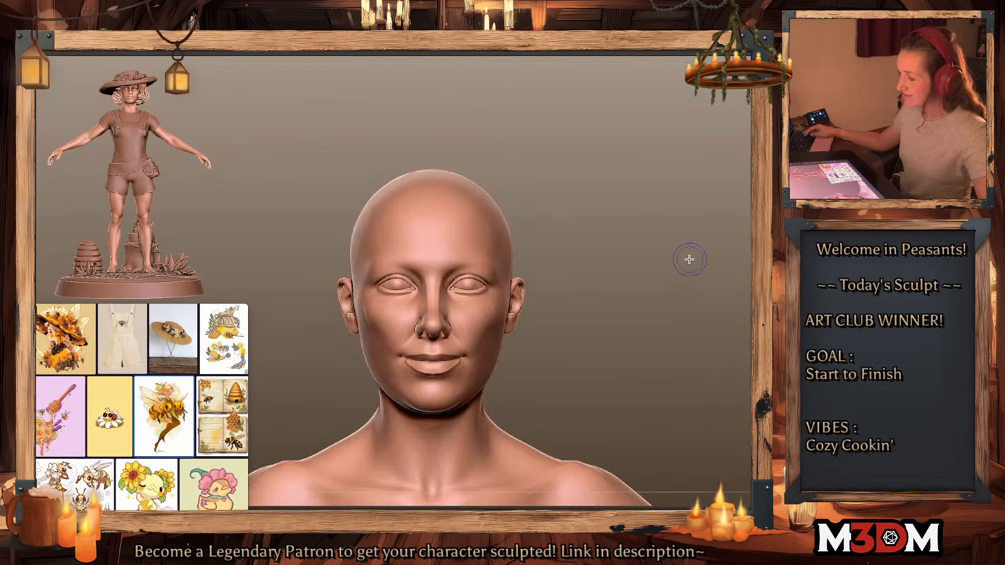
Step: Shape the cheeks beside the nose from the three-quarter view to match the smile
key(shift+f)
key(shift+f)
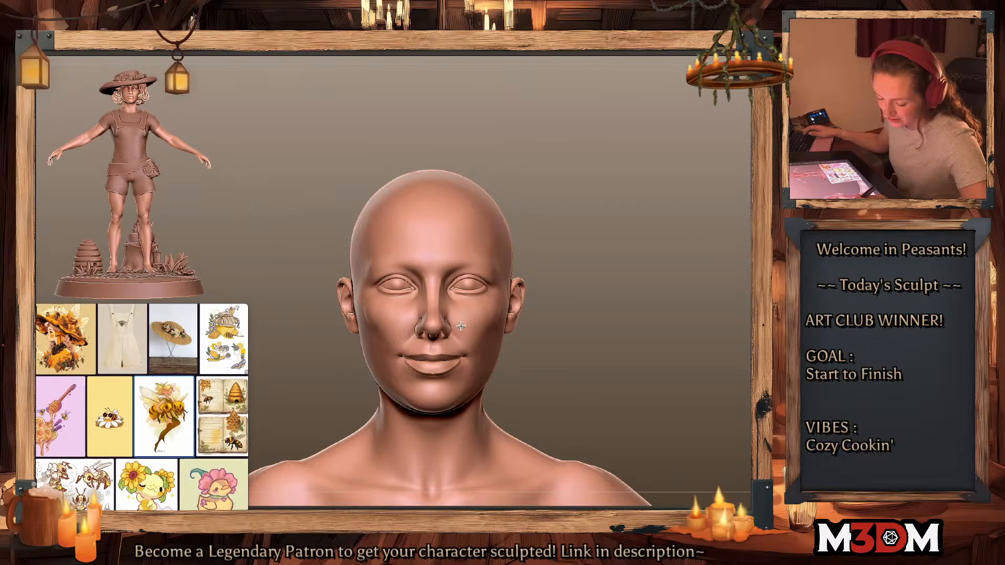
drag(623, 251, 596, 251)
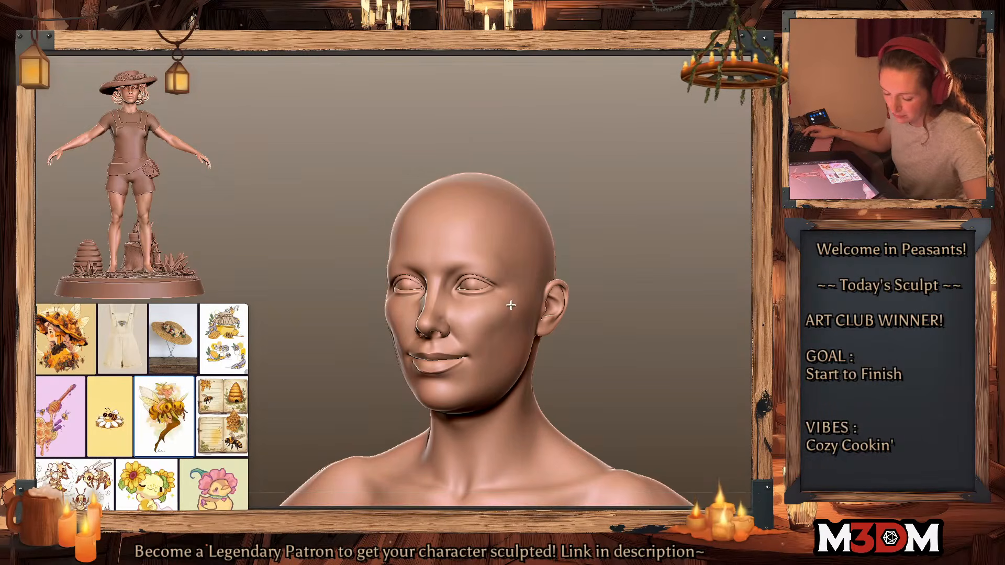
drag(657, 260, 621, 274)
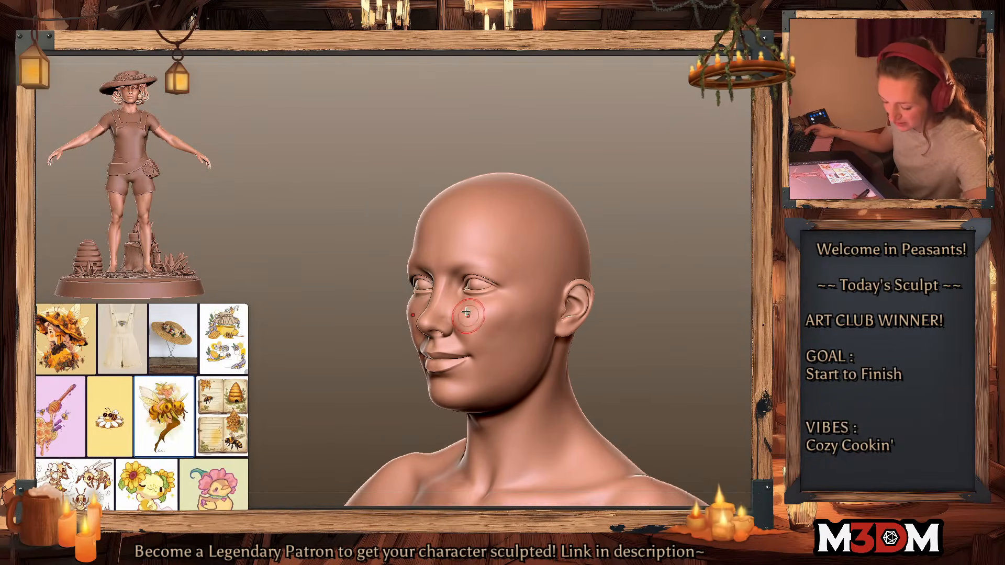
drag(660, 249, 701, 246)
key(space)
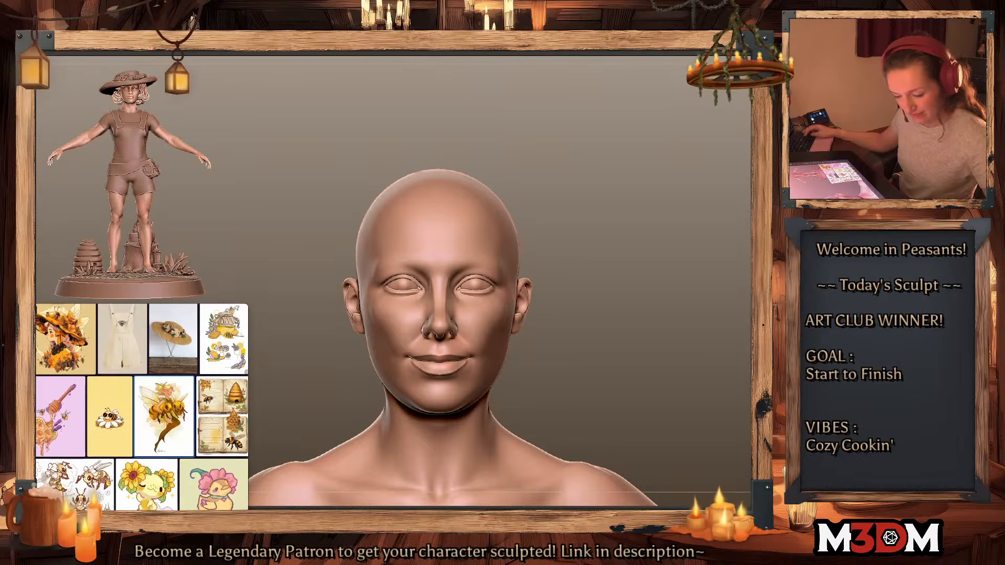
Step: Refine the area around the outer eye corners and part the lips to expose the teeth
key(space)
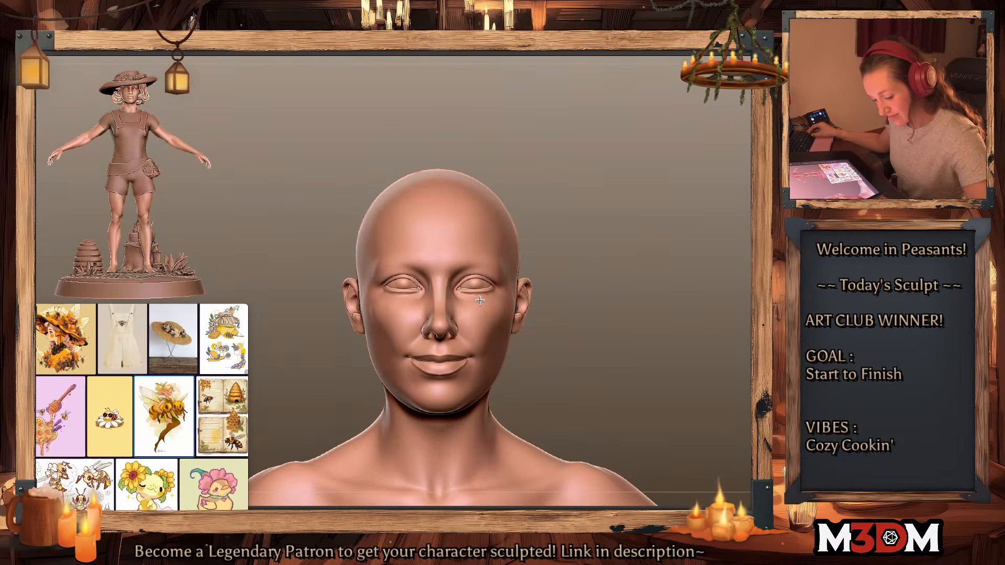
key(space)
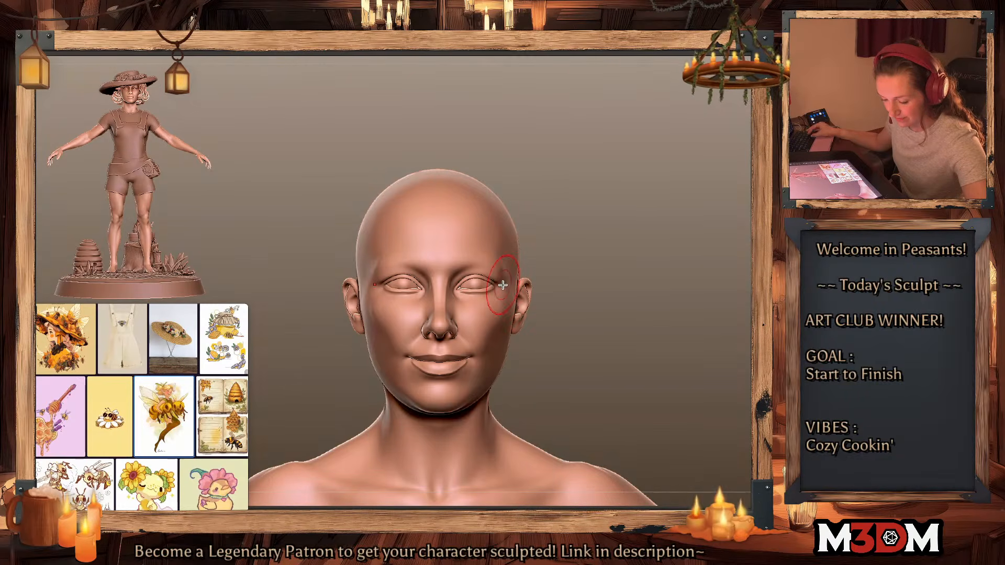
key(space)
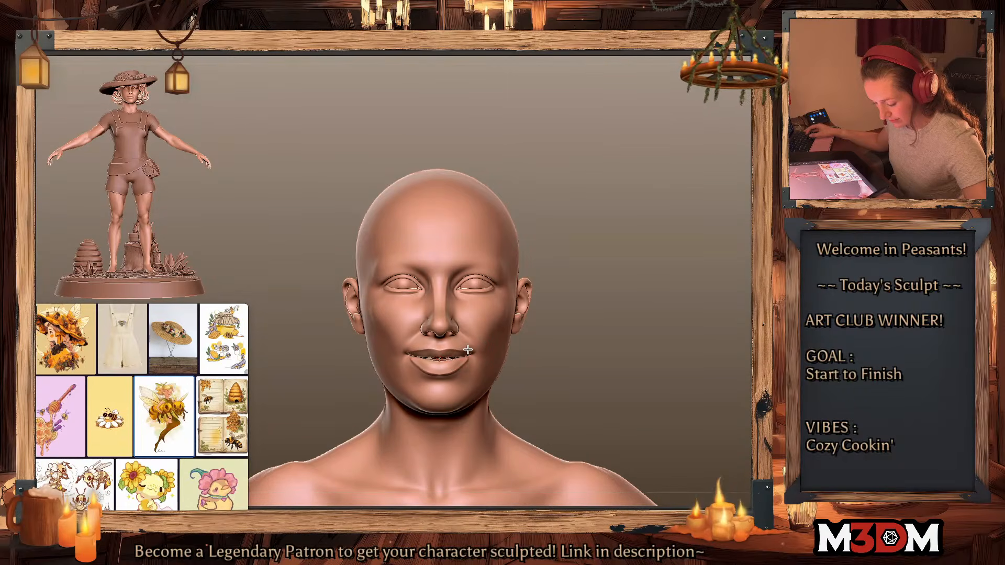
Step: Hide the skin polygroup, regroup the remaining parts inside the head as one polygroup, and show the whole body again
key(shift+f)
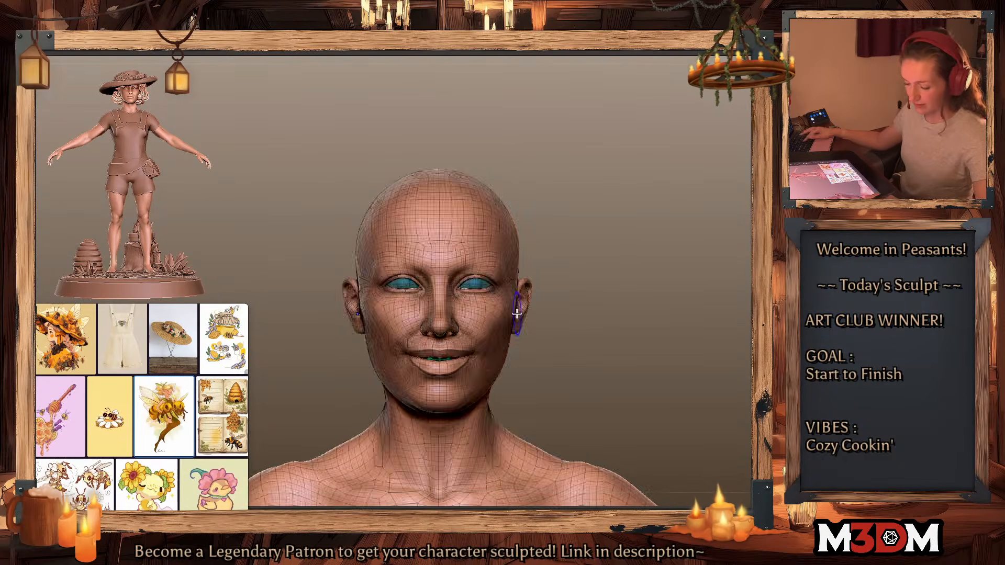
key(shift+f)
ctrl+shift+click(486, 345)
ctrl+shift+click(486, 345)
mouse_move(508, 340)
ctrl+mouse_down()
mouse_move(338, 393)
mouse_move(565, 361)
ctrl+mouse_up()
key(ctrl+w)
ctrl+shift+click(639, 349)
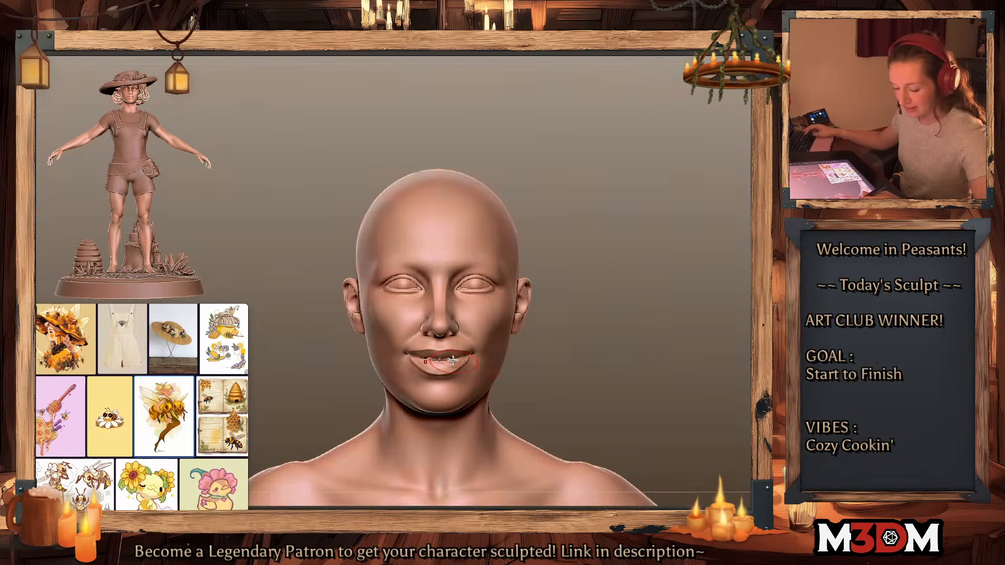
Step: Mask everything except the teeth, center the transform gizmo on them and adjust their placement behind the lips
ctrl+shift+click(448, 361)
ctrl+shift+click(612, 326)
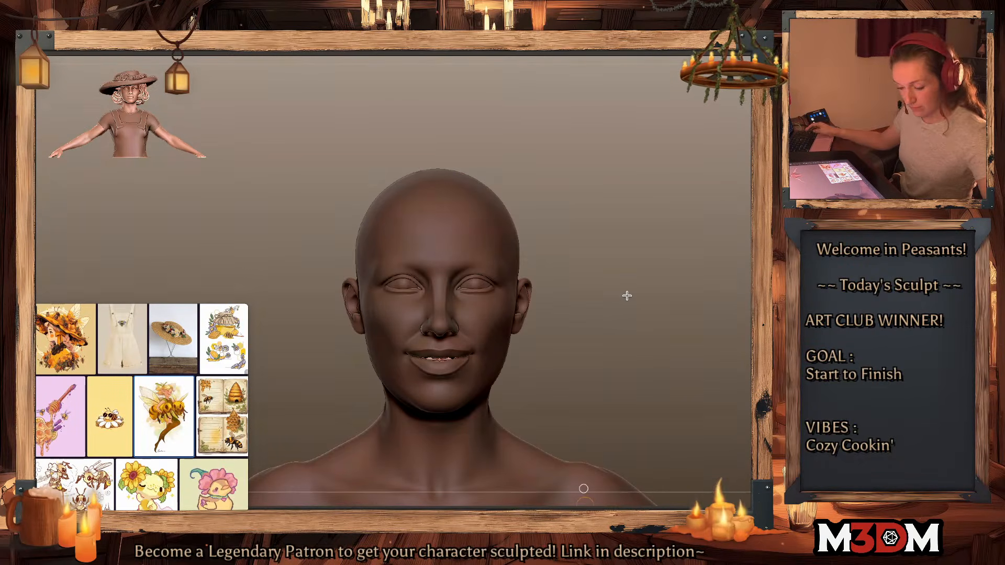
key(w)
click(463, 288)
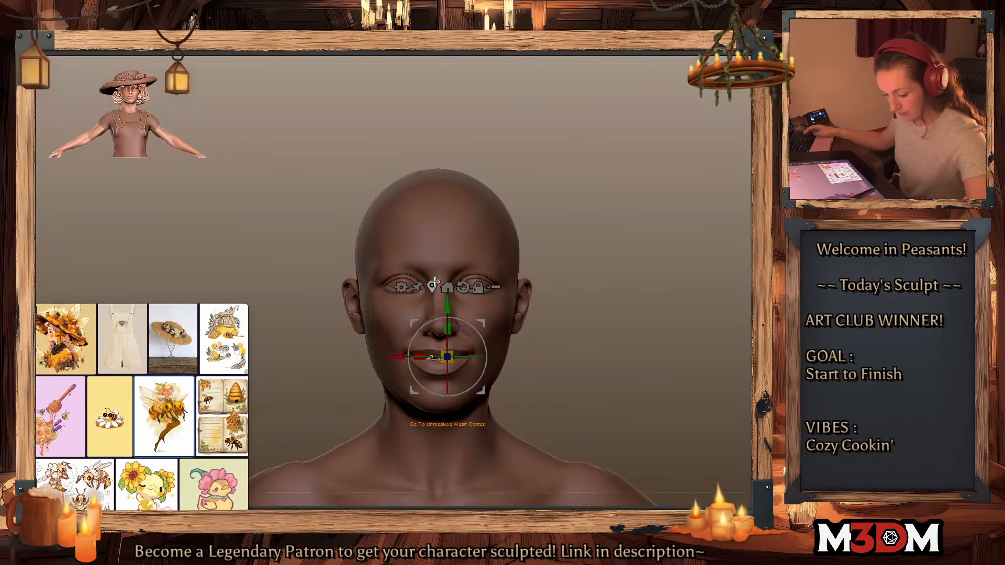
click(433, 287)
key(q)
key(w)
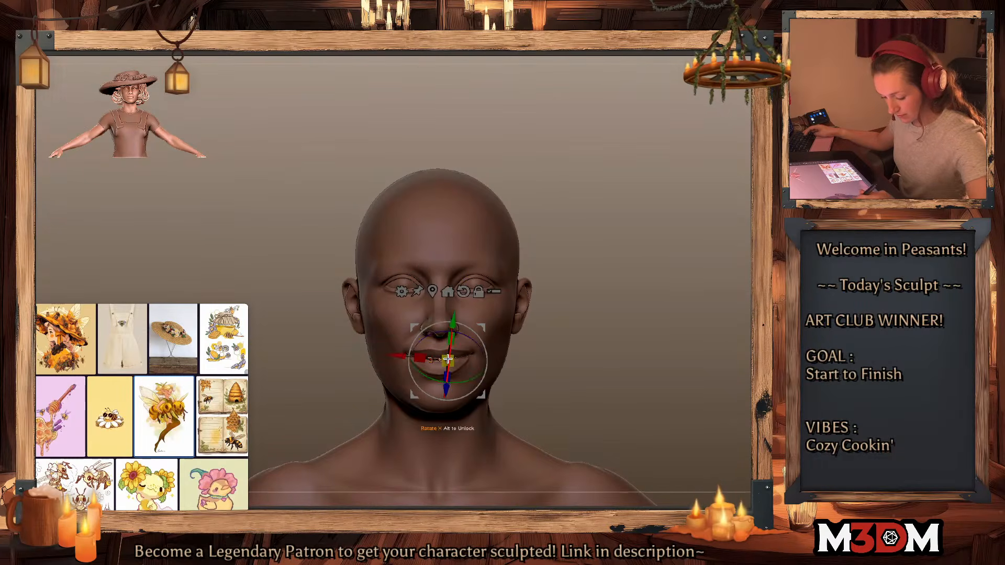
key(q)
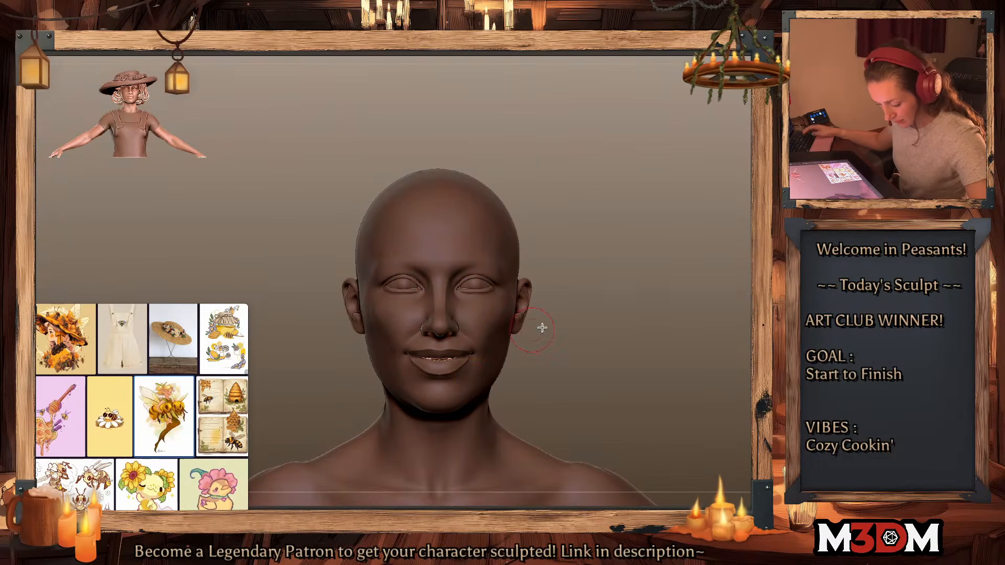
Step: Check the wireframe and isolate the teeth, viewing them from slightly below
key(shift+f)
key(shift+f)
ctrl+shift+click(448, 357)
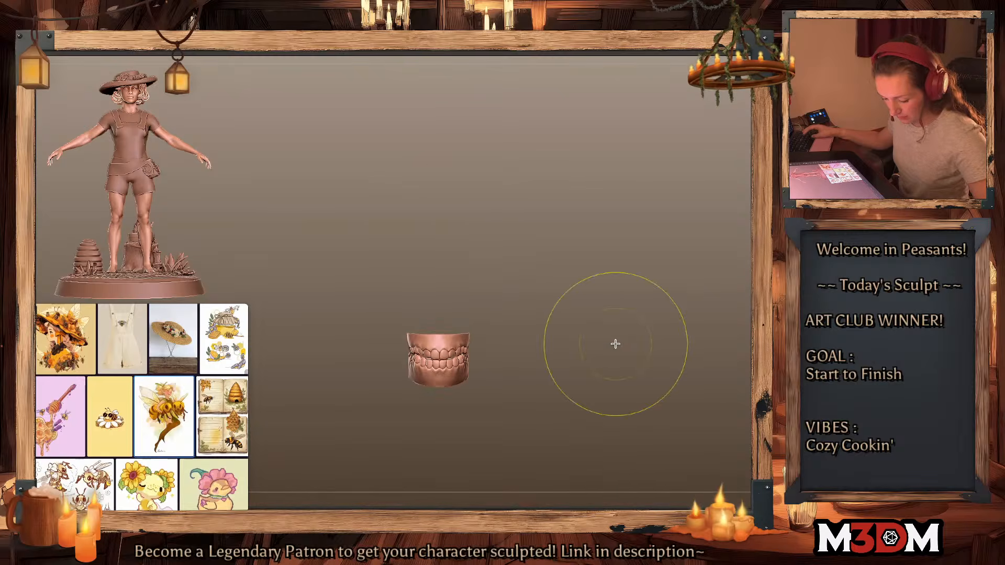
drag(621, 336, 608, 336)
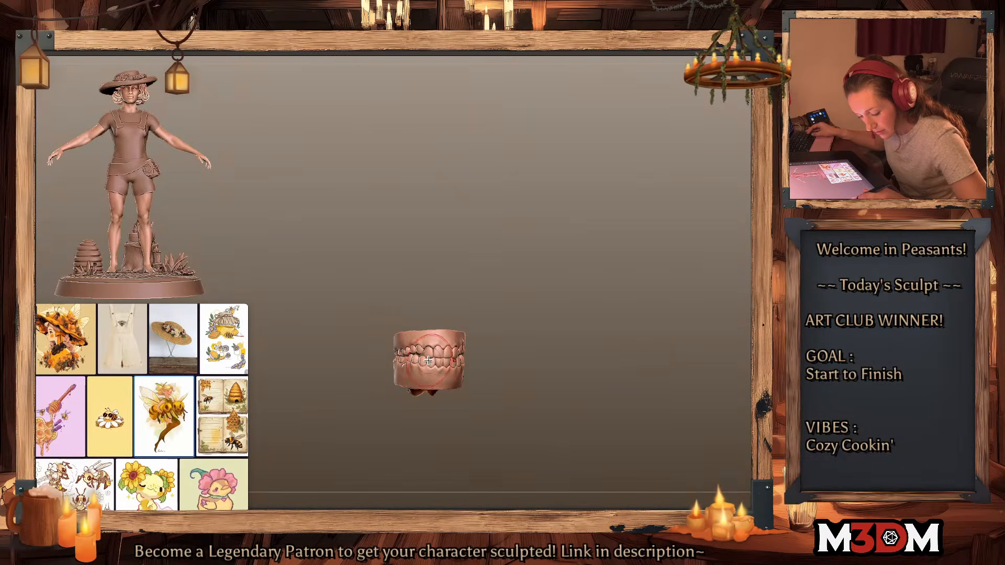
Step: Show the whole body again from the isolated teeth and check the head's wireframe
right_drag(422, 355, 469, 360)
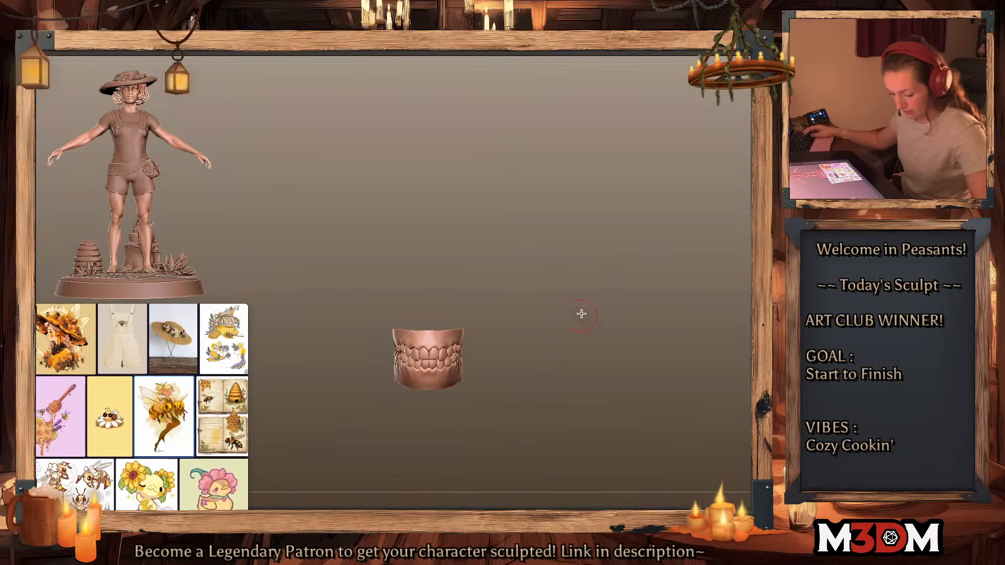
ctrl+shift+click(612, 316)
key(shift+f)
key(shift+f)
key(shift+f)
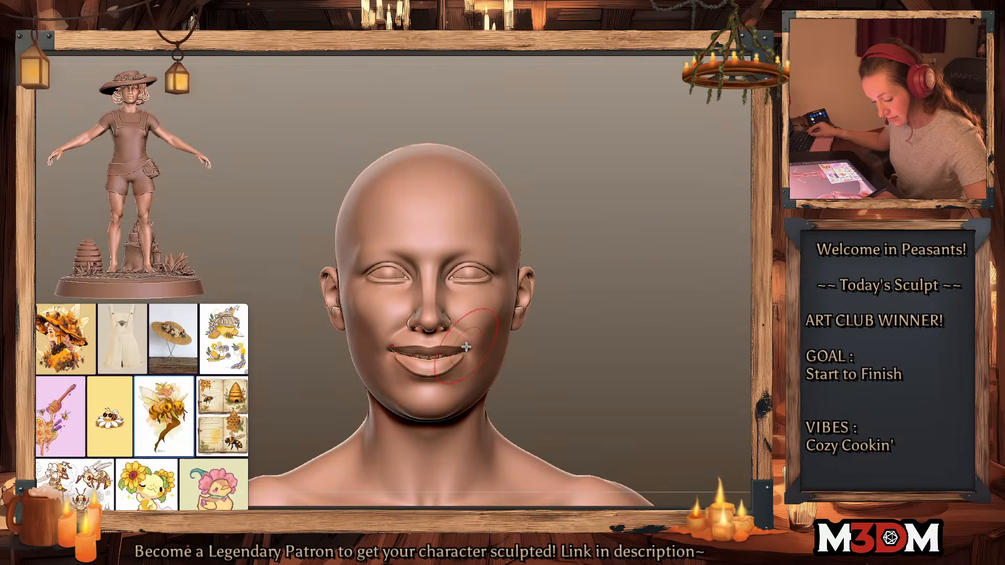
Step: Reshape the lips and mouth corners from the front with the Move brush, varying the brush size
key(b)
key(m)
key(v)
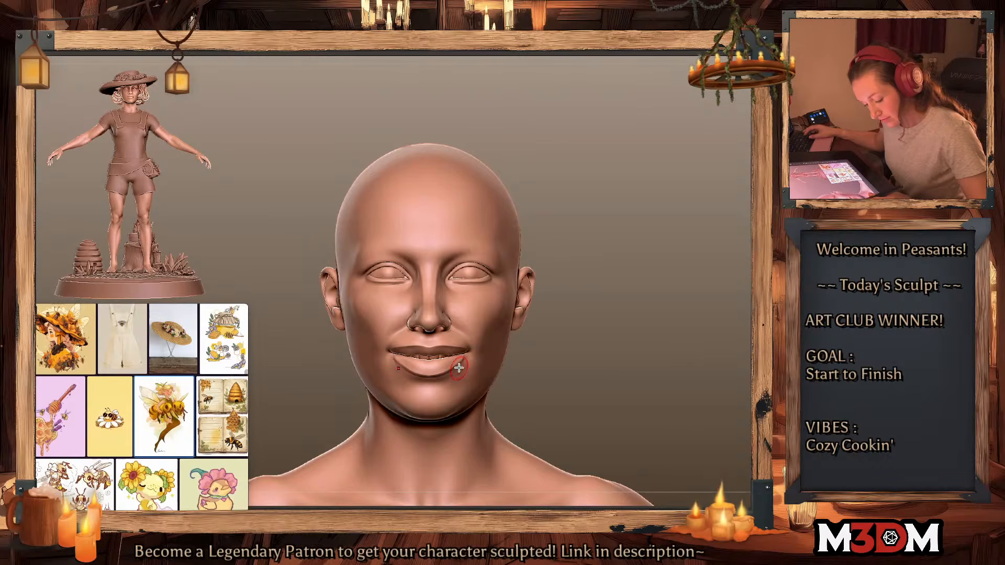
key(space)
click(438, 380)
drag(727, 332, 648, 337)
key(space)
click(456, 359)
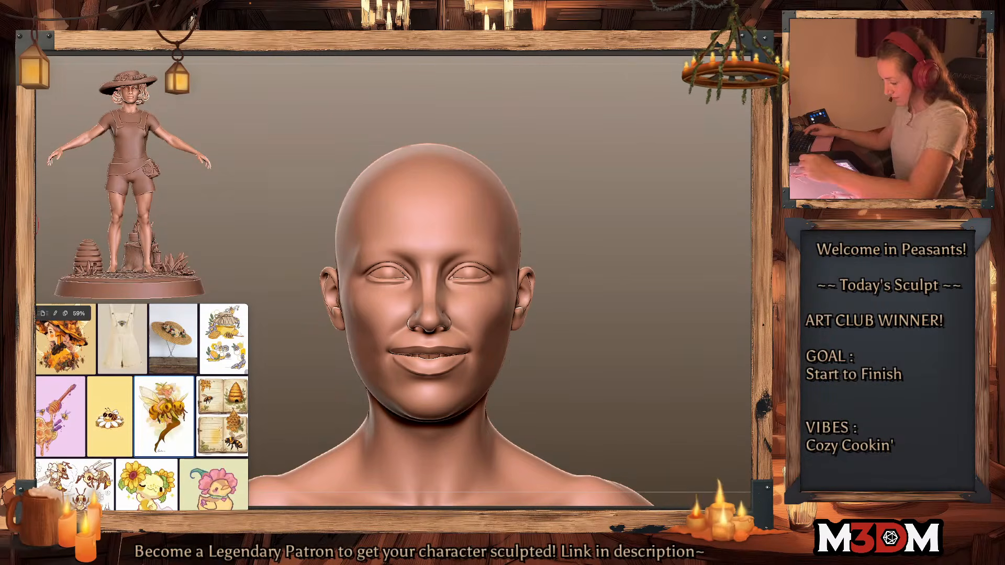
key(space)
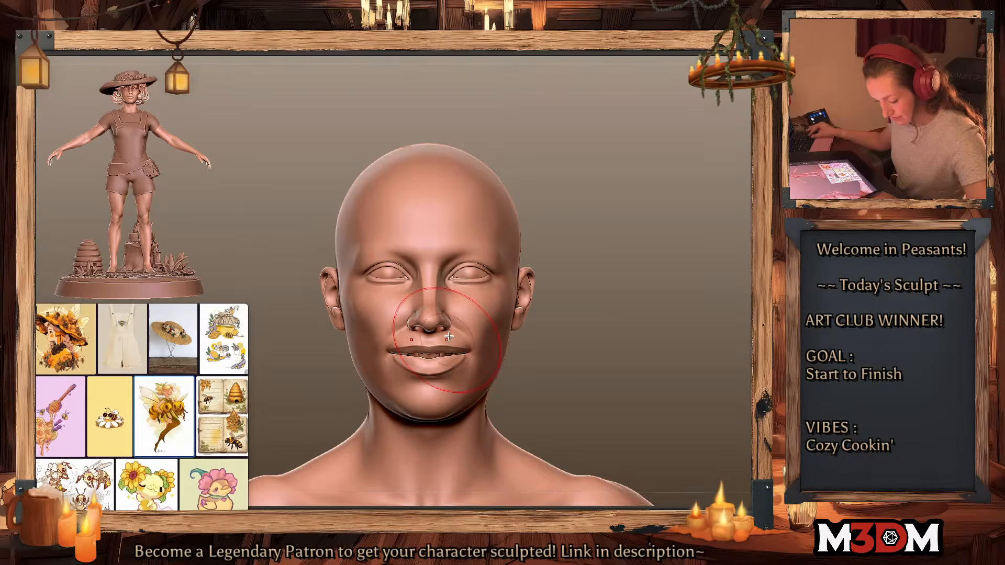
key(space)
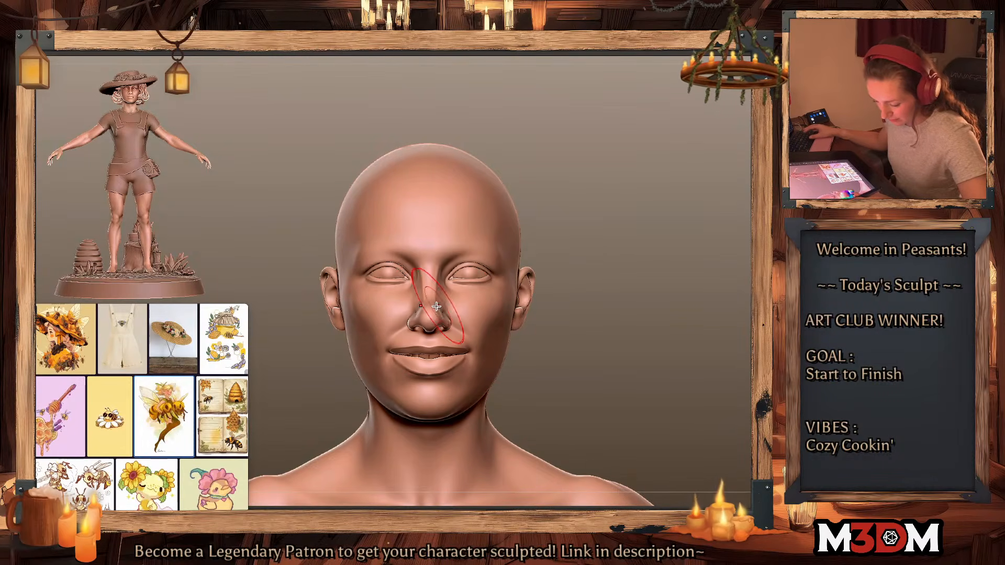
Step: Refine the nose tip and the smiling mouth corner in profile, undoing the last stroke
drag(695, 298, 451, 302)
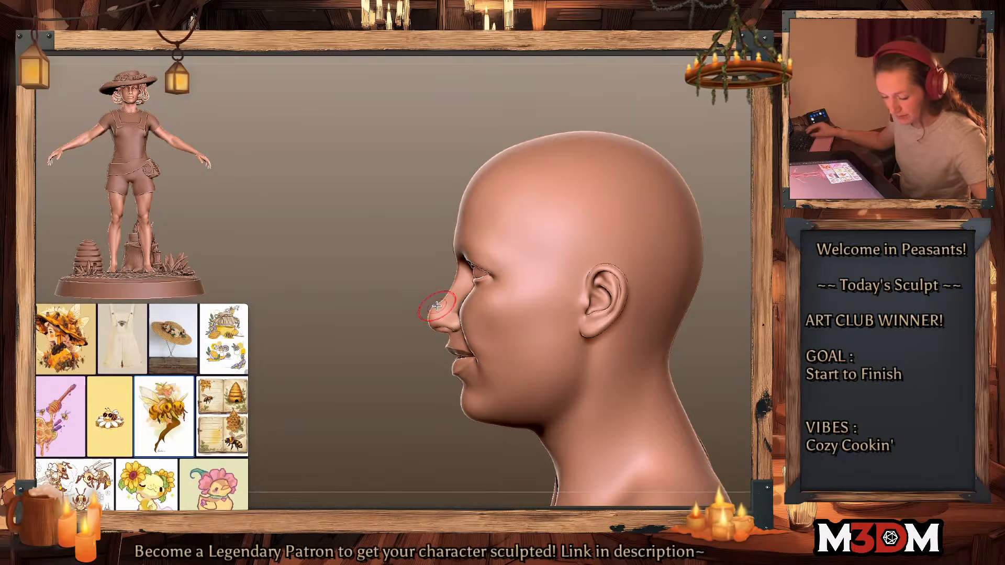
key(space)
drag(429, 313, 429, 318)
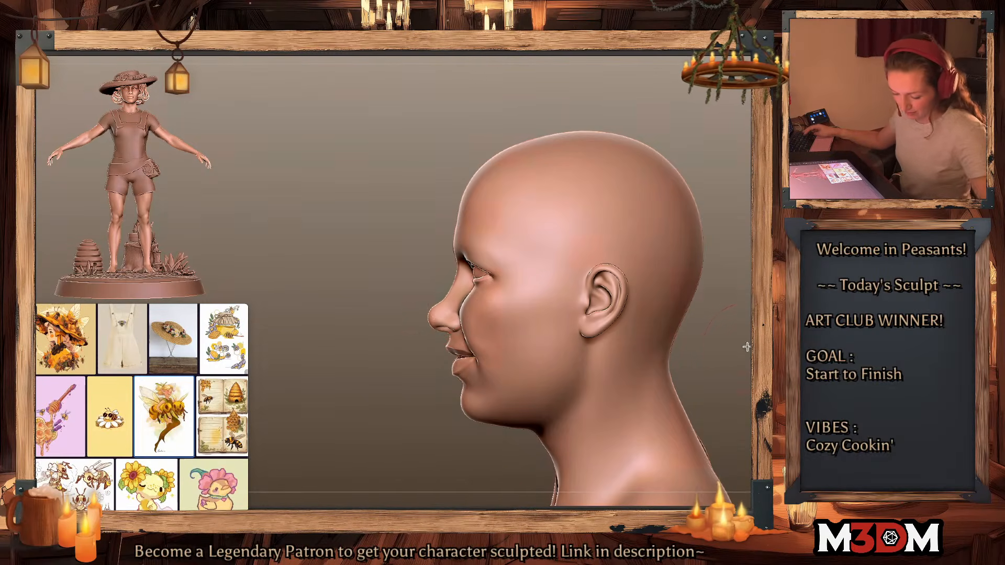
mouse_move(746, 347)
mouse_down()
mouse_move(848, 356)
mouse_move(743, 348)
mouse_up()
key(space)
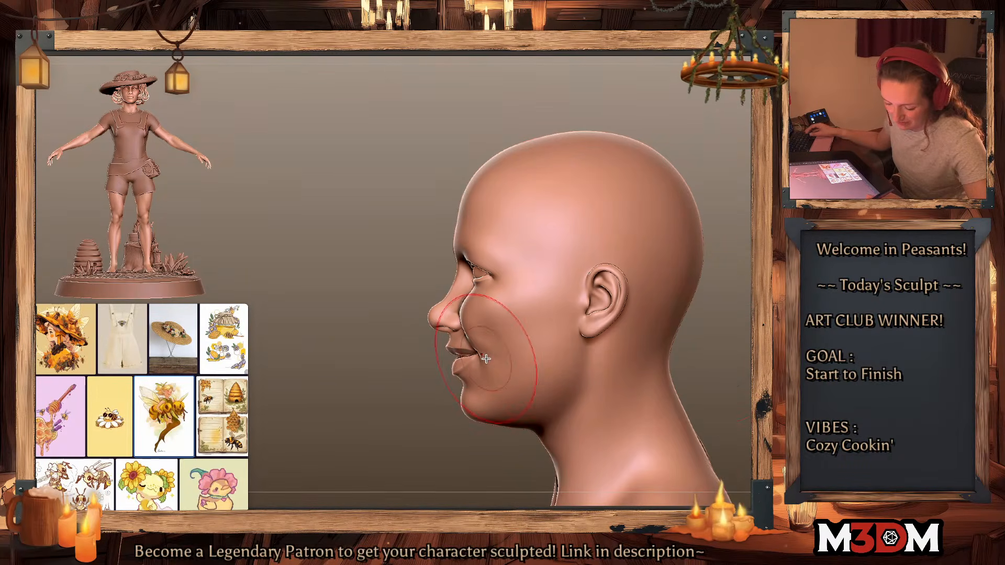
key(shift+f)
key(shift+f)
alt+drag(721, 351, 661, 277)
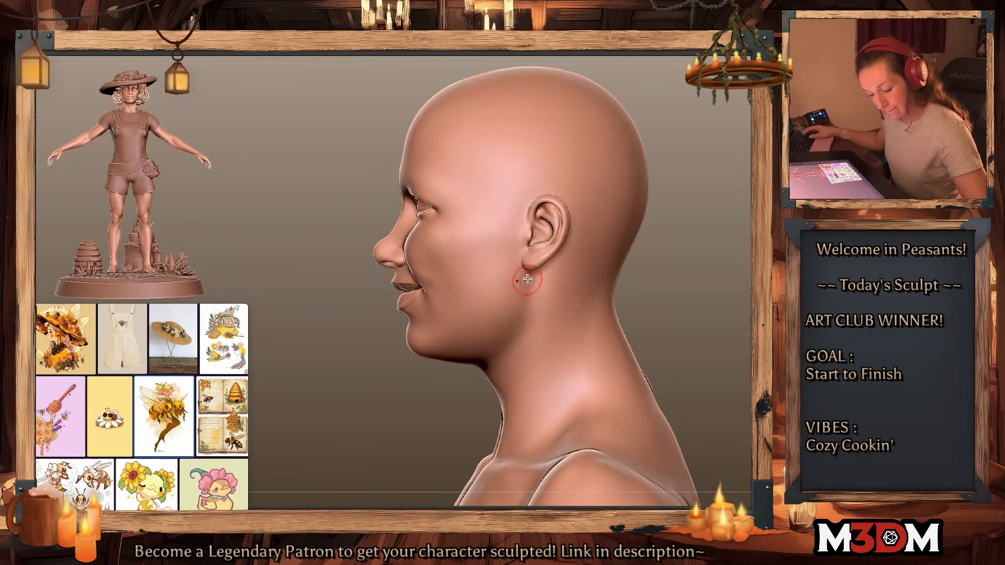
key(ctrl+z)
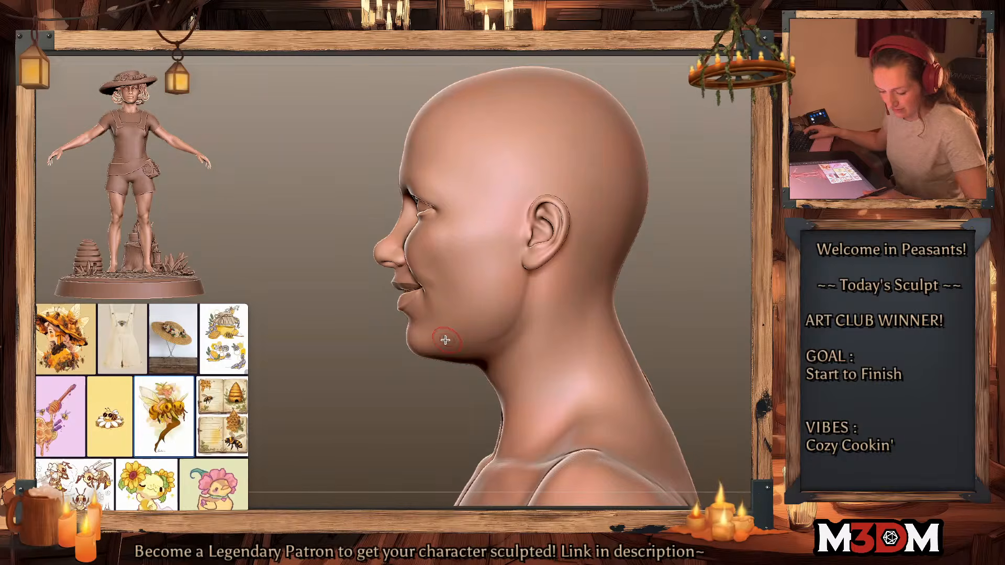
Step: Part the lips further from the front to expose more teeth and lift the corners of the smile
key(space)
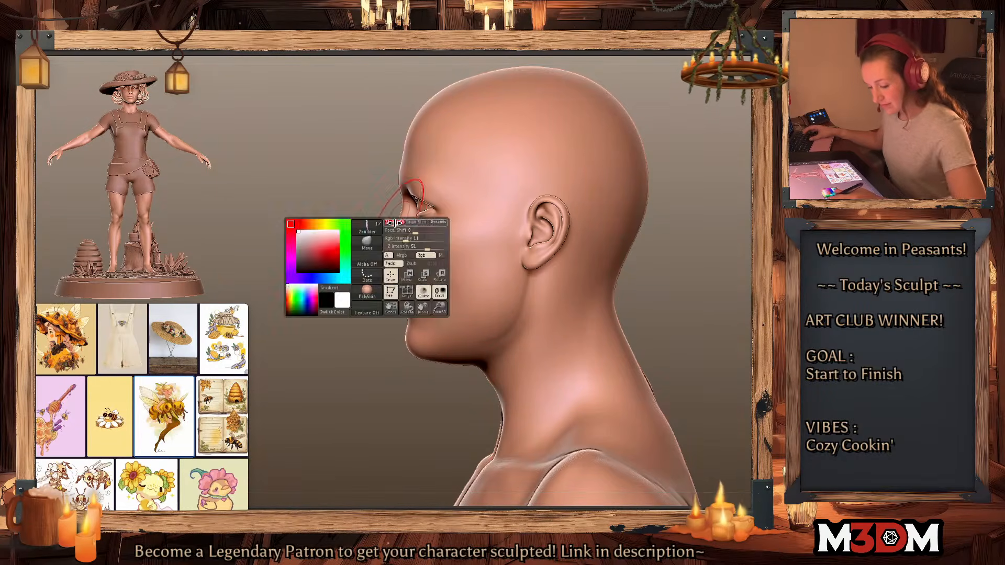
drag(690, 268, 749, 296)
key(space)
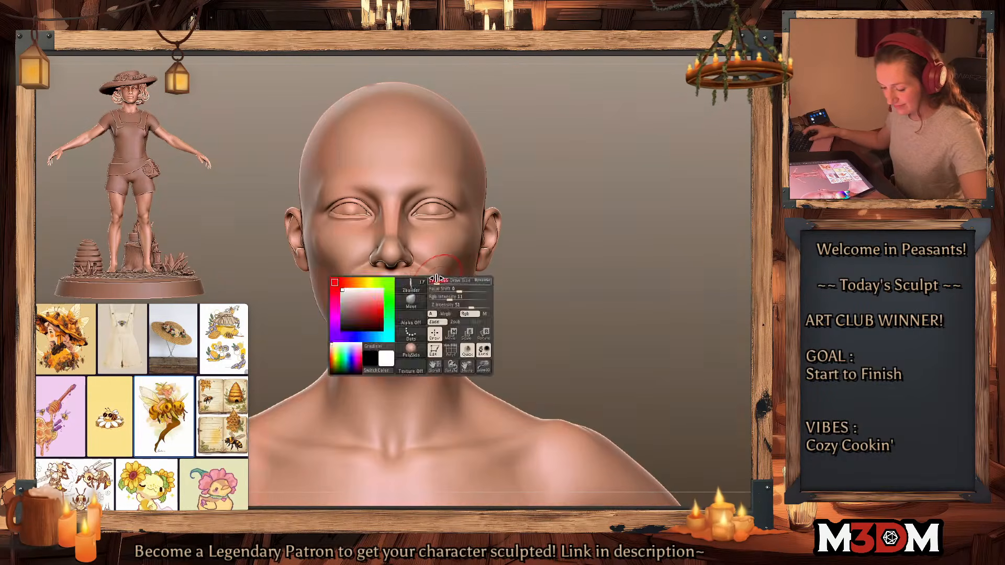
key(shift+f)
key(shift+f)
key(space)
click(406, 299)
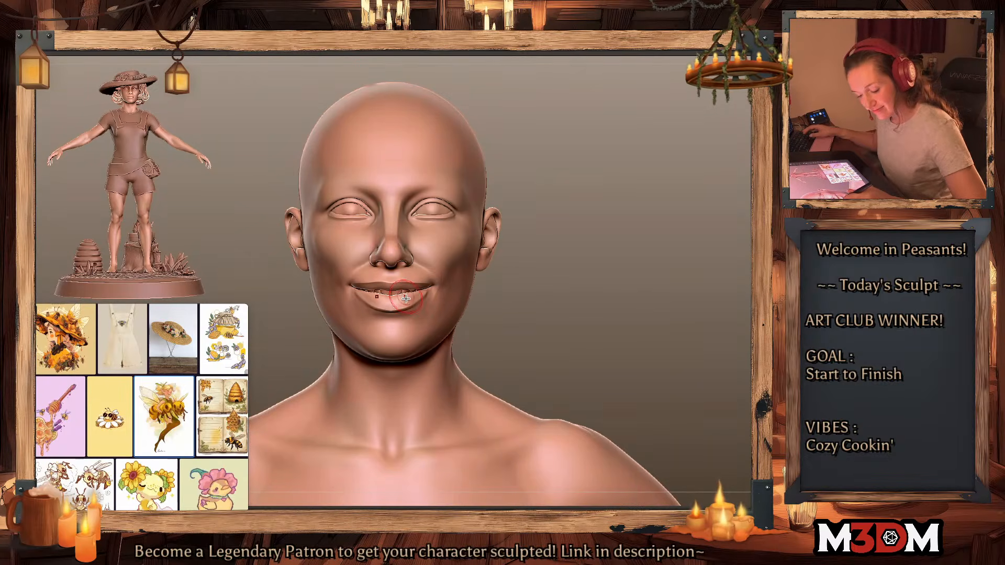
mouse_move(406, 299)
mouse_down()
mouse_move(420, 300)
mouse_move(402, 288)
mouse_up()
key(space)
click(407, 302)
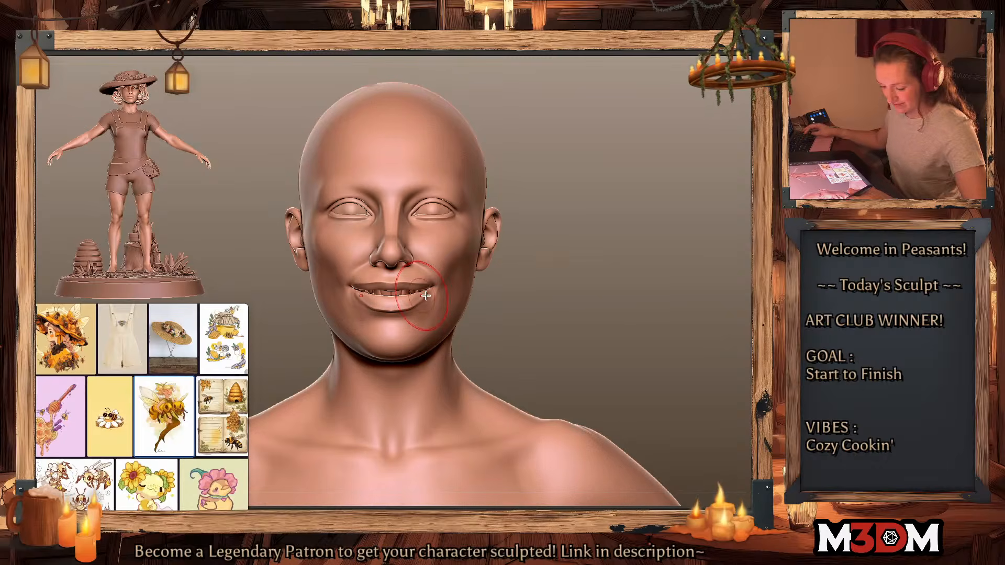
key(space)
click(419, 306)
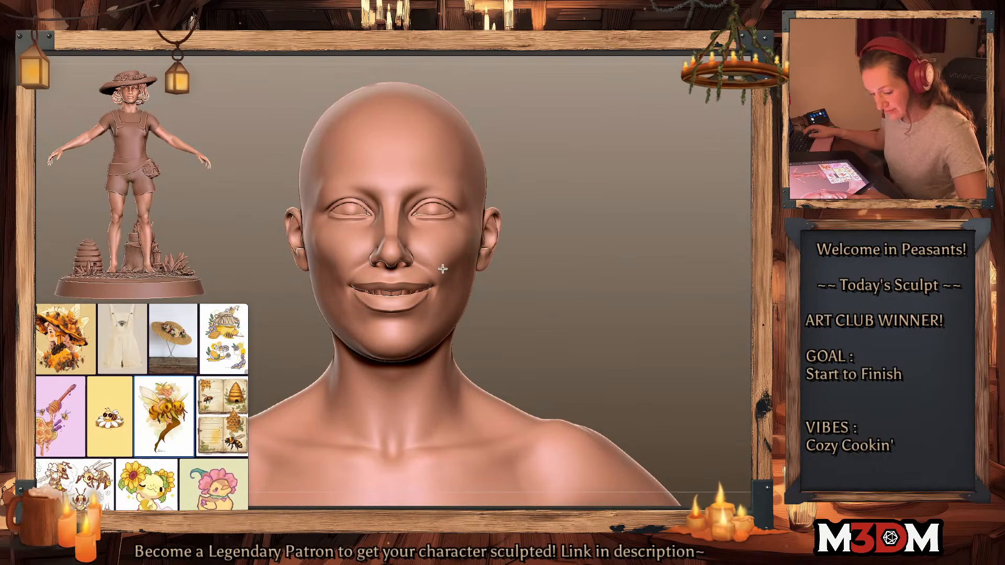
Step: Show the hat, hair and clothing again and examine the smile from the front and in three-quarter view
key(alt+s)
alt+drag(675, 317, 669, 272)
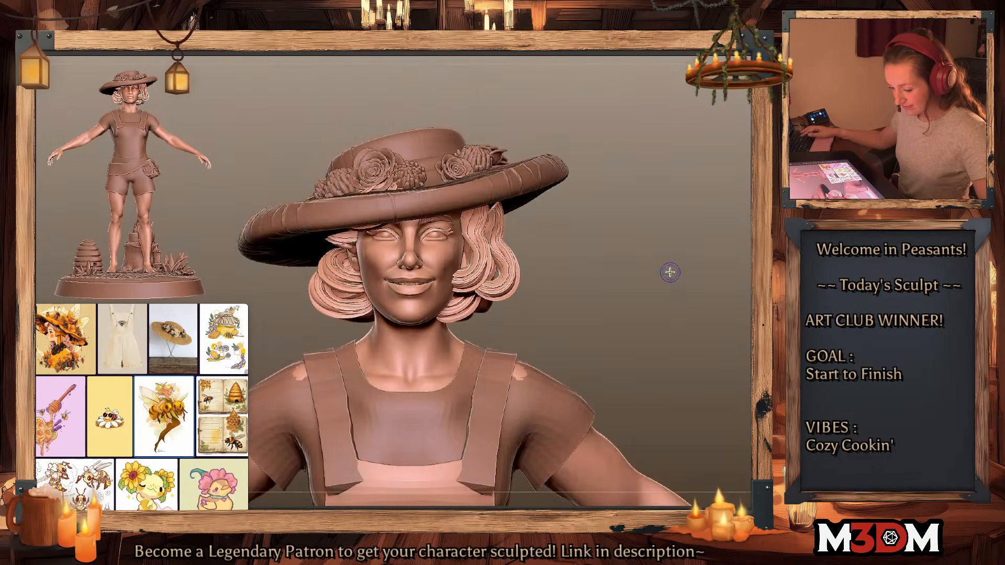
mouse_move(678, 314)
mouse_down()
mouse_move(666, 301)
mouse_move(693, 300)
mouse_move(680, 306)
mouse_up()
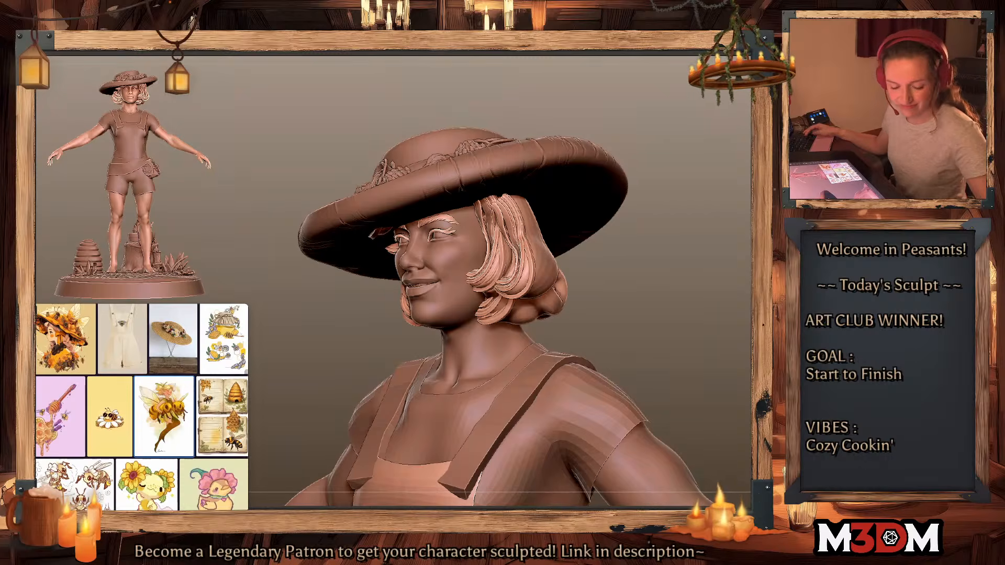
right_click(432, 270)
shift+drag(665, 272, 703, 282)
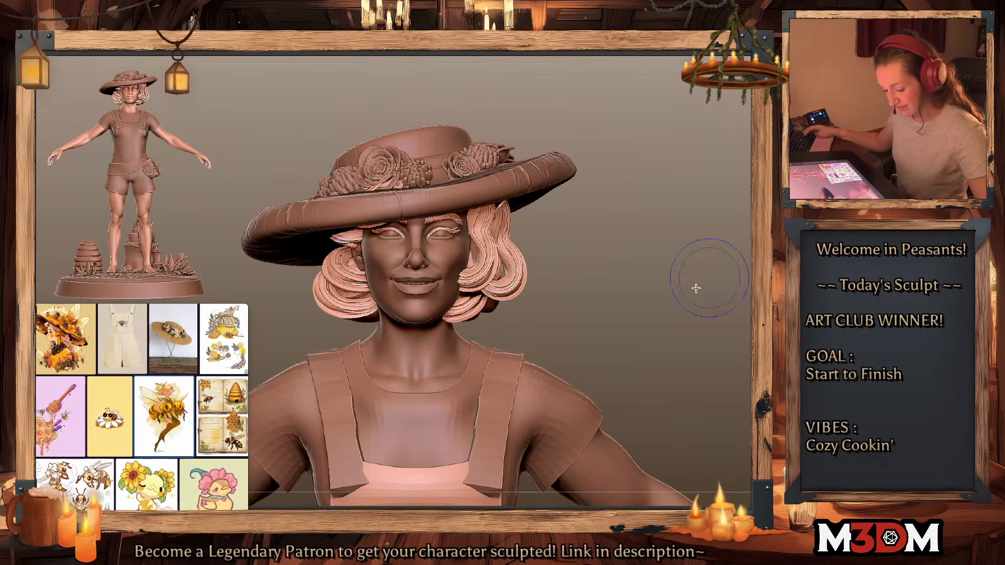
right_click(441, 309)
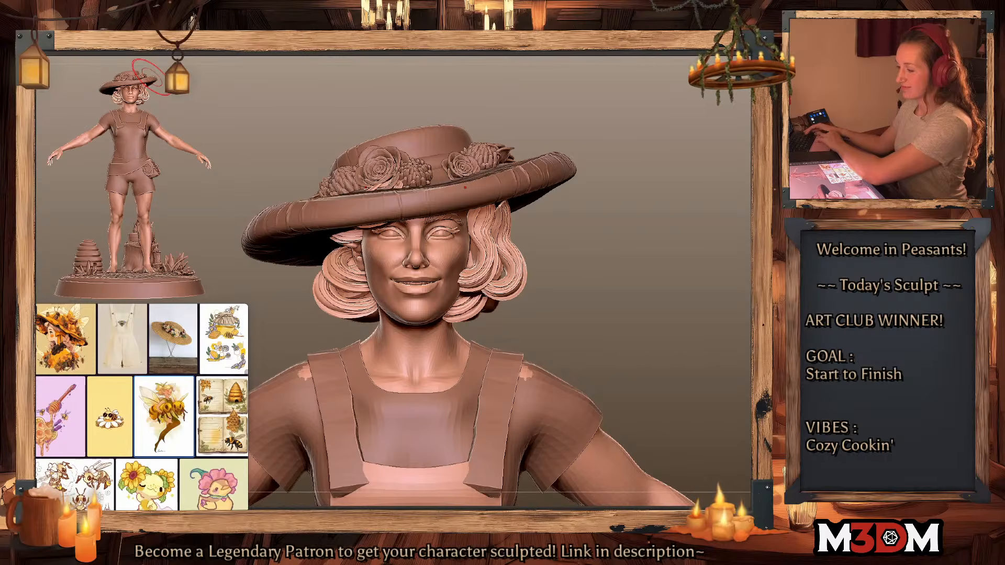
Step: Reselect the body and adjust the lips and the area around the smile, undoing the last change
alt+click(448, 262)
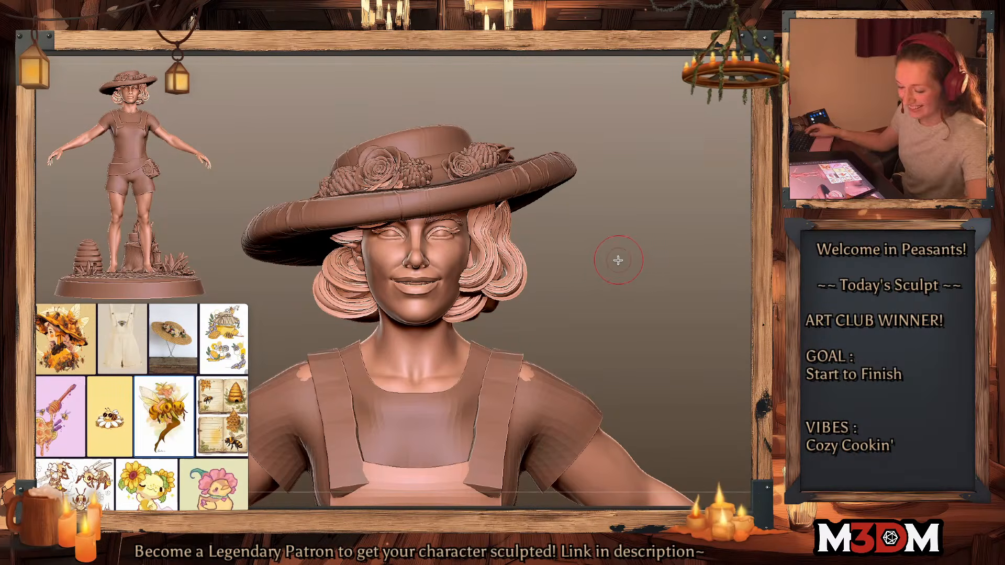
alt+click(446, 256)
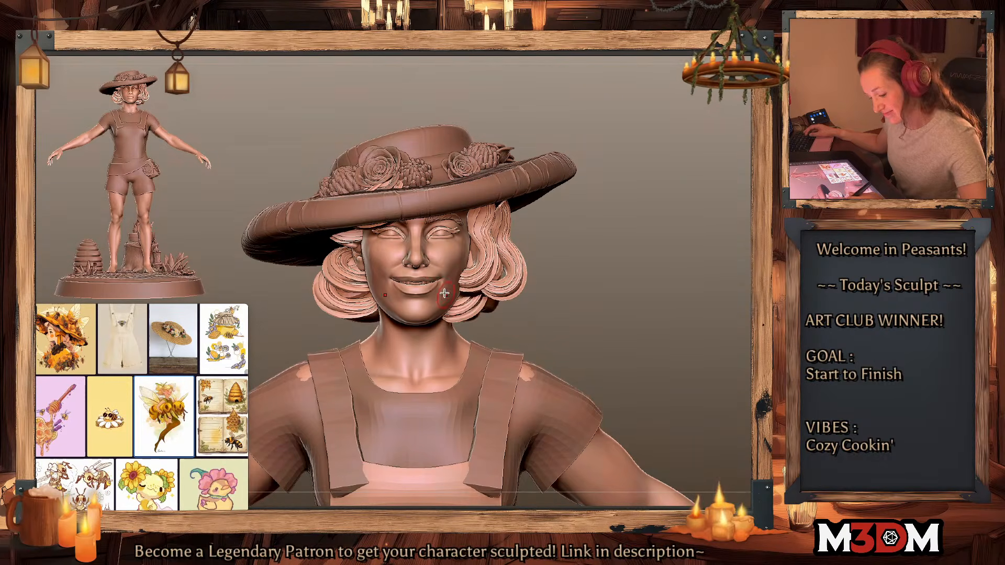
key(ctrl+i)
key(ctrl+z)
key(space)
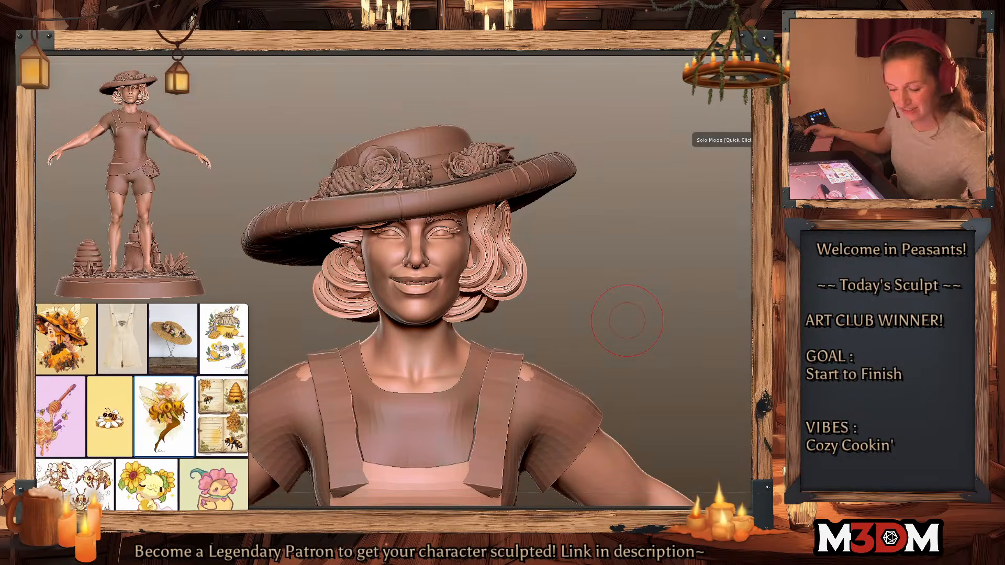
Step: Reshape the jawline on the isolated body and refine the side of the face with the hat and hair shown
click(627, 321)
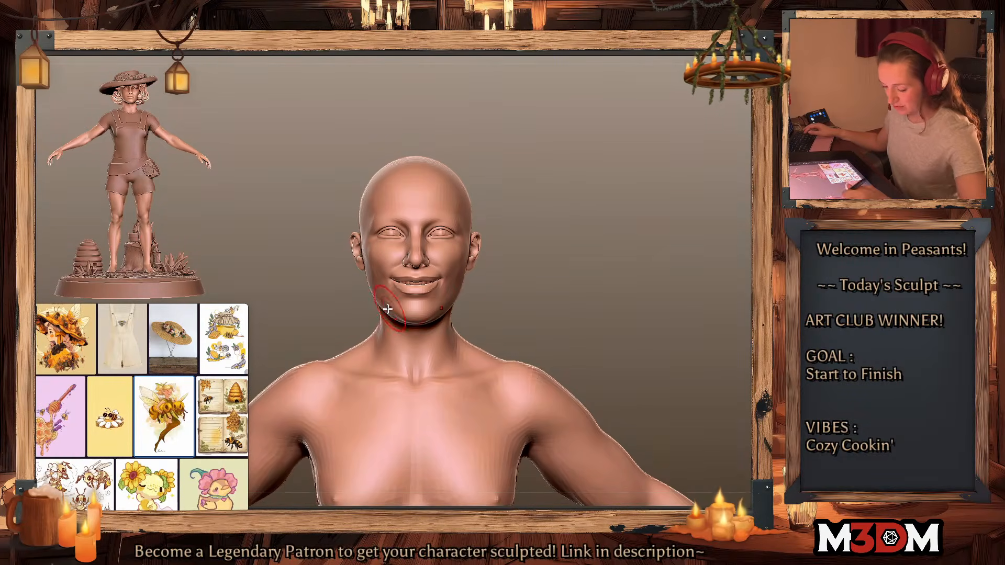
drag(372, 300, 440, 314)
drag(647, 264, 455, 309)
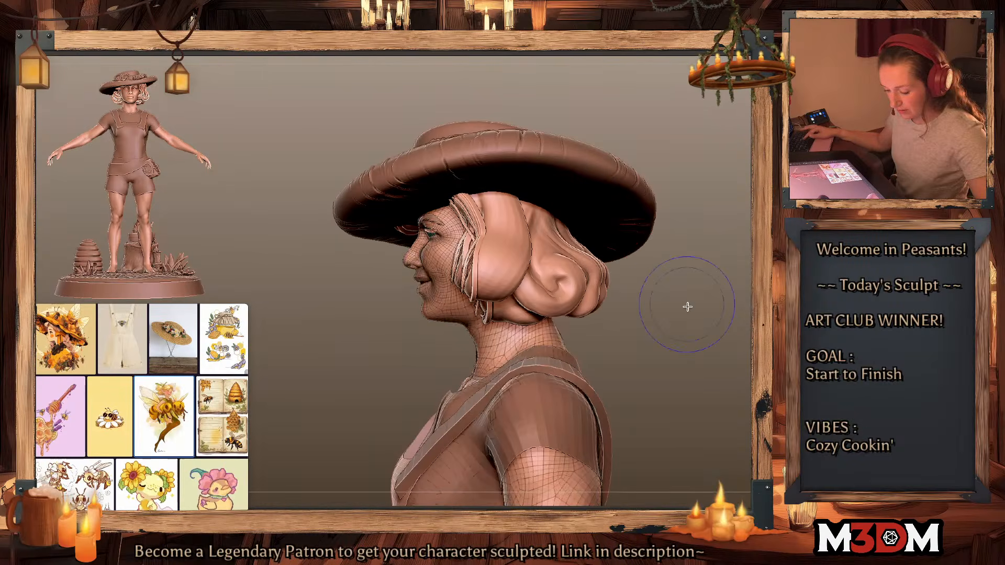
drag(686, 305, 606, 343)
key(space)
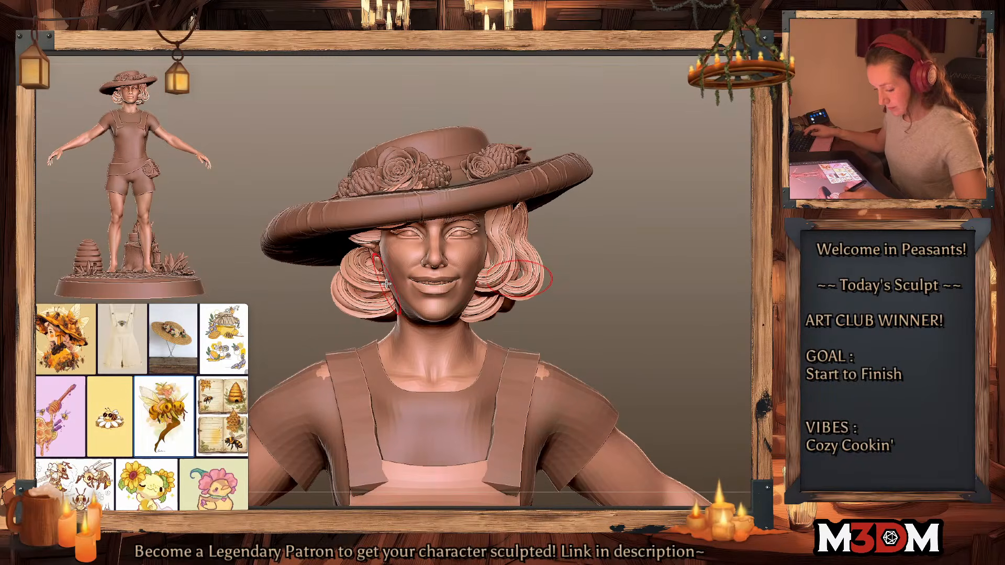
drag(385, 287, 389, 282)
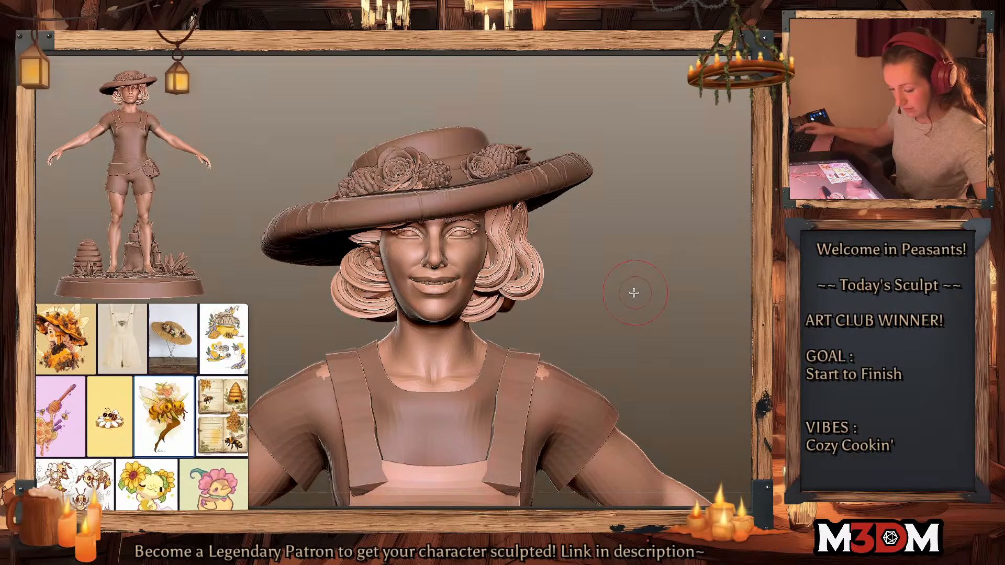
Step: Adjust the cheek above the smile from the front with a resized brush and check it in three-quarter view
key(space)
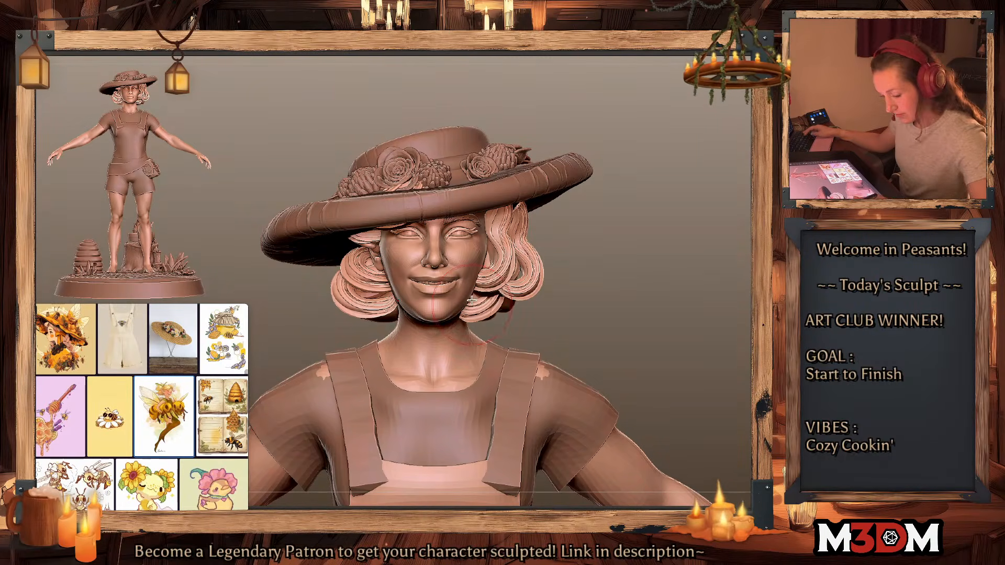
key(space)
drag(472, 258, 463, 255)
key(space)
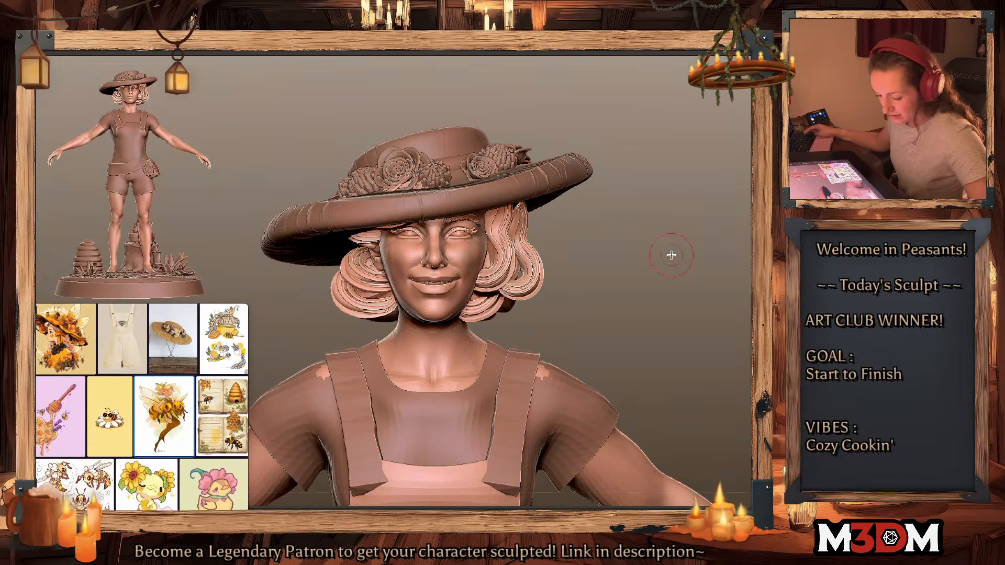
mouse_move(666, 251)
shift+mouse_down()
mouse_move(692, 264)
mouse_move(698, 296)
shift+mouse_up()
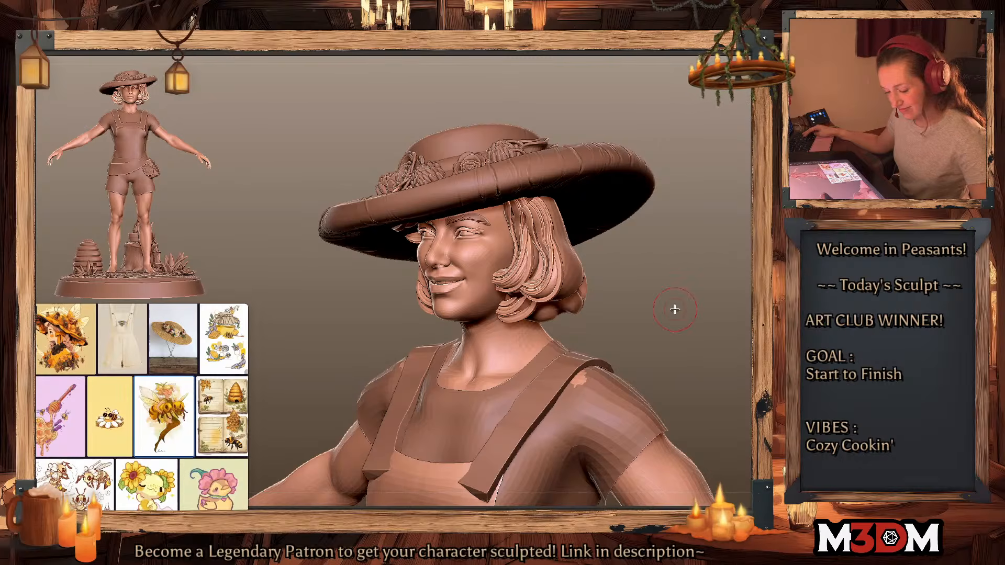
Step: Select the eyebrows, return to the body, and examine its wireframe and the face from several angles
alt+click(480, 220)
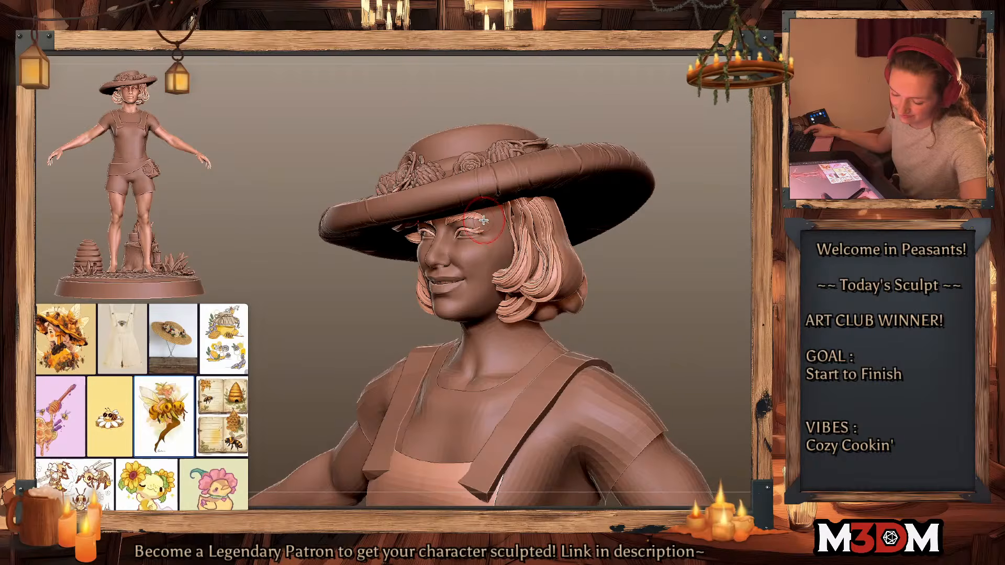
mouse_move(576, 237)
mouse_down()
mouse_move(679, 291)
mouse_move(572, 278)
mouse_up()
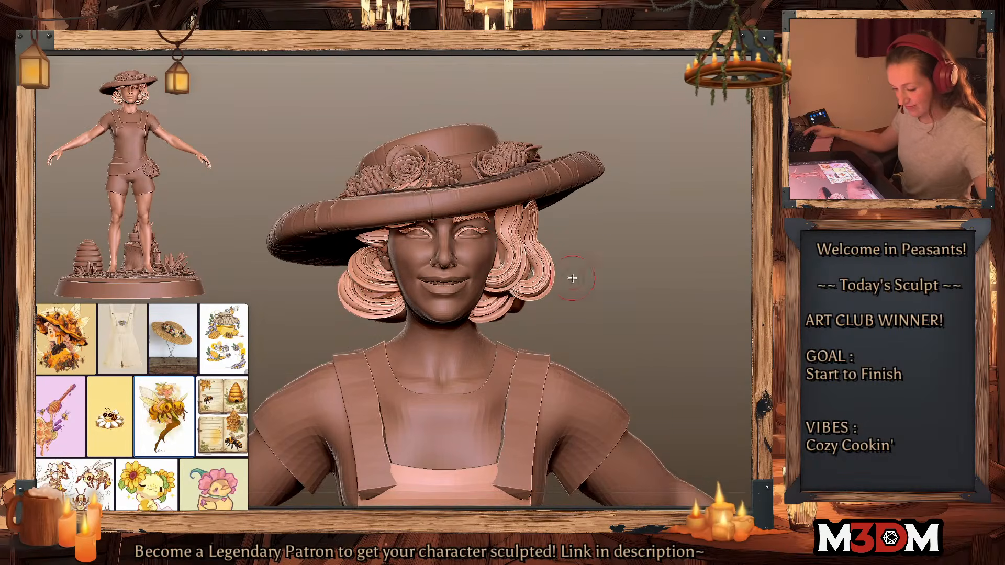
alt+click(476, 257)
key(shift+f)
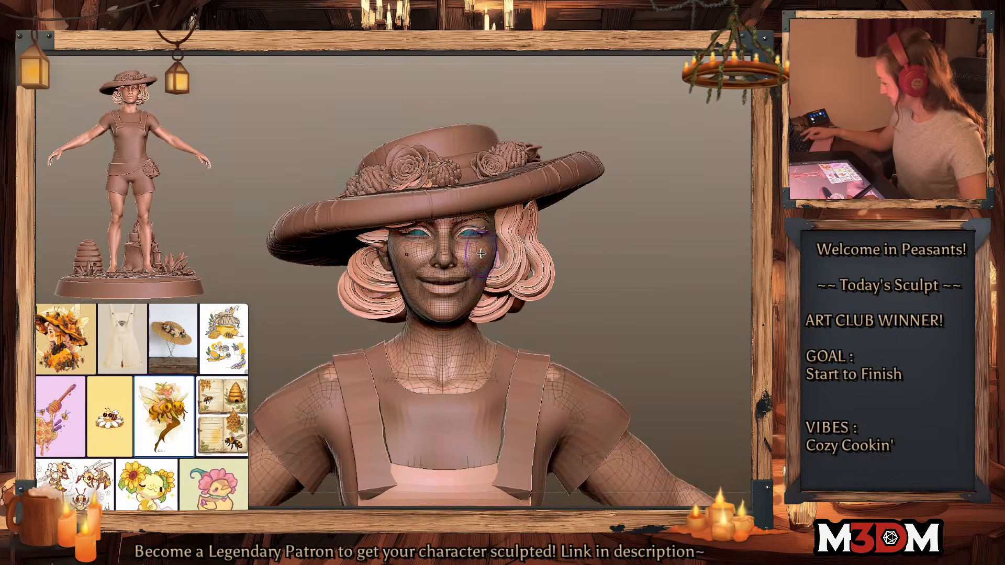
key(shift+f)
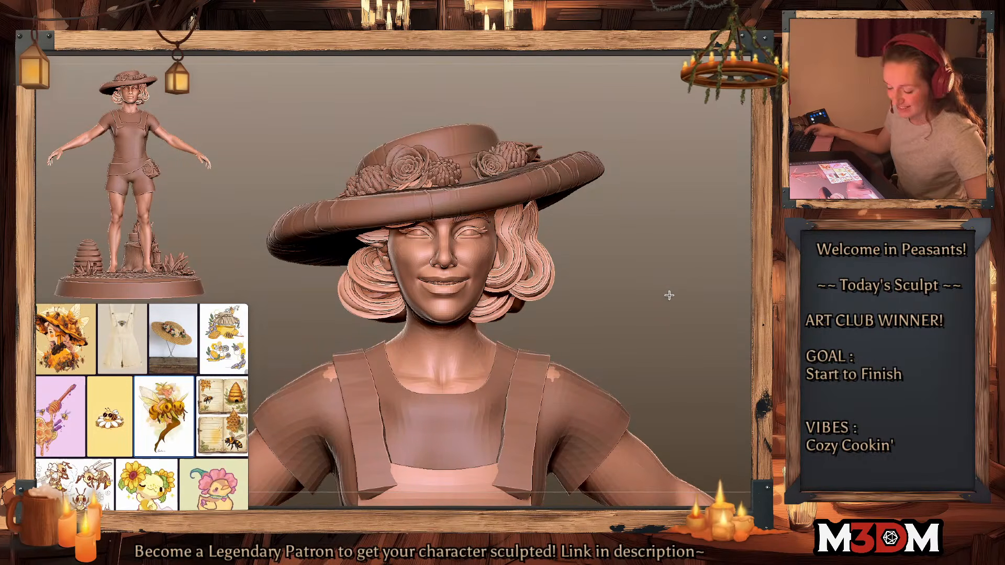
drag(669, 295, 665, 299)
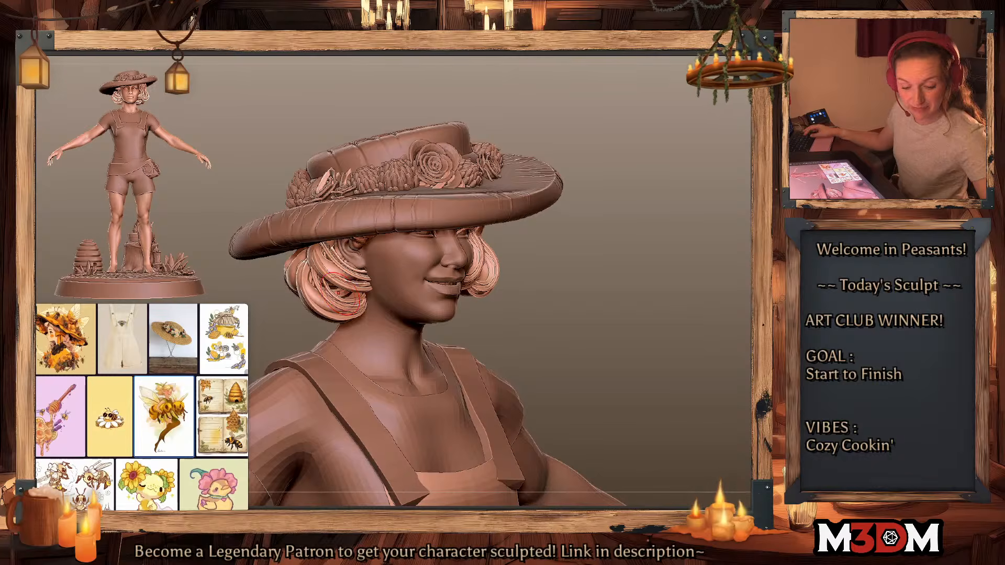
Step: Pull the curls beside the face downward with a resized brush to lengthen the hair below the hat
key(space)
mouse_move(337, 298)
mouse_down()
mouse_move(340, 312)
mouse_move(350, 309)
mouse_up()
key(space)
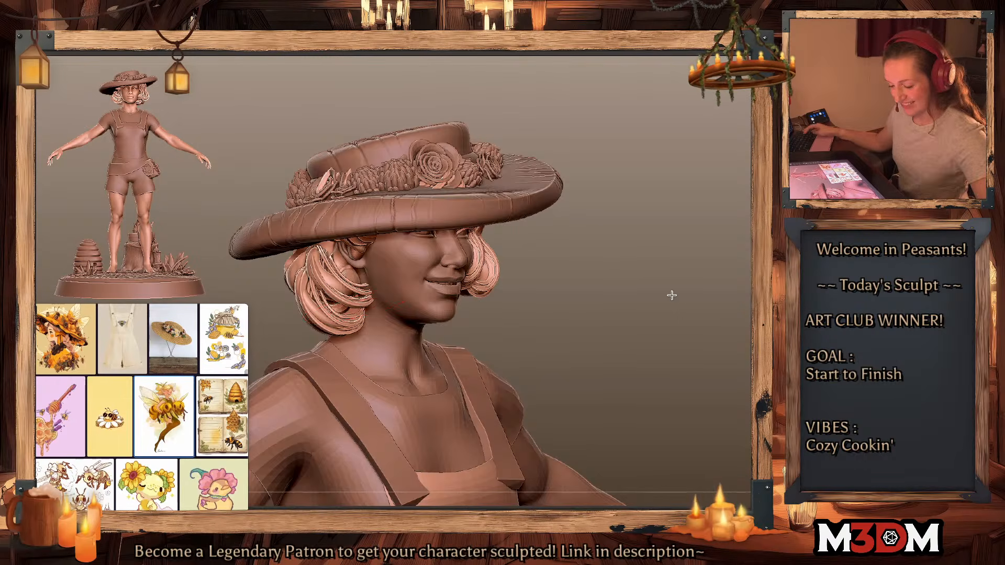
mouse_move(670, 294)
mouse_down()
mouse_move(604, 224)
mouse_move(661, 251)
mouse_move(603, 273)
mouse_up()
Step: Nudge the hat slightly upward on the head with the gizmo and check the figure with polyframe
key(w)
click(431, 181)
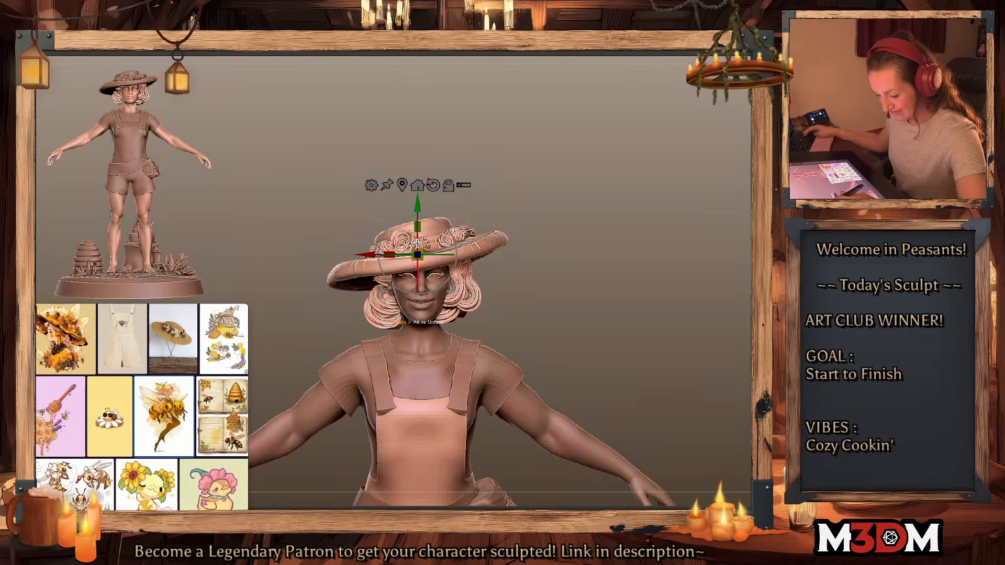
mouse_move(417, 241)
mouse_down()
mouse_move(416, 225)
mouse_move(415, 233)
mouse_up()
key(q)
key(shift+f)
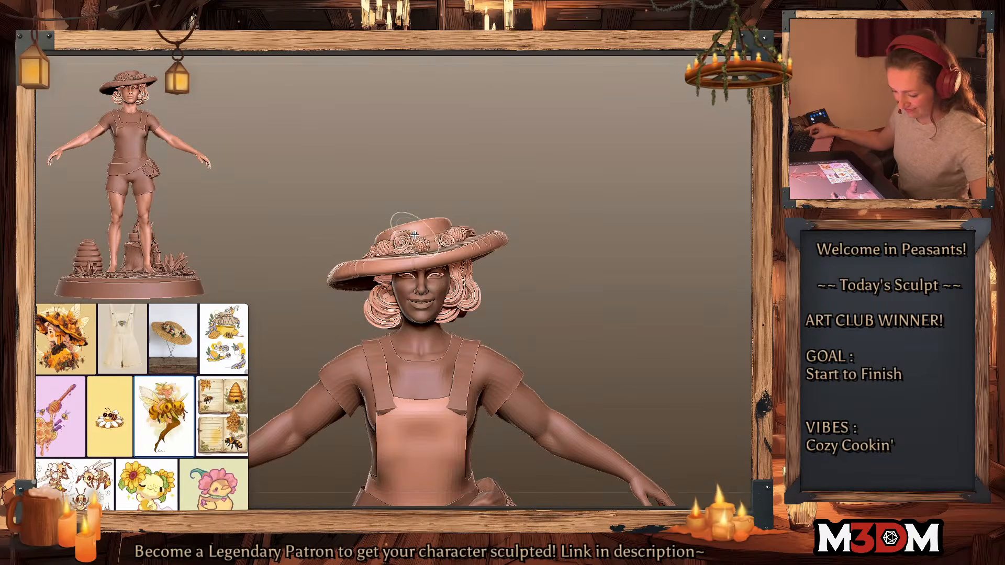
key(shift+f)
Step: Select the hair, switch to the body, and isolate the body in a close front view of the face
alt+click(462, 276)
alt+drag(619, 255, 612, 377)
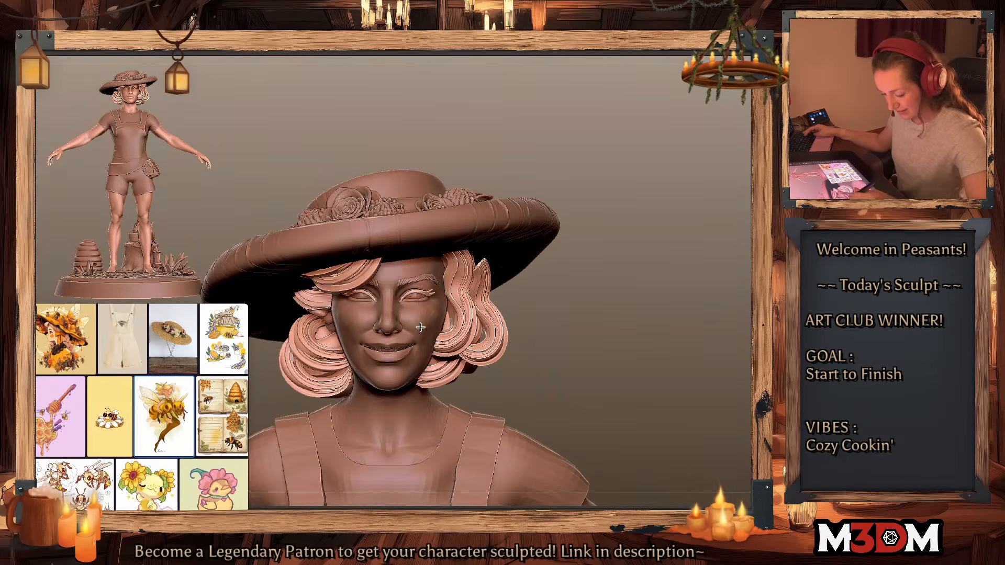
alt+click(419, 328)
mouse_move(652, 342)
alt+mouse_down()
mouse_move(734, 255)
mouse_move(653, 316)
mouse_move(639, 307)
alt+mouse_up()
key(alt+s)
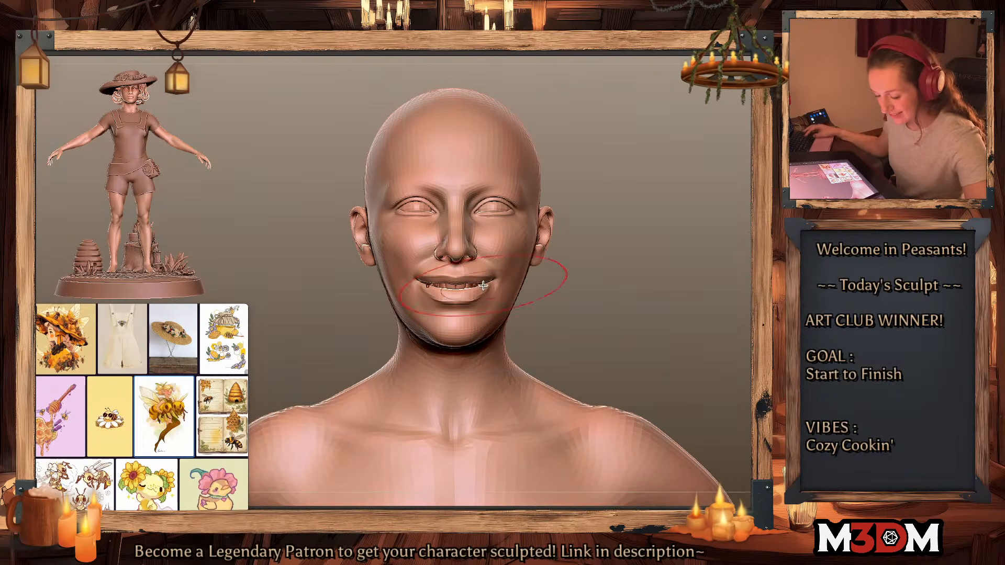
Step: Mask the whole body except the teeth by isolating polygroups and inverting their visibility
ctrl+shift+click(489, 268)
key(space)
ctrl+shift+click(646, 301)
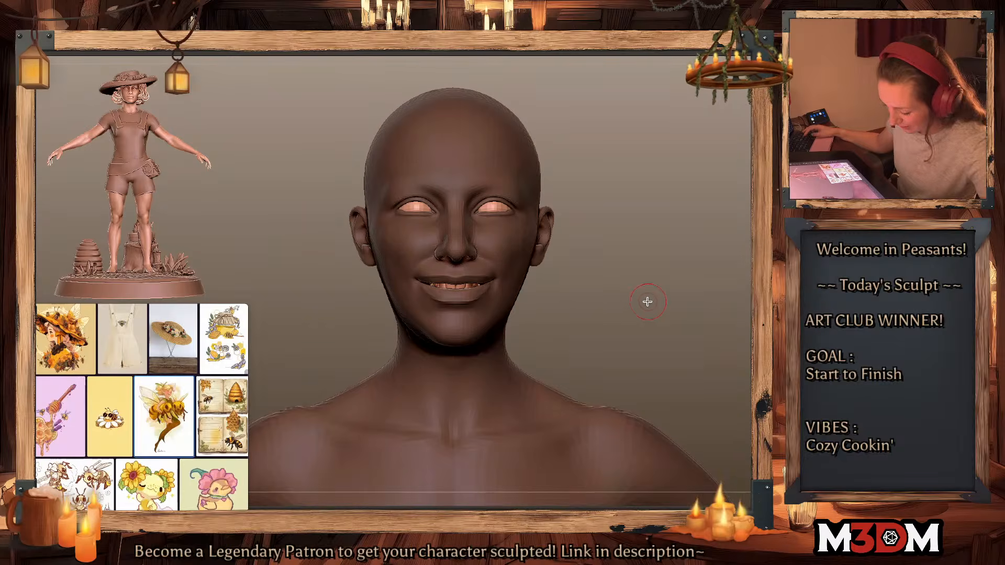
ctrl+drag(643, 298, 652, 308)
ctrl+shift+click(462, 287)
ctrl+click(626, 282)
ctrl+shift+click(630, 284)
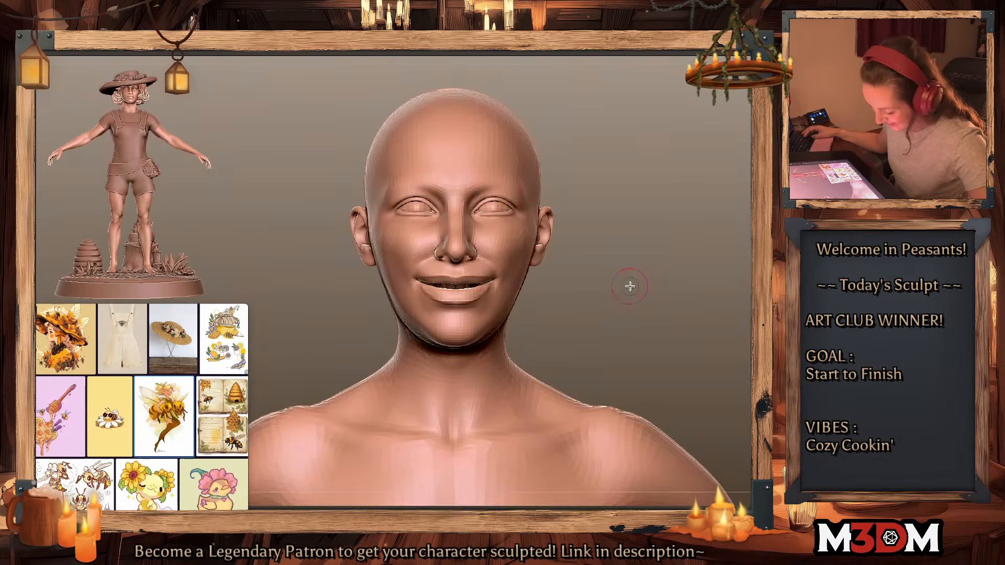
ctrl+click(626, 285)
Step: Centre the gizmo on the unmasked teeth, move them slightly upward, clear the mask, and check the wireframe
key(w)
click(469, 220)
click(471, 144)
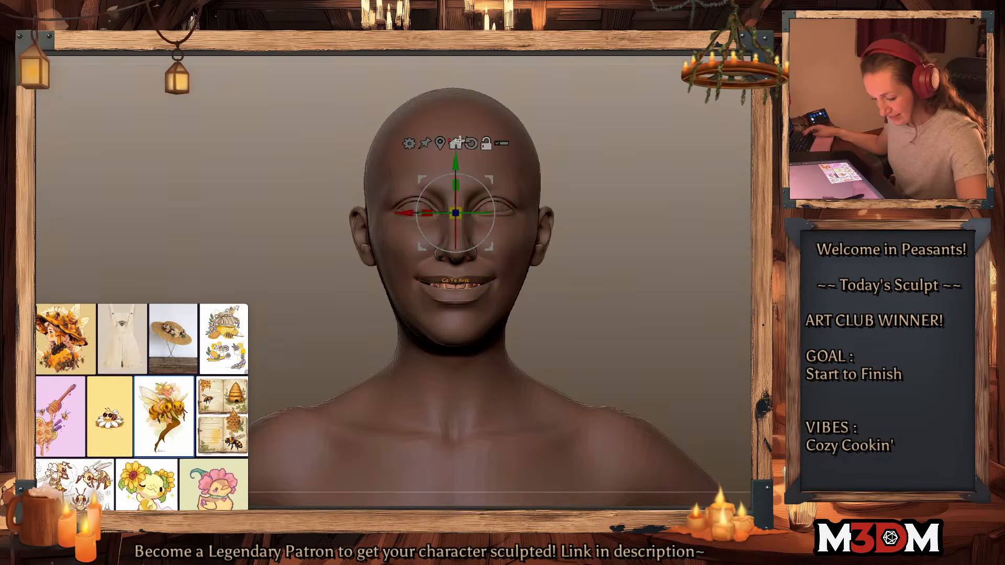
click(441, 143)
drag(437, 275, 434, 262)
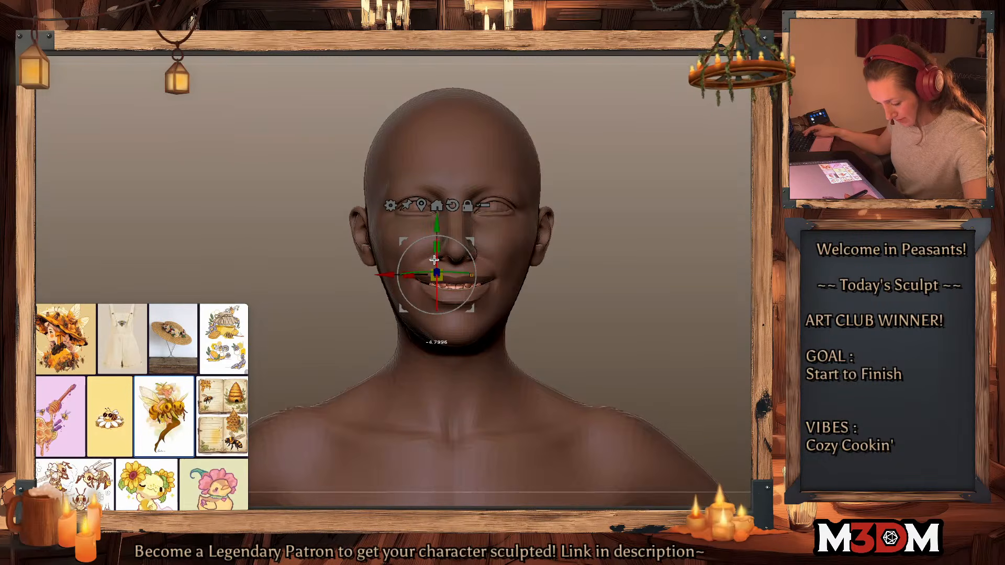
key(q)
ctrl+drag(617, 276, 622, 287)
key(shift+f)
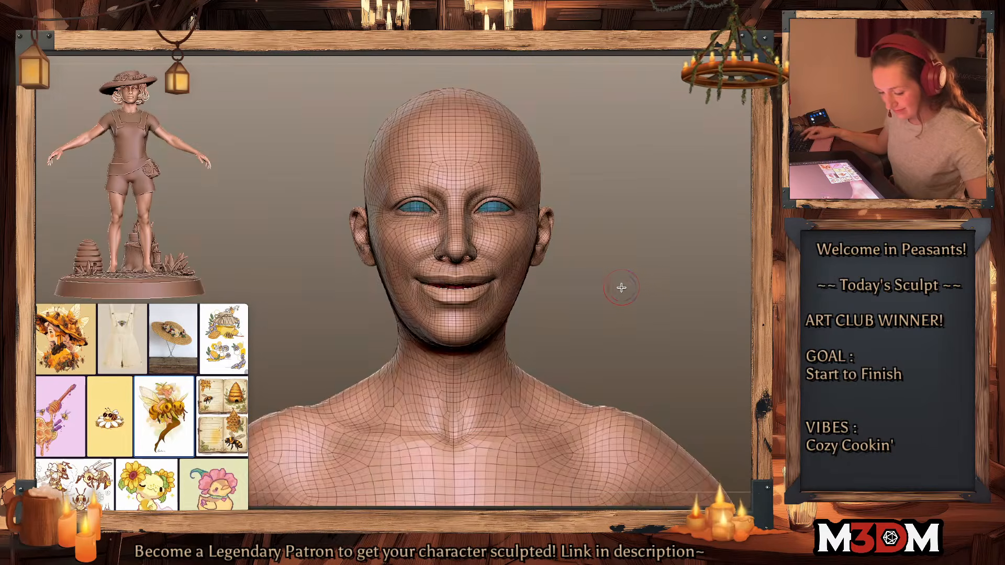
key(shift+f)
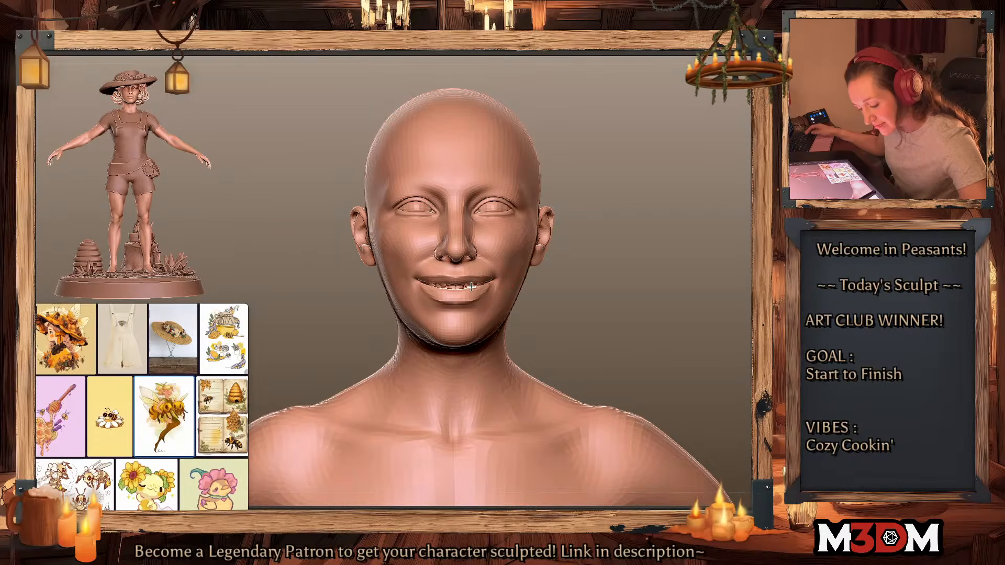
Step: Enlarge the brush, hide the teeth, mask the head above the lower lip, turn that area into a polygroup, and clear the mask
key(space)
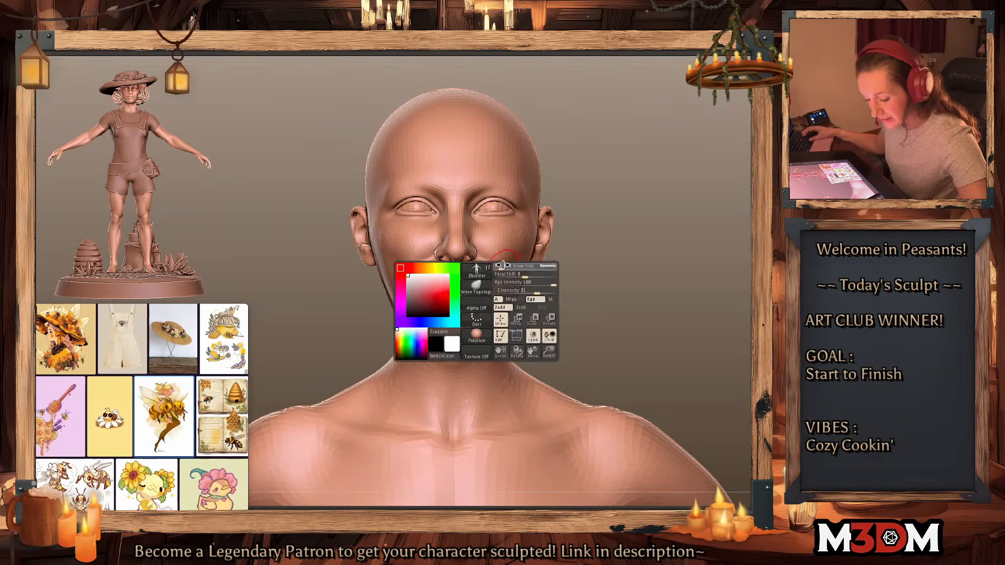
drag(504, 276, 514, 274)
key(shift+f)
key(shift+f)
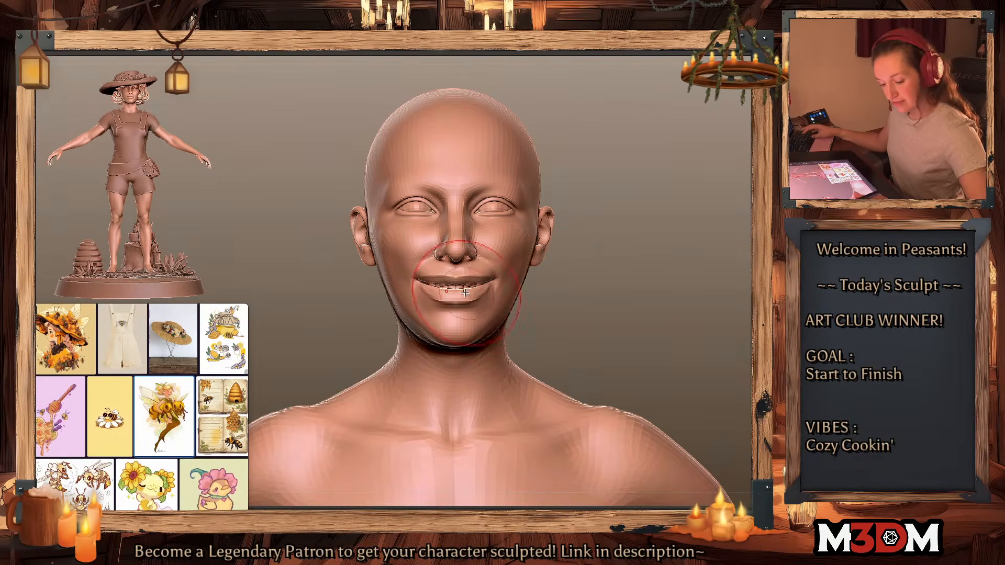
ctrl+shift+click(463, 287)
ctrl+shift+drag(622, 267, 636, 279)
mouse_move(519, 77)
ctrl+mouse_down()
mouse_move(240, 223)
mouse_move(361, 311)
mouse_move(581, 266)
ctrl+mouse_up()
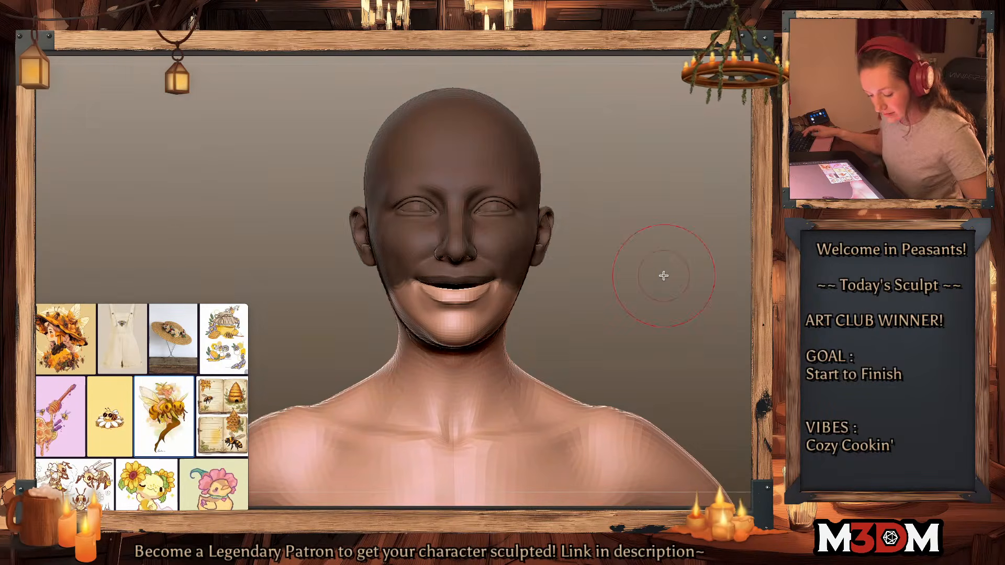
key(ctrl+w)
ctrl+click(687, 293)
ctrl+click(686, 296)
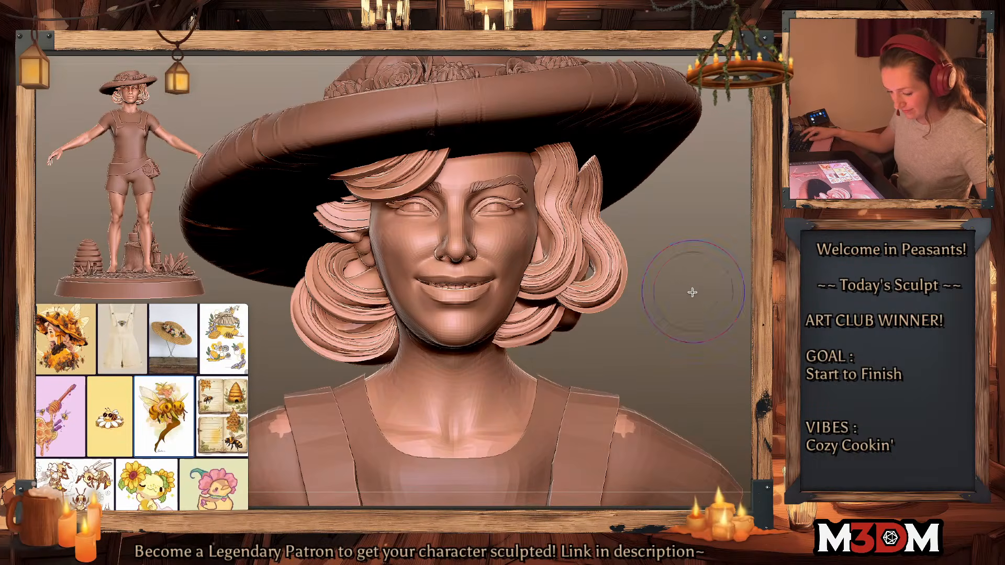
ctrl+click(698, 306)
ctrl+click(702, 315)
Step: Isolate the body in three-quarter view and sculpt small dimples beside the corners of the mouth
drag(702, 316, 639, 282)
key(alt+s)
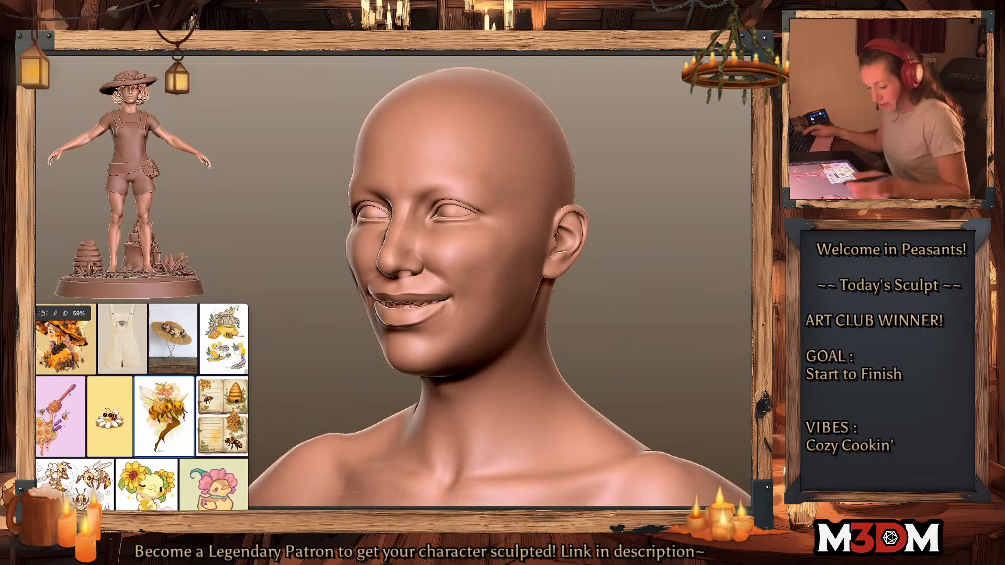
key(space)
key(space)
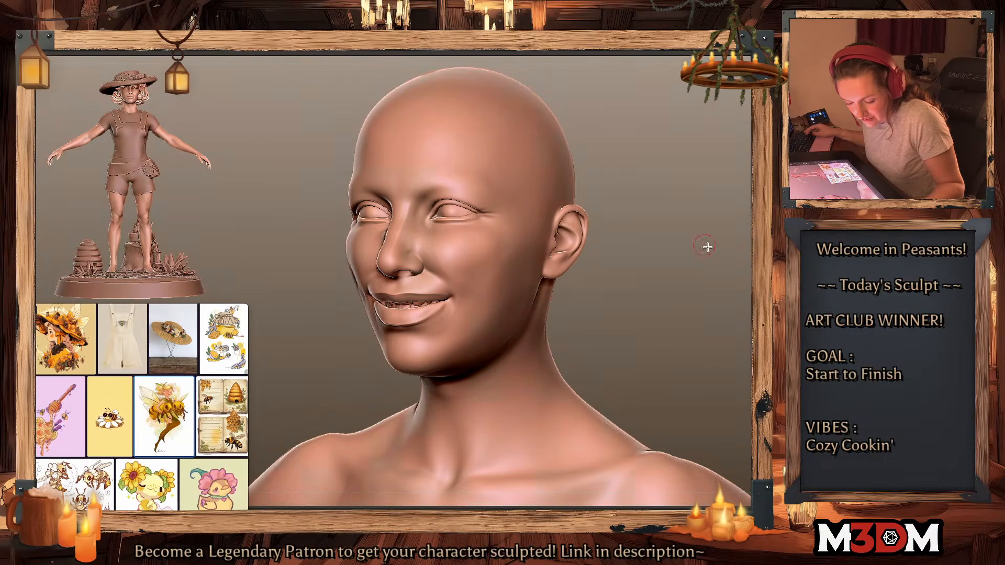
mouse_move(707, 246)
mouse_down()
mouse_move(618, 234)
mouse_move(624, 253)
mouse_move(692, 283)
mouse_move(492, 305)
mouse_up()
key(space)
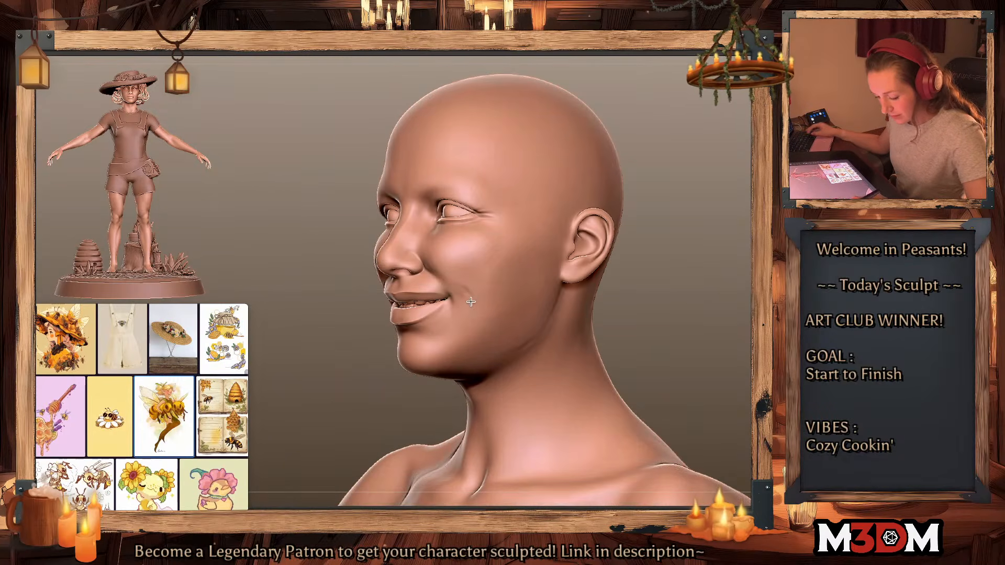
Step: Isolate the upper-head polygroup and mask the jaw, lower lip, neck and body beneath it
drag(675, 283, 743, 286)
key(shift+f)
key(shift+f)
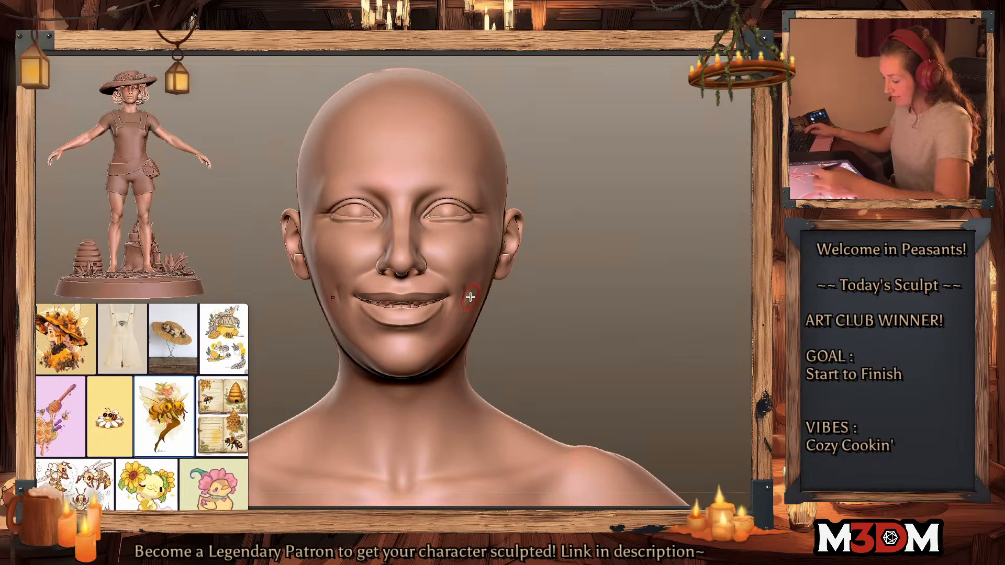
key(space)
ctrl+shift+click(440, 285)
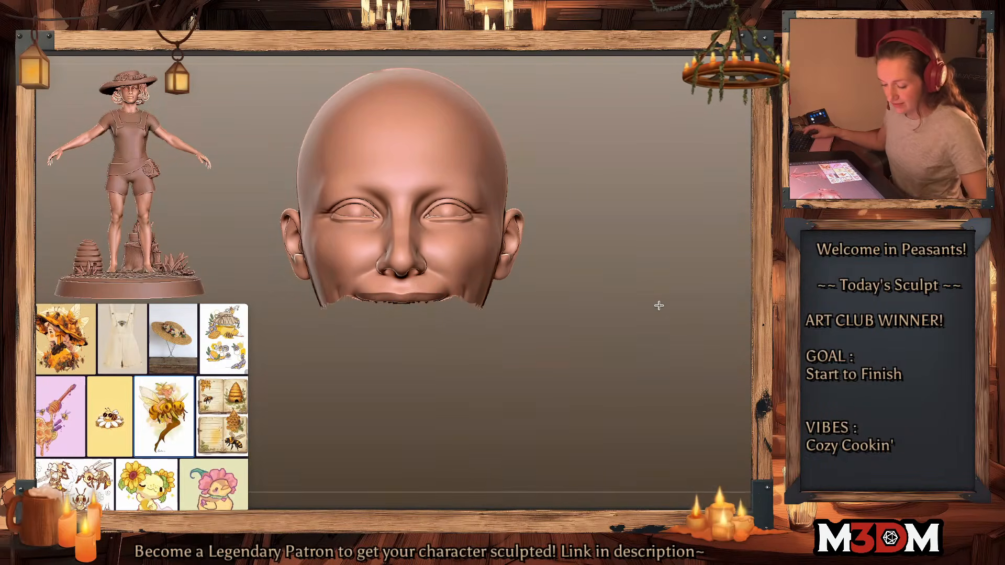
ctrl+click(658, 304)
ctrl+shift+click(658, 305)
ctrl+click(658, 304)
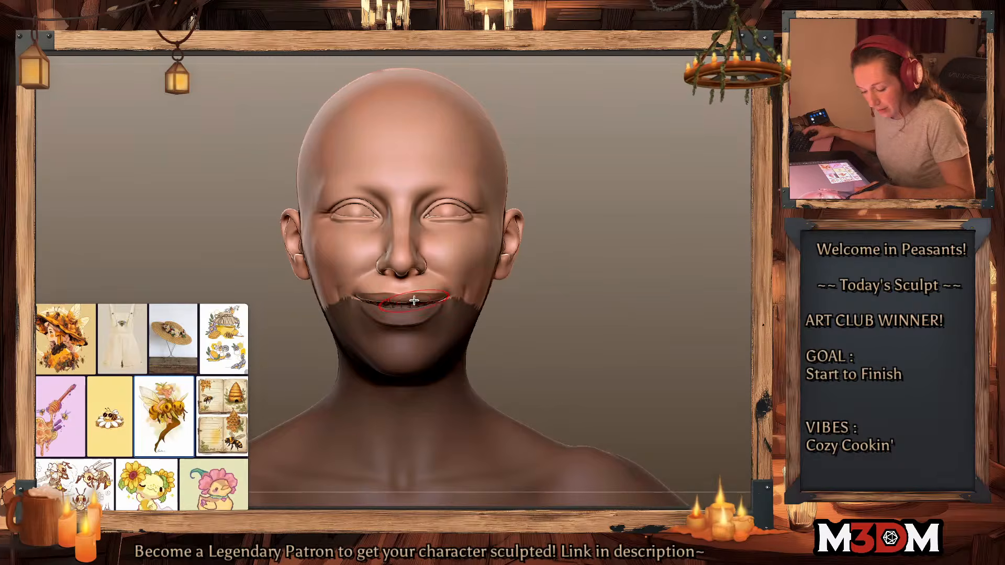
Step: Try to lift the upper lip with a resized brush, and undo the last change
key(space)
drag(413, 300, 411, 296)
key(space)
key(space)
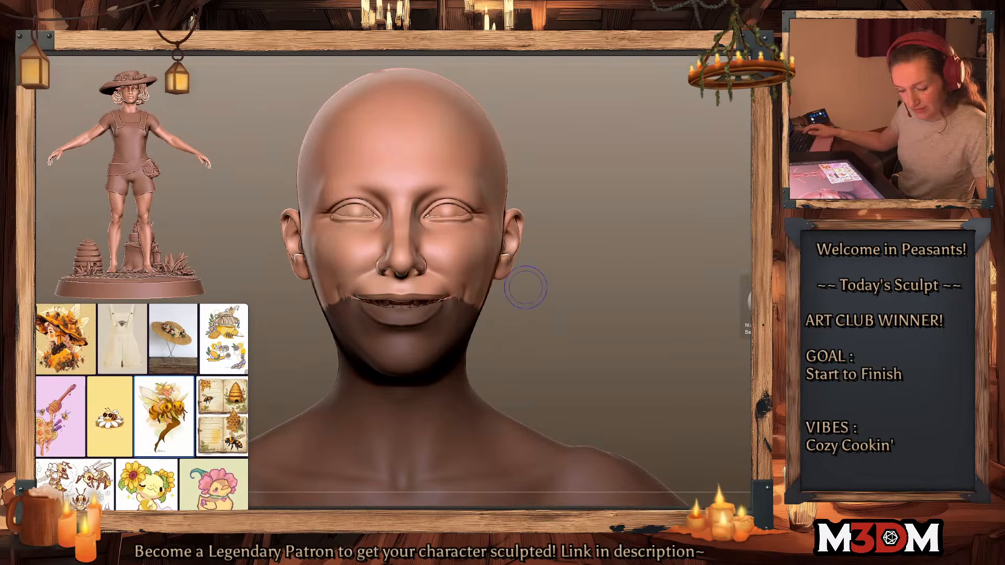
drag(426, 300, 425, 293)
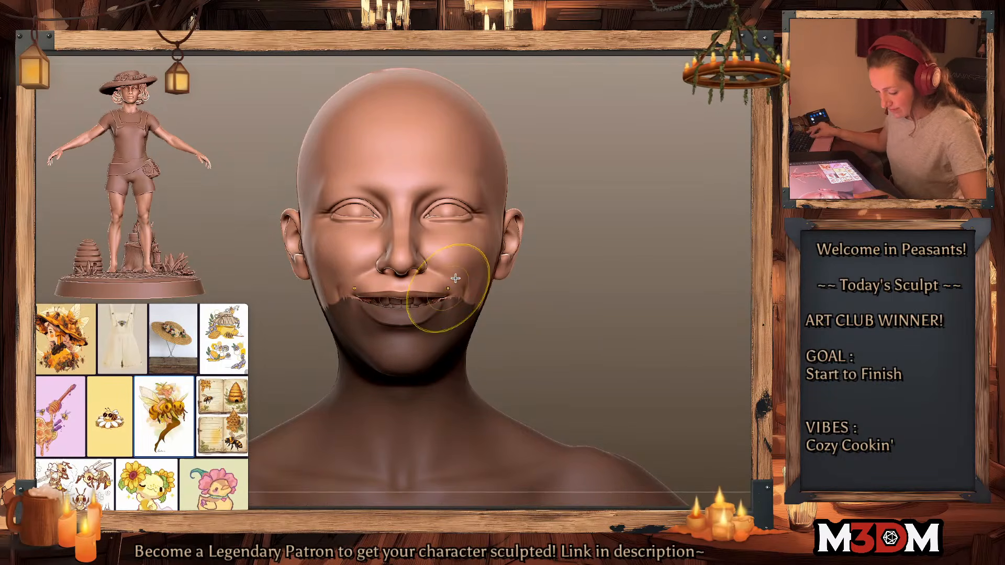
key(ctrl+z)
Step: Mask the nose from its tip and nostrils up along the bridge to protect it from lip edits
mouse_move(404, 244)
ctrl+mouse_down()
mouse_move(403, 230)
mouse_move(406, 263)
mouse_move(420, 262)
mouse_move(435, 240)
mouse_move(403, 258)
mouse_move(428, 258)
ctrl+mouse_up()
key(ctrl+z)
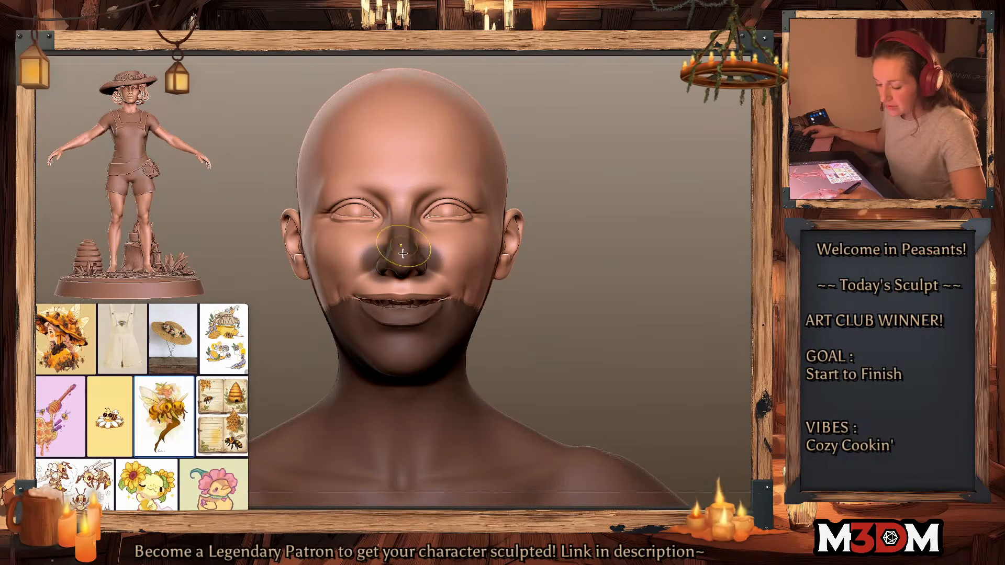
mouse_move(629, 247)
mouse_down()
mouse_move(645, 238)
mouse_move(642, 252)
mouse_up()
ctrl+drag(421, 249, 415, 203)
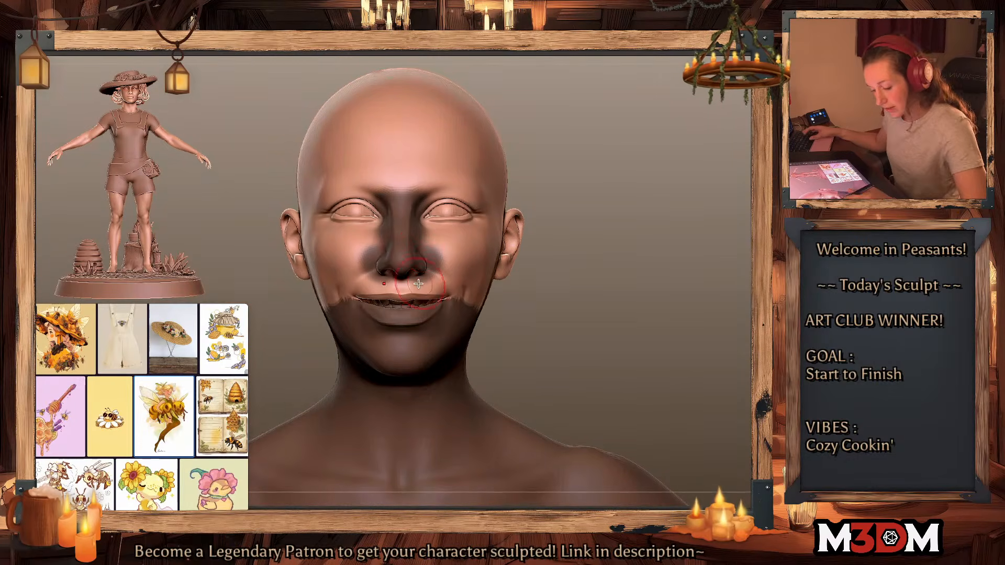
Step: Raise the upper lip with a larger brush to expose the upper teeth, undoing the first attempt, and check the smile from several angles
key(space)
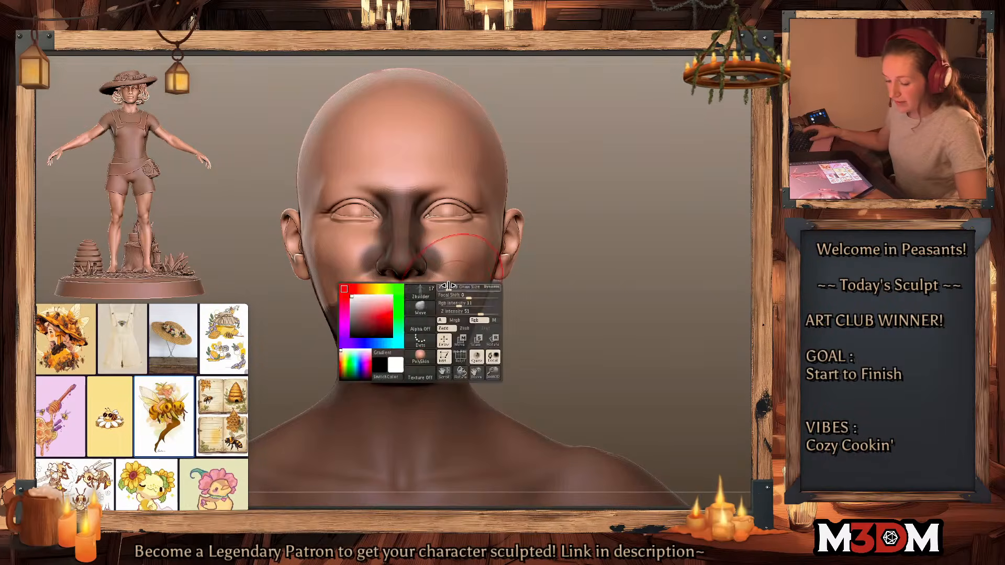
drag(445, 291, 458, 266)
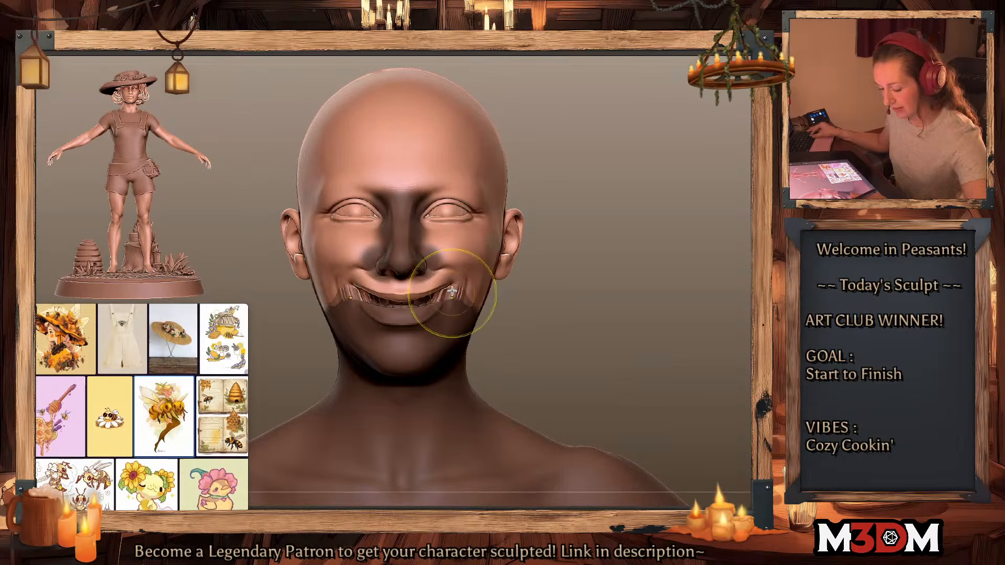
key(ctrl+z)
mouse_move(446, 301)
mouse_down()
mouse_move(453, 294)
mouse_move(412, 294)
mouse_up()
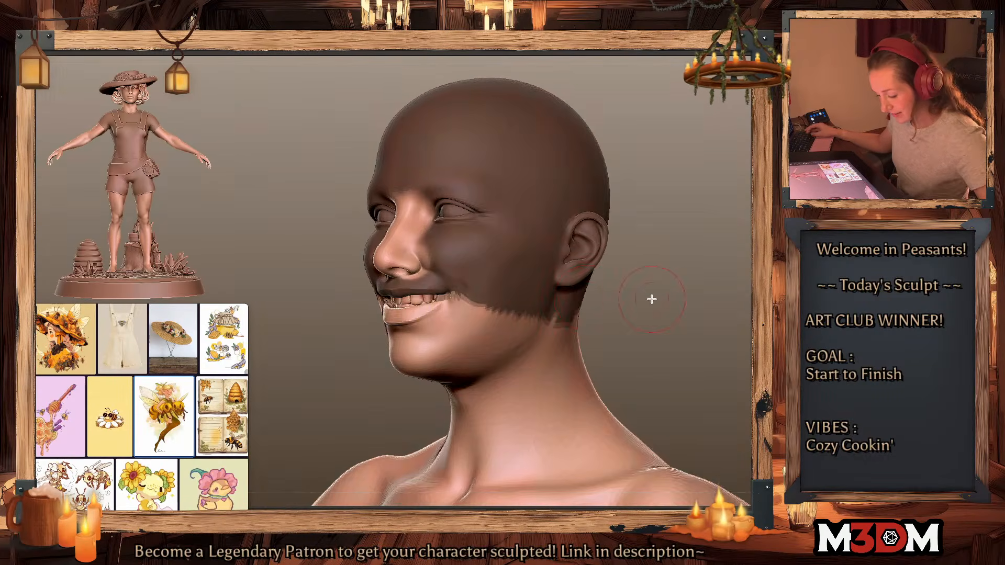
mouse_move(651, 299)
mouse_down()
mouse_move(675, 305)
mouse_move(688, 288)
mouse_move(696, 300)
mouse_move(658, 291)
mouse_move(665, 295)
mouse_up()
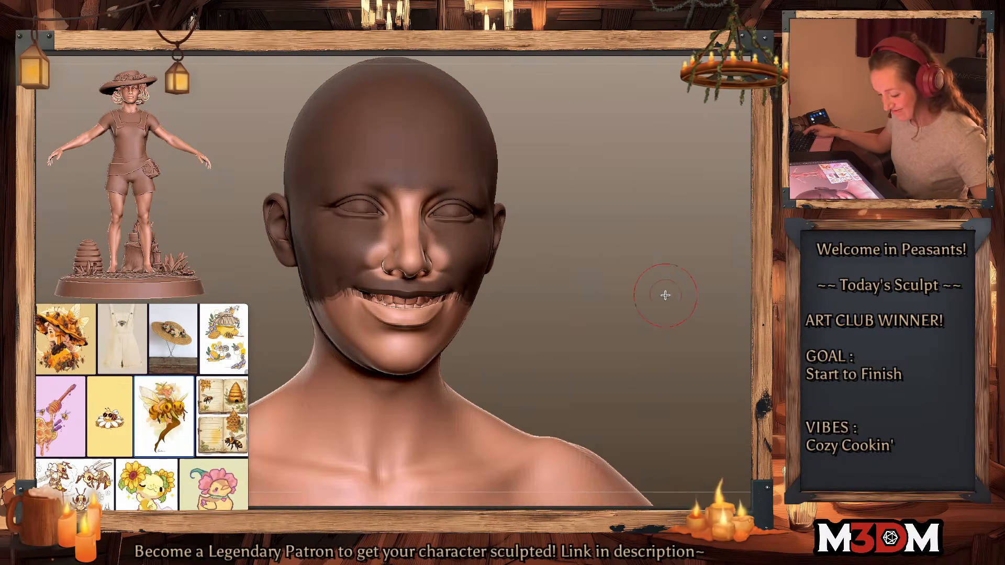
Step: Check the teeth in isolation, then reselect the head and clear the mask covering the upper face
key(shift+s)
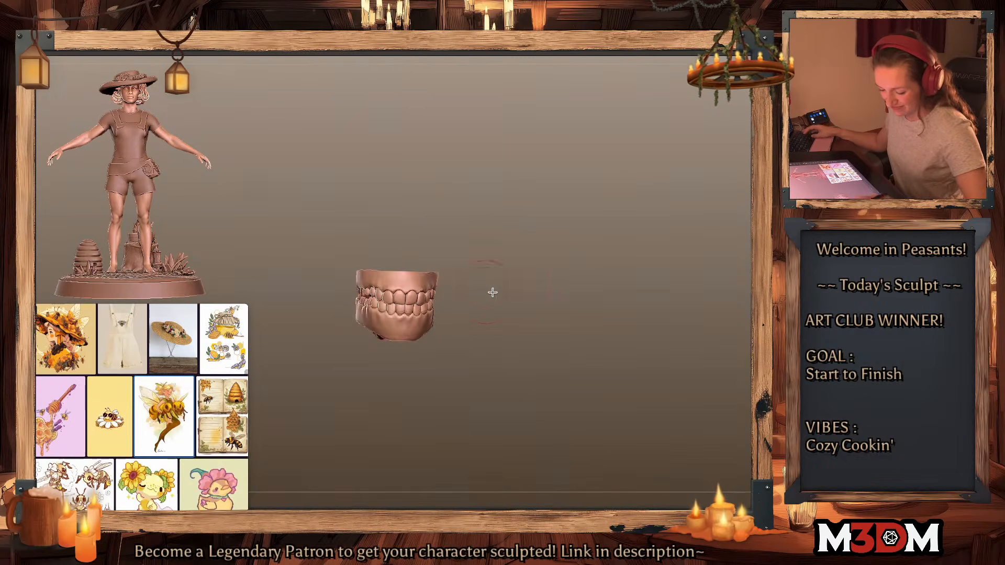
key(shift+s)
alt+click(430, 220)
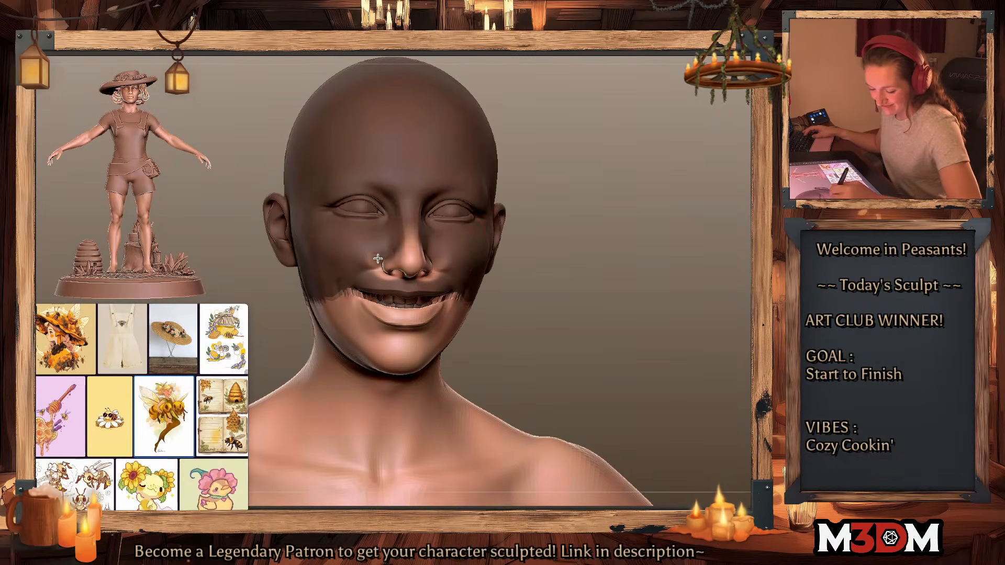
drag(556, 271, 576, 295)
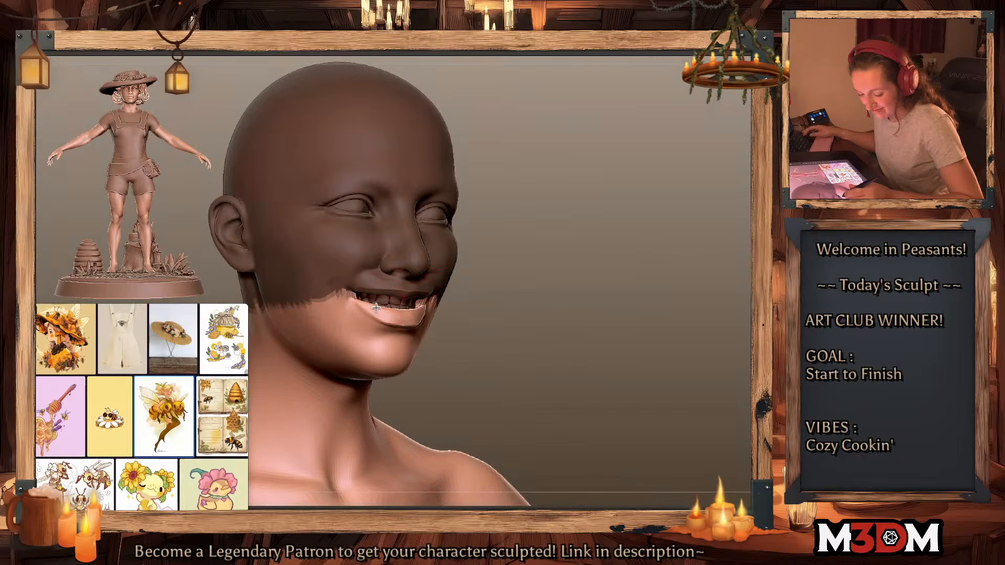
mouse_move(665, 294)
shift+mouse_down()
mouse_move(664, 285)
mouse_move(447, 297)
shift+mouse_up()
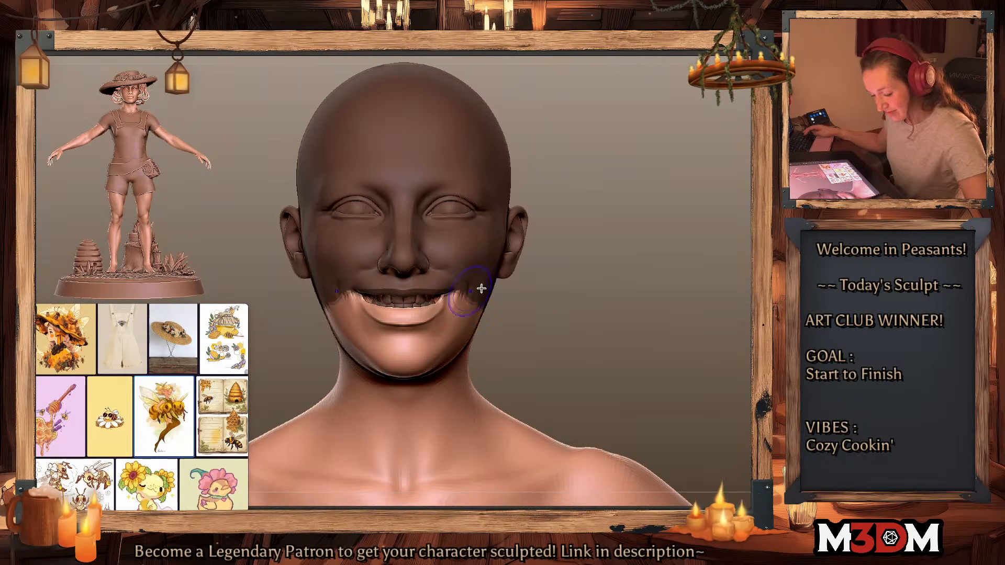
ctrl+click(664, 288)
mouse_move(673, 291)
mouse_down()
mouse_move(635, 291)
mouse_move(642, 296)
mouse_up()
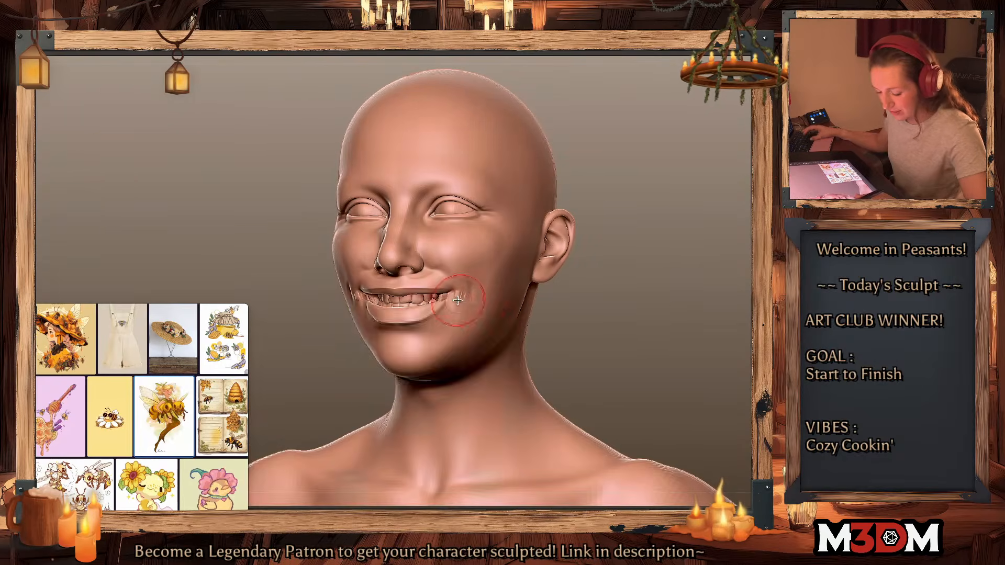
Step: Isolate the teeth and mask the rest of the head and body so that only the teeth stay editable
ctrl+shift+click(431, 300)
ctrl+shift+click(431, 300)
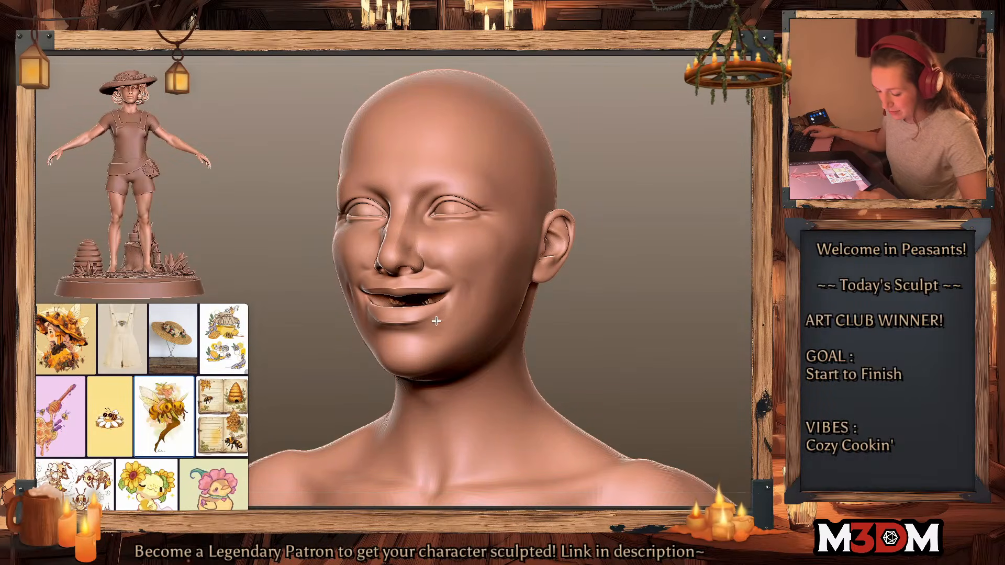
ctrl+shift+click(680, 300)
shift+drag(681, 300, 689, 321)
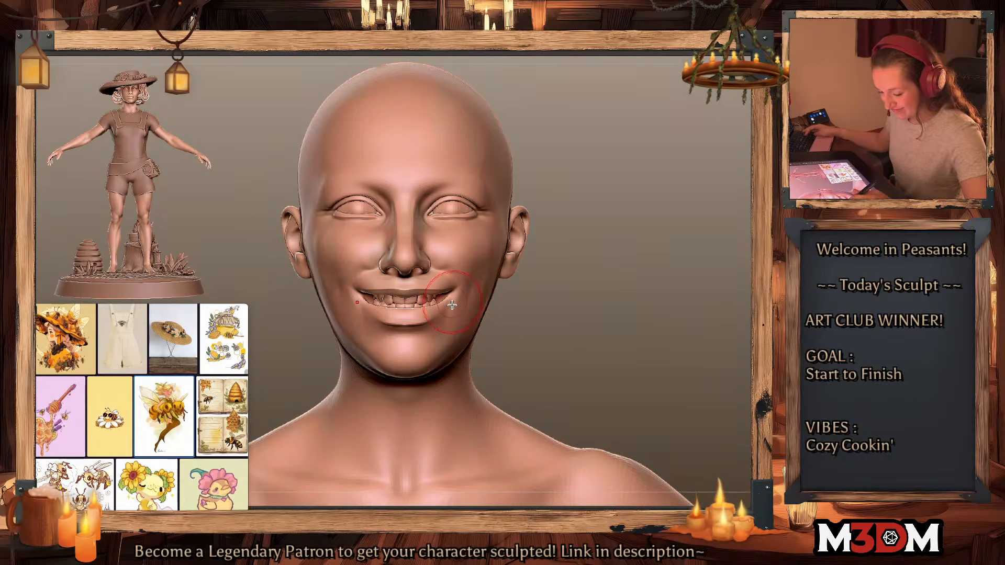
ctrl+shift+click(411, 300)
ctrl+click(614, 295)
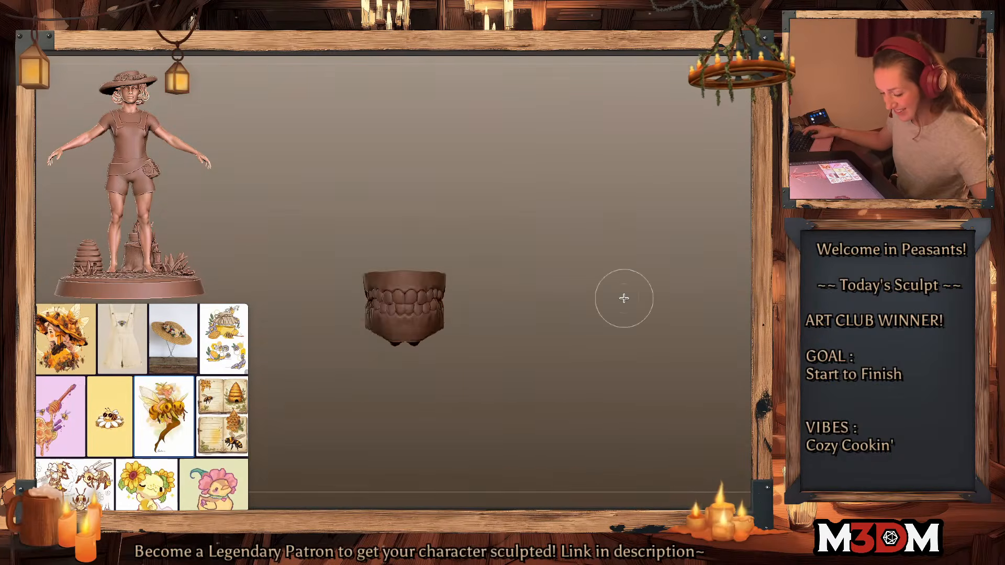
ctrl+shift+click(623, 299)
ctrl+click(613, 297)
Step: Scale the teeth slightly along the X axis to fill the smile, and clear the mask
key(w)
click(399, 220)
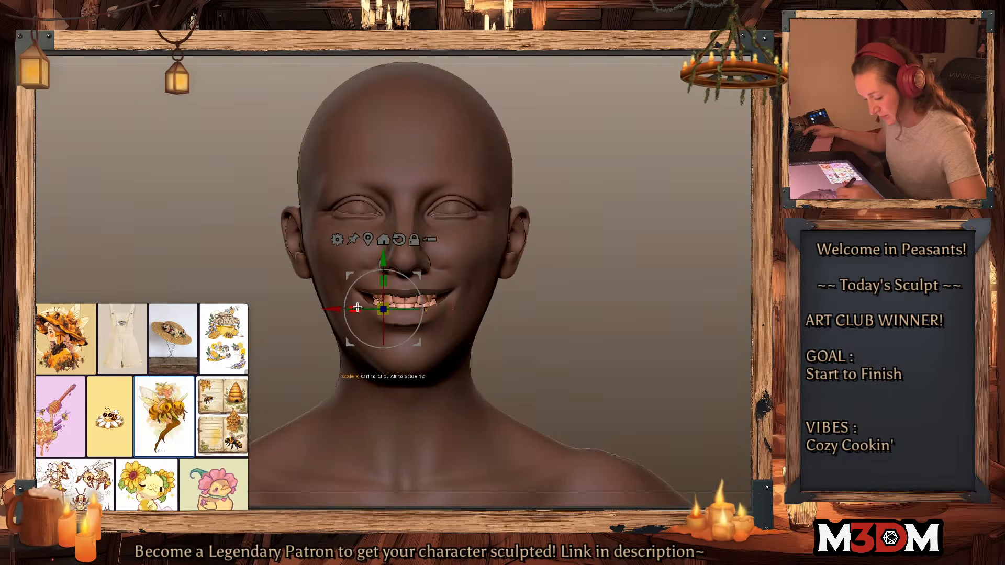
drag(357, 307, 352, 307)
key(q)
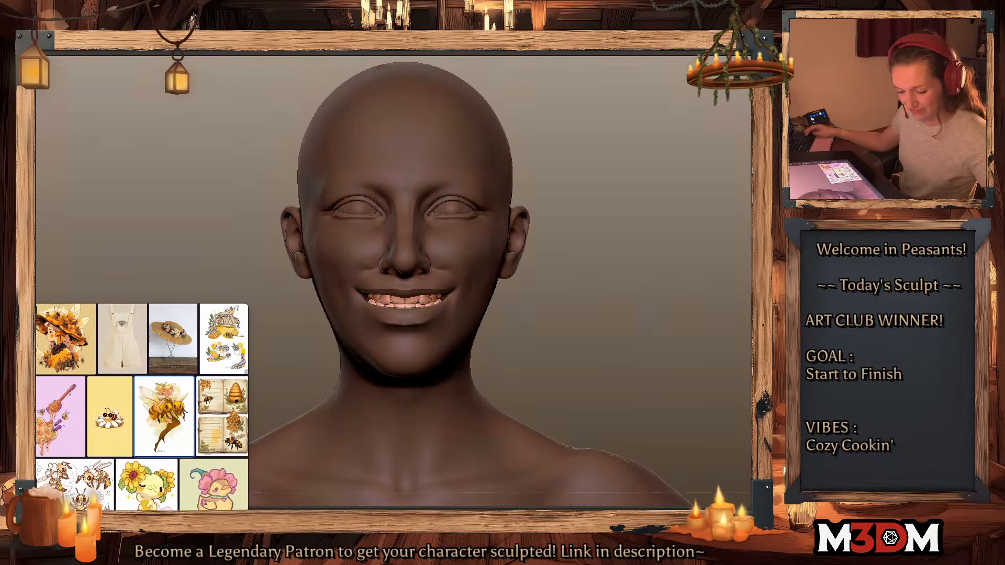
ctrl+drag(685, 346, 697, 356)
ctrl+right_drag(679, 319, 642, 361)
right_click(642, 361)
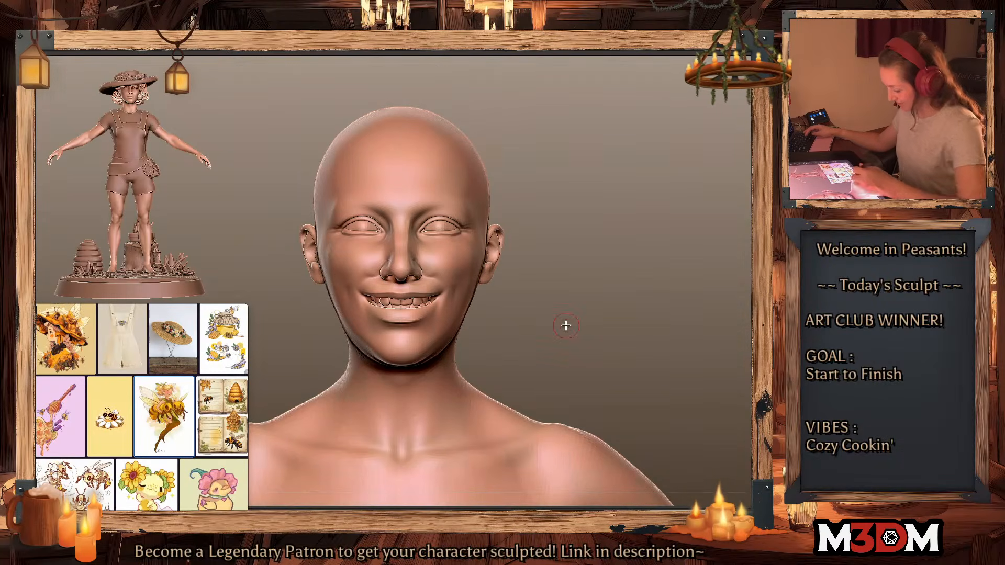
Step: Nudge the cheek below the eye and pull the upper edges of both ears with the move brush
key(space)
drag(437, 251, 432, 254)
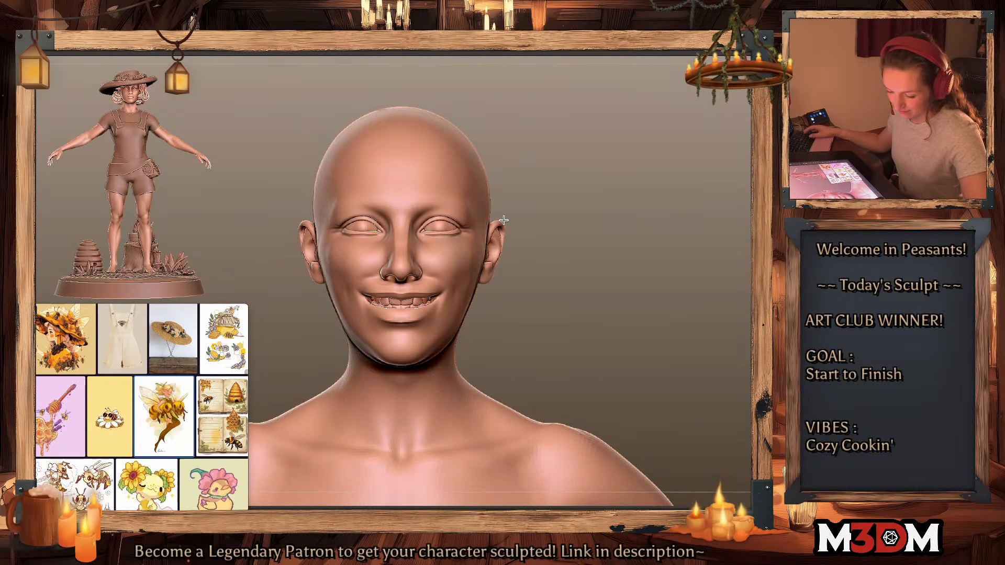
drag(504, 220, 501, 220)
key(space)
drag(483, 187, 523, 183)
key(space)
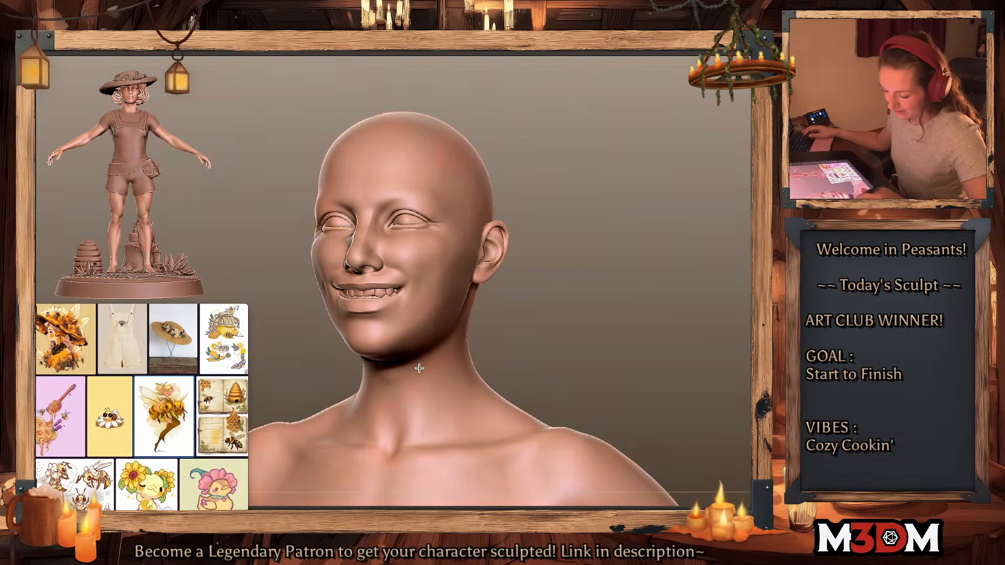
Step: Pull the upper tips of both ears up and outward into elf-like points
key(space)
mouse_move(499, 230)
mouse_down()
mouse_move(519, 213)
mouse_move(579, 206)
mouse_move(566, 212)
mouse_up()
key(space)
key(space)
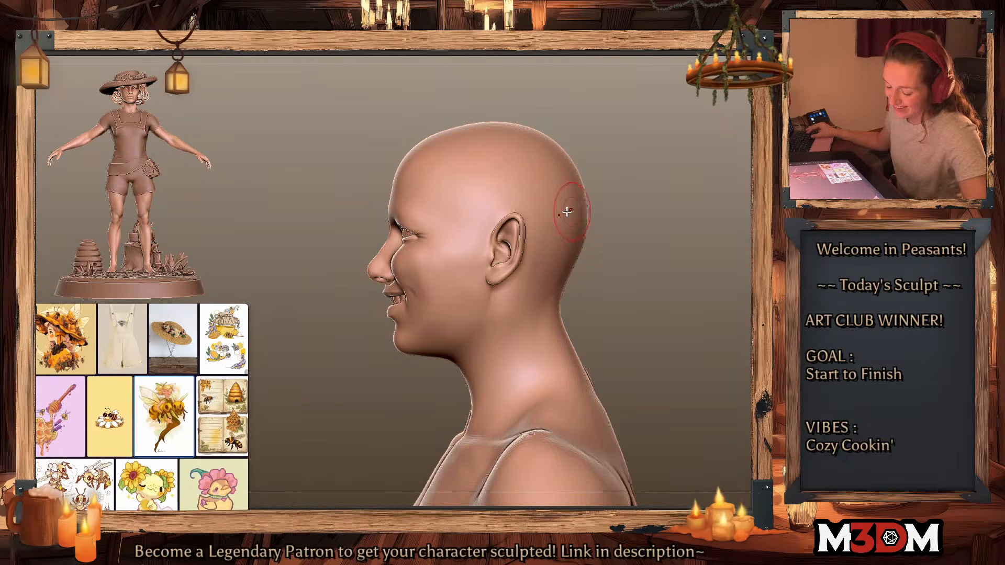
drag(632, 218, 596, 226)
key(space)
key(shift+f)
key(shift+f)
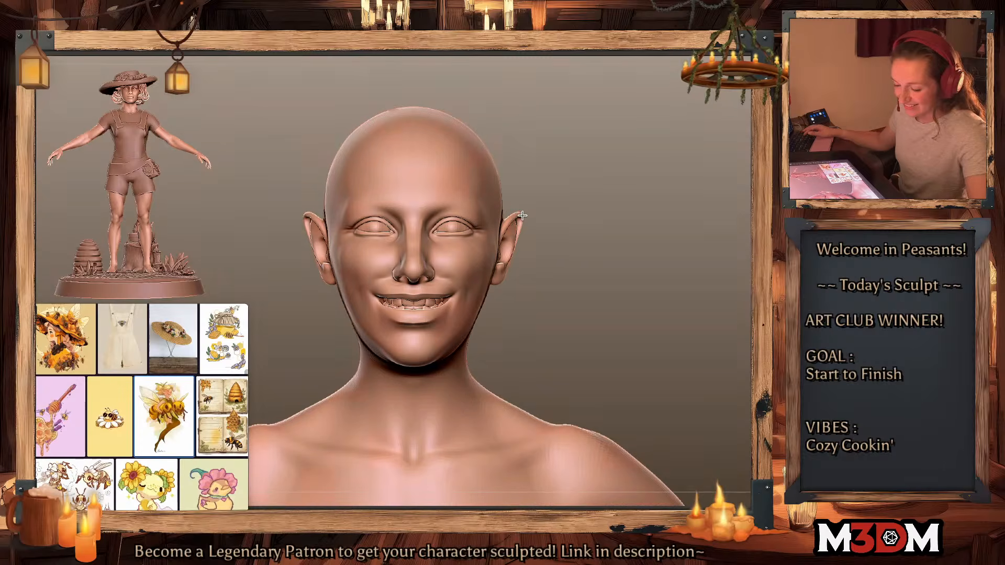
Step: Refine the shape of the pointed ear tips from a three-quarter view
drag(534, 218, 615, 269)
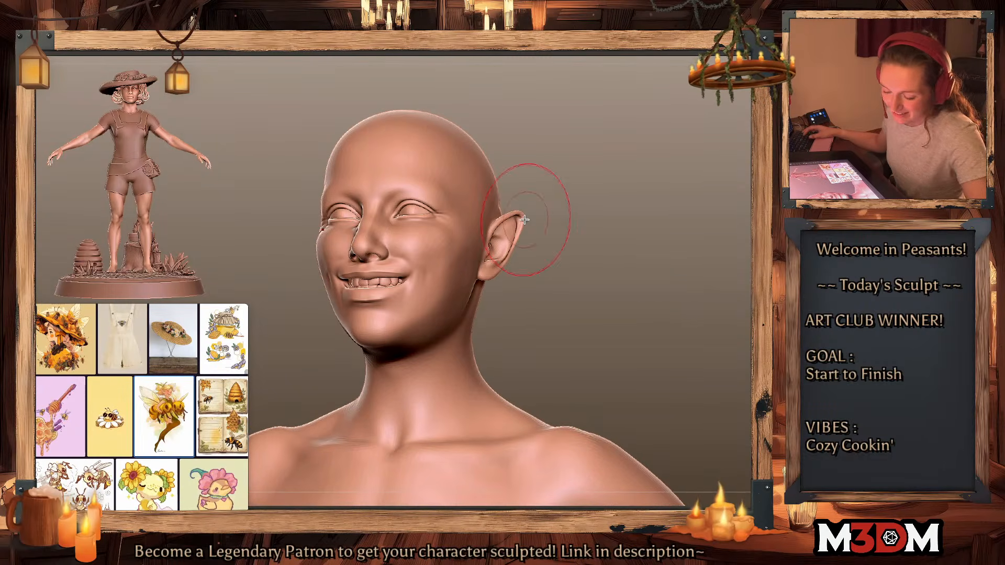
drag(544, 202, 567, 208)
key(space)
key(space)
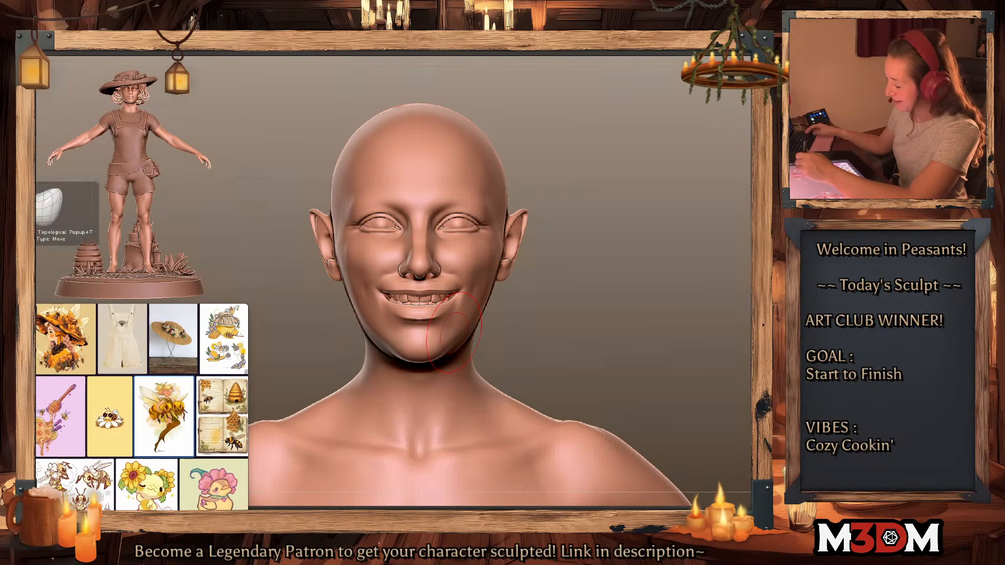
Step: Refine the jawline beside the chin and check the head's shape in profile and from the front
key(shift+f)
key(shift+f)
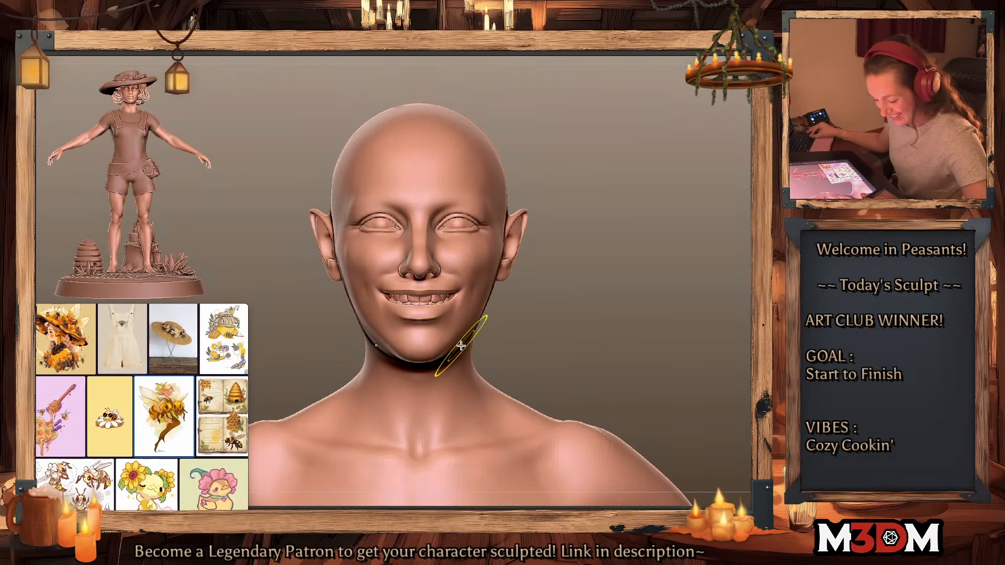
mouse_move(461, 345)
ctrl+mouse_down()
mouse_move(471, 331)
mouse_move(436, 359)
mouse_move(464, 342)
ctrl+mouse_up()
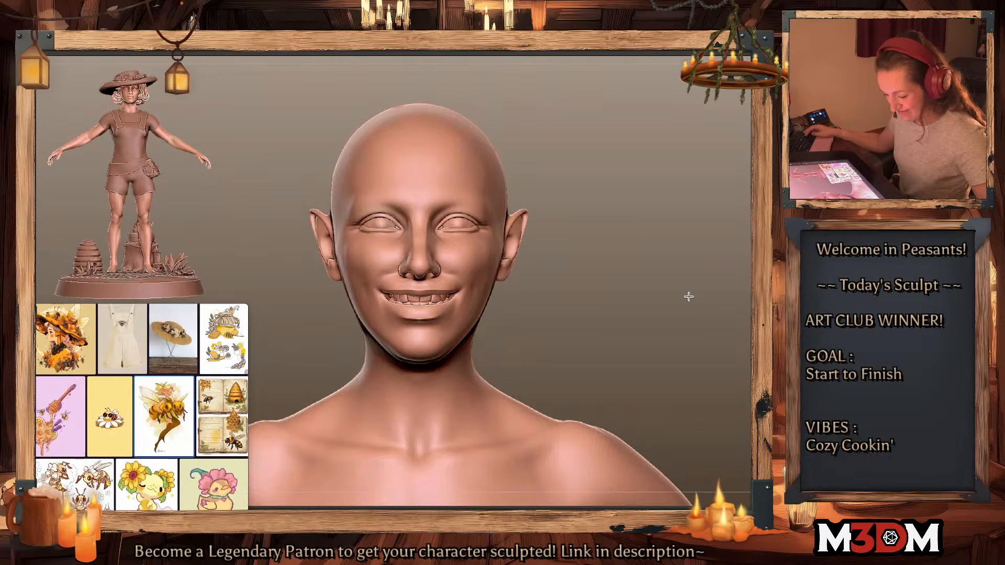
shift+drag(688, 297, 549, 301)
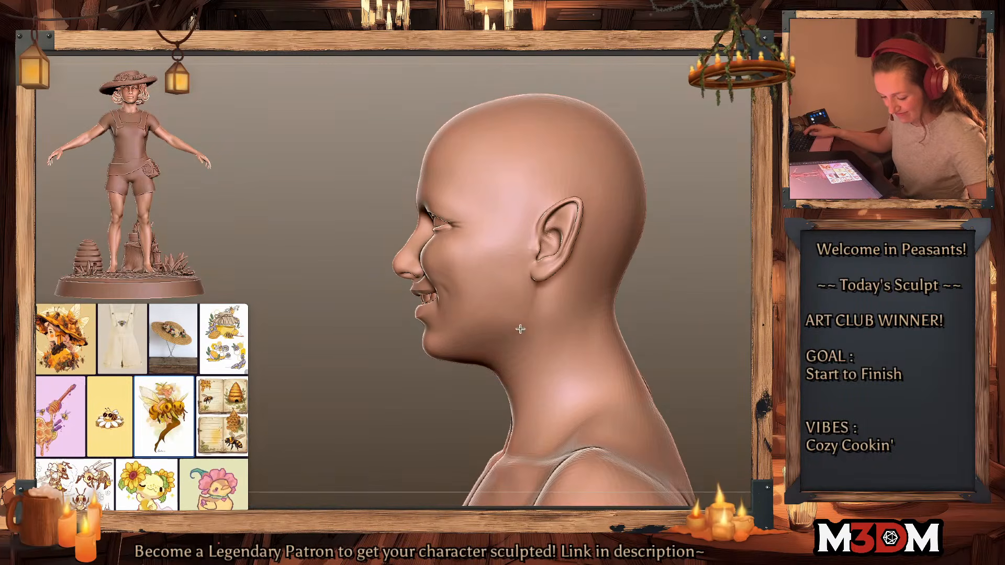
shift+drag(649, 309, 746, 296)
key(space)
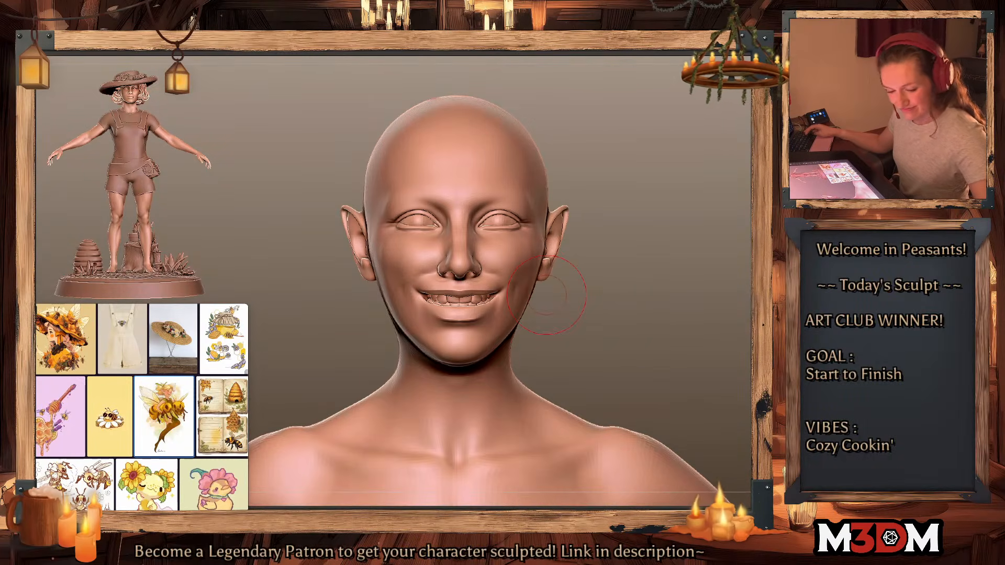
Step: Show the hat, hair and clothing around the head and examine the face's fit and polygroups
key(alt+s)
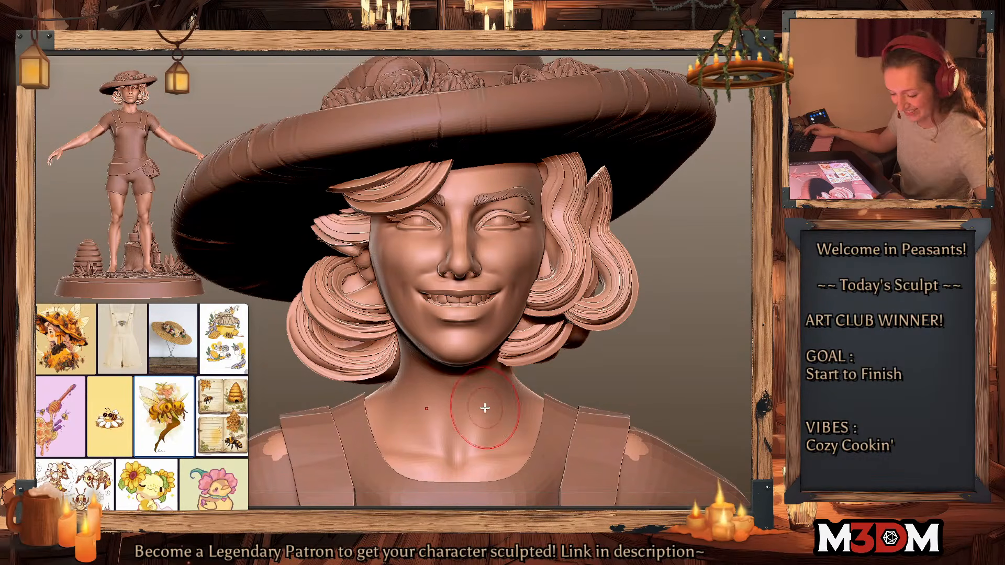
key(shift+f)
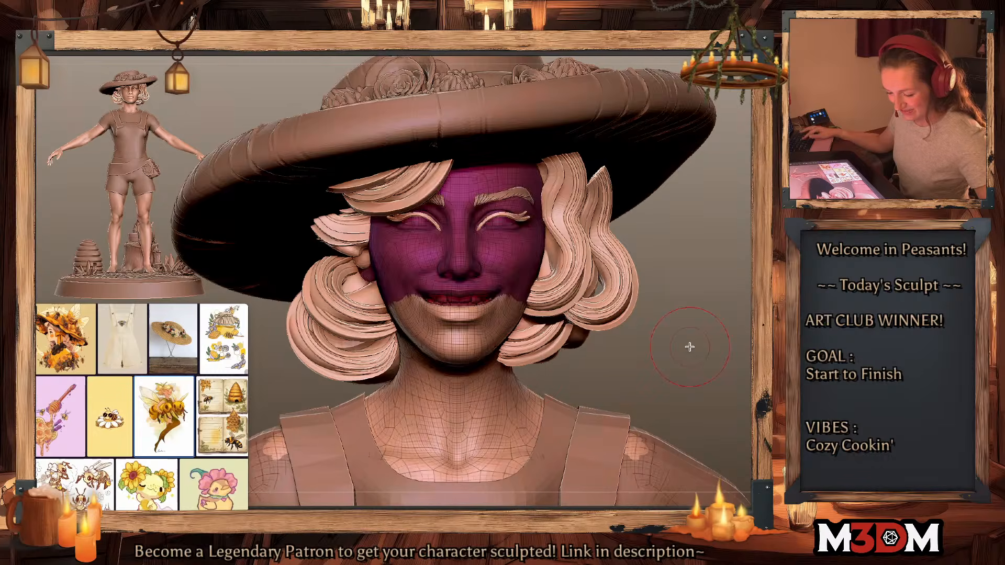
key(shift+f)
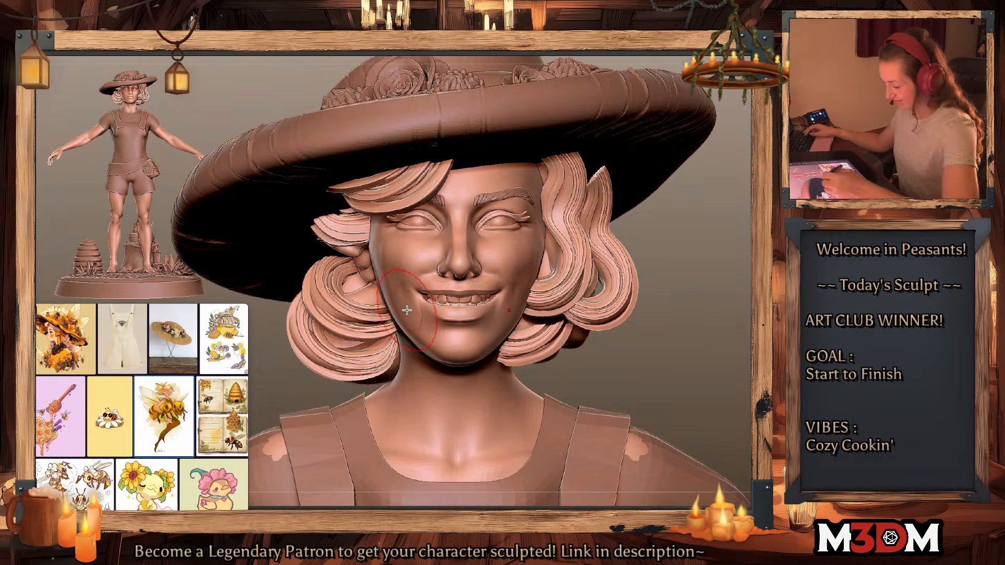
key(shift+f)
key(shift+f)
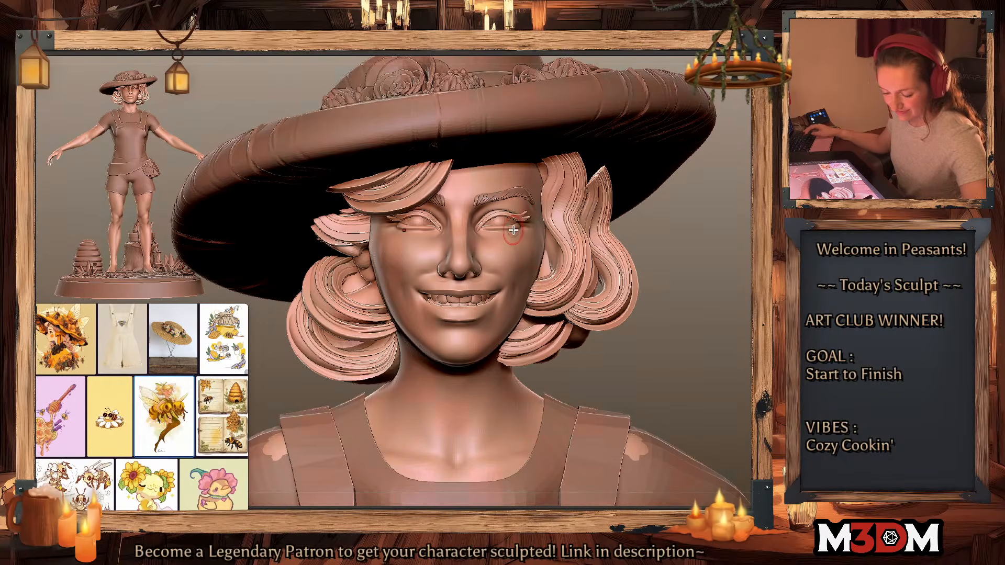
key(alt+s)
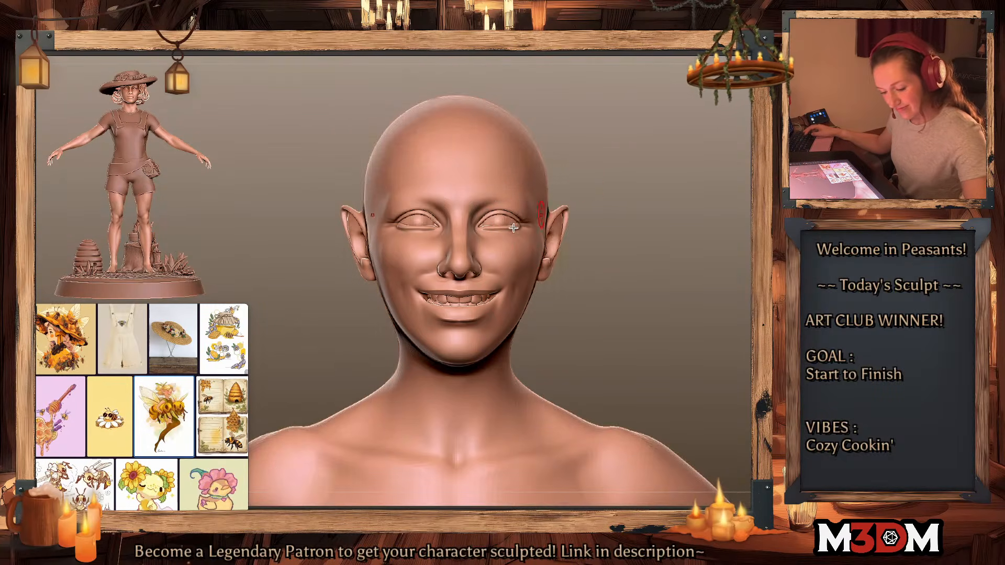
key(space)
key(alt+s)
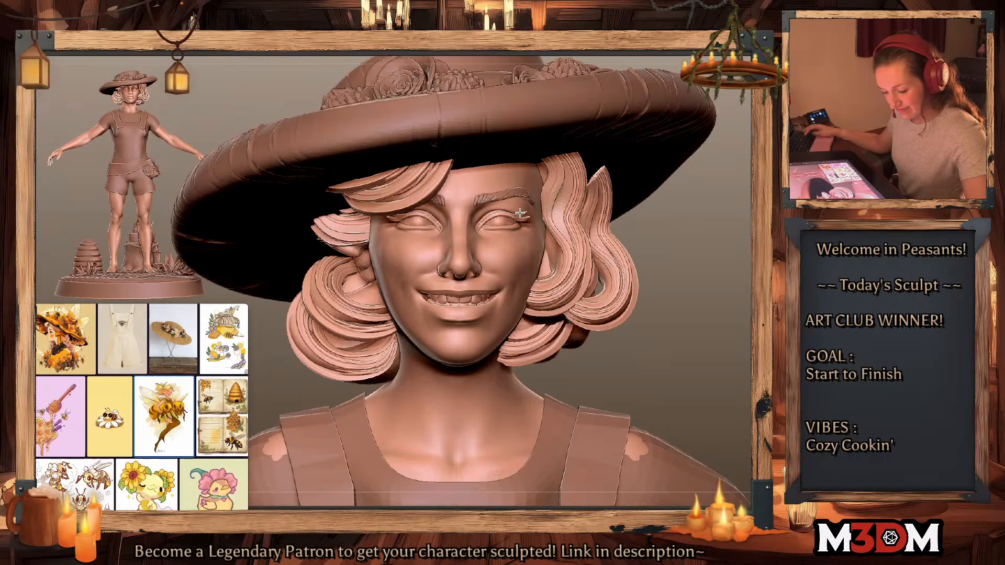
Step: Select the eyelashes and shift them slightly upward with the transform gizmo to fit the eyelids
alt+click(520, 213)
key(w)
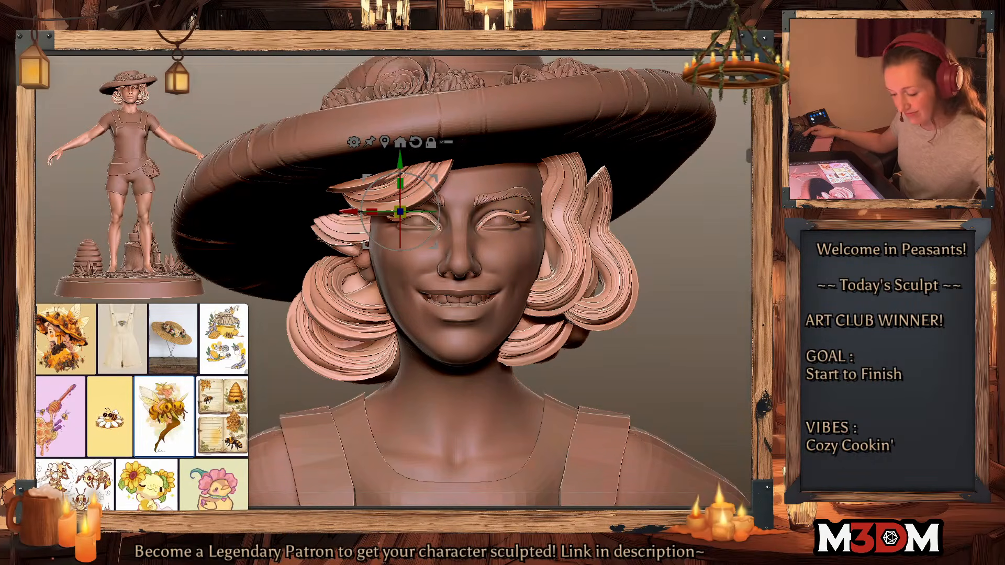
click(399, 142)
drag(412, 177, 412, 175)
key(q)
key(w)
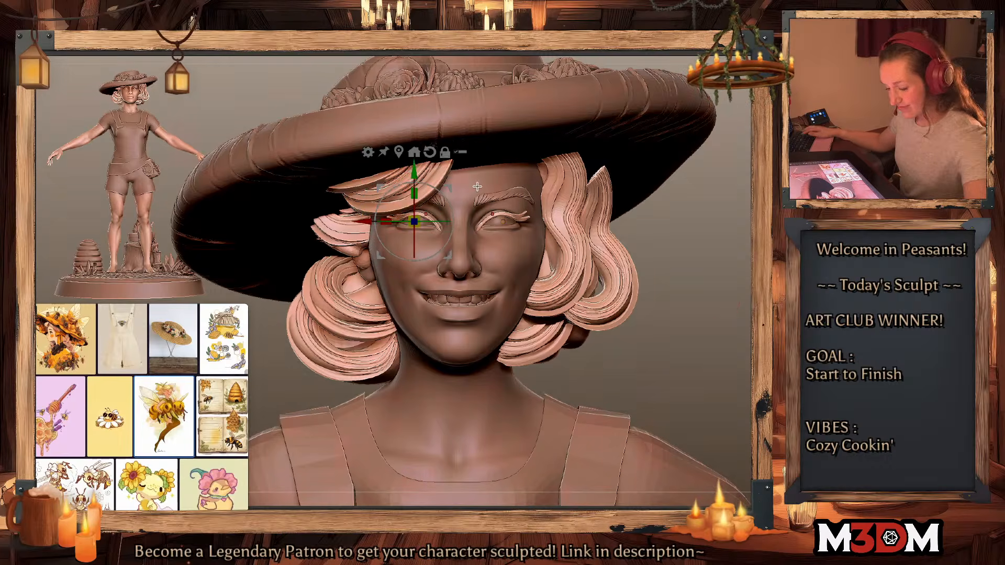
key(q)
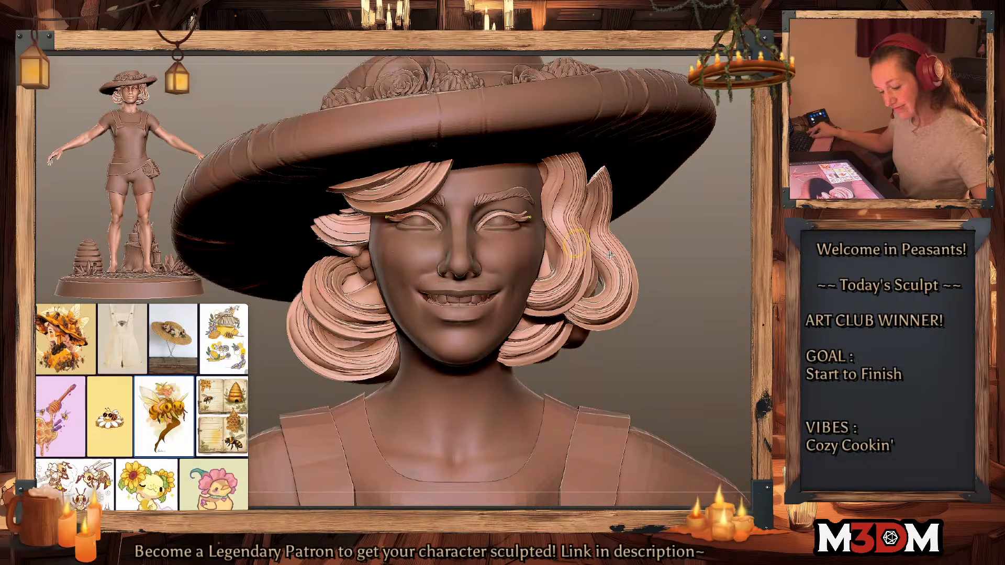
Step: Adjust the outer corners of the eyelashes with the move brush so they follow the eyelids
key(space)
drag(521, 214, 519, 223)
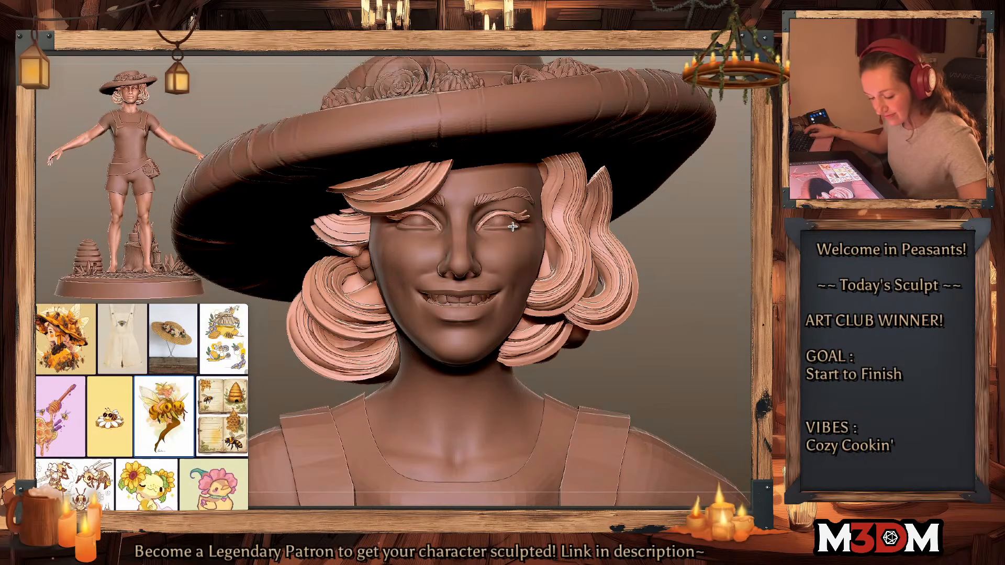
key(space)
alt+click(529, 221)
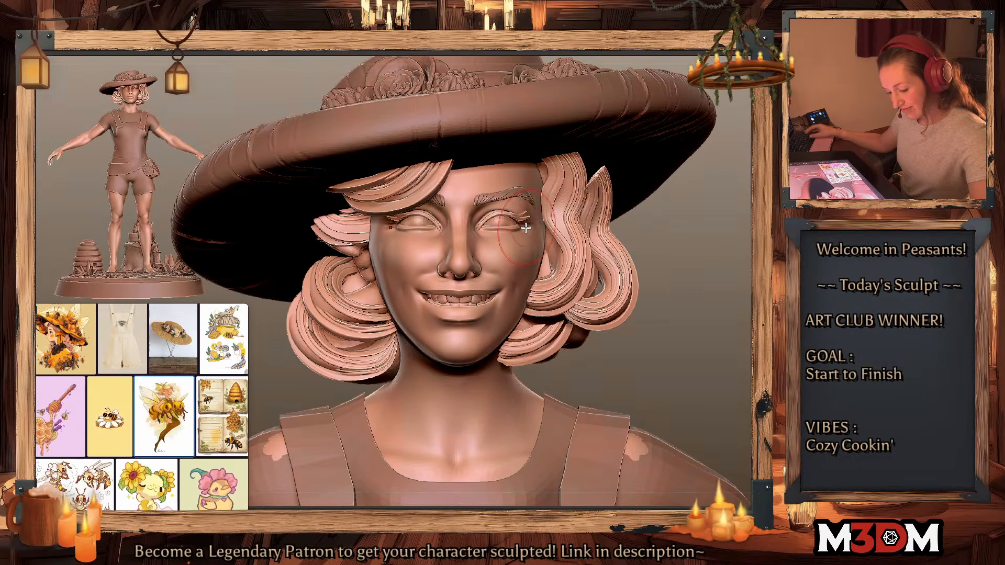
alt+click(527, 227)
alt+click(527, 215)
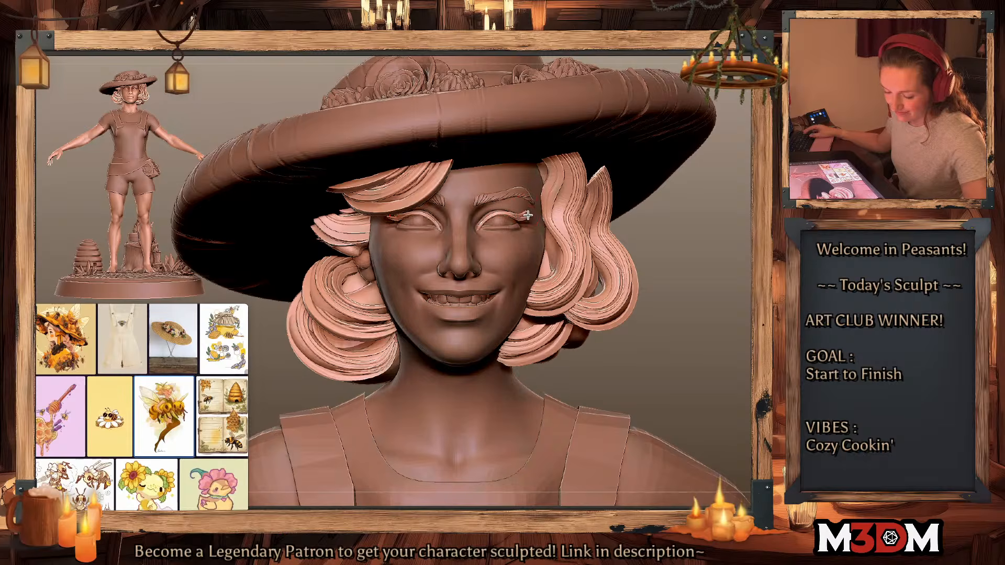
key(space)
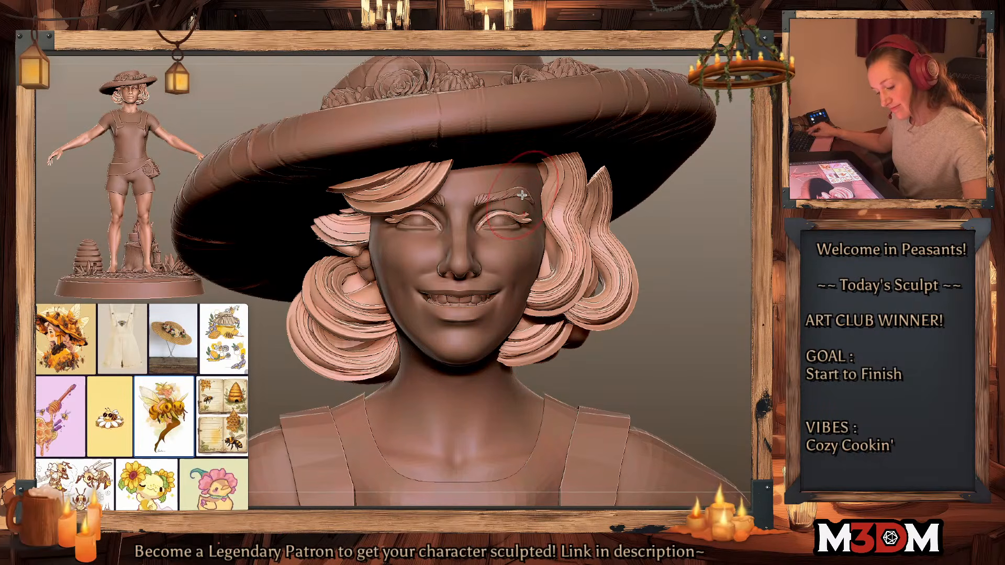
Step: Select the eyebrows and nudge their outer ends slightly outward with the move brush
alt+click(529, 197)
drag(529, 200, 532, 201)
key(f)
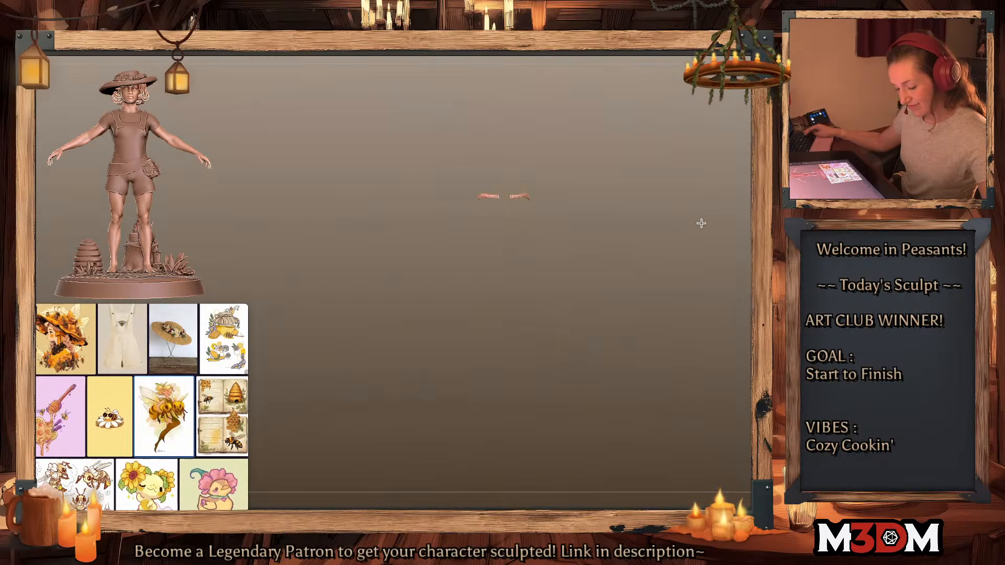
drag(689, 233, 629, 264)
Step: Select the head and refine the cheek beside the nose and mouth in three-quarter view
alt+click(415, 284)
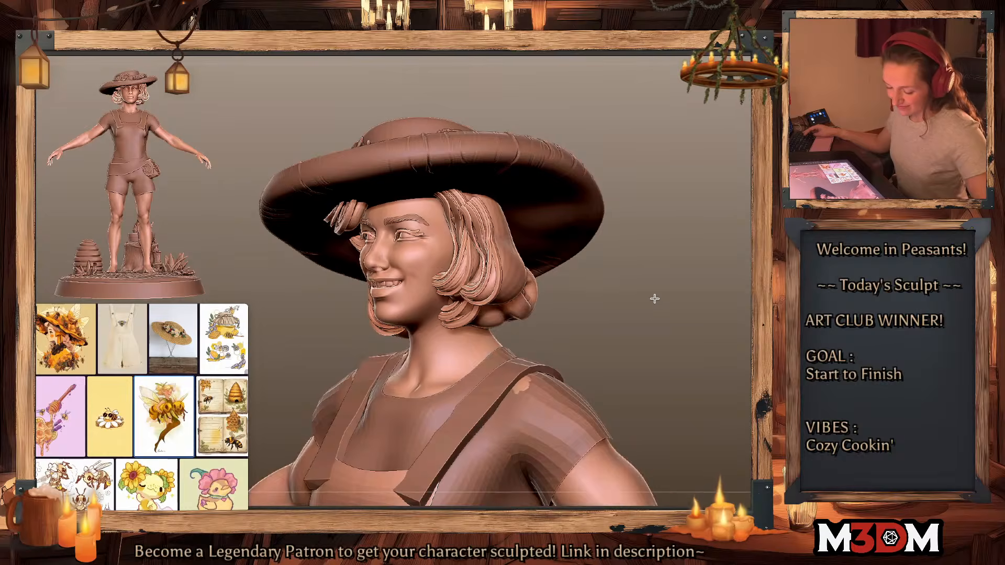
alt+drag(655, 299, 647, 349)
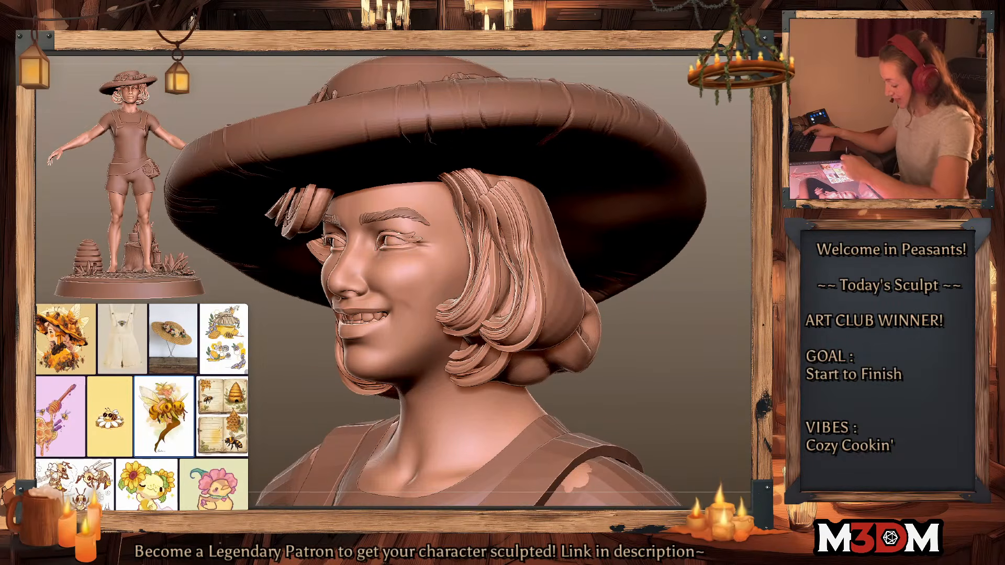
key(space)
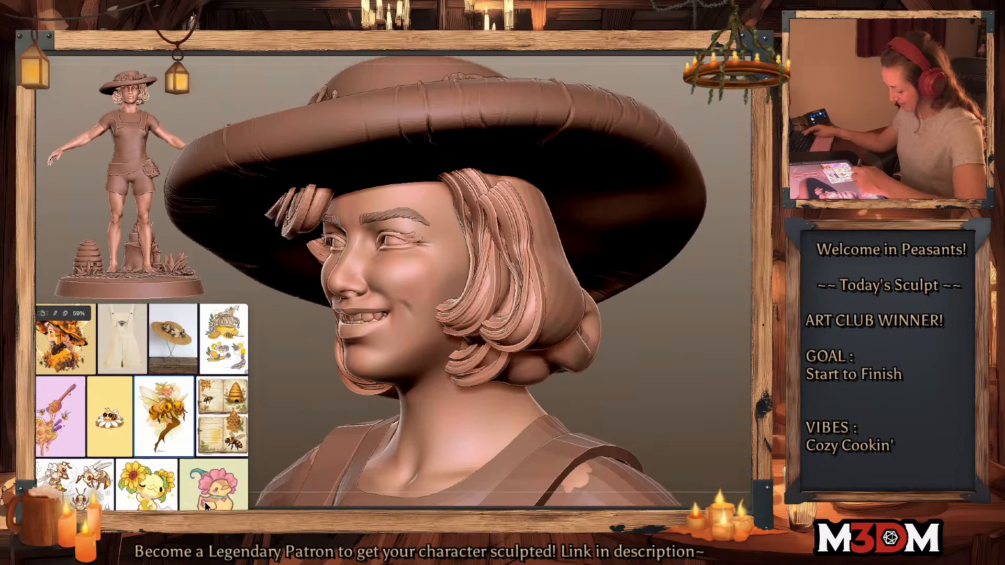
alt+right_drag(558, 324, 591, 305)
key(space)
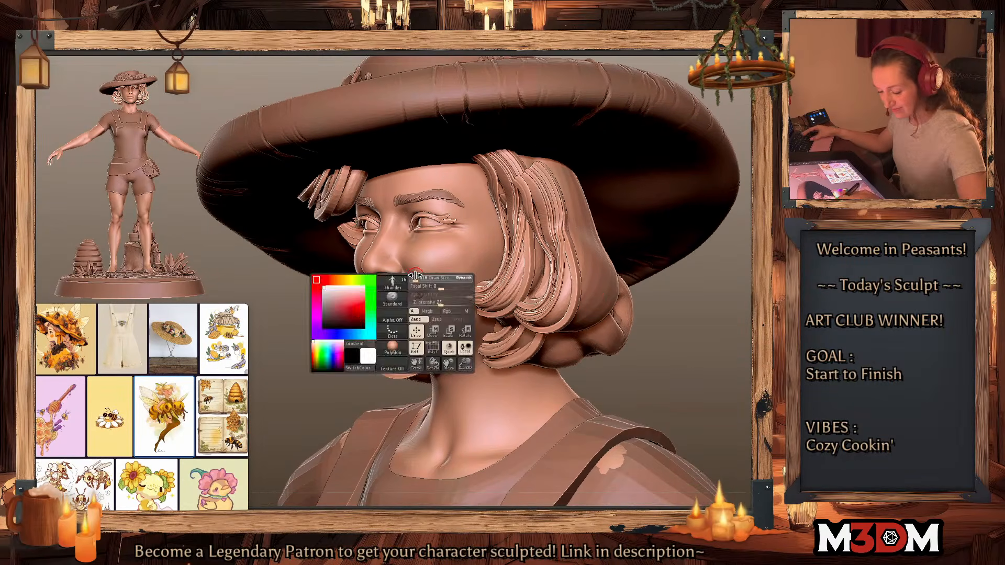
click(417, 281)
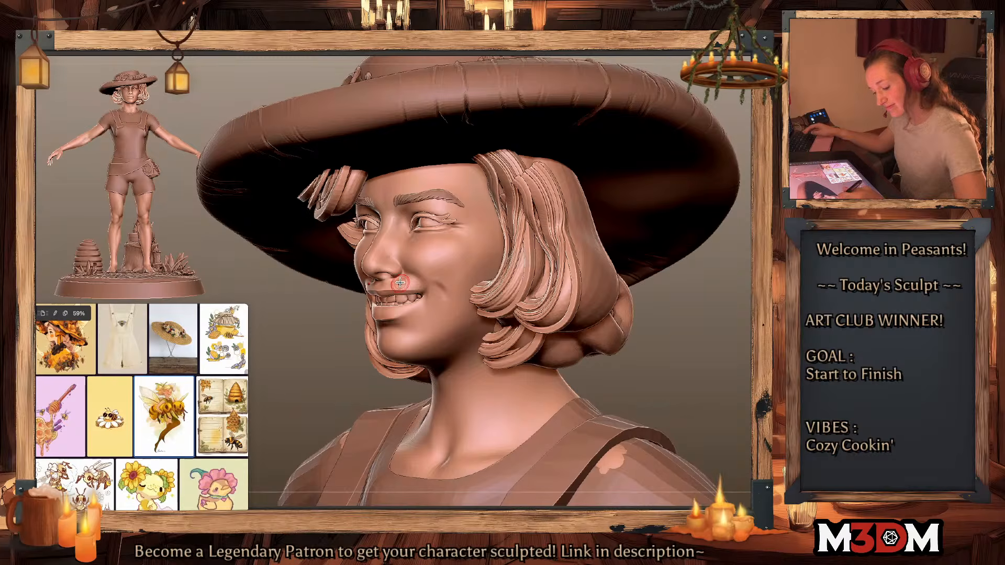
key(space)
drag(419, 256, 414, 255)
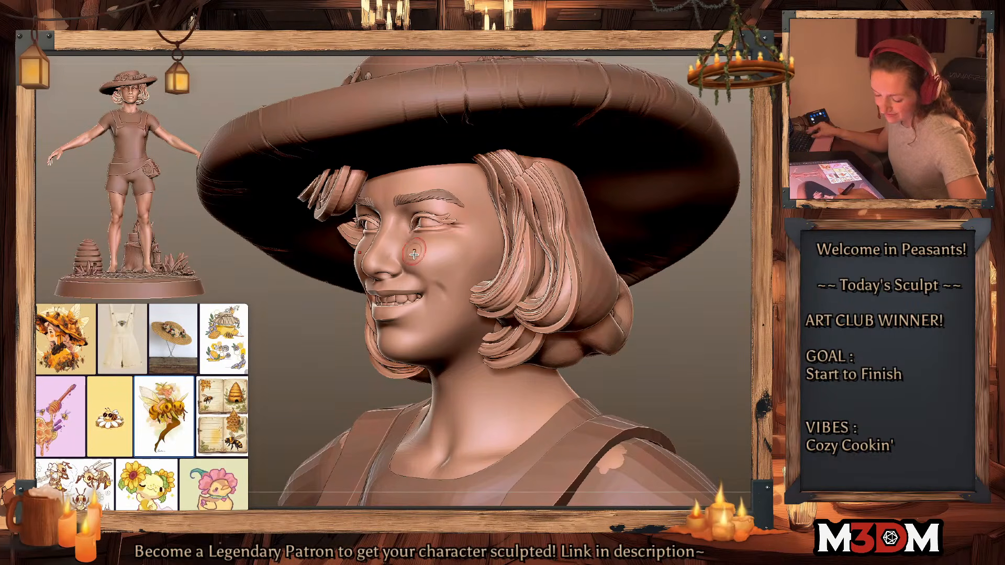
key(space)
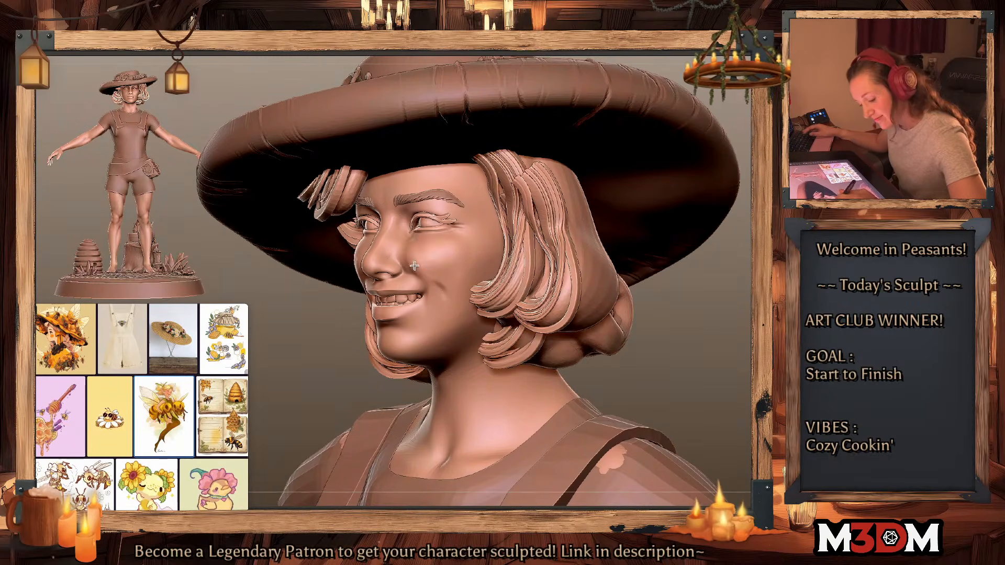
key(space)
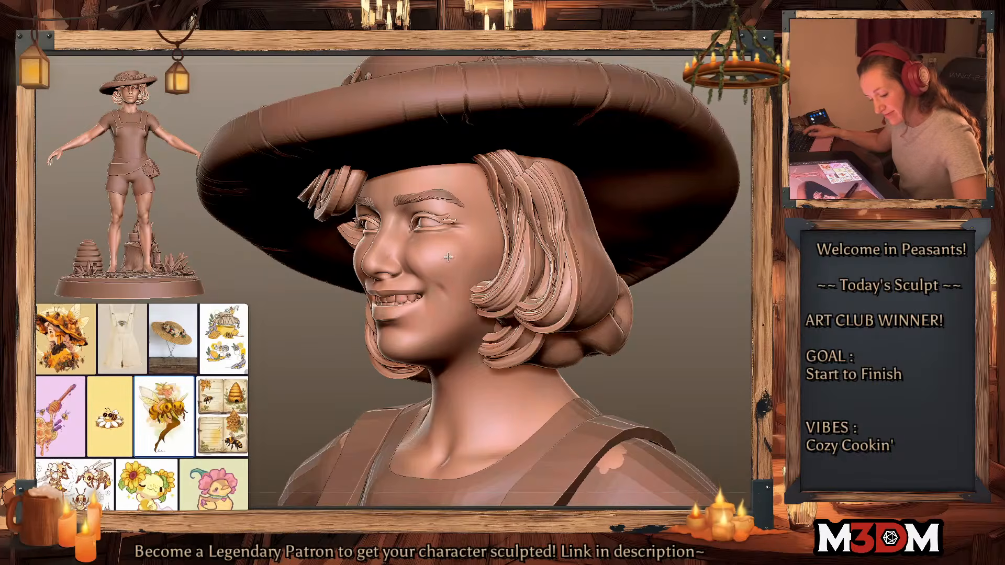
key(space)
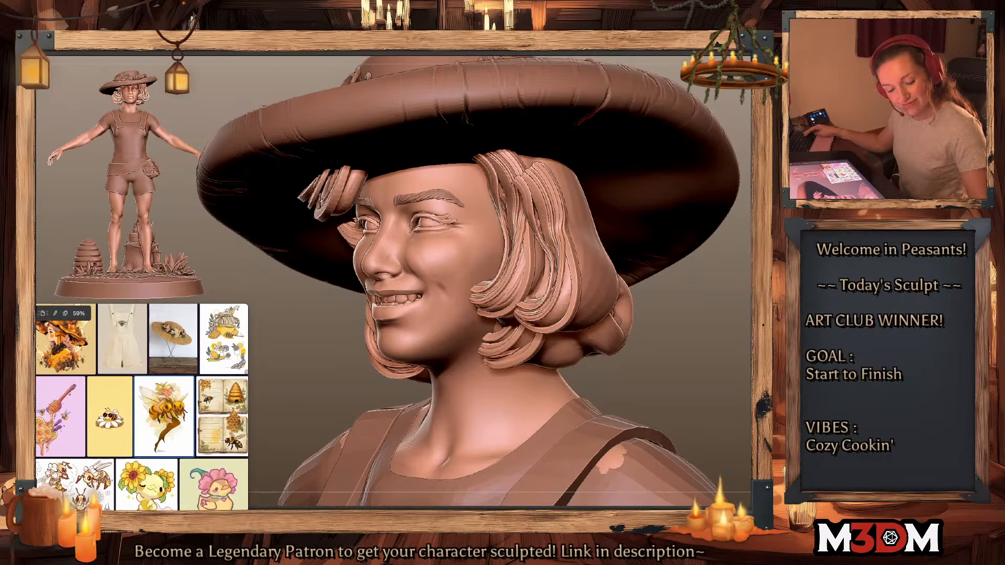
key(space)
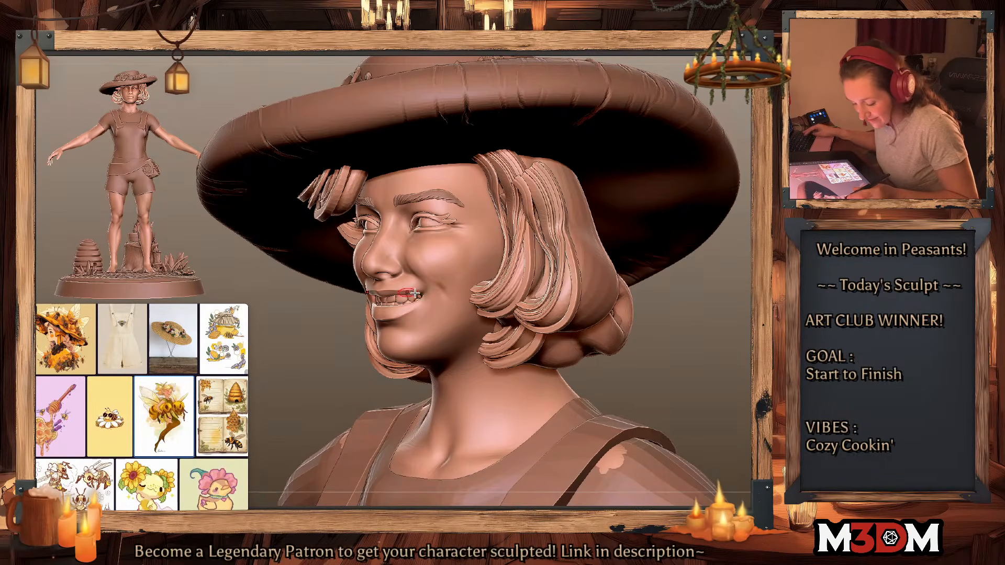
Step: Smooth the cheeks beside the nose from the front
drag(714, 342, 707, 343)
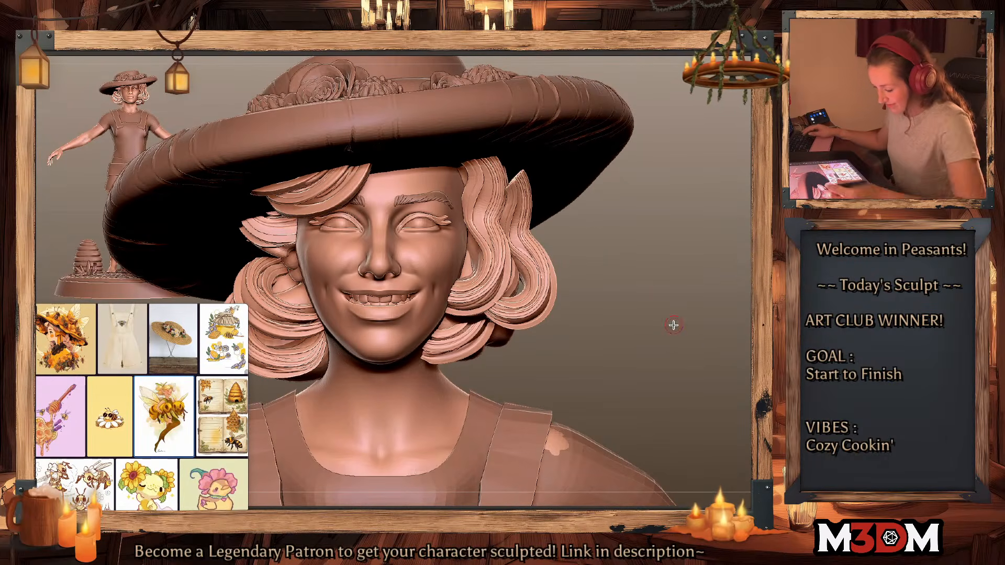
key(space)
key(space)
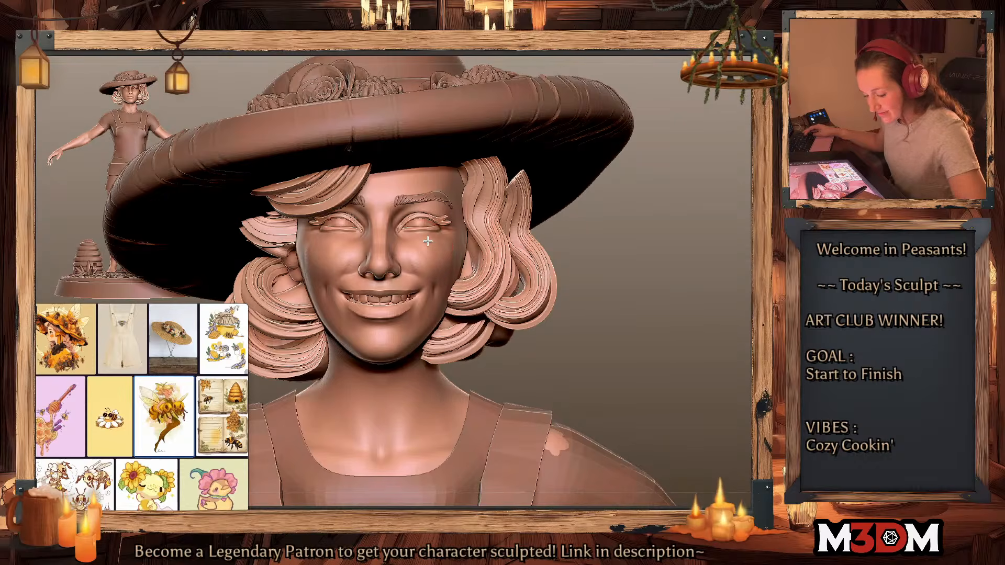
key(space)
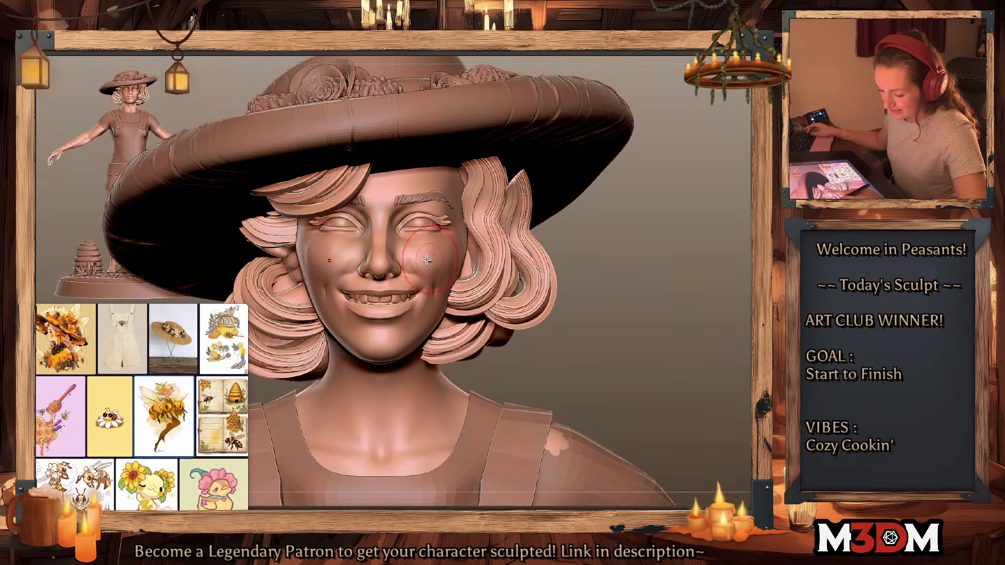
key(space)
shift+drag(404, 267, 408, 265)
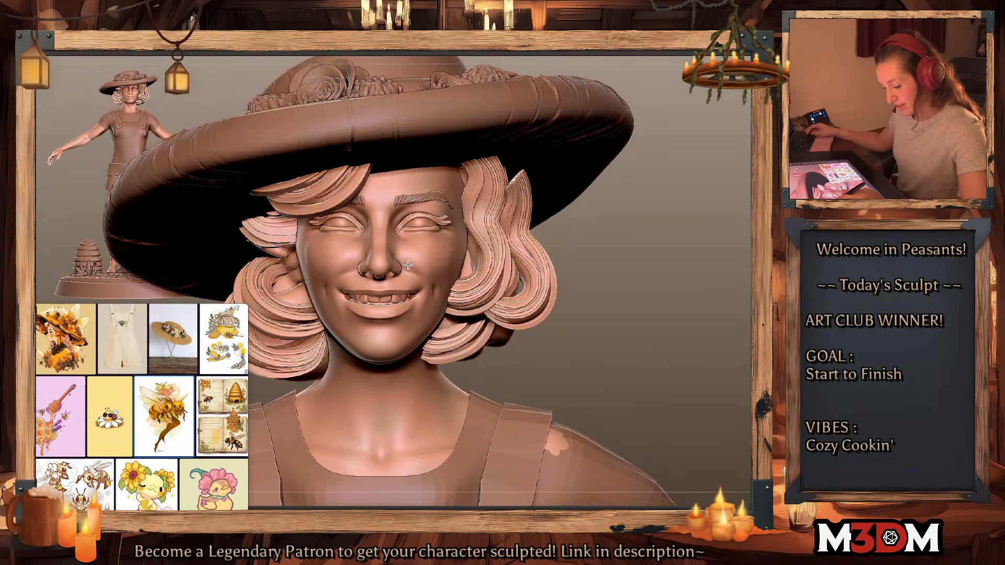
Step: Reshape the eyebrows along their length and at the outer ends with the Move Topological brush
alt+click(426, 199)
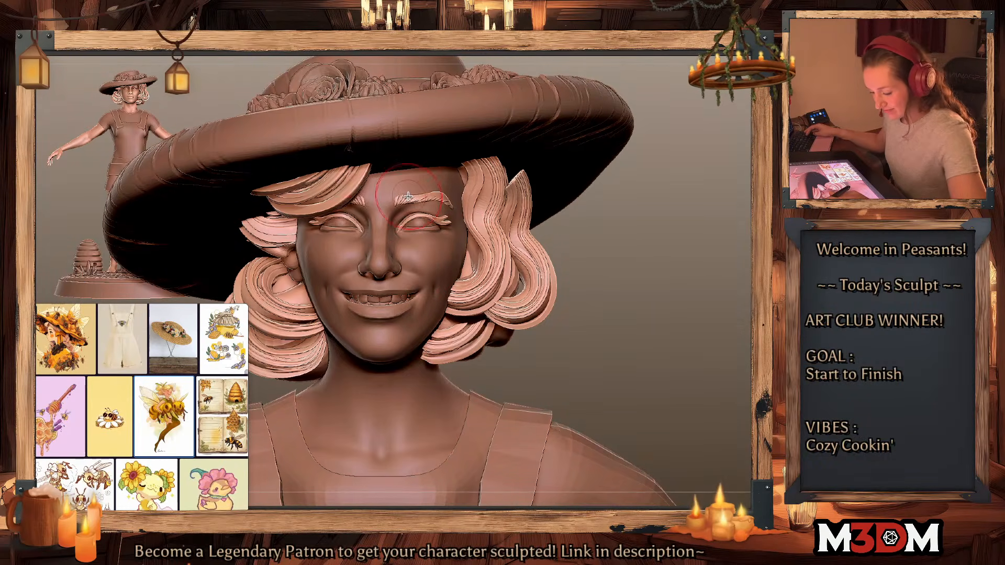
drag(404, 198, 425, 197)
key(space)
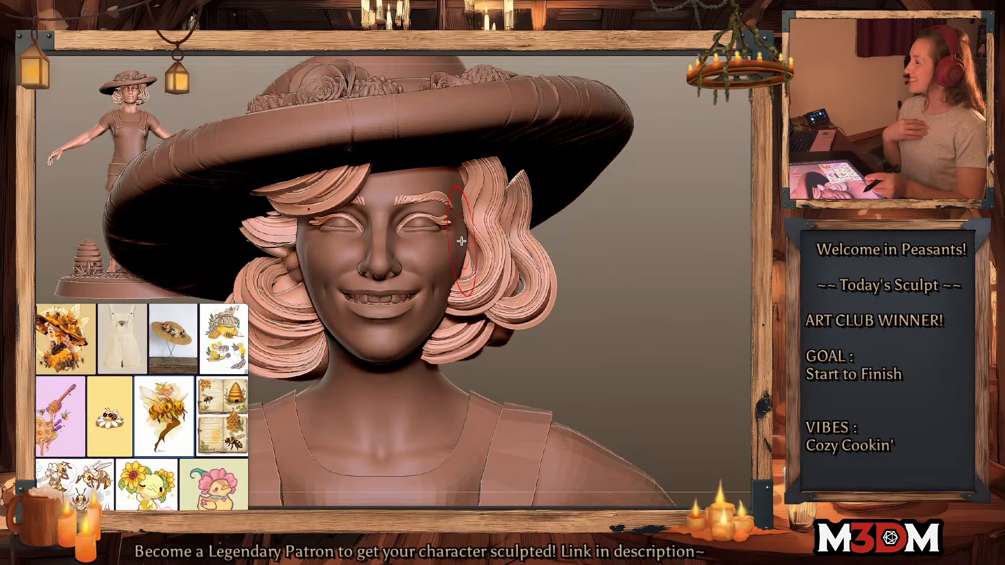
drag(446, 197, 449, 195)
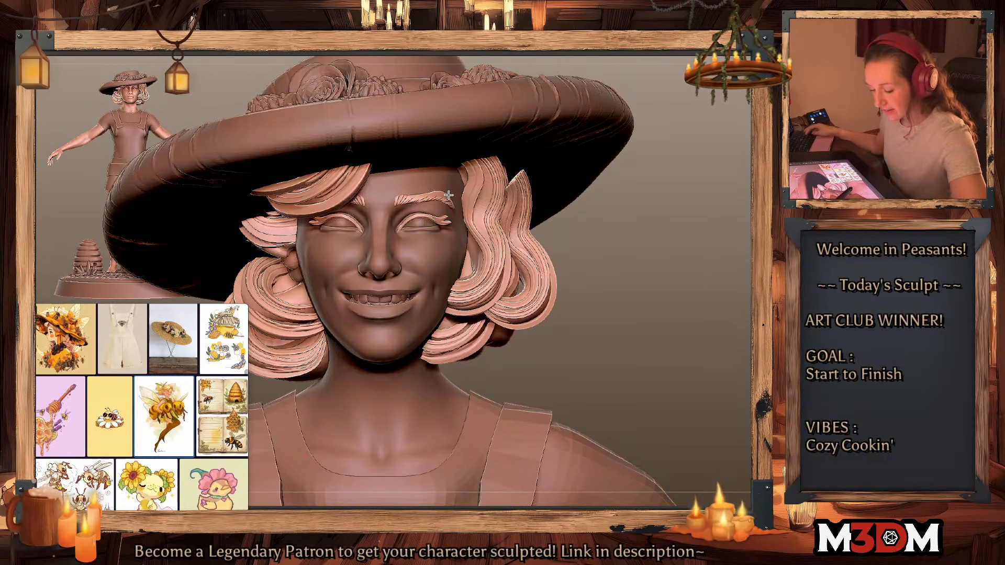
drag(699, 226, 591, 230)
key(space)
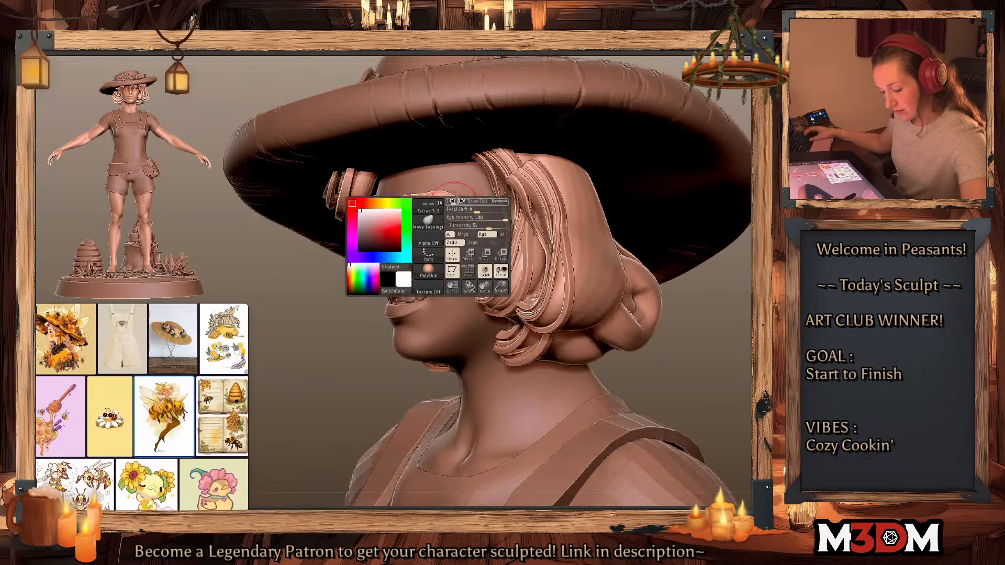
drag(733, 341, 715, 346)
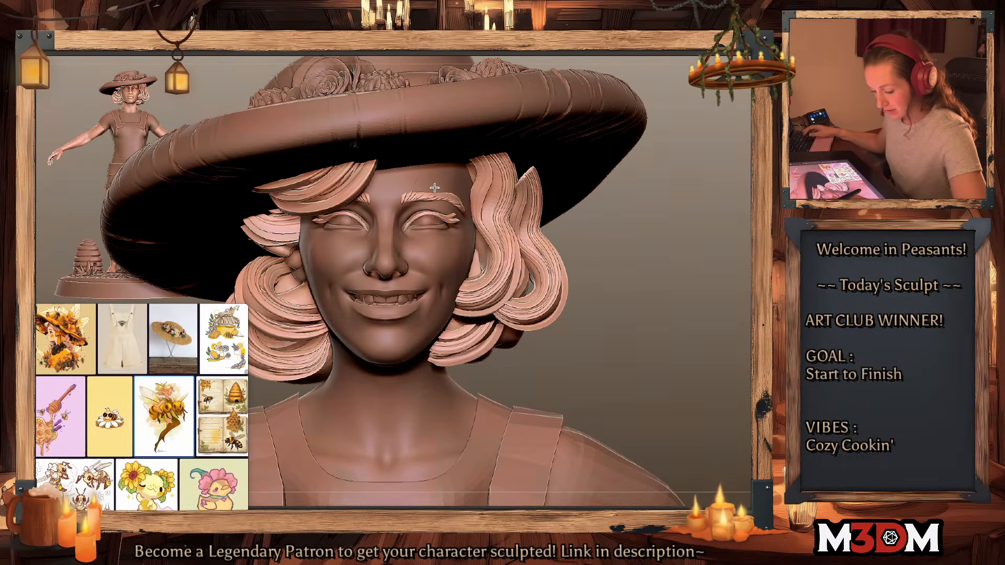
key(space)
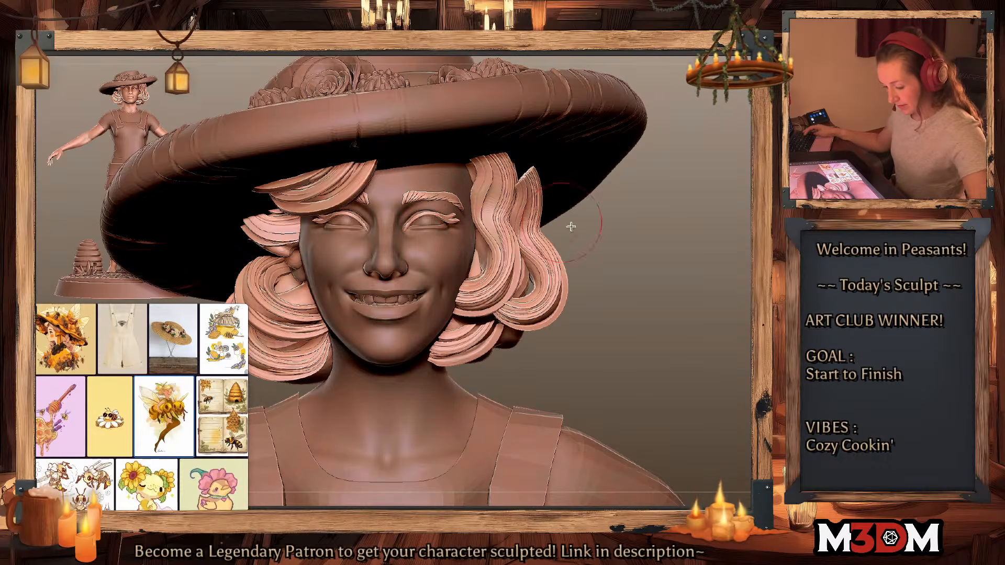
Step: Adjust the hair vertically with the transform gizmo and push the side curls slightly outward with the move brush
drag(620, 212, 674, 268)
alt+drag(638, 309, 631, 261)
key(space)
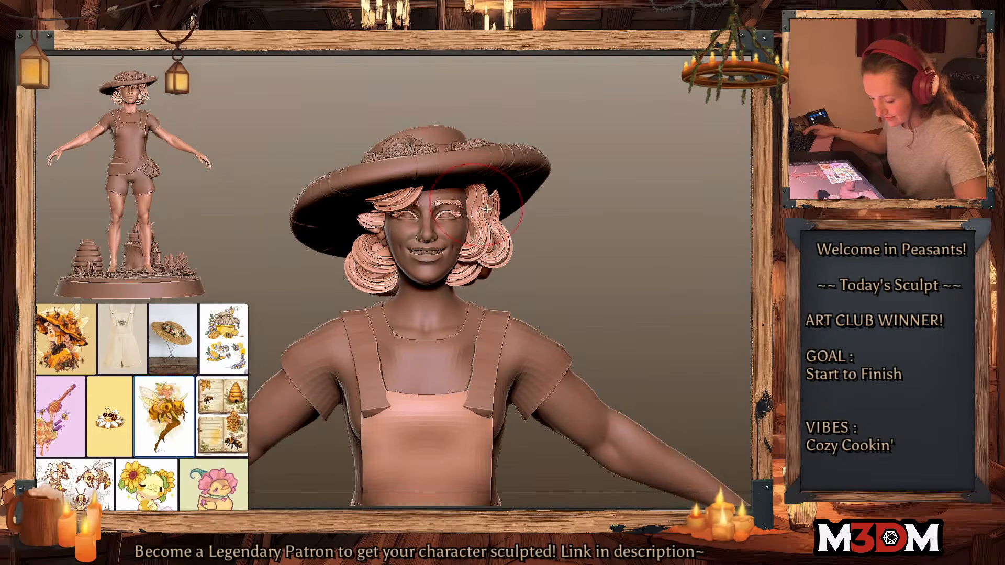
mouse_move(516, 257)
alt+mouse_down()
mouse_move(597, 240)
mouse_move(648, 197)
mouse_move(656, 245)
mouse_move(668, 240)
mouse_move(646, 231)
mouse_move(661, 237)
mouse_move(657, 260)
mouse_move(659, 244)
alt+mouse_up()
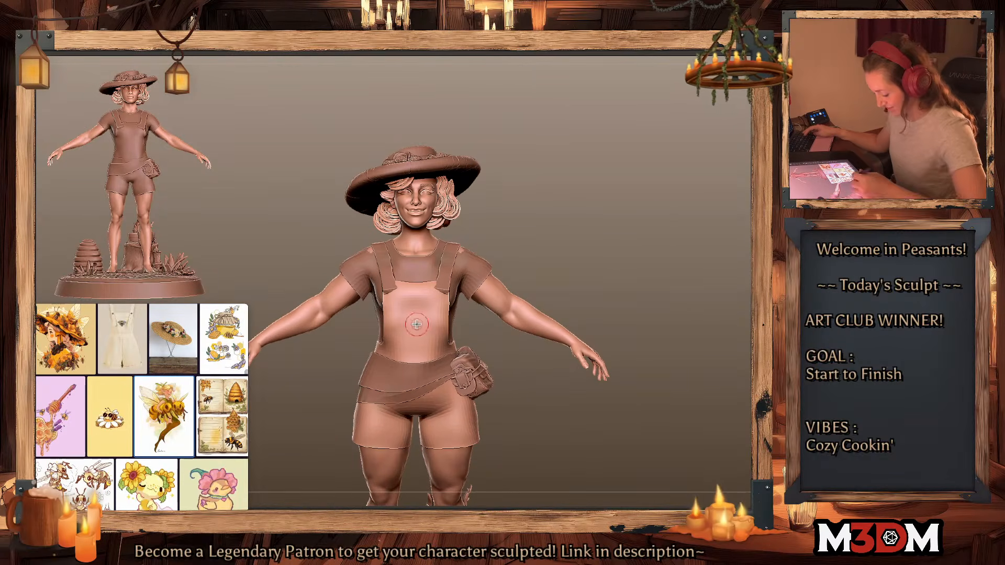
alt+drag(644, 238, 644, 259)
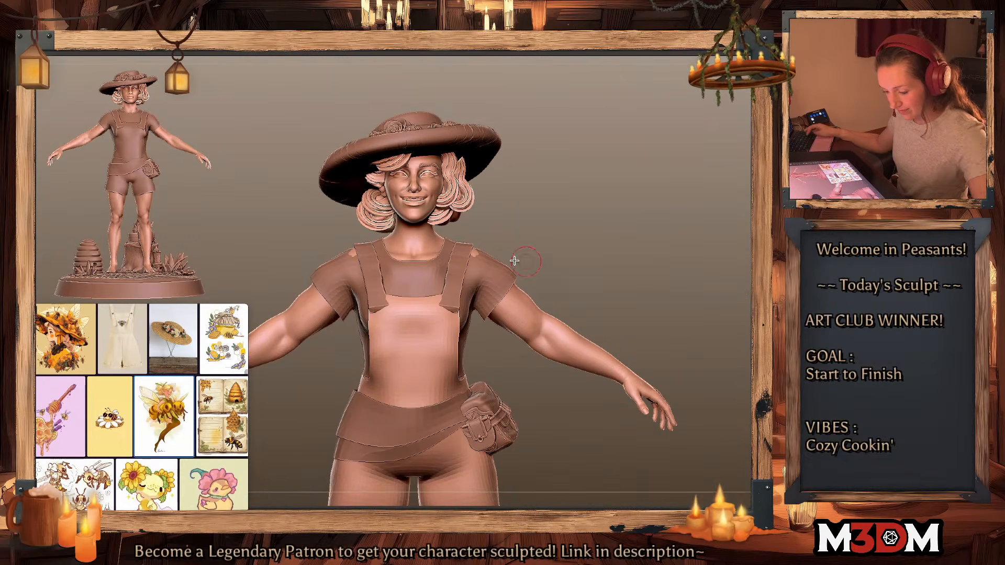
key(w)
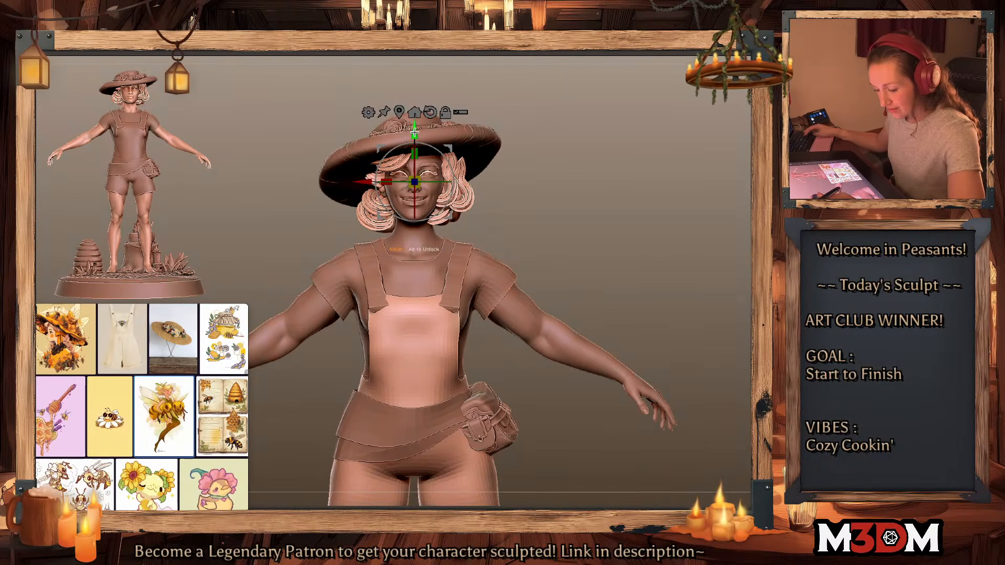
alt+drag(415, 133, 414, 108)
key(q)
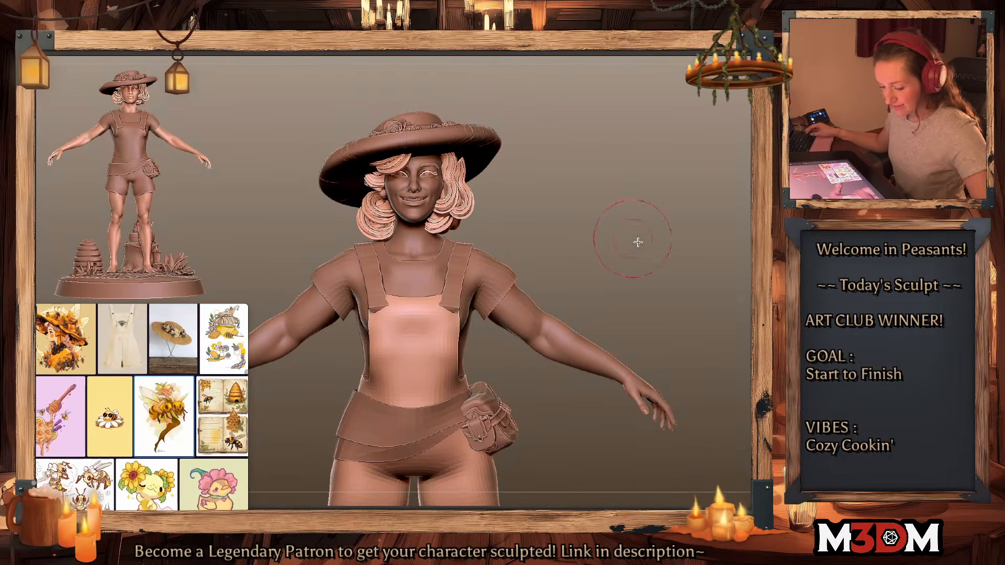
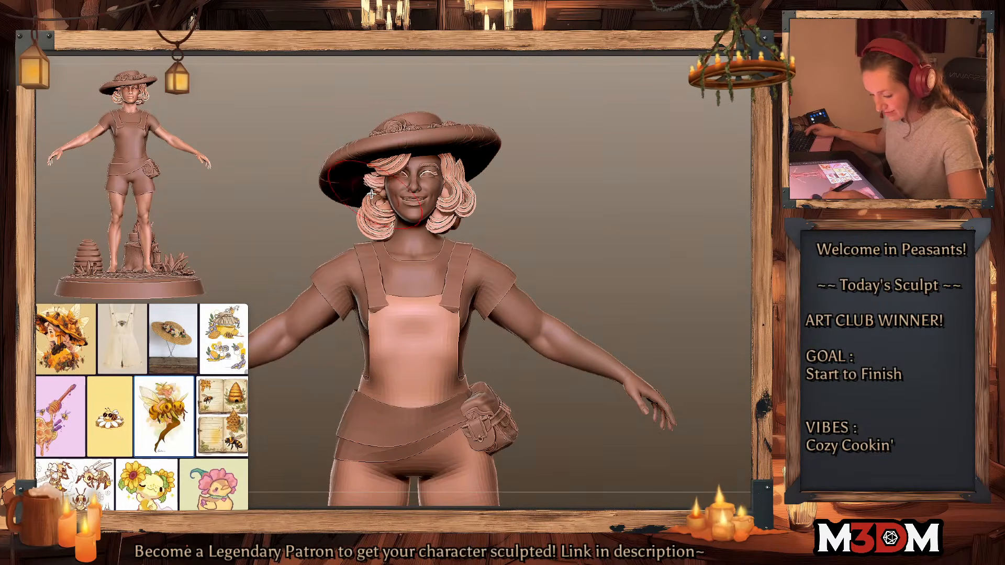
key(space)
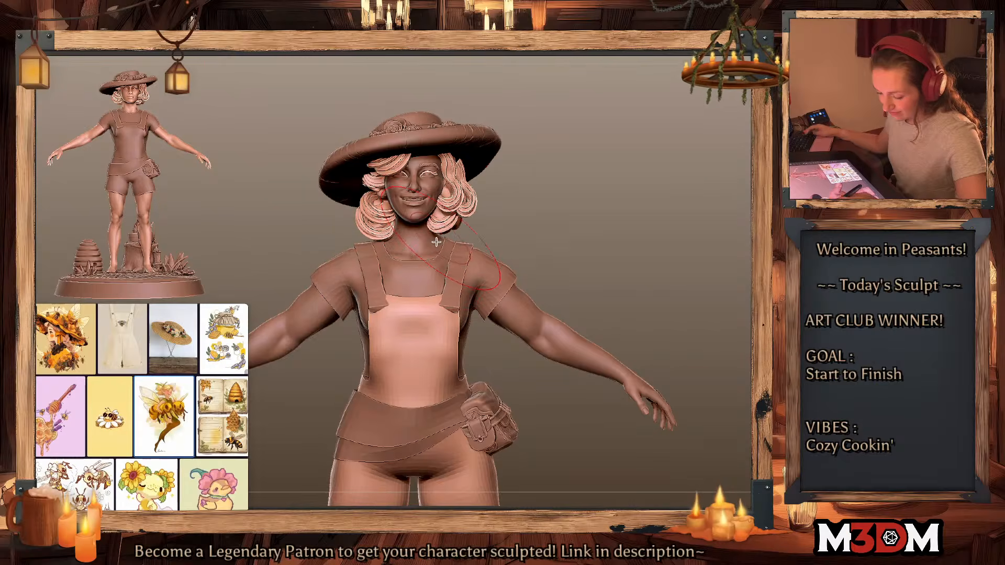
key(space)
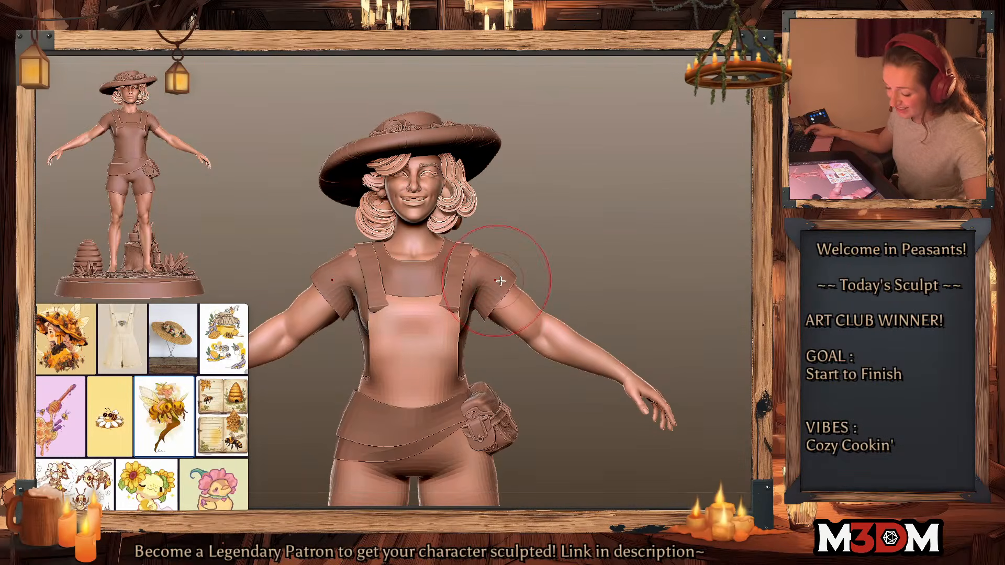
Step: Examine the full figure on its base from behind and from the front
mouse_move(602, 207)
alt+mouse_down()
mouse_move(634, 281)
mouse_move(657, 281)
alt+mouse_up()
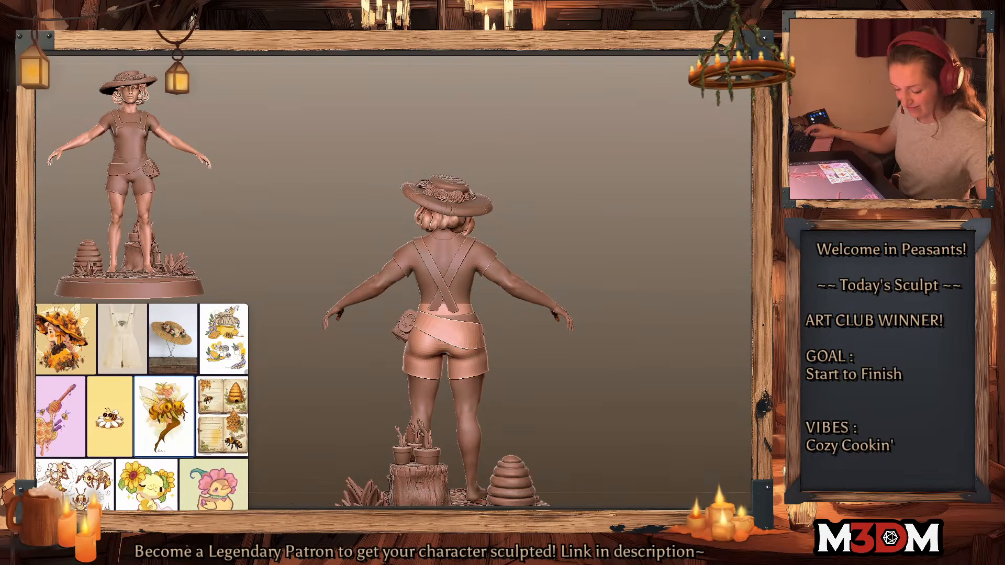
key(space)
mouse_move(601, 365)
mouse_down()
mouse_move(623, 363)
mouse_move(634, 394)
mouse_move(607, 339)
mouse_up()
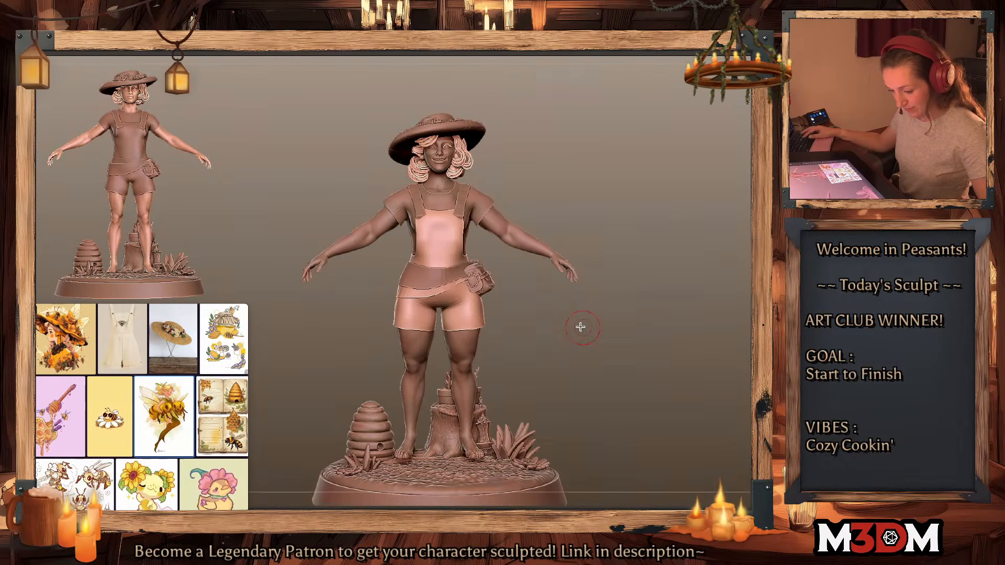
mouse_move(664, 237)
alt+mouse_down()
mouse_move(679, 220)
mouse_move(652, 260)
mouse_move(663, 249)
mouse_move(643, 250)
mouse_move(657, 251)
mouse_move(666, 487)
alt+mouse_up()
key(space)
mouse_move(660, 348)
mouse_down()
mouse_move(664, 338)
mouse_move(673, 354)
mouse_up()
Step: Hide the hat, hair and clothing, show the head in profile and try to reshape the chin
key(alt+shift+s)
mouse_move(666, 246)
alt+mouse_down()
mouse_move(707, 436)
mouse_move(624, 281)
alt+mouse_up()
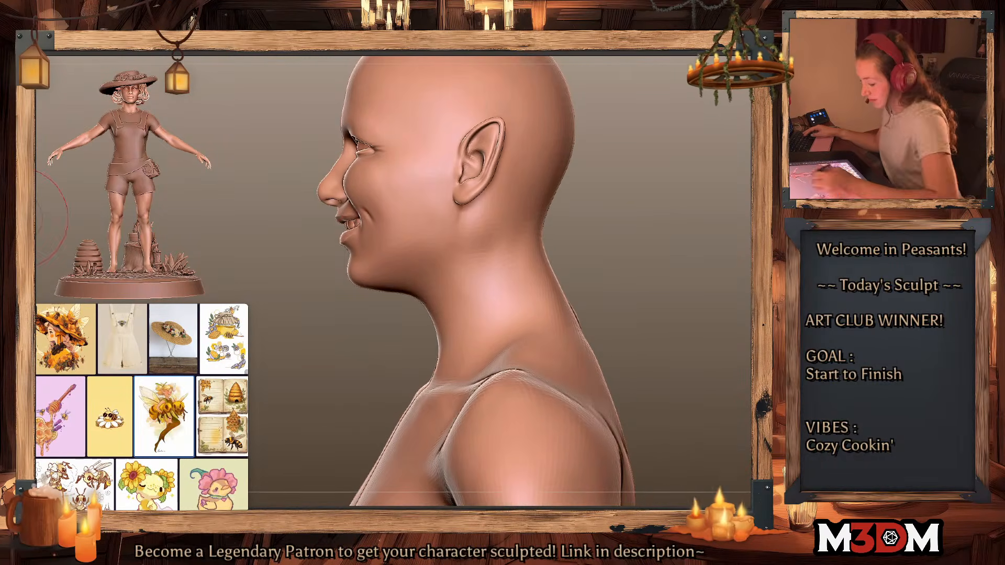
drag(369, 259, 361, 236)
key(ctrl+z)
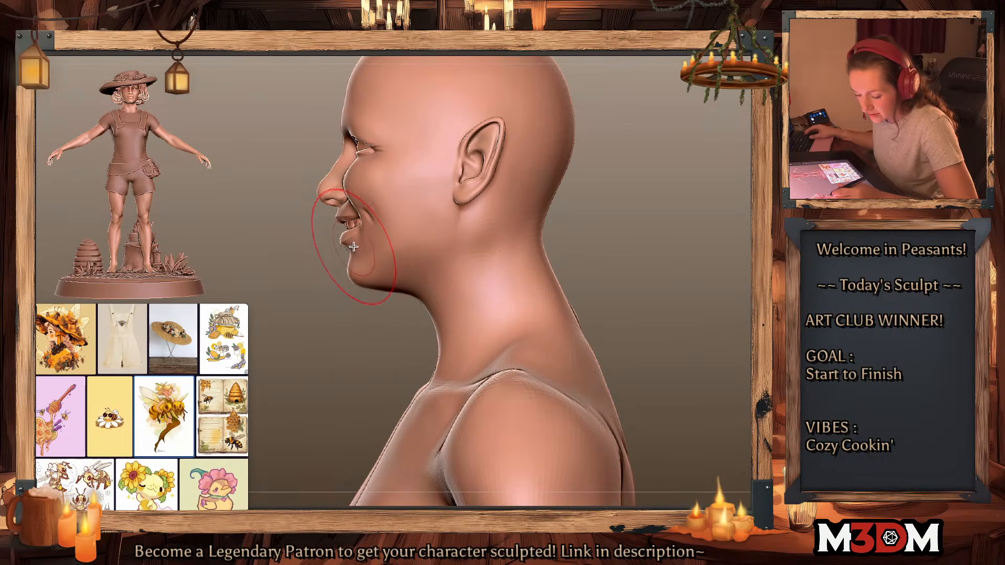
Step: Adjust the position of the teeth inside the mouth in profile with the transform gizmo, ending with the head reselected
alt+click(351, 224)
click(648, 256)
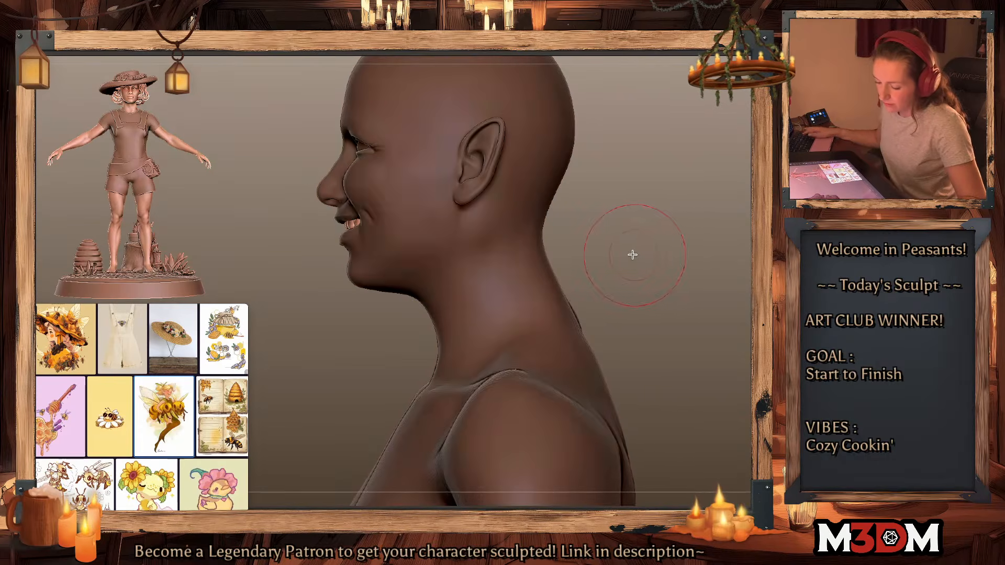
key(w)
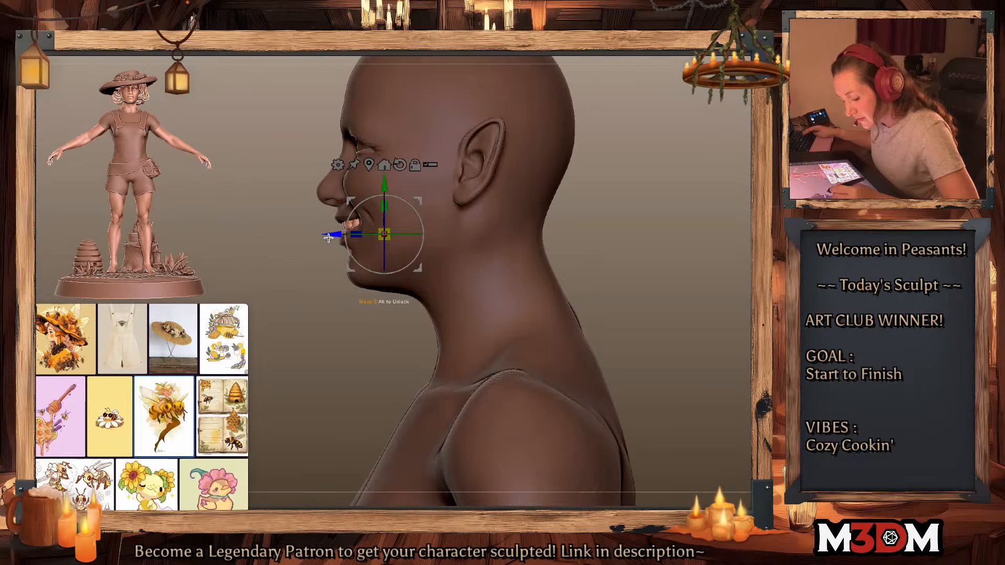
key(q)
alt+click(357, 258)
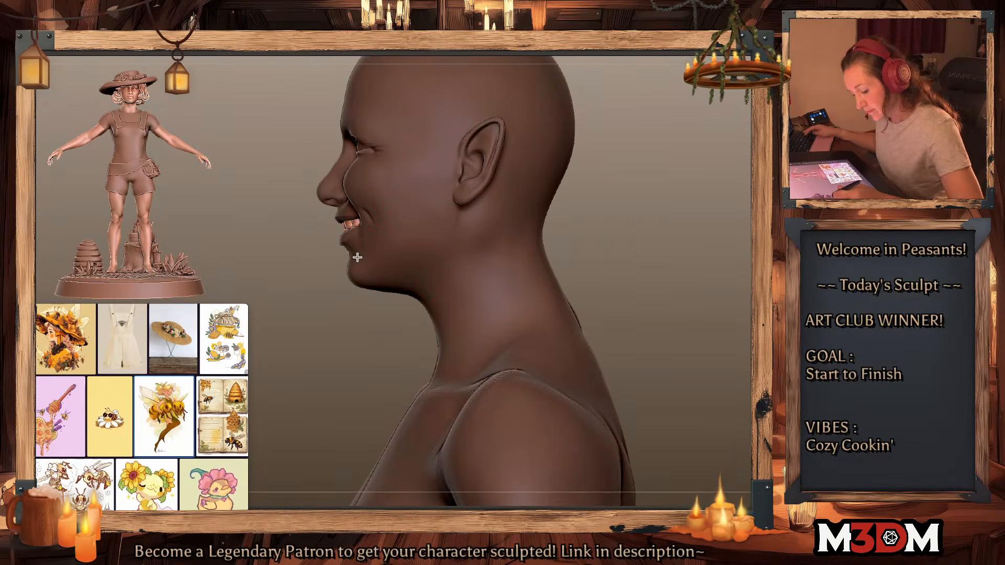
Step: Bring back the hat, hair and clothing in a front view of the upper body and select the hair
mouse_move(660, 263)
mouse_down()
mouse_move(671, 263)
mouse_move(662, 202)
mouse_move(661, 276)
mouse_up()
alt+drag(612, 301, 690, 295)
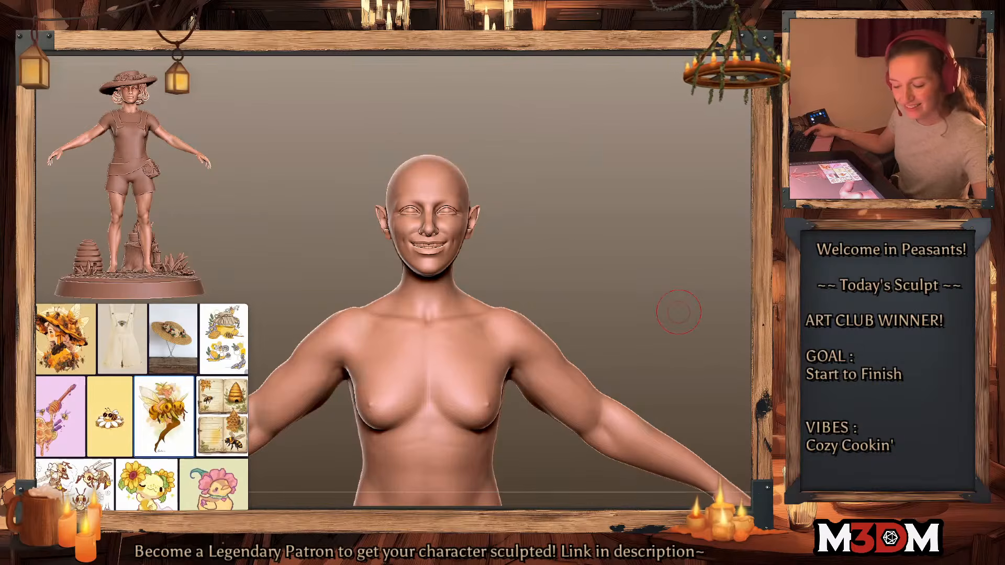
alt+click(400, 230)
alt+click(382, 236)
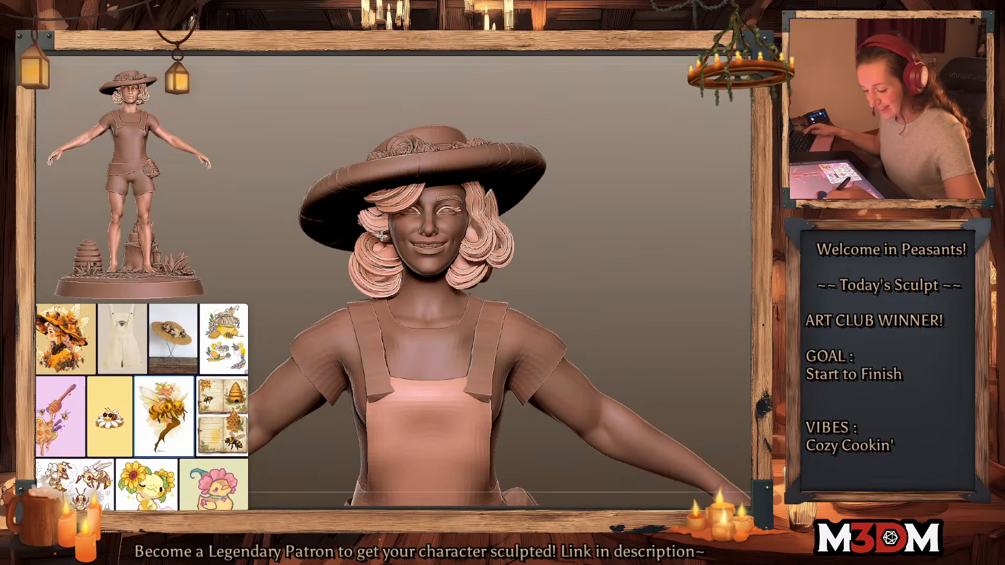
alt+click(407, 197)
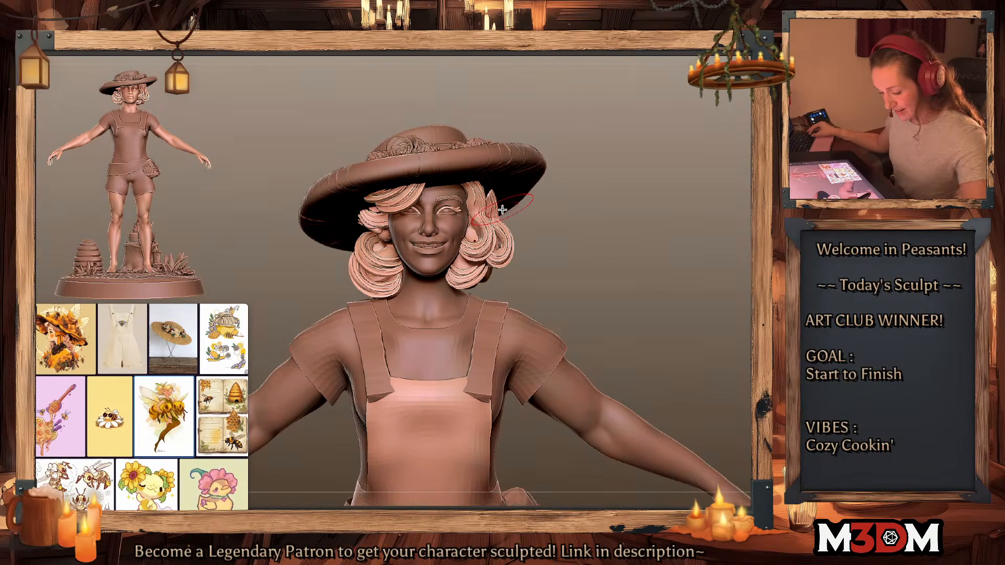
Step: Reshape the hair lock beside the face beneath the hat brim with the Move brush, checking its polygroups
key(shift+f)
key(shift+f)
drag(645, 215, 581, 203)
key(shift+f)
key(space)
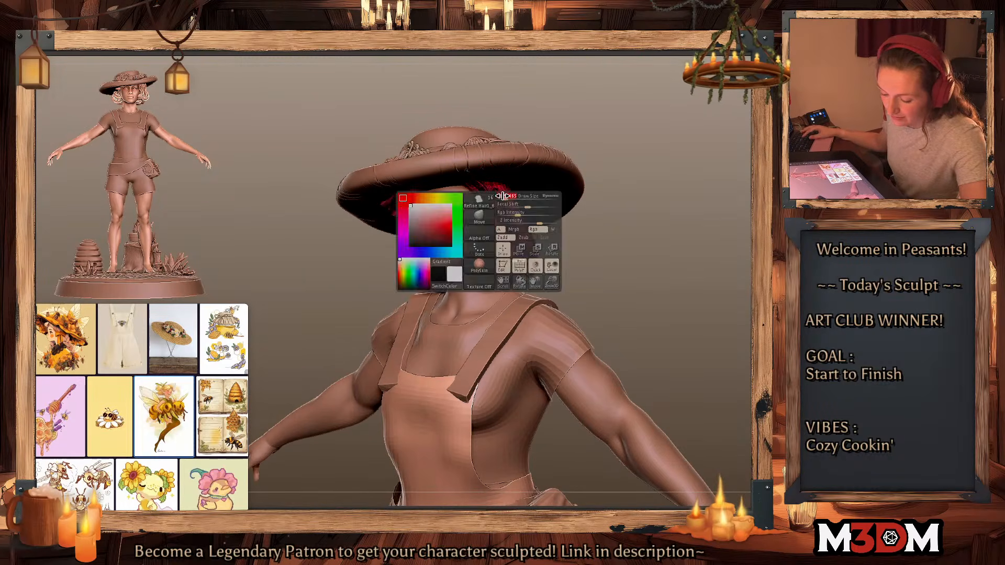
key(shift+f)
key(space)
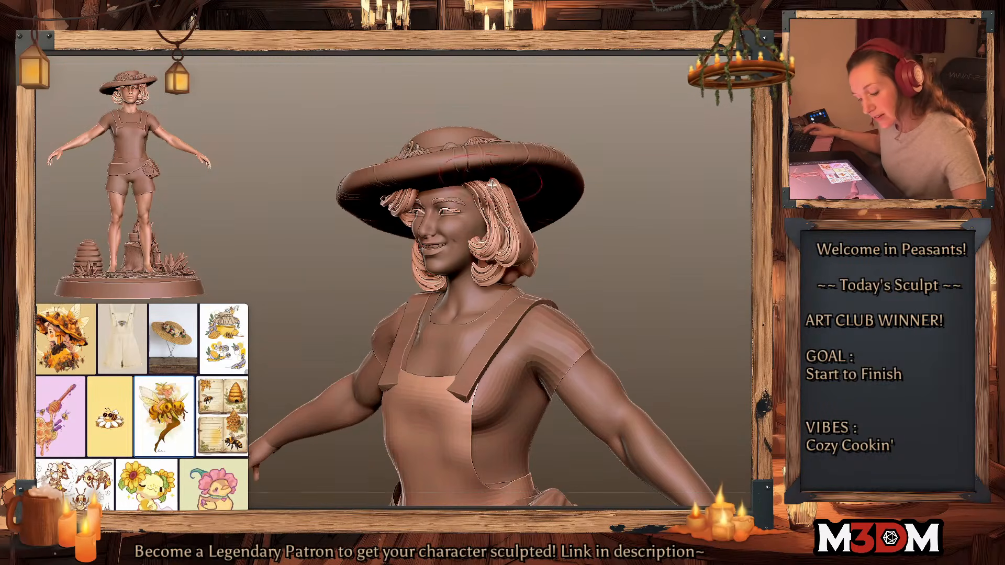
drag(594, 213, 489, 182)
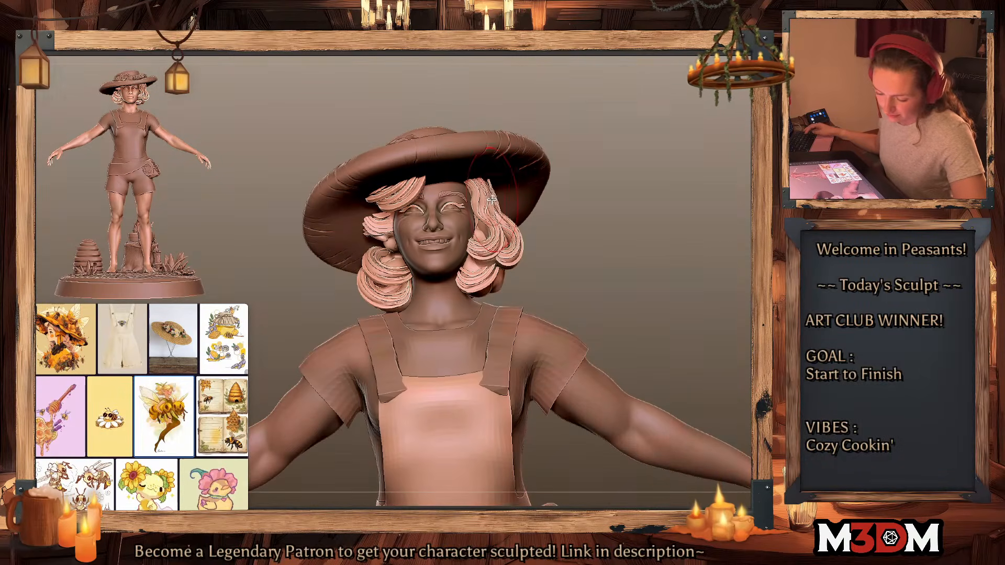
Step: Reshape the hair volume along the side and back of the head with the Move brush
key(shift+f)
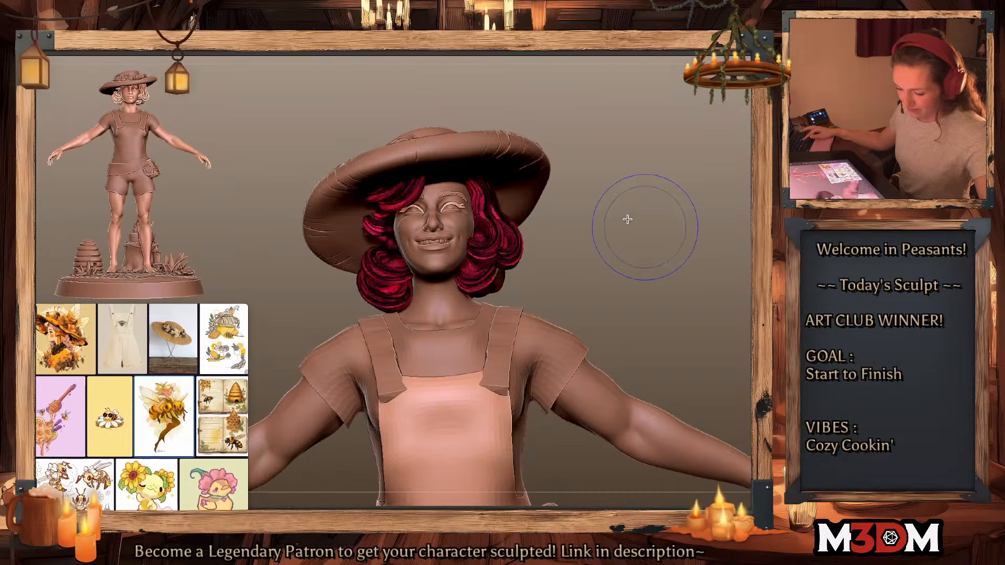
key(shift+f)
drag(663, 236, 653, 240)
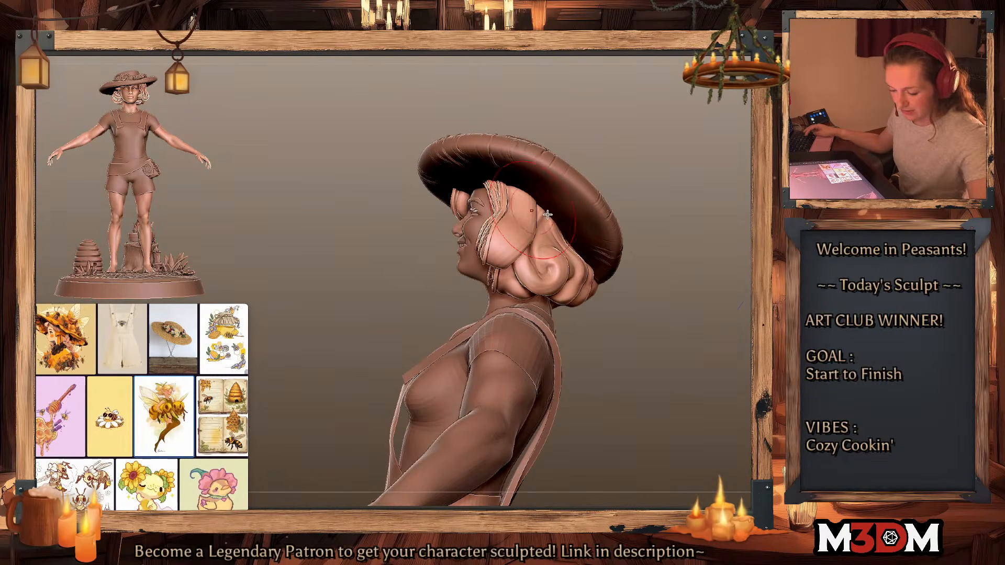
key(shift+f)
key(shift+f)
drag(698, 274, 671, 236)
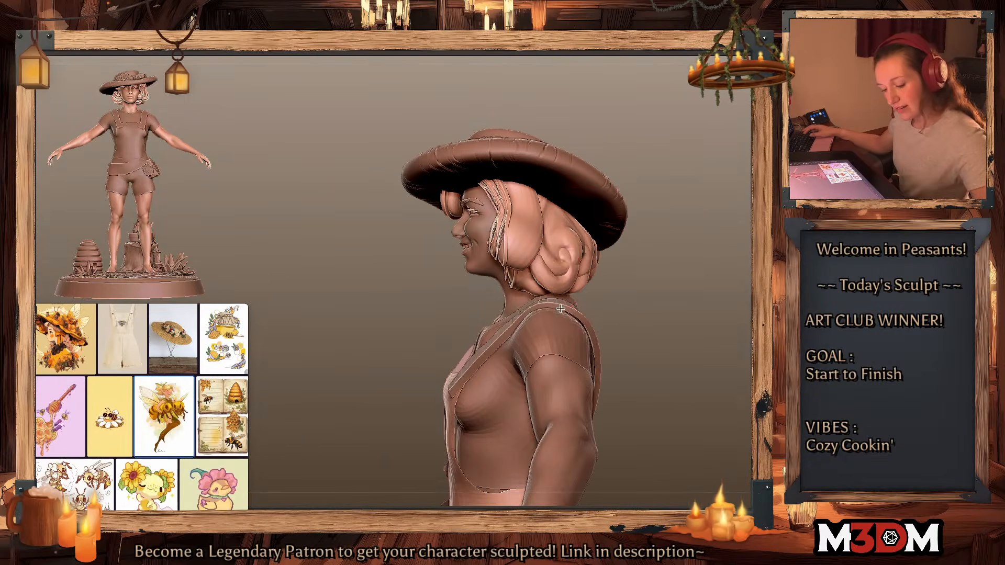
key(shift+f)
key(shift+f)
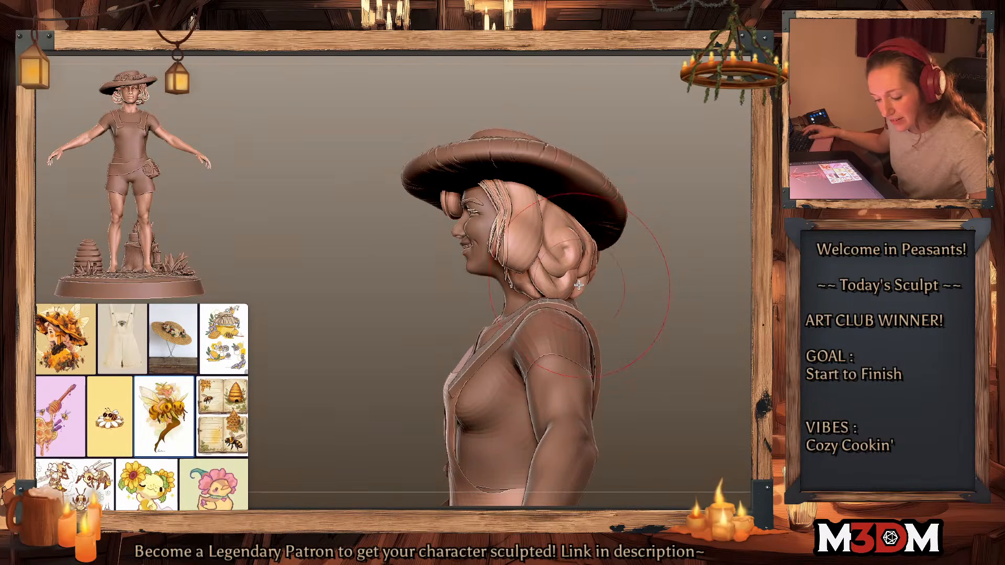
mouse_move(698, 321)
mouse_down()
mouse_move(537, 275)
mouse_move(543, 286)
mouse_move(528, 266)
mouse_up()
key(space)
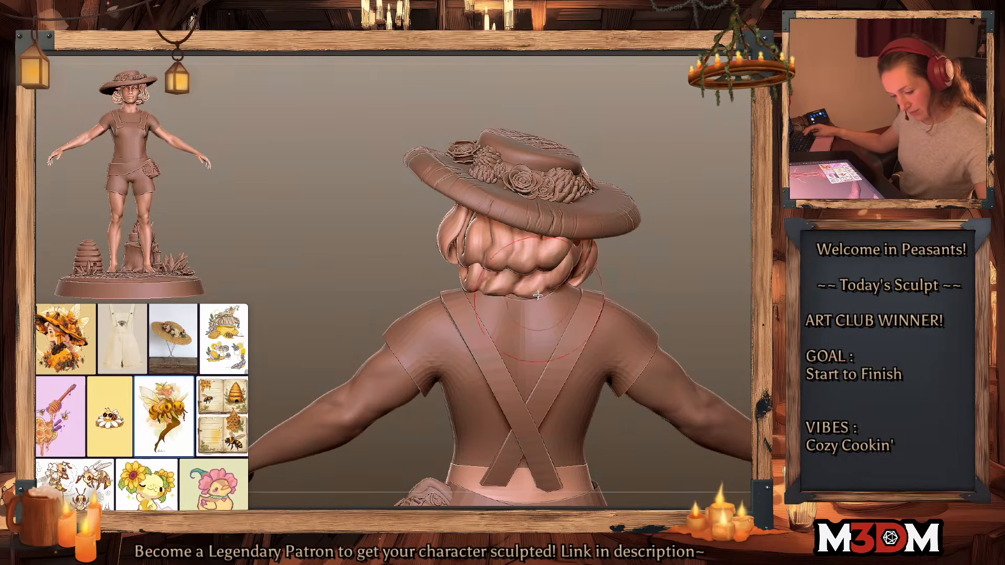
Step: Pull the lower curls at the back of the head further down over the neck
alt+drag(708, 278, 521, 310)
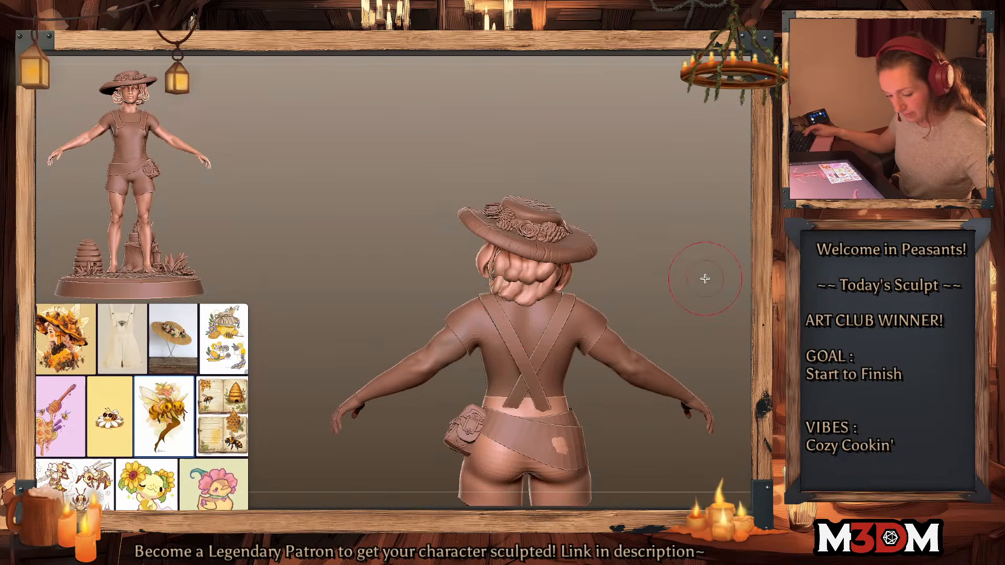
drag(705, 278, 701, 303)
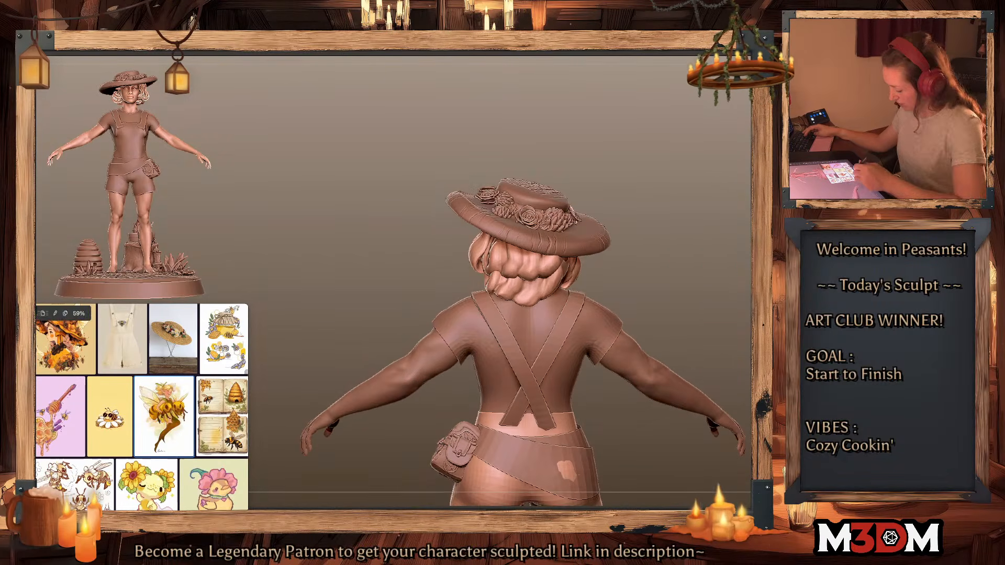
alt+drag(684, 247, 541, 305)
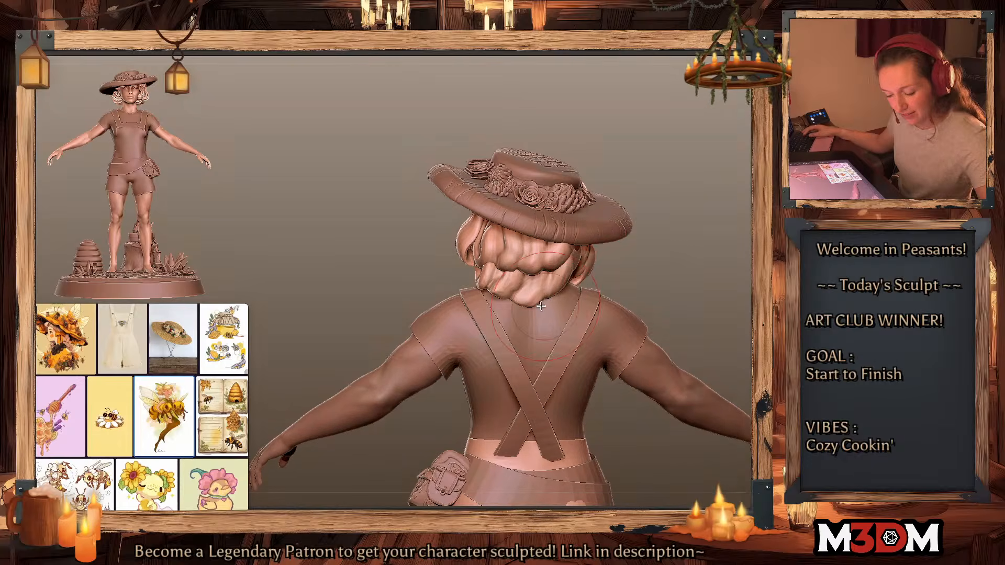
key(space)
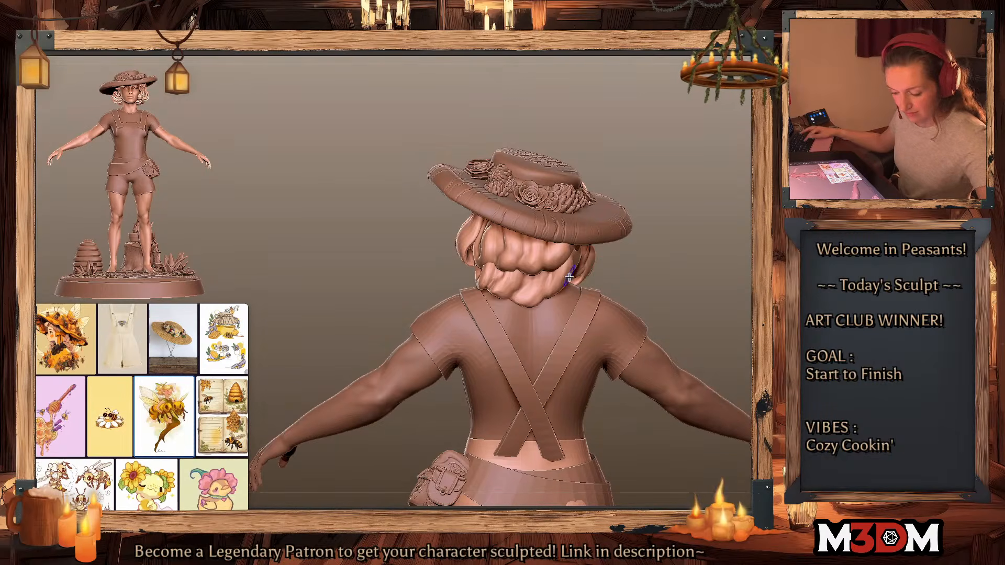
Step: Inspect the hair pieces and their polygroups by isolating them in solo view from behind
key(shift+f)
drag(717, 227, 753, 230)
ctrl+shift+click(538, 286)
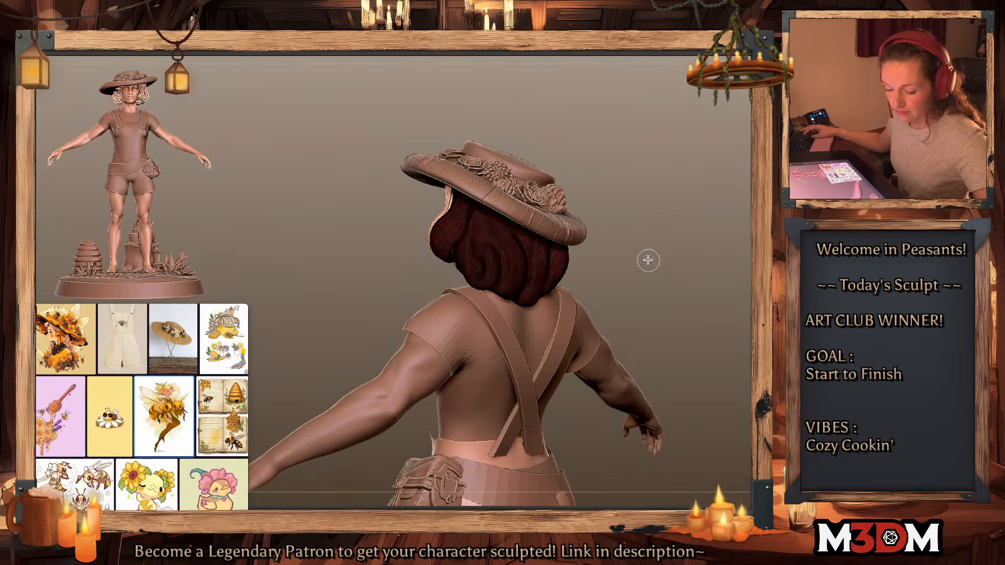
ctrl+shift+drag(648, 260, 691, 243)
key(alt+s)
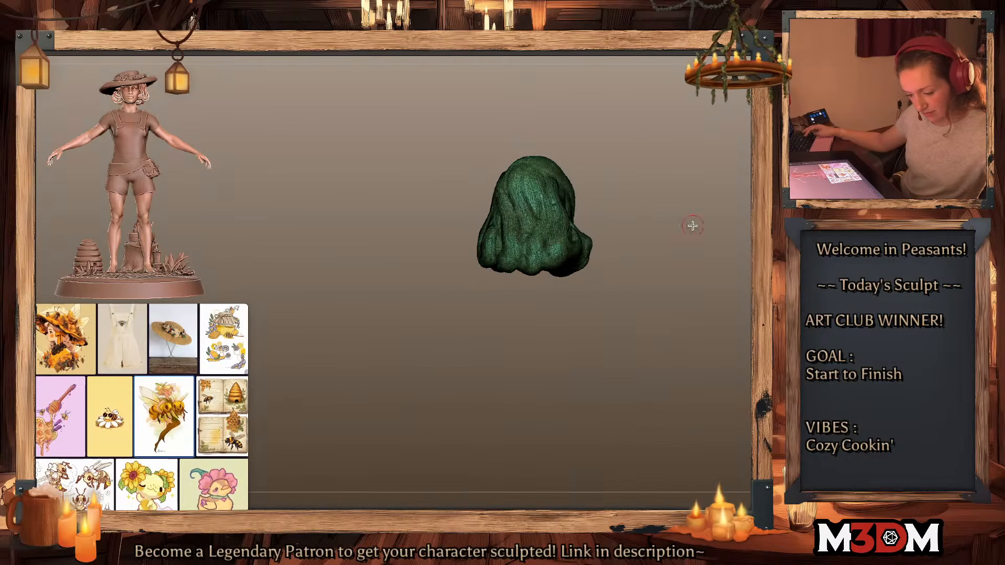
key(alt+s)
alt+click(539, 281)
key(alt+s)
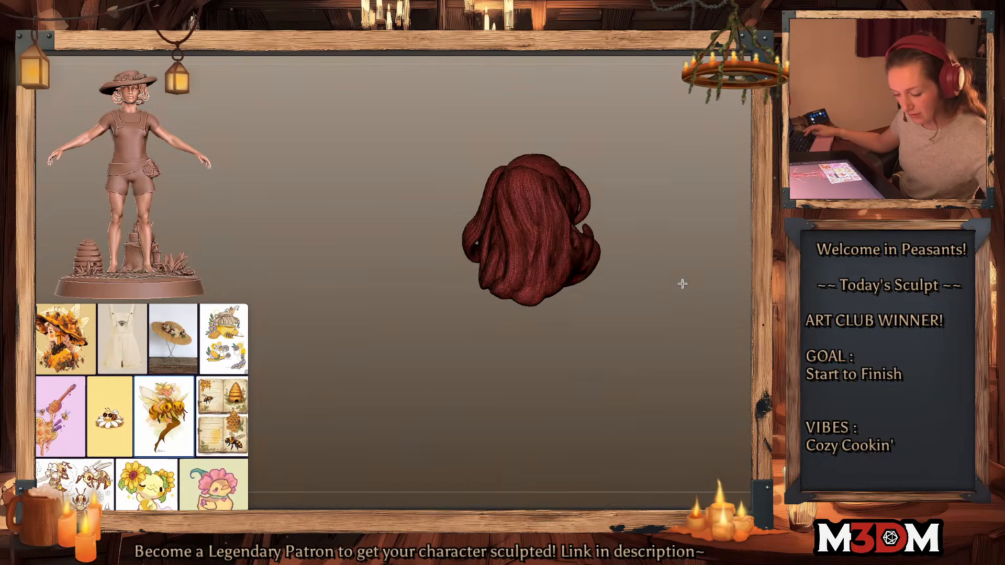
drag(681, 285, 649, 311)
key(shift+f)
key(alt+s)
key(space)
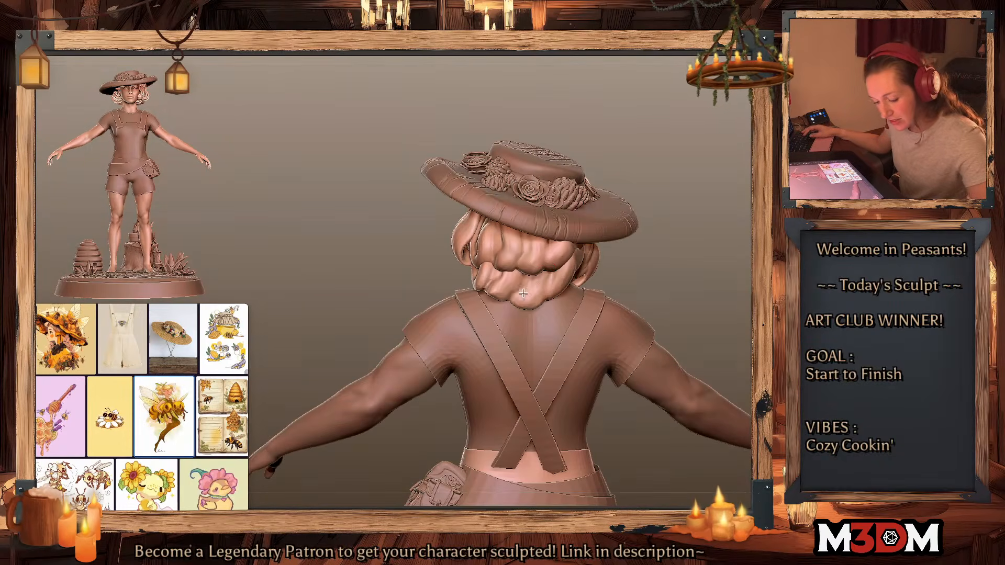
Step: Examine the side curls from a rear three-quarter view, isolating one hair group and restoring the full figure
key(space)
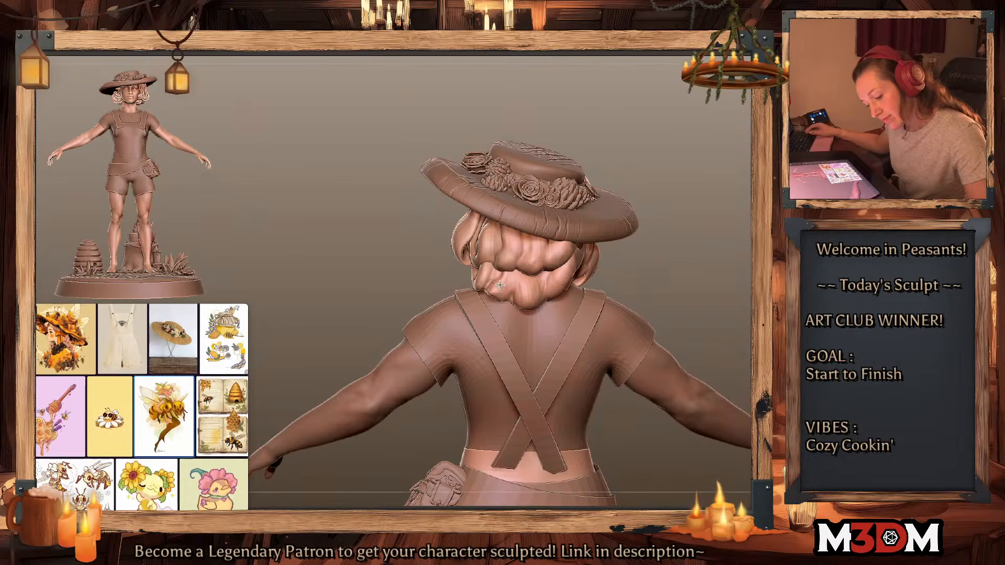
right_drag(503, 306, 479, 292)
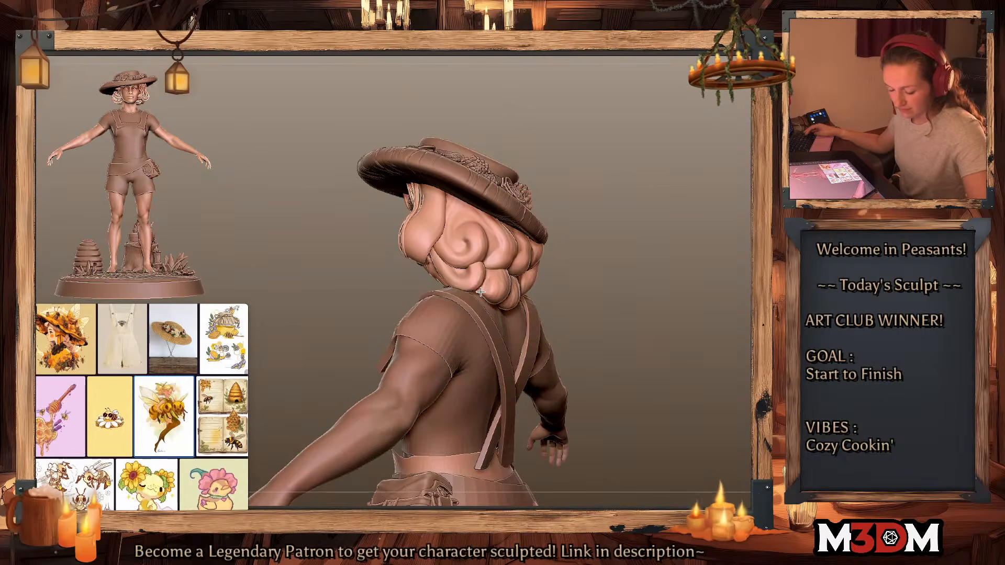
ctrl+shift+click(474, 245)
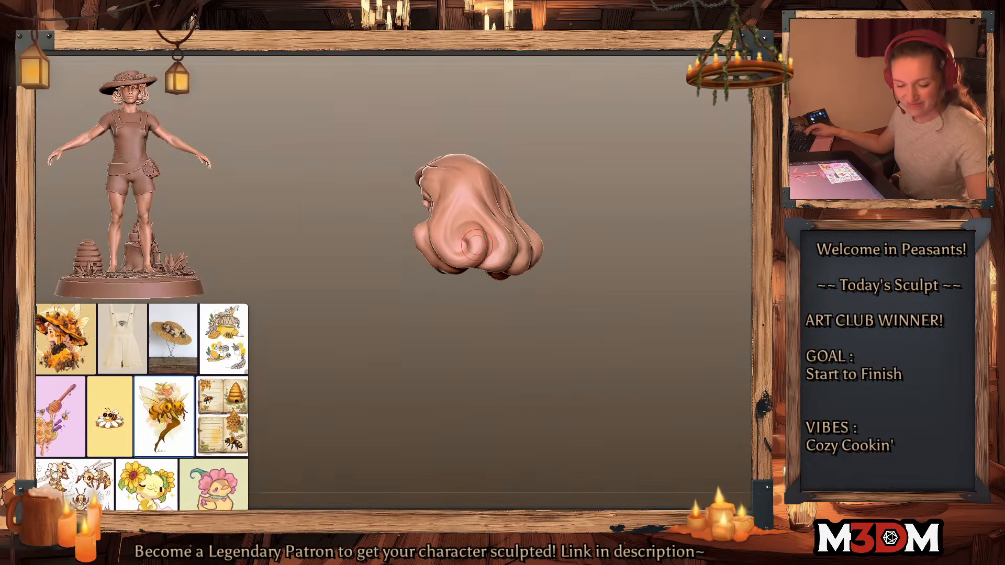
ctrl+shift+click(475, 245)
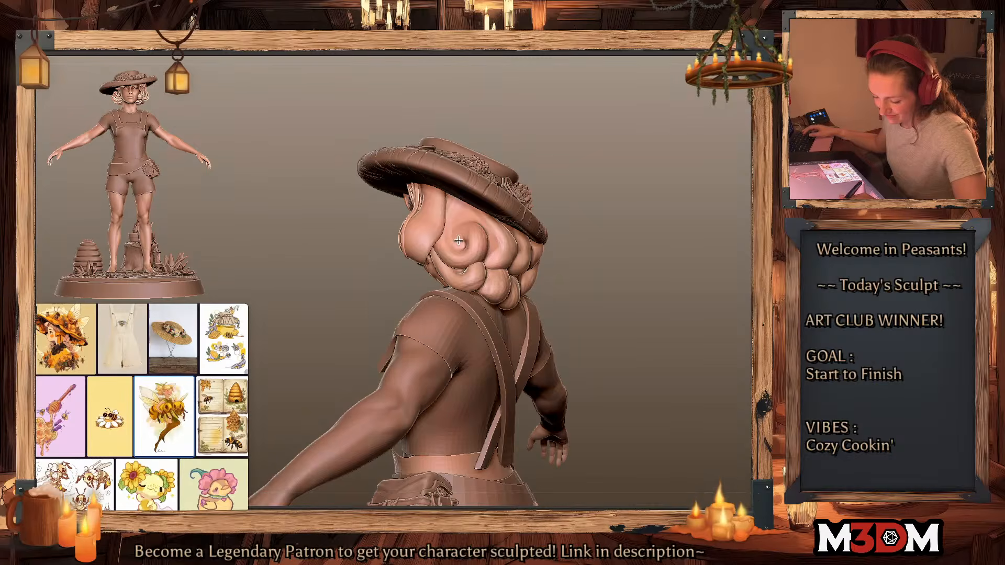
Step: Push the lowest curls at the back of the head upward to shorten the hair above the neck
drag(733, 238, 527, 267)
key(space)
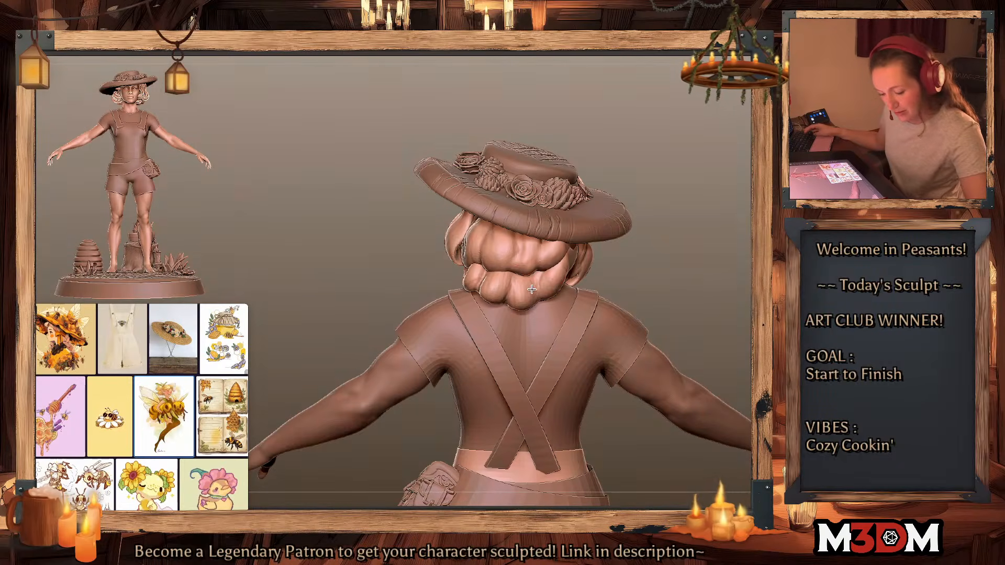
drag(528, 298, 528, 287)
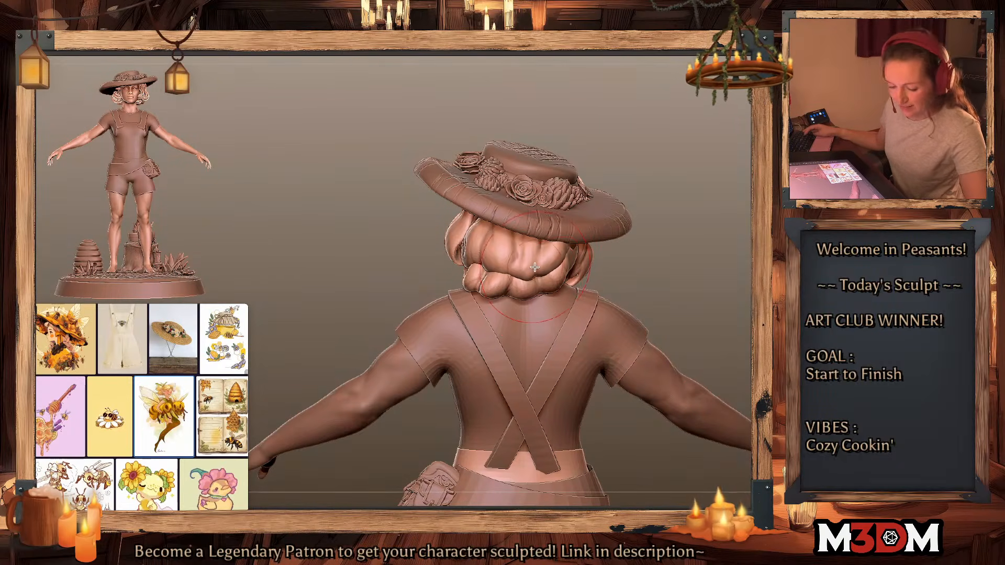
key(space)
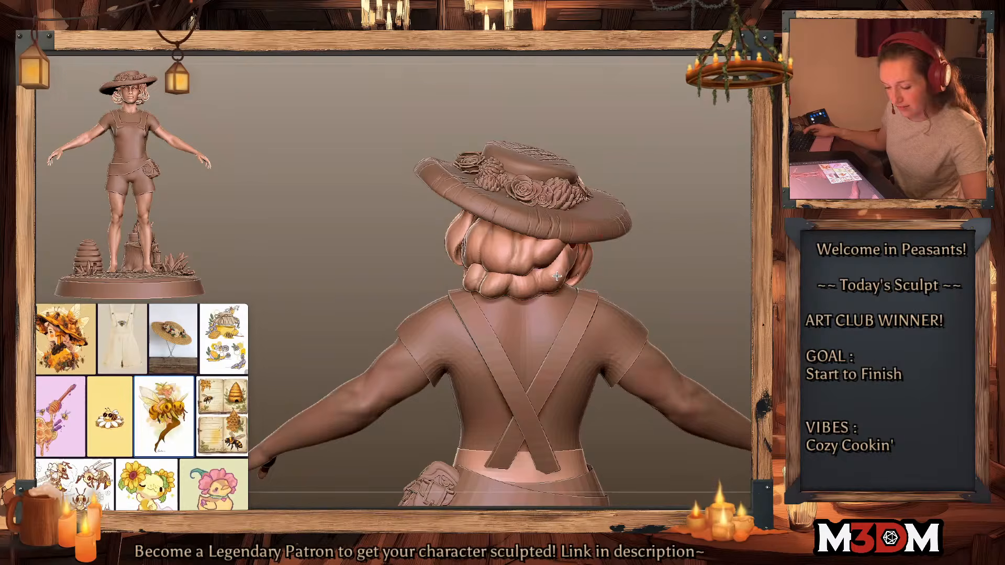
Step: Refine the back and side curls from several angles and check the hair silhouette against the figure from the front
mouse_move(664, 225)
mouse_down()
mouse_move(673, 218)
mouse_move(690, 251)
mouse_move(687, 279)
mouse_move(581, 270)
mouse_up()
key(space)
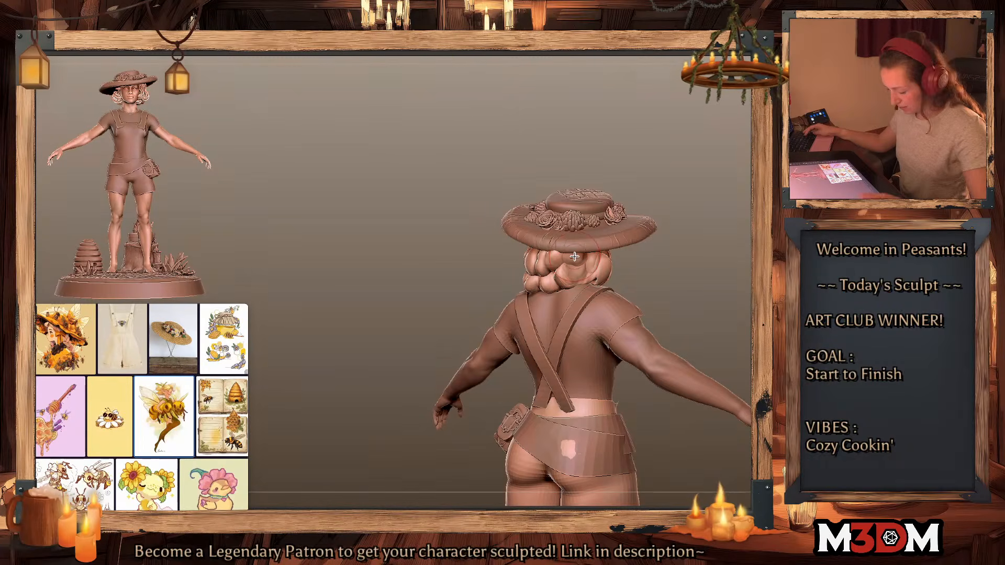
key(space)
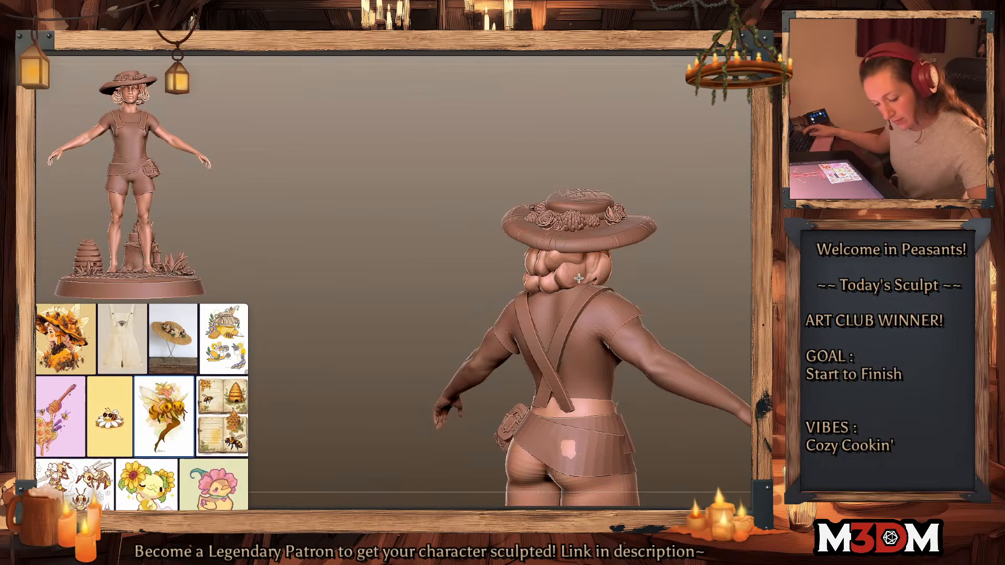
drag(724, 285, 628, 266)
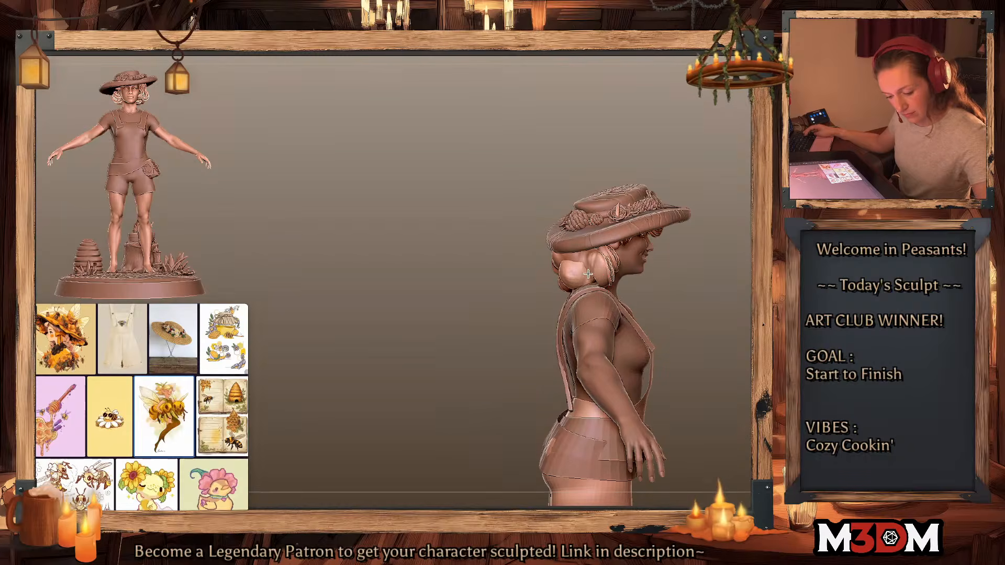
drag(725, 292, 563, 247)
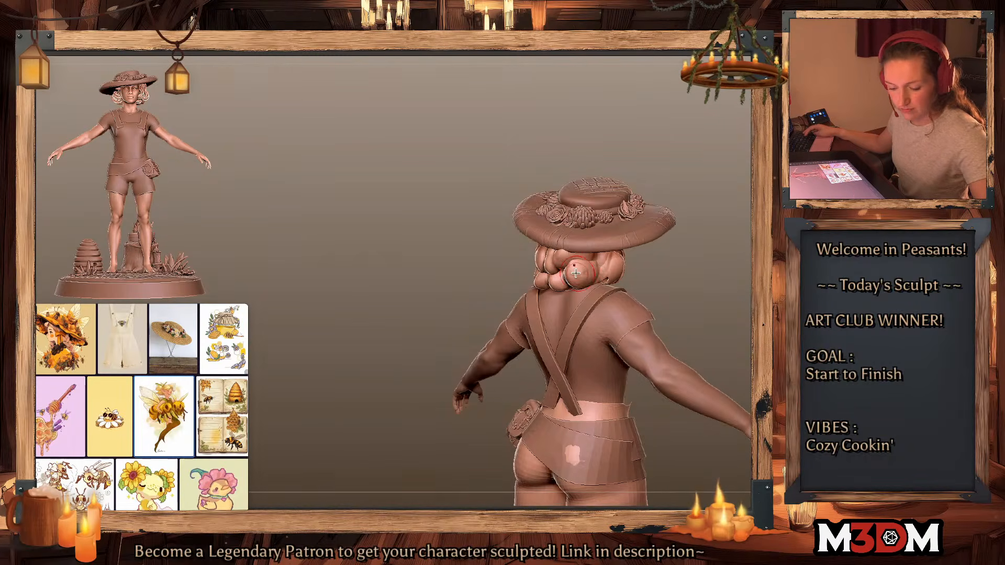
drag(700, 278, 726, 282)
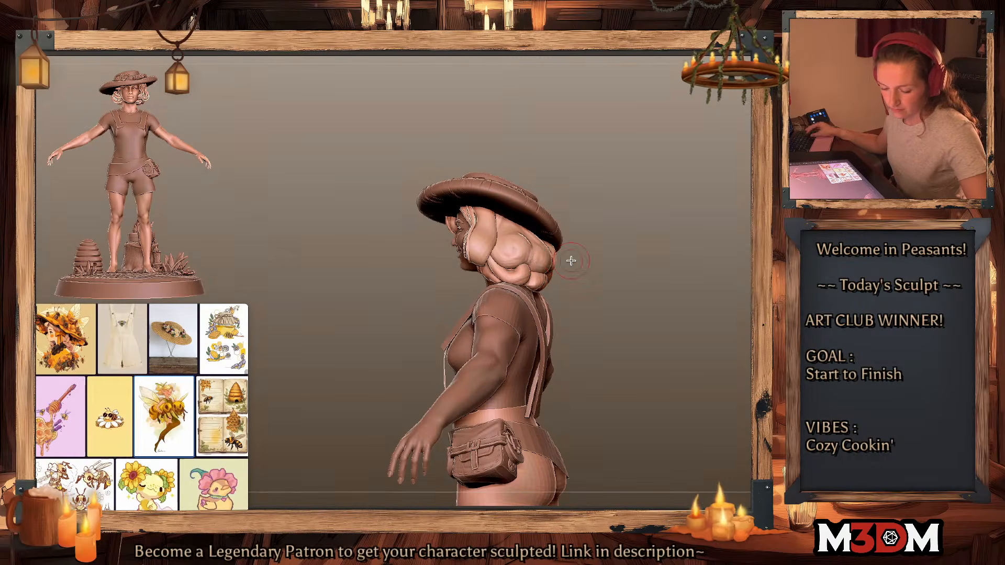
mouse_move(675, 289)
mouse_down()
mouse_move(727, 256)
mouse_move(657, 292)
mouse_move(651, 264)
mouse_move(661, 260)
mouse_up()
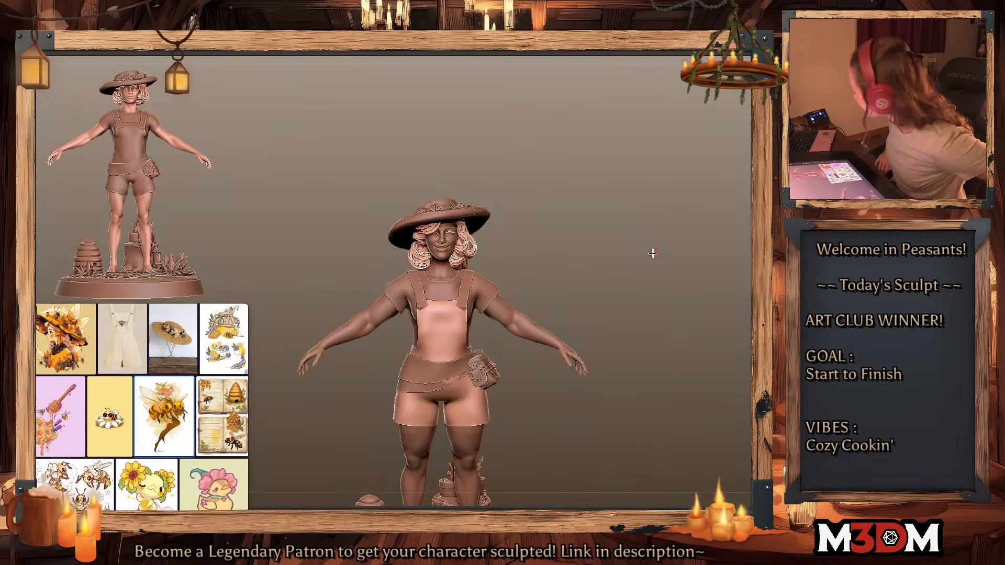
Step: Load the bloom_imm_brush_imprintdelight.ZBP insert-mesh brush from disk, then reactivate the Move brush
key(b)
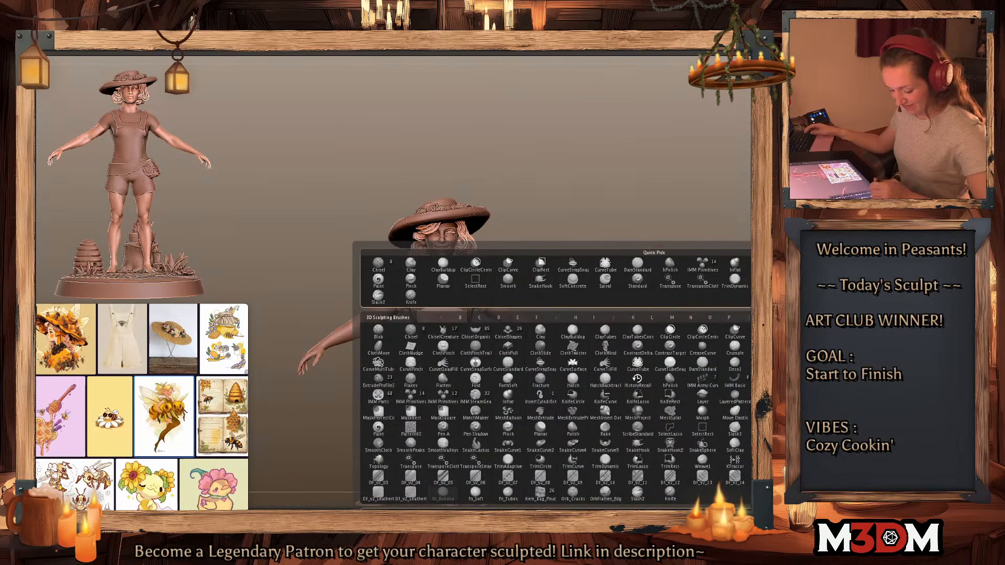
click(592, 103)
text(bloom)
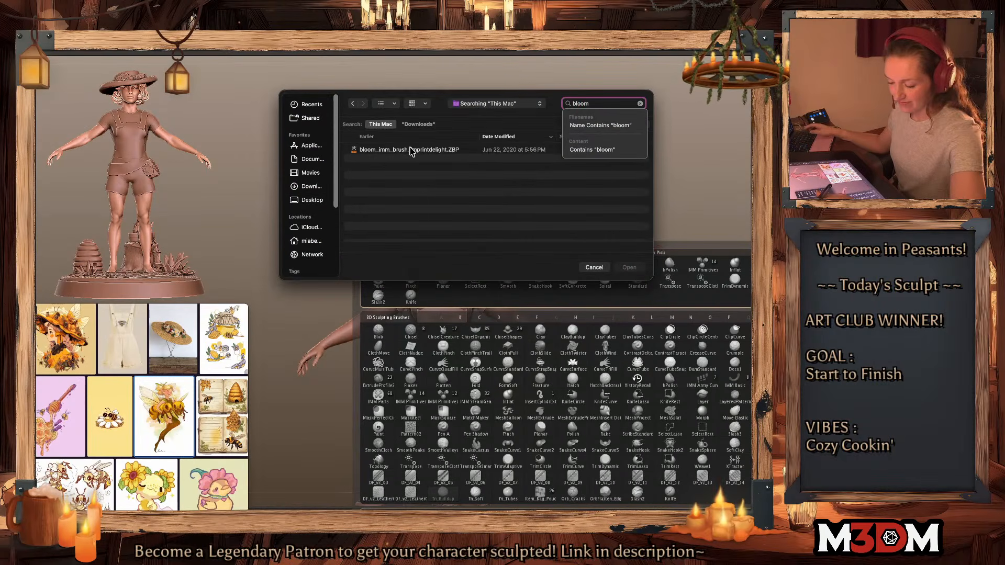
double_click(409, 146)
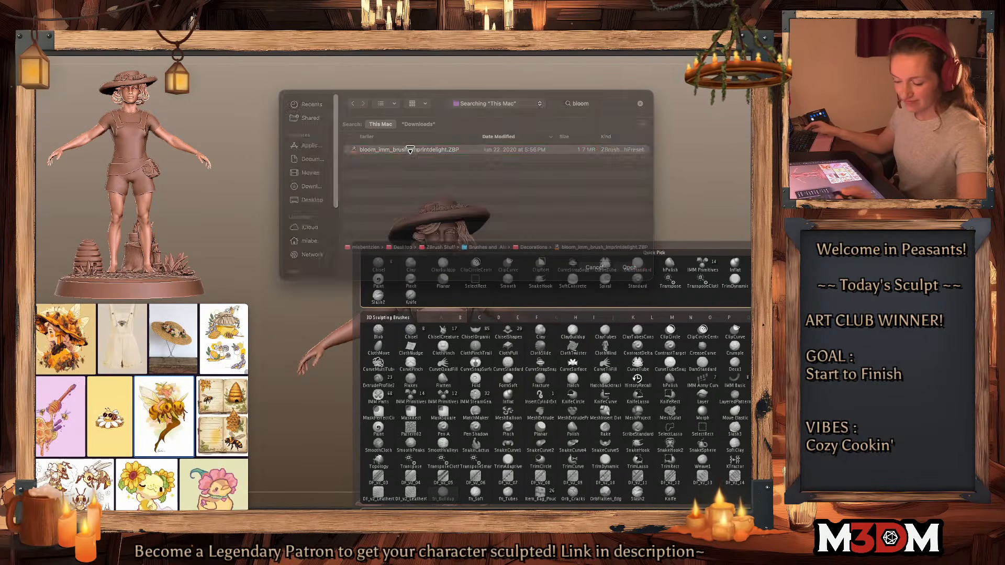
alt+drag(622, 440, 630, 368)
key(b)
key(m)
key(v)
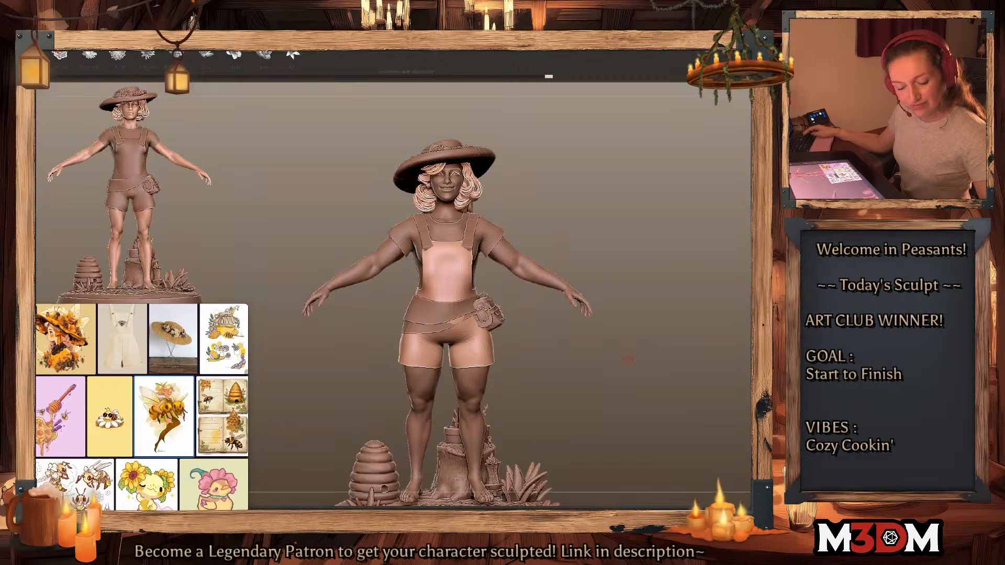
Step: Select the wrap around the figure's waist, toggle its wireframe display and isolate it in solo view
alt+click(448, 301)
key(shift+f)
key(shift+f)
key(b)
key(m)
key(v)
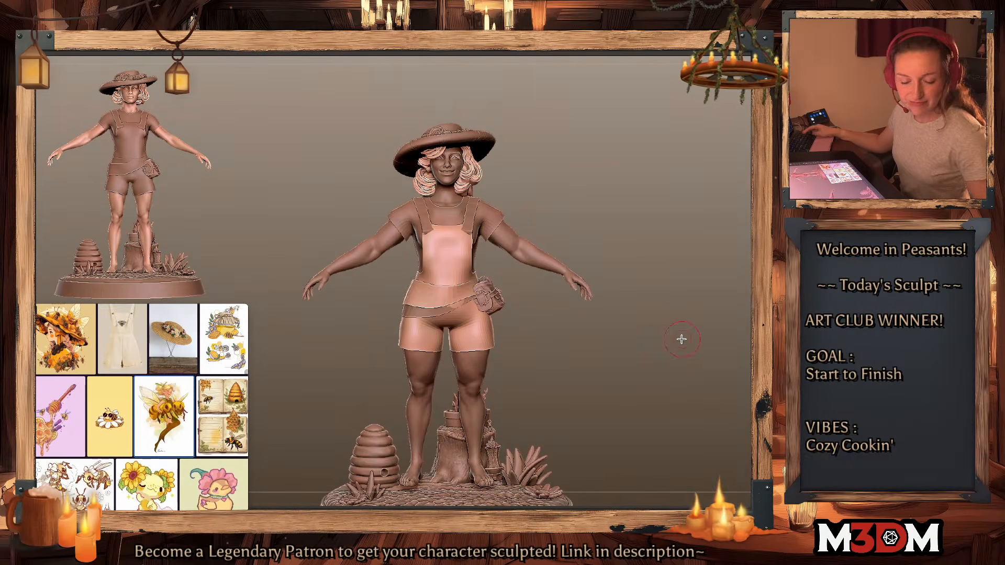
alt+drag(682, 342, 637, 337)
key(alt+s)
ctrl+drag(691, 418, 525, 314)
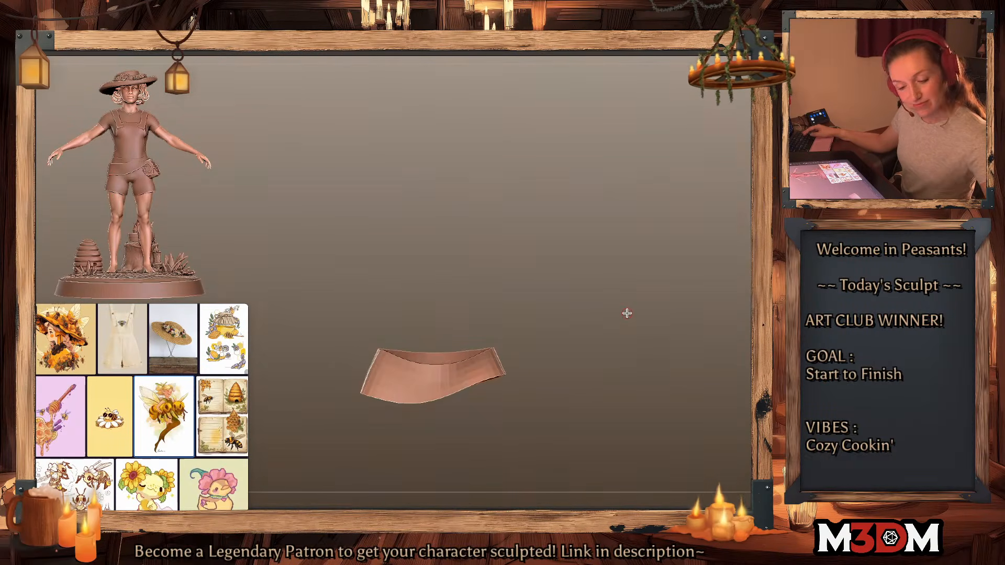
Step: Switch to the accessory kit and examine its bags, tools, plants and props for pieces suited to the beekeeper
key(Down)
key(Down)
key(Down)
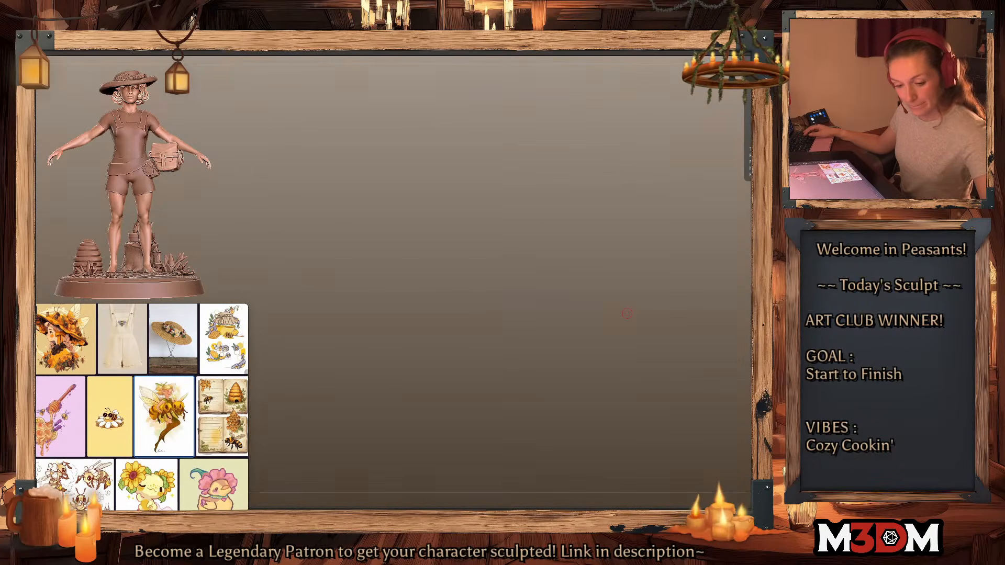
click(627, 313)
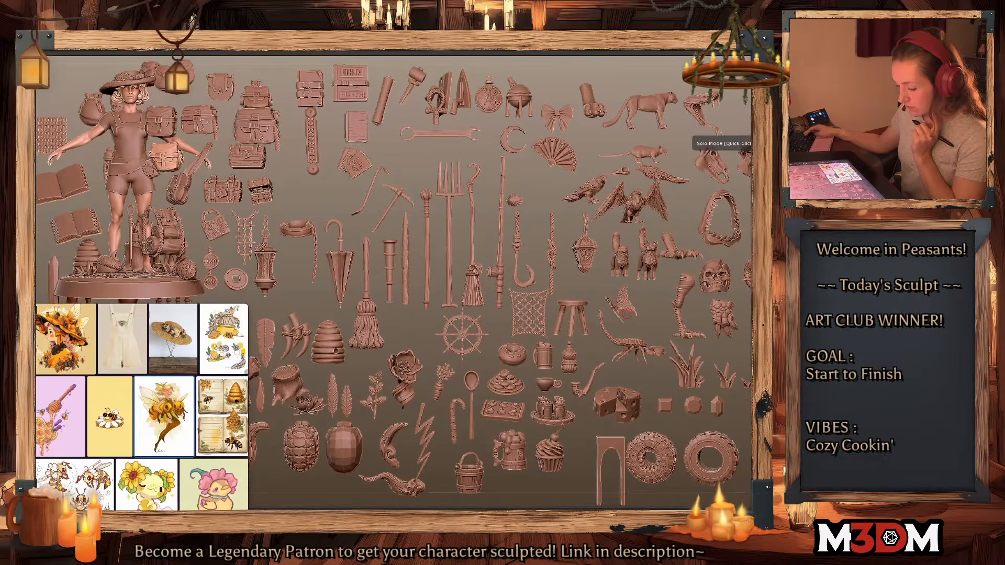
alt+drag(416, 455, 504, 436)
alt+drag(449, 453, 409, 487)
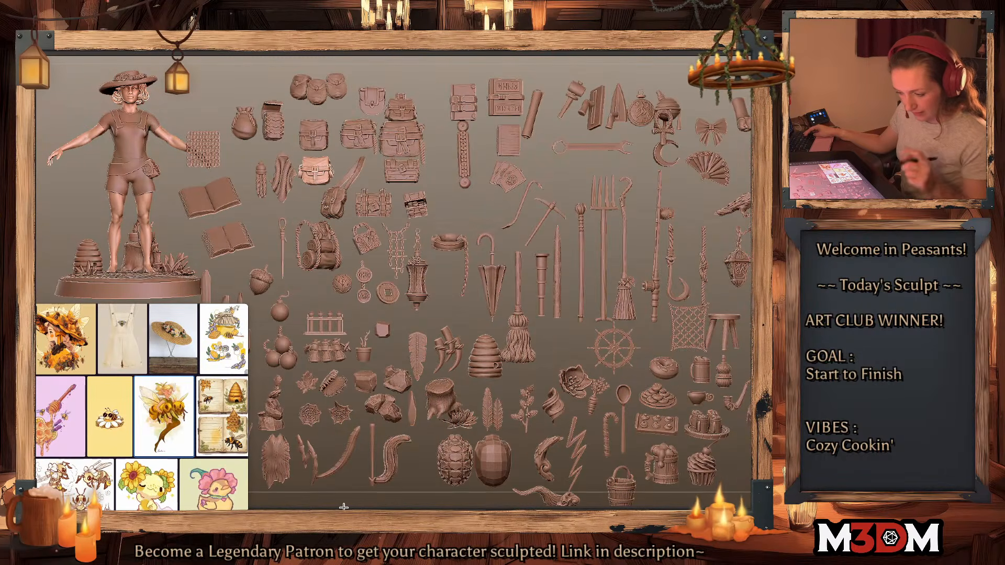
alt+drag(497, 355, 450, 377)
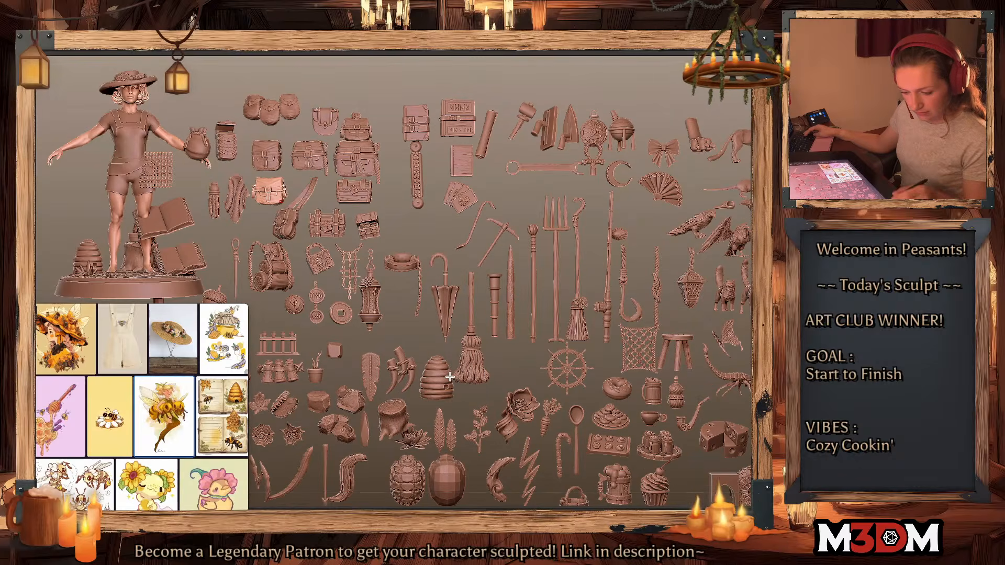
alt+drag(608, 380, 558, 384)
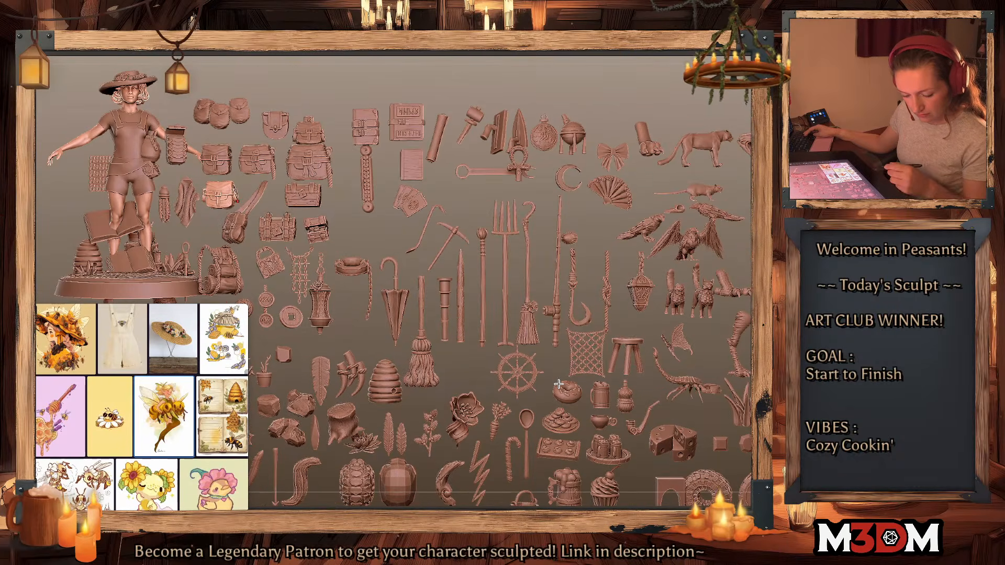
alt+drag(718, 395, 639, 400)
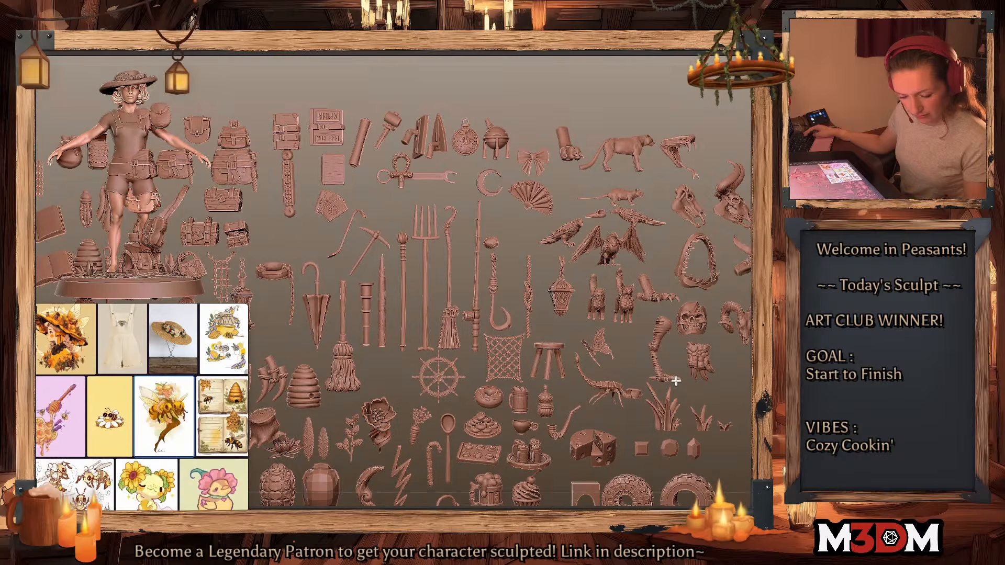
Step: Switch to the star primitive, search the disk for "belt" and open Belts Pants Shoes.ztl
key(space)
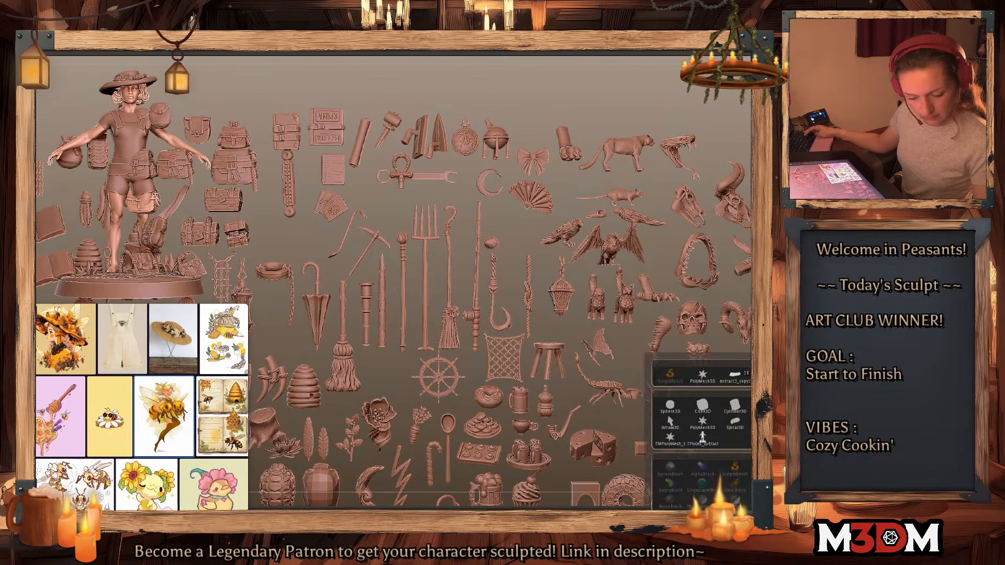
key(Down)
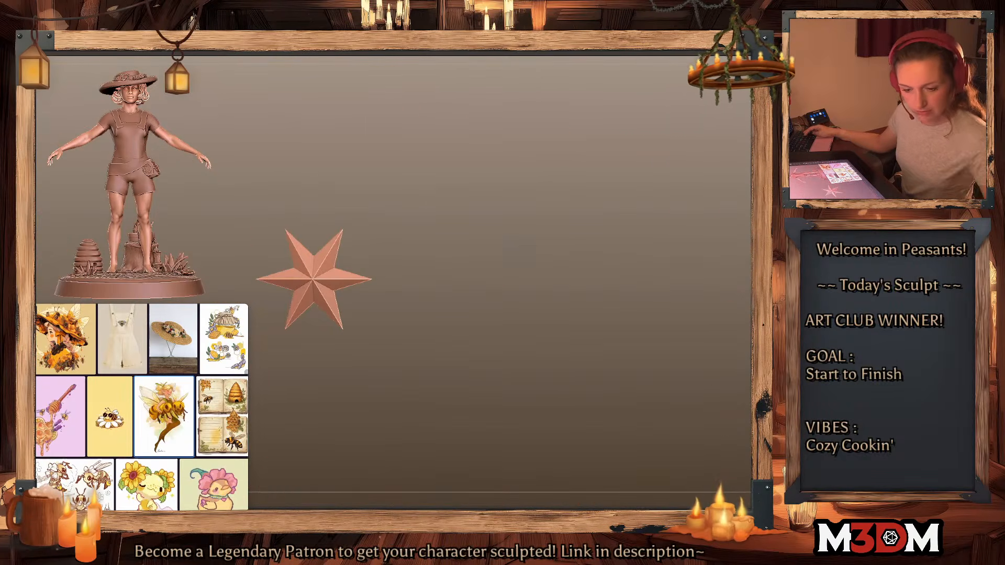
click(586, 103)
text(b)
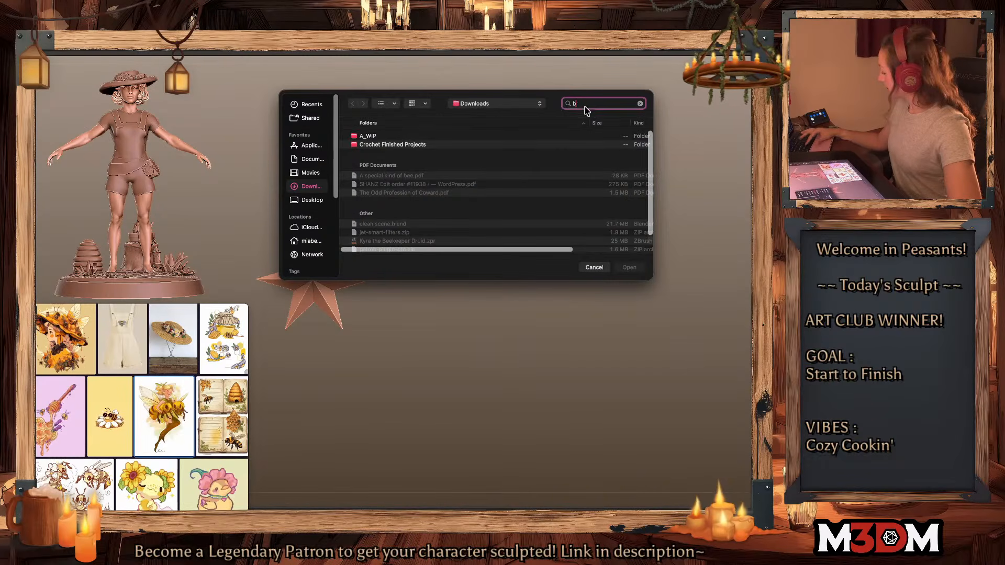
text(elt)
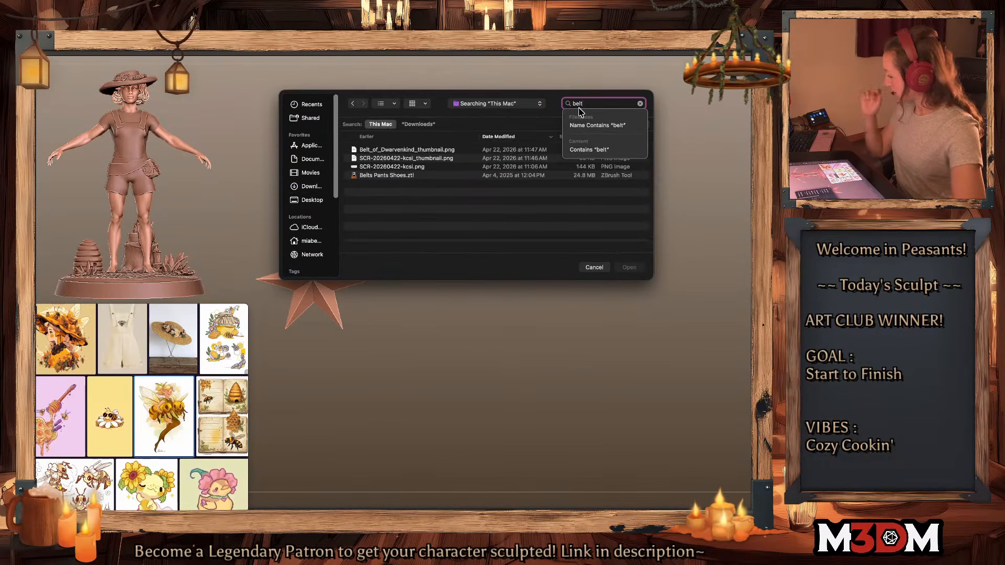
double_click(413, 175)
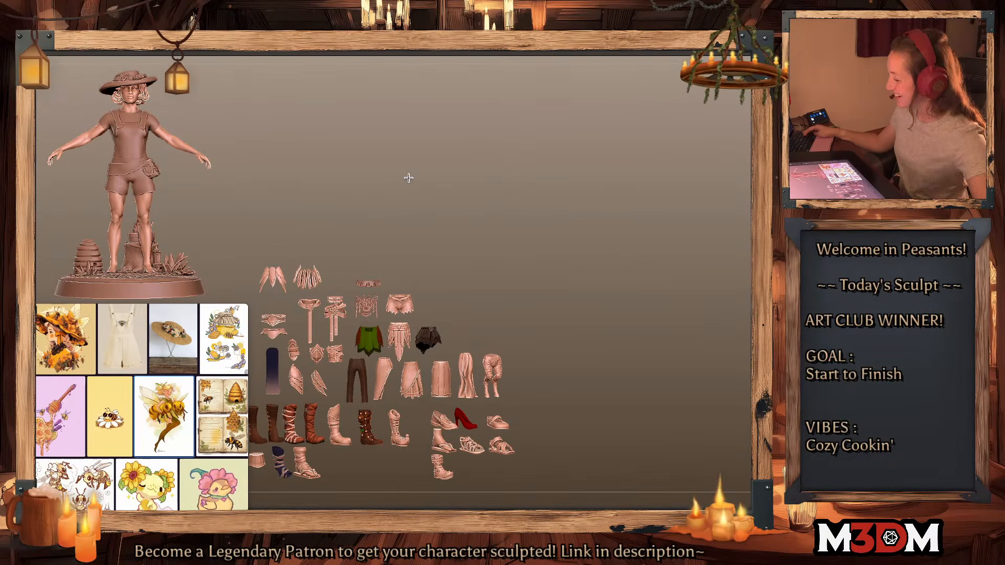
Step: Look over the belt, skirt, trouser and footwear pieces, then return to the beekeeper figure
alt+drag(580, 276, 717, 194)
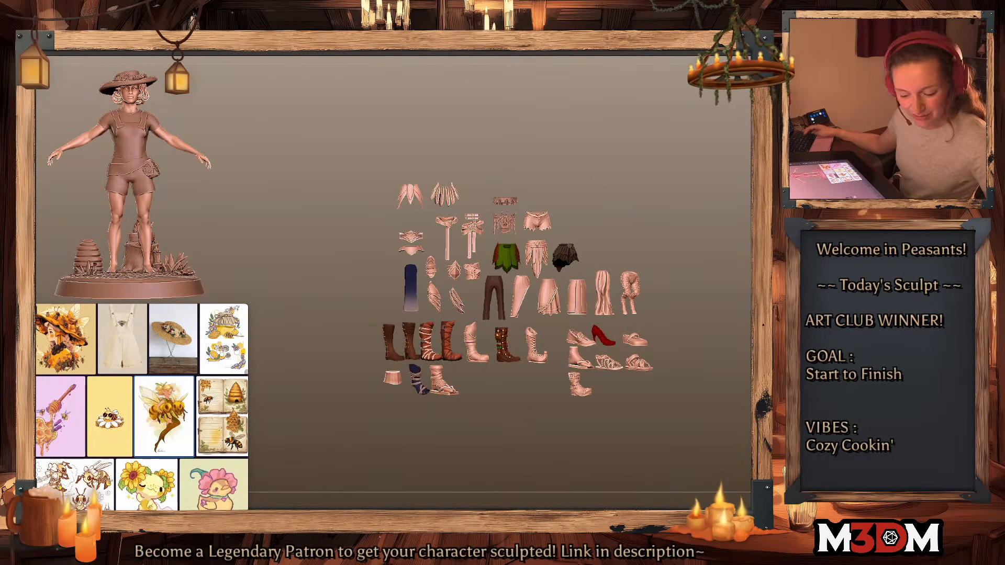
alt+drag(746, 325, 722, 375)
right_click(722, 376)
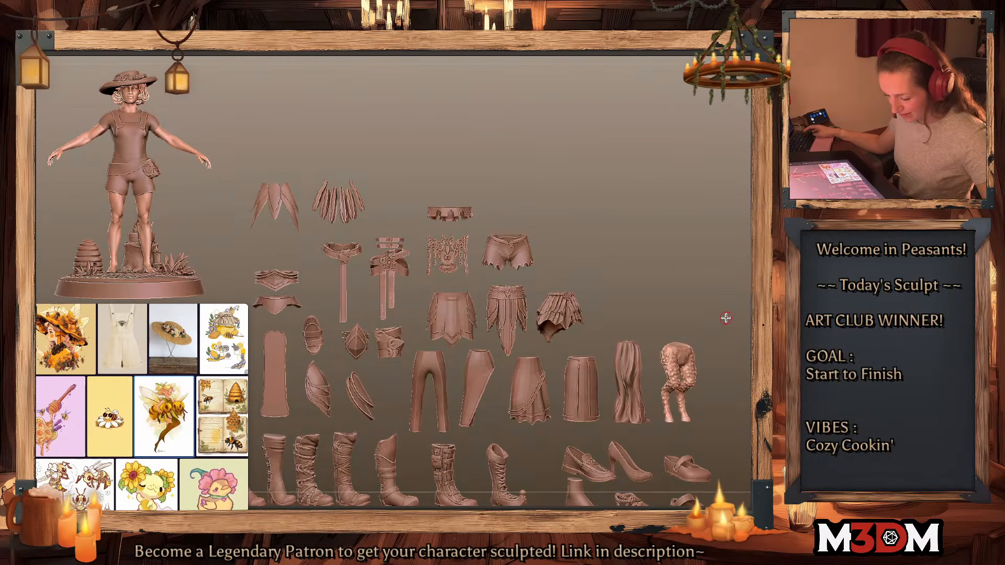
alt+drag(725, 318, 754, 219)
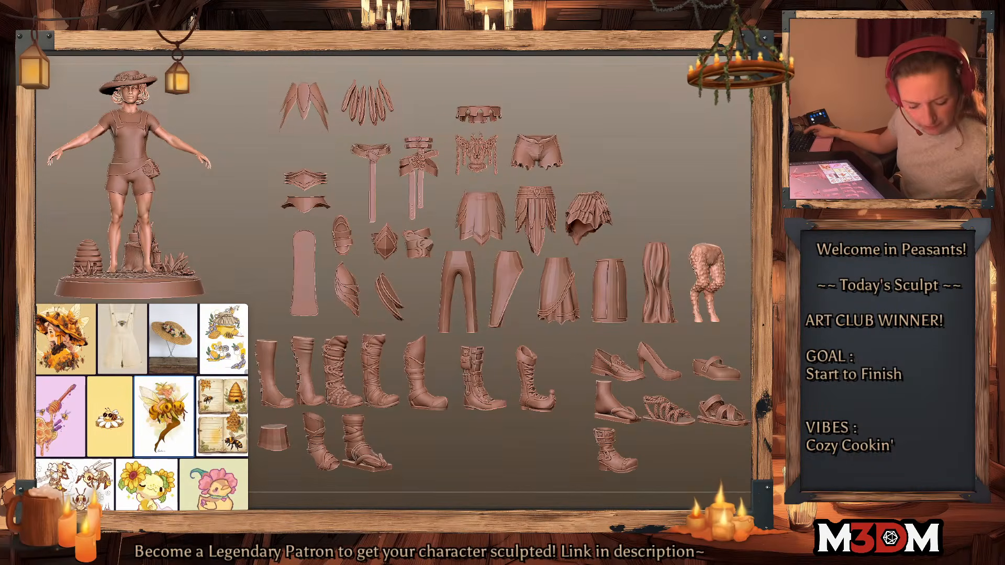
key(ctrl+z)
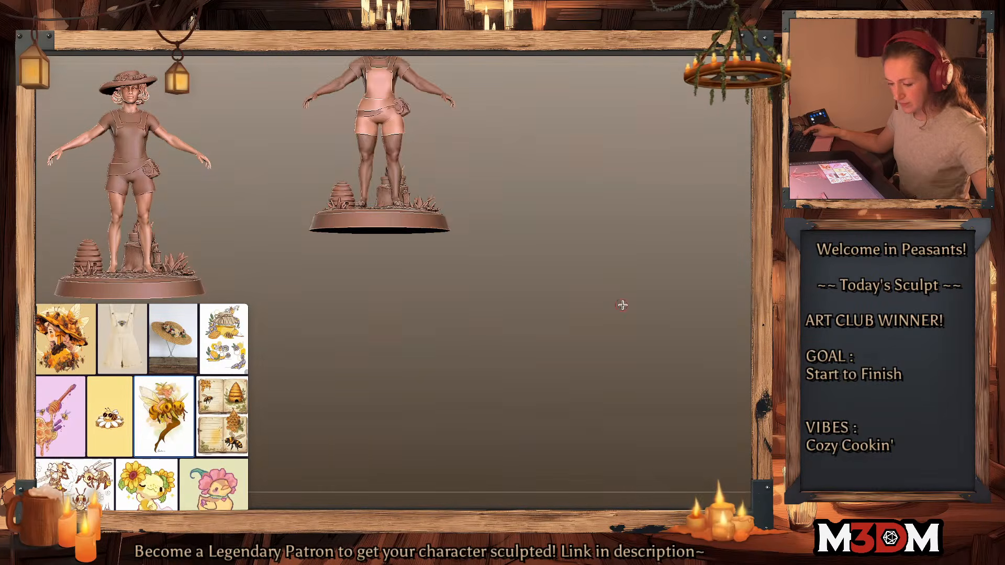
Step: Select the wrap at the waist, inspect it in solo view and restore the full figure
alt+drag(623, 305, 632, 353)
key(space)
alt+click(445, 270)
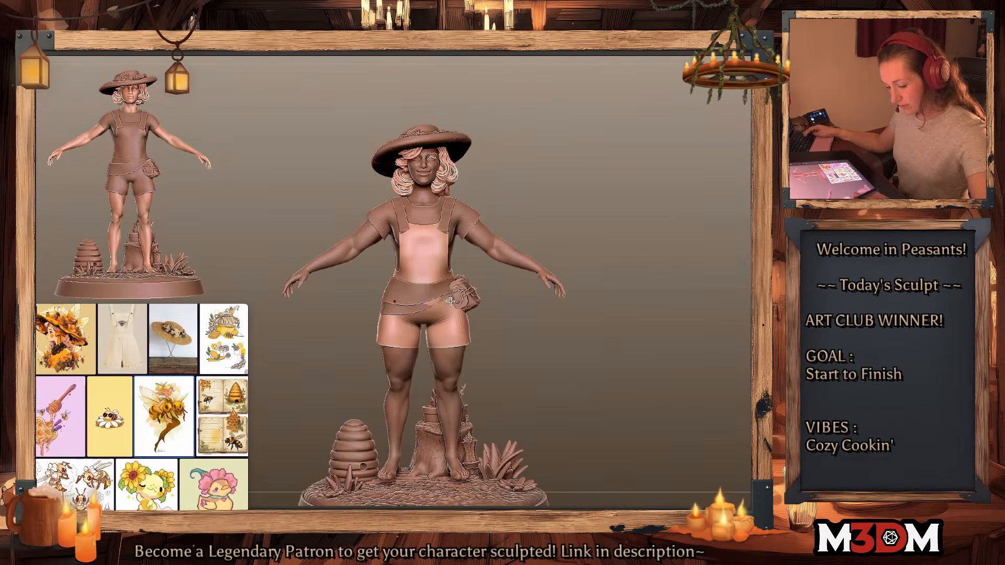
alt+click(436, 287)
key(shift+s)
alt+drag(722, 231, 597, 360)
key(space)
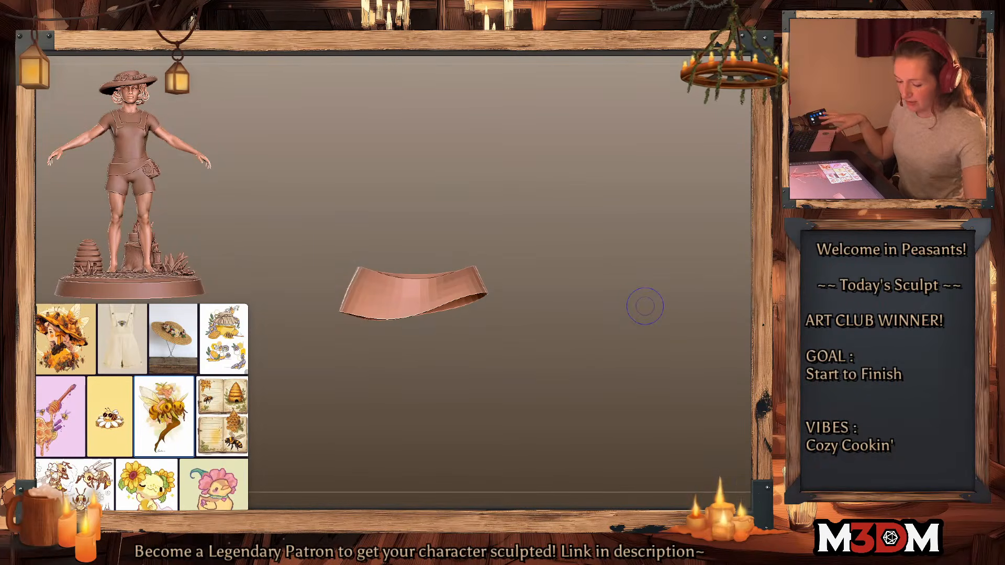
key(ctrl+z)
key(shift+s)
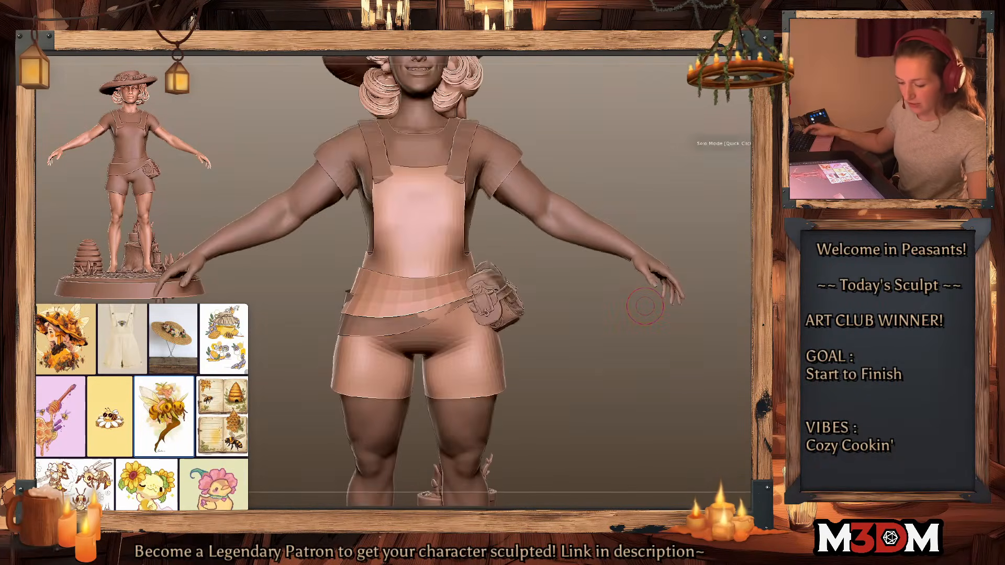
Step: Delete the diagonal pouch strap that runs across the hips below the waist wrap
key(shift+f)
key(shift+f)
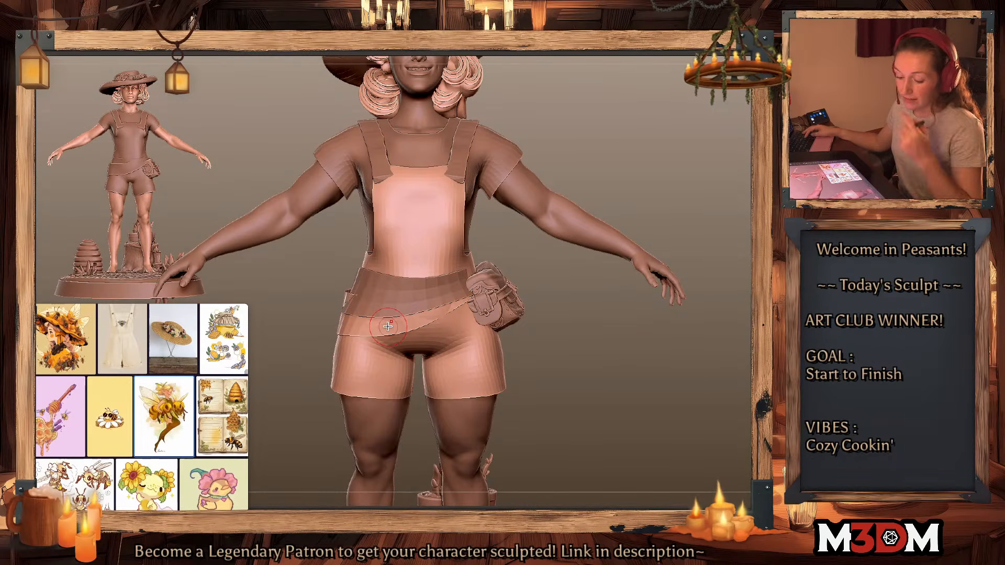
key(shift+f)
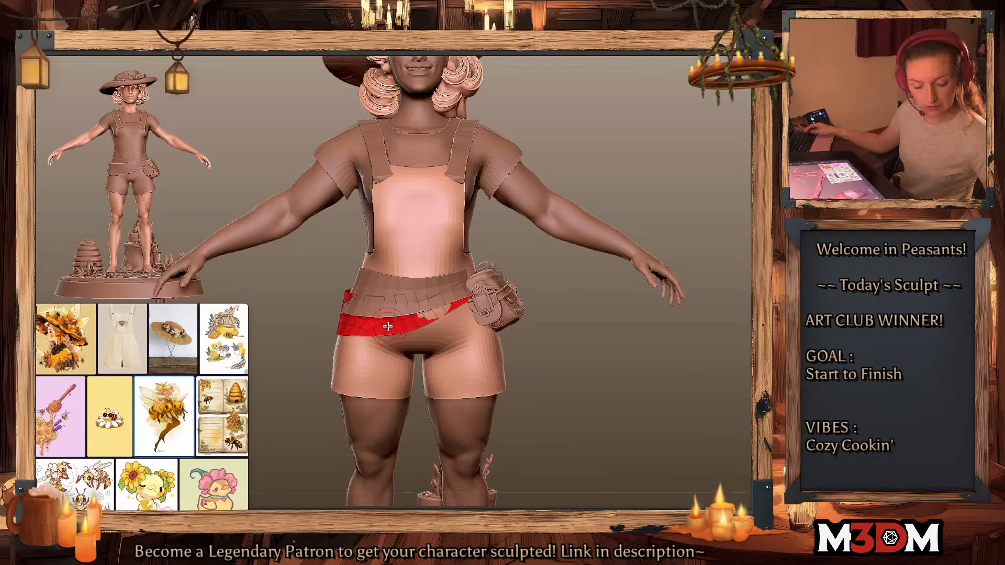
key(Delete)
Step: Pull the waist wrap outward at the back with the Move brush so it covers the top of the shorts
alt+click(399, 297)
mouse_move(630, 381)
mouse_down()
mouse_move(696, 372)
mouse_move(453, 300)
mouse_up()
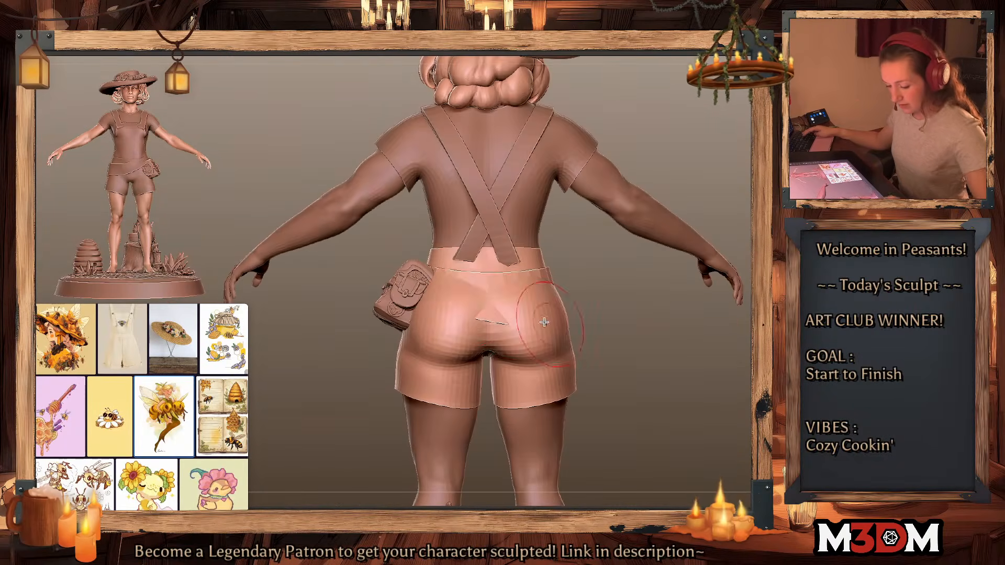
right_click(426, 346)
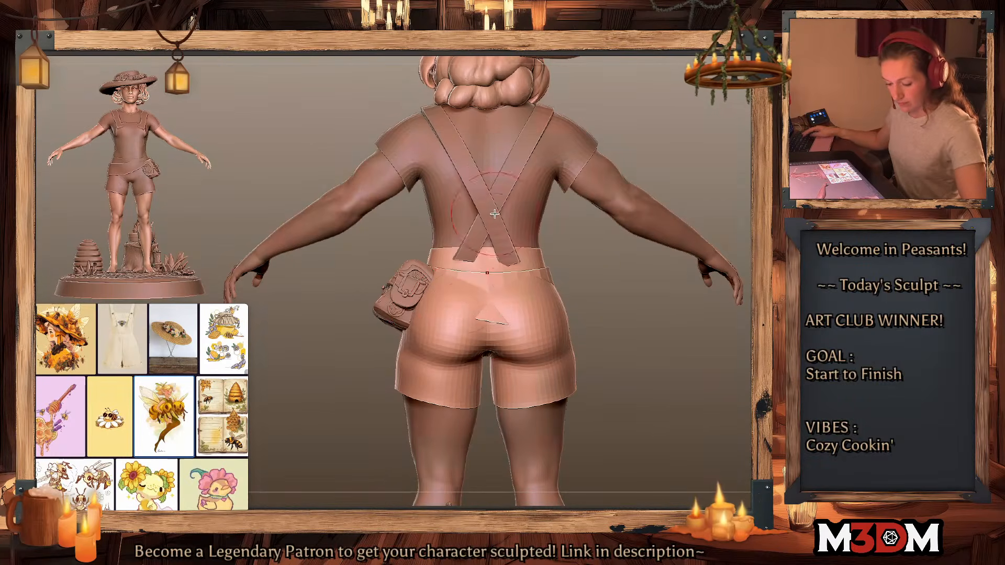
right_click(444, 296)
drag(467, 299, 437, 309)
drag(540, 318, 560, 331)
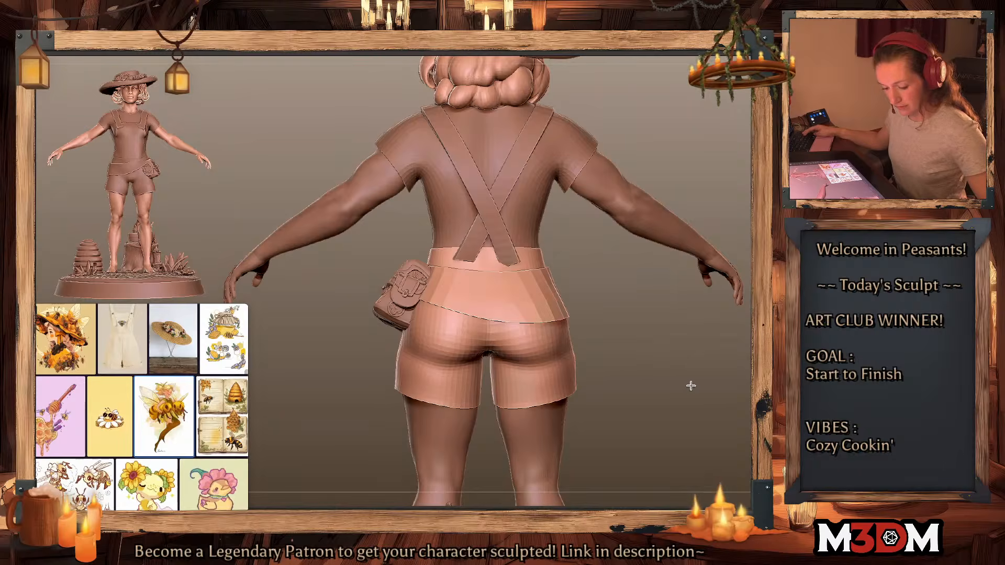
mouse_move(691, 385)
mouse_down()
mouse_move(738, 404)
mouse_move(718, 363)
mouse_move(600, 336)
mouse_up()
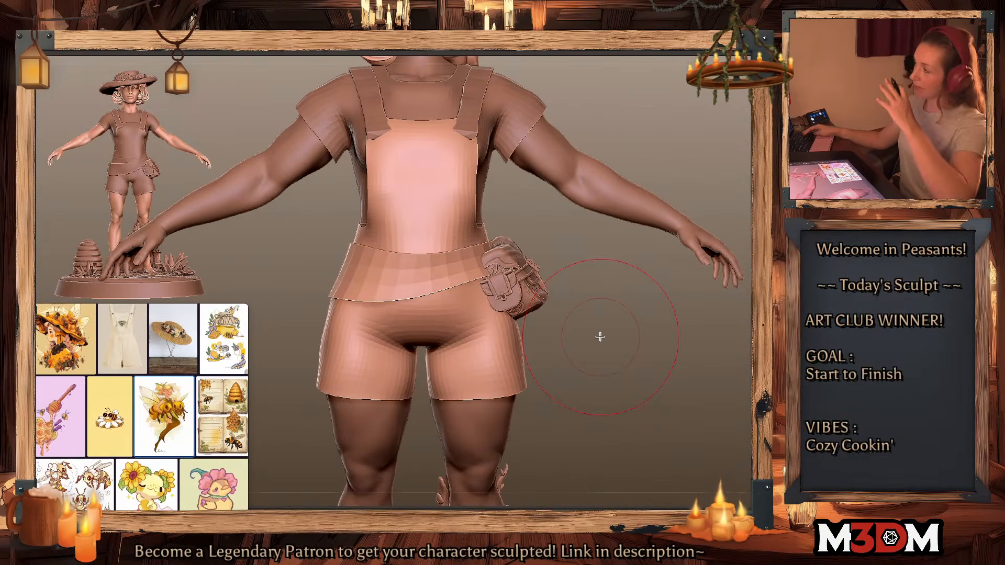
Step: Isolate the waist wrap, try subdividing it three times and undo the change
key(alt+s)
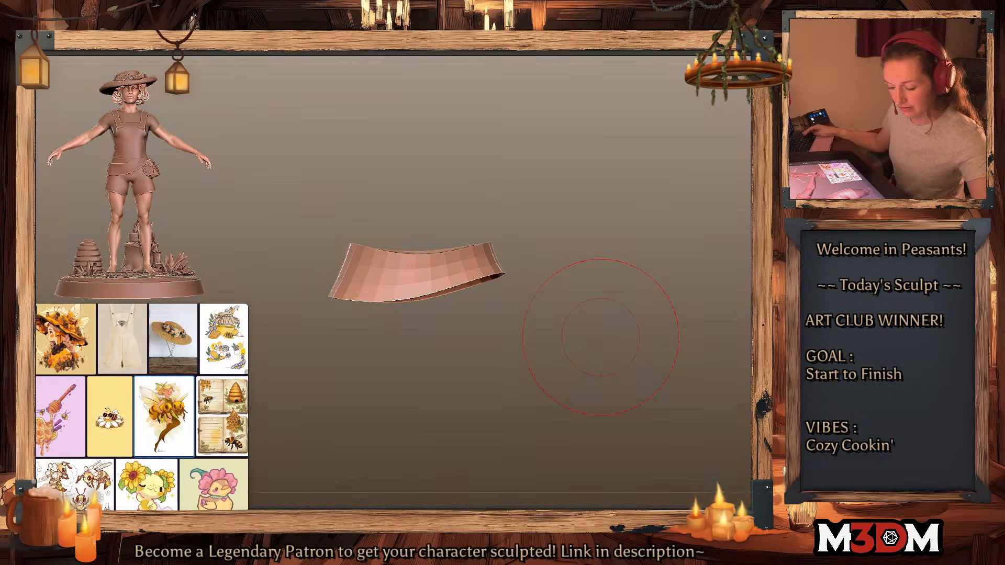
key(ctrl+d)
key(ctrl+d)
key(ctrl+d)
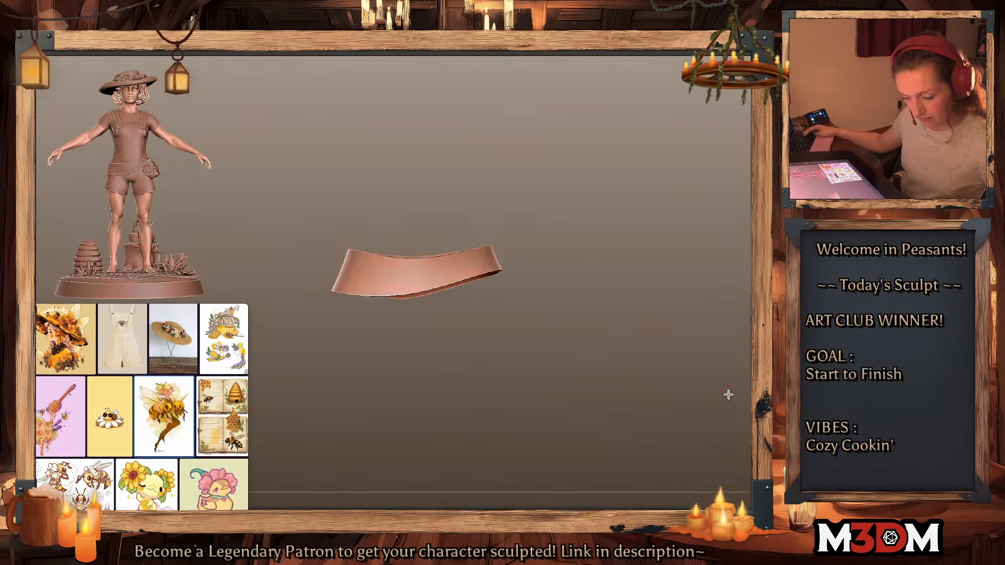
drag(726, 394, 651, 422)
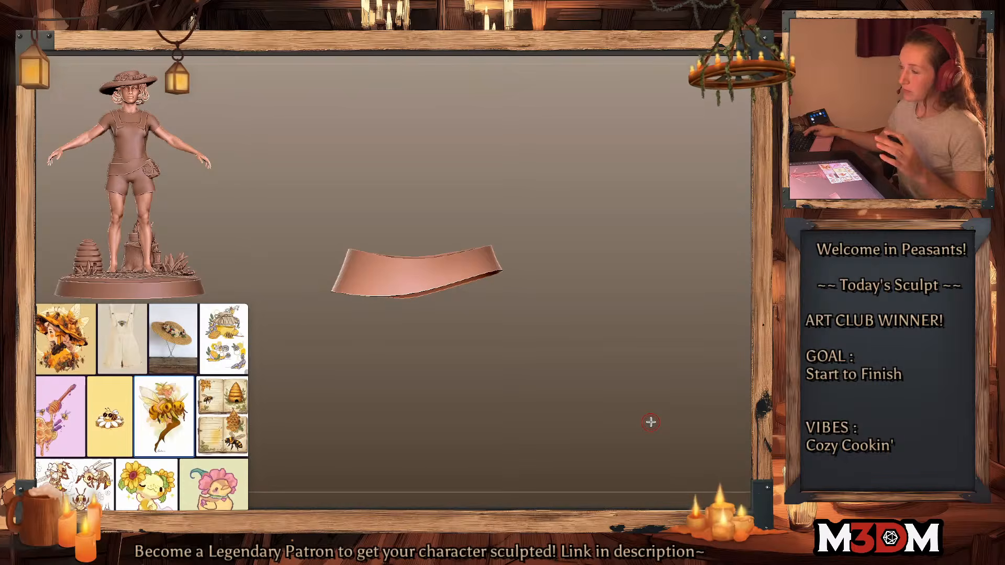
key(shift+d)
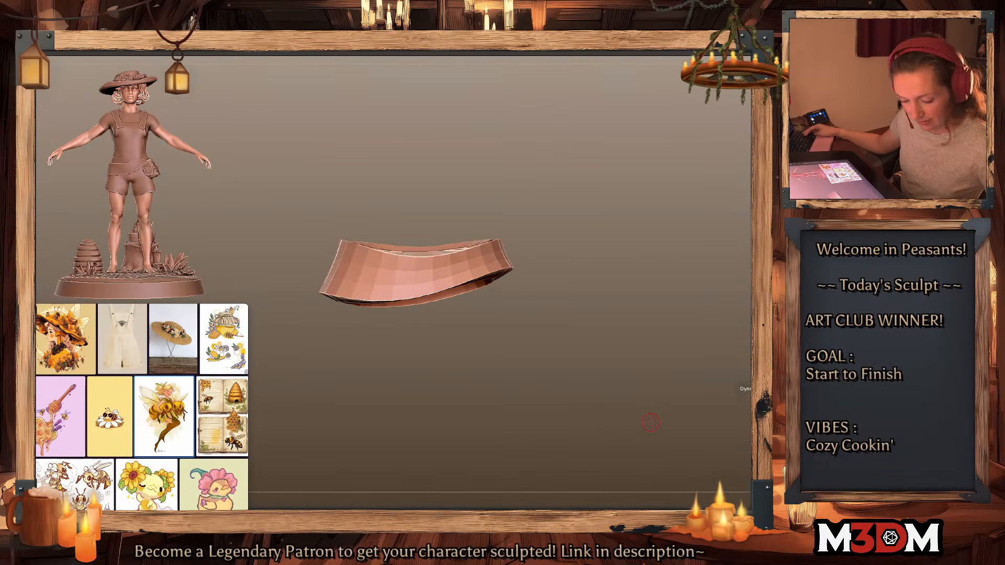
mouse_move(650, 423)
mouse_down()
mouse_move(623, 417)
mouse_move(617, 442)
mouse_move(639, 432)
mouse_up()
key(ctrl+z)
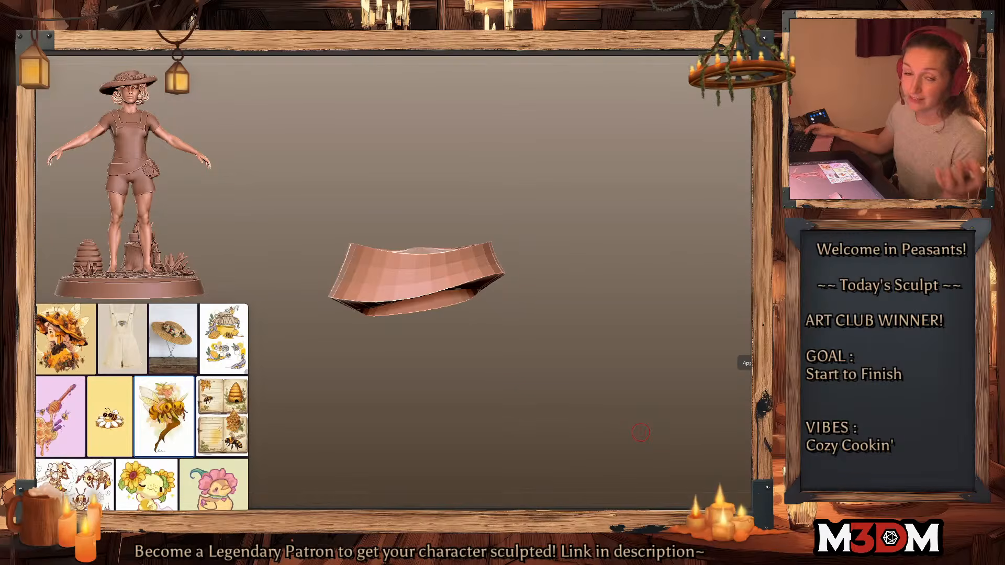
Step: Apply thickness to the waist wrap as real geometry, subdivide it three times and check it on the full figure
click(760, 151)
key(ctrl+d)
key(ctrl+d)
key(ctrl+d)
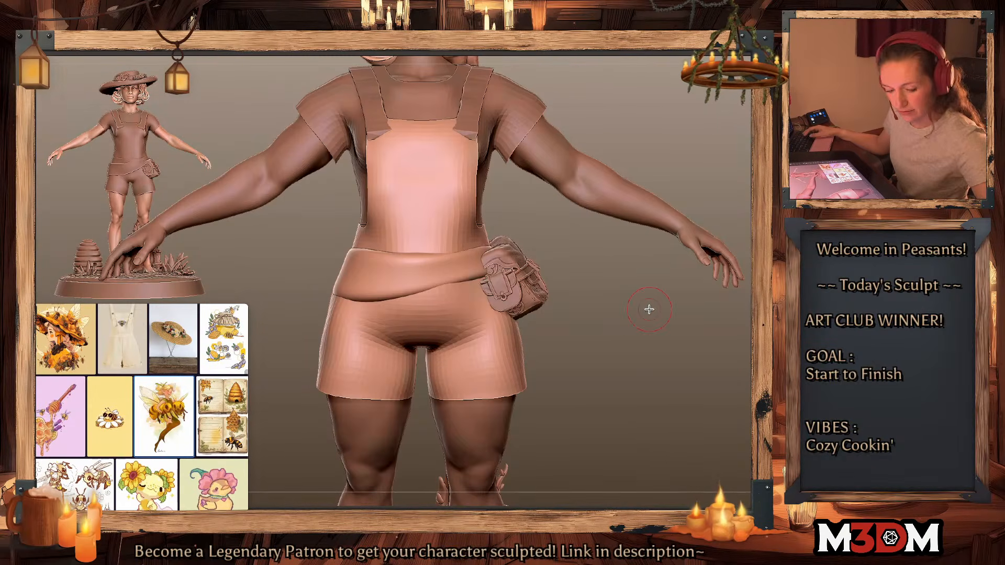
alt+drag(649, 309, 610, 378)
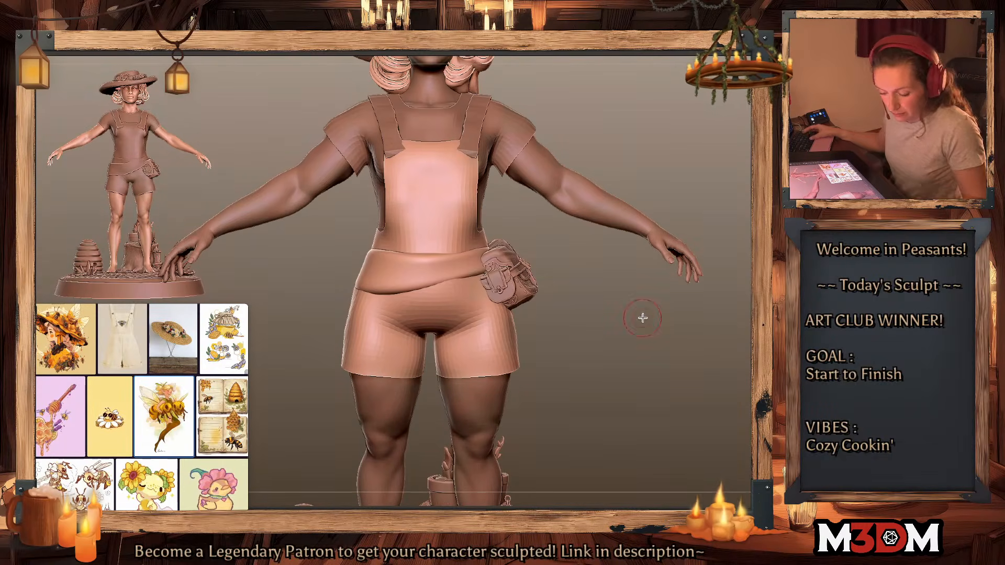
alt+drag(640, 316, 500, 324)
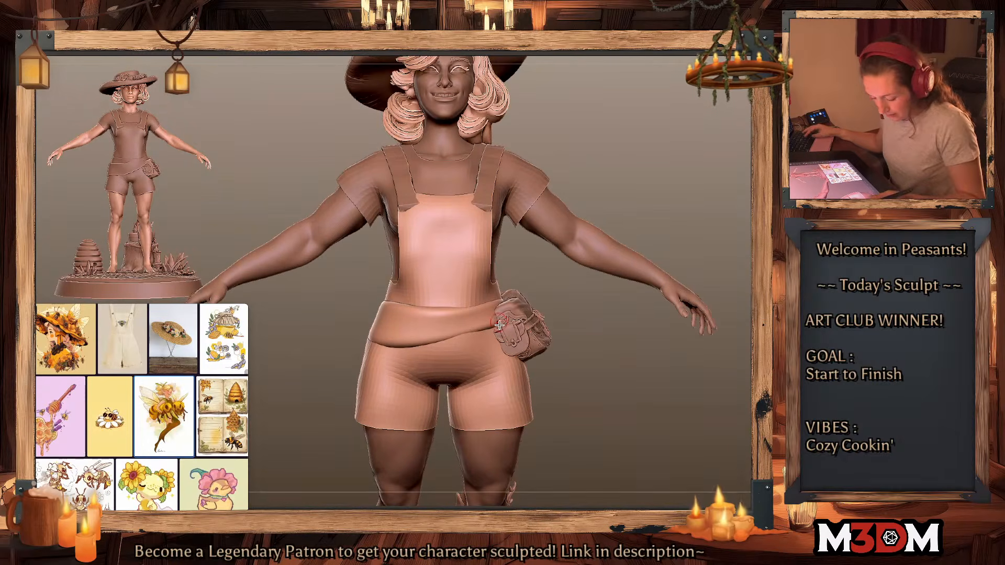
Step: Try carving diagonal fold lines across the front of the isolated waist wrap with different brush sizes
key(alt+s)
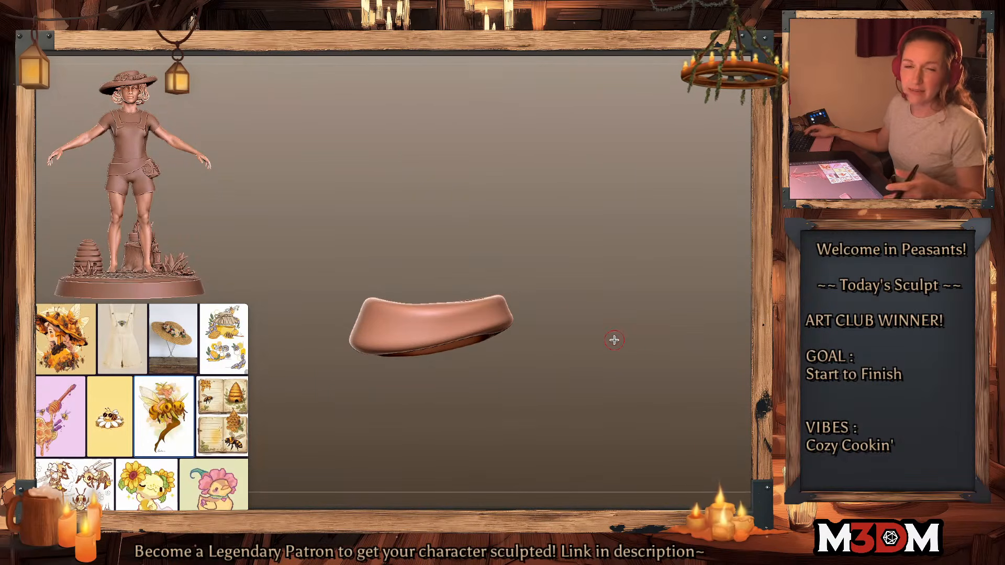
drag(495, 313, 391, 342)
key(space)
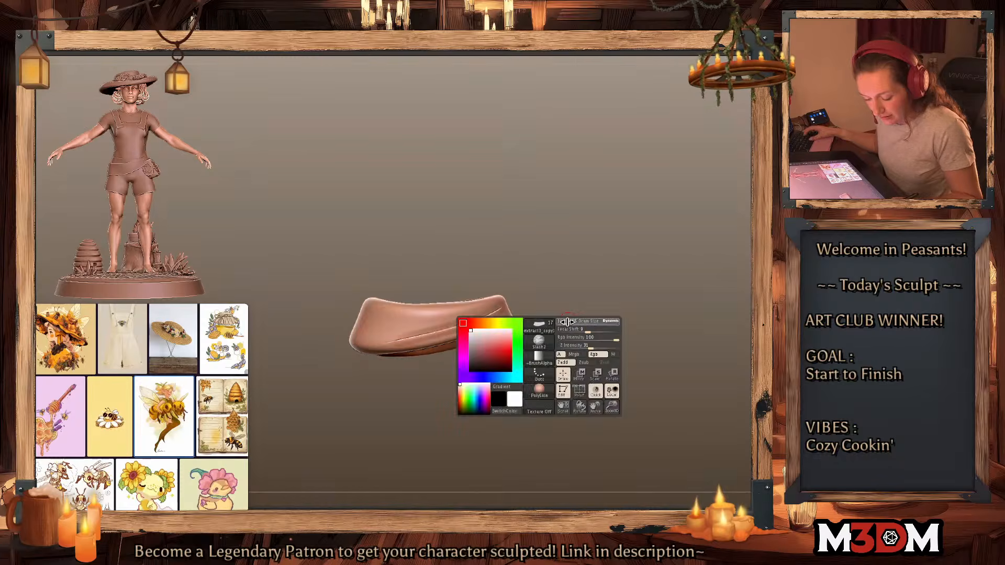
drag(602, 330, 579, 348)
key(space)
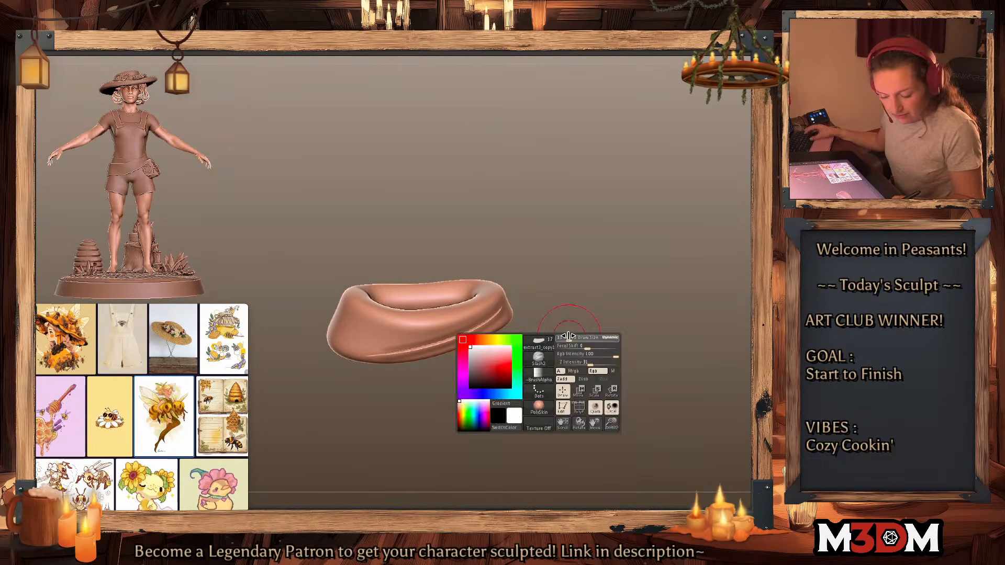
key(alt+s)
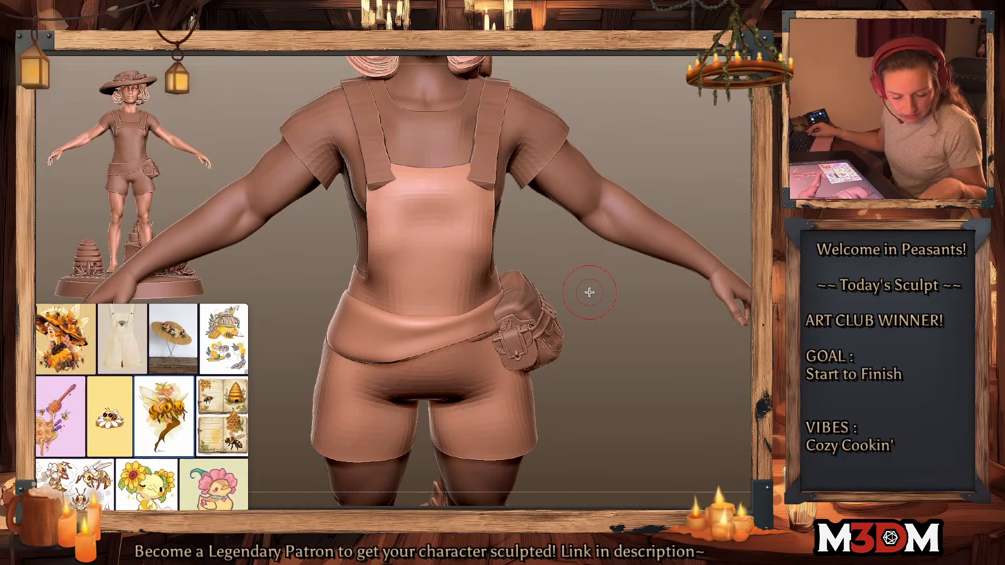
key(alt+s)
mouse_move(589, 292)
mouse_down()
mouse_move(714, 247)
mouse_move(619, 323)
mouse_up()
drag(368, 363, 505, 321)
mouse_move(567, 297)
mouse_down()
mouse_move(635, 316)
mouse_move(628, 309)
mouse_move(628, 324)
mouse_move(595, 326)
mouse_move(664, 298)
mouse_up()
key(space)
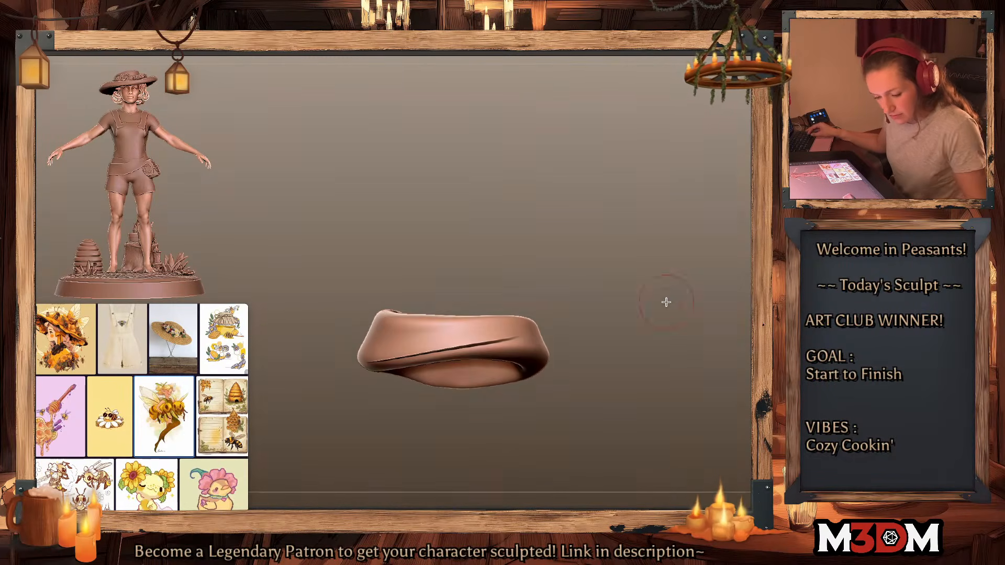
Step: Hide the pouch at the hip on the full figure and make the waist wrap the active piece
key(alt+s)
drag(643, 370, 639, 373)
alt+click(554, 378)
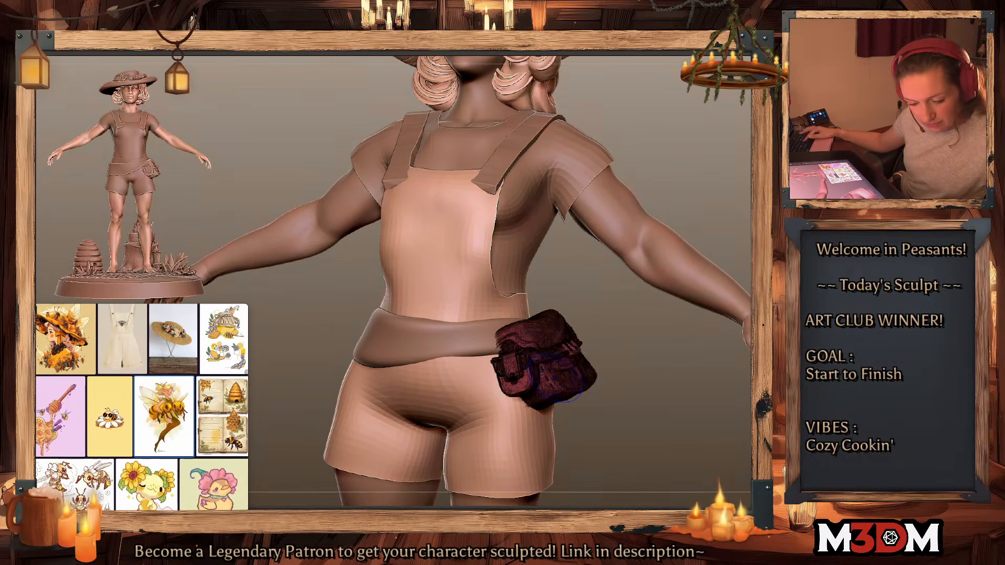
alt+click(471, 339)
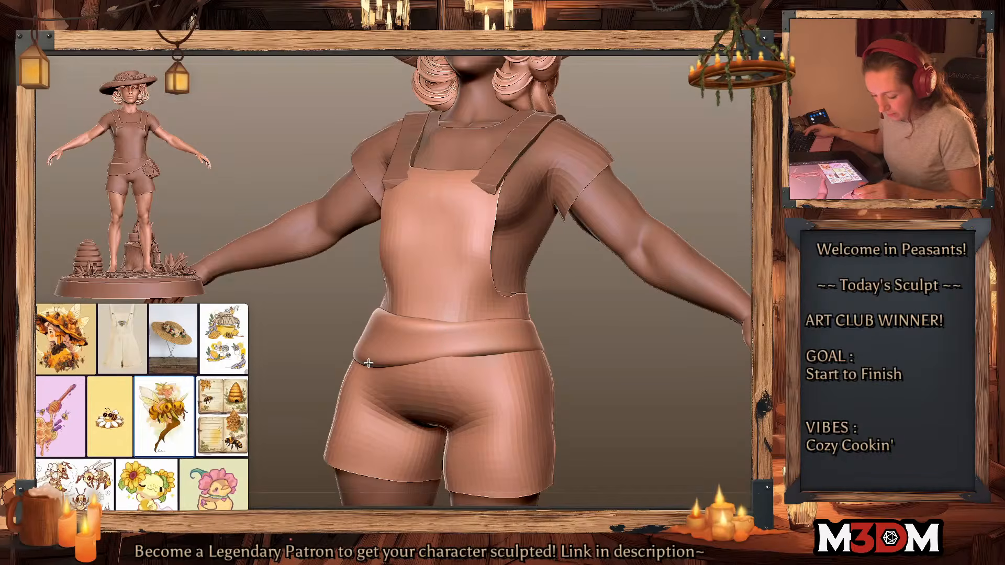
Step: Switch the waist wrap to a lower subdivision level, resize the brush and check its wireframe
drag(589, 332, 575, 347)
key(shift+d)
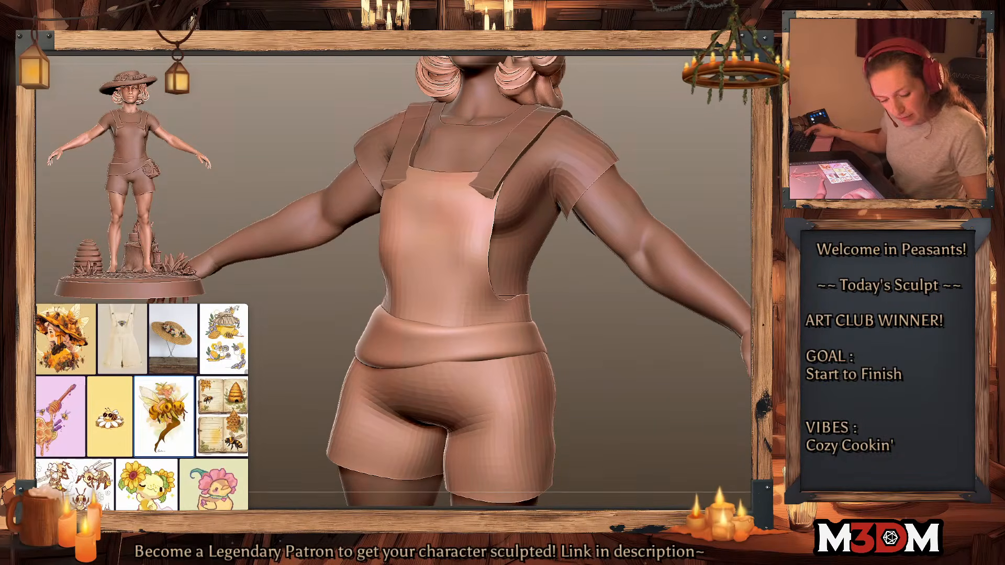
key(space)
click(444, 367)
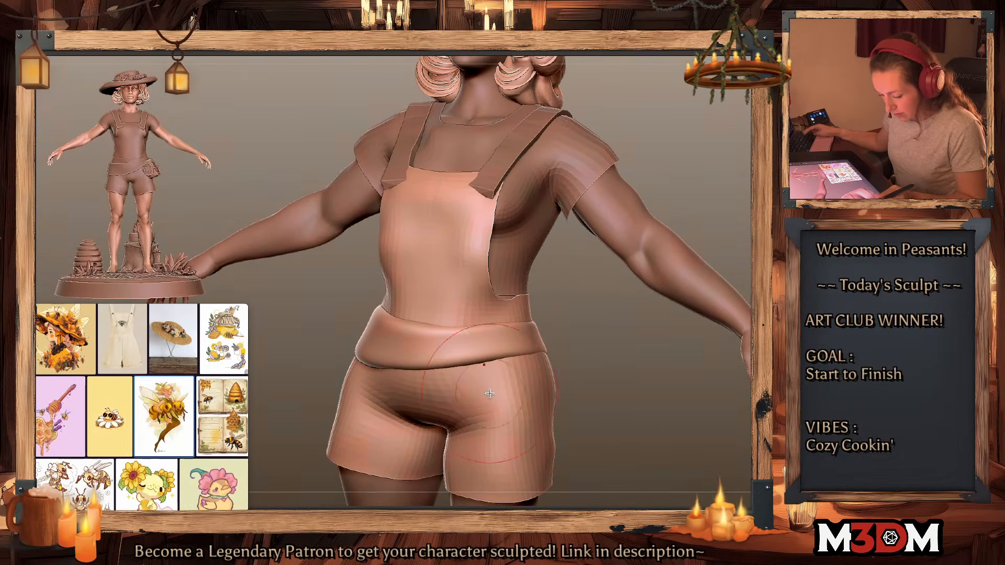
key(space)
click(481, 344)
key(shift+f)
key(shift+f)
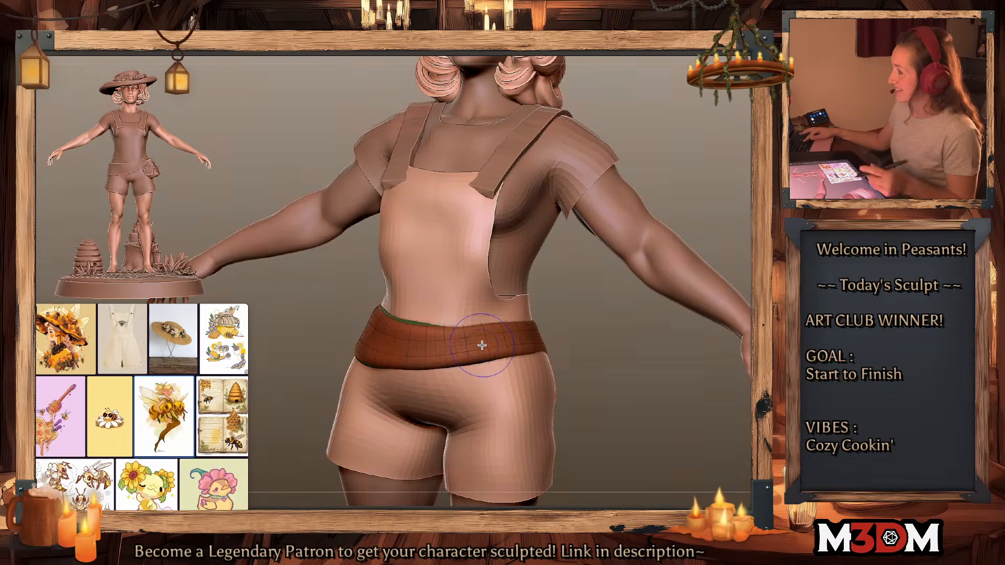
Step: Carve a long curved fold just above the lower front edge of the waist wrap
drag(660, 394, 658, 386)
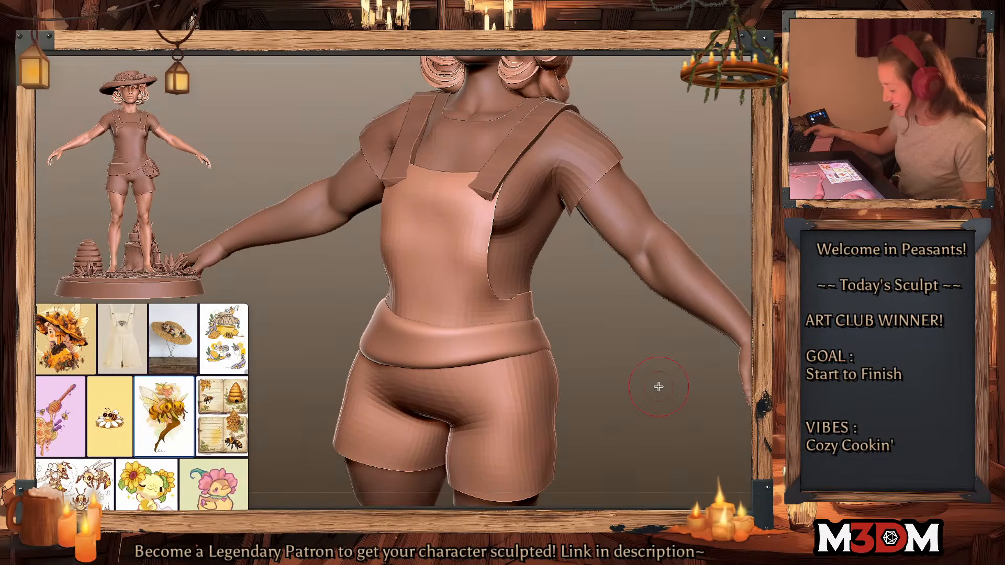
drag(590, 348, 573, 349)
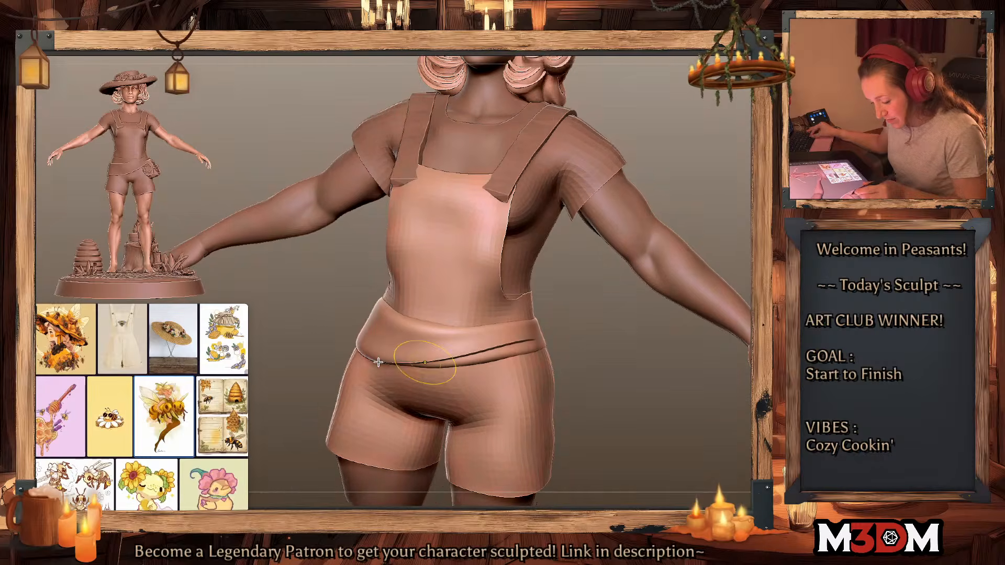
mouse_move(357, 343)
mouse_down()
mouse_move(400, 364)
mouse_move(481, 358)
mouse_up()
mouse_move(610, 352)
mouse_down()
mouse_move(610, 338)
mouse_move(601, 366)
mouse_up()
drag(395, 359, 523, 358)
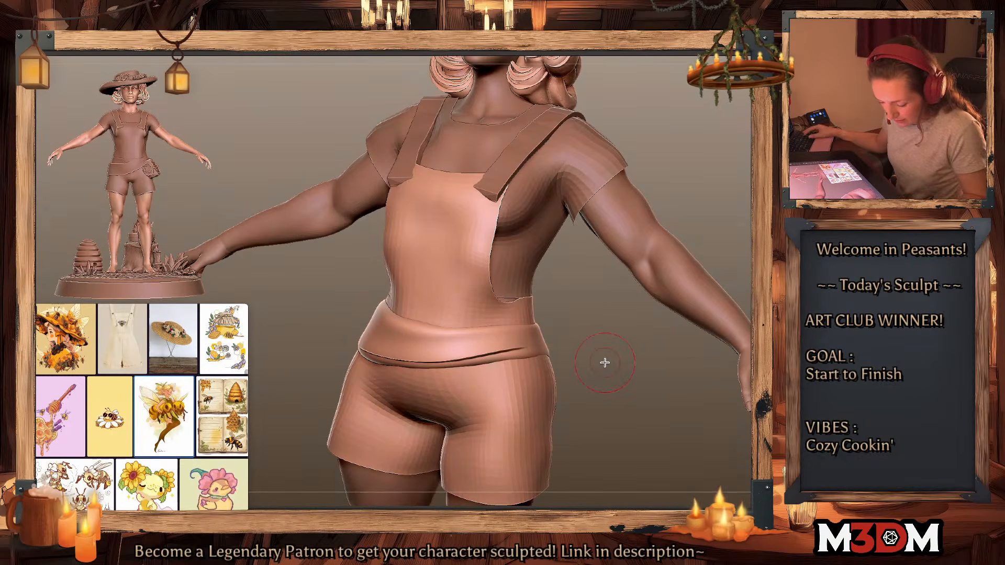
Step: Try carving a second curved fold across the middle of the waist wrap and undo the strokes
drag(605, 362, 555, 366)
drag(366, 340, 513, 362)
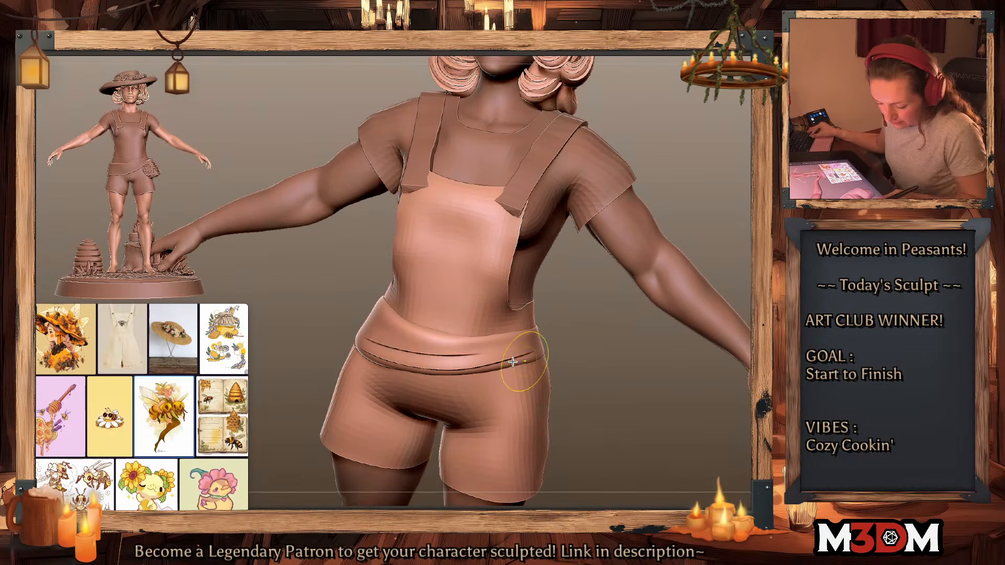
key(ctrl+z)
mouse_move(430, 355)
mouse_down()
mouse_move(552, 351)
mouse_move(569, 339)
mouse_move(492, 356)
mouse_move(573, 340)
mouse_up()
key(ctrl+z)
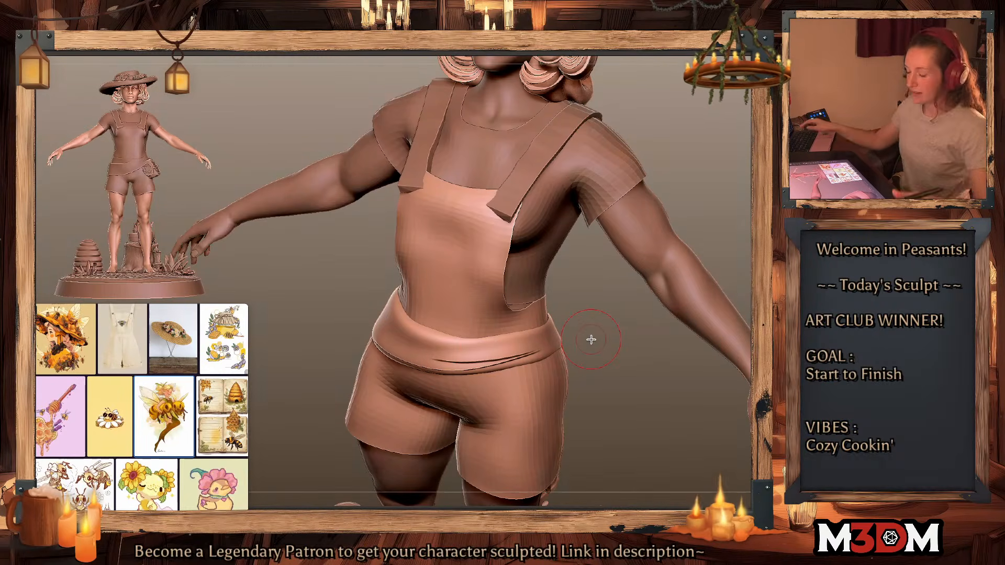
mouse_move(591, 340)
mouse_down()
mouse_move(638, 364)
mouse_move(569, 359)
mouse_up()
mouse_move(434, 335)
mouse_down()
mouse_move(497, 344)
mouse_move(572, 336)
mouse_up()
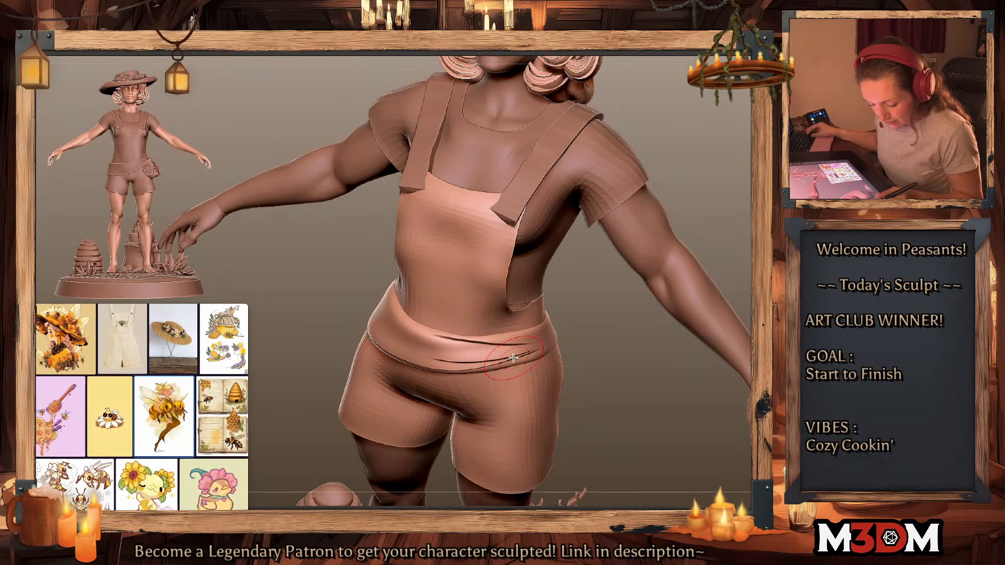
key(ctrl+z)
key(ctrl+z)
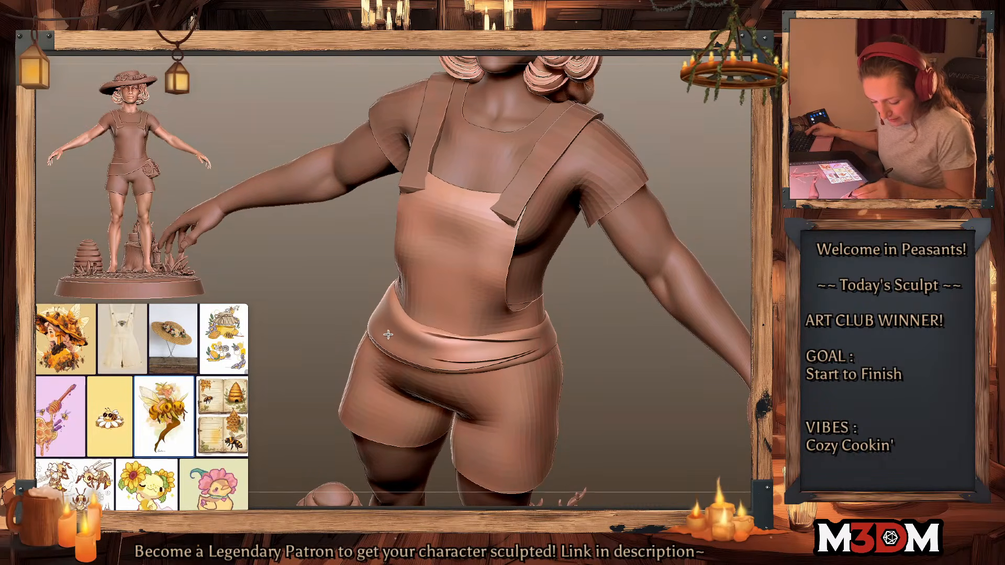
Step: Carve several folds across the front of the waist wrap, converging at the hip where the pouch sits
drag(388, 334, 550, 341)
drag(628, 373, 615, 392)
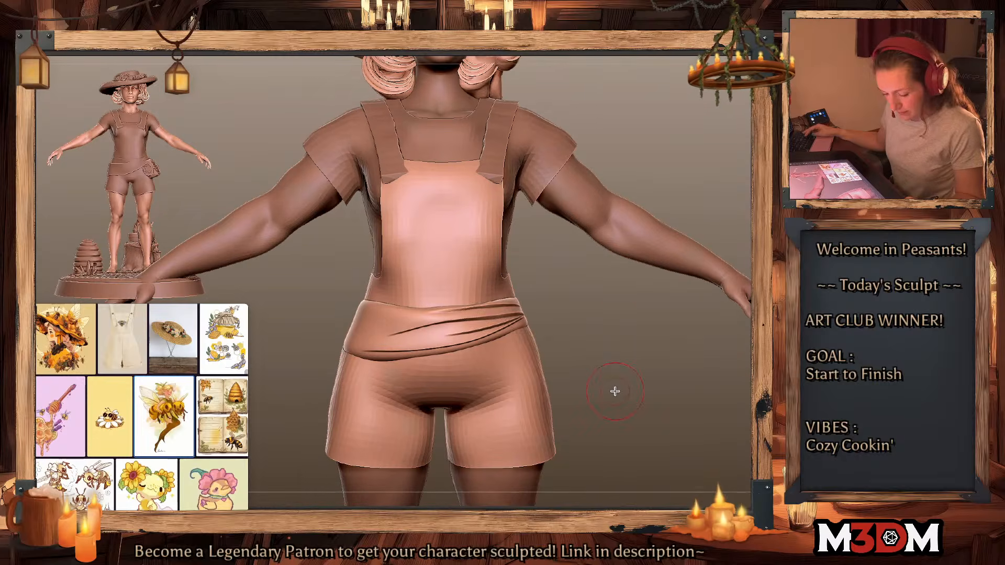
drag(452, 328, 521, 314)
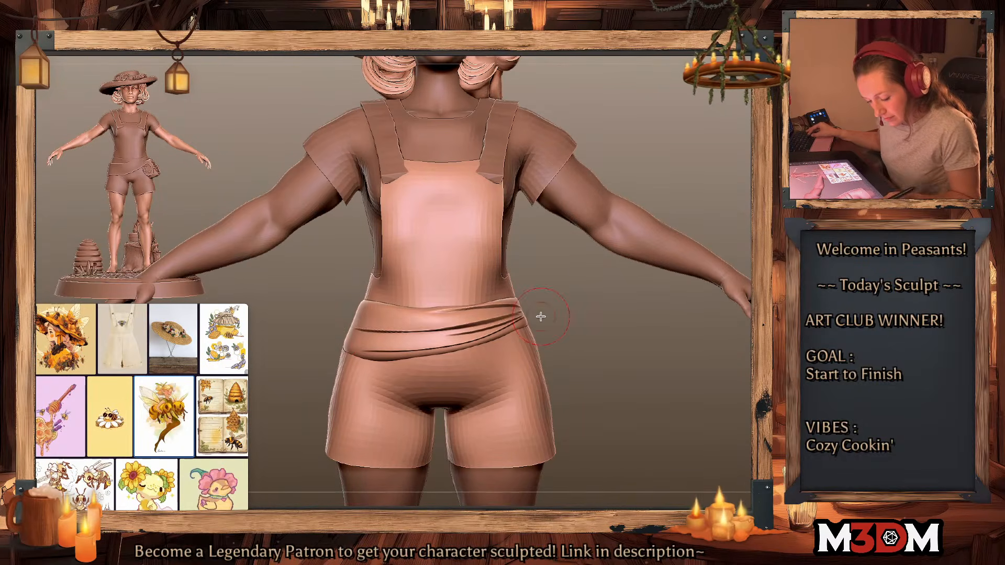
drag(356, 329, 523, 313)
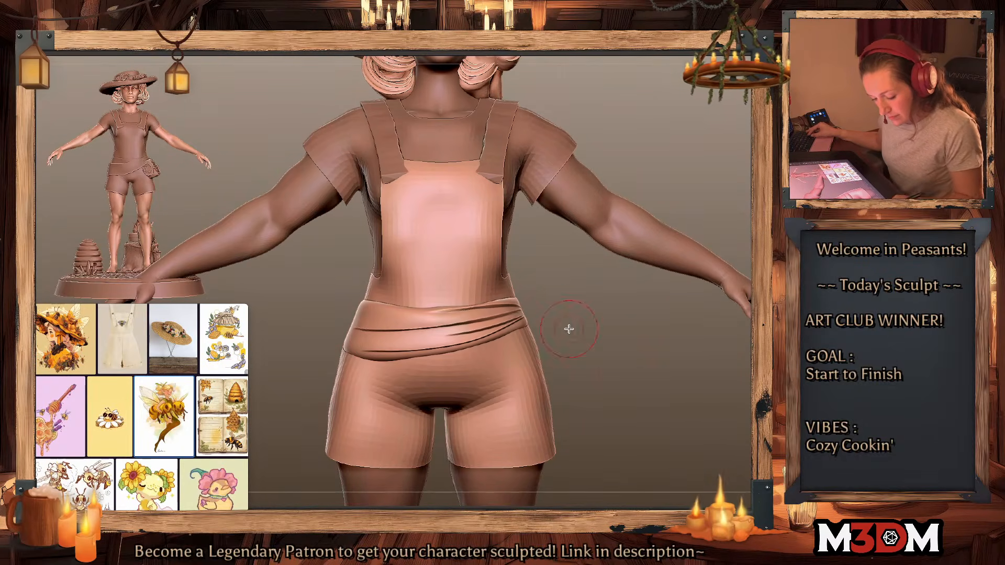
Step: Try carving a fold around the side of the waist wrap opposite the pouch, isolating the piece for access
mouse_move(625, 372)
mouse_down()
mouse_move(614, 379)
mouse_move(657, 360)
mouse_up()
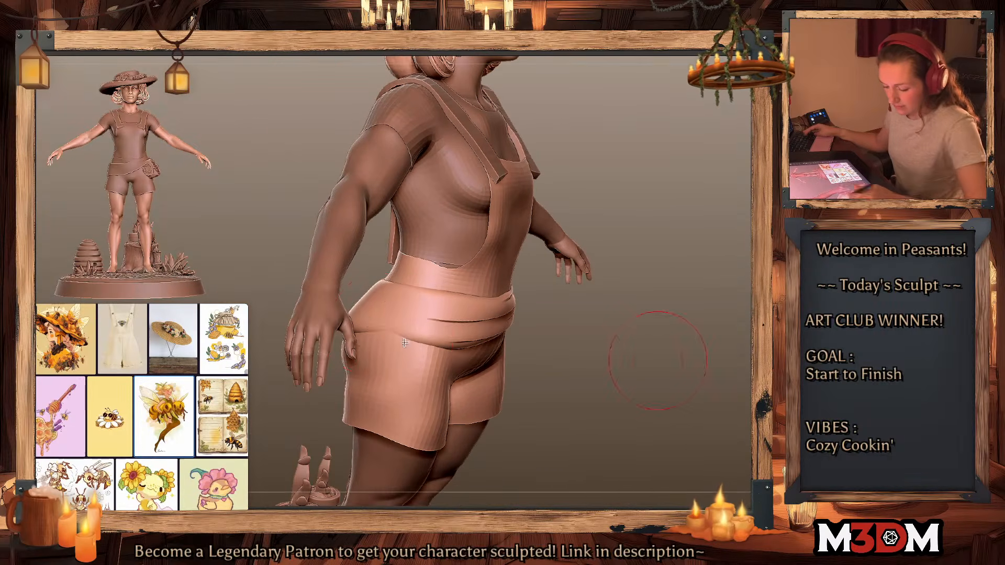
drag(378, 328, 451, 338)
click(696, 258)
drag(696, 258, 714, 288)
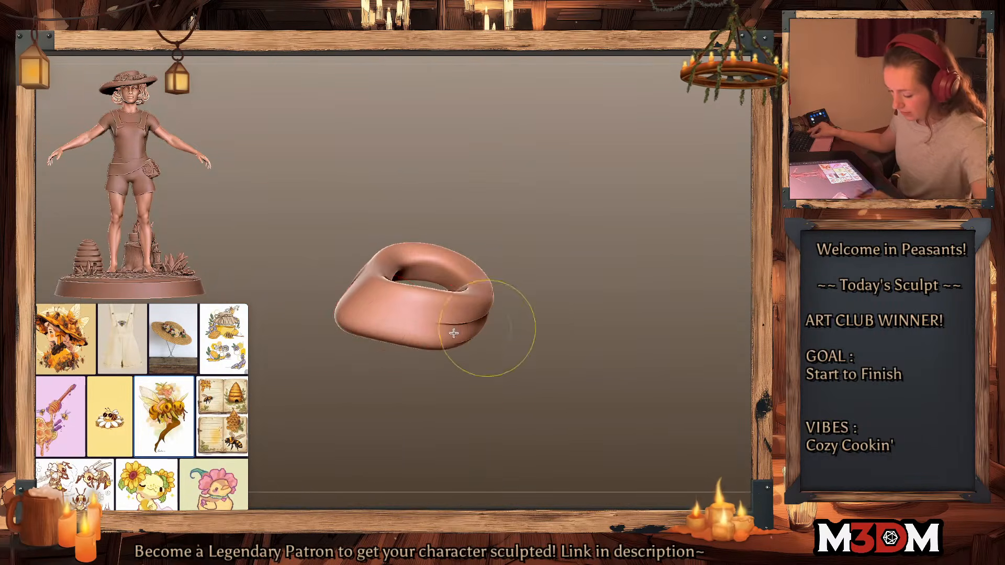
key(space)
drag(349, 309, 500, 325)
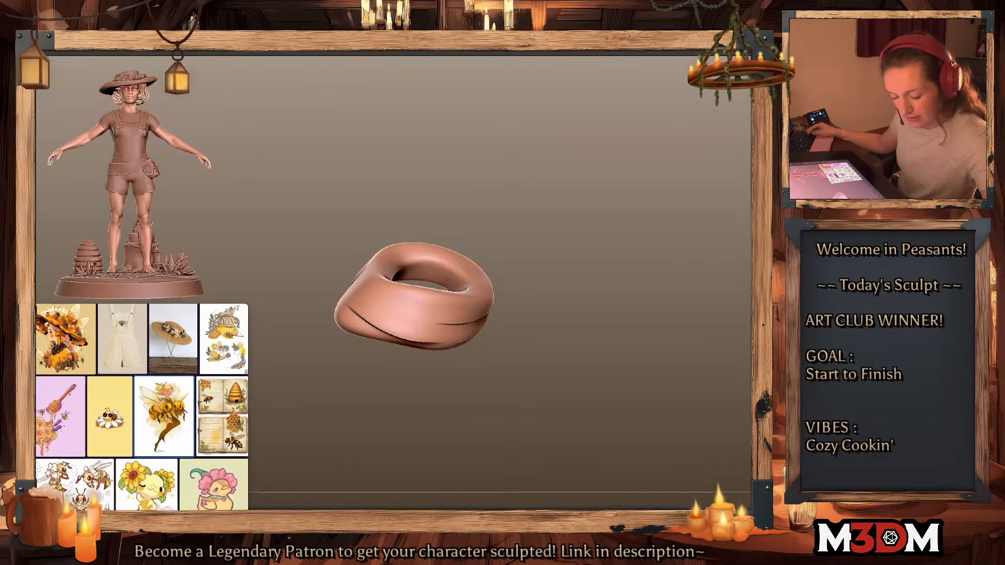
click(655, 294)
drag(634, 329, 628, 337)
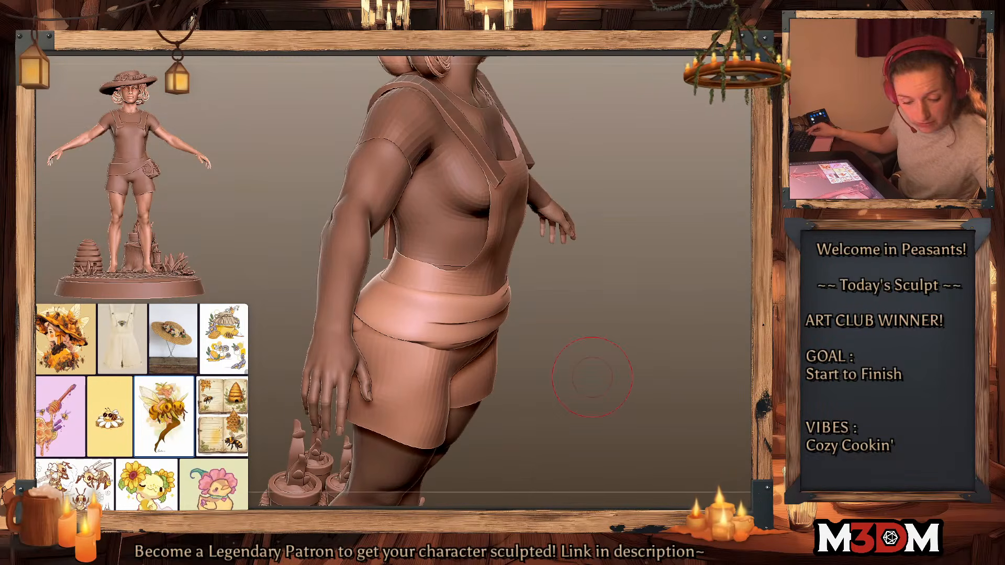
Step: Carve a long curved fold around the side of the waist wrap opposite the pouch, running towards the front
click(745, 302)
drag(591, 378, 589, 379)
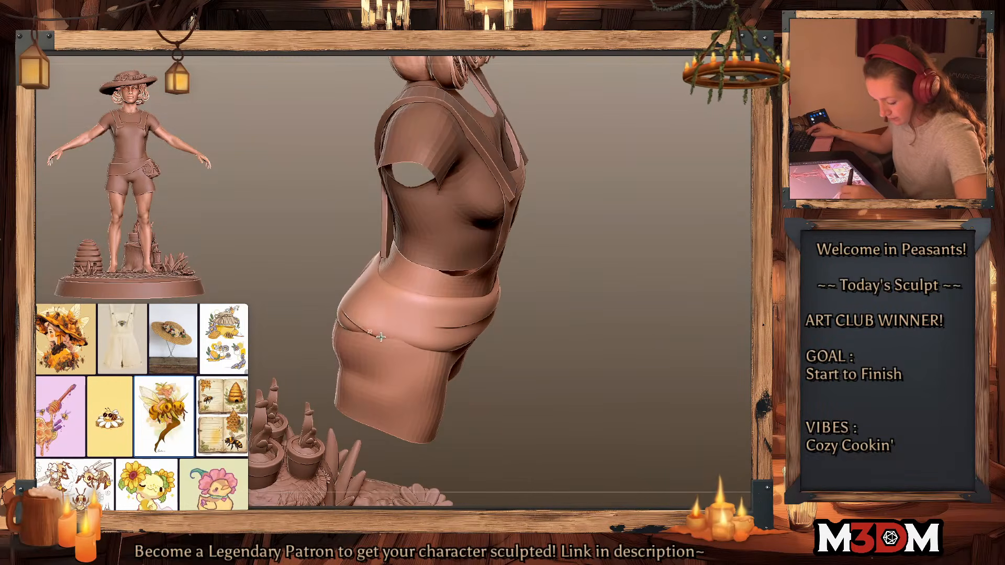
drag(380, 337, 478, 348)
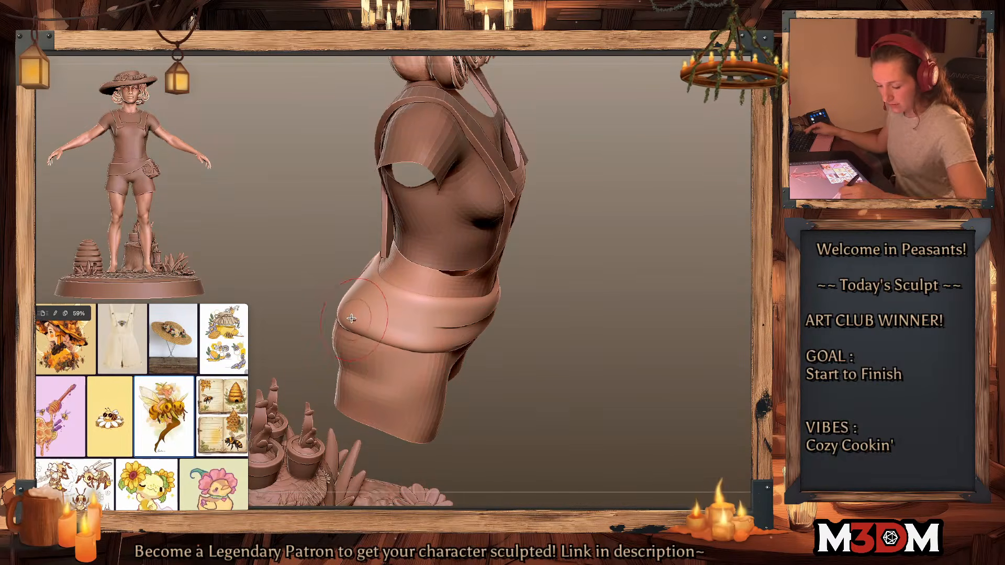
drag(347, 319, 478, 343)
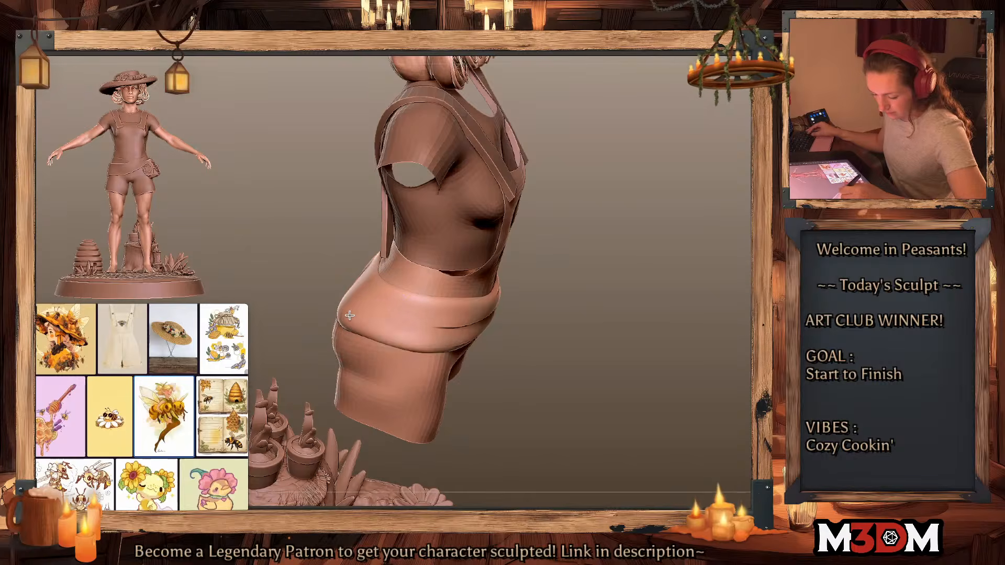
mouse_move(350, 316)
mouse_down()
mouse_move(470, 340)
mouse_move(513, 319)
mouse_up()
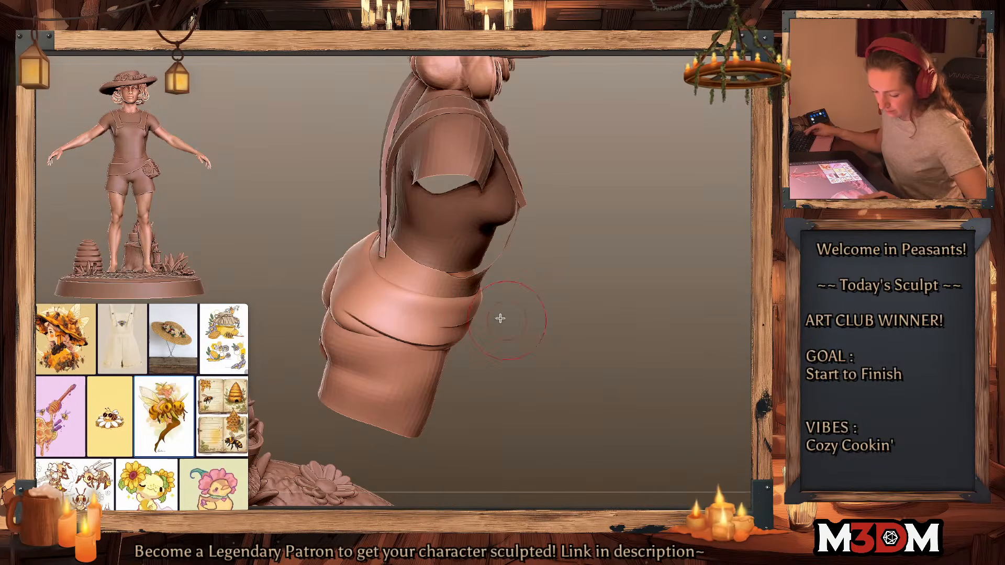
Step: Carve folds along the upper part of the waist wrap, continuing from the side across the front
drag(611, 293, 552, 287)
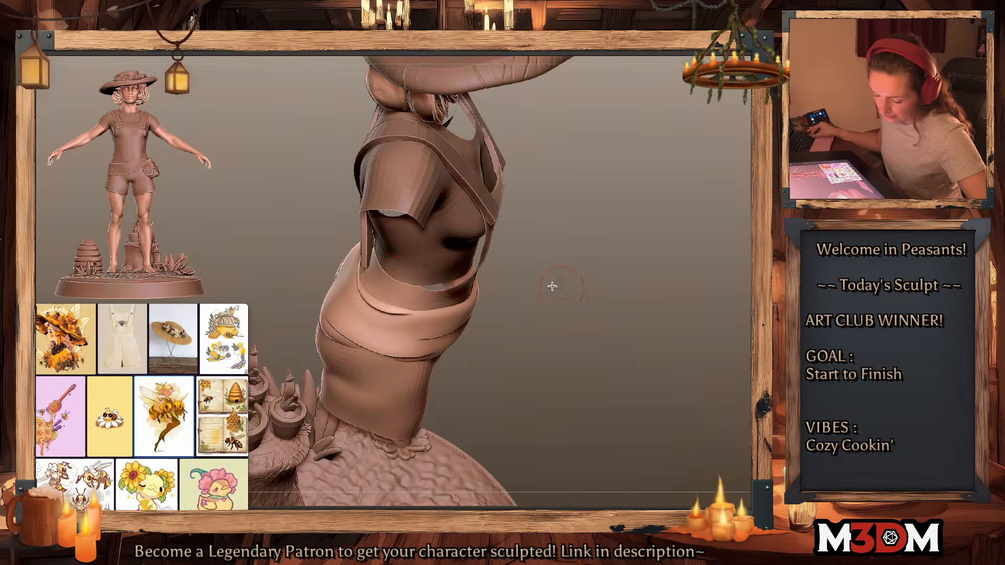
drag(378, 304, 477, 291)
drag(610, 303, 500, 319)
mouse_move(361, 320)
mouse_down()
mouse_move(463, 283)
mouse_move(598, 253)
mouse_up()
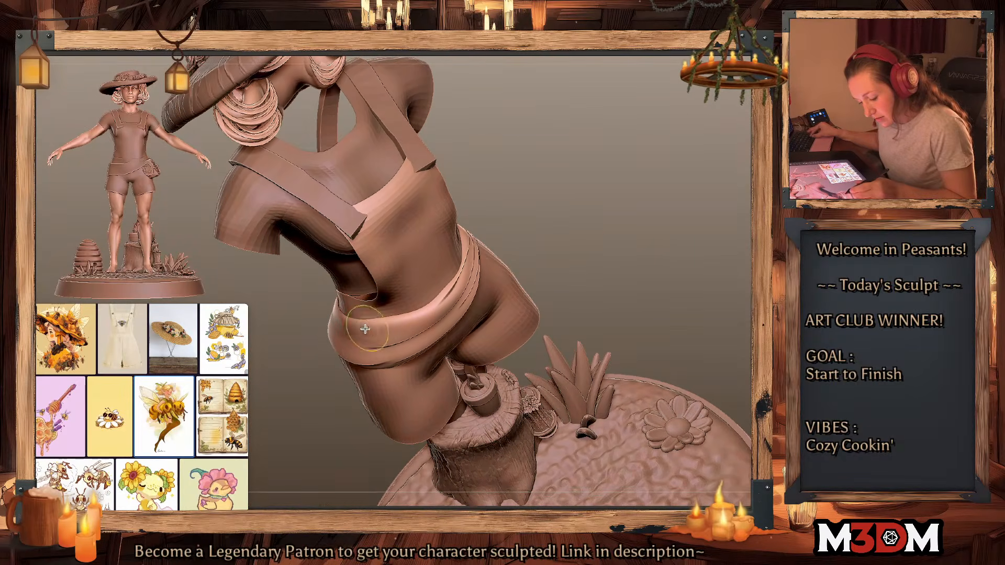
drag(393, 321, 430, 311)
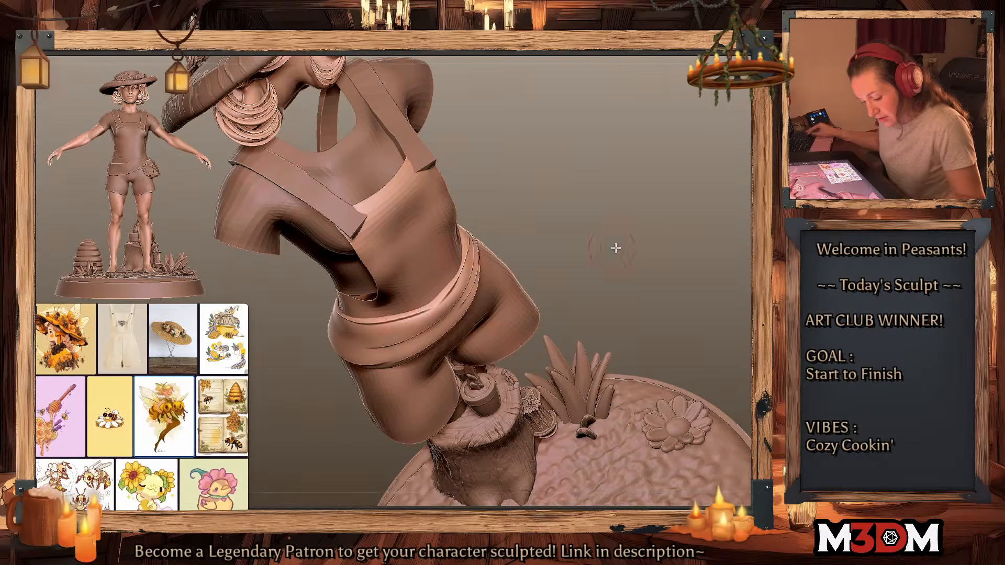
Step: Carve long diagonal folds across the back of the waist wrap, connecting the two hips
mouse_move(616, 247)
mouse_down()
mouse_move(668, 273)
mouse_move(643, 272)
mouse_up()
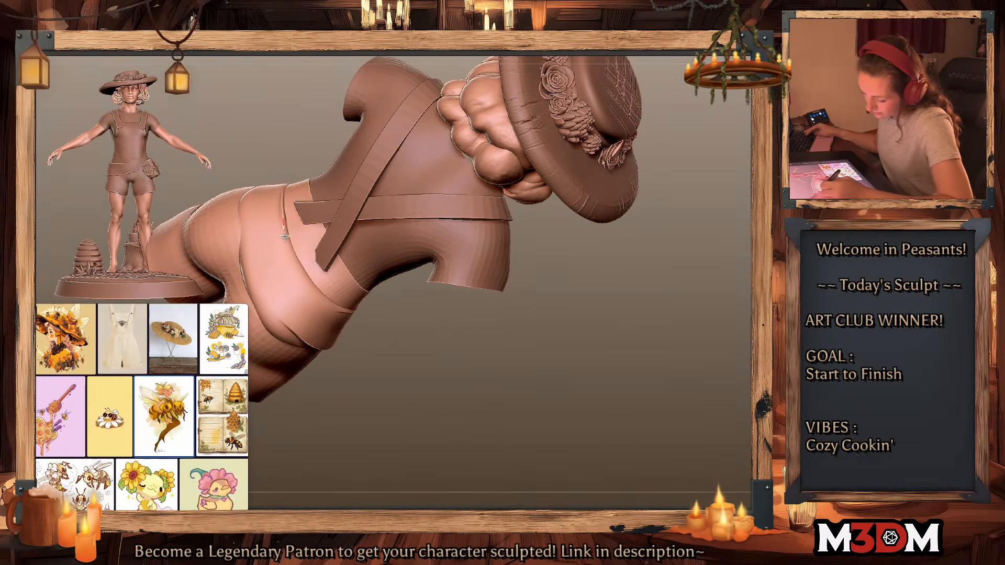
drag(285, 237, 327, 298)
mouse_move(582, 350)
mouse_down()
mouse_move(605, 341)
mouse_move(604, 375)
mouse_up()
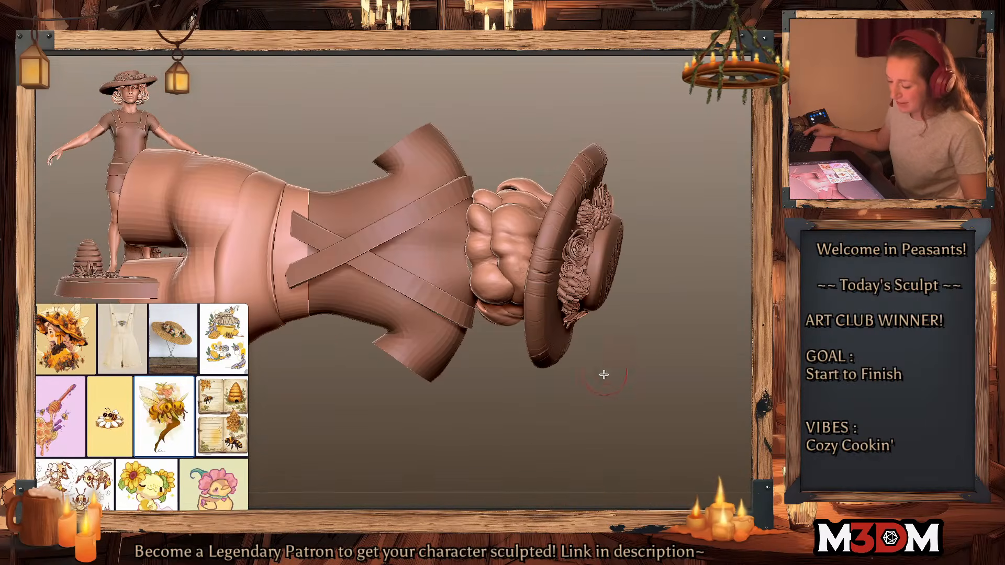
mouse_move(609, 412)
mouse_down()
mouse_move(733, 372)
mouse_move(699, 411)
mouse_move(704, 401)
mouse_move(441, 374)
mouse_up()
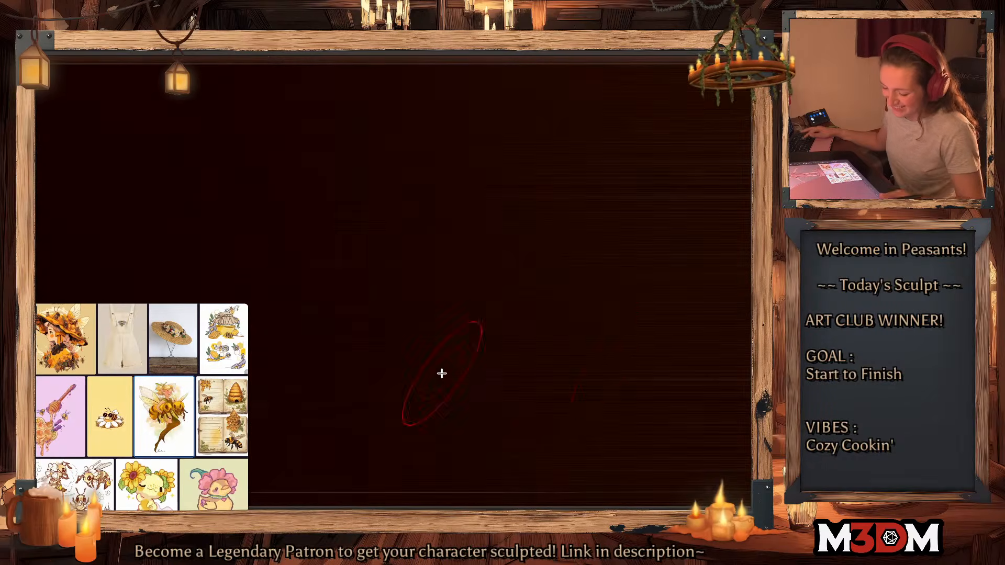
key(f)
mouse_move(675, 382)
mouse_down()
mouse_move(664, 404)
mouse_move(667, 343)
mouse_move(717, 438)
mouse_move(645, 376)
mouse_move(671, 368)
mouse_up()
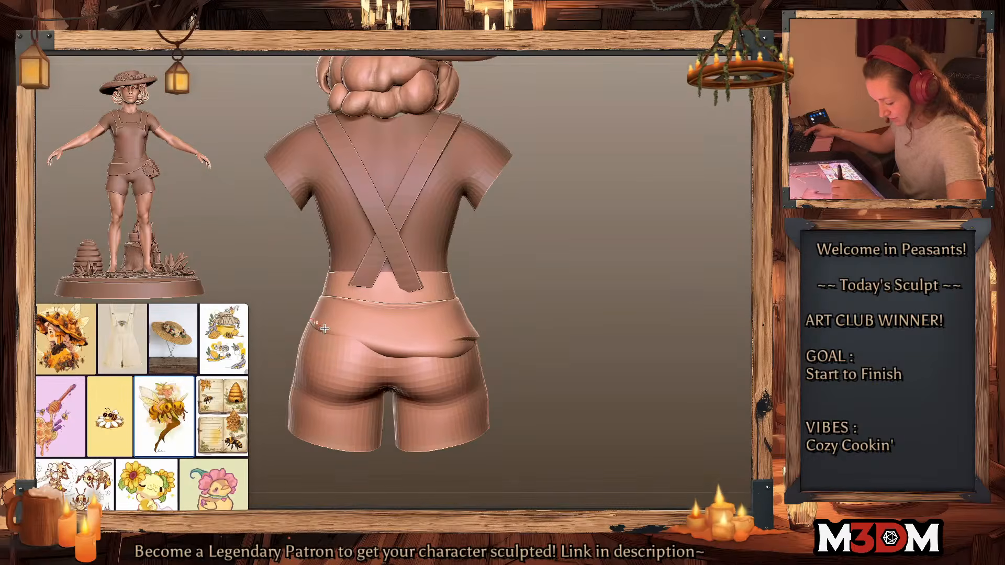
mouse_move(324, 329)
mouse_down()
mouse_move(454, 361)
mouse_move(518, 336)
mouse_move(364, 334)
mouse_up()
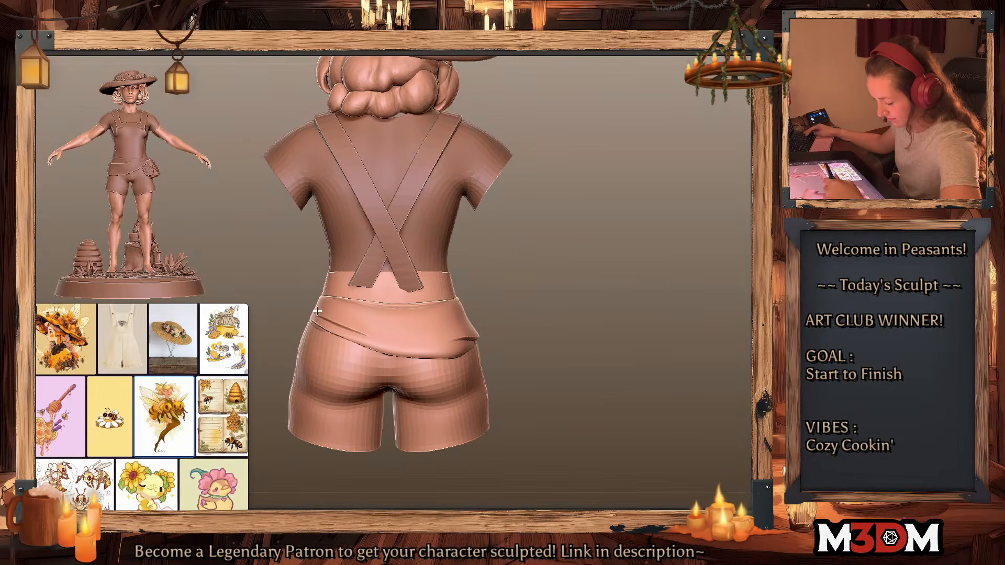
mouse_move(316, 312)
mouse_down()
mouse_move(463, 320)
mouse_move(359, 313)
mouse_move(463, 342)
mouse_up()
mouse_move(569, 307)
mouse_down()
mouse_move(595, 323)
mouse_move(748, 338)
mouse_up()
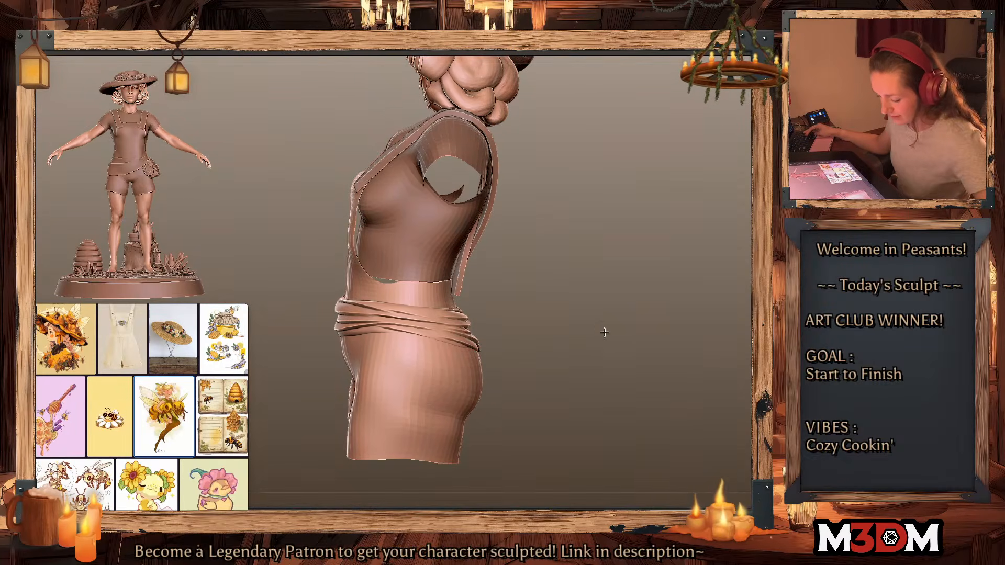
Step: Switch to the Standard brush and adjust its size and intensity for raising ridges on the front of the wrap
mouse_move(604, 333)
mouse_down()
mouse_move(598, 354)
mouse_move(682, 383)
mouse_up()
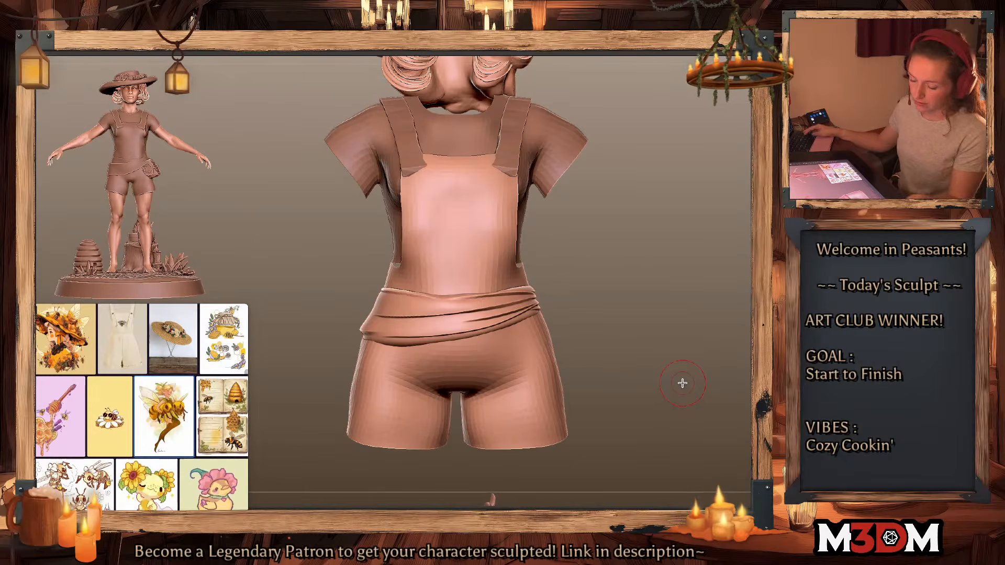
right_click(660, 358)
key(ctrl+w)
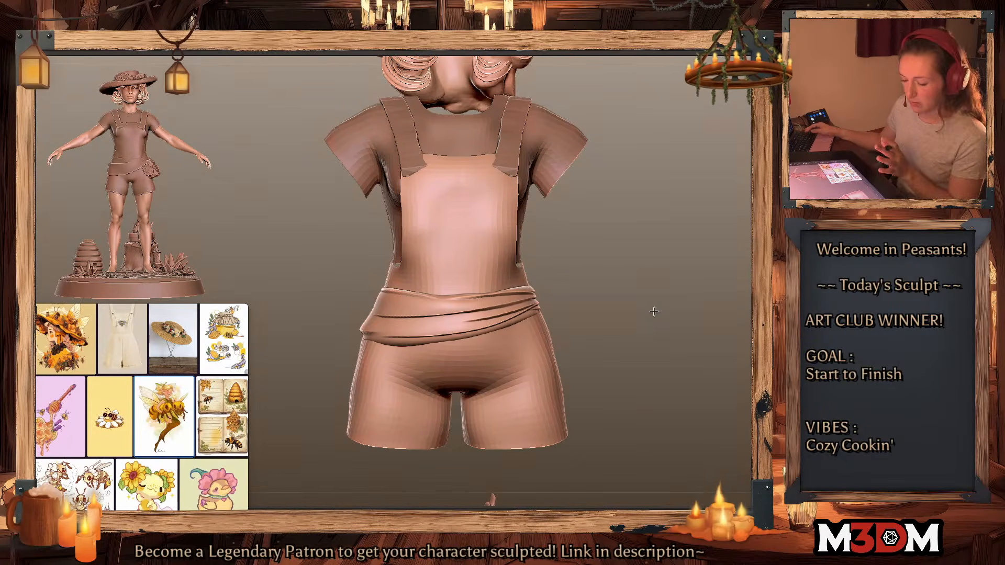
right_click(641, 328)
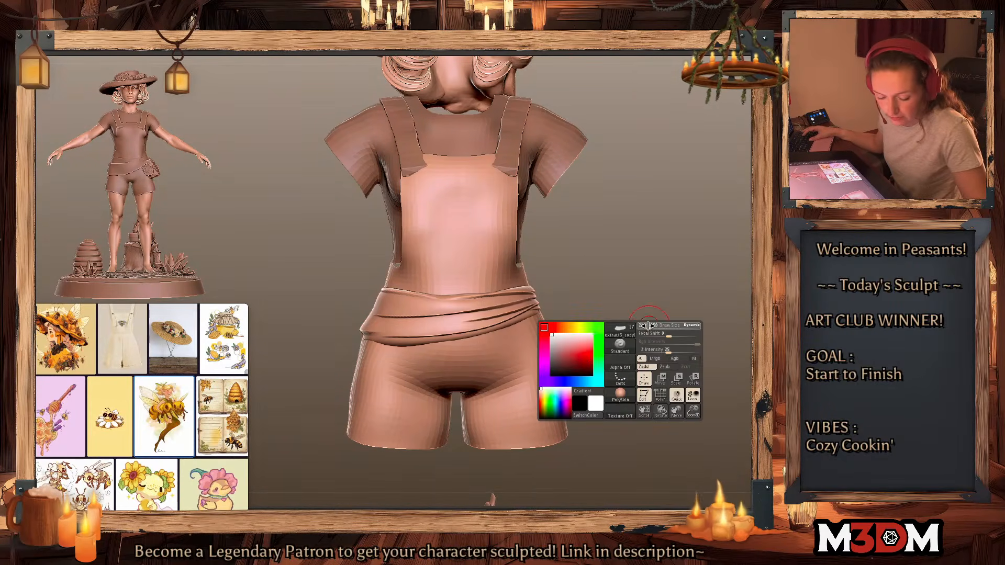
drag(621, 342, 597, 345)
right_click(554, 365)
right_click(530, 302)
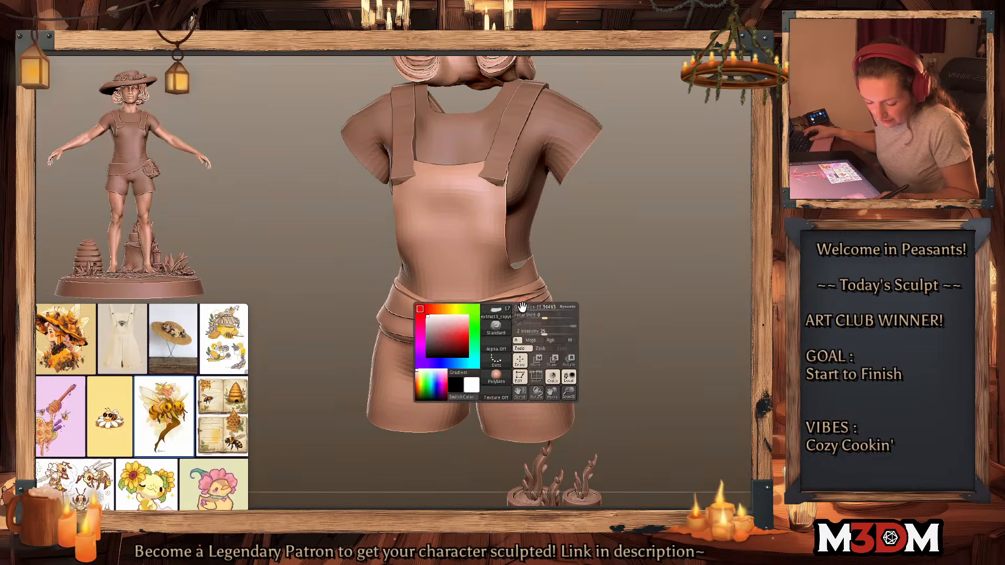
right_click(520, 298)
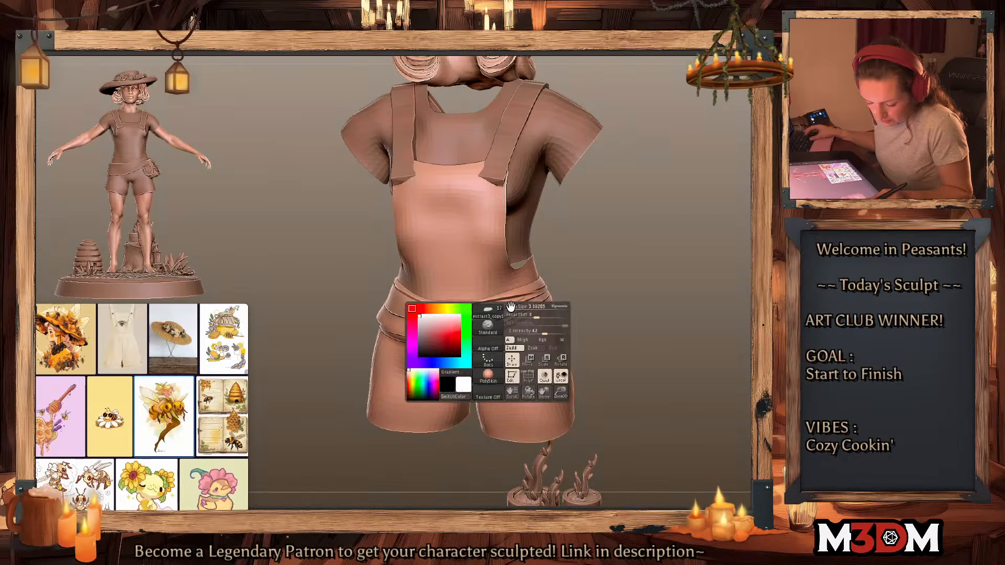
right_drag(526, 305, 526, 297)
Step: Try raising a ridge along the upper front folds of the waist wrap and undo the strokes
drag(525, 297, 438, 313)
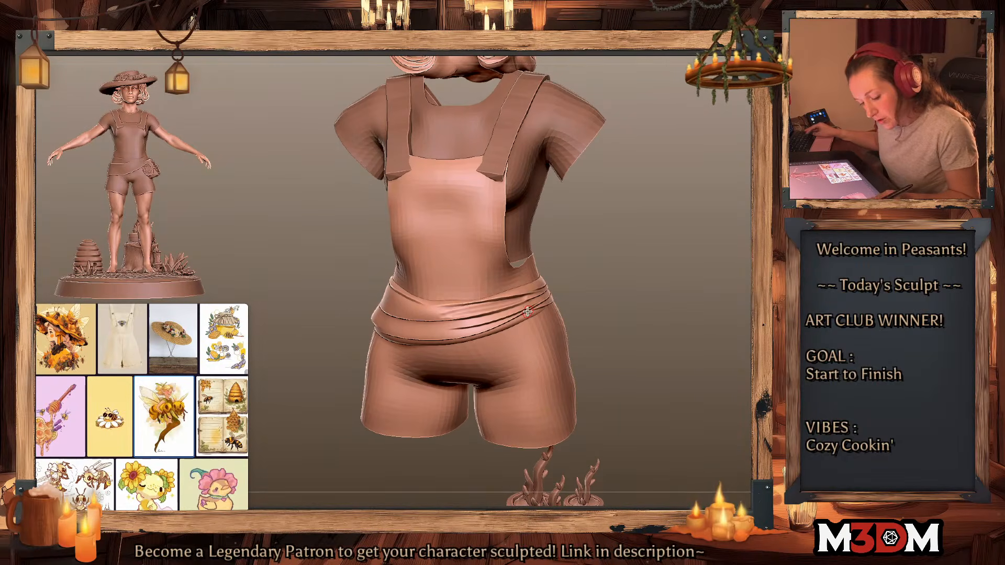
key(ctrl+z)
drag(524, 297, 409, 314)
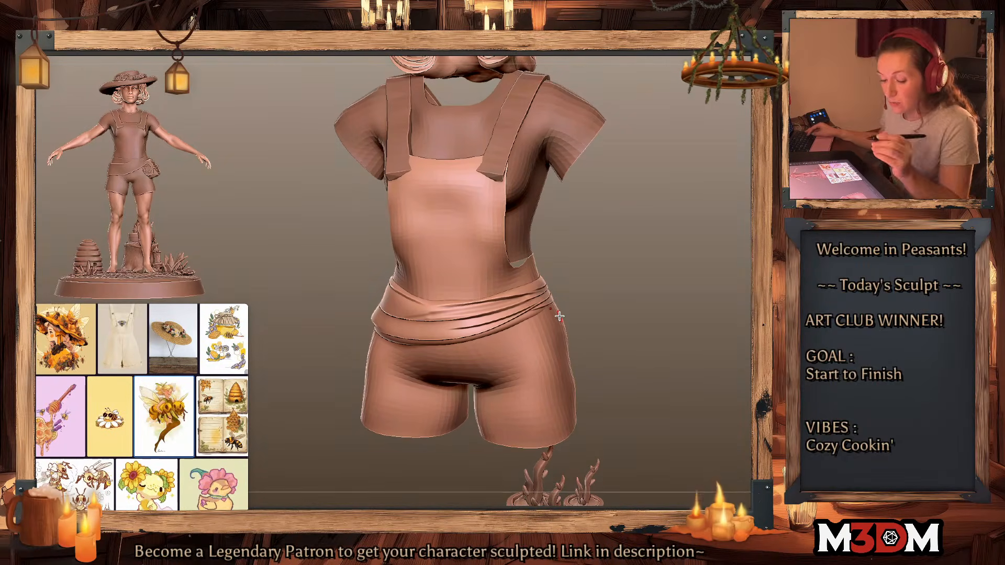
key(ctrl+z)
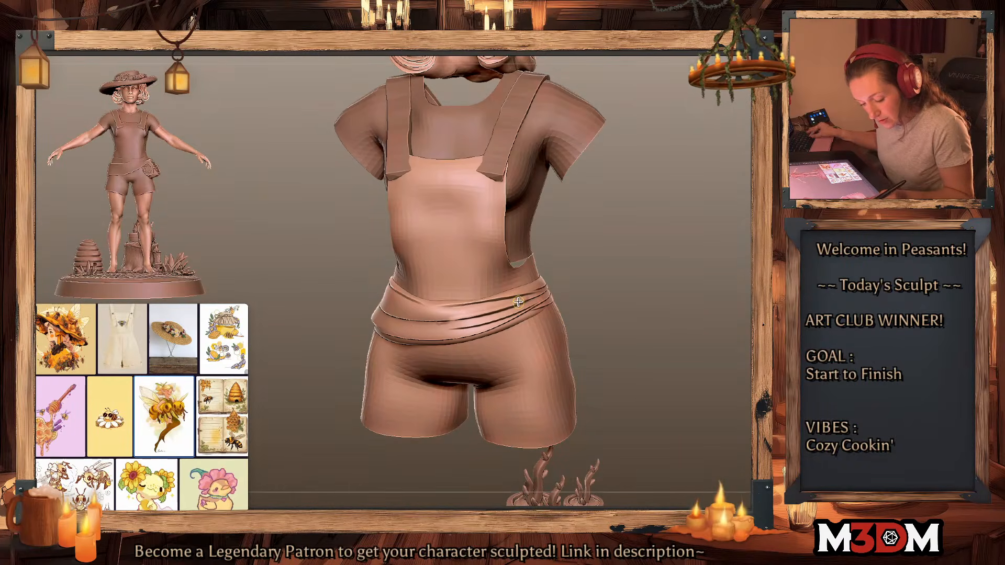
Step: Raise a ridge along the upper front of the waist wrap with repeated strokes, undoing the stroke along the lower fold
right_click(504, 302)
drag(503, 301, 410, 313)
drag(519, 296, 411, 312)
drag(519, 298, 393, 313)
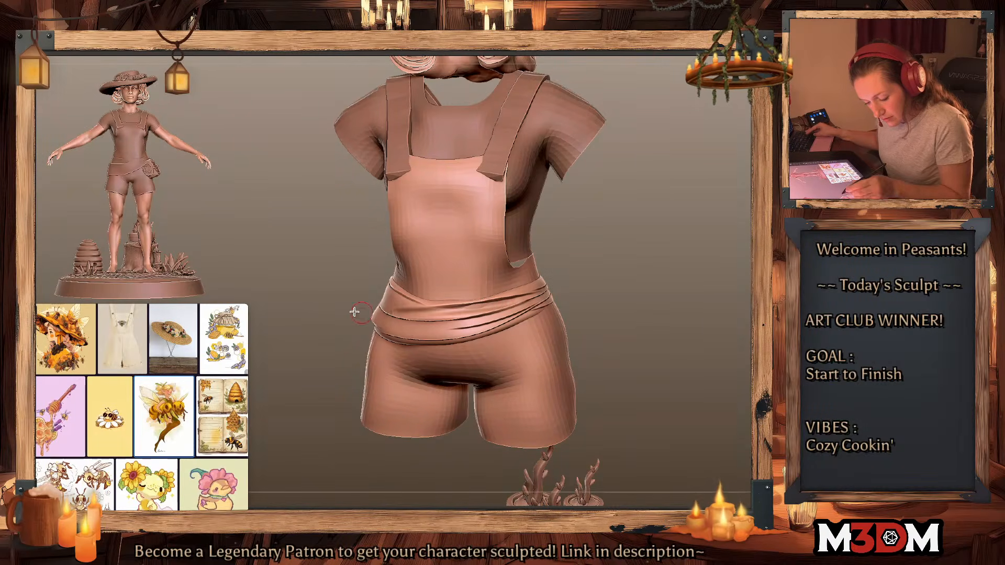
drag(517, 312, 388, 326)
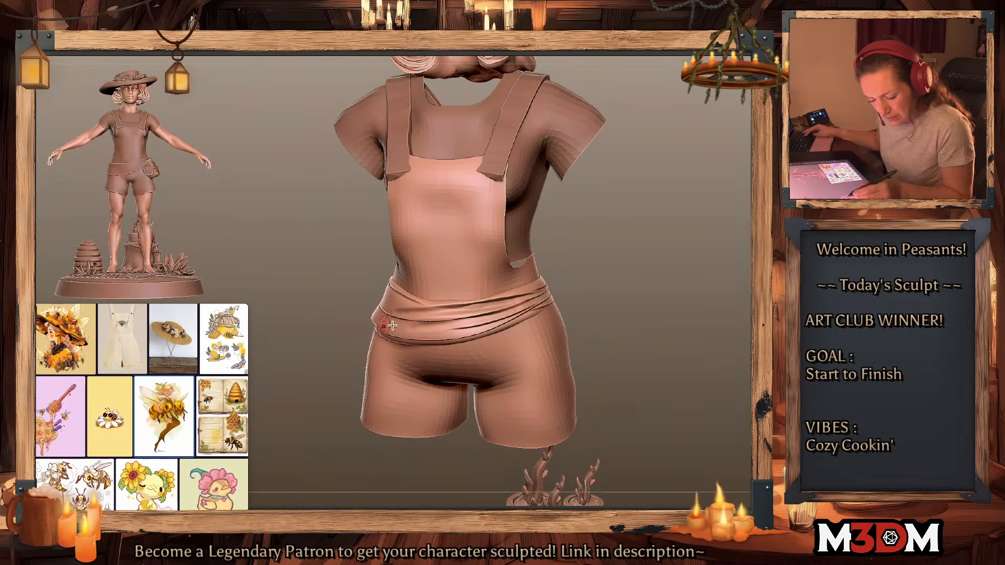
key(ctrl+z)
Step: Raise ridges between the upper folds on the side of the waist wrap opposite the pouch
drag(705, 314, 333, 273)
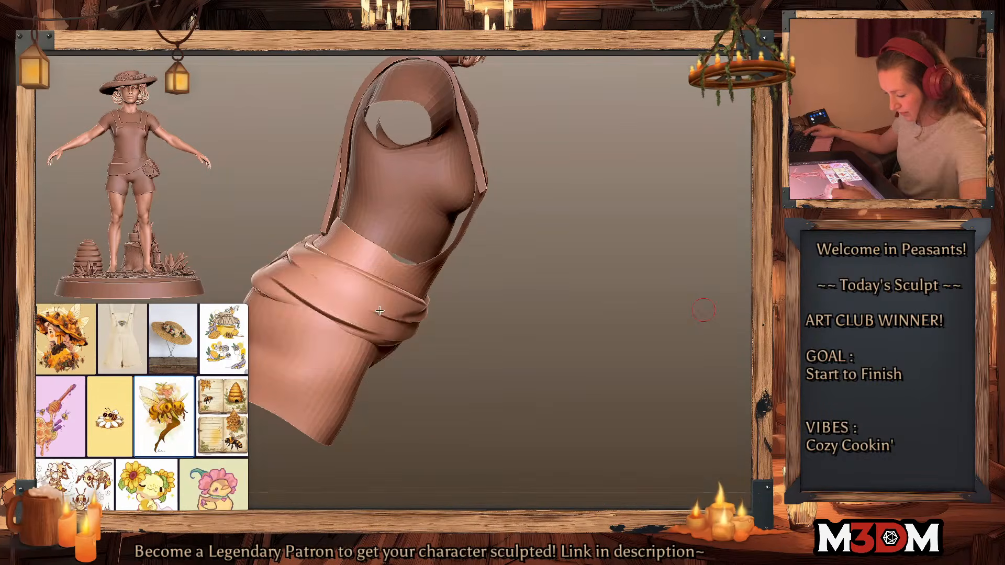
key(space)
mouse_move(572, 302)
mouse_down()
mouse_move(630, 310)
mouse_move(664, 299)
mouse_up()
key(space)
mouse_move(484, 300)
mouse_down()
mouse_move(389, 270)
mouse_move(516, 314)
mouse_up()
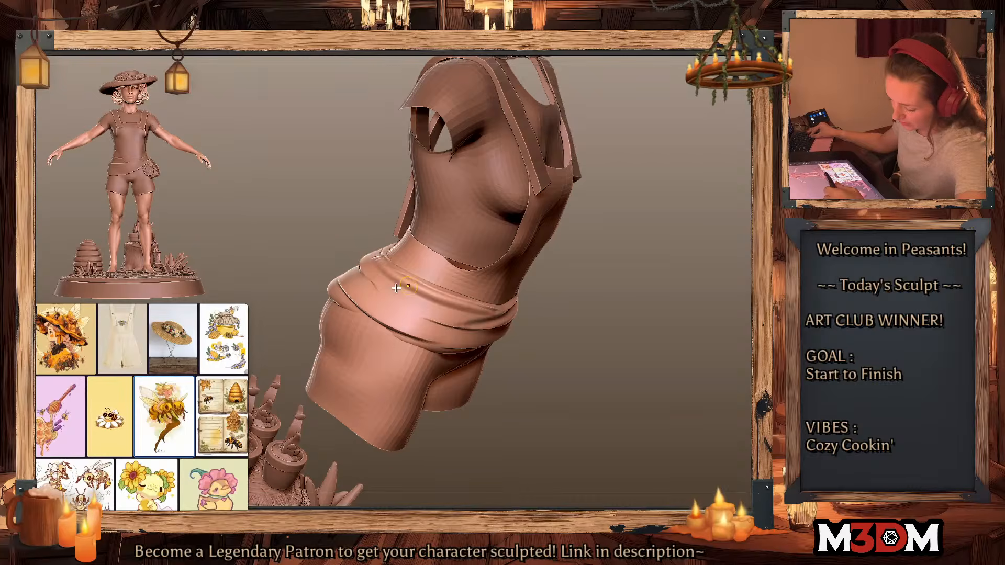
key(ctrl+z)
mouse_move(369, 261)
mouse_down()
mouse_move(482, 309)
mouse_move(435, 302)
mouse_move(487, 310)
mouse_up()
mouse_move(365, 268)
mouse_down()
mouse_move(454, 310)
mouse_move(445, 313)
mouse_up()
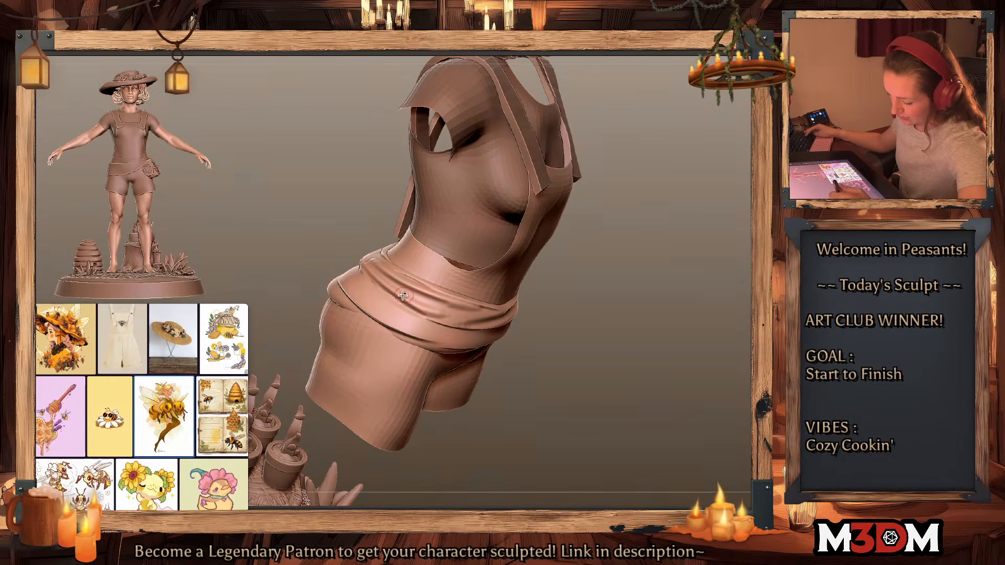
Step: Resize the brush and raise a broader ridge along the lower side of the waist wrap towards the front
key(space)
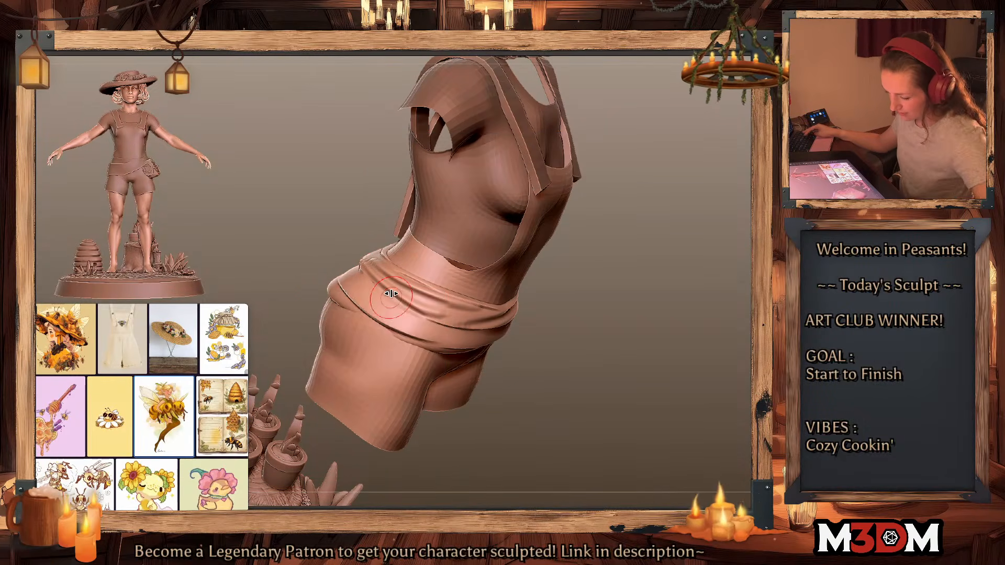
key(space)
mouse_move(349, 293)
mouse_down()
mouse_move(433, 340)
mouse_move(482, 348)
mouse_up()
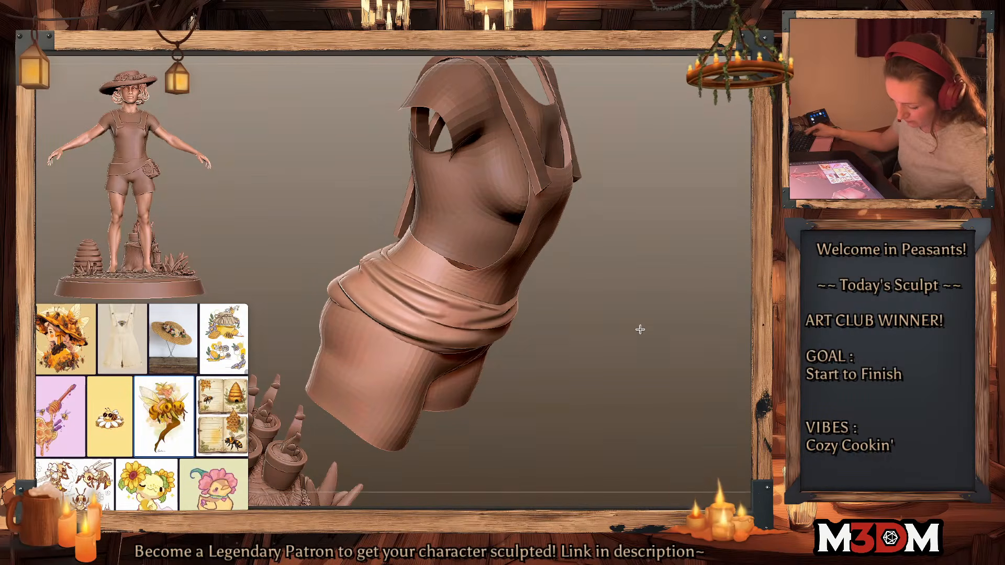
shift+drag(639, 330, 687, 311)
Step: Raise a ridge across the middle of the waist wrap's front, tapering towards the pouch-side hip
alt+drag(652, 356, 750, 408)
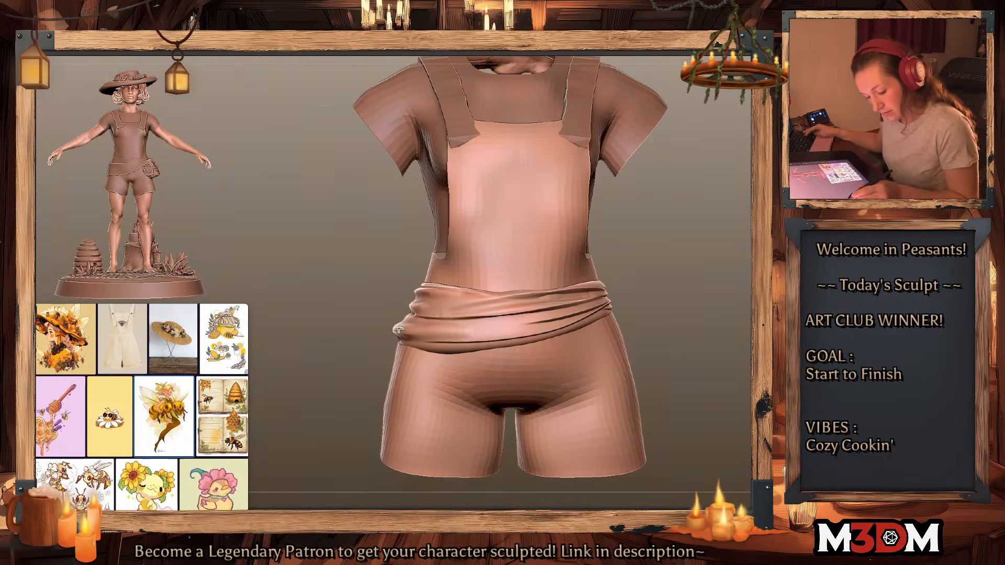
drag(398, 328, 536, 321)
drag(413, 331, 571, 308)
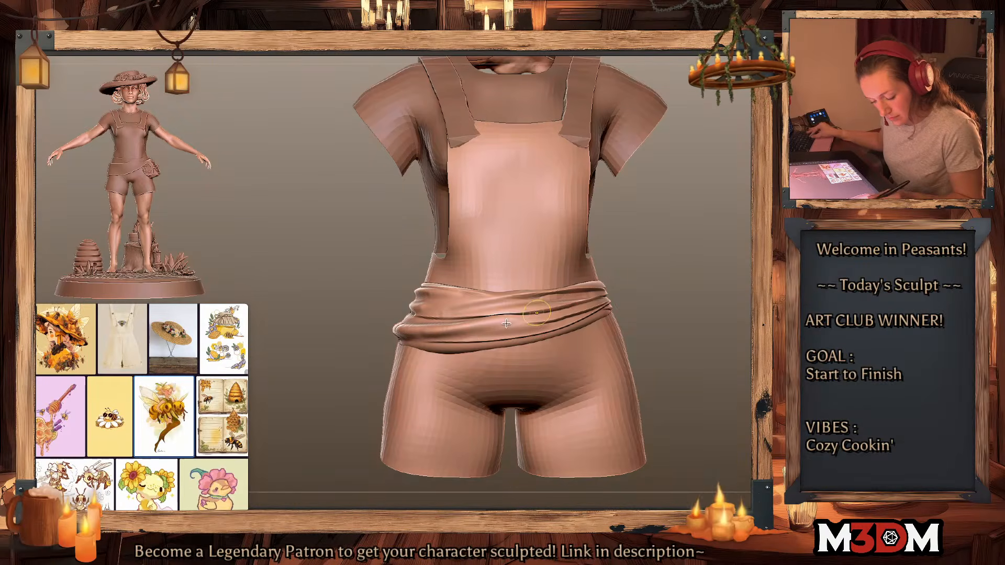
drag(417, 333, 582, 306)
drag(438, 327, 560, 309)
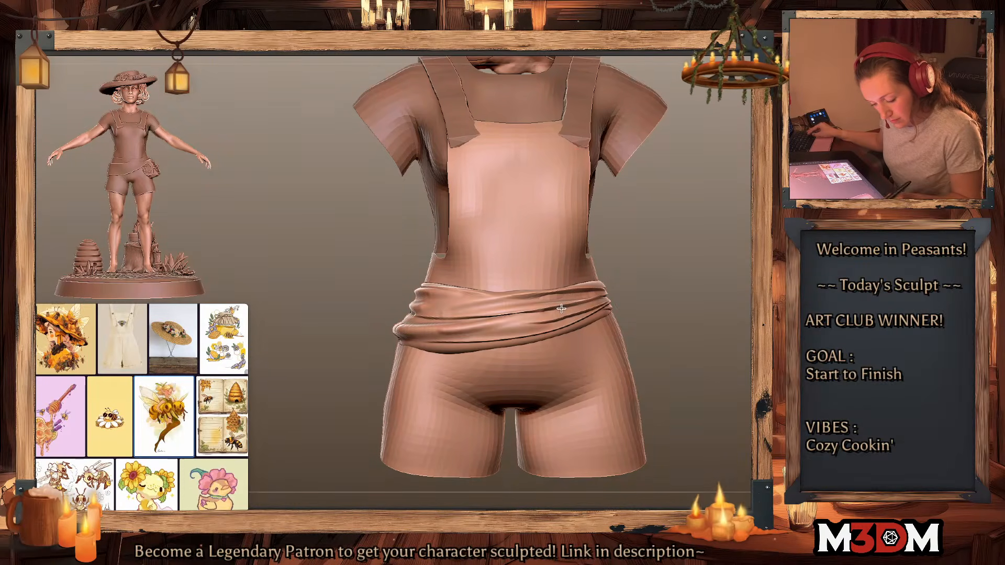
Step: Build up ridges along the lower folds and bottom edge of the waist wrap's front
mouse_move(504, 326)
mouse_down()
mouse_move(572, 308)
mouse_move(479, 338)
mouse_up()
drag(567, 322, 465, 336)
mouse_move(600, 320)
mouse_down()
mouse_move(505, 345)
mouse_move(425, 350)
mouse_up()
drag(425, 352, 597, 326)
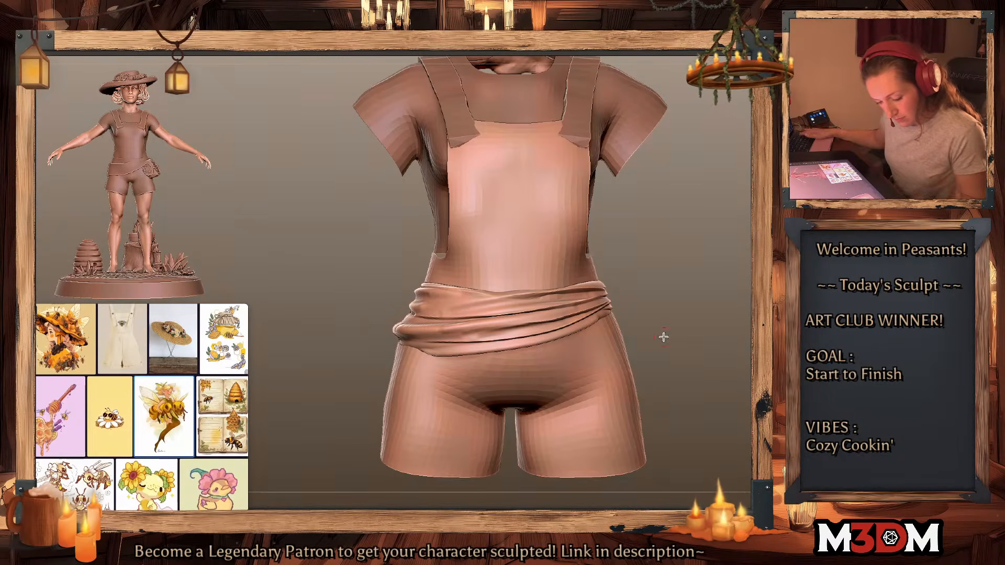
Step: Build up the bottom edge of the waist wrap from the front around the hip opposite the pouch
drag(664, 337, 710, 330)
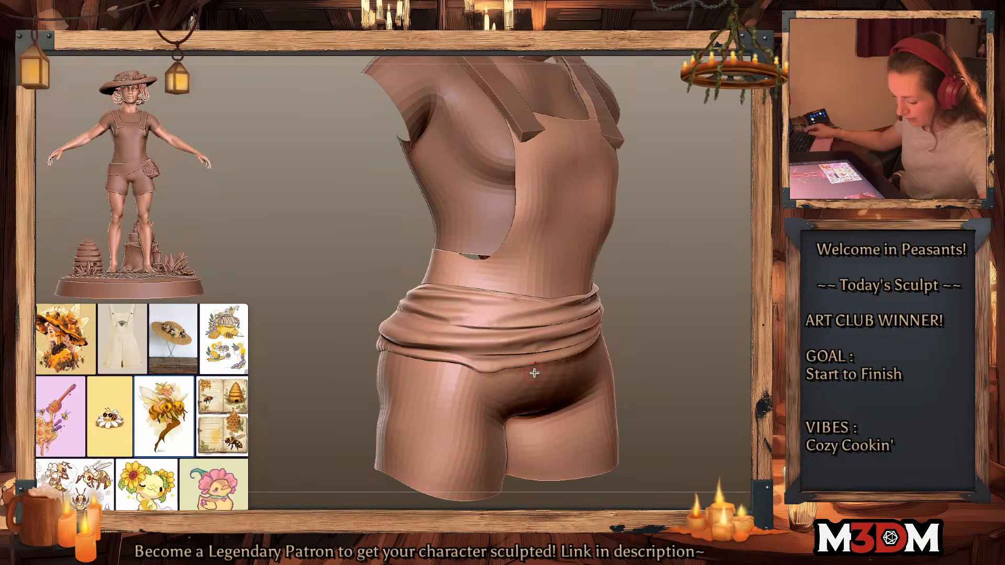
drag(533, 372, 375, 345)
drag(516, 372, 379, 348)
key(s)
Step: Raise a ridge between the folds across the back of the waist wrap towards the hip
drag(648, 335, 715, 325)
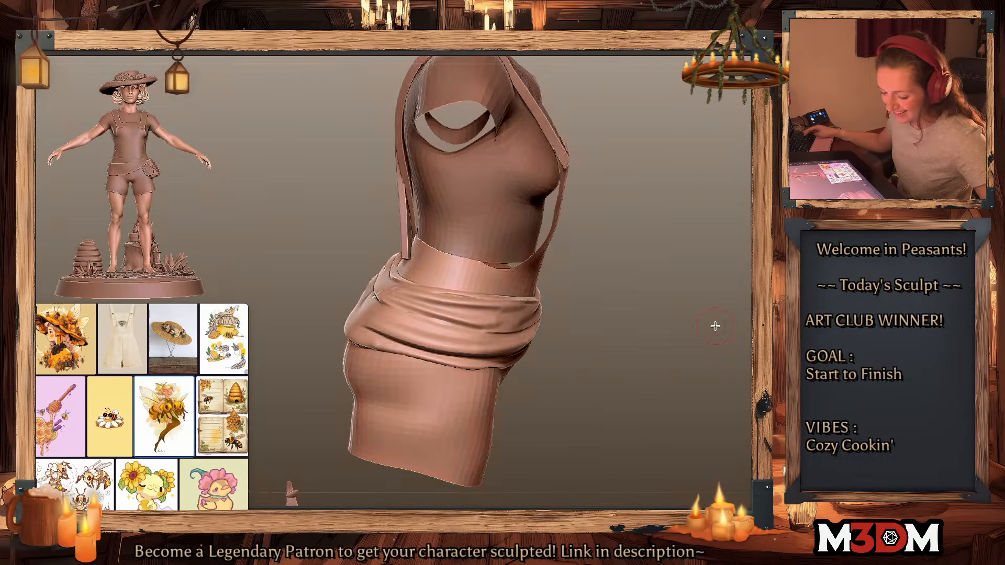
alt+drag(609, 338, 733, 367)
right_click(661, 382)
drag(338, 258, 506, 339)
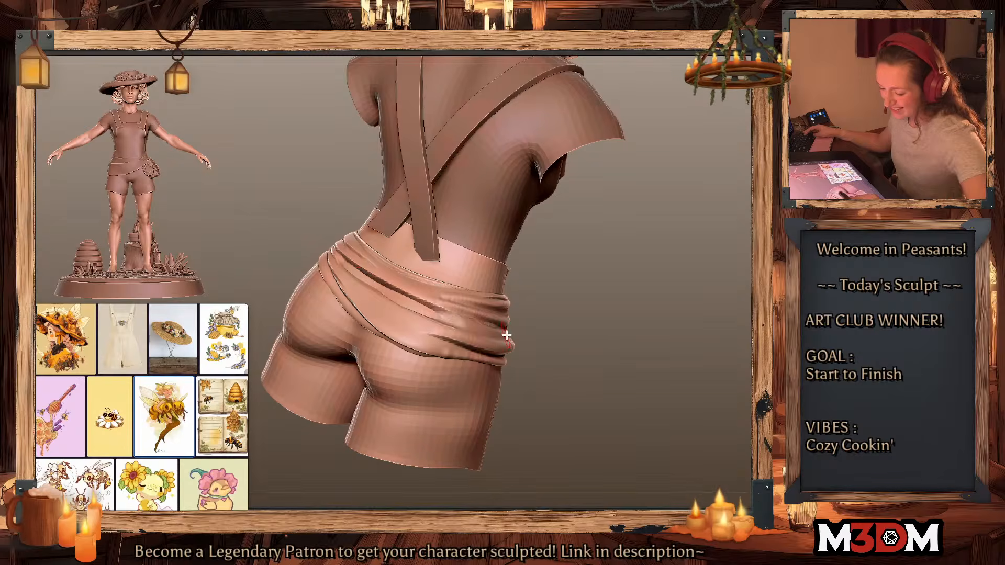
Step: Redo the ridge across the back of the waist wrap, running it diagonally towards the hip opposite the pouch
key(ctrl+z)
drag(340, 259, 528, 331)
key(ctrl+z)
drag(342, 257, 506, 325)
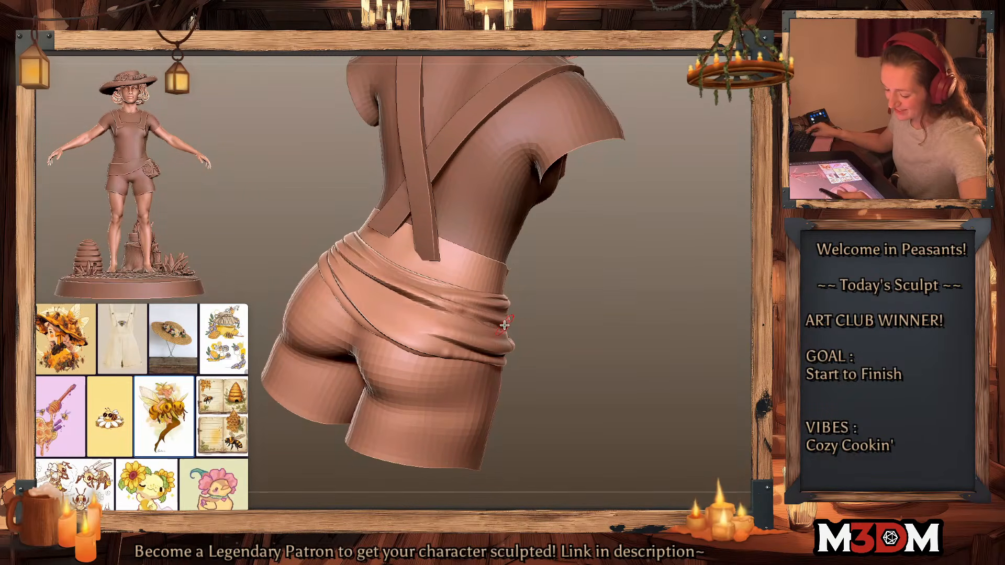
key(ctrl+z)
mouse_move(339, 249)
mouse_down()
mouse_move(494, 313)
mouse_move(483, 337)
mouse_up()
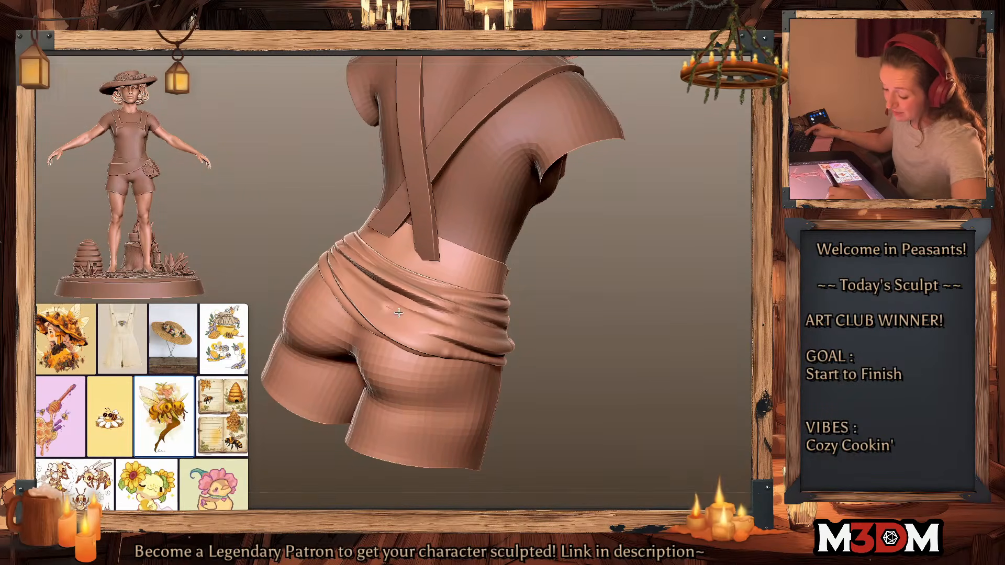
Step: Build up ridges along the lower folds and bottom edge of the waist wrap's back
drag(399, 313, 485, 346)
drag(604, 306, 630, 309)
drag(334, 259, 488, 364)
key(ctrl+z)
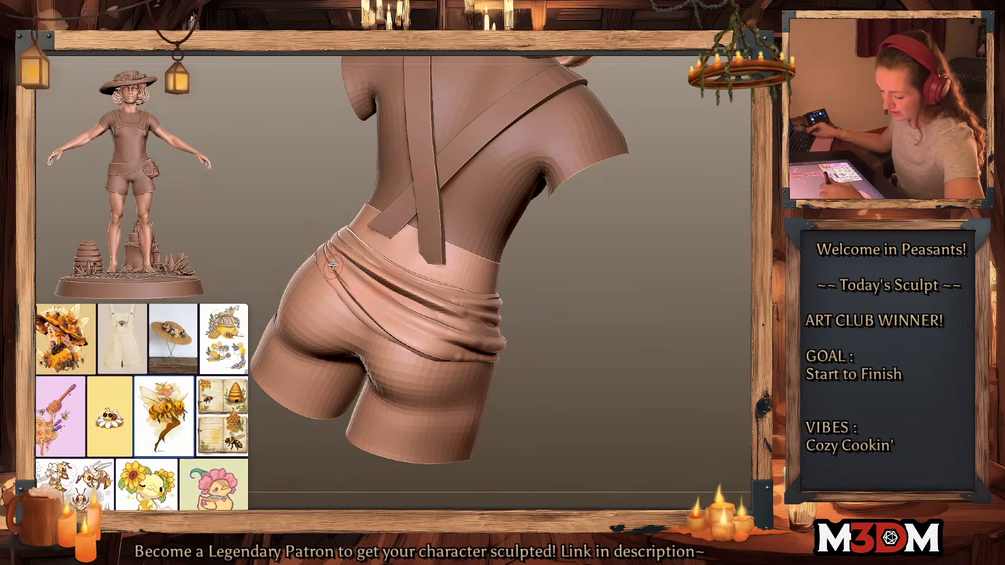
drag(335, 263, 461, 356)
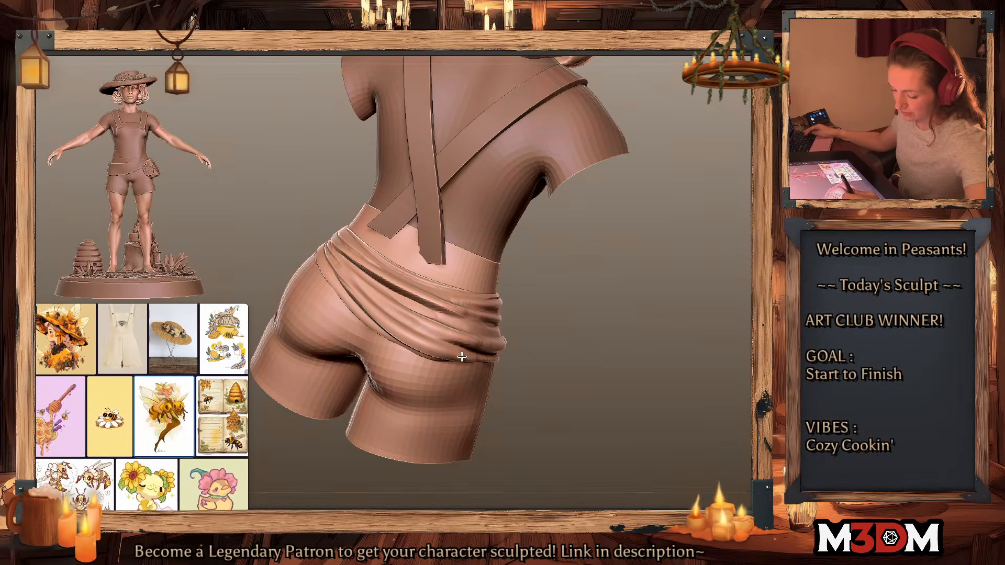
drag(315, 252, 440, 368)
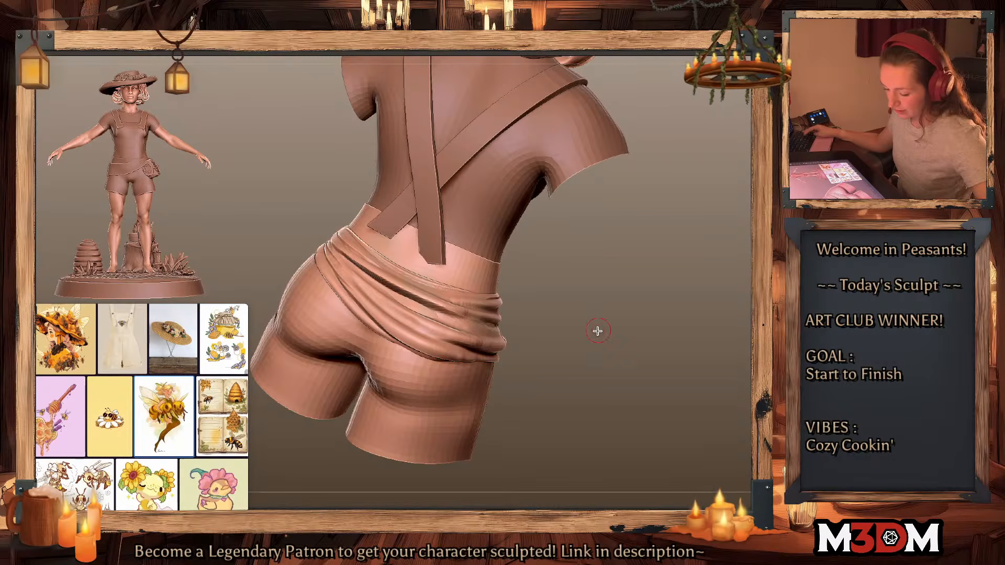
Step: Raise a ridge along the upper folds of the waist wrap on the hip opposite the pouch
drag(597, 330, 648, 336)
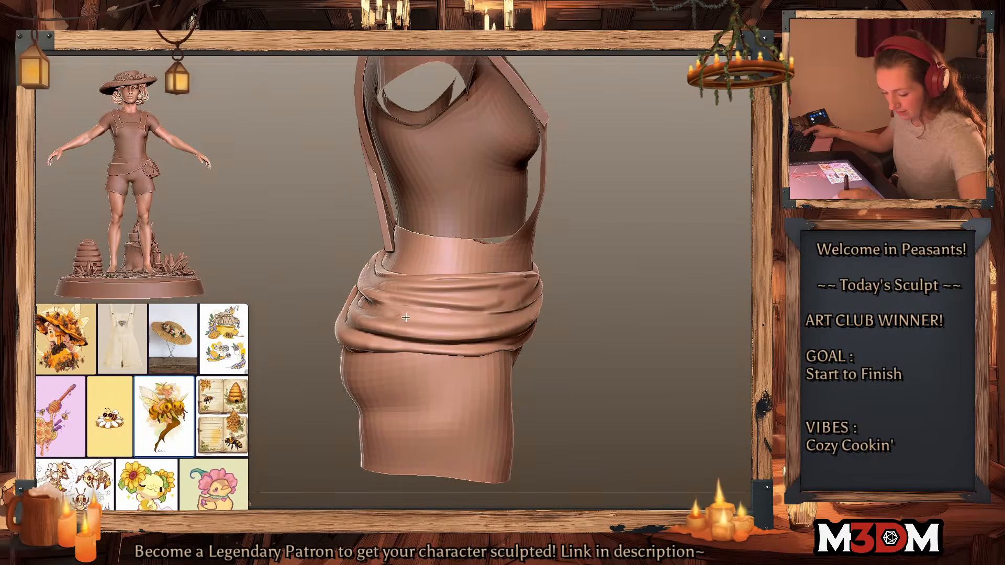
drag(509, 298, 389, 295)
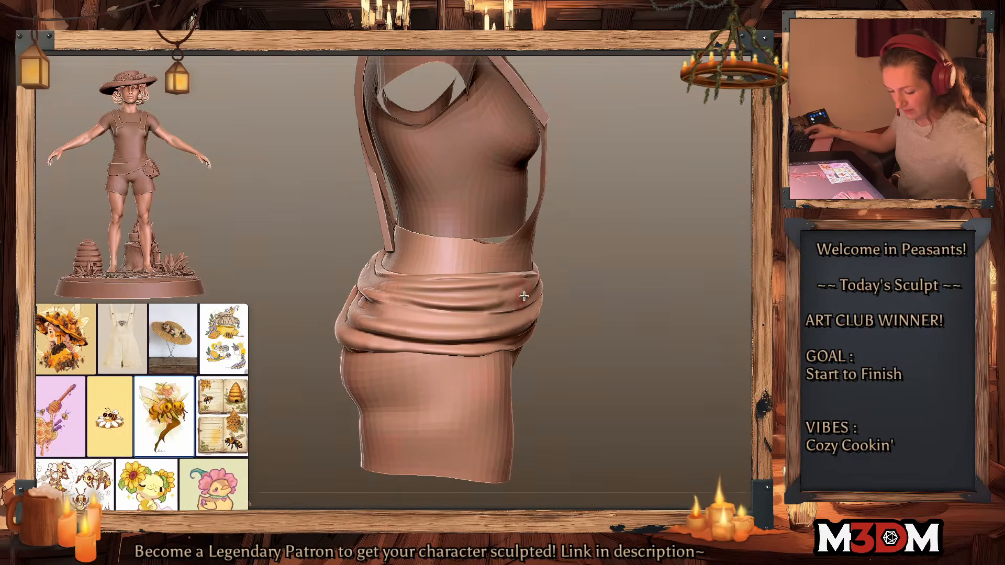
key(space)
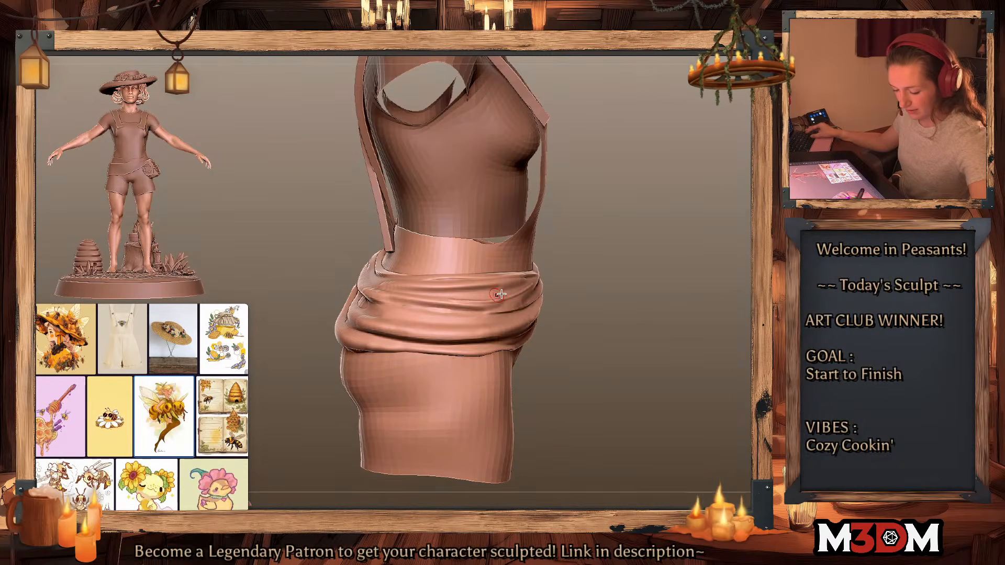
drag(518, 291, 383, 289)
key(ctrl+z)
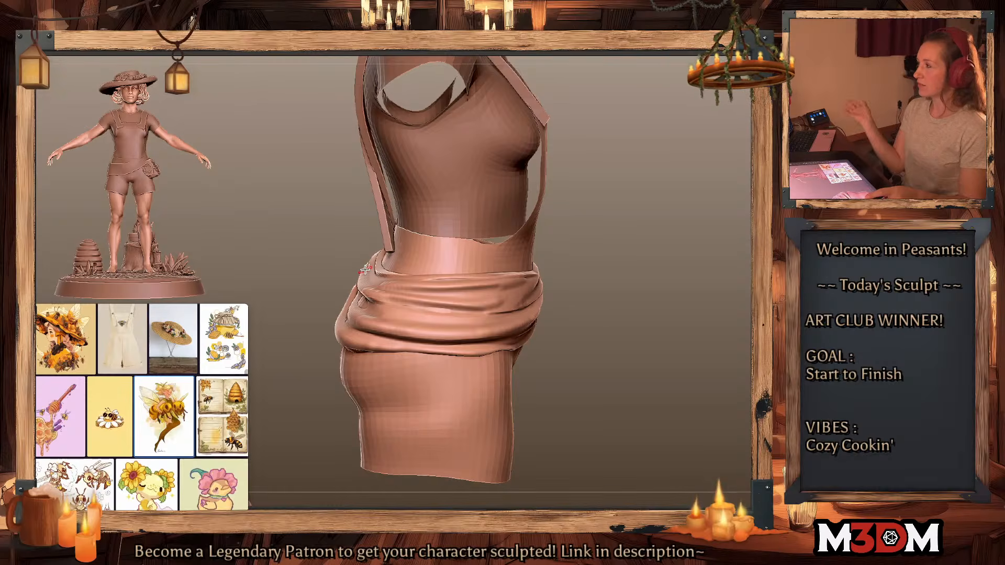
Step: Build up diagonal ridges between the folds over the buttock at the waist wrap's back and inspect the mesh
mouse_move(663, 323)
mouse_down()
mouse_move(657, 346)
mouse_move(646, 342)
mouse_up()
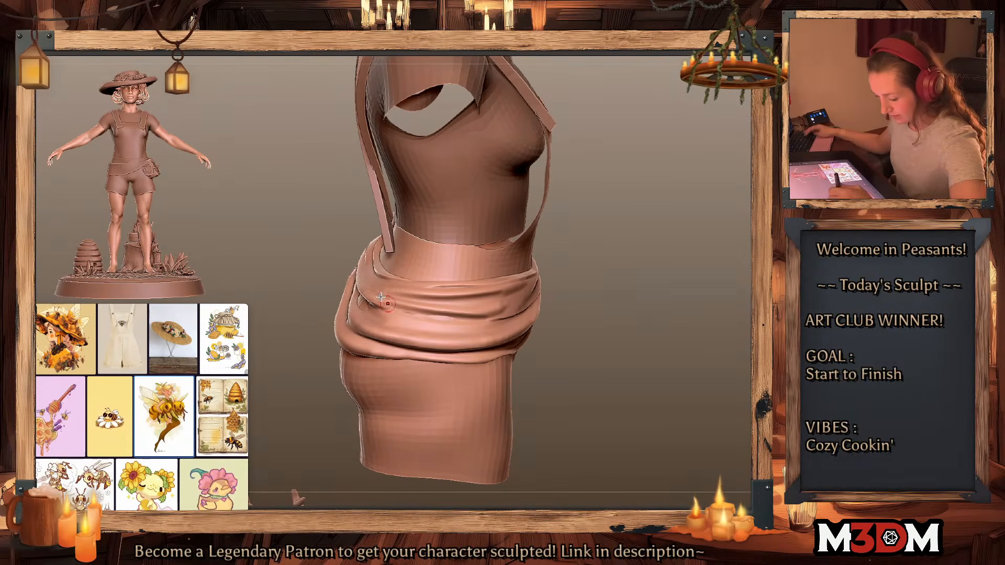
drag(598, 289, 659, 328)
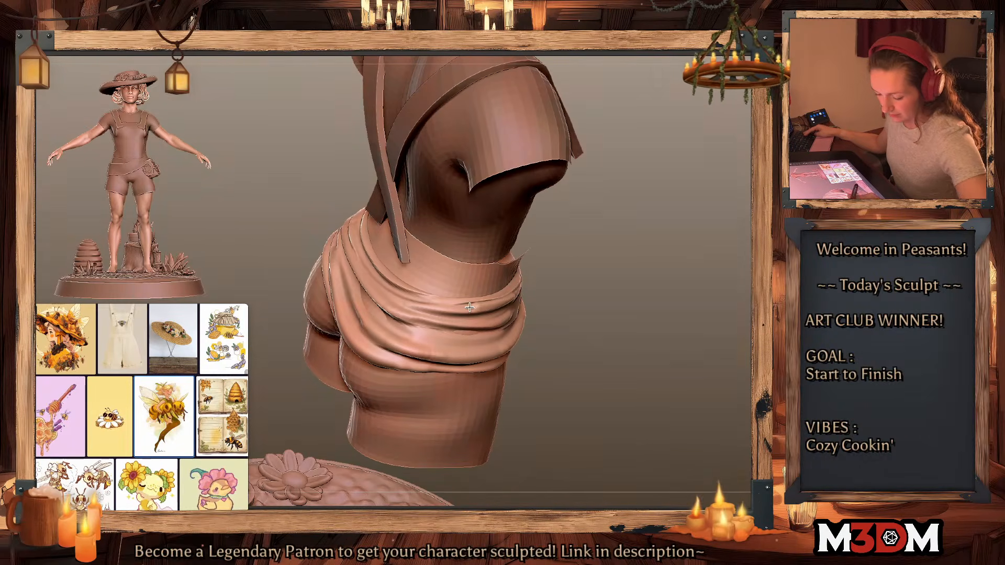
mouse_move(648, 329)
mouse_down()
mouse_move(369, 238)
mouse_move(404, 359)
mouse_up()
key(ctrl+z)
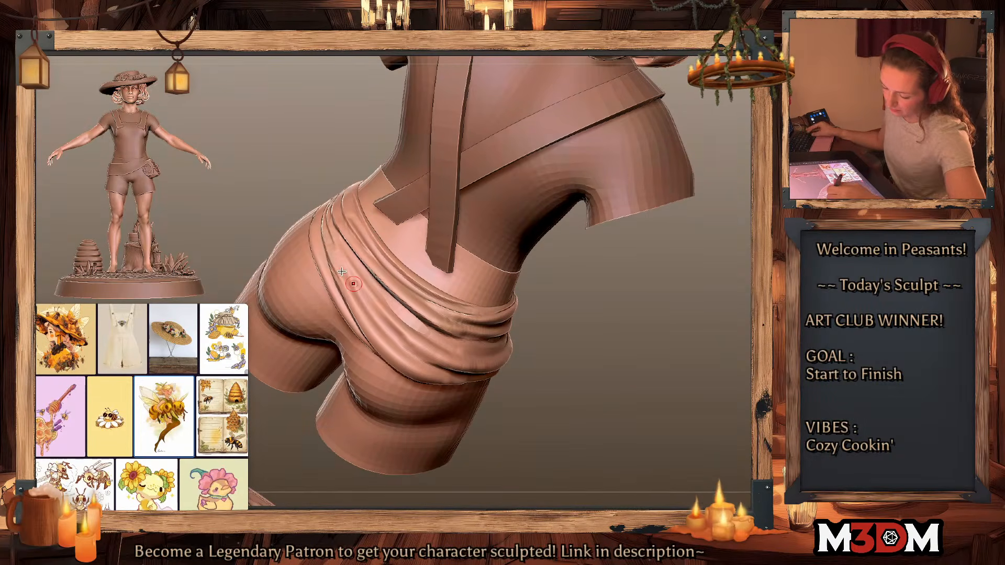
drag(324, 226, 402, 356)
drag(334, 252, 385, 341)
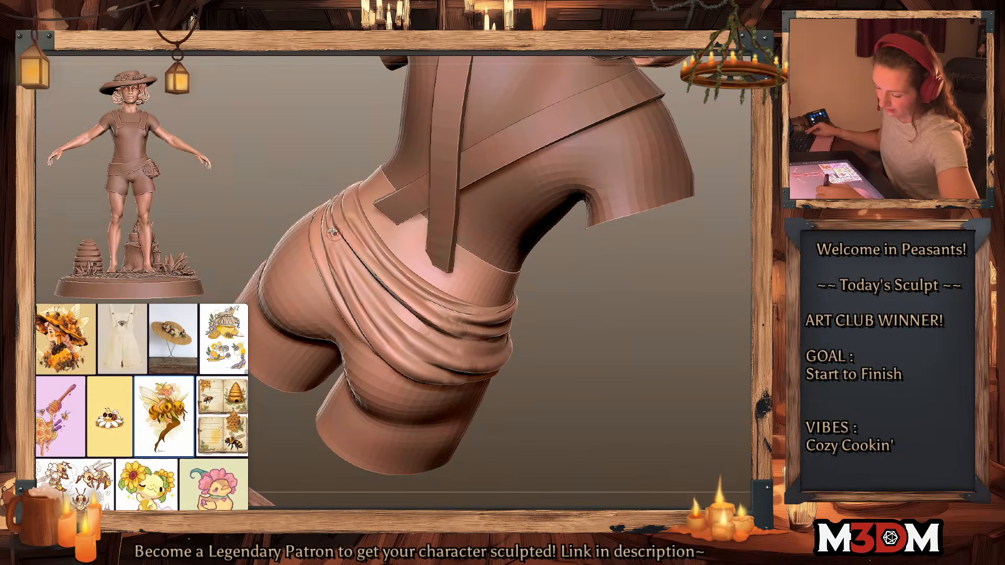
drag(333, 234, 421, 348)
key(shift+f)
key(shift+f)
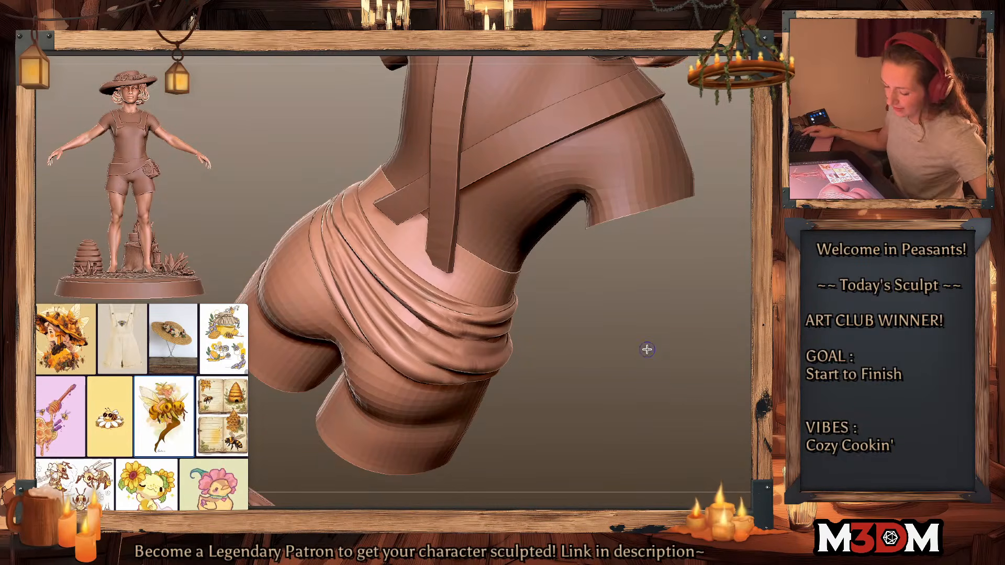
Step: Adjust the shape of the waist wrap's lower edge from the side round to the front with a large brush
drag(655, 352, 453, 340)
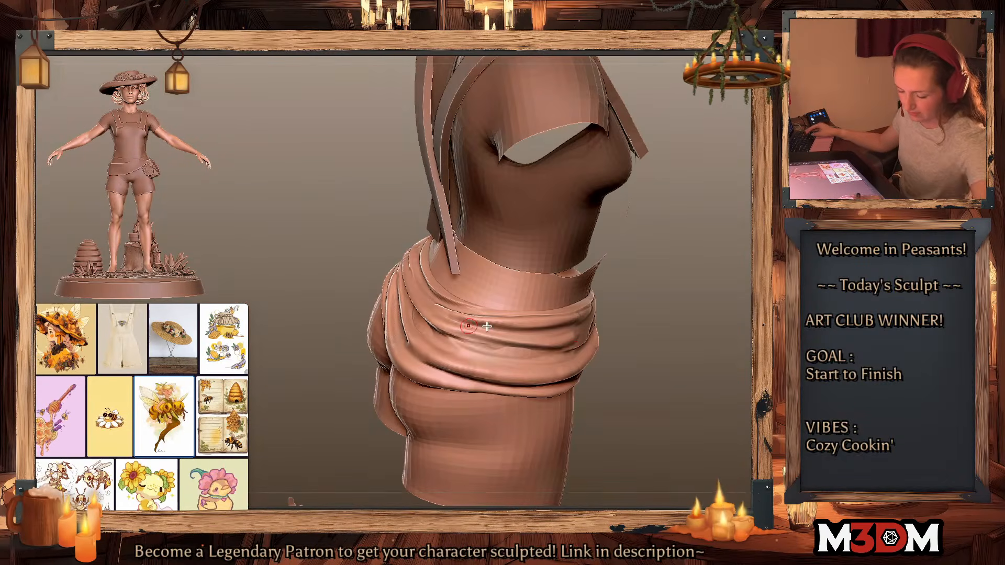
key(ctrl+z)
drag(576, 358, 445, 339)
mouse_move(715, 377)
mouse_down()
mouse_move(700, 371)
mouse_move(733, 392)
mouse_up()
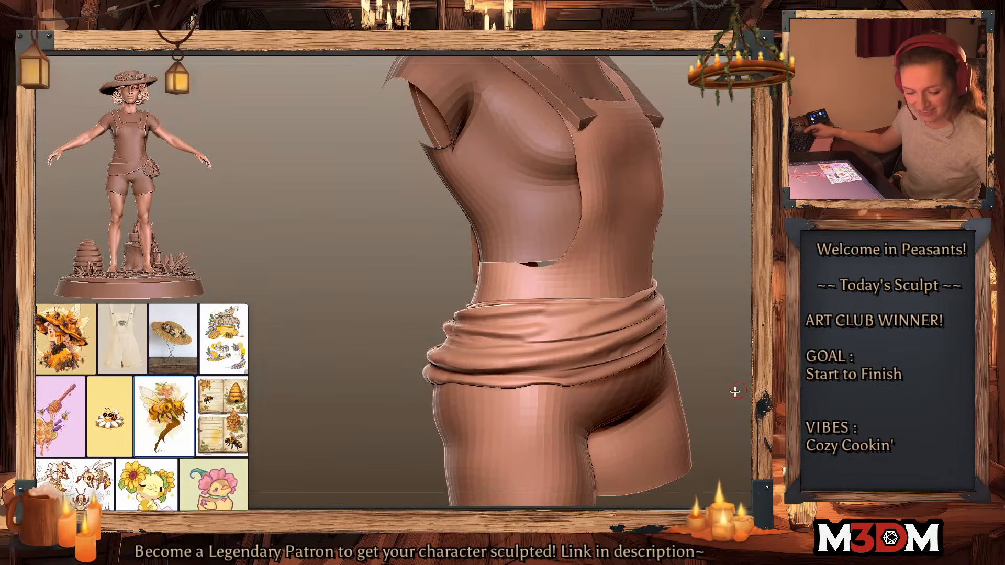
key(space)
drag(450, 355, 445, 369)
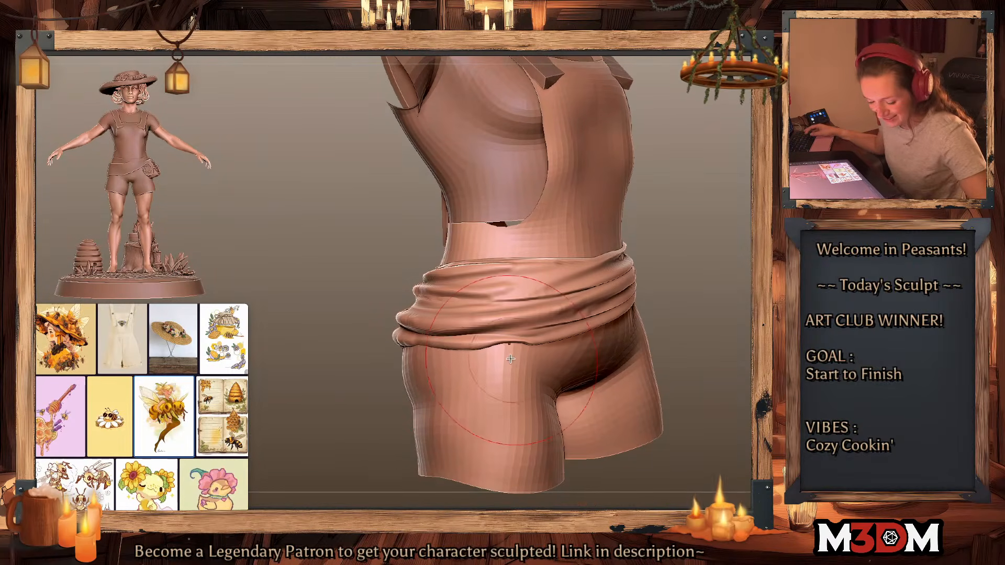
drag(503, 350, 513, 353)
drag(720, 334, 686, 340)
drag(434, 416, 298, 414)
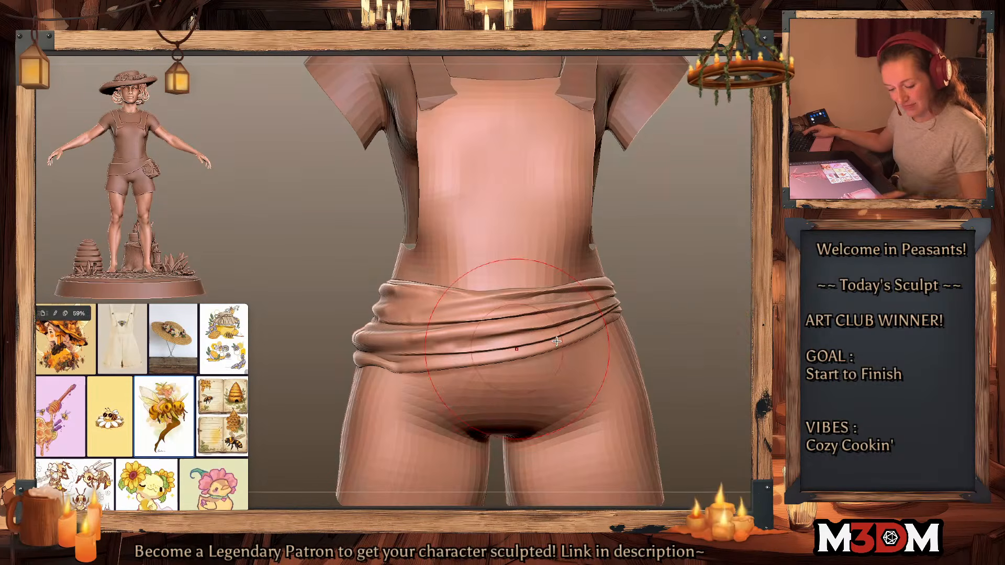
Step: Build up the lower folds and bottom edge across the waist wrap's front with the Standard brush
key(space)
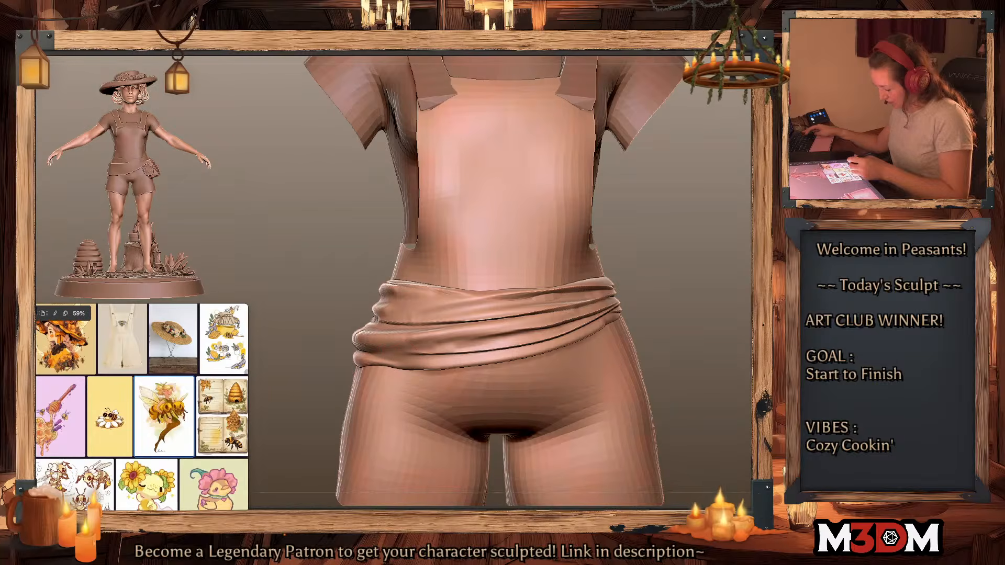
key(space)
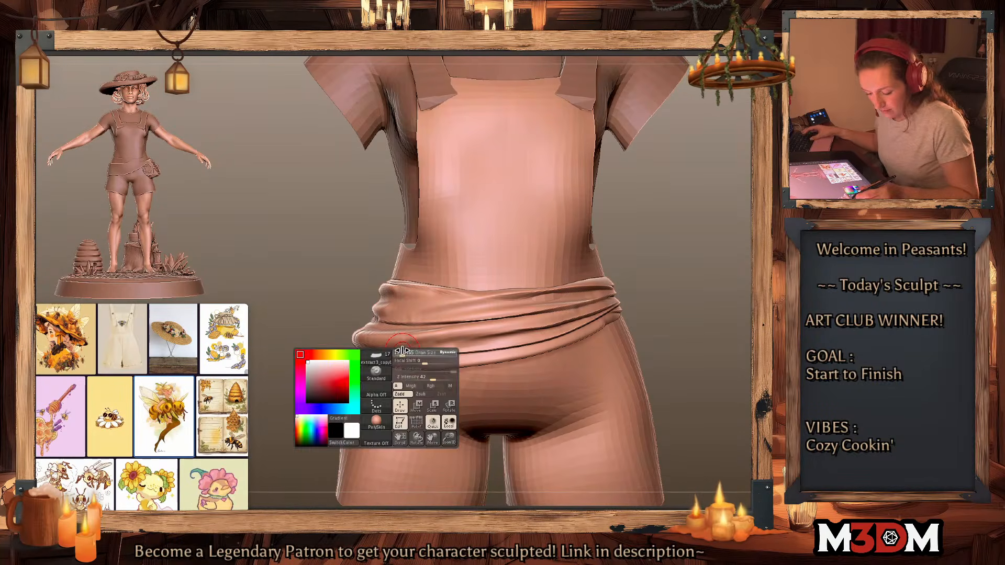
drag(448, 344, 515, 332)
drag(373, 344, 511, 328)
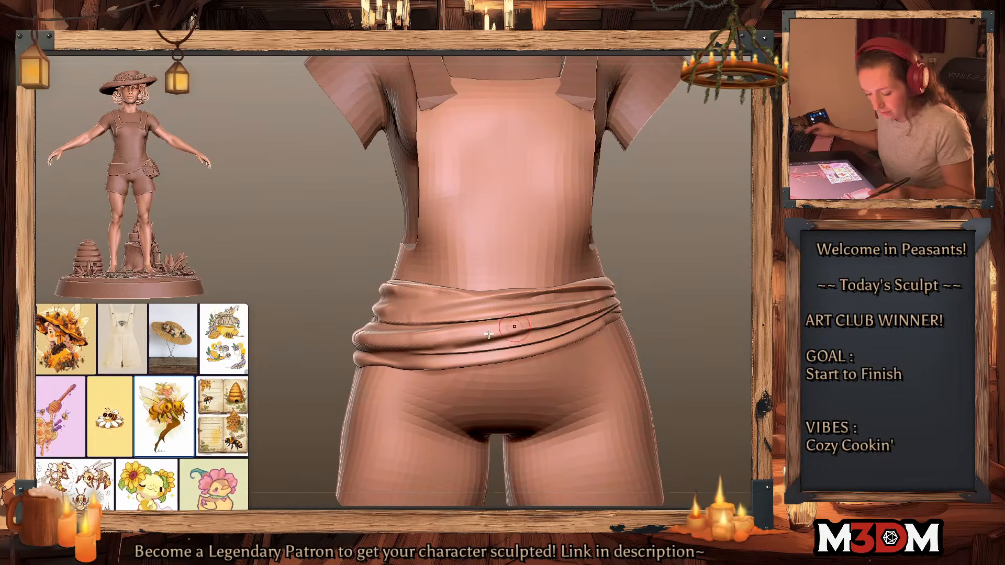
drag(371, 345, 456, 348)
drag(383, 342, 552, 325)
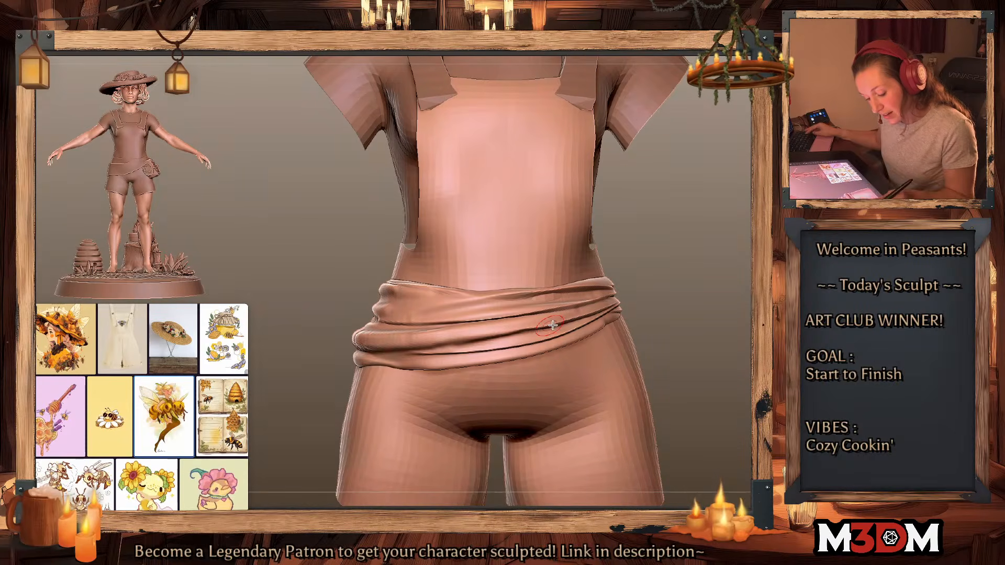
drag(371, 356, 511, 336)
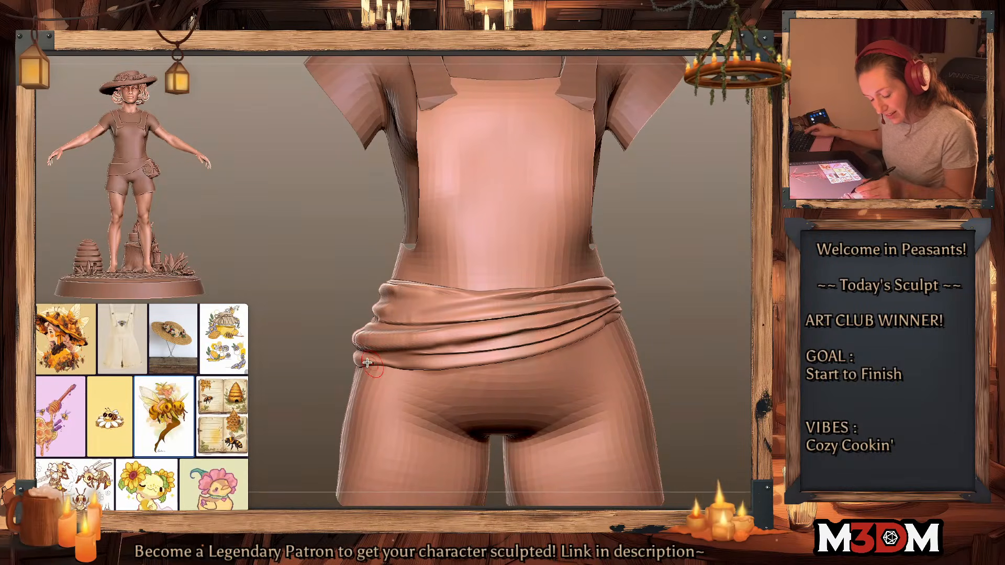
drag(365, 362, 580, 345)
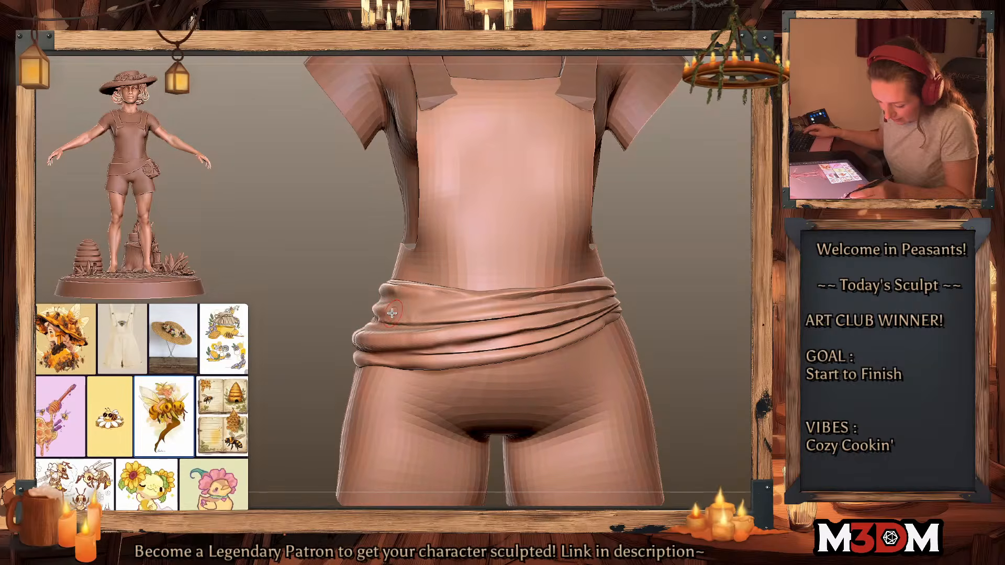
Step: Raise a ridge between the upper folds across the waist wrap's front and check the mesh
mouse_move(378, 314)
mouse_down()
mouse_move(531, 302)
mouse_move(444, 309)
mouse_move(485, 303)
mouse_up()
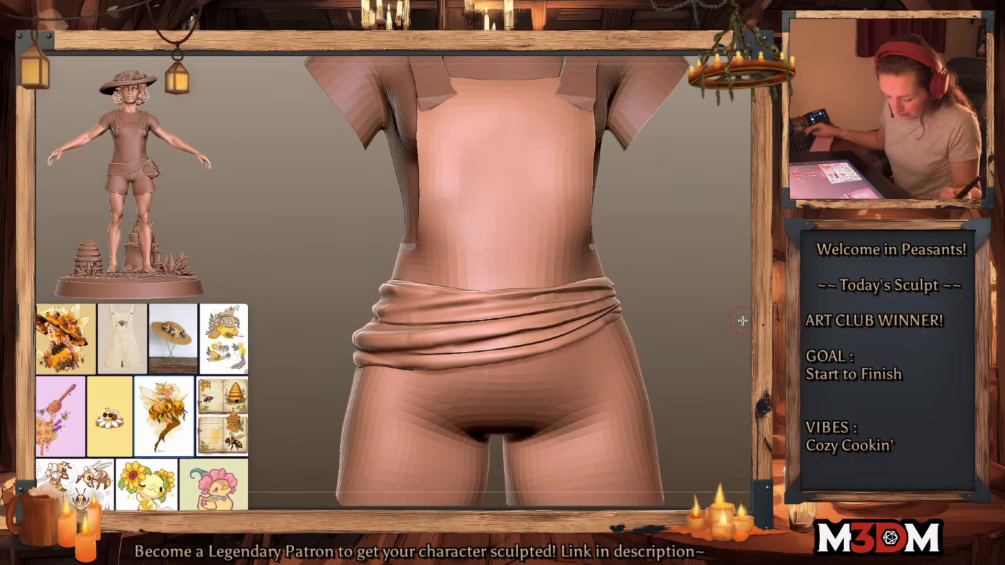
key(shift+f)
key(shift+f)
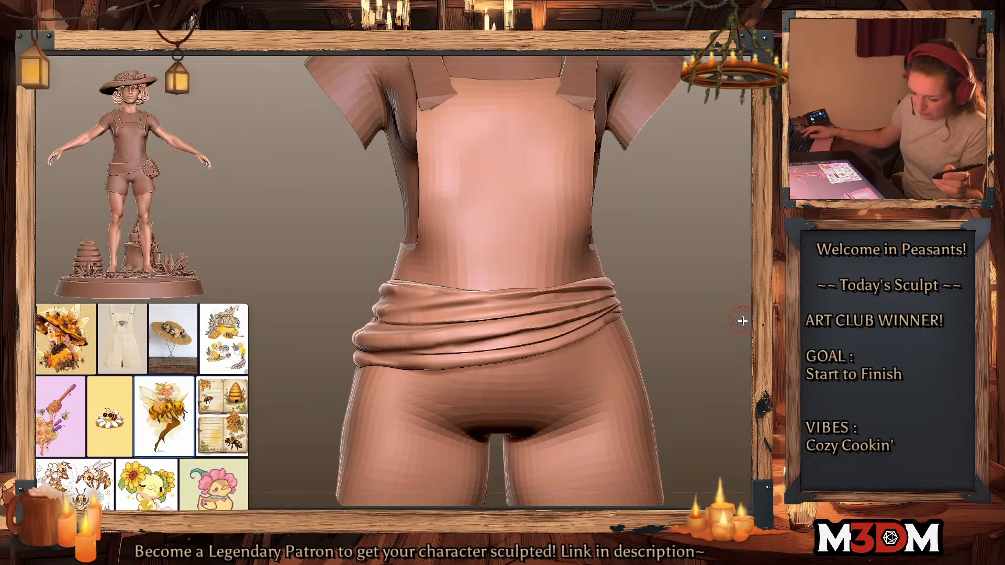
key(space)
drag(386, 314, 486, 302)
key(space)
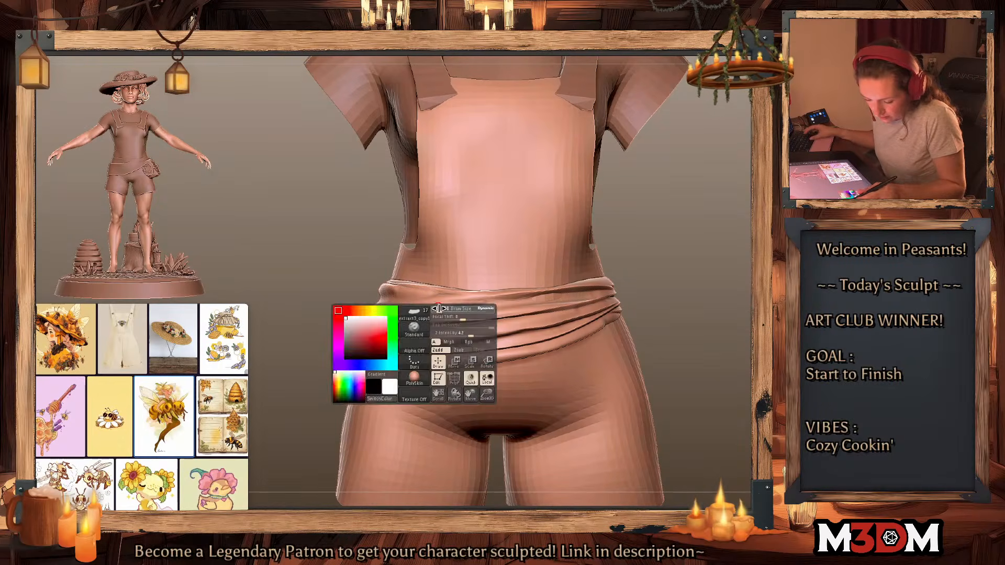
drag(411, 308, 489, 303)
drag(381, 312, 513, 308)
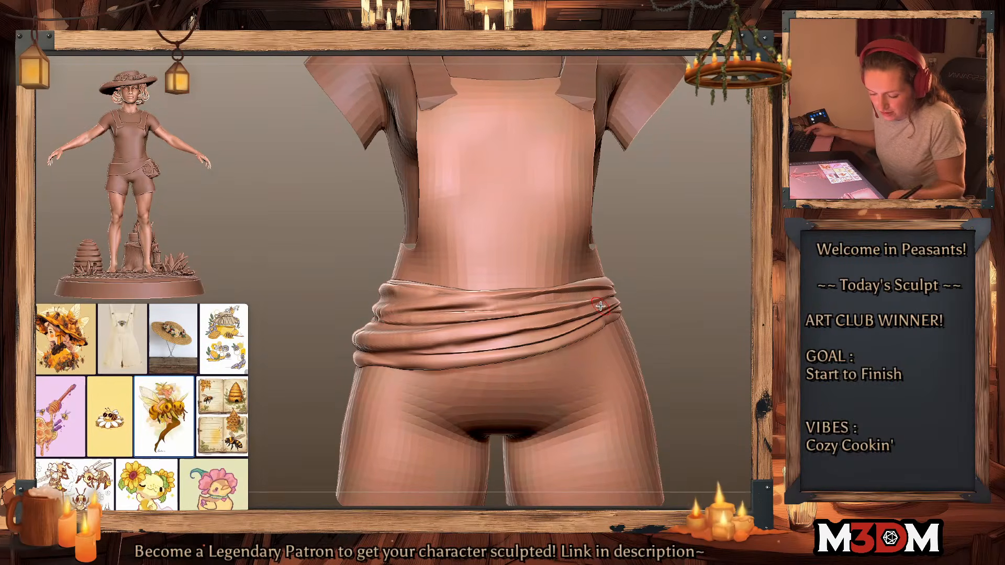
key(shift+f)
key(shift+f)
Step: Strengthen the middle ridges of the waist wrap's front, extending them towards the pouch-side hip
drag(386, 317, 534, 311)
drag(704, 334, 659, 334)
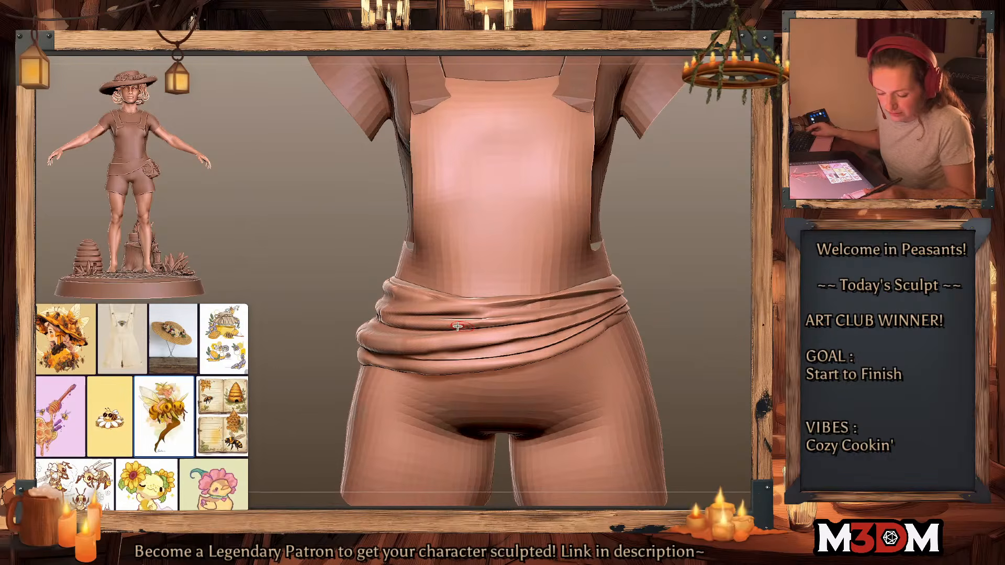
drag(456, 327, 555, 318)
Step: Build up ridges along the upper, middle and bottom folds of the waist wrap from the pouch-side hip to the front
drag(713, 310, 657, 240)
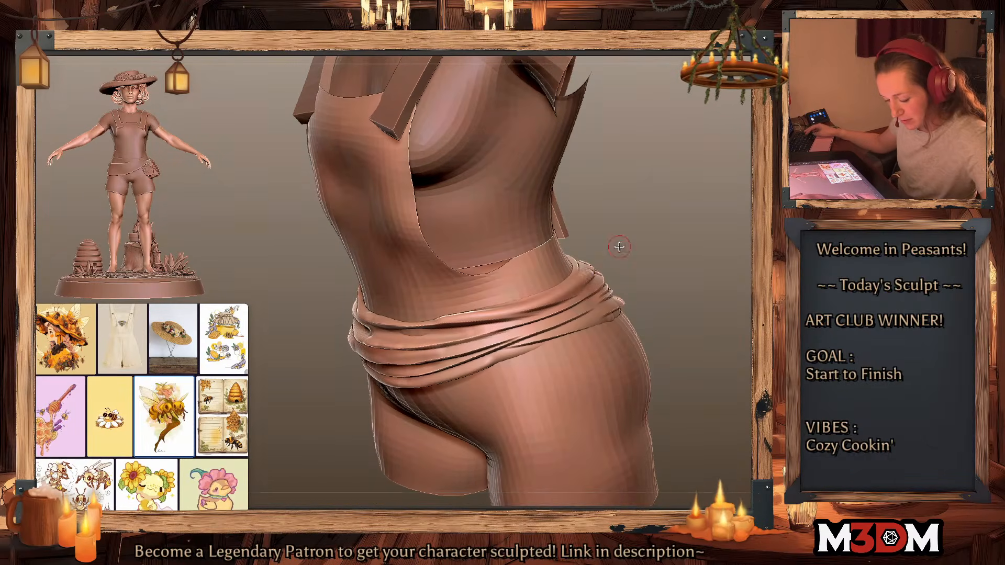
drag(586, 284, 431, 311)
drag(584, 277, 484, 319)
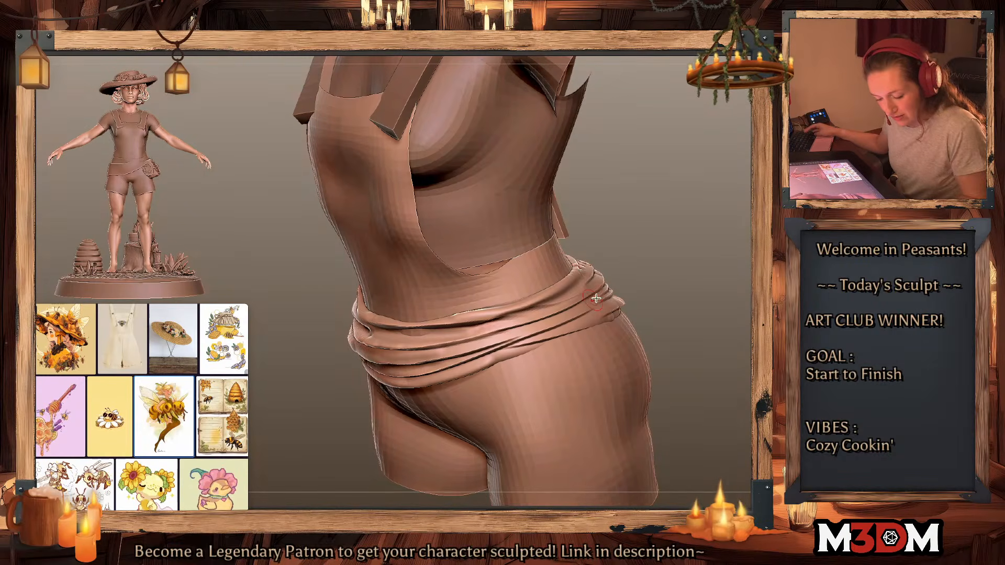
mouse_move(580, 297)
mouse_down()
mouse_move(434, 343)
mouse_move(455, 345)
mouse_up()
mouse_move(612, 309)
mouse_down()
mouse_move(424, 374)
mouse_move(418, 386)
mouse_up()
key(ctrl+z)
drag(603, 334, 437, 390)
Step: Examine the waist wrap's mesh and the whole outfit's silhouette from the front and side
key(shift+f)
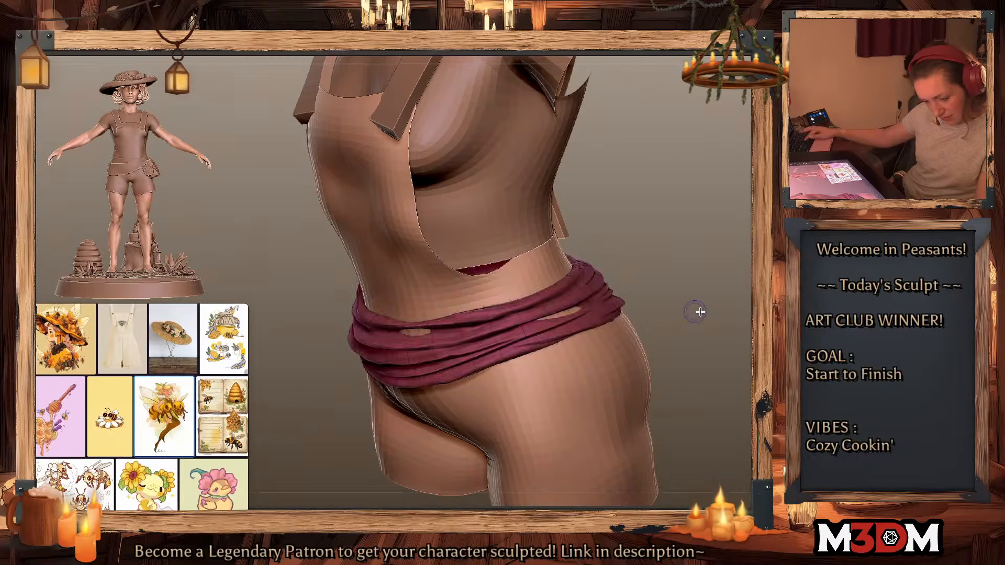
key(shift+f)
shift+drag(695, 312, 734, 326)
key(space)
alt+drag(654, 113, 646, 293)
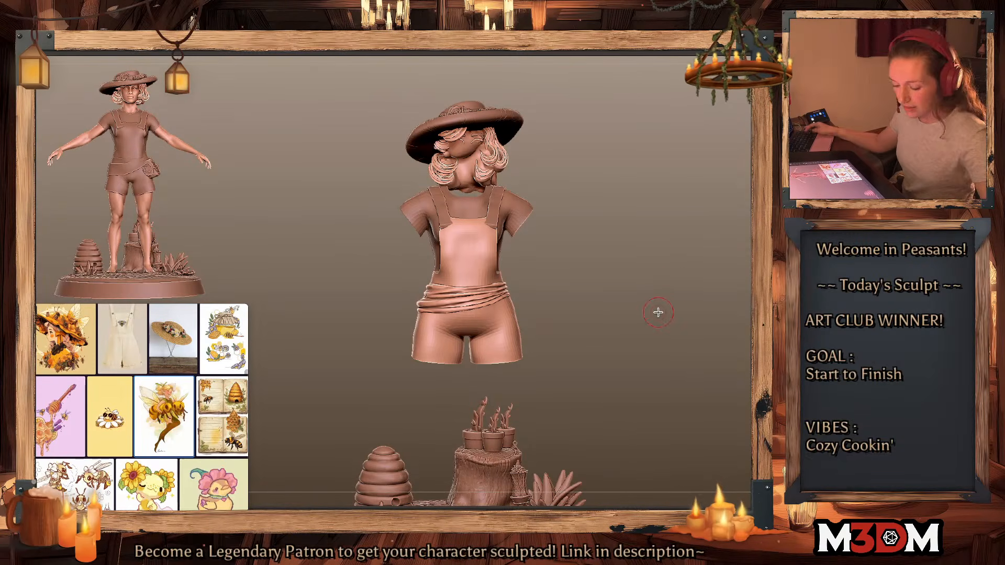
drag(658, 312, 668, 321)
right_click(662, 334)
alt+click(504, 317)
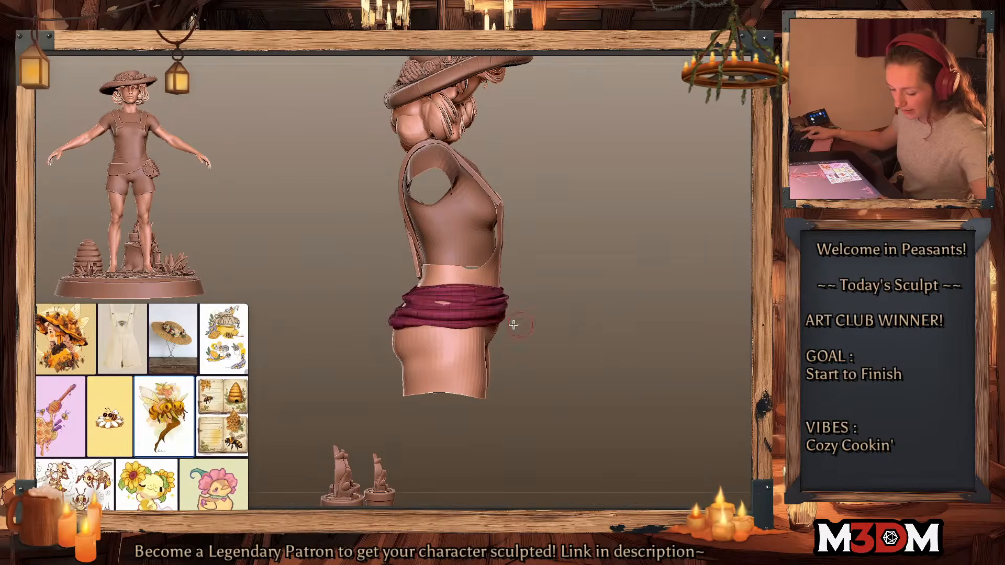
right_click(427, 299)
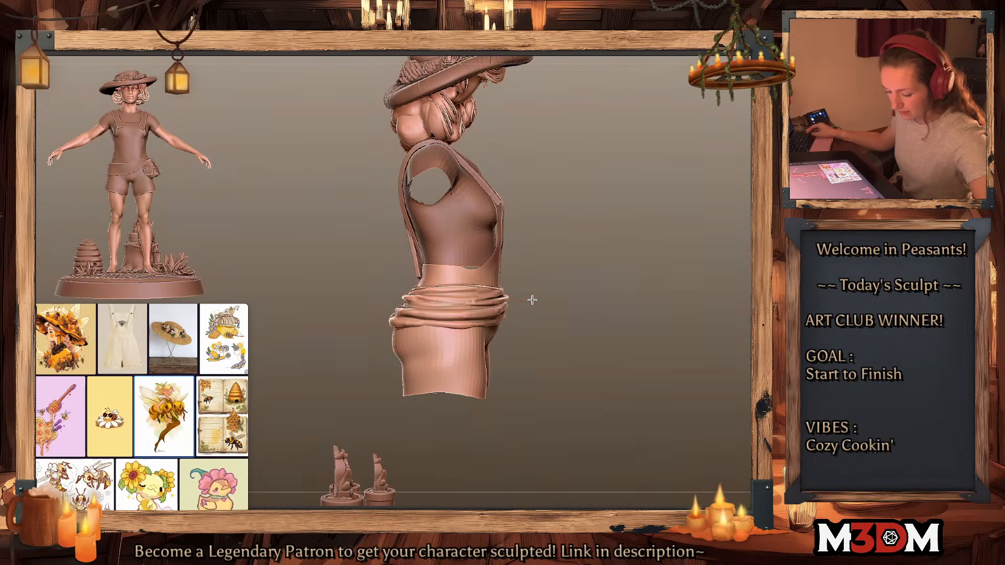
Step: Layer a second copy of the waist wrap lower across the hips, rotate it into place and check it from behind
mouse_move(634, 285)
mouse_down()
mouse_move(691, 285)
mouse_move(693, 296)
mouse_up()
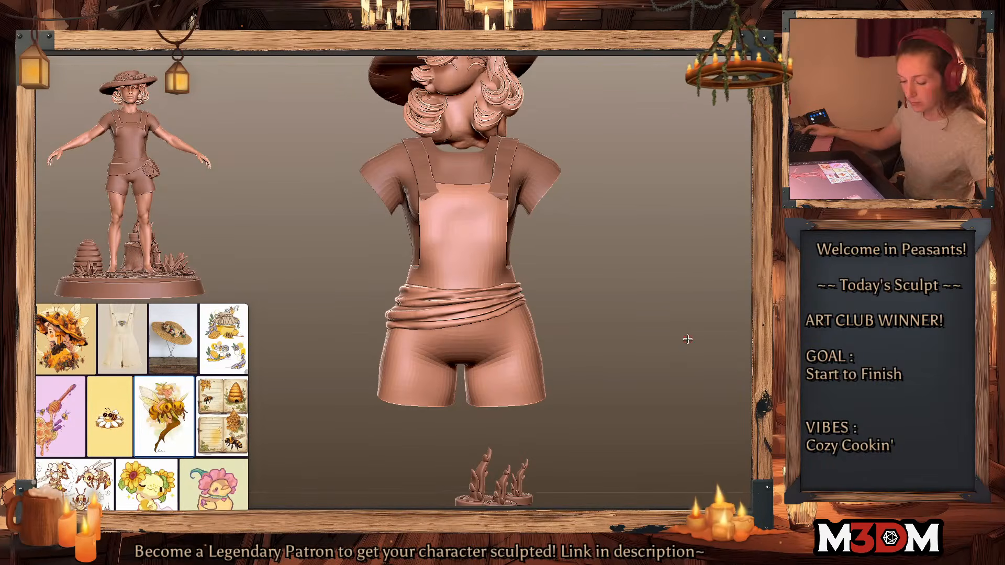
mouse_move(686, 340)
mouse_down()
mouse_move(674, 354)
mouse_move(705, 352)
mouse_move(688, 377)
mouse_up()
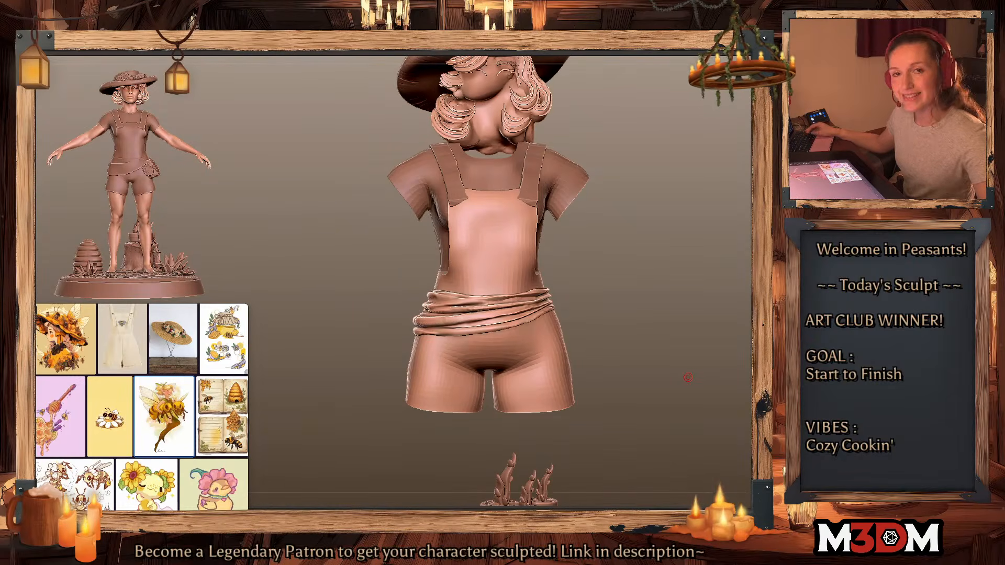
mouse_move(685, 356)
alt+mouse_down()
mouse_move(670, 350)
mouse_move(650, 370)
mouse_move(677, 361)
alt+mouse_up()
key(w)
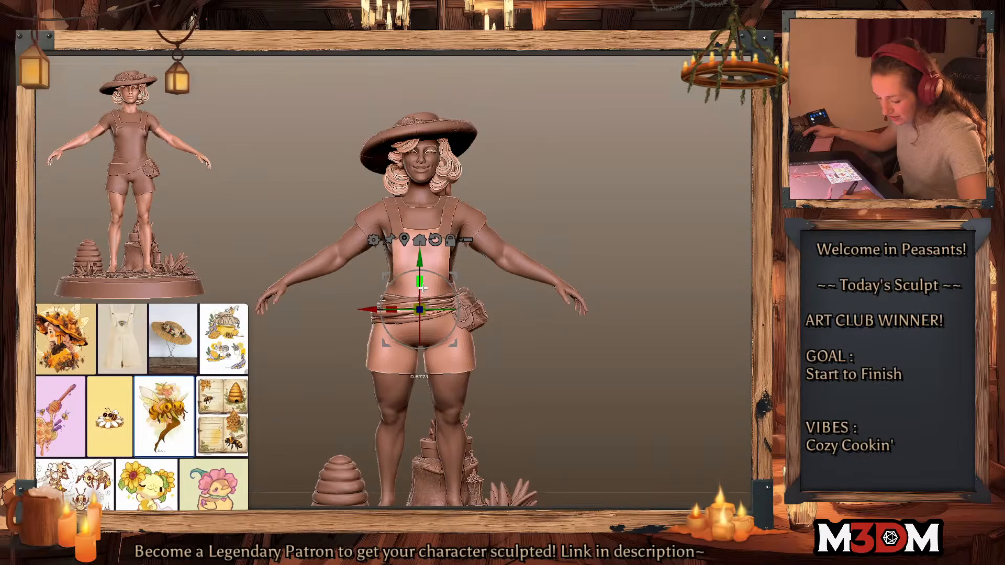
mouse_move(455, 284)
alt+mouse_down()
mouse_move(480, 281)
mouse_move(472, 277)
alt+mouse_up()
key(q)
key(space)
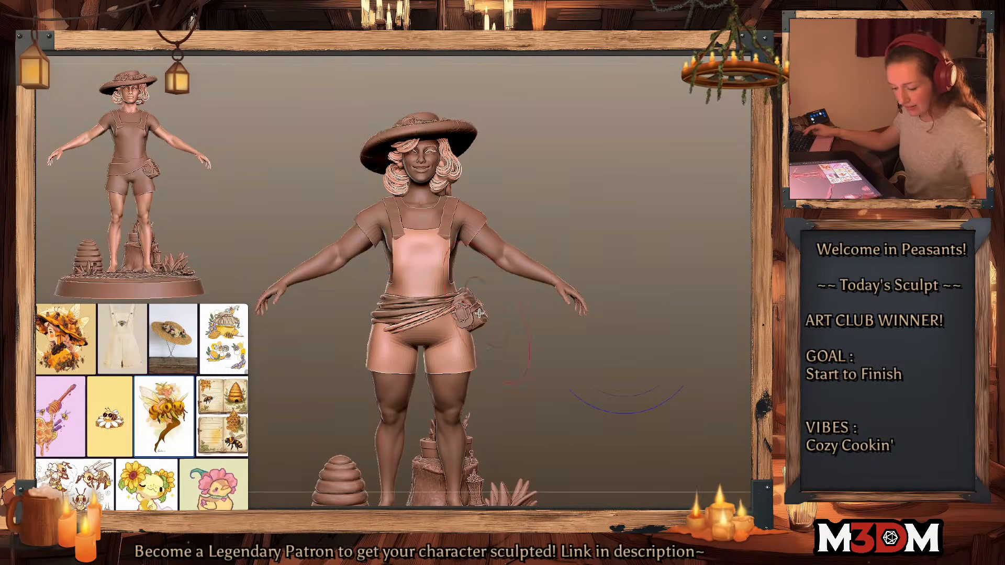
alt+drag(454, 276, 485, 266)
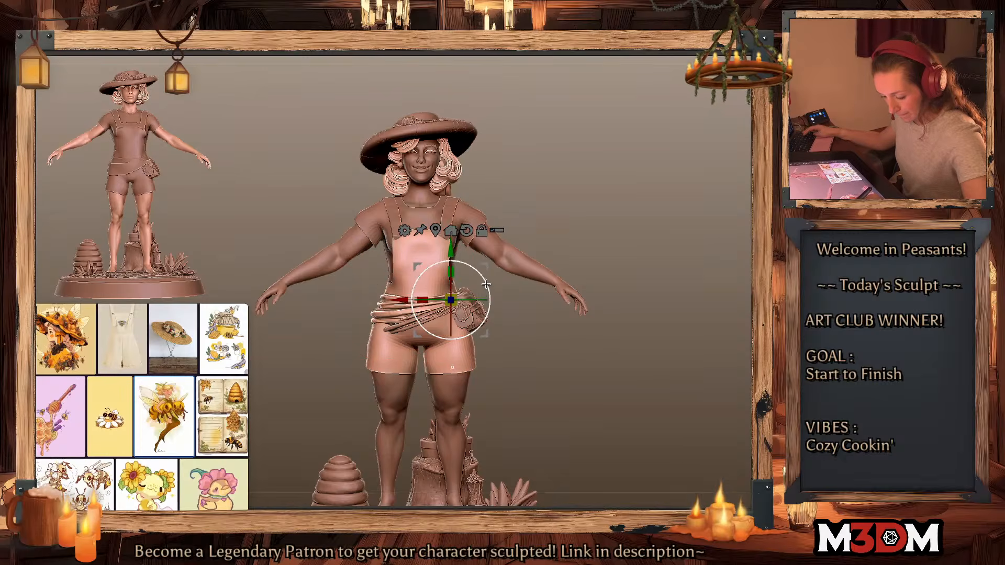
key(q)
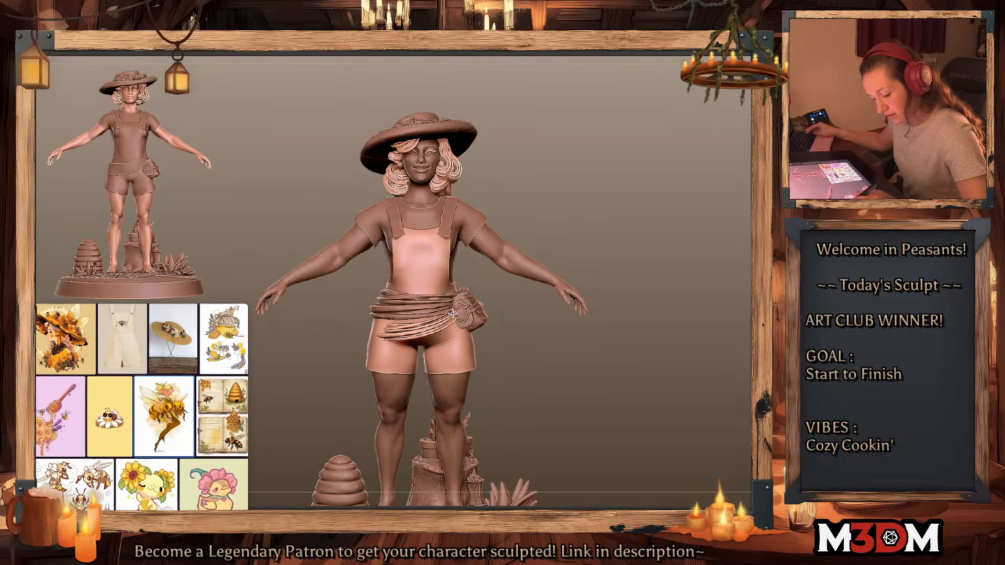
drag(553, 358, 416, 331)
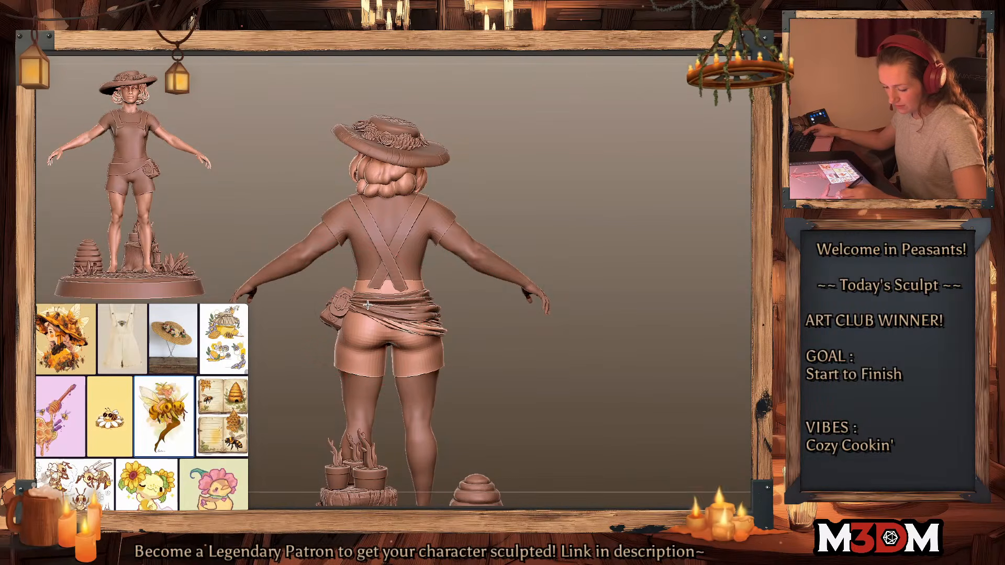
drag(717, 343, 636, 340)
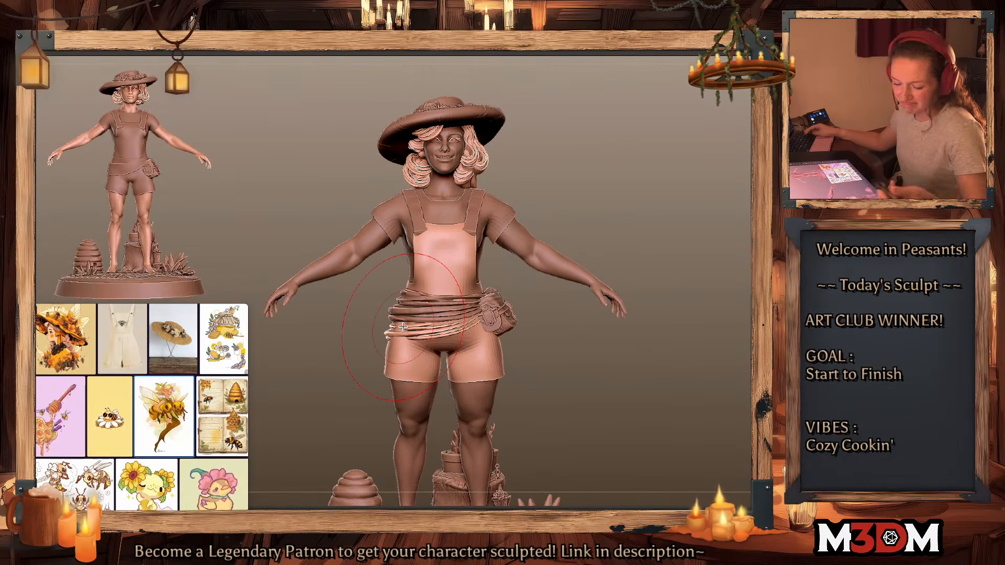
Step: Try another rotated layer of wrap folds over the upper waist and undo it
key(w)
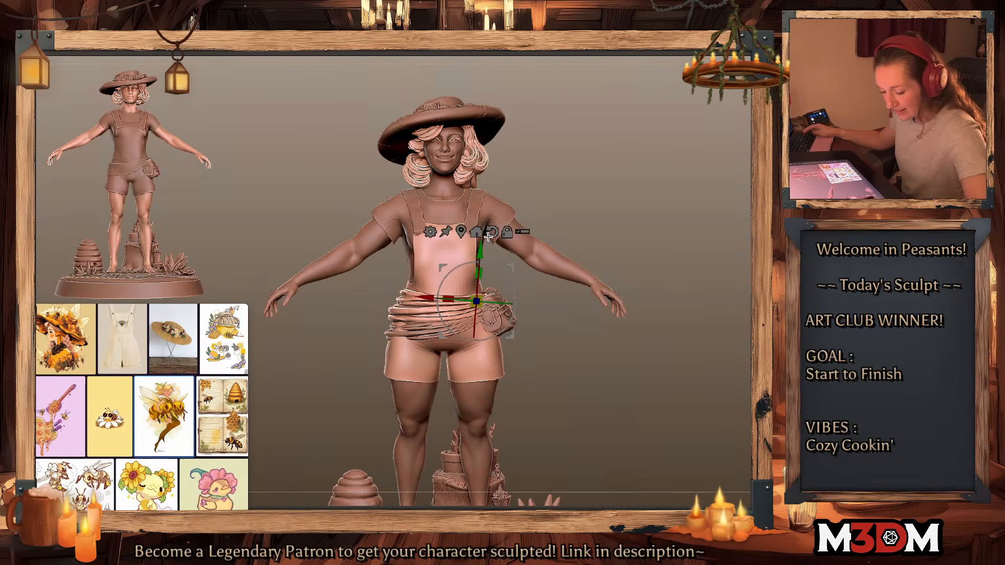
alt+drag(476, 277, 512, 274)
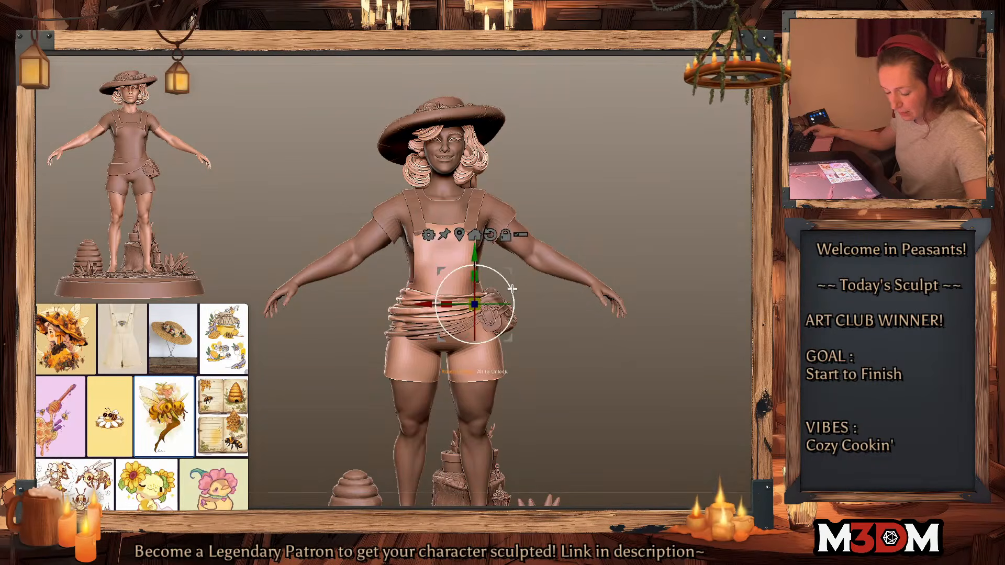
key(q)
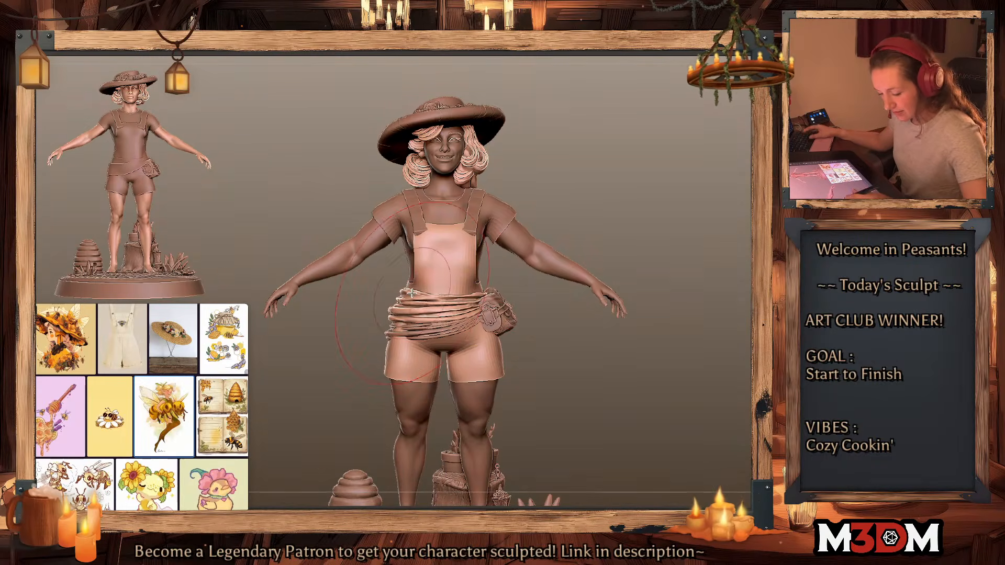
key(w)
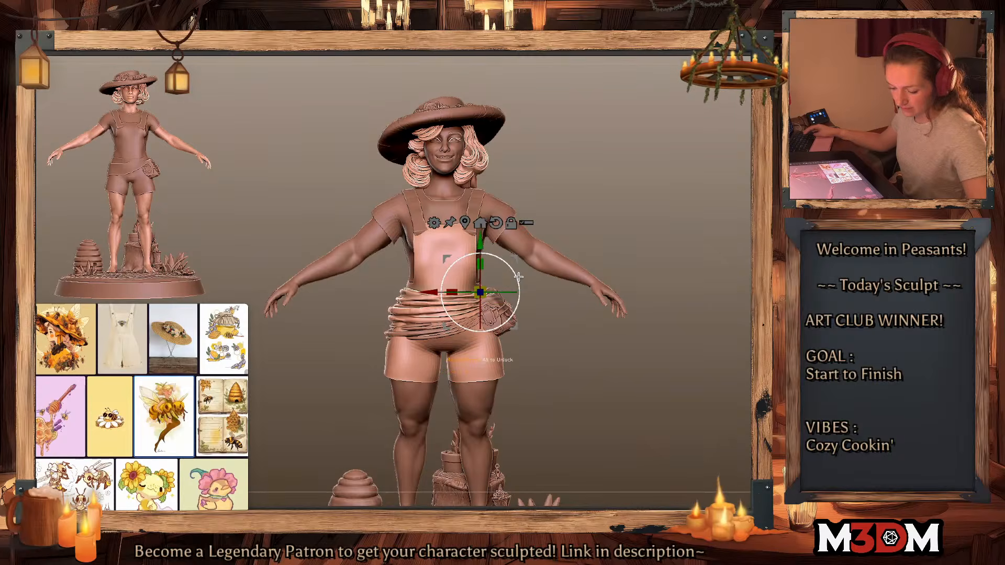
key(q)
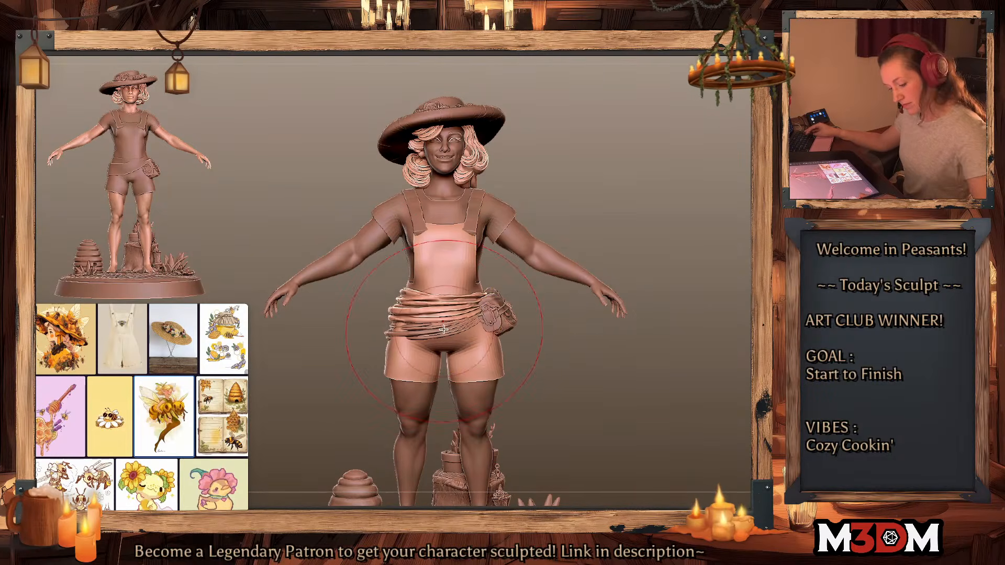
key(ctrl+z)
key(ctrl+z)
key(ctrl+z)
key(ctrl+z)
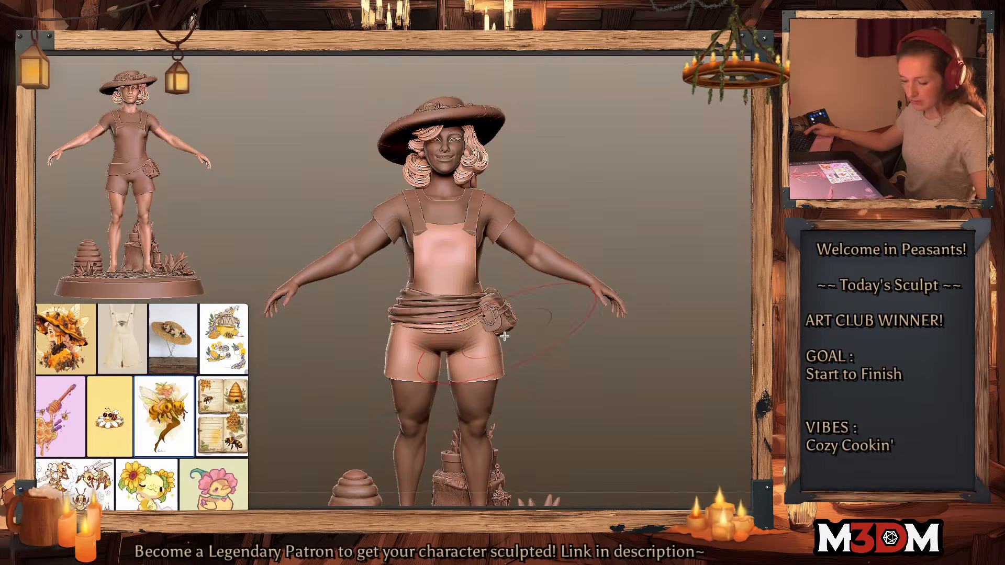
key(ctrl+z)
key(ctrl+z)
Step: Examine the full figure on its base to judge the layered waist wrap's proportions from the front
alt+drag(623, 410, 487, 340)
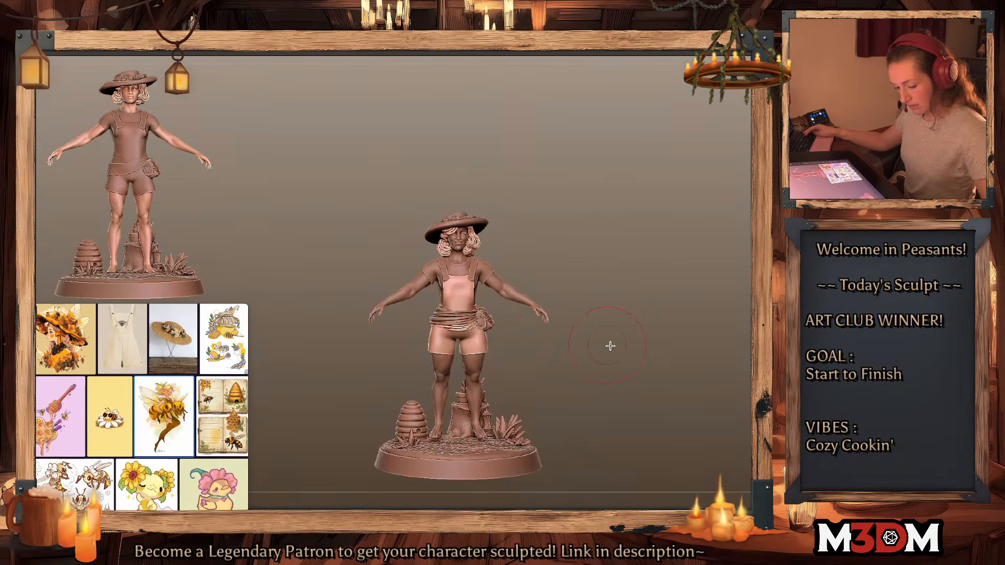
mouse_move(610, 345)
mouse_down()
mouse_move(619, 359)
mouse_move(606, 359)
mouse_move(659, 363)
mouse_move(678, 379)
mouse_up()
key(space)
key(ctrl+z)
key(ctrl+shift+z)
alt+drag(695, 344, 696, 331)
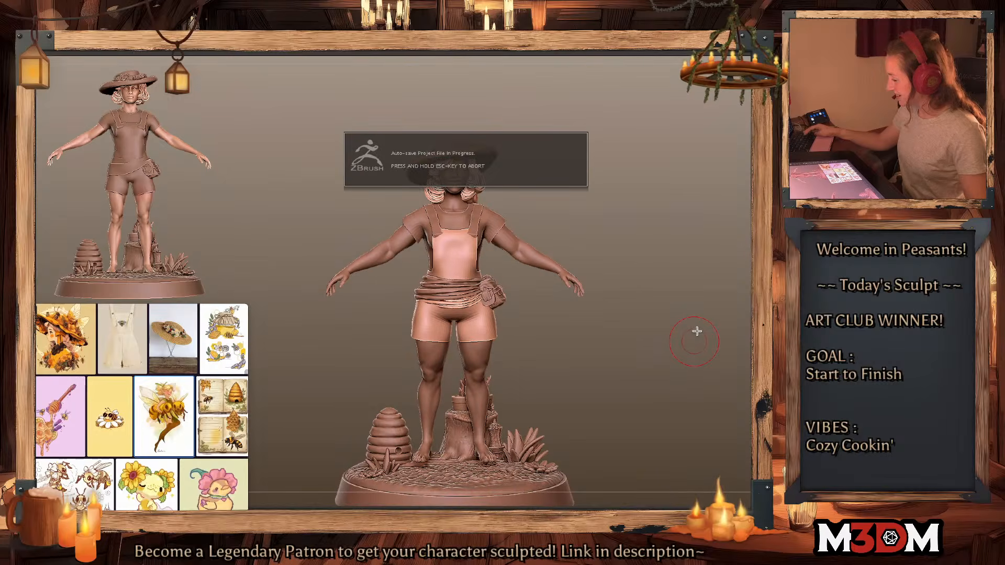
Step: Reposition the pouch on the hip so it sits against the layered waist wrap
key(space)
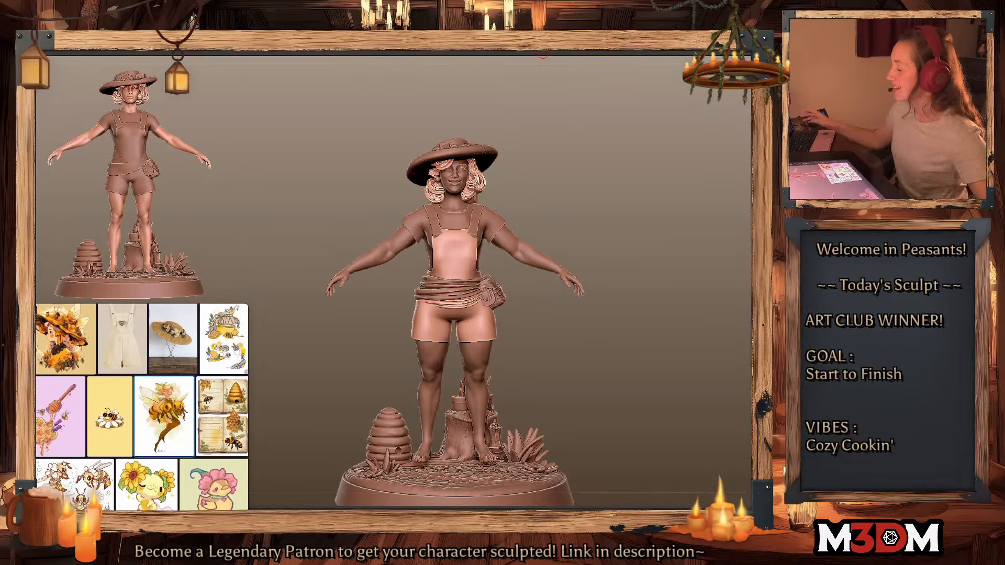
key(space)
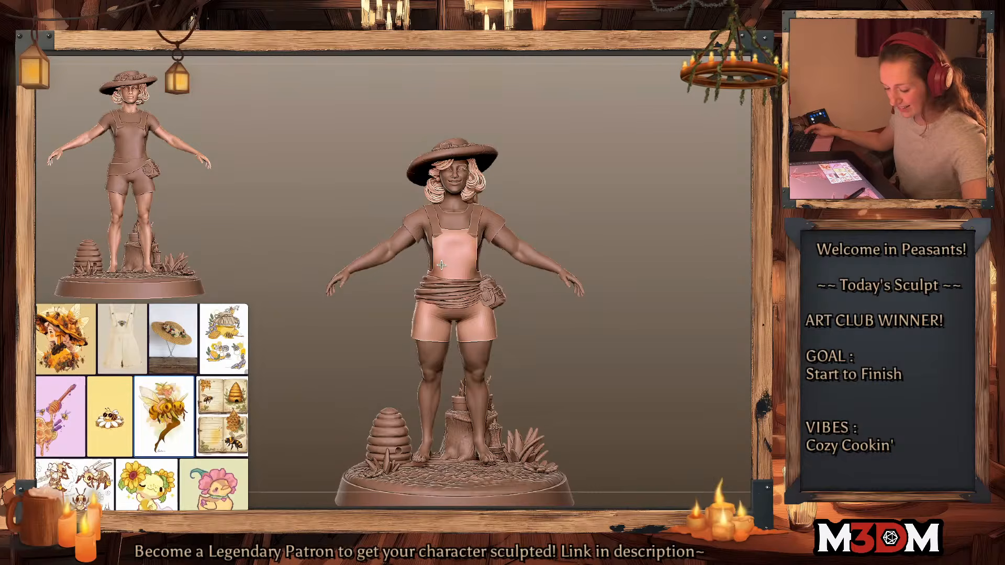
alt+drag(620, 347, 619, 323)
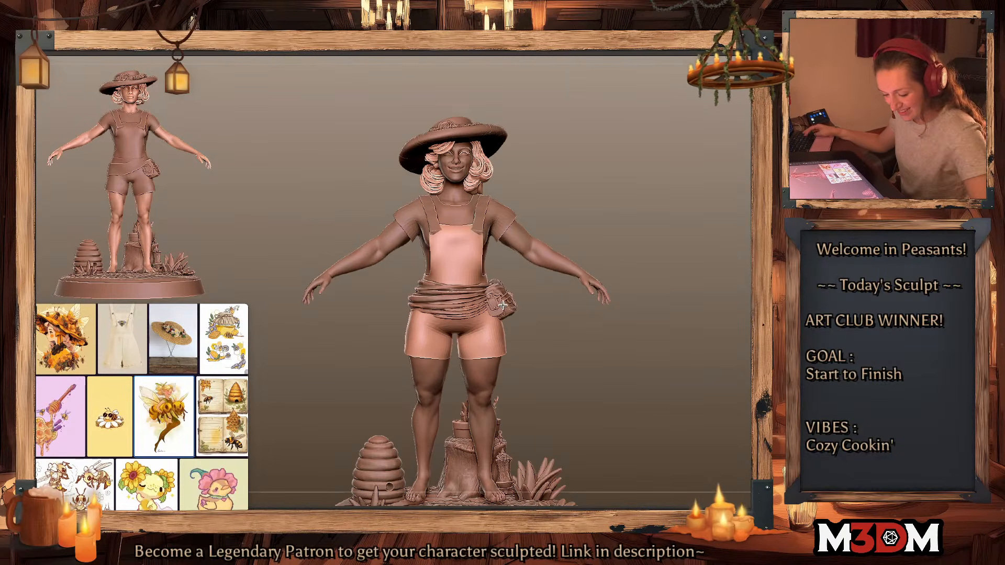
key(w)
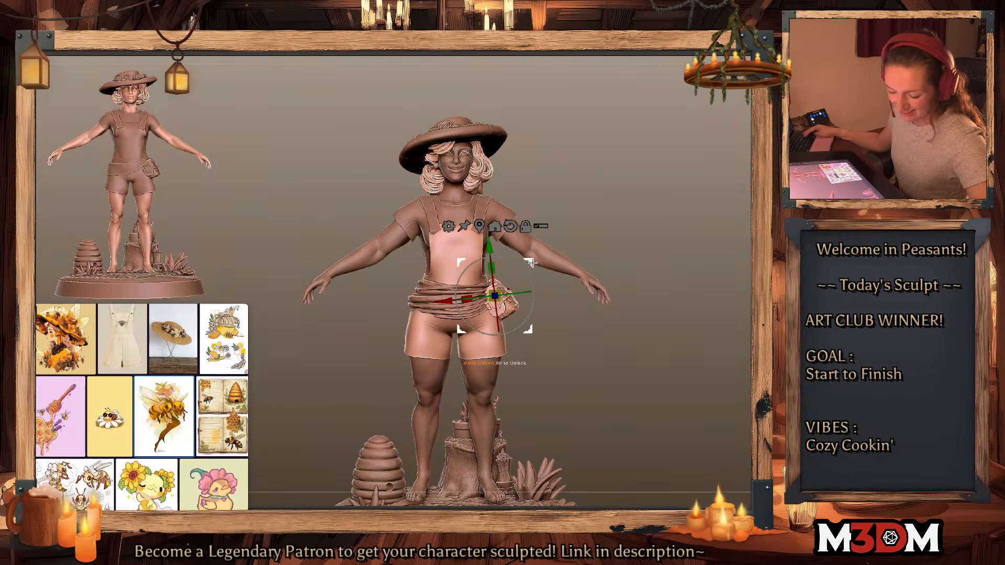
key(q)
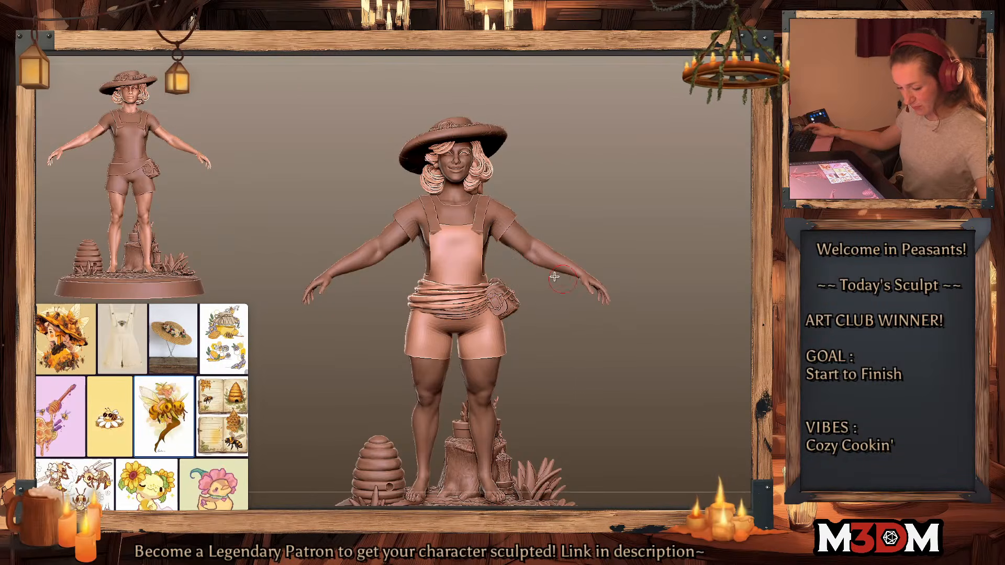
Step: Isolate the overalls, inspect their mesh and compare them against the whole character
mouse_move(676, 393)
mouse_down()
mouse_move(652, 390)
mouse_move(682, 390)
mouse_move(673, 394)
mouse_up()
click(743, 205)
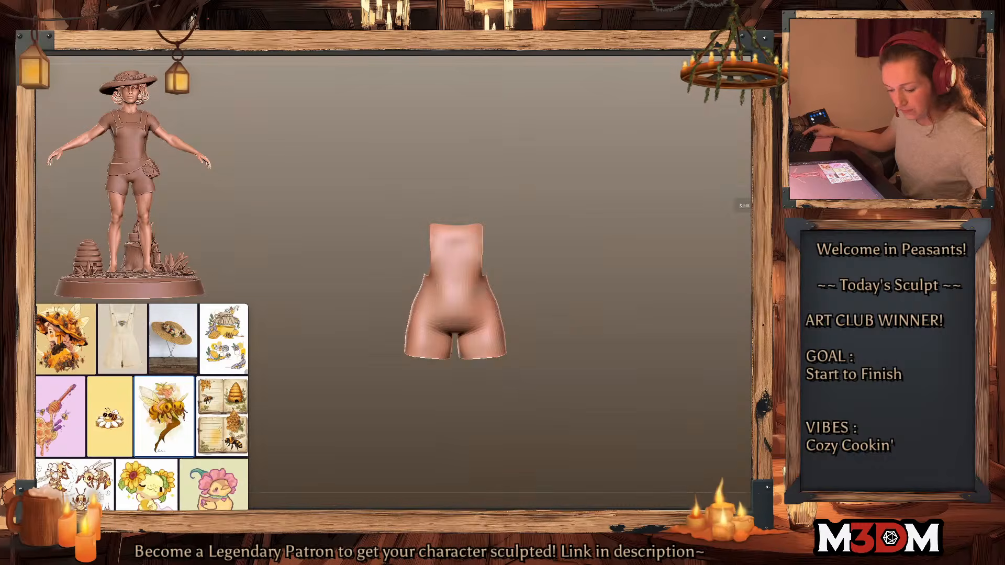
key(f)
key(space)
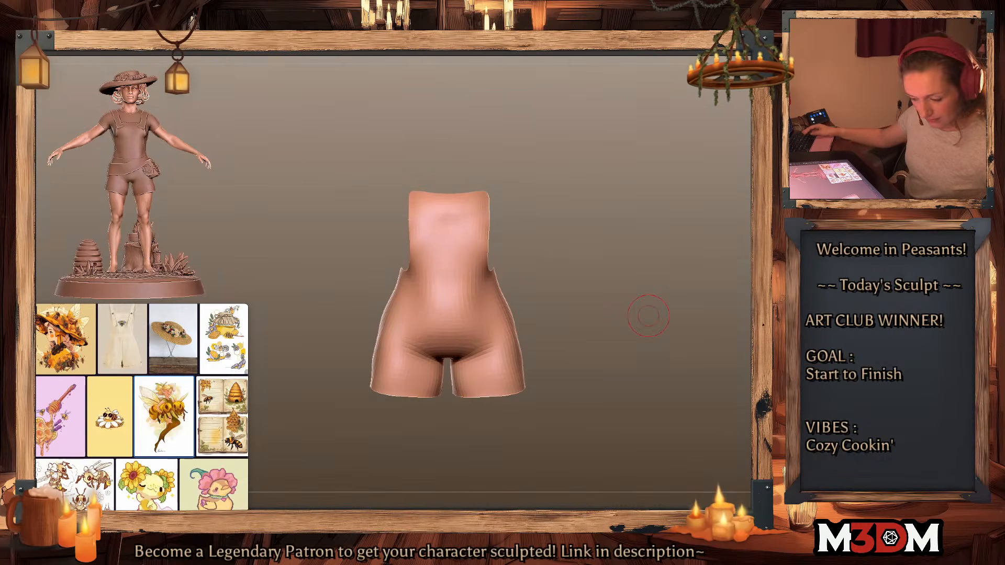
mouse_move(675, 433)
mouse_down()
mouse_move(664, 437)
mouse_move(707, 430)
mouse_up()
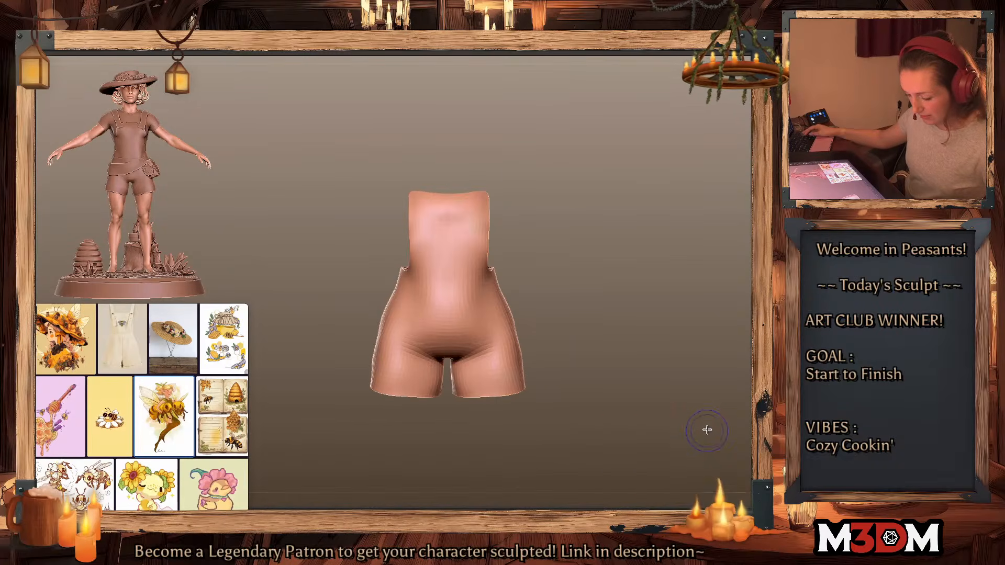
key(shift+f)
key(shift+f)
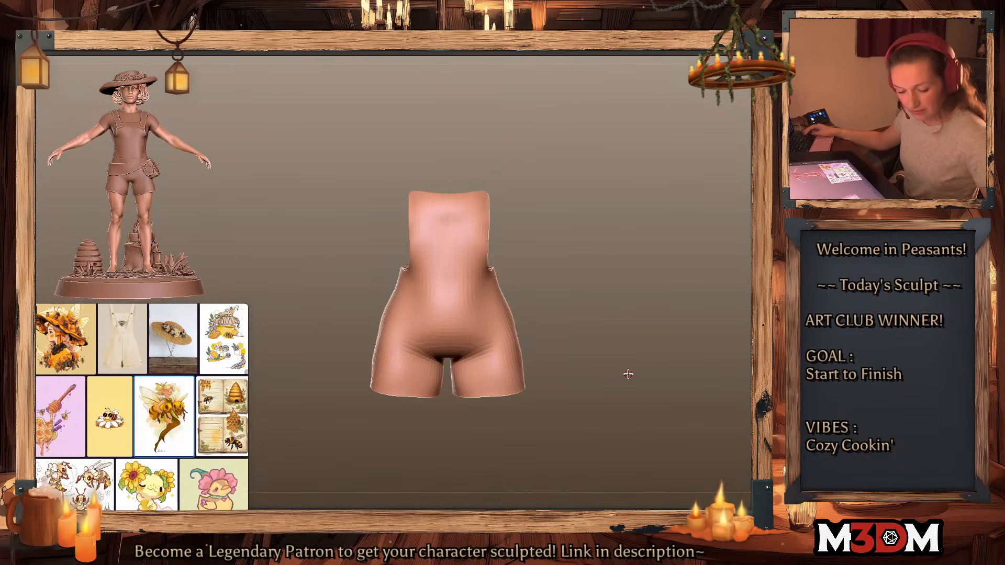
key(alt+s)
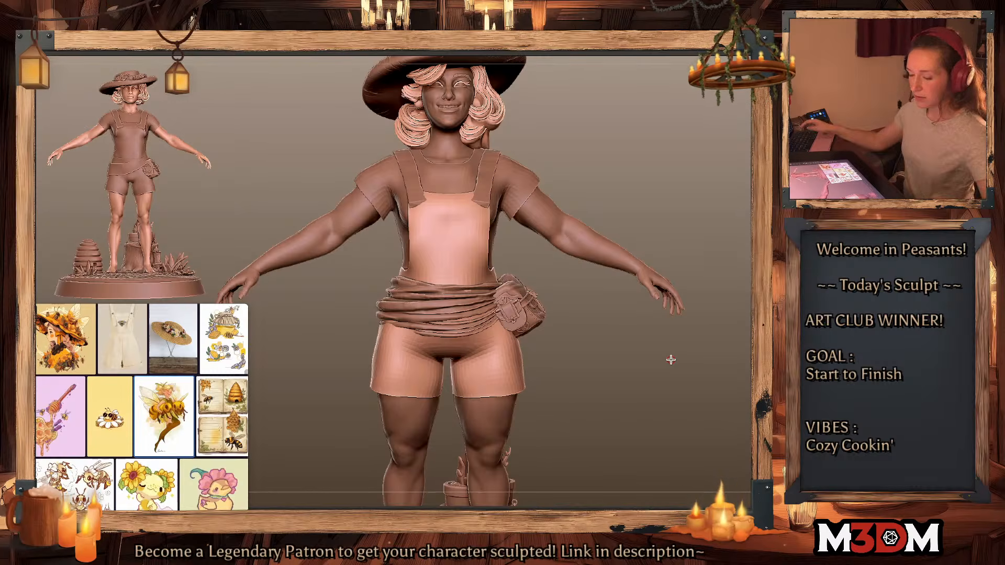
key(alt+s)
key(f)
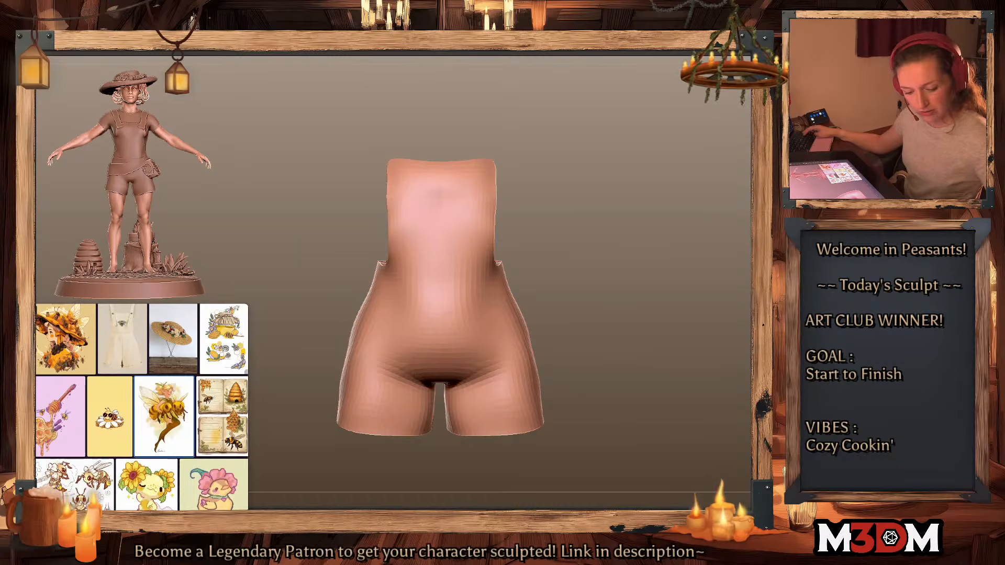
Step: Build a raised trim along the bib and waist opening of the overalls with ZModeler, using separate polygroups for the rim bands
mouse_move(699, 362)
mouse_down()
mouse_move(702, 347)
mouse_move(713, 347)
mouse_move(685, 397)
mouse_move(711, 385)
mouse_move(739, 345)
mouse_move(711, 361)
mouse_up()
key(shift+f)
alt+drag(681, 293, 692, 271)
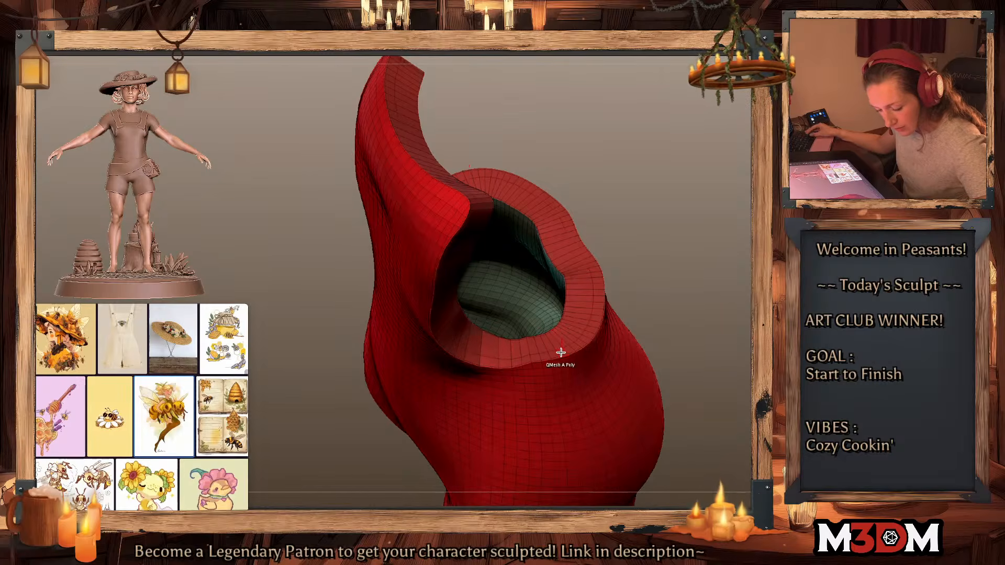
key(space)
click(472, 299)
click(624, 363)
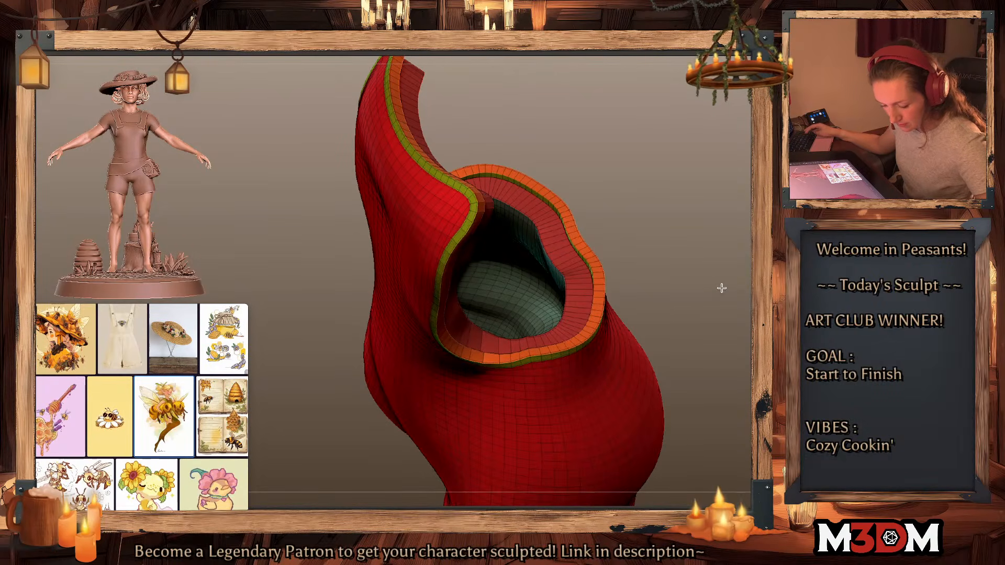
drag(721, 289, 718, 256)
drag(588, 348, 601, 342)
shift+drag(704, 309, 709, 307)
key(shift+f)
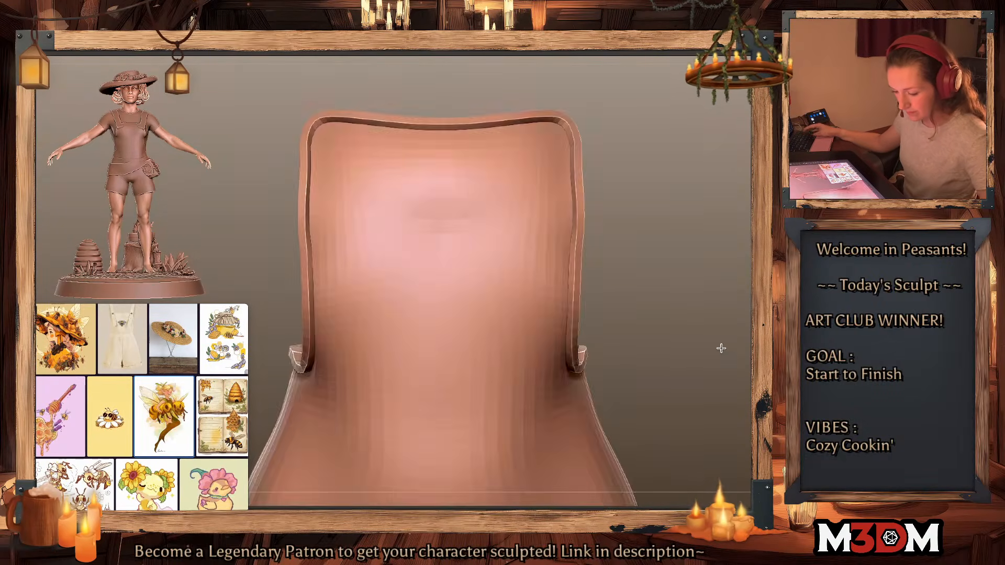
Step: Extrude a second raised band by polygroup just above the hem of both legs of the overalls
mouse_move(721, 348)
alt+mouse_down()
mouse_move(713, 352)
mouse_move(659, 260)
mouse_move(699, 303)
mouse_move(682, 337)
mouse_move(580, 204)
mouse_move(641, 244)
mouse_move(662, 230)
mouse_move(679, 240)
mouse_move(682, 227)
mouse_move(661, 289)
alt+mouse_up()
key(shift+f)
key(shift+f)
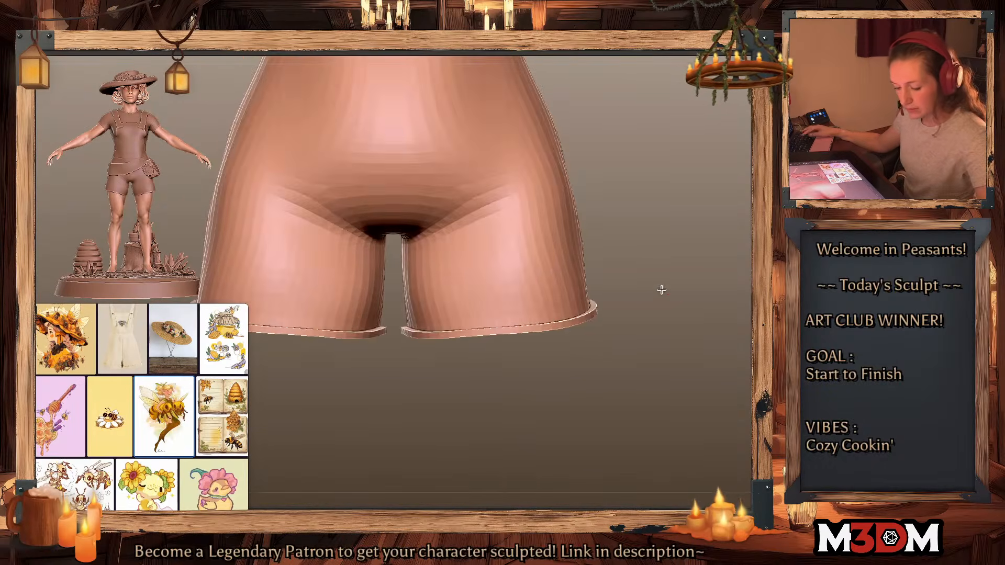
key(shift+f)
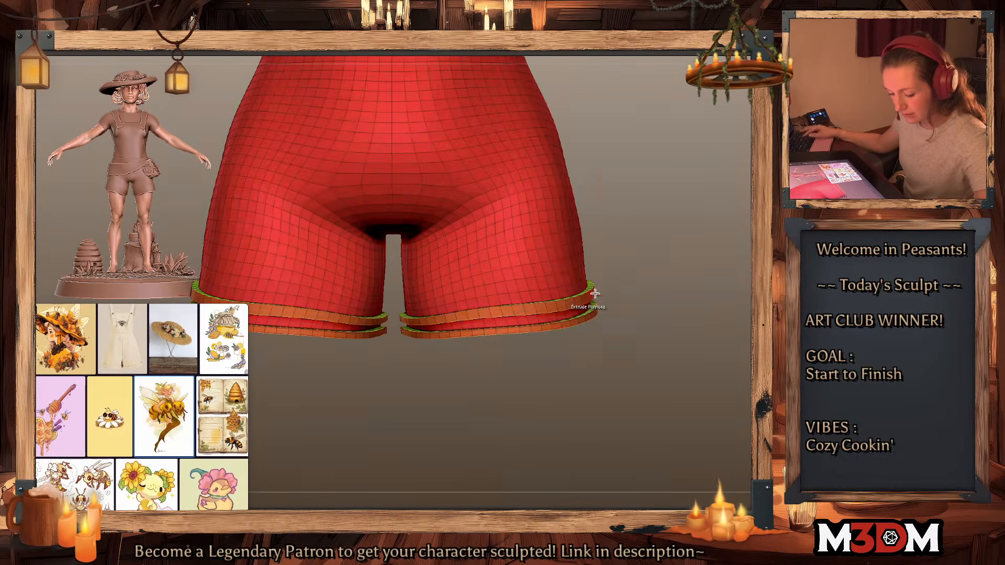
key(shift+f)
Step: Examine the overalls' new trim and leg hems on the full figure, then in isolation from the front and side
mouse_move(707, 342)
alt+mouse_down()
mouse_move(704, 300)
mouse_move(657, 416)
mouse_move(677, 379)
mouse_move(722, 384)
mouse_move(703, 381)
alt+mouse_up()
key(alt+s)
key(space)
key(shift+f)
key(shift+f)
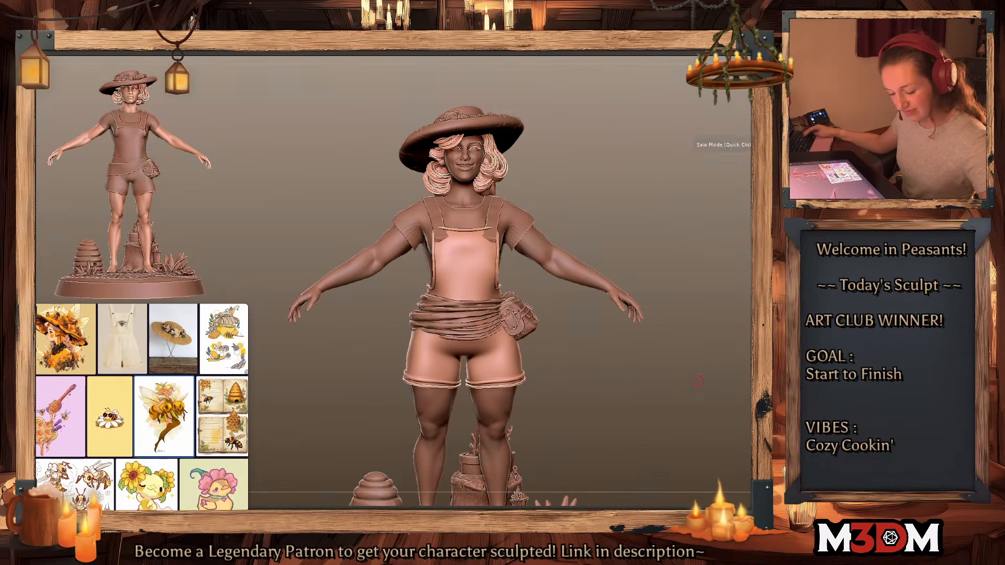
click(697, 381)
ctrl+right_drag(649, 328, 625, 378)
right_click(624, 378)
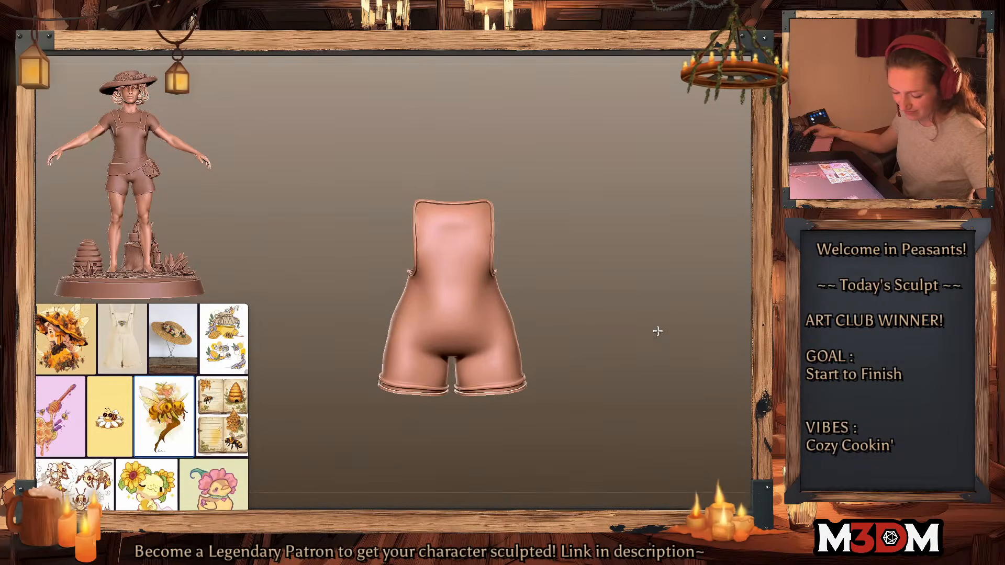
ctrl+right_drag(657, 331, 656, 325)
drag(541, 298, 664, 281)
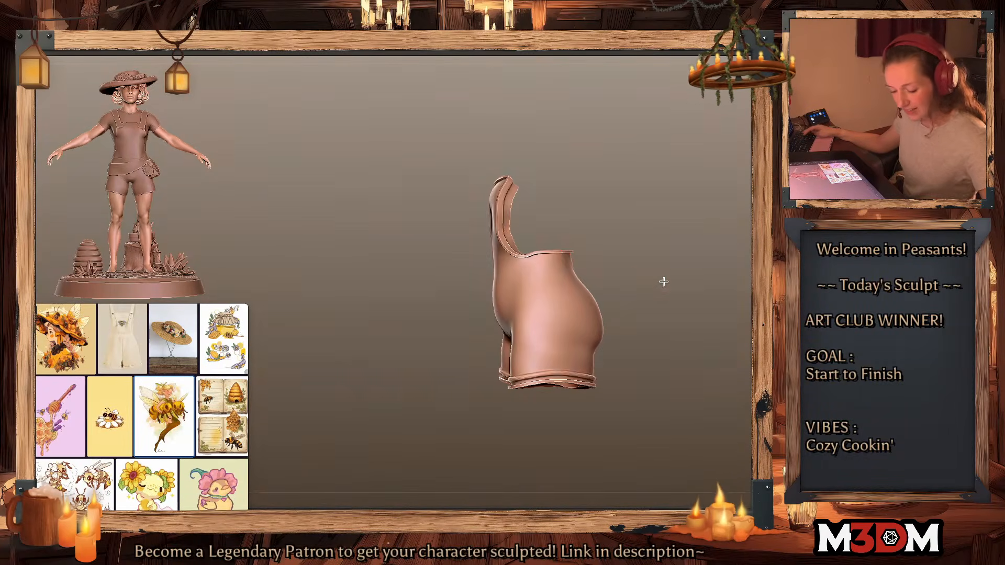
Step: Try to carve a vertical seam line down the outer side of the overalls
key(space)
click(560, 282)
drag(545, 258, 551, 351)
drag(624, 331, 691, 307)
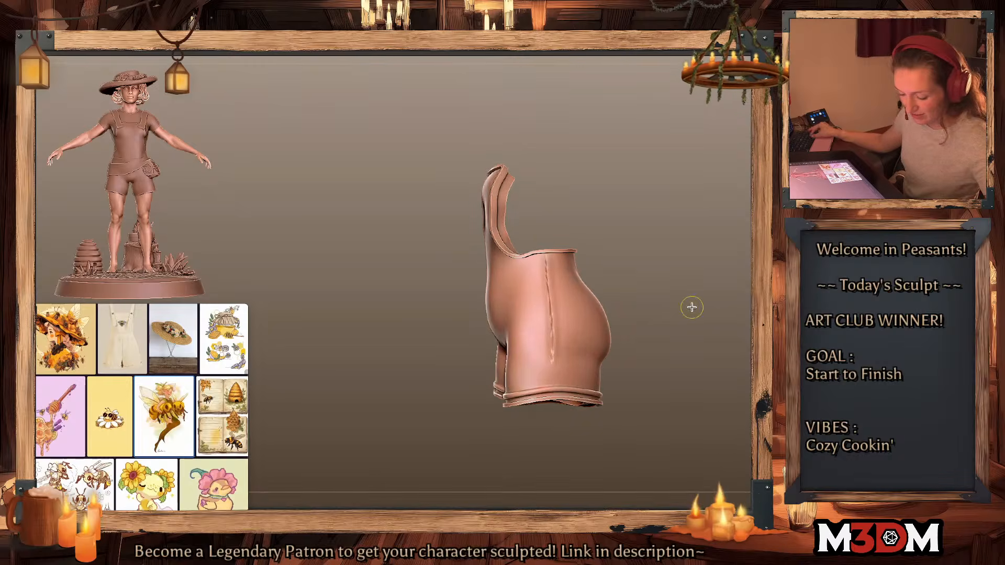
drag(549, 385, 543, 272)
key(ctrl+z)
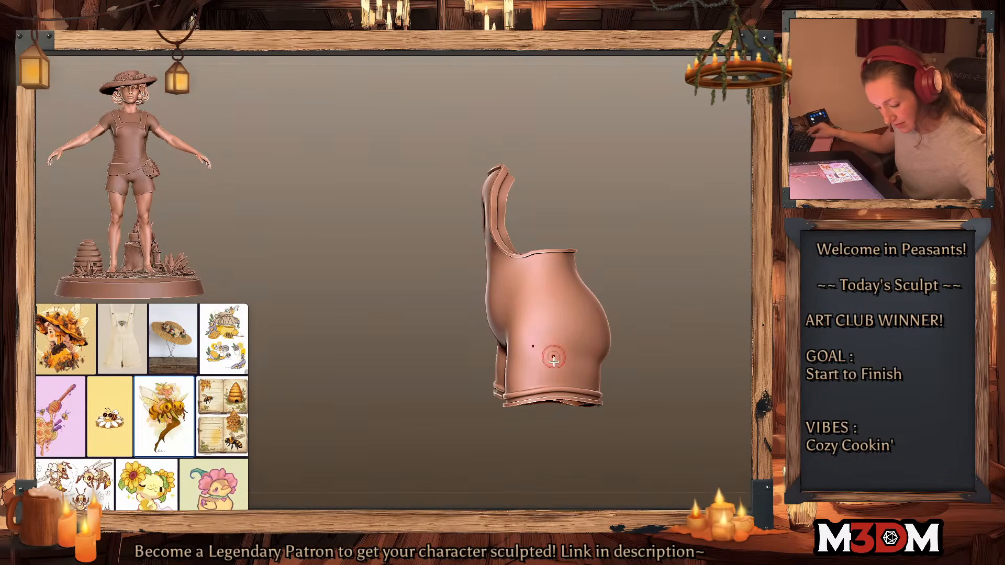
Step: Isolate the main cloth polygroup and carve a vertical side seam from hem to waist, then restore the trim bands
key(shift+f)
key(shift+f)
ctrl+shift+click(552, 374)
drag(551, 384, 540, 240)
key(ctrl+z)
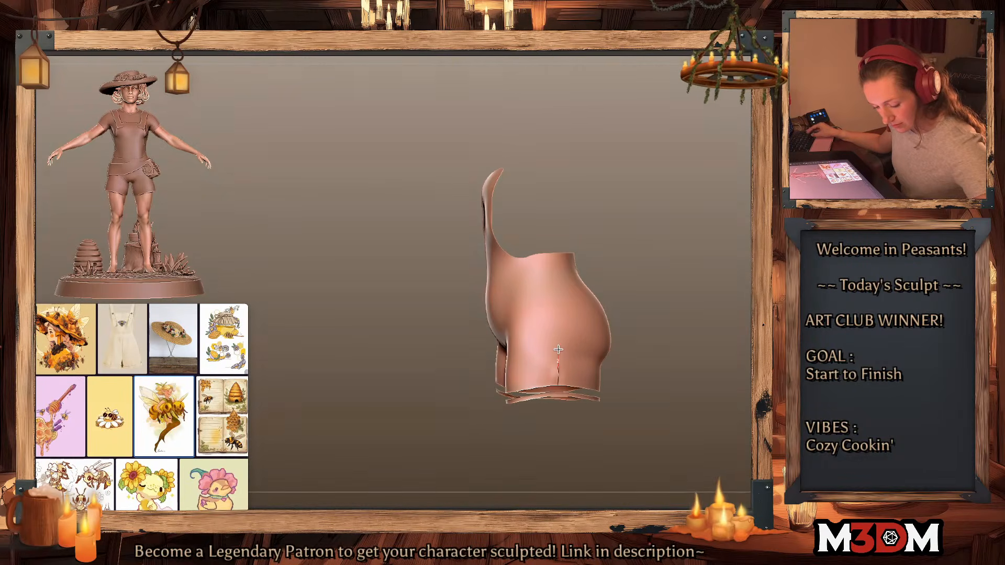
drag(557, 349, 548, 256)
ctrl+shift+click(691, 261)
Step: Check the overalls from behind on the full figure and isolate them again
drag(735, 275, 740, 439)
alt+drag(740, 439, 616, 428)
key(alt+s)
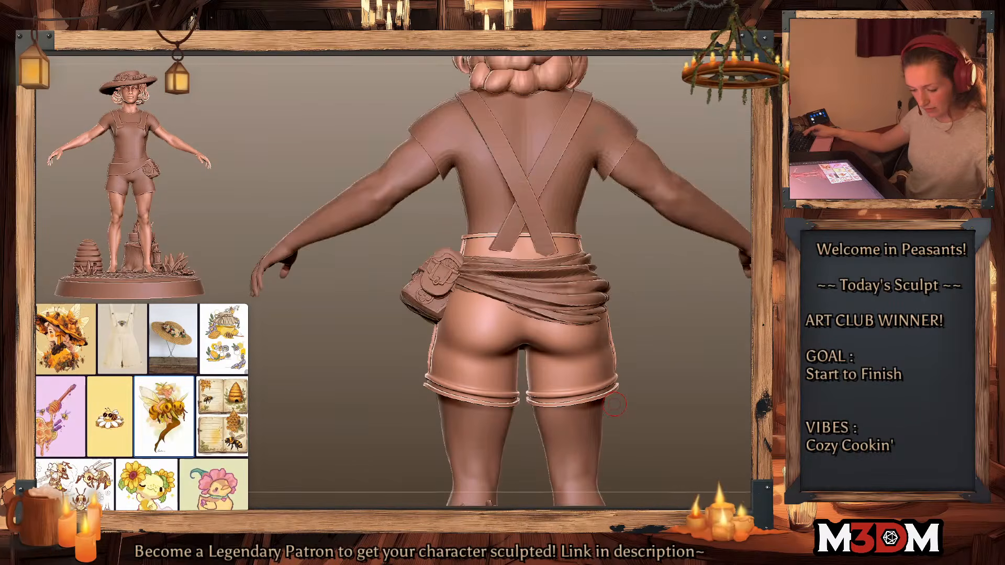
key(ctrl+shift+g)
key(alt+s)
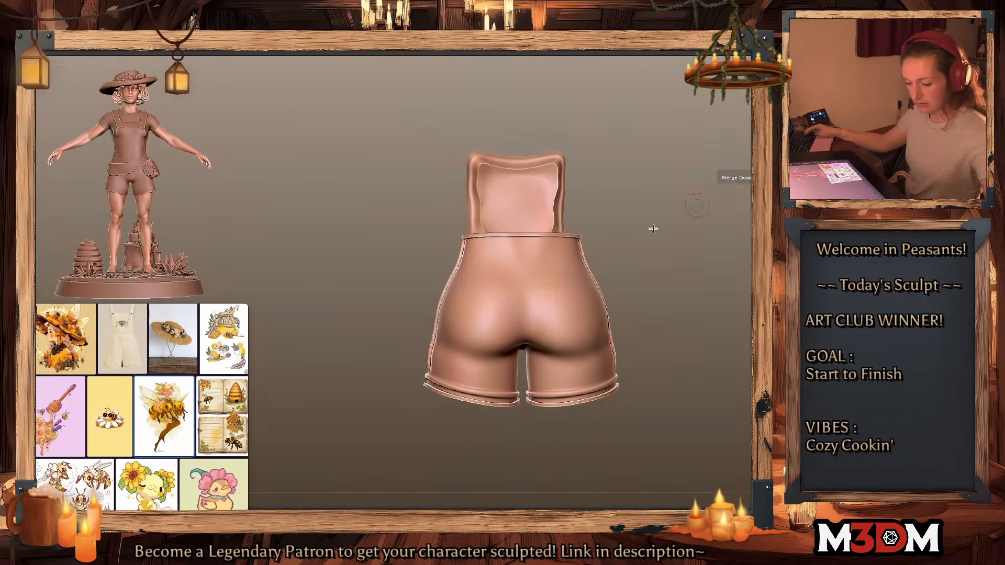
Step: Sculpt a five-sided pocket outline symmetrically on both sides of the overalls' seat
drag(685, 261, 695, 265)
key(ctrl+z)
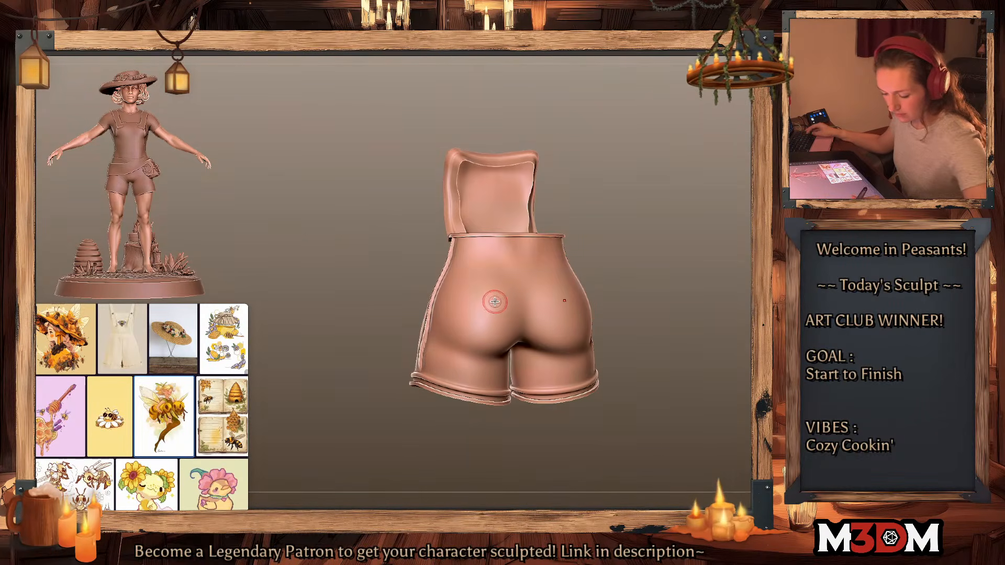
drag(500, 302, 463, 292)
drag(682, 274, 695, 279)
key(ctrl+z)
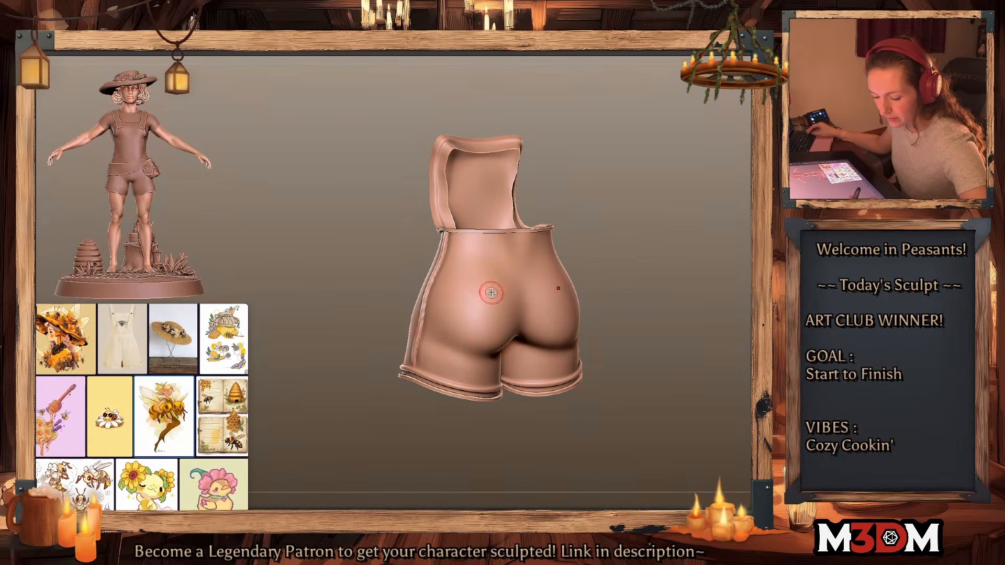
mouse_move(494, 291)
mouse_down()
mouse_move(451, 281)
mouse_move(451, 320)
mouse_move(470, 334)
mouse_move(490, 328)
mouse_up()
mouse_move(494, 293)
mouse_down()
mouse_move(491, 324)
mouse_move(469, 327)
mouse_move(495, 319)
mouse_up()
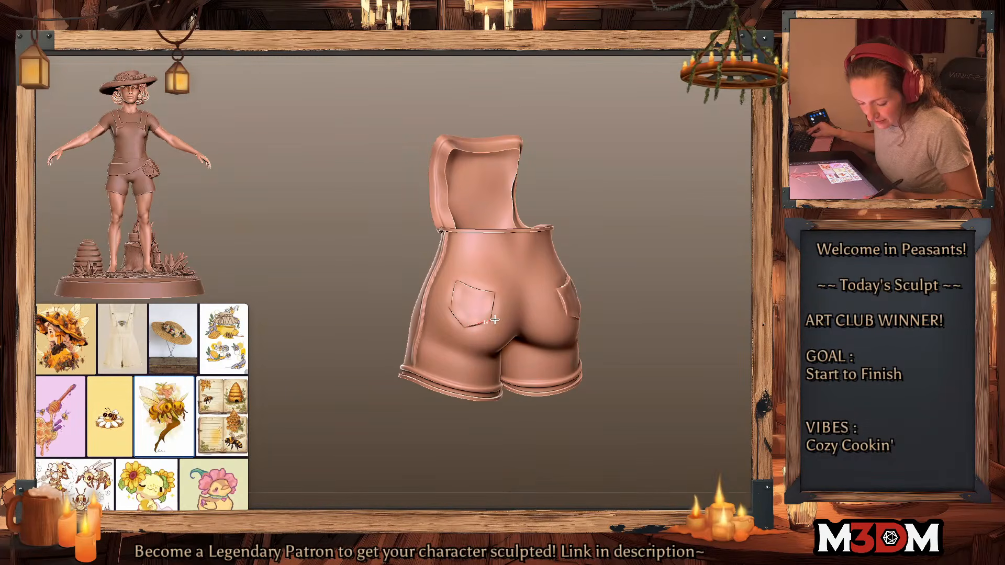
shift+drag(721, 298, 720, 303)
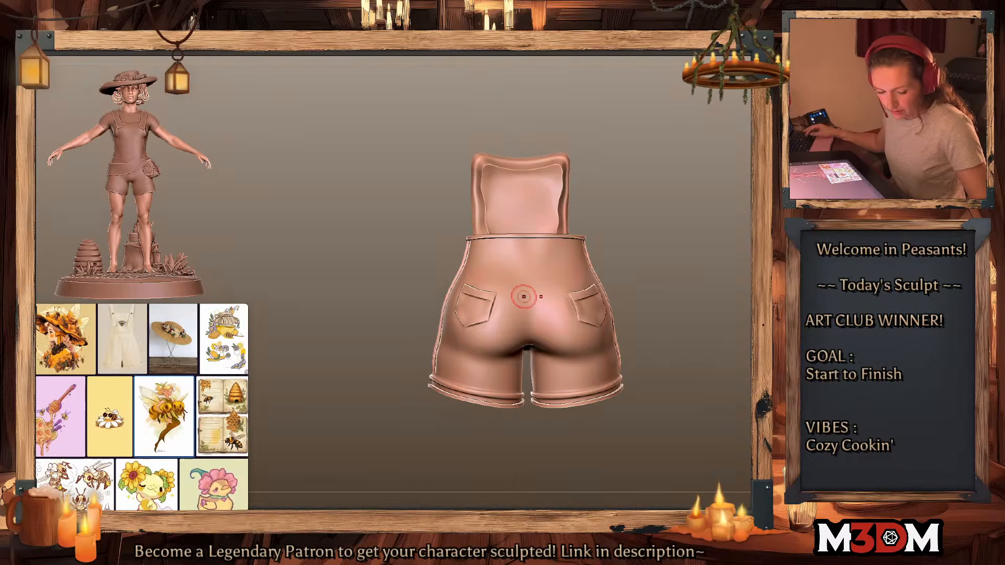
Step: Reshape and widen both back pockets of the overalls with the Move brush
key(space)
click(578, 312)
drag(574, 311, 571, 310)
key(space)
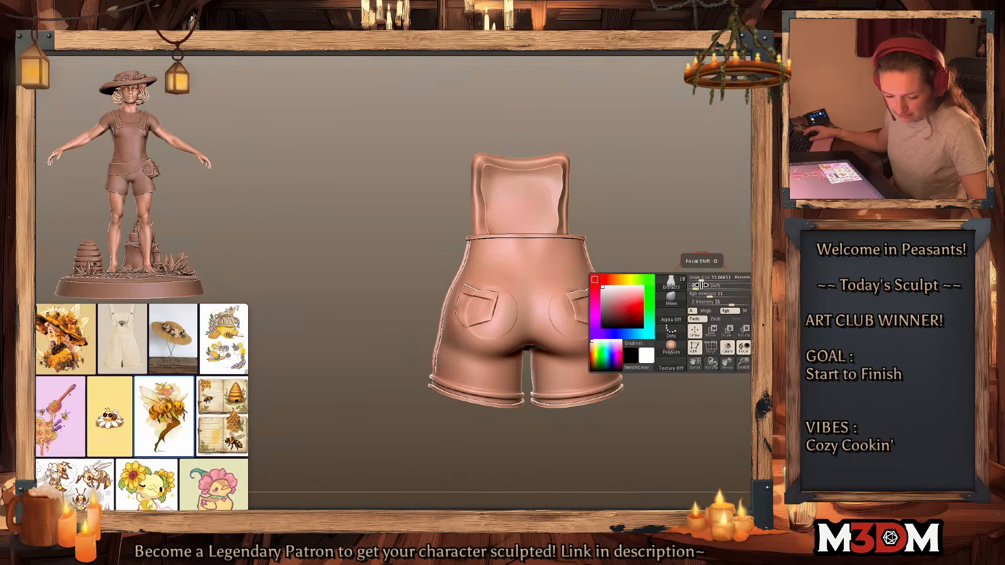
mouse_move(702, 281)
mouse_down()
mouse_move(716, 278)
mouse_move(694, 287)
mouse_up()
key(shift+f)
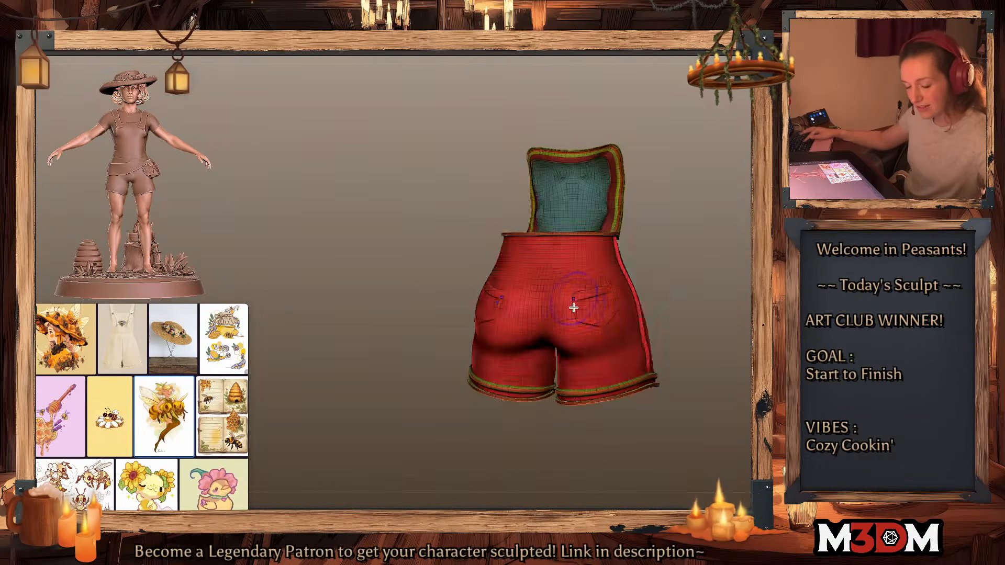
key(shift+f)
mouse_move(578, 311)
mouse_down()
mouse_move(578, 289)
mouse_move(611, 285)
mouse_up()
drag(679, 267, 702, 265)
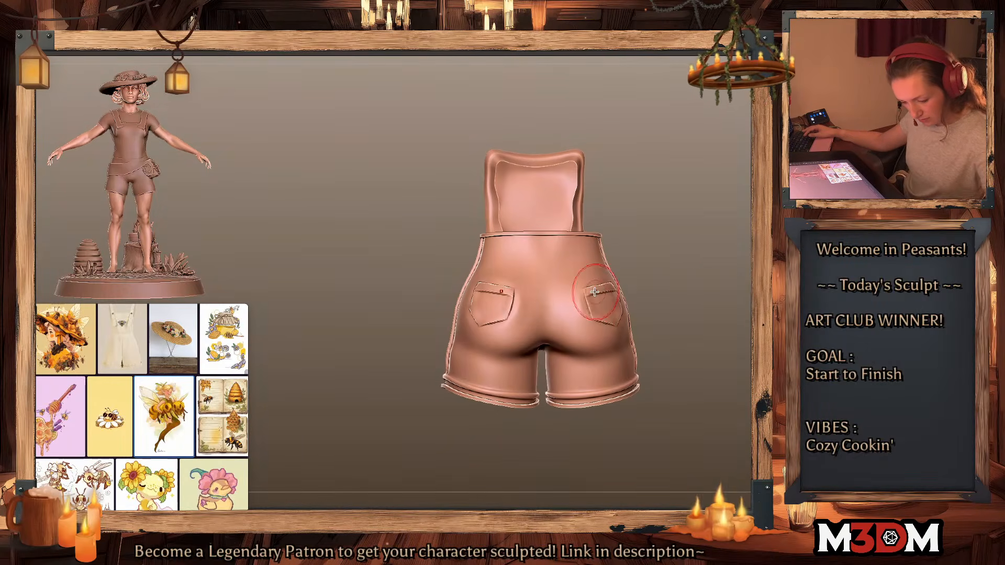
Step: Examine the back pockets and polygroups of the overalls on the full figure beneath the waist wrap
key(alt+s)
key(shift+f)
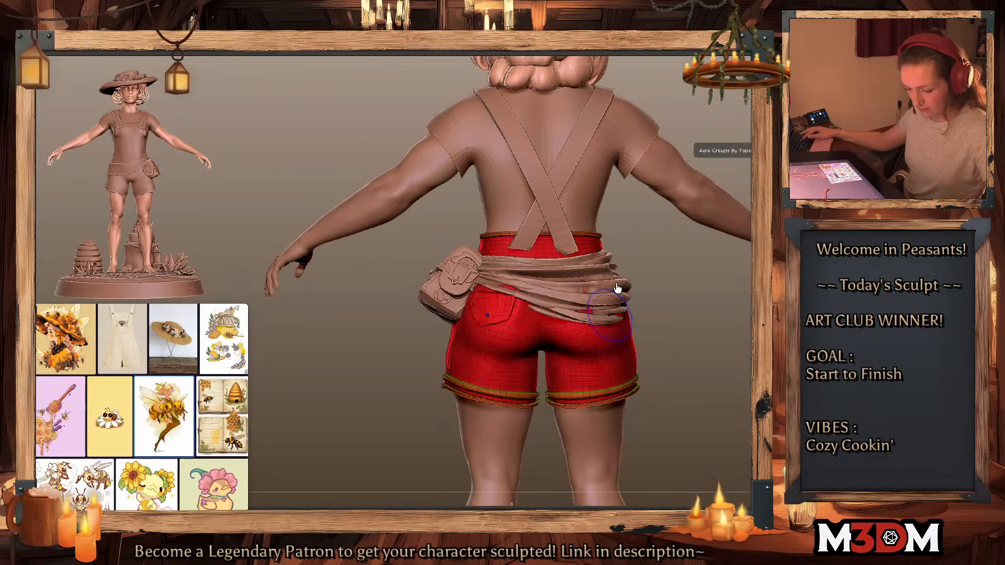
key(shift+f)
ctrl+shift+click(512, 317)
ctrl+shift+click(705, 349)
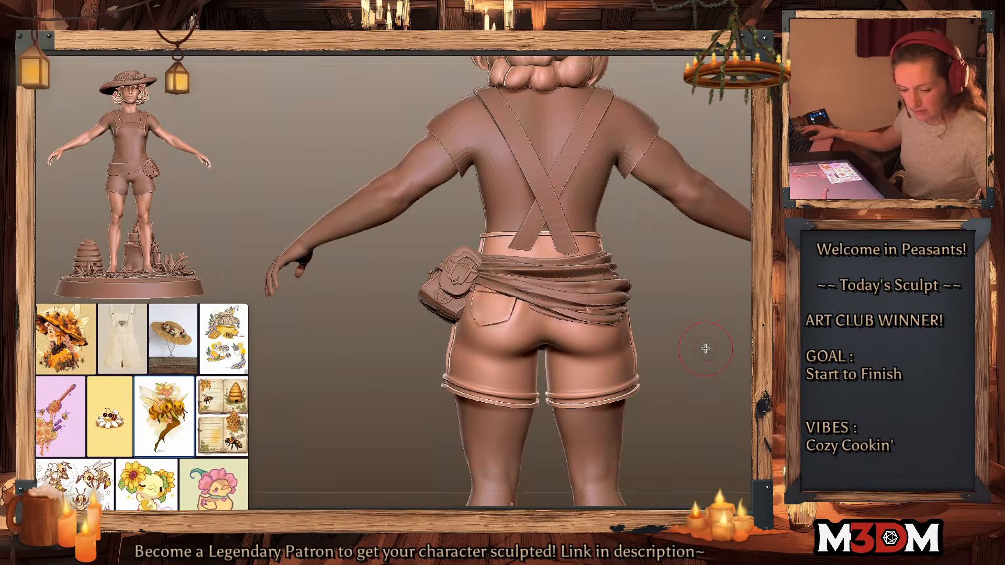
key(alt+s)
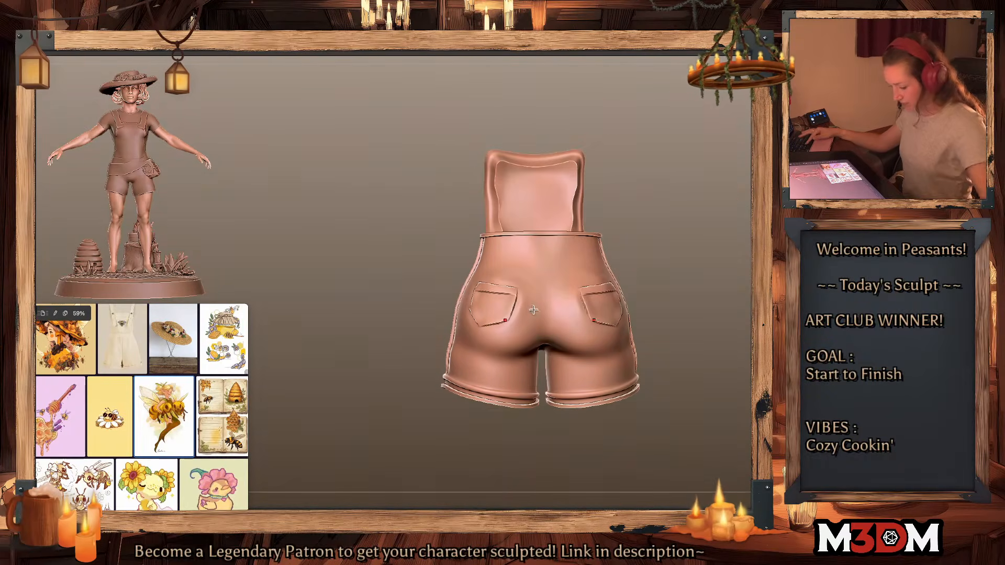
Step: Carve a center seam down the back of the overalls from the waistband to the crotch
key(b)
click(350, 503)
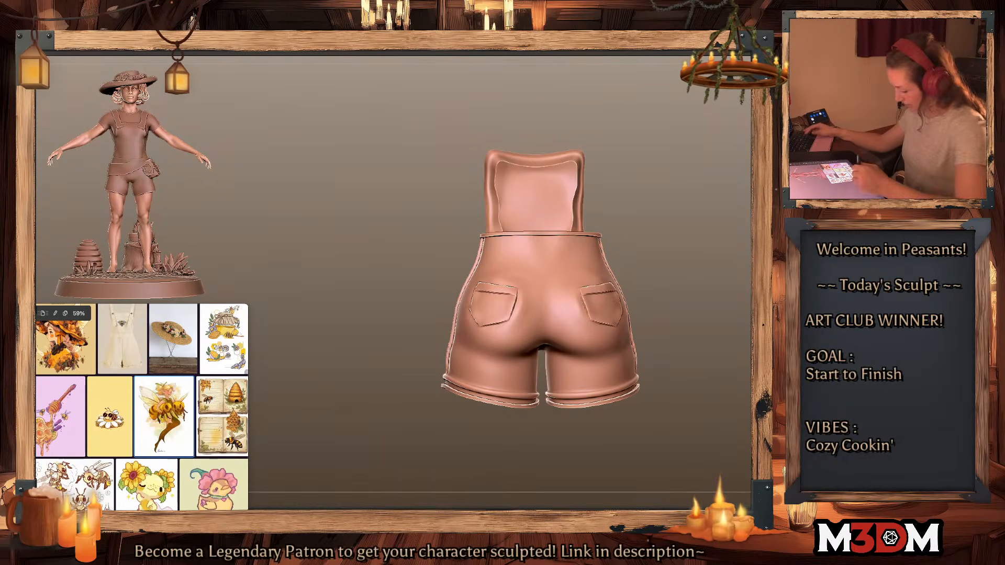
key(space)
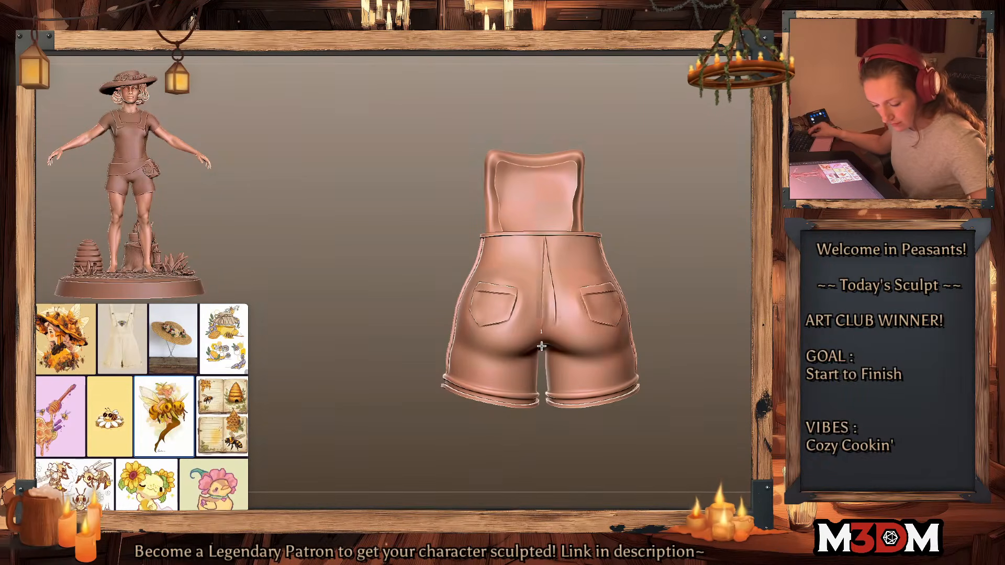
Step: Sculpt a symmetrical pocket with a pointed lower edge on the front of the bib, with the full figure shown
drag(666, 301, 688, 337)
click(757, 147)
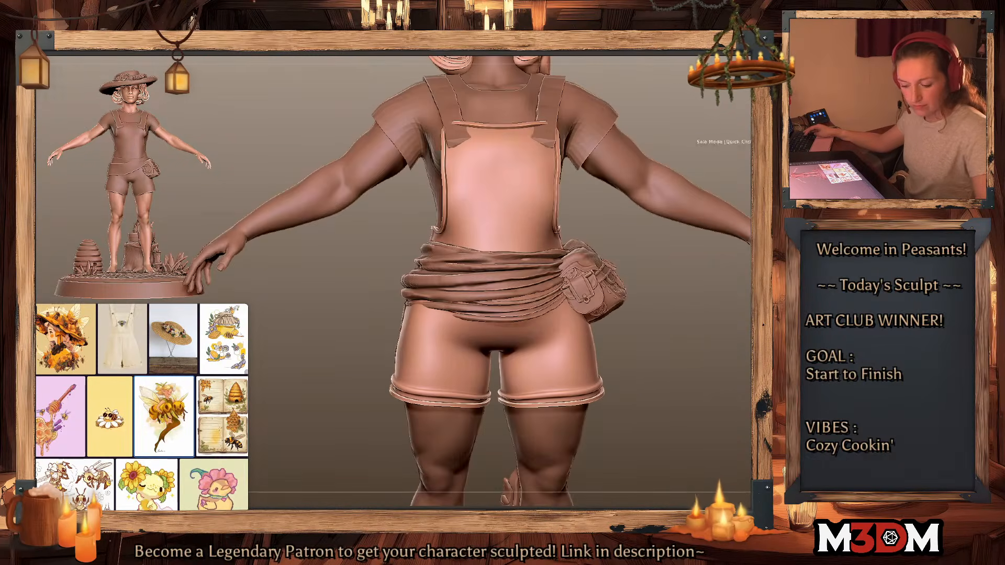
alt+drag(651, 299, 629, 377)
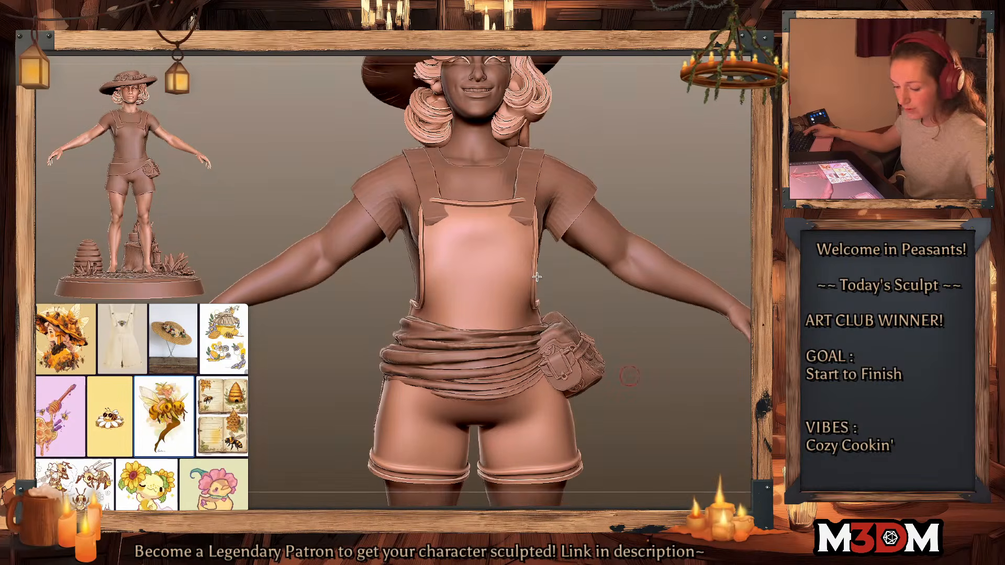
key(space)
mouse_move(448, 235)
mouse_down()
mouse_move(513, 240)
mouse_move(445, 233)
mouse_up()
key(ctrl+z)
key(ctrl+z)
drag(723, 182, 711, 175)
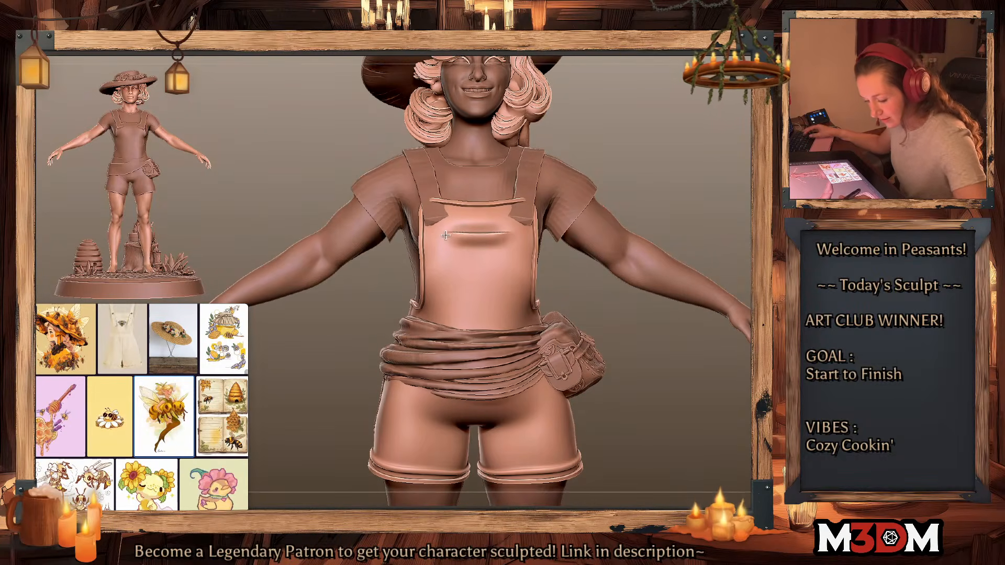
mouse_move(446, 233)
mouse_down()
mouse_move(448, 272)
mouse_move(475, 283)
mouse_up()
key(ctrl+z)
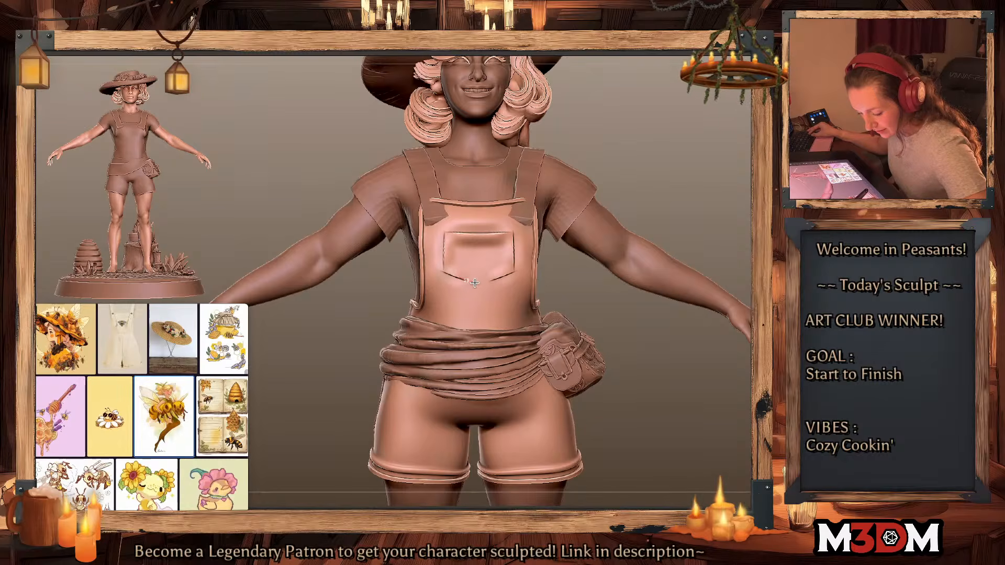
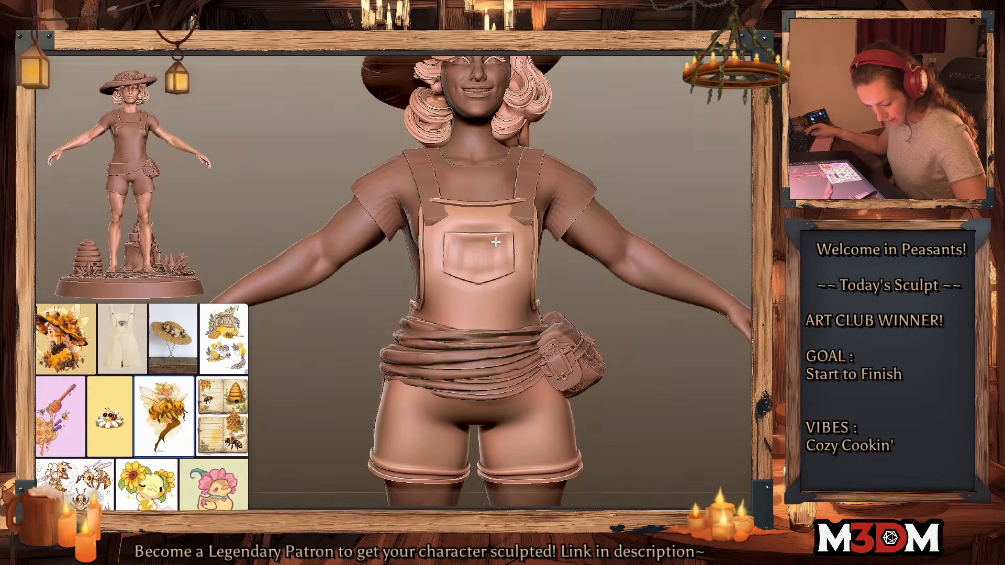
Step: Mask the bib pocket area, invert the mask to work around the pocket, and clear the mask
mouse_move(687, 240)
mouse_down()
mouse_move(731, 260)
mouse_move(715, 231)
mouse_move(703, 236)
mouse_up()
ctrl+shift+click(552, 231)
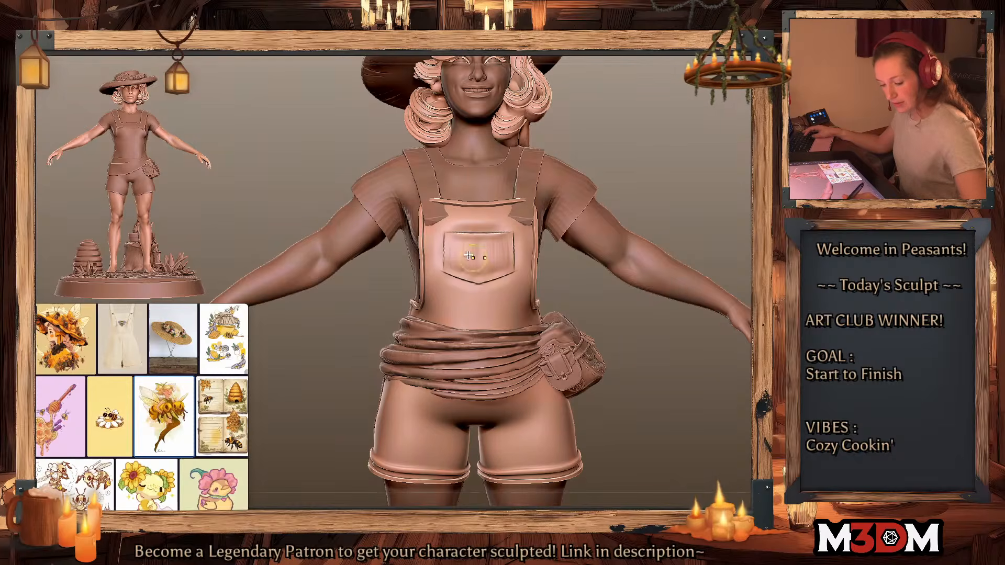
mouse_move(474, 263)
ctrl+mouse_down()
mouse_move(473, 252)
mouse_move(504, 246)
ctrl+mouse_up()
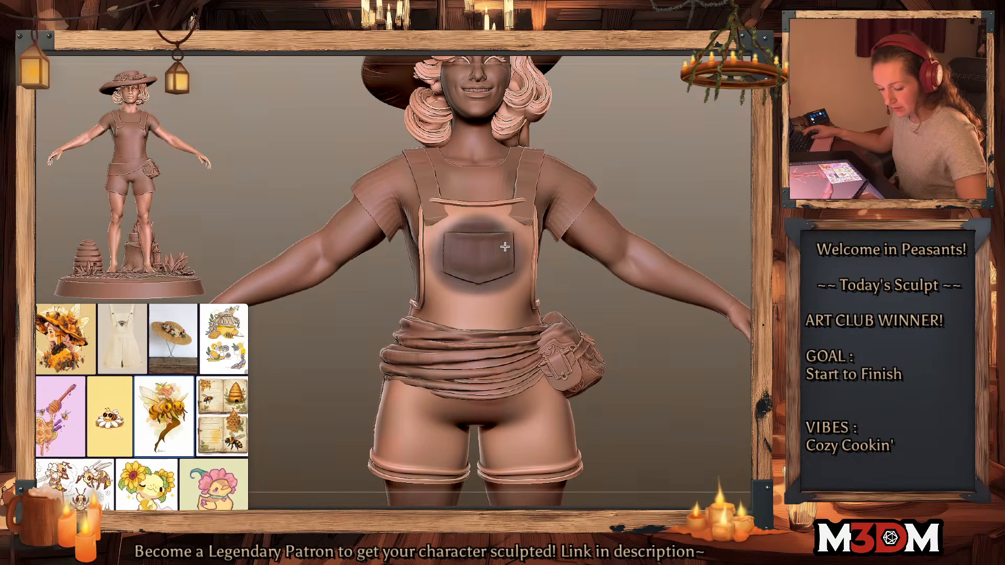
ctrl+click(674, 383)
ctrl+drag(638, 343, 656, 381)
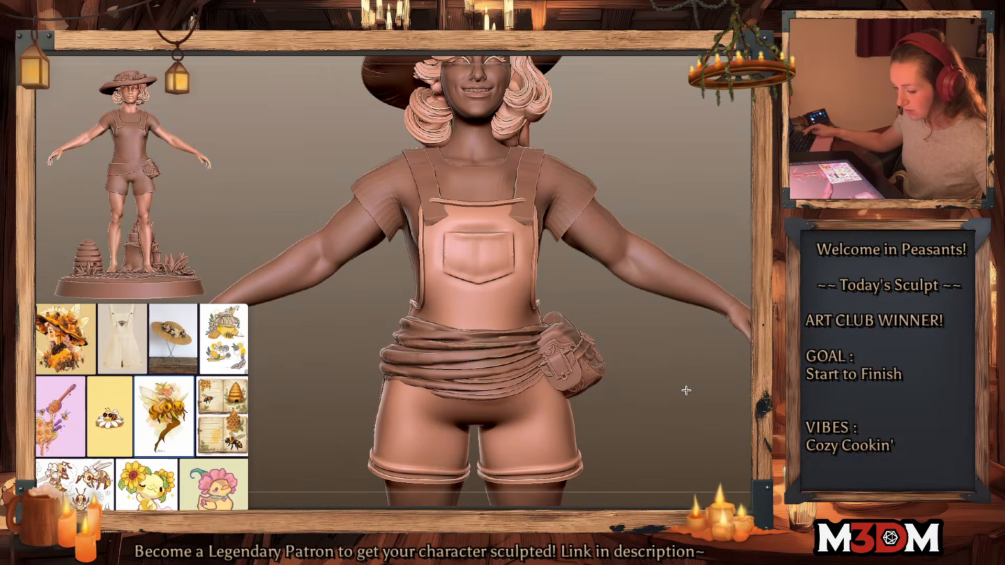
ctrl+right_drag(686, 390, 681, 411)
right_click(661, 419)
ctrl+click(684, 376)
ctrl+drag(686, 378, 716, 412)
mouse_move(715, 412)
ctrl+right_down()
mouse_move(695, 376)
mouse_move(609, 339)
mouse_move(577, 343)
ctrl+right_up()
Step: Sculpt symmetrical fabric folds running from the crotch across the upper thighs of the isolated overalls
right_click(502, 374)
click(580, 345)
right_click(561, 351)
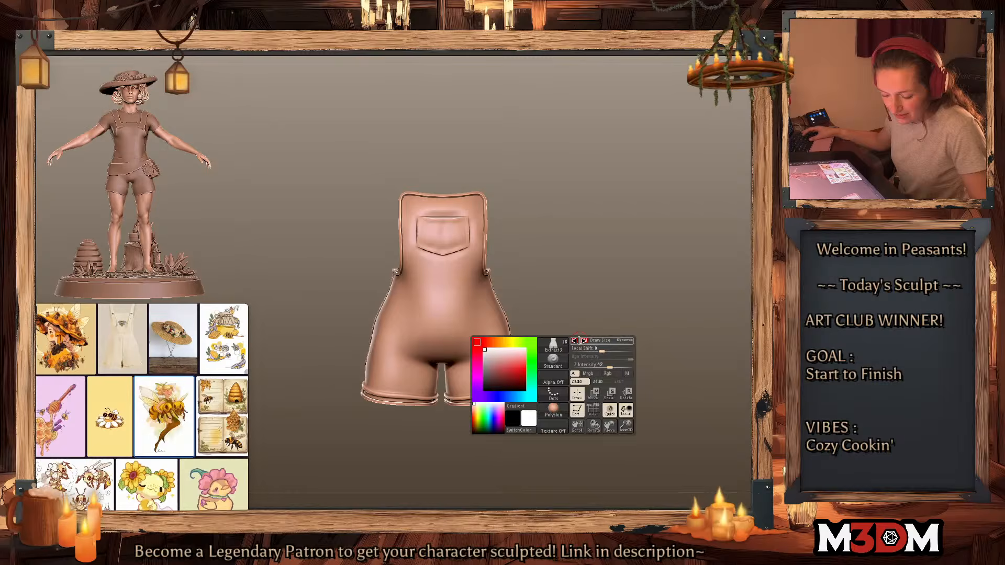
right_click(458, 360)
drag(592, 349, 601, 335)
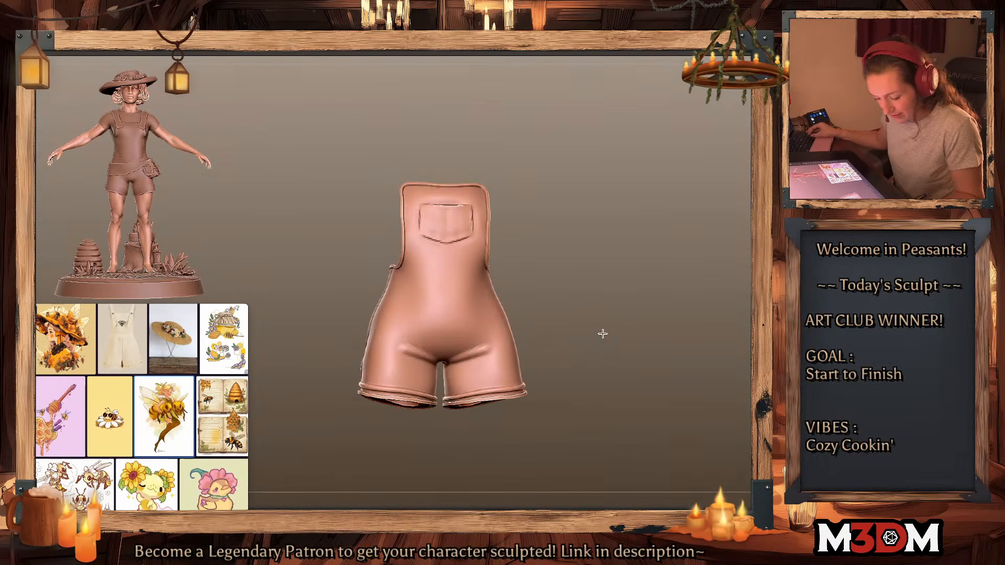
right_click(493, 346)
drag(449, 363, 496, 346)
drag(588, 347, 593, 347)
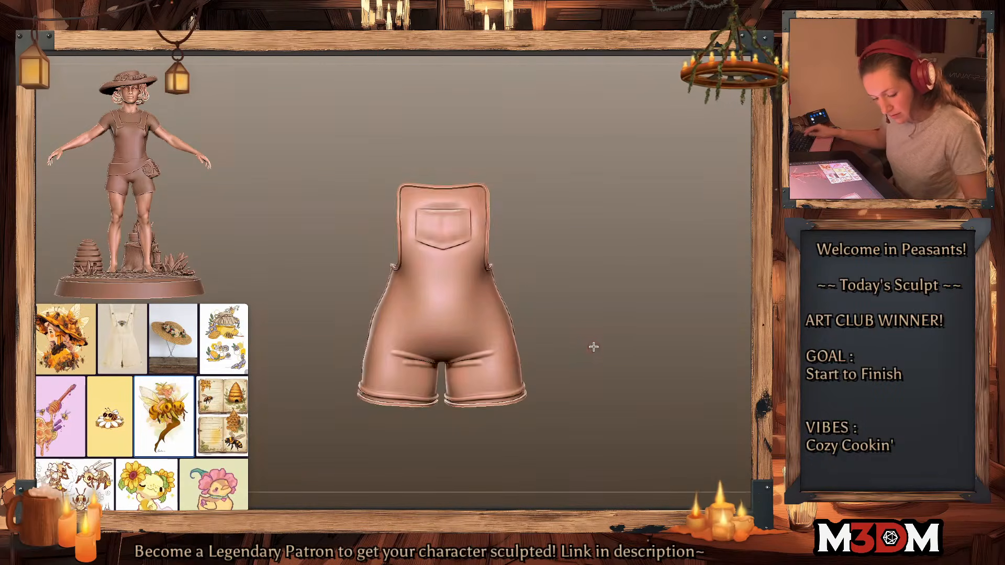
Step: Show the full figure and sculpt light fabric folds above the waist wrap and across the bib pocket
click(759, 152)
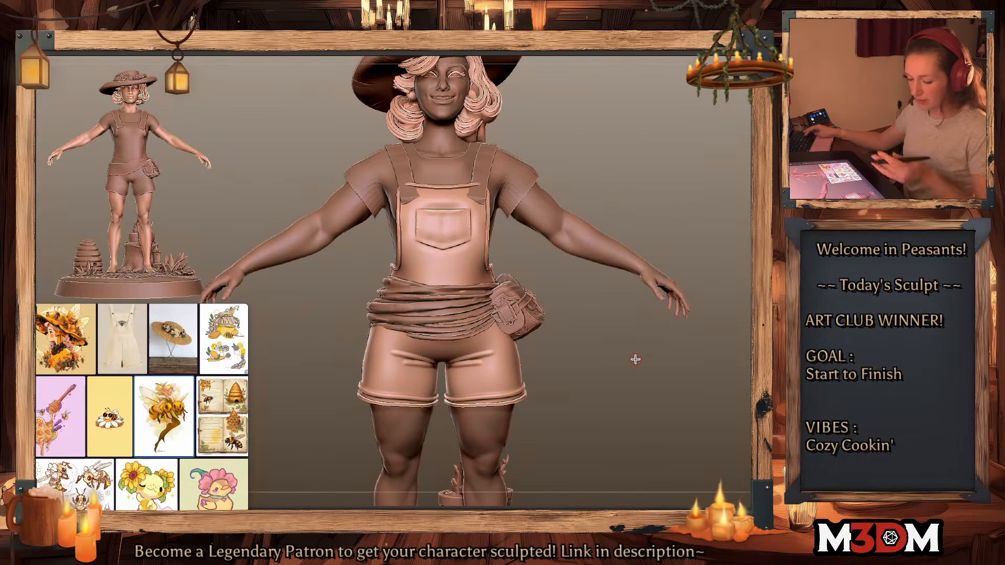
mouse_move(392, 273)
mouse_down()
mouse_move(449, 288)
mouse_move(421, 278)
mouse_move(437, 284)
mouse_up()
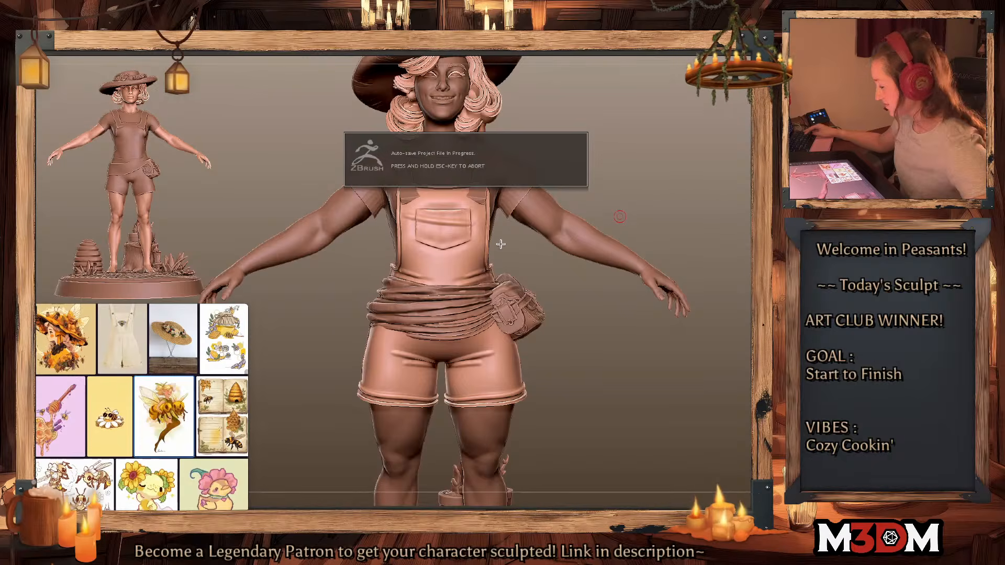
drag(700, 380, 686, 385)
drag(422, 226, 453, 230)
drag(581, 305, 520, 273)
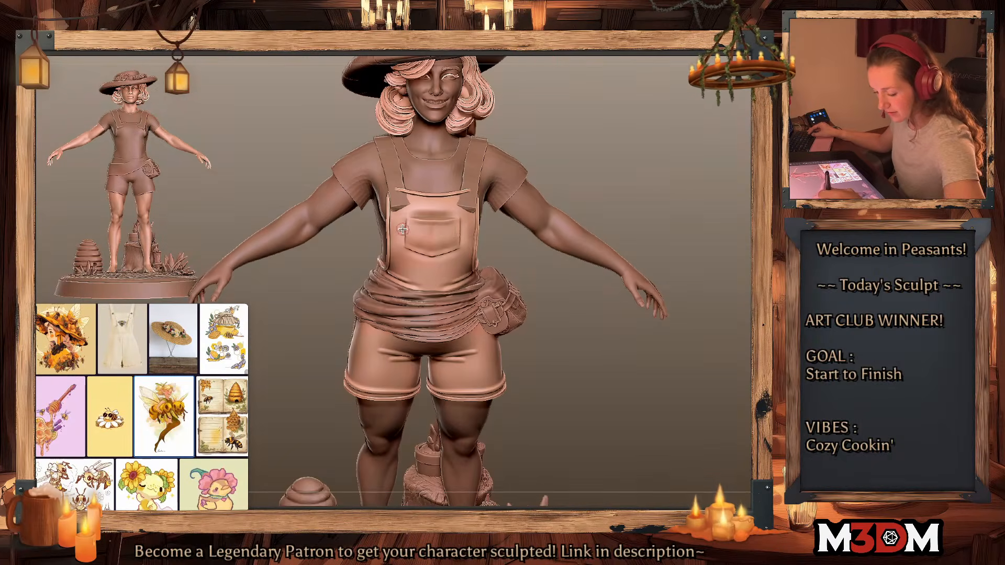
Step: Refine the horizontal folds across the bib pocket, undoing unwanted strokes
drag(401, 225, 462, 235)
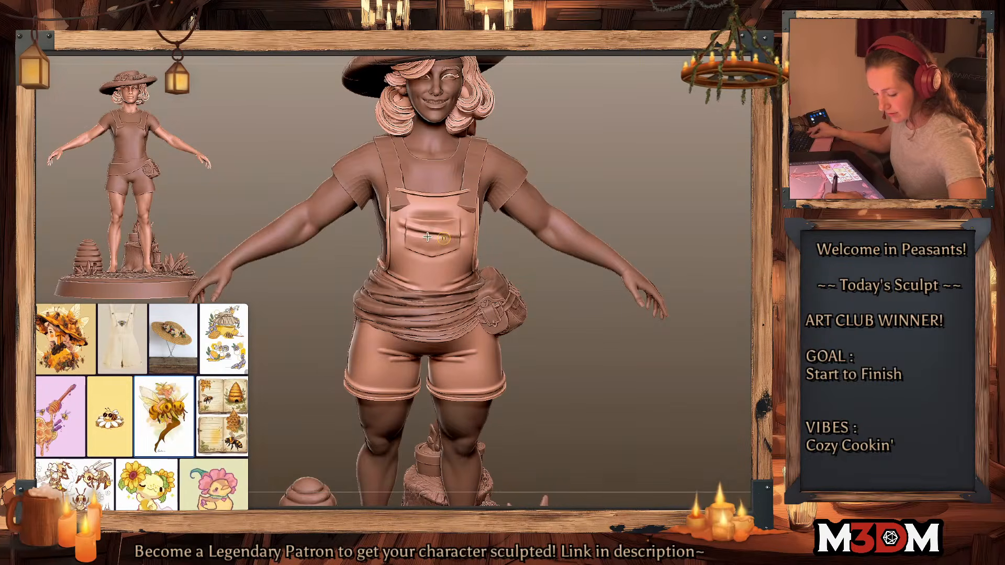
key(ctrl+z)
key(ctrl+z)
drag(403, 228, 466, 230)
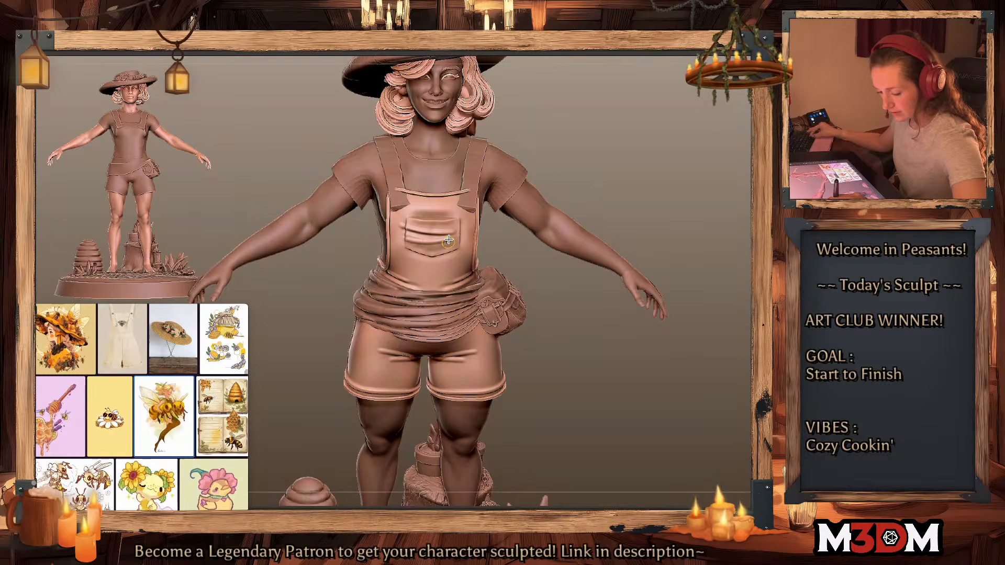
key(ctrl+z)
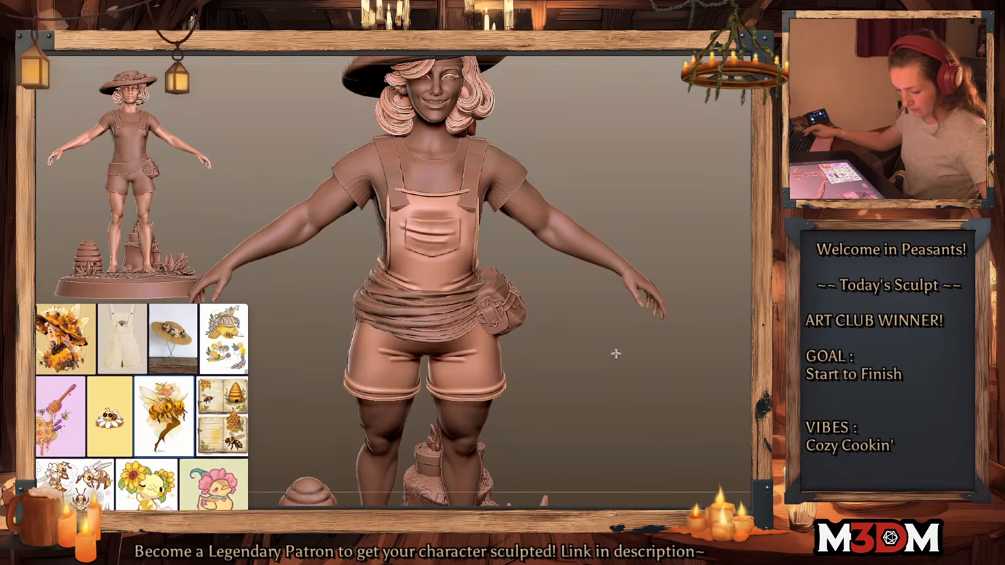
drag(615, 354, 605, 352)
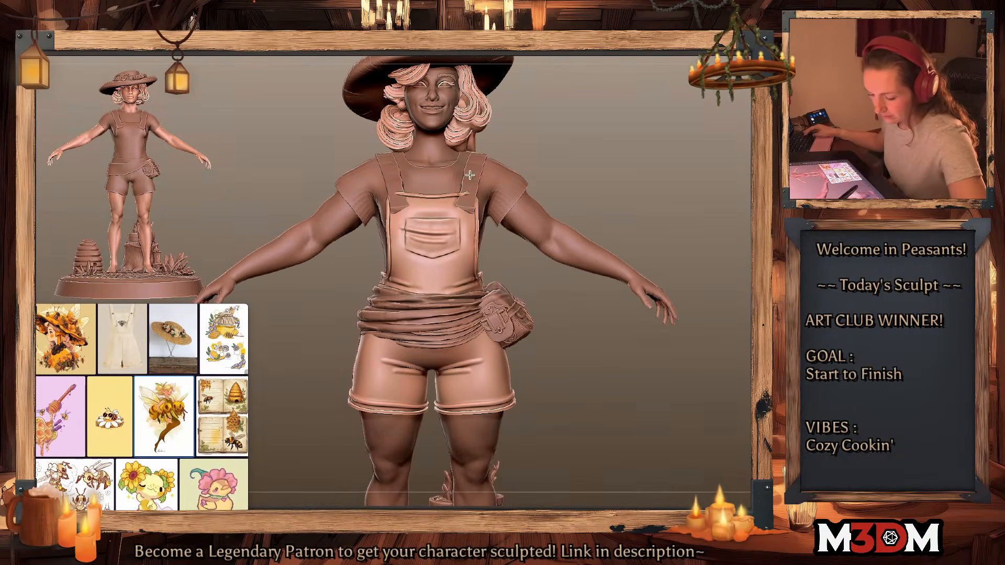
Step: Sculpt horizontal fabric folds across the front of the shorts just above the cuffs, undoing an unwanted stroke
drag(465, 193, 457, 201)
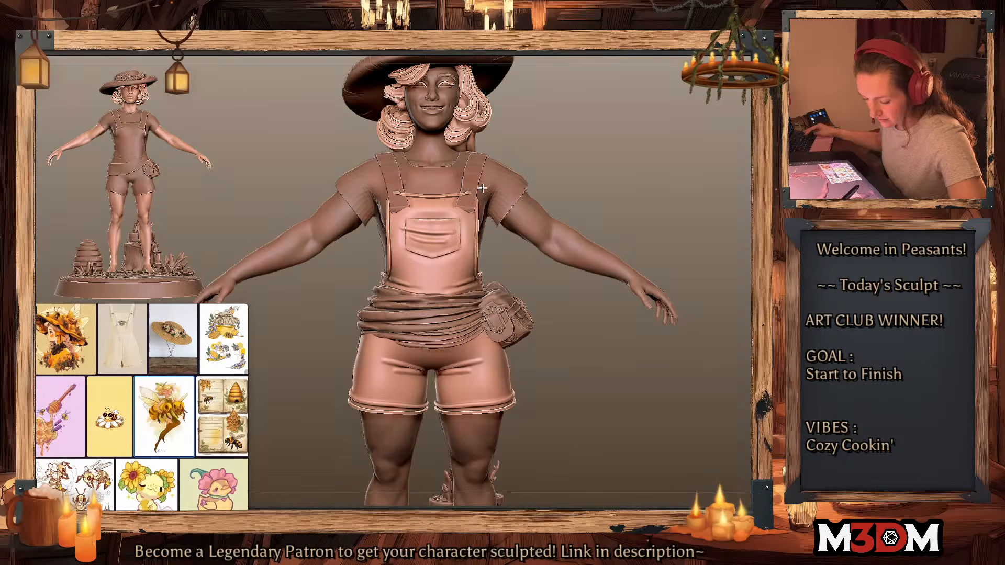
drag(646, 399, 638, 401)
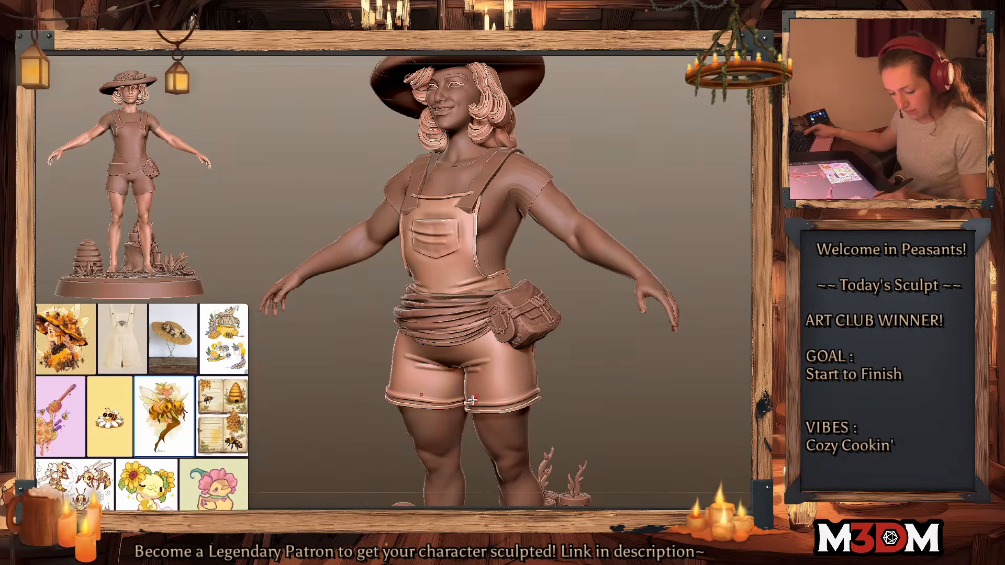
drag(473, 400, 523, 390)
drag(623, 379, 632, 381)
key(ctrl+z)
drag(476, 402, 527, 398)
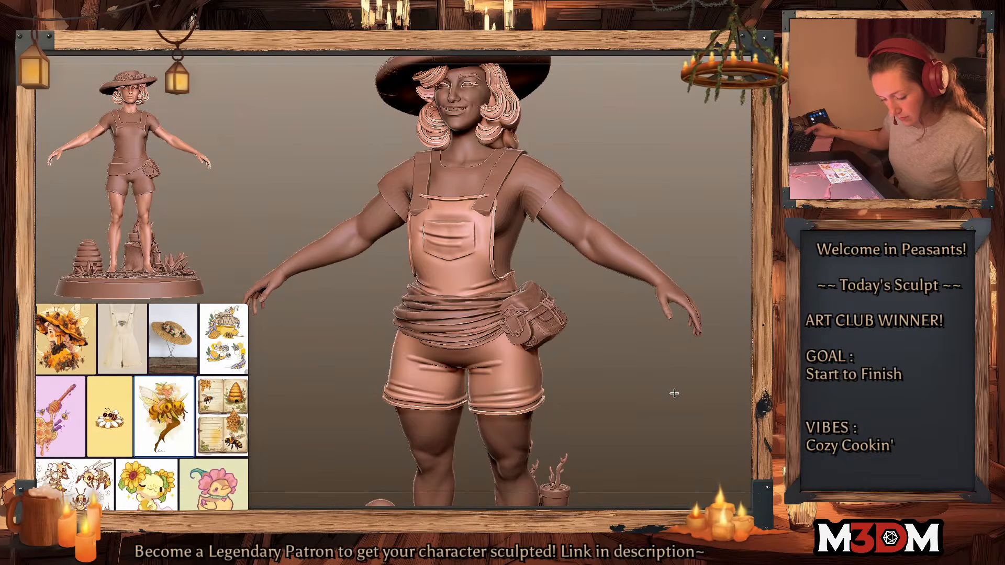
Step: Sculpt creases beneath the buttocks on the back of the shorts, undoing unwanted strokes
mouse_move(673, 392)
mouse_down()
mouse_move(661, 392)
mouse_move(733, 386)
mouse_move(649, 363)
mouse_move(589, 364)
mouse_up()
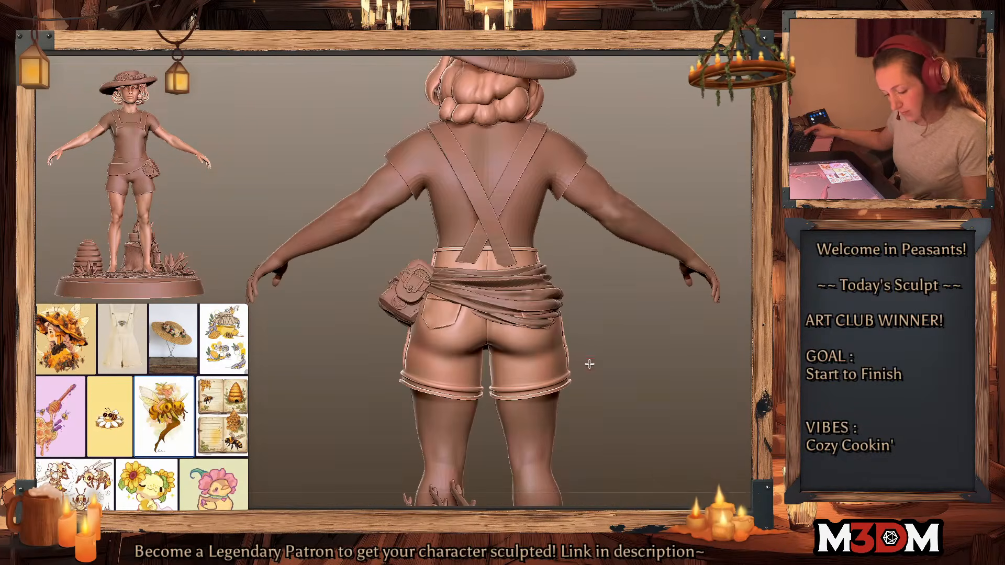
mouse_move(488, 350)
mouse_down()
mouse_move(539, 352)
mouse_move(525, 355)
mouse_up()
key(ctrl+z)
drag(661, 350, 628, 349)
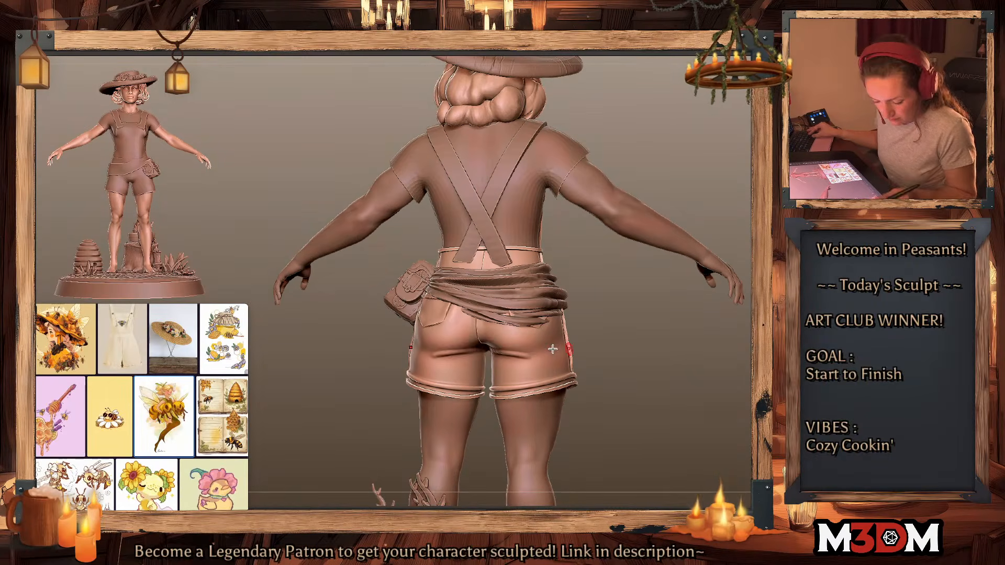
key(ctrl+z)
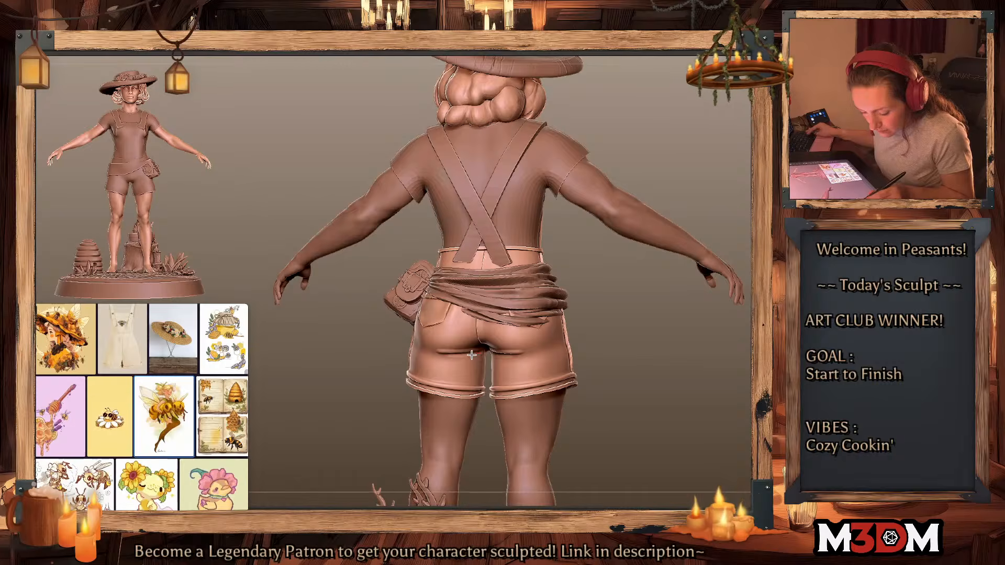
mouse_move(671, 344)
mouse_down()
mouse_move(690, 345)
mouse_move(563, 339)
mouse_up()
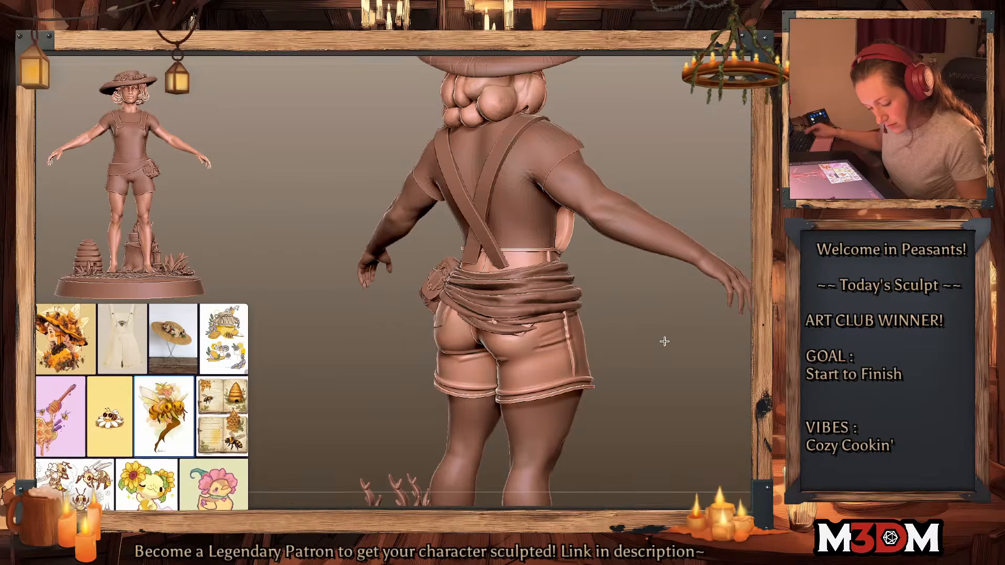
Step: Sculpt symmetrical horizontal folds around the back of the shorts' legs just above the cuffs
drag(664, 341, 730, 342)
key(space)
drag(535, 372, 577, 378)
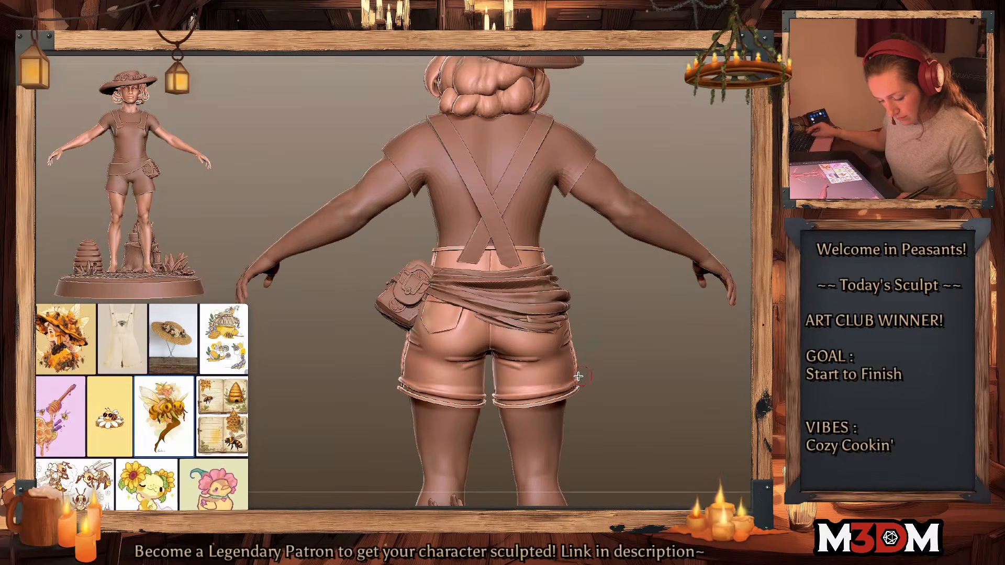
drag(496, 389, 573, 382)
drag(496, 383, 574, 367)
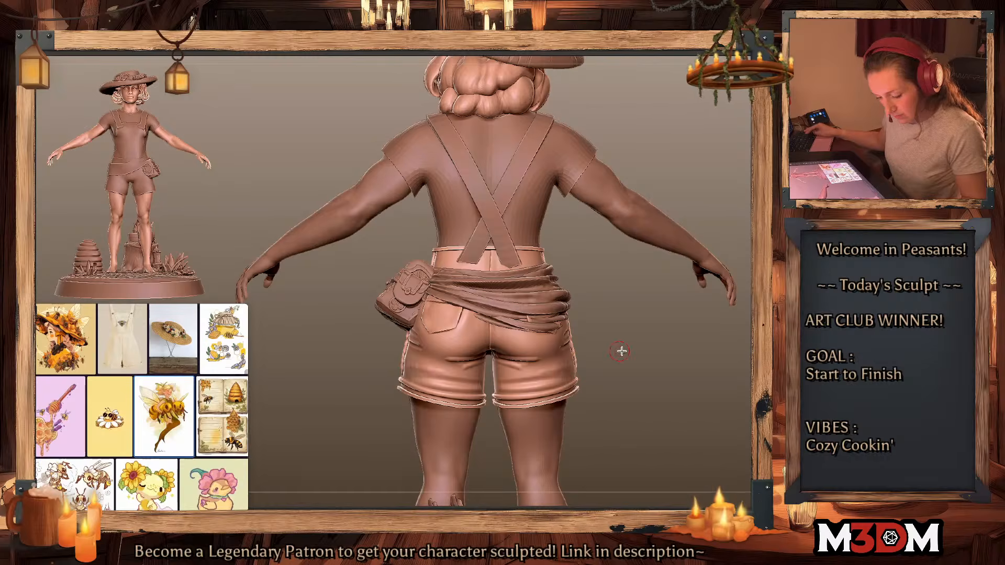
Step: Isolate the overalls, sculpt light folds across the back between waistband and pockets, undo the unwanted stroke, and show the full figure
key(shift+f)
key(shift+f)
key(alt+s)
key(space)
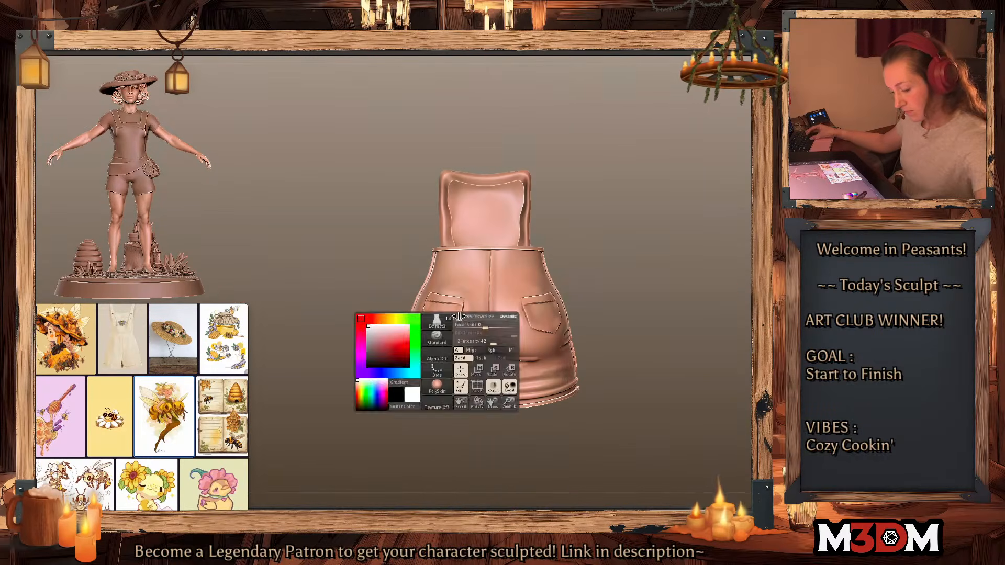
key(space)
drag(468, 291, 543, 287)
mouse_move(439, 282)
mouse_down()
mouse_move(532, 296)
mouse_move(528, 303)
mouse_move(458, 288)
mouse_move(516, 292)
mouse_up()
key(ctrl+z)
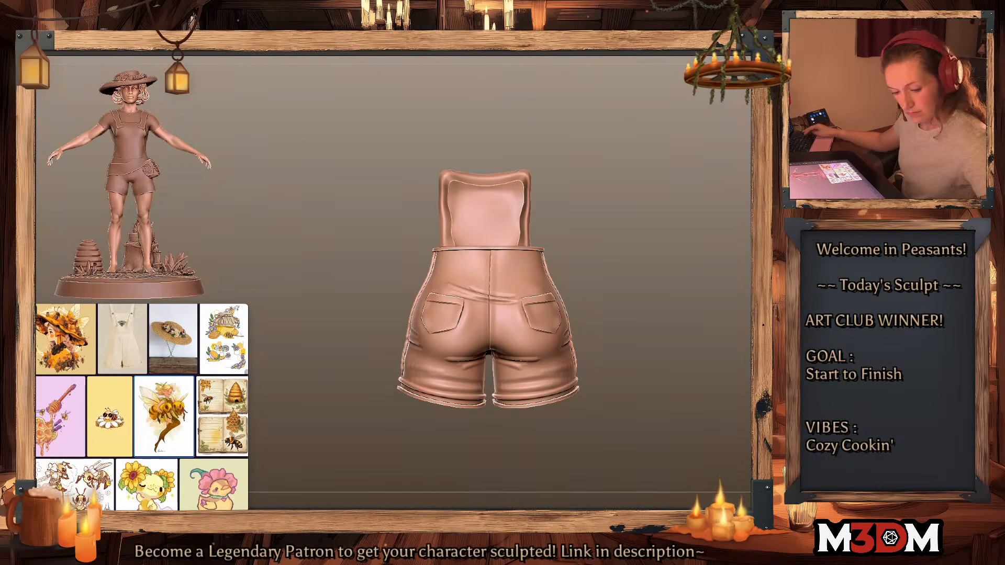
key(alt+shift+s)
key(shift+f)
key(shift+f)
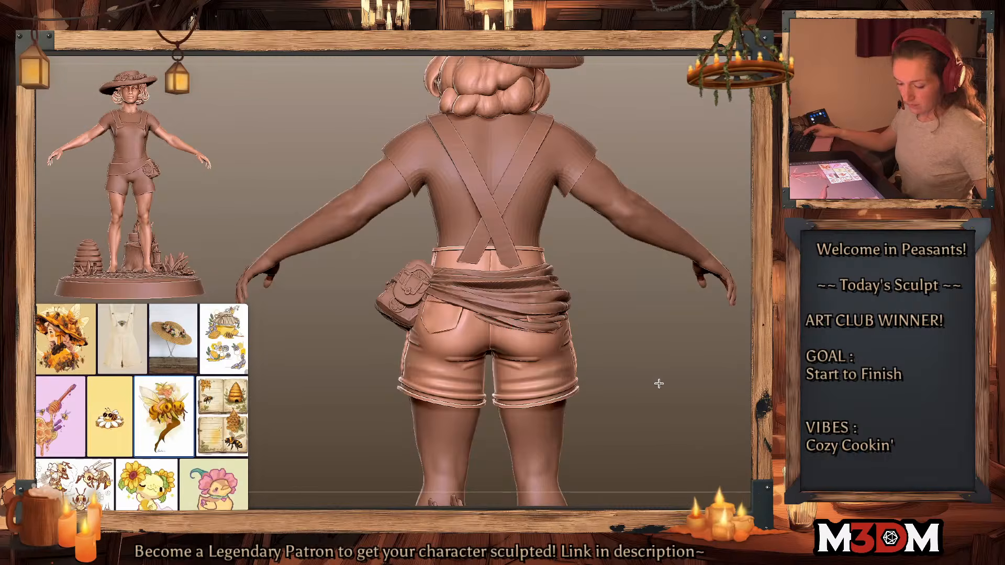
alt+drag(659, 383, 700, 375)
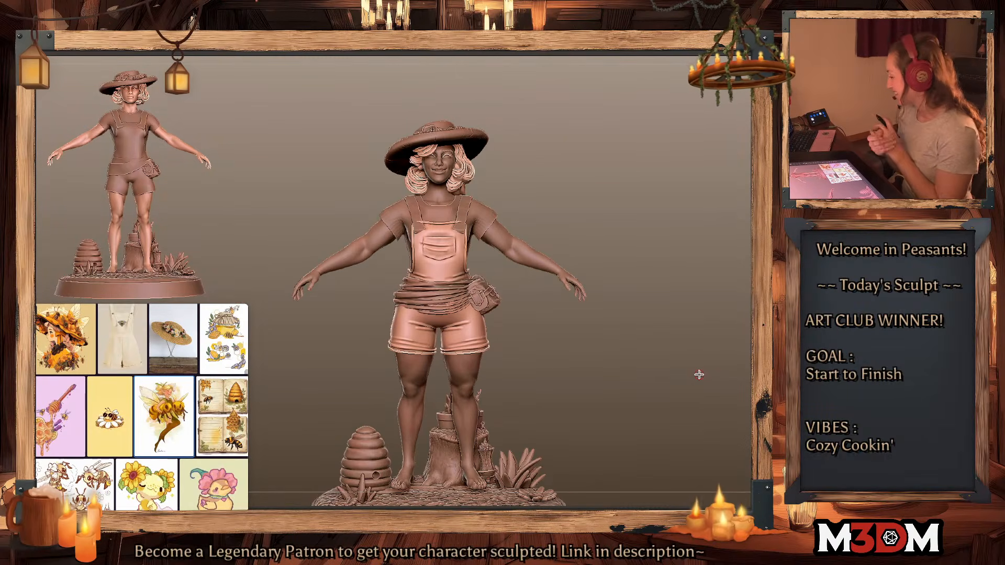
key(shift+f)
key(shift+f)
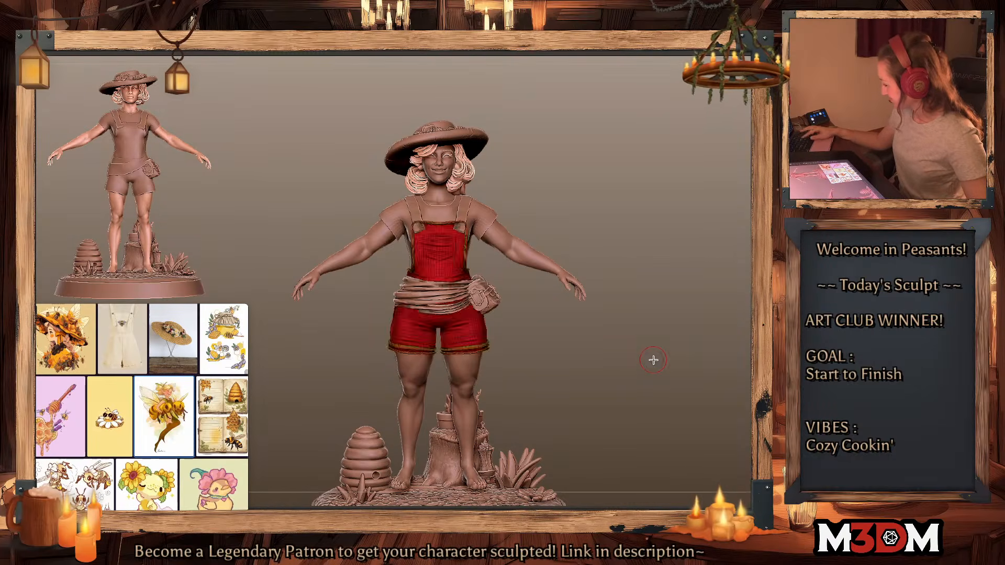
drag(639, 381, 649, 369)
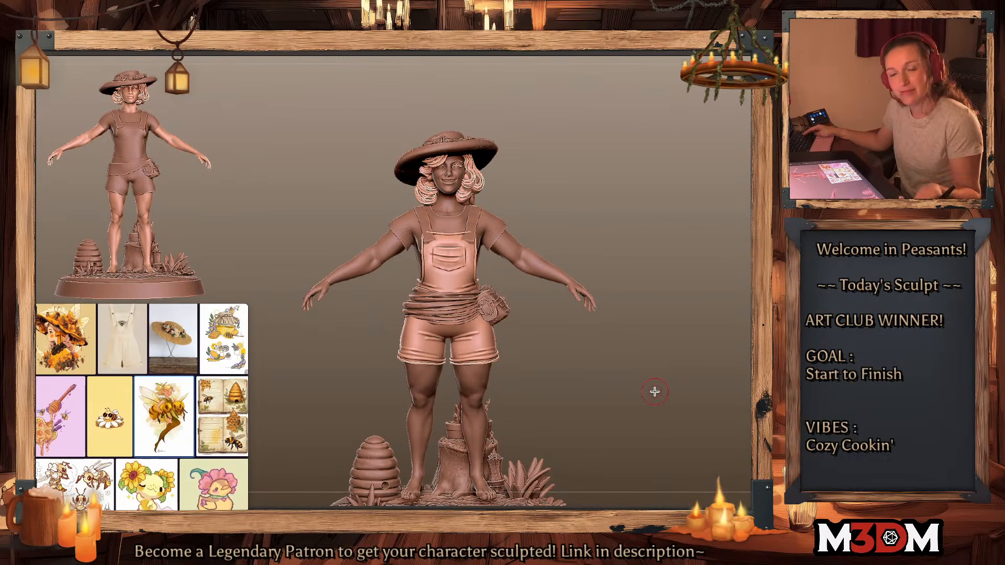
Step: Select the crossed shoulder straps, isolate them, and clear any mask
alt+click(474, 238)
alt+drag(684, 329, 664, 352)
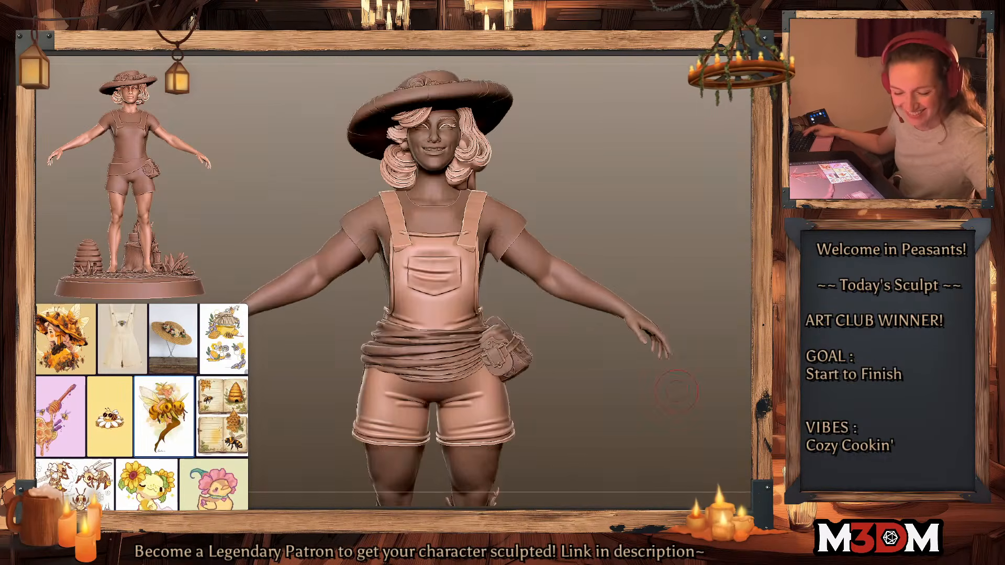
key(alt+s)
alt+drag(654, 303, 635, 403)
ctrl+drag(693, 463, 528, 361)
key(shift+f)
key(shift+f)
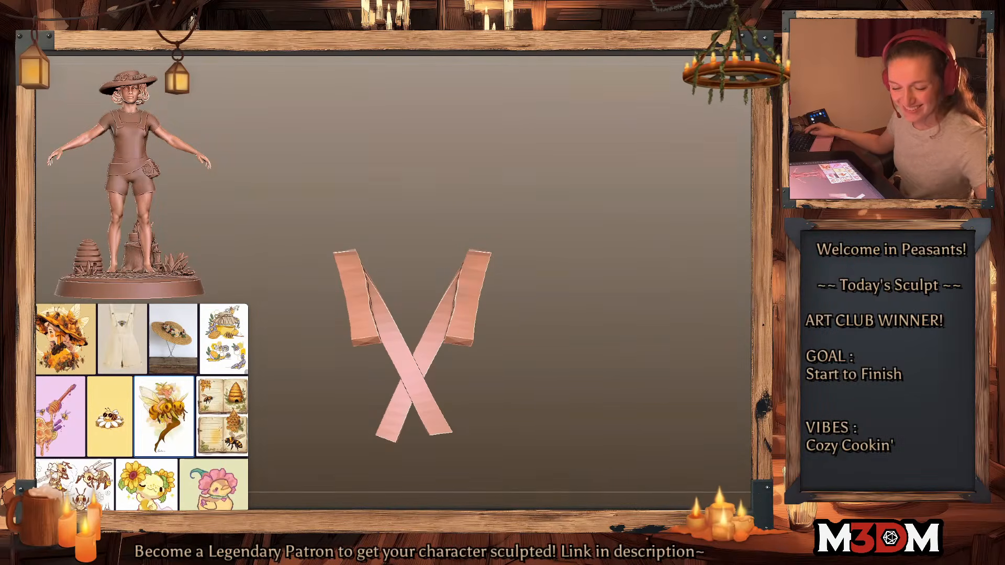
alt+drag(608, 338, 591, 389)
alt+drag(711, 329, 648, 377)
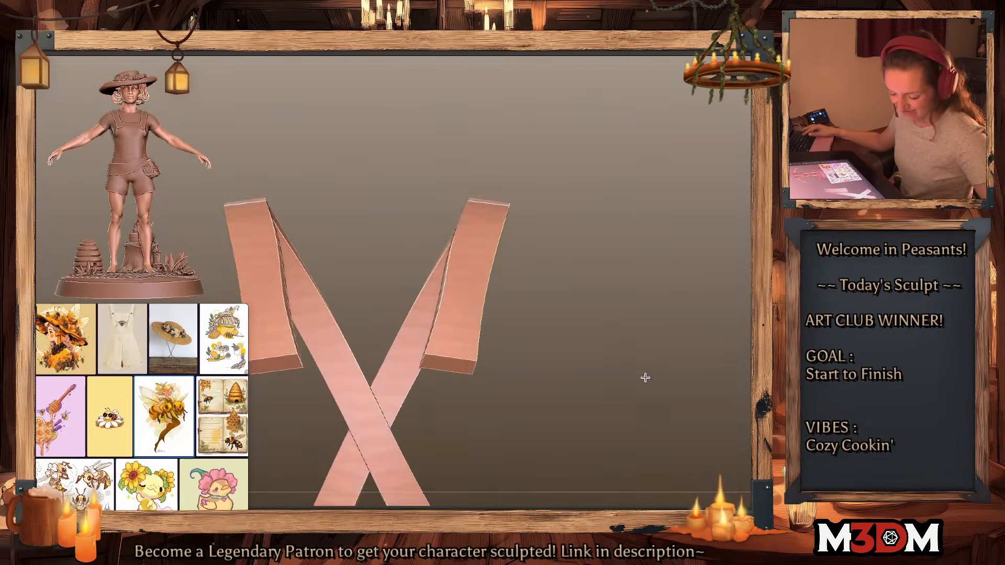
Step: Model raised trim along the edges of both shoulder straps, show the full figure, and turn on the smoothed subdivision display
key(shift+f)
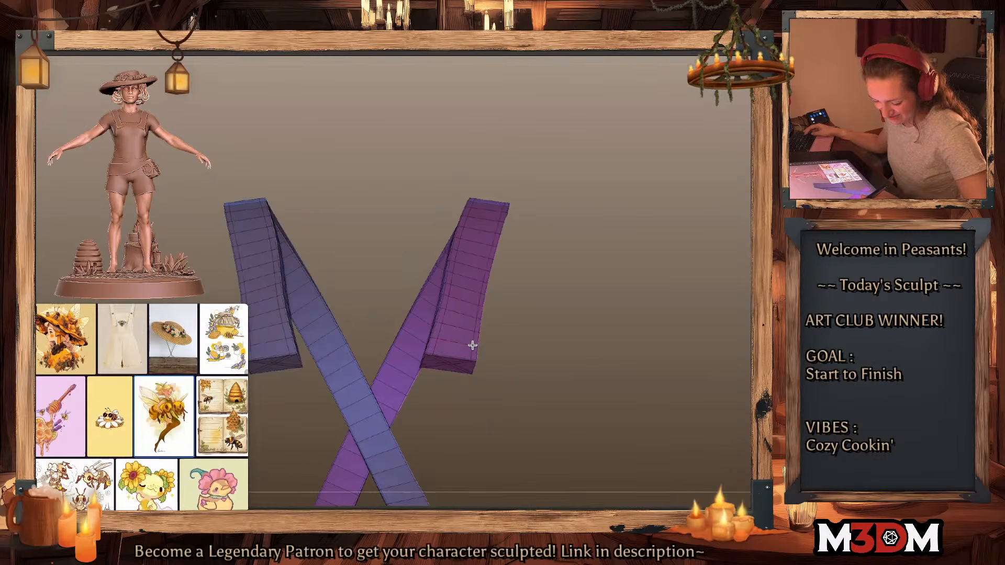
drag(475, 340, 478, 334)
click(435, 333)
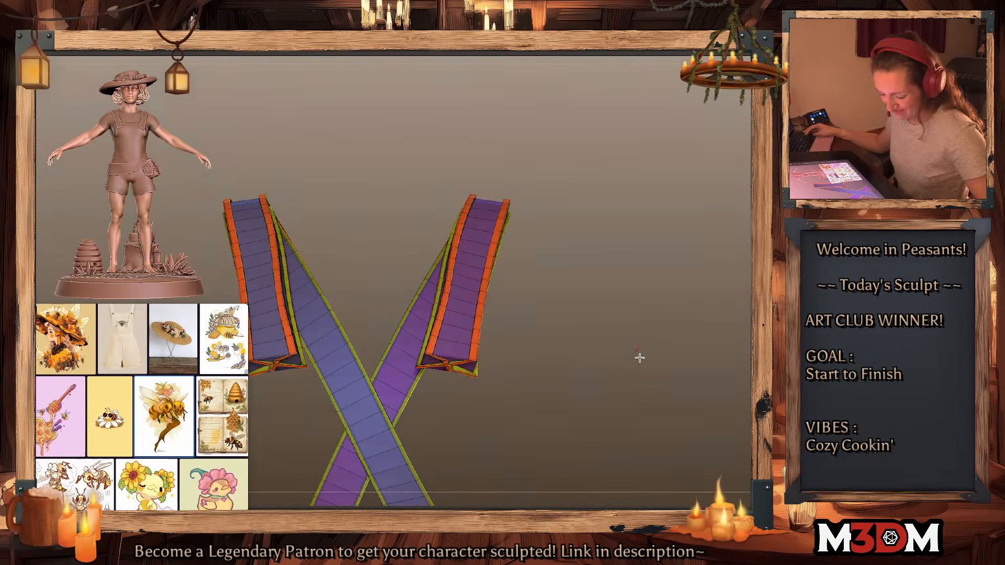
alt+drag(639, 357, 635, 319)
key(shift+f)
key(alt+s)
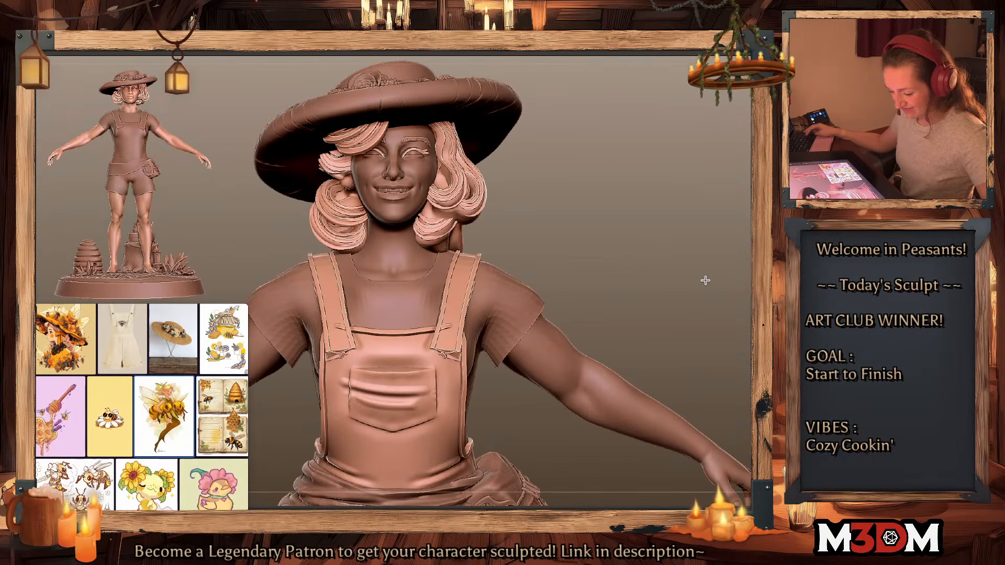
mouse_move(706, 280)
mouse_down()
mouse_move(680, 268)
mouse_move(654, 272)
mouse_up()
key(d)
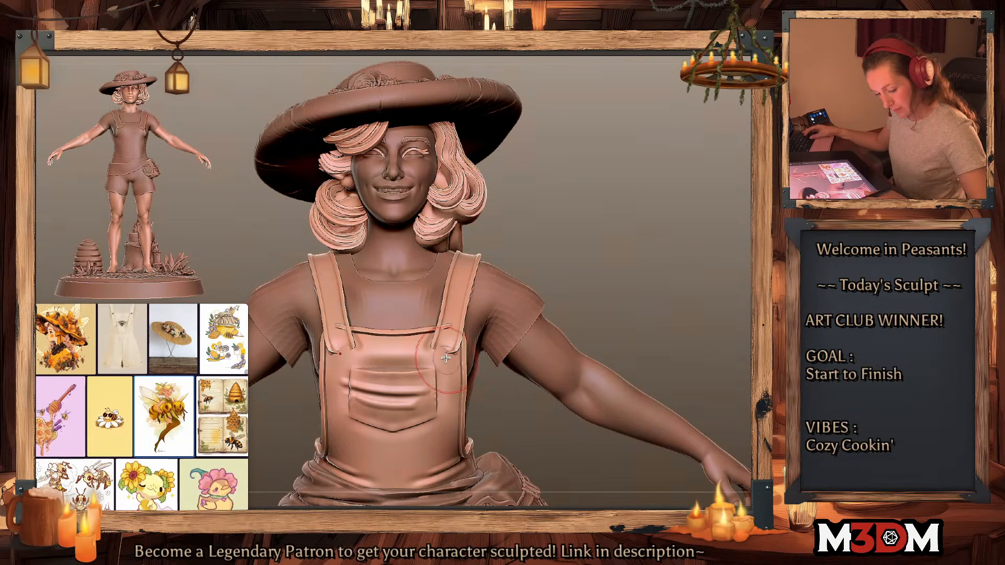
Step: Select the overalls body, switch back to the shoulder straps, and frame the upper figure
alt+click(451, 326)
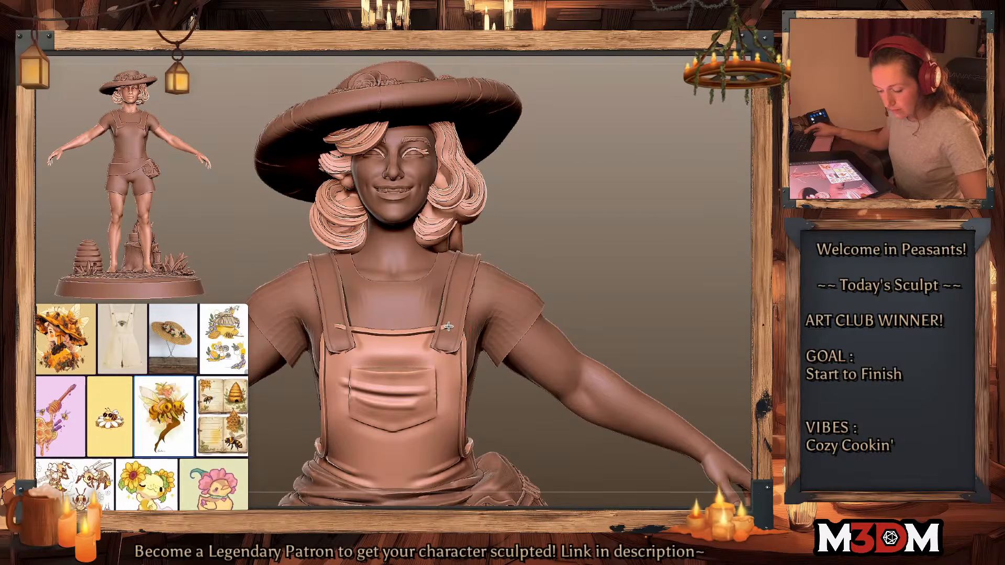
alt+drag(654, 225, 649, 157)
alt+click(448, 339)
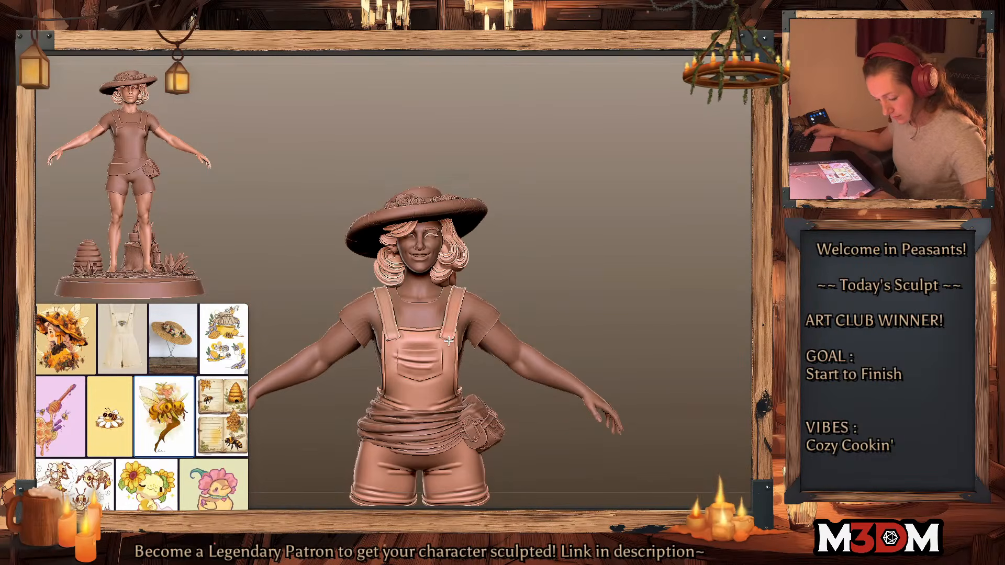
alt+drag(534, 303, 661, 275)
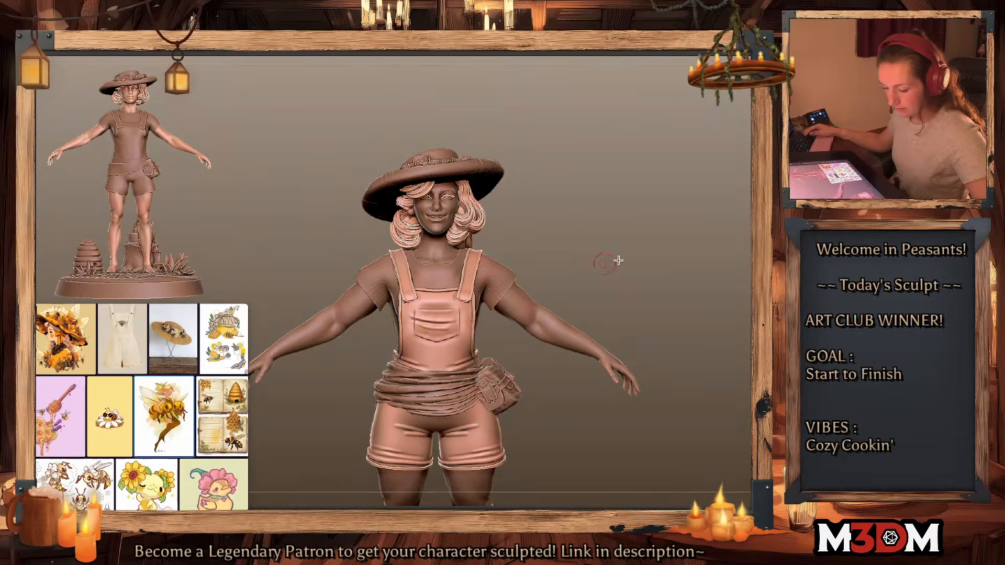
Step: Search the computer for "buck", load the Bucklet.ZBP brush, and choose its Bkl_04 buckle for the straps
key(b)
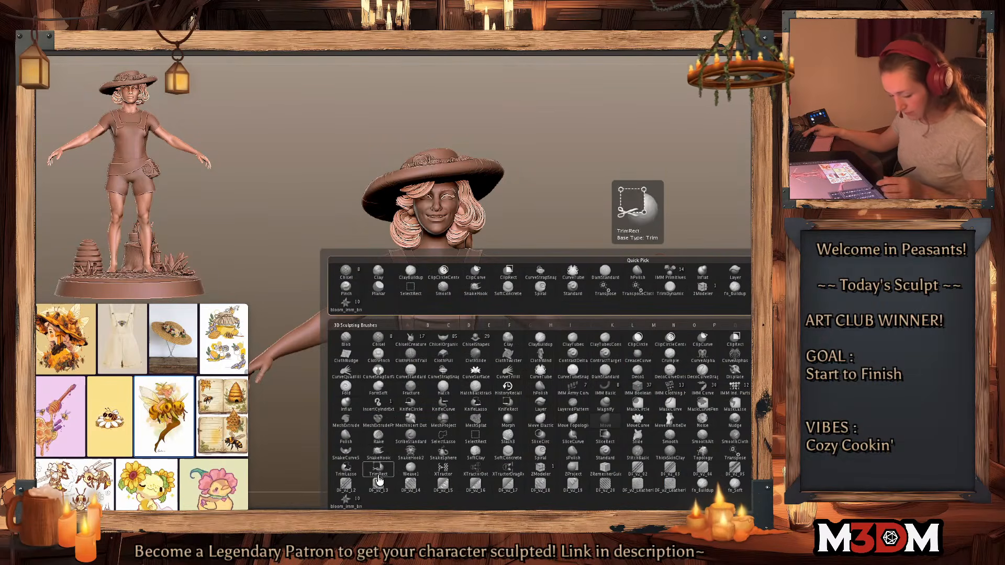
click(552, 428)
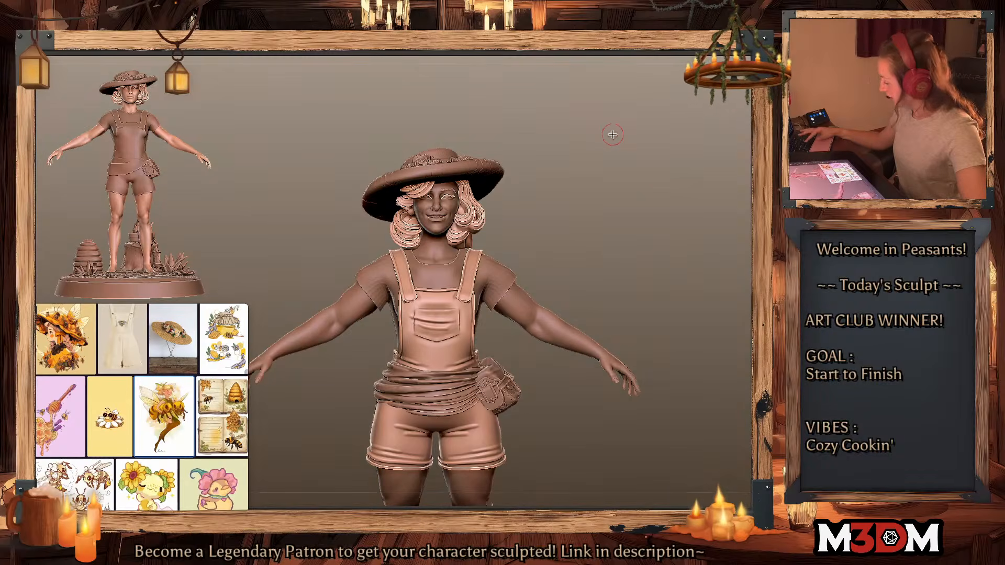
key(b)
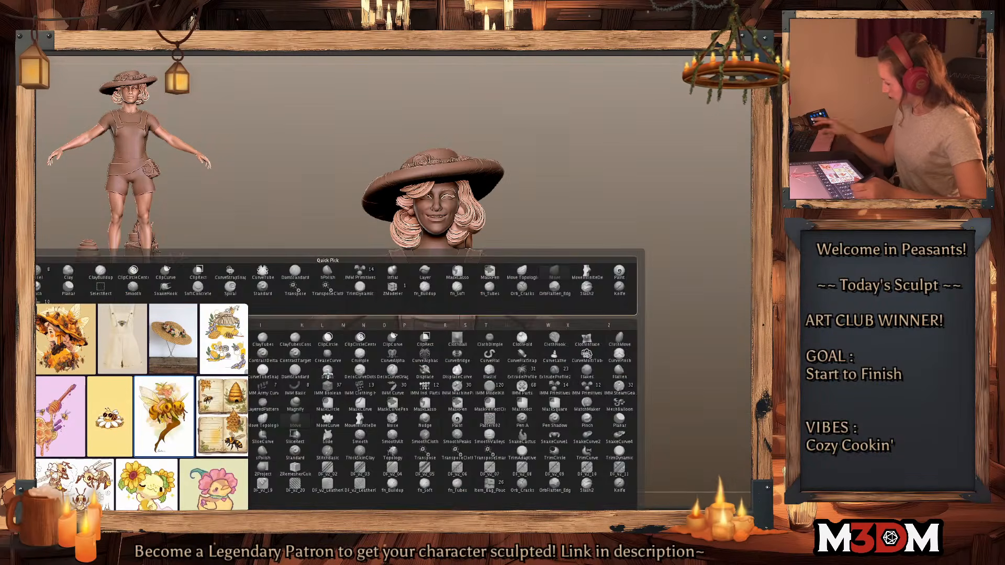
key(b)
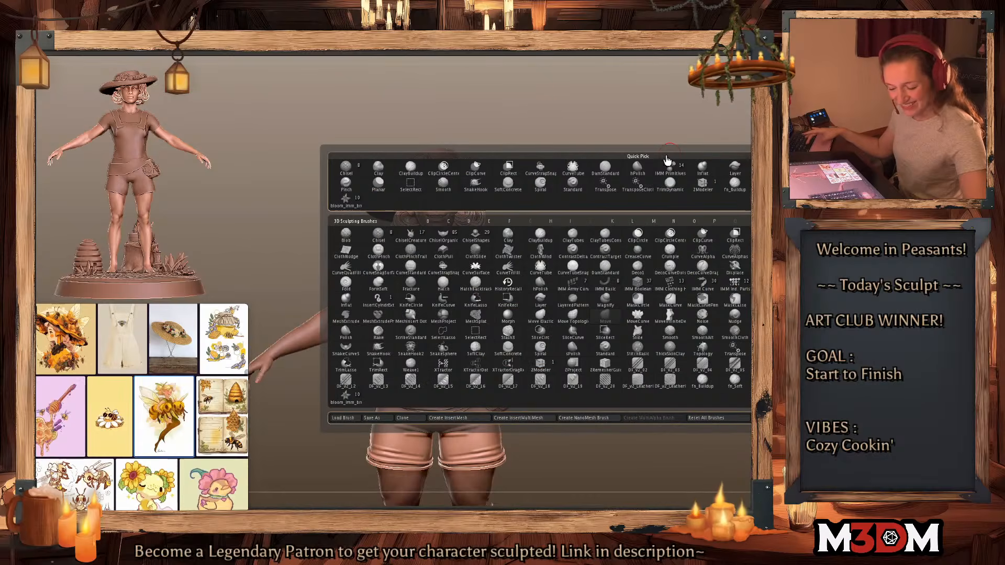
click(345, 418)
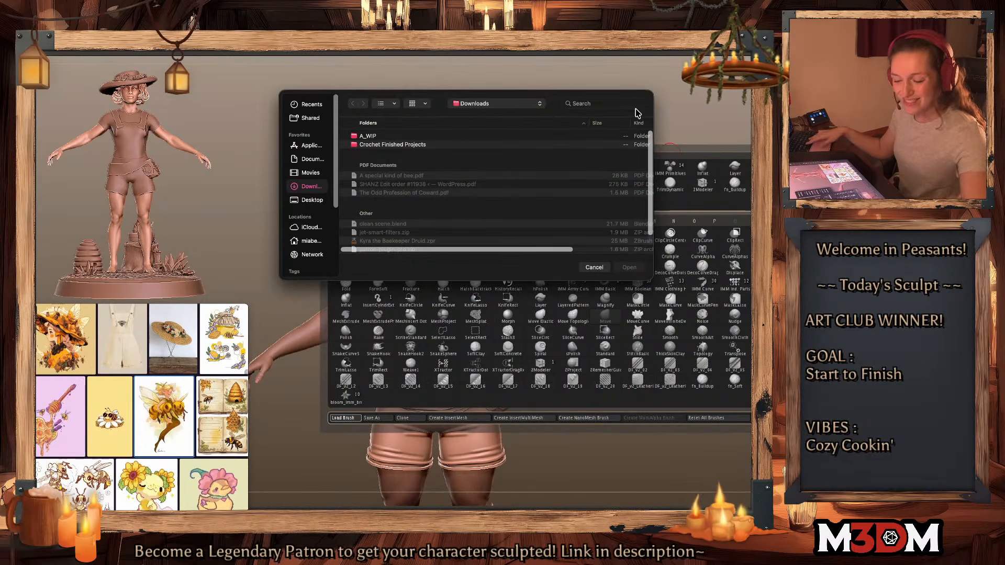
click(591, 104)
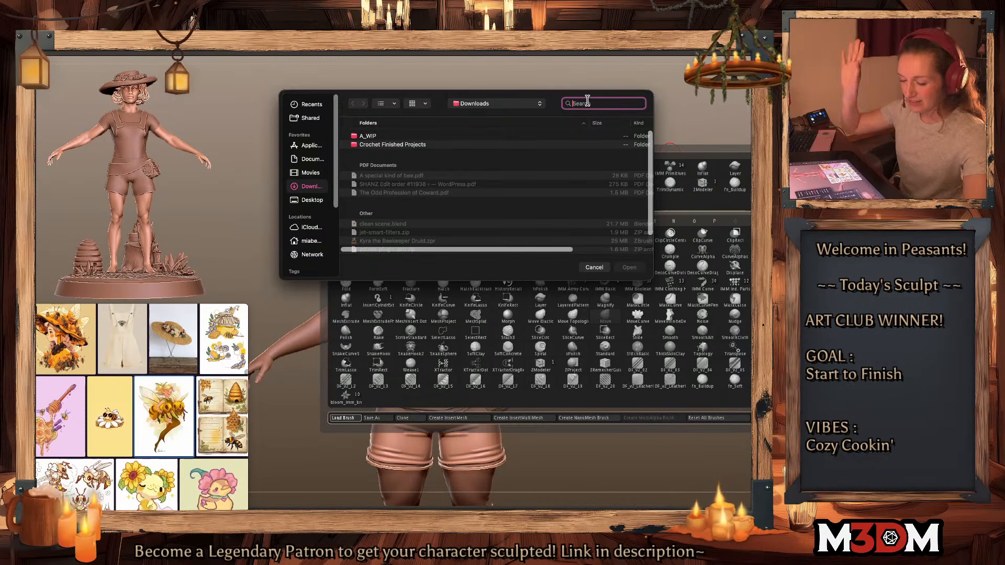
text(bu)
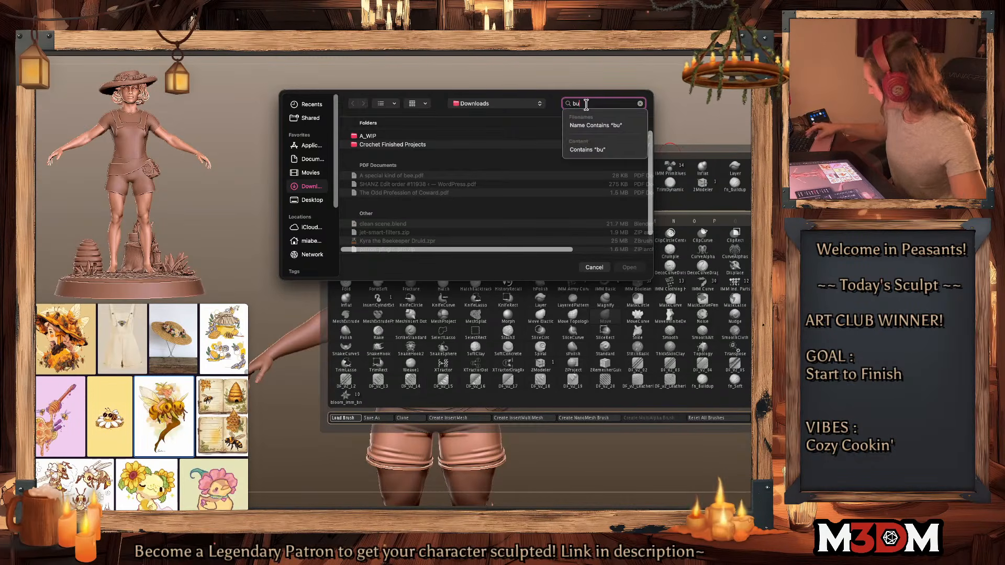
text(ck)
click(451, 150)
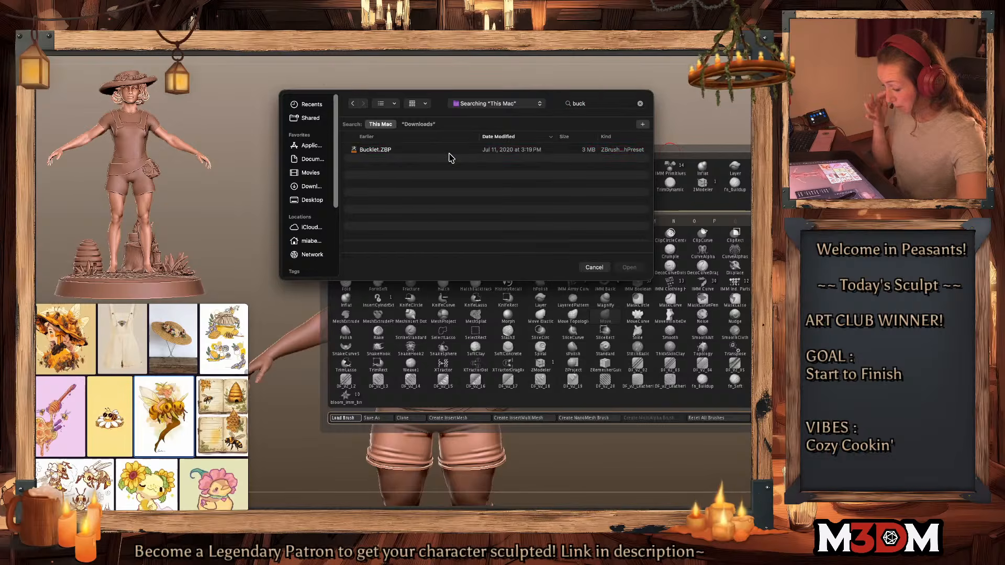
double_click(450, 151)
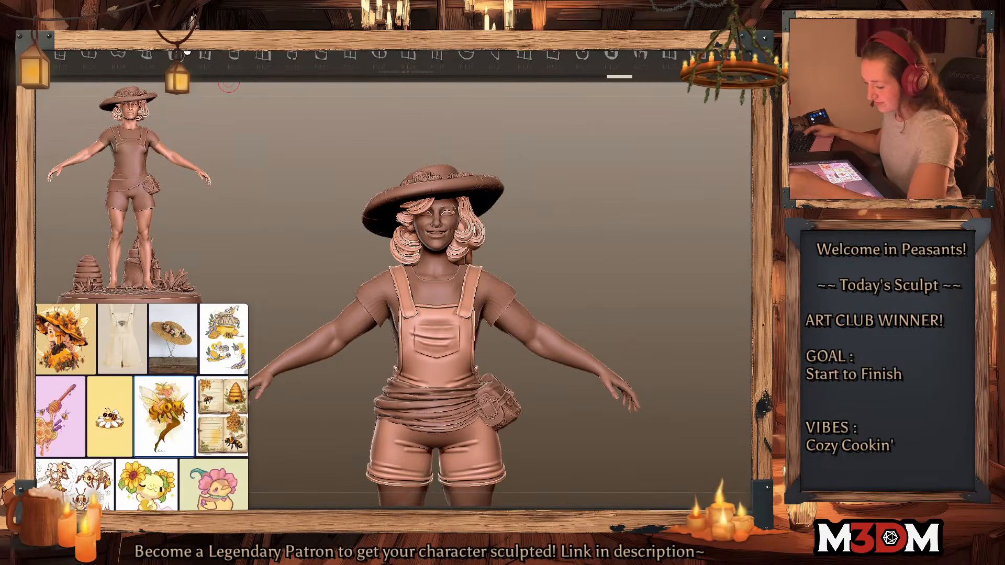
click(118, 58)
alt+drag(620, 193, 612, 251)
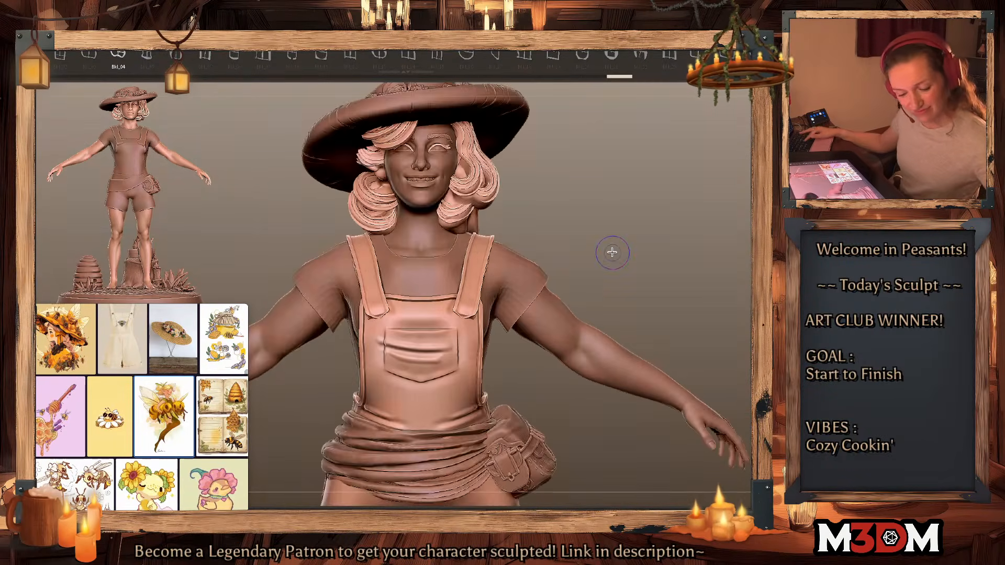
Step: Insert mirrored Bkl_04 buckles on the front ends of both shoulder straps, level with the top edge of the bib
key(ctrl+d)
key(ctrl+z)
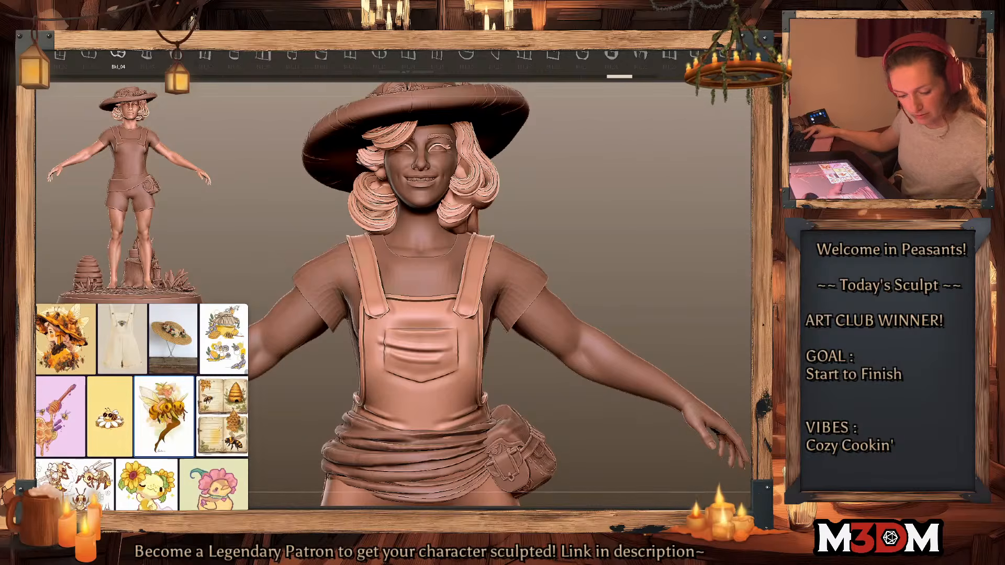
click(751, 230)
click(468, 299)
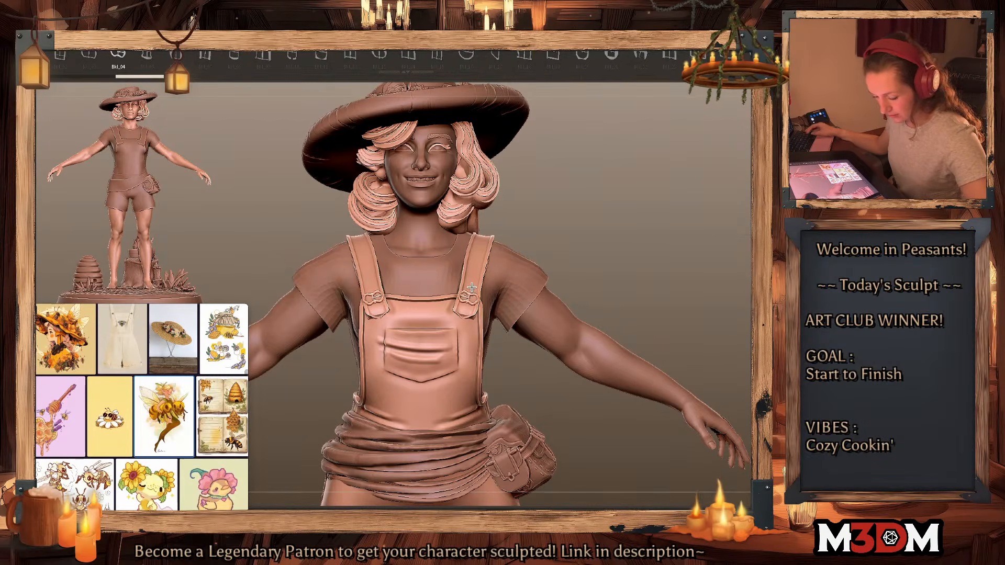
drag(471, 287, 466, 315)
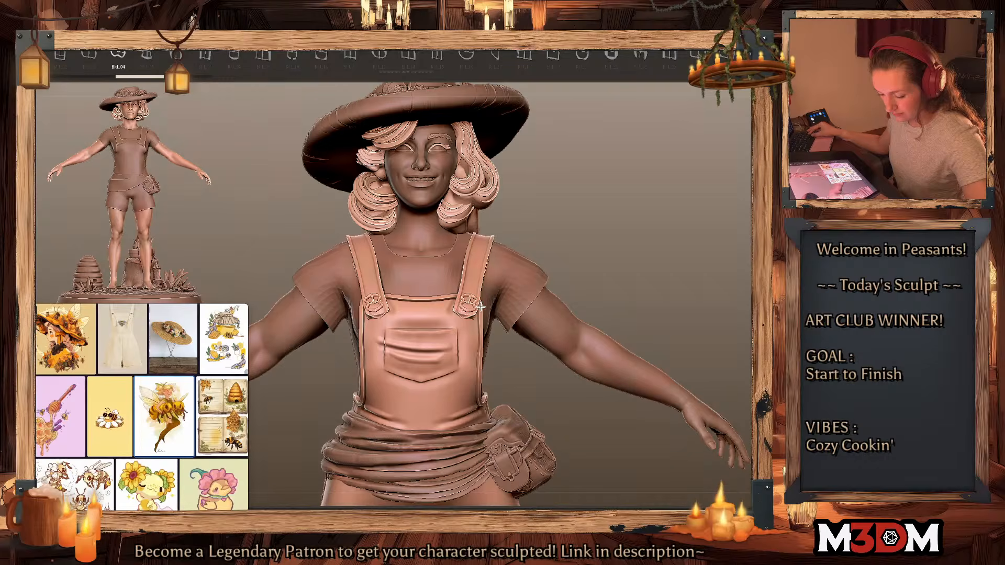
drag(455, 295, 504, 291)
Step: Rotate and position the mirrored strap buckles so they lie against the overalls at the upper corners of the bib
key(w)
alt+click(482, 230)
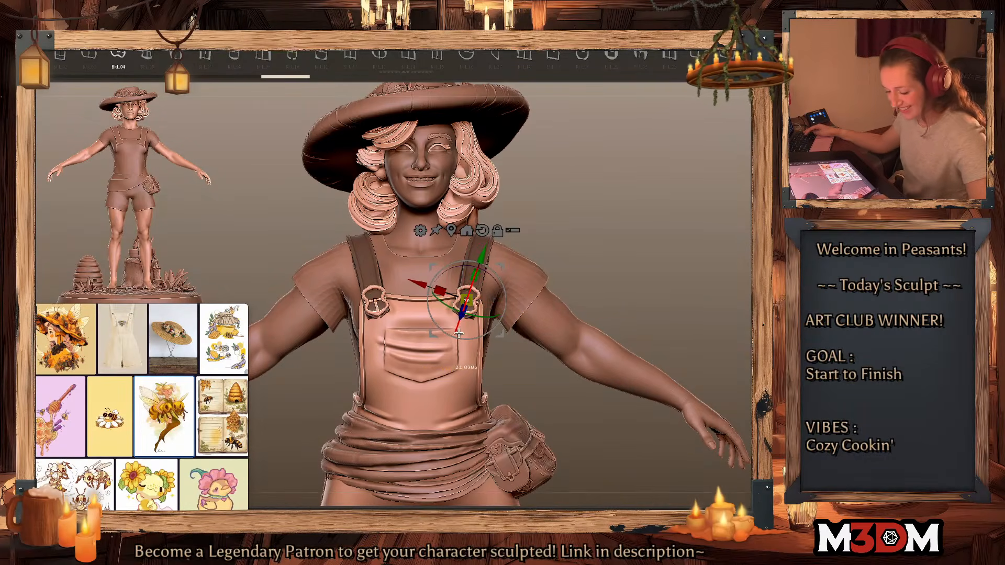
mouse_move(621, 233)
mouse_down()
mouse_move(700, 220)
mouse_move(534, 261)
mouse_move(503, 280)
mouse_up()
key(q)
drag(715, 287, 711, 291)
key(space)
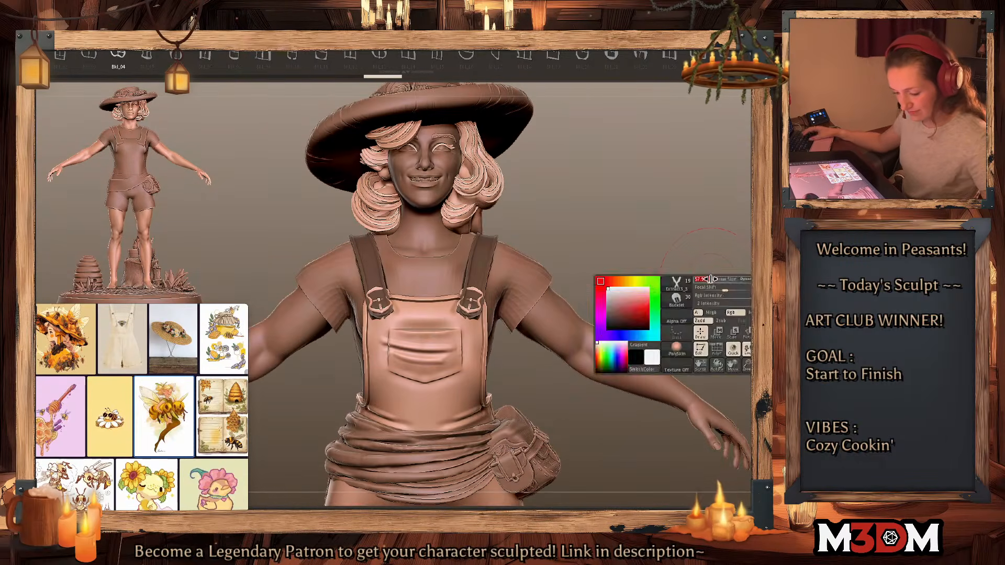
key(w)
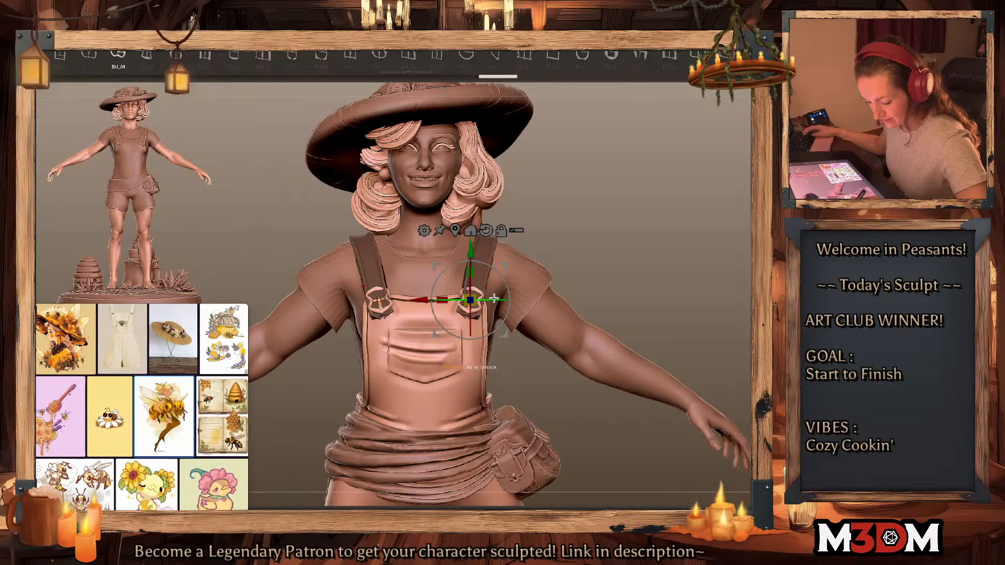
drag(506, 296, 497, 306)
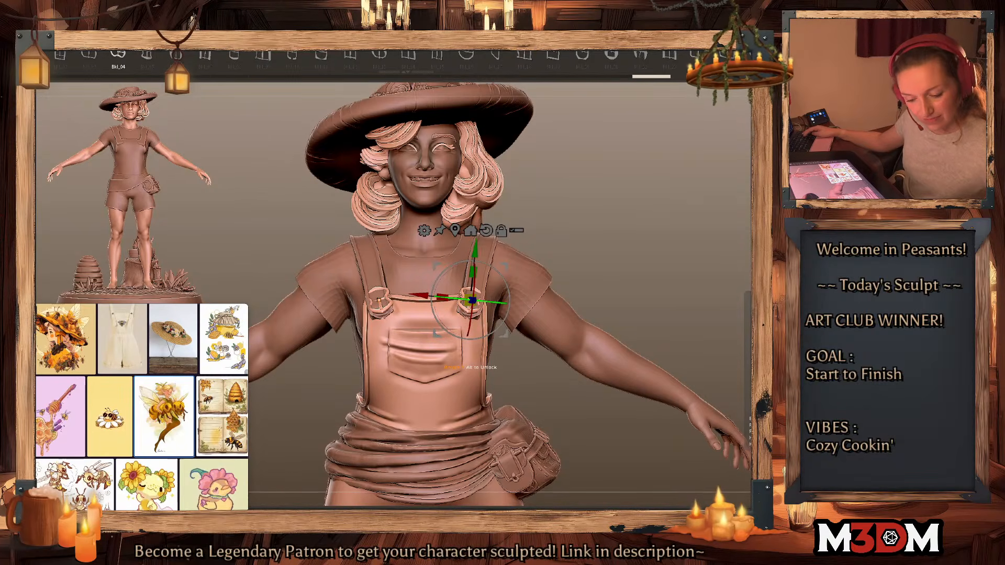
Step: Isolate the shoulder straps for a check and bring back the full figure
alt+click(485, 258)
key(alt+s)
alt+click(471, 298)
key(Up)
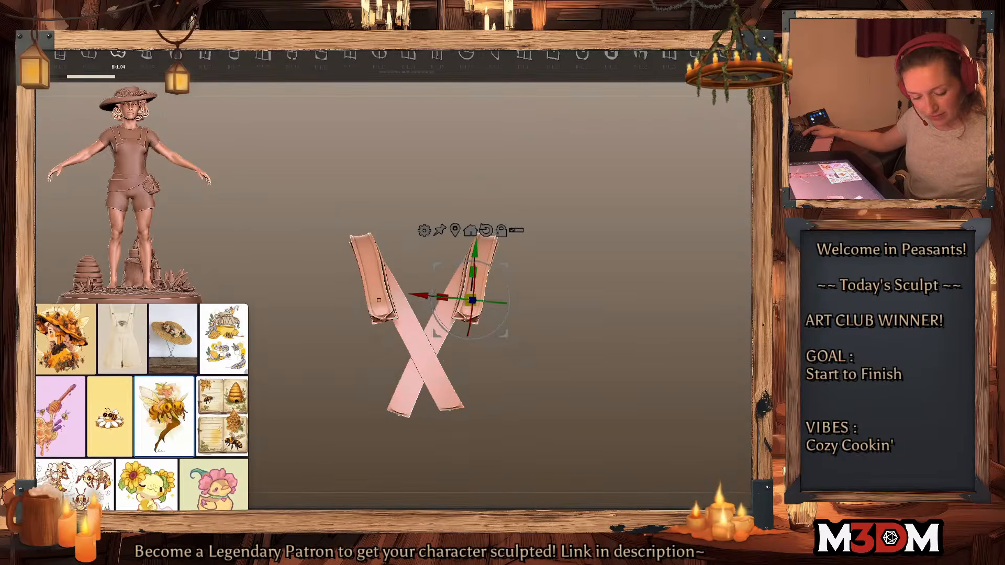
click(785, 162)
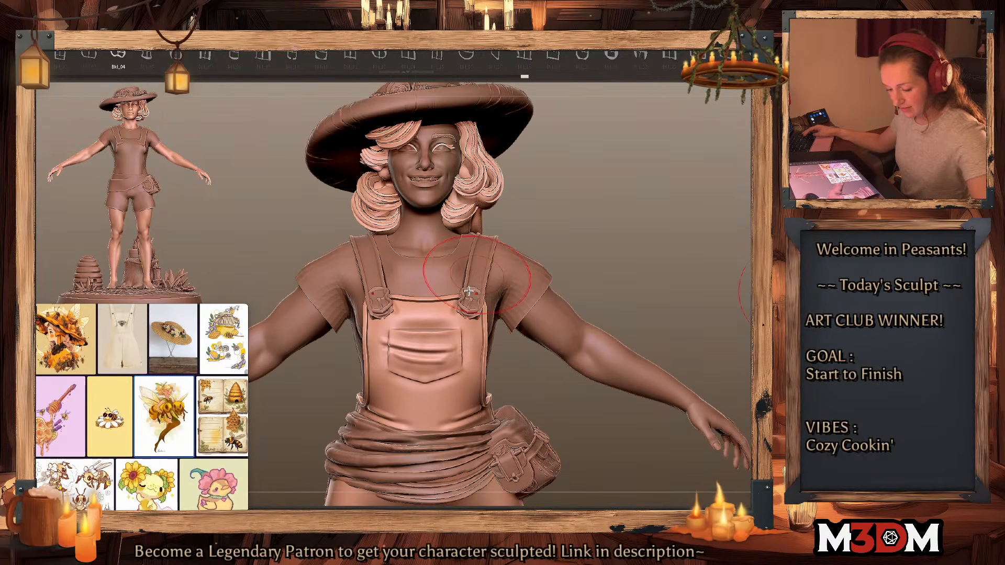
Step: Nudge the buckles and front strap ends with the Move brush so they fit together over the bib's upper corners
key(b)
key(m)
key(v)
alt+click(477, 278)
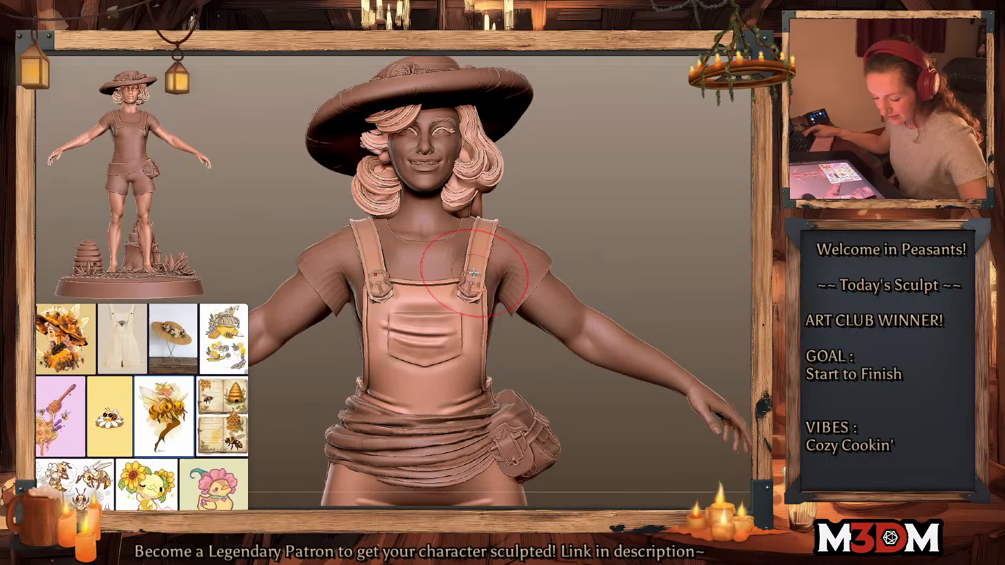
mouse_move(483, 284)
mouse_down()
mouse_move(478, 272)
mouse_move(470, 292)
mouse_up()
key(space)
key(ctrl+z)
alt+drag(638, 231, 628, 264)
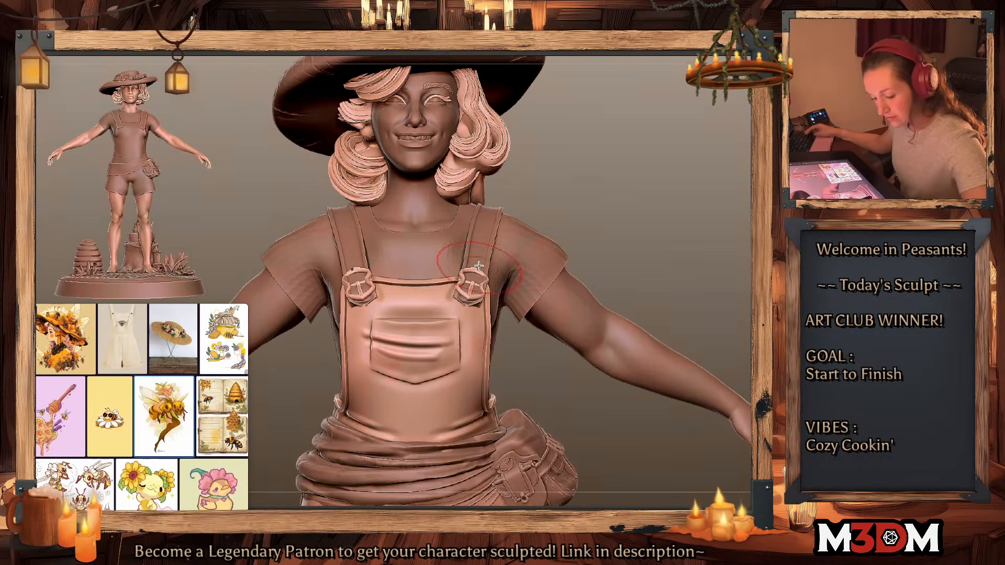
alt+click(478, 260)
key(space)
click(473, 291)
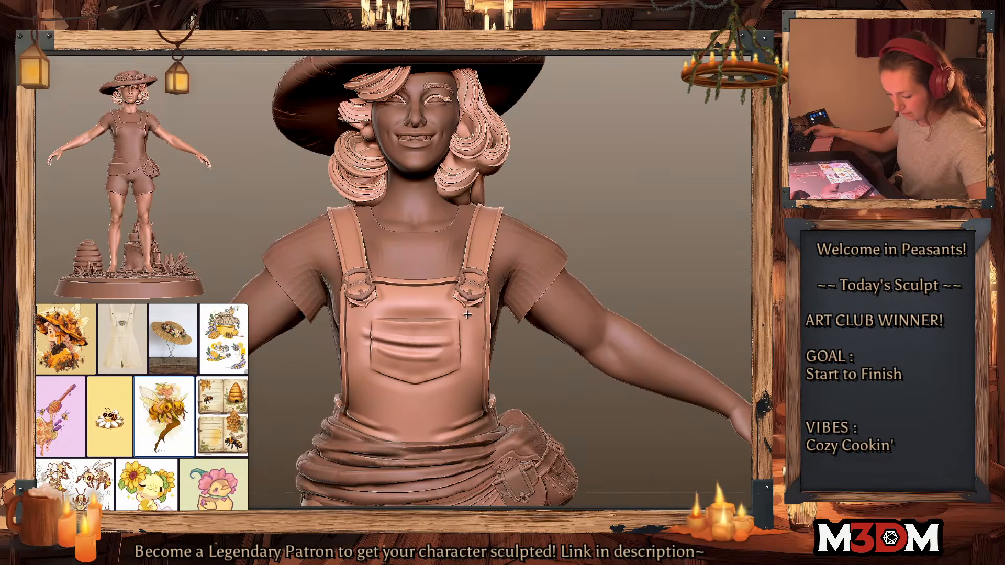
Step: Isolate the T-shirt, subdivide its mesh for a smoother surface, and show the full figure
alt+drag(676, 229, 639, 105)
mouse_move(691, 263)
shift+mouse_down()
mouse_move(682, 262)
mouse_move(691, 270)
mouse_move(725, 222)
shift+mouse_up()
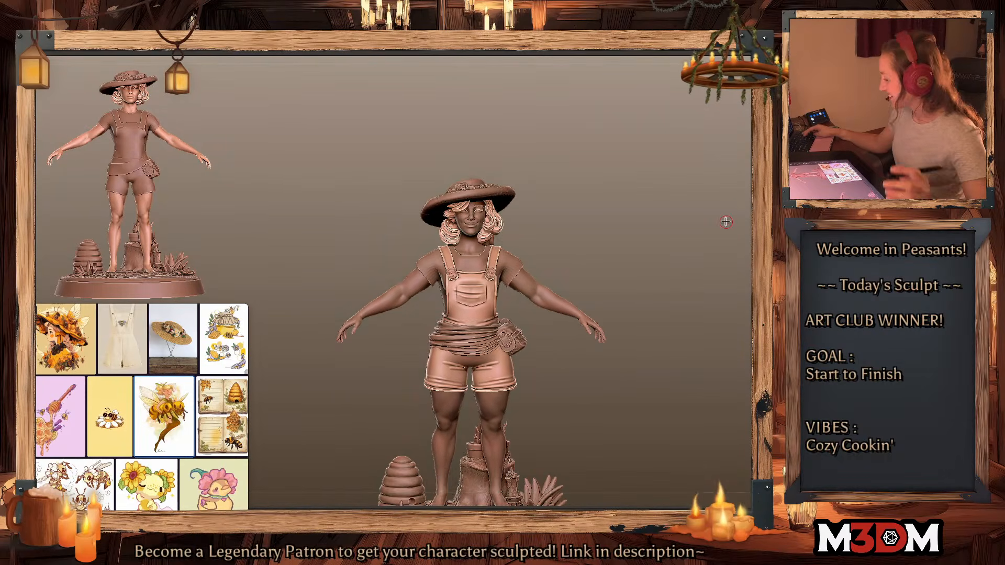
alt+click(510, 264)
key(shift+f)
key(shift+f)
key(alt+s)
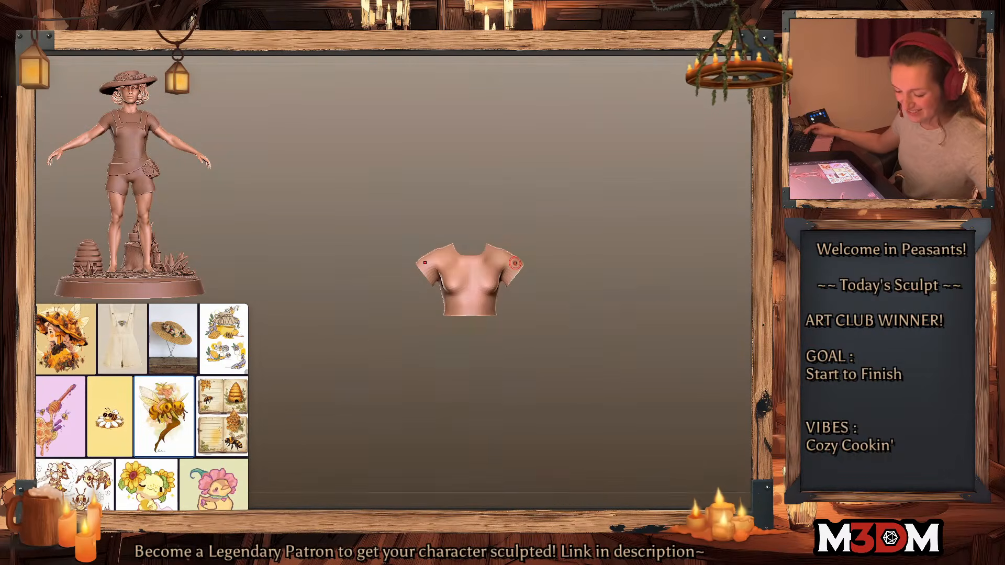
alt+drag(636, 288, 635, 316)
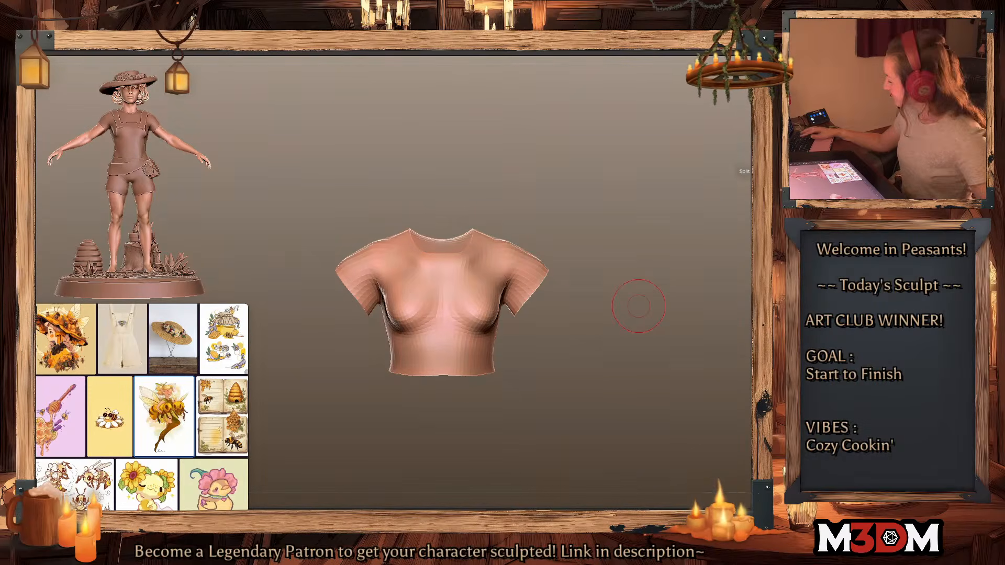
key(shift+f)
key(shift+f)
key(ctrl+d)
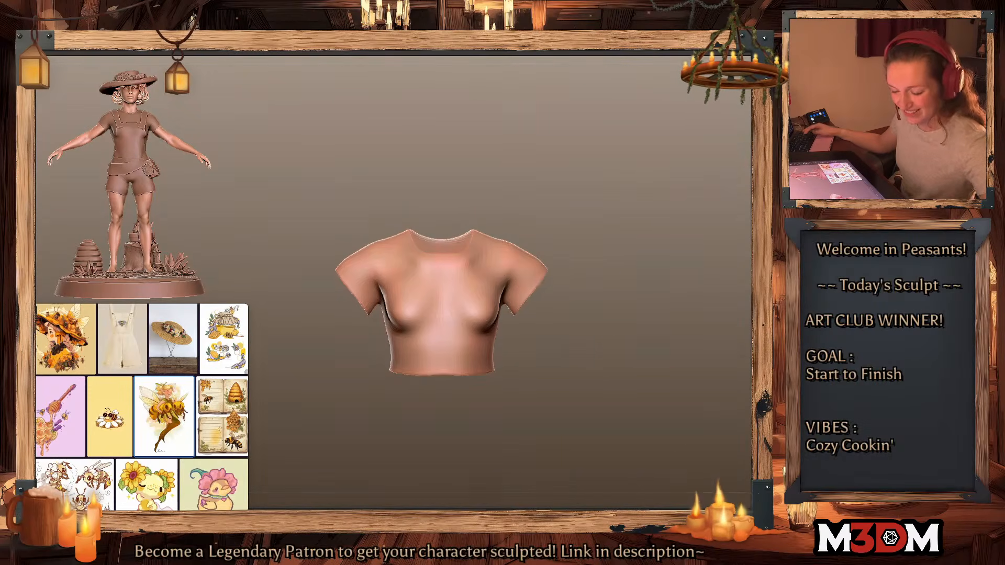
key(alt+s)
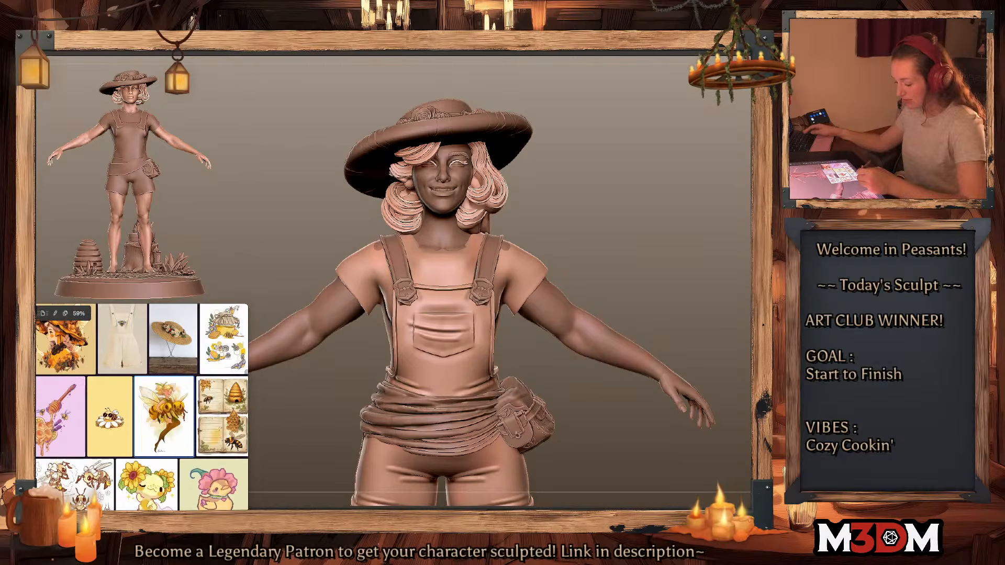
Step: Shape the T-shirt's neckline between the straps and up to the shoulders, working on it both in context and isolated
key(space)
drag(409, 235, 422, 256)
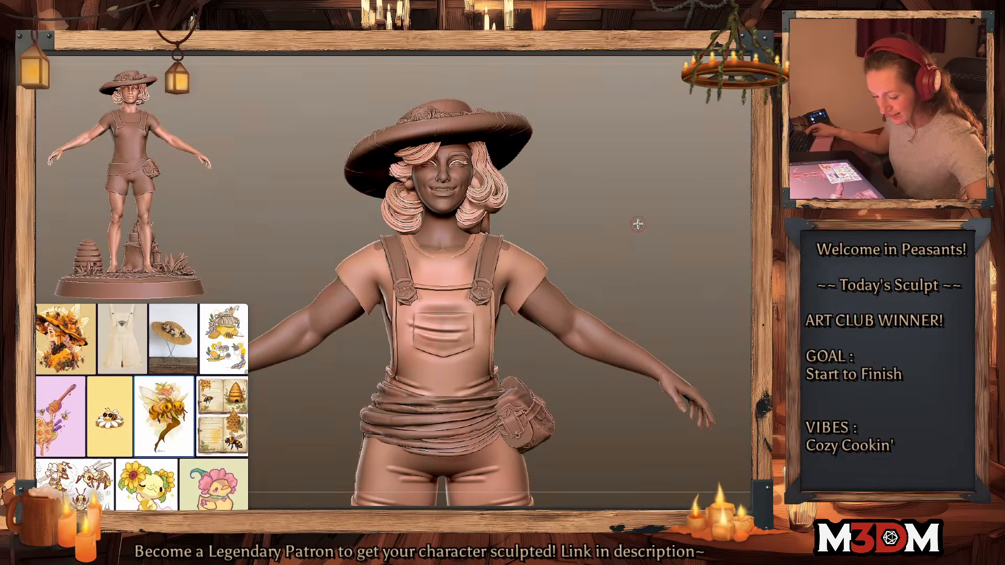
alt+drag(622, 239, 622, 261)
drag(491, 234, 449, 257)
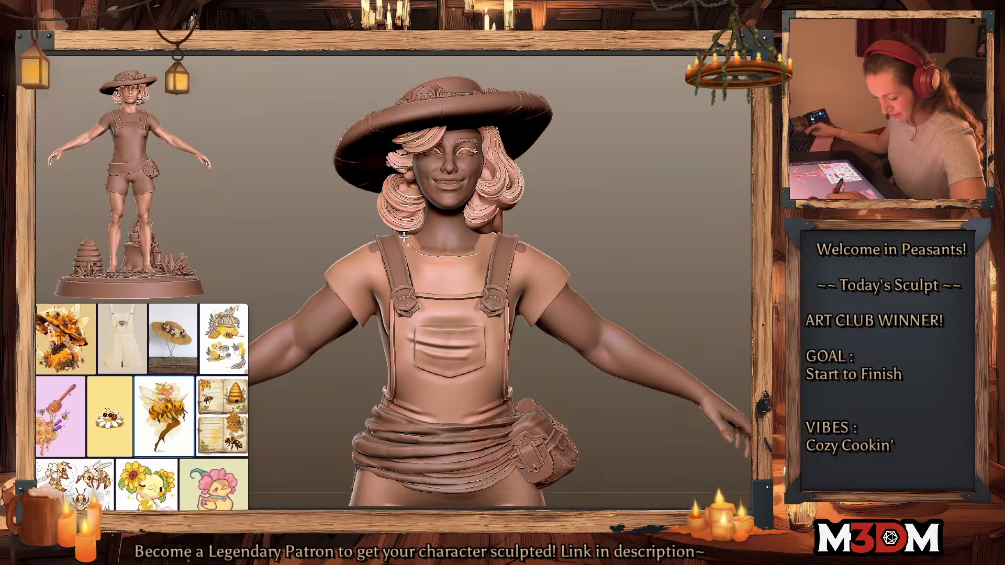
key(alt+s)
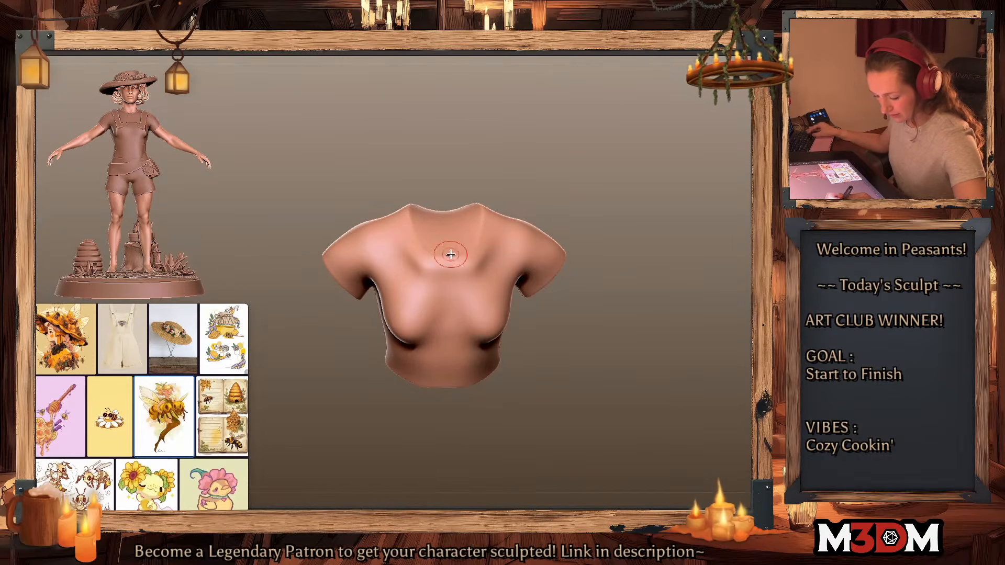
mouse_move(450, 254)
mouse_down()
mouse_move(429, 254)
mouse_move(410, 205)
mouse_up()
key(alt+s)
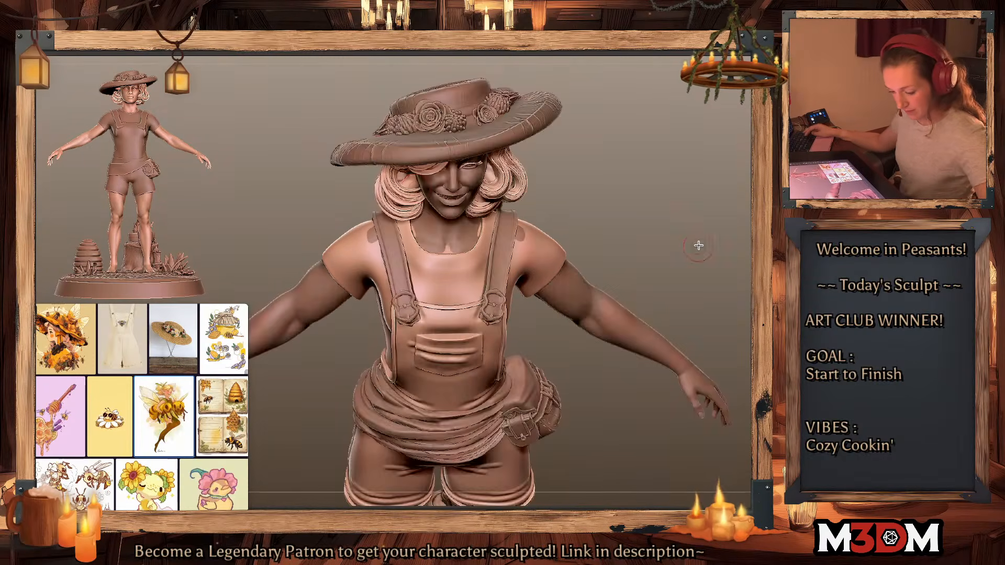
Step: Form a collar trim band along the T-shirt's neckline
drag(698, 246, 703, 231)
key(shift+f)
key(shift+f)
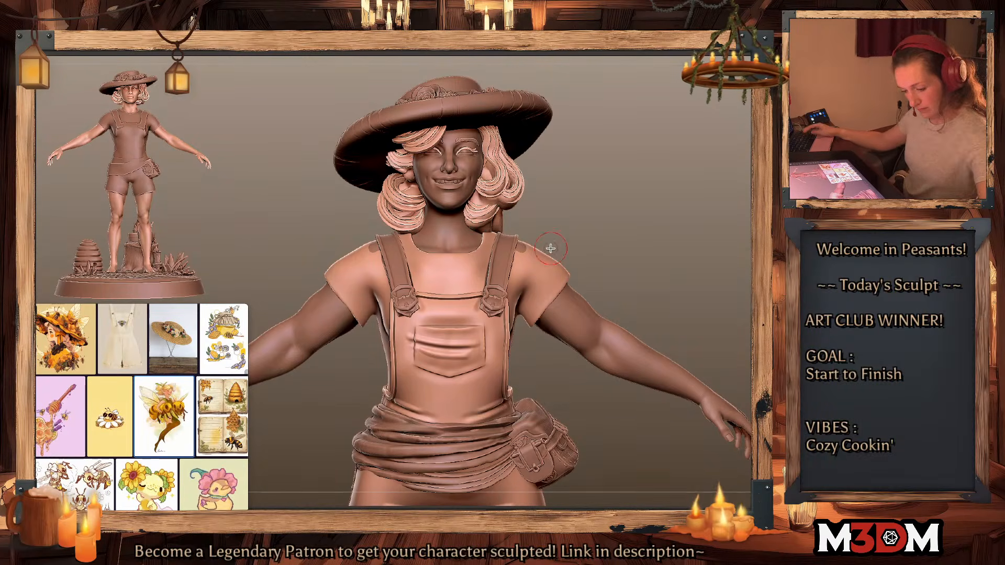
drag(526, 248, 525, 244)
key(space)
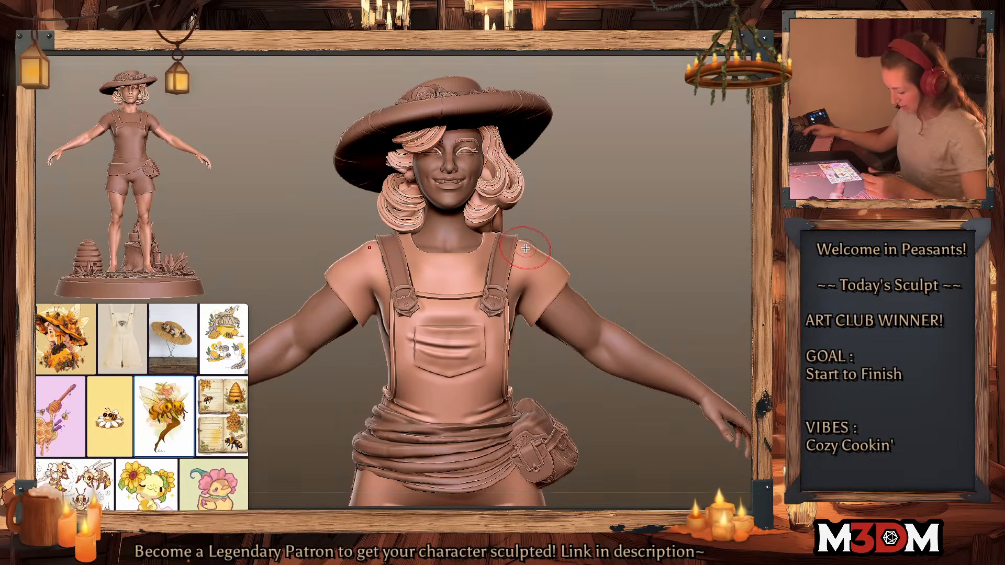
key(shift+f)
key(shift+f)
key(space)
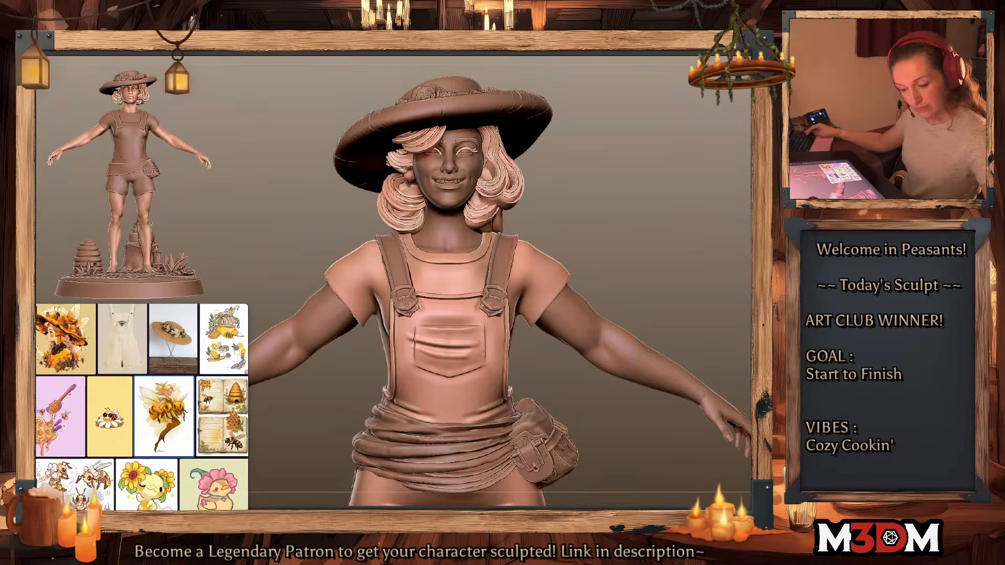
Step: Refine the isolated T-shirt's collar trim where it runs over the shoulder and around the back of the neck
mouse_move(703, 231)
mouse_down()
mouse_move(673, 255)
mouse_move(708, 233)
mouse_move(734, 263)
mouse_move(686, 251)
mouse_up()
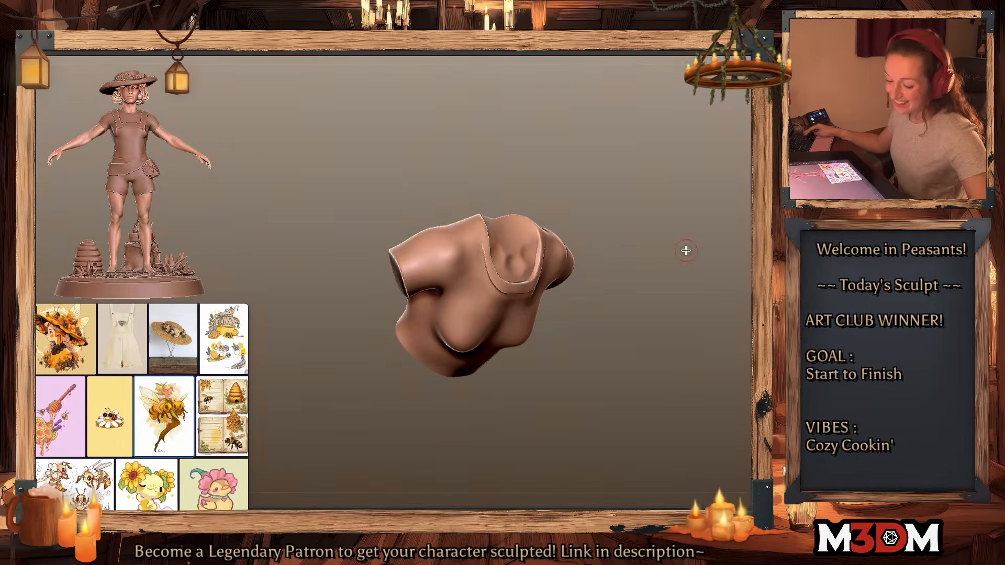
drag(475, 223, 493, 271)
drag(648, 179, 621, 195)
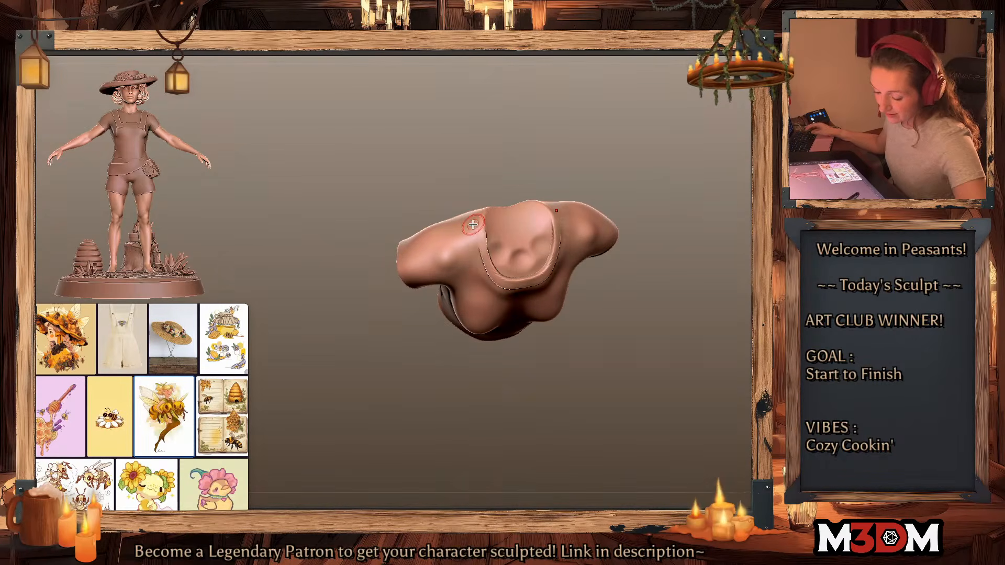
drag(472, 223, 485, 268)
drag(709, 255, 688, 242)
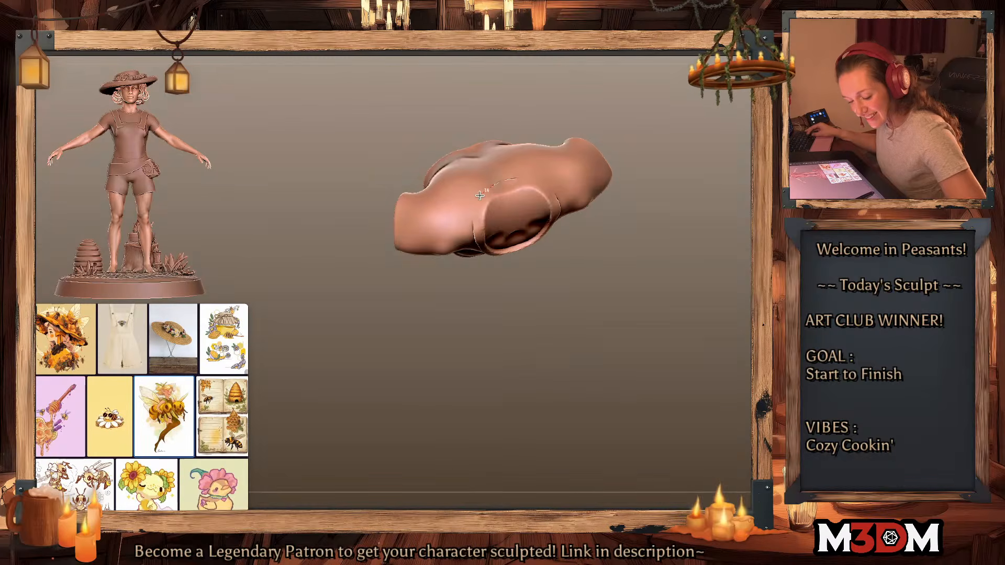
mouse_move(702, 258)
shift+mouse_down()
mouse_move(711, 237)
mouse_move(690, 258)
shift+mouse_up()
Step: Give both T-shirt sleeve openings a raised cuff trim, and show the full figure
click(749, 158)
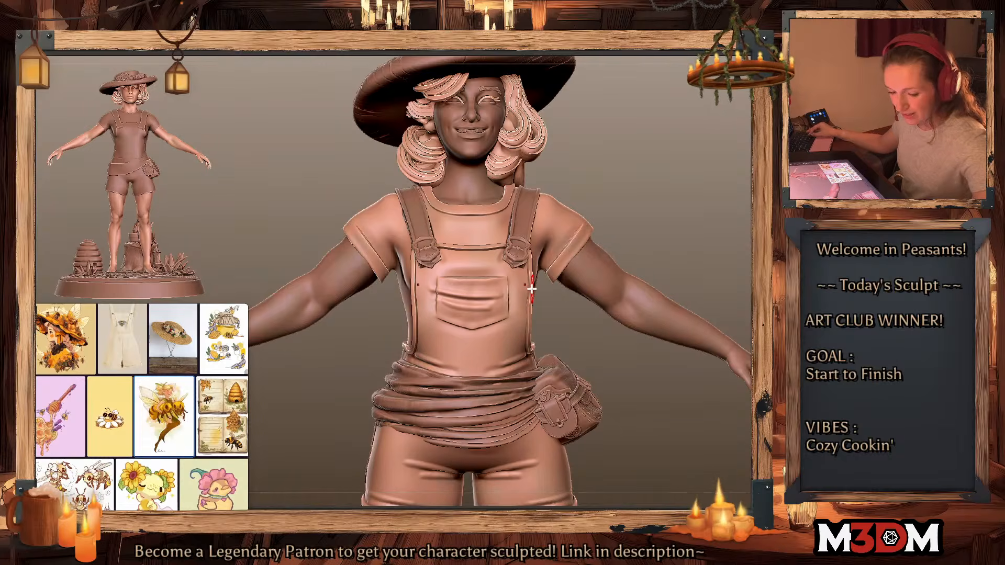
click(749, 158)
key(ctrl+z)
drag(585, 227, 547, 280)
mouse_move(693, 181)
mouse_down()
mouse_move(654, 219)
mouse_move(595, 211)
mouse_move(586, 224)
mouse_up()
drag(638, 203, 551, 248)
drag(682, 199, 543, 252)
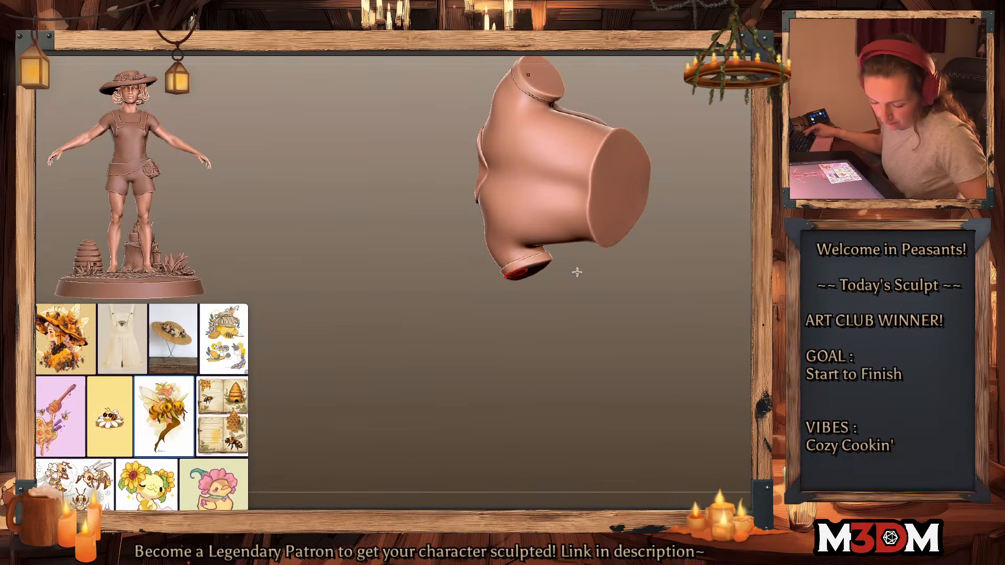
drag(486, 272, 691, 277)
key(alt+s)
key(shift+f)
key(shift+f)
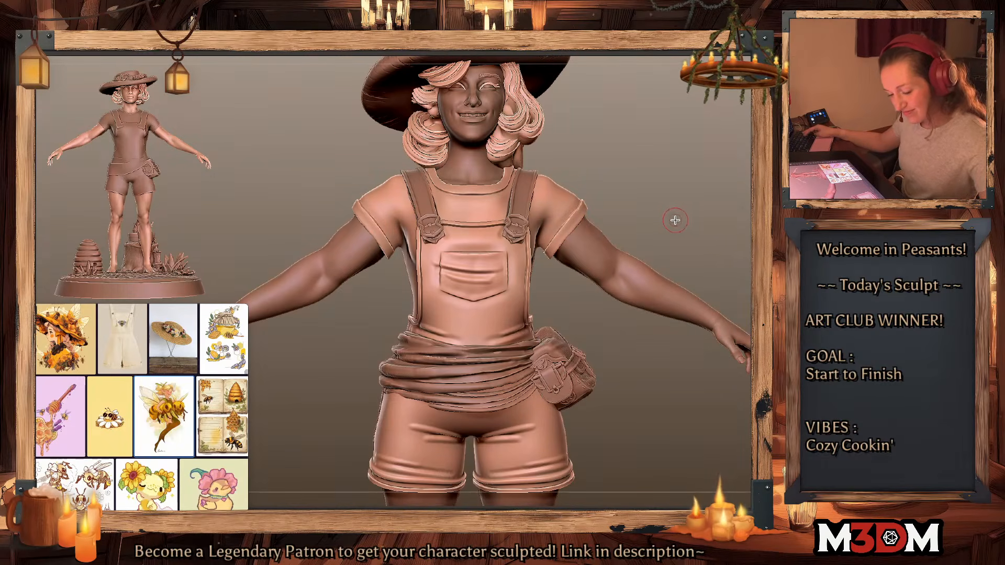
mouse_move(692, 222)
alt+mouse_down()
mouse_move(687, 194)
mouse_move(671, 202)
mouse_move(722, 202)
mouse_move(653, 193)
alt+mouse_up()
Step: Isolate the T-shirt, sculpt symmetrical strokes down its back from the collar, and view the full figure from behind
key(alt+s)
alt+drag(726, 227, 726, 252)
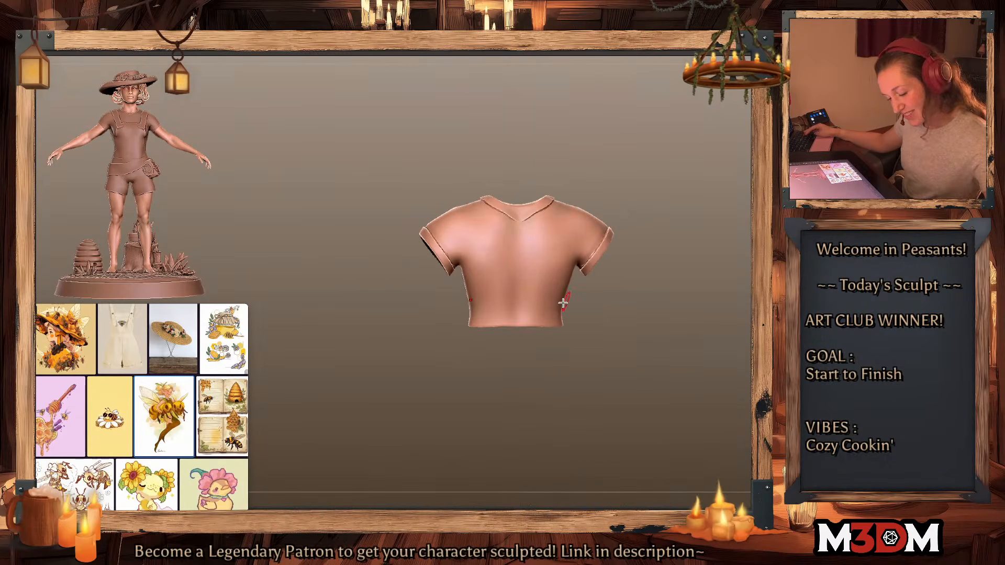
drag(483, 208, 504, 329)
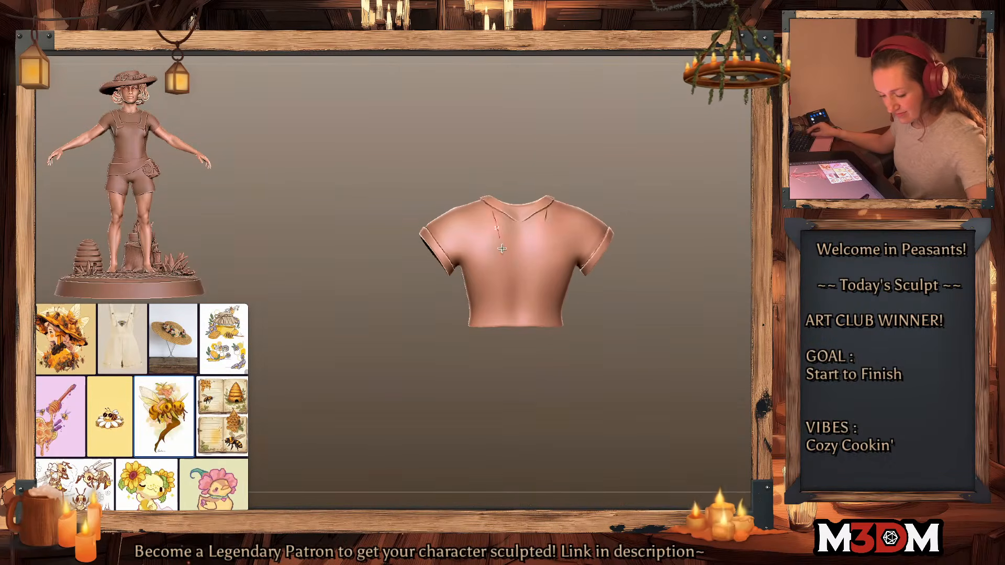
key(alt+s)
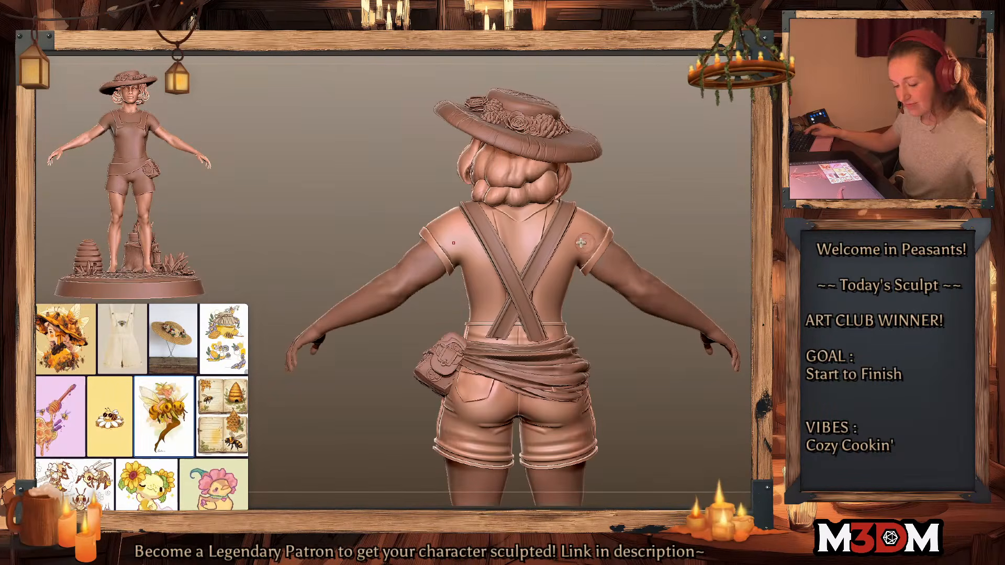
drag(631, 205, 712, 215)
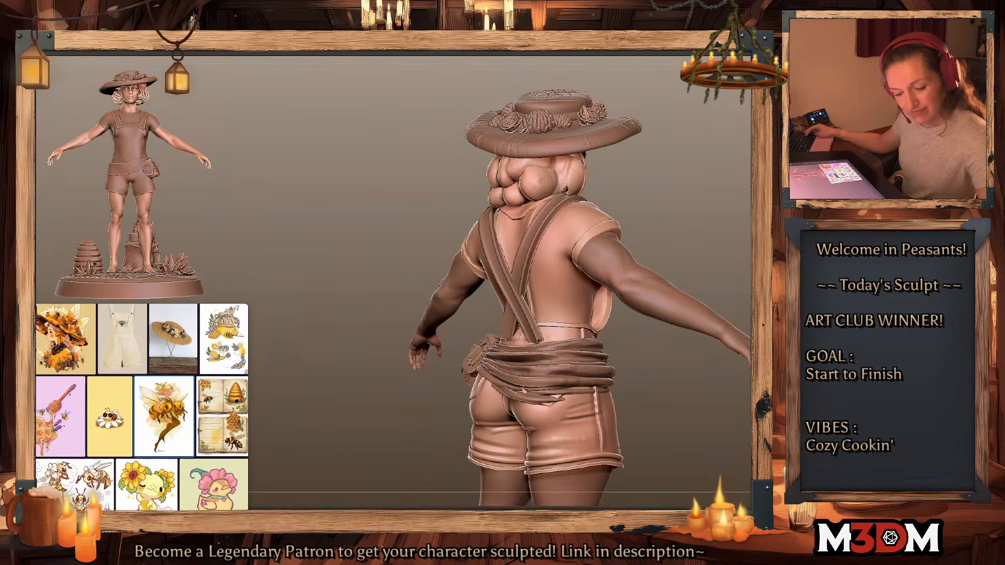
Step: Isolate the T-shirt and sculpt a side seam from below the armhole to the hem, with the full figure shown again
key(alt+s)
mouse_move(582, 277)
mouse_down()
mouse_move(574, 352)
mouse_move(652, 249)
mouse_up()
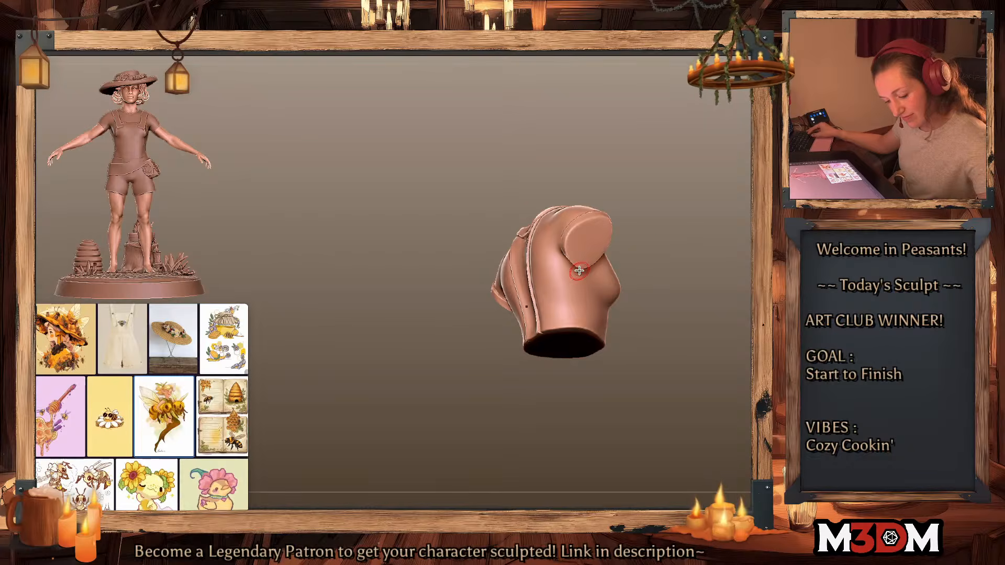
mouse_move(641, 283)
mouse_down()
mouse_move(713, 236)
mouse_move(681, 246)
mouse_up()
drag(579, 270, 569, 334)
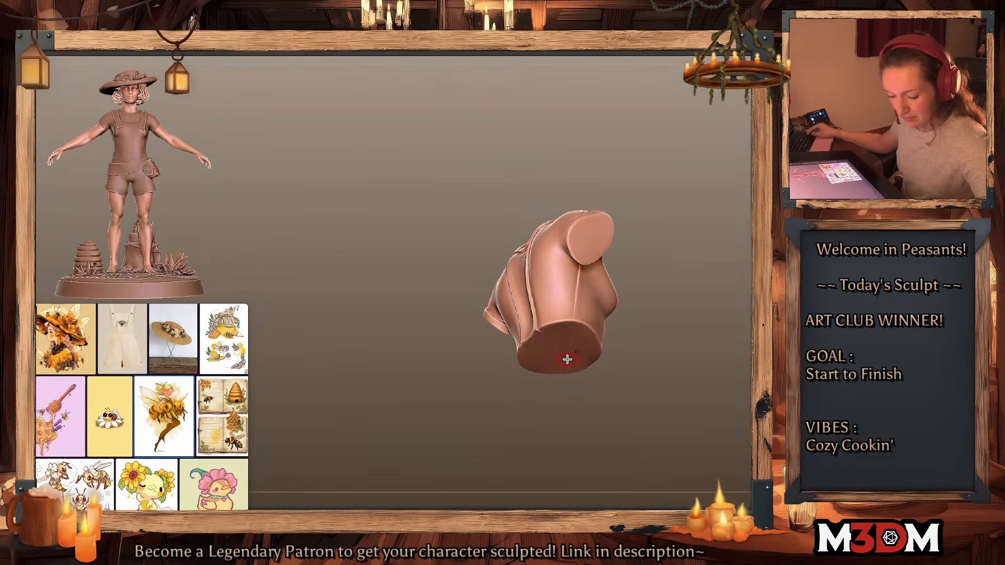
drag(670, 231, 720, 261)
key(alt+s)
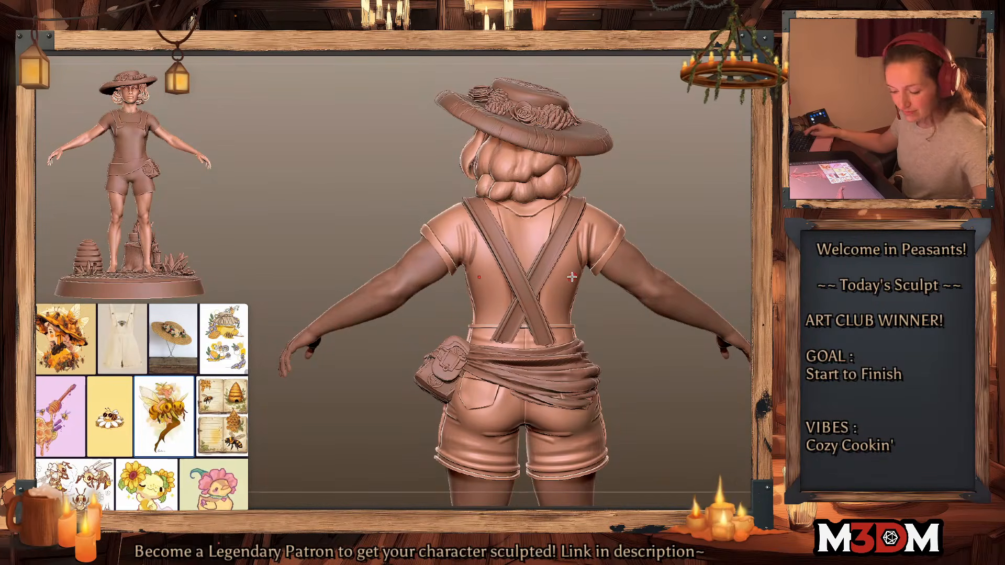
Step: Sculpt horizontal fabric folds across the shirt's upper back and lower back, carrying the lower ones around the sides
key(alt+s)
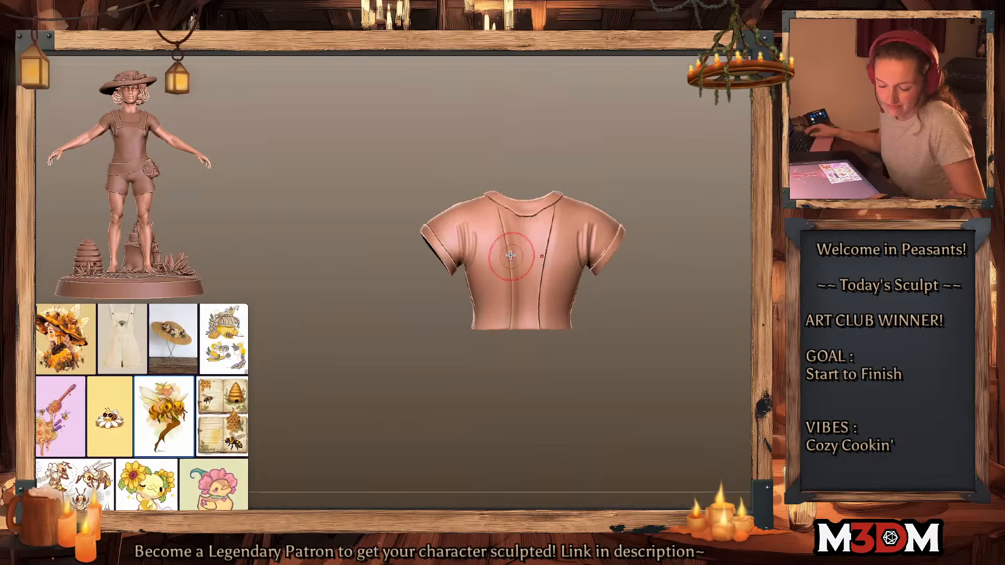
mouse_move(494, 238)
mouse_down()
mouse_move(559, 235)
mouse_move(493, 240)
mouse_move(534, 256)
mouse_up()
mouse_move(561, 301)
mouse_down()
mouse_move(450, 300)
mouse_move(567, 309)
mouse_up()
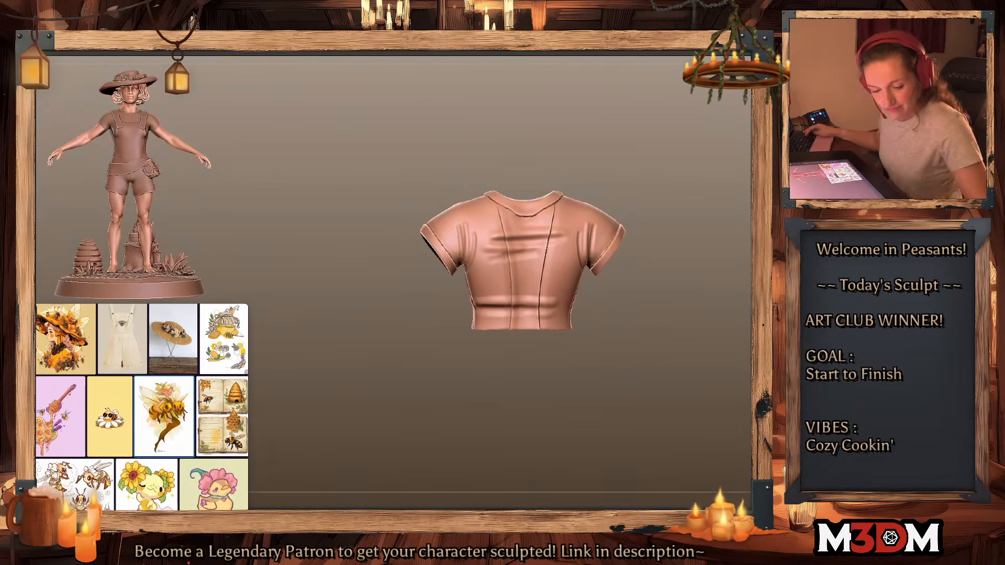
key(alt+s)
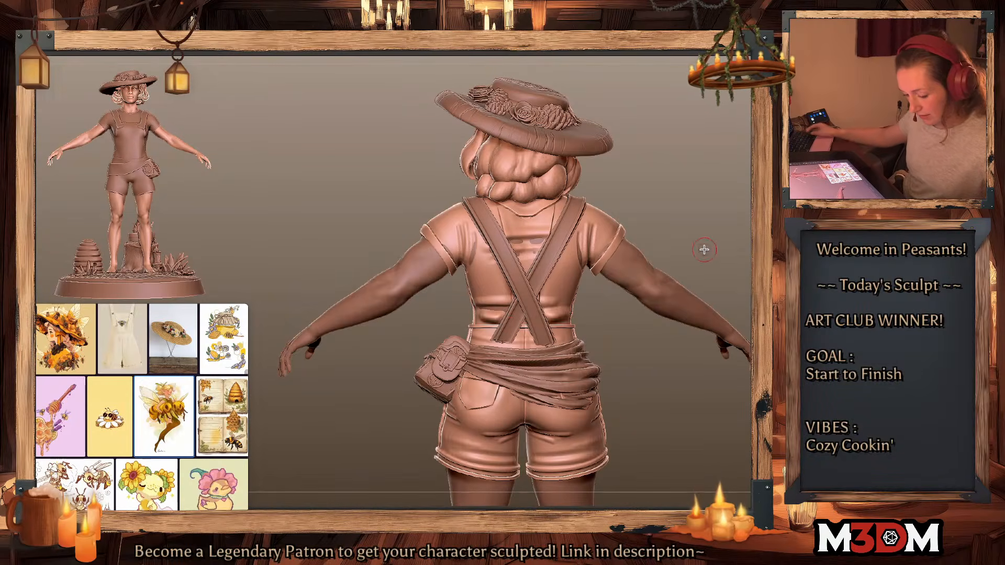
drag(703, 250, 648, 246)
key(alt+s)
drag(560, 314, 480, 320)
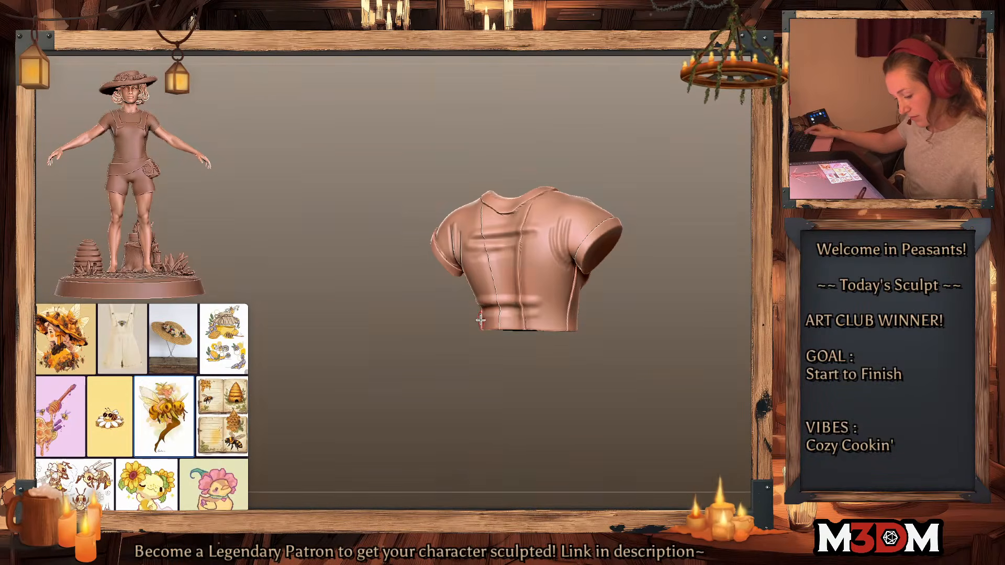
key(alt+s)
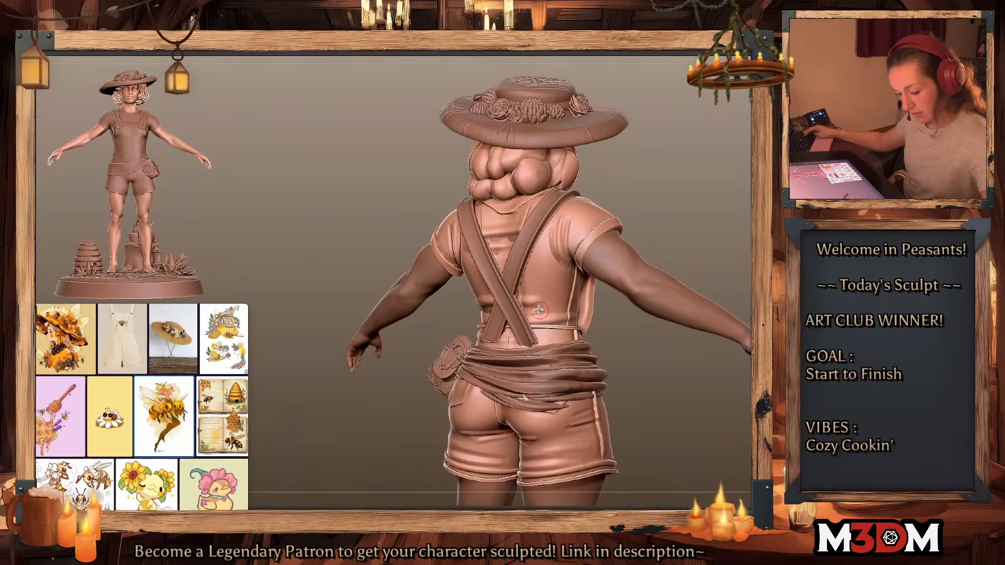
Step: Sculpt horizontal folds on the shirt's upper chest between the straps and short creases at the armpits
mouse_move(734, 222)
mouse_down()
mouse_move(718, 220)
mouse_move(742, 209)
mouse_move(717, 211)
mouse_up()
key(space)
key(space)
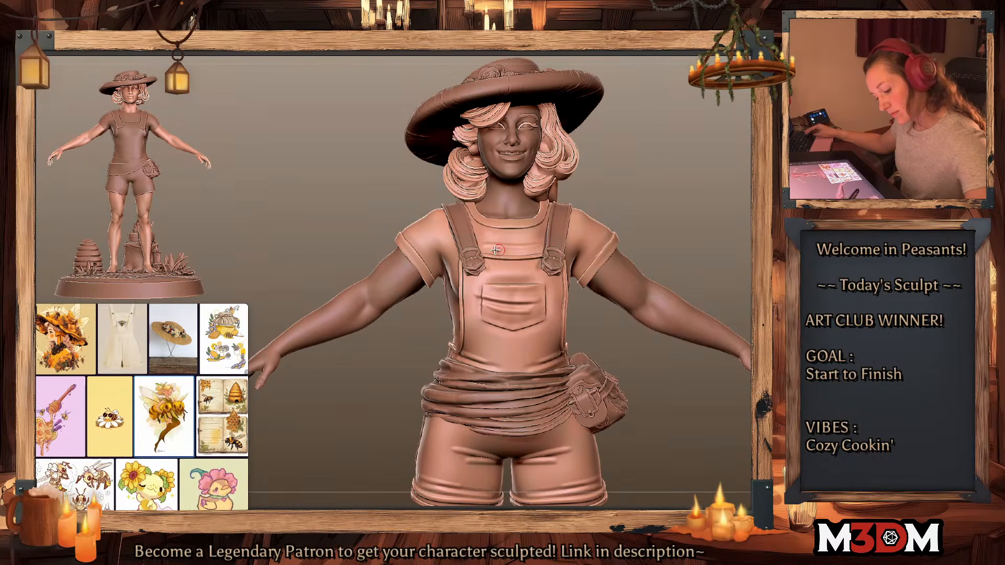
drag(681, 220, 662, 221)
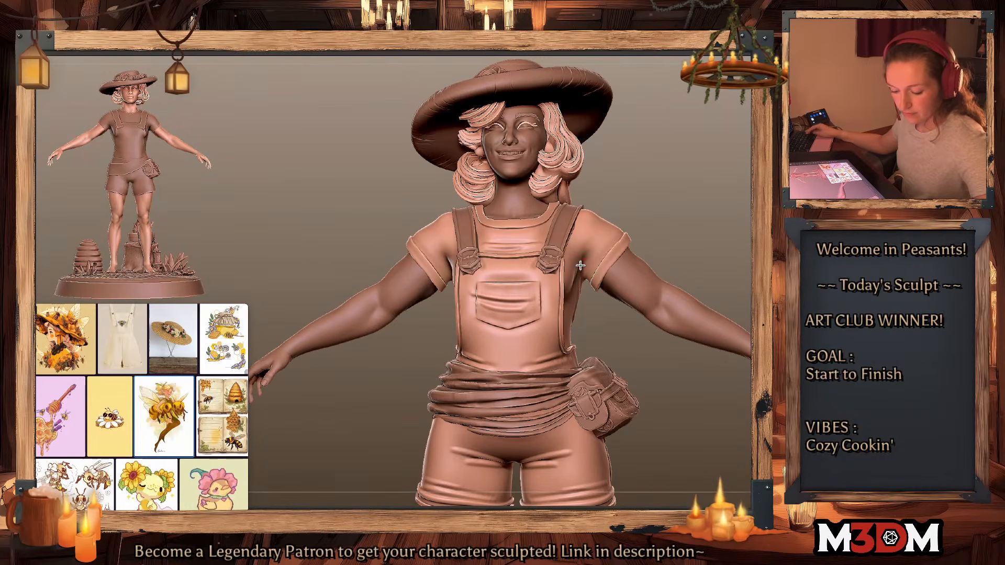
mouse_move(580, 266)
mouse_down()
mouse_move(600, 223)
mouse_move(584, 279)
mouse_up()
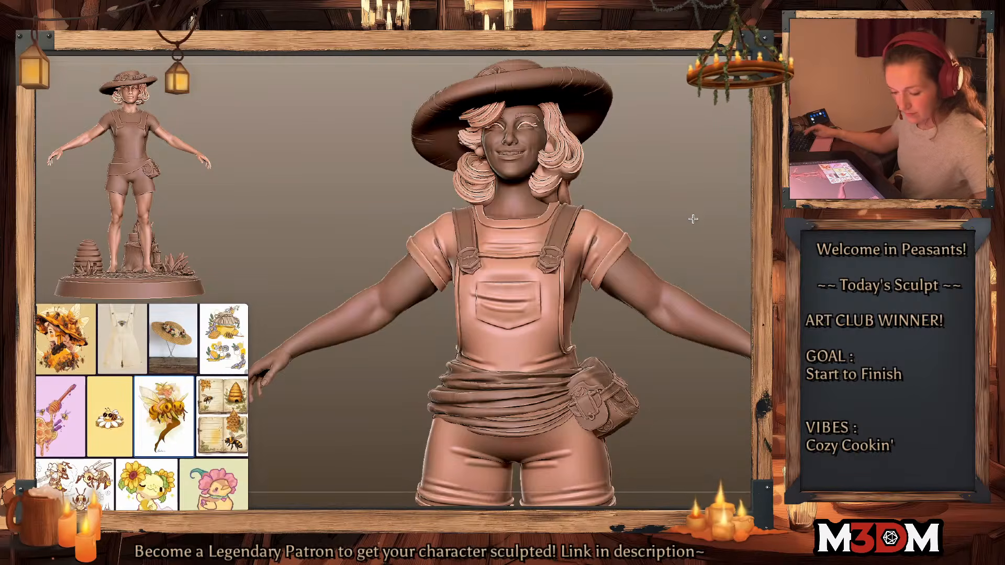
drag(692, 218, 747, 212)
Step: Isolate the shirt and sculpt curved creases running from the sides underneath the bust
key(alt+s)
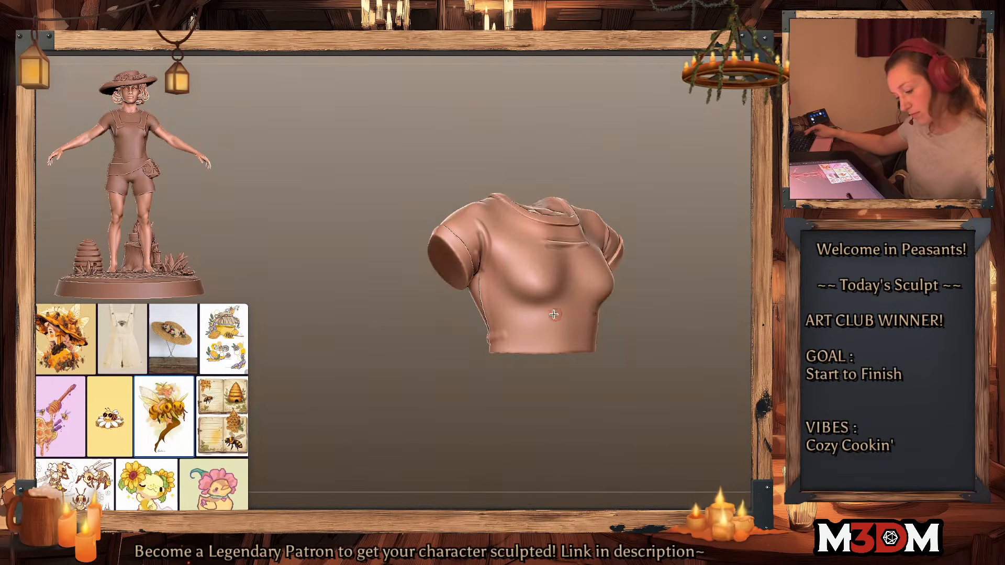
drag(495, 285, 532, 304)
mouse_move(494, 284)
mouse_down()
mouse_move(531, 301)
mouse_move(518, 300)
mouse_up()
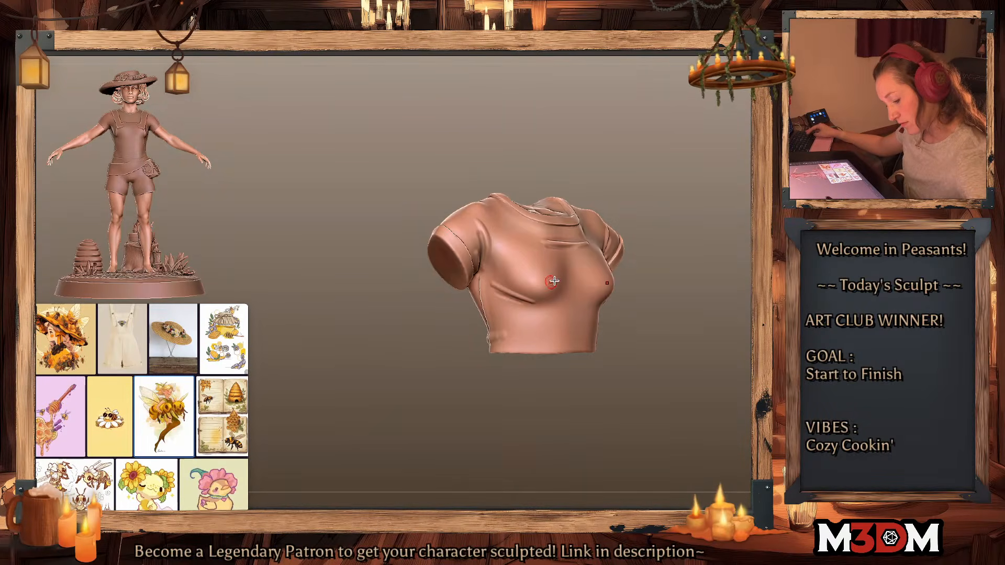
mouse_move(692, 251)
mouse_down()
mouse_move(707, 253)
mouse_move(685, 258)
mouse_up()
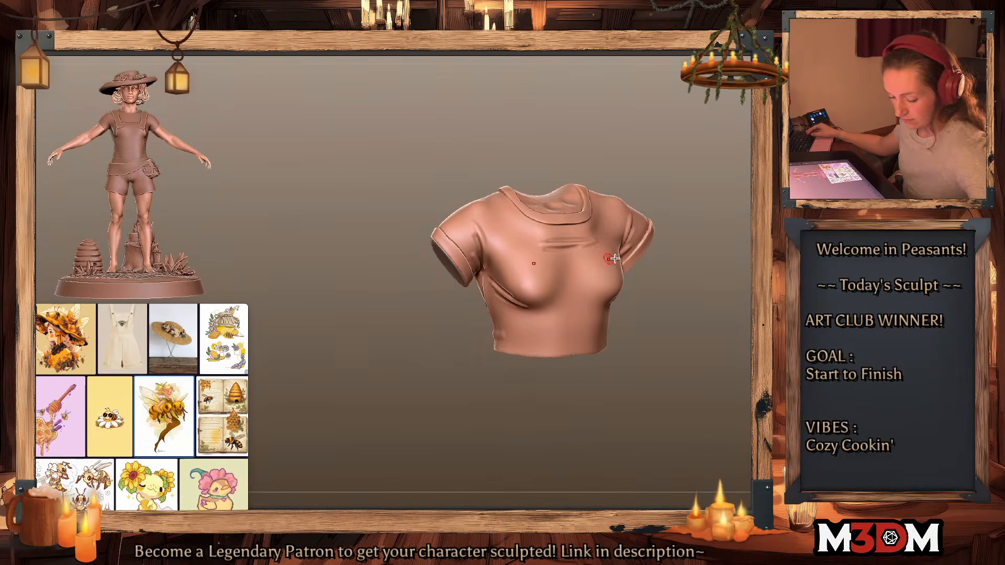
mouse_move(643, 286)
mouse_down()
mouse_move(727, 287)
mouse_move(694, 283)
mouse_up()
key(alt+s)
Step: Add soft stretch folds running across the bust of the isolated shirt, with the full figure shown again
key(alt+s)
drag(717, 241, 695, 258)
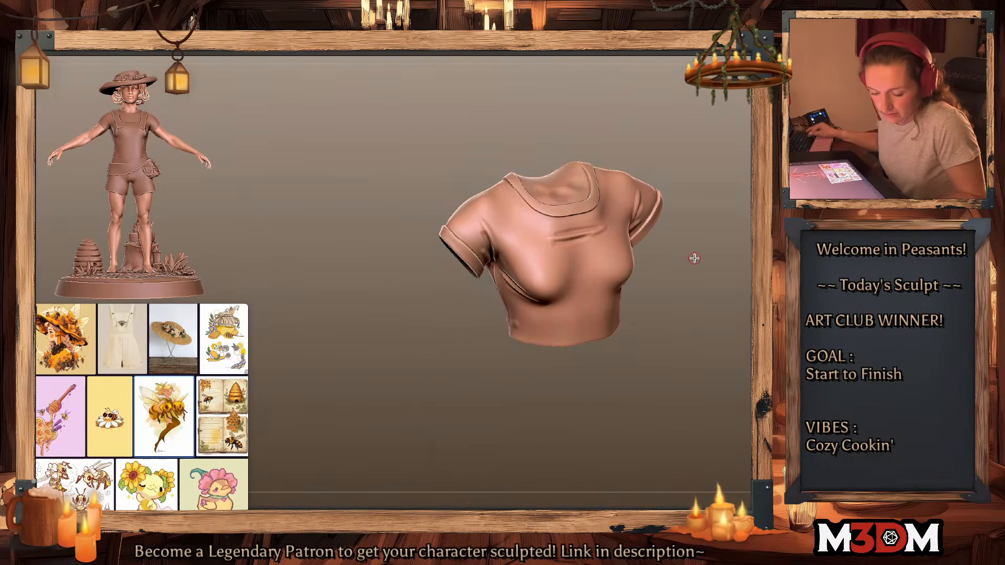
key(space)
drag(520, 265, 626, 261)
mouse_move(689, 264)
mouse_down()
mouse_move(742, 270)
mouse_move(630, 253)
mouse_move(654, 255)
mouse_up()
key(alt+s)
Step: Isolate the shirt and sculpt horizontal folds around its lower front between the bust and the hem
key(alt+s)
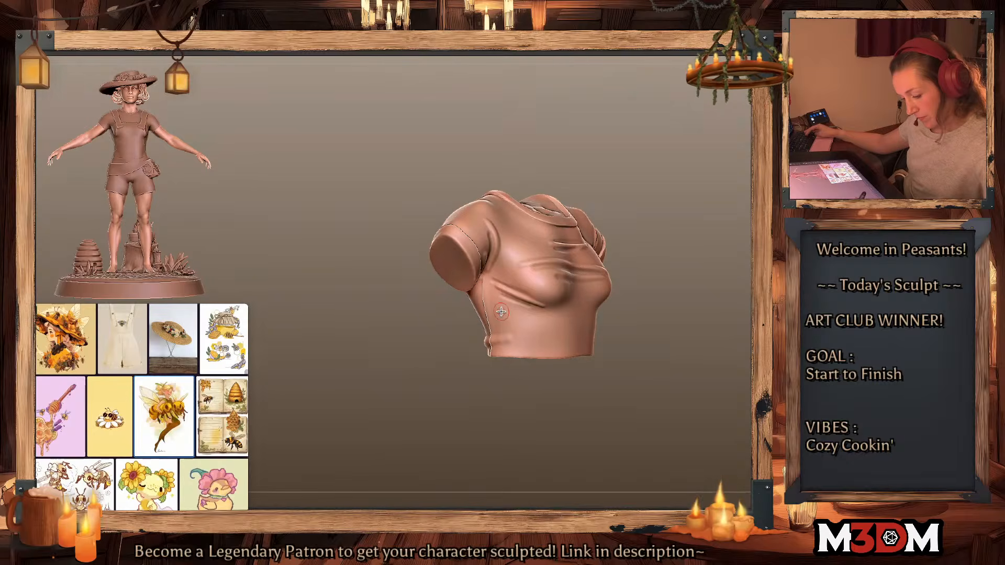
mouse_move(501, 312)
mouse_down()
mouse_move(594, 316)
mouse_move(574, 325)
mouse_up()
drag(507, 330, 586, 338)
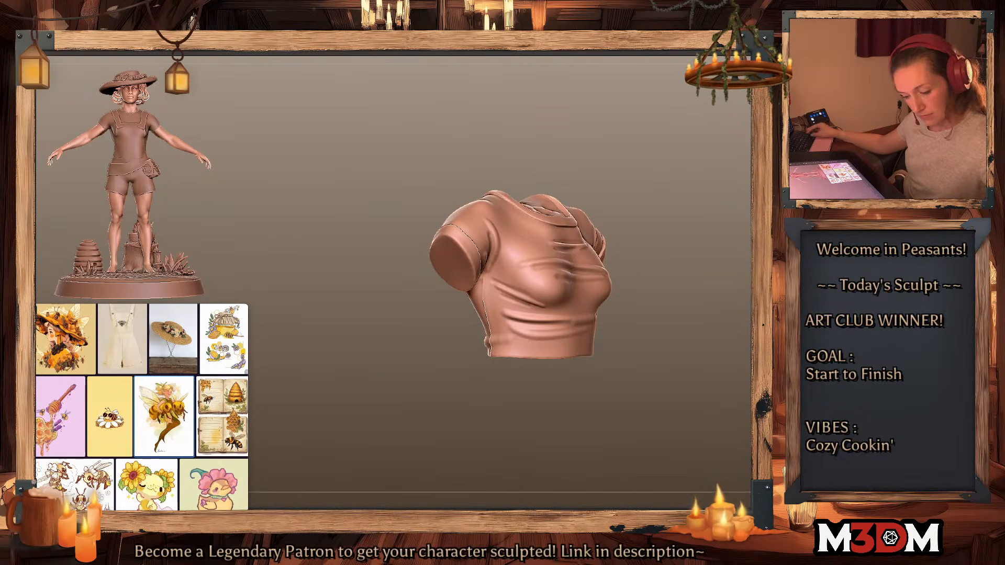
drag(508, 330, 580, 337)
key(alt+s)
drag(733, 227, 613, 244)
Step: Check the shirt on the full figure from the front, toggling the PolyFrame display
key(shift+f)
key(shift+f)
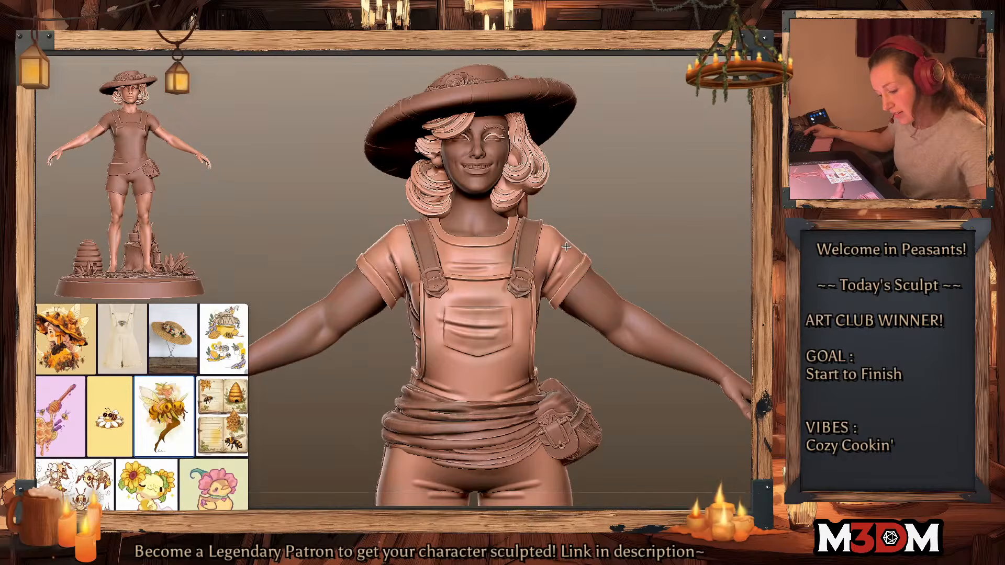
key(f)
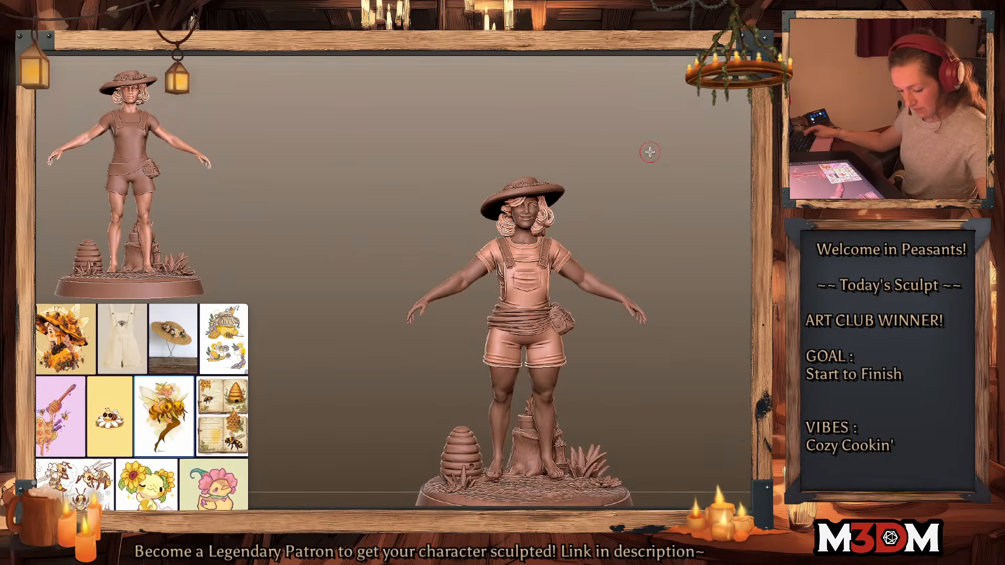
alt+drag(668, 397, 580, 372)
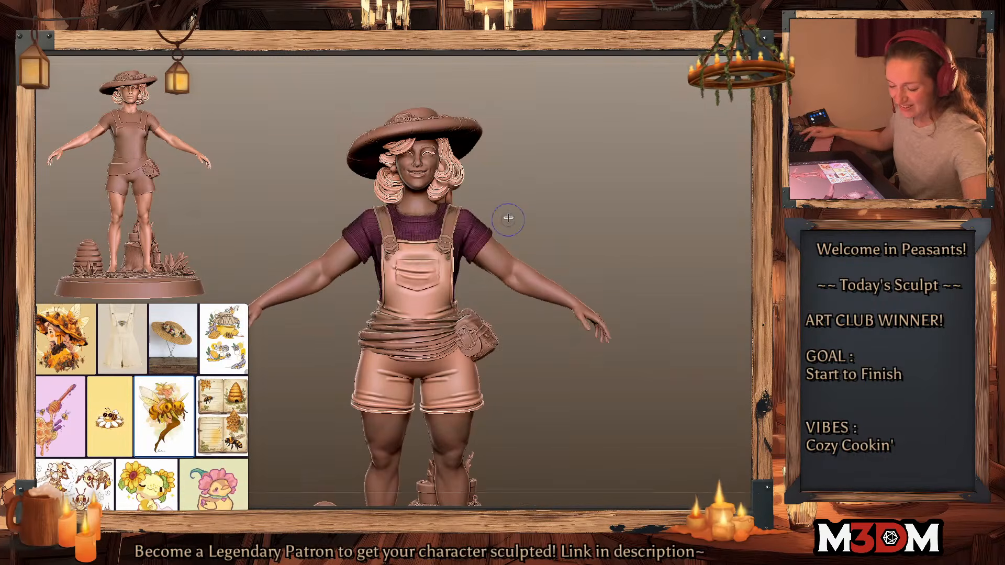
key(shift+f)
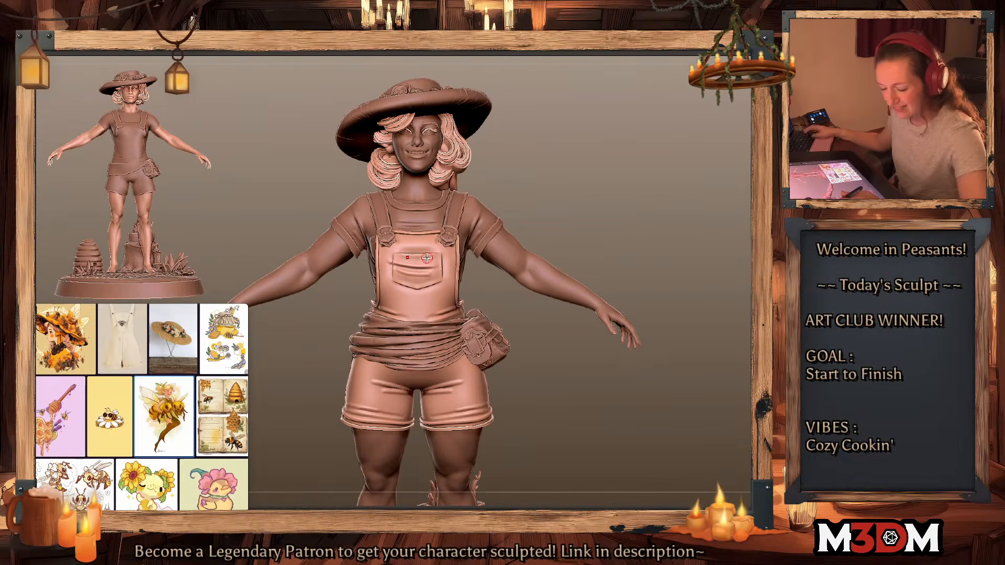
Step: Sculpt fold creases across the overalls' bib pocket and select the DamStandard brush
key(space)
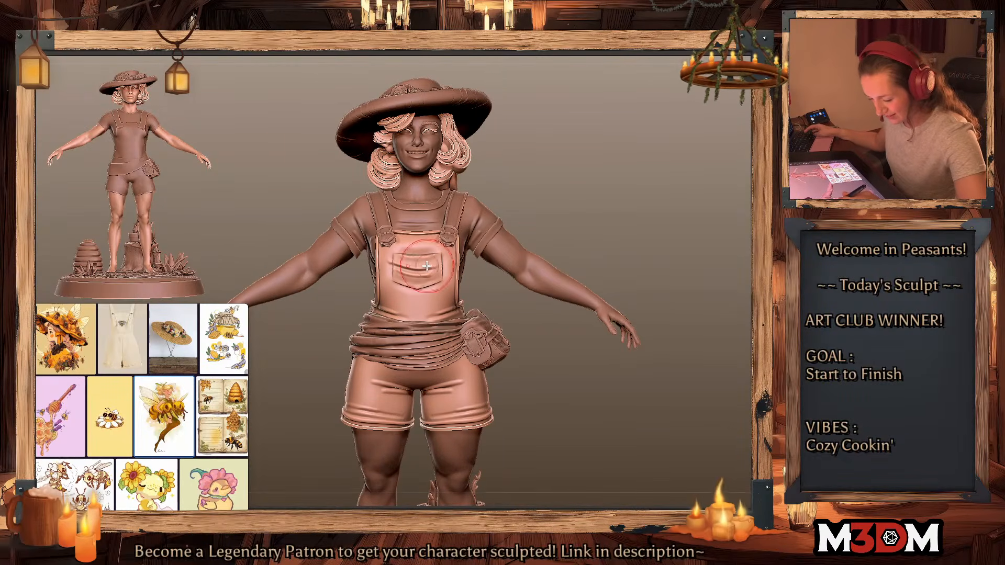
drag(441, 260, 439, 260)
key(b)
key(d)
key(s)
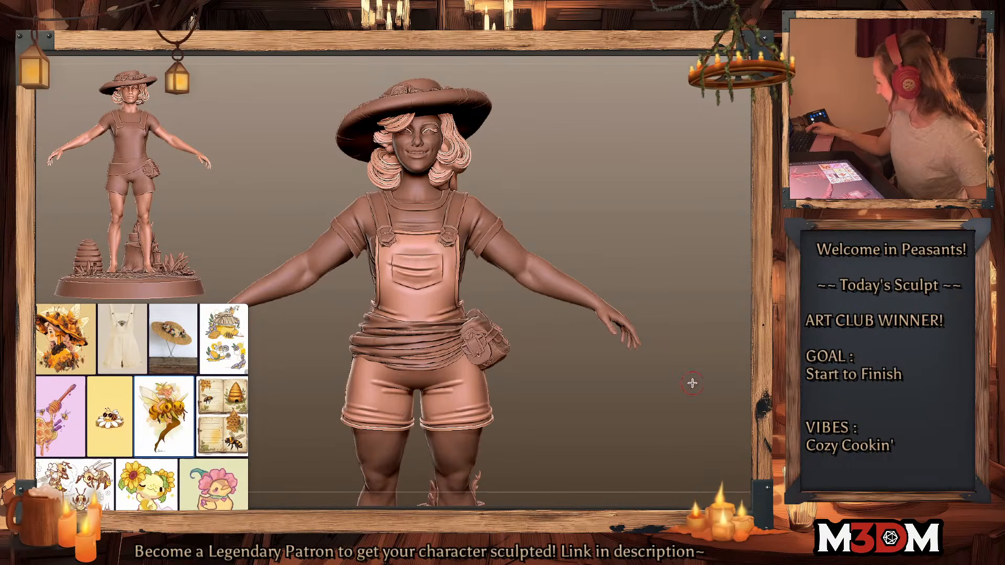
key(shift+f)
key(shift+f)
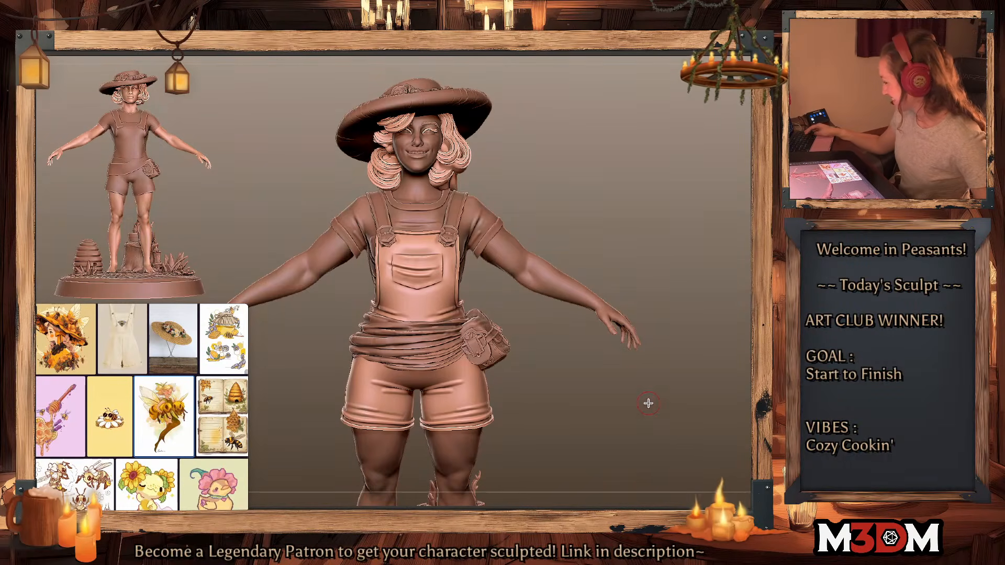
drag(647, 406, 652, 409)
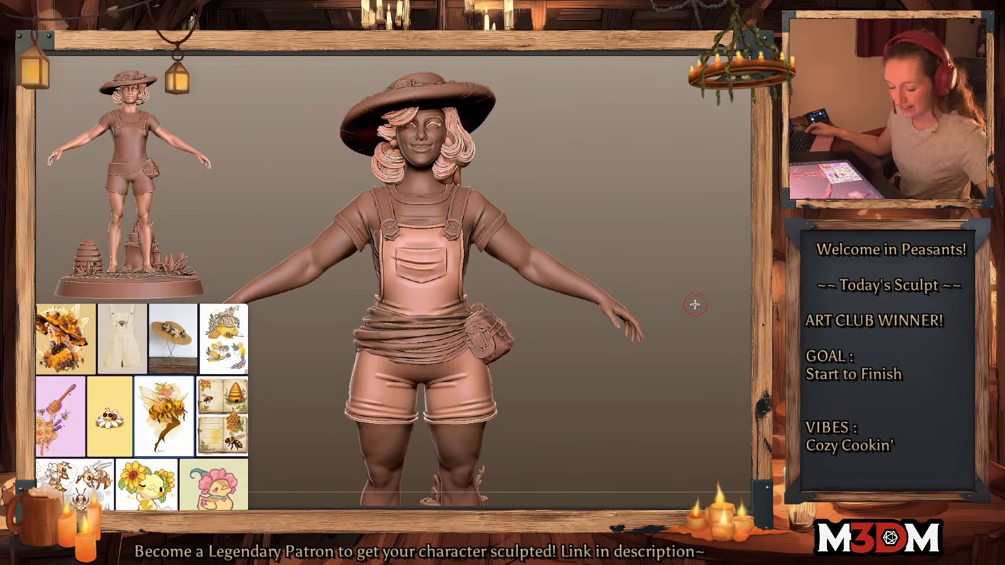
Step: Choose a fabric gather brush and try a row of gathers along the bib just above the waist wrap, undoing it
drag(666, 395, 659, 366)
key(b)
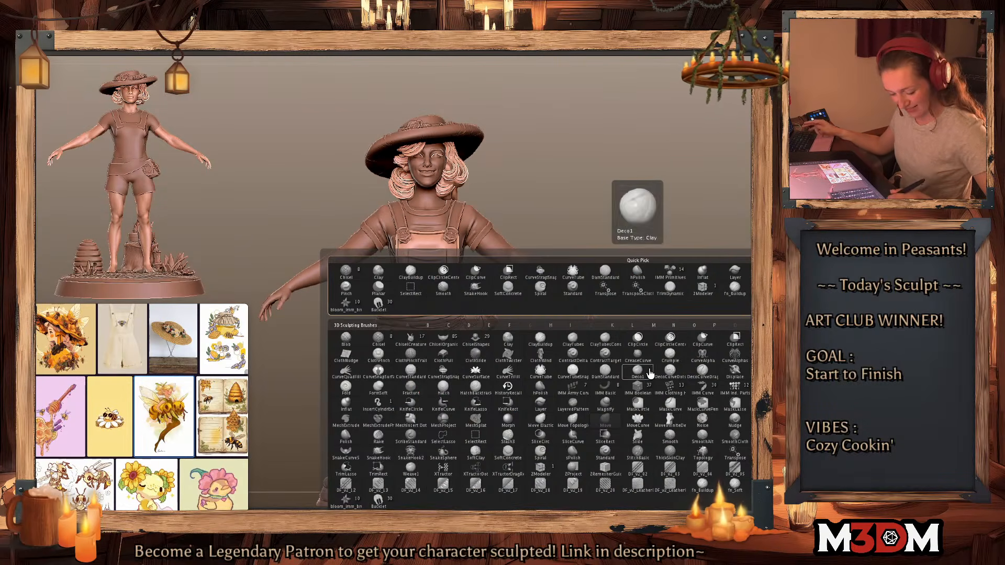
click(385, 487)
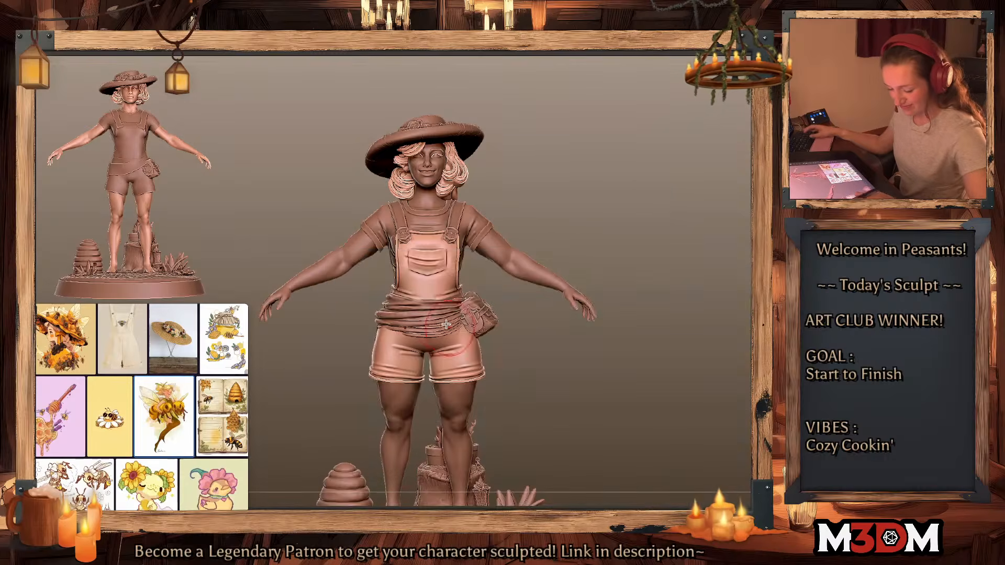
drag(404, 286, 428, 289)
alt+drag(662, 292, 657, 364)
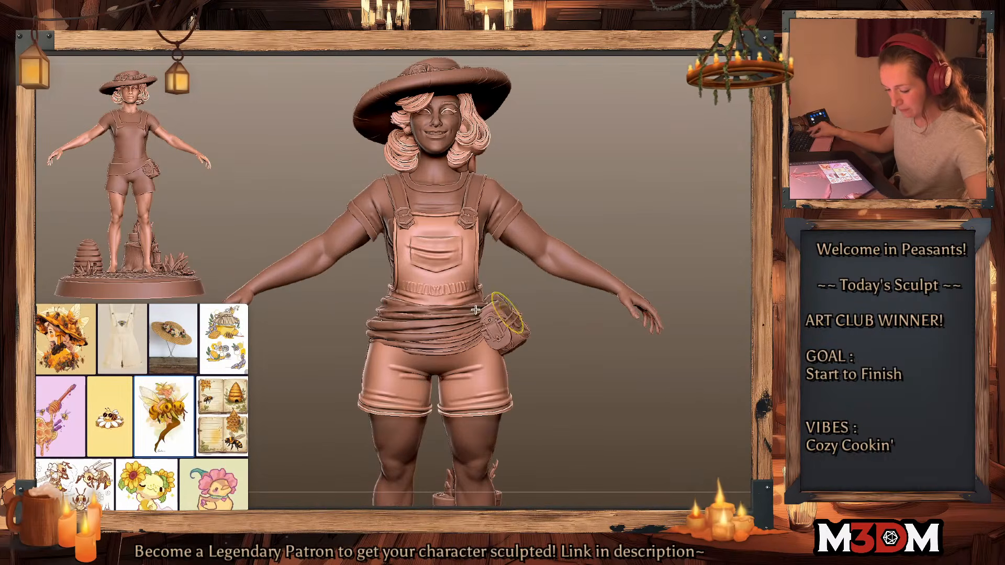
key(ctrl+z)
Step: Apply a row of gathers along the top edge of the bib pocket, undoing and redrawing the stroke as needed
drag(415, 241, 460, 240)
alt+drag(667, 220, 539, 238)
key(ctrl+z)
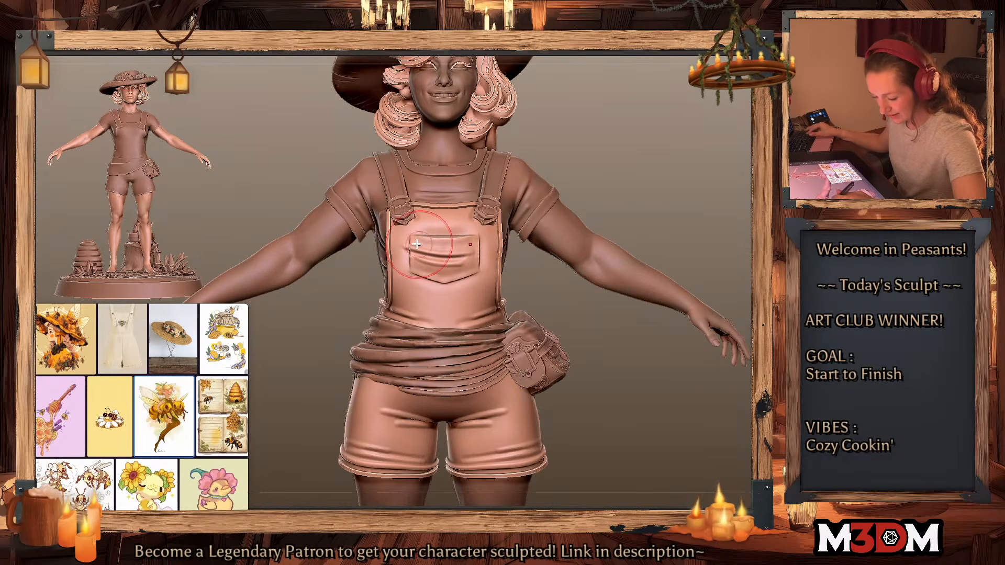
drag(414, 243, 491, 244)
key(ctrl+z)
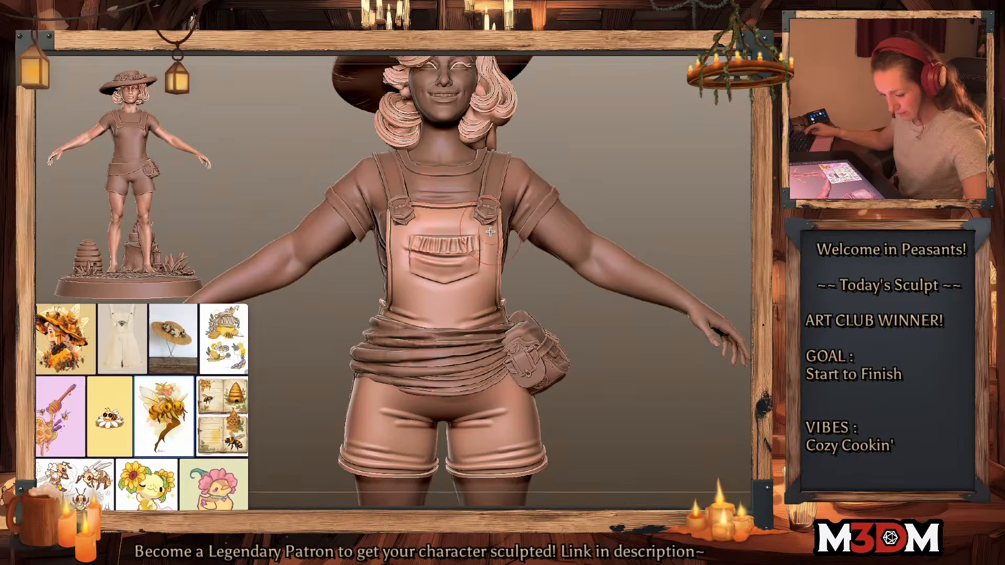
Step: Try gather strokes across the legs of the shorts above the rolled cuffs
key(f)
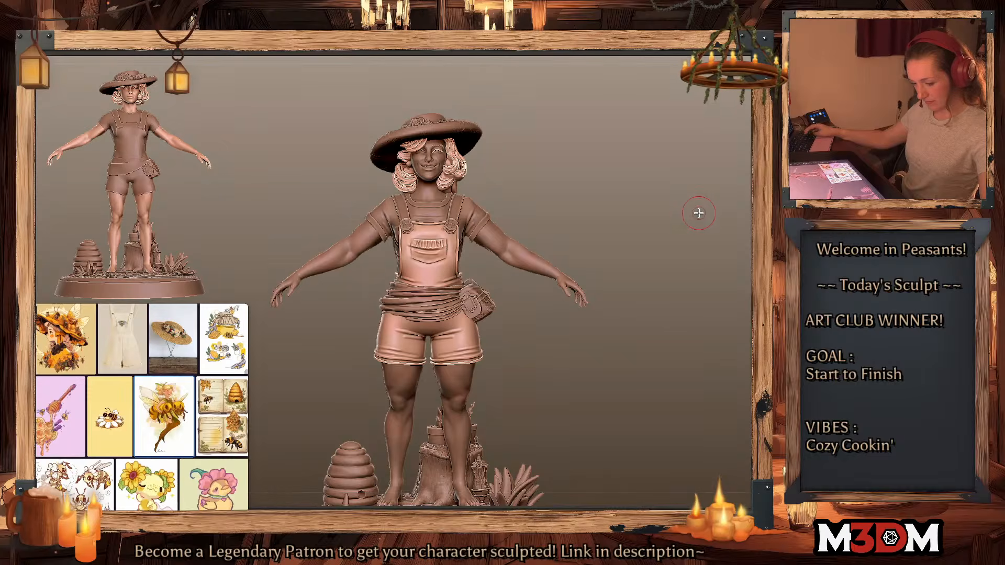
drag(436, 357, 476, 353)
alt+drag(581, 357, 541, 363)
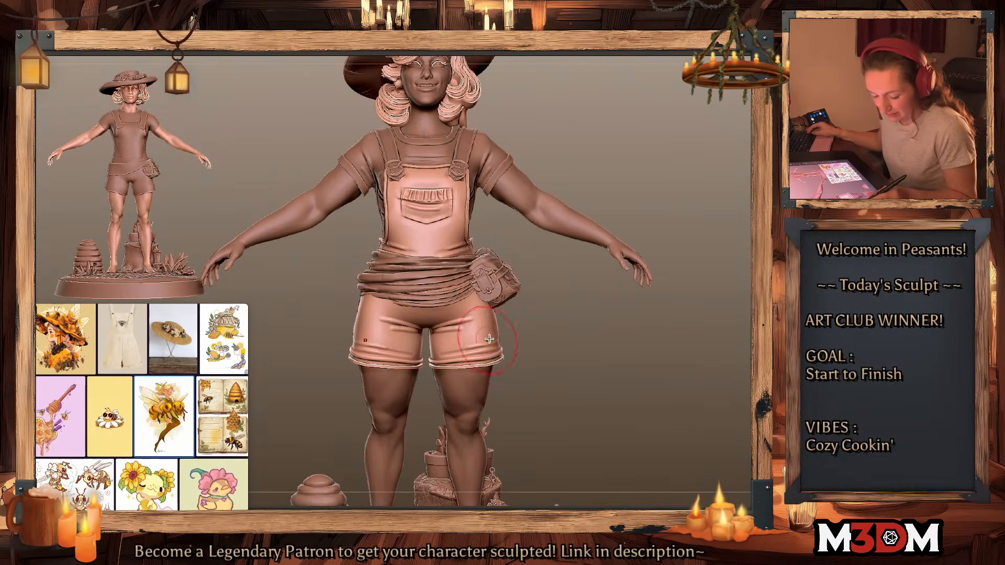
drag(489, 339, 444, 343)
mouse_move(647, 357)
mouse_down()
mouse_move(696, 361)
mouse_move(692, 370)
mouse_up()
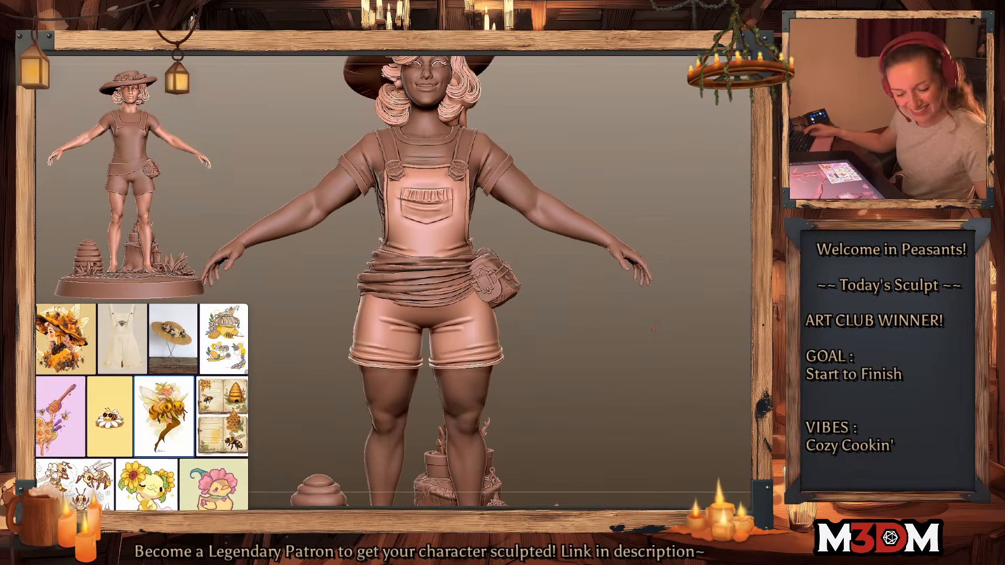
Step: Undo the gather stroke on the shorts' legs and apply gathers across the front of the rolled cuffs
key(space)
key(space)
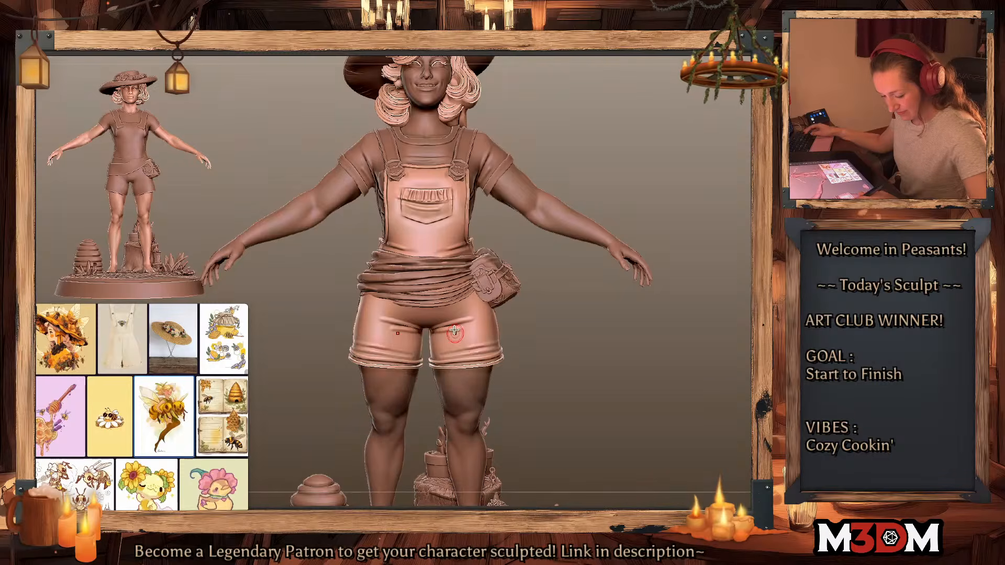
mouse_move(454, 332)
mouse_down()
mouse_move(455, 364)
mouse_move(464, 356)
mouse_up()
key(ctrl+z)
key(space)
mouse_move(457, 348)
mouse_down()
mouse_move(458, 362)
mouse_move(481, 349)
mouse_up()
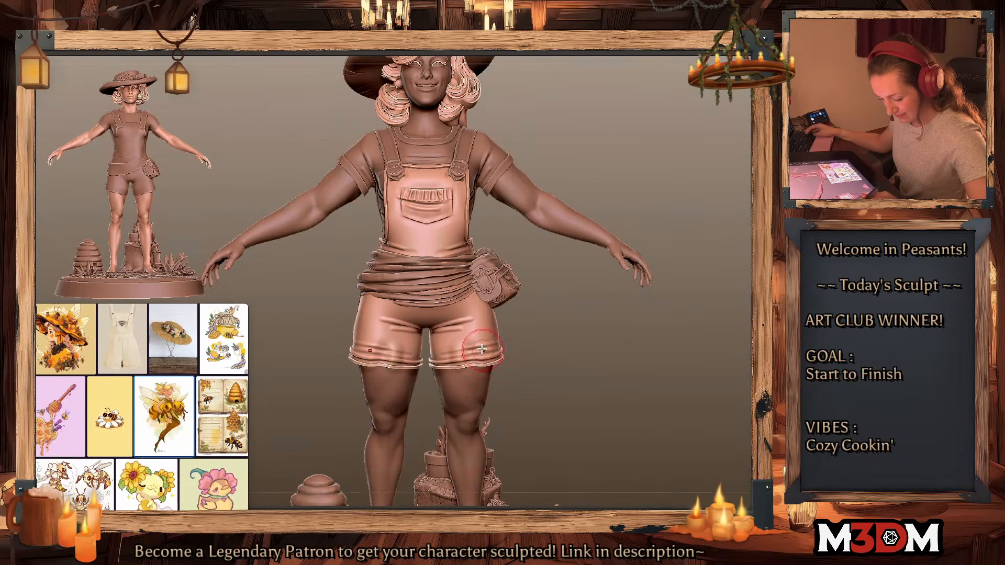
Step: Check the cuffs from all sides, enlarge the brush and push the outer edge of the shorts' rolled cuffs outward
drag(610, 354, 518, 350)
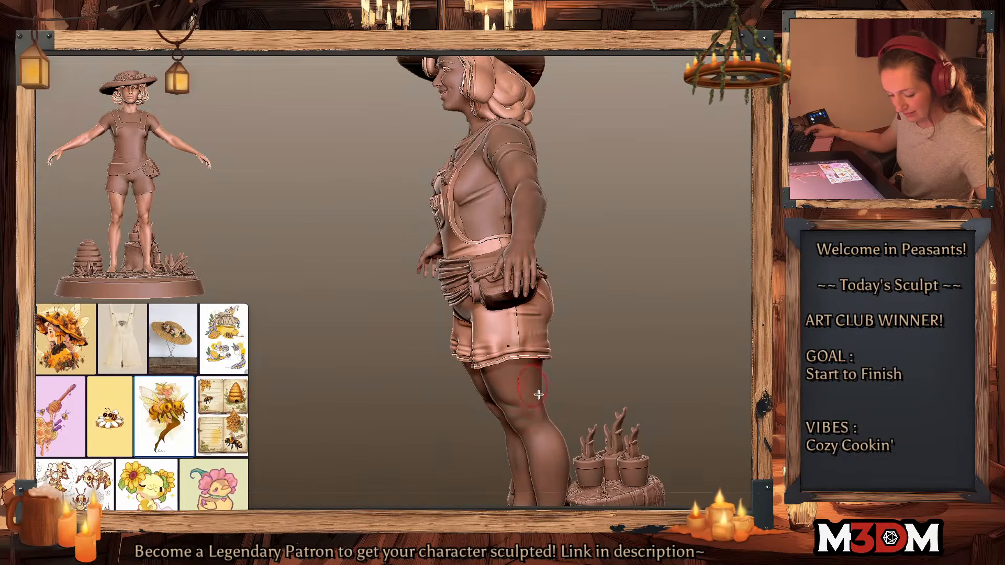
drag(646, 342, 580, 341)
drag(666, 348, 592, 347)
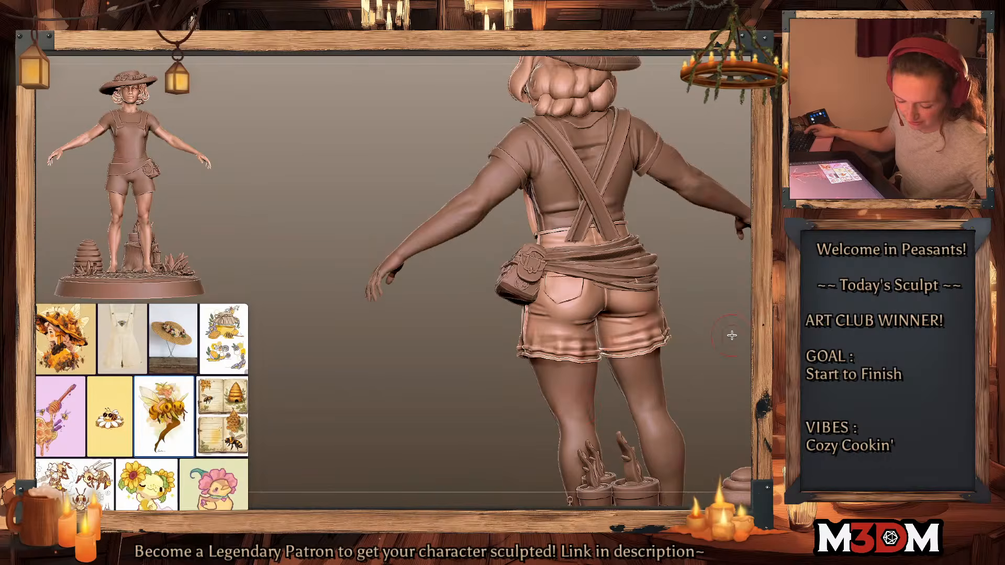
drag(732, 335, 607, 351)
mouse_move(670, 361)
mouse_down()
mouse_move(592, 361)
mouse_move(732, 349)
mouse_move(735, 283)
mouse_up()
alt+drag(858, 327, 754, 339)
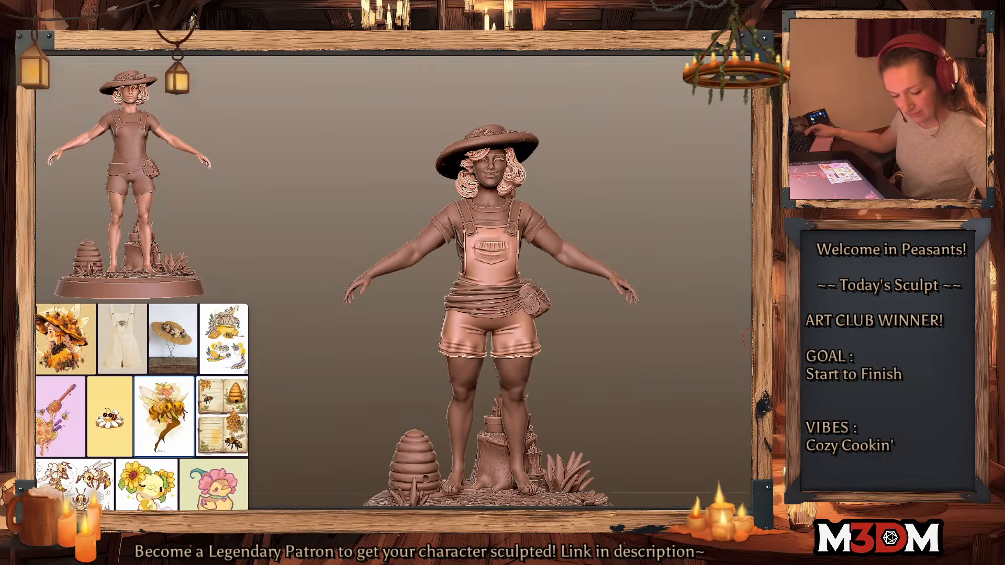
key(s)
drag(535, 348, 533, 353)
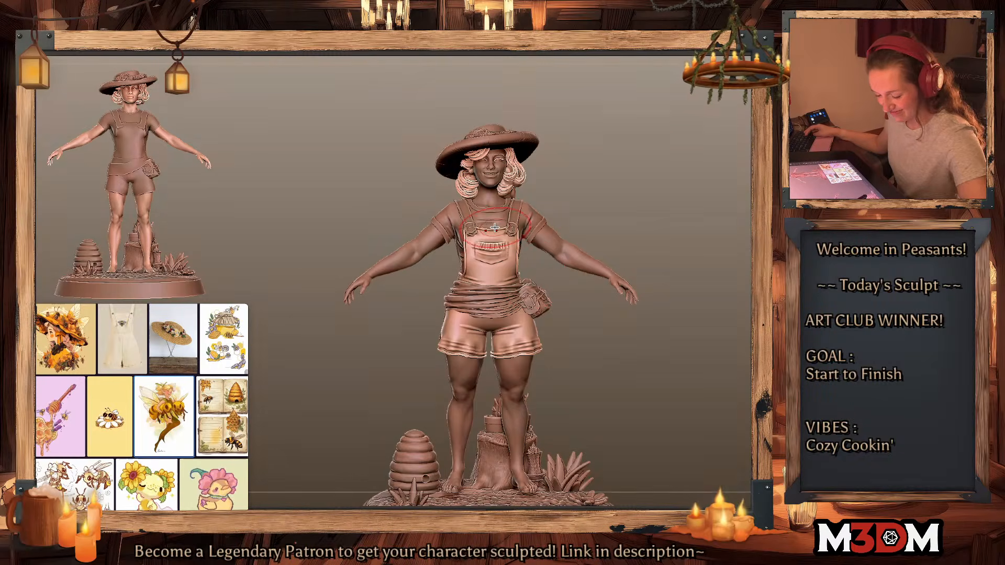
Step: Undo the last brush adjustment on the overalls and reshape their side around the lower bib and waist wrap
key(f)
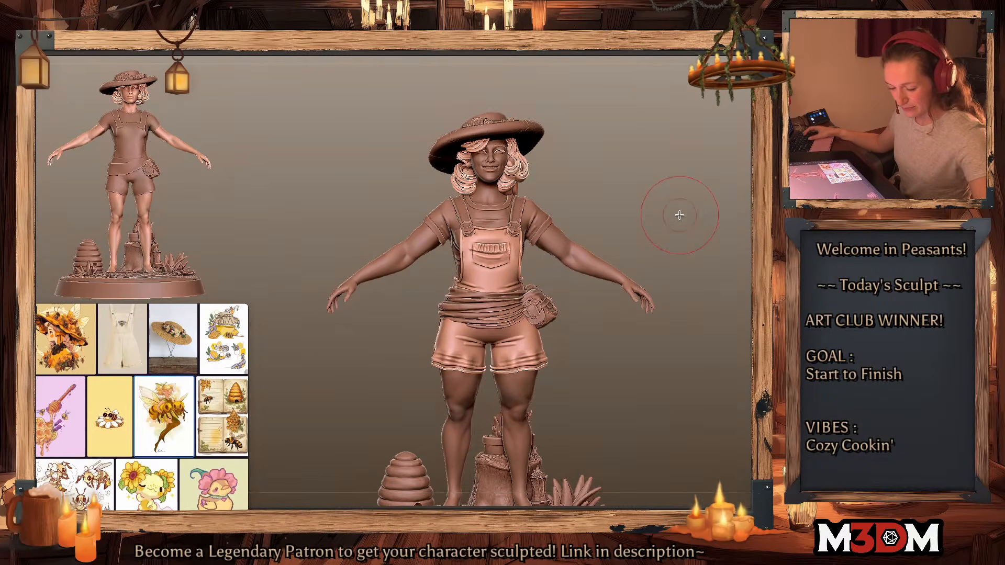
key(space)
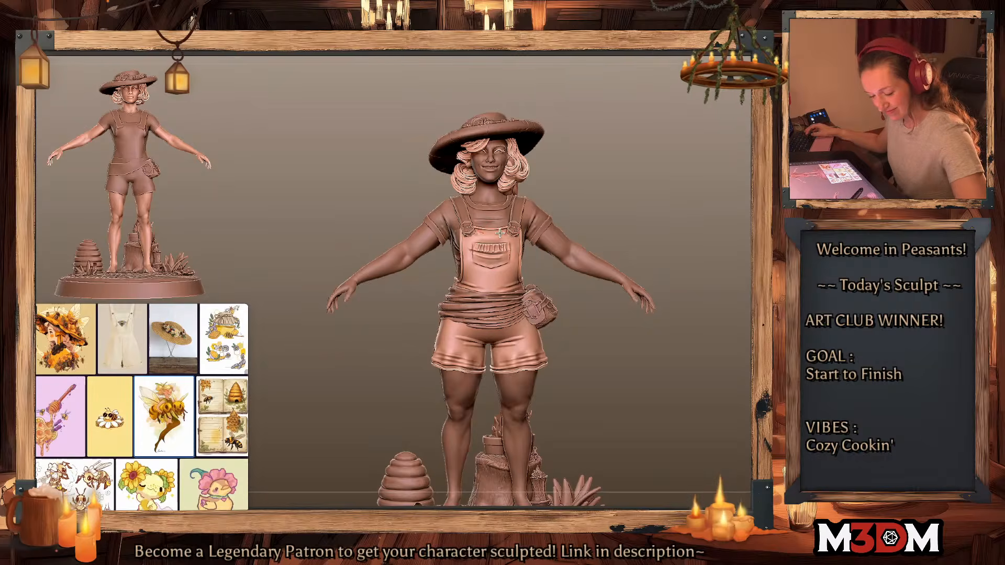
key(ctrl+z)
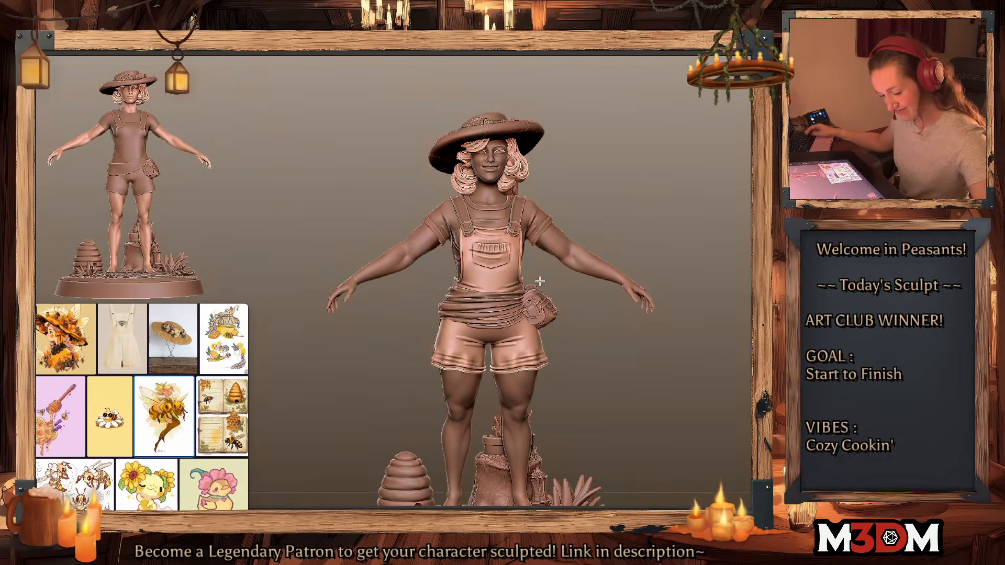
mouse_move(540, 281)
mouse_down()
mouse_move(473, 277)
mouse_move(499, 278)
mouse_up()
mouse_move(660, 342)
mouse_down()
mouse_move(665, 372)
mouse_move(668, 350)
mouse_move(656, 359)
mouse_up()
Step: Examine the character's proportions and the shorts' cuffs from the front, side and back
key(shift+f)
key(shift+f)
mouse_move(624, 395)
alt+mouse_down()
mouse_move(630, 354)
mouse_move(560, 353)
alt+mouse_up()
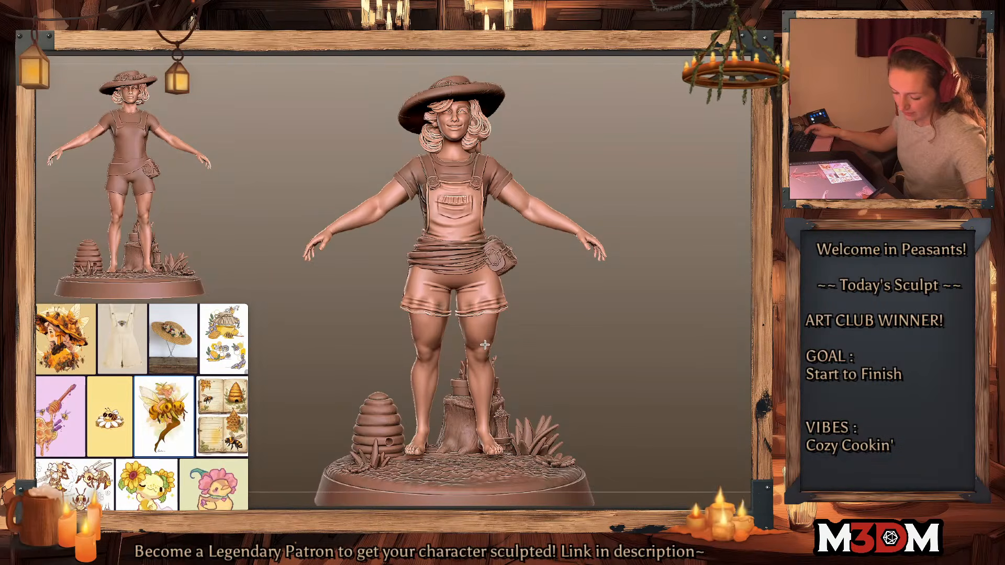
ctrl+right_drag(614, 367, 458, 423)
right_click(457, 423)
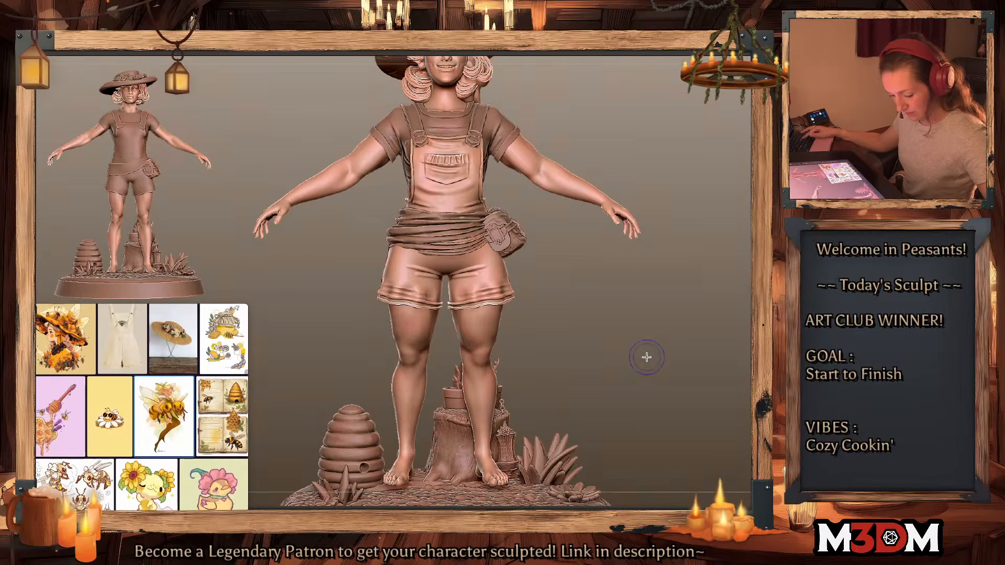
drag(679, 334, 664, 335)
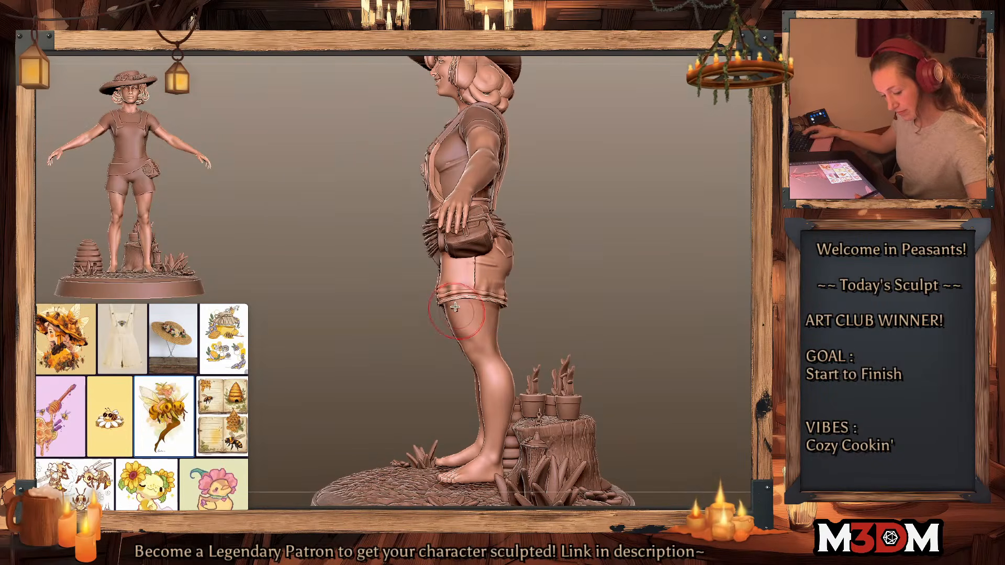
mouse_move(700, 315)
mouse_down()
mouse_move(664, 318)
mouse_move(693, 332)
mouse_move(556, 330)
mouse_up()
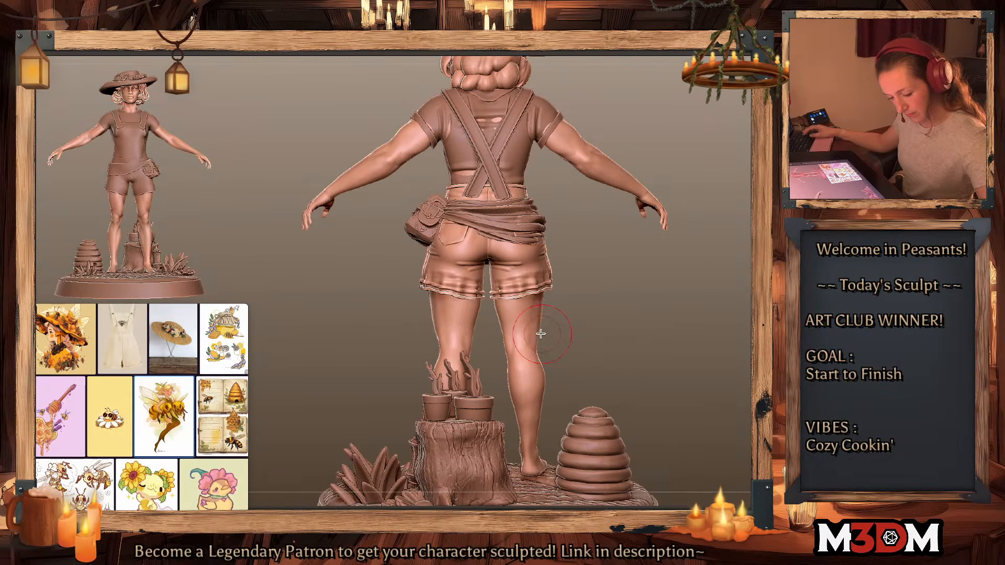
key(space)
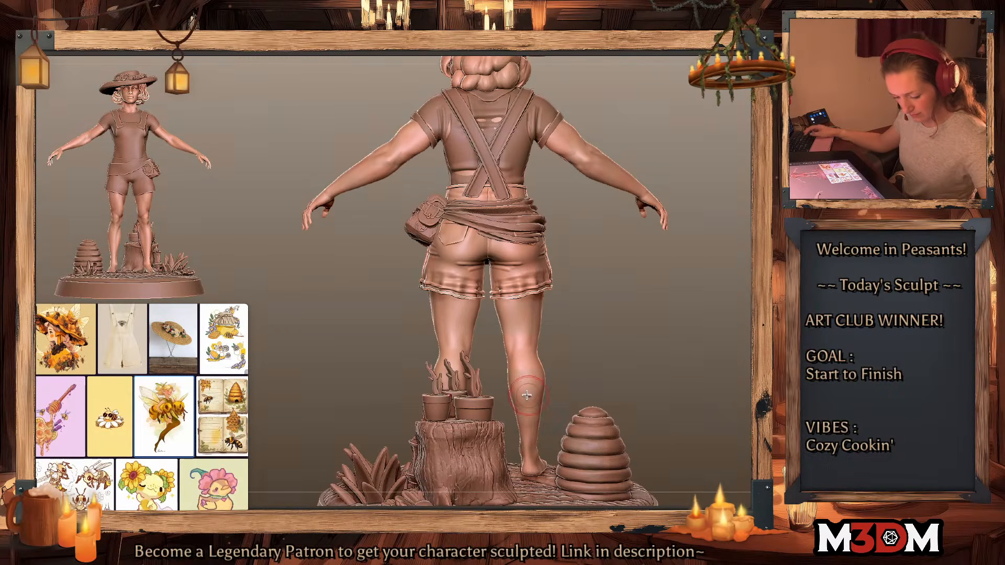
key(space)
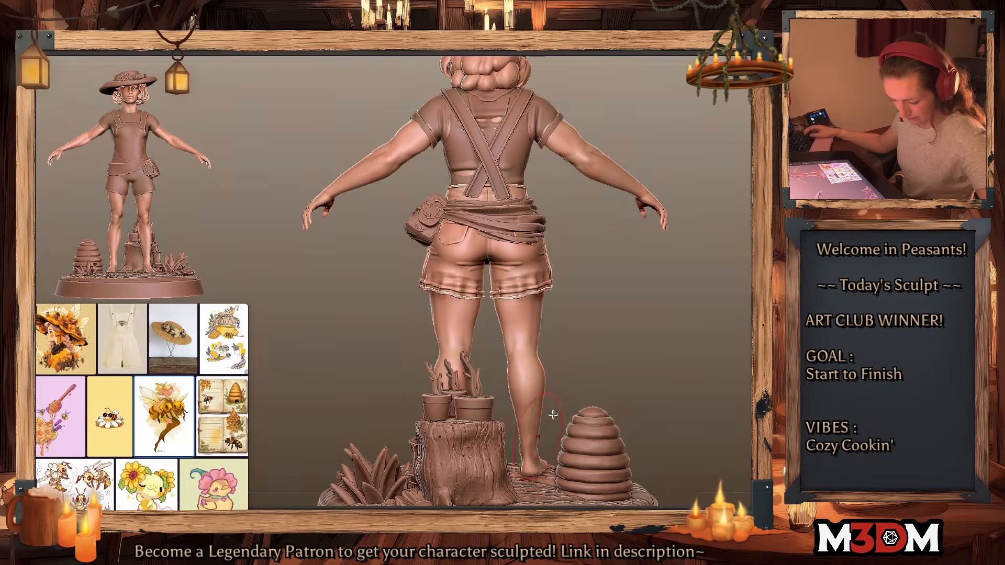
drag(553, 415, 670, 352)
mouse_move(610, 325)
mouse_down()
mouse_move(664, 336)
mouse_move(646, 337)
mouse_move(640, 352)
mouse_up()
Step: Adjust the brush size and reshape the shirt's sleeve near the shoulder
key(f)
key(space)
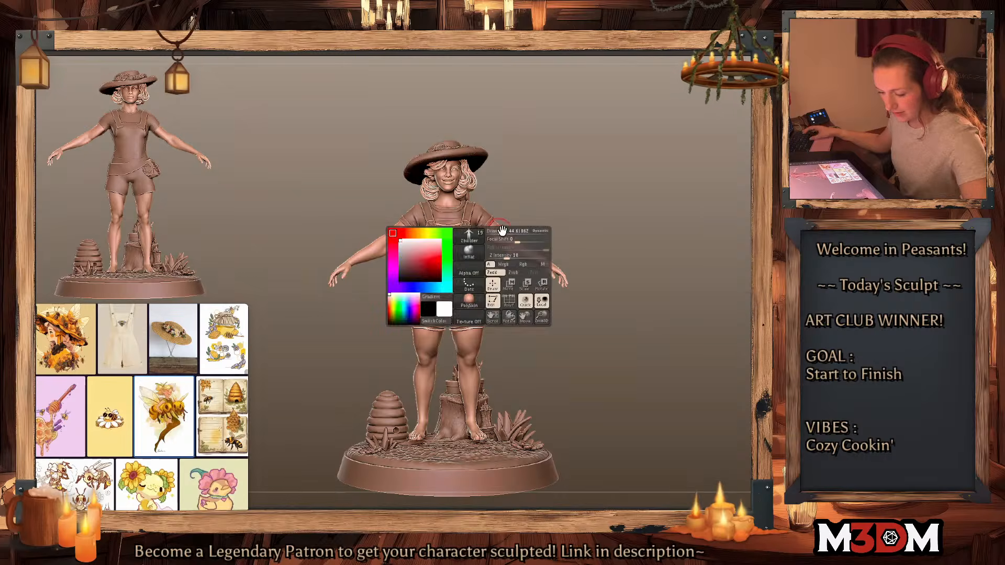
drag(502, 230, 511, 231)
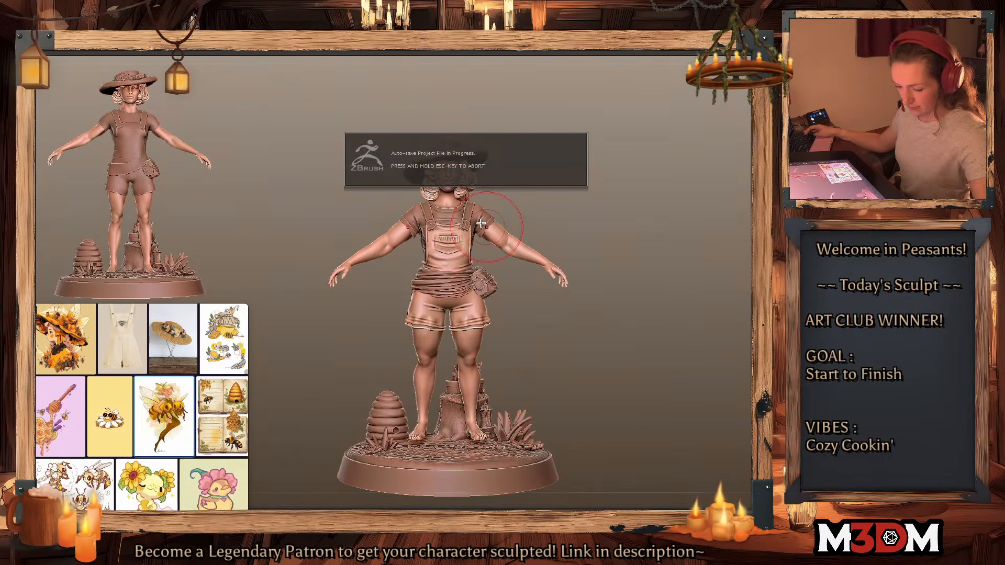
drag(684, 337, 681, 346)
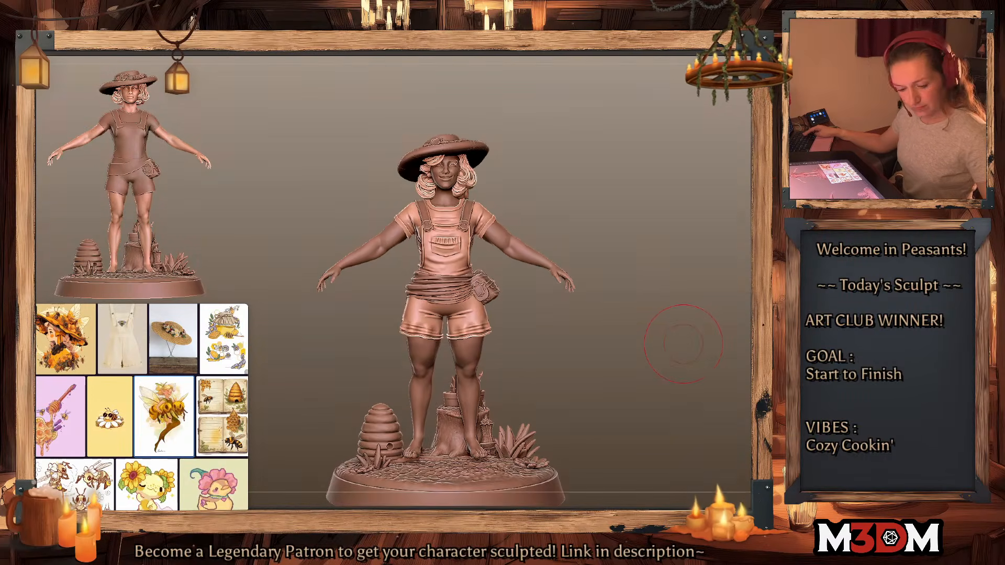
key(space)
drag(497, 229, 488, 228)
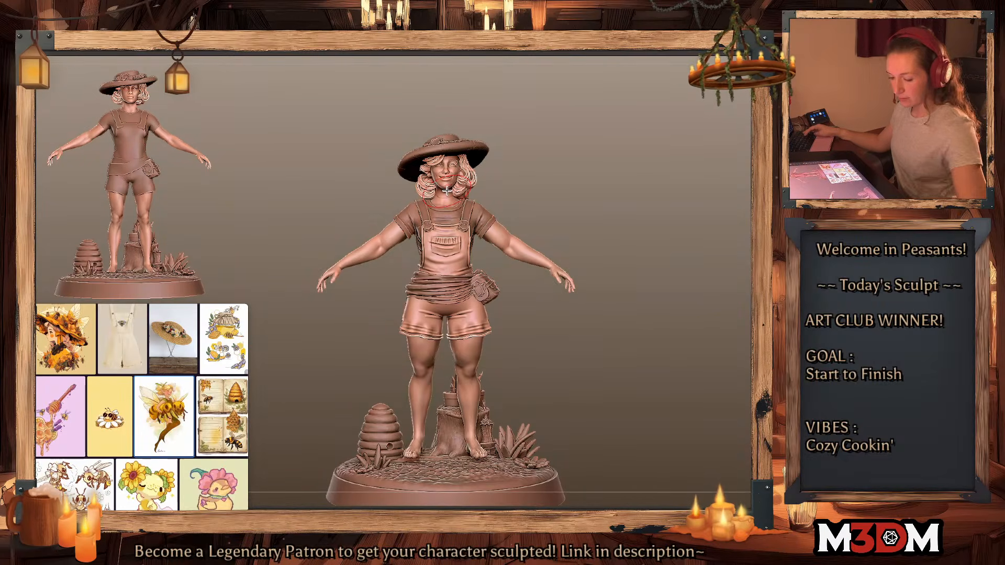
drag(634, 225, 636, 220)
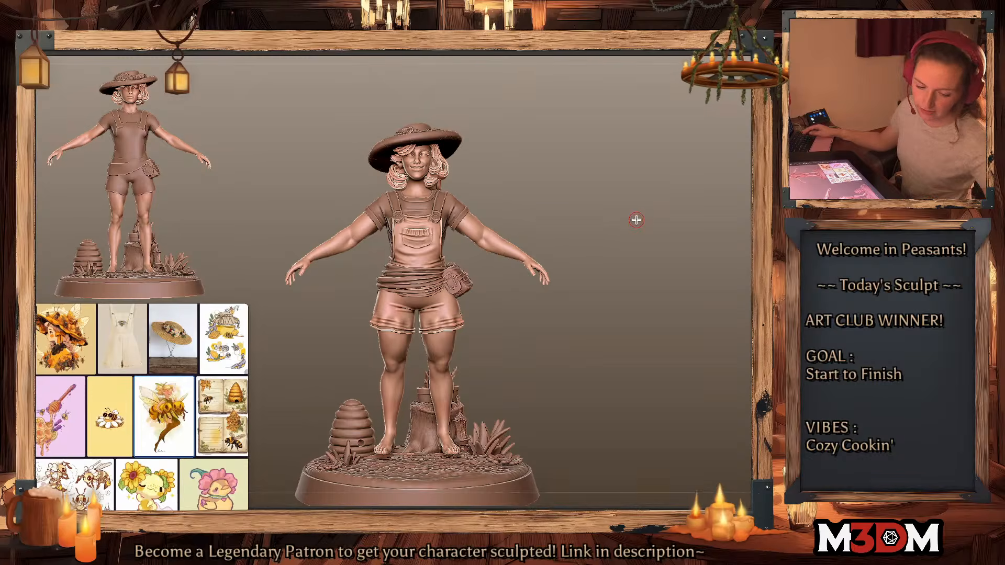
Step: Try red-brown and dark brown colours on the model and return the active colour to white
key(space)
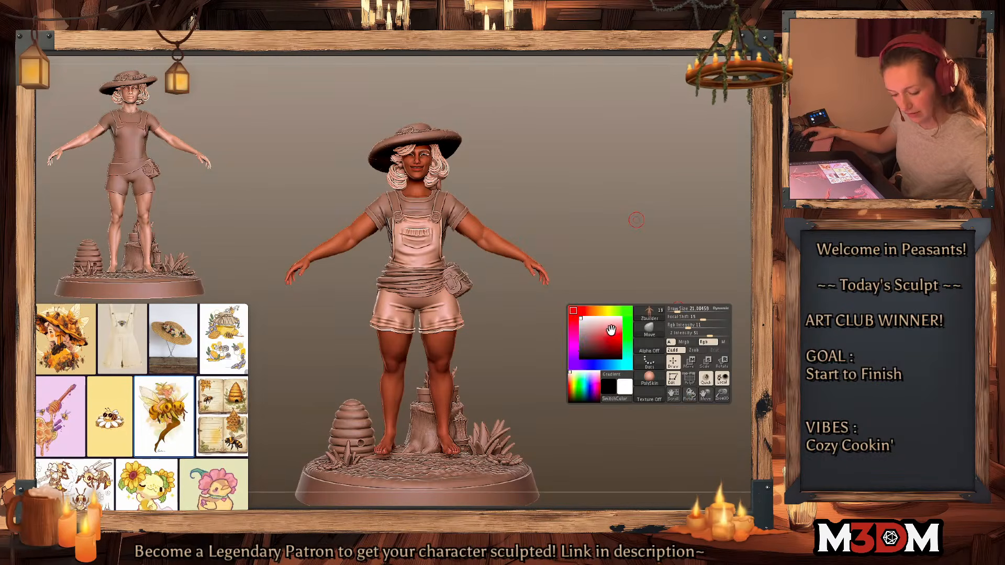
key(space)
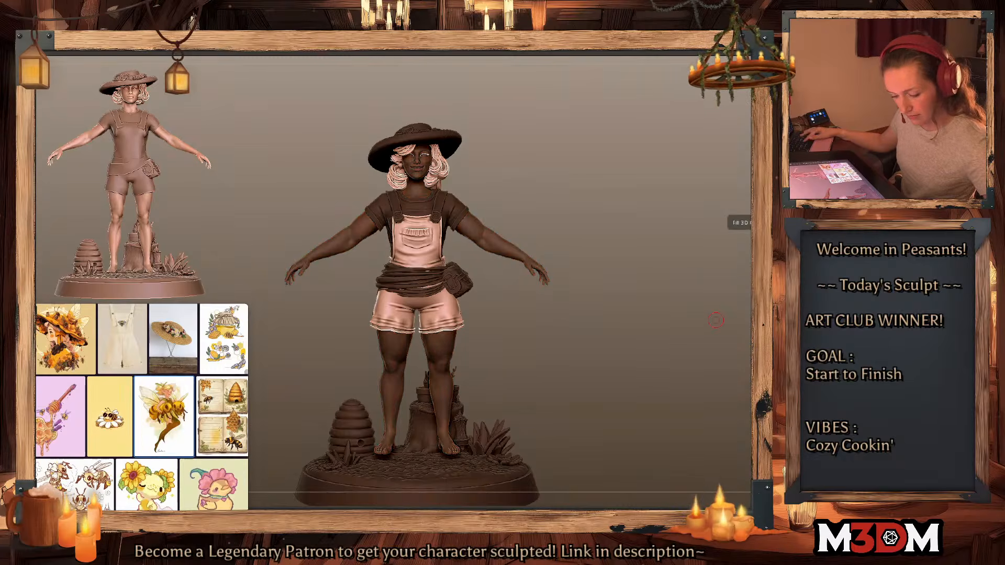
key(space)
click(609, 284)
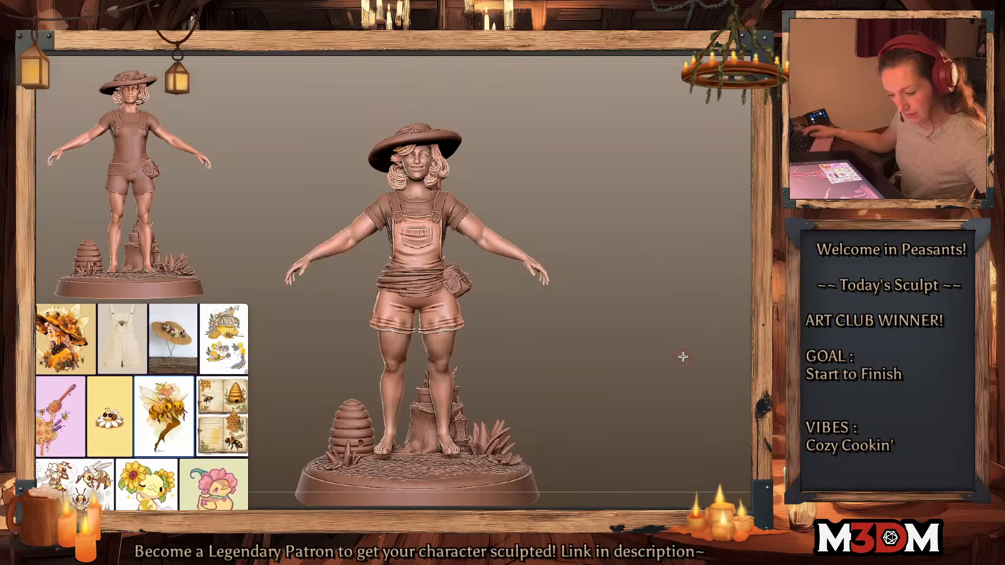
Step: Invert the active part's mask twice, select the hat and invert its mask twice as well
ctrl+click(702, 371)
ctrl+click(702, 371)
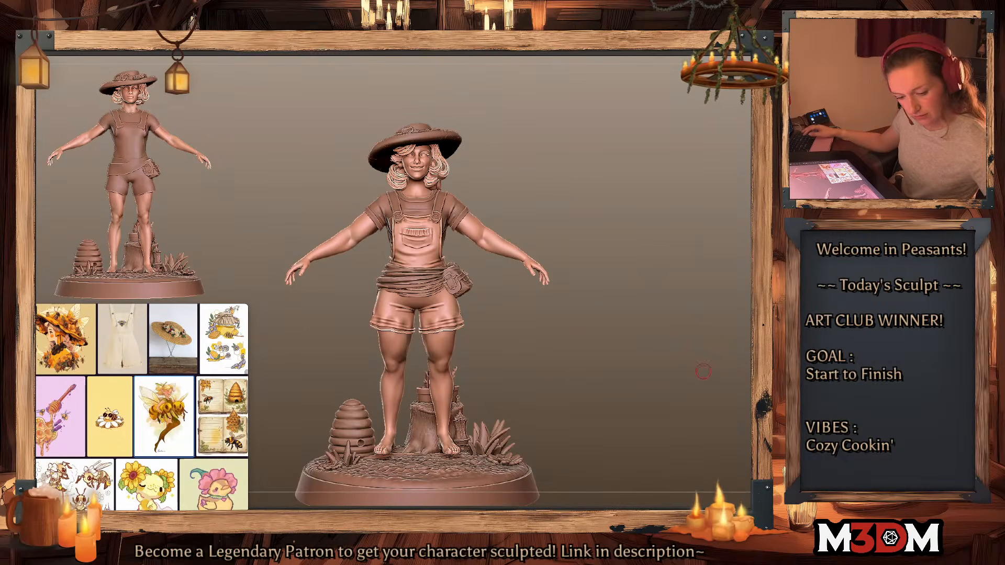
alt+click(446, 143)
ctrl+click(608, 230)
ctrl+click(606, 226)
mouse_move(660, 322)
alt+mouse_down()
mouse_move(679, 304)
mouse_move(671, 316)
alt+mouse_up()
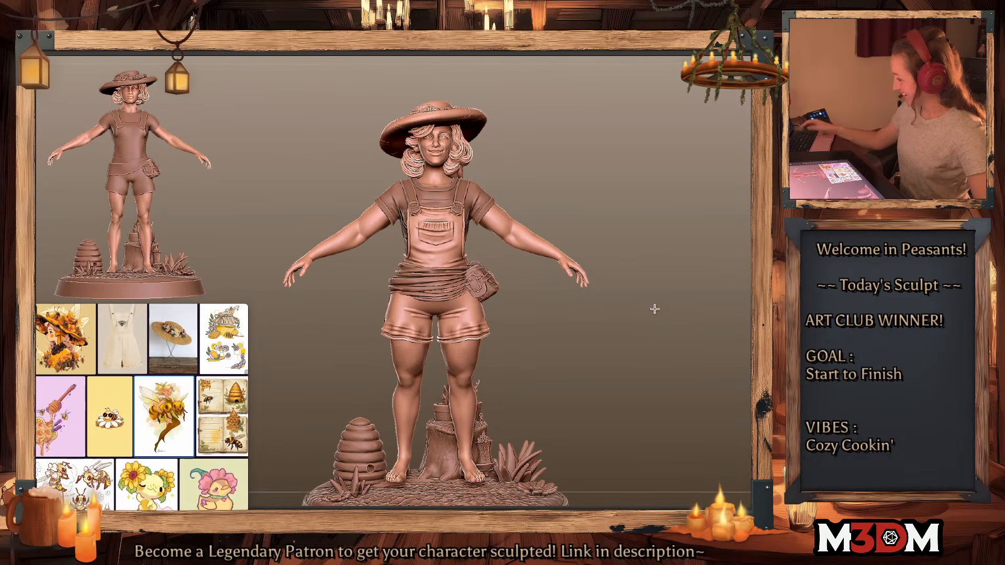
Step: Reshape the legs with symmetric strokes between the knees and the shorts' cuffs
drag(658, 306, 676, 335)
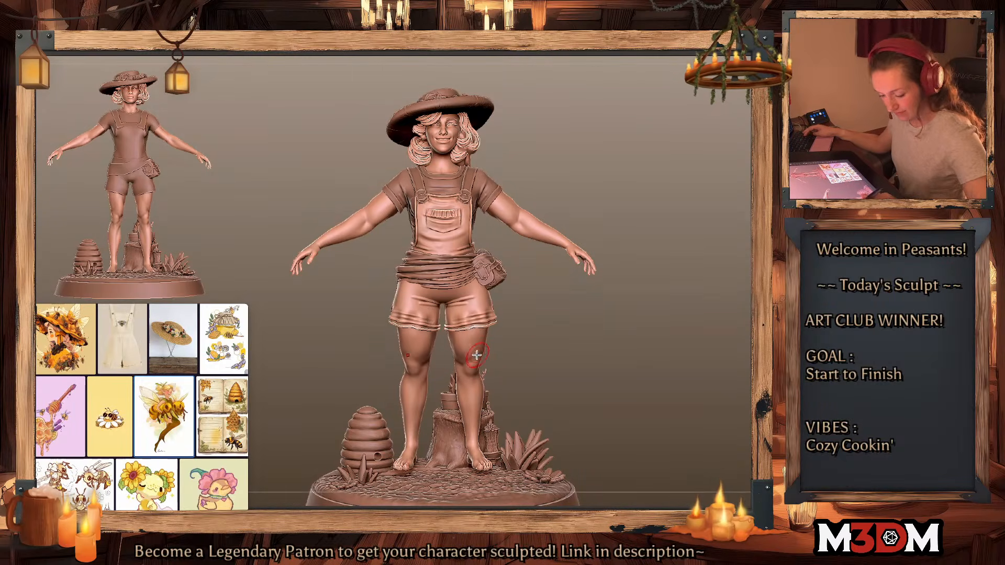
drag(476, 355, 474, 341)
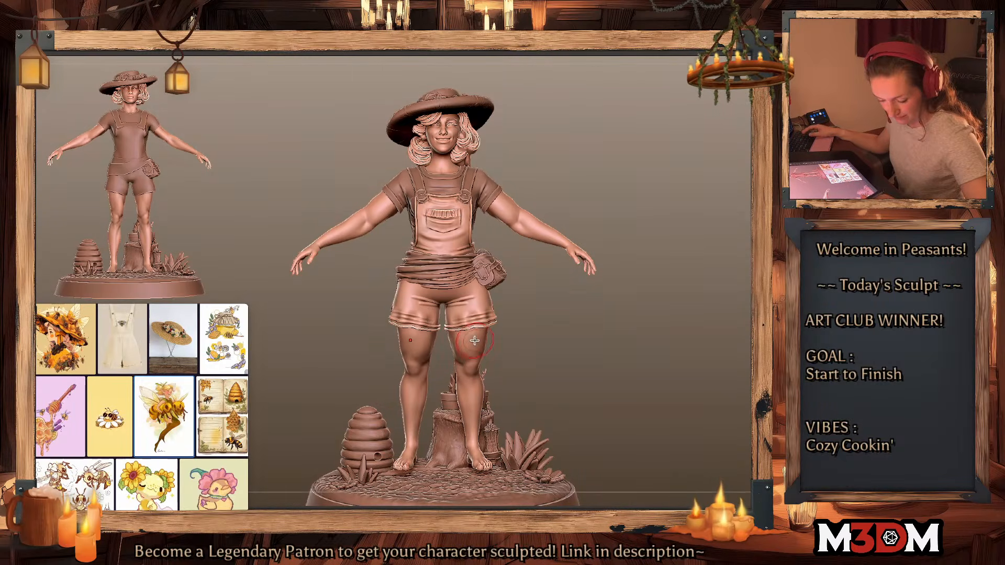
alt+click(488, 369)
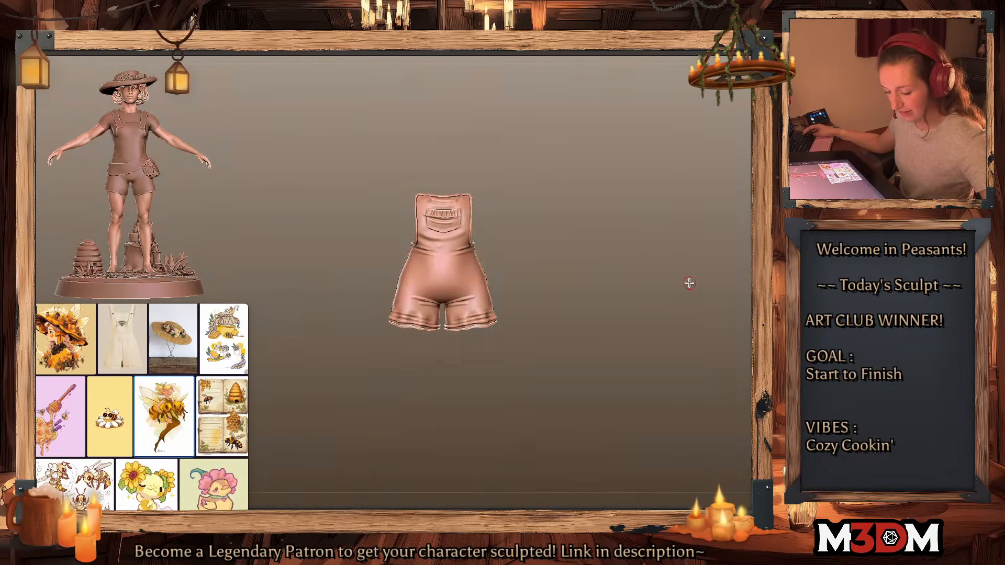
Step: Isolate the overalls and carve a curved double-line front pocket outline on each hip, undoing and redrawing strokes as needed
alt+drag(689, 283, 641, 310)
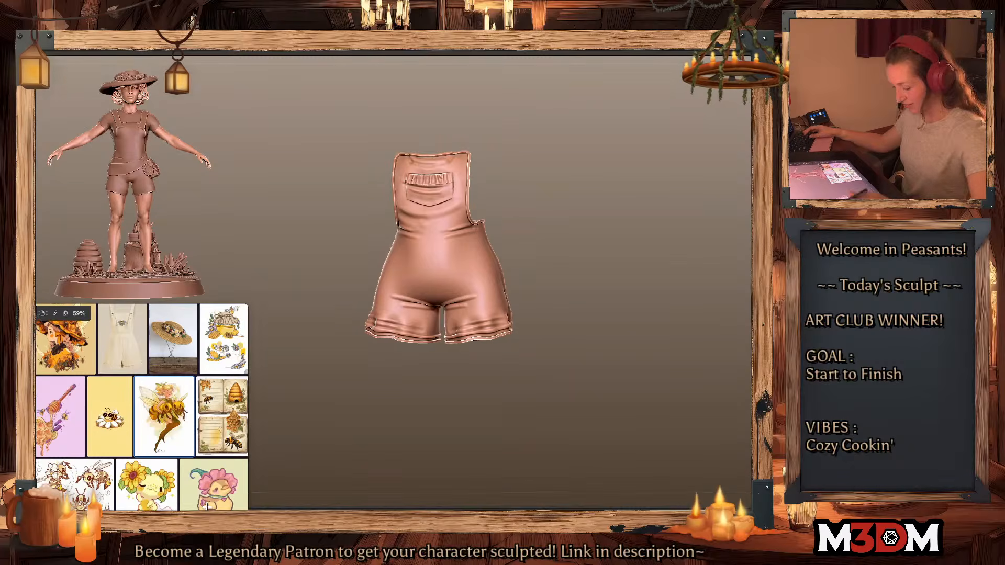
mouse_move(527, 278)
mouse_down()
mouse_move(553, 260)
mouse_move(599, 268)
mouse_up()
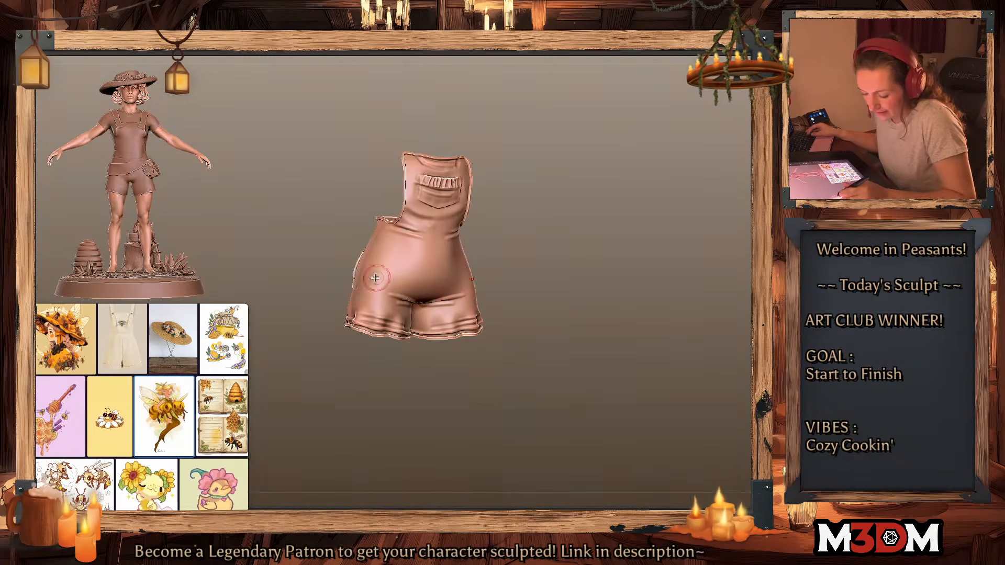
drag(362, 276, 404, 263)
key(ctrl+z)
drag(567, 270, 540, 264)
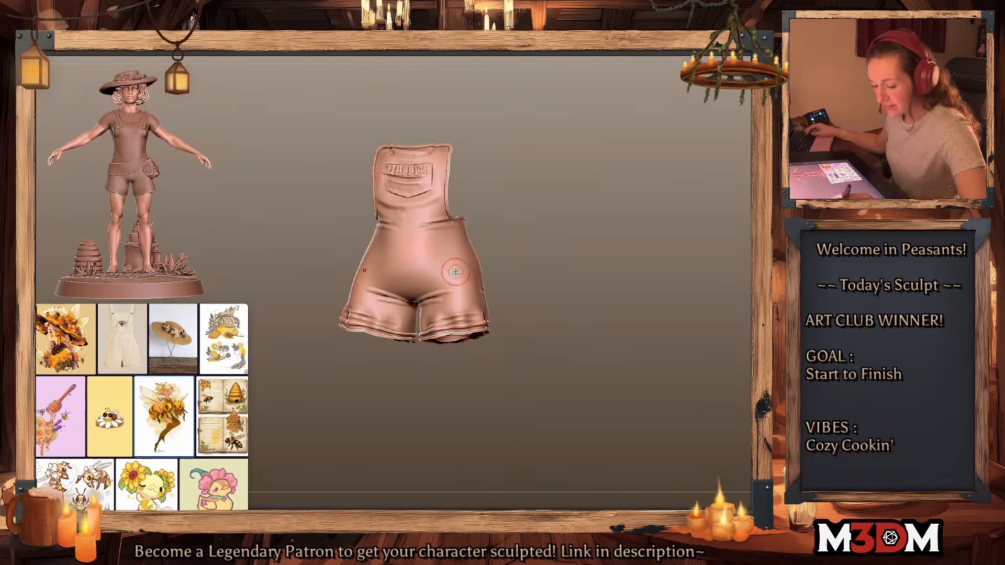
drag(435, 246, 485, 284)
drag(557, 255, 528, 251)
key(ctrl+z)
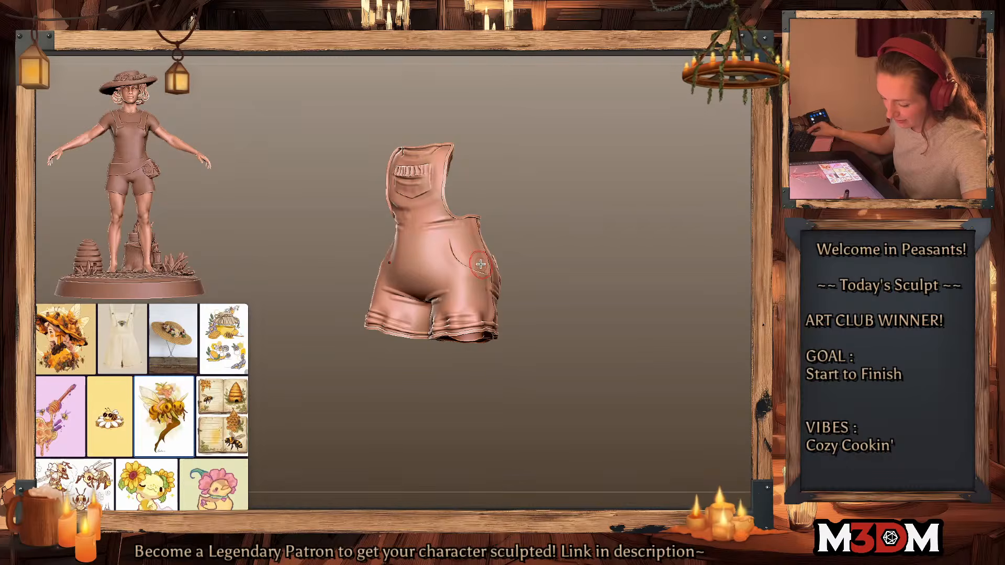
drag(453, 240, 487, 285)
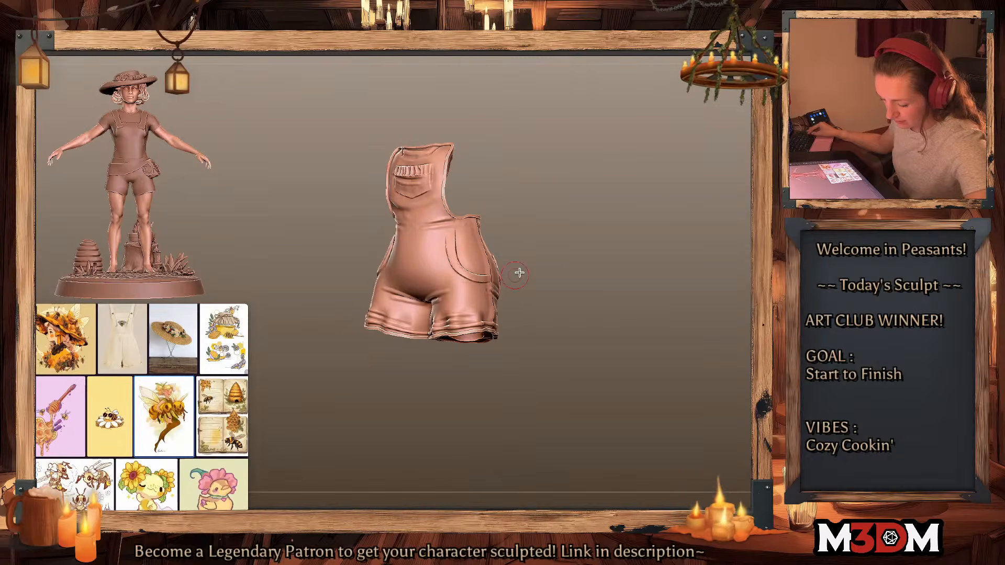
Step: Show the whole figure and make the overalls the active part
click(675, 285)
drag(674, 285, 677, 320)
key(f)
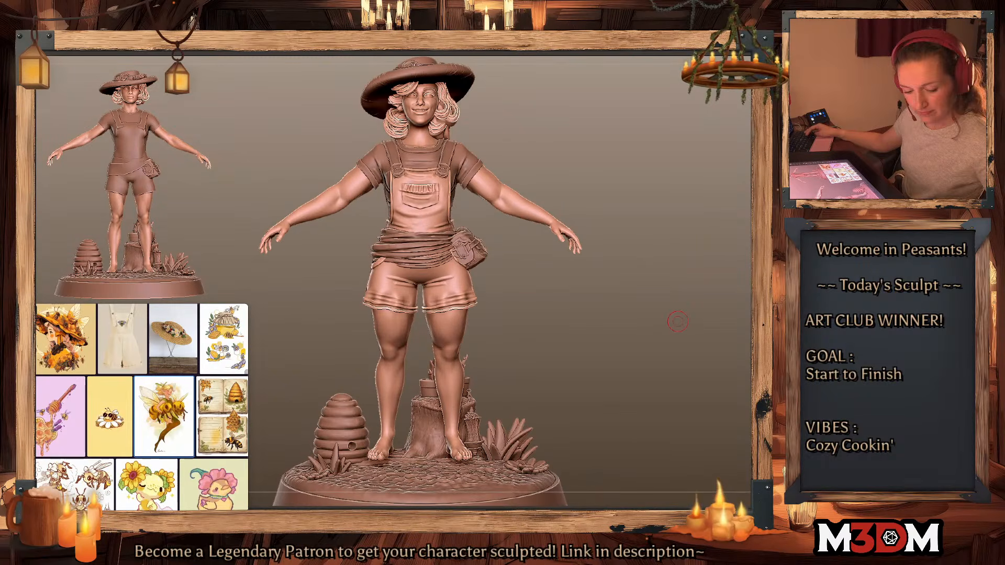
alt+click(430, 239)
right_click(593, 291)
alt+click(460, 296)
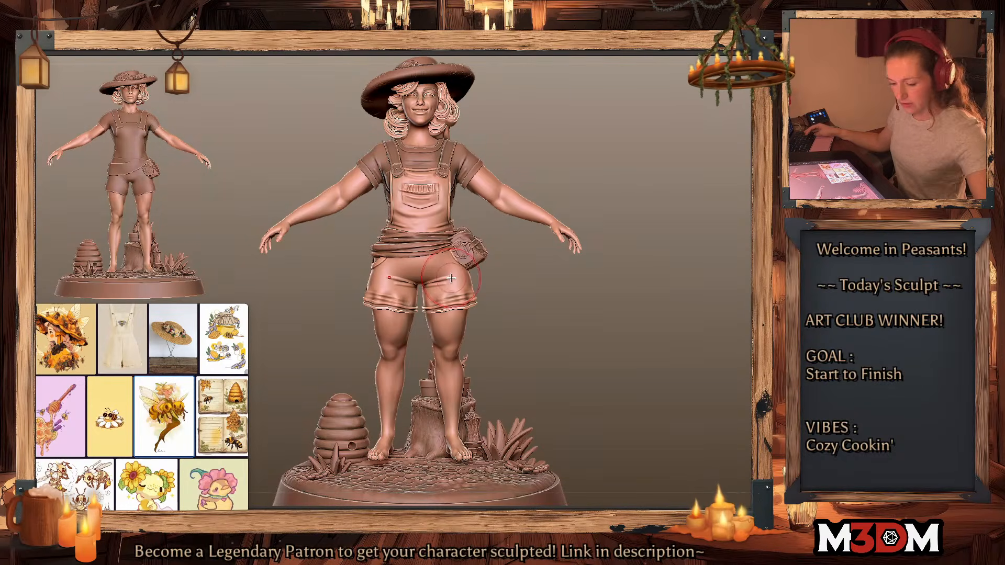
Step: Isolate the overalls and carve a curved front pocket opening on each hip, checking placement against the full figure
key(alt+s)
alt+drag(655, 267, 646, 285)
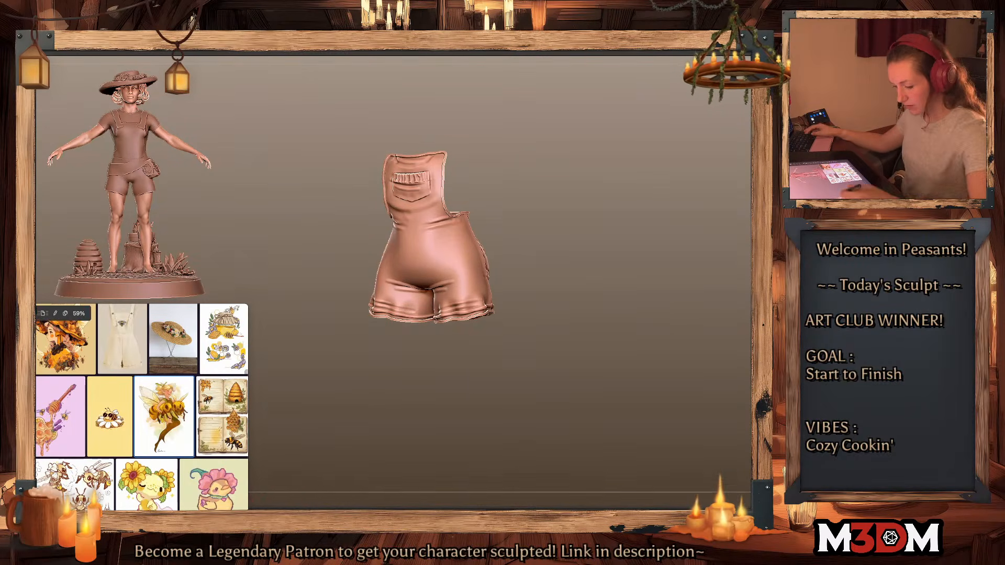
mouse_move(520, 231)
mouse_down()
mouse_move(482, 251)
mouse_move(443, 240)
mouse_up()
key(ctrl+shift+s)
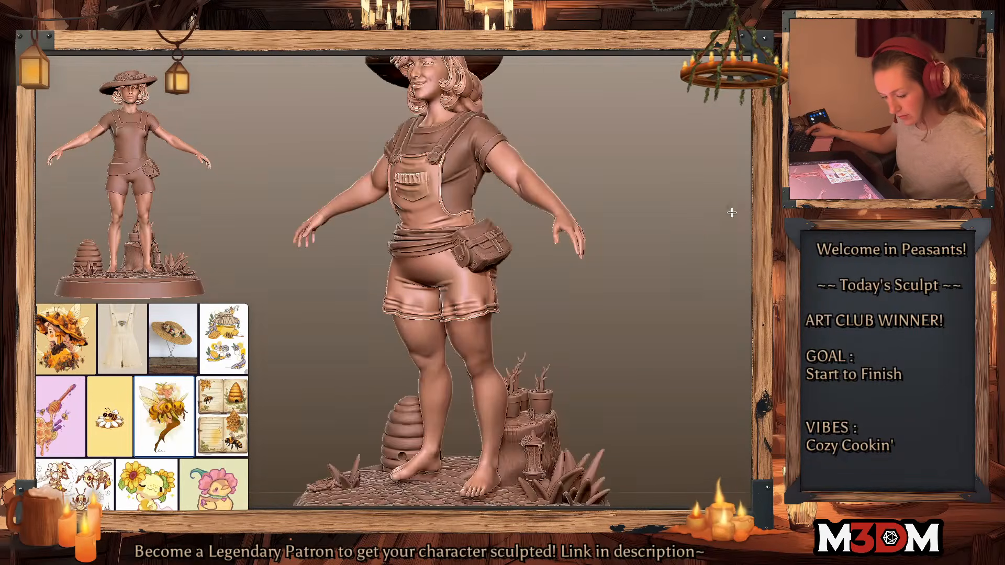
mouse_move(732, 213)
mouse_down()
mouse_move(700, 234)
mouse_move(724, 234)
mouse_move(633, 264)
mouse_up()
key(ctrl+shift+s)
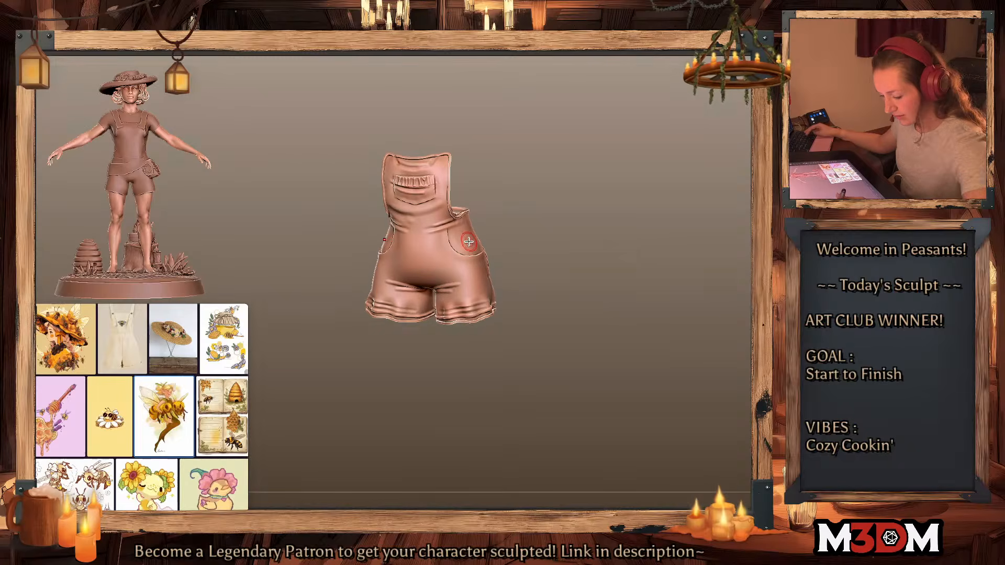
Step: Carve a horizontal waist seam across the front of the overalls and a second line along the hip pockets
drag(396, 230, 445, 234)
shift+drag(583, 214, 589, 215)
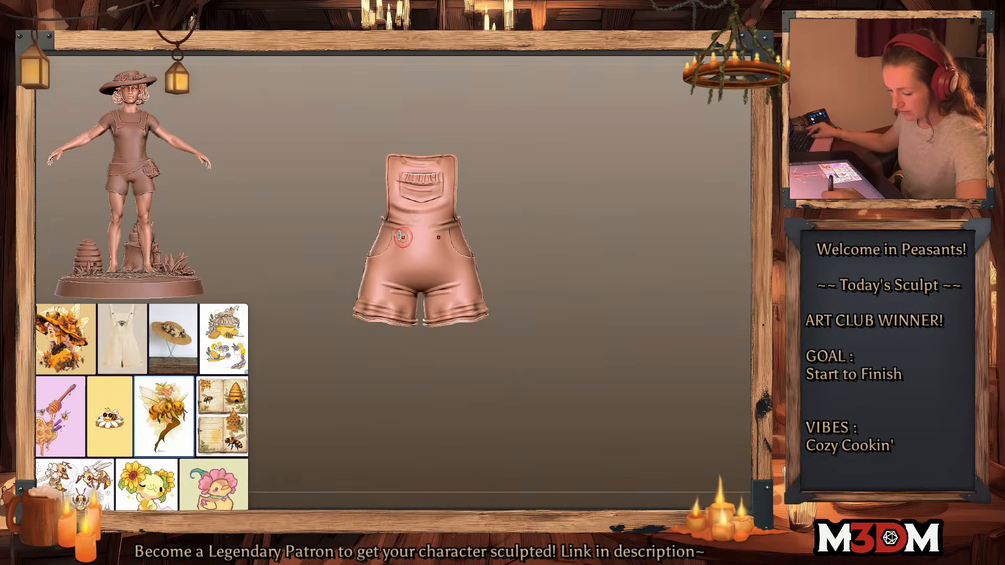
drag(393, 230, 414, 231)
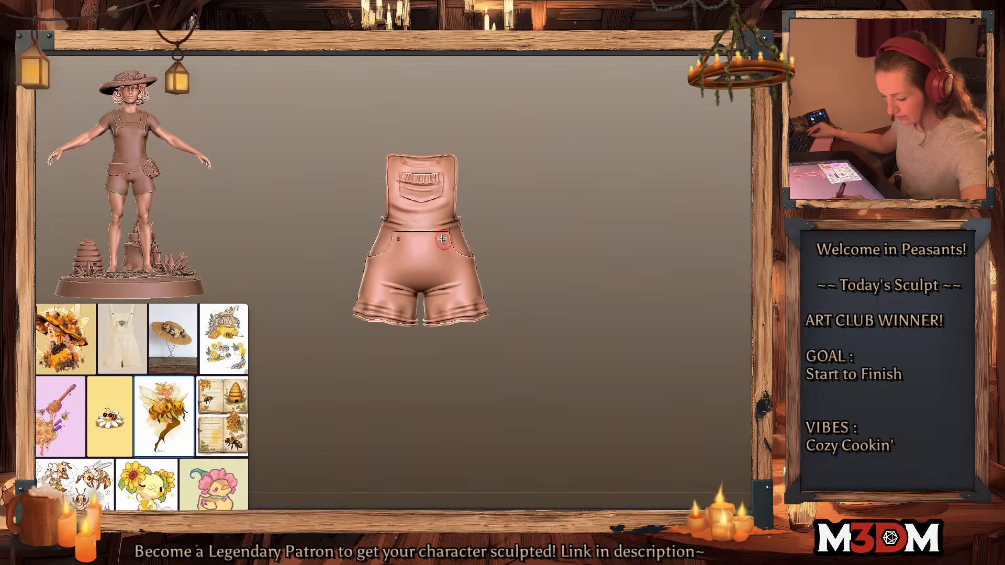
drag(484, 240, 460, 240)
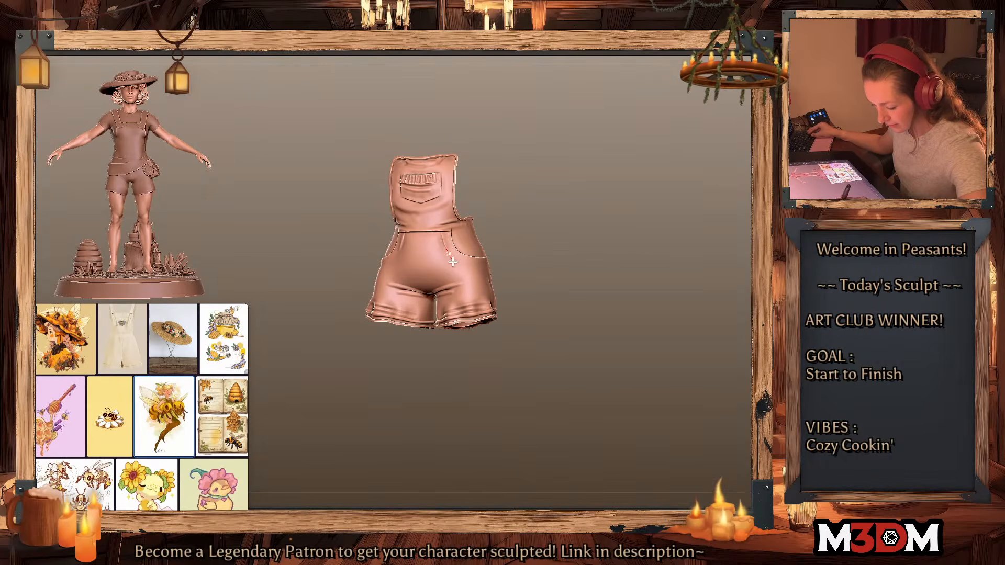
shift+drag(622, 261, 642, 262)
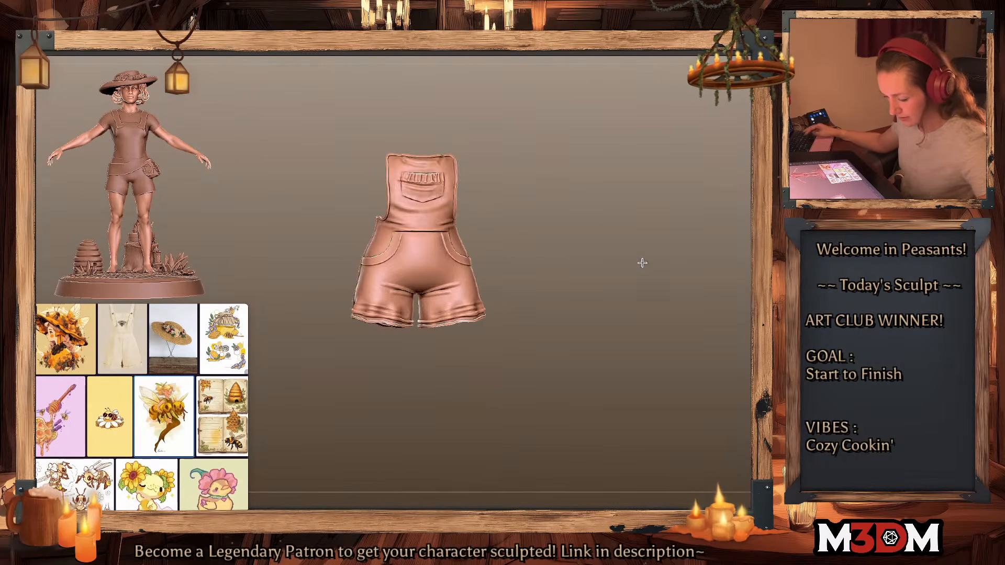
Step: Show the whole figure, recentre the transform gizmo on the waist sash and shift the sash up, clear of the hip pockets
key(shift+f)
key(shift+f)
key(alt+s)
alt+click(433, 237)
ctrl+drag(548, 299, 714, 405)
key(w)
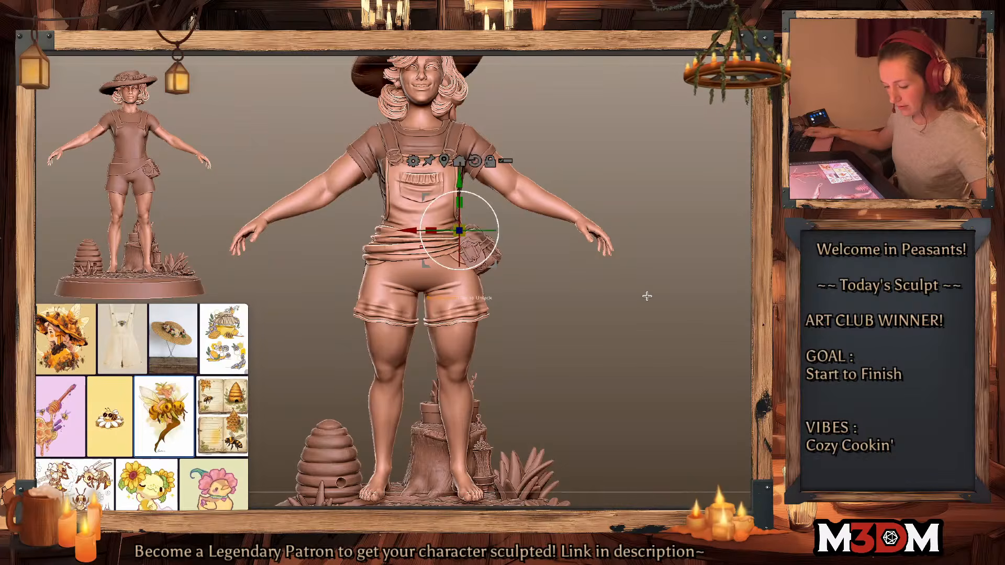
click(444, 161)
mouse_move(416, 195)
alt+mouse_down()
mouse_move(416, 179)
mouse_move(417, 208)
alt+mouse_up()
key(q)
alt+drag(657, 370, 660, 340)
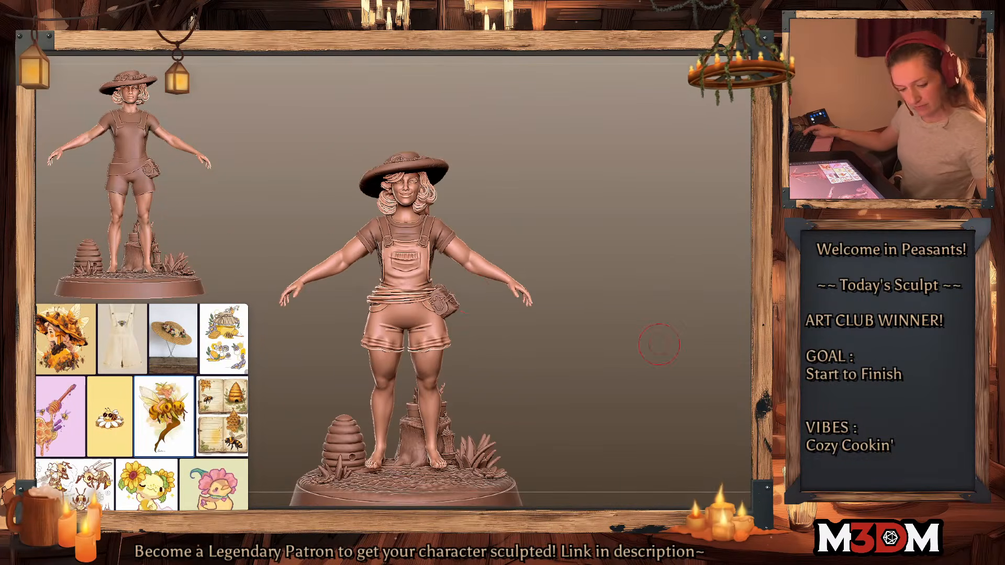
Step: Reshape the sash around the front of the waist with the Move brush
key(space)
drag(394, 292, 430, 279)
key(space)
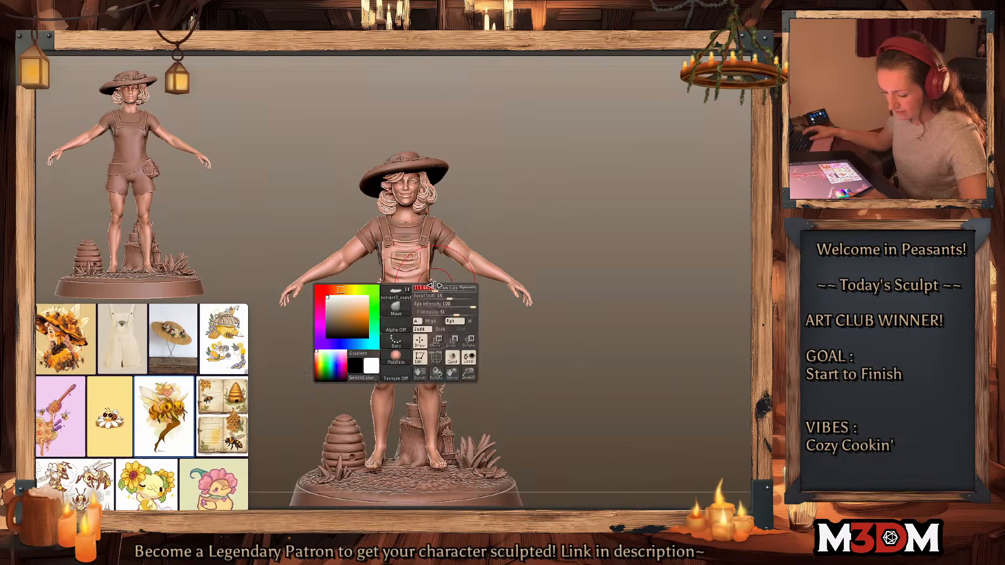
alt+drag(606, 296, 637, 319)
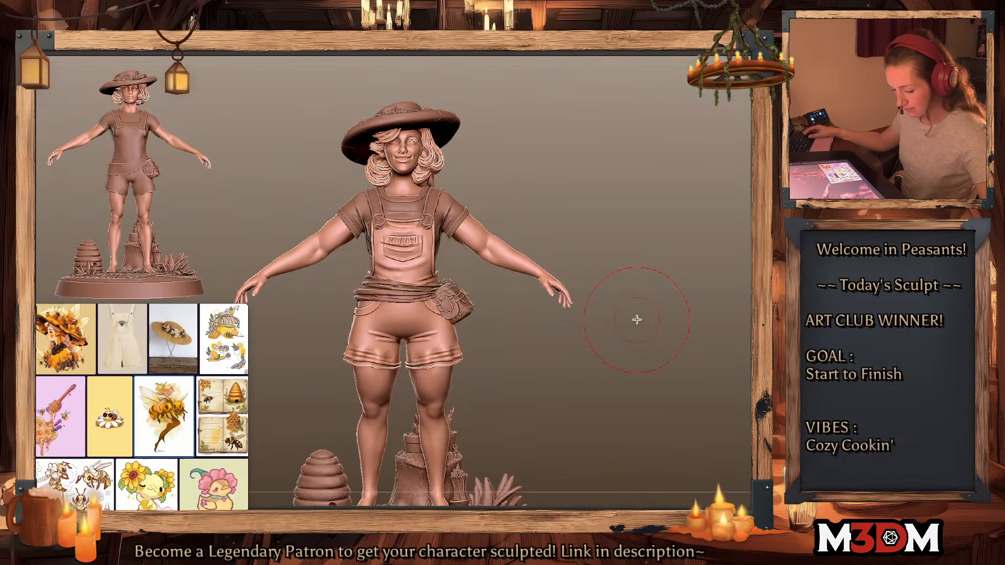
alt+drag(654, 360, 684, 339)
Step: Sculpt symmetric fabric folds across the hips and thighs on the front of the shorts
key(space)
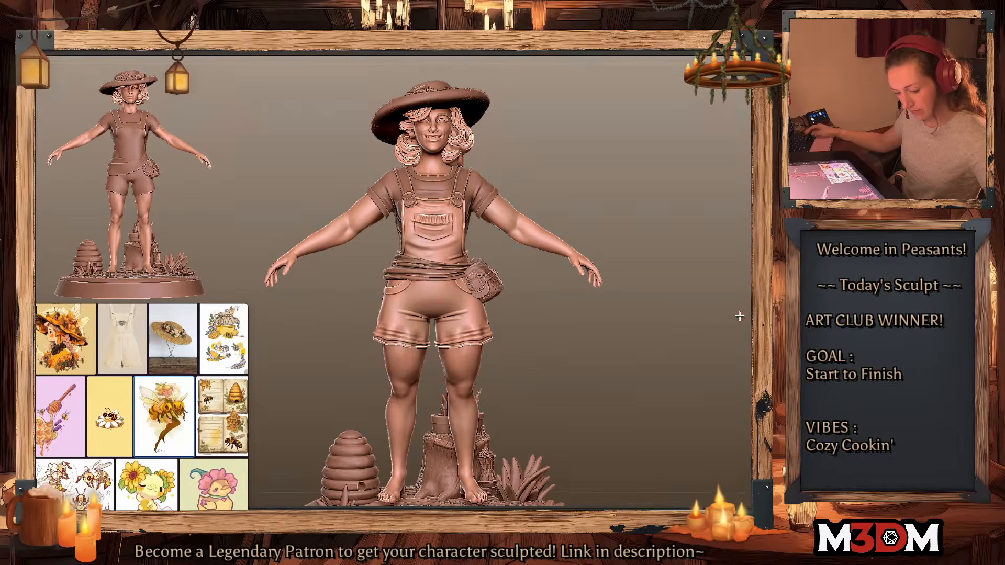
key(space)
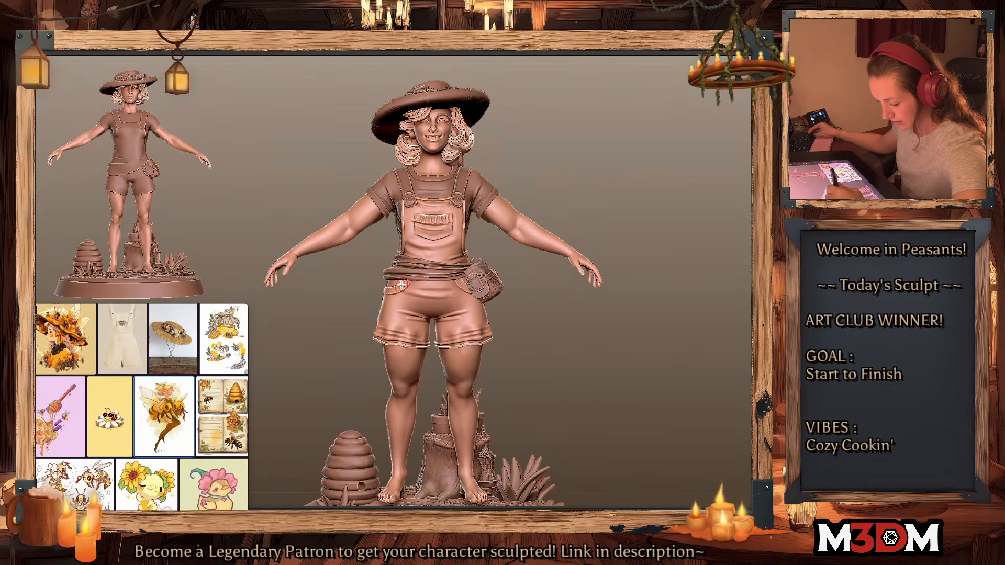
alt+drag(668, 252, 637, 253)
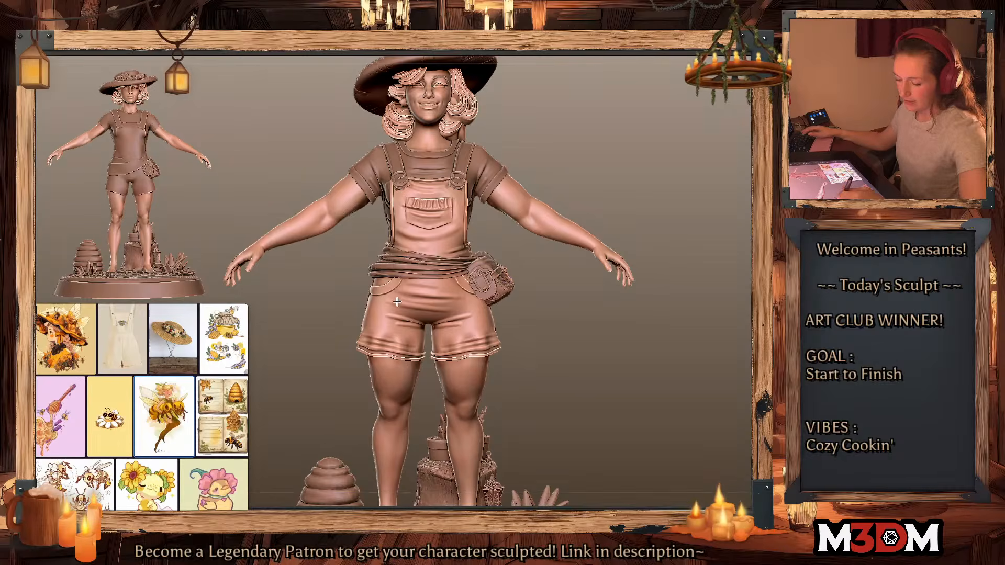
key(space)
drag(432, 332, 487, 330)
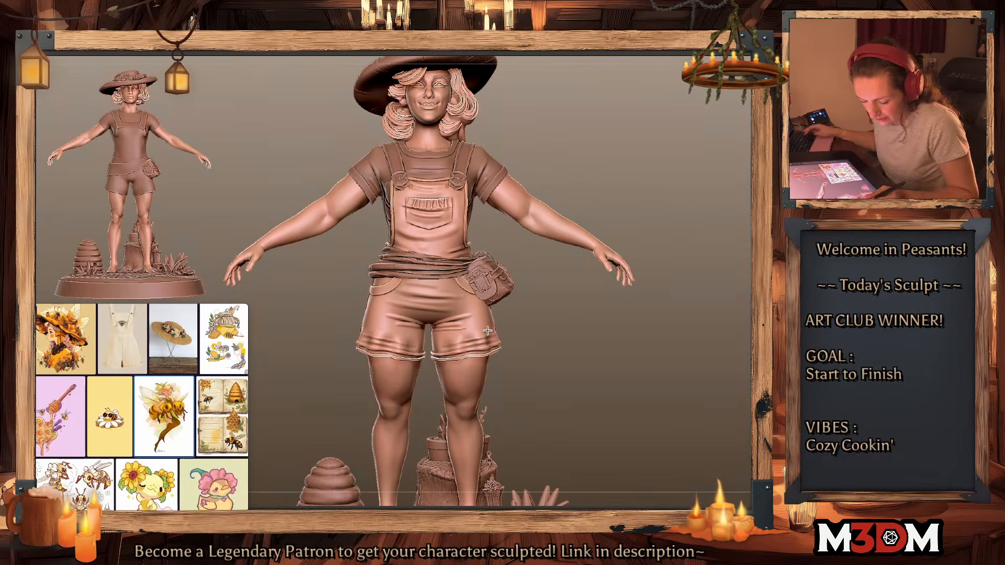
key(space)
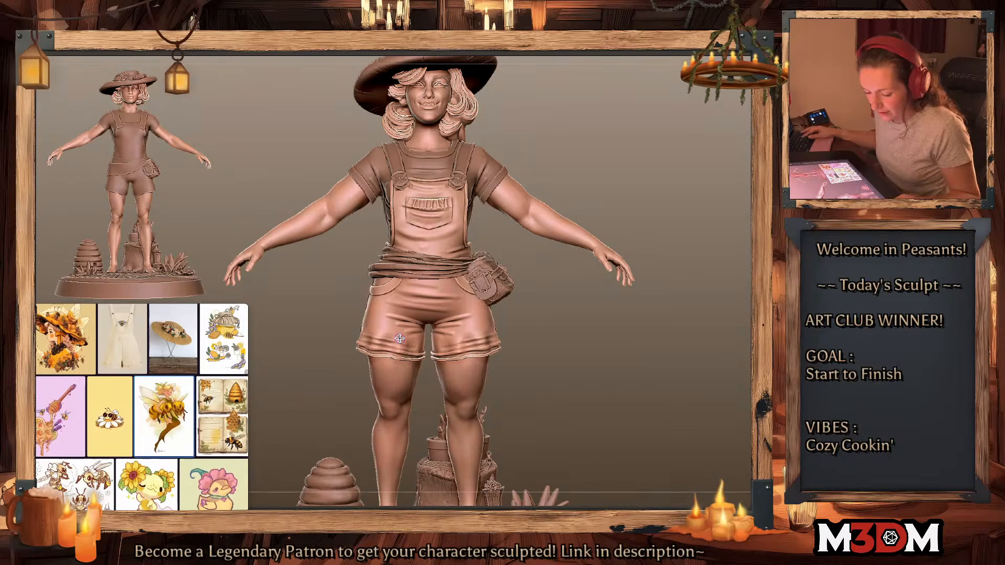
key(space)
Step: Make the shirt the active part and isolate it to work on its back
drag(620, 355, 616, 361)
alt+click(445, 211)
key(alt+s)
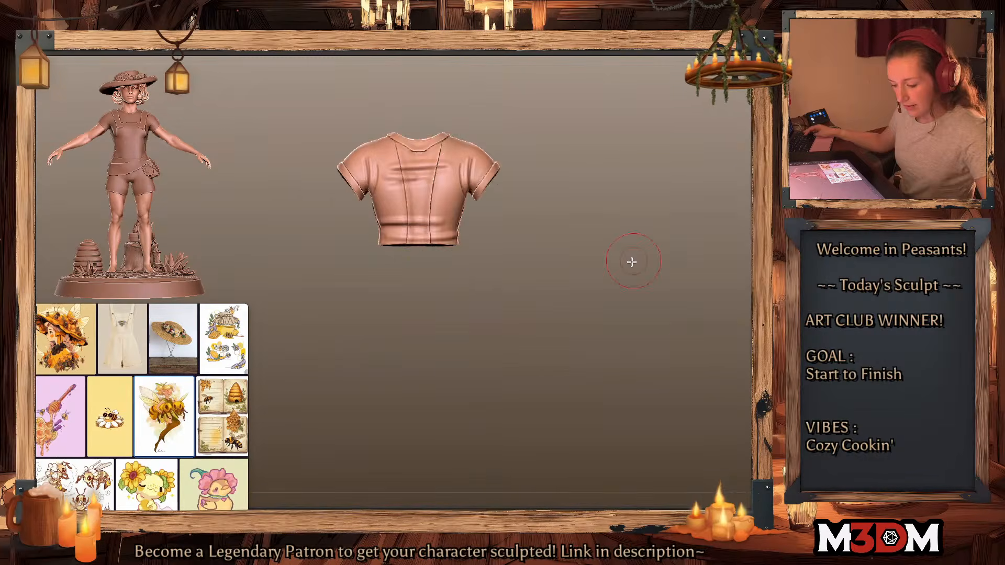
key(space)
mouse_move(632, 262)
alt+mouse_down()
mouse_move(658, 329)
mouse_move(622, 303)
alt+mouse_up()
mouse_move(620, 285)
alt+mouse_down()
mouse_move(614, 305)
mouse_move(613, 273)
alt+mouse_up()
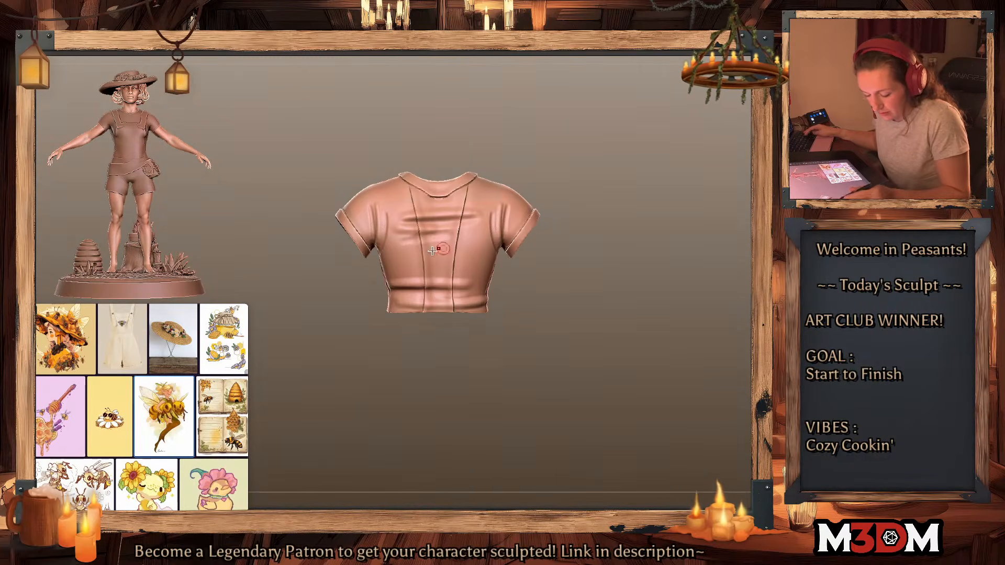
Step: Try fold strokes across the back of the shirt and undo the last two
key(space)
drag(446, 285, 453, 285)
mouse_move(475, 235)
mouse_down()
mouse_move(444, 235)
mouse_move(448, 298)
mouse_move(451, 237)
mouse_move(410, 270)
mouse_up()
key(ctrl+z)
key(ctrl+z)
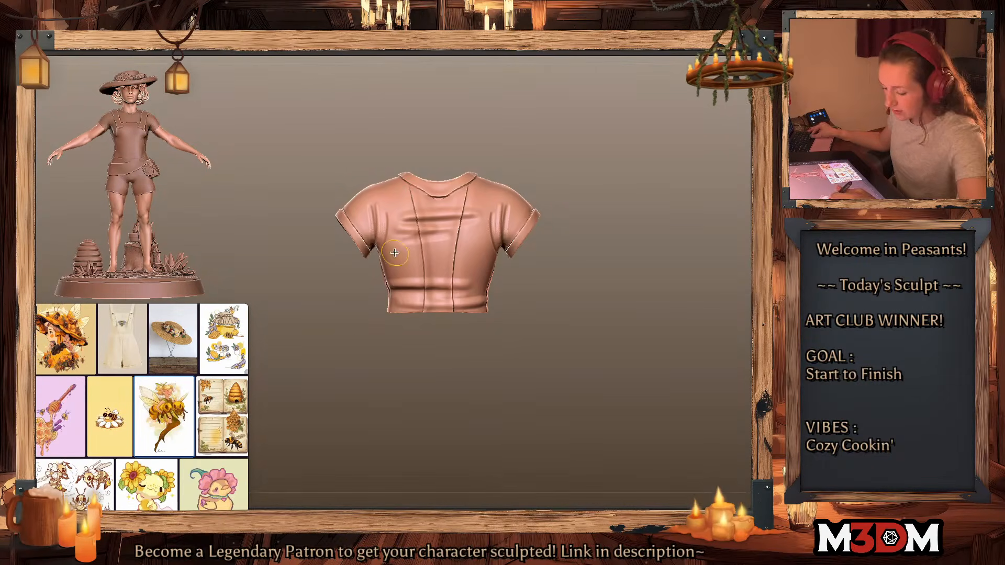
Step: Bring back the whole figure, switch to the overalls, clear their mask and isolate them from behind
key(ctrl+shift+s)
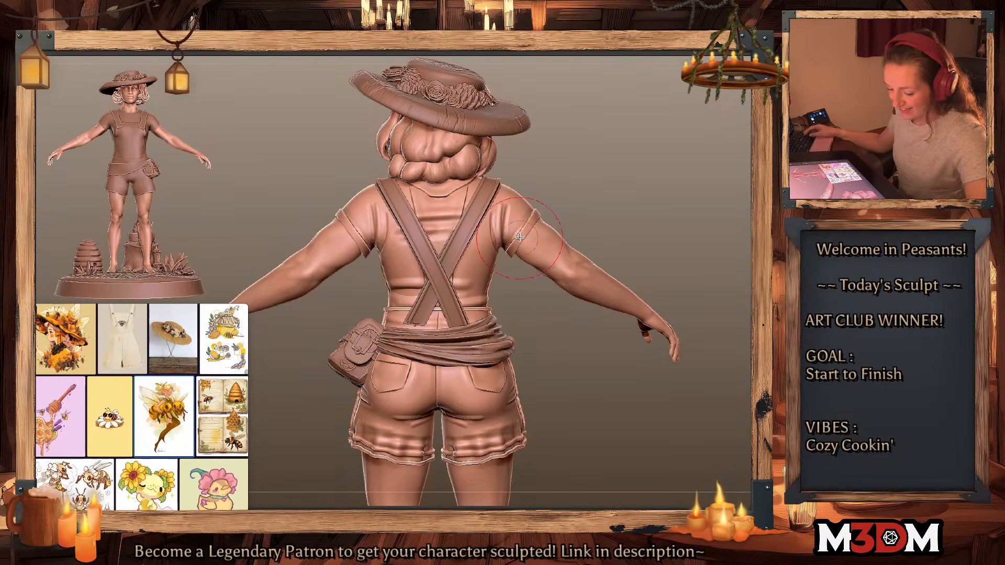
key(shift+f)
key(shift+f)
key(space)
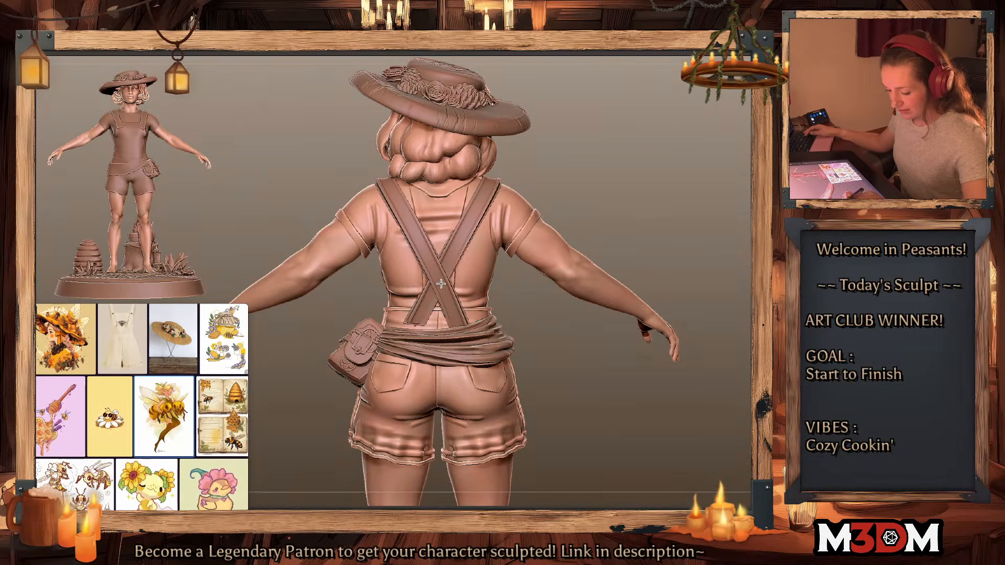
ctrl+click(525, 346)
ctrl+click(527, 379)
ctrl+click(579, 357)
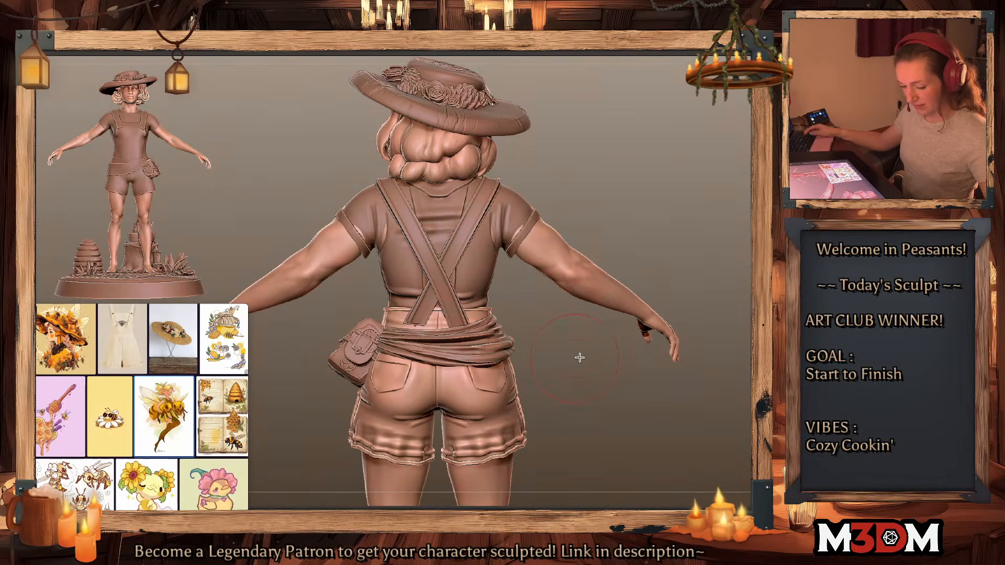
ctrl+drag(668, 448, 502, 338)
key(shift+s)
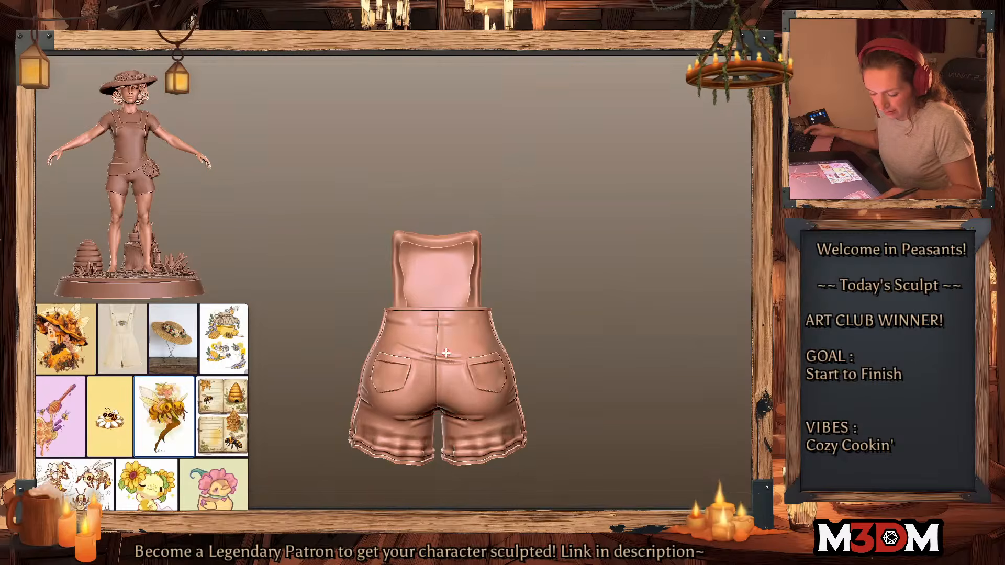
Step: Sculpt wrinkles across the seat between the back pockets and under the buttocks, and show the whole figure again
alt+right_drag(427, 388, 454, 353)
key(space)
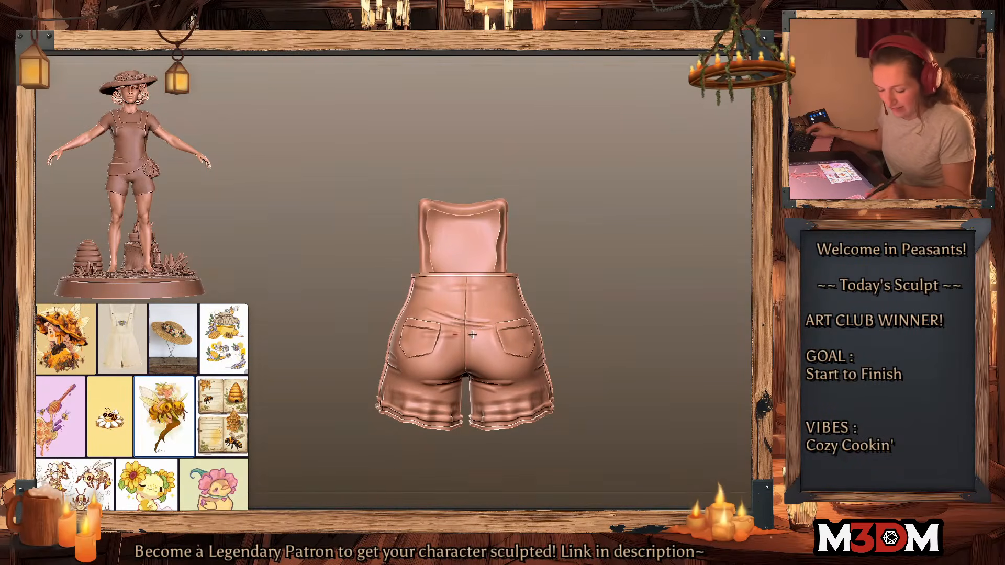
drag(472, 334, 493, 340)
mouse_move(426, 341)
mouse_down()
mouse_move(501, 342)
mouse_move(434, 352)
mouse_up()
mouse_move(598, 379)
mouse_down()
mouse_move(546, 371)
mouse_move(523, 384)
mouse_move(554, 365)
mouse_up()
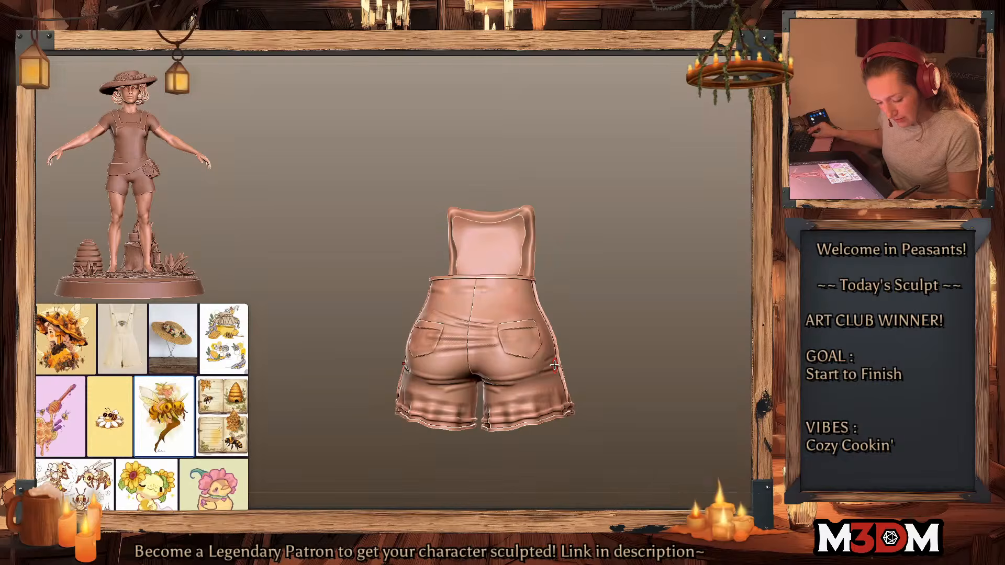
drag(622, 375, 642, 376)
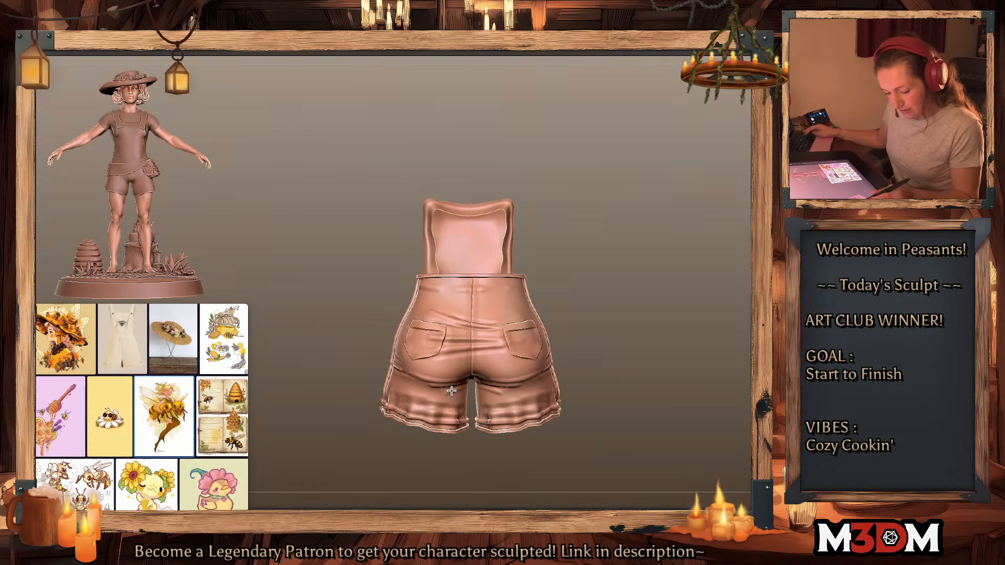
key(shift+f)
key(shift+f)
key(alt+s)
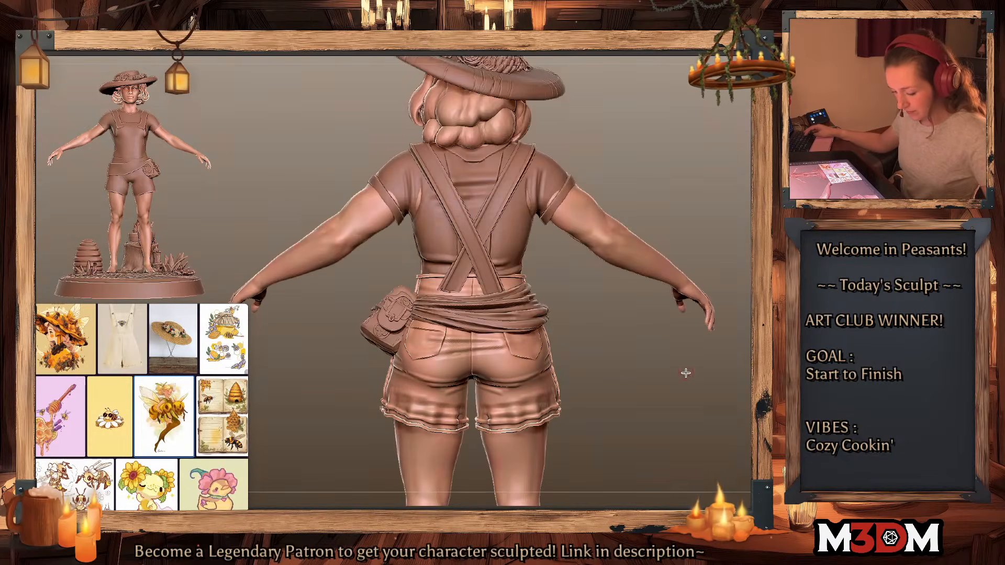
Step: Spread the lower ends of the crossed back straps along the waistband and make the shirt the active part
alt+drag(684, 372, 657, 356)
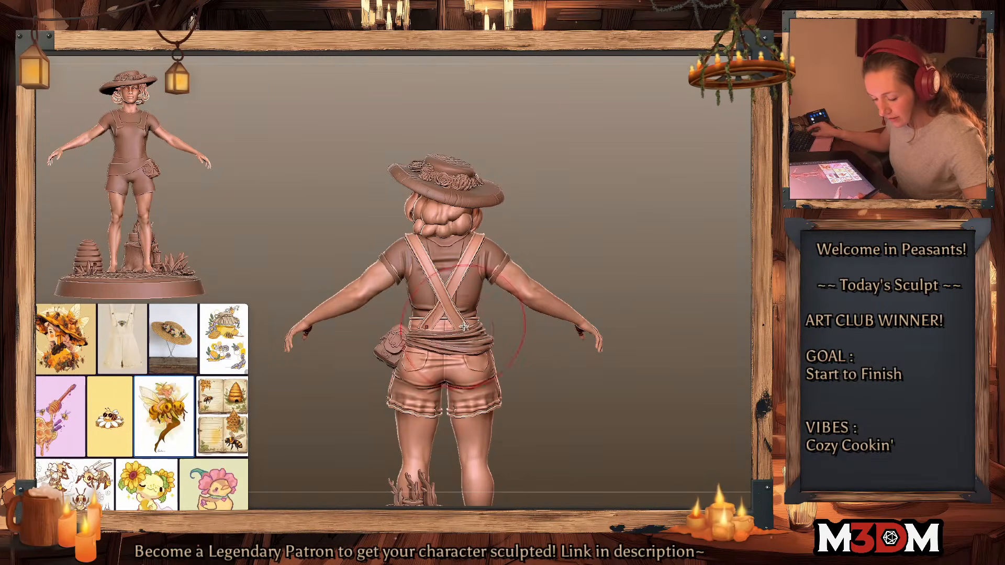
ctrl+right_drag(641, 263, 652, 298)
drag(584, 425, 567, 364)
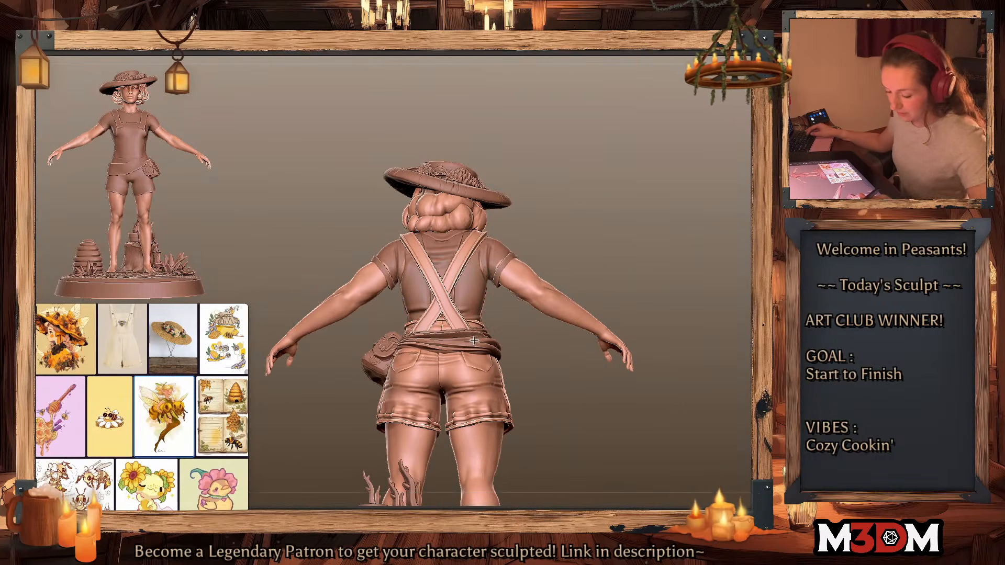
drag(512, 352, 529, 374)
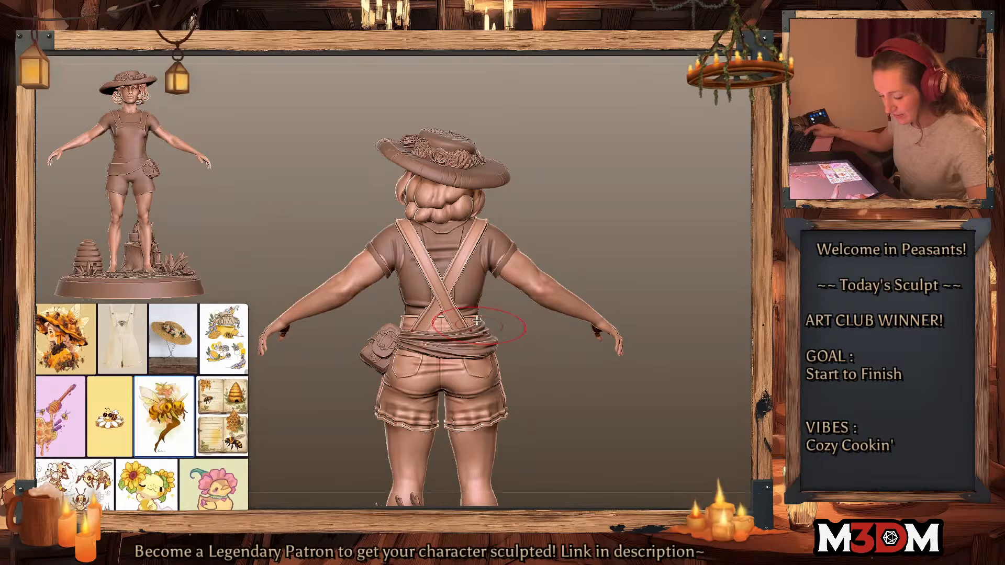
key(shift+f)
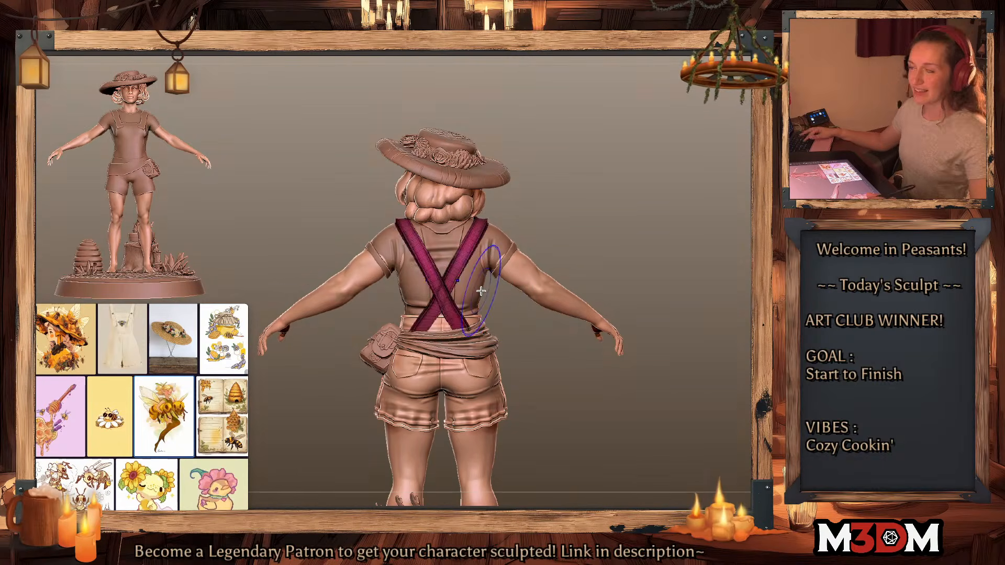
key(shift+f)
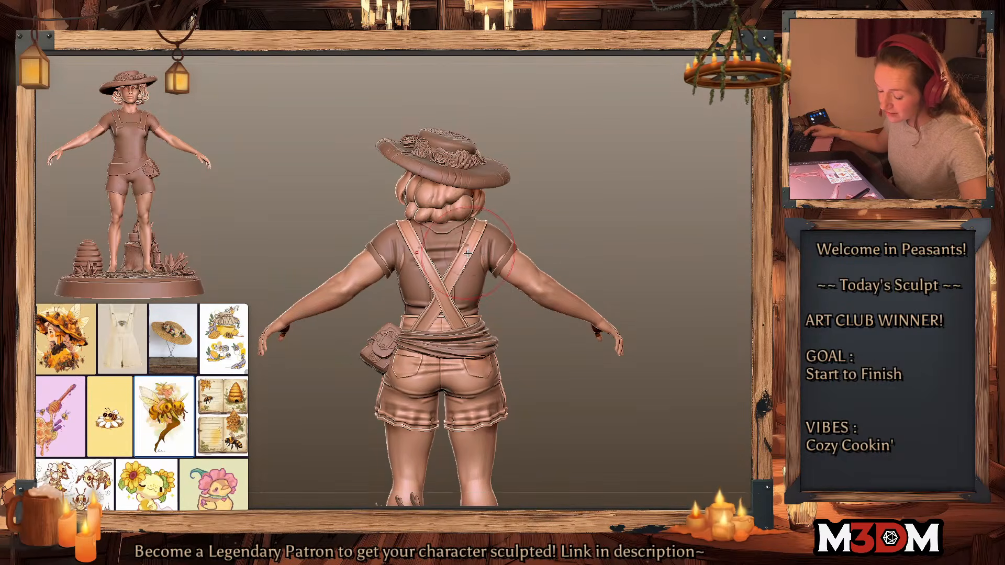
alt+click(486, 256)
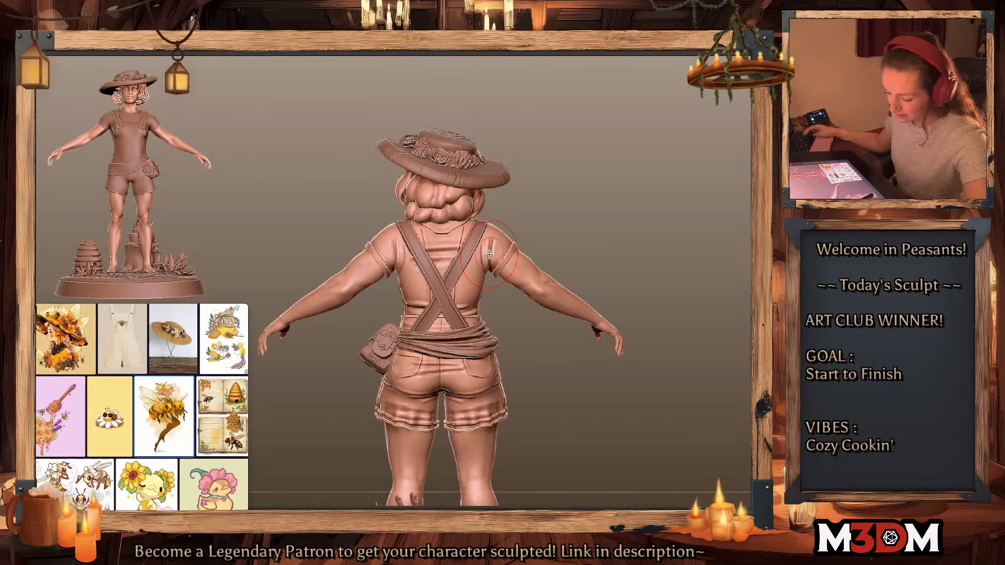
Step: Make the body the active part, adjust the brush size, and refine both upper arms just below the shirt sleeves
alt+click(535, 277)
key(space)
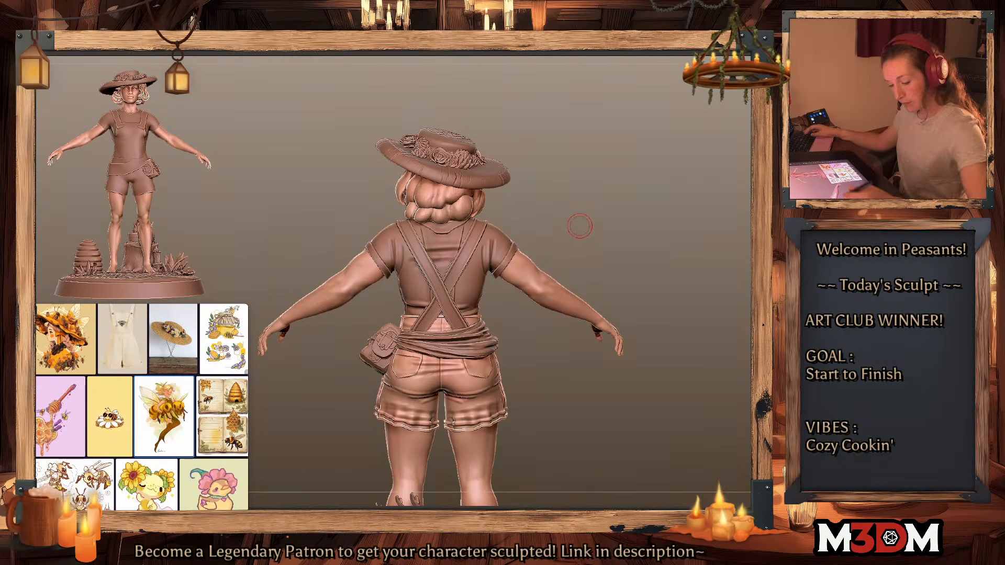
key(space)
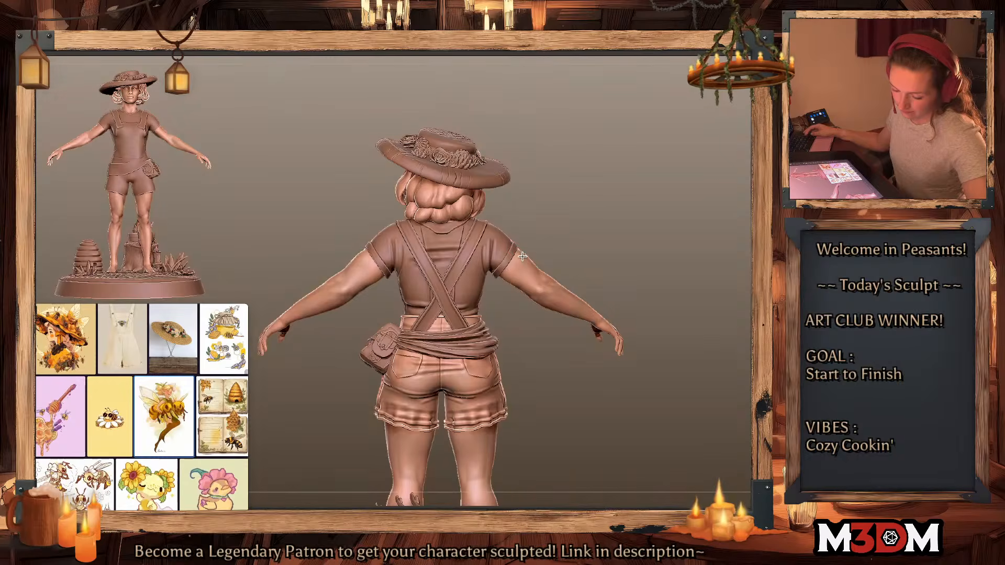
key(space)
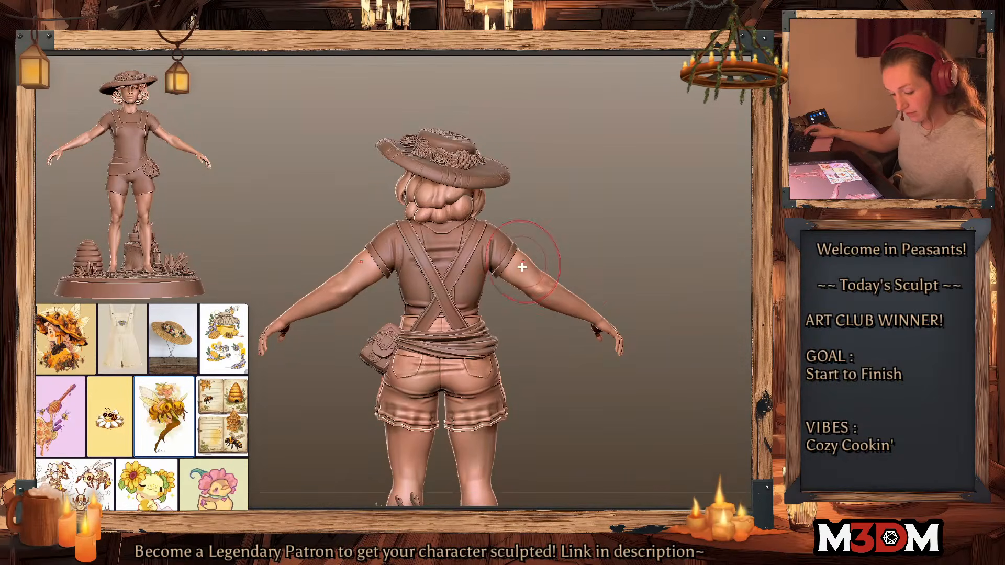
alt+drag(667, 241, 661, 176)
mouse_move(665, 353)
alt+mouse_down()
mouse_move(658, 332)
mouse_move(666, 345)
mouse_move(657, 346)
mouse_move(664, 328)
mouse_move(702, 327)
mouse_move(618, 371)
mouse_move(661, 352)
mouse_move(650, 356)
alt+mouse_up()
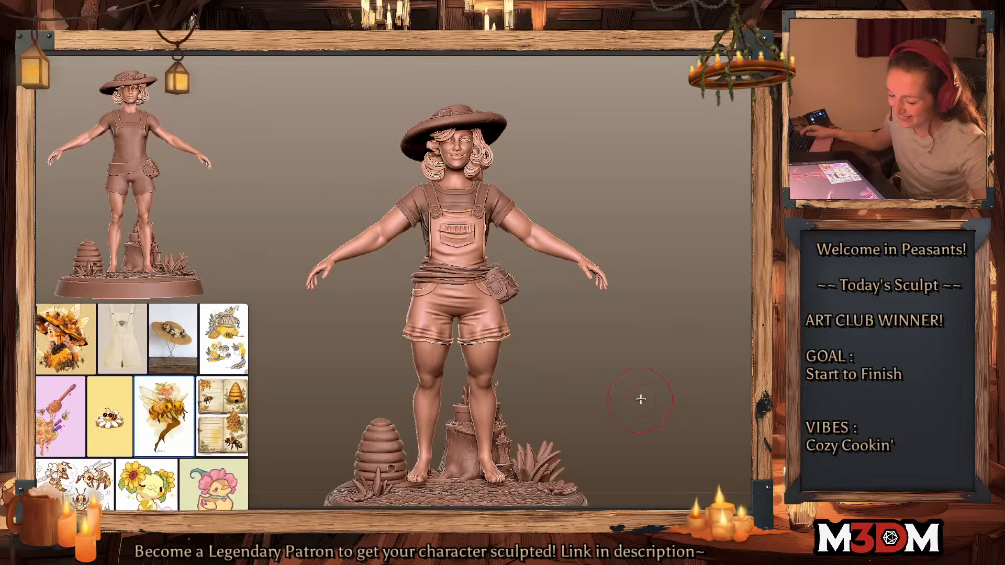
Step: Switch to the shirt and refine the shape and folds of both short sleeves
alt+click(501, 205)
key(space)
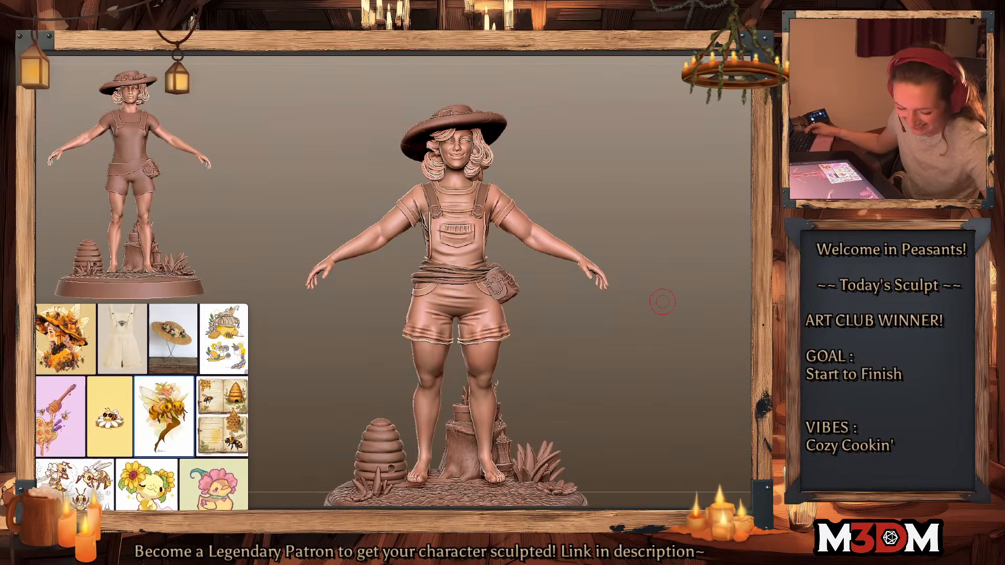
key(space)
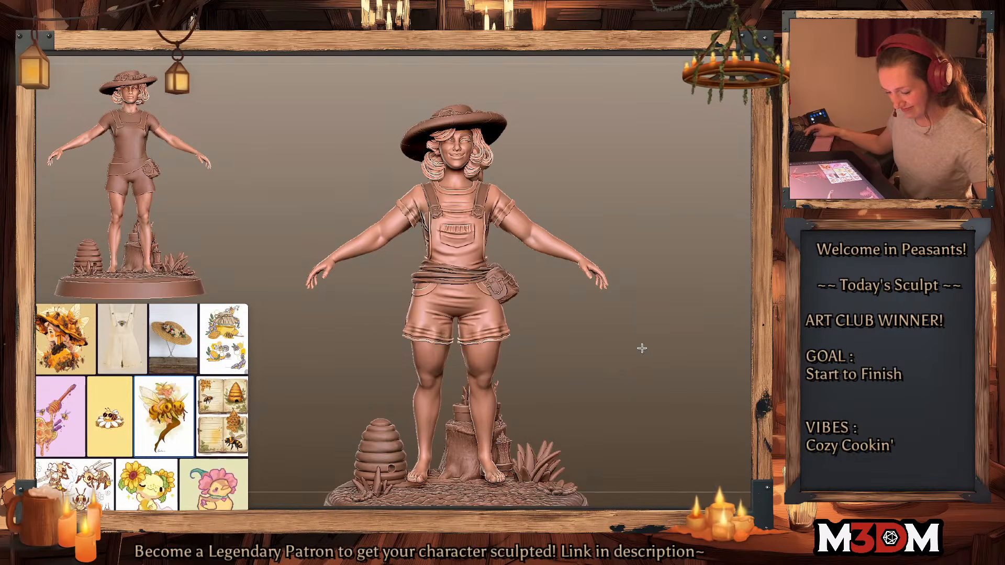
mouse_move(641, 347)
alt+mouse_down()
mouse_move(646, 374)
mouse_move(645, 359)
alt+mouse_up()
key(space)
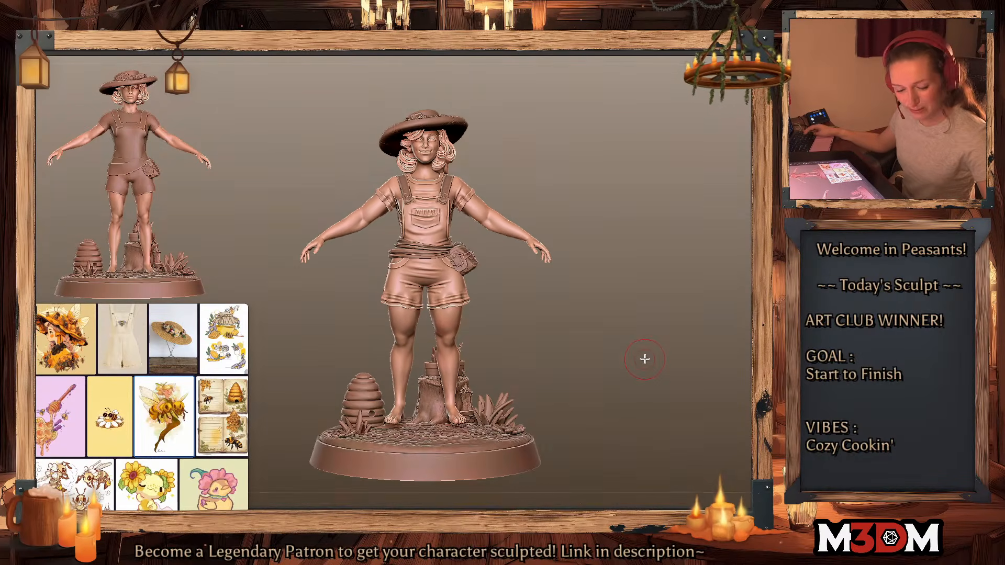
Step: Try adjusting the sleeve openings around the upper arms with a resized brush and undo the last change
key(space)
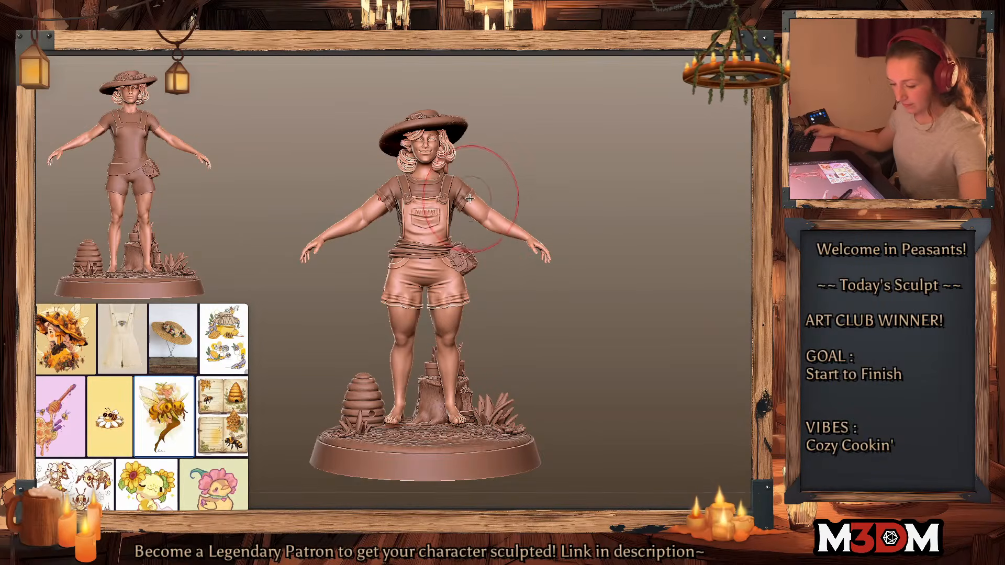
key(space)
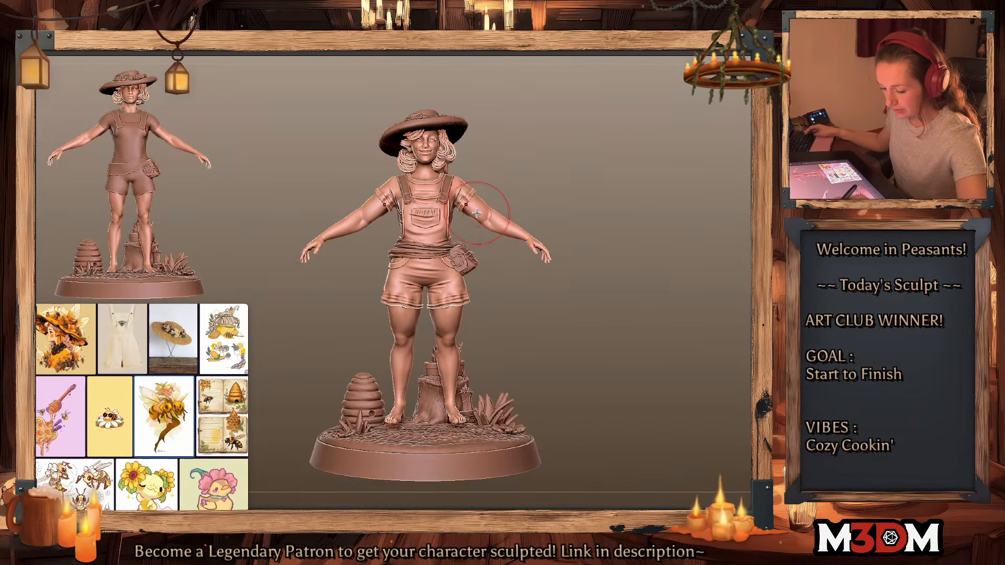
key(ctrl+z)
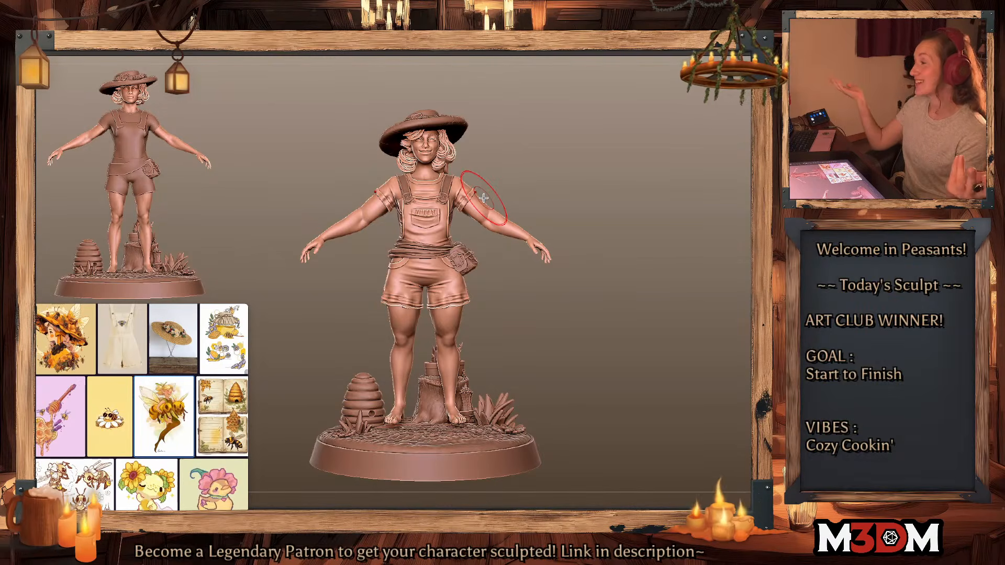
key(space)
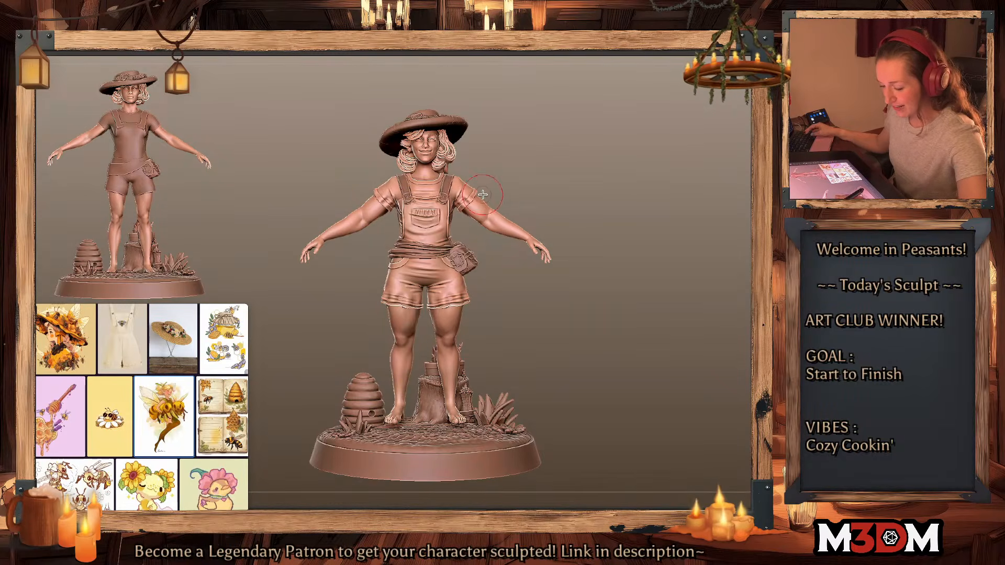
Step: Refine the outline of the overalls' shorts at the outer thighs and the seat
mouse_move(638, 260)
mouse_down()
mouse_move(642, 269)
mouse_move(613, 270)
mouse_up()
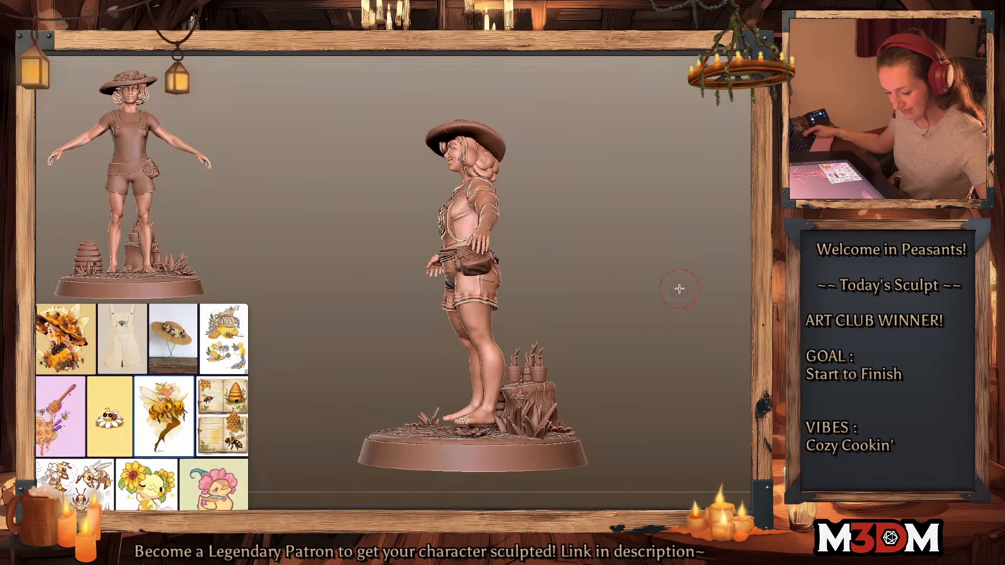
drag(679, 289, 695, 283)
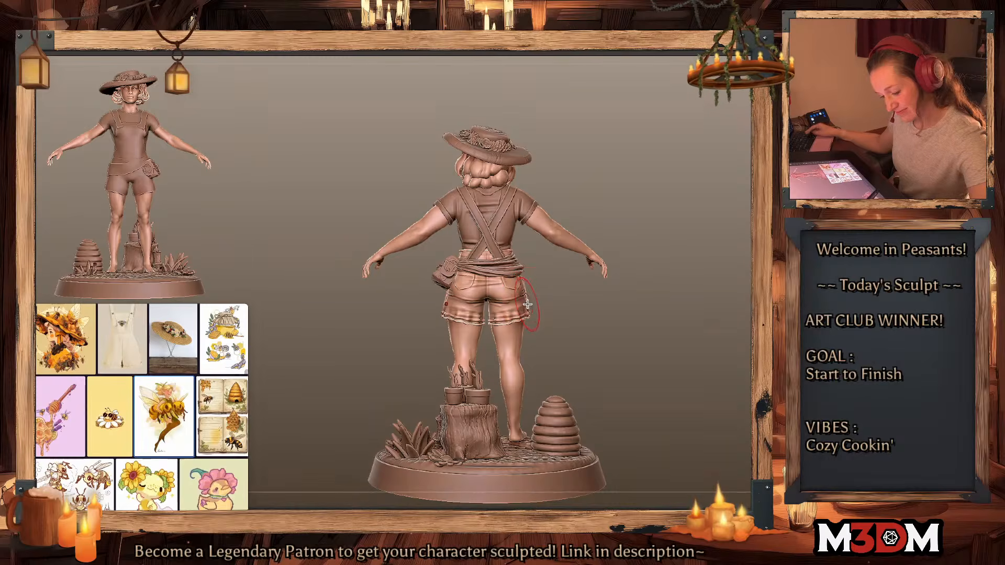
right_click(515, 308)
drag(668, 327, 658, 324)
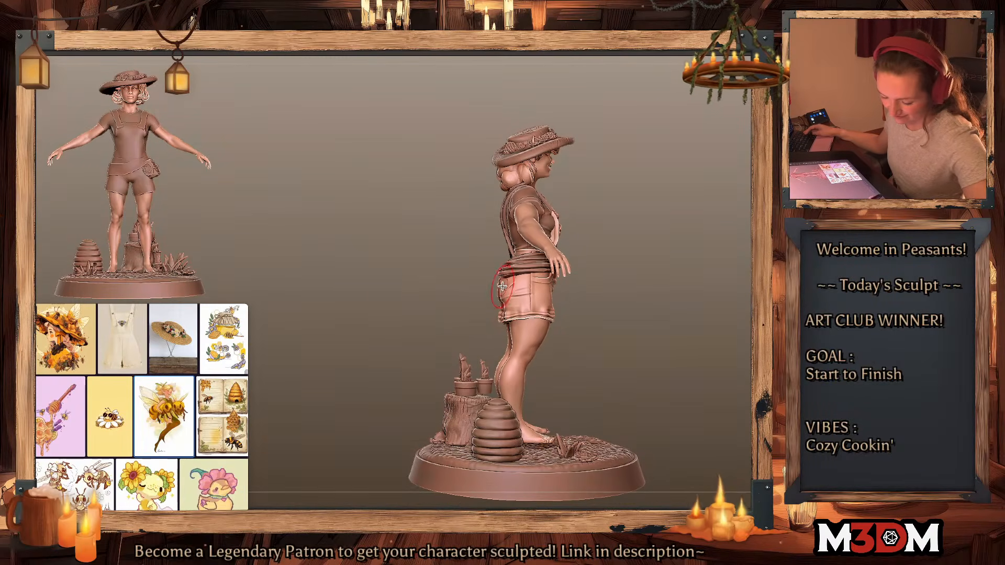
drag(650, 323, 609, 292)
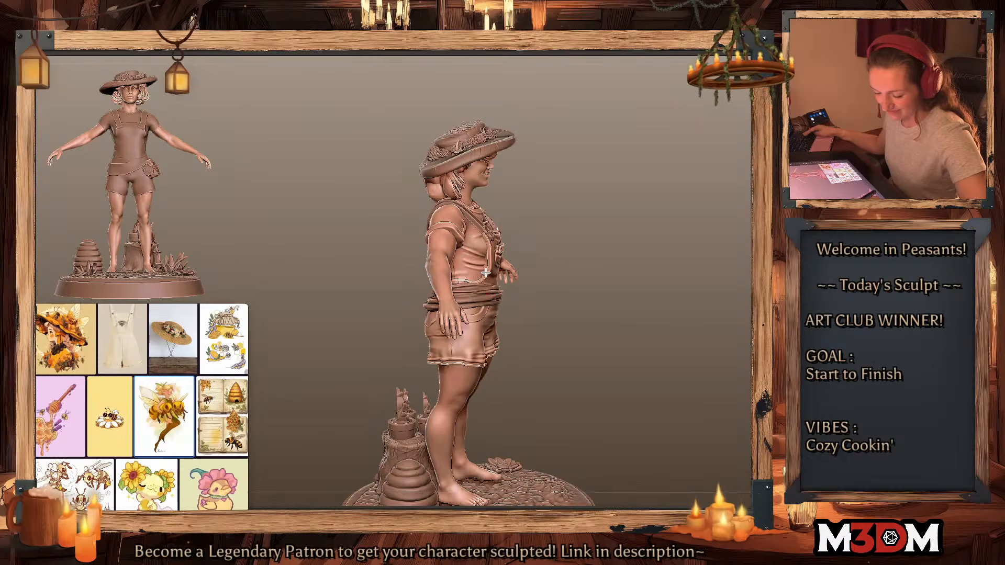
Step: Make the overalls the active part and adjust the side edge and front of the bib
drag(559, 260, 485, 266)
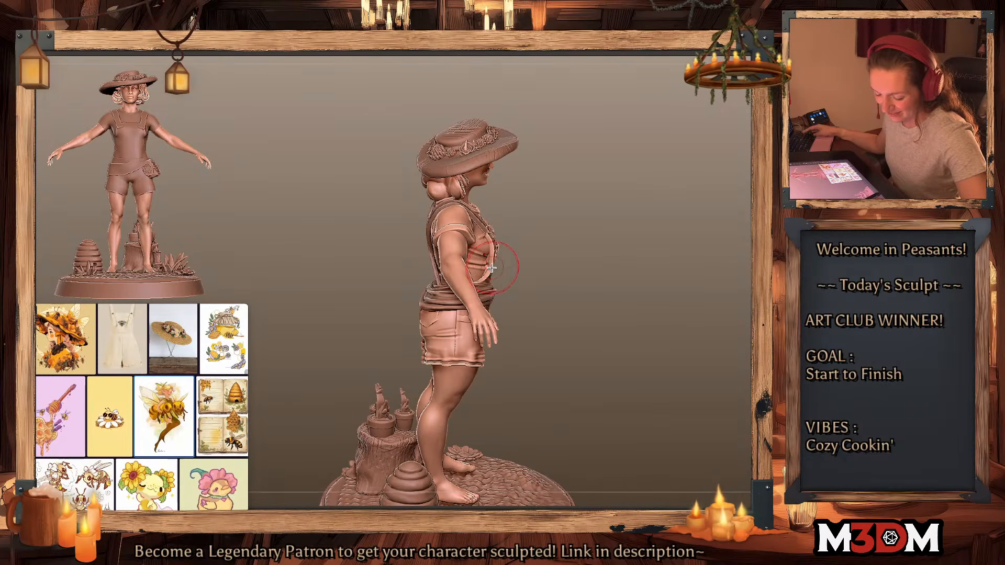
alt+click(492, 268)
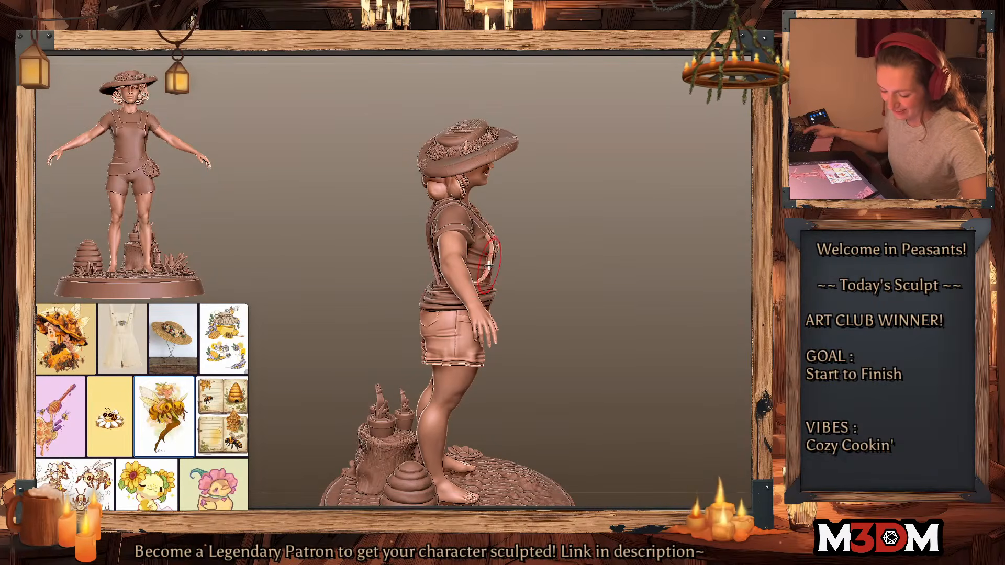
drag(695, 290, 677, 289)
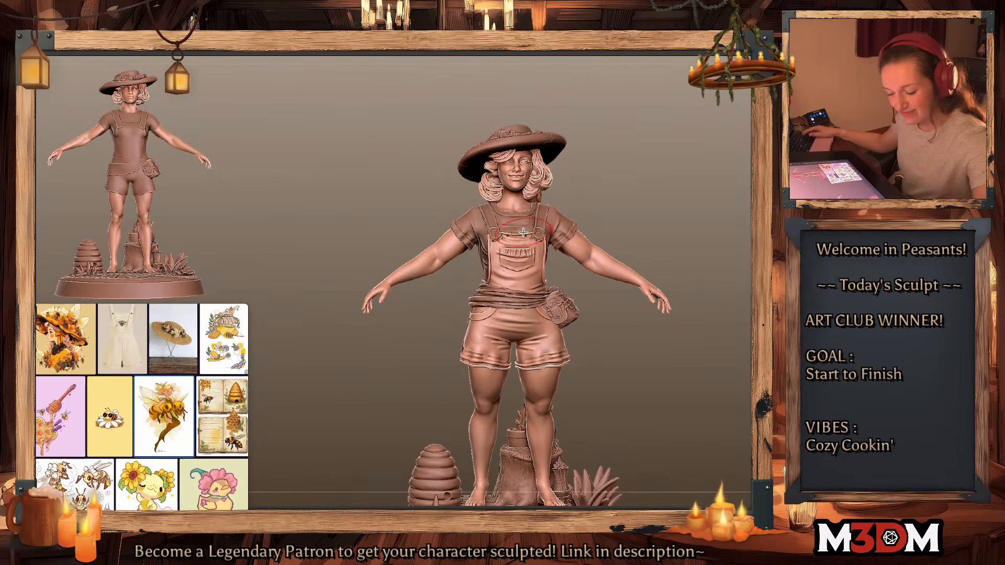
key(space)
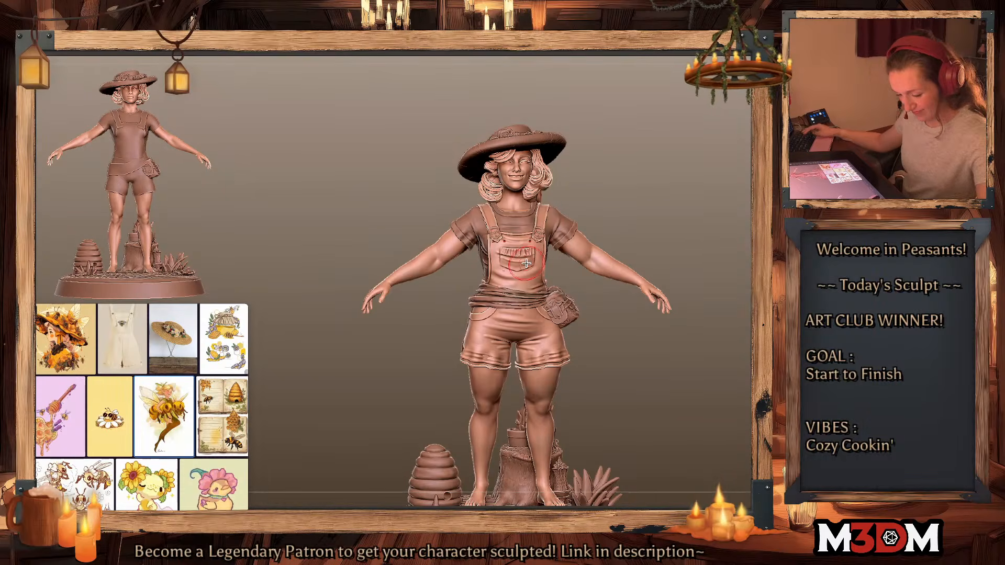
alt+drag(686, 214, 677, 192)
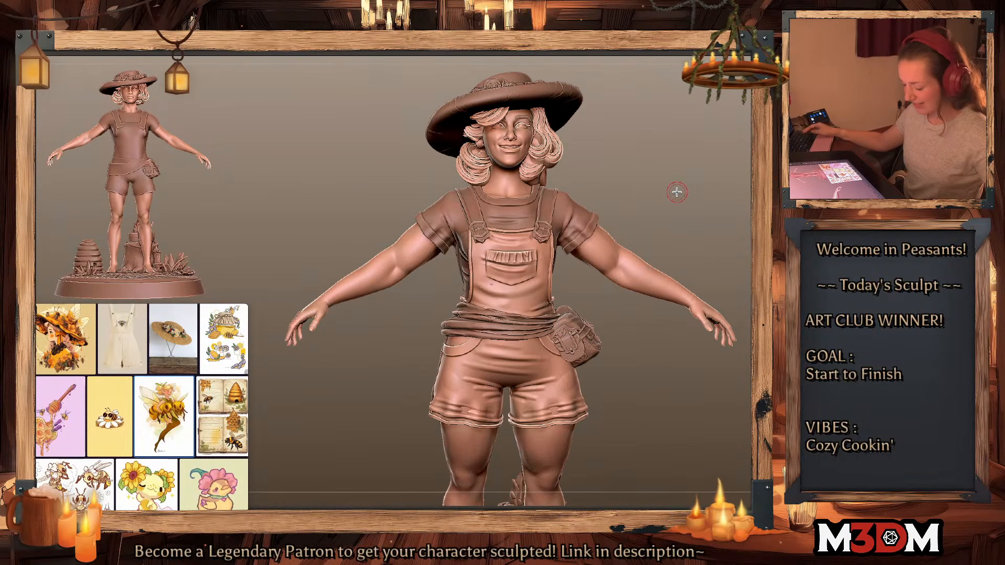
alt+drag(656, 373, 653, 361)
Step: Change the brush's draw size, switch to the body, and clear its mask around the head and shoulders
key(space)
drag(687, 214, 668, 219)
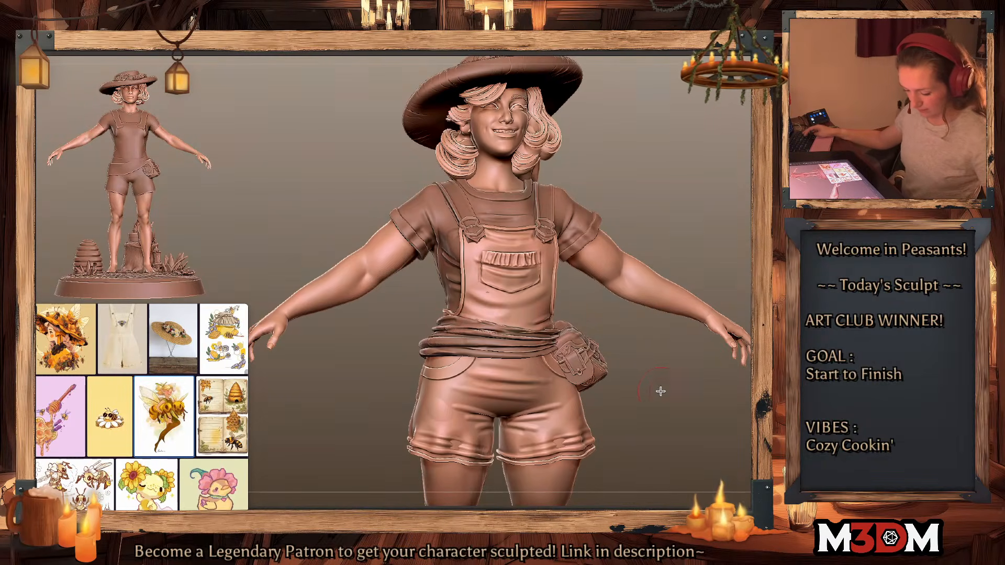
mouse_move(661, 391)
mouse_down()
mouse_move(668, 397)
mouse_move(677, 365)
mouse_up()
key(space)
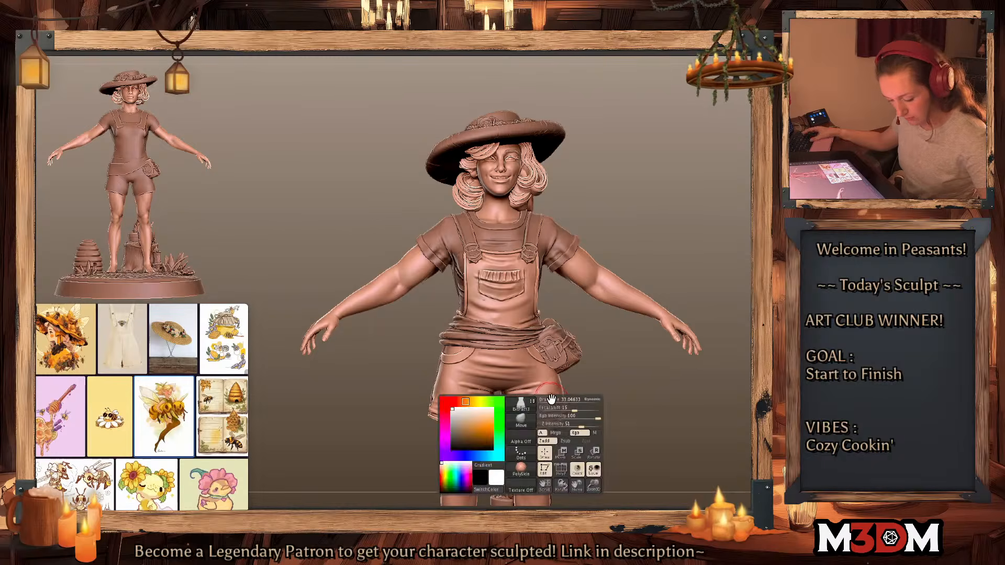
drag(543, 411, 553, 410)
alt+drag(645, 418, 567, 478)
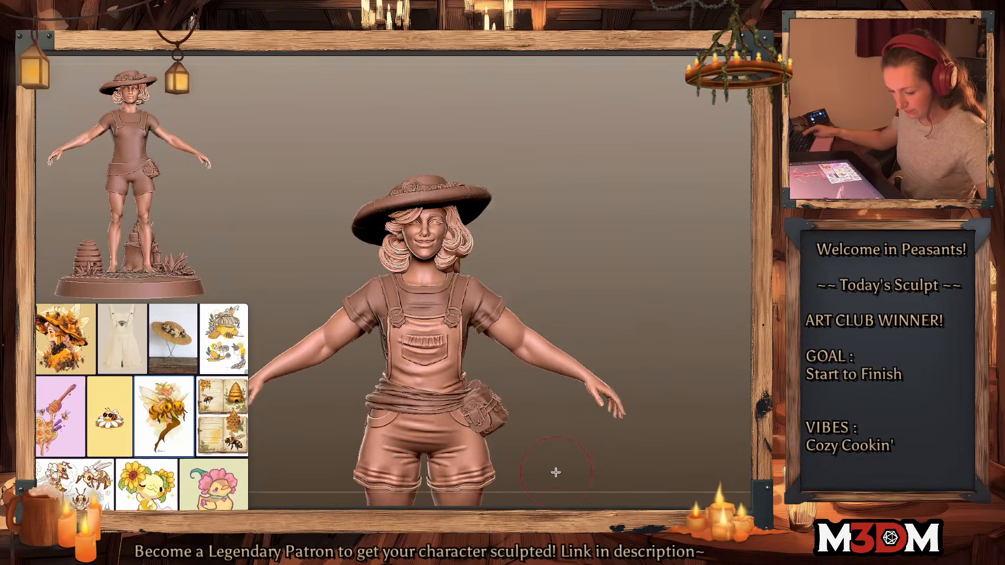
alt+drag(689, 285, 688, 335)
alt+drag(688, 162, 689, 380)
alt+drag(651, 304, 653, 350)
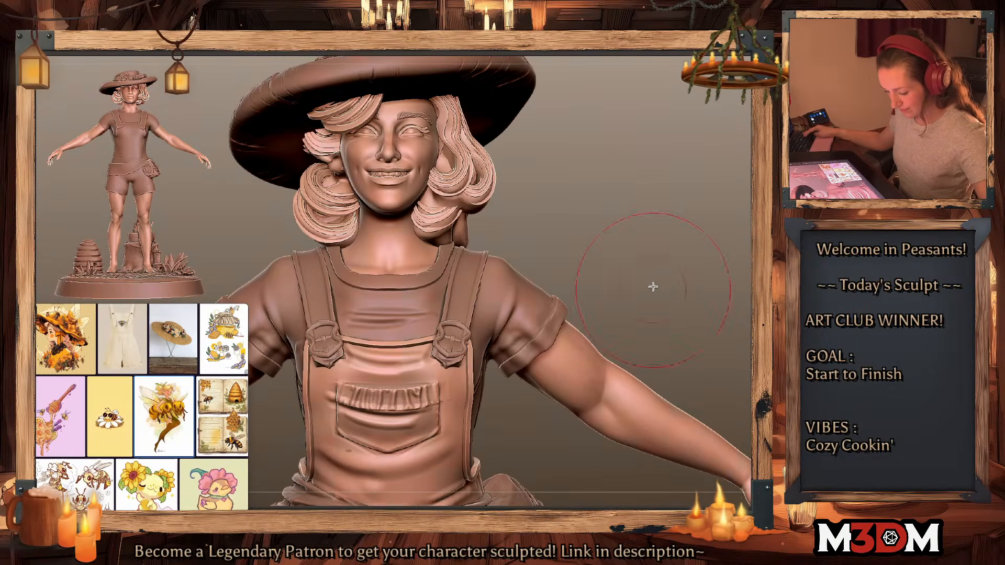
alt+drag(680, 210, 775, 361)
ctrl+drag(722, 278, 559, 394)
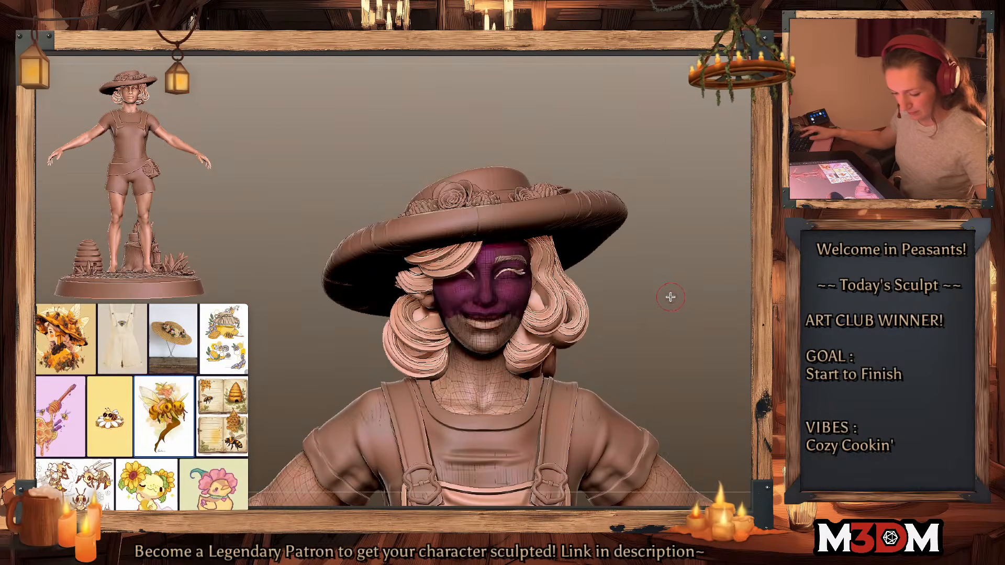
ctrl+click(670, 296)
drag(672, 296, 708, 291)
Step: Inspect the body's wireframe and polygroups with the polyframe display and hide it again
key(shift+f)
key(shift+f)
key(shift+f)
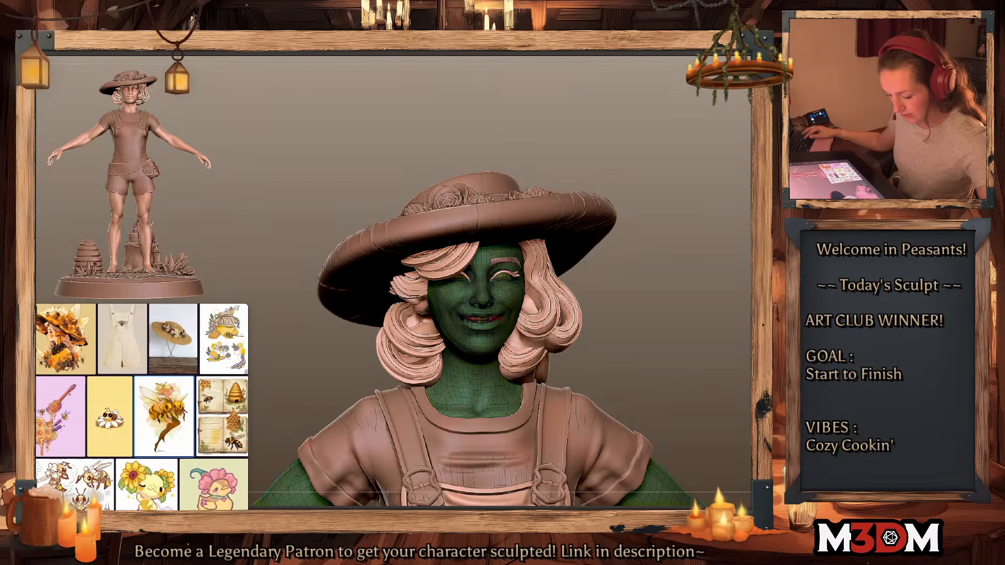
key(shift+f)
key(shift+f)
key(shift+f)
drag(716, 333, 714, 341)
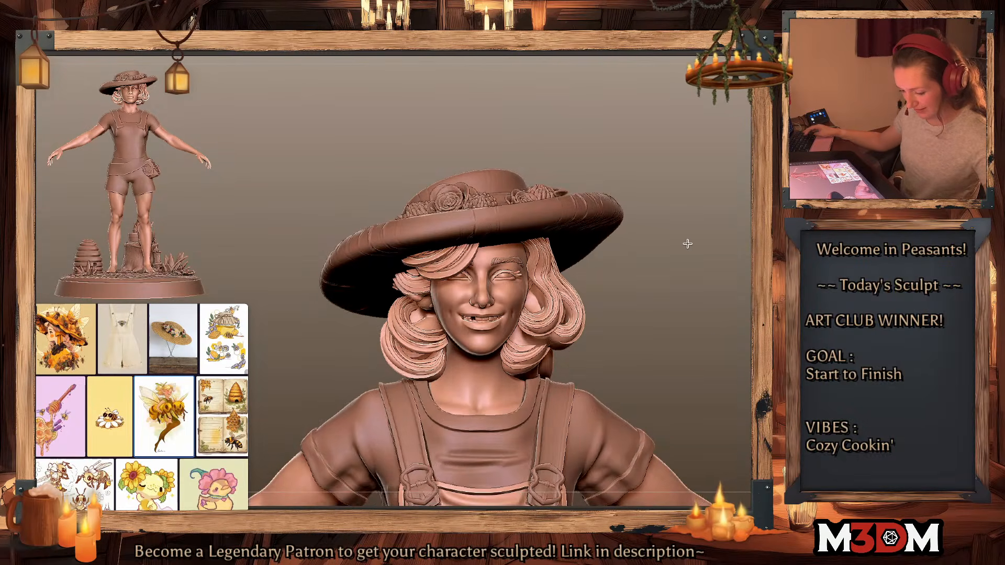
Step: Make the part at the mouth active and adjust the brush settings for work on the head
mouse_move(688, 244)
alt+mouse_down()
mouse_move(696, 333)
mouse_move(680, 276)
mouse_move(692, 275)
mouse_move(681, 266)
mouse_move(689, 262)
mouse_move(686, 308)
mouse_move(661, 298)
alt+mouse_up()
alt+drag(679, 216, 667, 302)
alt+click(475, 318)
key(space)
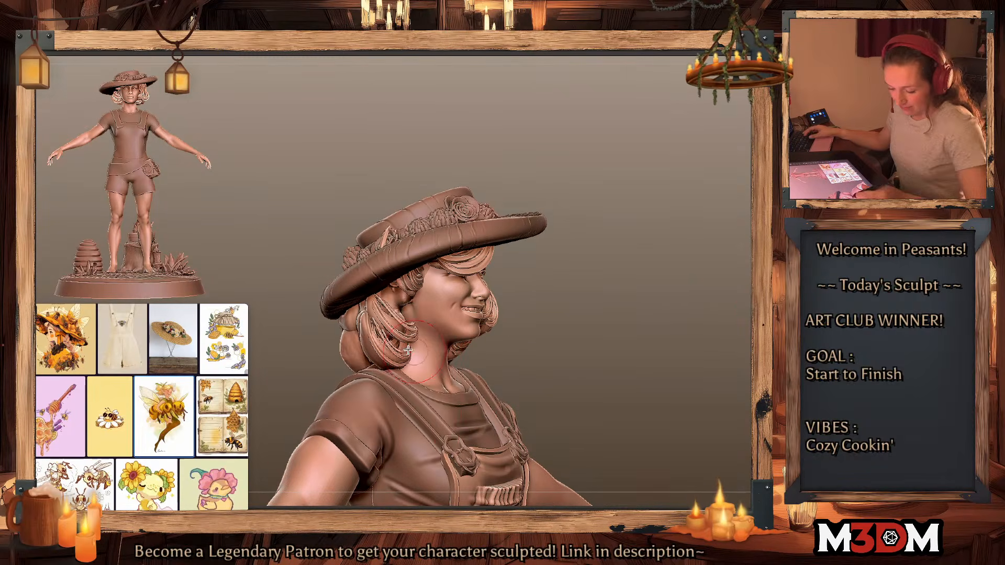
Step: Switch from the back hair to the side curls, hide the polyframe, and try pulling the curls forward over the neck
alt+click(407, 347)
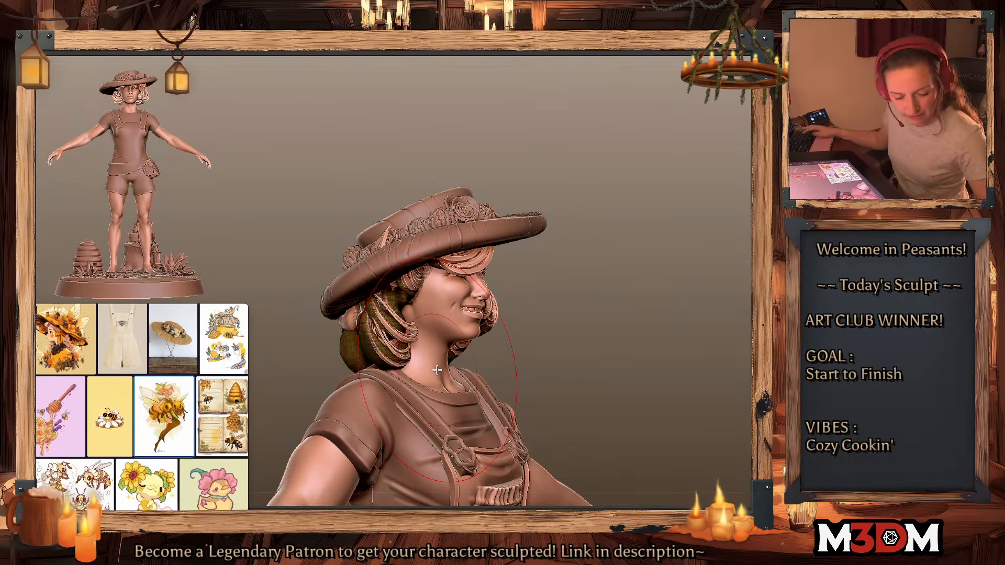
alt+click(412, 343)
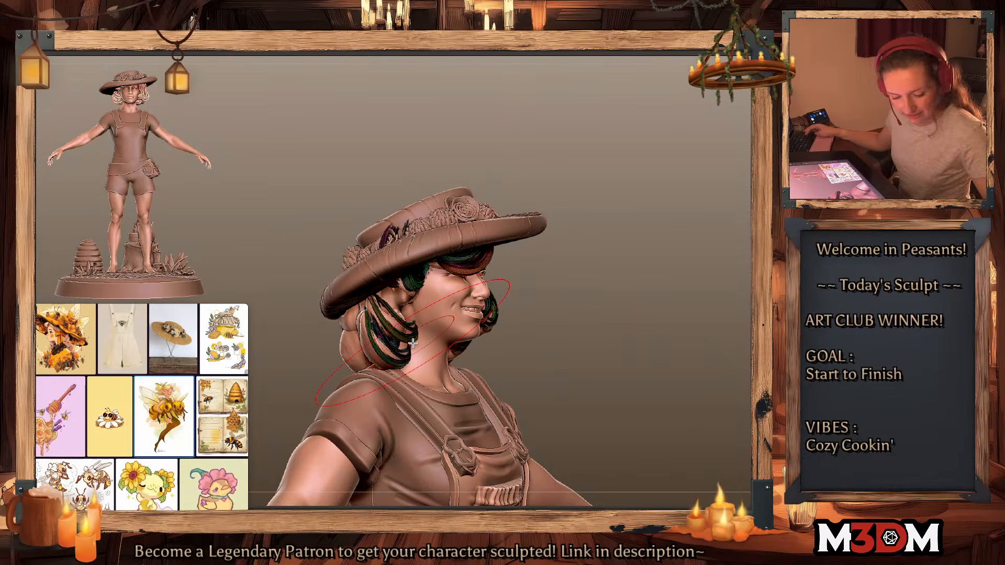
key(shift+f)
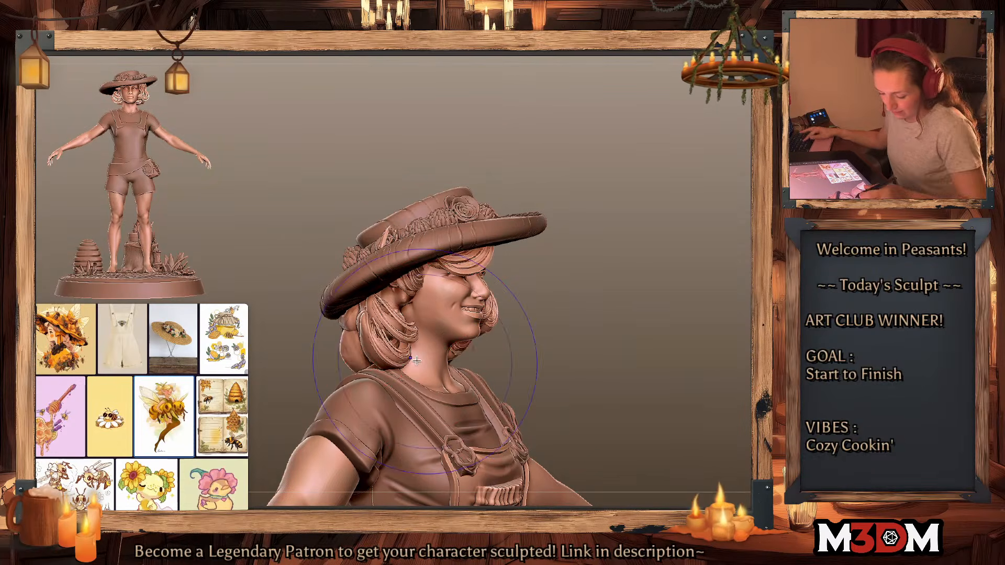
key(shift+f)
key(shift+f)
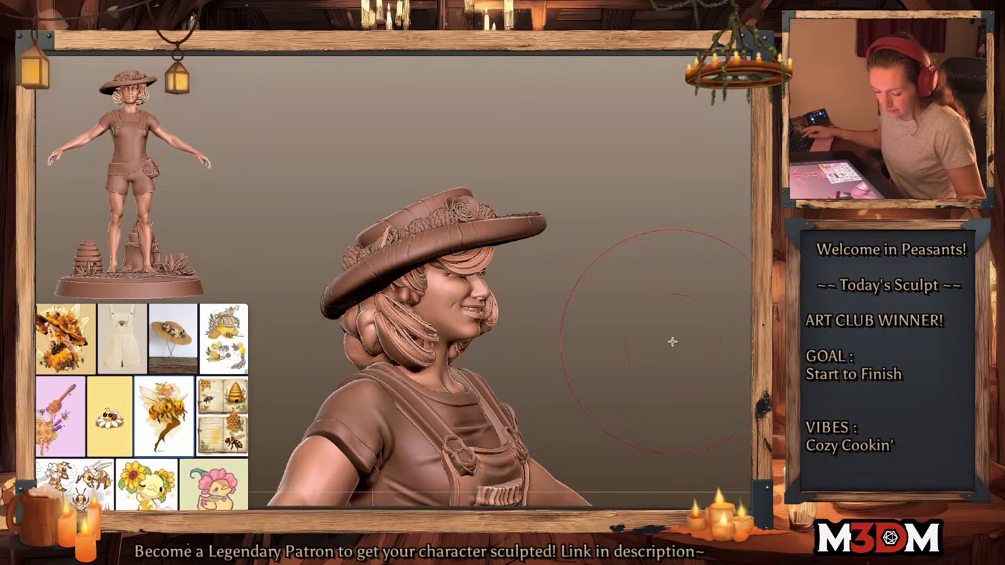
Step: Check the hair's polygroups around the face with the polyframe display and hide it again
drag(670, 340, 668, 352)
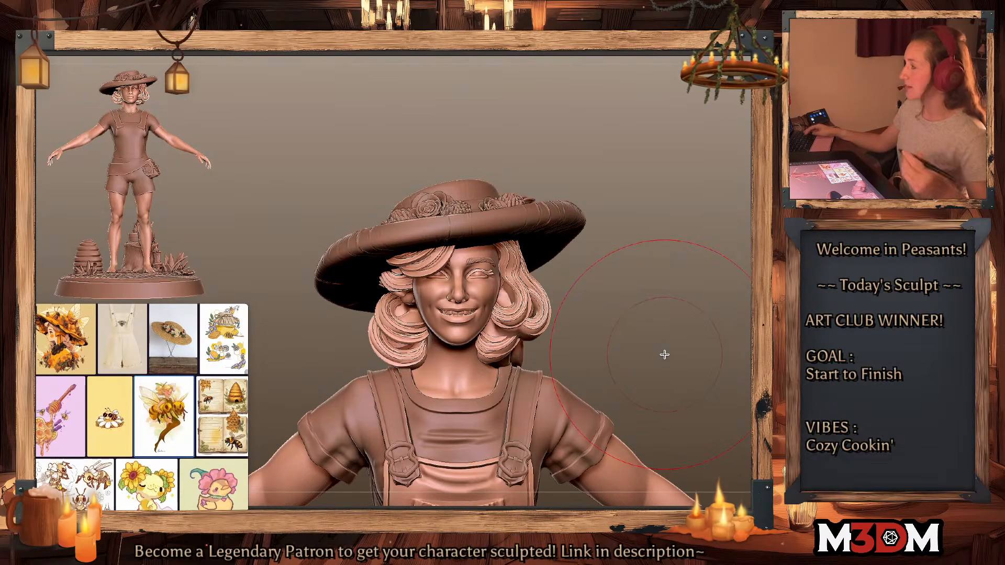
drag(594, 309, 611, 313)
key(space)
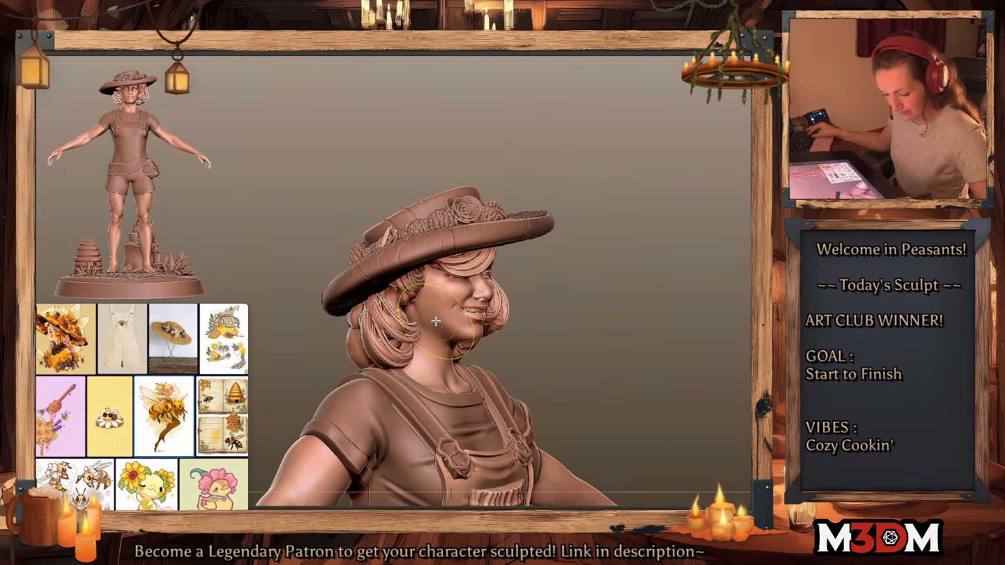
key(shift+f)
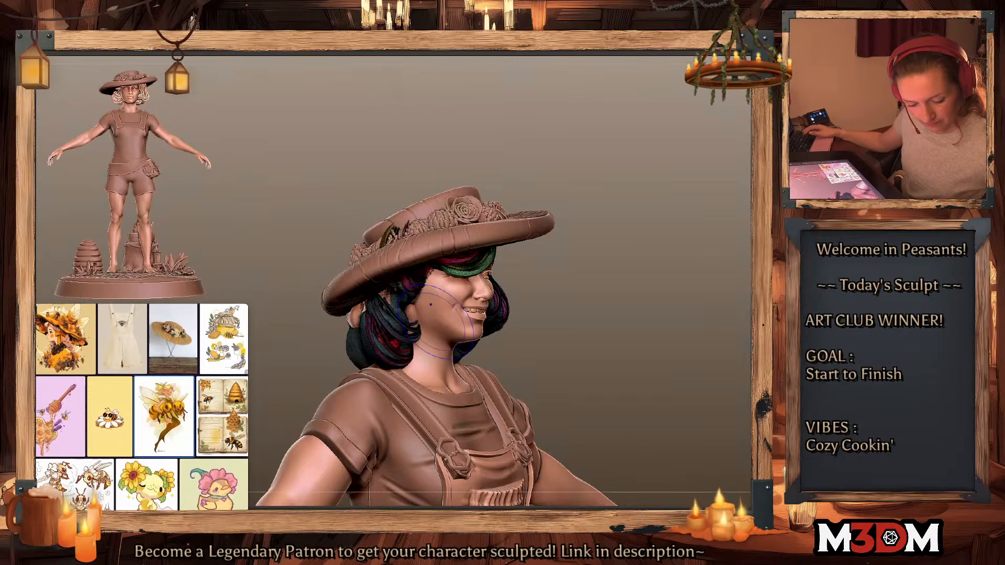
key(shift+f)
key(shift+f)
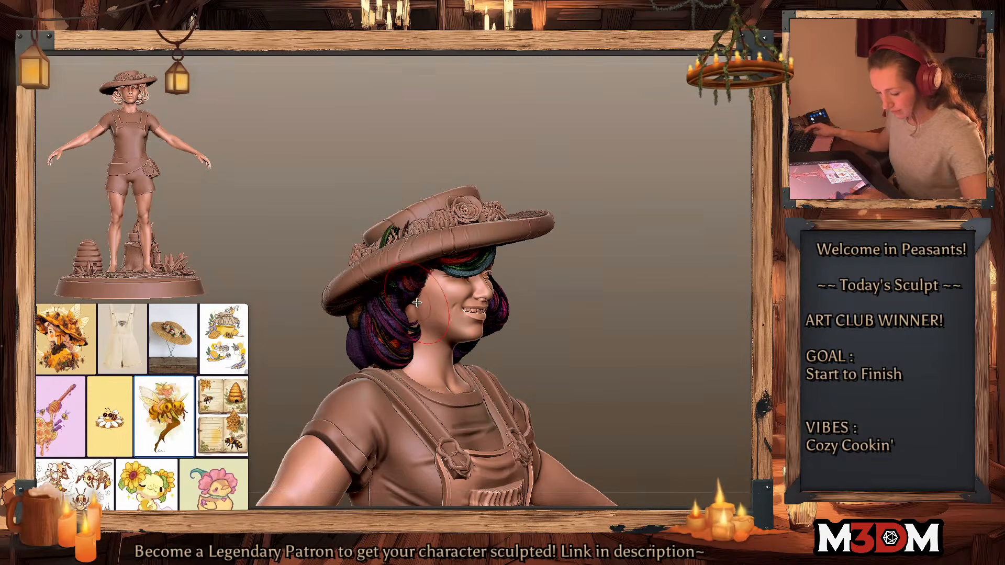
key(shift+f)
mouse_move(704, 278)
mouse_down()
mouse_move(653, 292)
mouse_move(668, 284)
mouse_up()
key(shift+f)
key(shift+f)
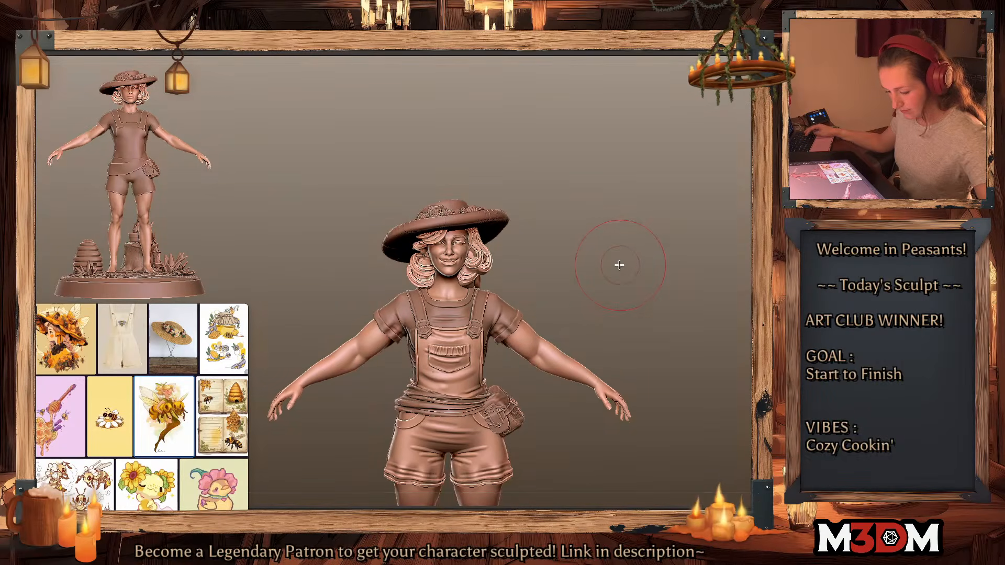
Step: Reshape the curls beside the cheek and jaw with short strokes from the front
mouse_move(596, 270)
mouse_down()
mouse_move(595, 259)
mouse_move(585, 313)
mouse_up()
drag(484, 274, 473, 261)
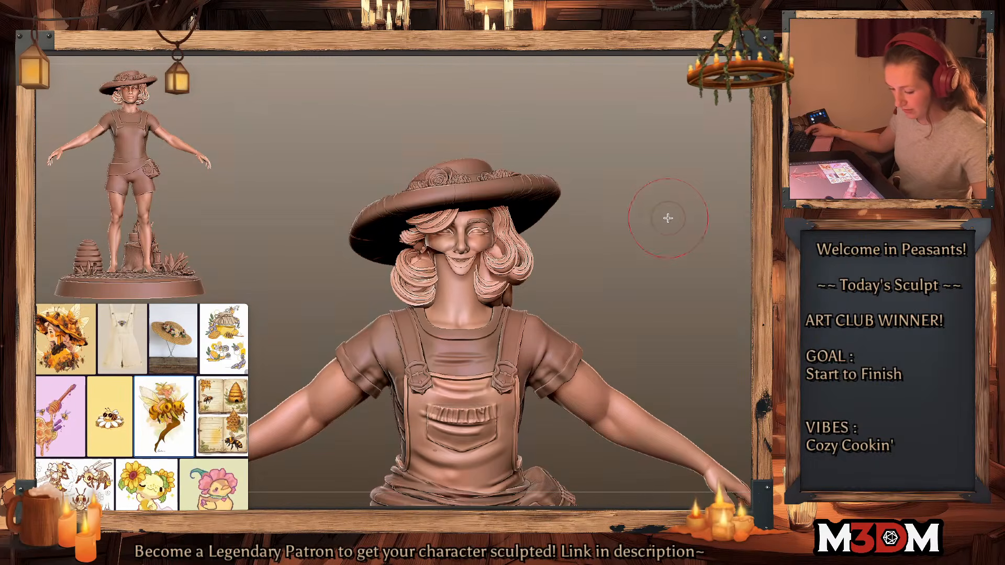
alt+drag(668, 215, 623, 289)
mouse_move(451, 288)
mouse_down()
mouse_move(475, 267)
mouse_move(506, 296)
mouse_up()
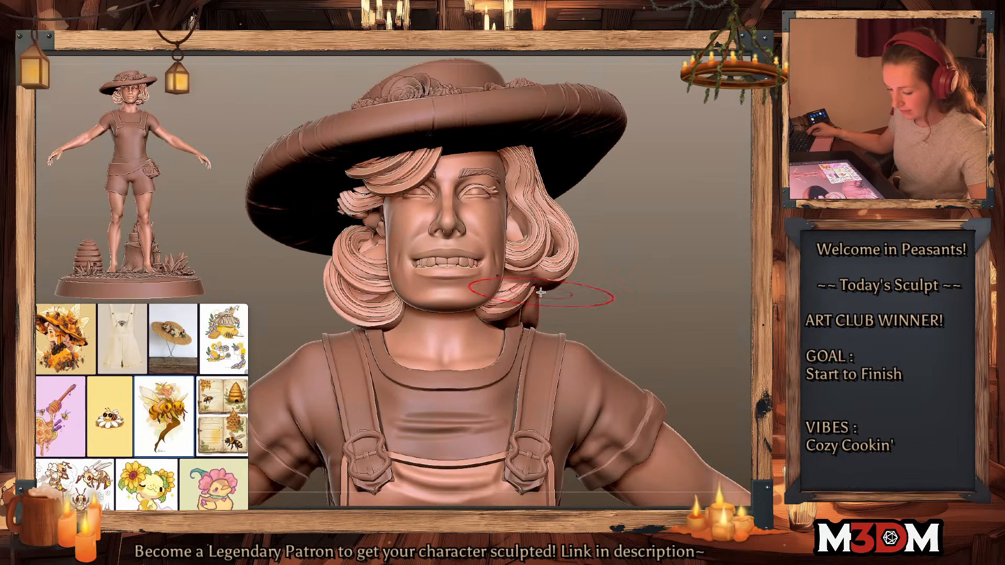
alt+drag(636, 241, 623, 175)
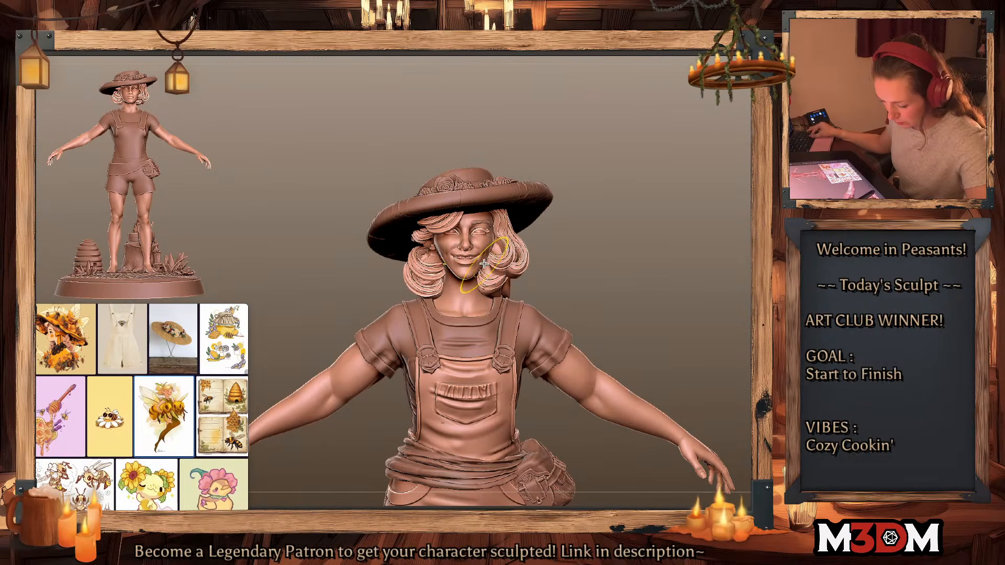
drag(485, 247, 492, 247)
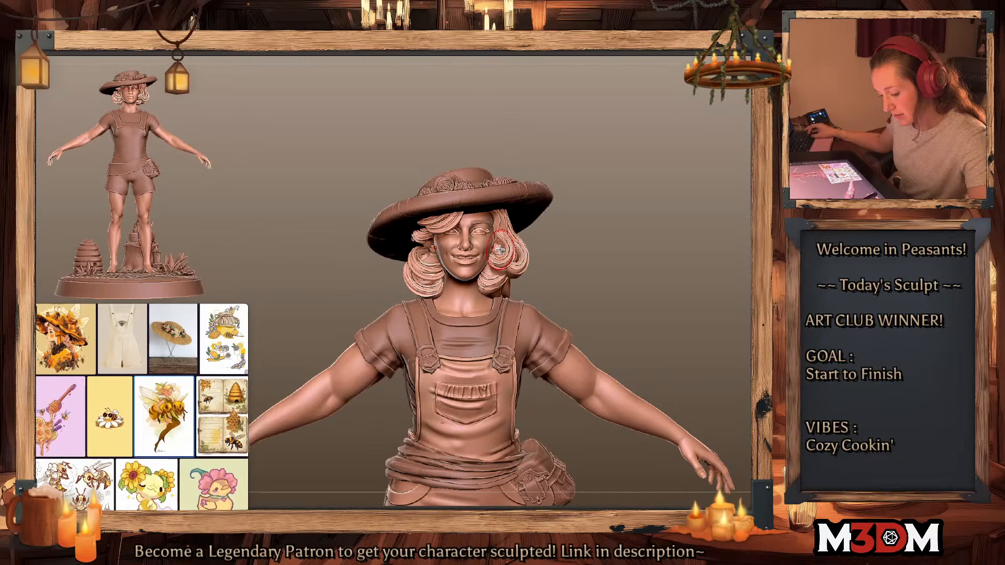
drag(671, 251, 671, 245)
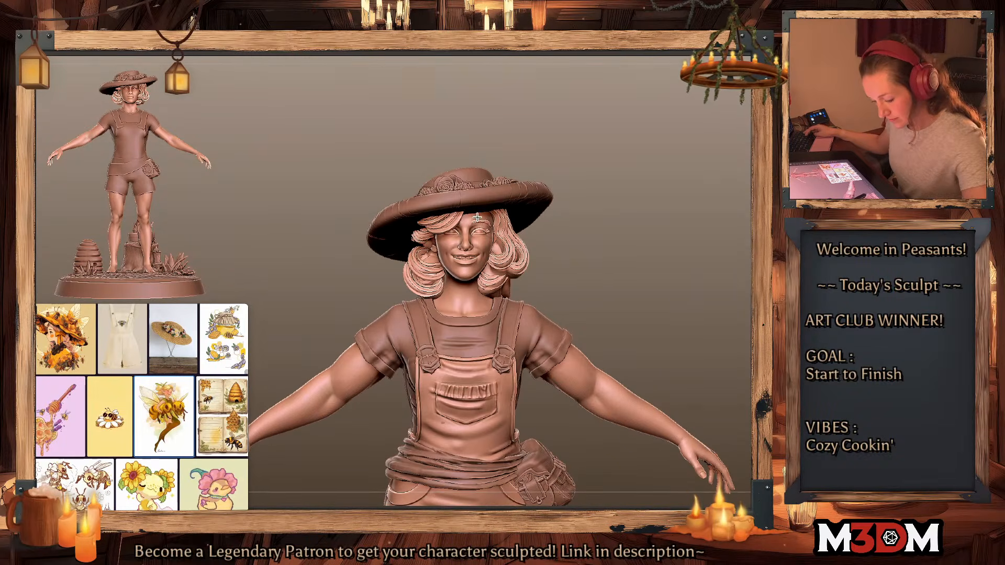
alt+drag(652, 245, 648, 264)
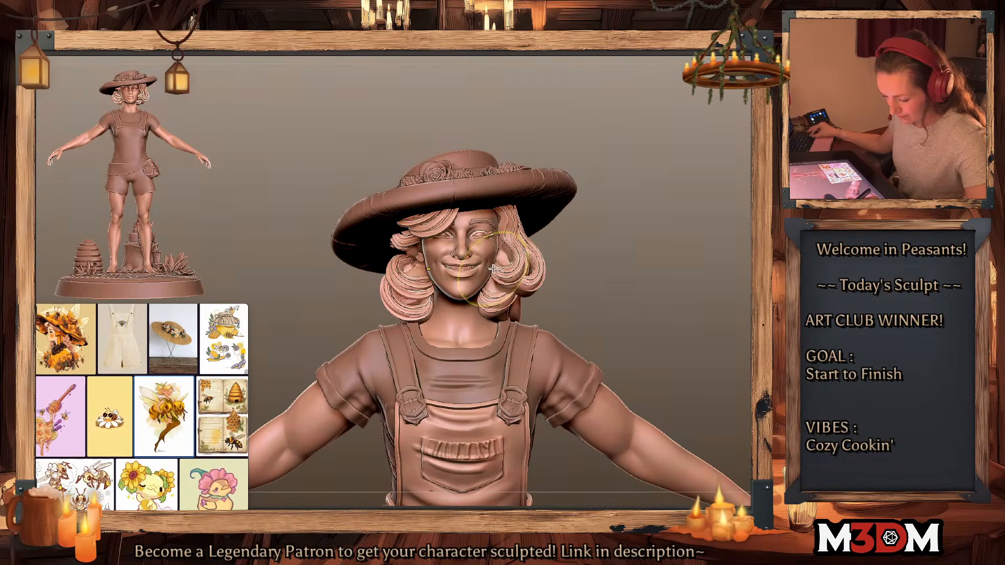
Step: Adjust the brush settings and nudge the cheek beside the corner of the smile
key(space)
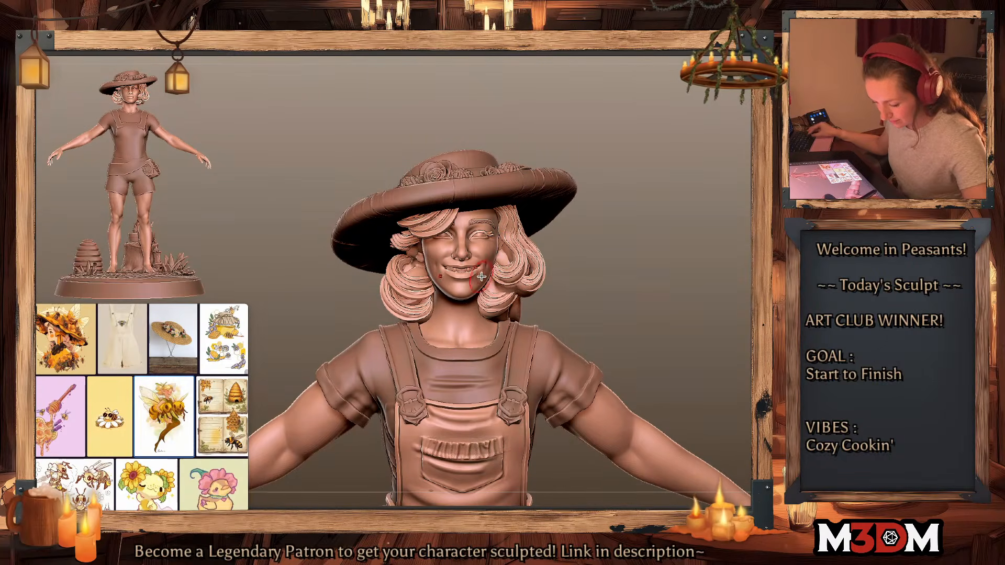
drag(475, 270, 476, 275)
key(space)
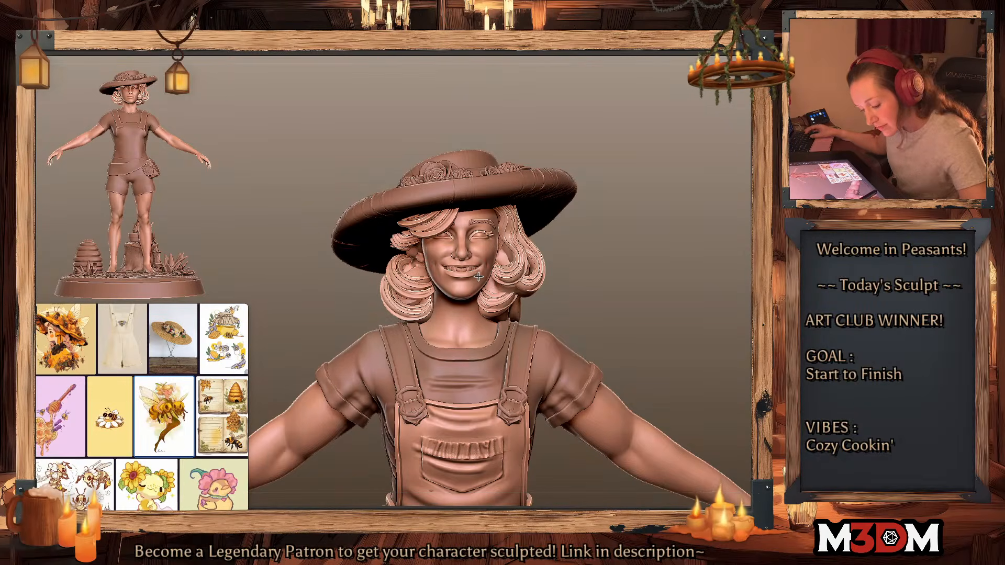
key(space)
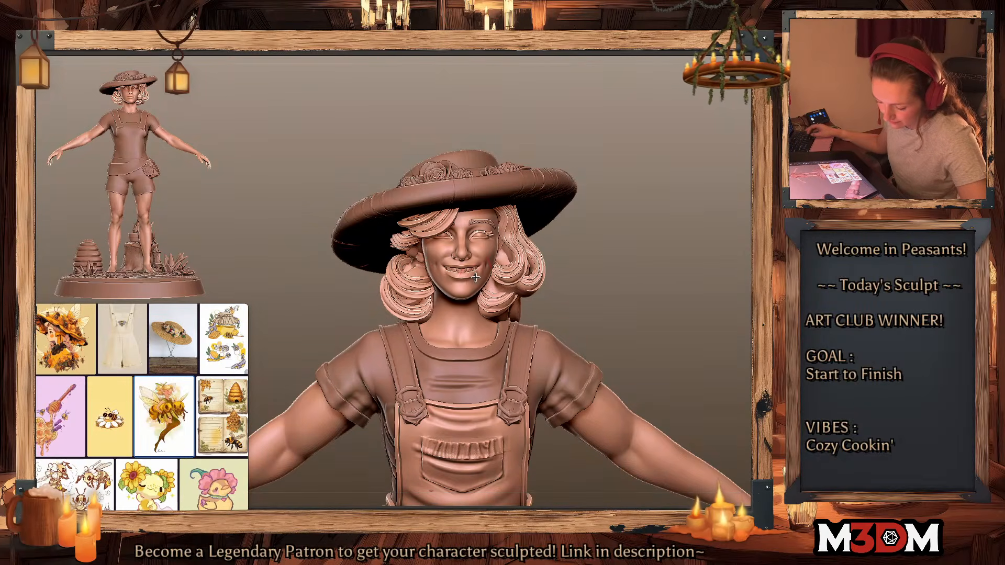
drag(662, 252, 653, 253)
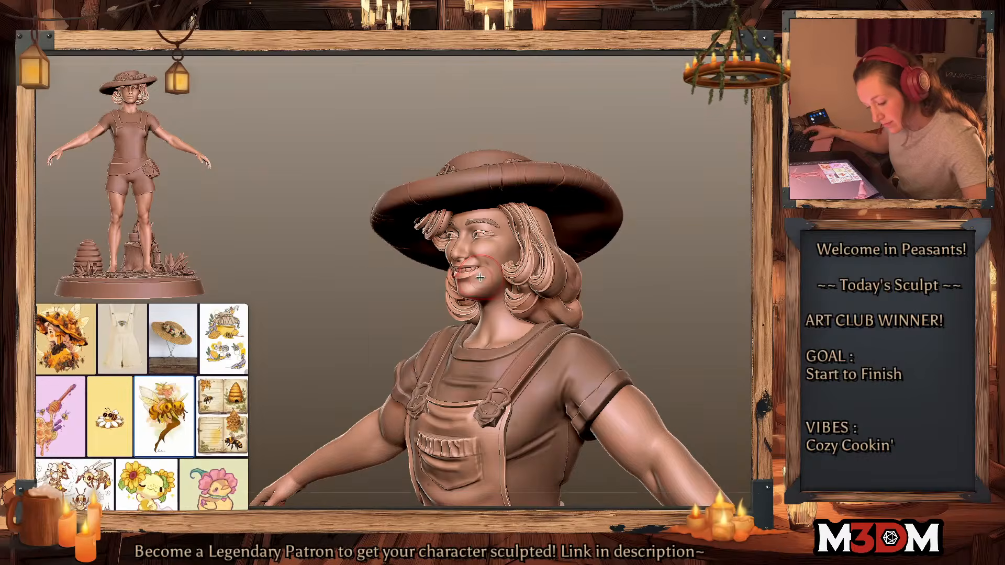
alt+drag(704, 278, 697, 286)
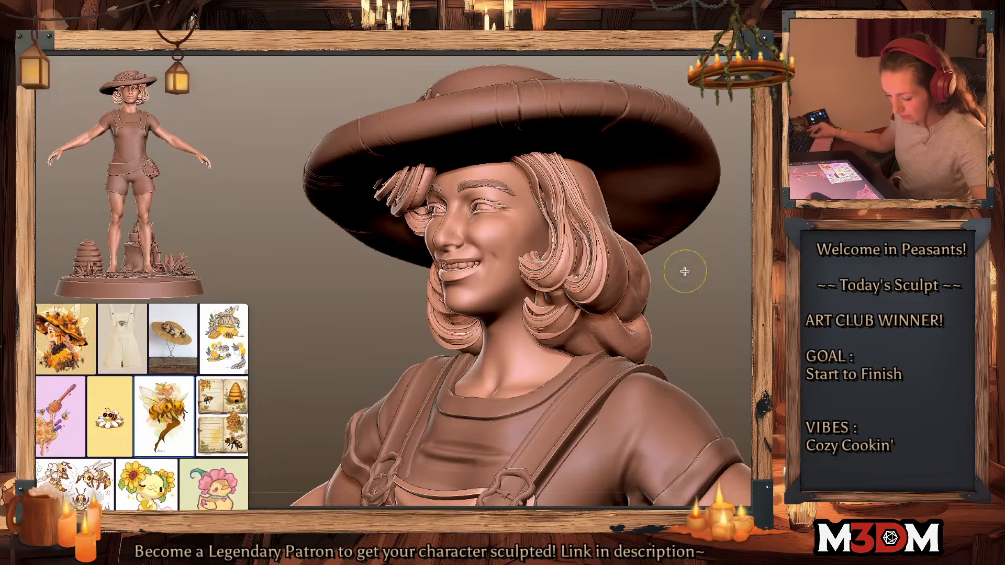
key(space)
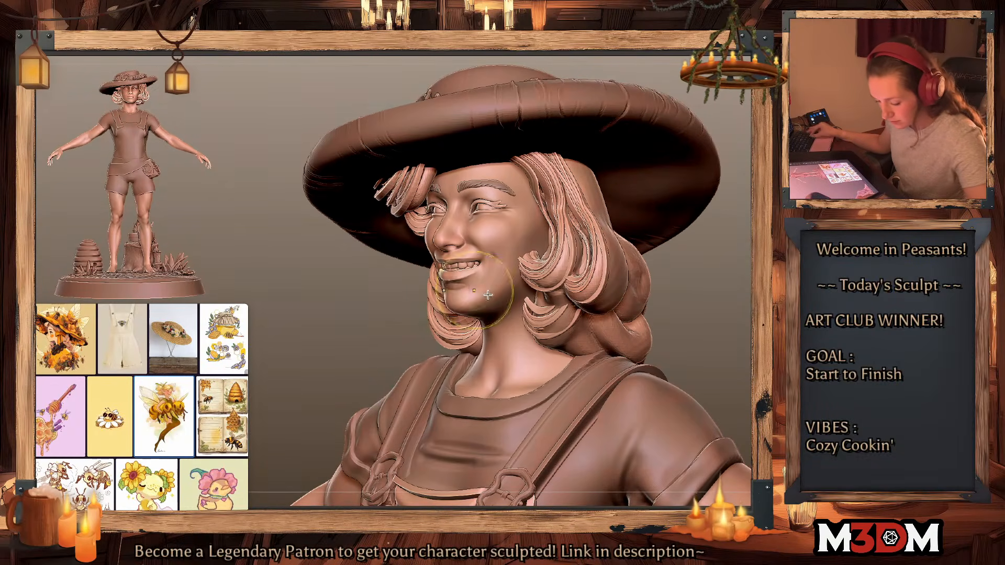
key(space)
key(space)
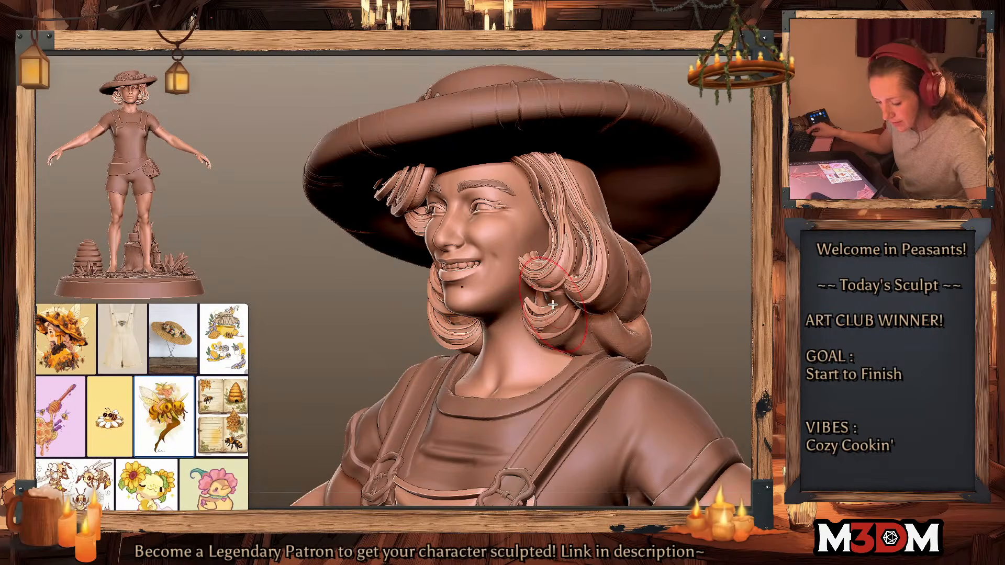
Step: Undo the last hair strokes and reshape the fringe across the forehead with an adjusted brush
key(space)
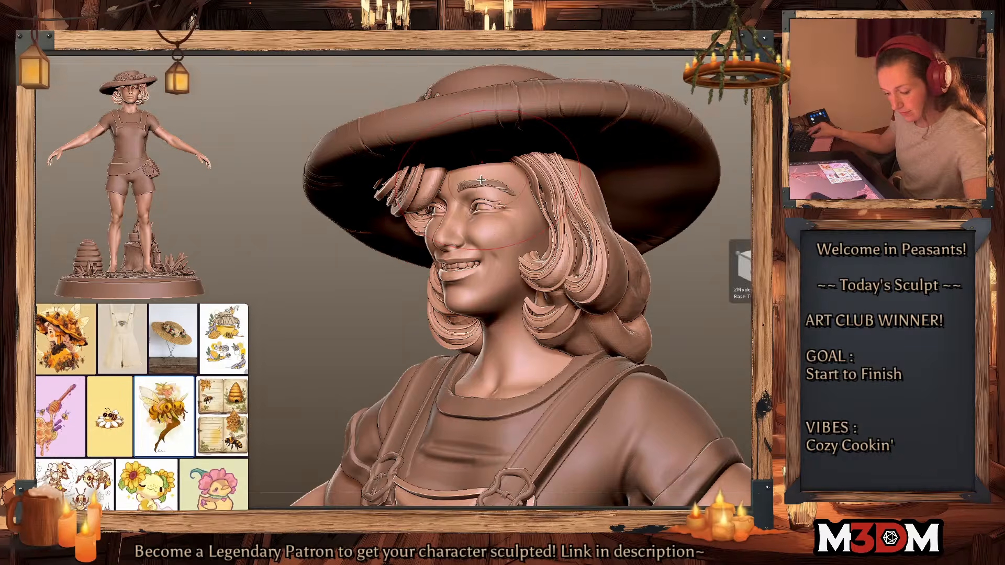
key(ctrl+z)
key(ctrl+z)
key(ctrl+z)
key(ctrl+z)
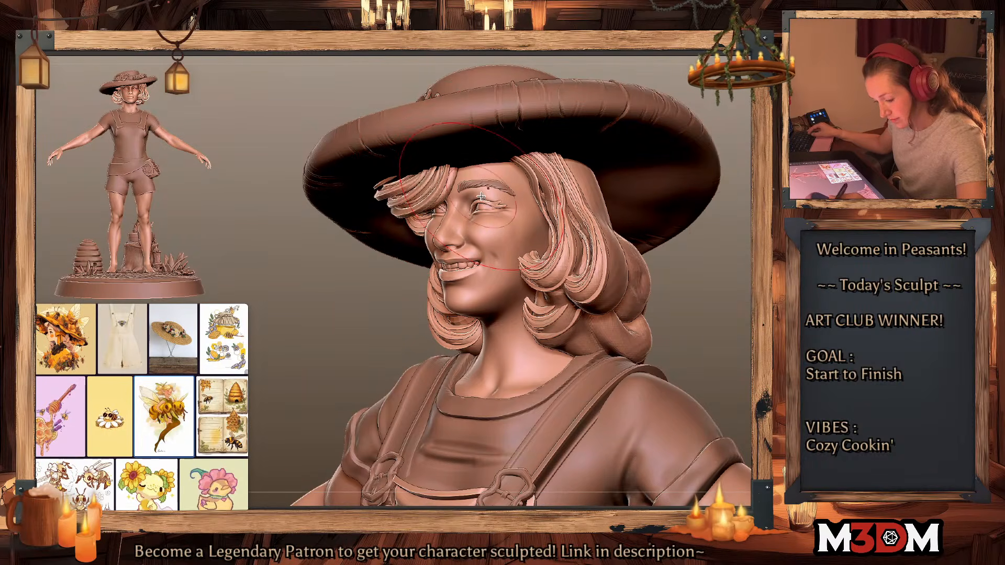
drag(726, 228, 714, 254)
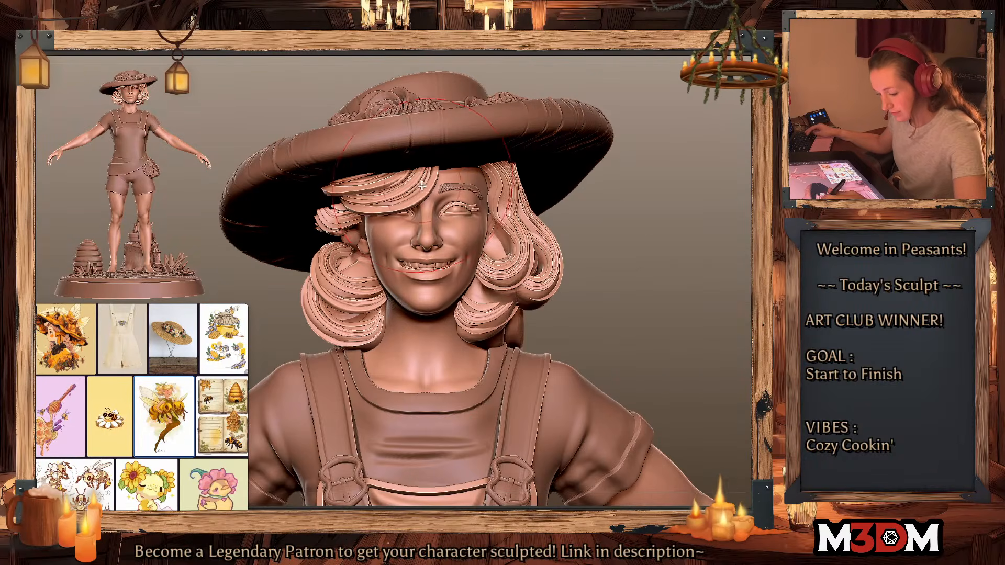
mouse_move(385, 207)
mouse_down()
mouse_move(421, 203)
mouse_move(384, 207)
mouse_move(393, 220)
mouse_up()
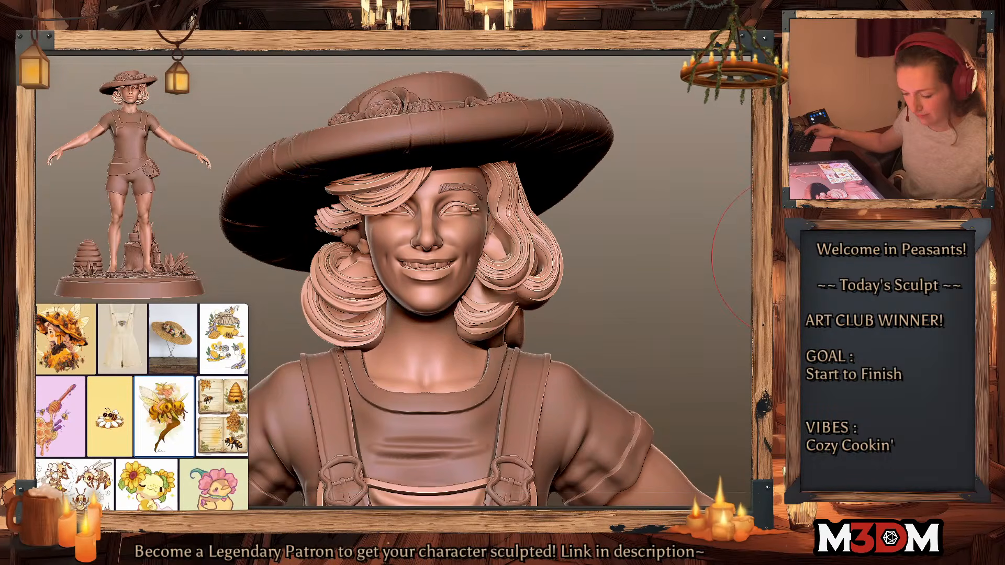
key(space)
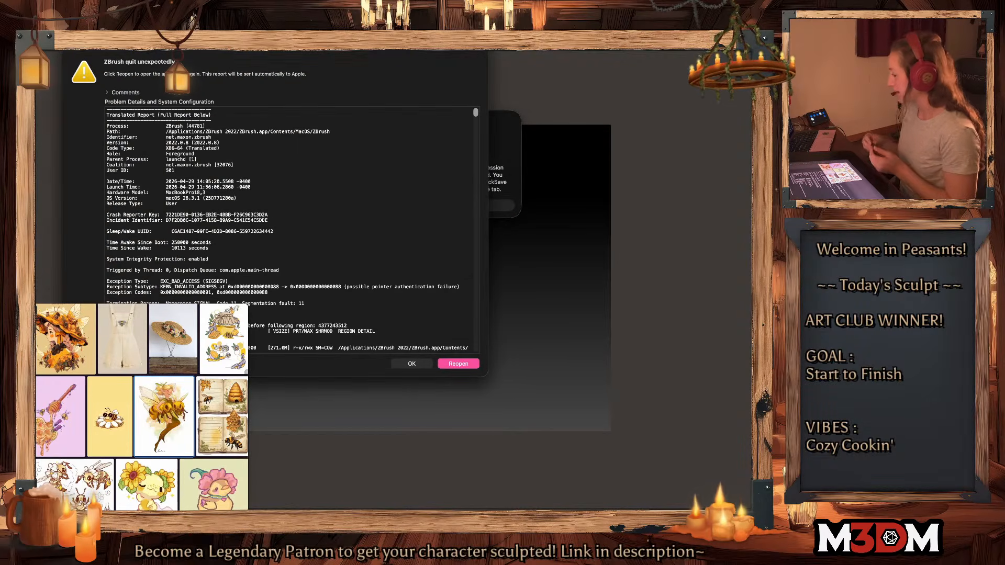
Step: Dismiss the crash report and session notice, browse to the end of the QuickSave projects, and open the last one
click(418, 367)
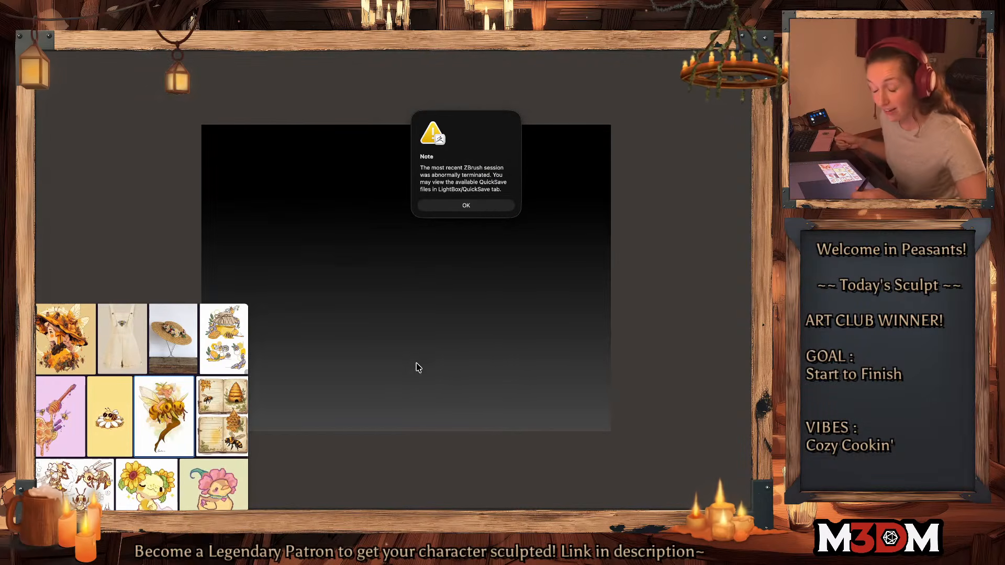
click(494, 207)
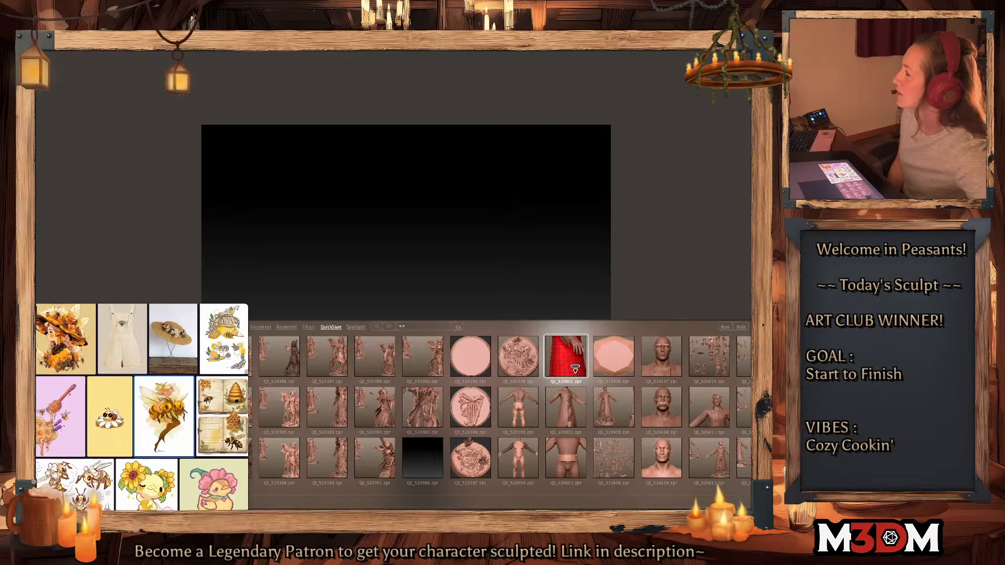
drag(575, 369, 399, 464)
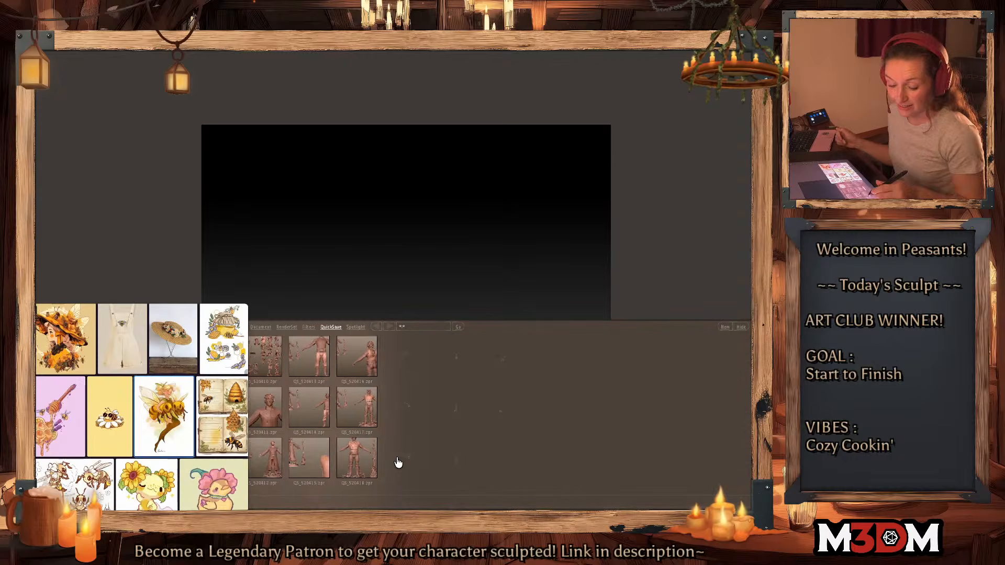
drag(673, 441, 496, 453)
drag(662, 422, 410, 454)
drag(655, 440, 503, 455)
drag(646, 440, 413, 456)
drag(662, 426, 571, 444)
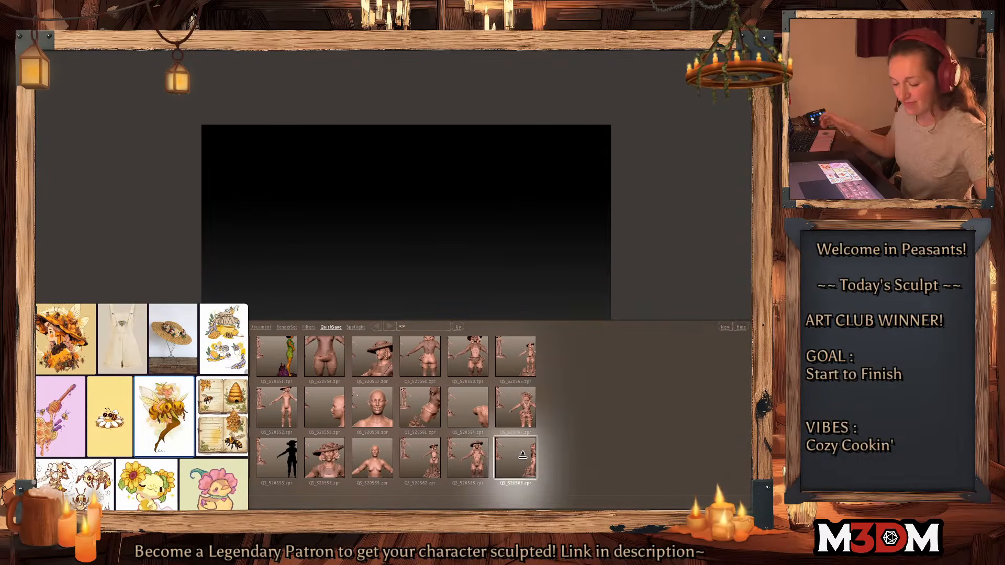
double_click(522, 456)
Step: Make the shirt the active part and check its polygroups with the polyframe display, then hide it again
drag(664, 339, 672, 355)
alt+click(525, 236)
key(space)
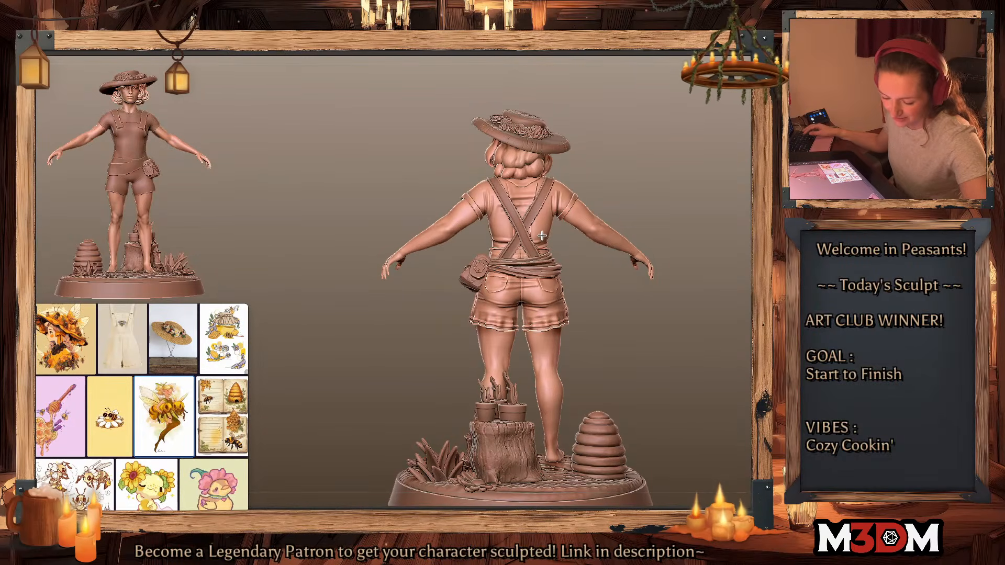
key(space)
key(shift+f)
key(shift+f)
mouse_move(733, 297)
mouse_down()
mouse_move(709, 331)
mouse_move(733, 355)
mouse_move(699, 322)
mouse_up()
key(space)
key(shift+f)
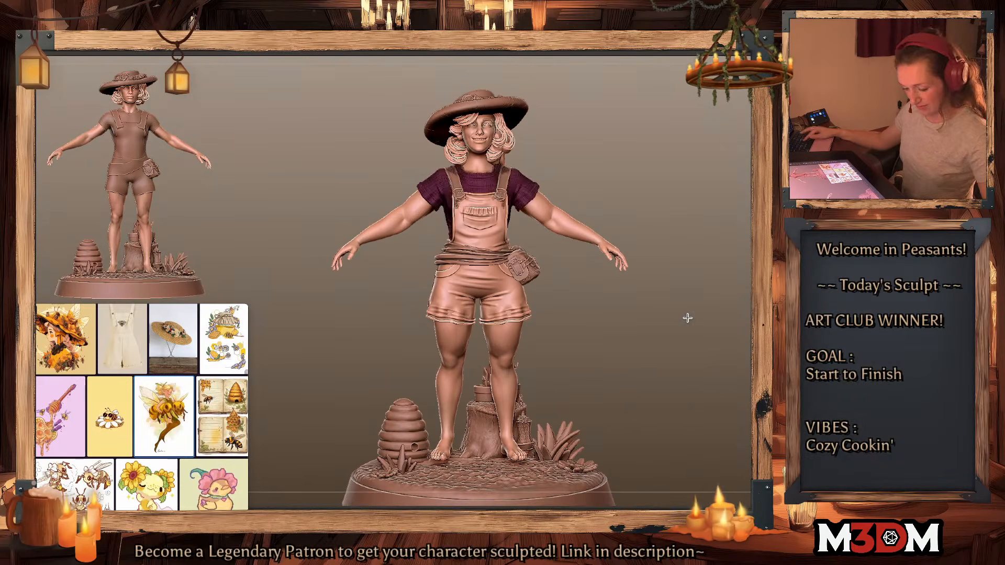
key(shift+f)
alt+drag(624, 361, 599, 351)
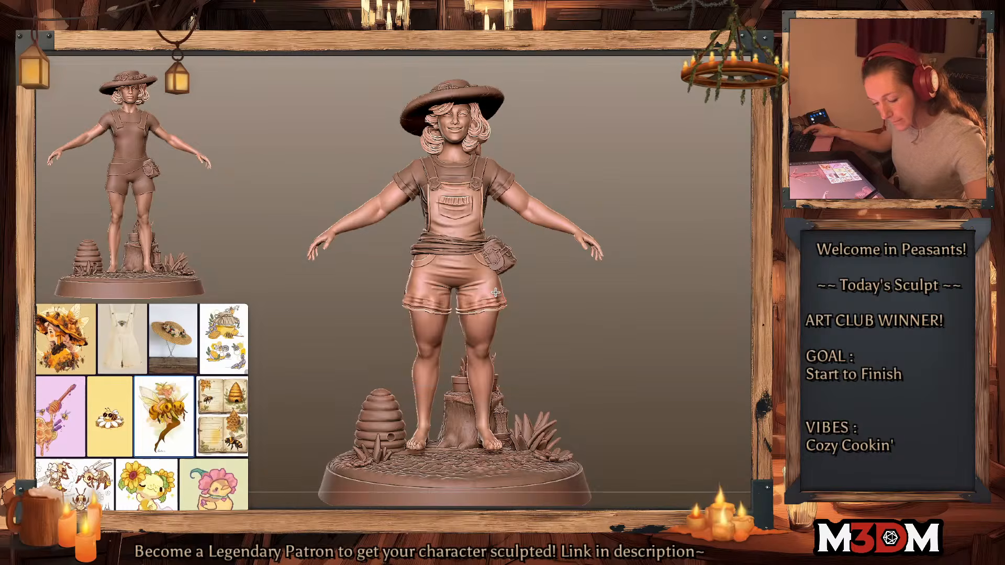
Step: Make the straw hat the active part, check its pivot with the transform gizmo, and return to sculpting
key(space)
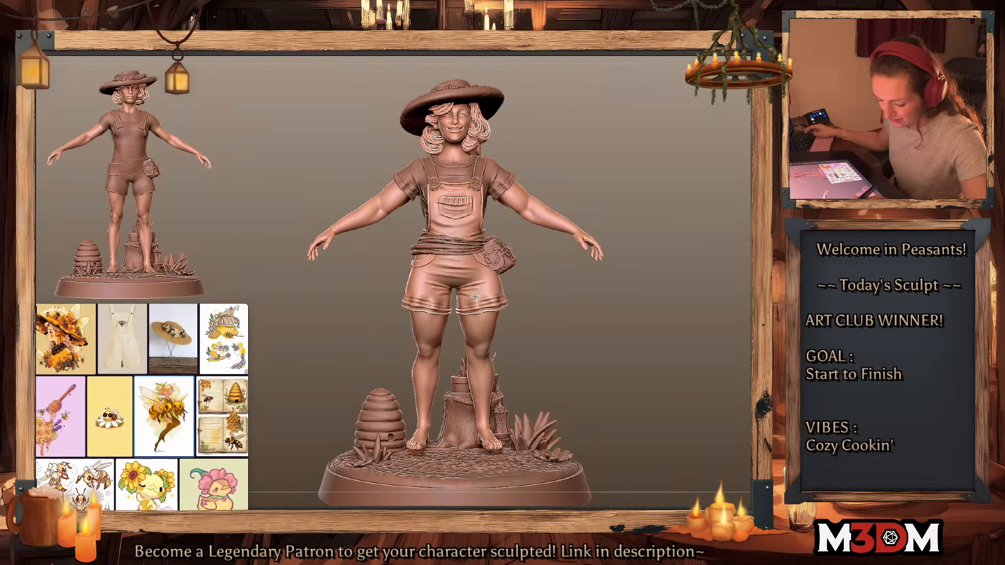
alt+drag(658, 345, 649, 355)
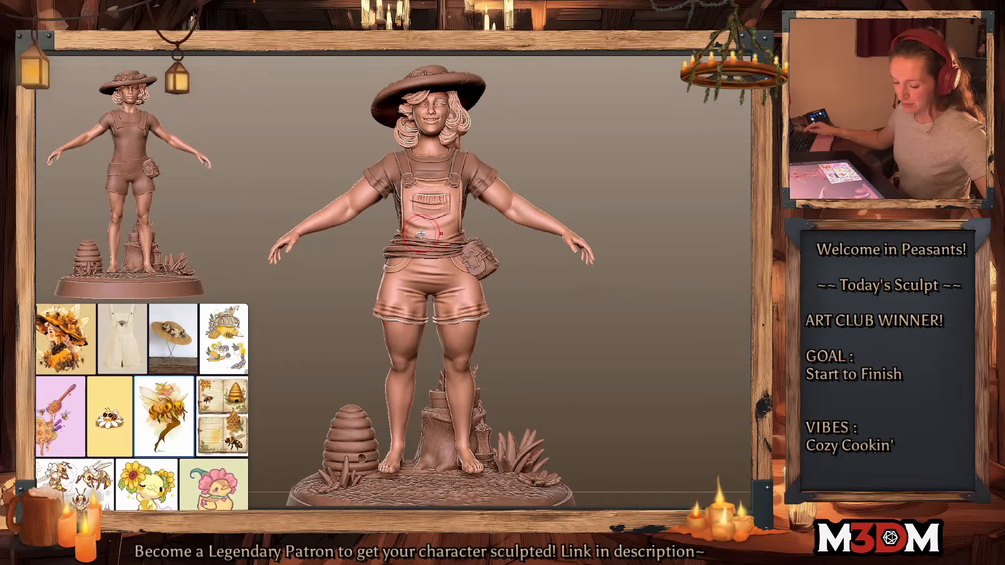
alt+click(456, 162)
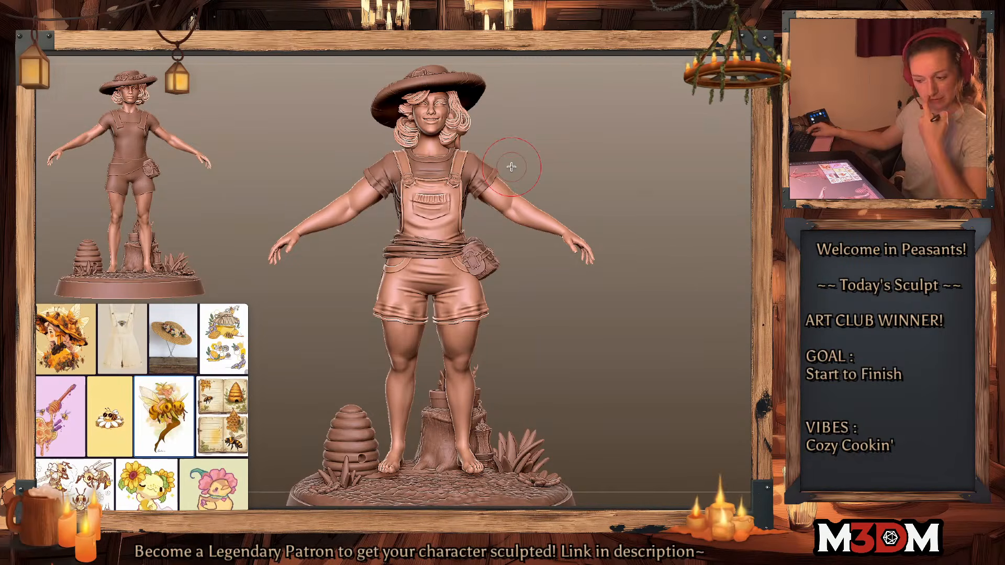
mouse_move(633, 360)
mouse_down()
mouse_move(657, 312)
mouse_move(642, 345)
mouse_move(594, 327)
mouse_move(624, 318)
mouse_move(606, 314)
mouse_up()
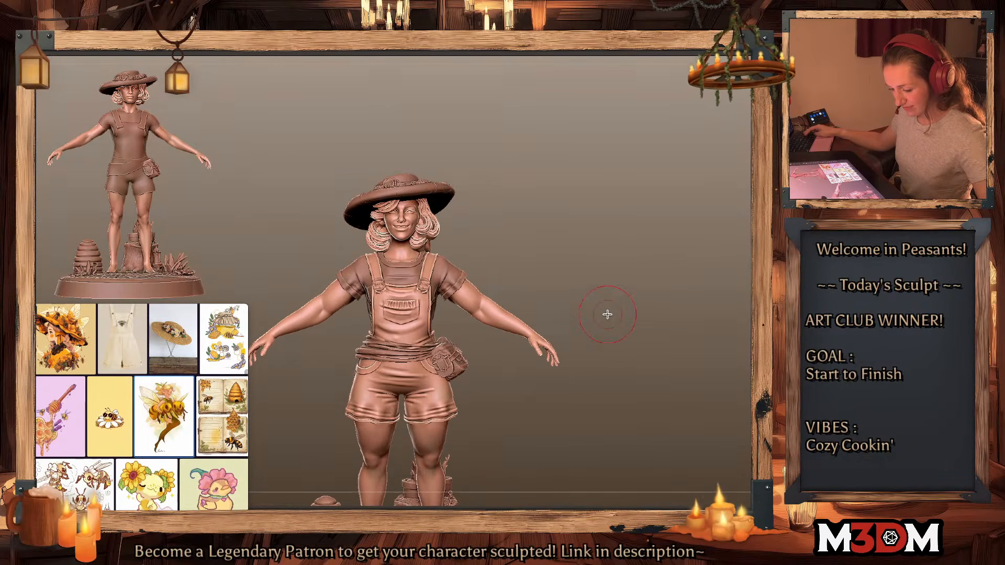
alt+drag(625, 224, 638, 280)
ctrl+click(631, 256)
ctrl+click(631, 255)
key(w)
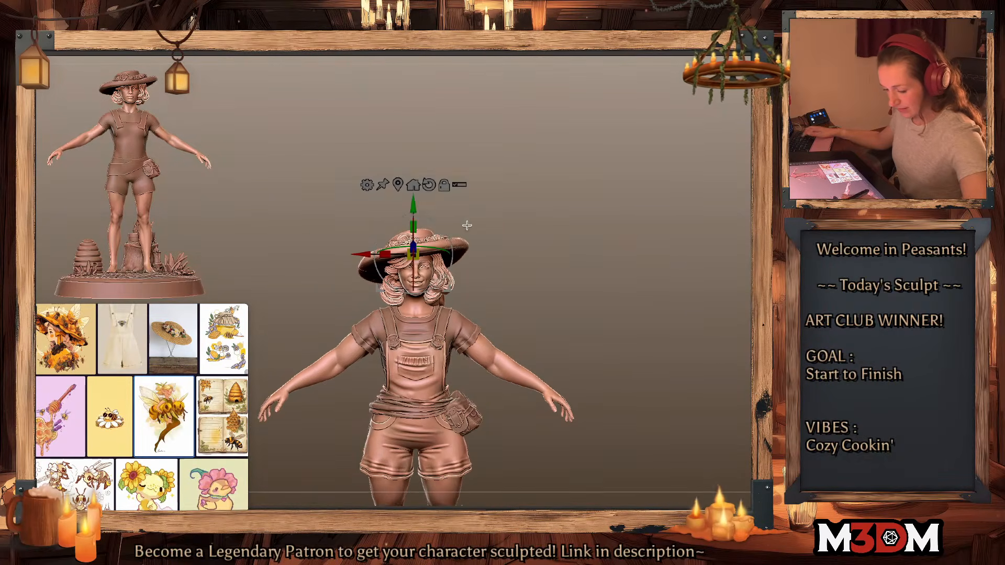
key(q)
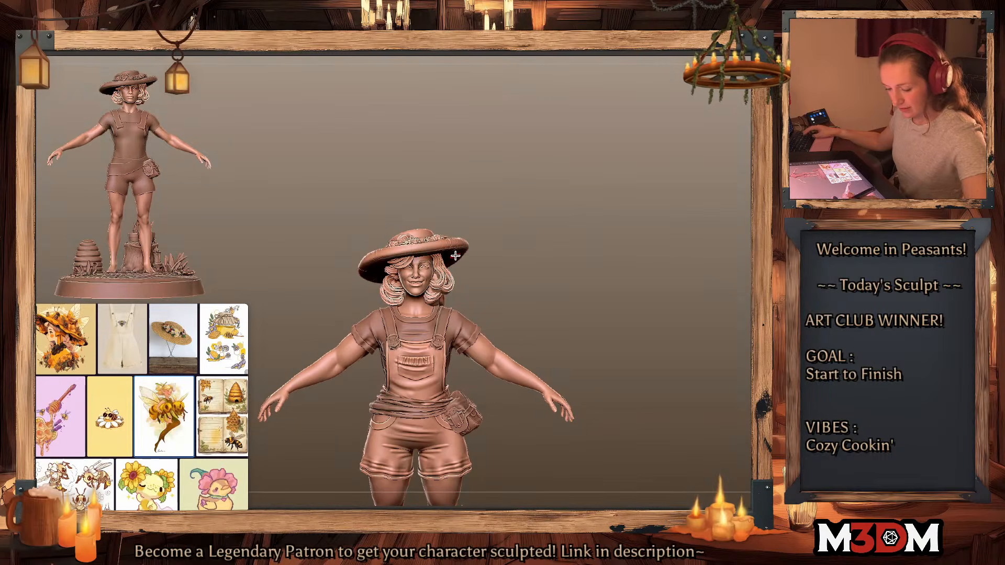
ctrl+click(484, 254)
ctrl+click(485, 255)
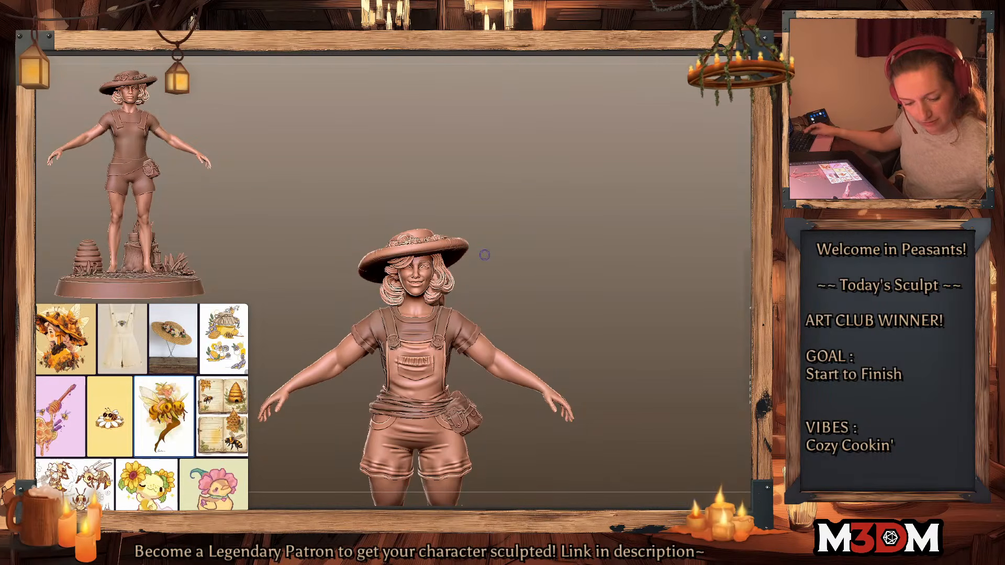
Step: Isolate the hat, pull its brim outward all around with a large brush to widen it, and show the whole figure again
key(alt+s)
drag(650, 324, 650, 288)
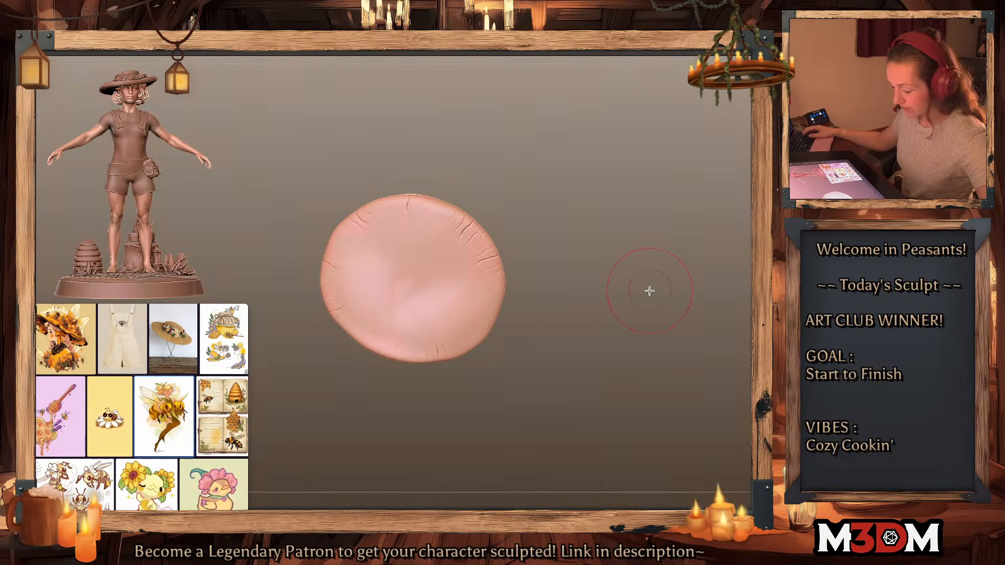
key(f)
key(space)
drag(441, 192, 451, 192)
drag(444, 181, 449, 125)
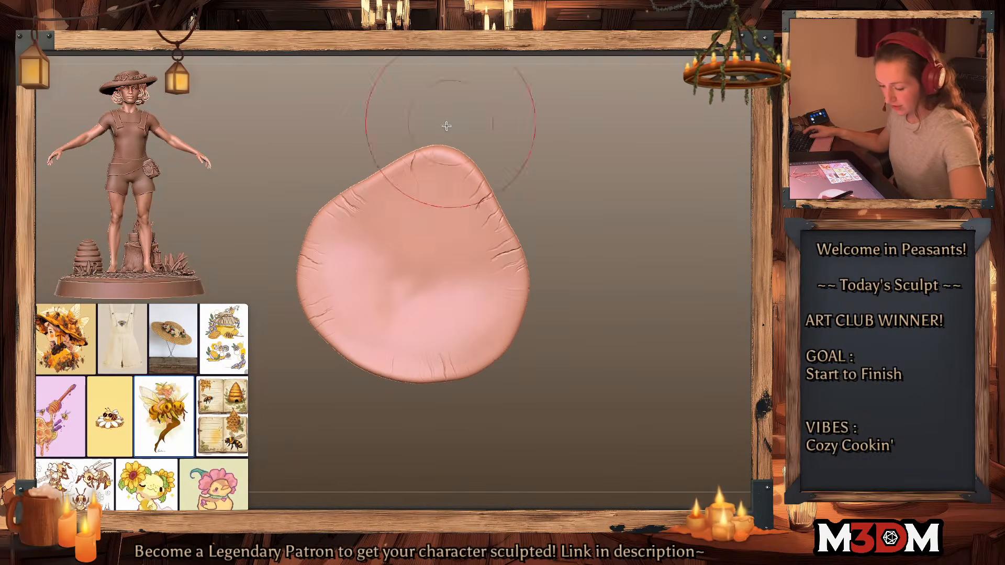
drag(362, 186, 371, 146)
drag(461, 189, 512, 153)
drag(516, 230, 546, 222)
drag(524, 314, 545, 328)
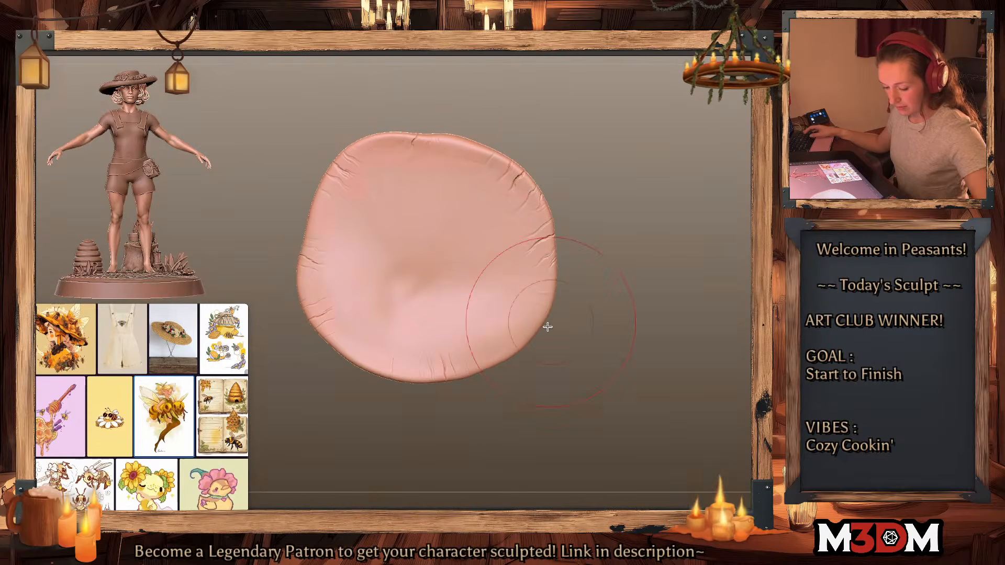
drag(423, 378, 422, 404)
mouse_move(335, 350)
mouse_down()
mouse_move(310, 368)
mouse_move(277, 268)
mouse_move(292, 169)
mouse_move(361, 137)
mouse_up()
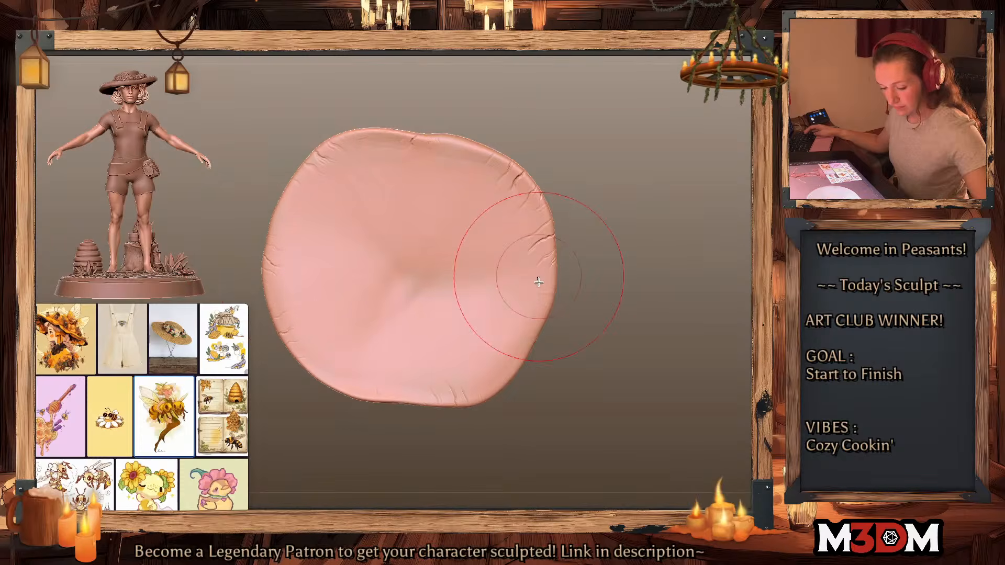
drag(594, 344, 664, 277)
key(alt+s)
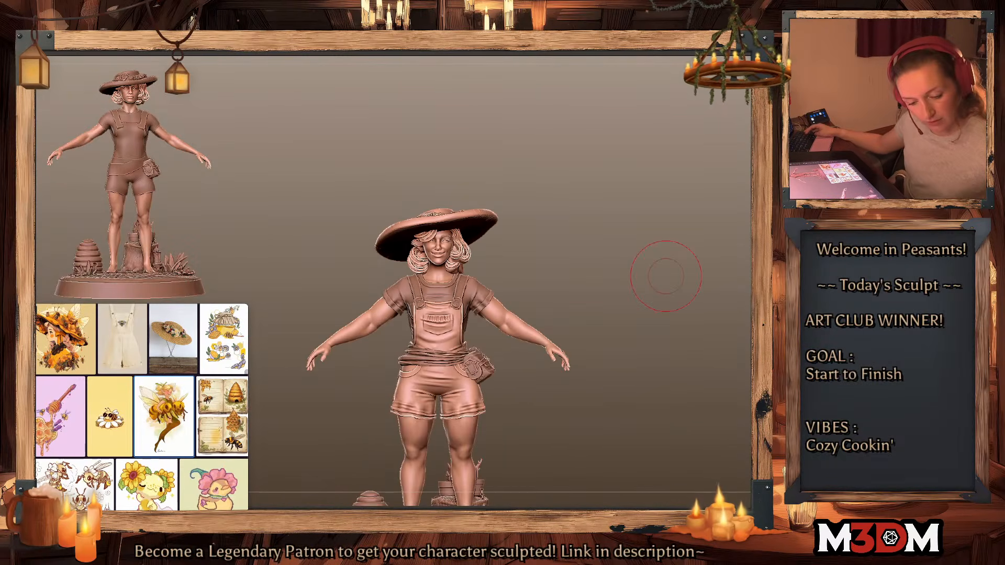
Step: Compare the narrow and widened hat brims on the full figure by undoing and redoing the change
key(ctrl+z)
key(ctrl+shift+z)
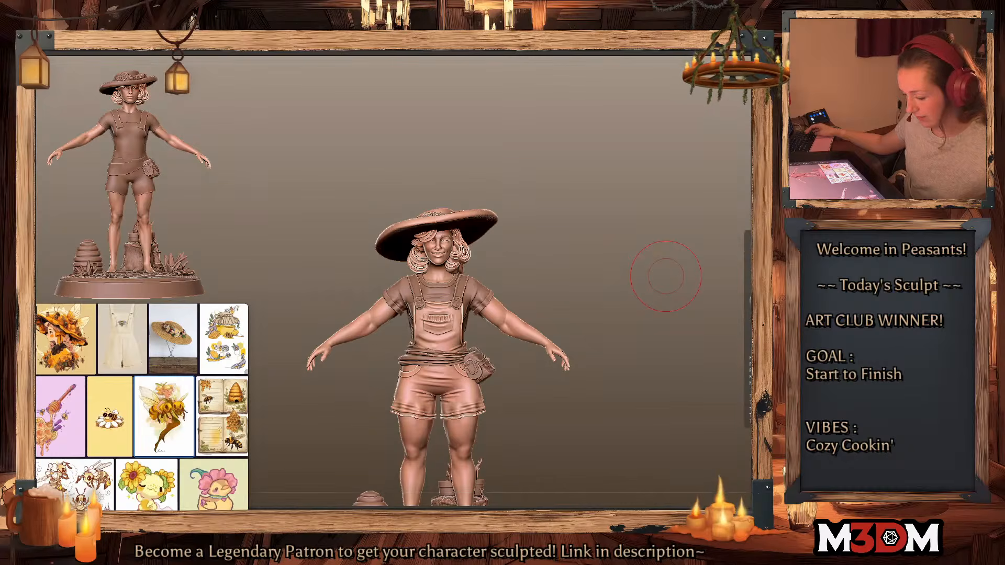
alt+drag(666, 275, 597, 267)
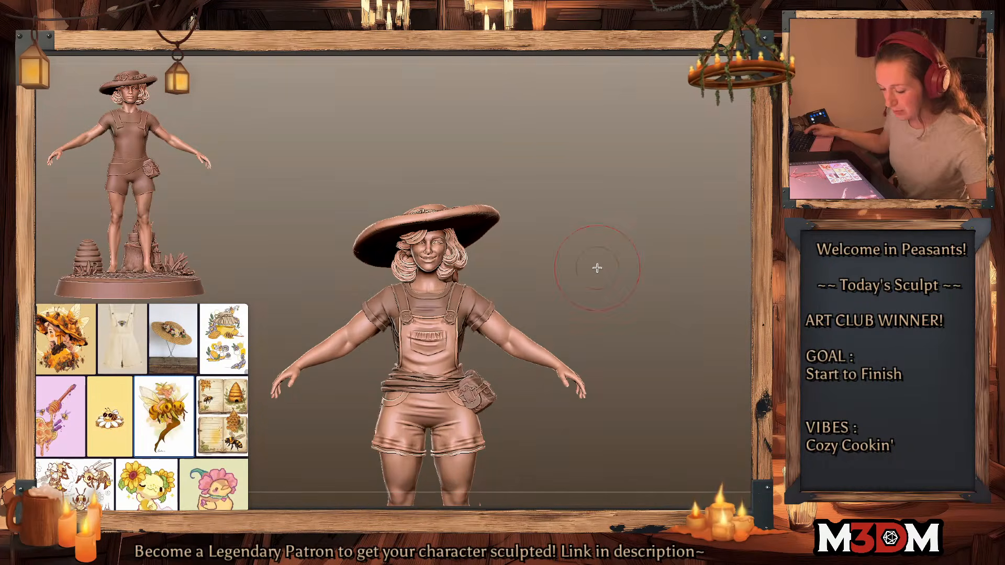
key(ctrl+z)
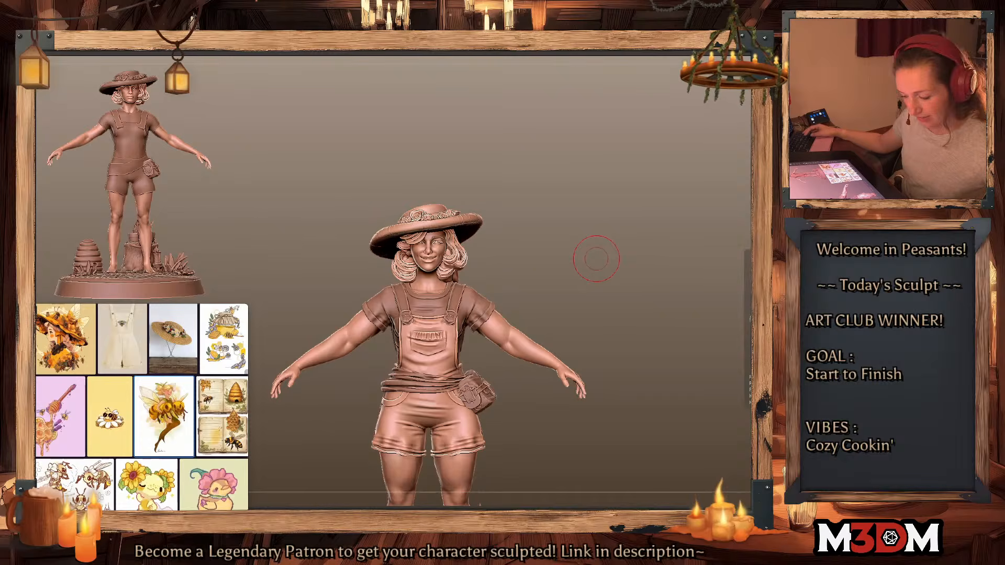
key(ctrl+shift+z)
Step: Take the hat off the figure and bring it back to judge the silhouette without it
key(shift+f)
key(w)
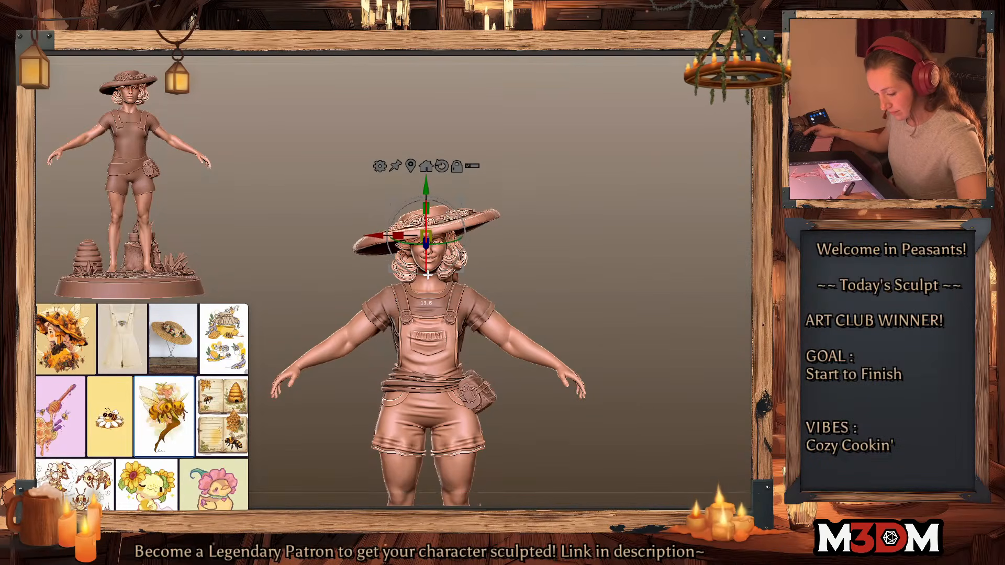
key(q)
alt+drag(639, 251, 658, 237)
key(Delete)
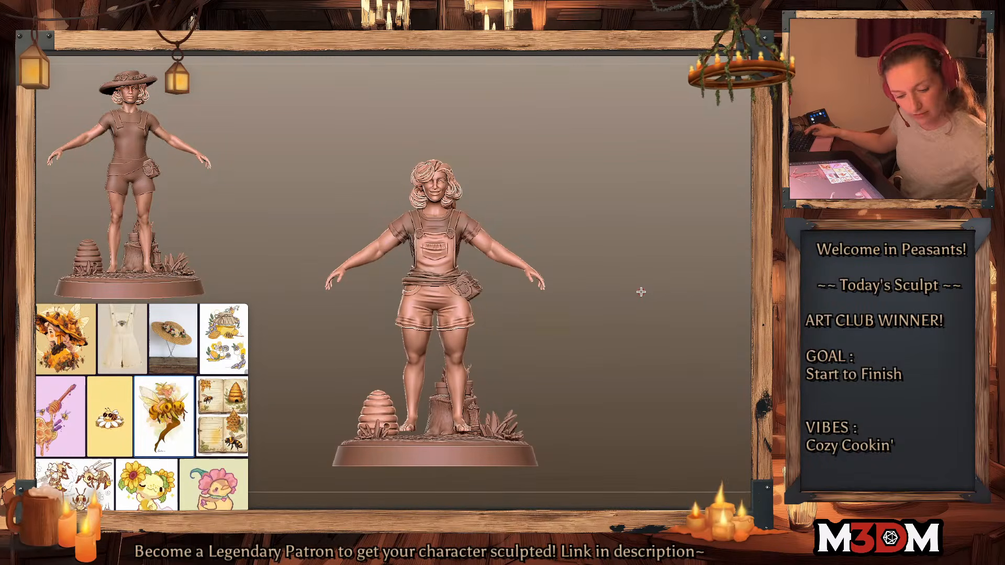
drag(637, 374, 644, 387)
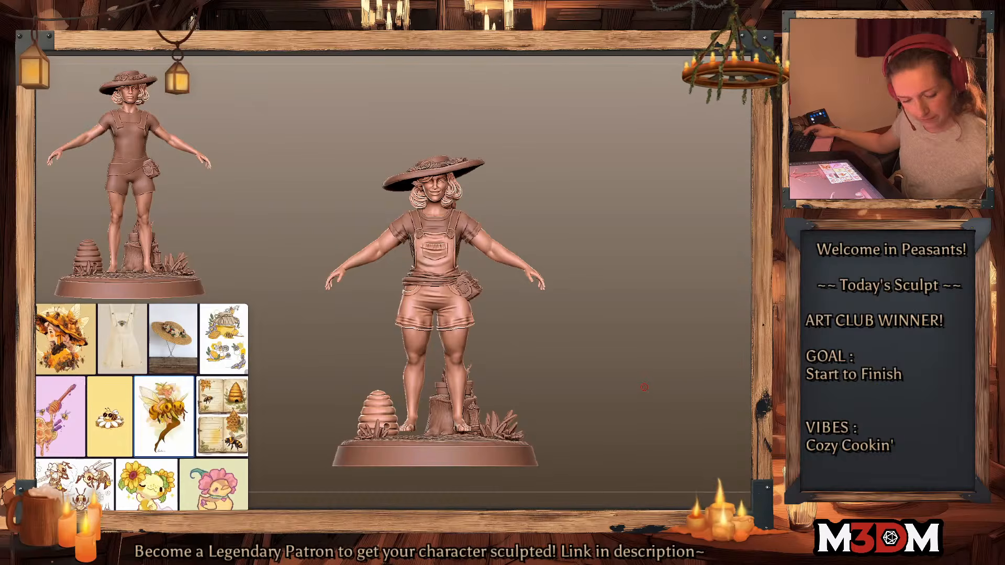
Step: Try a copy of the beehive from the base, centred on the crown of the hat
alt+click(372, 412)
key(w)
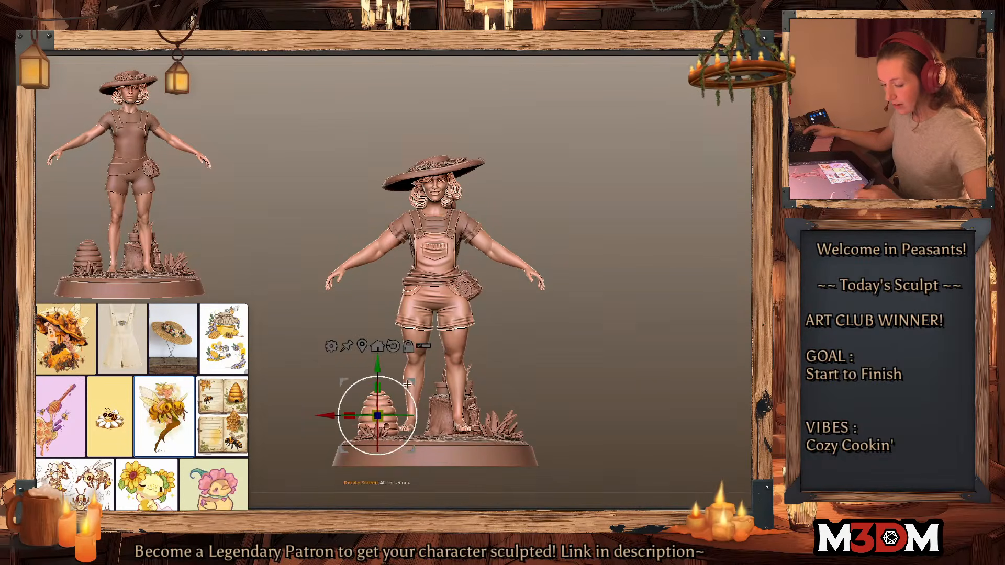
ctrl+drag(407, 378, 459, 118)
drag(641, 160, 654, 308)
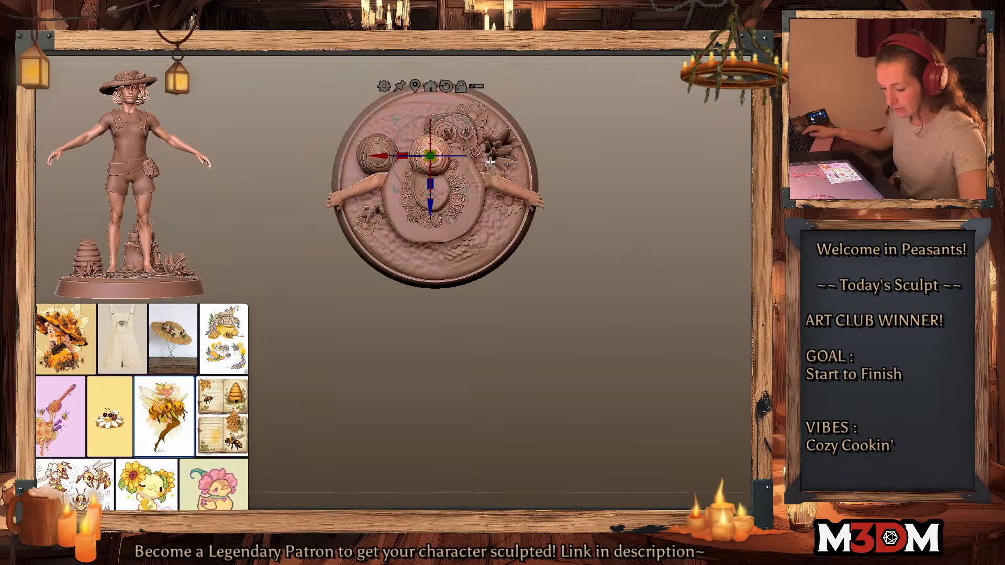
drag(465, 123, 464, 158)
shift+drag(688, 251, 690, 280)
drag(469, 184, 469, 143)
key(q)
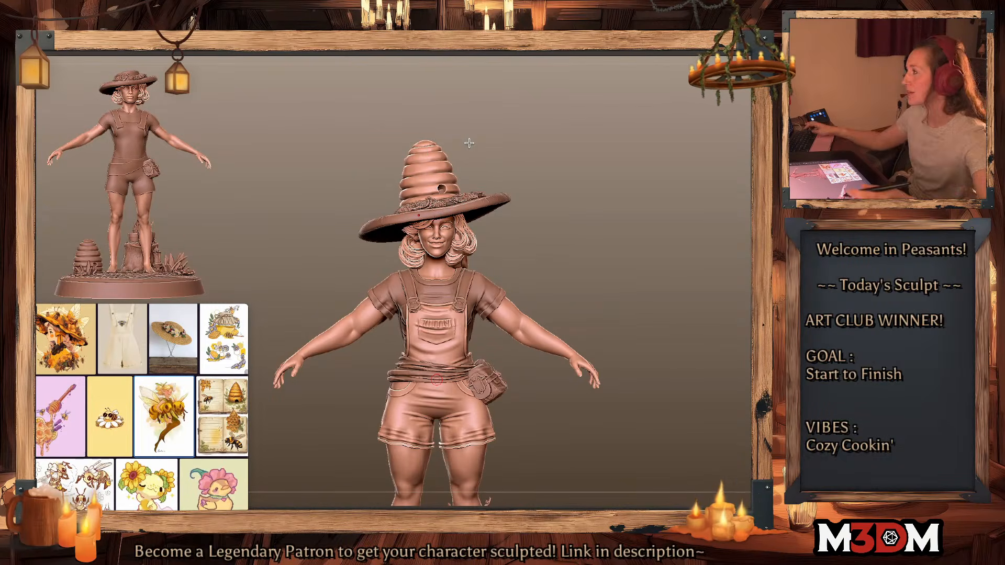
Step: Lower and shrink the beehive copy so that it sits down into the hat's crown
key(w)
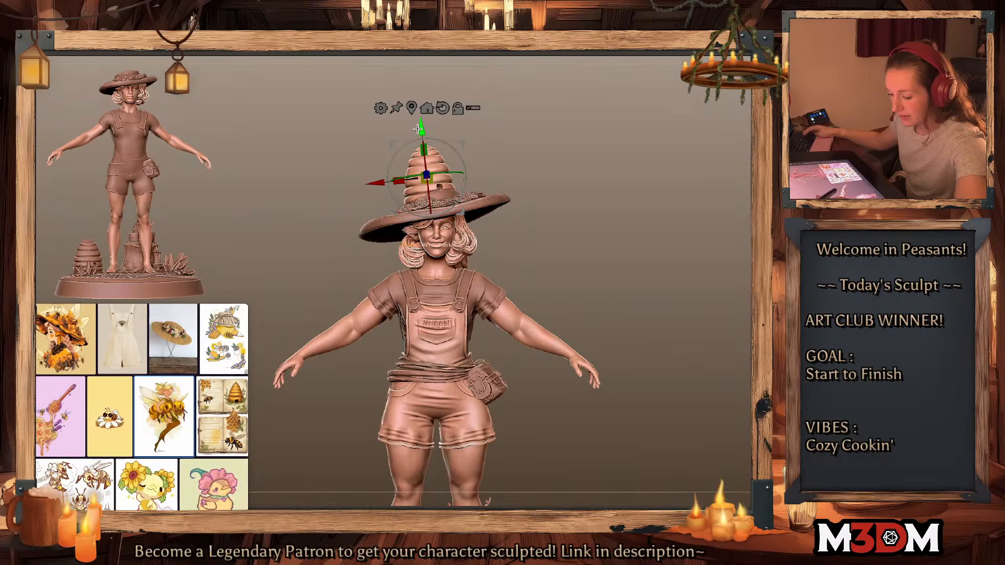
drag(419, 148, 420, 150)
drag(429, 200, 433, 189)
drag(424, 150, 431, 171)
key(q)
Step: Step back and forth through the beehive copy's placements to compare its heights on the hat
key(ctrl+z)
key(ctrl+z)
key(ctrl+z)
key(ctrl+z)
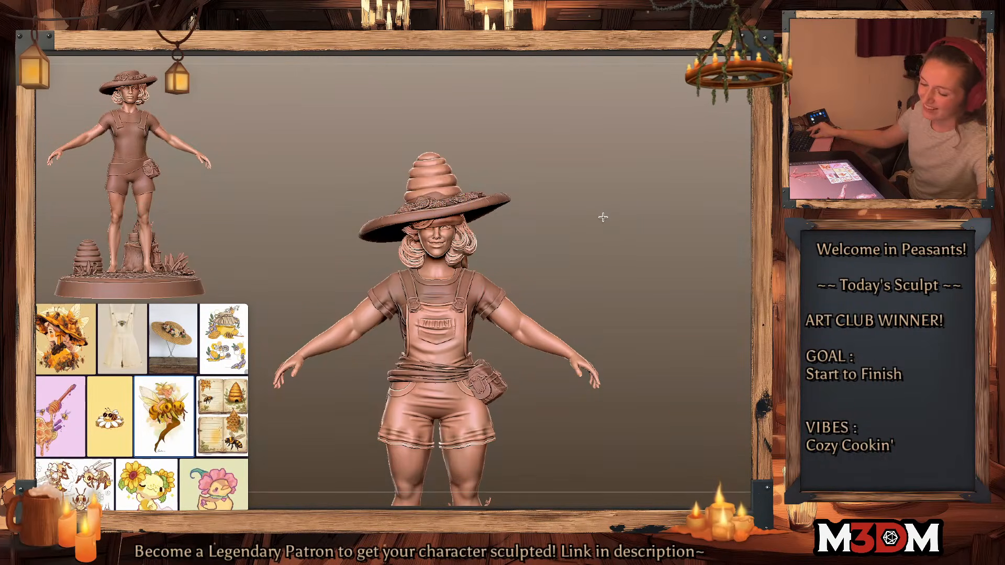
key(ctrl+z)
key(ctrl+z)
key(ctrl+shift+z)
key(ctrl+shift+z)
key(ctrl+shift+z)
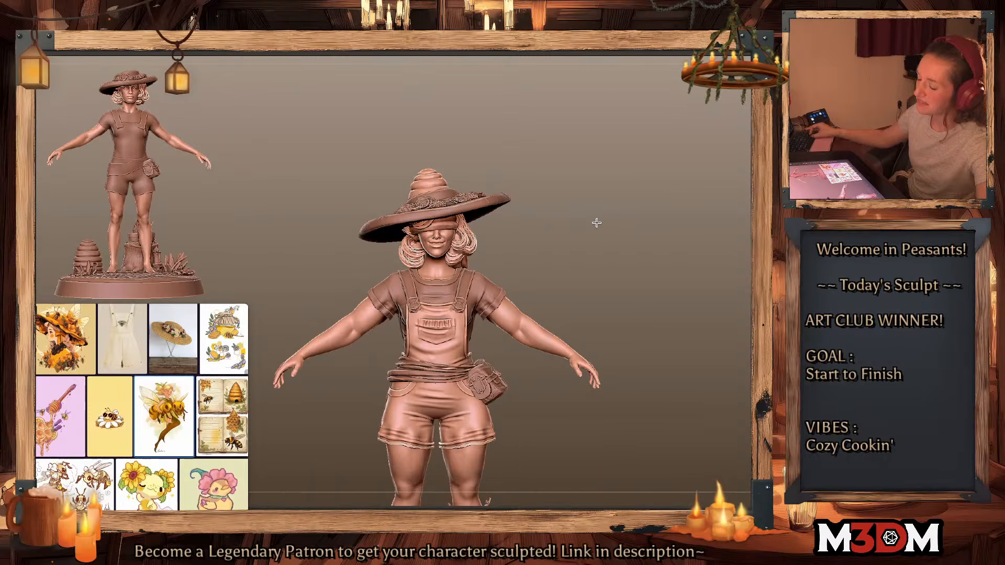
Step: Try the beehive copy as a small, tilted ornament on the raised side of the hat brim
key(w)
mouse_move(465, 165)
mouse_down()
mouse_move(510, 125)
mouse_move(477, 169)
mouse_up()
drag(510, 126, 502, 152)
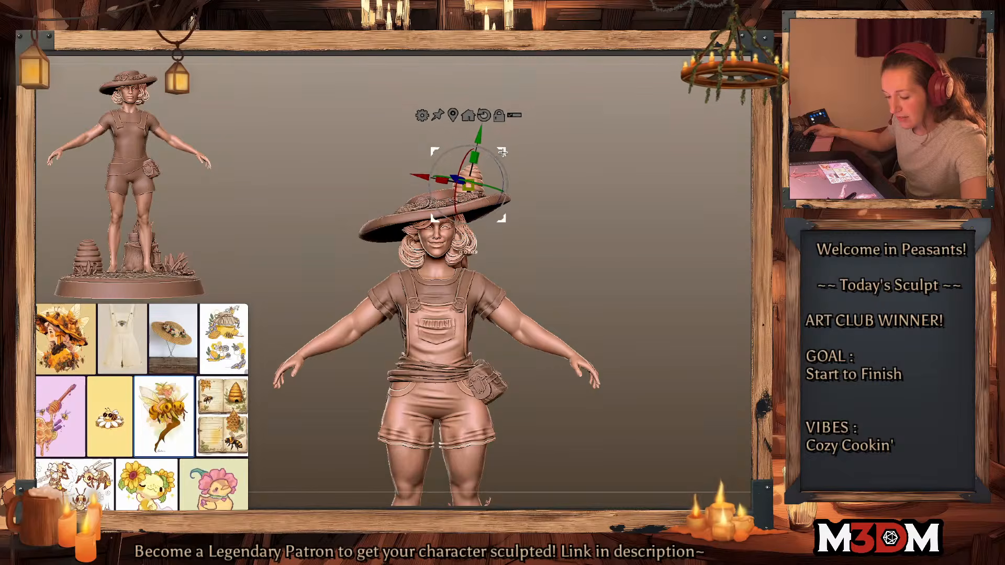
key(q)
key(space)
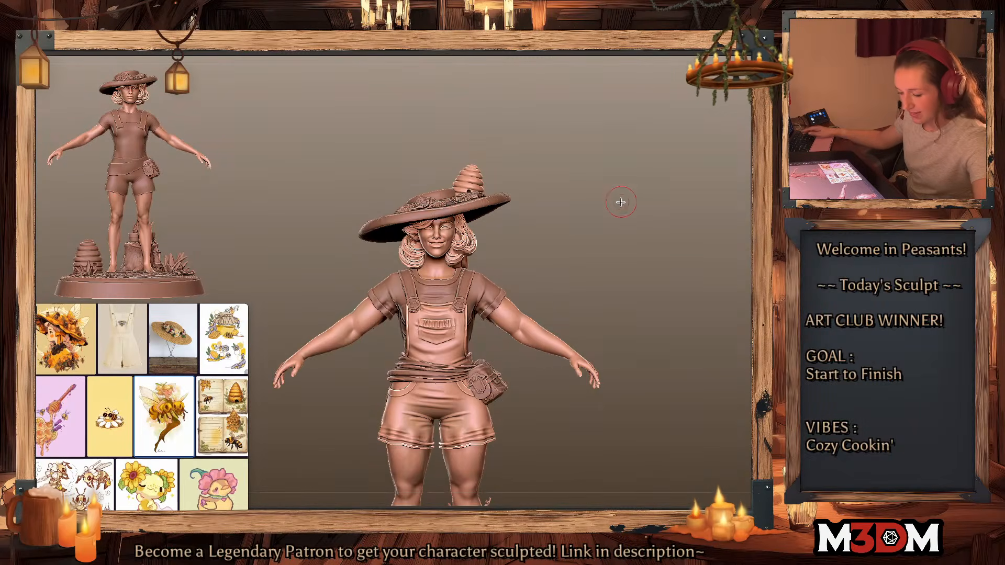
Step: Try the small beehive copy at the character's waist opposite the pouch, then move it back up above the hat
key(w)
drag(435, 216, 360, 391)
mouse_move(588, 280)
mouse_down()
mouse_move(630, 282)
mouse_move(588, 293)
mouse_up()
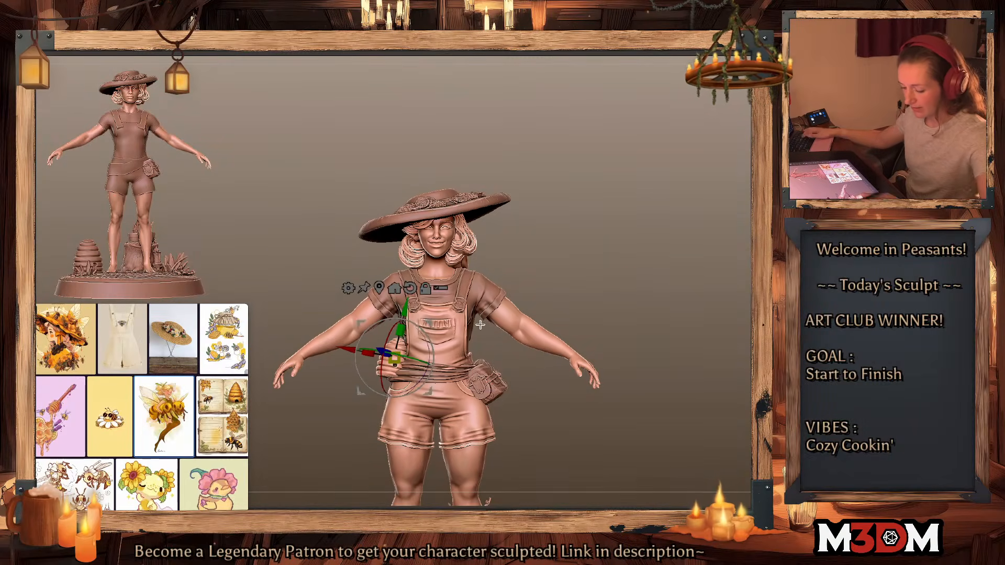
drag(429, 324, 433, 341)
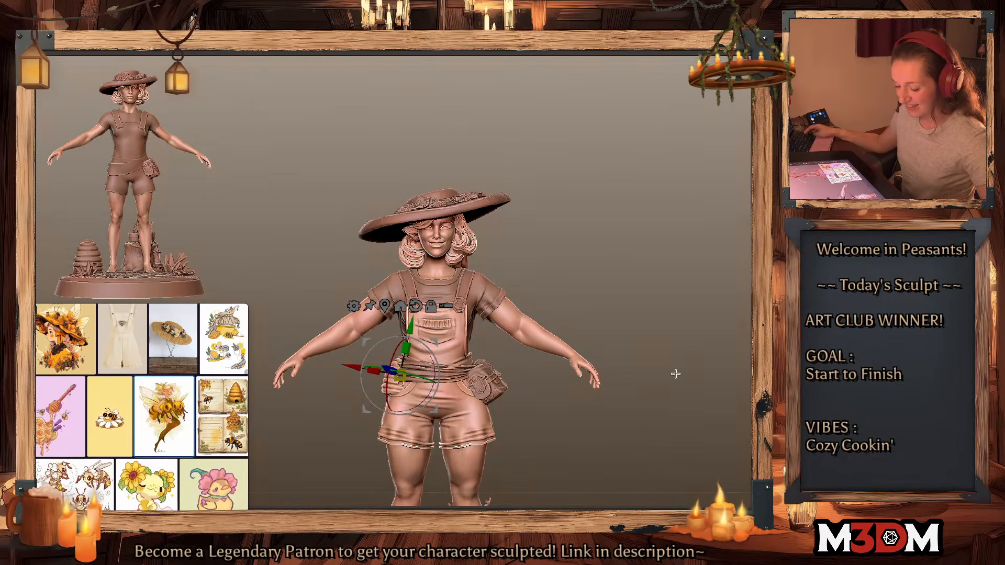
alt+drag(686, 444, 681, 324)
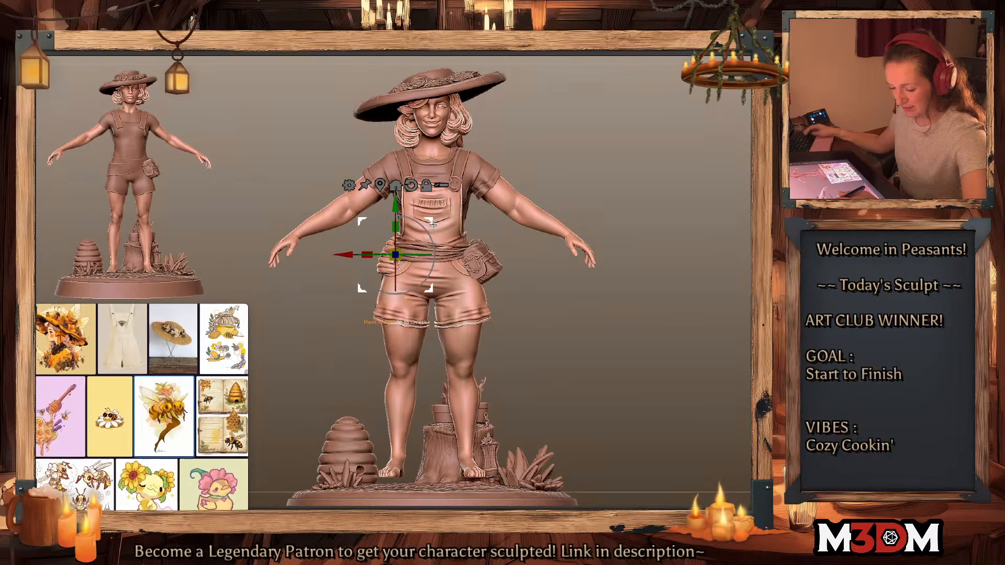
drag(423, 227, 508, 9)
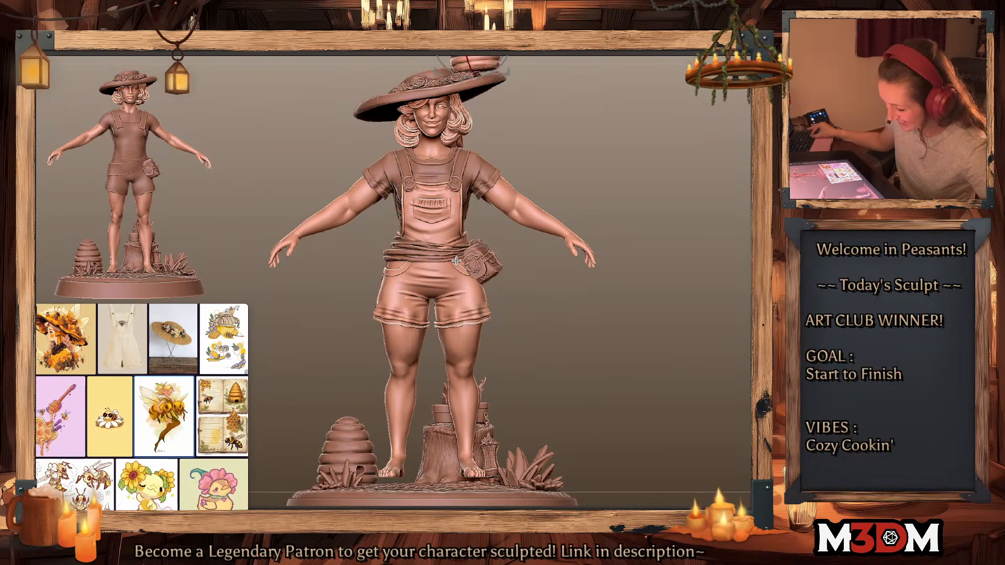
Step: Undo the beehive copy and all its placements, leaving only the original hive on the base
key(ctrl+z)
key(ctrl+z)
key(ctrl+z)
key(ctrl+z)
key(ctrl+z)
key(ctrl+z)
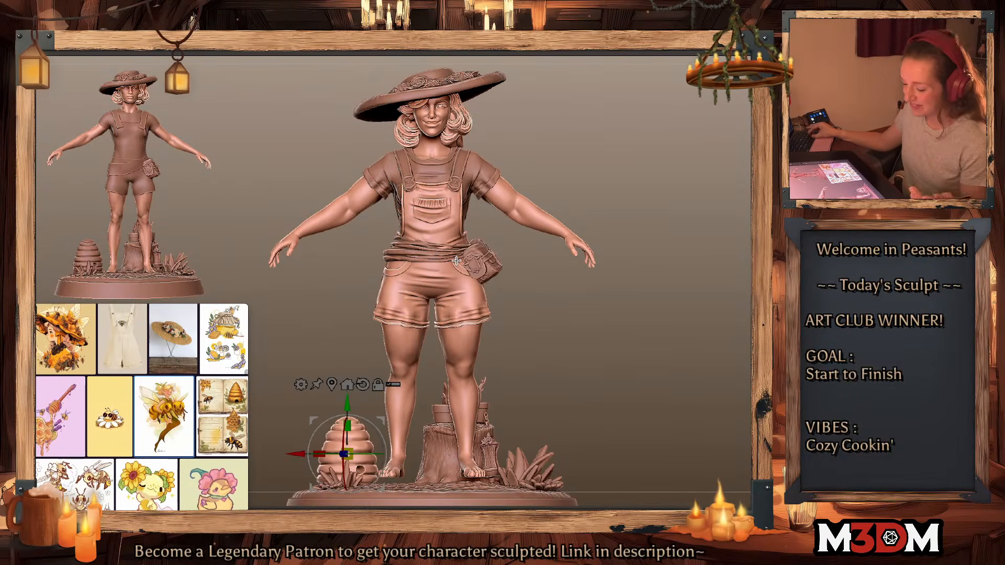
Step: Duplicate the beehive on the base, place the smaller copy between the original and the near foot, and clear the mask
alt+drag(657, 384, 652, 365)
mouse_move(306, 426)
ctrl+mouse_down()
mouse_move(389, 420)
mouse_move(374, 428)
ctrl+mouse_up()
drag(413, 461, 421, 465)
key(q)
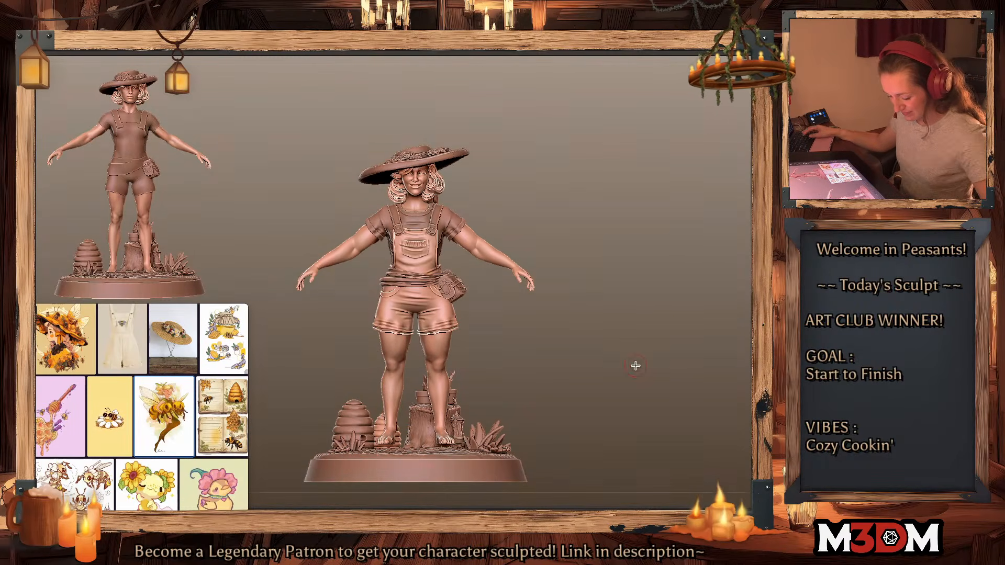
ctrl+drag(675, 358, 518, 454)
Step: Select the base and check its polygroups with the polyframe display, then make the beehives the active part and confirm the notice
alt+click(509, 460)
key(shift+f)
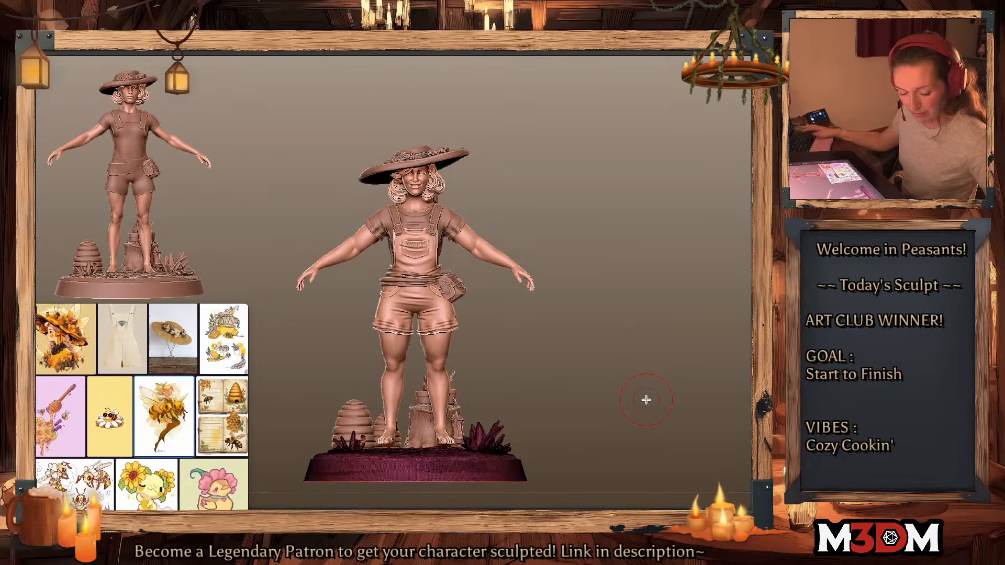
alt+click(362, 426)
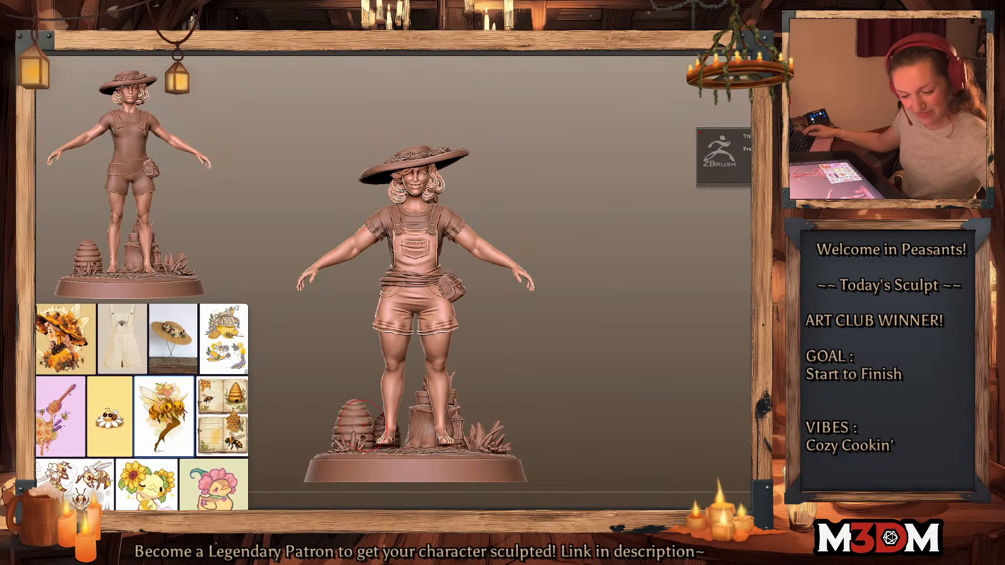
key(Return)
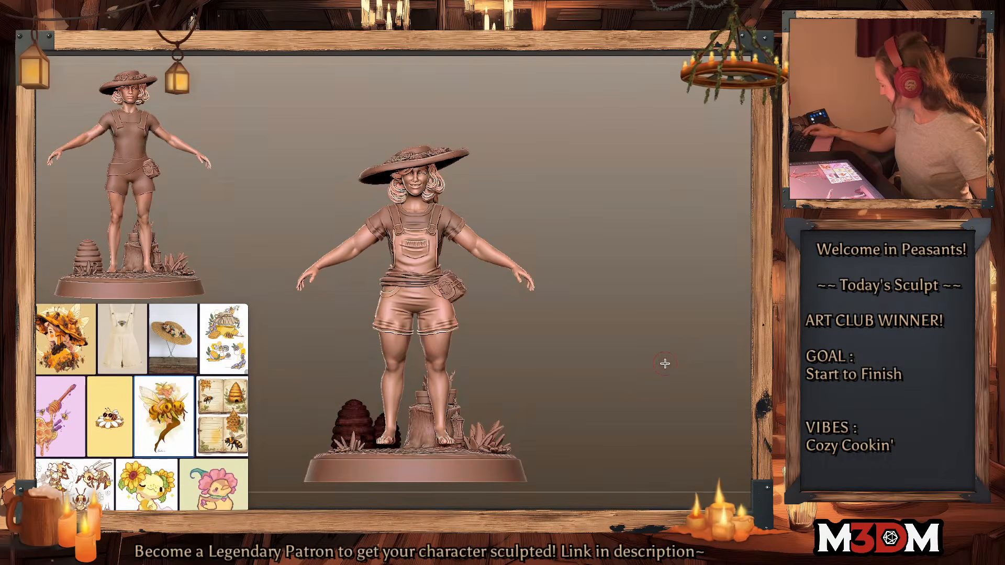
mouse_move(664, 359)
alt+mouse_down()
mouse_move(693, 359)
mouse_move(682, 360)
alt+mouse_up()
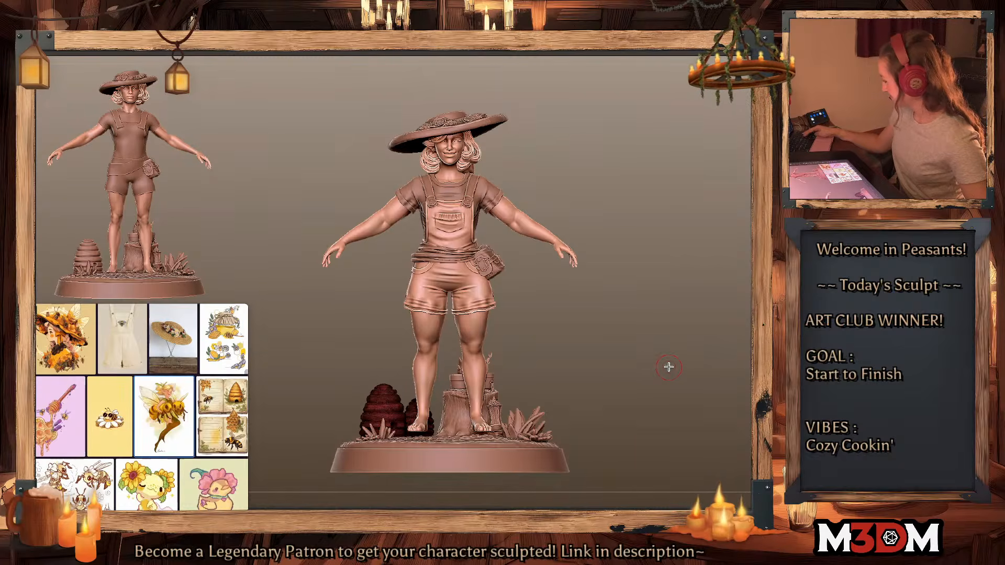
alt+drag(668, 367, 662, 365)
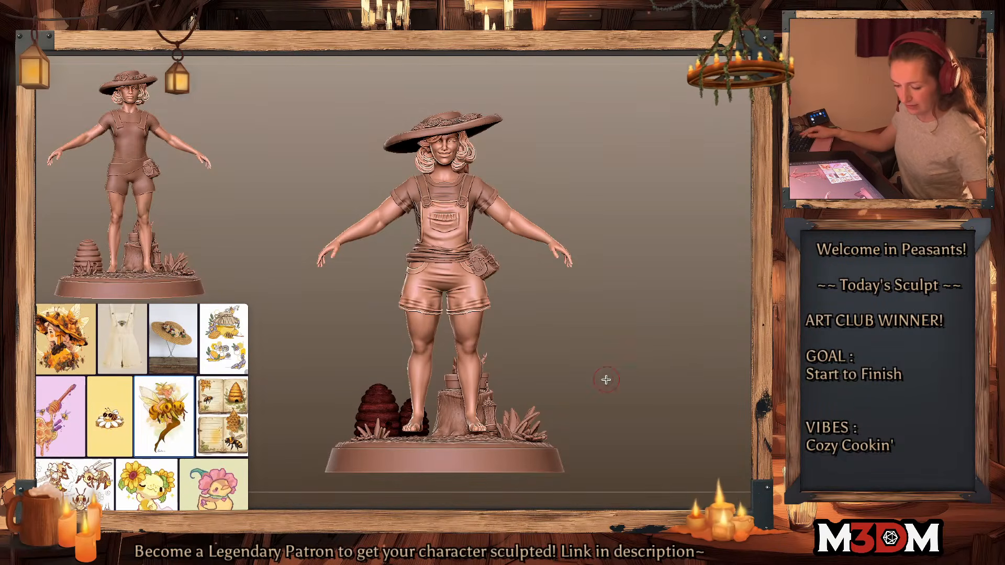
alt+click(446, 236)
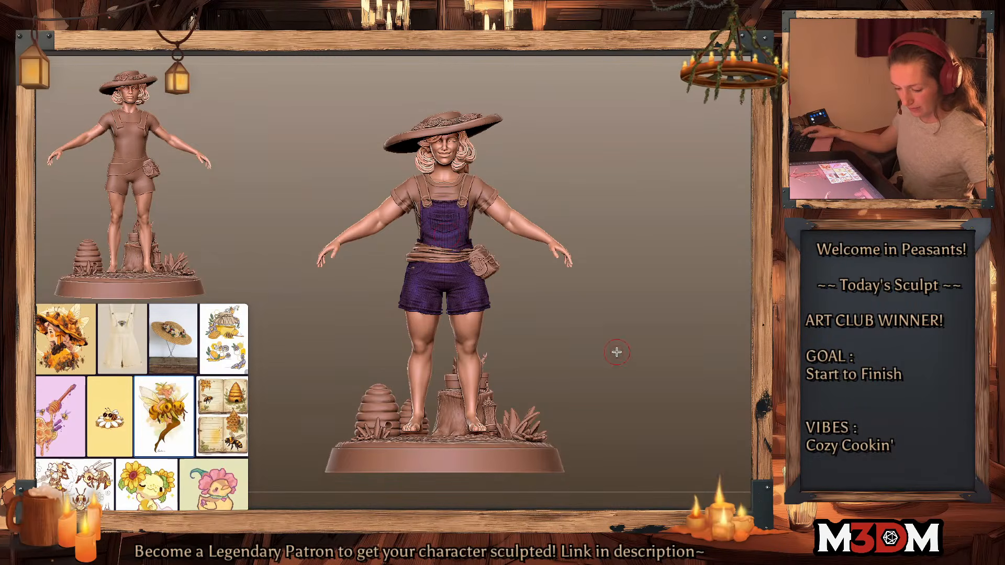
alt+drag(619, 353, 620, 355)
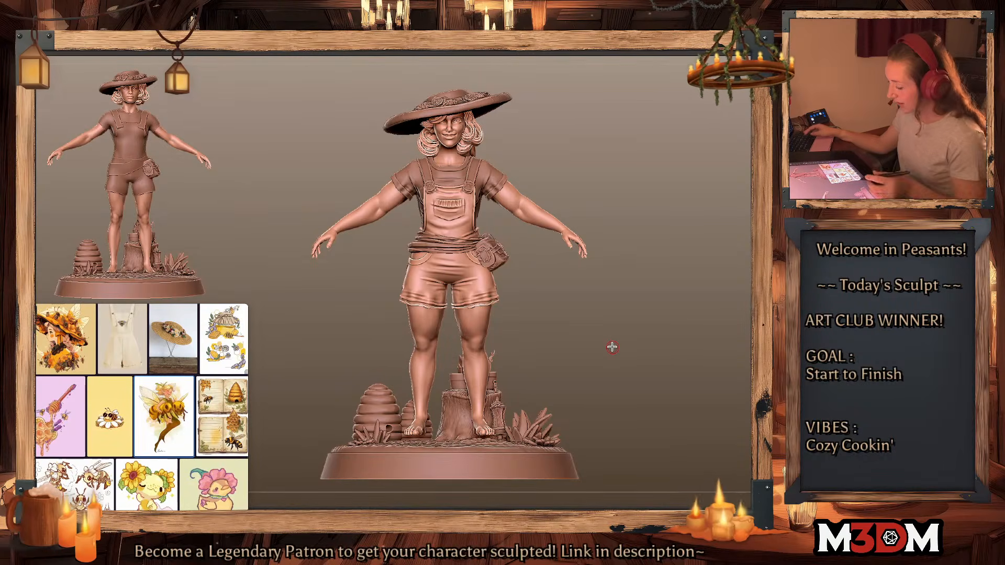
mouse_move(128, 425)
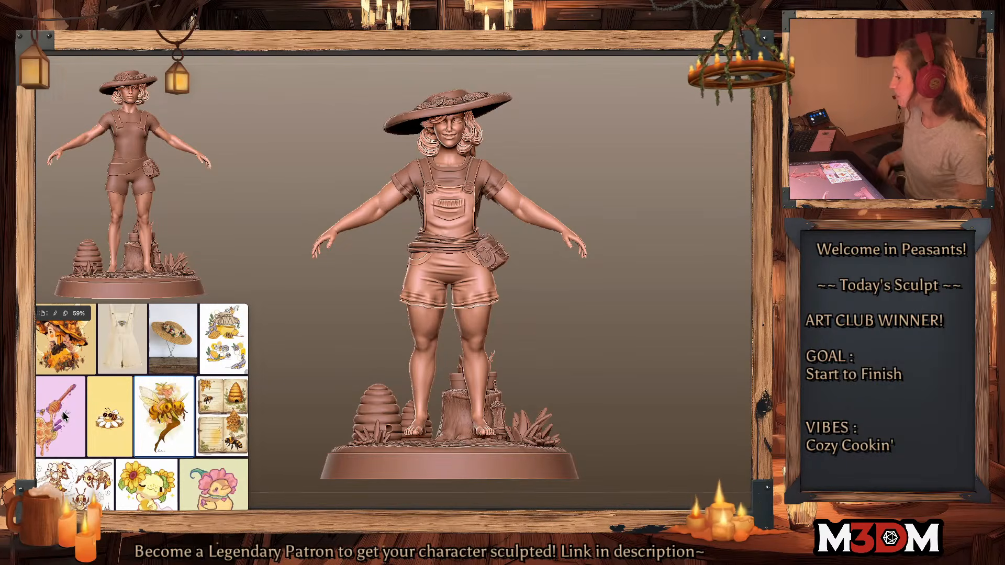
Step: Isolate the base and hide everything except its textured ground disc
mouse_move(649, 348)
mouse_down()
mouse_move(660, 414)
mouse_move(647, 302)
mouse_up()
alt+click(491, 385)
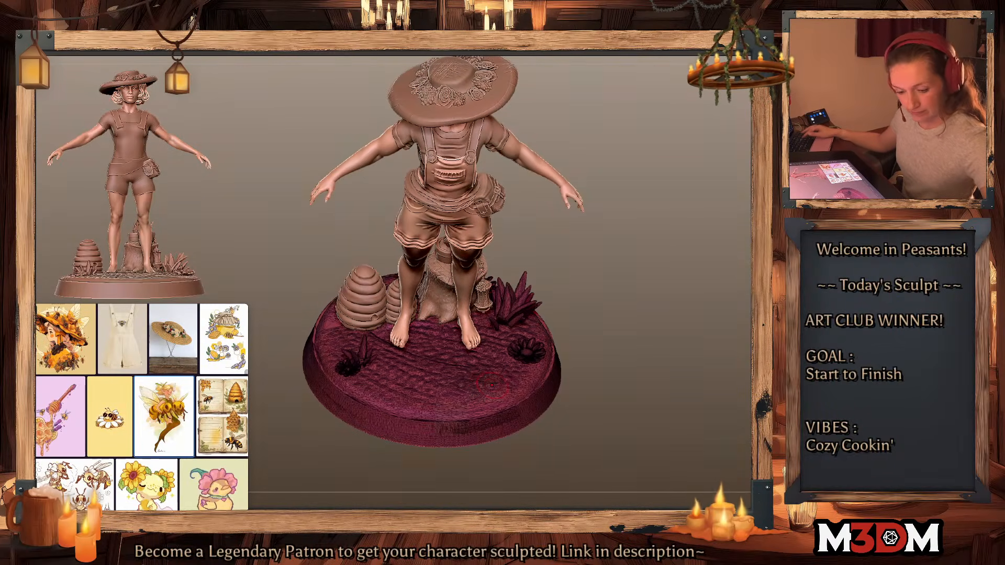
key(shift+s)
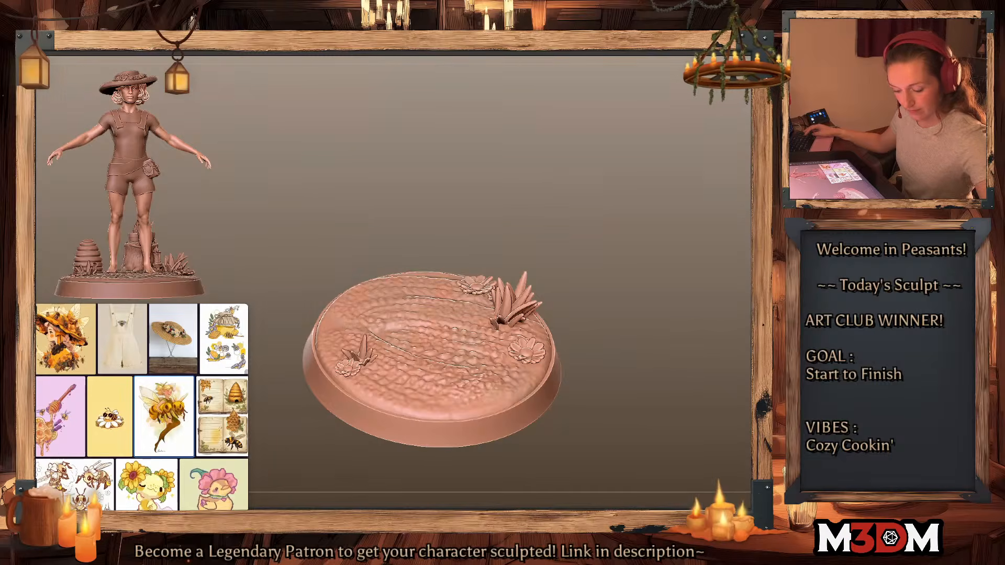
ctrl+shift+click(490, 373)
drag(632, 343, 644, 340)
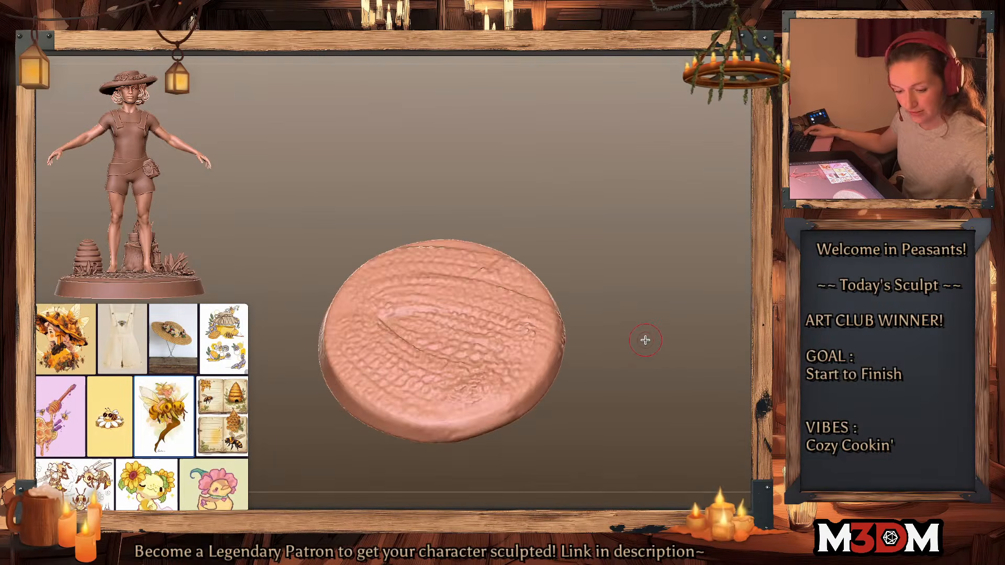
Step: Scale the ground disc down evenly about its own center so it is narrower than the base
key(shift+d)
key(w)
click(457, 258)
click(425, 259)
drag(447, 337, 445, 363)
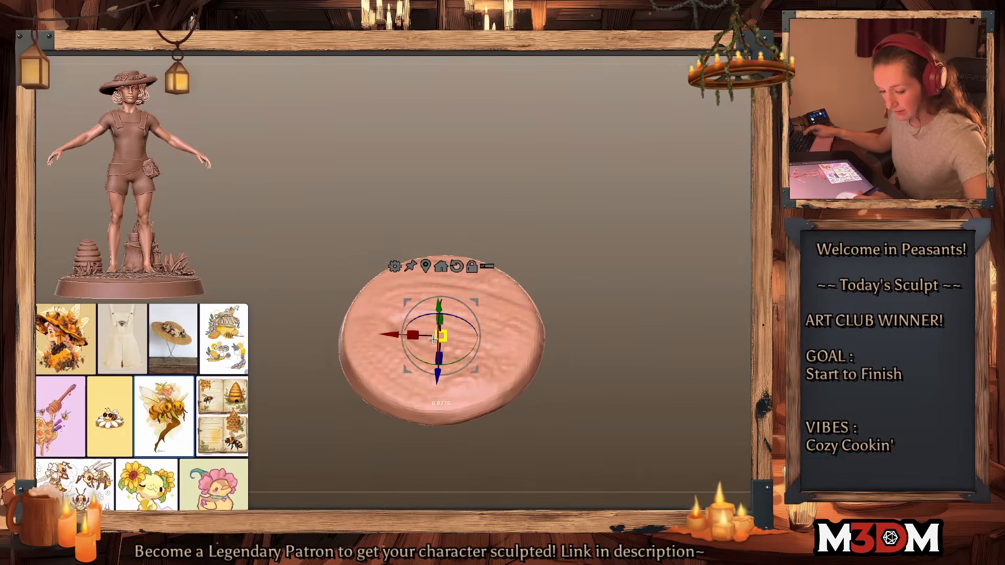
key(q)
key(d)
Step: Show the whole figure, raise the smaller ground disc slightly above the base, and isolate the disc again
key(shift+s)
key(w)
drag(438, 307, 438, 299)
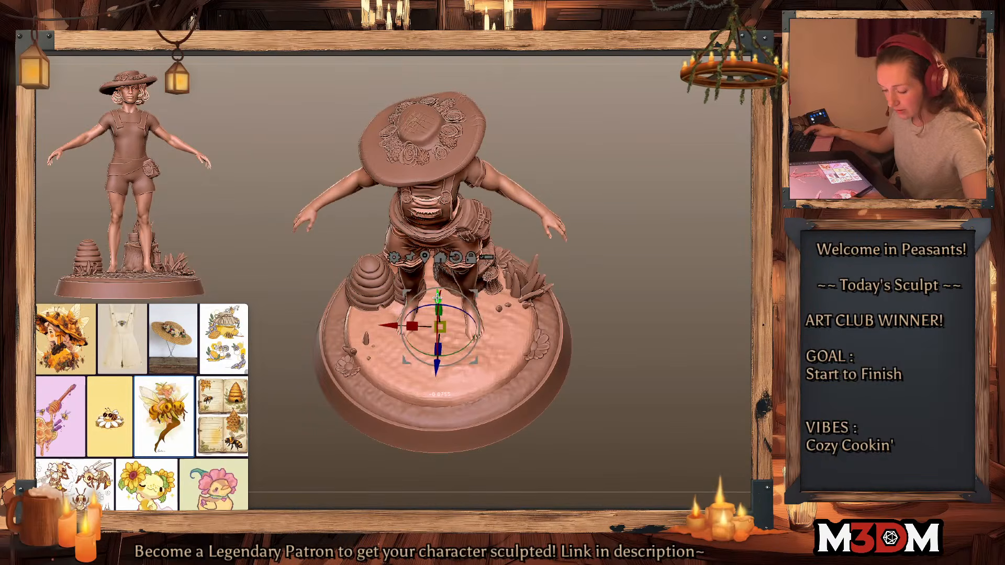
key(q)
key(shift+s)
drag(620, 313, 628, 323)
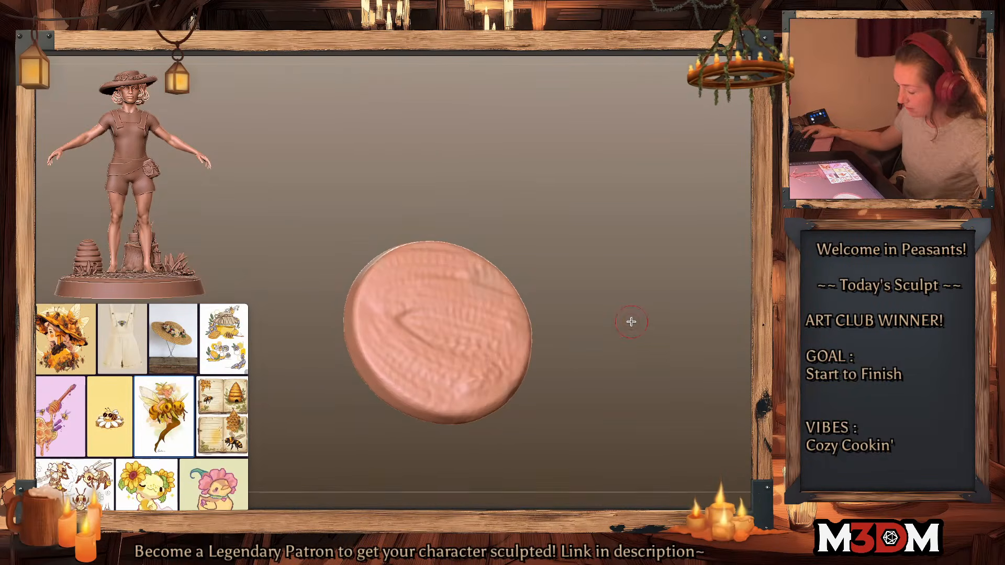
Step: Load the yellow honeycomb noise preset onto the isolated disc, keeping the reference board clear of the preset library
key(comma)
drag(198, 419, 203, 190)
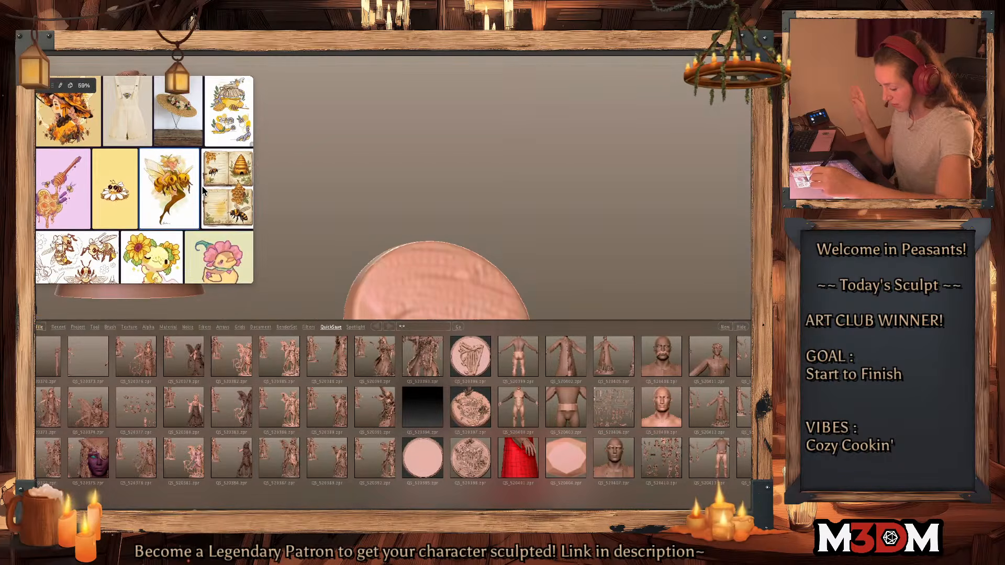
click(193, 327)
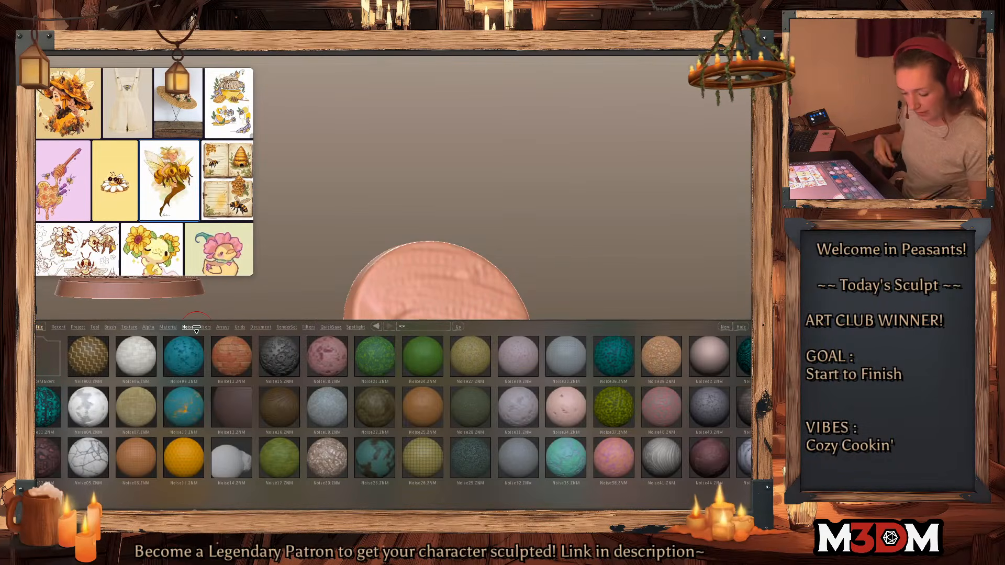
scroll(444, 477, right, 5)
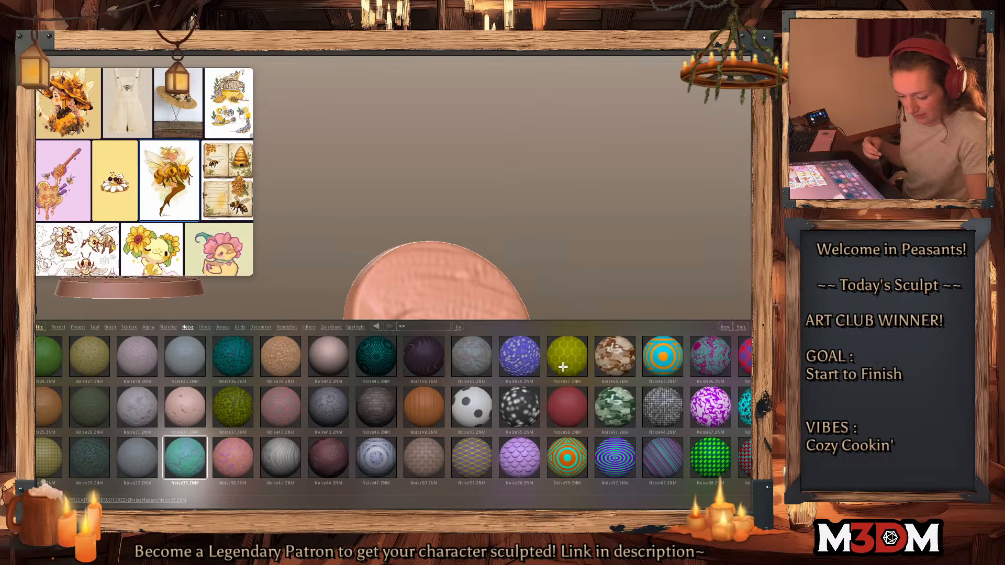
double_click(562, 367)
key(comma)
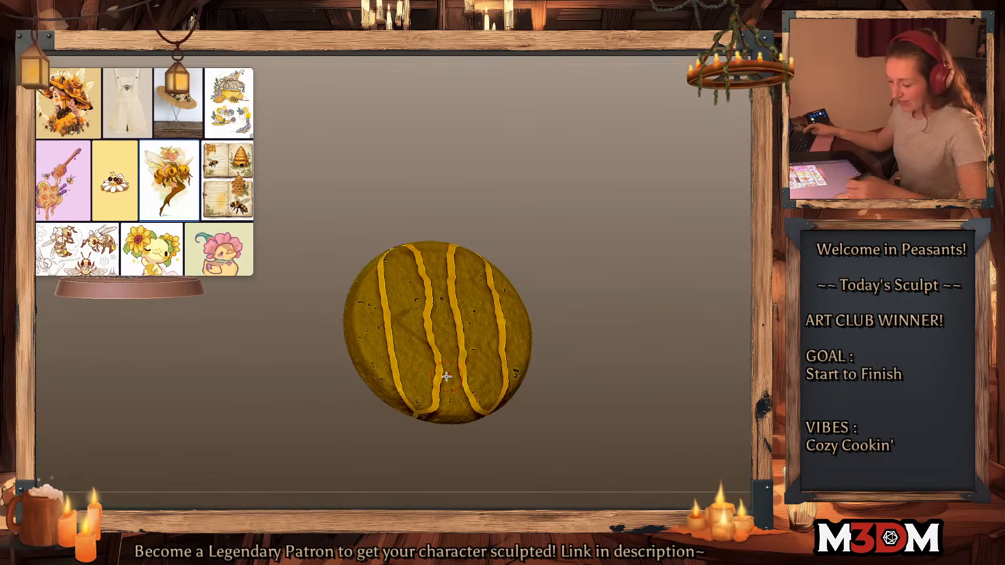
right_drag(193, 146, 192, 380)
Step: Frame the disc in NoiseMaker and adjust the noise angle so regular hexagonal cells cover its upper face
drag(680, 348, 675, 352)
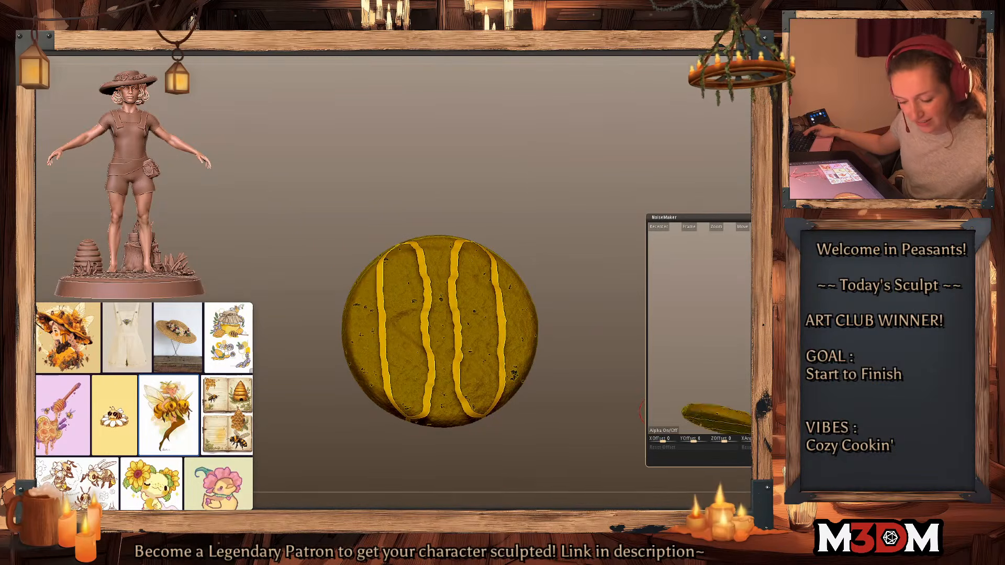
click(693, 226)
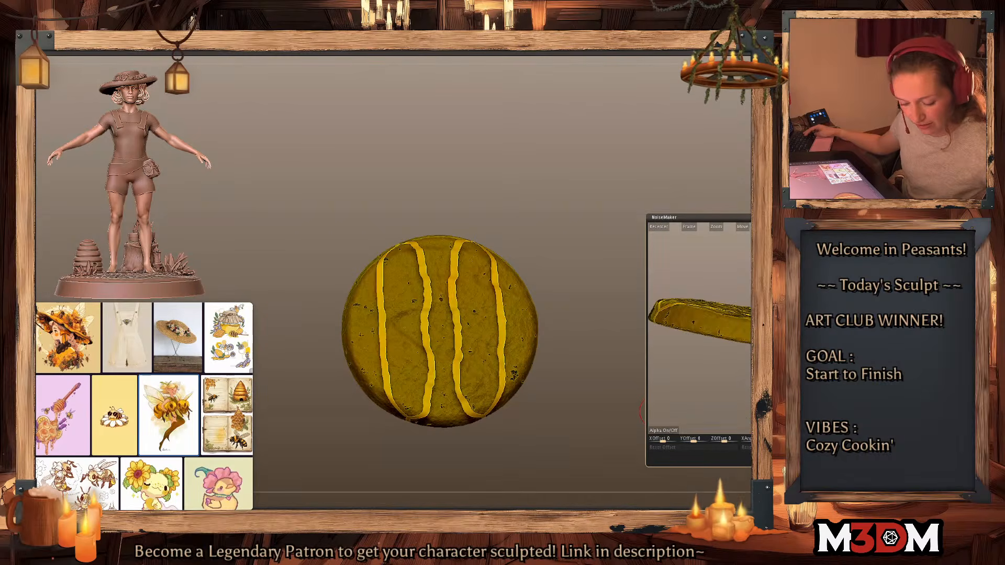
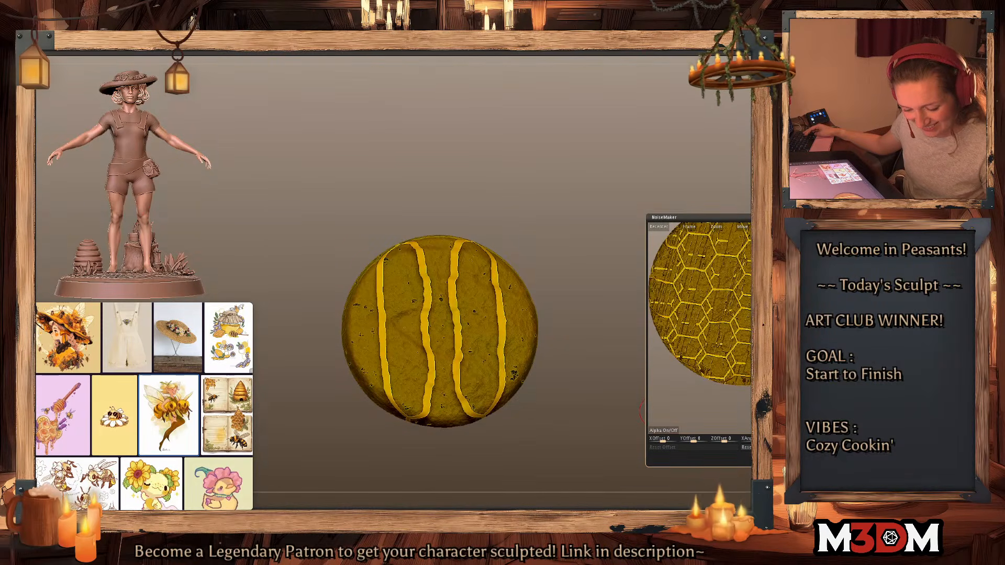
click(691, 226)
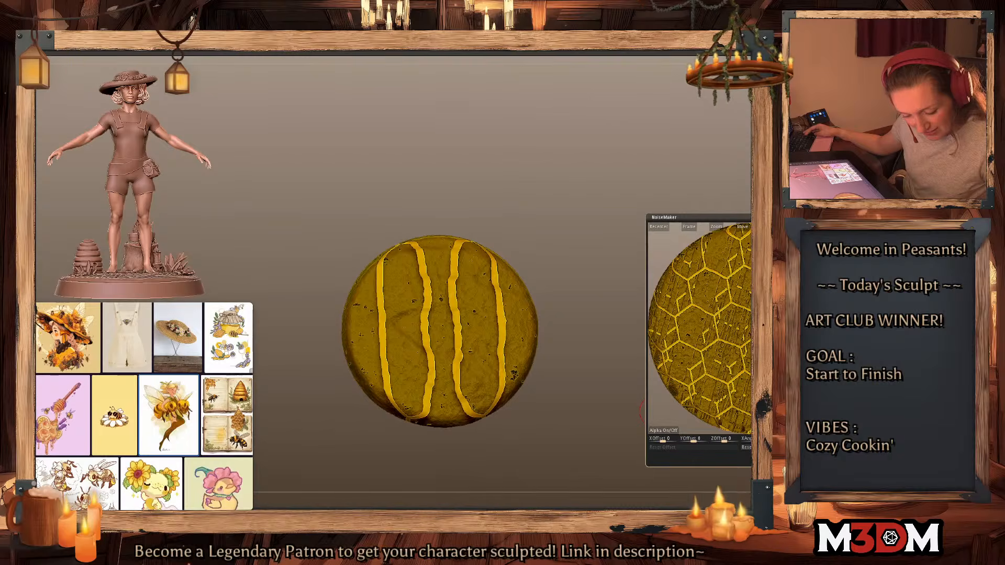
drag(754, 439, 761, 440)
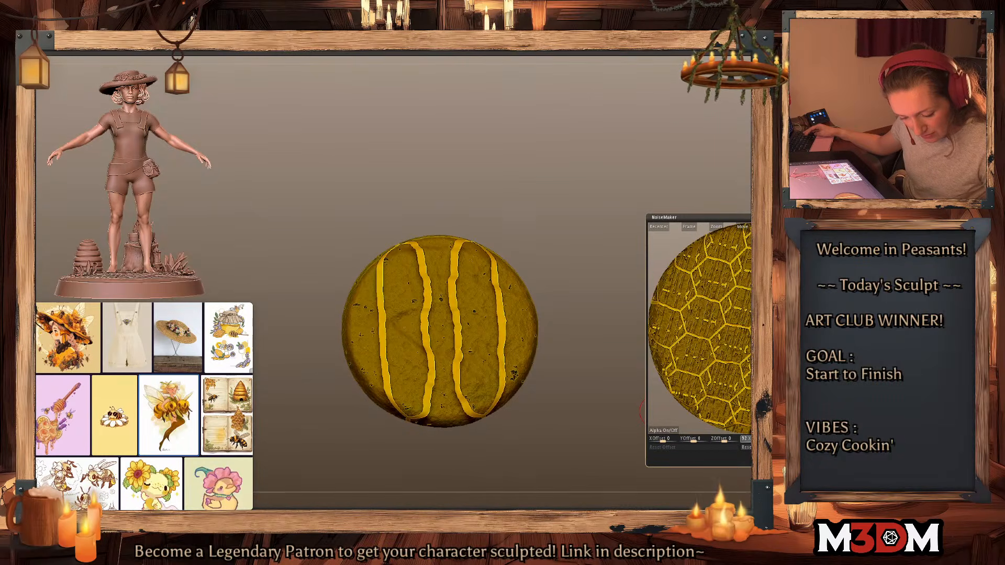
drag(635, 419, 638, 394)
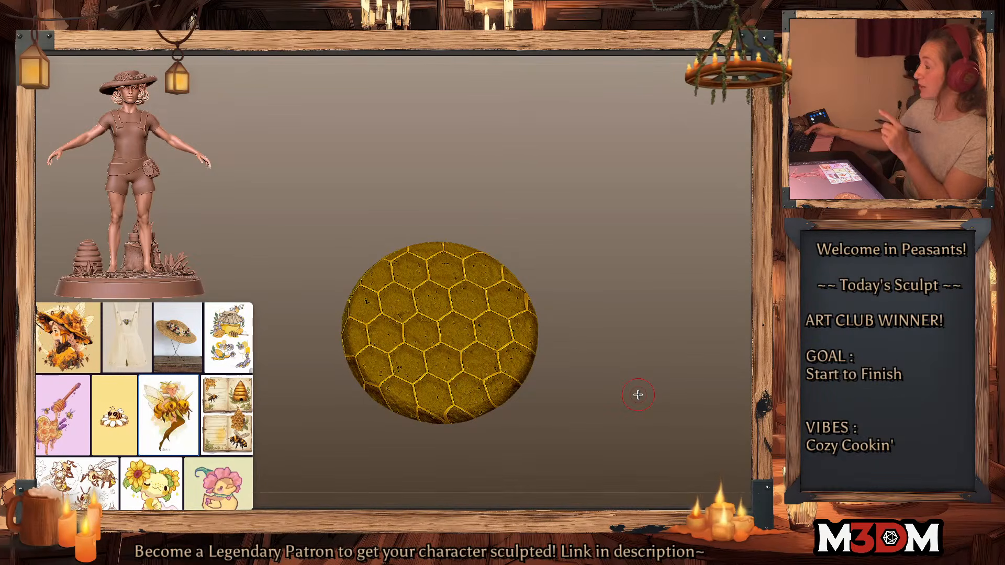
drag(638, 395, 672, 381)
Step: Try subdividing the disc and applying the honeycomb noise as tall cell walls without the color, then undo it
key(ctrl+d)
right_click(664, 396)
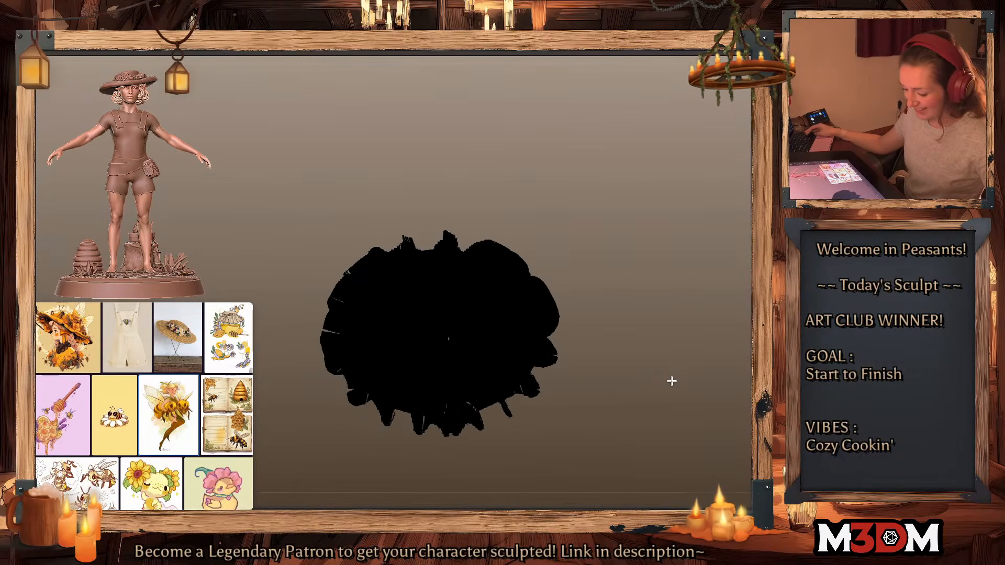
key(b)
click(628, 391)
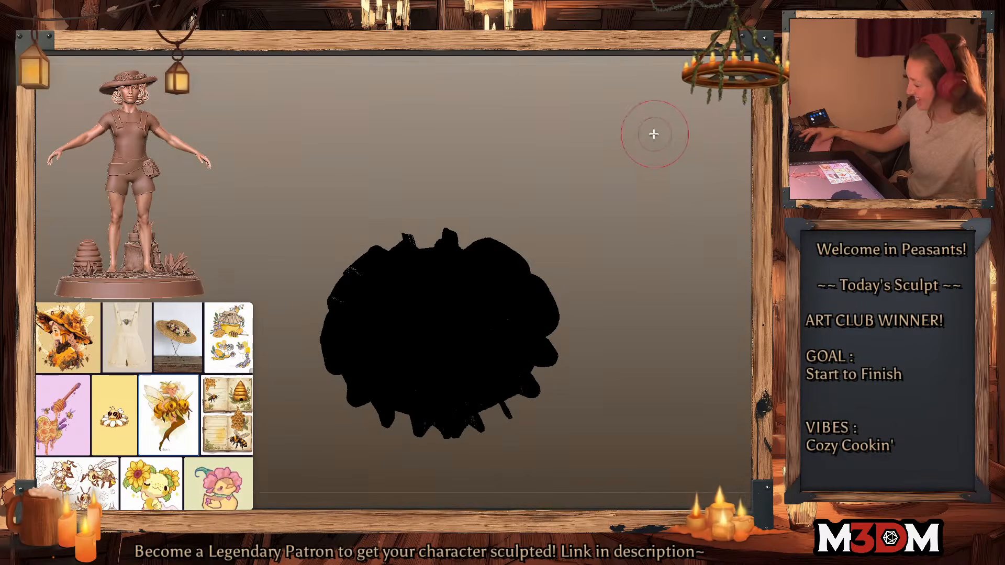
key(space)
click(548, 273)
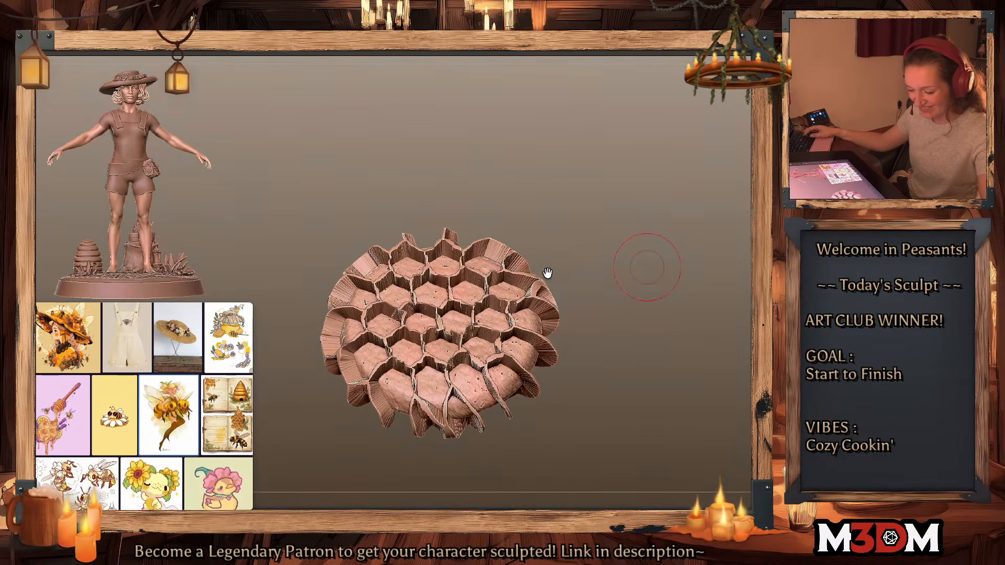
drag(660, 391, 675, 374)
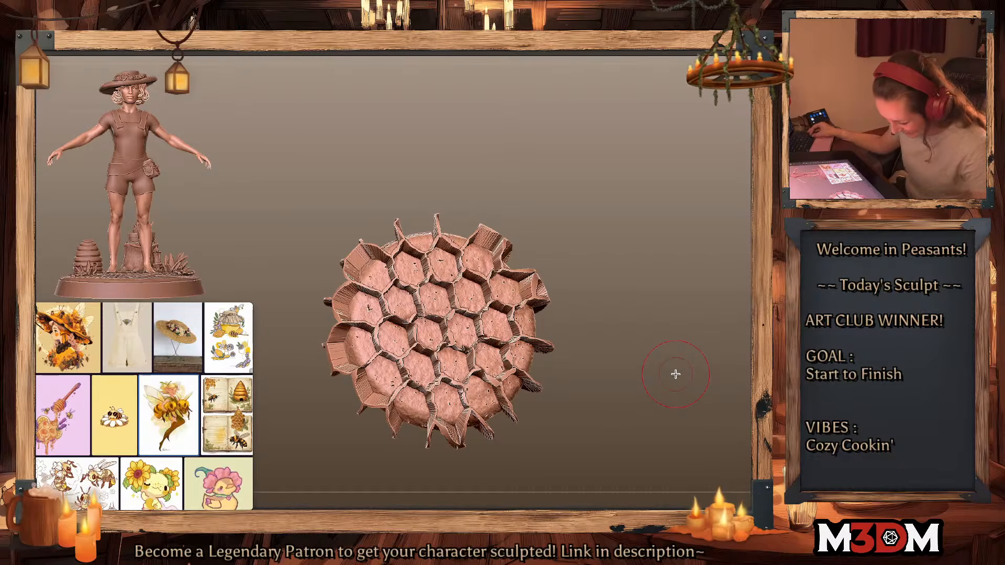
key(ctrl+z)
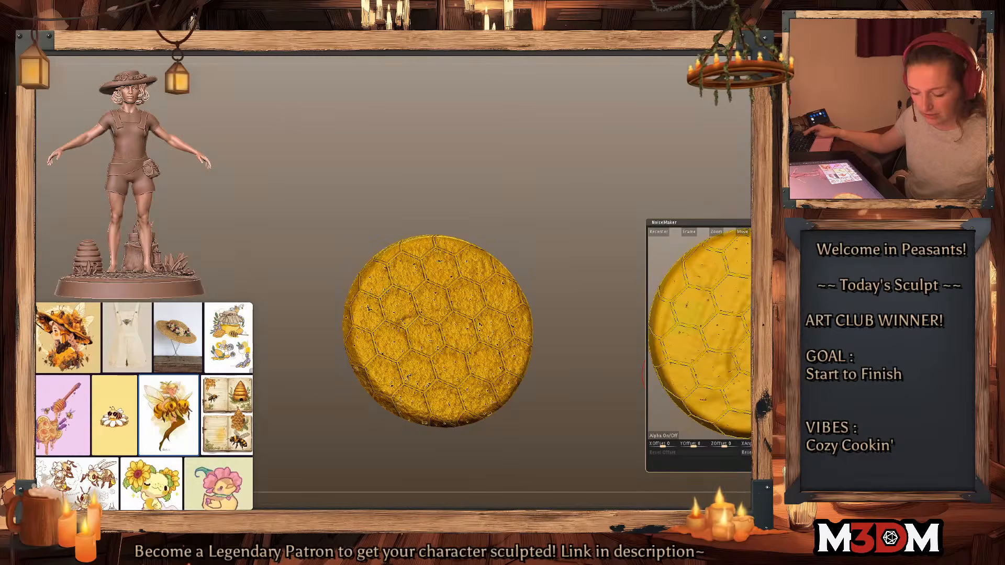
Step: Mask the disc from the honeycomb noise and invert the mask so only the cell lines remain editable
click(773, 448)
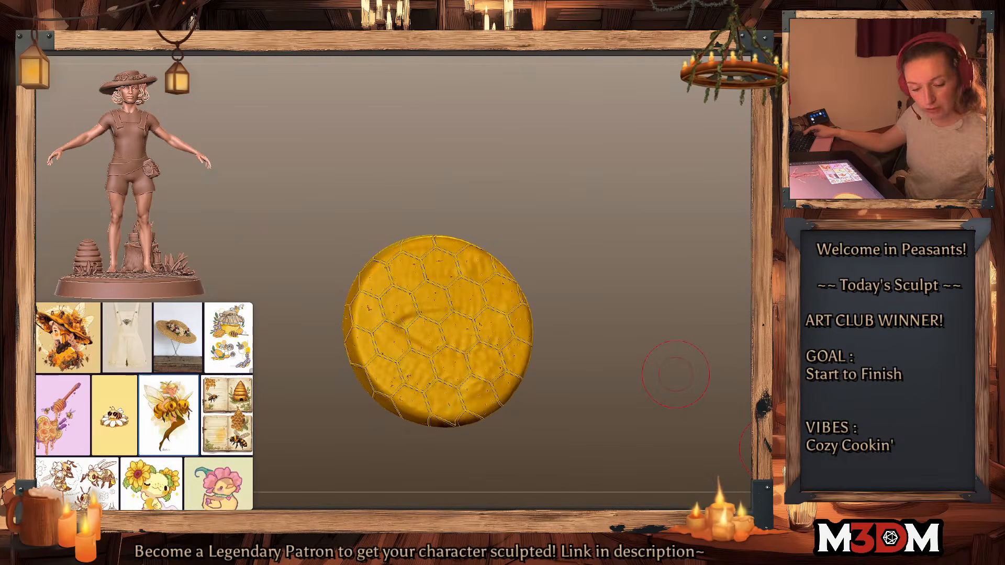
key(shift+f)
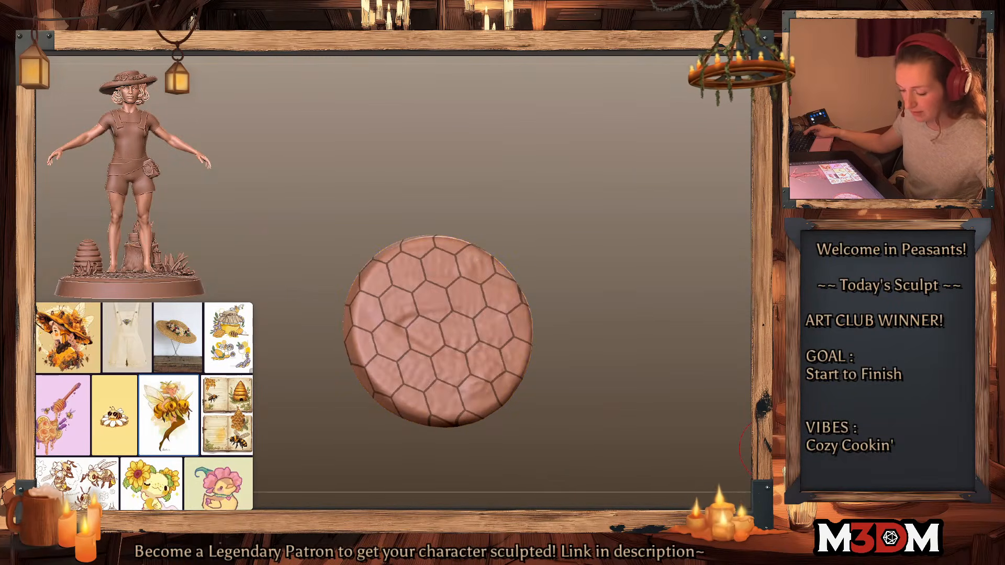
key(space)
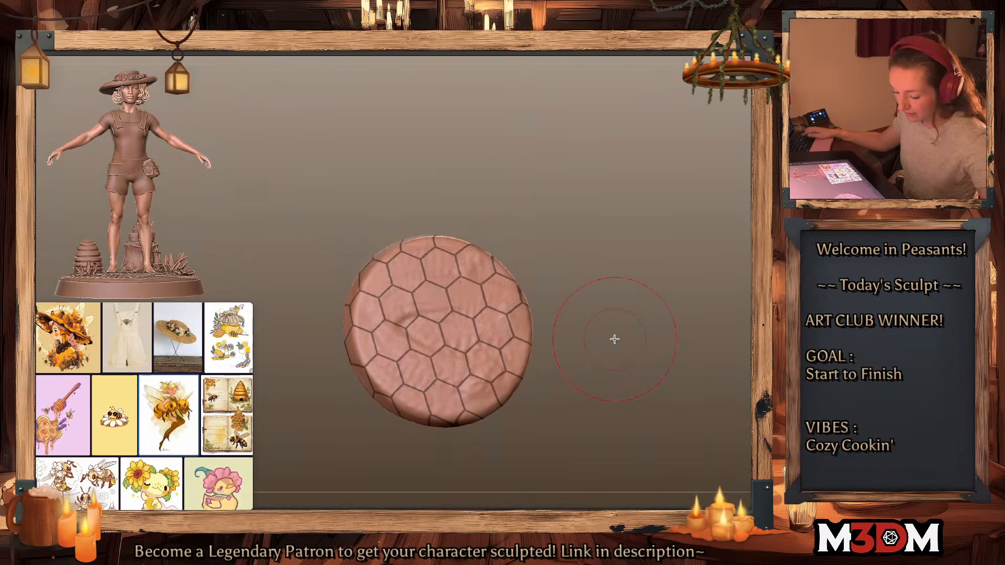
key(w)
ctrl+click(556, 304)
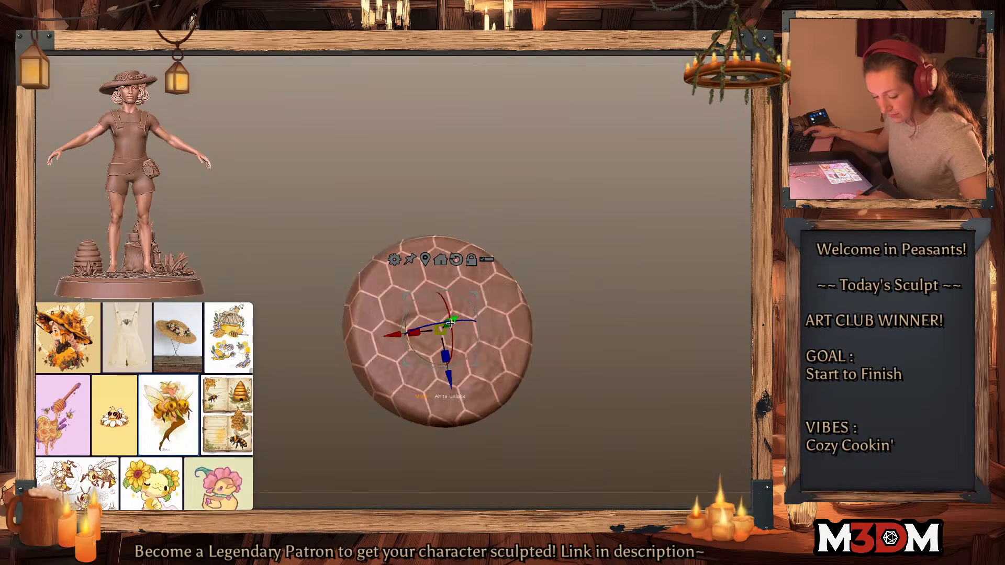
Step: Try raising the honeycomb lines above the disc, compare them with the whole figure, and undo the change
drag(441, 330, 456, 327)
key(q)
ctrl+drag(636, 313, 651, 330)
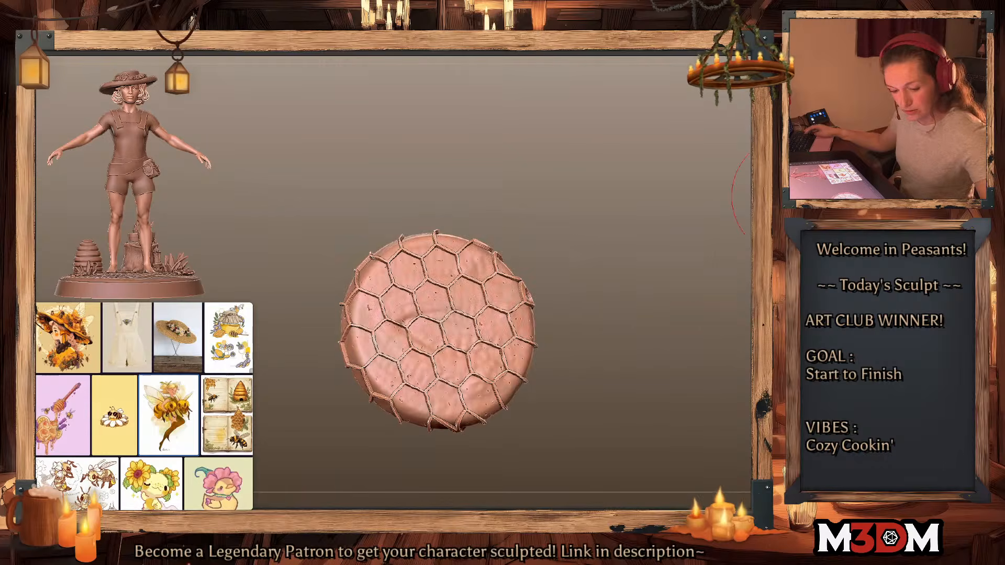
click(759, 252)
drag(685, 424, 682, 378)
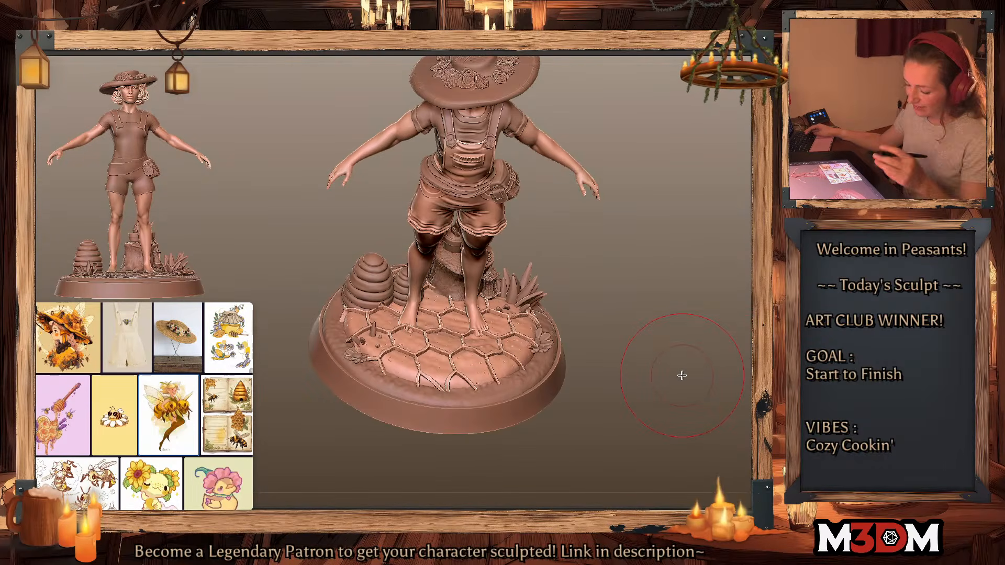
key(alt+s)
key(ctrl+z)
key(ctrl+z)
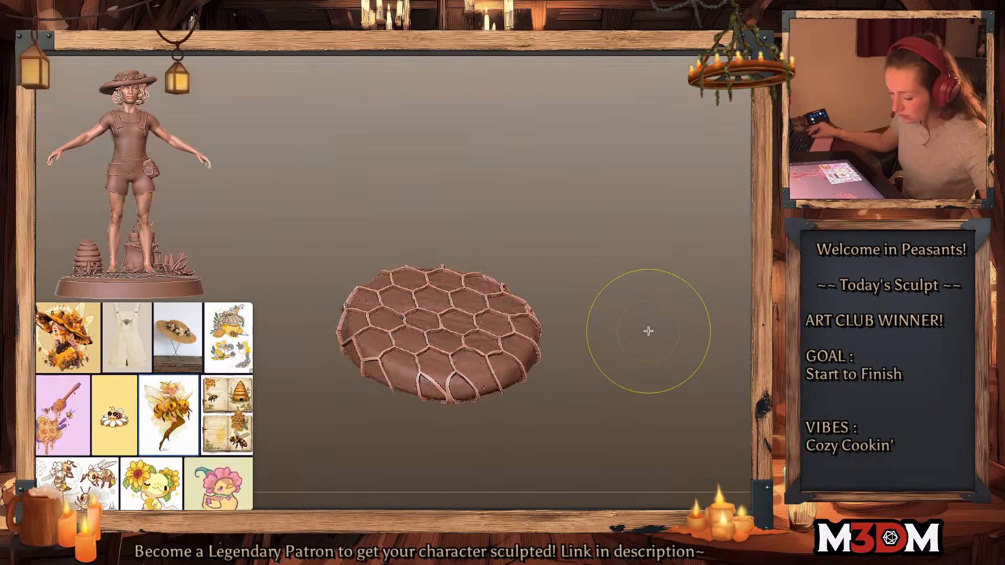
Step: Try reapplying the honeycomb noise to the masked disc with different noise angles
drag(653, 334, 660, 365)
key(space)
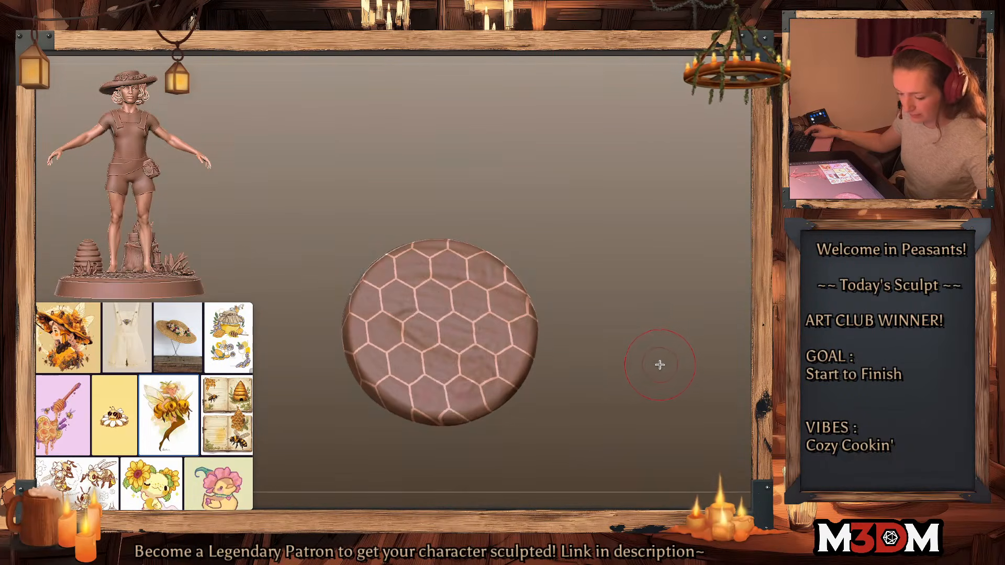
click(775, 361)
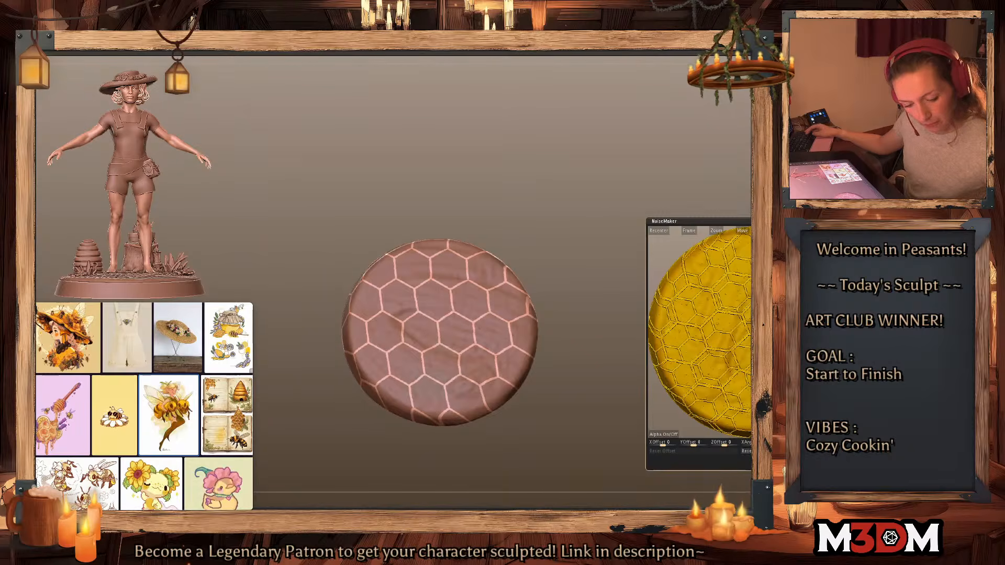
drag(756, 444, 762, 444)
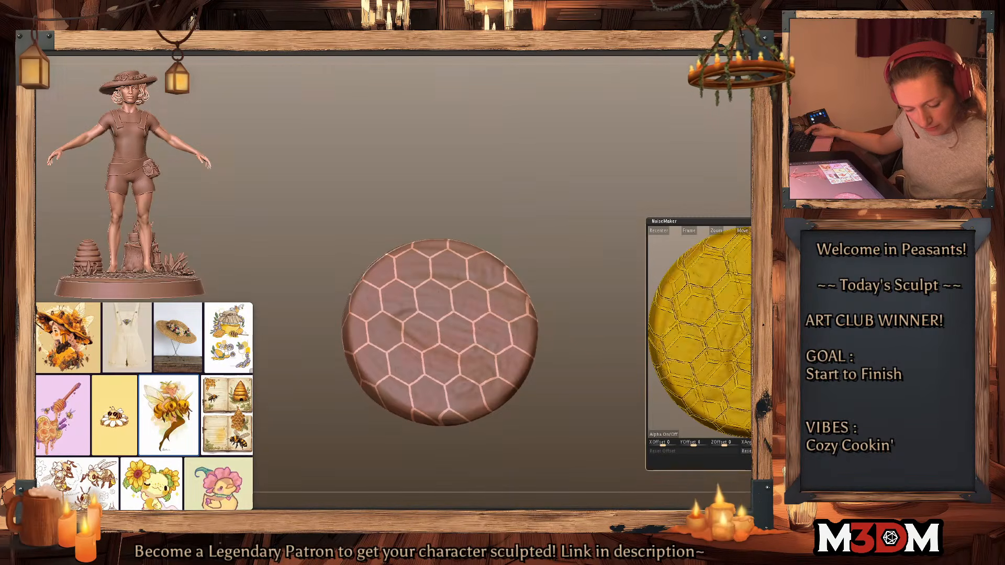
mouse_move(764, 335)
mouse_down()
mouse_move(764, 366)
mouse_move(764, 335)
mouse_up()
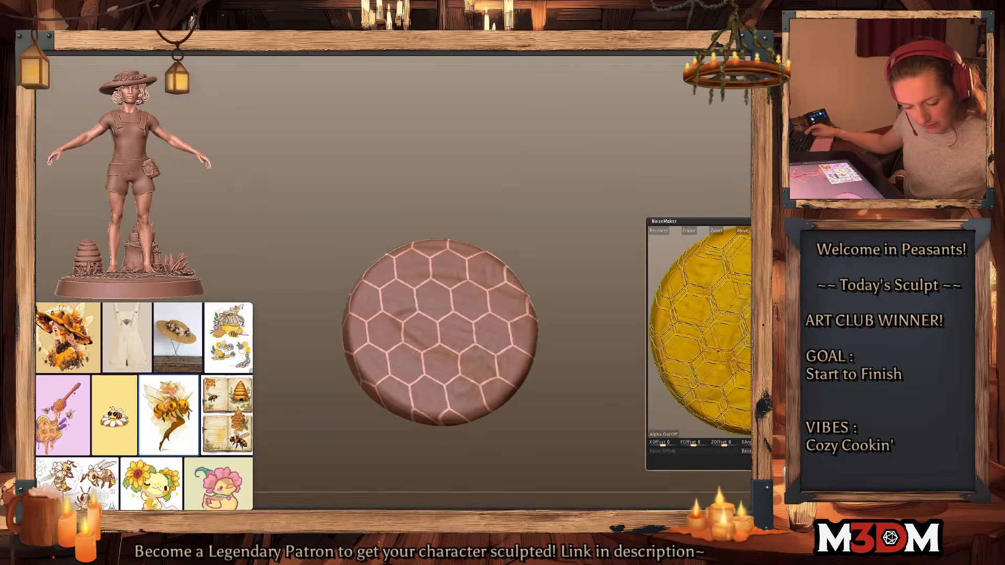
drag(755, 444, 762, 445)
click(764, 458)
drag(628, 441, 626, 446)
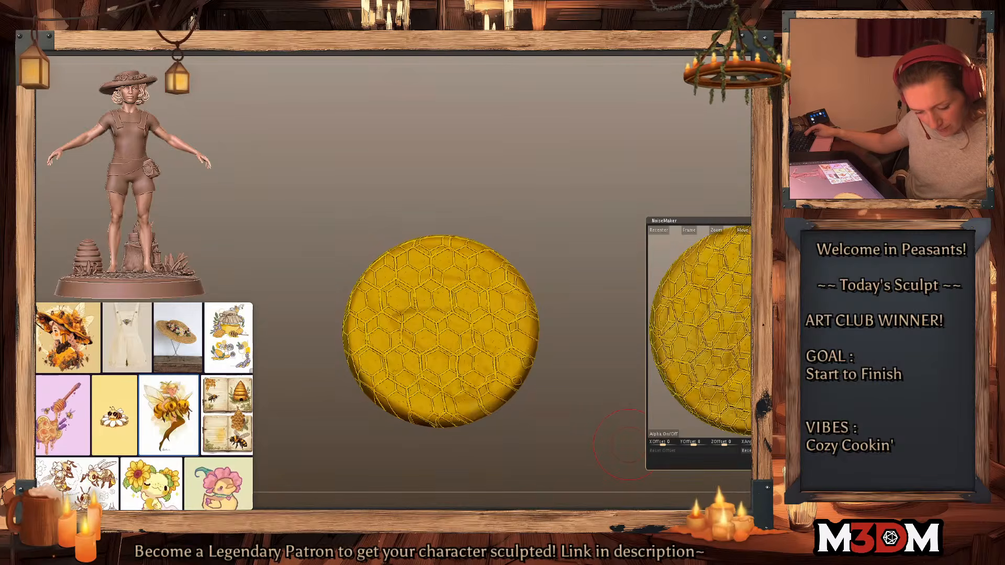
click(748, 450)
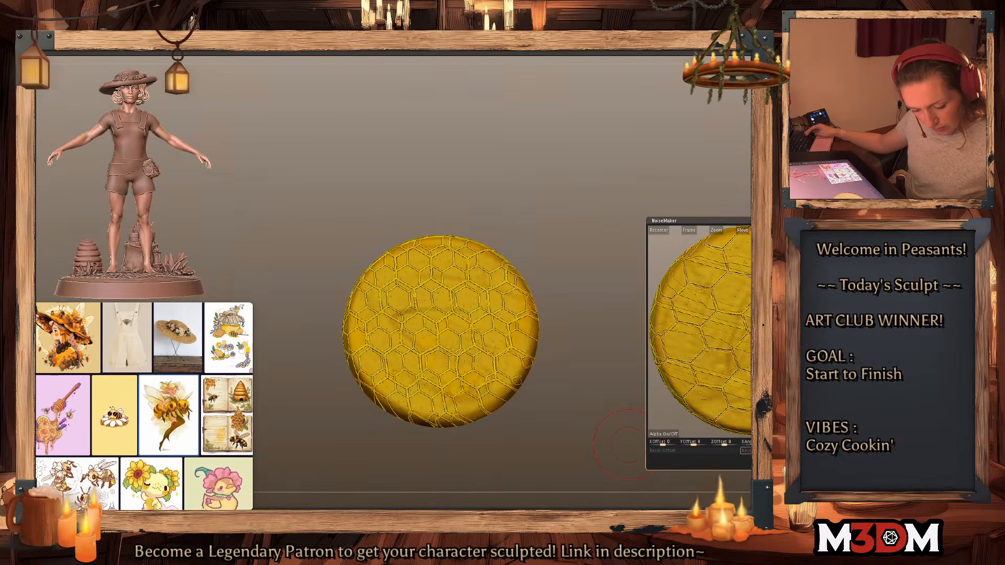
mouse_move(755, 444)
mouse_down()
mouse_move(769, 445)
mouse_move(751, 445)
mouse_up()
click(748, 451)
key(Escape)
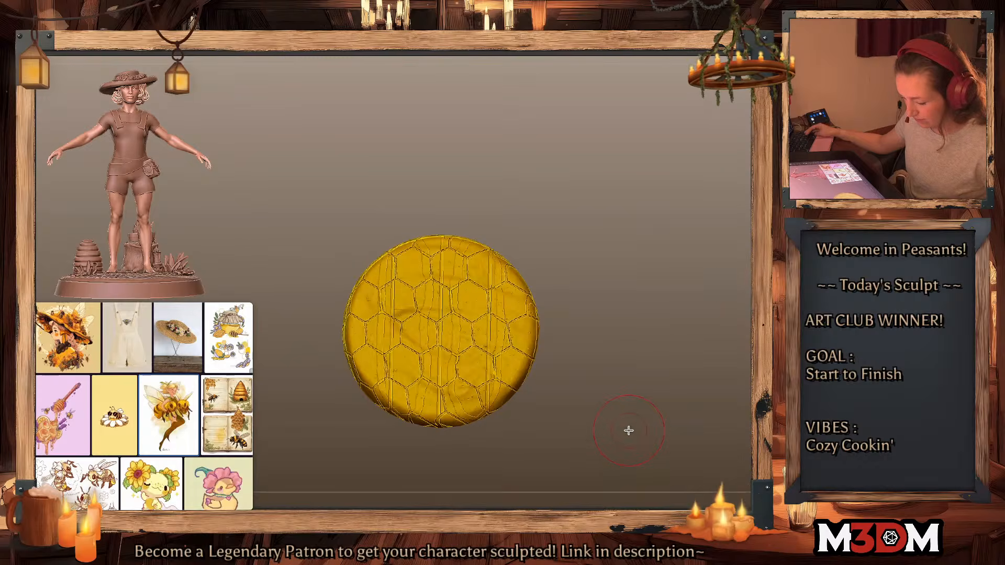
Step: Undo the repeated honeycomb noise attempts on the disc
key(ctrl+z)
key(ctrl+z)
key(ctrl+z)
key(ctrl+z)
key(ctrl+z)
key(ctrl+z)
key(ctrl+z)
key(ctrl+z)
key(ctrl+z)
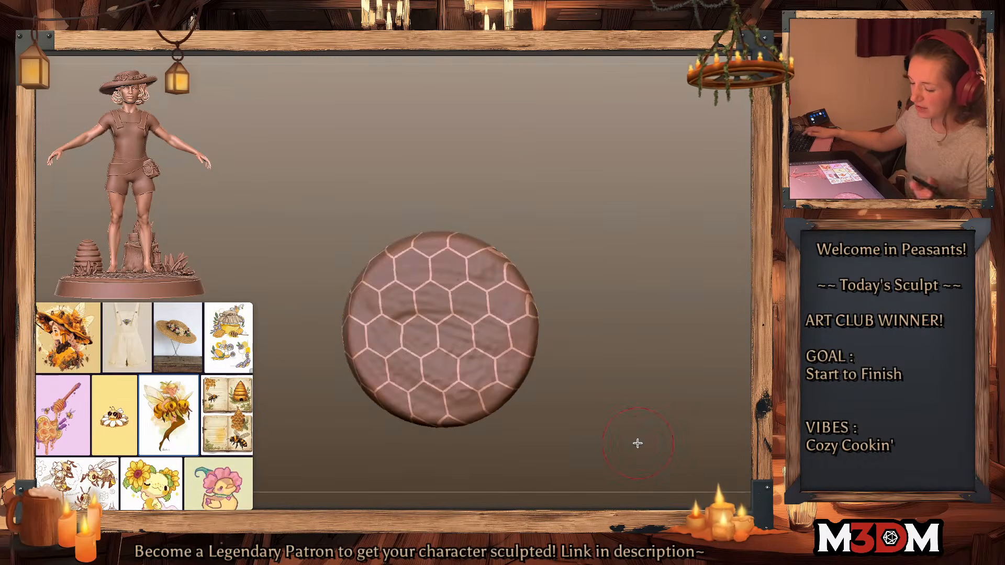
Step: Raise the unmasked honeycomb lines slightly above the disc, clear the mask, and show the whole figure again
key(w)
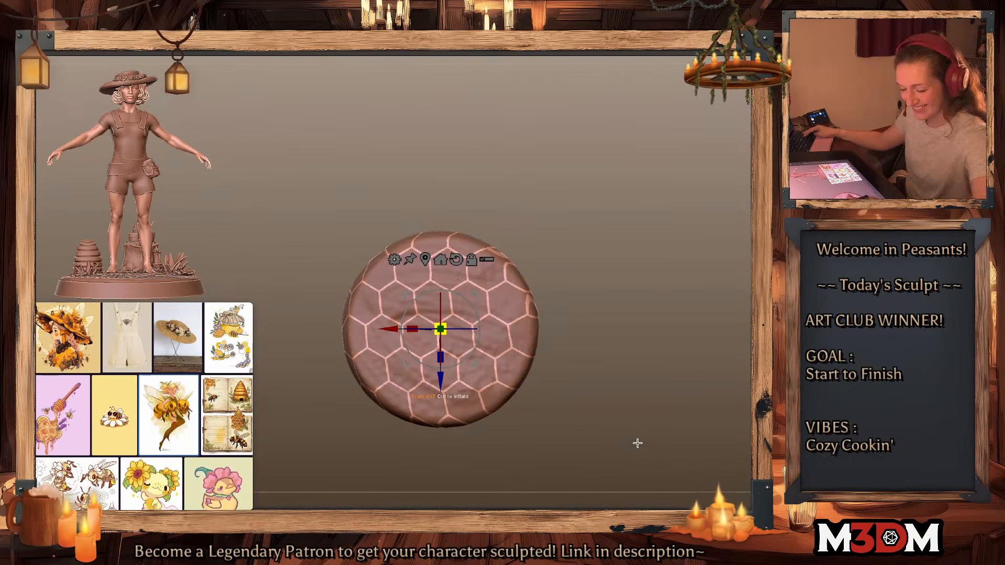
drag(603, 325, 603, 250)
drag(440, 293, 440, 286)
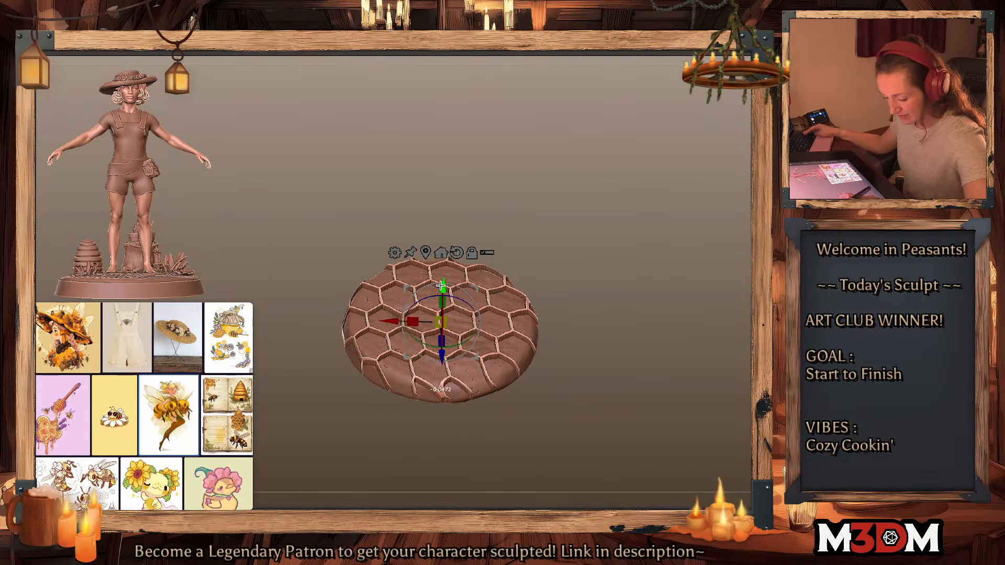
key(q)
ctrl+drag(601, 265, 628, 285)
drag(670, 335, 671, 364)
key(alt+s)
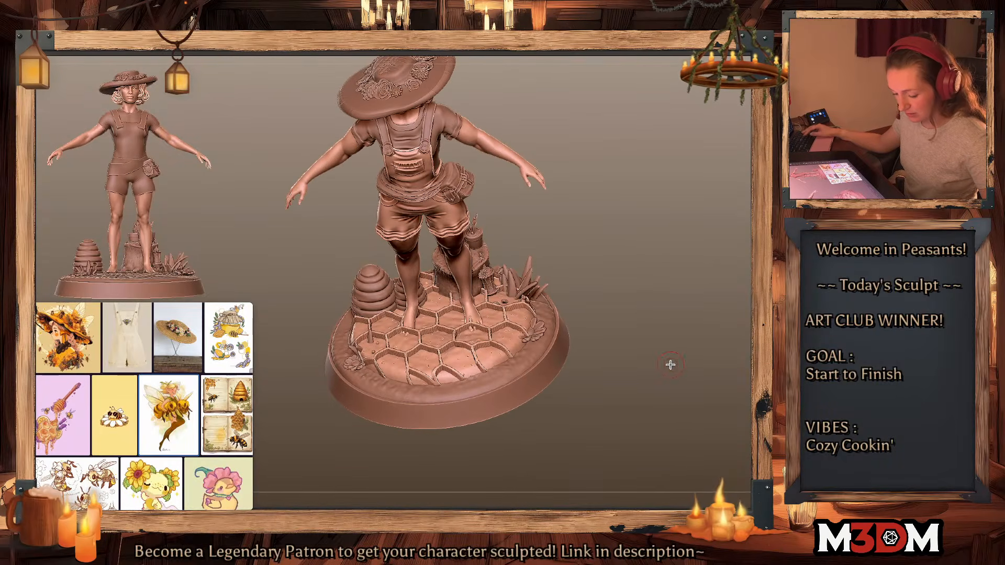
Step: Restore the disc's mask, lower the raised honeycomb lines a little, and clear the mask again
key(ctrl+z)
key(w)
drag(434, 279, 434, 284)
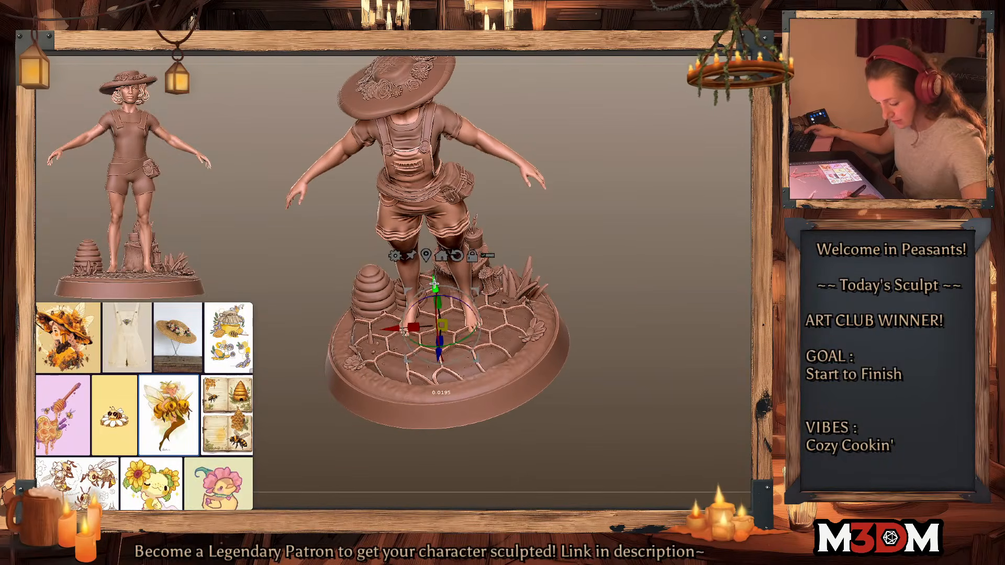
key(q)
ctrl+drag(663, 297, 684, 324)
Step: Enlarge the honeycomb disc slightly on the base and sink it a little into the ground
key(w)
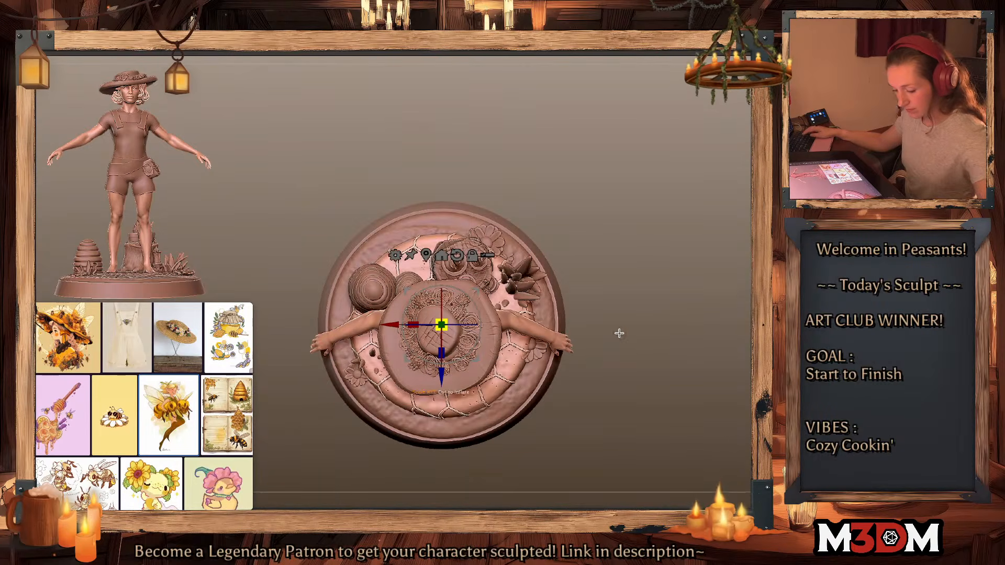
drag(442, 324, 459, 317)
key(q)
drag(668, 290, 654, 283)
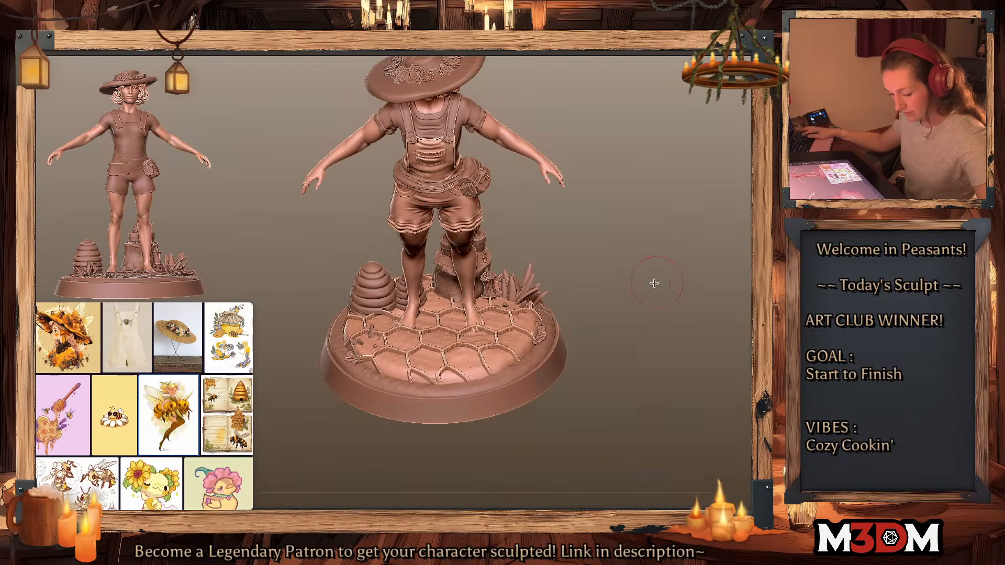
key(w)
drag(439, 285, 439, 294)
key(q)
Step: Select the base and pull its ground surface up over the honeycomb's front edge with a smaller Move brush
key(space)
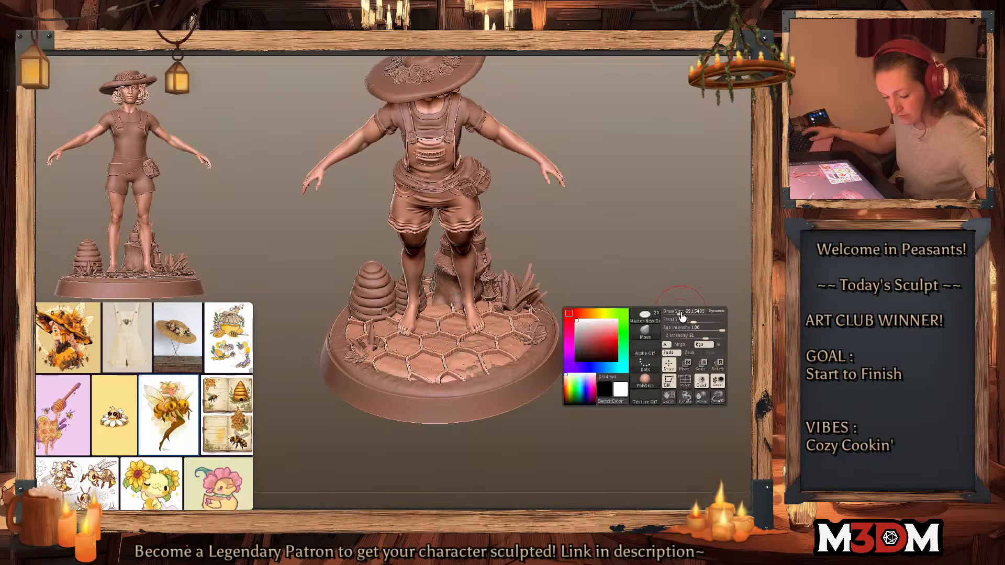
drag(682, 316, 670, 318)
alt+click(509, 392)
key(space)
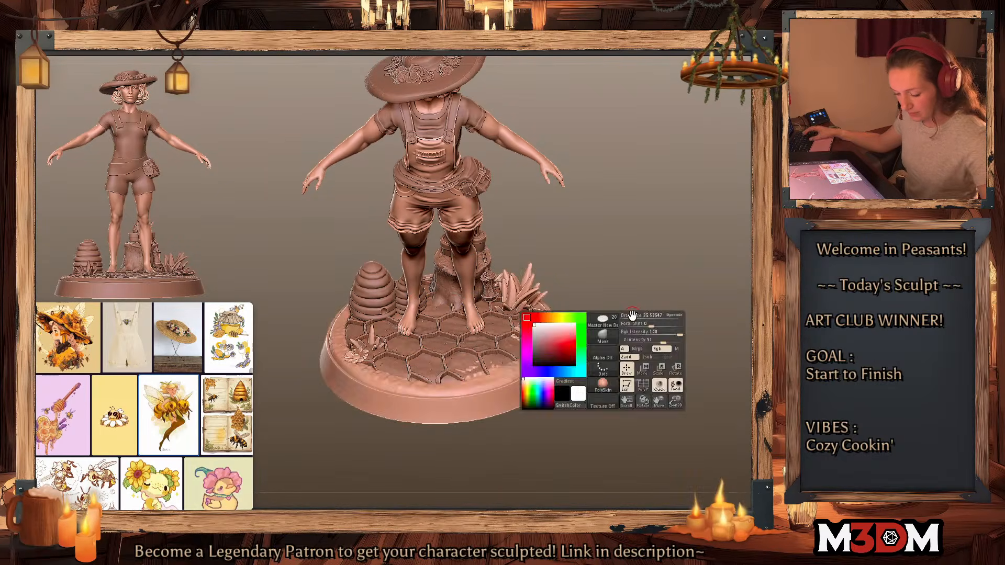
drag(624, 354, 637, 354)
key(shift+f)
key(shift+f)
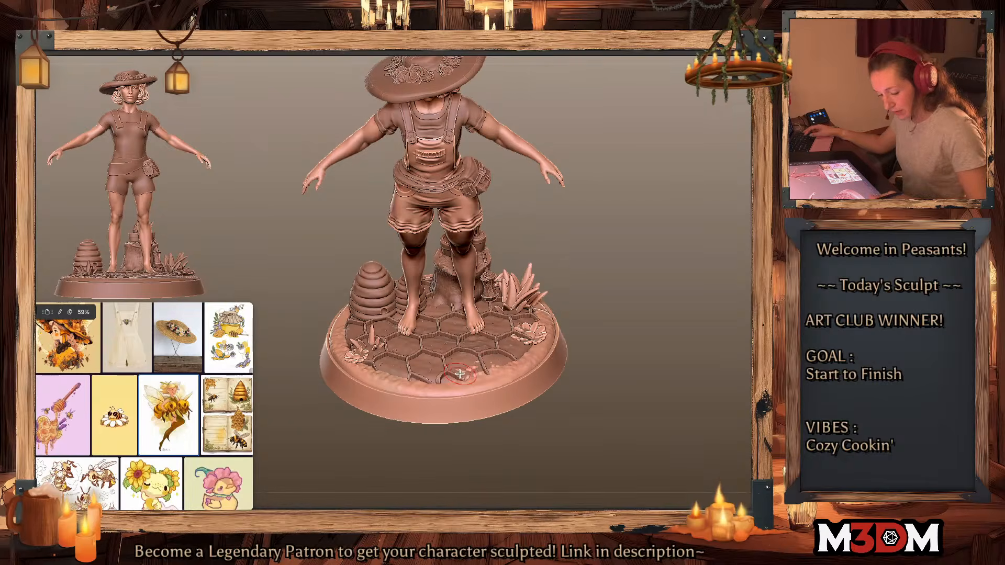
click(480, 376)
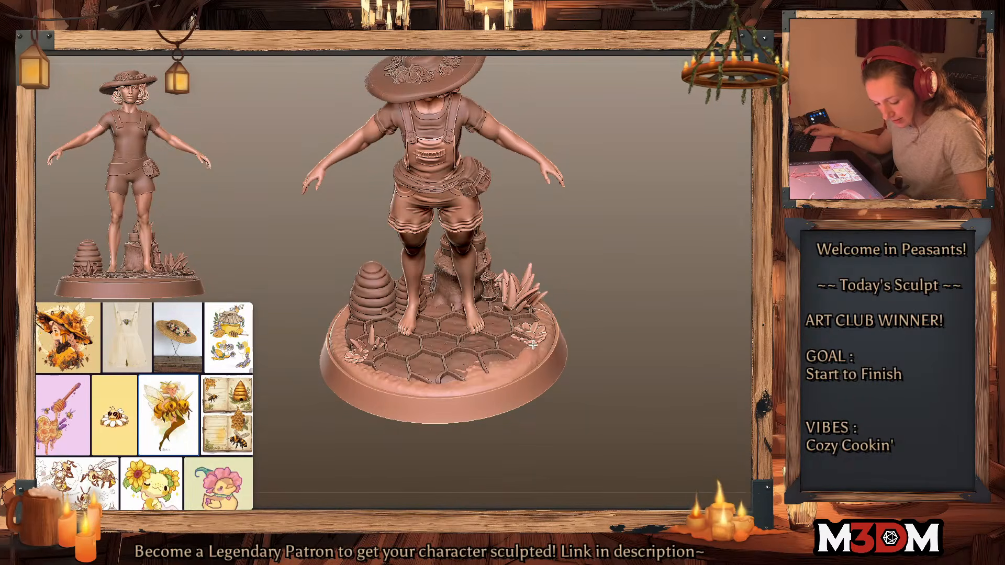
drag(455, 387, 422, 387)
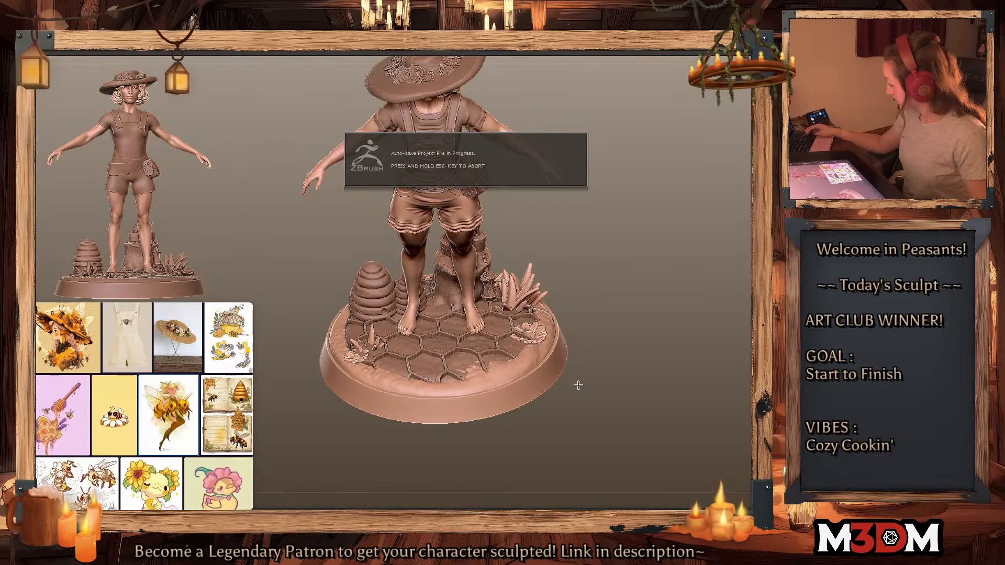
Step: Blend the base's ground irregularly over the remaining honeycomb edges and check the figure from several sides
drag(691, 361, 662, 356)
ctrl+shift+click(517, 387)
ctrl+click(650, 370)
ctrl+shift+click(649, 370)
alt+click(503, 372)
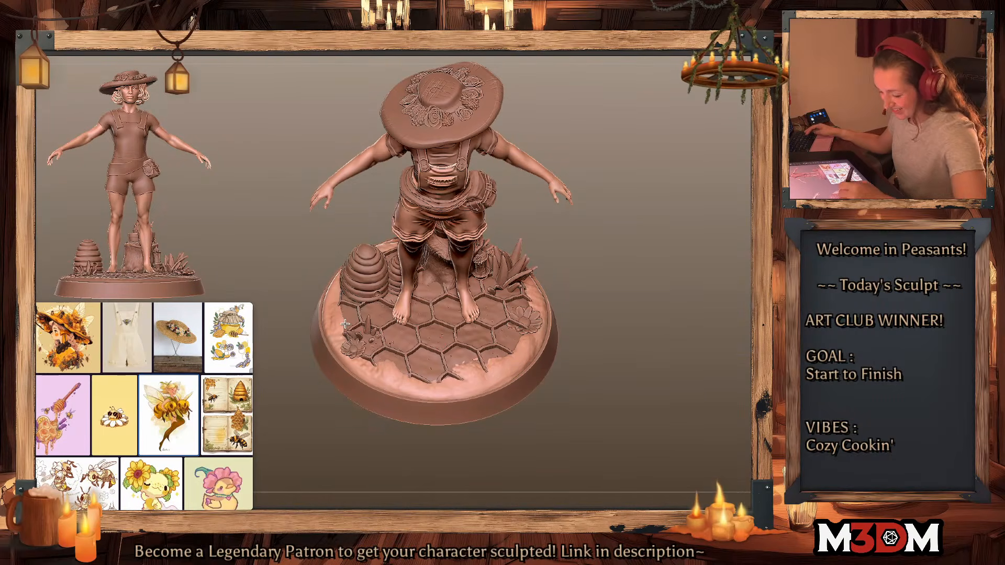
drag(666, 288, 482, 262)
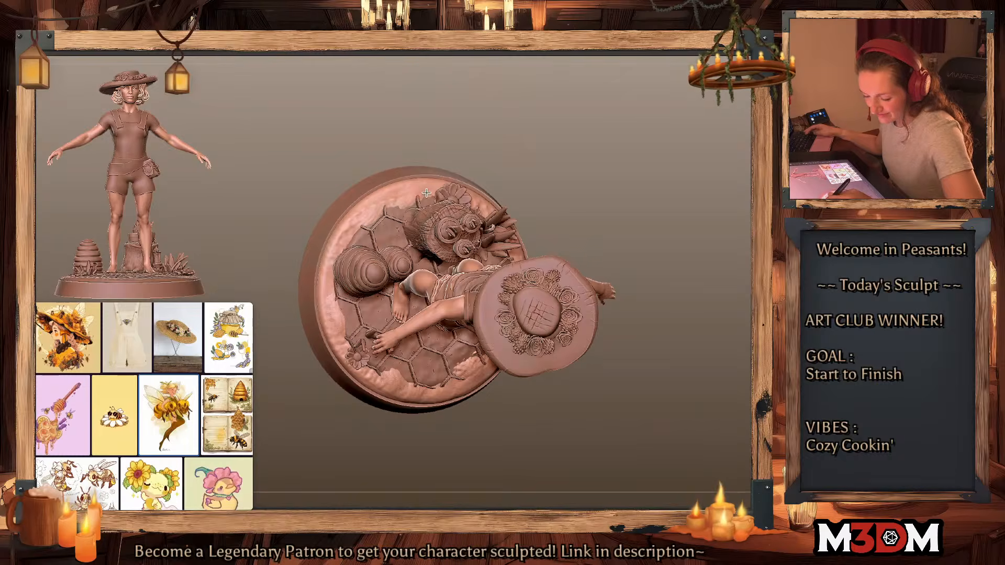
drag(647, 196, 492, 221)
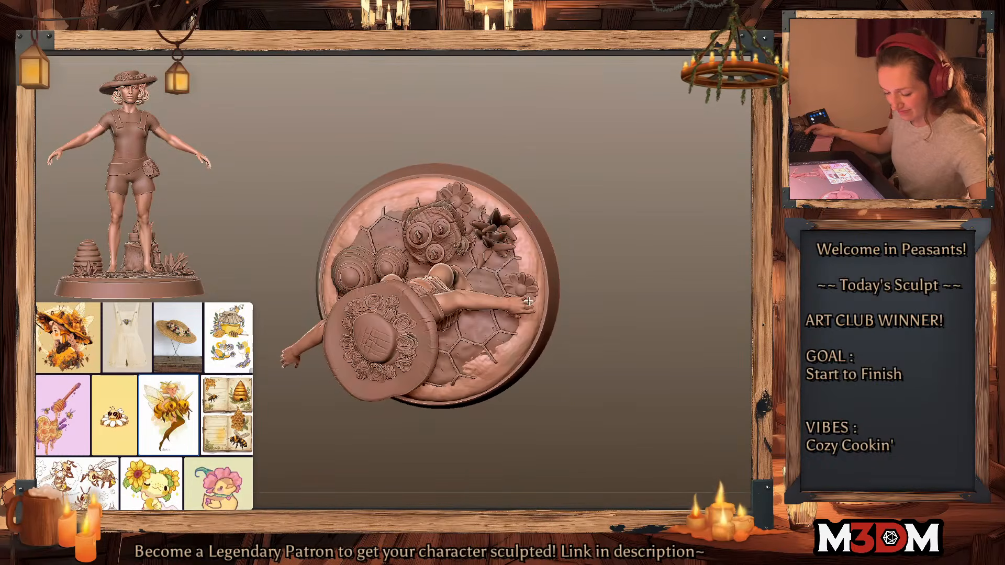
mouse_move(663, 283)
mouse_down()
mouse_move(664, 258)
mouse_move(661, 430)
mouse_move(678, 356)
mouse_up()
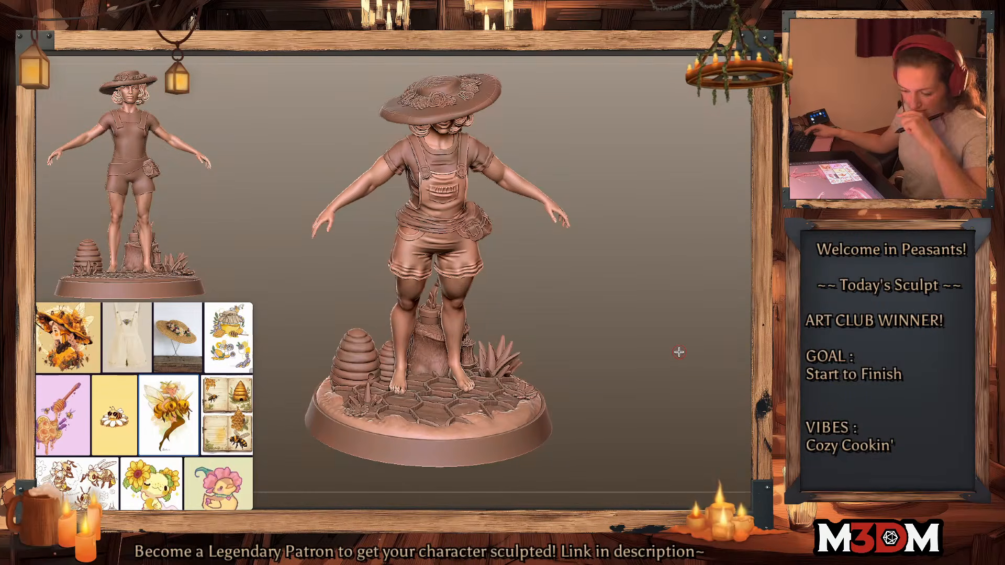
mouse_move(678, 353)
mouse_down()
mouse_move(649, 325)
mouse_move(658, 318)
mouse_move(657, 331)
mouse_up()
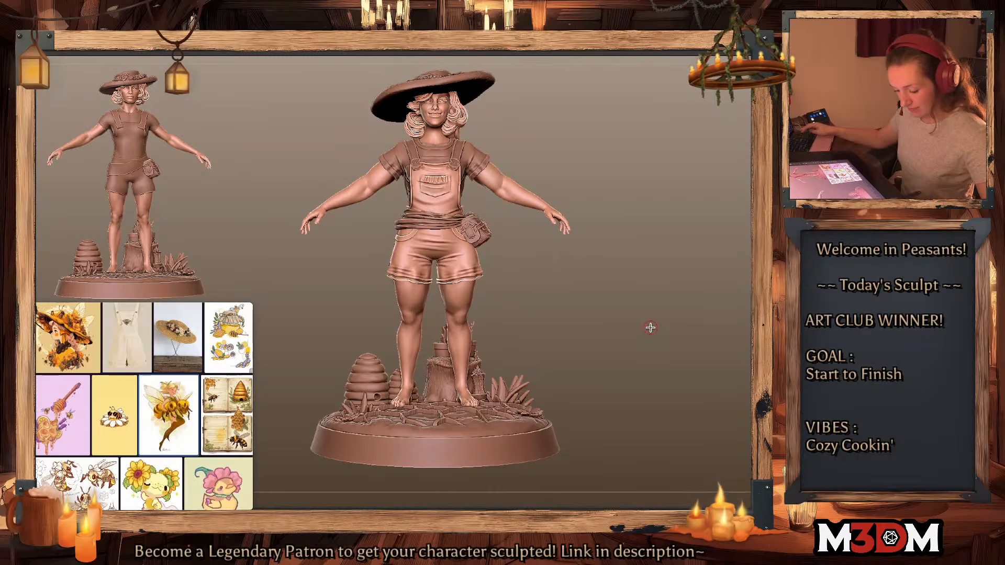
Step: Duplicate the honeycomb disc, turn the copy upright facing front, and shrink it beside the figure's hand
alt+click(480, 409)
key(w)
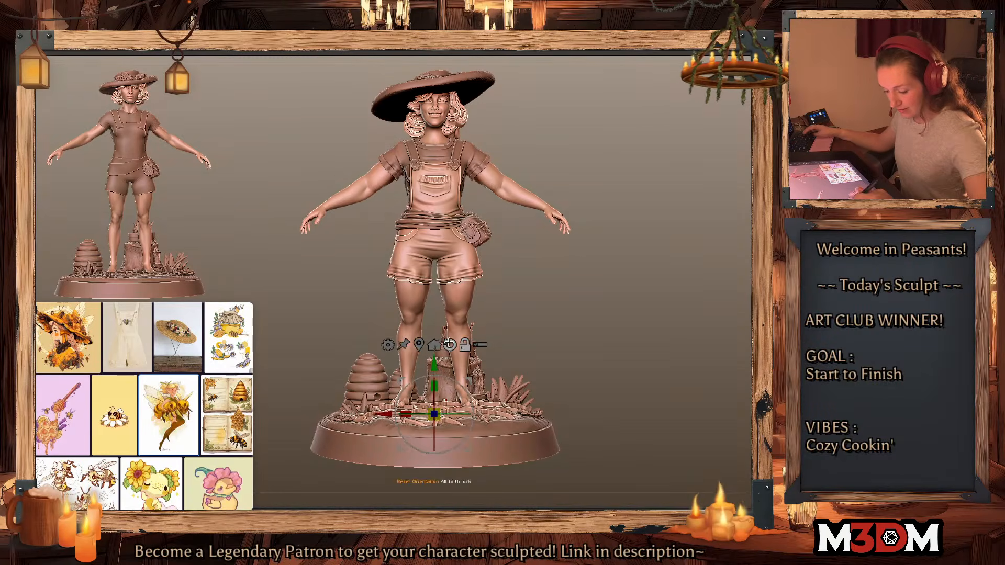
drag(436, 357, 445, 196)
shift+drag(434, 277, 399, 289)
key(ctrl+z)
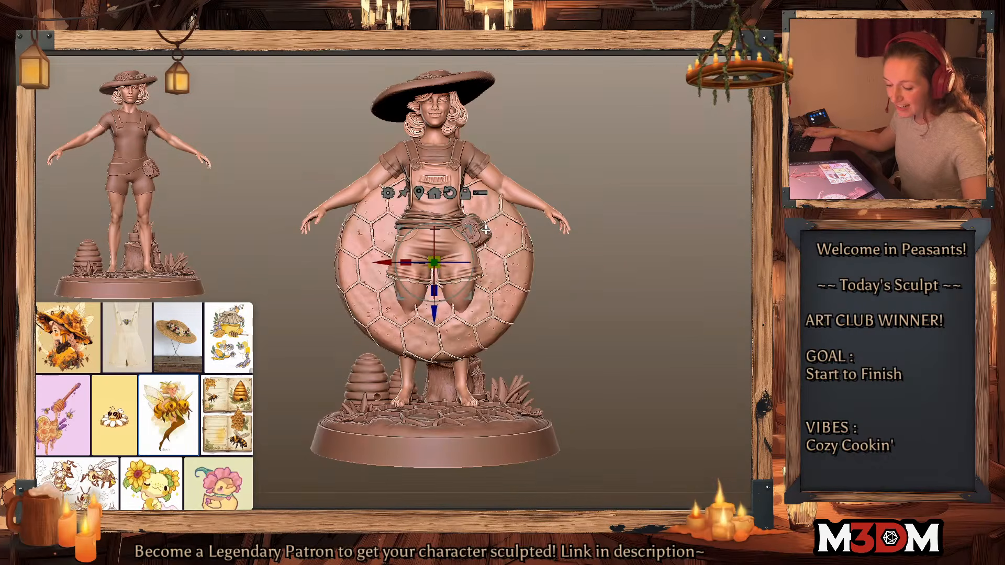
drag(433, 260, 548, 284)
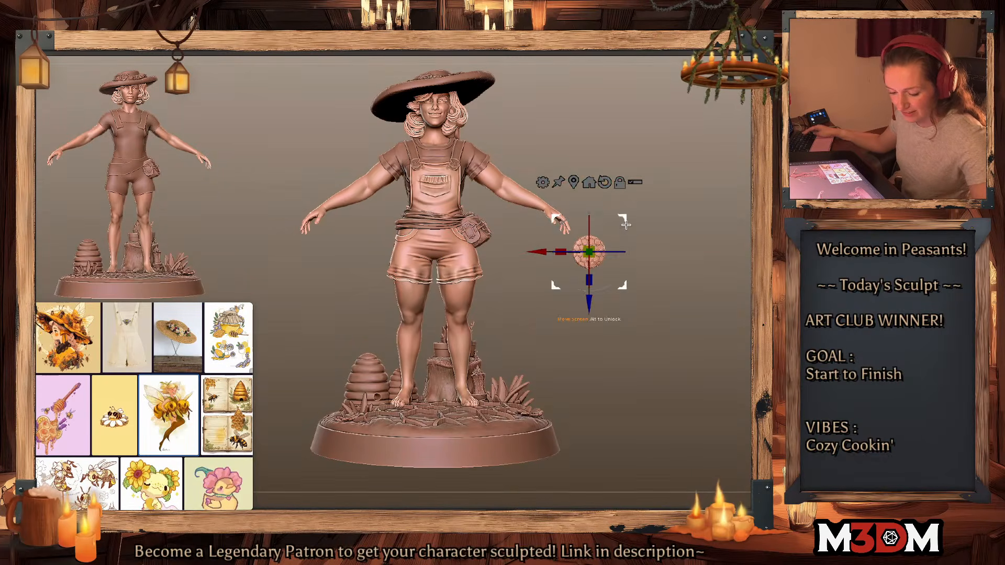
Step: Move the small honeycomb copy to just above the hat
key(q)
alt+drag(643, 215, 625, 346)
key(w)
drag(569, 378, 419, 197)
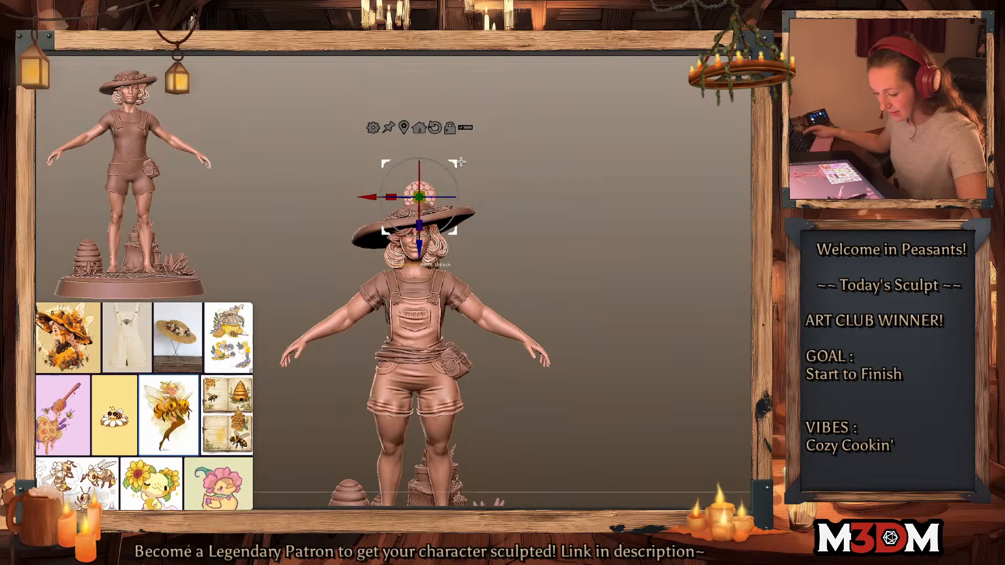
Step: Adjust the honeycomb copy's placement over the hat from above and enlarge it in front view
key(q)
drag(648, 204, 654, 309)
key(w)
drag(419, 197, 425, 222)
key(q)
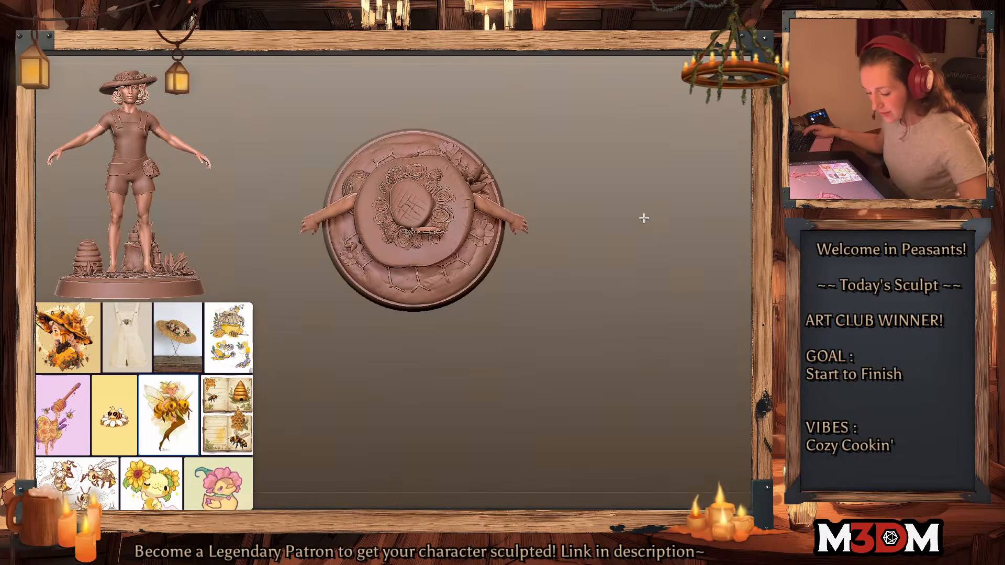
shift+drag(644, 217, 642, 338)
key(w)
drag(428, 231, 454, 210)
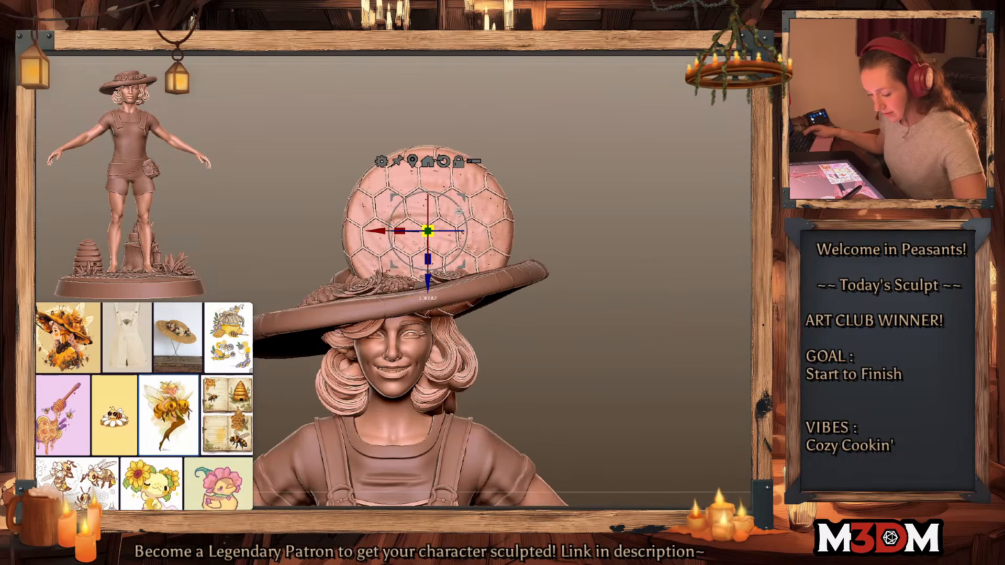
Step: Isolate the honeycomb copy, mask a circular area at its center as a polygroup, and hide everything outside it
key(q)
key(alt+s)
ctrl+drag(489, 239, 656, 360)
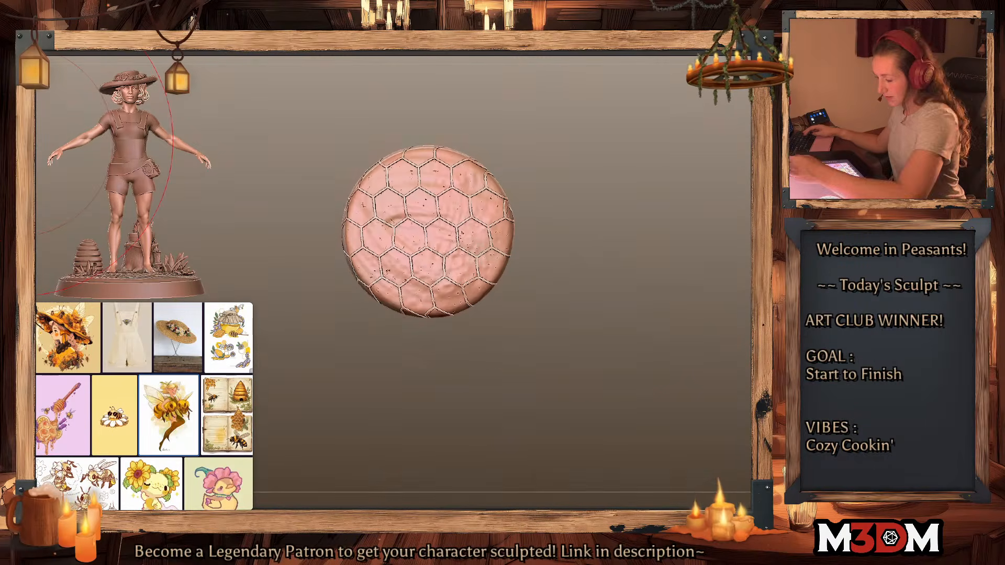
click(154, 141)
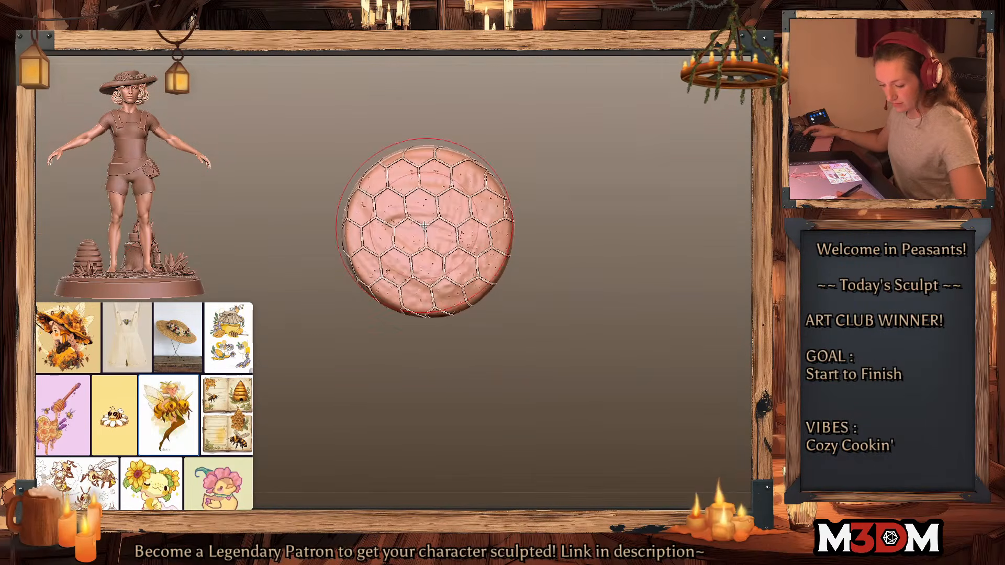
ctrl+drag(431, 231, 433, 232)
key(ctrl+w)
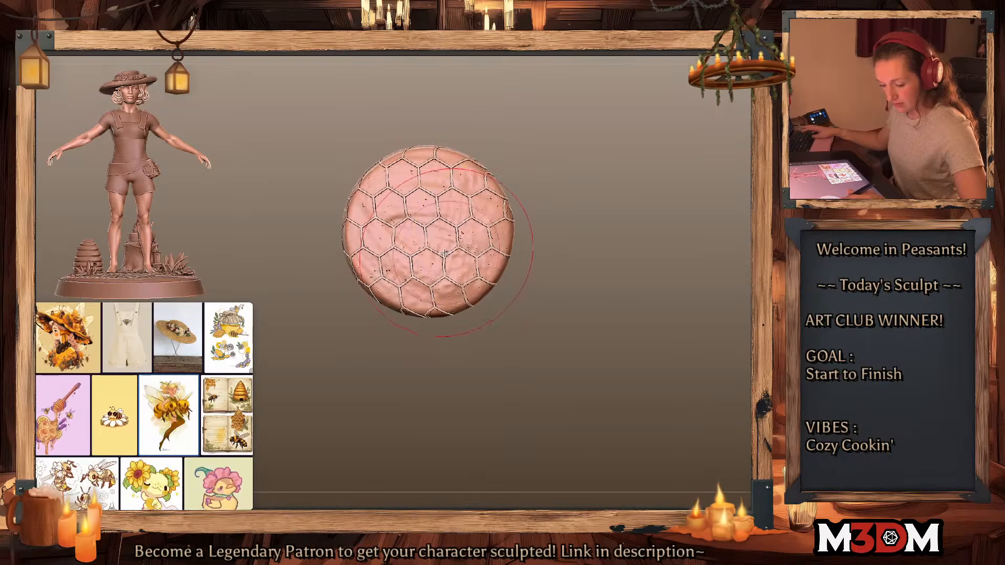
ctrl+shift+click(445, 252)
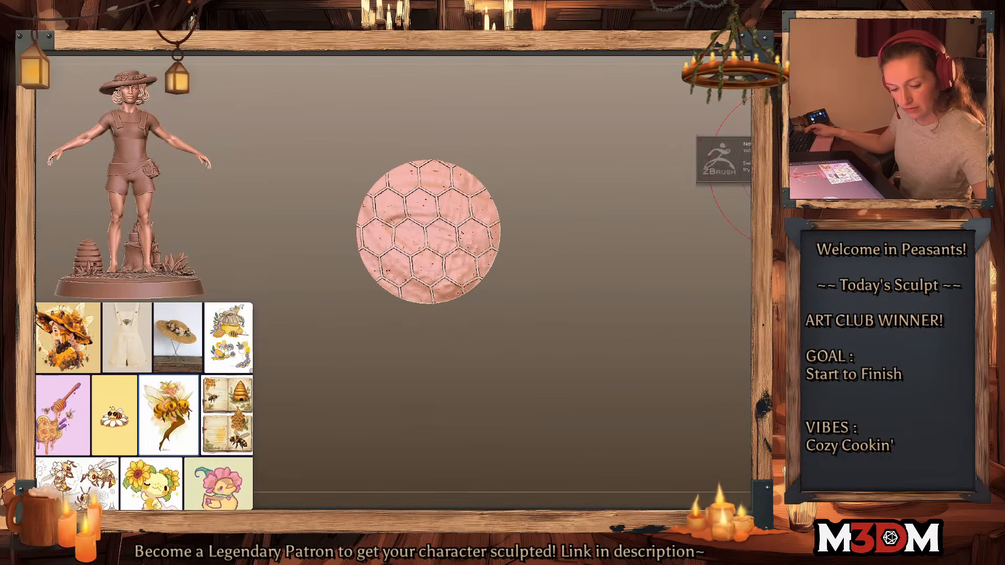
mouse_move(652, 291)
mouse_down()
mouse_move(634, 296)
mouse_move(648, 292)
mouse_up()
ctrl+shift+click(471, 259)
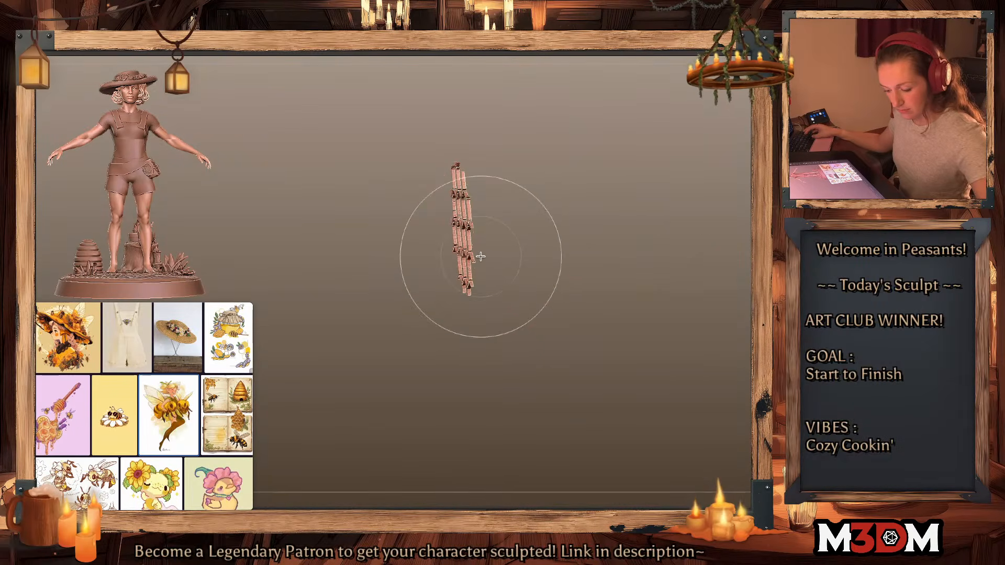
Step: Undo the circular cut-out and the enlargement of the honeycomb copy above the hat
ctrl+shift+drag(480, 256, 488, 255)
mouse_move(717, 239)
mouse_down()
mouse_move(623, 296)
mouse_move(646, 294)
mouse_up()
ctrl+shift+click(741, 244)
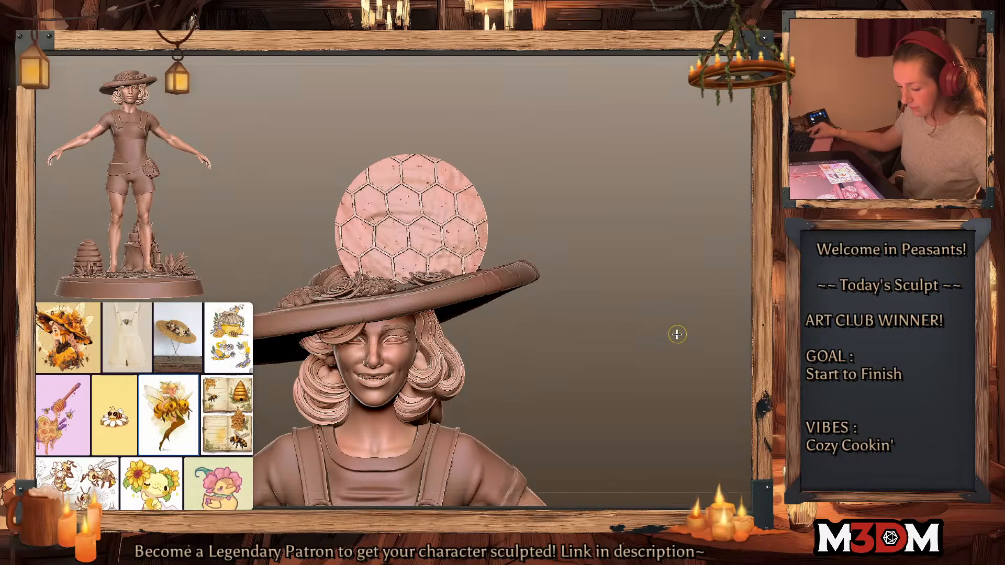
key(ctrl+z)
key(ctrl+z)
key(ctrl+z)
key(ctrl+z)
key(ctrl+z)
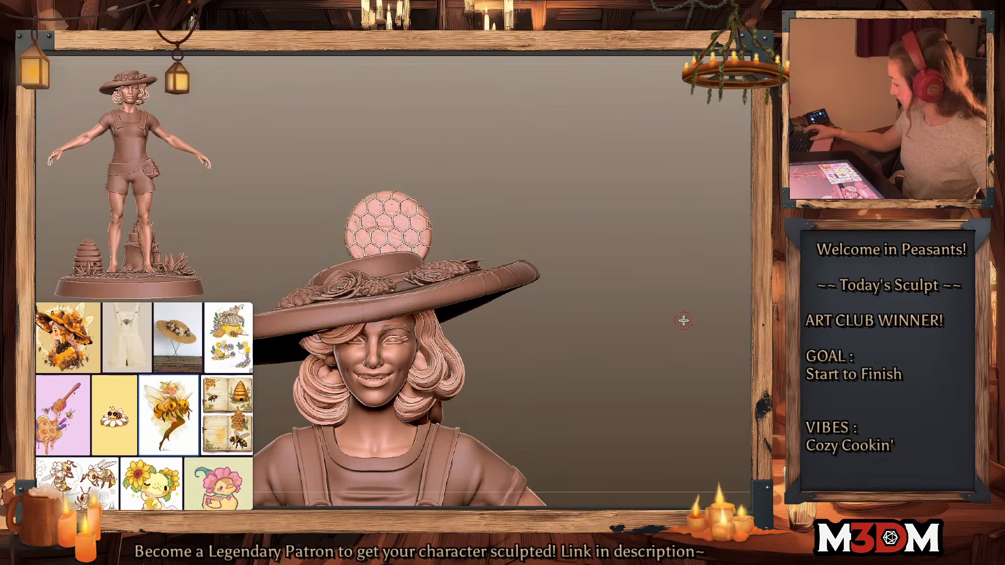
key(shift+f)
key(shift+f)
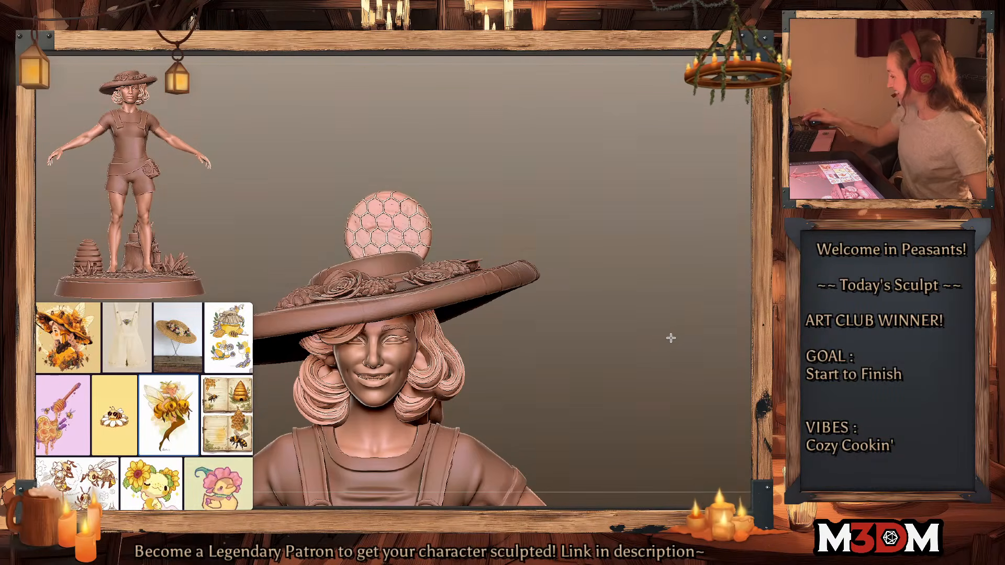
drag(626, 345, 648, 322)
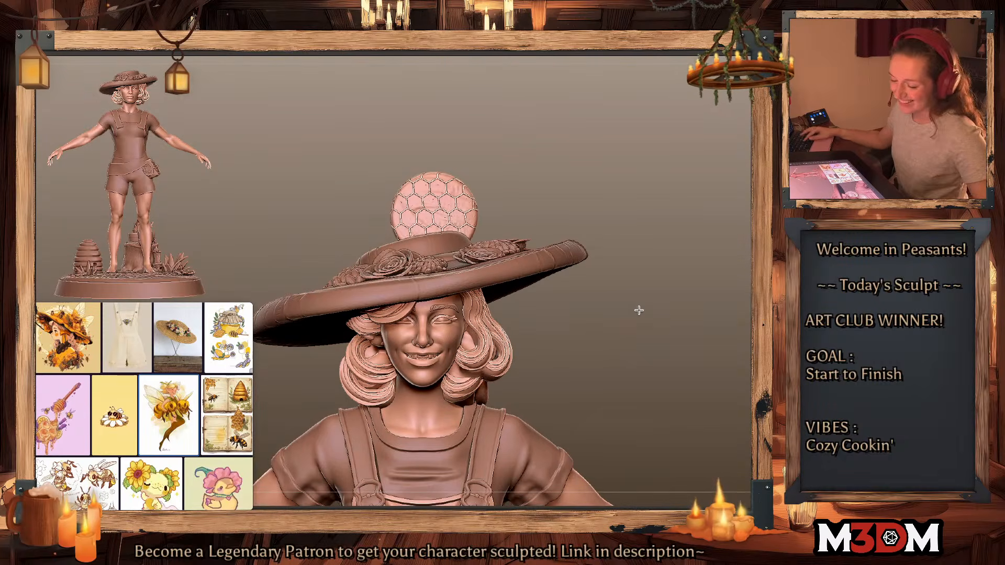
Step: Move the small honeycomb copy forward and down onto the front of the hat brim
key(w)
drag(610, 170, 564, 137)
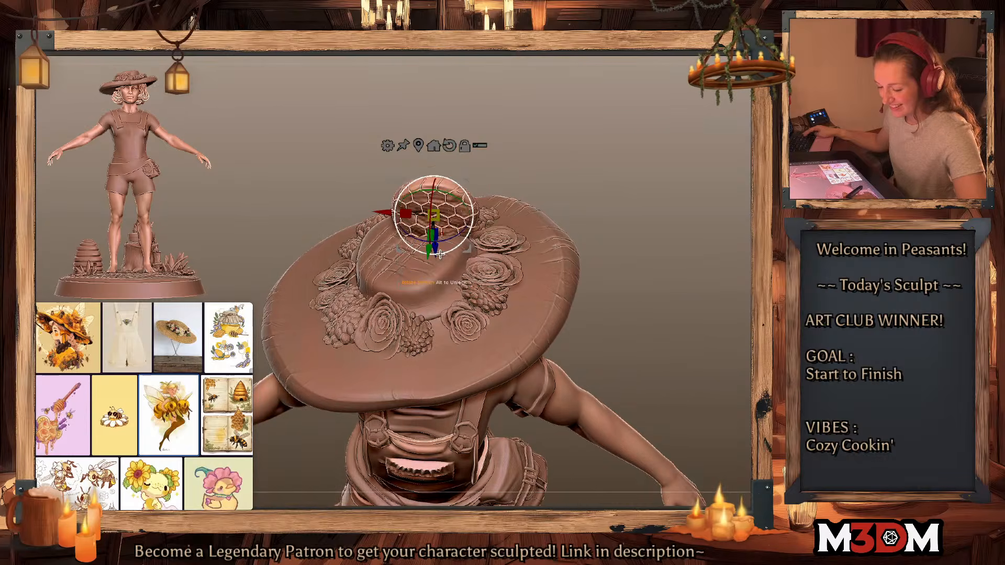
drag(433, 254, 433, 291)
key(ctrl+z)
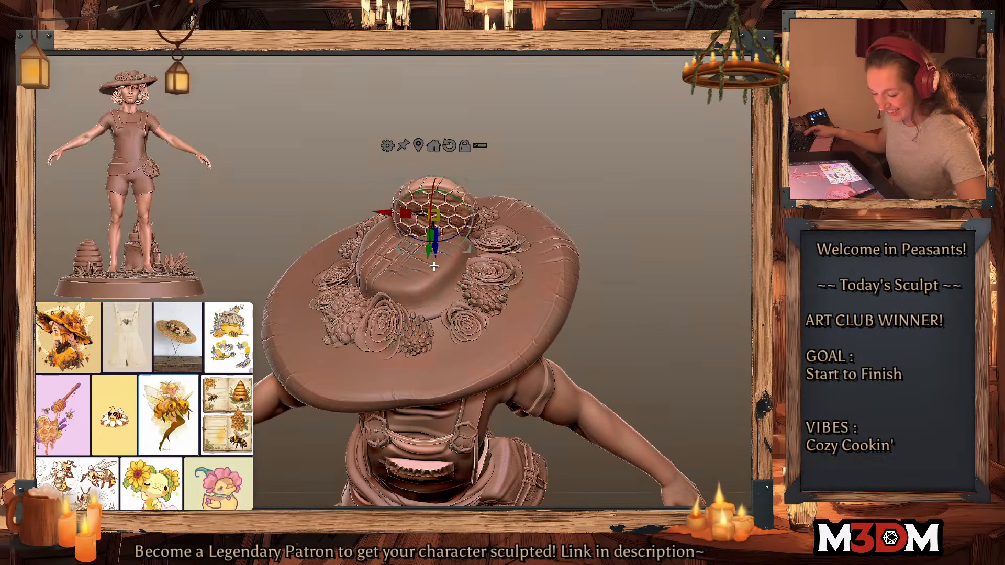
drag(416, 241, 403, 330)
drag(671, 274, 671, 246)
drag(459, 272, 438, 331)
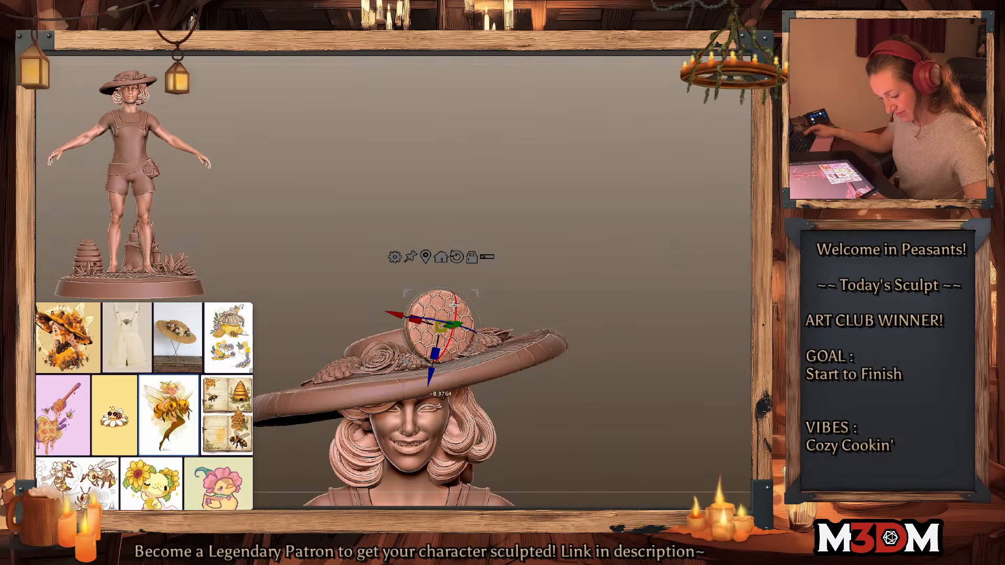
Step: Shift the honeycomb copy across the brim until it stands among the flowers close to the hat's crown
drag(474, 294, 481, 300)
drag(637, 272, 675, 300)
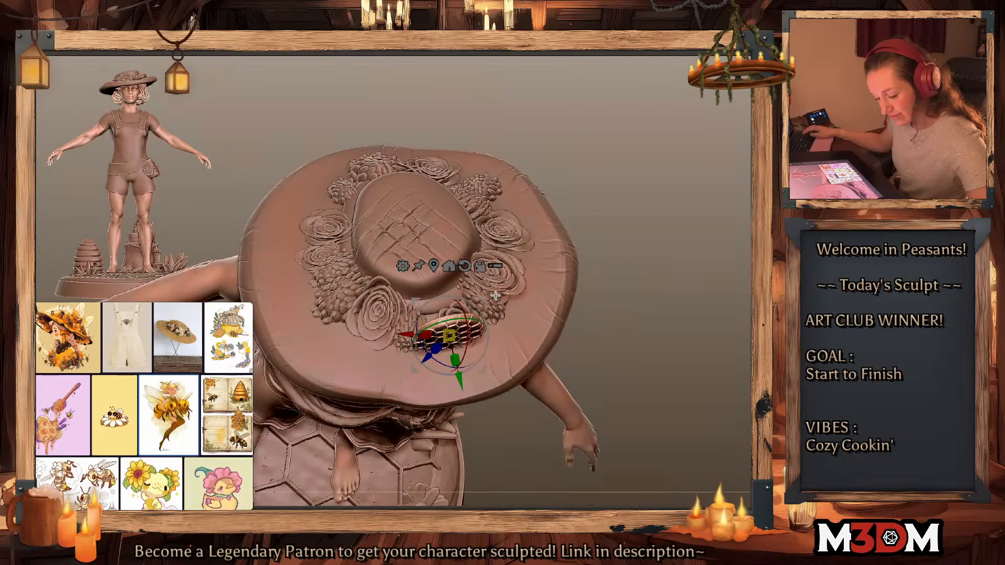
drag(489, 300, 497, 274)
drag(670, 245, 642, 262)
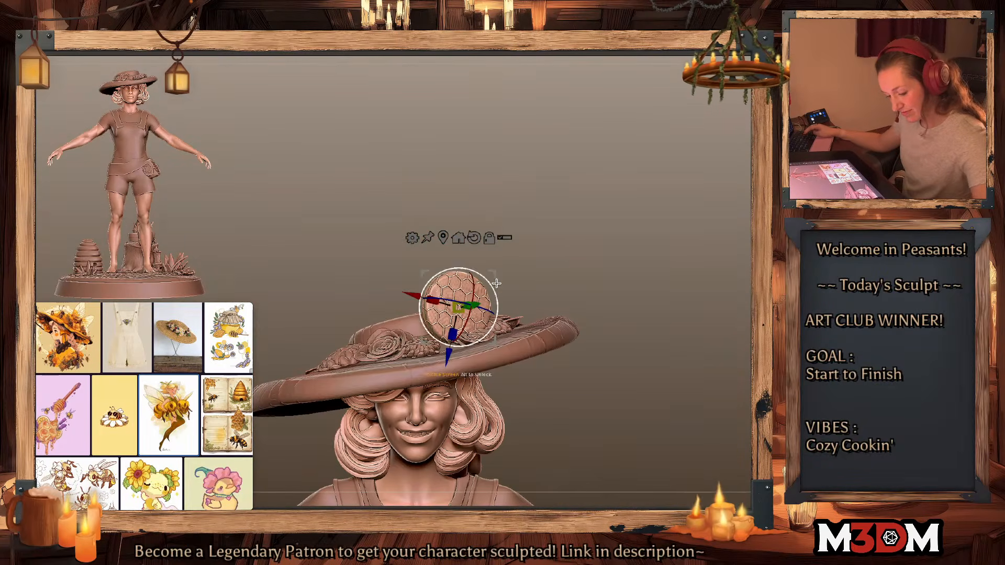
drag(495, 282, 492, 291)
drag(654, 264, 605, 314)
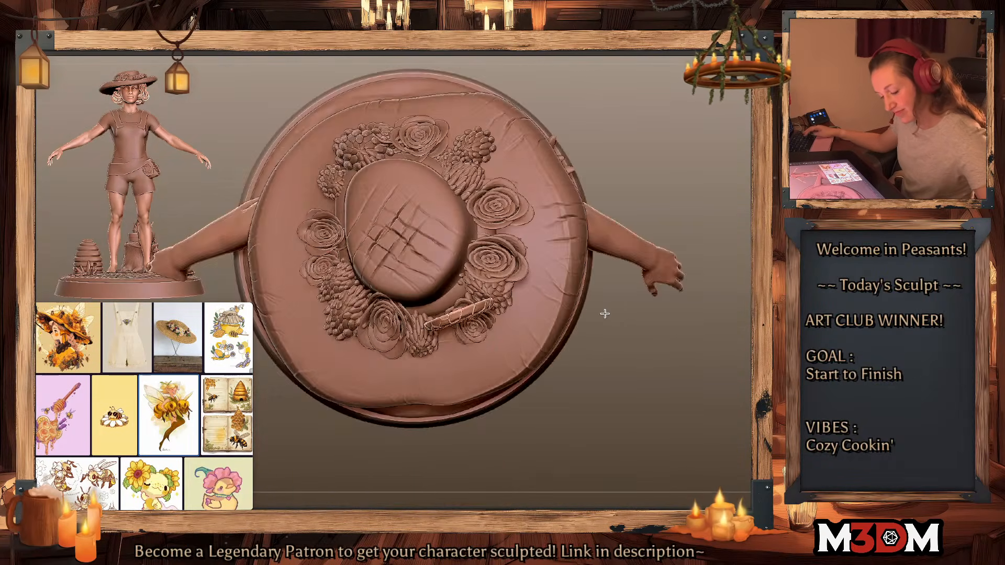
drag(495, 285, 492, 265)
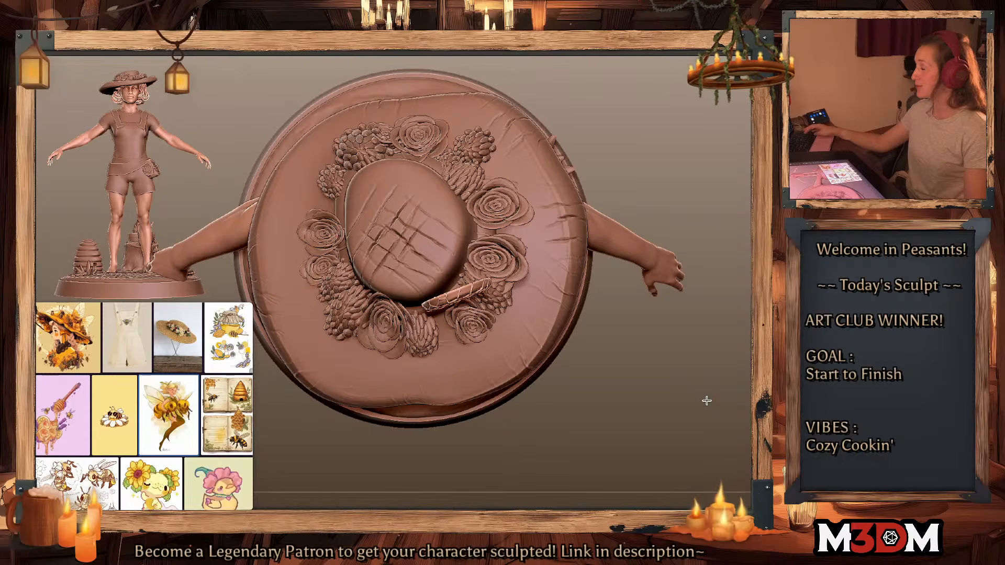
Step: Rotate the honeycomb copy at an angle between the hat flowers and check its round face in isolation
key(w)
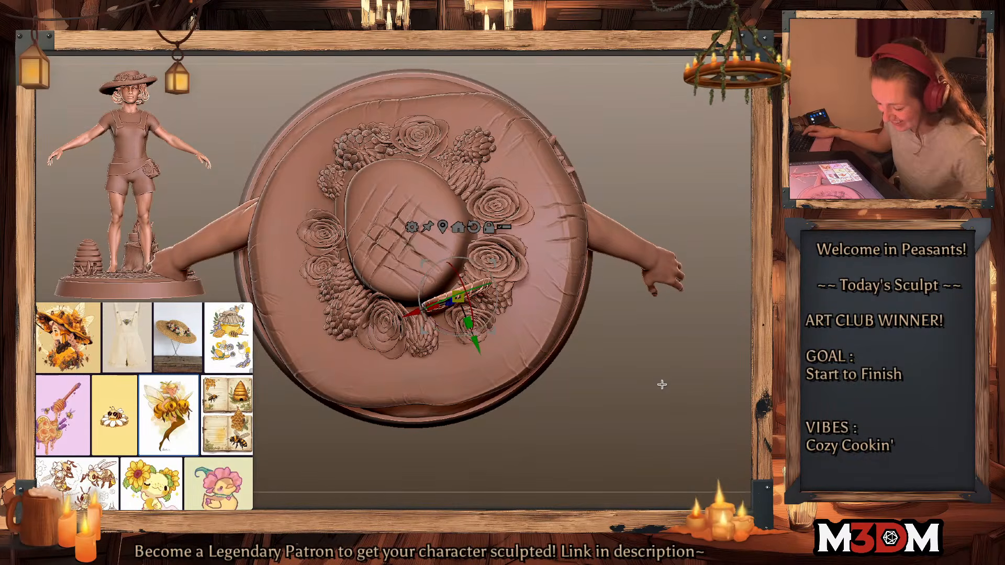
drag(490, 283, 476, 331)
drag(688, 388, 692, 354)
drag(624, 256, 606, 287)
drag(495, 336, 495, 336)
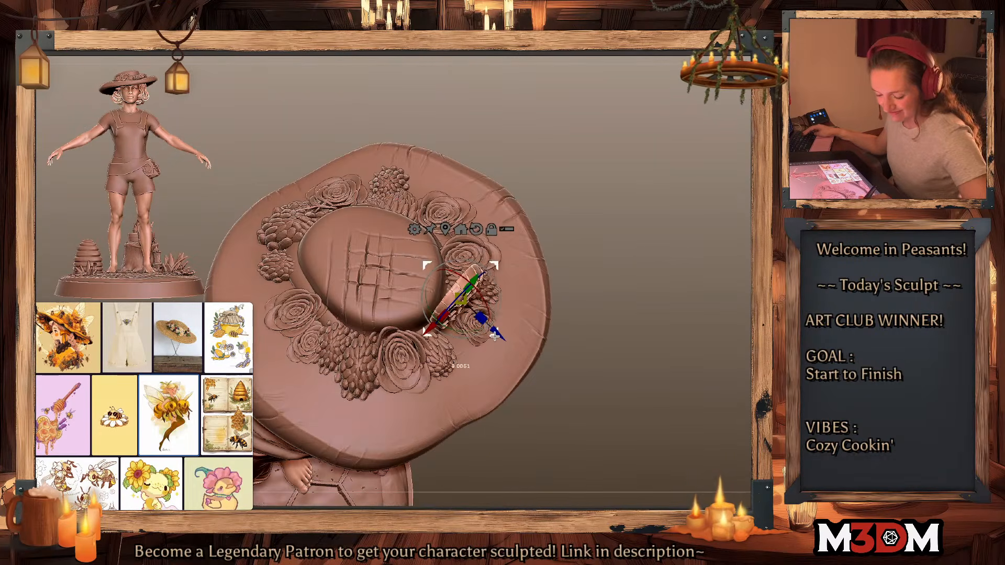
key(alt+s)
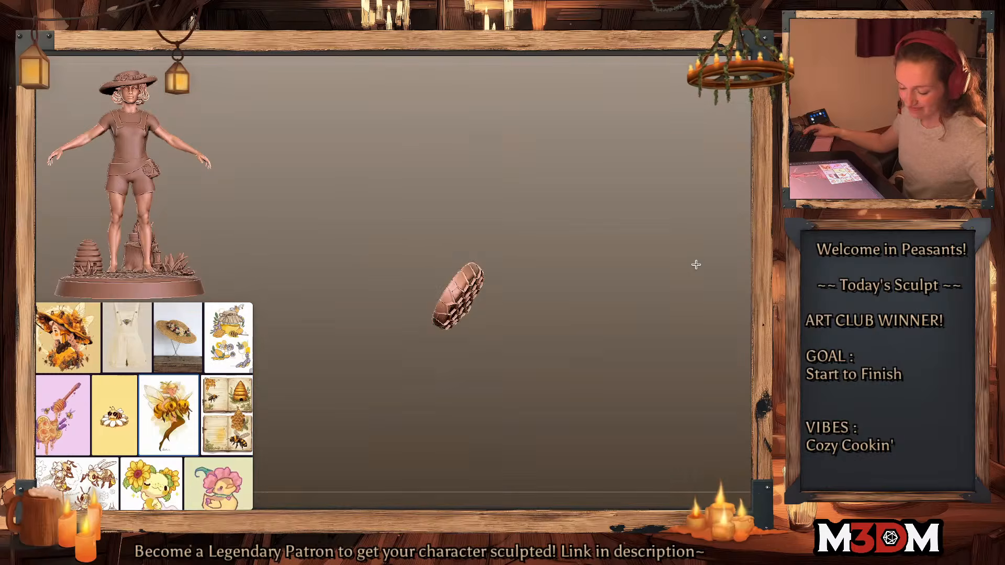
shift+drag(665, 307, 671, 315)
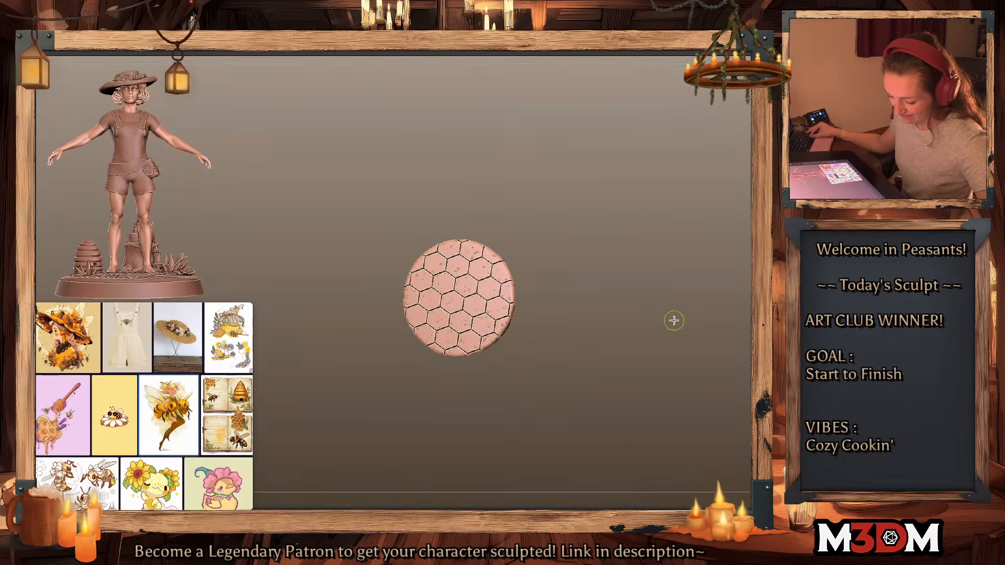
key(alt+s)
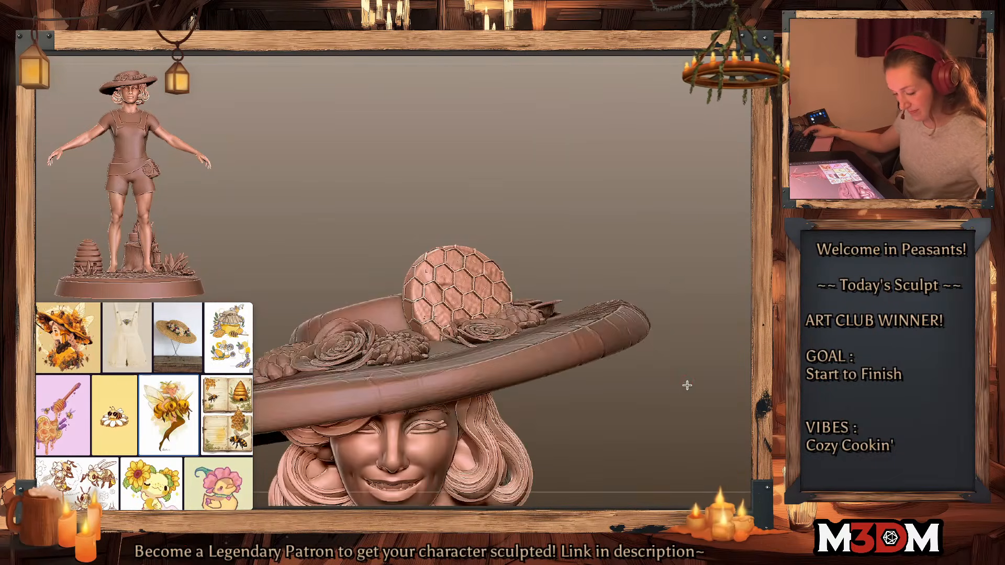
Step: Reposition the honeycomb copy beside the crown and sink it lower into the hat's flower arrangement
alt+drag(687, 385, 692, 335)
key(w)
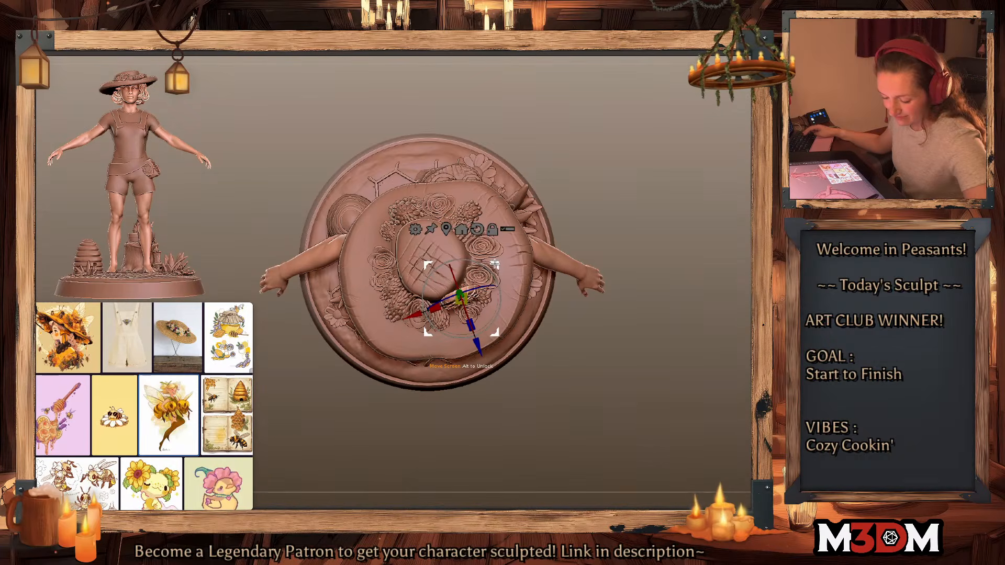
drag(494, 266, 476, 295)
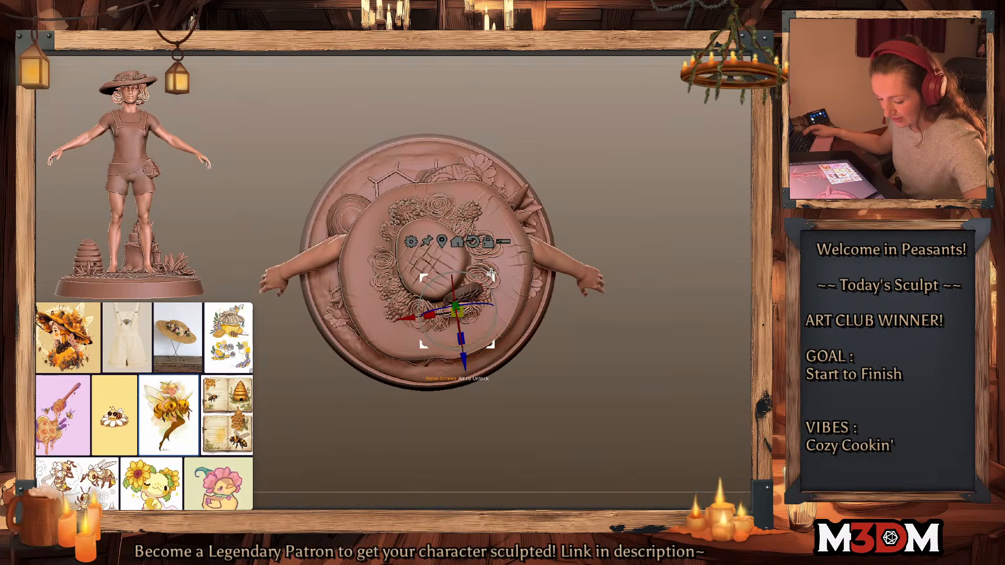
drag(660, 228, 656, 167)
drag(490, 270, 483, 274)
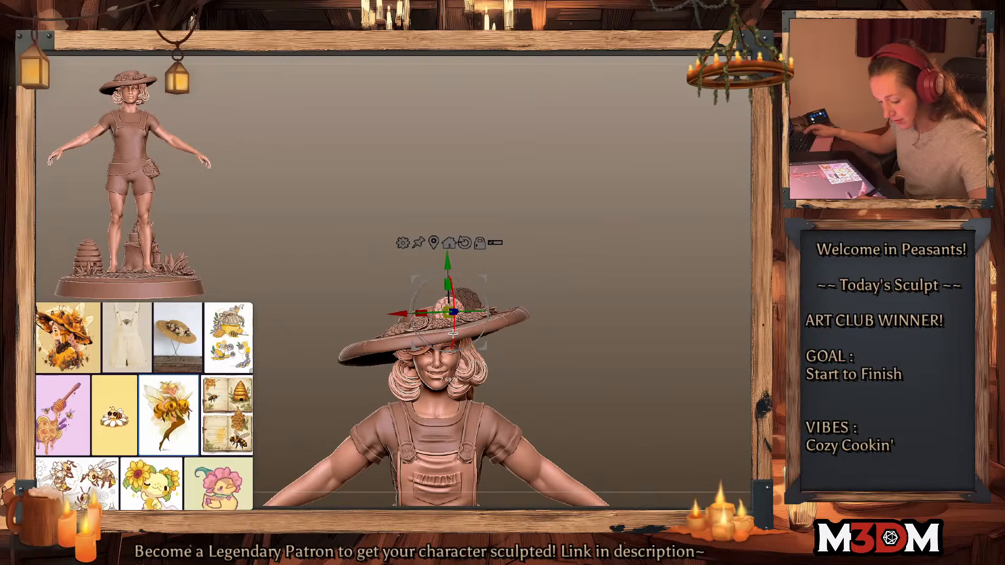
key(q)
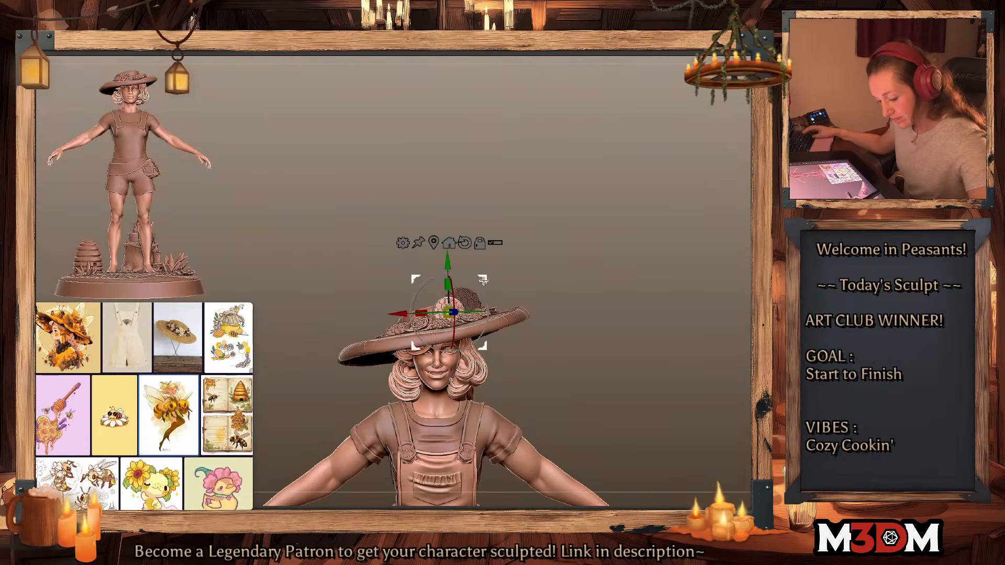
drag(538, 272, 610, 262)
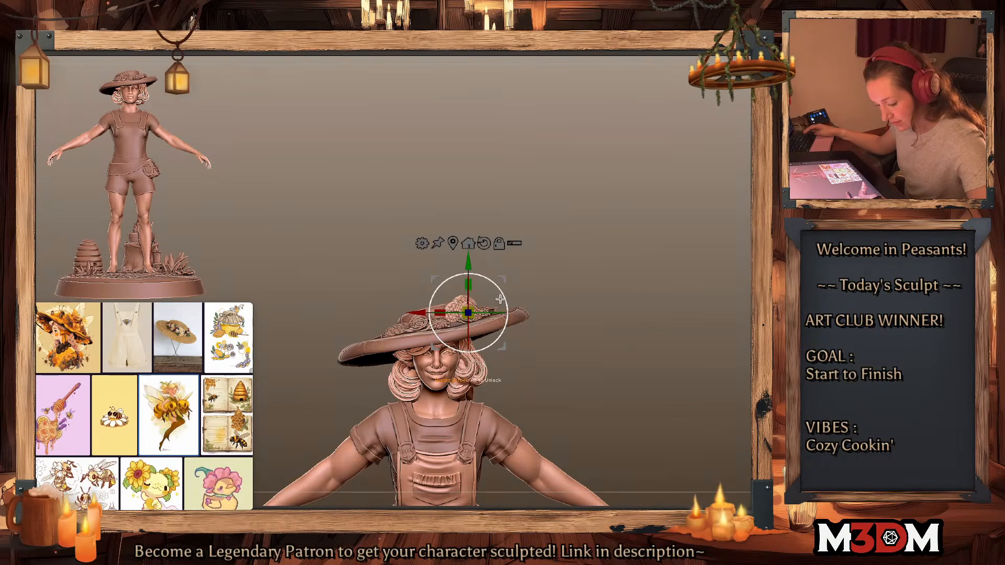
alt+drag(659, 325, 670, 243)
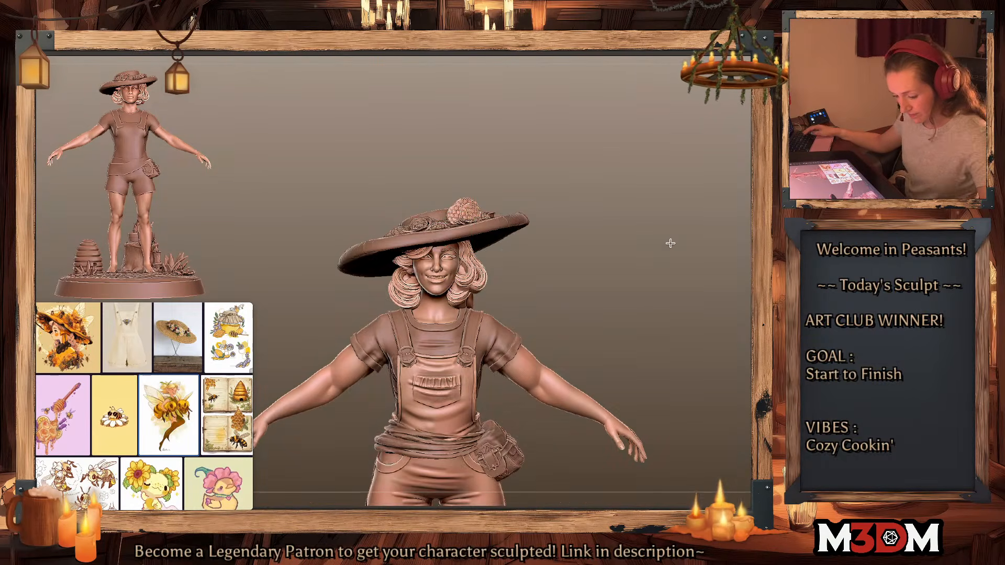
drag(509, 203, 509, 192)
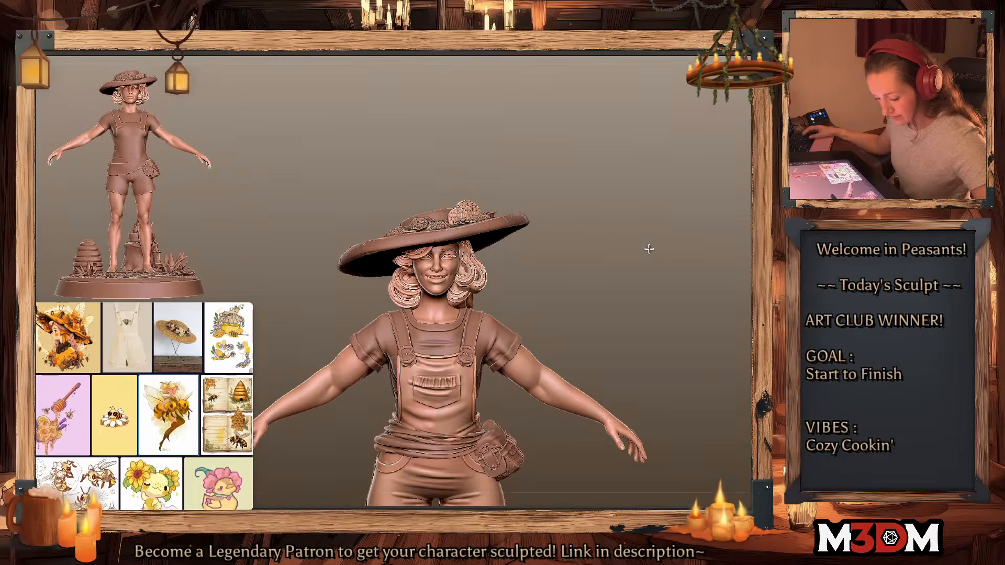
Step: Duplicate the hat's honeycomb piece and move the duplicate down to the bib pocket of the overalls
alt+click(486, 147)
ctrl+drag(505, 180, 481, 317)
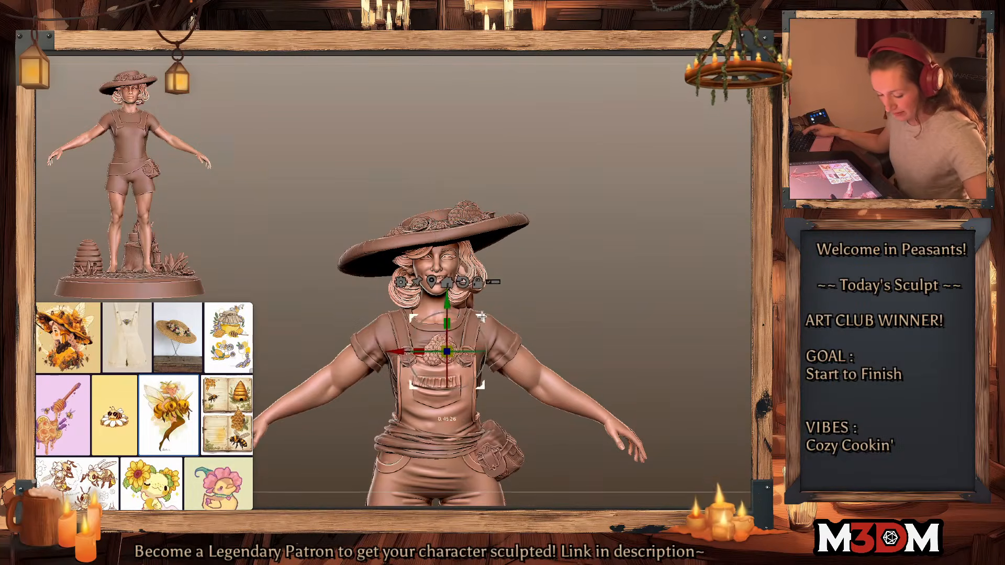
drag(613, 283, 623, 348)
drag(649, 304, 623, 301)
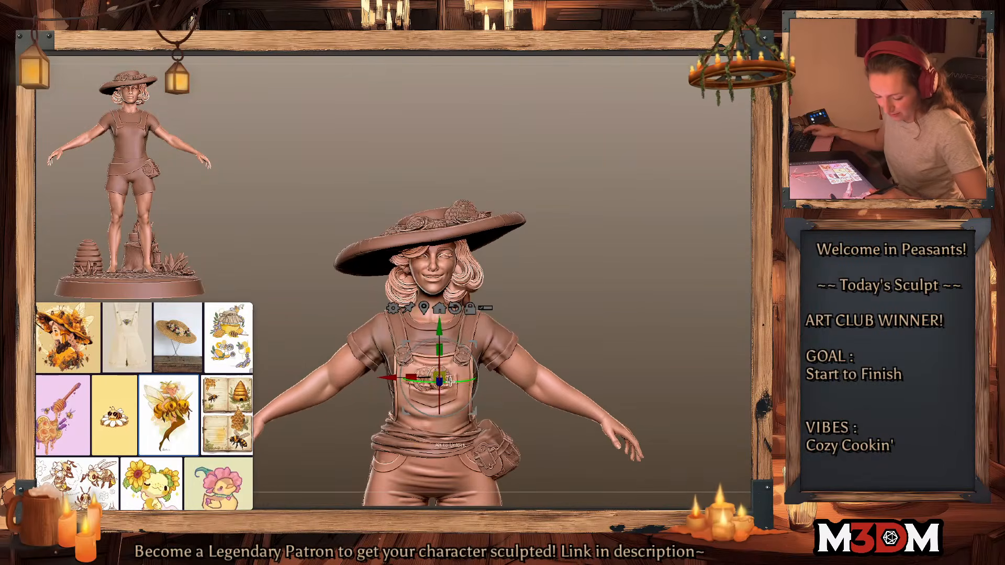
drag(439, 367, 437, 380)
drag(653, 321, 725, 209)
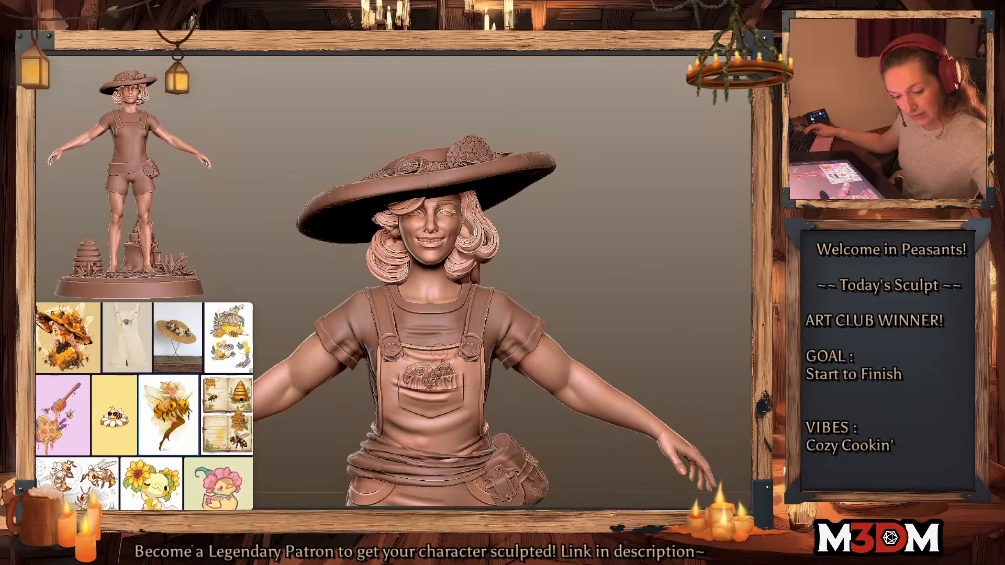
Step: Adjust the honeycomb duplicate's angle and depth so it tucks into the bib pocket with its upper edge sticking out
key(w)
alt+click(425, 309)
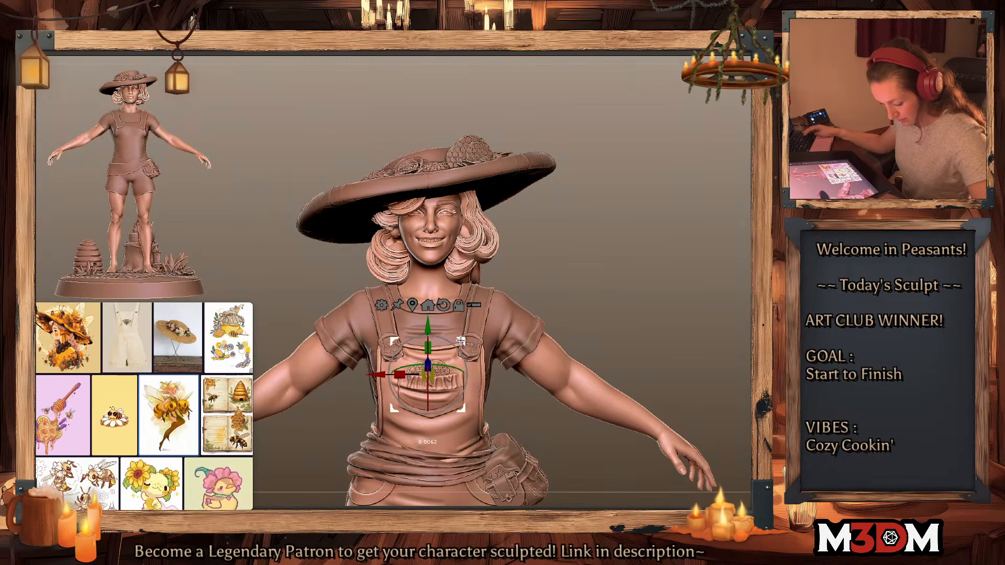
key(q)
alt+drag(658, 258, 649, 249)
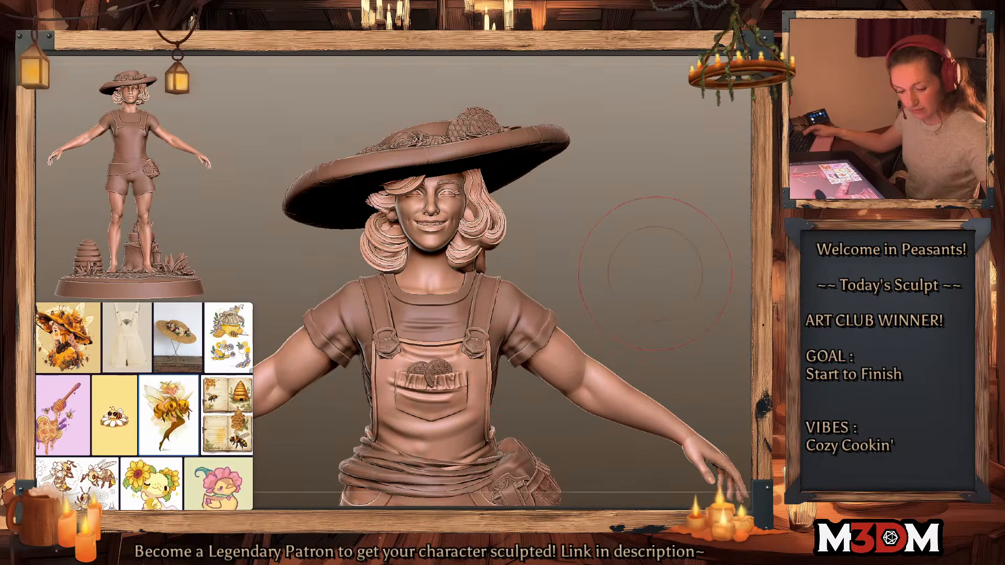
key(space)
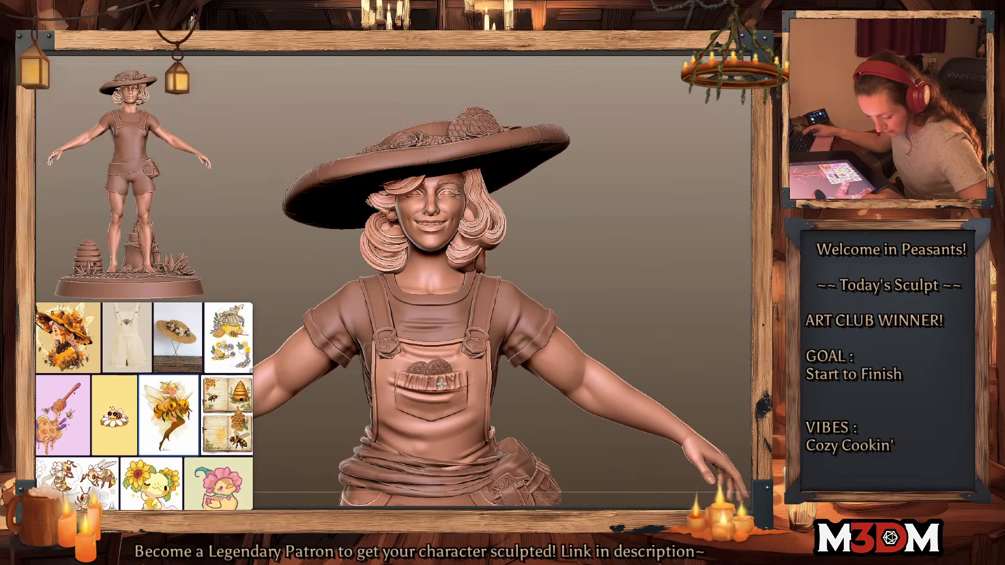
key(w)
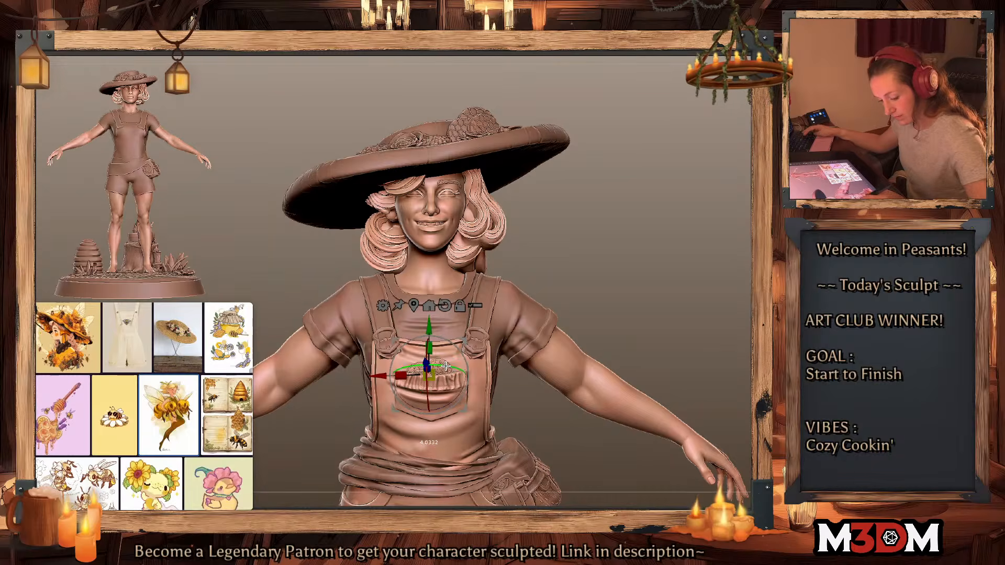
alt+click(444, 305)
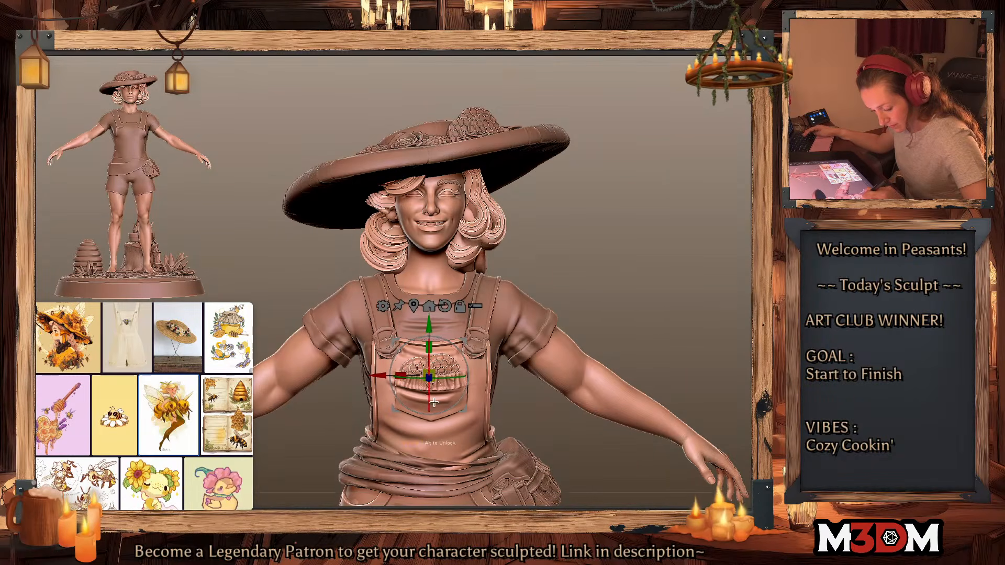
key(q)
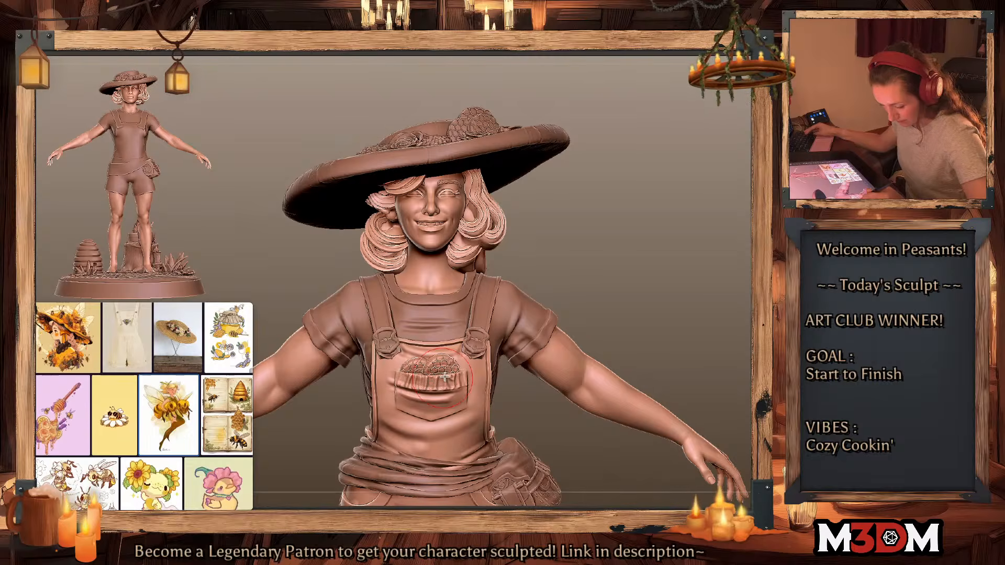
Step: Select the figure's T-shirt and isolate it from the rest of the model
alt+drag(645, 288, 704, 157)
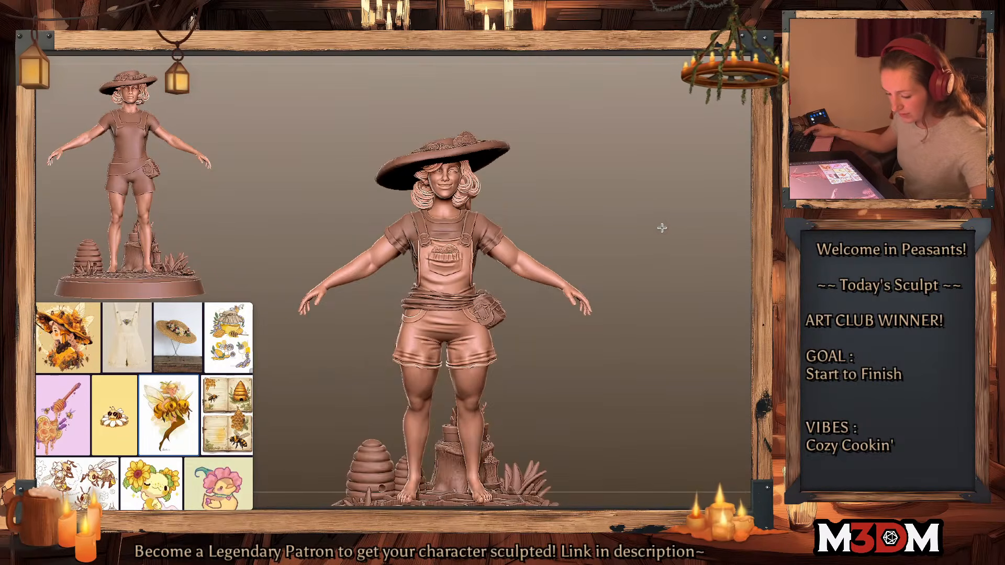
alt+drag(662, 228, 662, 237)
right_click(640, 264)
ctrl+click(643, 222)
ctrl+click(643, 222)
alt+click(505, 222)
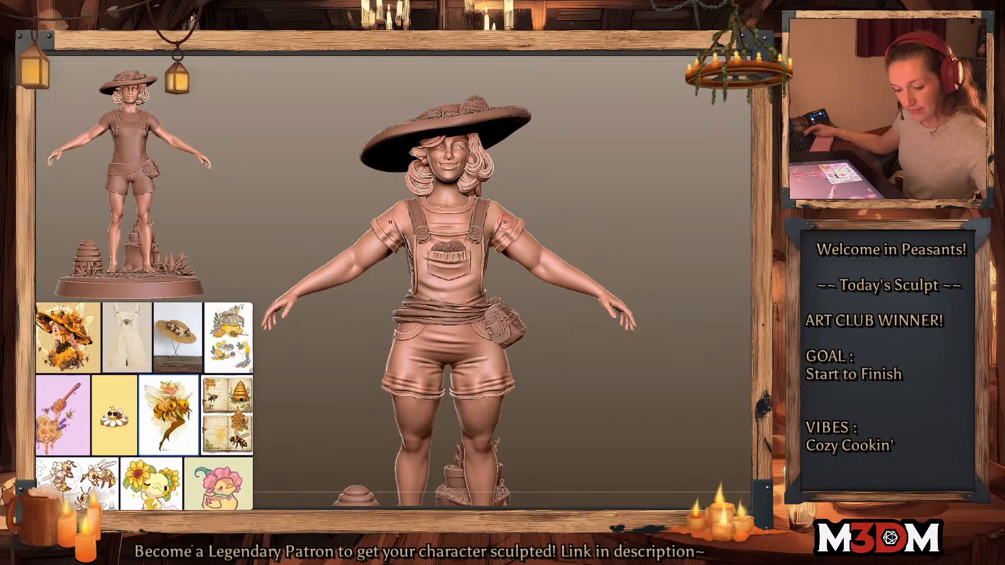
click(762, 130)
alt+drag(688, 289, 675, 376)
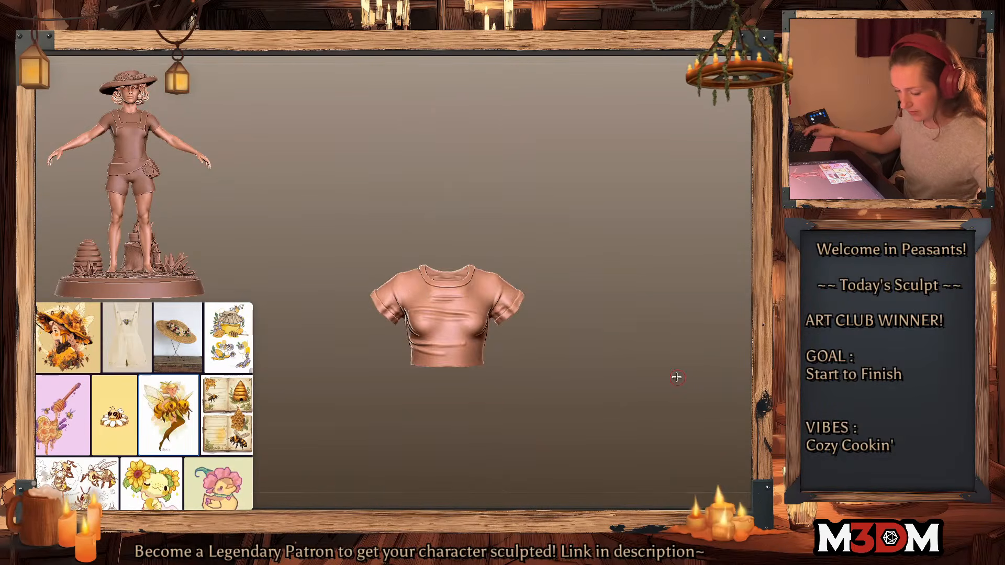
Step: Mask the T-shirt's collar band and sleeve cuffs and hide them, leaving only the main shirt body
key(shift+f)
key(f)
key(space)
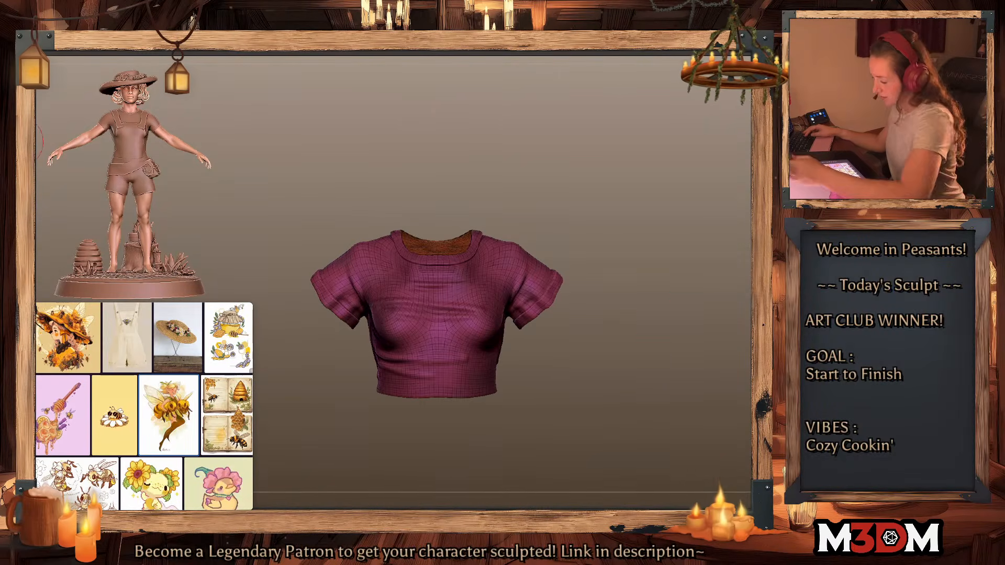
key(shift+f)
mouse_move(540, 307)
ctrl+mouse_down()
mouse_move(531, 315)
mouse_move(553, 276)
ctrl+mouse_up()
mouse_move(397, 234)
ctrl+mouse_down()
mouse_move(433, 256)
mouse_move(553, 220)
mouse_move(439, 227)
mouse_move(444, 186)
mouse_move(490, 215)
mouse_move(652, 253)
mouse_move(555, 273)
ctrl+mouse_up()
ctrl+drag(507, 306, 494, 302)
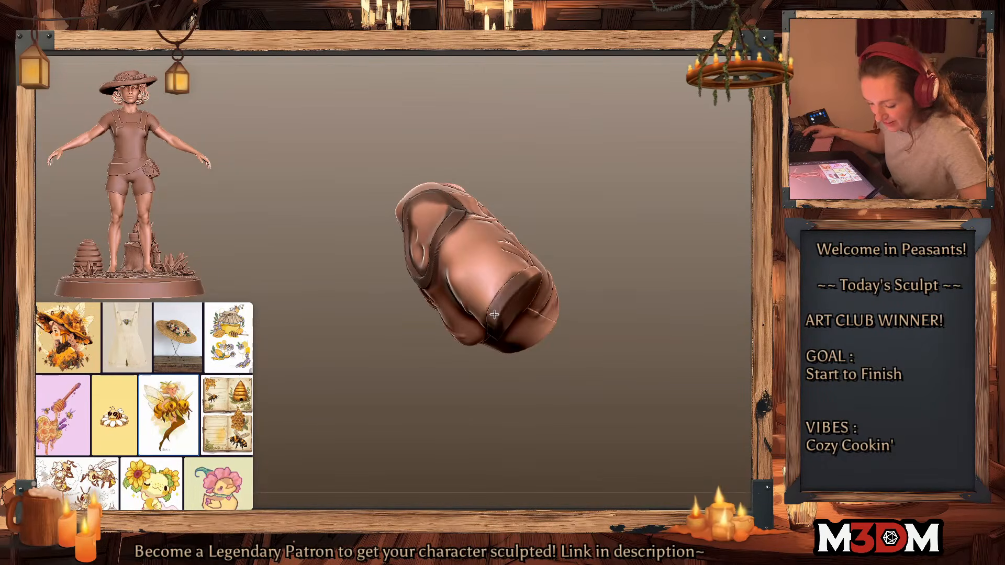
drag(604, 240, 577, 274)
mouse_move(510, 290)
ctrl+mouse_down()
mouse_move(581, 278)
mouse_move(550, 291)
ctrl+mouse_up()
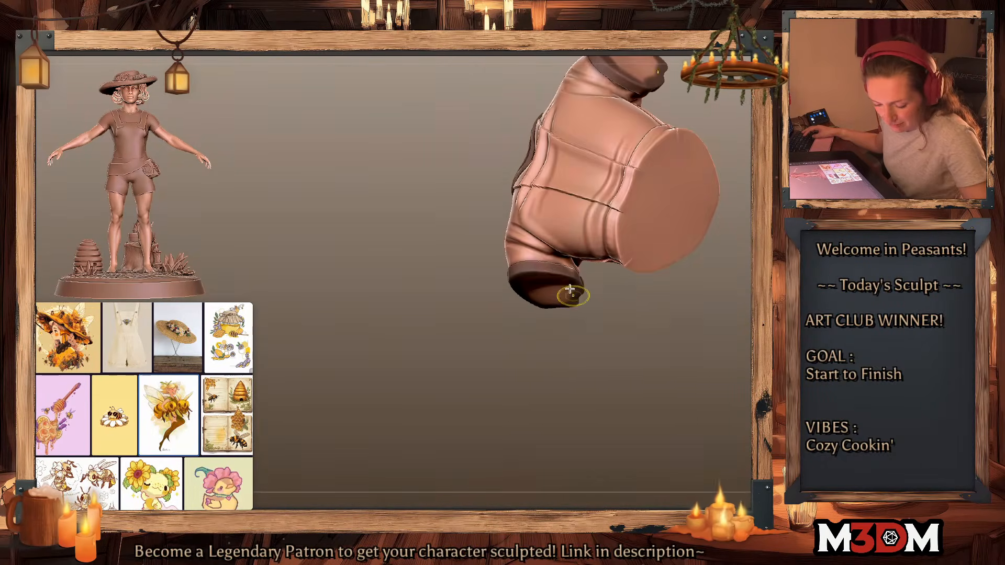
shift+drag(656, 339, 691, 325)
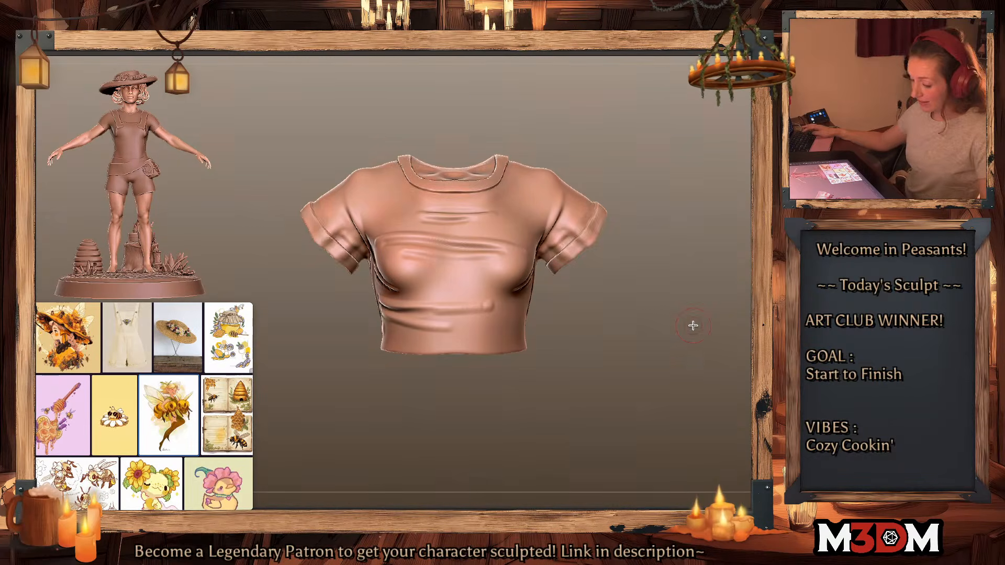
ctrl+alt+shift+click(585, 223)
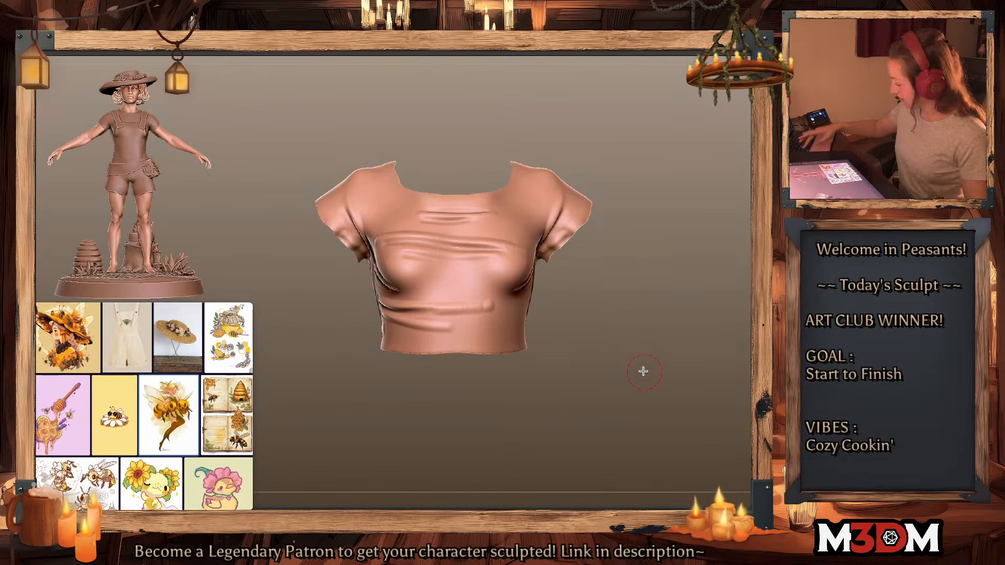
Step: Load the honeycomb surface noise onto the shirt body and reduce its scale for smaller hexagons
key(comma)
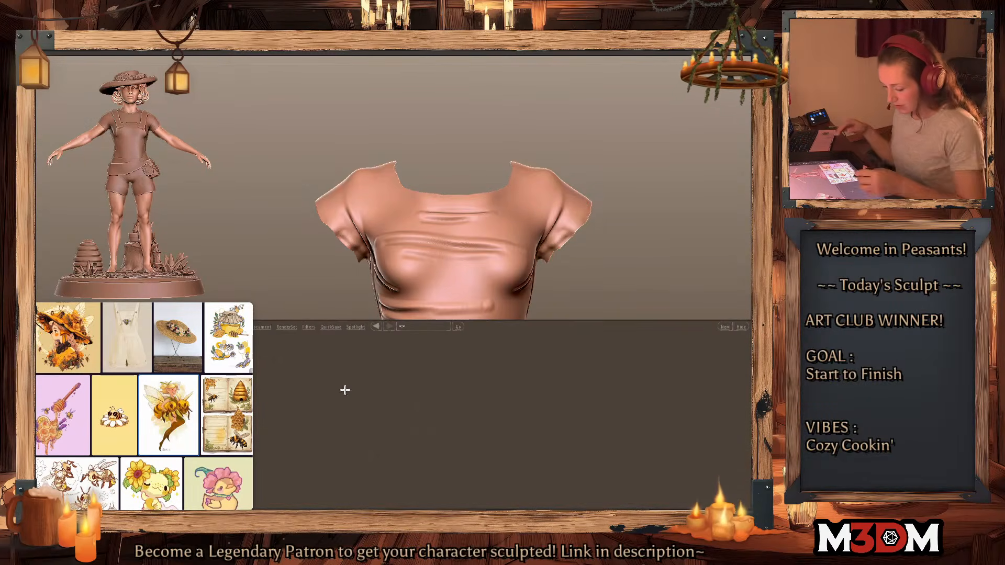
double_click(183, 412)
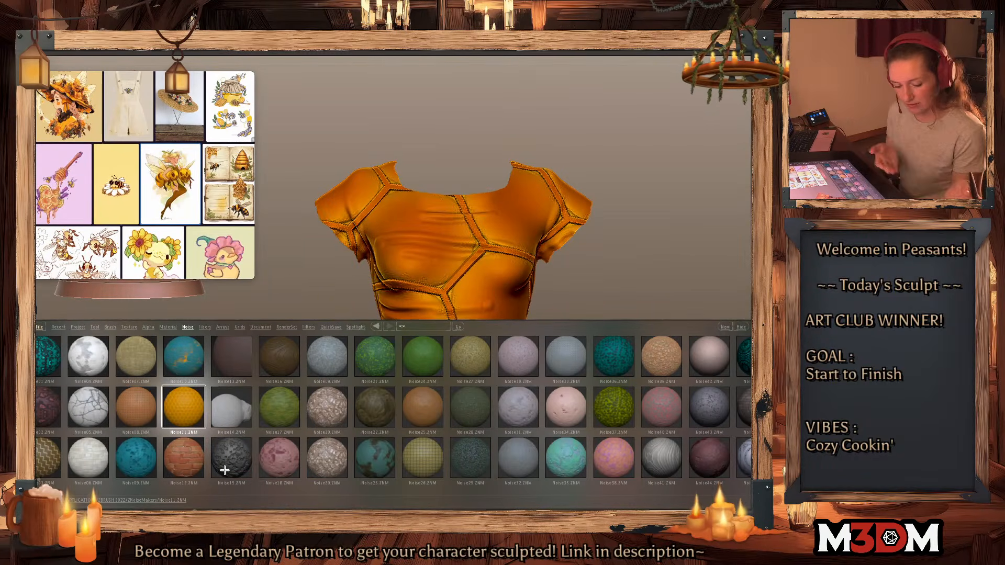
key(comma)
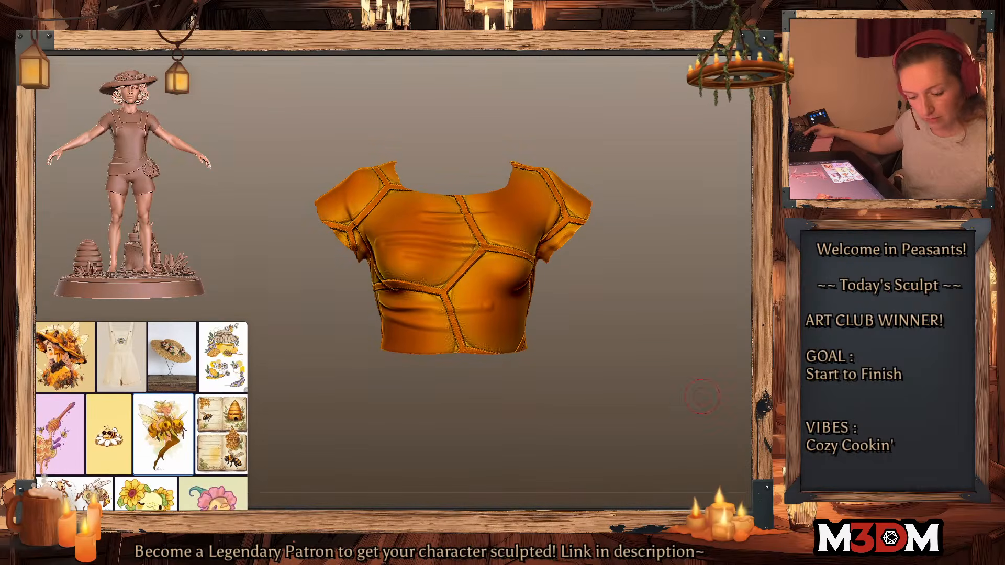
click(763, 399)
mouse_move(758, 366)
mouse_down()
mouse_move(759, 287)
mouse_move(748, 397)
mouse_move(759, 393)
mouse_move(754, 382)
mouse_up()
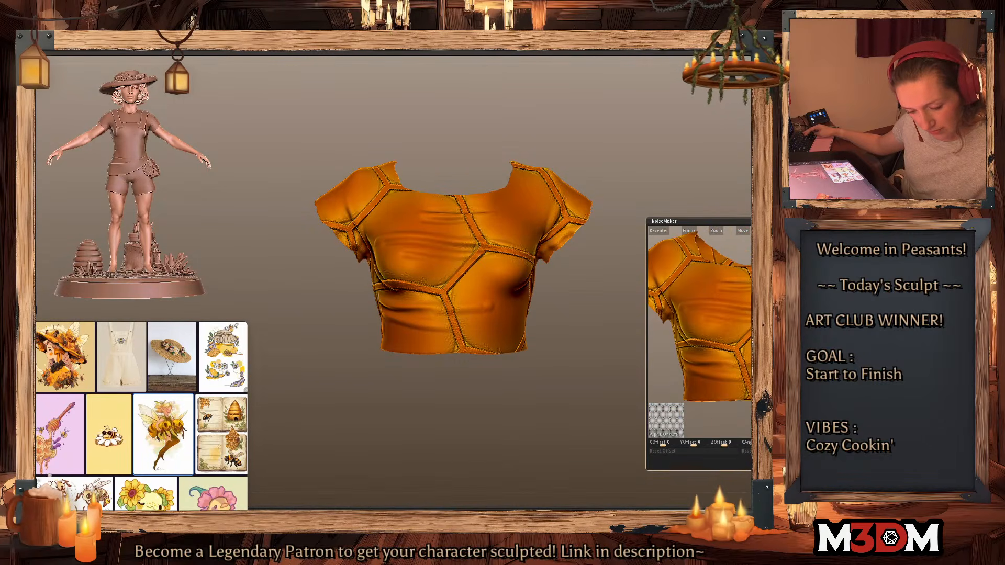
mouse_move(890, 367)
mouse_down()
mouse_move(866, 367)
mouse_move(877, 367)
mouse_up()
click(848, 460)
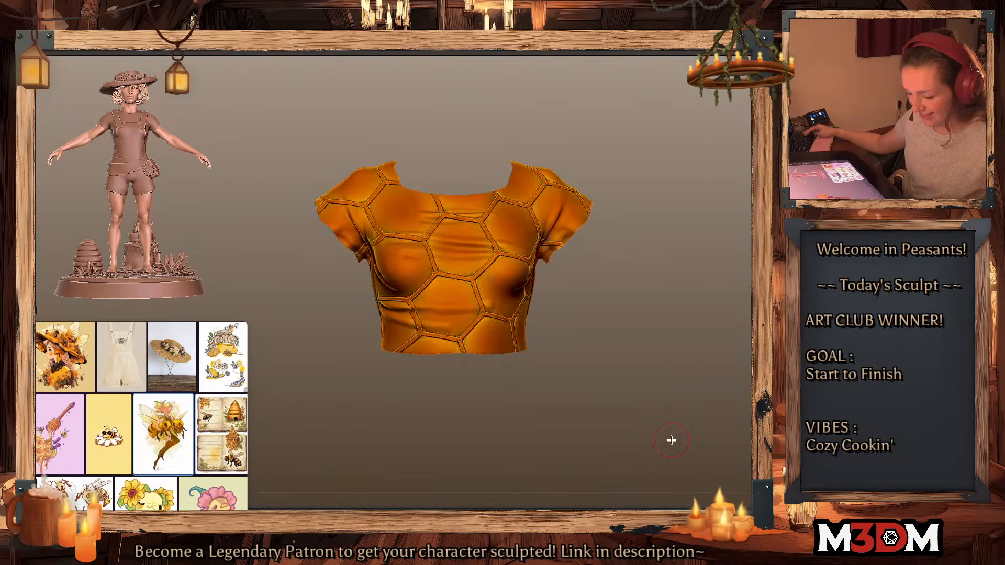
Step: Apply the honeycomb noise to the shirt body's mesh, restoring the hidden collar and cuffs and the rest of the figure
alt+drag(665, 430, 662, 384)
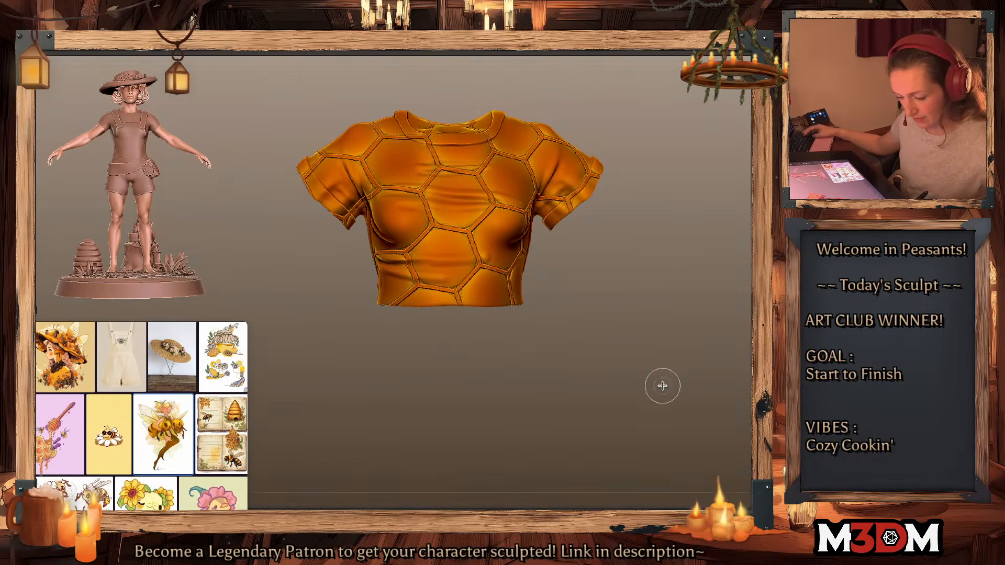
ctrl+click(680, 393)
ctrl+click(680, 390)
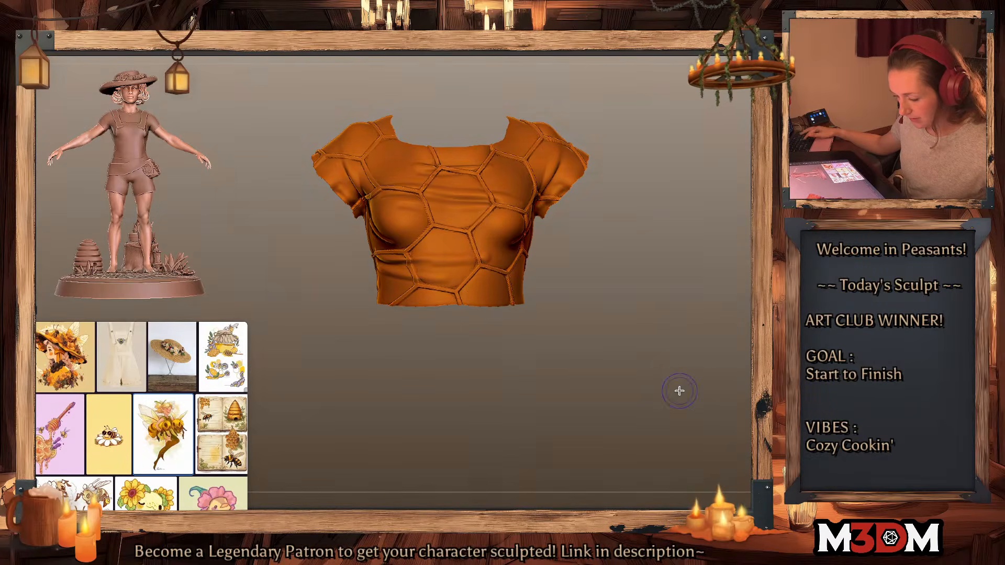
ctrl+shift+click(692, 340)
key(alt+s)
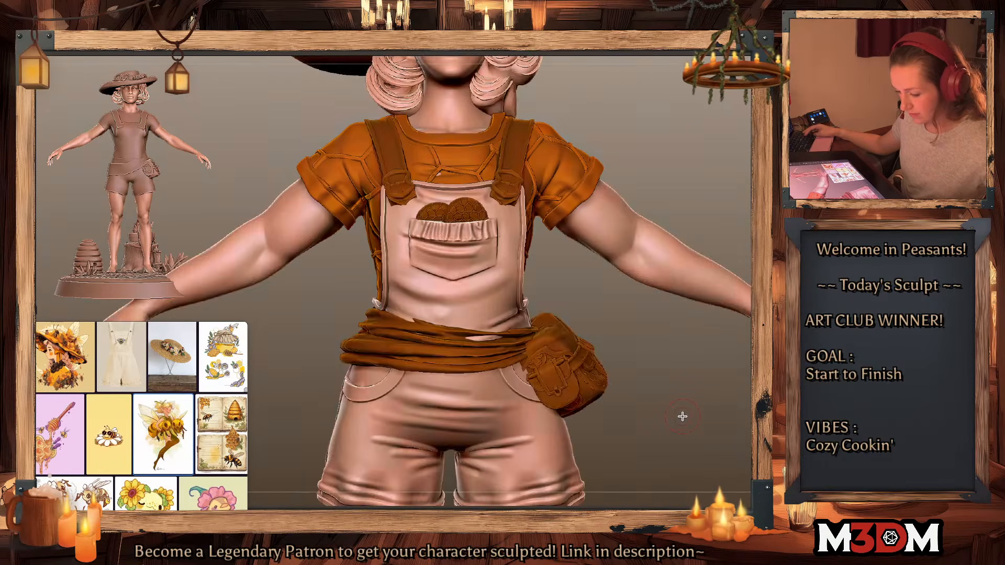
Step: Reset the active colour from the noise preset to white and choose the Inflat brush
alt+drag(669, 362, 717, 244)
key(space)
alt+drag(701, 388, 651, 406)
key(space)
drag(575, 432, 550, 394)
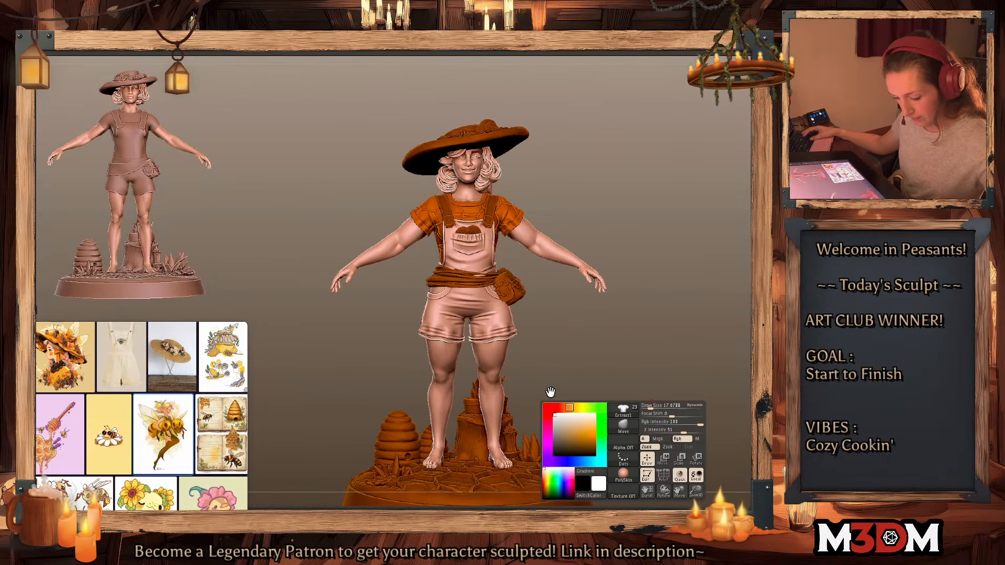
alt+drag(675, 313, 665, 300)
key(b)
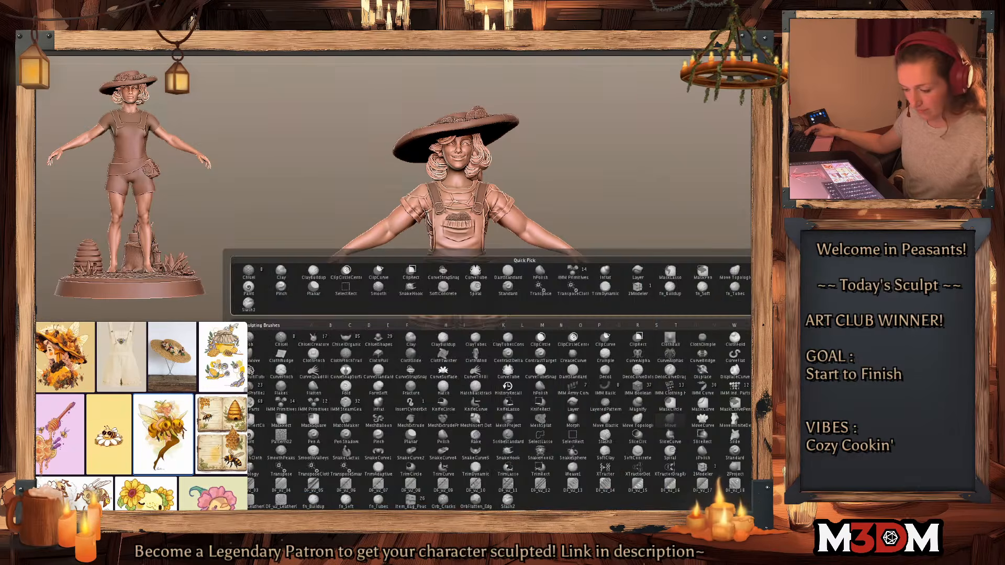
click(605, 275)
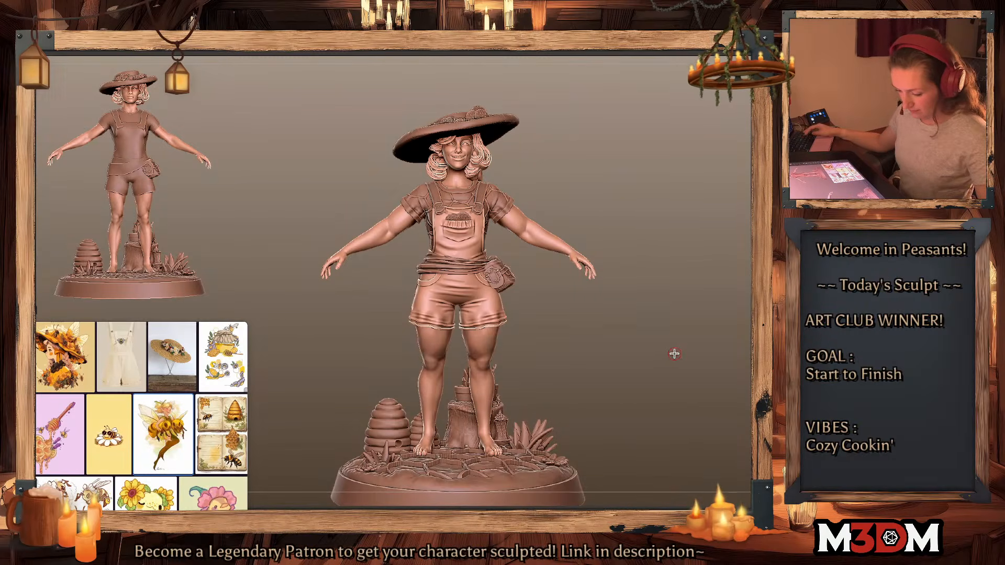
Step: Duplicate the bib pocket's honeycomb pieces beside the figure's hand and isolate a single disc of the duplicate
alt+drag(658, 315, 655, 324)
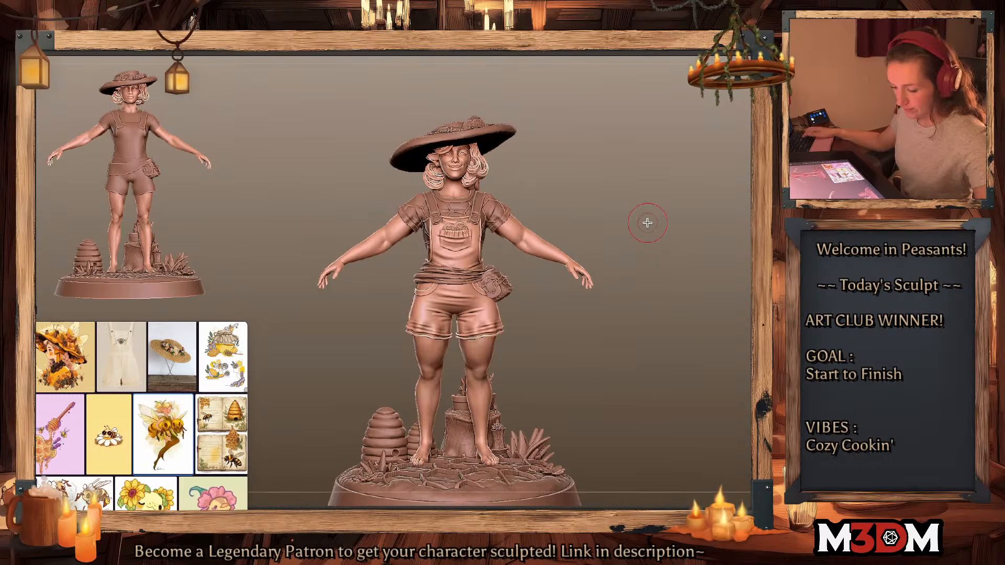
key(w)
ctrl+drag(492, 194, 614, 302)
drag(576, 338, 622, 318)
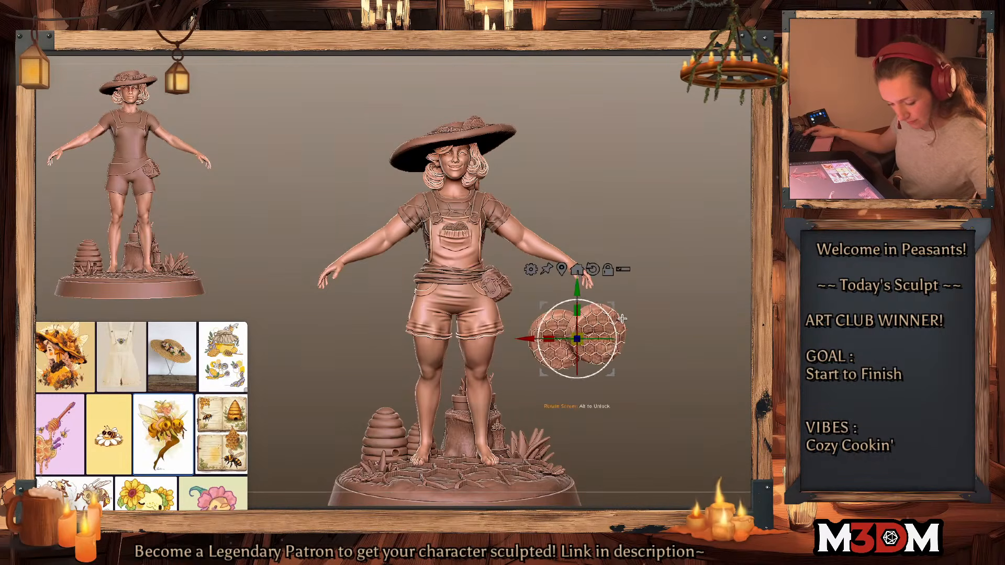
key(q)
ctrl+shift+click(603, 348)
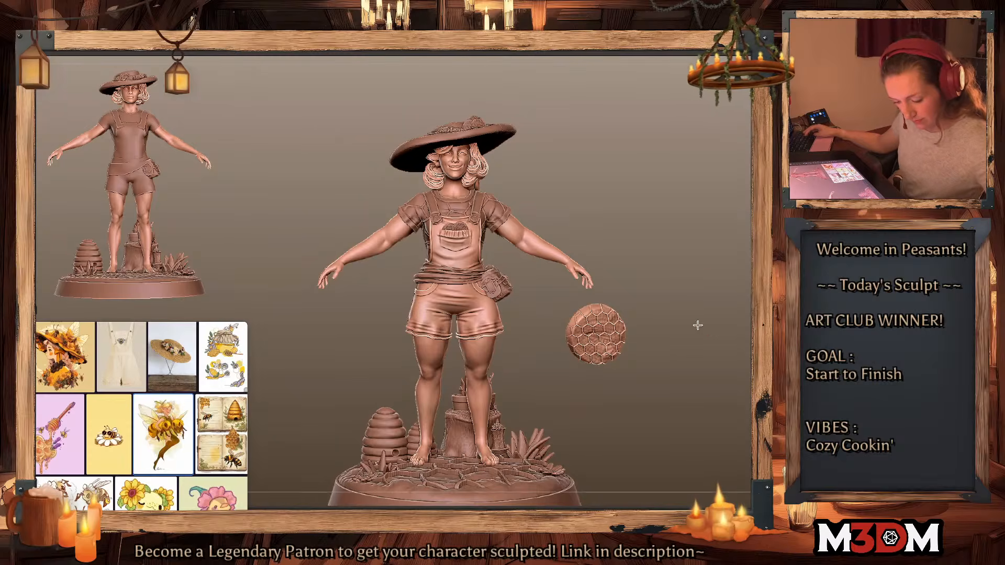
Step: Try the duplicated honeycomb disc at different subdivision levels with its surface smoothed, and delete it
alt+drag(697, 325, 702, 327)
key(shift+d)
mouse_move(590, 346)
shift+mouse_down()
mouse_move(601, 322)
mouse_move(571, 334)
shift+mouse_up()
key(ctrl+z)
key(ctrl+d)
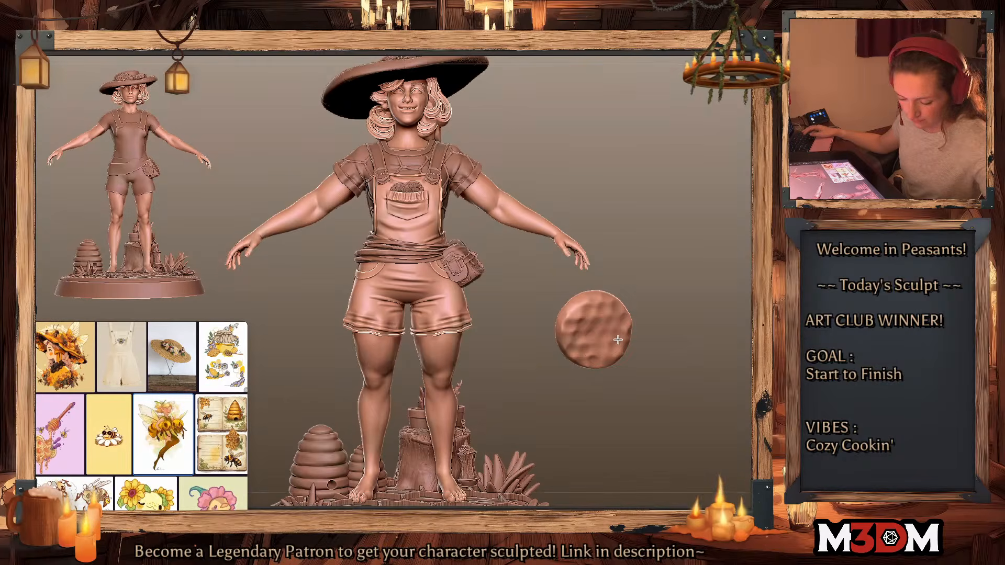
key(space)
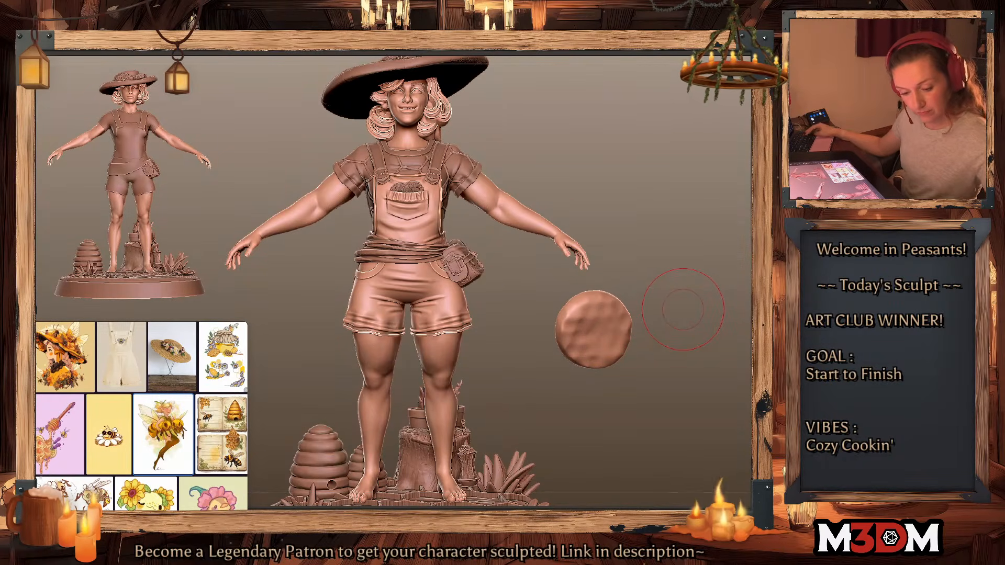
key(shift+f)
key(shift+f)
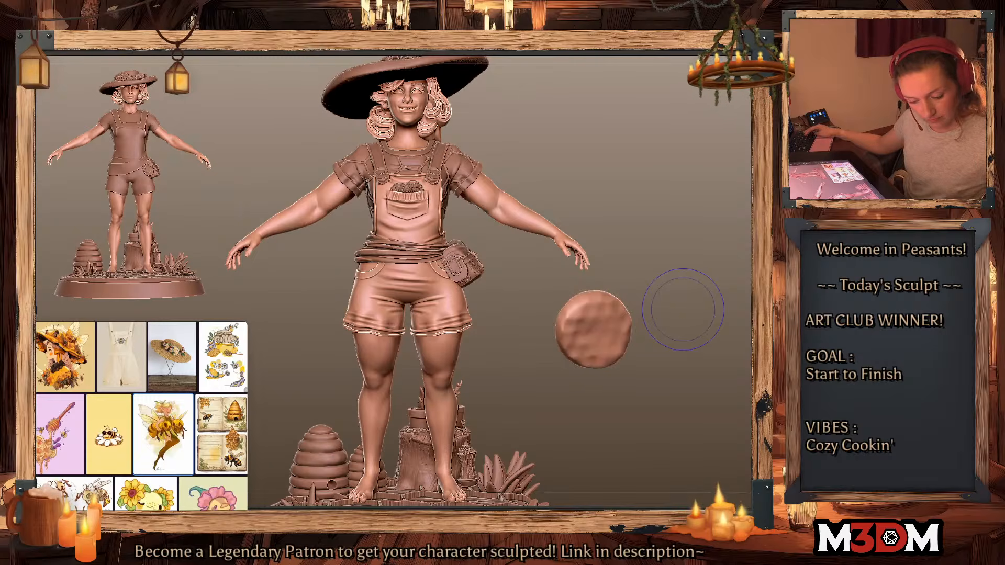
key(Delete)
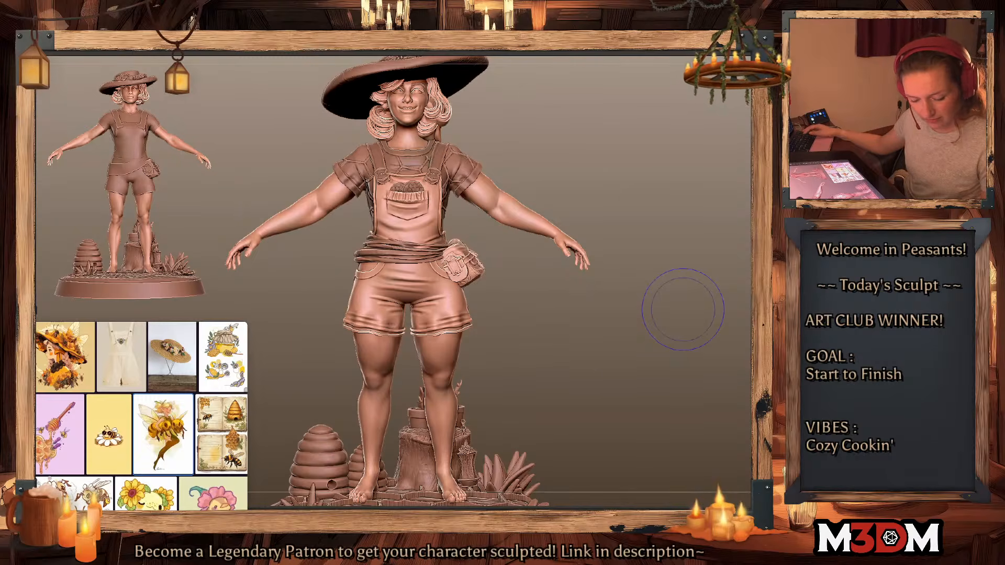
Step: Add a new cube to the model and isolate it in a straight-on view
click(769, 407)
click(661, 406)
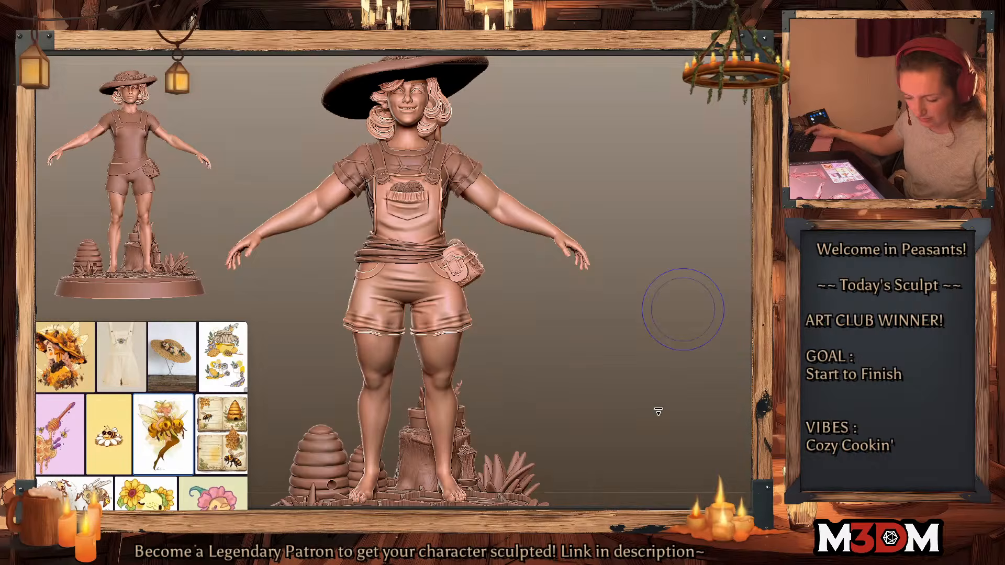
key(f)
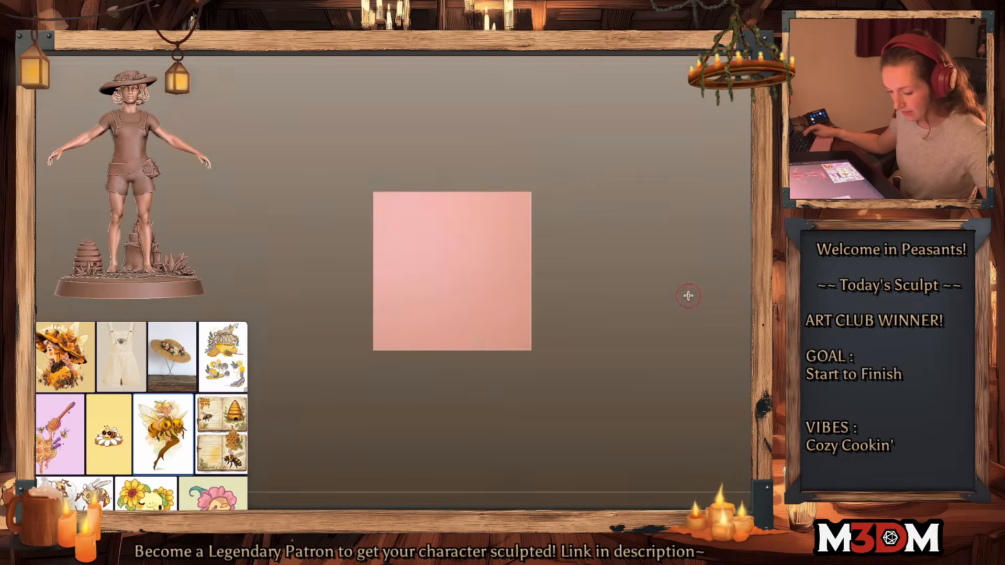
shift+drag(688, 293, 651, 326)
Step: Flatten the cube into a thick square slab and subdivide it so its edges become rounded
key(w)
drag(424, 297, 471, 258)
key(ctrl+z)
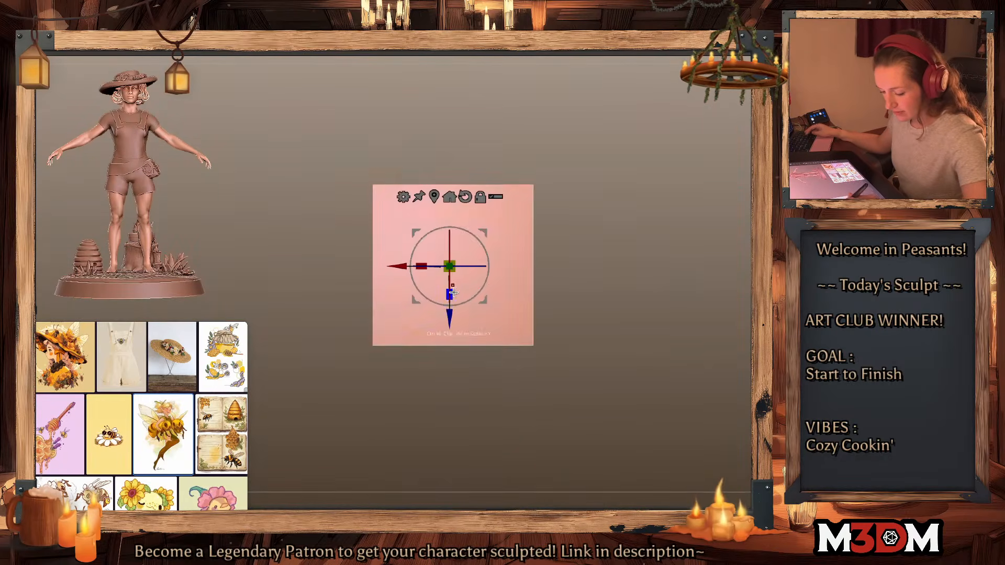
key(q)
drag(601, 324, 617, 274)
key(f)
key(ctrl+d)
key(ctrl+d)
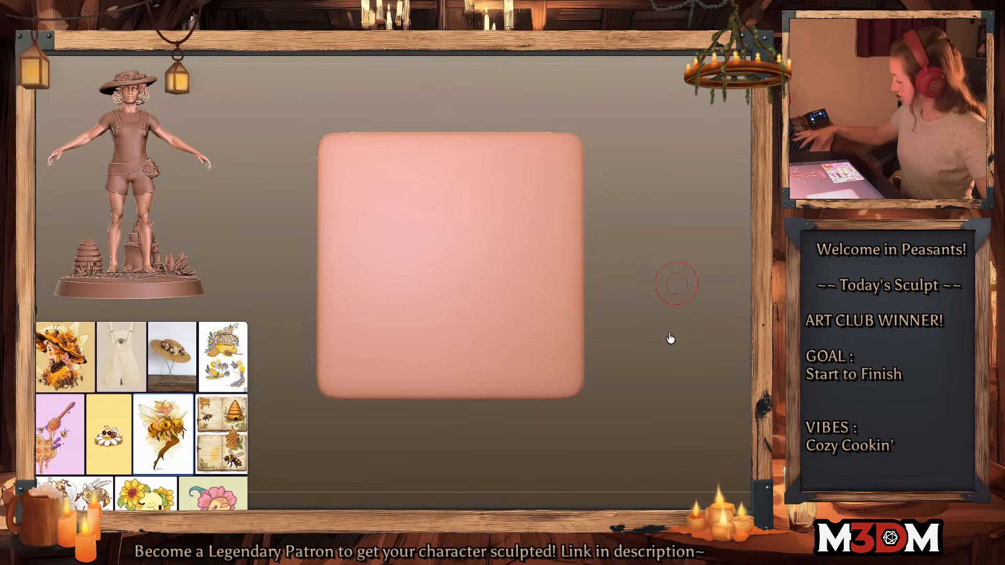
Step: Load the honeycomb surface noise onto the slab and increase its scale for larger hexagonal cells
drag(181, 459, 181, 193)
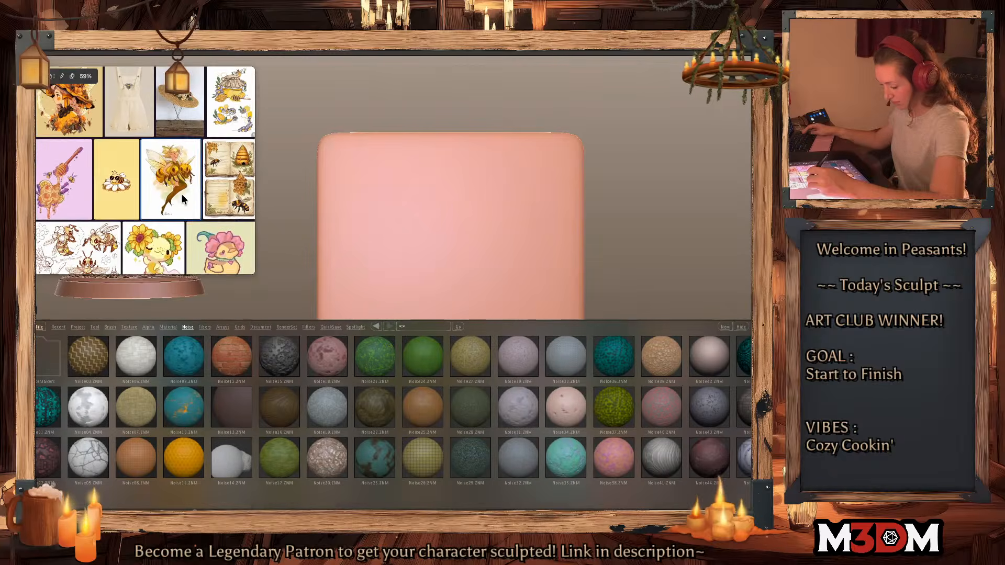
double_click(181, 459)
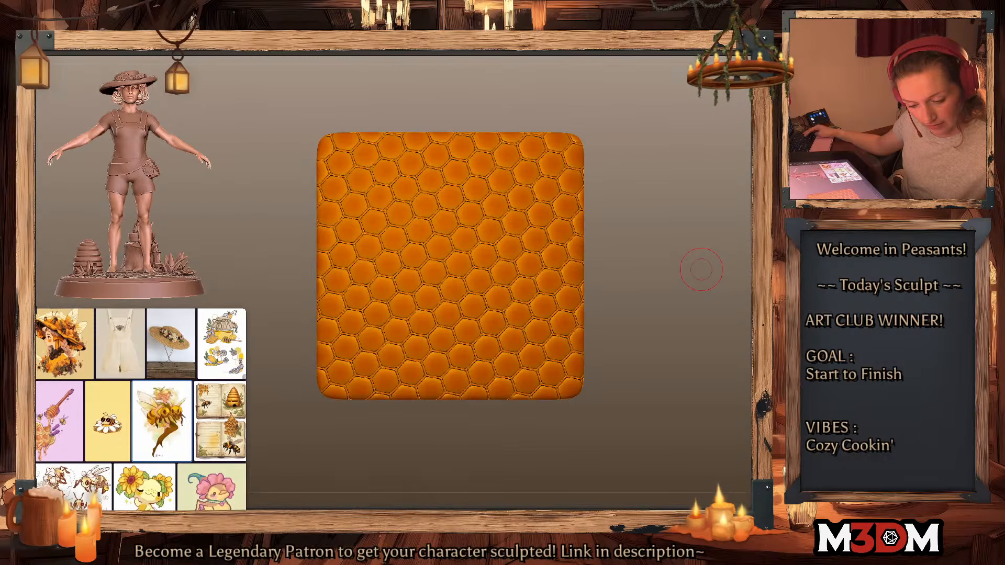
click(774, 334)
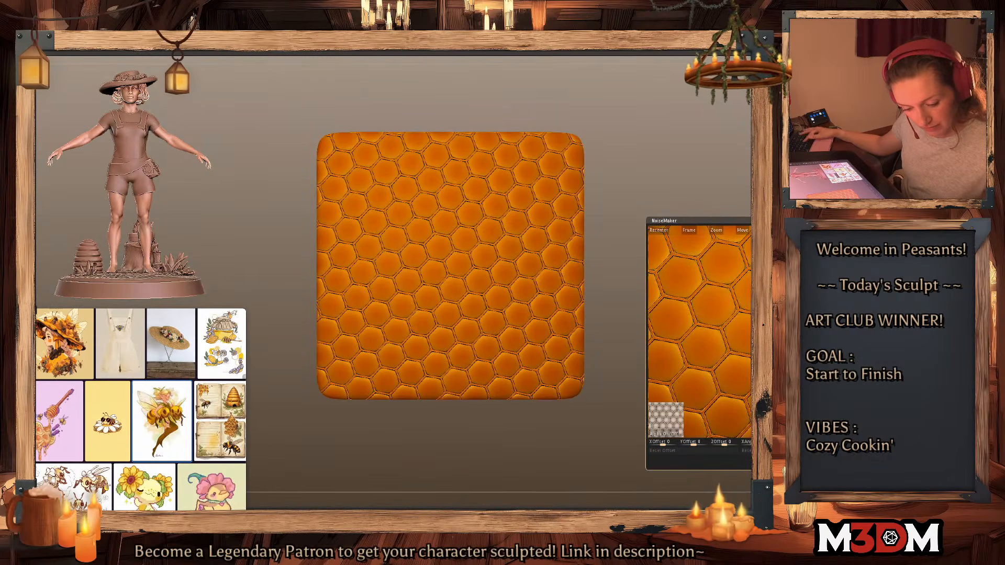
click(690, 231)
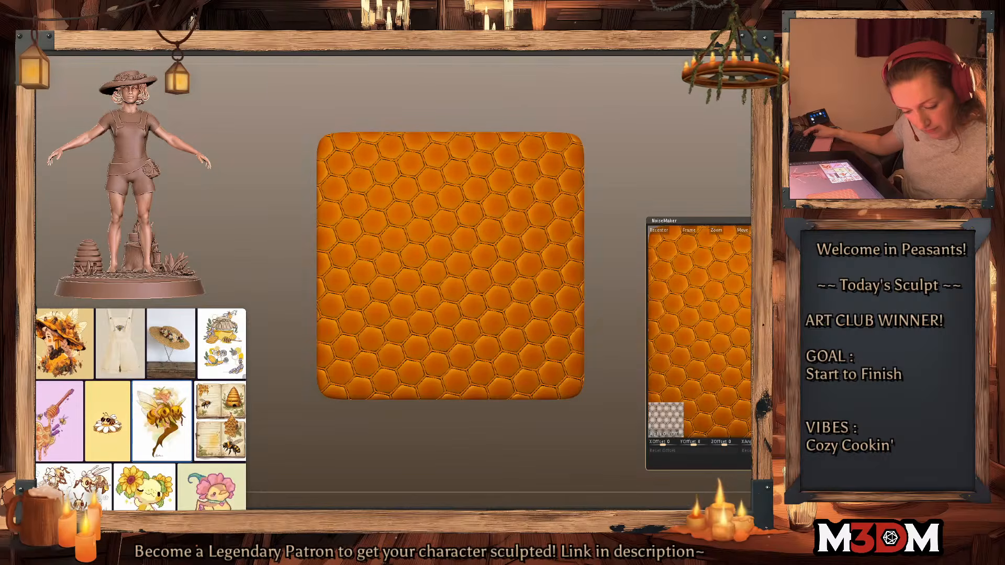
drag(715, 230, 701, 230)
mouse_move(910, 293)
mouse_down()
mouse_move(932, 293)
mouse_move(922, 293)
mouse_up()
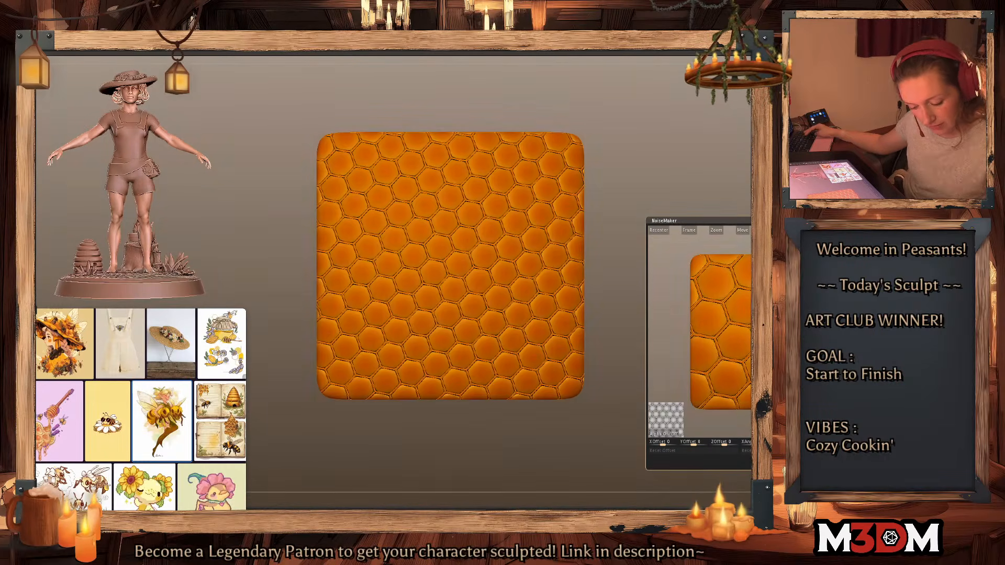
click(913, 461)
Step: Apply the honeycomb noise to the slab's mesh and check the raised cell borders along its sides
key(shift+f)
key(shift+f)
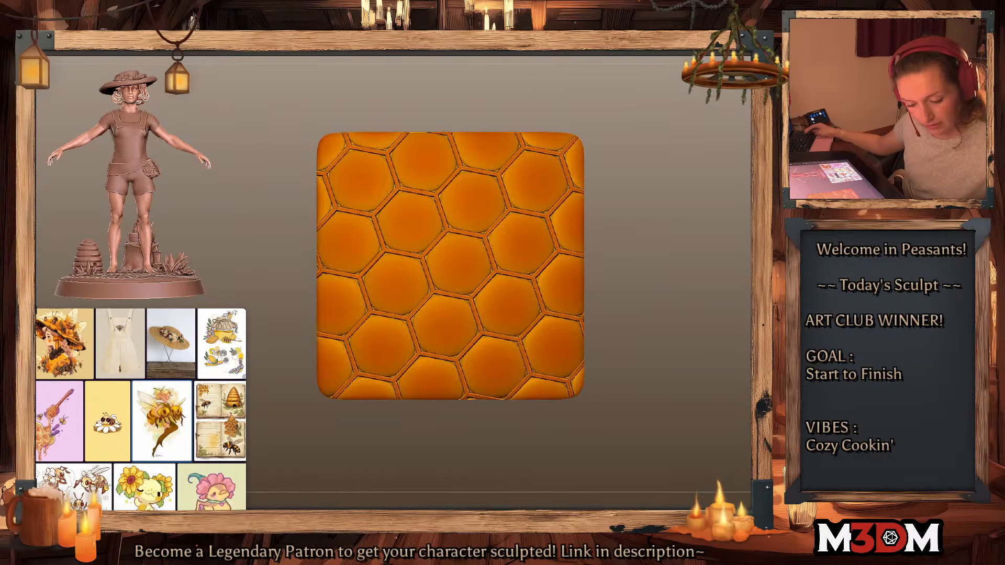
right_click(665, 386)
right_drag(664, 386, 684, 348)
key(shift+f)
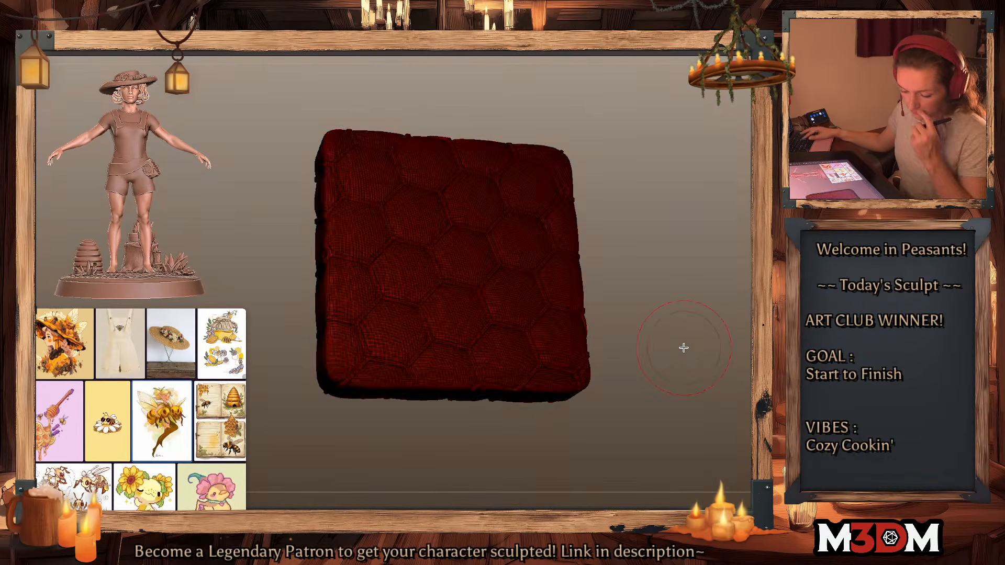
key(shift+f)
drag(661, 417, 668, 420)
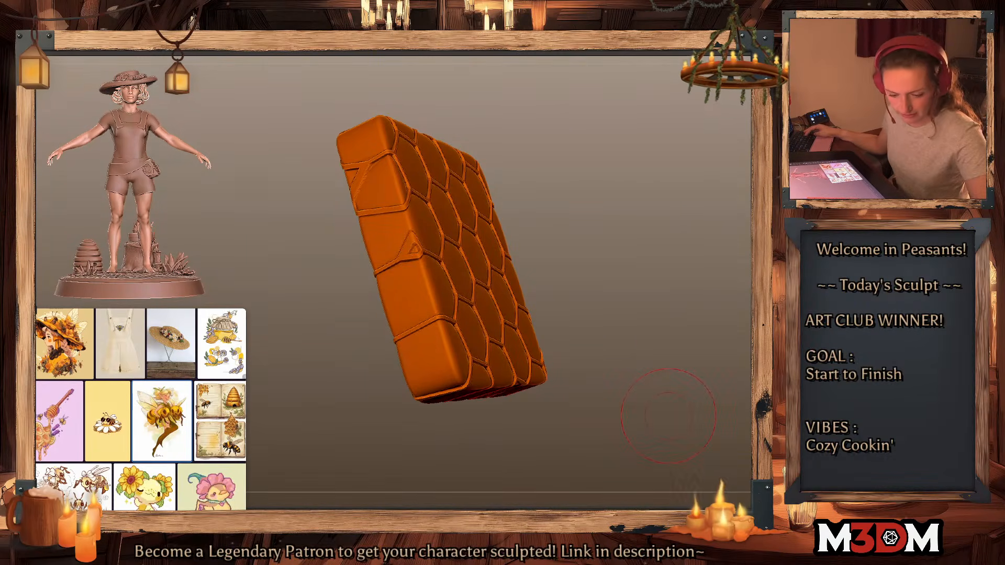
Step: Cut off the partial cell at the front view's upper-left corner of the slab with the KnifeLasso brush, following the hexagon borders
shift+drag(664, 354, 687, 342)
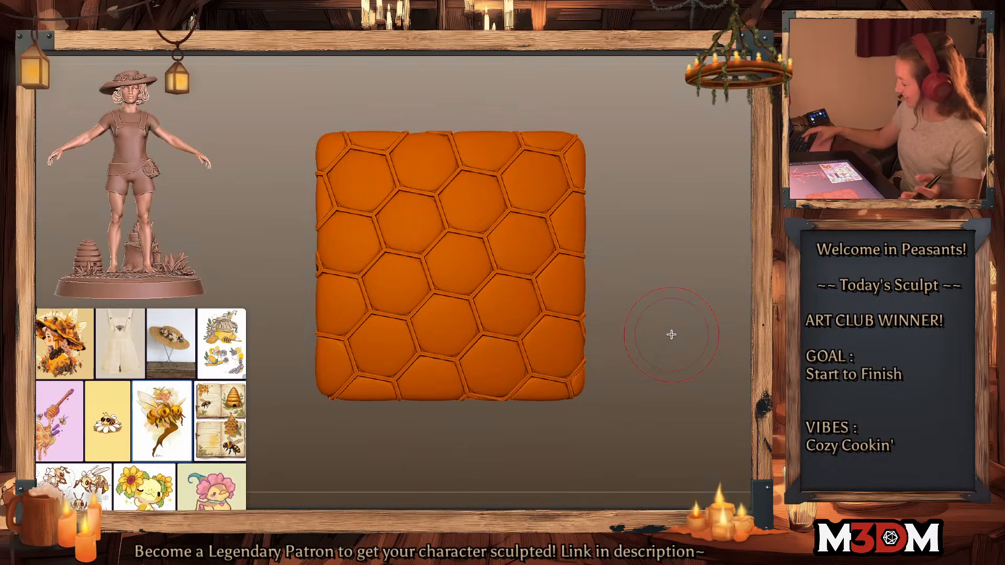
key(b)
key(k)
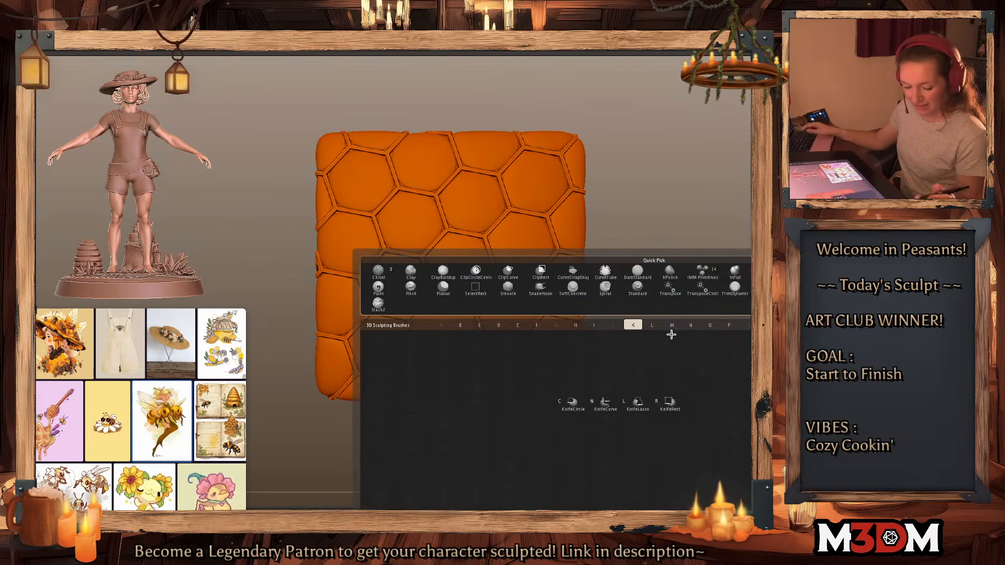
click(643, 411)
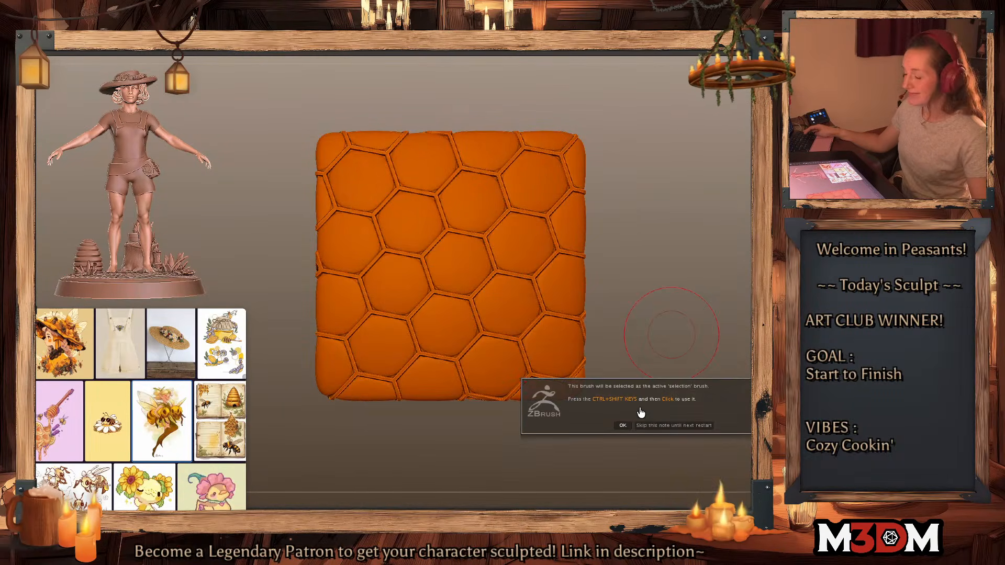
click(654, 425)
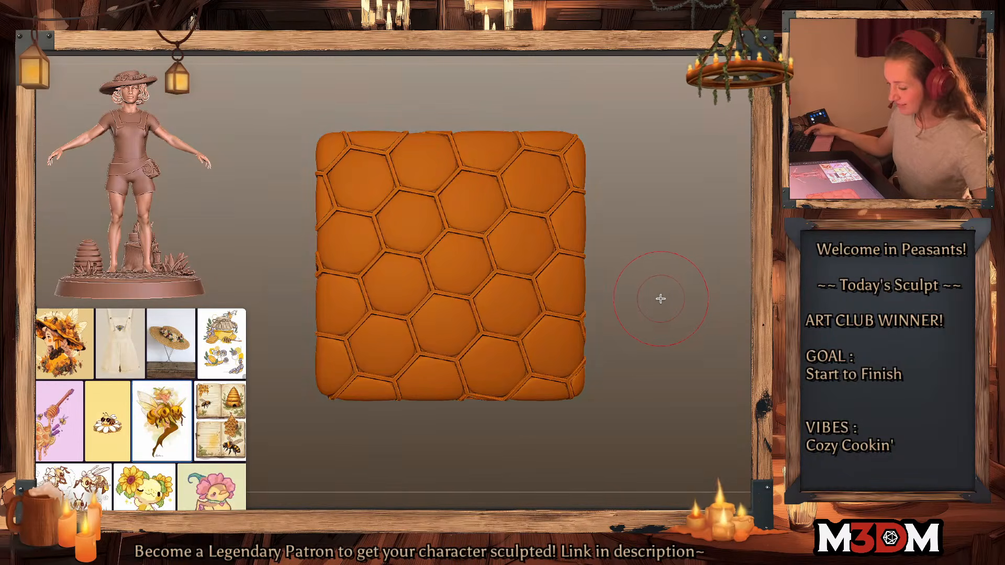
alt+drag(663, 269, 663, 298)
mouse_move(321, 139)
ctrl+shift+mouse_down()
mouse_move(346, 166)
mouse_move(283, 179)
mouse_move(320, 197)
mouse_move(348, 160)
mouse_move(722, 341)
mouse_move(726, 326)
ctrl+shift+mouse_up()
key(ctrl+z)
key(b)
key(m)
key(v)
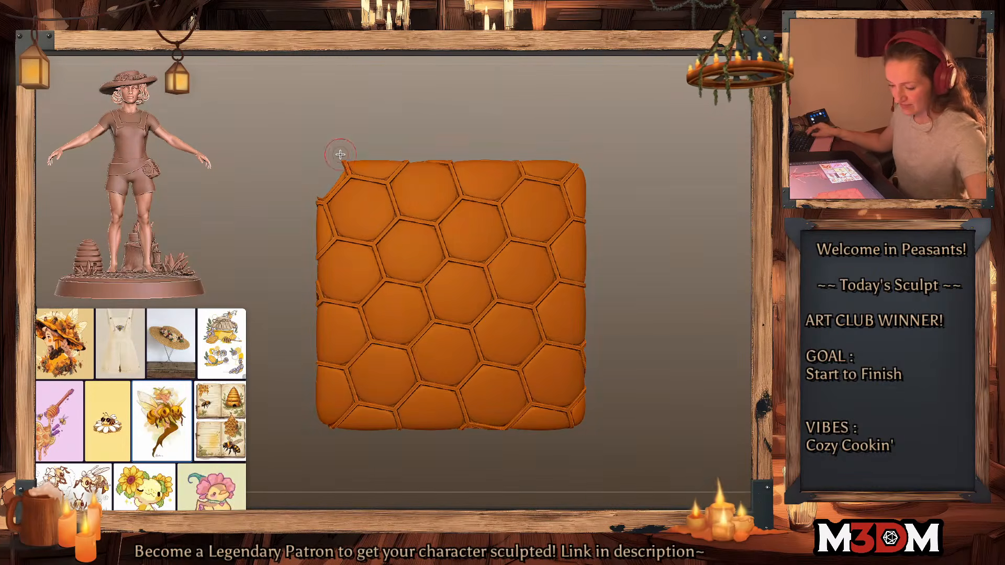
key(space)
Step: Cut away the partial cells down the slab's right side to its lower-right corner, tracing the honeycomb borders
mouse_move(587, 160)
ctrl+shift+mouse_down()
mouse_move(566, 185)
mouse_move(590, 216)
ctrl+shift+mouse_up()
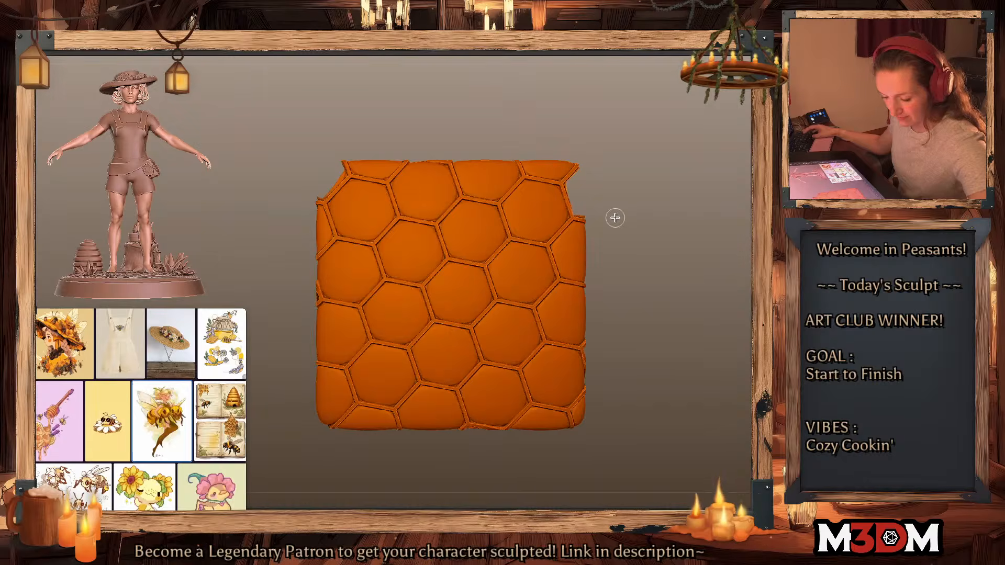
key(ctrl+z)
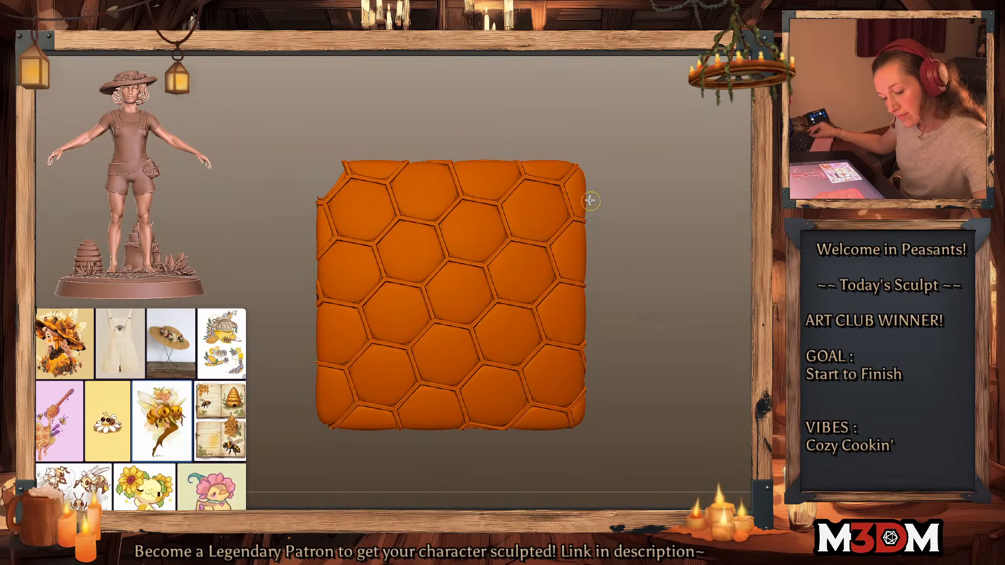
mouse_move(565, 181)
ctrl+shift+mouse_down()
mouse_move(589, 217)
mouse_move(574, 279)
mouse_move(544, 311)
mouse_move(602, 347)
mouse_move(586, 285)
mouse_move(560, 264)
mouse_move(611, 306)
ctrl+shift+mouse_up()
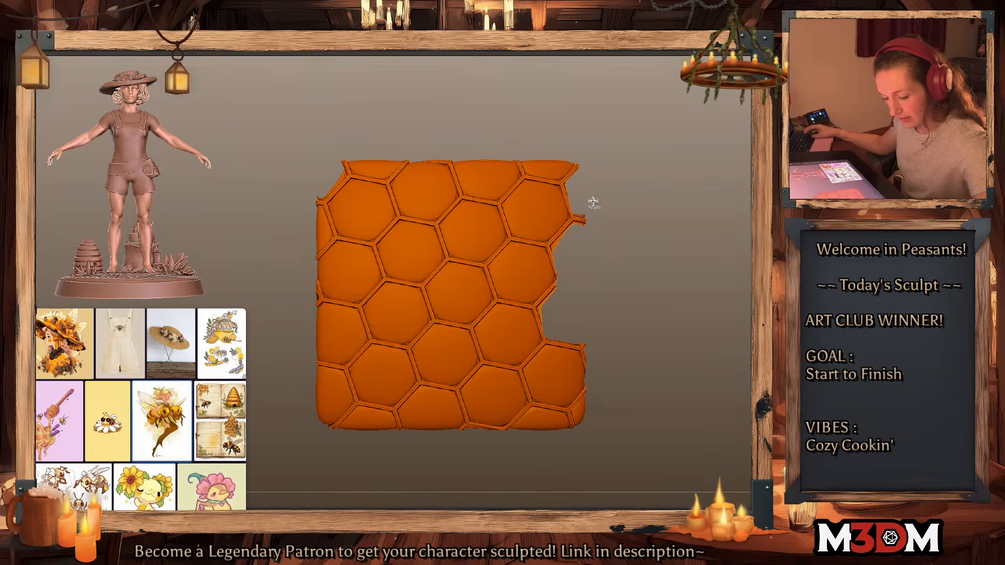
ctrl+shift+drag(591, 202, 595, 238)
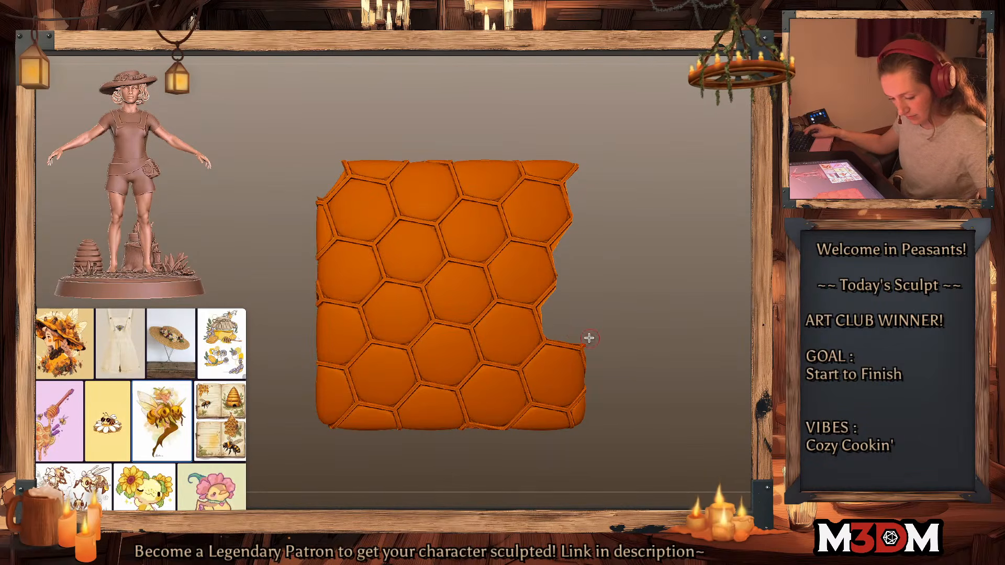
mouse_move(558, 326)
ctrl+shift+mouse_down()
mouse_move(531, 400)
mouse_move(575, 414)
mouse_move(591, 335)
mouse_move(562, 327)
ctrl+shift+mouse_up()
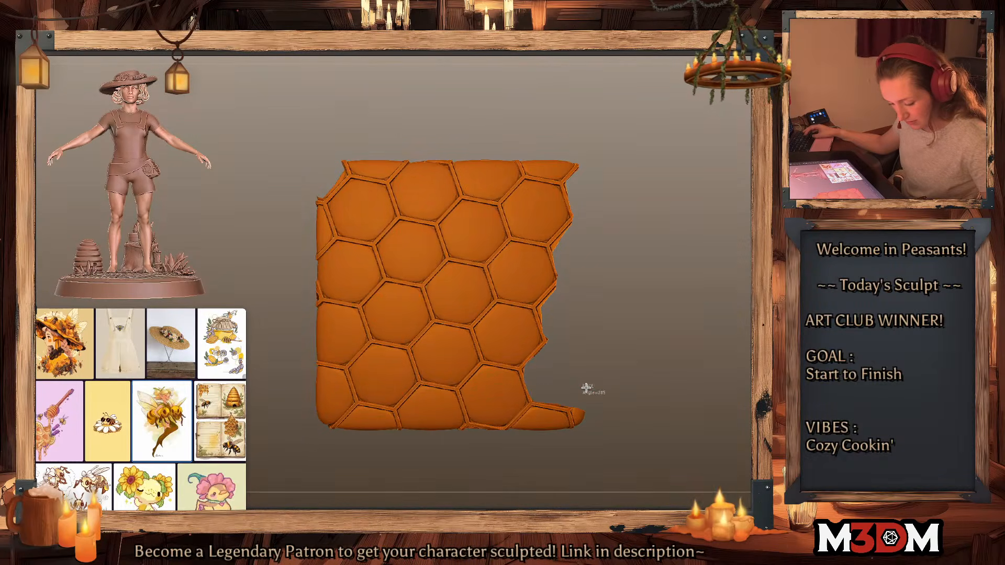
mouse_move(588, 388)
ctrl+shift+mouse_down()
mouse_move(521, 416)
mouse_move(664, 444)
ctrl+shift+mouse_up()
key(shift+f)
key(shift+f)
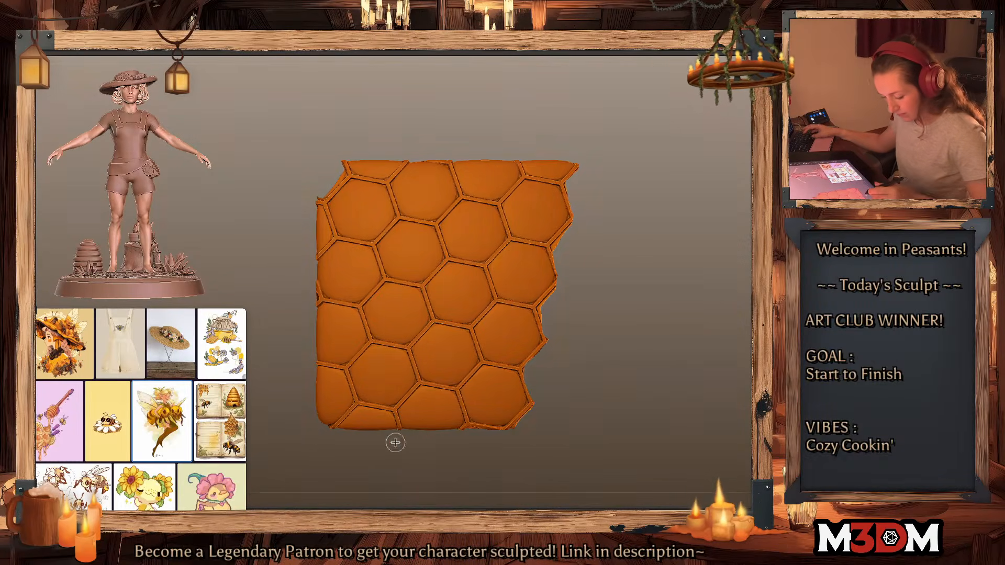
Step: Cut out the incomplete cells along the slab's lower edge and at the lower part of its left side
mouse_move(401, 435)
ctrl+shift+mouse_down()
mouse_move(392, 413)
mouse_move(413, 384)
mouse_move(465, 408)
mouse_move(449, 459)
mouse_move(455, 398)
mouse_move(403, 440)
mouse_move(409, 464)
mouse_move(456, 417)
mouse_move(461, 386)
mouse_move(399, 404)
mouse_move(403, 467)
ctrl+shift+mouse_up()
key(ctrl+z)
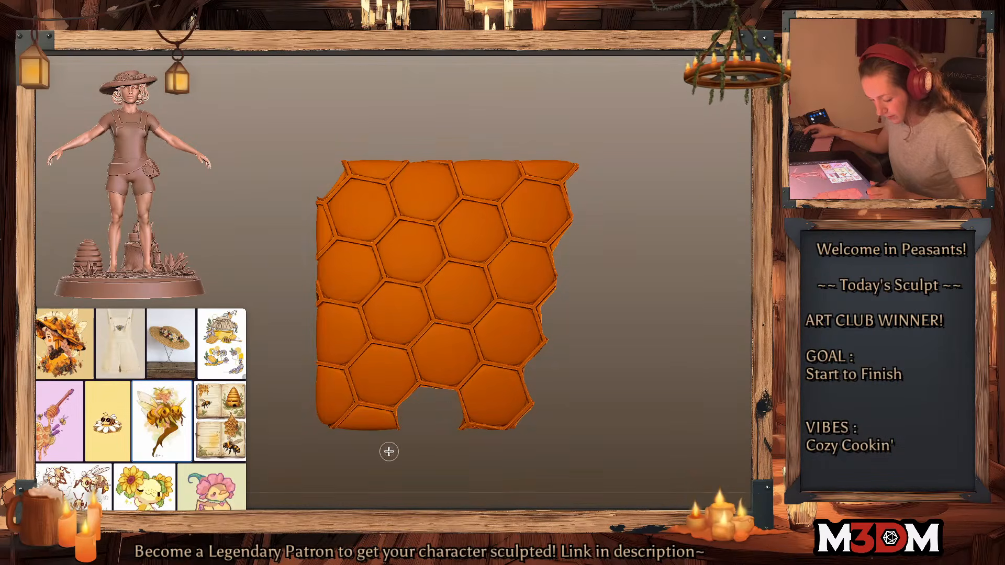
mouse_move(396, 415)
ctrl+shift+mouse_down()
mouse_move(361, 448)
mouse_move(303, 472)
ctrl+shift+mouse_up()
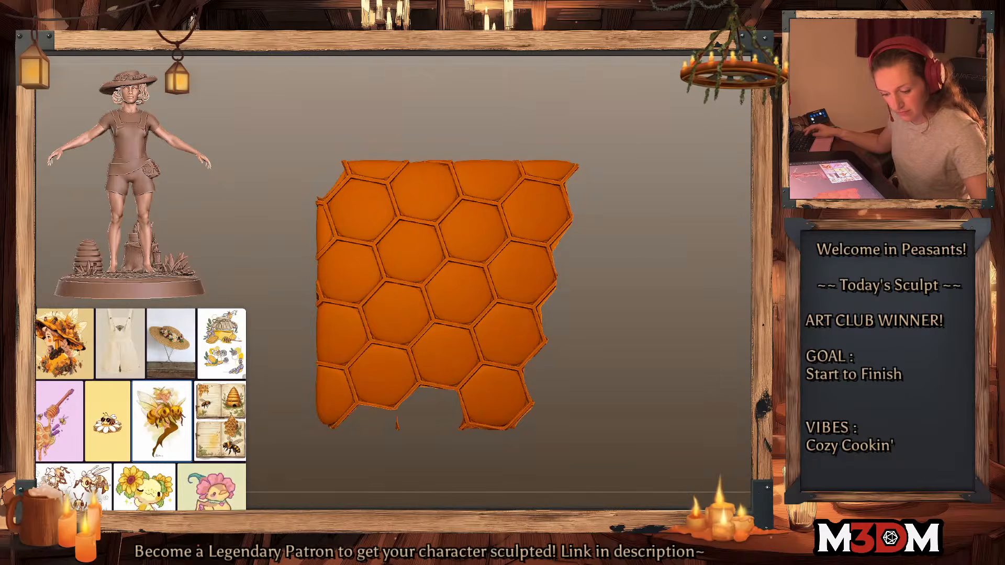
ctrl+shift+click(499, 346)
ctrl+shift+click(489, 351)
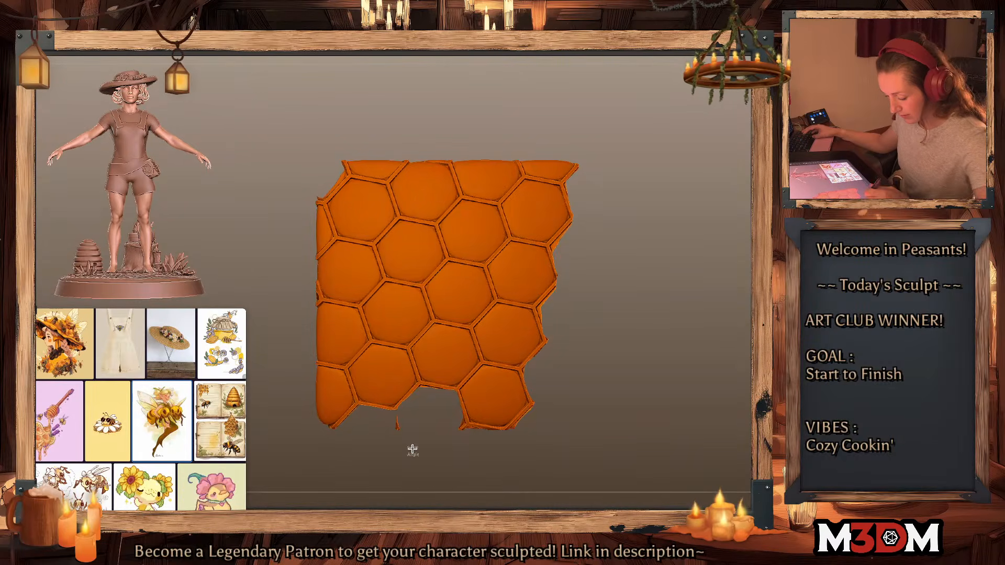
mouse_move(412, 448)
ctrl+shift+mouse_down()
mouse_move(375, 448)
mouse_move(355, 423)
mouse_move(341, 372)
mouse_move(258, 360)
mouse_move(358, 361)
mouse_move(270, 289)
ctrl+shift+mouse_up()
key(ctrl+w)
key(ctrl+w)
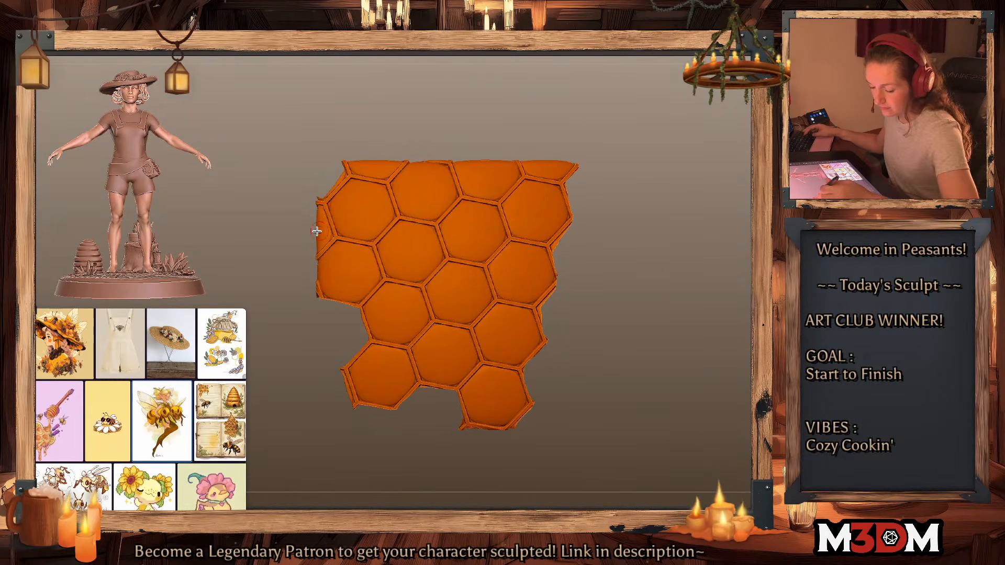
Step: Trim the incomplete cells off the upper left side and most of the upper edge, leaving whole hexagons
mouse_move(316, 201)
ctrl+shift+mouse_down()
mouse_move(328, 207)
mouse_move(299, 275)
mouse_move(333, 226)
mouse_move(307, 168)
ctrl+shift+mouse_up()
key(ctrl+z)
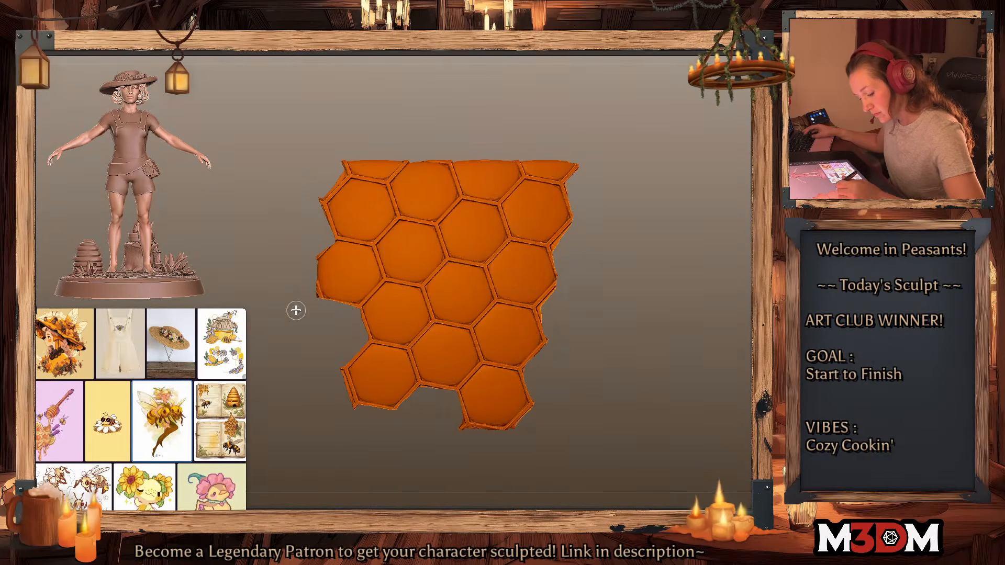
ctrl+shift+drag(295, 310, 276, 229)
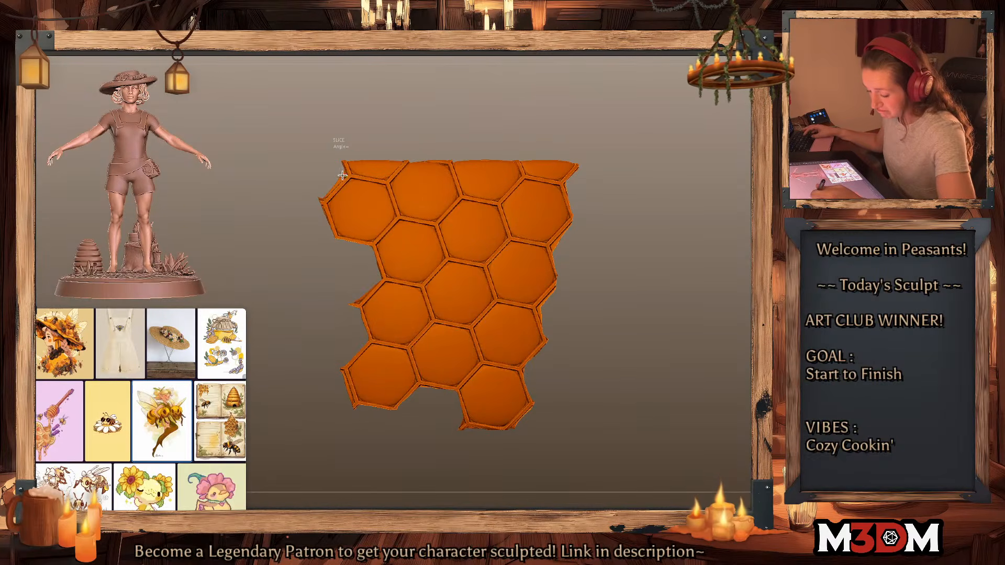
ctrl+shift+drag(342, 175, 411, 180)
ctrl+shift+drag(346, 174, 474, 167)
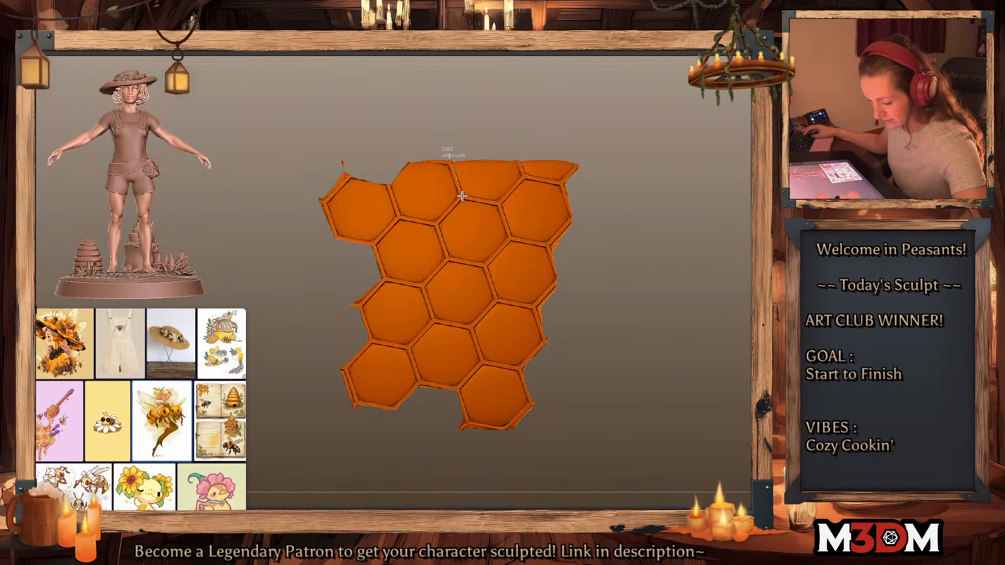
mouse_move(448, 153)
ctrl+shift+mouse_down()
mouse_move(499, 200)
mouse_move(518, 136)
ctrl+shift+mouse_up()
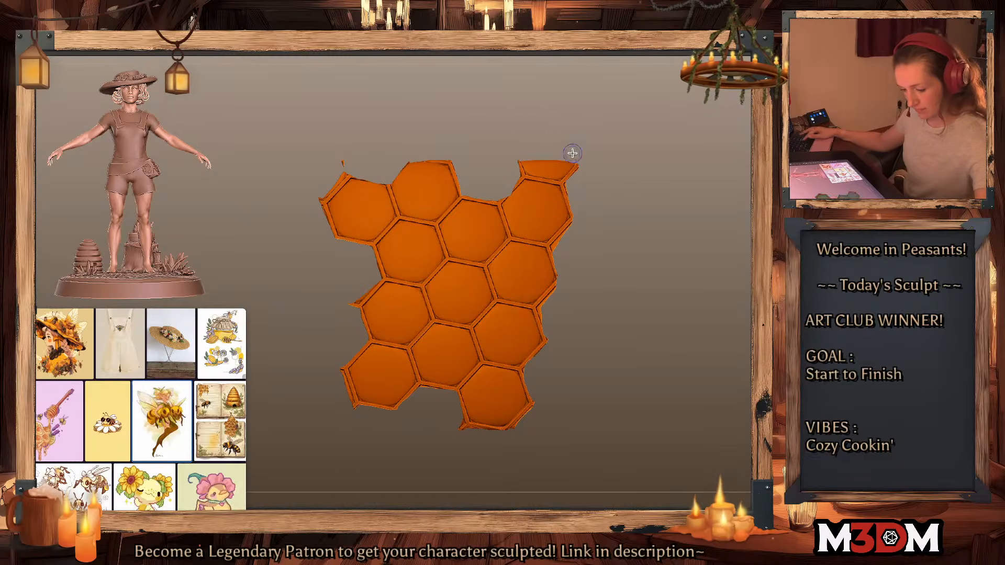
Step: Remove the stray border slivers on the honeycomb's left side and beneath its lowest cell
ctrl+shift+drag(304, 220, 392, 119)
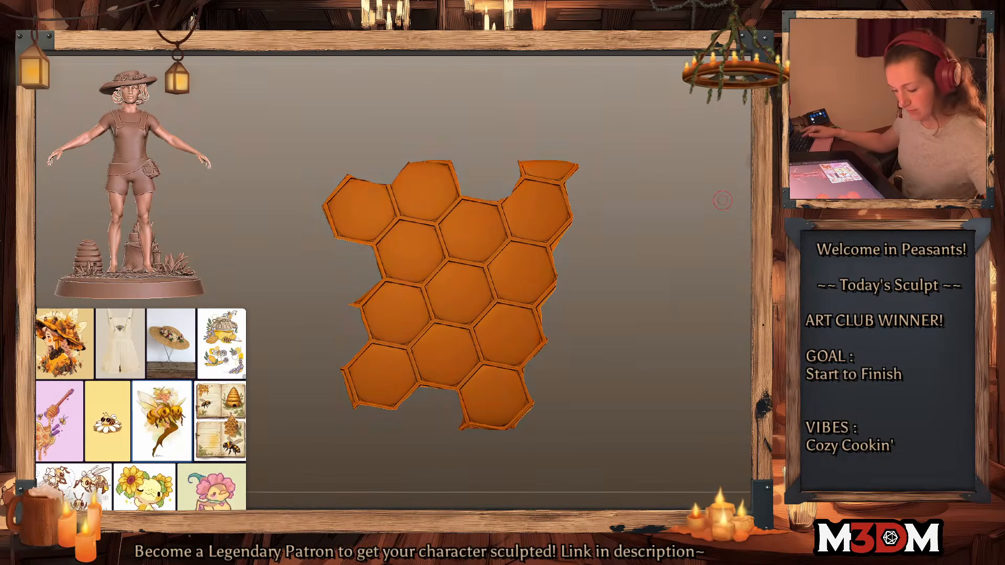
mouse_move(348, 293)
ctrl+shift+mouse_down()
mouse_move(369, 287)
mouse_move(373, 267)
ctrl+shift+mouse_up()
ctrl+shift+click(361, 319)
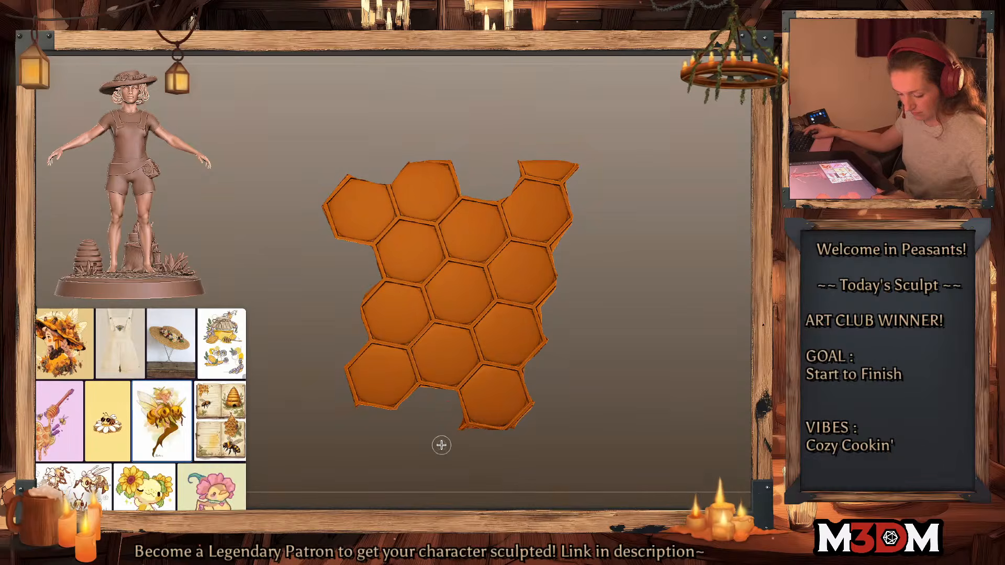
ctrl+shift+drag(471, 445, 446, 411)
key(ctrl+w)
key(ctrl+w)
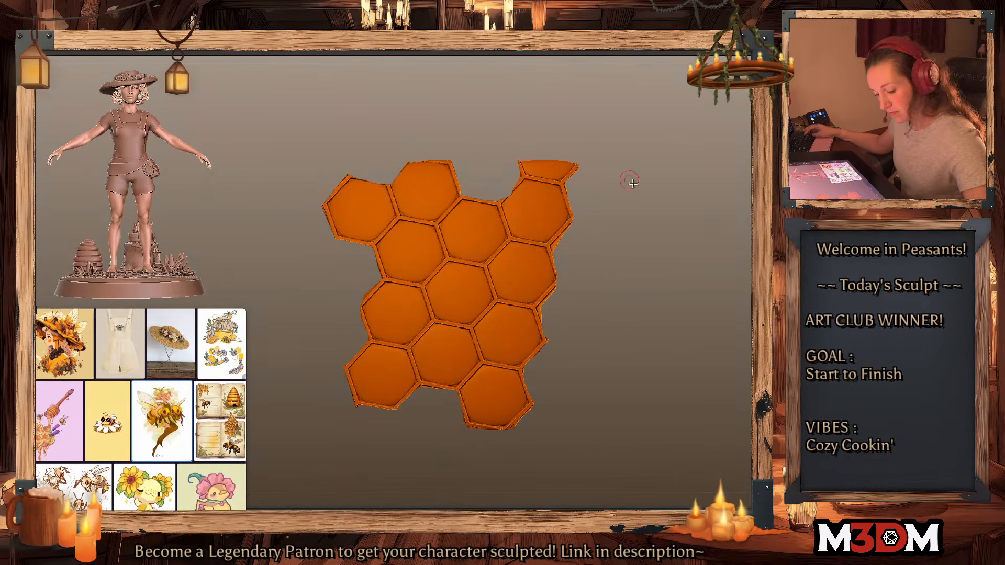
Step: Cut off the partial cell above the upper-right hexagon and remove the protruding whole cell at the upper left
drag(633, 183, 577, 180)
mouse_move(537, 127)
ctrl+shift+mouse_down()
mouse_move(642, 194)
mouse_move(681, 266)
mouse_move(560, 370)
ctrl+shift+mouse_up()
mouse_move(680, 292)
alt+mouse_down()
mouse_move(682, 308)
mouse_move(680, 283)
alt+mouse_up()
key(shift+f)
key(shift+f)
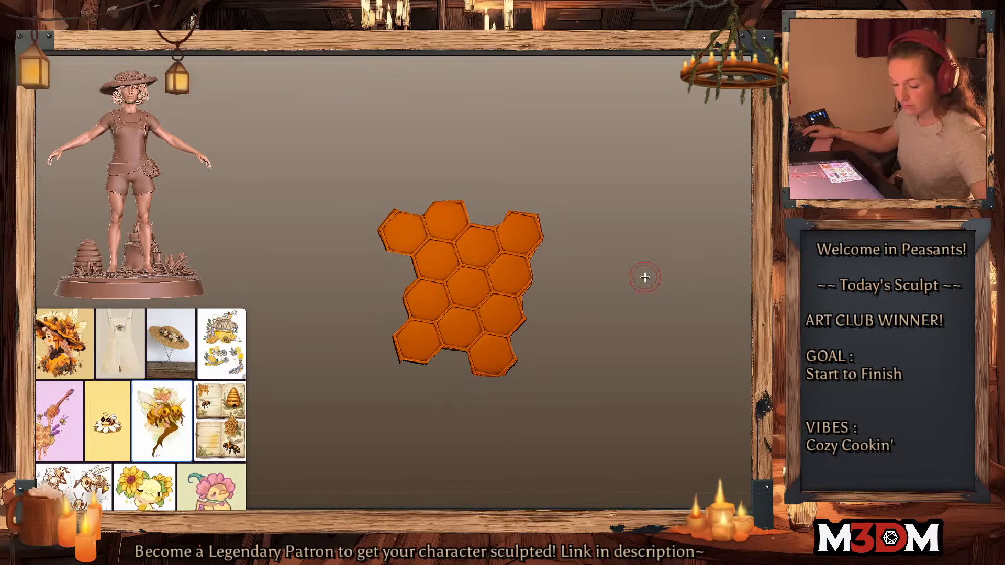
mouse_move(383, 164)
ctrl+shift+mouse_down()
mouse_move(375, 260)
mouse_move(425, 239)
mouse_move(392, 170)
ctrl+shift+mouse_up()
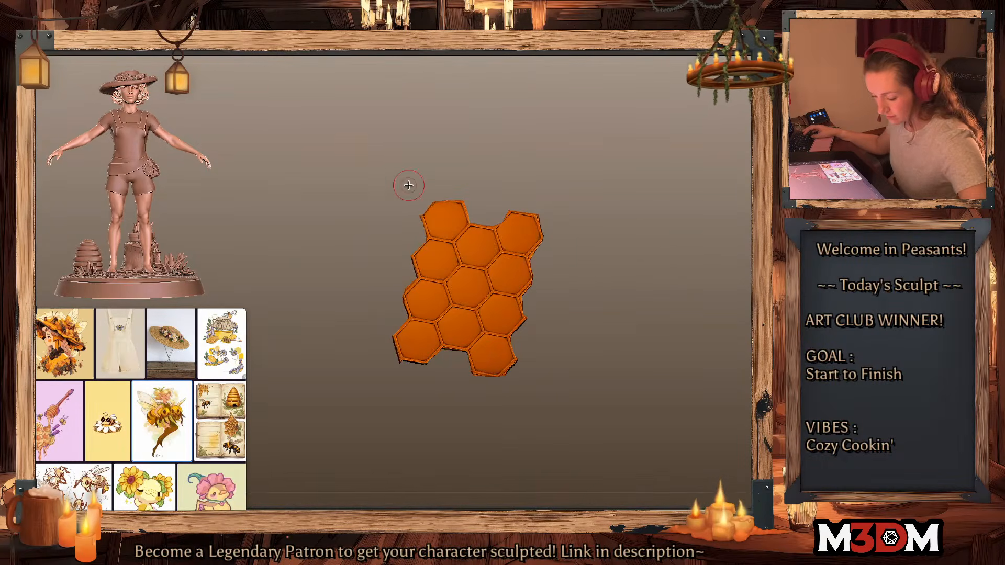
Step: Check the trimmed honeycomb piece from an angle and bring the rest of the character back into view
mouse_move(665, 280)
mouse_down()
mouse_move(633, 283)
mouse_move(661, 277)
mouse_move(652, 370)
mouse_up()
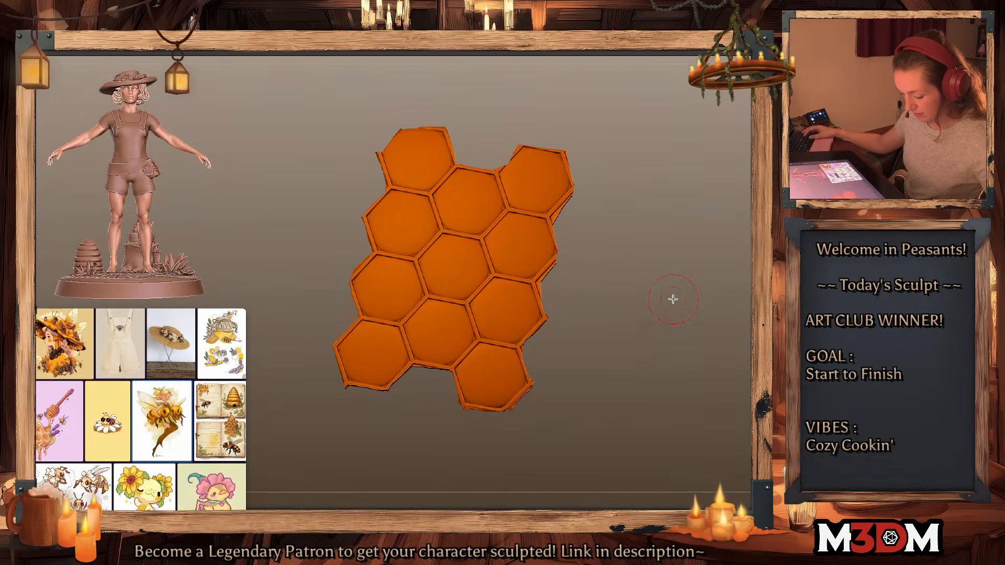
key(w)
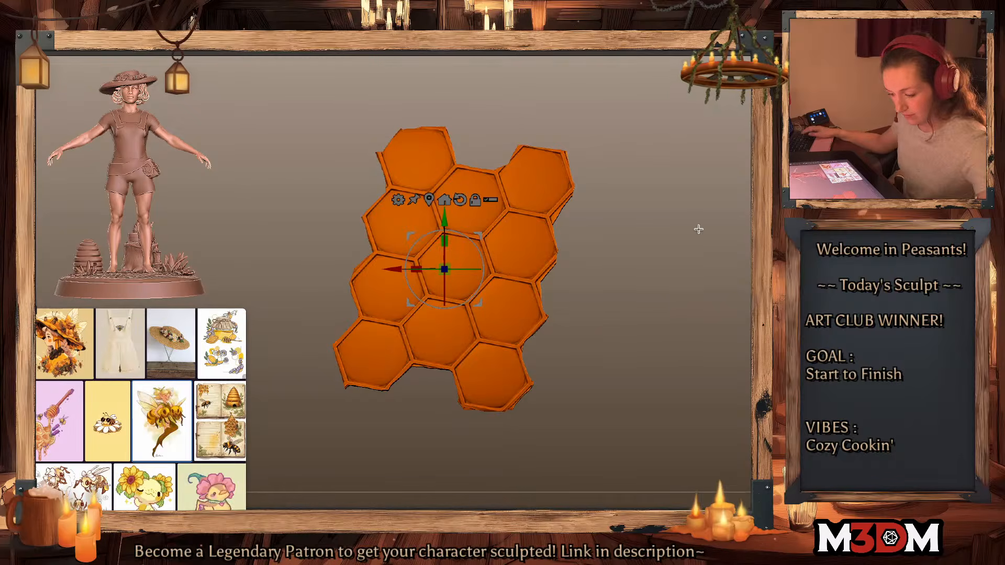
key(q)
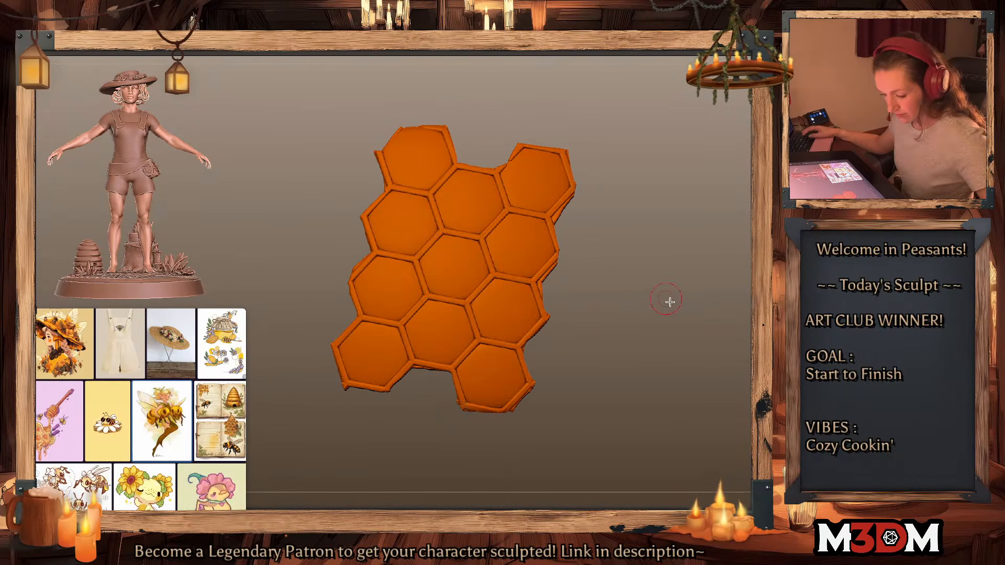
ctrl+click(689, 311)
ctrl+drag(669, 288, 706, 373)
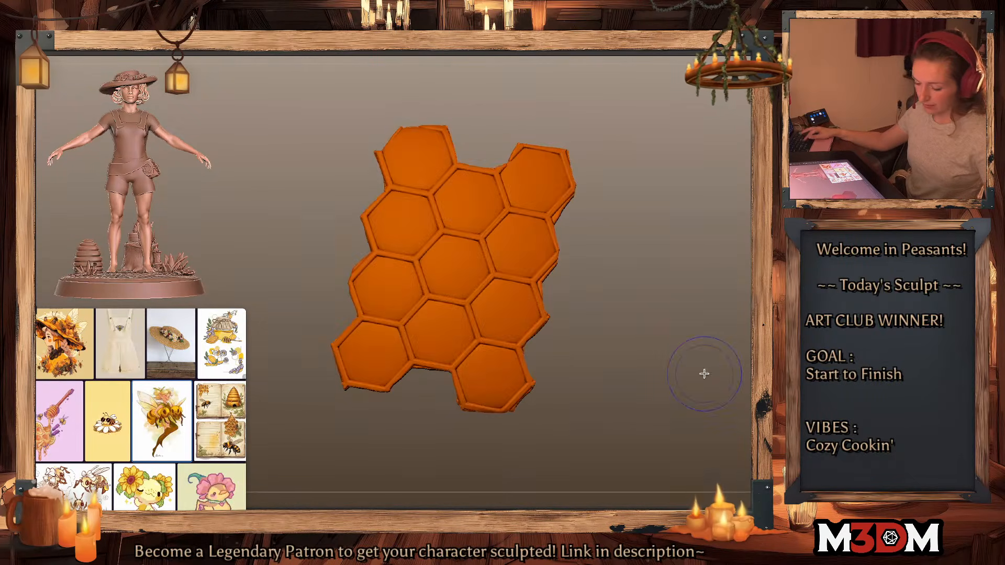
right_click(680, 301)
mouse_move(681, 302)
mouse_down()
mouse_move(666, 314)
mouse_move(682, 323)
mouse_move(695, 309)
mouse_move(673, 310)
mouse_move(680, 319)
mouse_up()
ctrl+click(679, 321)
ctrl+click(680, 321)
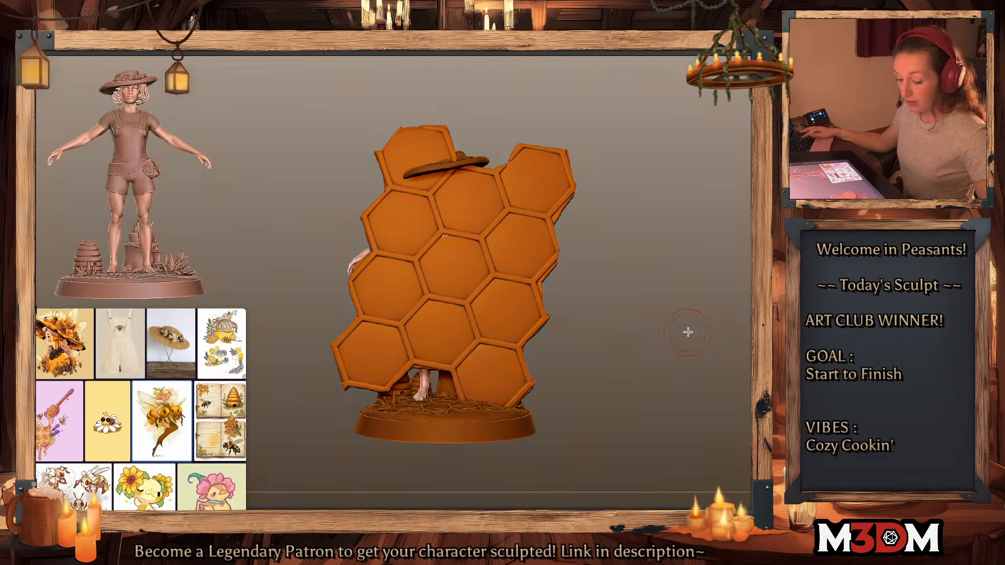
Step: Set the active colour to white for the honeycomb piece and the rest of the model
key(space)
drag(597, 318, 573, 281)
key(space)
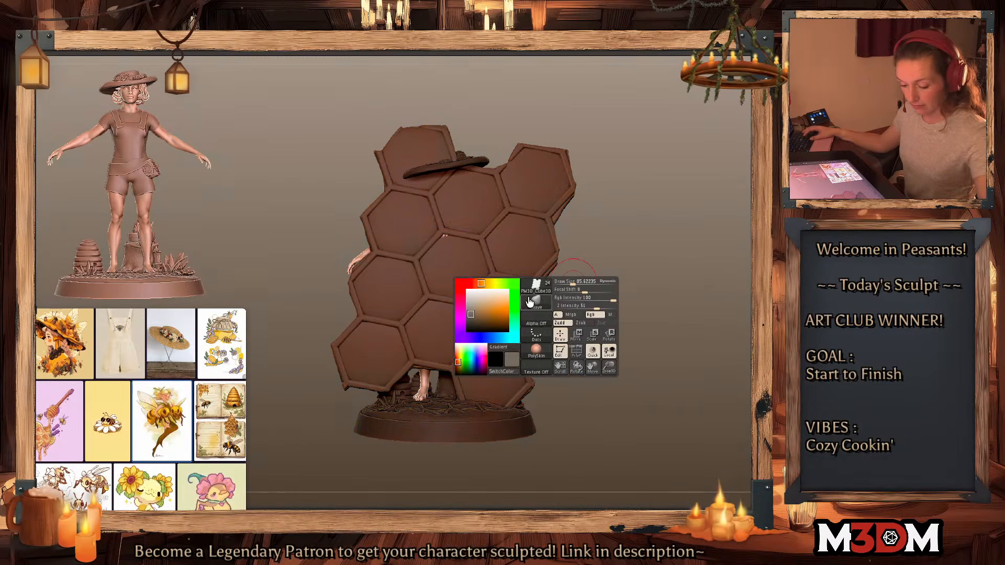
drag(474, 296, 466, 285)
key(space)
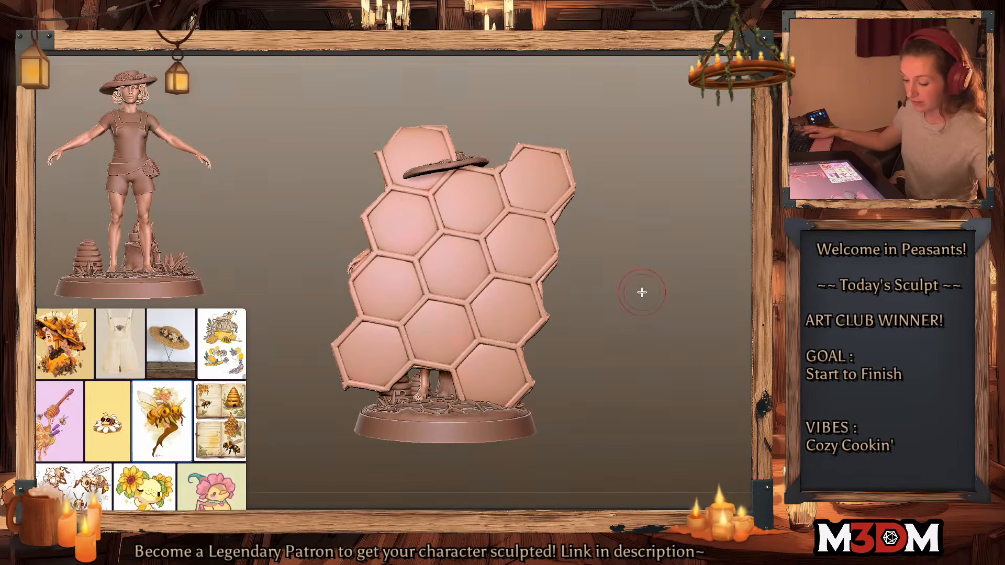
Step: Scale the honeycomb piece down to prop size and place it beside the character's waist, just above the hip pouch
key(w)
mouse_move(455, 269)
mouse_down()
mouse_move(422, 294)
mouse_move(448, 274)
mouse_up()
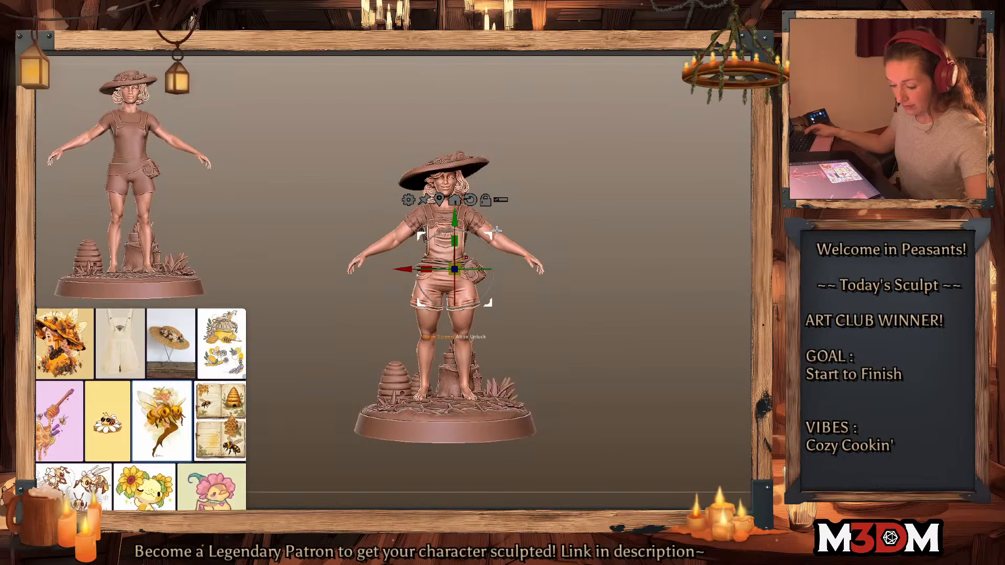
drag(491, 235, 514, 222)
mouse_move(634, 296)
mouse_down()
mouse_move(677, 227)
mouse_move(685, 293)
mouse_up()
key(q)
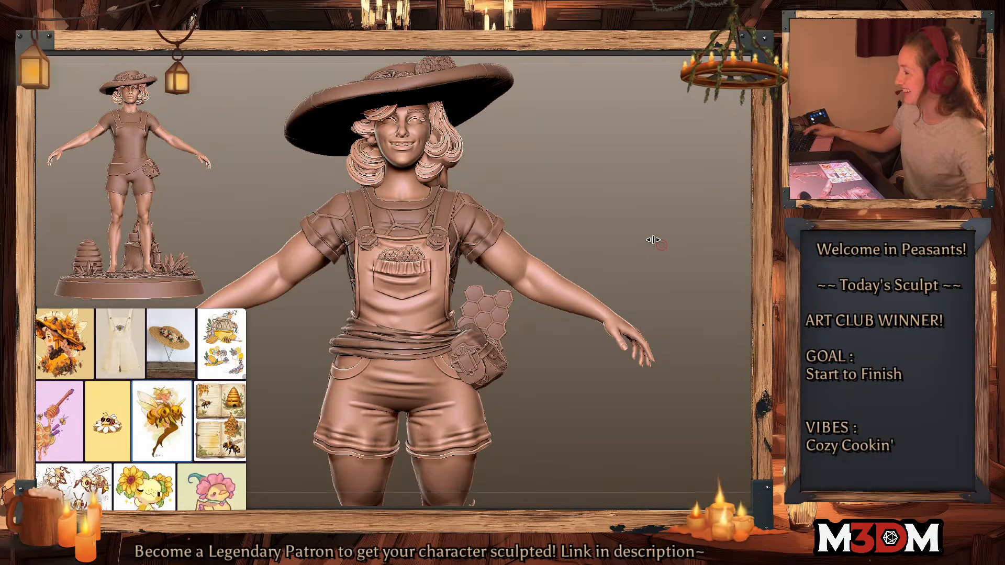
Step: Bring the honeycomb piece forward in front of the hip pouch, checking it from several angles, and shrink it slightly
key(w)
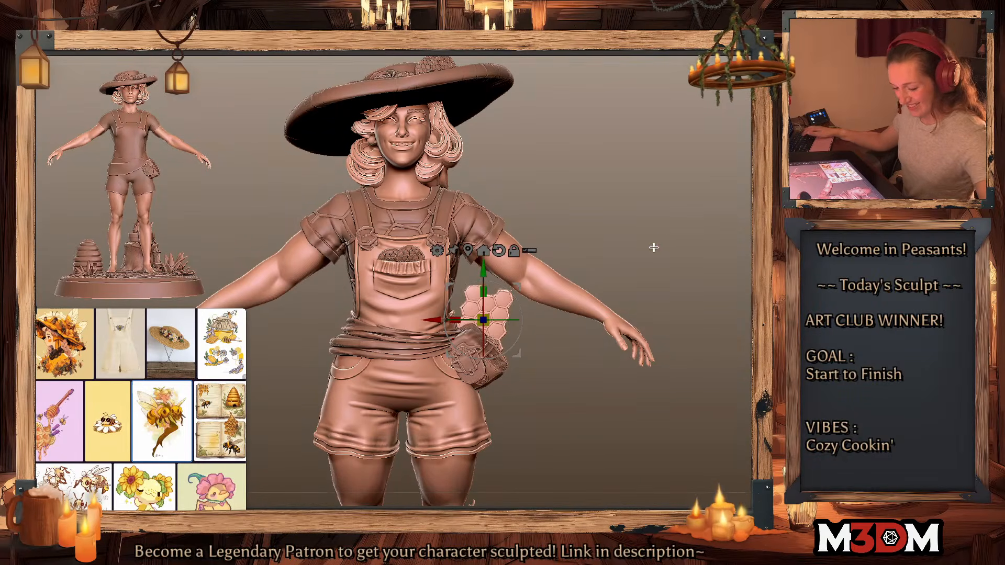
drag(638, 234, 629, 288)
drag(485, 341, 490, 366)
key(q)
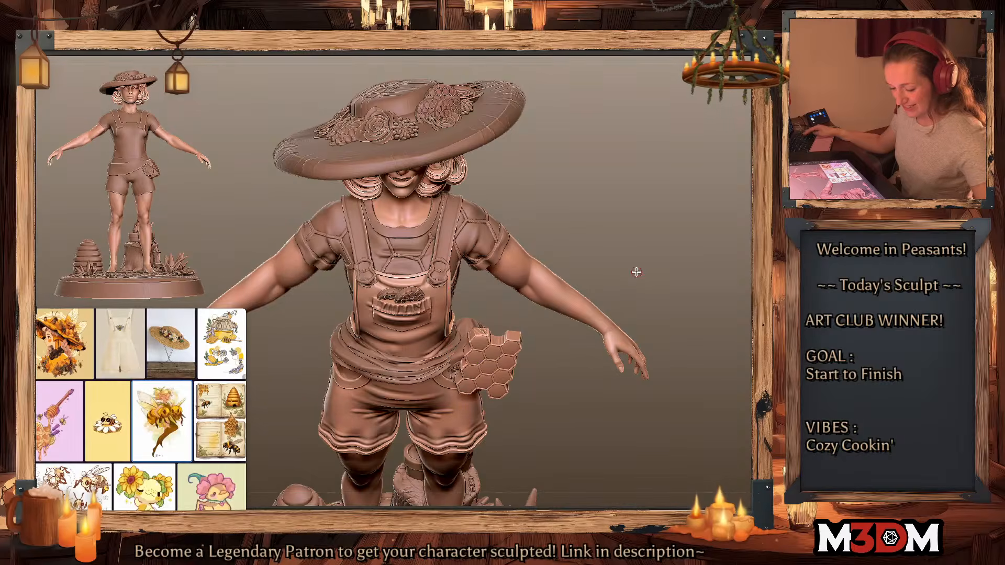
shift+drag(637, 272, 722, 296)
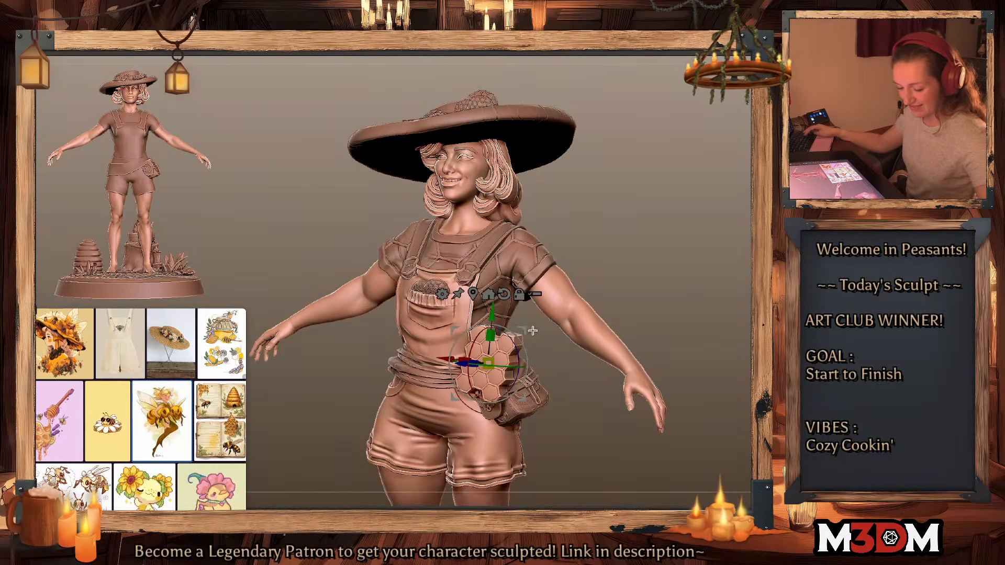
drag(530, 329, 521, 325)
shift+drag(669, 277, 674, 273)
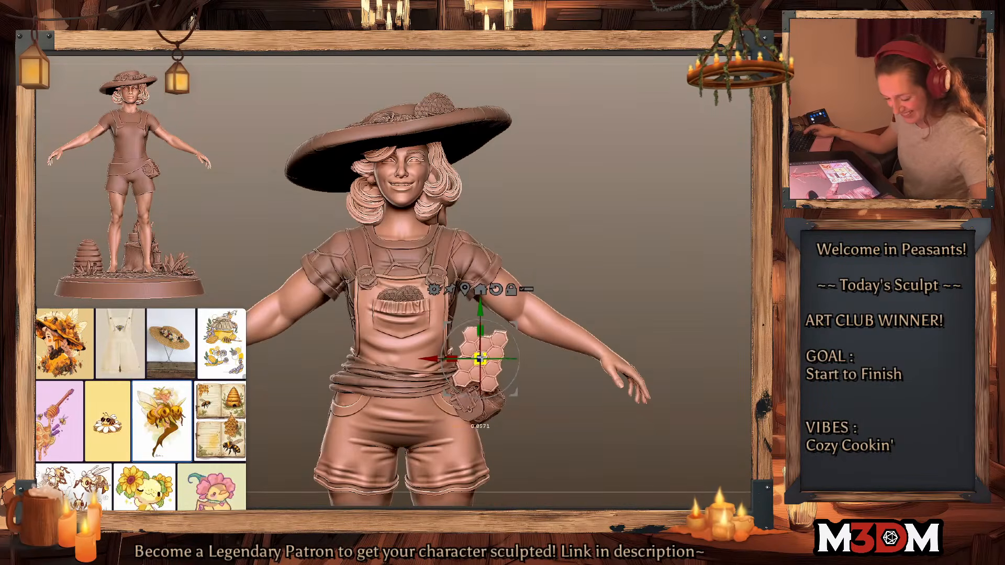
Step: Move and rotate the honeycomb piece so it tucks into the waist wrap beside the hip bag
drag(484, 329, 473, 332)
drag(655, 277, 647, 324)
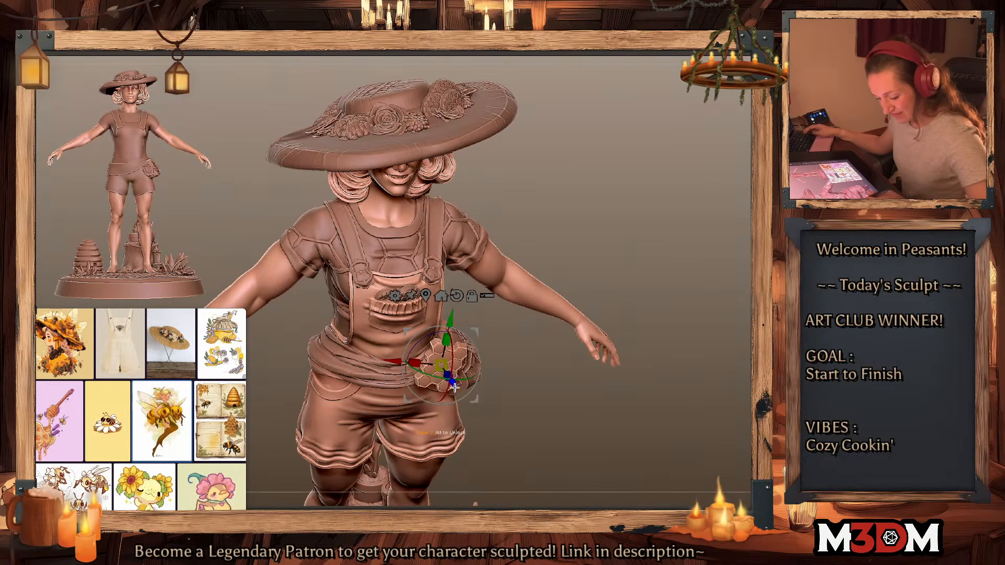
drag(449, 383, 440, 361)
shift+drag(655, 273, 661, 285)
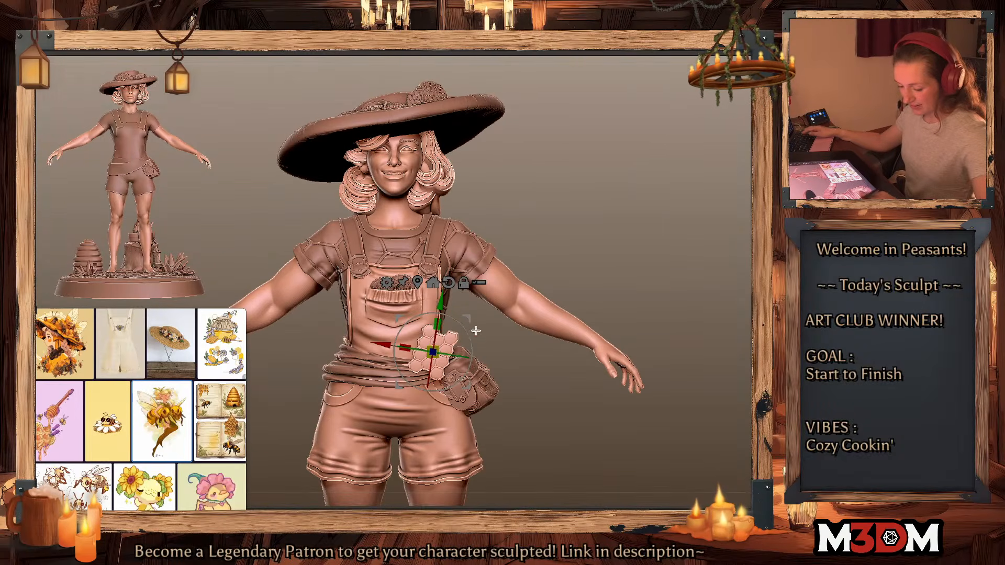
drag(468, 354, 447, 379)
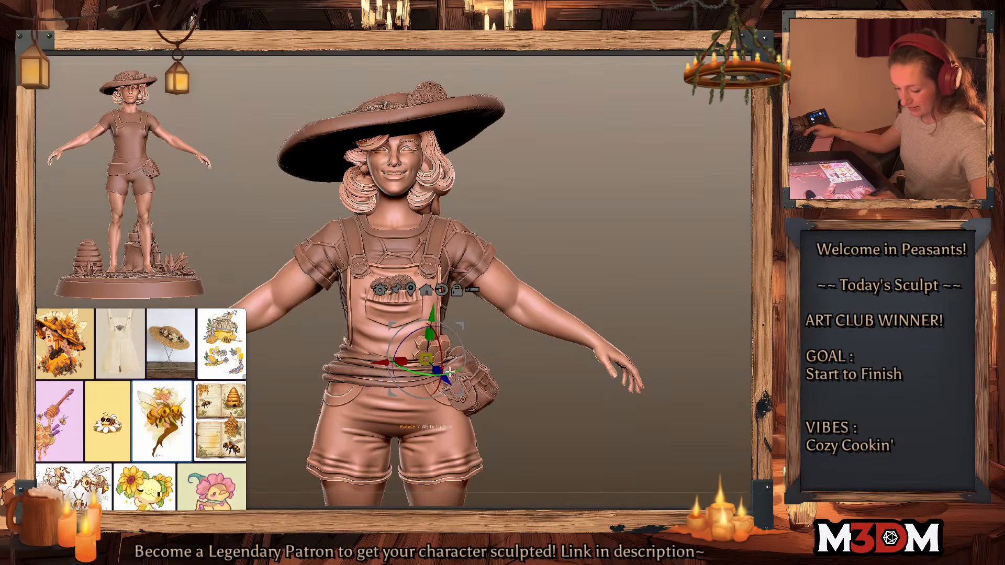
right_click(645, 334)
ctrl+click(666, 285)
ctrl+click(646, 285)
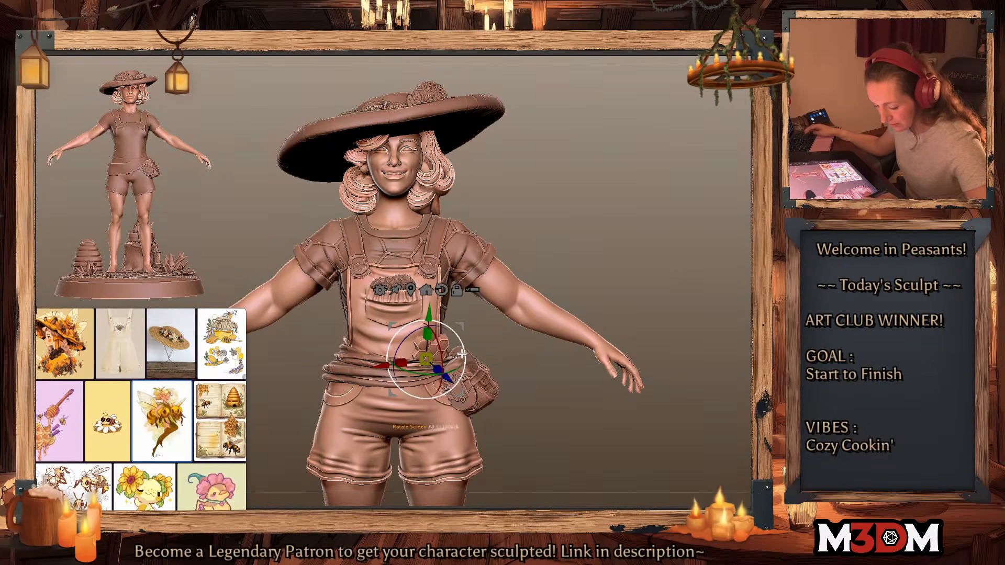
right_click(625, 309)
ctrl+click(664, 265)
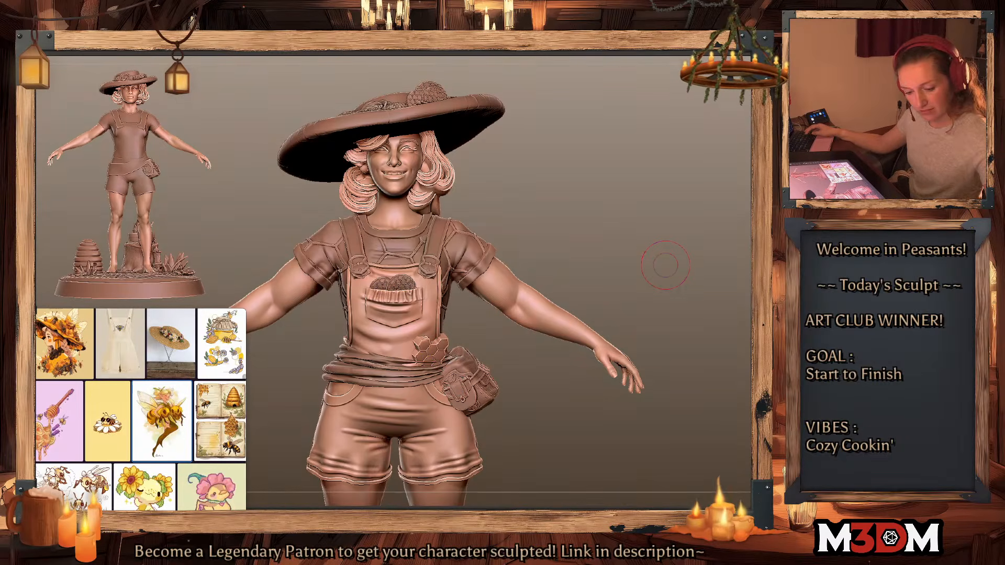
right_click(665, 265)
key(w)
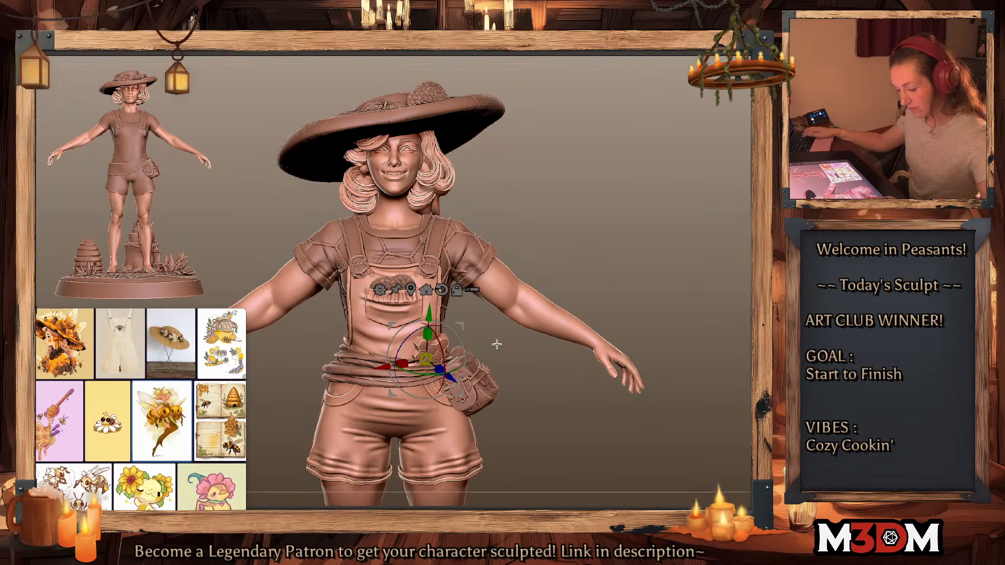
Step: Isolate the honeycomb piece and trim away the single cell at its upper-left corner
key(q)
key(alt+s)
mouse_move(646, 299)
alt+mouse_down()
mouse_move(652, 338)
mouse_move(627, 346)
mouse_move(653, 304)
alt+mouse_up()
right_click(627, 346)
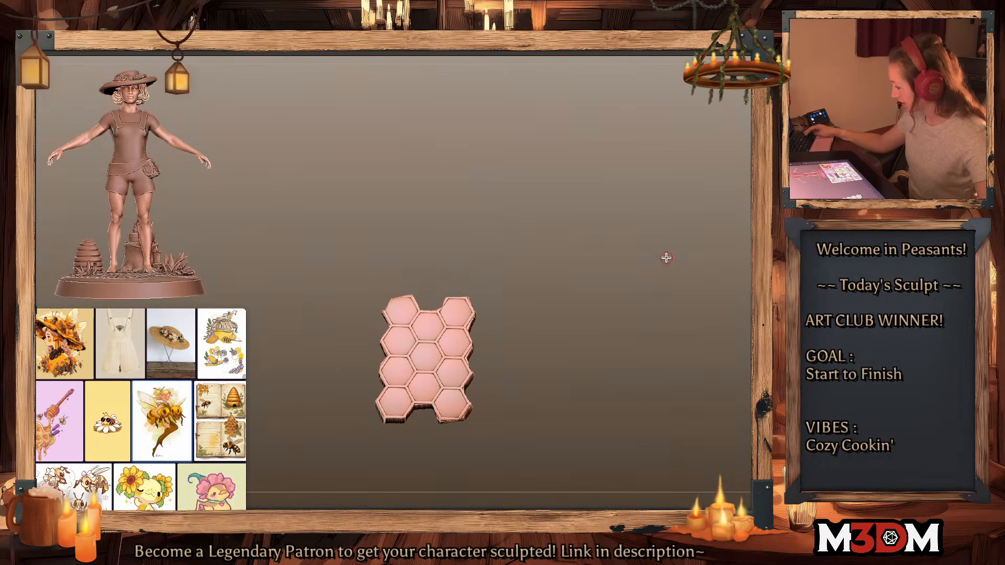
alt+drag(664, 260, 661, 278)
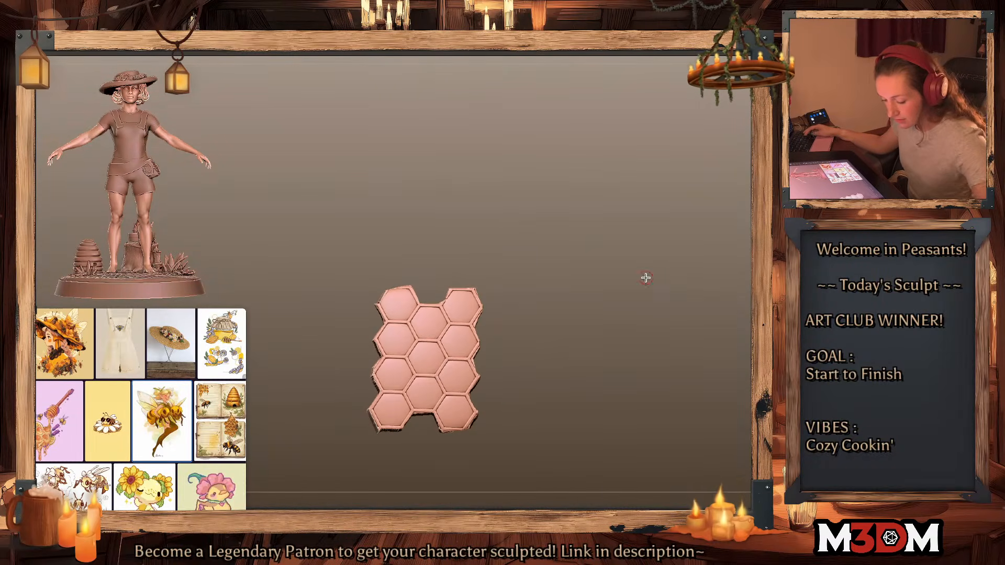
mouse_move(411, 246)
ctrl+shift+mouse_down()
mouse_move(366, 265)
mouse_move(387, 321)
mouse_move(408, 324)
mouse_move(425, 242)
mouse_move(421, 306)
mouse_move(403, 349)
ctrl+shift+mouse_up()
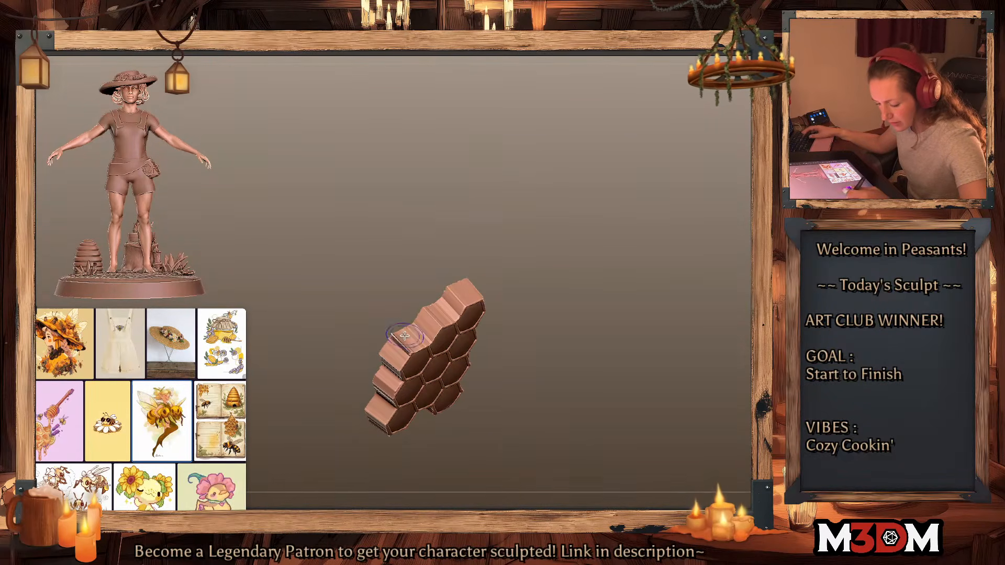
Step: Merge the trimmed honeycomb into a single polygroup and try a brush stroke on its cut side
key(shift+f)
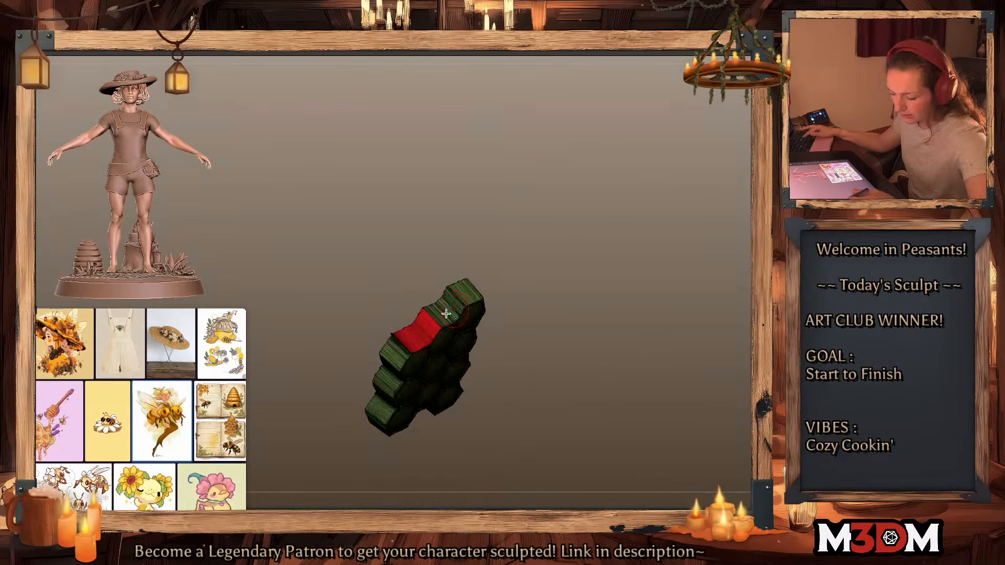
key(shift+f)
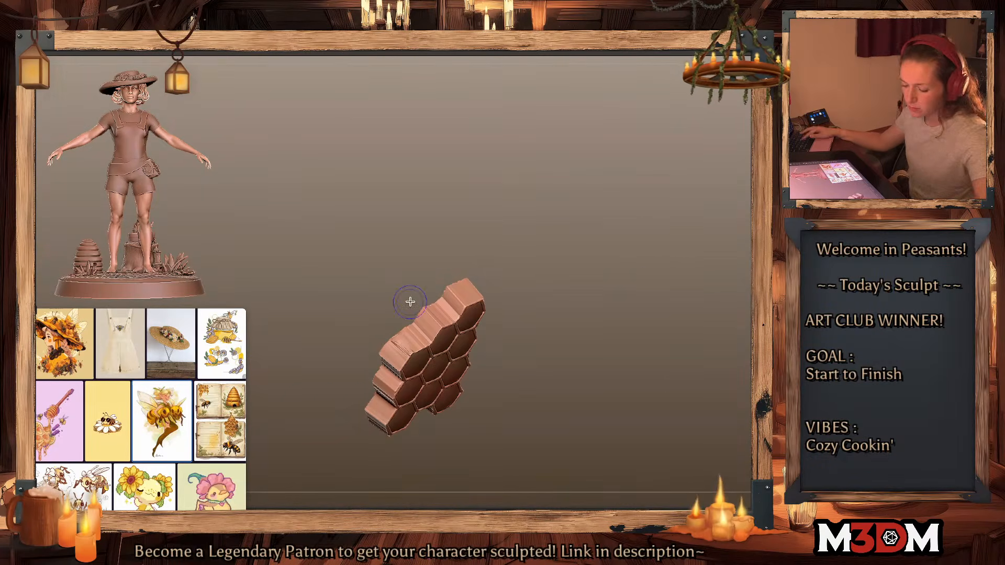
drag(410, 302, 647, 293)
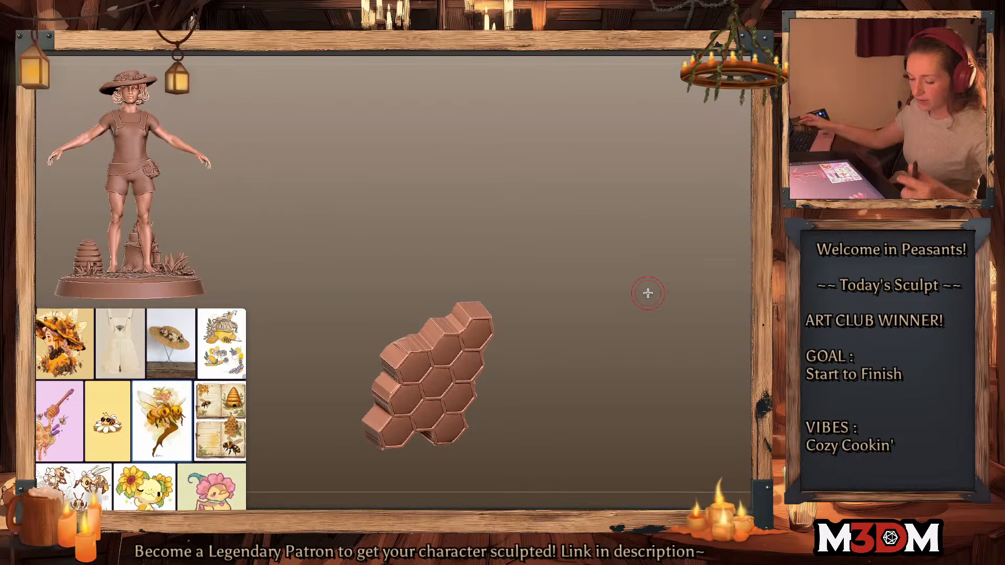
drag(626, 311, 678, 310)
key(shift+f)
key(shift+f)
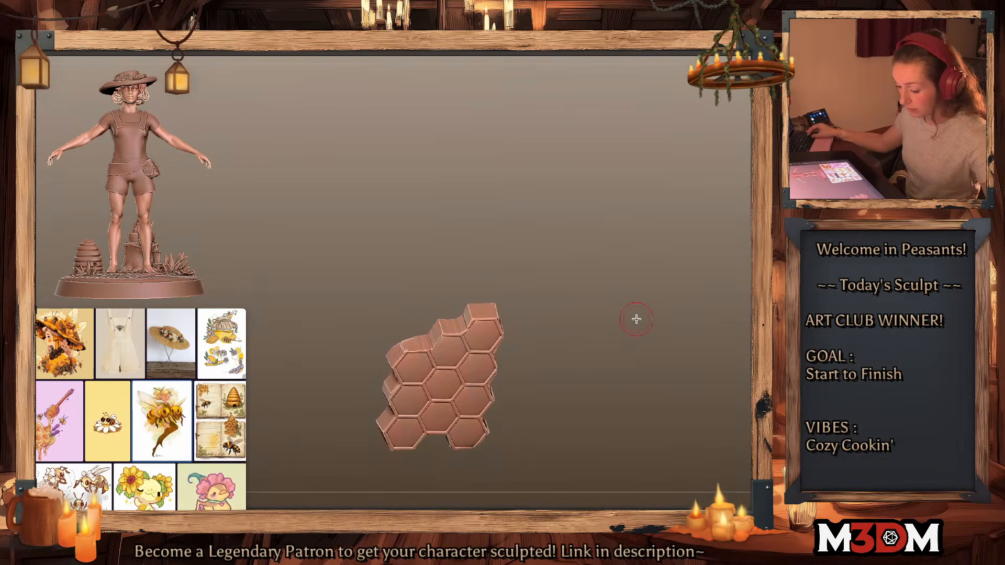
mouse_move(599, 343)
mouse_down()
mouse_move(517, 349)
mouse_move(518, 292)
mouse_move(560, 284)
mouse_move(443, 359)
mouse_up()
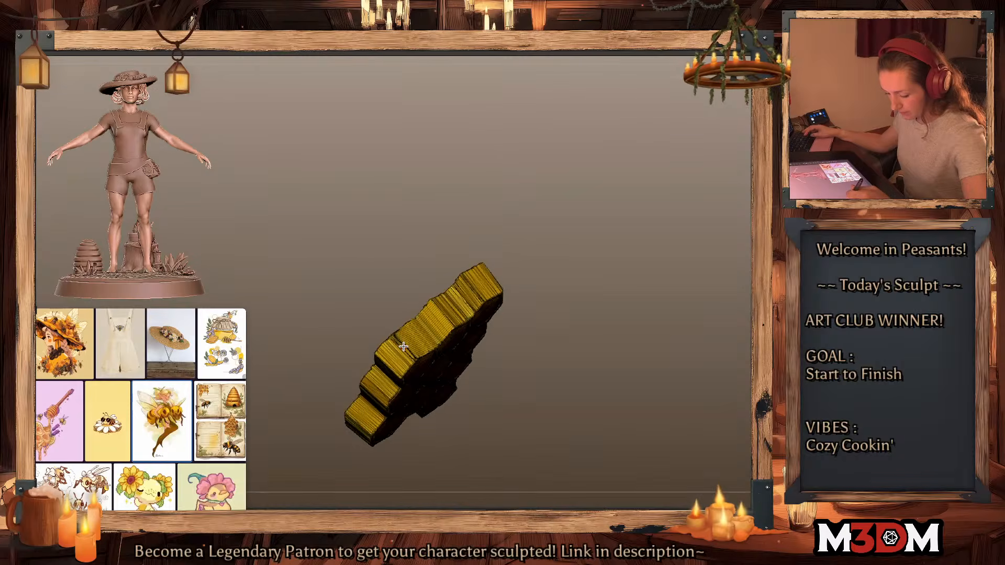
drag(393, 339, 405, 357)
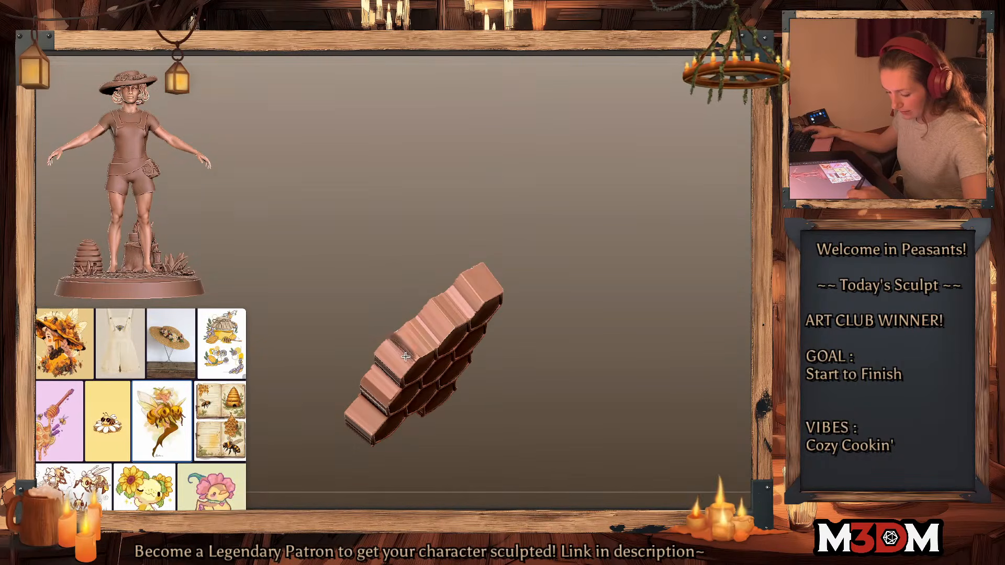
key(ctrl+z)
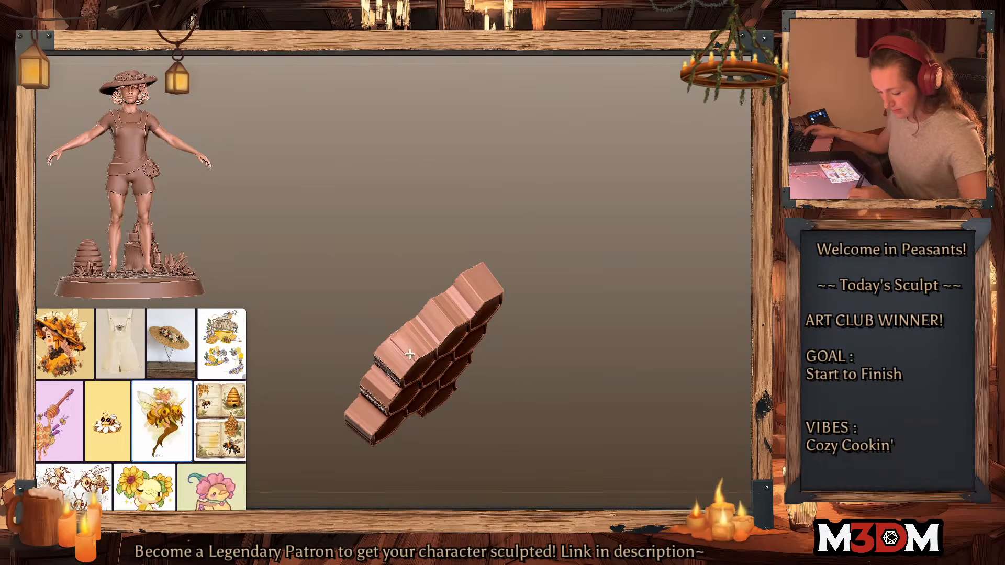
Step: Show the whole model again and export the honeycomb as OBJ named "ITEM _ Honeycomb" to the YouHavetoPutThisAwayOneDay folder on the Desktop
mouse_move(692, 311)
mouse_down()
mouse_move(682, 312)
mouse_move(683, 335)
mouse_move(724, 332)
mouse_move(707, 335)
mouse_move(711, 322)
mouse_up()
key(alt+s)
key(f)
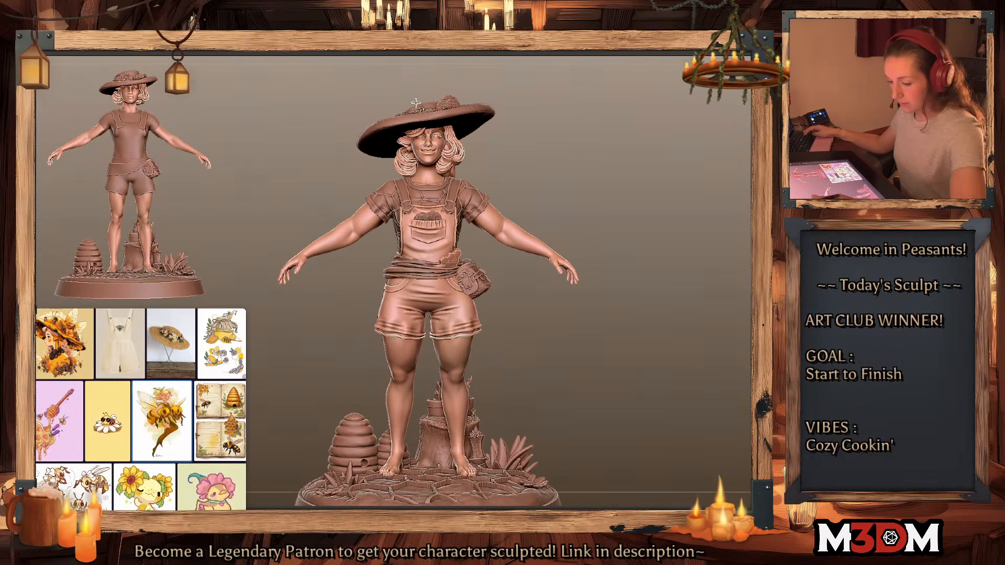
mouse_move(444, 44)
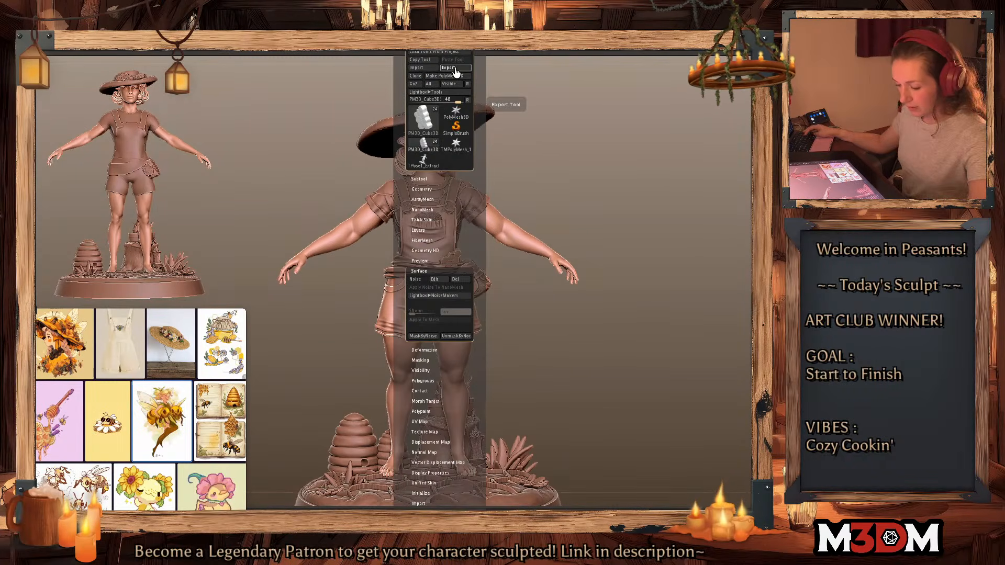
click(449, 67)
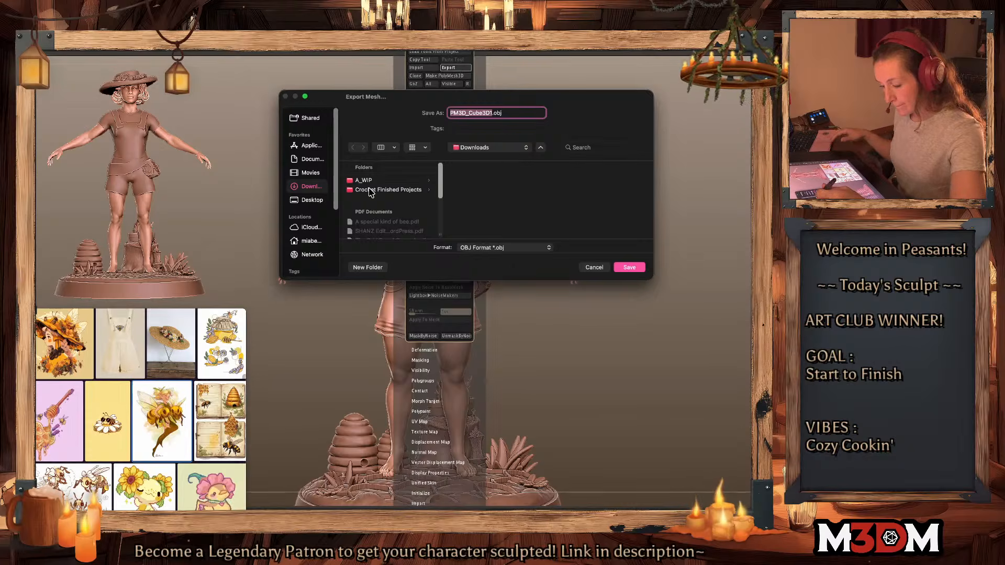
click(312, 200)
click(393, 228)
click(515, 112)
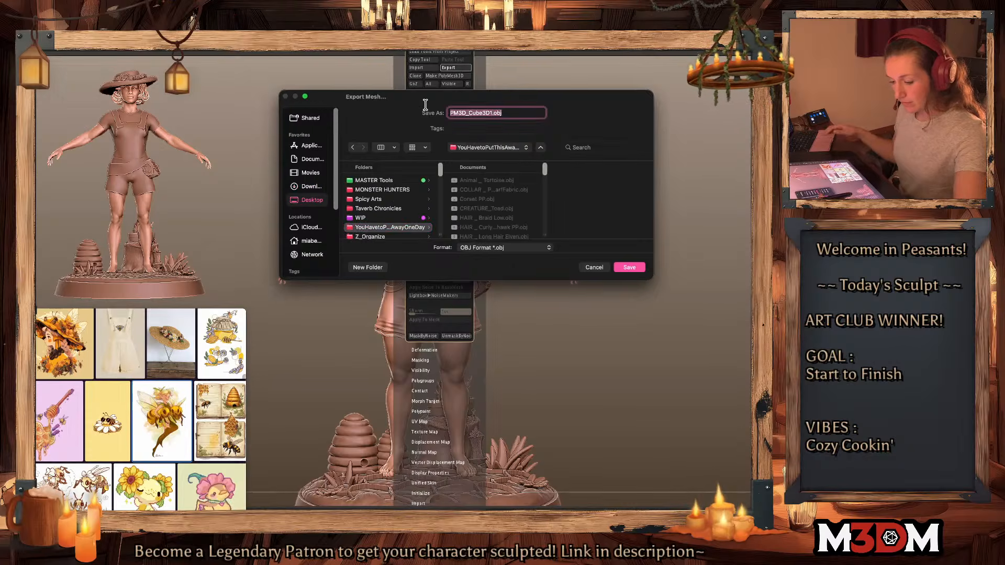
text(ITEM _ H)
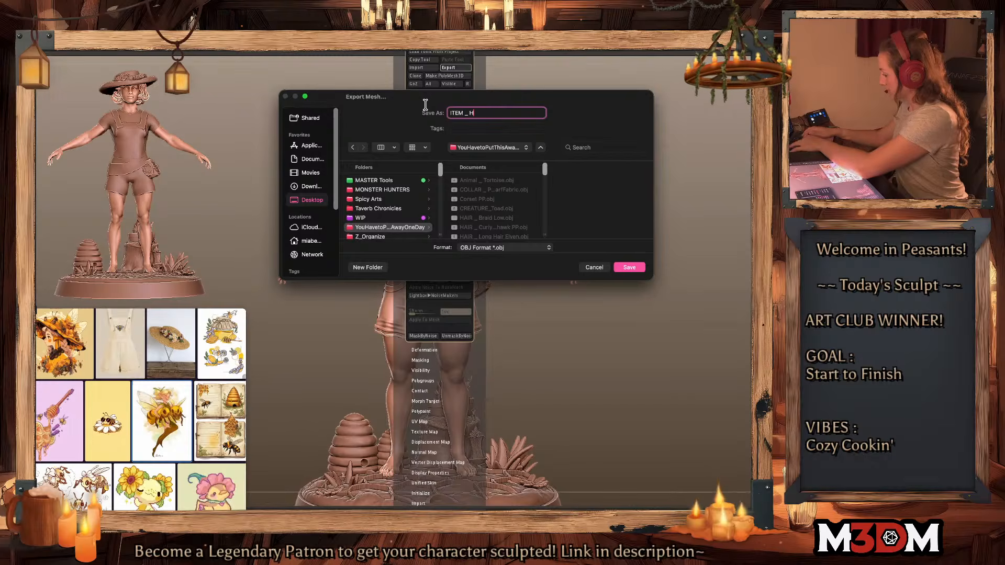
text(oneycomb)
key(Return)
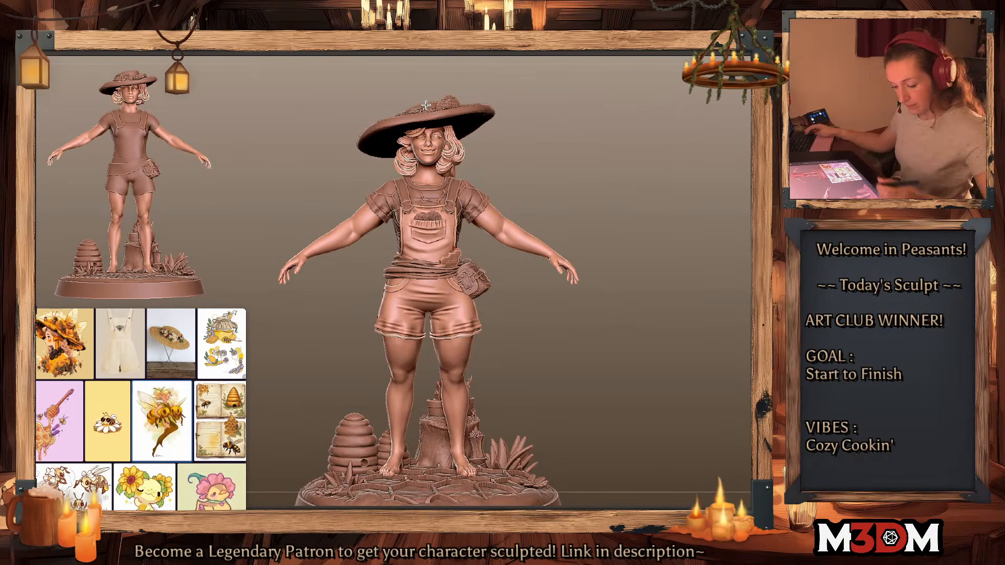
Step: Duplicate the honeycomb piece at the waist and raise the copy onto the hat
mouse_move(620, 363)
mouse_down()
mouse_move(640, 314)
mouse_move(643, 256)
mouse_move(658, 282)
mouse_move(657, 334)
mouse_up()
right_click(626, 285)
ctrl+click(573, 275)
ctrl+click(576, 276)
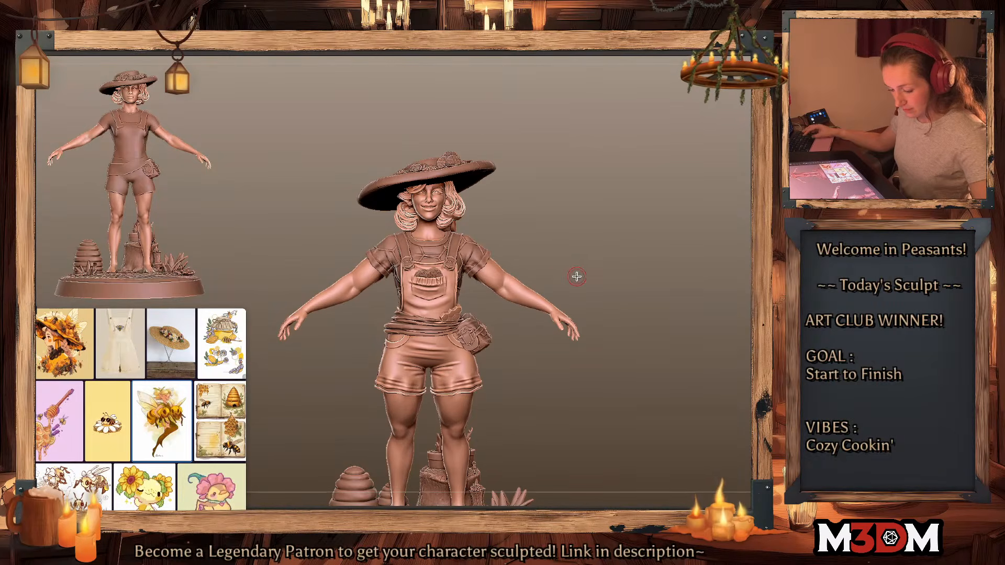
key(w)
ctrl+drag(482, 286, 486, 129)
key(q)
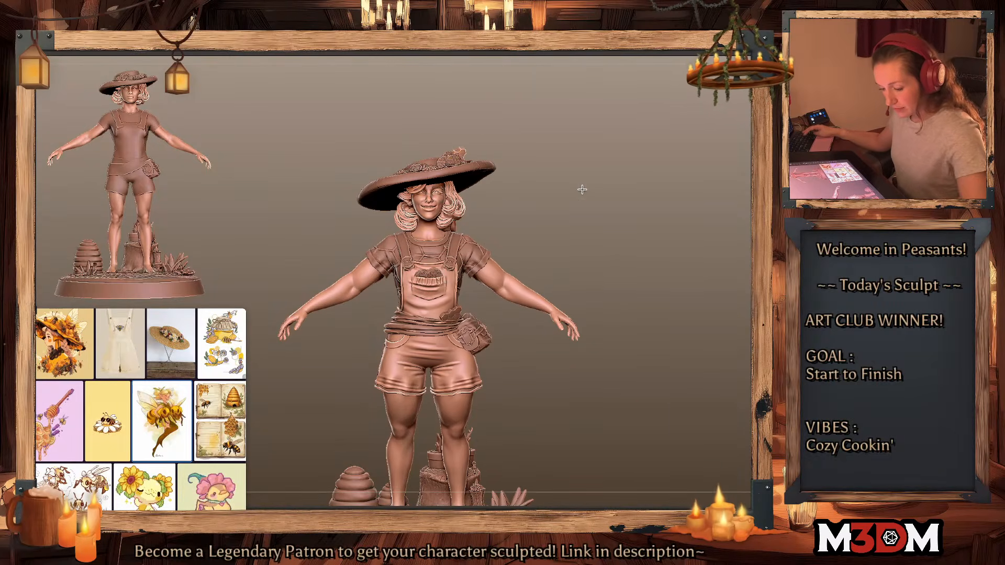
Step: Shift the honeycomb copy to the front of the hat's crown, among the flowers on the brim
alt+drag(581, 188, 580, 235)
drag(642, 229, 650, 219)
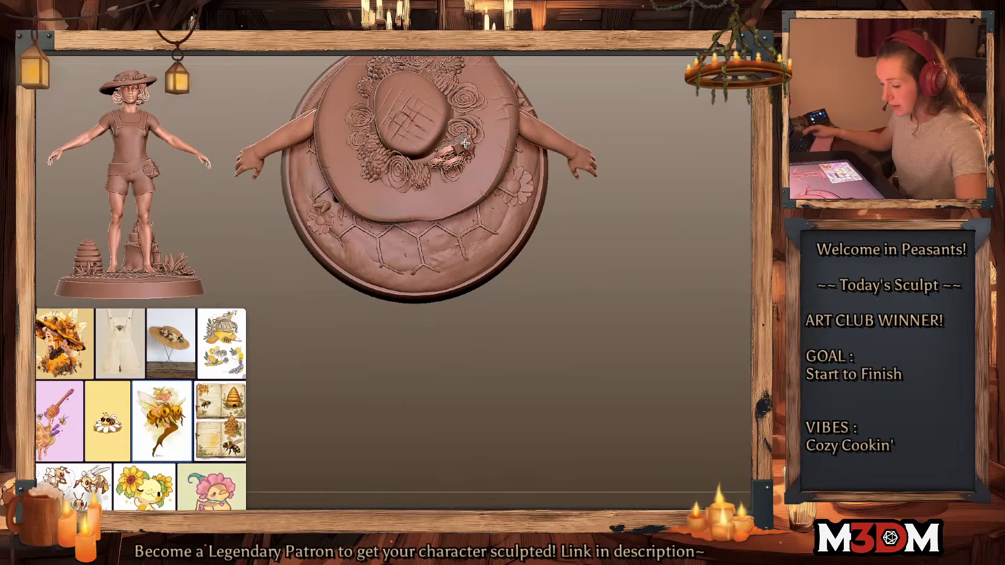
key(w)
drag(487, 179, 474, 194)
key(q)
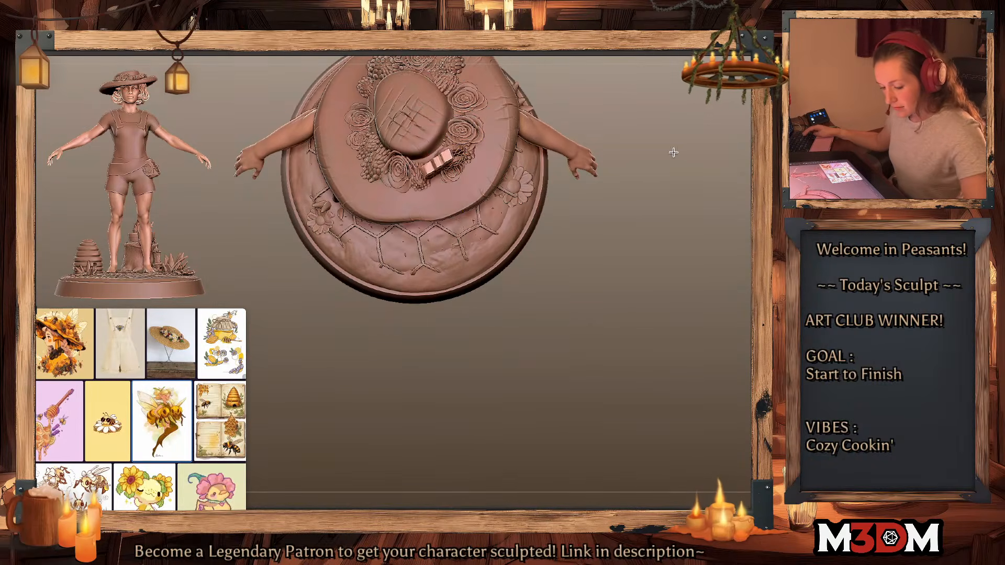
Step: Rotate the hat's honeycomb onto its side and settle it between the flowers in front of the crown
mouse_move(673, 151)
mouse_down()
mouse_move(672, 172)
mouse_move(639, 190)
mouse_move(639, 225)
mouse_move(581, 202)
mouse_up()
key(w)
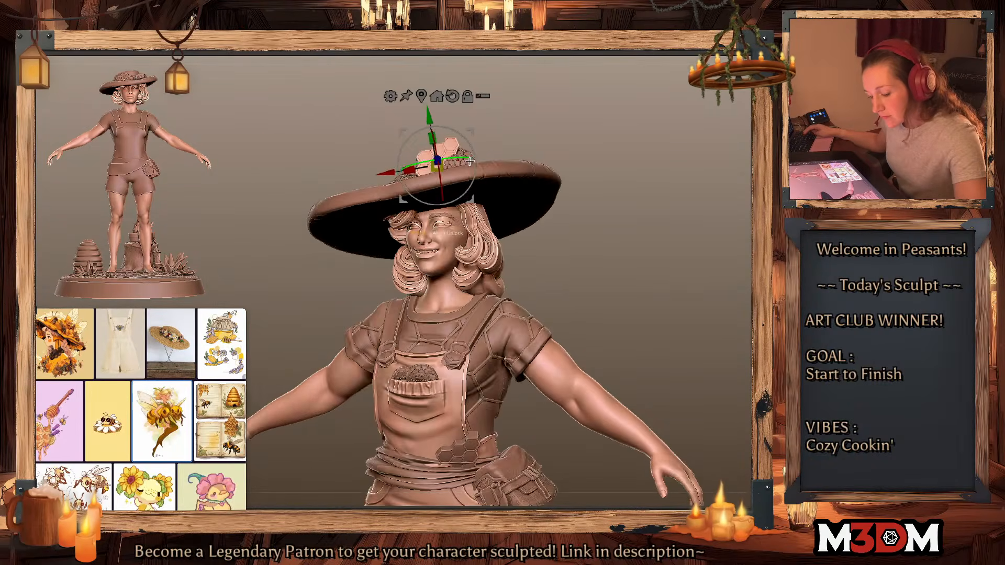
key(q)
drag(521, 140, 560, 137)
key(w)
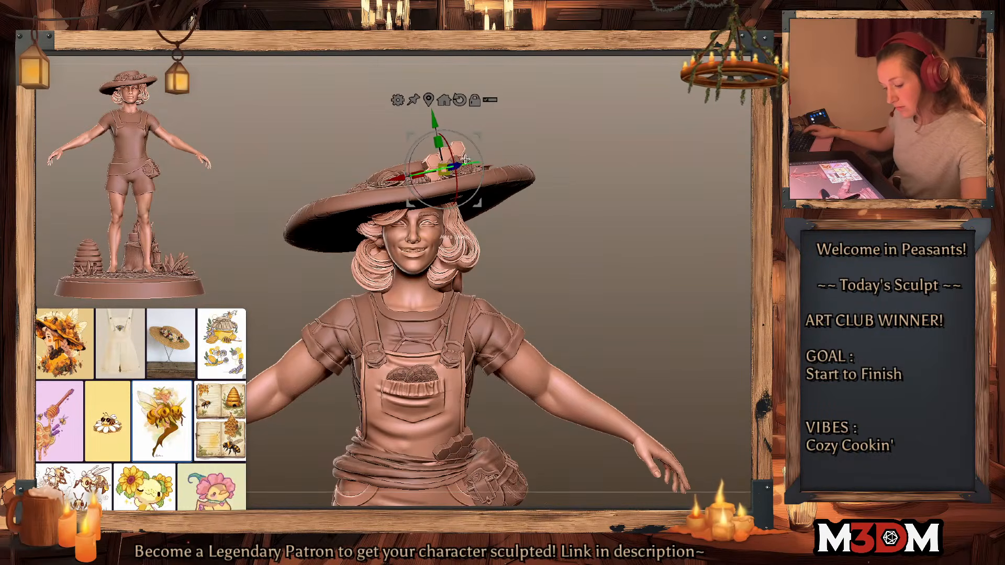
drag(475, 162, 468, 164)
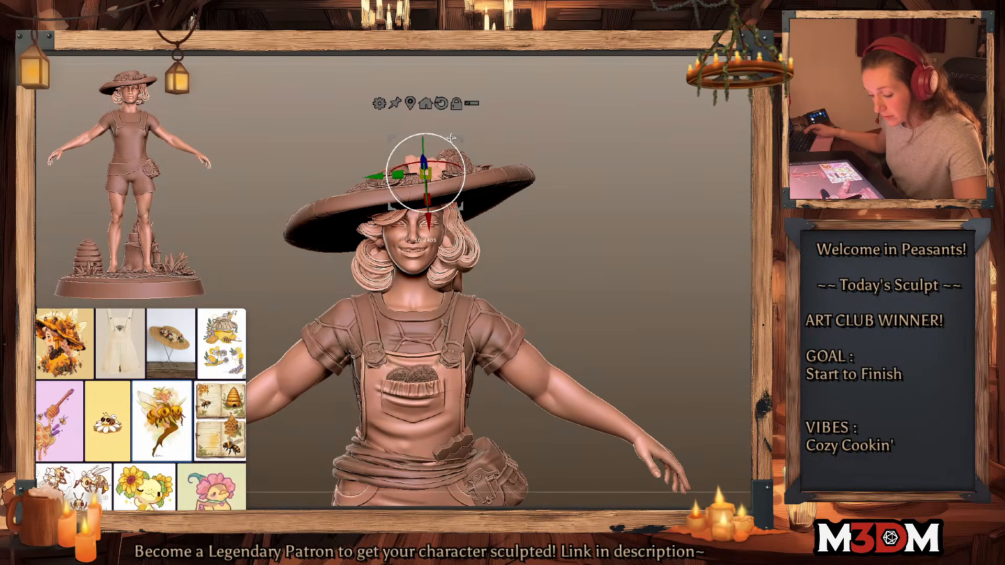
key(q)
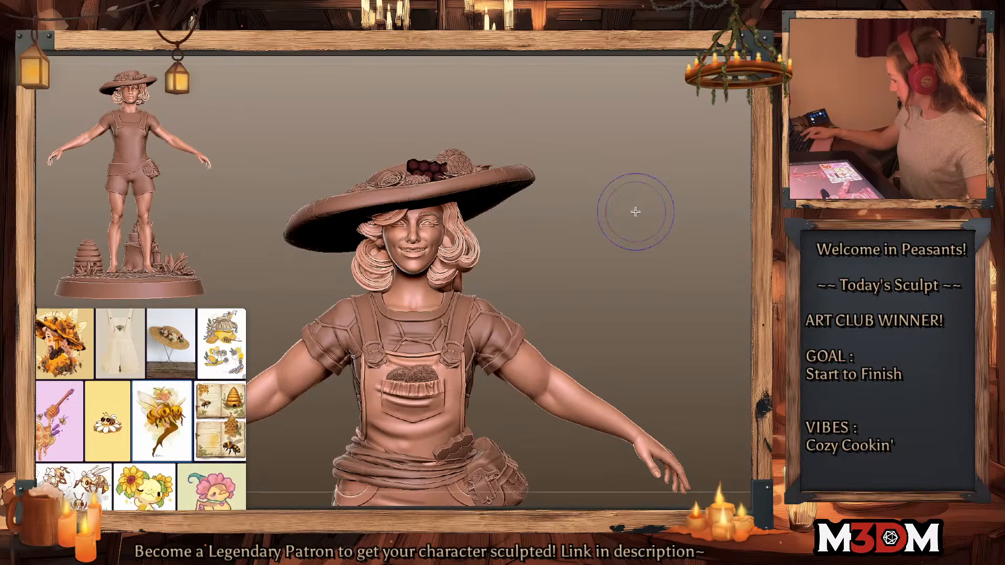
mouse_move(668, 253)
mouse_down()
mouse_move(667, 215)
mouse_move(634, 229)
mouse_up()
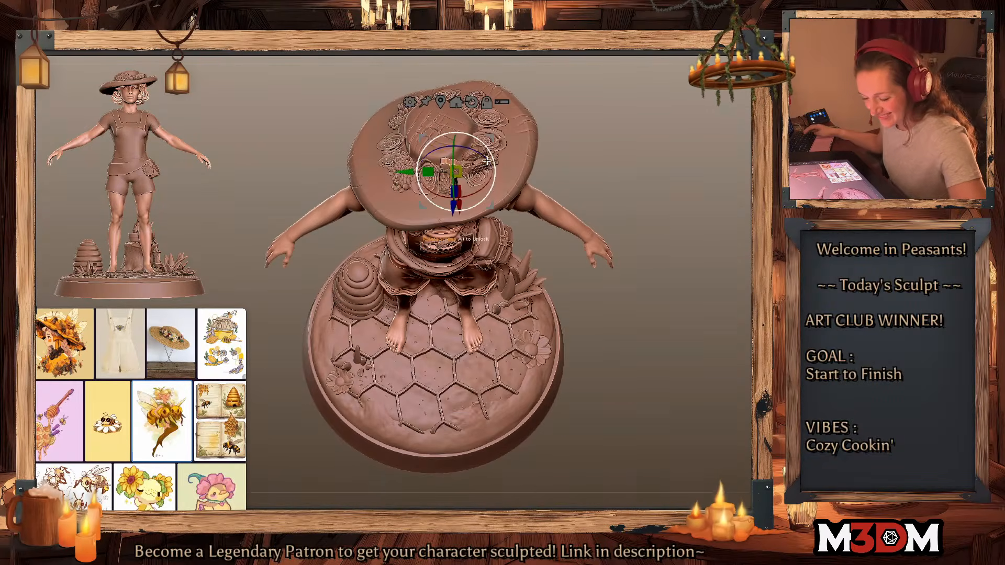
drag(589, 161, 561, 164)
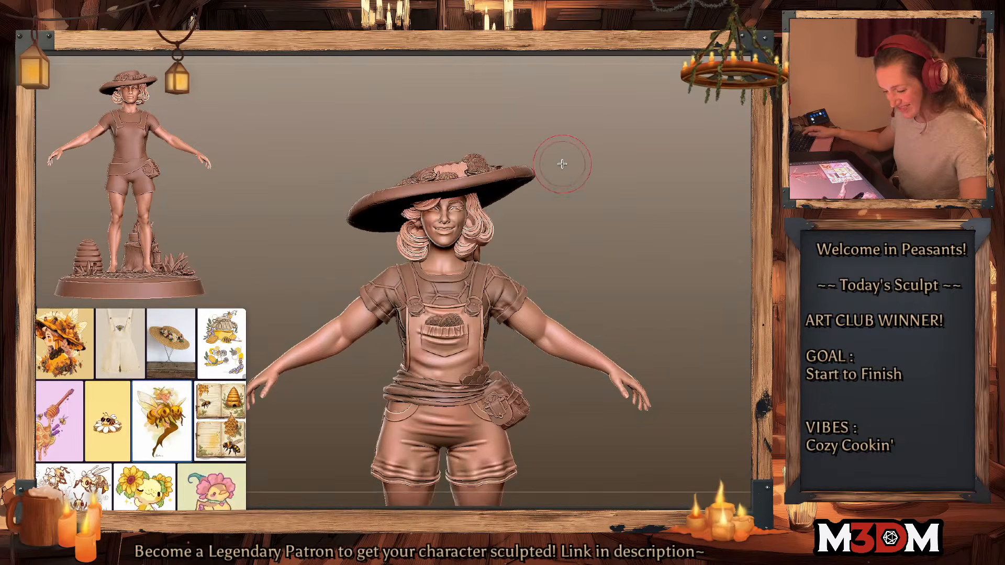
Step: Isolate the hat's honeycomb piece and examine its cells and polygroups up close, then in place on the hat
key(alt+s)
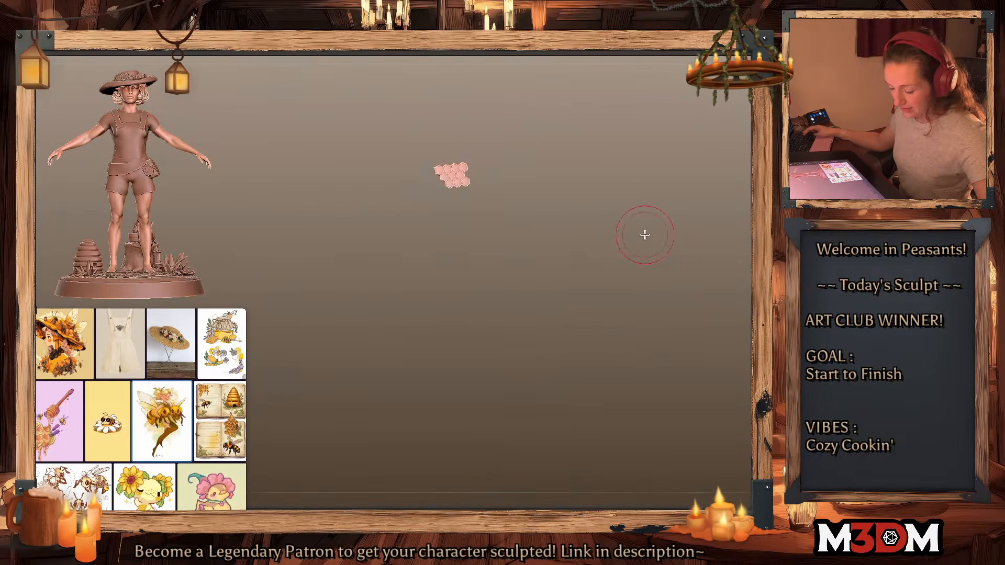
drag(650, 310, 703, 303)
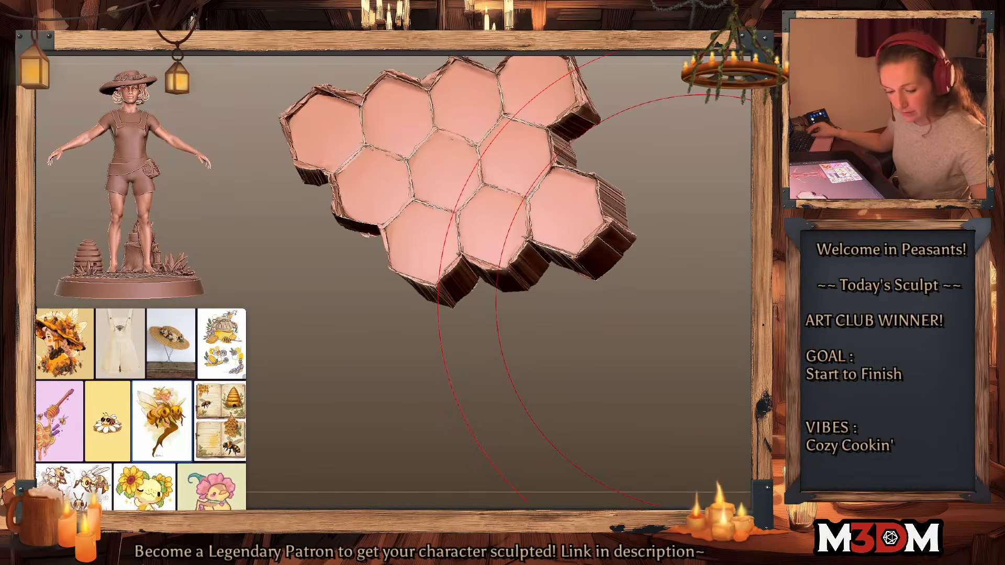
alt+drag(699, 339, 670, 338)
key(shift+f)
key(shift+f)
key(space)
click(759, 271)
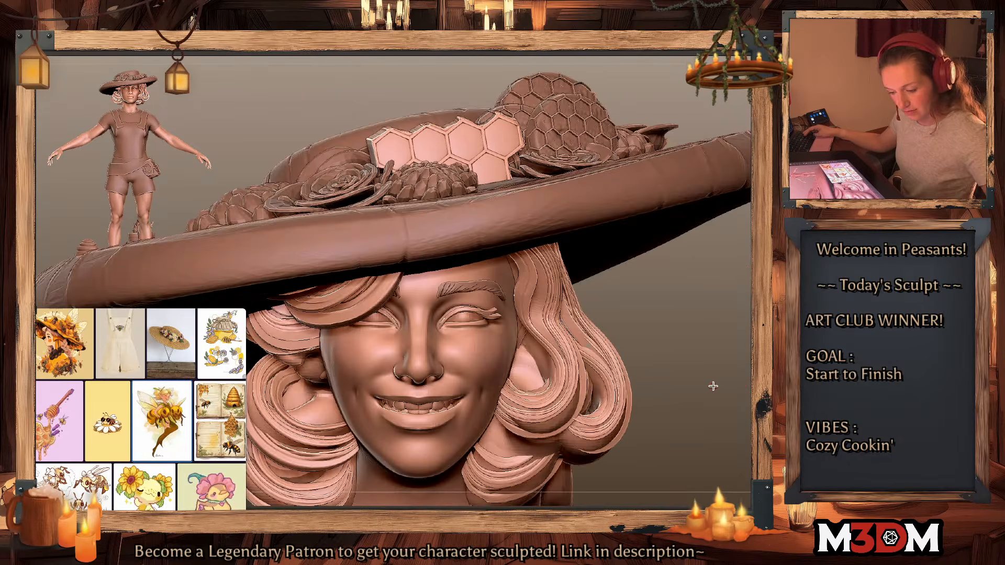
Step: Nudge the hat's honeycomb piece slightly upward with the whole miniature in view
alt+drag(713, 386, 682, 258)
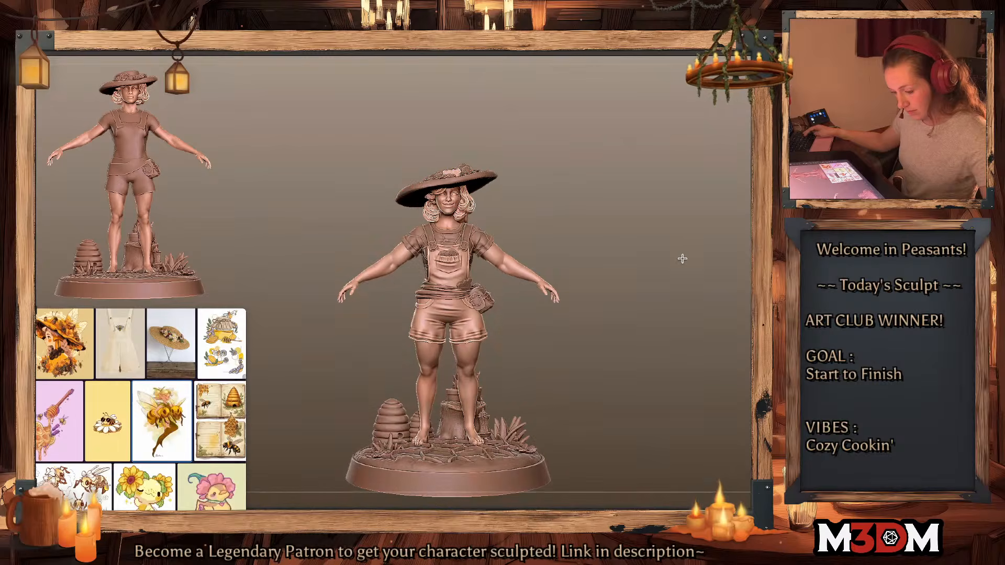
key(w)
drag(490, 170, 490, 155)
key(q)
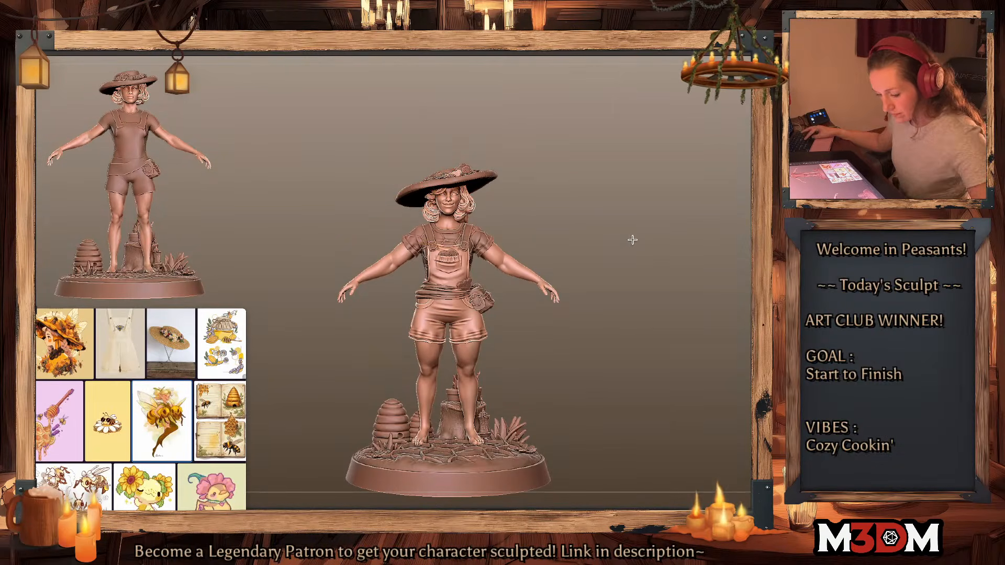
Step: Reposition the honeycomb piece on the base near the front of the figure's feet
key(w)
alt+click(522, 379)
drag(507, 424, 555, 374)
drag(541, 364, 493, 409)
key(q)
drag(592, 376, 533, 397)
key(w)
drag(459, 420, 450, 430)
click(472, 387)
key(q)
Step: Check the polygroups of the honeycomb ground layer under the figure's feet and delete that layer
alt+click(429, 457)
key(shift+f)
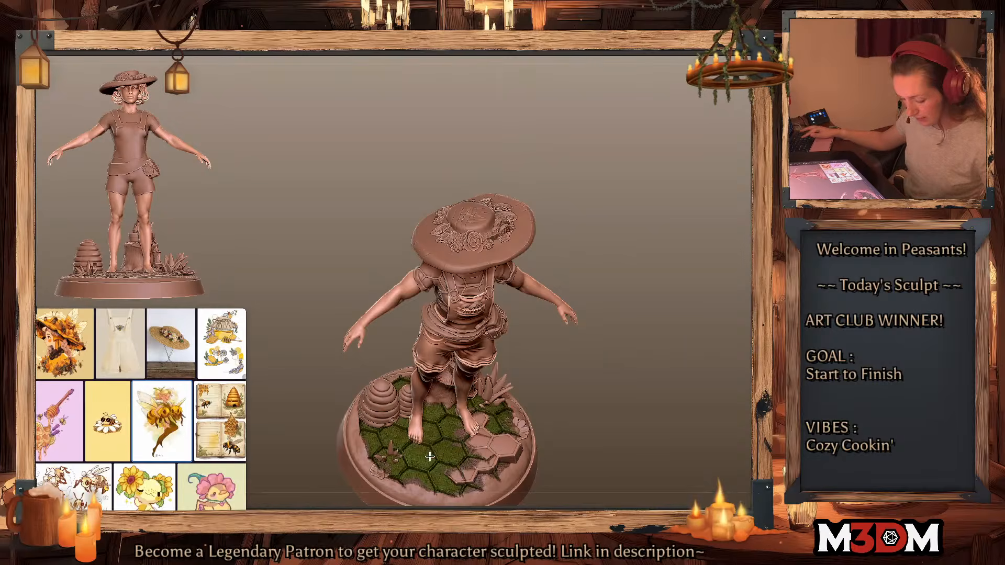
key(shift+f)
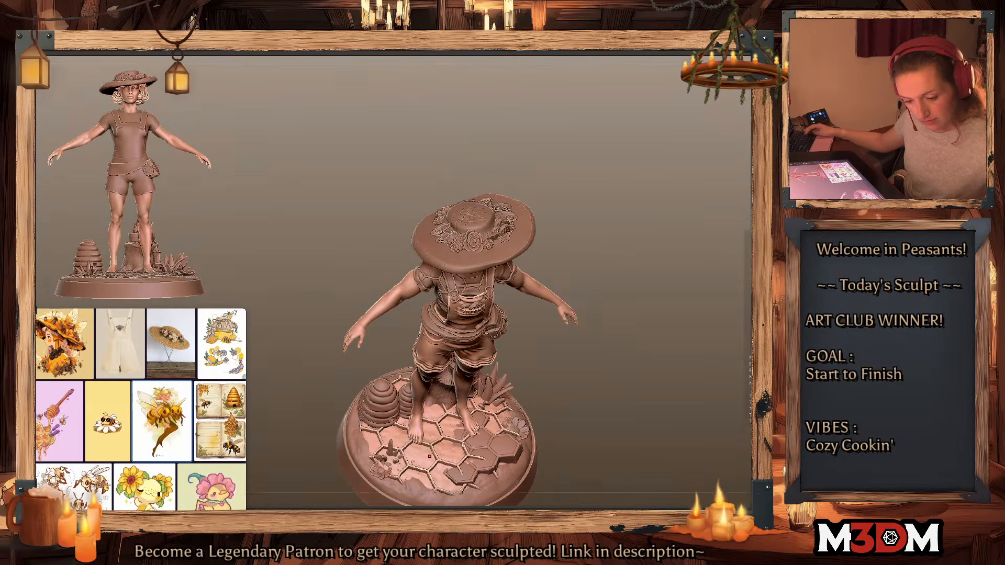
key(Delete)
Step: Shift the remaining honeycomb slab toward the centre of the base and lower it under the feet
key(w)
drag(481, 428, 488, 433)
drag(491, 423, 456, 425)
key(q)
shift+drag(666, 377, 666, 365)
key(w)
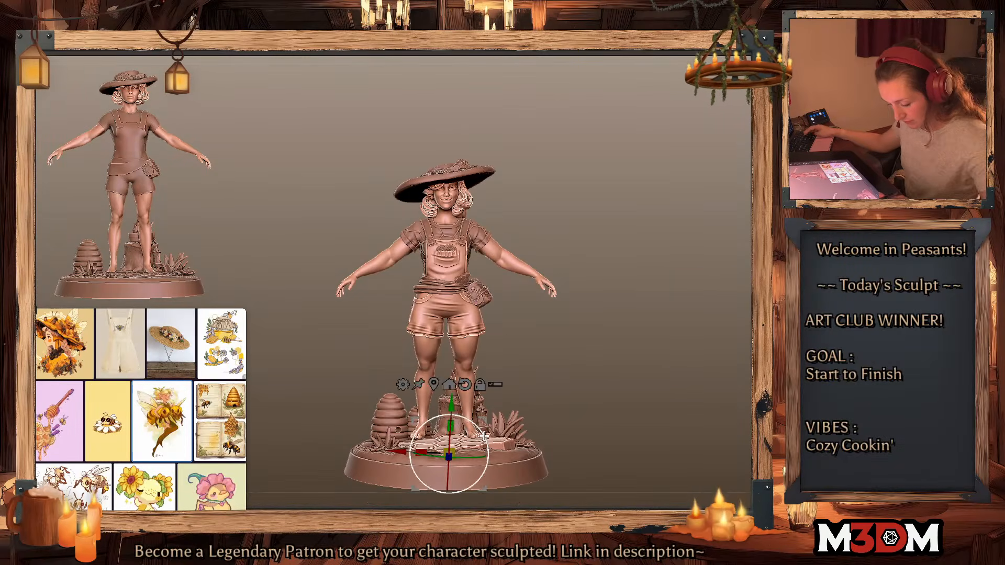
drag(481, 446, 481, 452)
key(q)
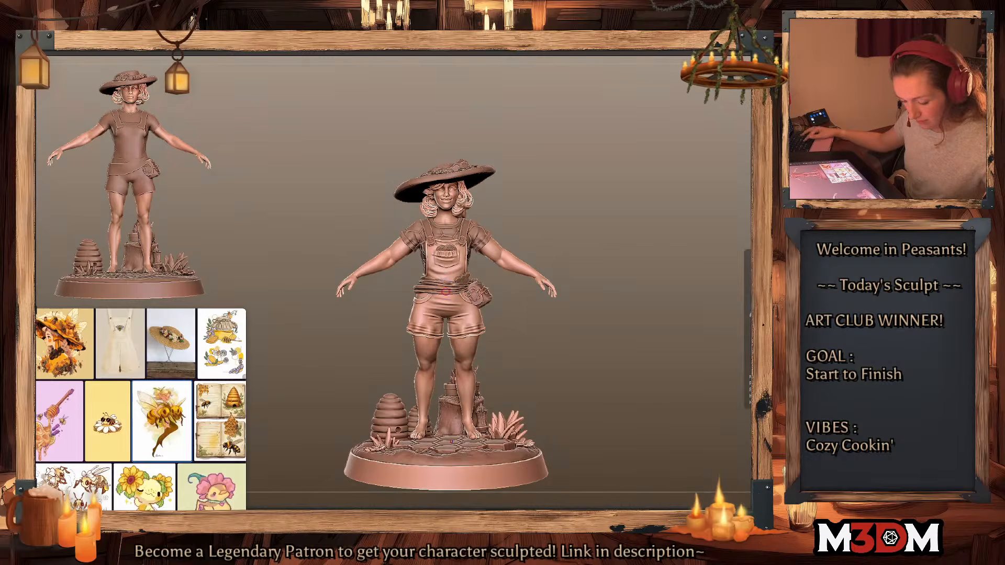
Step: Compare the honeycomb ground on the base and sink the slab slightly deeper into the surrounding soil
drag(664, 394, 677, 392)
key(Down)
key(Down)
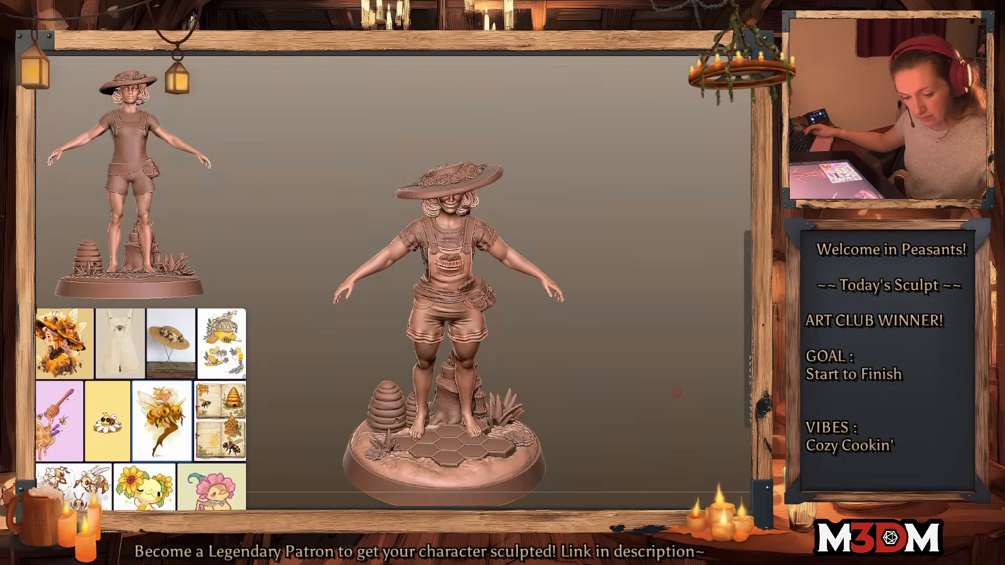
key(shift+f)
key(shift+f)
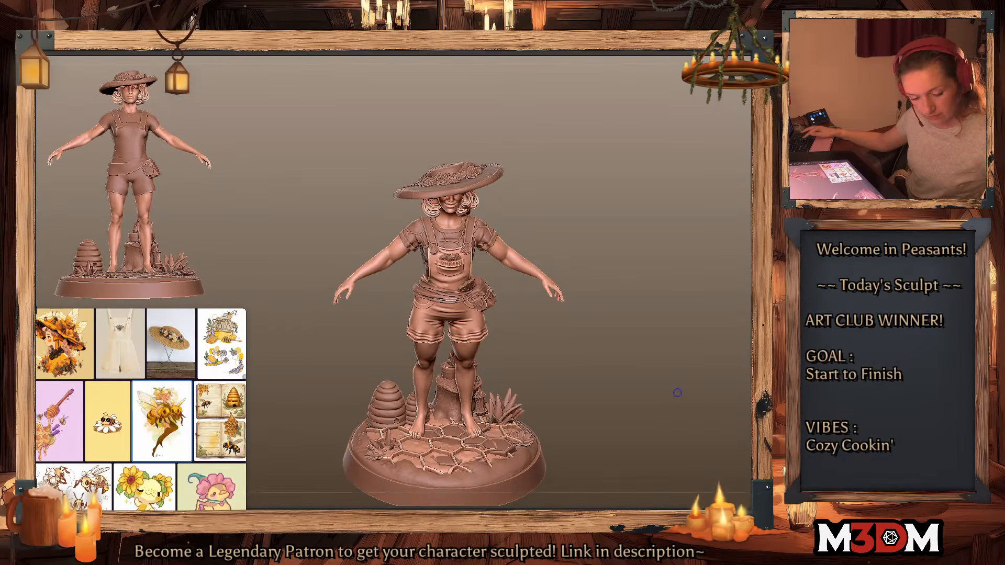
key(Down)
key(Down)
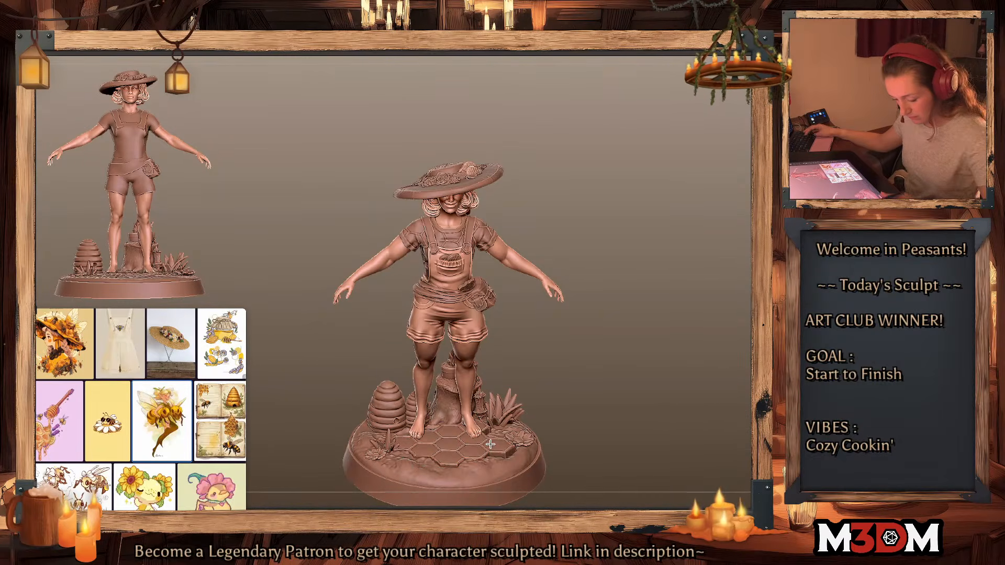
key(w)
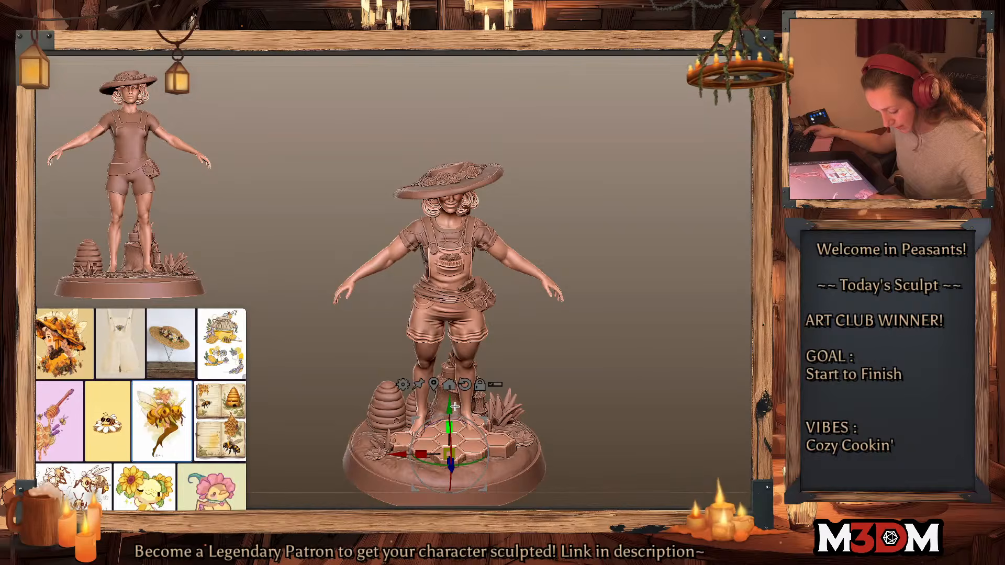
drag(451, 405, 450, 411)
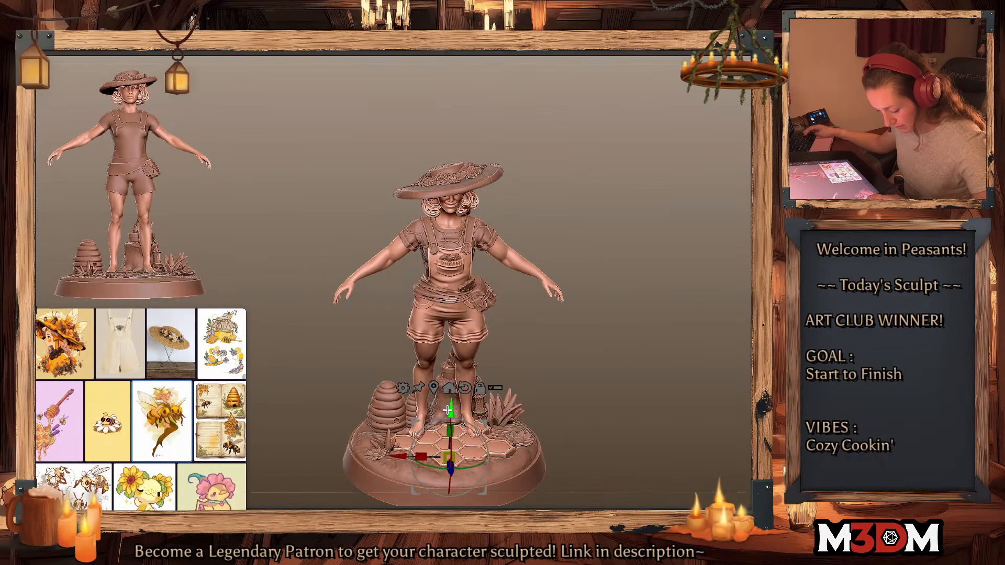
key(q)
Step: Search the computer's files for "wings" and open Wings.ztl as a new tool
key(space)
drag(652, 373, 648, 357)
alt+click(457, 193)
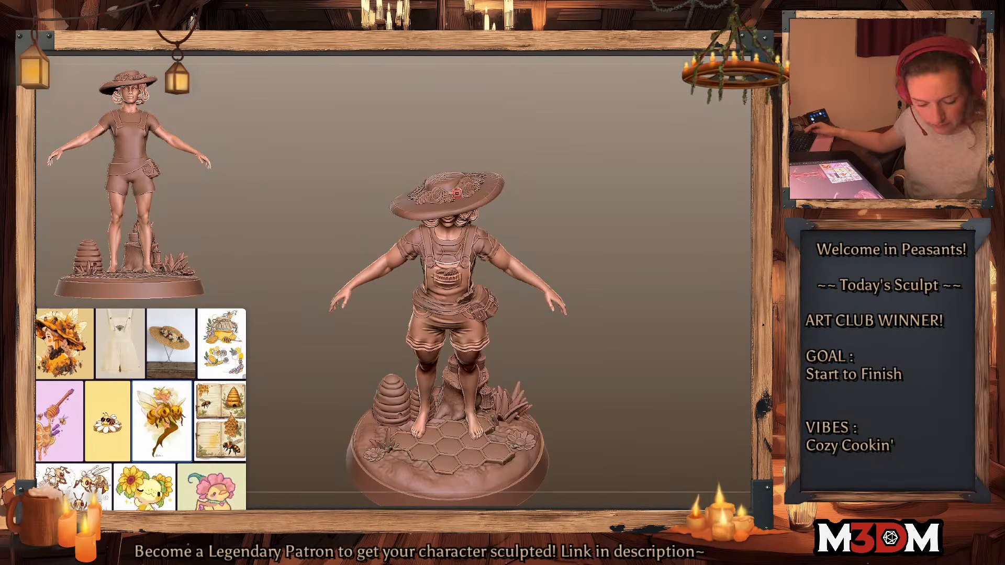
drag(637, 293, 664, 254)
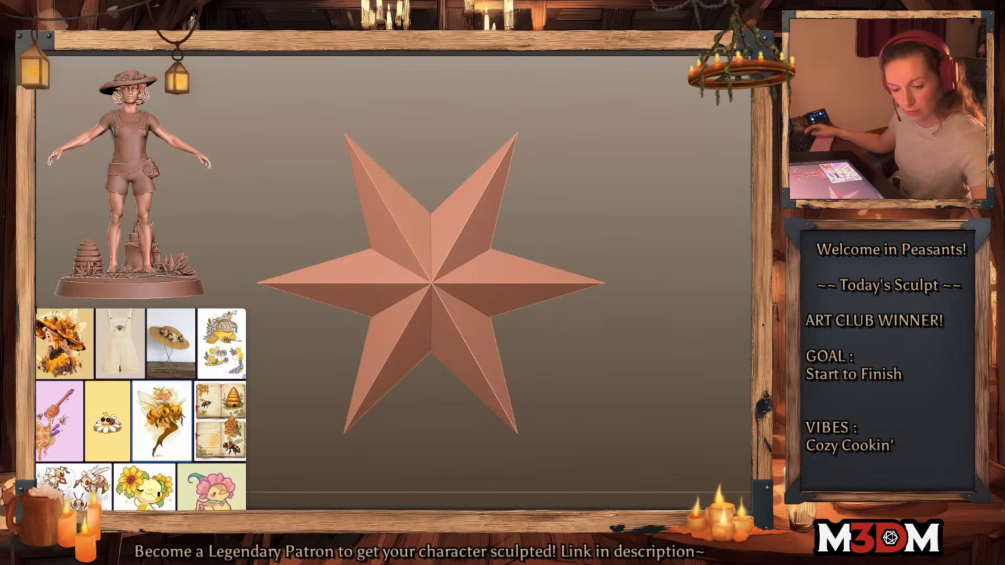
key(ctrl+o)
text(w)
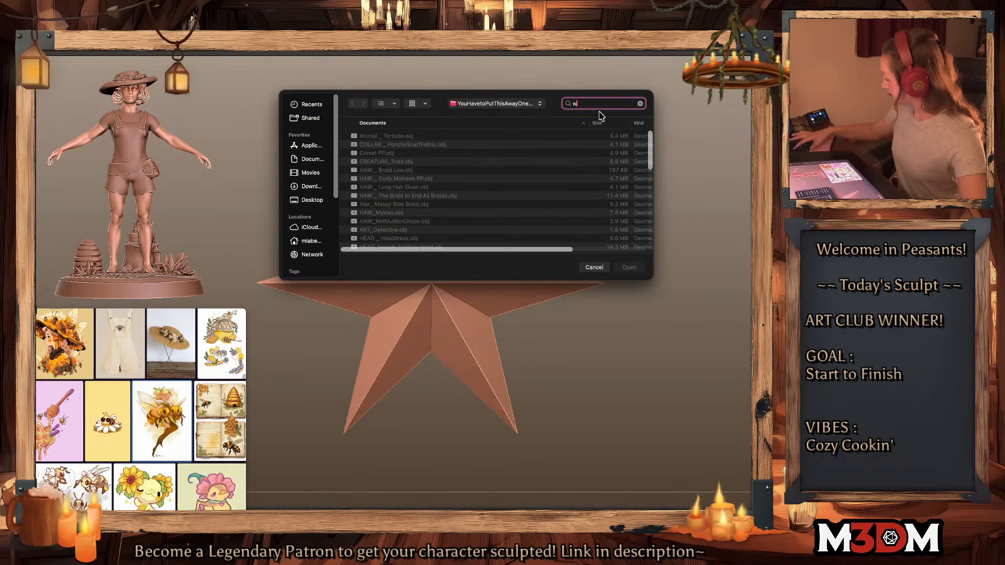
text(ings)
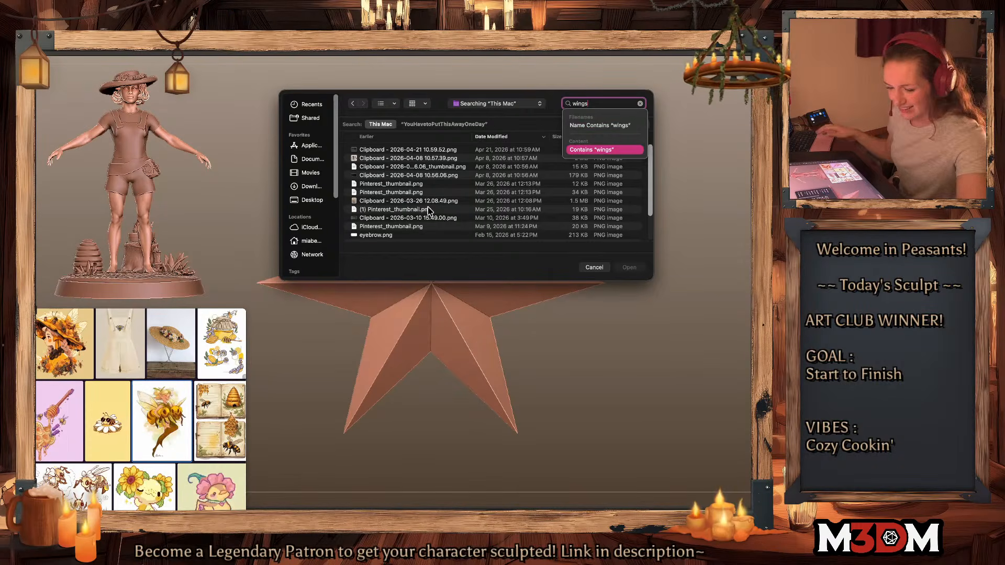
scroll(419, 215, down, 3)
double_click(404, 224)
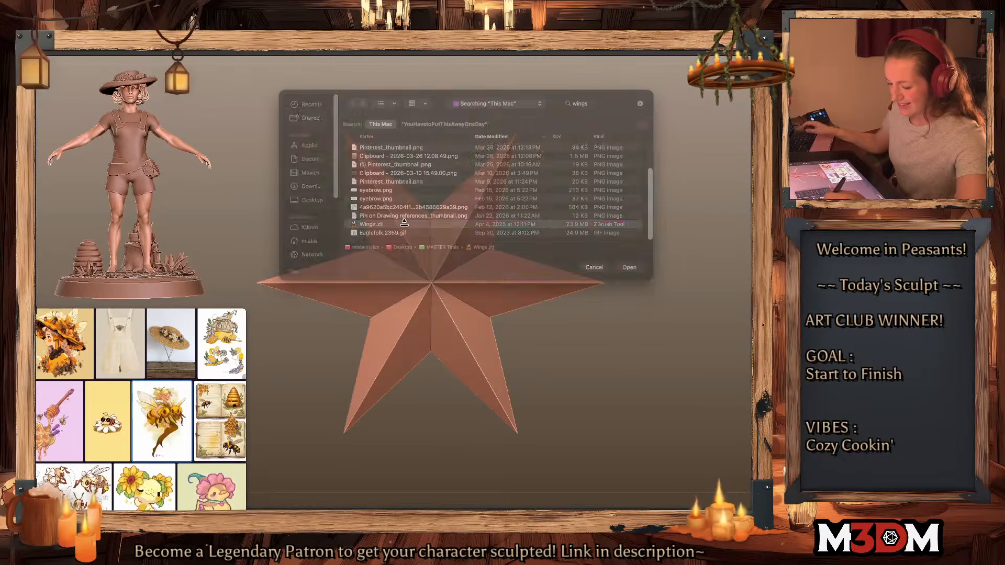
key(f)
key(f)
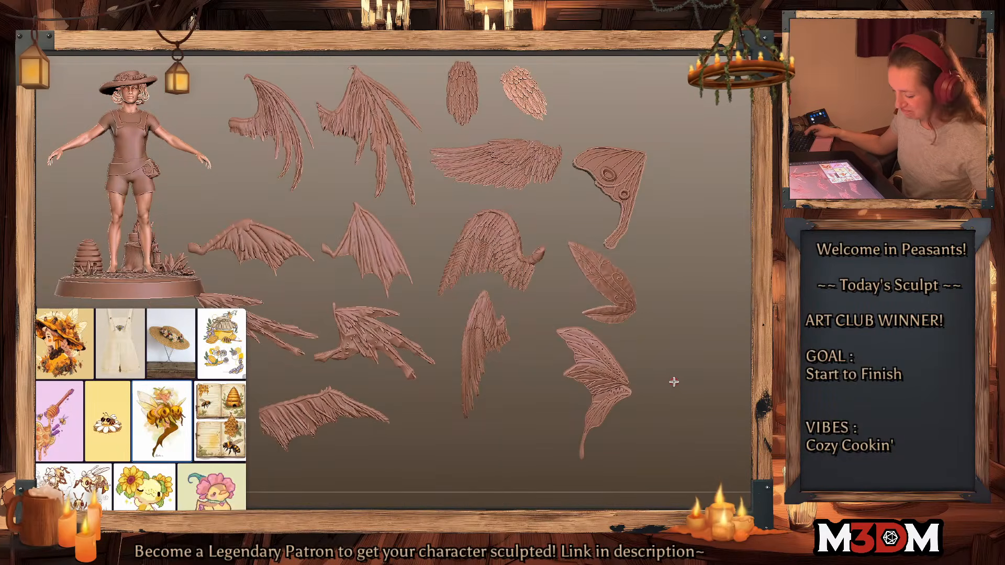
Step: Clear the mask on the small feathered wing and select the moth wing with the two ring markings
alt+drag(660, 392, 682, 390)
key(space)
ctrl+click(689, 362)
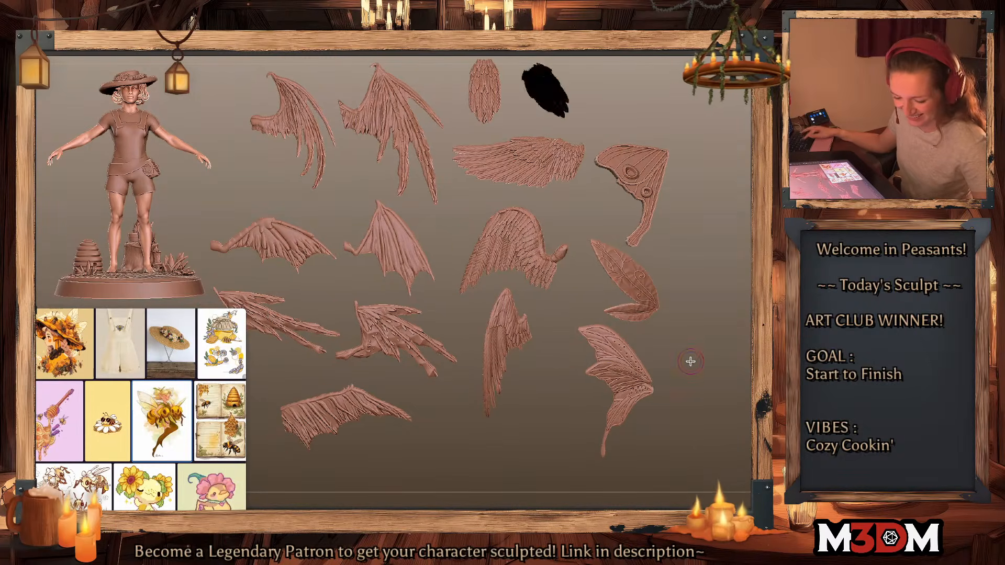
ctrl+click(689, 363)
alt+click(651, 168)
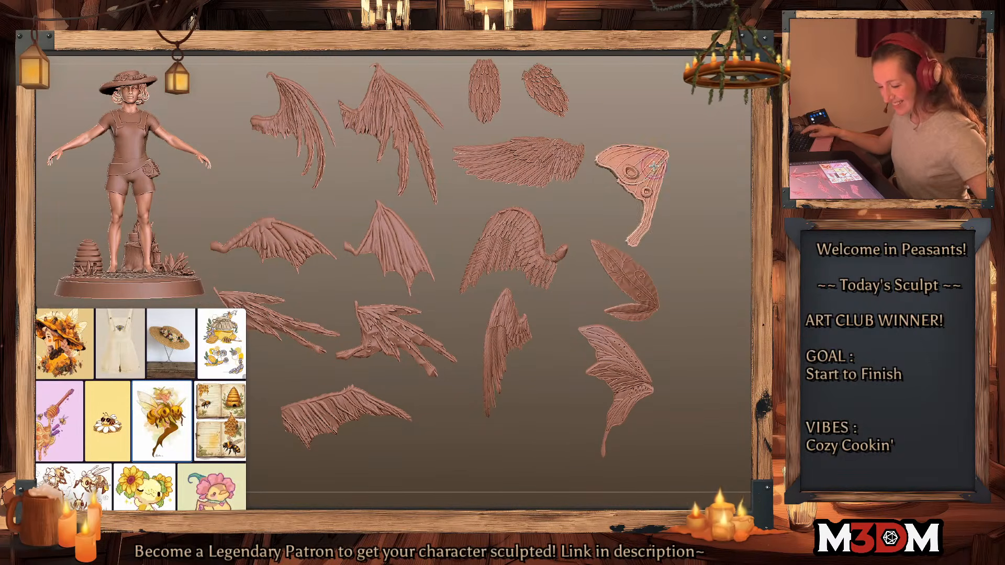
ctrl+click(713, 326)
ctrl+click(713, 326)
alt+drag(711, 320, 700, 323)
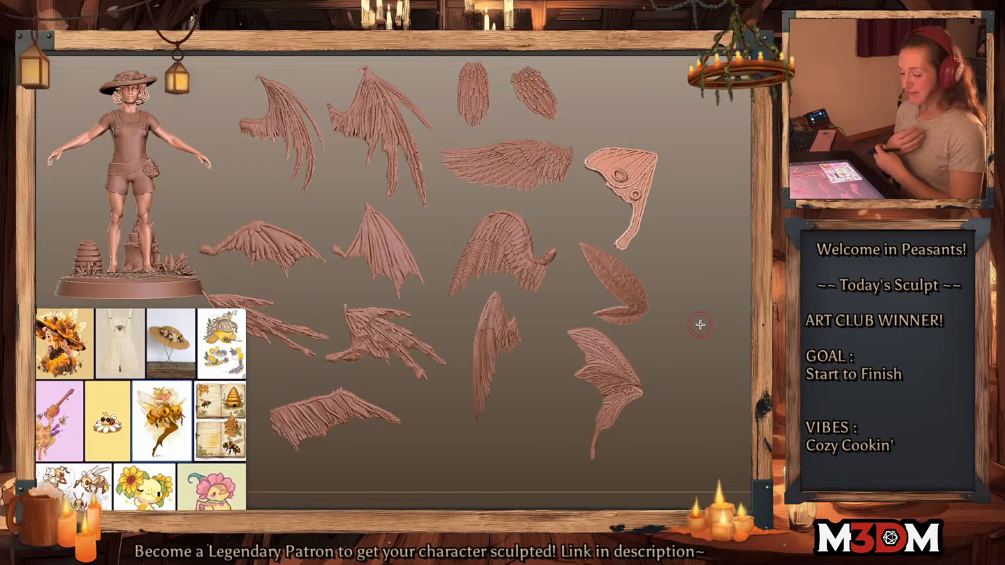
Step: Switch back to the beekeeper miniature and add the moth wing to it as a separate piece
key(ctrl+shift+v)
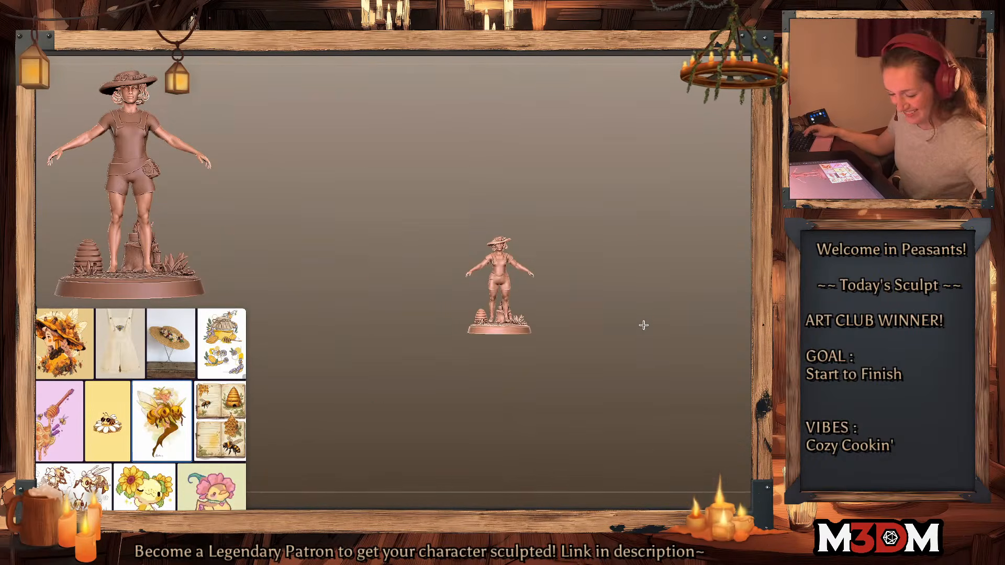
alt+drag(673, 319, 659, 508)
key(F1)
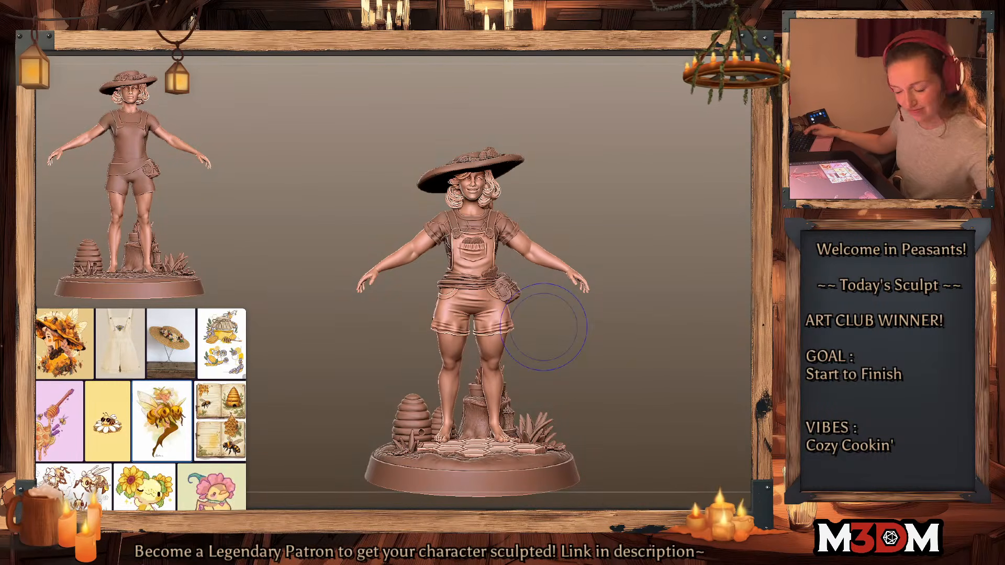
key(ctrl+shift+v)
key(ctrl+z)
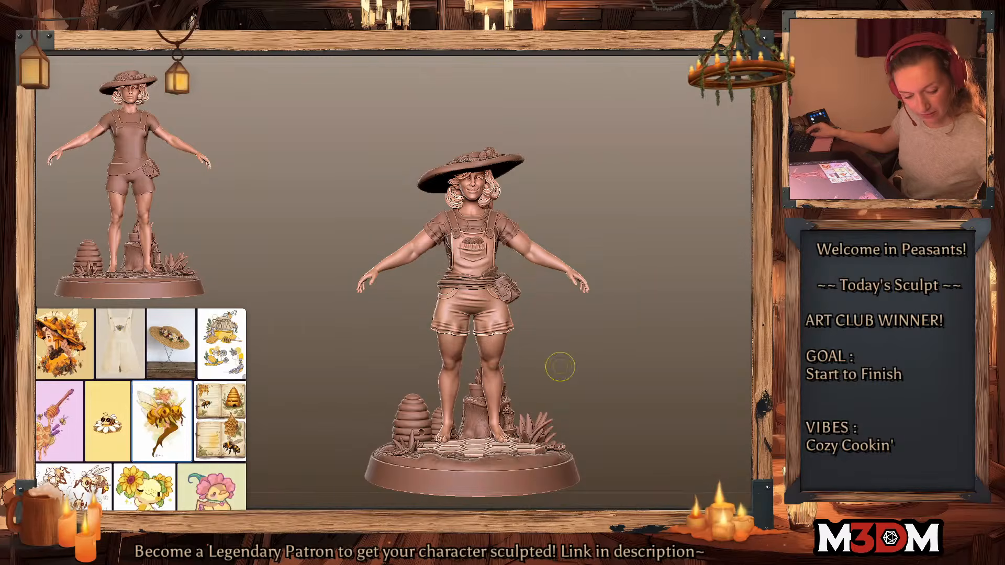
click(751, 176)
key(w)
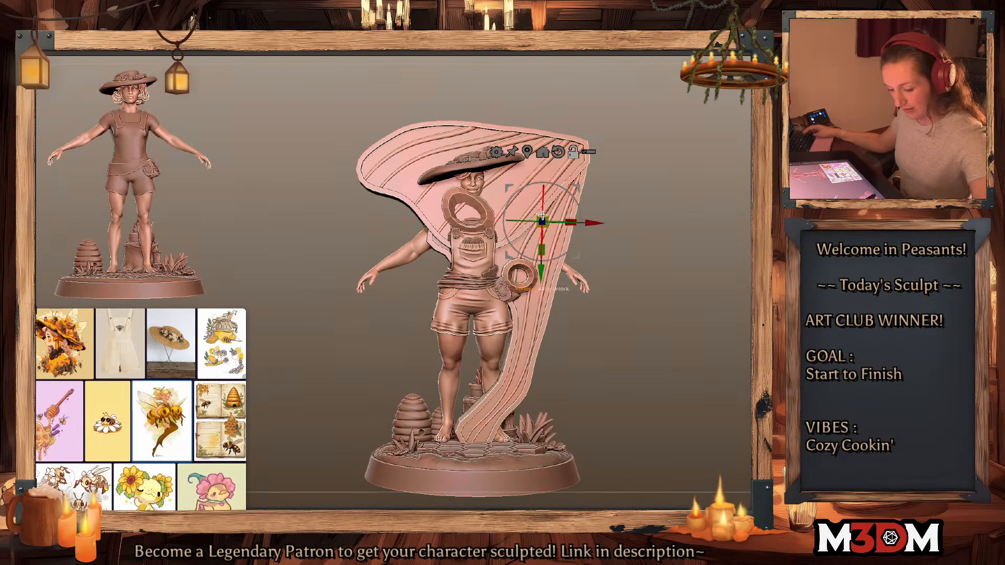
Step: Reset the transform gizmo on the moth wing and move the wing out beside the figure's raised arm
alt+click(559, 152)
alt+click(543, 152)
drag(505, 253, 624, 242)
key(q)
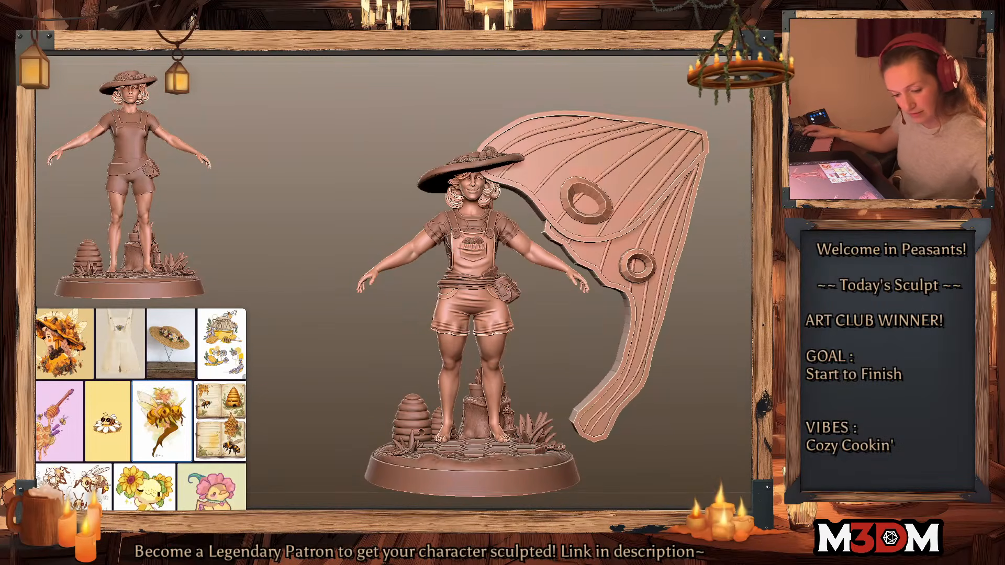
Step: Isolate the wing's upper ring to check its polygroups, and restore the full wing's visibility
key(shift+f)
key(ctrl+w)
key(shift+f)
ctrl+shift+click(601, 212)
ctrl+shift+click(601, 214)
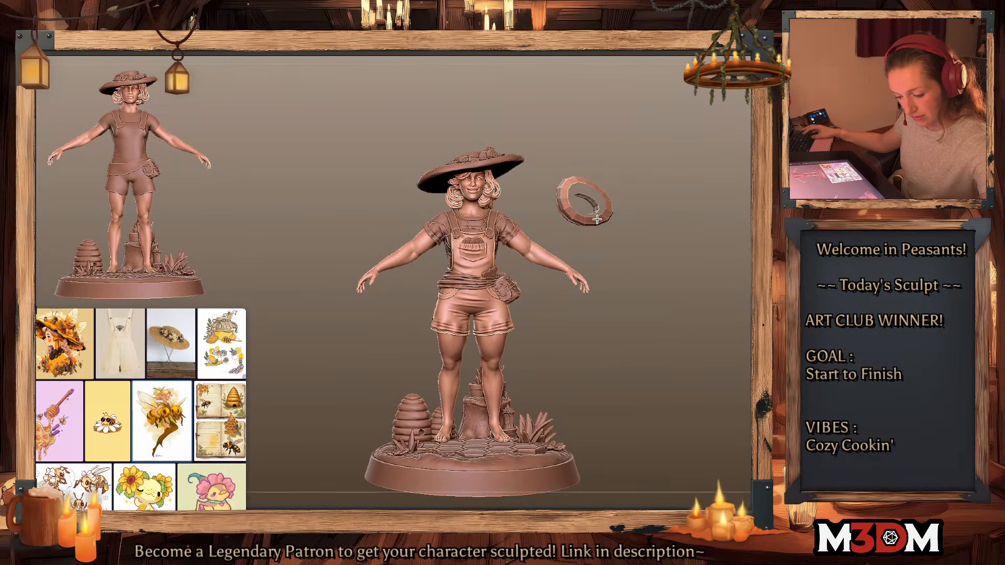
ctrl+shift+click(603, 210)
ctrl+shift+click(719, 262)
Step: Show the moth wing alone and examine its rings and veins up close
key(alt+s)
key(f)
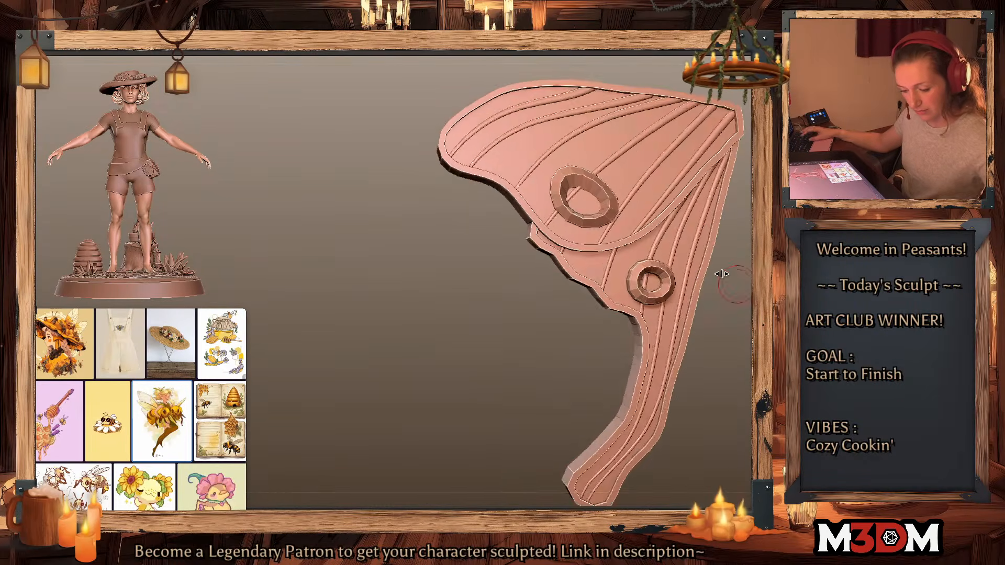
ctrl+shift+click(602, 220)
ctrl+shift+click(725, 263)
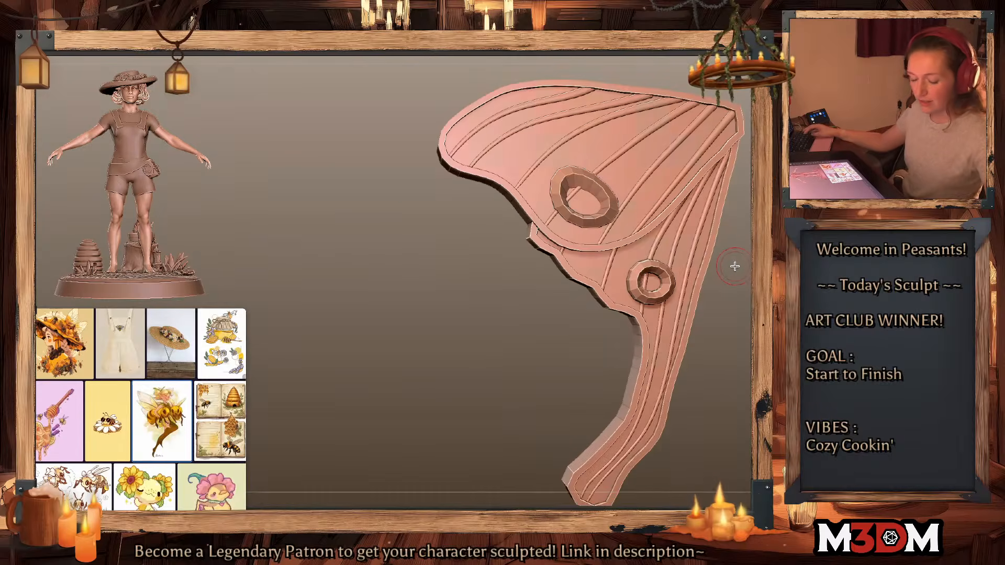
drag(733, 264, 632, 263)
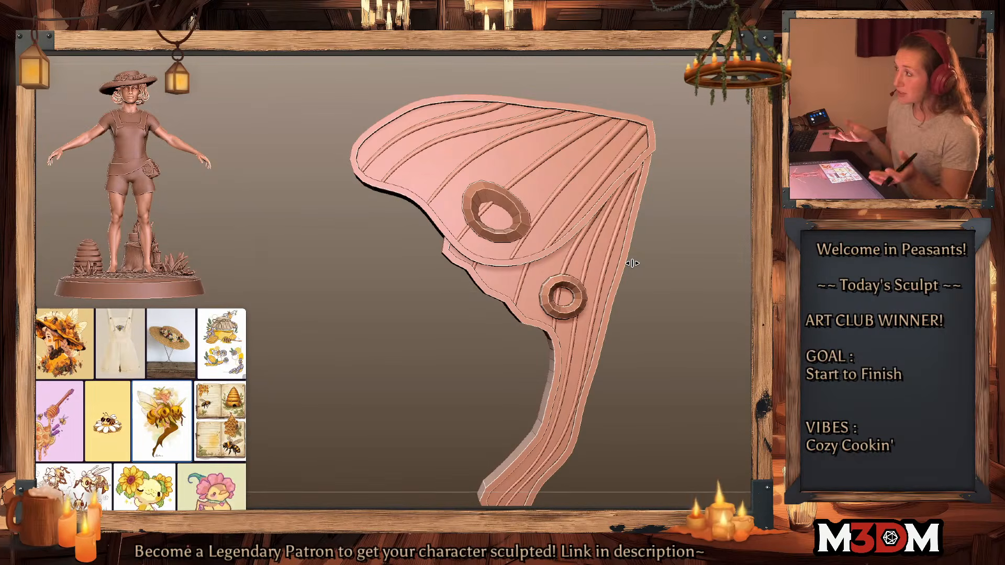
drag(719, 285, 723, 286)
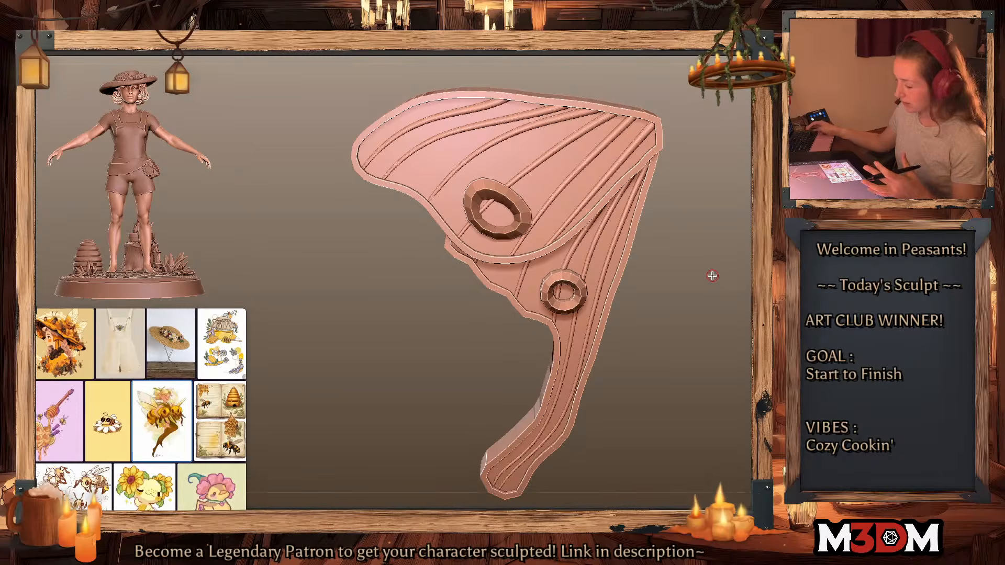
Step: Undo the last changes to the moth wing and redo them
key(ctrl+z)
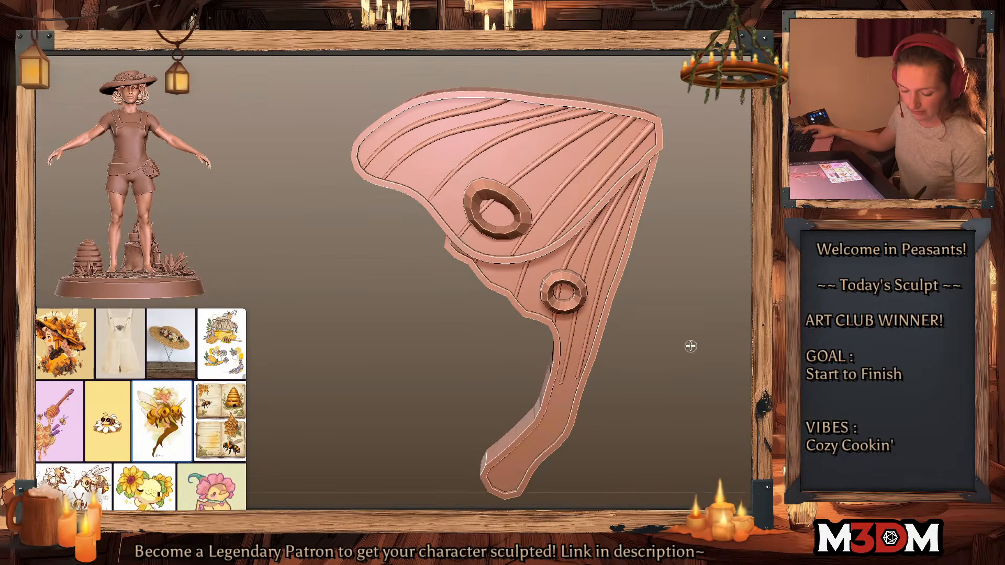
key(ctrl+z)
key(ctrl+shift+z)
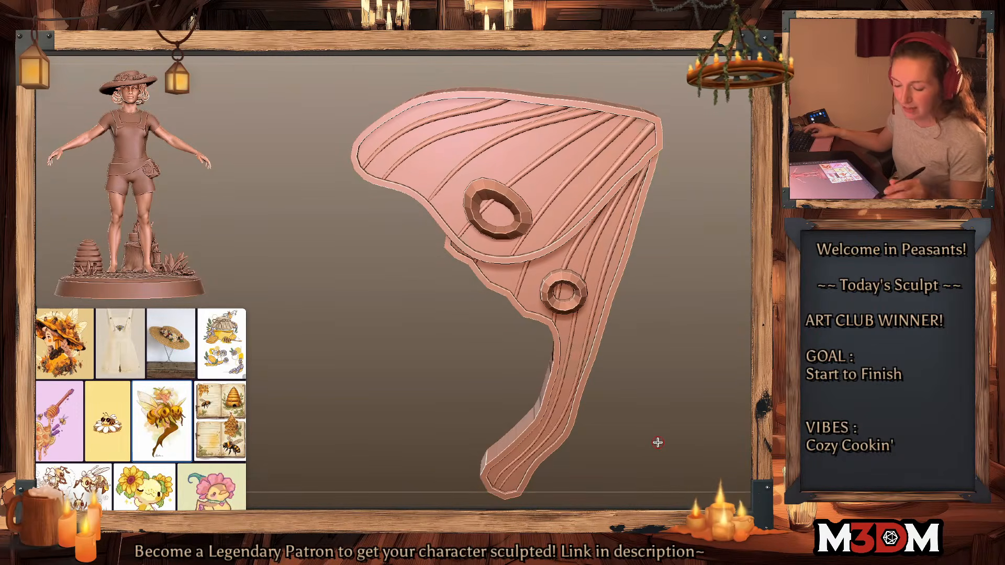
Step: Hide the wing's upper ring and membrane panels to inspect its separate parts, and show everything again
click(520, 226)
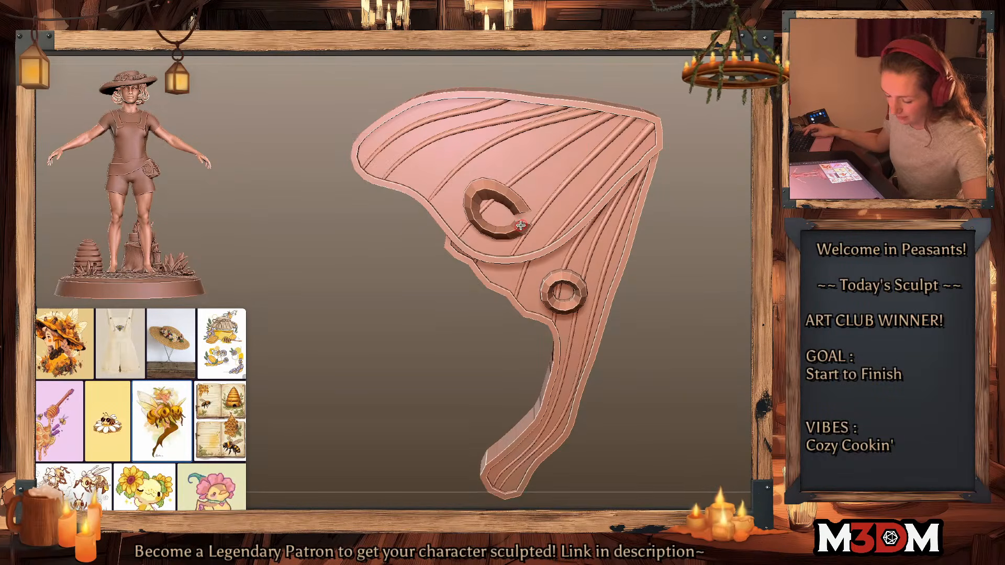
ctrl+shift+click(519, 230)
ctrl+shift+click(516, 231)
ctrl+shift+click(515, 233)
ctrl+shift+click(521, 268)
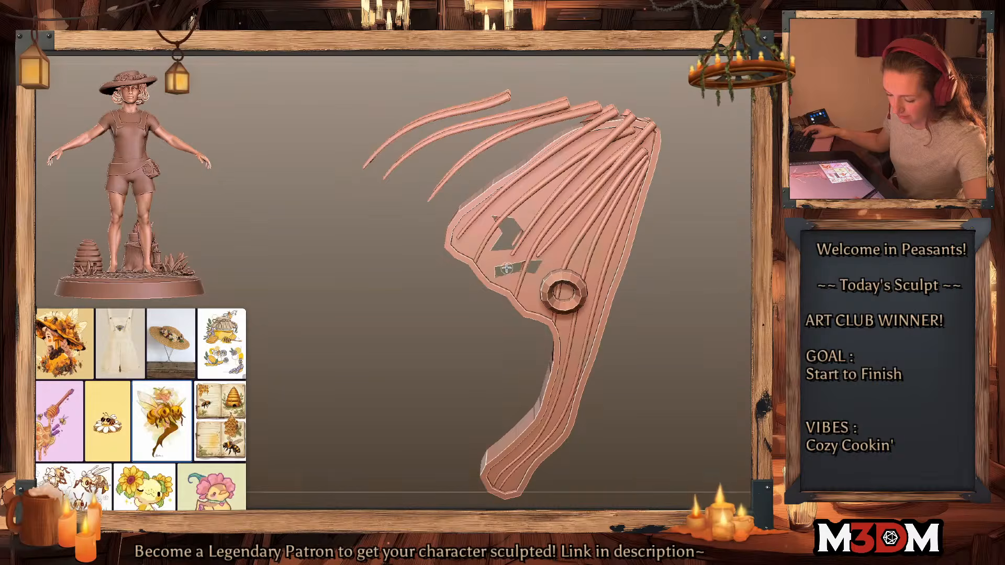
ctrl+shift+click(523, 282)
ctrl+shift+click(531, 293)
ctrl+shift+click(699, 322)
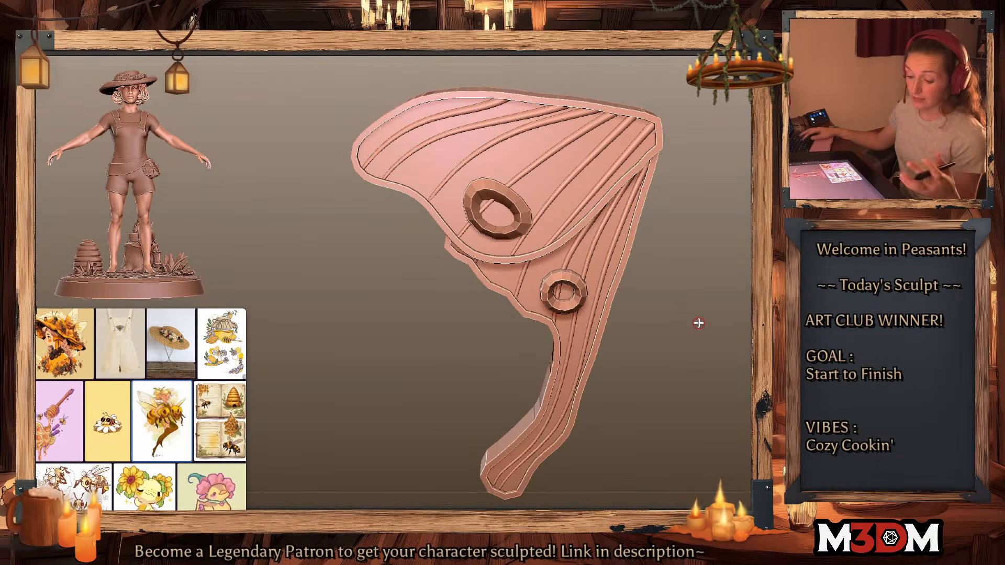
Step: Hide the moth wing's upper ring and the membrane and rim of its lower section
key(b)
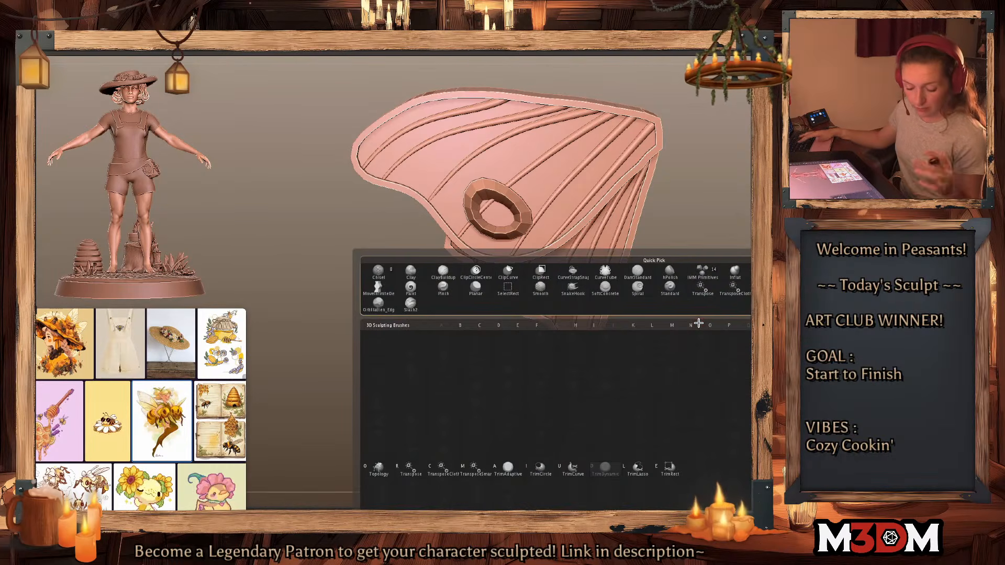
click(664, 471)
ctrl+shift+click(523, 236)
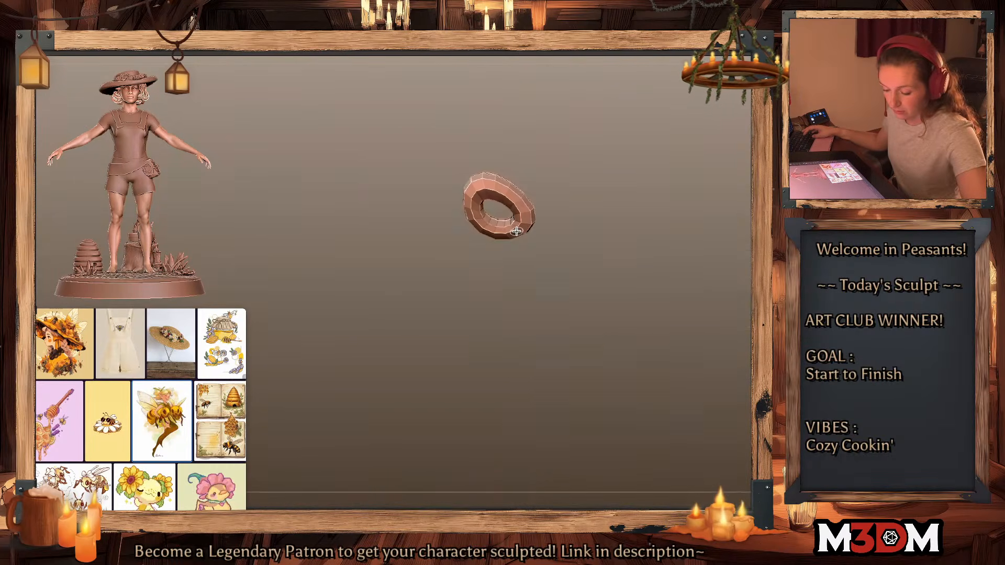
ctrl+shift+click(518, 231)
ctrl+shift+click(517, 284)
ctrl+shift+click(517, 286)
ctrl+shift+click(517, 287)
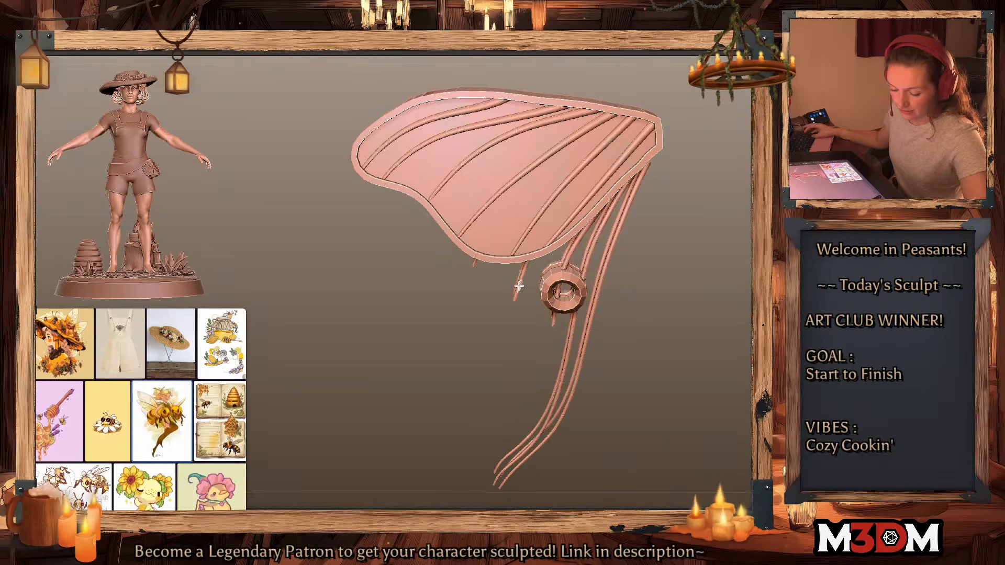
Step: Hide the lower ring and the remaining lower veins, leaving only the upper wing section
ctrl+shift+click(558, 289)
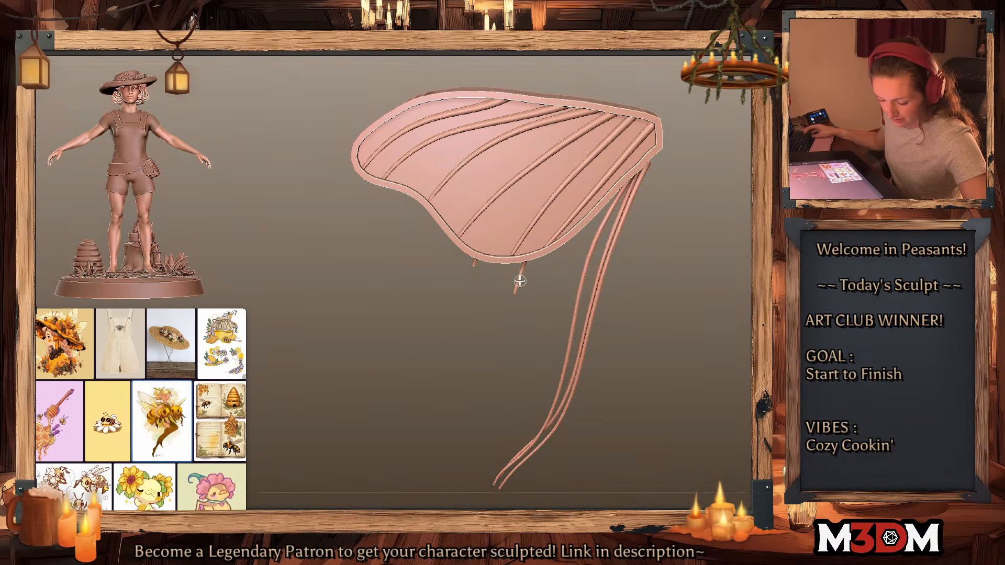
ctrl+shift+click(572, 317)
ctrl+shift+click(590, 316)
ctrl+shift+click(592, 316)
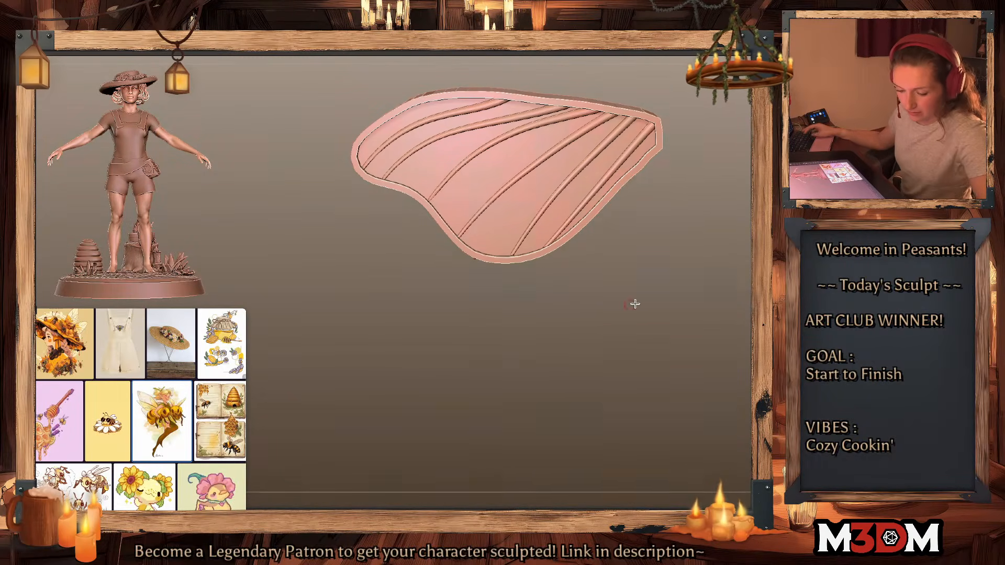
drag(635, 304, 703, 267)
drag(639, 301, 505, 420)
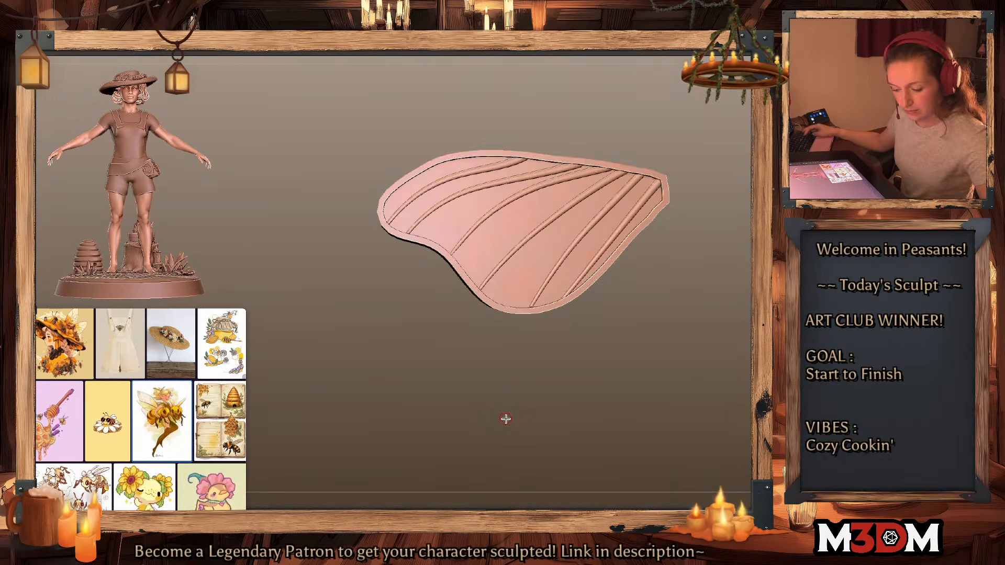
Step: Bring back the full character, scale the upper wing down and move it onto the hat
key(alt+s)
ctrl+right_drag(708, 366, 692, 317)
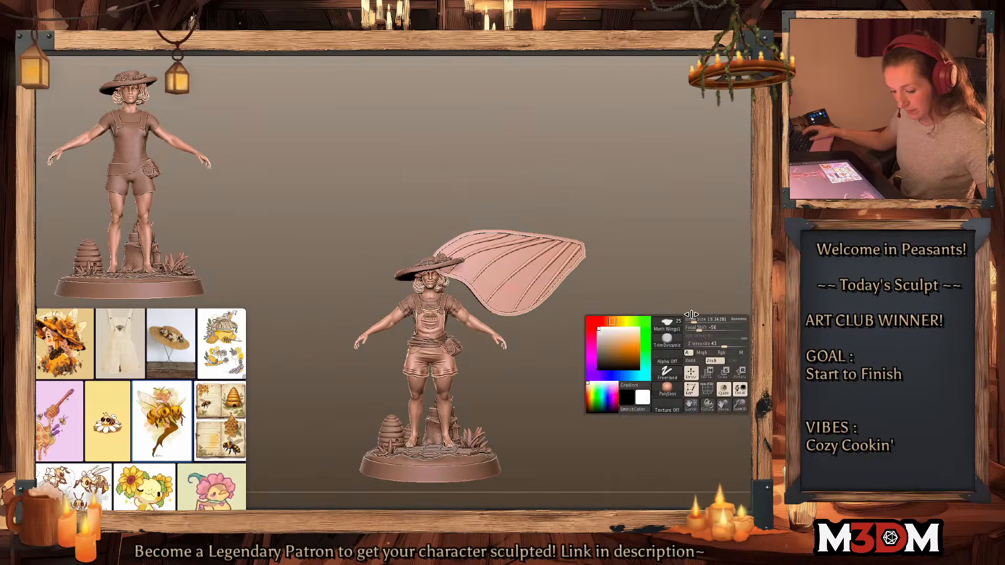
key(w)
click(492, 268)
drag(508, 271, 468, 283)
drag(473, 307, 374, 292)
key(q)
Step: Raise the small wing and adjust its placement so it rises above the hat brim beside the flowers
ctrl+right_drag(590, 209, 495, 258)
key(w)
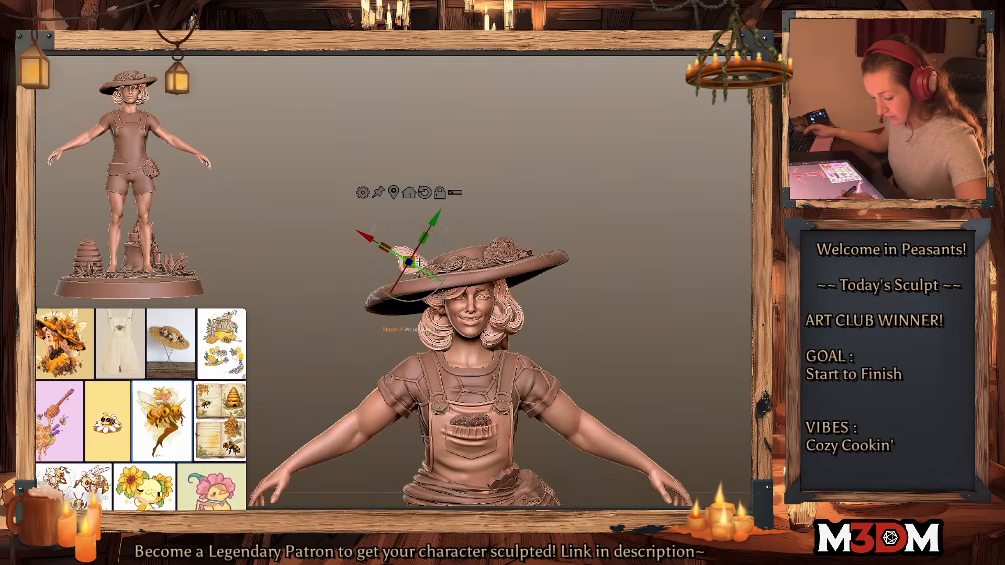
drag(410, 260, 437, 235)
key(q)
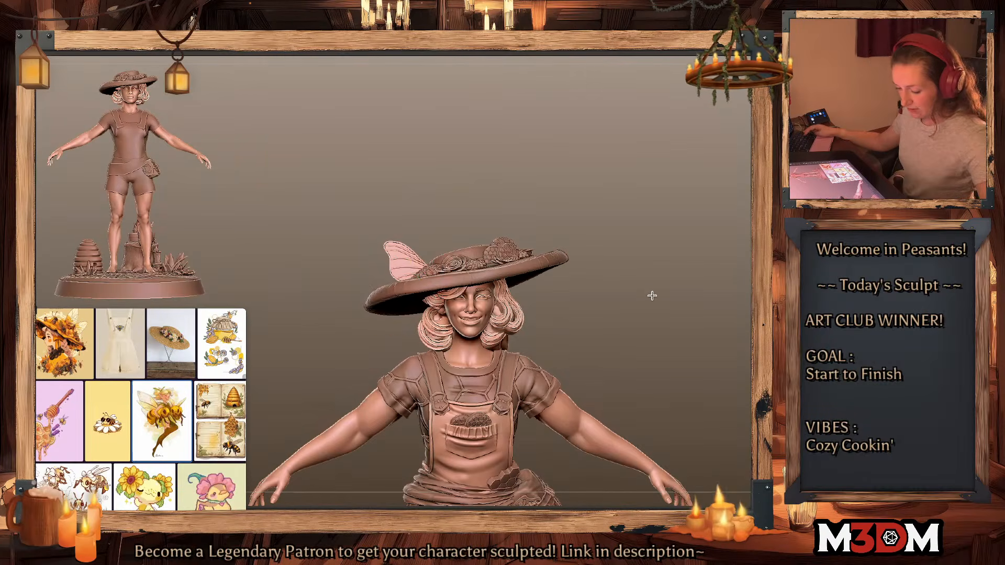
Step: Isolate the wing and centre its transform gizmo on the mesh with the orientation reset
mouse_move(652, 296)
right_down()
mouse_move(653, 314)
mouse_move(660, 258)
mouse_move(653, 315)
right_up()
key(alt+s)
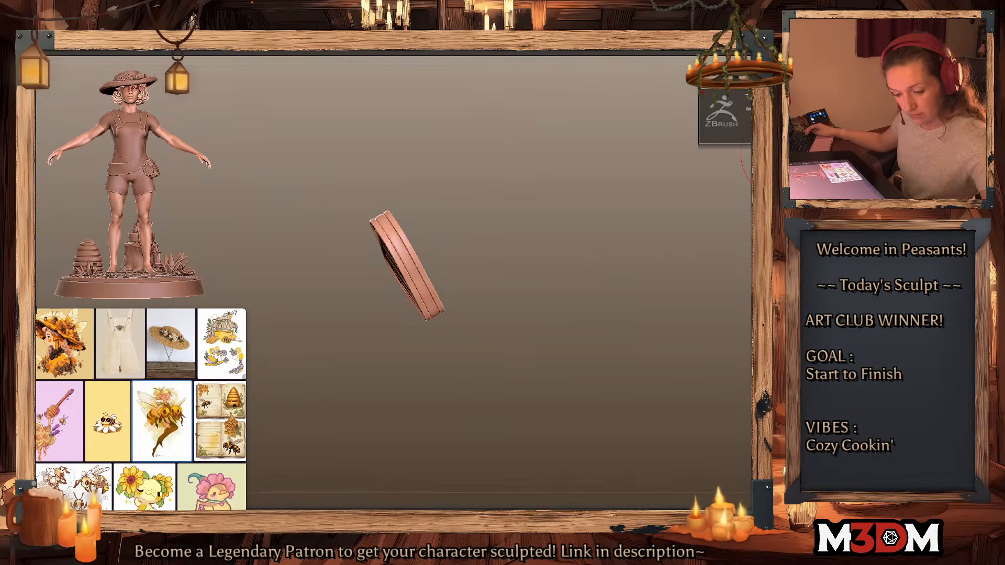
mouse_move(644, 345)
right_down()
mouse_move(642, 309)
mouse_move(646, 346)
right_up()
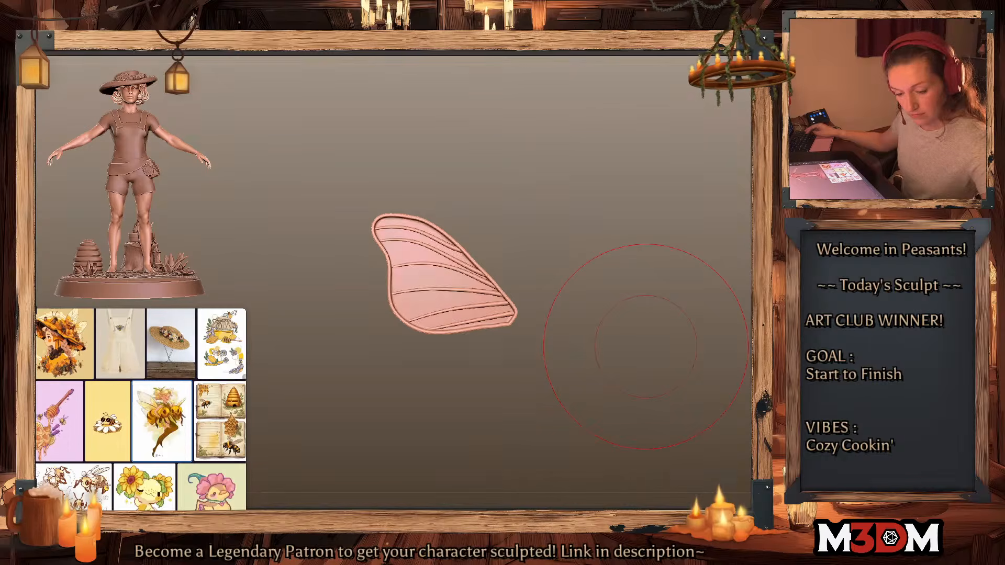
key(w)
alt+click(446, 213)
click(416, 213)
key(q)
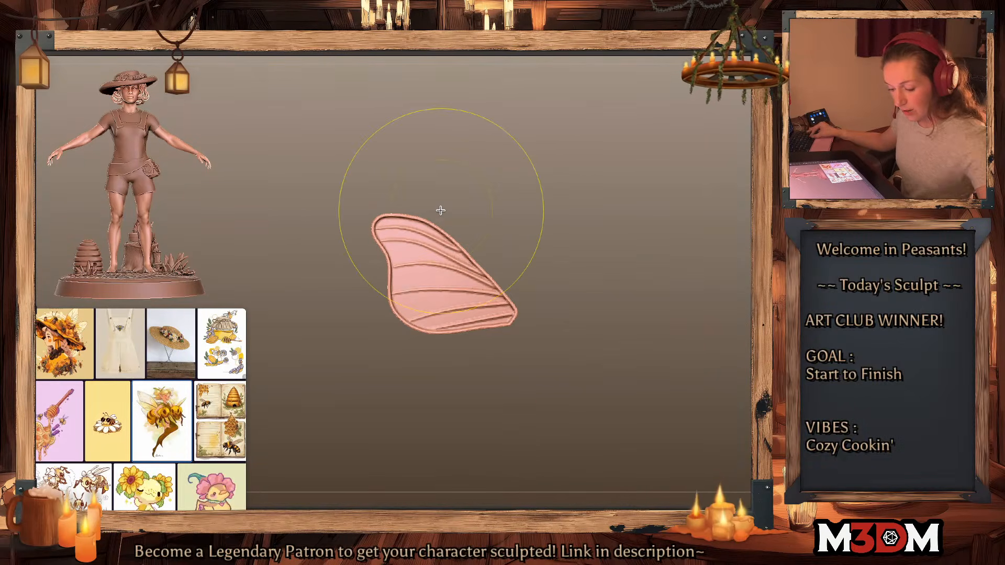
Step: Toggle dynamic subdivision on the wing, realign its transform gizmo and clear any masking
key(d)
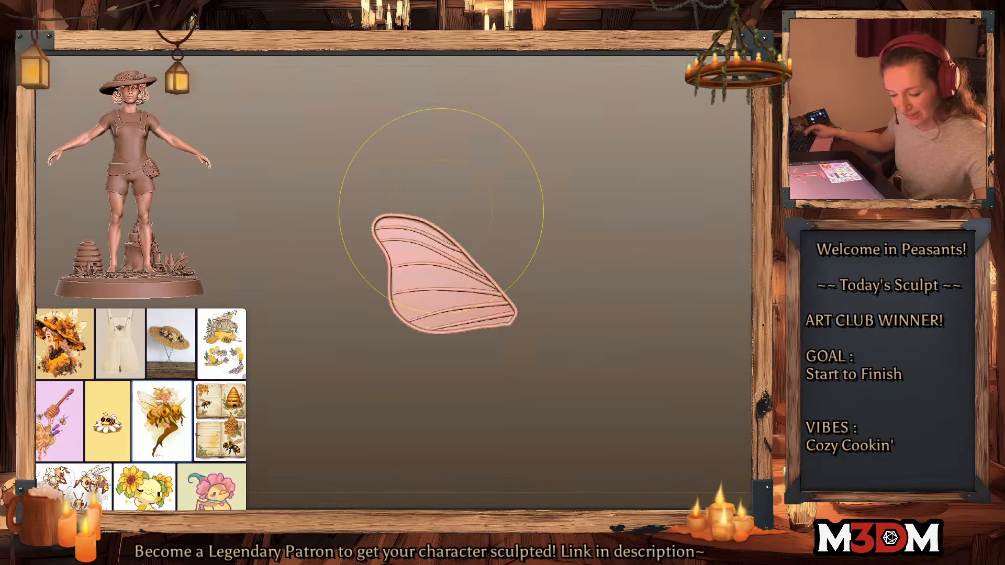
key(w)
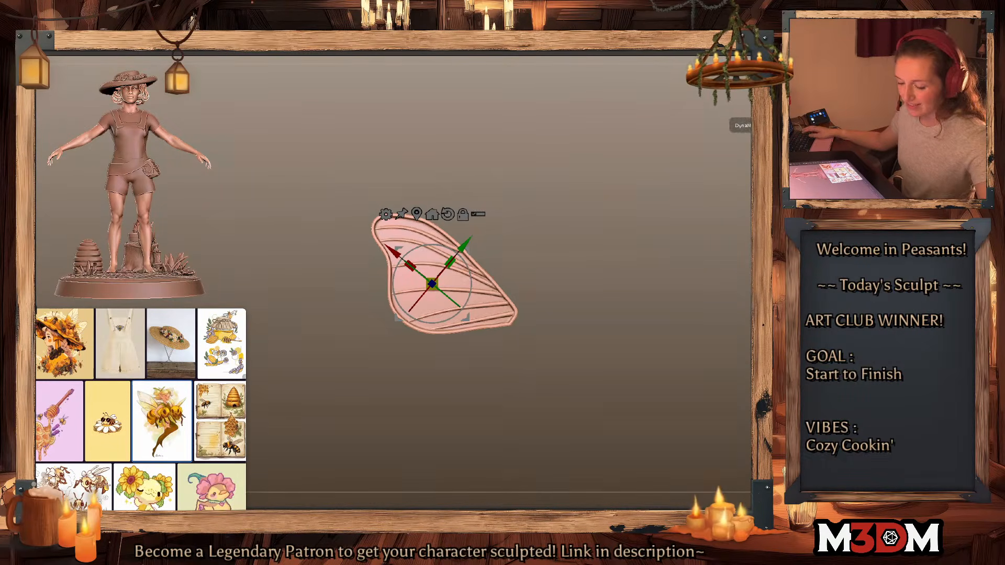
alt+click(448, 214)
click(416, 213)
key(shift+d)
key(q)
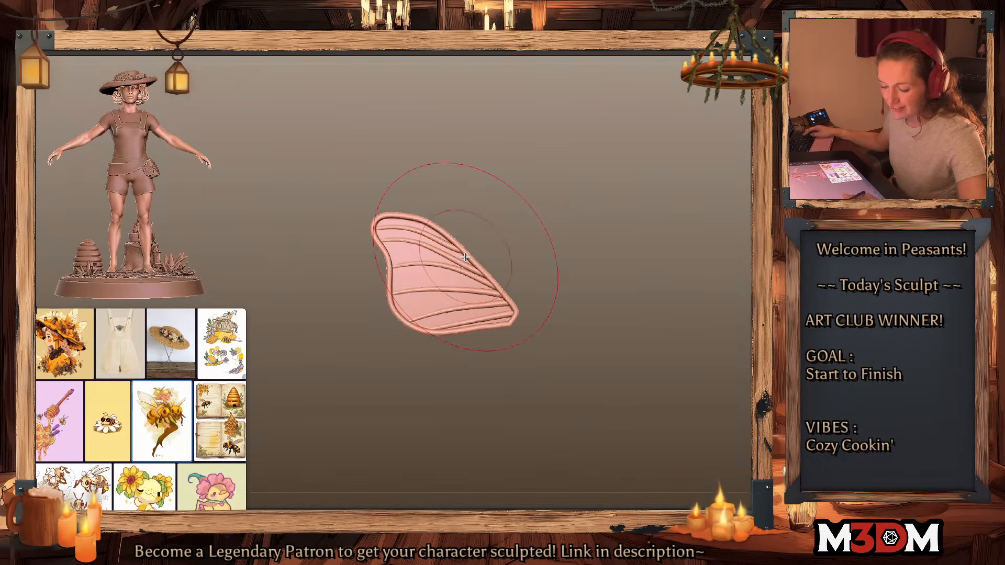
key(w)
mouse_move(609, 217)
ctrl+mouse_down()
mouse_move(637, 309)
mouse_move(626, 306)
ctrl+mouse_up()
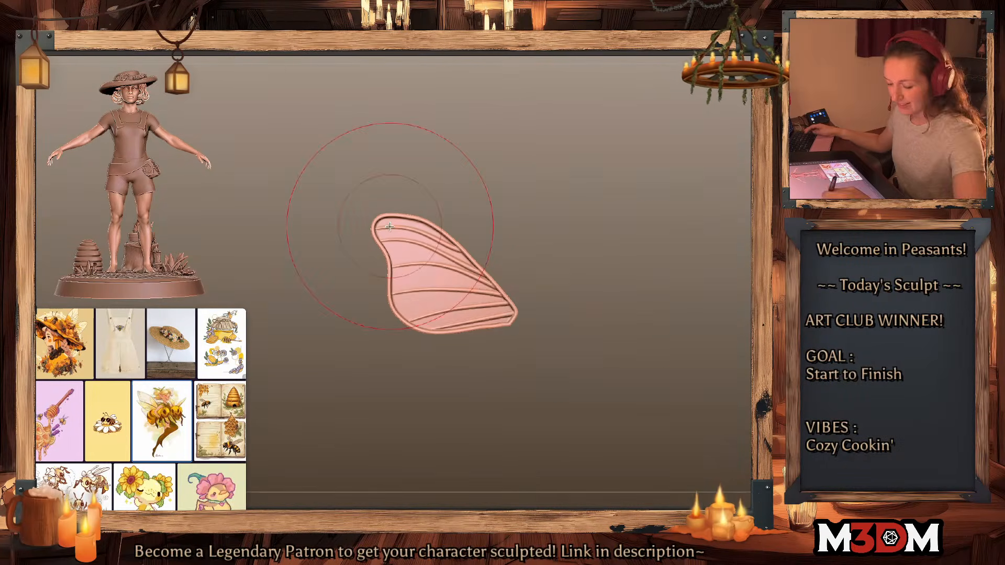
Step: Reshape the wing's tip and outer edge by pulling its outline, with the hat shown for reference
drag(390, 226, 374, 212)
key(shift+s)
key(ctrl+z)
drag(459, 272, 443, 270)
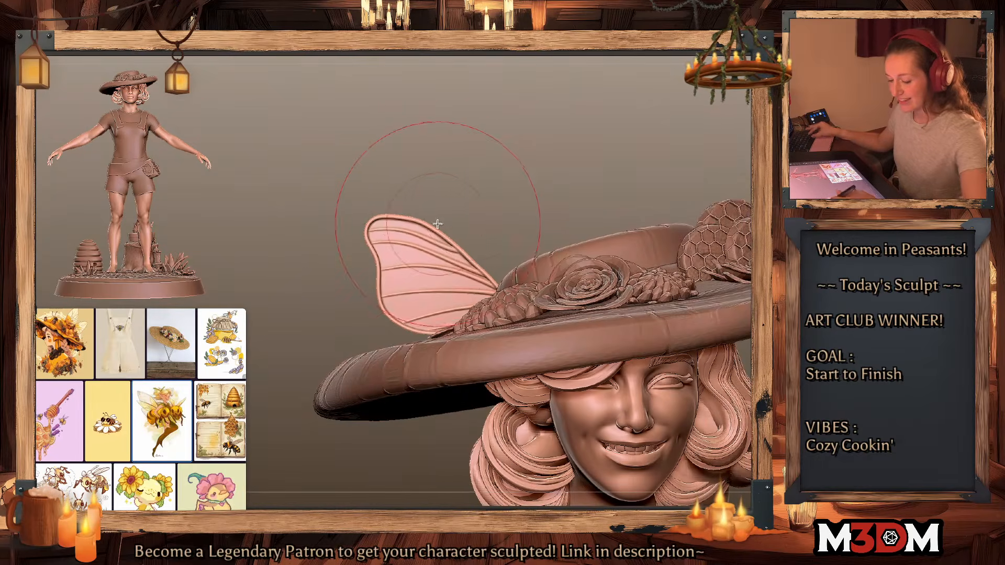
drag(396, 215, 387, 204)
drag(445, 230, 451, 222)
alt+drag(537, 203, 522, 121)
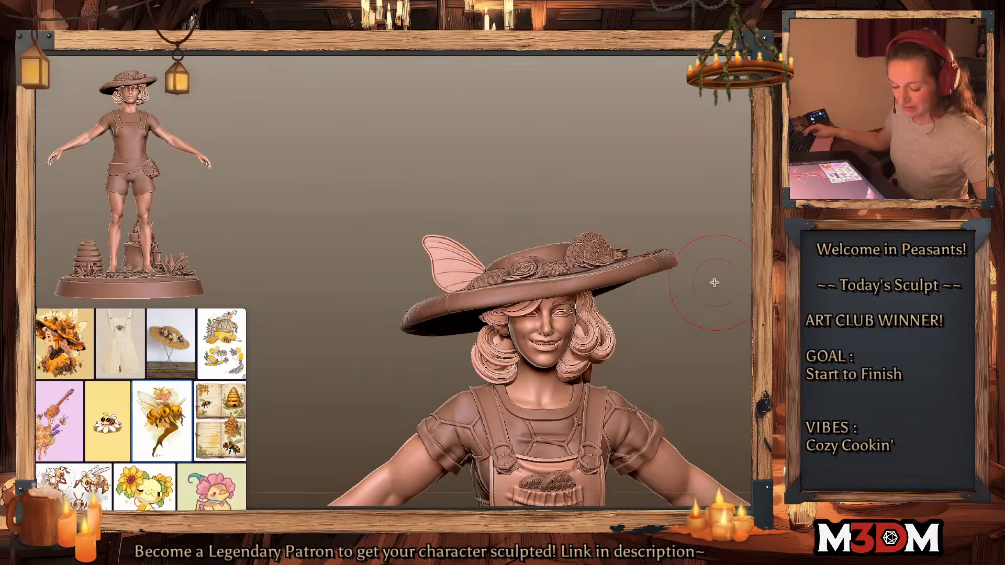
Step: Rotate the wing so it stands more upright on the hat brim beside the flowers
alt+drag(714, 282, 660, 303)
ctrl+click(695, 284)
ctrl+click(696, 284)
key(w)
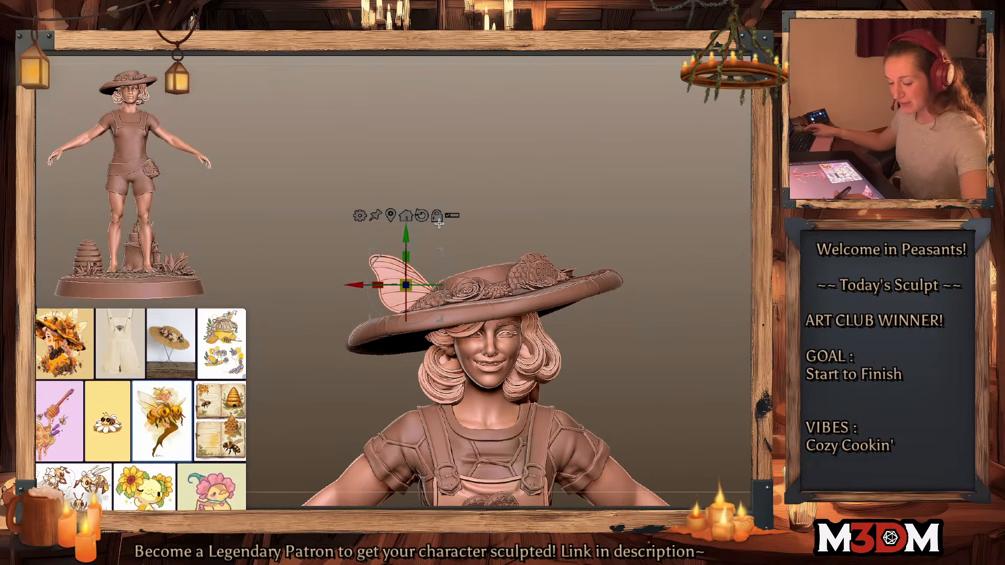
click(438, 218)
drag(441, 268, 444, 277)
key(q)
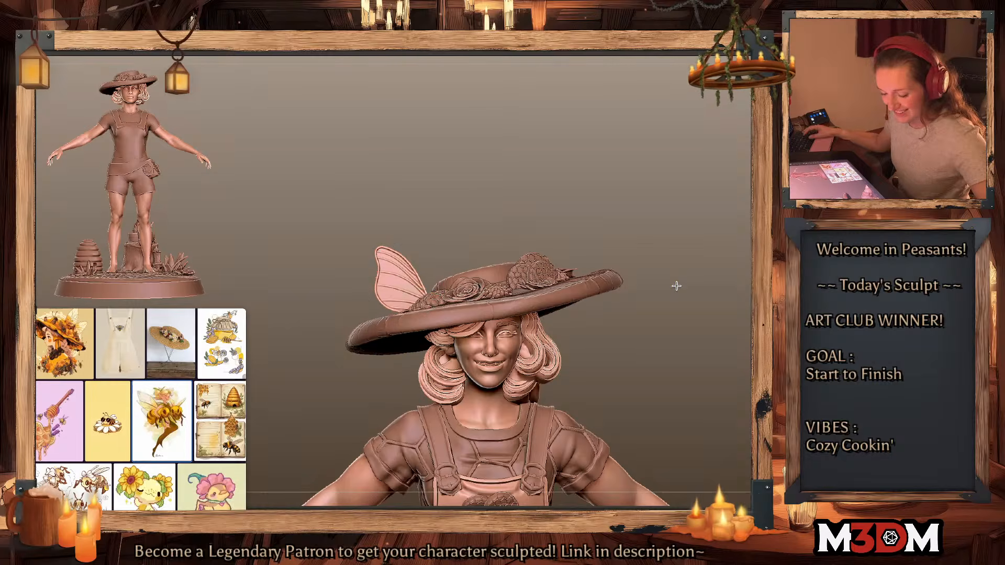
ctrl+click(678, 287)
ctrl+click(684, 289)
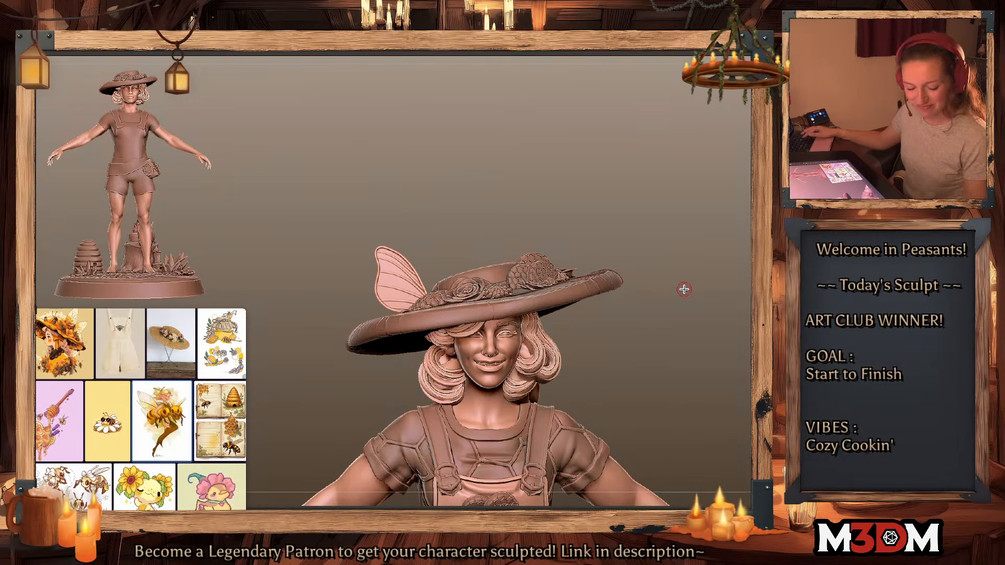
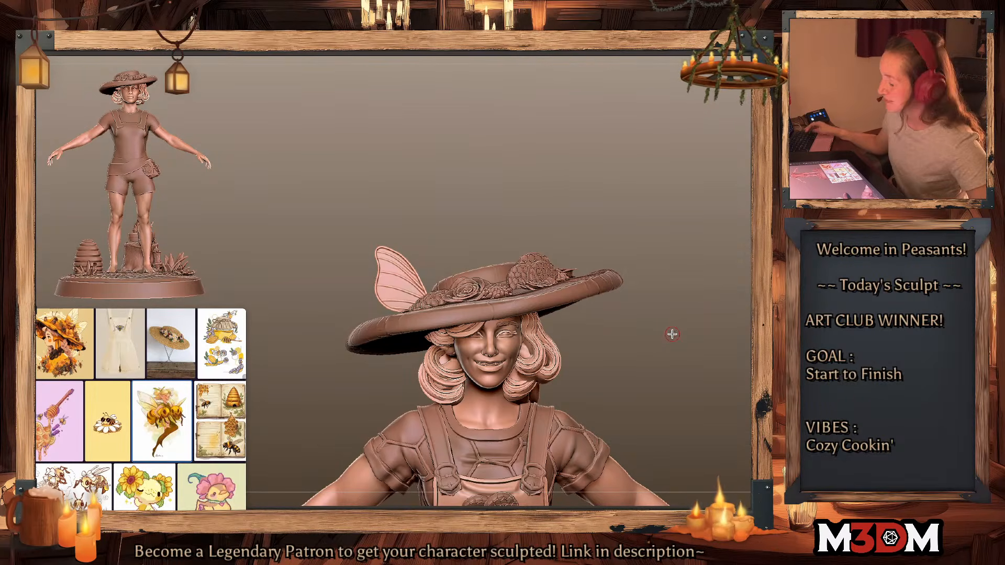
Step: Tilt the wing slightly outward from the hat crown
key(w)
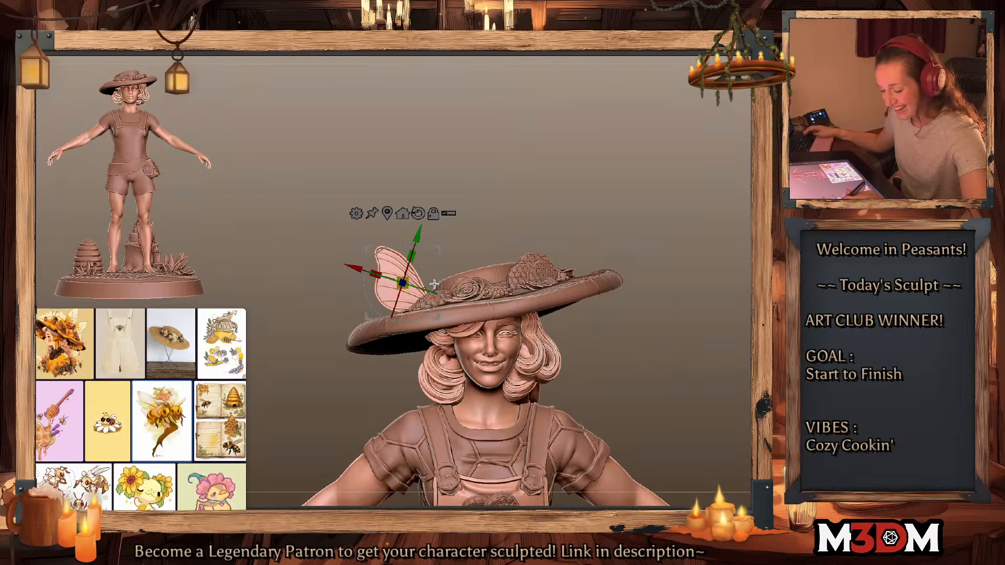
drag(435, 261, 428, 252)
key(q)
Step: Make a mirrored copy of the wing and rotate it upright behind the large flower on the opposite side of the hat
key(ctrl+shift+d)
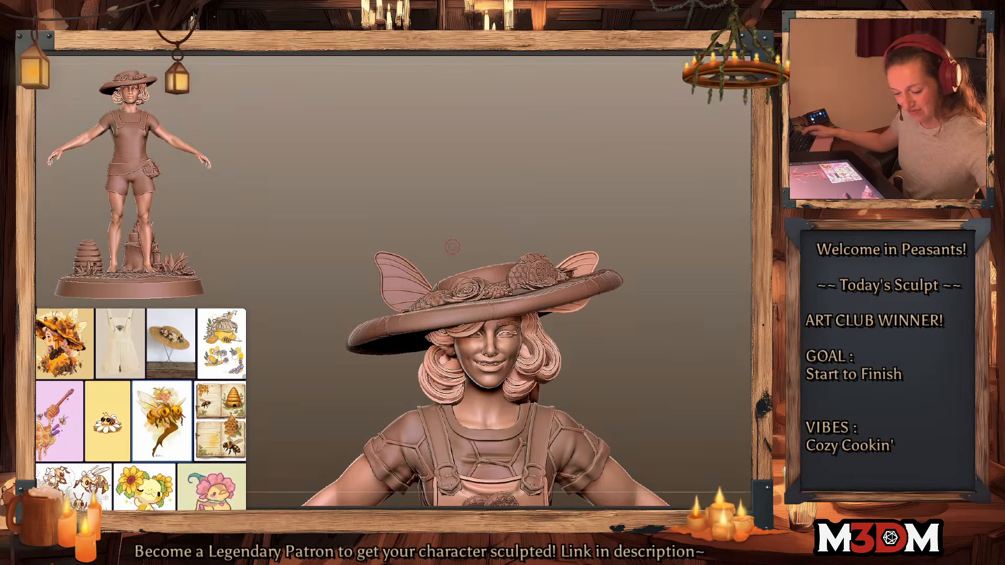
key(w)
click(421, 212)
click(392, 212)
drag(598, 247, 576, 231)
drag(595, 232, 576, 211)
key(q)
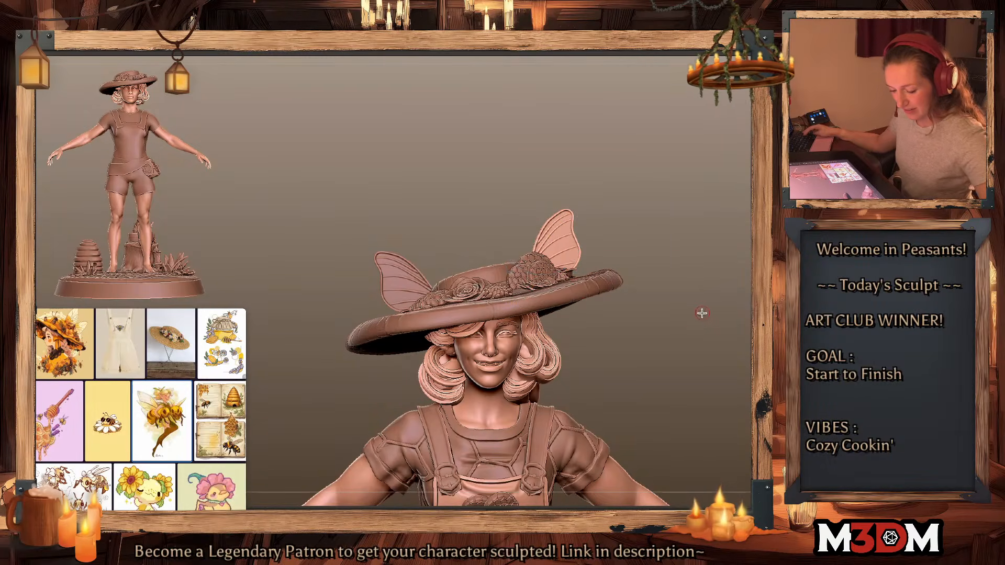
Step: Delete the mirrored wing copy from the opposite side of the hat
key(f)
drag(713, 269, 713, 338)
key(shift+f)
key(shift+f)
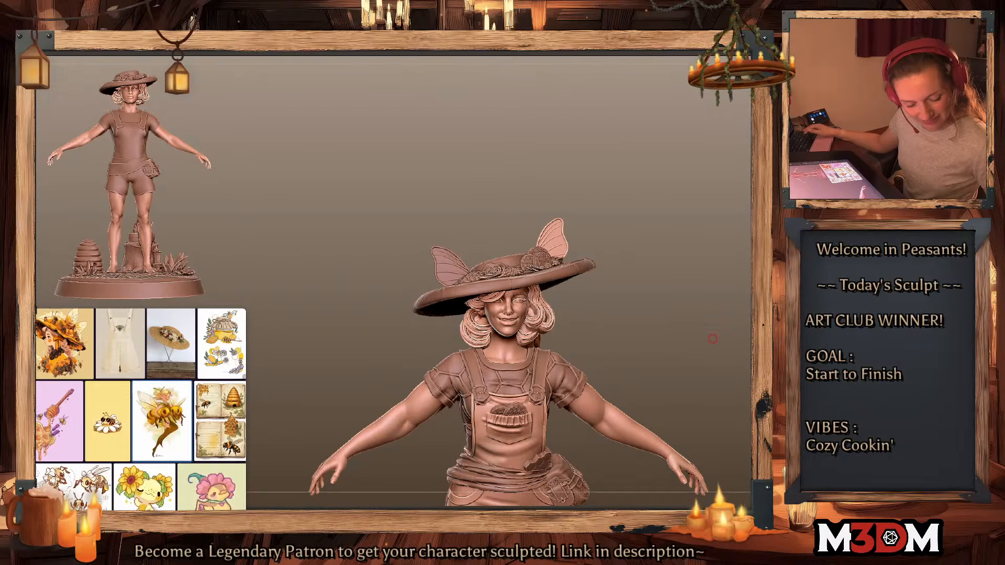
key(Delete)
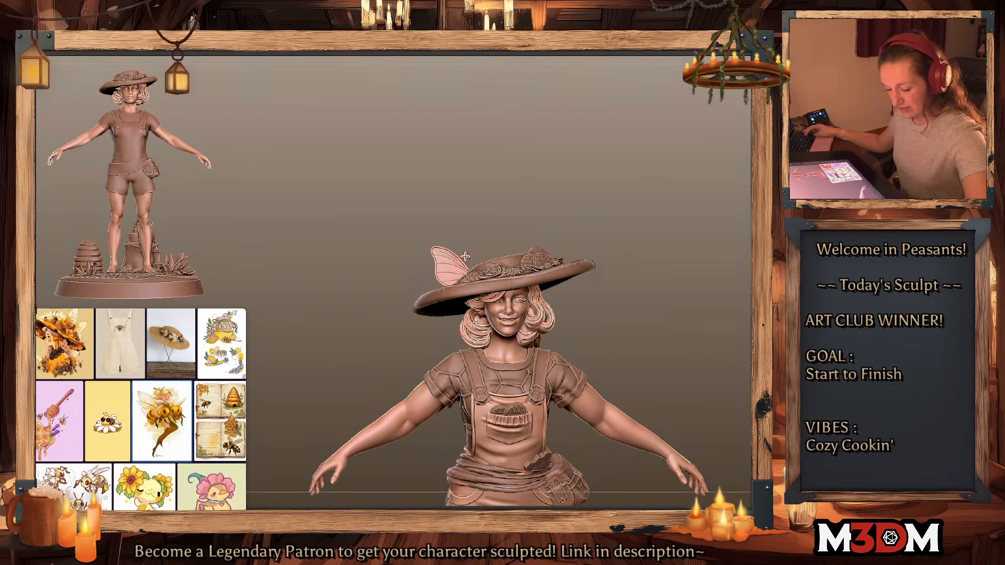
Step: Duplicate the remaining wing and offset the copy beside the original on the hat brim
key(w)
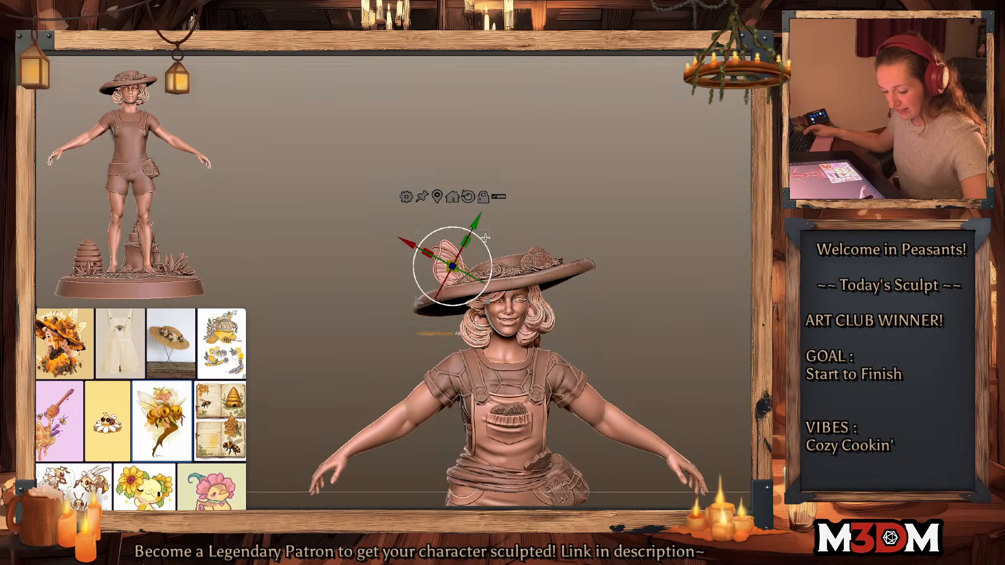
drag(681, 215, 689, 293)
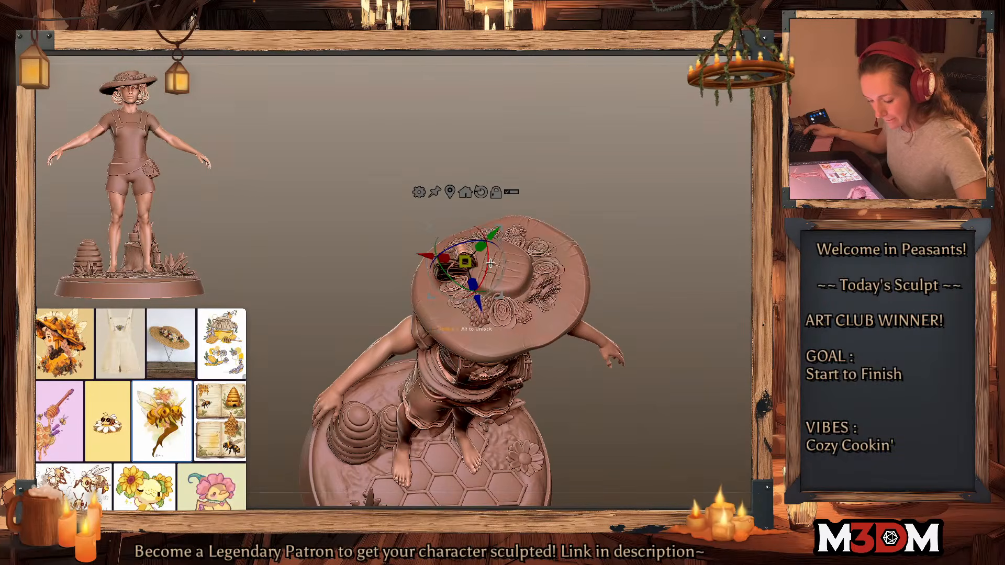
drag(478, 301, 481, 310)
drag(615, 301, 599, 223)
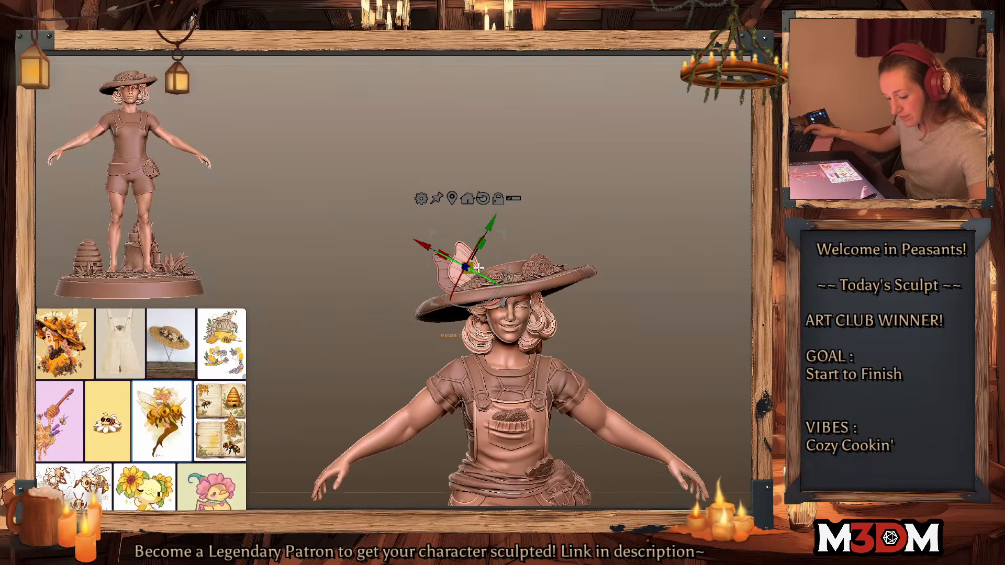
Step: Try reshaping the second wing with the Move brush, and undo those edits
key(q)
key(space)
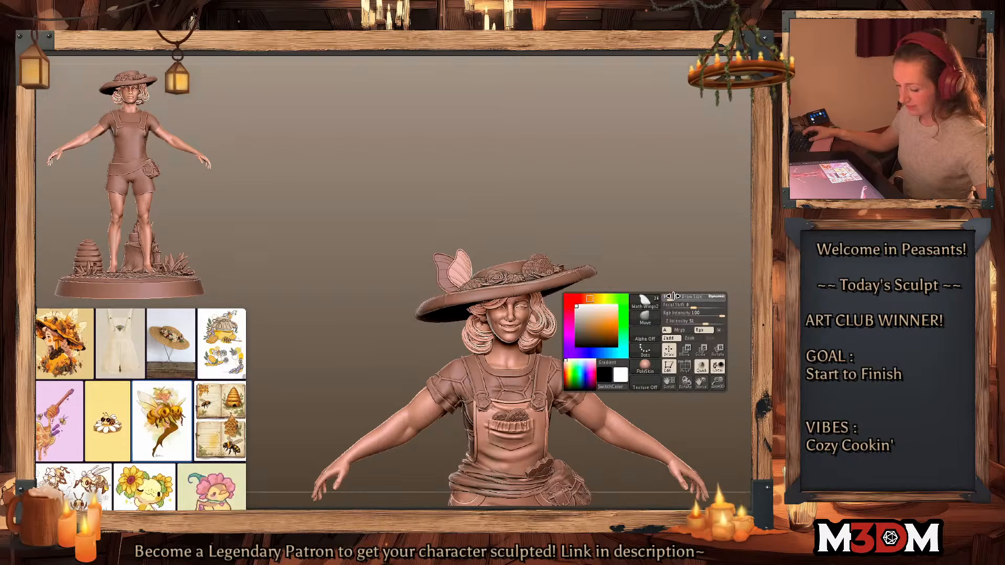
alt+drag(678, 296, 689, 252)
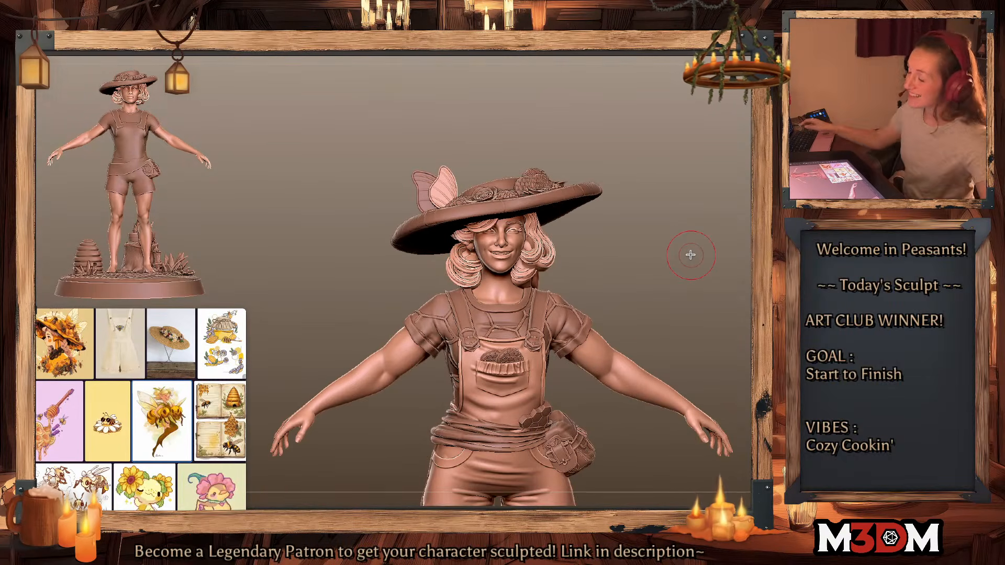
key(space)
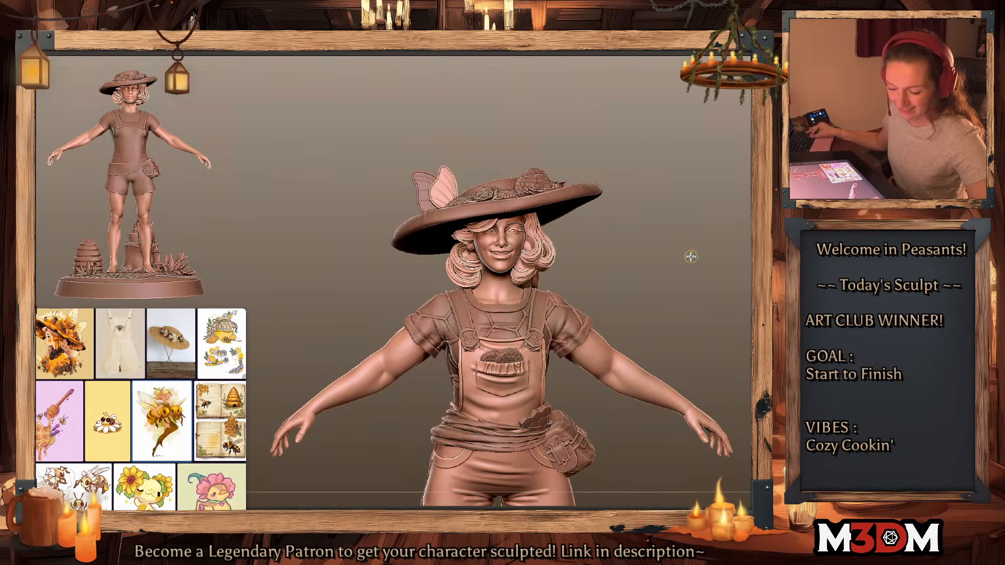
key(ctrl+z)
key(ctrl+z)
key(ctrl+z)
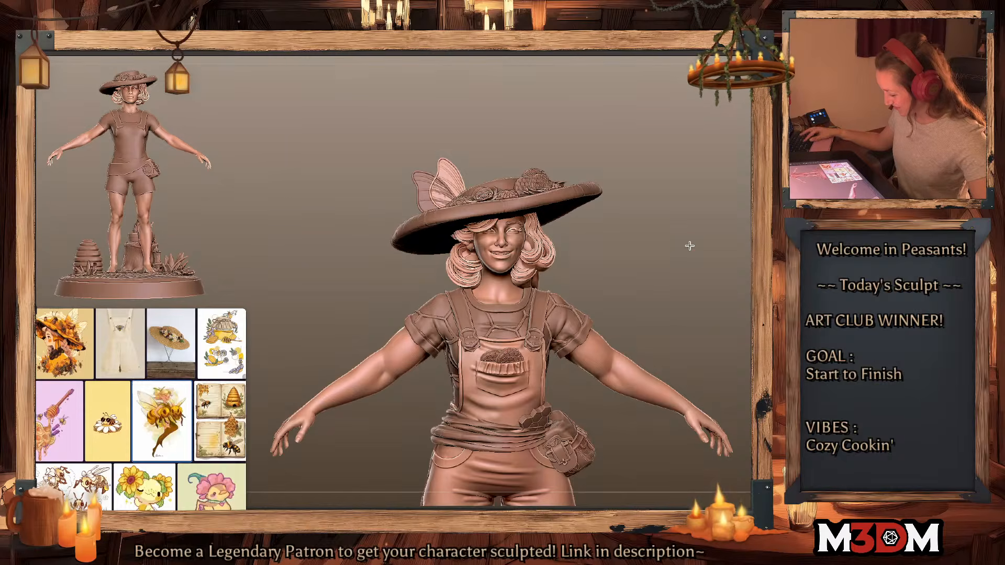
alt+drag(706, 259, 684, 267)
key(w)
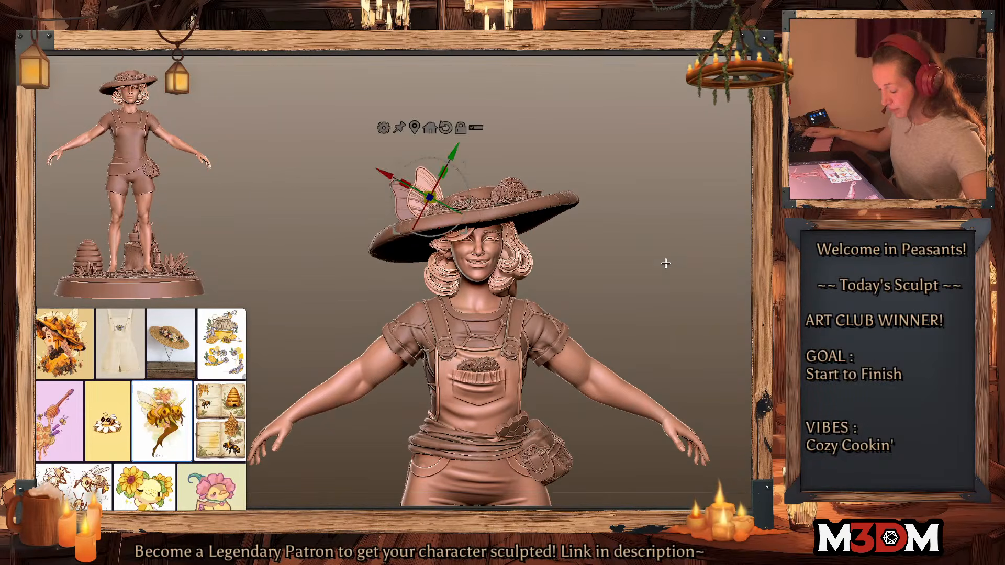
Step: Isolate the bare hat polygroup, hiding the flower cluster around its crown, and bring the other subtools back
click(445, 128)
key(q)
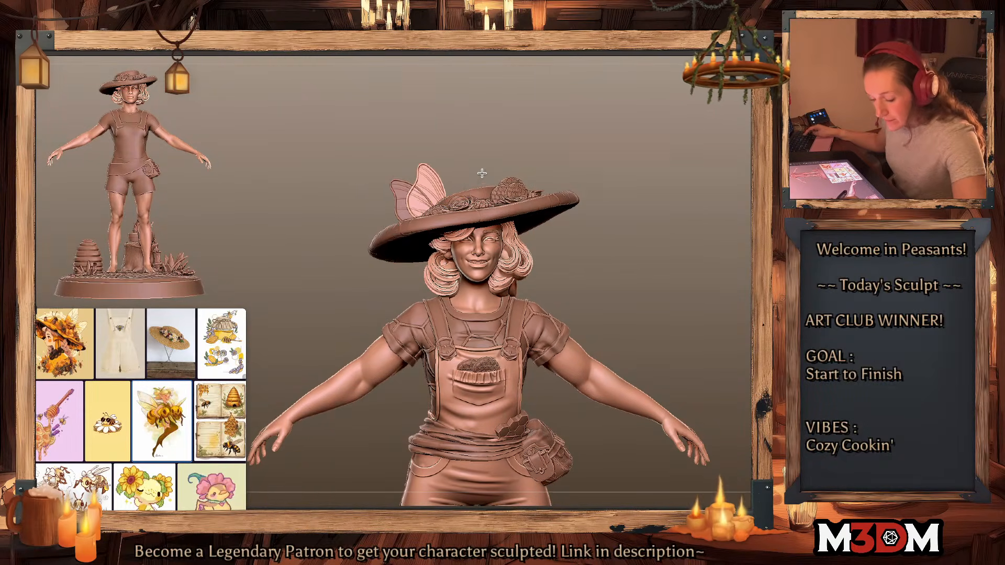
right_click(568, 253)
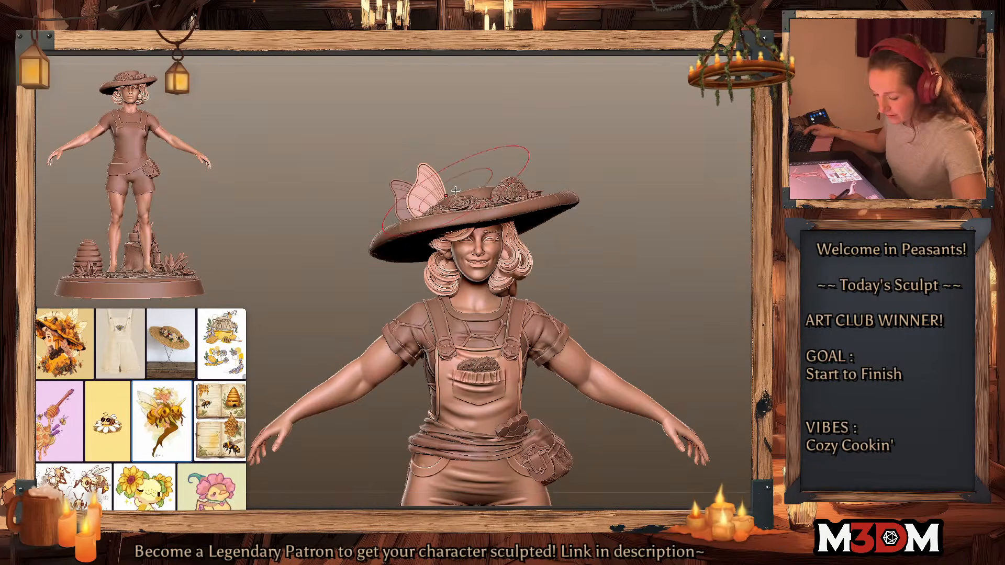
drag(645, 227, 646, 237)
key(shift+f)
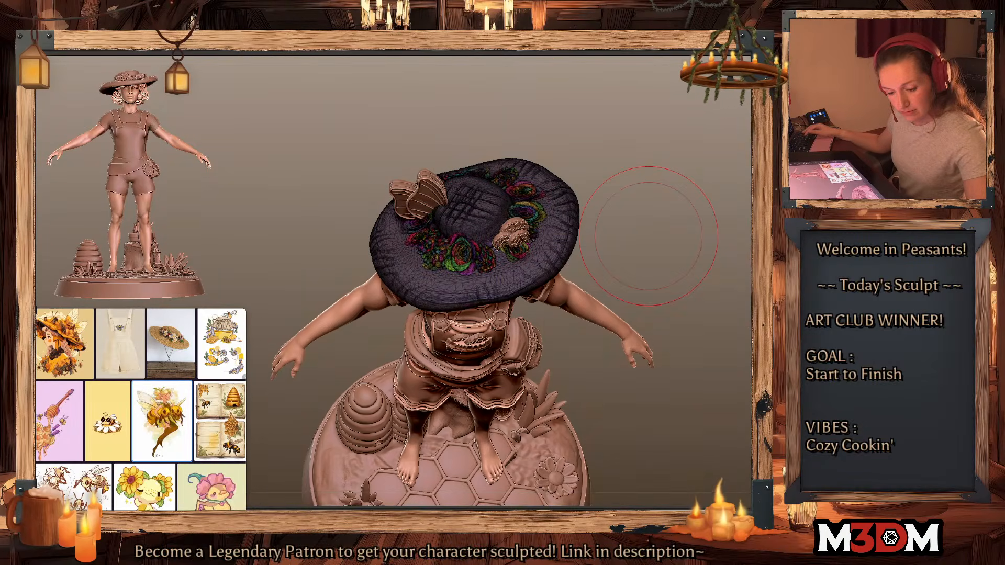
key(shift+f)
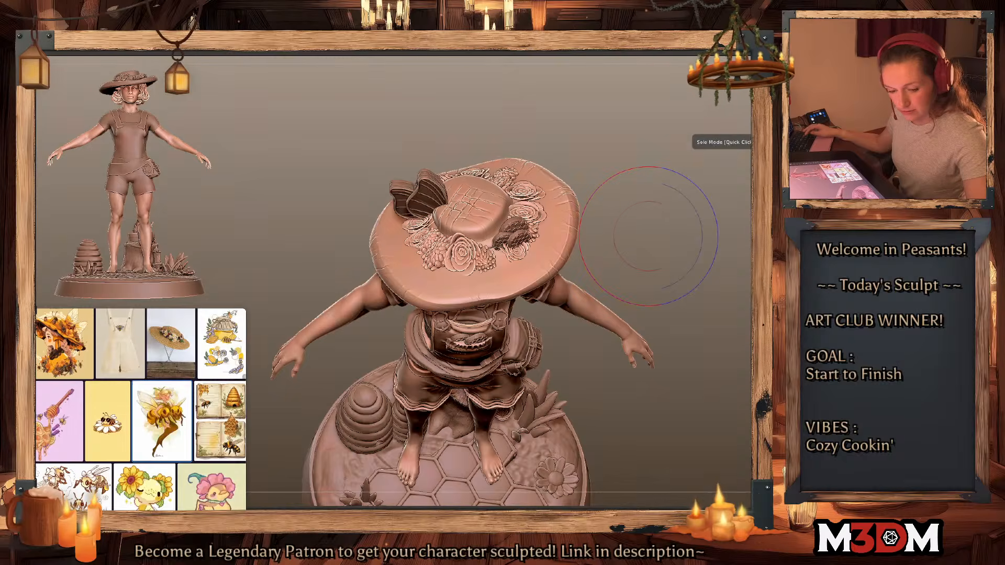
key(shift+s)
ctrl+shift+click(510, 283)
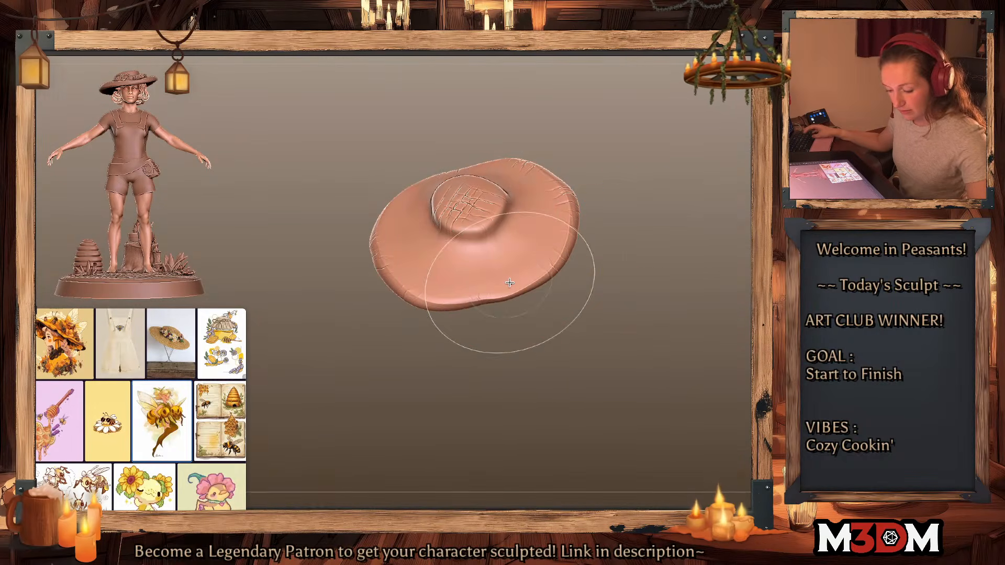
key(shift+s)
Step: Search the computer for "bloom" and load the bloom_imm_brush_imprintdelight.ZBP flower brush
drag(712, 277, 700, 305)
key(b)
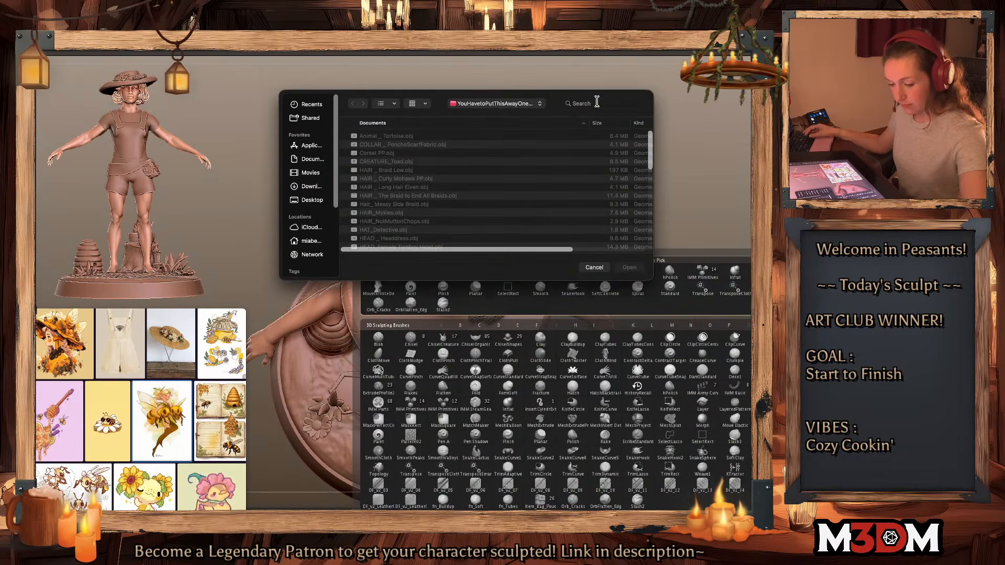
click(594, 105)
text(bloom)
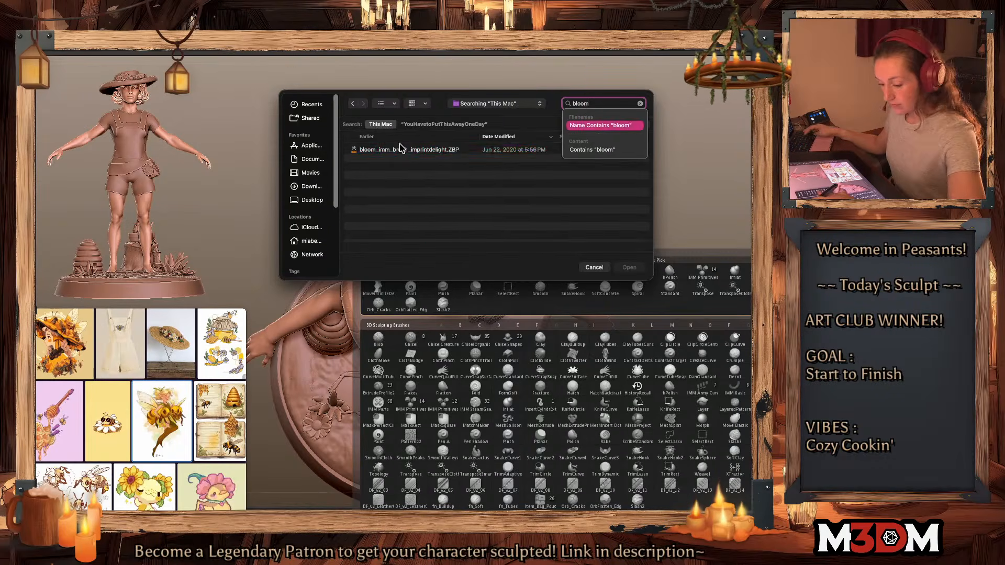
double_click(403, 154)
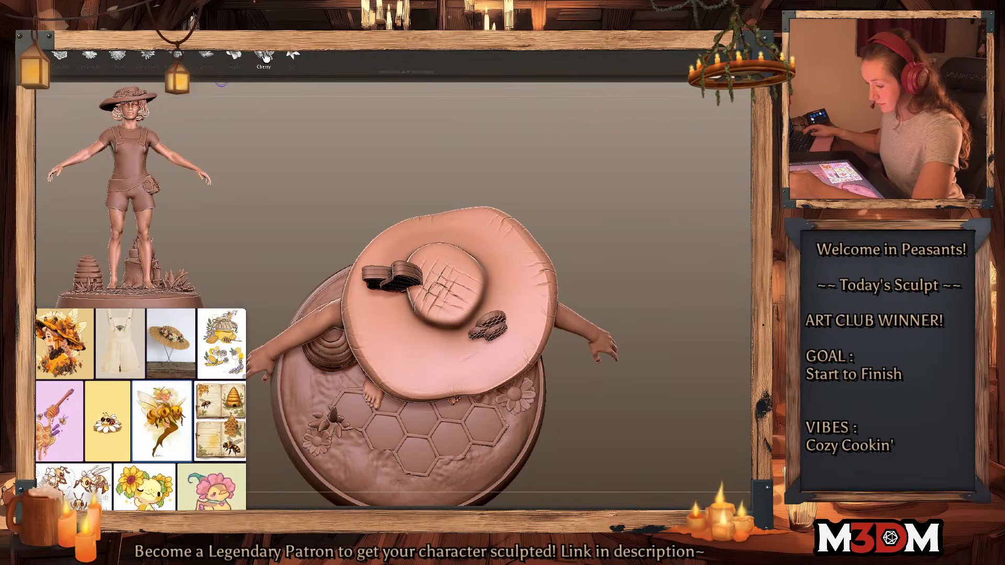
Step: Try inserting the Cherry flower on the hat brim beside the crown
key(alt+shift+s)
drag(507, 293, 516, 326)
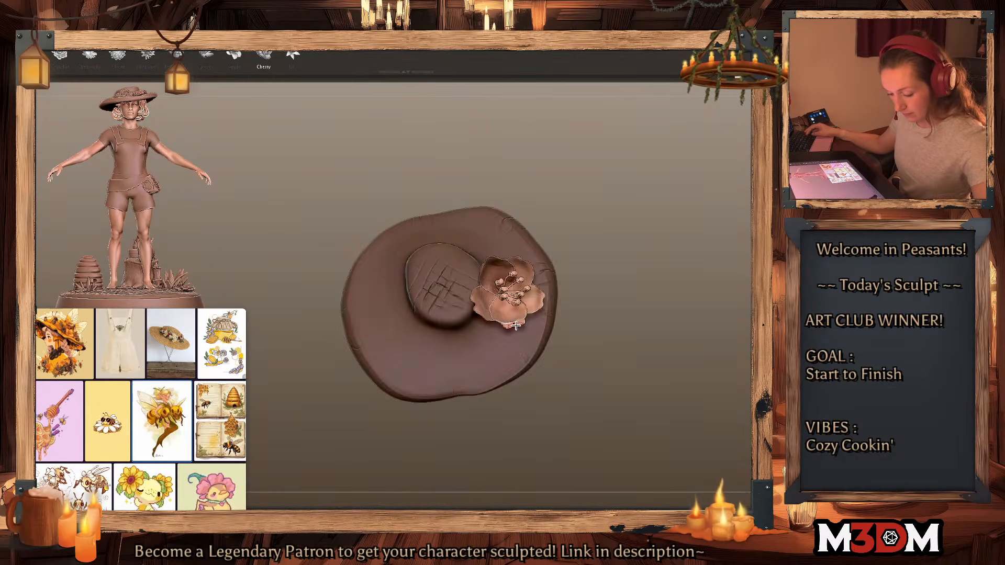
mouse_move(660, 361)
mouse_down()
mouse_move(666, 262)
mouse_move(669, 285)
mouse_up()
Step: Step to the star mesh in the subtools and replace it with a stand-alone Cherry flower
key(Down)
key(Down)
key(Down)
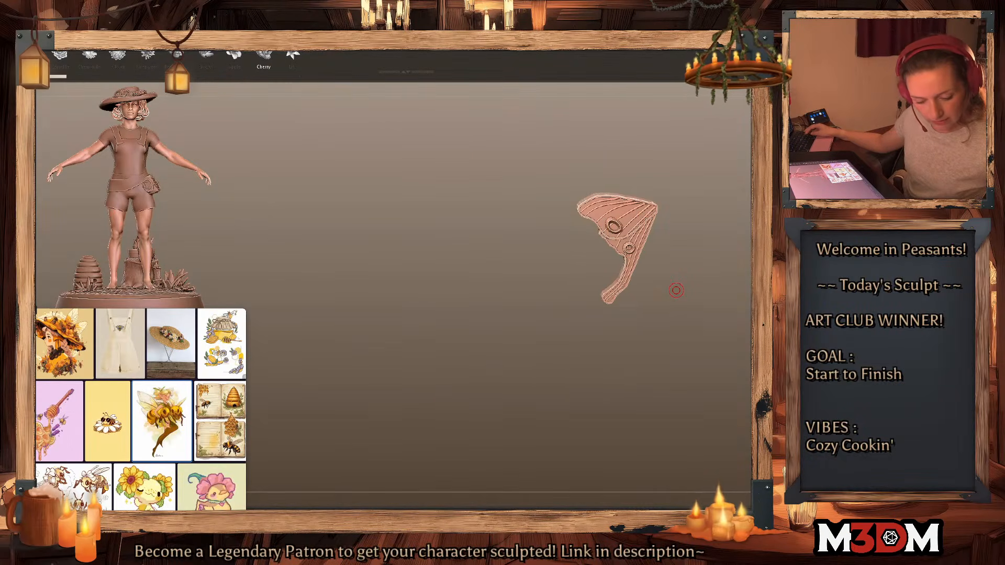
key(Down)
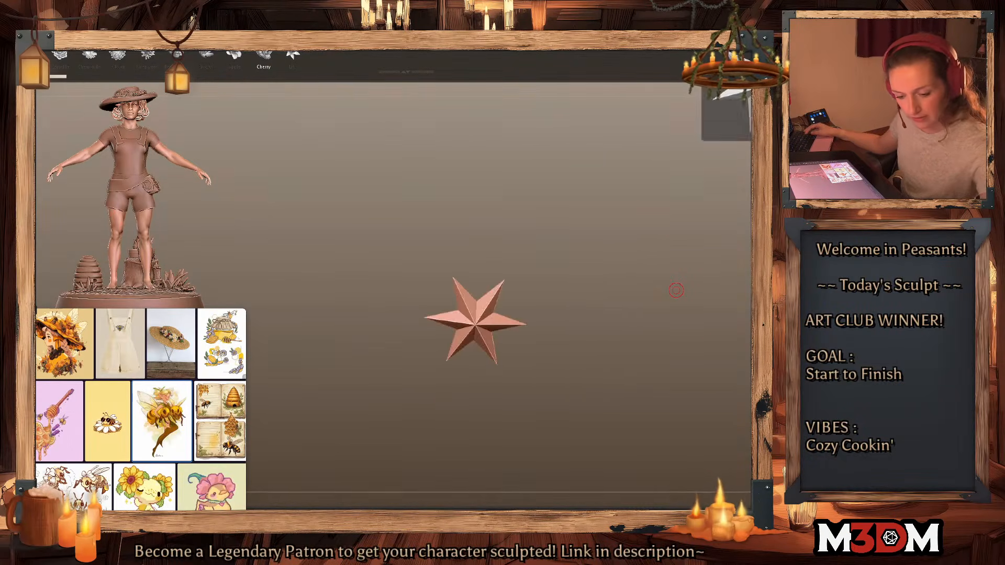
right_drag(481, 325, 674, 413)
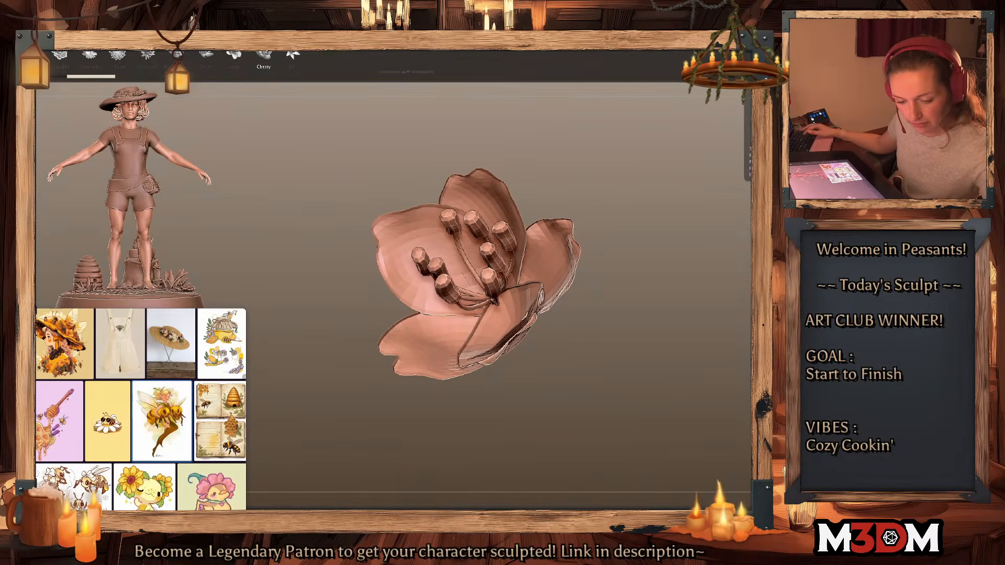
Step: Search the computer for "items", open items.ztl and frame its models
click(618, 101)
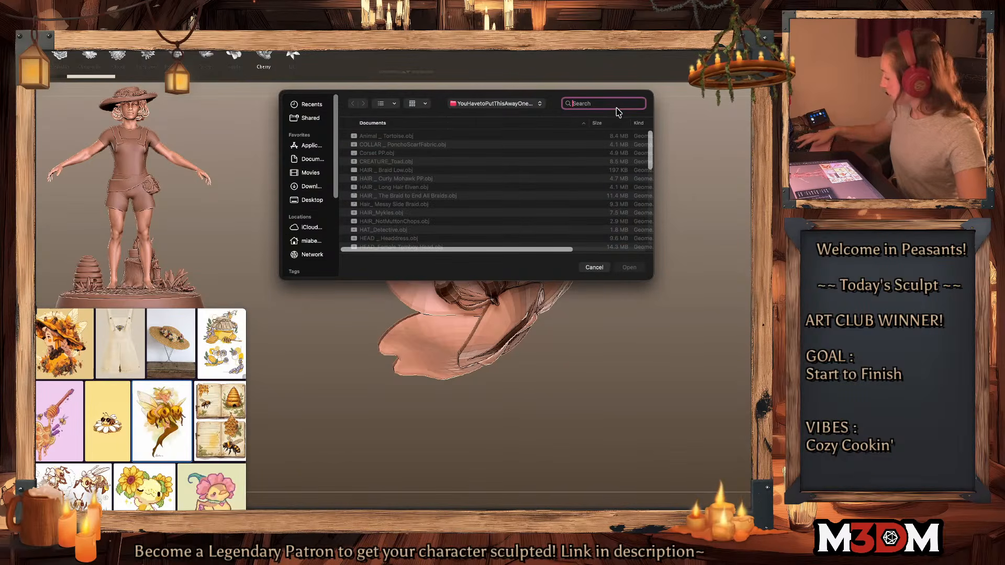
text(items)
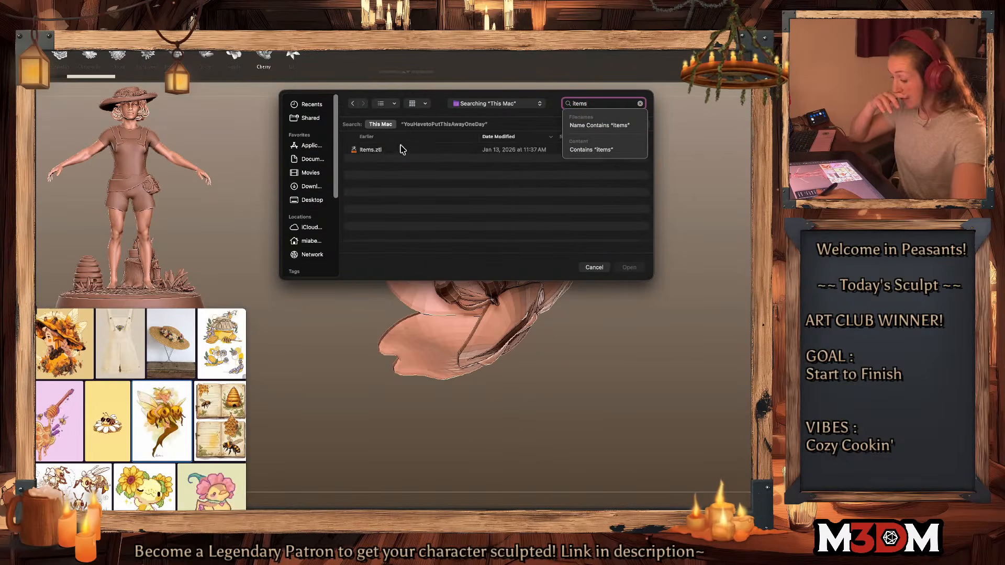
click(394, 150)
double_click(394, 151)
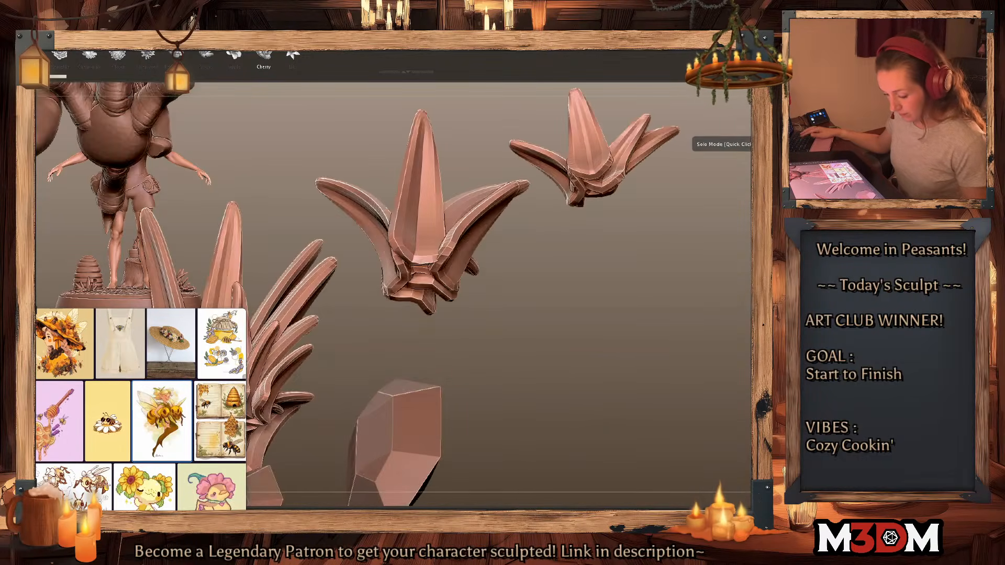
key(f)
drag(595, 441, 597, 448)
key(f)
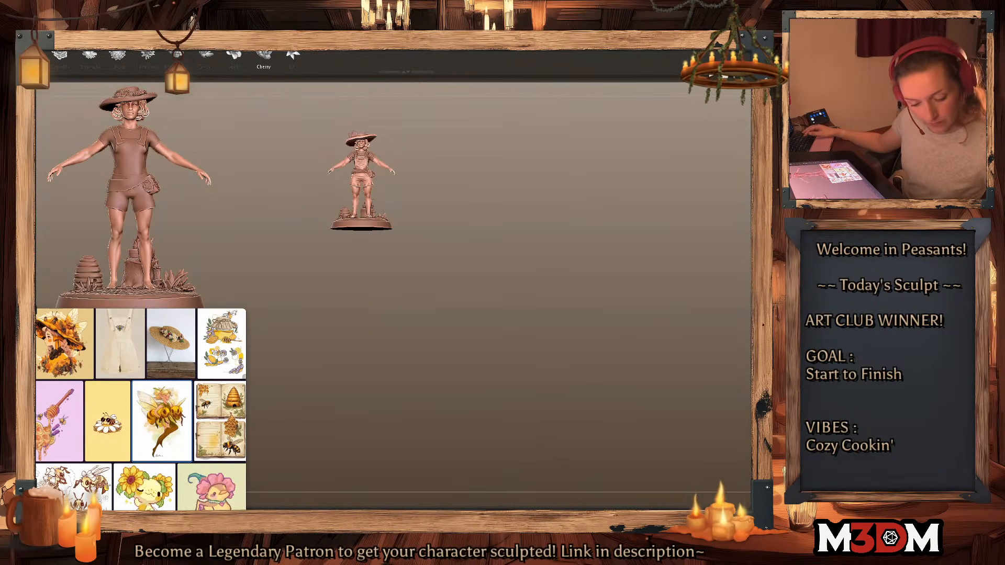
Step: Move the Cherry flower from beside the base up next to the character's hat
key(space)
click(673, 367)
alt+click(415, 268)
alt+drag(598, 203, 650, 336)
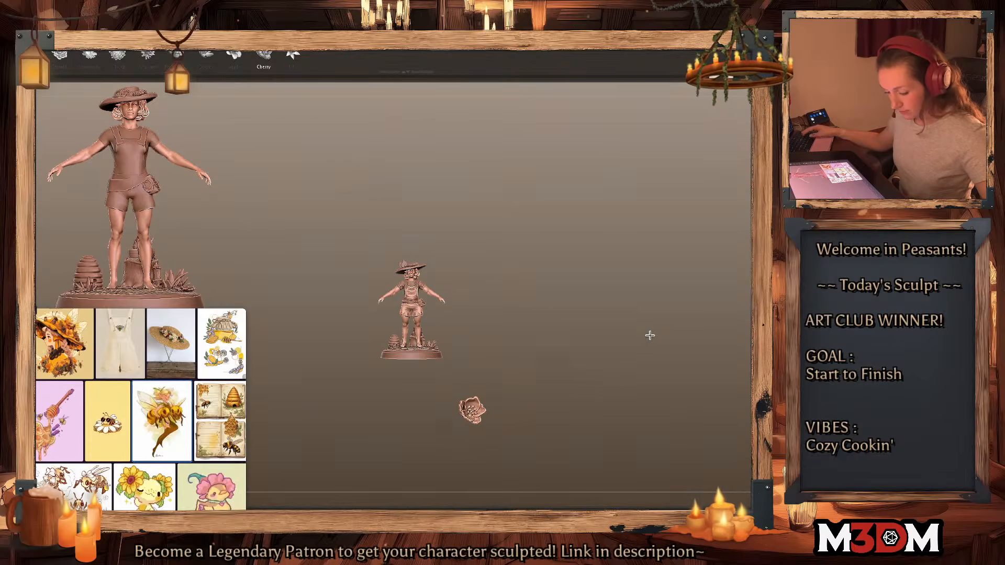
key(w)
click(458, 322)
mouse_move(506, 358)
mouse_down()
mouse_move(495, 271)
mouse_move(466, 198)
mouse_up()
alt+drag(571, 328, 573, 434)
drag(431, 277, 432, 236)
key(q)
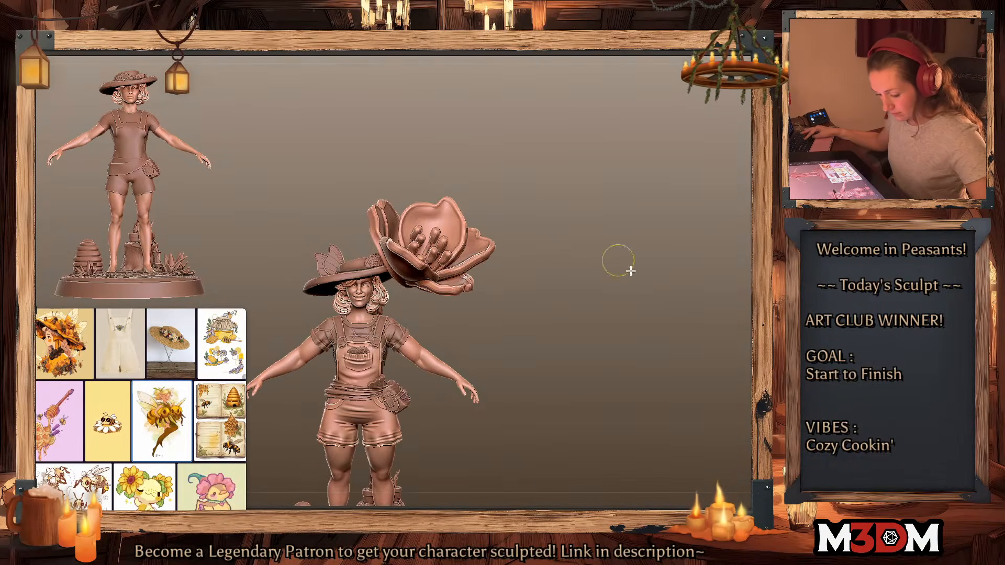
Step: Isolate the Cherry flower, reset and recenter its gizmo, and rotate the flower to face upward
key(alt+s)
shift+drag(647, 343, 648, 348)
key(w)
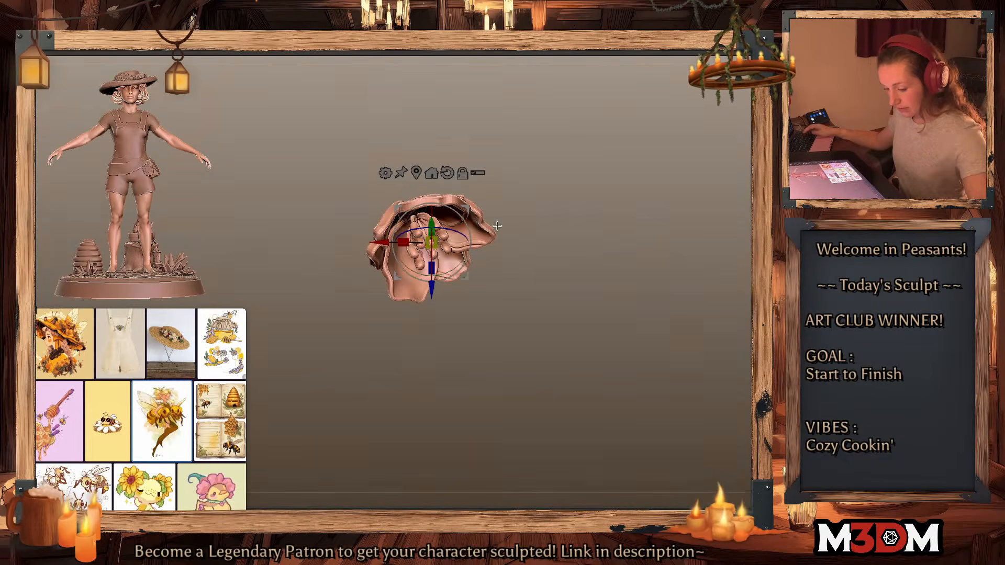
alt+click(446, 173)
click(416, 174)
drag(437, 236, 434, 218)
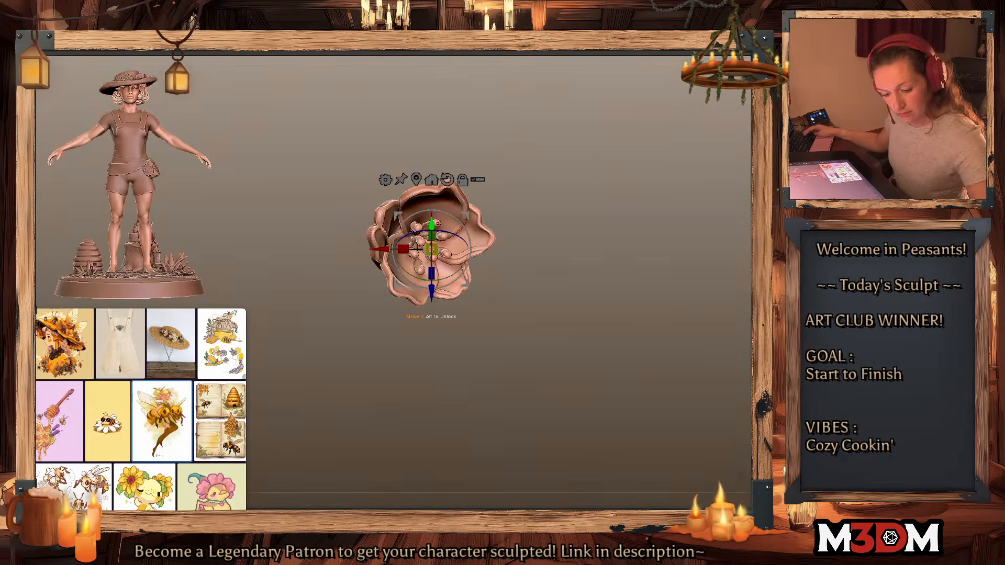
key(alt+s)
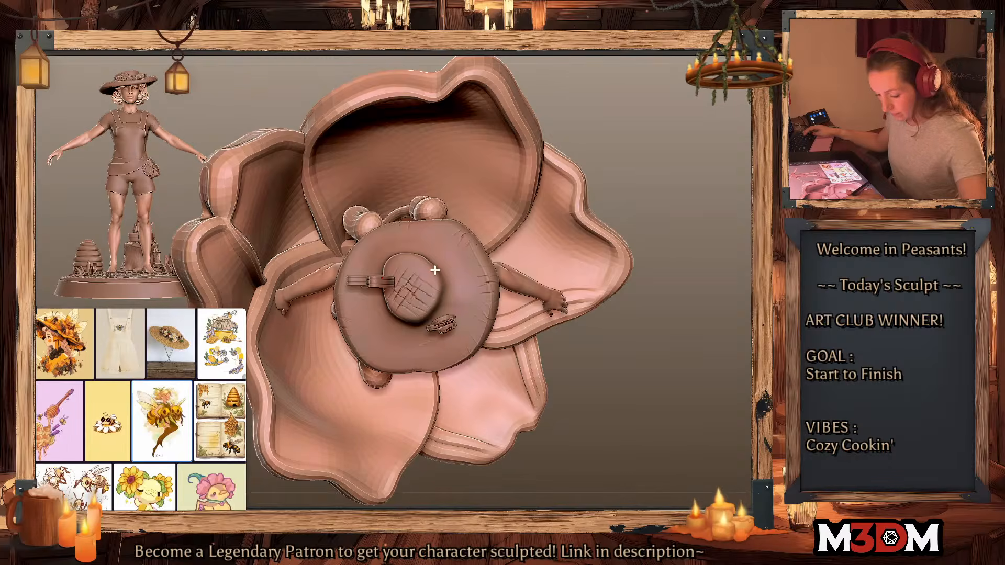
Step: Scale the Cherry flower down and raise it onto the hat brim beside the crown
key(w)
alt+click(549, 164)
click(518, 164)
drag(416, 281, 346, 361)
drag(681, 255, 675, 196)
drag(448, 240, 479, 76)
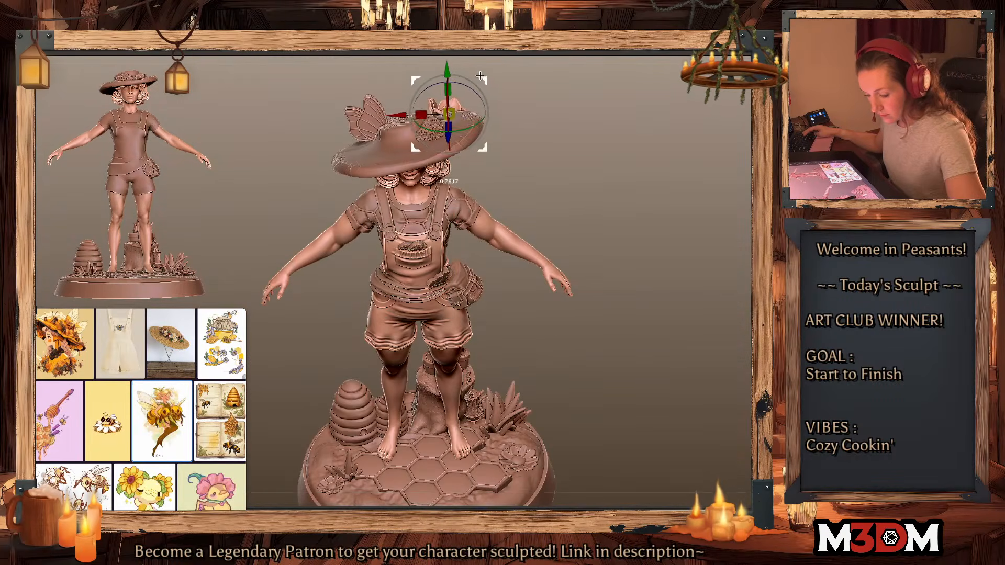
Step: Adjust the Cherry flower's size and height to seat it on the hat brim
shift+drag(673, 191, 673, 218)
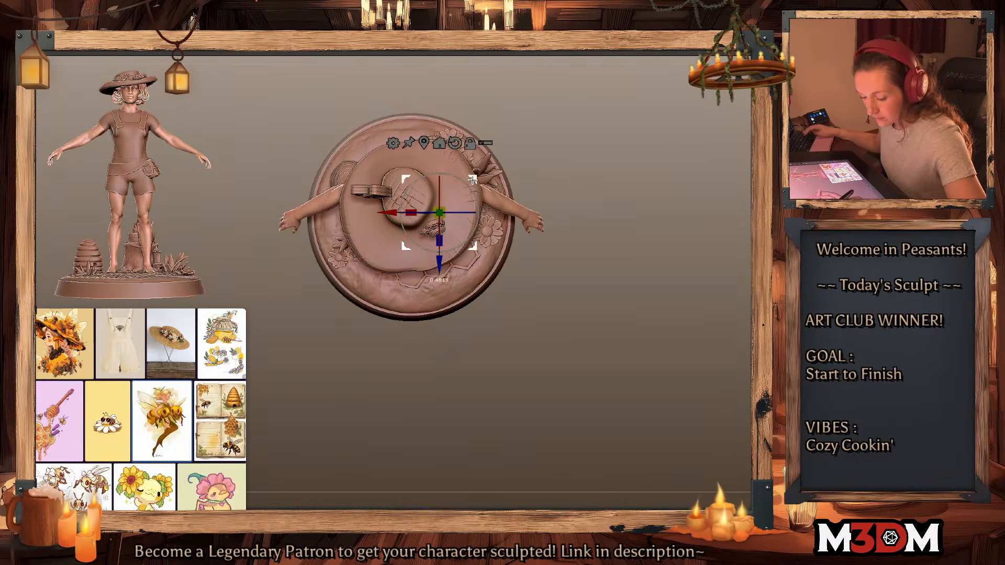
drag(472, 180, 467, 183)
drag(574, 201, 588, 155)
drag(452, 175, 467, 148)
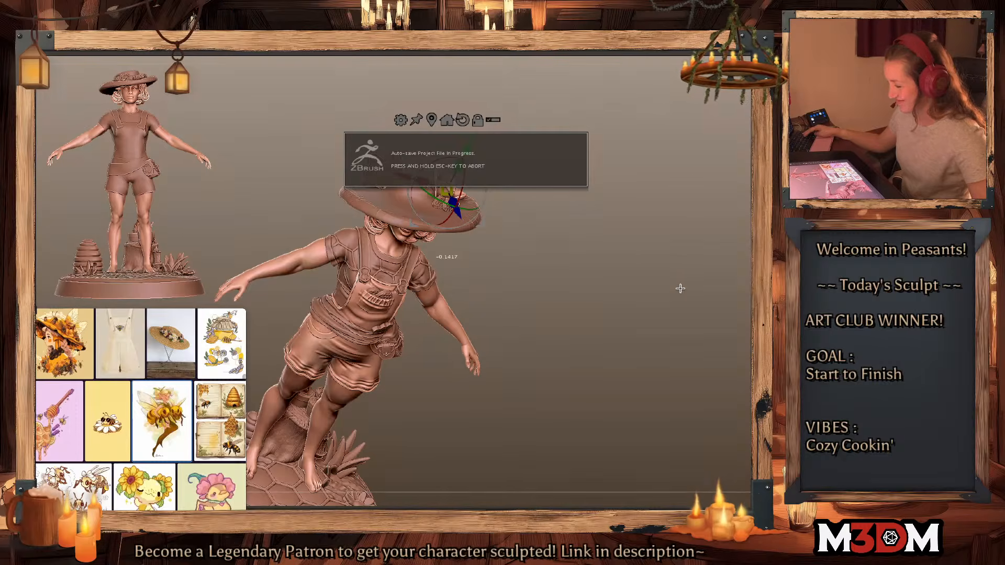
Step: Rotate the Cherry flower slightly from above and check it on the hat from the front
key(q)
mouse_move(680, 288)
mouse_down()
mouse_move(671, 282)
mouse_move(684, 305)
mouse_up()
key(w)
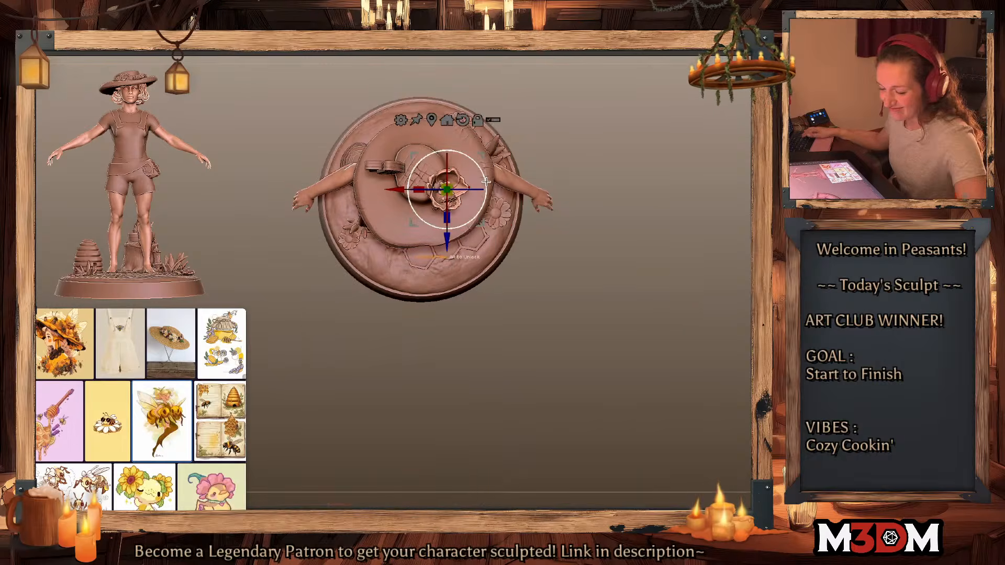
drag(479, 156, 484, 152)
key(q)
shift+drag(691, 296, 688, 286)
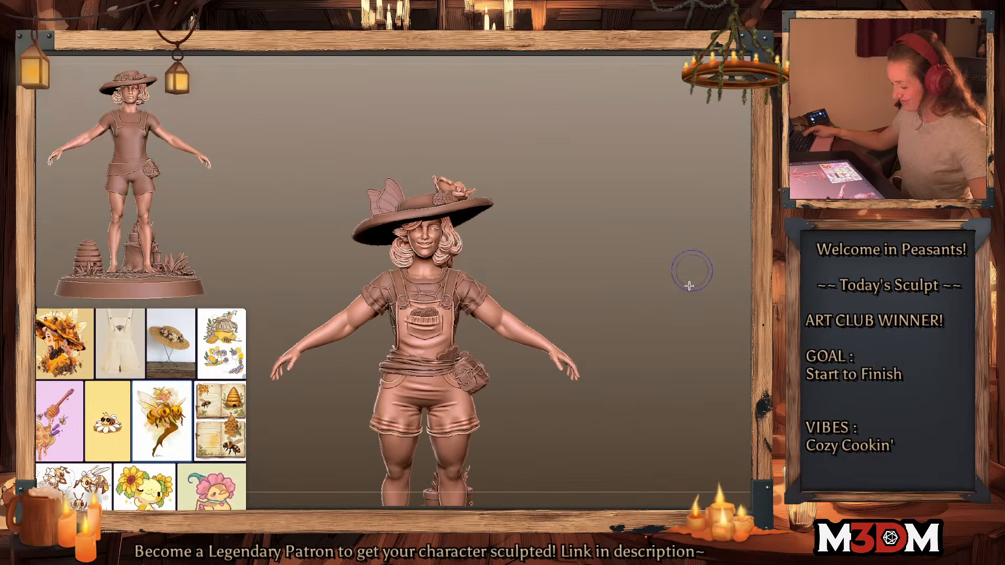
Step: Fit the added piece over the hat's crown and form a wrapped ribbon band around the crown's base
key(space)
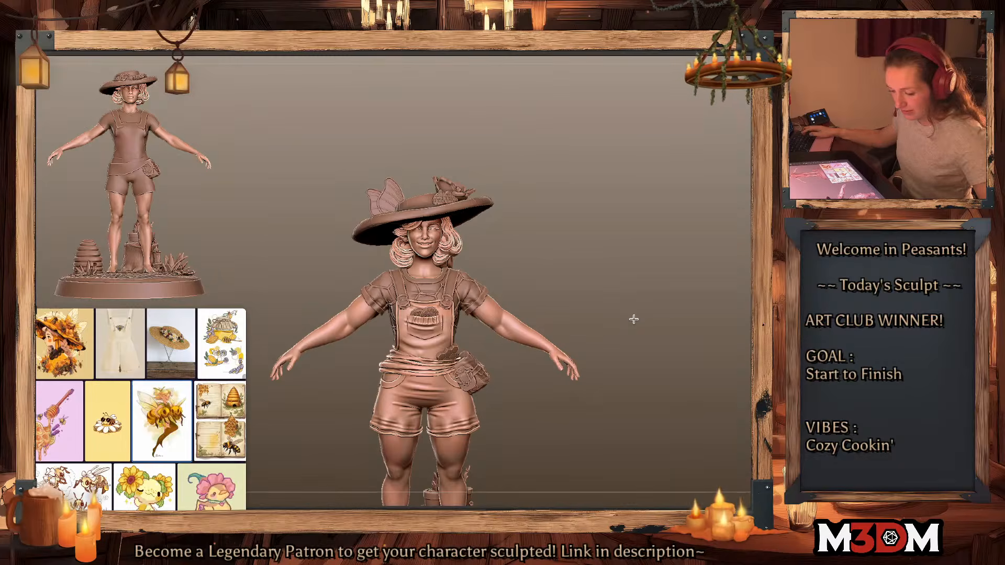
key(w)
alt+drag(455, 327, 456, 169)
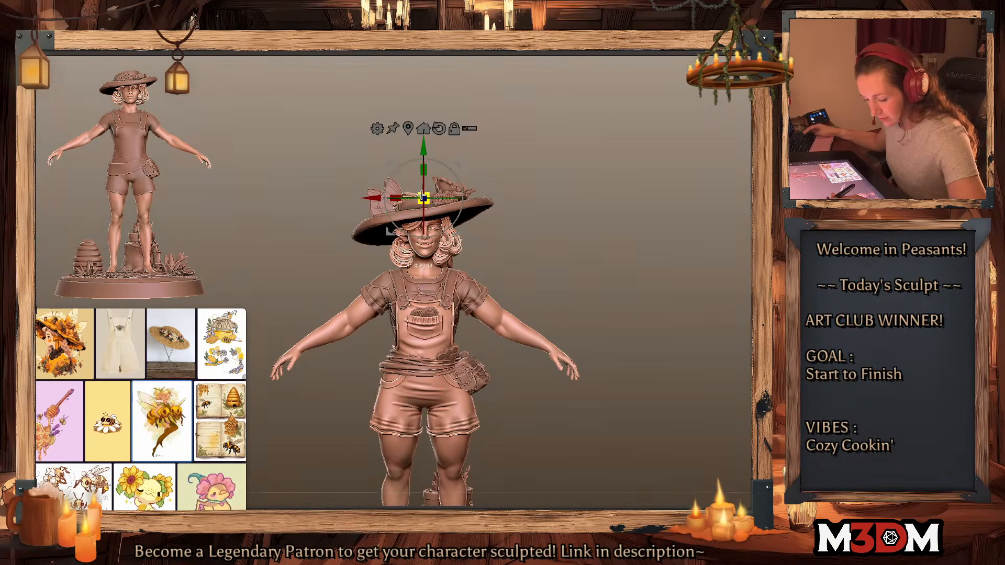
key(q)
drag(597, 213, 585, 261)
key(w)
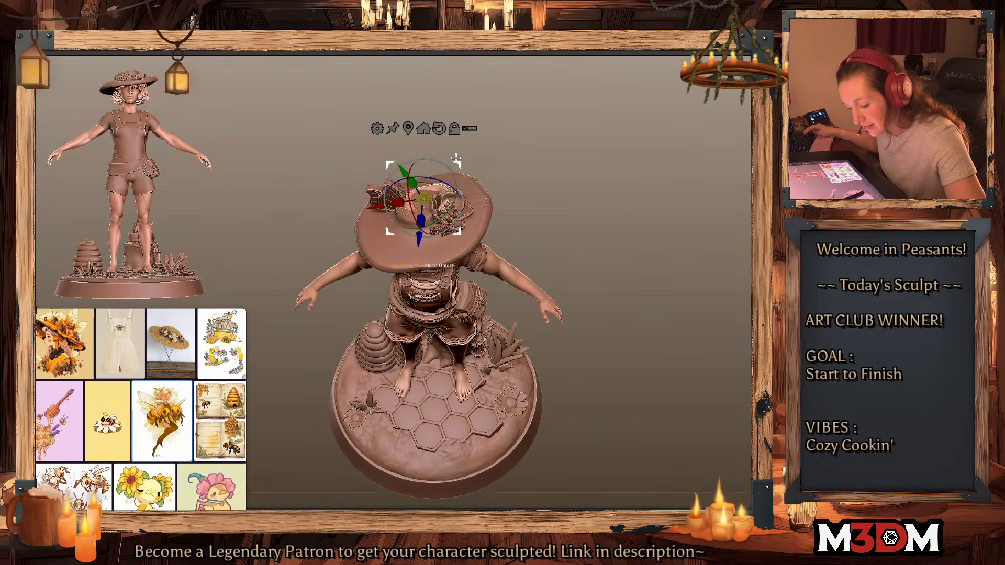
drag(569, 206, 536, 193)
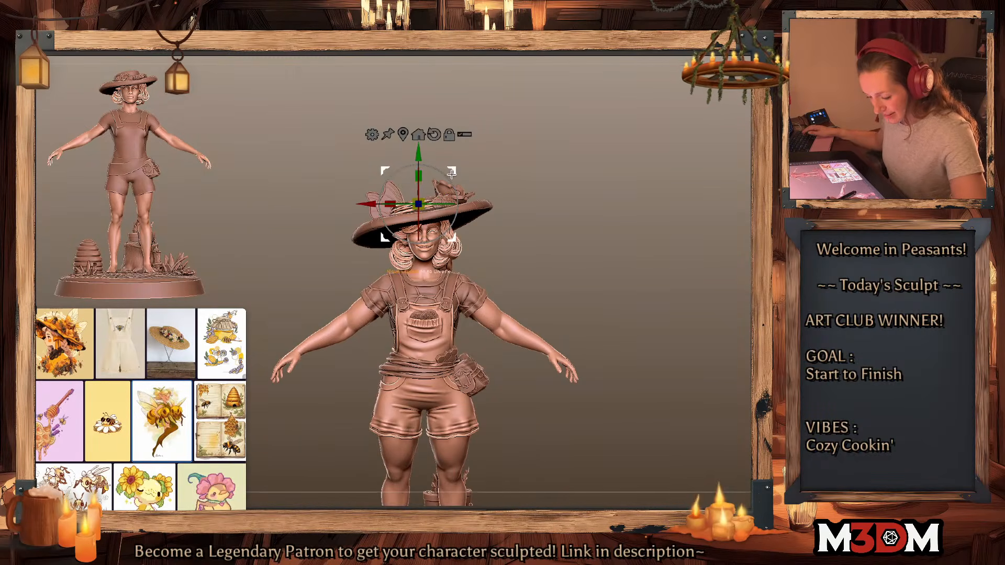
drag(570, 222, 642, 229)
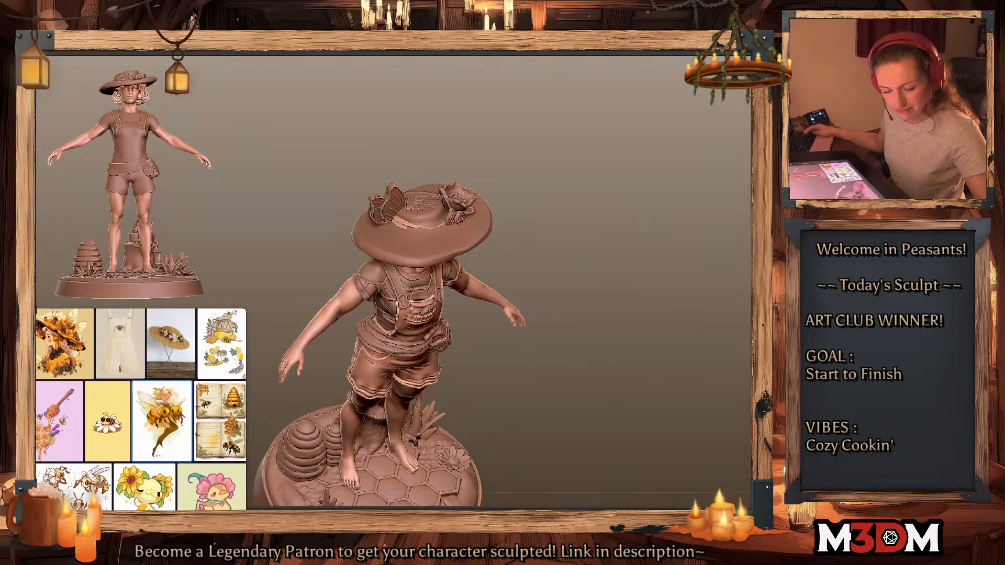
key(q)
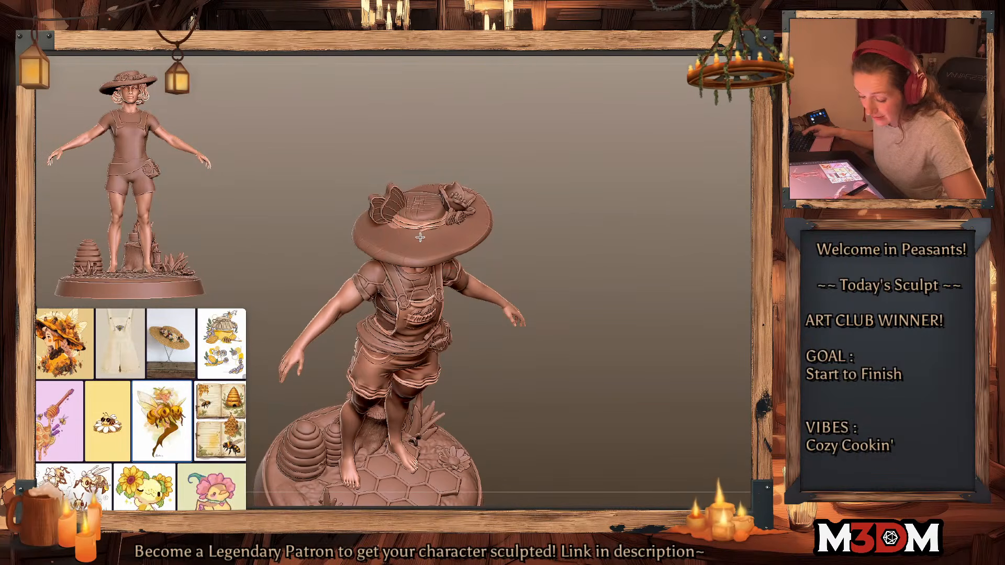
mouse_move(591, 246)
mouse_down()
mouse_move(612, 260)
mouse_move(585, 273)
mouse_move(565, 264)
mouse_up()
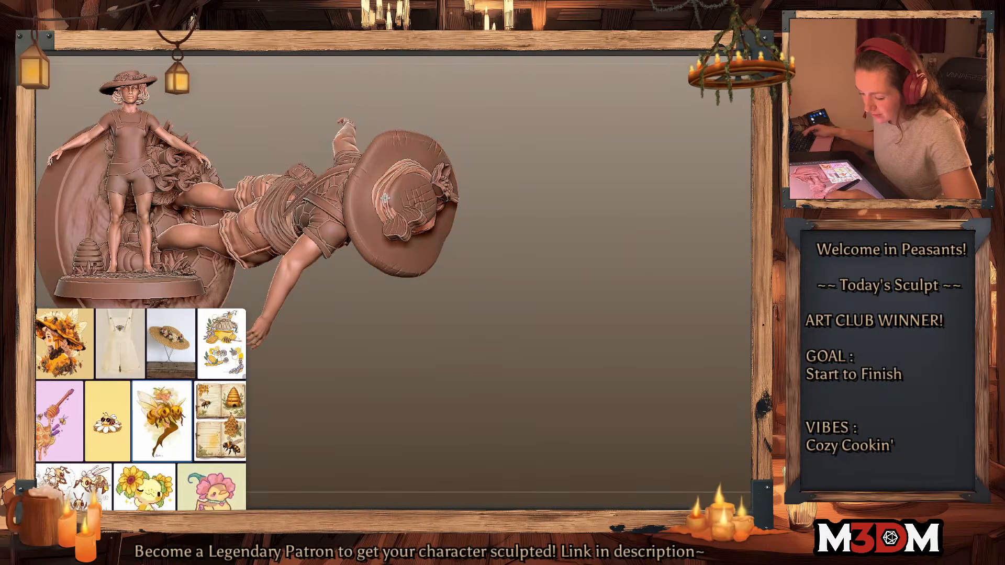
Step: Remove the front wing of the pair on the hat brim
shift+drag(655, 237, 671, 284)
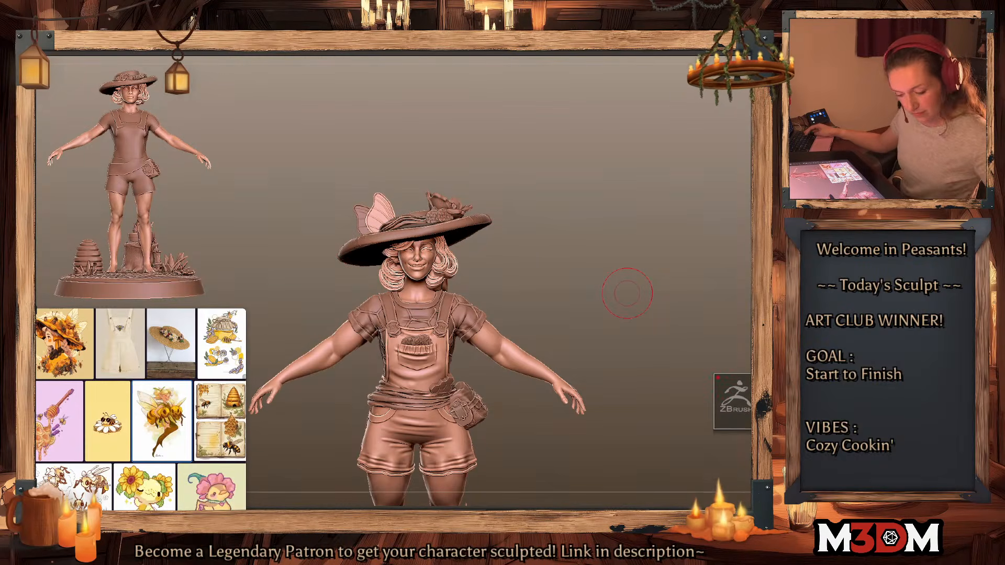
alt+click(376, 224)
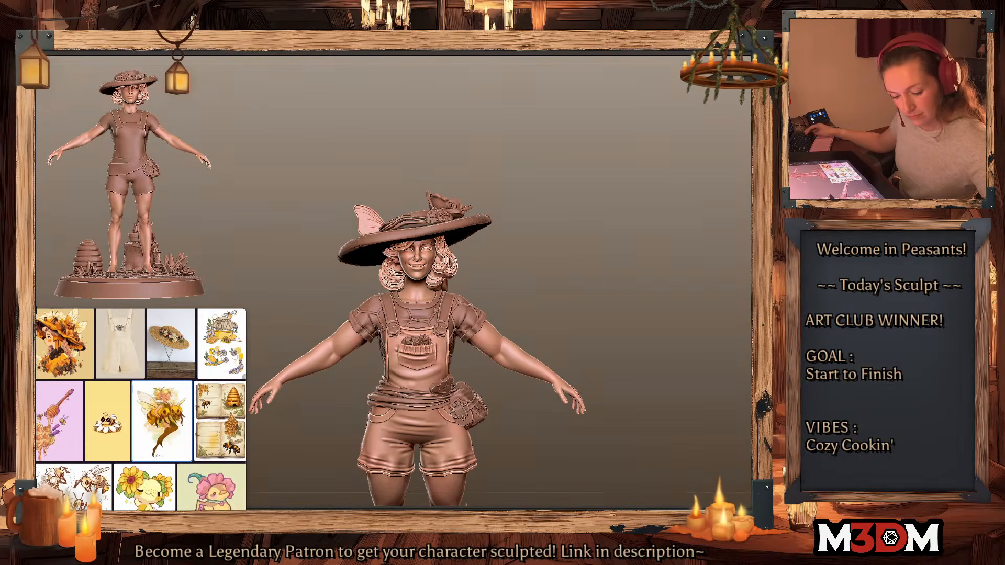
Step: Select the remaining wing on the hat brim and move it down beside the character's hip
key(w)
alt+click(390, 150)
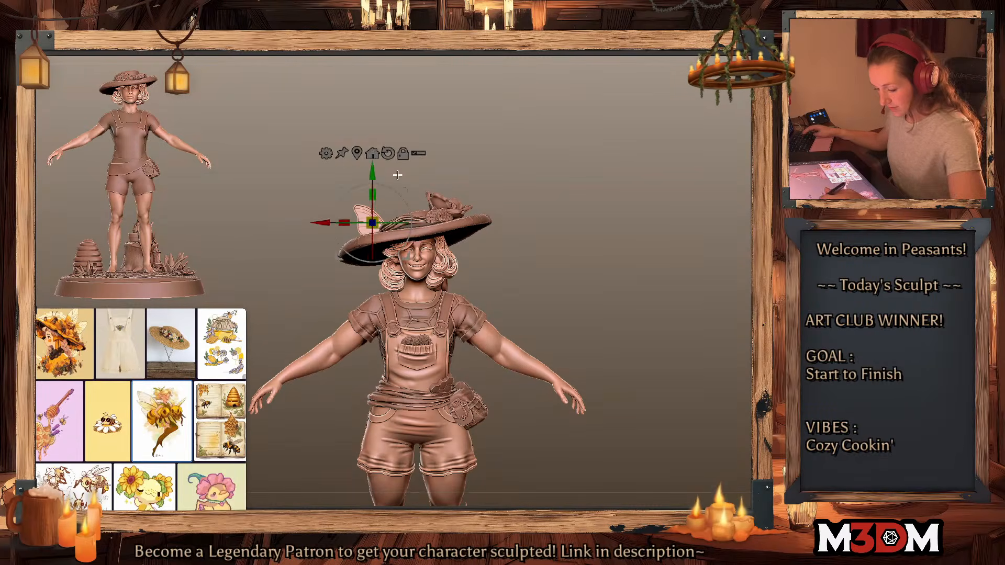
drag(405, 184, 409, 264)
drag(409, 246, 413, 270)
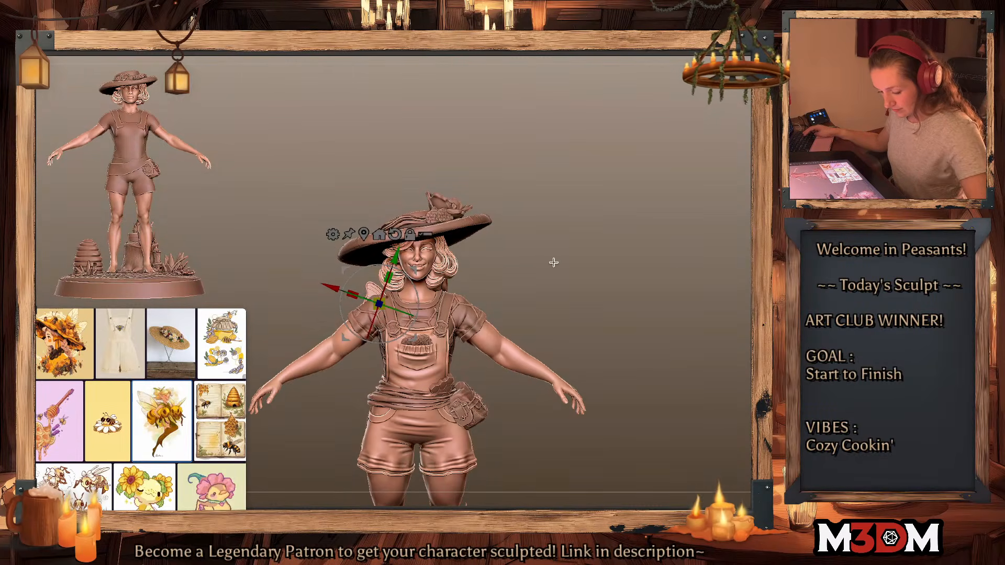
key(space)
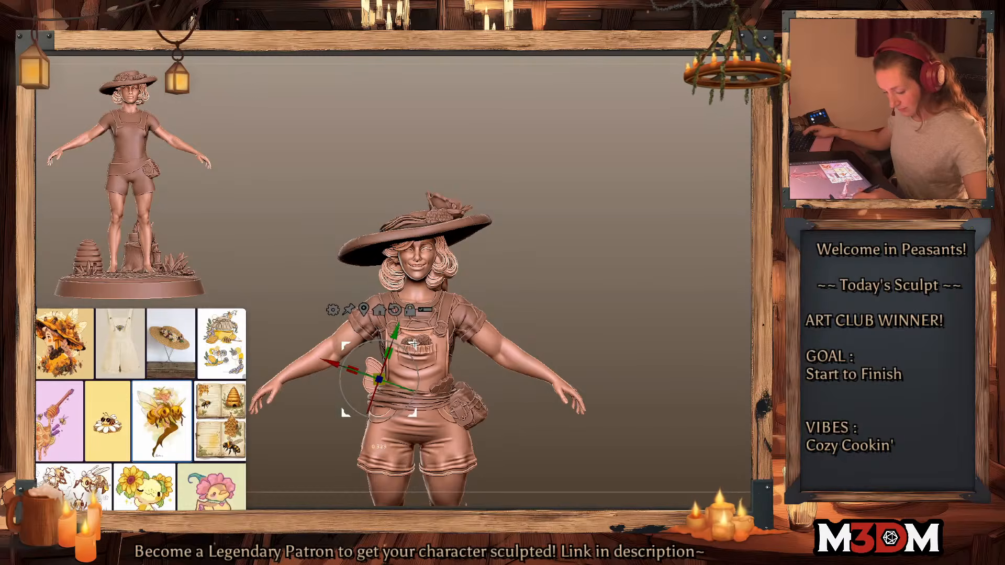
drag(633, 298, 650, 335)
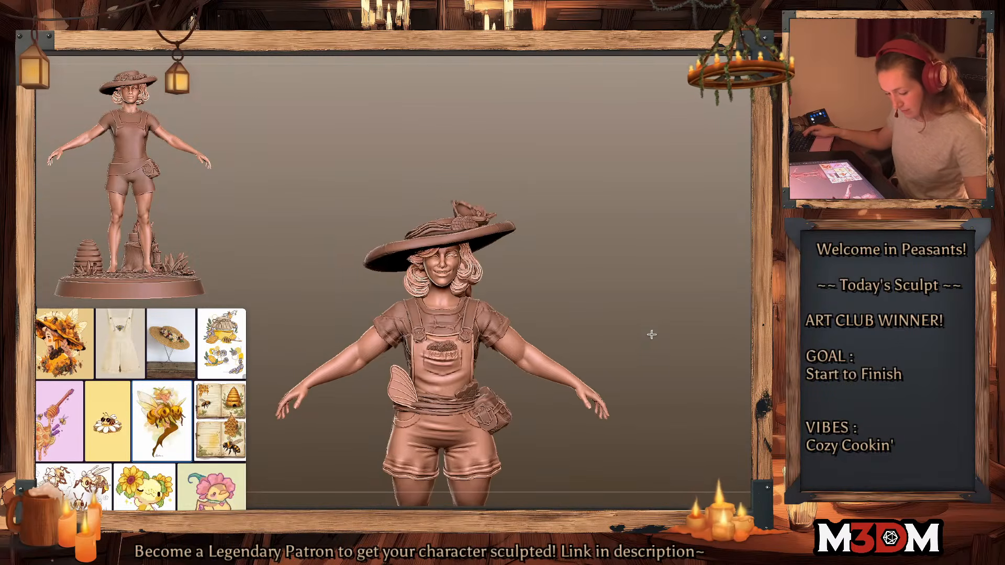
Step: Rotate and reposition the wing so that it flares outward from the waist above the shorts
alt+drag(629, 257, 607, 123)
drag(421, 253, 398, 234)
key(q)
key(w)
drag(400, 230, 410, 239)
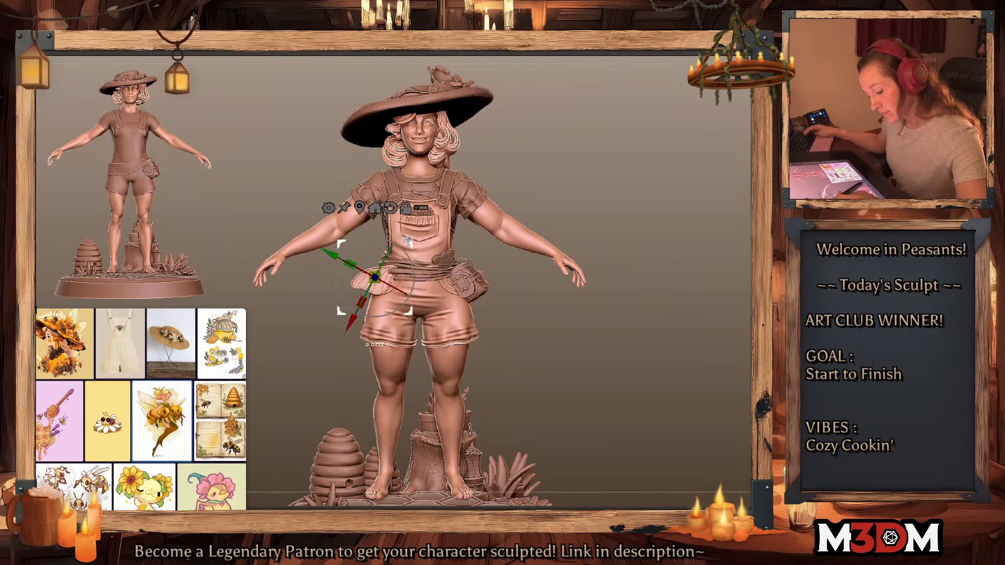
key(q)
key(w)
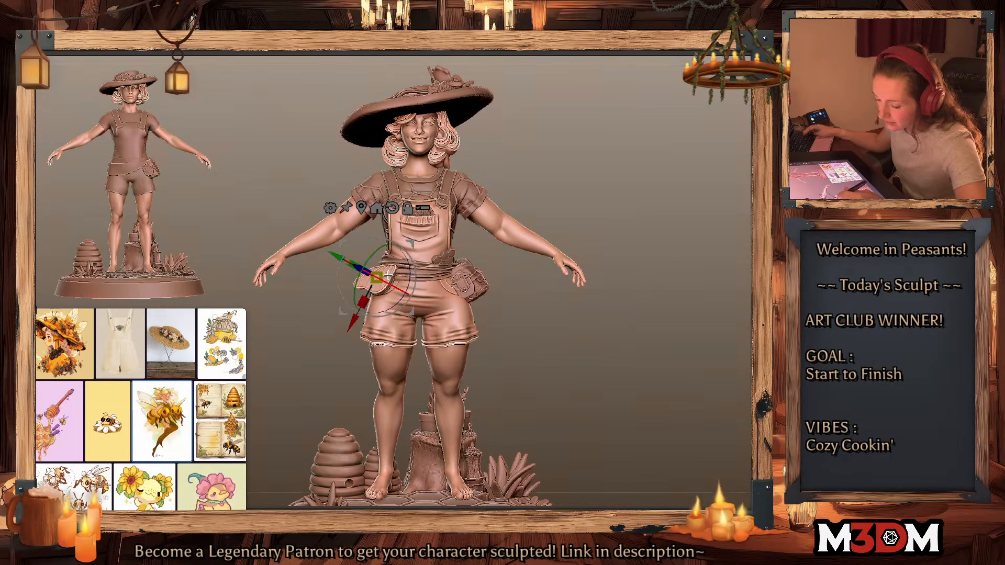
key(q)
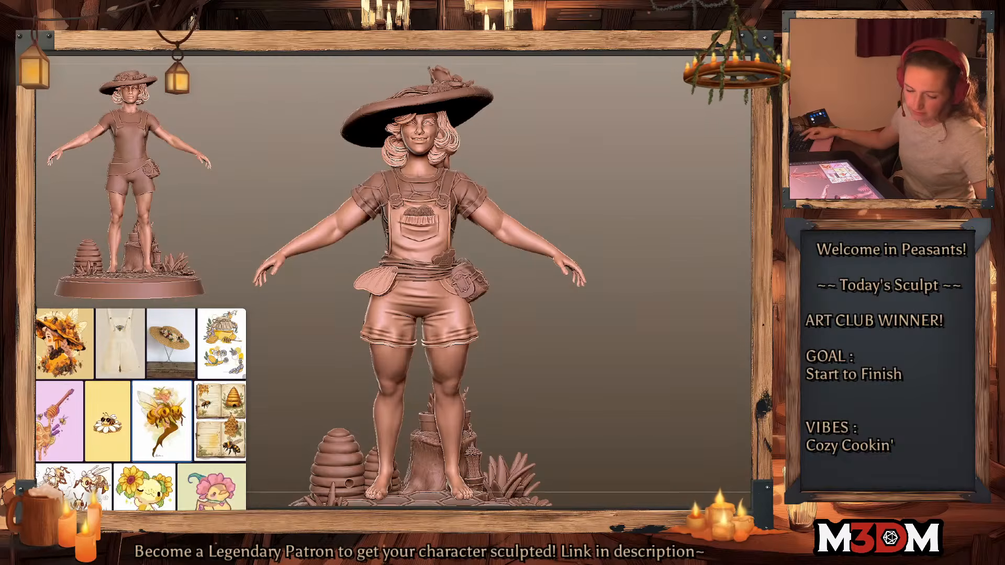
key(b)
key(space)
key(super+d)
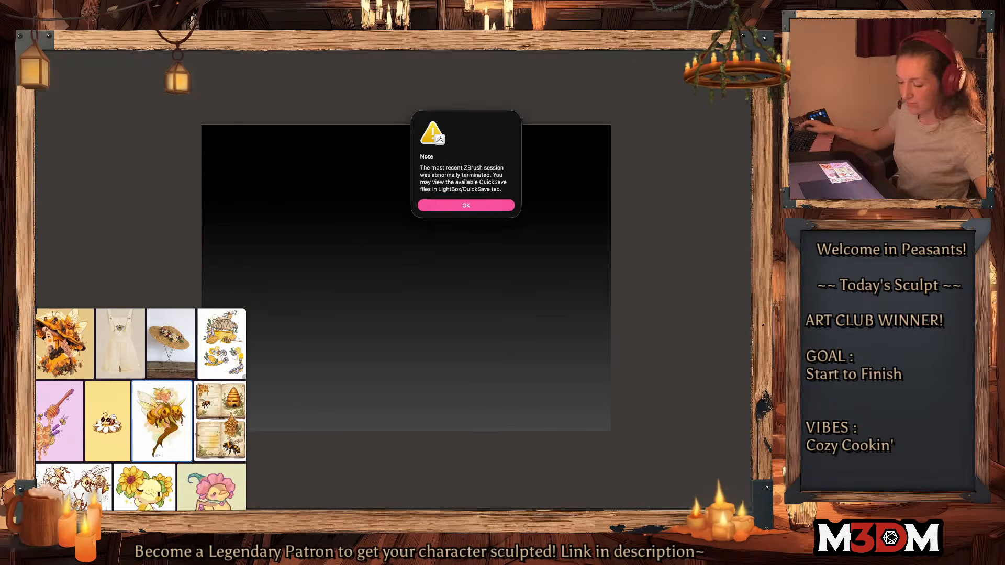
Step: Dismiss the abnormal termination notice, reopen the most recent beekeeper QuickSave and frame the full figure from the front
click(488, 209)
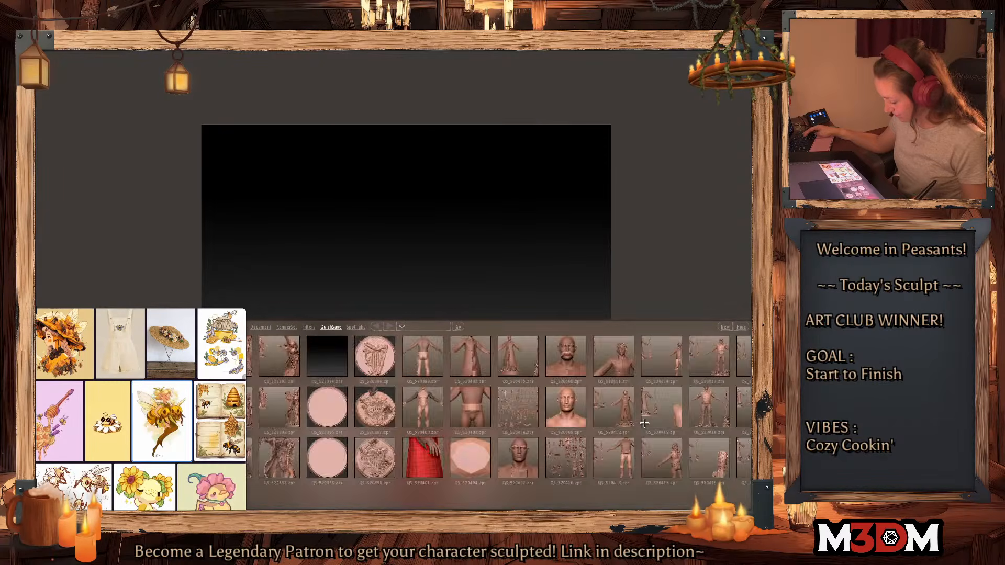
drag(601, 433, 509, 466)
drag(592, 450, 402, 470)
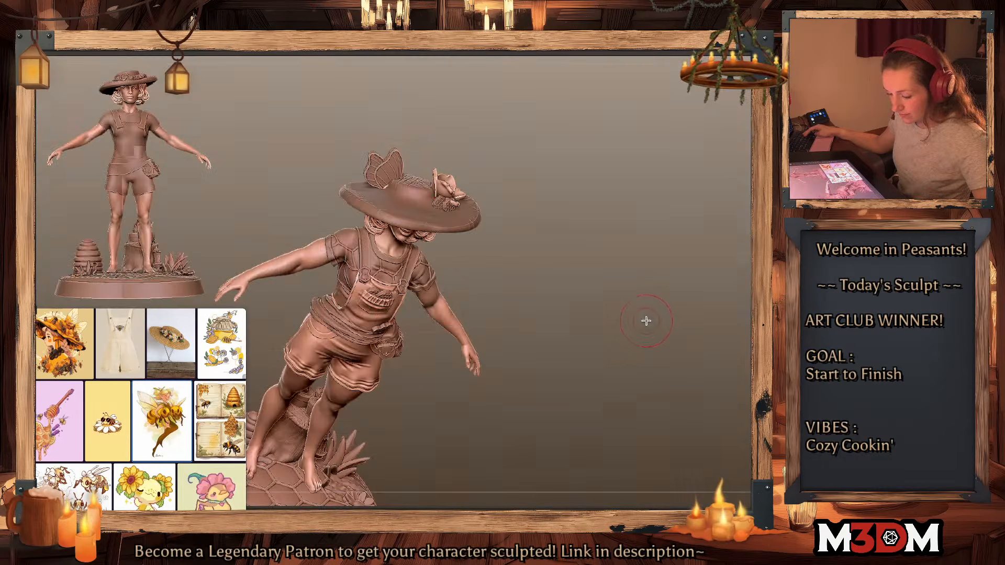
mouse_move(645, 321)
mouse_down()
mouse_move(639, 330)
mouse_move(644, 312)
mouse_move(646, 335)
mouse_up()
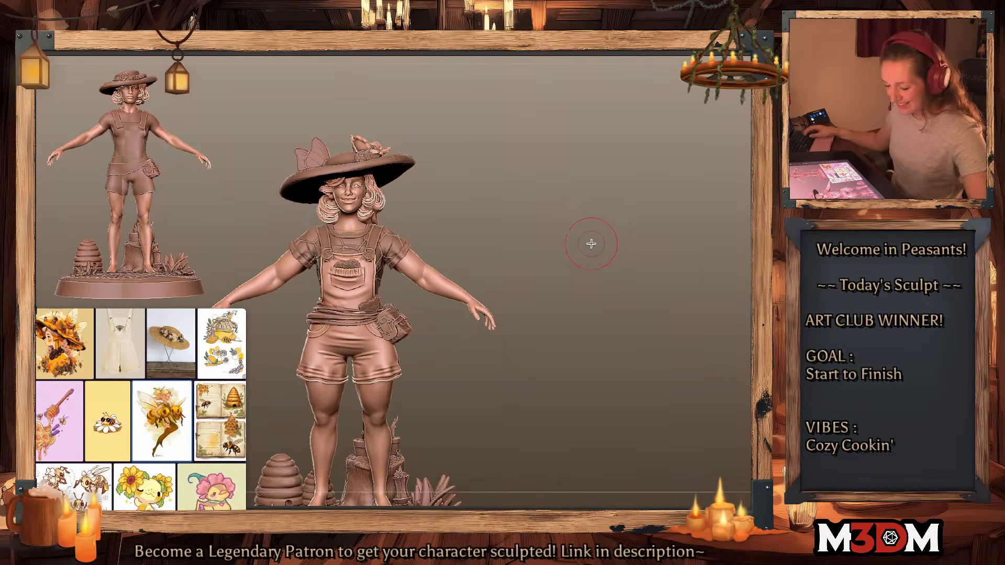
mouse_move(586, 269)
alt+mouse_down()
mouse_move(652, 248)
mouse_move(654, 348)
alt+mouse_up()
key(space)
key(shift+f)
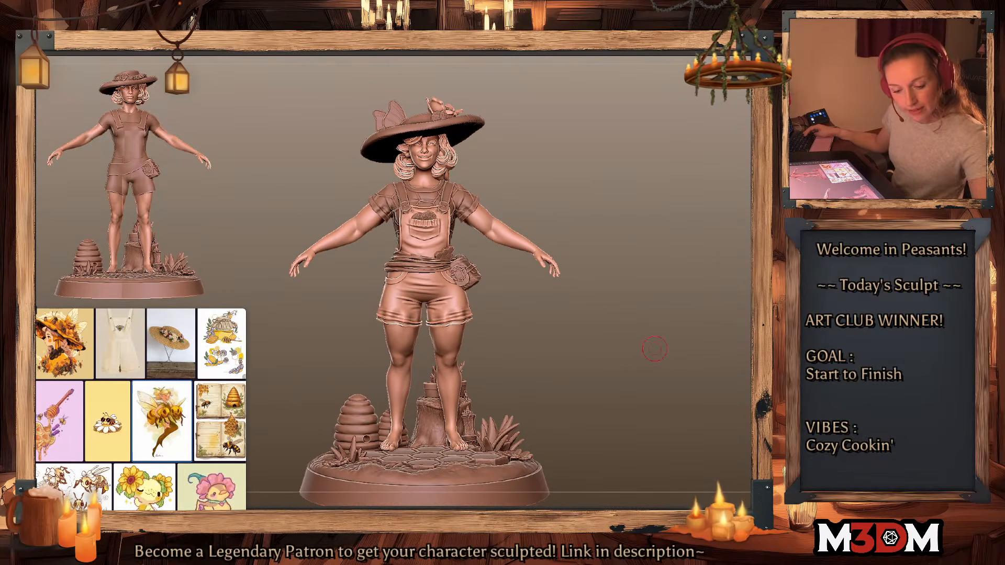
Step: Select the character's body and switch the material to SkinShade4
alt+click(444, 366)
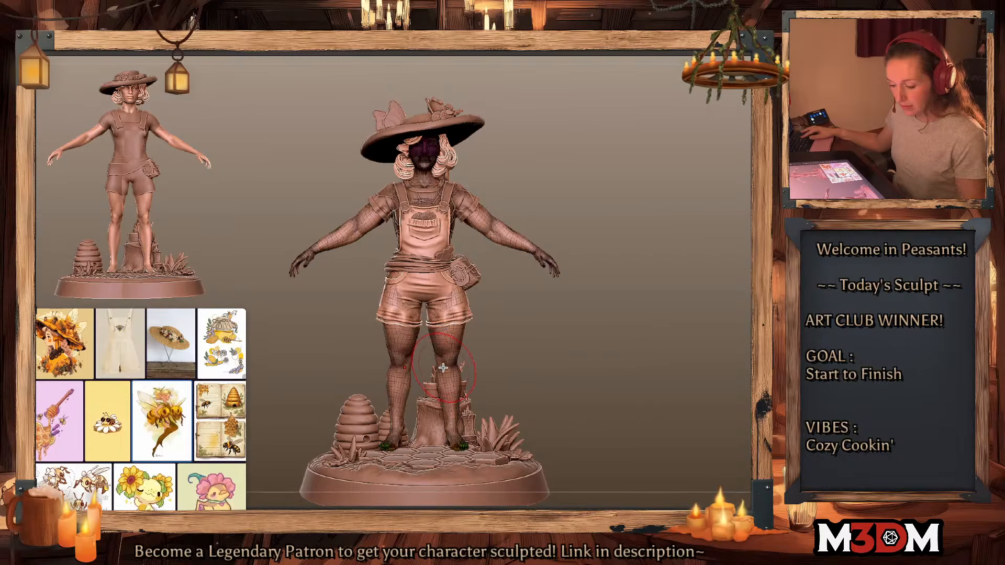
key(space)
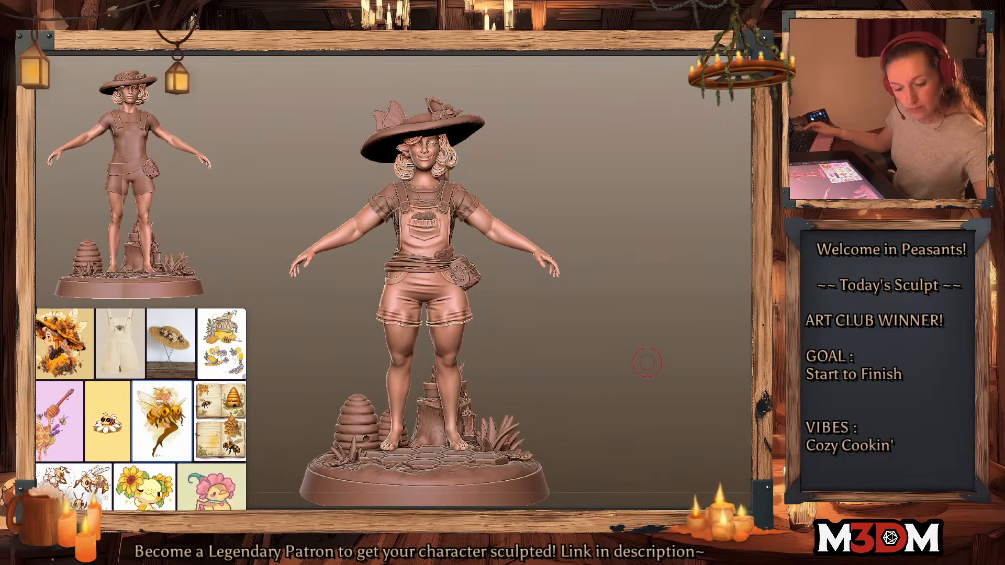
key(space)
click(568, 381)
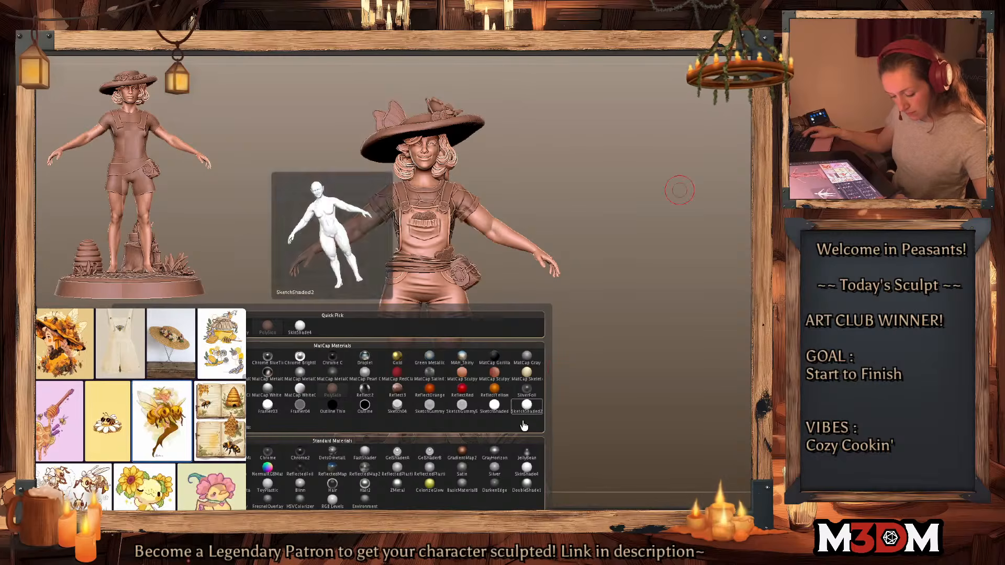
click(526, 468)
key(space)
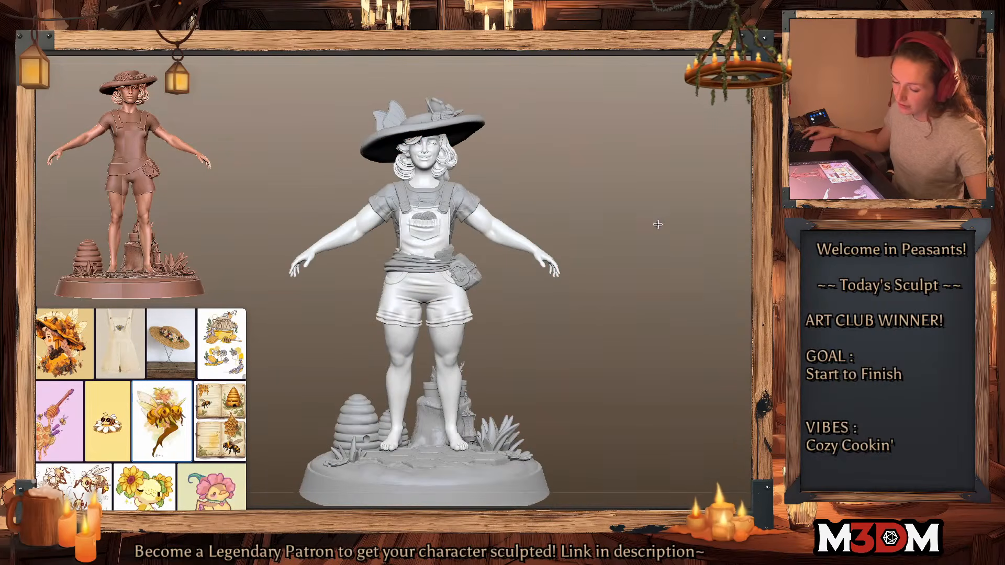
Step: Try orange and reddish-brown colours on the model
key(space)
click(558, 228)
click(556, 241)
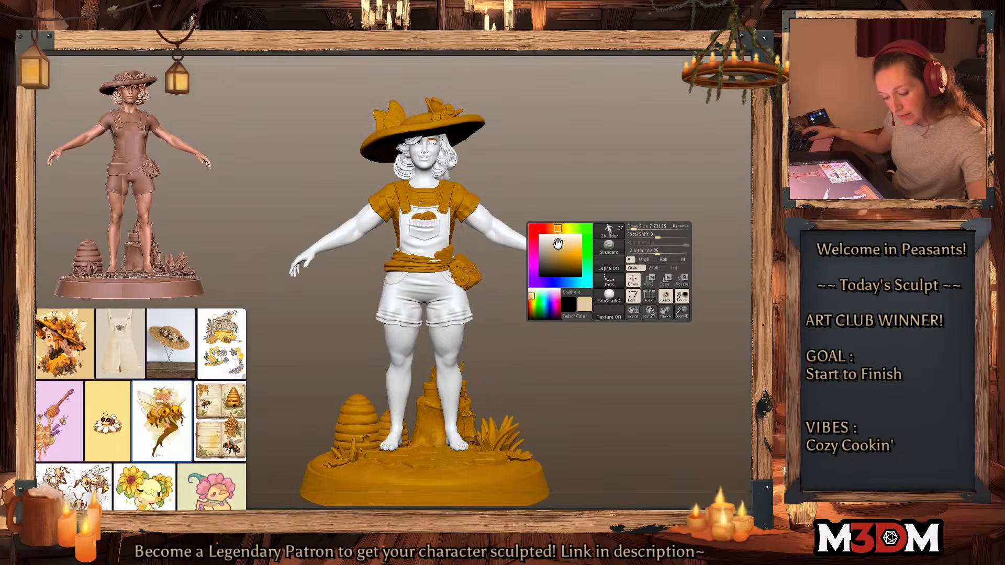
click(555, 244)
click(545, 229)
click(561, 247)
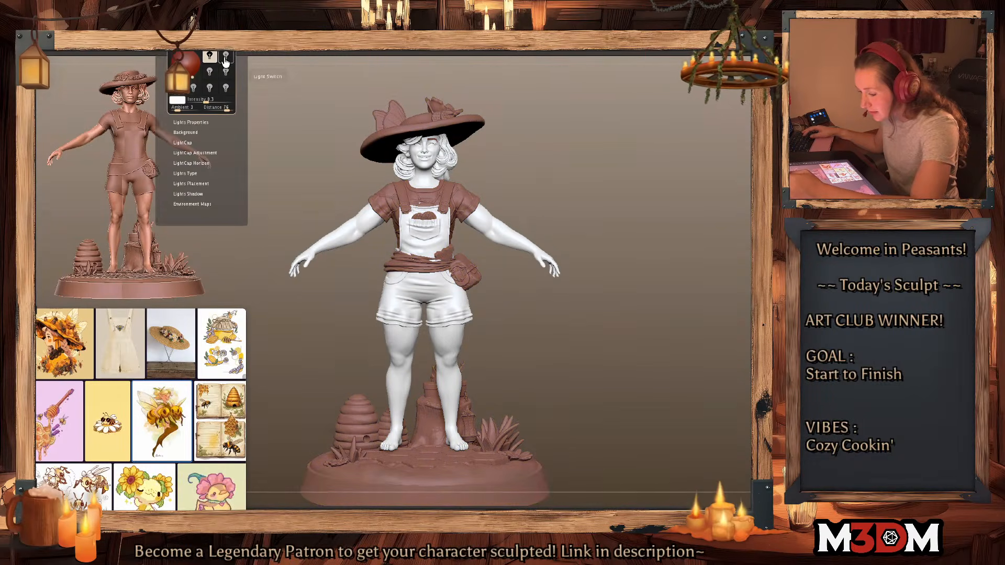
Step: Switch on a second light and adjust the light placement to illuminate the figure from the front
click(223, 57)
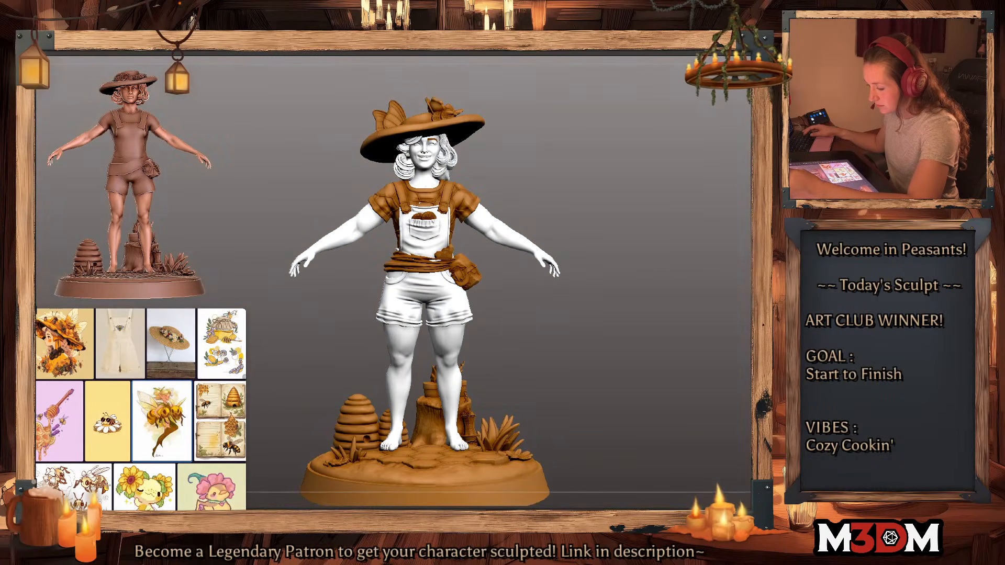
mouse_move(63, 32)
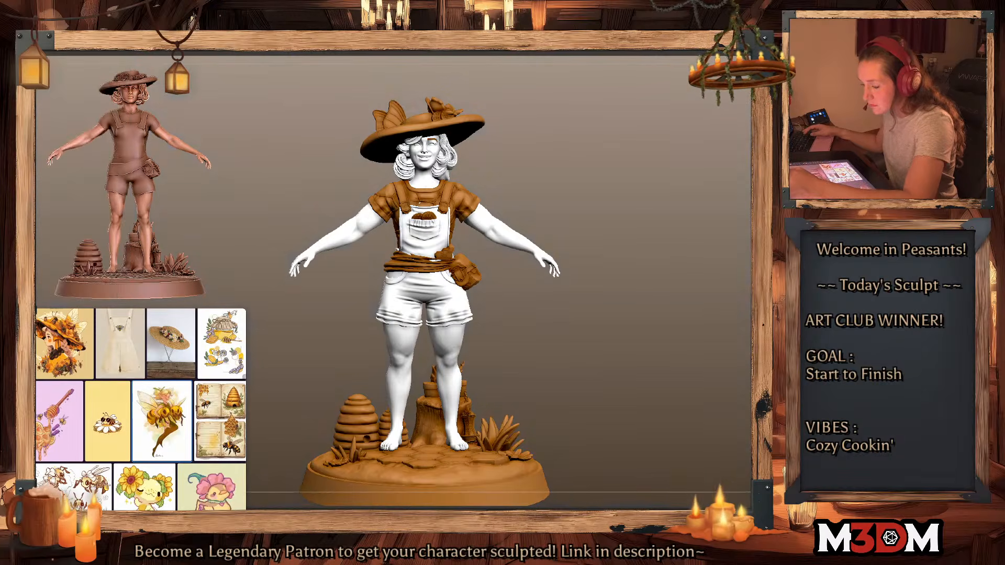
mouse_move(200, 35)
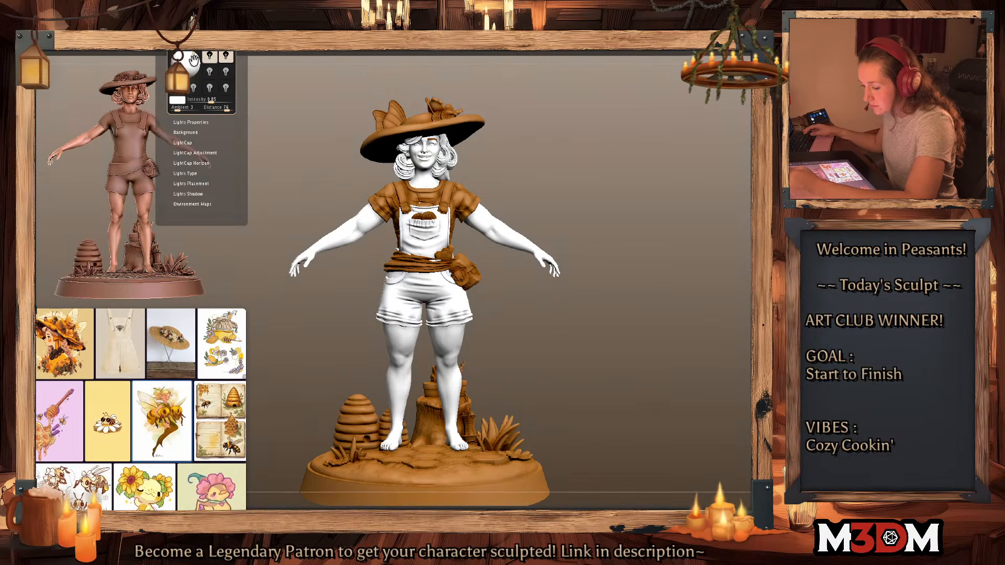
click(210, 56)
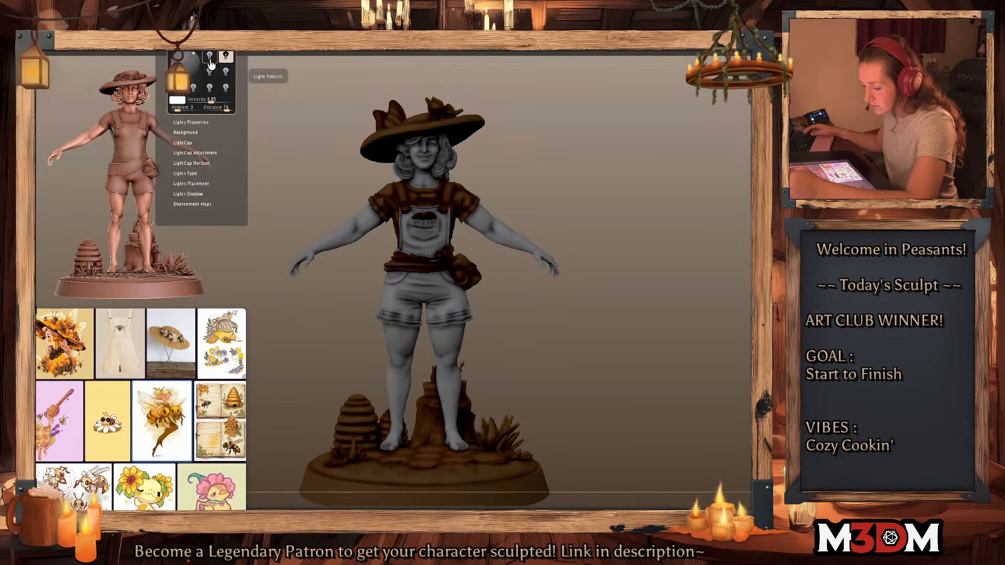
click(209, 59)
click(190, 63)
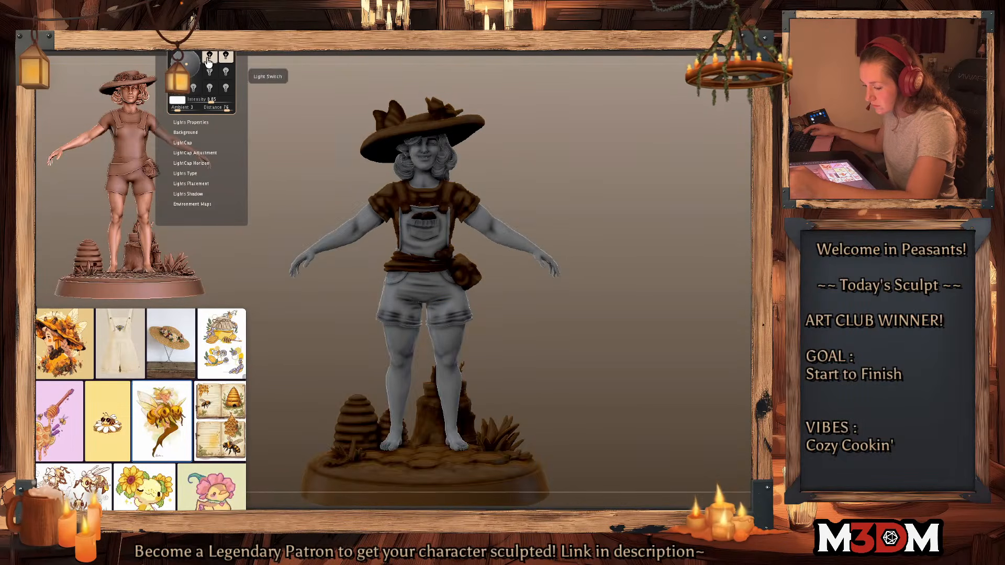
click(209, 60)
click(209, 60)
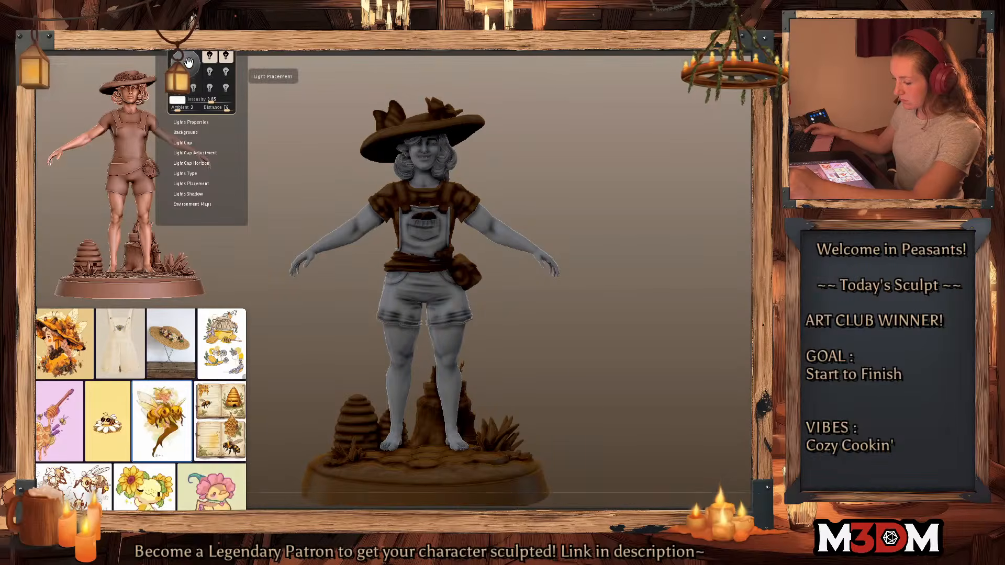
click(185, 63)
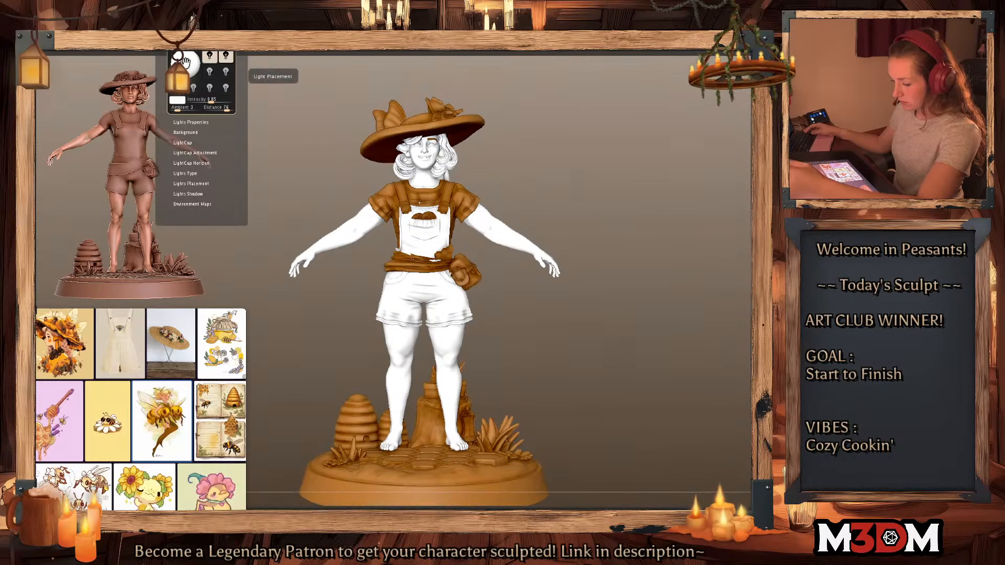
Step: Set the model's colour to white
key(space)
click(517, 182)
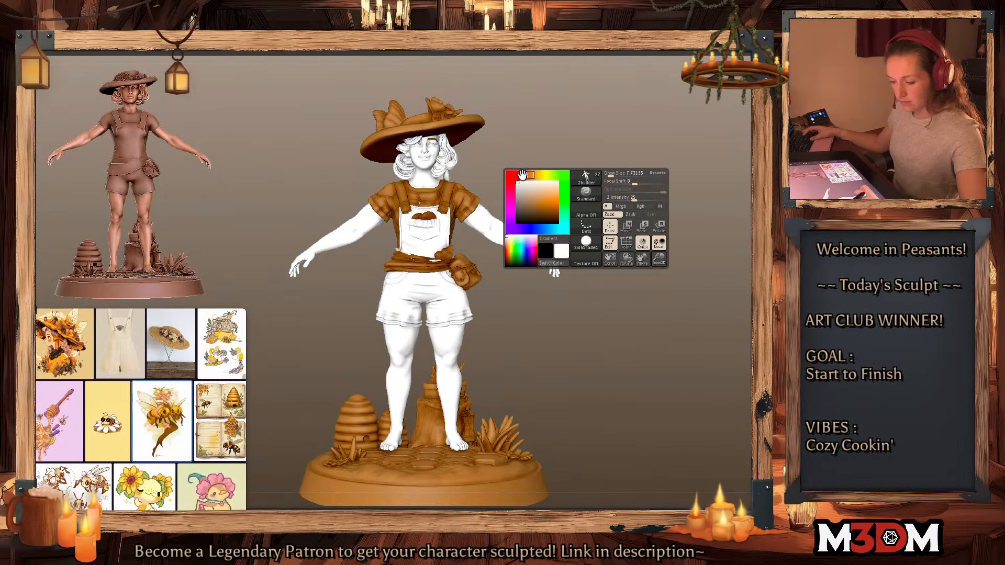
click(212, 44)
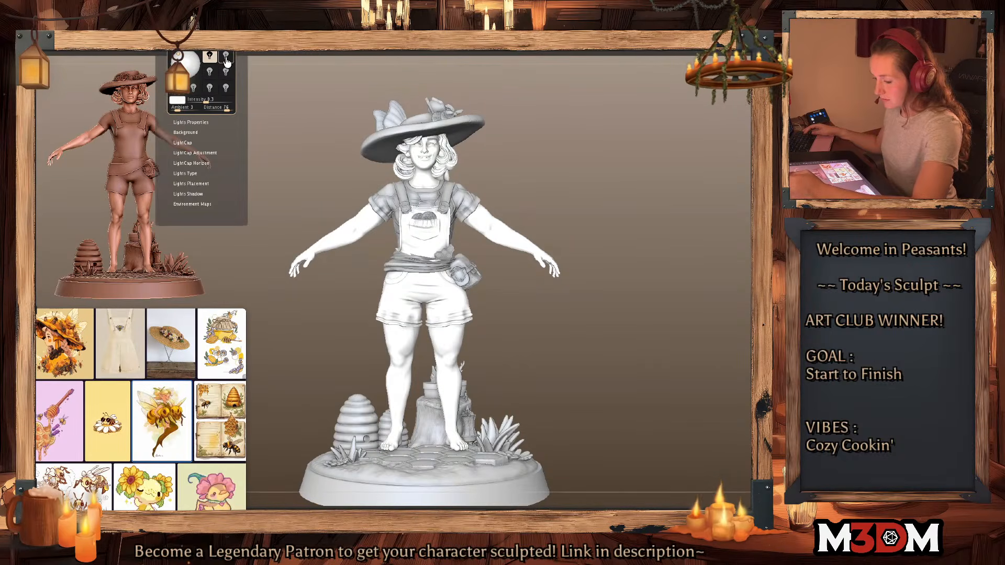
Step: Change the second light's colour to red to give the model a warm pink tint
click(226, 58)
click(181, 62)
click(176, 100)
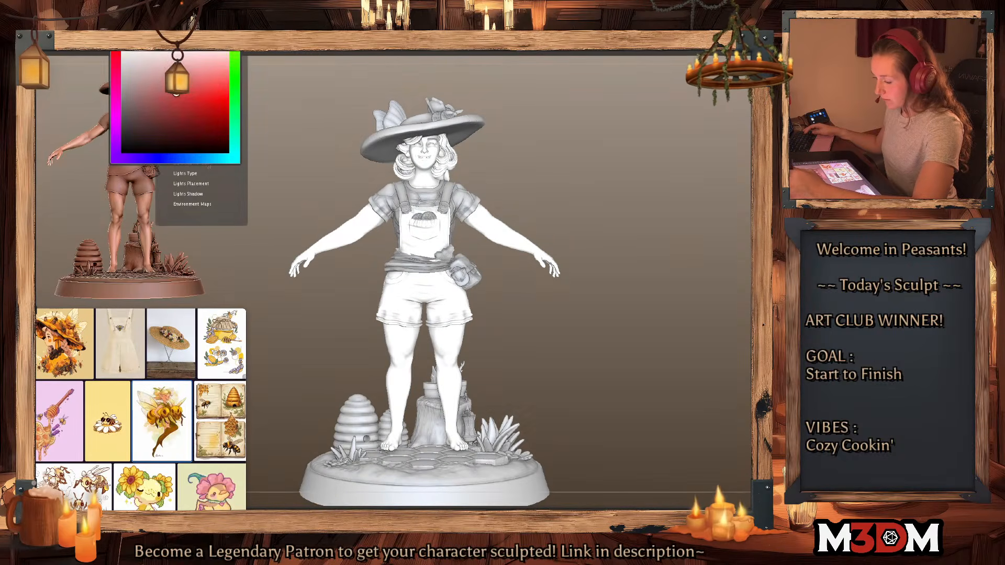
drag(220, 126, 227, 100)
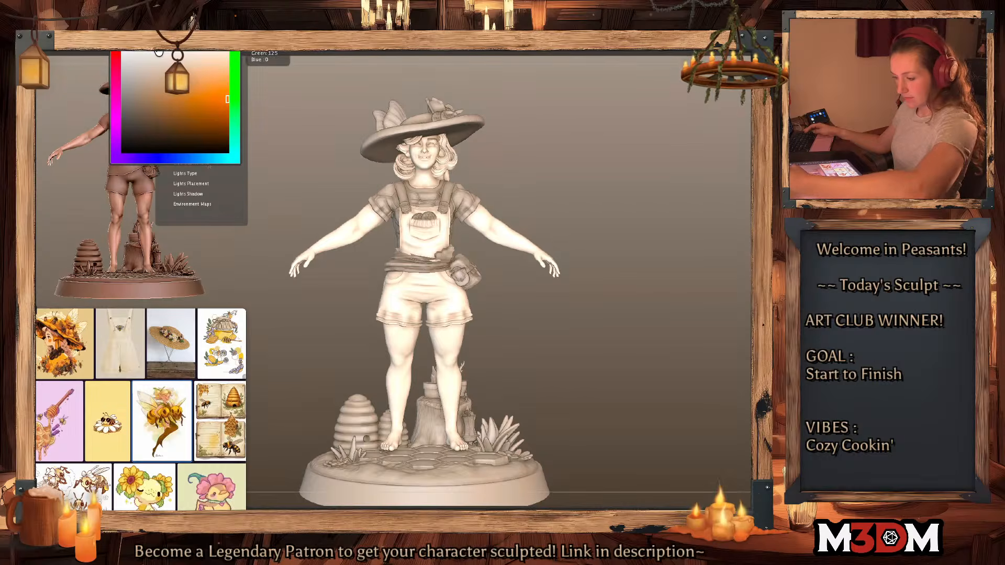
click(135, 45)
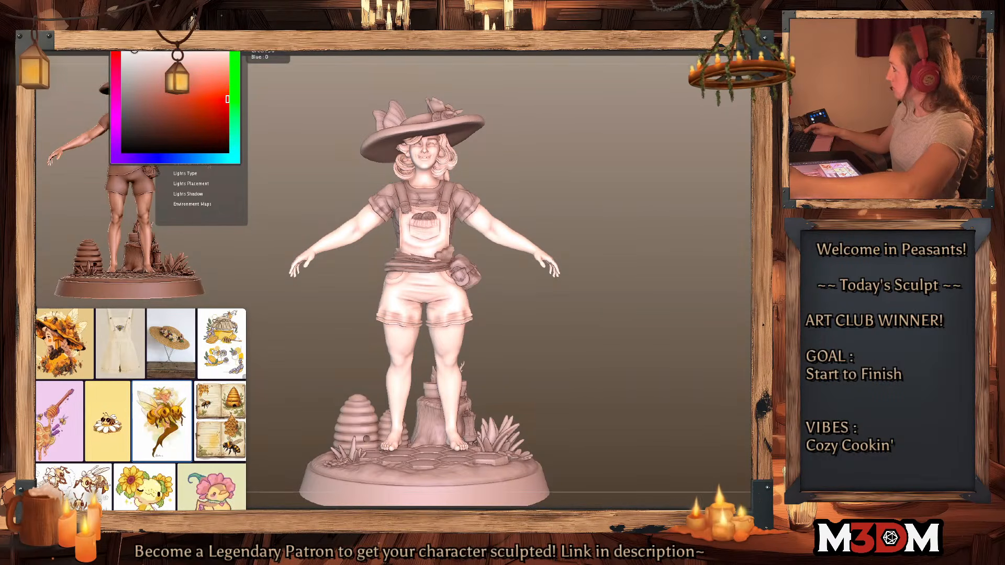
click(178, 31)
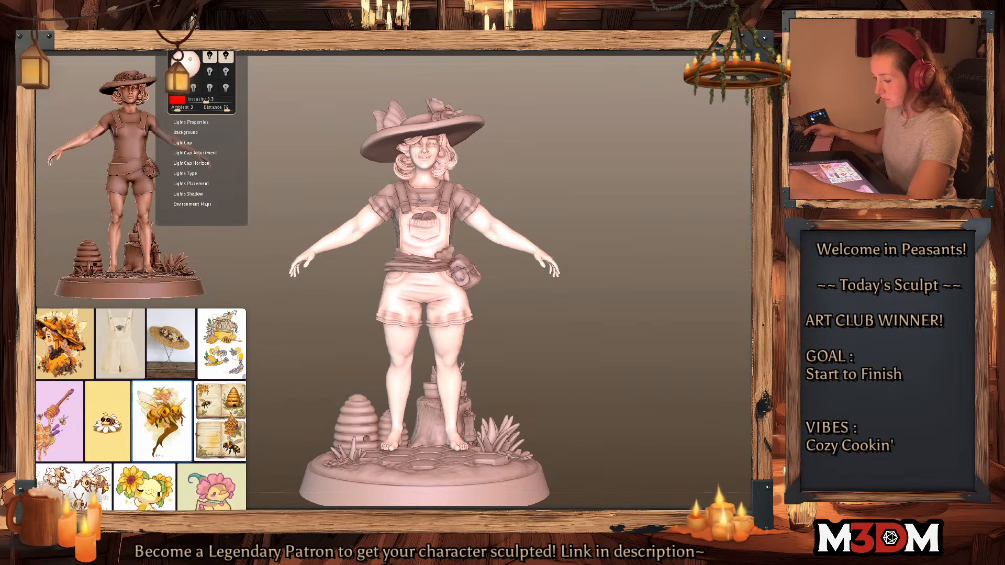
Step: Select the first light, adjust its placement slightly and lower its intensity to about 0.74
click(210, 56)
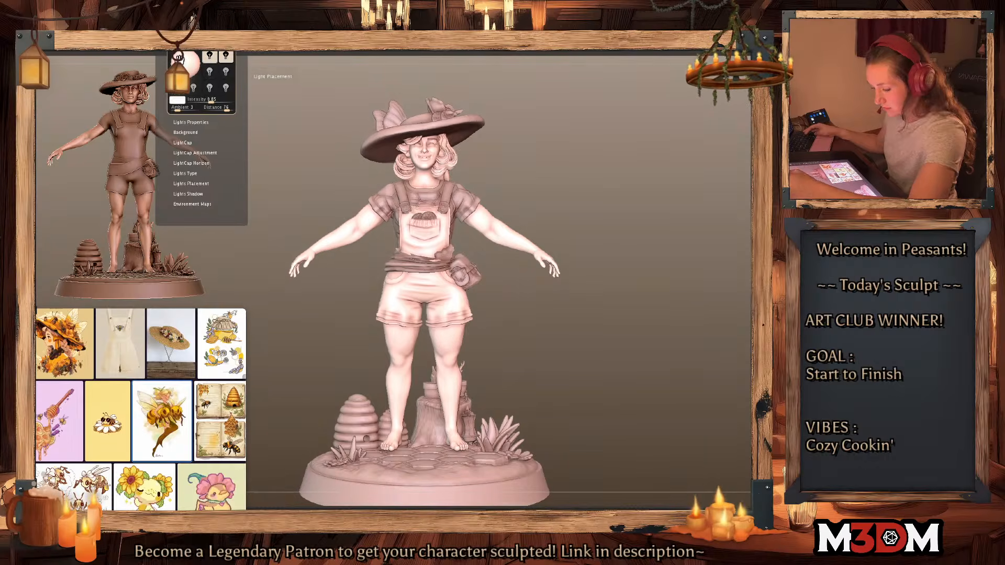
drag(186, 59, 185, 63)
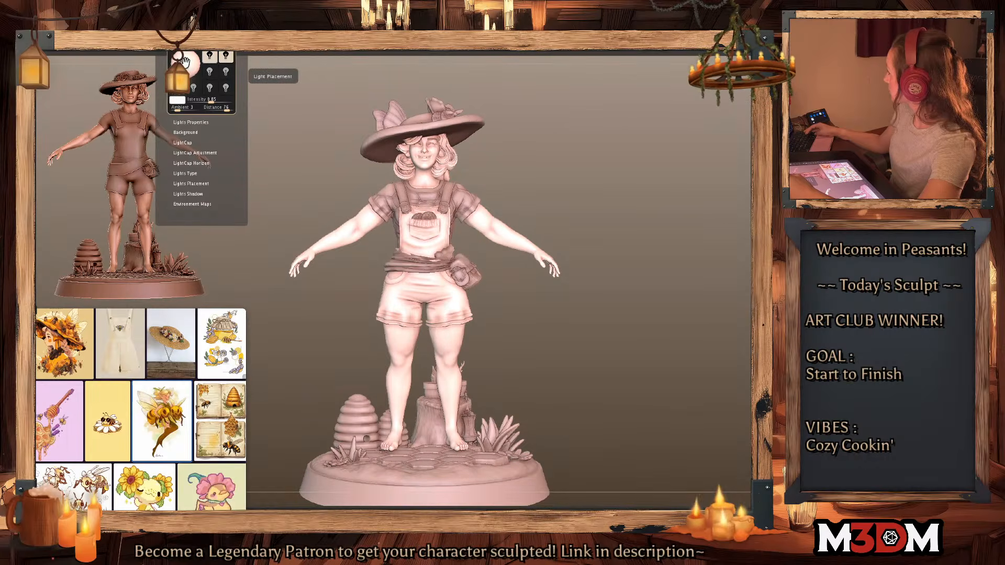
drag(210, 100, 209, 102)
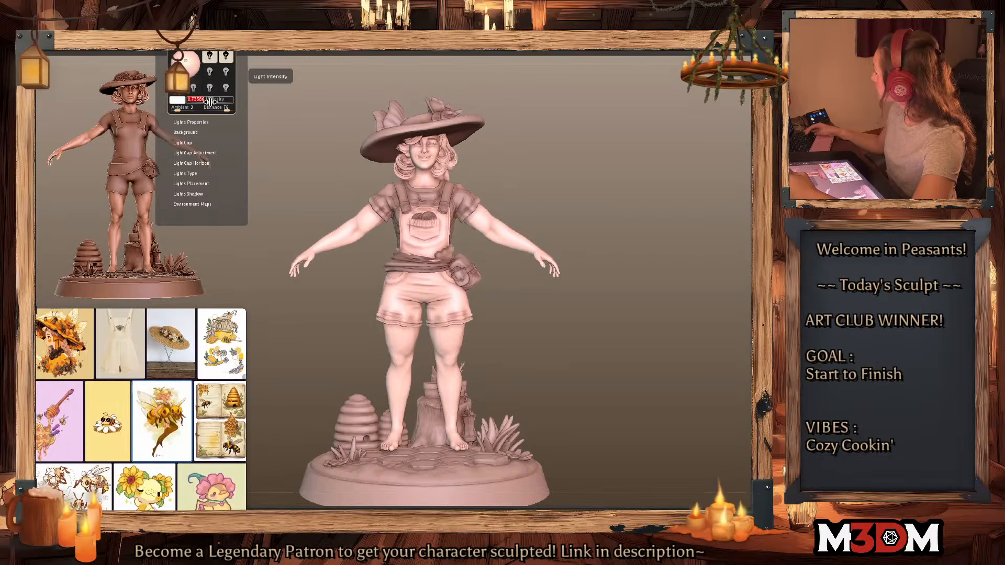
key(space)
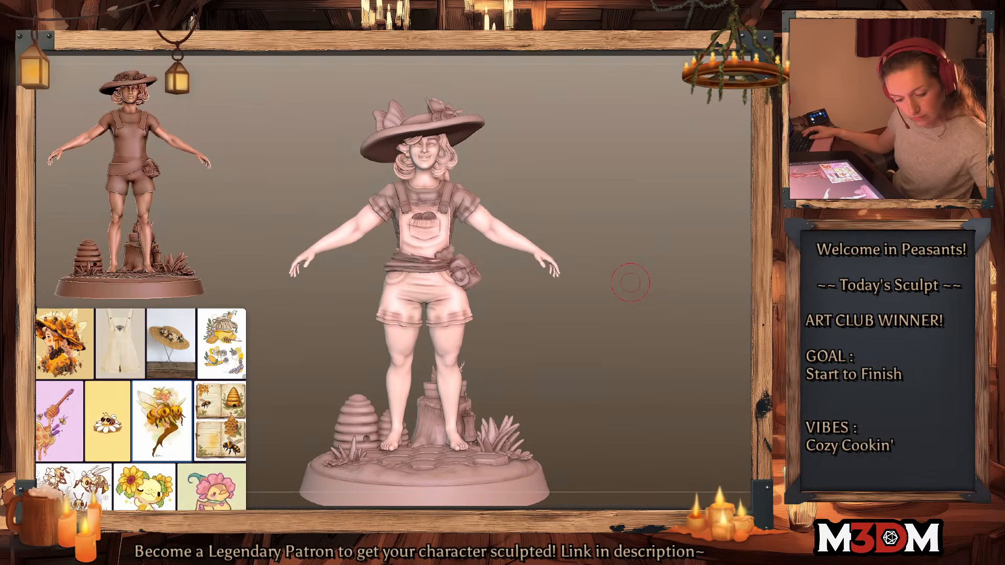
Step: Try a golden yellow as the model's colour
key(space)
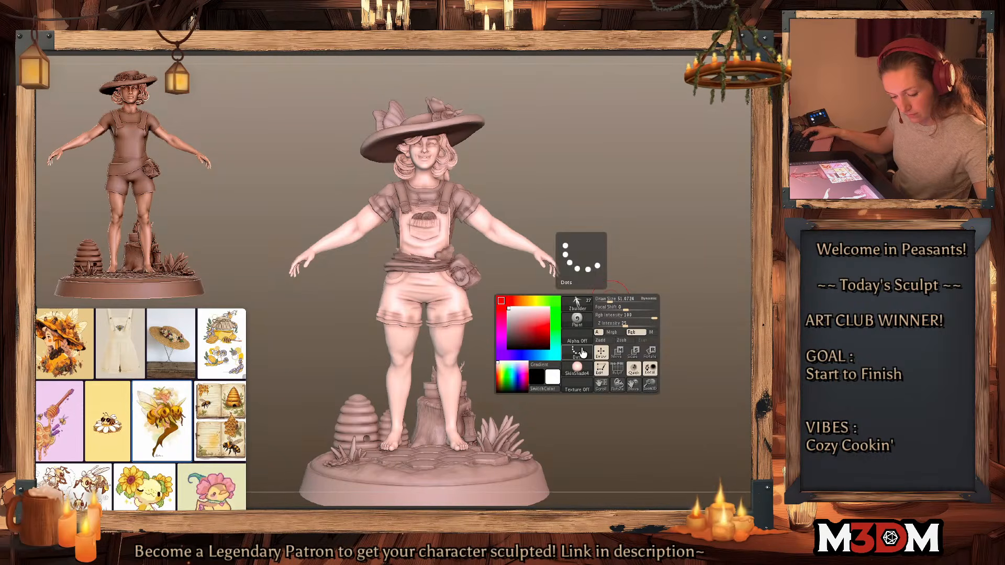
key(space)
click(551, 293)
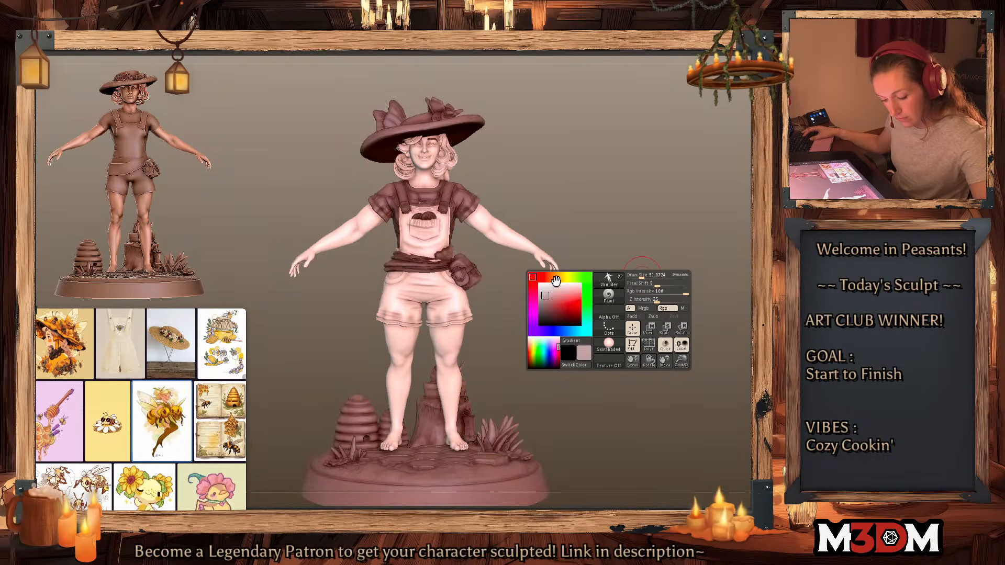
click(560, 277)
click(561, 301)
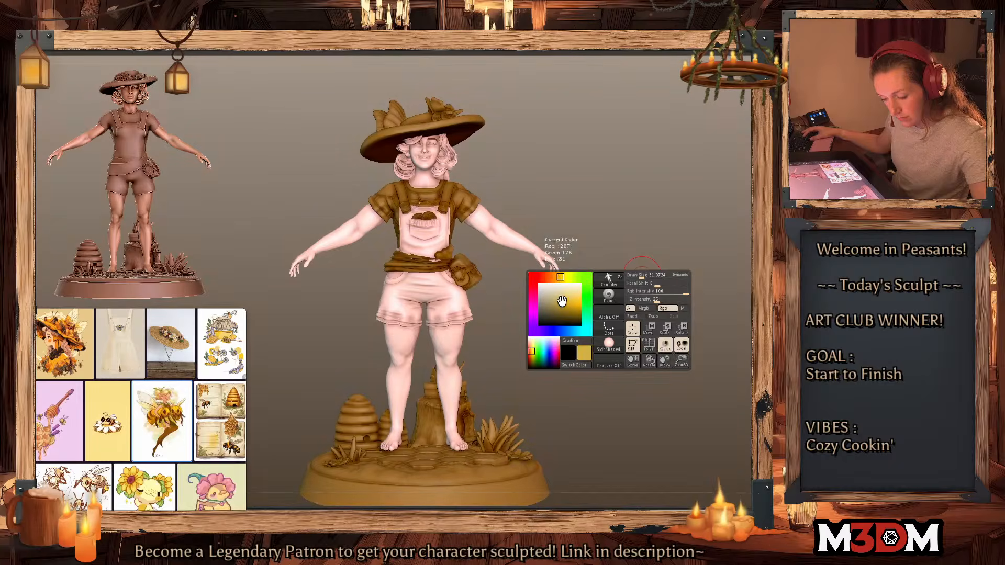
Step: Toggle the lighting off and on to compare the red second light's effect on the golden model
click(202, 43)
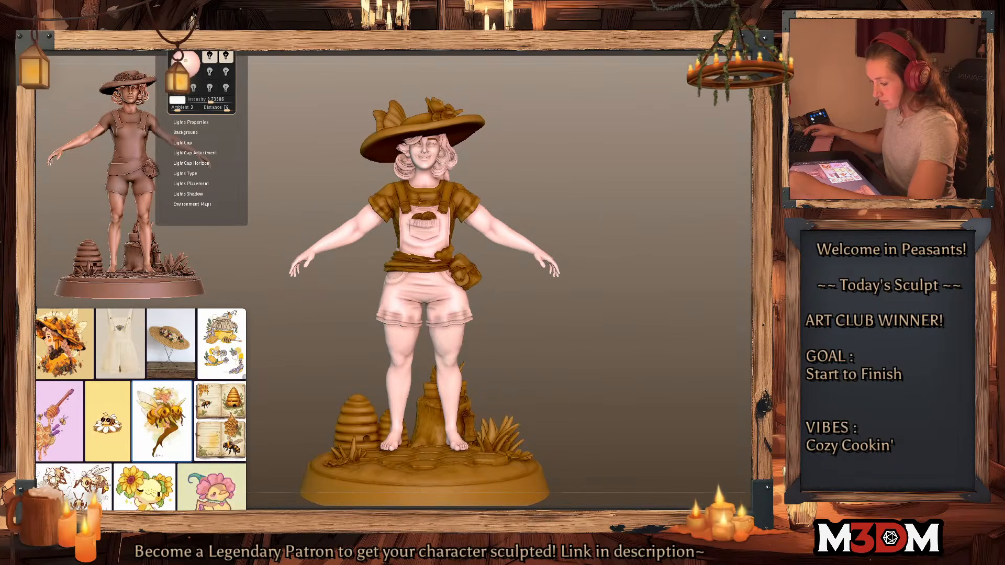
click(228, 59)
click(228, 59)
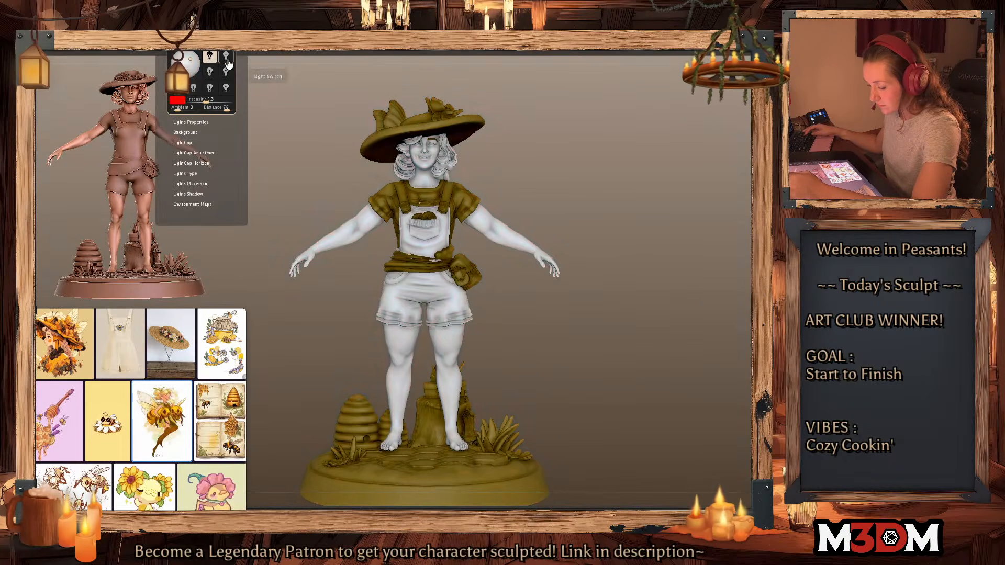
click(228, 59)
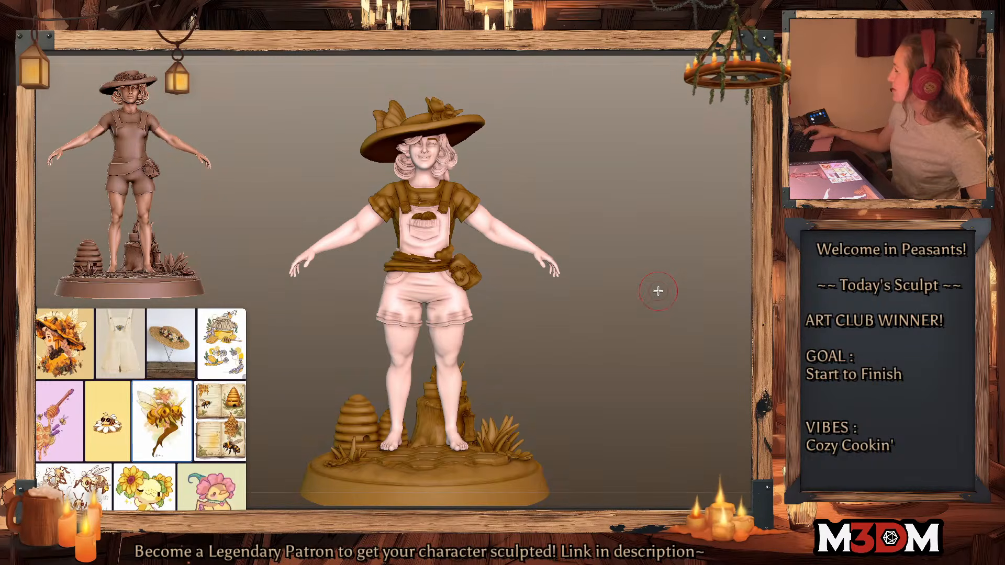
Step: Return the model's colour to white
key(space)
click(566, 296)
ctrl+click(633, 258)
ctrl+click(633, 258)
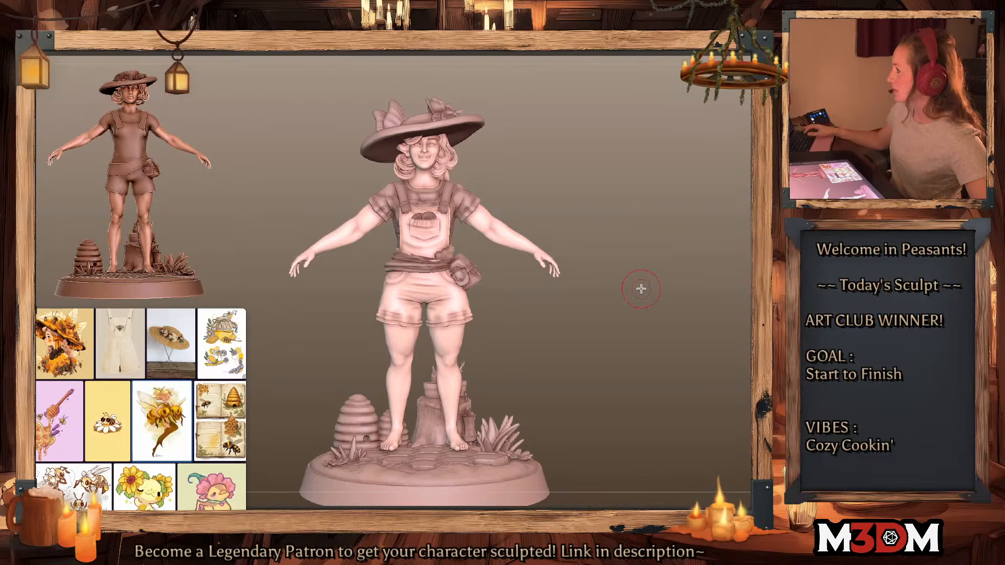
Step: Try the MatCap Skeleton and MatCap LBrownClay materials on the figure
key(space)
click(602, 348)
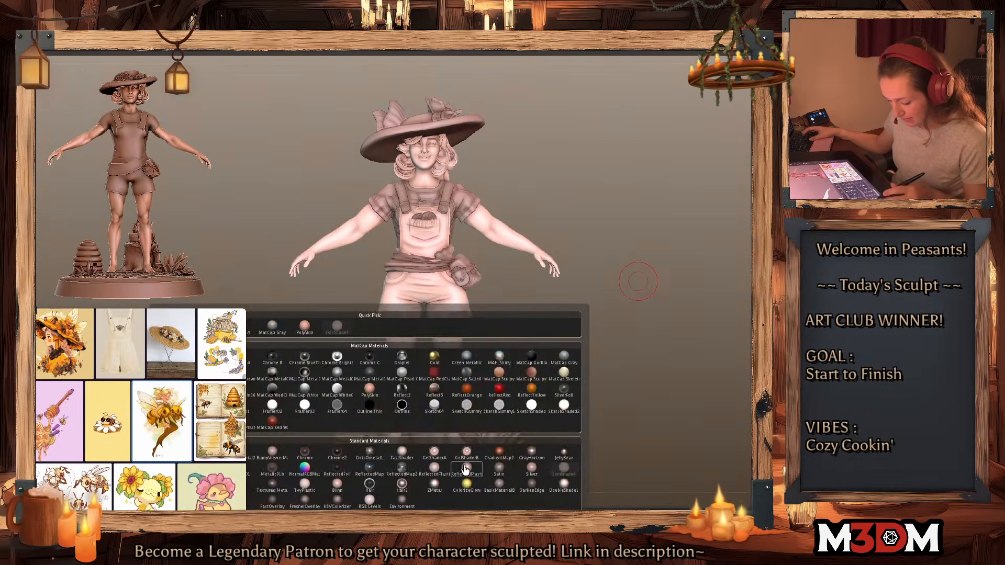
click(565, 376)
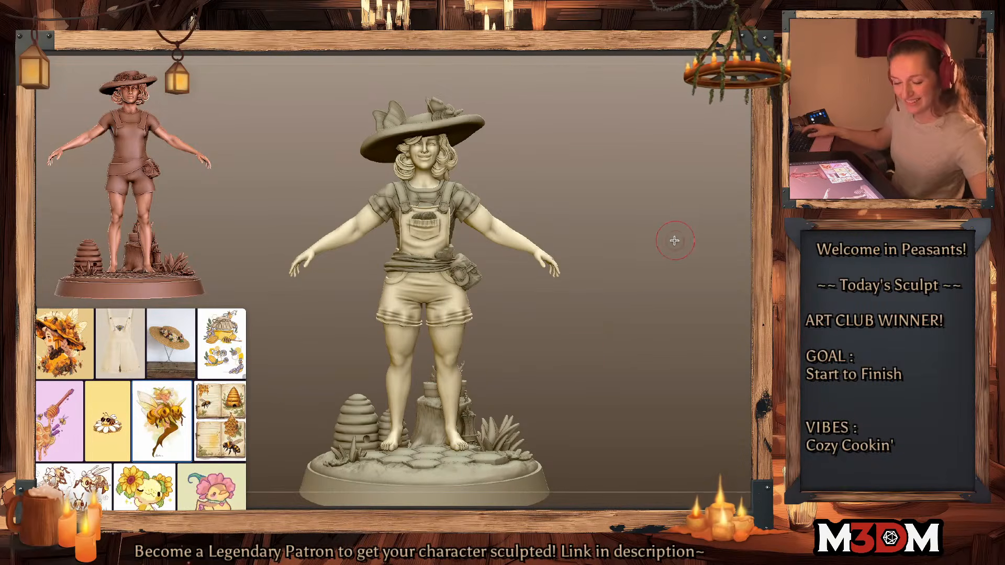
key(space)
click(640, 309)
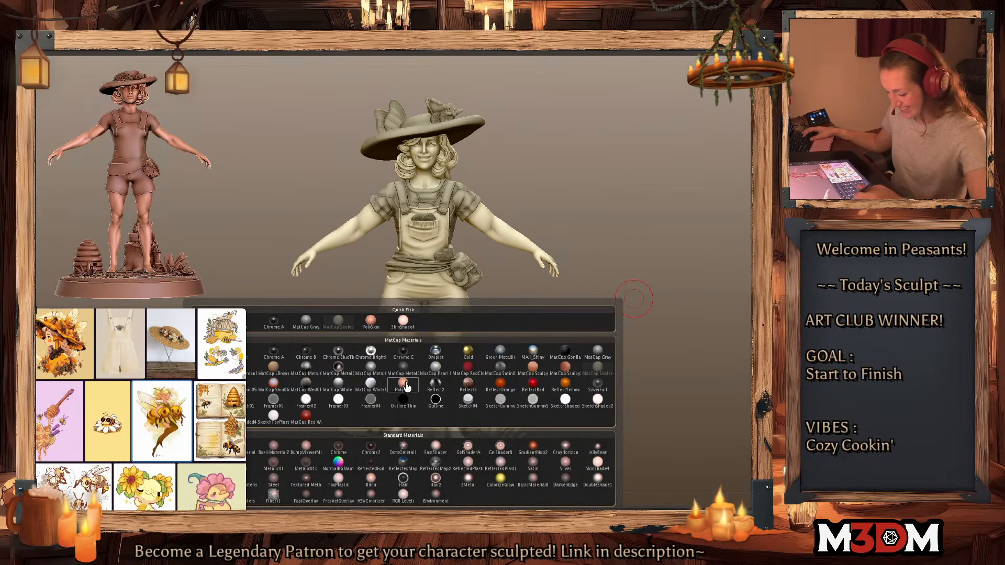
click(406, 386)
Step: Apply the PolySkin material to the figure and its base
key(space)
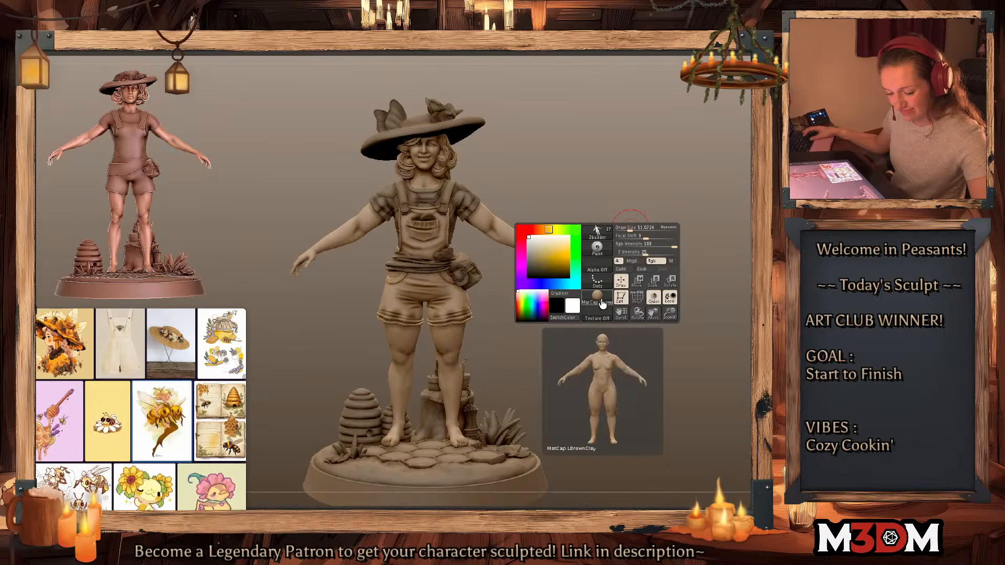
click(596, 299)
click(361, 377)
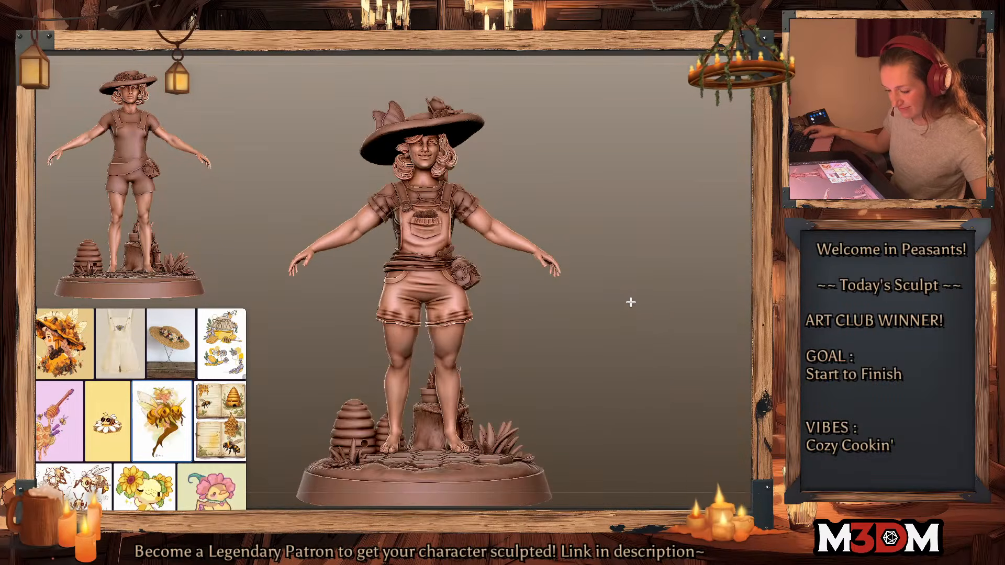
Step: Switch off both scene lights
key(space)
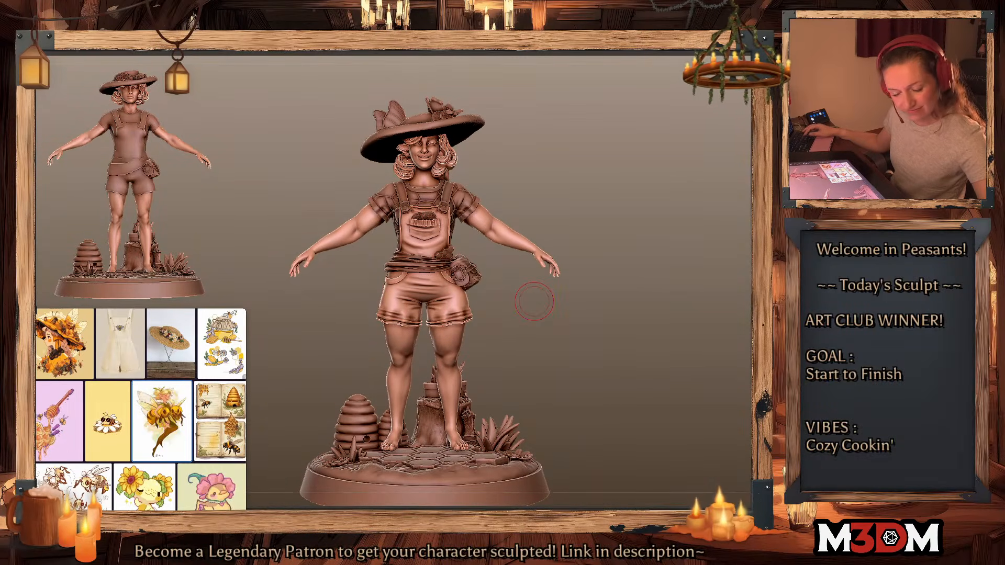
drag(619, 338, 658, 320)
key(space)
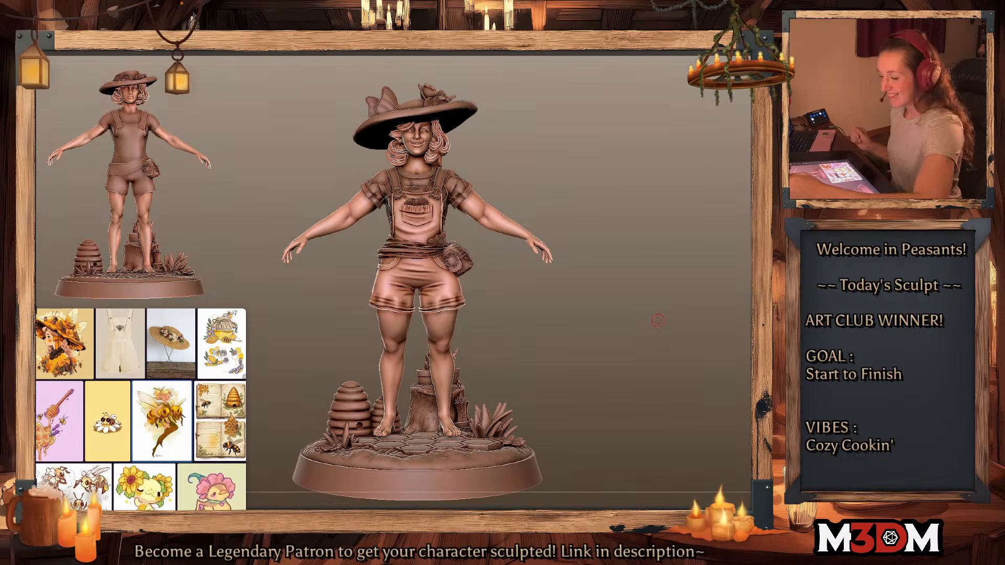
mouse_move(164, 38)
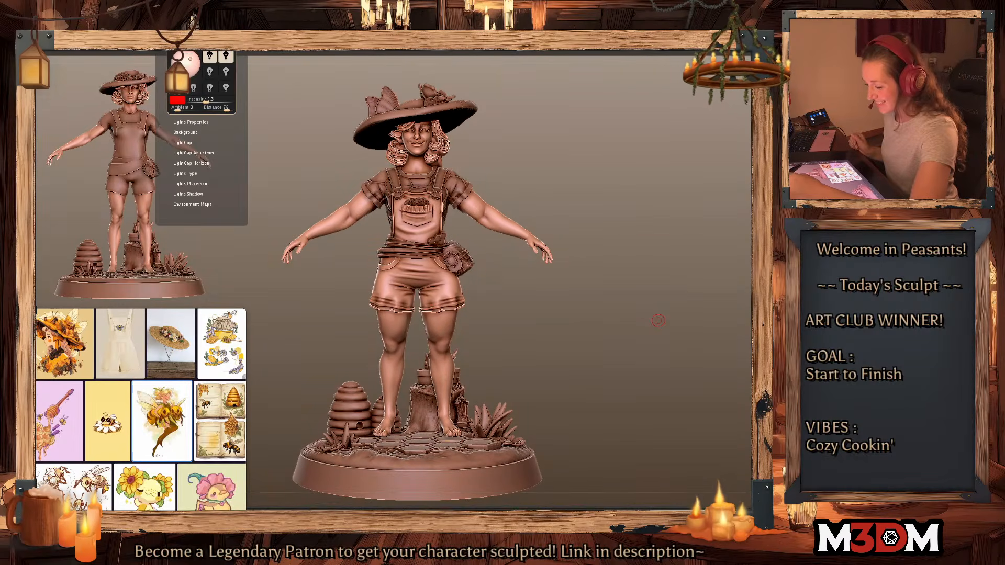
click(210, 57)
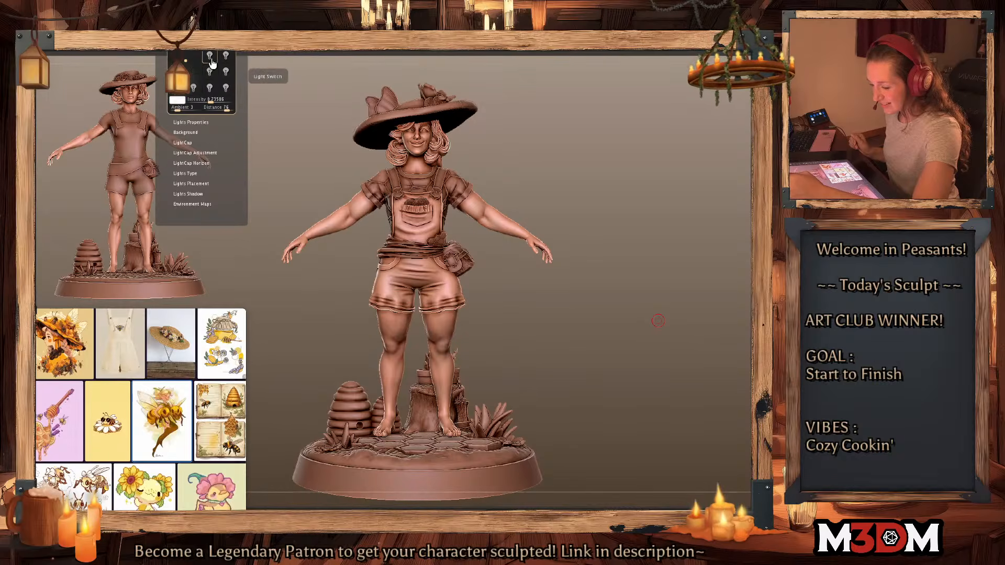
Step: Adjust the Preview AO settings, lowering the occlusion intensity and setting its quality to 4
mouse_move(381, 37)
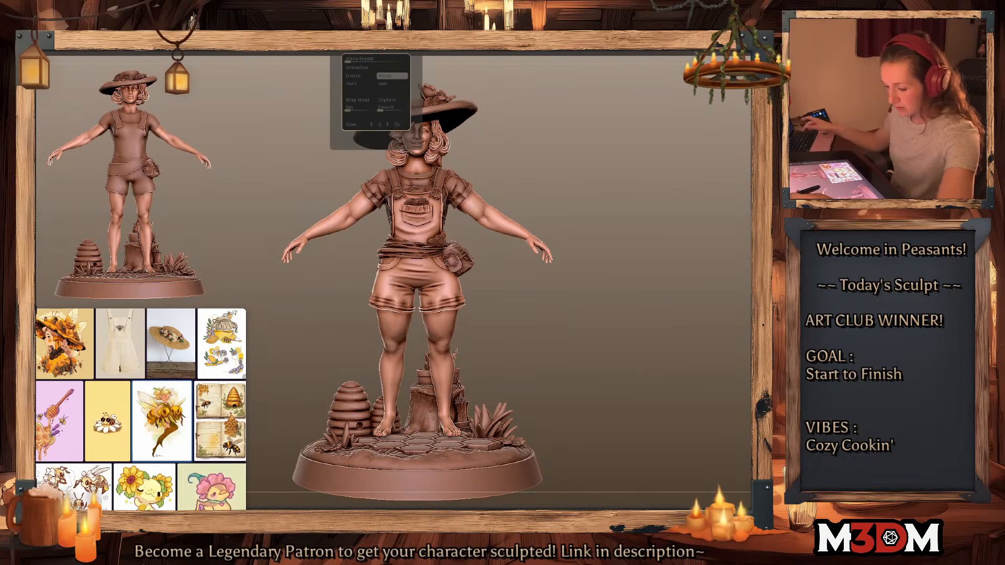
mouse_move(320, 38)
click(339, 265)
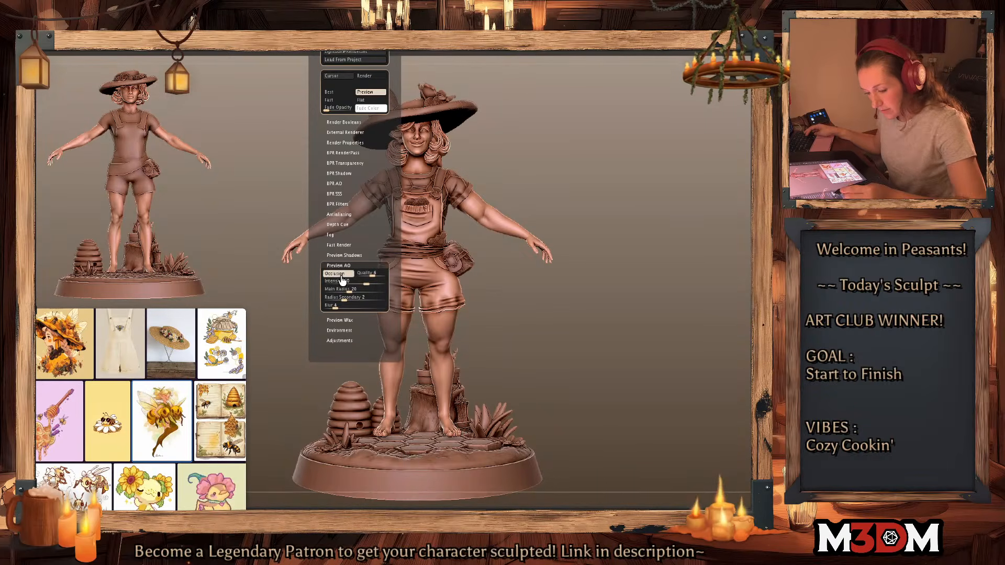
click(341, 276)
click(340, 276)
drag(365, 283, 361, 283)
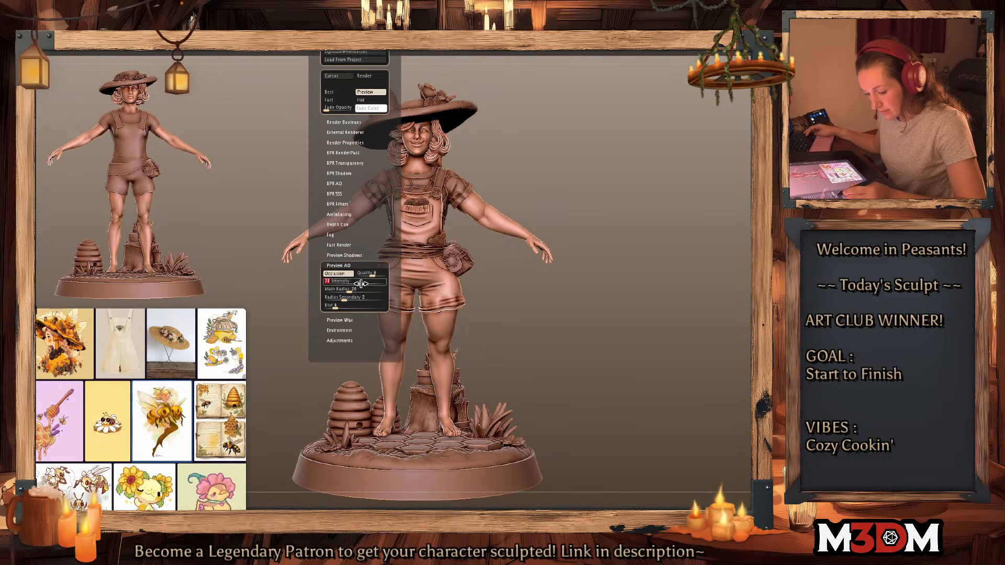
click(366, 275)
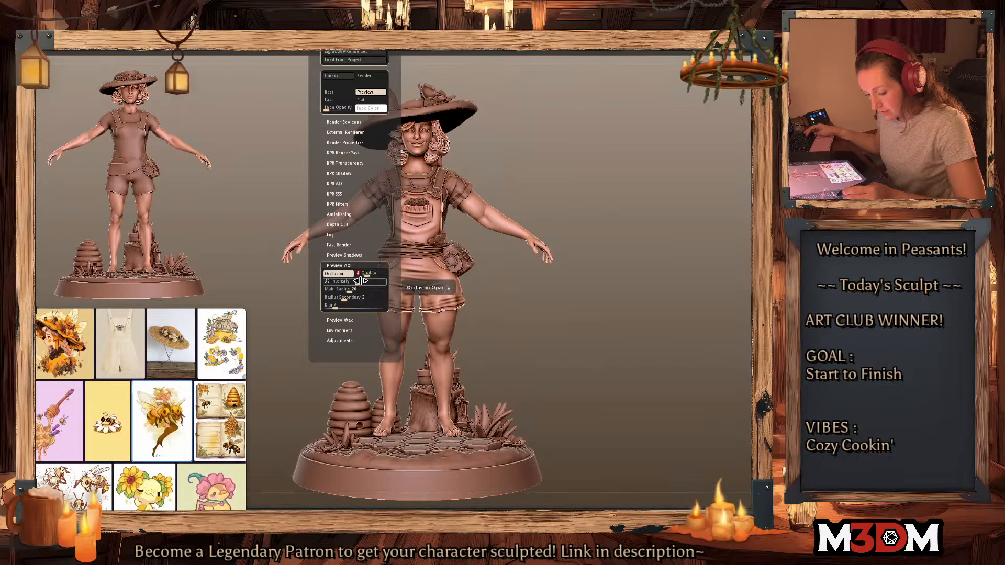
Step: Compare the model with and without occlusion, and lower the occlusion intensity to about 22
click(342, 275)
click(342, 275)
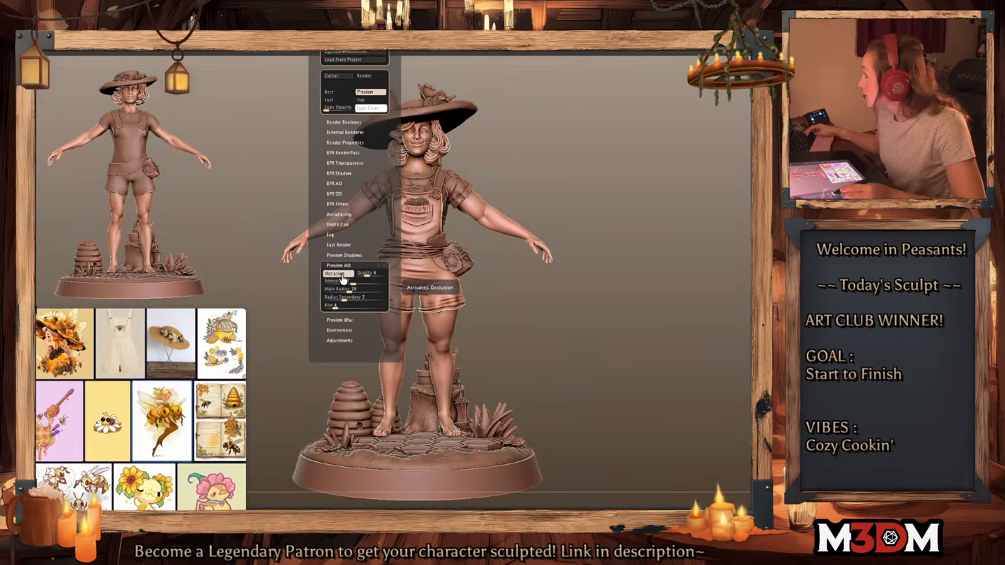
click(342, 275)
click(341, 275)
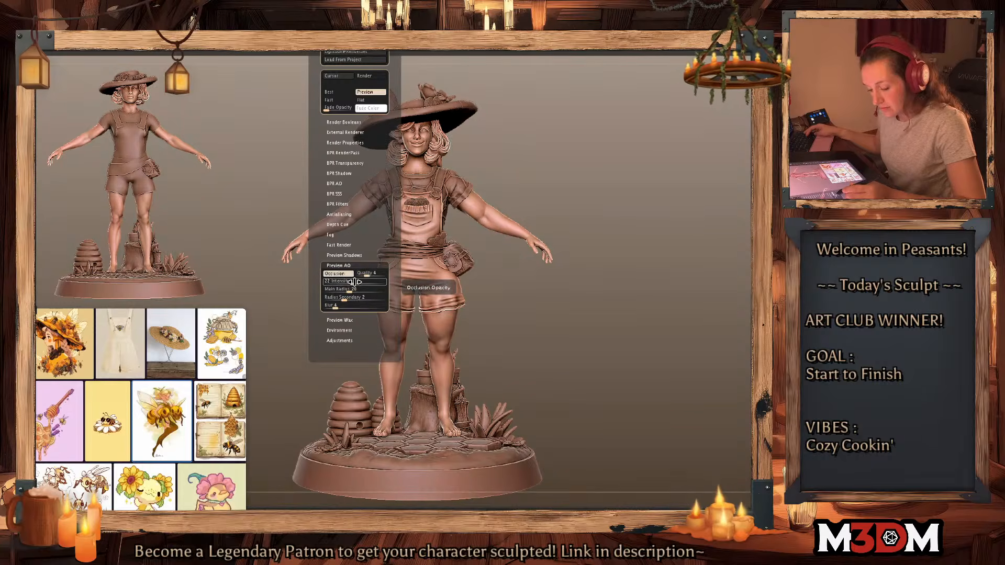
key(shift+f)
key(shift+f)
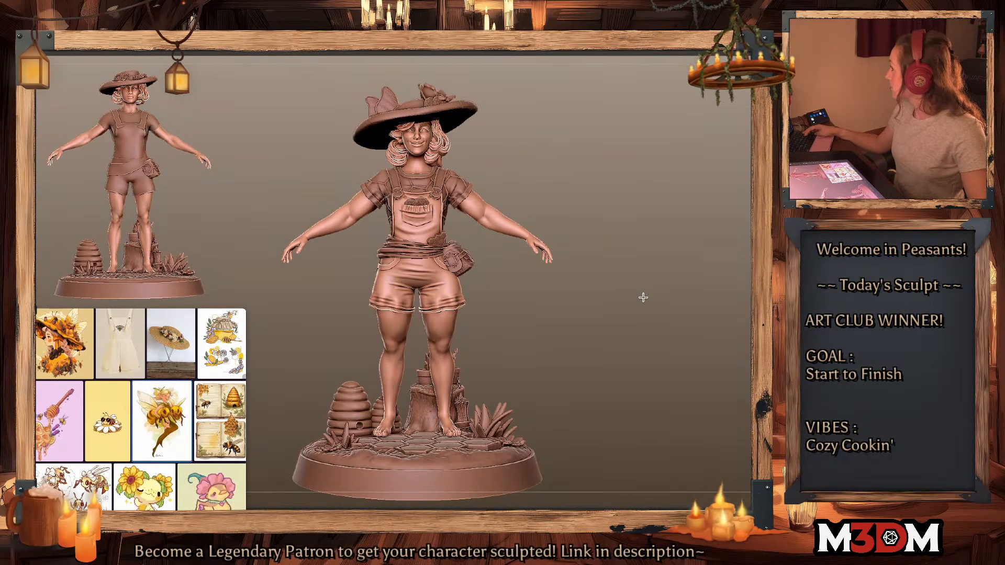
key(space)
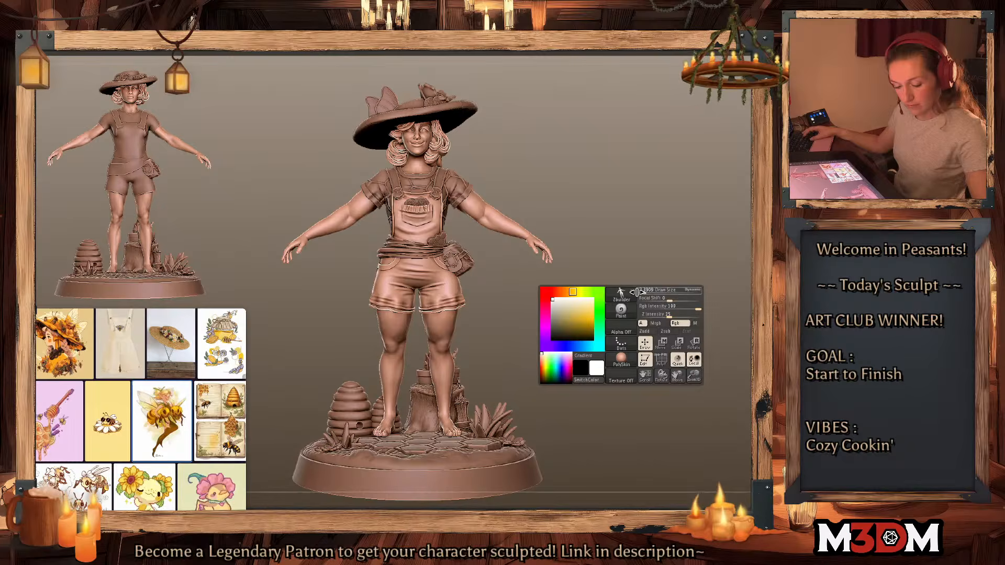
click(621, 362)
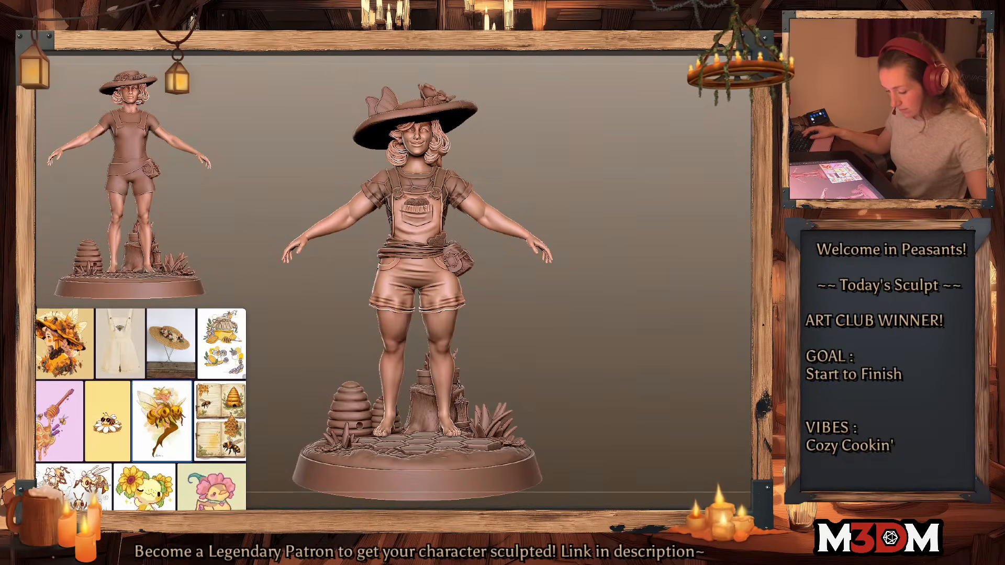
key(space)
click(695, 215)
Step: Move the reference board out of the way and try the MatCap LBrownClay, MatCap Skeleton and MatCap Sculpy materials
right_drag(103, 313, 50, 478)
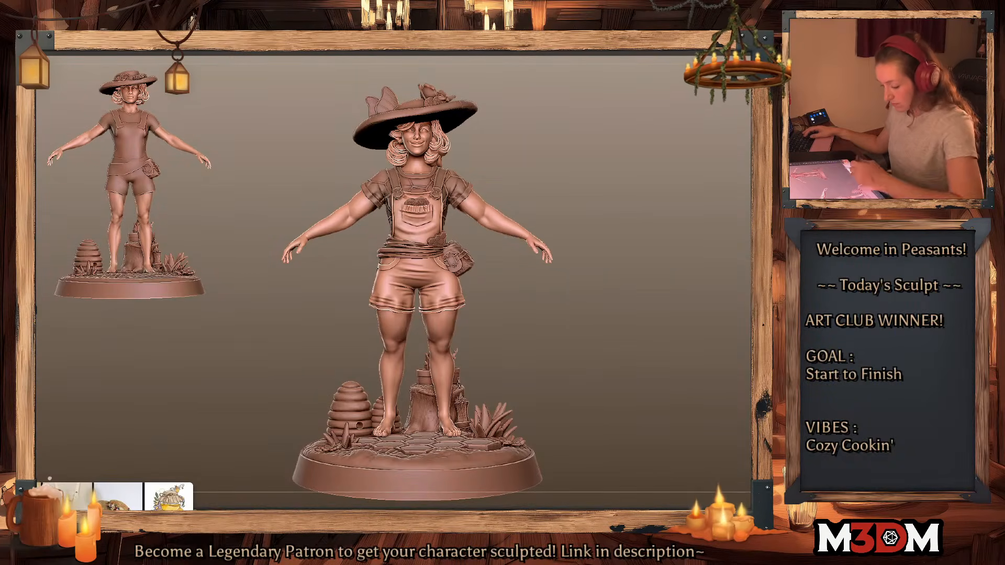
key(space)
click(630, 301)
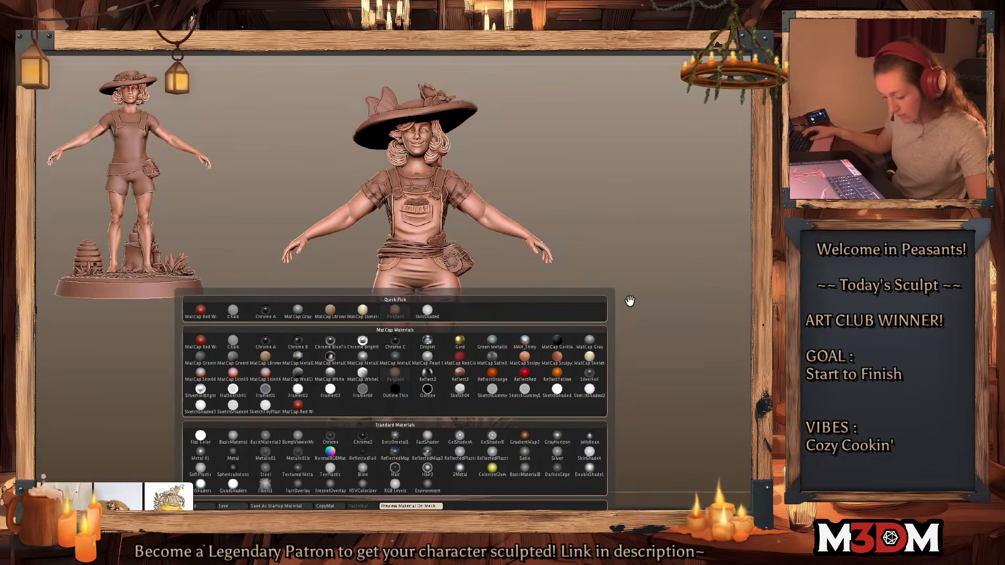
click(266, 361)
key(space)
click(630, 303)
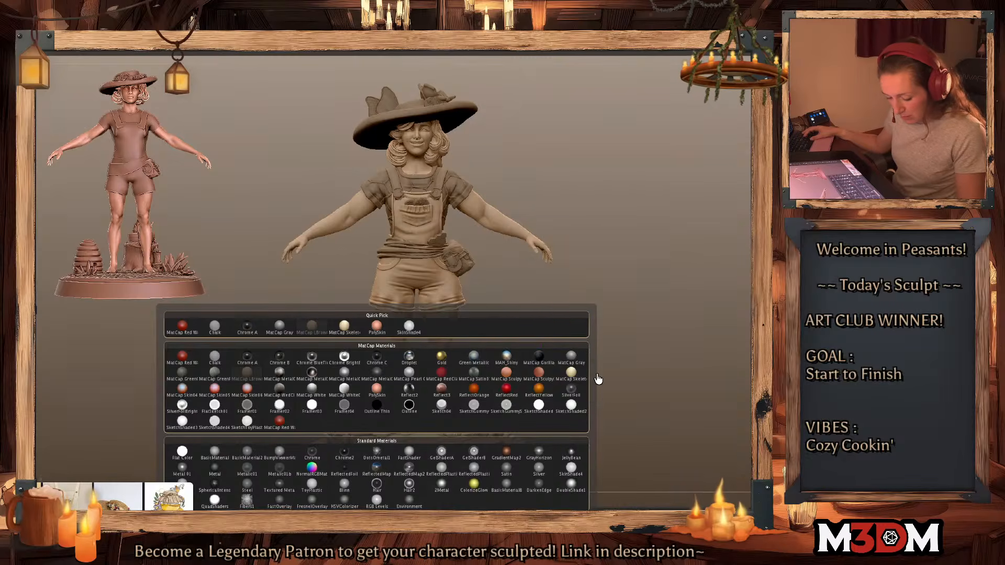
click(571, 372)
key(space)
click(606, 303)
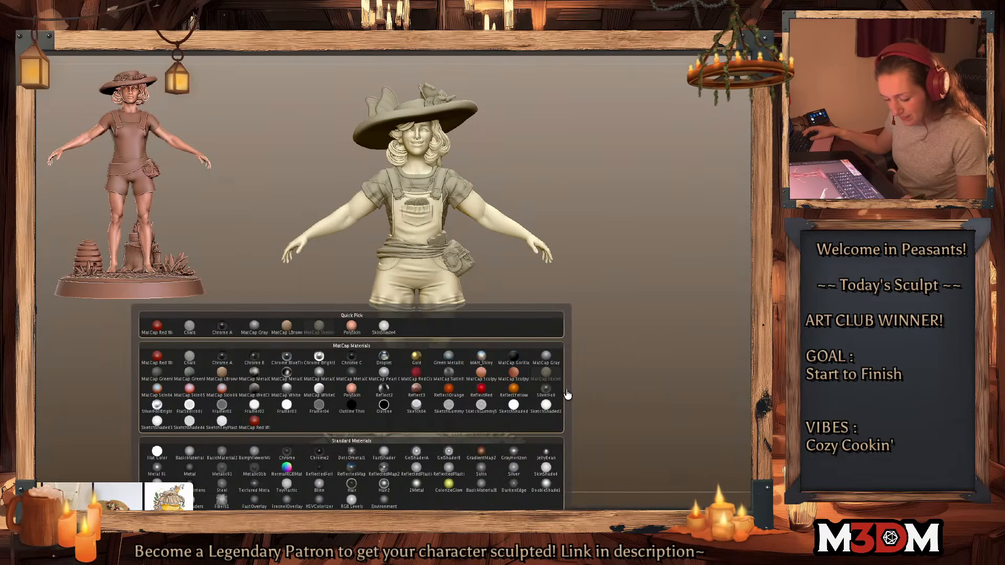
click(513, 372)
Step: Switch the figure's material back to PolySkin
key(space)
click(608, 304)
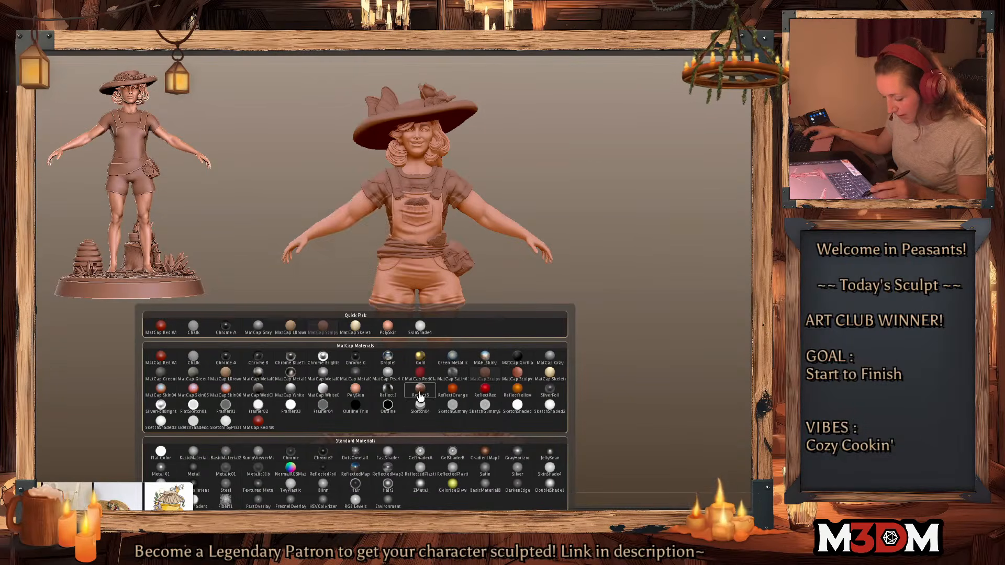
mouse_move(419, 396)
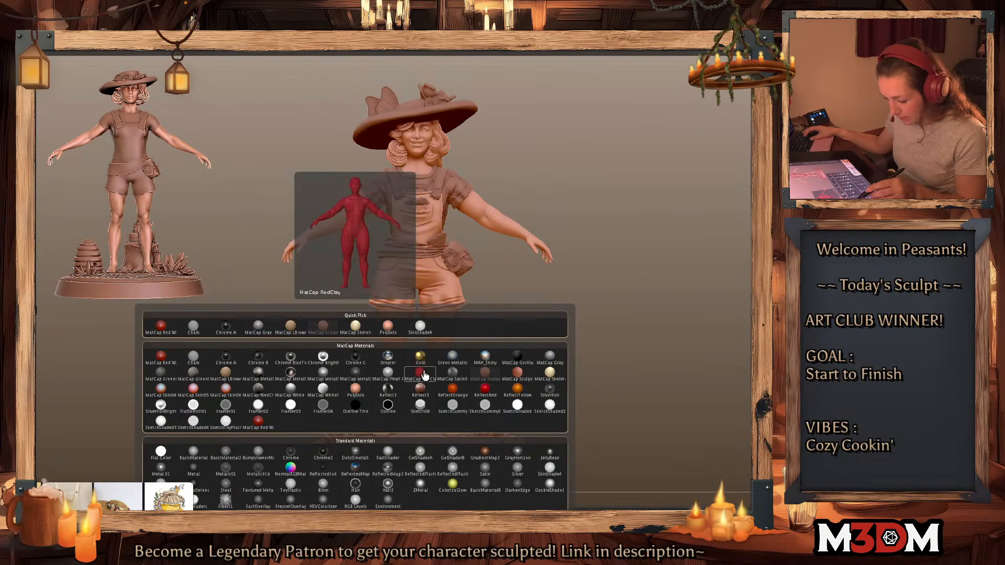
click(350, 390)
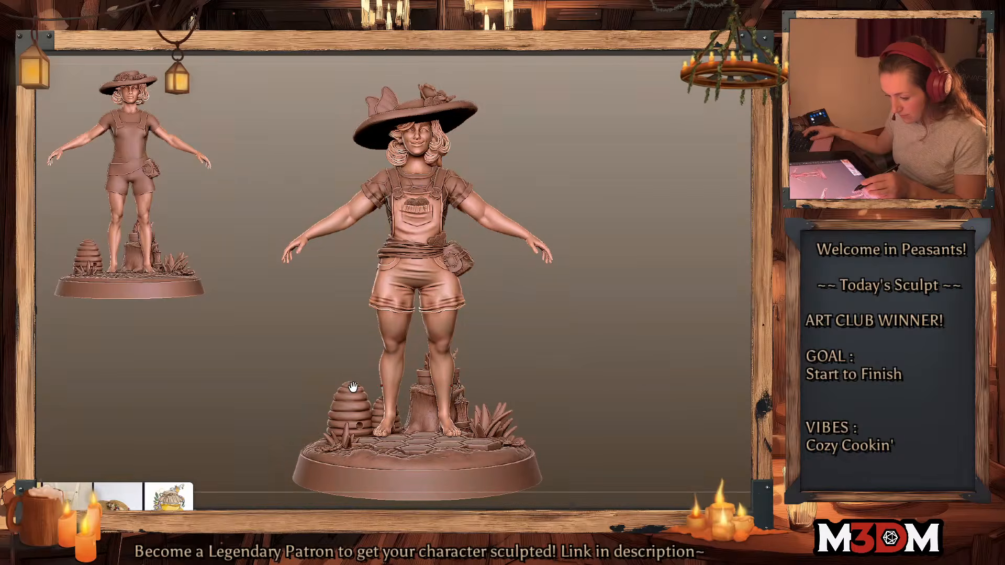
Step: Toggle the preview occlusion and bring the reference board back into full view
mouse_move(315, 59)
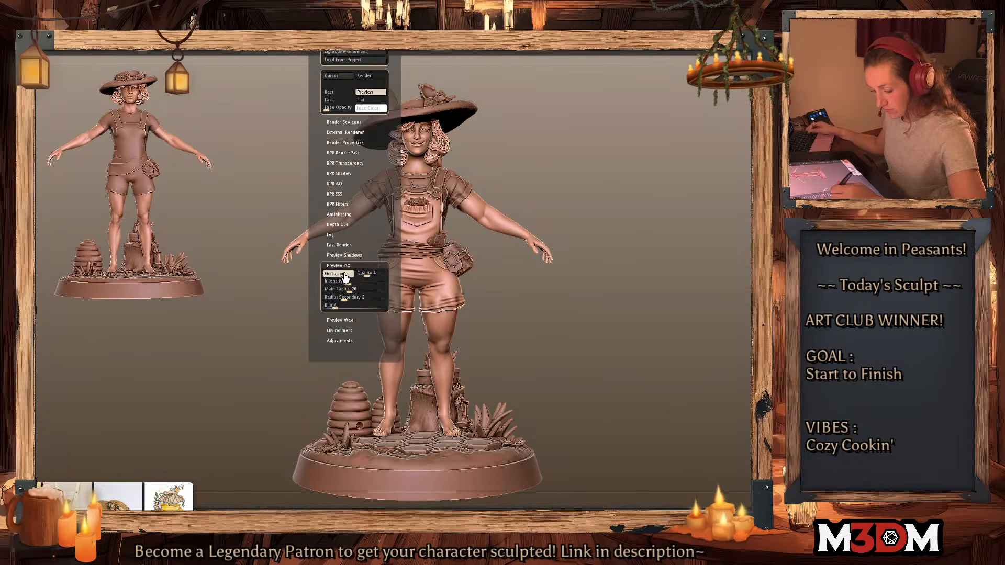
click(344, 275)
mouse_move(132, 507)
mouse_down()
mouse_move(206, 360)
mouse_move(194, 337)
mouse_up()
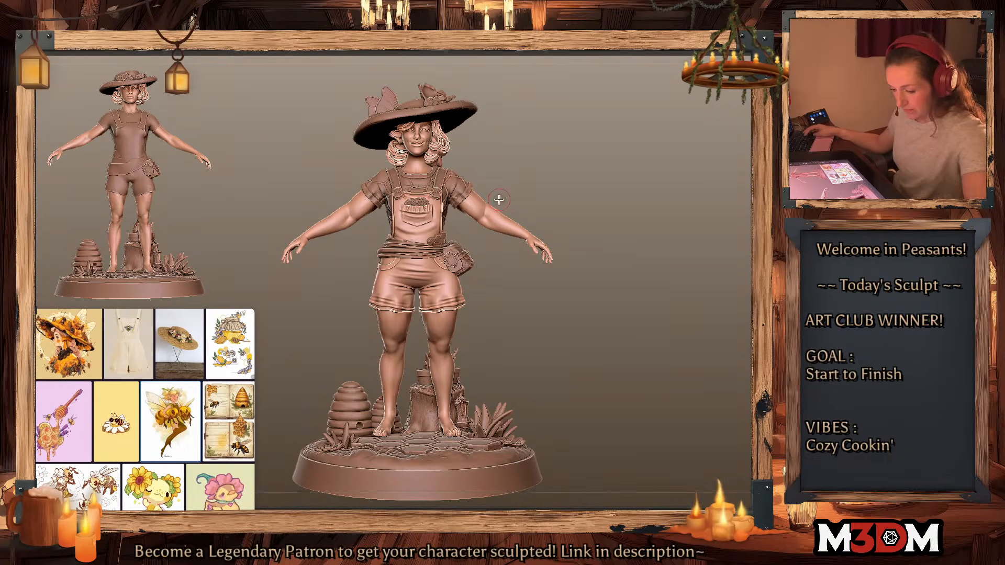
alt+drag(663, 198, 724, 301)
alt+drag(649, 162, 681, 296)
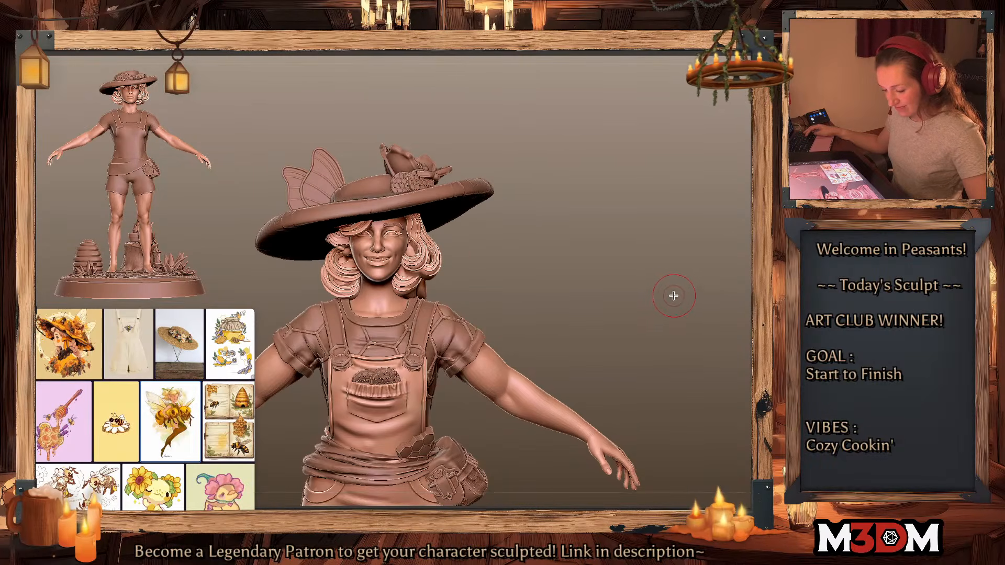
Step: Select the front wing of the butterfly on the hat and delete it
key(f)
alt+drag(478, 158, 481, 242)
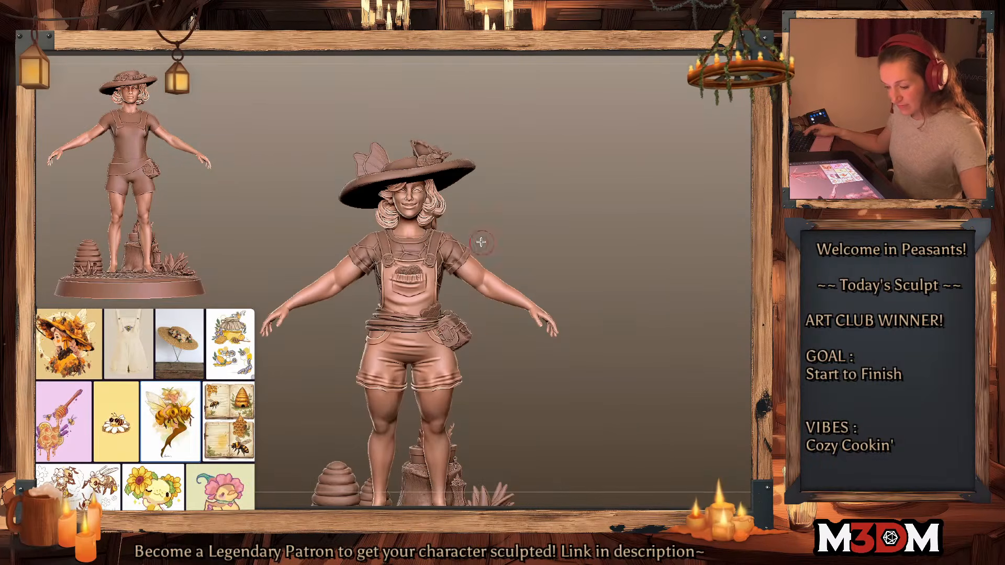
alt+click(377, 160)
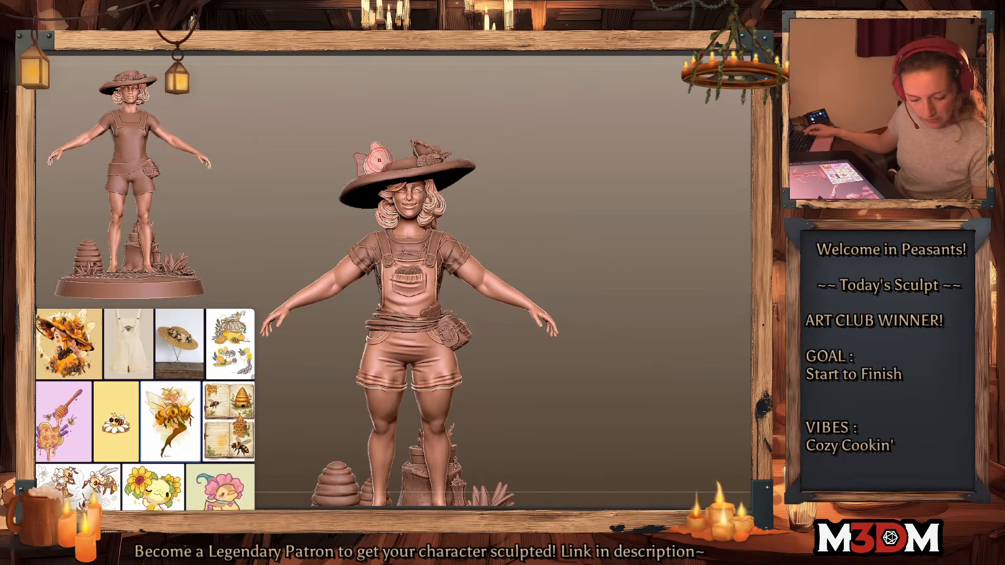
key(Return)
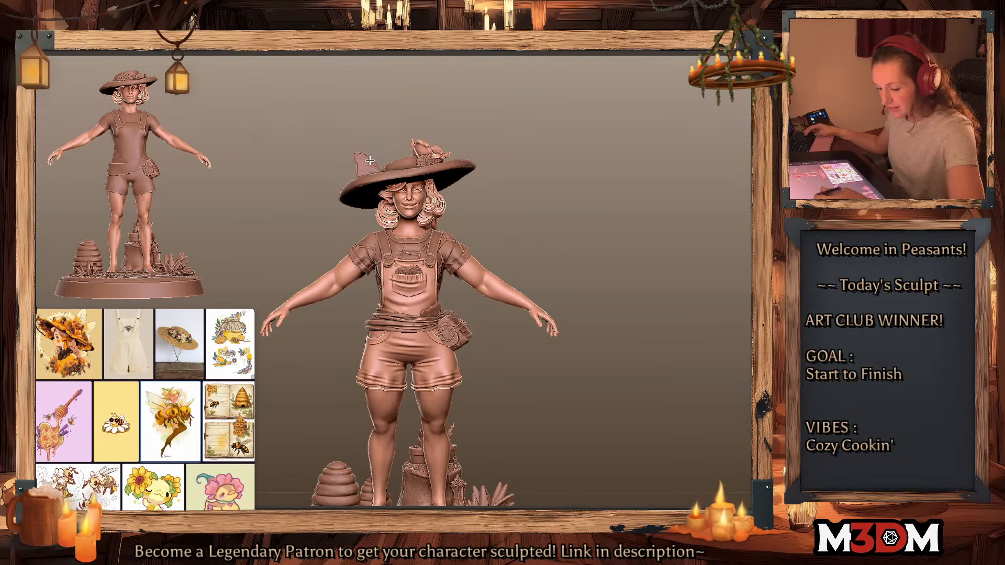
Step: Move the remaining butterfly wing off the hat, rotate it and place it behind the figure's shoulder
alt+click(371, 160)
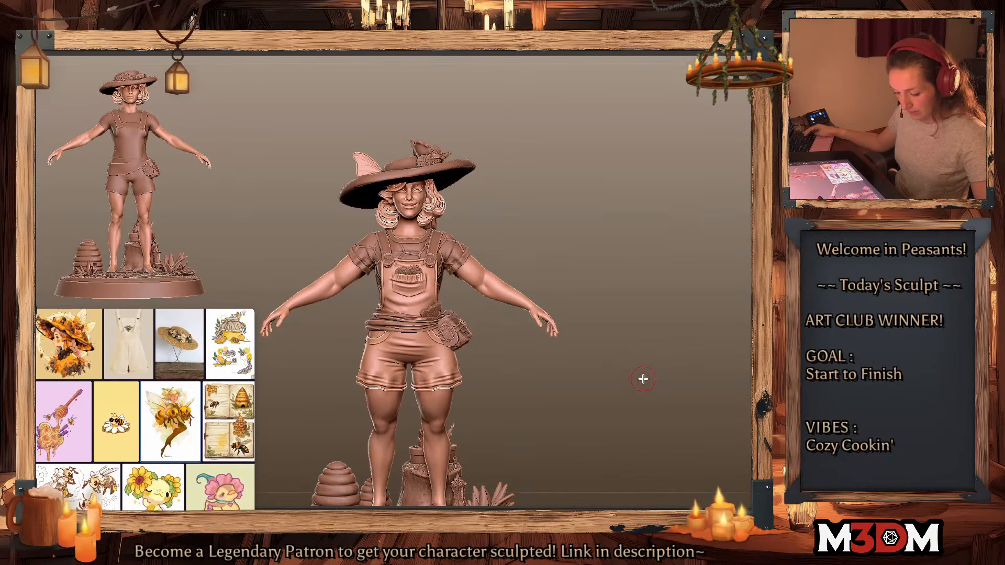
key(w)
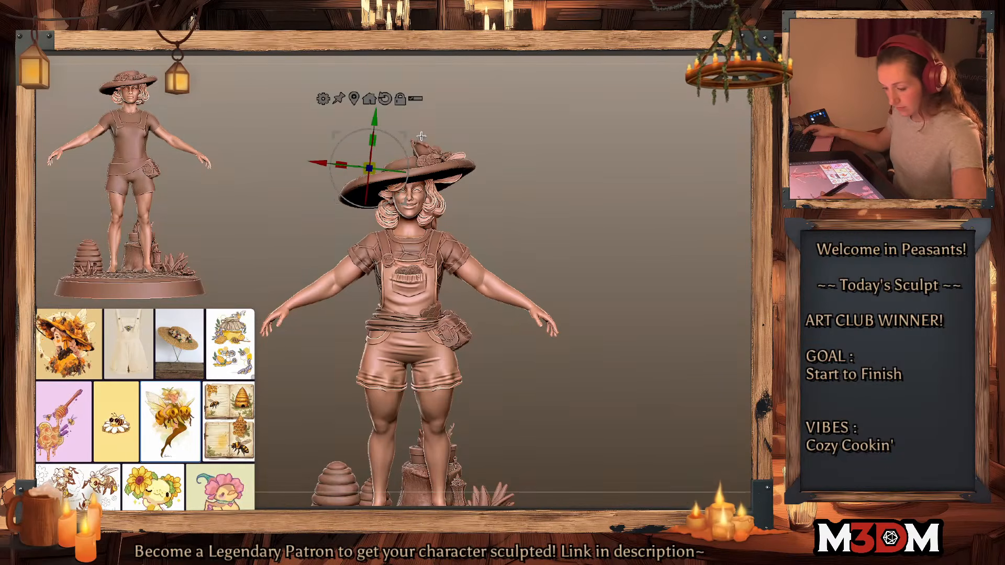
alt+click(386, 98)
alt+click(355, 98)
drag(474, 137, 494, 277)
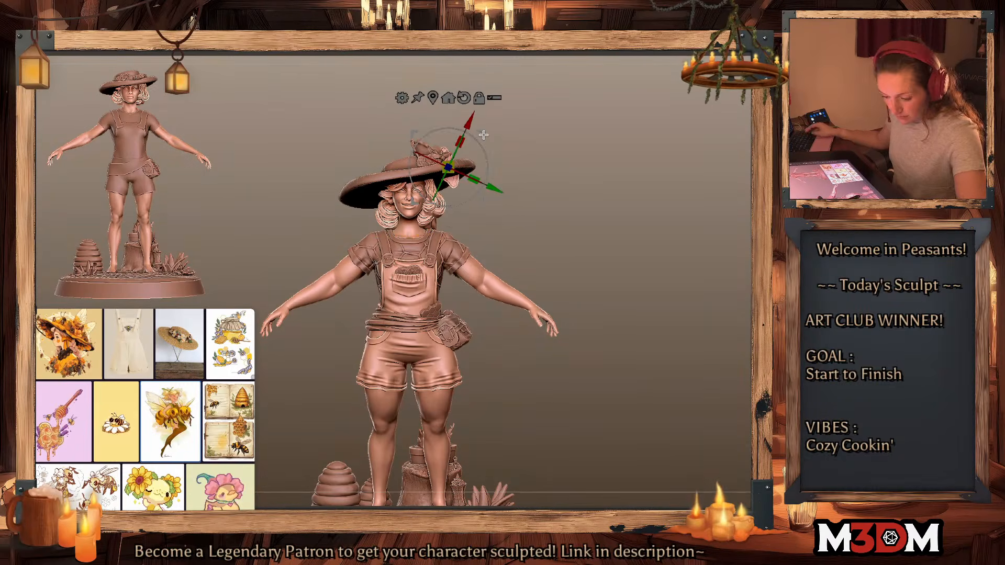
drag(482, 134, 486, 188)
mouse_move(453, 250)
mouse_down()
mouse_move(453, 229)
mouse_move(492, 222)
mouse_move(451, 258)
mouse_move(452, 227)
mouse_up()
drag(489, 190, 481, 194)
key(q)
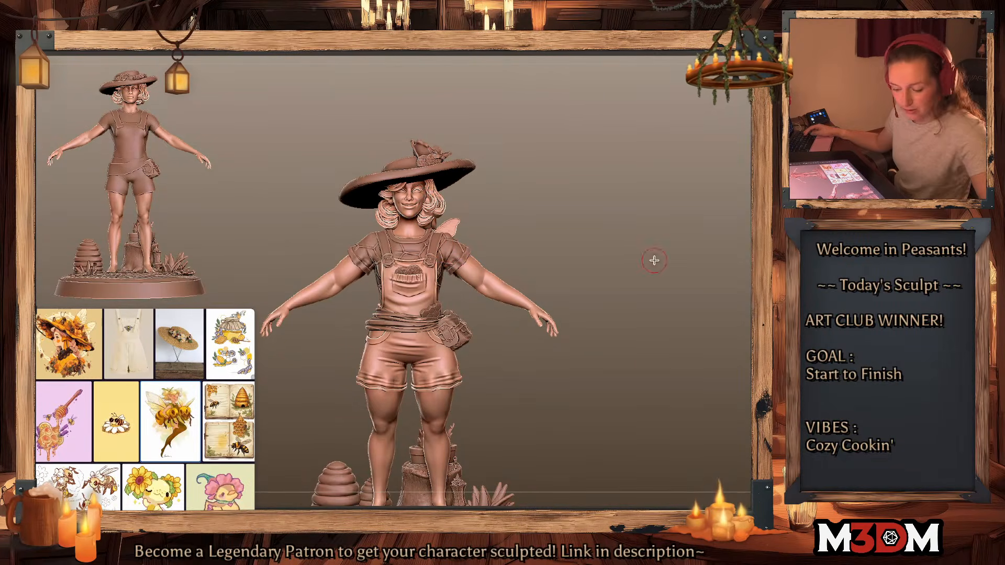
Step: Mirror the wing so that a matching one sits behind the figure's other shoulder
alt+click(444, 240)
alt+drag(513, 225, 480, 196)
key(w)
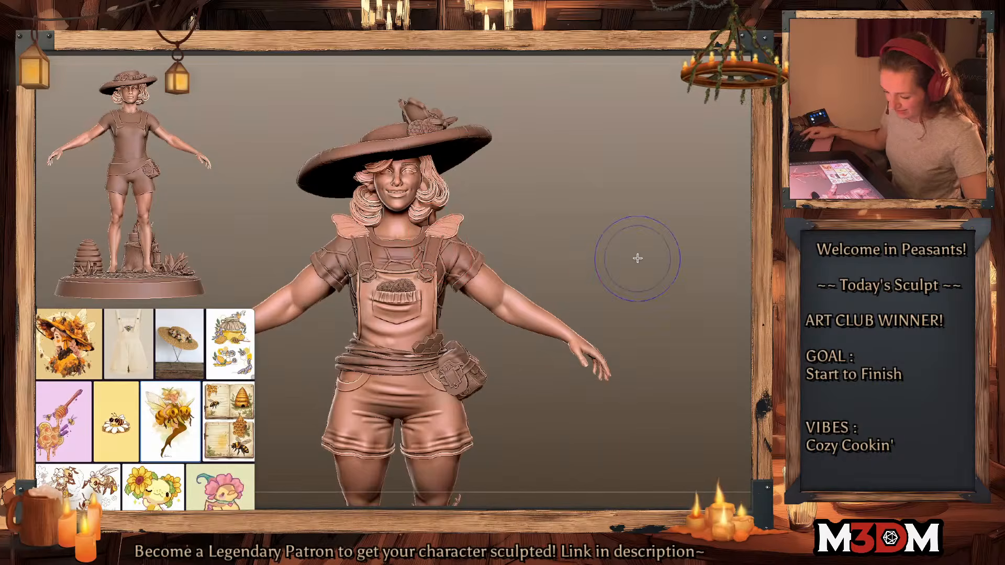
alt+click(445, 227)
alt+click(453, 252)
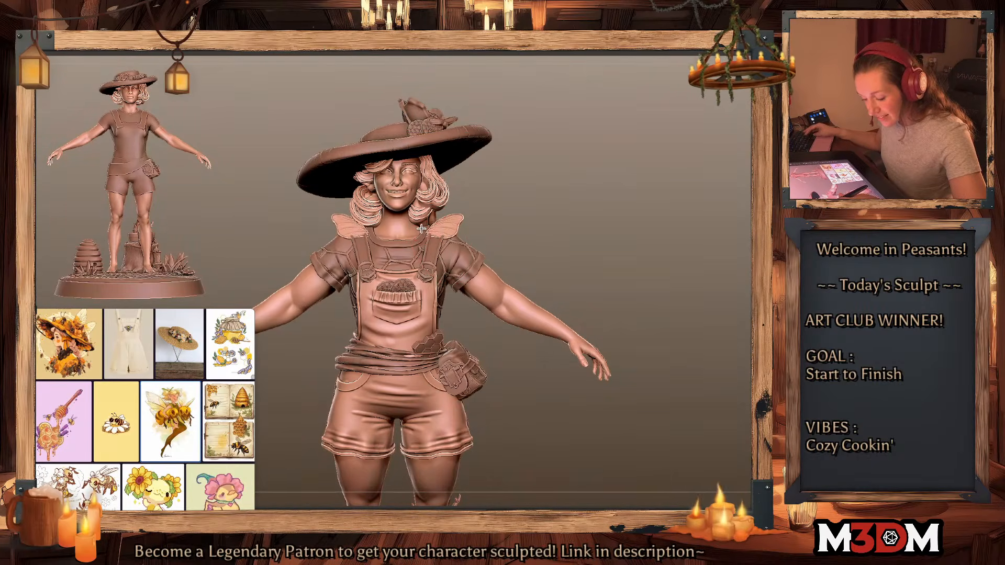
key(space)
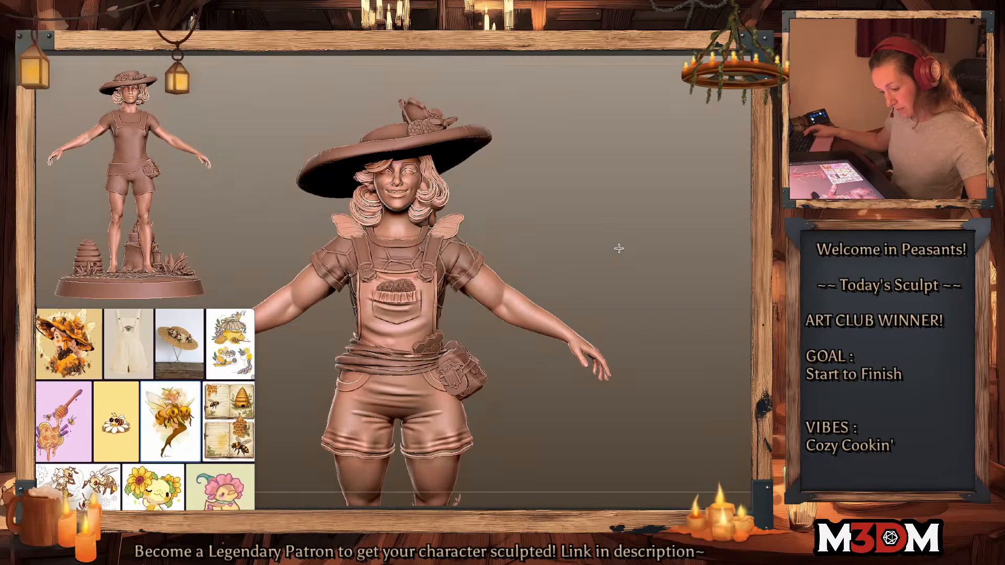
Step: Adjust the placement of the pair of wings behind the shoulders and check their polygroups
alt+drag(619, 249, 624, 249)
key(w)
key(q)
key(space)
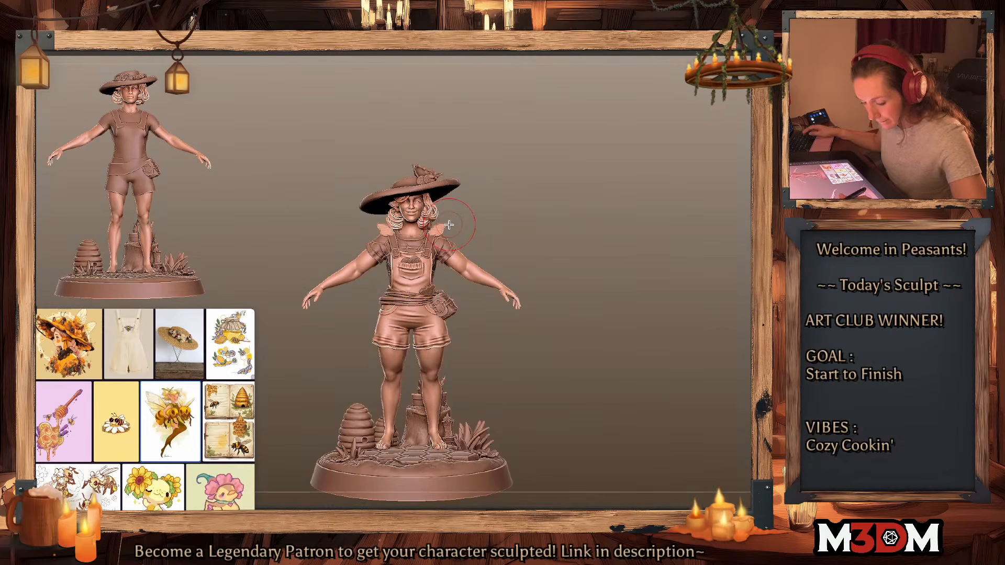
key(w)
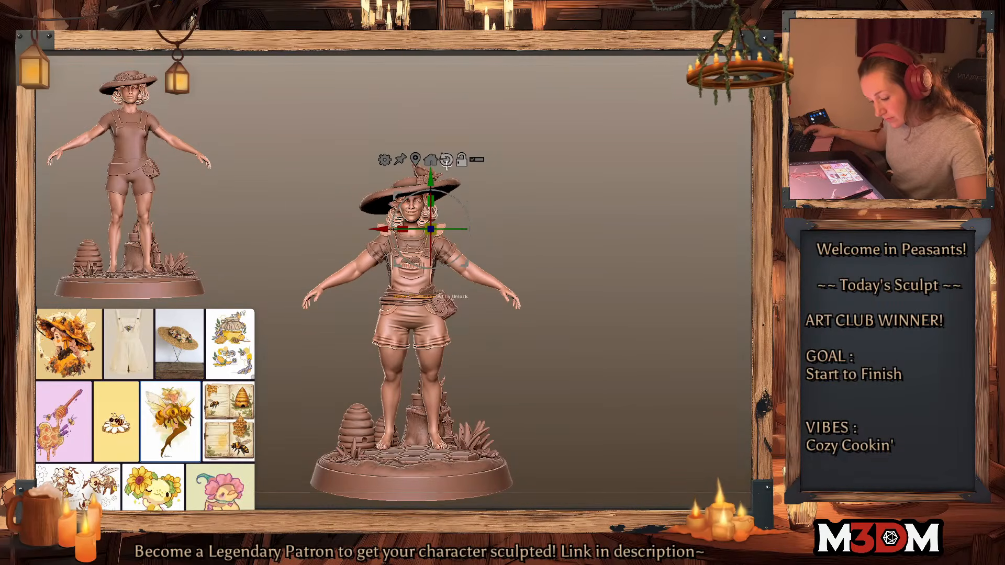
key(q)
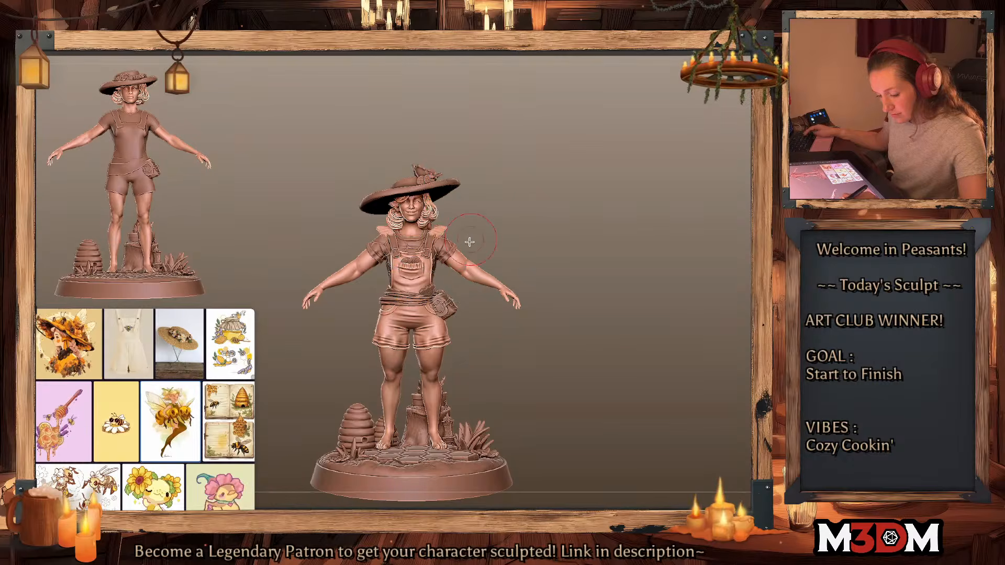
alt+click(443, 250)
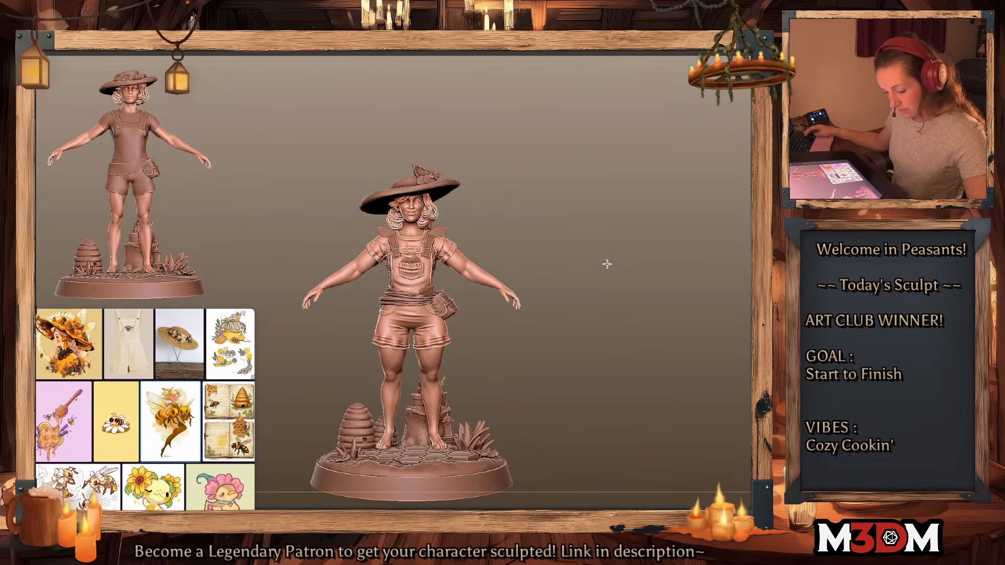
alt+drag(606, 264, 608, 260)
alt+click(442, 221)
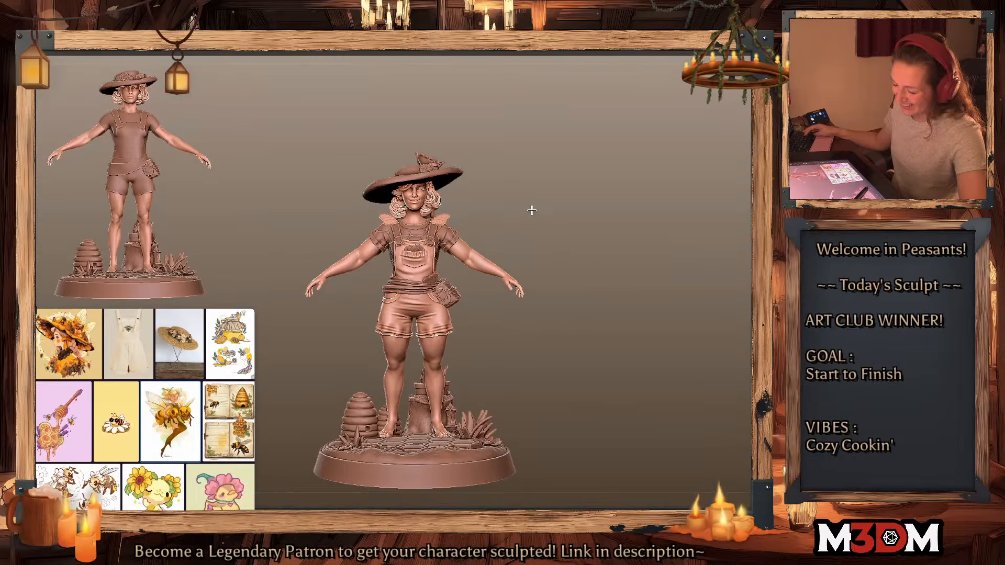
mouse_move(532, 210)
alt+mouse_down()
mouse_move(521, 231)
mouse_move(586, 220)
alt+mouse_up()
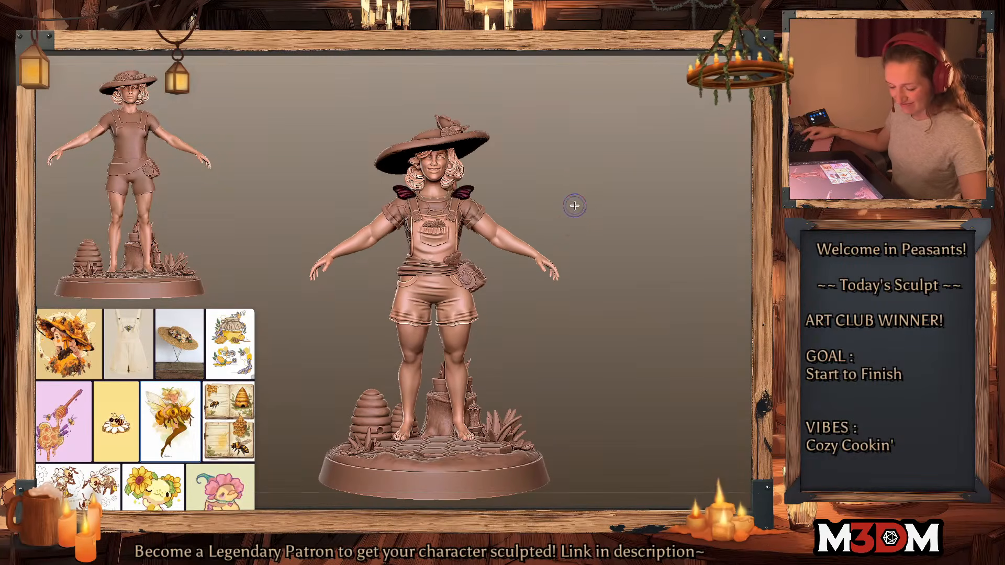
key(shift+f)
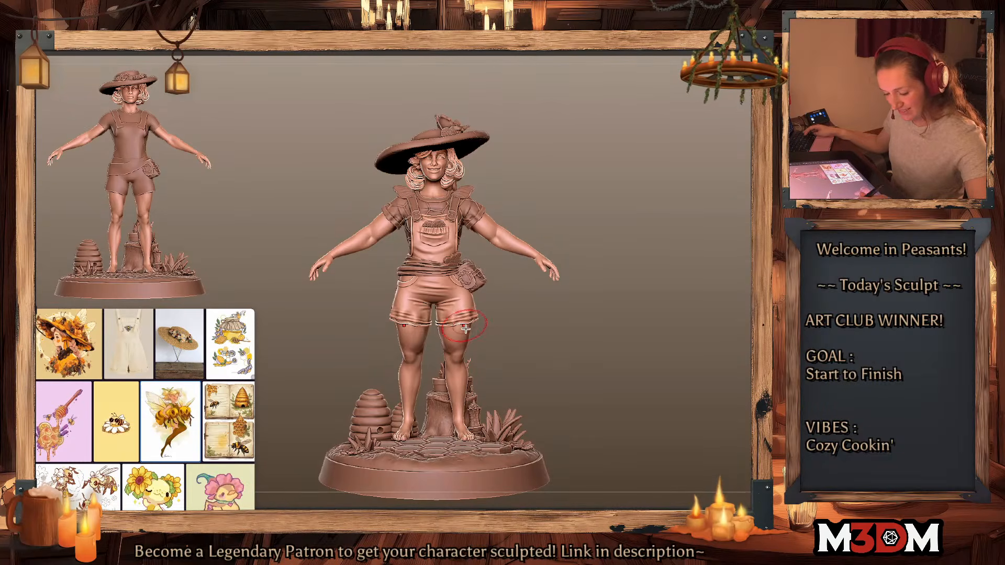
Step: Select the large flower on the hat and shift it outward and down toward the brim
mouse_move(616, 224)
alt+mouse_down()
mouse_move(609, 286)
mouse_move(655, 247)
alt+mouse_up()
alt+click(449, 187)
alt+drag(664, 208, 647, 290)
key(space)
key(w)
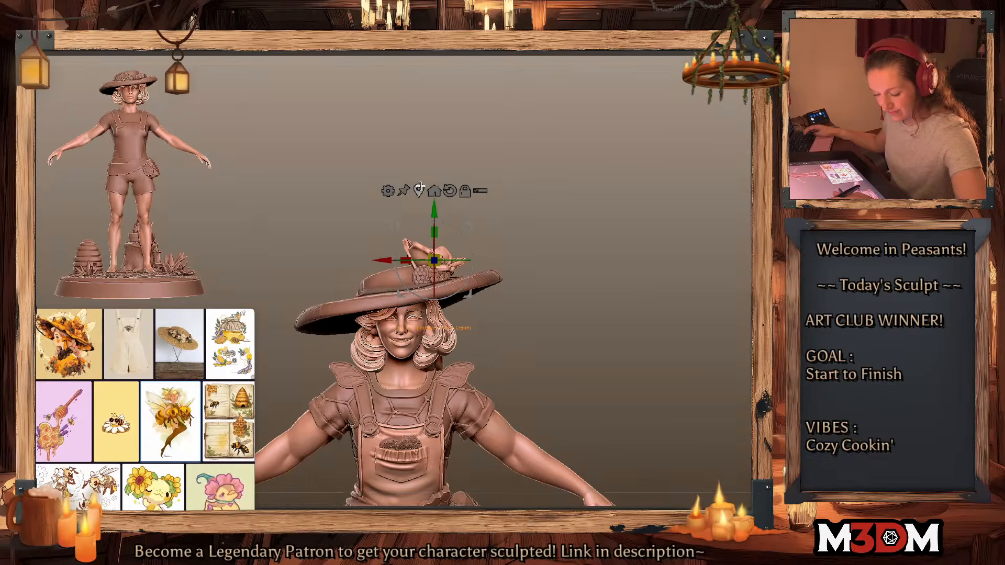
drag(469, 228, 490, 264)
key(q)
Step: Reposition the honeycomb cluster against the large flower on the hat and check the flower's placement
mouse_move(579, 257)
mouse_down()
mouse_move(589, 292)
mouse_move(591, 262)
mouse_up()
key(w)
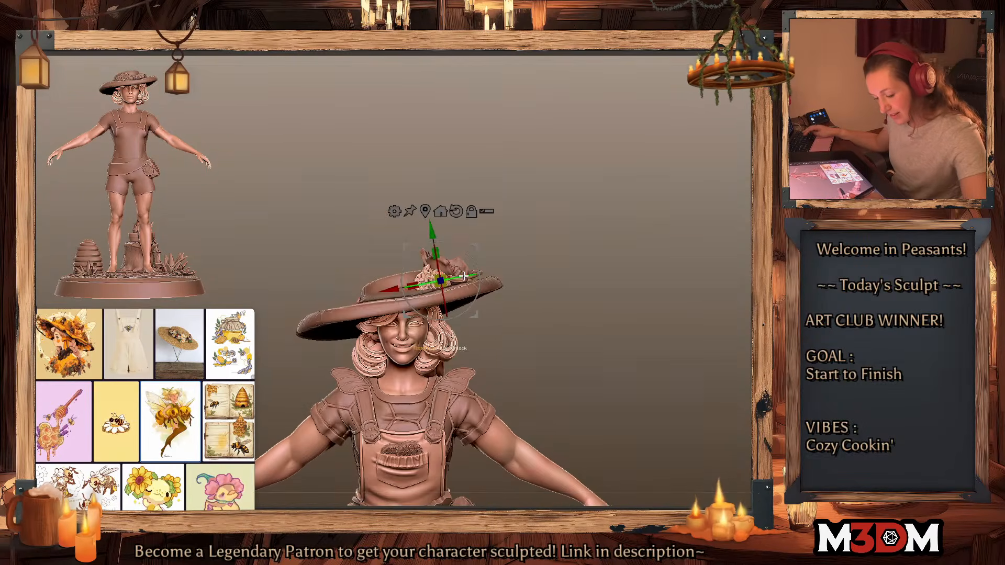
key(q)
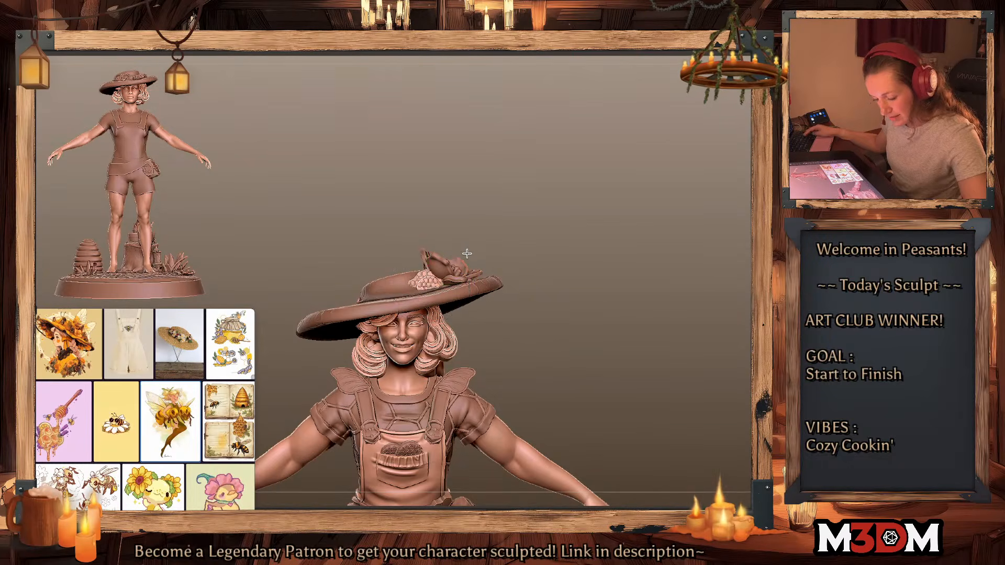
drag(604, 275, 586, 287)
key(w)
key(q)
key(w)
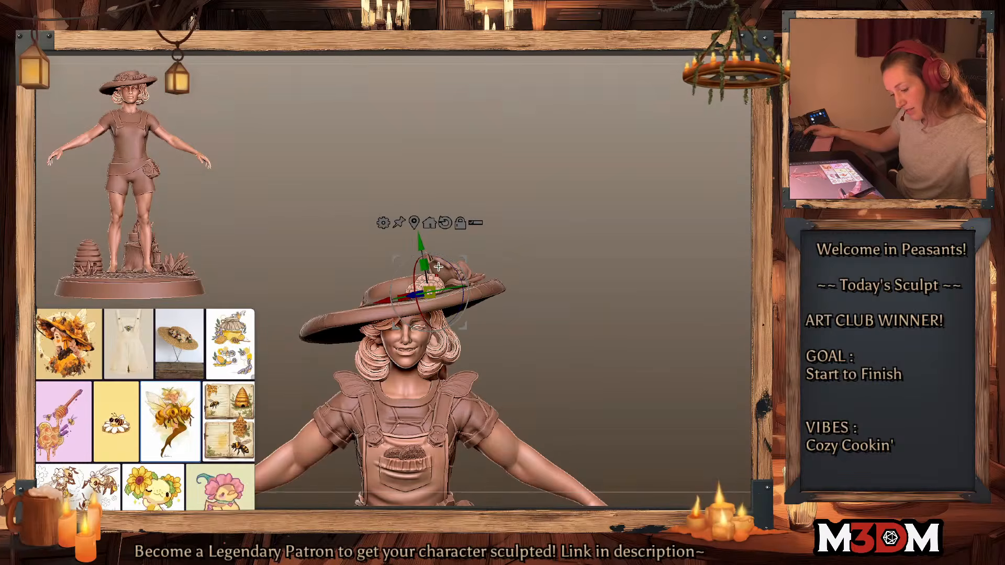
mouse_move(450, 275)
mouse_down()
mouse_move(459, 280)
mouse_move(467, 254)
mouse_up()
key(q)
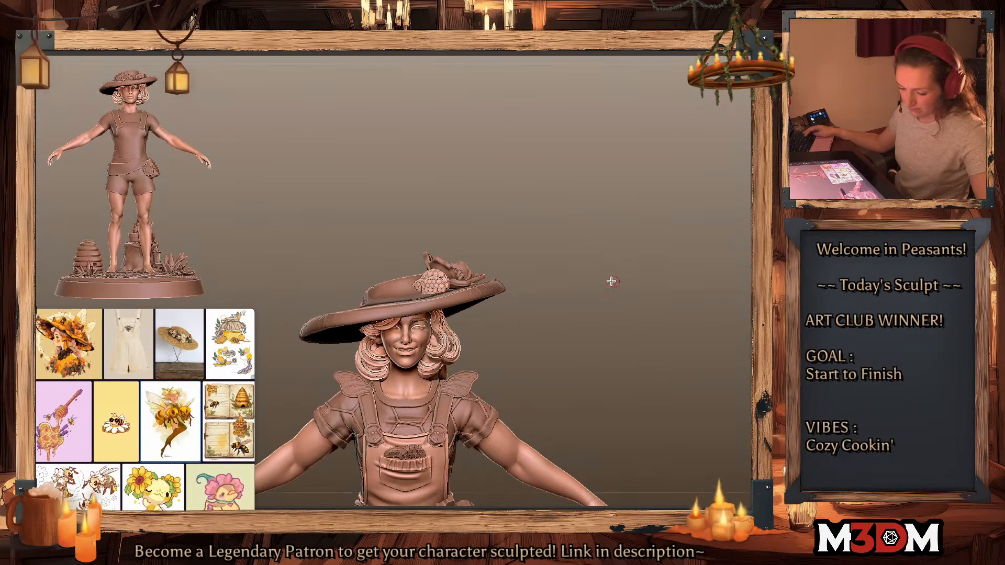
key(w)
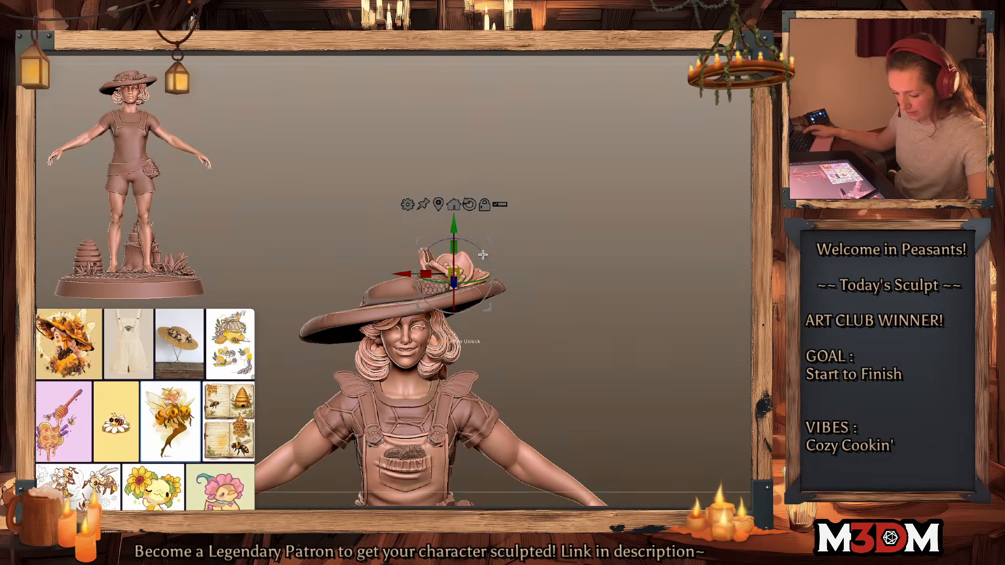
key(q)
Step: Search the computer for "bloom" and load the brush file bloom_imm_brush_imprintdelight.ZBP
alt+drag(638, 311, 655, 215)
key(b)
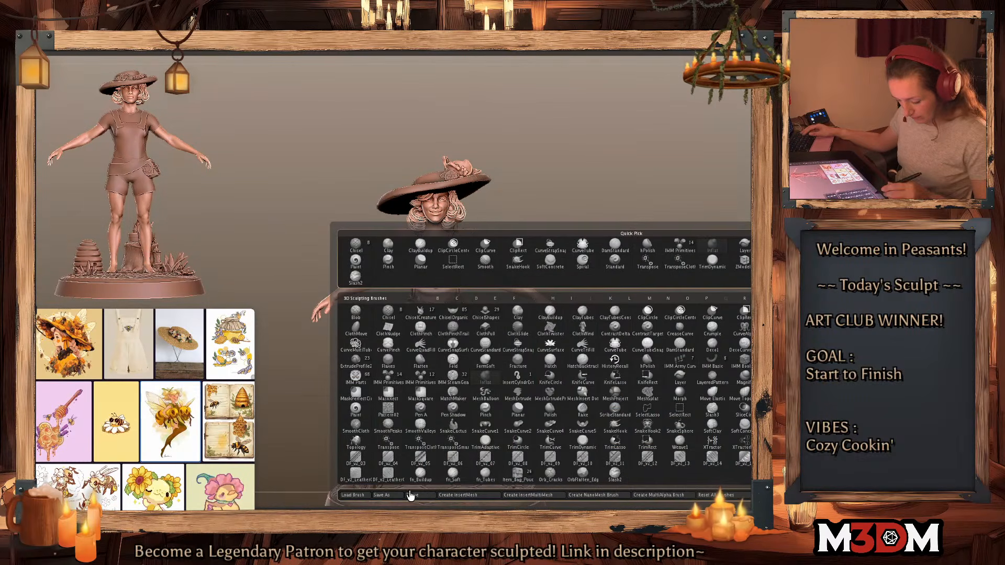
click(364, 492)
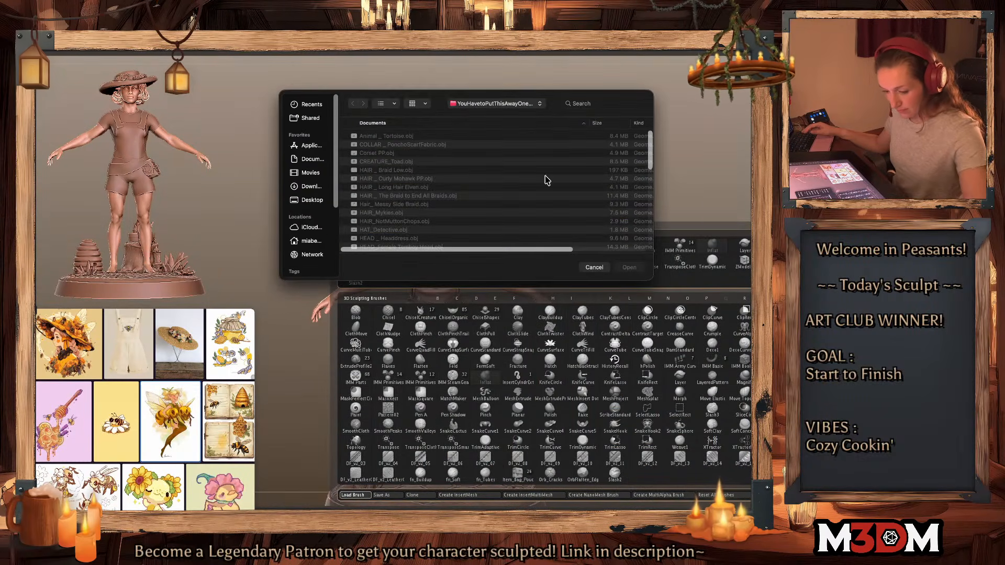
click(596, 103)
text(bloom)
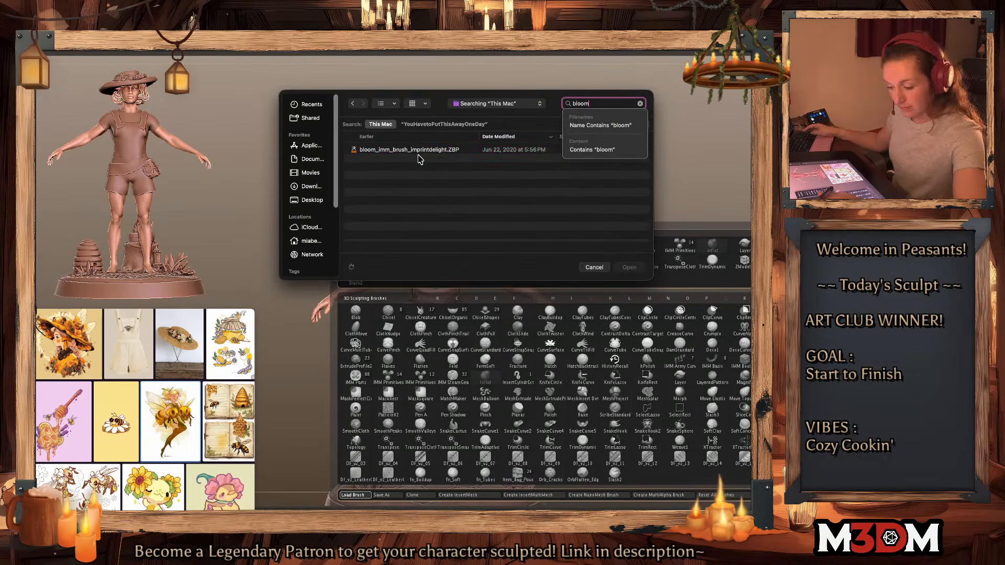
double_click(411, 149)
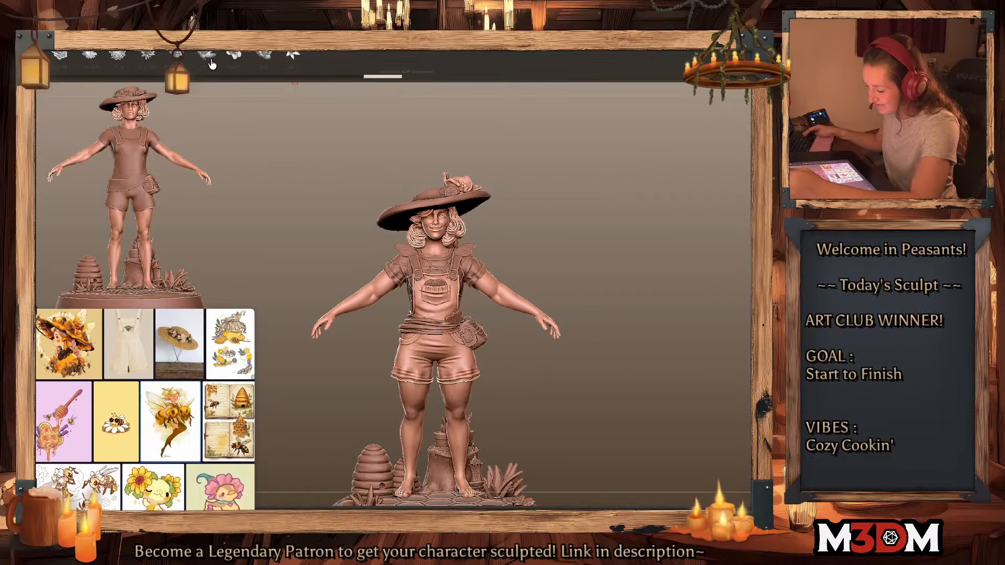
Step: View the hat from above and choose the Chamomile insert mesh, moving the reference board aside and back
drag(637, 252, 611, 314)
double_click(32, 257)
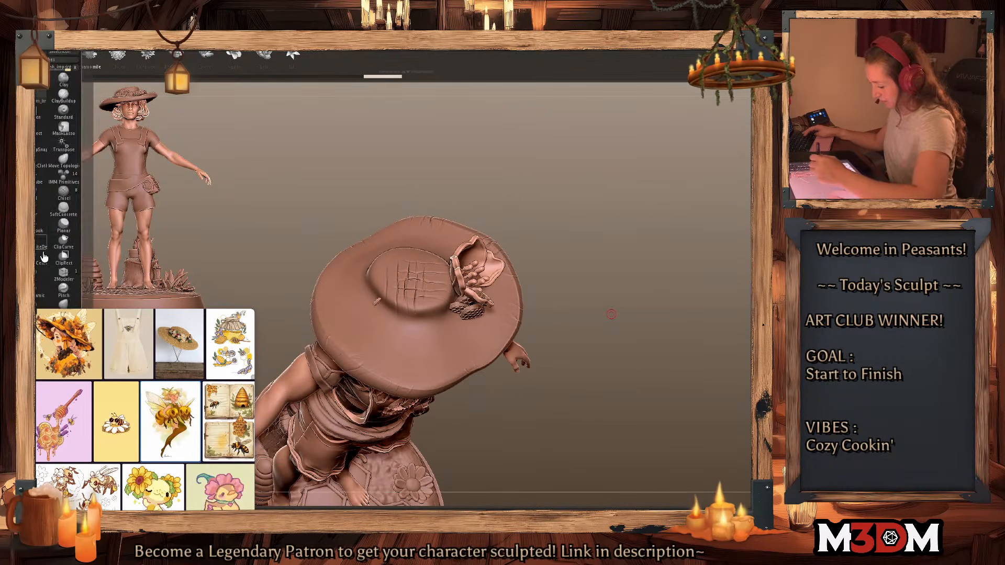
right_drag(74, 389, 142, 389)
click(42, 435)
click(42, 435)
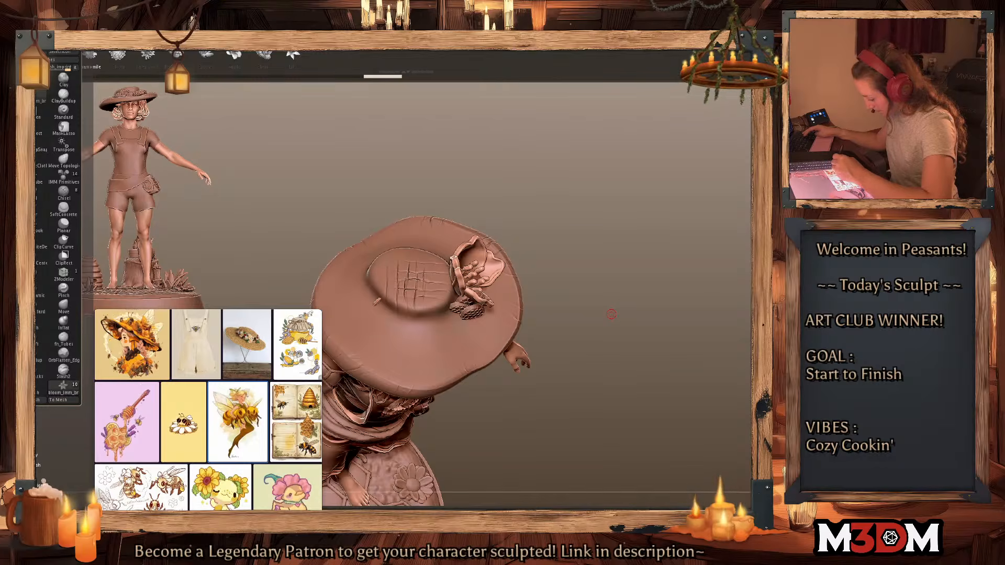
click(42, 435)
double_click(88, 293)
right_drag(251, 404, 178, 405)
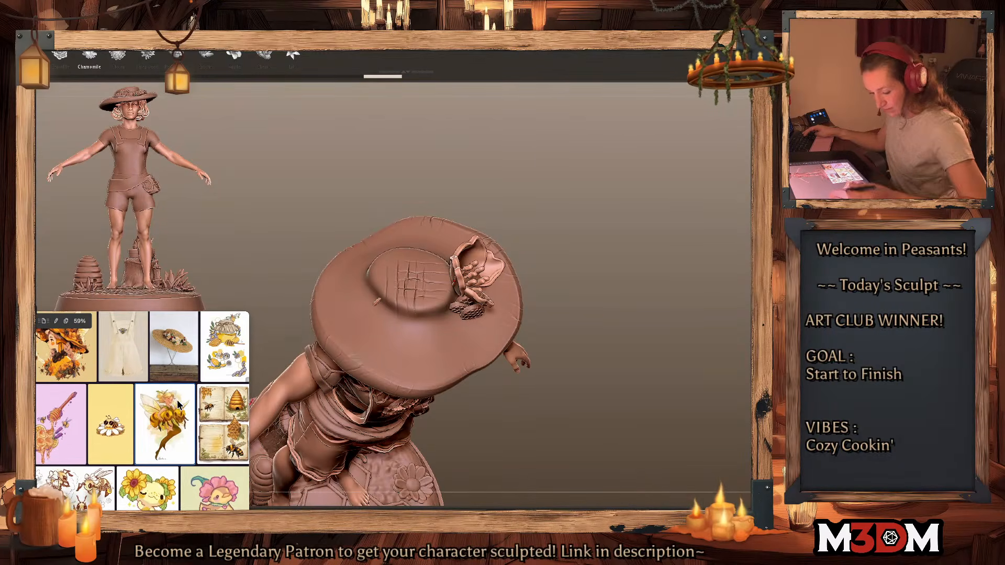
Step: Make the hat the active part and check its polygroups
key(shift+f)
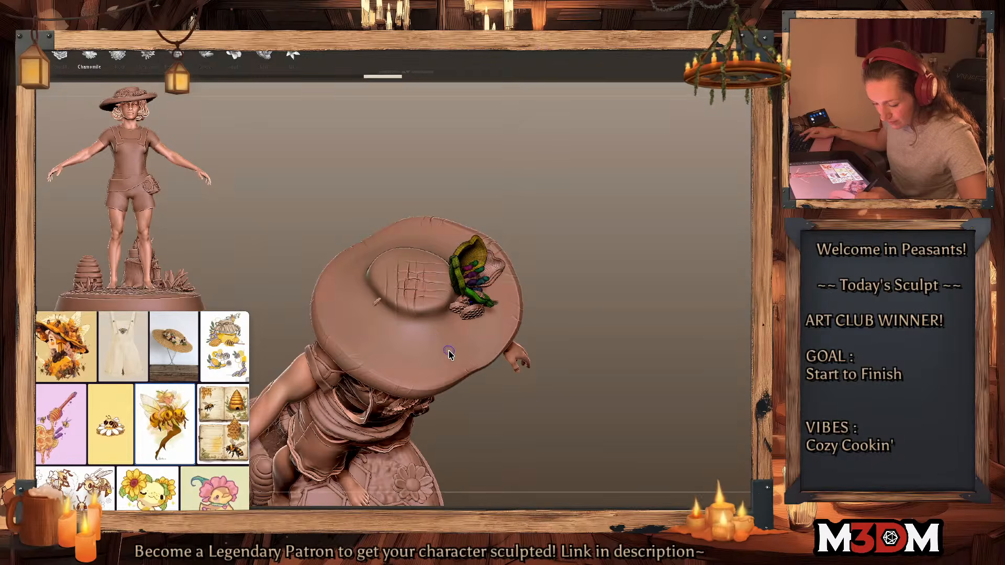
key(shift+f)
alt+click(433, 342)
key(shift+f)
key(shift+f)
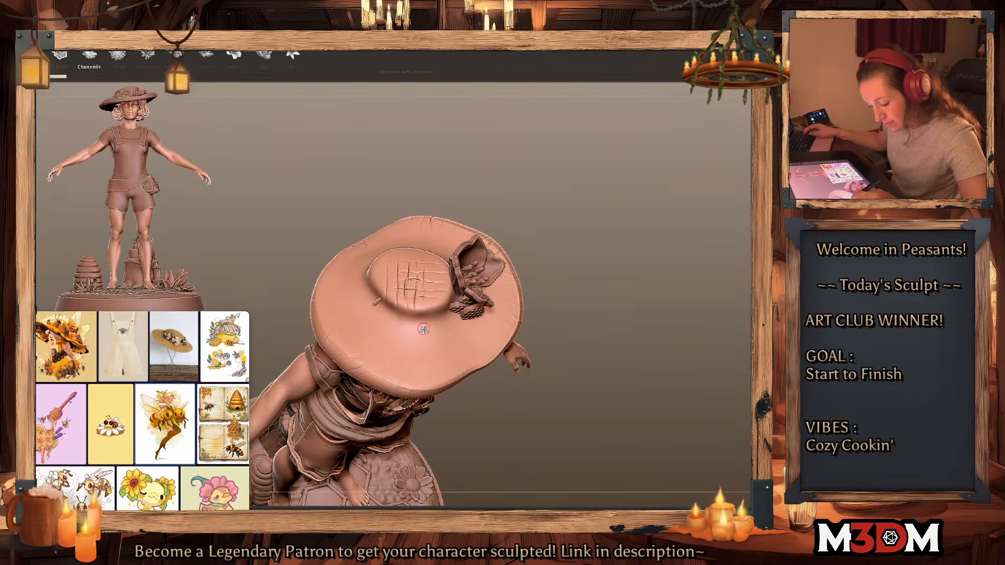
Step: Reposition the reference board and insert three chamomile flowers of decreasing size along the brim beside the honeycomb cluster, undoing unwanted placements
drag(437, 339, 426, 323)
key(ctrl+z)
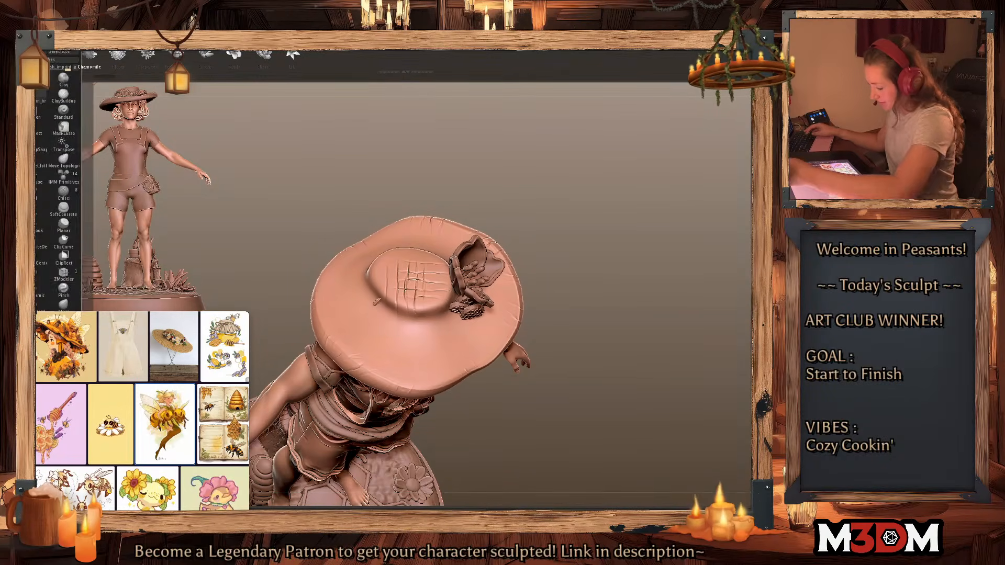
drag(113, 453, 162, 434)
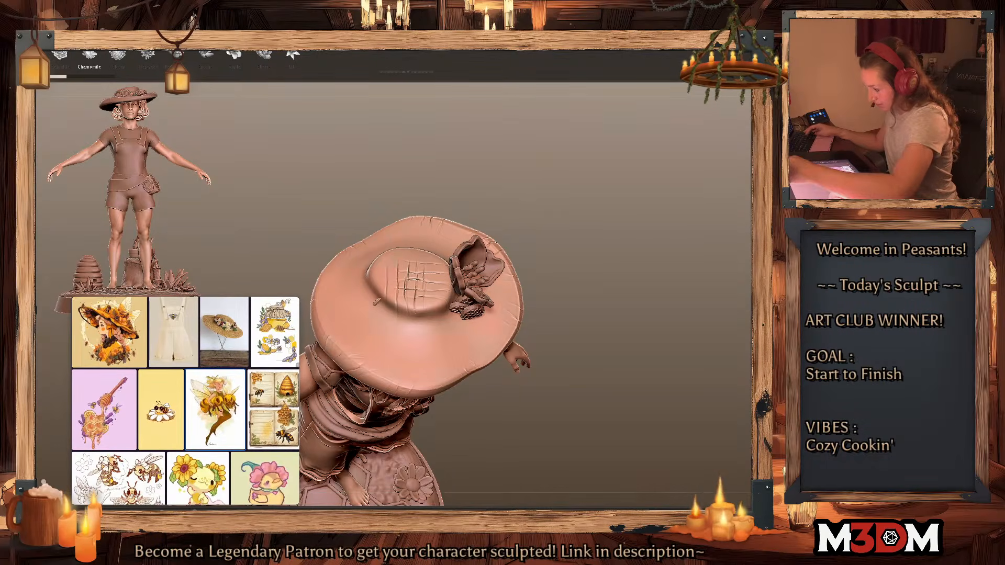
mouse_move(398, 327)
mouse_down()
mouse_move(423, 345)
mouse_move(448, 342)
mouse_move(459, 327)
mouse_up()
key(ctrl+z)
key(ctrl+shift+a)
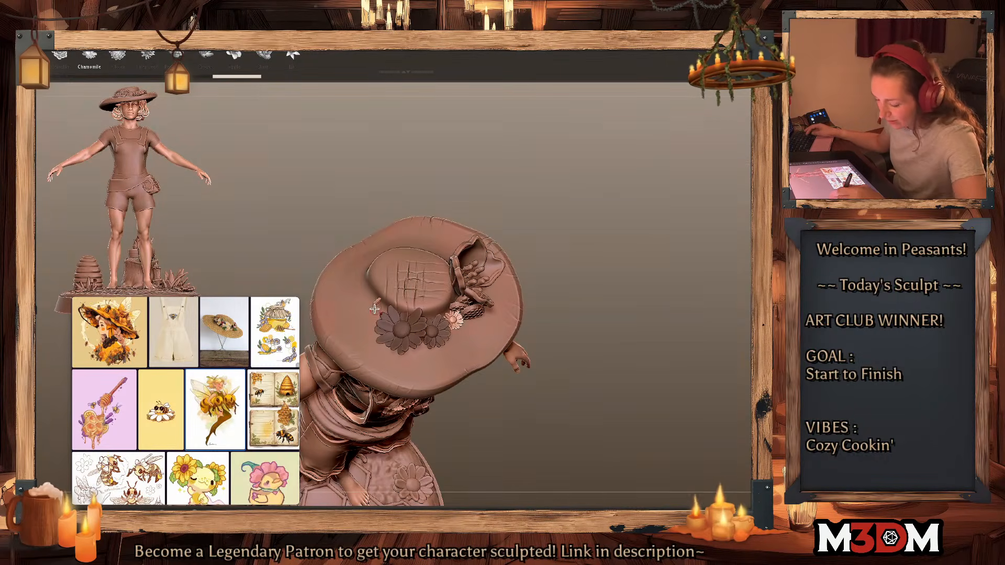
Step: Insert more small chamomile flowers on the brim around the hat's crown, filling the bare side up to the honeycomb cluster
drag(370, 302, 379, 313)
drag(574, 282, 651, 305)
drag(355, 257, 366, 268)
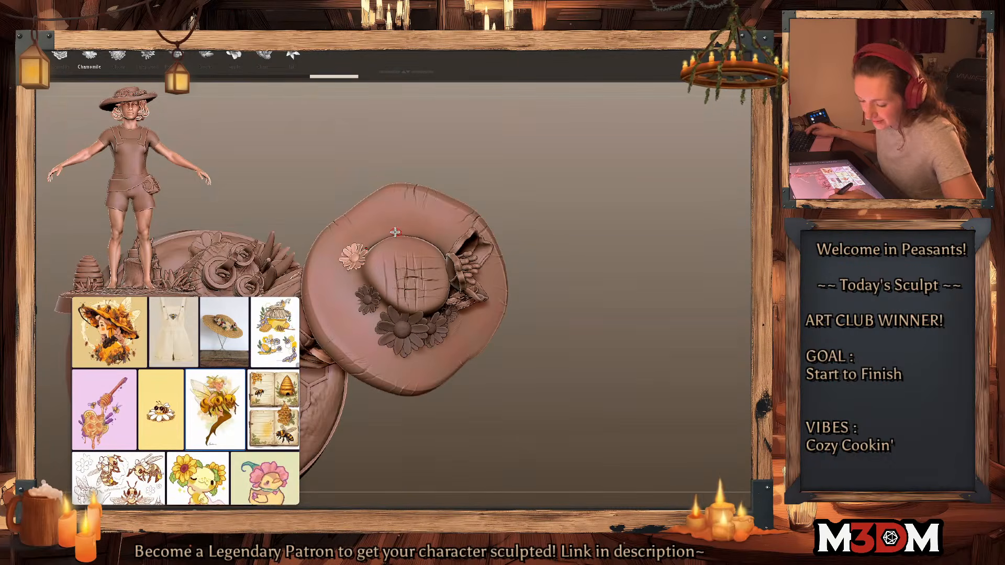
drag(392, 226, 450, 252)
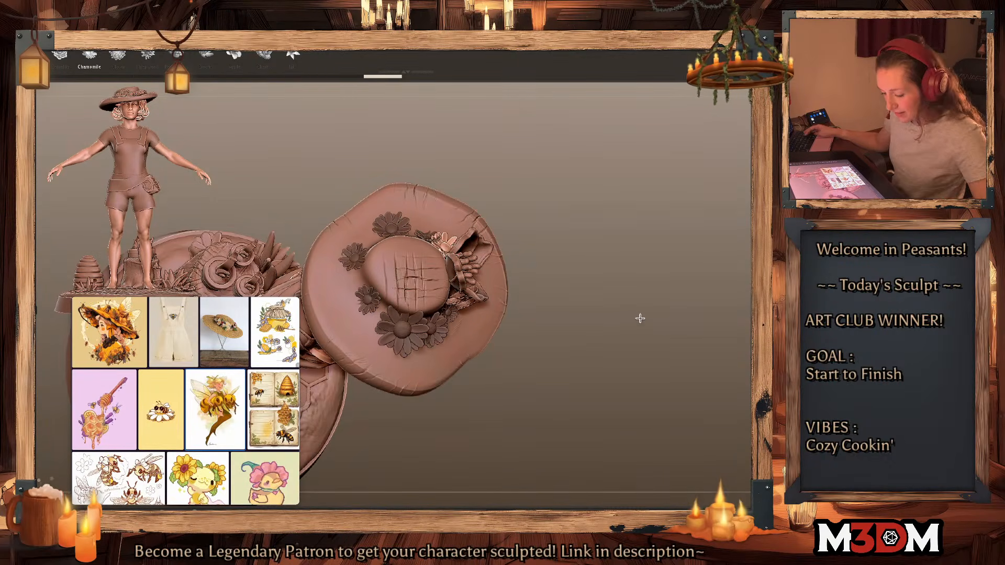
Step: Centre the transform gizmo on the inserted hat flowers, shift them slightly against the crown and clear the mask
drag(640, 318, 665, 328)
key(w)
click(460, 178)
click(429, 178)
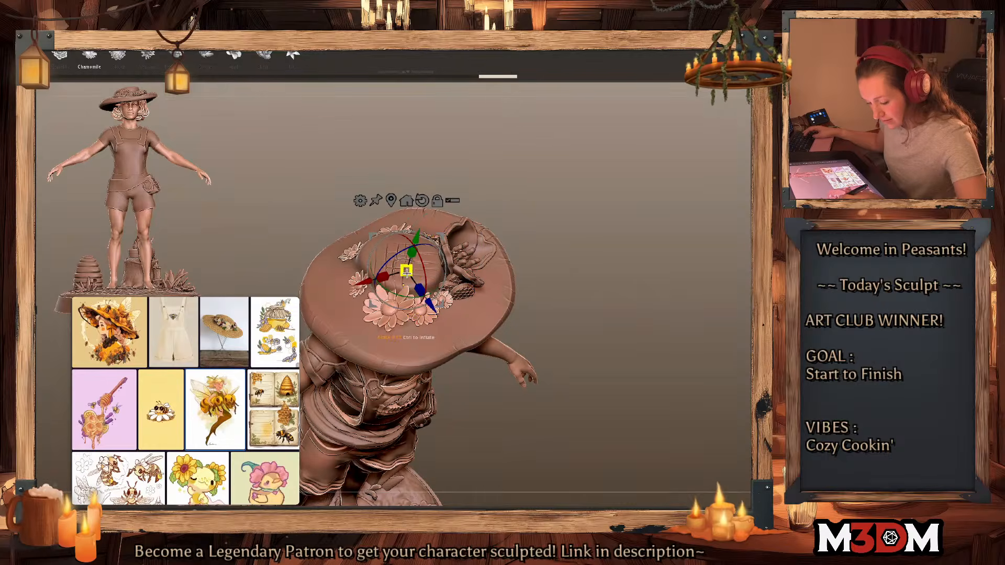
drag(406, 273, 411, 275)
key(q)
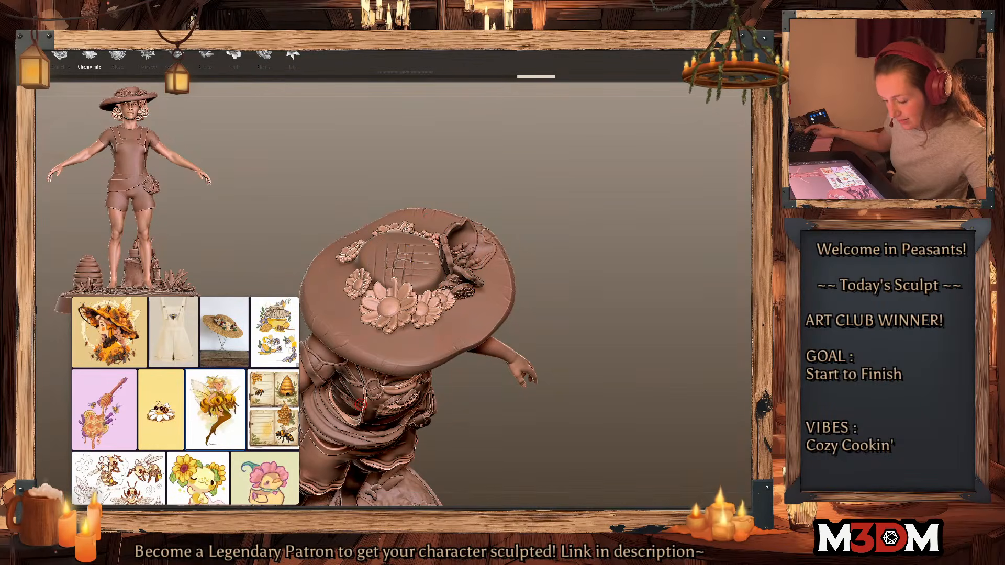
ctrl+drag(622, 355, 628, 363)
Step: Choose the Clover insert mesh and insert a small clover beside the largest chamomile flower, undoing unwanted placements
click(121, 57)
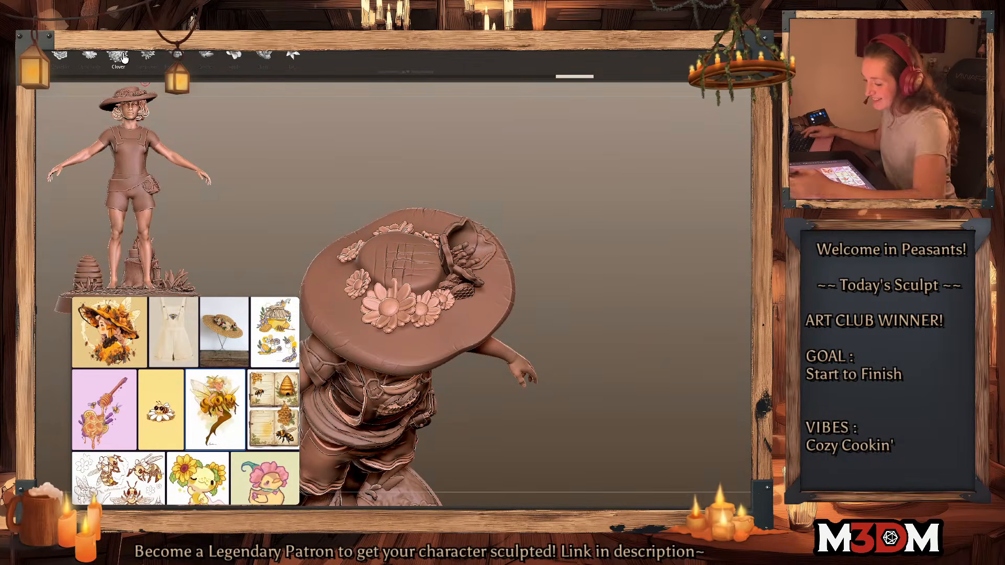
key(shift+f)
key(shift+f)
drag(362, 293, 414, 335)
key(ctrl+z)
key(ctrl+z)
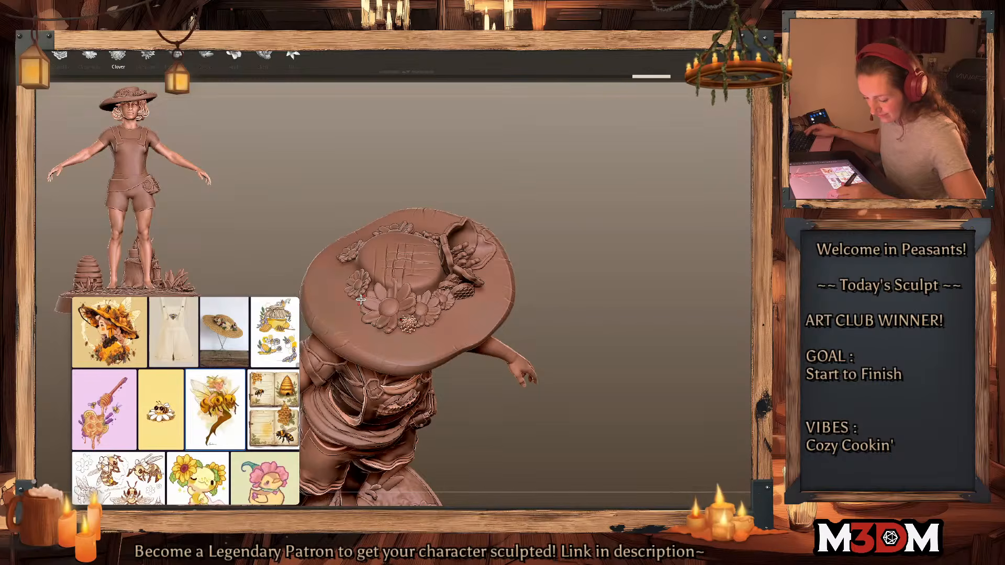
drag(592, 251, 634, 309)
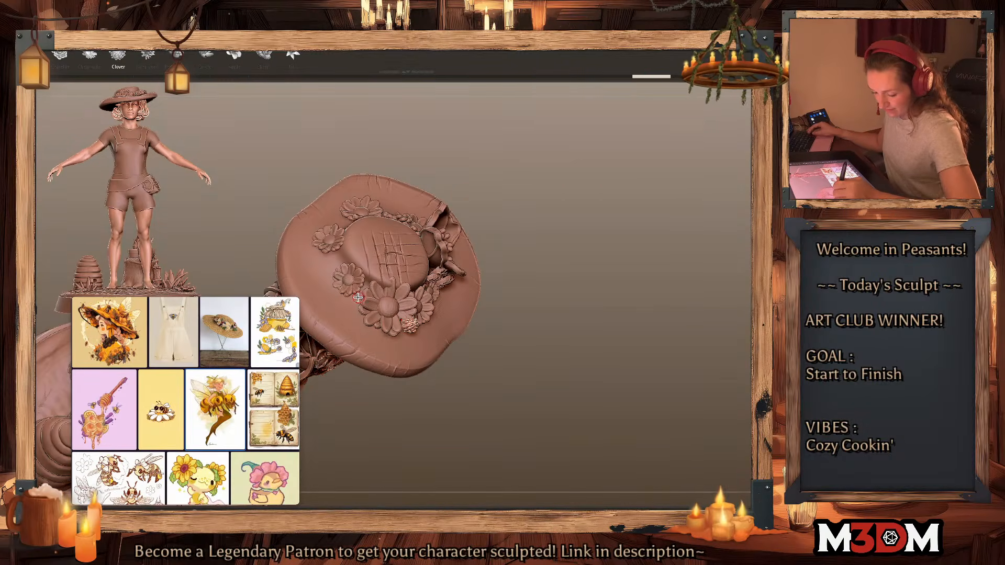
drag(365, 303, 366, 304)
click(32, 285)
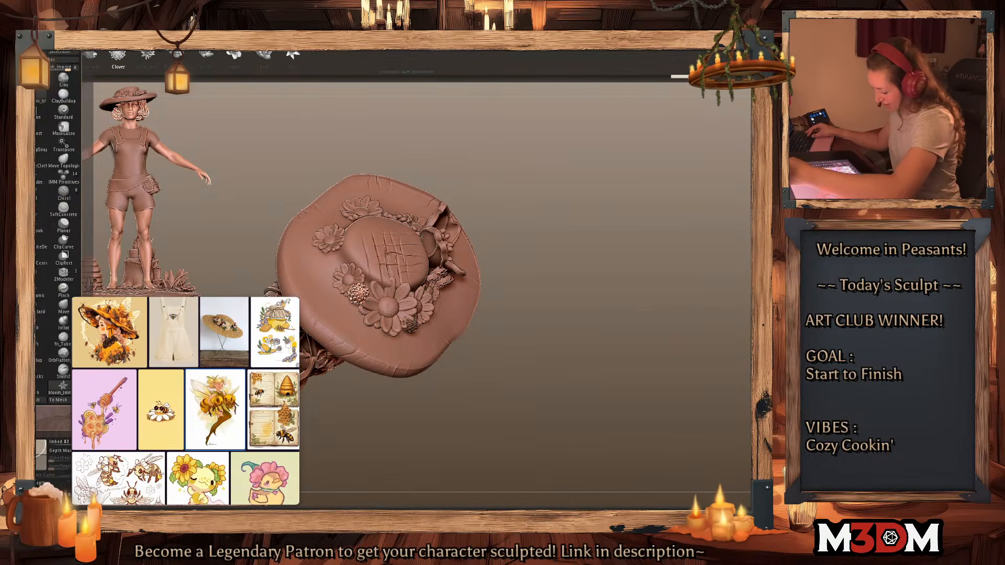
key(ctrl+z)
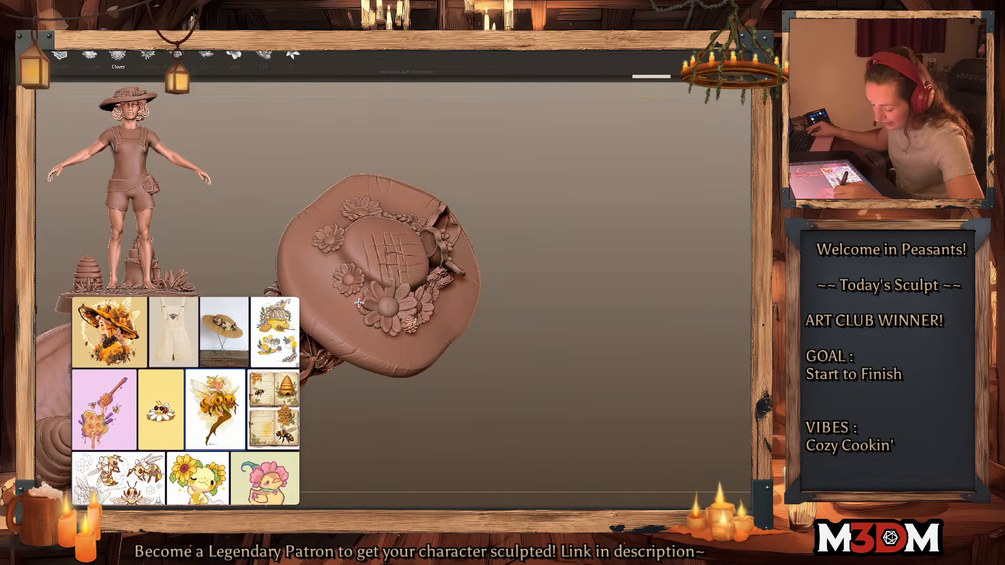
Step: Insert clover blossoms in the gaps between the chamomile flowers around the hat's crown, undoing an unwanted placement
drag(364, 308, 362, 302)
drag(335, 260, 336, 280)
drag(633, 311, 618, 309)
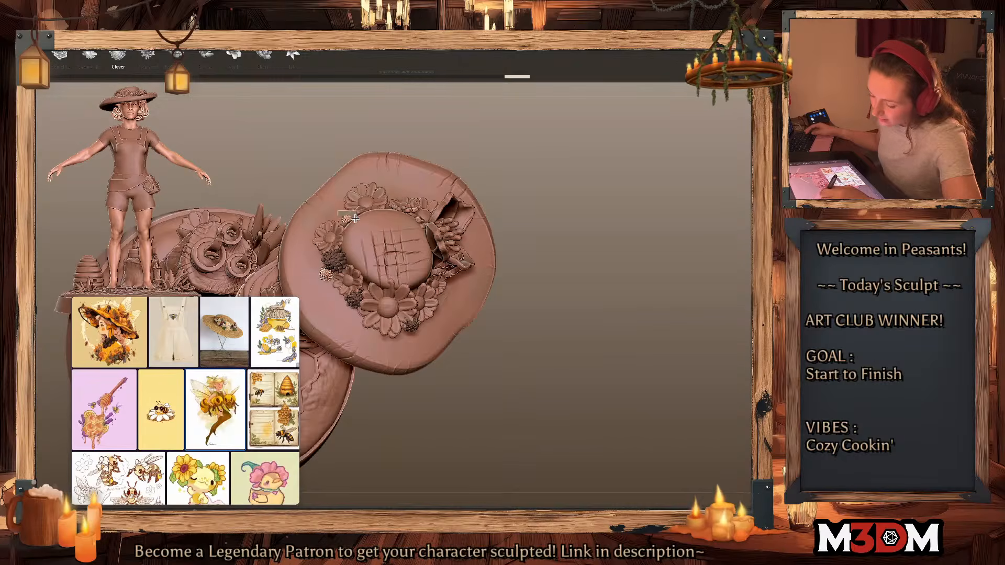
drag(355, 218, 363, 218)
drag(586, 272, 567, 293)
drag(389, 204, 393, 187)
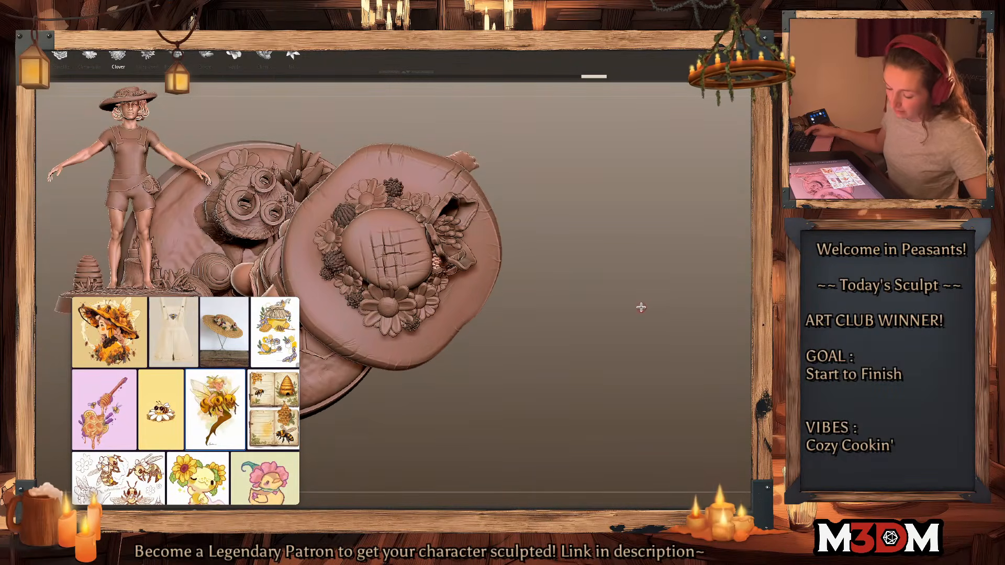
drag(638, 303, 630, 298)
drag(361, 270, 370, 287)
key(ctrl+z)
Step: Make the waist sash the active part and insert clovers at both of its front sides, undoing unwanted placements
mouse_move(679, 311)
mouse_down()
mouse_move(694, 310)
mouse_move(688, 293)
mouse_up()
alt+drag(673, 347, 743, 170)
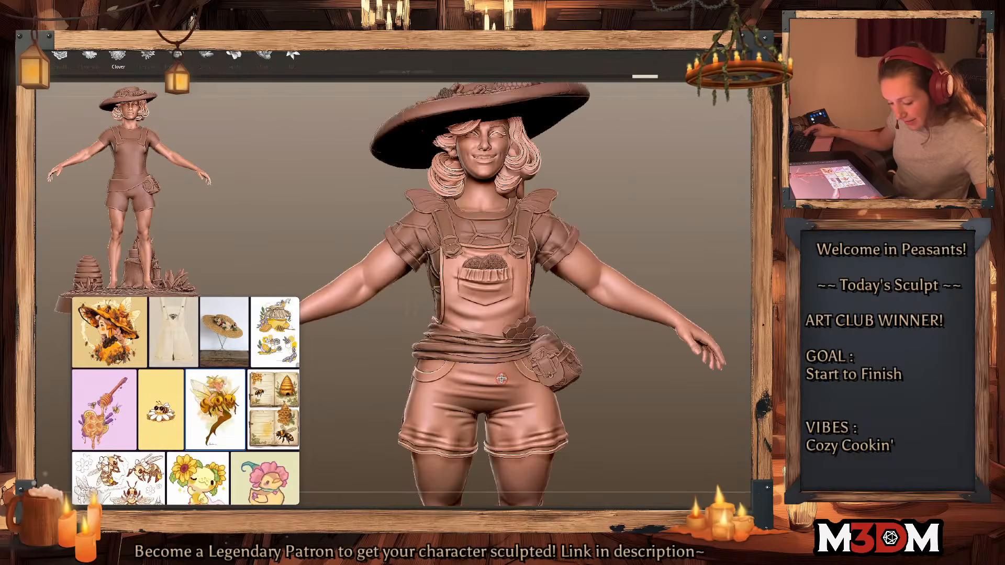
alt+click(440, 340)
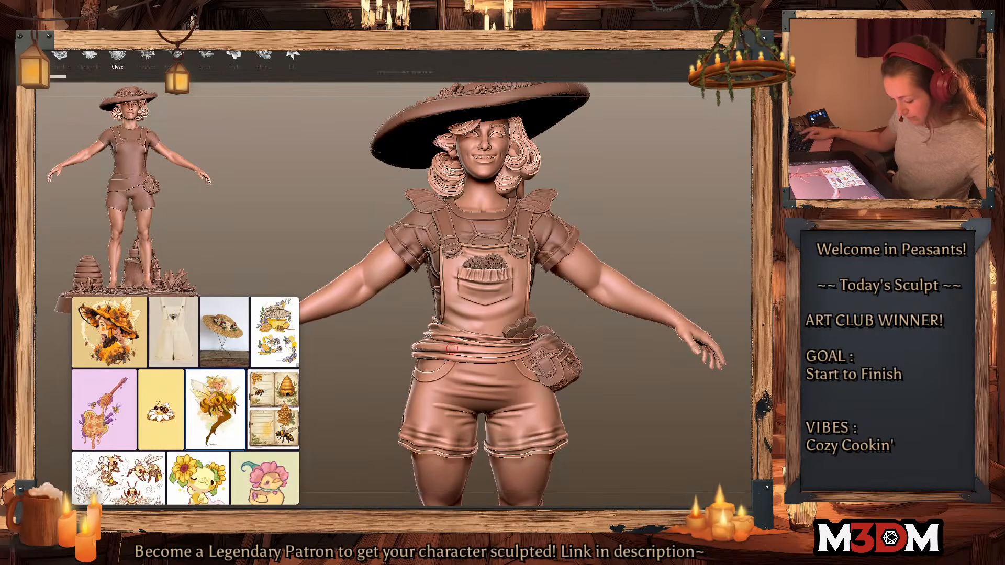
drag(437, 337, 448, 349)
key(ctrl+z)
mouse_move(529, 348)
mouse_down()
mouse_move(537, 355)
mouse_move(525, 360)
mouse_up()
drag(412, 353, 421, 367)
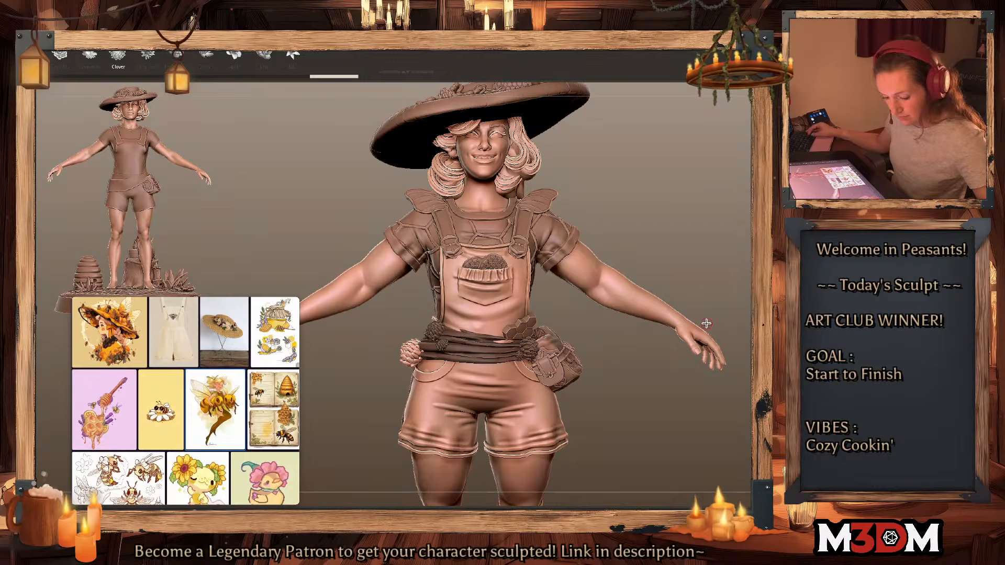
key(ctrl+z)
Step: Replace the trial clover on the overalls' chest pocket with a Chamomile insert at the pocket's edge and check it with the gizmo
drag(464, 269, 470, 275)
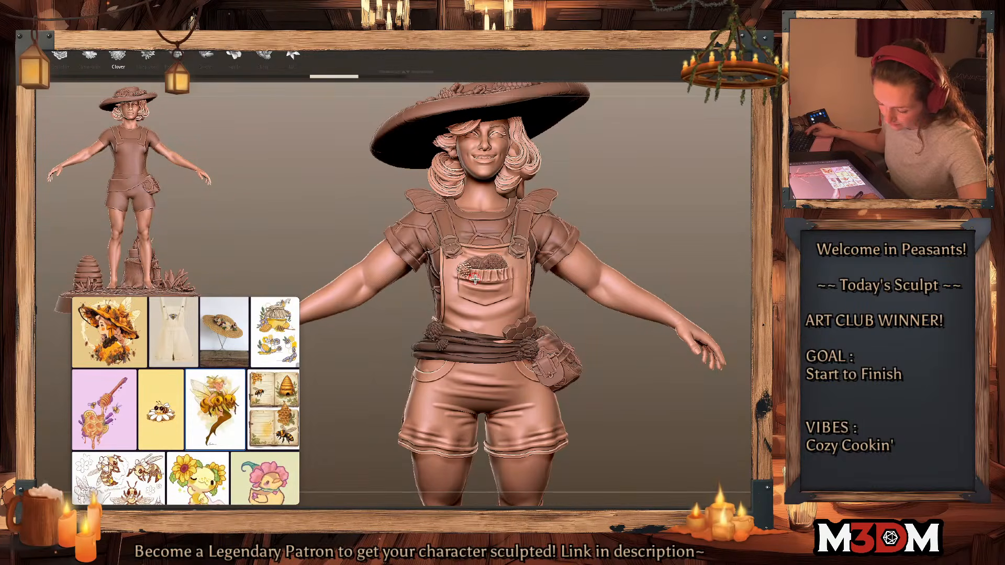
click(90, 56)
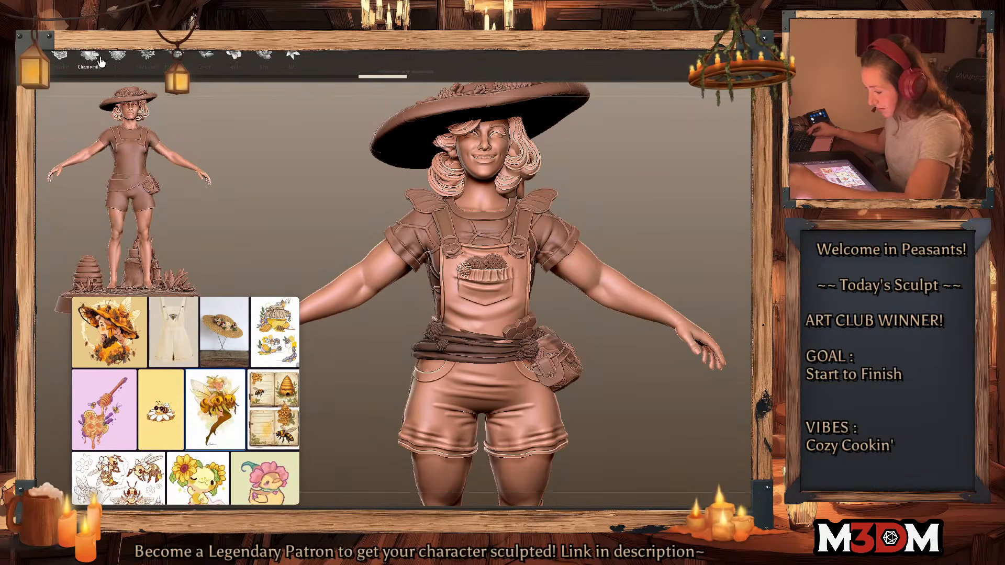
key(ctrl+z)
drag(462, 273, 481, 280)
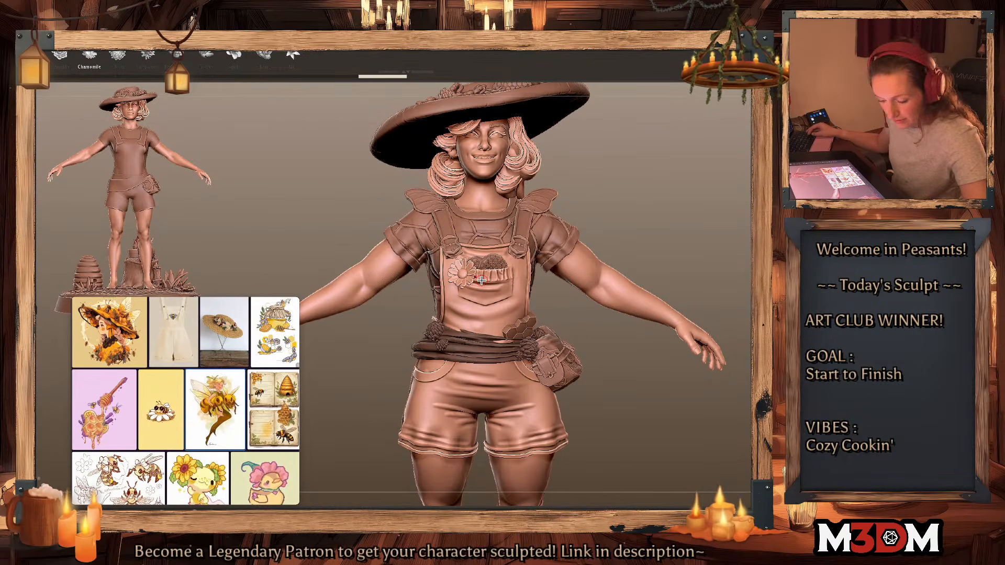
key(w)
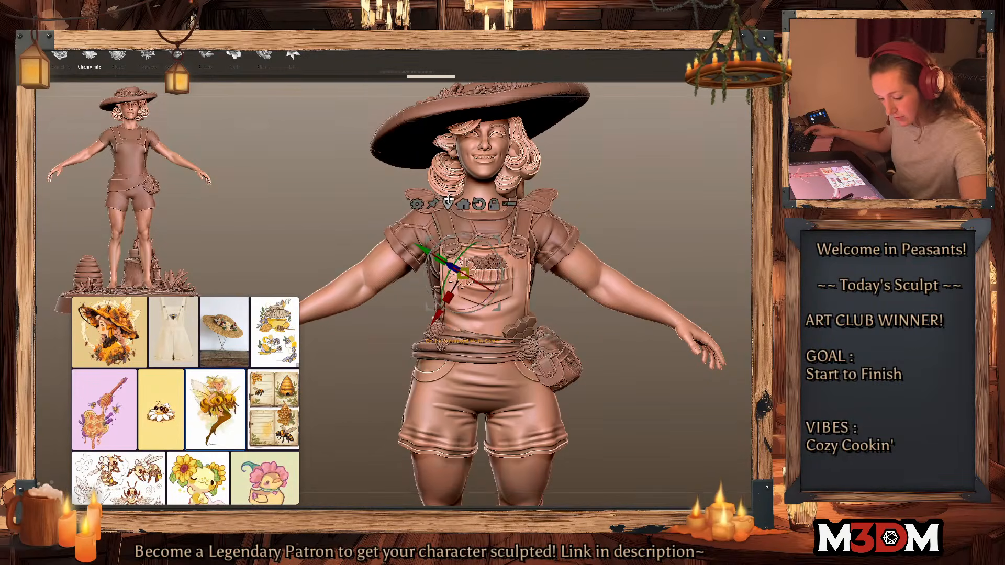
key(q)
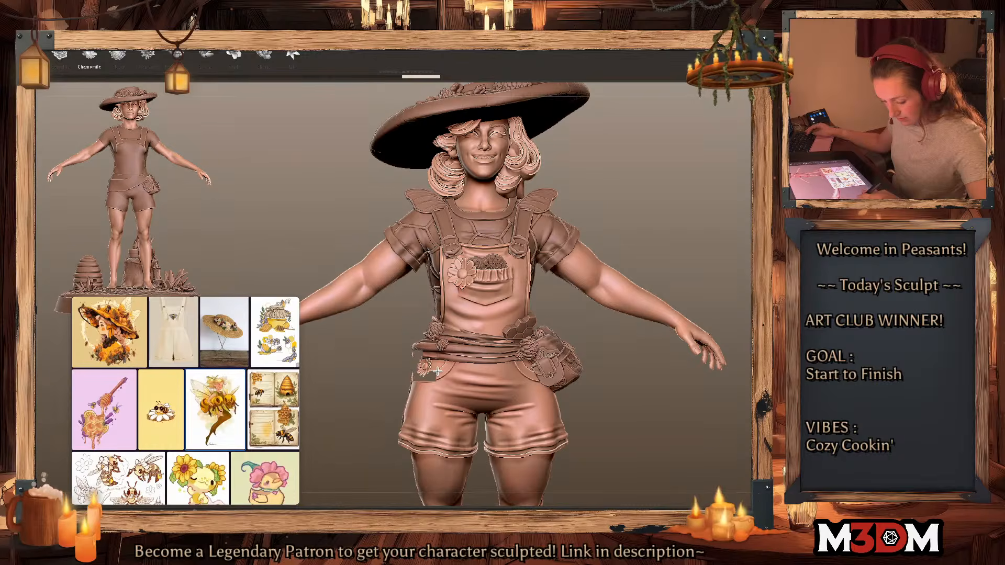
Step: Insert chamomile flowers along the front hems of the shorts and below the hip pouch, undoing unwanted placements
drag(416, 438, 430, 455)
alt+drag(649, 451, 632, 391)
key(ctrl+z)
drag(407, 377, 409, 379)
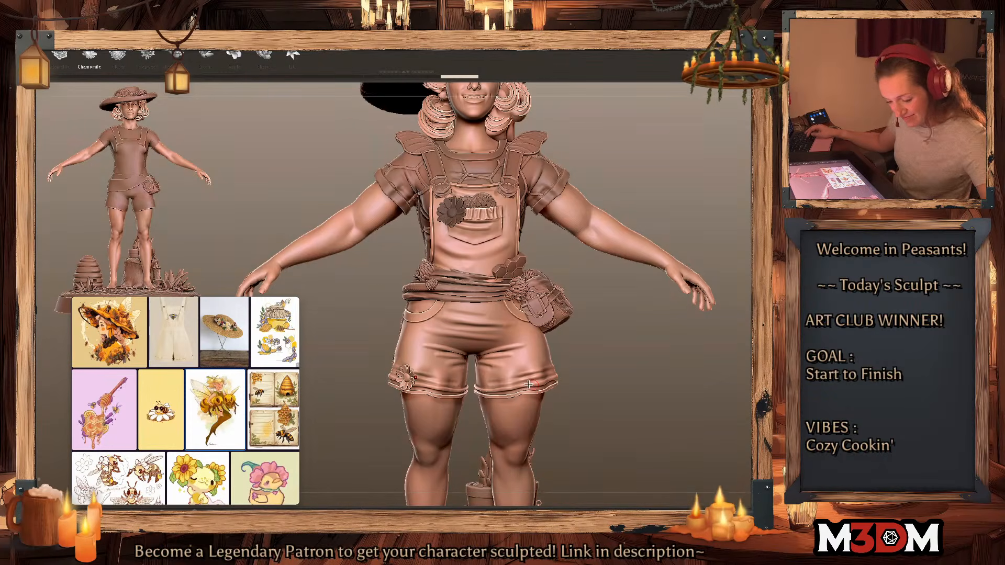
drag(518, 376, 519, 377)
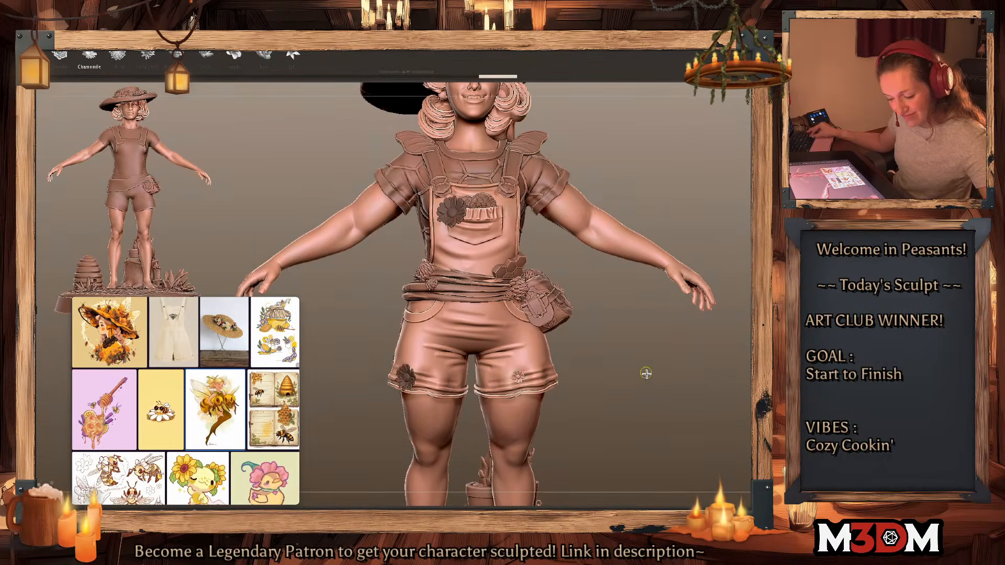
key(ctrl+z)
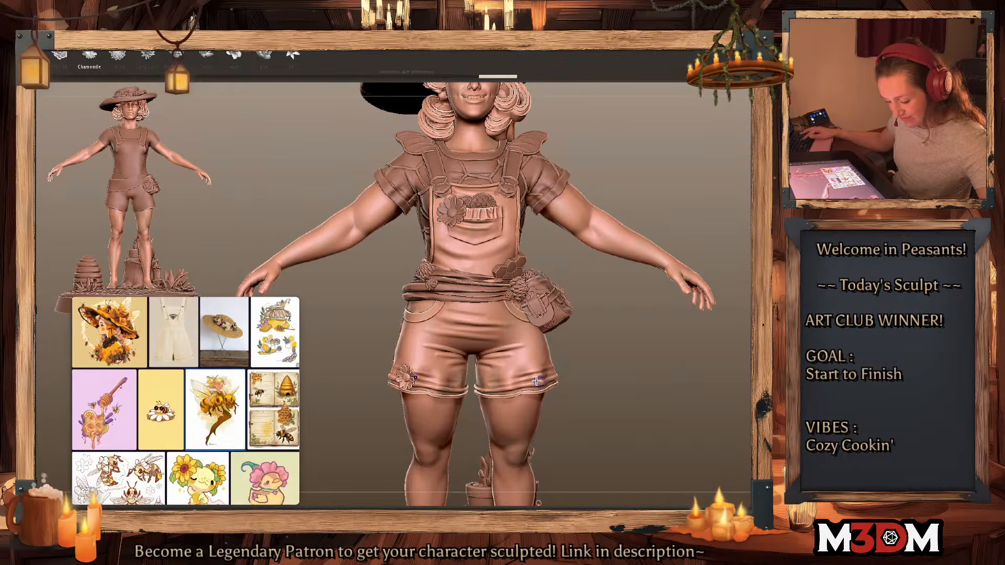
drag(539, 337, 525, 377)
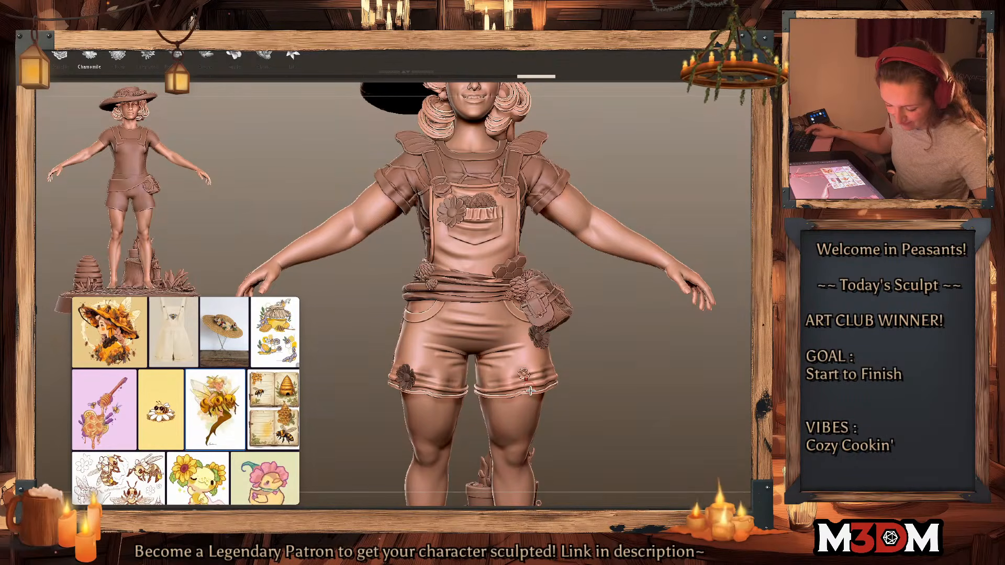
drag(418, 335, 423, 341)
key(ctrl+z)
drag(436, 375, 440, 384)
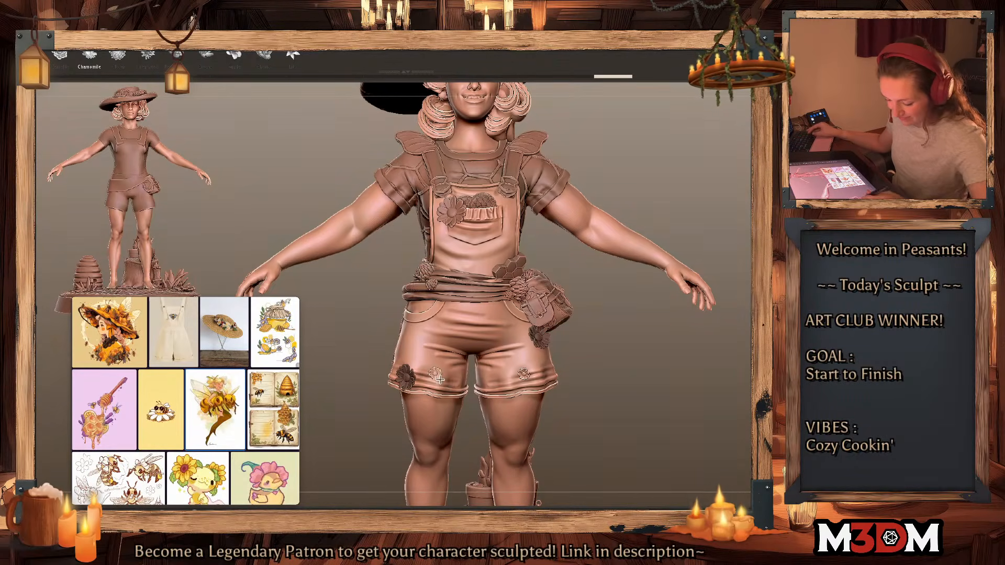
Step: Insert chamomile flowers of varying size along the side and back hems of both shorts legs
drag(666, 411, 616, 404)
drag(339, 385, 347, 393)
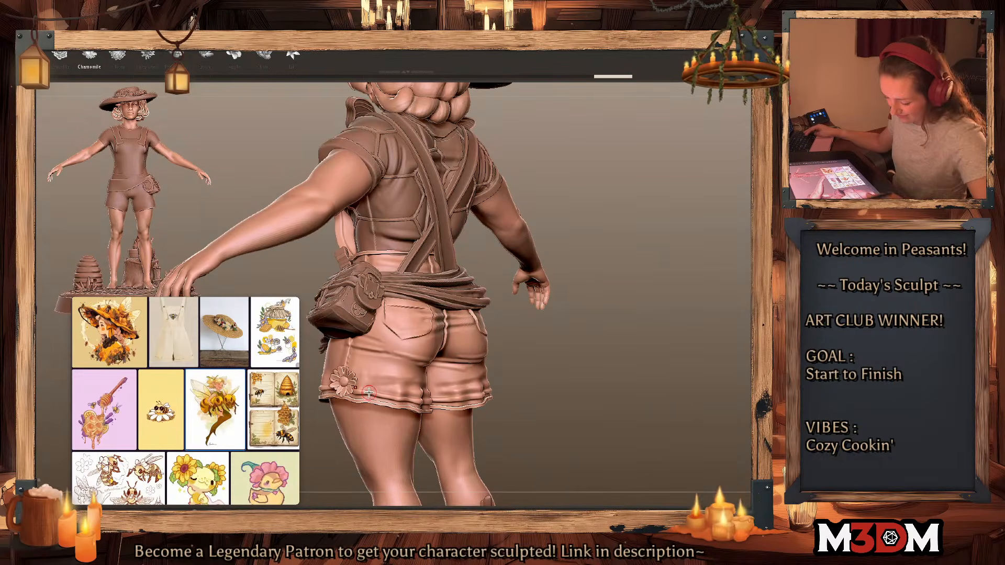
drag(648, 402, 778, 295)
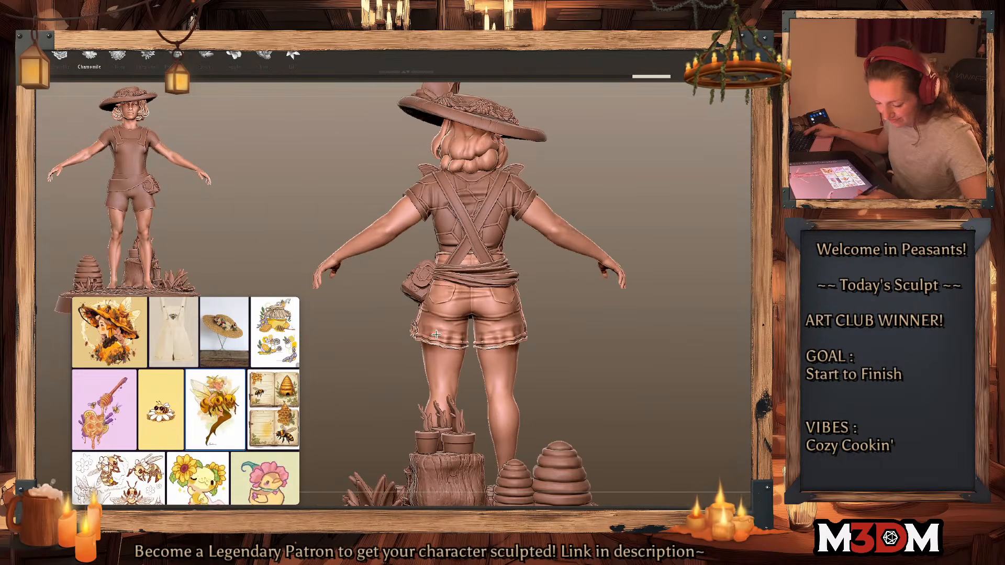
click(427, 320)
mouse_move(519, 315)
mouse_down()
mouse_move(532, 339)
mouse_move(501, 344)
mouse_up()
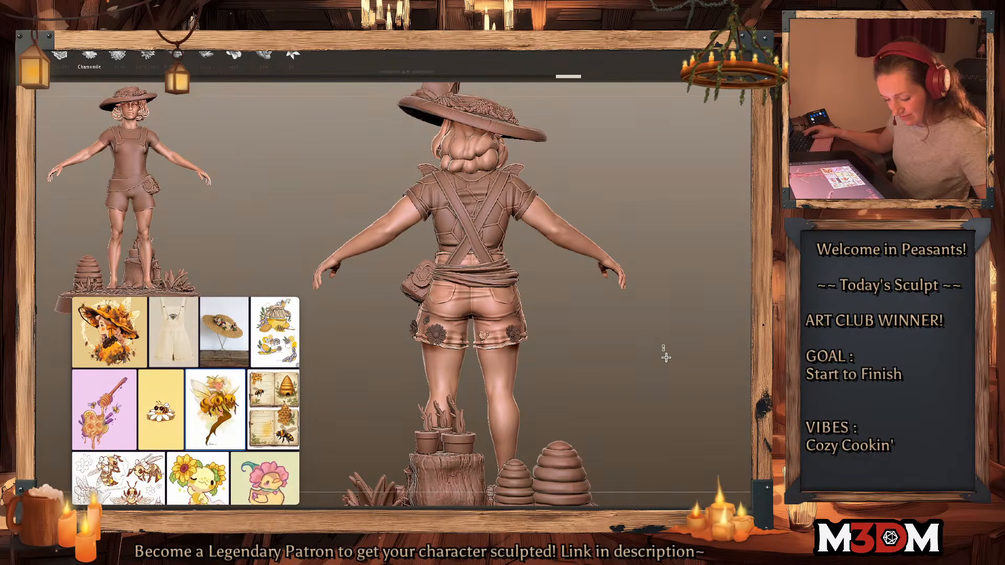
Step: Clear the mask, centre the transform gizmo on the shorts' flowers, and return to sculpting with the Move brush
ctrl+drag(666, 352, 680, 368)
key(w)
click(499, 267)
click(467, 267)
alt+click(472, 313)
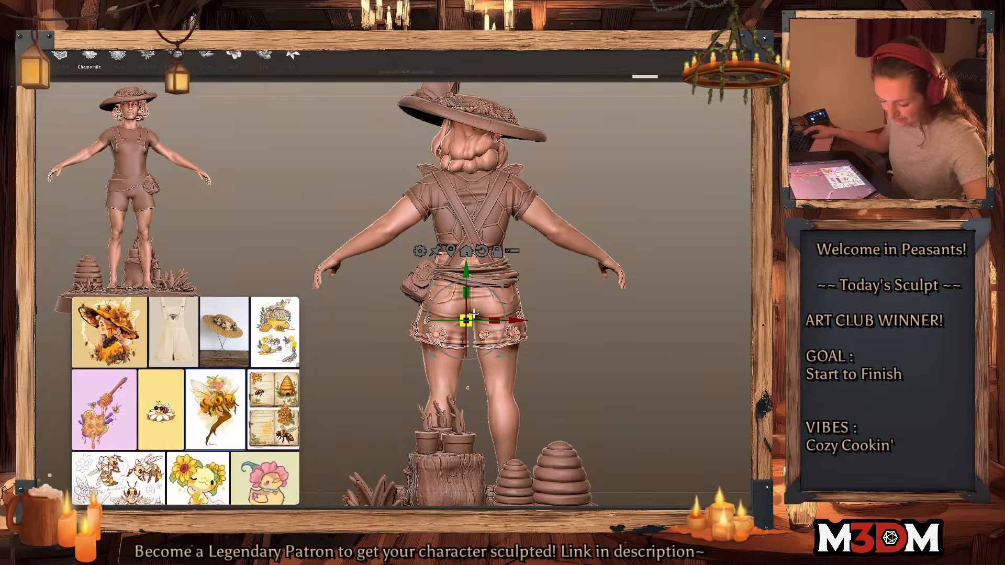
key(q)
key(b)
key(m)
key(v)
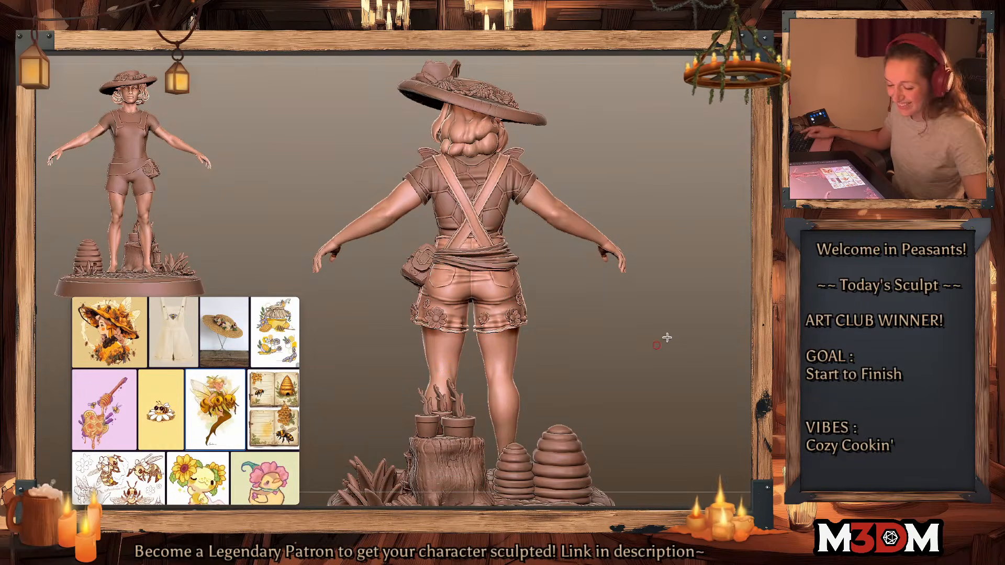
Step: Insert chamomile flowers on the overalls' back, at the strap crossing, the shoulders and the waist, undoing the unwanted first placement
key(b)
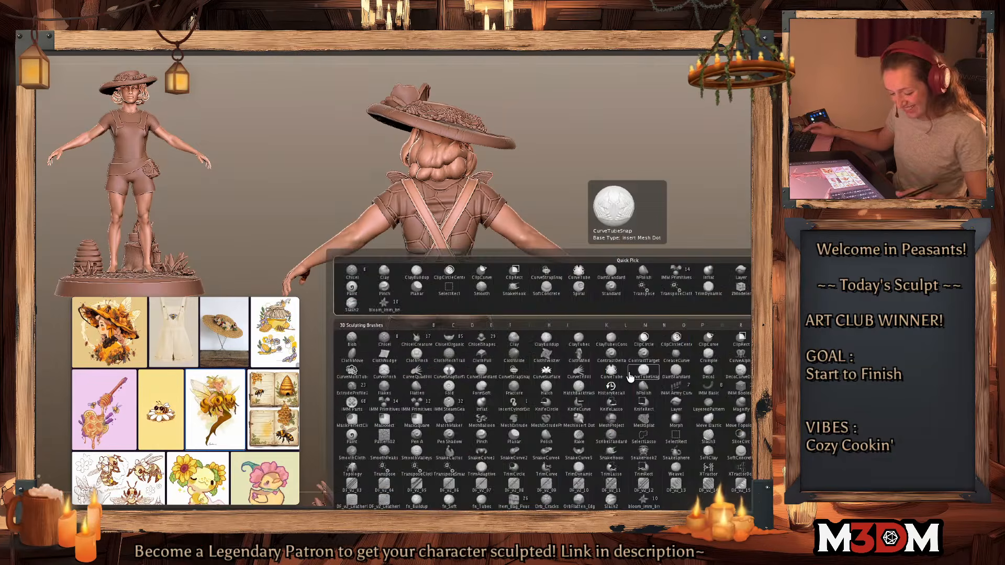
click(643, 500)
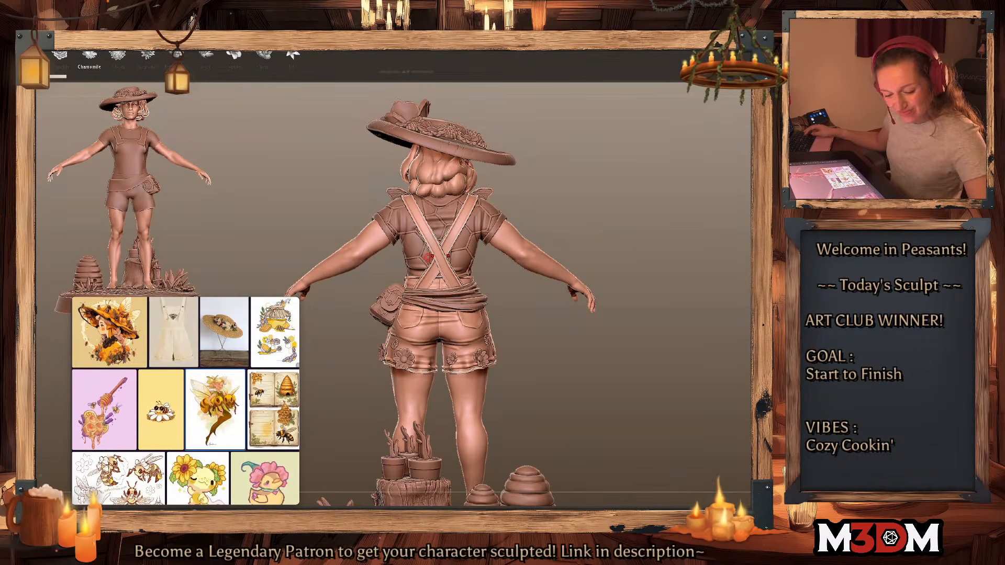
drag(420, 220, 418, 208)
key(ctrl+z)
key(x)
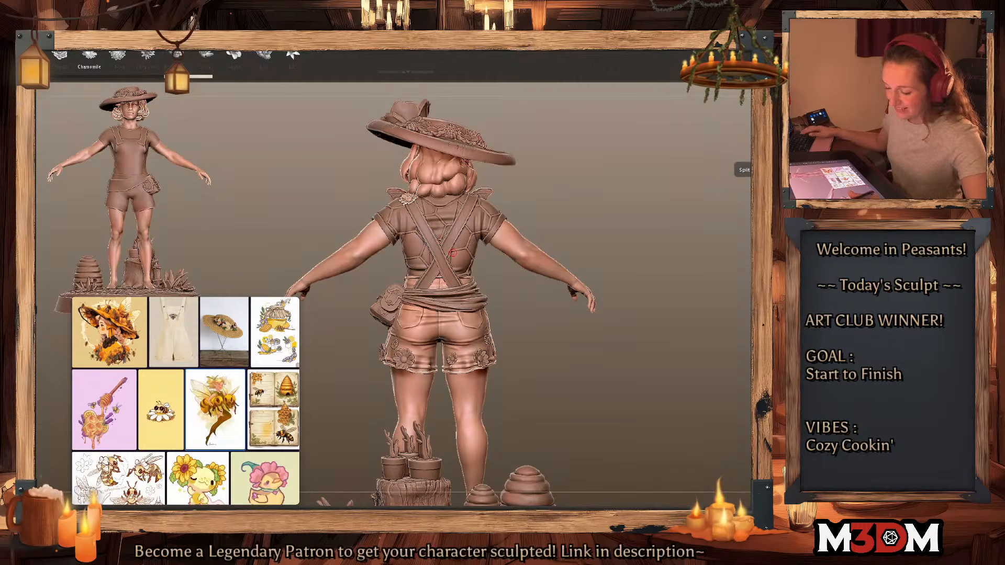
drag(432, 244, 453, 251)
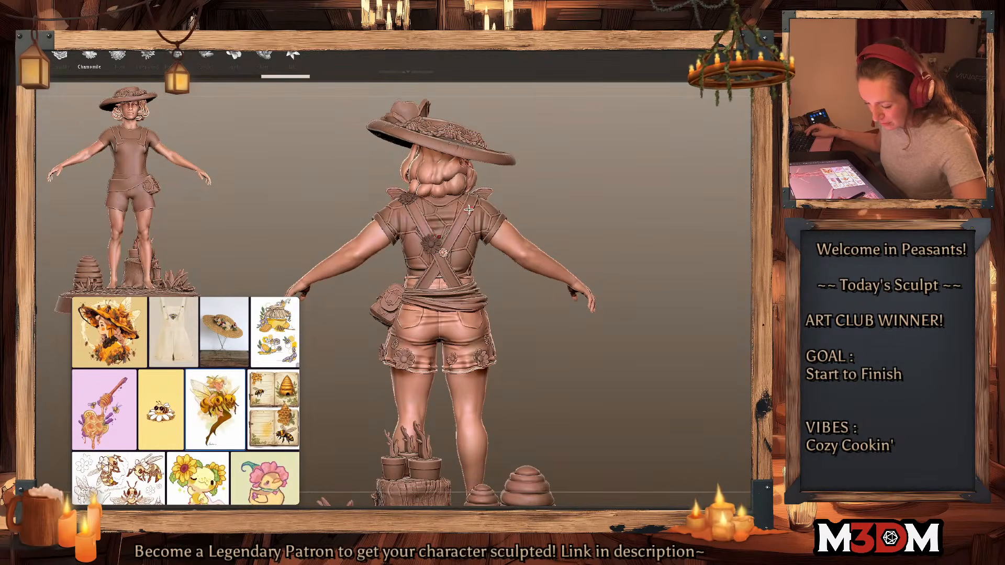
drag(423, 282, 449, 284)
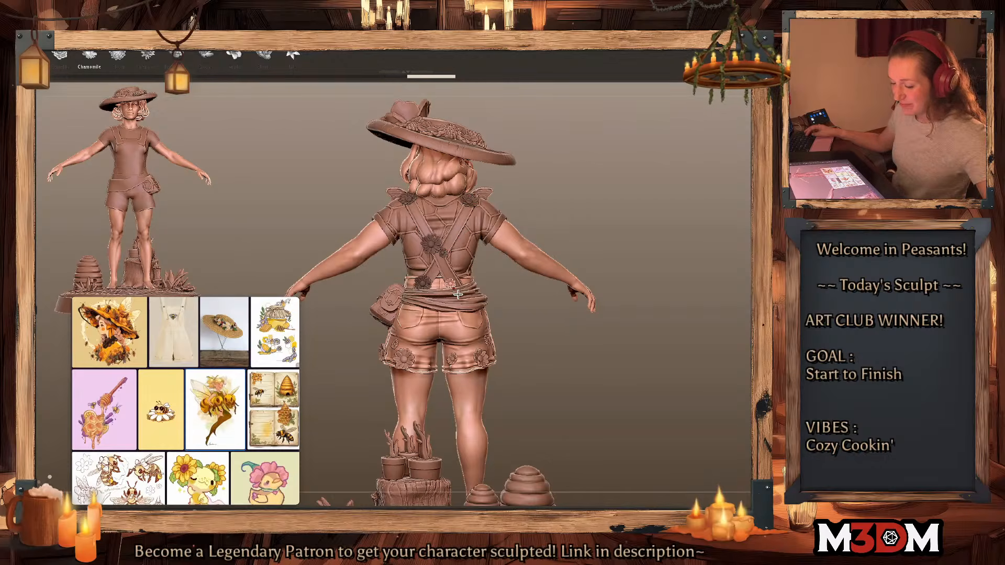
Step: Insert a chamomile flower on the front of the overalls' shoulder strap and clear the mask
key(w)
alt+click(437, 213)
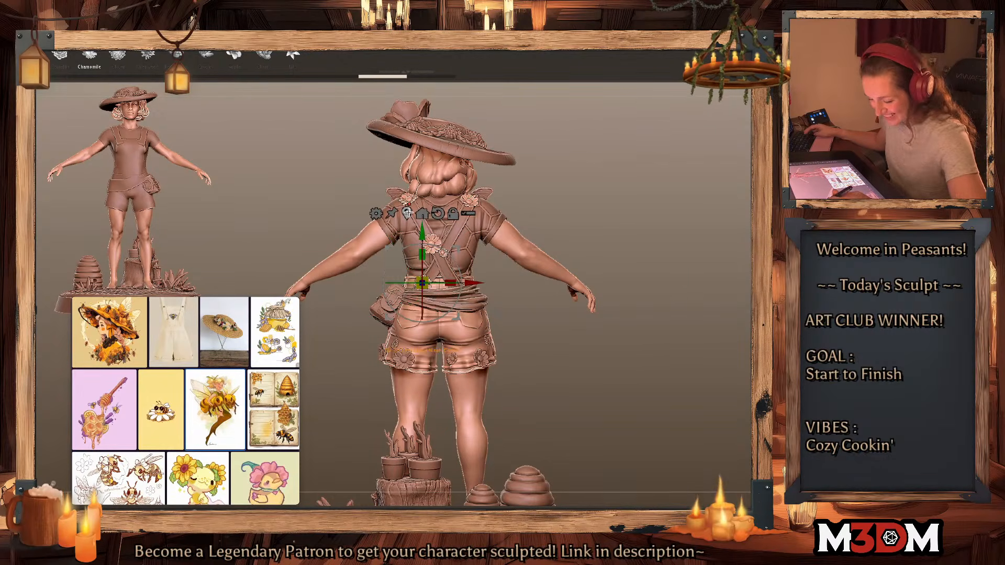
alt+click(407, 214)
key(q)
drag(677, 332, 664, 333)
alt+click(419, 195)
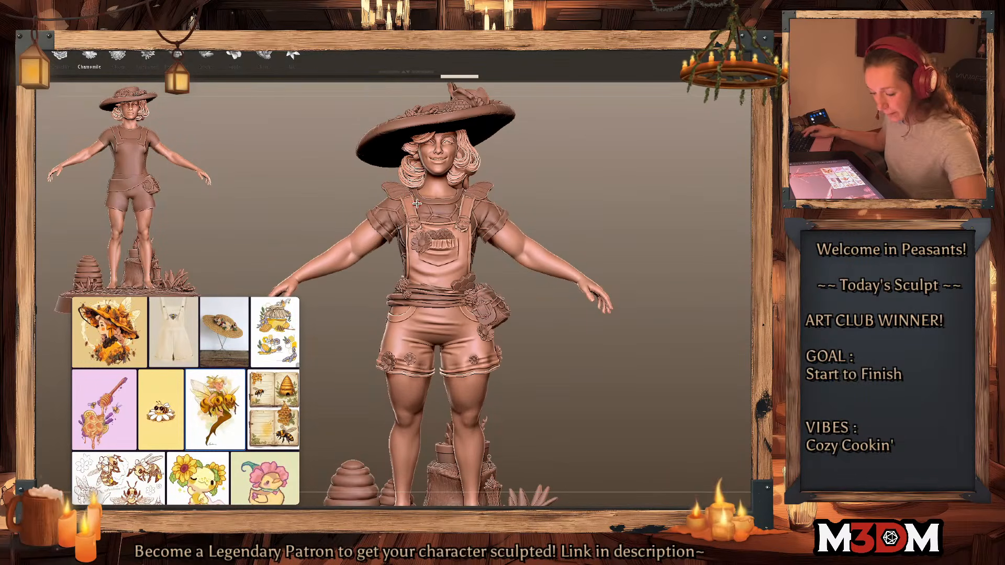
drag(415, 206, 415, 207)
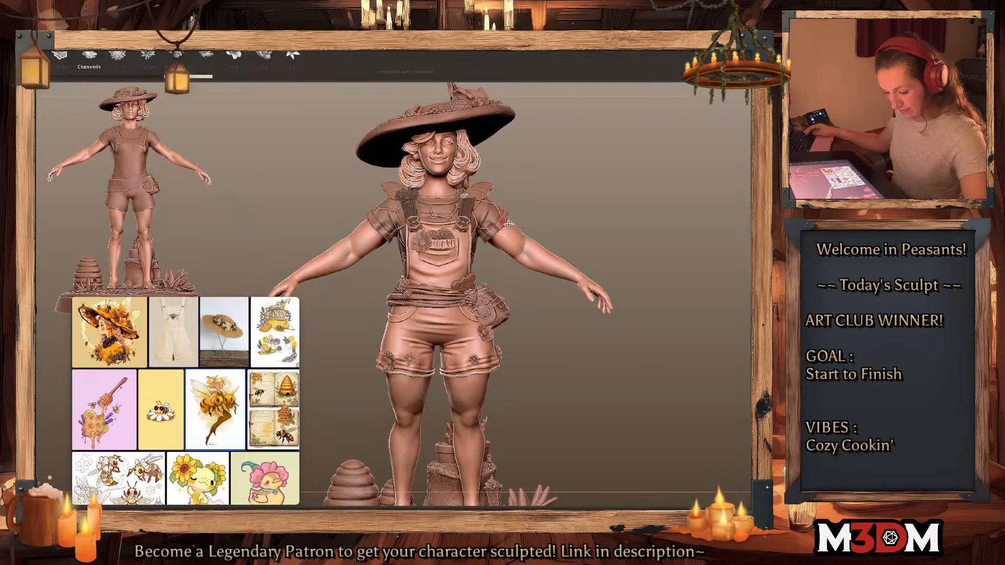
mouse_move(669, 325)
ctrl+mouse_down()
mouse_move(669, 355)
mouse_move(688, 318)
ctrl+mouse_up()
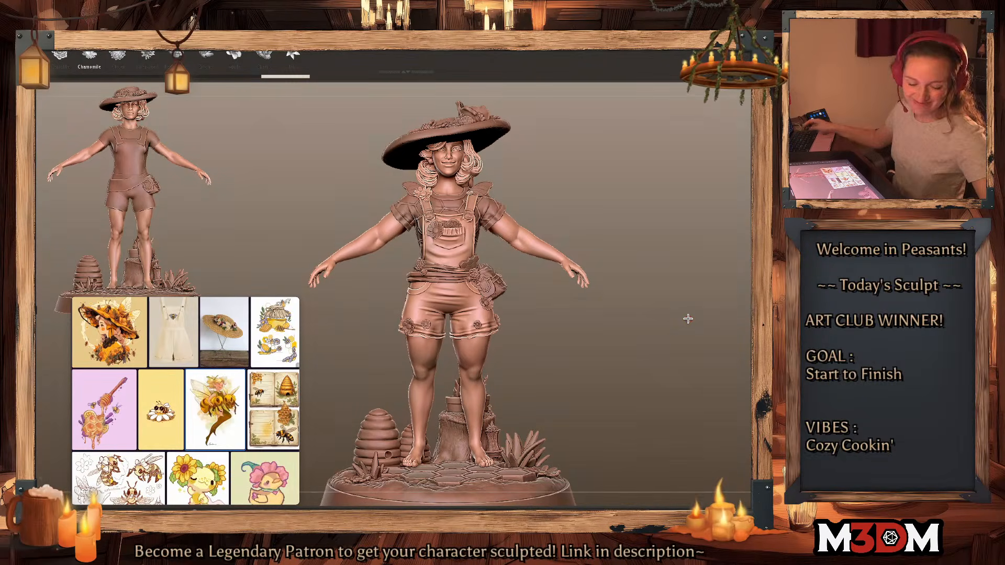
Step: Activate the figure's face mesh for sculpting and adjust the Move brush's draw size
key(b)
key(m)
key(v)
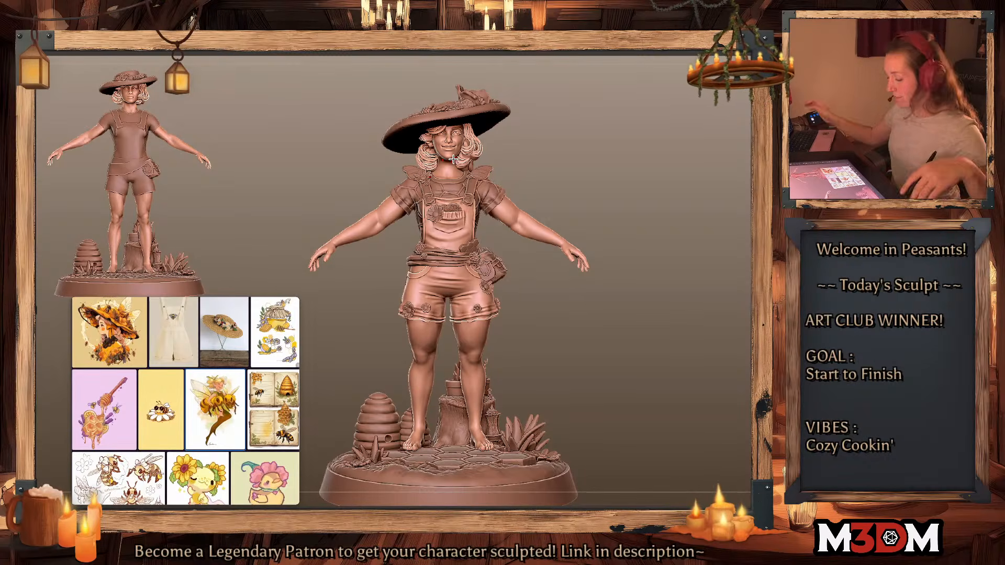
mouse_move(646, 298)
alt+mouse_down()
mouse_move(632, 406)
mouse_move(652, 423)
mouse_move(666, 240)
mouse_move(686, 292)
alt+mouse_up()
key(b)
key(m)
key(v)
key(space)
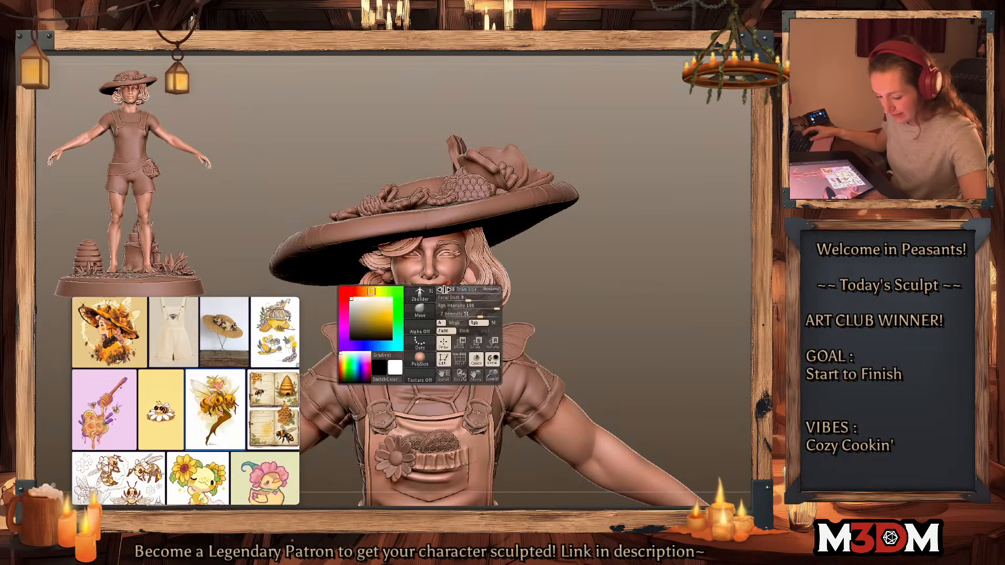
mouse_move(444, 290)
mouse_down()
mouse_move(454, 281)
mouse_move(446, 280)
mouse_up()
key(space)
alt+click(445, 285)
key(b)
key(m)
key(v)
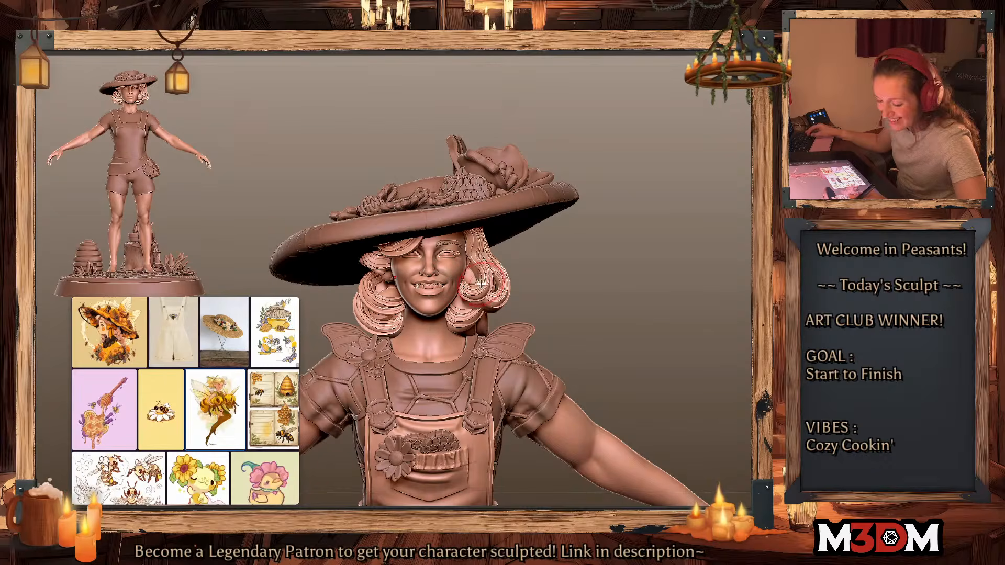
Step: Try to reshape the cheek beside the smile with the Move brush
mouse_move(658, 341)
alt+mouse_down()
mouse_move(653, 364)
mouse_move(635, 350)
alt+mouse_up()
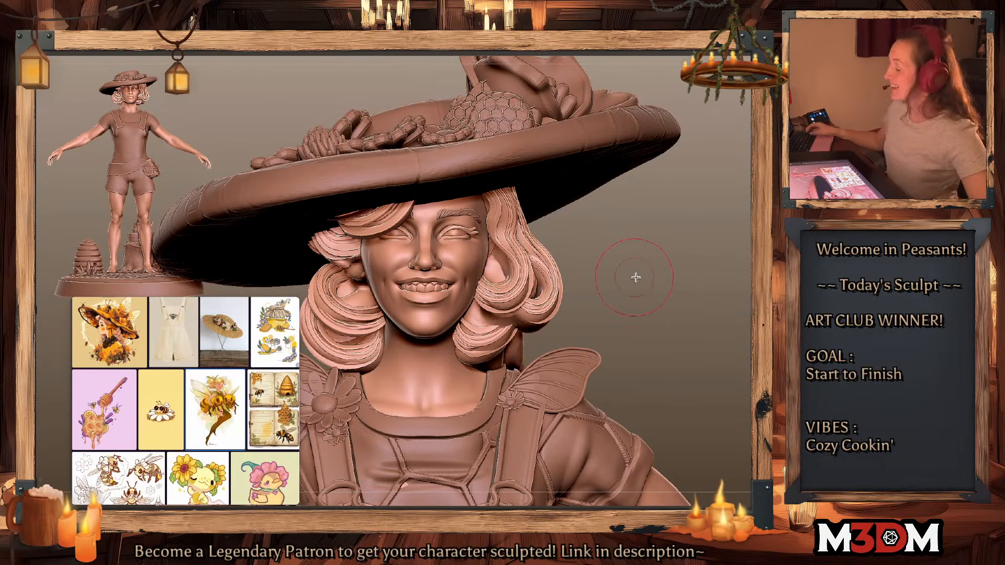
drag(635, 276, 634, 280)
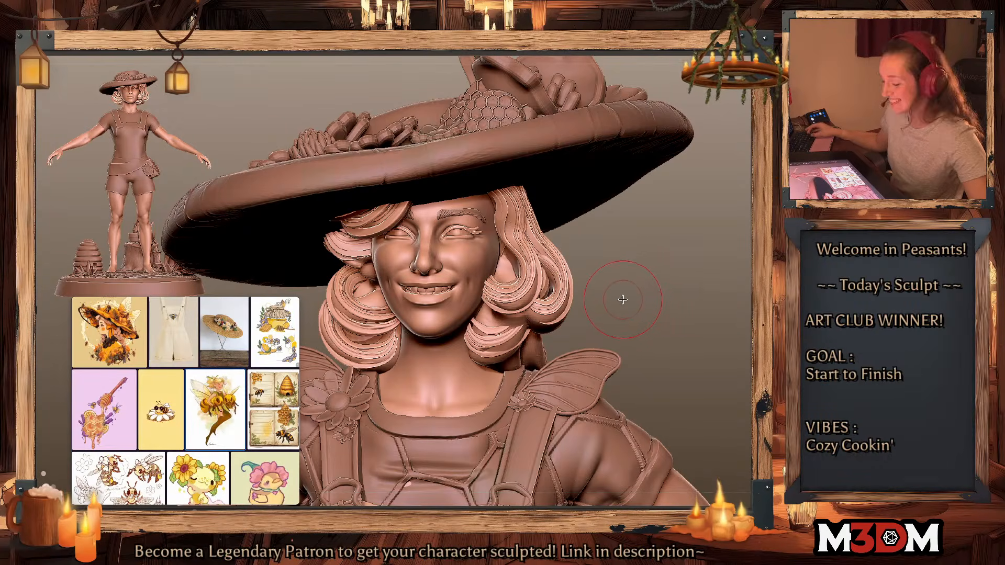
mouse_move(686, 246)
mouse_down()
mouse_move(459, 257)
mouse_move(460, 274)
mouse_up()
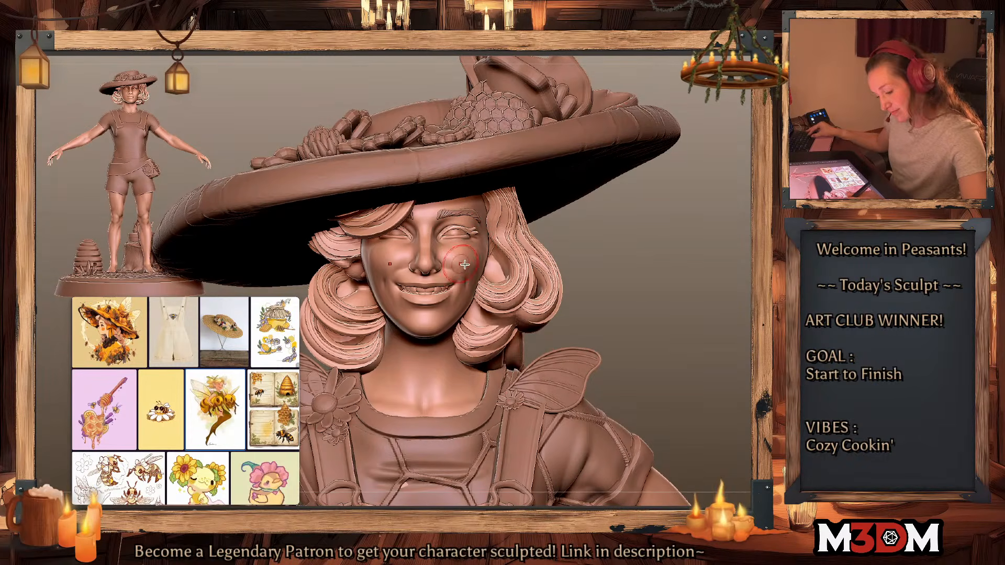
key(ctrl+z)
Step: Adjust the brush size and mask the teeth, eyes and eyebrows, leaving only the face's skin editable
key(space)
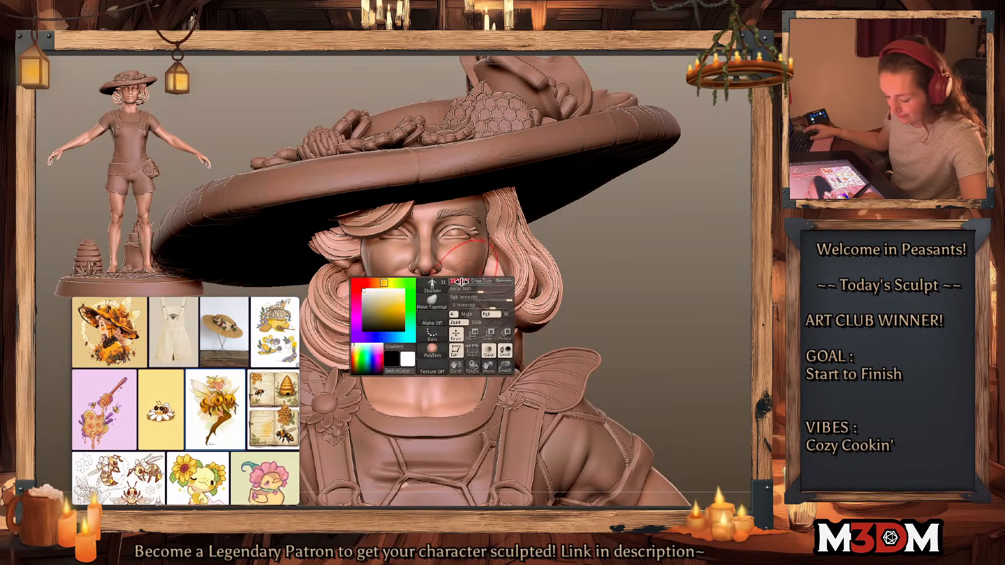
drag(457, 288, 464, 276)
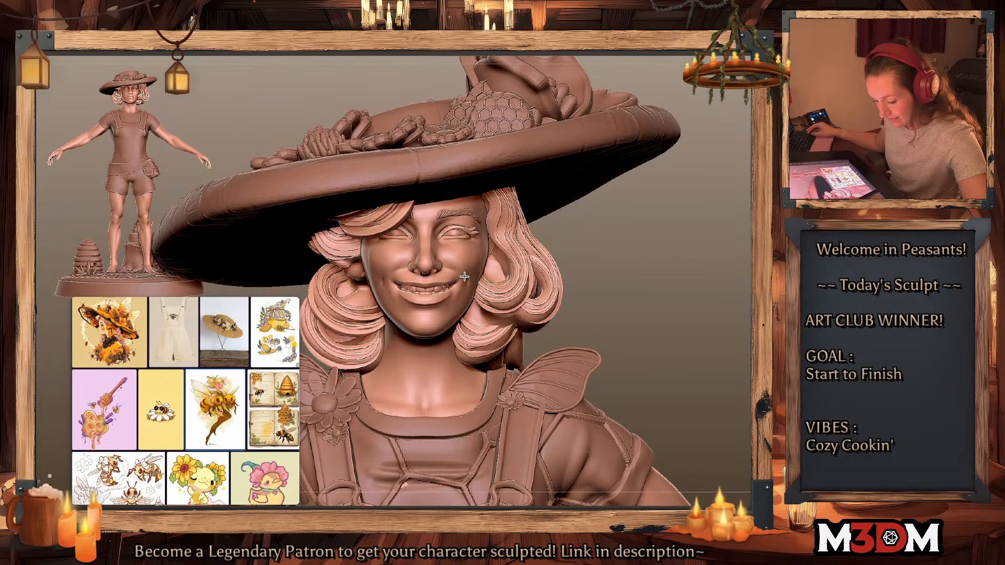
ctrl+shift+click(435, 280)
ctrl+click(666, 283)
ctrl+shift+click(667, 282)
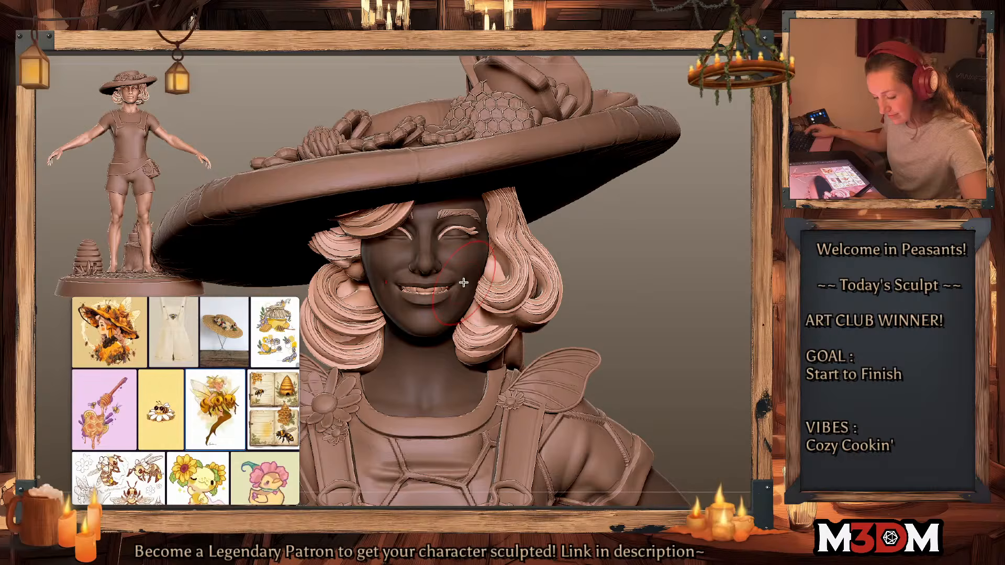
ctrl+click(636, 251)
Step: Reshape the cheek, mouth corner and chin with the Move brush from front and profile views
drag(457, 283, 462, 277)
key(space)
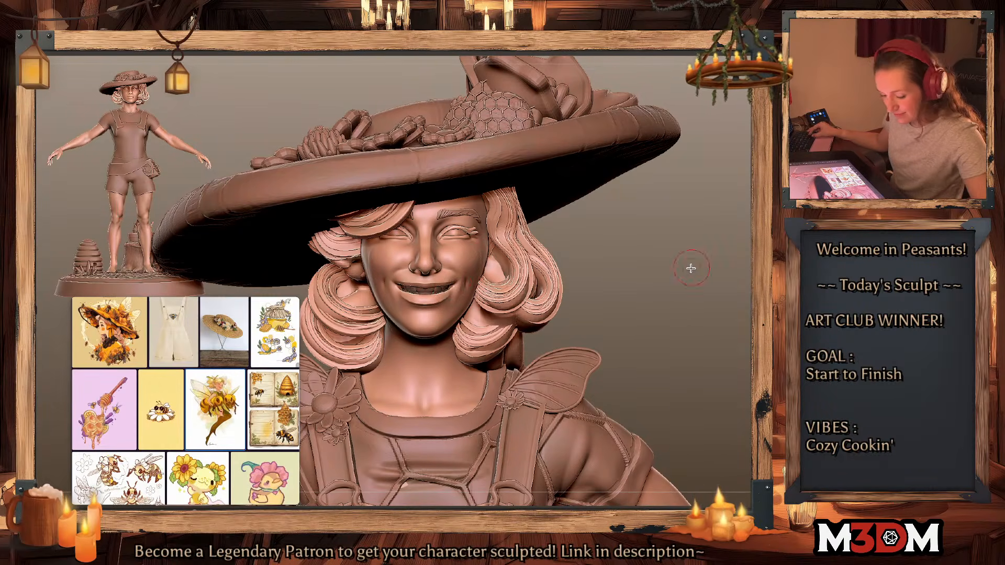
drag(690, 268, 658, 261)
drag(432, 333, 414, 331)
key(space)
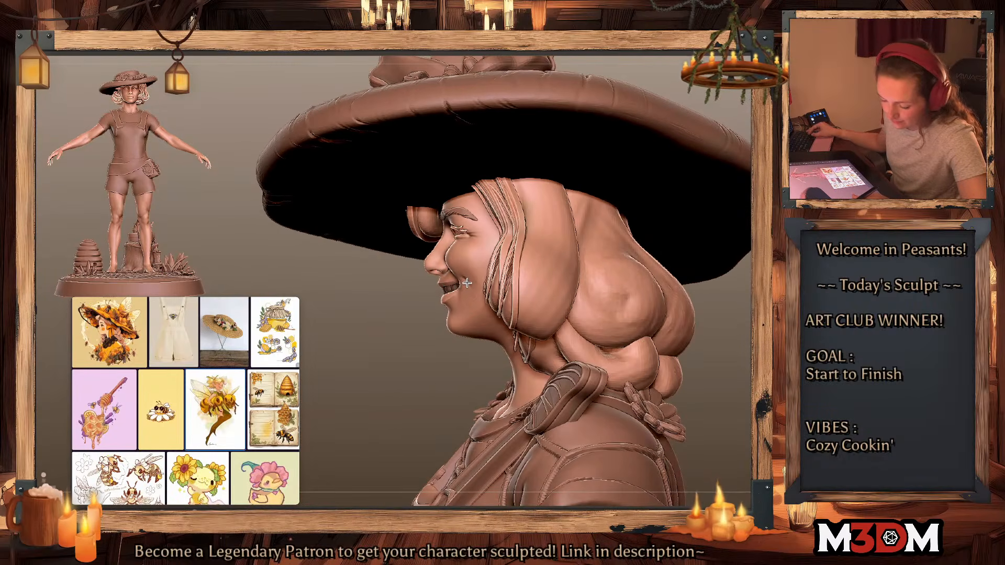
mouse_move(445, 353)
mouse_down()
mouse_move(693, 334)
mouse_move(664, 279)
mouse_move(654, 285)
mouse_move(664, 283)
mouse_move(658, 315)
mouse_up()
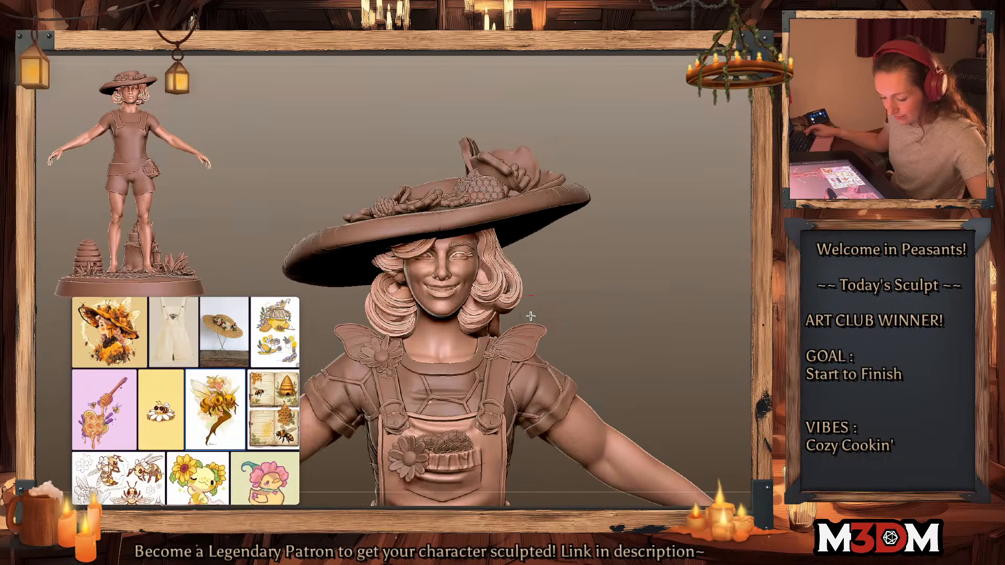
Step: Adjust the Move brush's size and refine the cheeks and the smile from the front
key(s)
drag(455, 286, 458, 281)
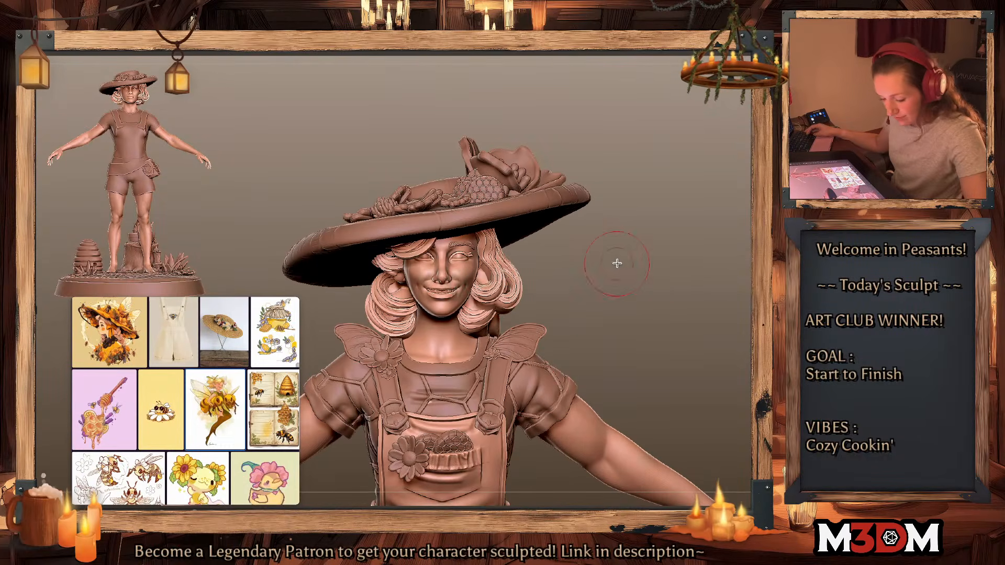
alt+drag(617, 264, 548, 309)
mouse_move(467, 316)
mouse_down()
mouse_move(459, 321)
mouse_move(480, 298)
mouse_move(463, 262)
mouse_move(469, 231)
mouse_move(461, 274)
mouse_up()
key(space)
key(space)
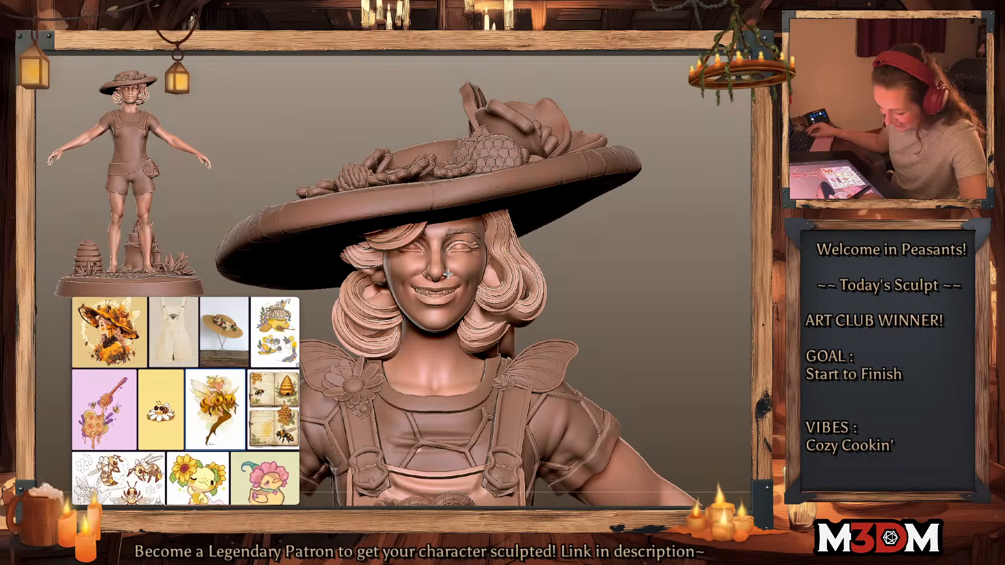
Step: Refine the jawline and the underside of the chin with the Move brush from three-quarter and front views
key(space)
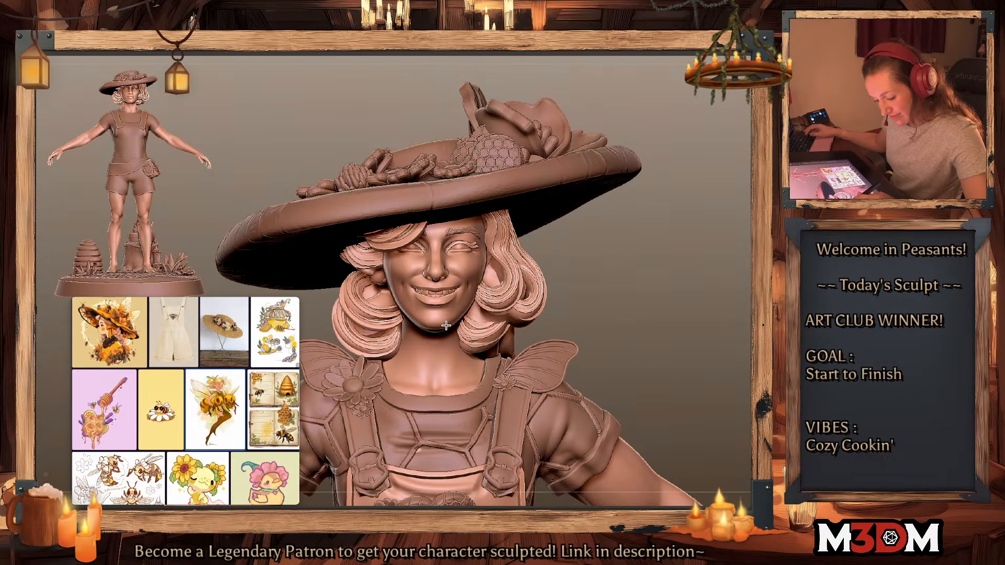
drag(626, 285, 487, 341)
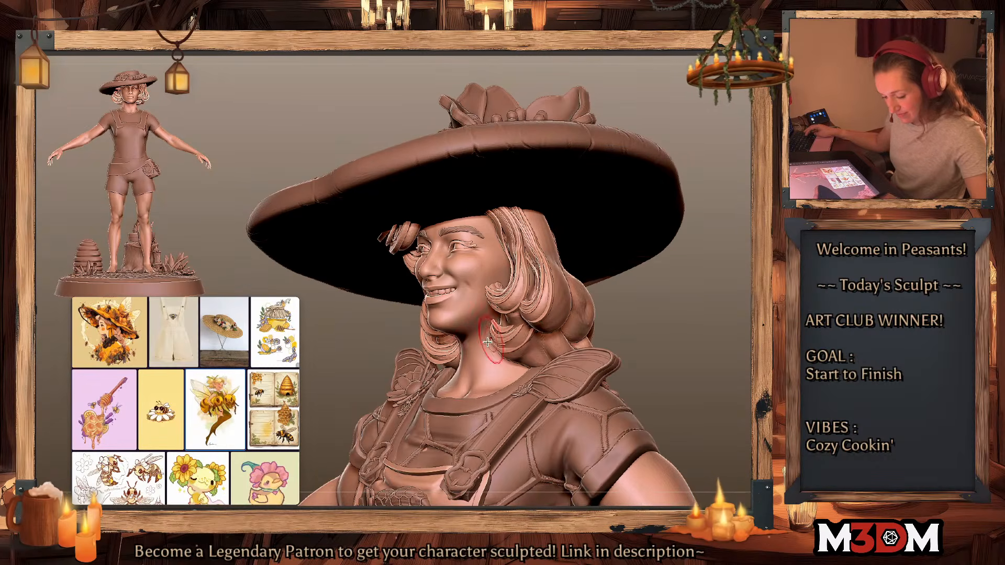
drag(672, 312, 469, 340)
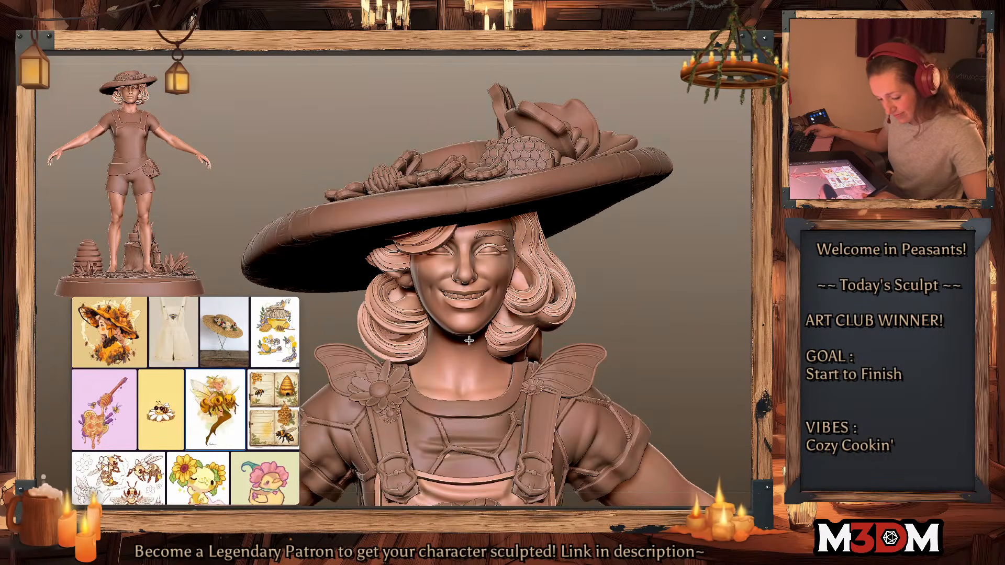
drag(665, 312, 434, 344)
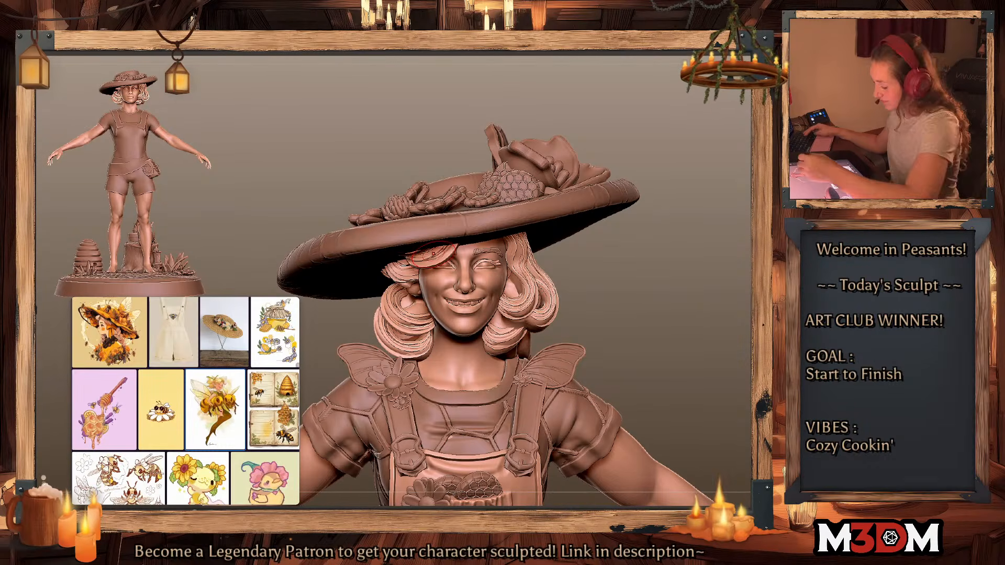
Step: Examine the polygroups of the hair strands by toggling the PolyFrame display
key(shift+f)
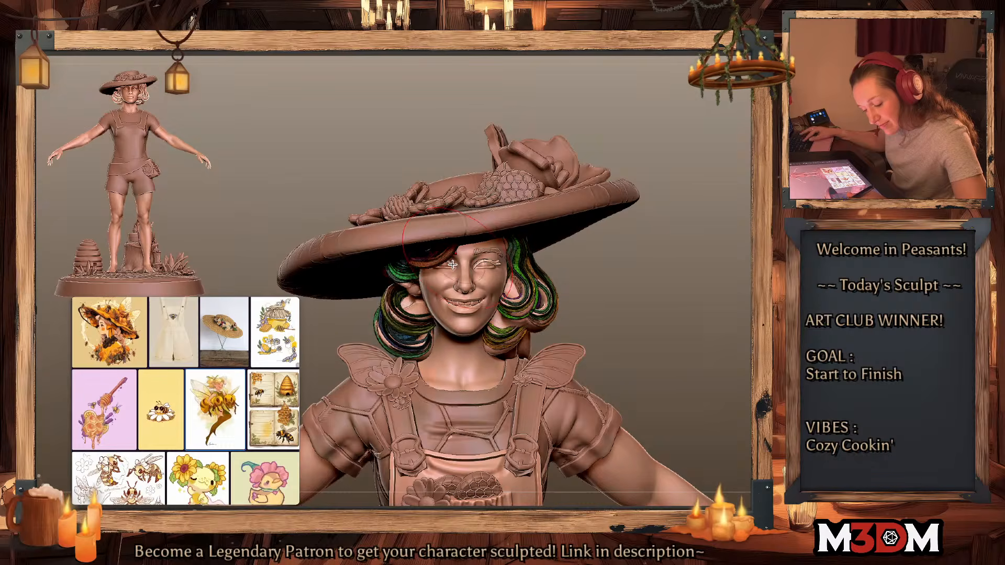
key(shift+f)
drag(455, 264, 449, 256)
key(shift+f)
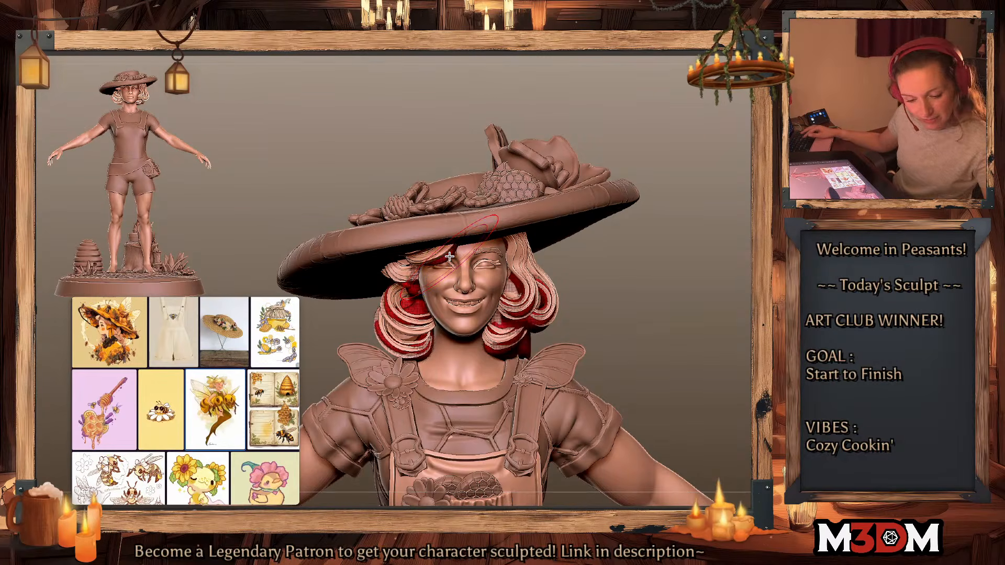
key(shift+f)
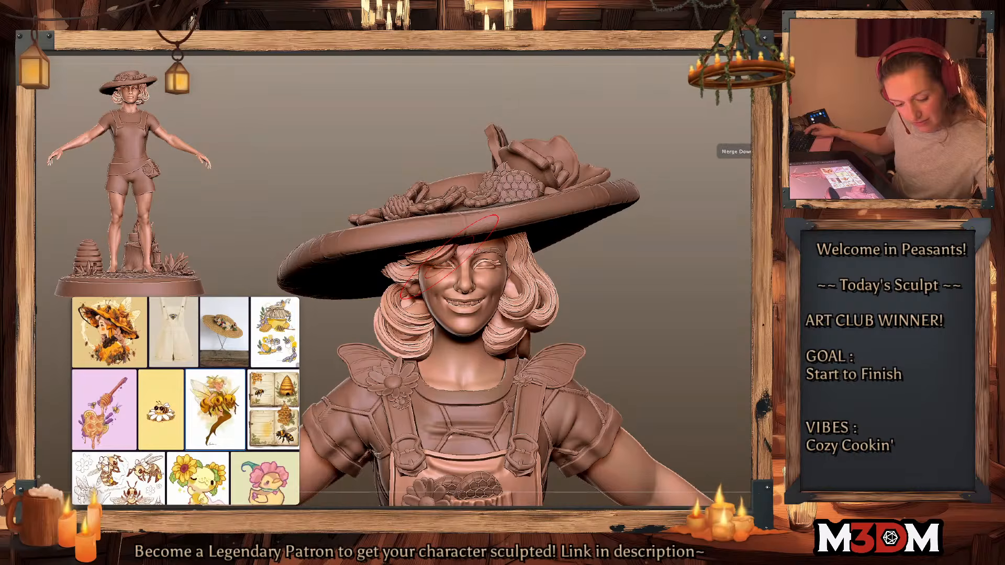
key(shift+f)
key(shift+f)
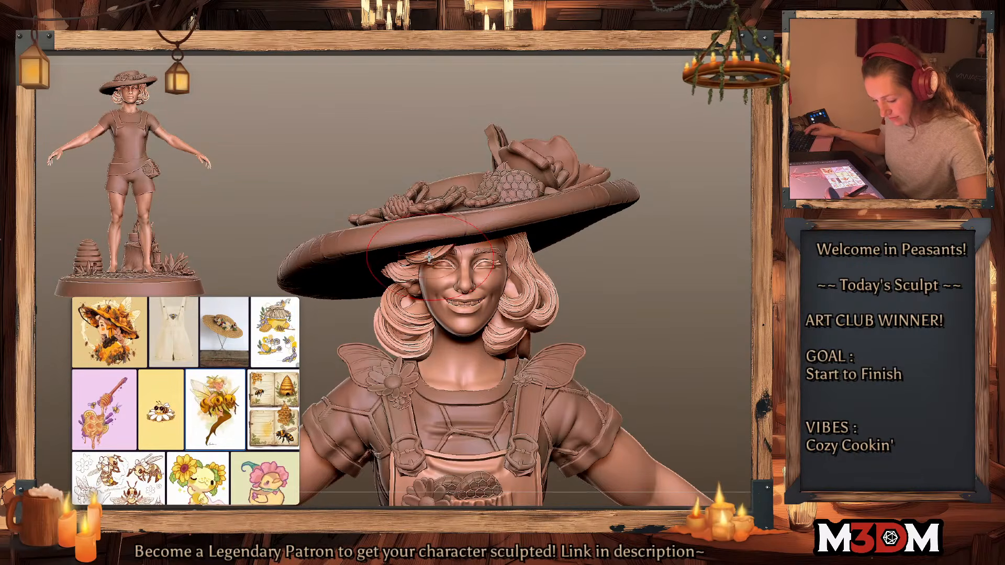
Step: Shift the fringe across the forehead and adjust the side hair near the temple with a resized Move brush
key(space)
drag(430, 257, 463, 256)
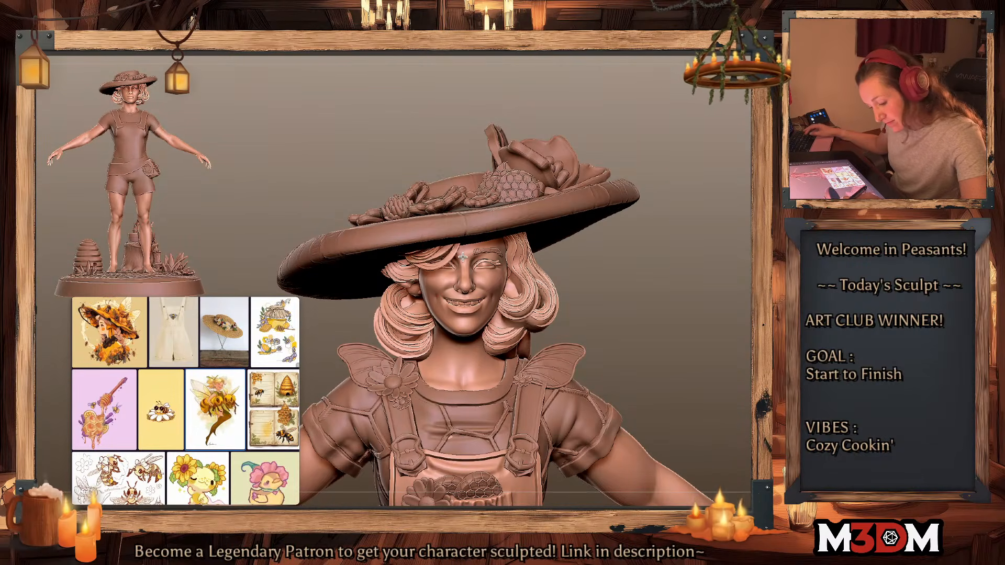
mouse_move(717, 257)
mouse_down()
mouse_move(628, 260)
mouse_move(492, 287)
mouse_up()
key(space)
mouse_move(526, 243)
mouse_down()
mouse_move(510, 237)
mouse_move(527, 231)
mouse_up()
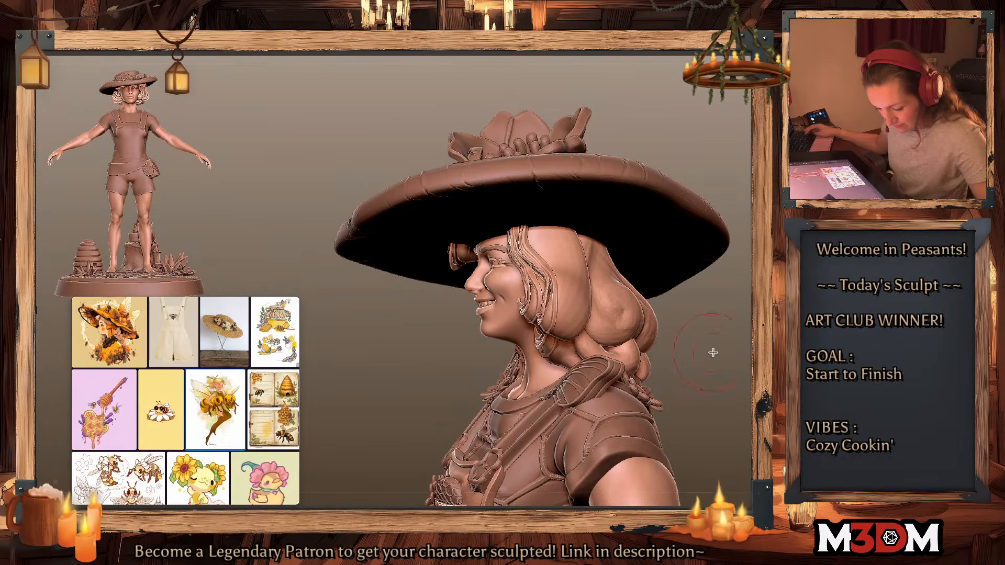
drag(713, 350, 726, 341)
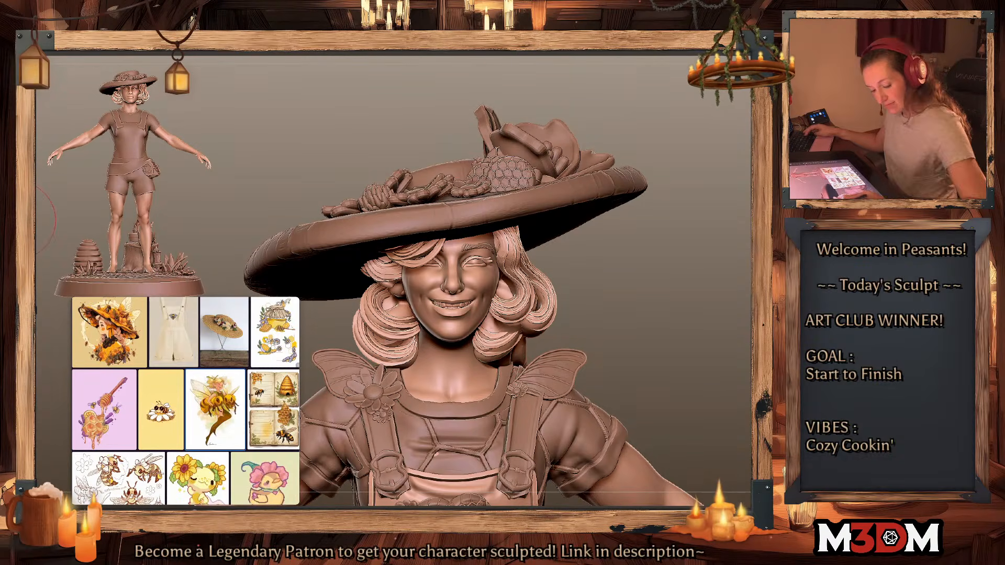
drag(657, 280, 614, 284)
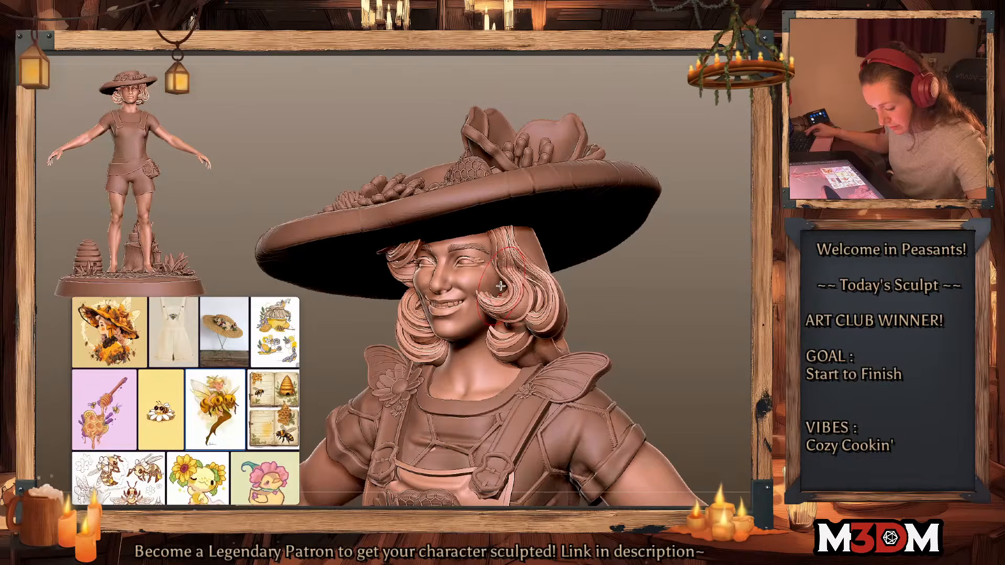
Step: Reshape the curls beside the cheek and jaw from the front with a resized Move brush
drag(672, 291, 701, 287)
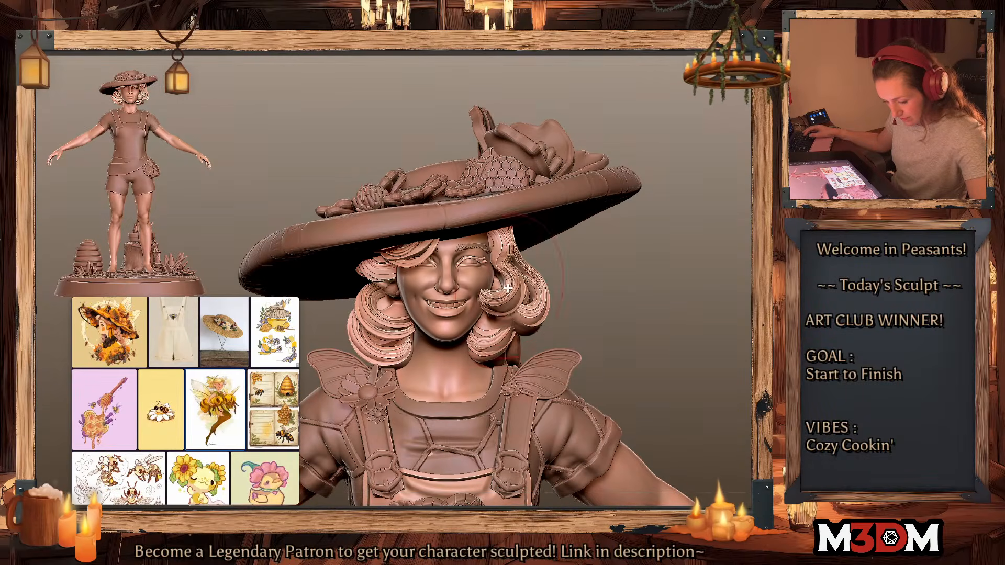
key(space)
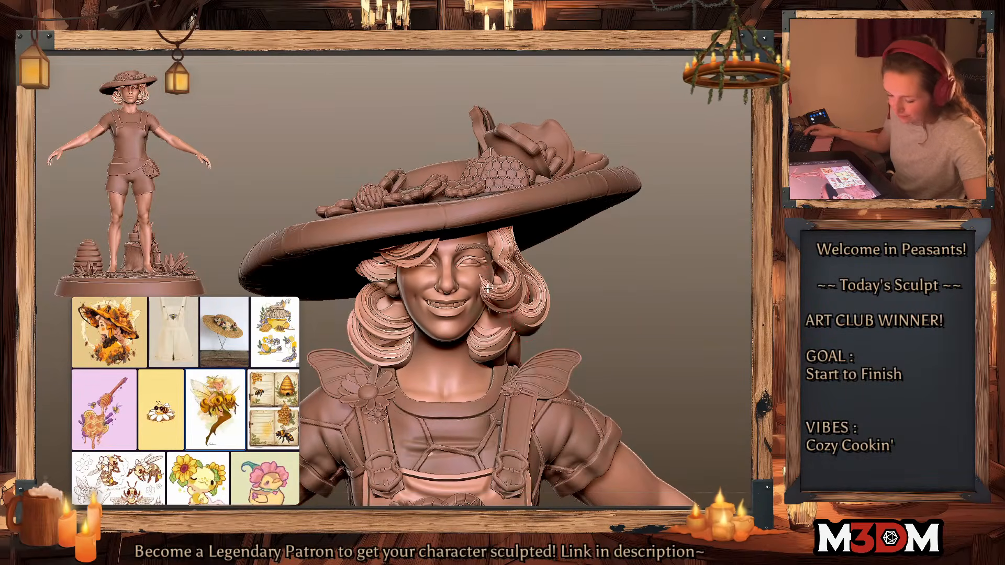
key(space)
key(space)
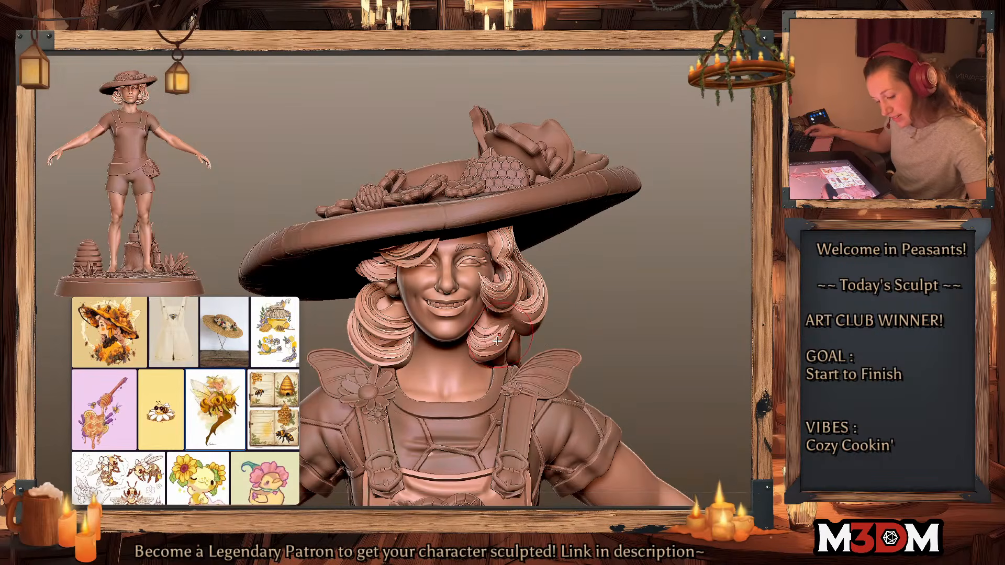
key(space)
drag(472, 349, 479, 343)
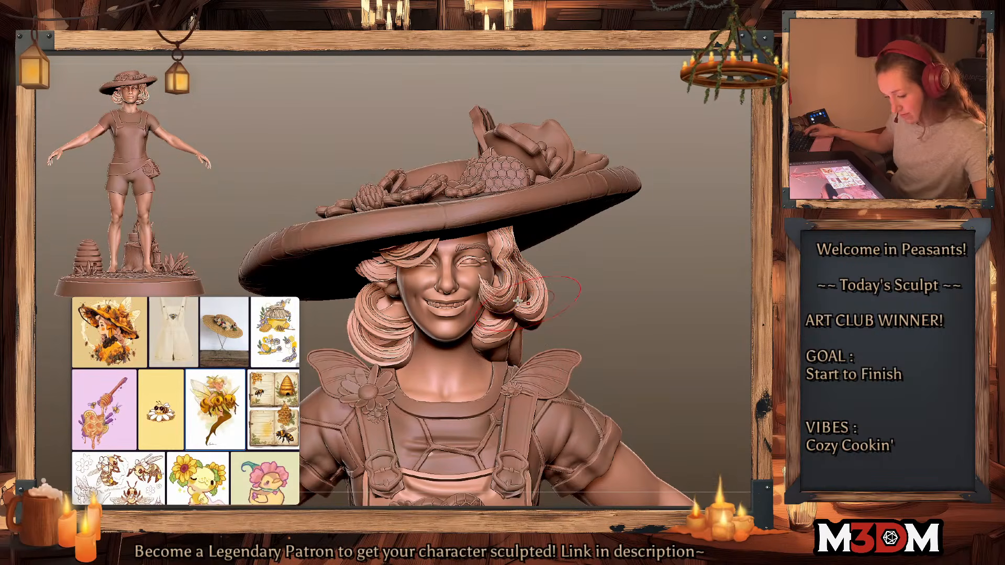
key(space)
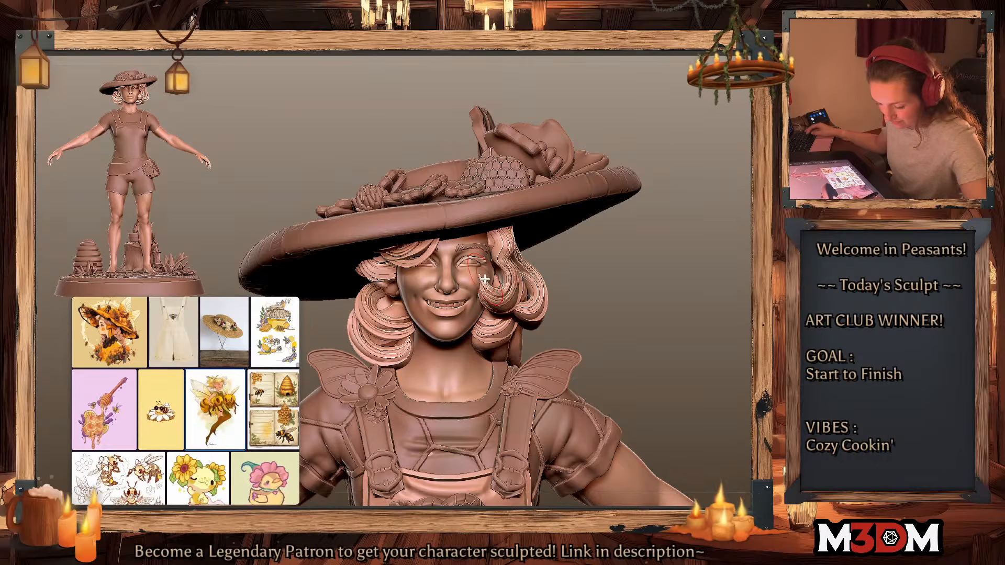
key(space)
Step: Adjust the side hair around the face with the Move brush from a half-body view
mouse_move(601, 283)
mouse_down()
mouse_move(649, 277)
mouse_move(626, 252)
mouse_up()
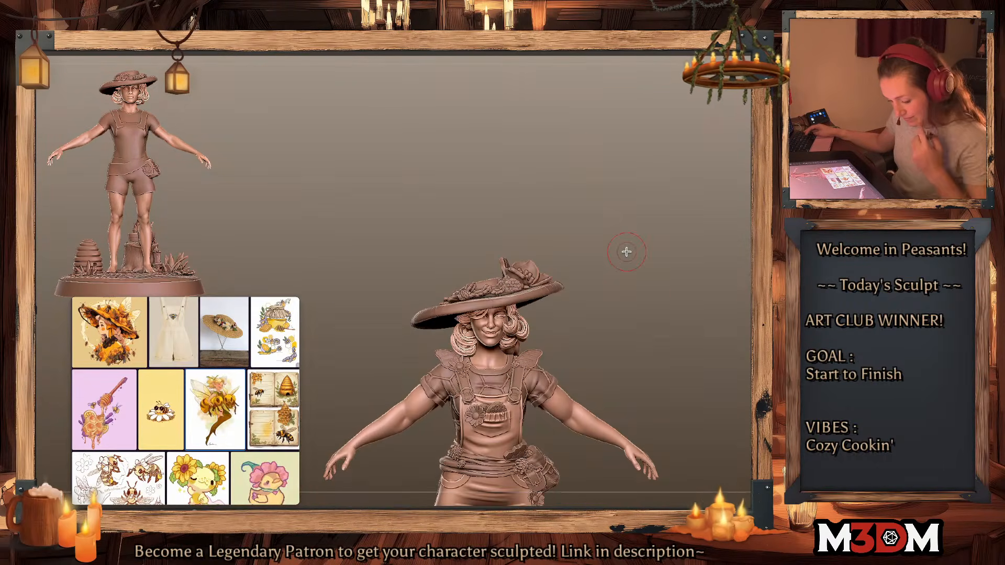
alt+drag(604, 304, 609, 350)
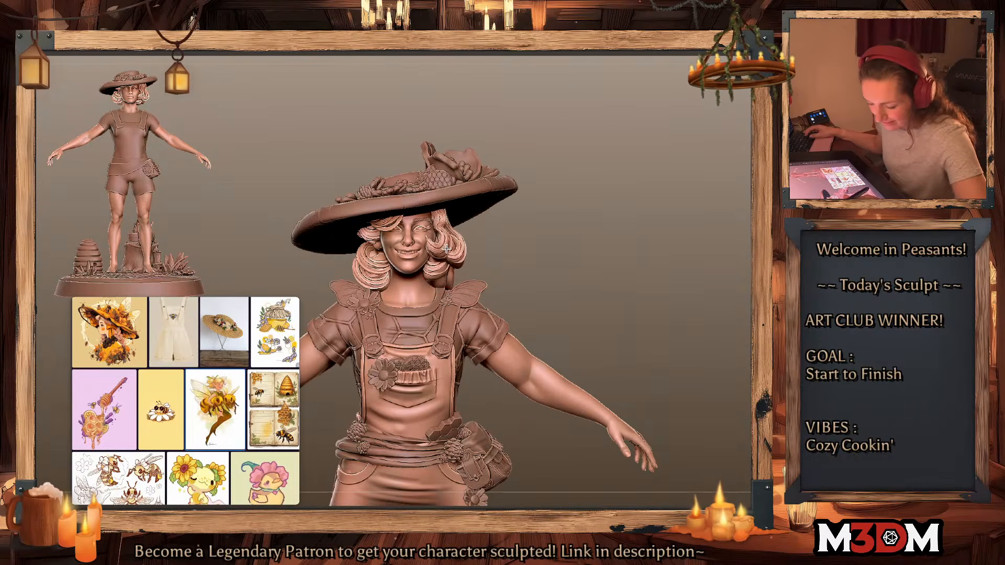
key(space)
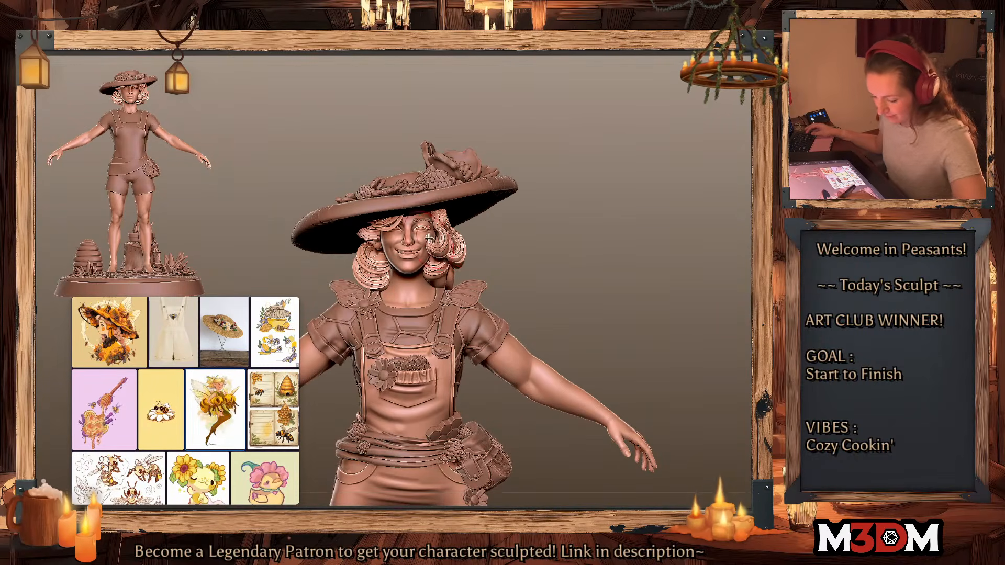
drag(442, 242, 430, 251)
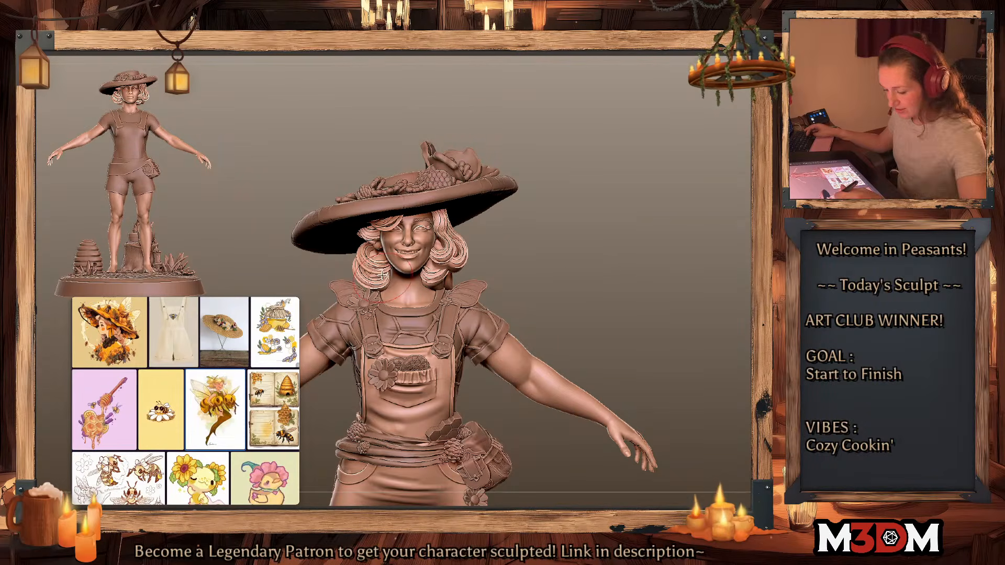
Step: Inspect the full figure from the back and the front
mouse_move(648, 268)
mouse_down()
mouse_move(641, 305)
mouse_move(668, 300)
mouse_move(643, 283)
mouse_move(632, 305)
mouse_move(710, 320)
mouse_up()
key(space)
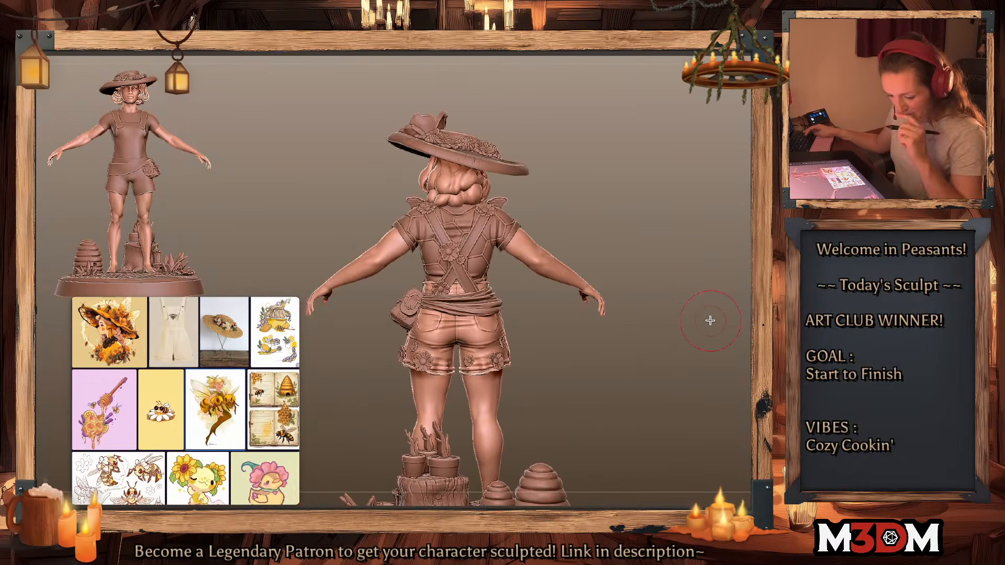
mouse_move(634, 391)
alt+mouse_down()
mouse_move(637, 354)
mouse_move(658, 338)
mouse_move(575, 385)
alt+mouse_up()
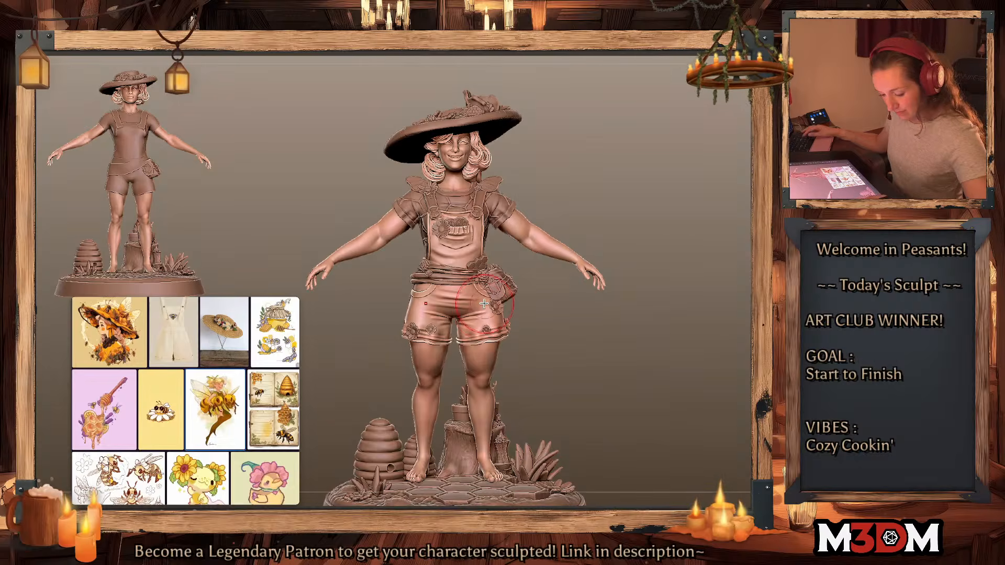
Step: Assign a single polygroup to the active subtool while displaying PolyFrame
key(shift+f)
key(ctrl+w)
key(shift+f)
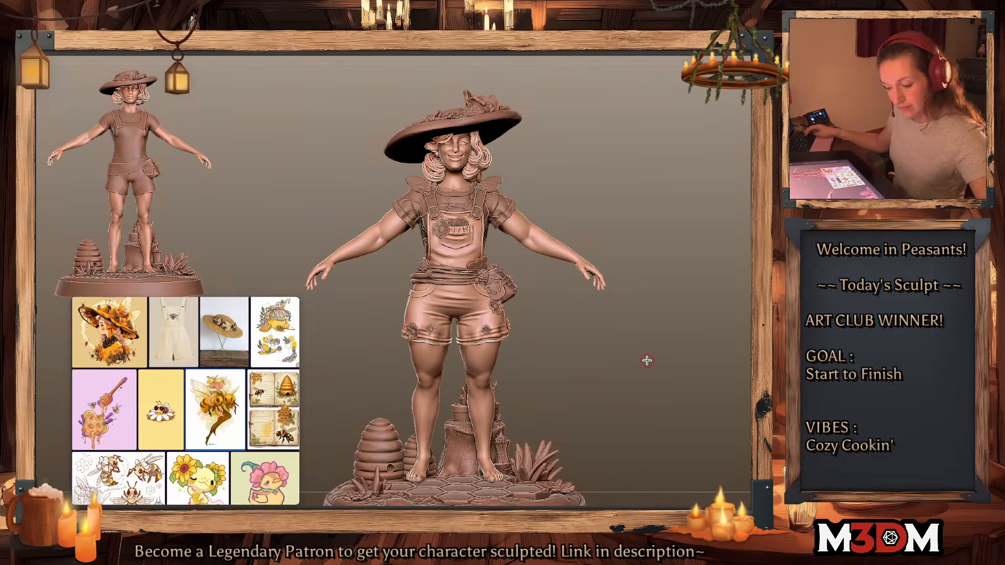
key(space)
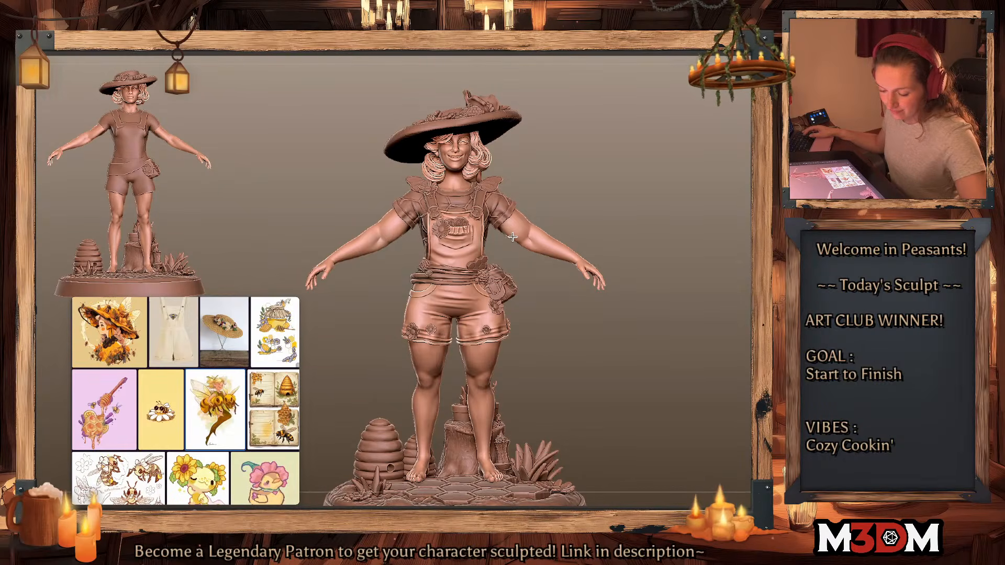
mouse_move(674, 335)
mouse_down()
mouse_move(655, 344)
mouse_move(618, 331)
mouse_move(727, 328)
mouse_move(689, 333)
mouse_move(689, 349)
mouse_move(681, 293)
mouse_up()
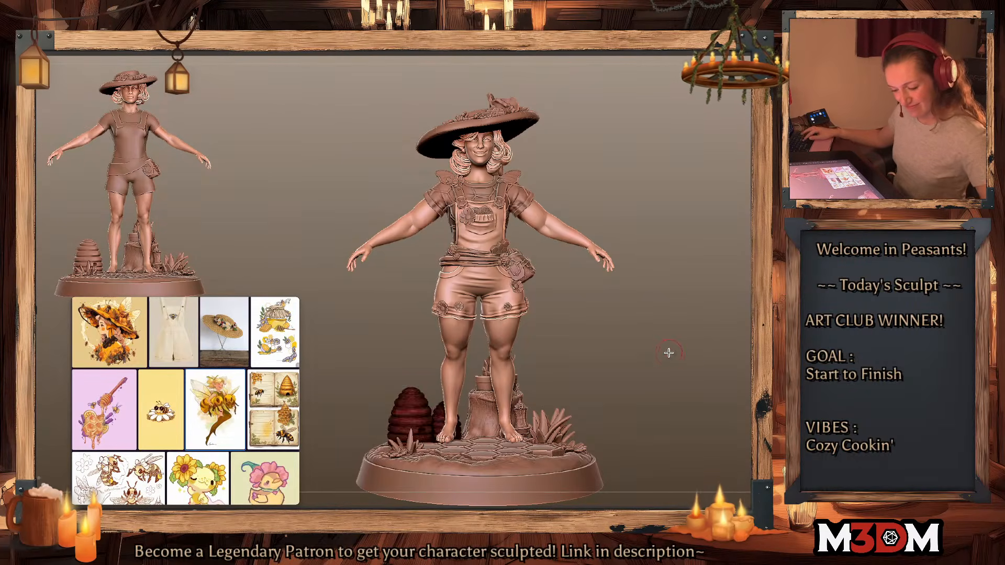
Step: Look over the prop library and its flower model, and review the whole figure on its base
alt+right_drag(704, 311, 664, 374)
right_click(664, 374)
key(shift+f)
key(shift+f)
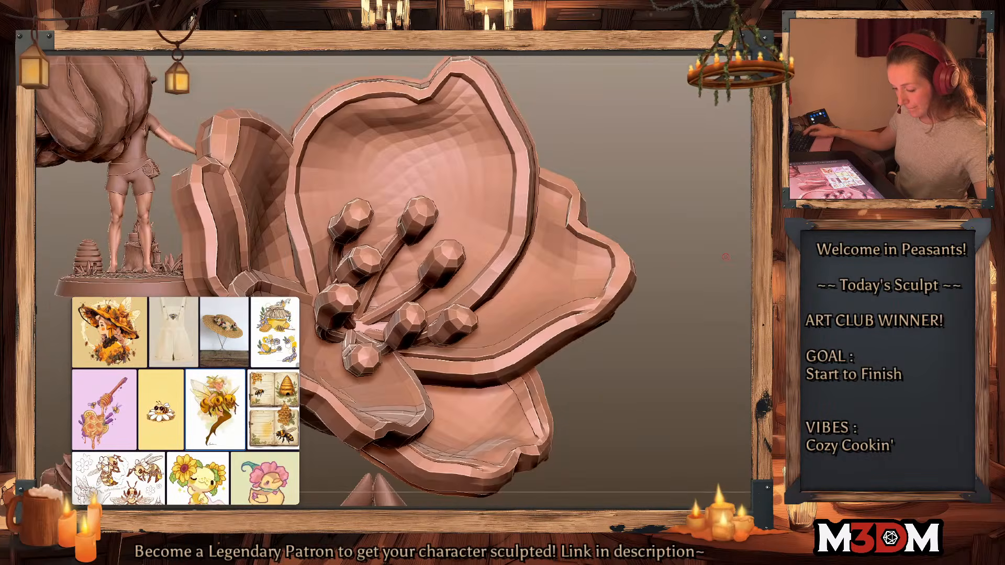
key(f)
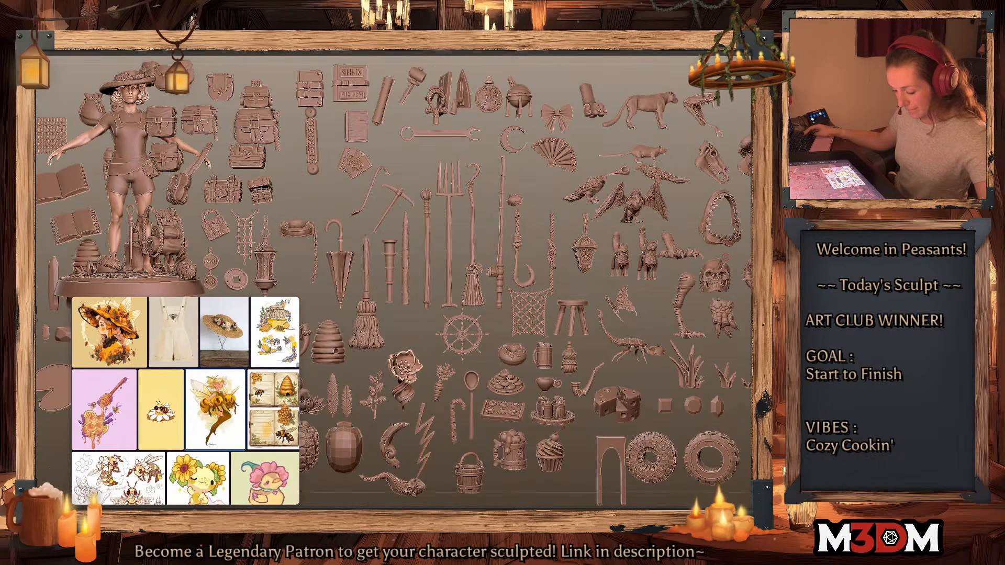
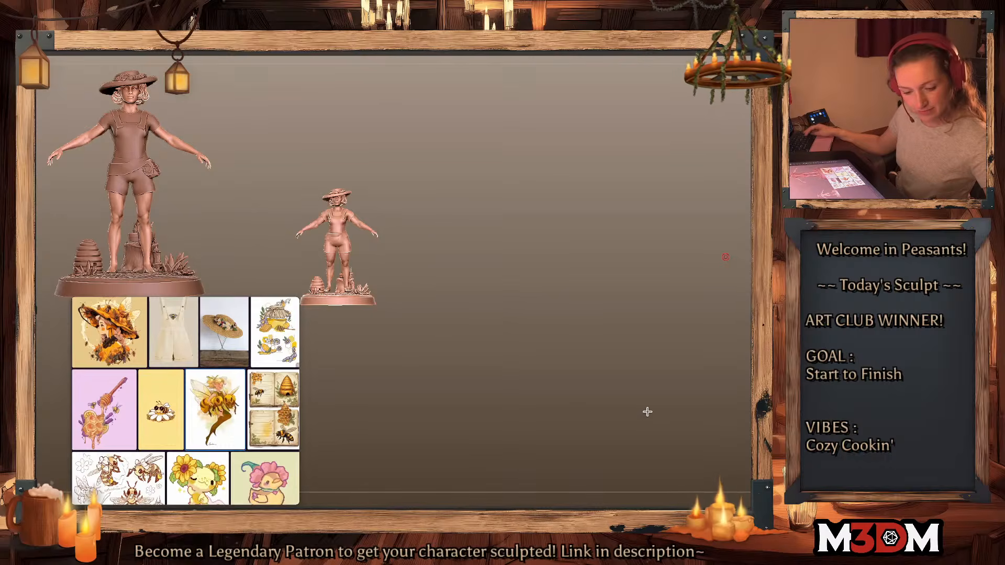
key(f)
mouse_move(668, 412)
alt+mouse_down()
mouse_move(712, 409)
mouse_move(688, 353)
mouse_move(666, 340)
mouse_move(673, 350)
mouse_move(649, 347)
mouse_move(656, 335)
mouse_move(659, 358)
alt+mouse_up()
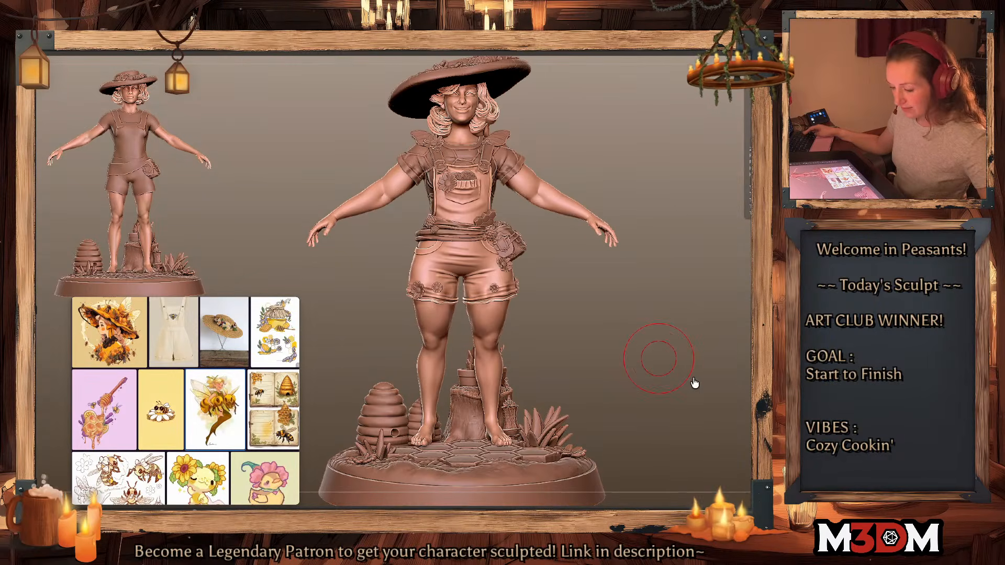
drag(691, 386, 688, 385)
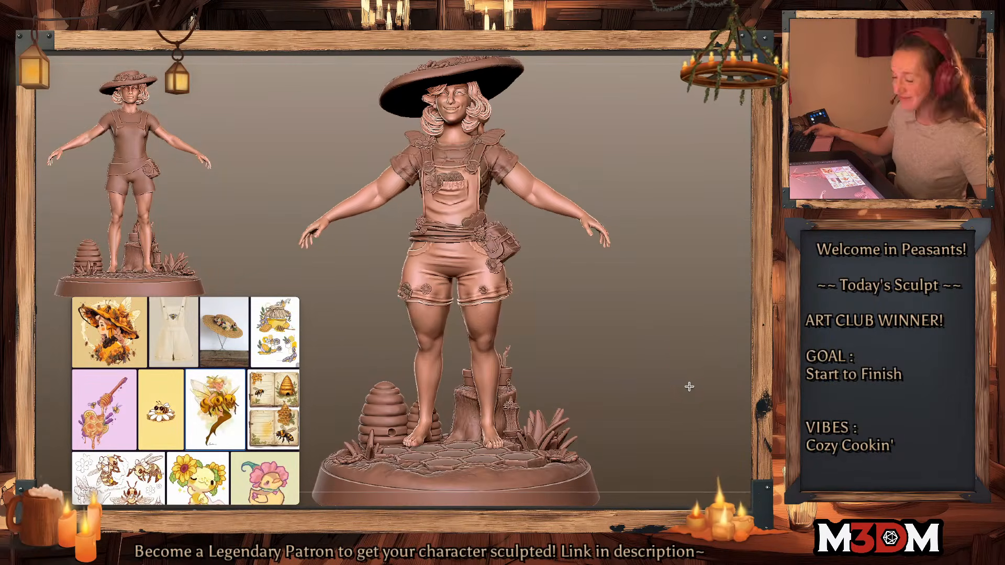
right_click(689, 385)
ctrl+click(697, 353)
ctrl+click(698, 353)
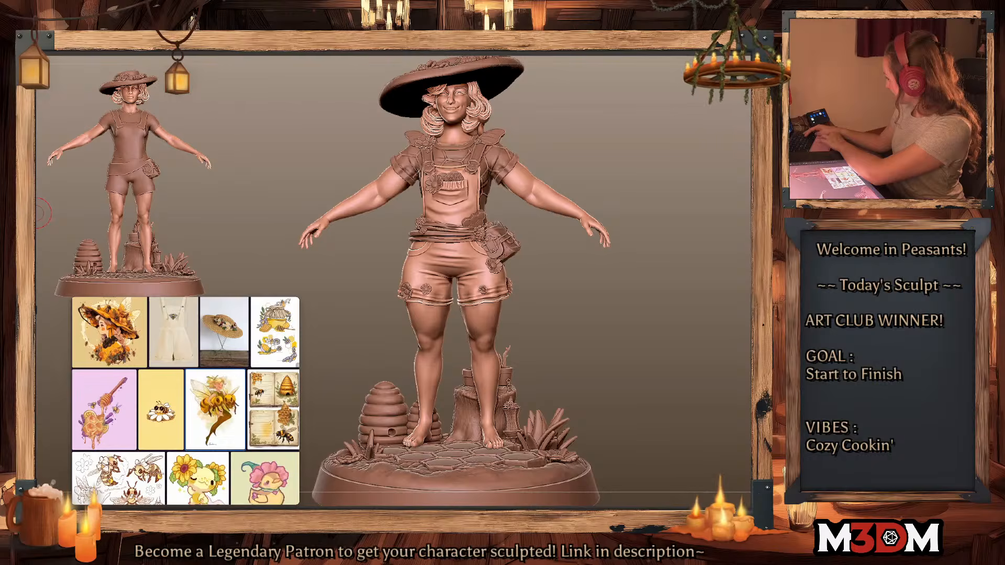
Step: Switch to Finder, search This Mac for bee files, look through the list, and close the window
key(super+n)
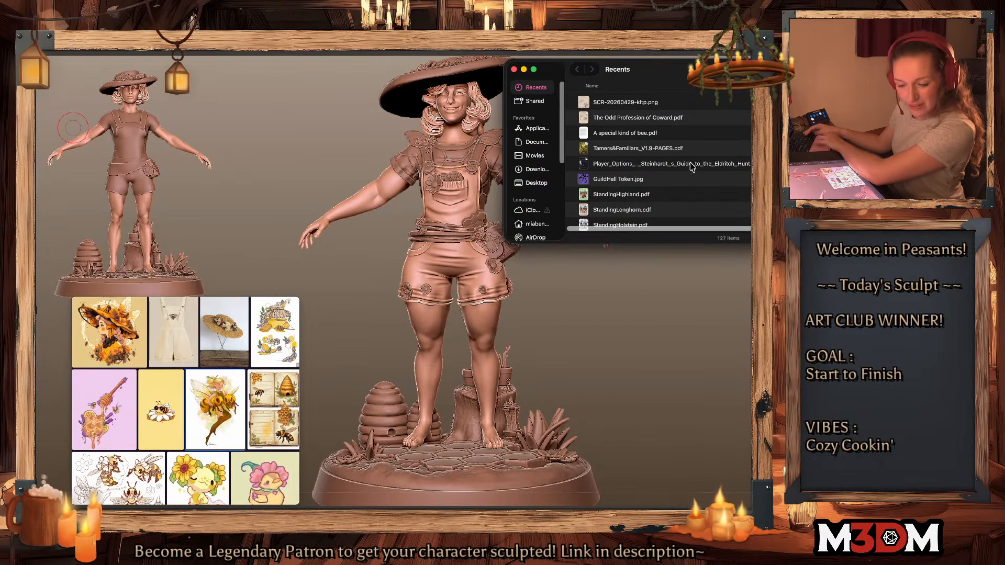
key(super+f)
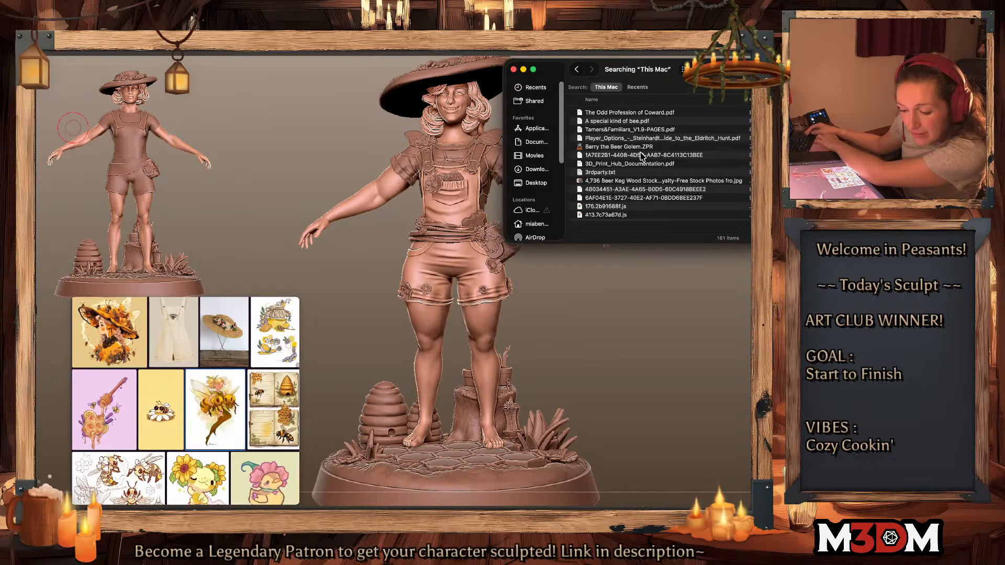
scroll(642, 157, down, 12)
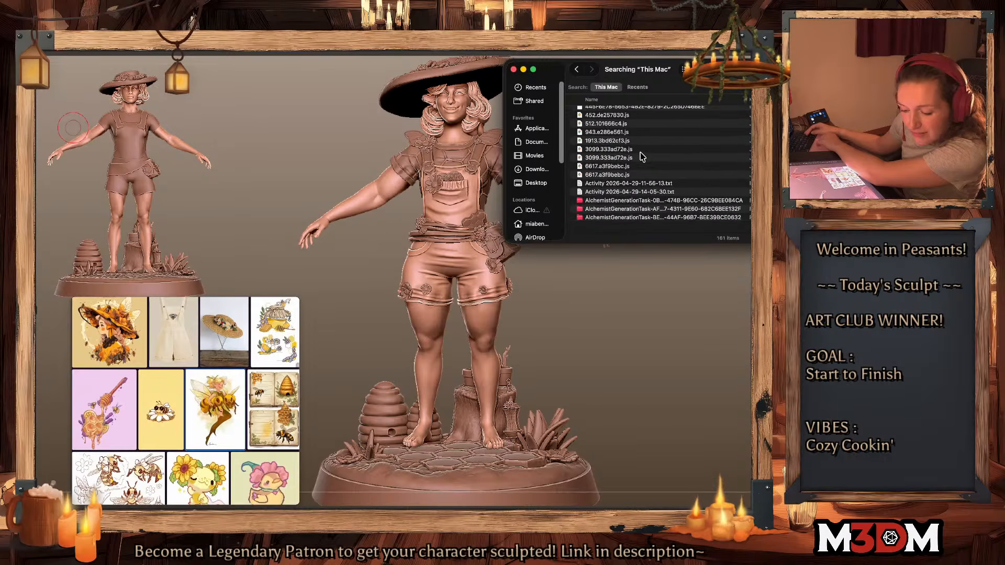
scroll(641, 156, up, 3)
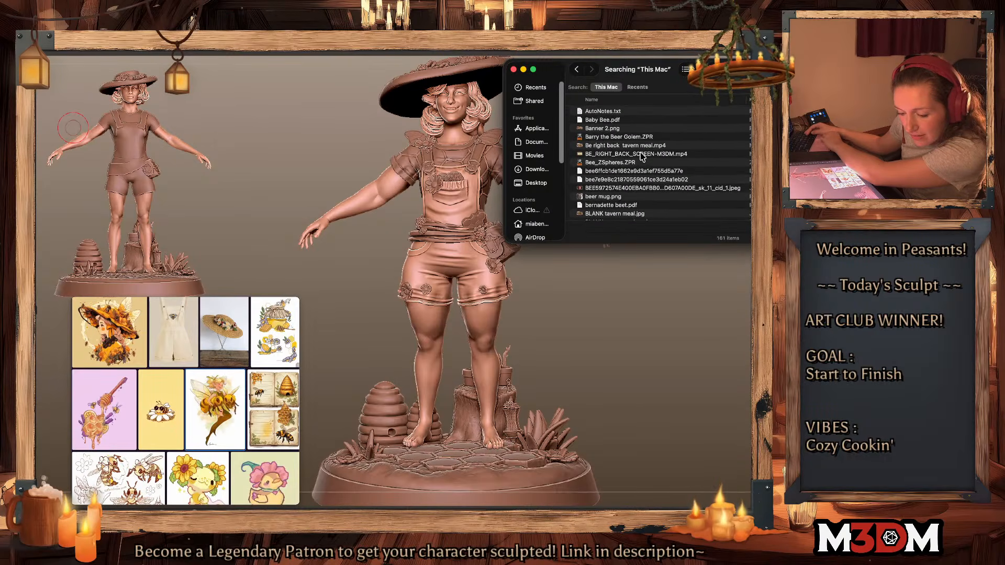
scroll(642, 157, down, 20)
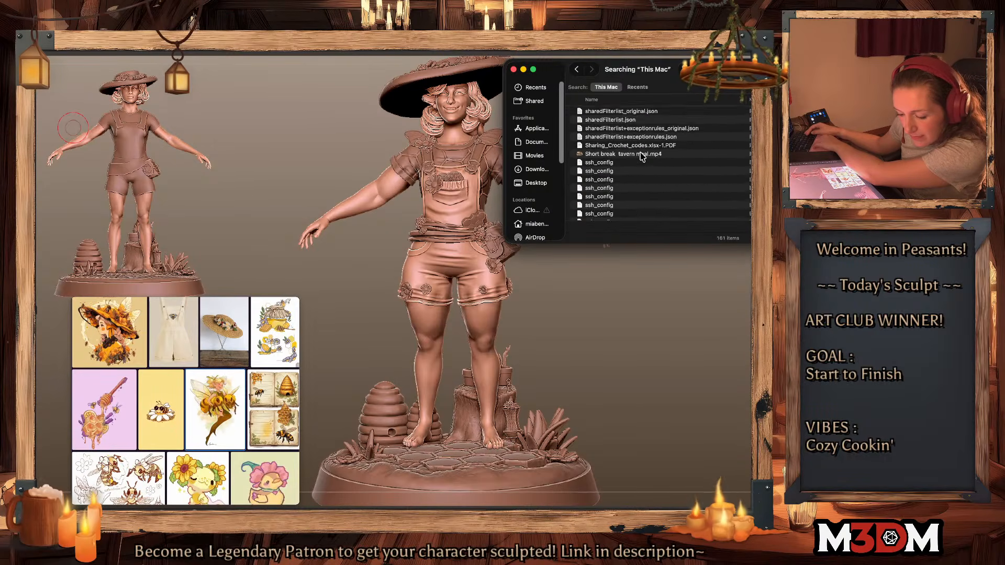
scroll(642, 157, up, 20)
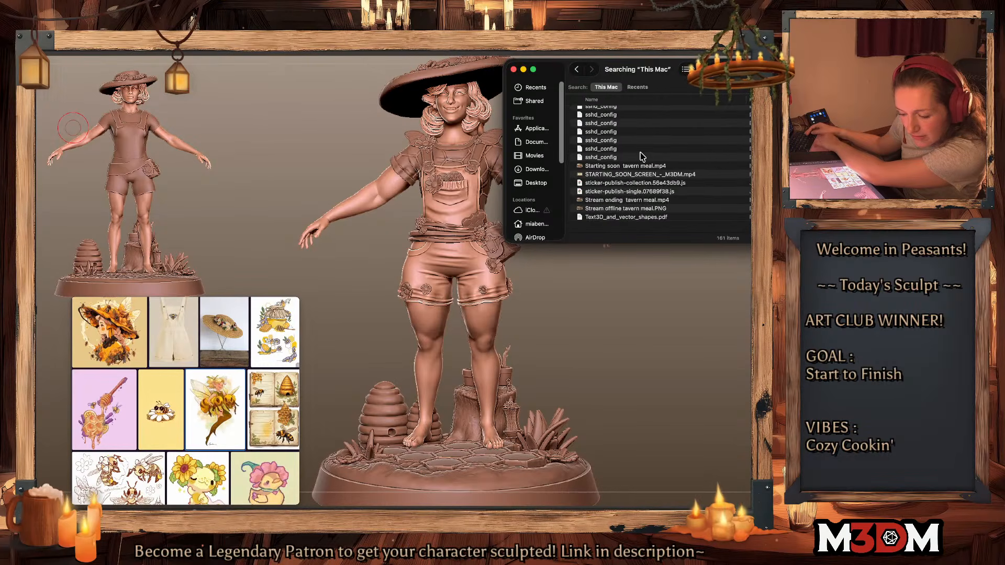
click(513, 70)
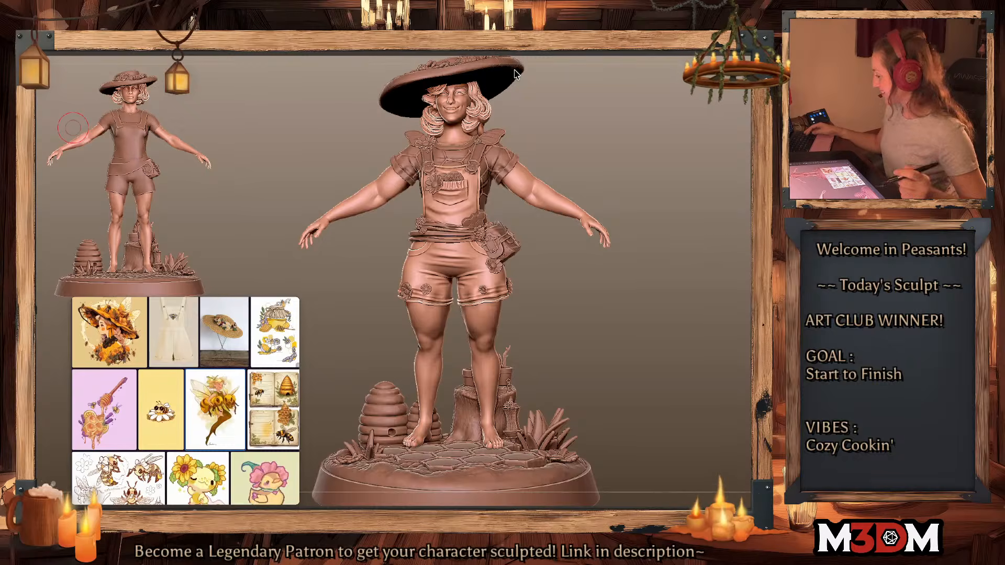
Step: Examine the body's polygroups on the full figure by toggling the PolyFrame display
mouse_move(641, 361)
alt+mouse_down()
mouse_move(659, 358)
mouse_move(647, 365)
alt+mouse_up()
ctrl+click(637, 352)
ctrl+click(637, 352)
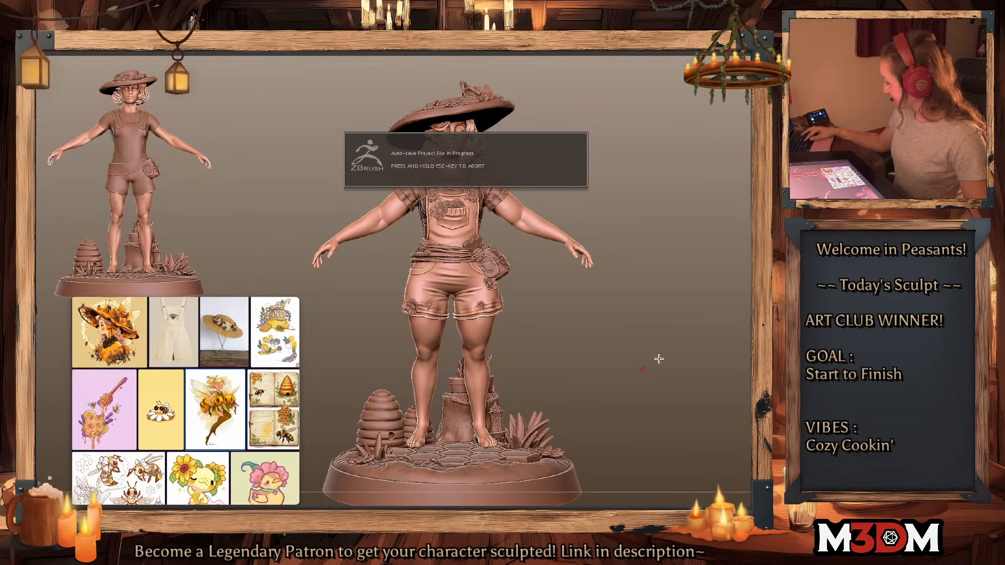
key(shift+f)
right_click(649, 368)
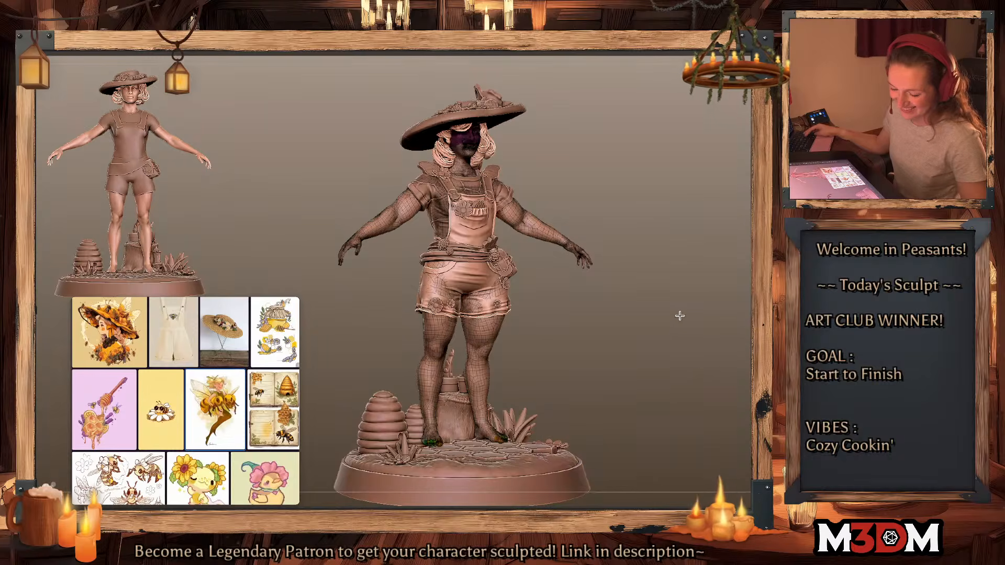
drag(670, 337, 670, 341)
key(shift+f)
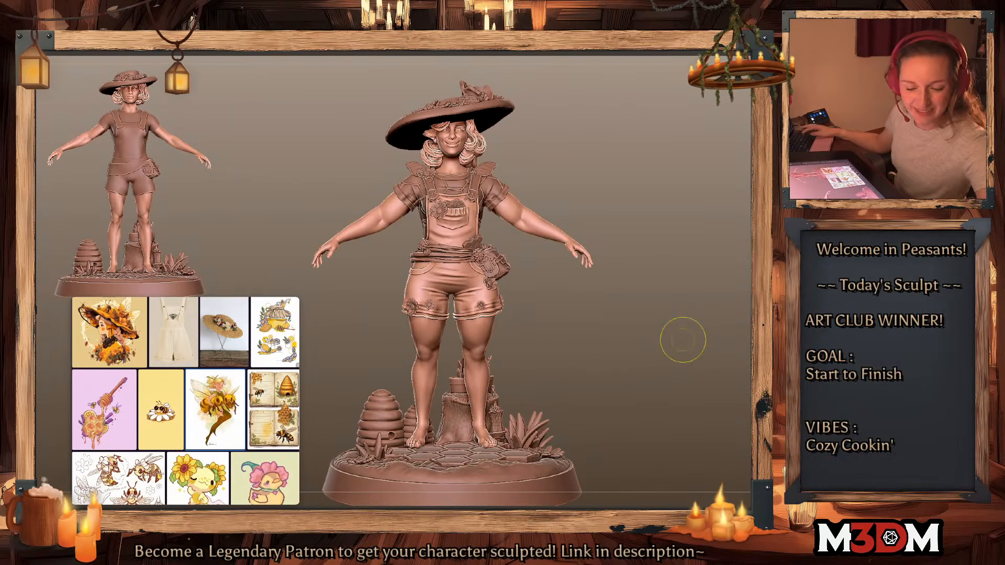
key(ctrl+t)
key(ctrl+o)
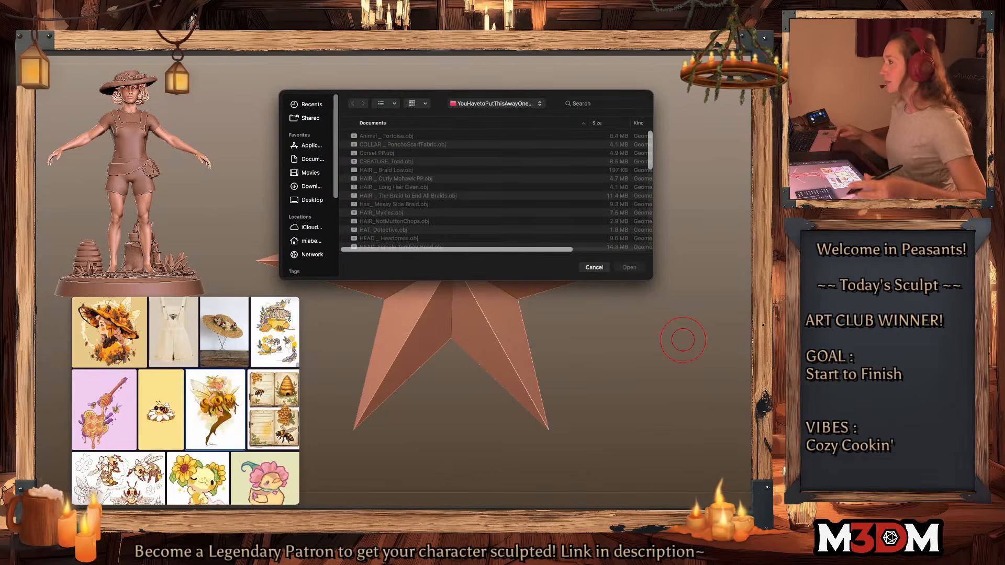
click(602, 104)
text(bee)
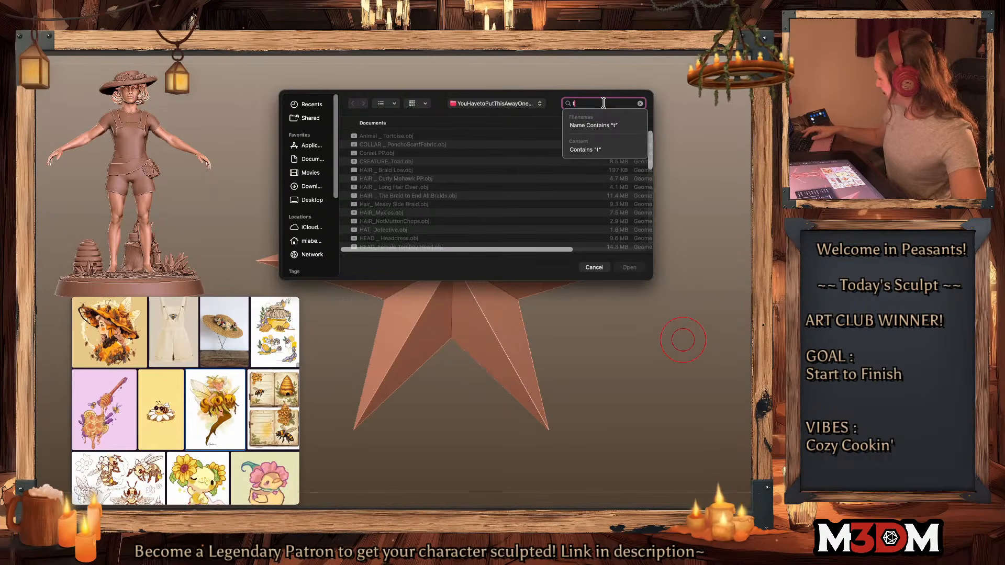
click(594, 268)
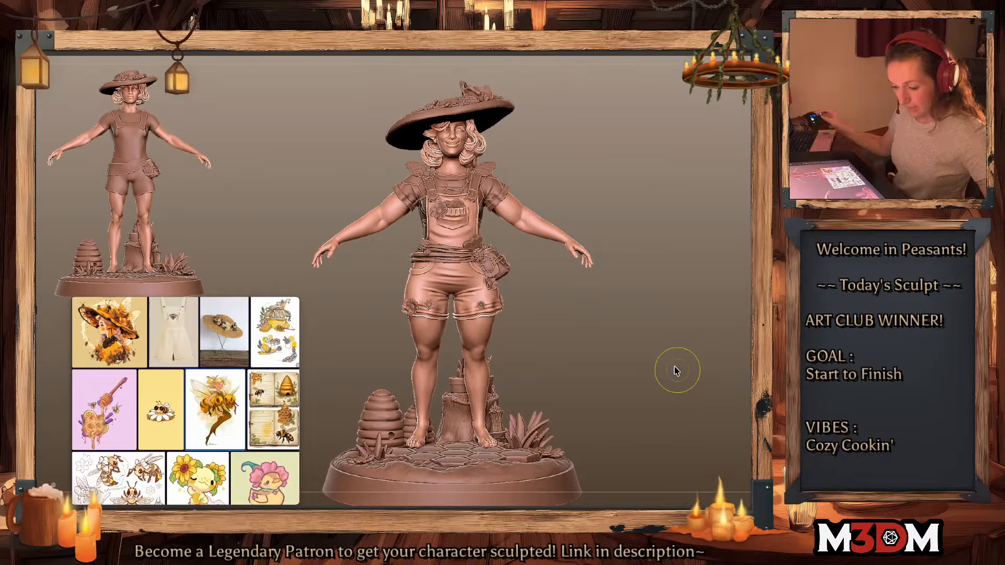
Step: Save the project as "Kyra the Beekeeper Druid.zpr" in the A_WIP folder
key(ctrl+s)
click(377, 181)
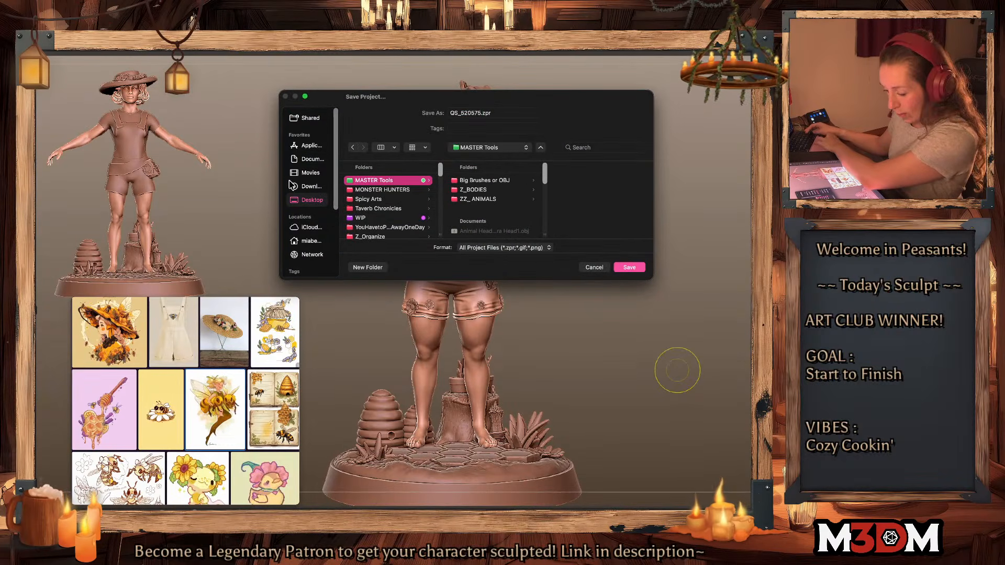
click(302, 187)
click(368, 182)
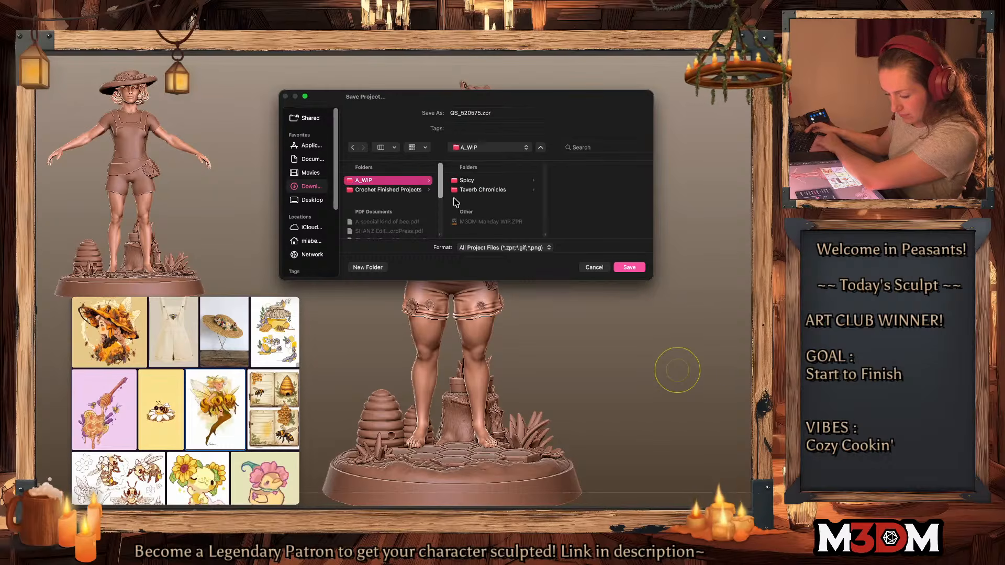
scroll(384, 204, down, 3)
click(385, 221)
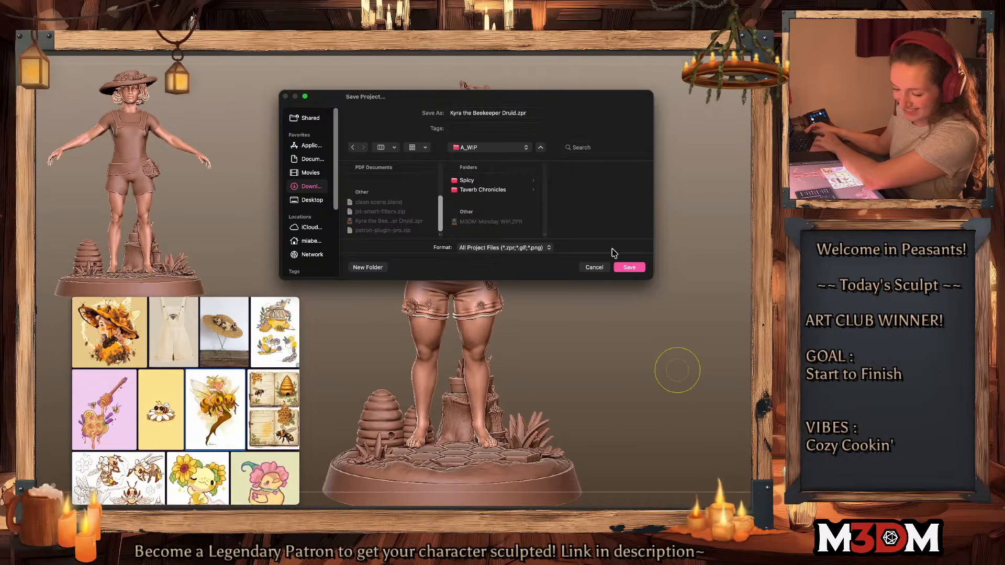
click(628, 268)
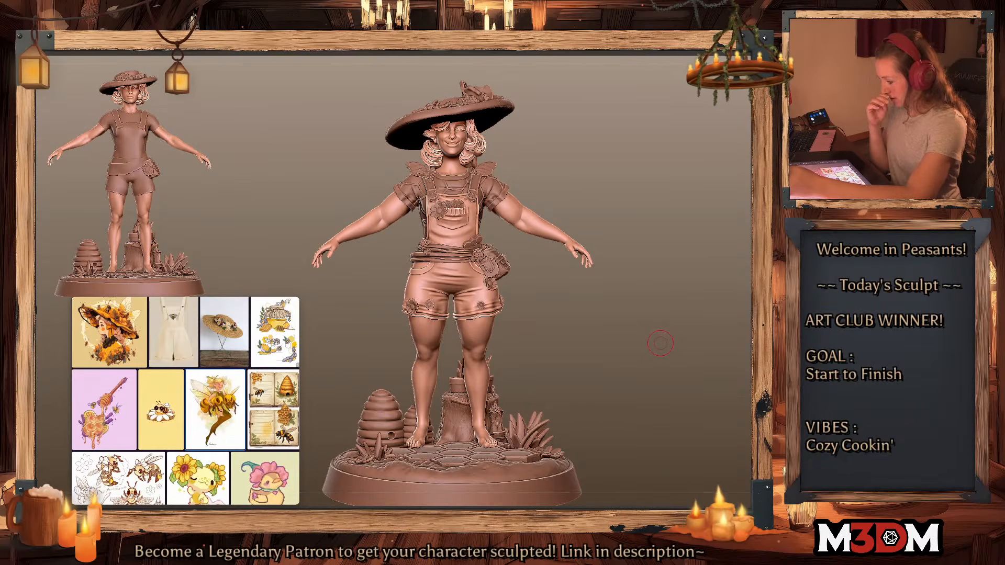
Step: Start a new Sphere3D model as an editable polymesh, without opening another project
click(146, 52)
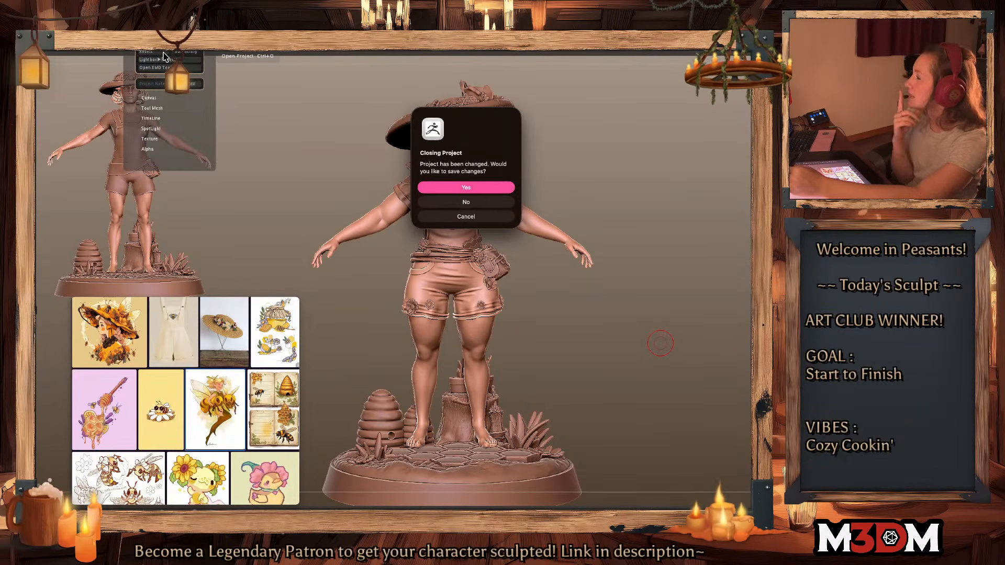
click(466, 216)
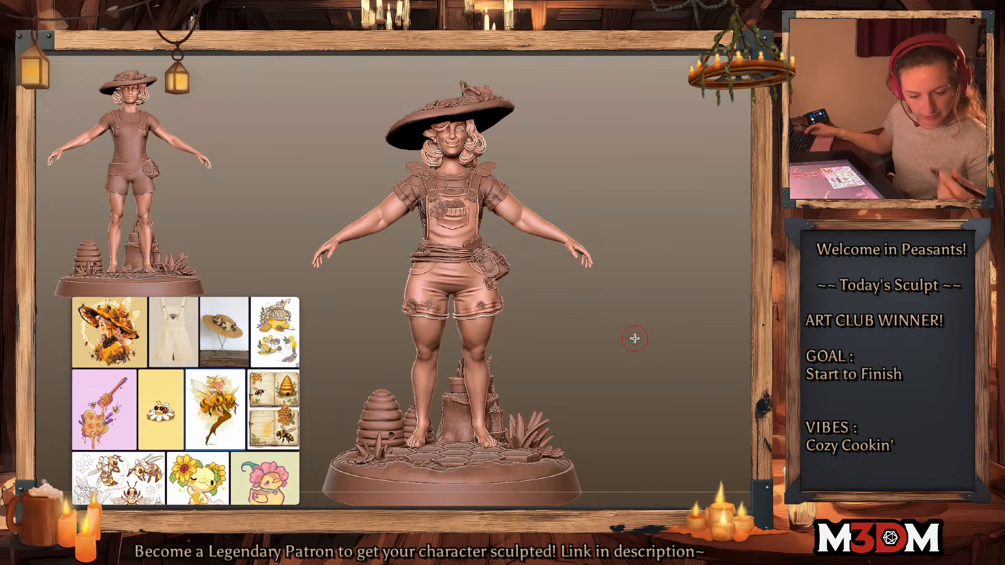
key(F1)
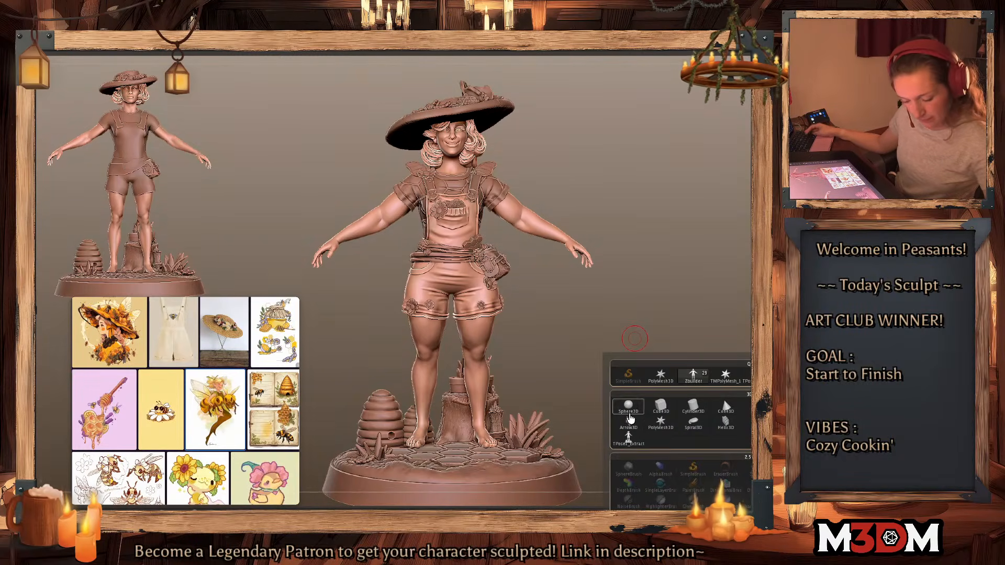
click(628, 408)
key(alt+s)
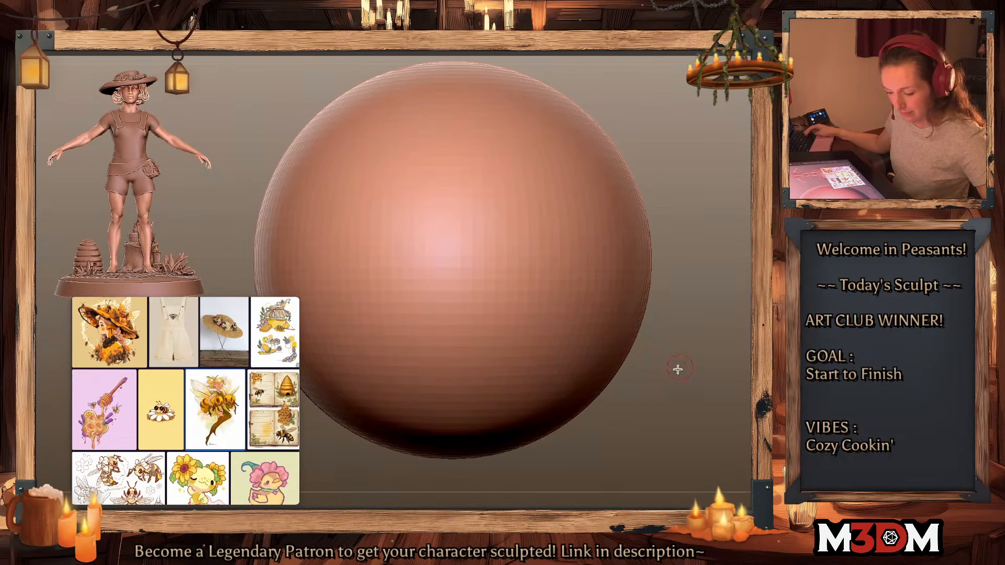
key(f)
key(w)
drag(473, 280, 464, 287)
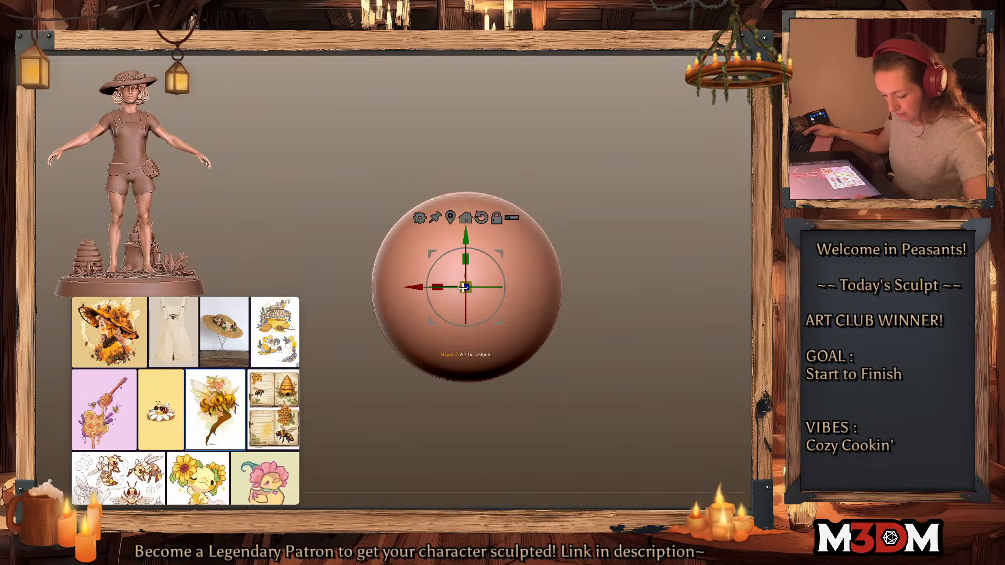
Step: Duplicate the sphere and offset one copy so the two overlap as the bee's head and body
key(q)
ctrl+click(639, 269)
ctrl+click(638, 269)
alt+drag(643, 298, 623, 253)
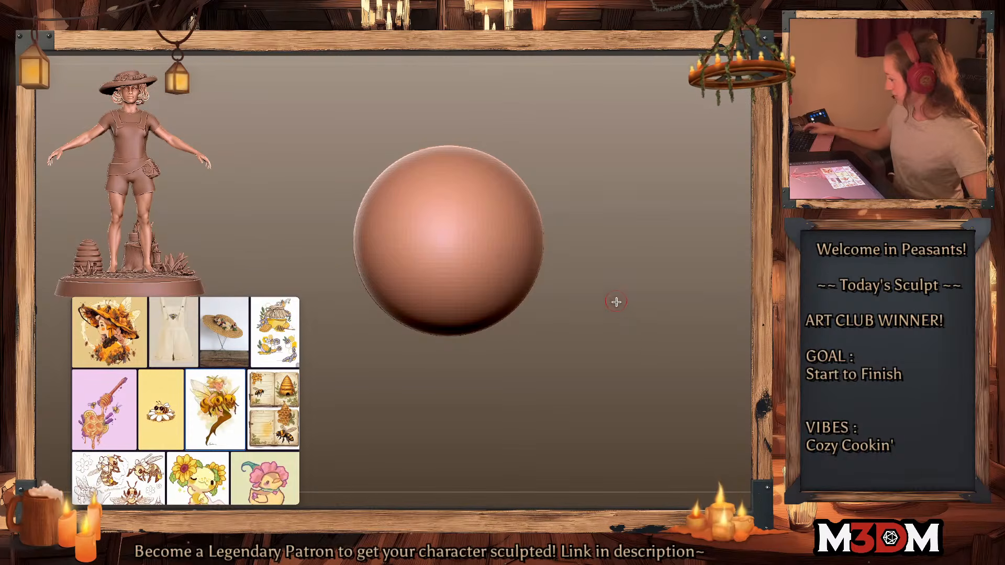
alt+drag(634, 339, 631, 328)
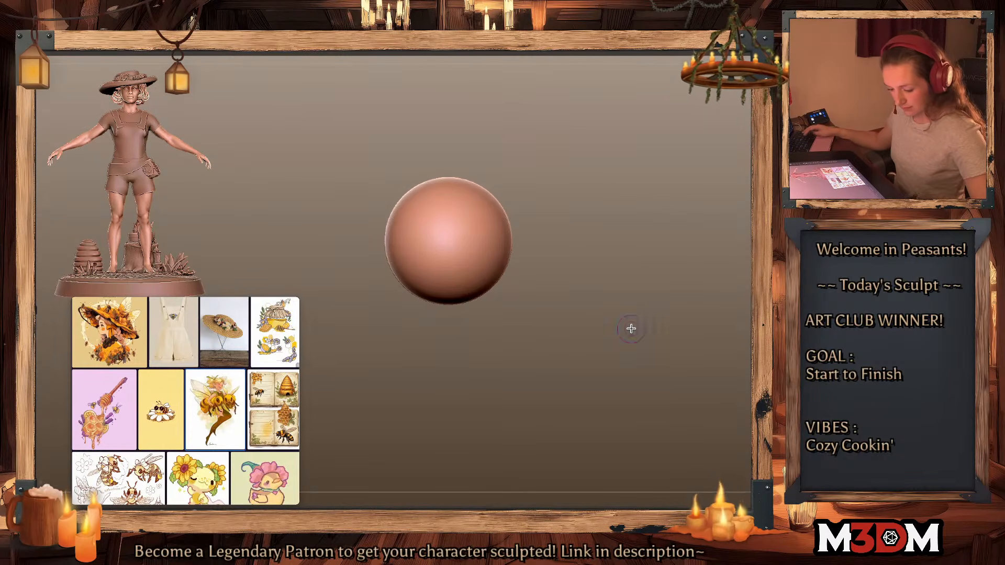
key(w)
drag(450, 292, 457, 216)
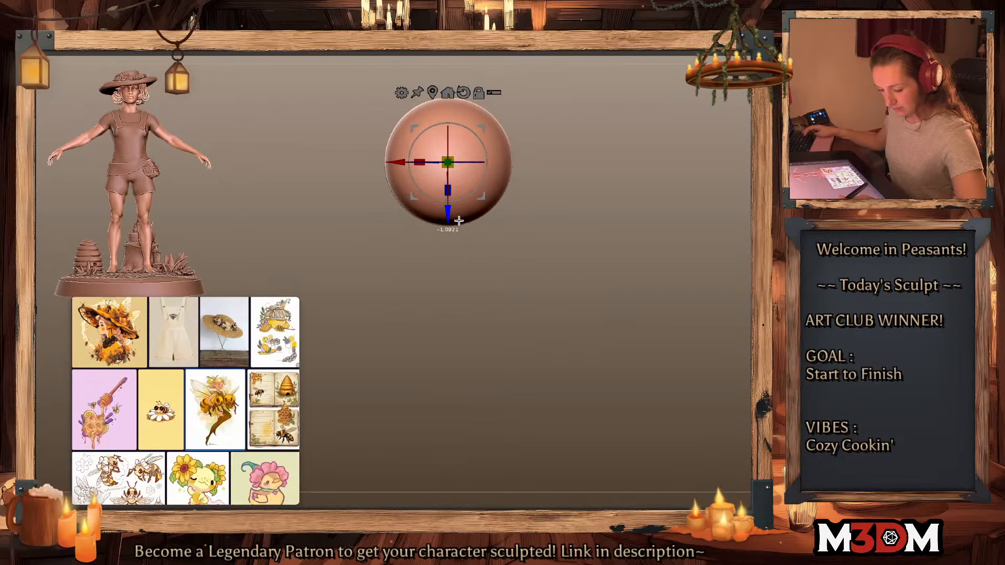
key(q)
click(749, 335)
drag(677, 352, 743, 320)
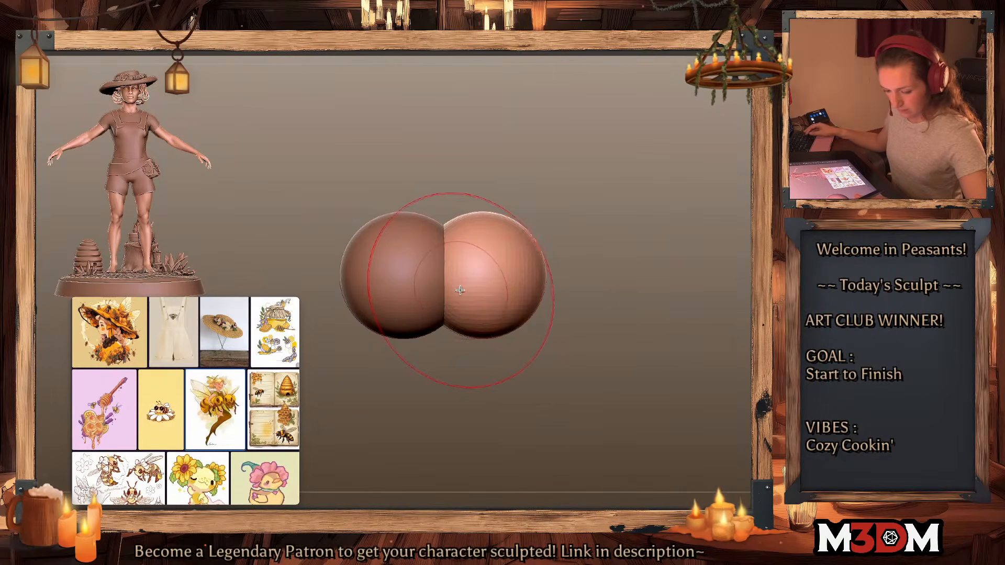
Step: Stretch and round the rear sphere into a plump egg-shaped bee body with the Move brush
drag(459, 289, 437, 294)
key(space)
drag(540, 280, 637, 288)
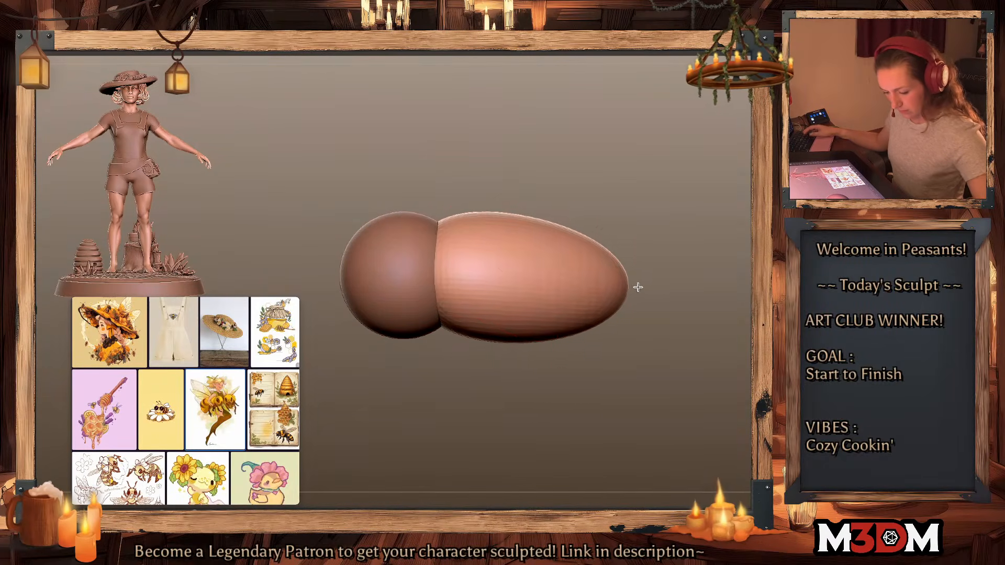
drag(557, 233, 556, 220)
drag(530, 335, 529, 352)
drag(478, 329, 473, 344)
drag(597, 324, 604, 336)
alt+drag(675, 366, 610, 321)
drag(492, 232, 489, 235)
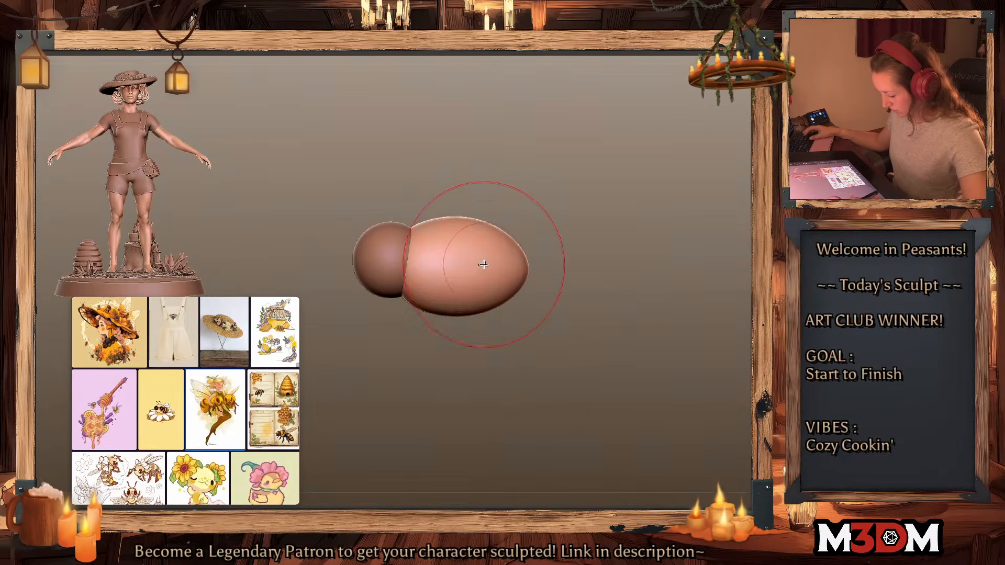
drag(466, 288, 478, 287)
Step: Select the bee's head sphere and remesh it for shaping
alt+click(375, 256)
key(space)
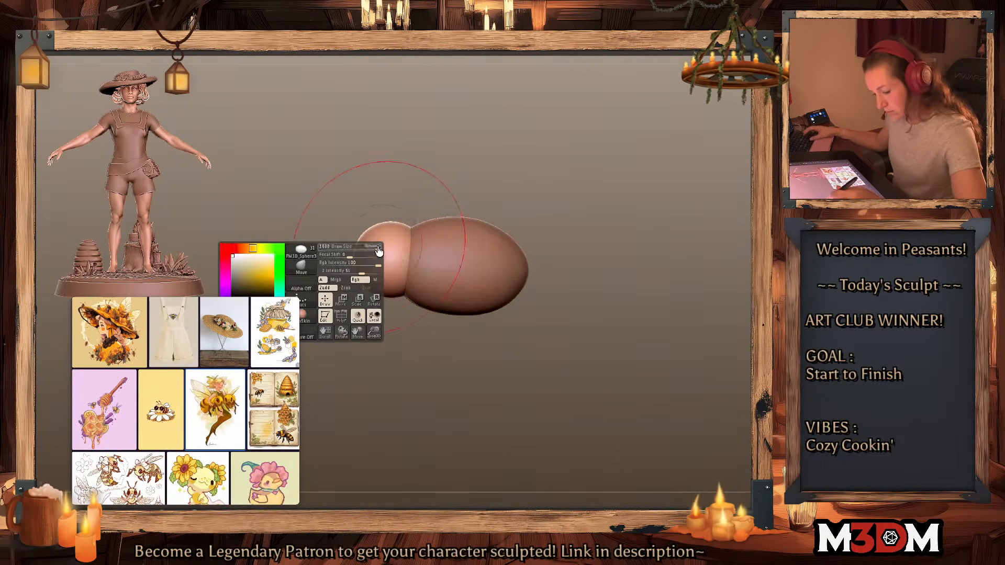
click(344, 257)
drag(373, 253, 379, 253)
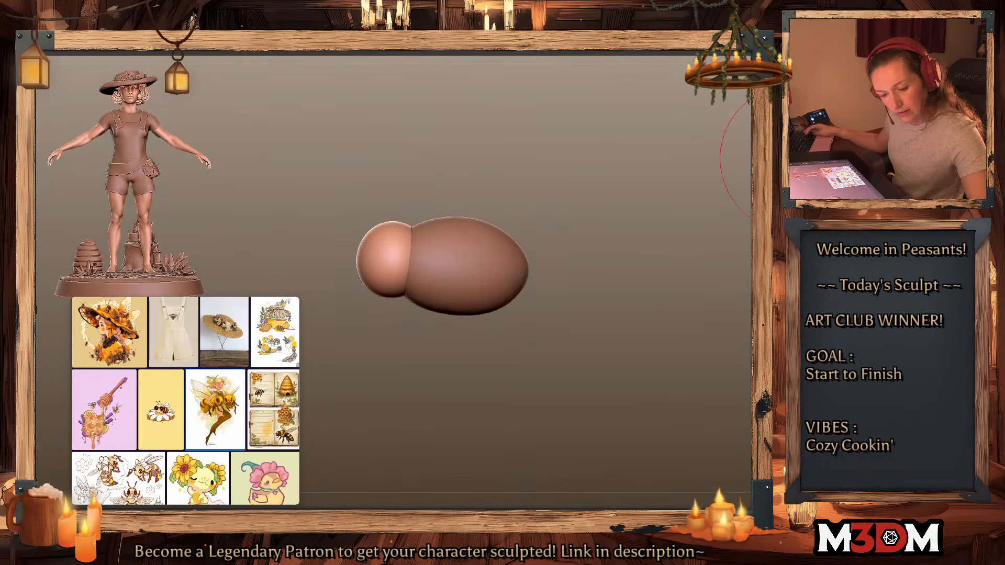
ctrl+drag(568, 202, 592, 229)
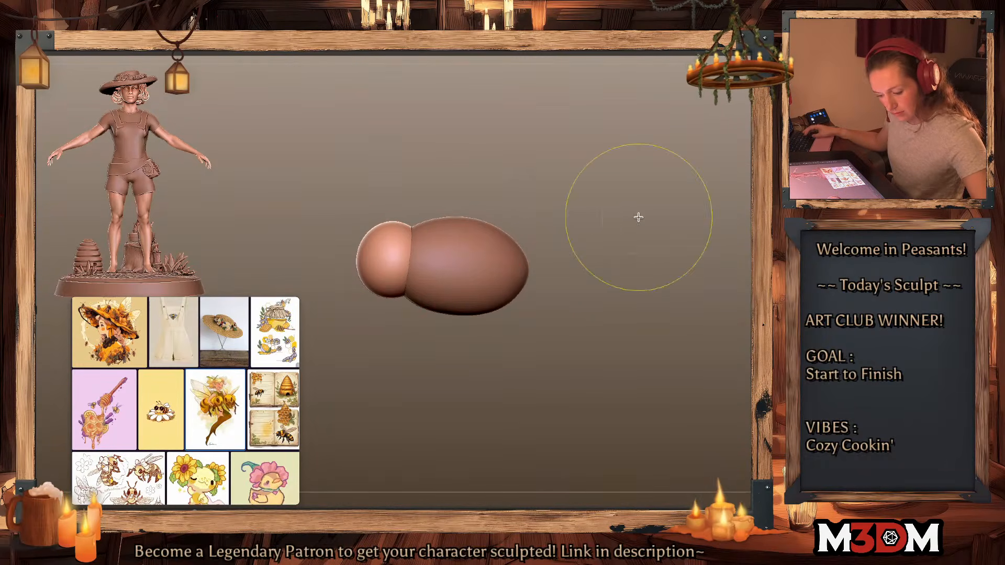
ctrl+drag(618, 195, 660, 277)
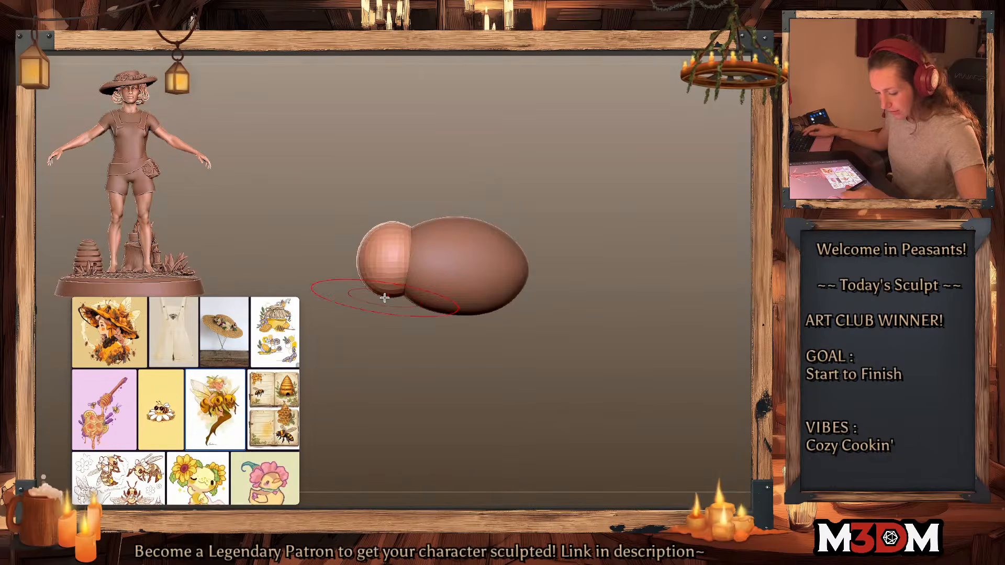
Step: Push the head sphere into a tapered shape that tilts down in front of the body using the Move brush
drag(383, 297, 381, 299)
key(space)
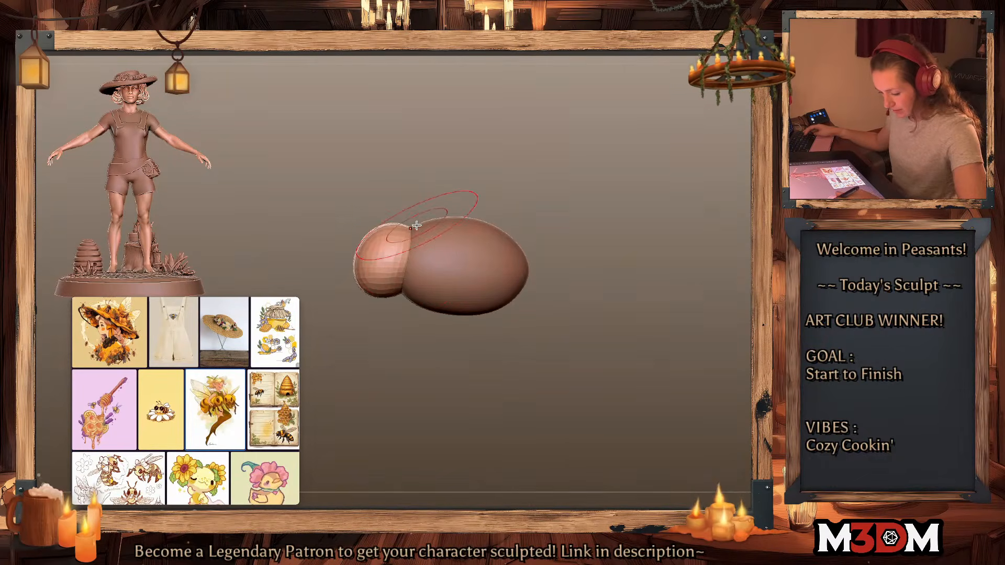
drag(568, 251, 405, 297)
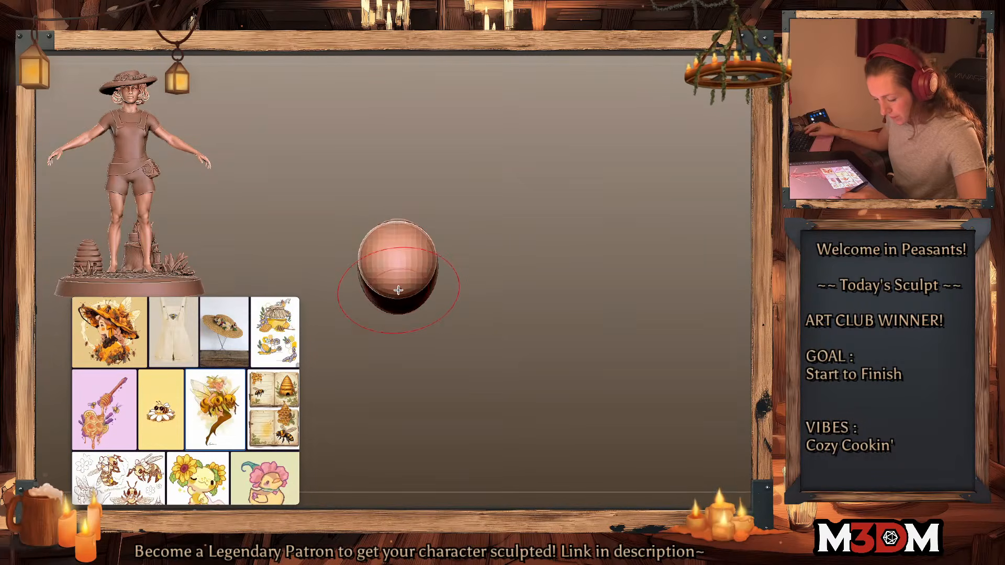
drag(399, 290, 398, 301)
drag(458, 274, 652, 275)
Step: Duplicate the bee's body, shrink the copy, and place it at the rear end as a stinger
alt+click(510, 292)
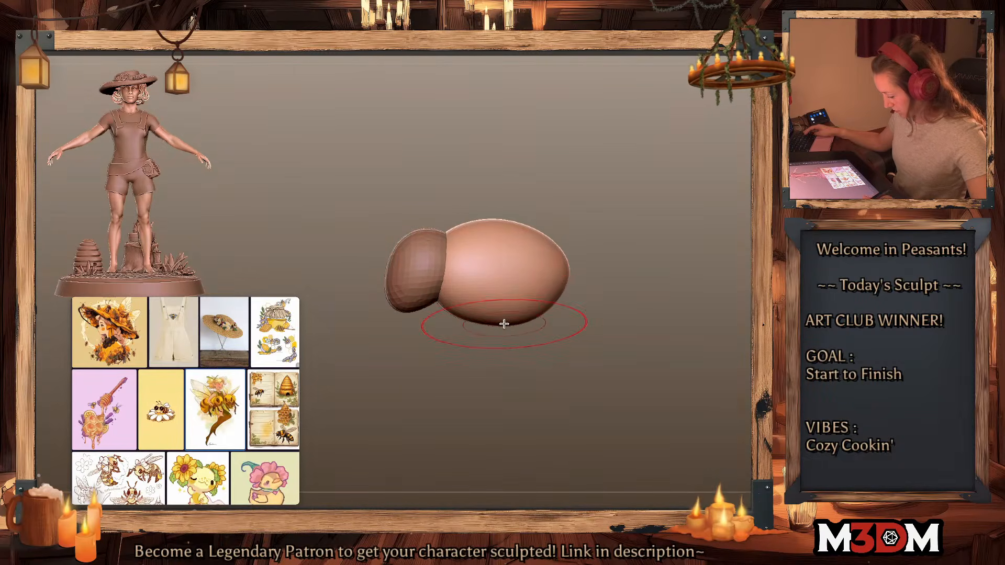
alt+drag(675, 307, 657, 320)
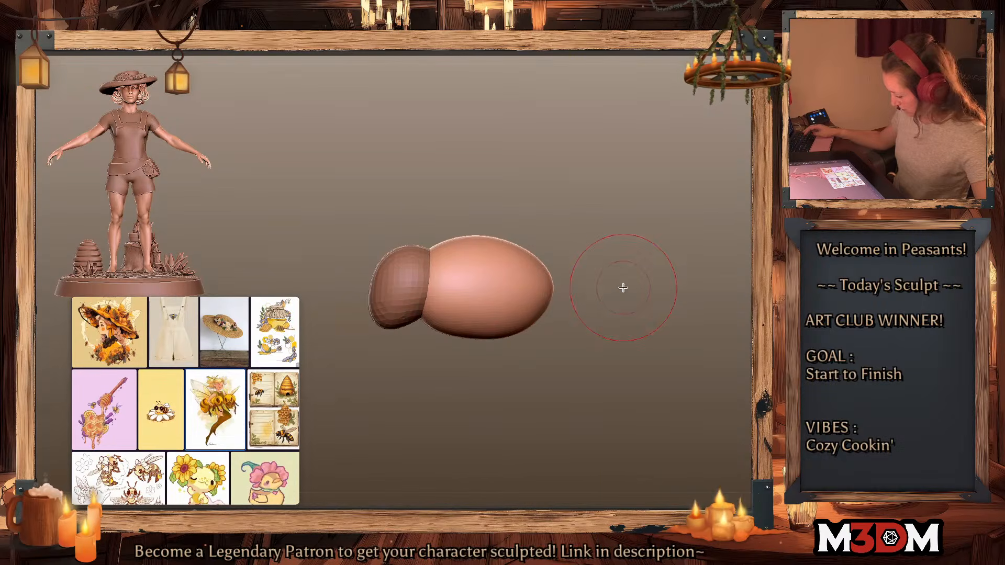
key(w)
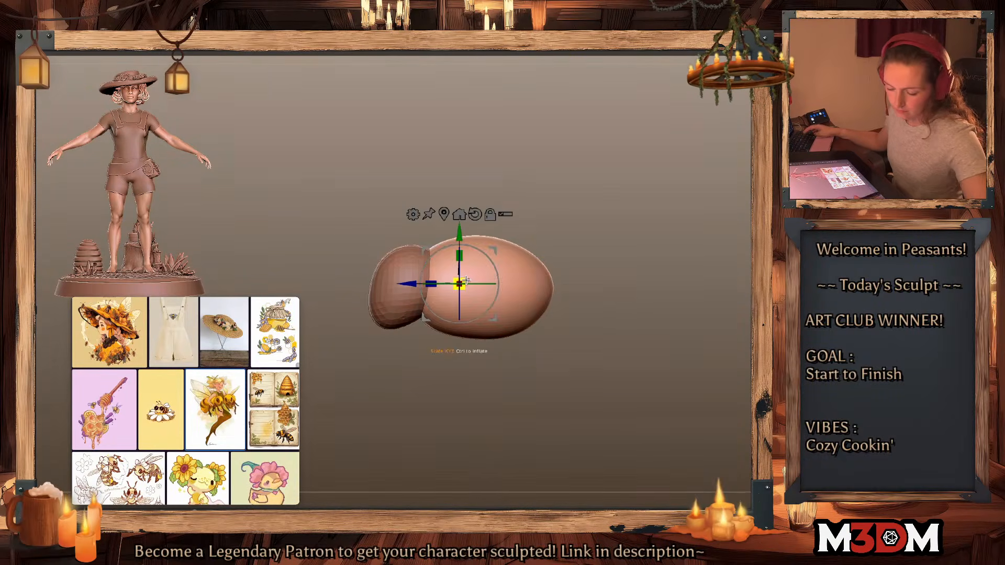
drag(496, 250, 610, 254)
drag(604, 311, 599, 317)
drag(607, 255, 592, 255)
key(q)
Step: Bend the stinger into a downward-curving point with the Move brush and smooth its surface
key(space)
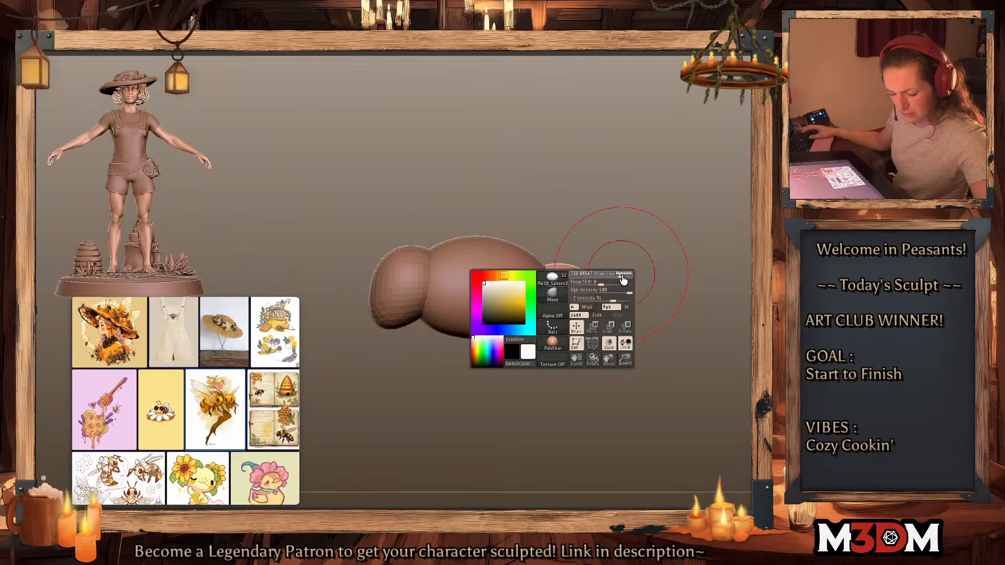
mouse_move(601, 305)
shift+mouse_down()
mouse_move(588, 309)
mouse_move(604, 301)
mouse_move(581, 293)
mouse_move(587, 285)
mouse_move(601, 302)
mouse_move(577, 300)
mouse_move(571, 325)
shift+mouse_up()
key(w)
key(q)
Step: Make the bee's body the active subtool and check its polygroup with PolyFrame
alt+click(507, 308)
right_click(589, 320)
key(shift+f)
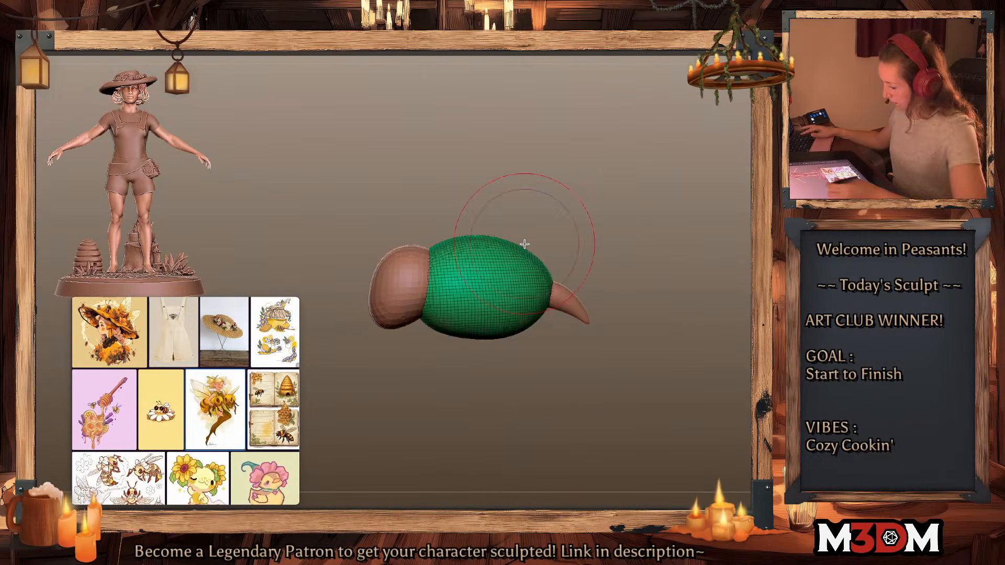
key(shift+f)
Step: Try drawing a leg tube from the side of the bee's body with the CurveTube brush, undoing each attempt
drag(444, 296, 477, 309)
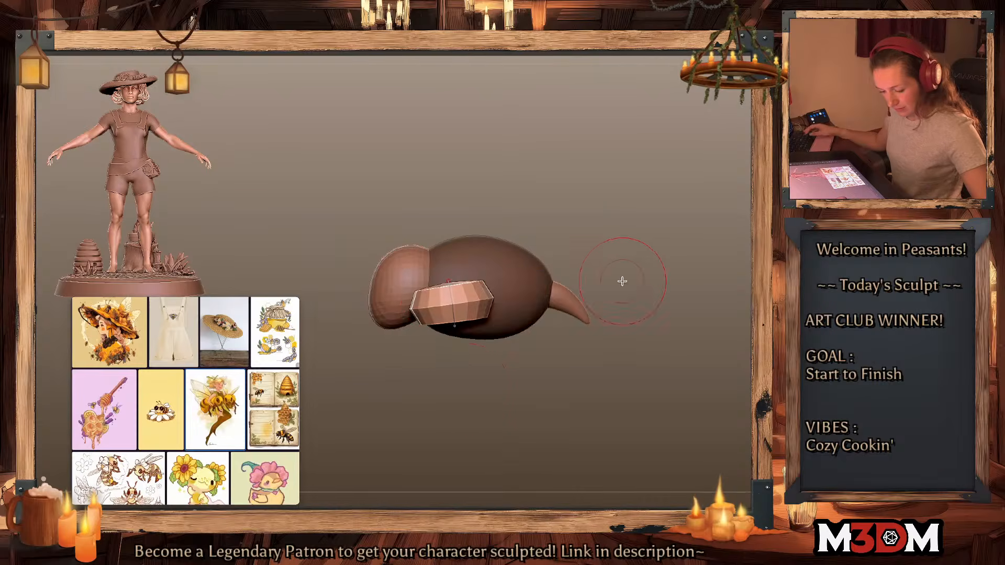
drag(621, 280, 661, 277)
key(ctrl+z)
drag(453, 299, 509, 325)
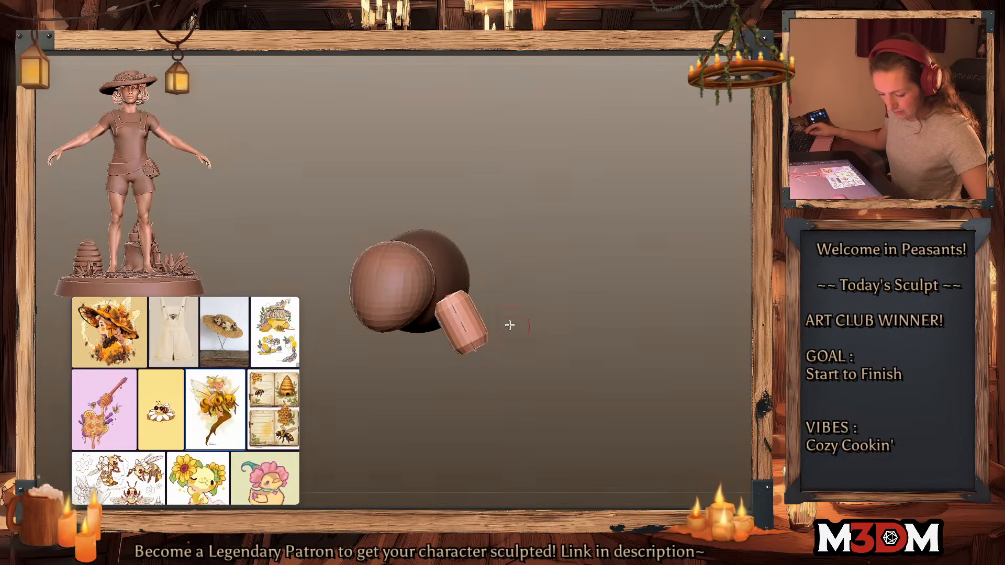
right_click(471, 340)
key(ctrl+z)
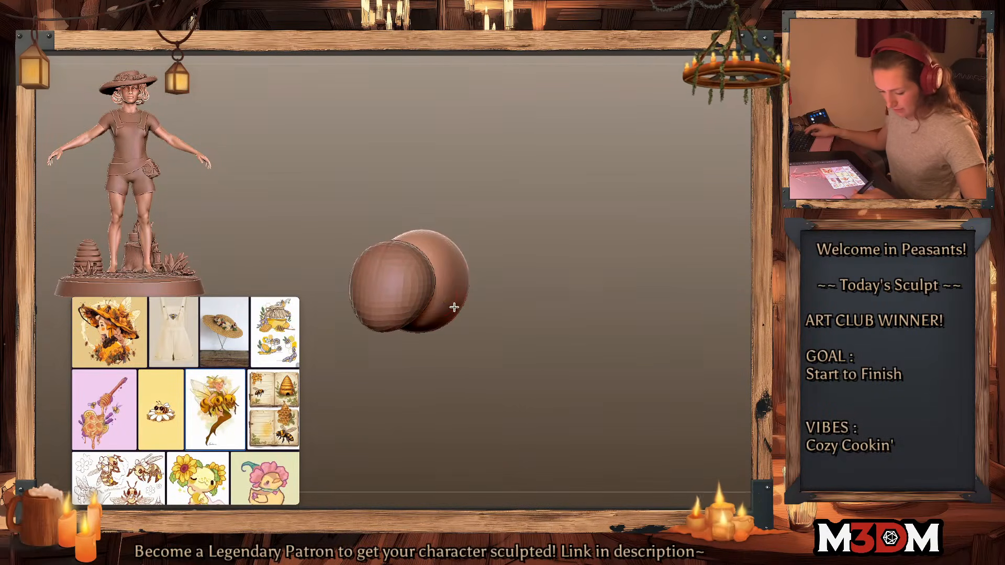
Step: Draw a short downward front leg from the body's lower side with the CurveTube brush and smooth it
drag(450, 304, 485, 378)
ctrl+drag(628, 324, 611, 340)
right_click(610, 350)
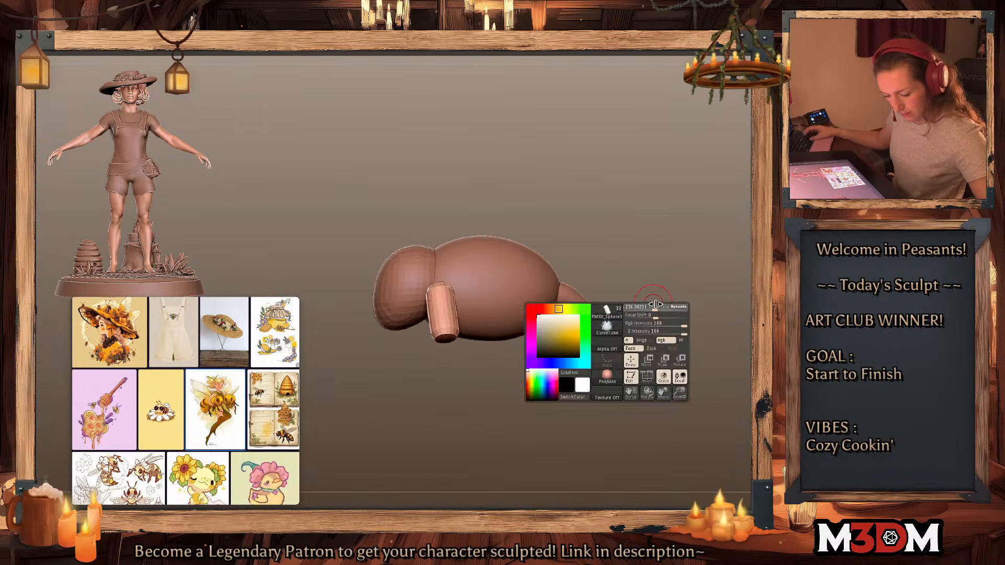
shift+drag(445, 333, 448, 293)
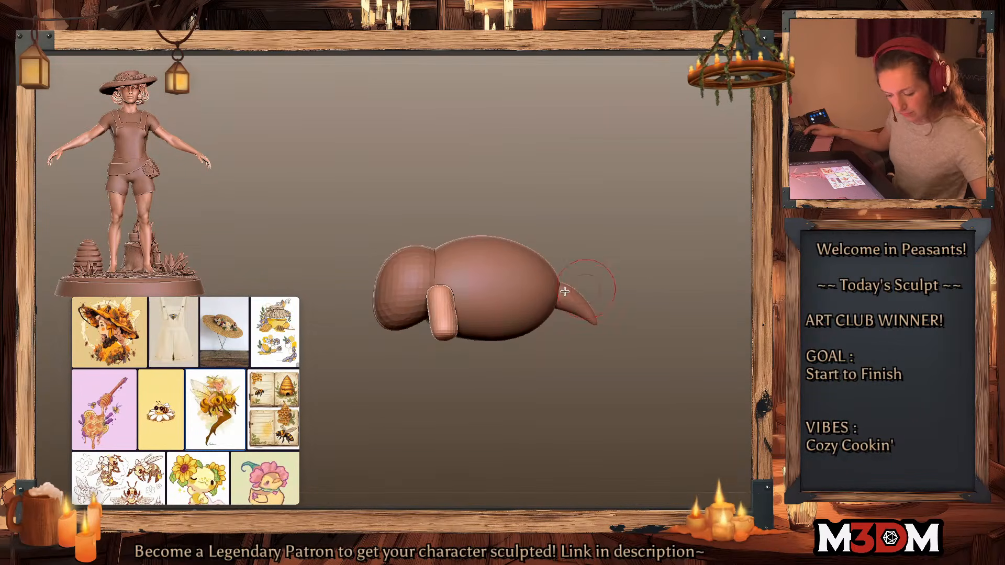
Step: Reposition the upper leg capsule and tilt it outward against the side of the body
key(w)
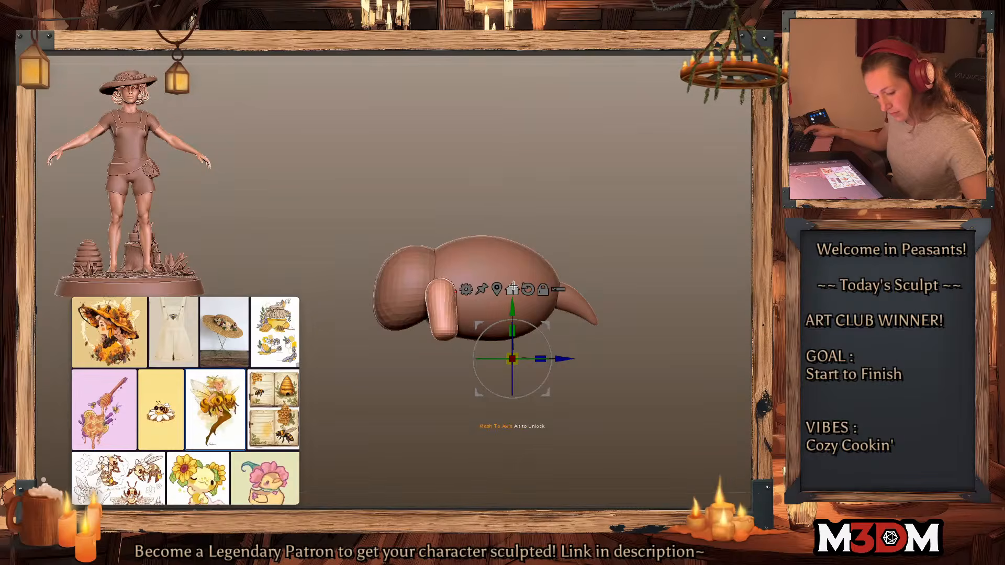
drag(479, 300, 479, 310)
drag(477, 275, 492, 283)
key(q)
shift+drag(618, 309, 697, 308)
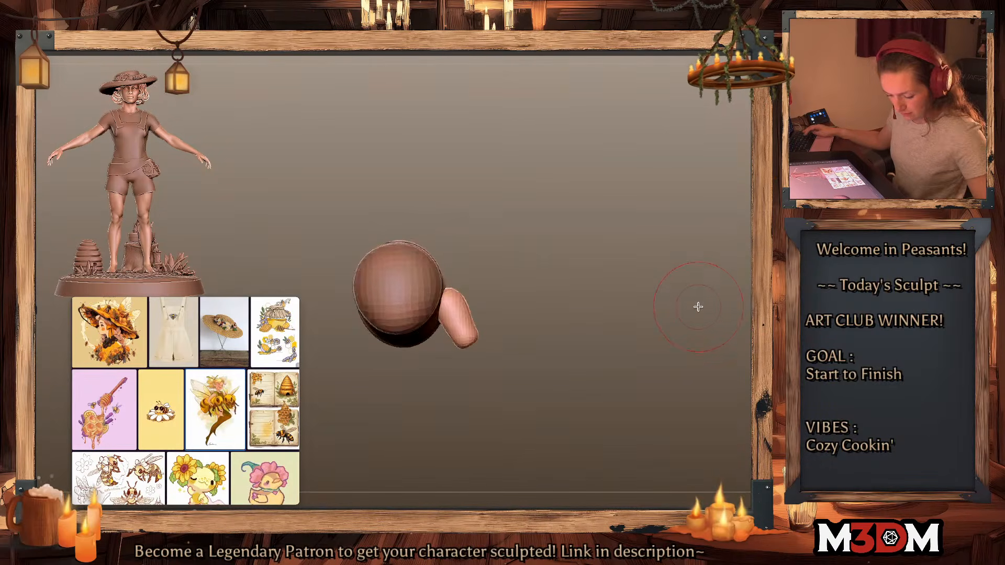
Step: Add a tapered lower leg segment beneath the upper one and adjust its angle so the two form a bent leg
key(w)
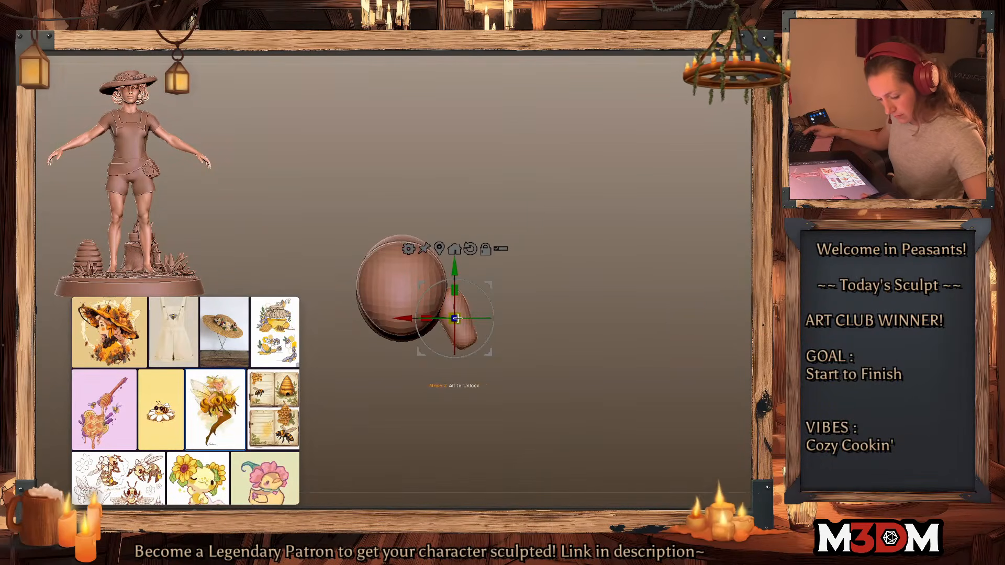
drag(494, 287, 501, 346)
alt+click(480, 302)
key(q)
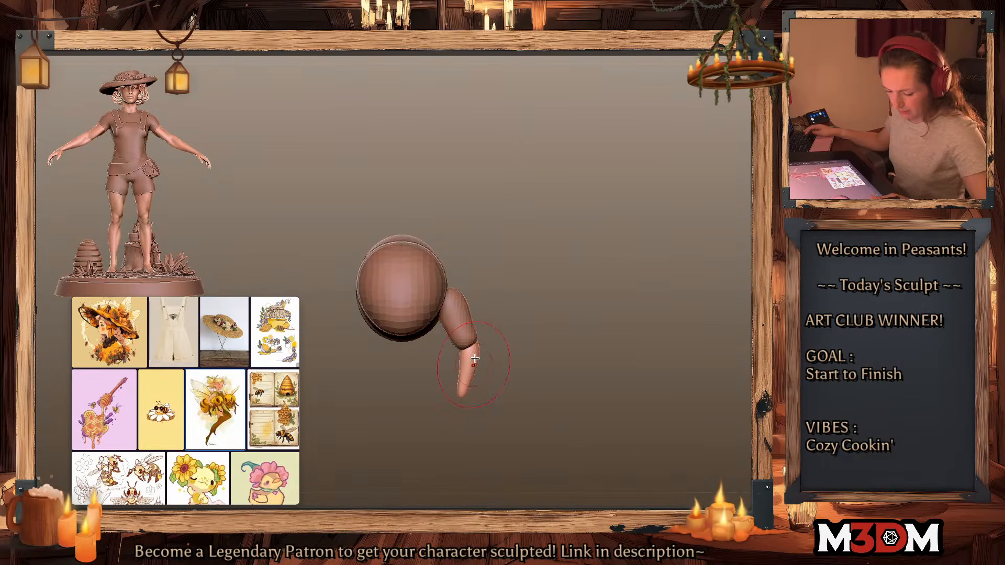
drag(683, 314, 688, 366)
alt+drag(644, 399, 622, 377)
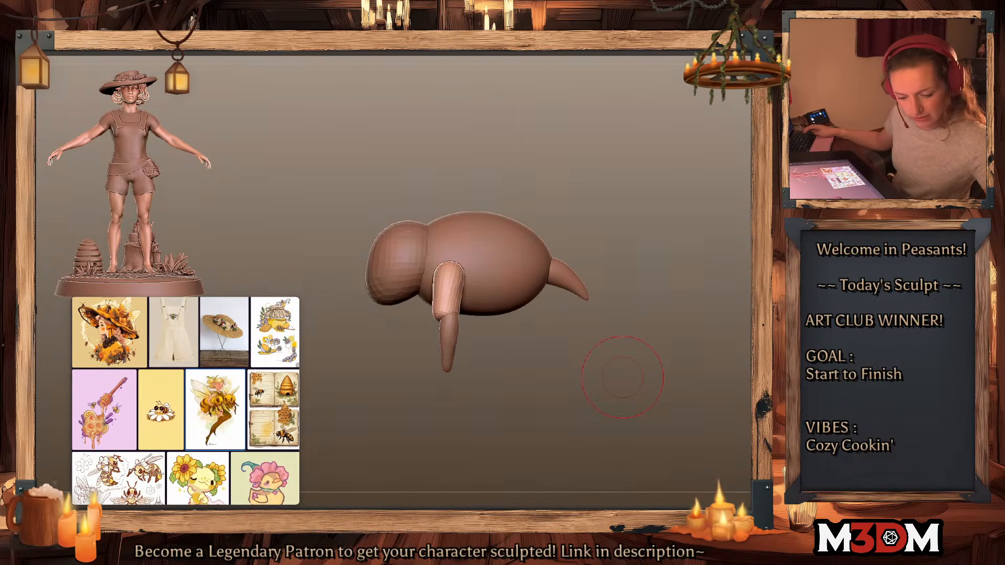
key(w)
key(q)
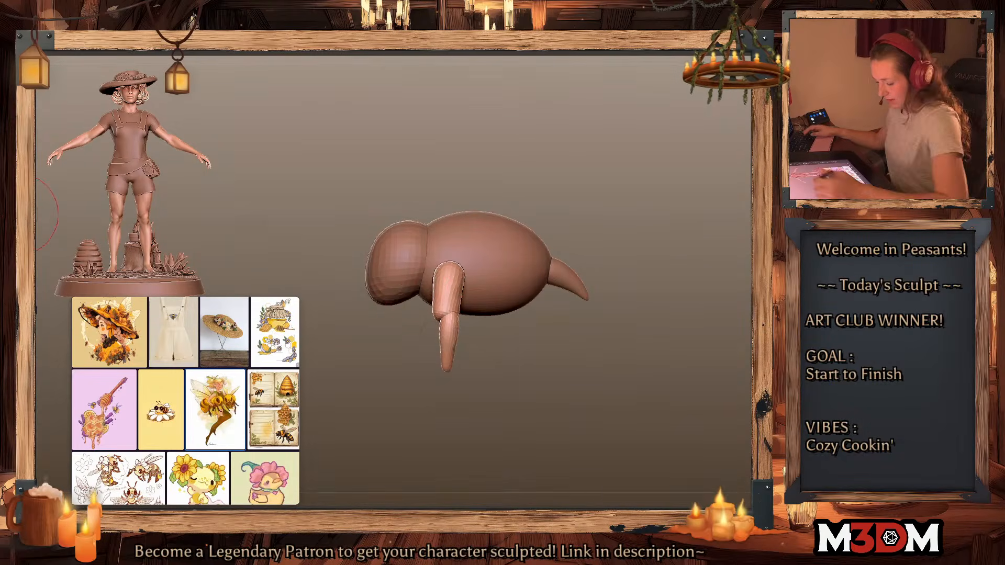
key(w)
key(q)
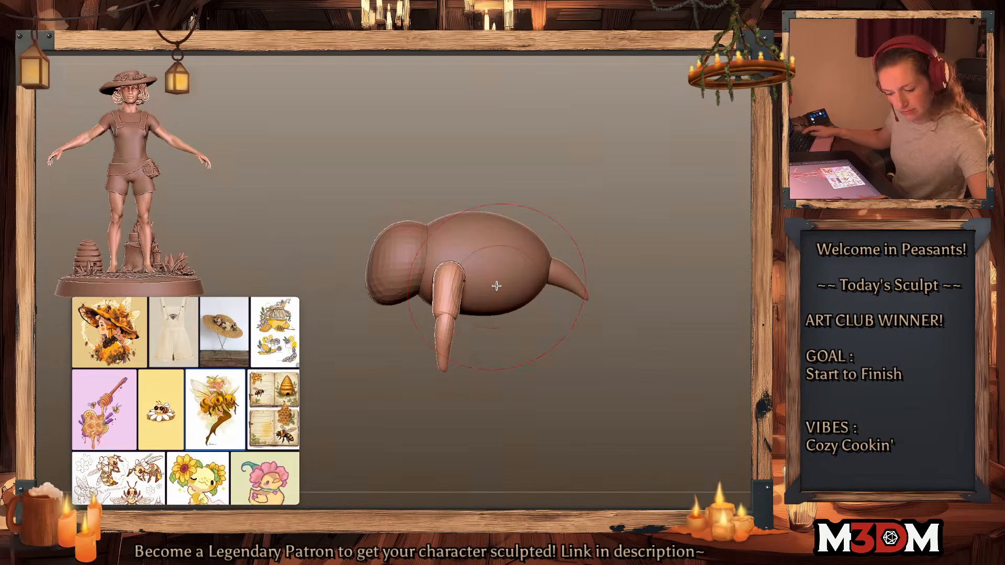
Step: Duplicate the jointed leg twice along the body's side to form a row of three legs
key(w)
click(463, 224)
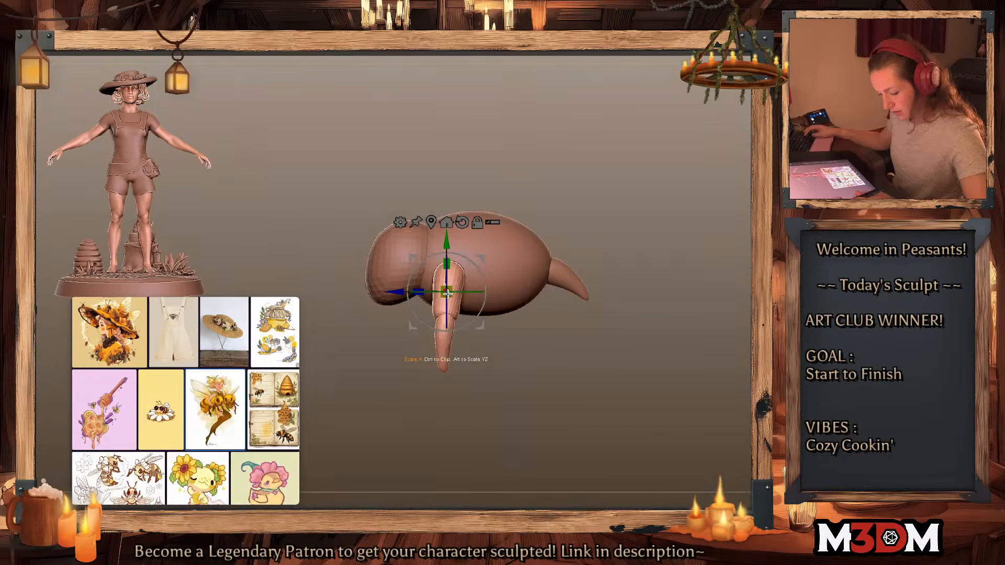
ctrl+drag(483, 288, 553, 256)
drag(559, 283, 559, 279)
ctrl+drag(650, 279, 654, 307)
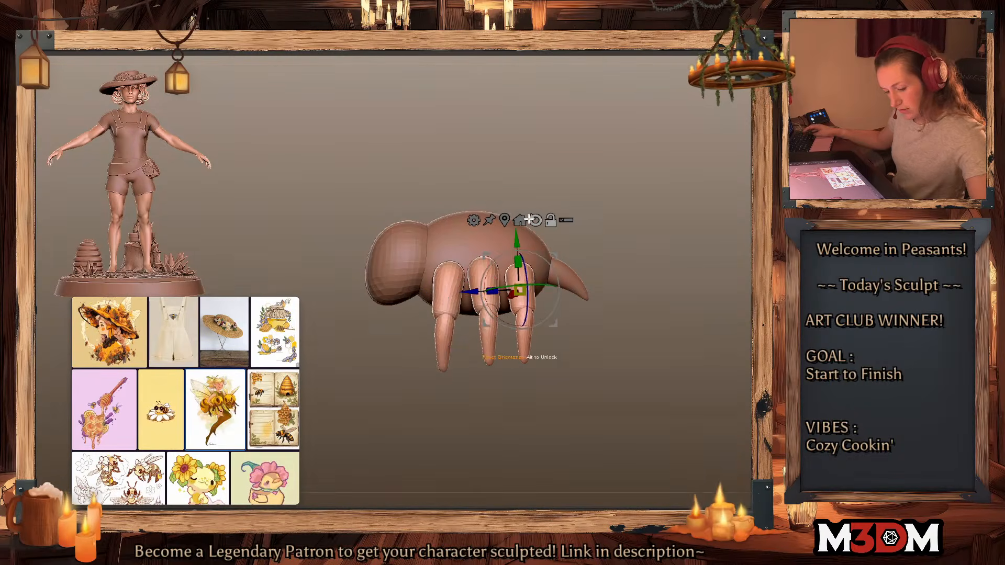
key(q)
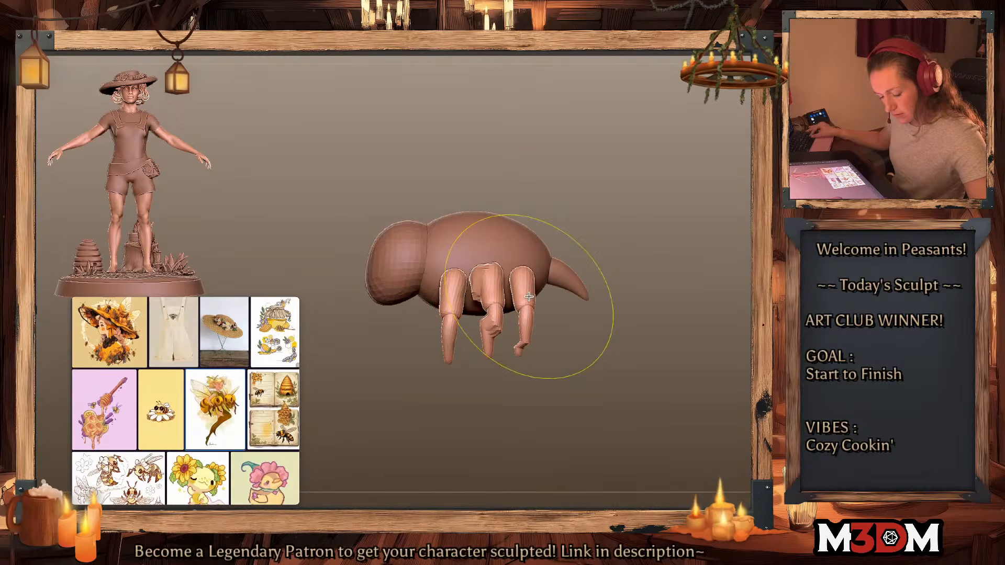
Step: Undo the last leg changes and place the three legs closer together under the body
key(ctrl+z)
key(ctrl+z)
key(w)
key(q)
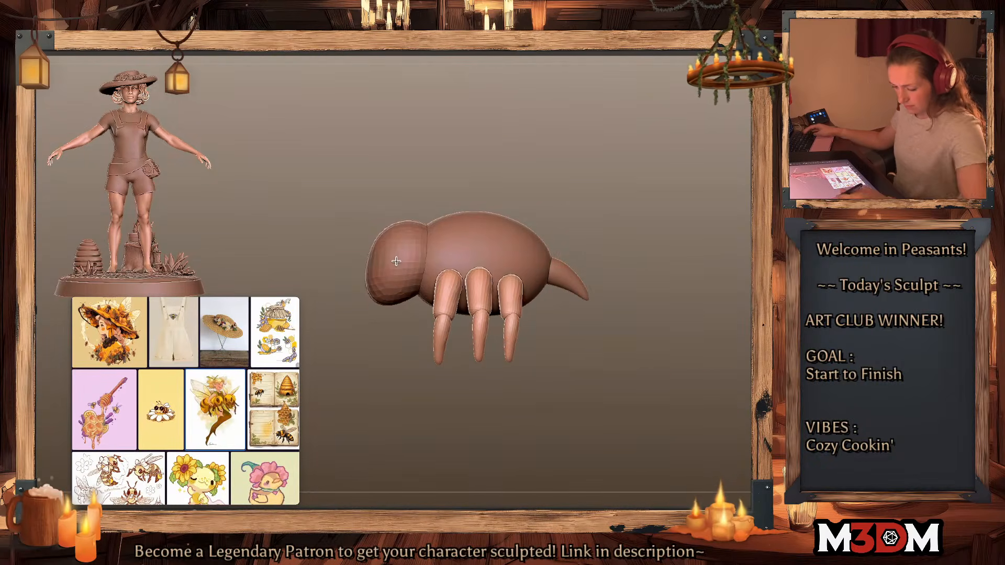
Step: Insert a symmetrical pair of capsules beside the head as the base for the eyes
drag(648, 323, 611, 302)
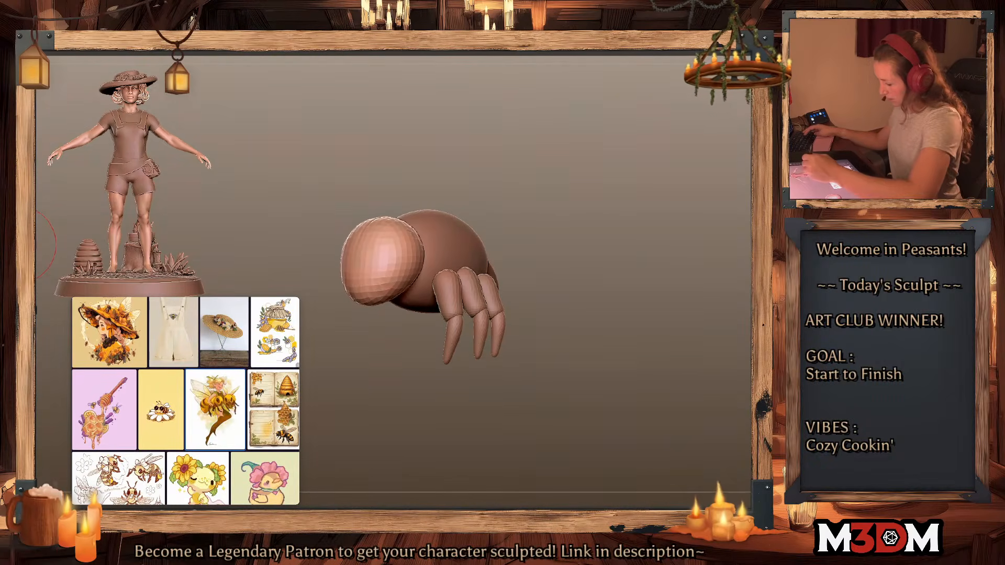
click(19, 244)
key(space)
drag(411, 263, 385, 288)
shift+drag(625, 298, 707, 309)
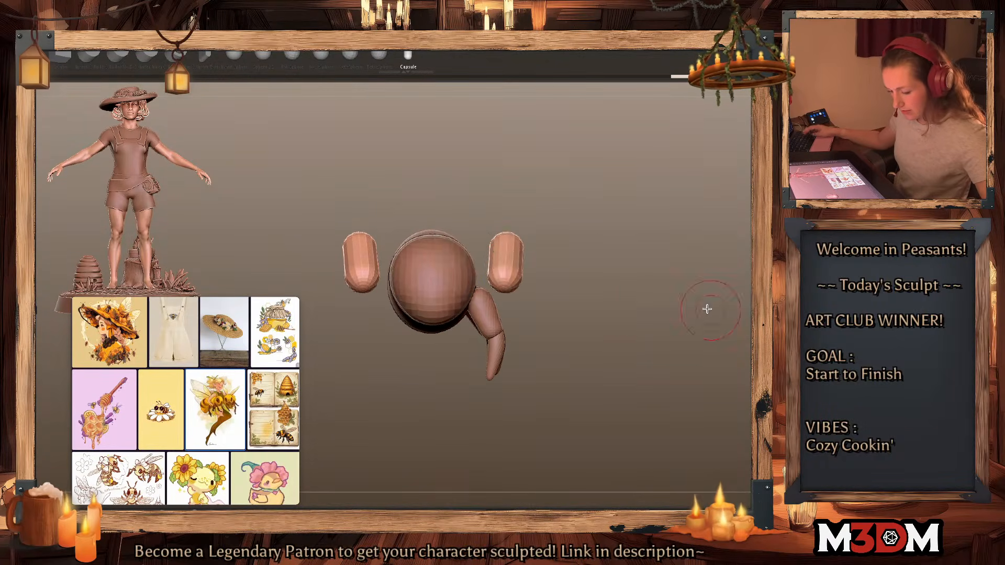
Step: Shrink the two eye capsules, tilt them and move them against the front of the head
key(w)
alt+click(488, 199)
drag(503, 267, 492, 268)
drag(506, 301, 467, 311)
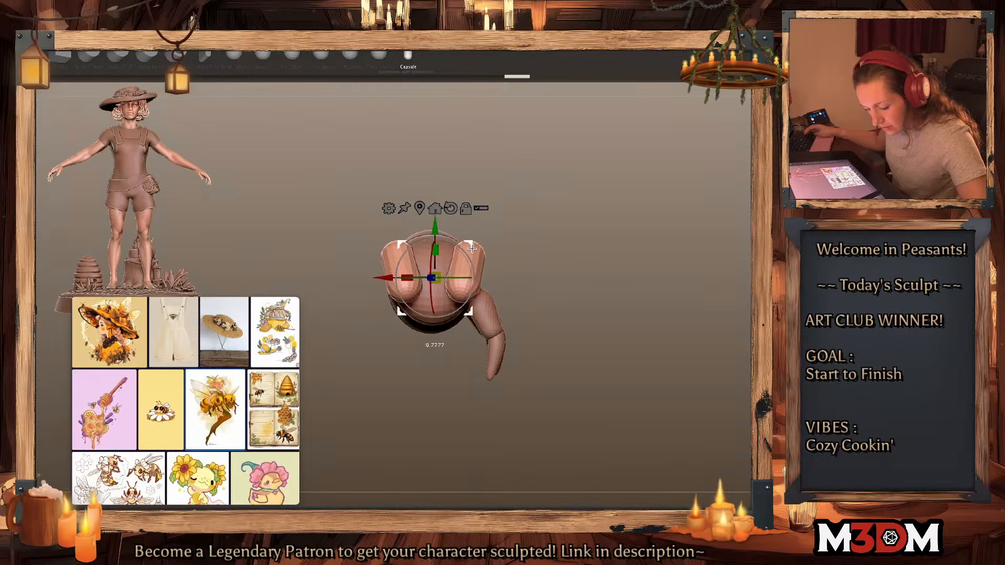
key(q)
Step: Push the eye capsules into slimmer shapes hugging the sides of the head with the Move brush
mouse_move(651, 267)
shift+mouse_down()
mouse_move(674, 273)
mouse_move(717, 238)
mouse_move(731, 238)
shift+mouse_up()
key(b)
key(m)
key(v)
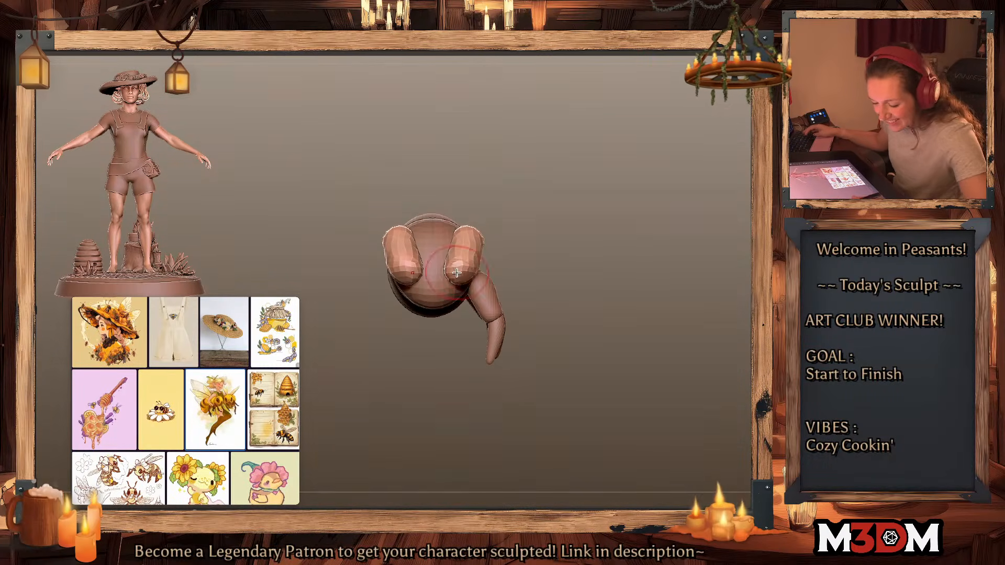
shift+drag(456, 272, 471, 241)
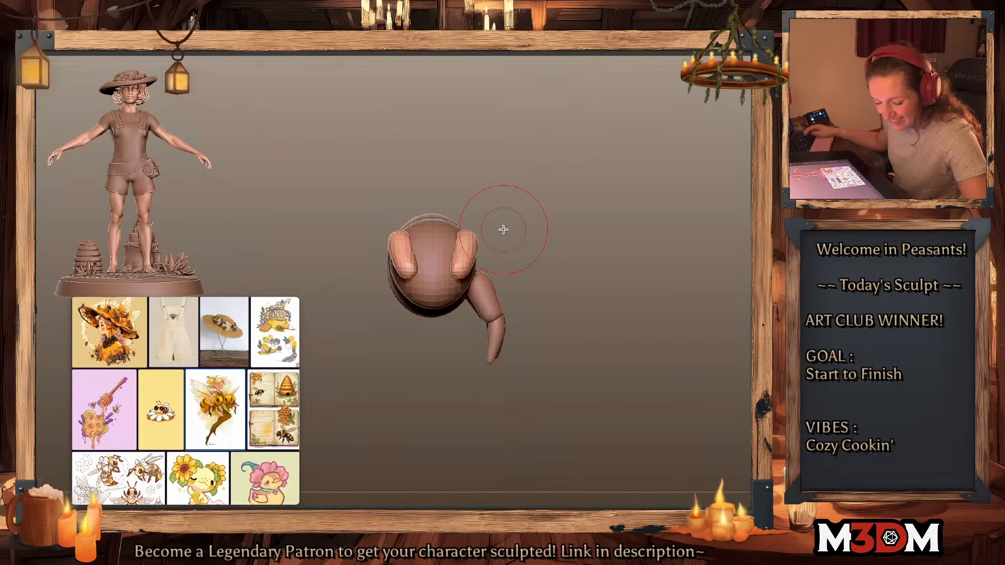
Step: Isolate one eye and reshape its lower edge to follow the curve of the head
ctrl+shift+click(464, 260)
drag(664, 226, 699, 213)
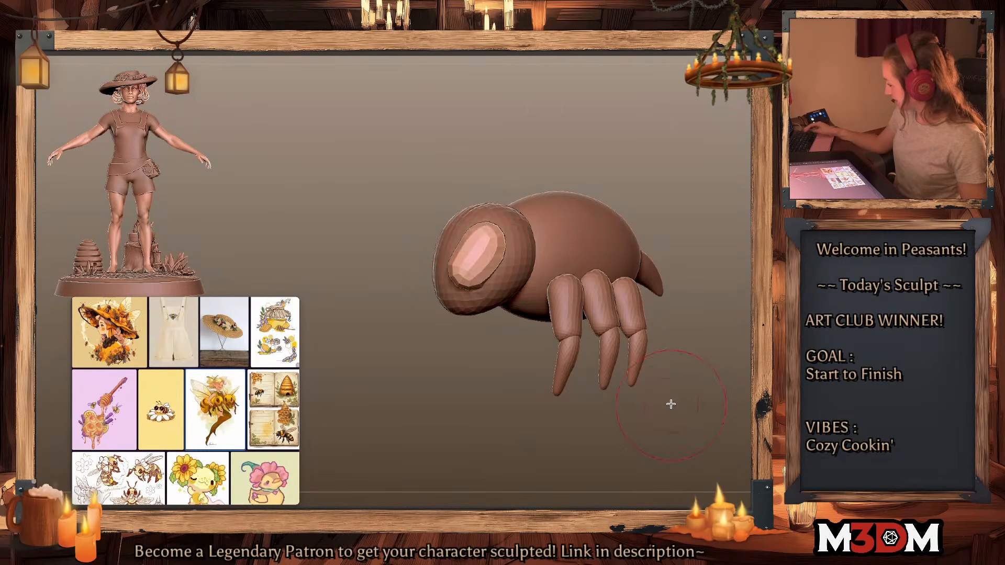
drag(656, 401, 654, 402)
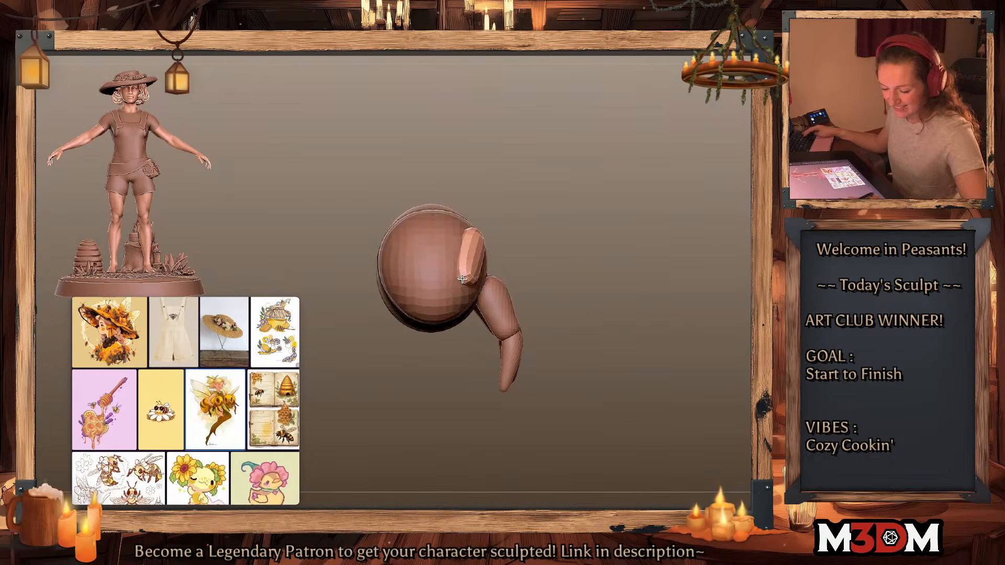
drag(462, 279, 459, 285)
drag(652, 258, 623, 251)
drag(467, 286, 463, 292)
drag(624, 225, 594, 231)
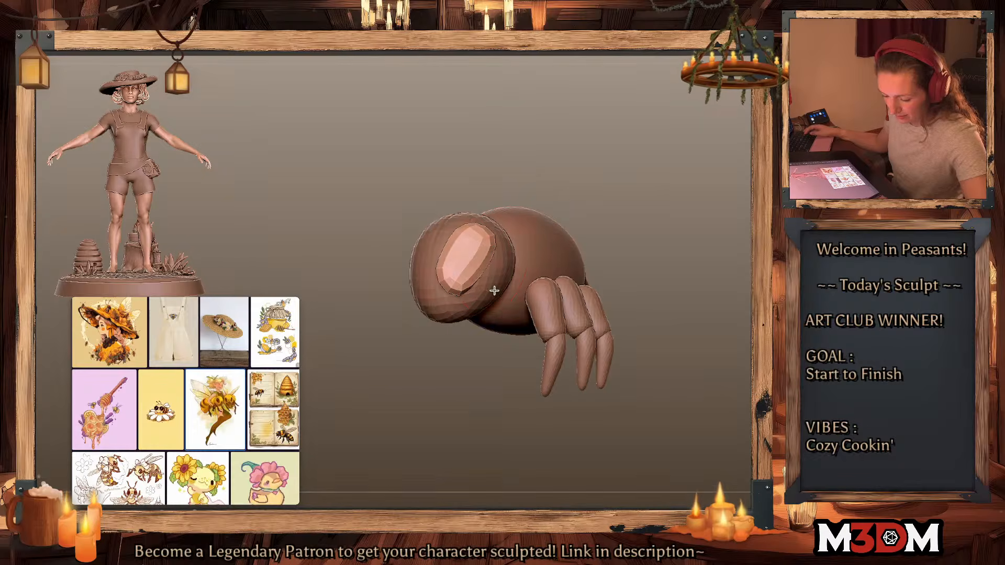
Step: Smooth the eye with subdivision and adjust its placement on the side of the head
key(d)
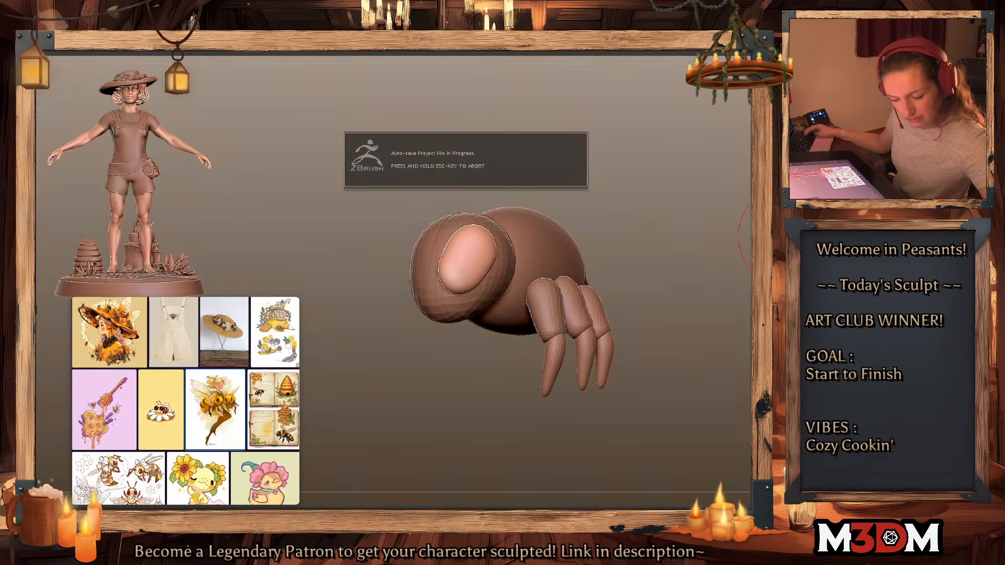
drag(703, 326, 663, 298)
key(w)
key(q)
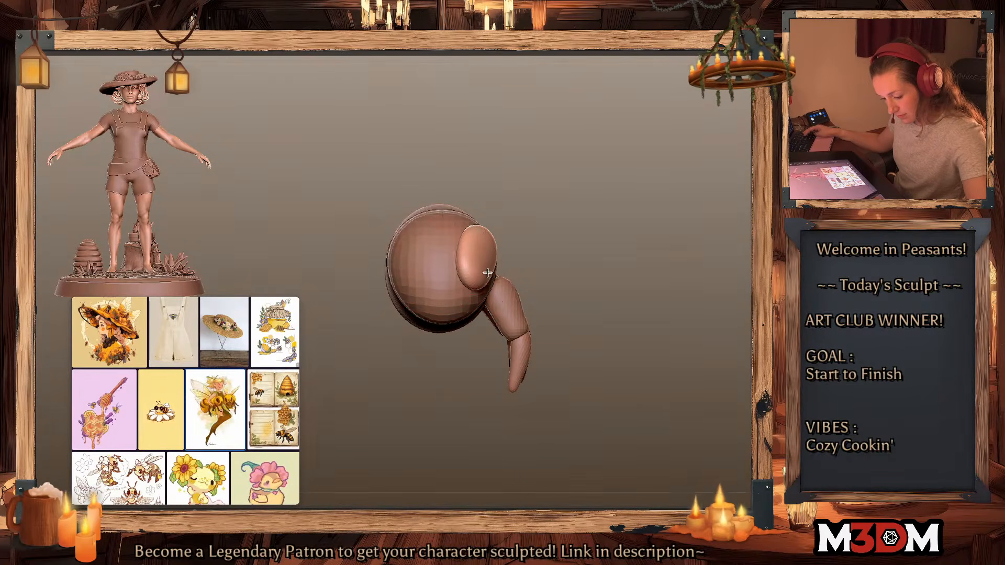
Step: Mirror the finished eye to the opposite side of the head
drag(587, 248, 694, 223)
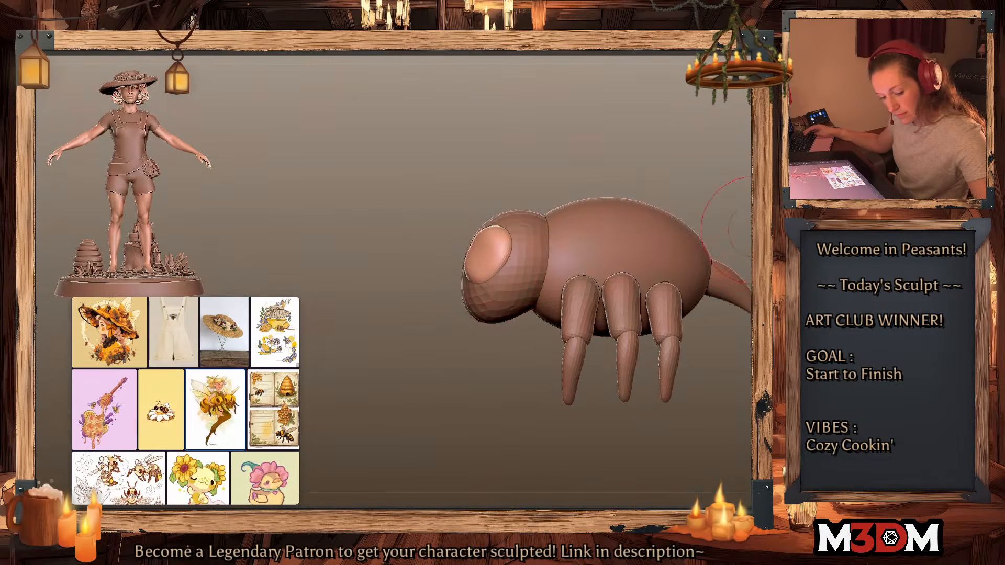
drag(729, 231, 743, 225)
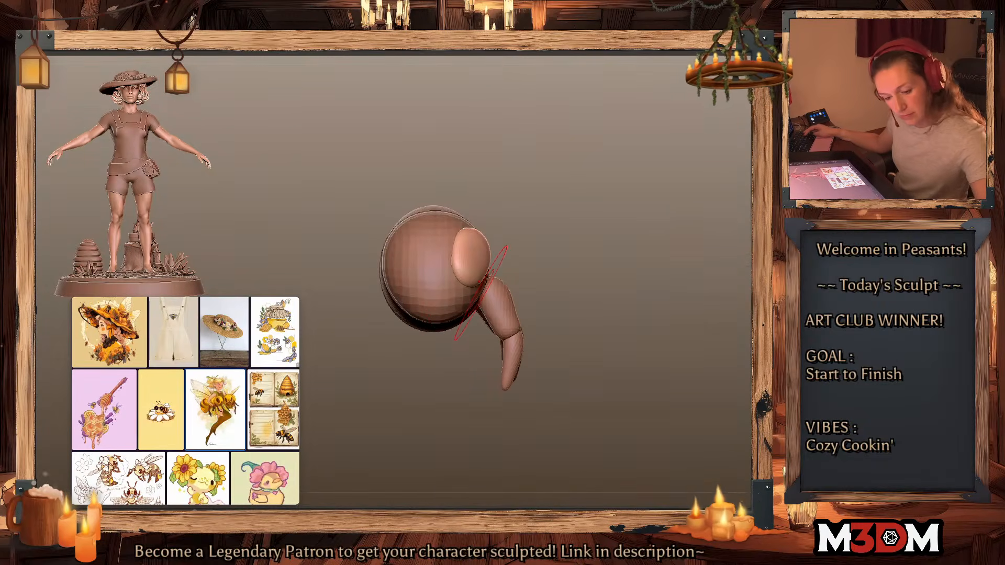
click(783, 206)
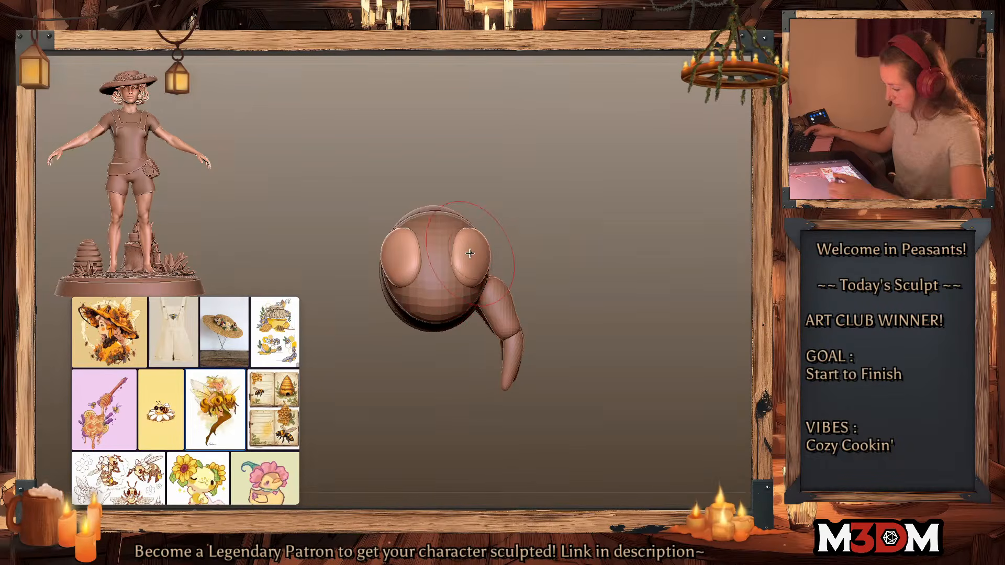
Step: Insert an upright cylinder on top of the head as an antenna, redrawing it taller, and split it off
alt+click(433, 240)
key(space)
click(550, 227)
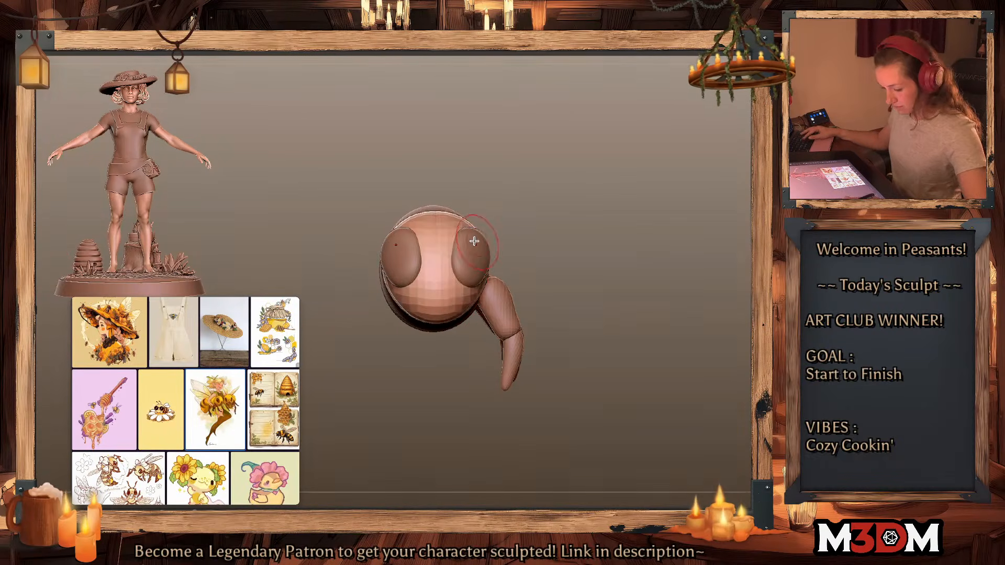
drag(456, 229, 475, 187)
key(ctrl+z)
drag(460, 228, 474, 155)
key(ctrl+shift+s)
Step: Centre the gizmo on the antenna, adjust its size and position, and shape it with the Move brush
shift+drag(724, 252, 670, 254)
key(w)
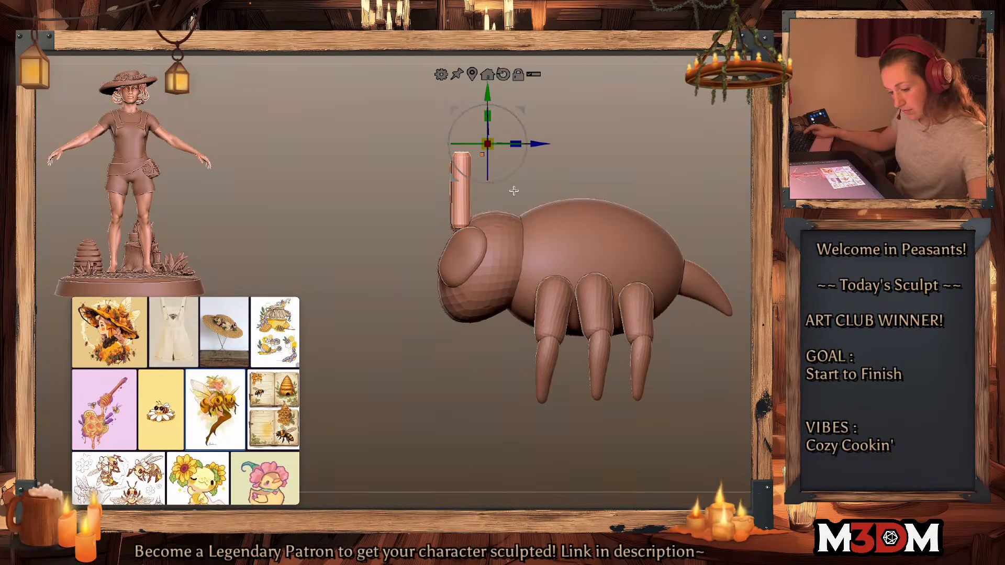
click(472, 74)
mouse_move(497, 174)
mouse_down()
mouse_move(492, 155)
mouse_move(508, 159)
mouse_up()
key(q)
key(b)
key(m)
key(v)
alt+drag(685, 169, 630, 196)
Step: Duplicate the antenna segment into a forward-angled tip and refine the shape of the jointed antenna
key(w)
ctrl+drag(439, 195, 340, 183)
key(q)
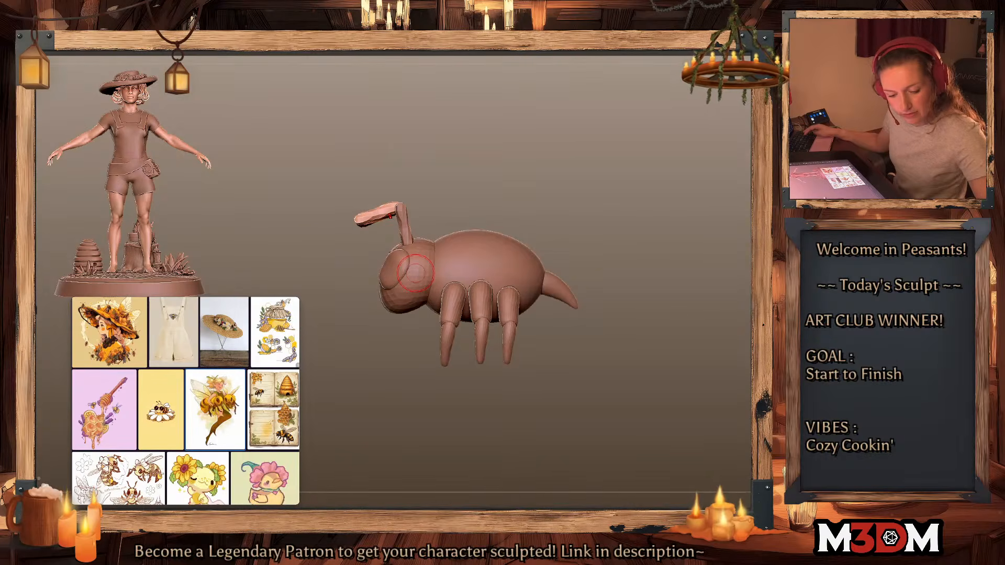
key(space)
mouse_move(381, 209)
mouse_down()
mouse_move(428, 214)
mouse_move(388, 226)
mouse_move(446, 181)
mouse_move(602, 220)
mouse_move(621, 239)
mouse_up()
key(space)
key(w)
key(q)
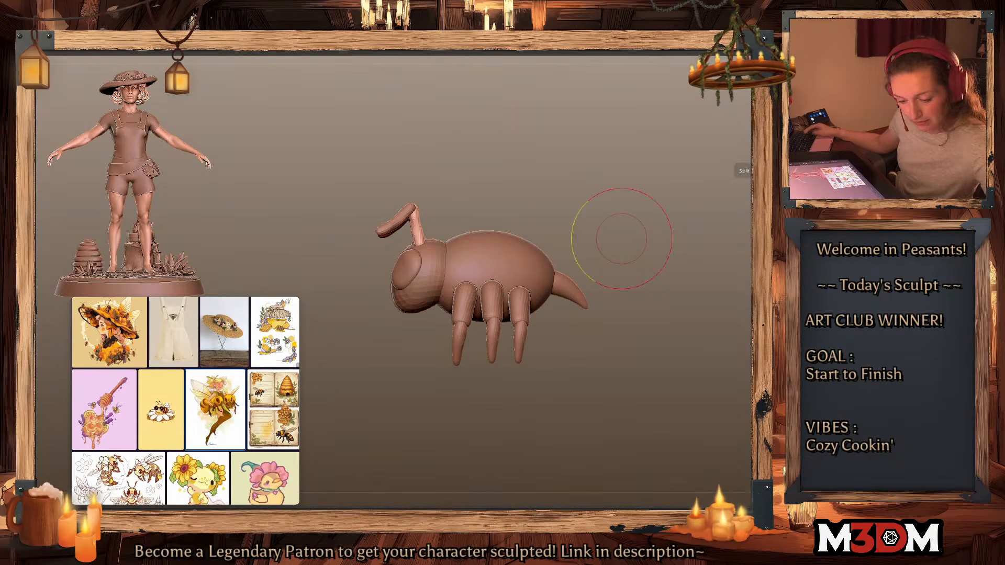
Step: Select the bee's body and isolate it in Solo mode
alt+click(512, 260)
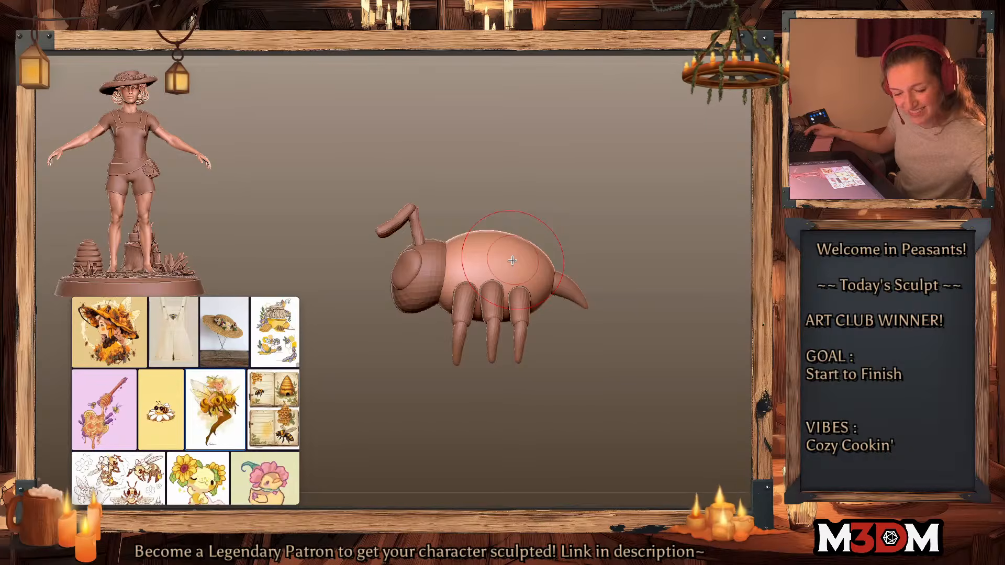
key(alt+s)
mouse_move(639, 269)
alt+mouse_down()
mouse_move(603, 276)
mouse_move(623, 287)
mouse_move(613, 272)
mouse_move(630, 273)
mouse_move(613, 273)
alt+mouse_up()
key(space)
ctrl+click(613, 272)
key(space)
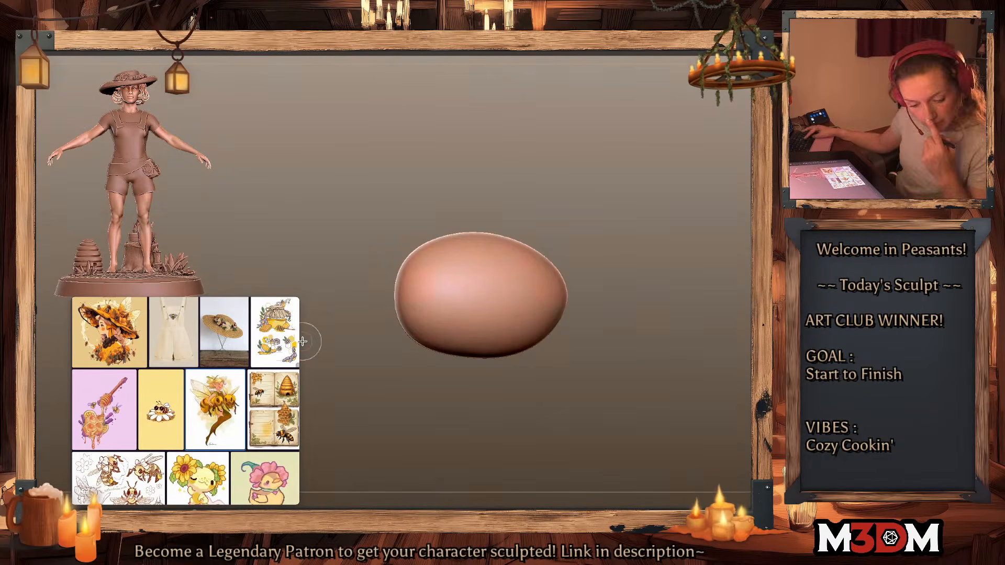
Step: Cut away the front and rear of the body with the KnifeRect brush, leaving a narrow vertical band
key(b)
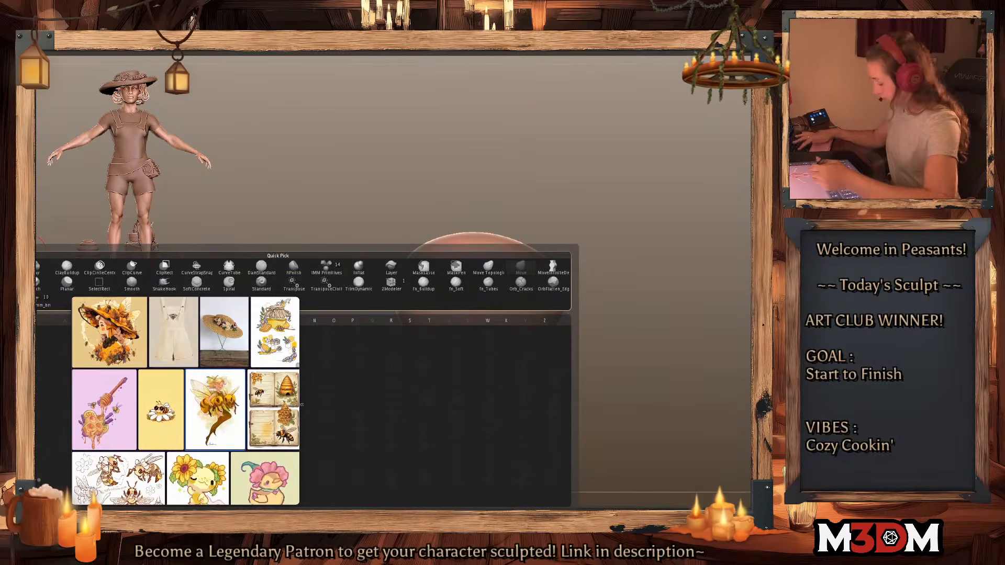
key(b)
key(k)
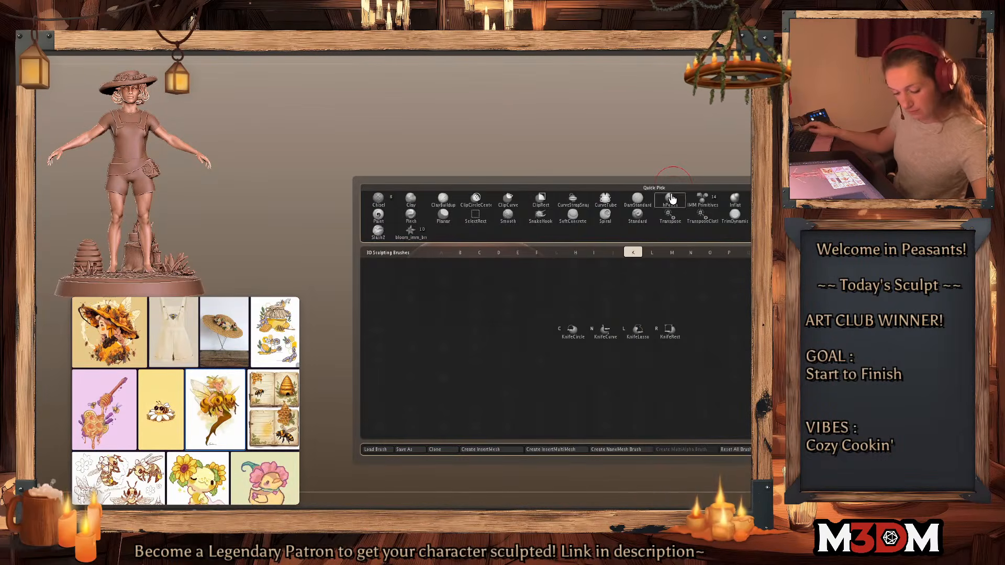
click(670, 335)
mouse_move(348, 206)
ctrl+shift+mouse_down()
mouse_move(444, 307)
mouse_move(449, 354)
ctrl+shift+mouse_up()
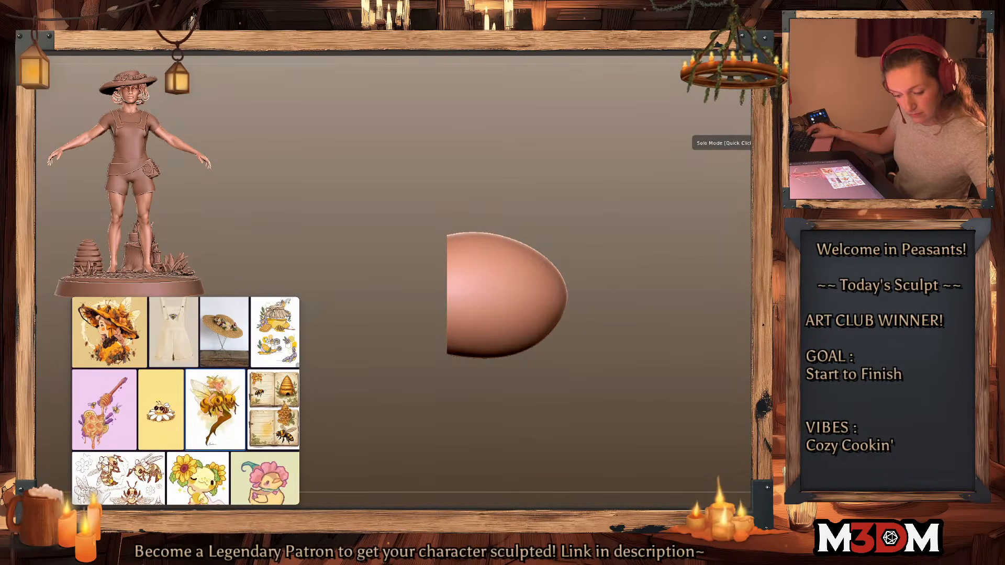
ctrl+shift+drag(623, 162, 474, 422)
Step: Centre the transform gizmo on the narrow body band
key(w)
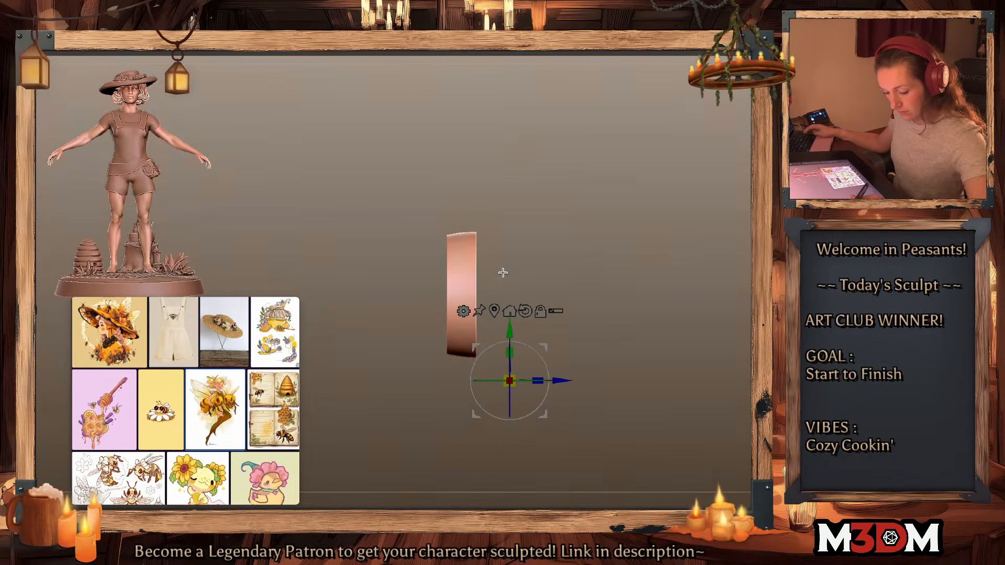
click(496, 311)
key(q)
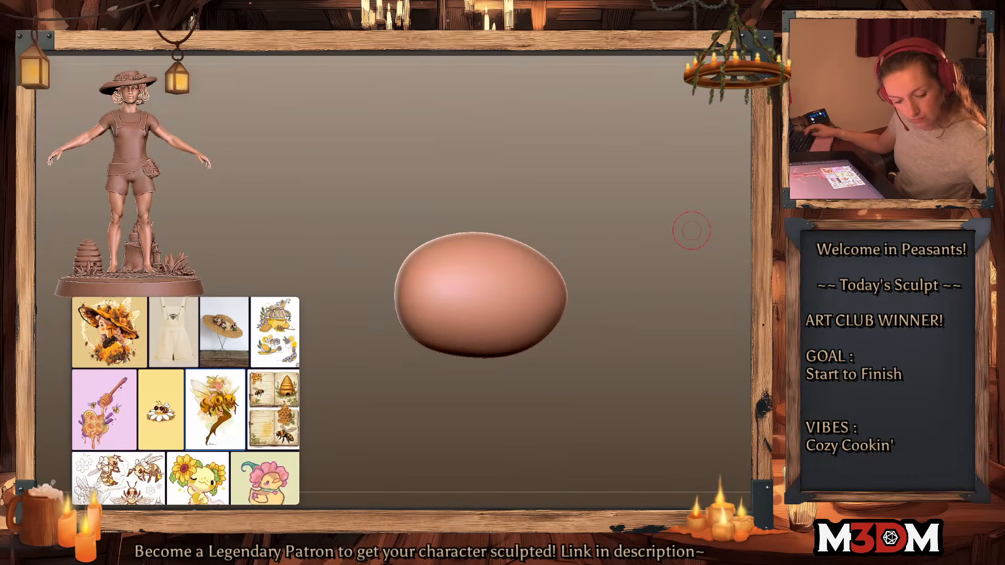
Step: Try isolating a narrow vertical band on the rear half of the body by hiding the surrounding polygons
click(759, 157)
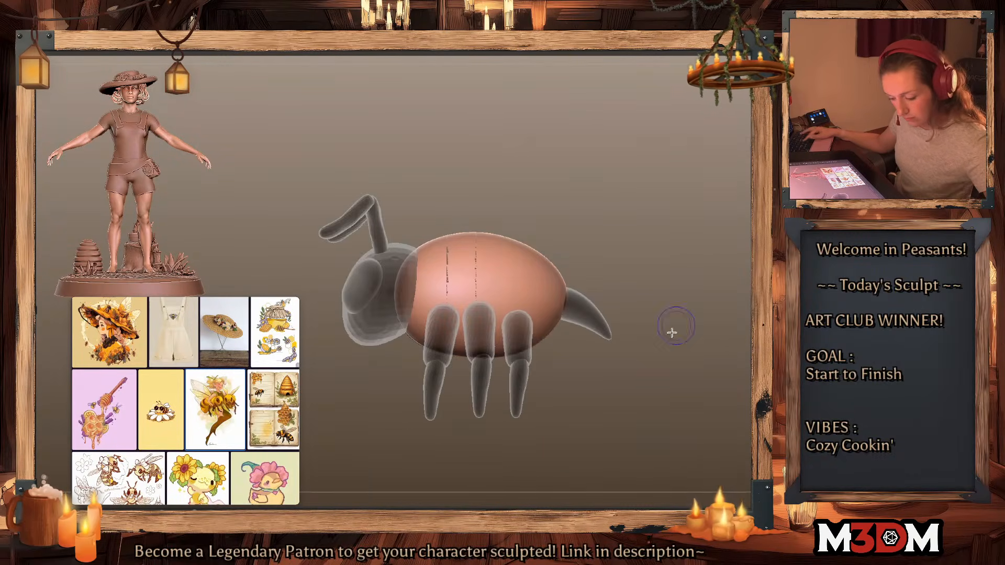
key(shift+f)
key(shift+f)
ctrl+alt+shift+drag(614, 215, 538, 400)
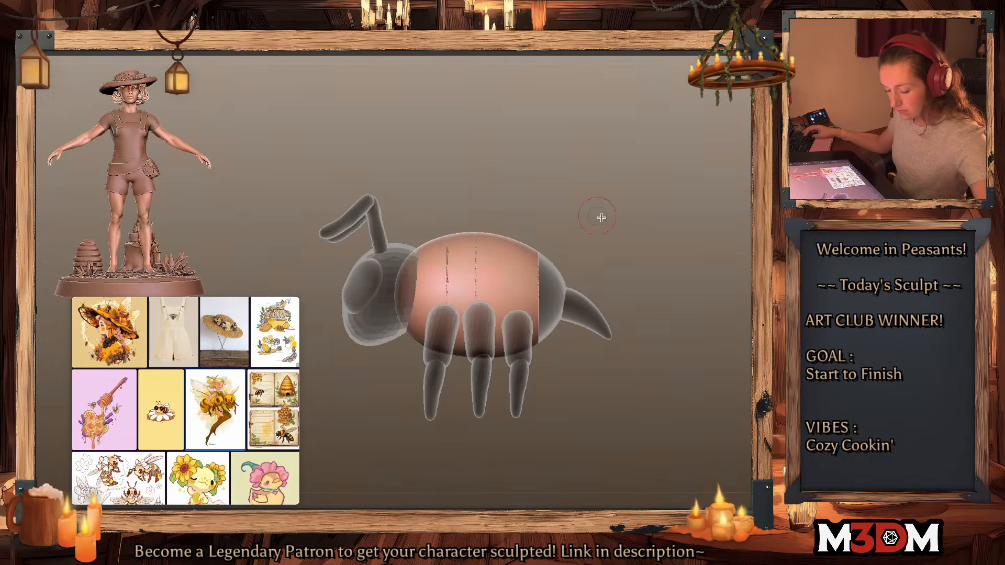
key(shift+f)
key(shift+f)
ctrl+alt+shift+drag(654, 172, 420, 425)
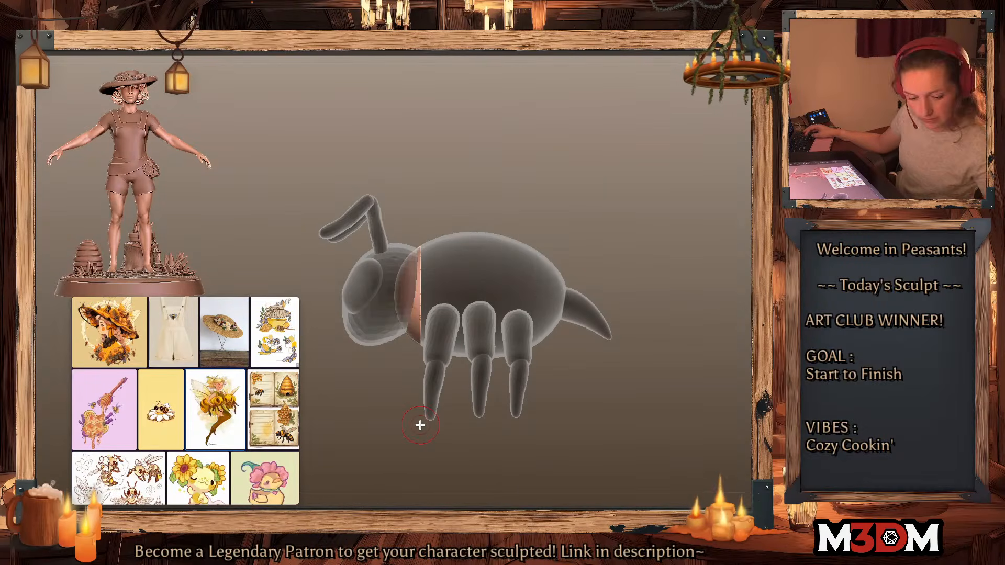
ctrl+shift+click(656, 414)
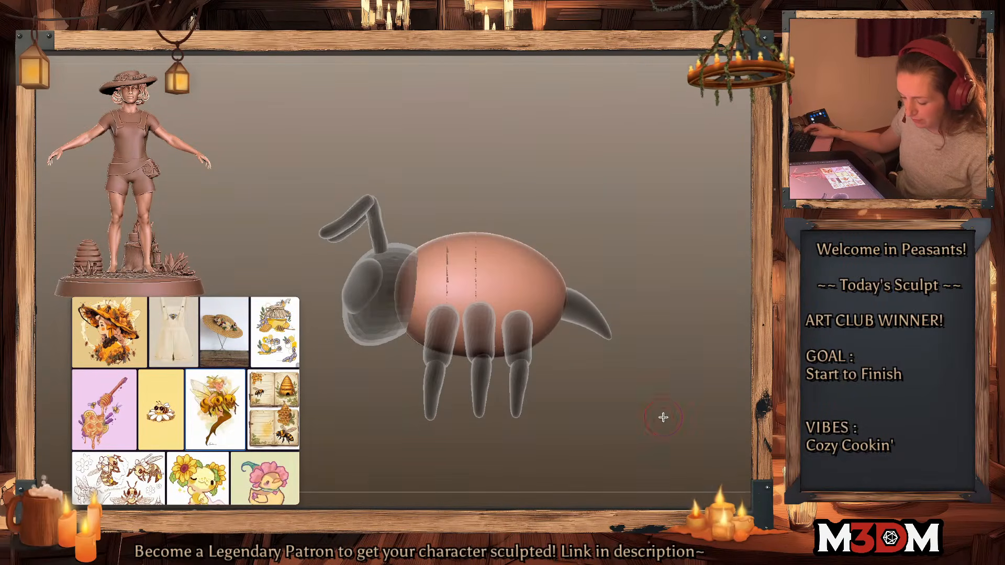
ctrl+alt+shift+drag(337, 158, 512, 437)
ctrl+alt+shift+drag(653, 201, 530, 387)
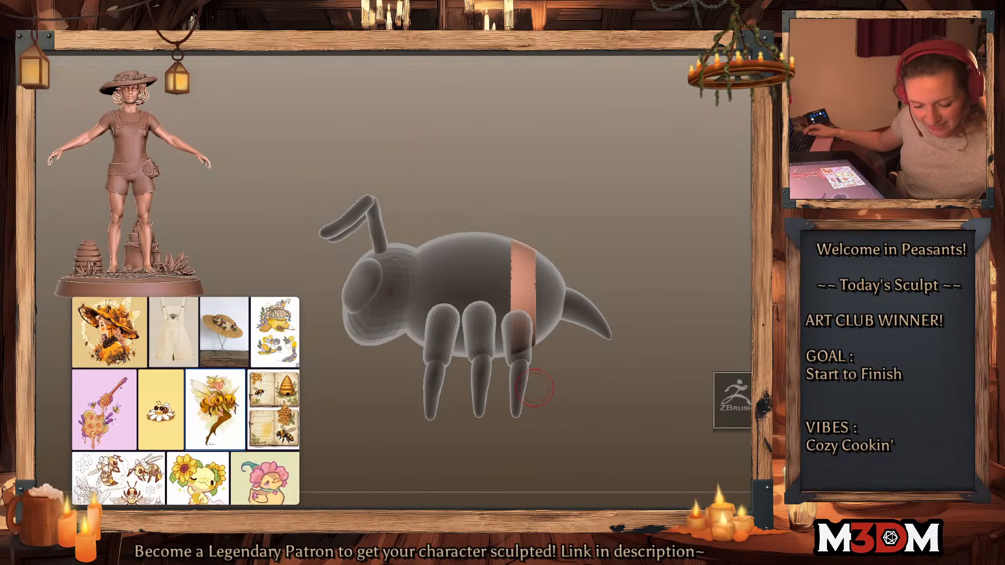
Step: Examine the polygroups of the existing narrow band and return to the full bee body
key(Down)
key(shift+f)
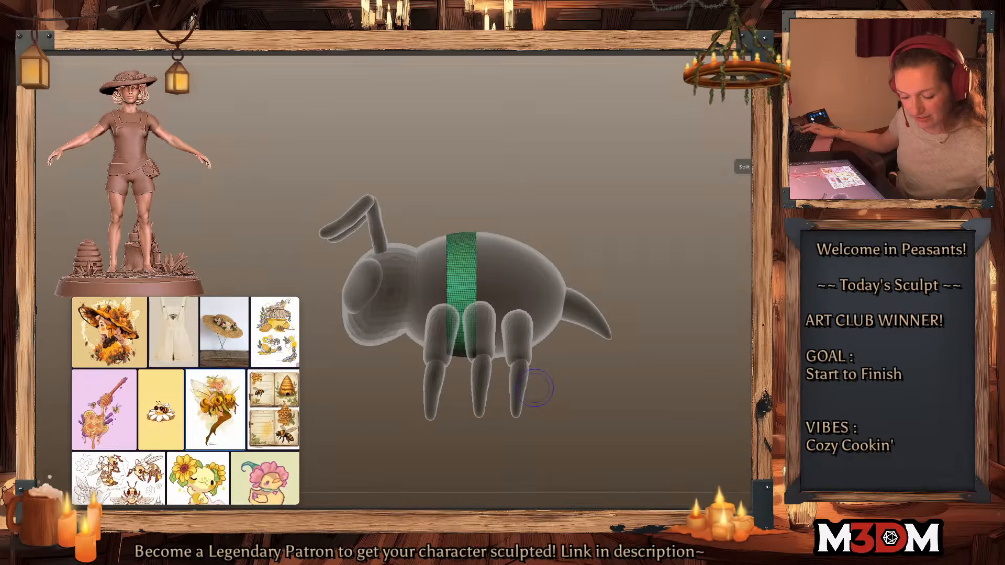
key(shift+f)
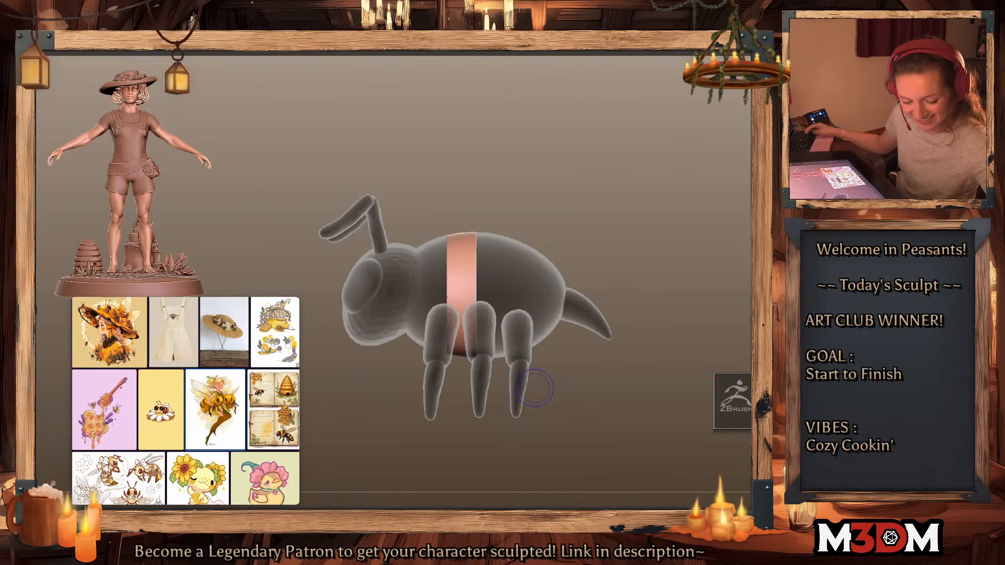
key(Up)
key(Up)
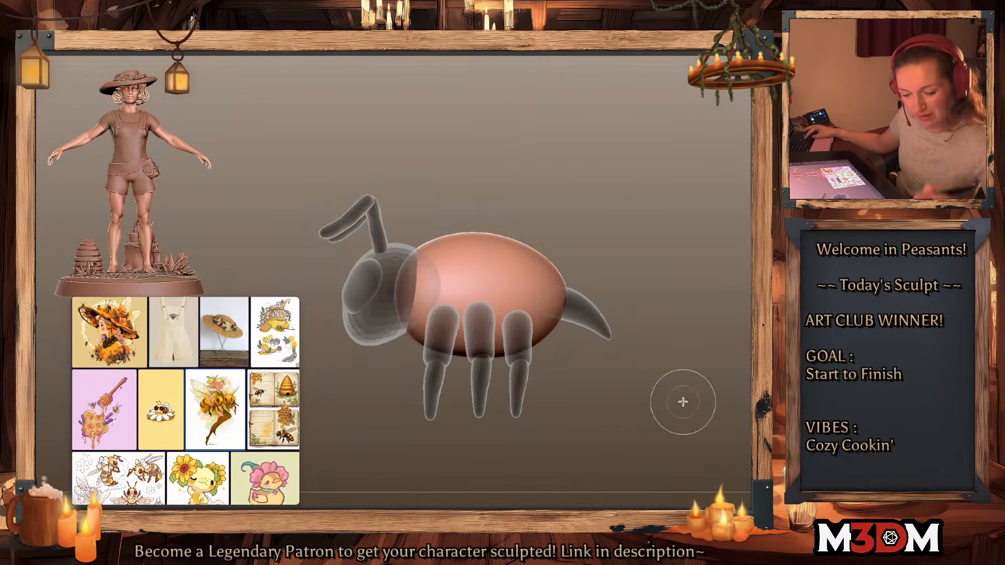
Step: Isolate the body in Solo mode and try masking its front end
key(alt+s)
ctrl+drag(348, 173, 428, 394)
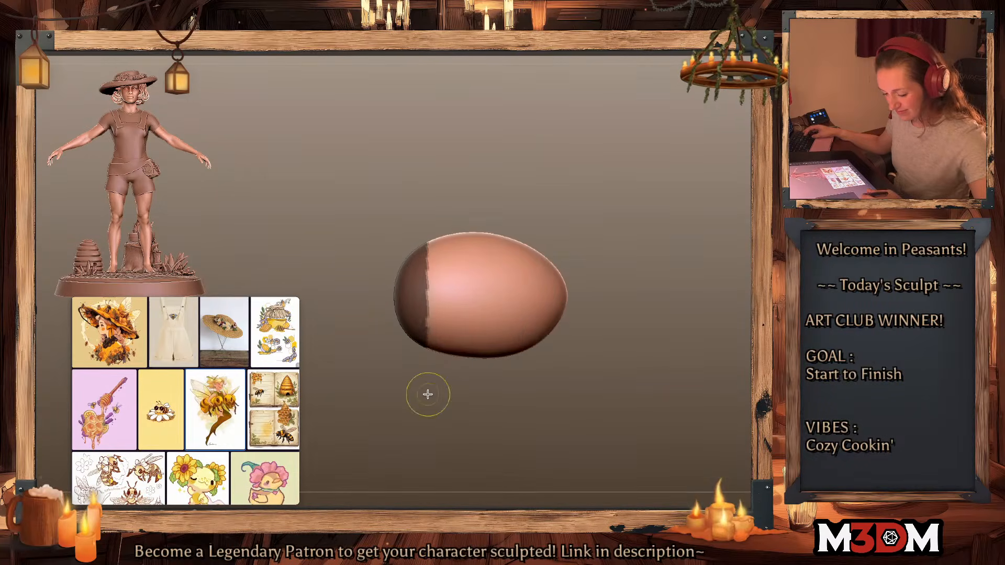
ctrl+drag(589, 184, 615, 261)
key(ctrl+d)
ctrl+drag(366, 205, 427, 388)
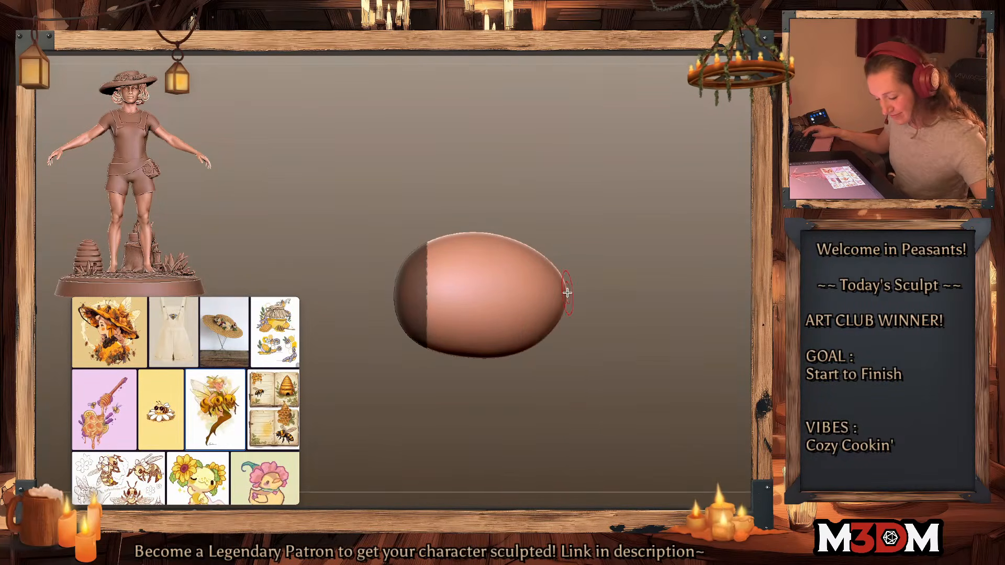
ctrl+click(716, 360)
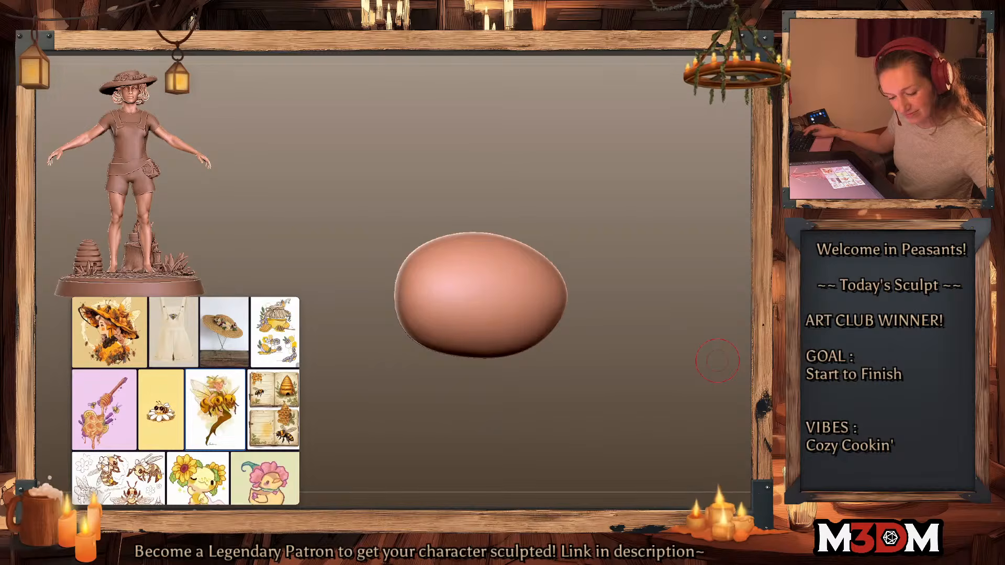
Step: Try masking three vertical stripes on the body and inverting the mask to leave two narrow masked bands
ctrl+drag(370, 206, 424, 390)
ctrl+drag(451, 213, 496, 395)
ctrl+drag(527, 230, 576, 374)
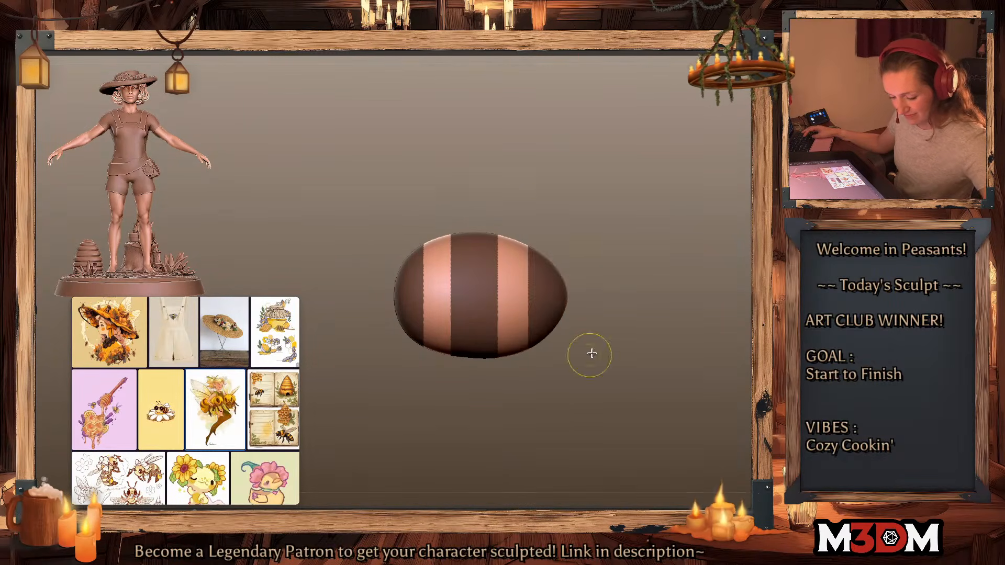
key(ctrl+shift+s)
ctrl+click(709, 347)
right_click(697, 332)
key(ctrl+w)
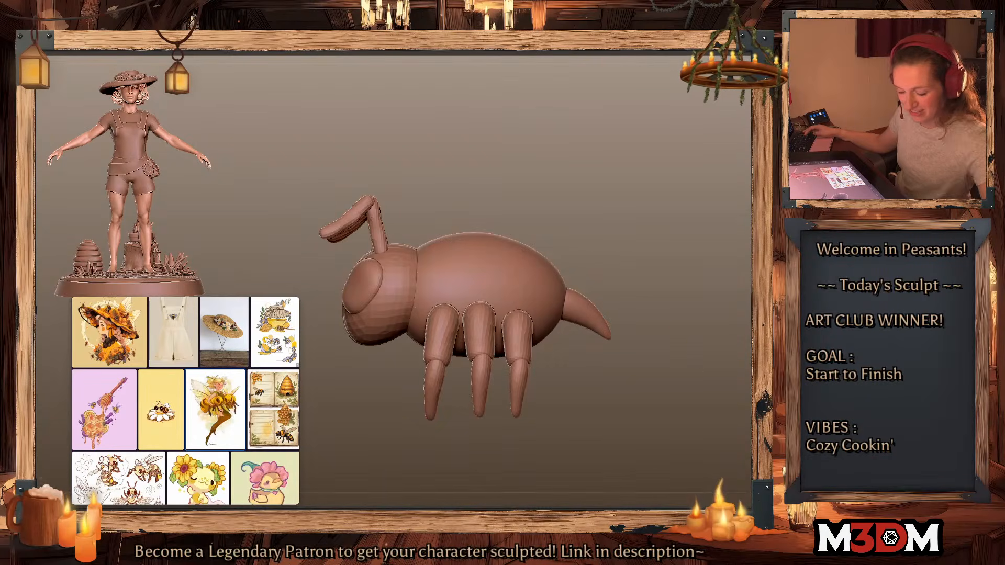
key(ctrl+z)
key(w)
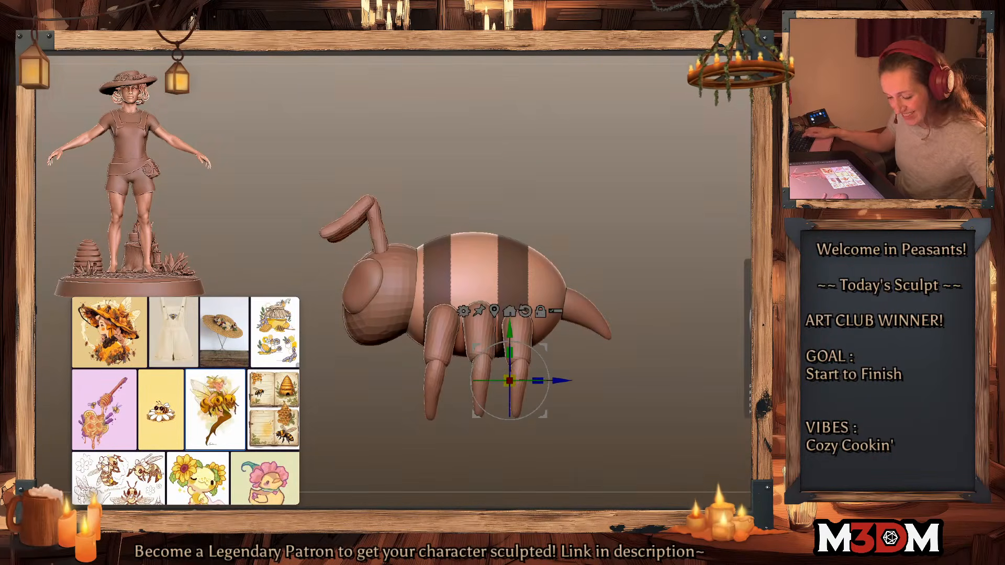
ctrl+click(595, 242)
key(q)
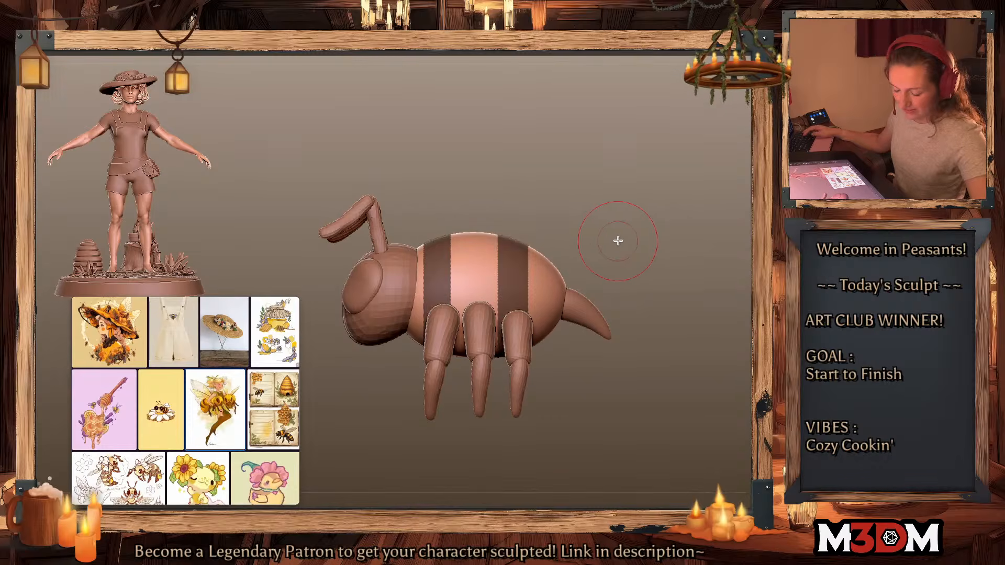
Step: Try a single wide masked band at different places around the body and clear it
ctrl+drag(616, 240, 605, 258)
mouse_move(485, 207)
ctrl+mouse_down()
mouse_move(527, 304)
mouse_move(533, 394)
ctrl+mouse_up()
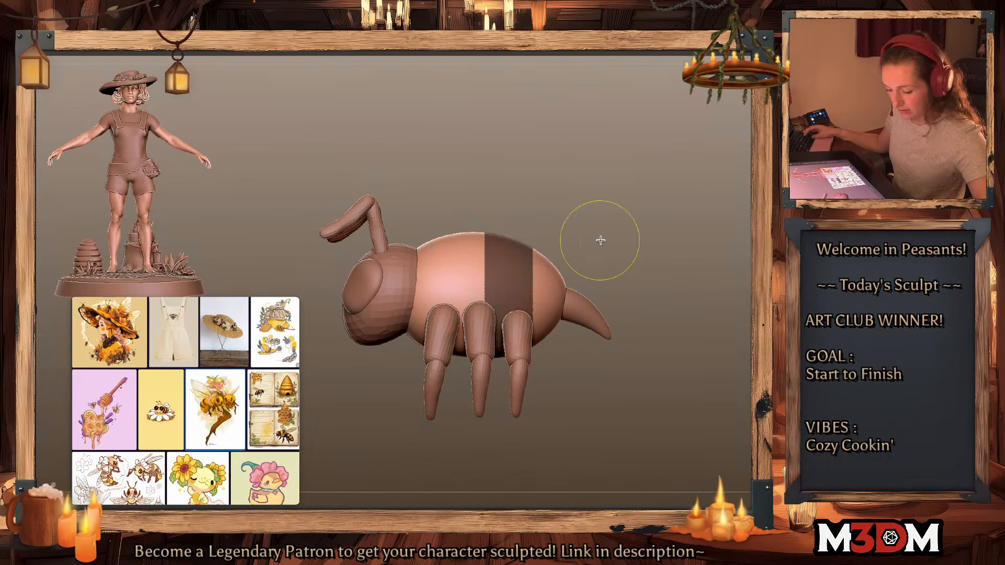
ctrl+drag(600, 241, 591, 255)
ctrl+drag(451, 208, 515, 412)
drag(703, 356, 669, 374)
key(ctrl+w)
key(shift+f)
key(shift+f)
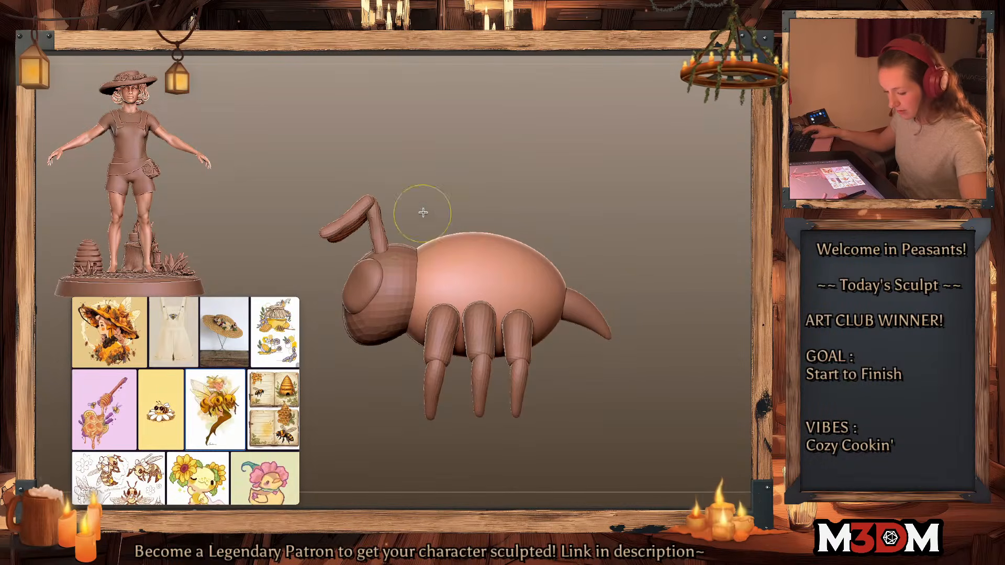
Step: Mask two wide vertical bands around the front and rear of the body, then invert the mask
ctrl+drag(429, 213, 482, 420)
mouse_move(516, 219)
ctrl+mouse_down()
mouse_move(520, 311)
mouse_move(561, 420)
mouse_move(545, 415)
mouse_move(557, 420)
ctrl+mouse_up()
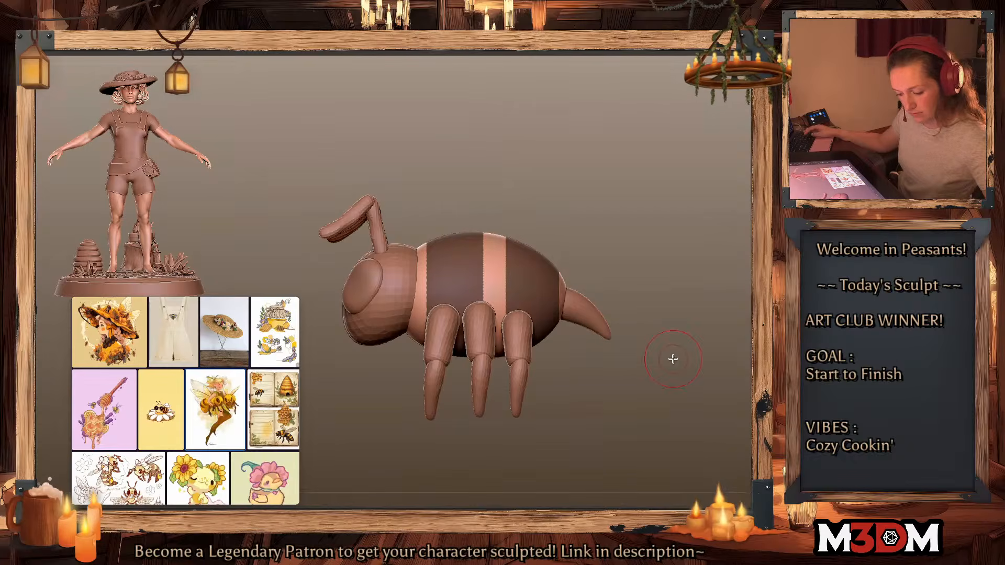
key(ctrl+z)
ctrl+drag(503, 211, 552, 410)
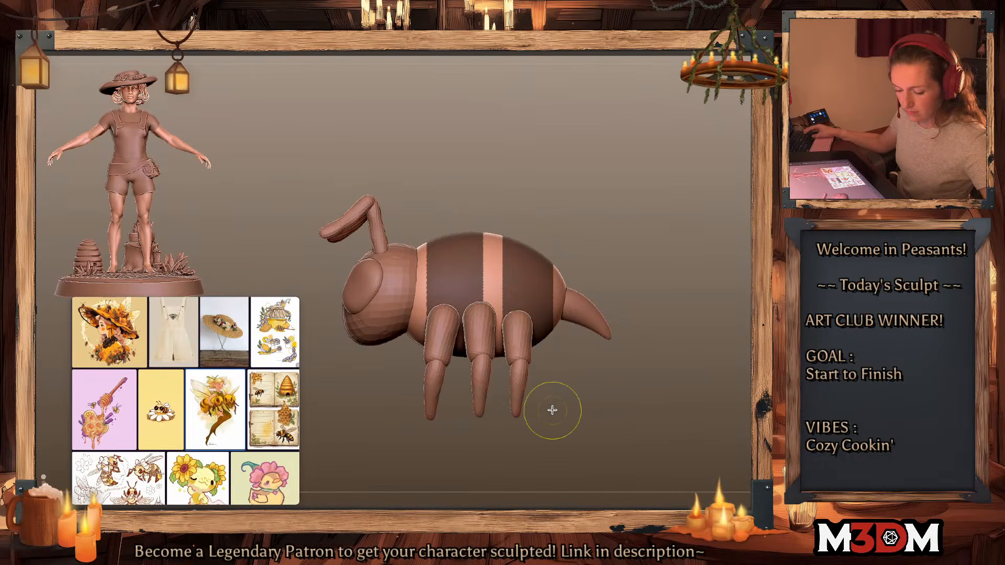
ctrl+click(656, 350)
Step: Inflate the two unmasked bands slightly with the transform gizmo and invert the mask
key(w)
click(496, 289)
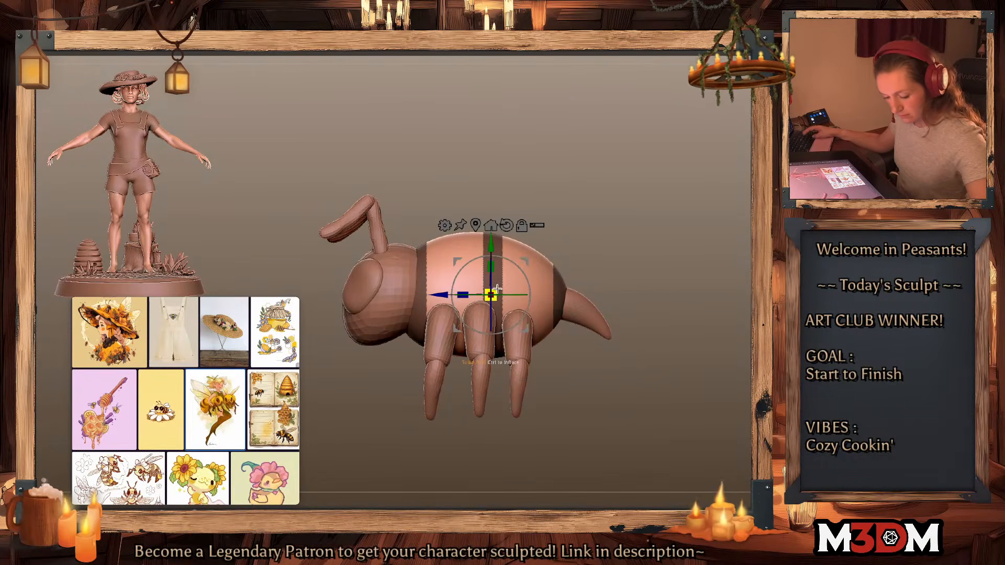
ctrl+drag(496, 288, 510, 287)
key(q)
key(space)
ctrl+drag(648, 260, 695, 348)
Step: Group the masked raised bands into their own polygroup and clear the mask
key(shift+f)
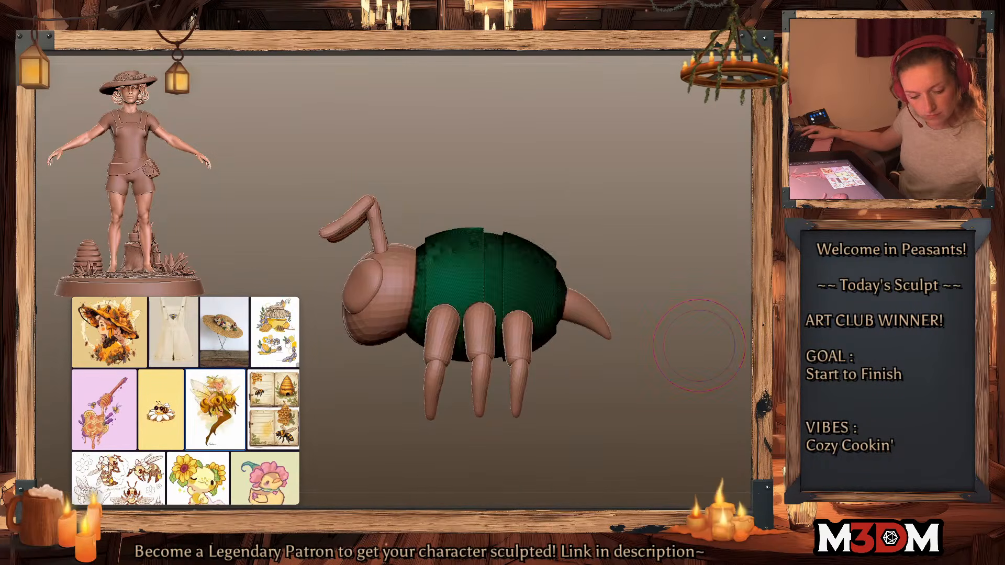
key(shift+f)
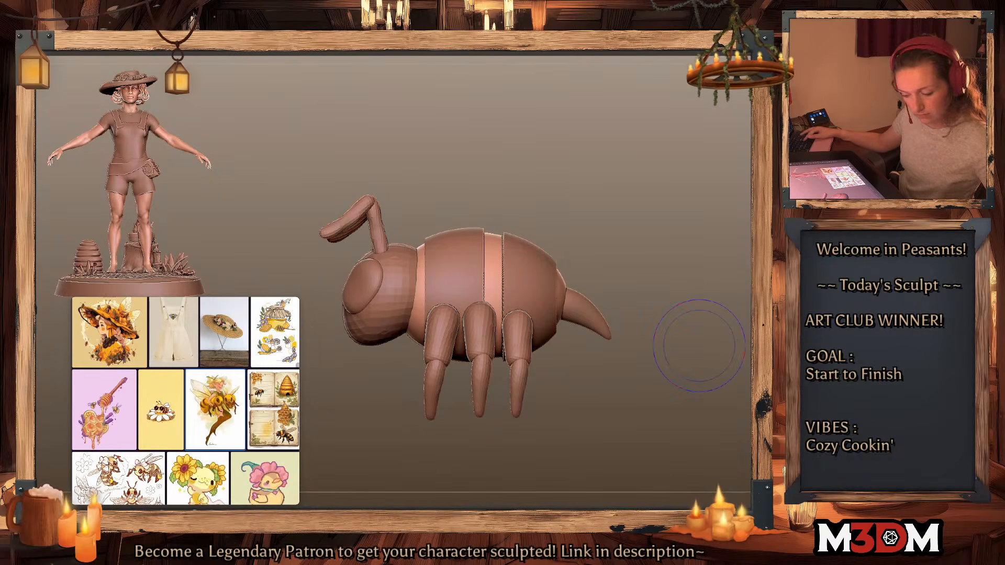
key(ctrl+w)
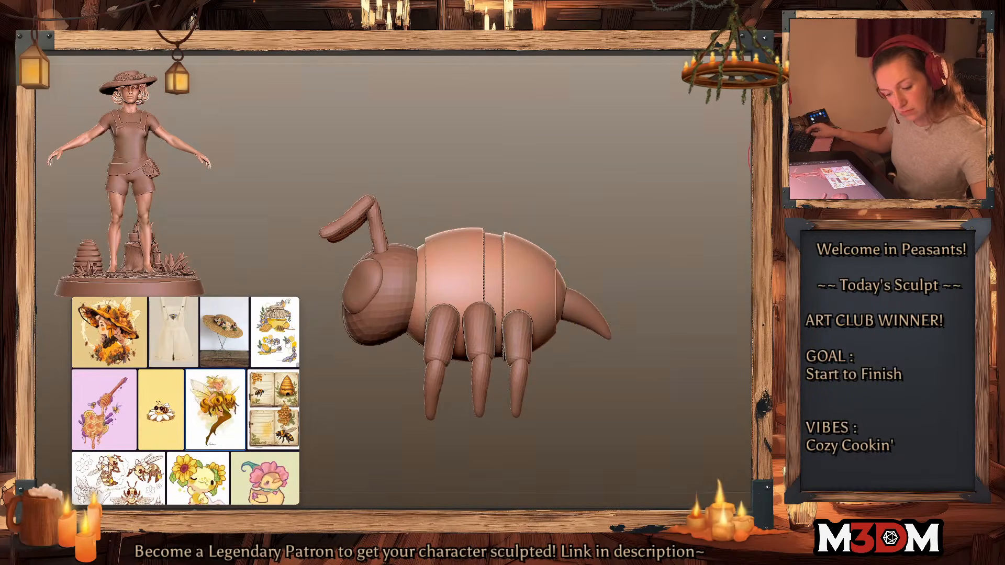
ctrl+drag(695, 239, 653, 333)
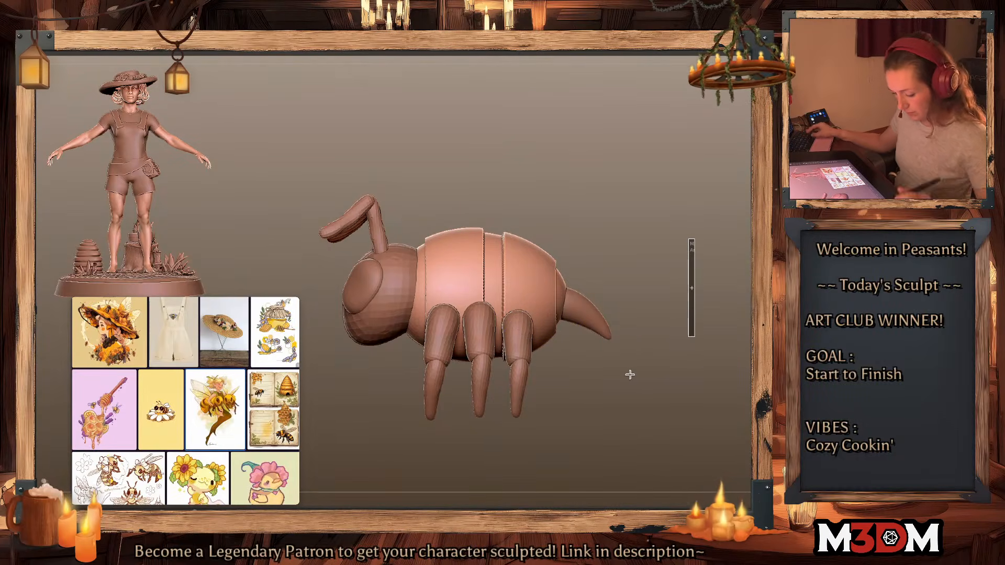
ctrl+drag(630, 375, 630, 410)
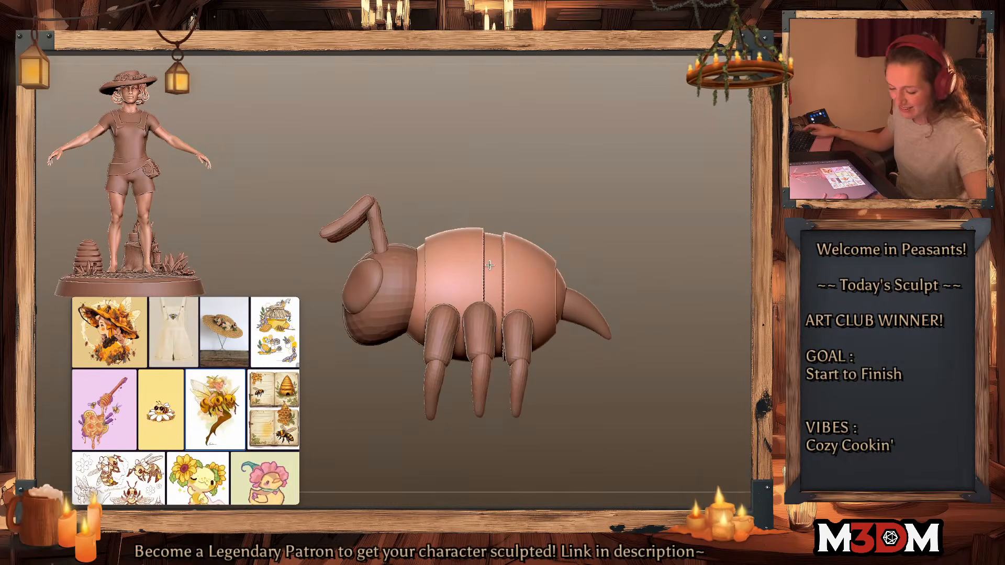
Step: Select the bee's stinger, centre the gizmo on it and rotate it upward
alt+click(579, 316)
key(w)
alt+click(563, 236)
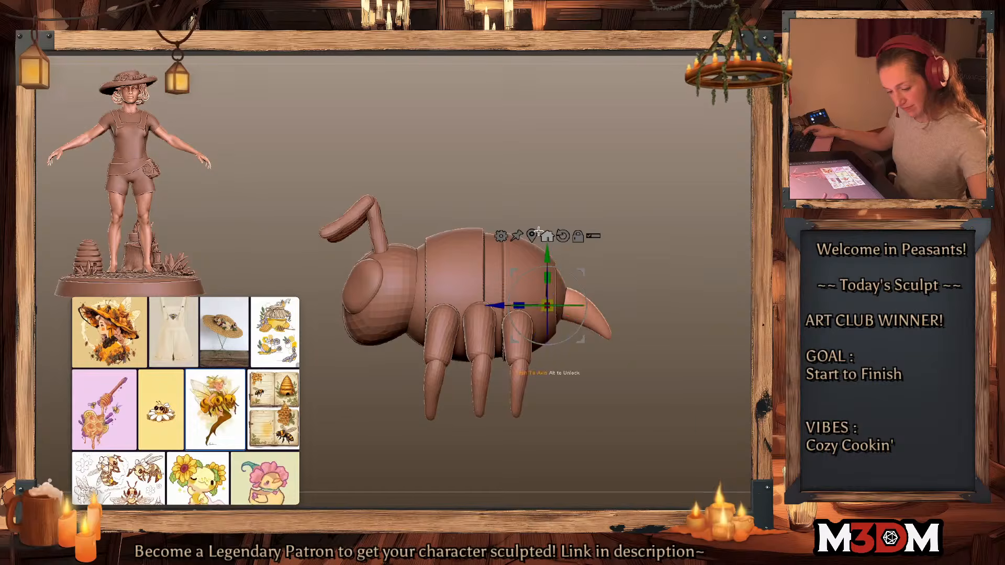
click(533, 235)
drag(604, 309, 587, 265)
key(q)
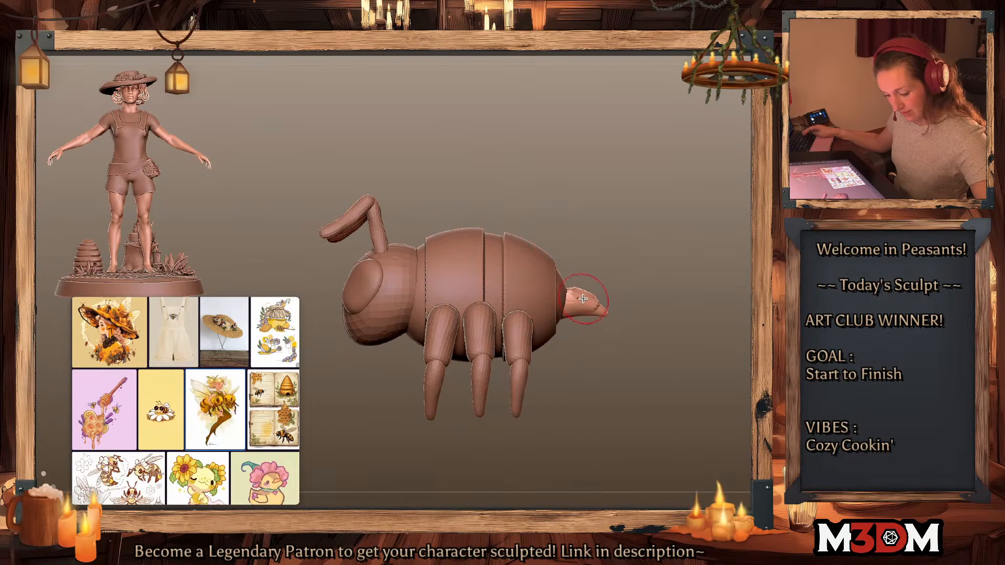
alt+click(370, 303)
ctrl+click(644, 366)
ctrl+click(650, 349)
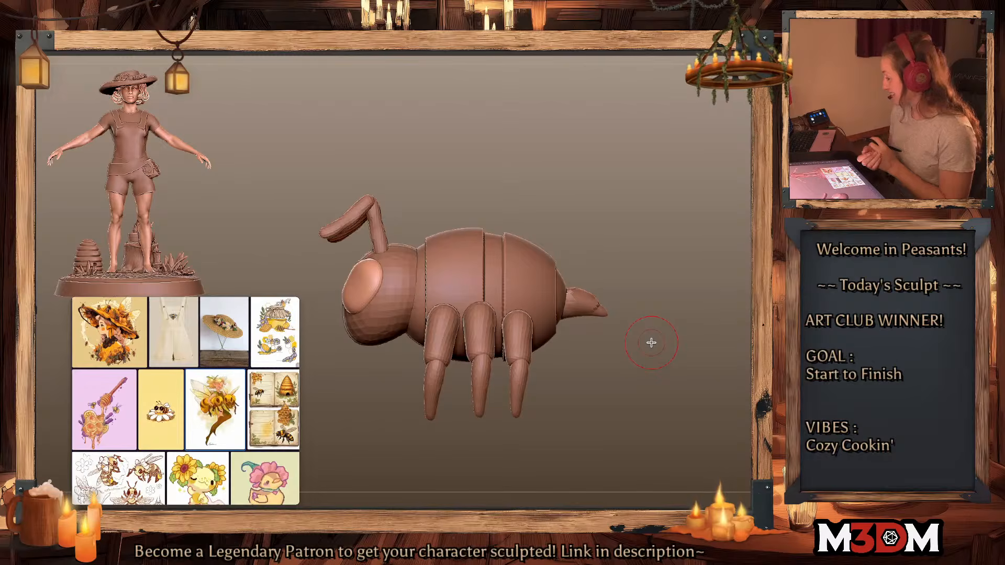
alt+drag(626, 407, 626, 402)
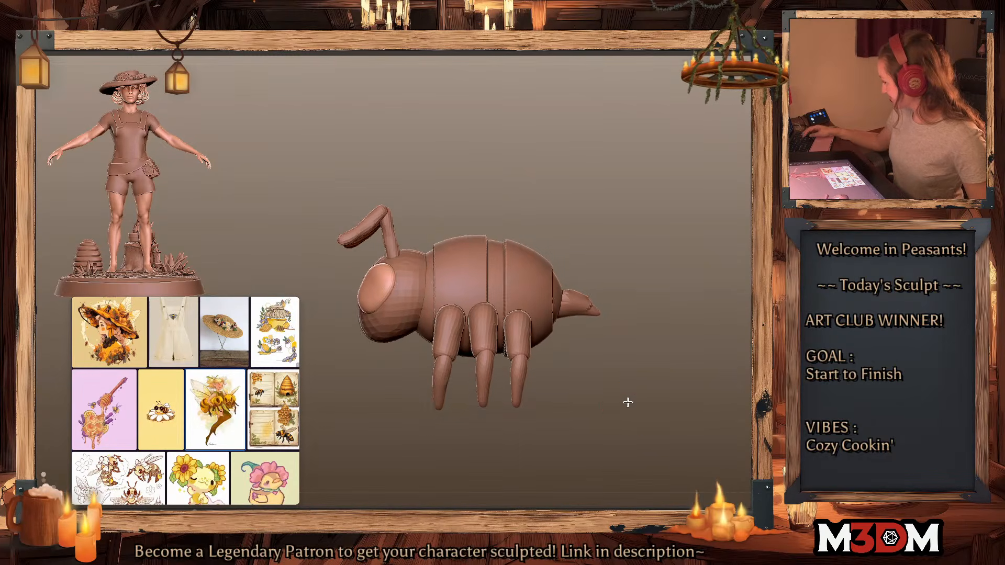
ctrl+click(625, 407)
ctrl+click(624, 409)
alt+click(415, 302)
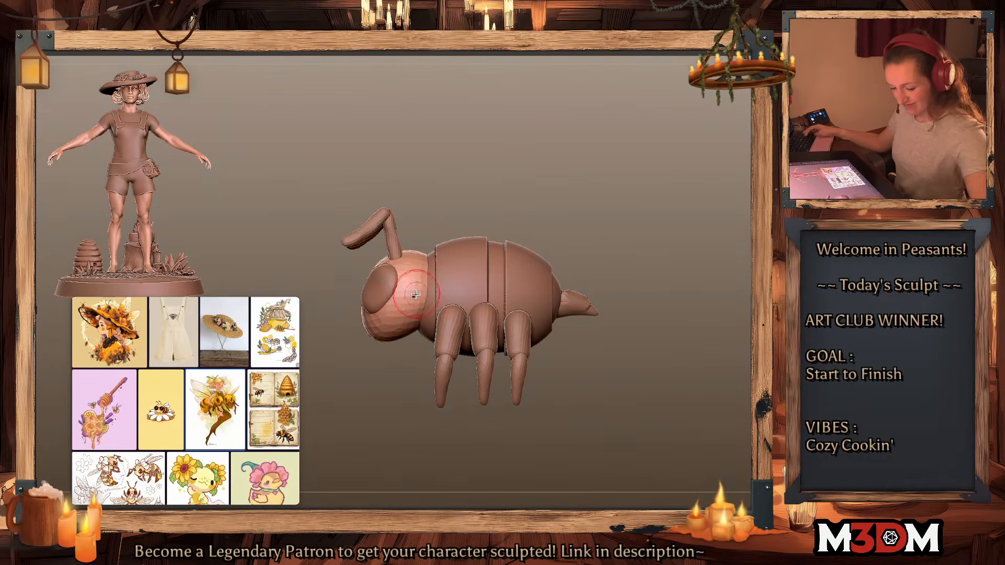
Step: Select the bee's legs and adjust them slightly with the transform gizmo
alt+click(483, 312)
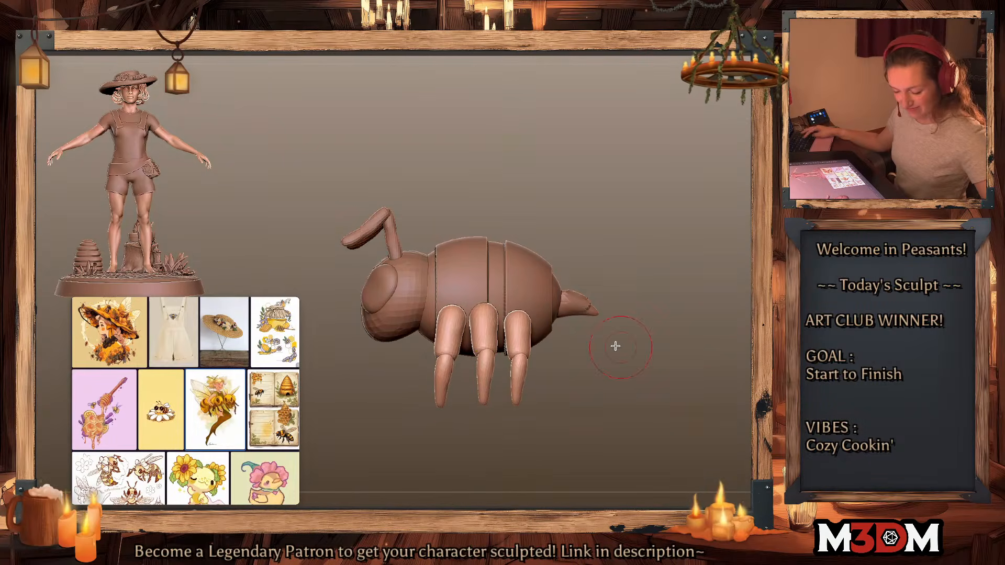
key(w)
drag(483, 355, 486, 353)
key(q)
Step: Choose a sculpting brush for the legs, skip the Sculptris Pro note until next restart, and move the reference board aside
key(space)
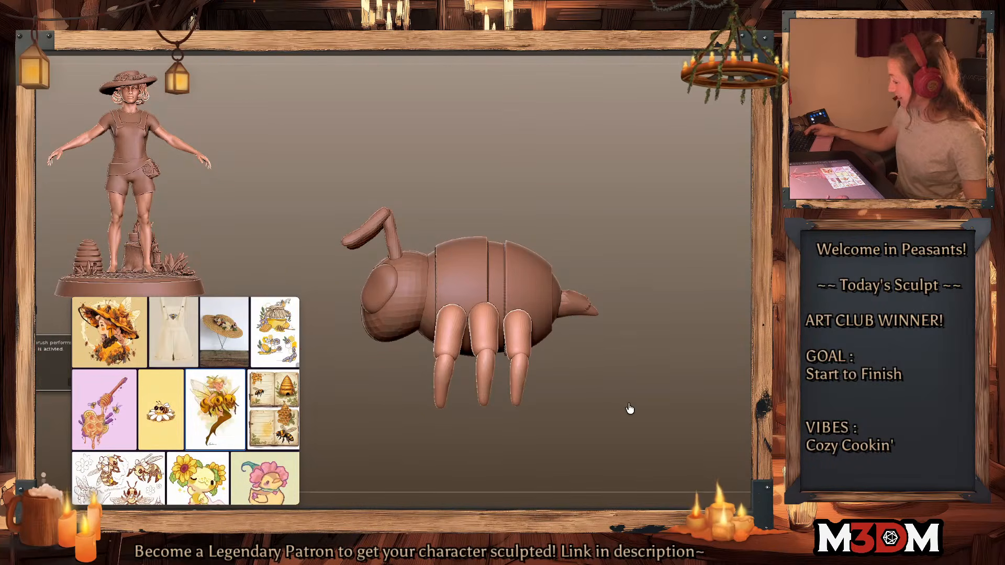
drag(81, 390, 226, 385)
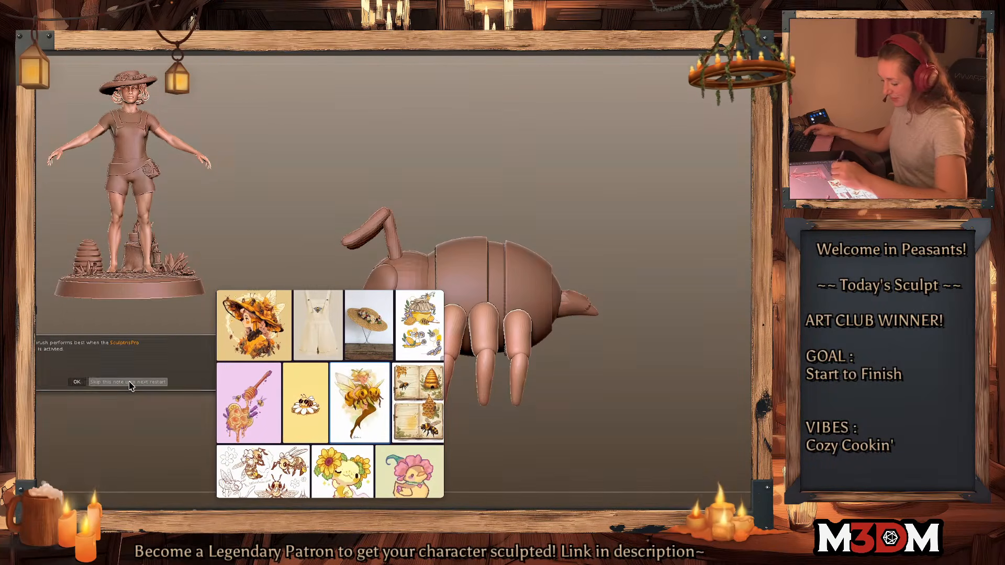
click(130, 385)
drag(327, 403, 131, 414)
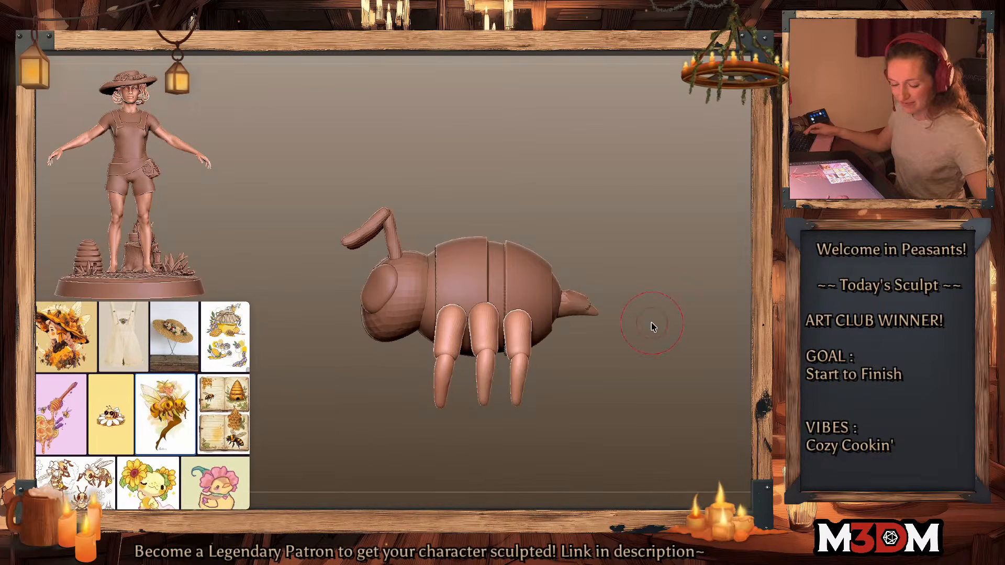
Step: Examine the wireframe and polygroups of the bee's legs
drag(651, 325, 653, 332)
key(shift+f)
key(shift+f)
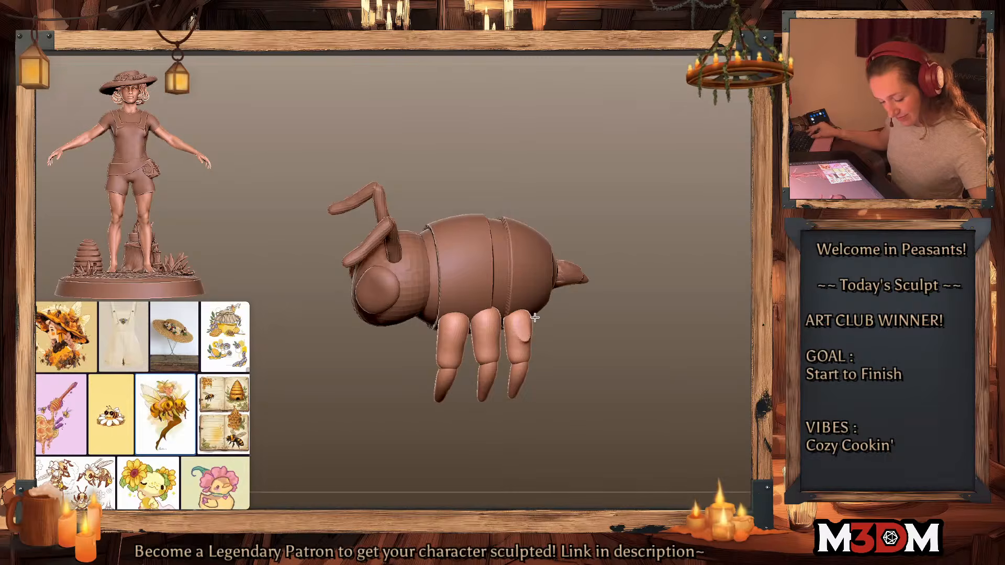
Step: Pull raised tufts out of the upper segments of the bee's three legs with the SnakeHook brush
drag(645, 268, 628, 331)
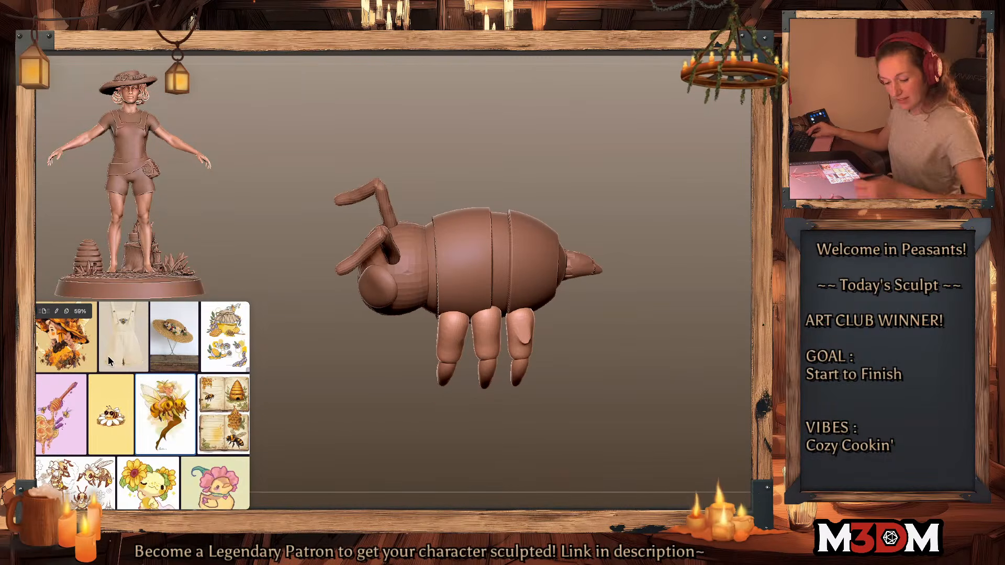
drag(593, 329, 610, 361)
right_click(539, 337)
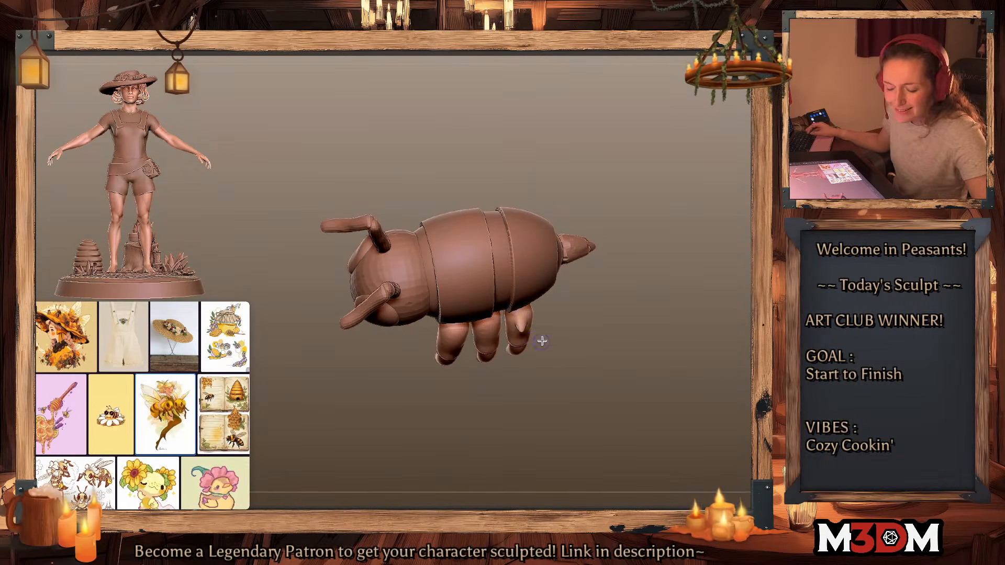
mouse_move(516, 322)
mouse_down()
mouse_move(510, 339)
mouse_move(569, 328)
mouse_up()
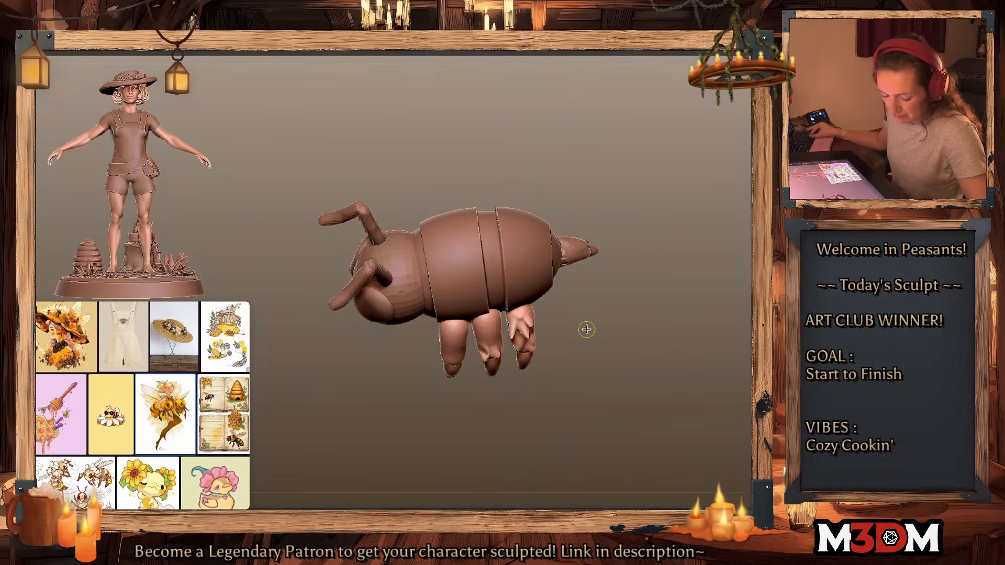
drag(586, 329, 617, 319)
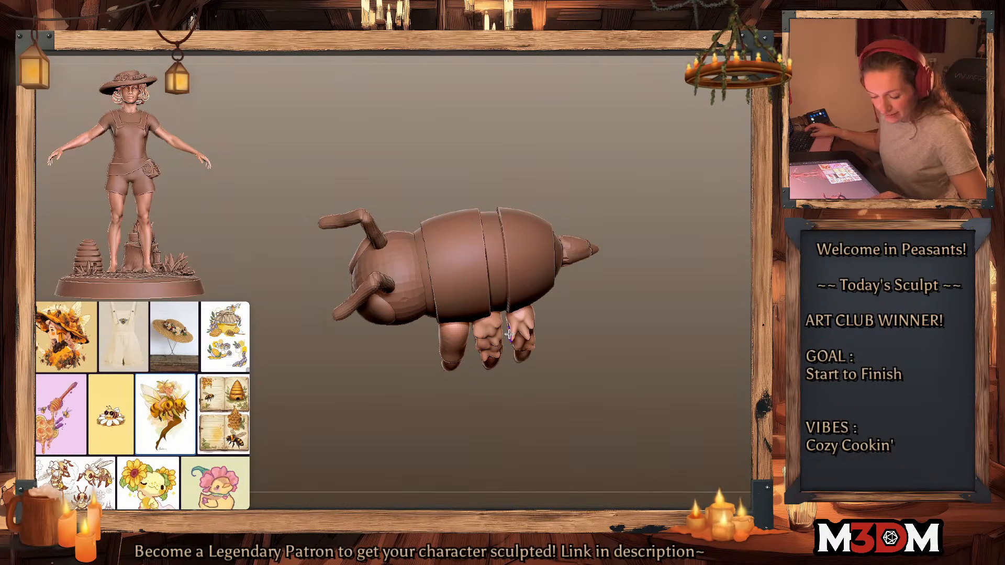
mouse_move(445, 355)
mouse_down()
mouse_move(456, 359)
mouse_move(446, 353)
mouse_up()
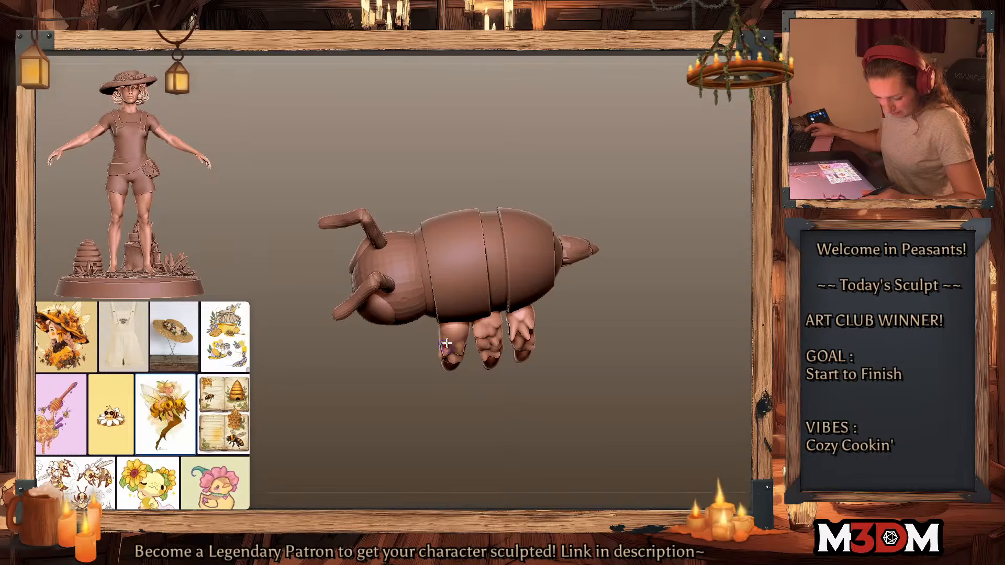
mouse_move(623, 314)
mouse_down()
mouse_move(664, 288)
mouse_move(641, 320)
mouse_up()
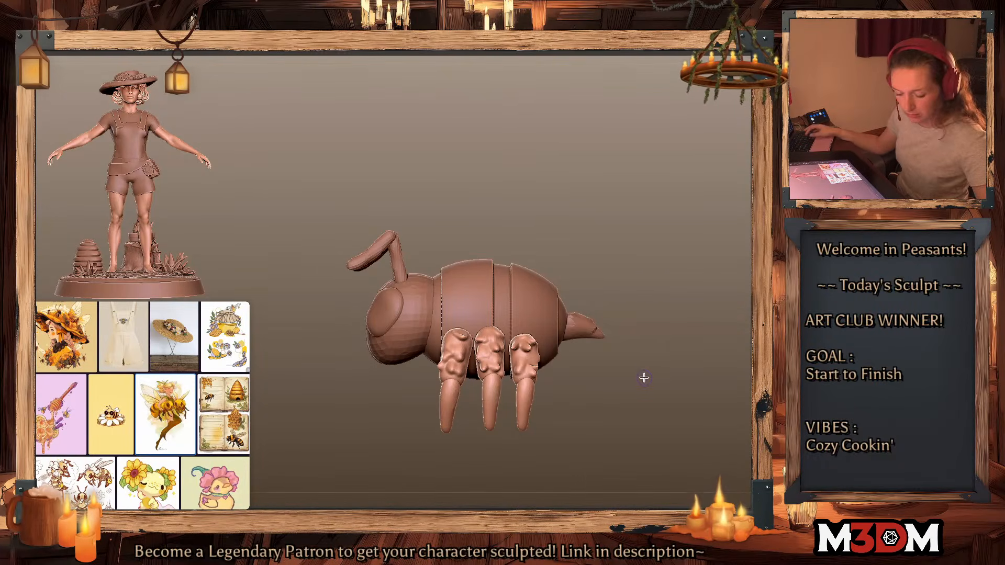
Step: Check the wireframe and polygroups of the tufted legs from the side and the front
key(space)
key(shift+f)
key(shift+f)
key(space)
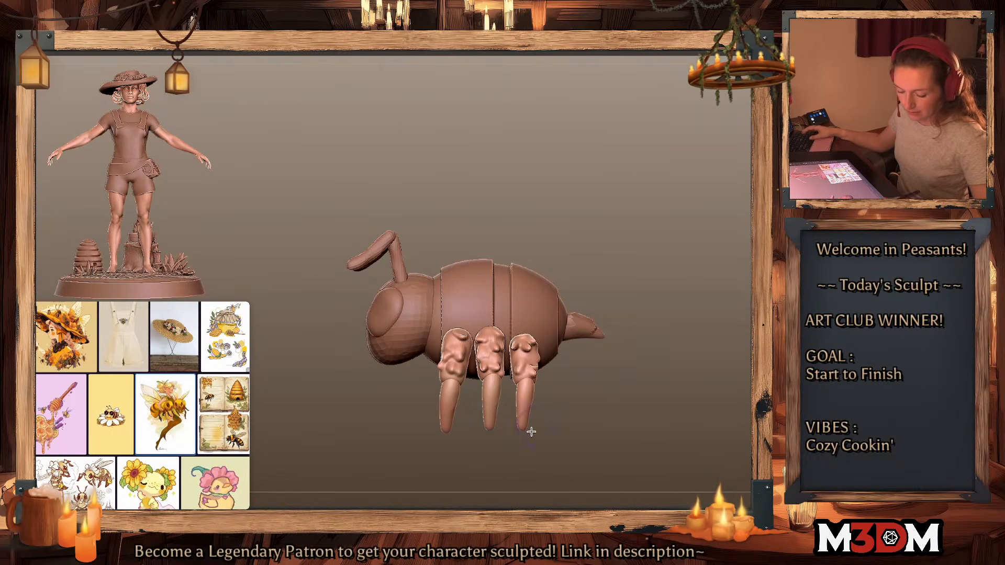
key(space)
drag(528, 408, 519, 442)
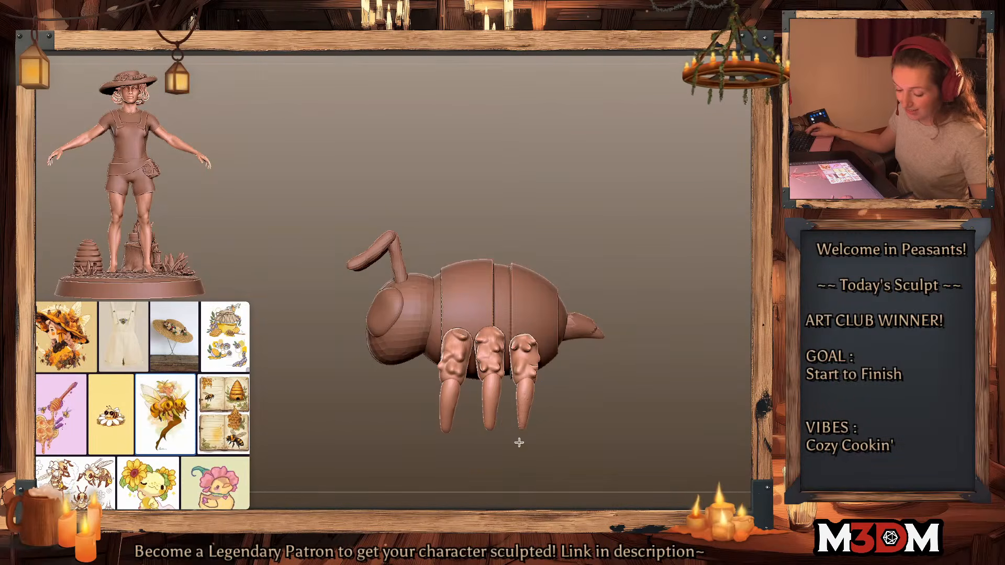
key(shift+f)
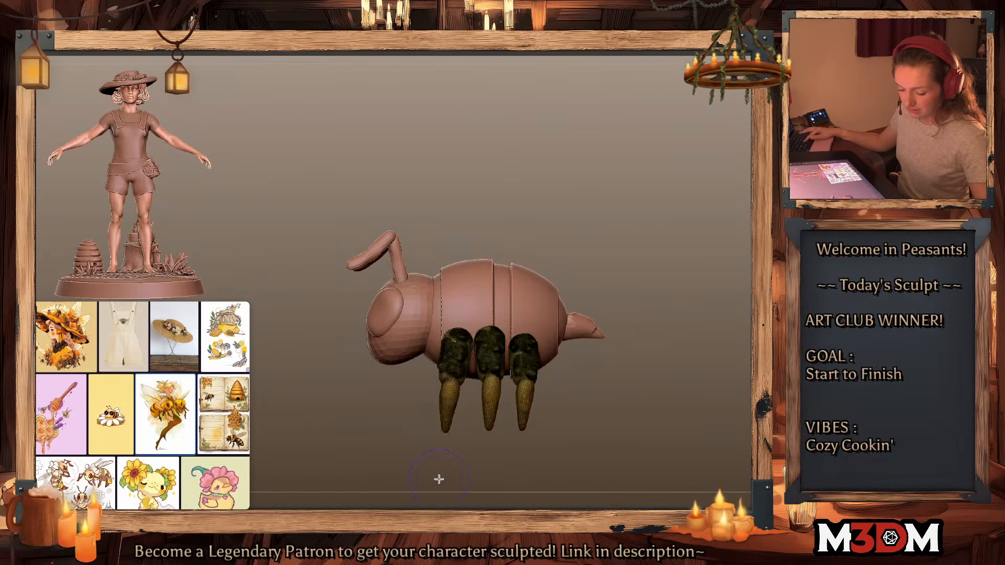
key(shift+f)
drag(438, 477, 674, 386)
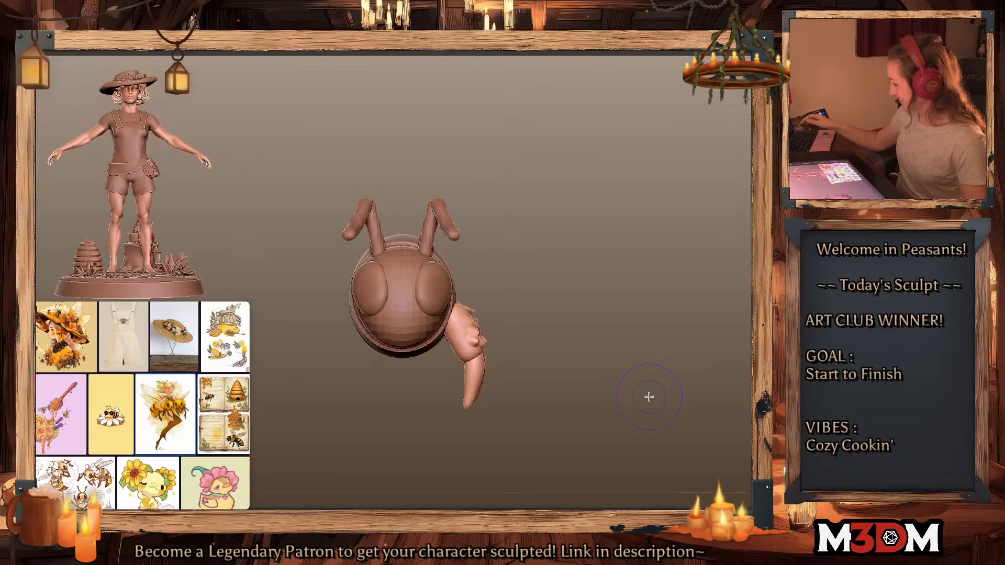
key(shift+f)
key(shift+f)
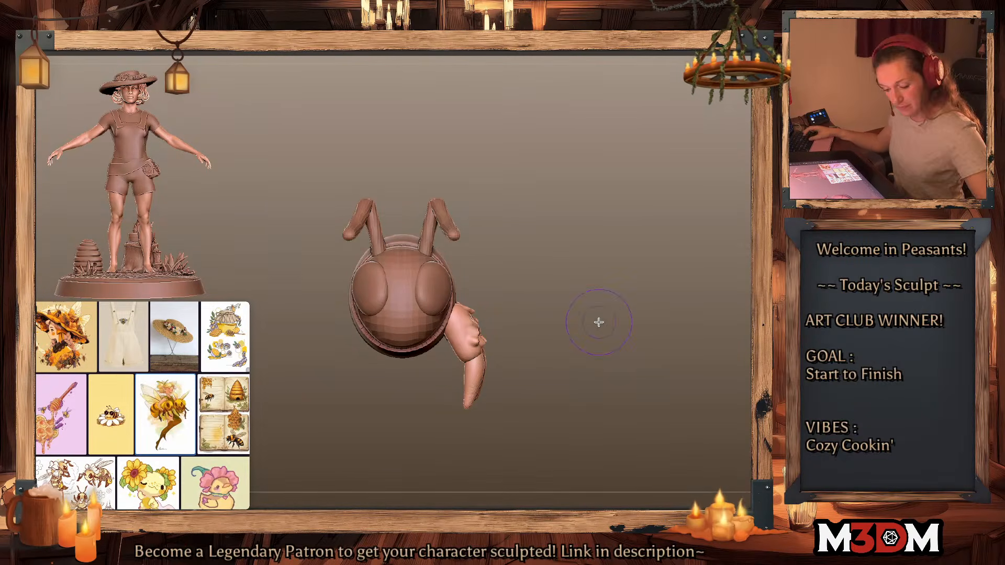
Step: Pull more pronounced tufts along the outer edges of the upper leg segments, working from the front and front quarter
drag(575, 314, 454, 328)
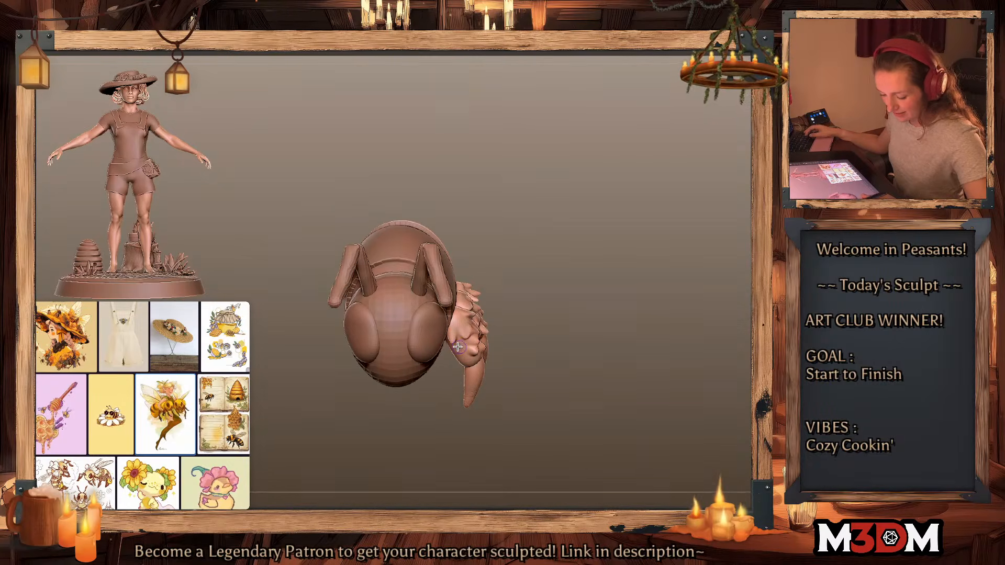
drag(606, 310, 480, 330)
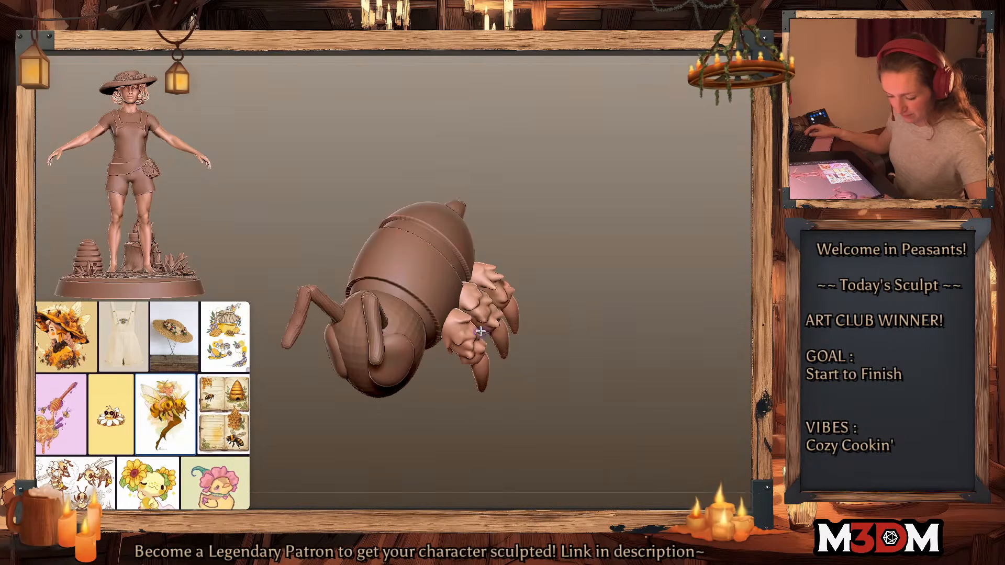
drag(610, 268, 641, 295)
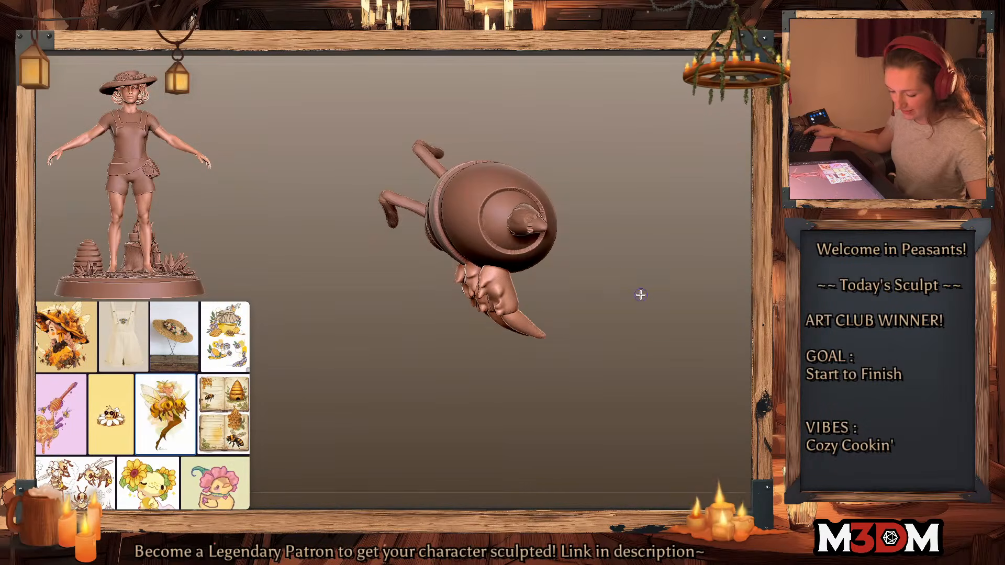
drag(603, 268, 682, 278)
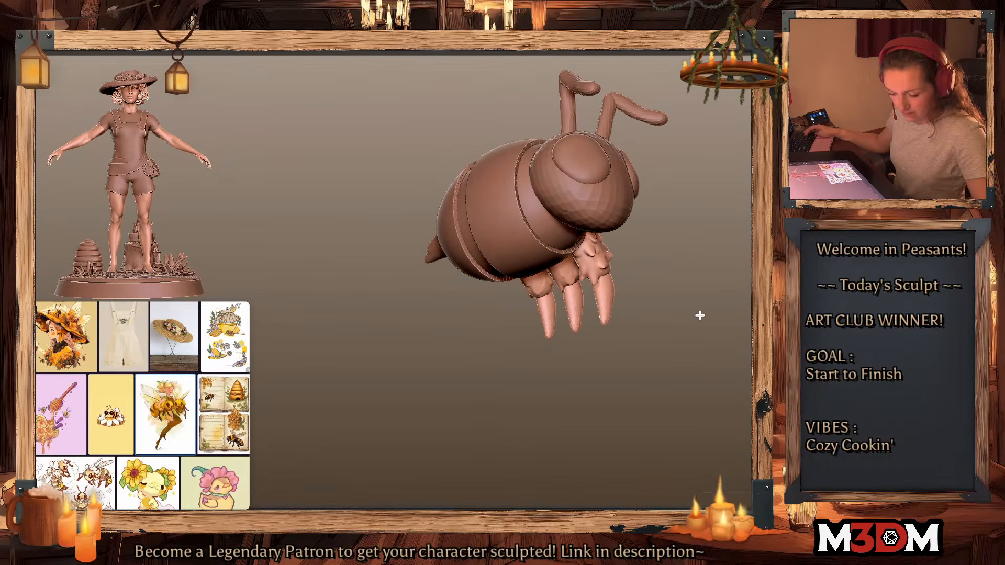
Step: Mirror the tufted legs to the opposite side of the bee's body
drag(699, 315, 588, 365)
key(space)
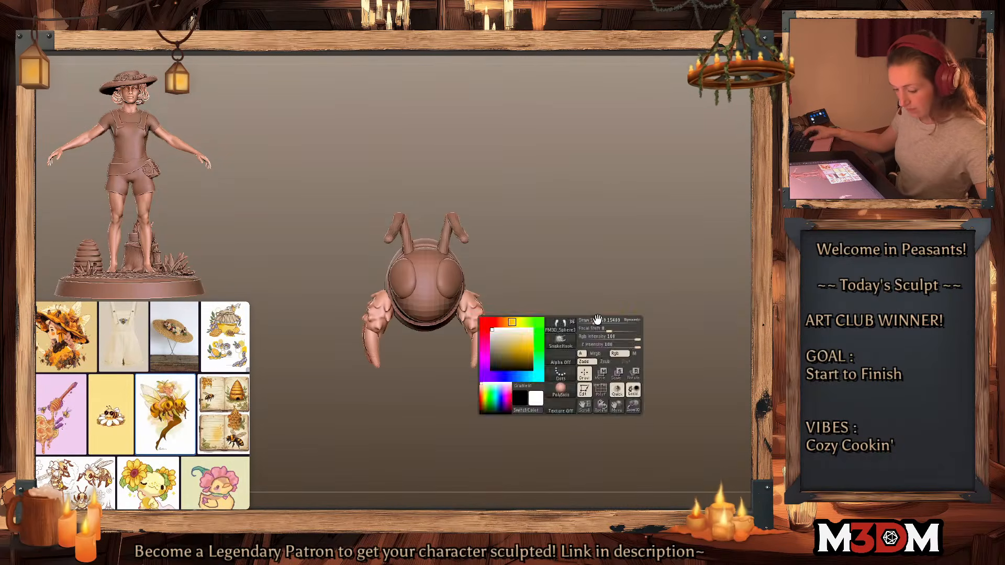
ctrl+click(610, 320)
ctrl+click(626, 314)
key(space)
drag(635, 301, 620, 301)
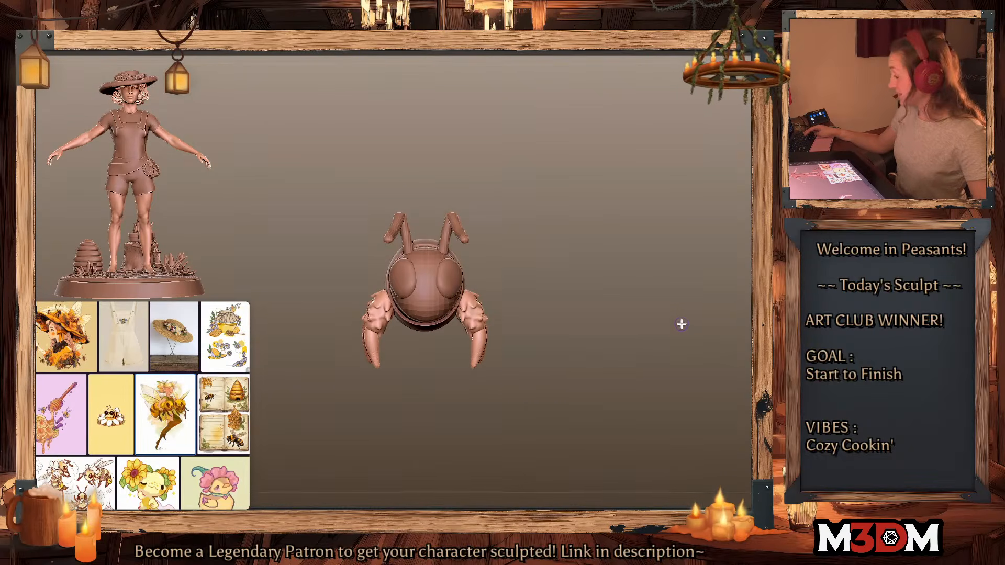
drag(676, 338, 674, 316)
Step: Mask the middle and rear legs, leaving only the front pair unmasked
ctrl+click(677, 318)
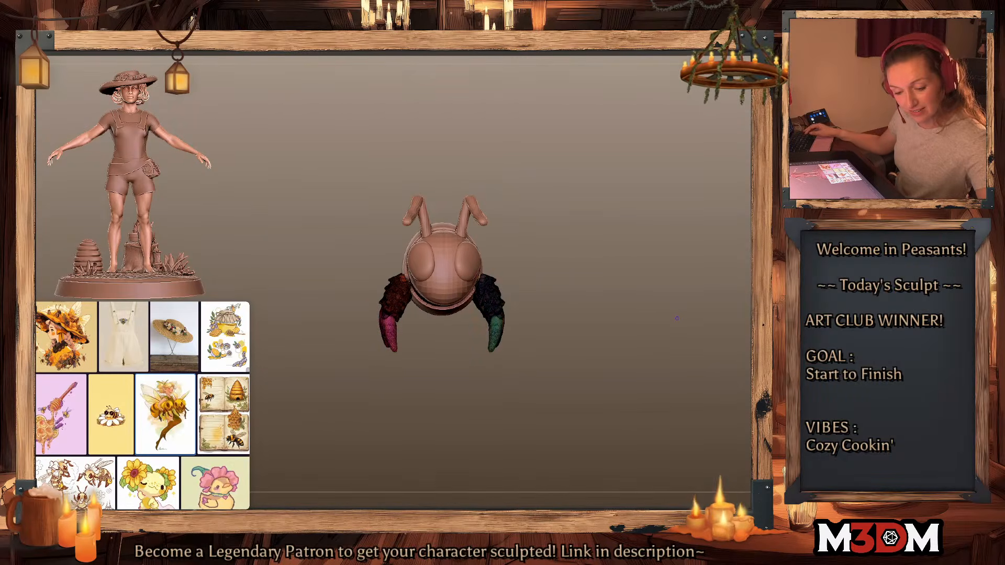
key(shift+f)
ctrl+click(606, 309)
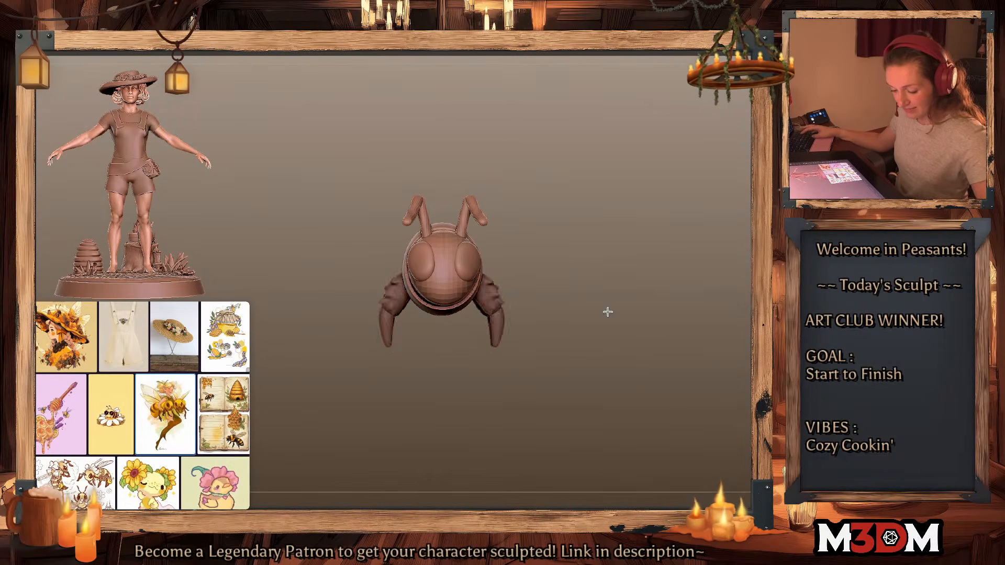
ctrl+click(617, 305)
drag(663, 301, 628, 319)
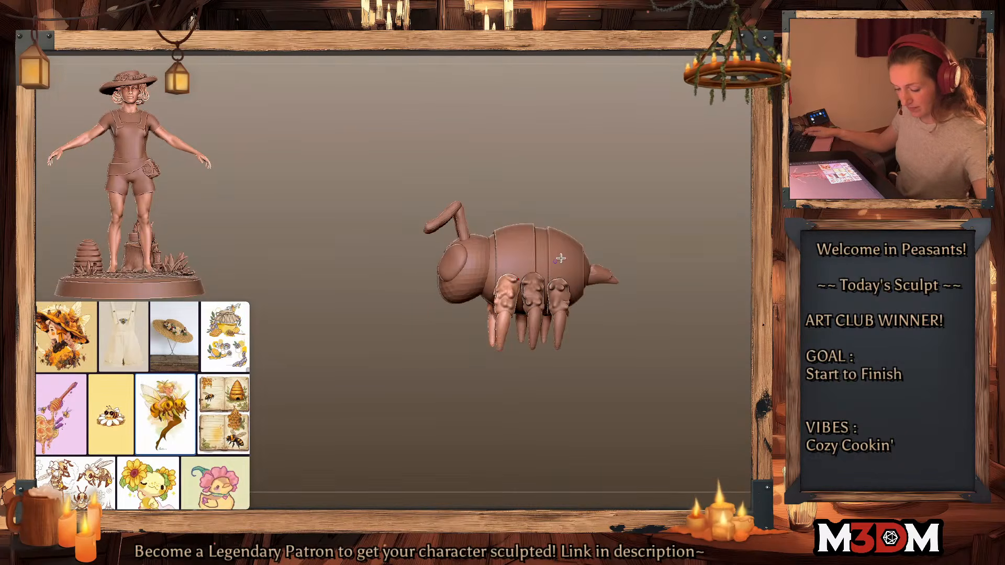
key(w)
click(519, 241)
alt+drag(532, 284, 518, 270)
key(q)
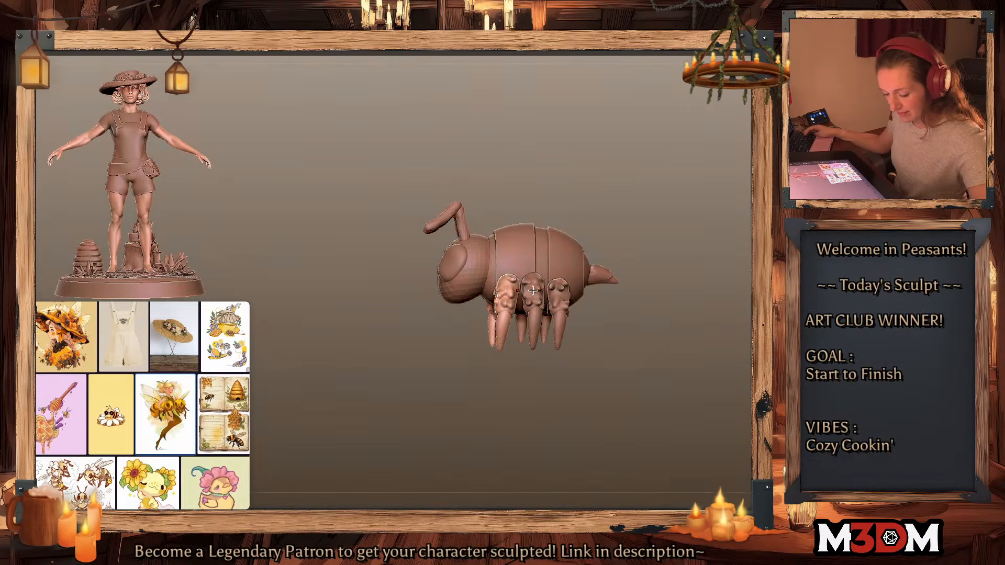
Step: Rotate the front pair of legs forward with the transform gizmo and adjust their position
key(w)
mouse_move(522, 321)
mouse_down()
mouse_move(526, 313)
mouse_move(505, 328)
mouse_up()
key(ctrl+z)
key(q)
key(space)
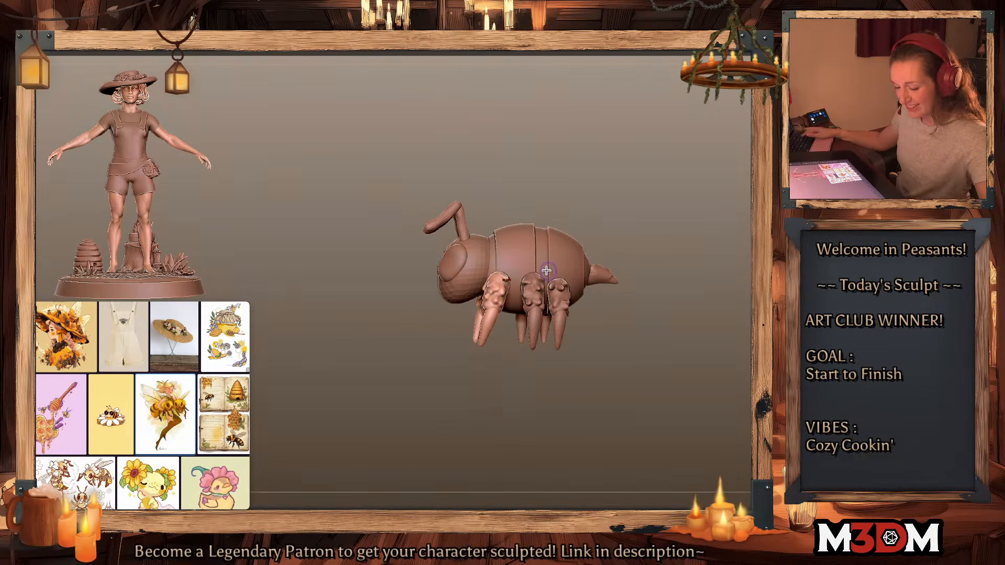
key(w)
drag(505, 260, 511, 268)
key(q)
Step: Examine the wireframe of the bee's body shell and the recessed bands between its plates
drag(673, 352, 629, 361)
alt+click(532, 256)
key(shift+f)
key(shift+f)
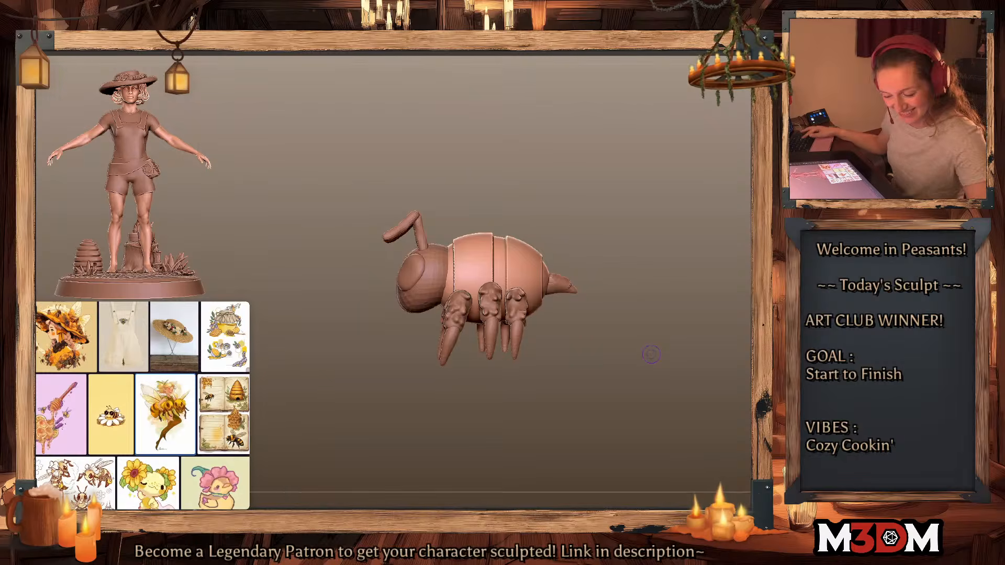
key(shift+f)
key(shift+f)
key(shift+f)
key(shift+f)
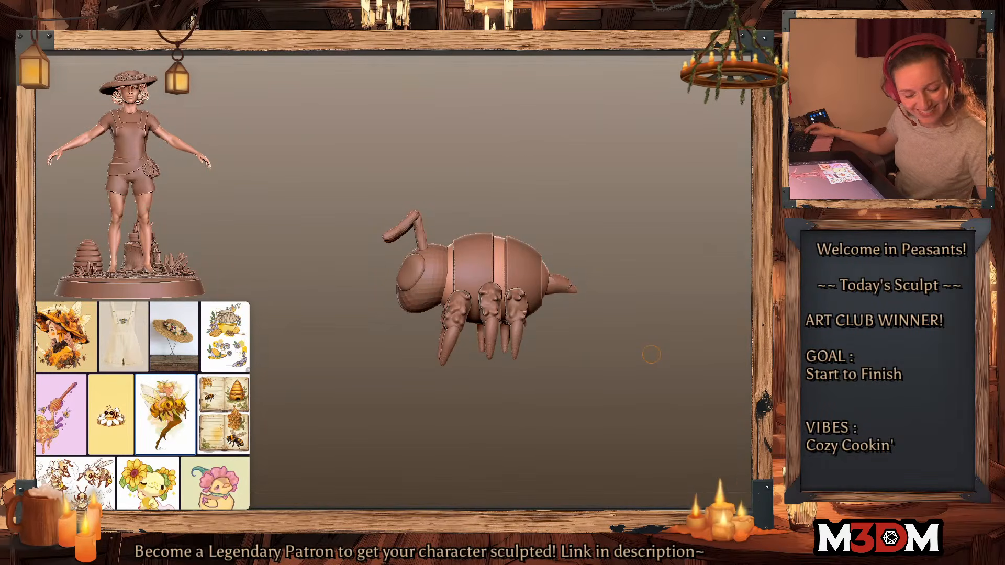
Step: Select the bee's outer body shell and inspect its polygroup and mesh density
alt+click(534, 303)
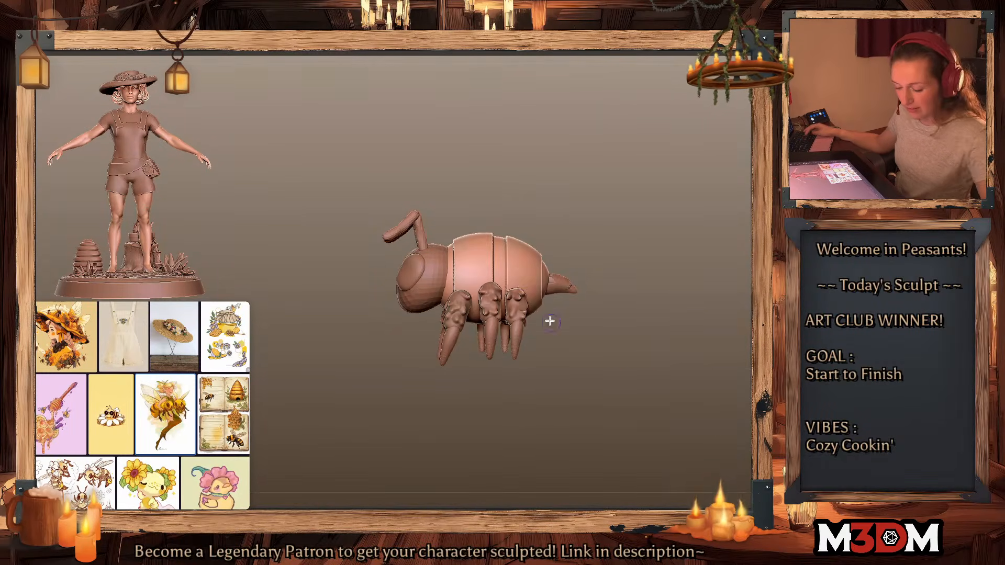
key(shift+f)
key(shift+f)
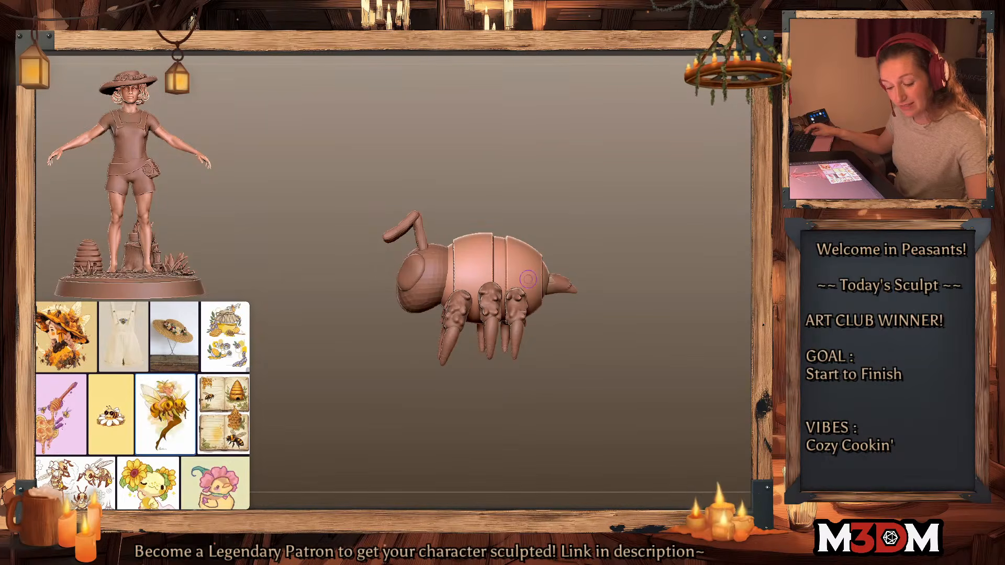
key(shift+f)
key(shift+f)
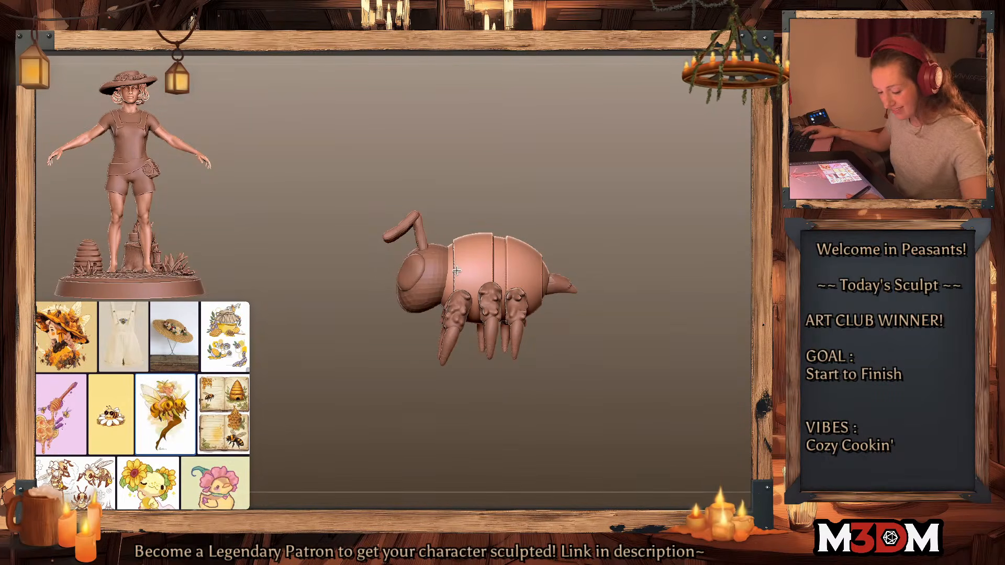
key(ctrl+z)
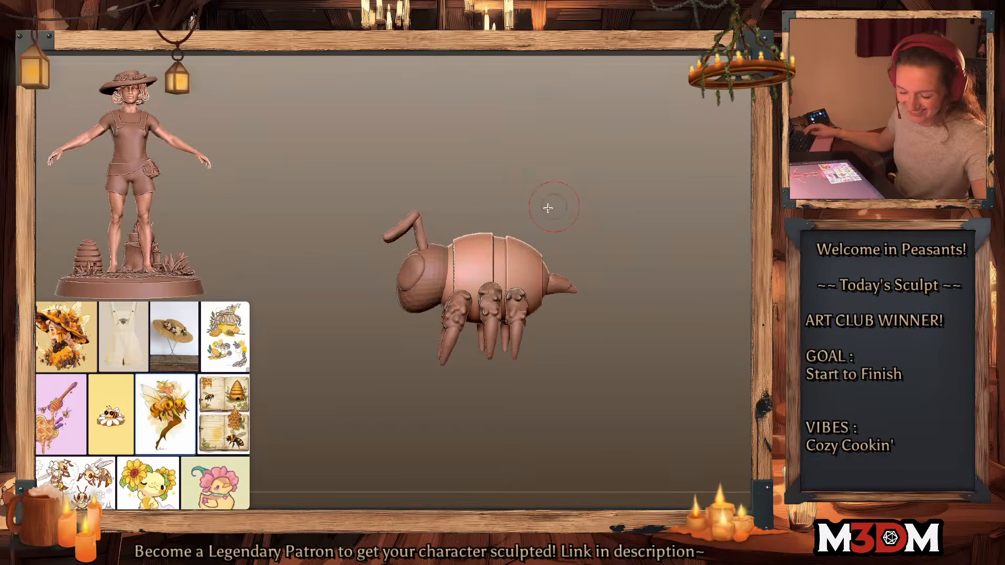
key(shift+f)
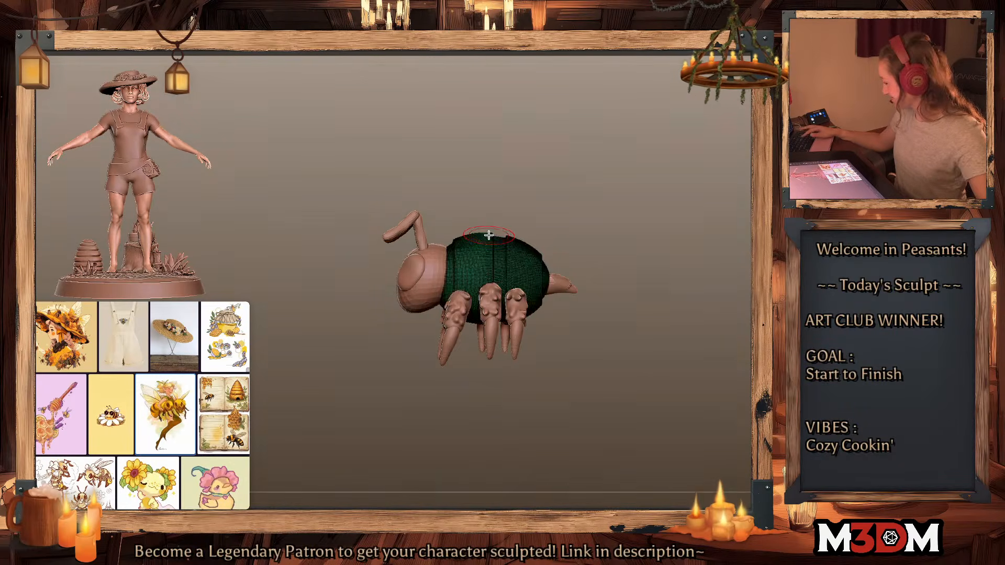
key(shift+f)
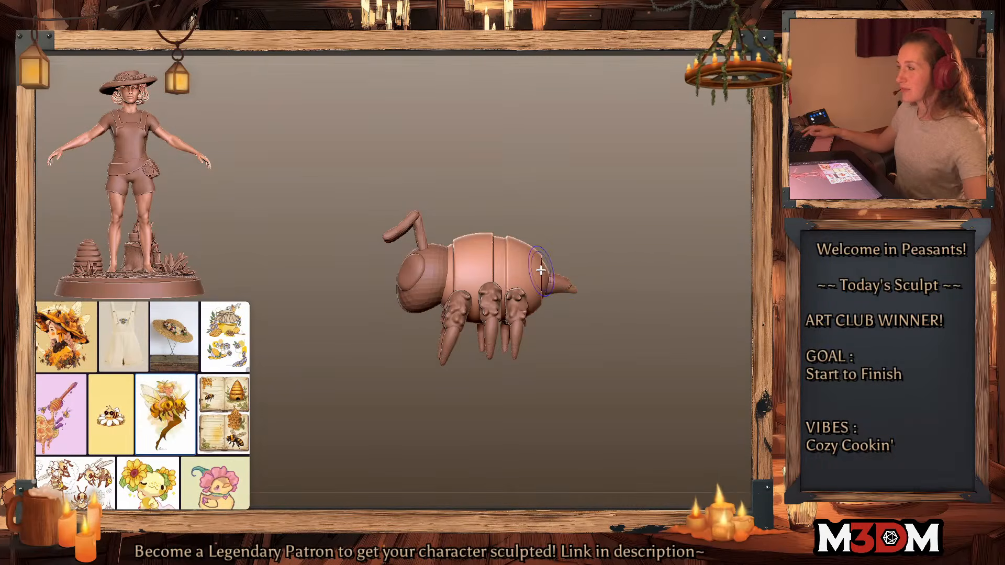
key(shift+f)
key(shift+f)
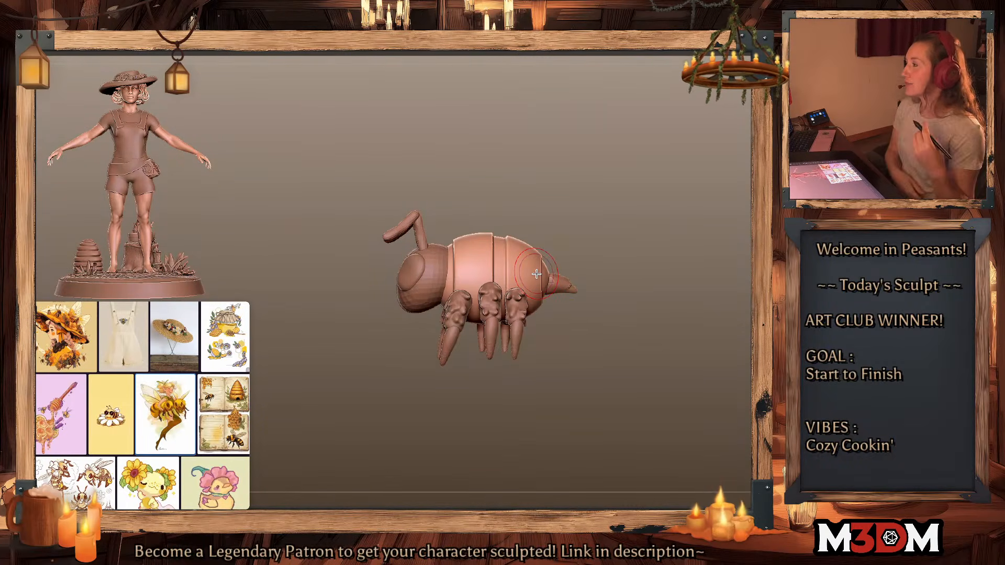
Step: Smooth the surfaces of the bee's stinger and head
alt+click(560, 286)
shift+drag(566, 286, 562, 282)
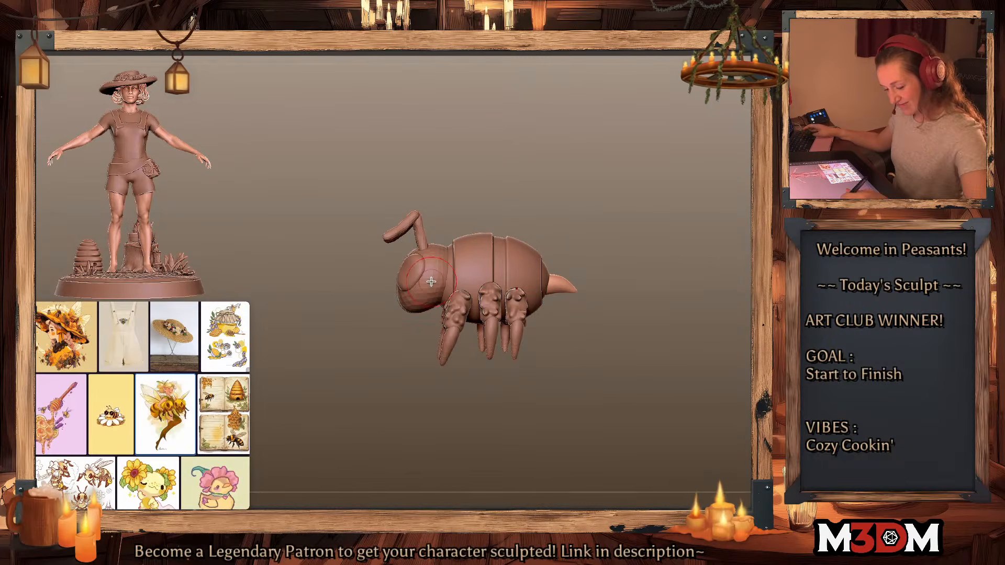
mouse_move(652, 316)
mouse_down()
mouse_move(669, 341)
mouse_move(684, 338)
mouse_move(659, 341)
mouse_move(663, 327)
mouse_up()
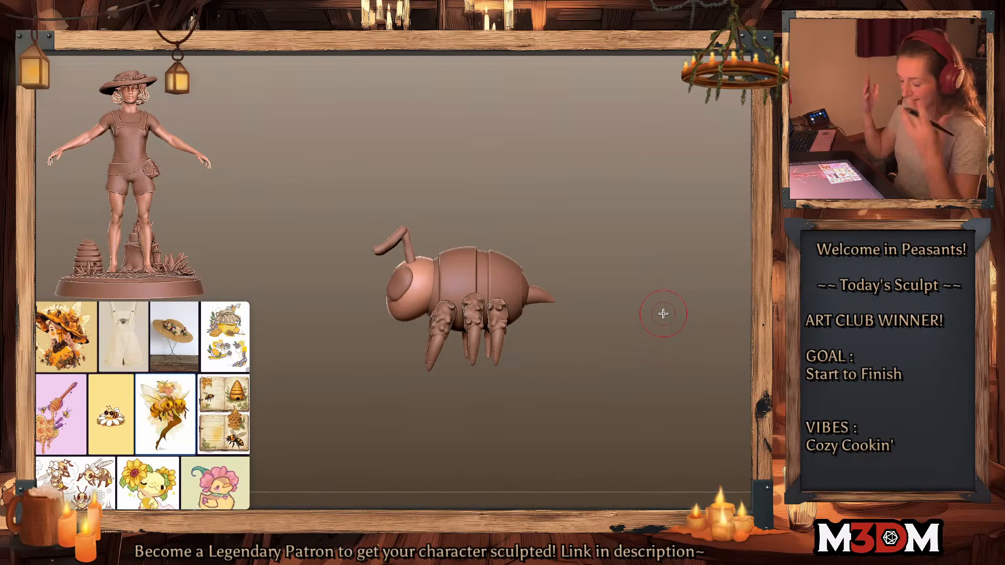
Step: Switch the active tool from the bee to the full beekeeper character with its base
key(F1)
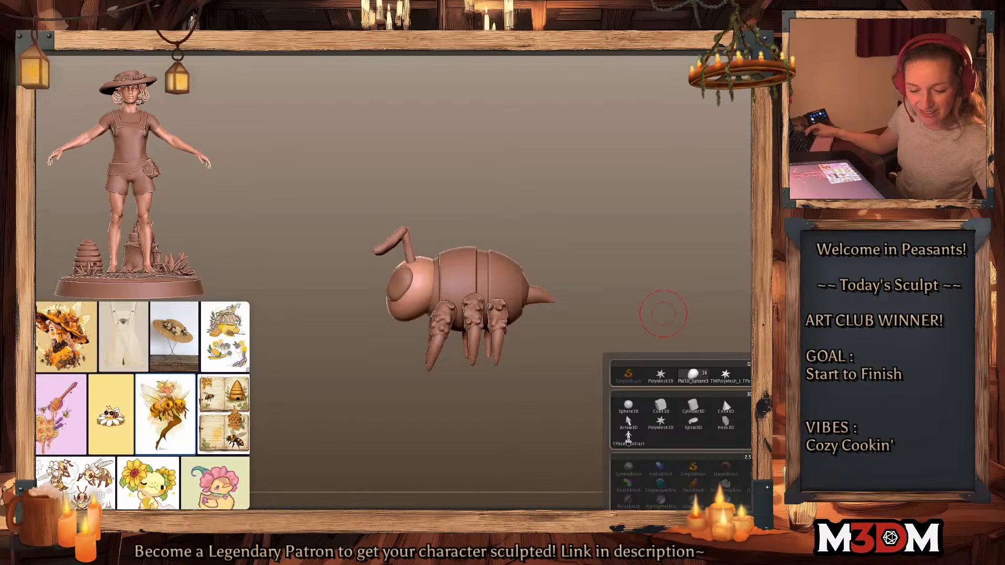
drag(603, 382, 626, 366)
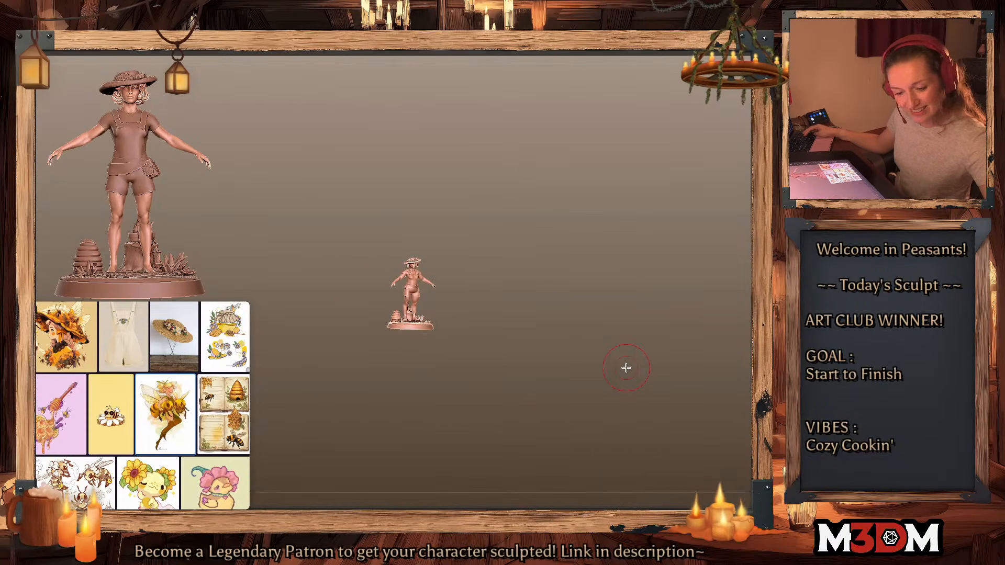
Step: Switch back to the bee and merge its separate parts down into one subtool
key(F1)
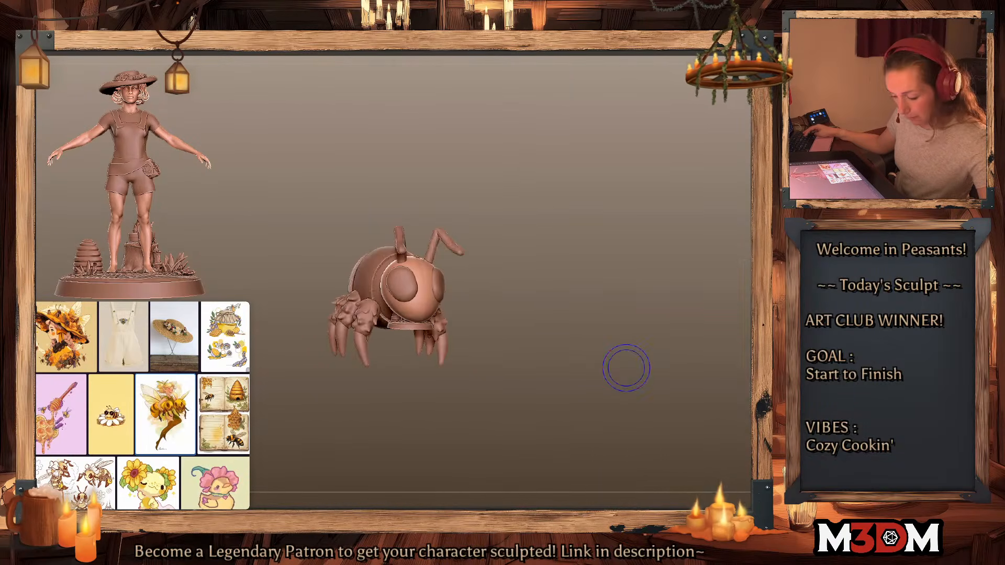
shift+drag(605, 333, 590, 345)
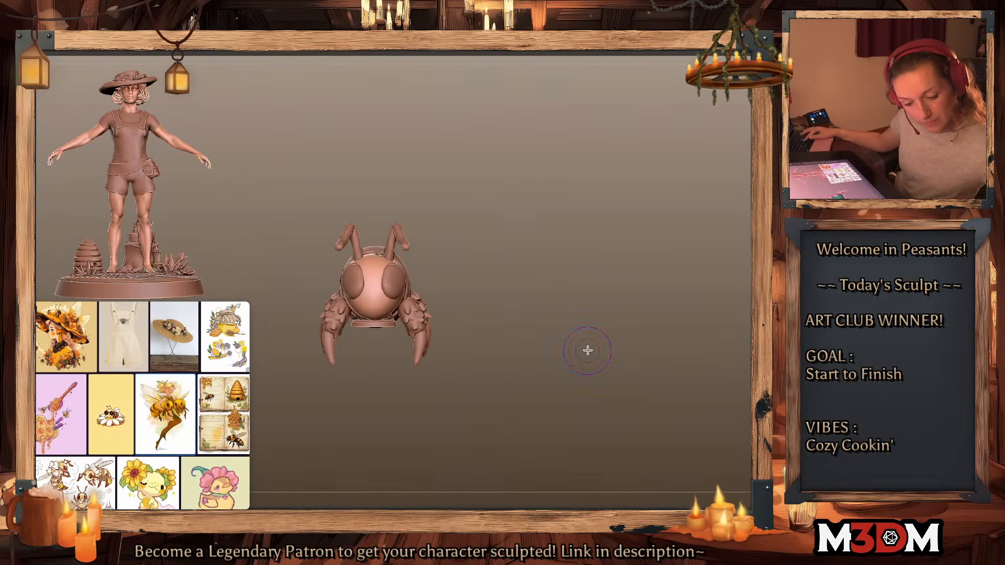
click(750, 148)
click(750, 148)
click(750, 149)
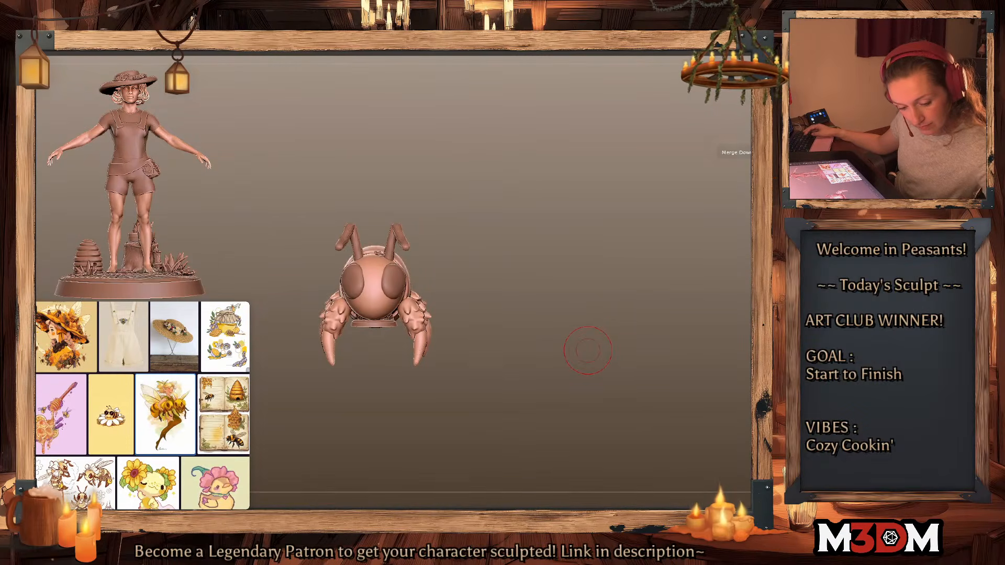
click(751, 338)
click(751, 149)
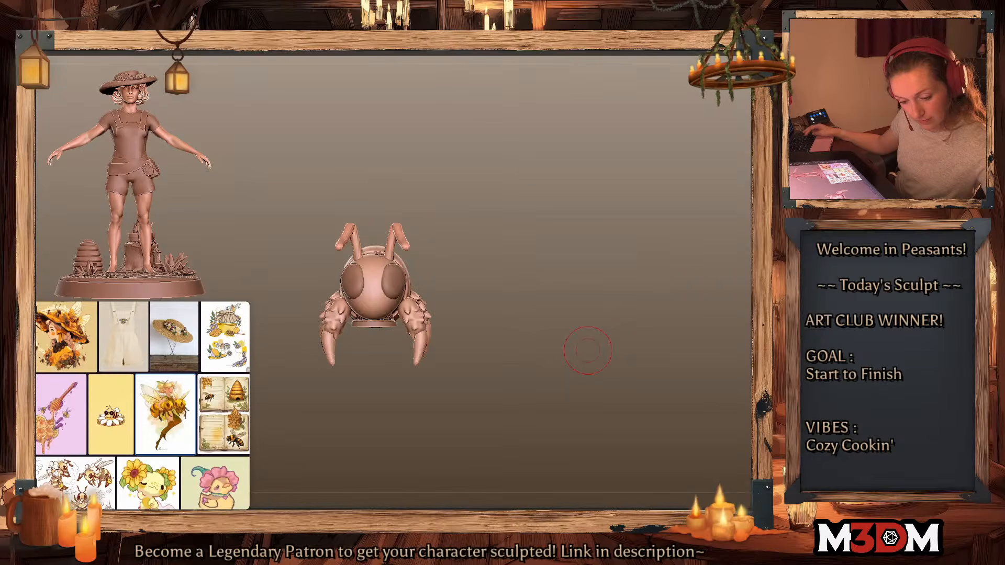
click(752, 337)
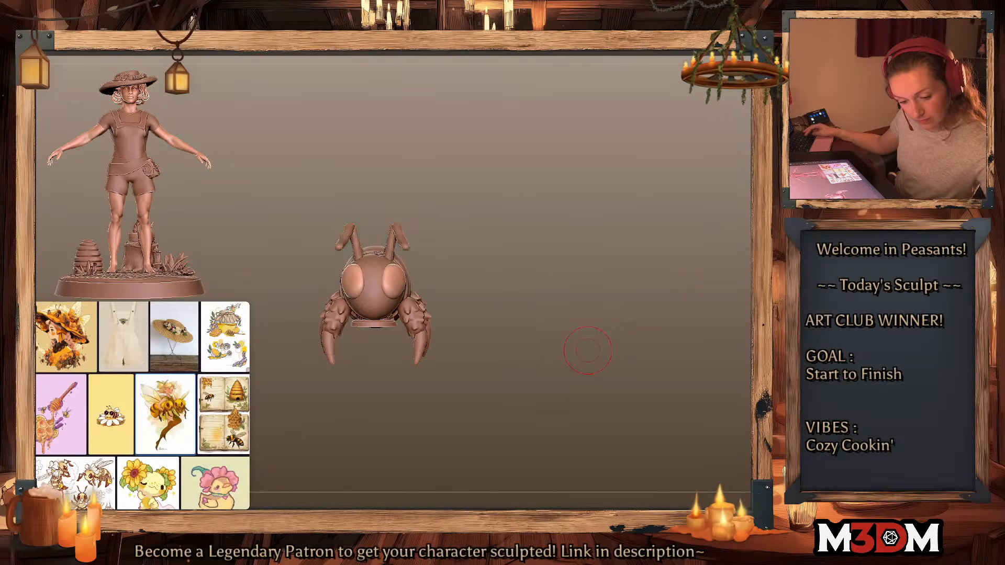
Step: Add the merged bee to the beekeeper character as a subtool and select it for transforming
click(750, 148)
key(p)
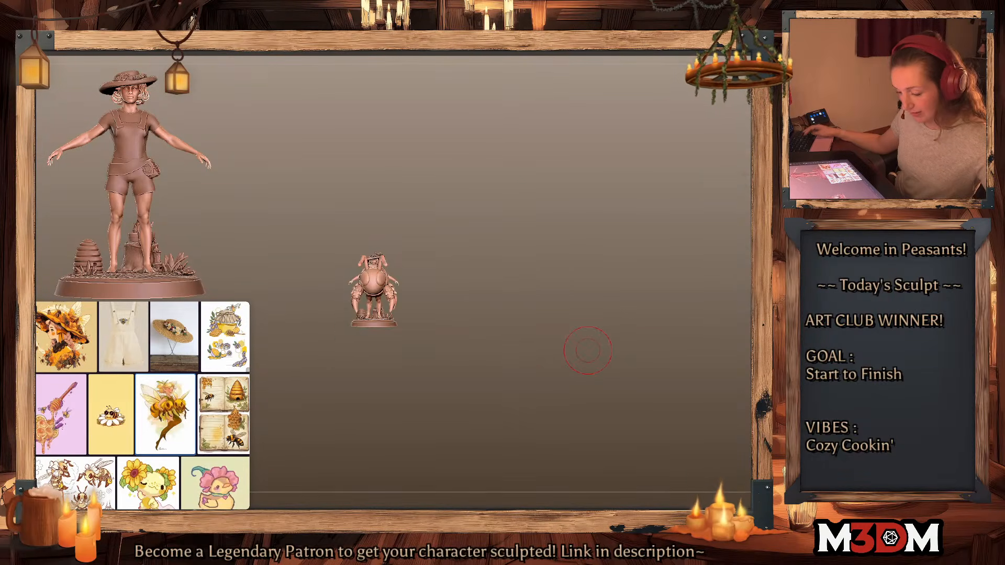
key(w)
alt+click(390, 216)
alt+click(358, 216)
Step: Scale the bee down and move it beside the beekeeper's outstretched hand
alt+drag(540, 323, 540, 366)
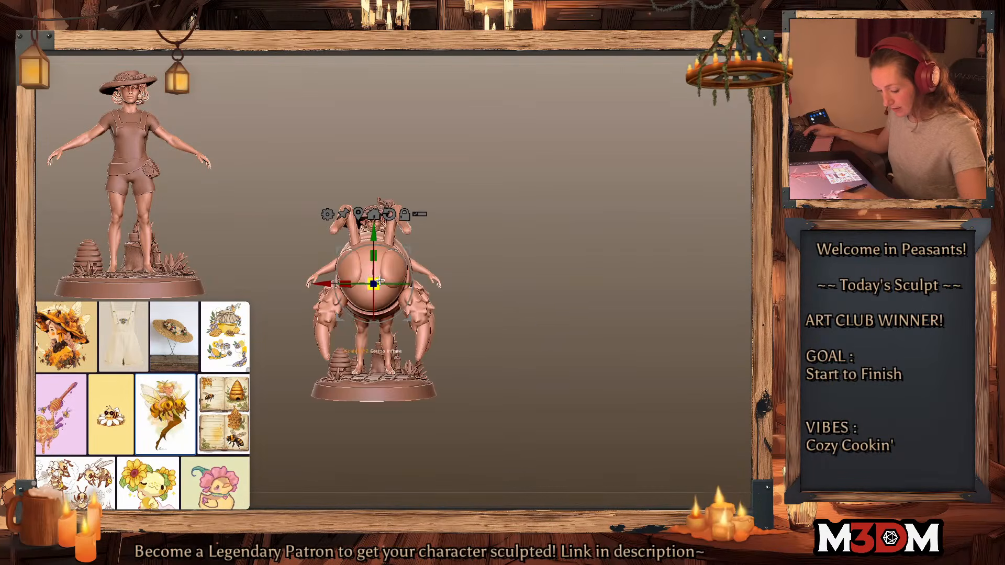
drag(375, 284, 348, 309)
drag(407, 248, 499, 257)
alt+drag(563, 254, 563, 304)
drag(465, 292, 497, 272)
alt+drag(630, 290, 653, 325)
key(q)
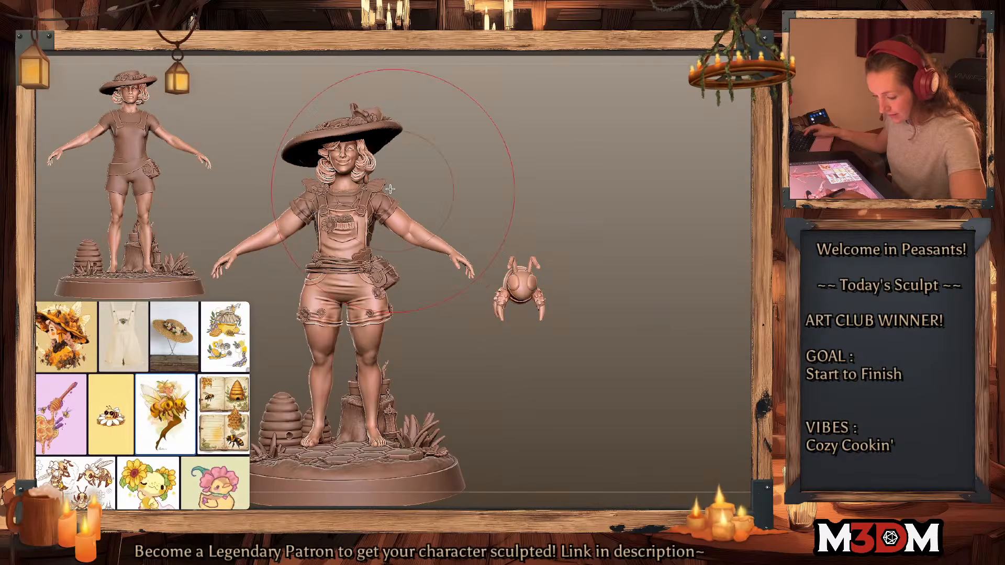
Step: Bring the pair of veined wings into the scene with the beekeeper and the bee
alt+click(379, 185)
key(w)
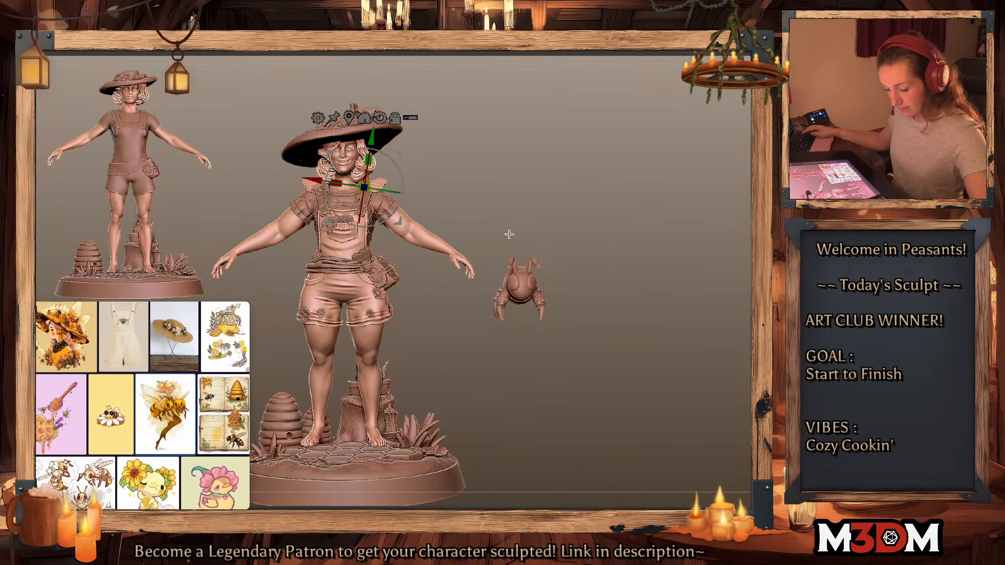
key(q)
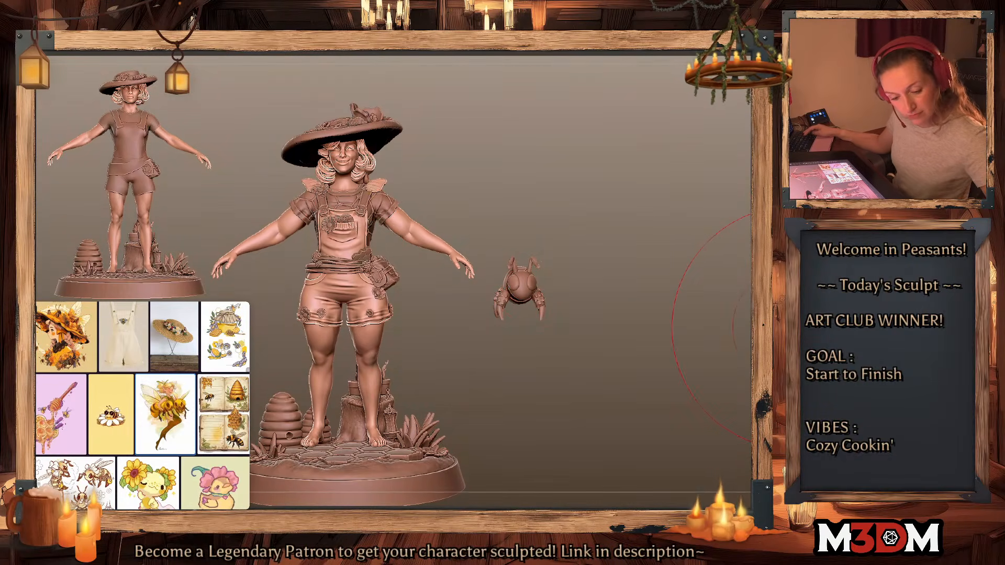
click(793, 328)
alt+click(527, 293)
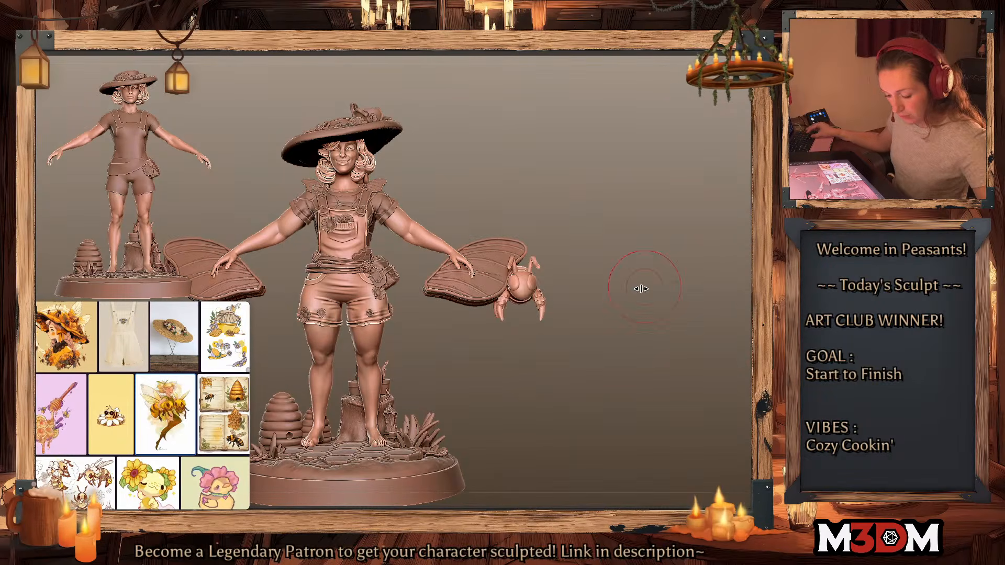
Step: Undo the scaling and move of the bee
key(ctrl+h)
key(ctrl+z)
alt+drag(655, 298, 607, 356)
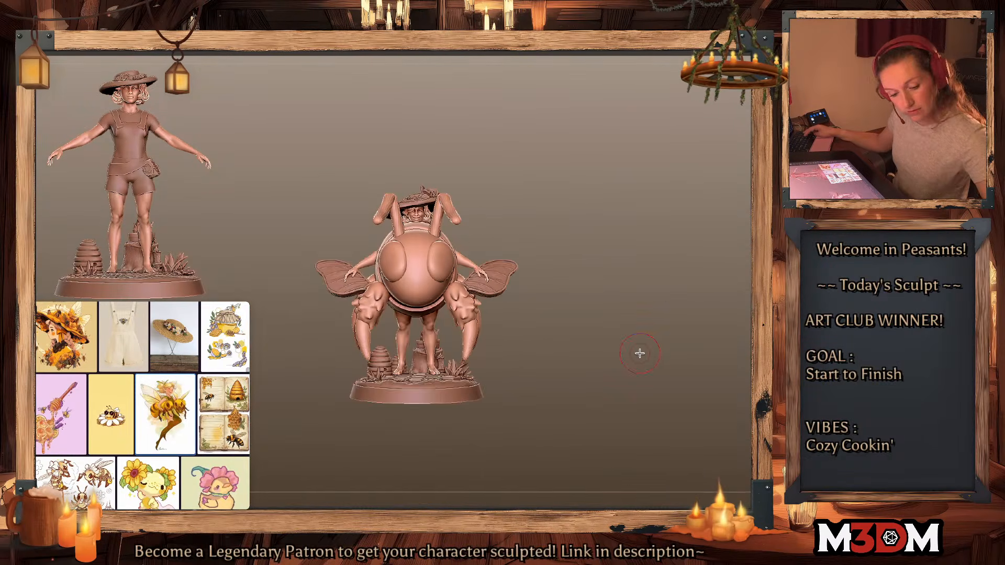
Step: Hide the beekeeper and her base, leaving only the bee and the pair of wings shown
key(alt+s)
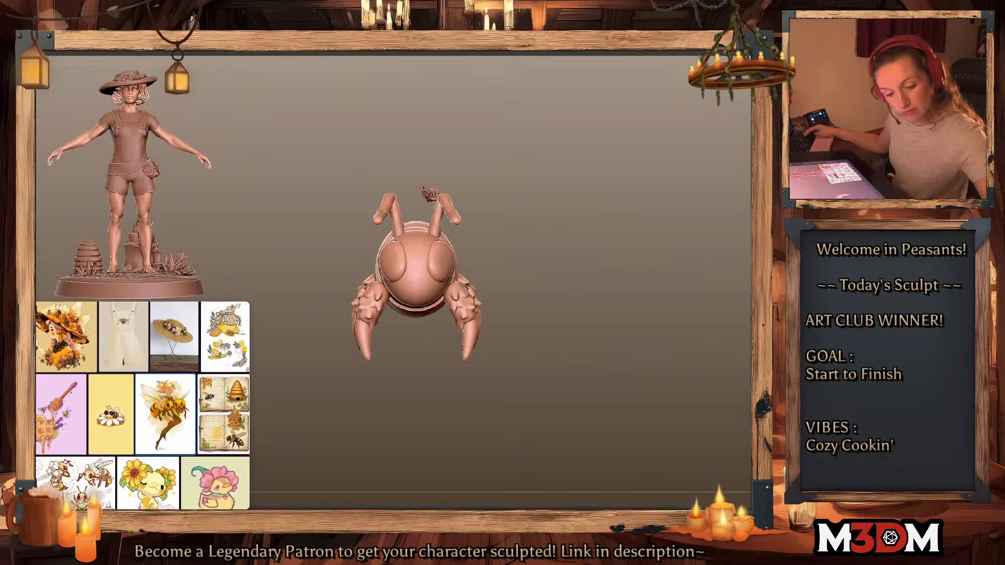
key(Down)
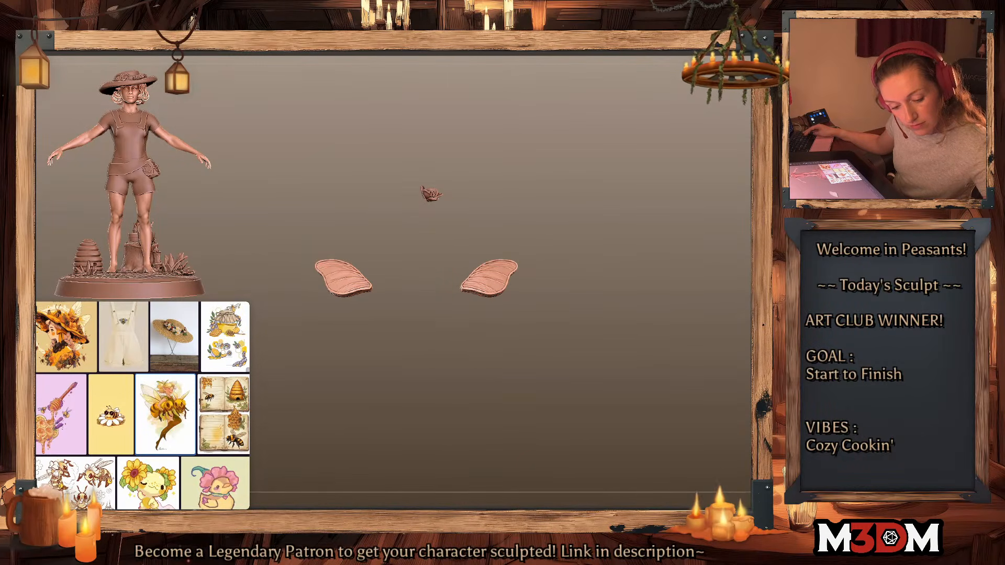
key(shift+f)
key(shift+f)
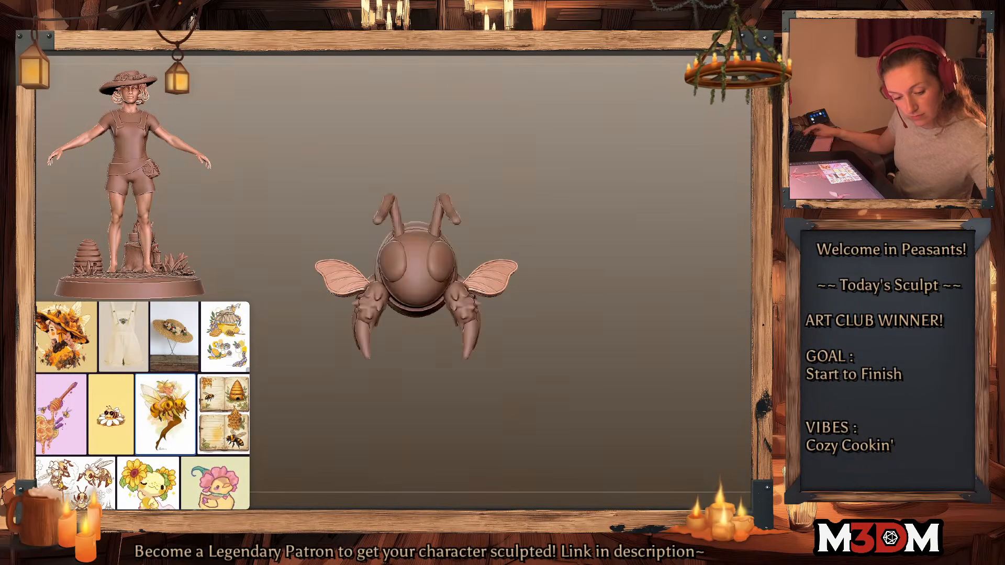
key(space)
Step: Rotate the wings upright above the bee's body and reset the gizmo's orientation
key(w)
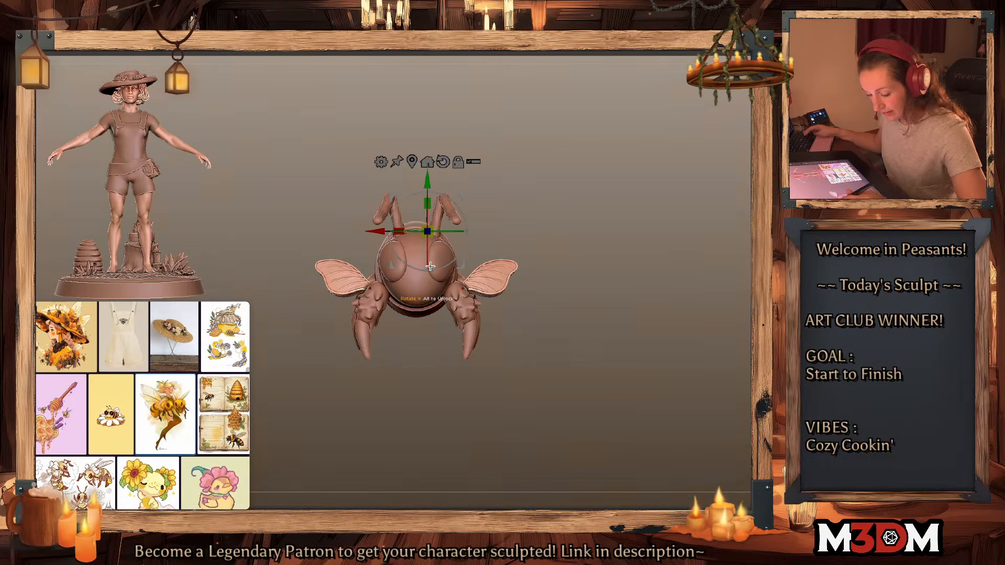
drag(429, 267, 435, 313)
drag(466, 227, 450, 168)
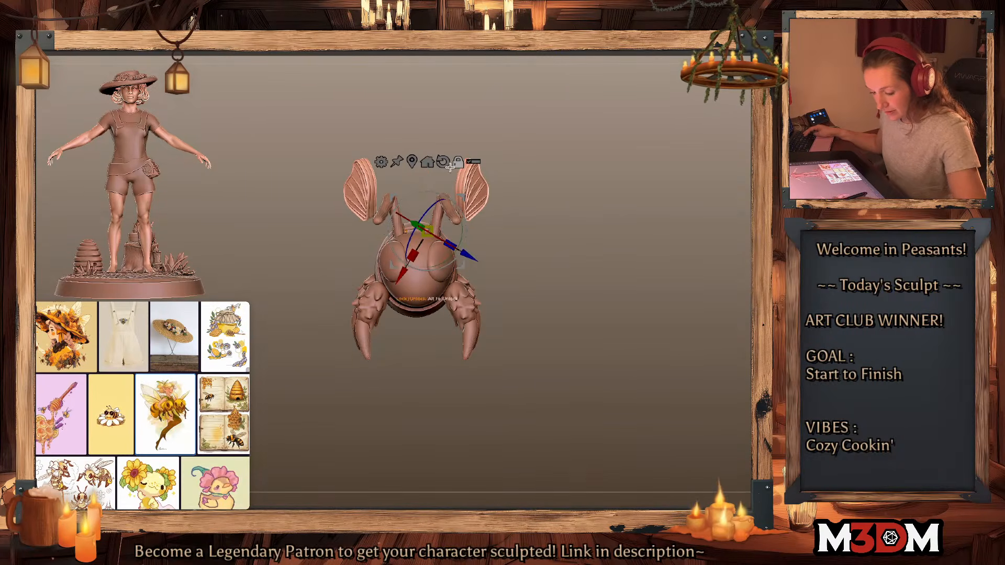
click(444, 163)
shift+drag(660, 215, 672, 249)
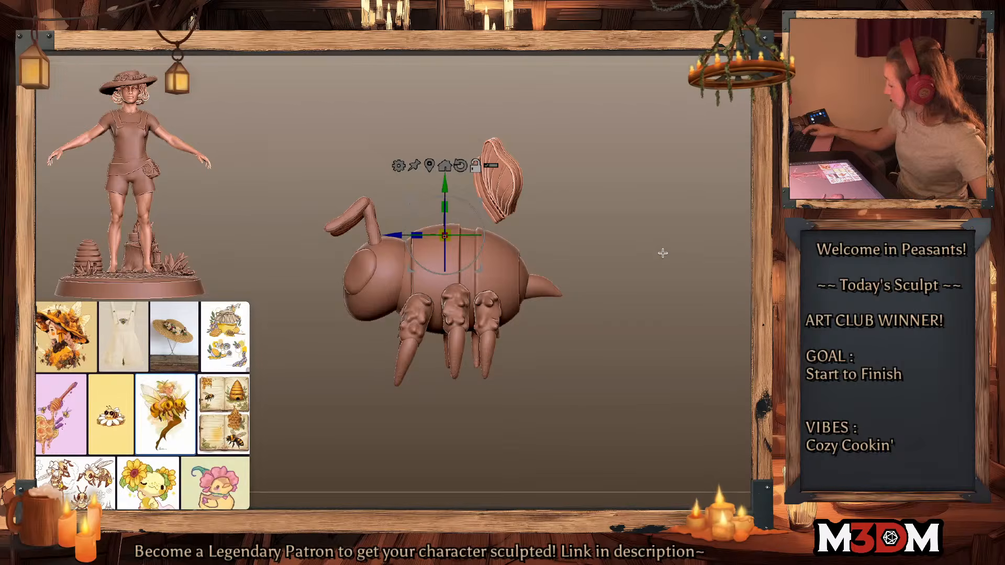
Step: Move the wings down onto the middle of the bee's back and rotate them to fit the body
alt+click(508, 178)
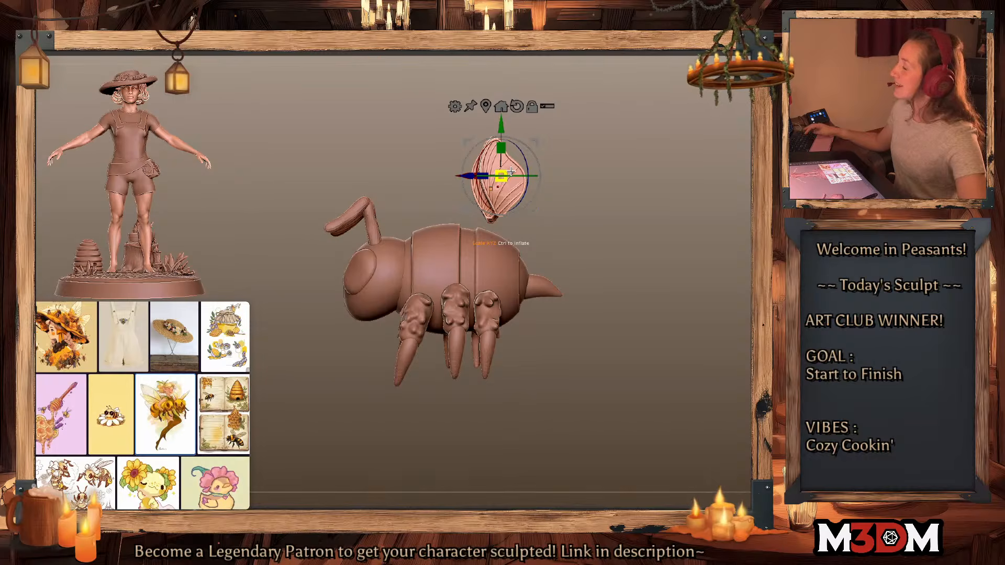
drag(501, 169, 540, 176)
drag(534, 142, 484, 169)
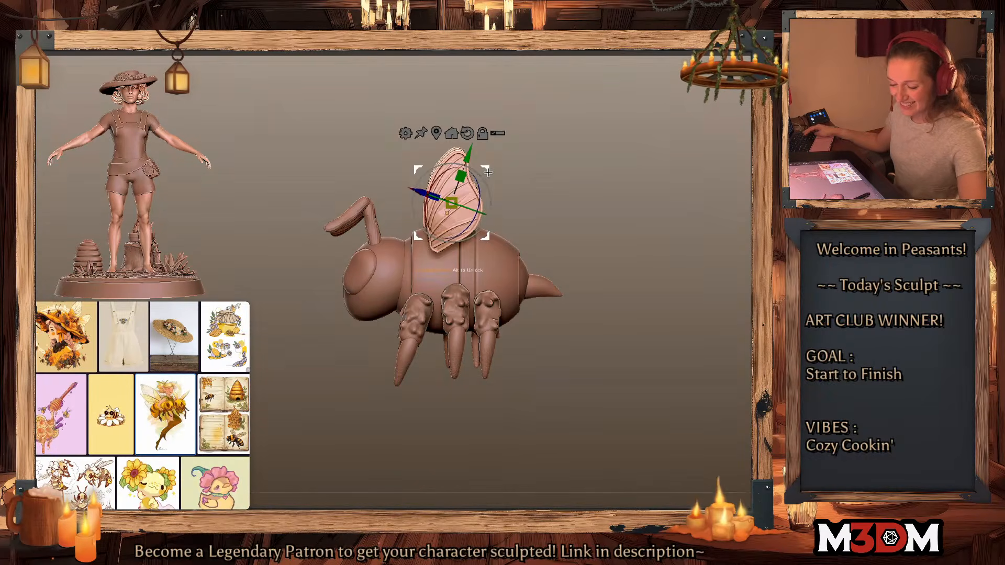
drag(580, 228, 639, 228)
drag(484, 195, 432, 203)
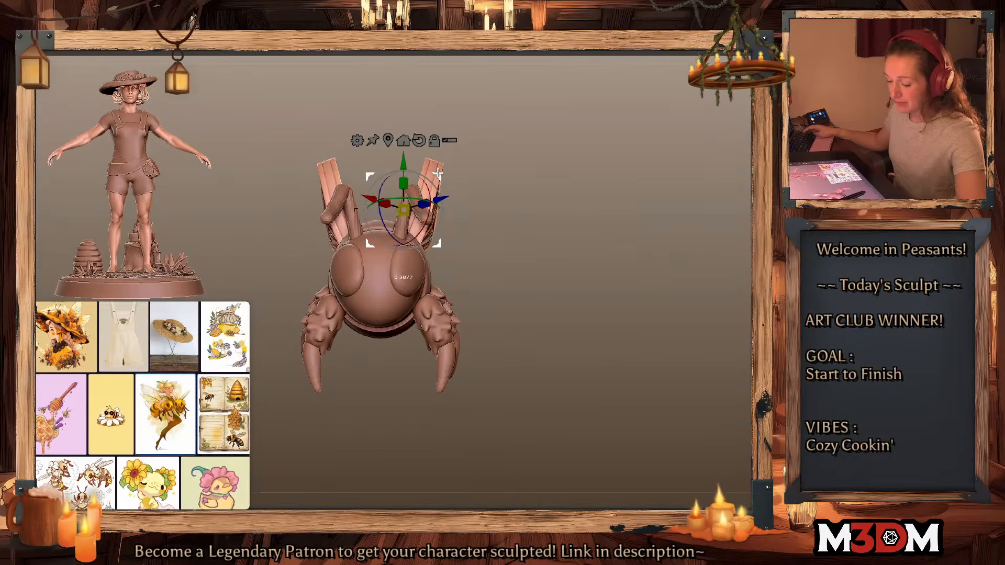
Step: Examine the wings' mesh and placement on the bee from the front and side
mouse_move(702, 251)
mouse_down()
mouse_move(656, 257)
mouse_move(633, 293)
mouse_up()
key(q)
right_click(633, 305)
key(shift+f)
key(shift+f)
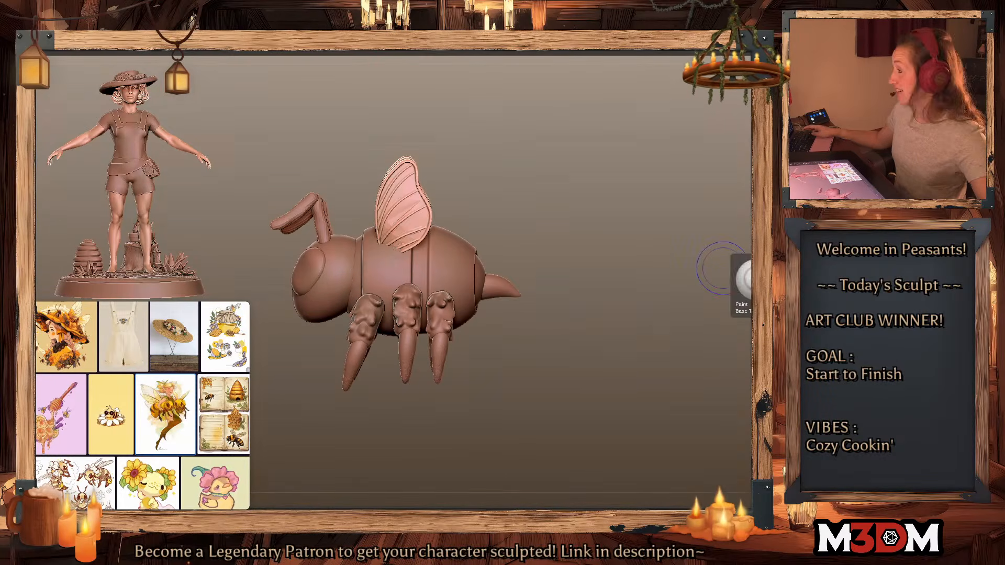
key(space)
mouse_move(593, 226)
mouse_down()
mouse_move(610, 229)
mouse_move(603, 258)
mouse_up()
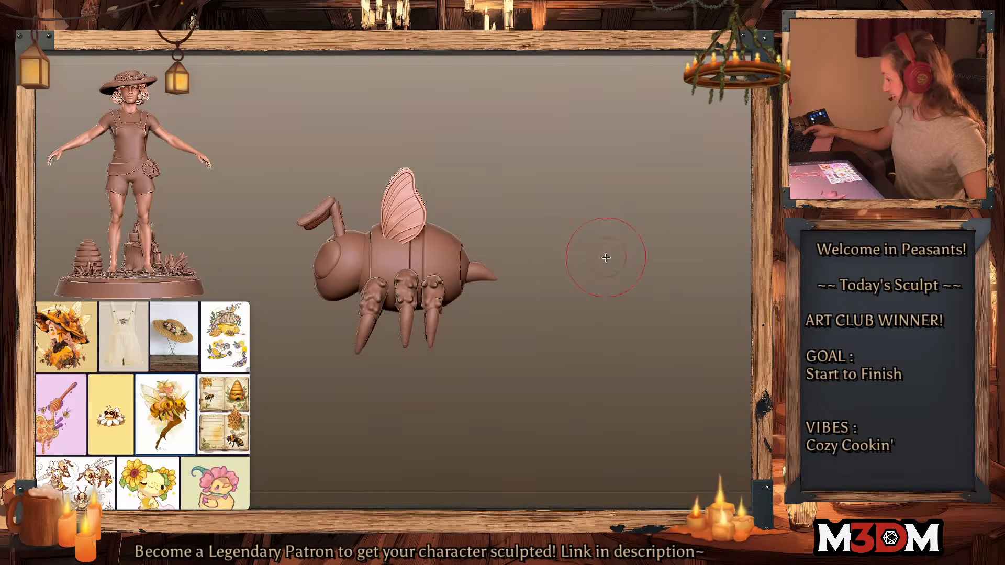
alt+drag(636, 304, 666, 325)
Step: Enlarge the brush's draw size and check the wings in isolation against the bee's body
key(space)
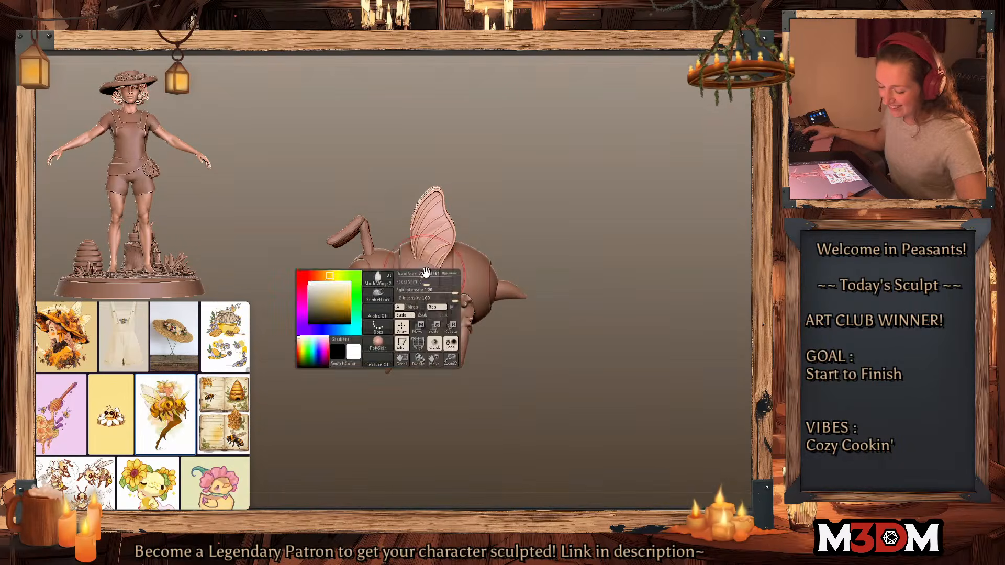
drag(428, 277, 445, 278)
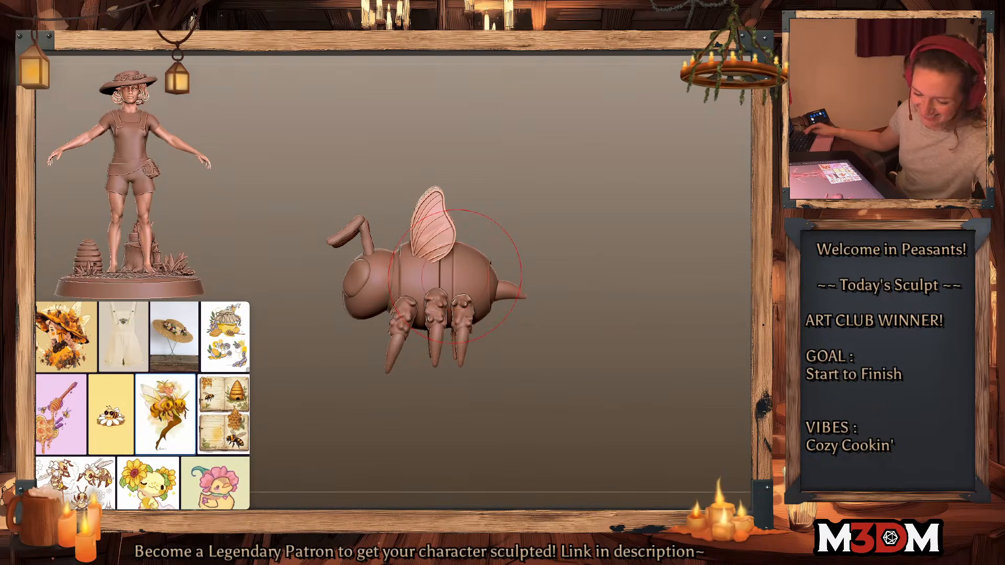
key(alt+s)
drag(623, 282, 555, 282)
key(alt+s)
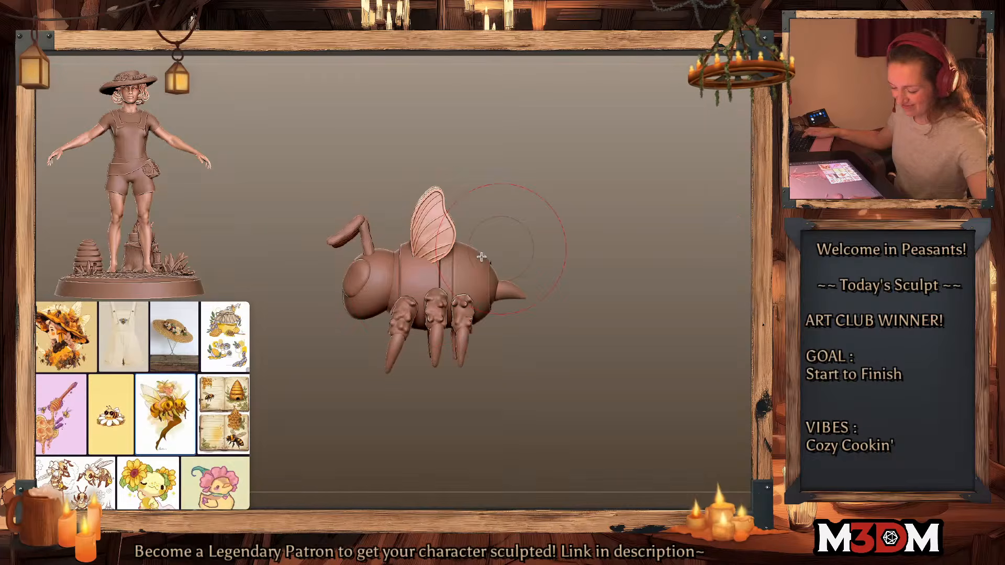
mouse_move(534, 240)
mouse_down()
mouse_move(596, 226)
mouse_move(601, 236)
mouse_up()
Step: Centre the gizmo on the wings, then straighten, enlarge and seat them along the bee's upper sides
key(w)
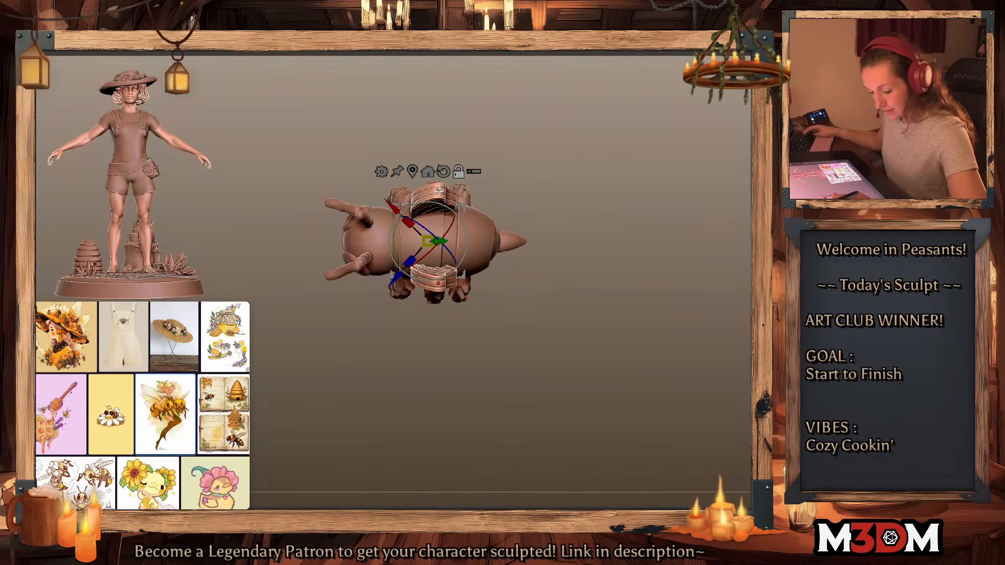
click(413, 170)
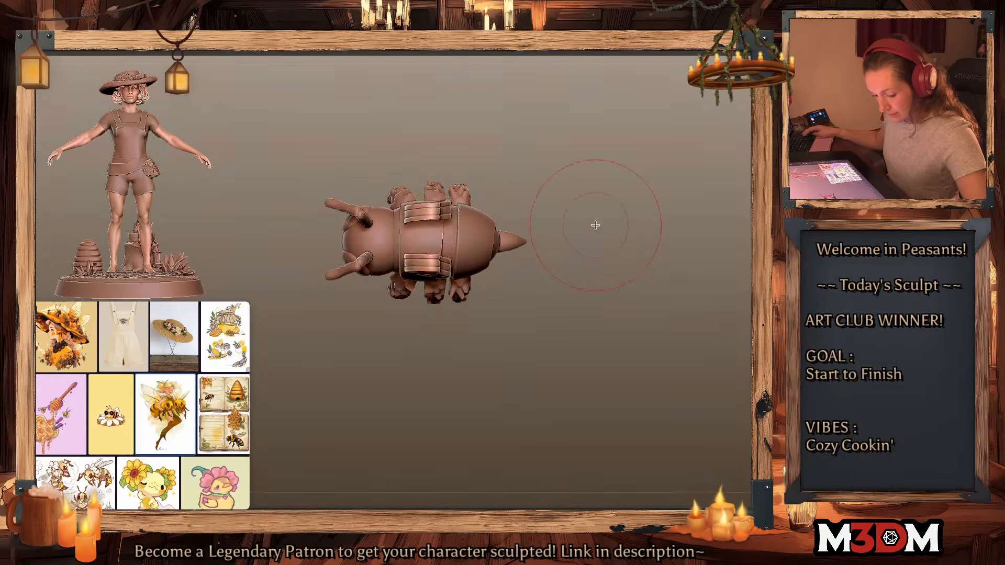
drag(595, 224, 562, 226)
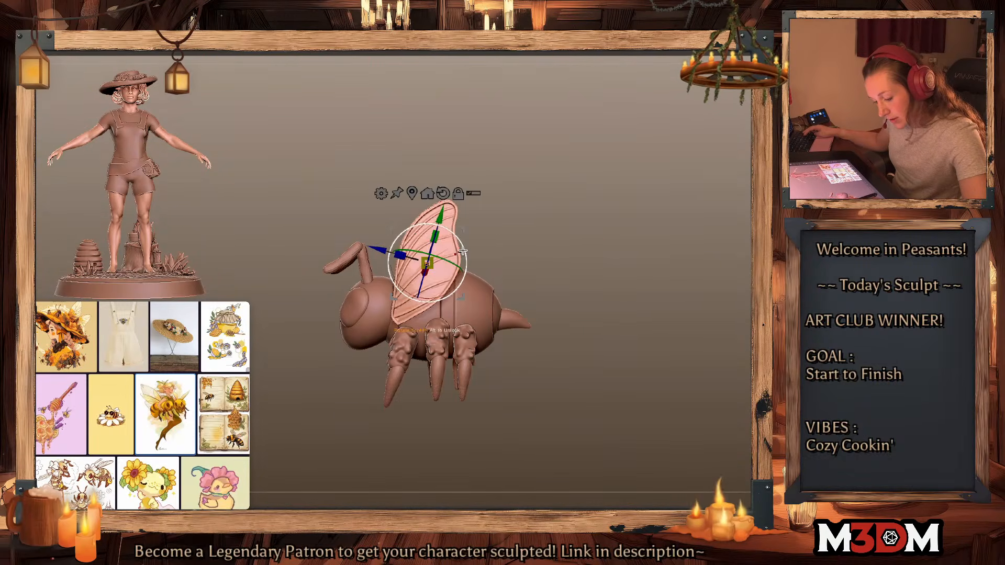
drag(586, 249, 558, 256)
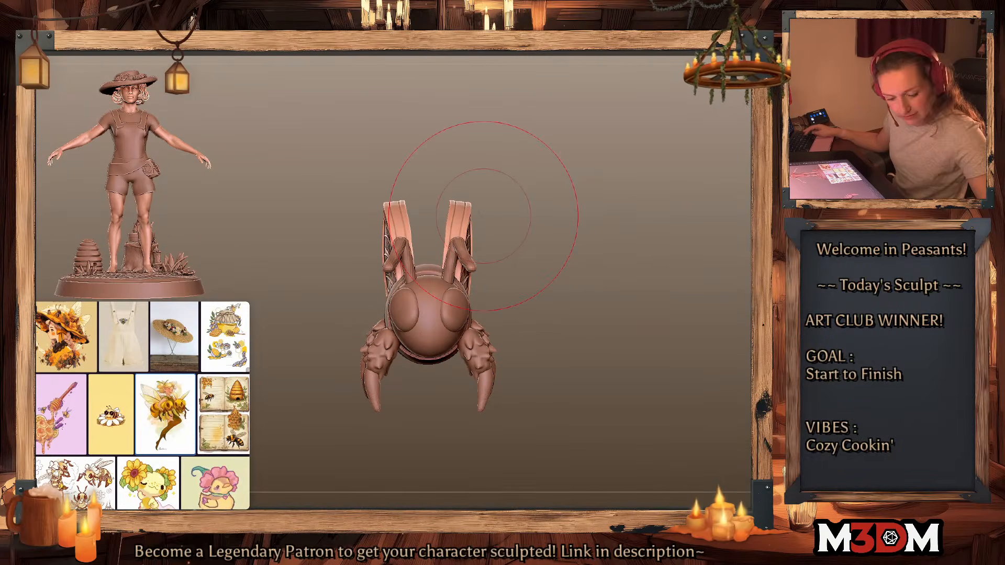
Step: Reshape the wings with a large brush so they narrow at the base and sweep back over the abdomen
key(space)
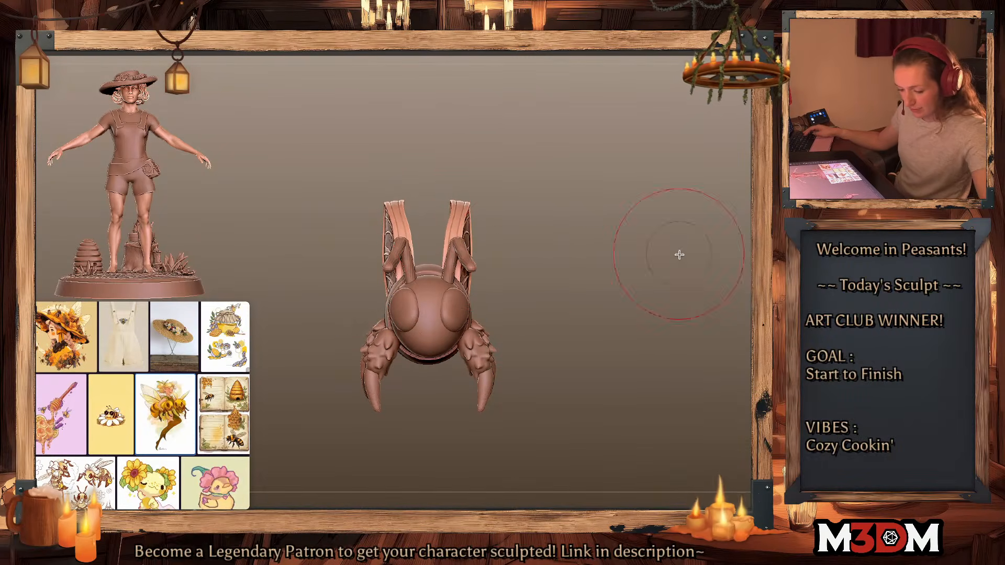
drag(680, 254, 668, 243)
drag(452, 205, 454, 213)
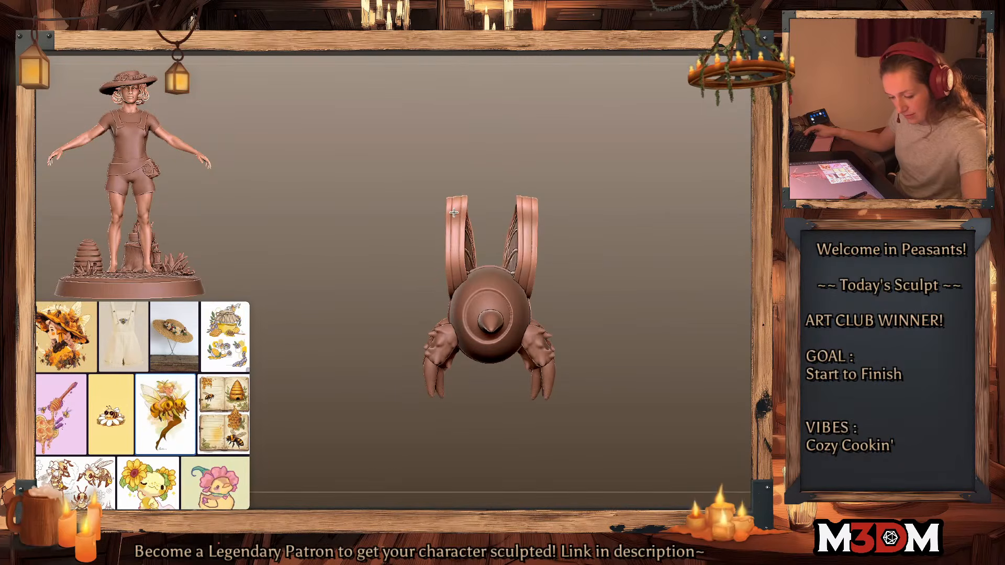
drag(659, 345, 668, 359)
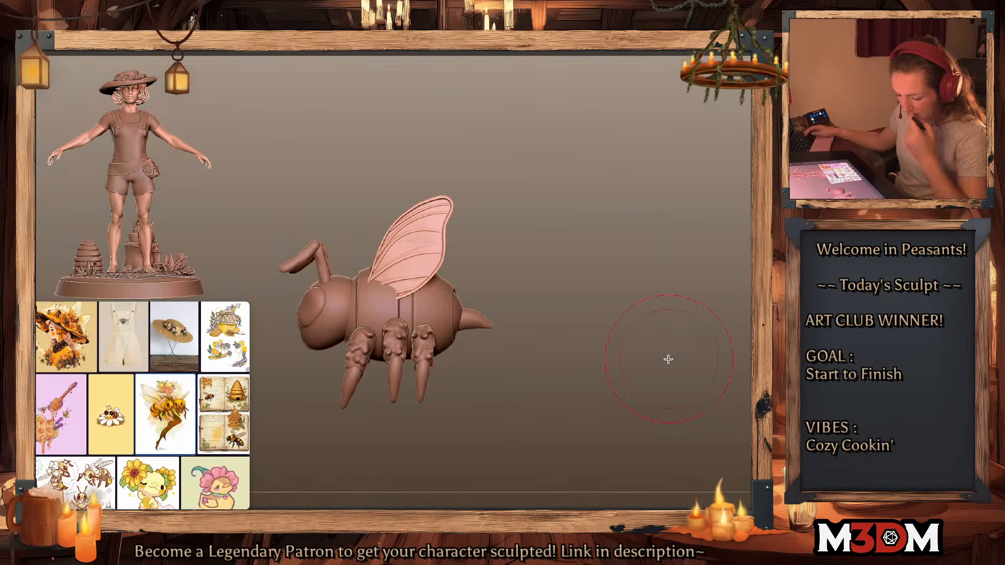
Step: Reselect the bee's wings and widen them into a fuller, rounded outline with a large brush
alt+click(442, 295)
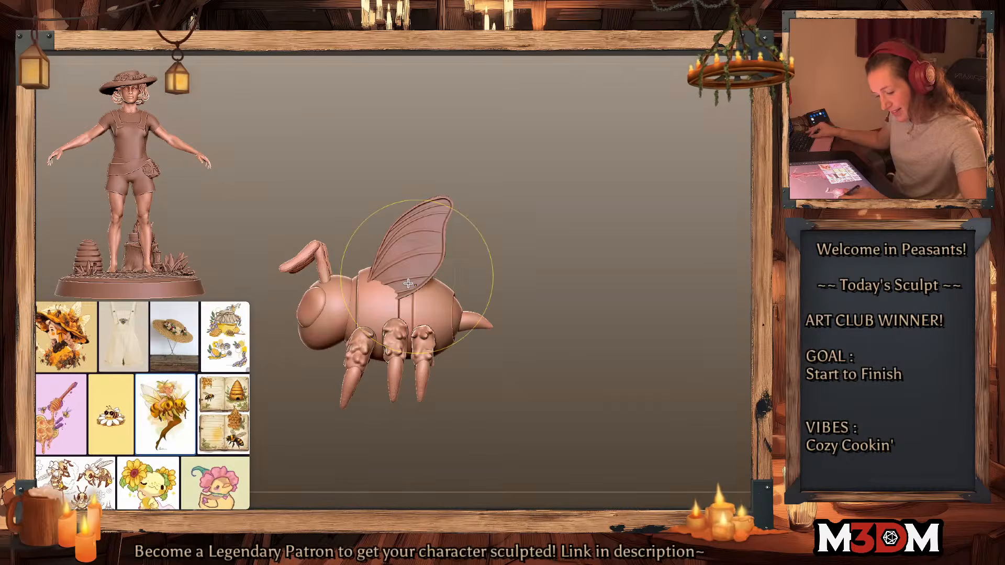
alt+click(400, 242)
mouse_move(618, 284)
mouse_down()
mouse_move(636, 290)
mouse_move(617, 286)
mouse_up()
key(w)
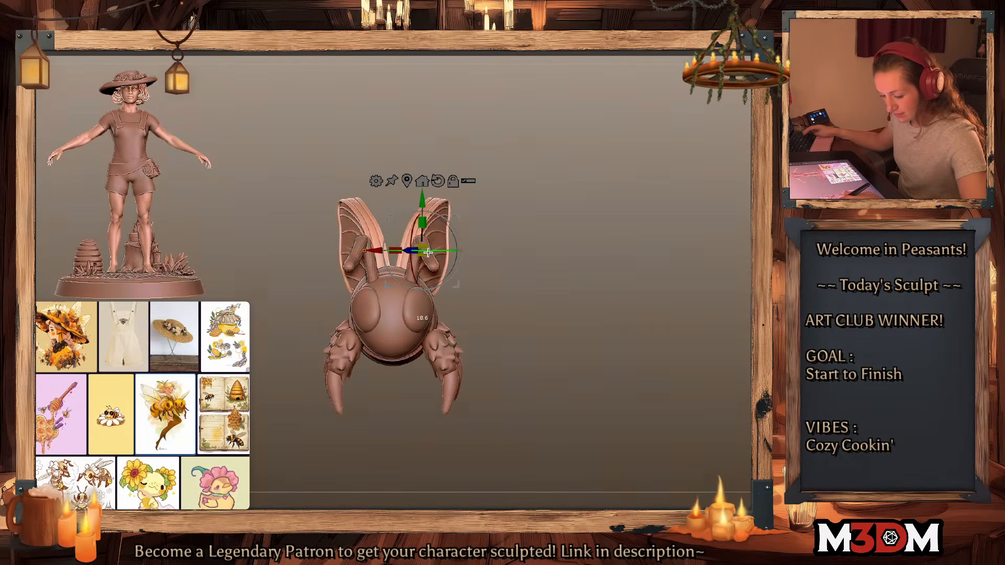
key(q)
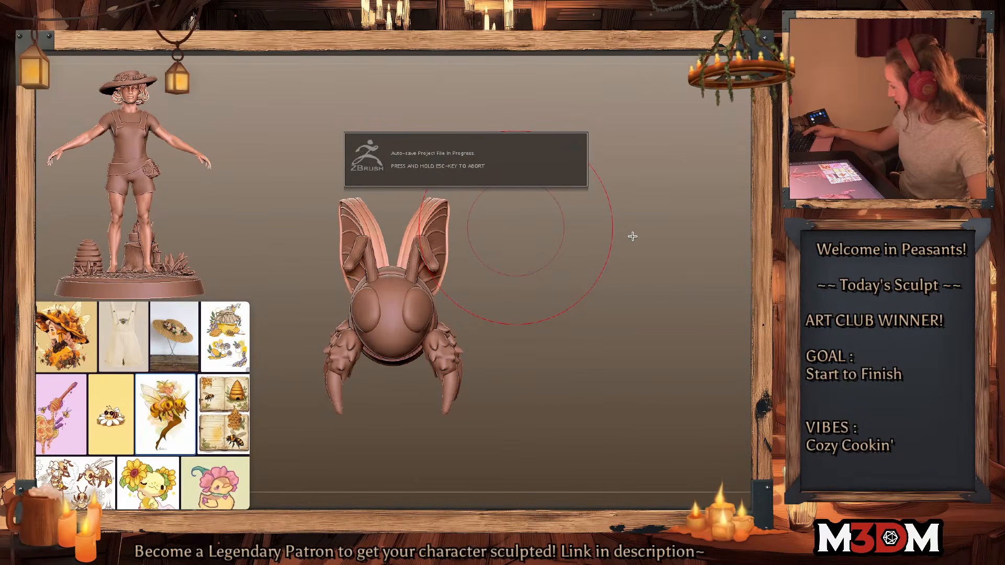
drag(633, 236, 632, 225)
shift+drag(650, 271, 643, 273)
key(space)
mouse_move(459, 231)
mouse_down()
mouse_move(488, 228)
mouse_move(479, 211)
mouse_move(420, 195)
mouse_up()
key(space)
key(space)
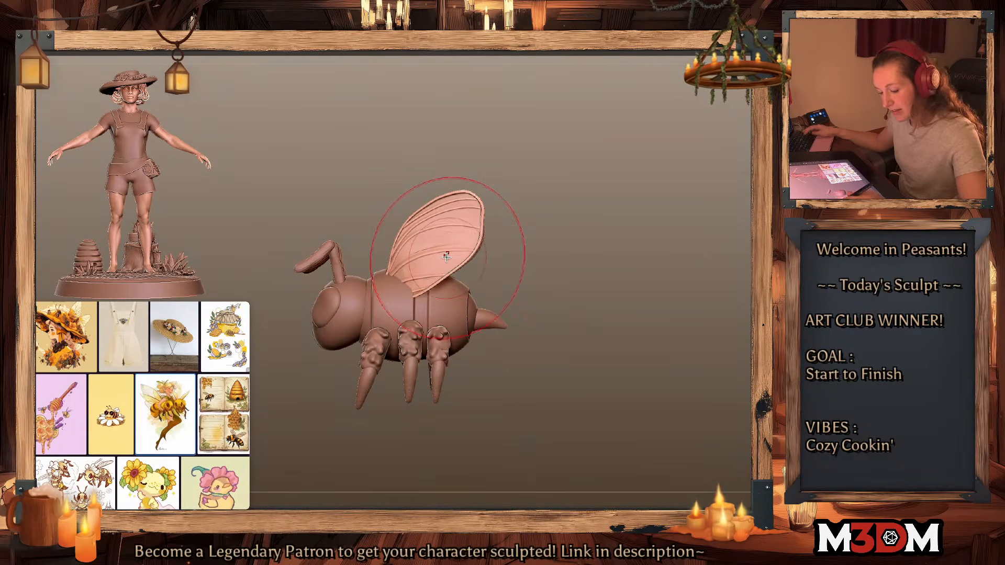
Step: Scale and reposition the wings with the gizmo so their bases rest lower against the sides of the thorax
key(w)
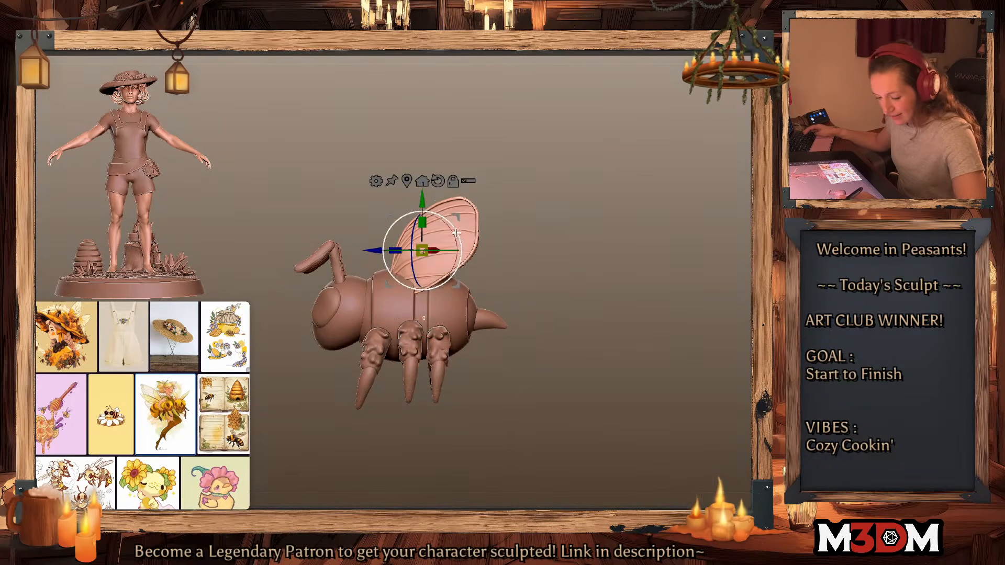
drag(456, 234, 451, 223)
drag(457, 216, 435, 216)
key(q)
mouse_move(581, 280)
mouse_down()
mouse_move(630, 290)
mouse_move(628, 299)
mouse_up()
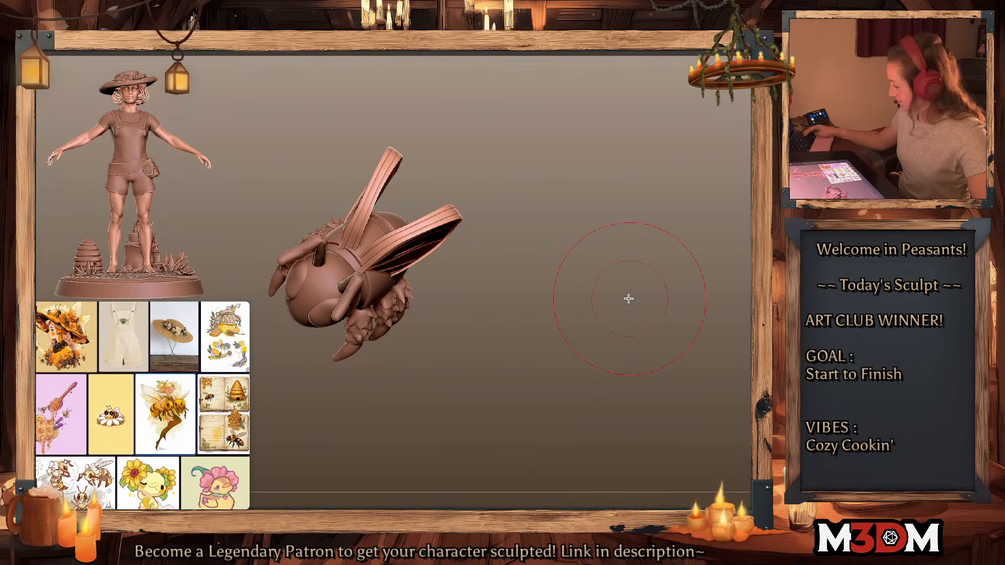
key(w)
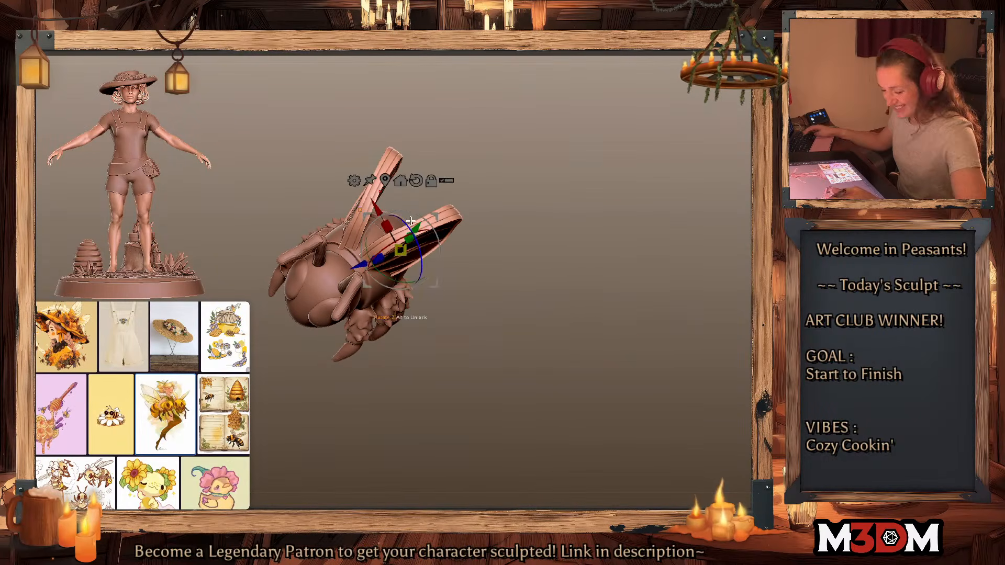
drag(397, 282, 384, 265)
key(q)
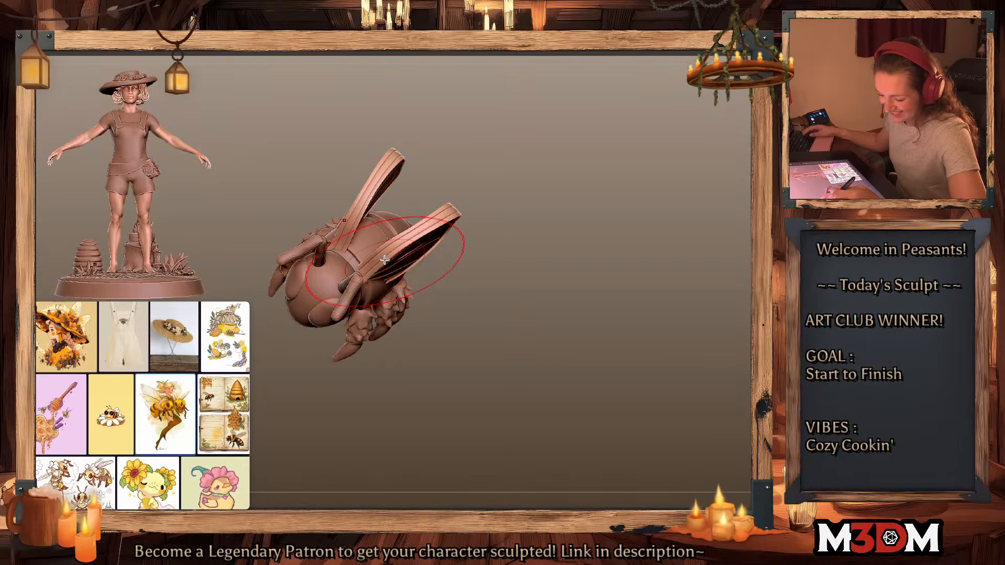
key(space)
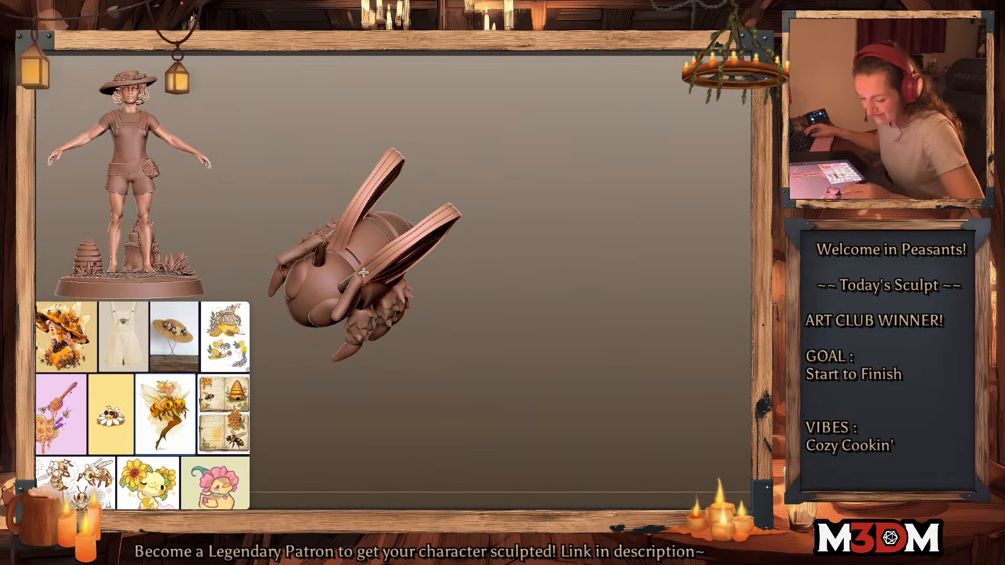
mouse_move(481, 201)
shift+mouse_down()
mouse_move(650, 242)
mouse_move(638, 265)
shift+mouse_up()
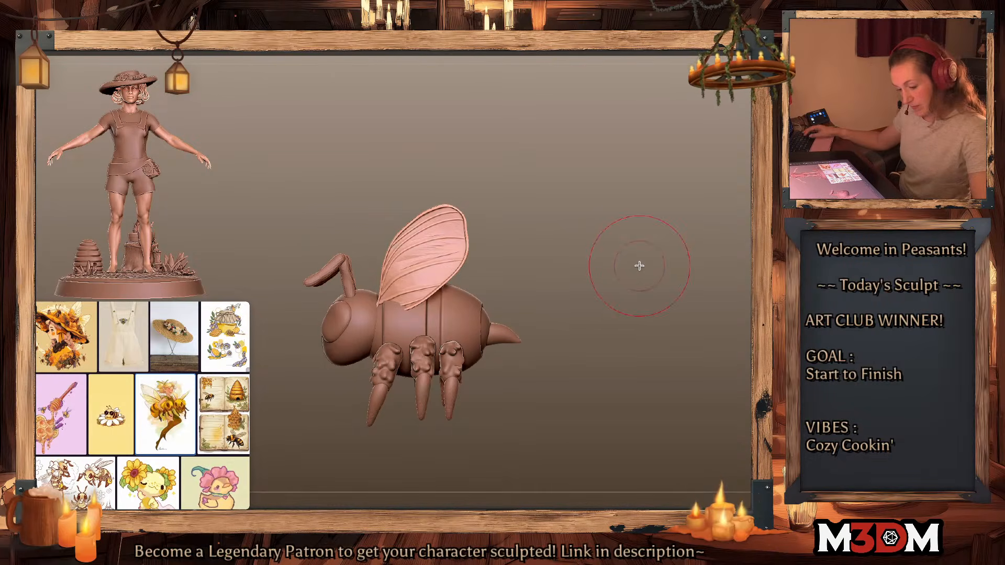
Step: Isolate the wings, assign them a single polygroup, and bring the rest of the bee back into view
key(alt+s)
key(f)
key(shift+f)
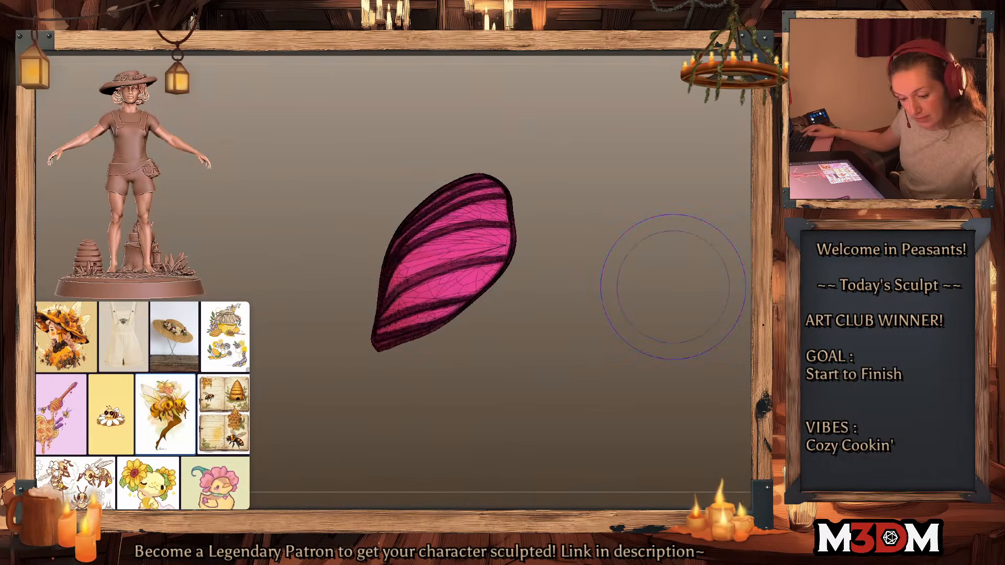
key(ctrl+w)
key(shift+f)
key(space)
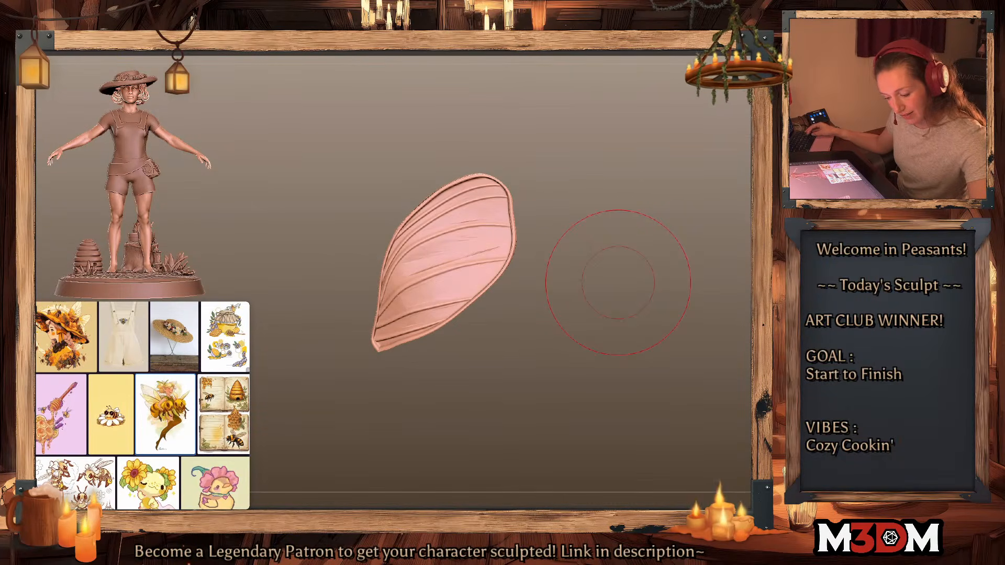
mouse_move(630, 344)
mouse_down()
mouse_move(632, 361)
mouse_move(631, 350)
mouse_up()
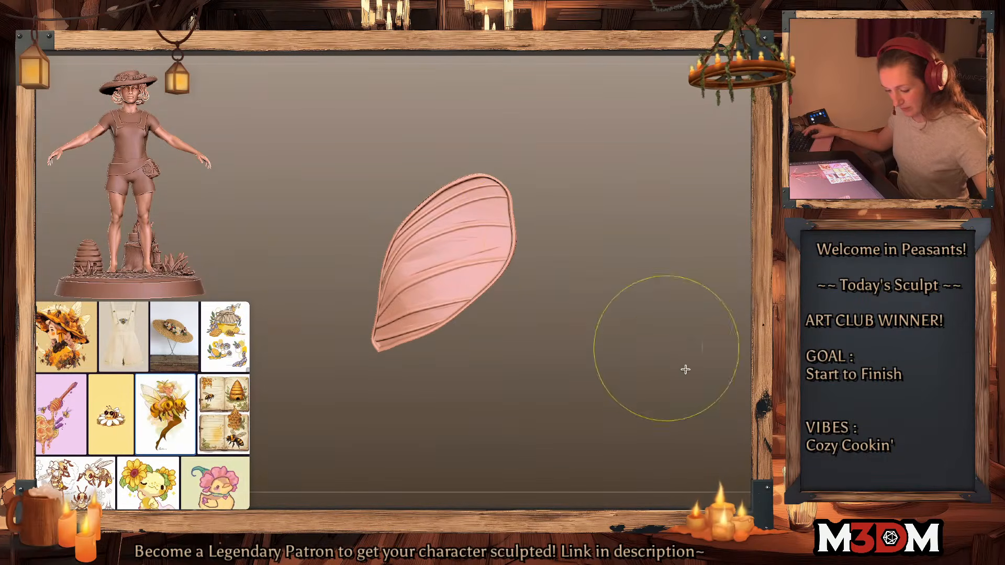
key(d)
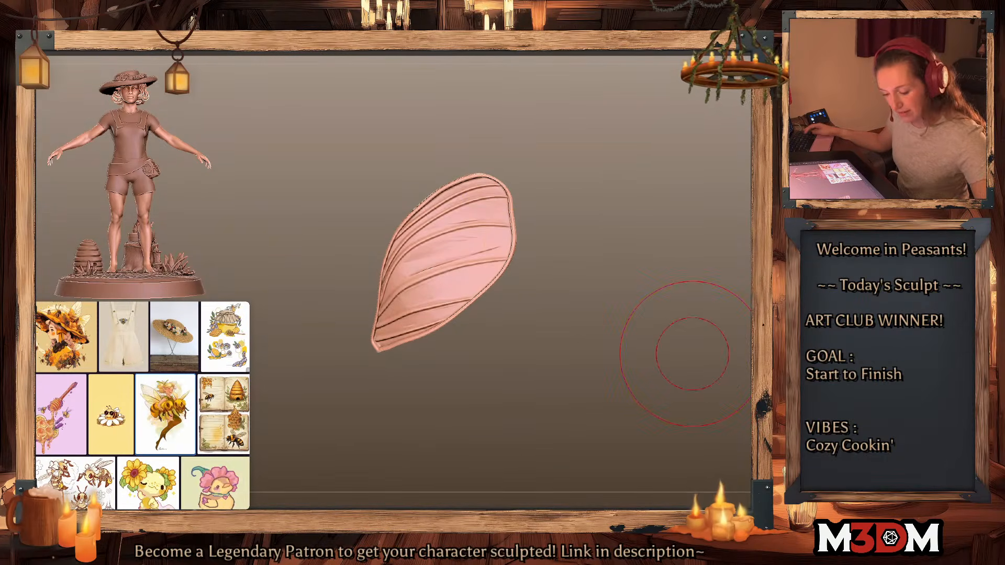
key(alt+s)
alt+drag(672, 356, 663, 311)
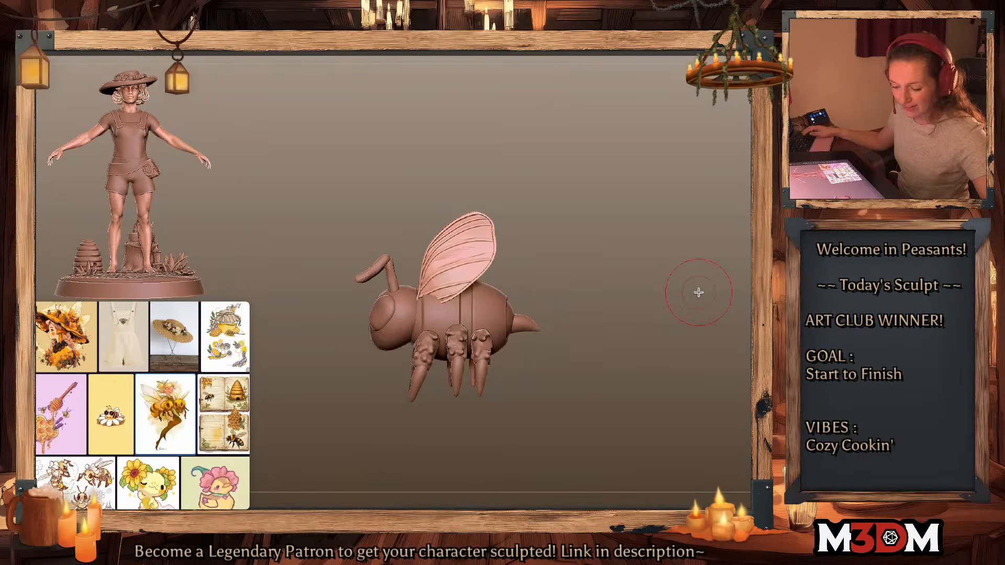
Step: Adjust the wings' front edge near the base with the brush, undoing the last stroke
key(space)
drag(437, 295, 445, 294)
drag(427, 273, 435, 247)
key(ctrl+z)
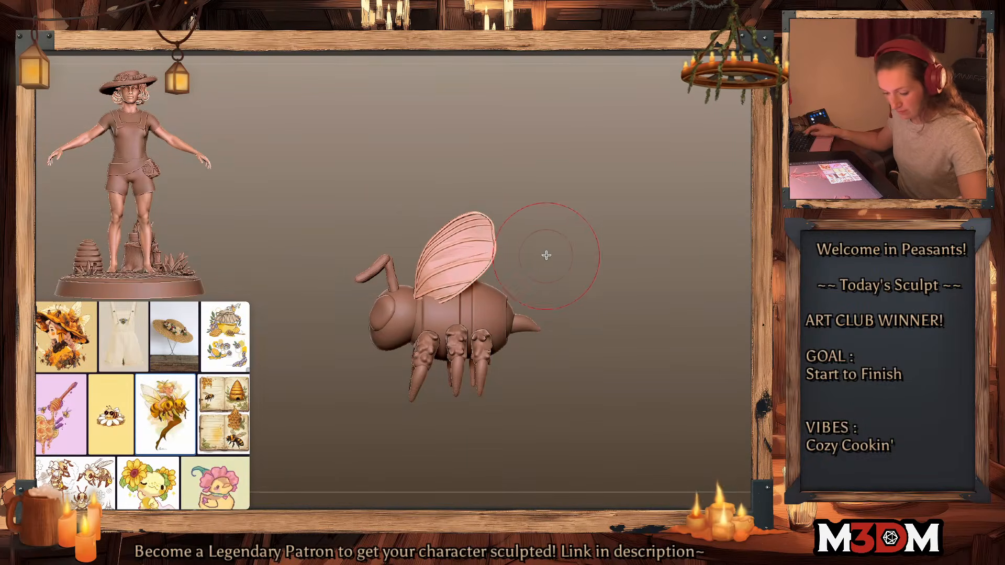
Step: Shrink and narrow the wings above the thorax with the gizmo
key(w)
drag(484, 275, 482, 235)
drag(453, 268, 448, 268)
key(ctrl+z)
alt+click(464, 199)
key(q)
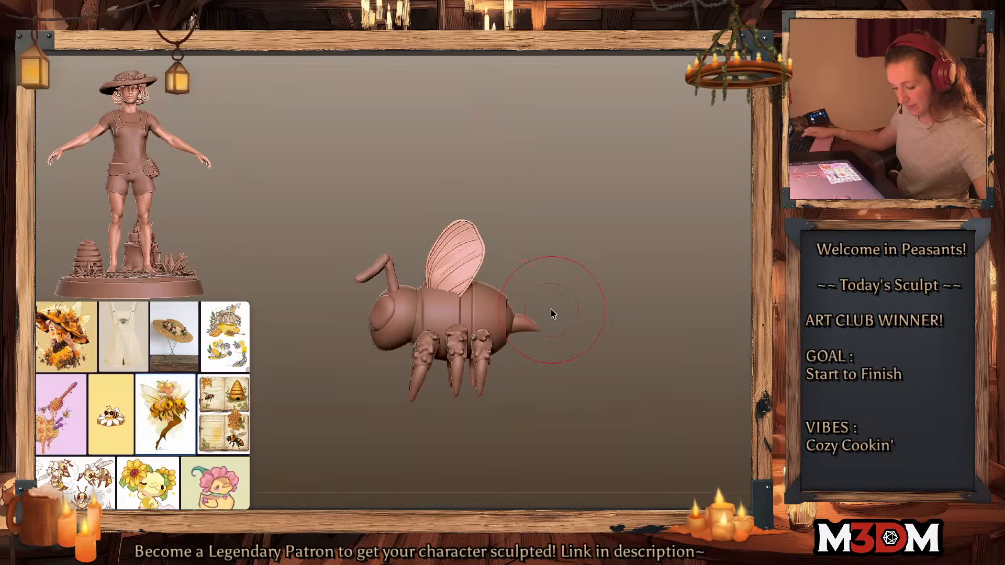
Step: Stretch the wings upward and back into a long, slender shape and refine their front edge
key(r)
drag(437, 291, 482, 199)
key(q)
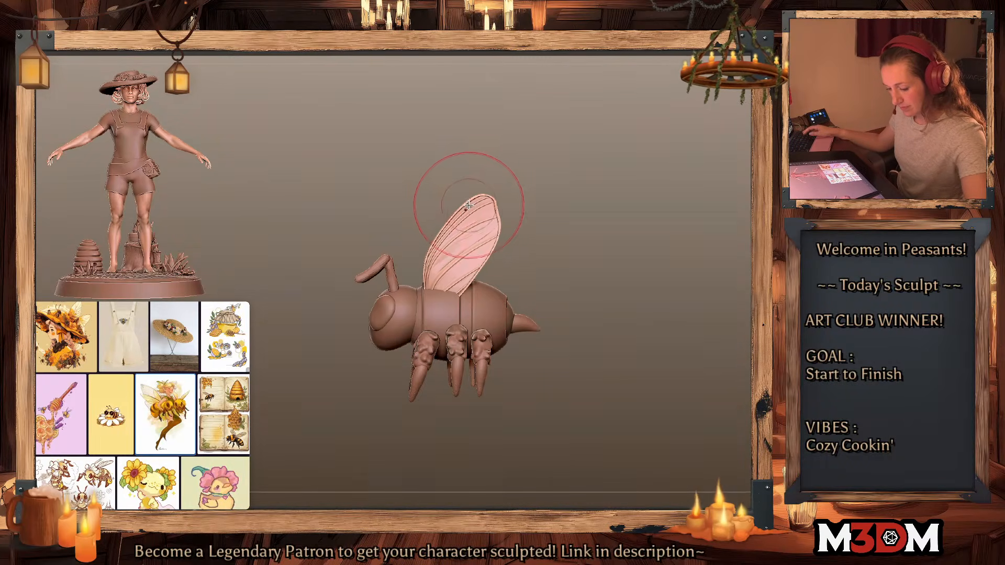
key(ctrl+z)
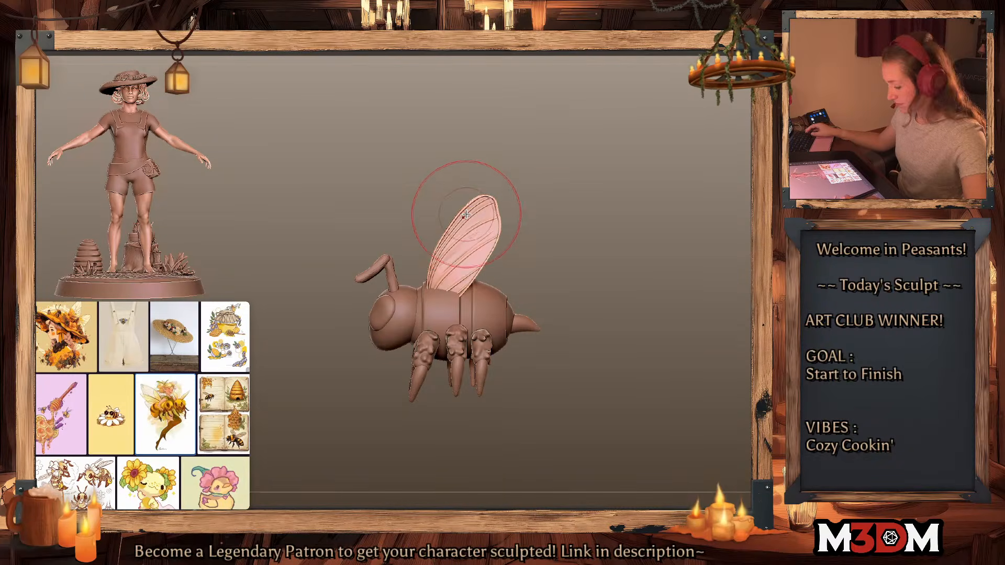
drag(465, 215, 457, 217)
drag(443, 258, 439, 258)
key(r)
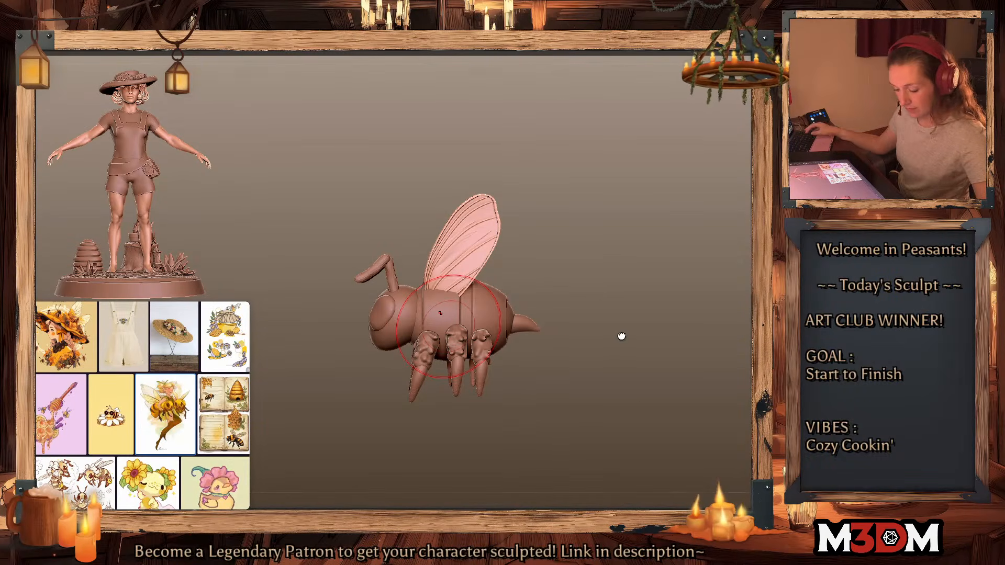
Step: Centre the gizmo on the slender wings and duplicate them towards the abdomen
key(space)
drag(629, 328, 618, 325)
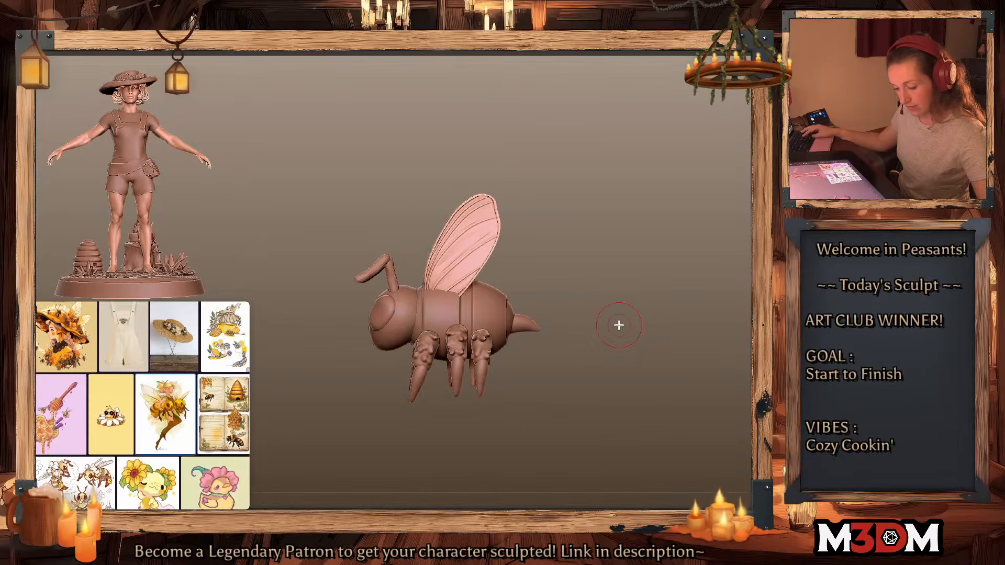
key(w)
click(454, 220)
click(423, 220)
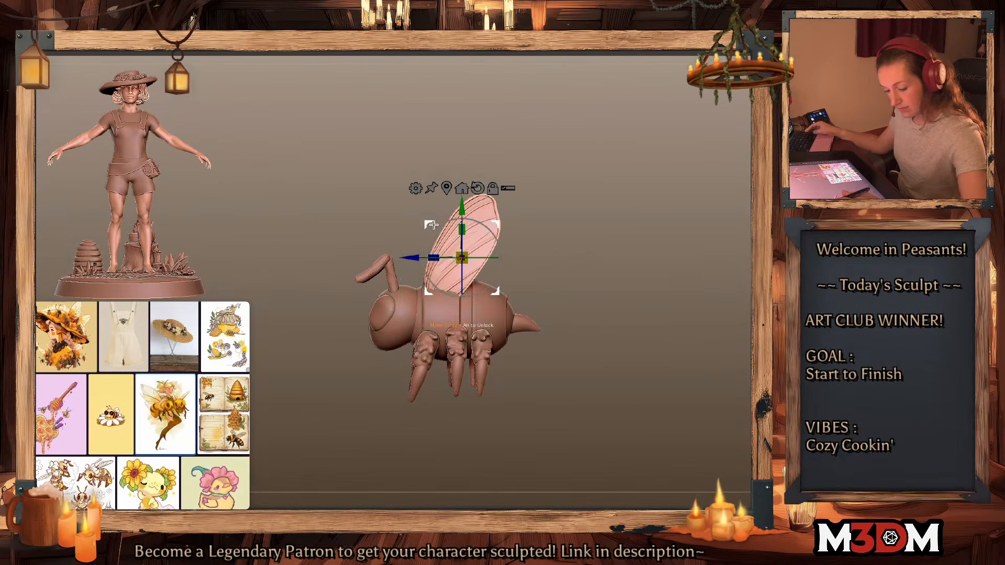
ctrl+drag(462, 258, 501, 246)
Step: Scale down and rotate the wing copy to form a smaller hind pair behind the front wings
drag(415, 235, 444, 251)
key(q)
drag(641, 251, 649, 320)
key(w)
drag(487, 274, 488, 285)
key(q)
drag(636, 286, 630, 233)
key(w)
drag(508, 256, 472, 285)
key(q)
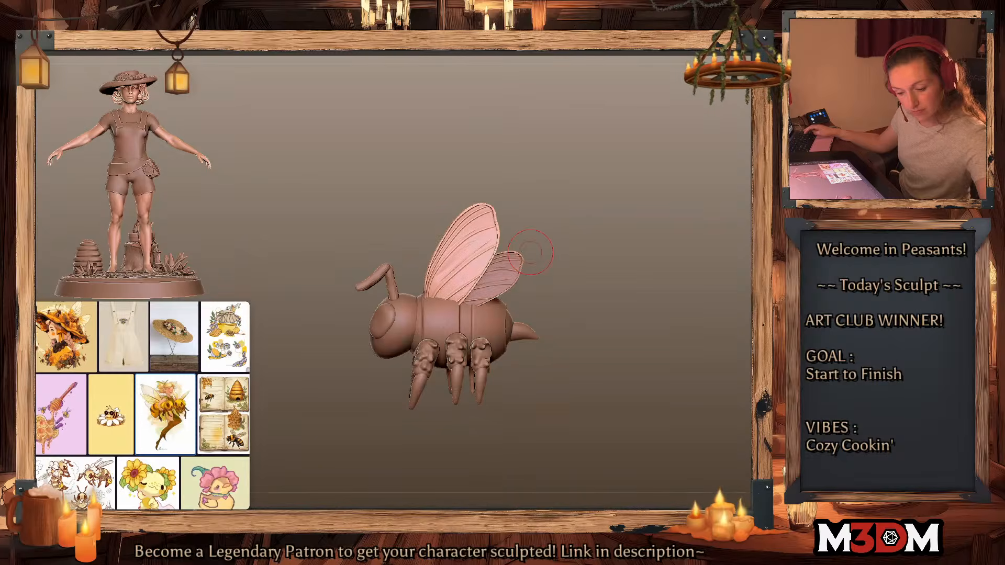
Step: Select the bee's body and mask everything on it except the stinger
alt+click(441, 314)
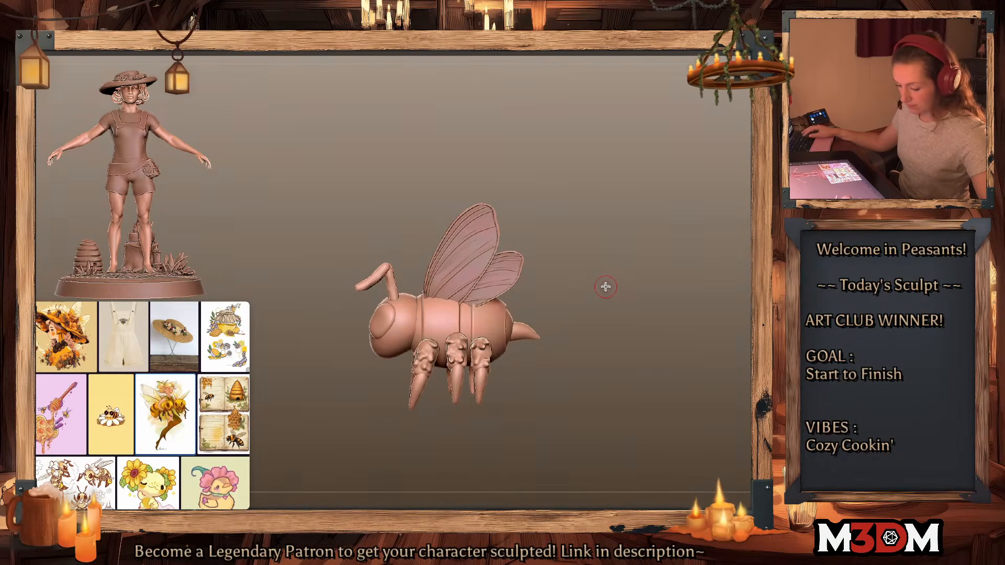
drag(617, 287, 602, 309)
key(shift+f)
key(shift+f)
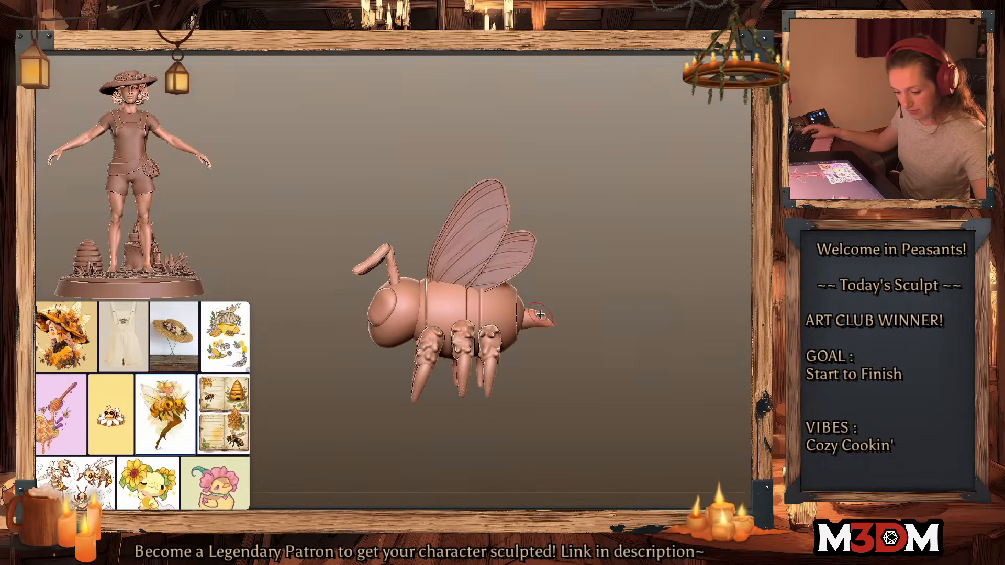
ctrl+shift+click(540, 318)
ctrl+click(591, 298)
ctrl+shift+click(593, 298)
ctrl+click(593, 298)
key(w)
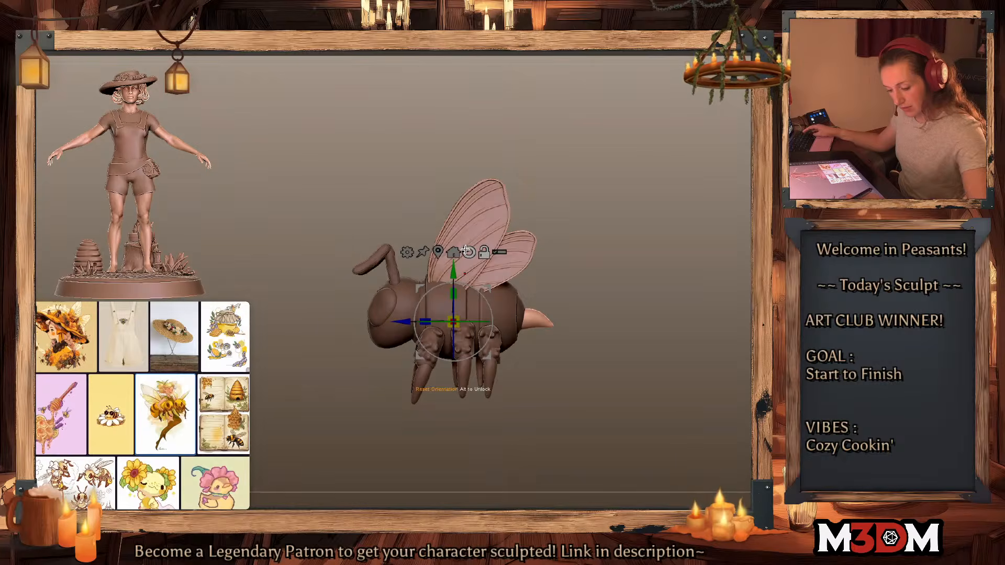
Step: Try to tilt and enlarge the stinger at the abdomen's end, and undo the changes
alt+click(444, 245)
click(460, 175)
click(428, 175)
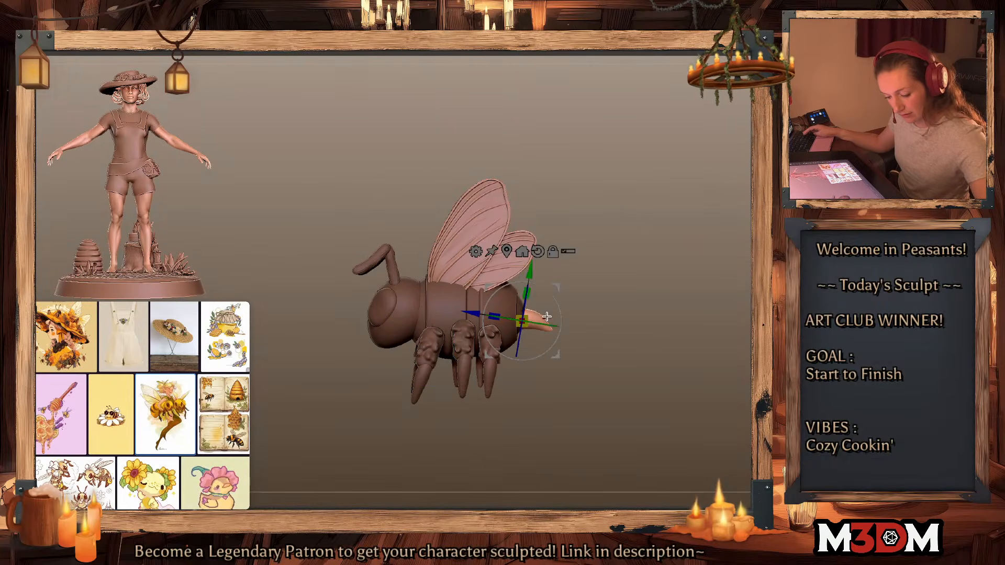
mouse_move(521, 320)
mouse_down()
mouse_move(546, 309)
mouse_move(544, 286)
mouse_move(522, 284)
mouse_move(525, 302)
mouse_move(504, 305)
mouse_up()
key(q)
ctrl+drag(679, 284, 581, 387)
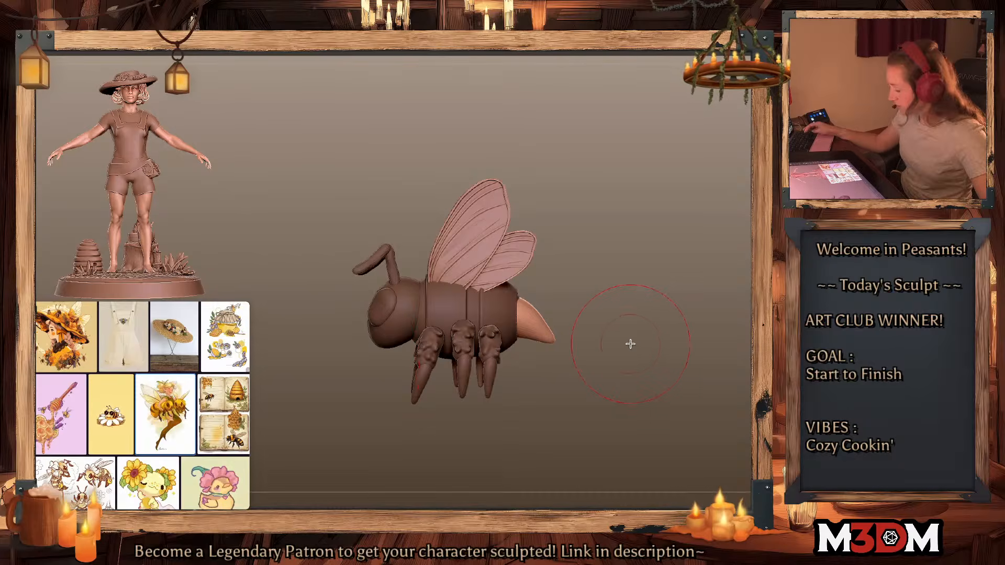
key(shift+f)
key(shift+f)
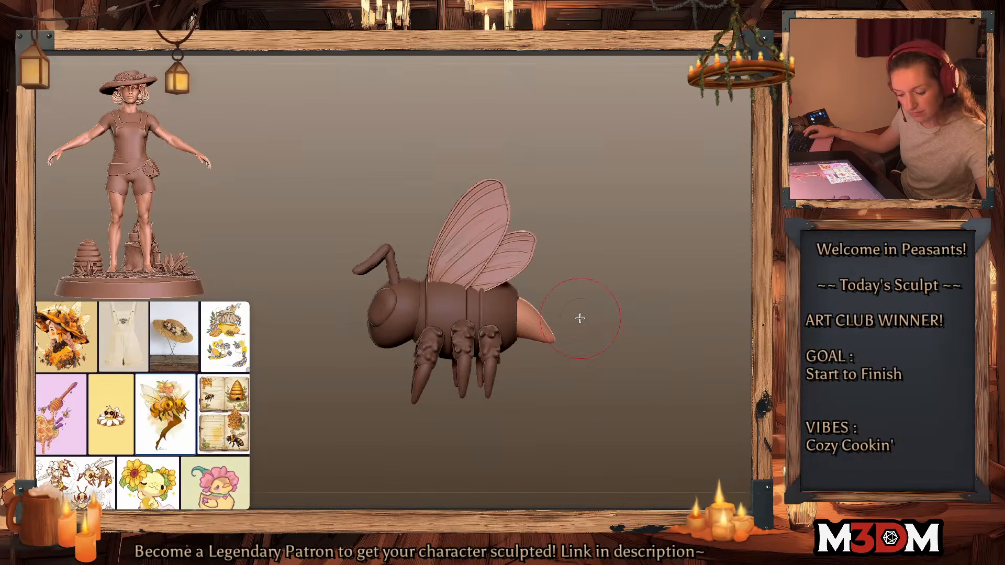
drag(550, 311, 568, 318)
key(ctrl+z)
ctrl+click(618, 307)
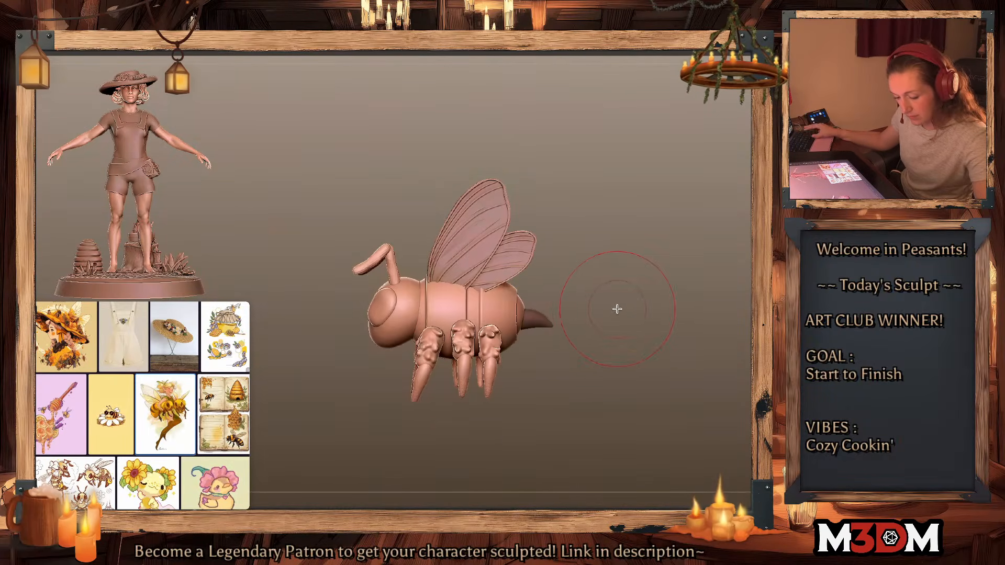
Step: Keep only the stinger unmasked and rotate it downward from the abdomen's tip with the gizmo
key(w)
ctrl+click(604, 306)
key(q)
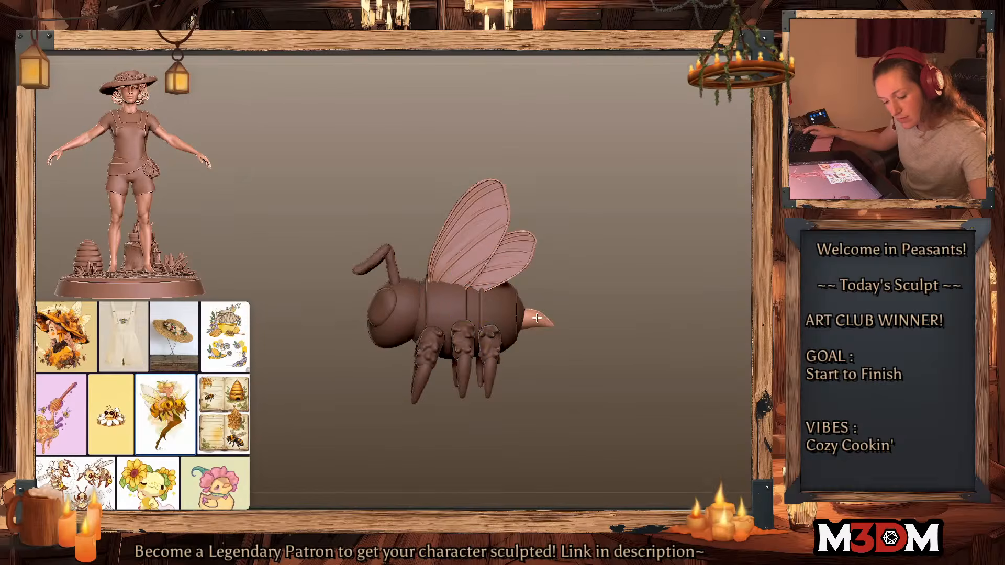
key(w)
click(438, 252)
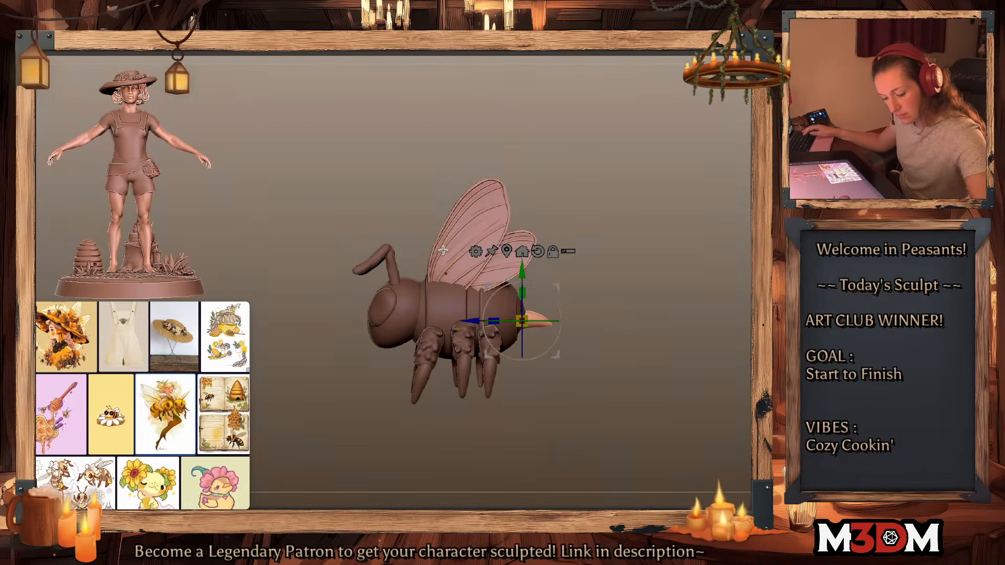
drag(539, 286, 568, 290)
key(q)
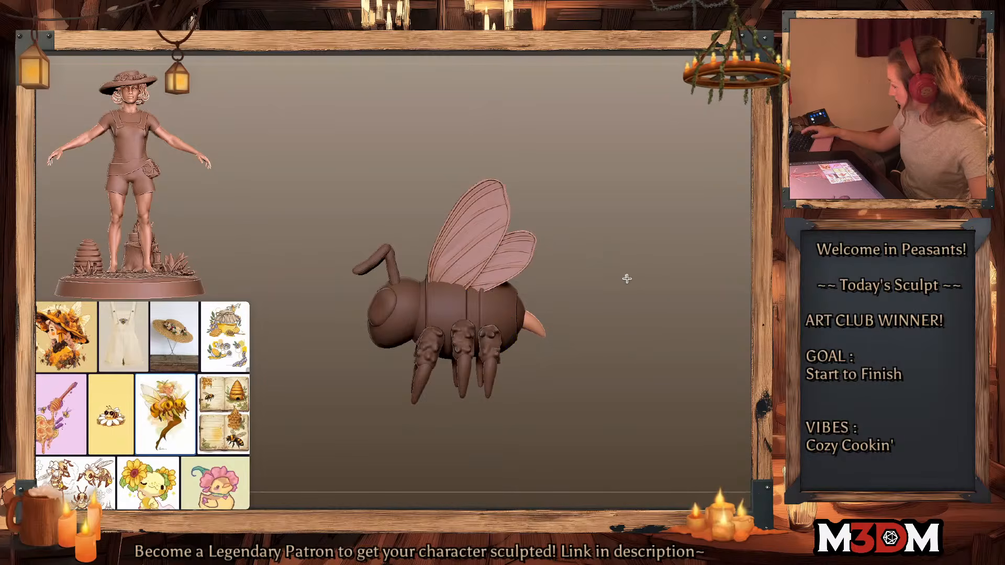
Step: Clear the stinger's mask and mask the whole body except the front legs
ctrl+drag(606, 226, 634, 240)
ctrl+click(622, 272)
ctrl+click(621, 276)
ctrl+shift+click(431, 346)
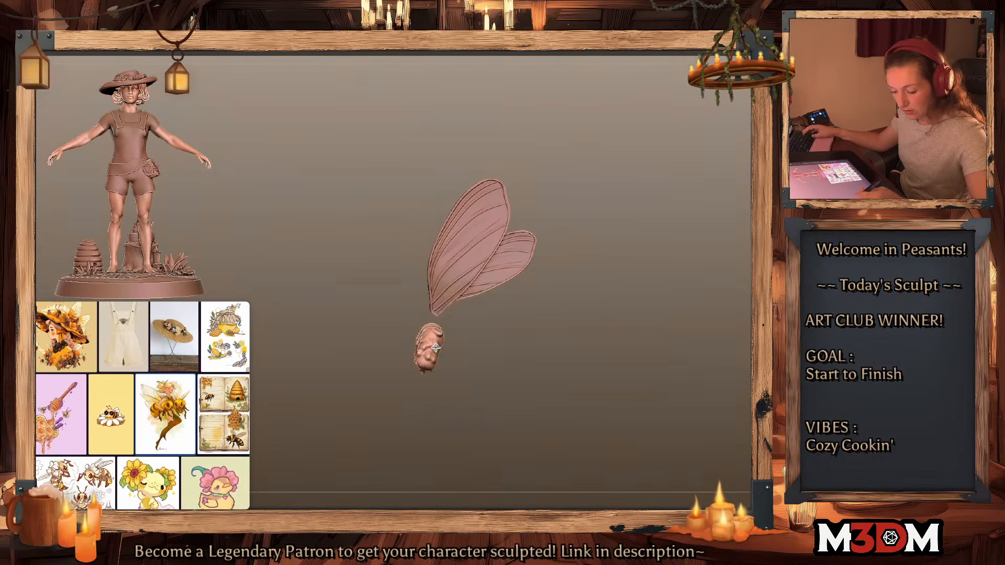
ctrl+shift+click(600, 314)
ctrl+shift+click(433, 347)
ctrl+shift+click(432, 347)
ctrl+shift+click(422, 375)
ctrl+click(623, 325)
ctrl+shift+click(635, 322)
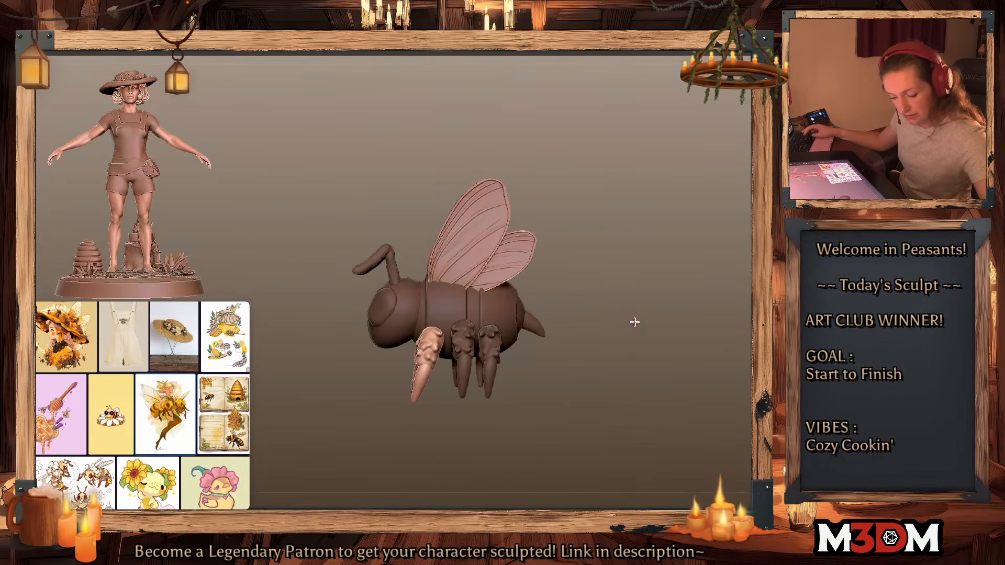
Step: Centre the gizmo on the bee's front legs, shrink them toward the body, and clear the mask
key(w)
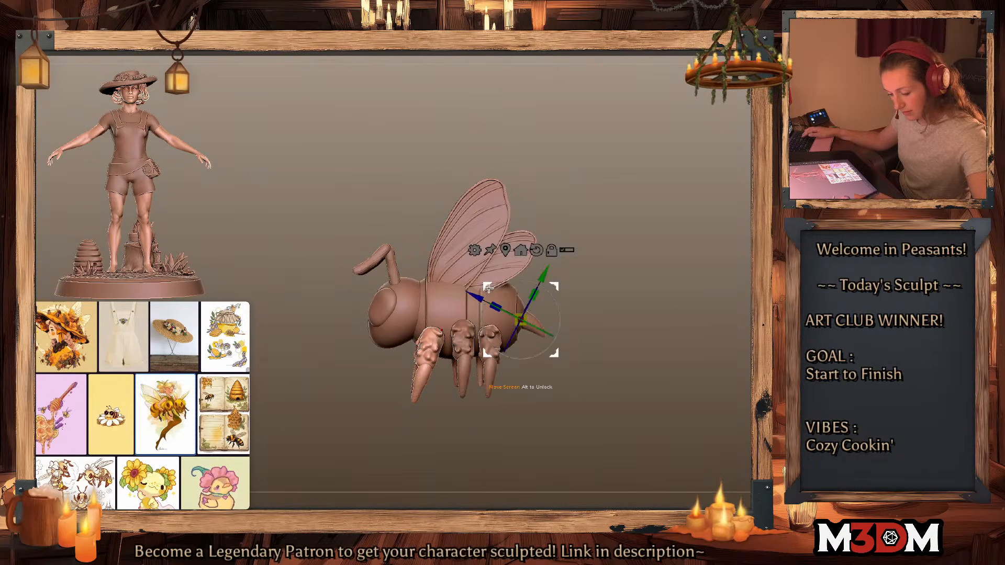
alt+click(535, 249)
click(505, 249)
drag(427, 361, 460, 321)
key(q)
ctrl+click(568, 335)
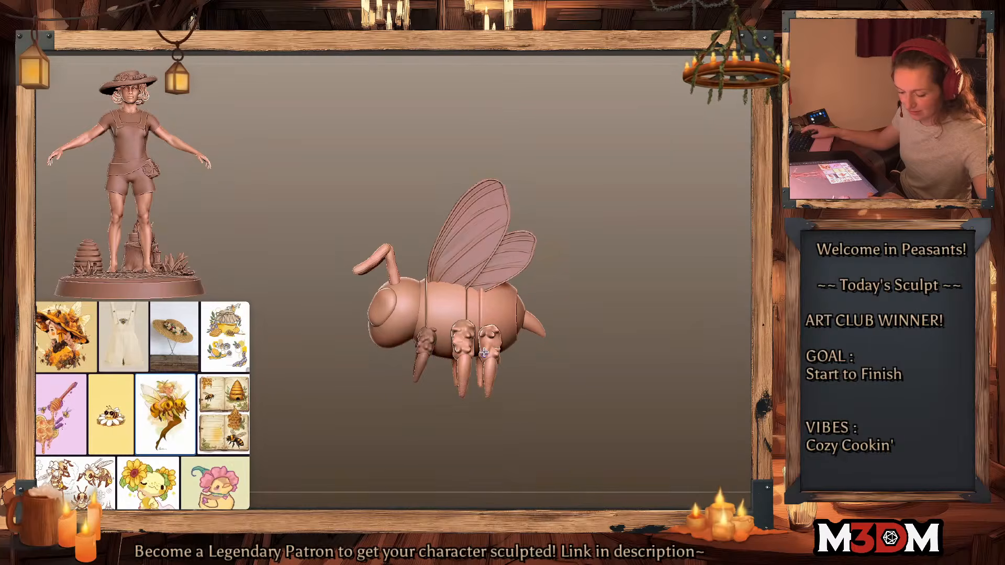
Step: Isolate the middle and hind legs and mask the rest of the bee's body
ctrl+shift+click(489, 340)
ctrl+shift+click(489, 340)
ctrl+shift+click(458, 350)
ctrl+shift+click(462, 375)
ctrl+shift+click(490, 374)
ctrl+click(607, 347)
ctrl+shift+click(614, 348)
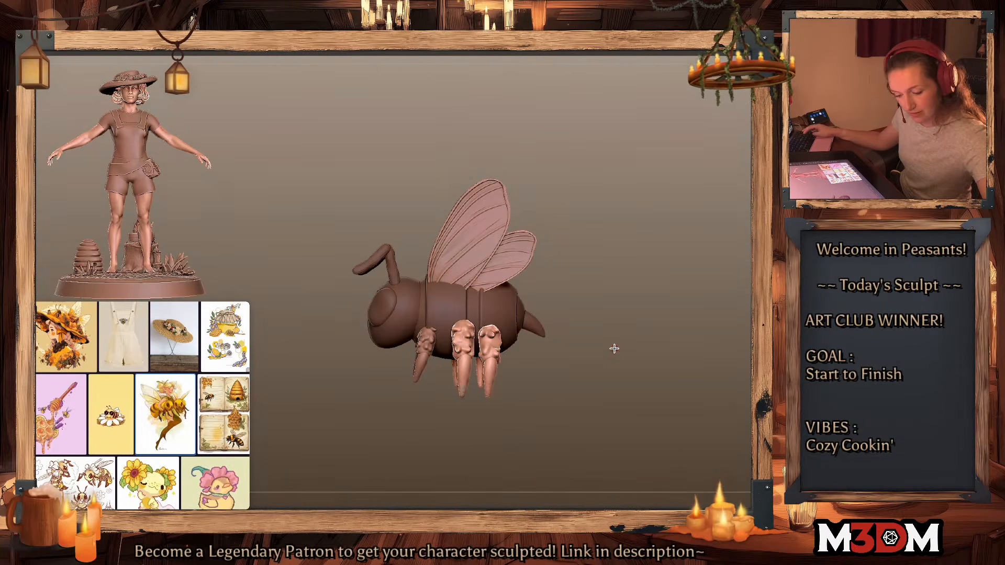
ctrl+click(614, 349)
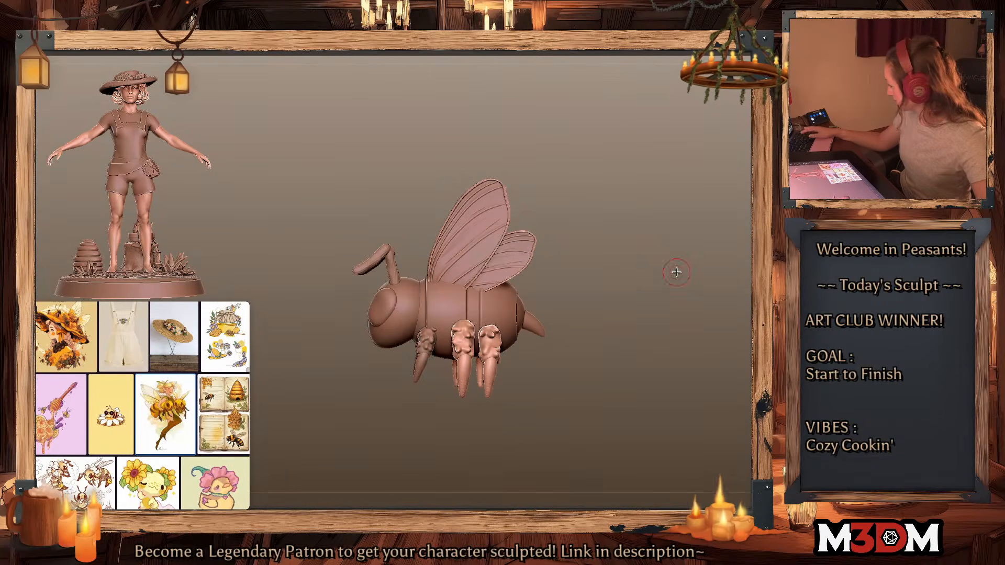
Step: Centre the gizmo on the unmasked middle and hind legs and enlarge them slightly
key(w)
click(537, 249)
click(506, 250)
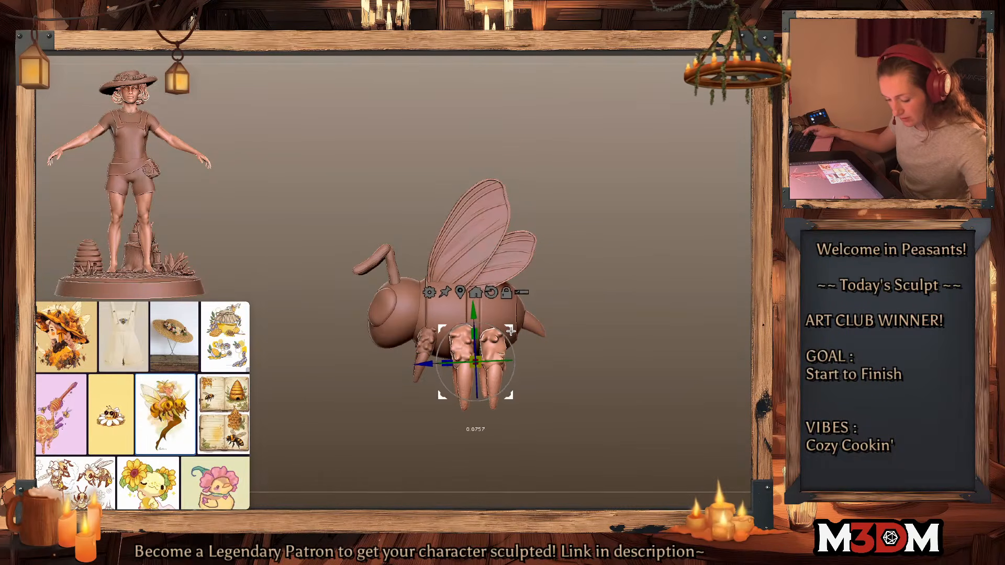
key(q)
Step: Spread the middle and hind legs apart with brush strokes, pushing the middle pair forward and the hind pair back
click(38, 198)
drag(457, 343, 464, 370)
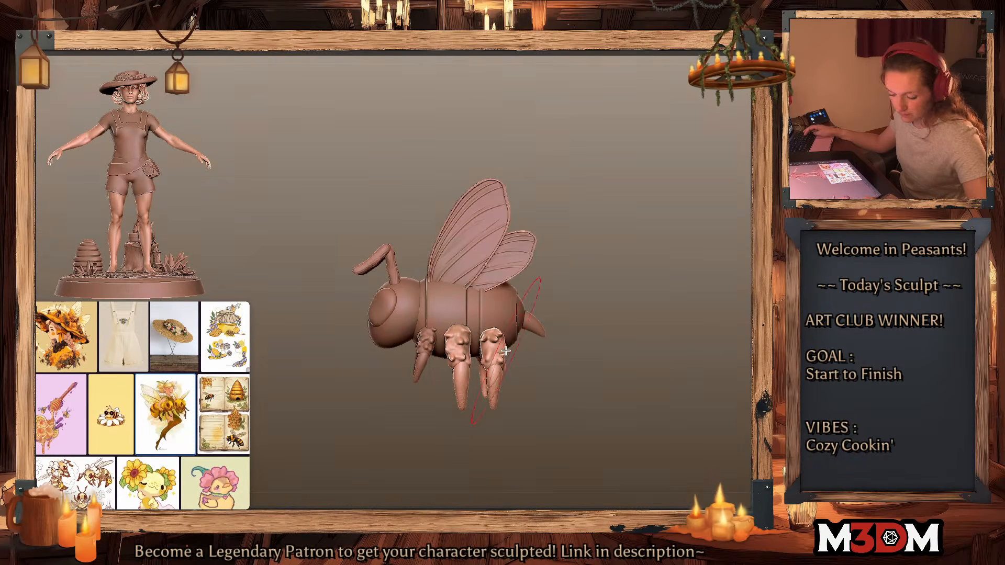
drag(490, 335, 500, 352)
drag(492, 404, 500, 383)
Step: Select the bee's body, hide its antennae and split them off as a separate subtool
mouse_move(639, 319)
mouse_down()
mouse_move(664, 323)
mouse_move(630, 331)
mouse_up()
alt+click(397, 263)
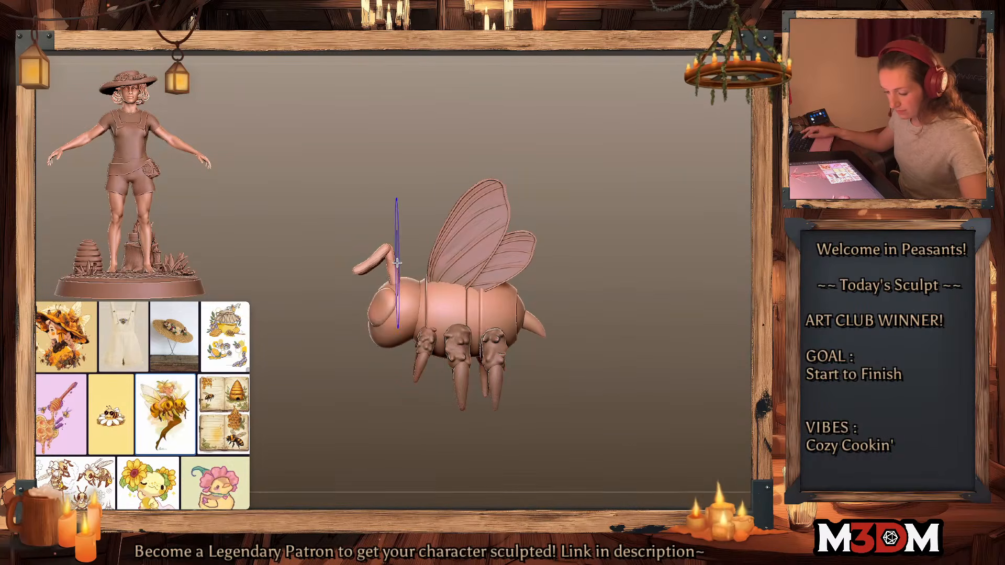
ctrl+shift+click(390, 268)
ctrl+shift+click(394, 266)
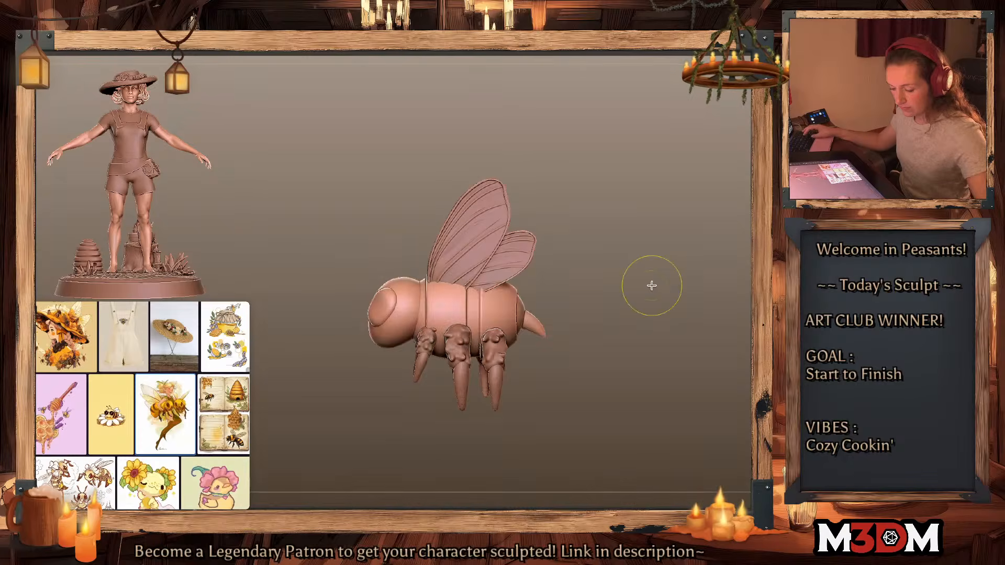
key(ctrl+shift+s)
key(ctrl+shift+s)
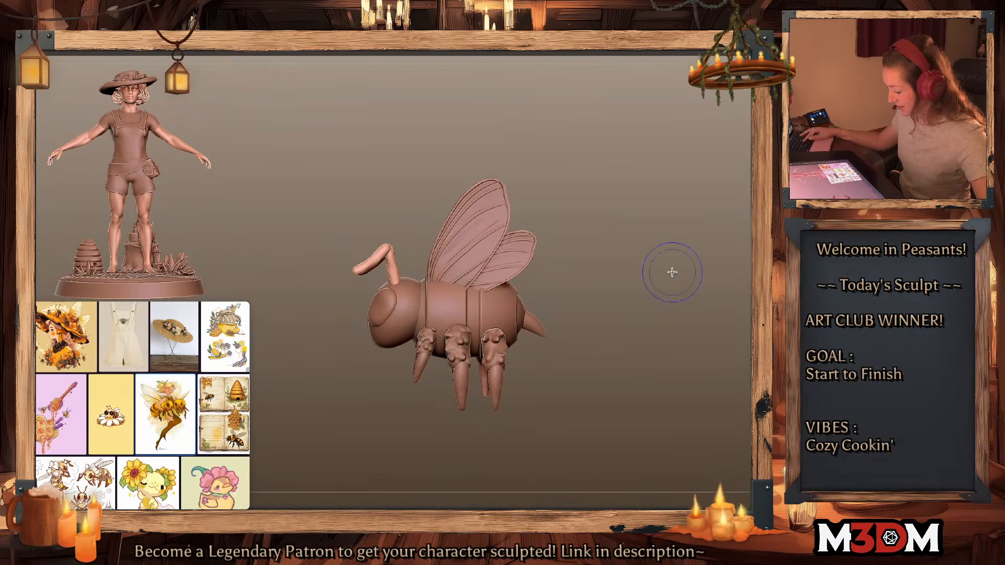
Step: Move the antennae slightly farther back on the bee's head with the gizmo
key(w)
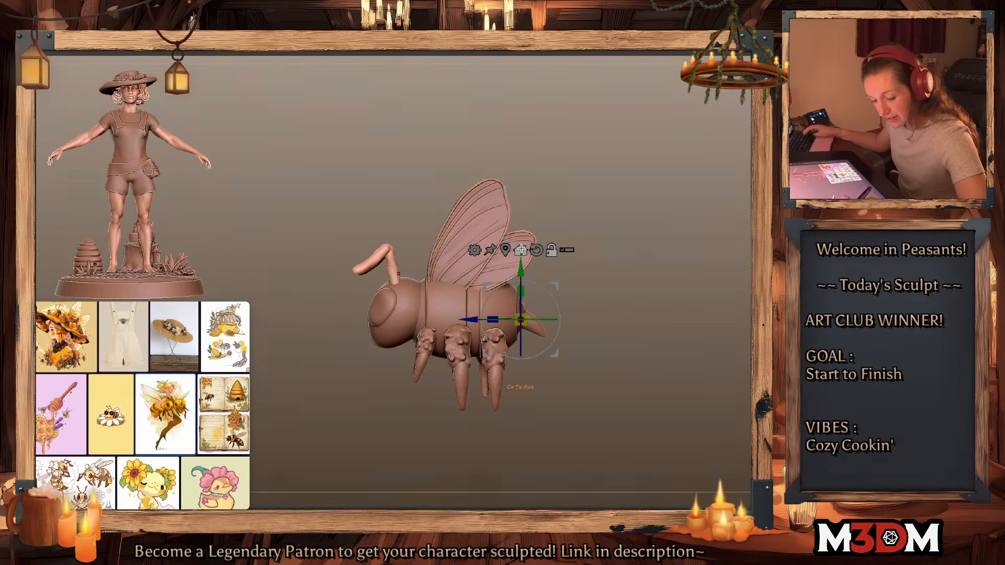
alt+click(390, 261)
drag(405, 240, 420, 233)
key(q)
drag(585, 255, 630, 283)
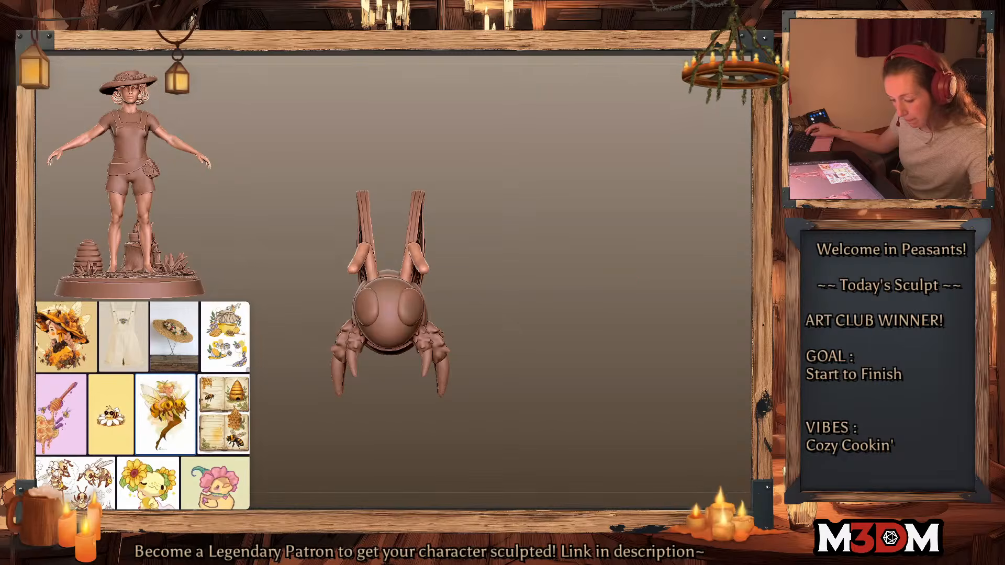
drag(634, 283, 651, 282)
key(w)
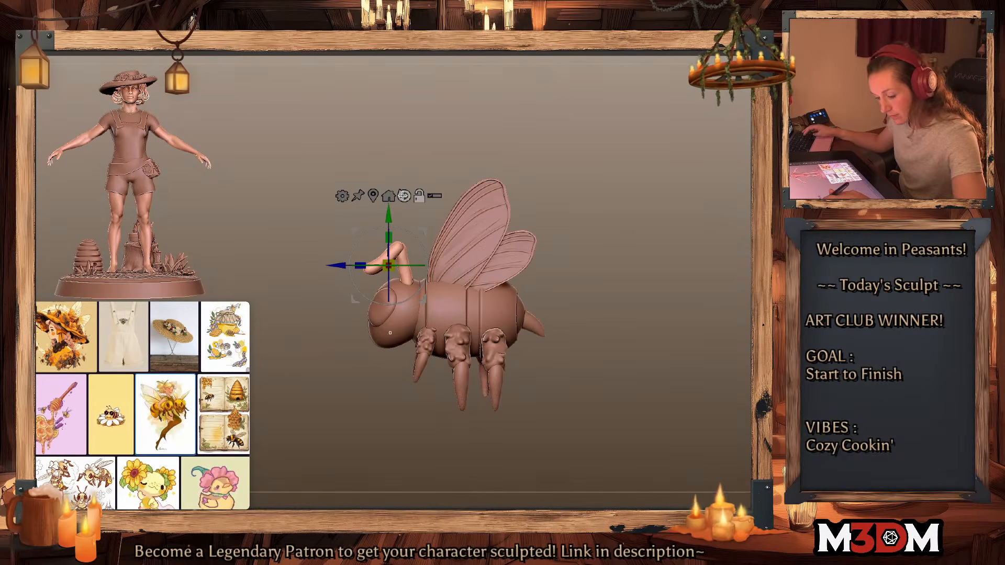
key(q)
Step: Reshape the antenna tips with small brush strokes from the side and the front
key(space)
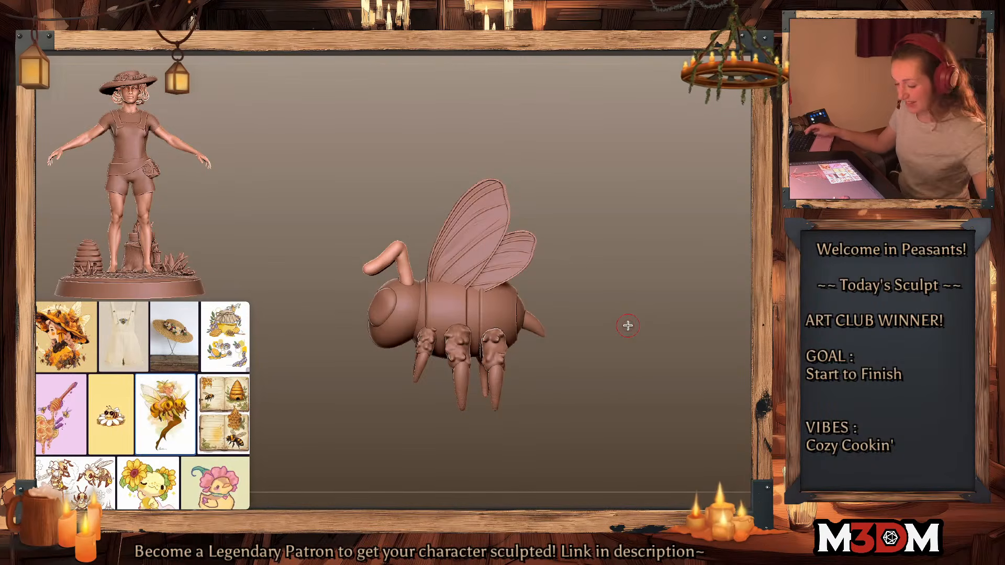
key(ctrl+z)
key(ctrl+z)
key(space)
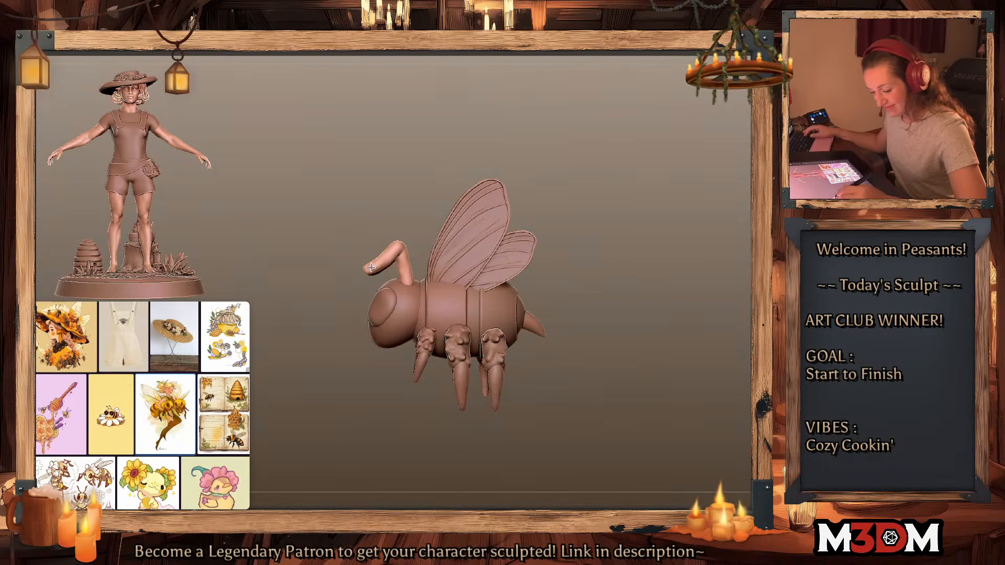
key(space)
mouse_move(372, 268)
ctrl+mouse_down()
mouse_move(393, 259)
mouse_move(371, 267)
ctrl+mouse_up()
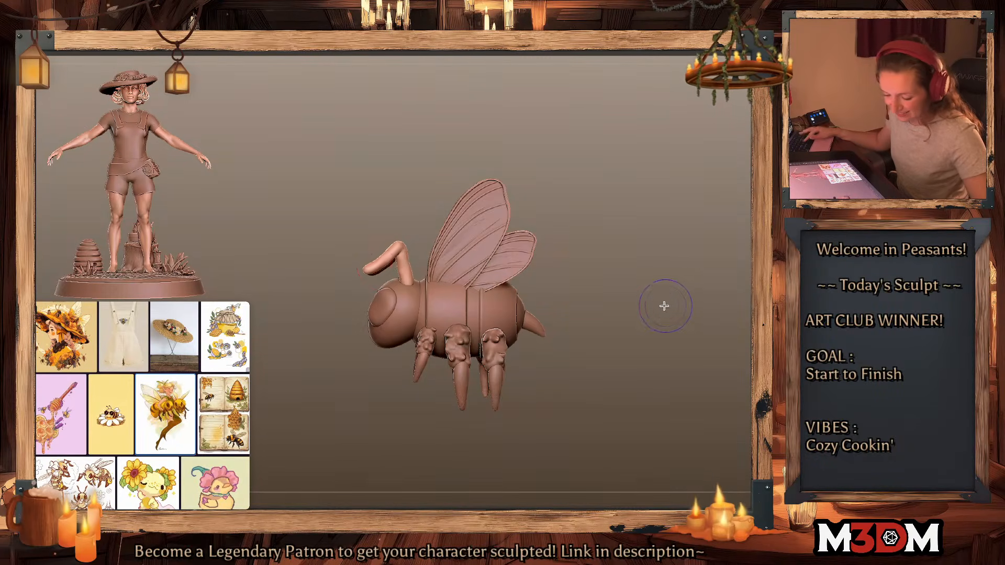
drag(664, 303, 669, 310)
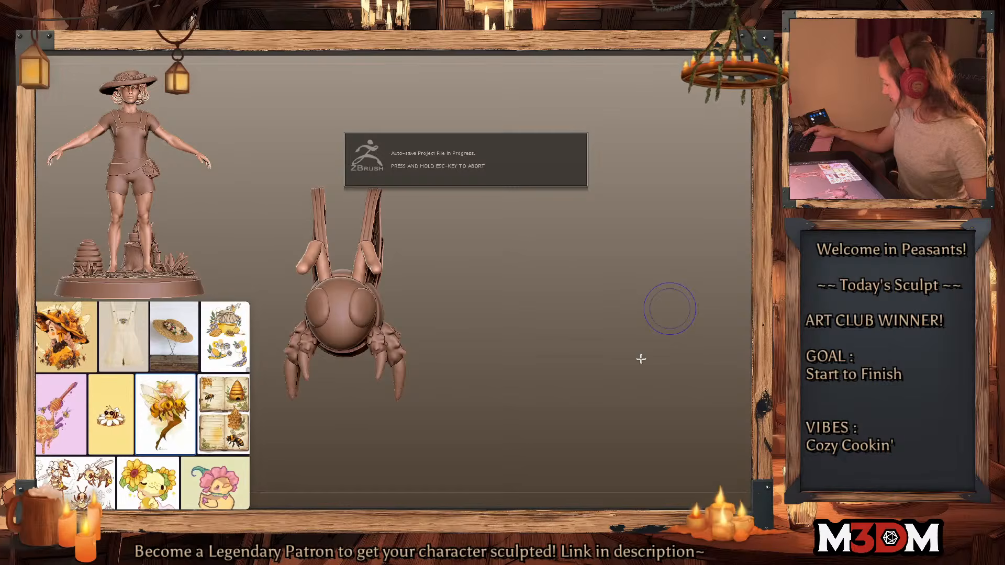
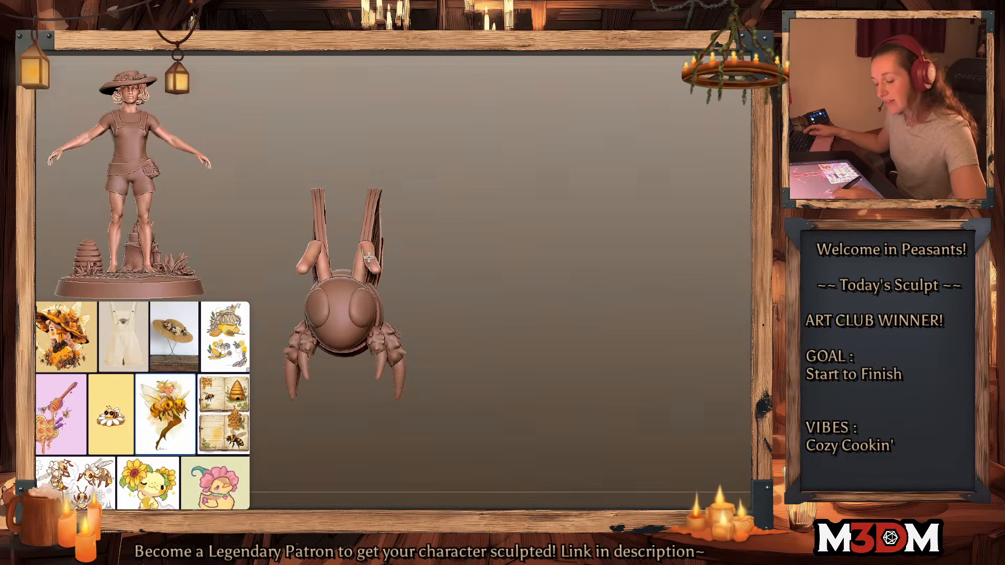
key(space)
drag(377, 255, 370, 260)
Step: Go through the bee's subtools and merge its body, legs, antennae and wings down into one subtool
alt+click(367, 303)
drag(549, 303, 645, 324)
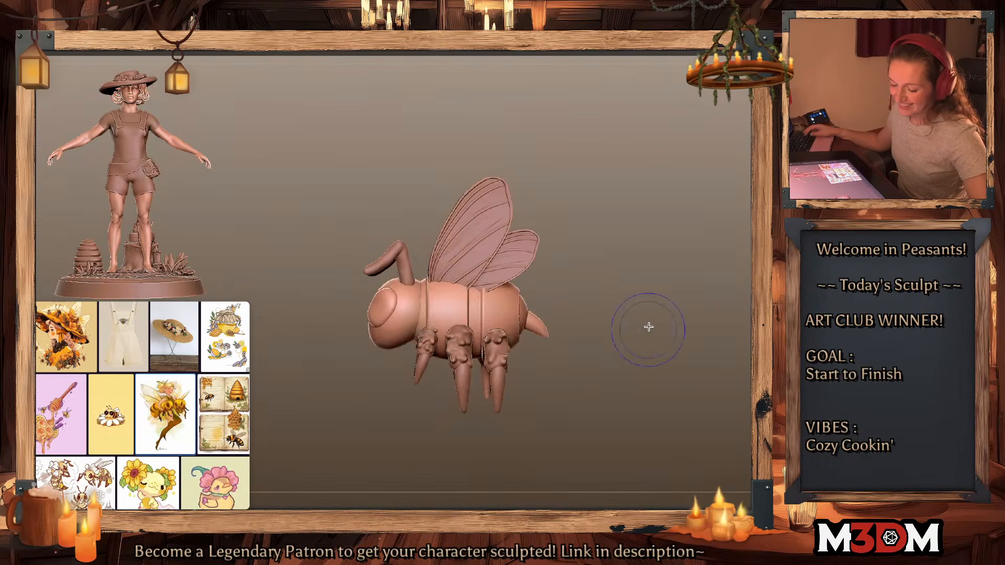
key(shift+f)
key(shift+f)
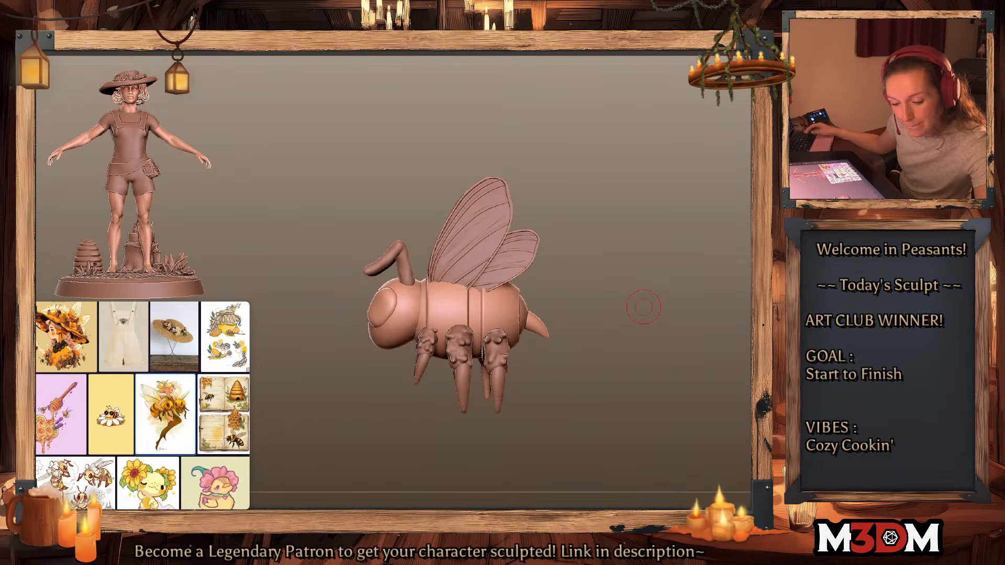
key(shift+f)
key(shift+f)
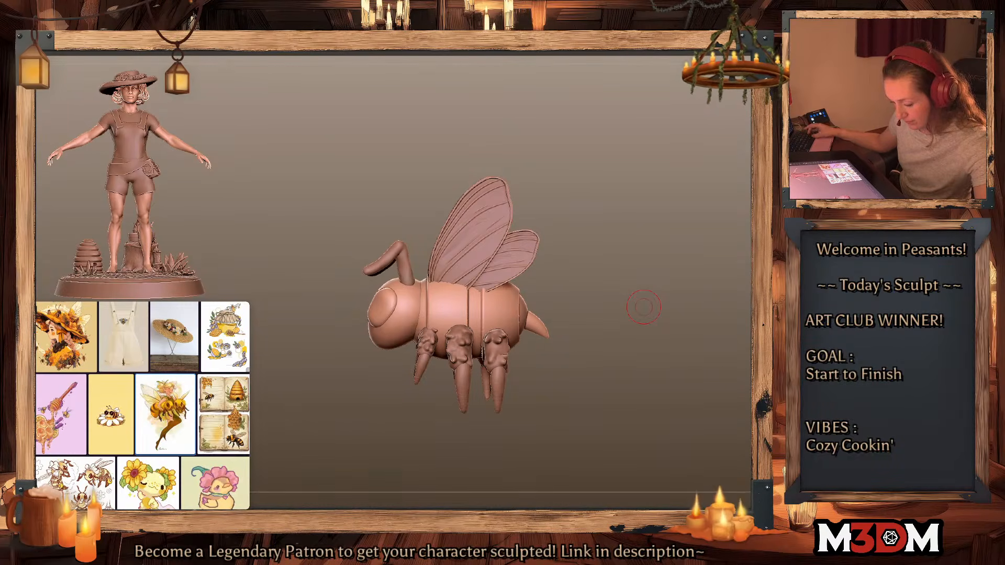
alt+drag(631, 371, 605, 375)
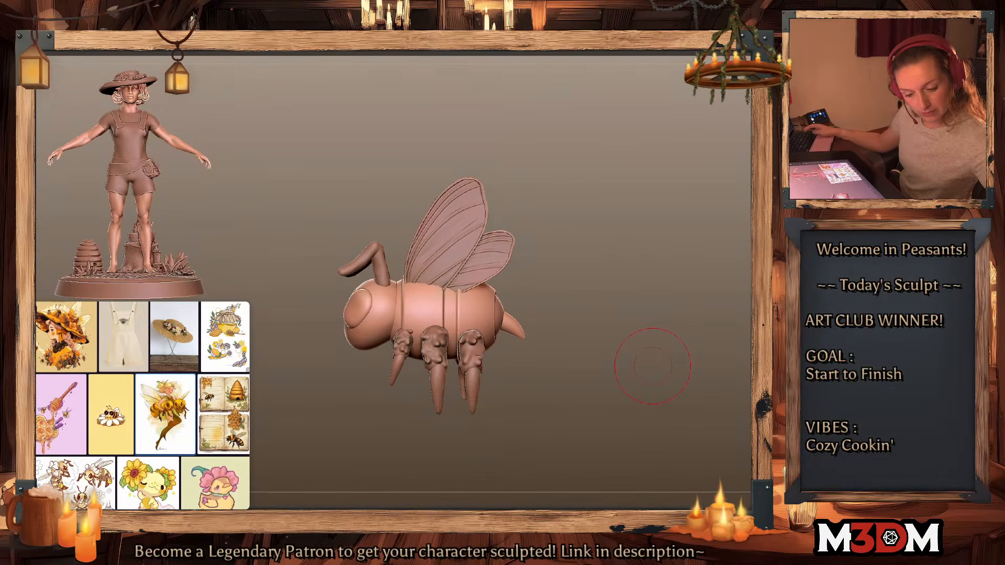
key(Down)
key(Down)
key(Down)
key(Down)
key(Up)
key(Up)
key(Up)
key(Up)
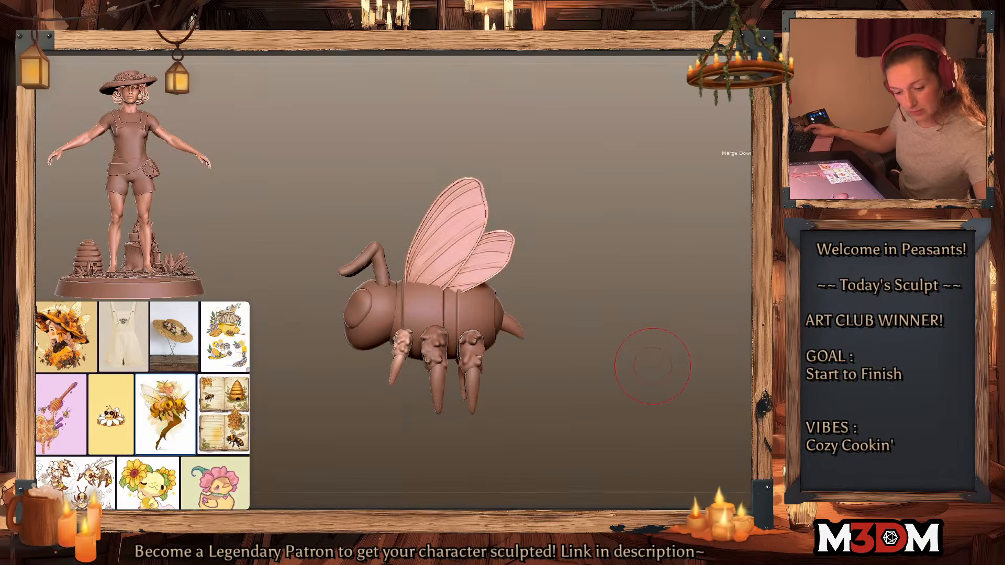
Step: Rename the merged bee subtool as Bee
alt+drag(654, 402, 661, 394)
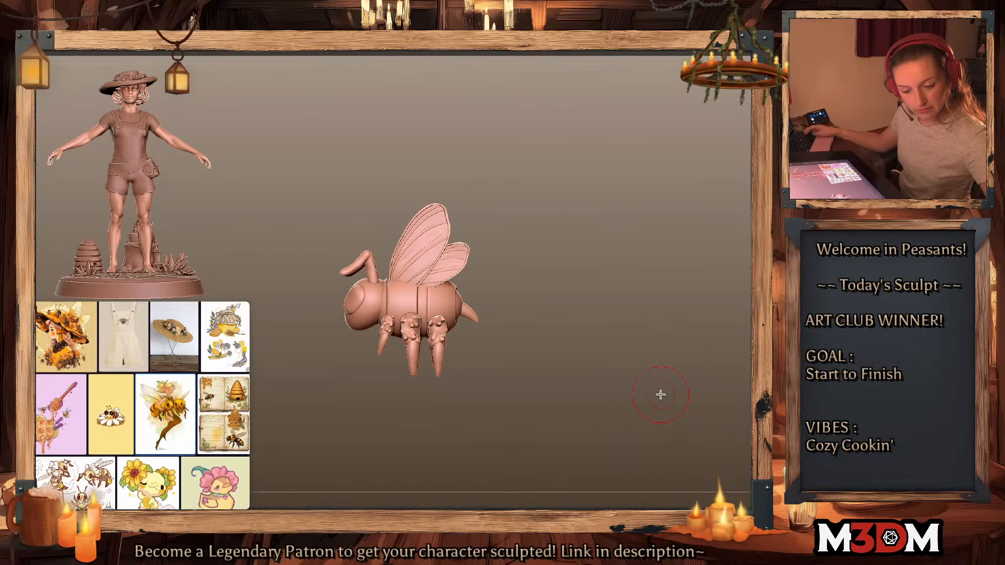
text(Bee)
key(Return)
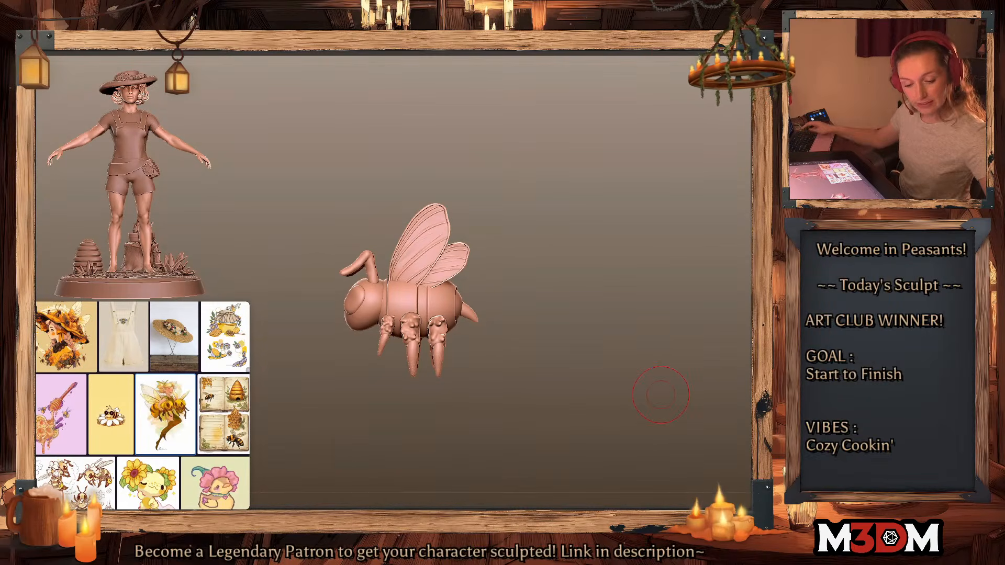
Step: Inspect the merged bee and display it together with the full beekeeper model, with the gizmo active
mouse_move(612, 361)
shift+mouse_down()
mouse_move(649, 352)
mouse_move(651, 365)
mouse_move(607, 373)
mouse_move(608, 381)
mouse_move(623, 380)
mouse_move(663, 407)
shift+mouse_up()
key(space)
key(shift+f)
key(shift+f)
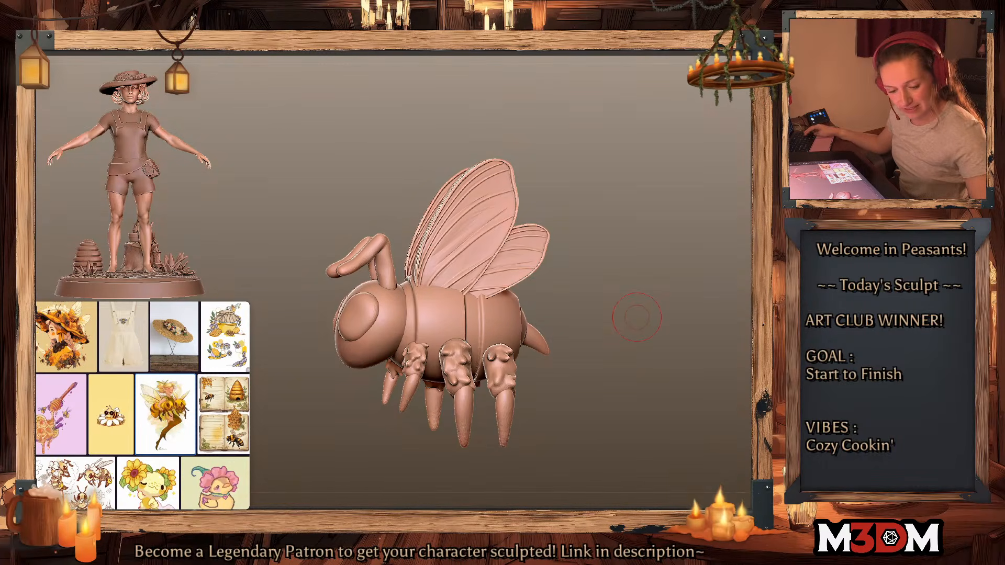
key(shift+s)
shift+drag(669, 377, 628, 411)
right_click(628, 411)
key(w)
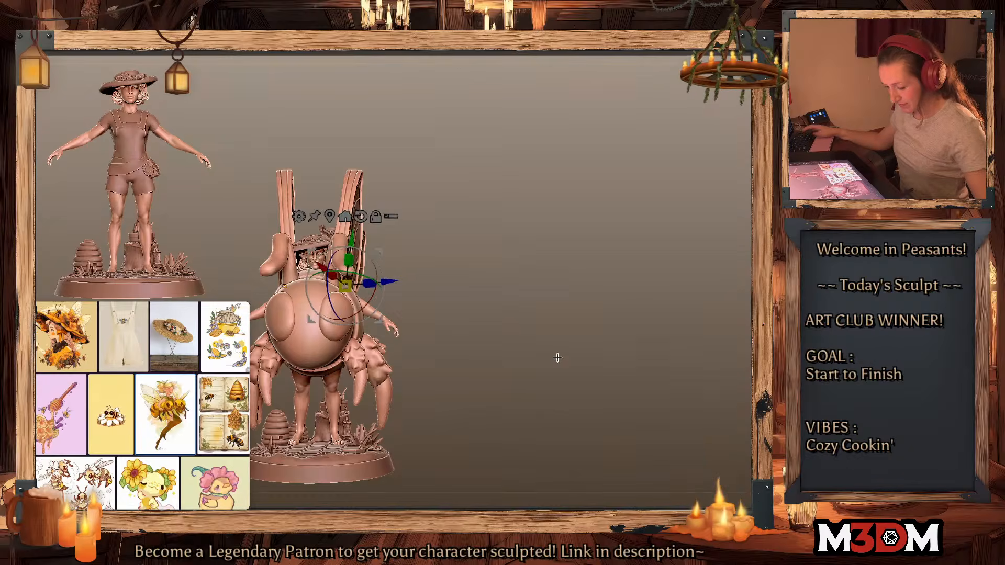
Step: Centre the gizmo on the bee, scale it down to an accessory's size and place it above the hat
alt+drag(557, 358, 673, 344)
click(477, 203)
click(446, 203)
drag(434, 284, 417, 237)
alt+drag(561, 284, 560, 340)
drag(467, 205, 494, 178)
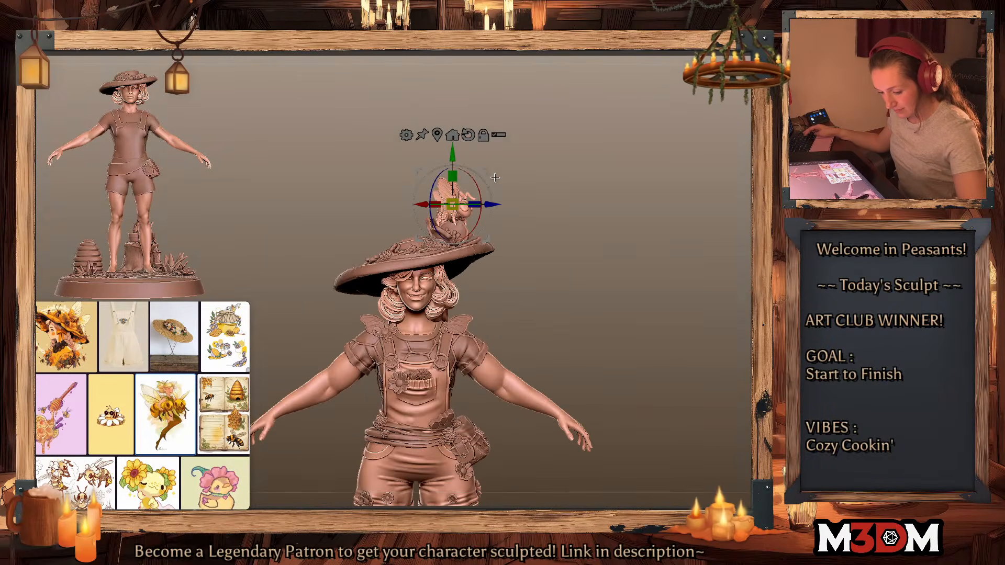
Step: Rotate the small bee and lower it onto the side of the hat beside the flowers
mouse_move(549, 194)
mouse_down()
mouse_move(610, 188)
mouse_move(555, 183)
mouse_move(588, 190)
mouse_move(549, 193)
mouse_up()
drag(485, 175, 460, 174)
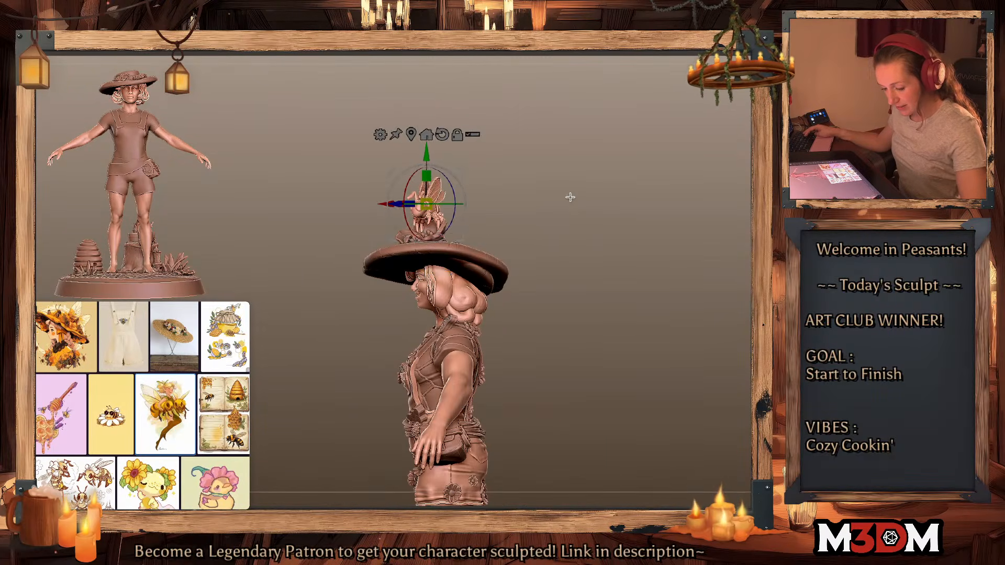
drag(569, 197, 593, 207)
drag(460, 172, 381, 208)
drag(325, 238, 348, 265)
drag(384, 221, 383, 235)
drag(338, 180, 340, 196)
Step: Clear any mask on the bee and turn it over the hat's flower wreath while viewing from above
key(q)
ctrl+click(591, 277)
ctrl+click(597, 281)
drag(598, 281, 603, 335)
key(w)
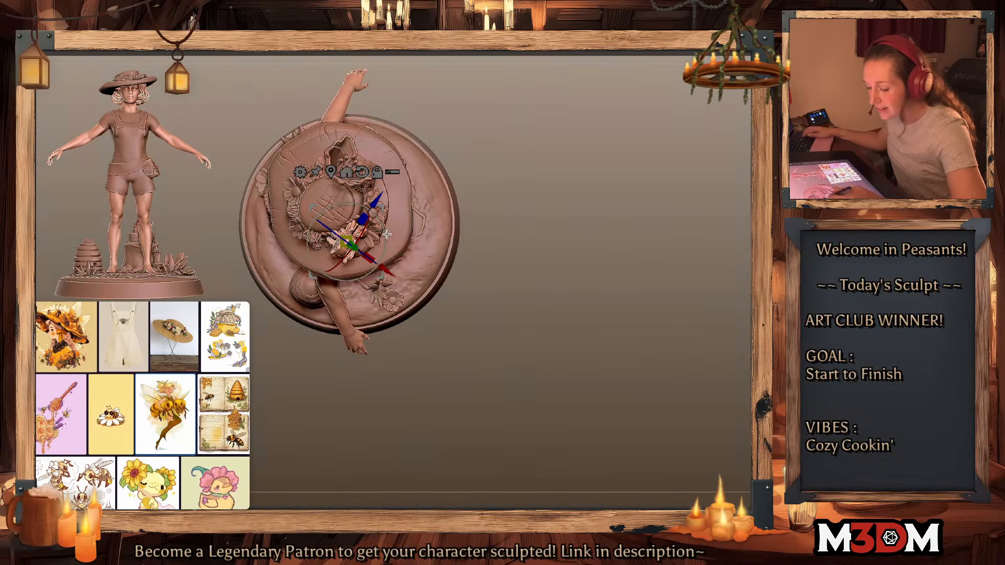
drag(381, 209, 393, 205)
key(q)
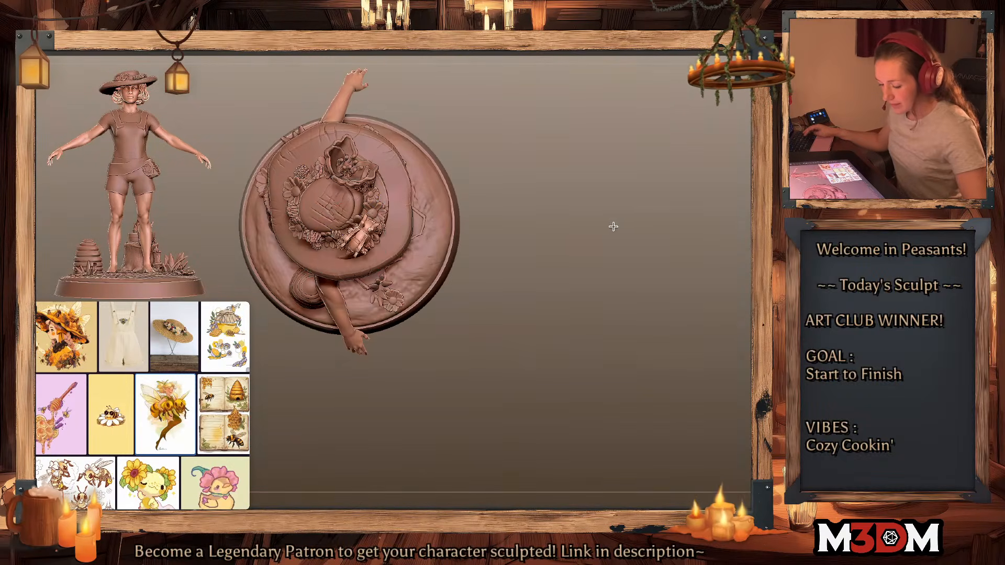
Step: Fine-tune the bee's position and tilt above the hat brim, checking it from the side, above and front
mouse_move(613, 225)
mouse_down()
mouse_move(619, 230)
mouse_move(597, 235)
mouse_up()
key(w)
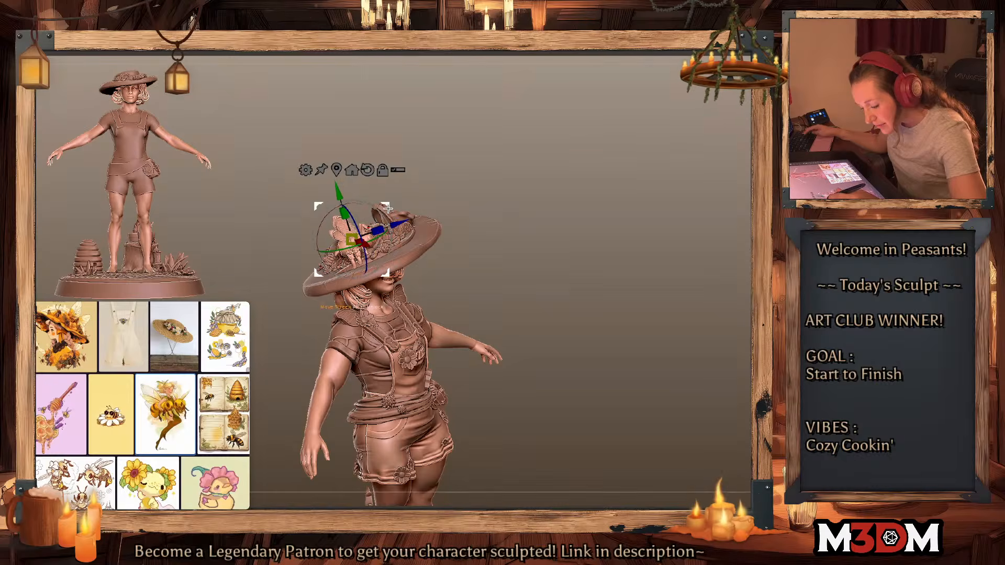
key(q)
drag(623, 314, 623, 332)
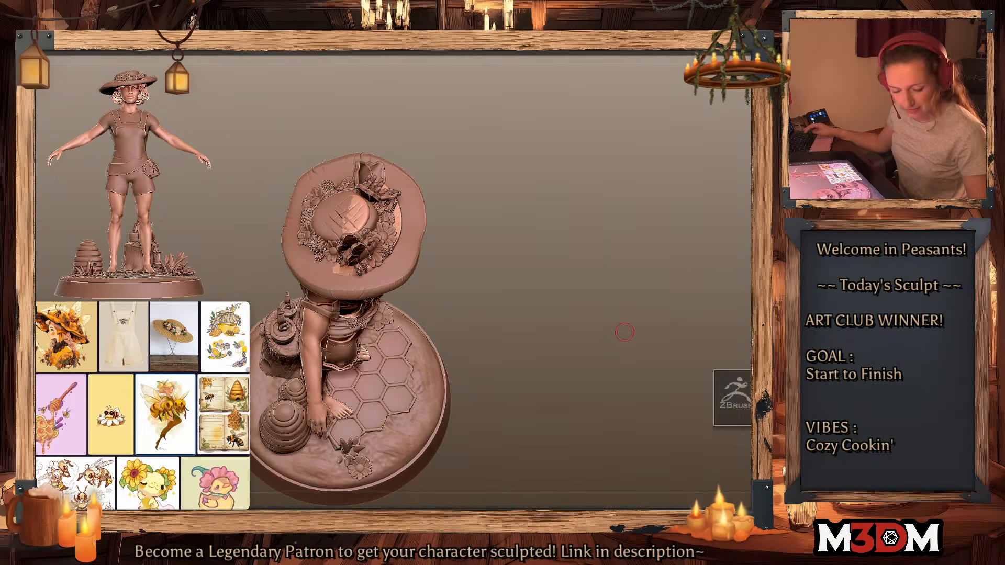
key(w)
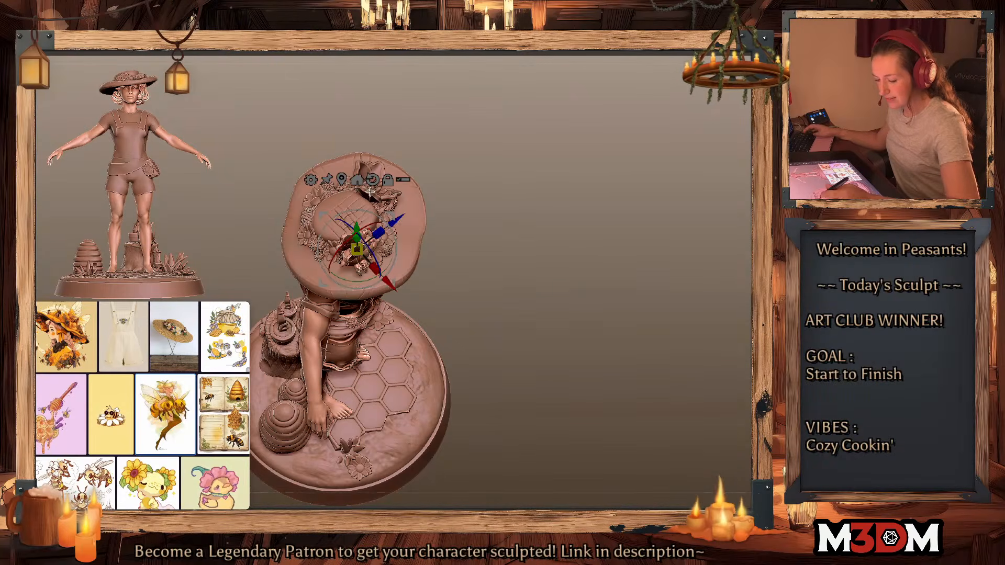
key(q)
mouse_move(594, 236)
mouse_down()
mouse_move(588, 224)
mouse_move(615, 252)
mouse_up()
key(w)
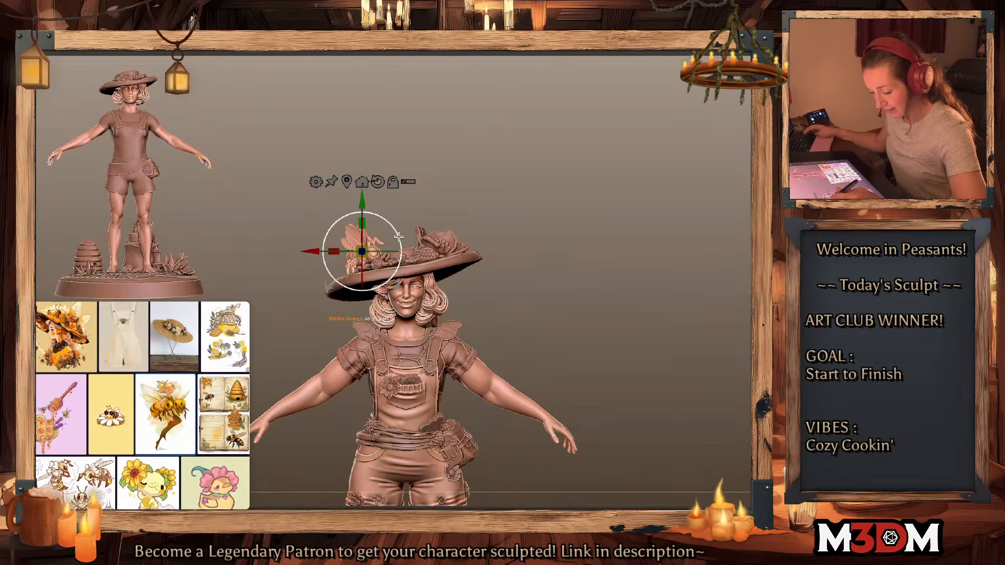
key(q)
mouse_move(621, 258)
alt+mouse_down()
mouse_move(610, 293)
mouse_move(650, 262)
mouse_move(650, 272)
alt+mouse_up()
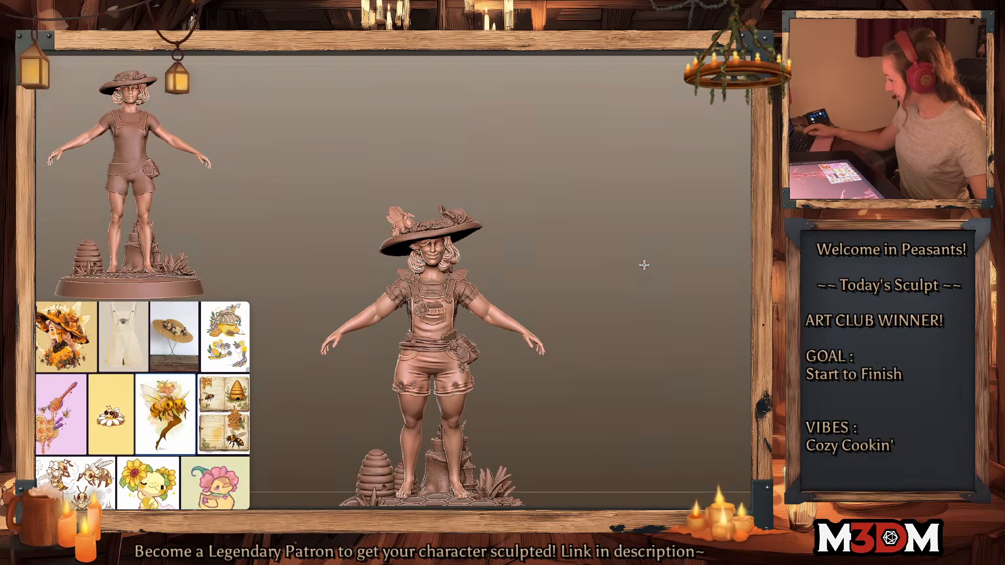
Step: Mirror the bee to the opposite side of the hat brim and recentre the gizmo on it
alt+drag(627, 339, 635, 312)
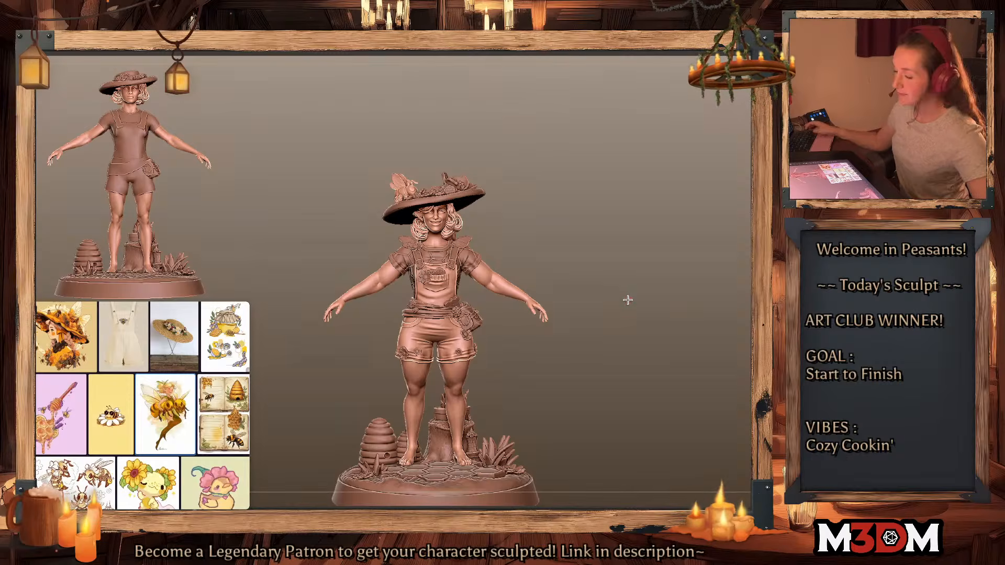
drag(627, 300, 624, 295)
click(744, 233)
key(w)
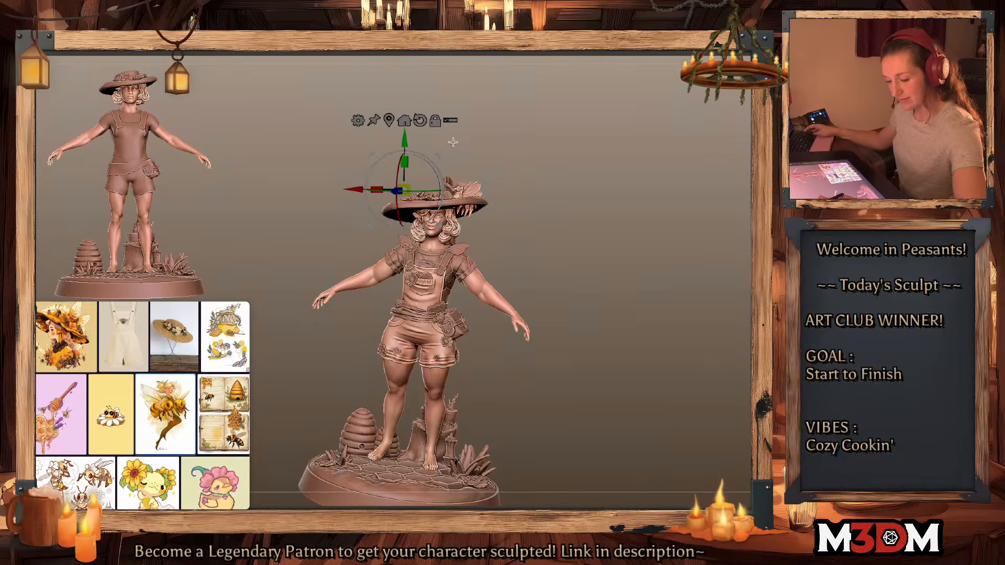
shift+drag(450, 141, 467, 164)
click(419, 120)
click(387, 121)
key(q)
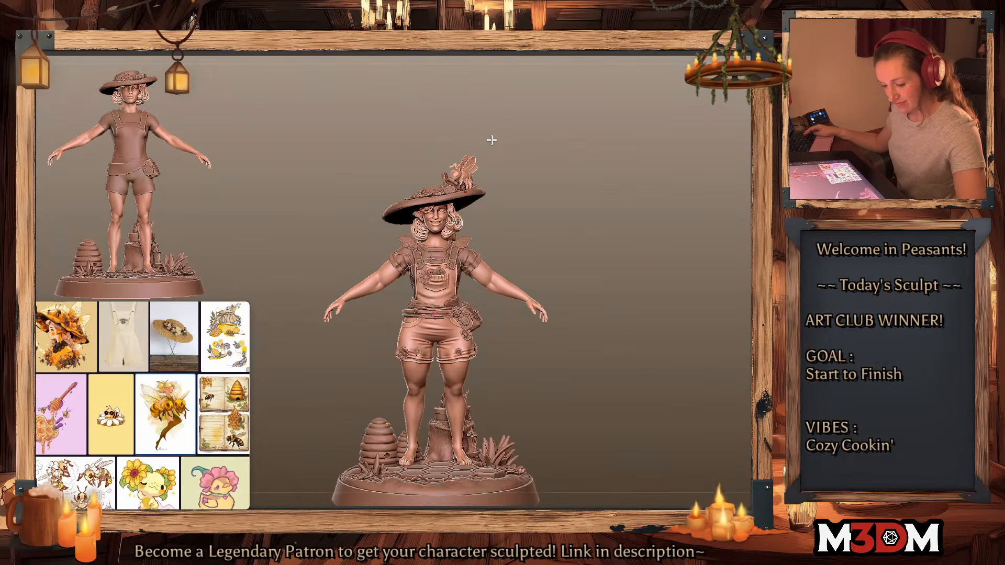
Step: Clear any mask and rotate the bee on the hat brim so it faces more towards the front
right_click(615, 277)
ctrl+click(648, 233)
ctrl+click(650, 239)
drag(650, 241, 635, 321)
key(w)
key(q)
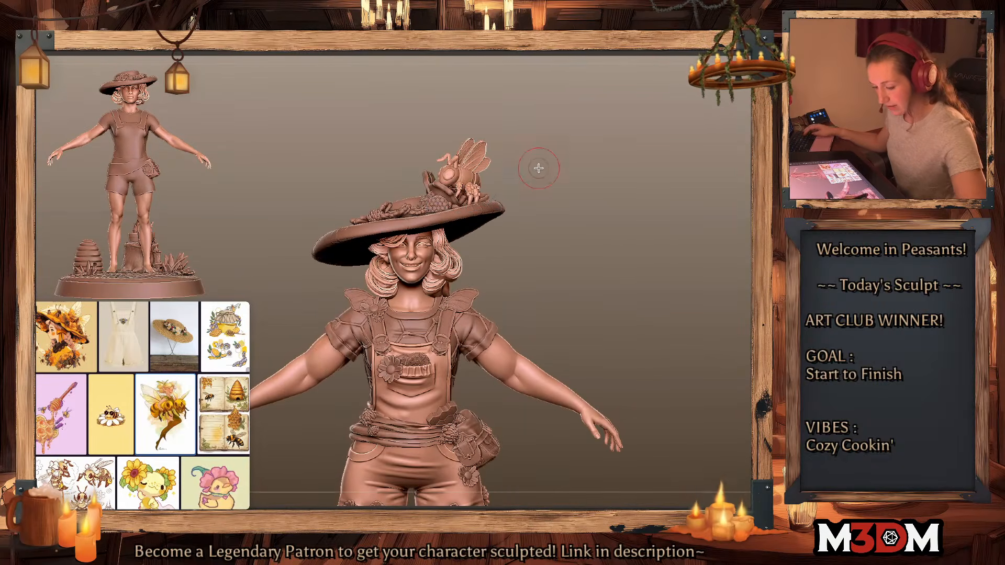
ctrl+click(567, 175)
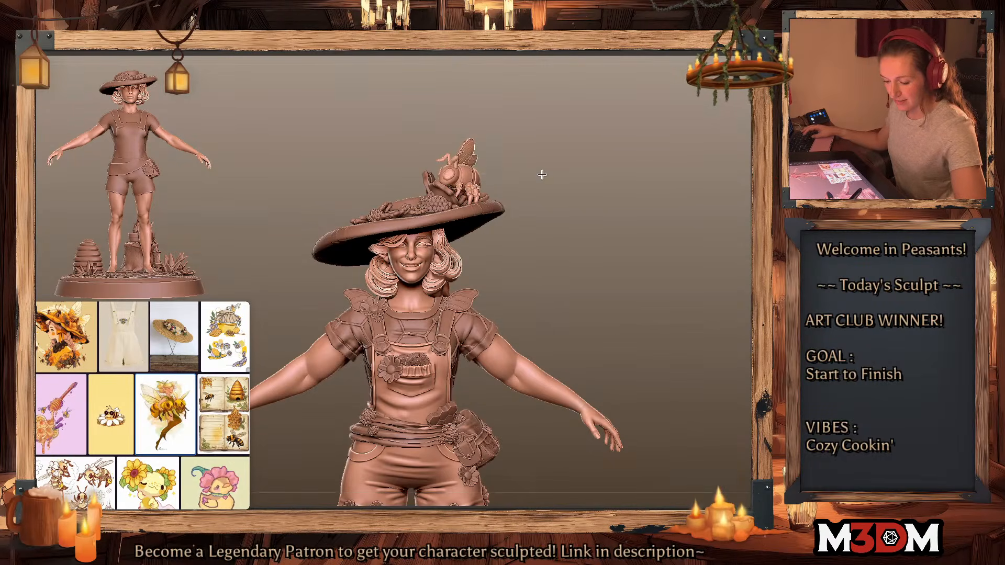
key(w)
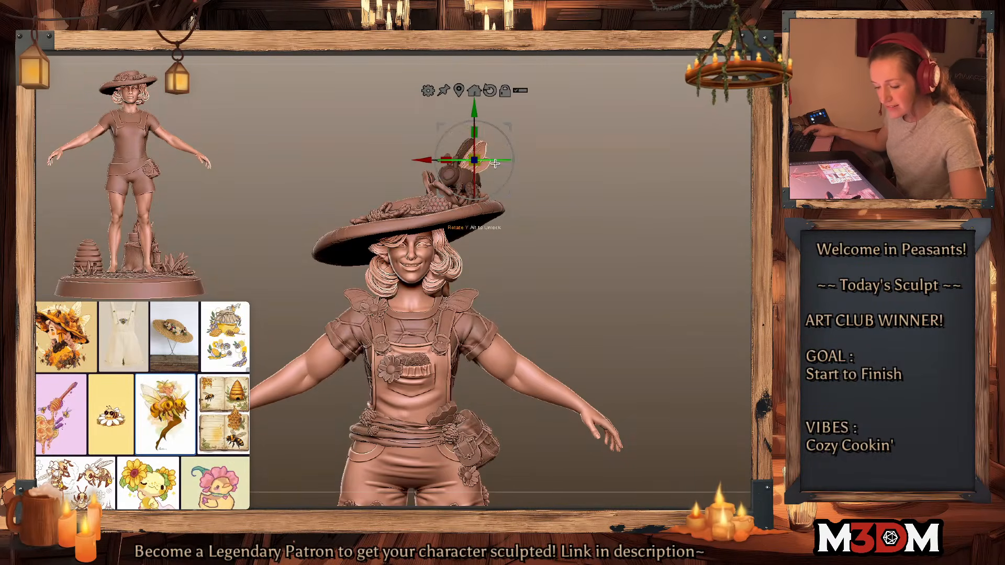
drag(514, 155, 502, 145)
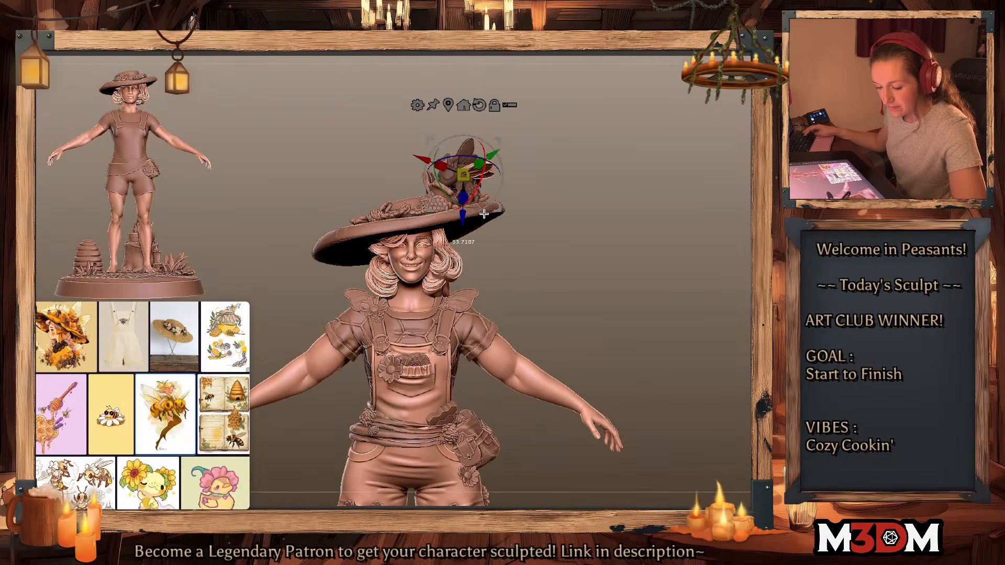
Step: Fine-tune the bee's tilt and position over the brim while viewing from above, and clear its mask
mouse_move(619, 216)
mouse_down()
mouse_move(635, 242)
mouse_move(629, 226)
mouse_up()
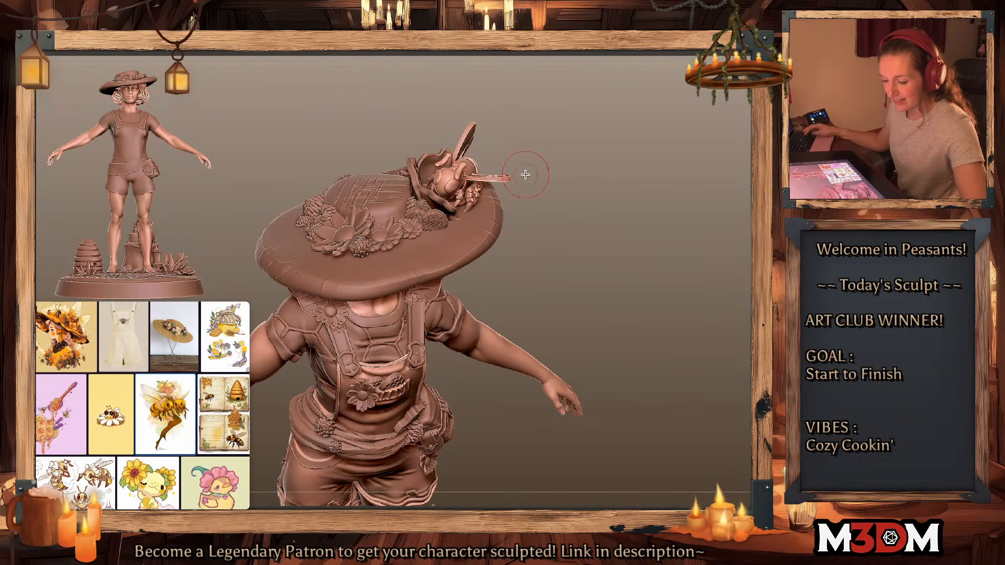
ctrl+click(510, 148)
ctrl+shift+click(525, 146)
click(480, 106)
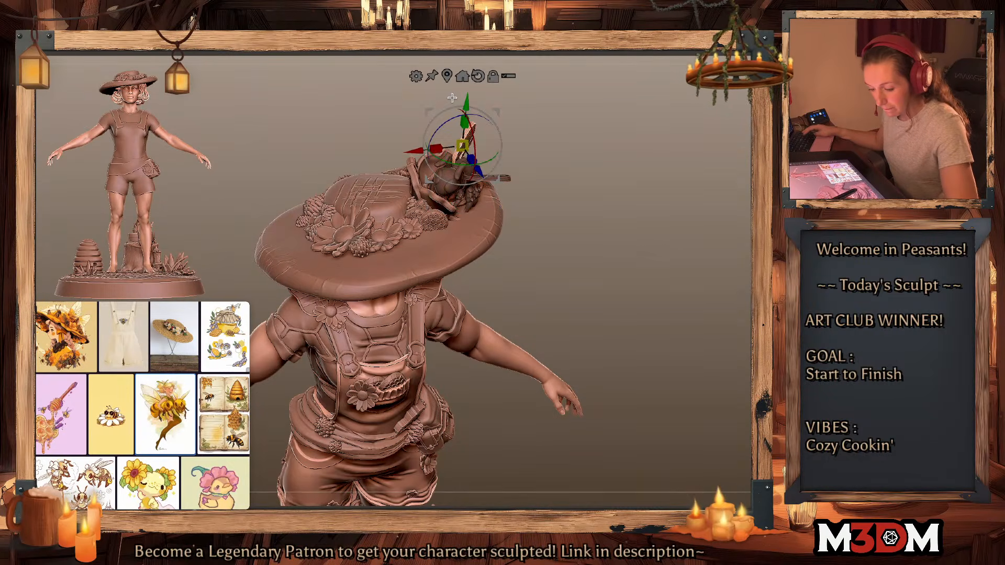
alt+drag(485, 157, 464, 159)
alt+drag(467, 102, 463, 118)
drag(485, 150, 464, 152)
key(q)
drag(668, 231, 678, 199)
ctrl+click(670, 204)
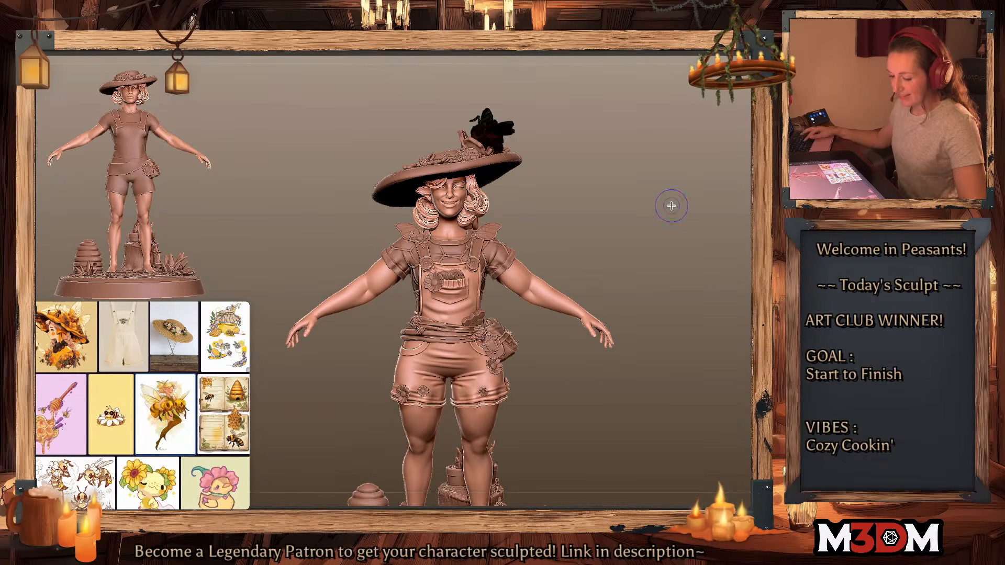
ctrl+click(669, 206)
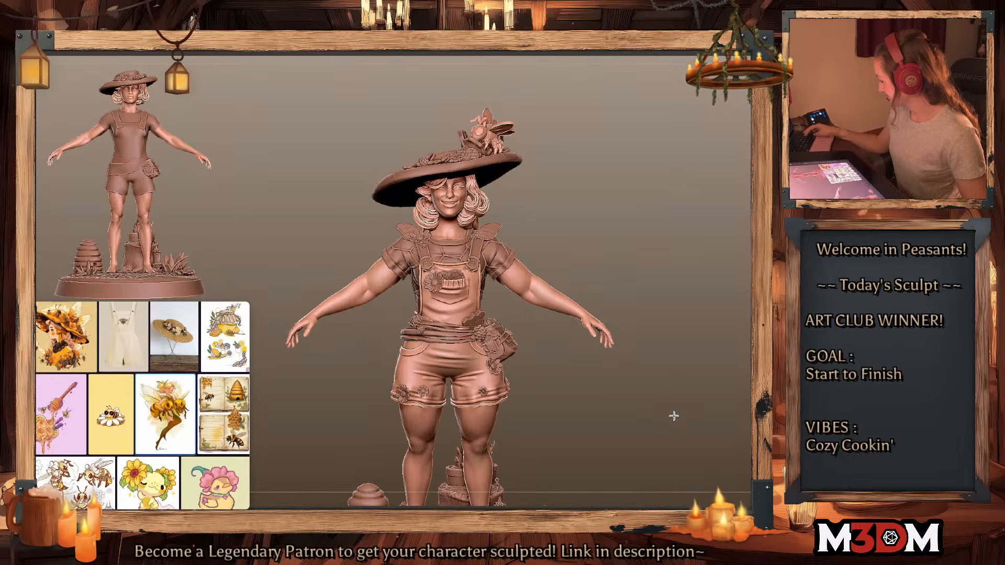
Step: Select the overalls, choose a leather detail brush and check the whole figure from the front and back
alt+drag(673, 416, 687, 368)
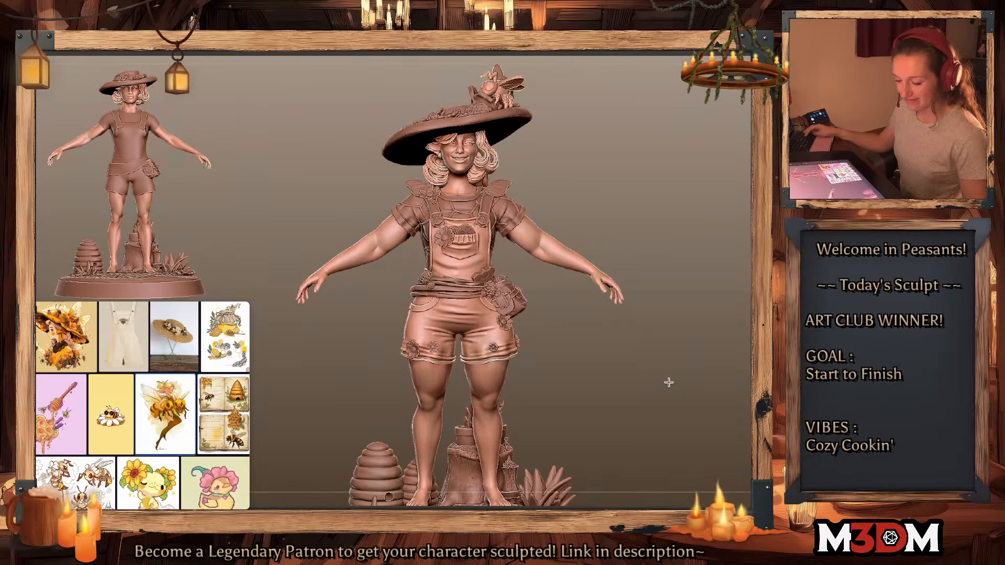
drag(663, 399, 652, 356)
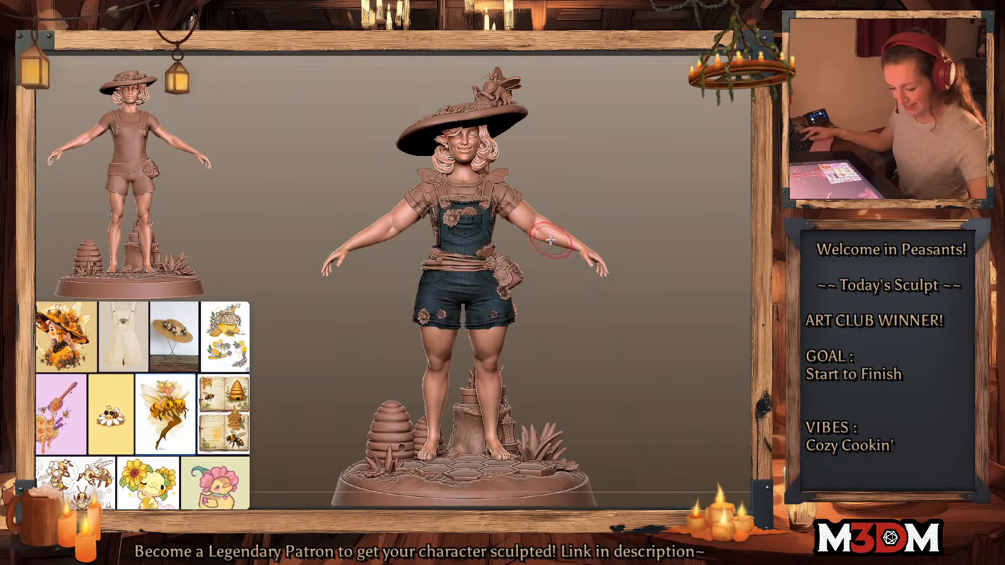
key(b)
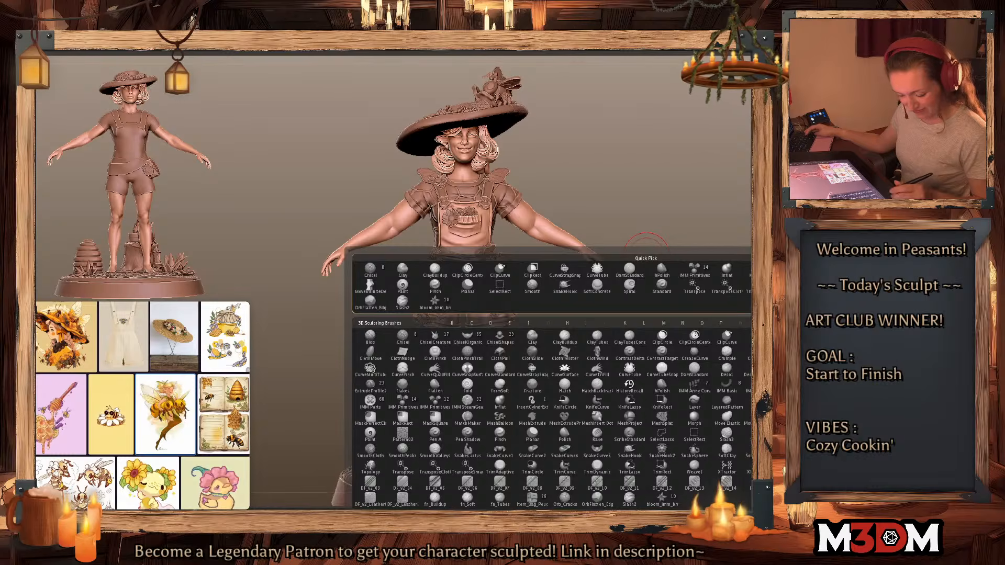
click(401, 498)
alt+drag(551, 396, 500, 381)
right_click(580, 385)
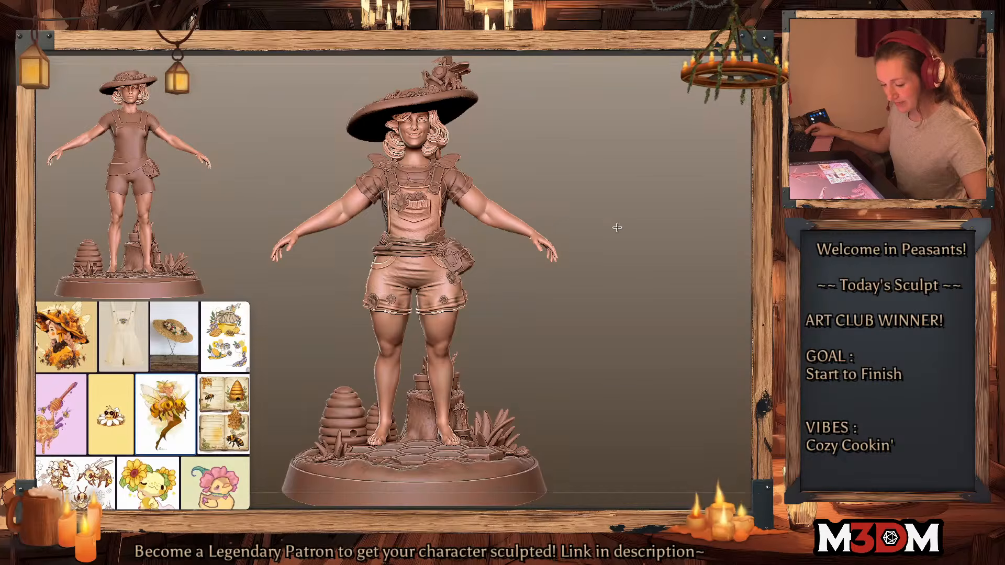
drag(657, 276, 482, 305)
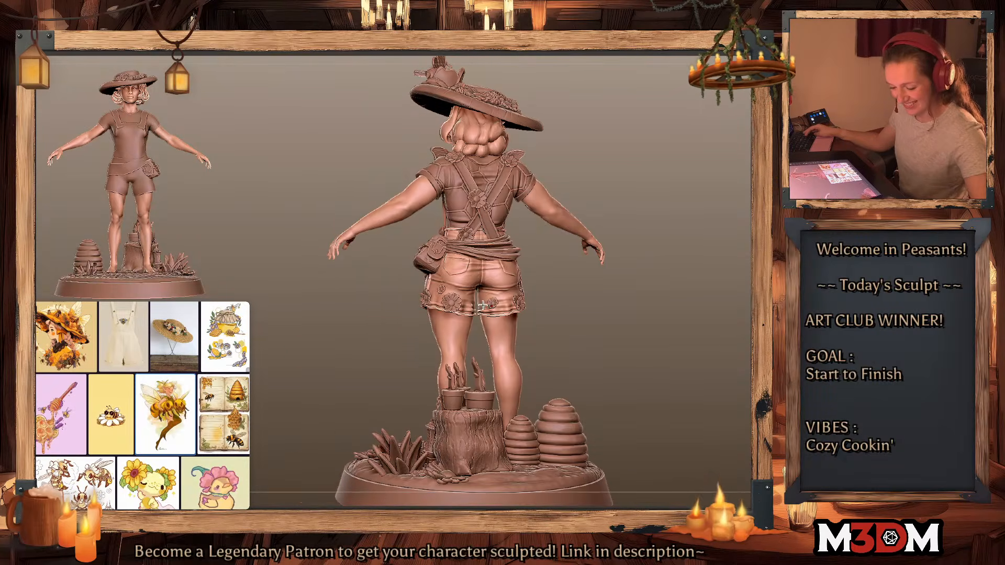
mouse_move(565, 374)
mouse_down()
mouse_move(662, 330)
mouse_move(638, 330)
mouse_up()
key(shift+f)
key(shift+f)
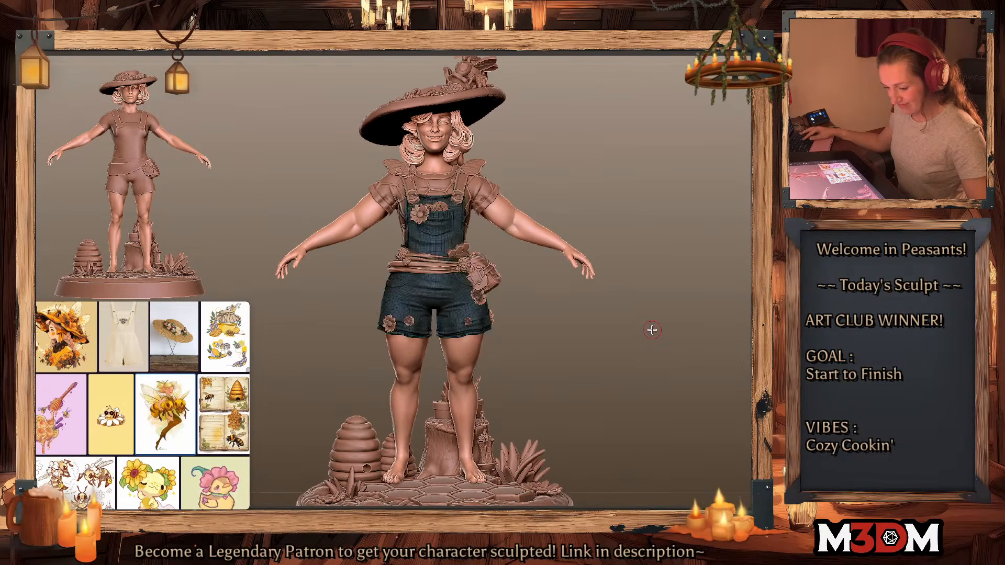
Step: Examine the overalls' fabric, the face and the hat from the front, both at full figure and close up
alt+drag(699, 305, 687, 378)
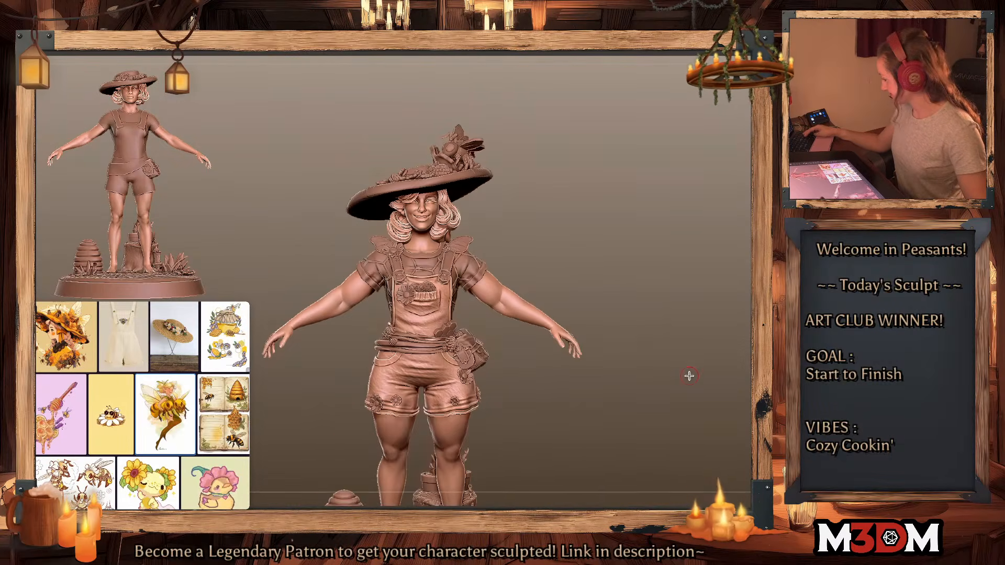
alt+drag(690, 342, 691, 381)
alt+drag(696, 293, 694, 387)
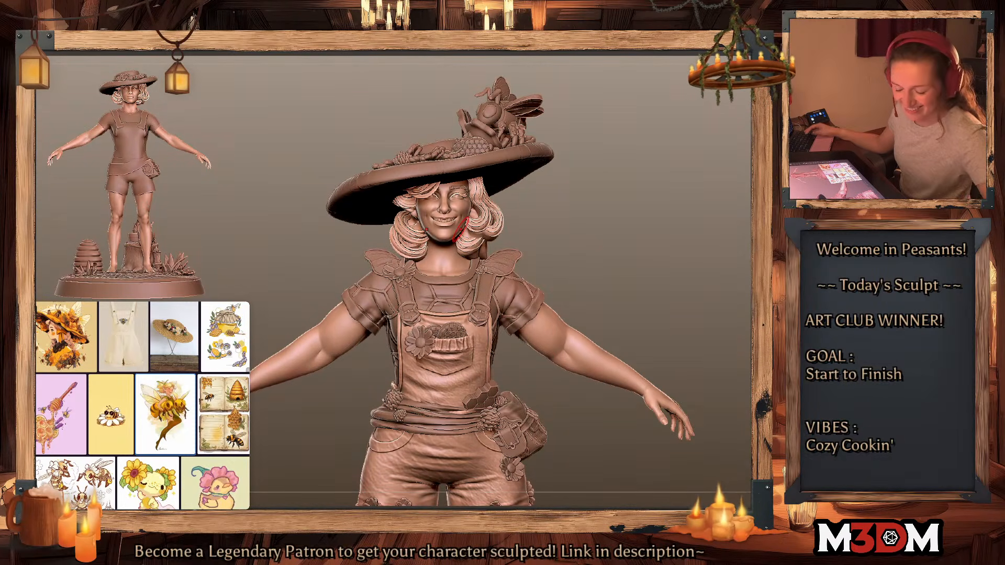
key(space)
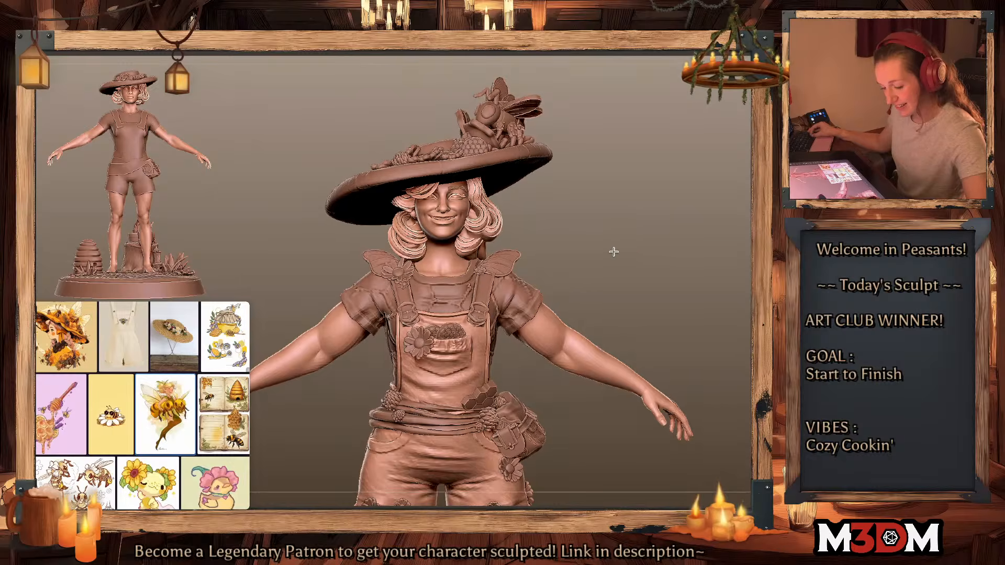
alt+drag(614, 251, 615, 293)
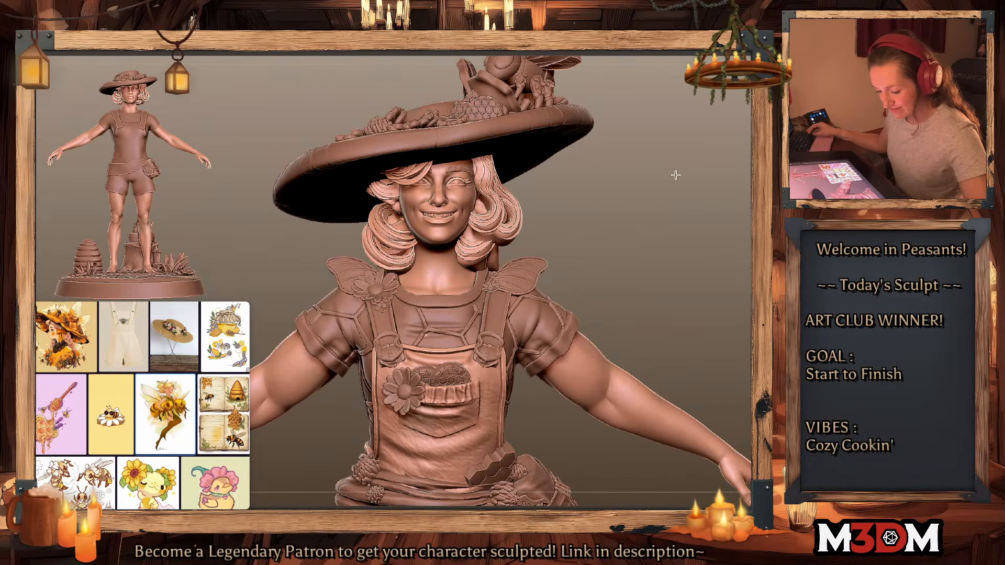
key(f)
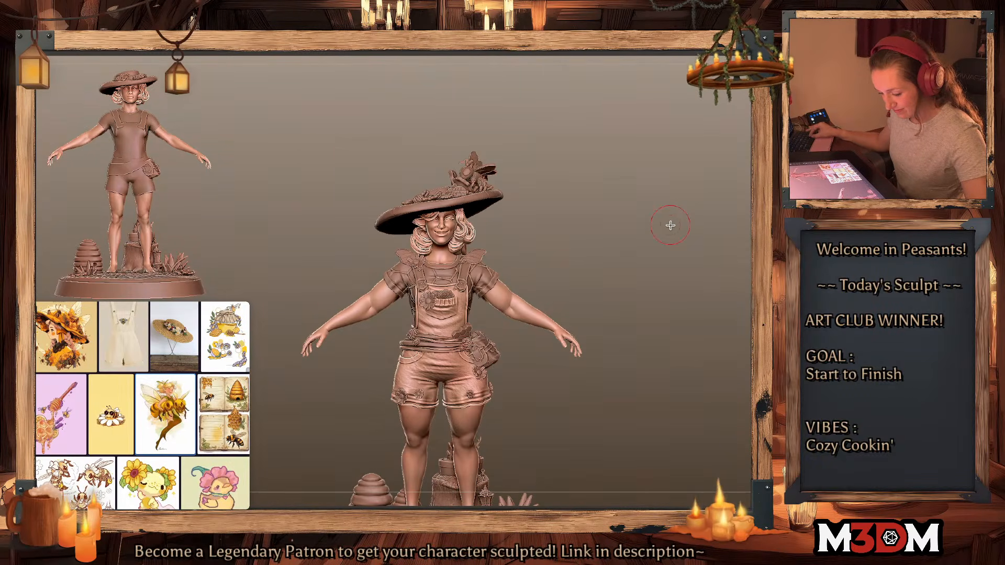
alt+drag(670, 222, 668, 317)
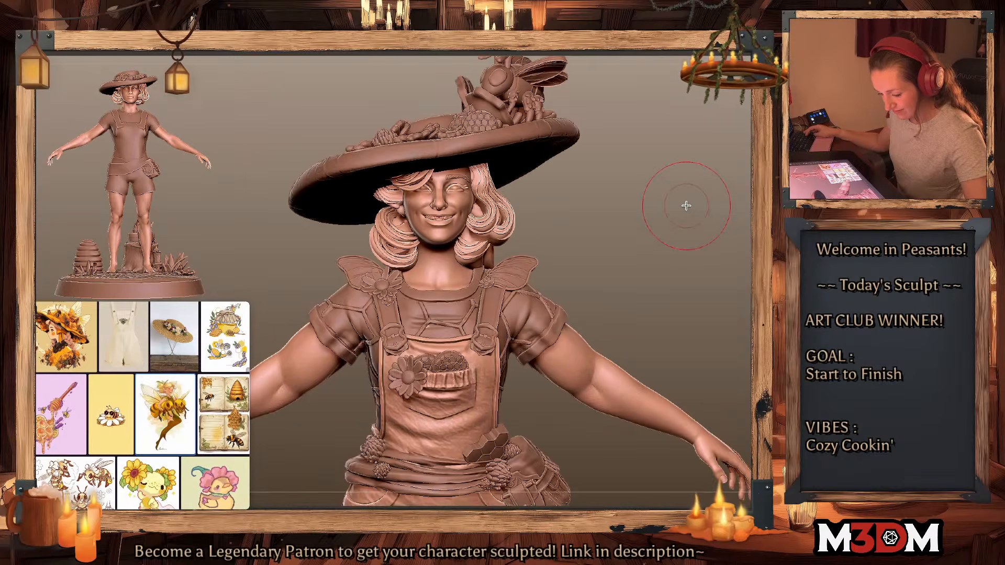
mouse_move(684, 204)
alt+mouse_down()
mouse_move(673, 271)
mouse_move(680, 242)
alt+mouse_up()
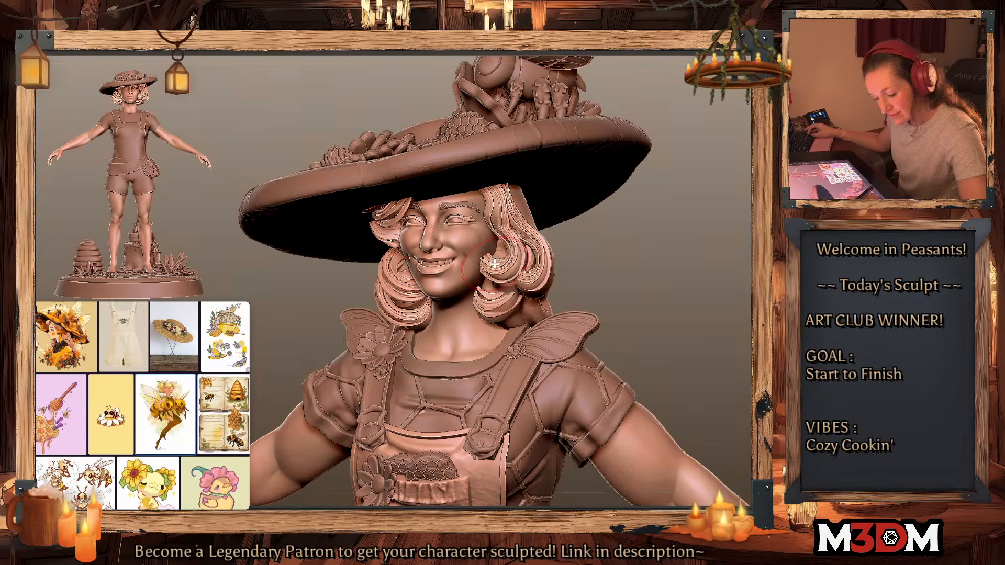
drag(660, 258, 654, 269)
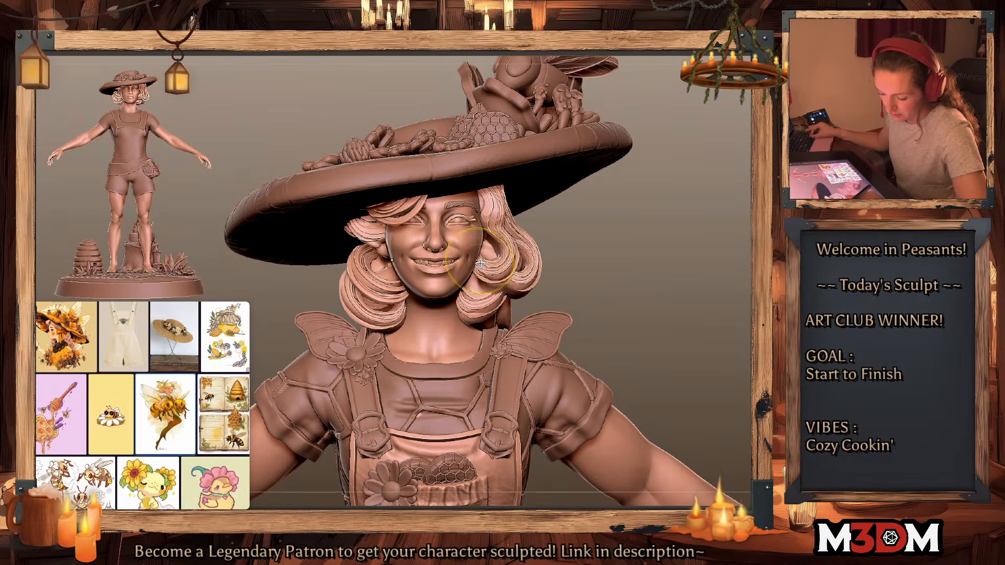
Step: Check the face and hair from the side and isolate the hair piece with its polygroups
ctrl+drag(480, 263, 481, 238)
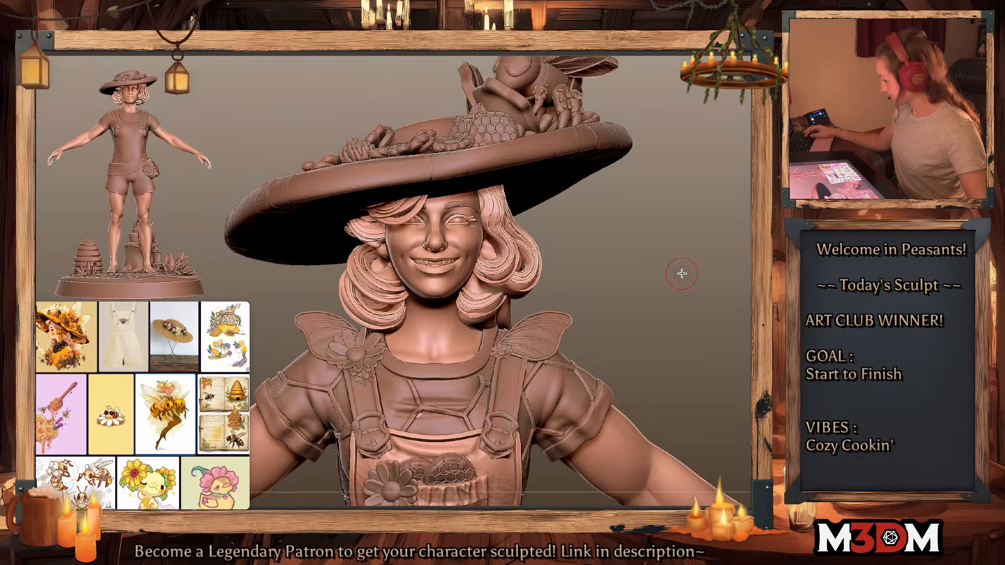
drag(681, 274, 657, 282)
alt+click(472, 262)
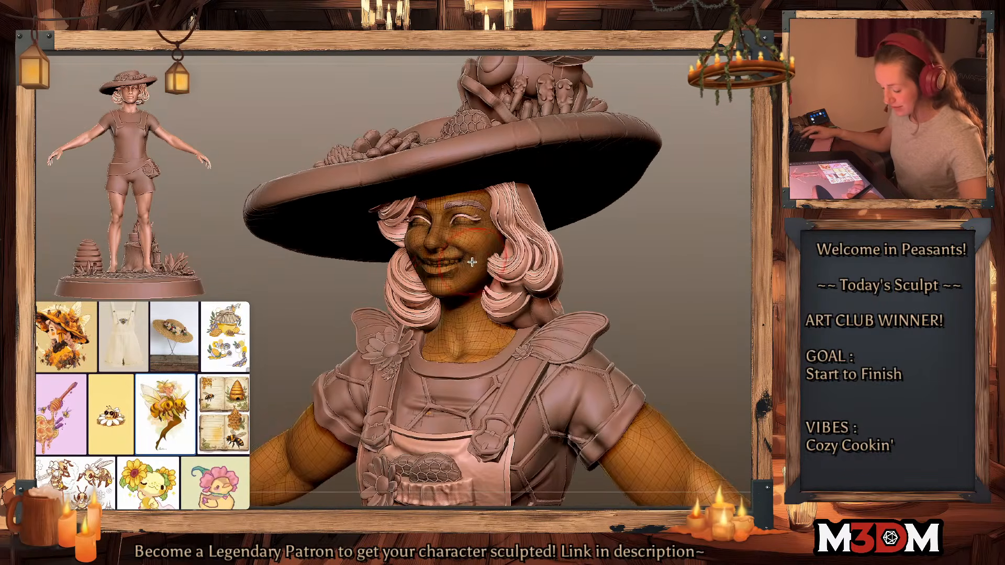
drag(694, 258, 471, 259)
drag(683, 265, 529, 270)
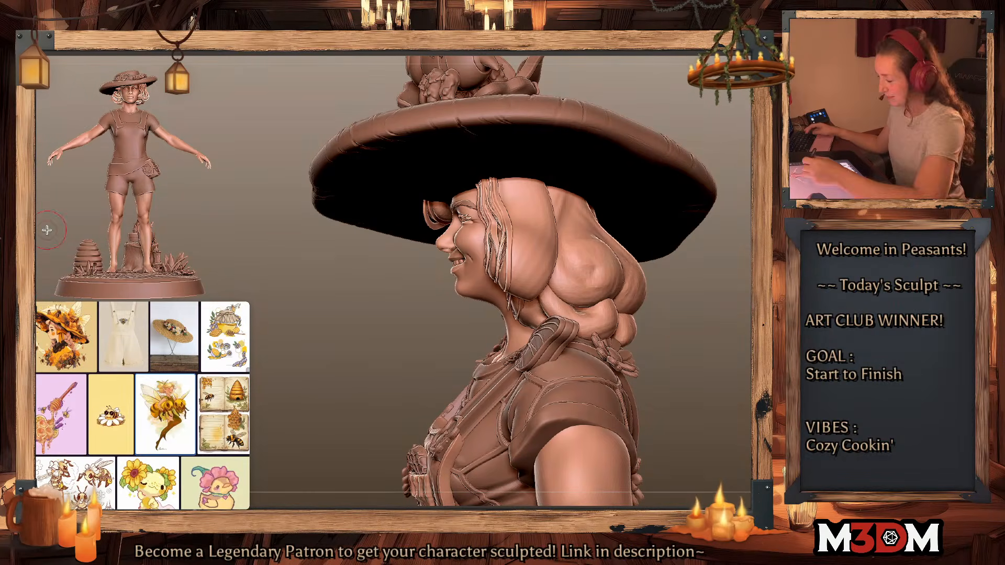
key(shift+f)
key(shift+f)
alt+drag(861, 175, 766, 191)
key(shift+alt+s)
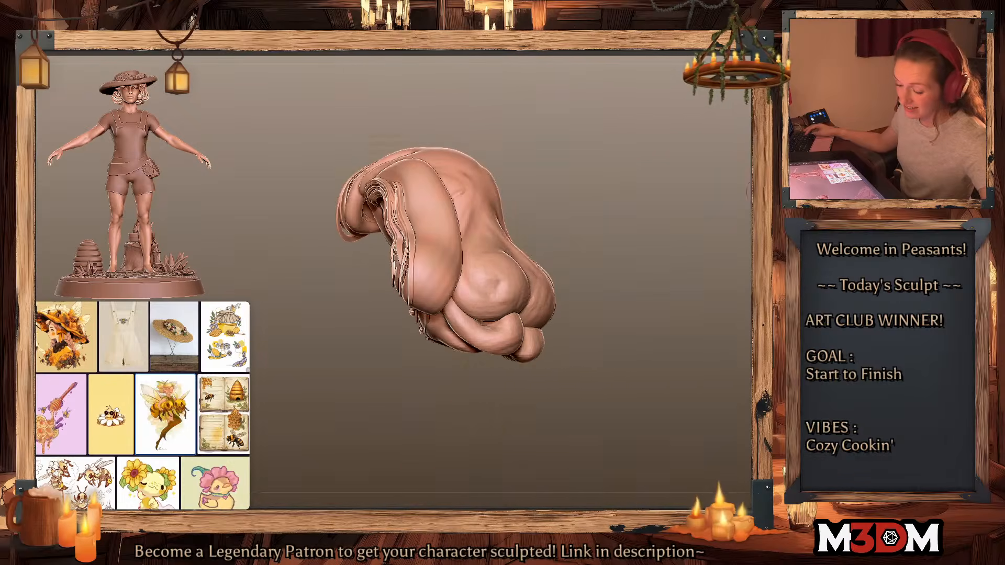
Step: Mask the fine hair strands and hide them so that only the broad base locks are left
key(space)
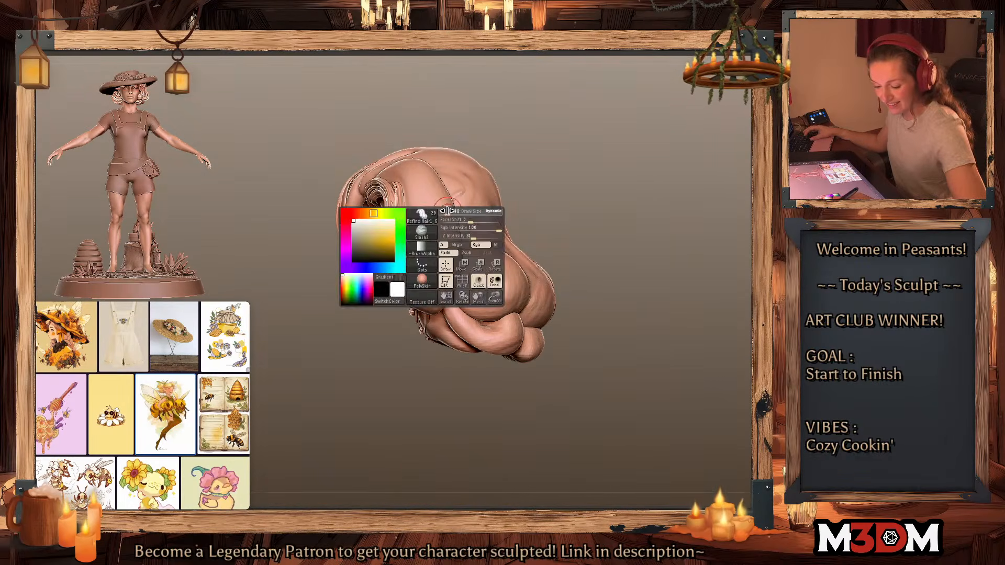
drag(412, 173, 422, 329)
key(shift+f)
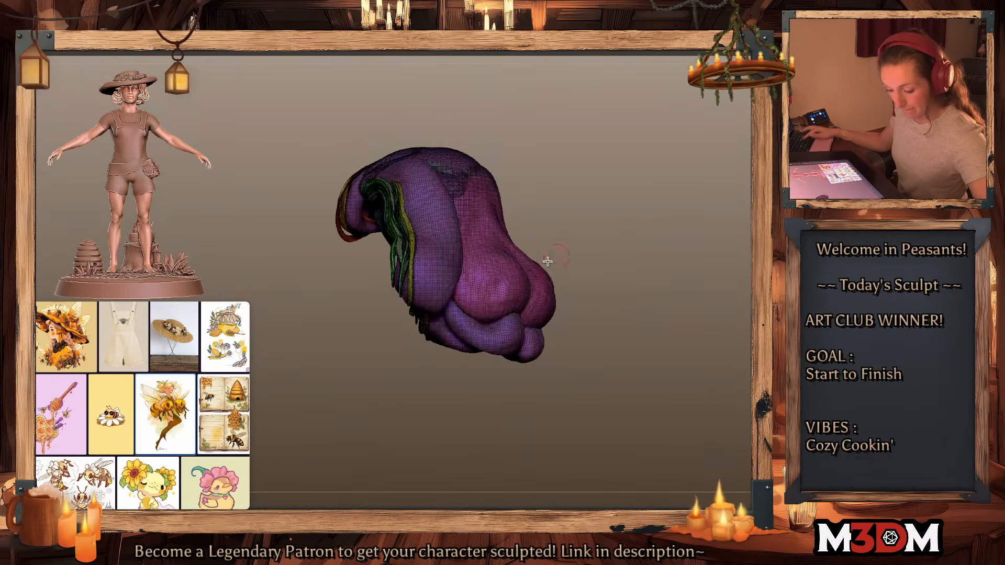
key(shift+f)
ctrl+shift+click(531, 283)
ctrl+shift+click(531, 282)
ctrl+shift+click(531, 293)
ctrl+shift+click(607, 258)
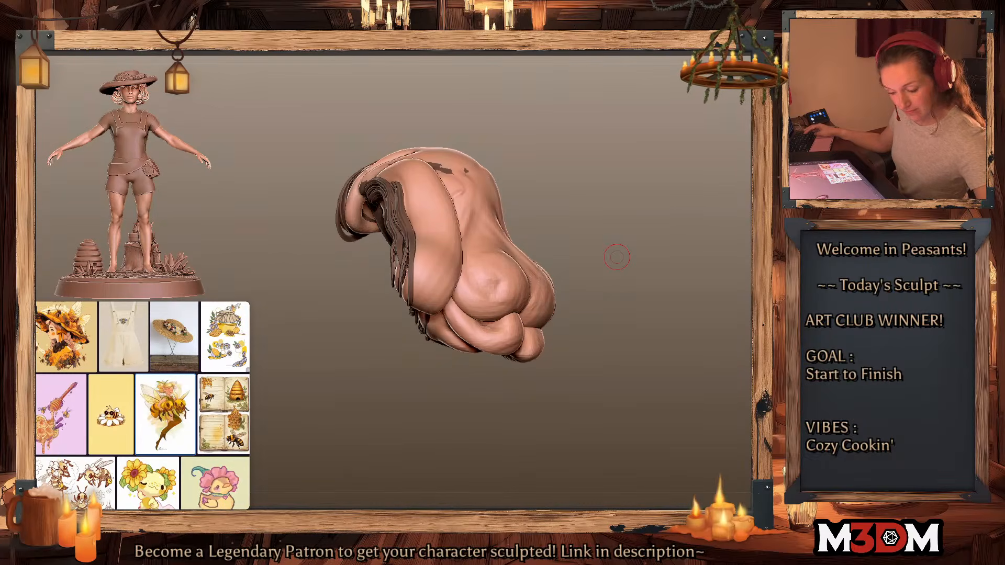
key(ctrl+z)
ctrl+drag(635, 350, 641, 340)
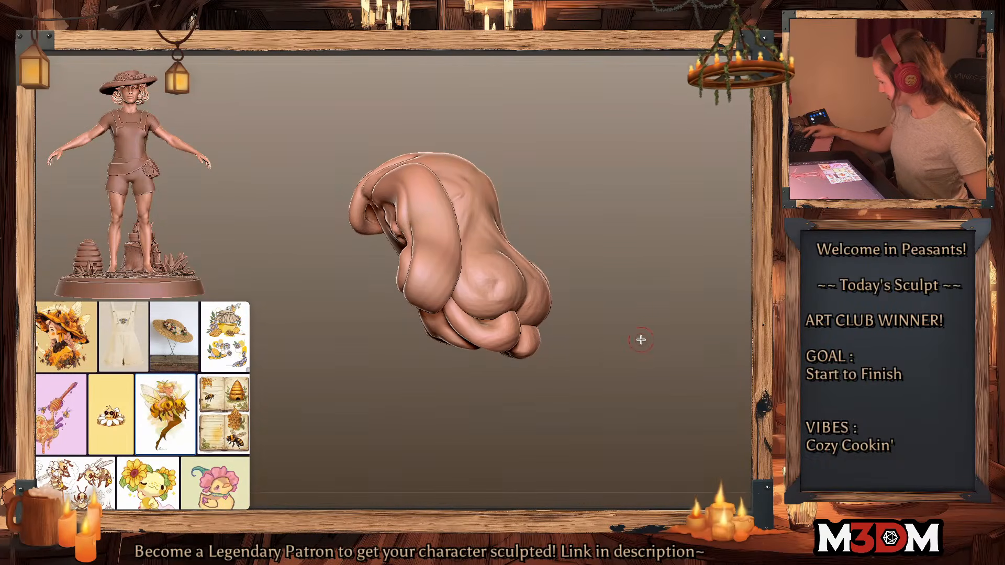
key(shift+f)
key(shift+f)
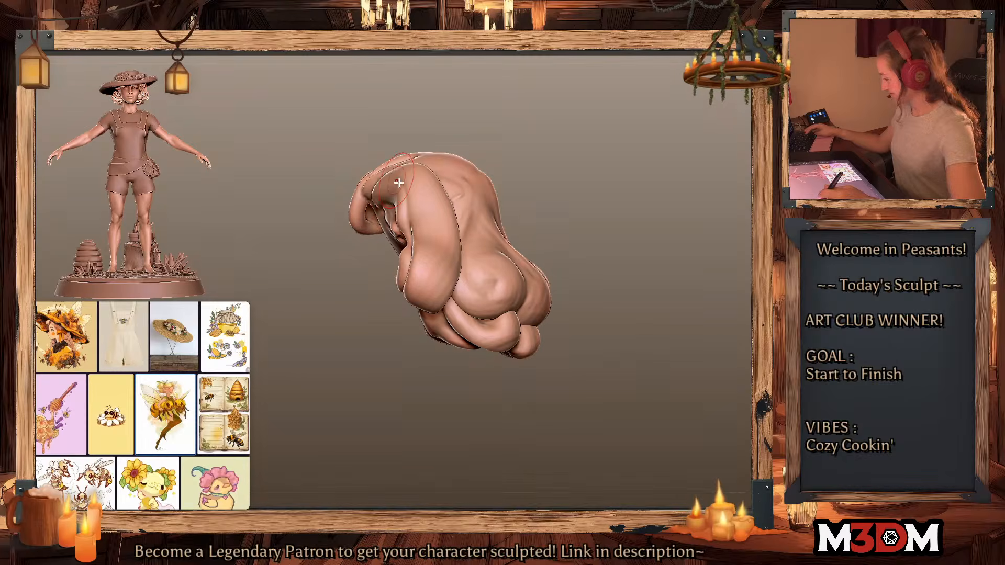
mouse_move(398, 182)
mouse_down()
mouse_move(421, 212)
mouse_move(443, 308)
mouse_up()
ctrl+right_drag(611, 252, 613, 269)
ctrl+drag(669, 363, 503, 261)
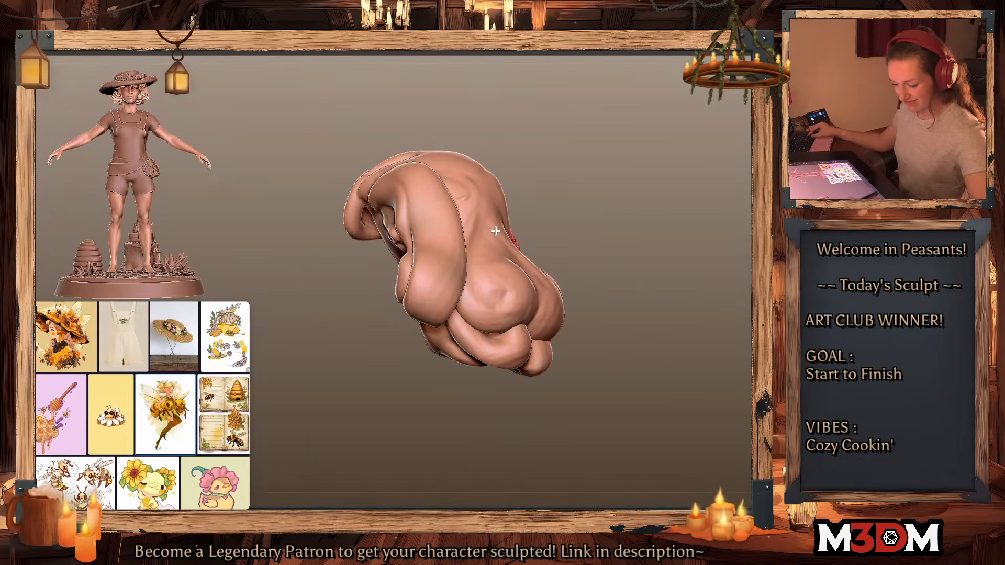
drag(412, 170, 448, 312)
ctrl+drag(668, 371, 503, 266)
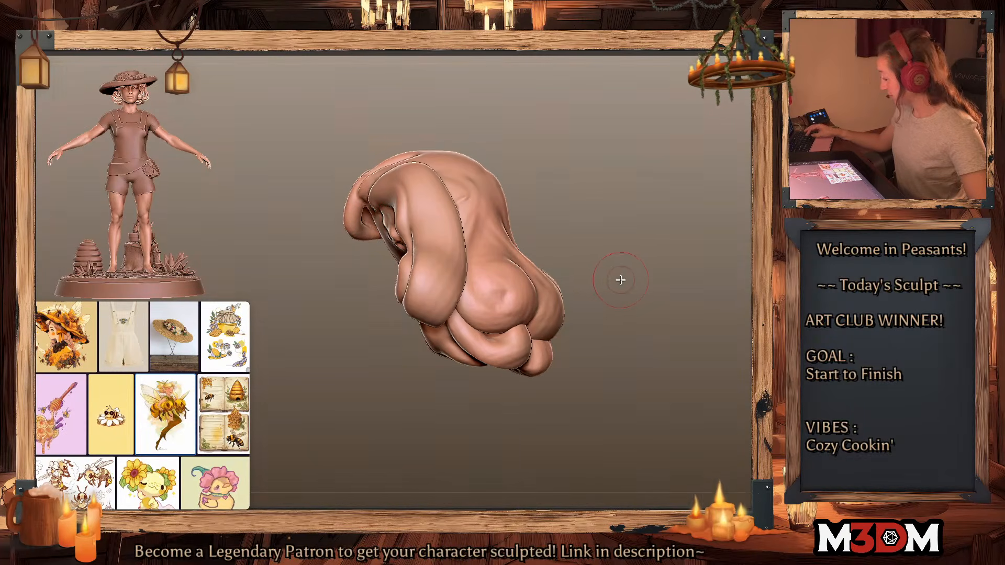
drag(635, 291, 652, 298)
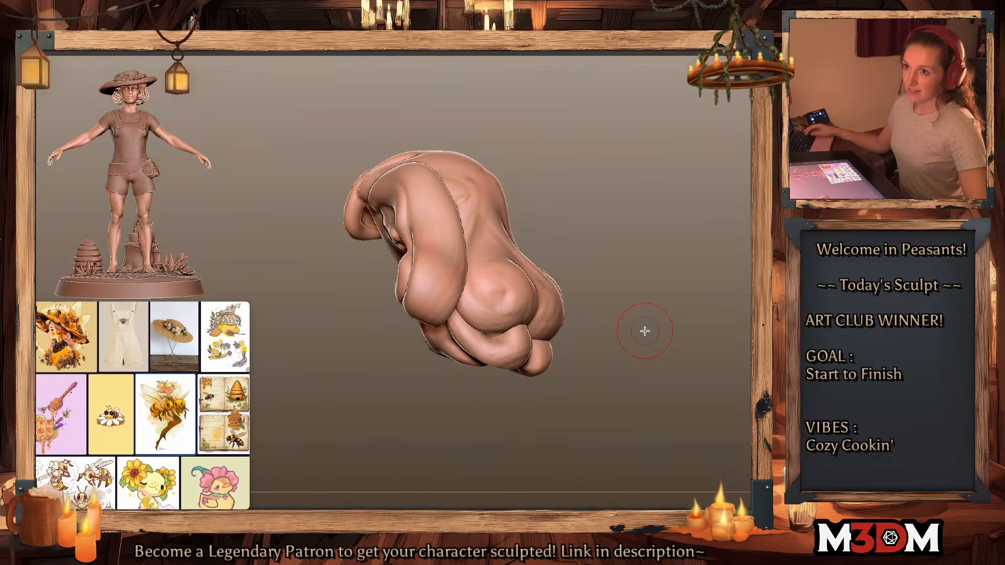
key(space)
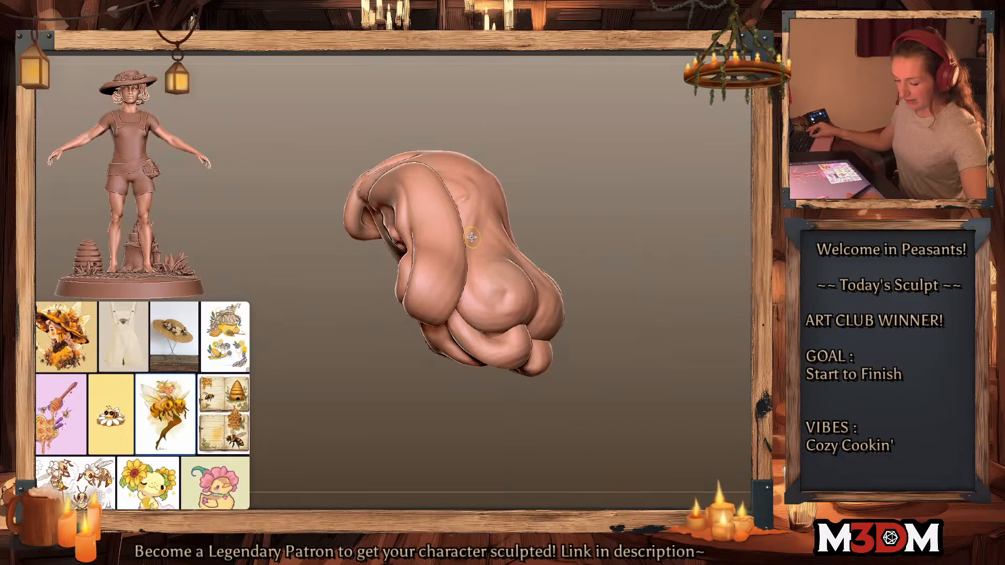
key(space)
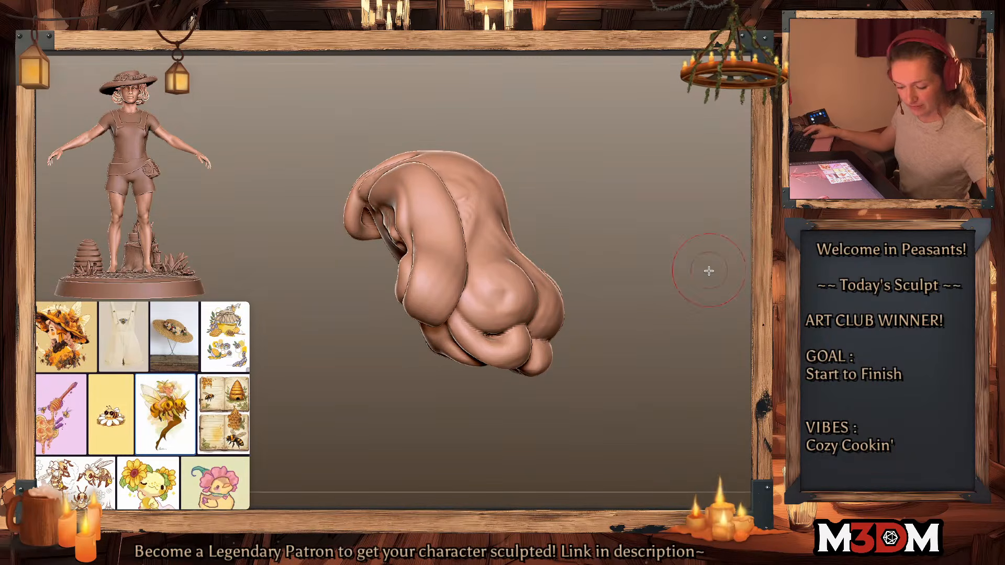
key(w)
click(430, 135)
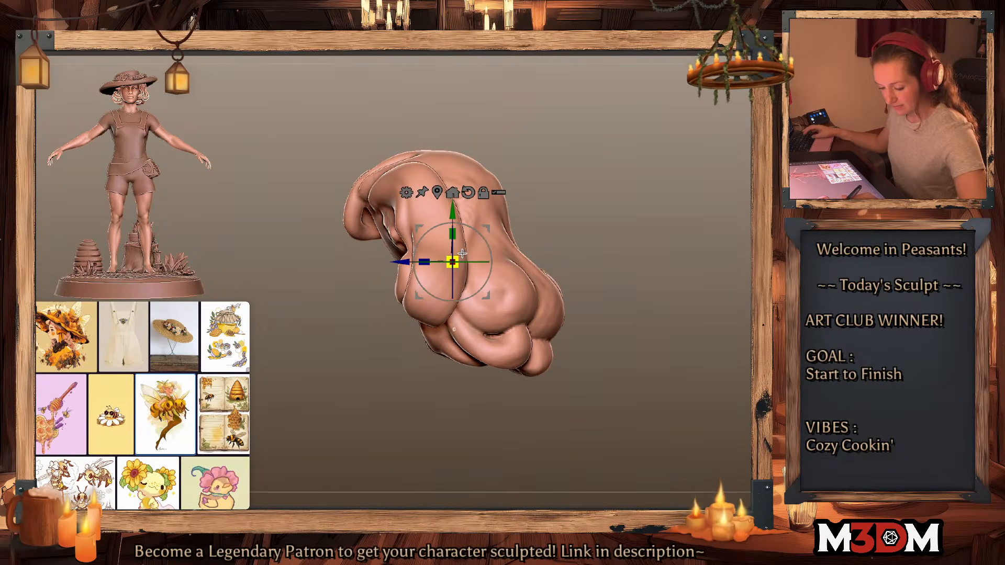
key(q)
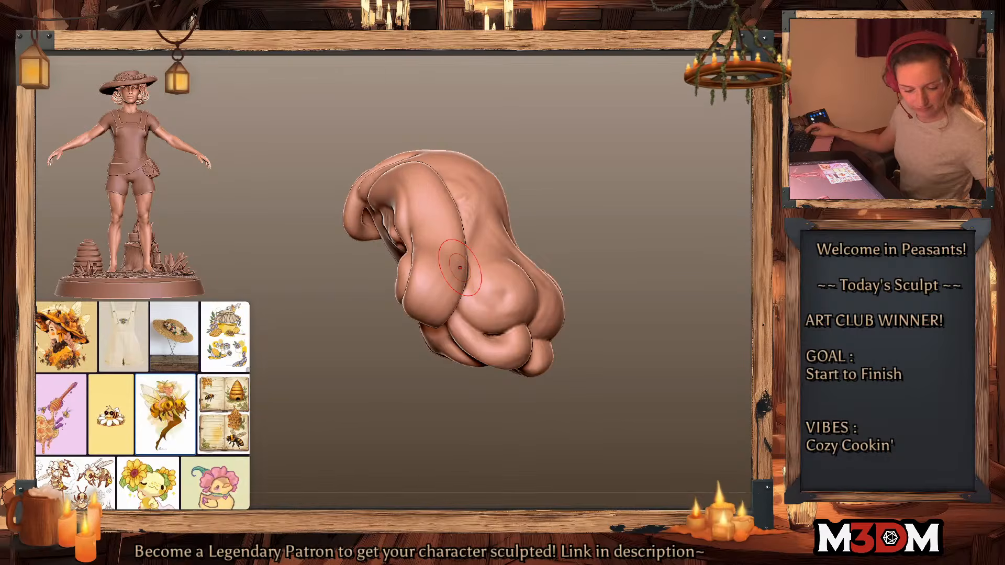
Step: Carve long strand grooves down the side lock beside the face with a resized brush
key(s)
mouse_move(421, 202)
mouse_down()
mouse_move(408, 202)
mouse_move(430, 301)
mouse_up()
key(ctrl+z)
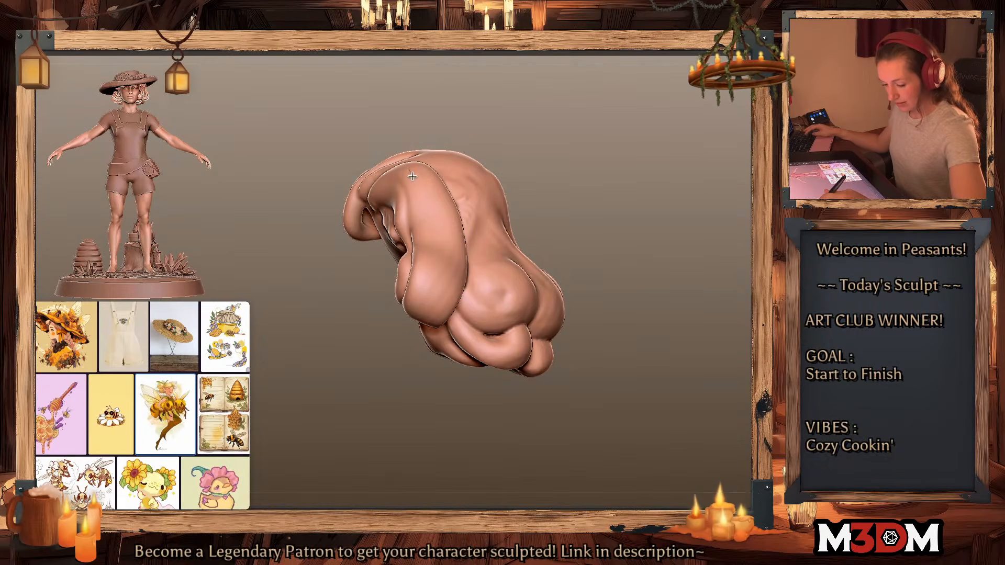
drag(419, 175, 437, 314)
key(ctrl+z)
drag(421, 172, 445, 310)
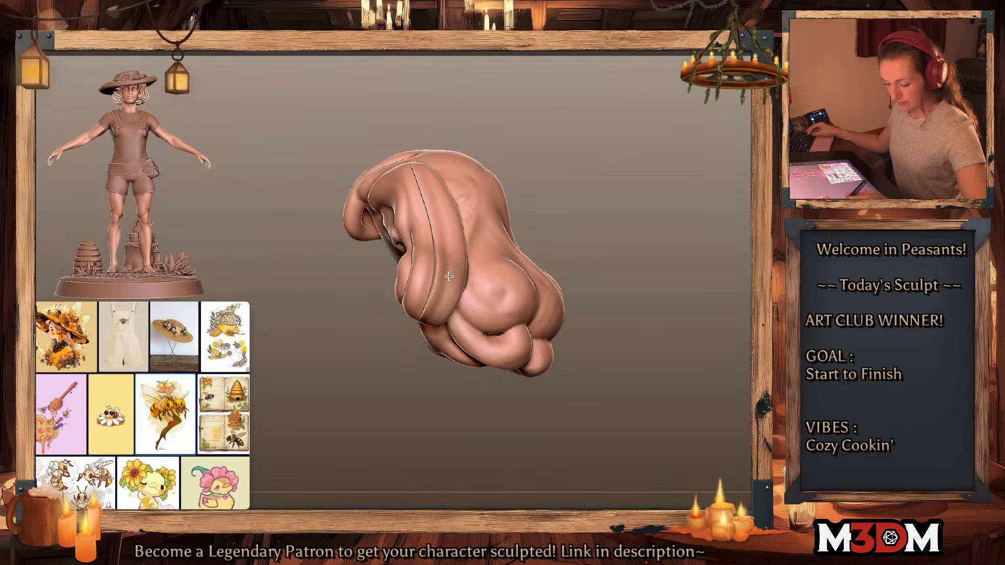
mouse_move(403, 411)
mouse_down()
mouse_move(630, 263)
mouse_move(621, 267)
mouse_move(639, 268)
mouse_up()
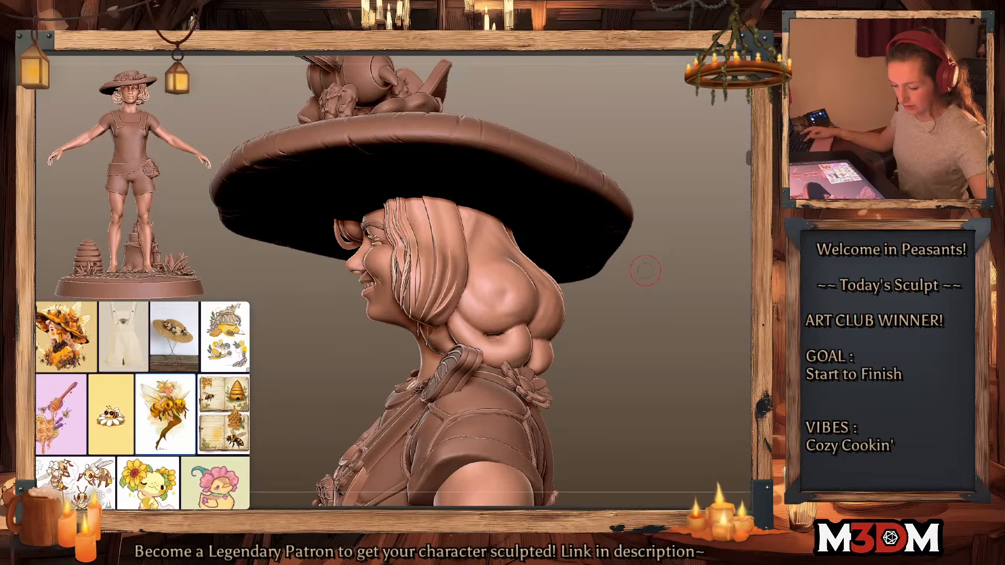
Step: Carve a spiral and flowing strand lines into the large curl just behind the side lock
mouse_move(646, 239)
mouse_down()
mouse_move(698, 292)
mouse_move(518, 290)
mouse_move(466, 267)
mouse_move(464, 205)
mouse_up()
mouse_move(516, 283)
mouse_down()
mouse_move(477, 304)
mouse_move(476, 285)
mouse_up()
key(ctrl+z)
click(758, 176)
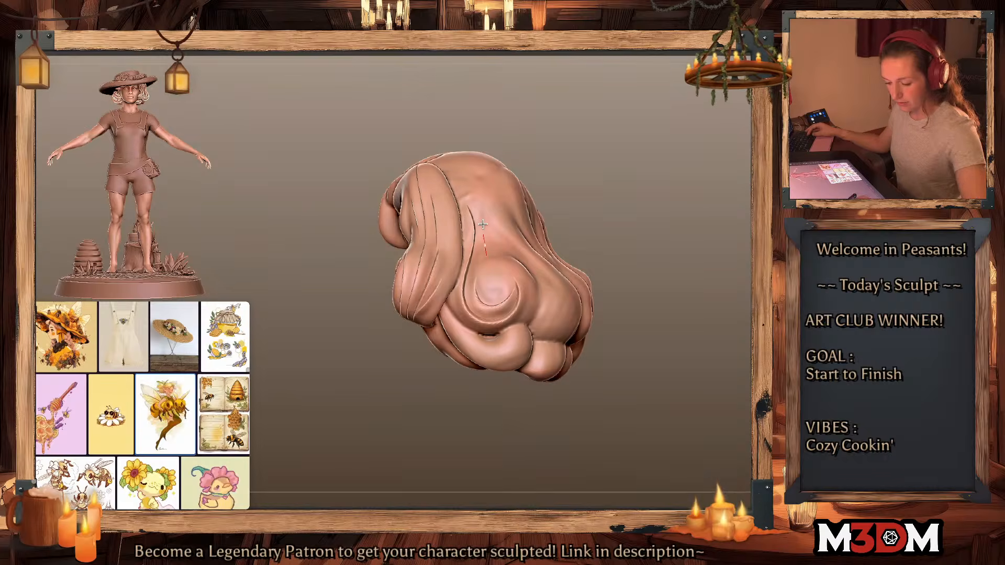
drag(482, 224, 479, 163)
click(757, 177)
mouse_move(527, 339)
mouse_down()
mouse_move(502, 348)
mouse_move(452, 329)
mouse_move(446, 311)
mouse_up()
drag(711, 301, 630, 327)
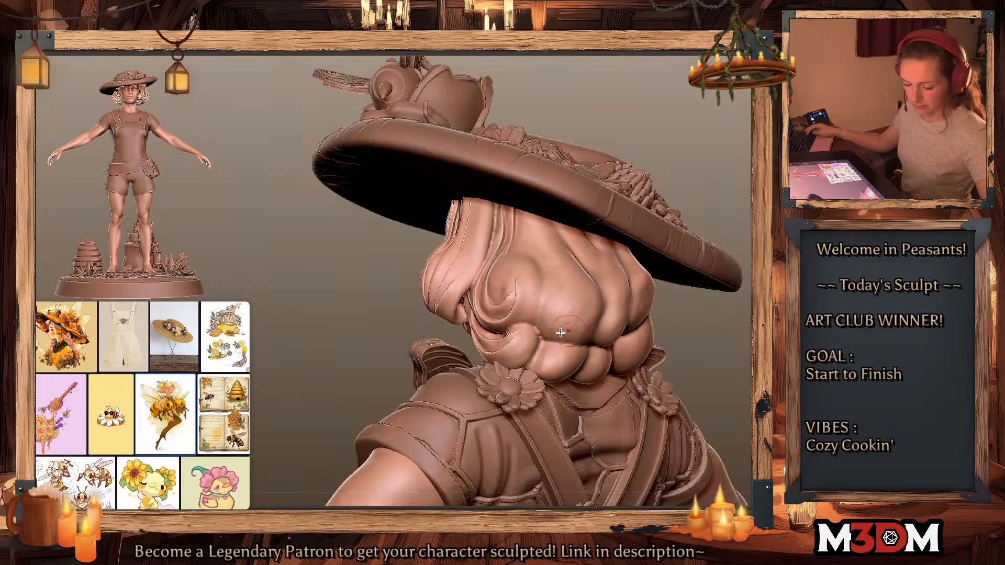
Step: Carve grooves between the back locks and along the lower curls behind the side lock, up under the hat
mouse_move(569, 346)
mouse_down()
mouse_move(544, 315)
mouse_move(536, 212)
mouse_up()
drag(732, 245, 600, 230)
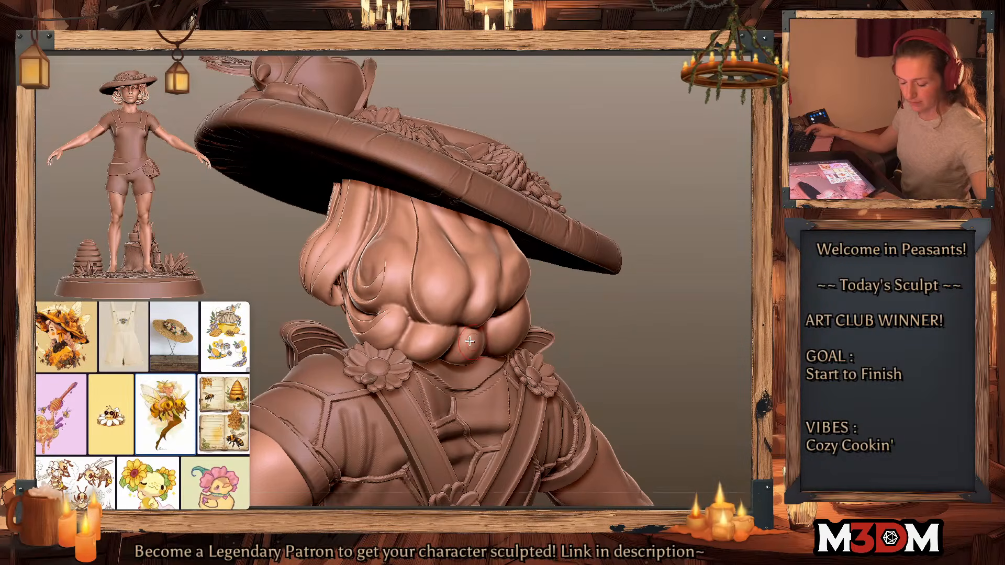
mouse_move(456, 332)
mouse_down()
mouse_move(424, 358)
mouse_move(404, 310)
mouse_up()
key(ctrl+z)
drag(453, 333, 384, 180)
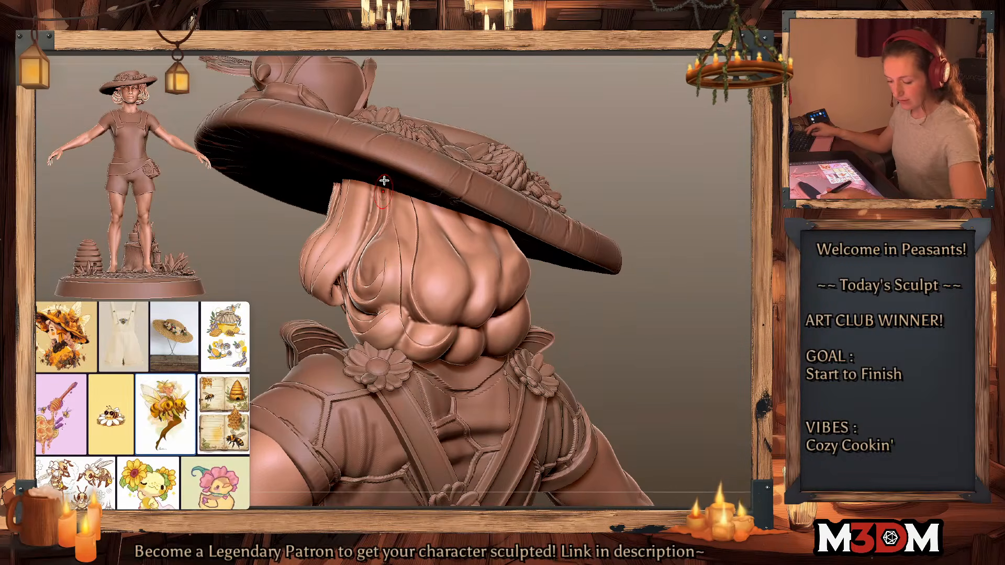
drag(678, 303, 641, 303)
Step: Try several grooves down and around the central lock at the back of the hair
key(ctrl+z)
drag(454, 310, 414, 280)
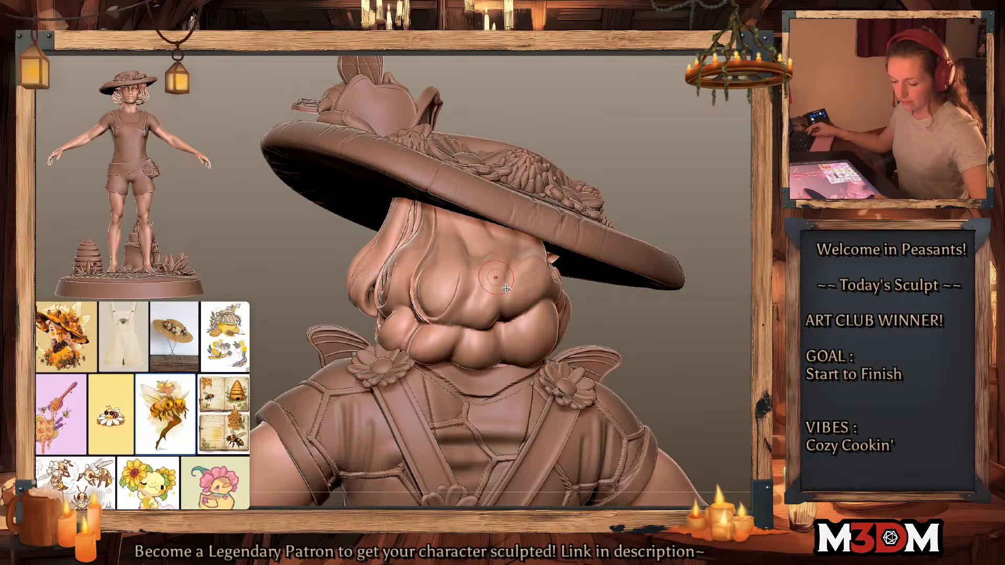
key(ctrl+z)
mouse_move(454, 221)
mouse_down()
mouse_move(438, 299)
mouse_move(456, 301)
mouse_up()
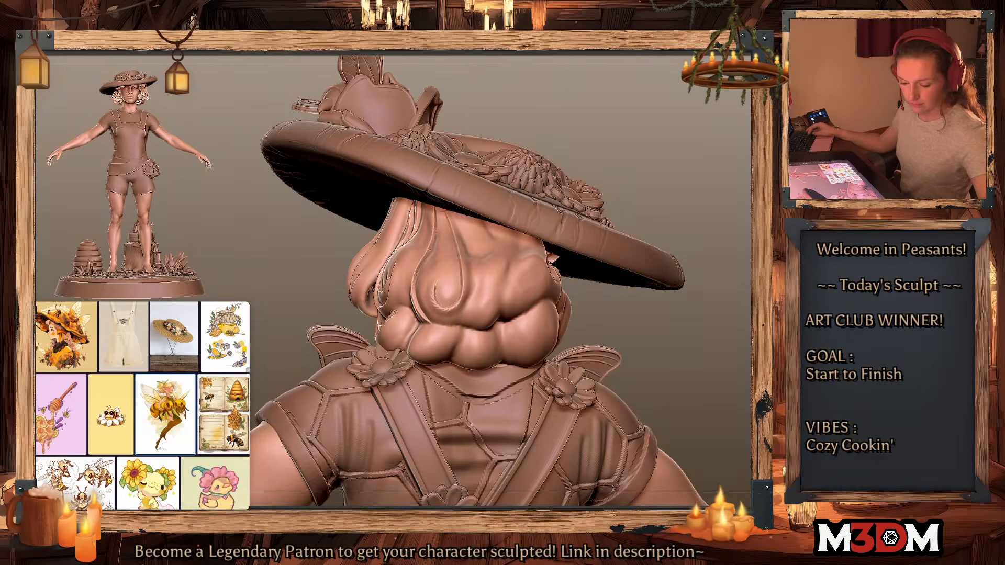
key(alt+s)
drag(647, 288, 617, 288)
key(ctrl+z)
drag(450, 190, 468, 309)
drag(596, 302, 617, 302)
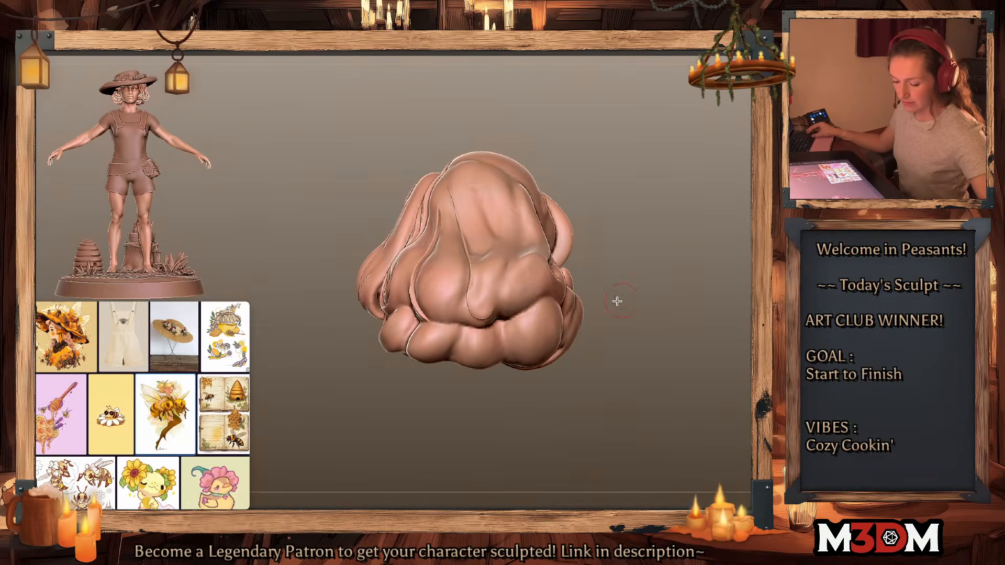
key(ctrl+z)
mouse_move(494, 309)
mouse_down()
mouse_move(472, 306)
mouse_move(462, 194)
mouse_up()
key(ctrl+z)
drag(617, 254, 652, 275)
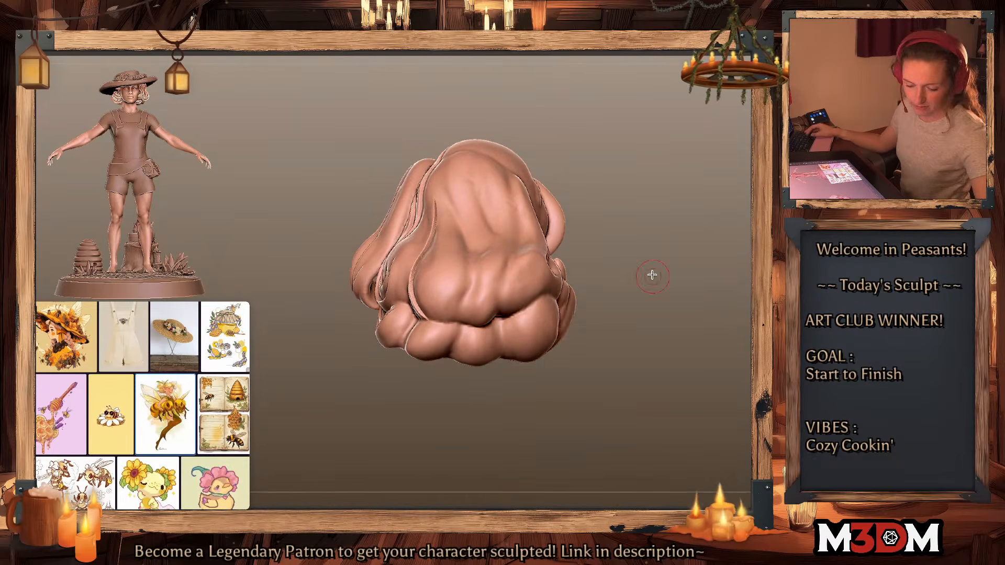
Step: Carve a strand groove from the central back curl's lower edge up toward the crown
key(space)
mouse_move(497, 309)
mouse_down()
mouse_move(484, 317)
mouse_move(471, 183)
mouse_up()
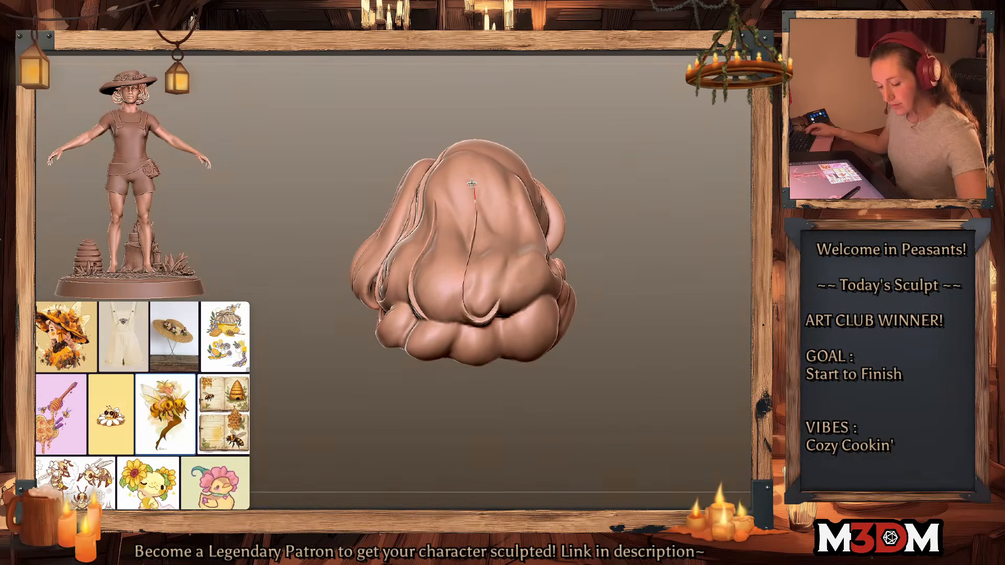
key(ctrl+z)
drag(469, 318, 468, 261)
key(ctrl+z)
mouse_move(497, 310)
mouse_down()
mouse_move(489, 317)
mouse_move(472, 245)
mouse_up()
drag(660, 268, 637, 285)
key(ctrl+z)
mouse_move(497, 309)
mouse_down()
mouse_move(467, 314)
mouse_move(480, 195)
mouse_up()
drag(622, 238, 662, 293)
Step: Carve curved strand lines across the small curls along the nape
mouse_move(469, 318)
mouse_down()
mouse_move(453, 317)
mouse_move(430, 257)
mouse_move(448, 273)
mouse_move(461, 347)
mouse_move(480, 369)
mouse_up()
drag(635, 307, 597, 316)
key(ctrl+z)
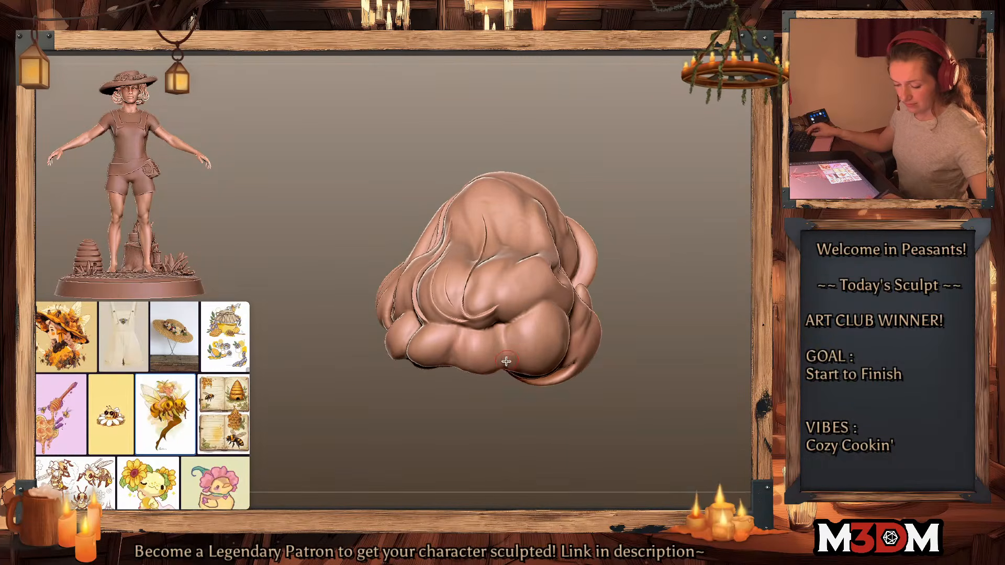
mouse_move(505, 362)
mouse_down()
mouse_move(465, 335)
mouse_move(478, 346)
mouse_up()
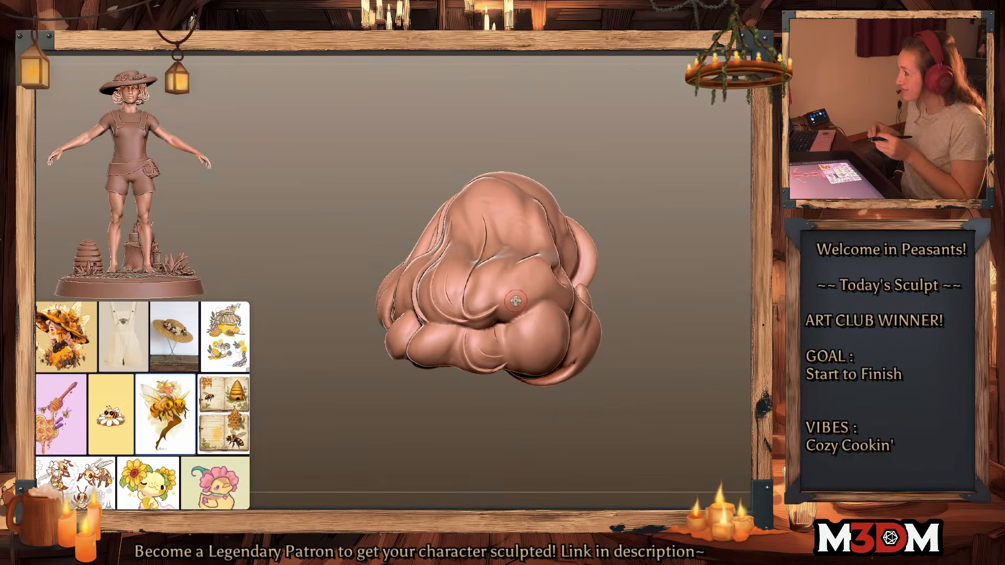
drag(674, 308, 687, 331)
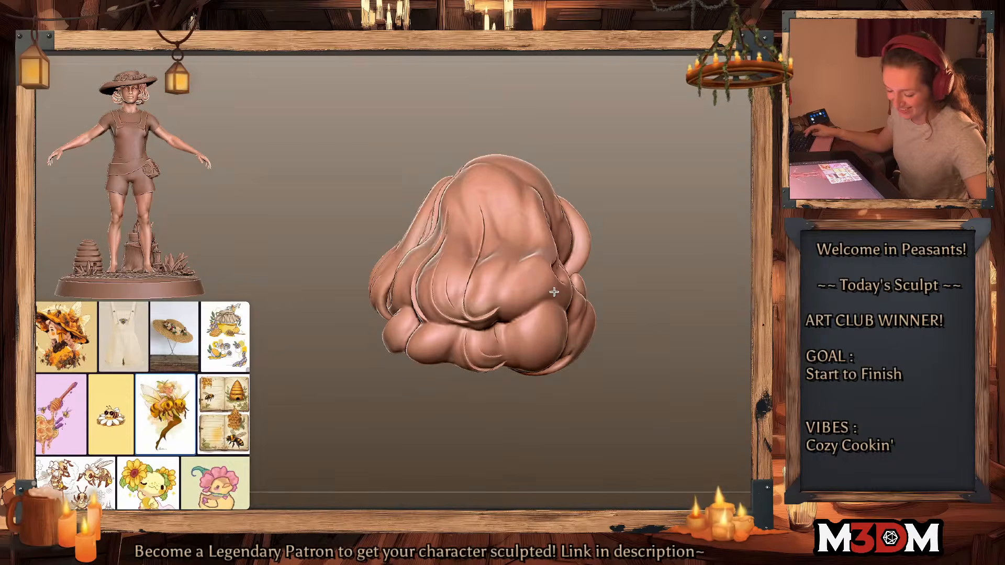
drag(596, 211, 695, 292)
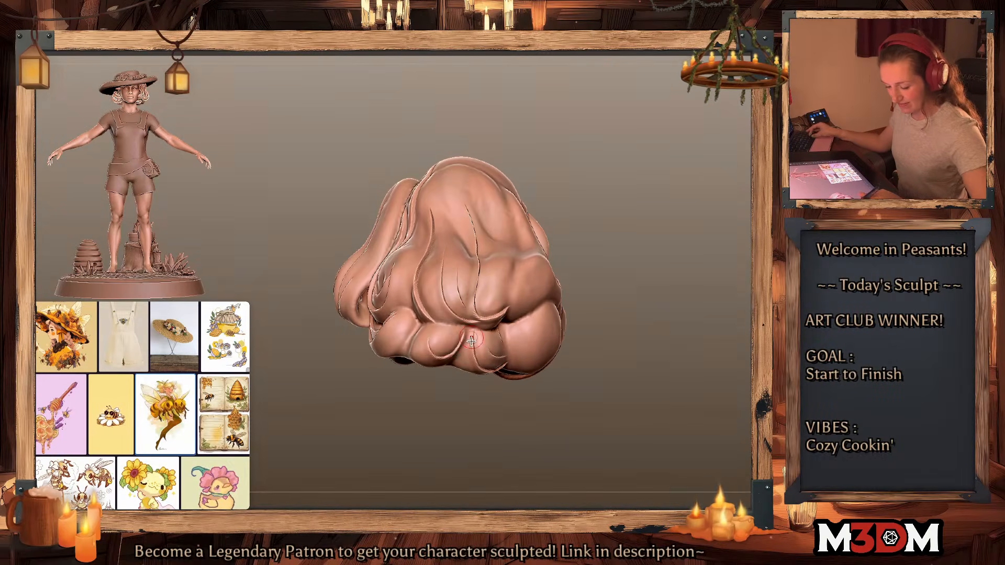
drag(463, 329, 431, 364)
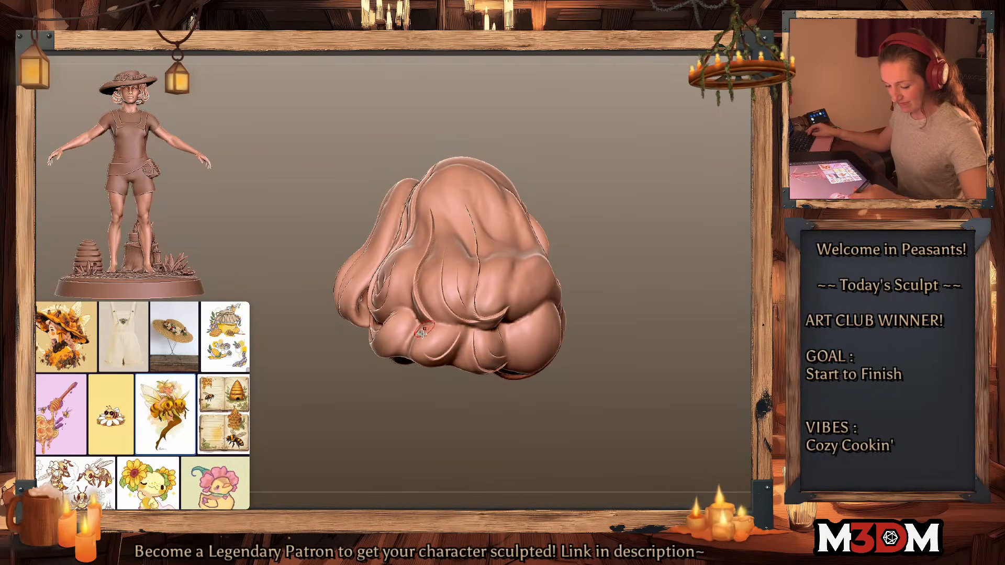
Step: Define the edges of the large round curl and its neighbouring small curl at the nape
mouse_move(666, 285)
mouse_down()
mouse_move(681, 307)
mouse_move(622, 301)
mouse_up()
drag(496, 321, 525, 379)
alt+drag(675, 310, 622, 321)
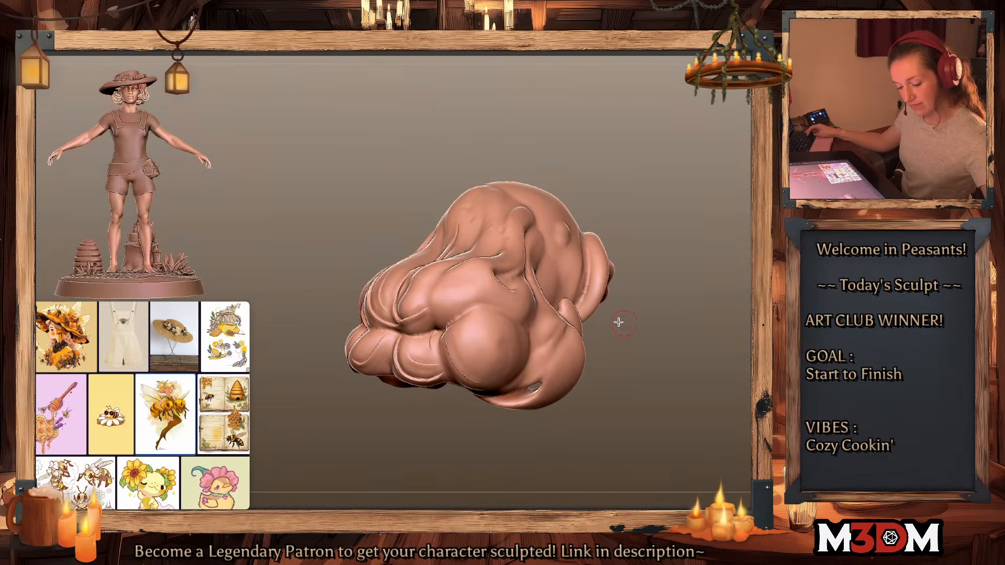
mouse_move(446, 330)
mouse_down()
mouse_move(477, 382)
mouse_move(448, 337)
mouse_up()
drag(674, 319, 669, 384)
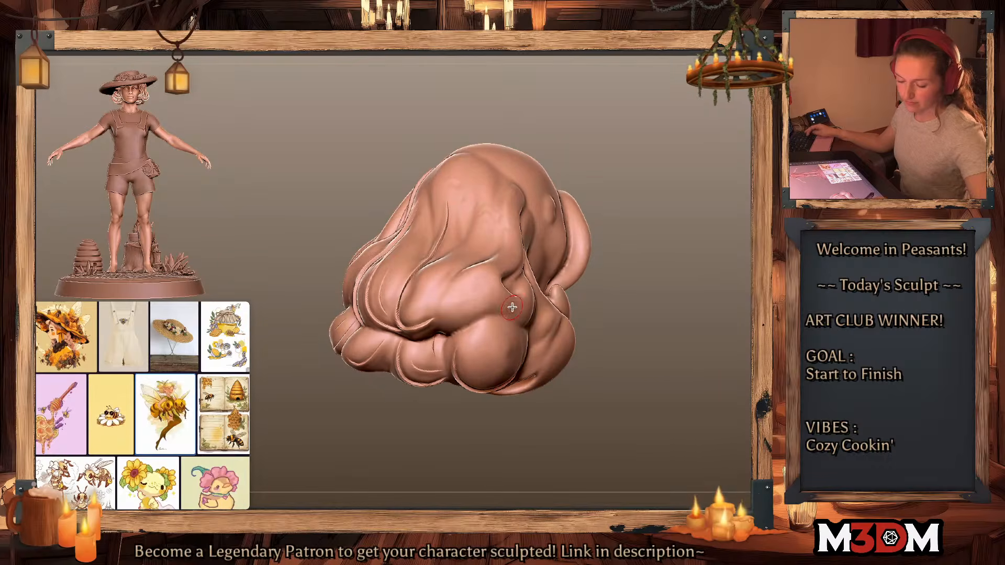
Step: Carve flowing strand lines through the back lock above the large round curl, up toward the crown
drag(512, 308, 520, 222)
drag(655, 285, 650, 327)
key(ctrl+z)
mouse_move(511, 311)
mouse_down()
mouse_move(460, 262)
mouse_move(497, 193)
mouse_up()
drag(470, 300, 465, 278)
mouse_move(483, 322)
mouse_down()
mouse_move(445, 268)
mouse_move(470, 151)
mouse_up()
mouse_move(673, 288)
mouse_down()
mouse_move(645, 291)
mouse_move(696, 328)
mouse_up()
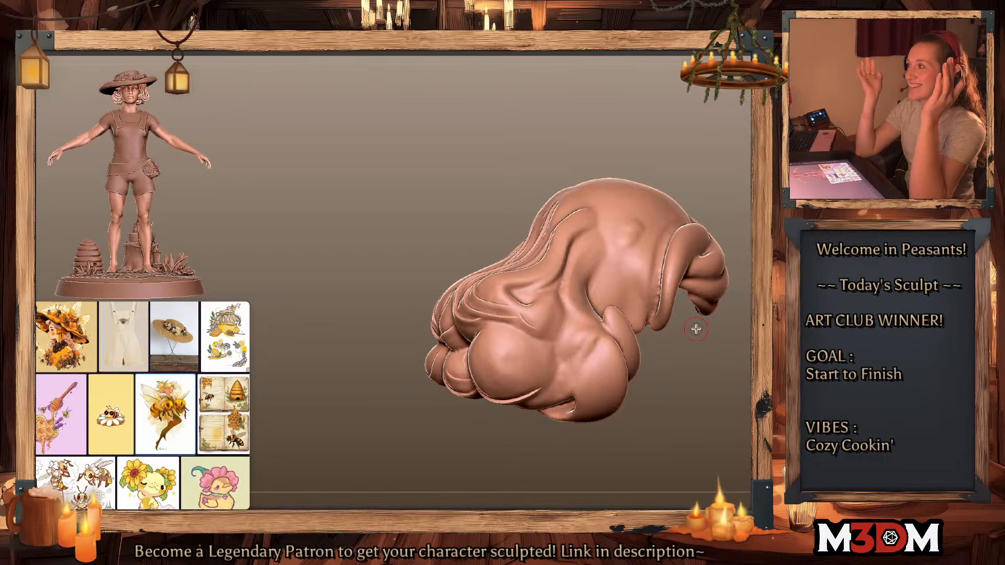
Step: Carve long grooves on the opposite side of the hair, from the lowest curl up toward the temple
mouse_move(692, 329)
mouse_down()
mouse_move(722, 381)
mouse_move(659, 354)
mouse_move(598, 358)
mouse_up()
mouse_move(463, 349)
mouse_down()
mouse_move(442, 280)
mouse_move(480, 210)
mouse_up()
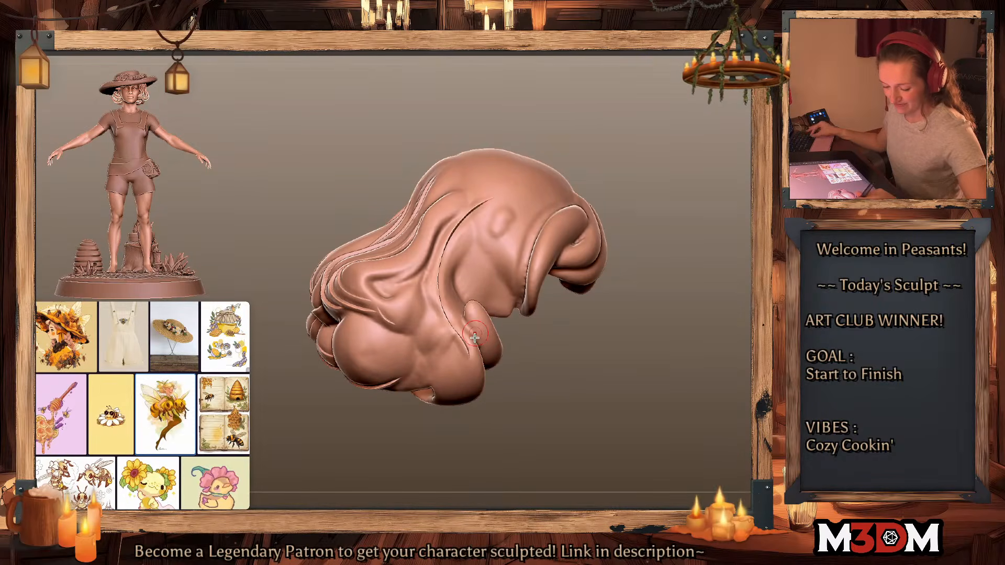
key(ctrl+z)
mouse_move(434, 404)
mouse_down()
mouse_move(461, 378)
mouse_move(494, 192)
mouse_up()
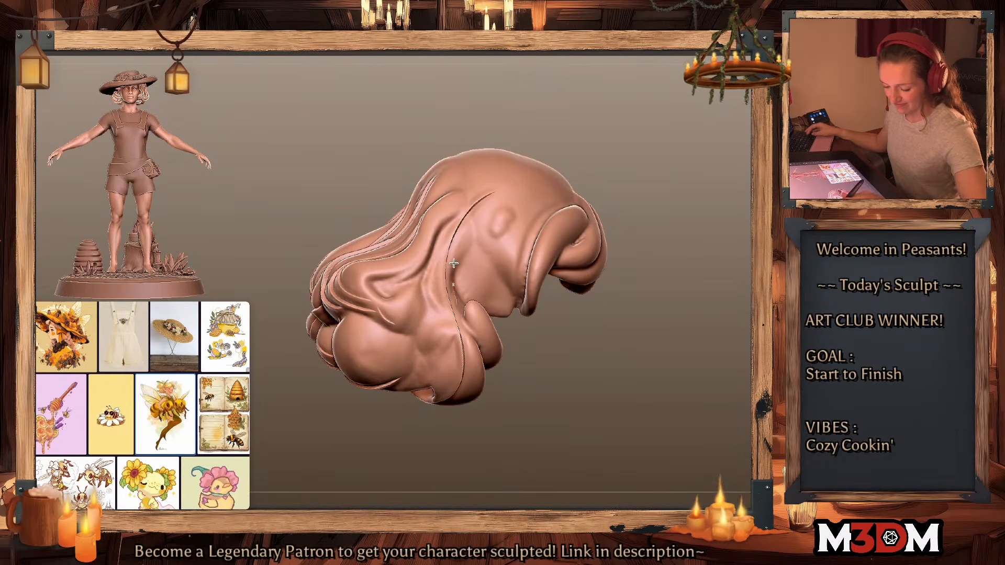
drag(455, 294, 489, 217)
drag(613, 350, 591, 361)
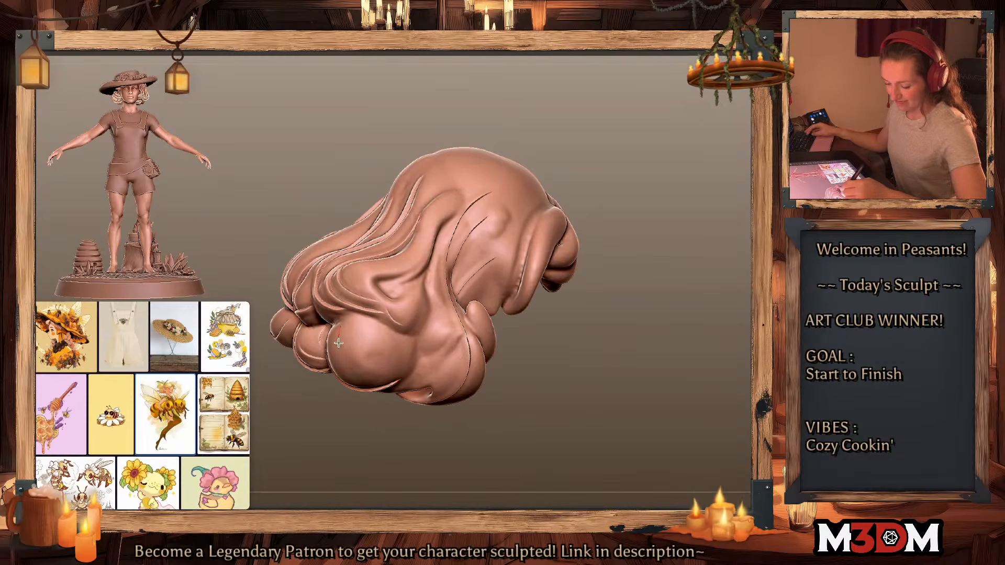
Step: Carve a curved line across the large round curl and a long groove up the lock beside it
mouse_move(339, 343)
mouse_down()
mouse_move(410, 358)
mouse_move(356, 375)
mouse_move(334, 340)
mouse_up()
key(ctrl+z)
drag(409, 344, 345, 330)
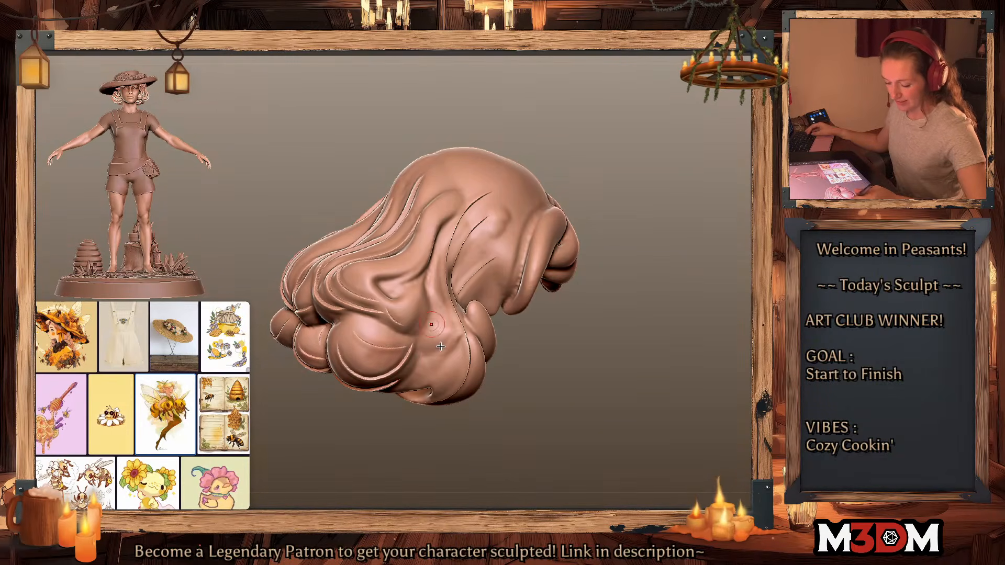
mouse_move(399, 393)
mouse_down()
mouse_move(435, 230)
mouse_move(436, 306)
mouse_move(439, 257)
mouse_up()
key(ctrl+z)
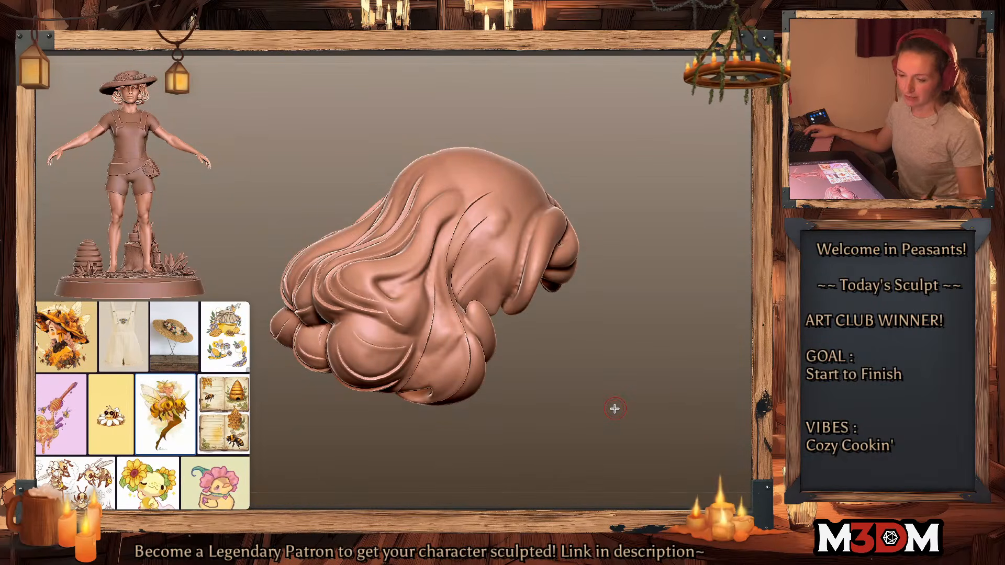
Step: Show the whole figure again and check the hair under the hat from behind
mouse_move(660, 392)
mouse_down()
mouse_move(619, 364)
mouse_move(622, 379)
mouse_move(456, 351)
mouse_up()
key(shift+f)
key(shift+f)
click(759, 283)
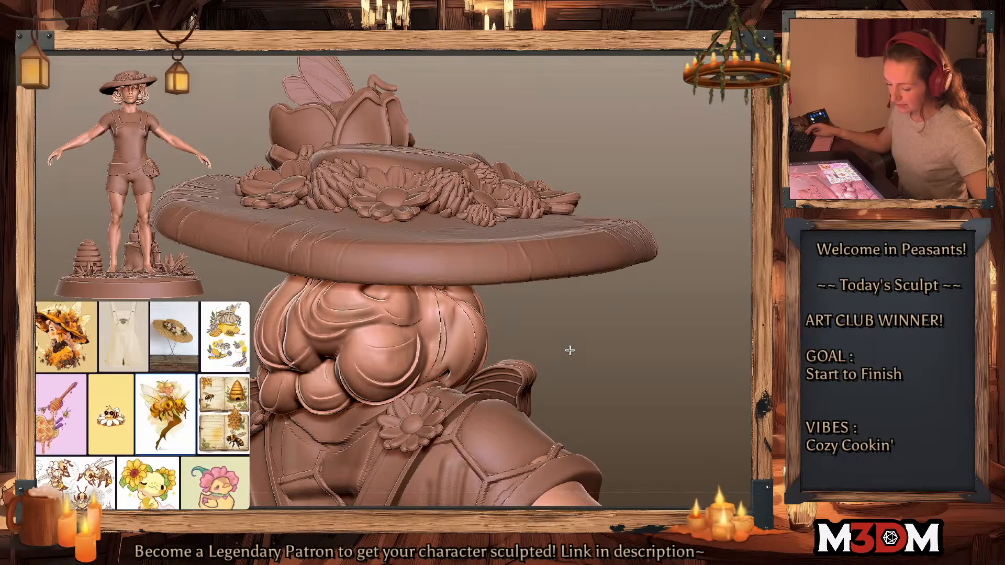
mouse_move(570, 350)
mouse_down()
mouse_move(634, 352)
mouse_move(447, 289)
mouse_up()
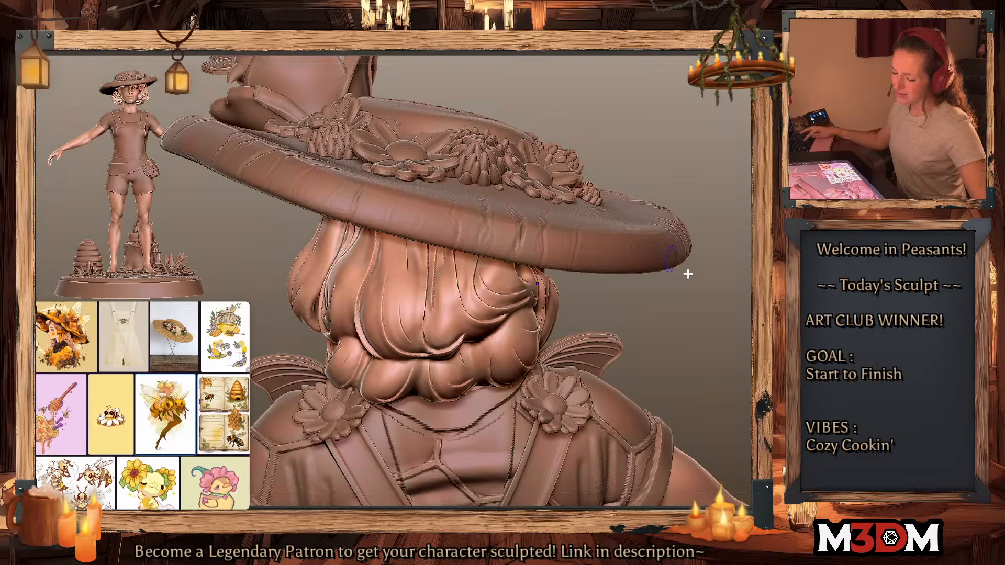
Step: Show the whole figure from the front and check the overalls' wireframe
mouse_move(687, 274)
shift+mouse_down()
mouse_move(713, 316)
mouse_move(655, 321)
shift+mouse_up()
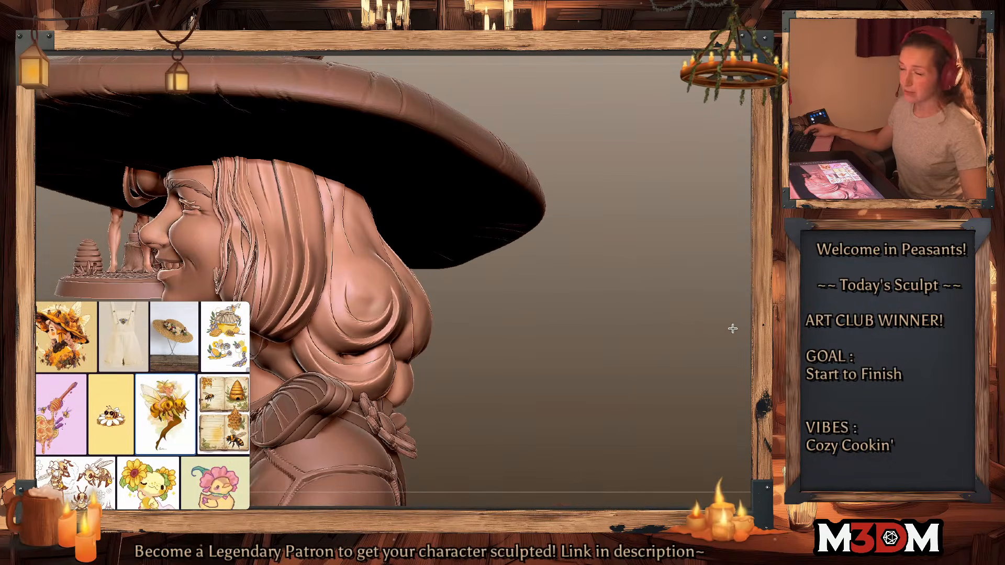
mouse_move(733, 328)
mouse_down()
mouse_move(706, 323)
mouse_move(701, 343)
mouse_move(733, 312)
mouse_move(726, 317)
mouse_up()
ctrl+click(707, 322)
ctrl+click(698, 330)
key(f)
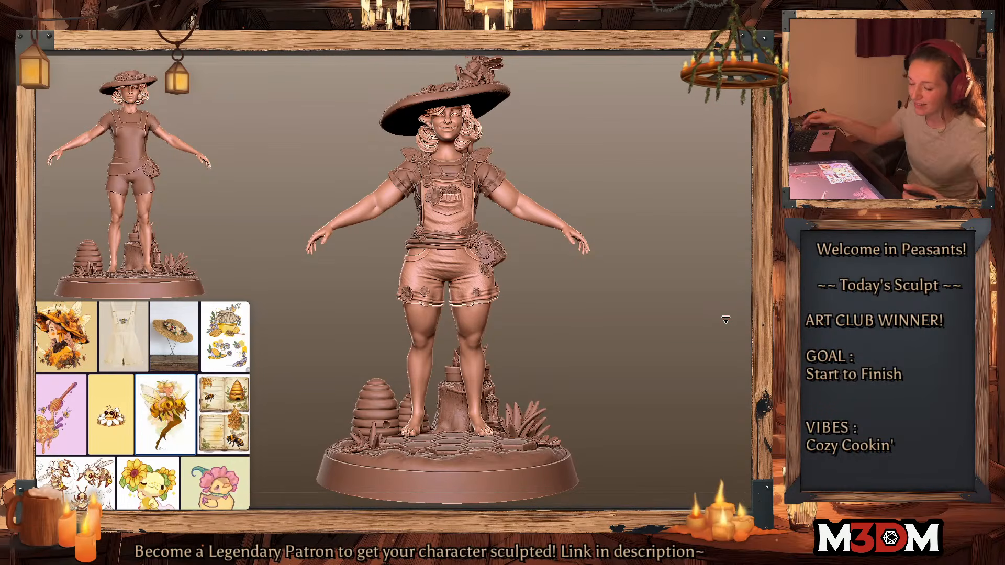
mouse_move(619, 303)
mouse_down()
mouse_move(630, 293)
mouse_move(635, 314)
mouse_up()
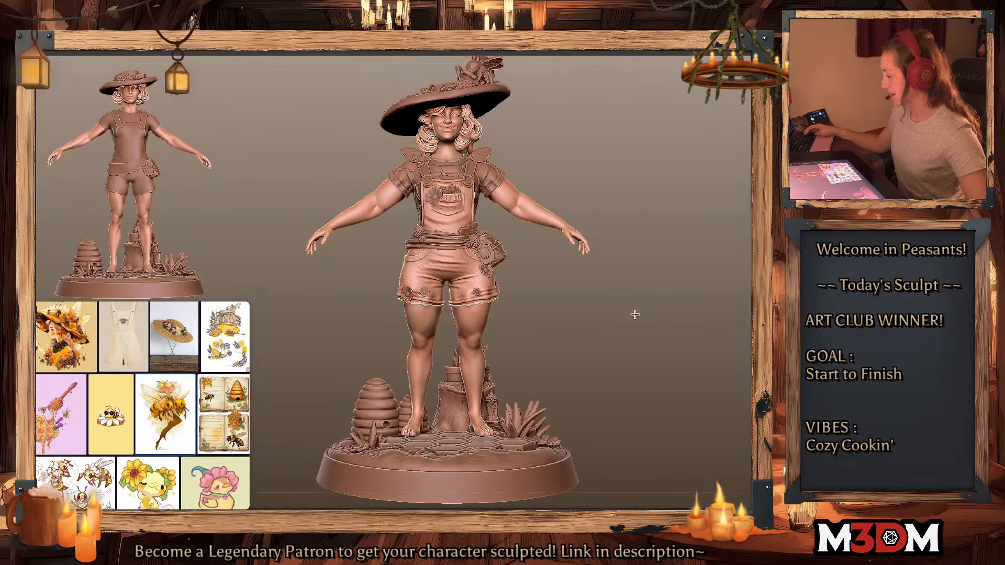
key(shift+f)
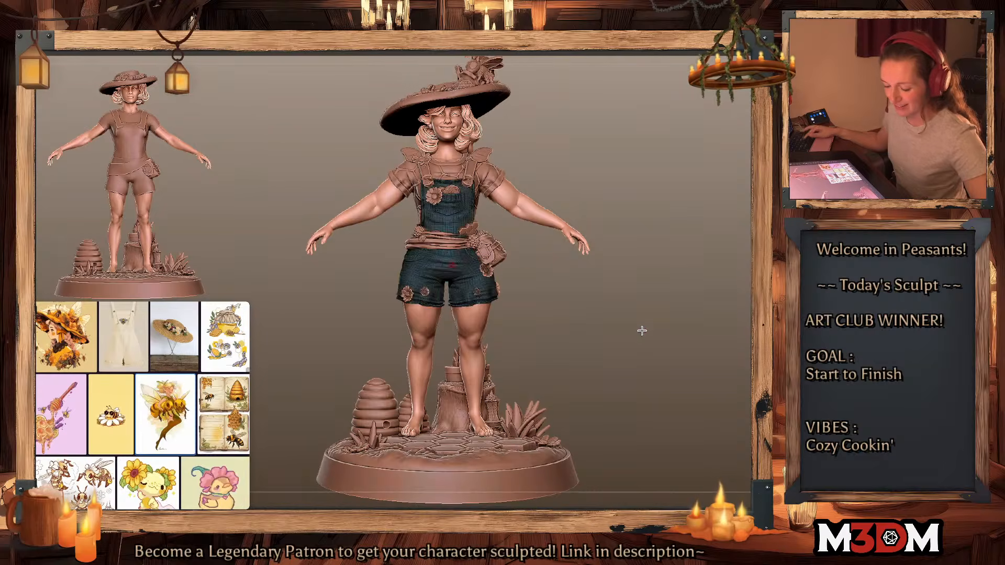
key(shift+f)
key(space)
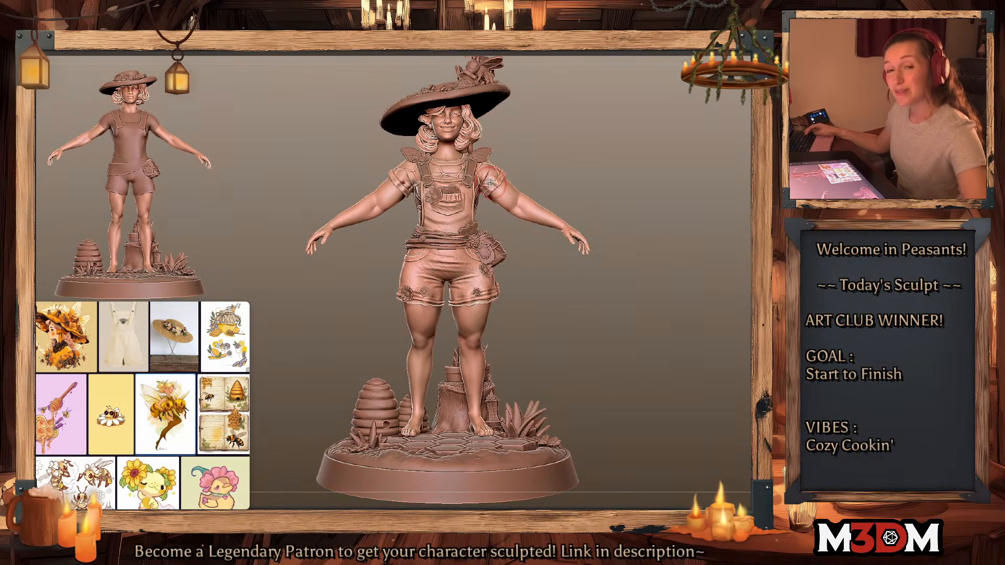
Step: Isolate the hat and face its smooth underside for sculpting
alt+click(495, 100)
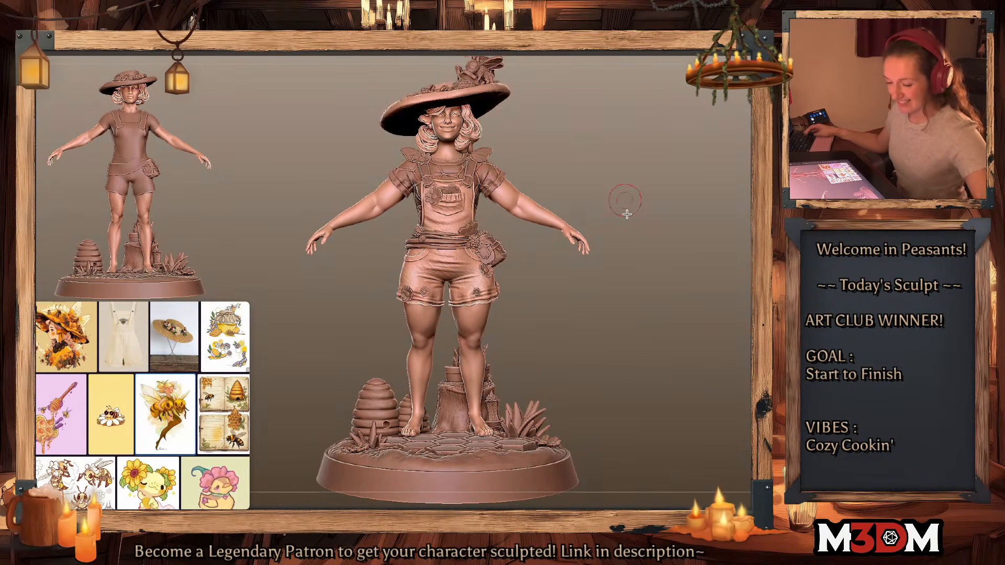
alt+drag(625, 213, 625, 413)
key(alt+s)
drag(705, 279, 696, 173)
alt+drag(673, 274, 653, 330)
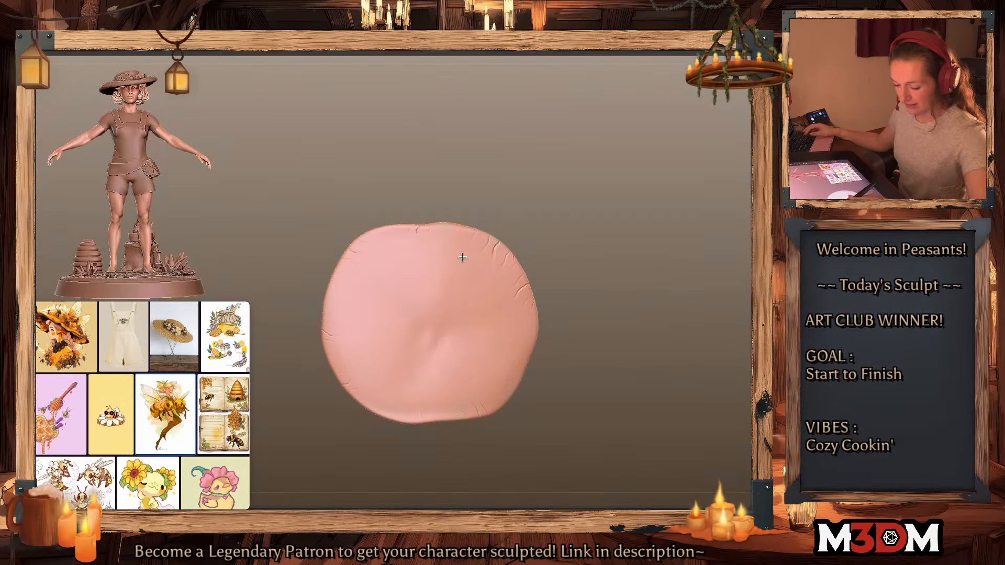
drag(465, 259, 493, 356)
key(ctrl+z)
mouse_move(664, 335)
mouse_down()
mouse_move(672, 366)
mouse_move(676, 355)
mouse_move(623, 336)
mouse_move(632, 314)
mouse_move(628, 338)
mouse_move(647, 315)
mouse_move(620, 287)
mouse_move(603, 352)
mouse_move(612, 339)
mouse_move(412, 419)
mouse_up()
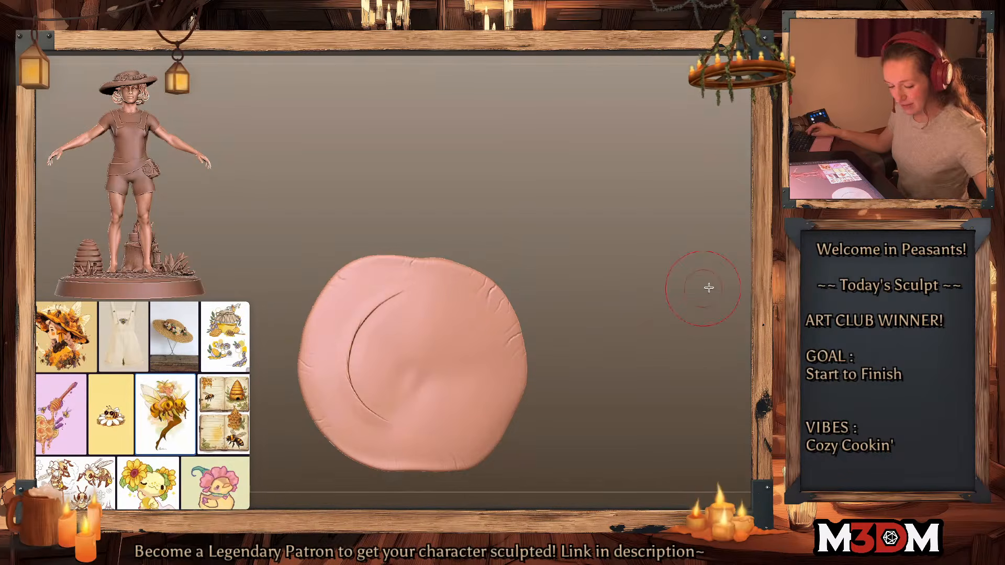
key(space)
drag(643, 328, 651, 325)
key(space)
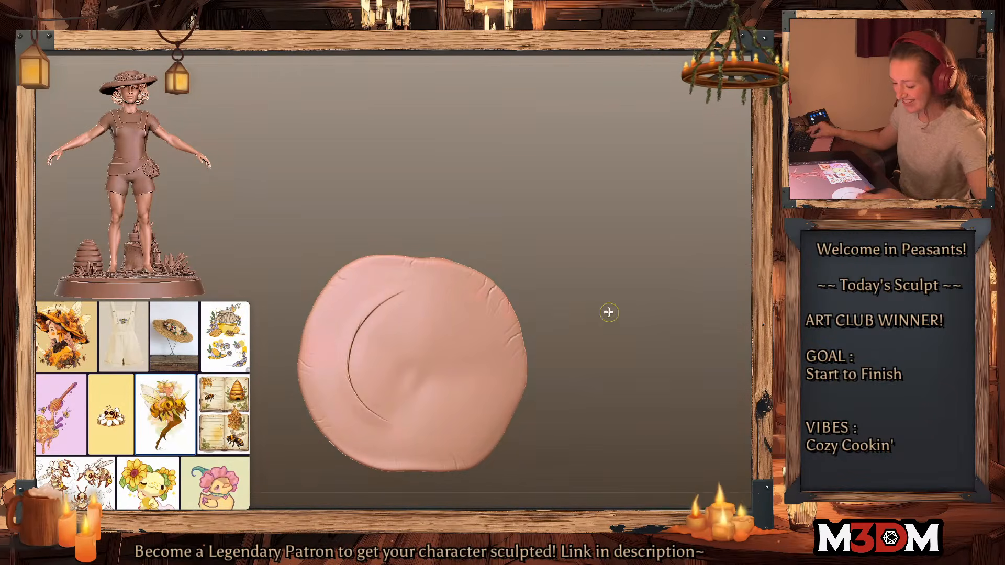
key(ctrl+z)
Step: Carve one continuous groove around the hat's underside, just inside the brim edge
key(space)
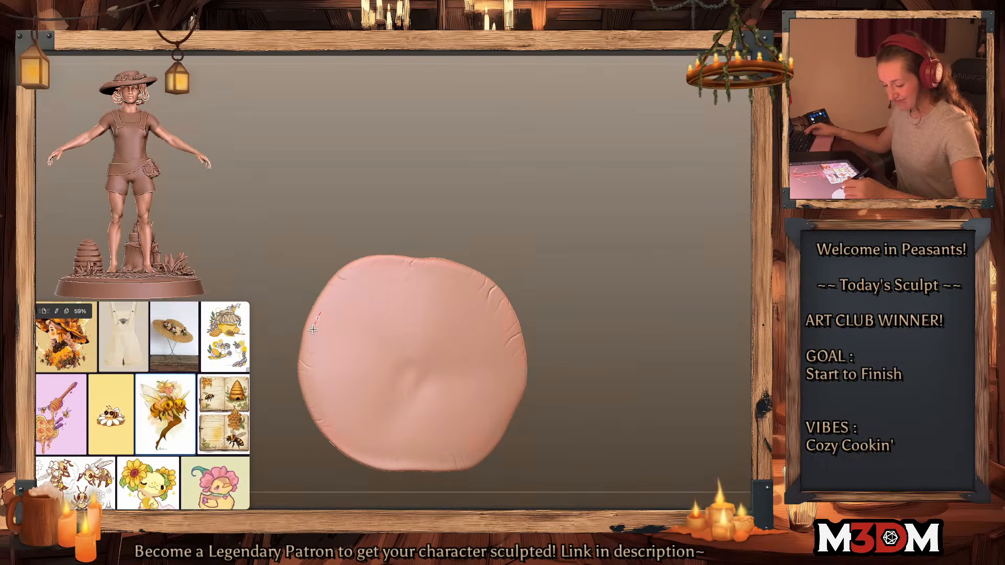
mouse_move(314, 319)
mouse_down()
mouse_move(346, 429)
mouse_move(333, 430)
mouse_move(310, 375)
mouse_up()
key(ctrl+z)
key(ctrl+z)
mouse_move(370, 456)
mouse_down()
mouse_move(338, 430)
mouse_move(324, 311)
mouse_move(390, 278)
mouse_move(474, 282)
mouse_move(512, 346)
mouse_move(471, 433)
mouse_move(368, 454)
mouse_up()
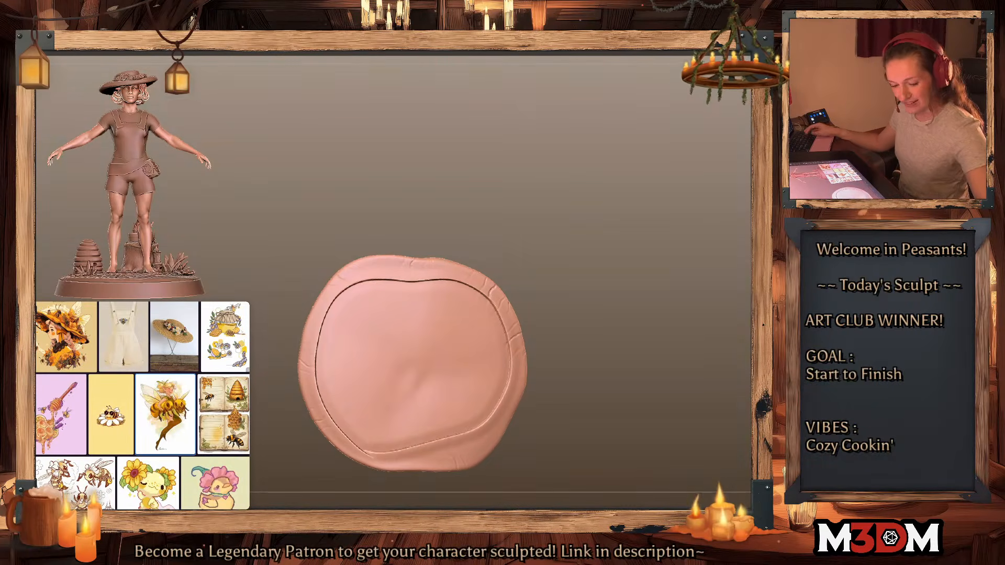
Step: Sculpt soft radial creases all around the hat's underside, running from the ring groove inward toward the centre
ctrl+shift+click(688, 297)
key(f)
key(f)
drag(723, 281, 705, 326)
key(alt+s)
key(f)
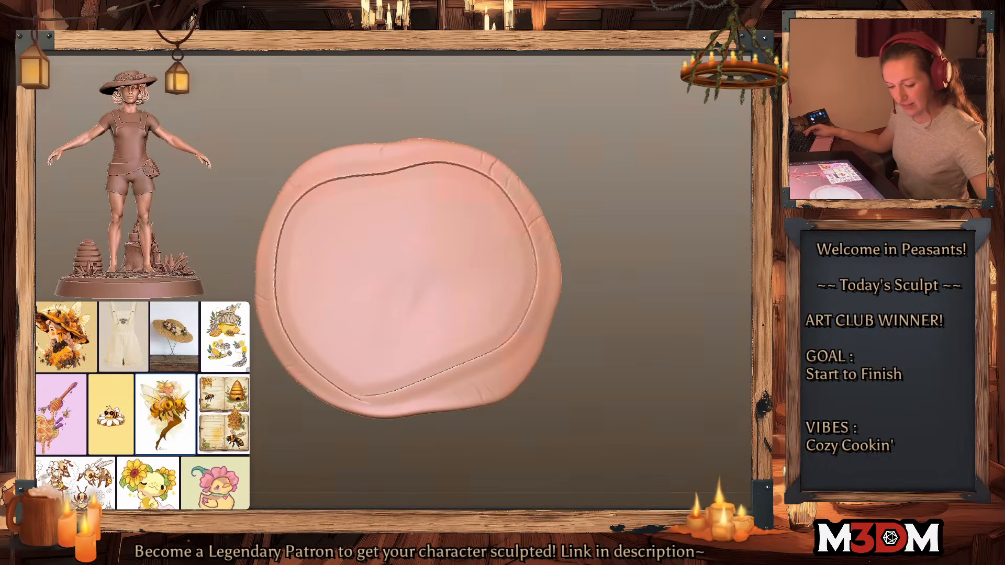
drag(472, 174, 413, 322)
drag(507, 208, 472, 268)
drag(406, 183, 413, 319)
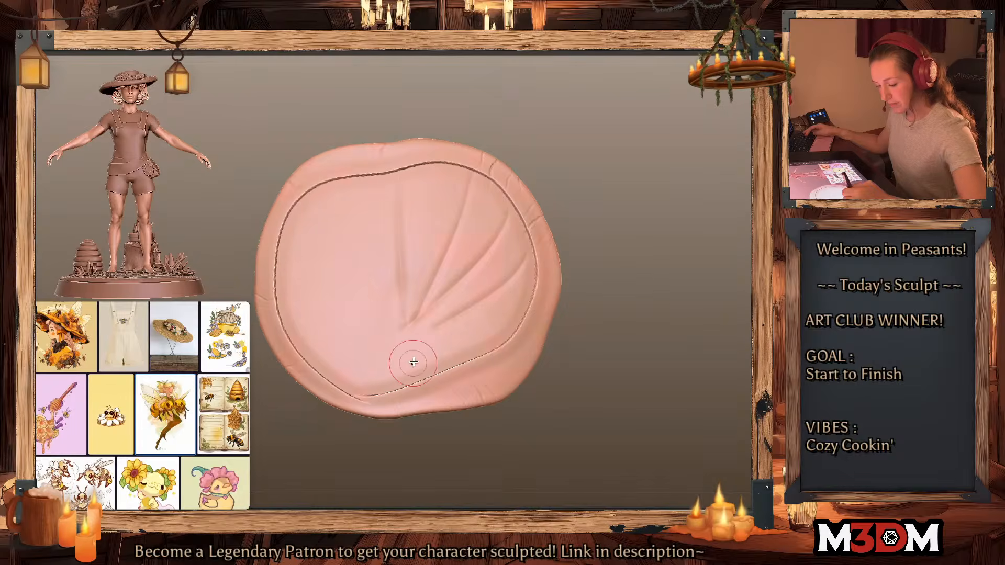
drag(340, 191, 387, 319)
drag(290, 241, 361, 301)
drag(301, 293, 367, 308)
drag(343, 374, 400, 312)
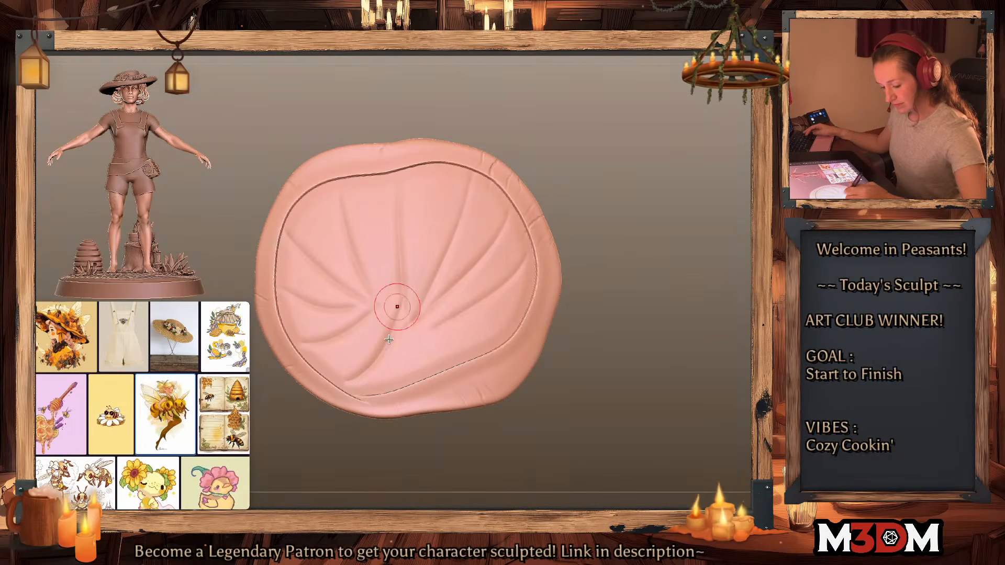
drag(389, 380, 410, 316)
drag(449, 350, 435, 314)
drag(494, 334, 444, 317)
Step: Bring back all the other parts and check the hat on the whole figure
ctrl+right_drag(473, 256, 473, 198)
key(alt+shift+s)
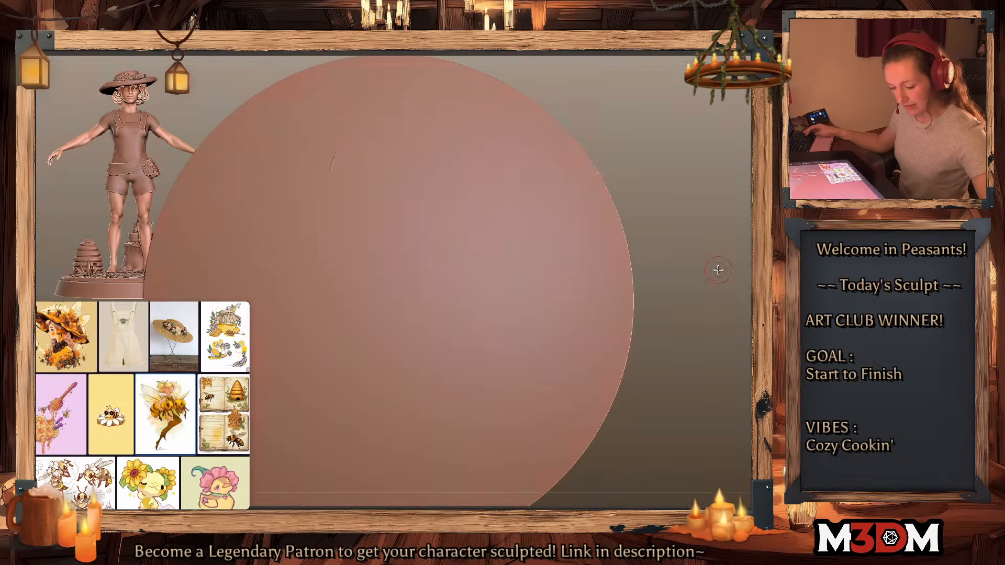
alt+drag(717, 268, 718, 309)
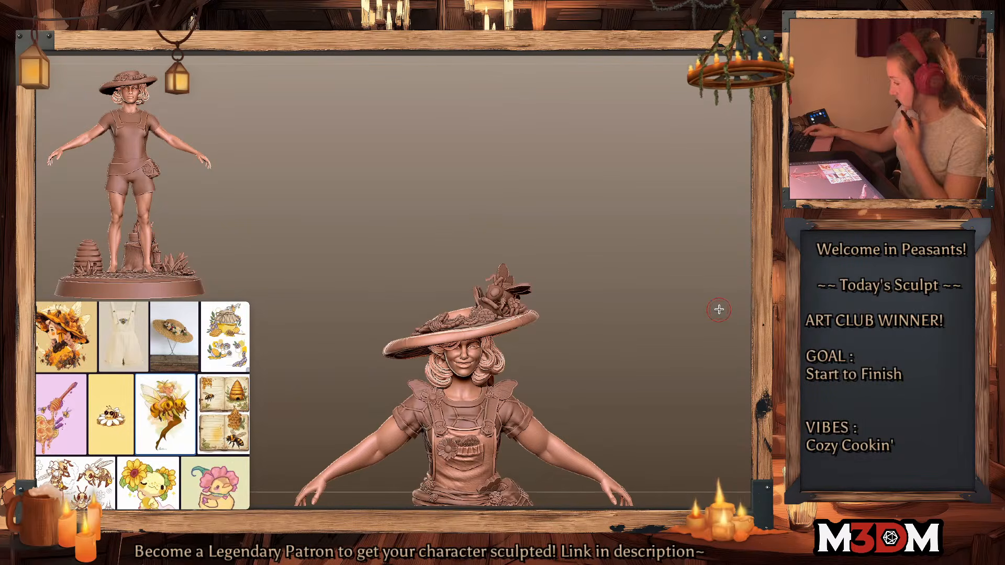
alt+drag(648, 350, 623, 192)
alt+drag(651, 296, 650, 321)
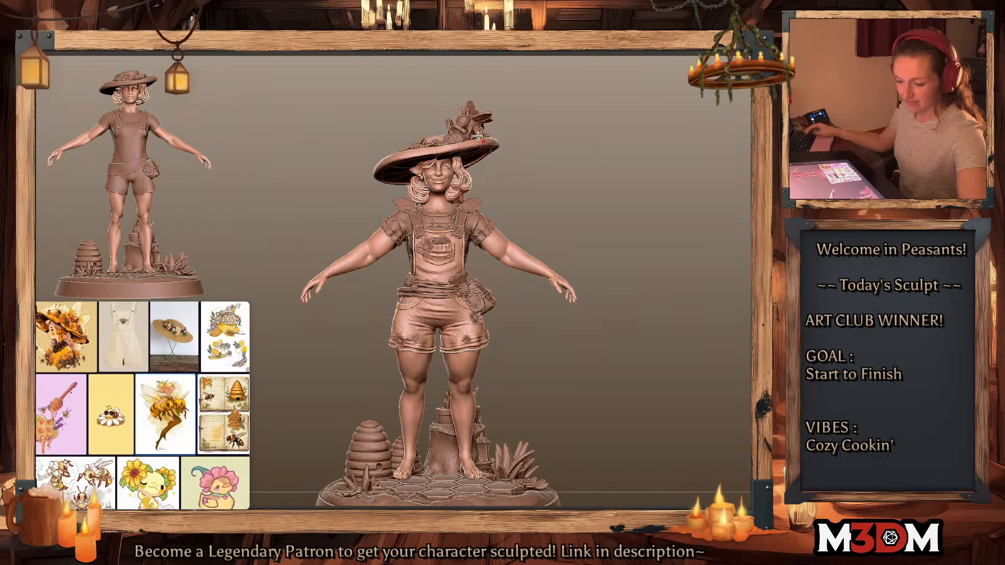
Step: Duplicate the bee on the hat and move the copy down to just above the beehive on the base
mouse_move(612, 184)
alt+mouse_down()
mouse_move(643, 308)
mouse_move(682, 246)
alt+mouse_up()
key(w)
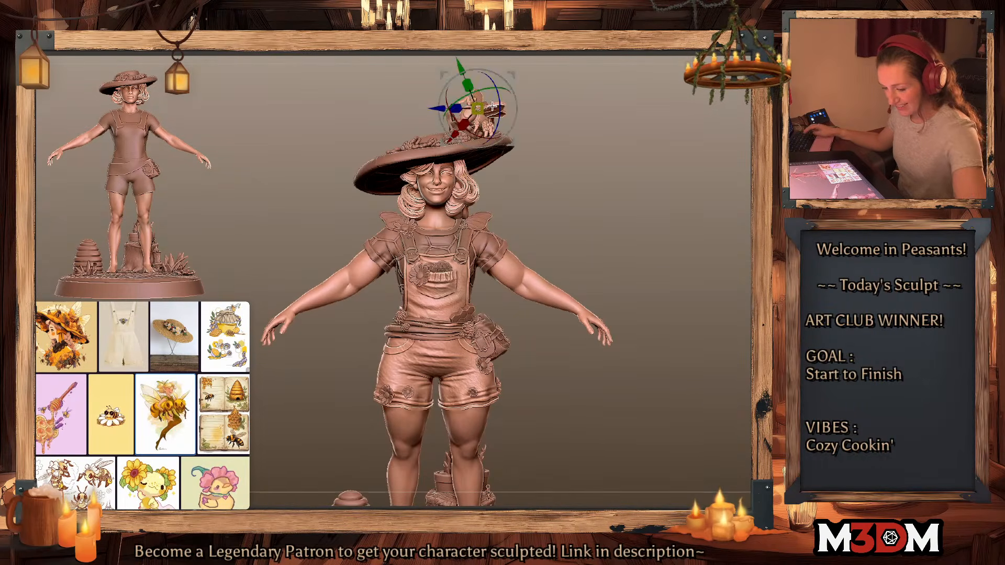
alt+drag(567, 164, 558, 214)
drag(503, 122, 504, 401)
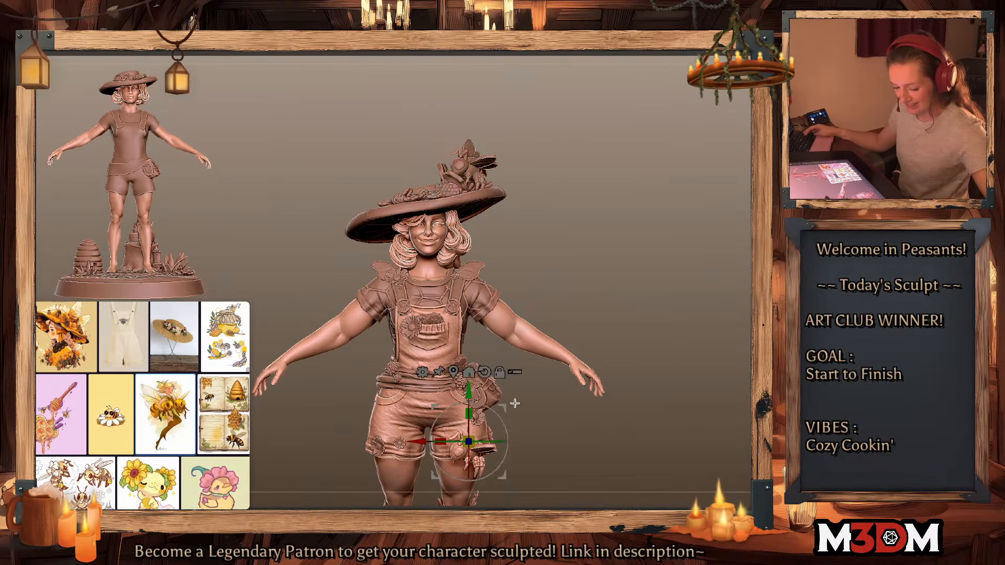
alt+drag(612, 420, 626, 178)
drag(518, 163, 449, 353)
drag(404, 316, 388, 251)
key(q)
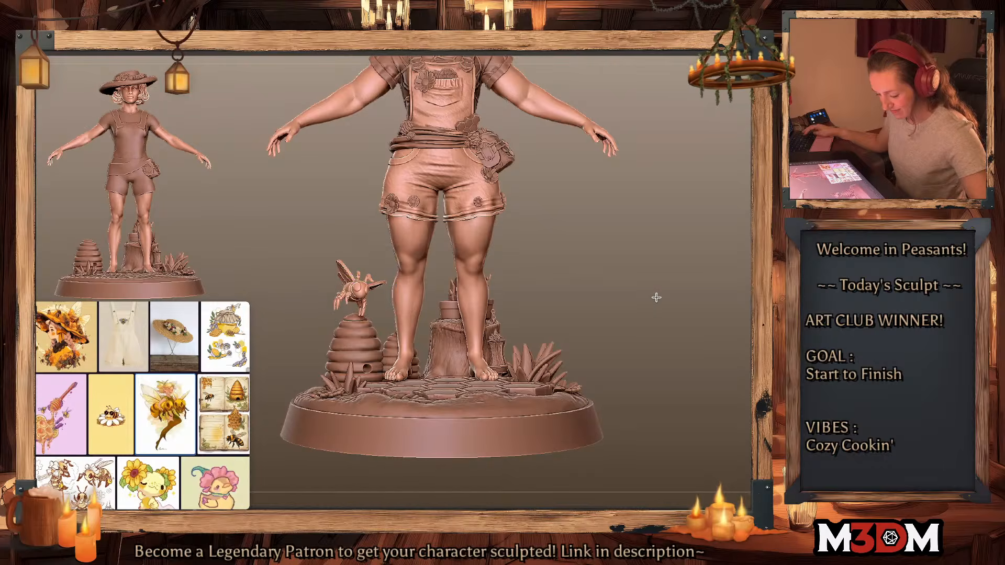
Step: Turn the copied bee and lower it onto the top of the beehive
drag(654, 296, 636, 314)
key(w)
drag(390, 248, 296, 272)
key(q)
shift+drag(584, 278, 746, 330)
key(w)
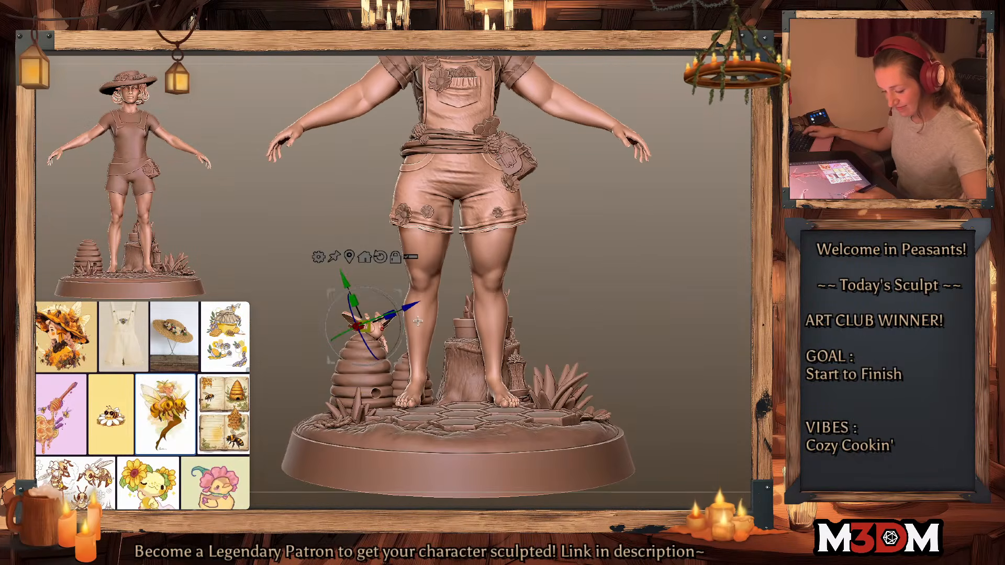
drag(399, 290, 385, 282)
key(q)
Step: Shift the bee forward in the side view so it sits centred over the beehive
drag(730, 299, 554, 323)
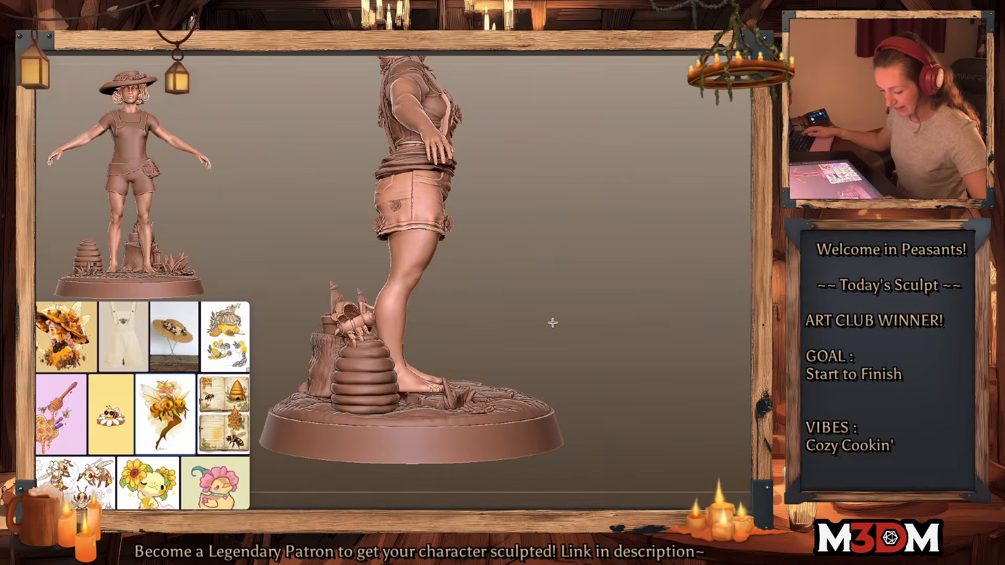
key(w)
drag(402, 316, 419, 315)
key(q)
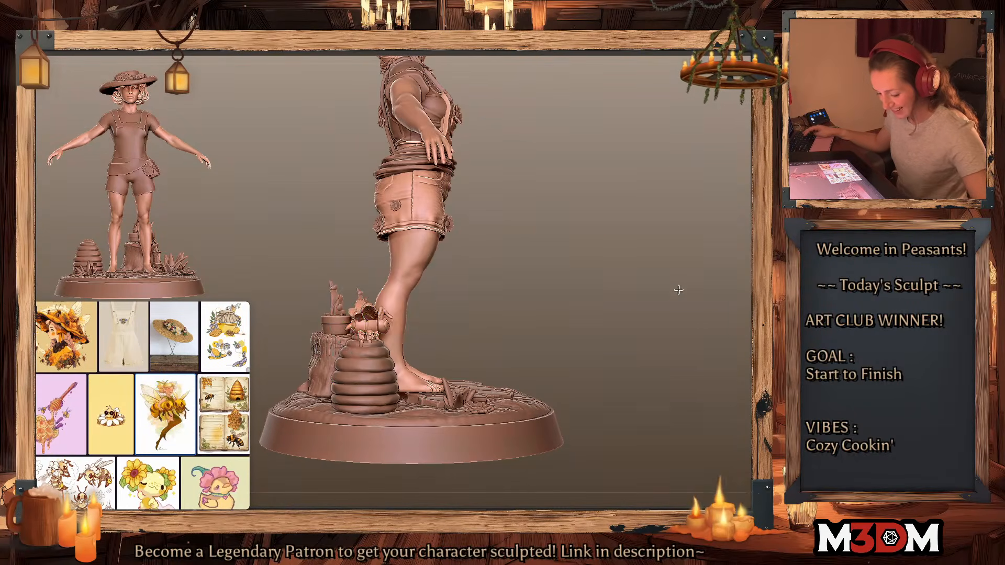
Step: Reset the gizmo's orientation, rotate the bee to face the figure's legs, and settle it on the beehive
drag(733, 299, 648, 309)
key(w)
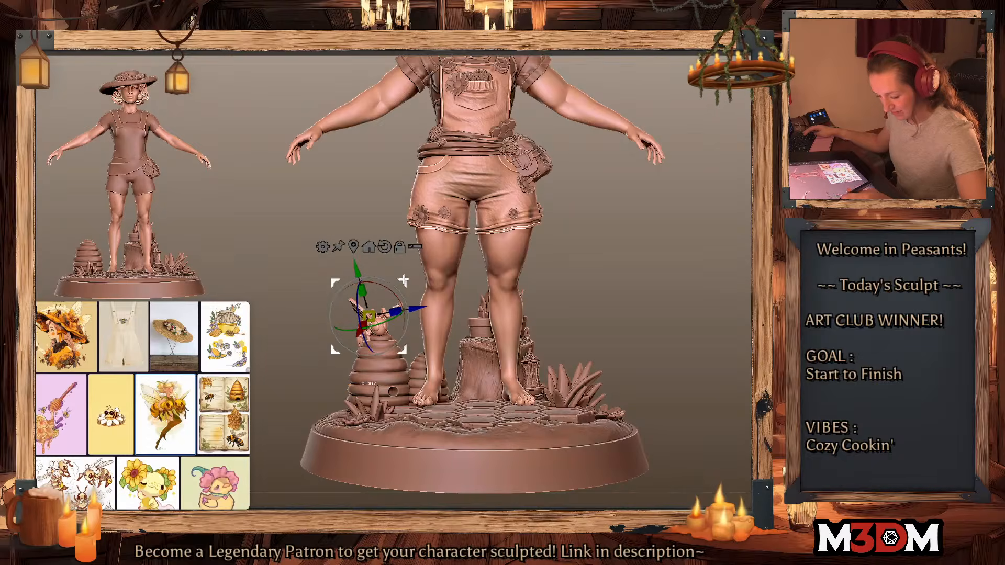
drag(408, 275, 407, 276)
key(q)
key(w)
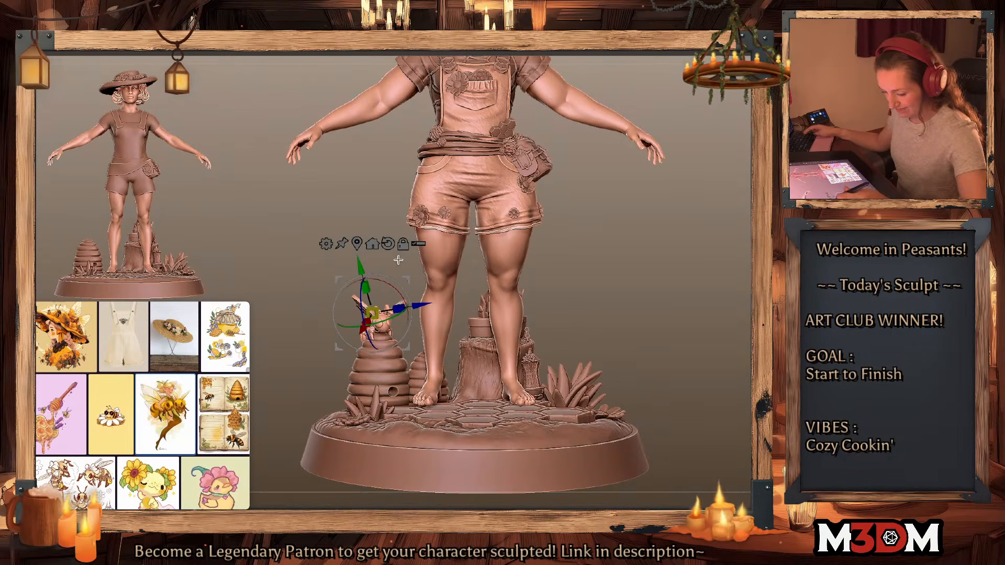
alt+click(388, 244)
drag(390, 317, 406, 284)
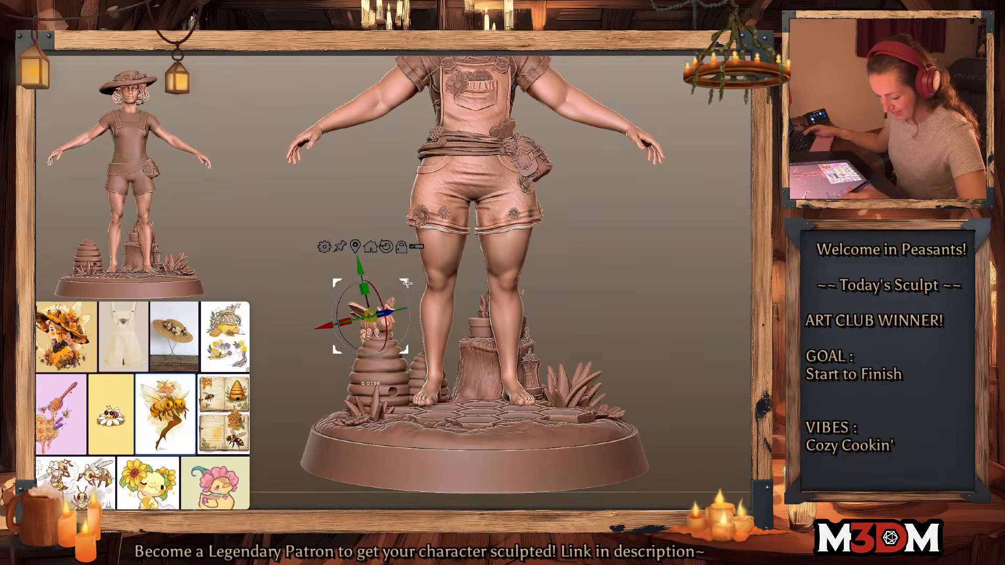
key(q)
drag(599, 273, 596, 293)
drag(666, 288, 650, 272)
right_click(647, 293)
ctrl+click(651, 293)
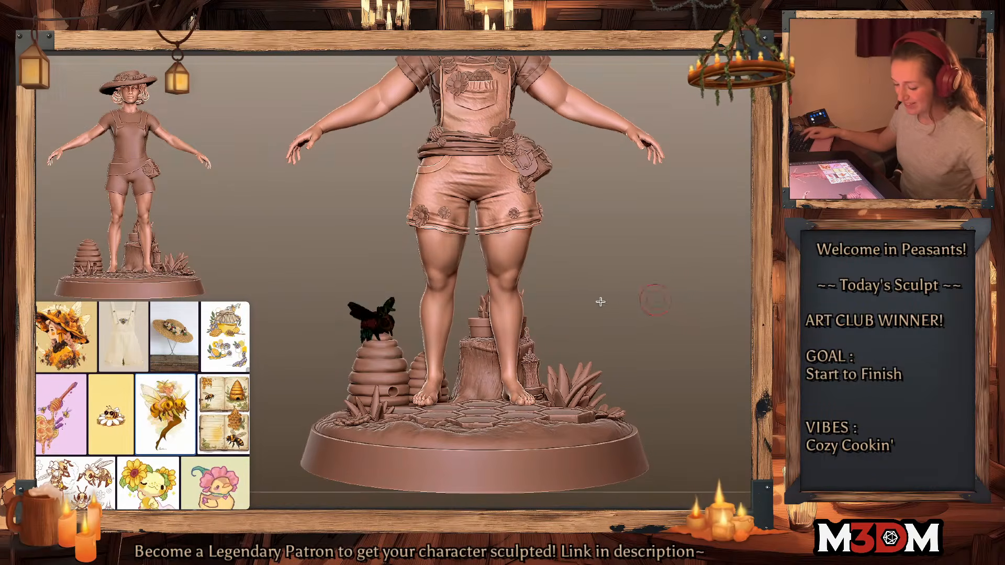
ctrl+click(599, 300)
key(w)
key(q)
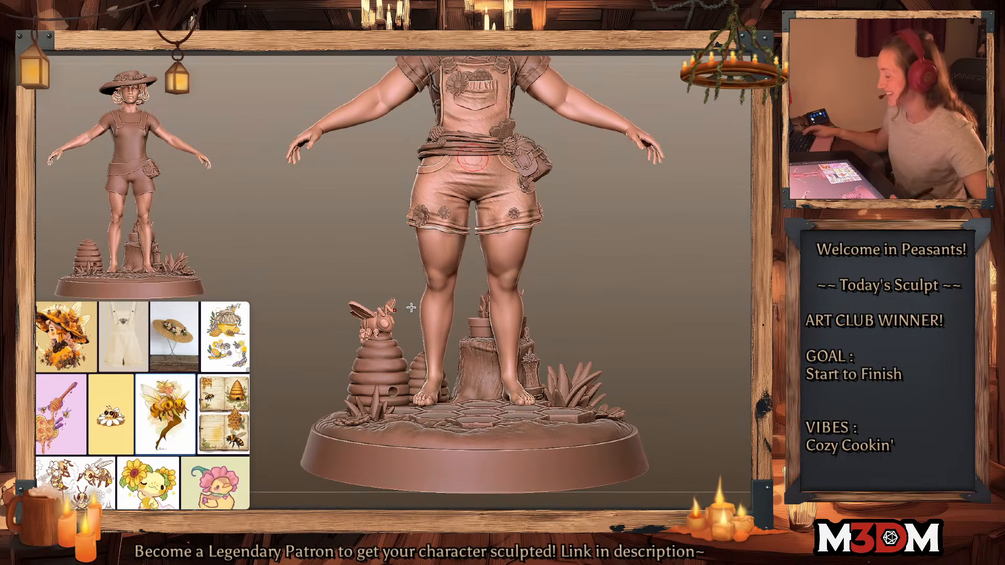
Step: Show the whole figure and compare the latest edits by undoing and redoing them
mouse_move(672, 323)
alt+mouse_down()
mouse_move(679, 293)
mouse_move(632, 363)
alt+mouse_up()
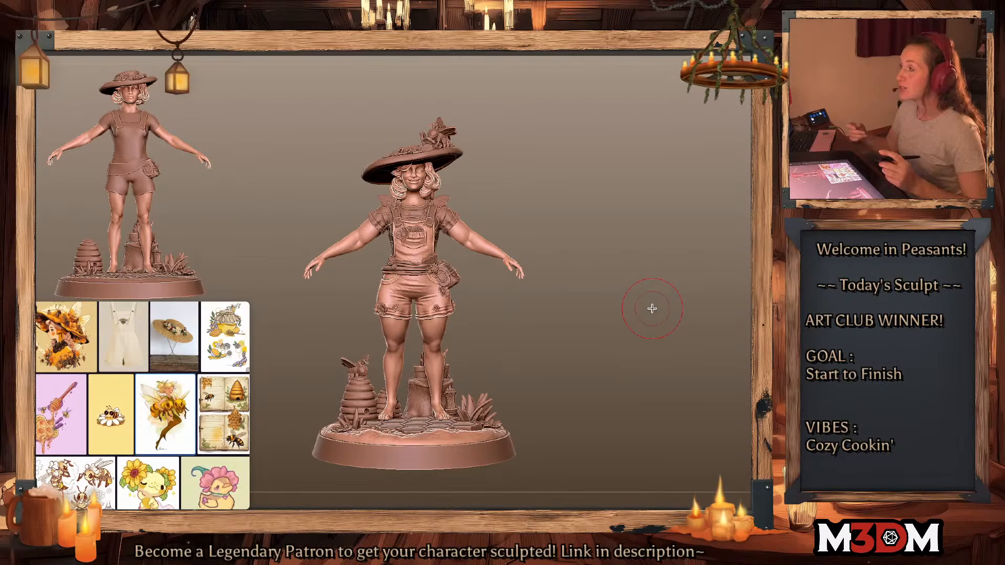
key(ctrl+shift+z)
key(ctrl+z)
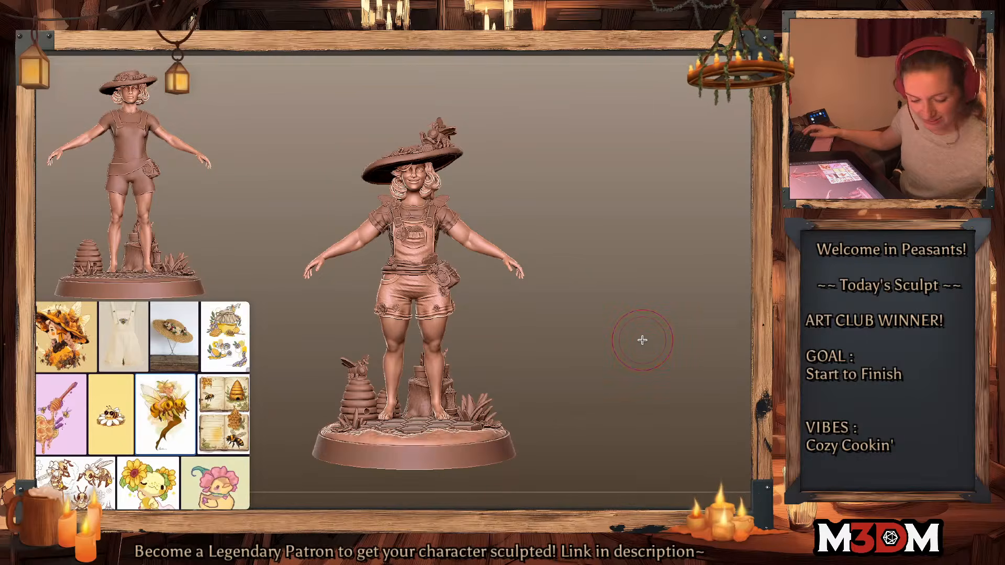
key(ctrl+shift+z)
key(ctrl+z)
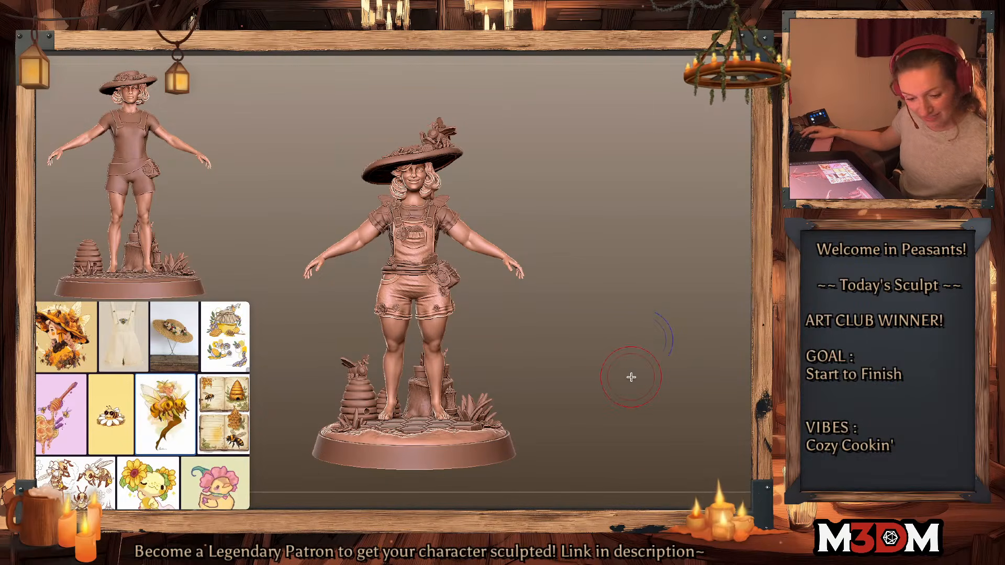
key(ctrl+z)
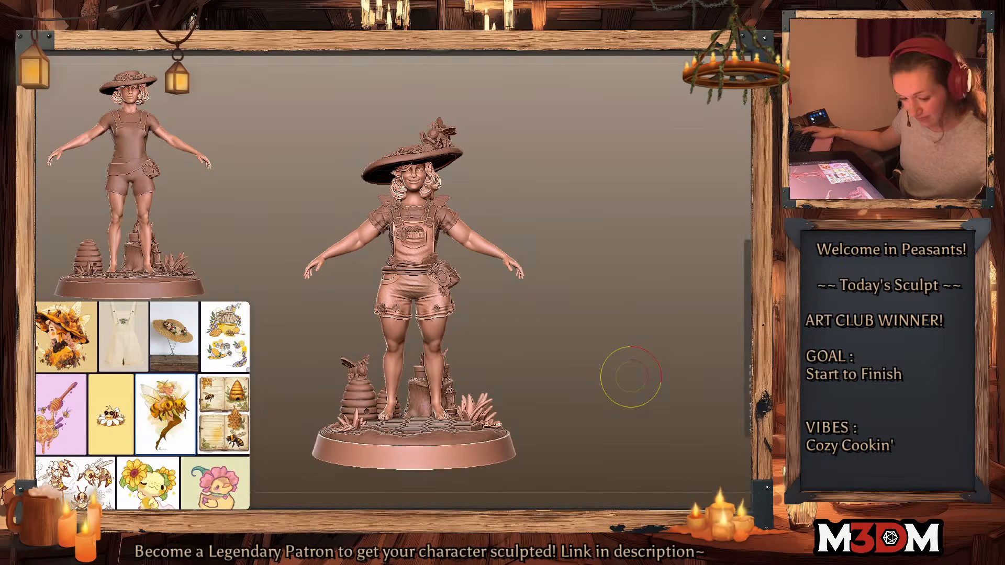
Step: Select the hanging lantern beside the tree stump and shift it slightly with the gizmo
alt+click(431, 394)
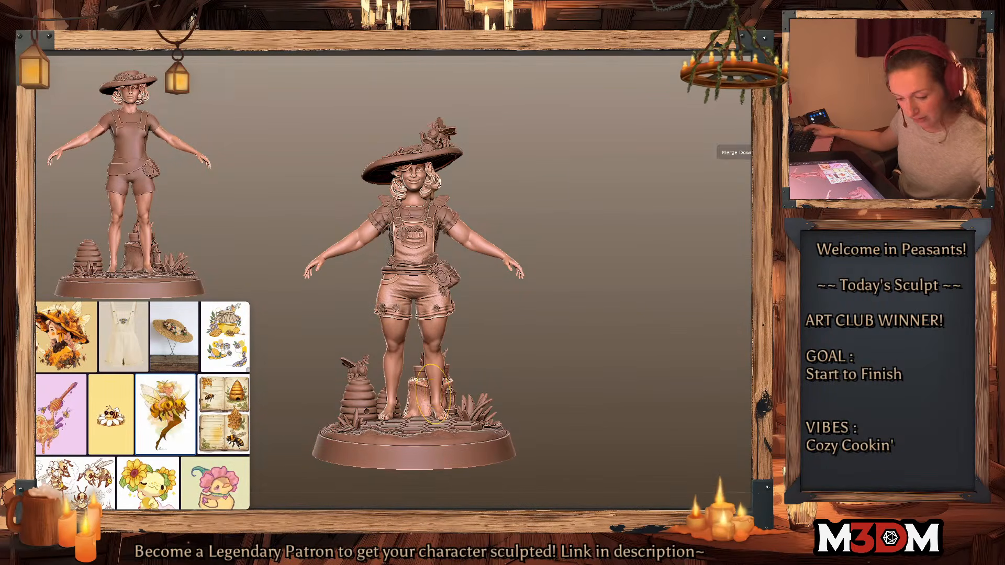
drag(587, 386, 451, 398)
alt+click(441, 408)
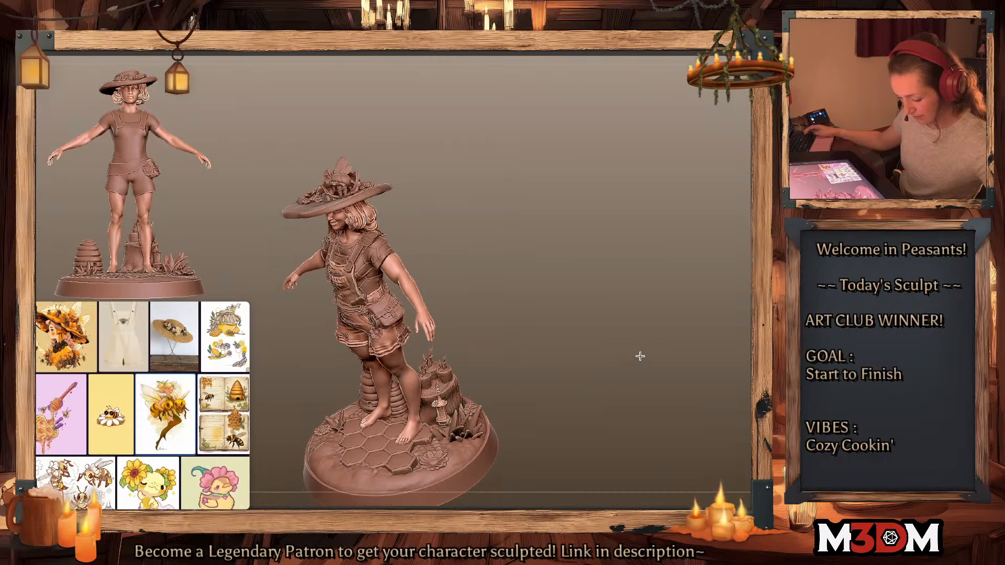
drag(640, 357, 626, 401)
key(w)
drag(476, 370, 475, 376)
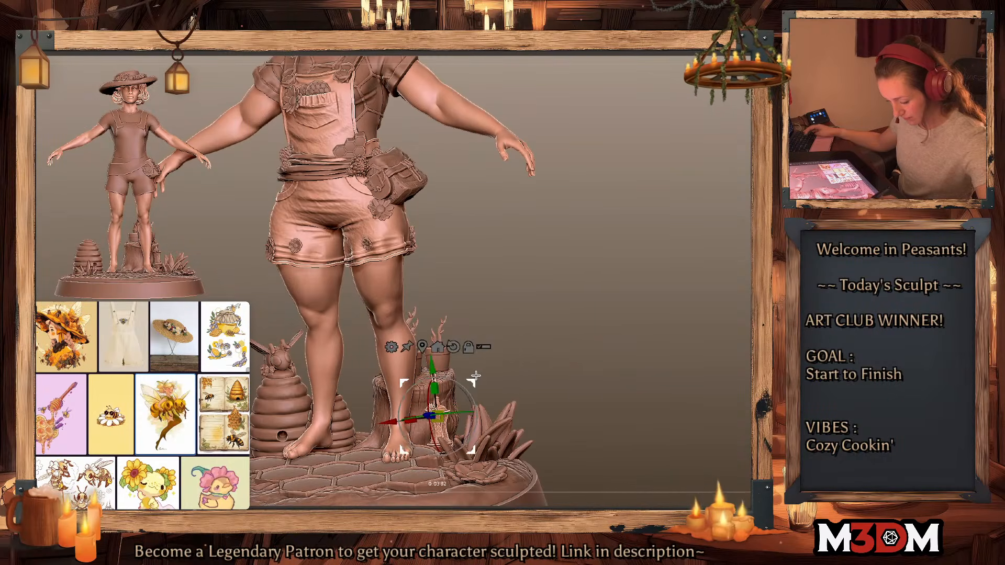
Step: Isolate the lantern and hide the chain links above its cap
key(q)
click(775, 163)
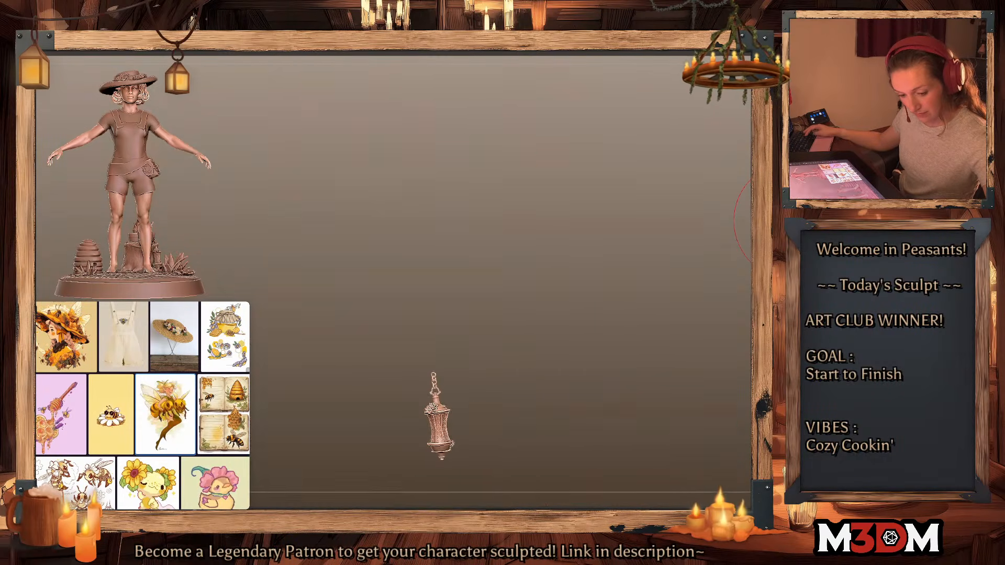
ctrl+click(491, 363)
ctrl+click(492, 364)
ctrl+shift+click(434, 381)
ctrl+shift+click(434, 381)
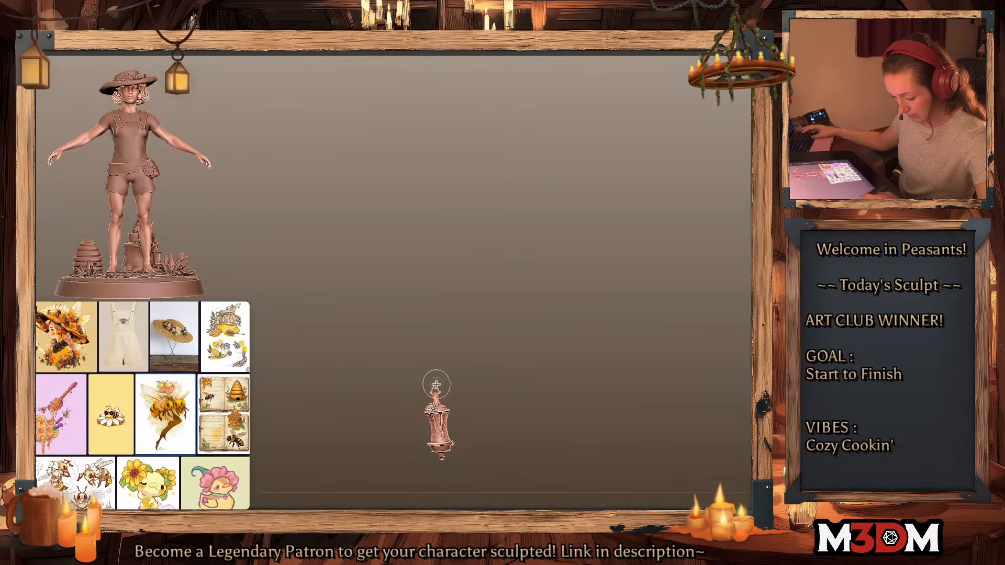
ctrl+shift+click(437, 401)
key(ctrl+z)
ctrl+shift+click(440, 389)
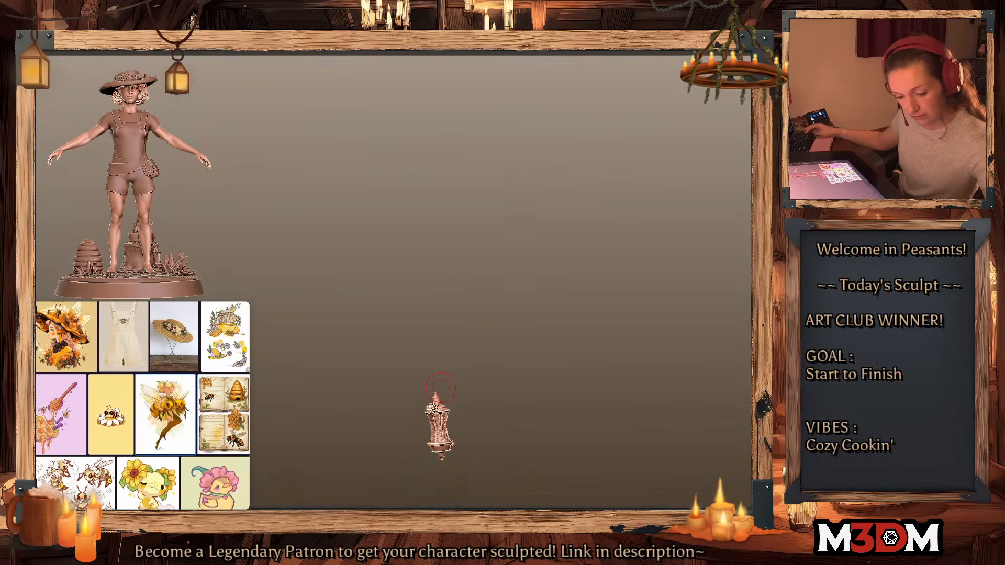
Step: Lower the chainless lantern beside the tree stump and show the whole figure again
ctrl+shift+click(646, 316)
drag(441, 414, 443, 447)
key(q)
key(space)
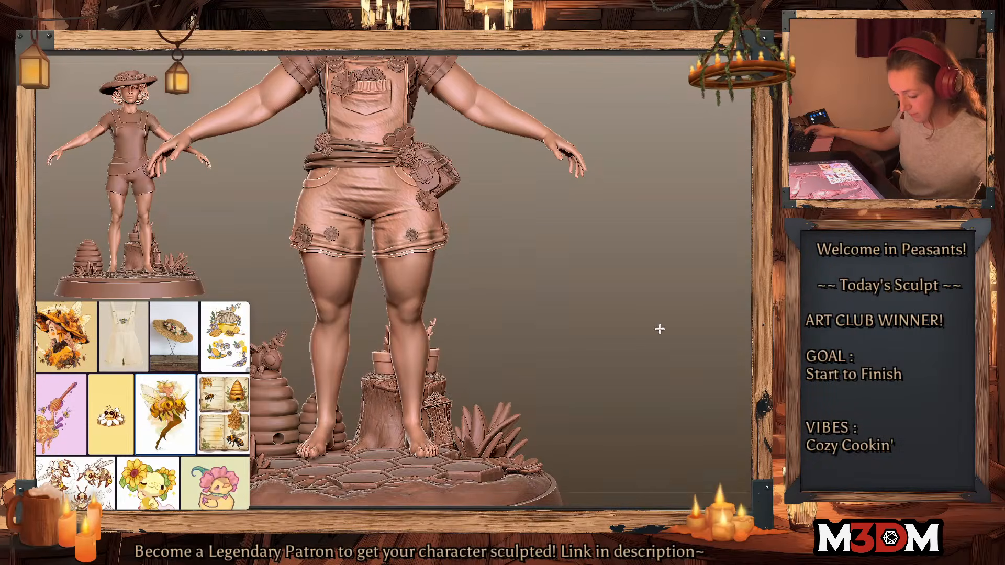
Step: Nudge the potted plant on top of the tree stump into place from the side view
drag(657, 330, 641, 336)
key(w)
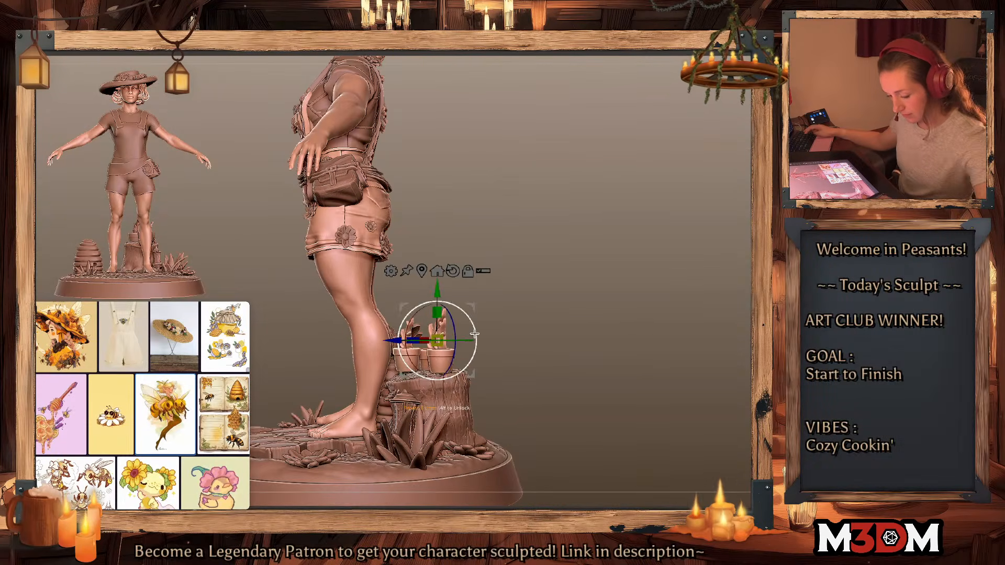
drag(476, 309, 476, 312)
key(q)
drag(634, 364, 657, 378)
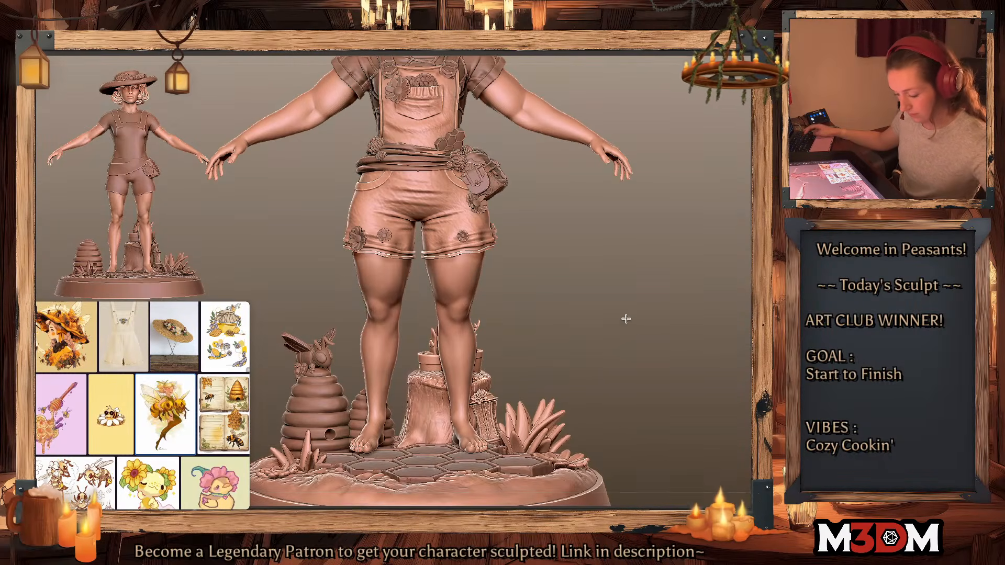
Step: Group the bee, beehives, stump, plants and ground pieces into a folder named Base
alt+drag(626, 318, 713, 287)
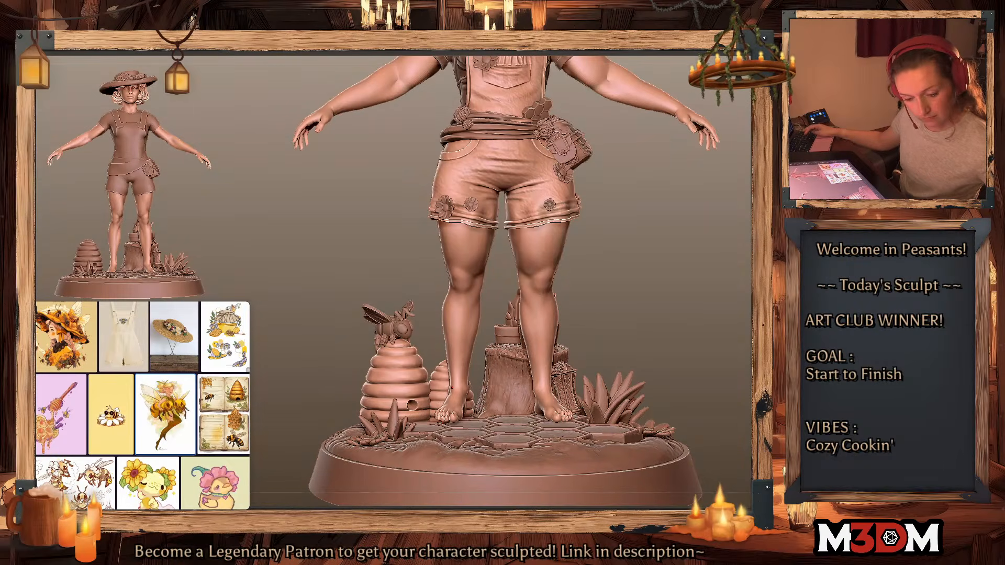
alt+click(408, 329)
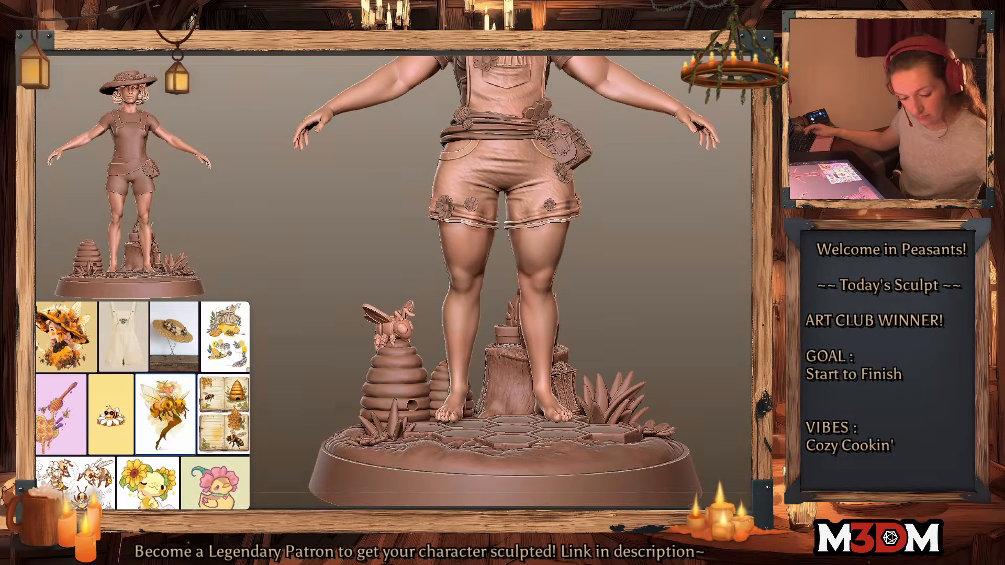
alt+click(539, 401)
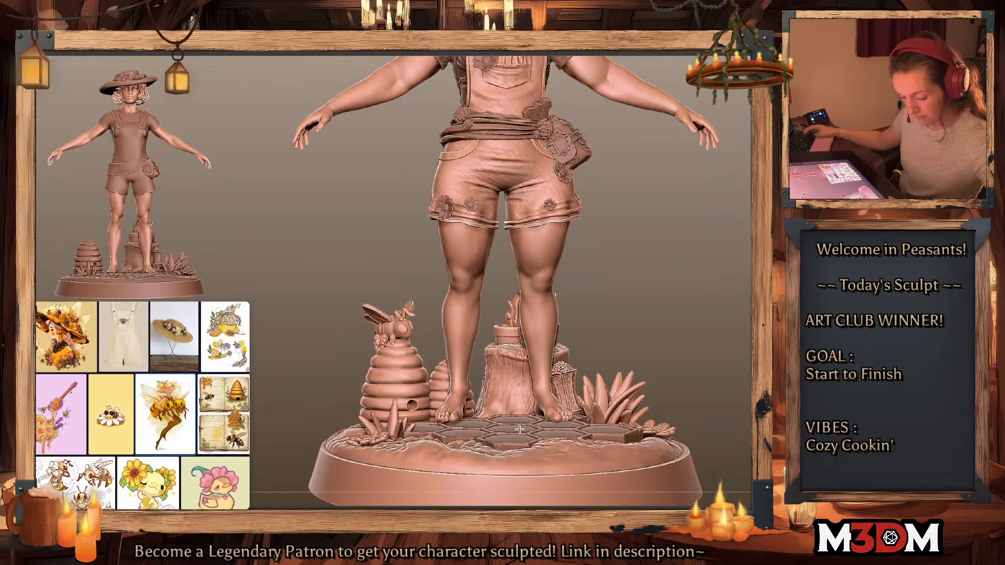
alt+click(518, 429)
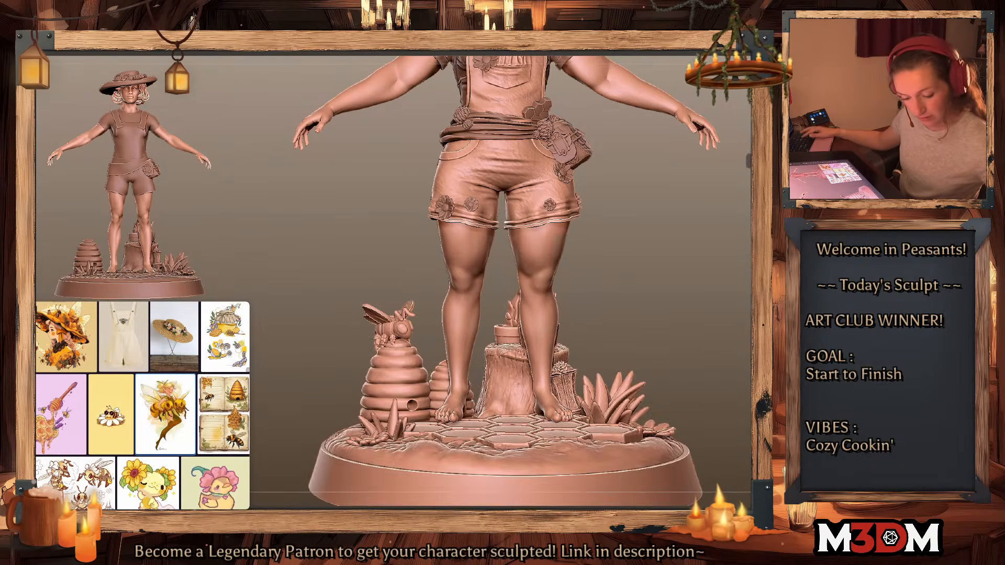
key(shift+f)
text(Base)
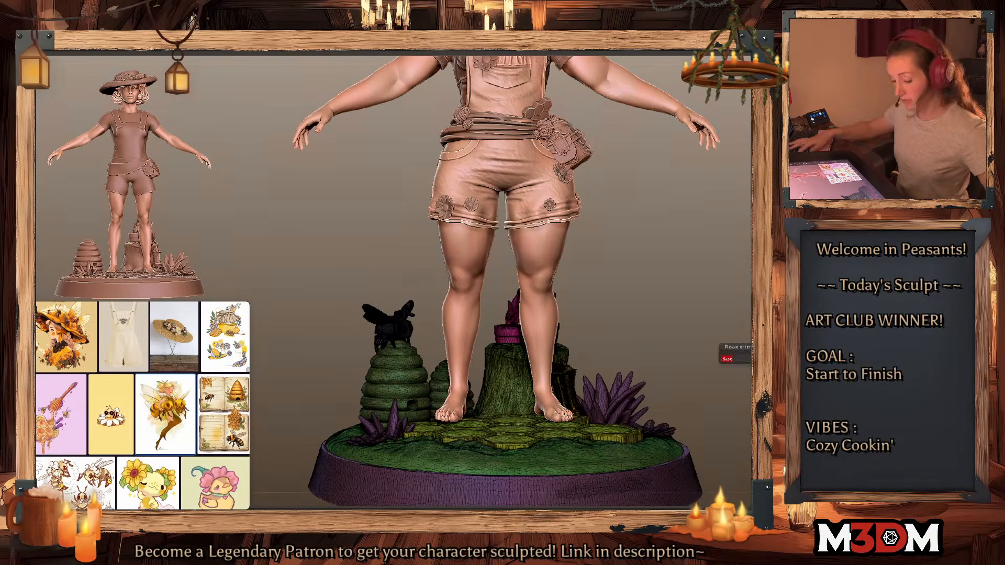
key(Return)
Step: Turn off the polygroup display and frame the whole figure from the front
drag(729, 351, 705, 344)
shift+drag(723, 287, 696, 328)
key(f)
key(shift+f)
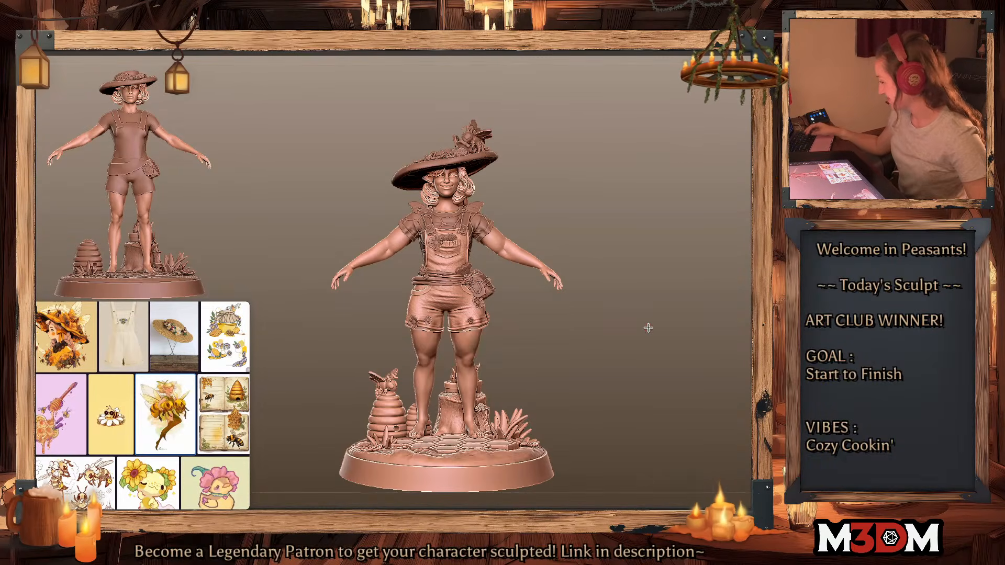
key(space)
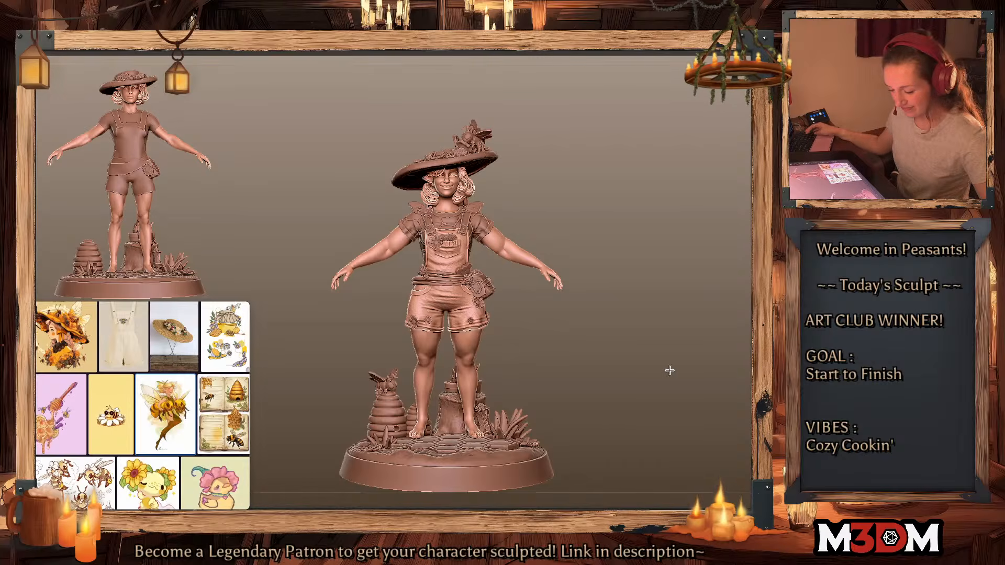
alt+drag(667, 345, 662, 343)
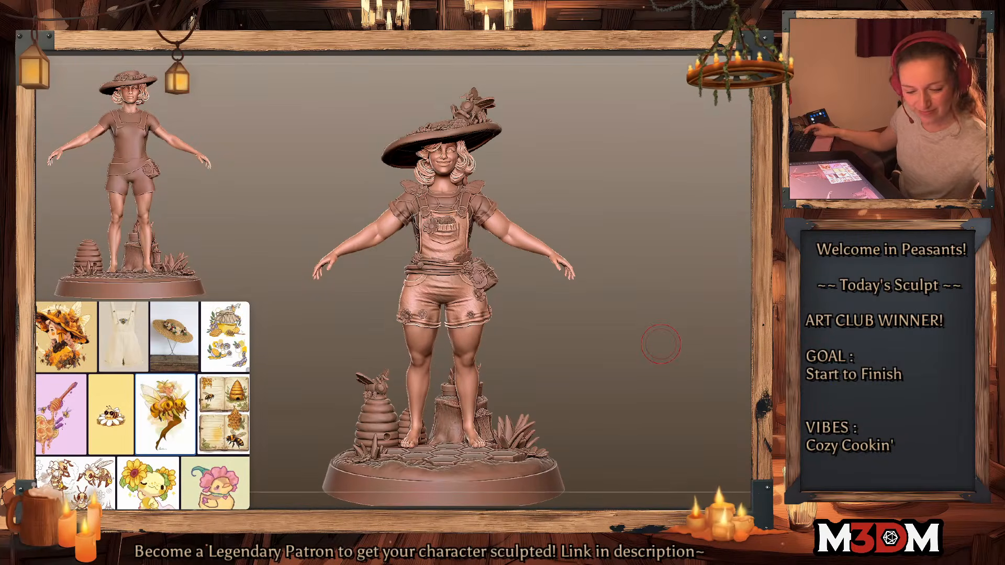
Step: Search the file dialog for "items", open the item library and frame all its props
key(ctrl+o)
click(595, 105)
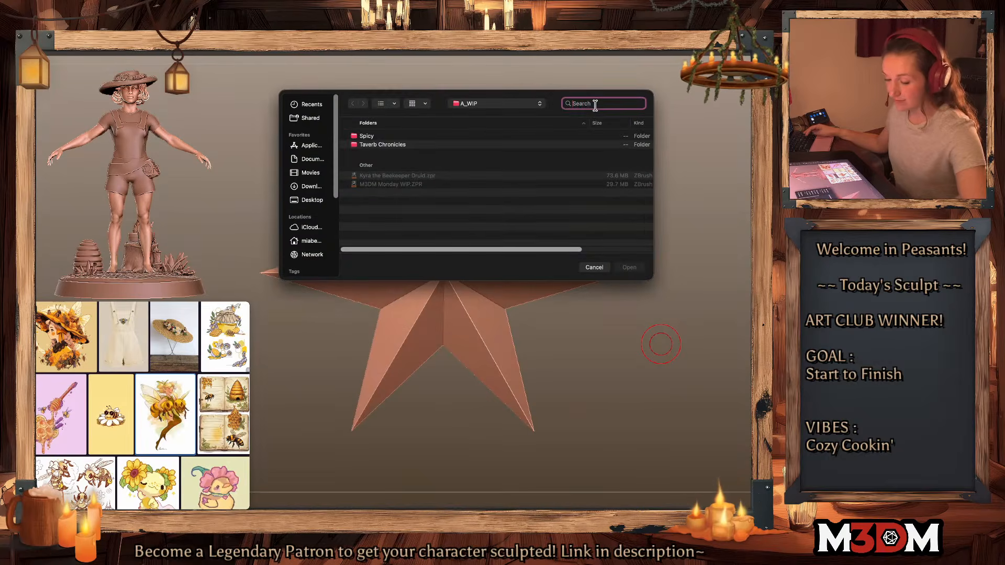
text(items)
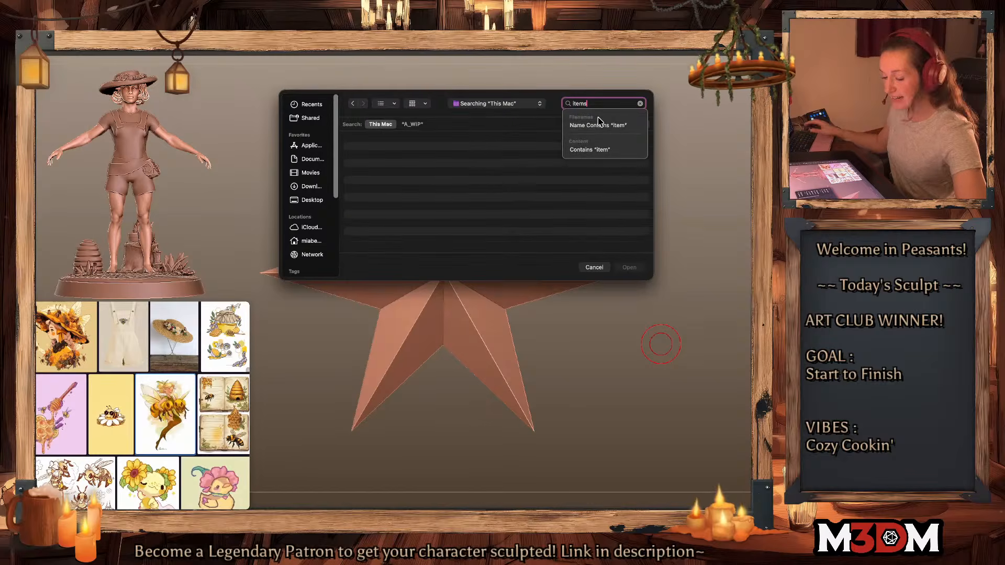
double_click(418, 154)
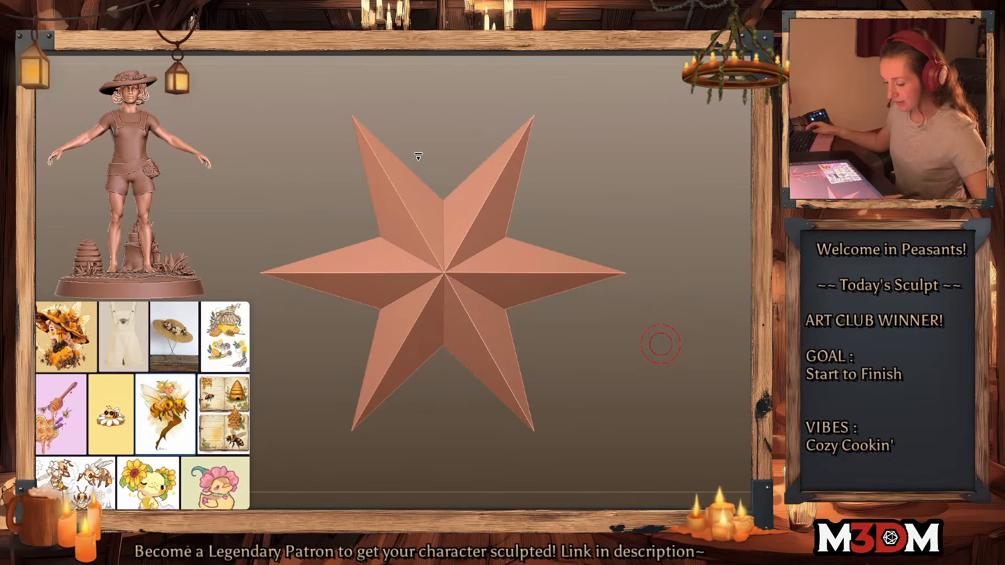
key(f)
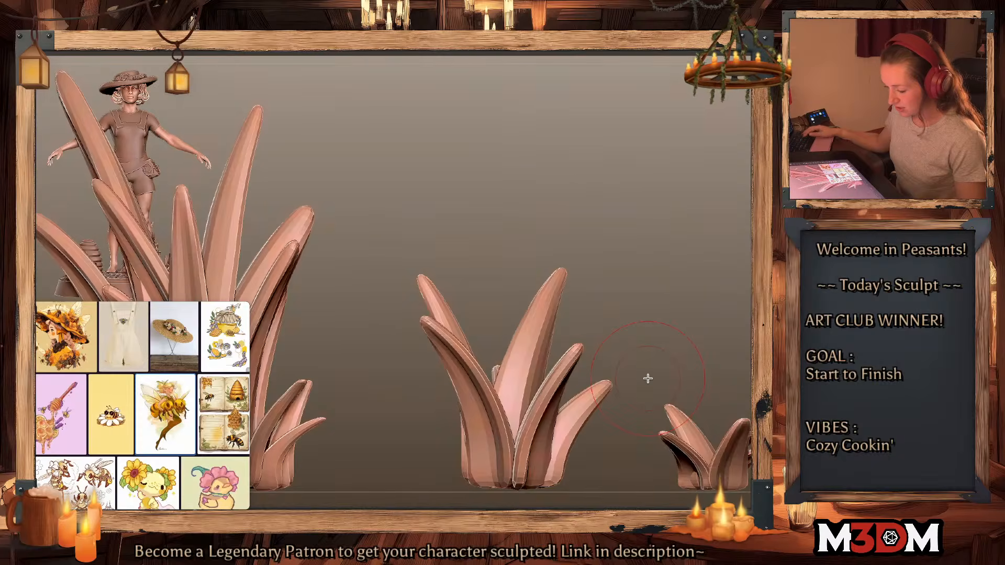
key(f)
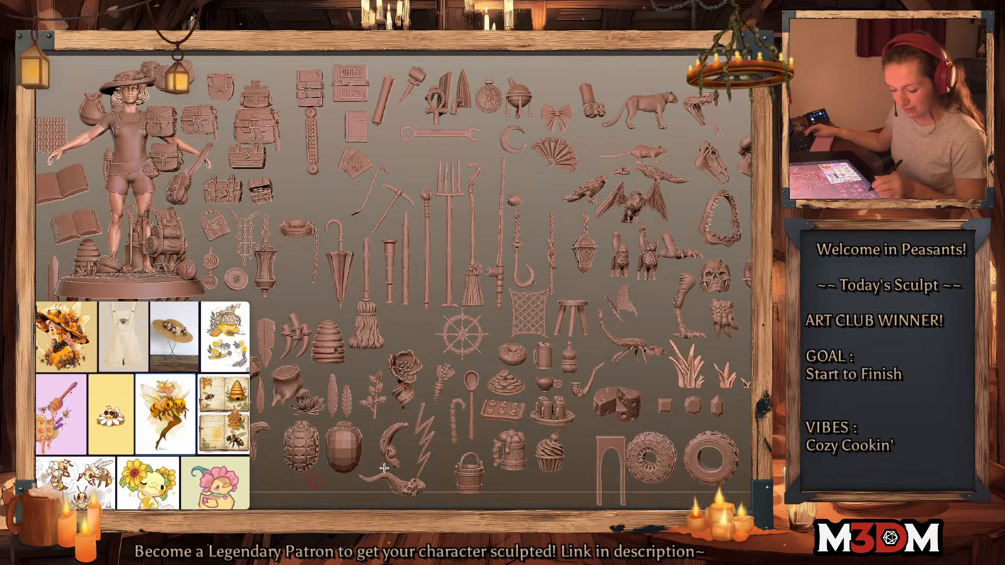
Step: Copy the row of strapped bottles from the item library
alt+drag(384, 468, 500, 450)
alt+drag(428, 473, 638, 458)
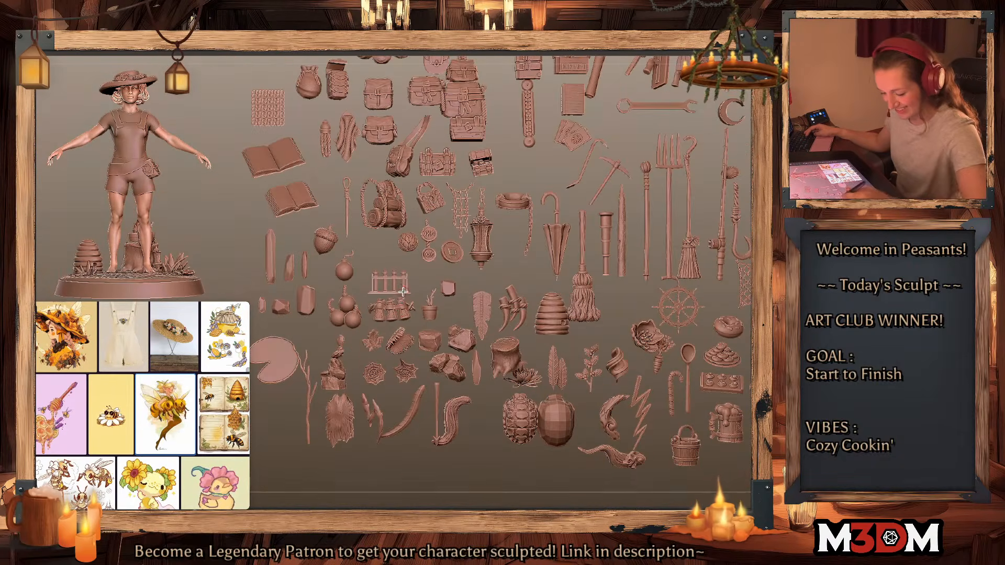
alt+click(402, 310)
key(ctrl+shift+c)
Step: Return to the beekeeper figure and paste the strapped bottles into it
key(F1)
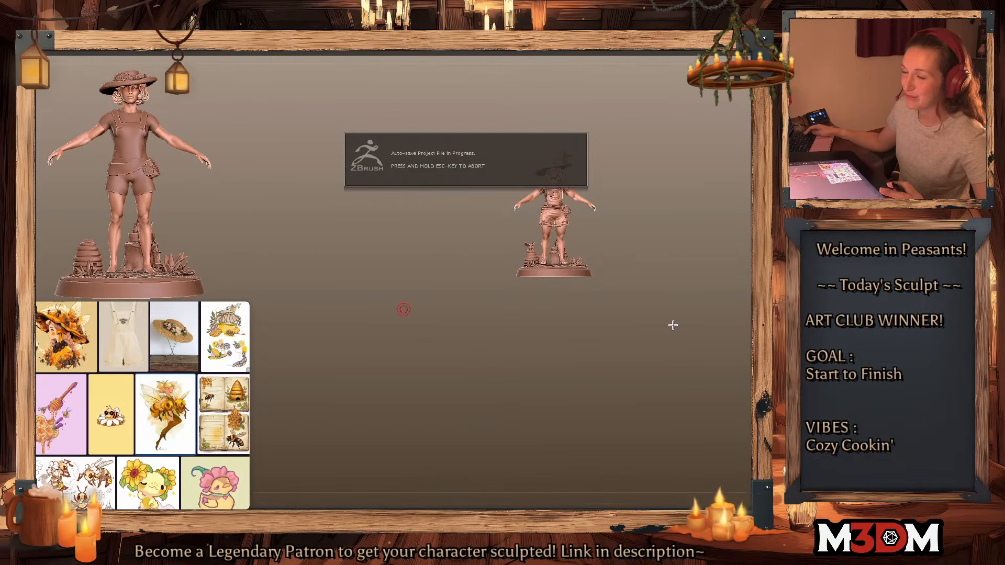
mouse_move(673, 325)
alt+mouse_down()
mouse_move(639, 349)
mouse_move(635, 456)
alt+mouse_up()
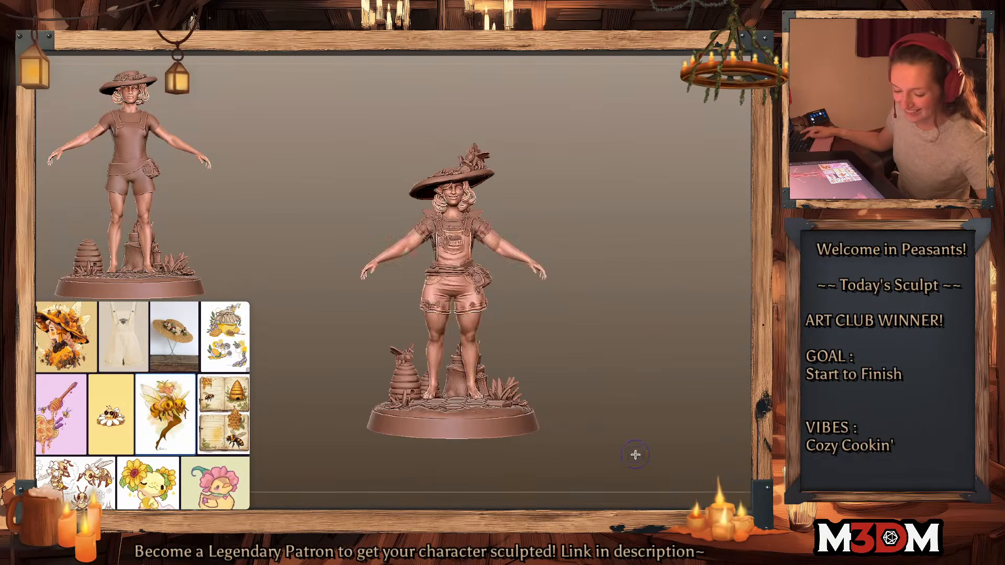
key(space)
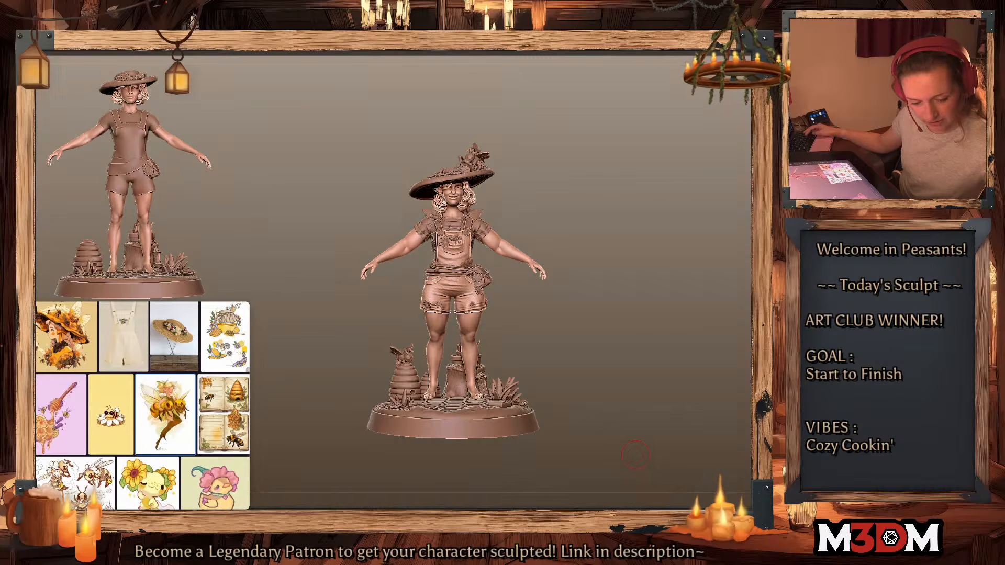
click(764, 179)
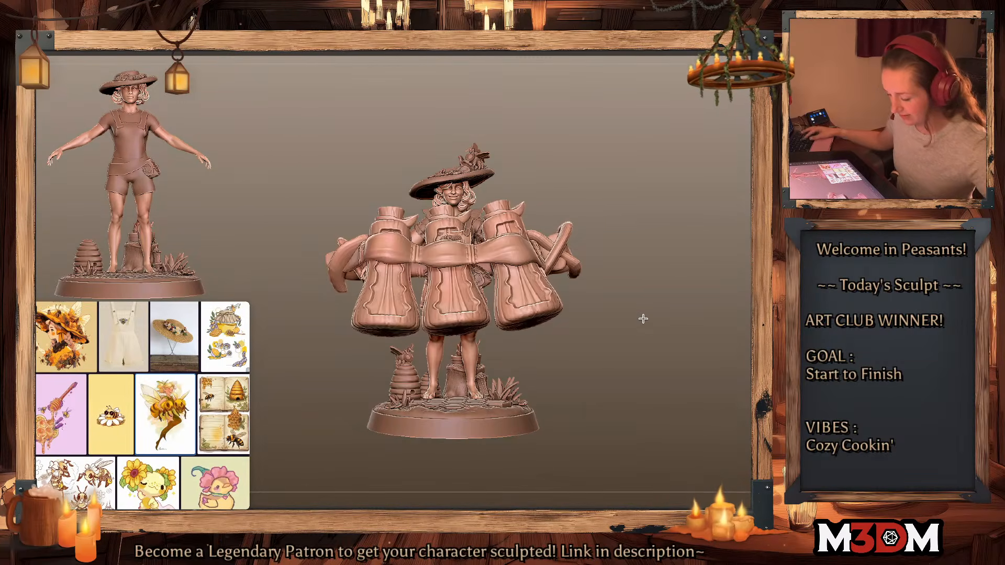
Step: Centre the gizmo on the bottles, shrink them and move them to the hip opposite the pouch
key(w)
click(525, 166)
click(494, 166)
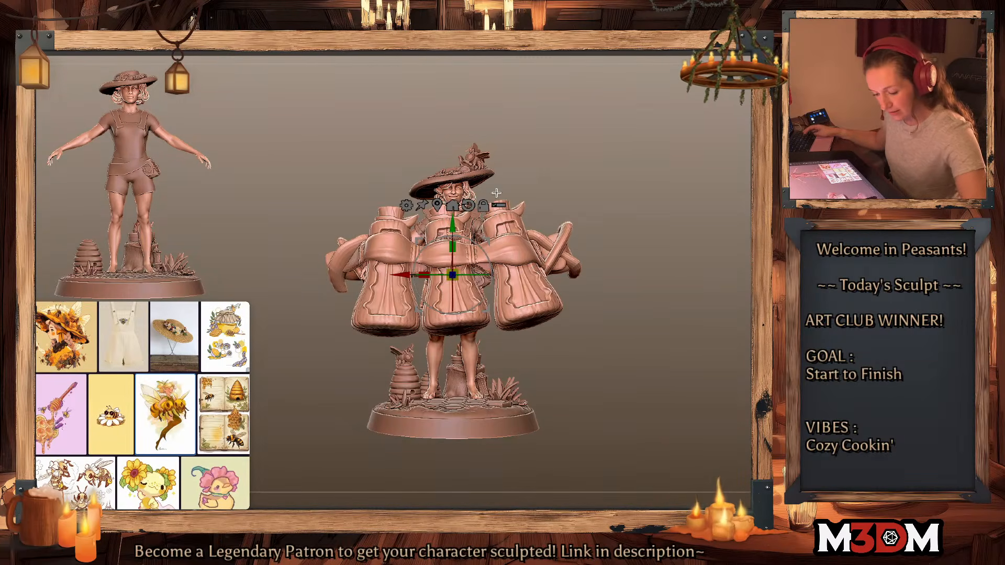
drag(453, 275, 422, 310)
mouse_move(643, 260)
mouse_down()
mouse_move(676, 269)
mouse_move(679, 283)
mouse_move(649, 406)
mouse_up()
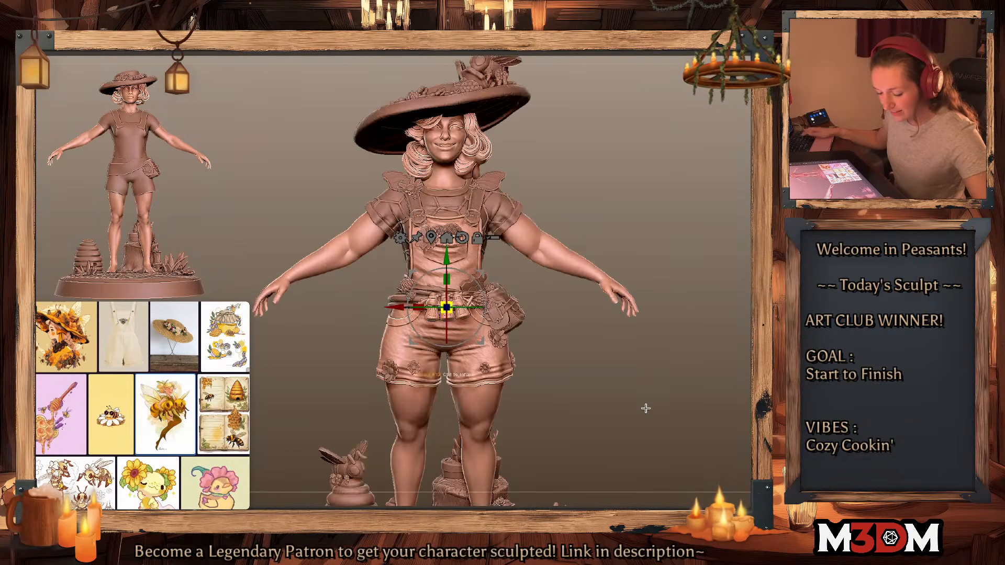
mouse_move(643, 303)
mouse_down()
mouse_move(657, 302)
mouse_move(610, 321)
mouse_up()
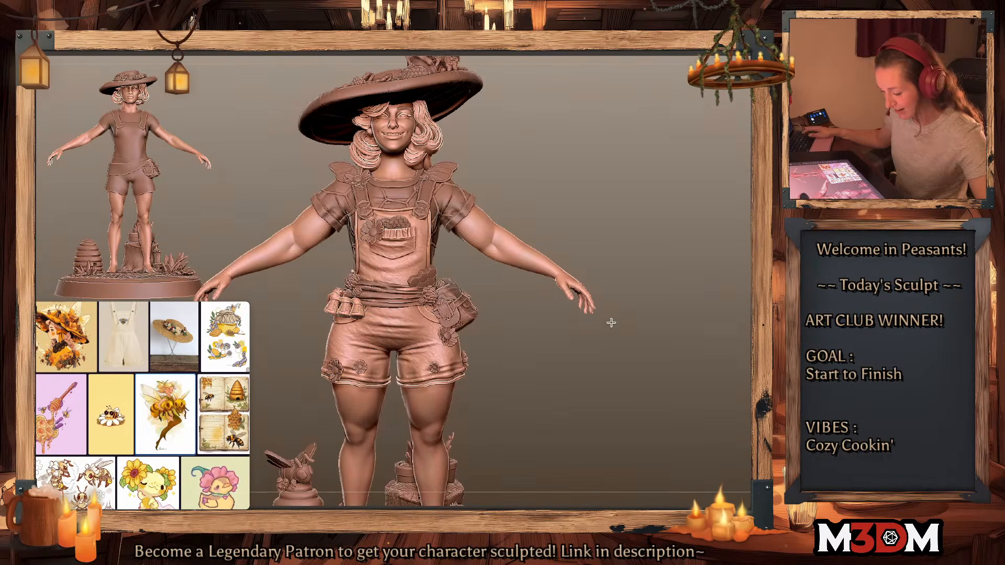
drag(335, 328, 327, 309)
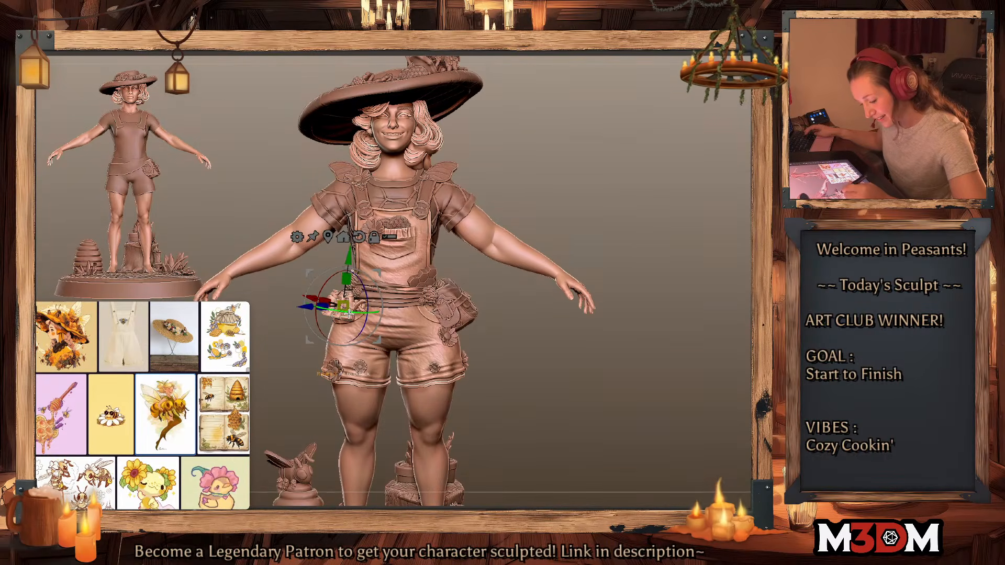
Step: Clear the mask and adjust the bottles so they hang from the waist sash at the hip
ctrl+drag(697, 256, 530, 361)
ctrl+click(637, 262)
ctrl+click(637, 262)
drag(345, 303, 343, 310)
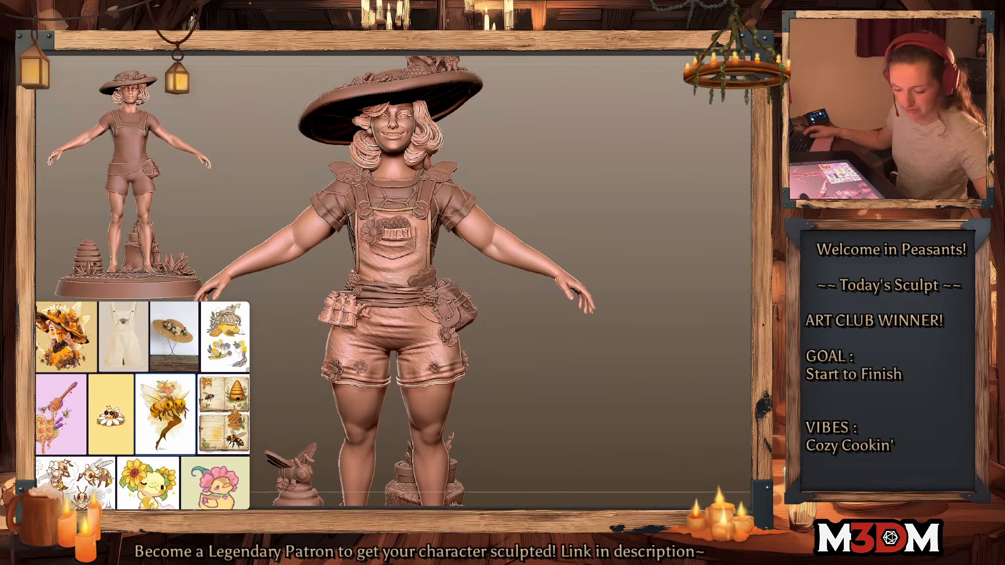
Step: Inspect the polygroups of the hip bottles, the leaf ornament near the pouch and the waist sash
key(space)
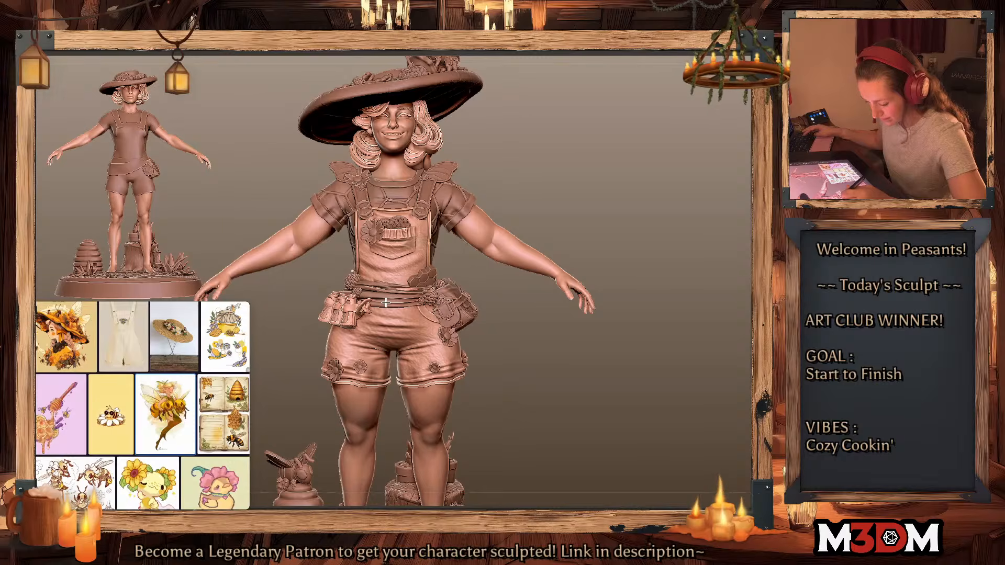
mouse_move(513, 294)
mouse_down()
mouse_move(610, 336)
mouse_move(674, 325)
mouse_move(662, 350)
mouse_up()
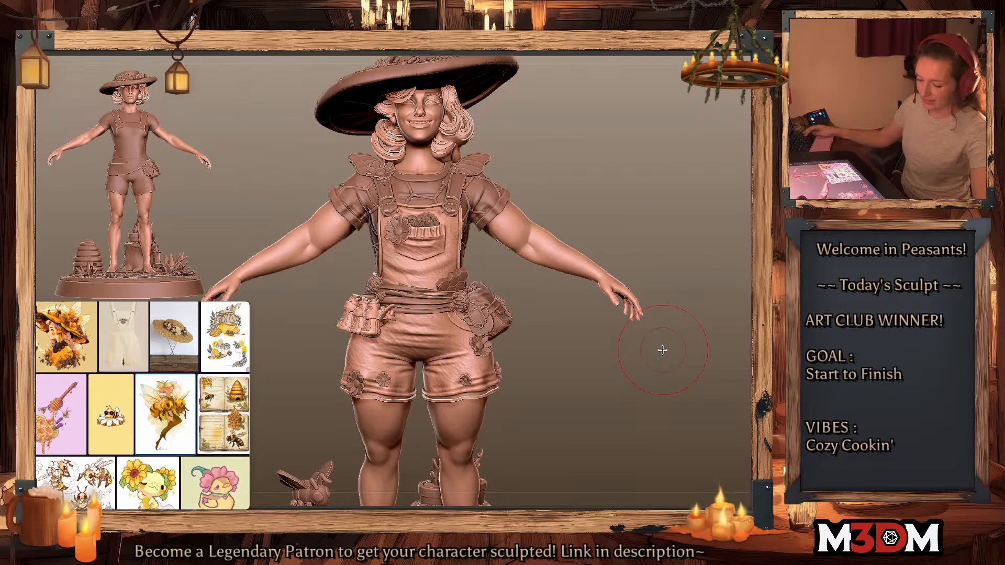
key(space)
alt+click(401, 314)
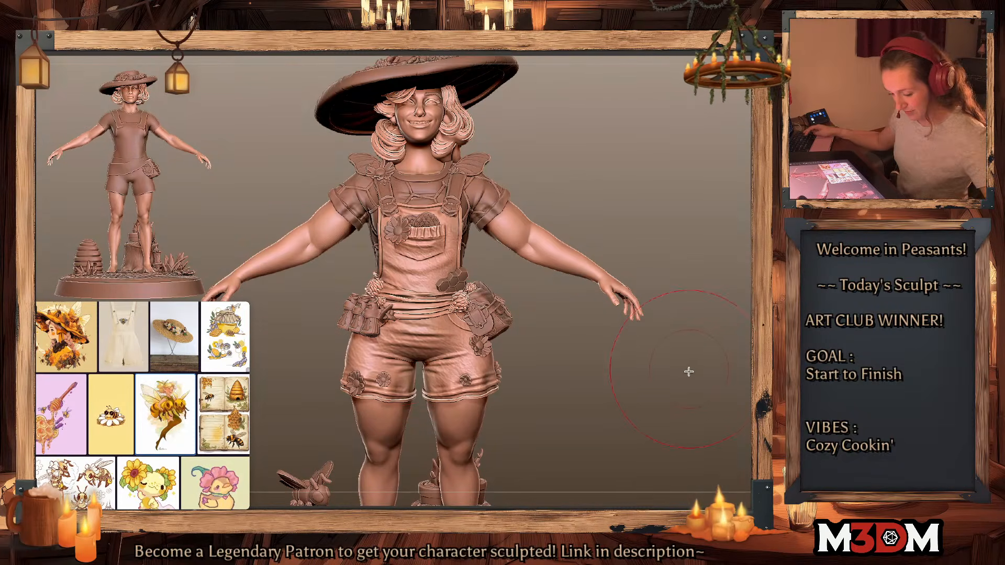
key(shift+f)
key(shift+f)
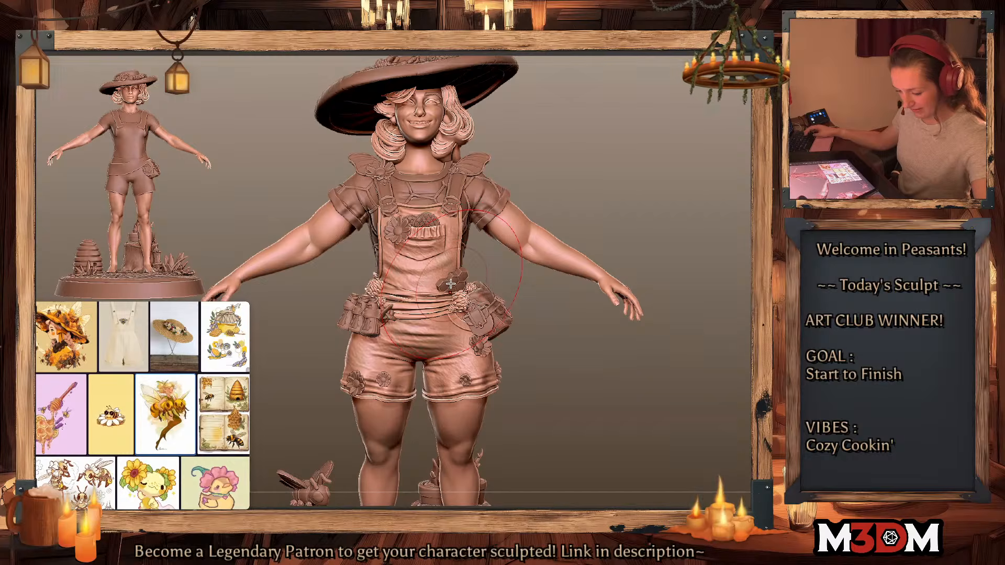
alt+click(456, 280)
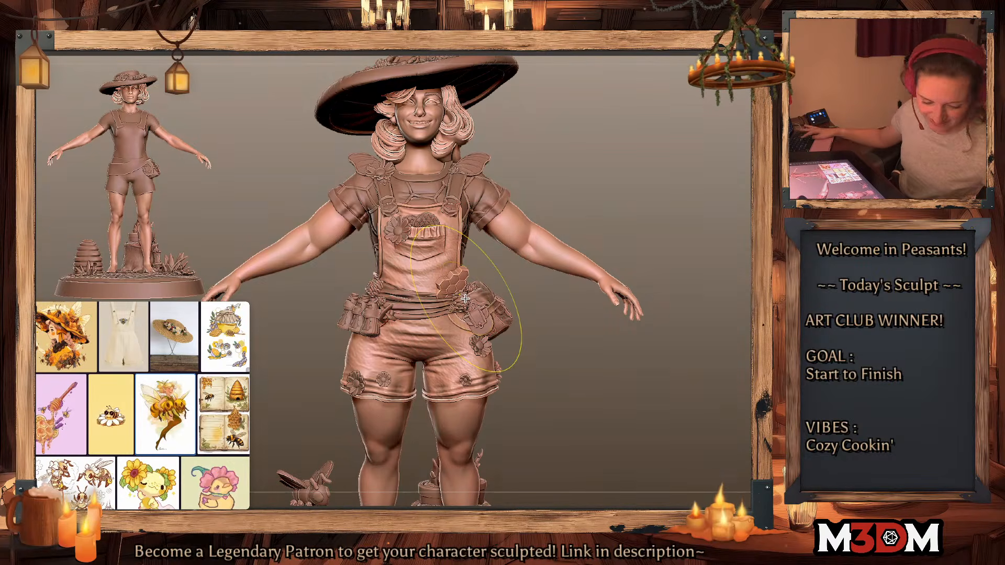
alt+click(426, 313)
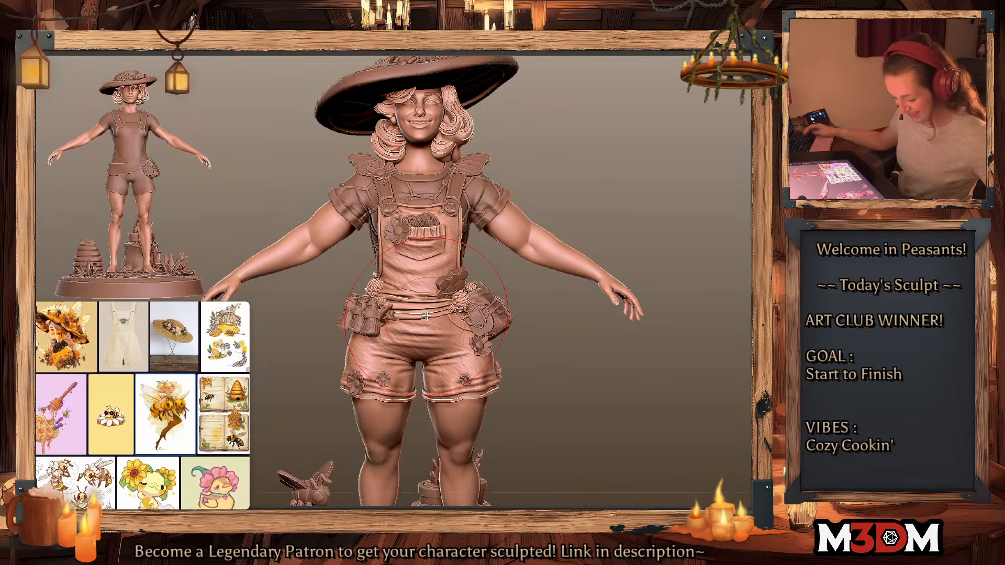
key(ctrl+a)
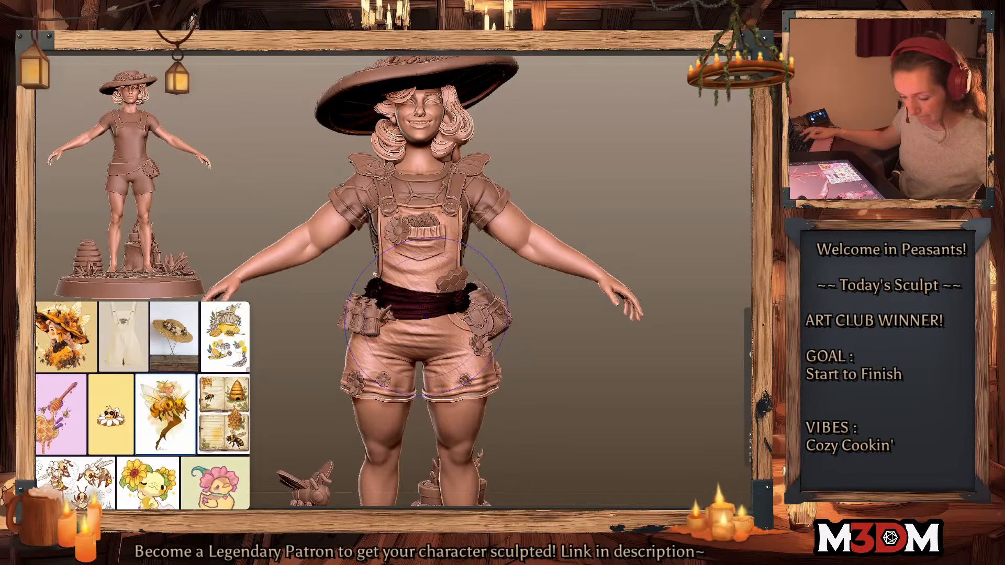
key(ctrl+shift+a)
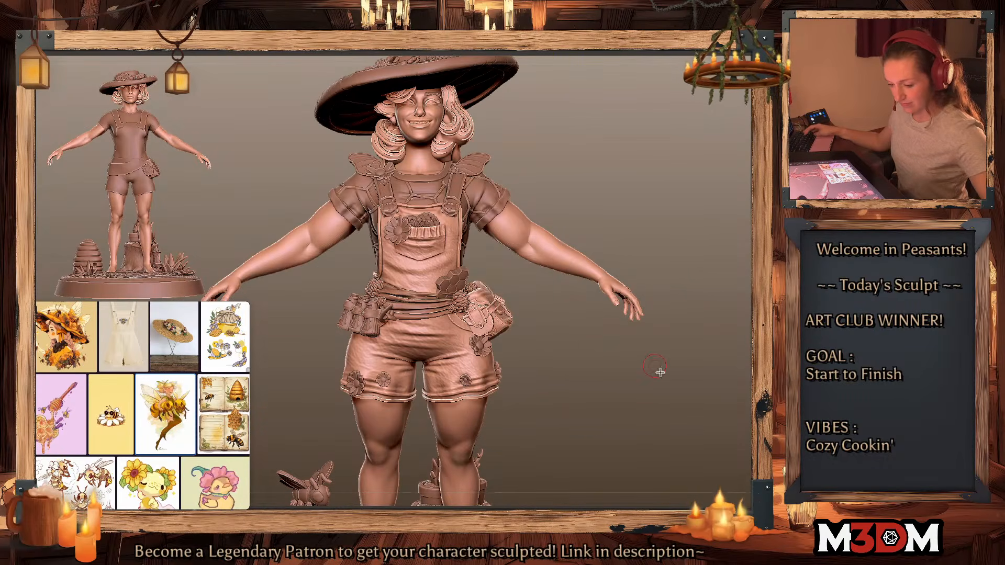
Step: Merge down the hip bottles, the waist ornament beside the pouch and the chest pocket decorations to reduce the separate subtools
key(f)
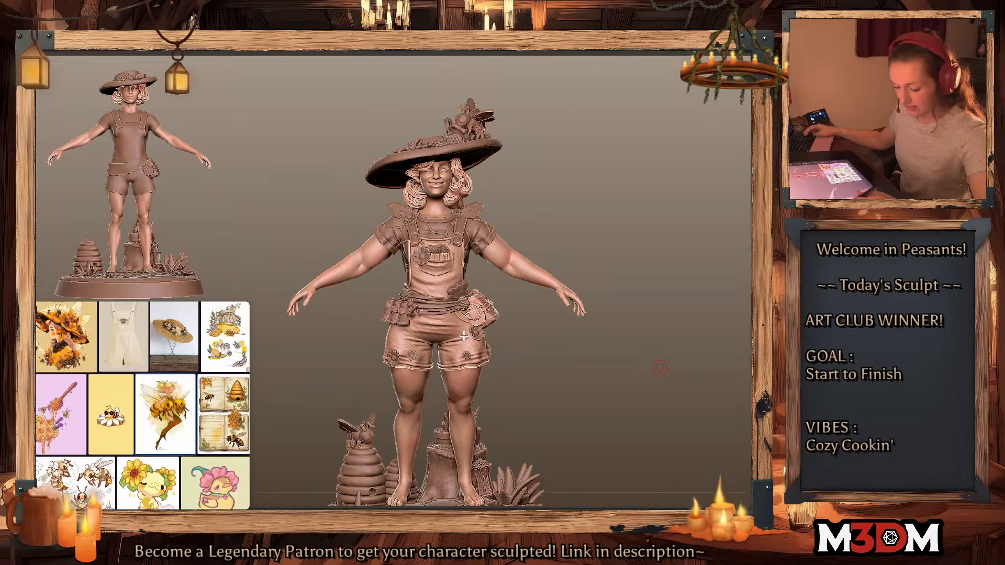
alt+click(400, 313)
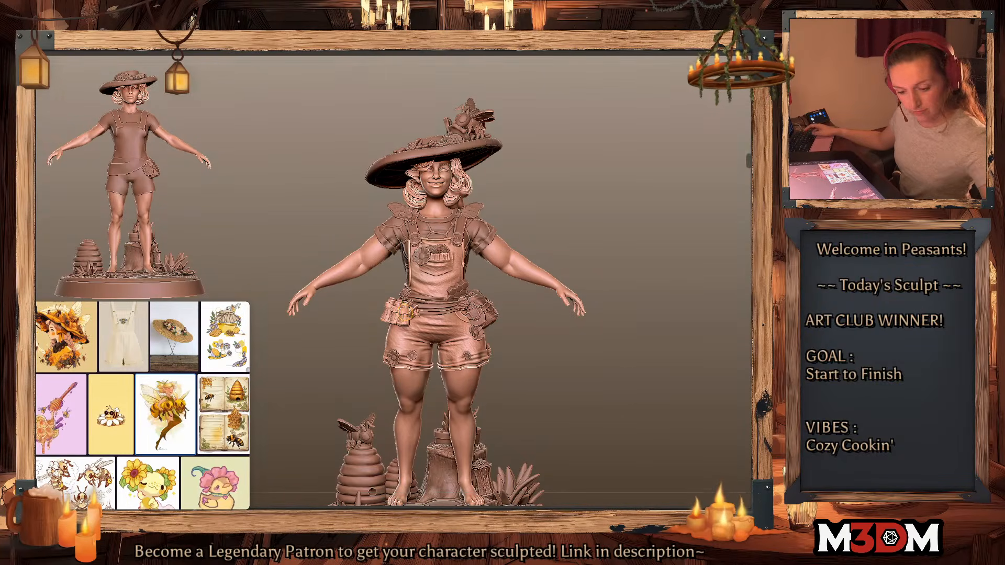
click(749, 157)
alt+click(465, 291)
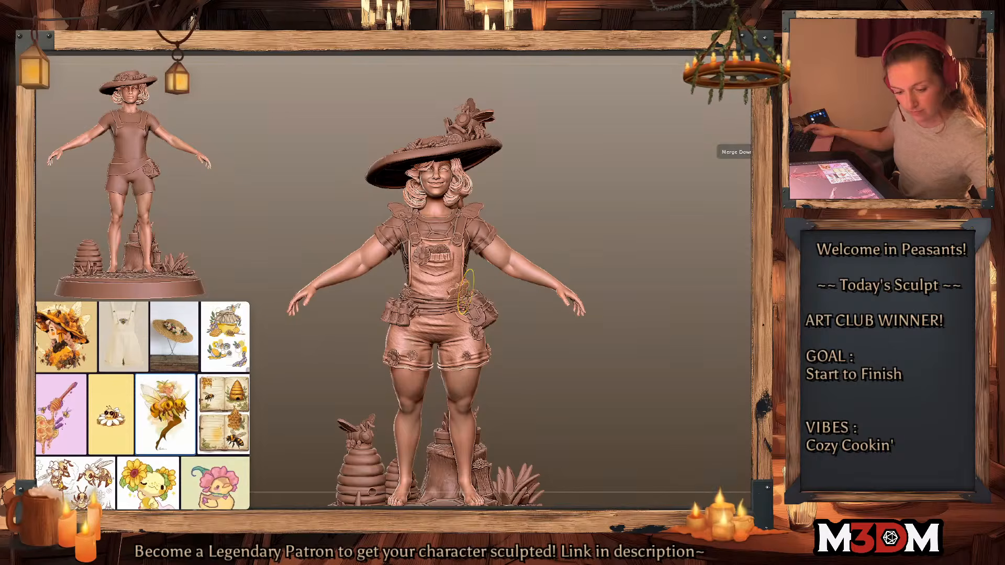
click(749, 153)
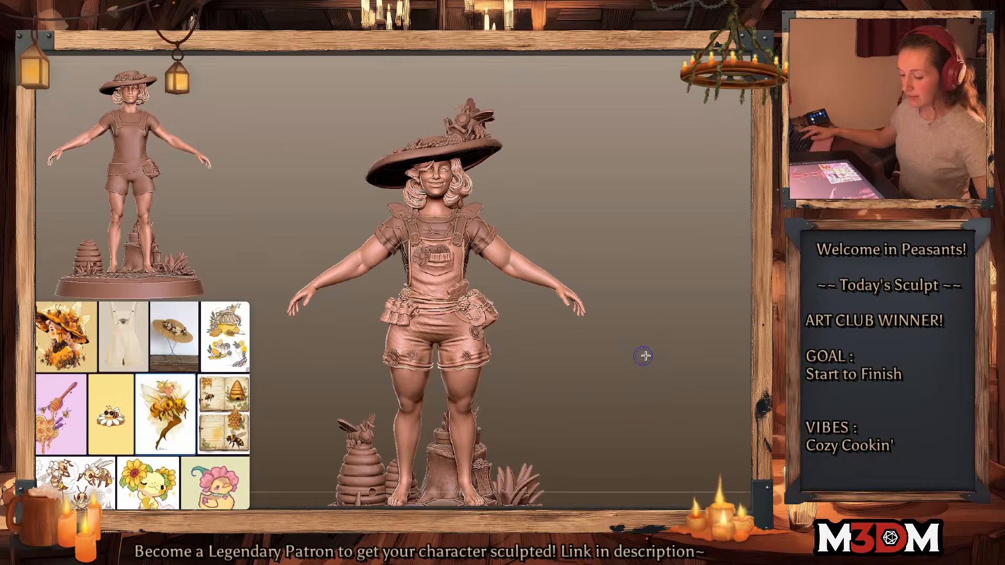
alt+click(420, 255)
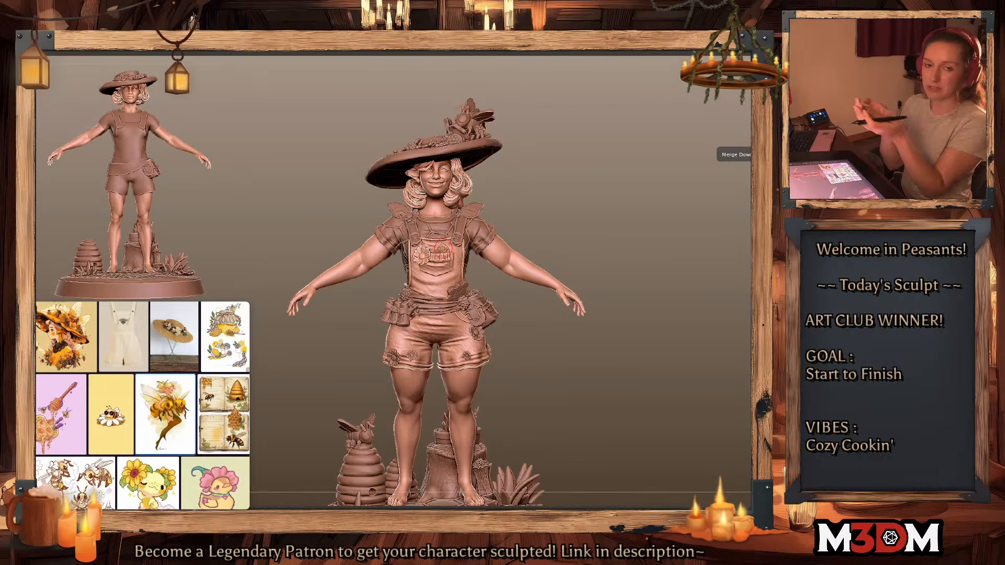
Step: Inspect the polygroups of the shoulder wings, the overall straps and their buckles
alt+click(468, 213)
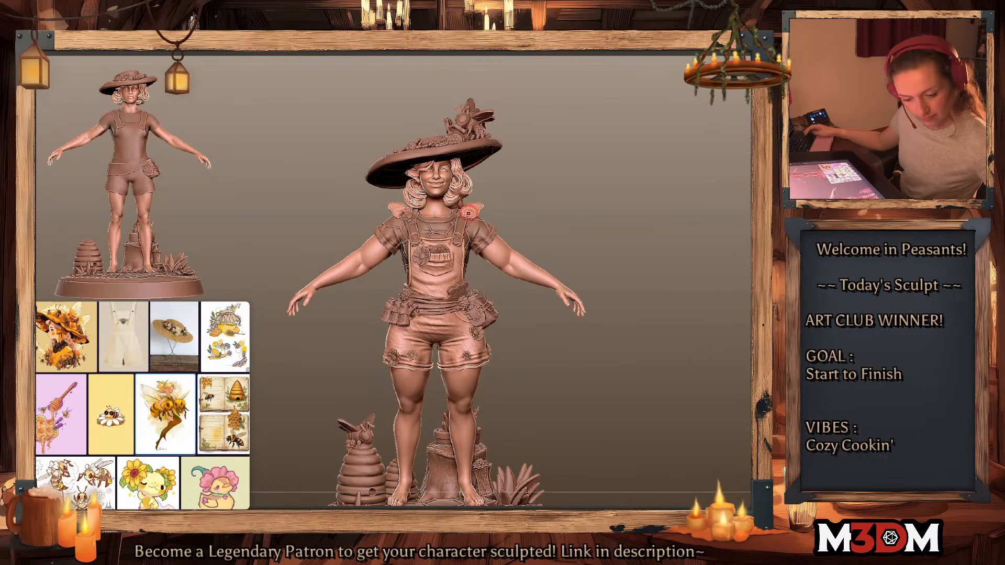
alt+click(465, 227)
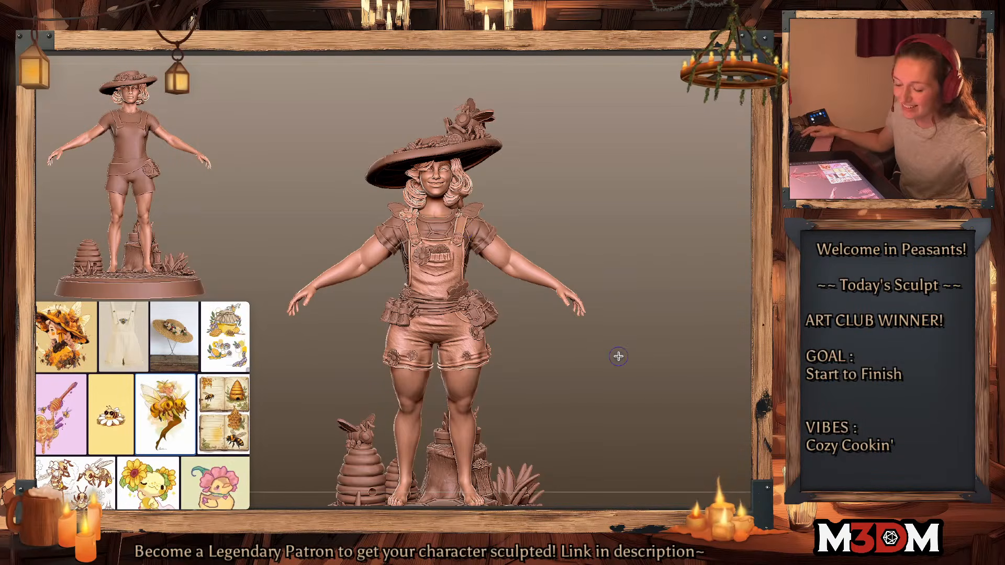
key(shift+f)
key(shift+f)
key(shift+f)
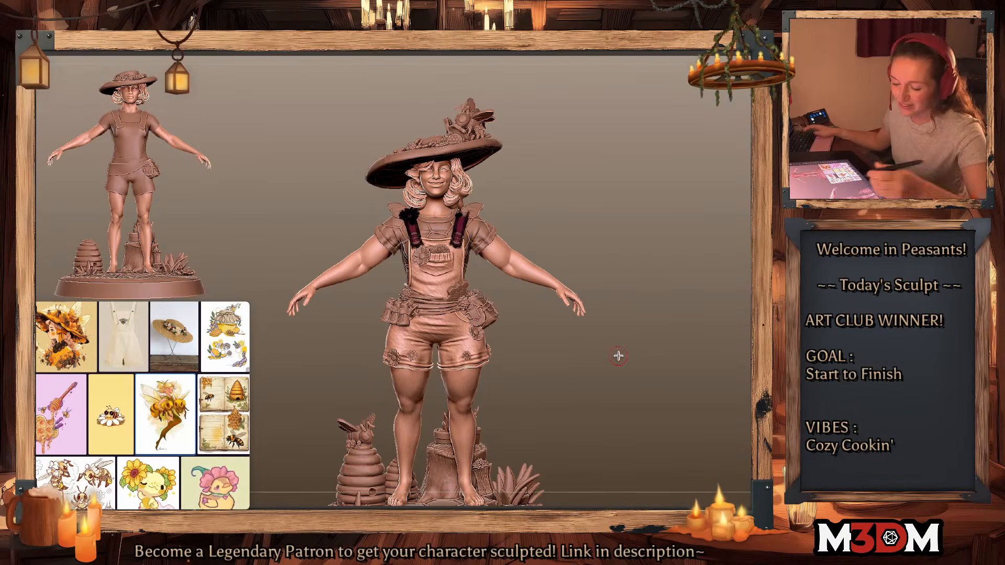
alt+click(458, 241)
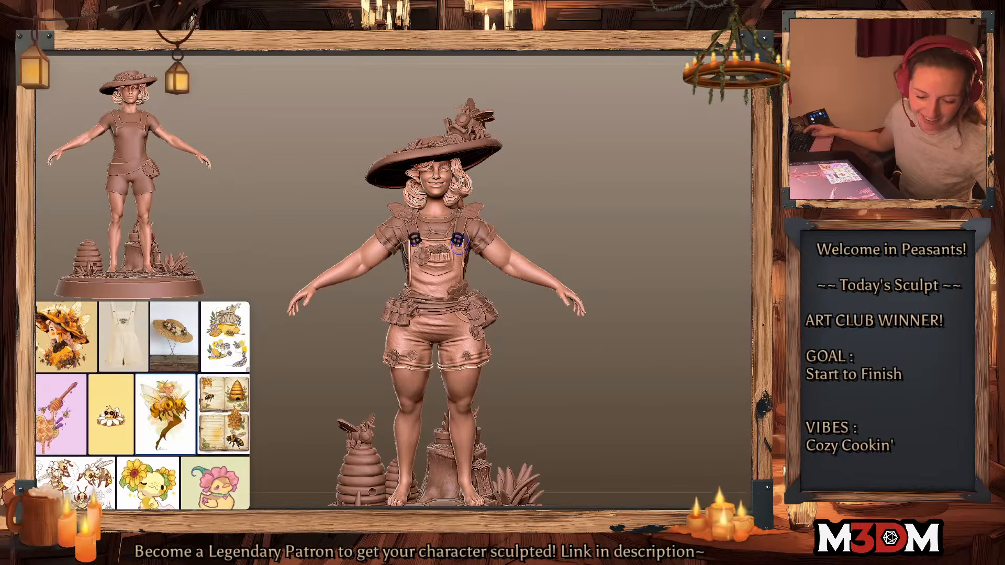
Step: Assign the shoulder wings a single polygroup and merge them down with the overall straps
alt+click(471, 209)
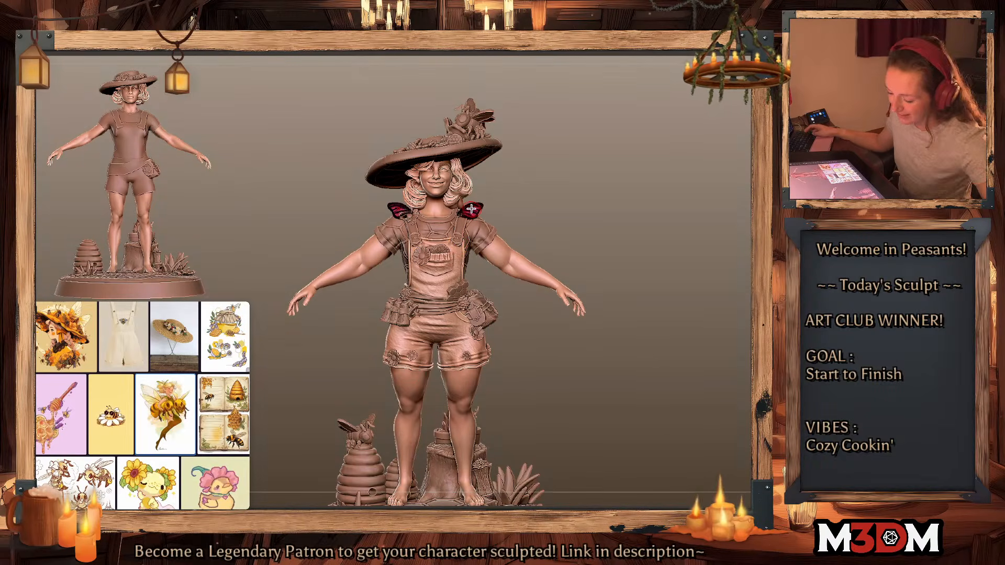
key(ctrl+w)
click(756, 157)
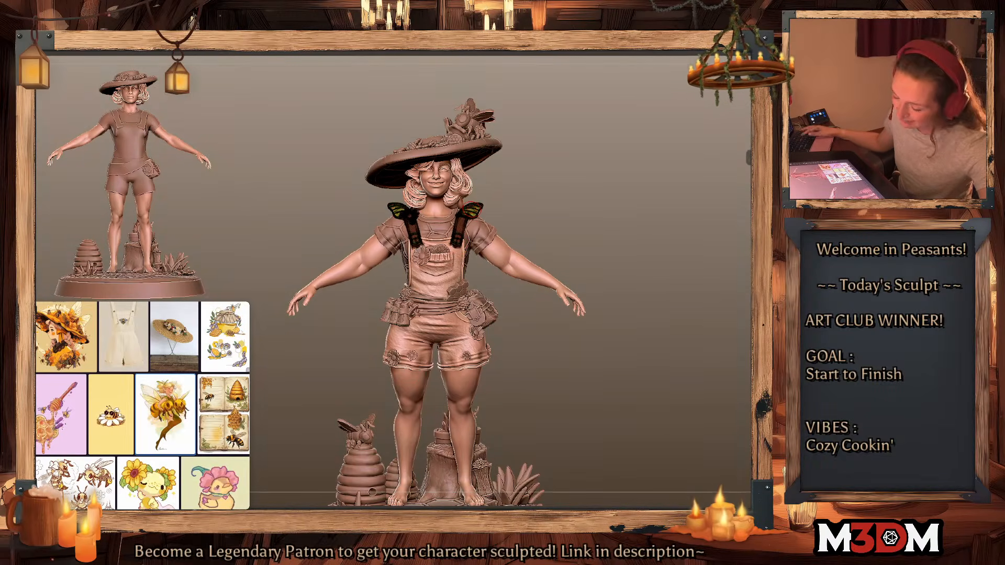
key(shift+f)
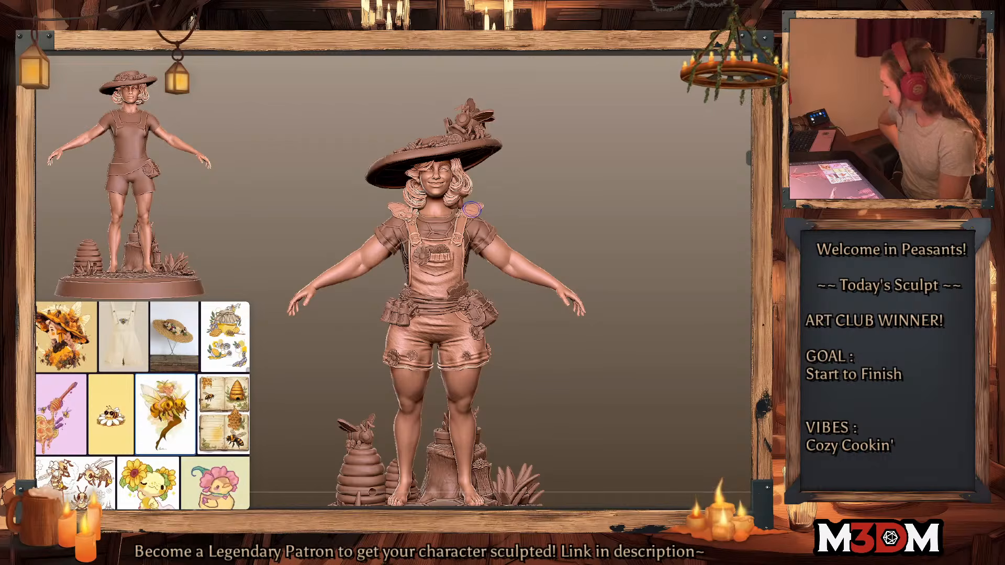
ctrl+click(647, 394)
ctrl+click(648, 395)
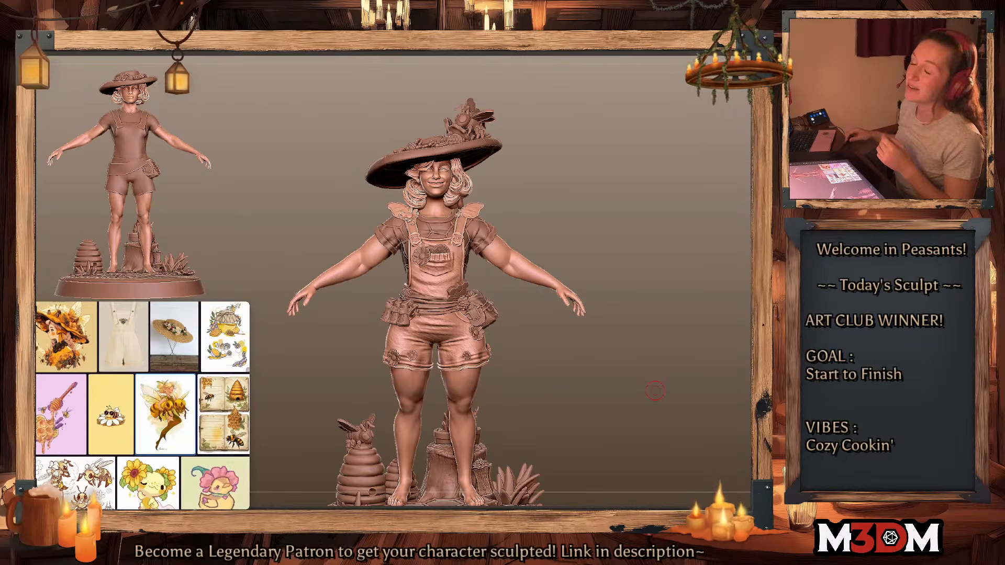
Step: Rename the merged strap and wing subtool as Straps
drag(626, 382, 630, 383)
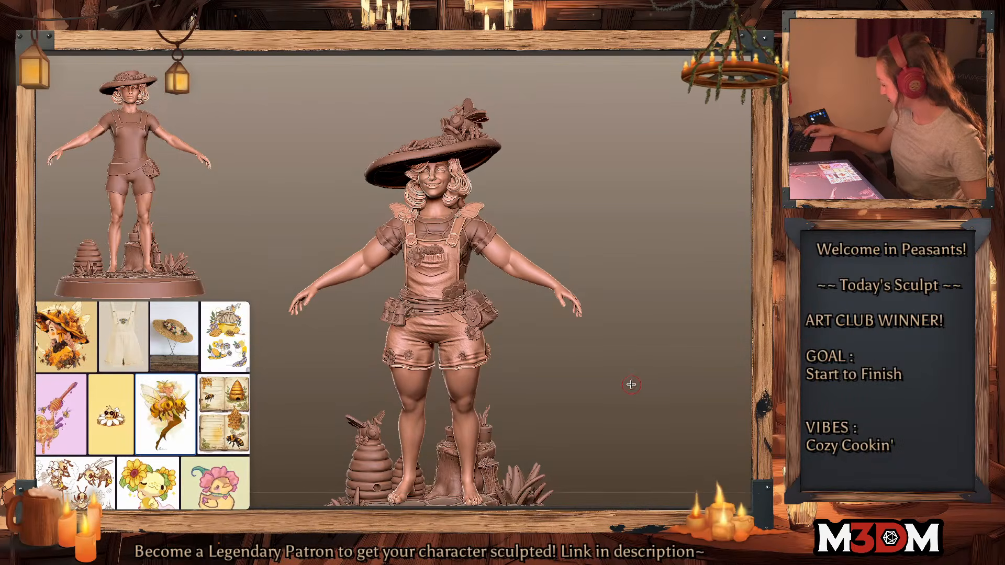
key(space)
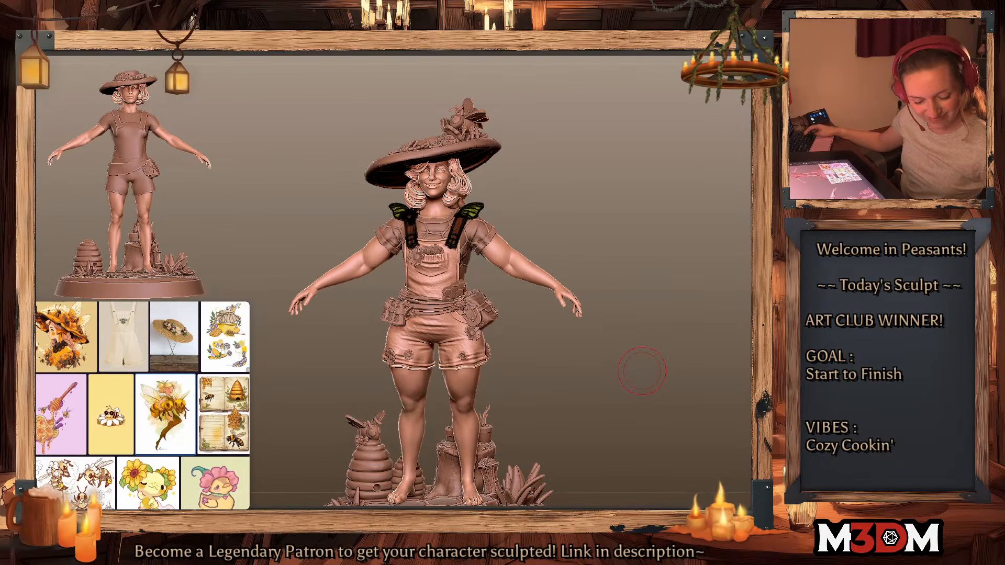
click(750, 389)
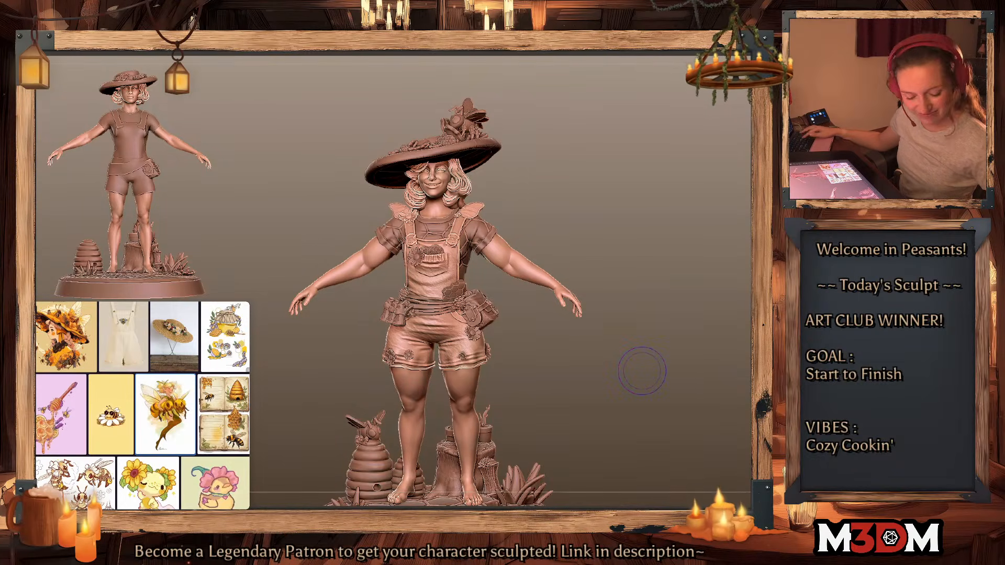
click(750, 450)
text(Straps)
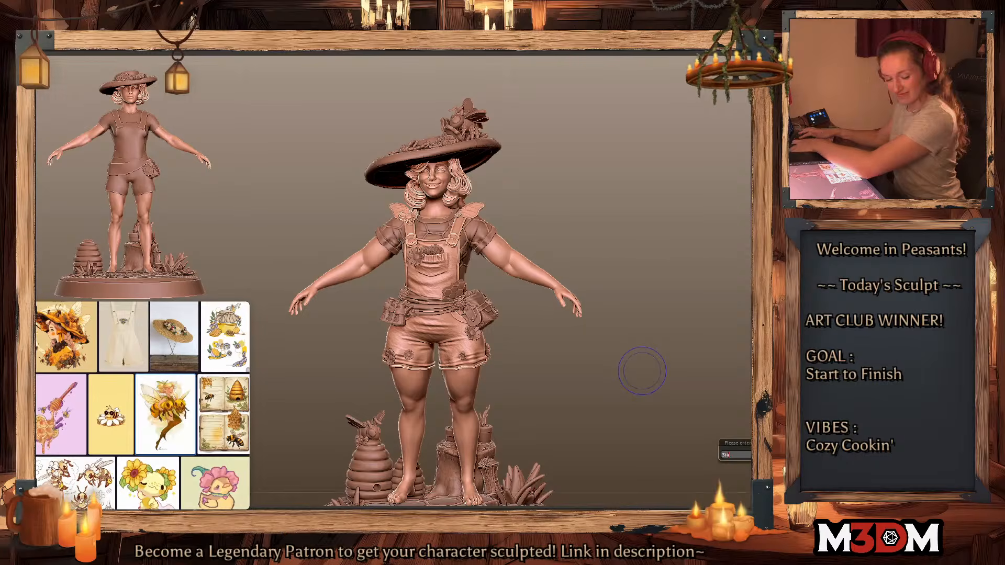
key(Return)
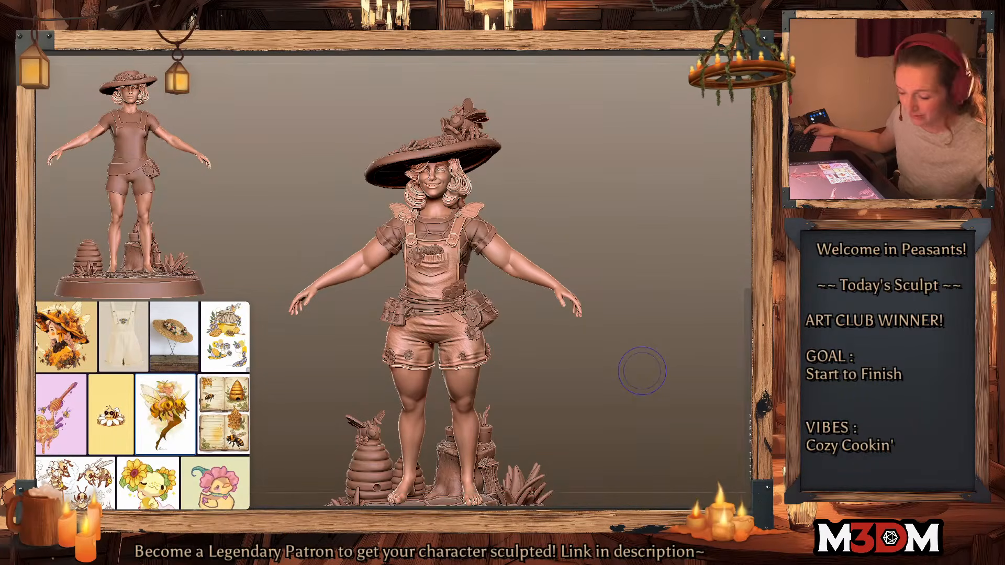
Step: Select the short-sleeved top under the overalls and rename its subtool as shirt
alt+drag(608, 419, 586, 406)
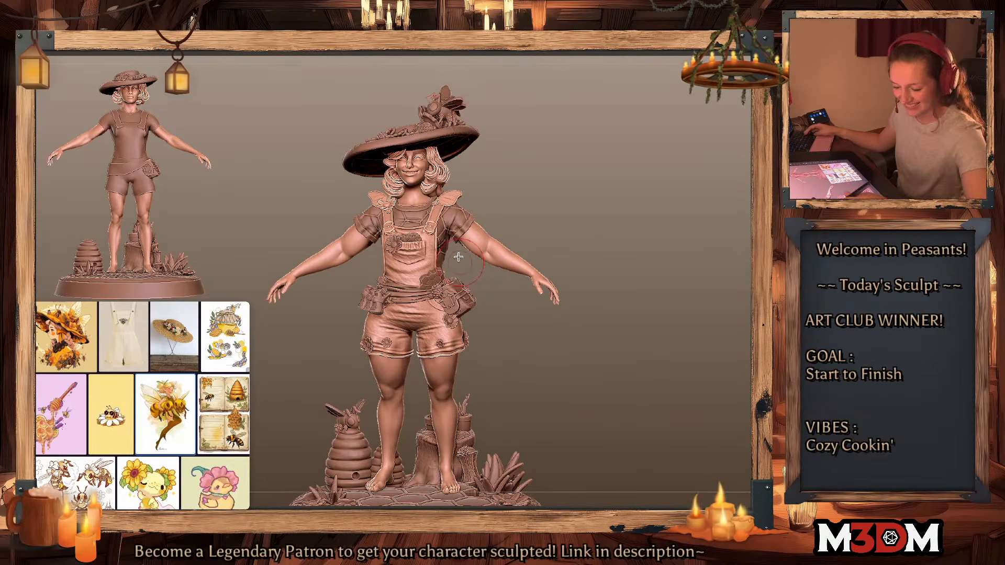
alt+click(447, 228)
key(F2)
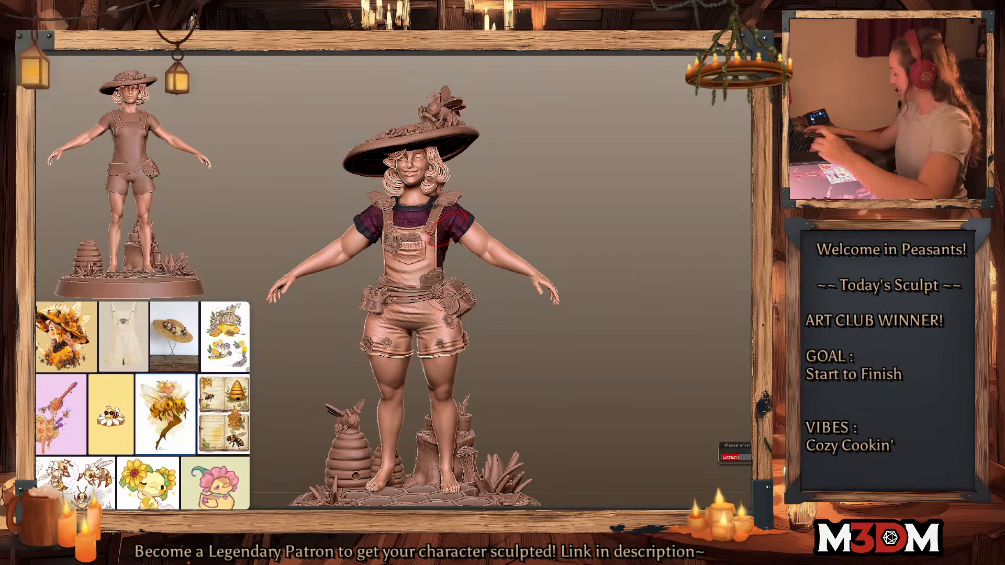
text(shirt)
key(Return)
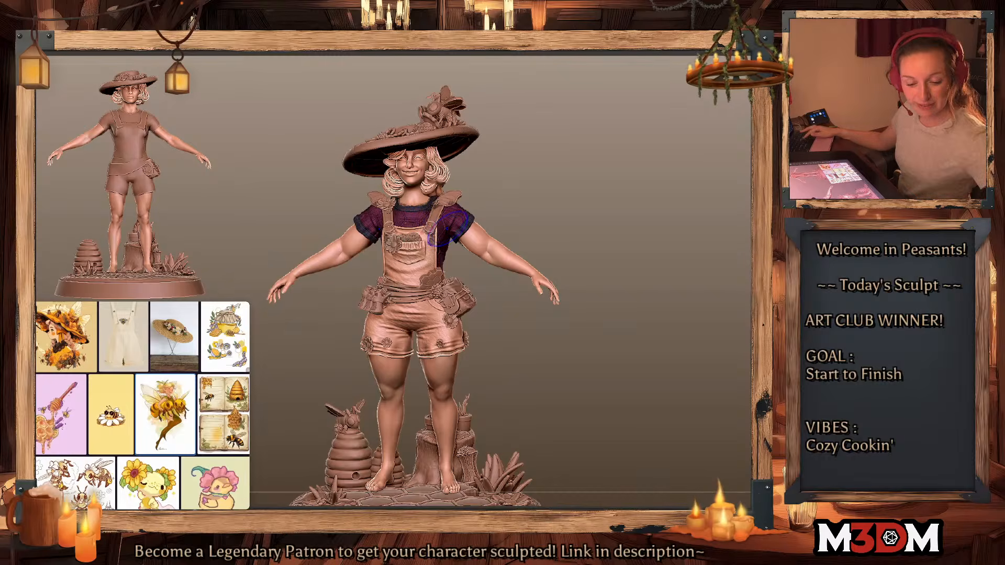
Step: Select the overalls and rename their subtool as Overalls
alt+click(430, 333)
shift+drag(652, 387, 652, 400)
key(shift+f)
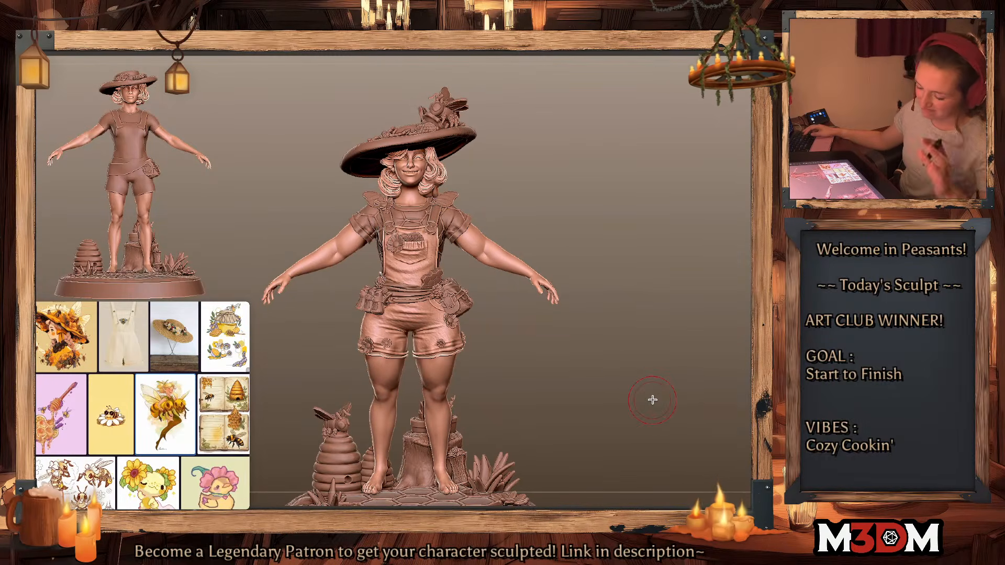
click(770, 453)
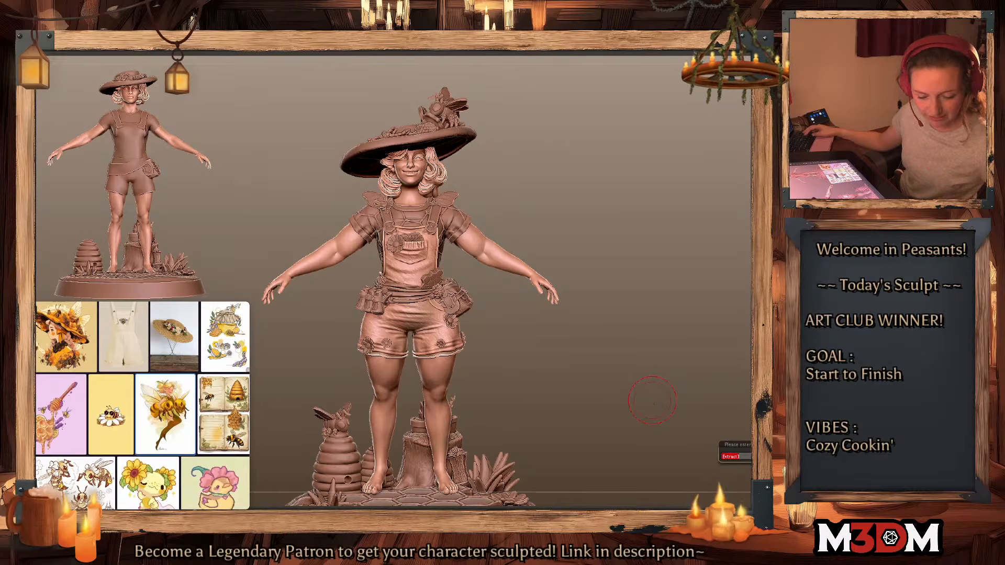
text(Overall)
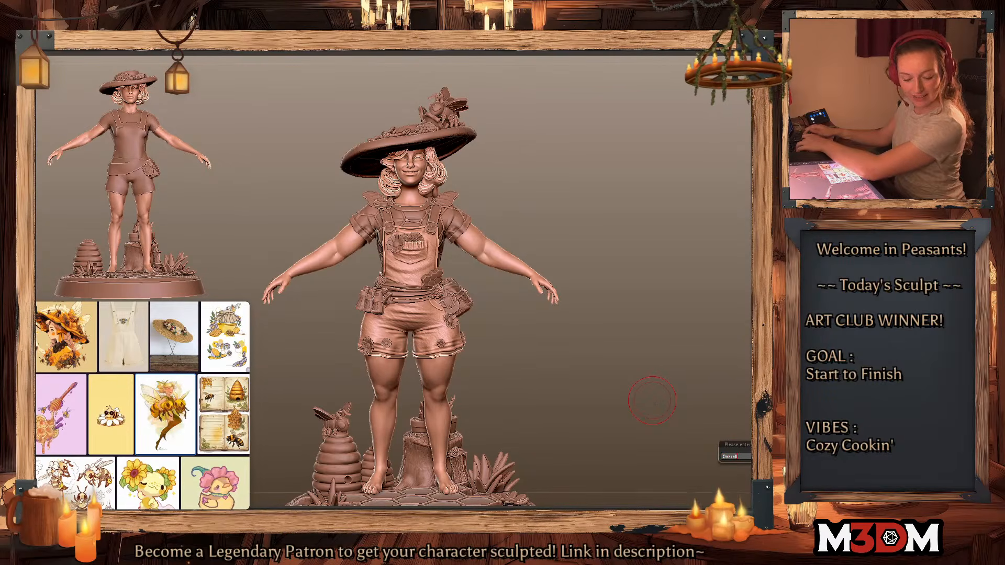
text(s)
key(Return)
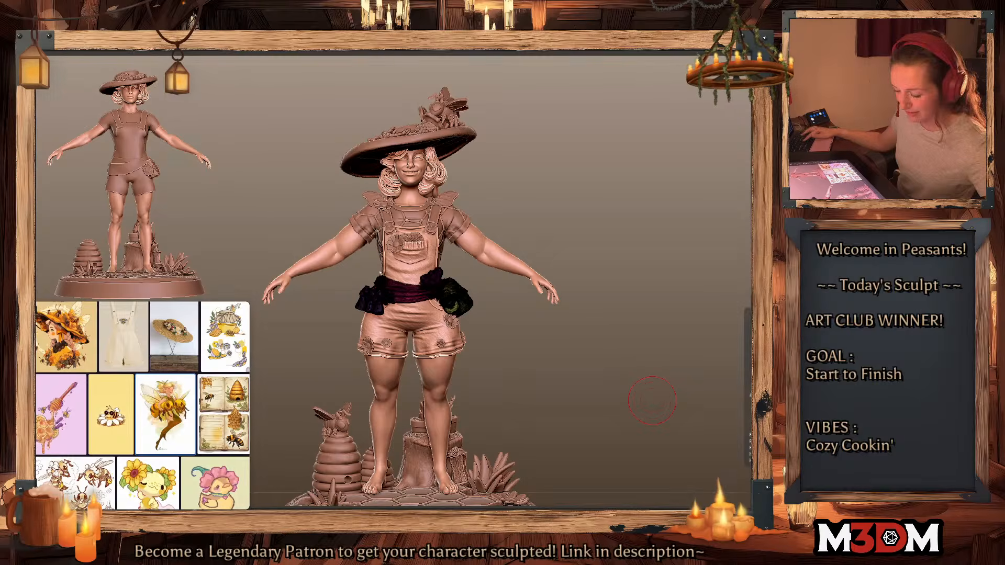
Step: Start entering a new name for the merged waist sash and accessories subtool
click(770, 450)
text(Be)
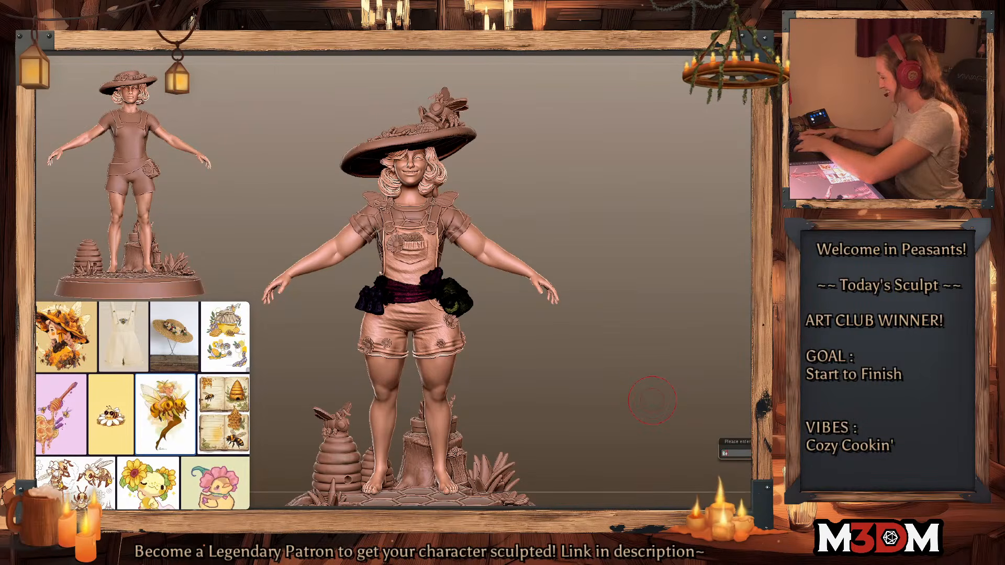
Step: Rename the belt subtool around the waist and the flower subtool on the hat
key(Return)
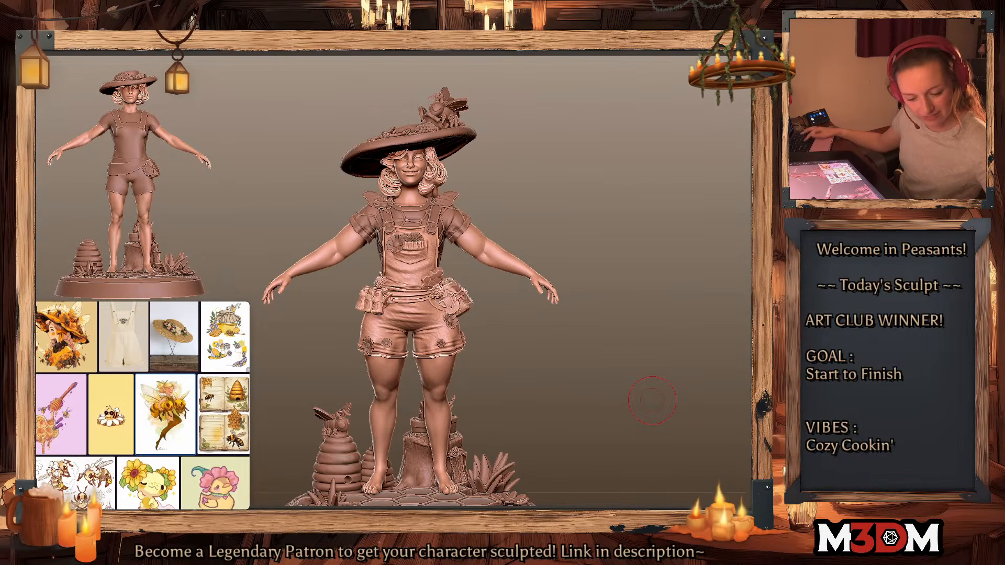
alt+drag(650, 430, 672, 410)
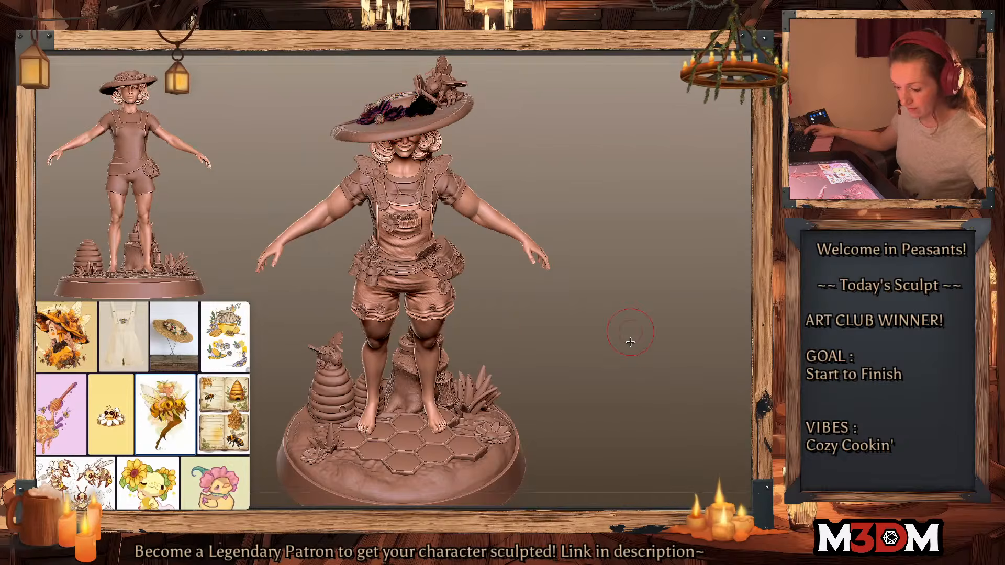
drag(630, 340, 631, 361)
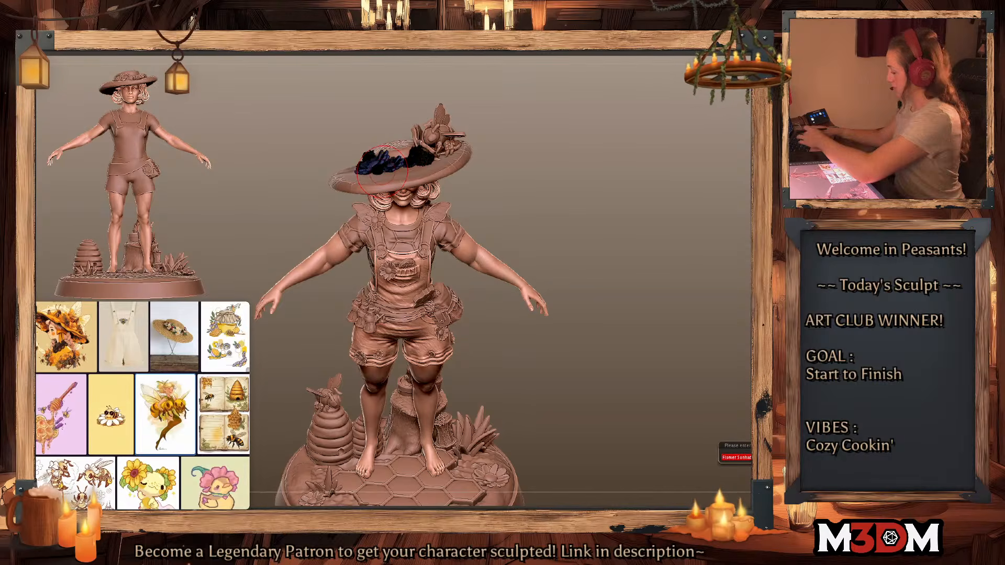
key(Return)
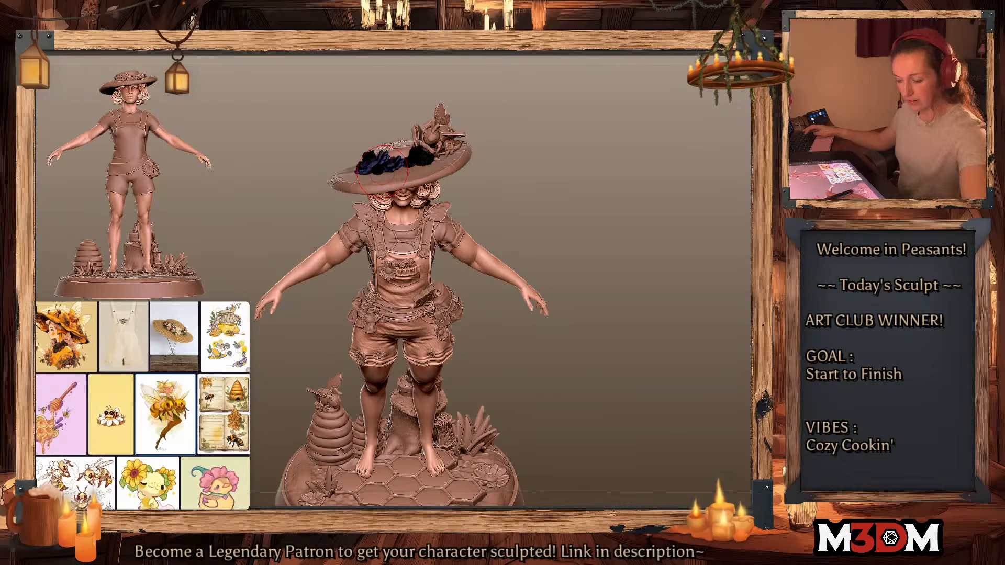
Step: Move the subtools of the hat, its bee and its flowers next to each other in the subtool order
alt+click(437, 136)
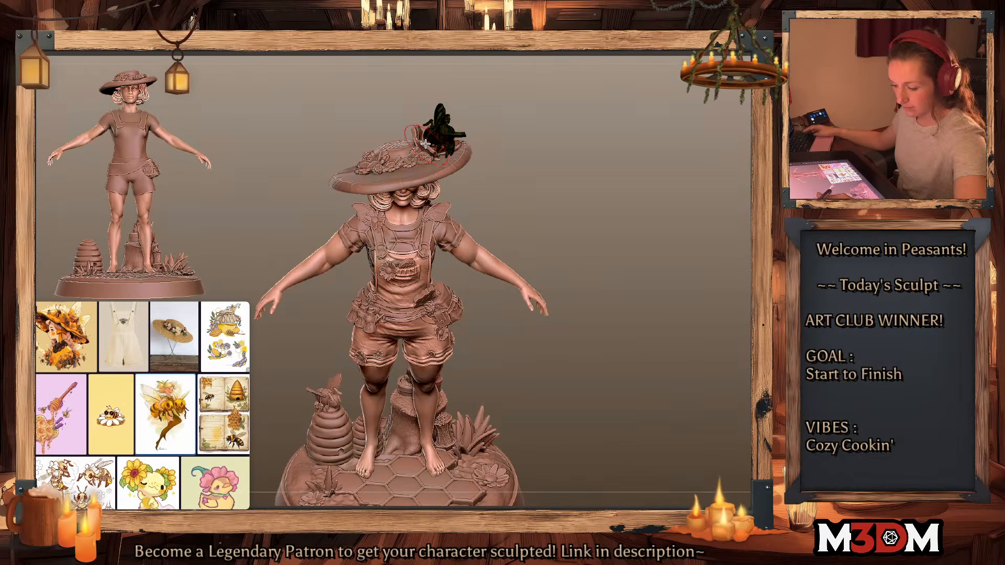
alt+click(429, 148)
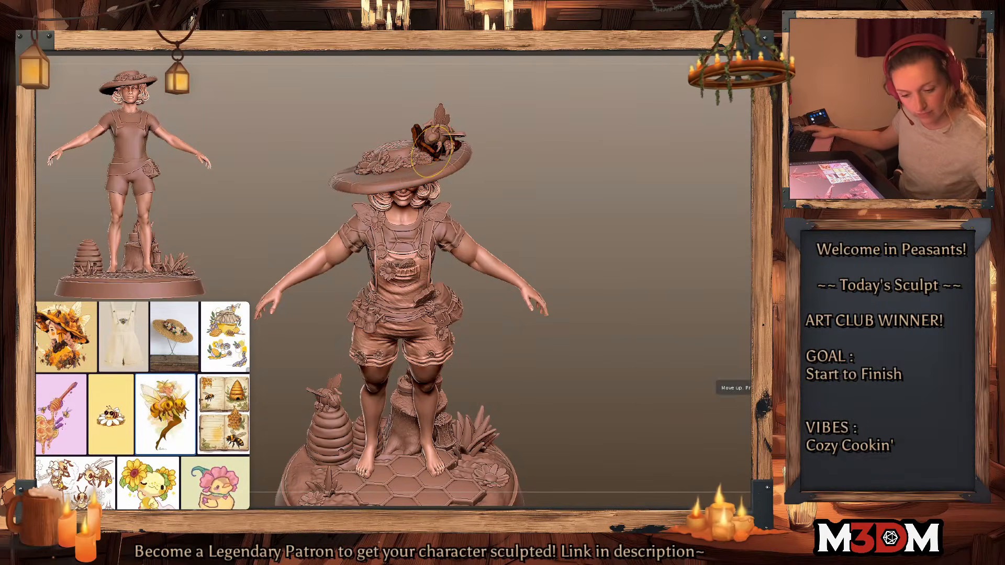
alt+click(426, 166)
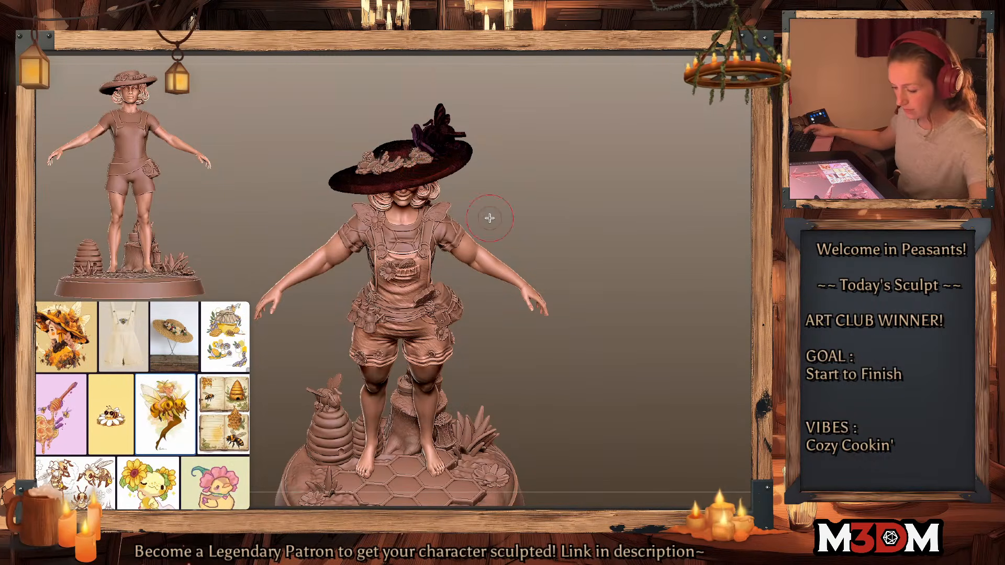
alt+click(414, 161)
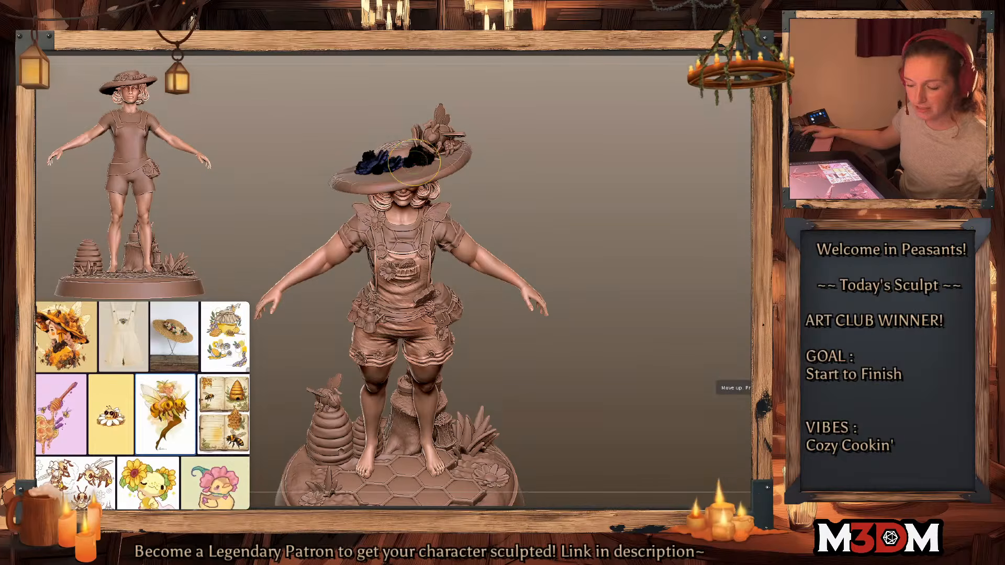
Step: Merge the hat, its flowers and the bee into one subtool and check it in isolation with its polygroups
key(shift+f)
drag(644, 367, 653, 348)
key(space)
key(shift+f)
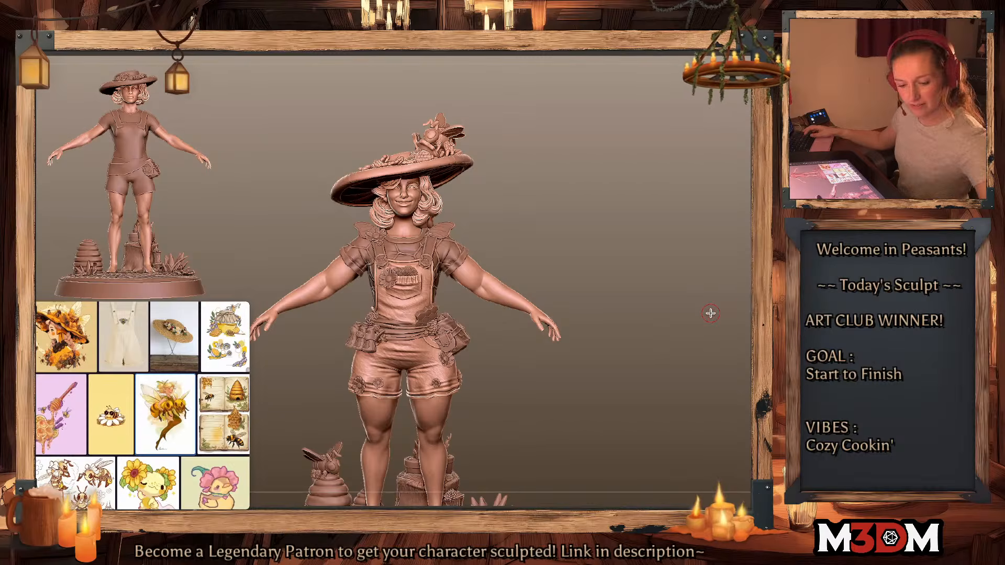
click(749, 141)
alt+drag(634, 328, 648, 366)
key(shift+f)
key(shift+f)
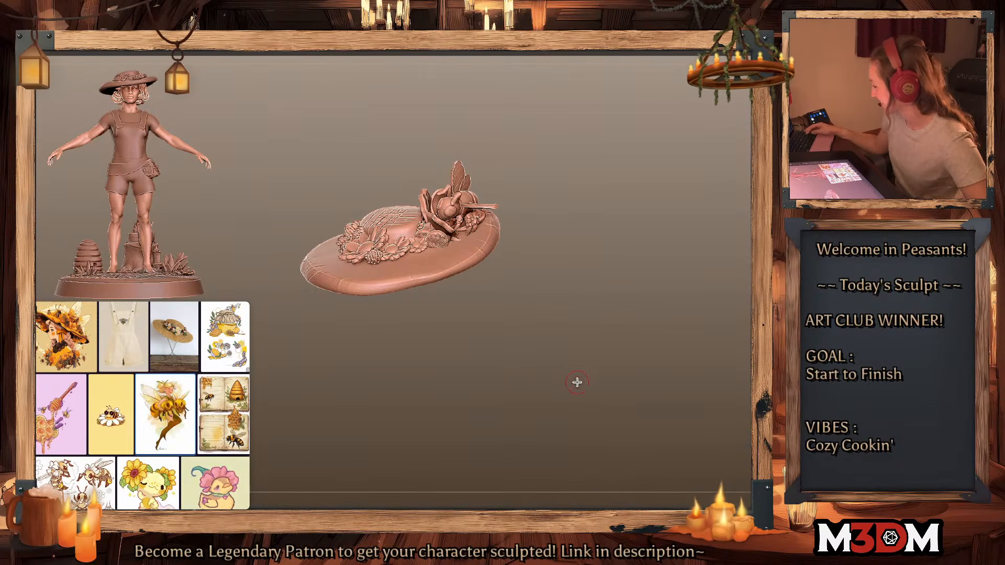
key(shift+f)
click(754, 142)
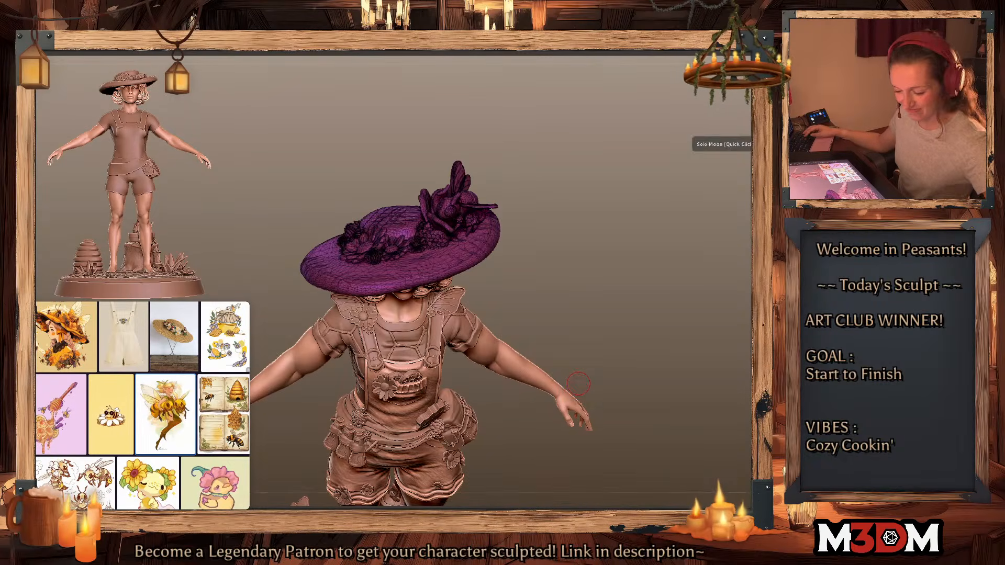
key(shift+f)
Step: Examine the bee and flowers on the hat up close and the whole figure from the back and front
mouse_move(684, 439)
mouse_down()
mouse_move(689, 430)
mouse_move(690, 447)
mouse_up()
key(f)
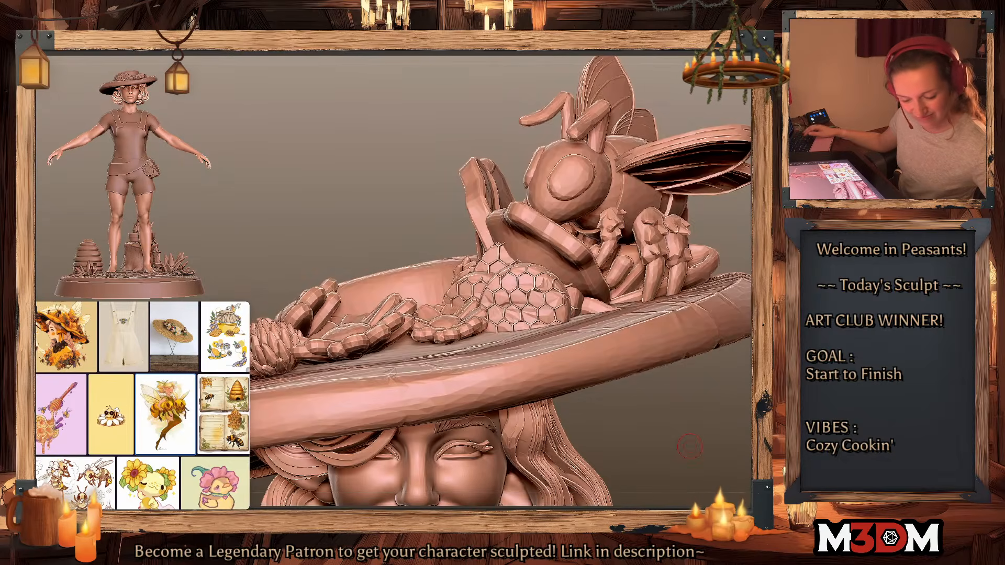
click(752, 387)
key(f)
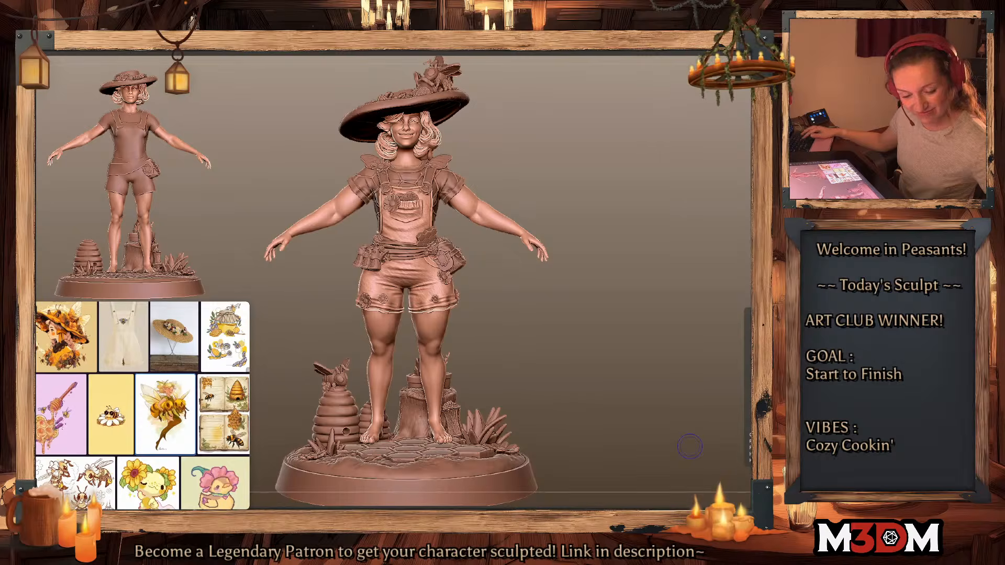
drag(658, 377, 649, 376)
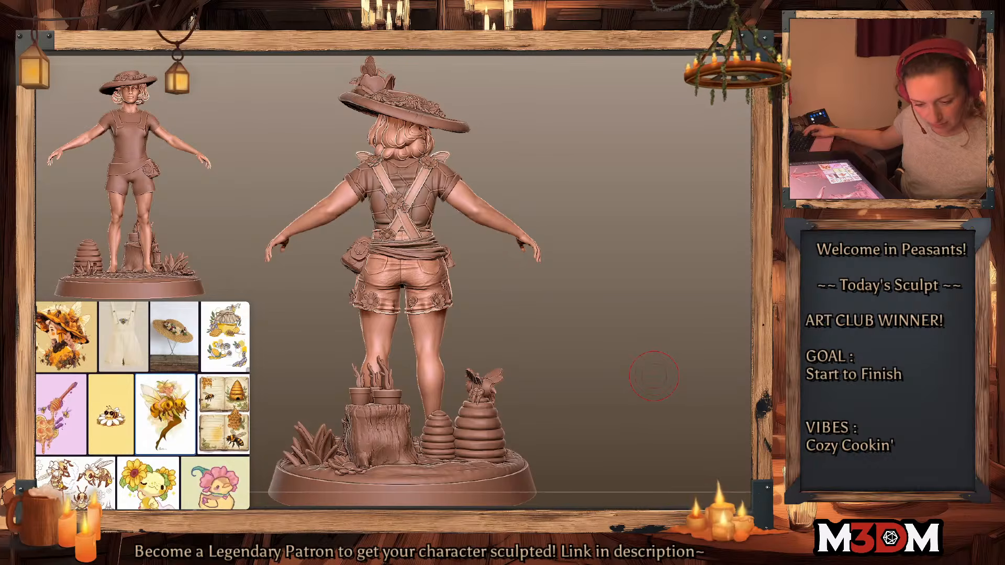
drag(638, 385, 604, 376)
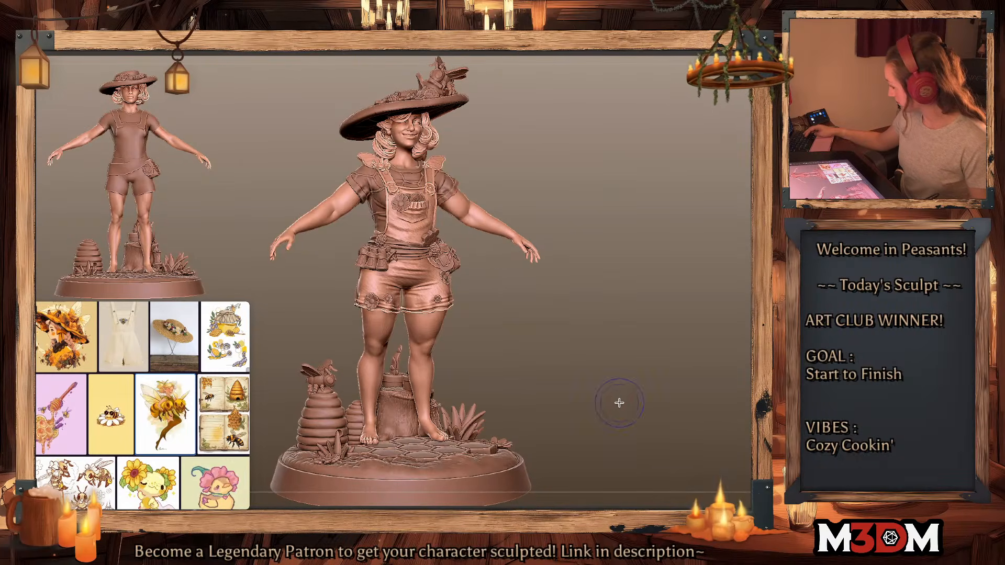
drag(619, 403, 616, 417)
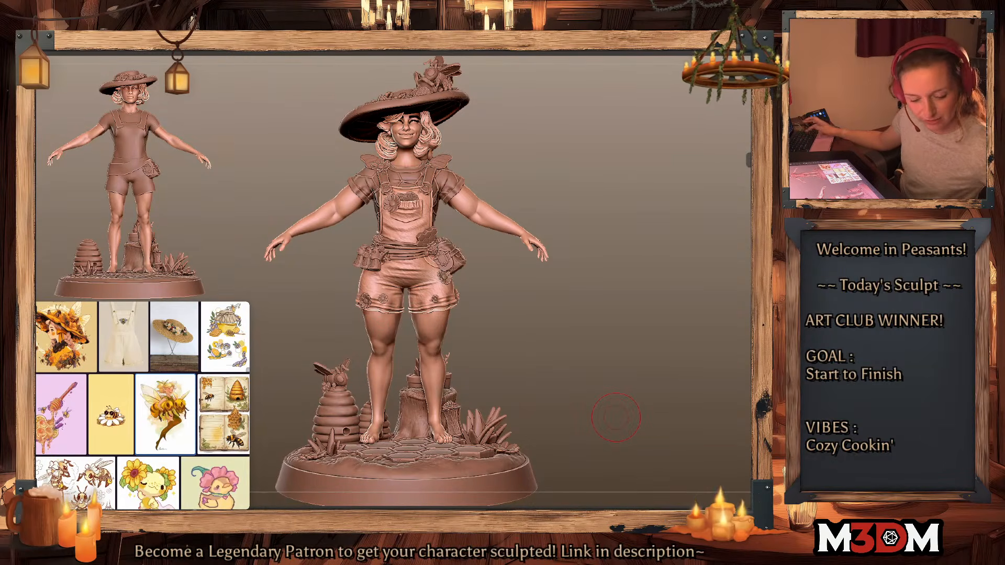
Step: Undo the last changes to the hair subtool
key(ctrl+z)
key(ctrl+z)
key(ctrl+z)
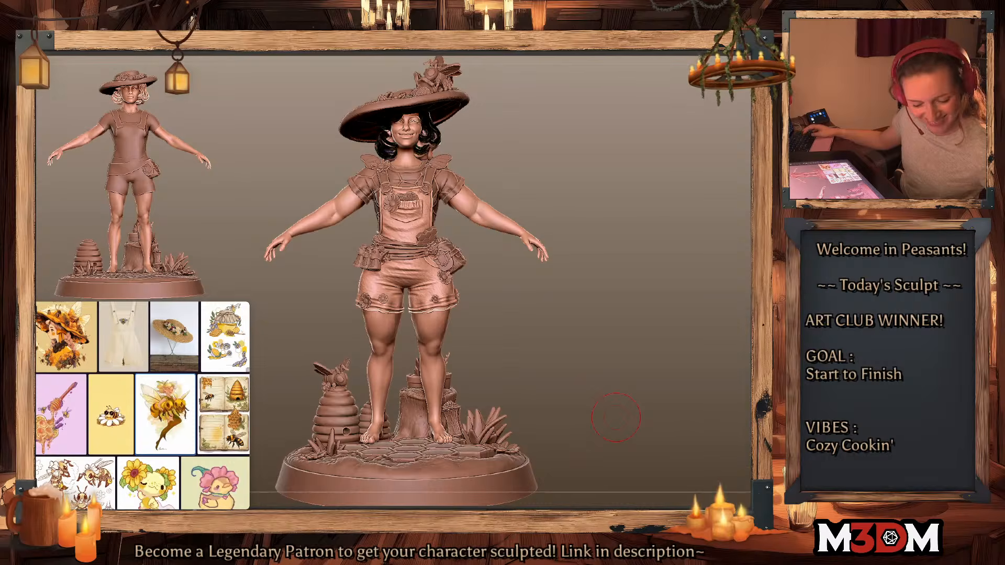
key(ctrl+z)
key(ctrl+z)
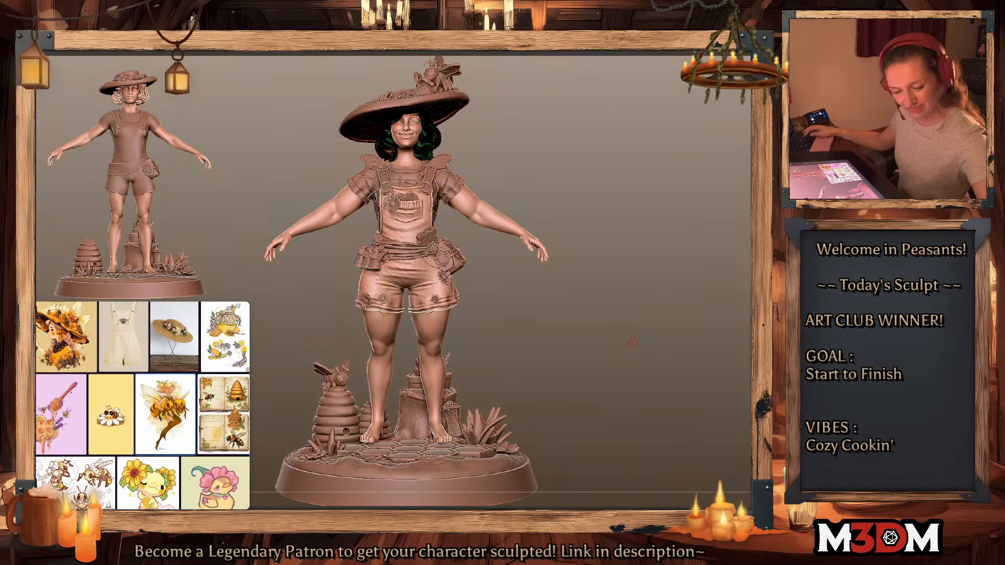
Step: Examine the hair in isolation and together with the face and hat from several angles
key(shift+alt+s)
key(shift+f)
mouse_move(638, 325)
mouse_down()
mouse_move(655, 328)
mouse_move(644, 350)
mouse_move(663, 301)
mouse_move(657, 331)
mouse_move(690, 312)
mouse_up()
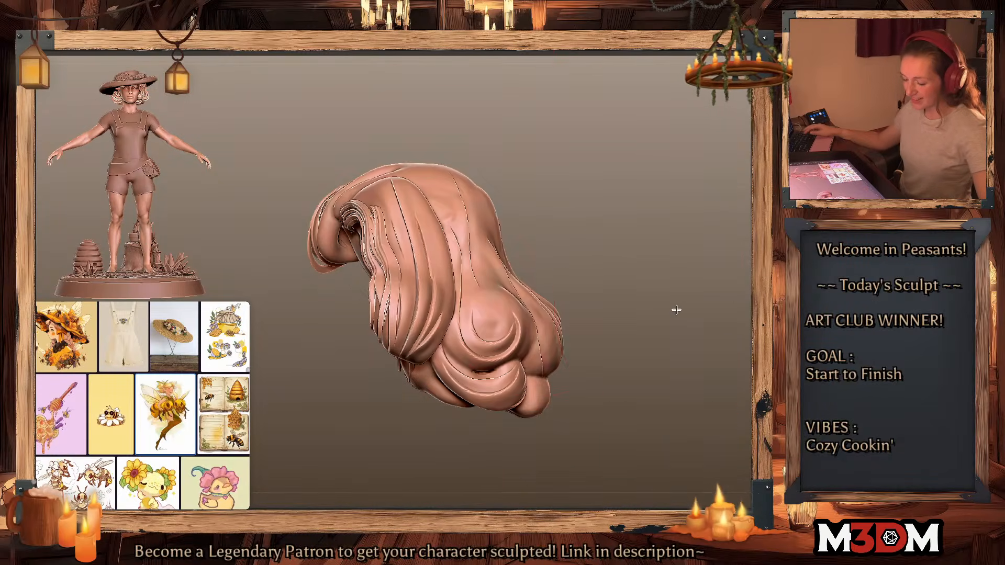
mouse_move(562, 282)
mouse_down()
mouse_move(664, 321)
mouse_move(699, 311)
mouse_move(712, 345)
mouse_move(612, 371)
mouse_move(714, 432)
mouse_move(622, 317)
mouse_move(733, 394)
mouse_move(743, 389)
mouse_move(740, 350)
mouse_move(743, 378)
mouse_move(664, 422)
mouse_move(501, 397)
mouse_up()
key(shift+f)
key(shift+f)
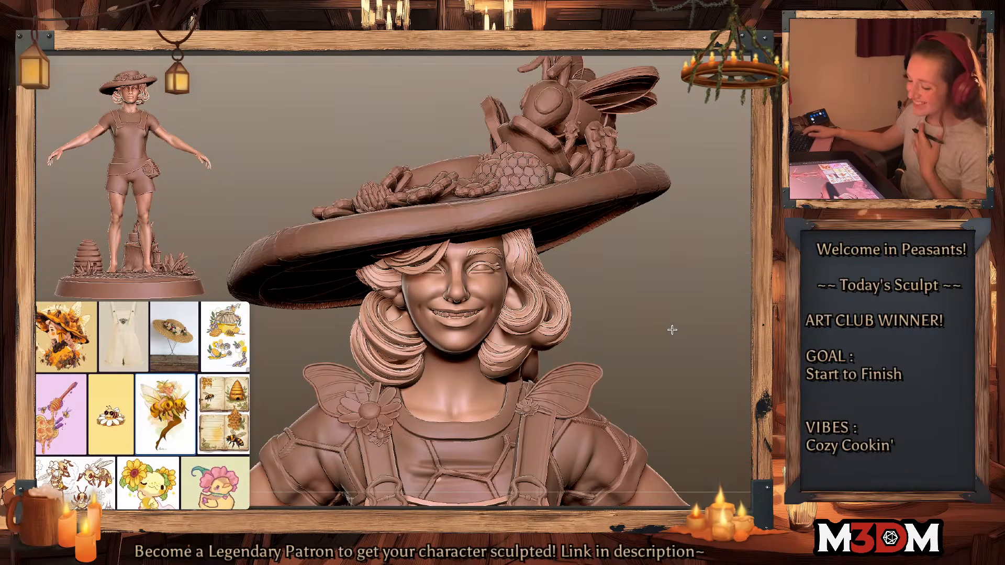
drag(689, 339, 683, 340)
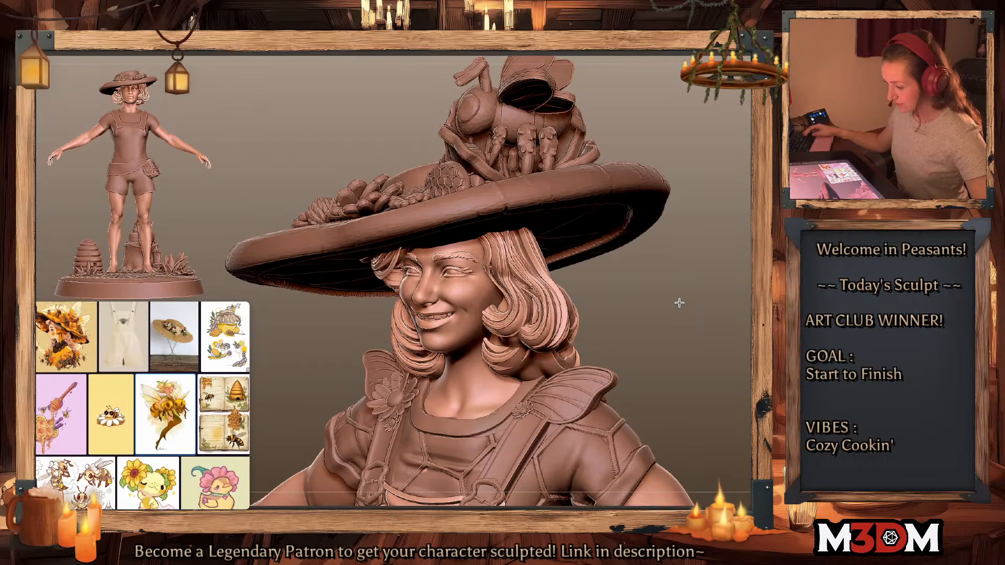
drag(679, 303, 694, 296)
Step: Rename the hair subtool as Hair
key(space)
key(shift+f)
key(shift+f)
key(f)
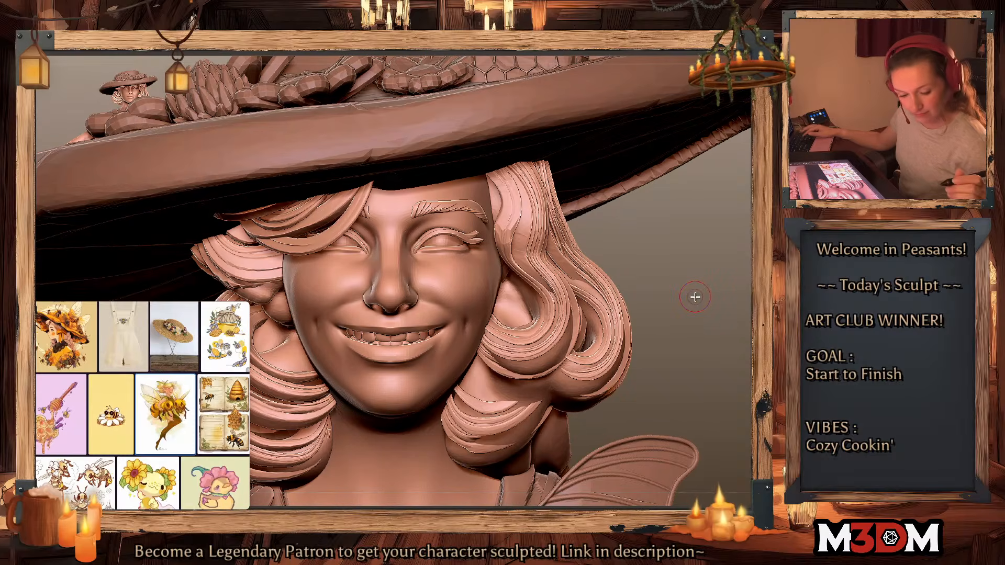
text(Hair)
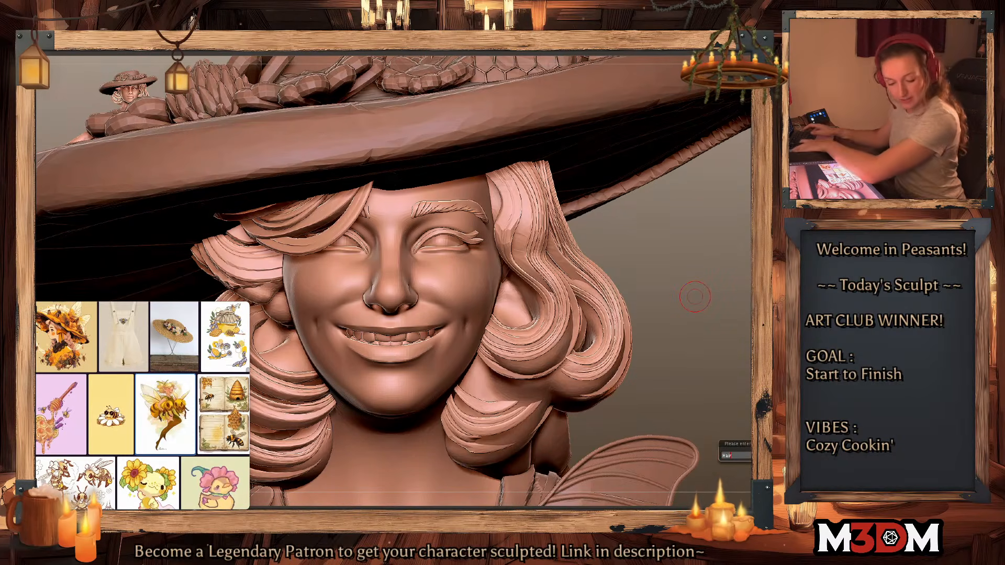
key(Return)
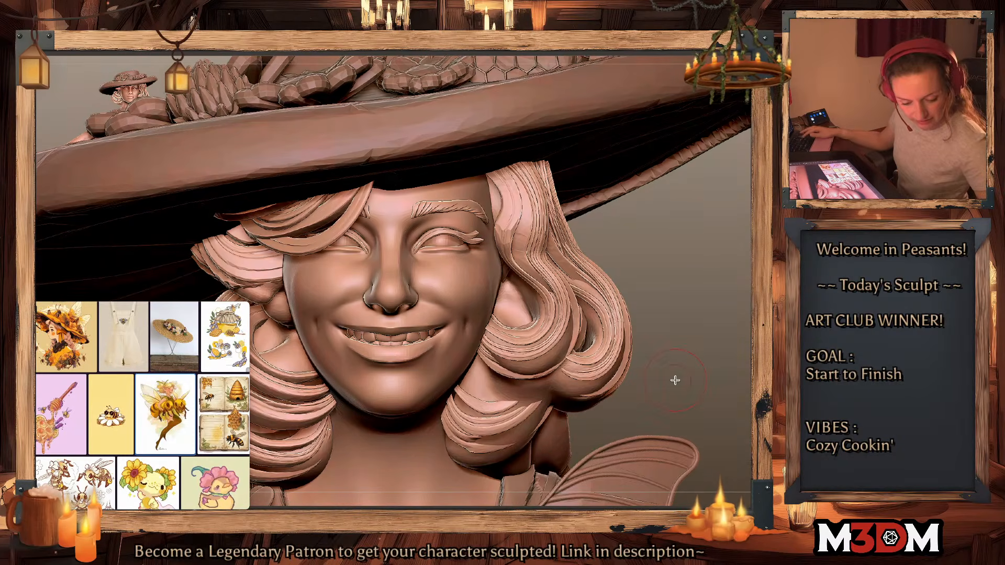
Step: Rename the eyebrows subtool as Eyebrows
key(f)
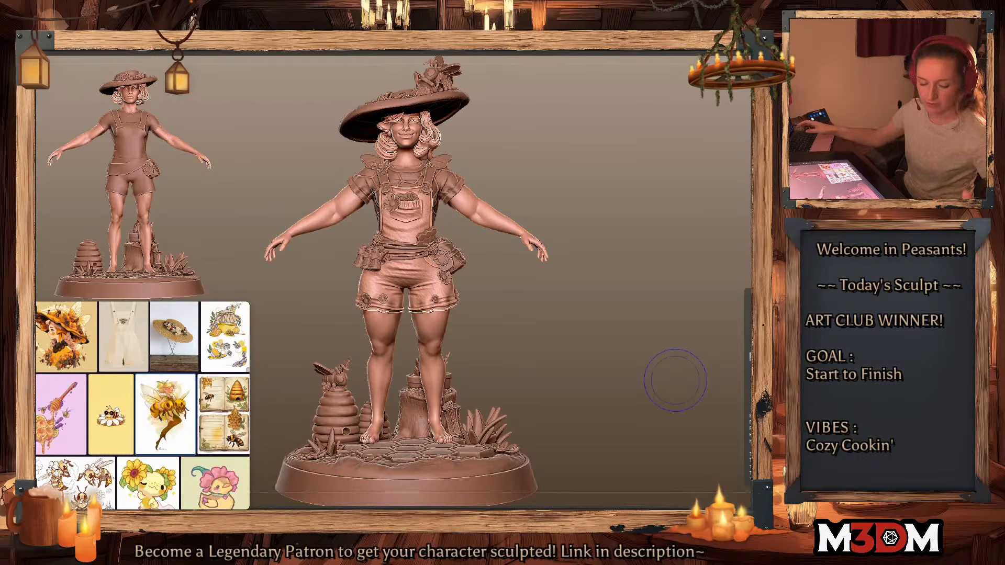
key(F2)
text(Eyebrows)
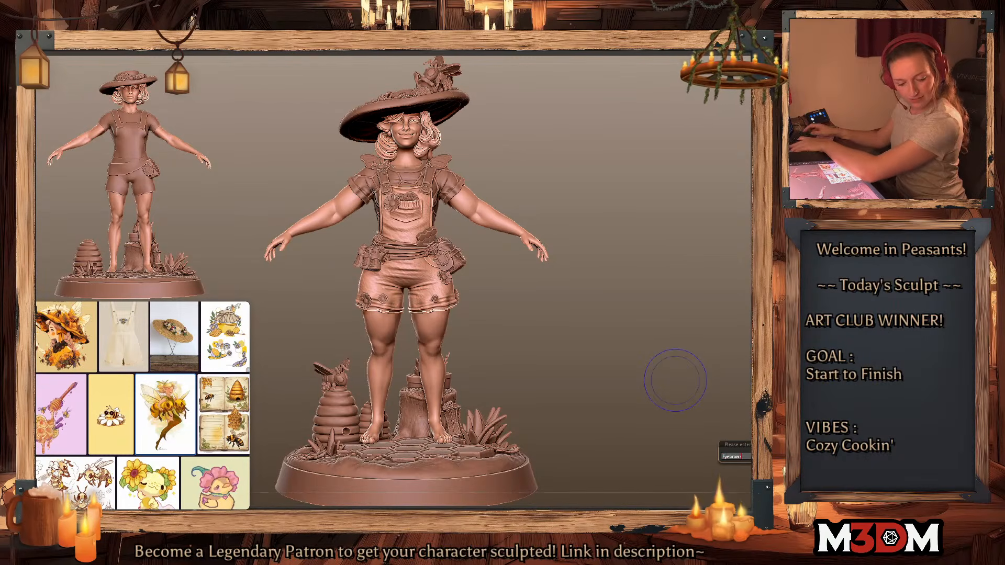
key(Return)
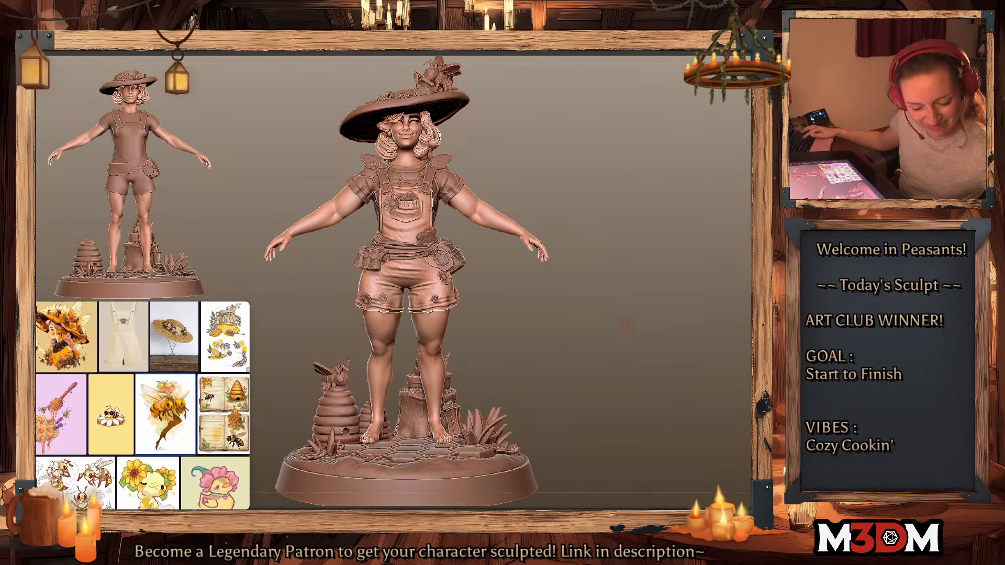
Step: Rename the extracted copy subtool
key(ctrl+m)
key(ctrl+shift+a)
key(F2)
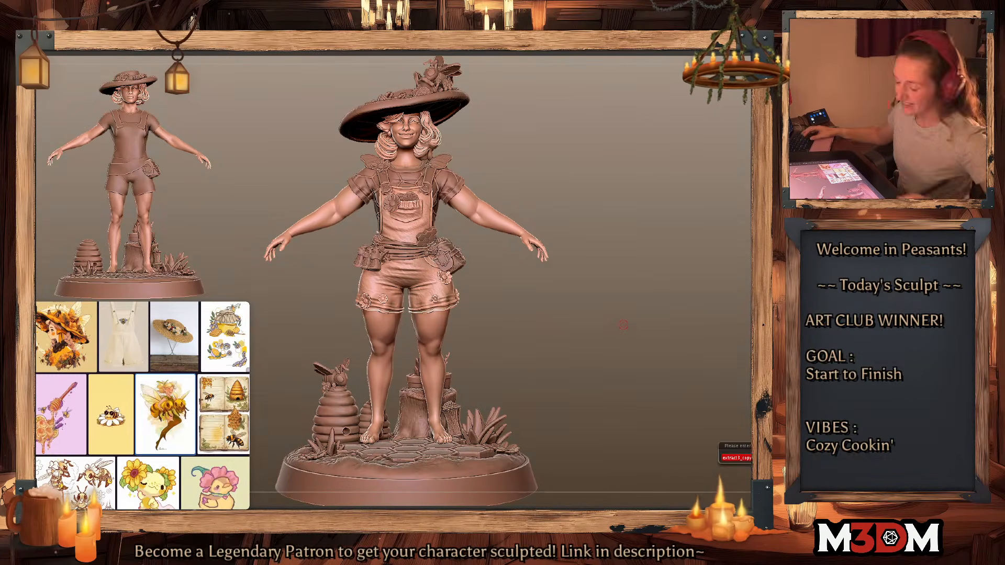
key(Return)
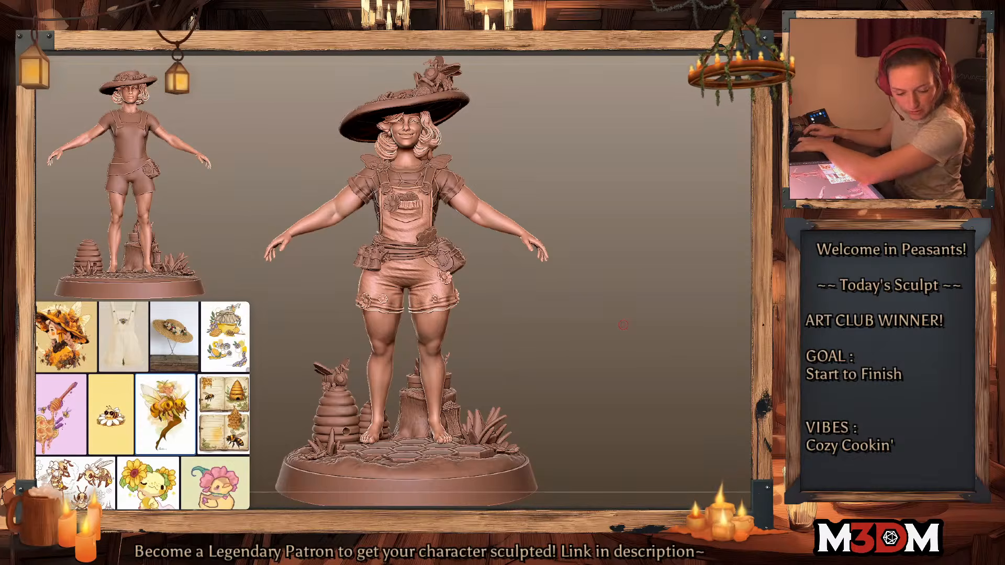
Step: Mask the flowers on the shorts completely and clear the mask again
key(ctrl+a)
key(ctrl+shift+a)
drag(652, 398, 652, 423)
key(ctrl+a)
key(ctrl+a)
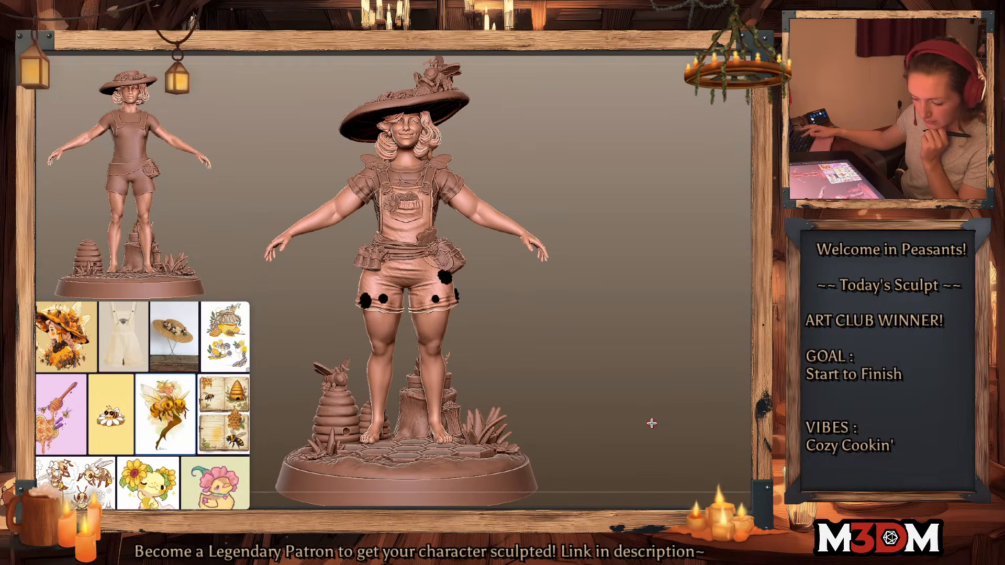
key(ctrl+shift+a)
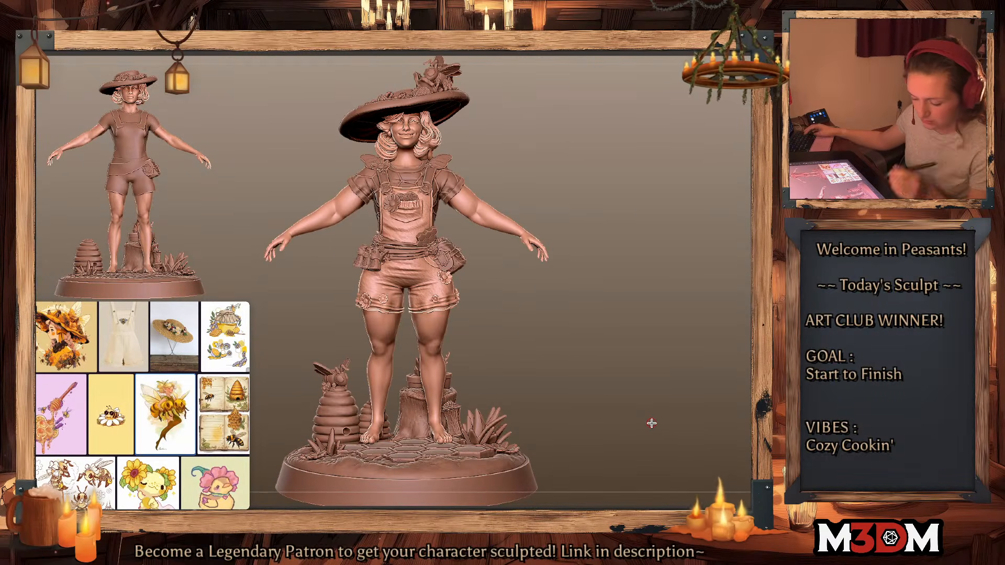
Step: Select the scenic base under the figure and confirm its subtool name as Base
alt+click(447, 461)
key(F2)
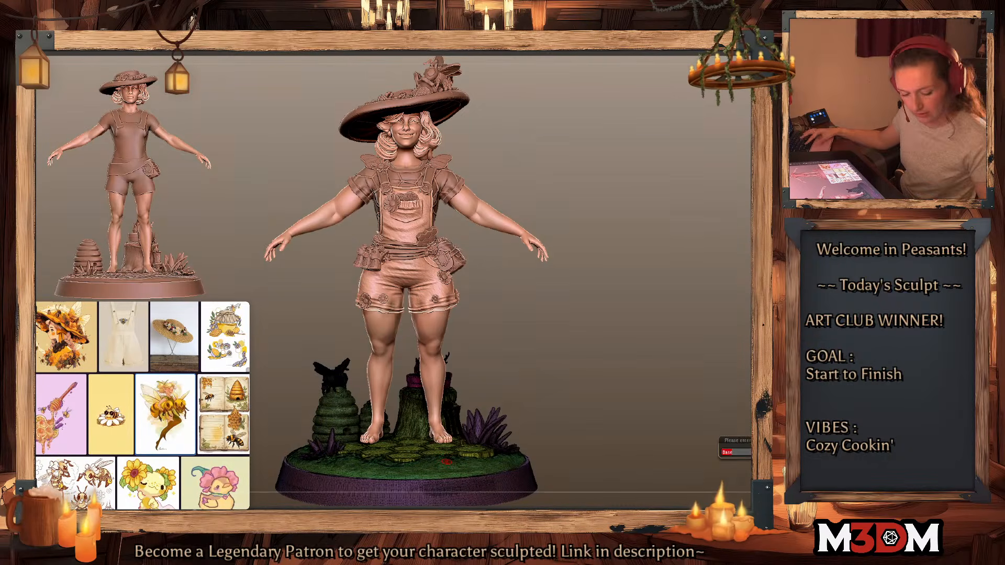
key(Return)
Step: Move the base slightly upward toward the figure's feet and hide the polyframe display
key(w)
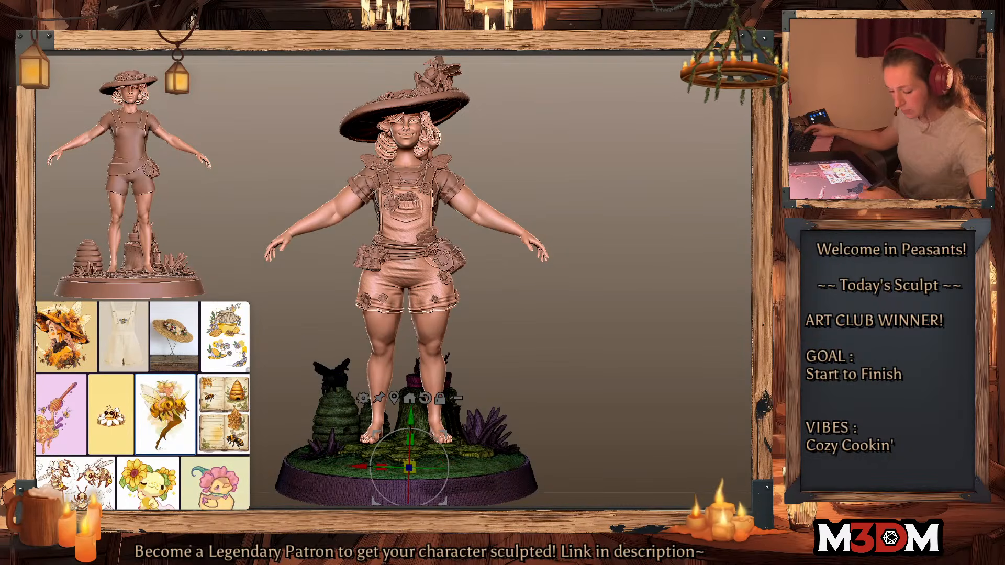
drag(409, 421, 409, 414)
key(q)
key(space)
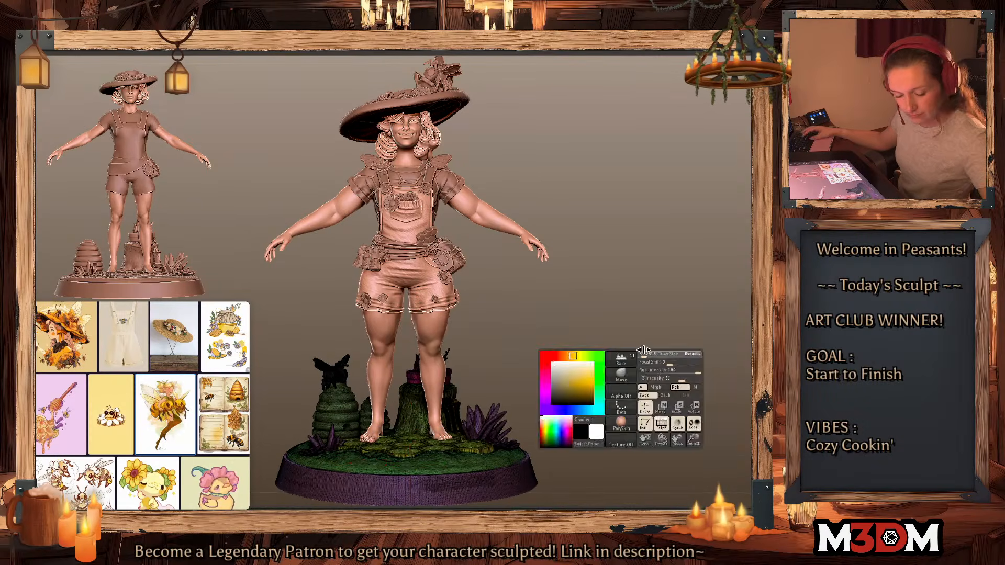
key(shift+f)
key(shift+f)
key(shift+f)
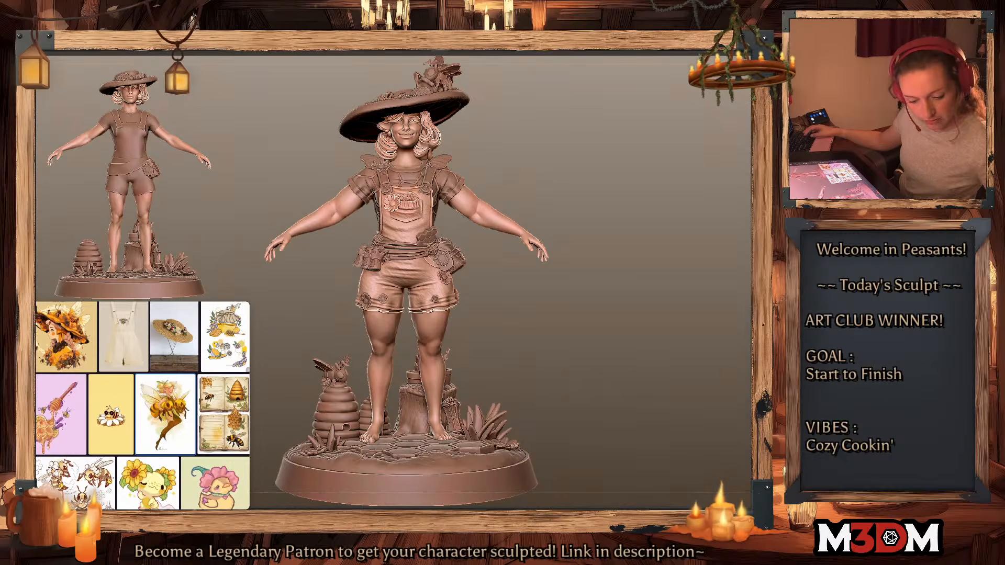
Step: Rename the overalls subtool and name the body subtool Body
text(Overall e)
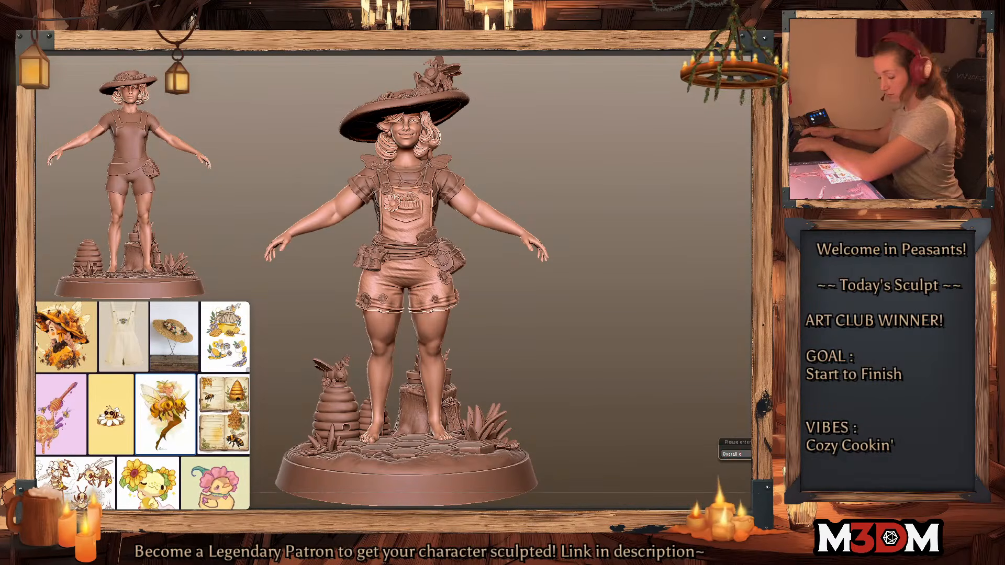
key(Return)
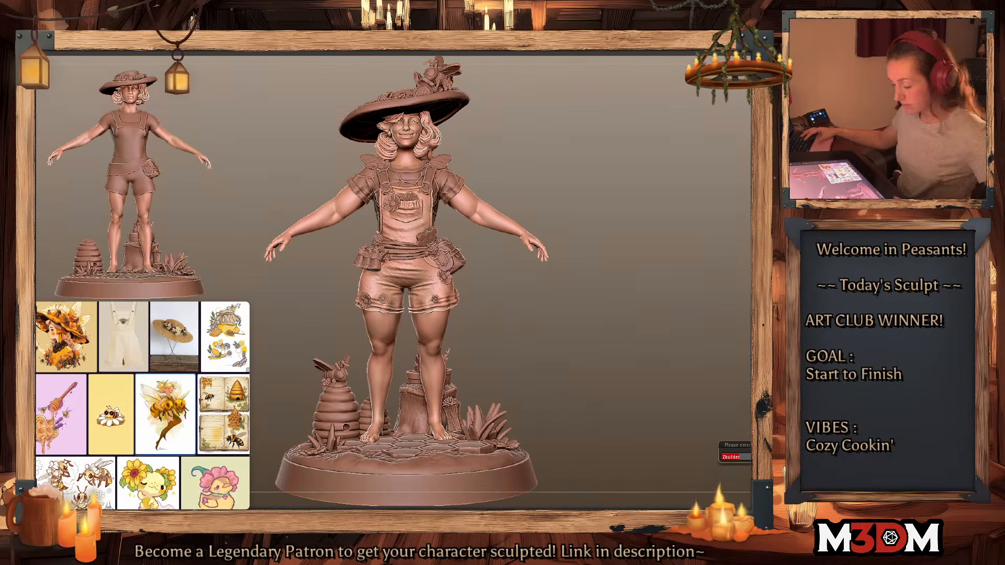
text(Body)
key(Return)
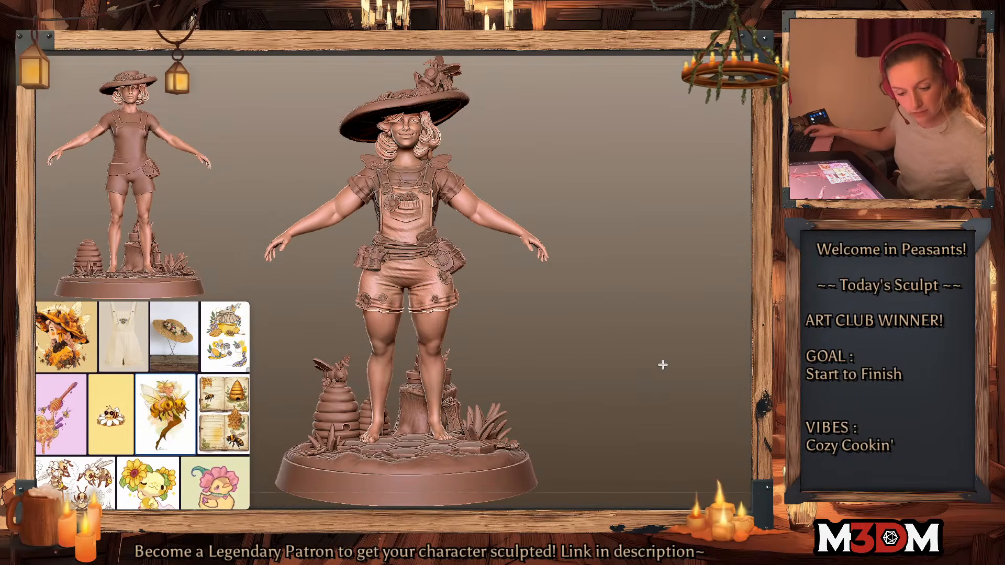
key(ctrl+z)
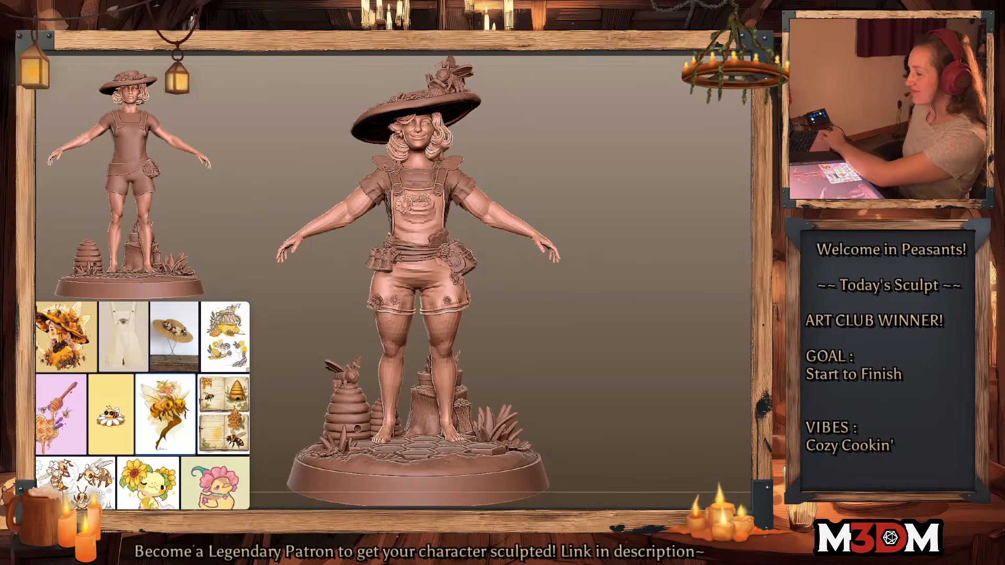
Step: Step through the subtools and inspect the selected ones with the polyframe display
key(space)
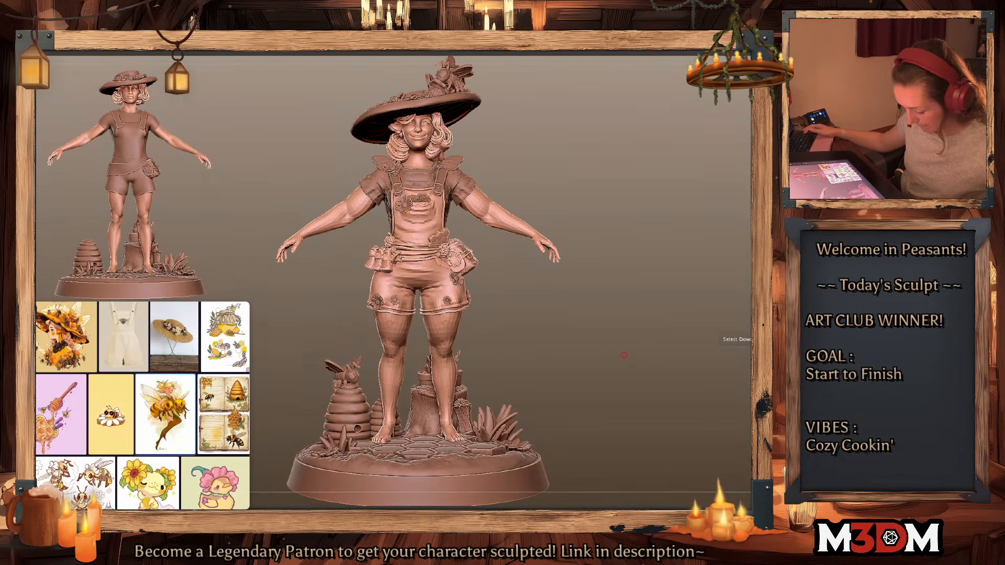
key(Down)
key(Up)
key(ctrl+i)
key(ctrl+i)
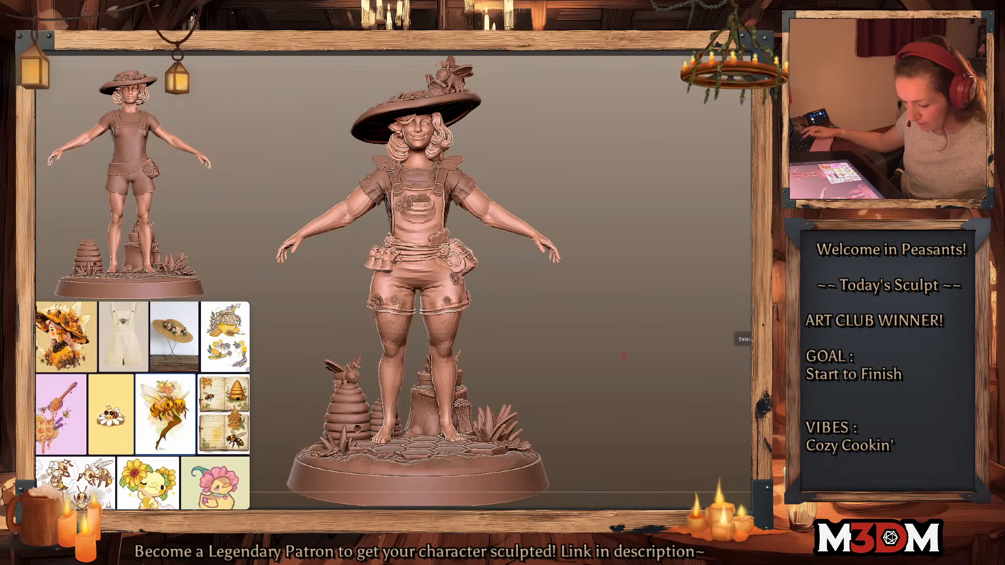
key(Down)
key(shift+f)
key(shift+f)
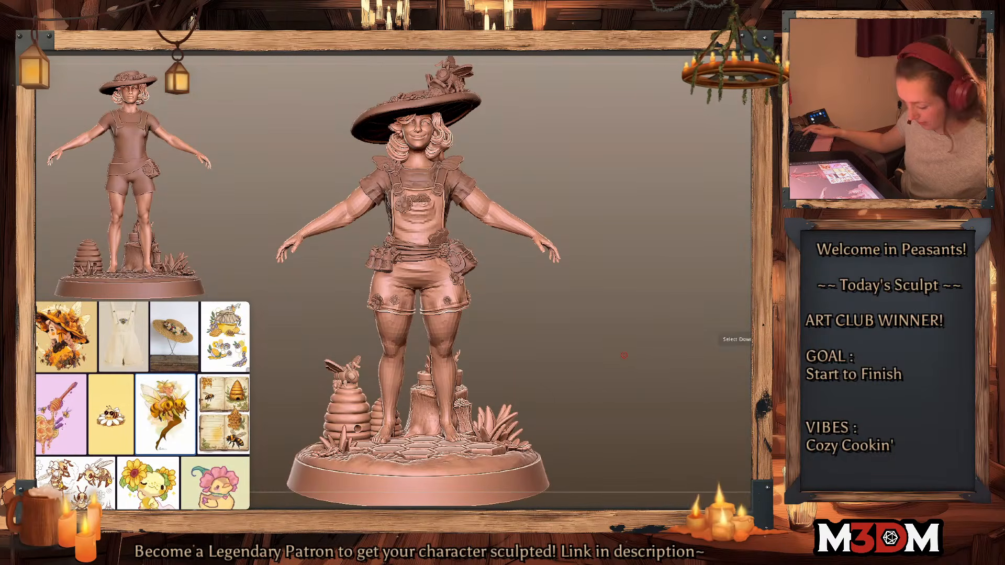
Step: Hide the scenic base and step through the remaining character subtools from the overalls onward
click(751, 340)
key(Down)
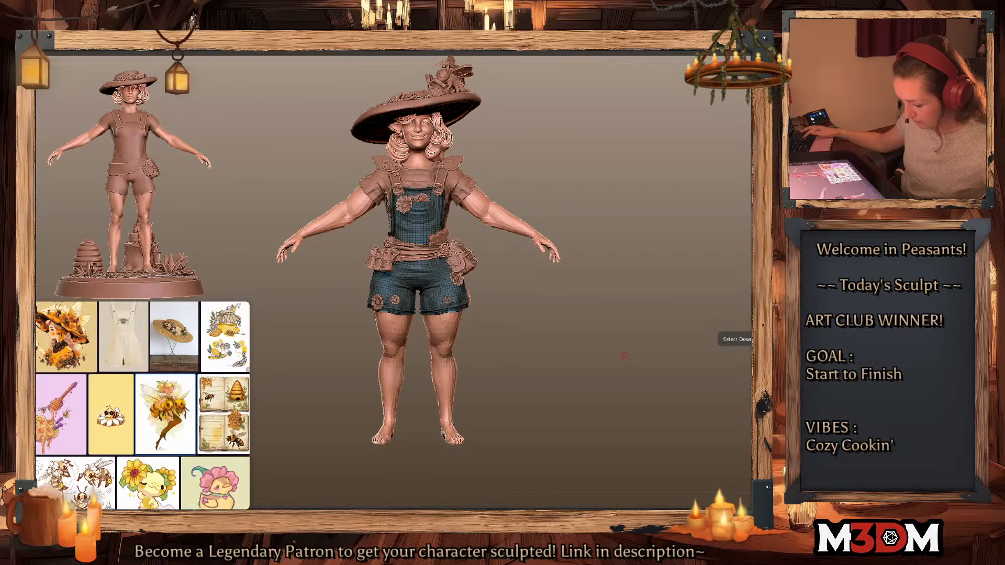
key(Down)
key(Down)
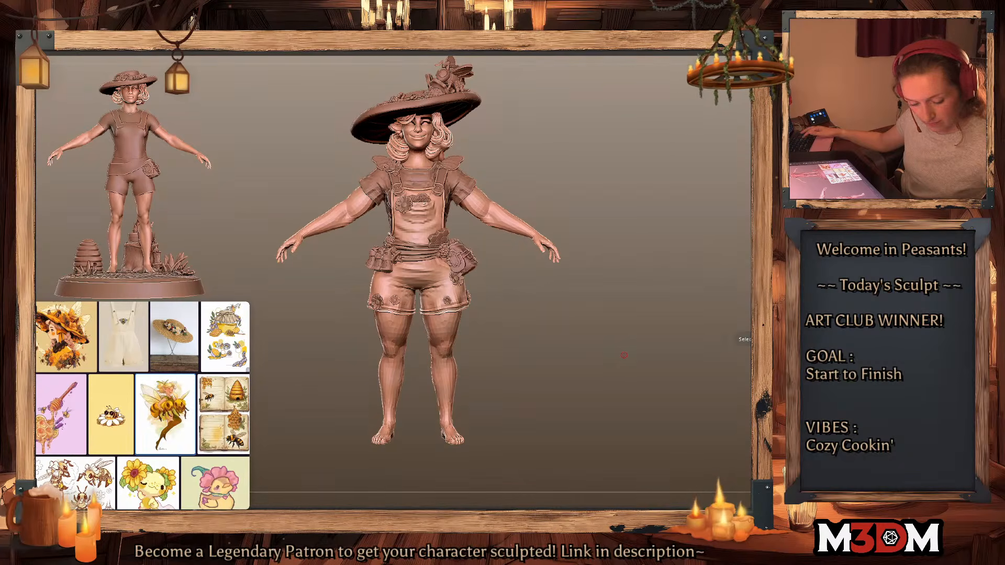
key(Up)
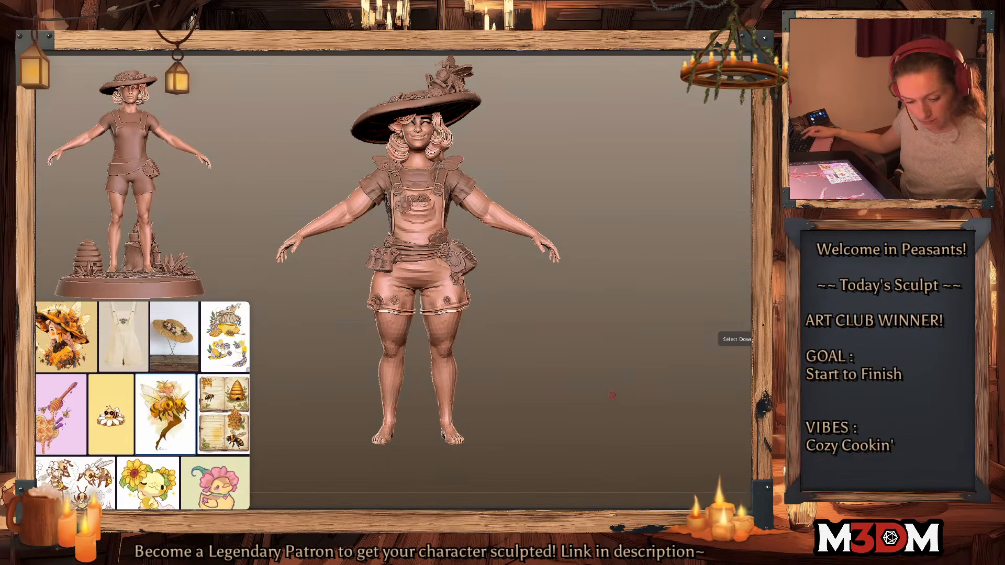
key(Down)
key(Down)
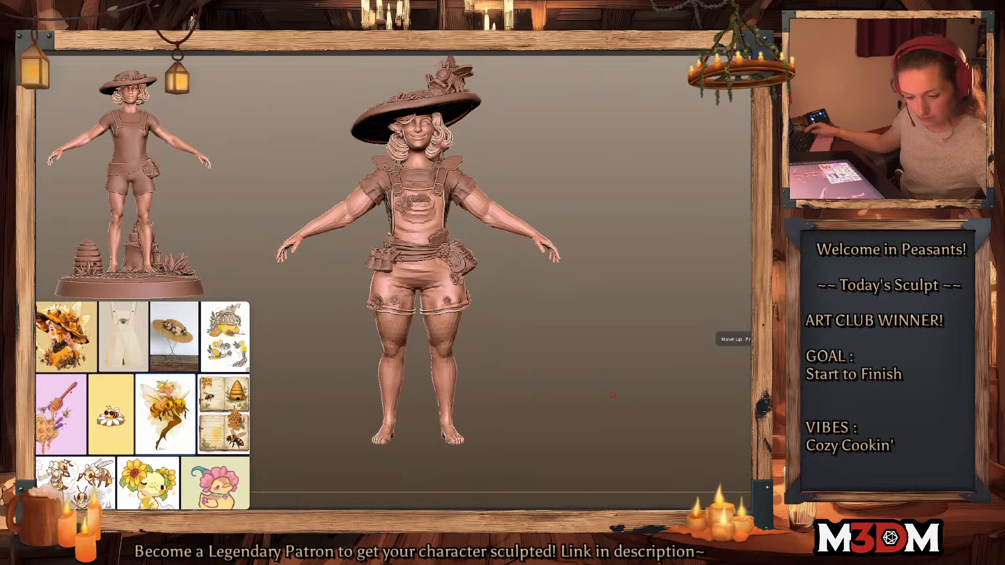
key(space)
mouse_move(655, 274)
mouse_down()
mouse_move(666, 272)
mouse_move(664, 298)
mouse_up()
key(Down)
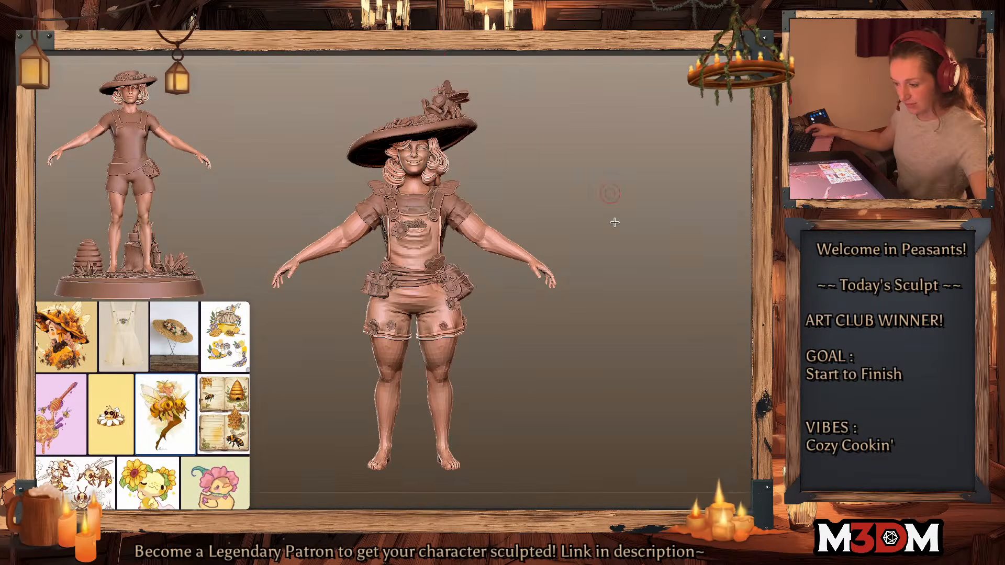
Step: Save the project as Kyra the Beekeeper Druid.zpr in the A_WIP folder, replacing the existing file
key(super+s)
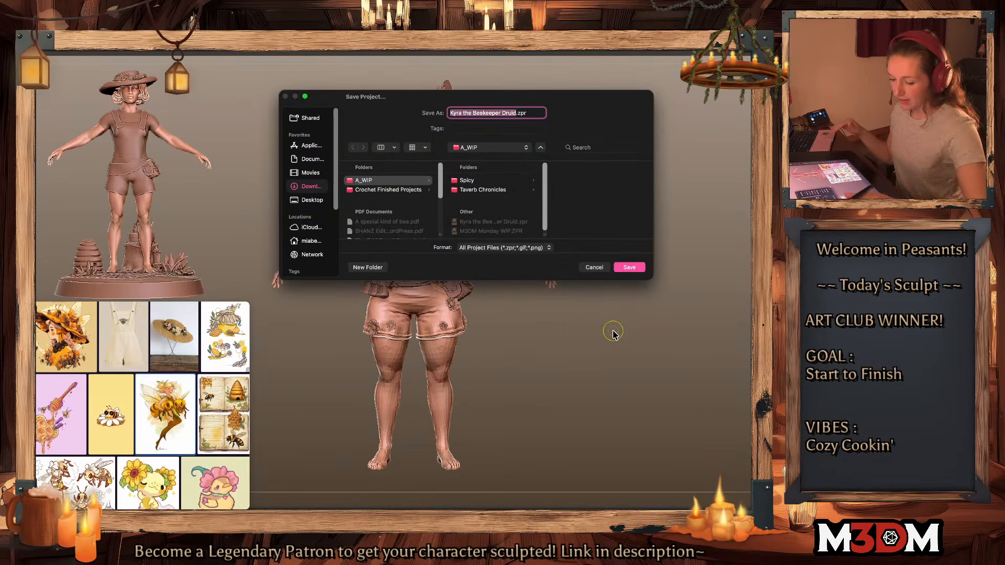
click(497, 225)
click(627, 267)
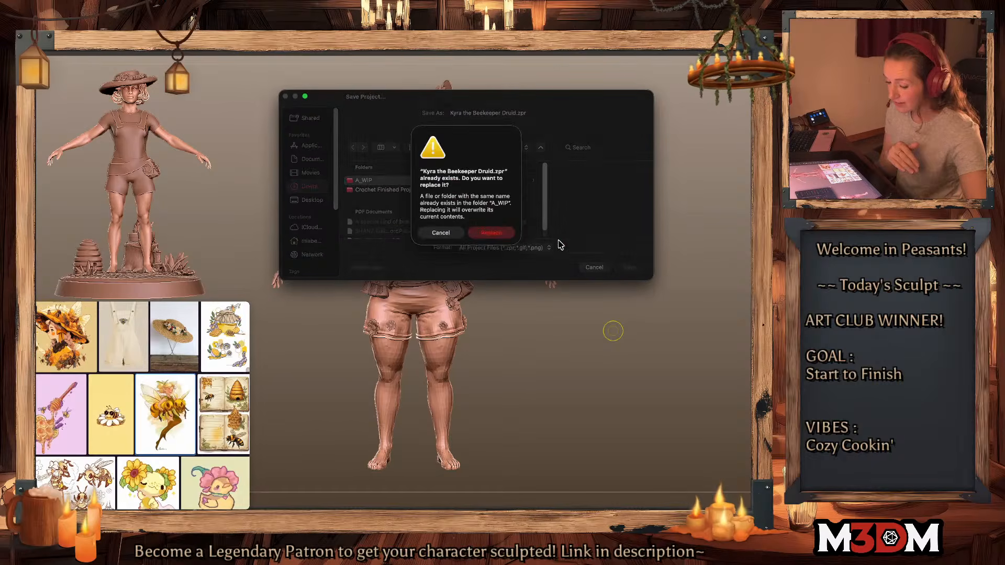
click(503, 234)
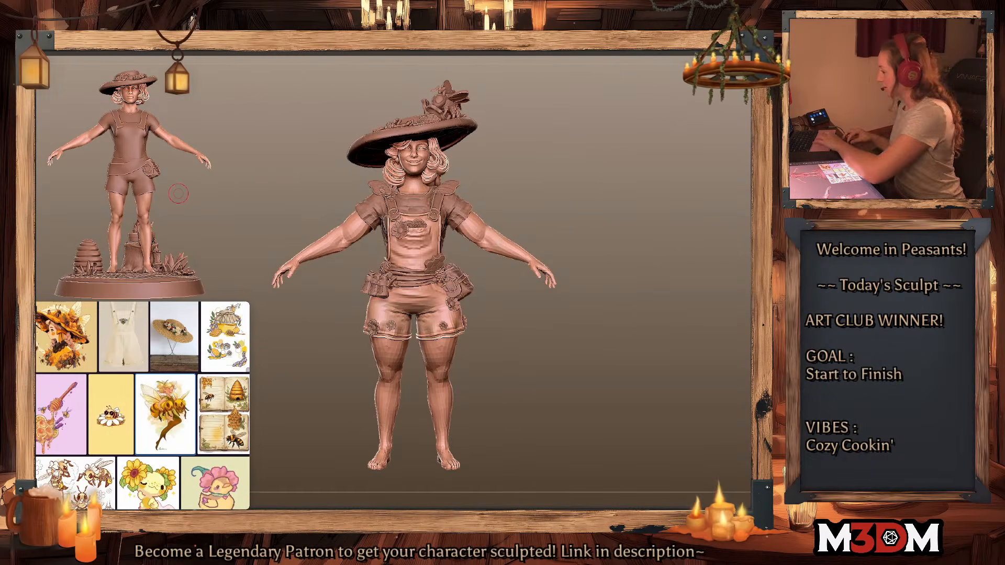
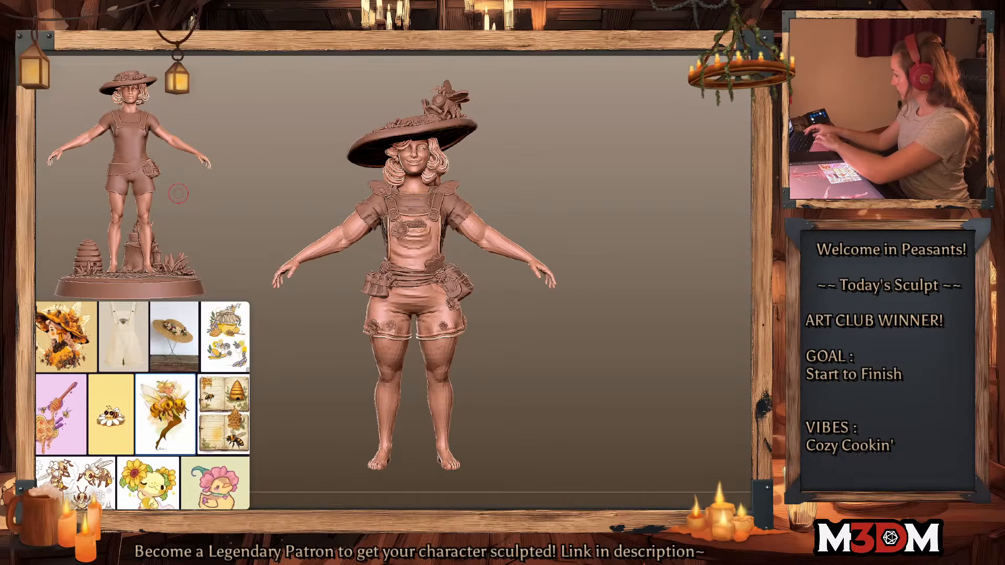
Step: Switch to Finder, delete the five files from "A special kind of bee.pdf" through "jet-smart-filters.zip" in Downloads, and close the window
key(super+n)
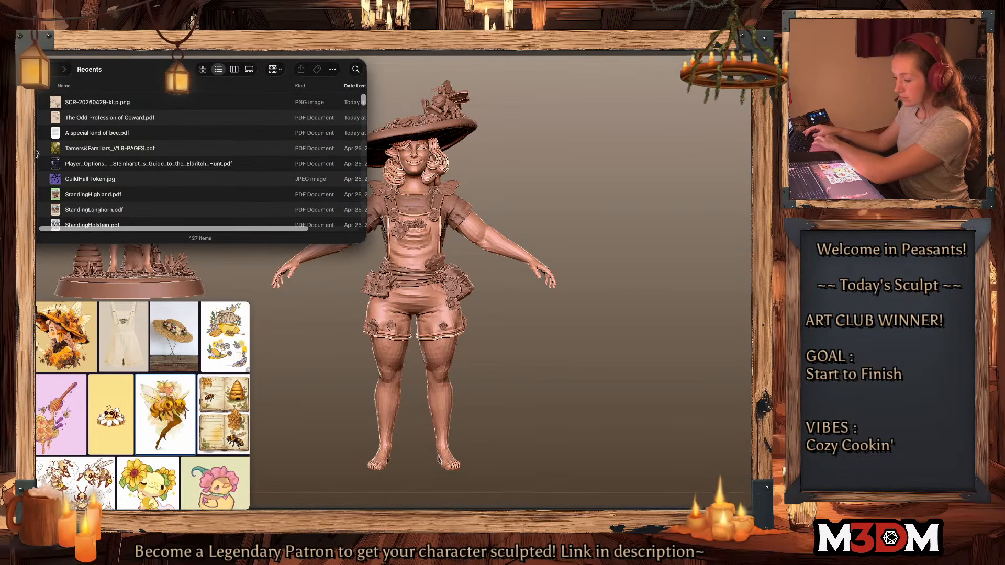
click(25, 134)
click(76, 88)
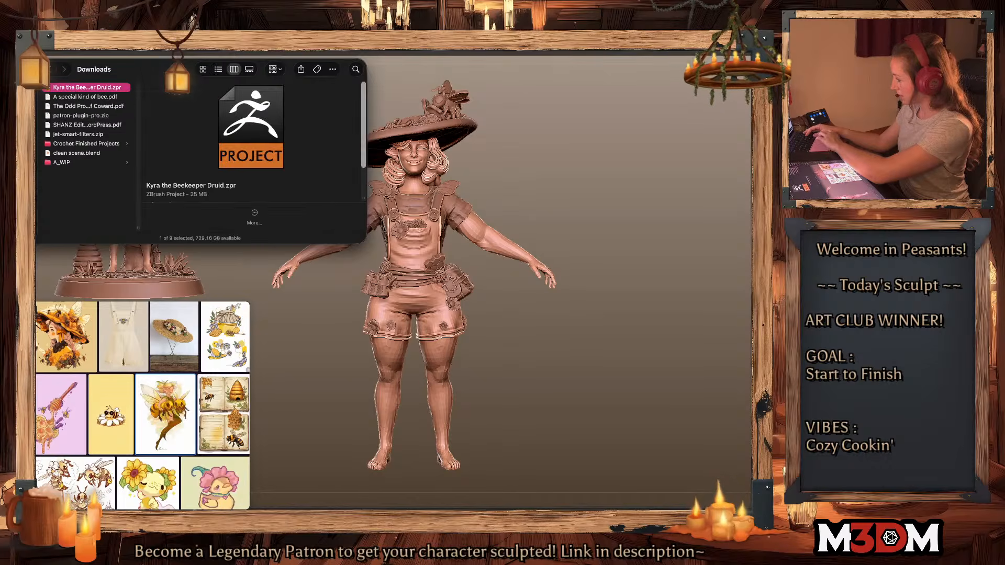
key(super+Tab)
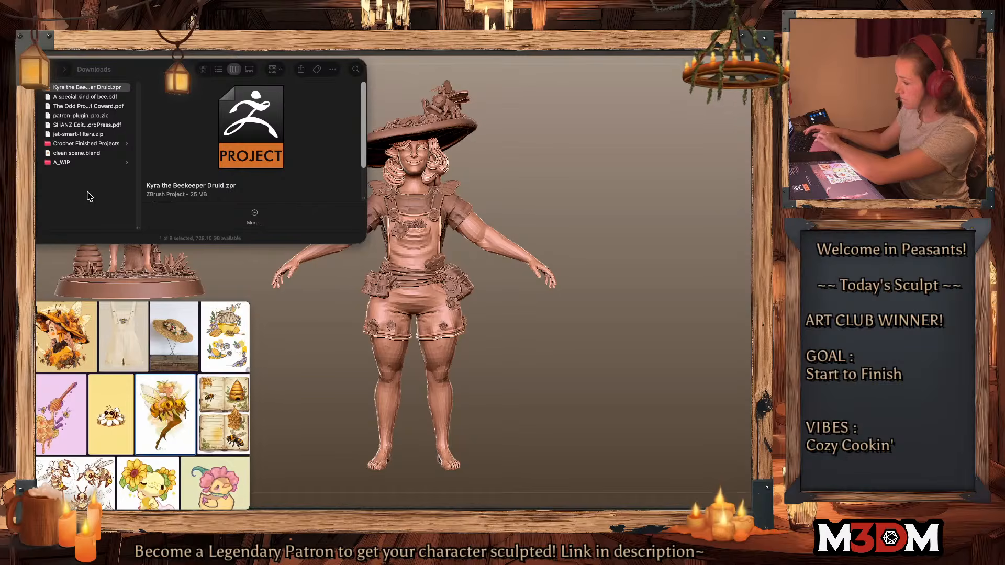
click(75, 99)
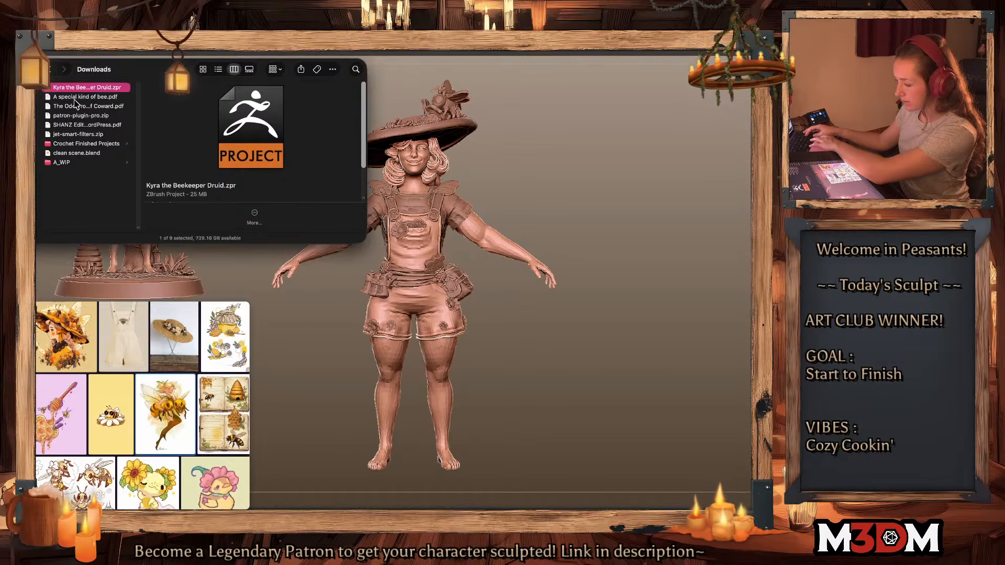
click(74, 99)
shift+click(68, 135)
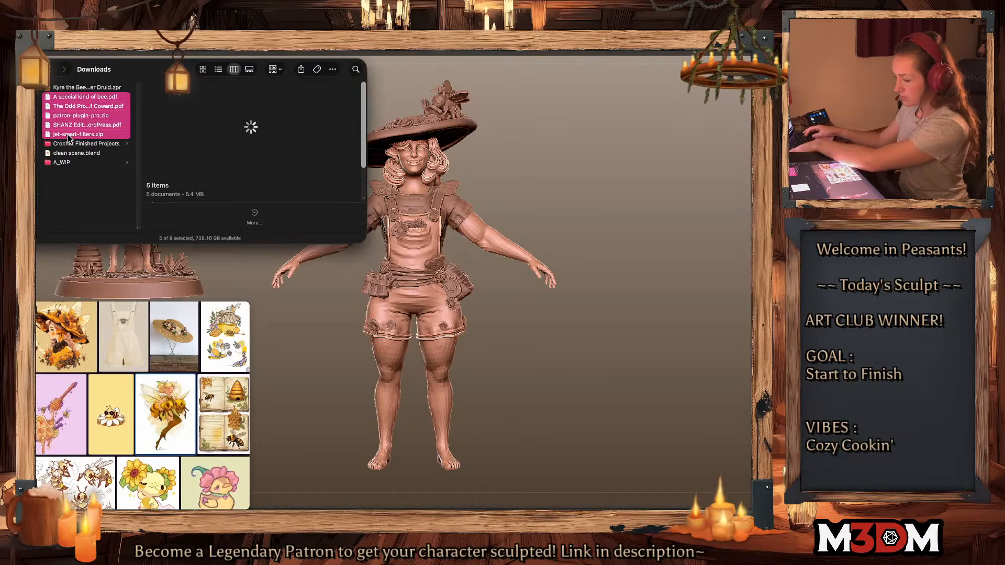
key(super+BackSpace)
key(Down)
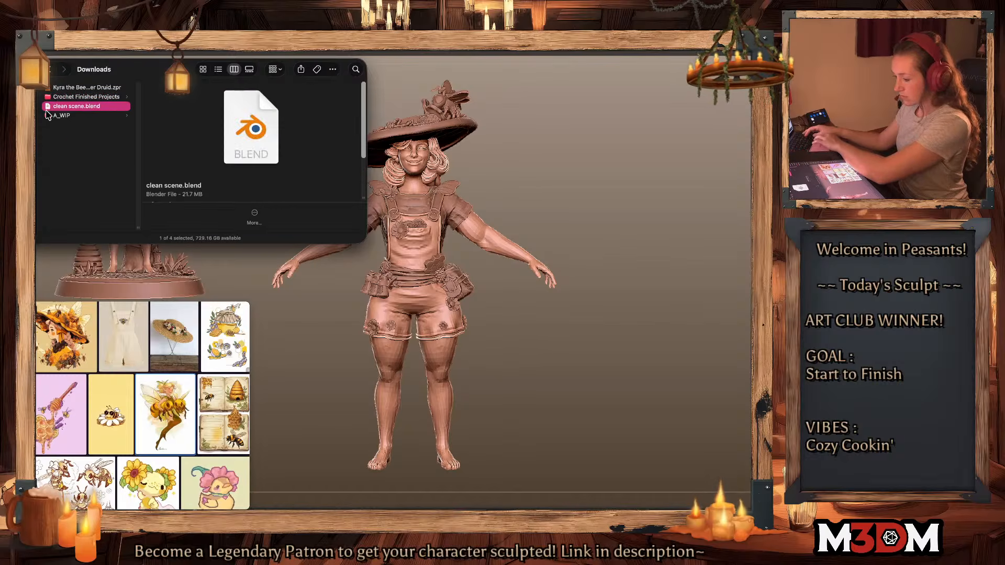
key(super+w)
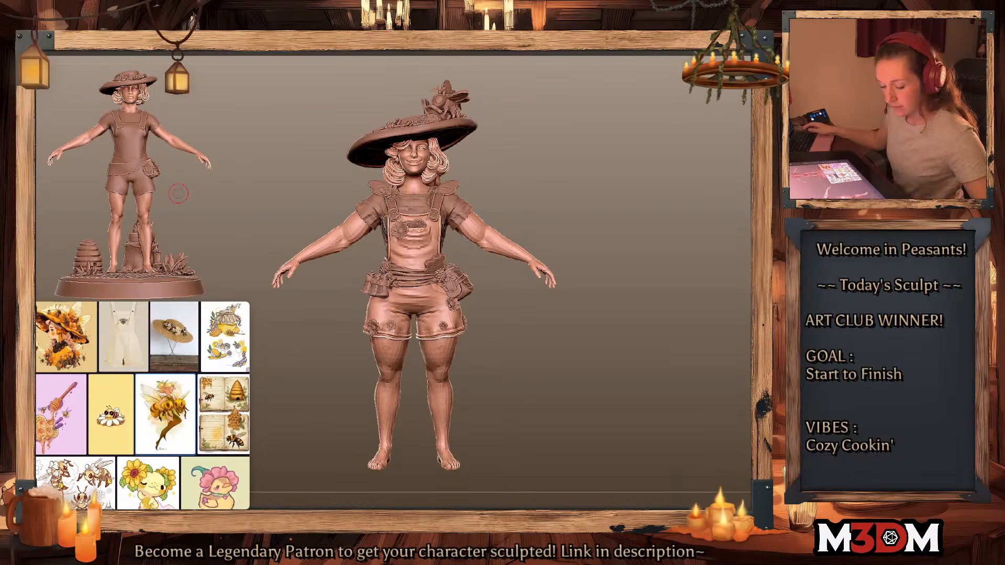
Step: Build a combined posing mesh of the visible character subtools with Transpose Master's TPoseMesh
drag(617, 355, 617, 355)
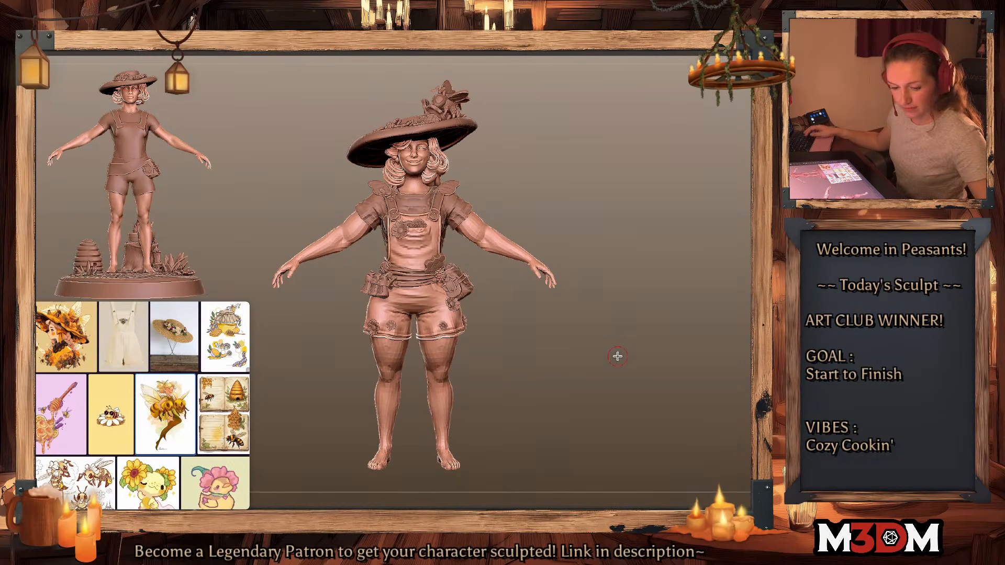
click(488, 48)
click(473, 208)
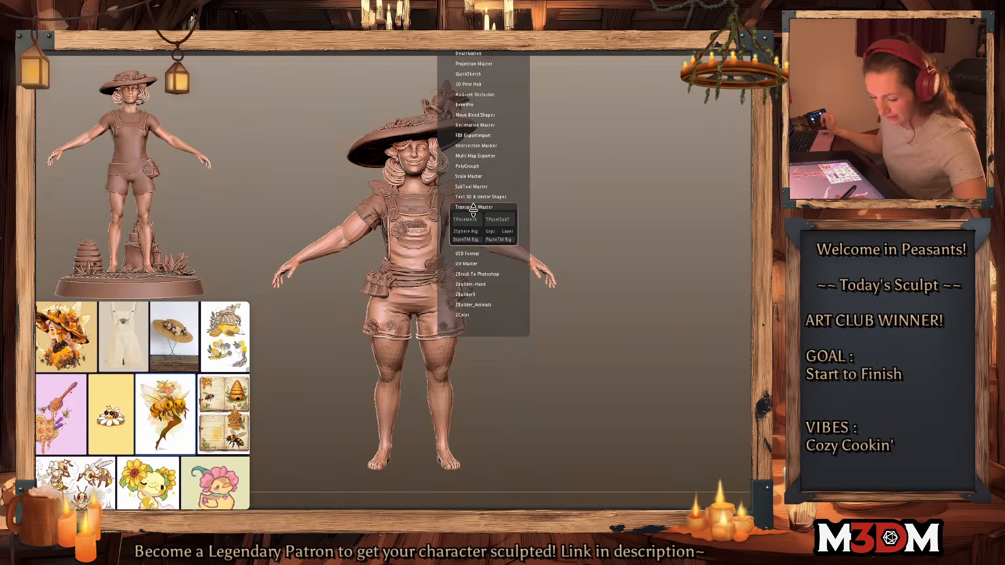
click(469, 221)
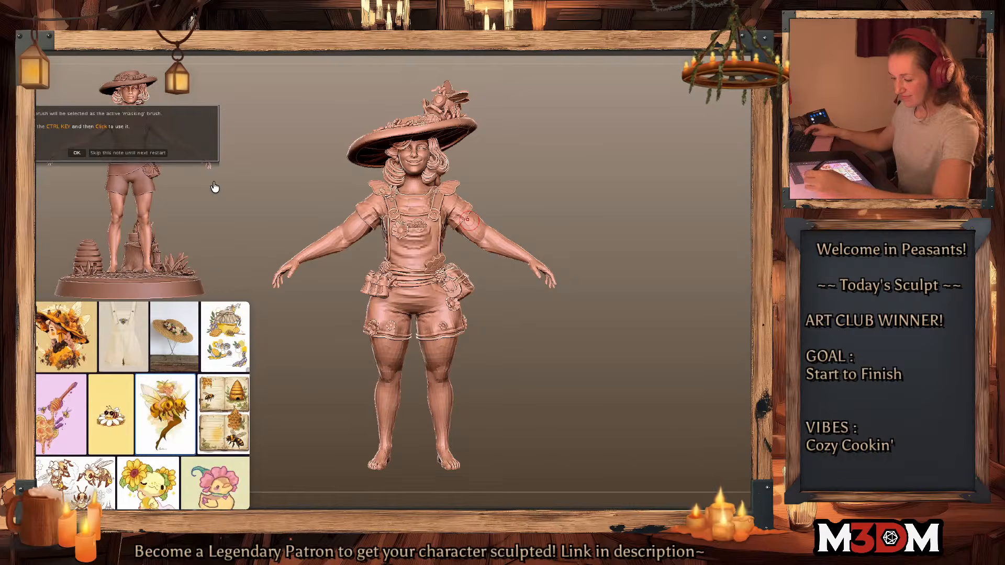
Step: Skip the masking brush note until next restart and turn off the perspective view
click(163, 153)
key(shift+f)
key(shift+f)
right_click(551, 195)
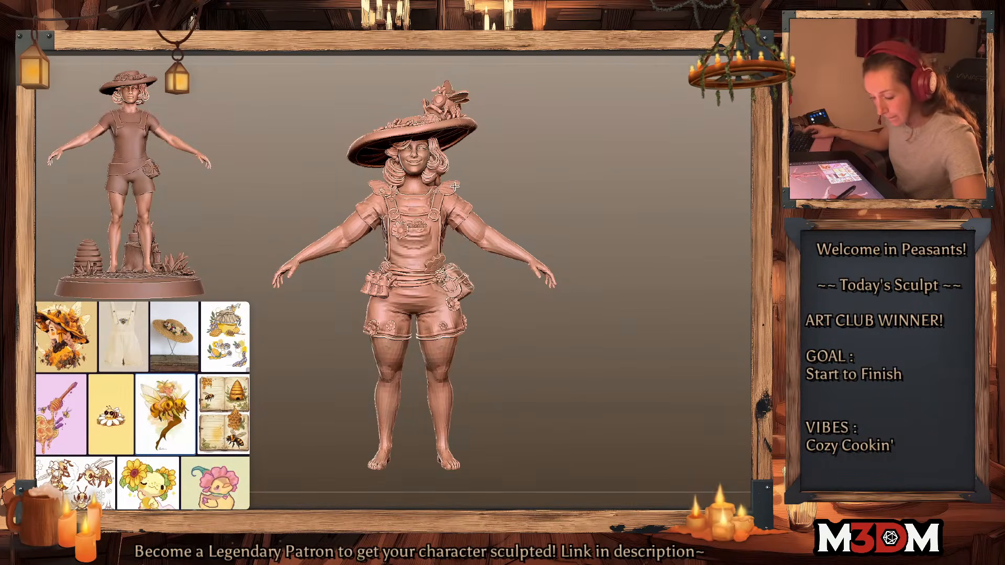
key(p)
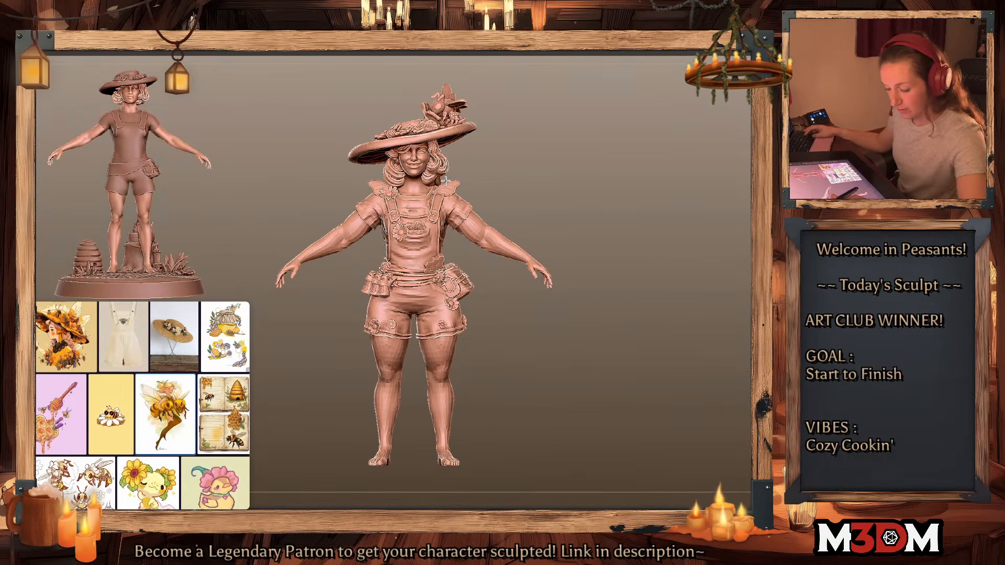
Step: Hide the belt with its pouches and mask one leg from the hip down to the foot
ctrl+shift+click(460, 287)
ctrl+shift+click(460, 286)
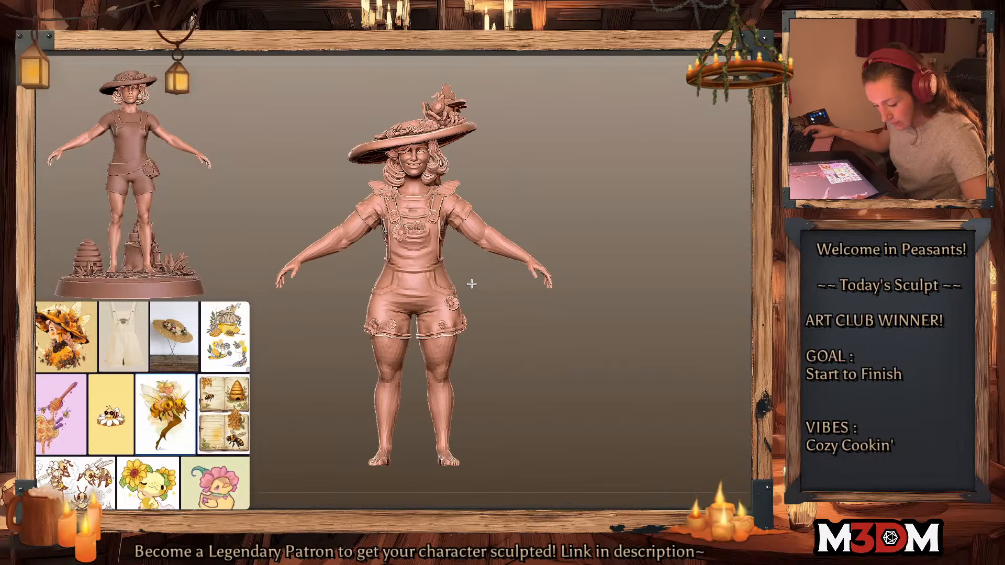
mouse_move(469, 284)
ctrl+shift+mouse_down()
mouse_move(447, 286)
mouse_move(414, 328)
mouse_move(416, 429)
ctrl+shift+mouse_up()
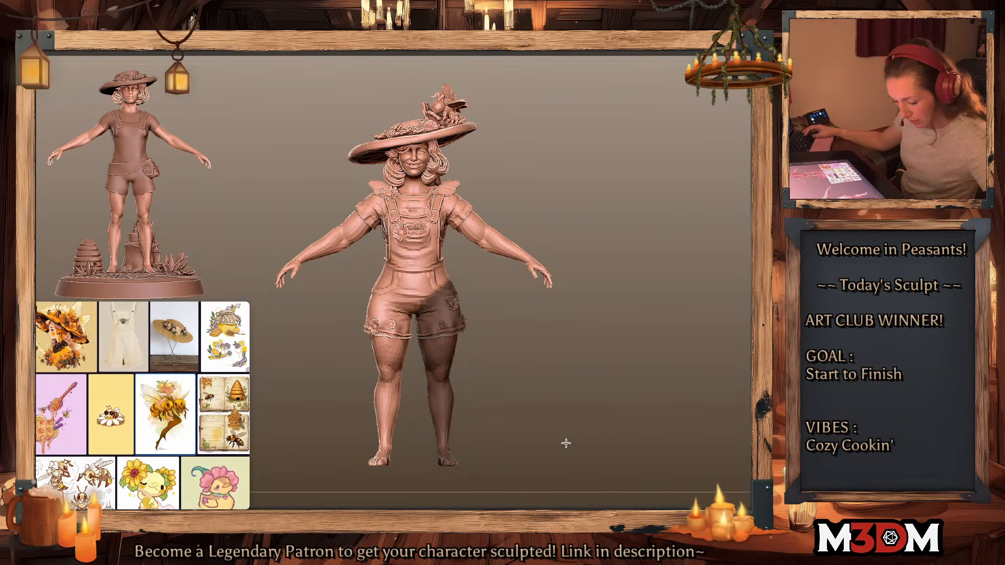
ctrl+click(517, 353)
Step: Try to separate the two legs into their own polygroups using masks, and check the groups with the polyframe
mouse_move(462, 248)
ctrl+mouse_down()
mouse_move(447, 251)
mouse_move(489, 303)
ctrl+mouse_up()
mouse_move(602, 321)
mouse_down()
mouse_move(473, 320)
mouse_move(570, 332)
mouse_move(565, 342)
mouse_up()
mouse_move(389, 310)
ctrl+mouse_down()
mouse_move(415, 324)
mouse_move(393, 474)
mouse_move(337, 439)
ctrl+mouse_up()
ctrl+drag(610, 325, 603, 323)
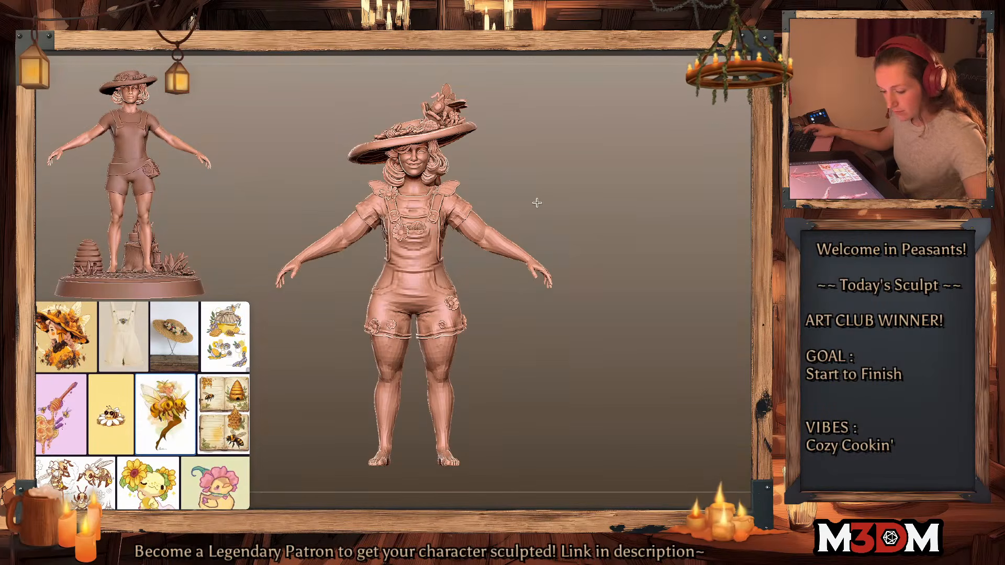
ctrl+shift+click(456, 183)
ctrl+shift+click(492, 192)
key(shift+f)
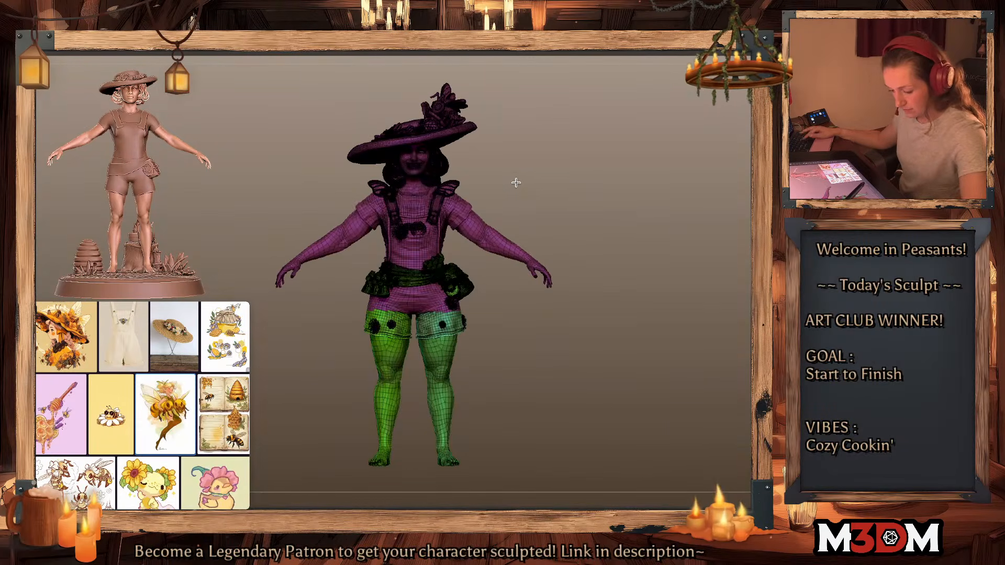
Step: Undo the leg masking and polygroup changes and hide the polyframe display
key(ctrl+z)
key(ctrl+z)
key(ctrl+z)
key(ctrl+z)
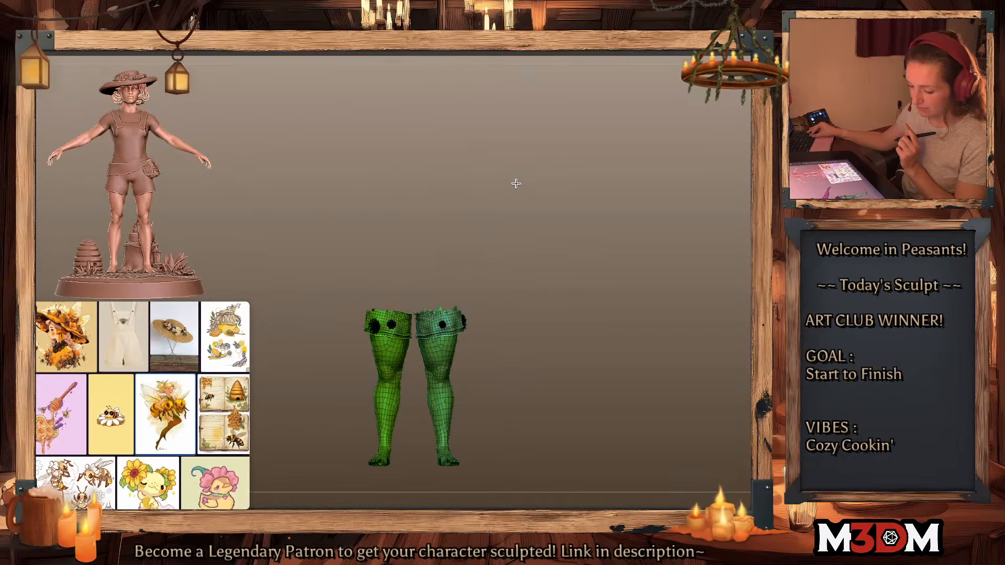
key(ctrl+z)
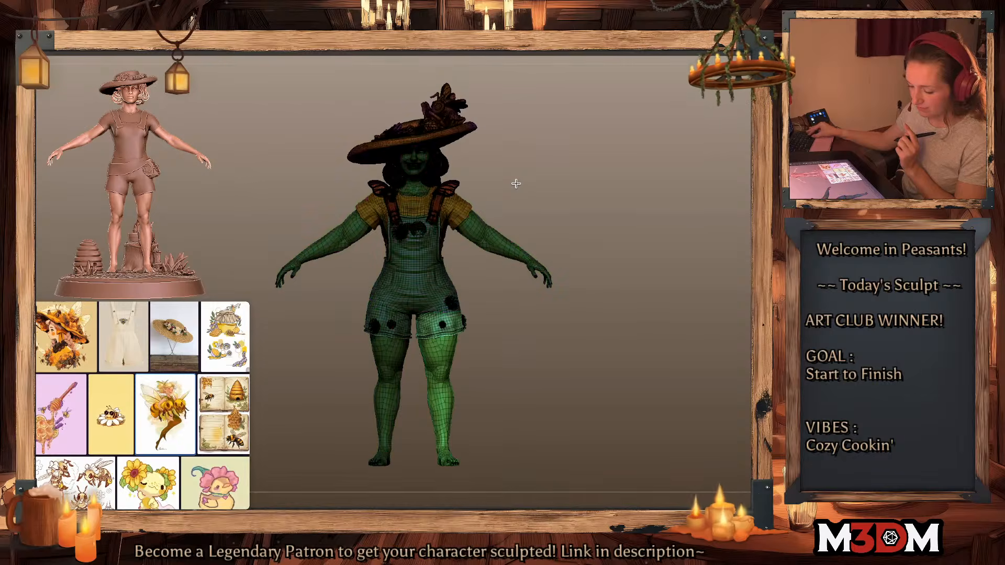
key(ctrl+z)
key(ctrl+z)
key(shift+f)
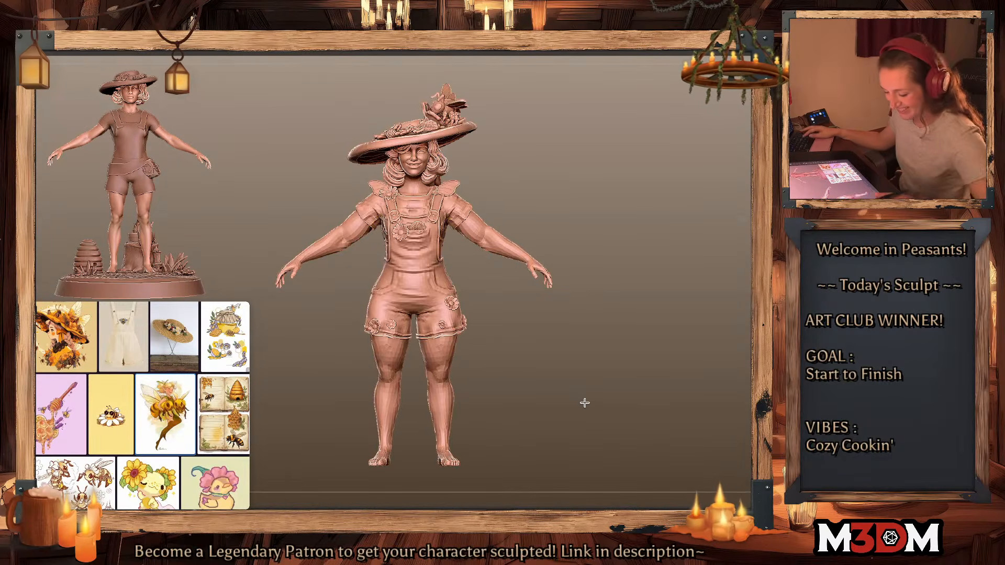
mouse_move(358, 304)
ctrl+mouse_down()
mouse_move(423, 324)
mouse_move(352, 303)
mouse_move(416, 347)
mouse_move(400, 466)
mouse_move(313, 478)
ctrl+mouse_up()
key(ctrl+z)
key(ctrl+z)
Step: Hide the winged shoulder pieces and give the symmetrical arms with their sleeves their own polygroup using a mask
ctrl+shift+click(457, 184)
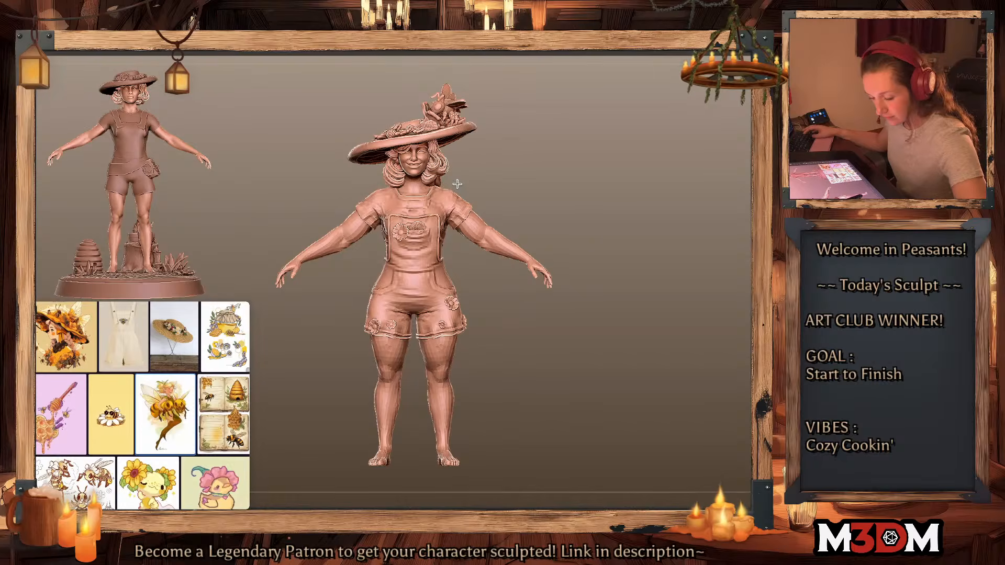
mouse_move(467, 193)
ctrl+mouse_down()
mouse_move(451, 185)
mouse_move(446, 245)
mouse_move(588, 284)
mouse_move(610, 242)
ctrl+mouse_up()
key(ctrl+z)
mouse_move(468, 191)
ctrl+mouse_down()
mouse_move(458, 184)
mouse_move(449, 227)
mouse_move(599, 268)
ctrl+mouse_up()
key(ctrl+w)
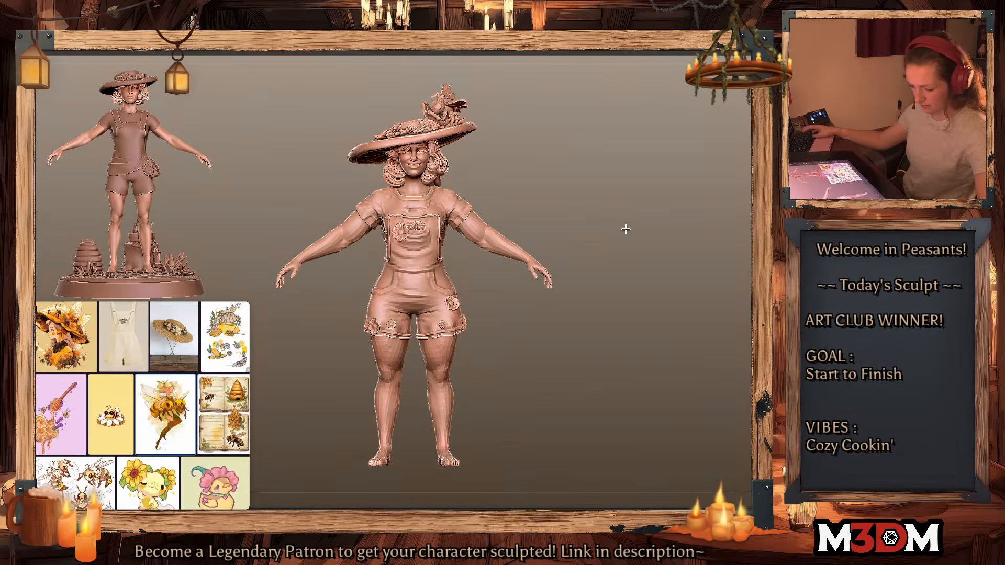
Step: Isolate the arms polygroup, mask it, restore the full figure and invert the mask so only both arms stay free
ctrl+shift+click(624, 228)
ctrl+shift+click(480, 234)
ctrl+click(590, 221)
ctrl+shift+click(590, 221)
ctrl+click(528, 205)
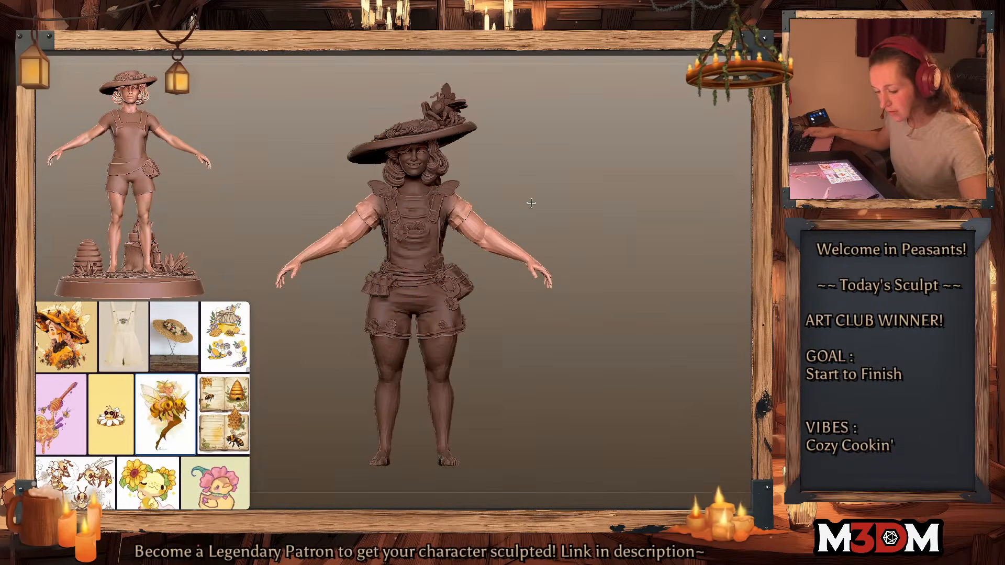
Step: Rotate both arms down from the shoulders with the Transpose line until they hang beside the body
key(w)
drag(453, 201, 482, 311)
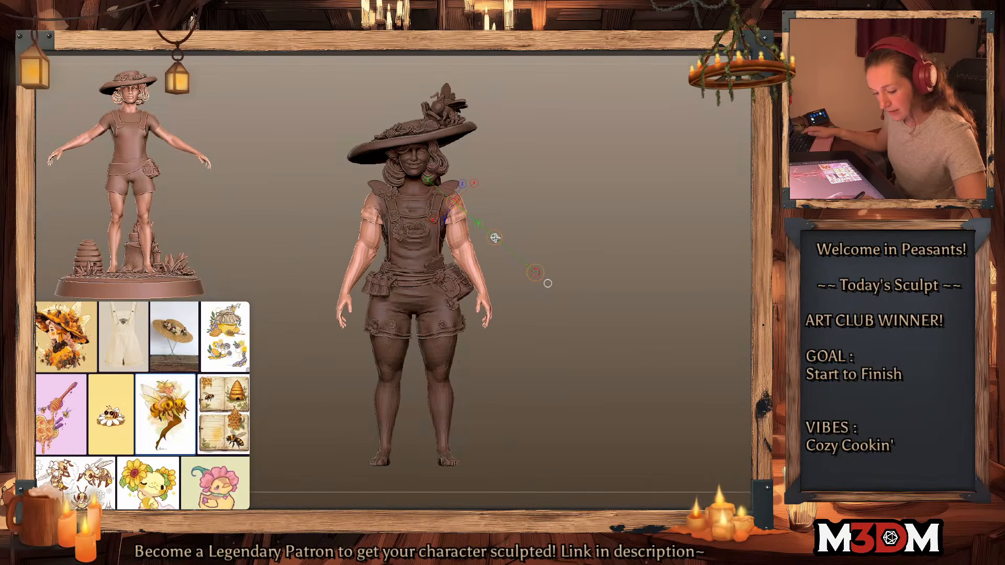
drag(494, 237, 490, 233)
drag(454, 202, 480, 315)
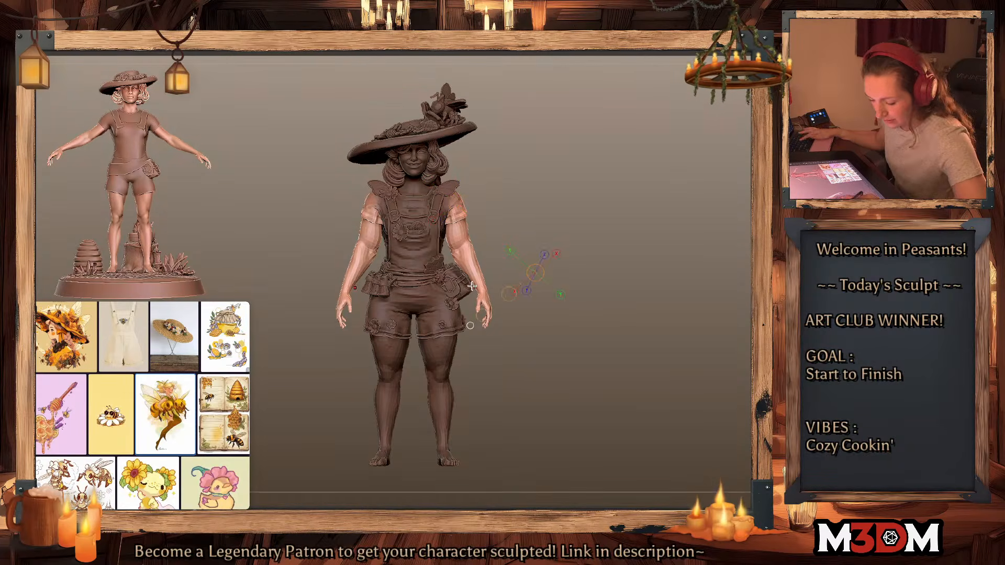
drag(468, 246, 466, 255)
drag(696, 280, 595, 276)
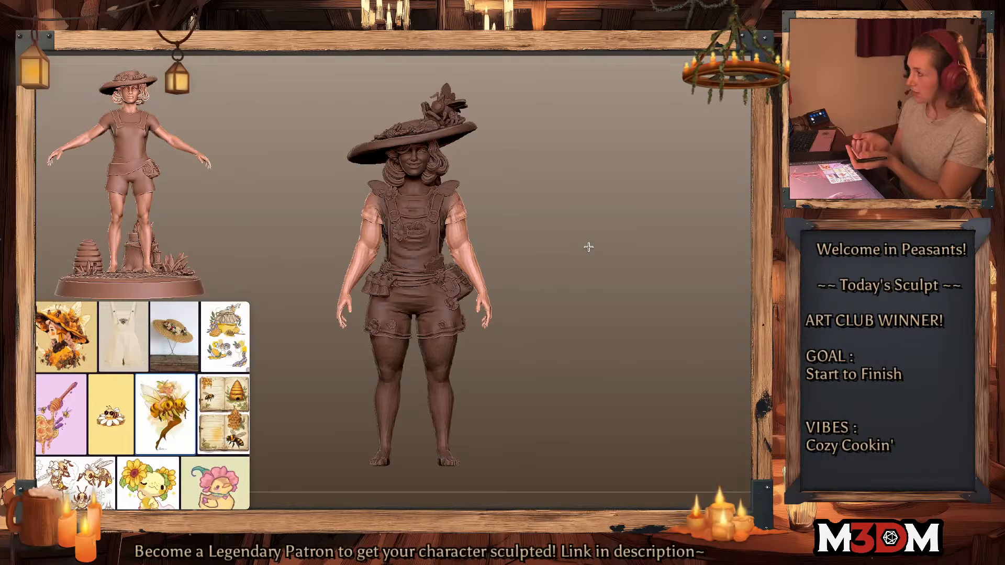
Step: Redraw the Transpose line along the arm and fine-tune the placement of both lowered arms at the shoulders
key(w)
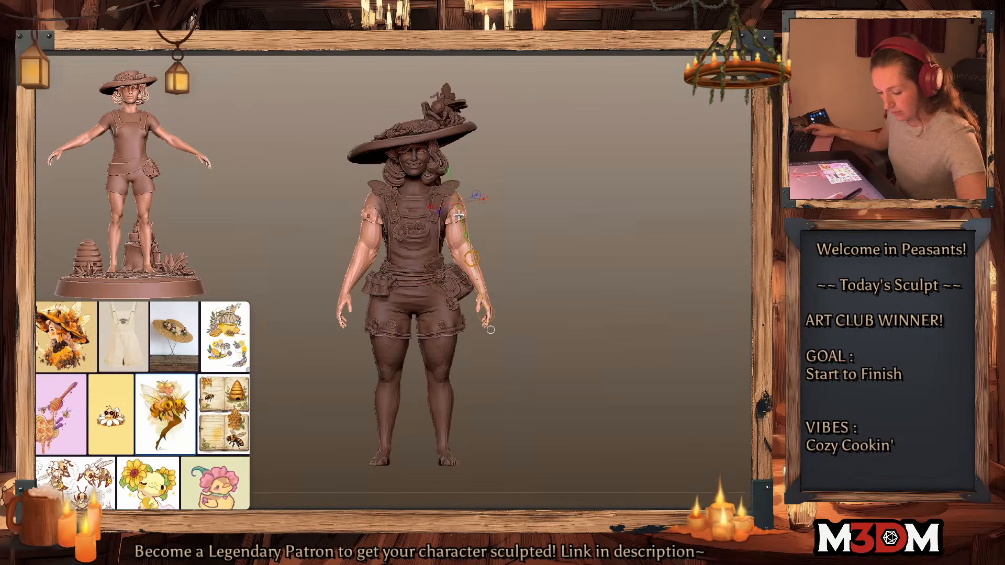
mouse_move(453, 203)
mouse_down()
mouse_move(475, 300)
mouse_move(453, 202)
mouse_up()
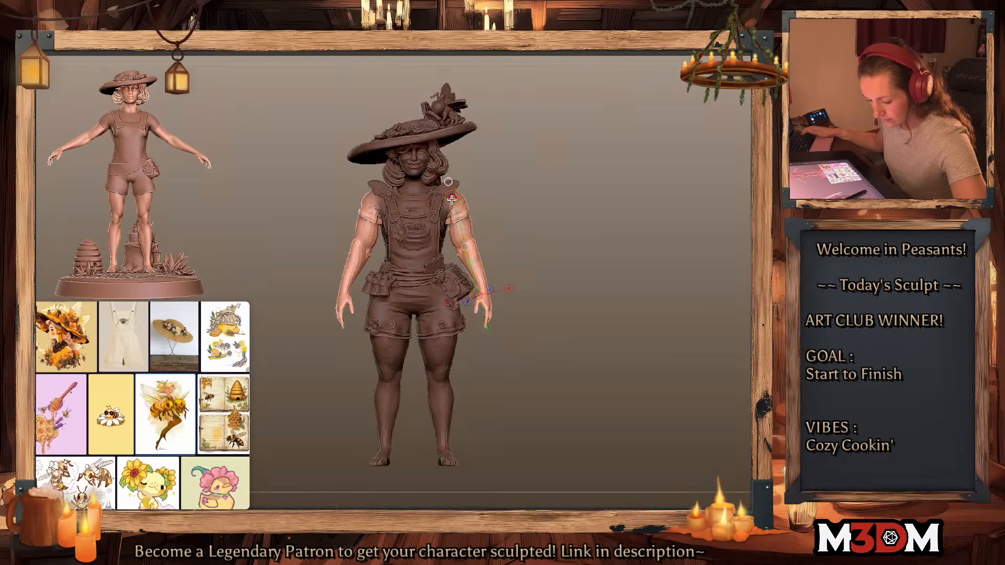
drag(465, 246, 466, 249)
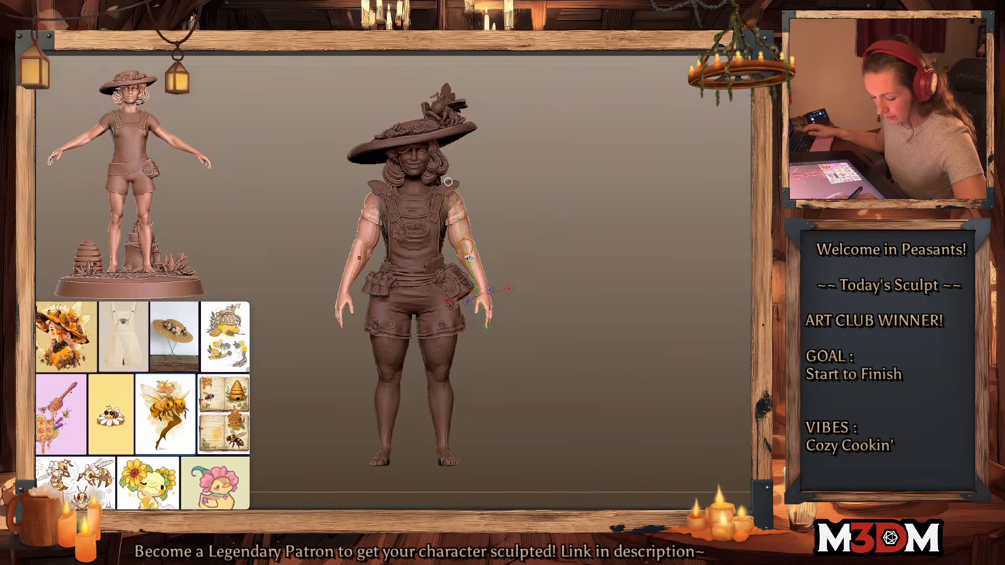
key(t)
click(467, 317)
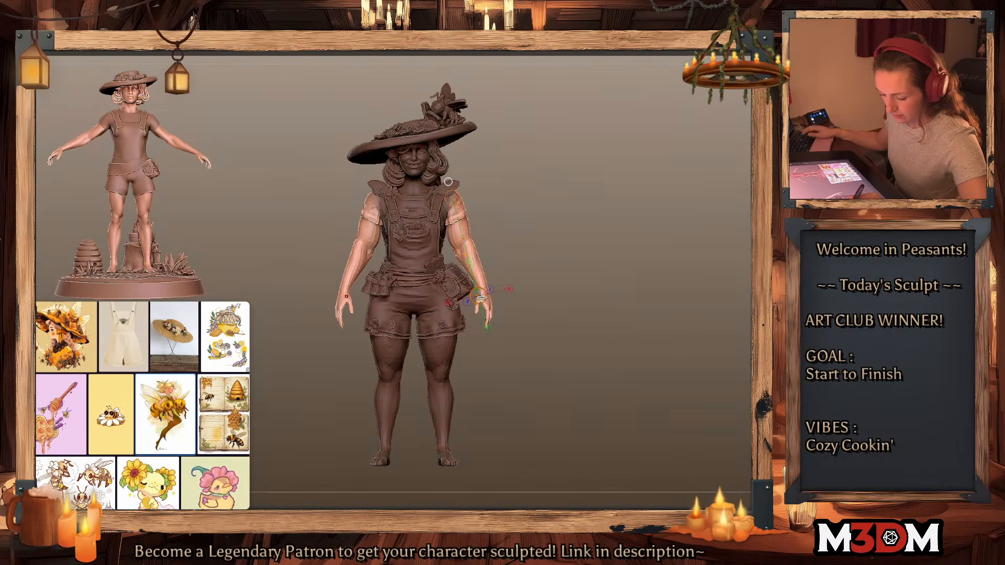
drag(483, 299, 469, 302)
Step: Swing both arms slightly forward from the shoulders in the side view
mouse_move(646, 271)
mouse_down()
mouse_move(670, 298)
mouse_move(645, 304)
mouse_up()
key(shift+f)
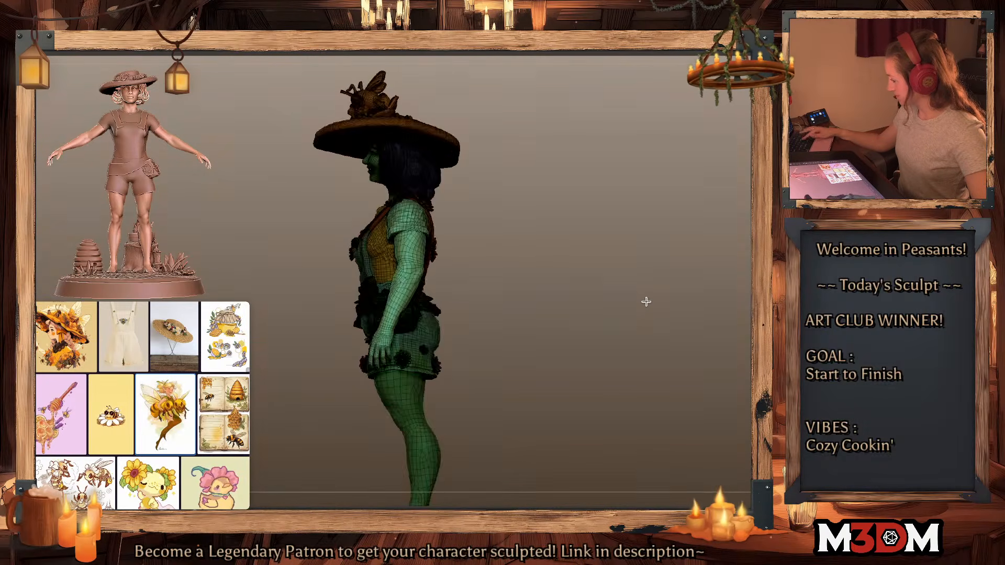
key(shift+f)
key(r)
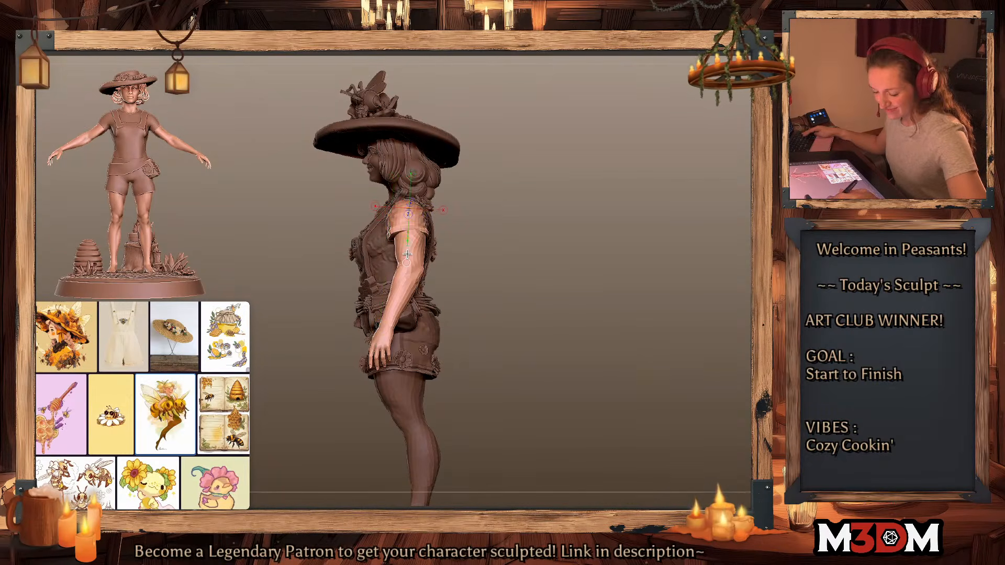
drag(409, 208, 393, 312)
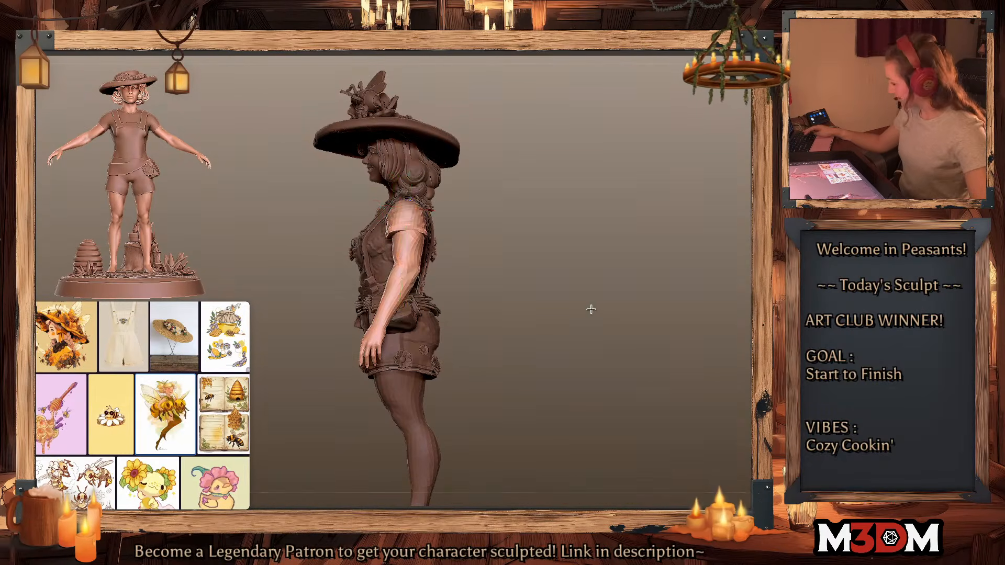
Step: Rotate both arms inward in the front view so the hands rest closer to the hips
shift+drag(591, 310, 585, 325)
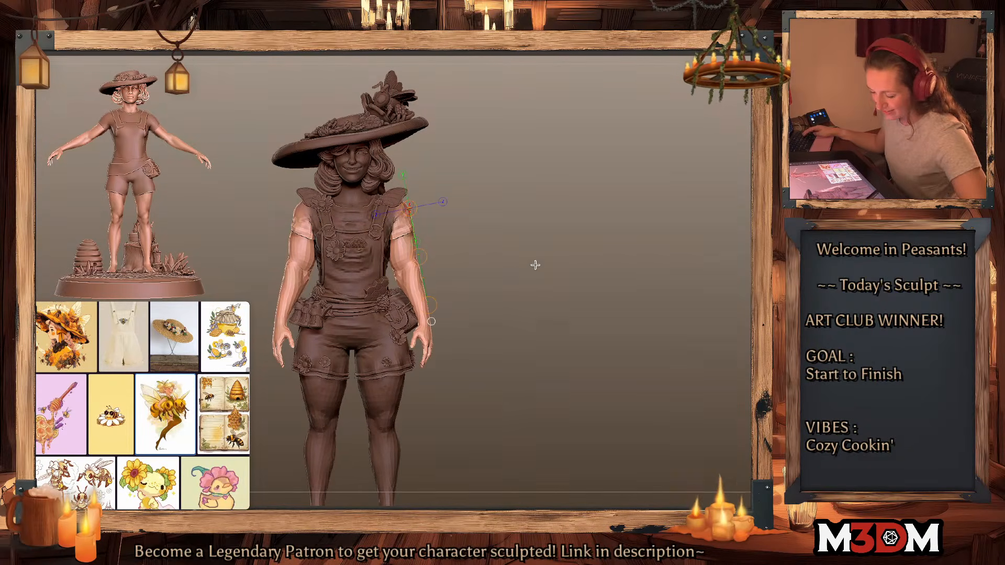
drag(419, 256, 419, 260)
drag(417, 259, 420, 260)
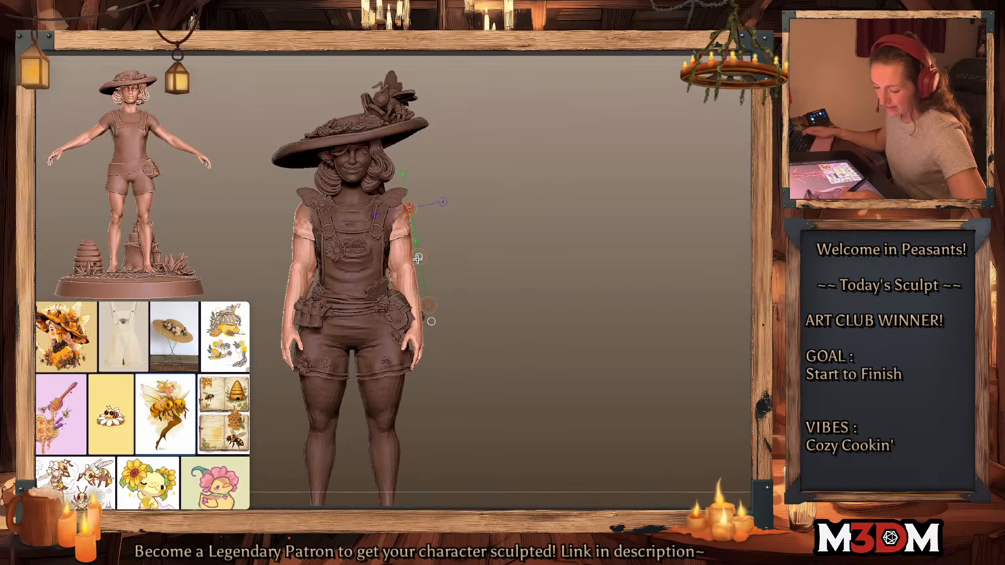
key(q)
right_click(473, 295)
alt+drag(515, 265, 547, 265)
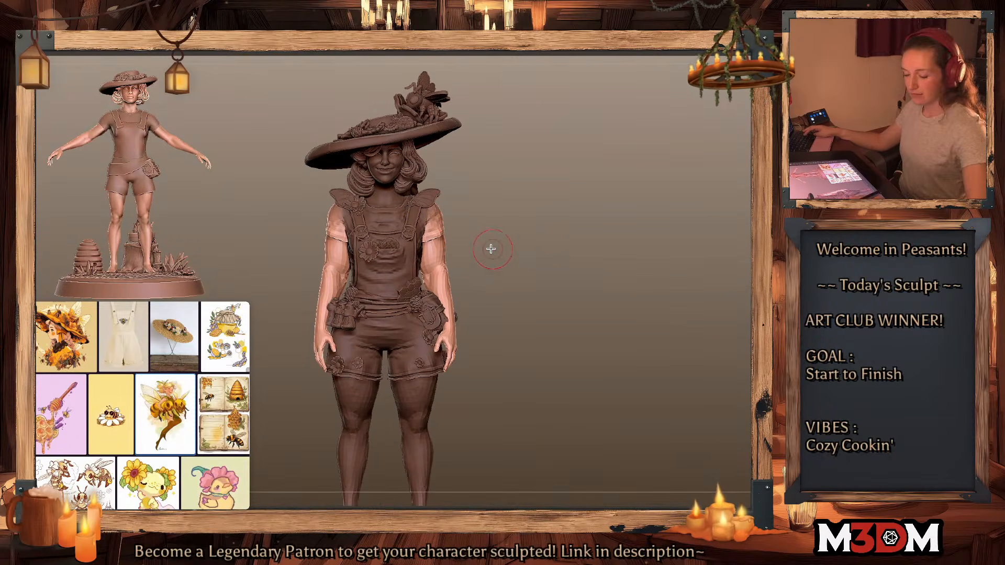
Step: Clear the mask and separate both forearms from the upper arms, isolating the forearms
ctrl+click(491, 222)
ctrl+drag(491, 222, 489, 225)
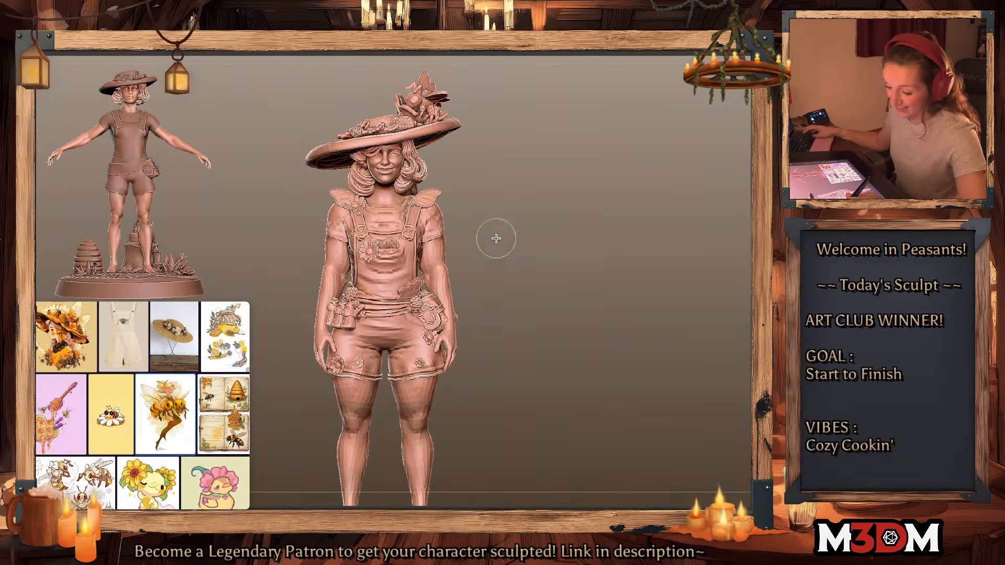
ctrl+shift+click(440, 255)
mouse_move(467, 158)
ctrl+mouse_down()
mouse_move(385, 208)
mouse_move(468, 211)
ctrl+mouse_up()
mouse_move(580, 241)
mouse_down()
mouse_move(560, 242)
mouse_move(592, 244)
mouse_move(574, 294)
mouse_up()
ctrl+shift+click(598, 247)
right_click(565, 301)
ctrl+shift+click(444, 283)
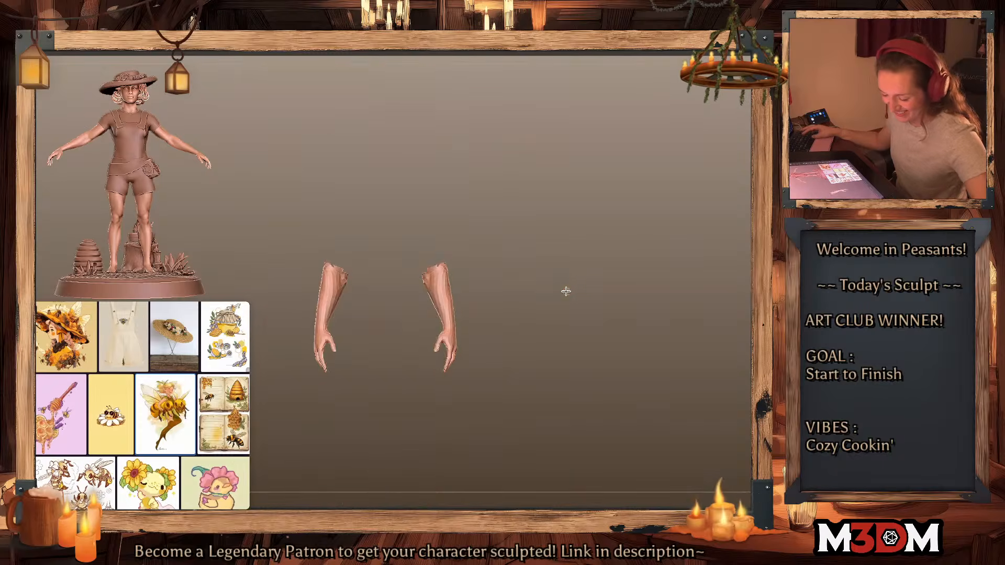
Step: Mask the isolated forearms, restore the full figure and invert the mask so only both forearms stay free
ctrl+click(565, 292)
ctrl+shift+click(487, 299)
ctrl+click(446, 280)
ctrl+click(595, 279)
Step: Bend both forearms forward at the elbows with Transpose rotate in the side view
key(r)
mouse_move(604, 273)
shift+mouse_down()
mouse_move(601, 265)
mouse_move(590, 280)
shift+mouse_up()
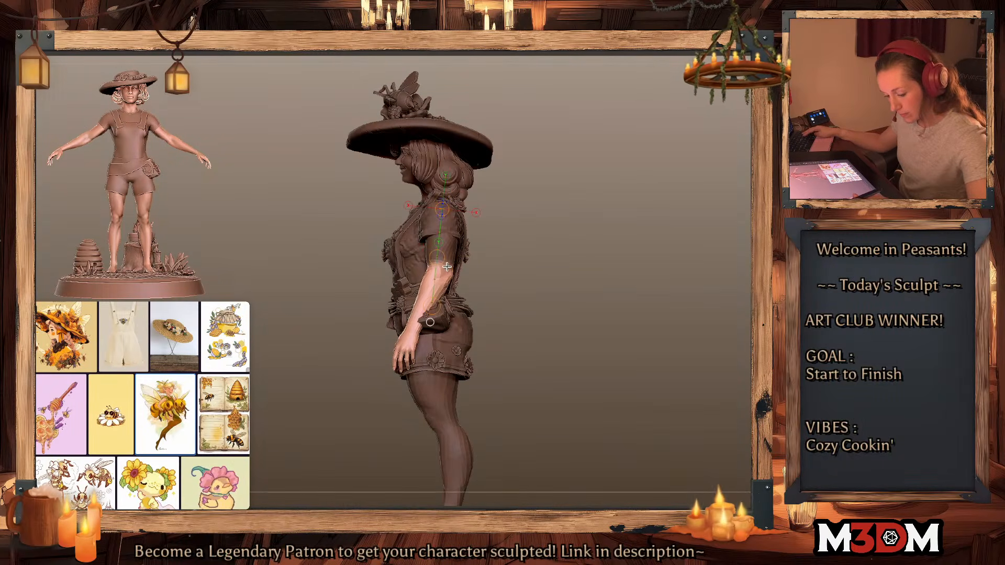
mouse_move(446, 264)
mouse_down()
mouse_move(398, 364)
mouse_move(347, 293)
mouse_up()
mouse_move(607, 286)
mouse_down()
mouse_move(623, 292)
mouse_move(618, 301)
mouse_up()
drag(555, 256, 555, 284)
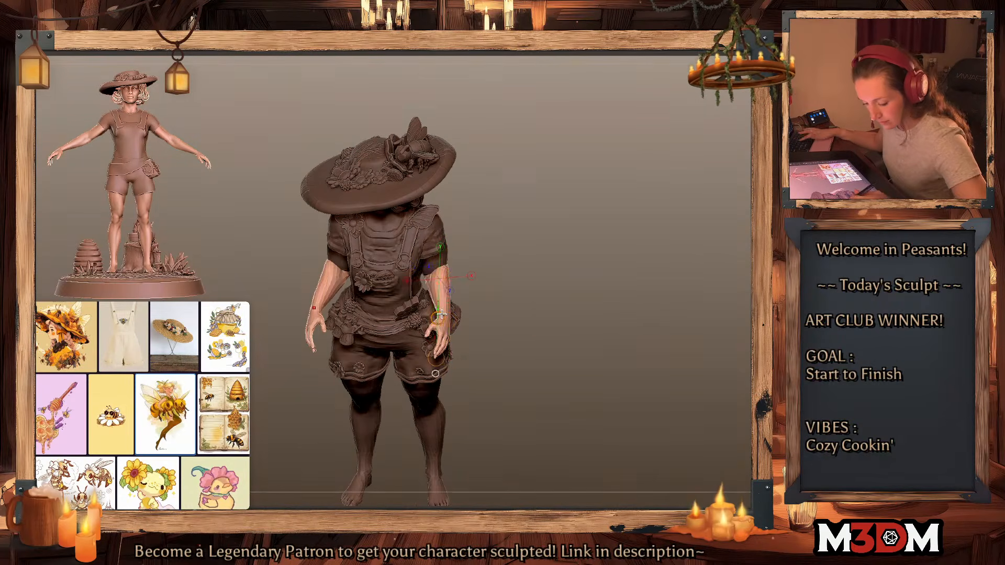
Step: Rotate both forearms inward from above so the hands come together in front of the waist
drag(439, 316, 446, 294)
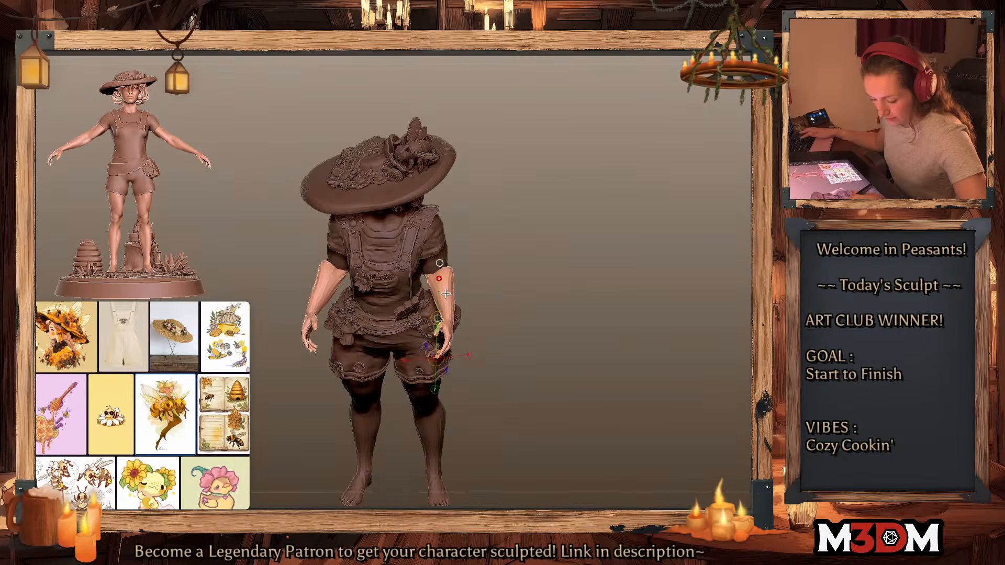
drag(435, 357, 400, 356)
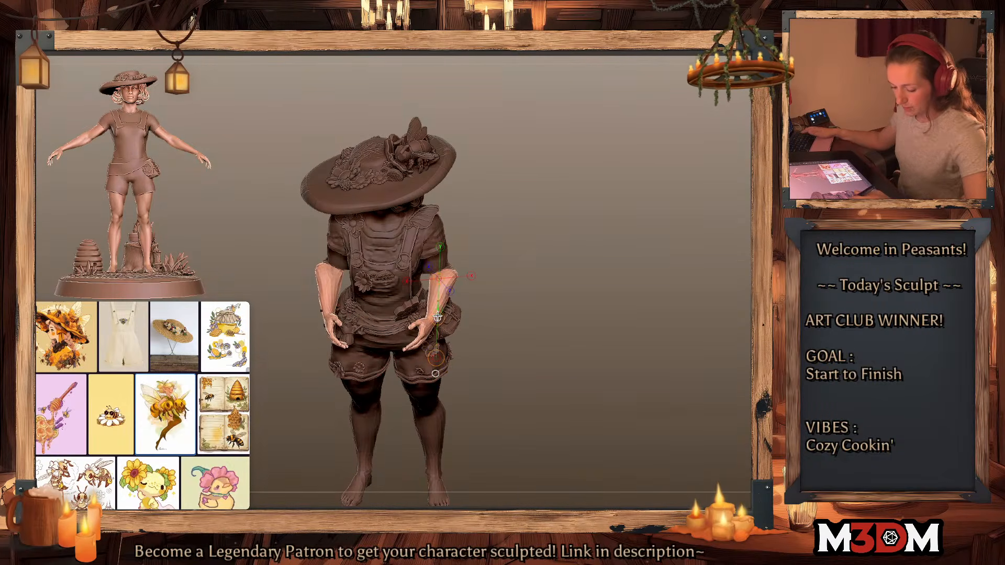
drag(437, 317, 423, 320)
key(q)
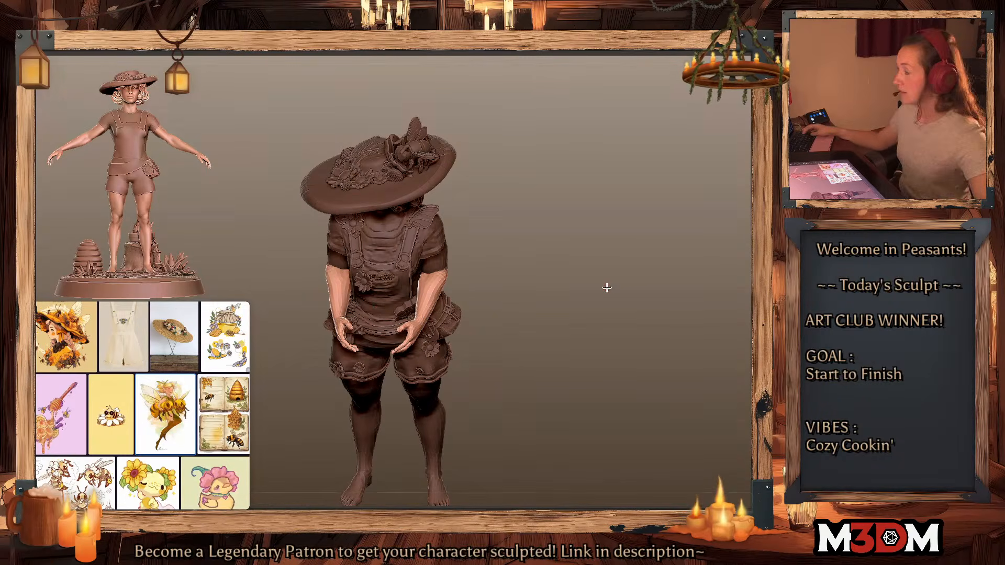
Step: Adjust the bend of both forearms in the side view and move them slightly back toward the elbows
mouse_move(607, 287)
mouse_down()
mouse_move(610, 271)
mouse_move(607, 300)
mouse_move(467, 287)
mouse_up()
drag(371, 314, 379, 311)
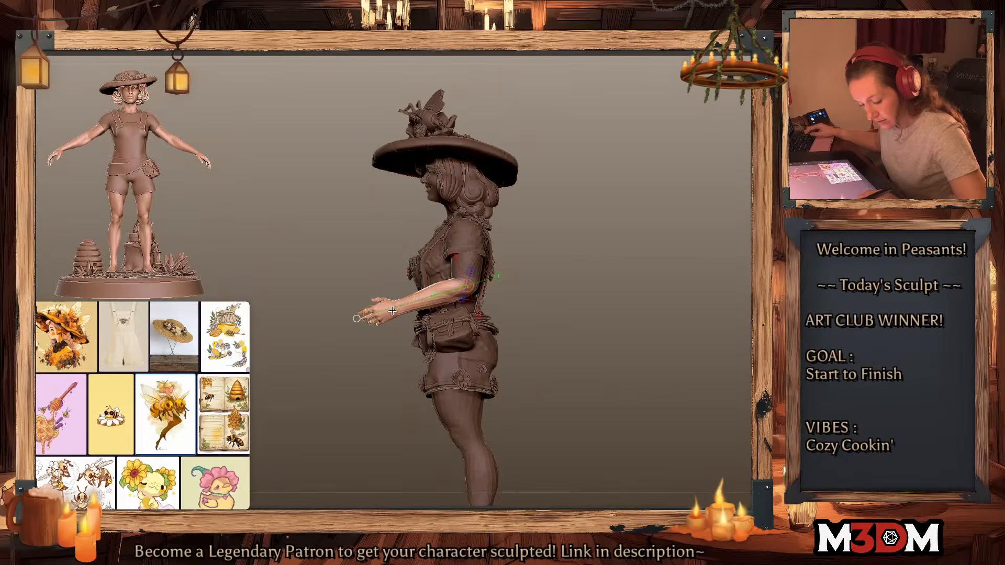
key(y)
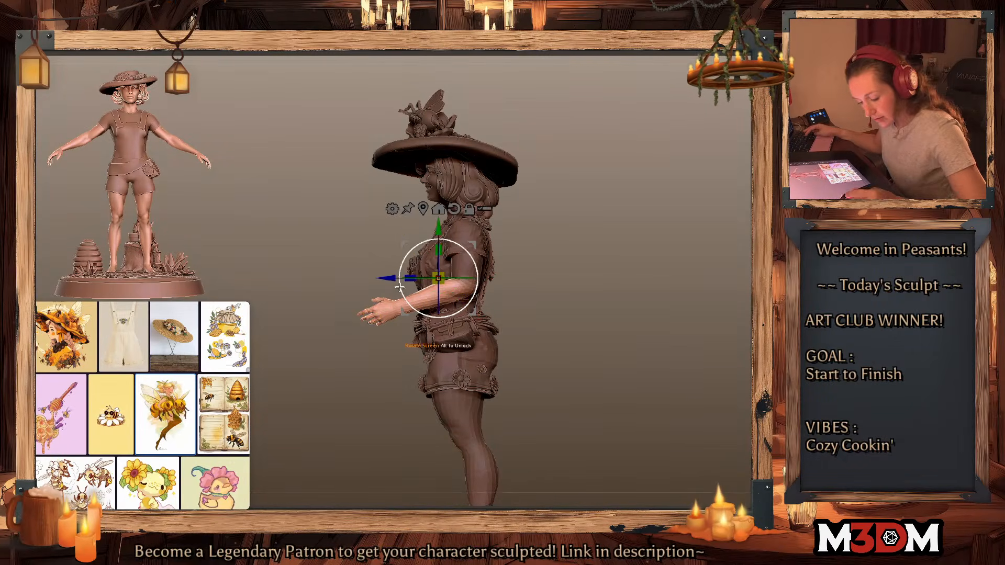
drag(387, 278, 395, 278)
key(y)
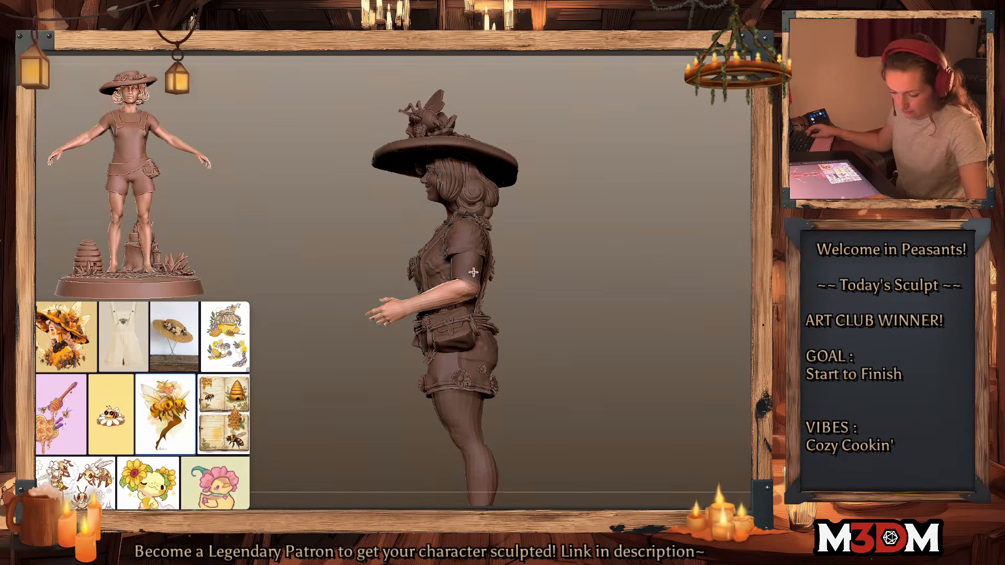
key(w)
alt+drag(481, 245, 505, 286)
key(q)
drag(619, 294, 631, 310)
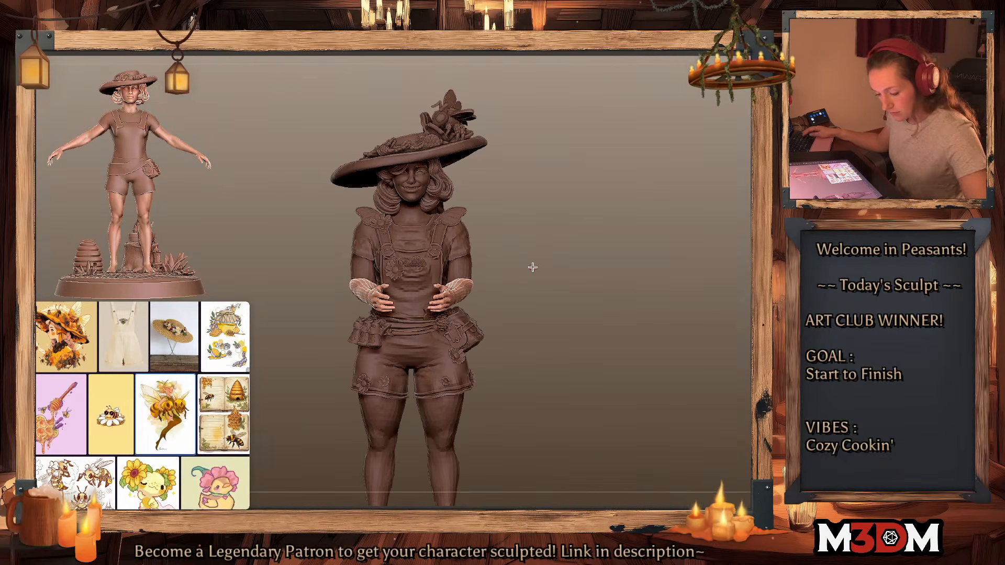
Step: Isolate the forearms, mask the character's left one, restore the full figure and invert the mask to free only that forearm
mouse_move(592, 283)
mouse_down()
mouse_move(583, 262)
mouse_move(561, 276)
mouse_up()
ctrl+shift+click(453, 298)
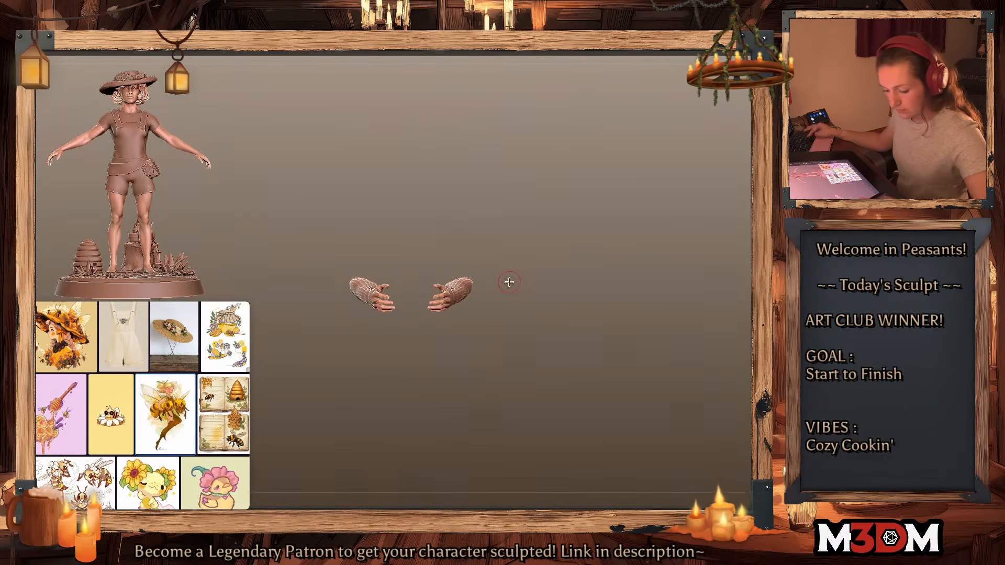
ctrl+drag(491, 233, 408, 313)
ctrl+shift+click(600, 296)
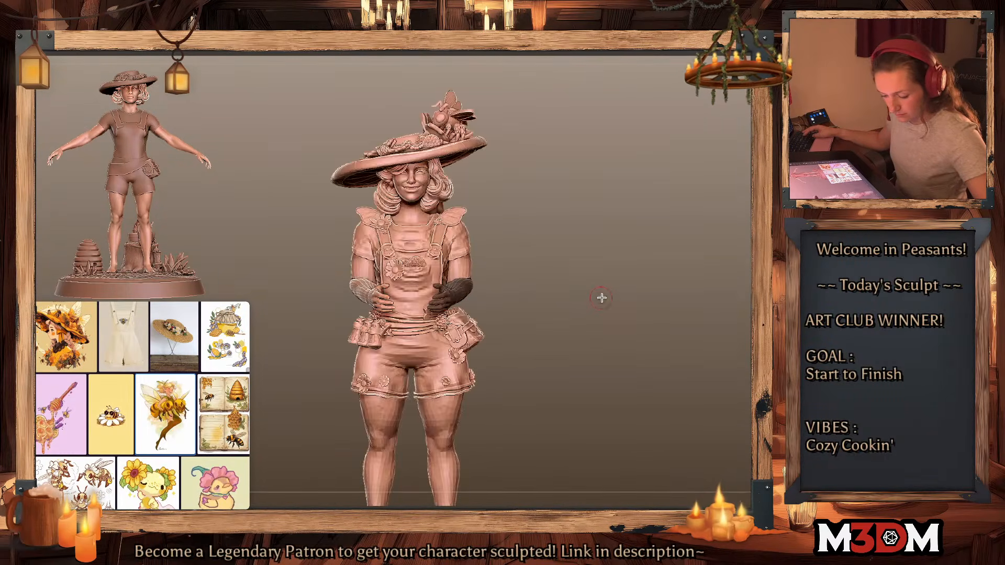
ctrl+click(607, 298)
Step: Rotate the character's left forearm at the elbow, bringing its hand inward across the waist
drag(608, 299, 608, 308)
key(w)
key(y)
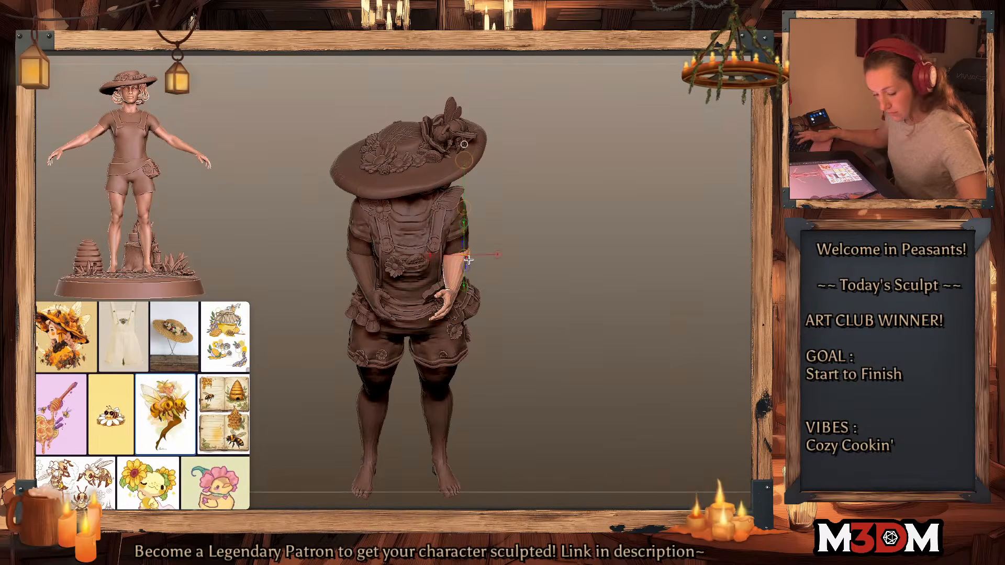
mouse_move(467, 248)
mouse_down()
mouse_move(443, 308)
mouse_move(423, 305)
mouse_up()
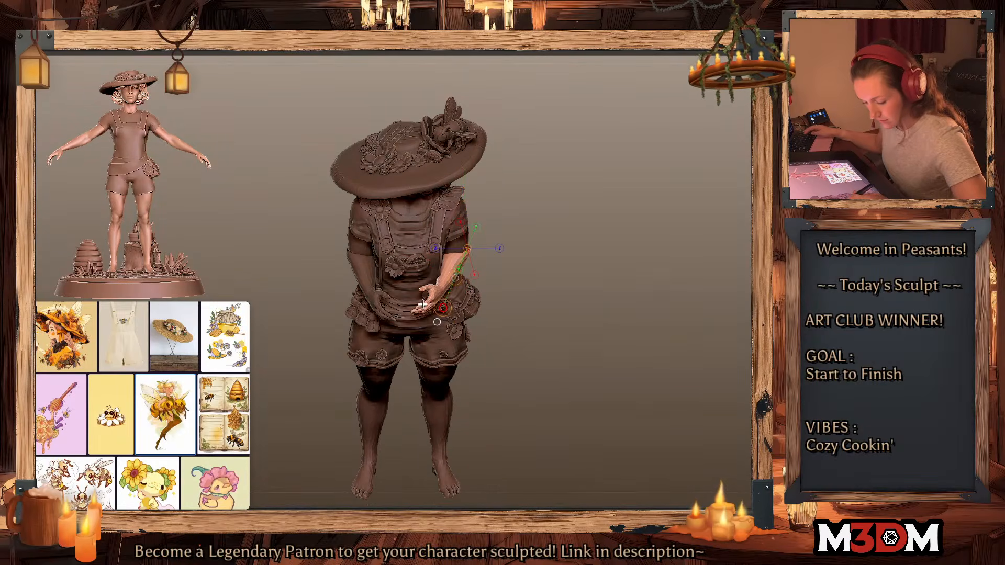
Step: Raise the character's left forearm at the elbow so that the hand comes up in front of the chest
shift+drag(624, 273, 626, 258)
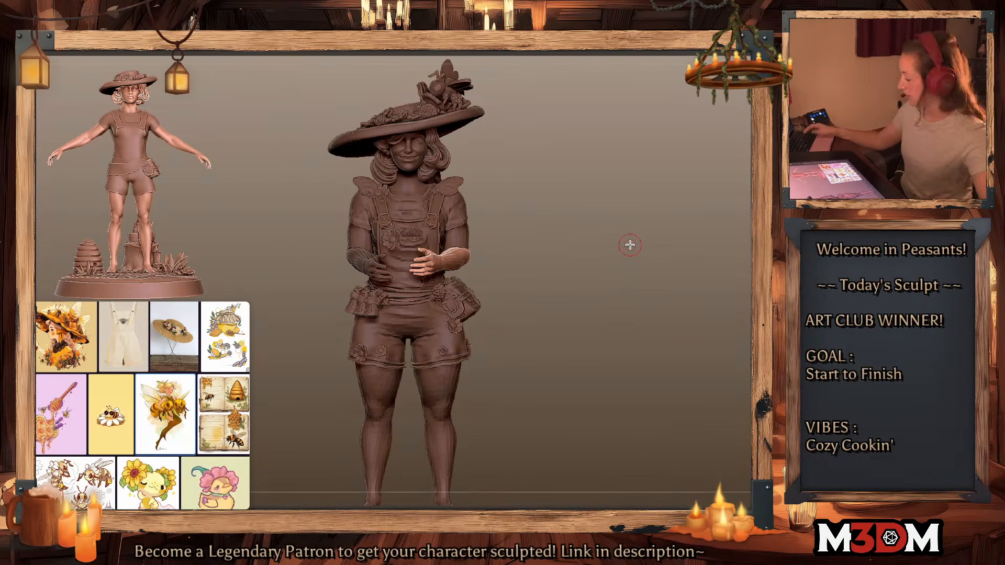
mouse_move(561, 251)
shift+mouse_down()
mouse_move(567, 260)
mouse_move(479, 262)
shift+mouse_up()
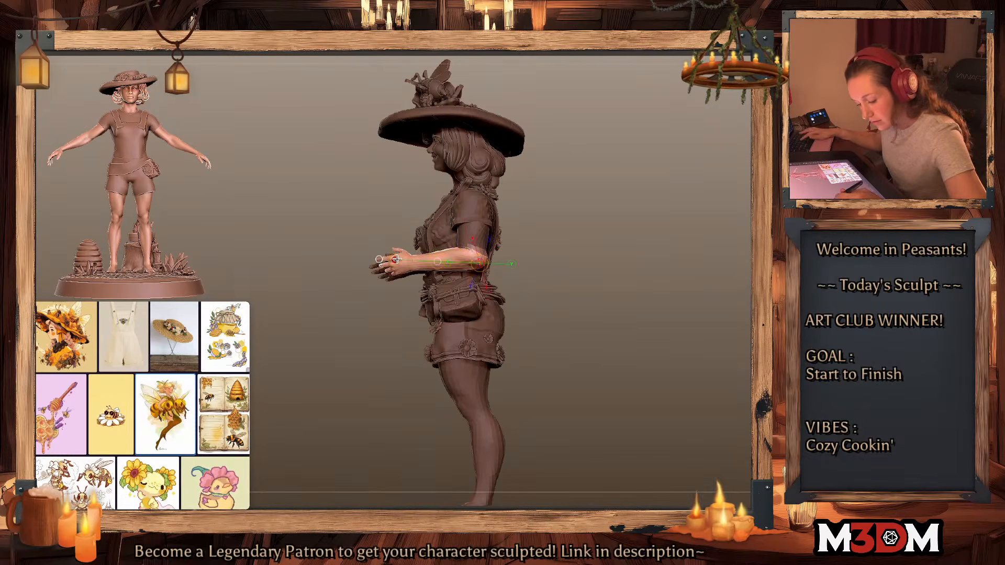
shift+drag(633, 298, 623, 310)
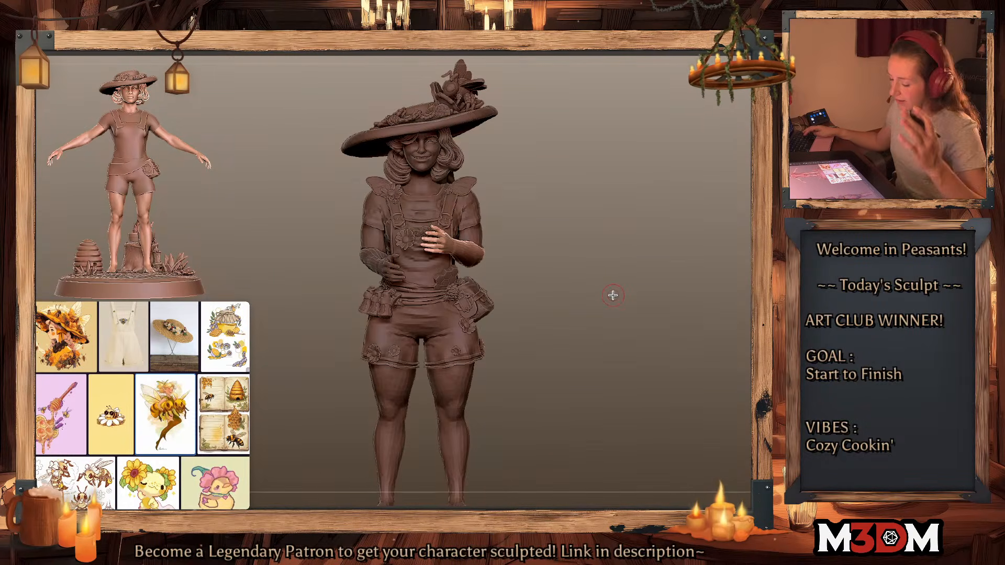
drag(613, 265, 577, 276)
Step: Extend the mask over the character's left forearm up to the wrist and centre the gizmo on the free hand
key(y)
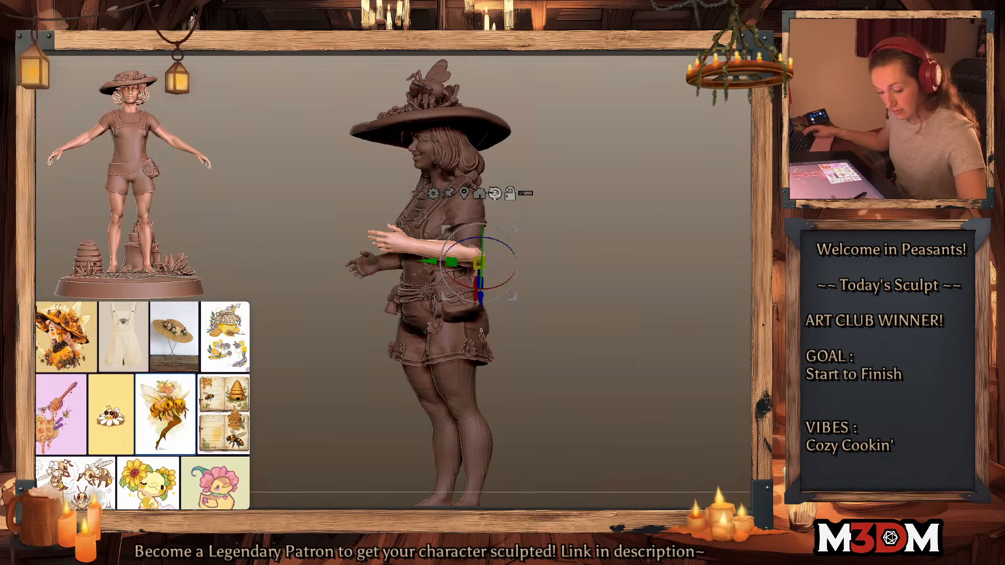
mouse_move(485, 223)
mouse_down()
mouse_move(576, 256)
mouse_move(513, 281)
mouse_up()
key(shift+f)
key(shift+f)
drag(589, 269, 582, 279)
click(441, 188)
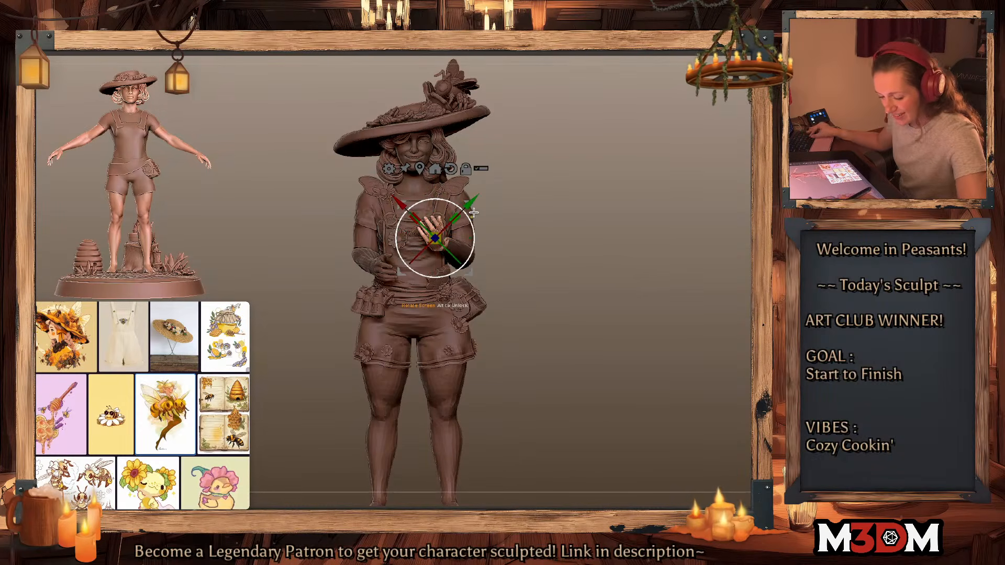
Step: Rotate the character's left hand at the wrist until the palm faces up, refining its tilt from the side and front
drag(474, 212, 442, 248)
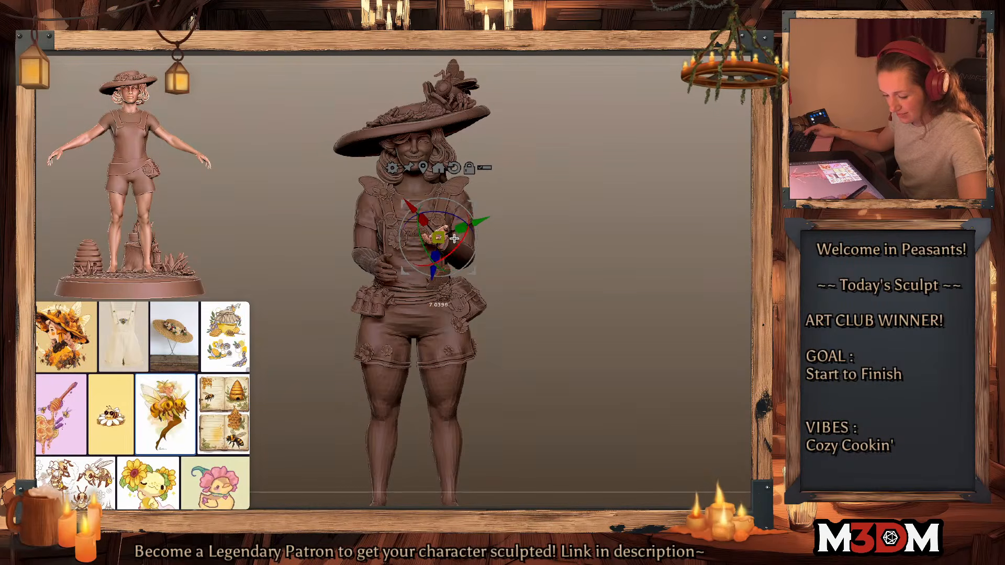
drag(658, 254, 630, 261)
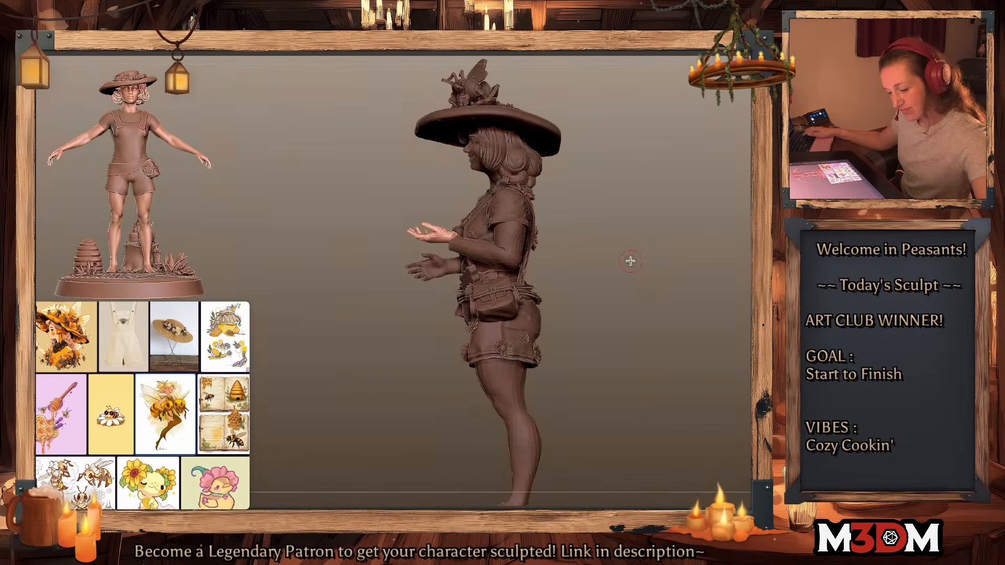
drag(474, 220, 473, 217)
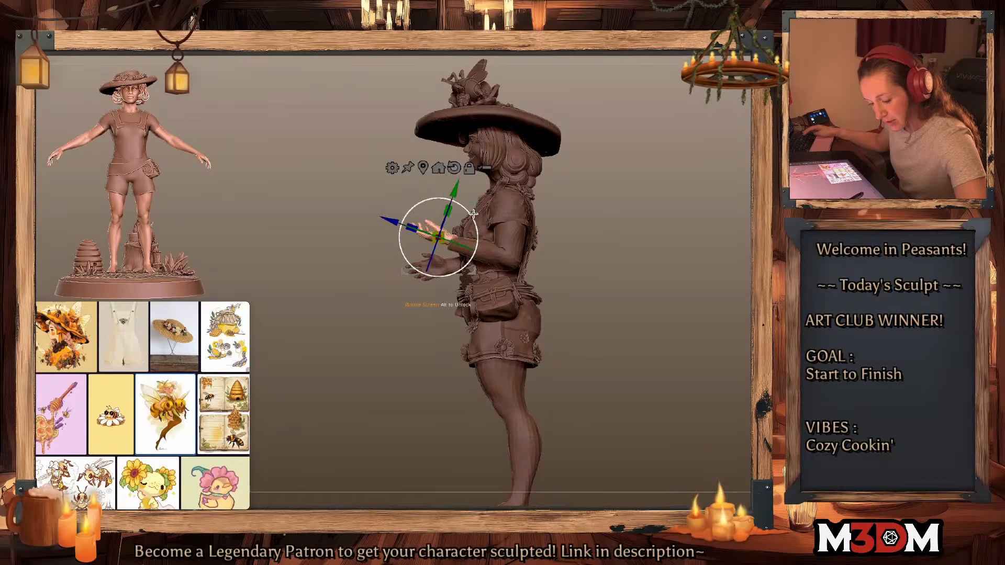
drag(627, 259, 630, 277)
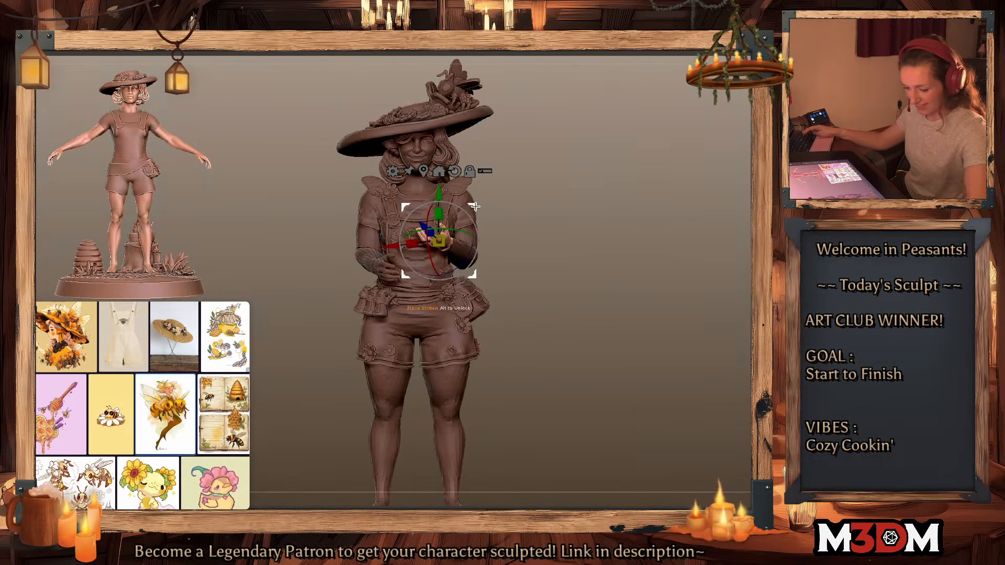
key(q)
key(shift+f)
key(shift+f)
drag(648, 270, 644, 311)
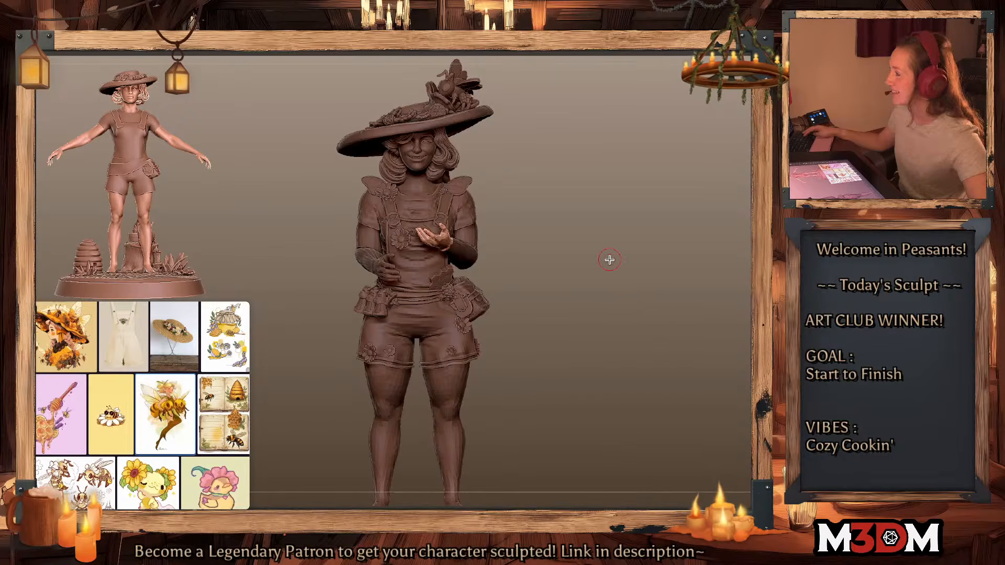
mouse_move(605, 260)
mouse_down()
mouse_move(613, 265)
mouse_move(601, 250)
mouse_up()
key(w)
drag(476, 214, 474, 210)
key(q)
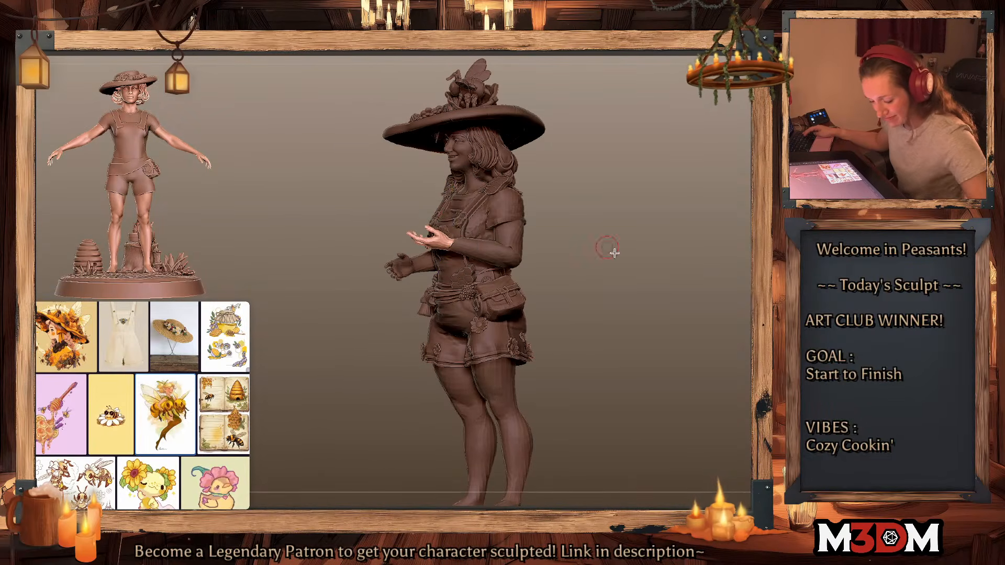
Step: Isolate the forearms, mask the character's right one, restore the full figure and invert the mask to free only that forearm
mouse_move(613, 249)
mouse_down()
mouse_move(645, 275)
mouse_move(616, 270)
mouse_move(609, 290)
mouse_up()
ctrl+shift+click(378, 266)
ctrl+drag(342, 332, 364, 210)
ctrl+shift+click(583, 298)
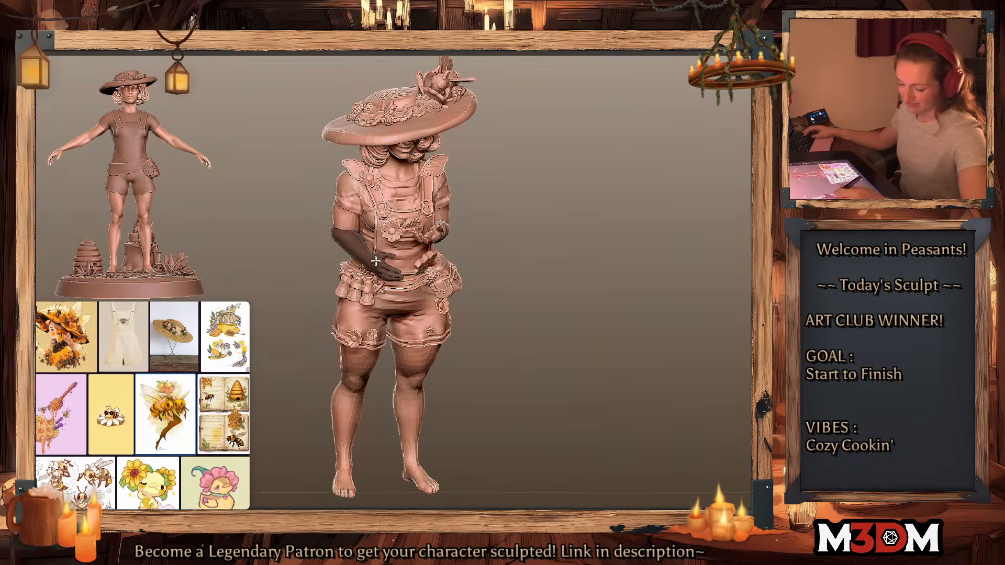
drag(583, 298, 622, 289)
ctrl+click(578, 289)
Step: Rotate the character's right forearm upward at the elbow, lifting its hand to chest height
key(w)
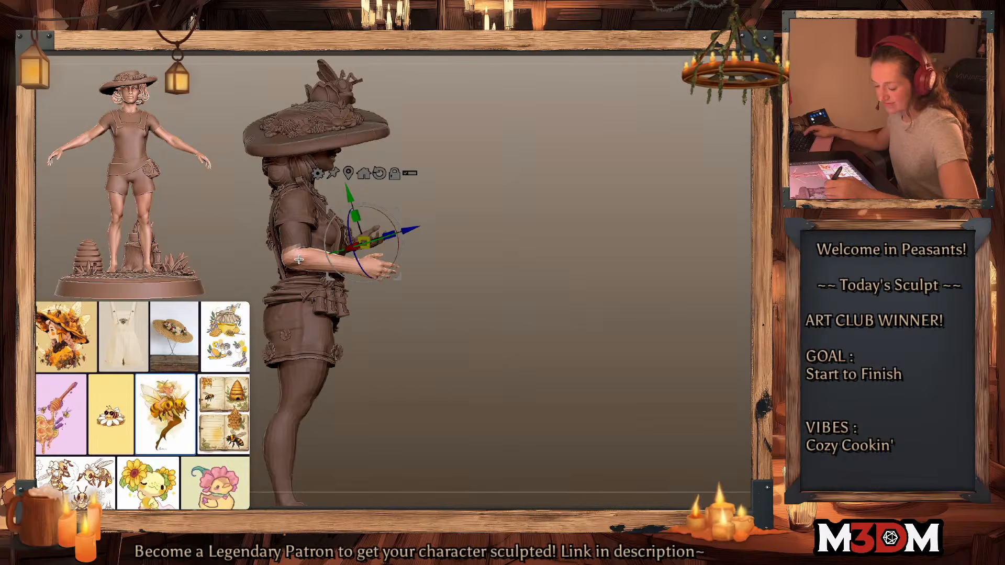
key(y)
drag(383, 272, 376, 221)
key(q)
drag(634, 278, 624, 283)
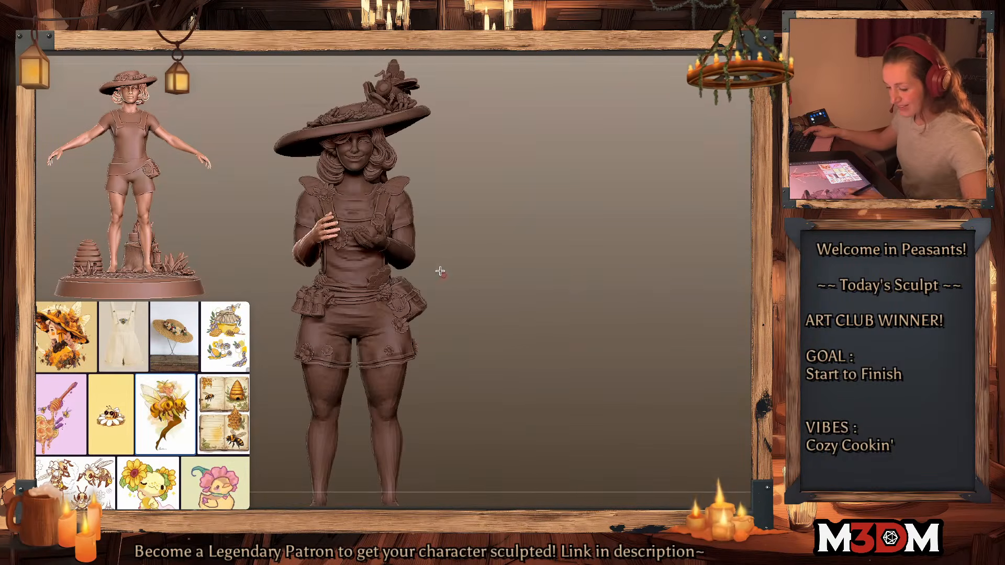
Step: Swing the character's right forearm inward at the elbow, bringing its hand beside the left one
drag(297, 251, 350, 236)
drag(571, 258, 572, 240)
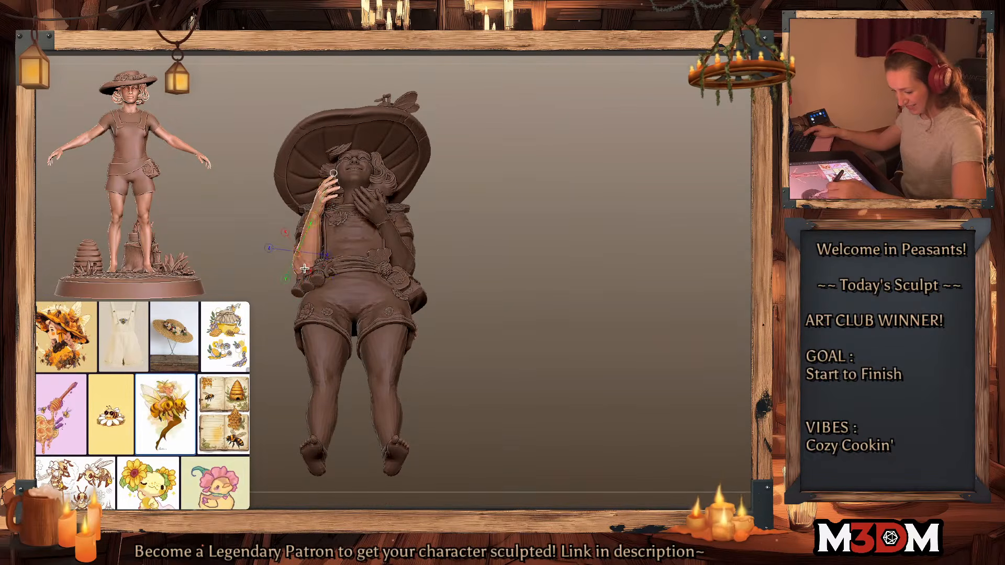
drag(328, 187, 346, 191)
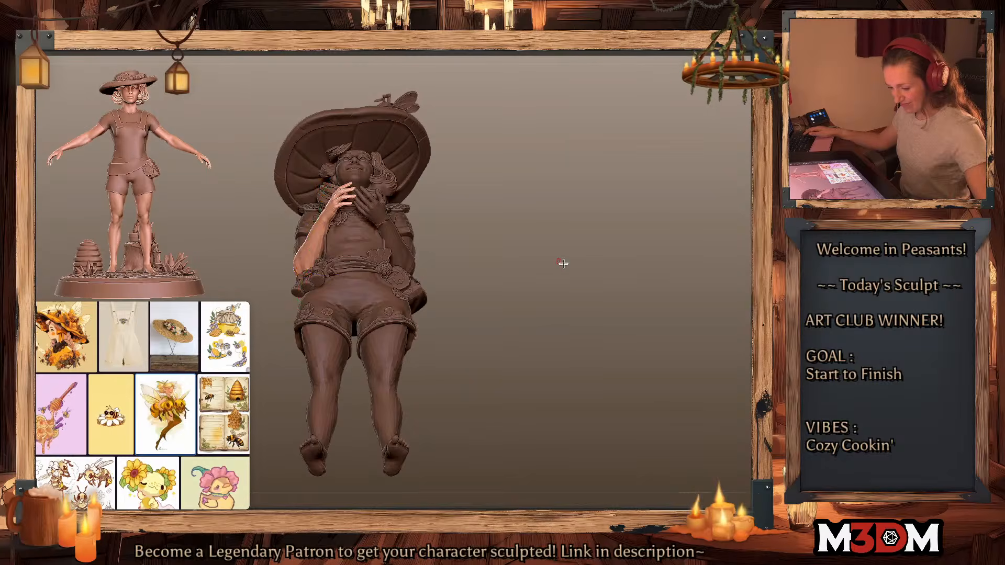
mouse_move(563, 263)
mouse_down()
mouse_move(597, 323)
mouse_move(599, 298)
mouse_move(549, 303)
mouse_move(585, 293)
mouse_up()
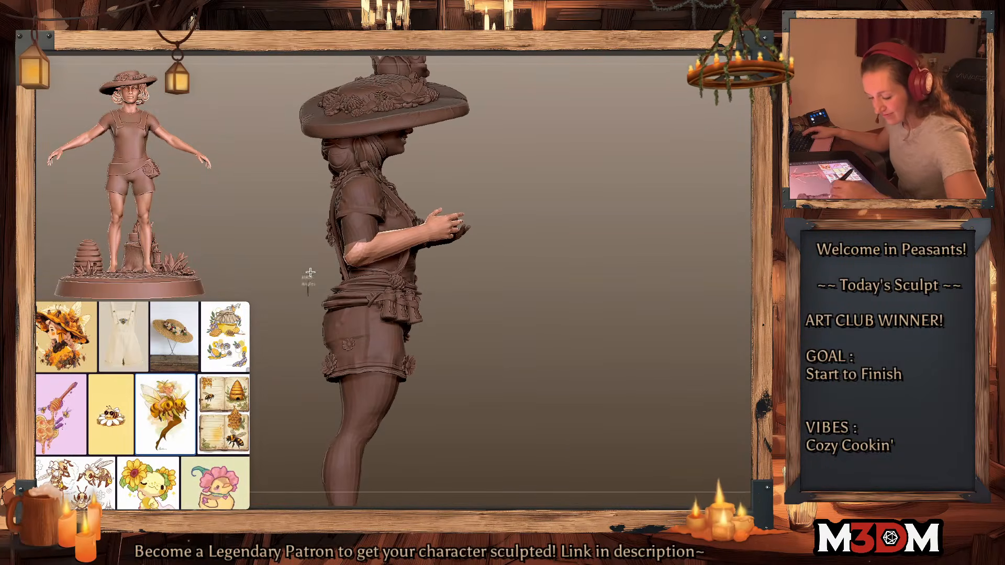
Step: Mask the character's right forearm up to the wrist and rotate the free hand toward a palm-up position
mouse_move(309, 275)
ctrl+mouse_down()
mouse_move(425, 225)
mouse_move(429, 262)
ctrl+mouse_up()
drag(592, 252, 539, 258)
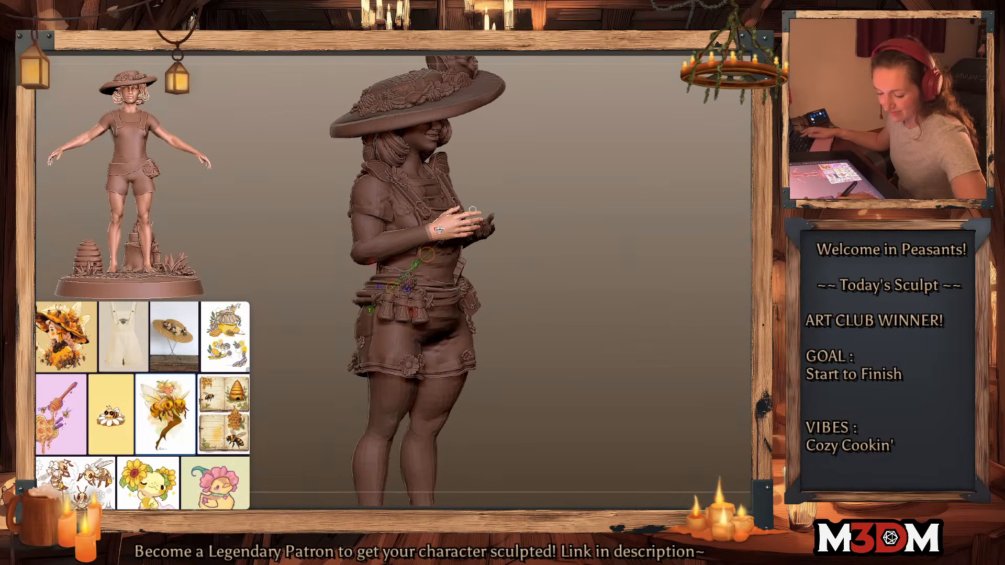
mouse_move(437, 230)
mouse_down()
mouse_move(514, 222)
mouse_move(471, 210)
mouse_move(438, 235)
mouse_up()
key(q)
drag(677, 249, 600, 244)
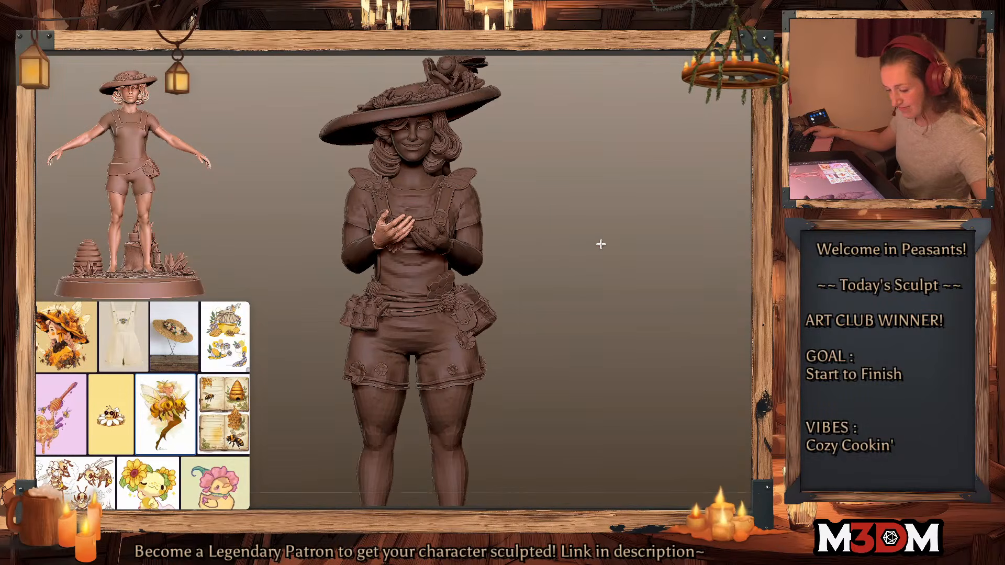
Step: Fine-tune the character's right hand from the front so both hands cup together, and clear the mask
mouse_move(375, 246)
mouse_down()
mouse_move(401, 220)
mouse_move(412, 225)
mouse_up()
click(385, 238)
key(q)
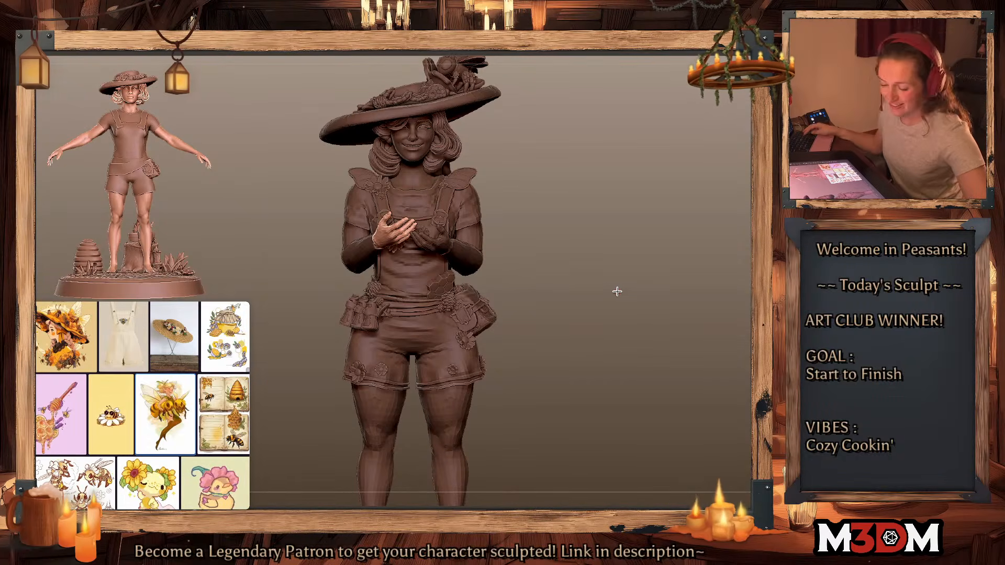
ctrl+drag(615, 252, 615, 268)
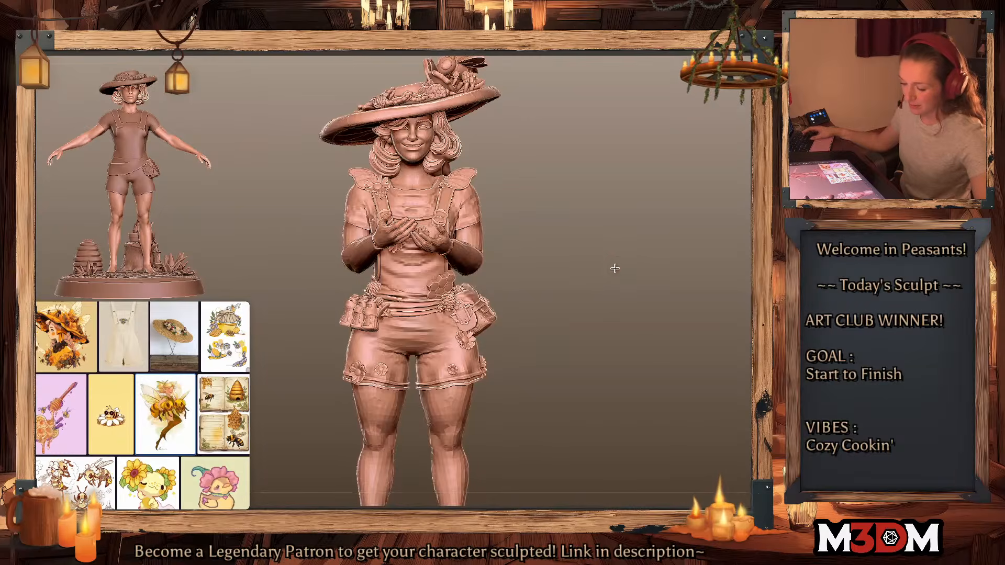
key(space)
key(shift+f)
key(shift+f)
key(space)
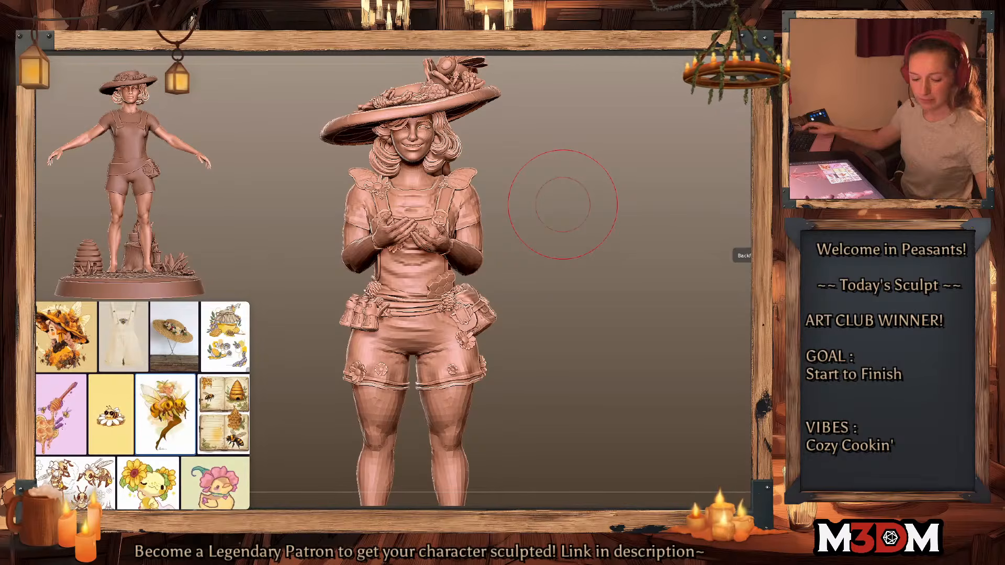
key(space)
key(shift+f)
key(shift+f)
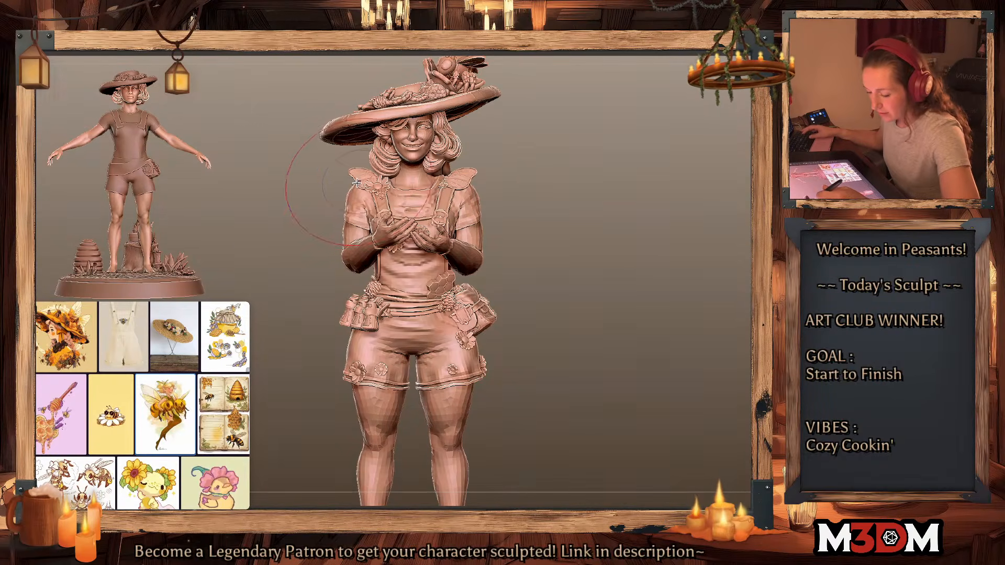
ctrl+shift+click(444, 154)
ctrl+shift+click(444, 154)
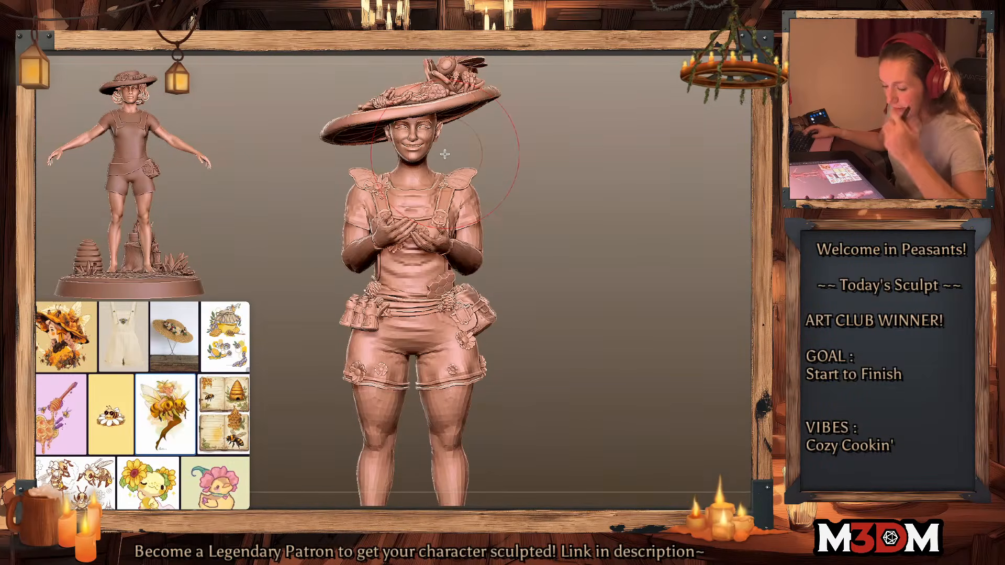
key(space)
ctrl+shift+click(361, 131)
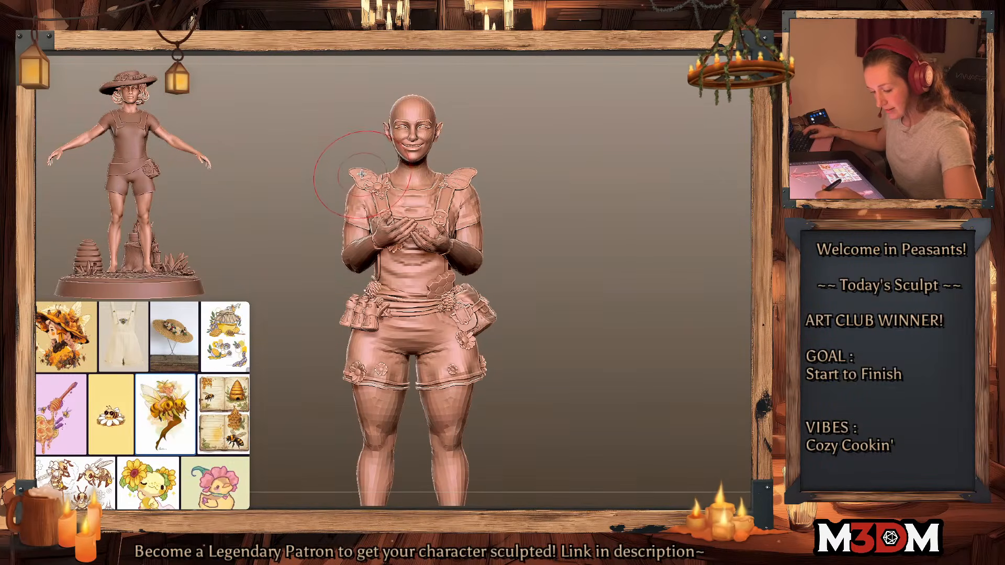
key(space)
mouse_move(467, 93)
ctrl+mouse_down()
mouse_move(378, 120)
mouse_move(463, 147)
ctrl+mouse_up()
ctrl+shift+click(477, 144)
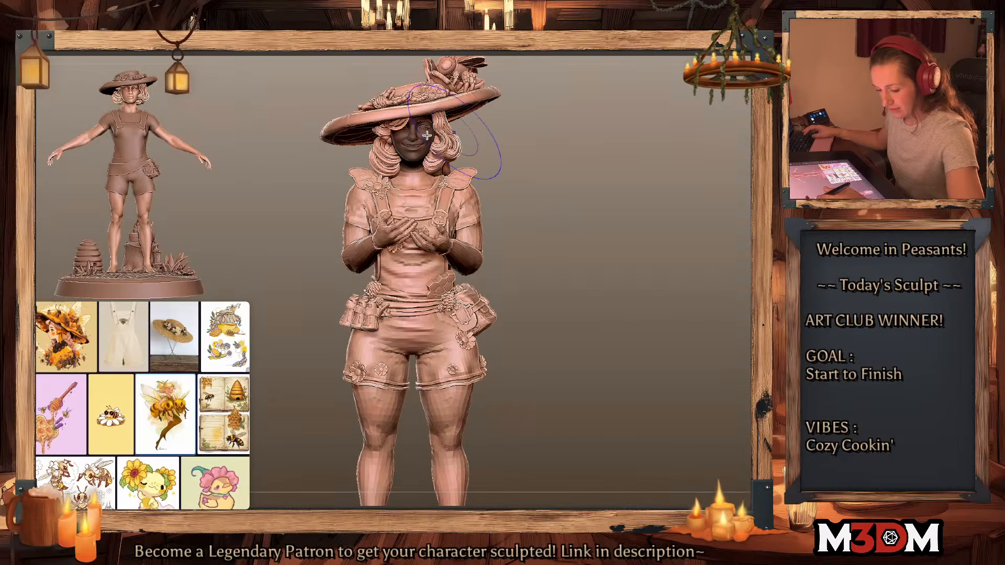
key(ctrl+z)
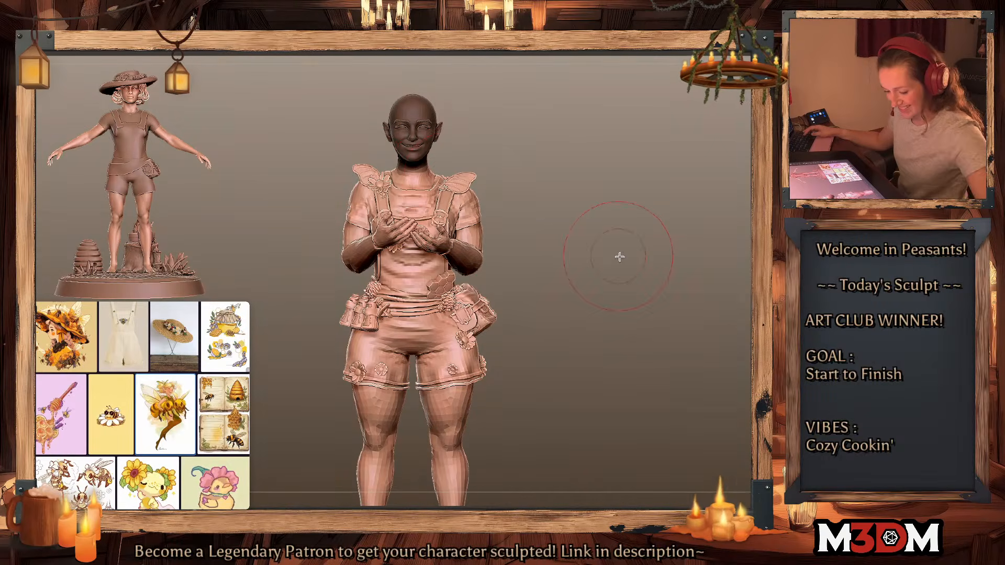
ctrl+drag(619, 254, 628, 245)
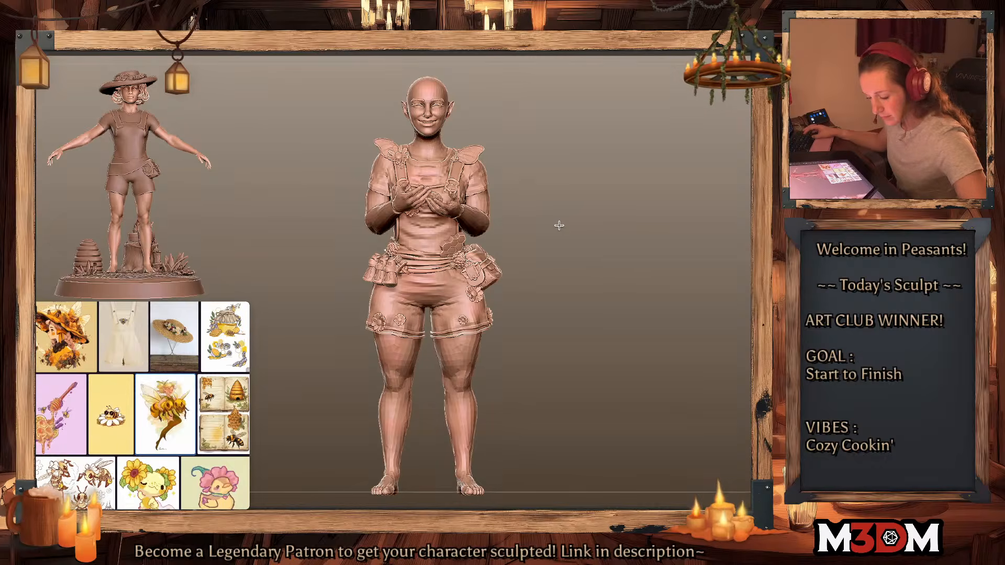
Step: Isolate the belt with its pouches, mask it and restore the full figure
ctrl+shift+click(529, 239)
ctrl+shift+click(456, 244)
ctrl+click(534, 246)
ctrl+shift+click(532, 250)
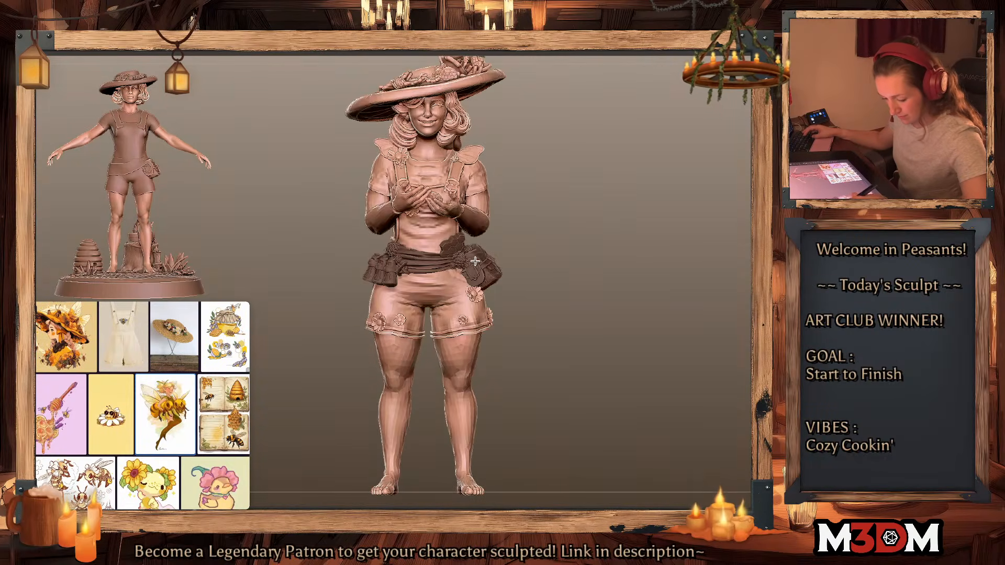
Step: Hide the belt, mask the shorts and legs, and invert the mask to free only the lower body
ctrl+shift+click(477, 264)
ctrl+shift+click(477, 264)
mouse_move(349, 385)
ctrl+mouse_down()
mouse_move(339, 250)
mouse_move(519, 247)
mouse_move(340, 503)
mouse_move(349, 385)
ctrl+mouse_up()
drag(653, 357, 650, 348)
ctrl+click(653, 346)
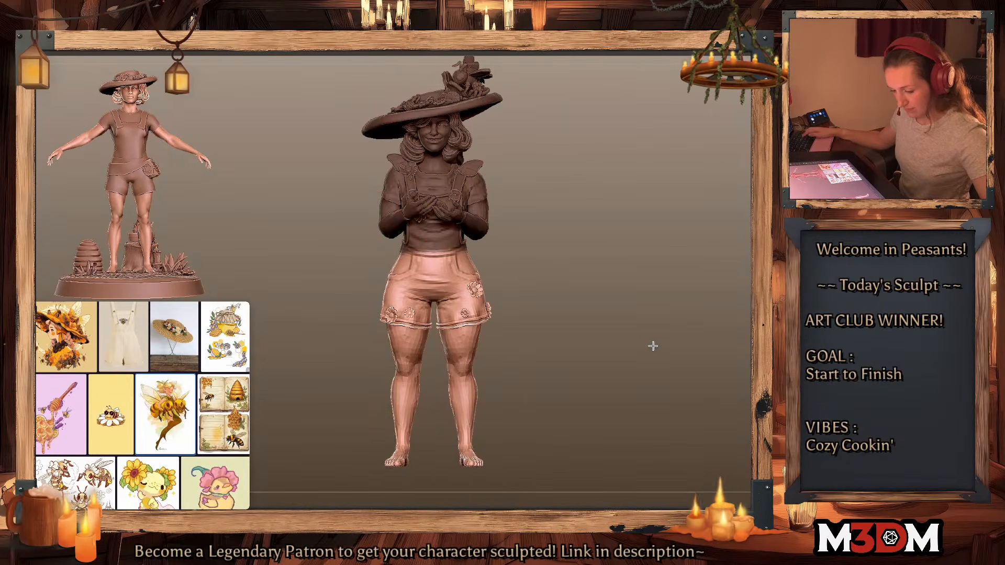
Step: Centre and realign the gizmo on the unmasked lower body and move its pivot up to the waist
alt+drag(624, 260, 588, 289)
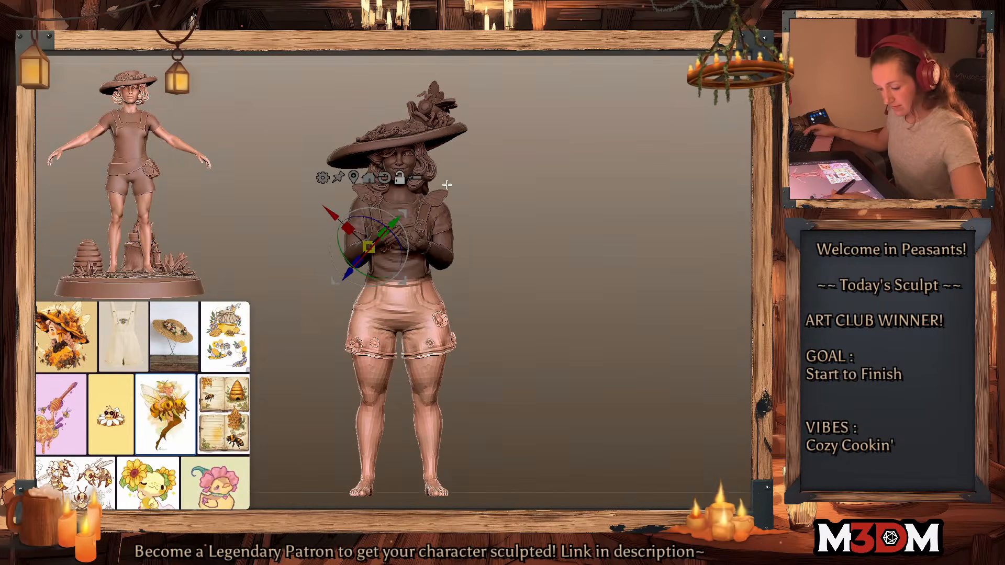
click(384, 178)
click(369, 178)
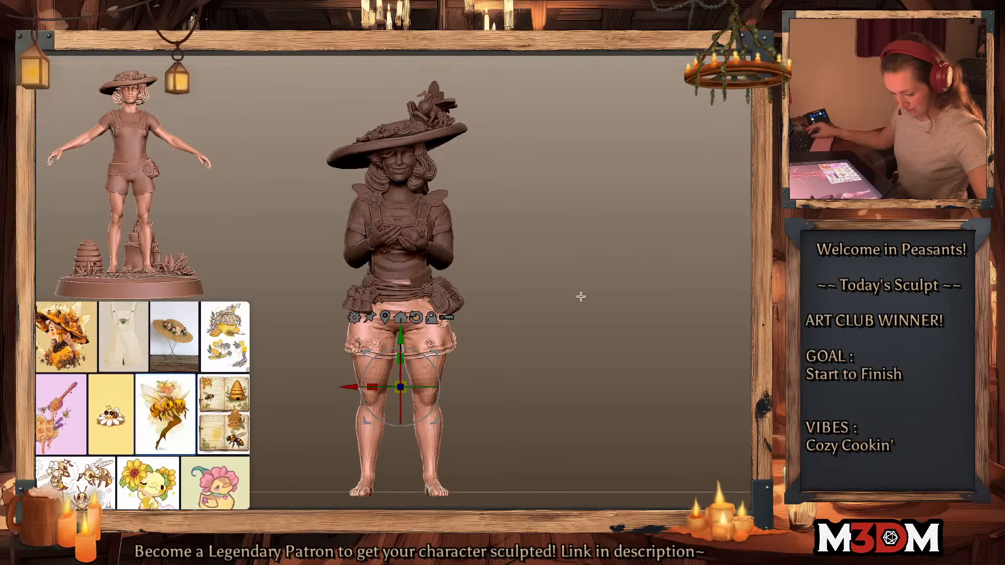
alt+drag(400, 336, 400, 232)
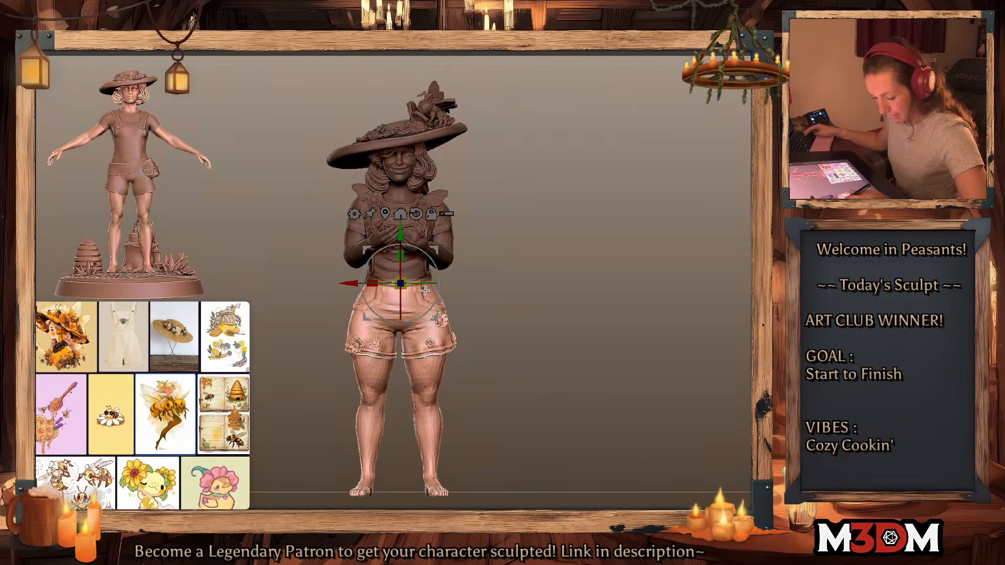
Step: Turn the lower body slightly around the vertical axis at the waist and shift it a little sideways
drag(554, 245, 515, 267)
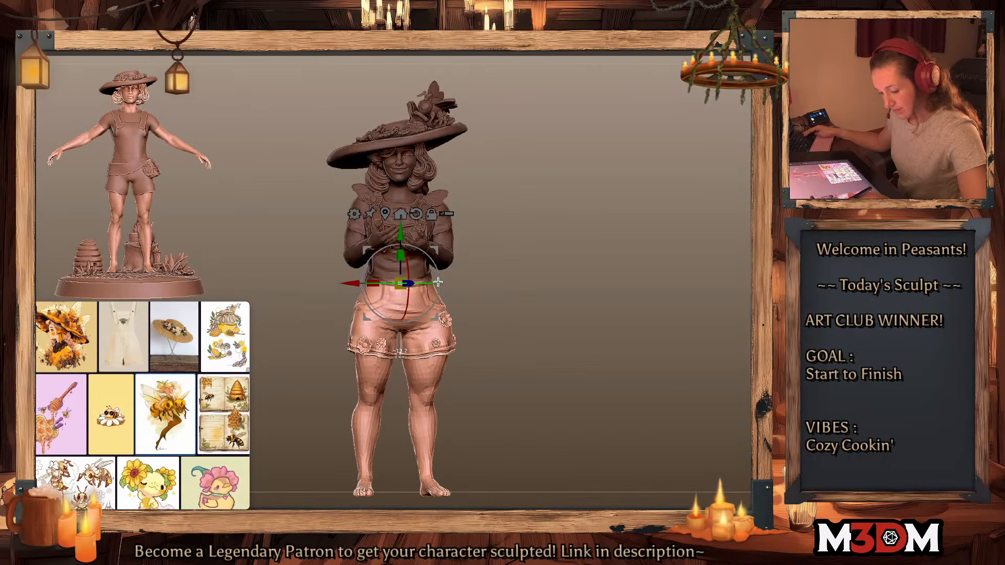
drag(437, 283, 438, 284)
drag(348, 284, 346, 285)
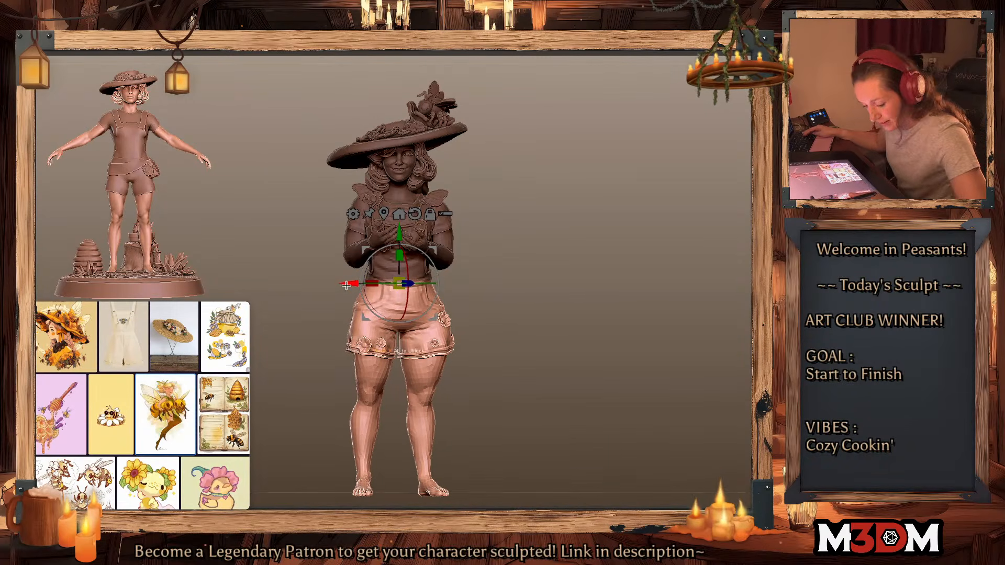
Step: Shift the freed lower body a little sideways under the torso and check the pose from the front
drag(437, 274, 433, 250)
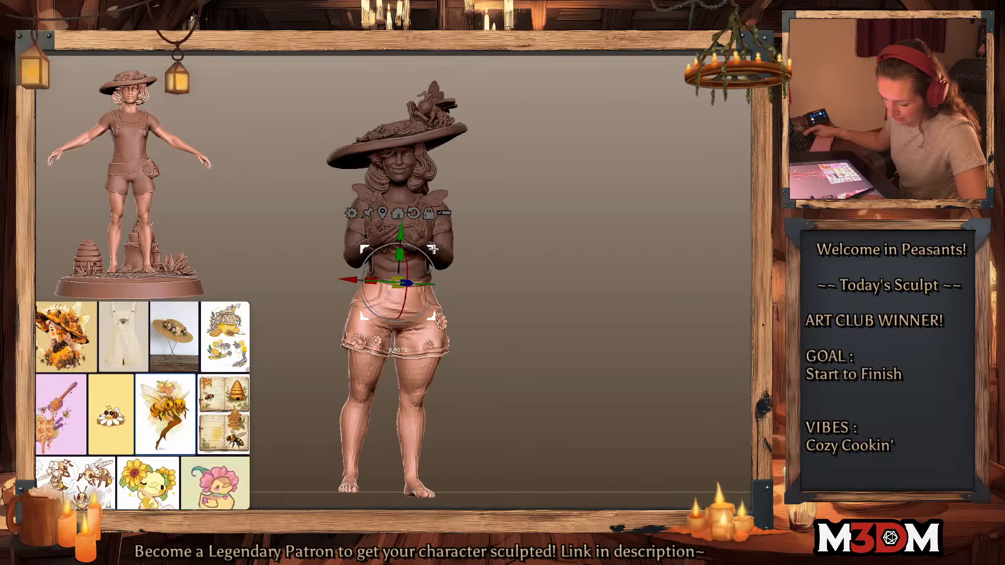
key(q)
right_click(597, 290)
key(shift+f)
key(shift+f)
right_click(591, 290)
alt+drag(605, 290, 607, 279)
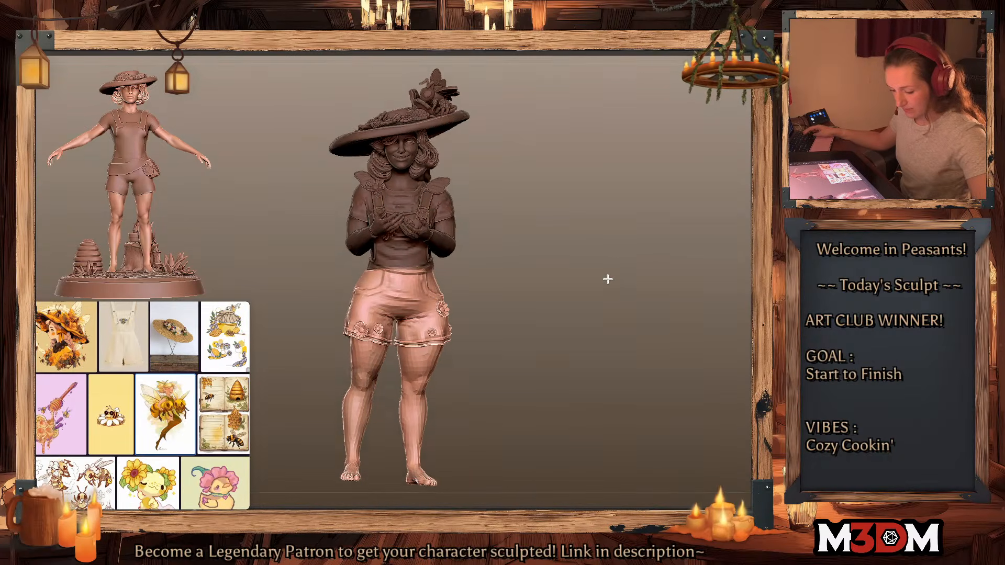
key(w)
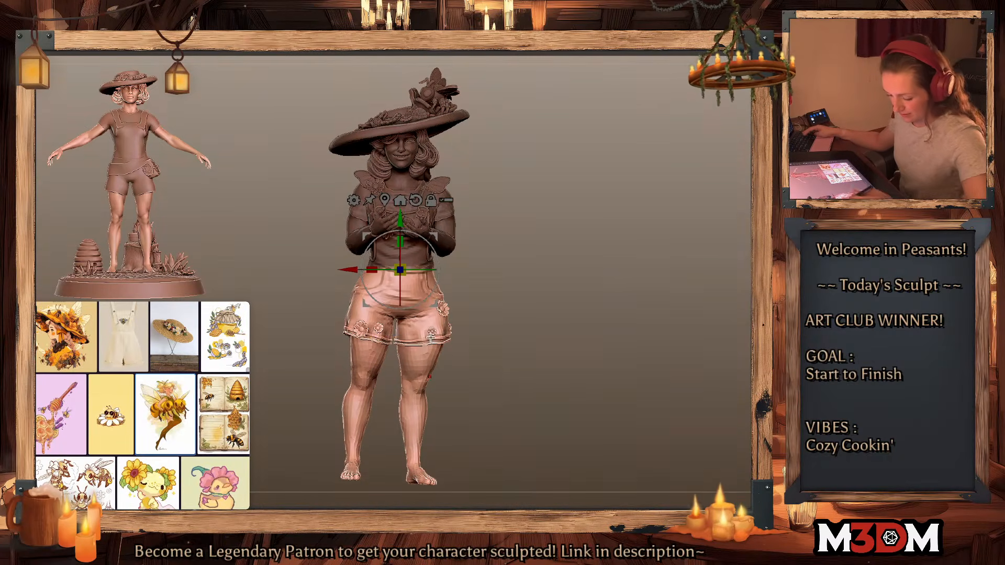
drag(436, 239, 435, 238)
key(q)
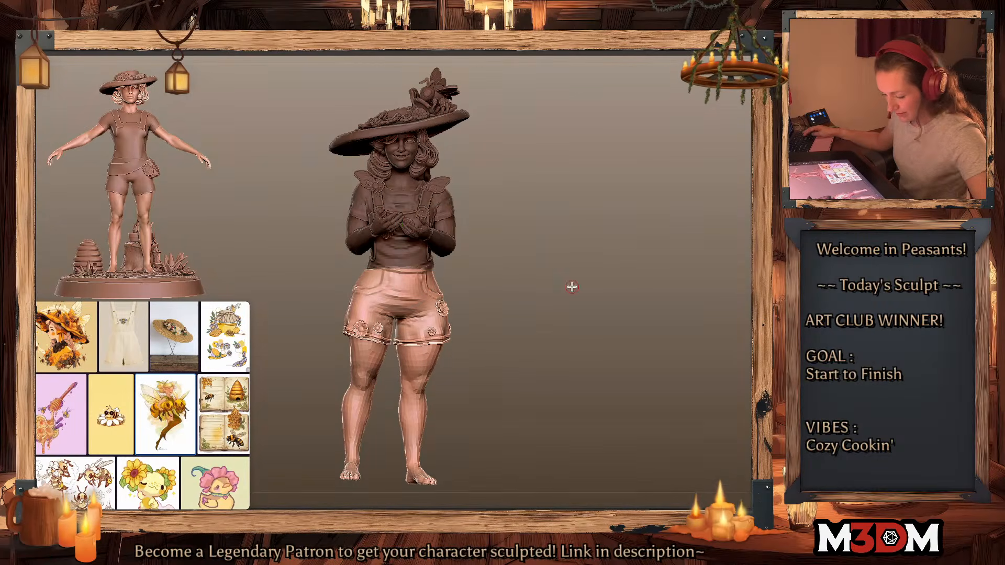
Step: Undo the last small nudge of the lower body and clear the mask from the whole figure
key(ctrl+z)
key(w)
key(q)
ctrl+drag(537, 252, 545, 293)
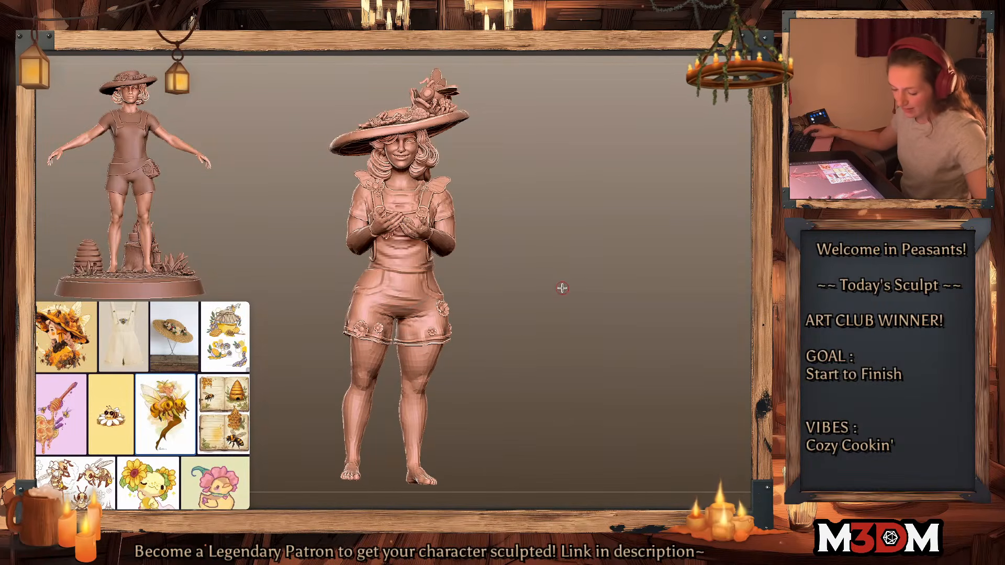
Step: Isolate the character's right leg, mask it, restore the figure and invert the mask so that leg is free
ctrl+shift+click(362, 389)
ctrl+click(563, 351)
ctrl+shift+click(563, 349)
ctrl+click(561, 347)
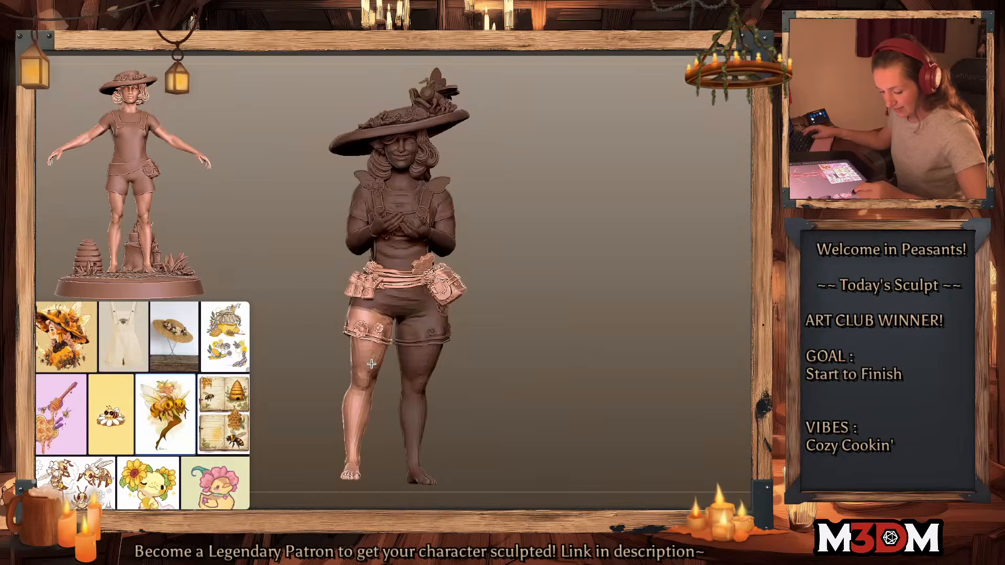
ctrl+click(513, 319)
key(w)
key(q)
ctrl+click(515, 297)
key(w)
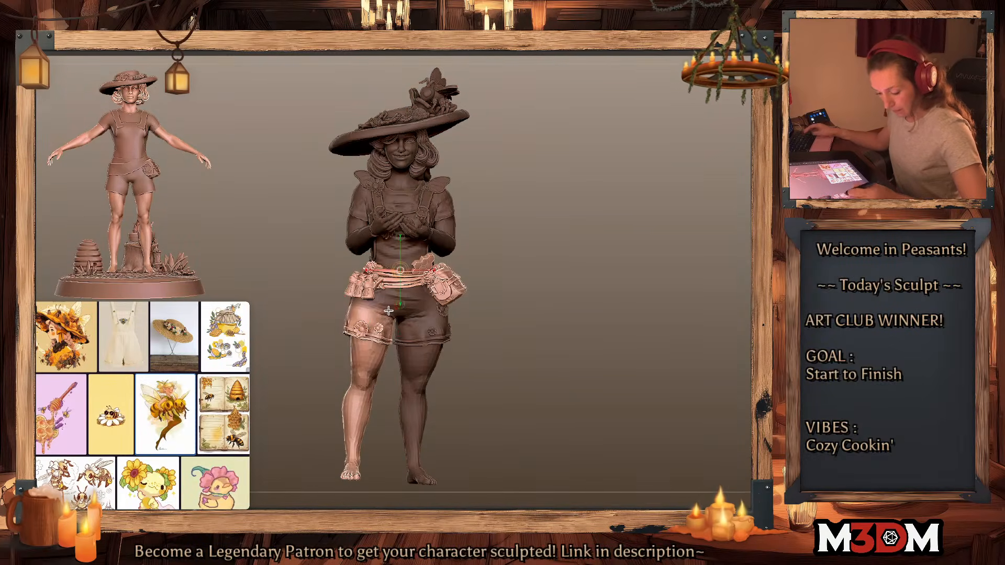
Step: Isolate the belt with its pouches, mask it and bring back the rest of the figure
ctrl+shift+click(445, 287)
ctrl+click(544, 286)
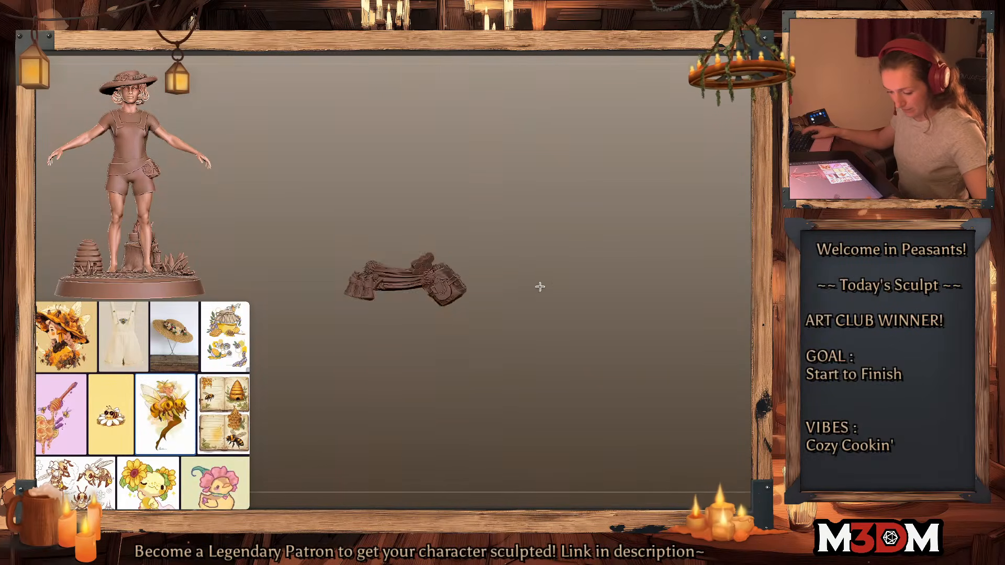
ctrl+shift+click(509, 294)
mouse_move(519, 326)
mouse_down()
mouse_move(556, 323)
mouse_move(526, 329)
mouse_up()
Step: Swing the freed right leg at the hip, trying it outward from the front and tilting it back from the side
drag(357, 399, 341, 422)
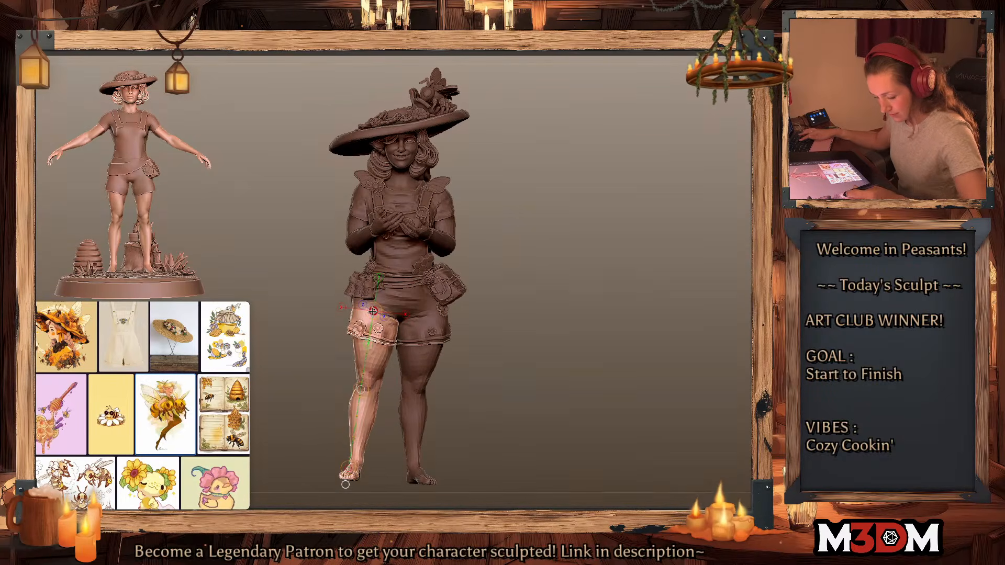
key(ctrl+z)
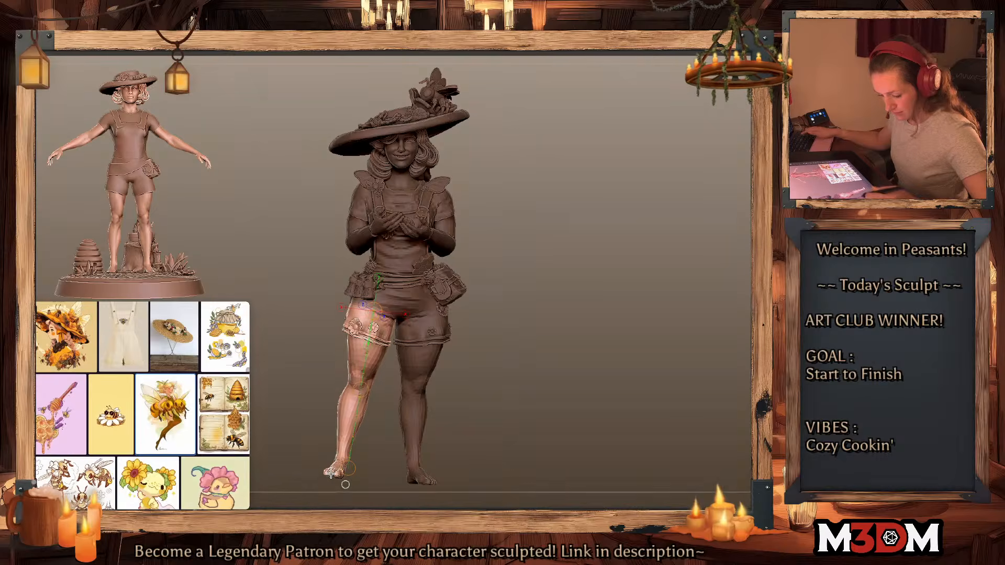
key(space)
shift+drag(585, 344, 619, 327)
key(ctrl+z)
key(ctrl+z)
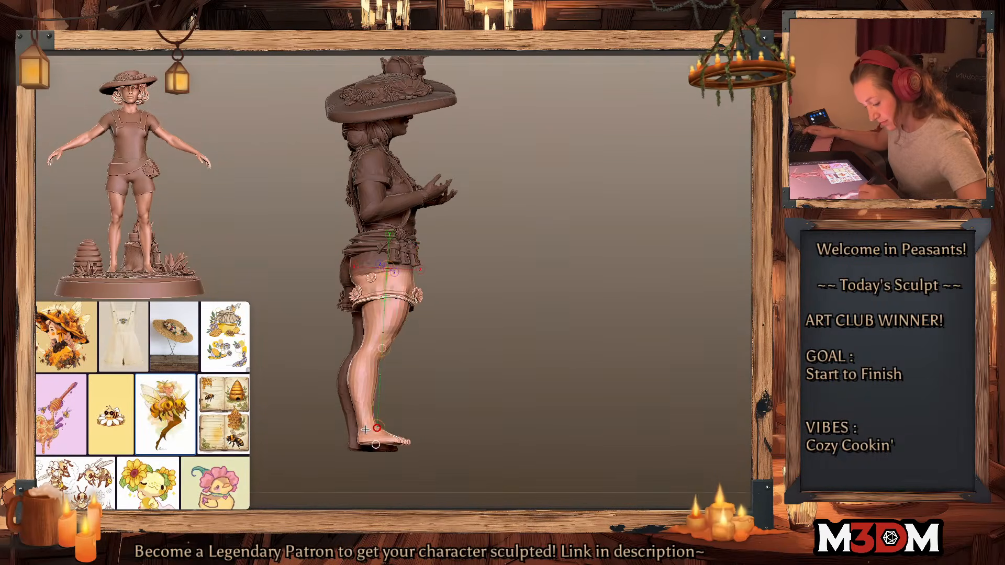
mouse_move(617, 332)
shift+mouse_down()
mouse_move(617, 342)
mouse_move(607, 331)
mouse_move(608, 349)
shift+mouse_up()
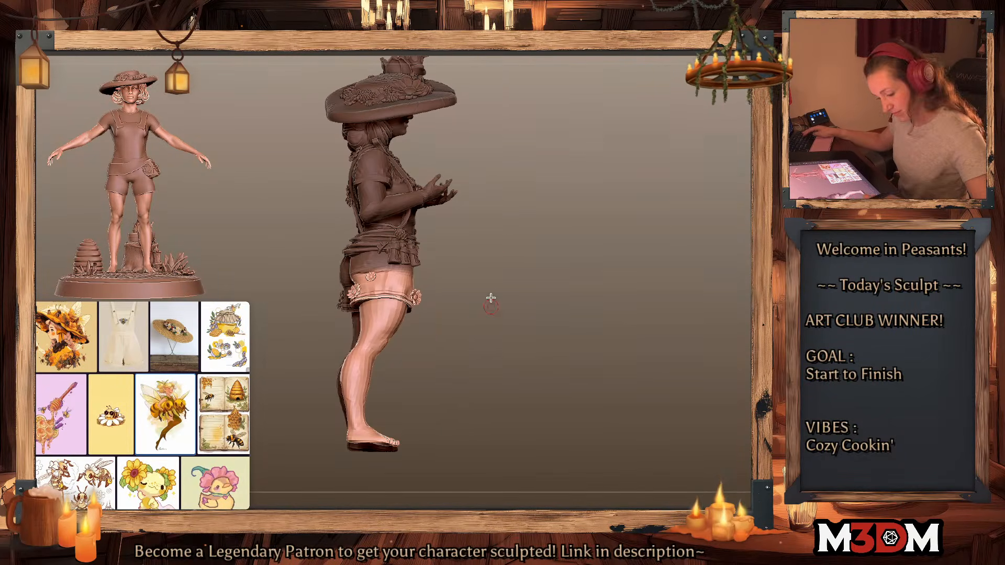
Step: Mask the right leg down to the knee and bend the lower leg backward at the knee
mouse_move(505, 163)
ctrl+mouse_down()
mouse_move(412, 167)
mouse_move(364, 342)
mouse_move(451, 357)
ctrl+mouse_up()
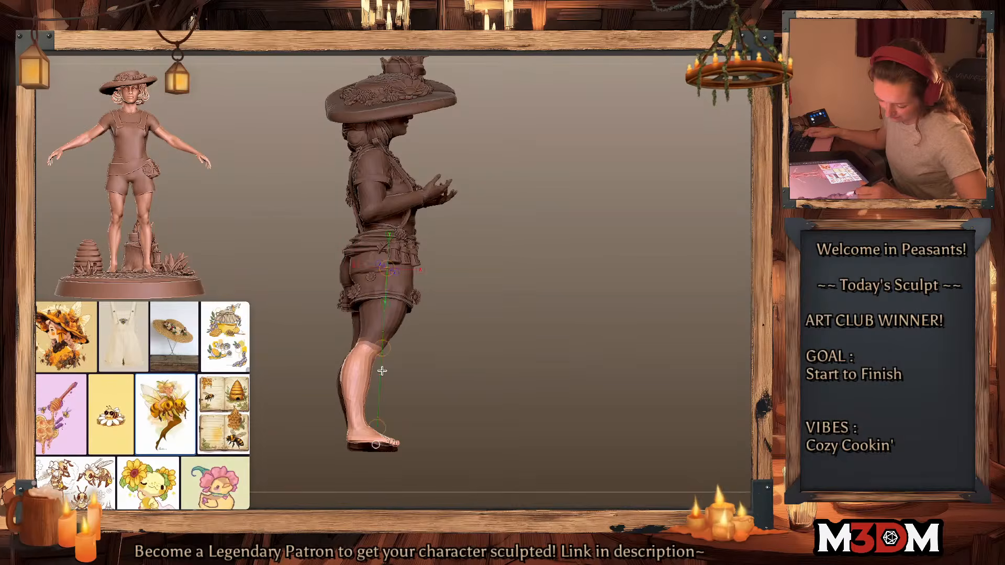
key(q)
mouse_move(491, 177)
ctrl+mouse_down()
mouse_move(338, 424)
mouse_move(386, 426)
mouse_move(361, 423)
ctrl+mouse_up()
key(ctrl+z)
drag(361, 424, 325, 417)
drag(362, 387, 365, 384)
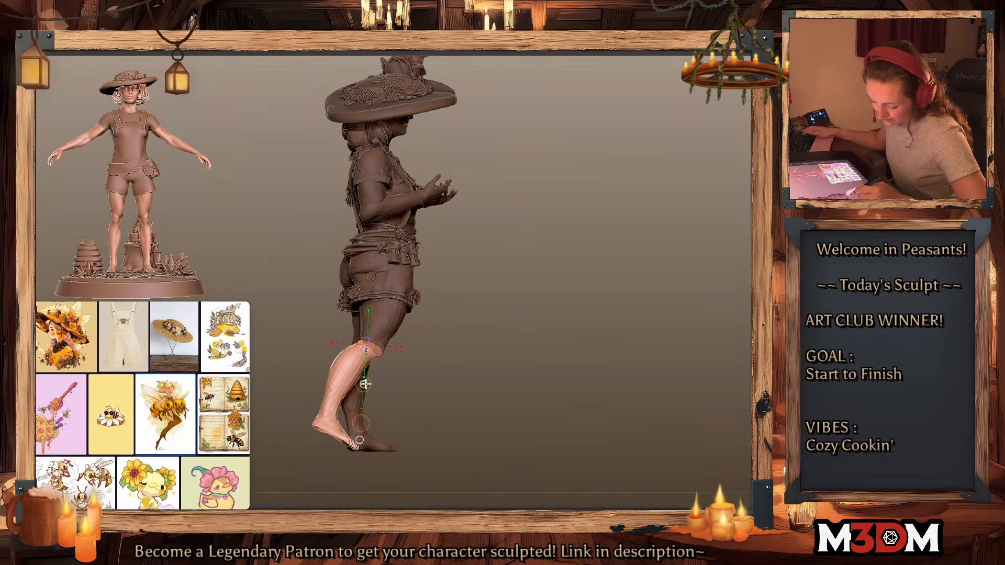
Step: Mask down to the right ankle, tilt the foot so its toes point to the ground, and clear the mask
mouse_move(502, 197)
ctrl+mouse_down()
mouse_move(319, 418)
mouse_move(337, 430)
mouse_move(333, 448)
ctrl+mouse_up()
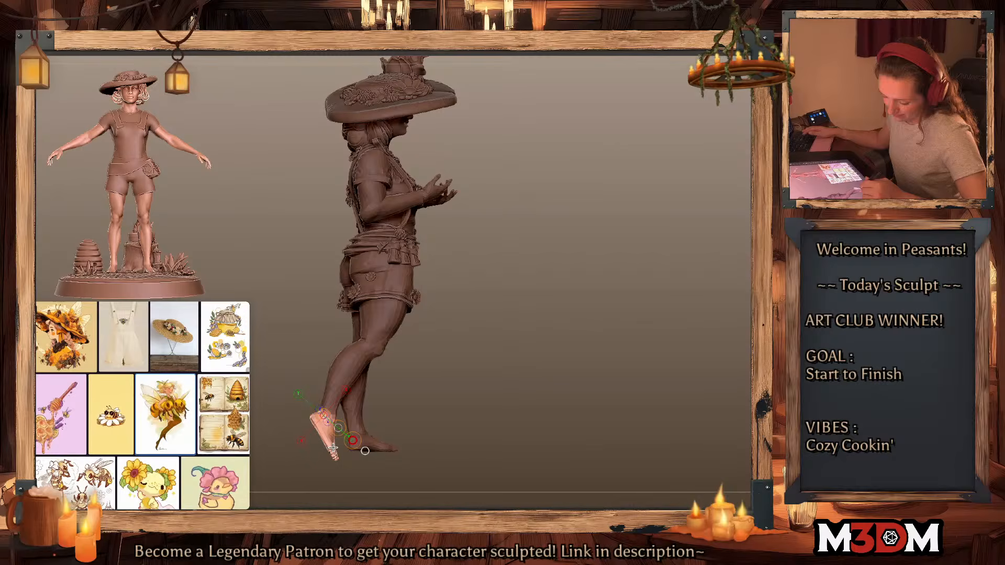
drag(603, 345, 598, 364)
mouse_move(591, 328)
ctrl+mouse_down()
mouse_move(604, 359)
mouse_move(584, 357)
mouse_move(601, 359)
mouse_move(572, 316)
ctrl+mouse_up()
ctrl+click(601, 335)
ctrl+click(601, 337)
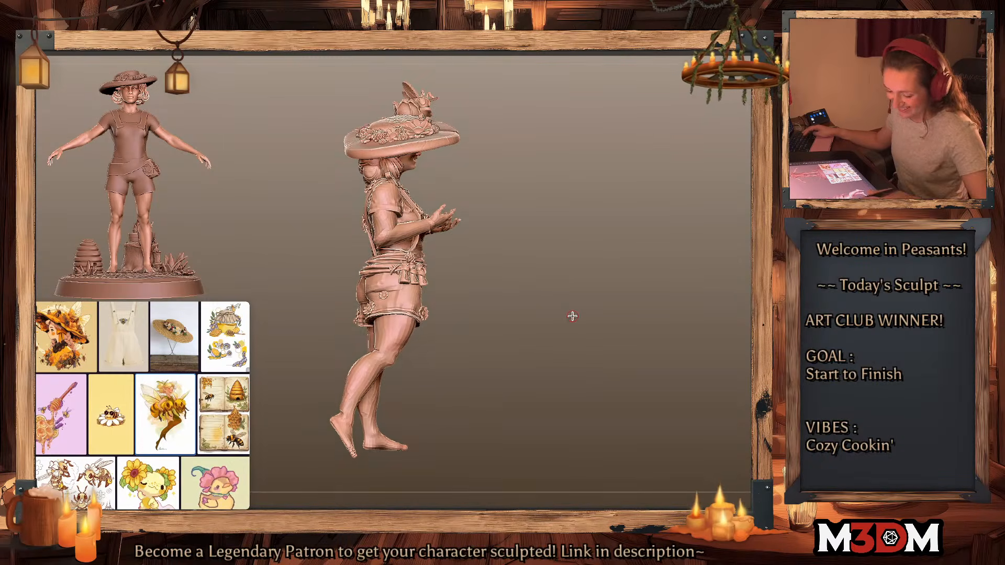
Step: Isolate and mask the bent right leg, restore the figure and invert the mask to free only that leg
ctrl+shift+click(396, 334)
ctrl+click(588, 317)
ctrl+shift+click(587, 320)
ctrl+click(392, 339)
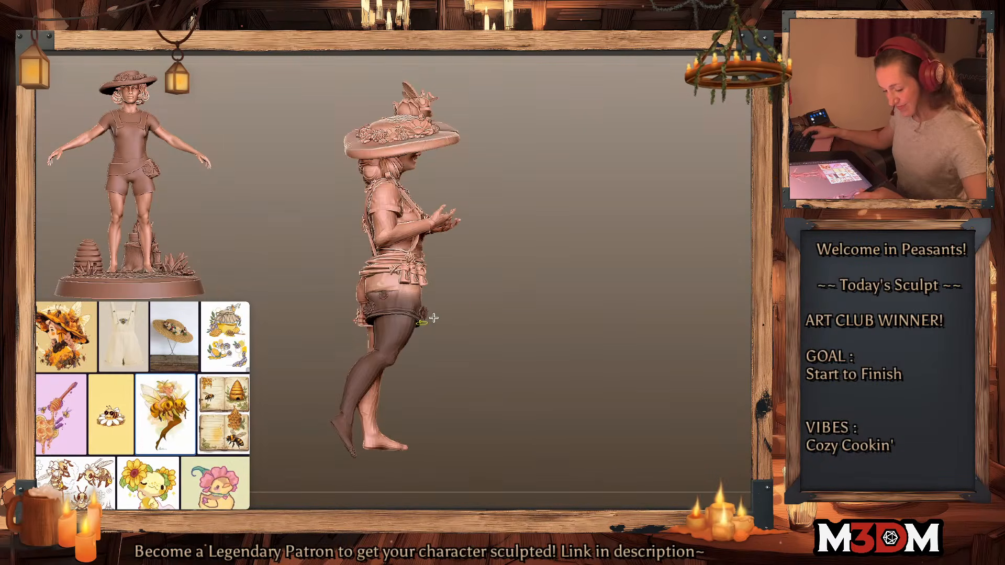
ctrl+click(488, 301)
key(w)
Step: Centre and realign the gizmo on the freed right leg and adjust the leg's position slightly at the hip
key(y)
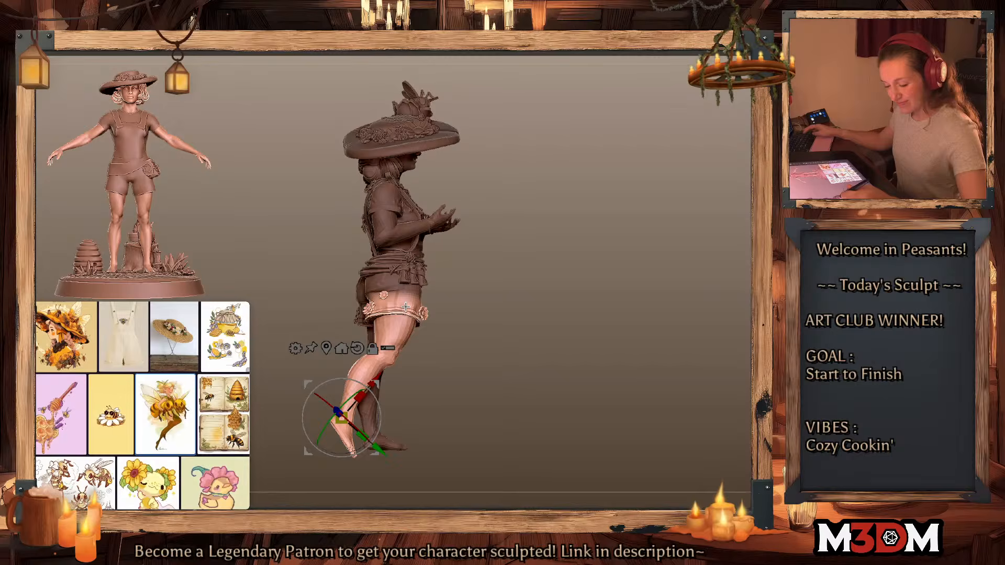
click(354, 348)
drag(377, 328, 378, 287)
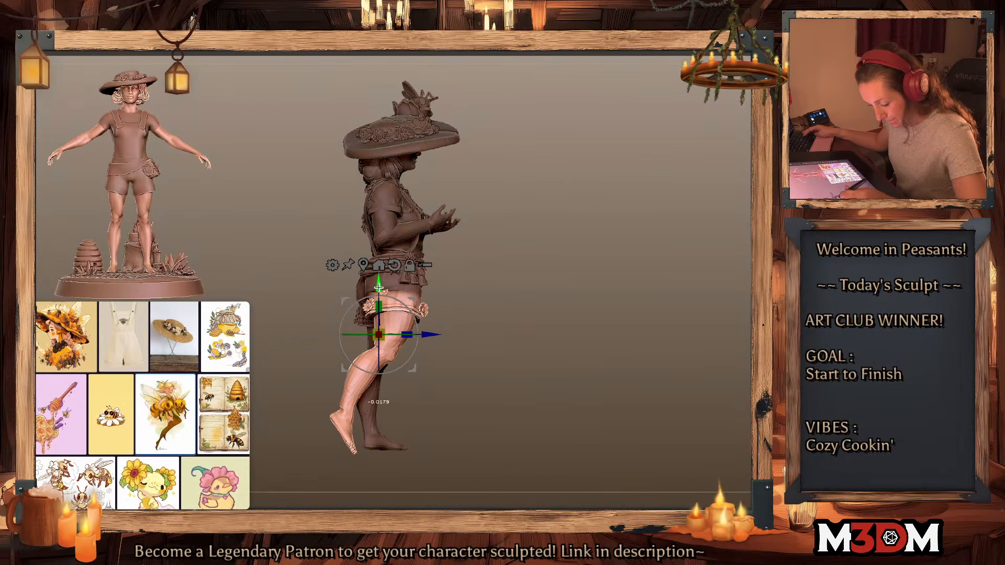
alt+click(402, 295)
drag(436, 273, 436, 267)
key(q)
Step: Clear the mask and check the polygroups and leg pose on the full figure from the front
right_click(580, 334)
mouse_move(591, 314)
ctrl+mouse_down()
mouse_move(600, 325)
mouse_move(585, 329)
ctrl+mouse_up()
key(shift+f)
key(shift+f)
right_click(597, 318)
right_click(585, 328)
key(shift+f)
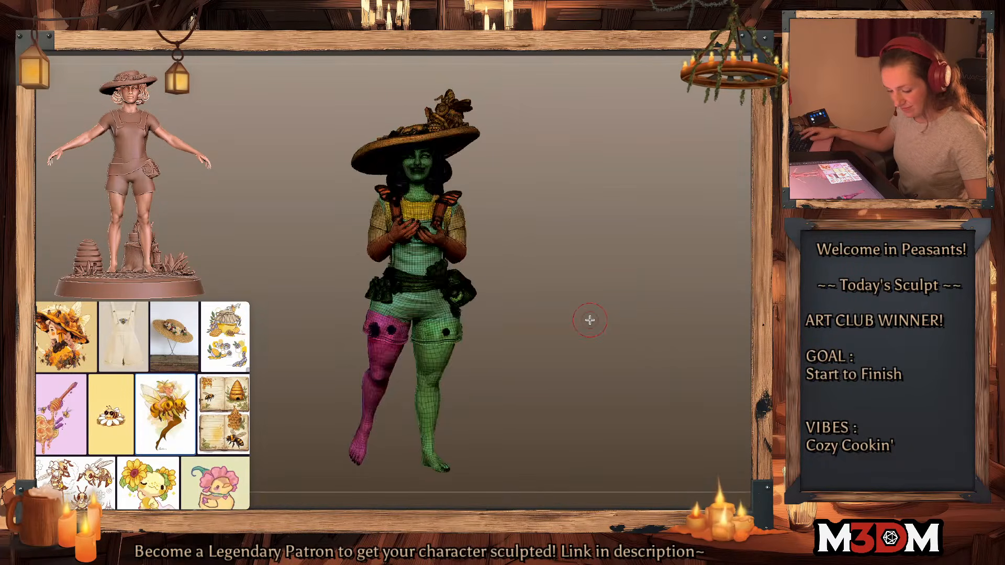
key(shift+f)
key(w)
click(362, 241)
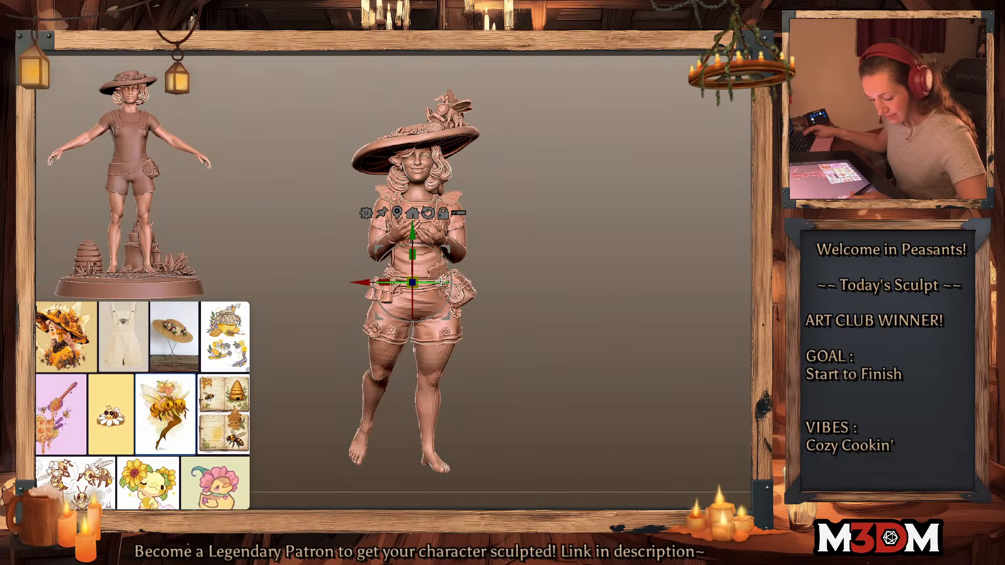
mouse_move(571, 278)
mouse_down()
mouse_move(583, 276)
mouse_move(585, 316)
mouse_move(558, 276)
mouse_up()
key(q)
right_click(585, 278)
key(shift+f)
key(shift+f)
Step: Isolate the hair and the hat one after the other, mask each, and restore the full figure
ctrl+shift+click(437, 188)
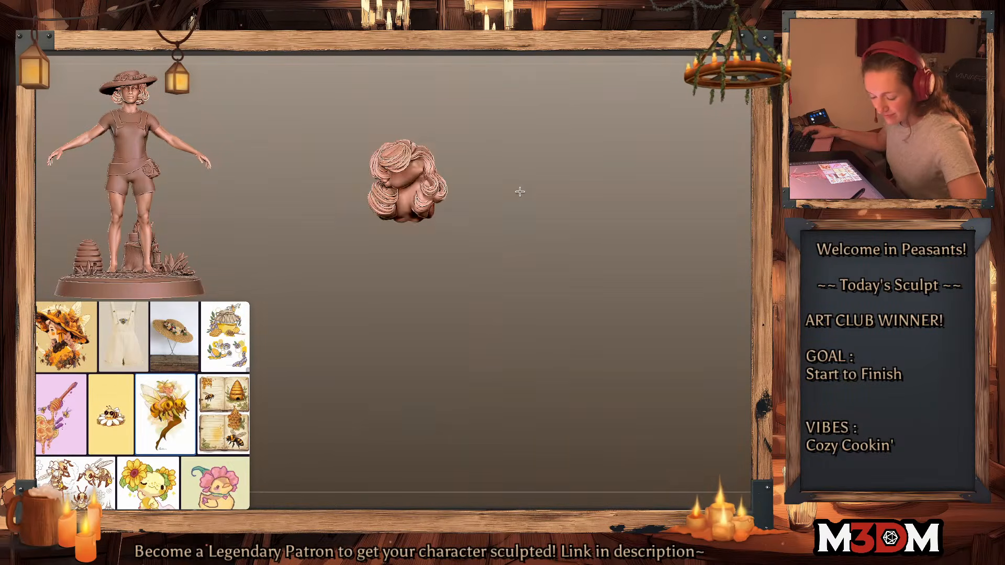
ctrl+click(520, 191)
ctrl+shift+click(520, 190)
ctrl+shift+click(465, 151)
ctrl+click(500, 162)
ctrl+shift+click(501, 163)
Step: Hide the hair, mask the head, restore the figure and invert the mask to free head, hair and hat
alt+drag(546, 213, 448, 291)
mouse_move(483, 262)
alt+mouse_down()
mouse_move(499, 272)
mouse_move(485, 278)
alt+mouse_up()
ctrl+shift+click(446, 307)
ctrl+shift+drag(523, 245, 532, 252)
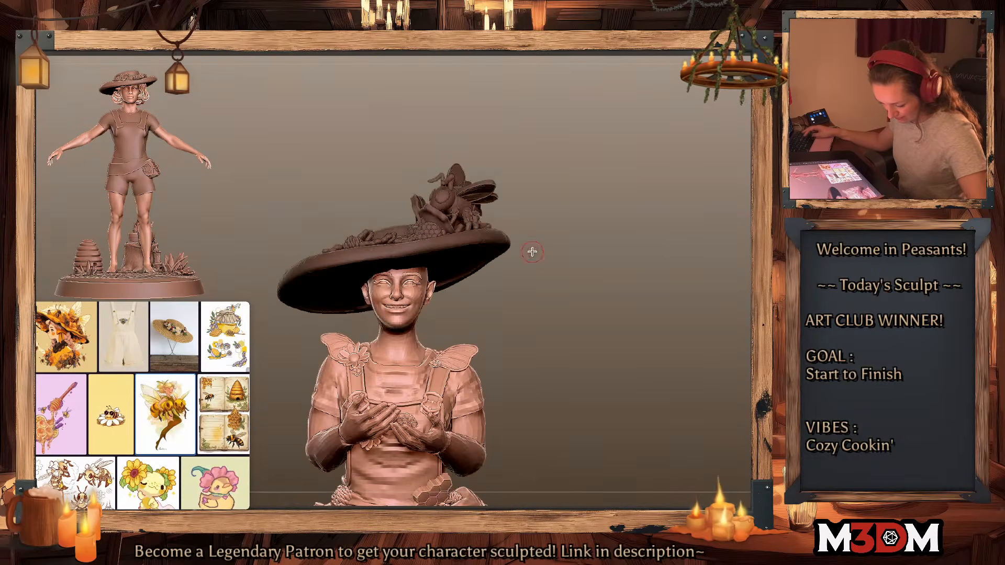
mouse_move(534, 154)
ctrl+mouse_down()
mouse_move(274, 286)
mouse_move(386, 334)
mouse_move(545, 273)
mouse_move(626, 280)
ctrl+mouse_up()
ctrl+shift+click(592, 269)
ctrl+click(597, 272)
Step: Centre the gizmo on the freed head, hair and hat and adjust their height slightly above the shoulders
key(w)
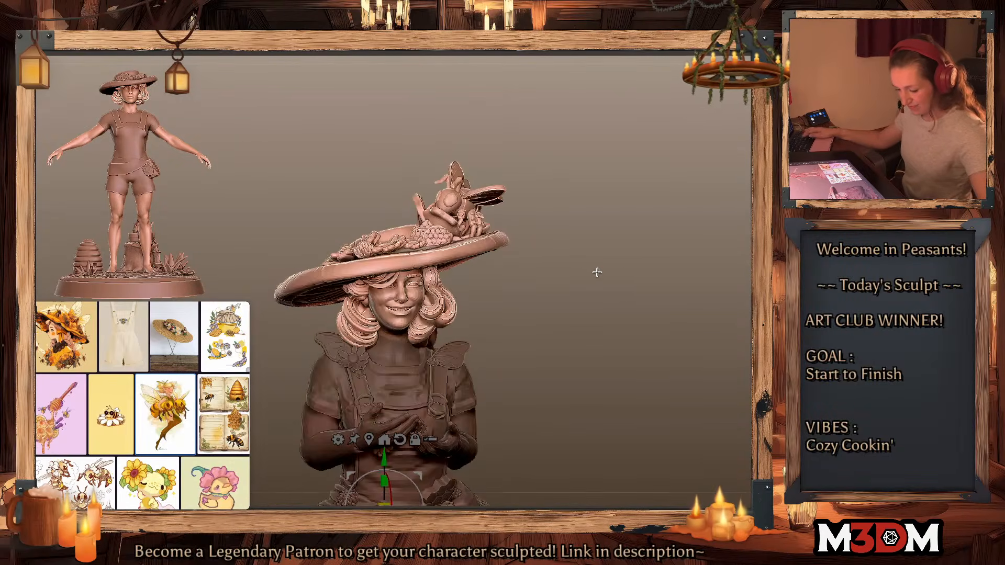
ctrl+click(604, 276)
ctrl+click(576, 307)
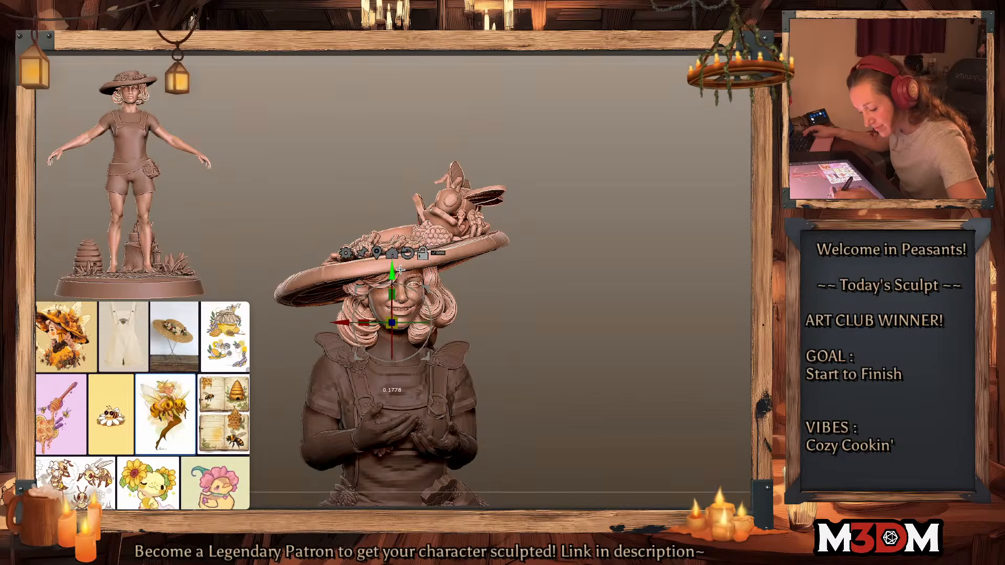
mouse_move(392, 346)
mouse_down()
mouse_move(393, 361)
mouse_move(393, 350)
mouse_up()
key(q)
mouse_move(625, 339)
alt+mouse_down()
mouse_move(612, 284)
mouse_move(617, 235)
alt+mouse_up()
key(w)
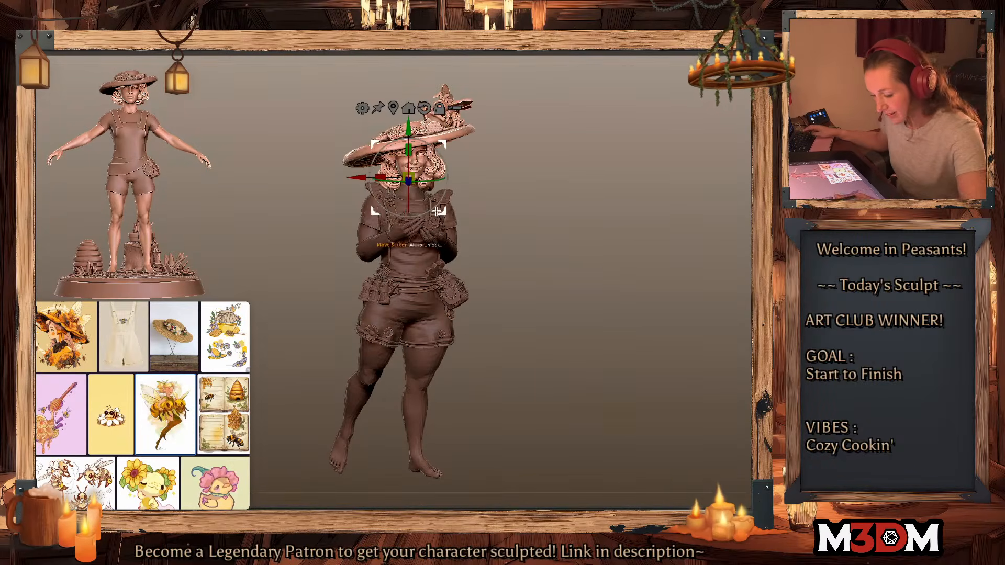
key(q)
Step: Adjust the brush's draw size and clear the mask from the figure
key(space)
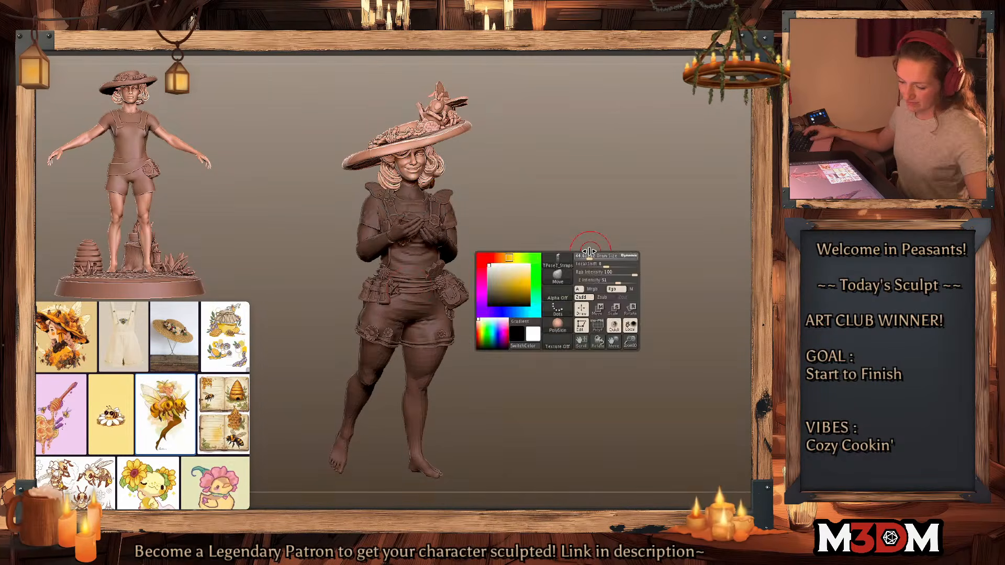
mouse_move(581, 252)
mouse_down()
mouse_move(534, 250)
mouse_move(562, 256)
mouse_move(545, 268)
mouse_move(565, 248)
mouse_move(553, 286)
mouse_move(553, 269)
mouse_move(567, 271)
mouse_up()
key(space)
ctrl+click(560, 242)
ctrl+click(564, 246)
Step: Examine the figure's polygroups and upper-body pose from the front
key(shift+f)
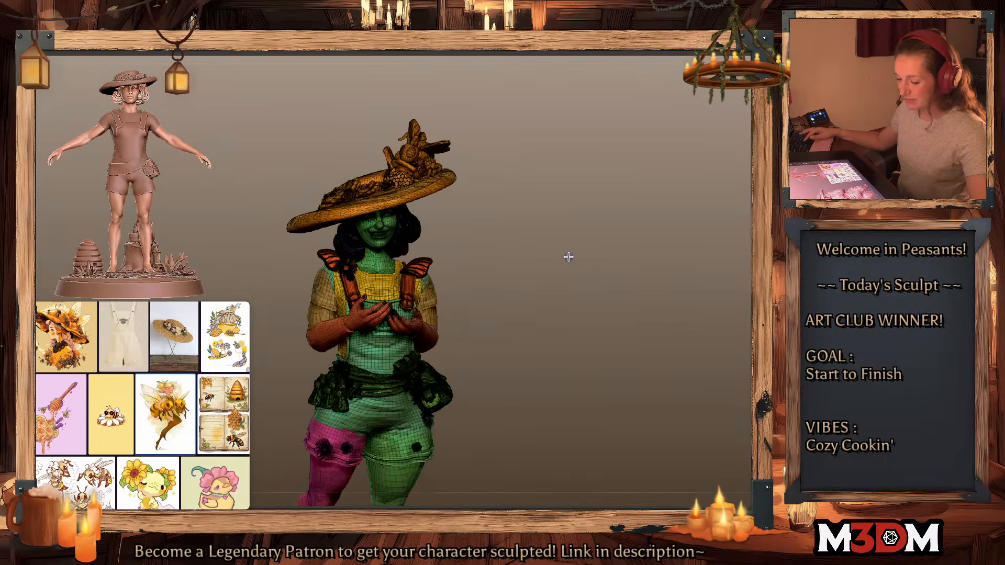
key(shift+f)
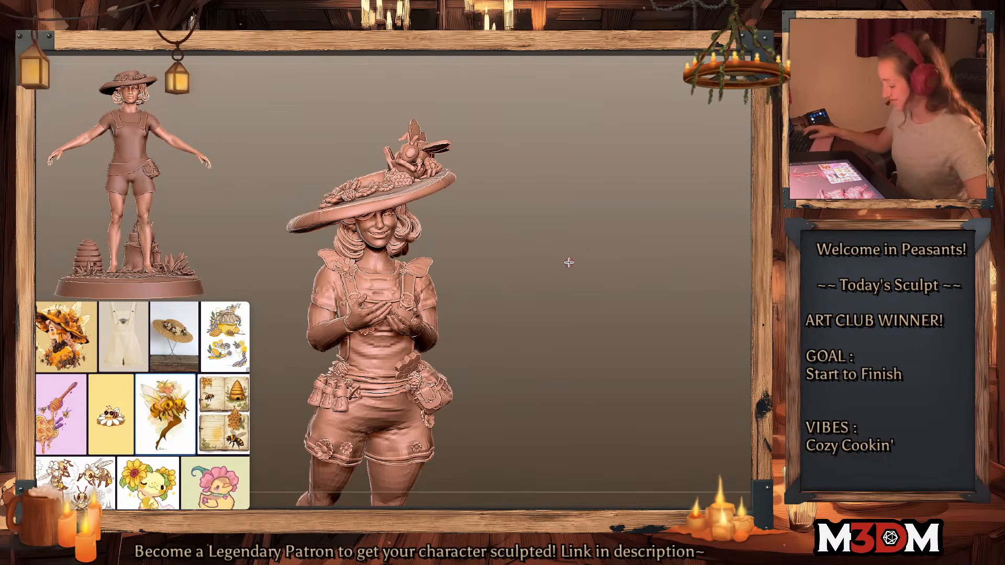
key(shift+f)
key(shift+f)
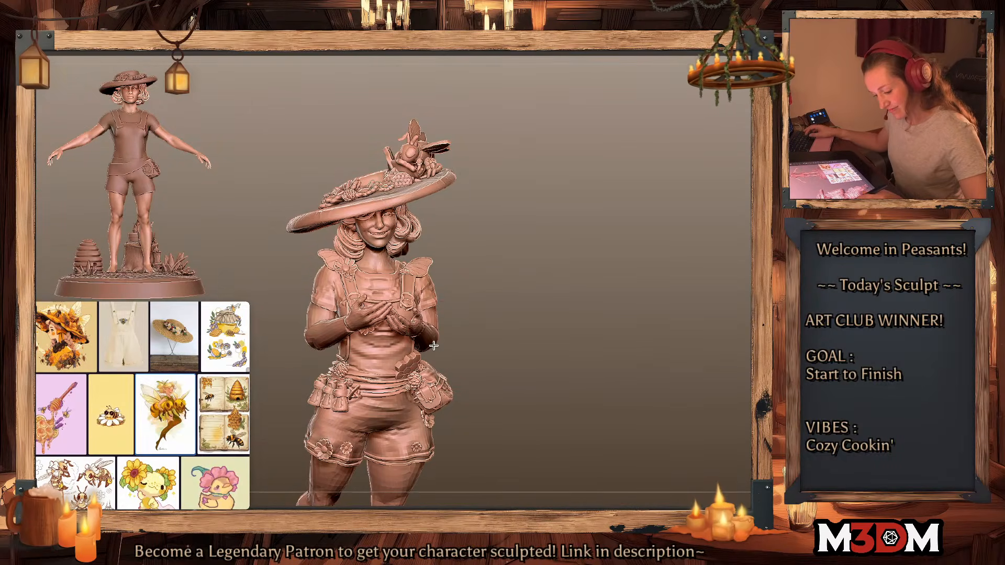
mouse_move(565, 312)
mouse_down()
mouse_move(517, 322)
mouse_move(581, 321)
mouse_up()
ctrl+drag(633, 299, 464, 412)
alt+drag(608, 317, 614, 265)
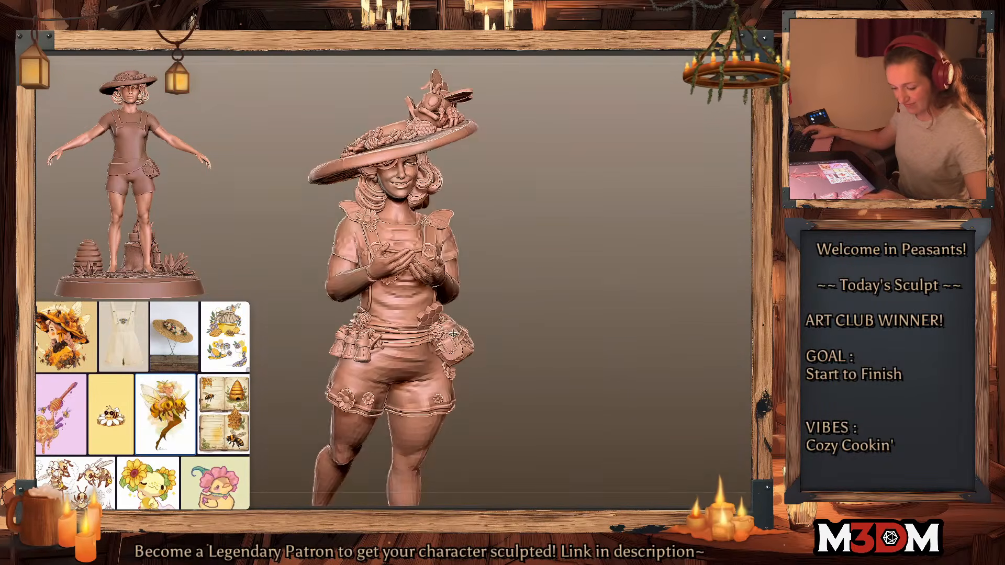
Step: Isolate and mask the belt, restore the figure and invert the mask so only the belt is free
ctrl+shift+click(453, 341)
ctrl+click(570, 303)
ctrl+shift+click(570, 303)
key(w)
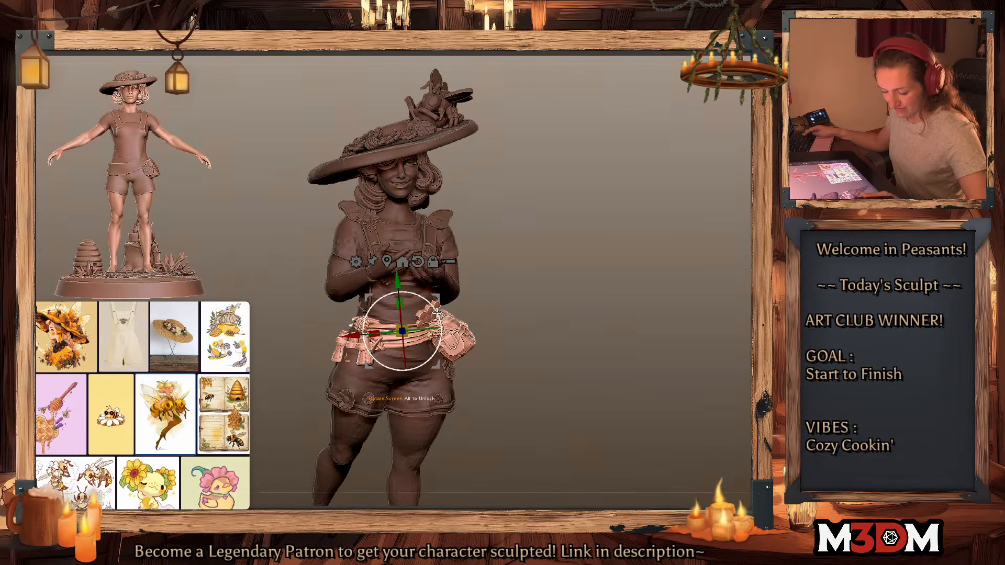
Step: Enlarge the Move brush, nudge the freed belt into place around the waist, and clear the mask
key(q)
key(space)
key(f)
key(f)
drag(629, 305, 631, 285)
key(space)
key(space)
drag(393, 283, 413, 279)
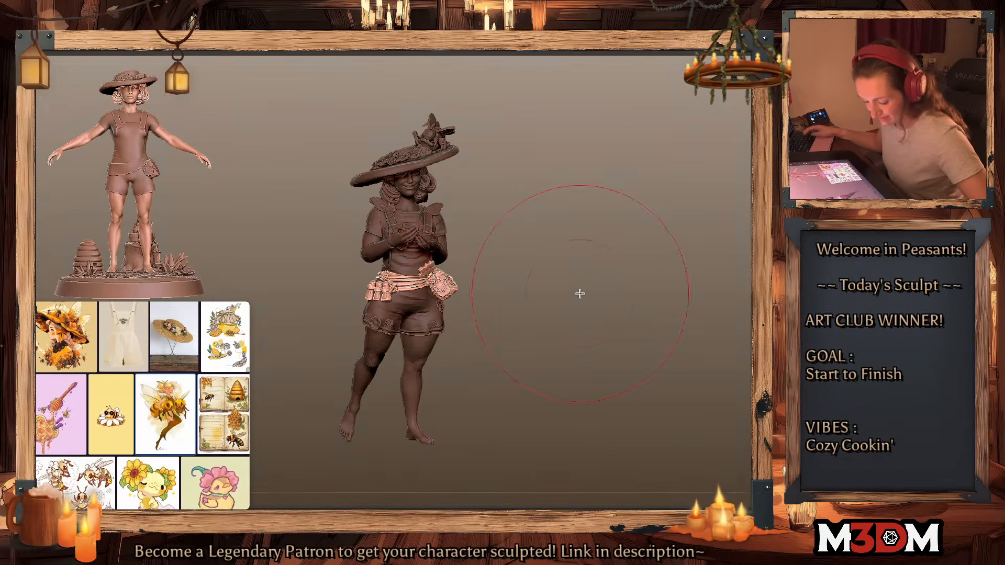
key(space)
mouse_move(579, 292)
ctrl+mouse_down()
mouse_move(596, 286)
mouse_move(583, 282)
mouse_move(593, 309)
mouse_move(571, 322)
mouse_move(584, 323)
ctrl+mouse_up()
Step: Nudge the shorts' hem into place around the bent leg's thigh and check the figure's polygroups
drag(357, 317, 361, 317)
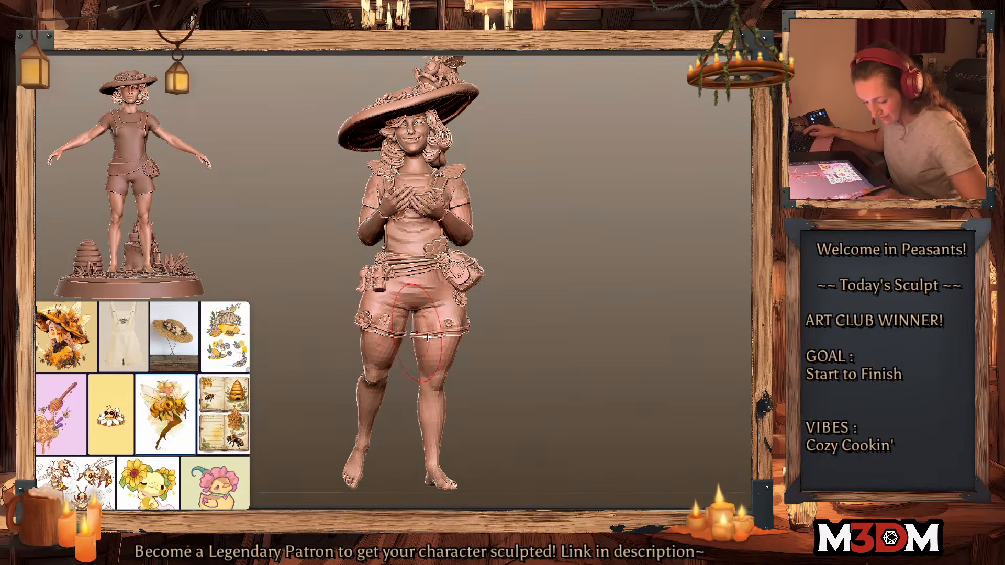
right_click(375, 377)
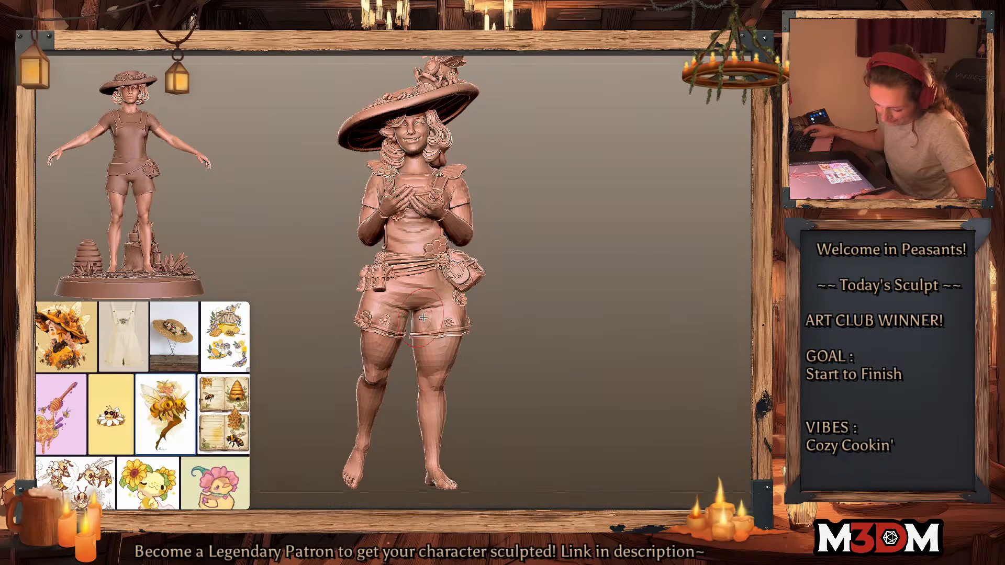
key(shift+f)
key(shift+f)
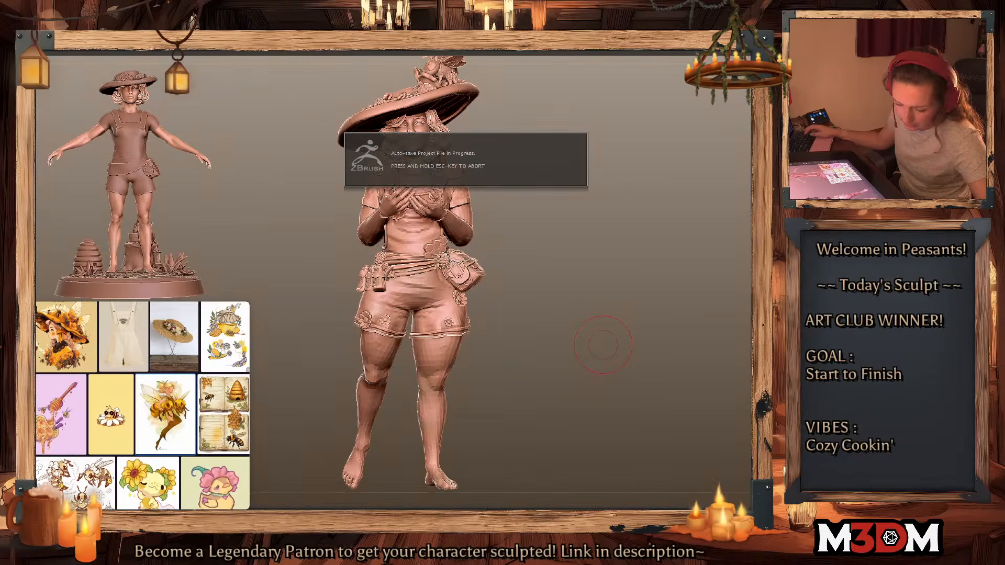
key(space)
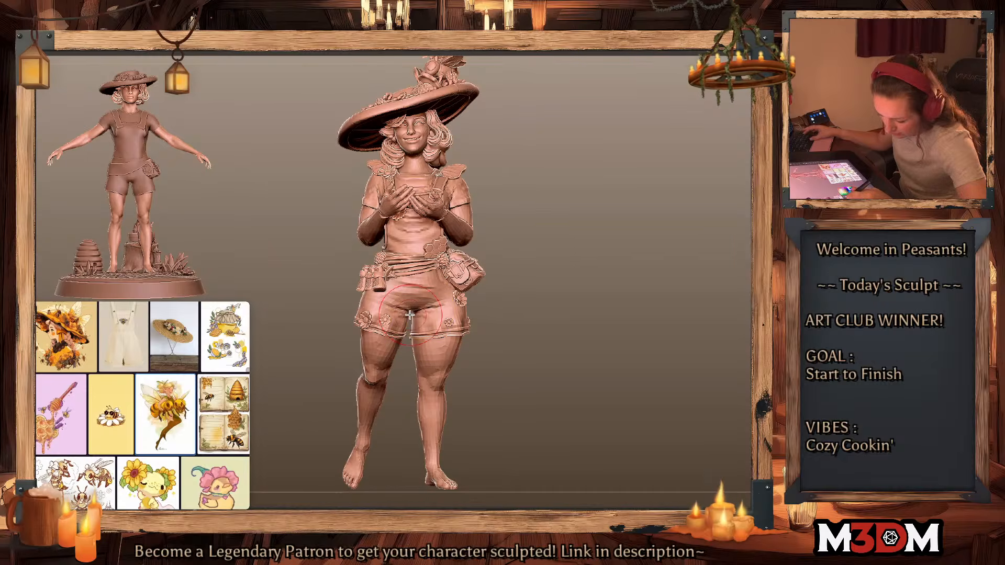
Step: Fit the shorts' hem around the standing leg's thigh with small brush nudges
drag(523, 335, 572, 357)
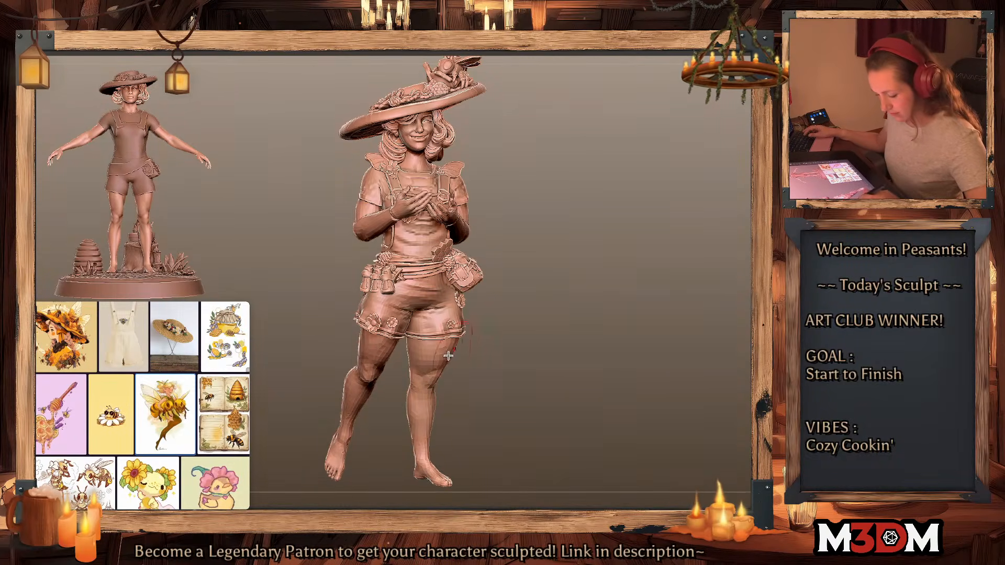
drag(570, 362, 536, 377)
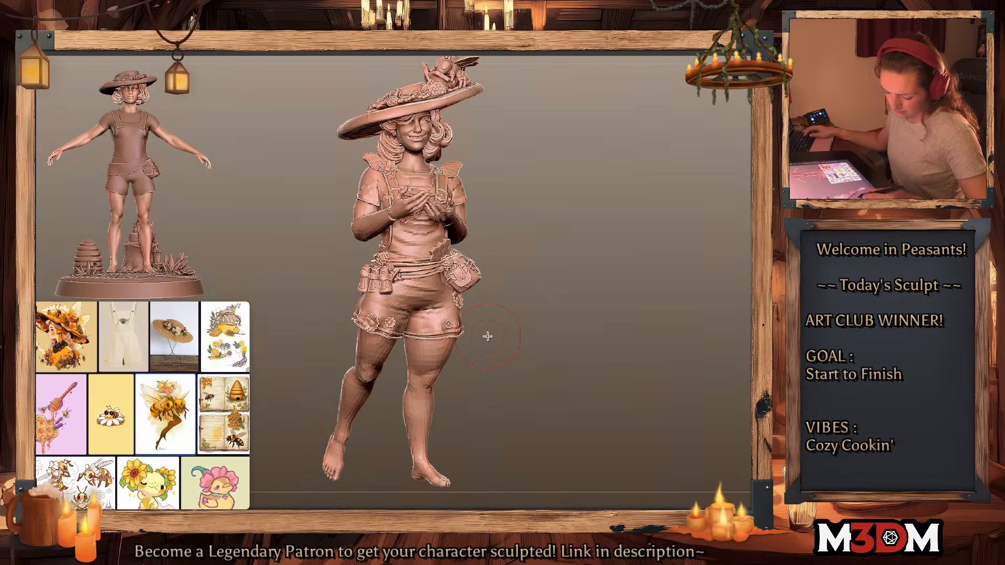
drag(609, 345, 631, 341)
drag(434, 331, 442, 336)
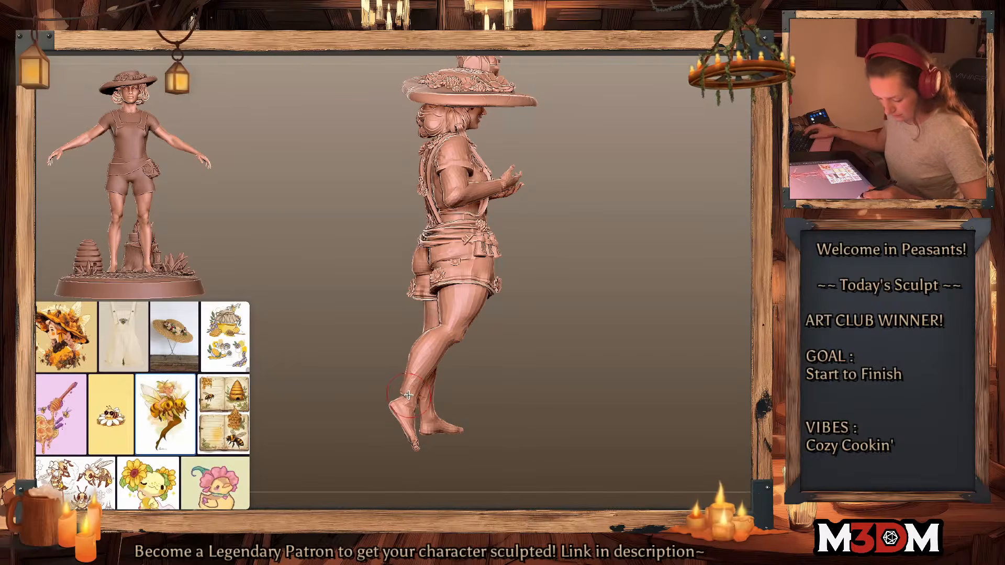
key(space)
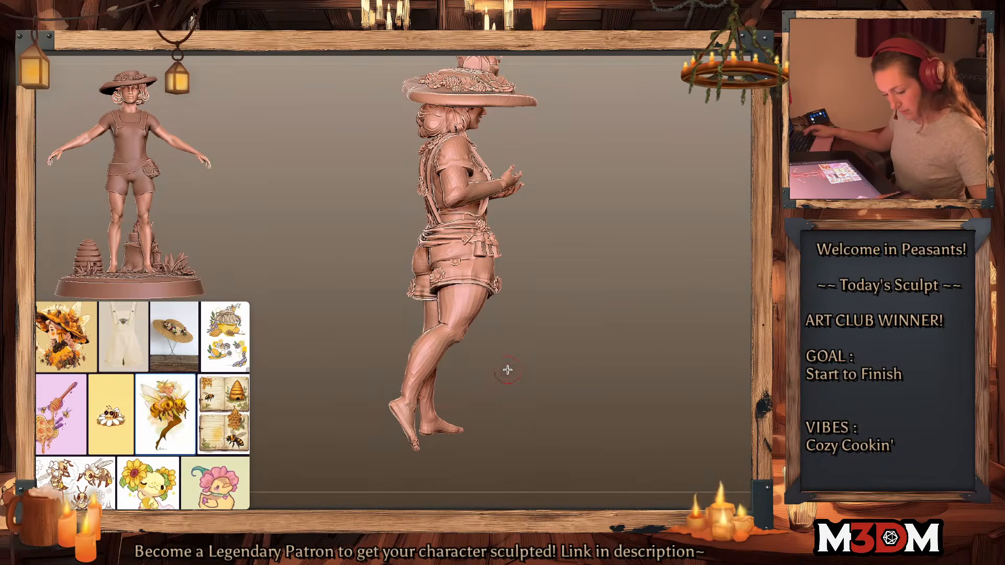
key(space)
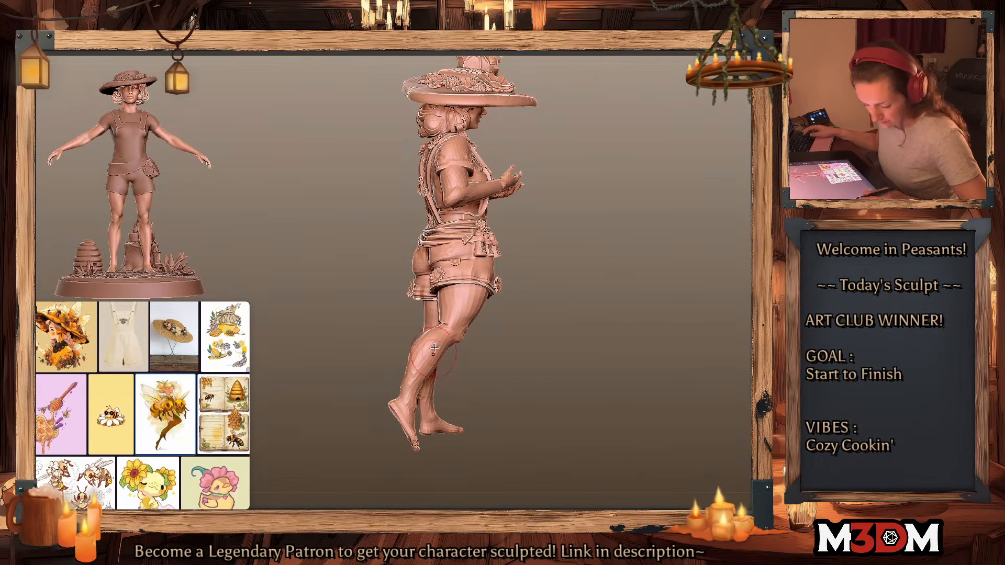
Step: Check the figure from behind and transfer the finished pose back to the original subtools with Transpose Master's TPoseSubT
drag(543, 321, 584, 343)
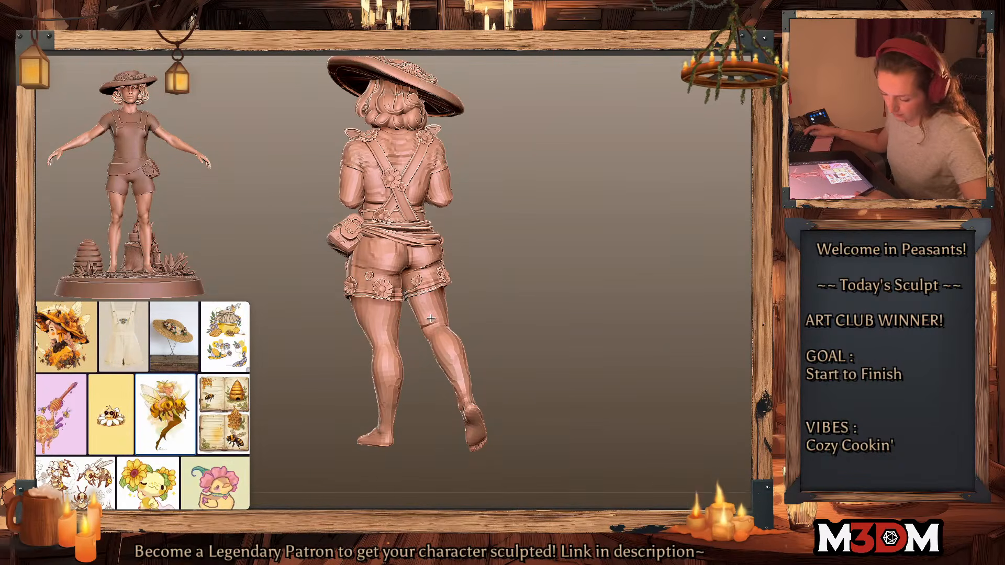
mouse_move(644, 332)
alt+mouse_down()
mouse_move(643, 319)
mouse_move(635, 341)
mouse_move(635, 309)
mouse_move(611, 321)
alt+mouse_up()
key(shift+f)
key(shift+f)
click(492, 45)
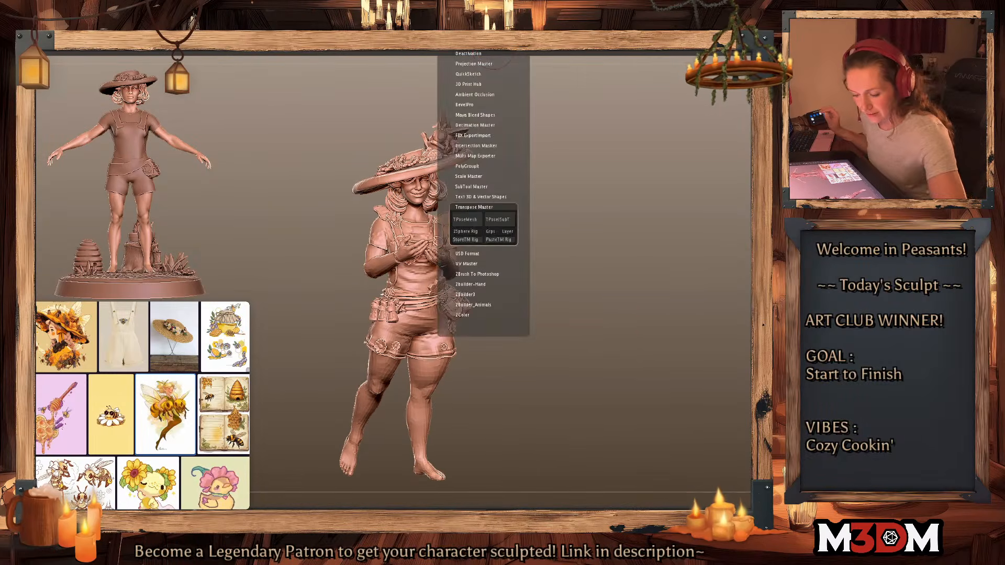
click(502, 222)
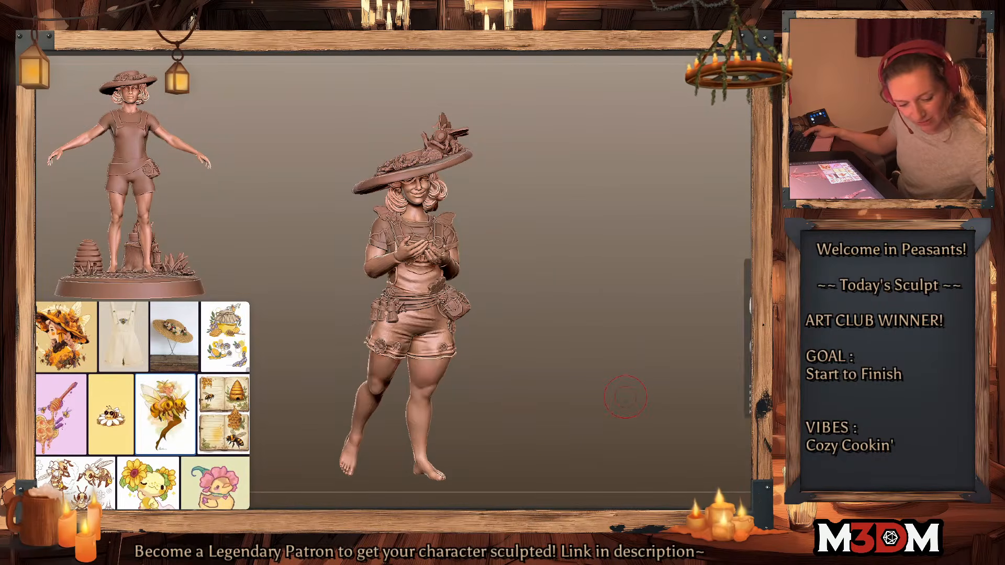
Step: Select the base scenery and reposition it with the Gizmo so both of the character's feet rest on it
alt+drag(567, 327, 584, 258)
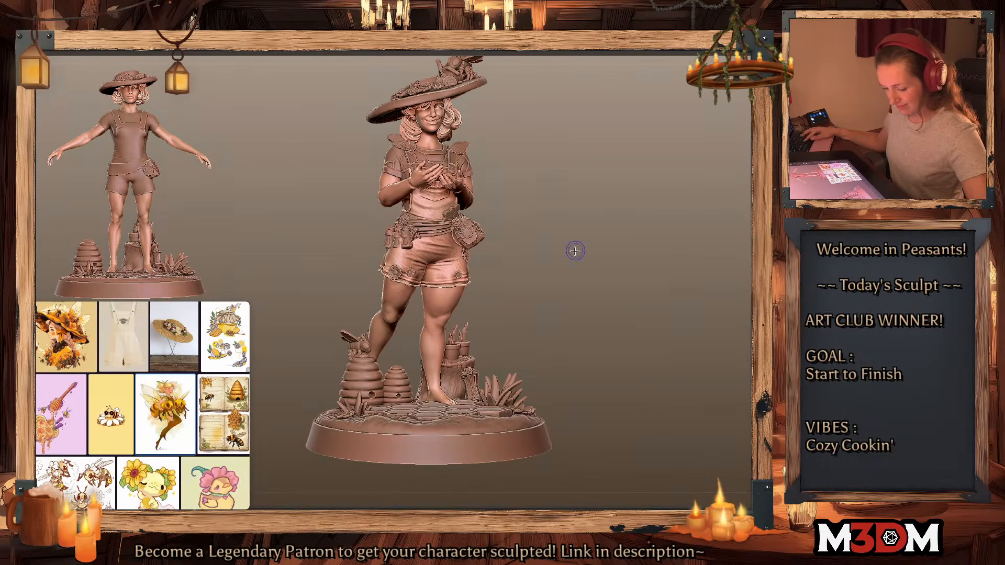
alt+click(456, 419)
key(w)
alt+click(428, 356)
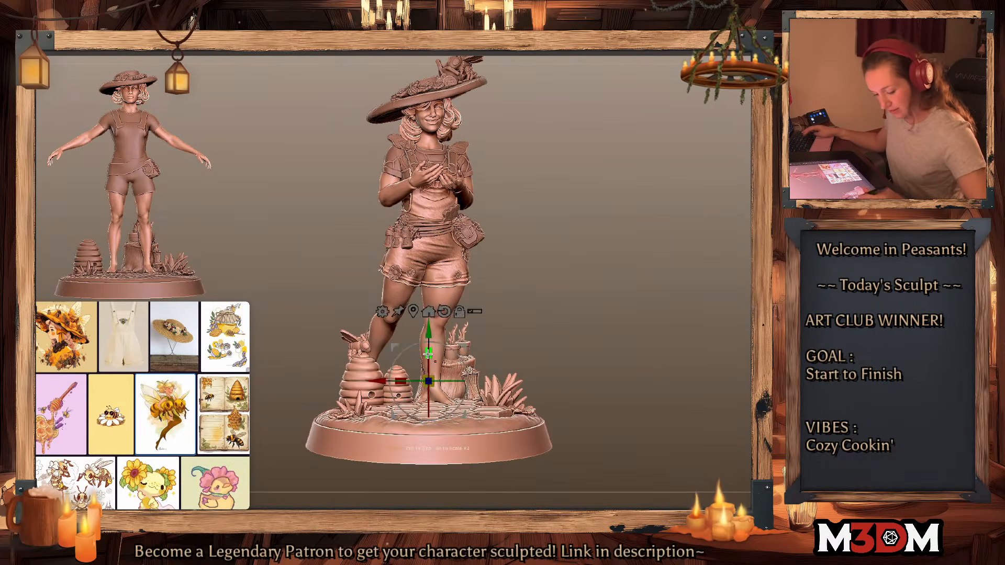
drag(625, 319, 624, 341)
drag(461, 343, 434, 293)
key(q)
drag(655, 323, 689, 381)
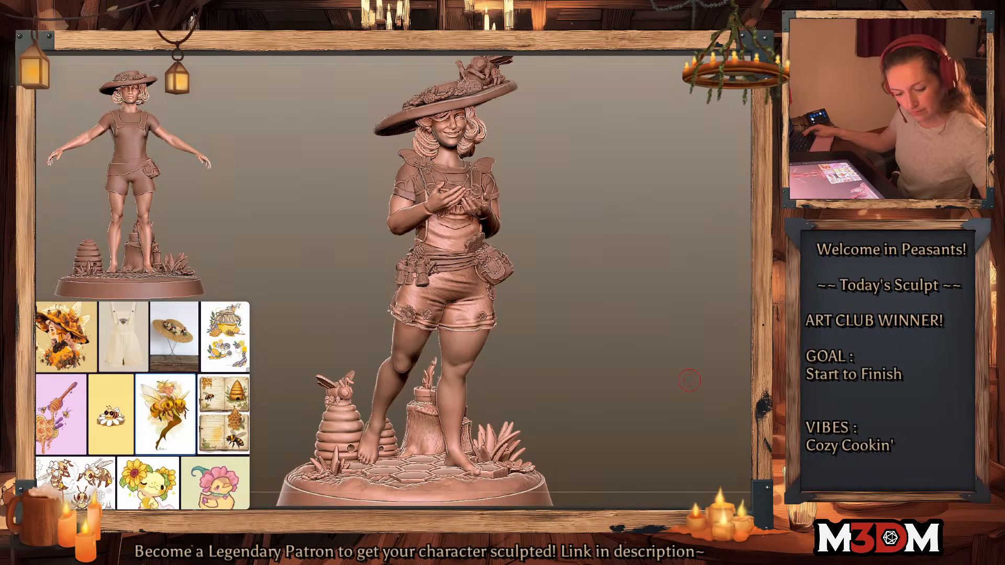
Step: Select the overalls, invert the mask so only the shorts' flowers are masked, and turn them into their own polygroup
alt+click(466, 344)
key(space)
drag(628, 291, 674, 292)
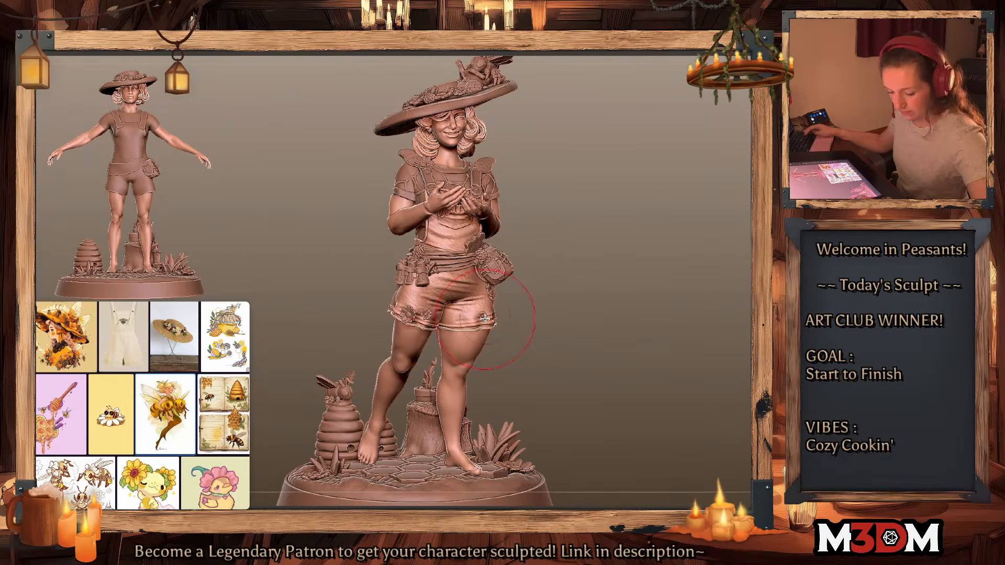
ctrl+click(532, 333)
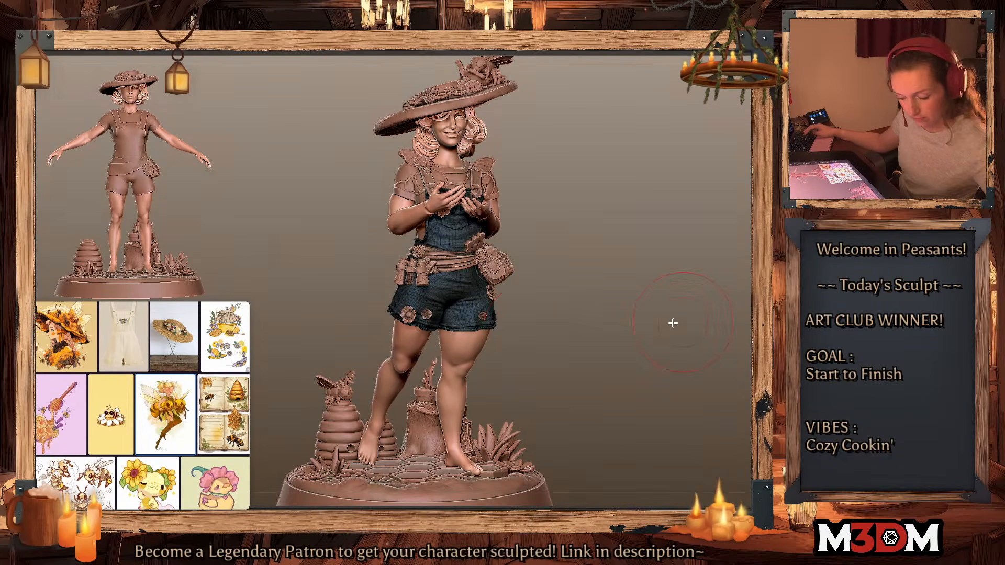
ctrl+click(672, 323)
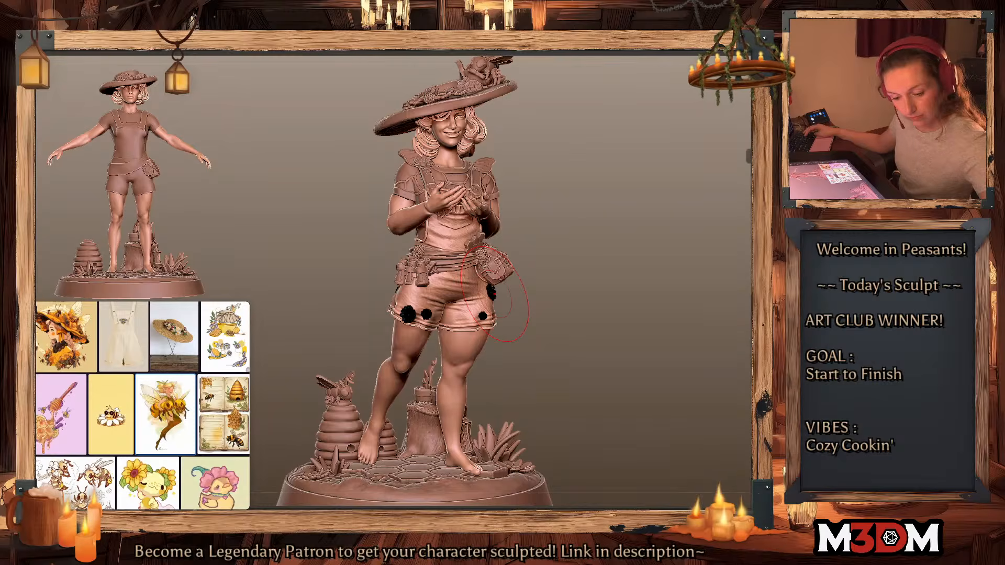
key(ctrl+w)
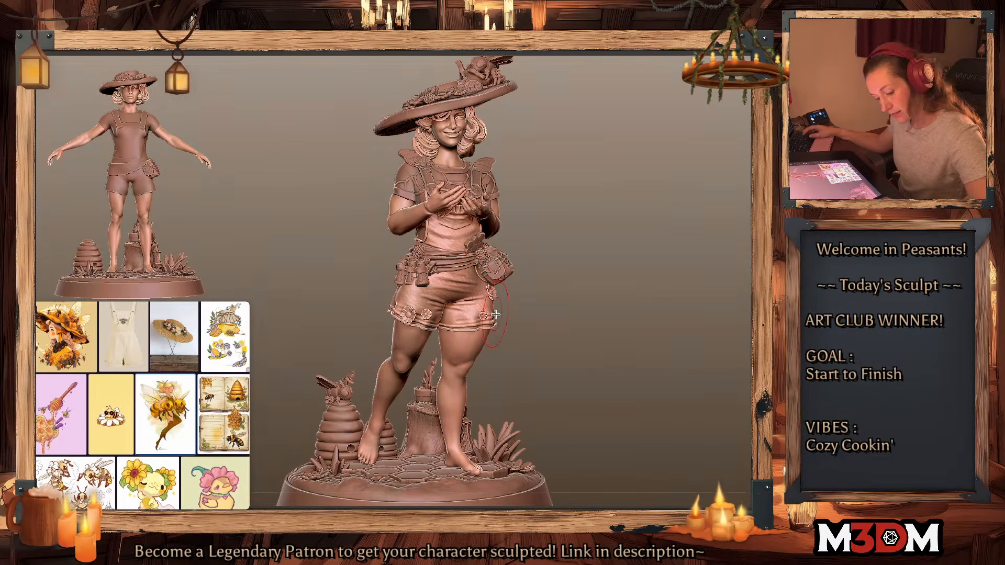
Step: Refine the thighs below the shorts' hems and the bent knee with small brush strokes
key(space)
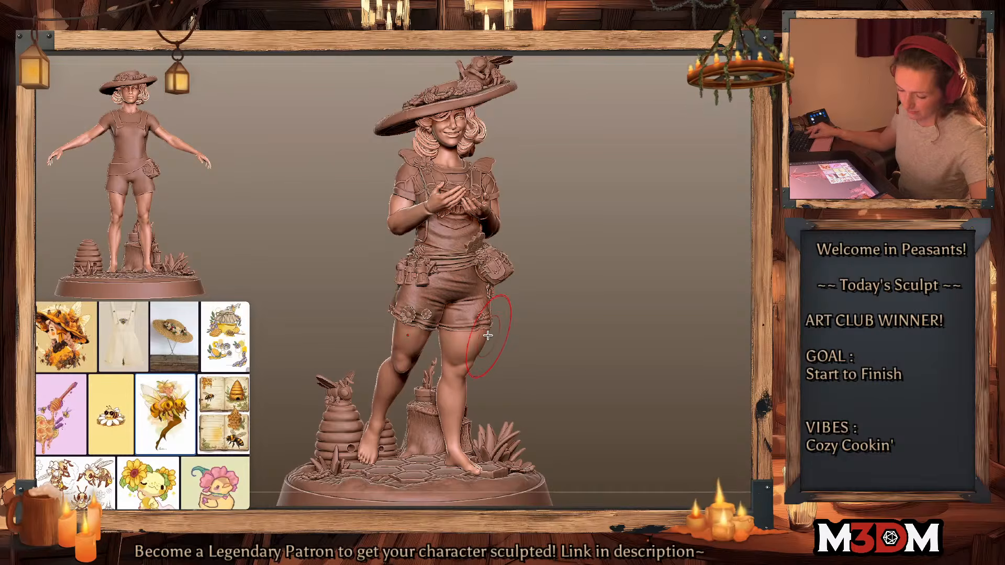
key(space)
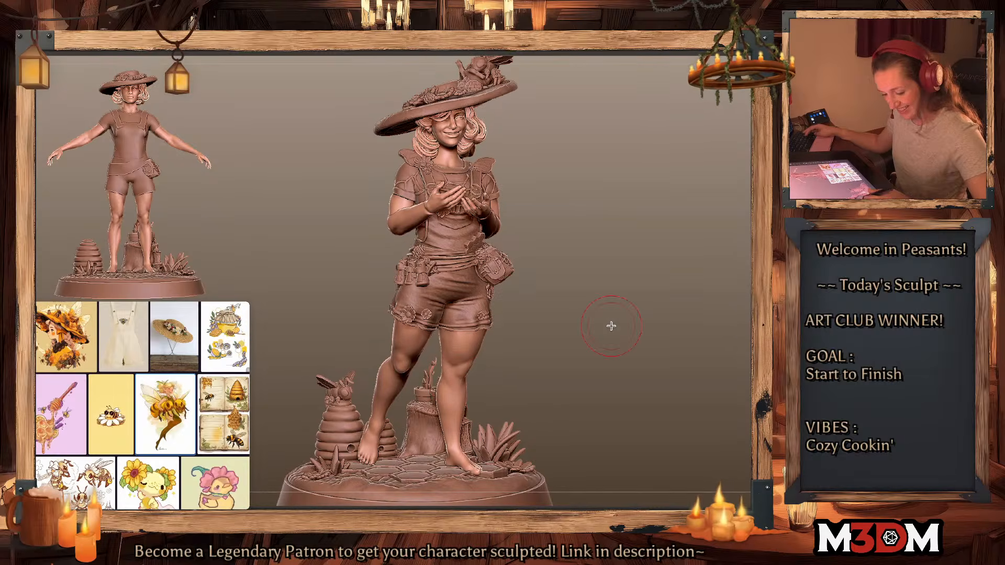
key(space)
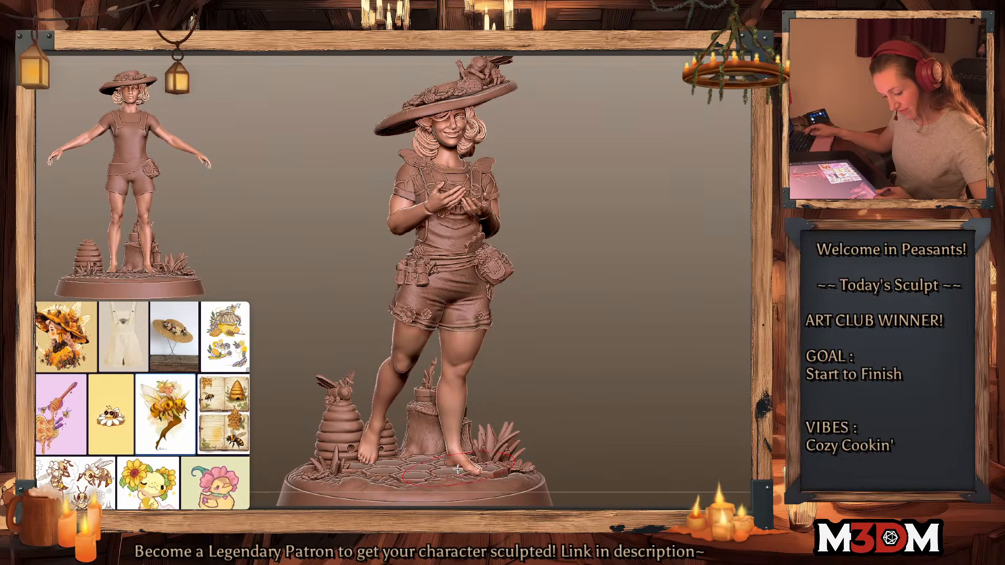
key(space)
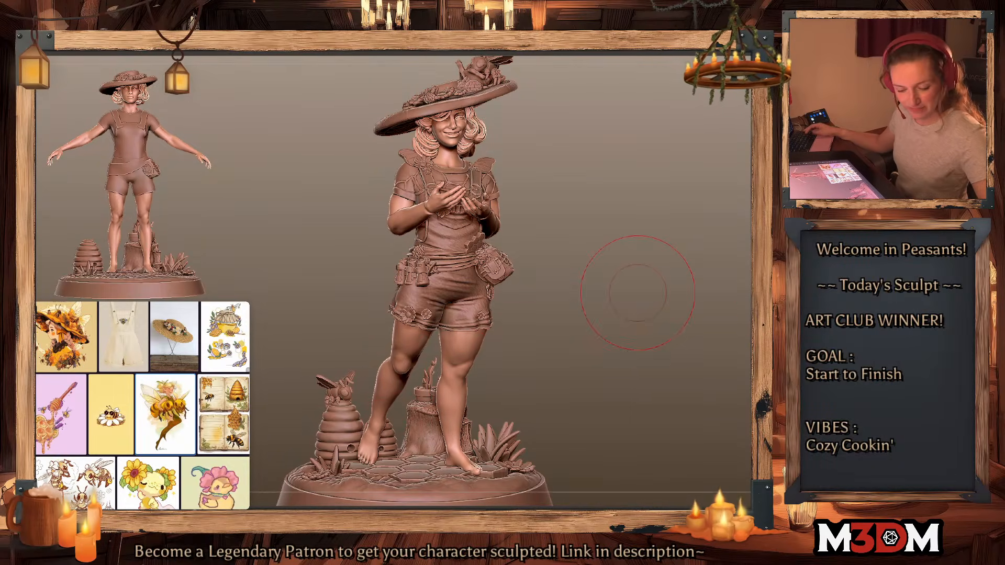
drag(631, 353, 601, 332)
key(space)
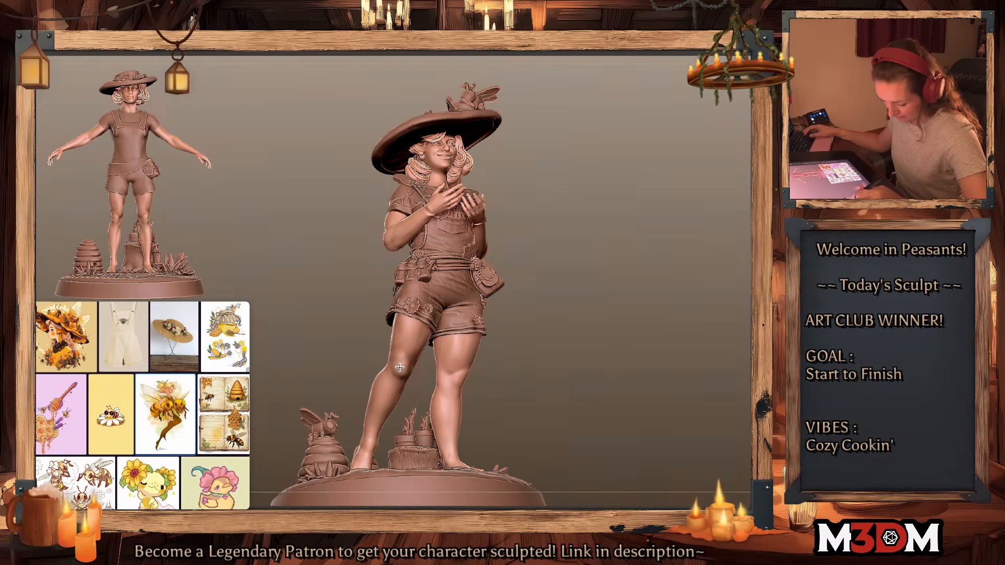
drag(421, 359, 423, 352)
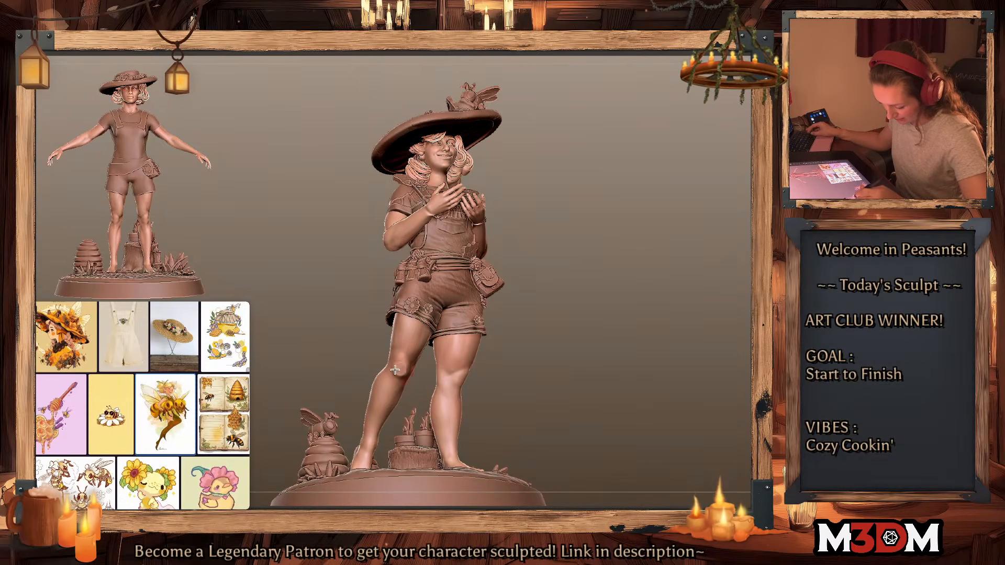
drag(573, 363, 402, 371)
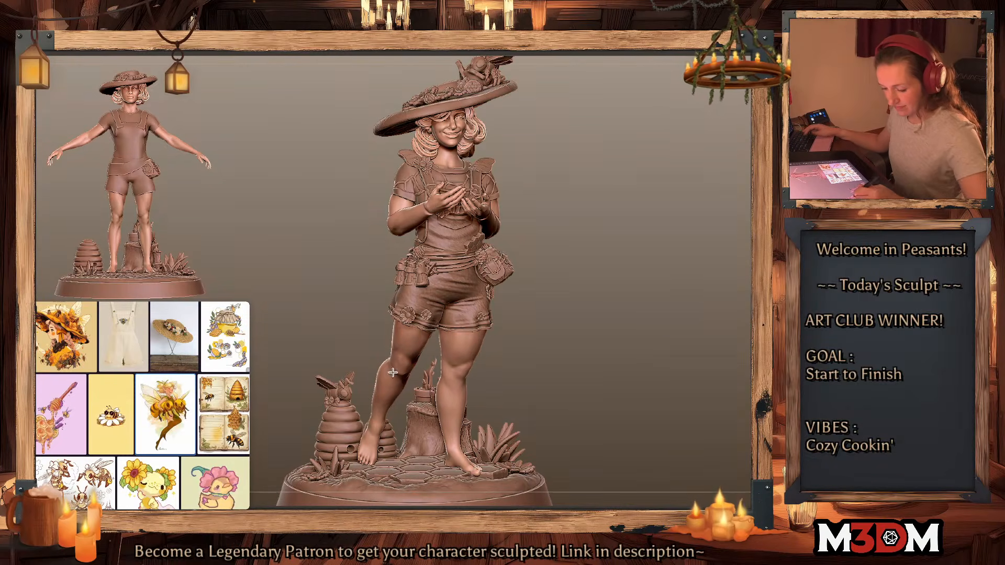
Step: Smooth the wrist of the character's right arm where the hand meets the forearm
alt+drag(639, 326, 624, 358)
mouse_move(670, 262)
alt+mouse_down()
mouse_move(662, 370)
mouse_move(679, 298)
mouse_move(684, 321)
mouse_move(689, 299)
alt+mouse_up()
mouse_move(661, 335)
alt+mouse_down()
mouse_move(658, 293)
mouse_move(679, 354)
alt+mouse_up()
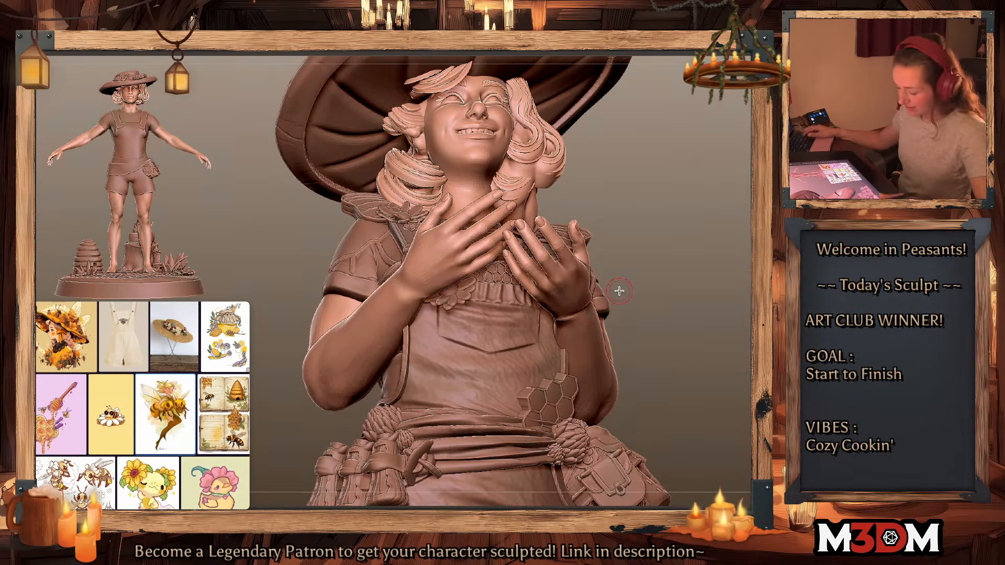
key(space)
click(414, 273)
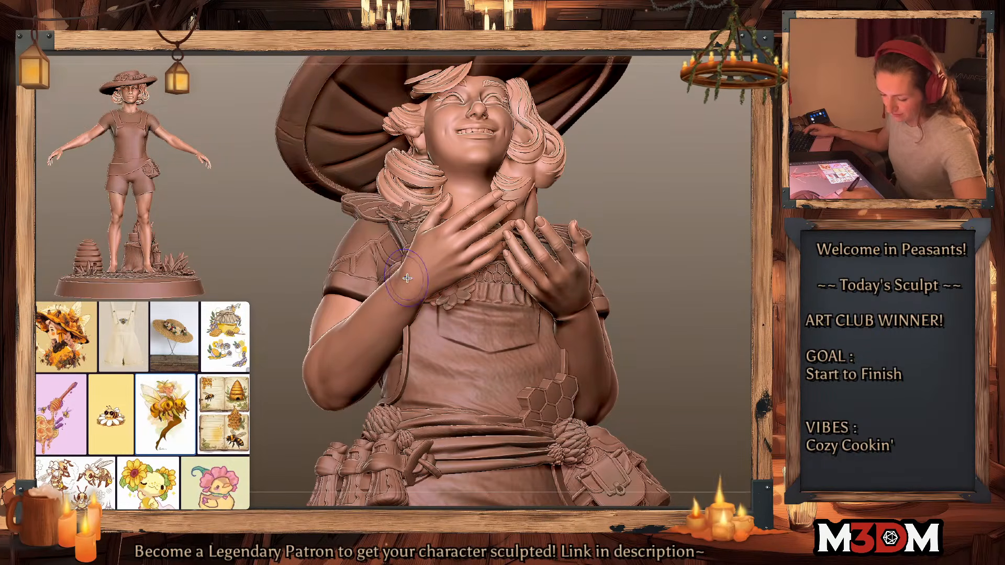
Step: Smooth the wrist of the character's left arm and check the hands from the side and front
drag(729, 272, 699, 269)
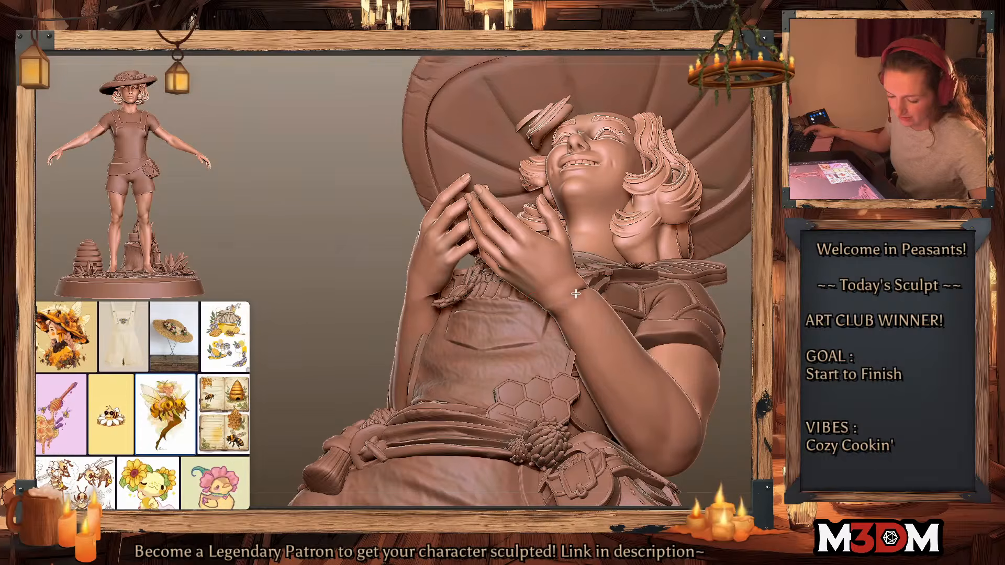
alt+drag(750, 371, 620, 355)
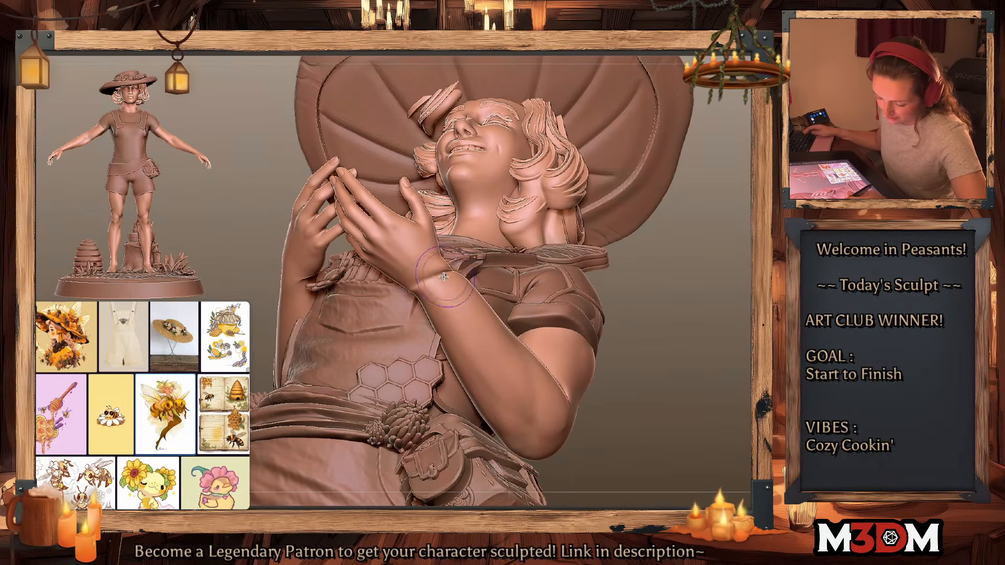
key(alt+s)
drag(675, 246, 566, 261)
key(alt+s)
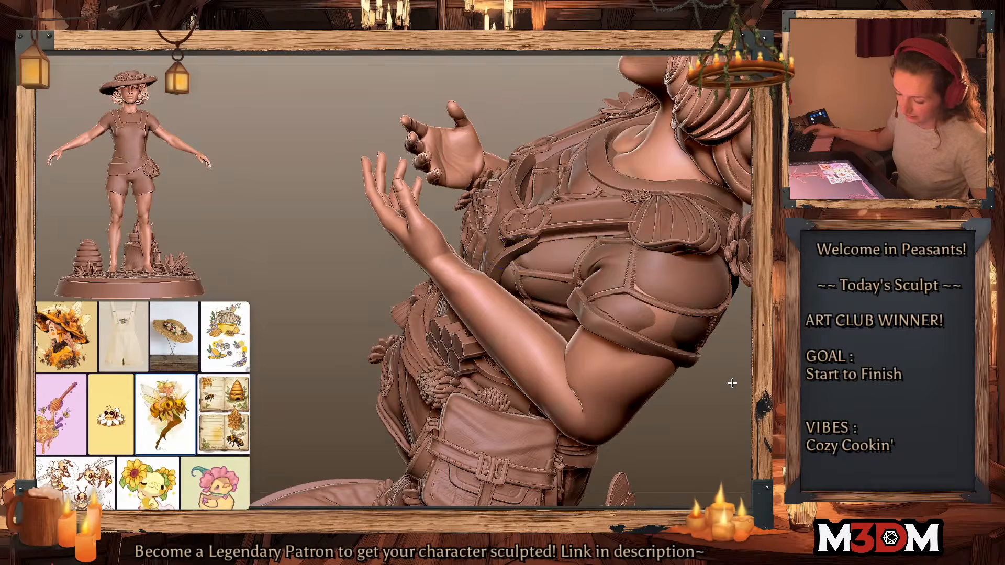
drag(731, 383, 485, 325)
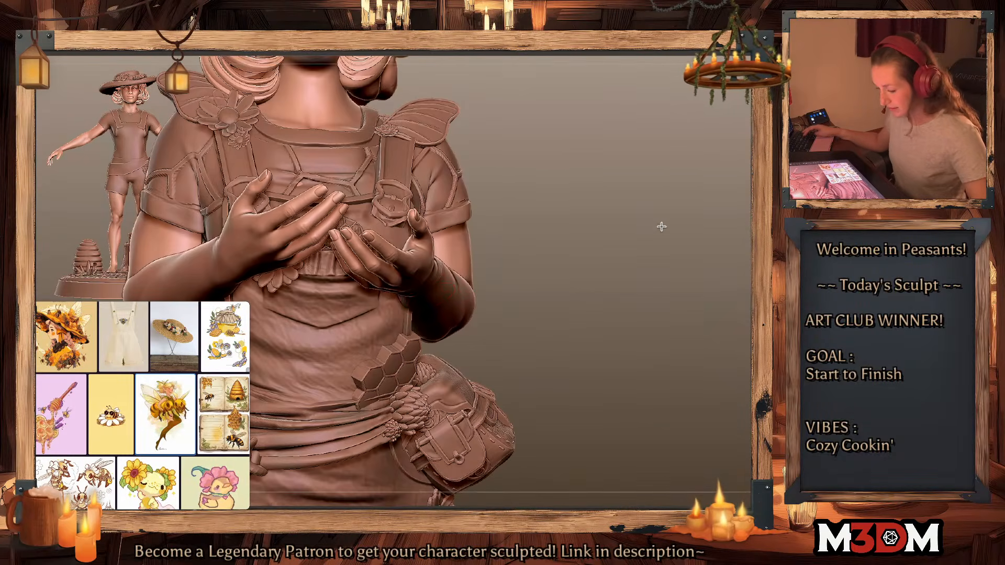
alt+drag(661, 227, 658, 299)
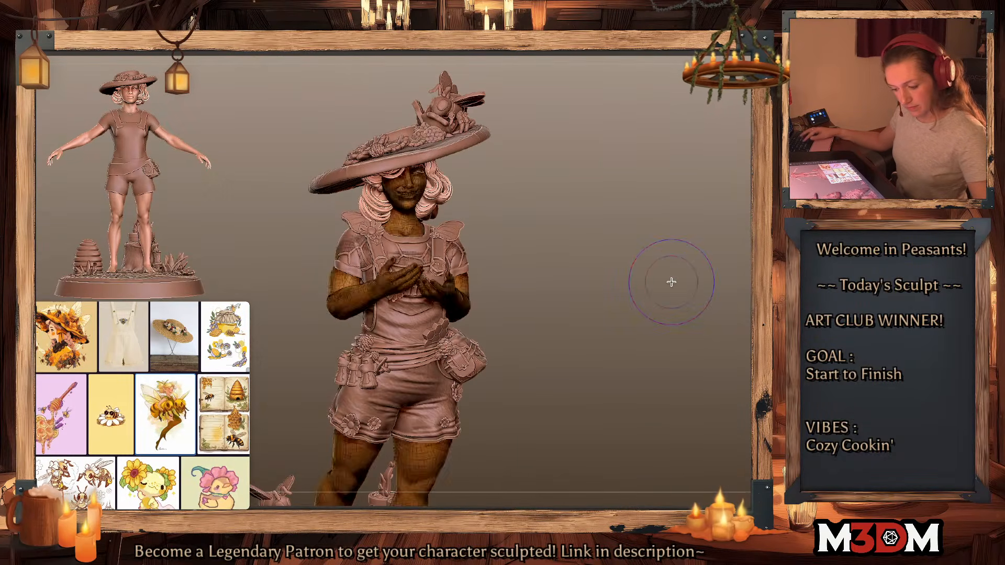
mouse_move(626, 387)
alt+mouse_down()
mouse_move(652, 319)
mouse_move(644, 309)
mouse_move(612, 330)
alt+mouse_up()
Step: Duplicate the bee on the beehive and move the copy in front of the character's chest, just above her cupped hands
key(space)
alt+click(467, 313)
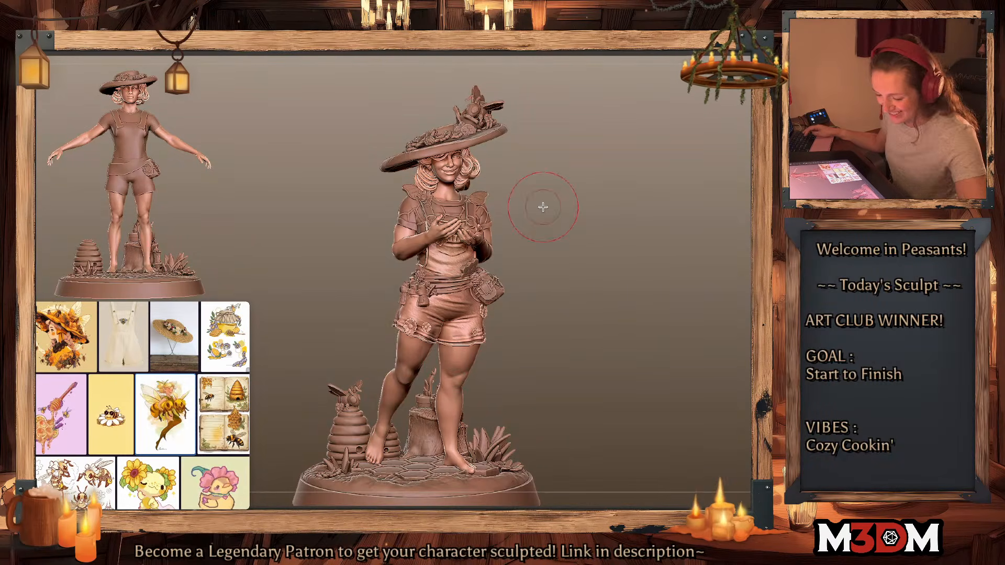
alt+click(354, 396)
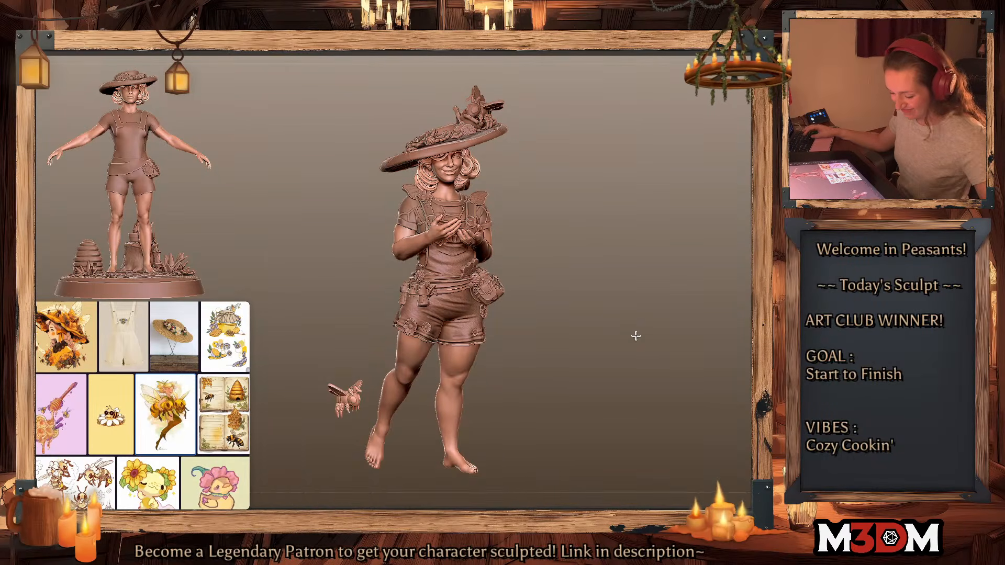
alt+click(356, 390)
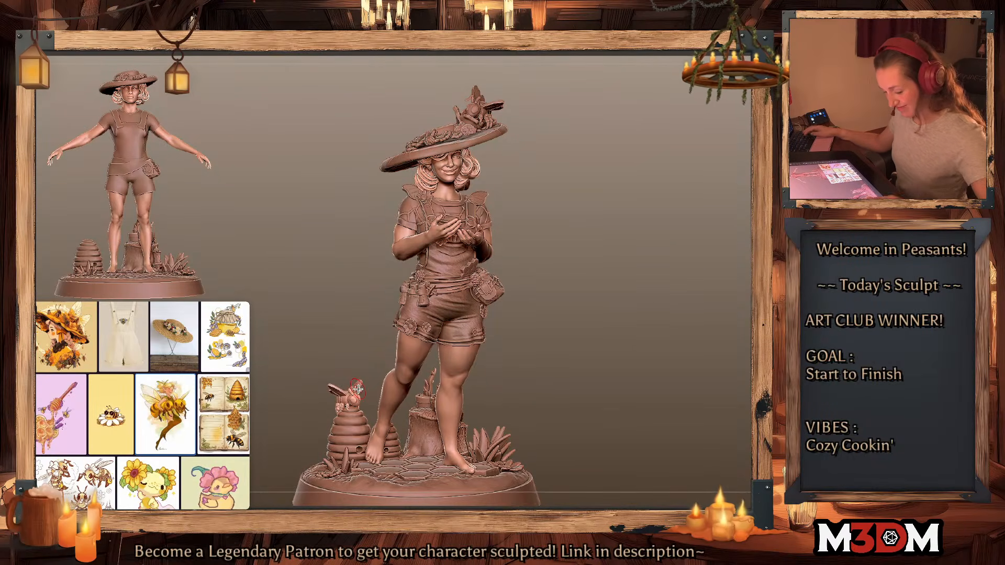
key(w)
click(403, 368)
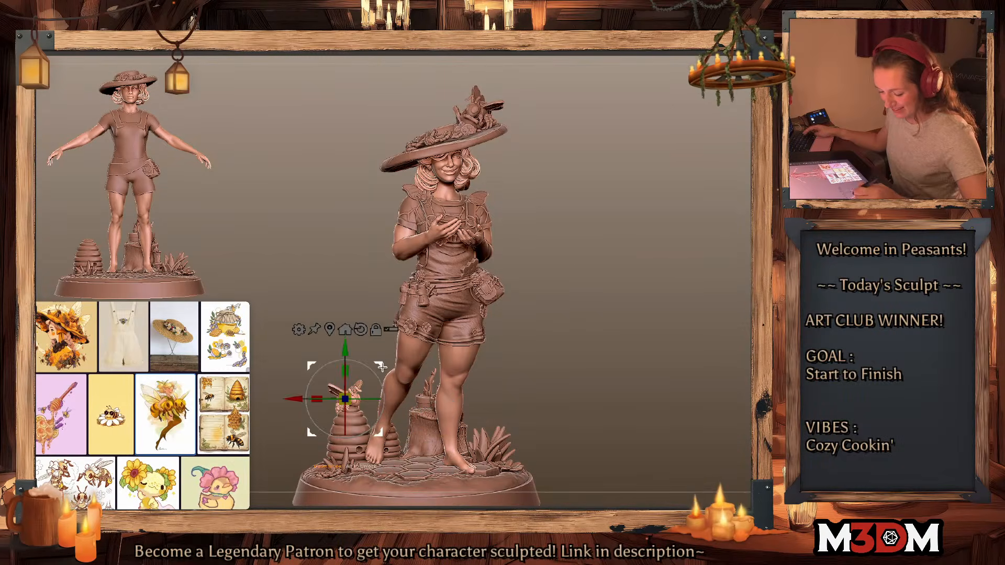
ctrl+drag(376, 367, 497, 181)
shift+drag(667, 258, 675, 275)
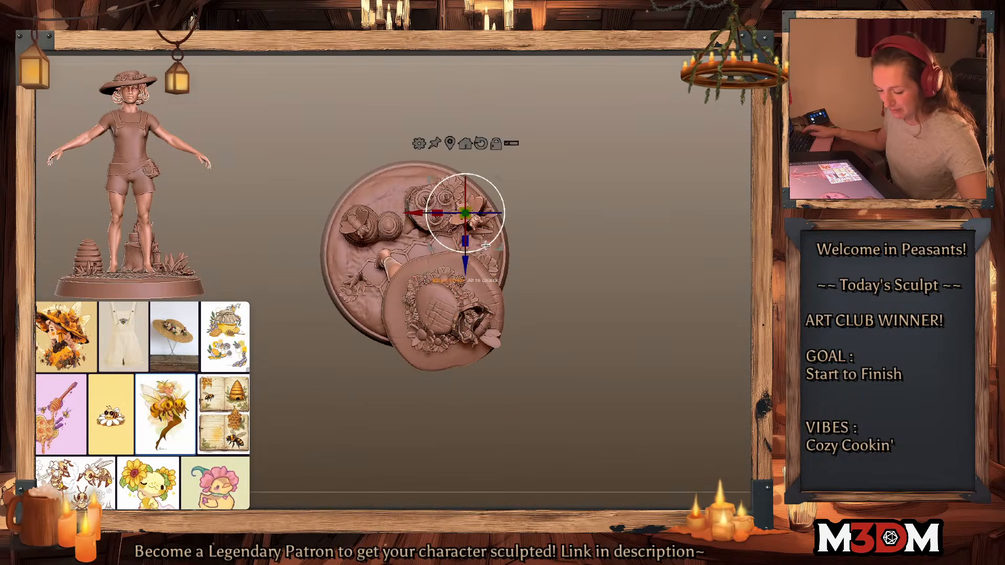
drag(497, 181, 490, 248)
shift+drag(666, 293, 635, 385)
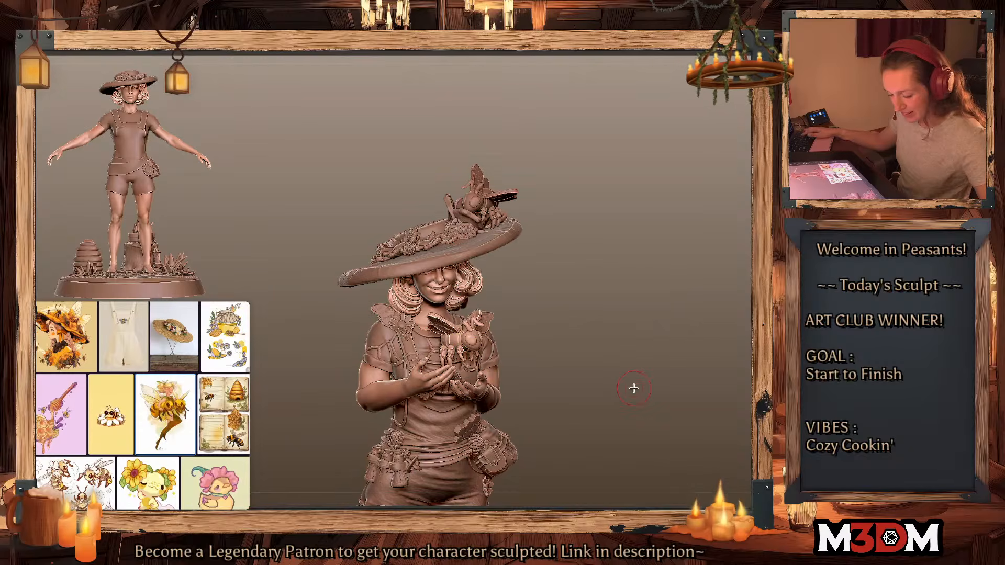
Step: Rotate the copied bee and lower it so it sits in the character's cupped hands
mouse_move(483, 339)
mouse_down()
mouse_move(465, 333)
mouse_move(466, 343)
mouse_up()
drag(490, 309, 499, 325)
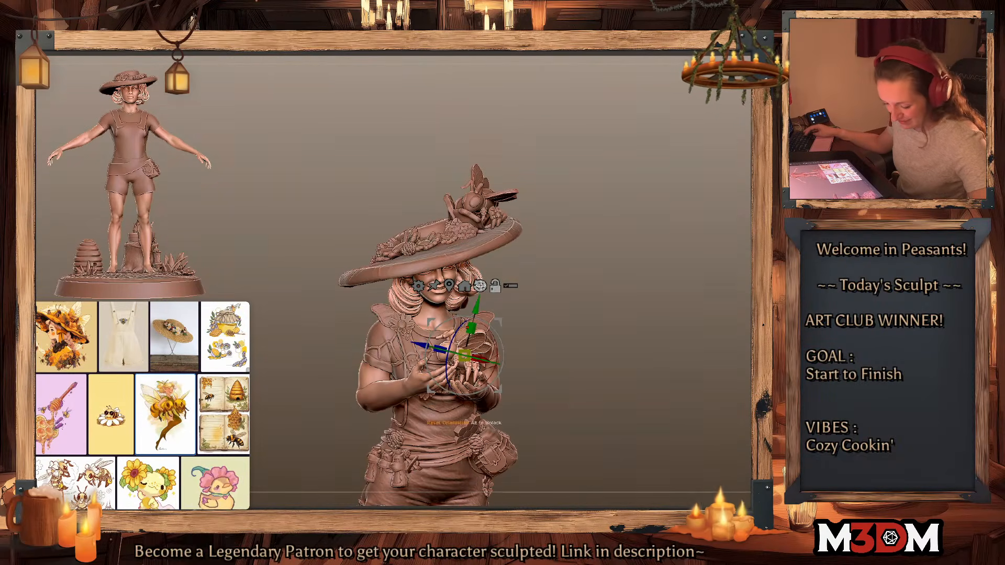
key(q)
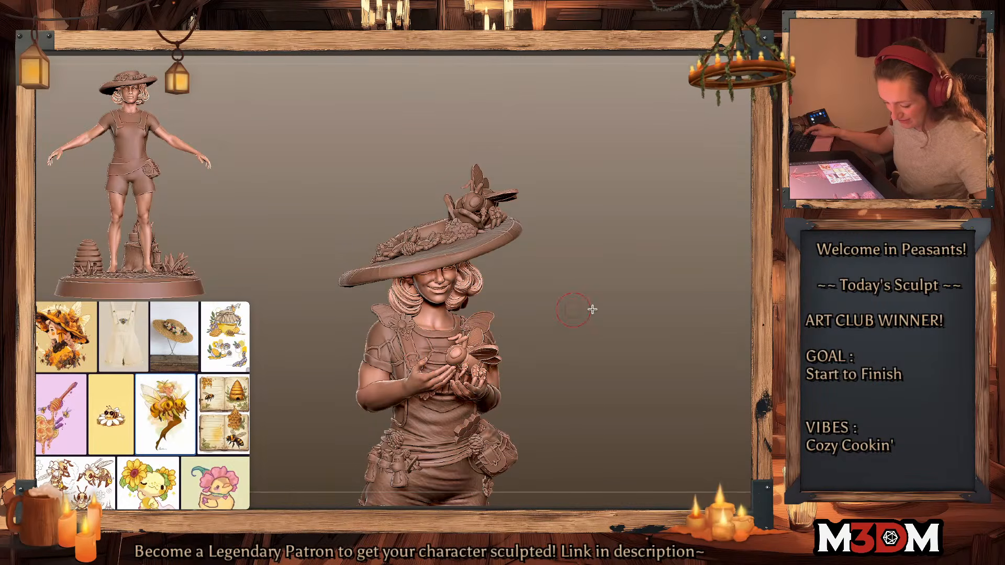
mouse_move(683, 332)
mouse_down()
mouse_move(666, 327)
mouse_move(684, 341)
mouse_up()
key(w)
drag(500, 300, 542, 285)
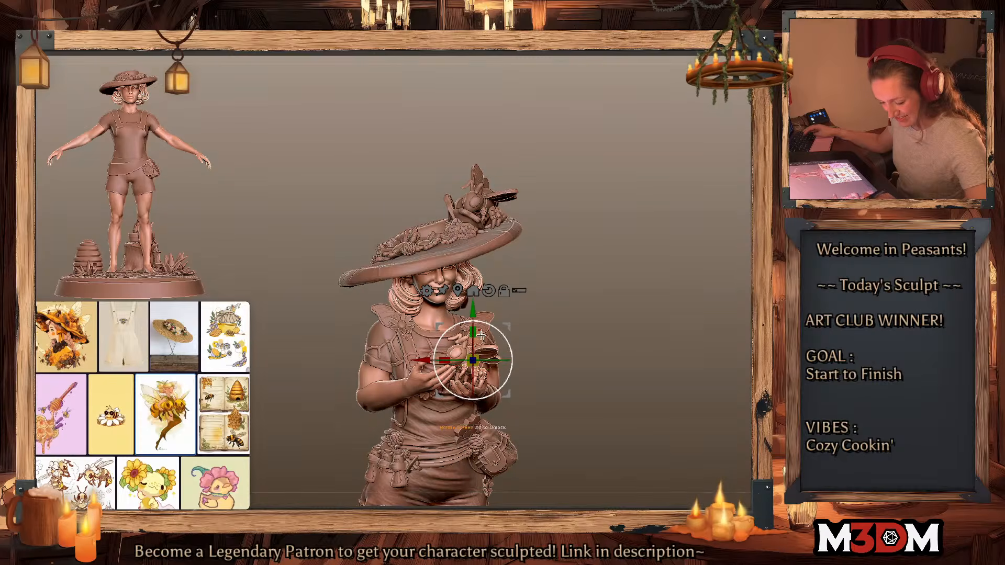
key(q)
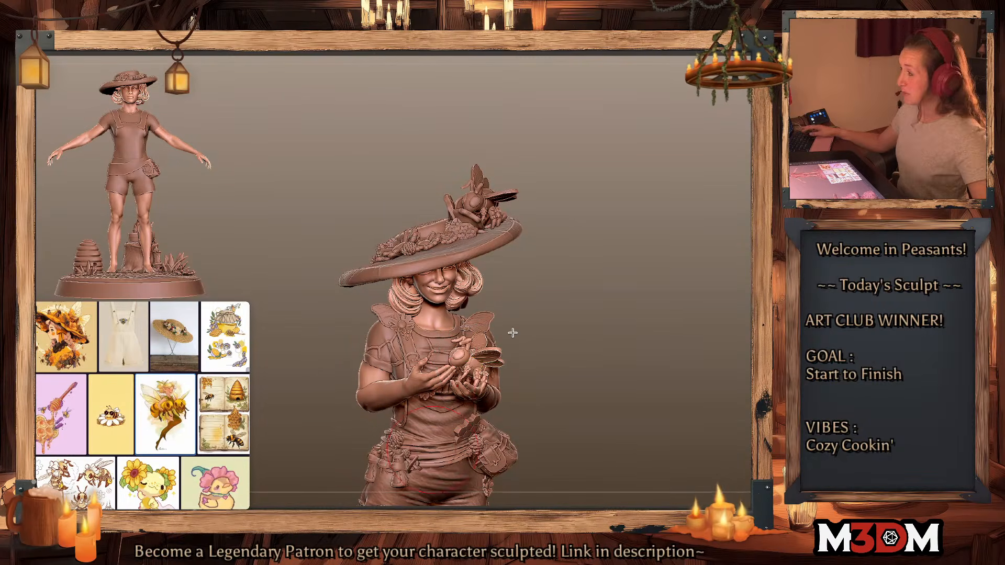
mouse_move(668, 300)
mouse_down()
mouse_move(654, 298)
mouse_move(663, 298)
mouse_move(636, 336)
mouse_up()
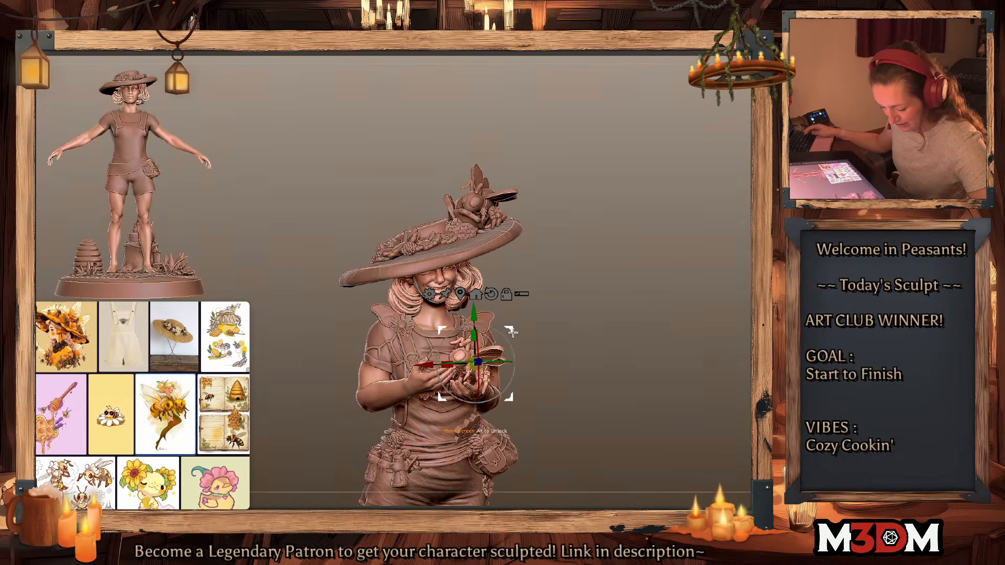
key(q)
mouse_move(666, 342)
mouse_down()
mouse_move(657, 340)
mouse_move(670, 341)
mouse_move(664, 331)
mouse_up()
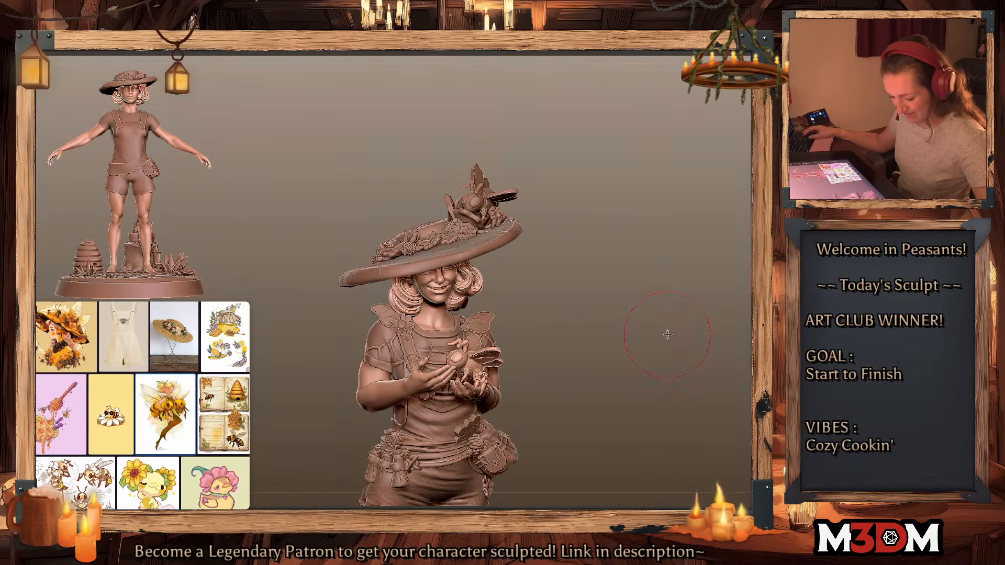
Step: Centre the transform gizmo on the sun hat and tilt the hat back slightly so the brim lifts off the face
alt+click(472, 245)
key(w)
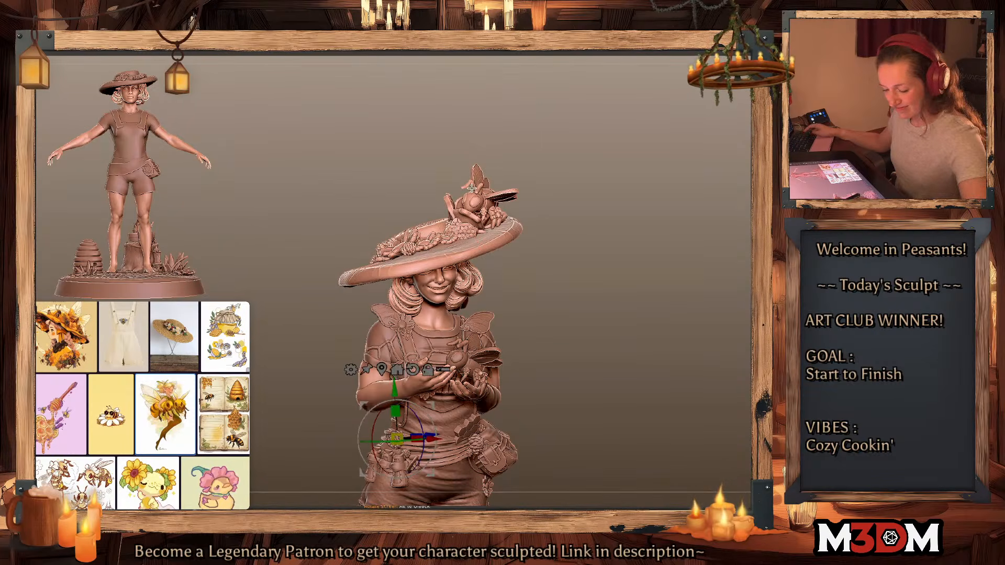
alt+click(413, 370)
alt+click(382, 369)
alt+drag(467, 219, 465, 210)
alt+drag(424, 176, 425, 194)
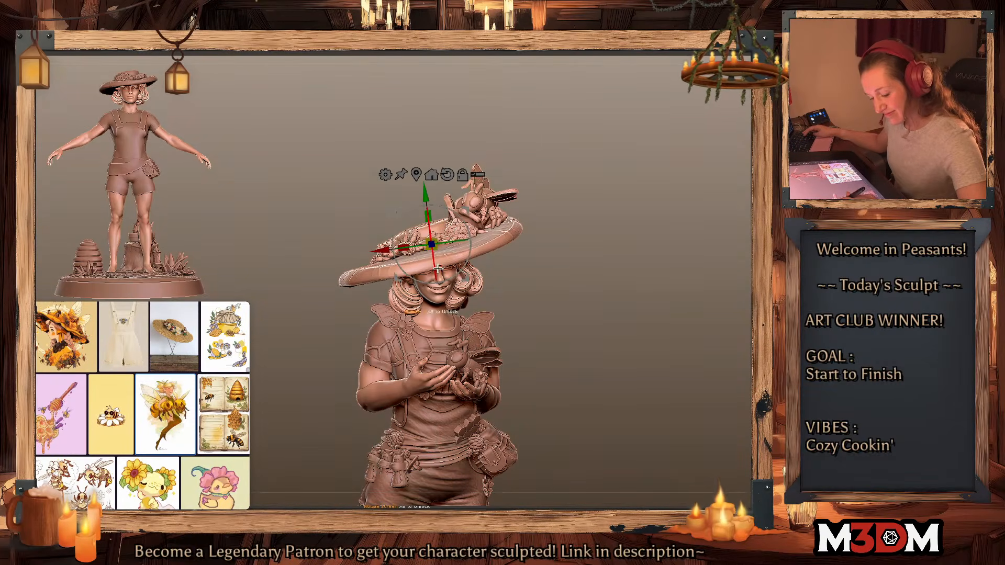
drag(437, 268, 431, 261)
key(q)
key(space)
key(ctrl+z)
key(w)
key(q)
key(space)
alt+drag(626, 287, 626, 229)
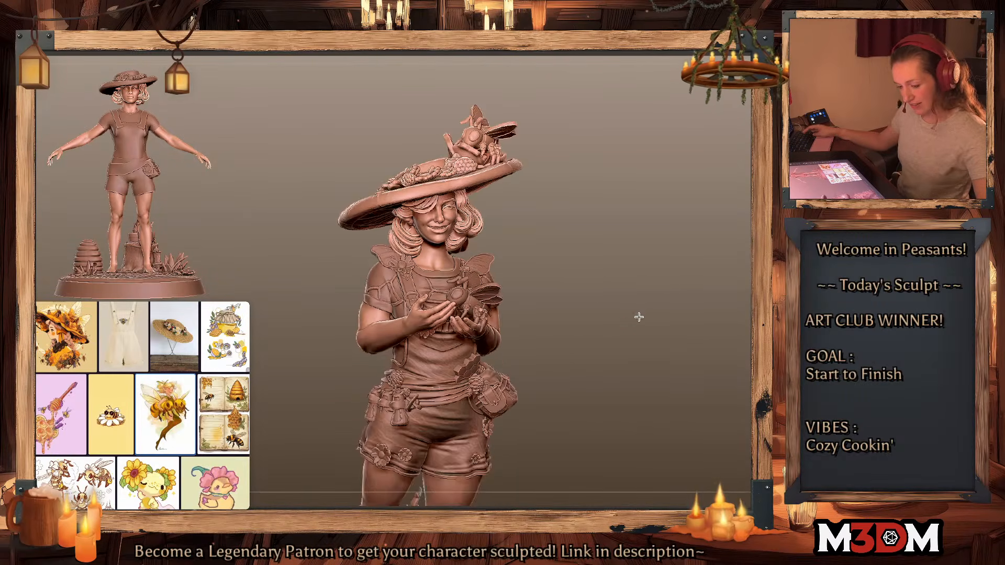
Step: Choose the Chamomile insert brush, select the hat, and divide its parts into polygroups with Auto Groups
alt+drag(638, 317, 630, 275)
key(b)
click(517, 492)
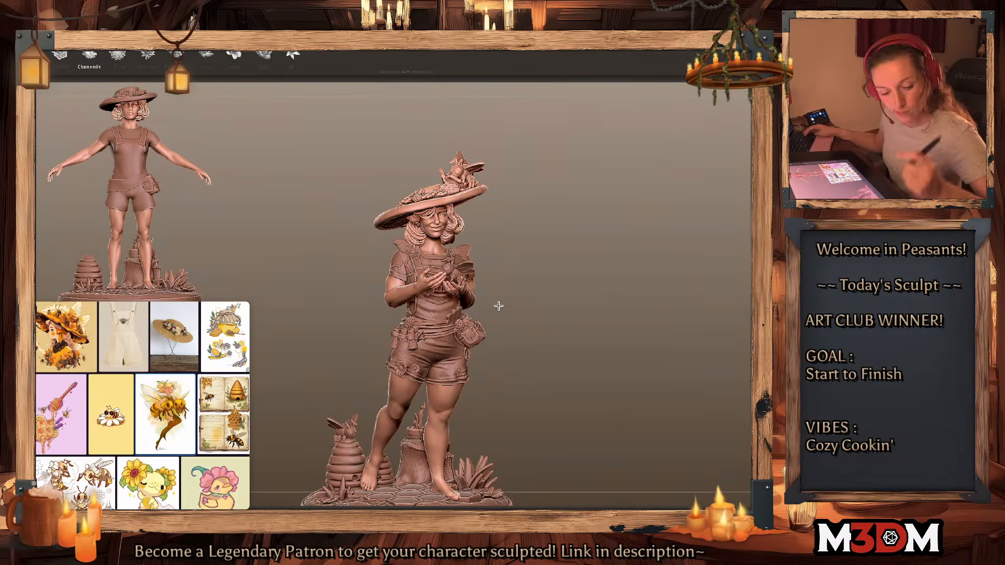
drag(636, 366, 634, 445)
alt+click(432, 199)
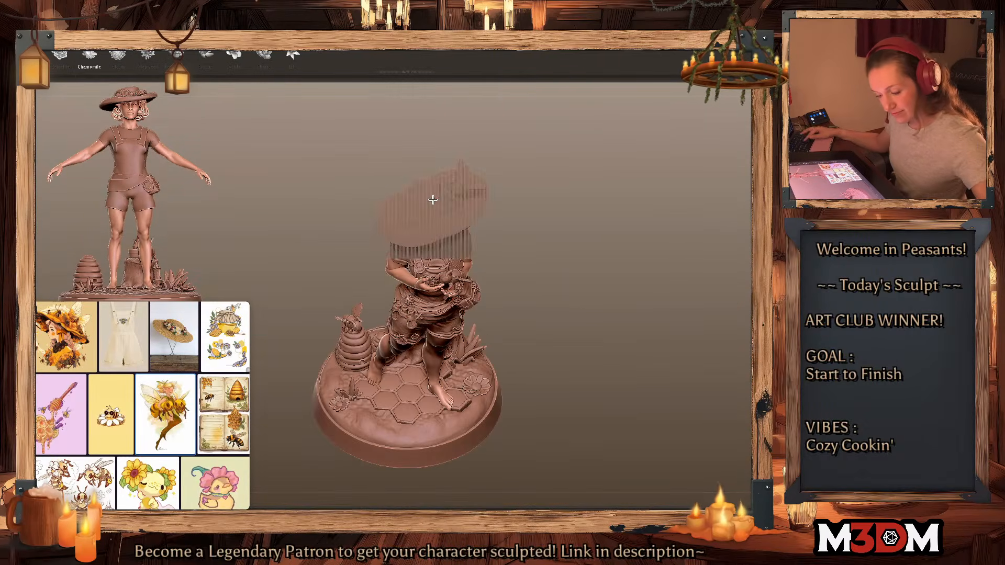
key(shift+f)
click(765, 152)
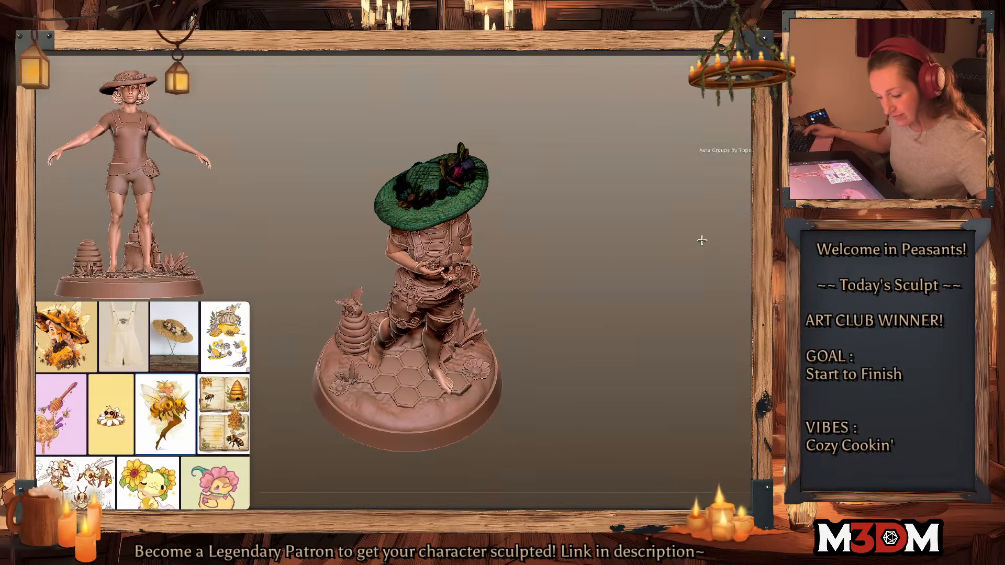
Step: Hide the hat's brim and crown to examine its flower and bee decorations from above, and restore the whole hat
alt+drag(660, 303, 679, 333)
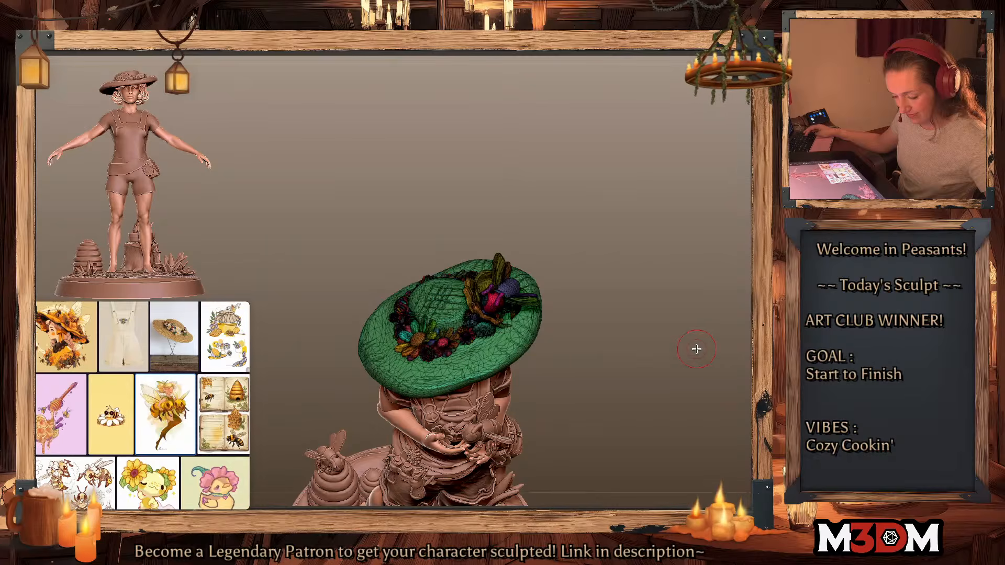
drag(697, 328, 625, 295)
drag(650, 255, 632, 286)
drag(475, 311, 571, 277)
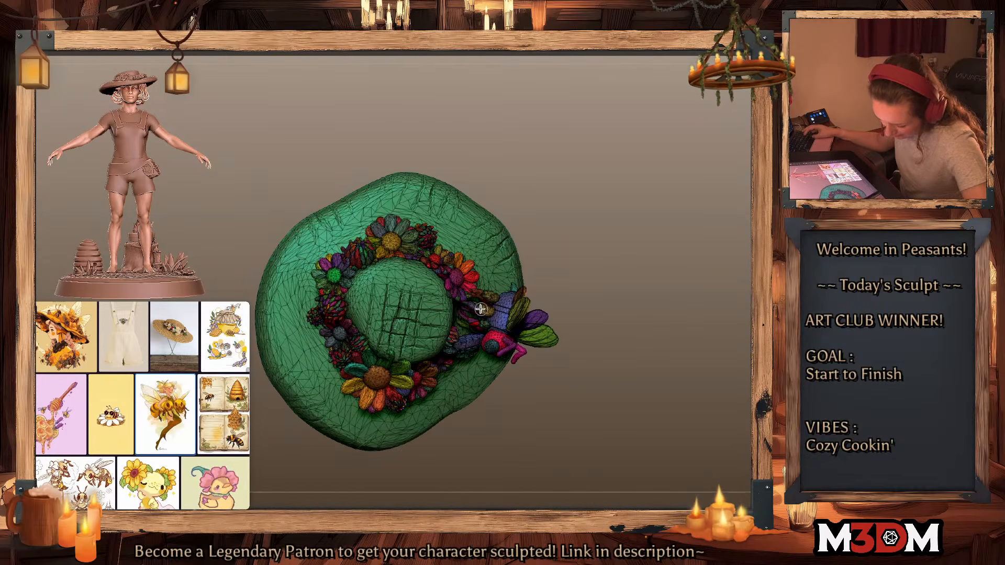
ctrl+shift+click(471, 316)
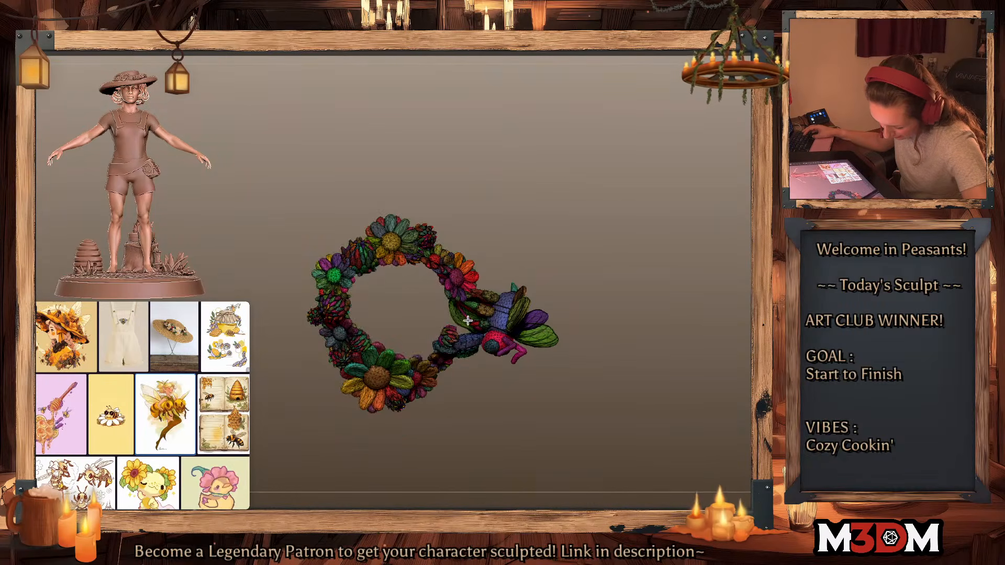
ctrl+shift+click(467, 320)
ctrl+shift+click(466, 323)
ctrl+shift+click(466, 326)
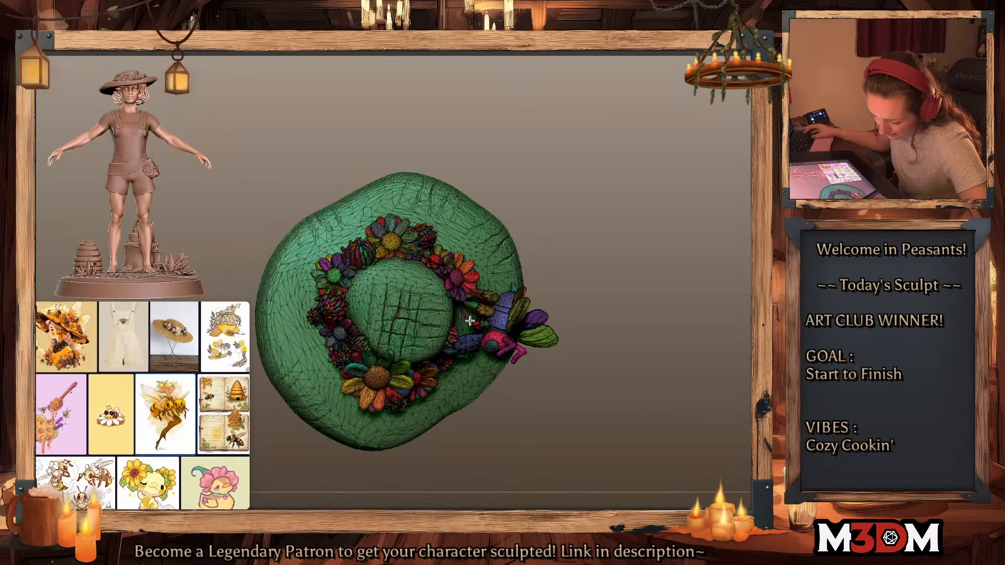
Step: Separate the pieces around the hat's bee from the rest of the hat as their own polygroups, and clear the mask
drag(614, 253, 523, 286)
drag(590, 261, 567, 270)
key(shift+f)
drag(646, 296, 668, 305)
ctrl+click(611, 319)
ctrl+shift+click(611, 319)
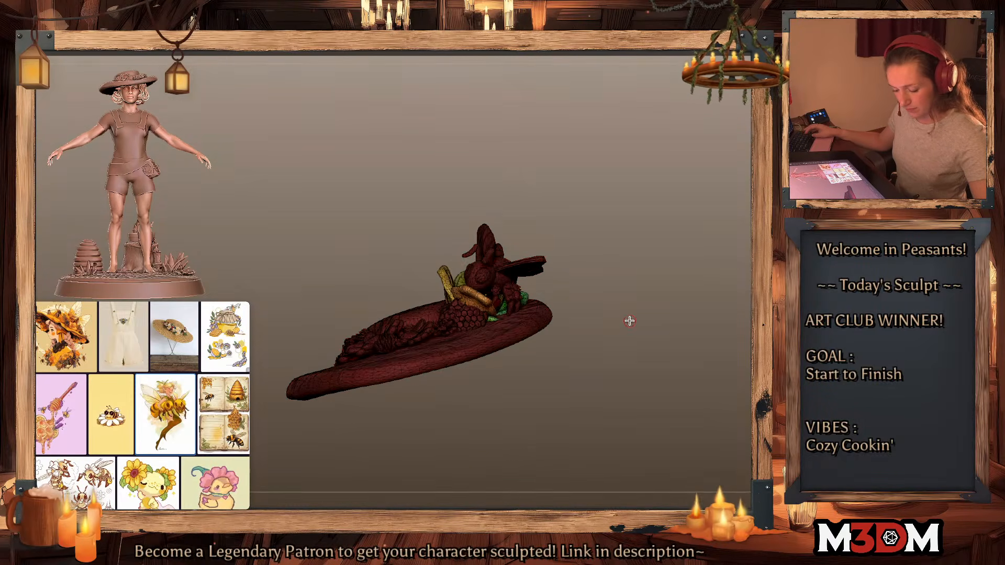
key(shift+f)
ctrl+drag(628, 320, 628, 322)
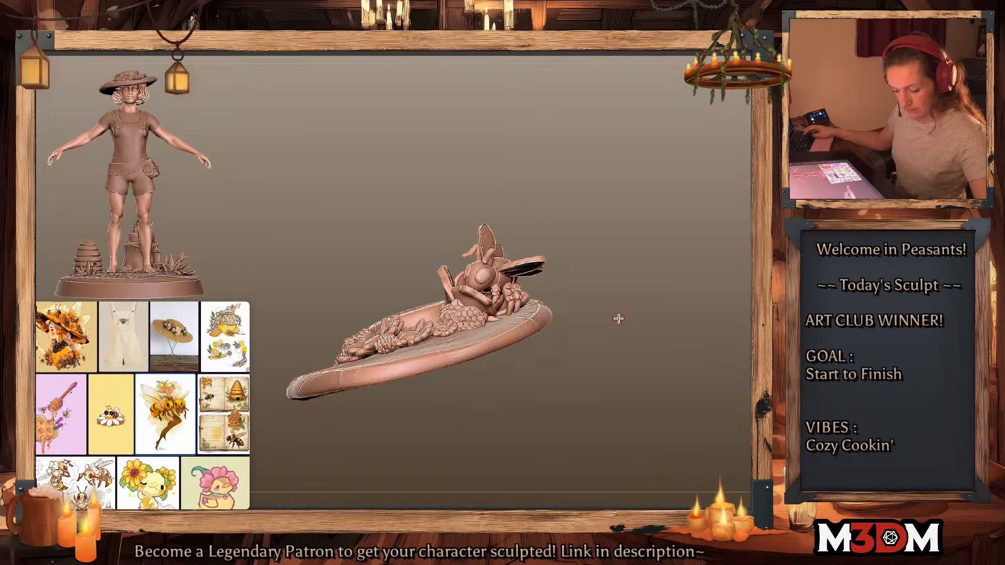
Step: Isolate the decoration beneath the hat's bee, and bring the hidden hat parts and the full figure back into view
ctrl+shift+click(496, 314)
ctrl+click(639, 303)
ctrl+shift+click(638, 303)
alt+drag(676, 353, 738, 254)
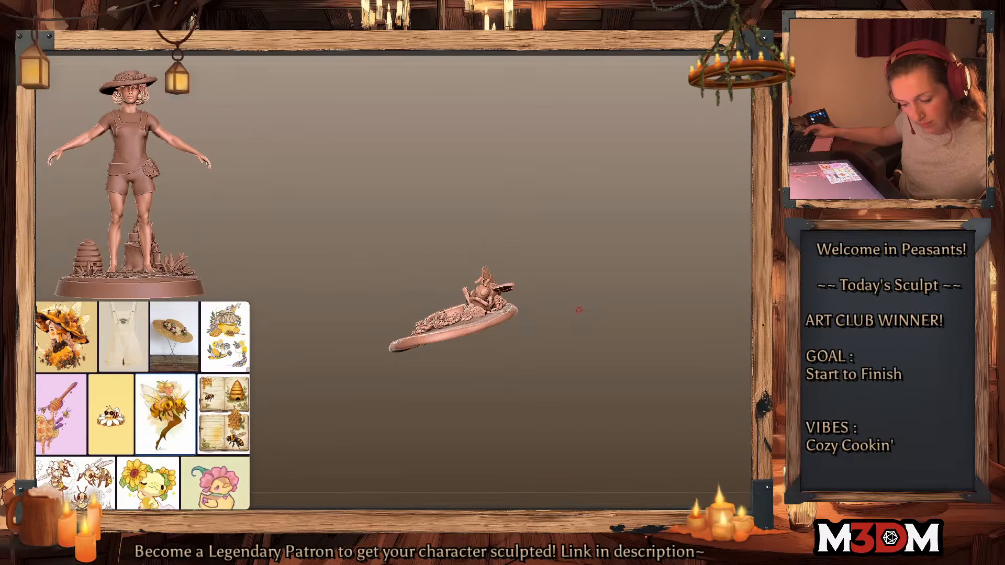
ctrl+shift+click(579, 310)
alt+drag(629, 340, 603, 248)
Step: Place the small flower at the character's hands beside the bee and turn it to follow the palm
key(w)
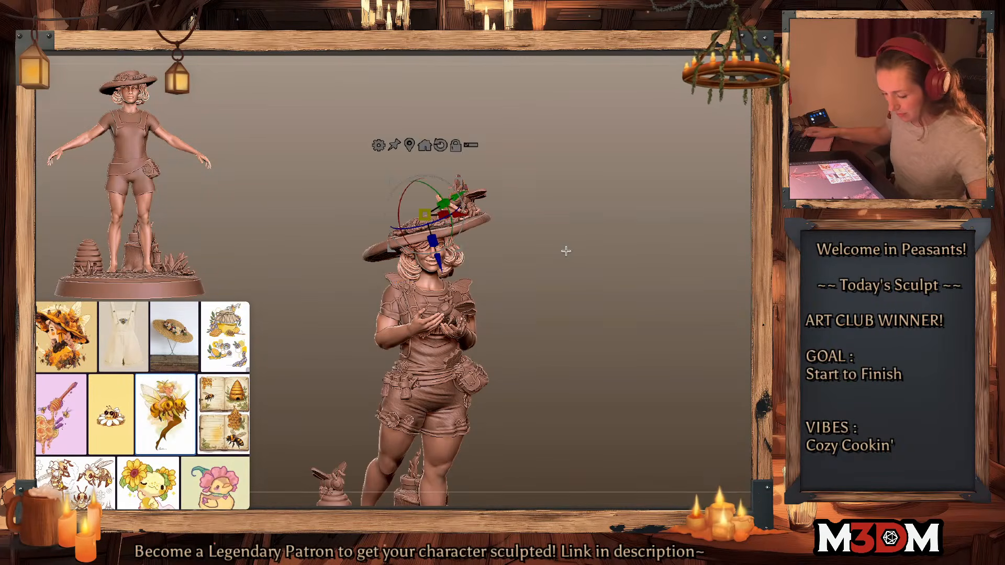
alt+click(458, 209)
alt+drag(495, 197, 489, 182)
alt+click(443, 299)
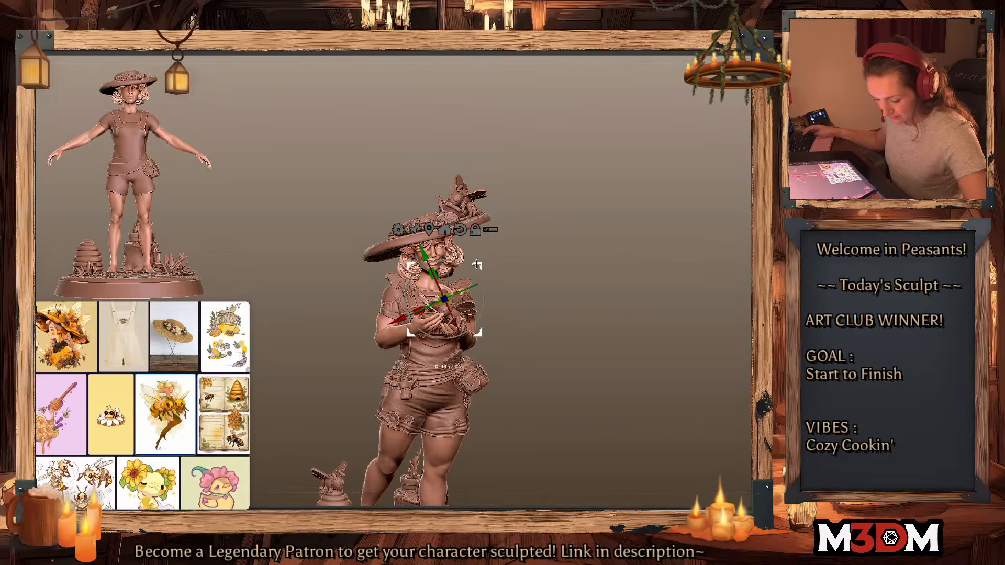
mouse_move(633, 284)
mouse_down()
mouse_move(601, 303)
mouse_move(632, 263)
mouse_move(615, 291)
mouse_up()
alt+click(429, 334)
alt+drag(467, 310, 473, 329)
key(q)
alt+drag(640, 296, 643, 313)
key(w)
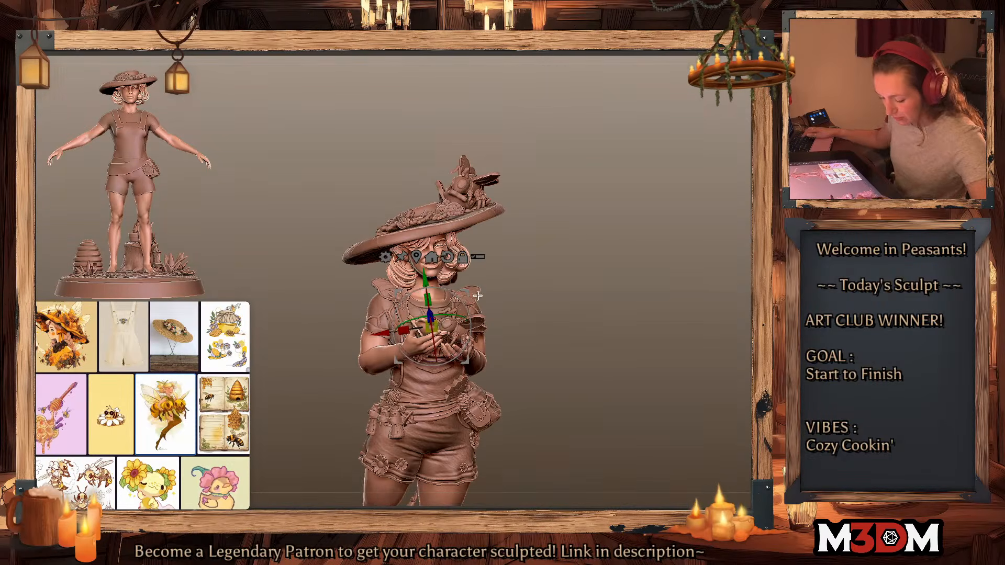
Step: Fine-tune the small flower's angle and position so it rests in the character's right hand
key(q)
key(space)
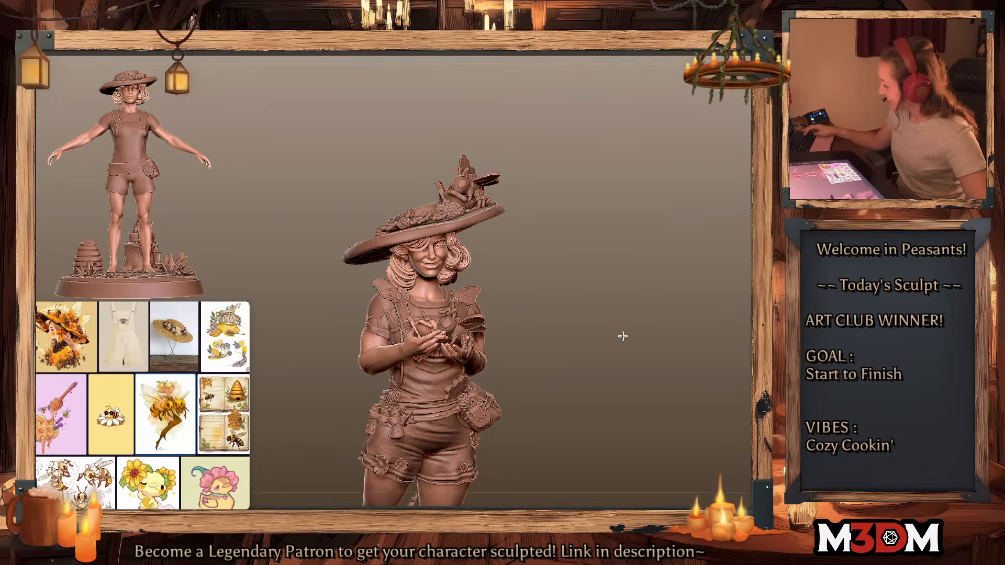
alt+drag(616, 363, 623, 320)
key(w)
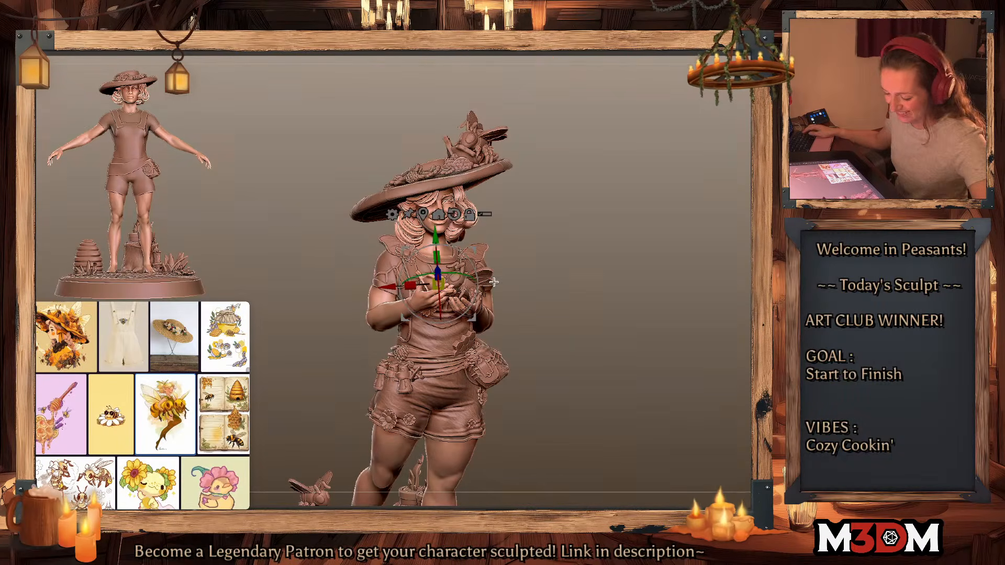
drag(474, 249, 474, 252)
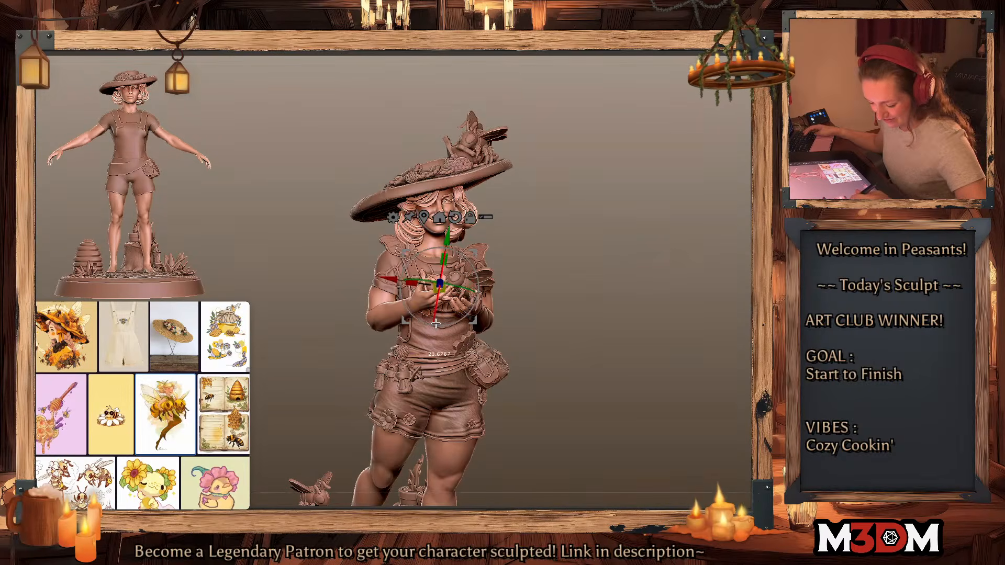
key(q)
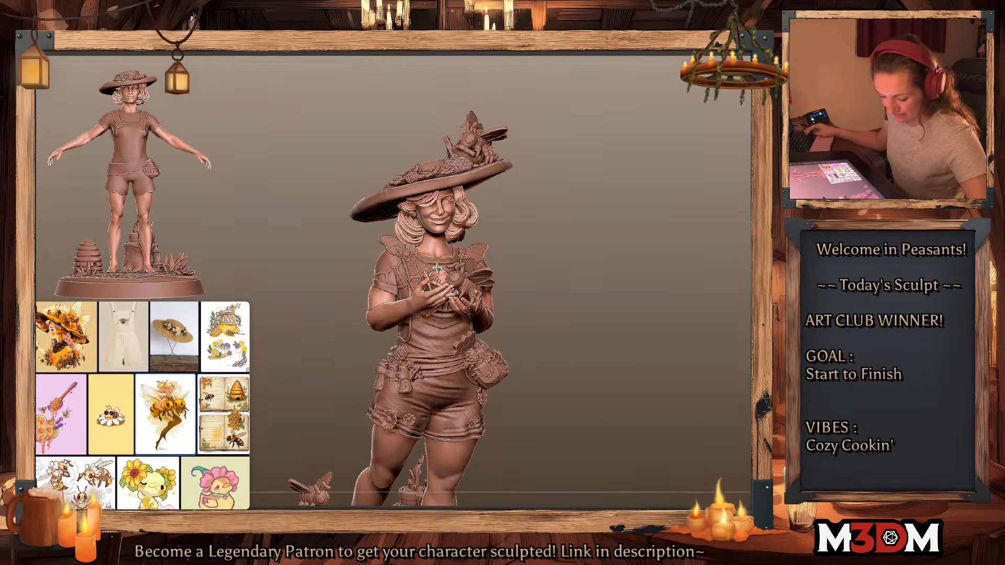
mouse_move(655, 305)
mouse_down()
mouse_move(658, 319)
mouse_move(654, 305)
mouse_up()
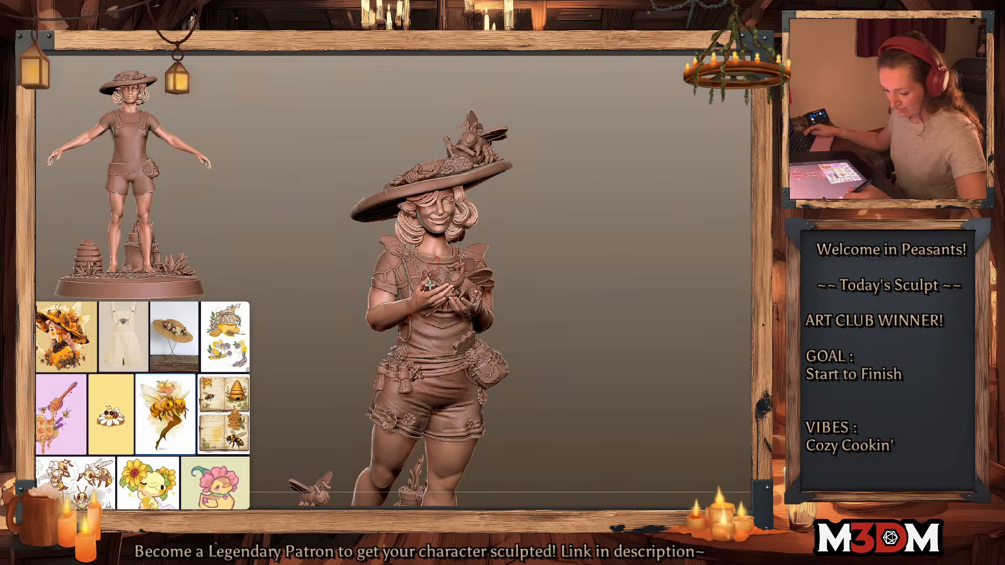
Step: Clear the mask, check the figure from behind, and select the belt with its pouches
ctrl+click(726, 295)
mouse_move(727, 294)
ctrl+mouse_down()
mouse_move(654, 280)
mouse_move(625, 332)
mouse_move(645, 314)
mouse_move(637, 287)
mouse_move(662, 311)
mouse_move(533, 281)
ctrl+mouse_up()
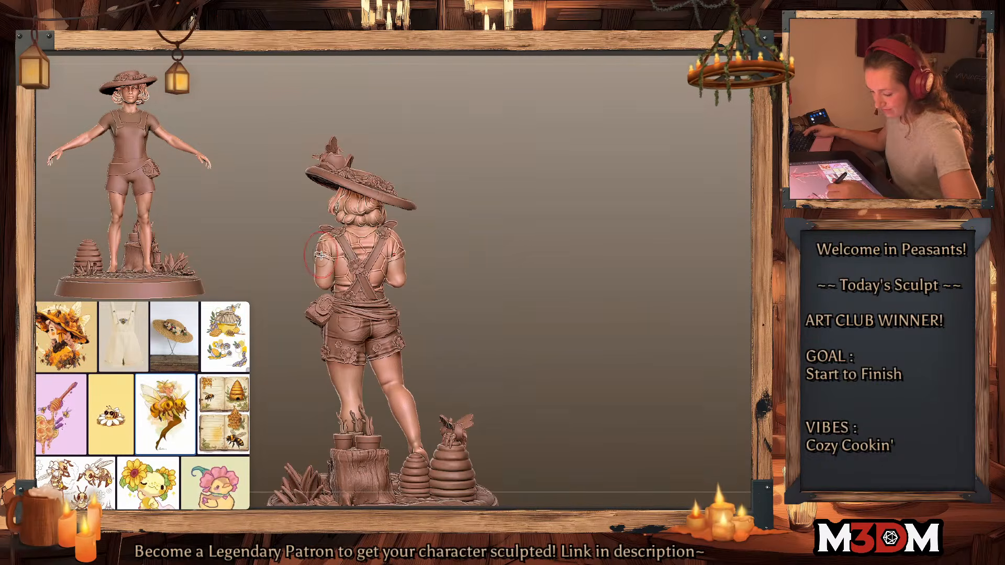
mouse_move(654, 272)
mouse_down()
mouse_move(642, 279)
mouse_move(650, 301)
mouse_up()
mouse_move(556, 178)
alt+mouse_down()
mouse_move(567, 209)
mouse_move(544, 234)
alt+mouse_up()
alt+click(456, 323)
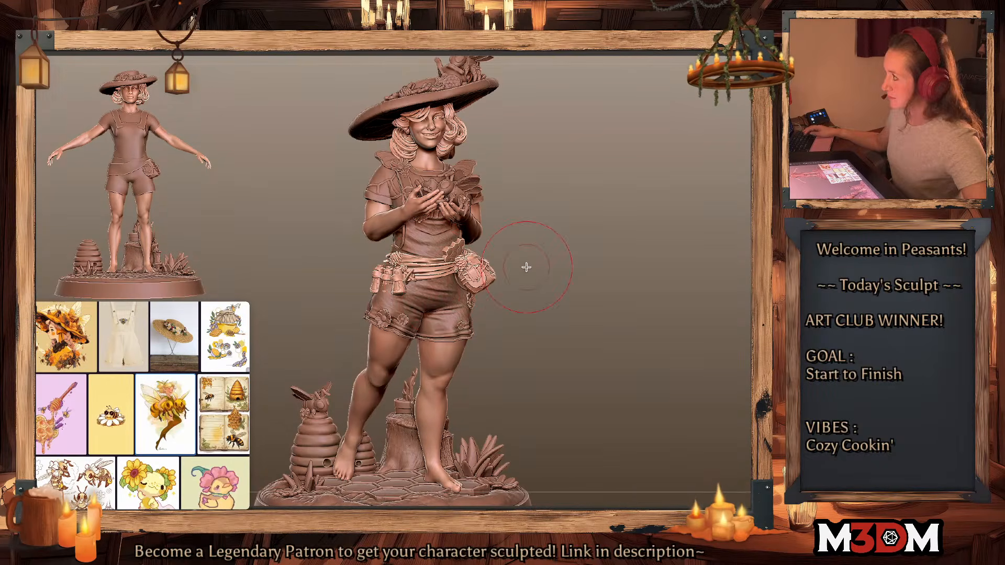
Step: Select the flowered overalls, isolate them from the rest of the figure and turn them to the back
key(space)
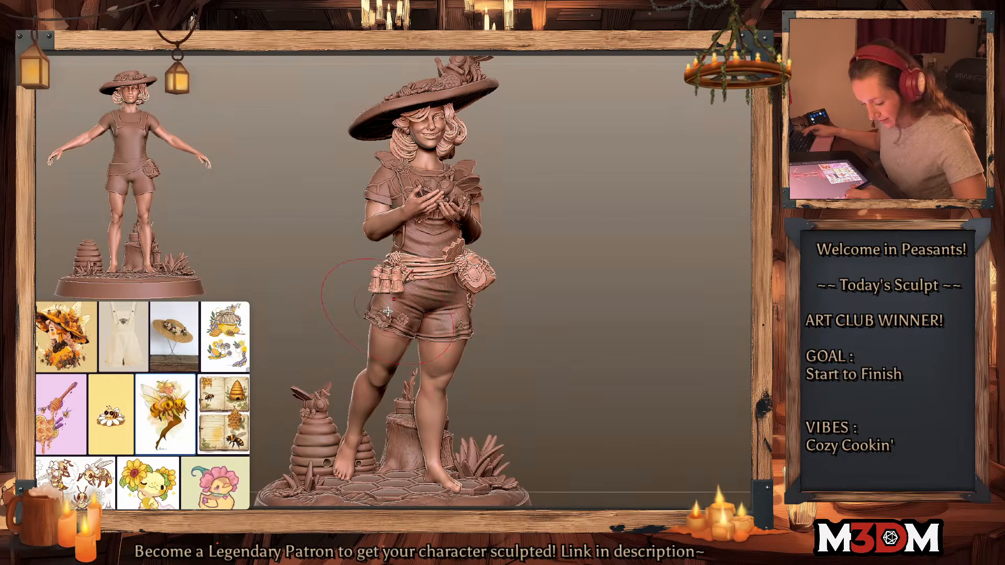
alt+drag(606, 314, 448, 347)
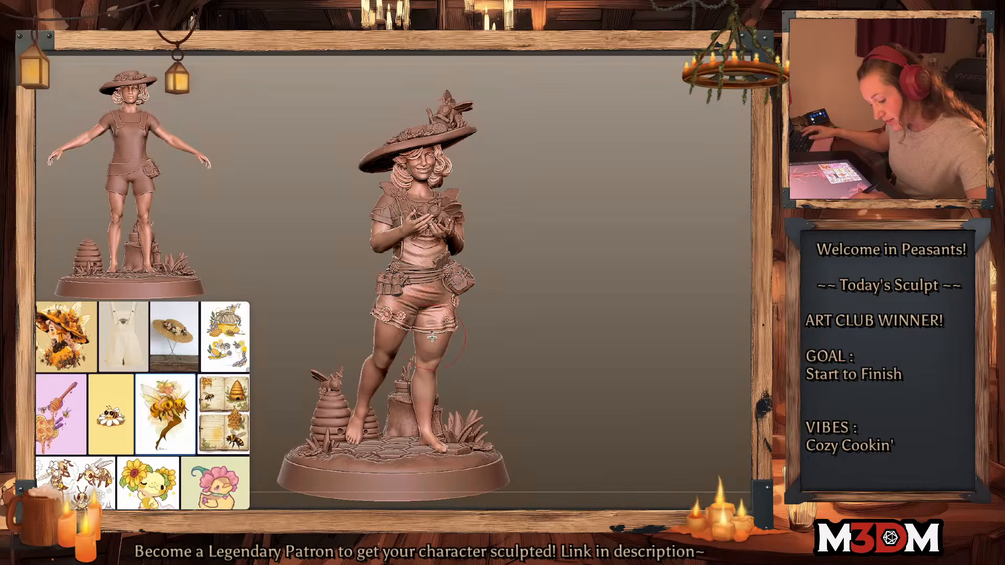
key(space)
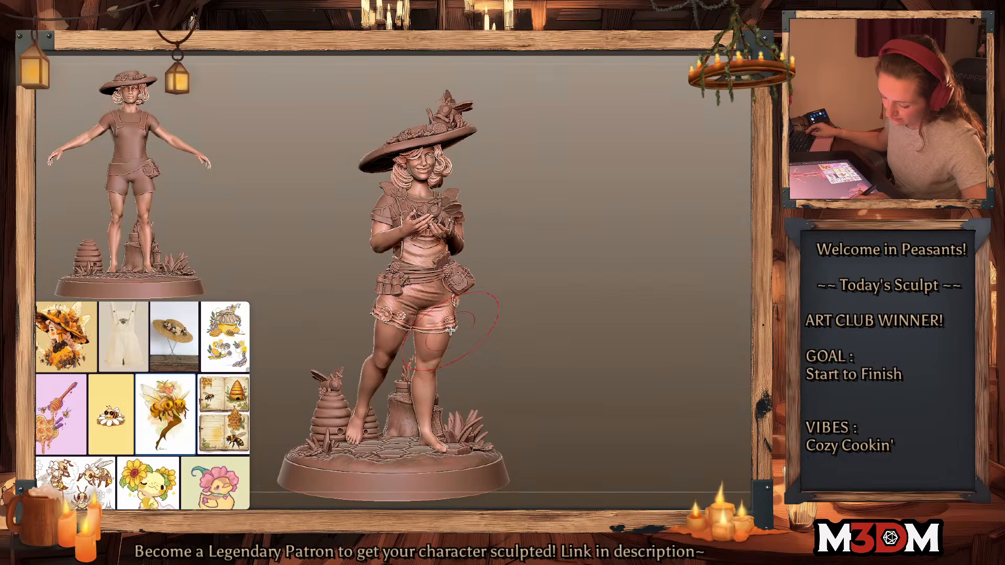
key(space)
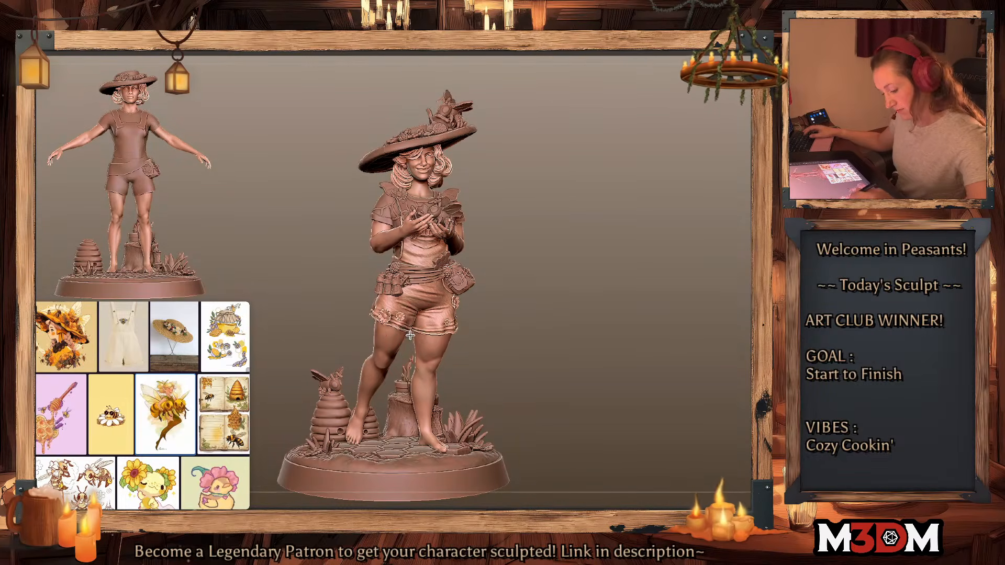
mouse_move(604, 290)
mouse_down()
mouse_move(601, 298)
mouse_move(642, 319)
mouse_move(671, 281)
mouse_move(635, 332)
mouse_move(688, 318)
mouse_up()
click(671, 279)
ctrl+click(634, 322)
ctrl+click(615, 321)
right_click(680, 319)
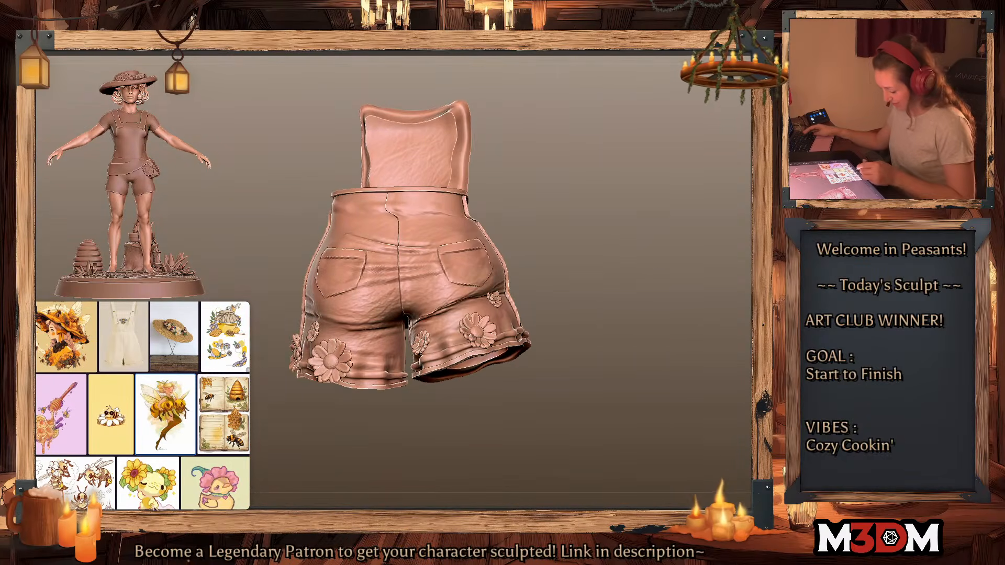
Step: Examine the isolated overalls' polygroups and the pockets and flowers on the back
right_click(445, 300)
key(shift+f)
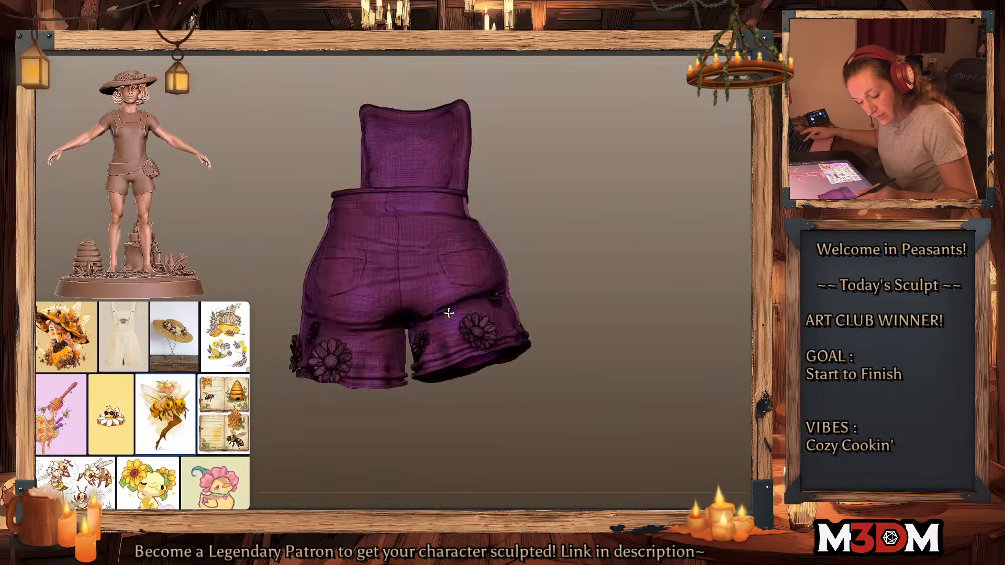
key(shift+f)
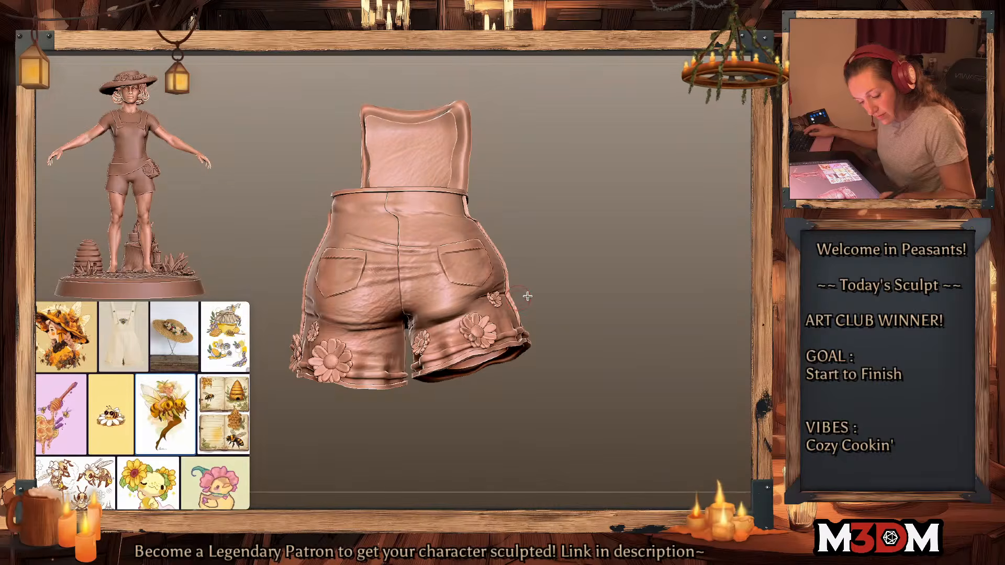
alt+click(417, 322)
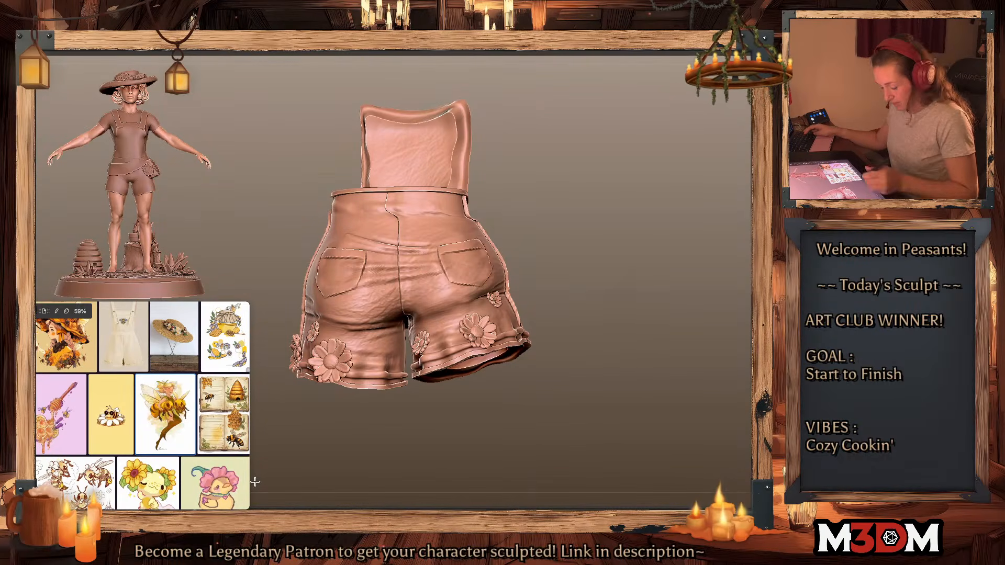
key(space)
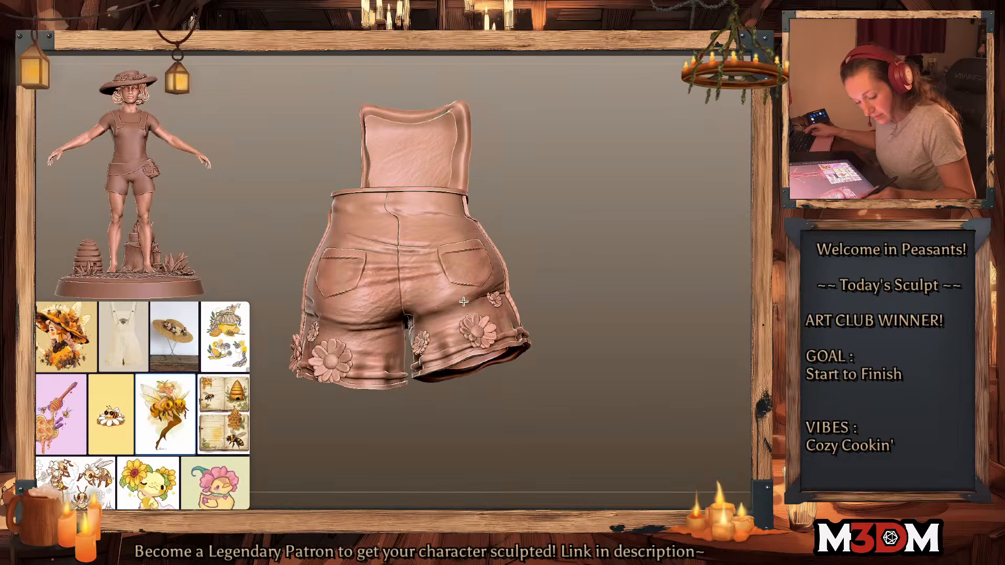
key(space)
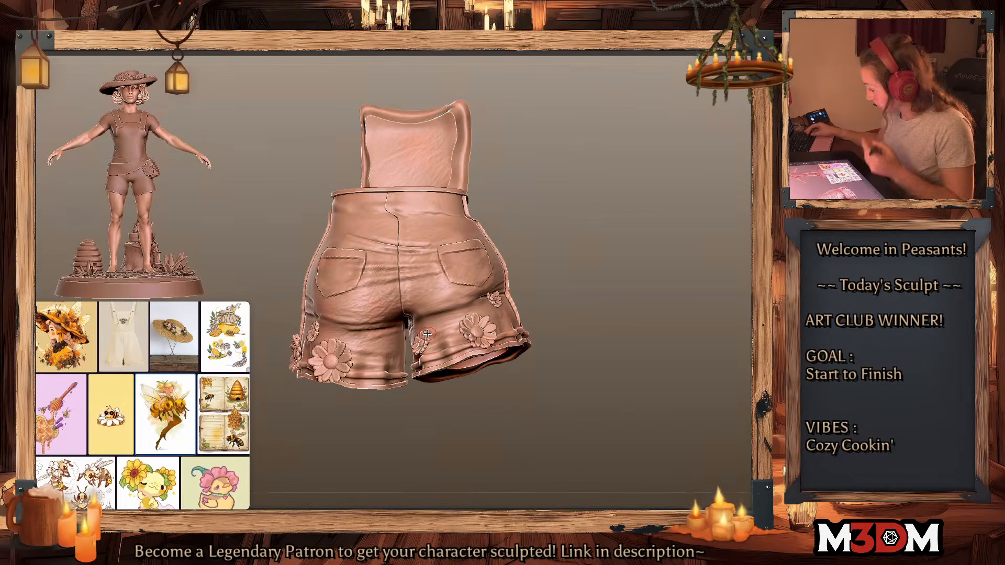
key(space)
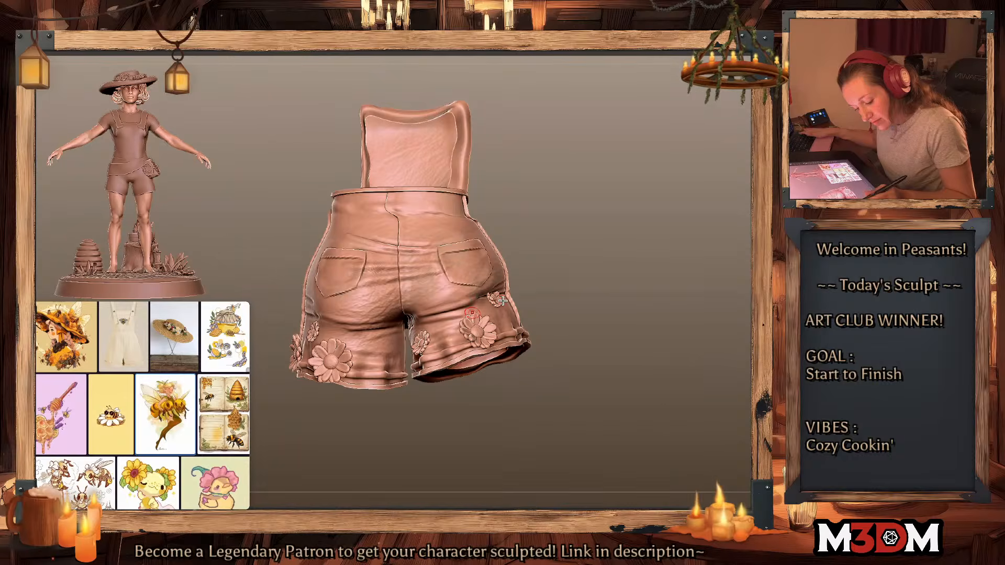
drag(606, 301, 610, 300)
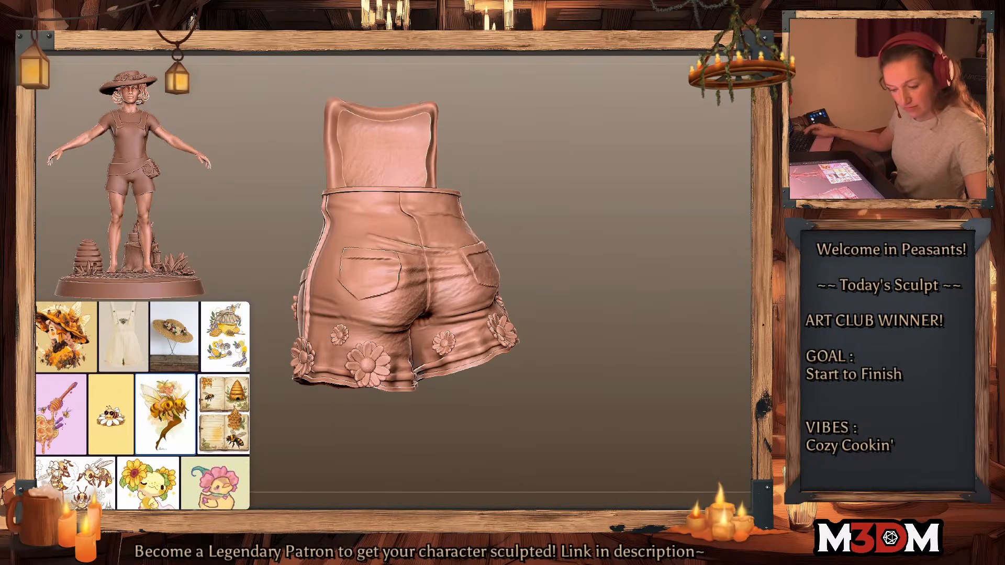
Step: Bring the full figure back into view, then select and isolate the crossed back straps
key(alt+s)
mouse_move(670, 323)
mouse_down()
mouse_move(661, 280)
mouse_move(656, 304)
mouse_up()
key(f)
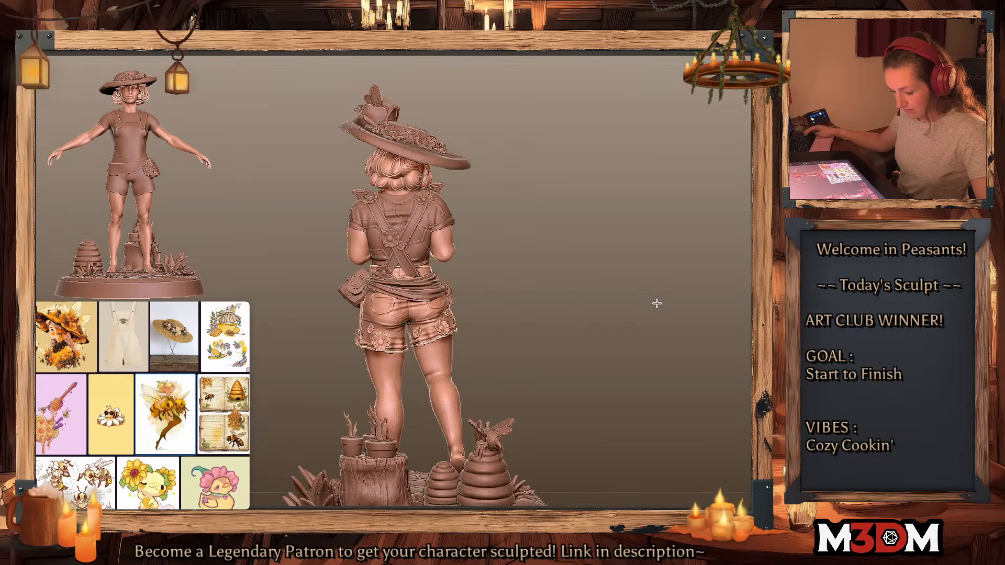
alt+click(406, 268)
alt+drag(601, 274, 606, 393)
key(shift+f)
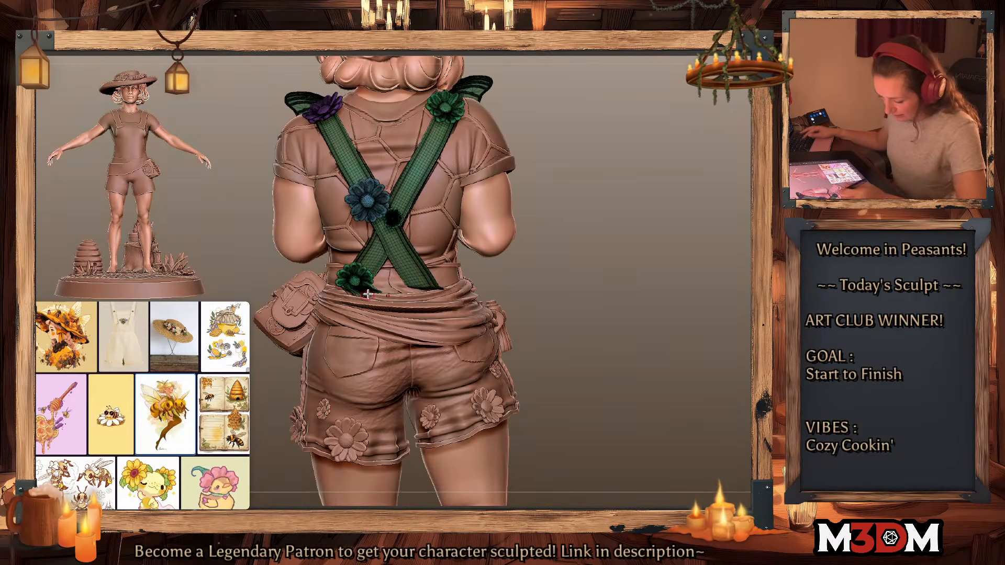
key(alt+s)
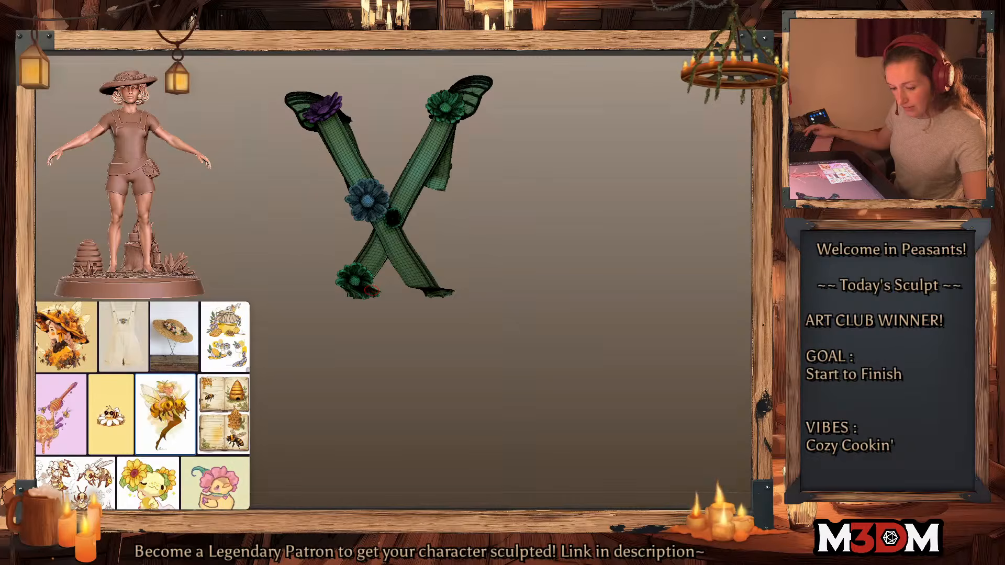
Step: Hide the straps' polygroup display and switch to a knife brush facing their lower ends
click(750, 156)
mouse_move(582, 304)
mouse_down()
mouse_move(585, 340)
mouse_move(589, 316)
mouse_up()
key(shift+f)
key(space)
key(b)
key(k)
click(576, 405)
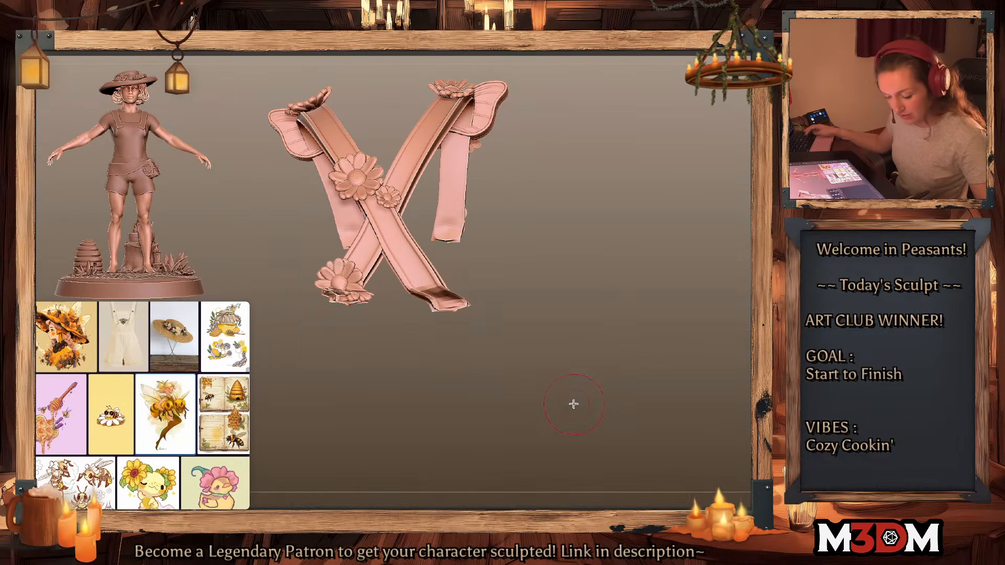
Step: Try several knife cuts across the lower ends of the crossed straps and undo them
ctrl+shift+drag(446, 385, 544, 266)
mouse_move(493, 333)
ctrl+shift+mouse_down()
mouse_move(450, 281)
mouse_move(435, 303)
ctrl+shift+mouse_up()
drag(555, 324, 541, 363)
mouse_move(301, 335)
ctrl+shift+mouse_down()
mouse_move(384, 275)
mouse_move(303, 254)
ctrl+shift+mouse_up()
key(ctrl+z)
key(shift+f)
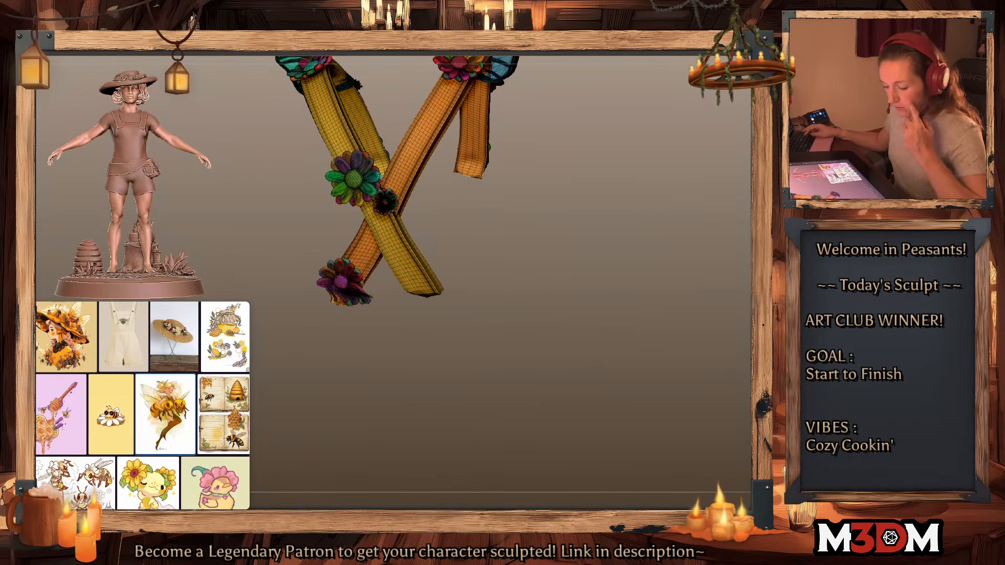
key(shift+f)
key(shift+f)
mouse_move(397, 347)
mouse_down()
mouse_move(497, 312)
mouse_move(368, 324)
mouse_up()
key(shift+f)
key(ctrl+z)
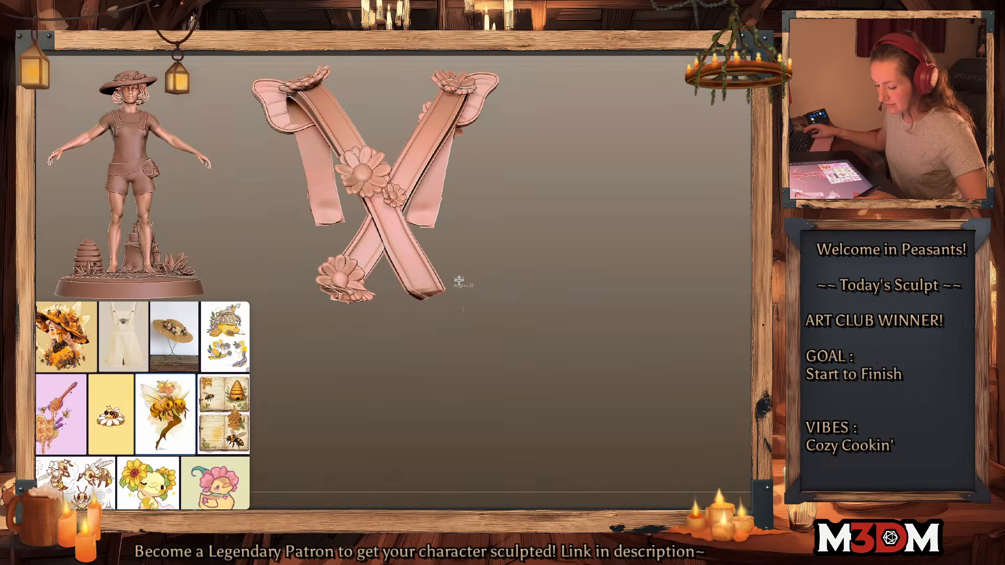
ctrl+shift+drag(460, 283, 388, 320)
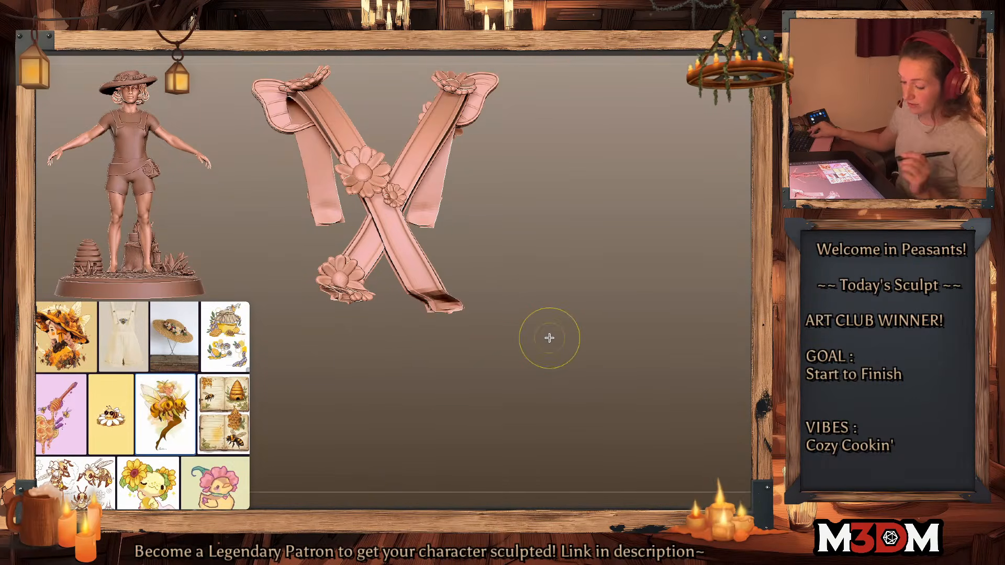
key(ctrl+z)
Step: Cut off the flared lower ends of both crossed straps and check the resulting polygroups
mouse_move(488, 339)
ctrl+shift+mouse_down()
mouse_move(476, 281)
mouse_move(479, 338)
ctrl+shift+mouse_up()
mouse_move(322, 344)
ctrl+shift+mouse_down()
mouse_move(384, 275)
mouse_move(341, 246)
ctrl+shift+mouse_up()
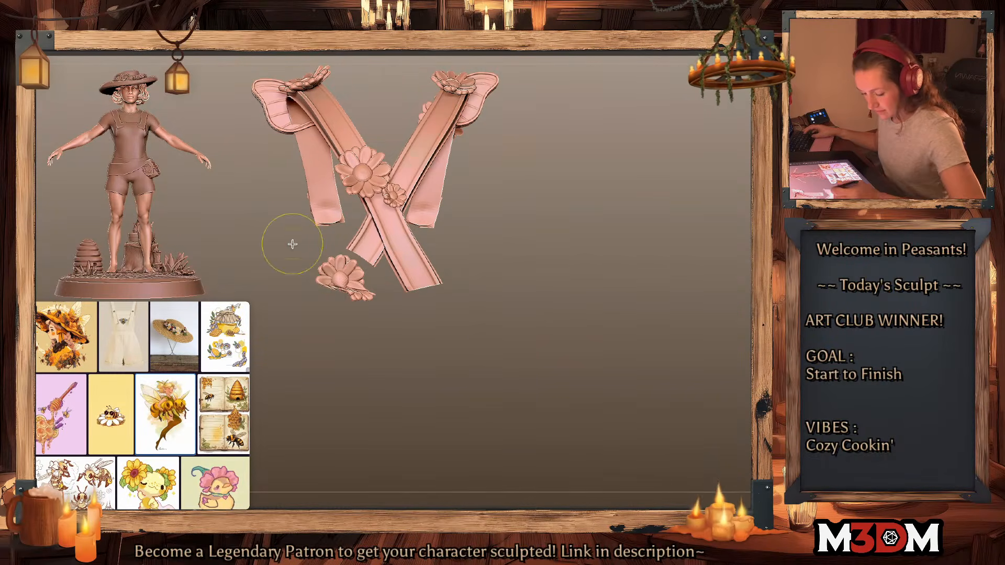
key(shift+f)
key(shift+f)
Step: Mask and regroup the loose flower below the cut strap, and remove it from the straps
mouse_move(307, 347)
ctrl+mouse_down()
mouse_move(315, 245)
mouse_move(363, 263)
mouse_move(377, 350)
ctrl+mouse_up()
key(ctrl+w)
ctrl+shift+click(359, 297)
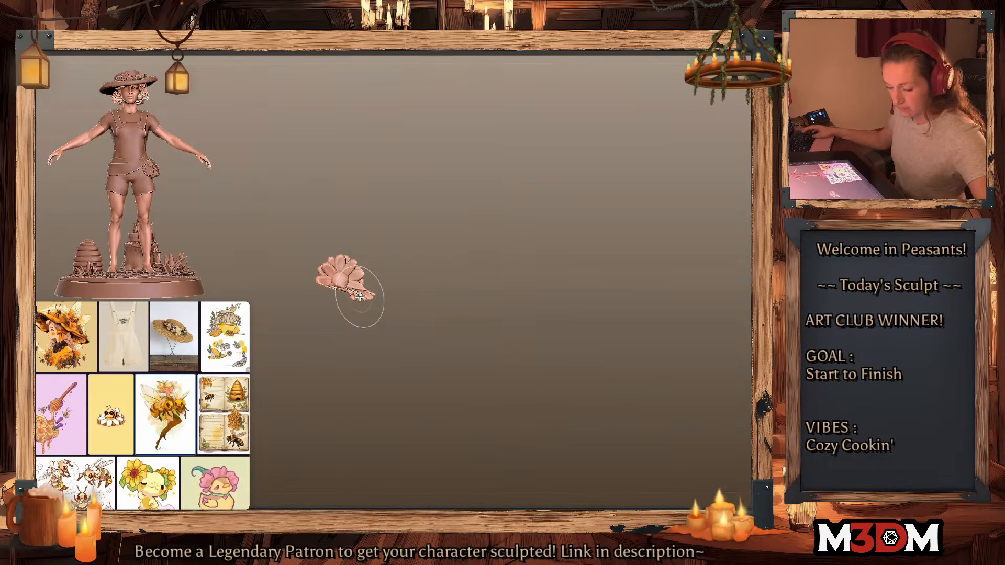
ctrl+shift+drag(542, 251, 588, 268)
key(b)
key(m)
click(604, 453)
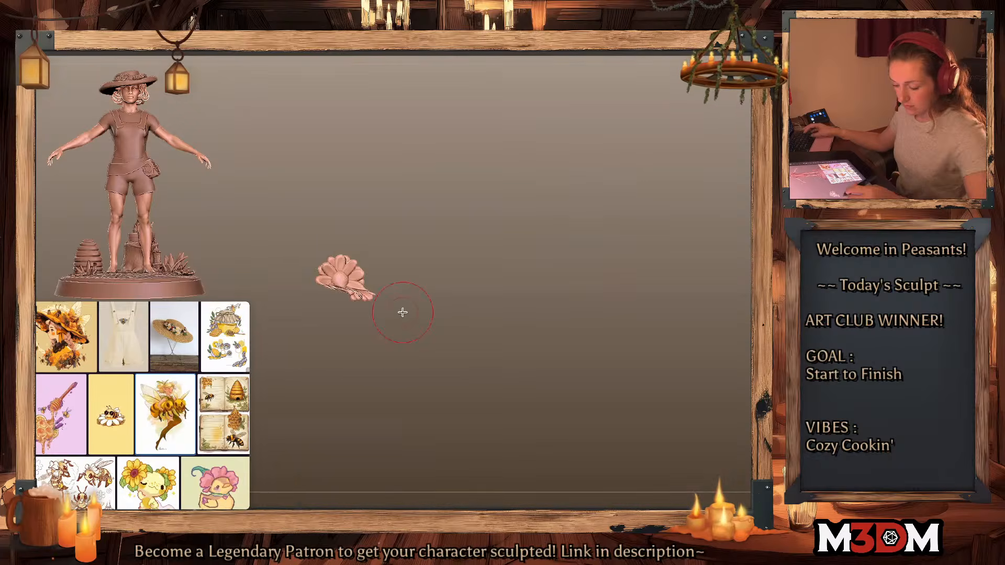
ctrl+shift+drag(402, 312, 448, 278)
mouse_move(326, 359)
ctrl+mouse_down()
mouse_move(365, 280)
mouse_move(372, 315)
mouse_move(411, 292)
ctrl+mouse_up()
ctrl+shift+click(355, 294)
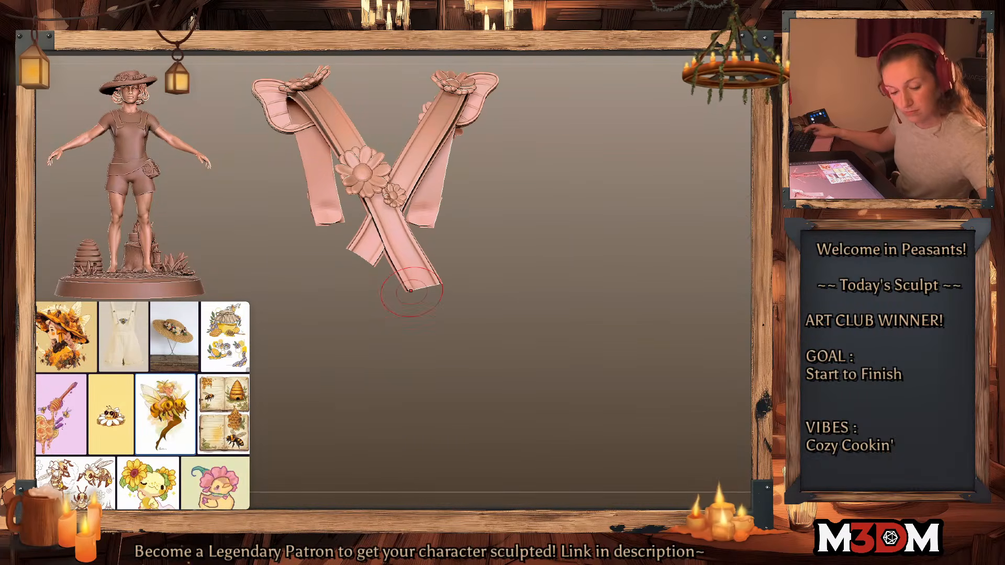
Step: Mask all but the short strap's lower end, extend it downward and show the full figure again
ctrl+click(562, 246)
key(w)
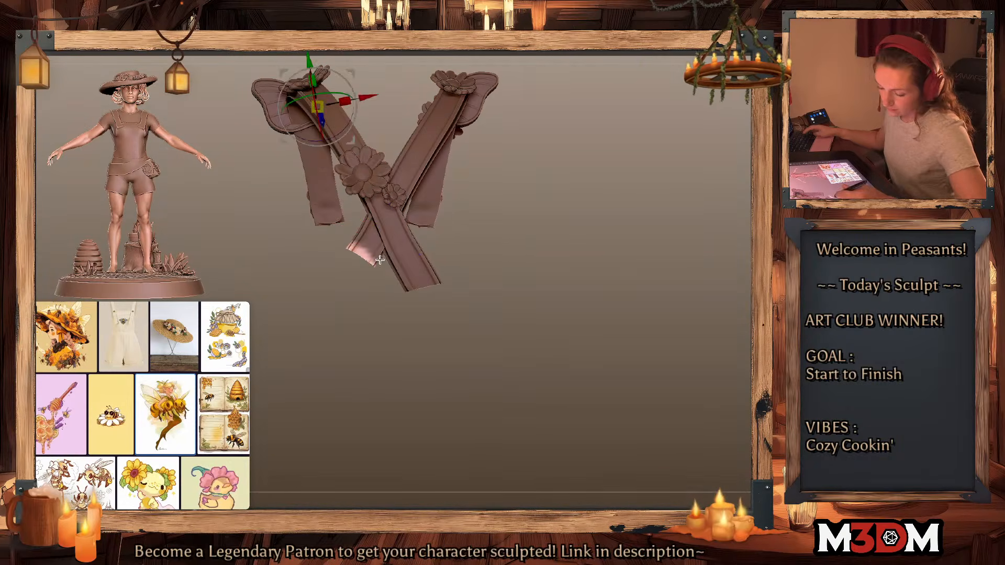
drag(364, 237, 311, 345)
drag(353, 259, 329, 306)
key(q)
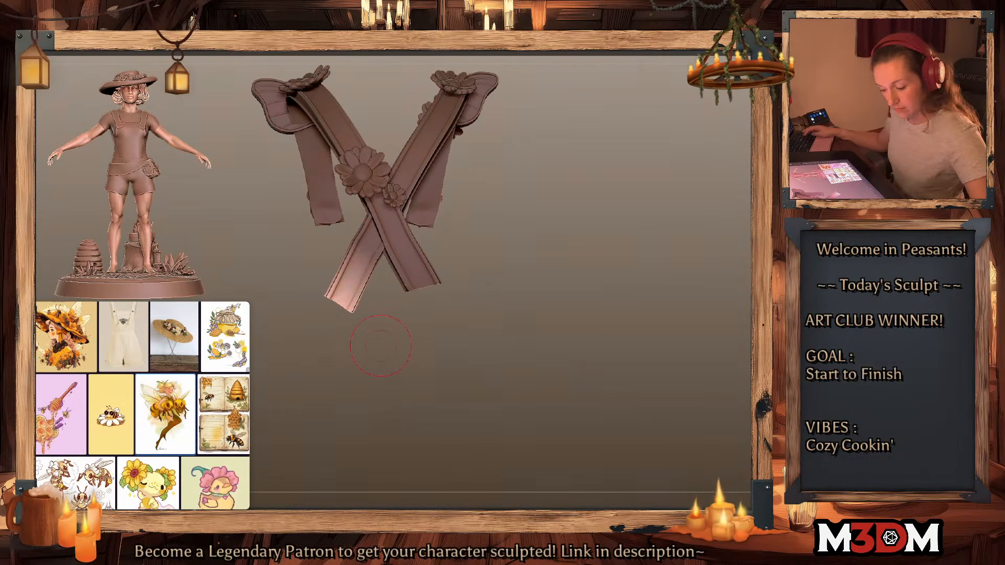
ctrl+shift+click(627, 282)
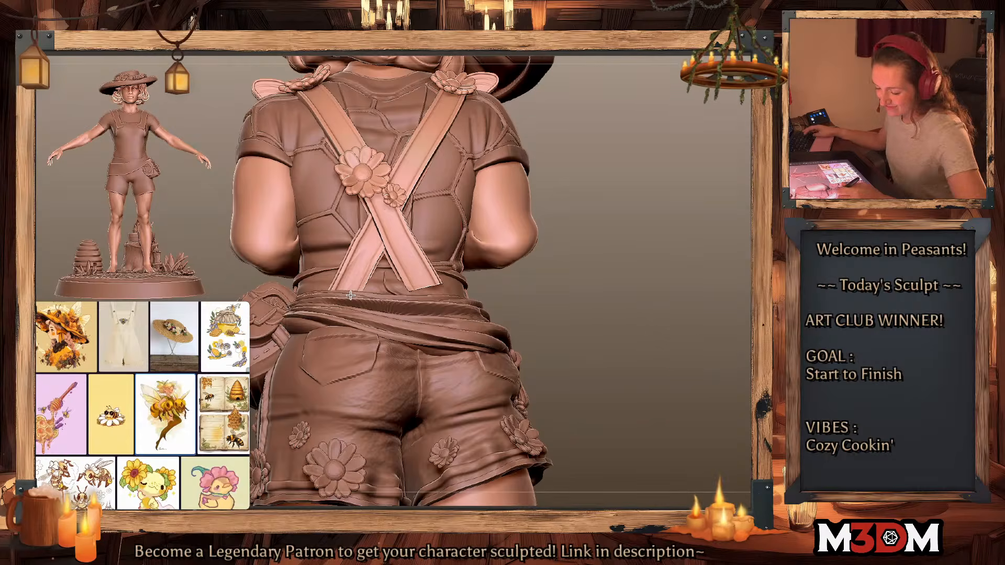
Step: Pull both lower strap ends down to meet the waist sash and clear the mask
key(space)
mouse_move(368, 252)
mouse_down()
mouse_move(375, 266)
mouse_move(434, 286)
mouse_up()
mouse_move(358, 262)
mouse_down()
mouse_move(361, 272)
mouse_move(372, 248)
mouse_move(345, 287)
mouse_up()
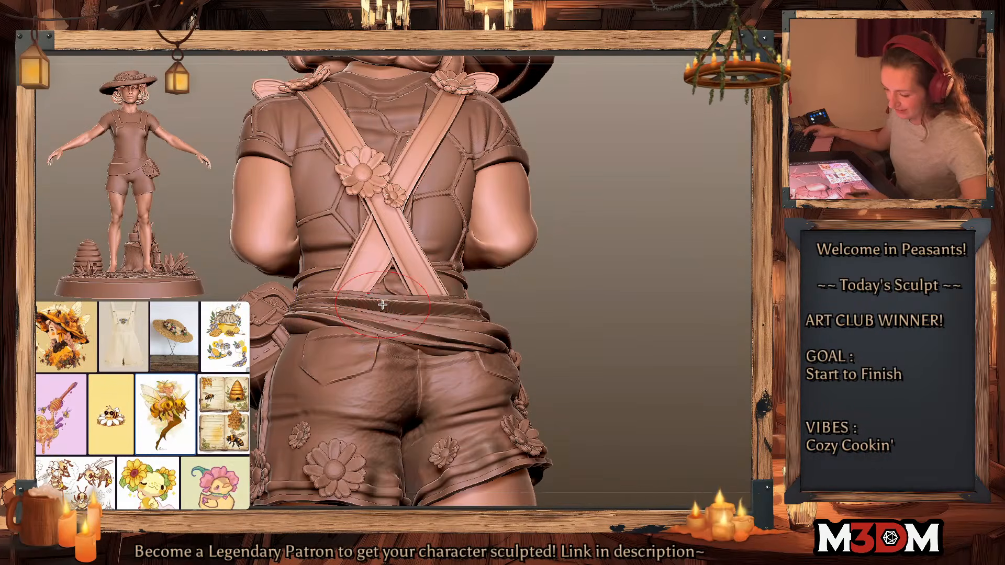
key(f)
ctrl+click(650, 240)
ctrl+click(652, 242)
drag(658, 277, 632, 262)
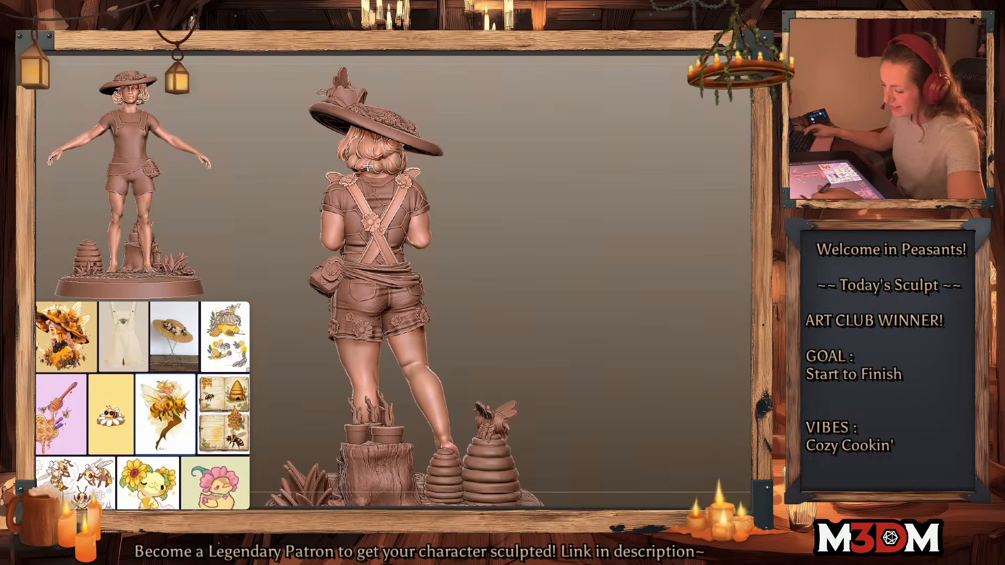
Step: Check the hair's polygroups and view the whole figure from the front
key(space)
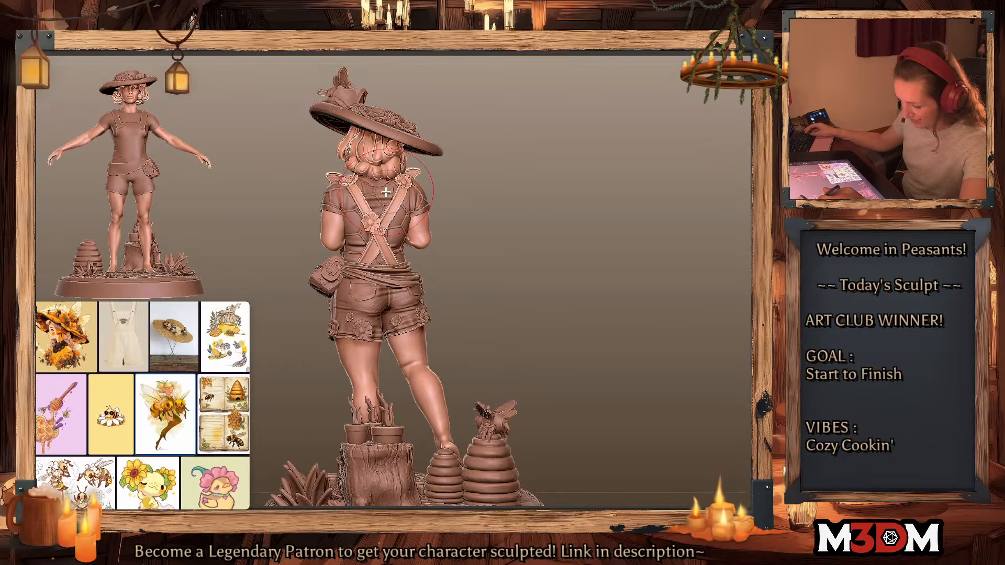
drag(537, 242, 552, 237)
key(shift+f)
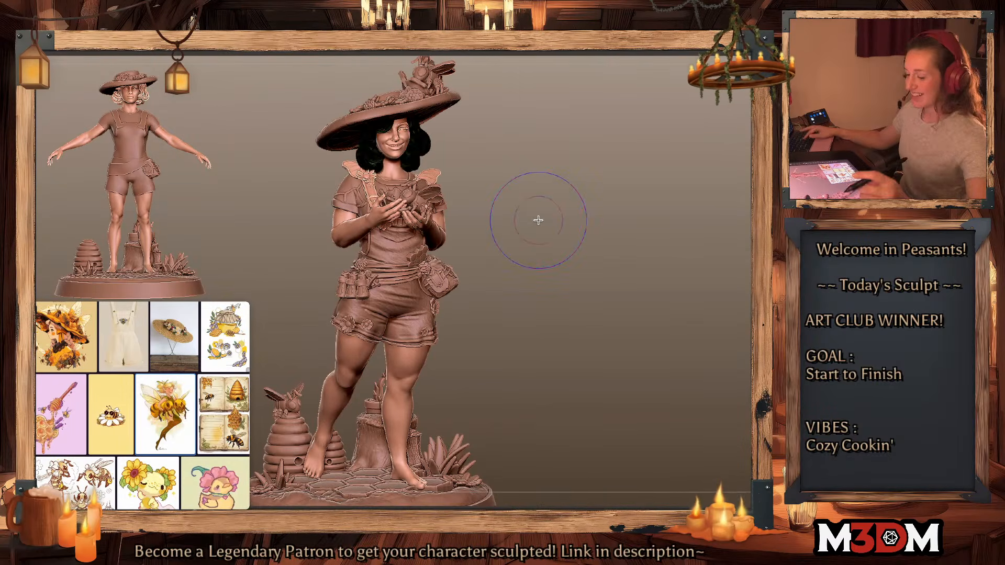
key(shift+f)
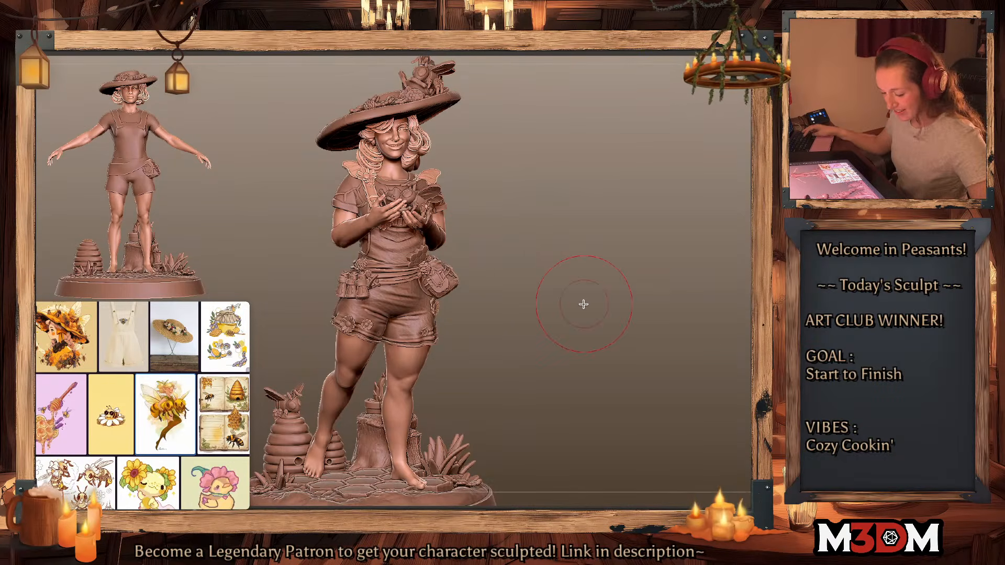
key(space)
key(f)
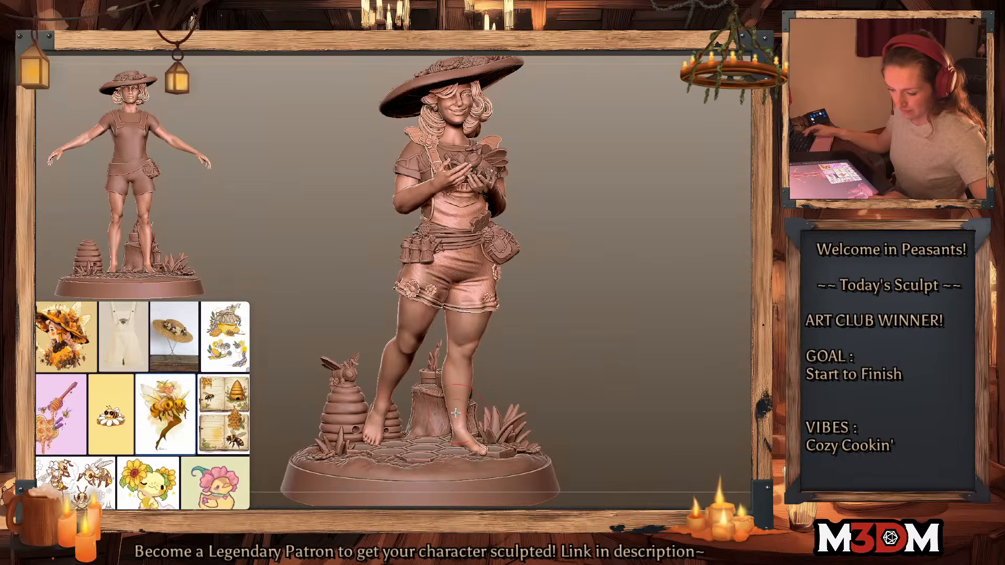
key(shift+f)
key(shift+f)
Step: Choose the Clover insert brush and start a clover anklet on the front of the planted leg's ankle
mouse_move(641, 333)
mouse_down()
mouse_move(617, 295)
mouse_move(618, 395)
mouse_move(662, 291)
mouse_up()
key(b)
click(669, 291)
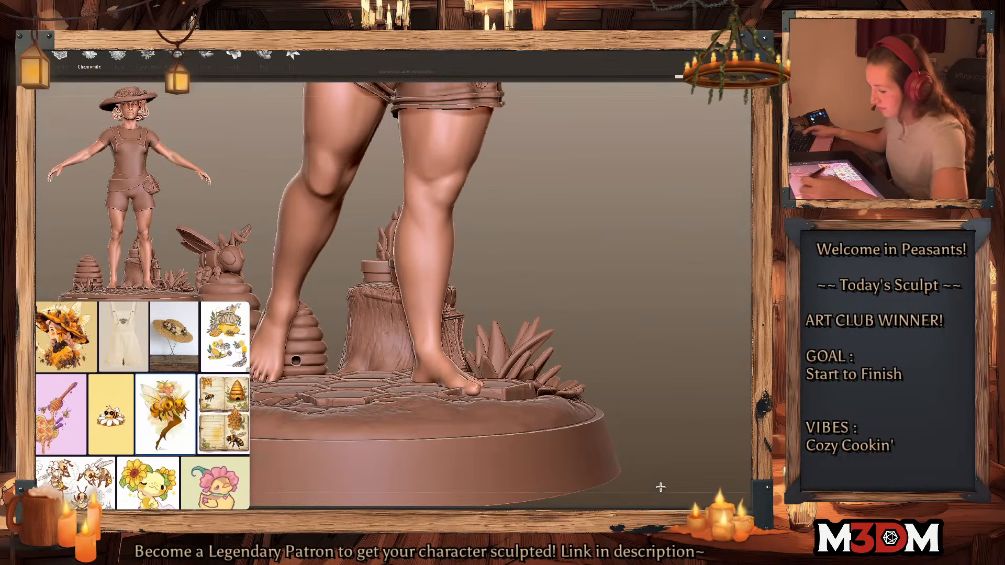
alt+drag(649, 253, 651, 279)
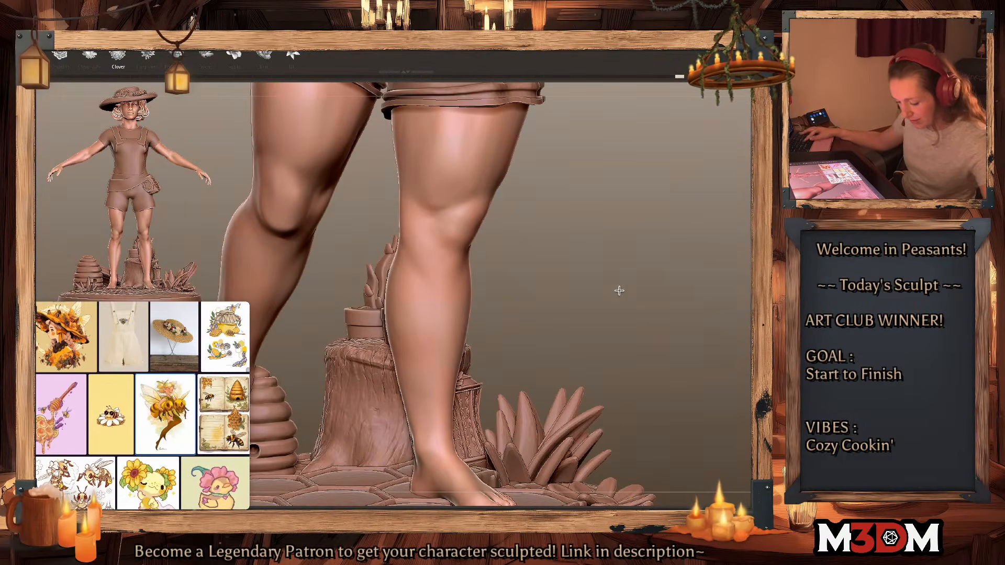
alt+drag(666, 325, 664, 215)
drag(438, 350, 467, 348)
key(ctrl+z)
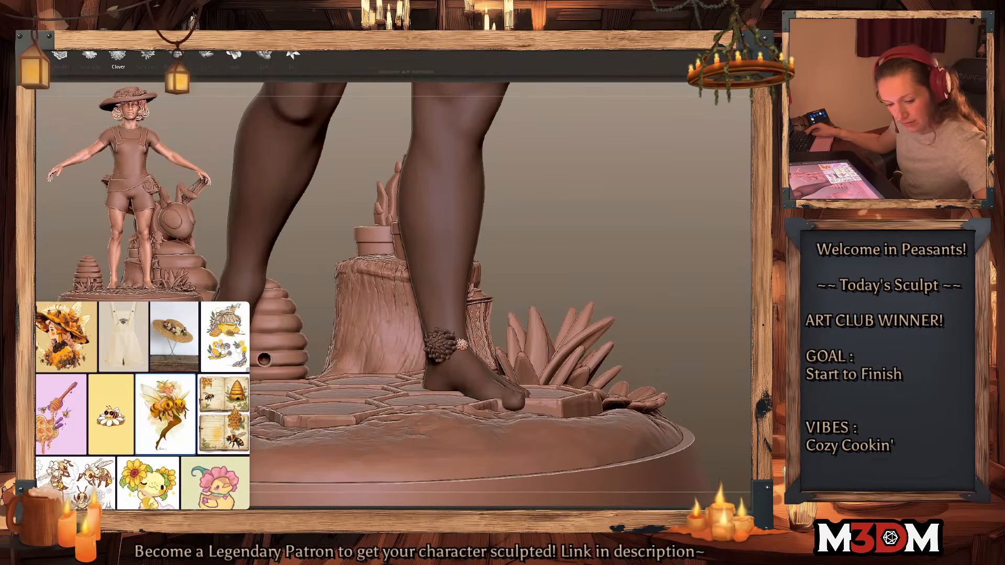
Step: Continue the clover anklet around the outer side and back of the planted leg's ankle
drag(655, 285, 614, 303)
drag(472, 348, 478, 357)
drag(553, 333, 550, 318)
drag(493, 348, 498, 362)
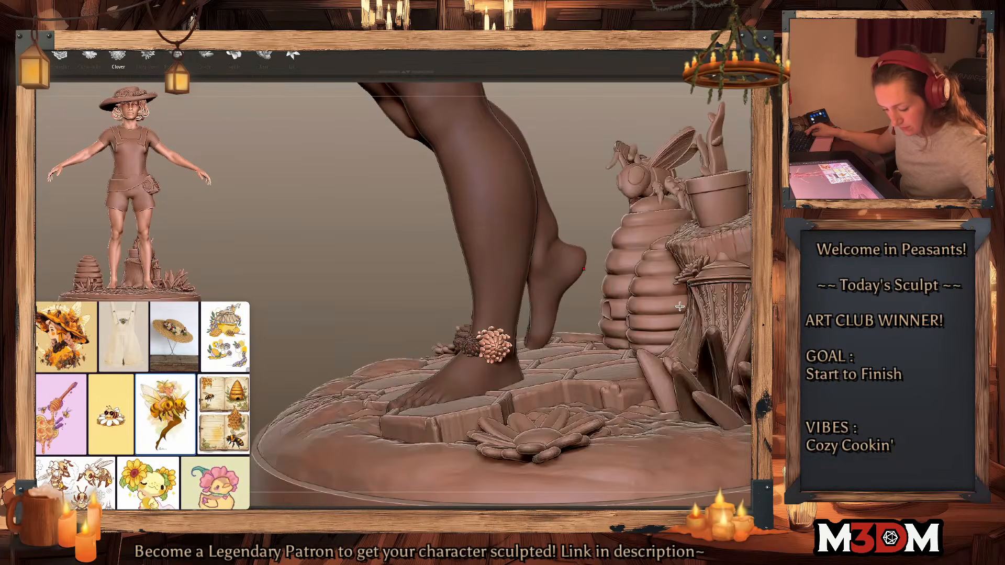
mouse_move(594, 218)
mouse_down()
mouse_move(607, 222)
mouse_move(563, 286)
mouse_up()
drag(519, 347, 522, 362)
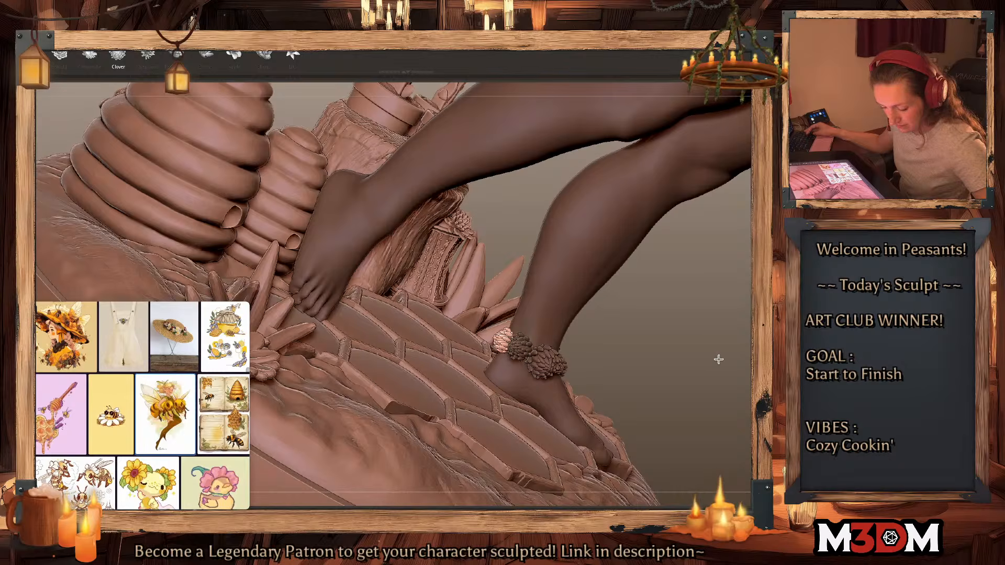
Step: Wrap a matching ring of clovers around the ankle of the raised foot, including behind the heel
drag(717, 359, 433, 268)
drag(368, 226, 372, 250)
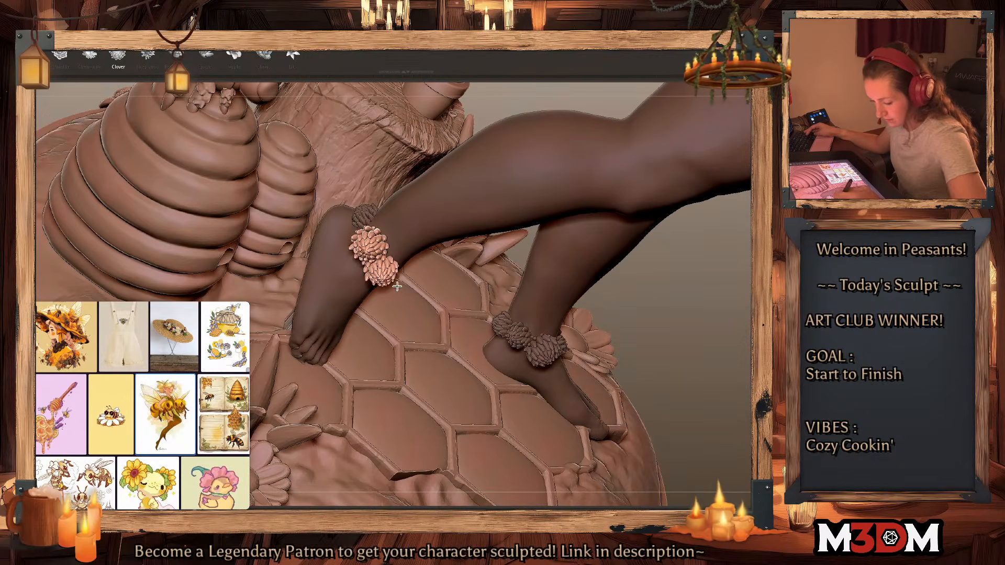
drag(717, 282, 675, 269)
drag(401, 278, 424, 263)
drag(544, 175, 460, 144)
drag(426, 263, 450, 244)
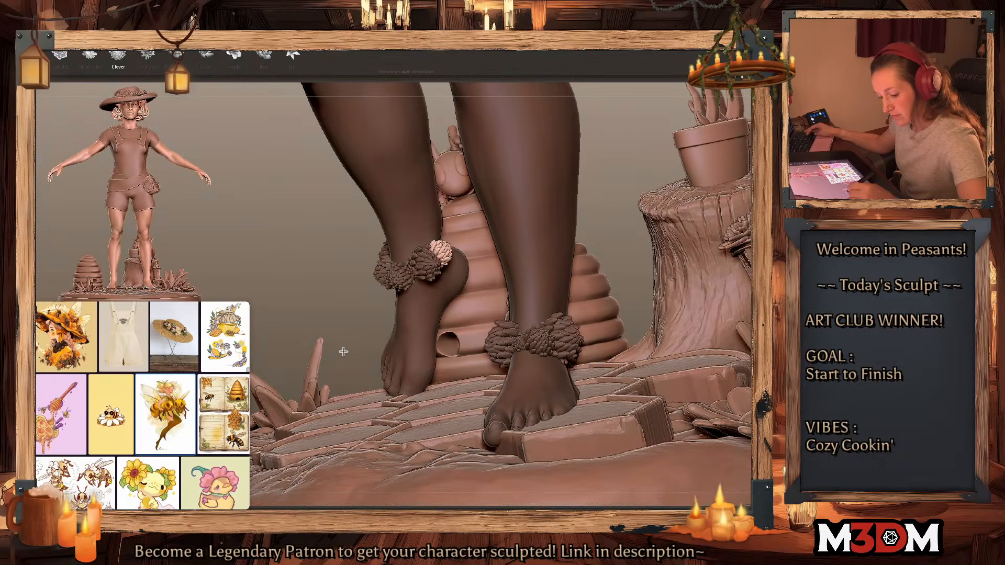
drag(344, 350, 525, 289)
drag(667, 288, 446, 297)
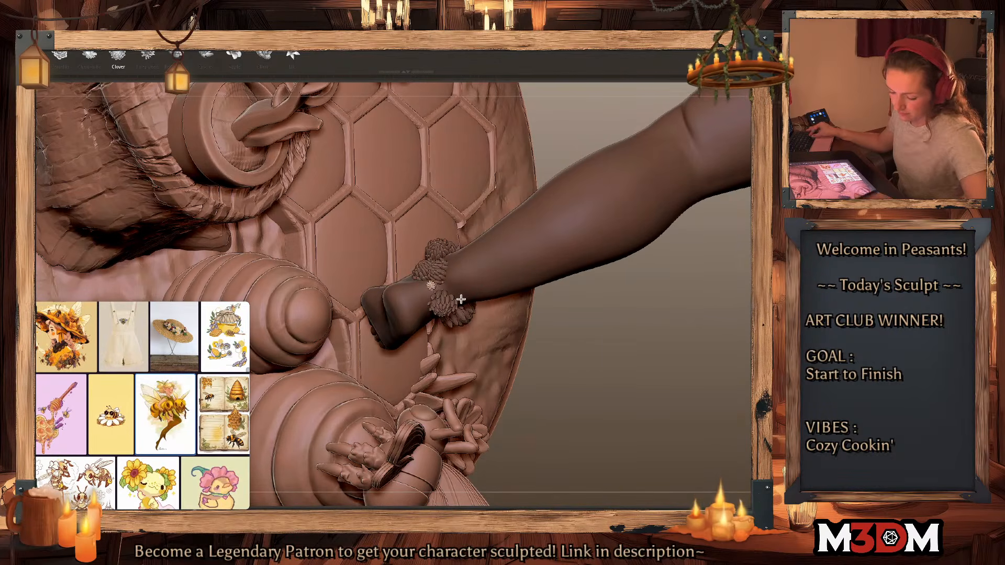
drag(699, 355, 720, 226)
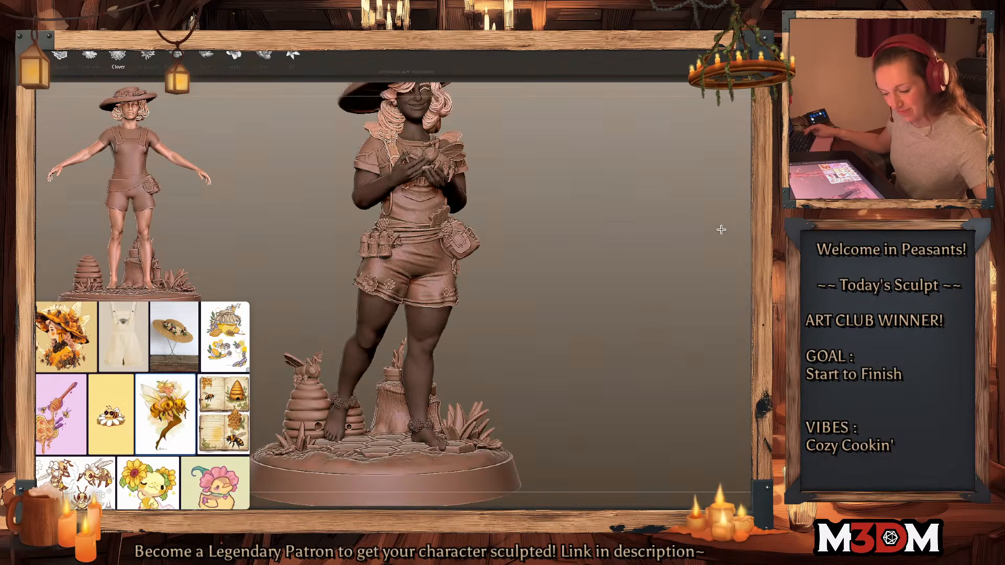
Step: Build a clover bracelet around her right wrist, undoing and replacing the misplaced second flower
drag(657, 253, 682, 218)
drag(673, 439, 651, 478)
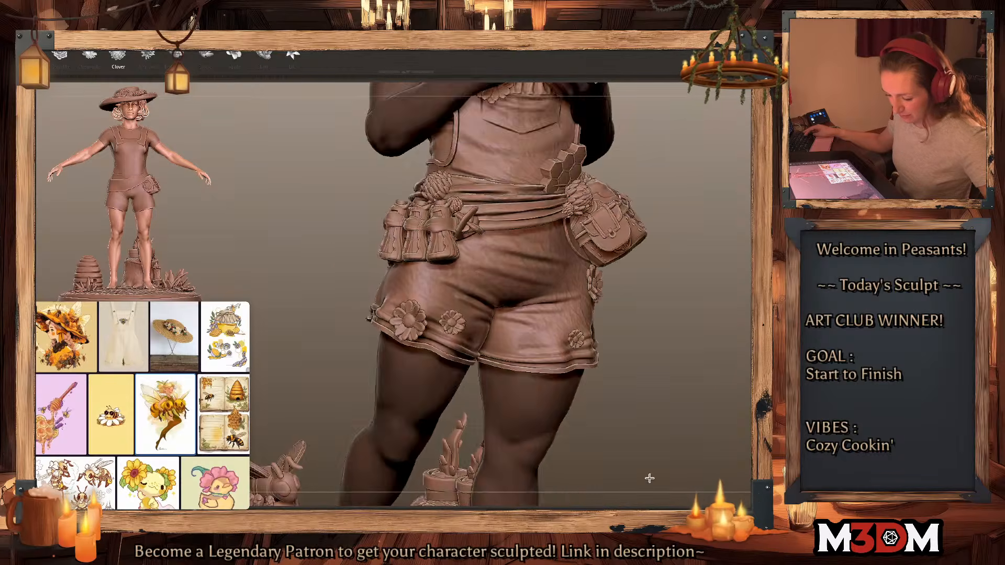
alt+drag(696, 136, 454, 278)
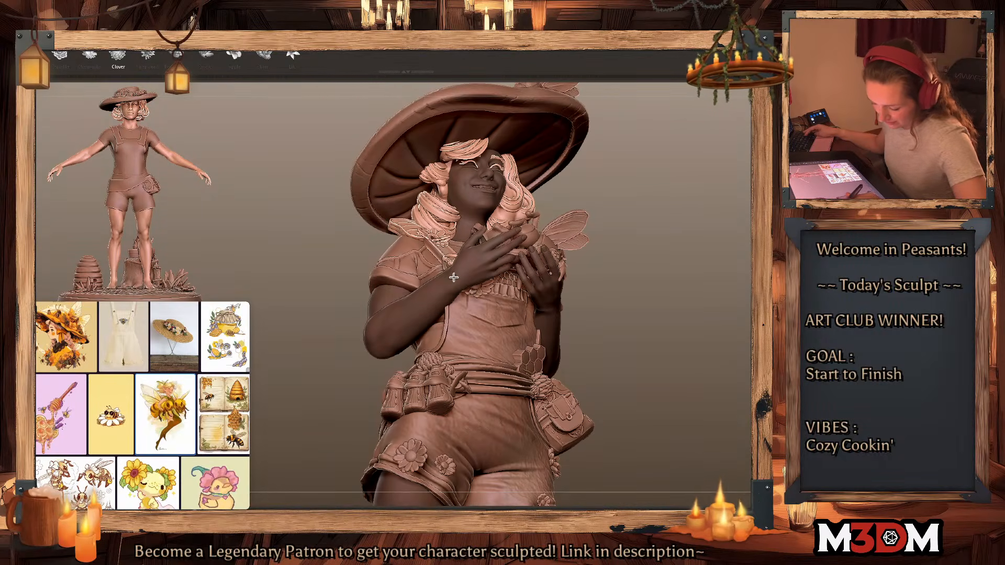
click(463, 288)
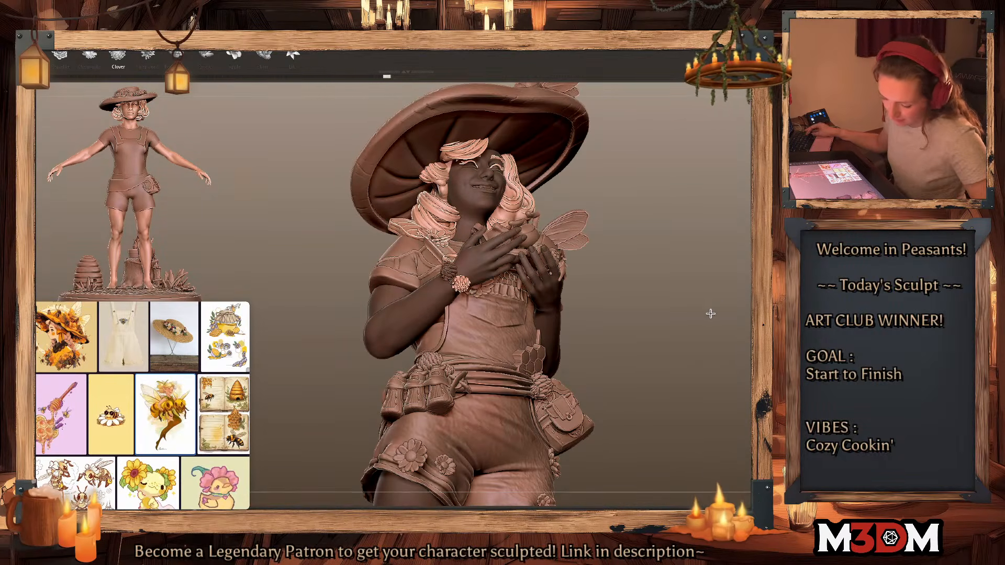
mouse_move(710, 313)
mouse_down()
mouse_move(695, 366)
mouse_move(696, 434)
mouse_up()
key(ctrl+z)
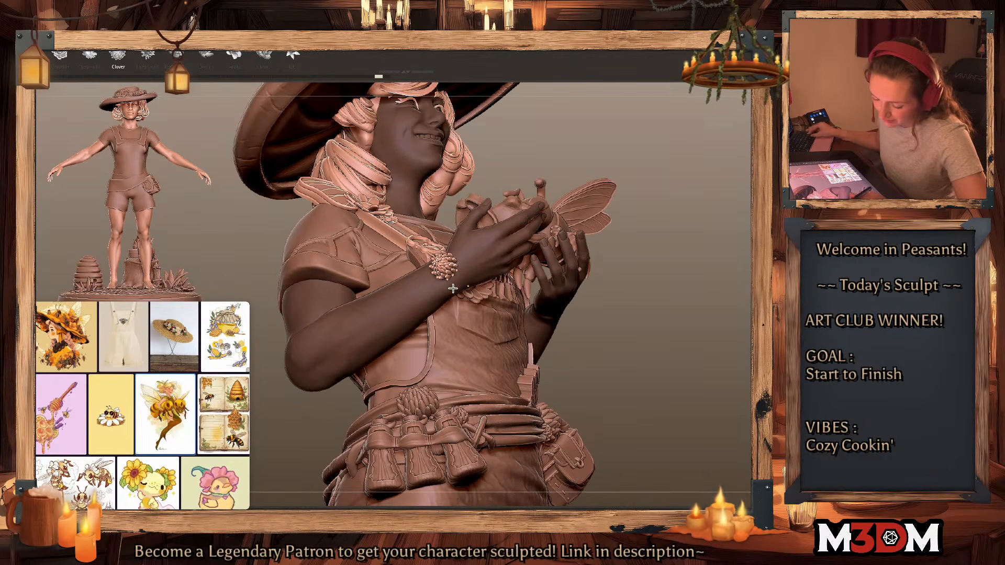
key(ctrl+z)
click(449, 277)
click(461, 289)
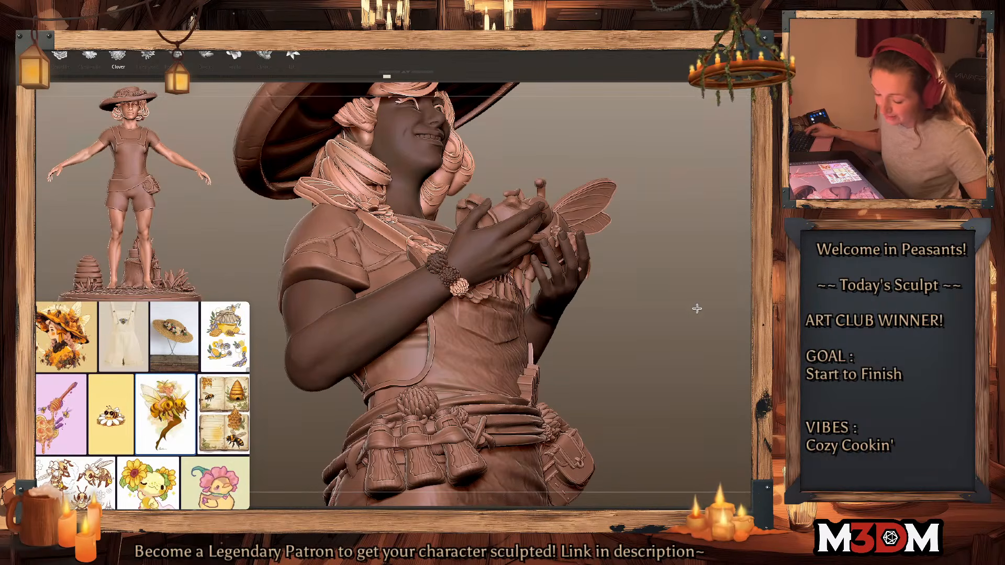
drag(695, 307, 592, 256)
drag(464, 298, 470, 306)
Step: Build a matching clover bracelet around her left wrist and undo the last stray placement
drag(720, 341, 747, 400)
mouse_move(713, 328)
mouse_down()
mouse_move(611, 300)
mouse_move(626, 265)
mouse_up()
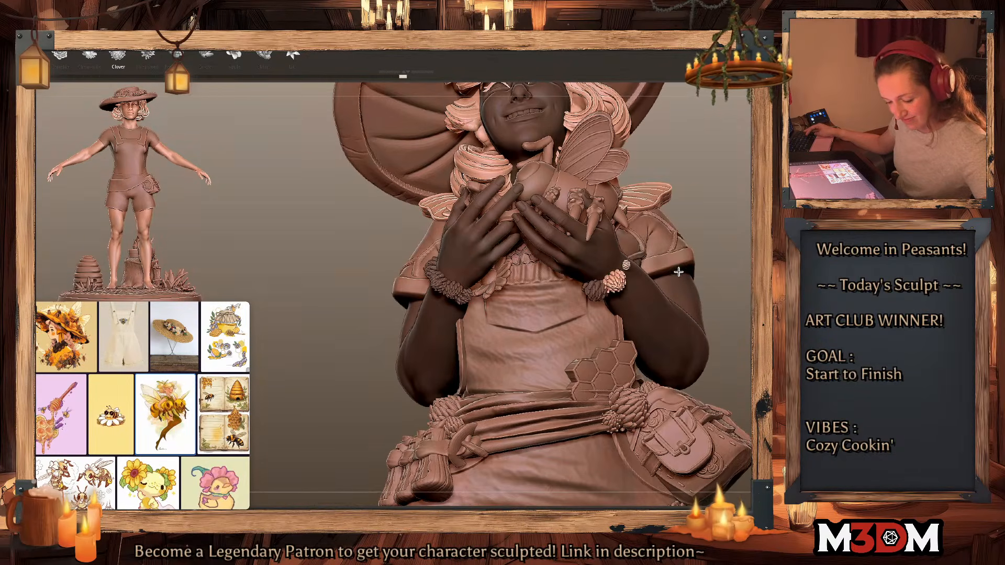
mouse_move(725, 291)
mouse_down()
mouse_move(627, 258)
mouse_move(643, 258)
mouse_move(642, 274)
mouse_up()
drag(638, 269, 642, 319)
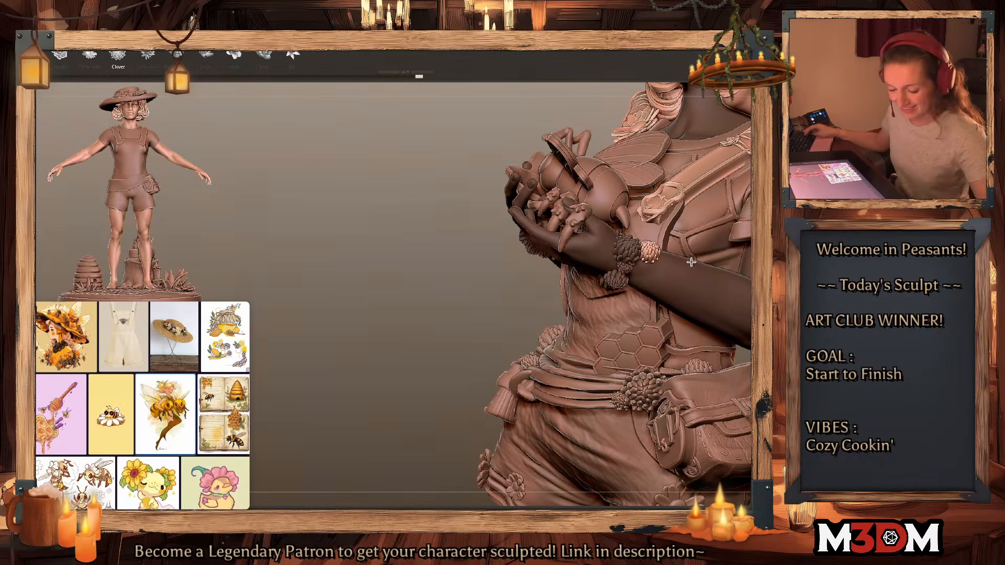
drag(464, 375, 465, 375)
drag(747, 321, 731, 315)
key(ctrl+z)
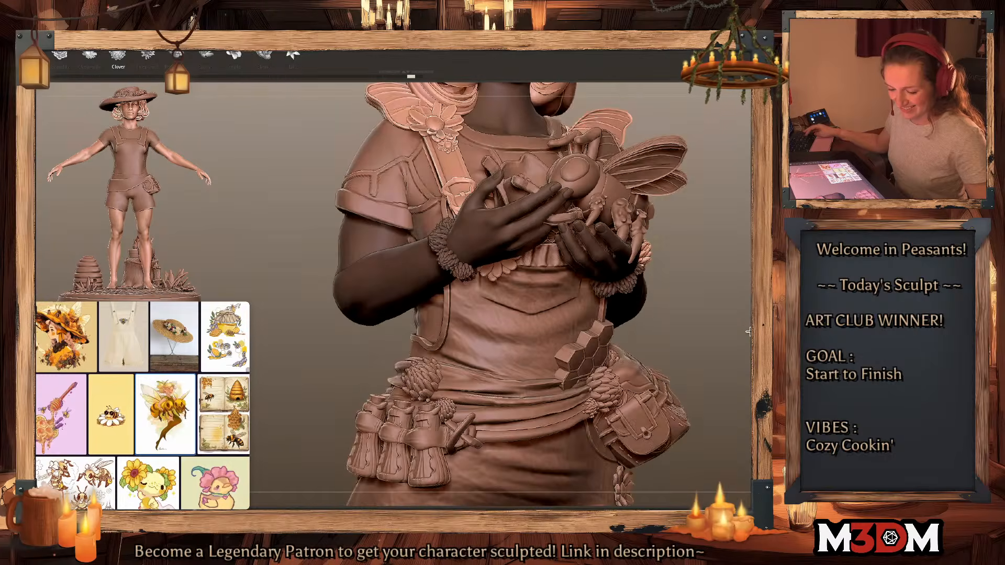
Step: Place a small clover ring on a finger of her right hand and try several on her left hand
drag(513, 221, 515, 226)
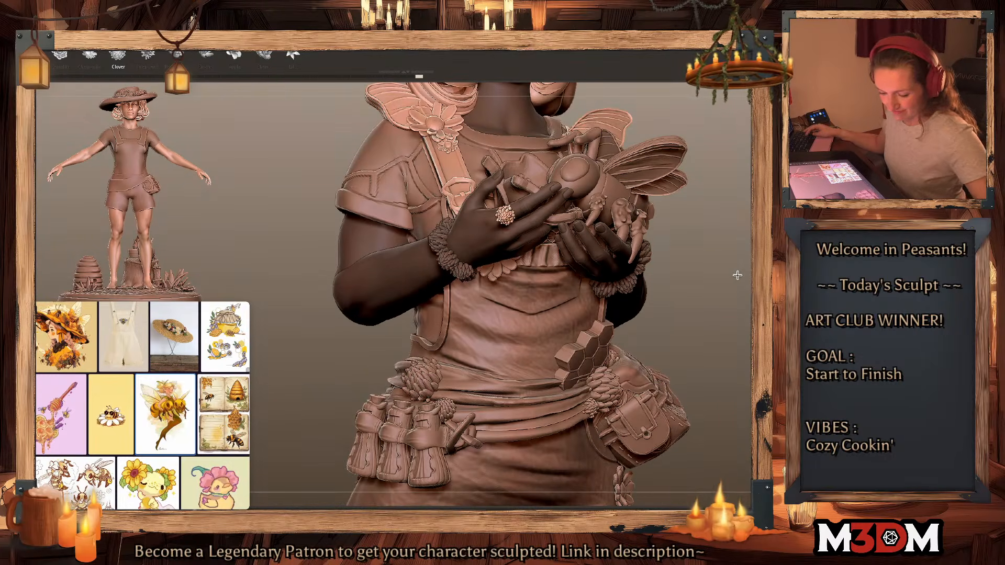
drag(737, 275, 739, 266)
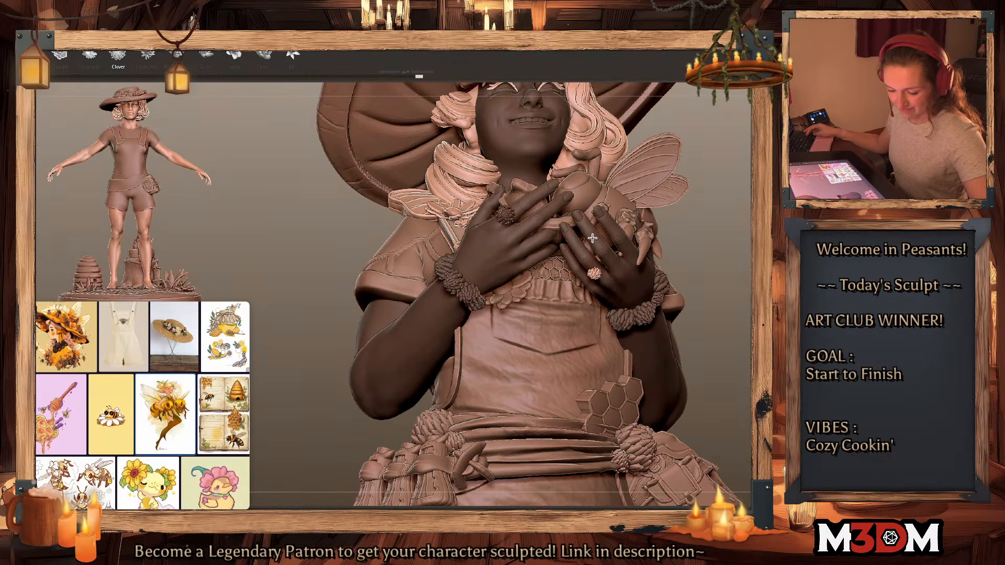
drag(591, 238, 615, 267)
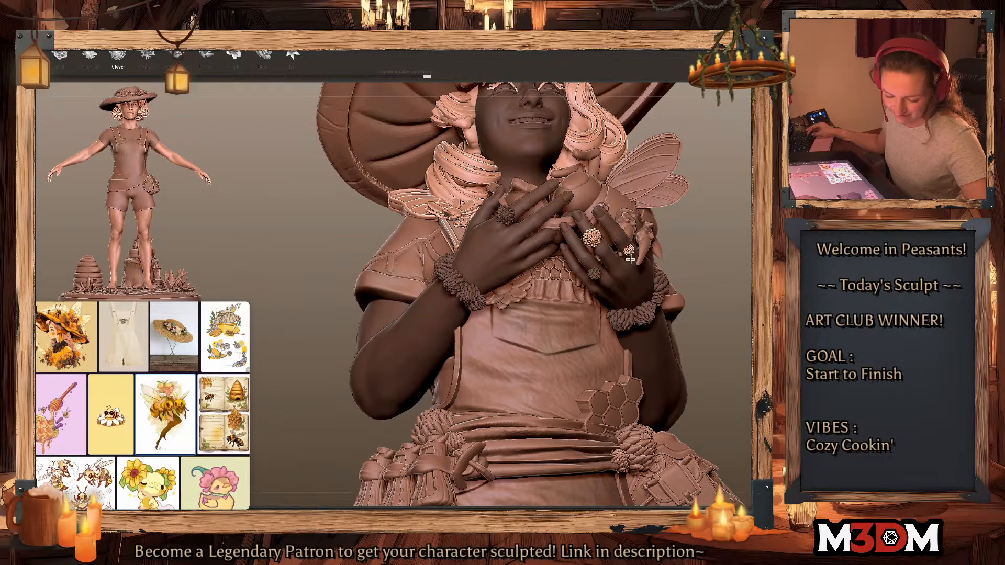
drag(611, 261, 619, 269)
mouse_move(740, 280)
mouse_down()
mouse_move(746, 307)
mouse_move(736, 268)
mouse_up()
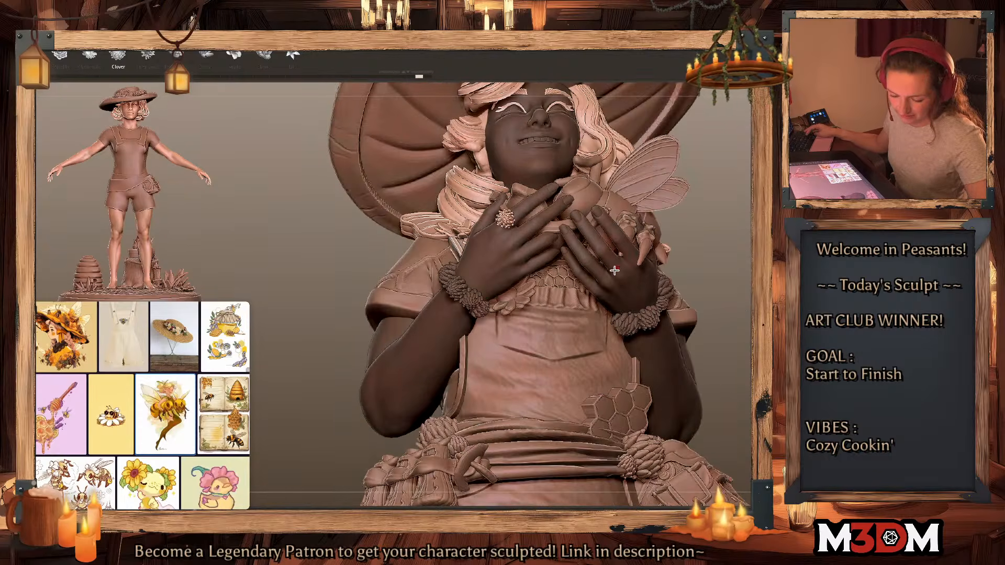
Step: Place one clover ring on a finger of her left hand and another on her right thumb
drag(598, 274, 600, 279)
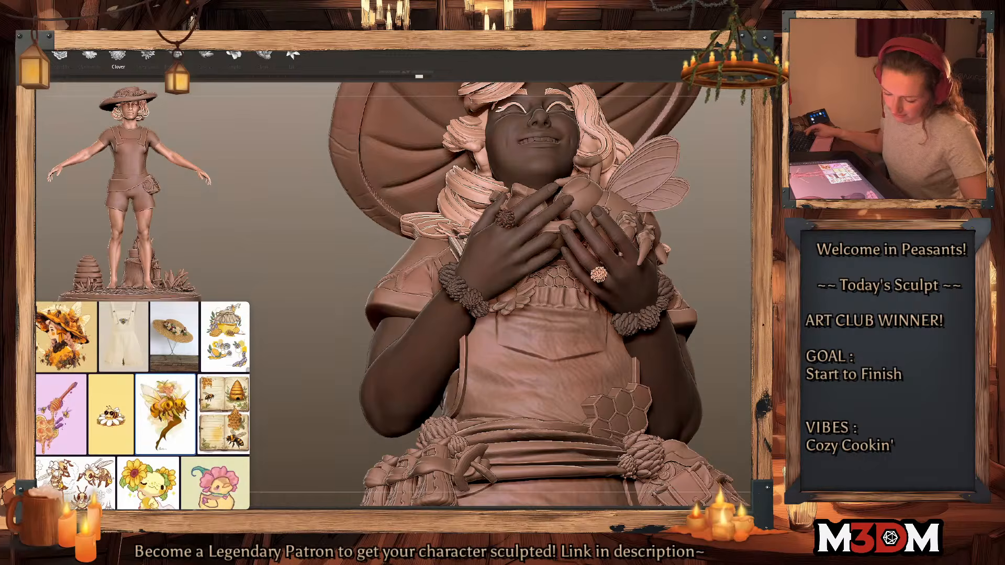
mouse_move(314, 220)
mouse_down()
mouse_move(523, 247)
mouse_move(499, 226)
mouse_move(508, 229)
mouse_up()
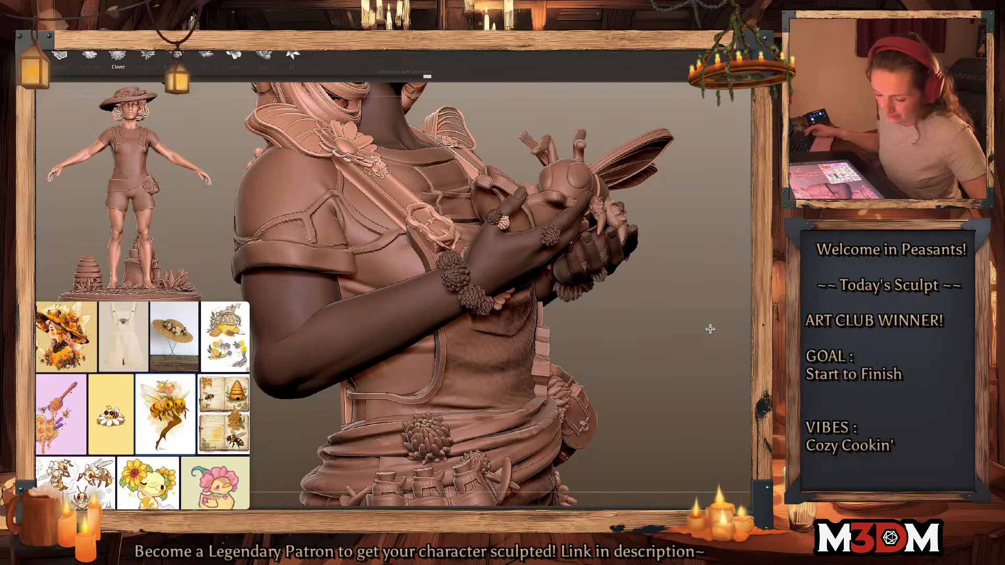
drag(709, 321, 720, 350)
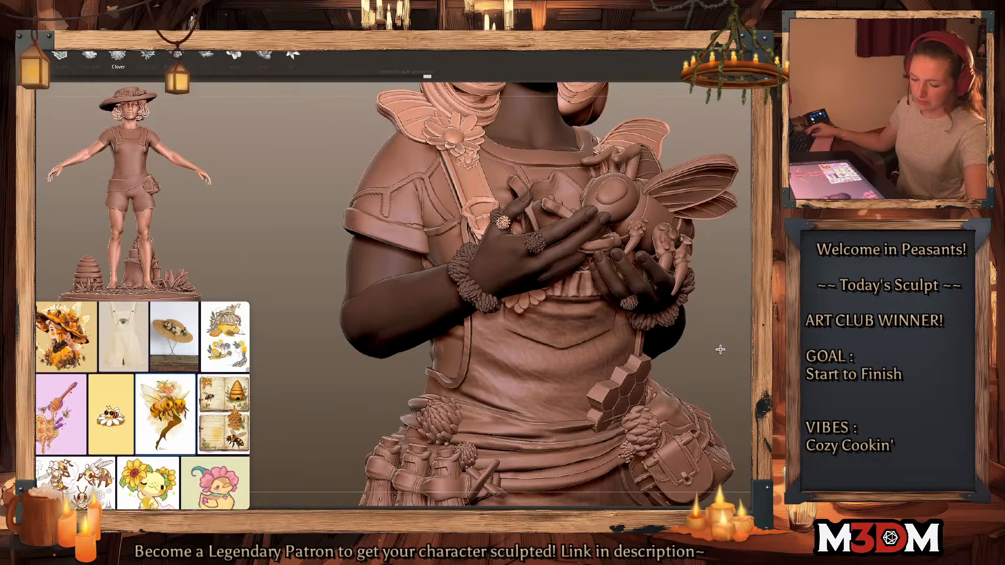
Step: Add clovers along the hem of the shorts and at the waist sash, undoing the ones tried on the sleeve
key(f)
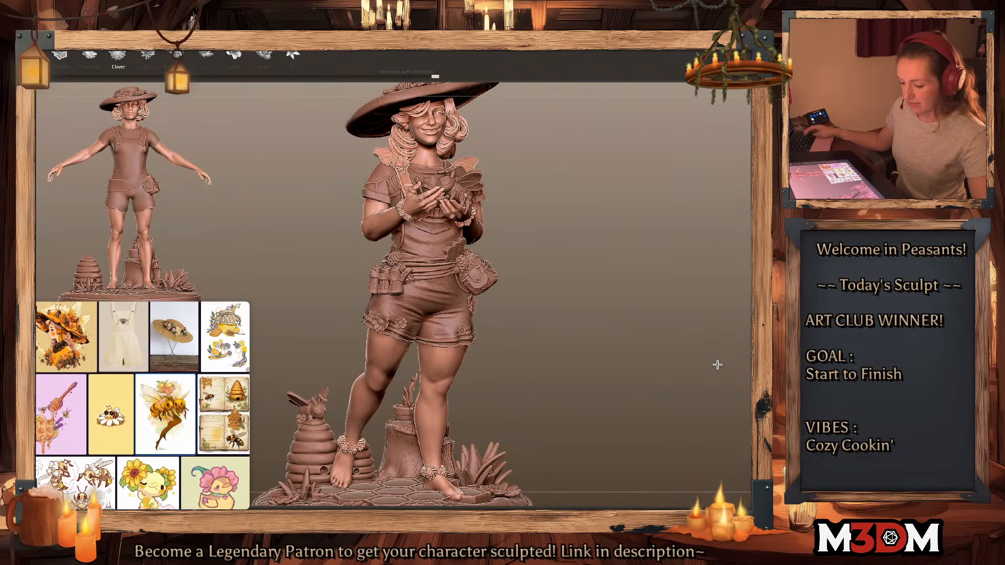
drag(716, 367, 635, 303)
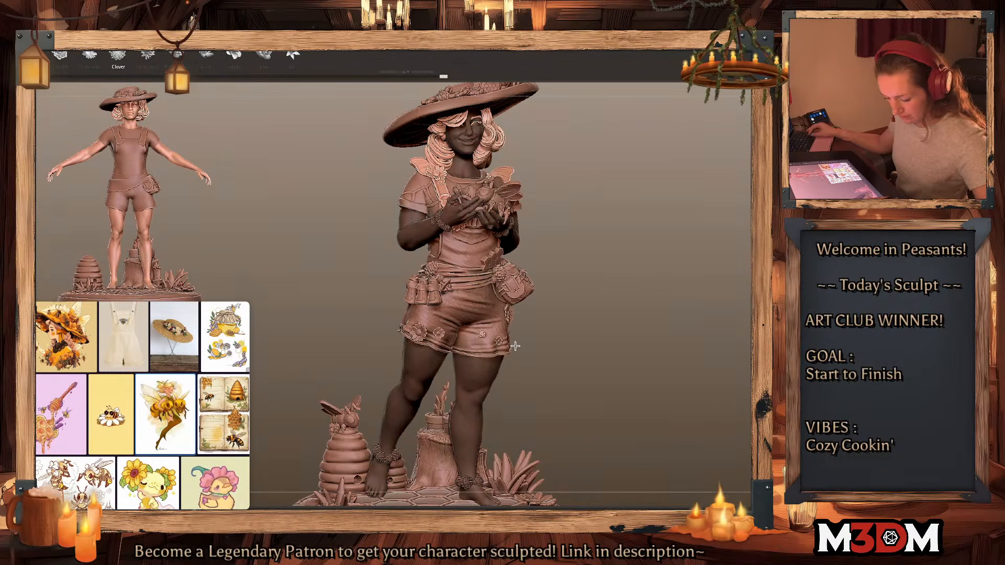
mouse_move(499, 327)
mouse_down()
mouse_move(484, 348)
mouse_move(493, 356)
mouse_up()
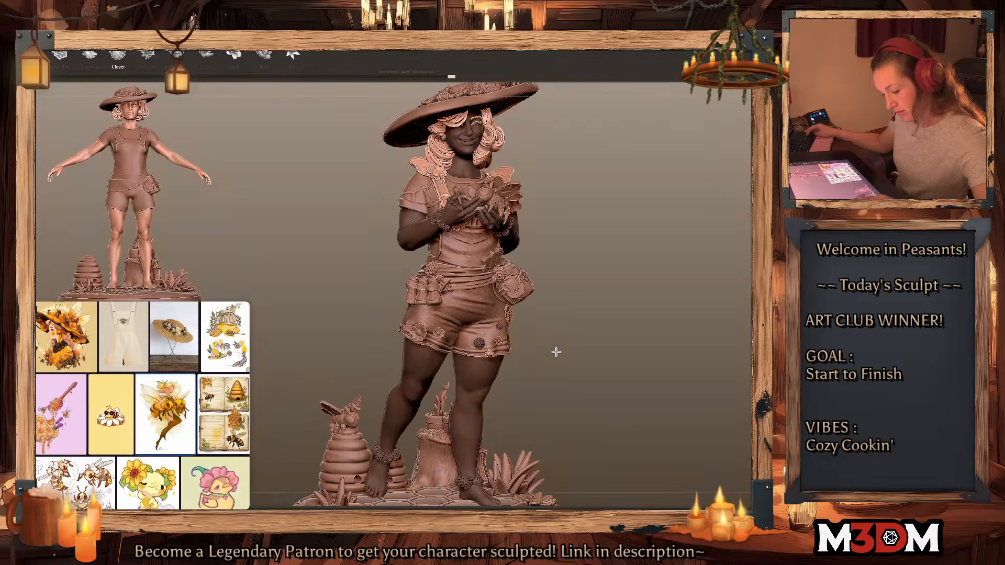
drag(443, 267, 449, 273)
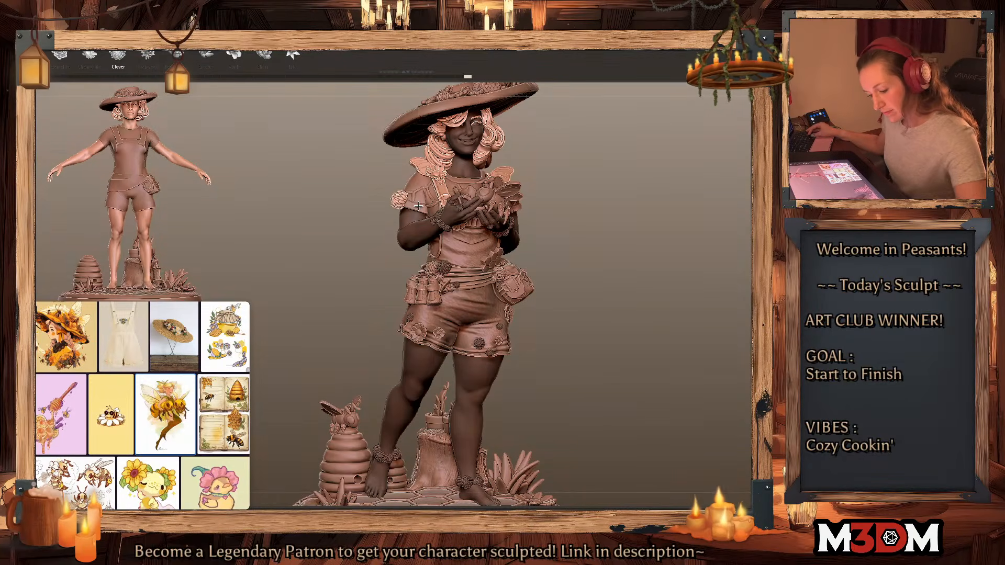
key(ctrl+z)
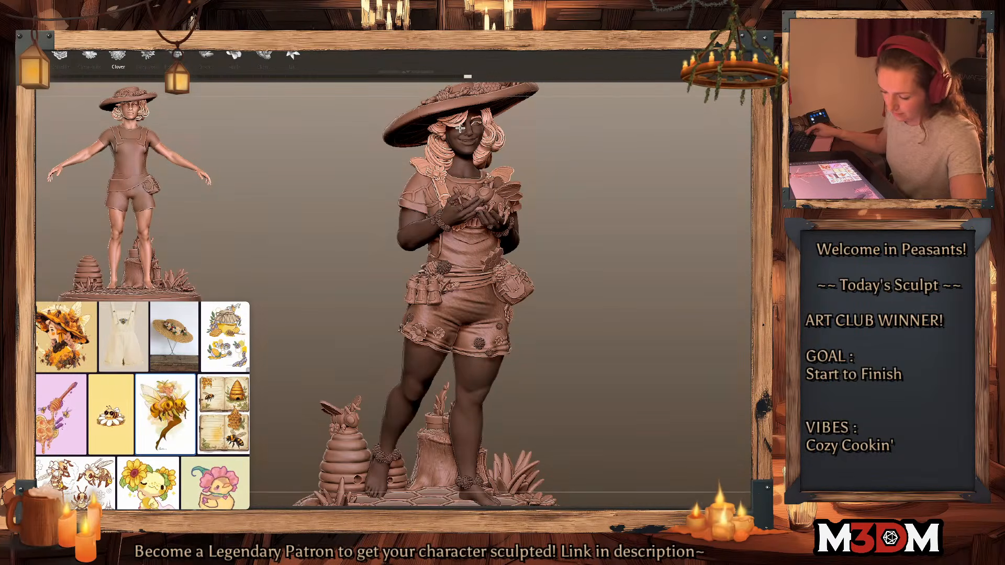
Step: Scatter clovers through the hair beside the face, on the side curls and across the back
alt+drag(651, 165, 567, 344)
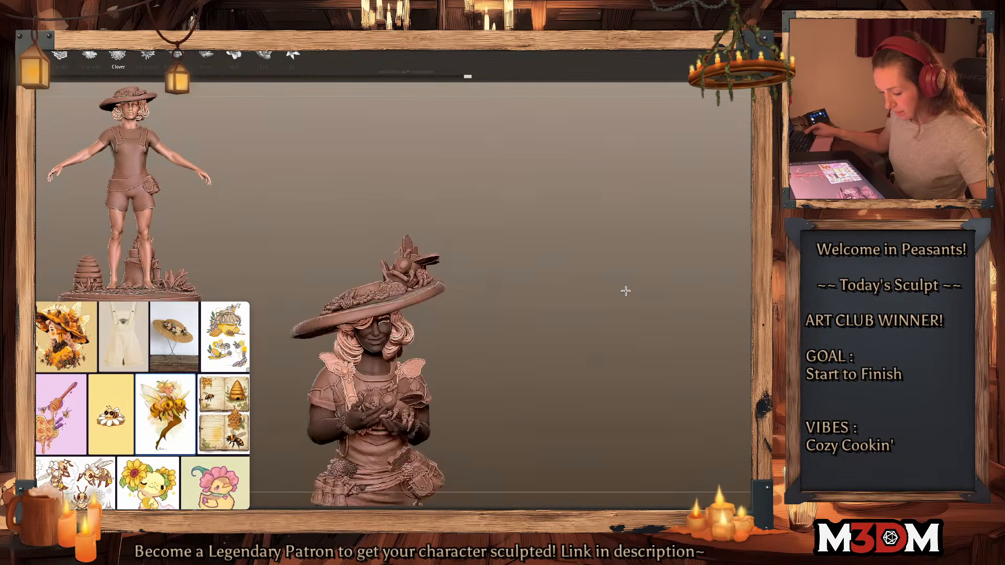
mouse_move(626, 291)
mouse_down()
mouse_move(602, 342)
mouse_move(459, 339)
mouse_up()
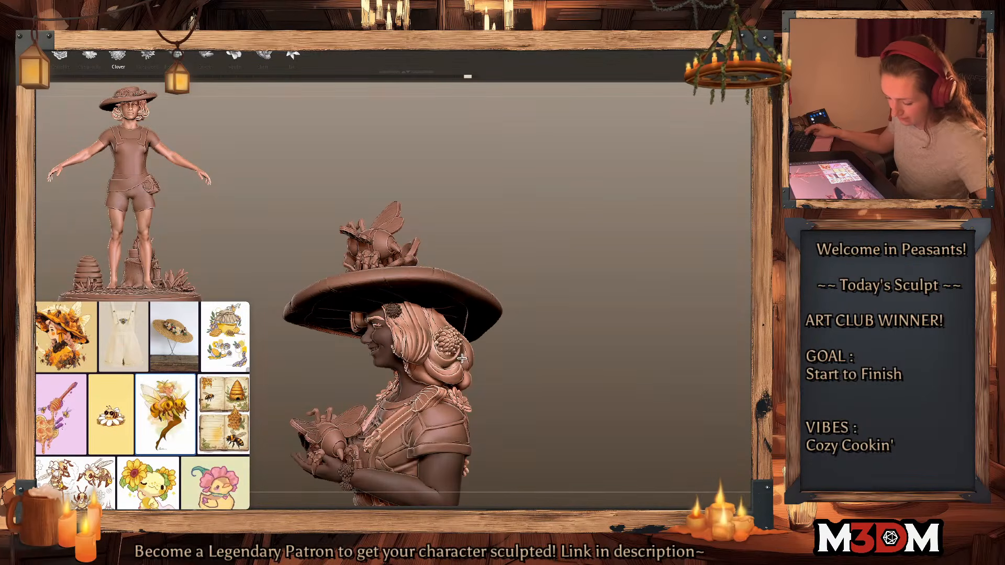
drag(650, 338, 430, 341)
mouse_move(648, 341)
mouse_down()
mouse_move(463, 367)
mouse_move(424, 348)
mouse_up()
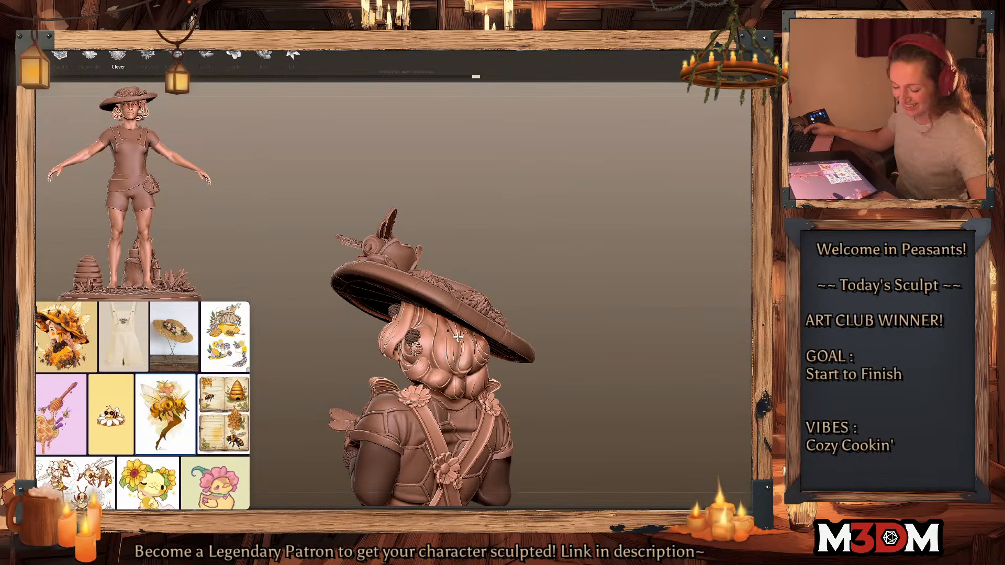
drag(690, 325, 483, 388)
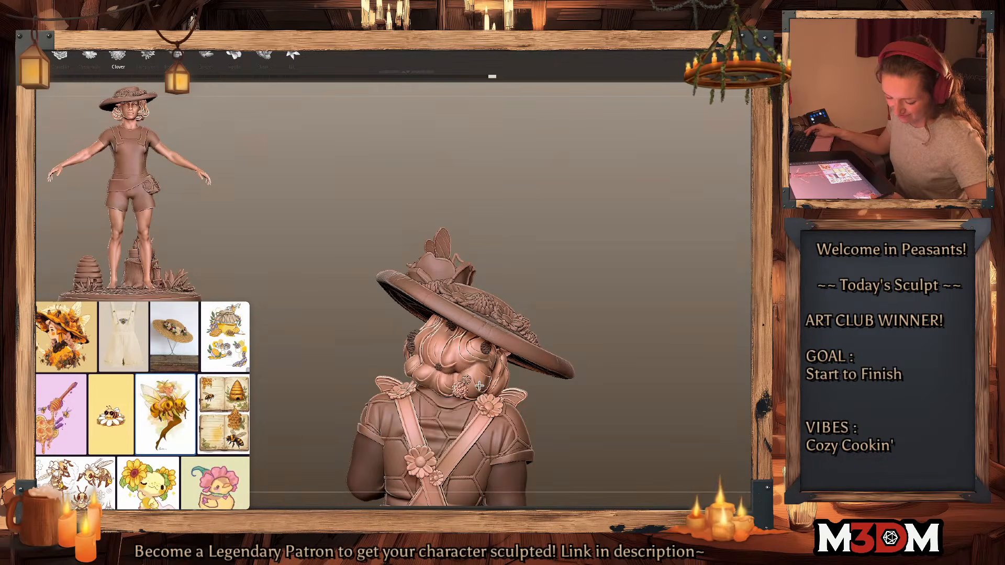
Step: Clear the mask, return to the front of the upper body and make the shirt the active part
mouse_move(679, 392)
mouse_down()
mouse_move(699, 380)
mouse_move(699, 354)
mouse_move(704, 382)
mouse_up()
alt+drag(722, 319, 715, 277)
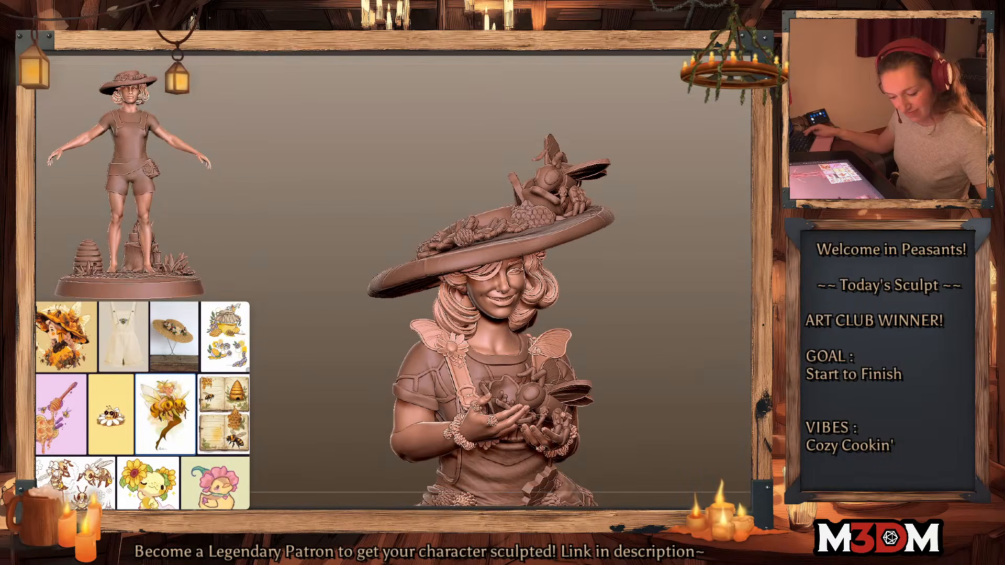
alt+click(503, 360)
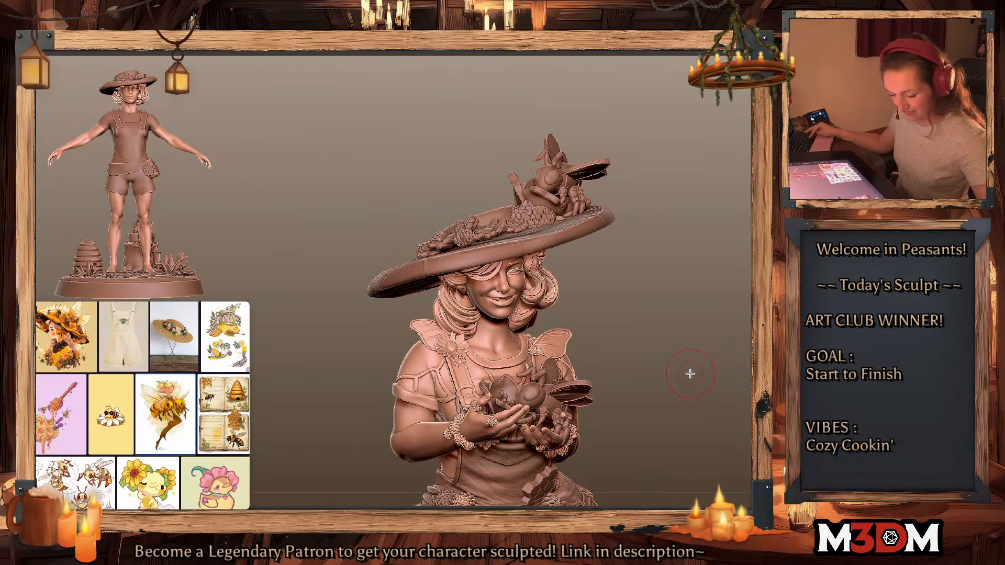
Step: Reshape the hem and back of the shirt's right sleeve from the side so it stands slightly off the upper arm
drag(703, 372, 668, 340)
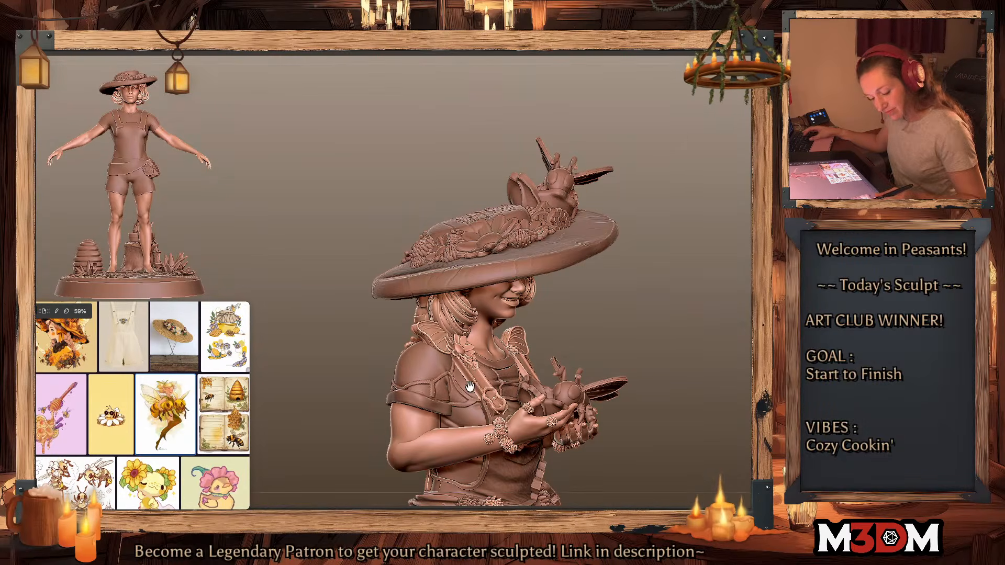
key(space)
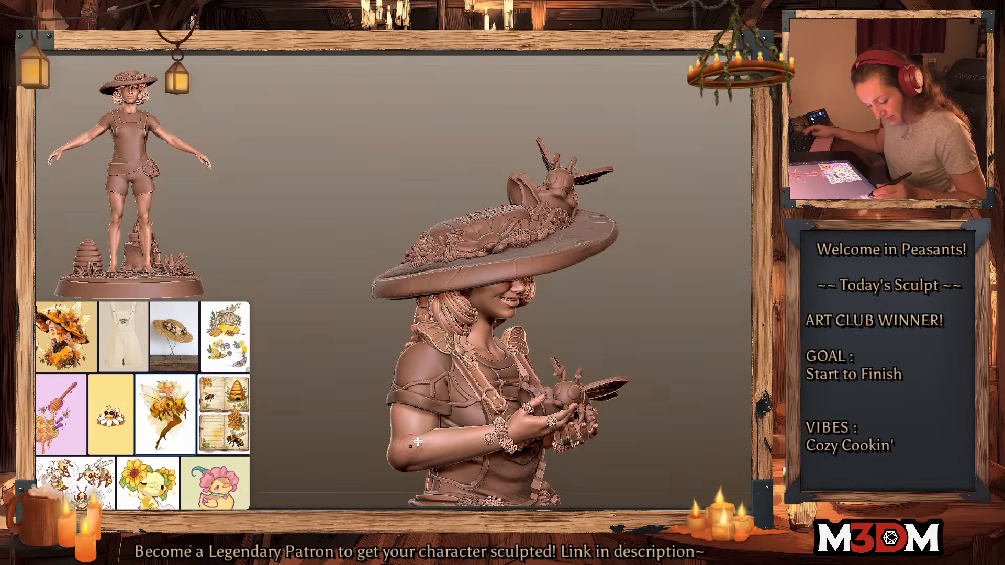
drag(689, 350, 618, 353)
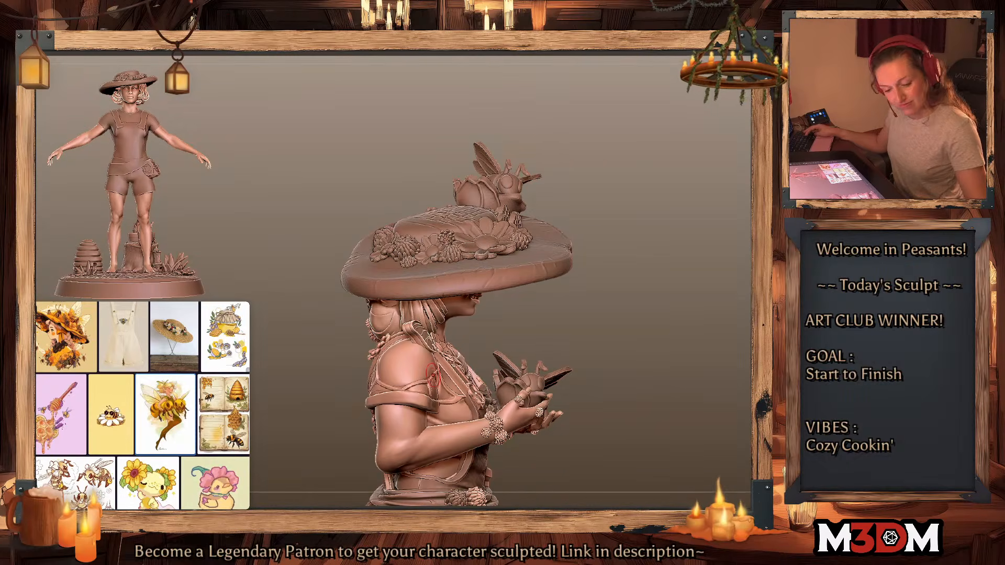
key(space)
drag(386, 414, 397, 414)
drag(375, 393, 366, 393)
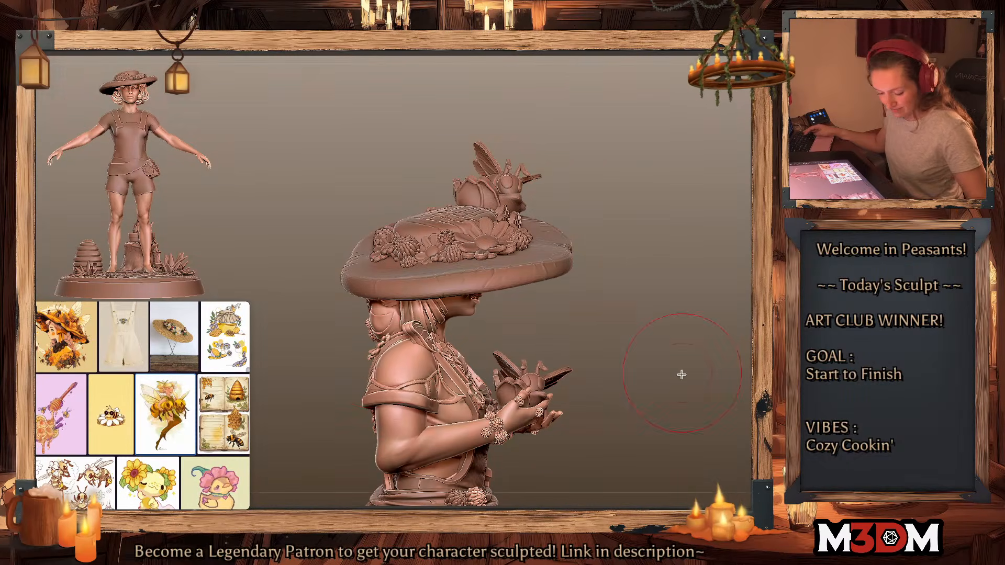
Step: Make the body the active part and sculpt the back of the right knee and upper calf from behind
alt+drag(682, 375, 470, 377)
mouse_move(621, 395)
alt+mouse_down()
mouse_move(646, 347)
mouse_move(646, 363)
mouse_move(657, 363)
mouse_move(558, 342)
alt+mouse_up()
key(space)
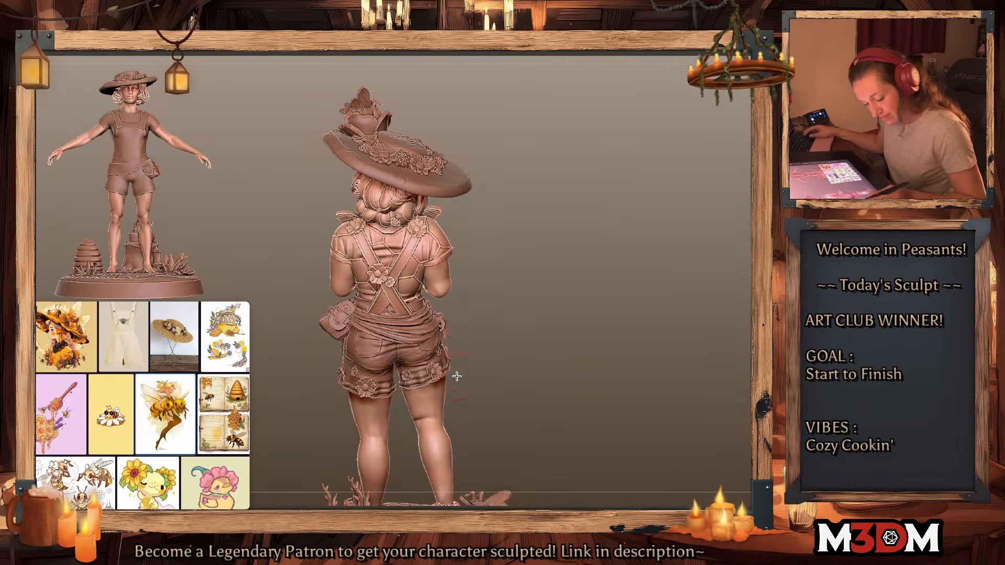
key(space)
key(shift+f)
key(shift+f)
alt+click(434, 419)
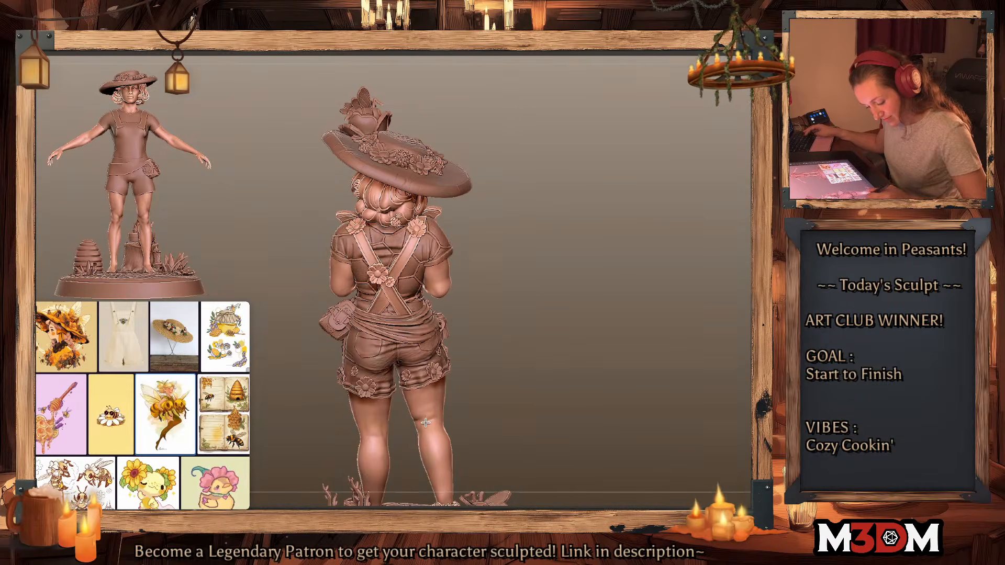
drag(525, 372, 518, 395)
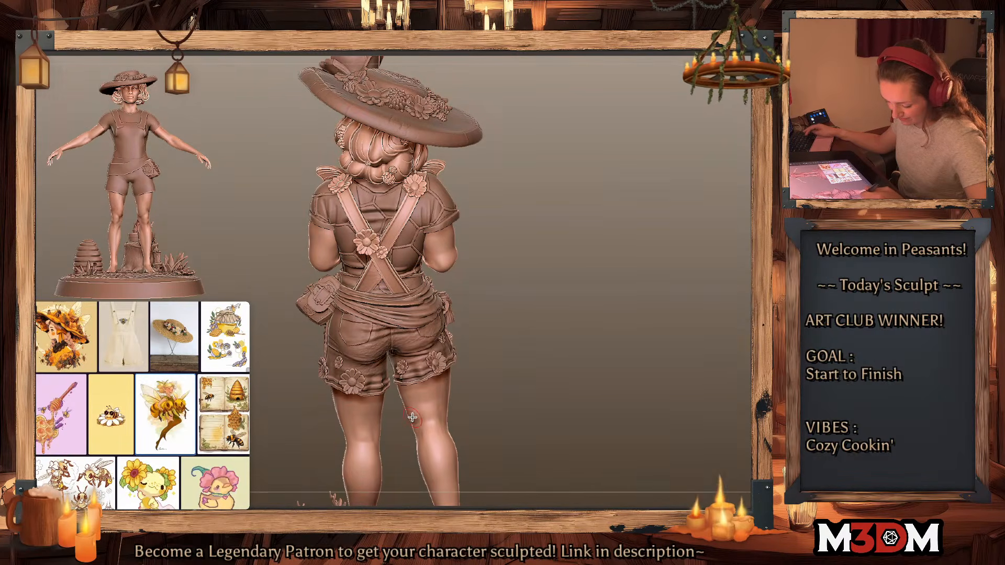
key(space)
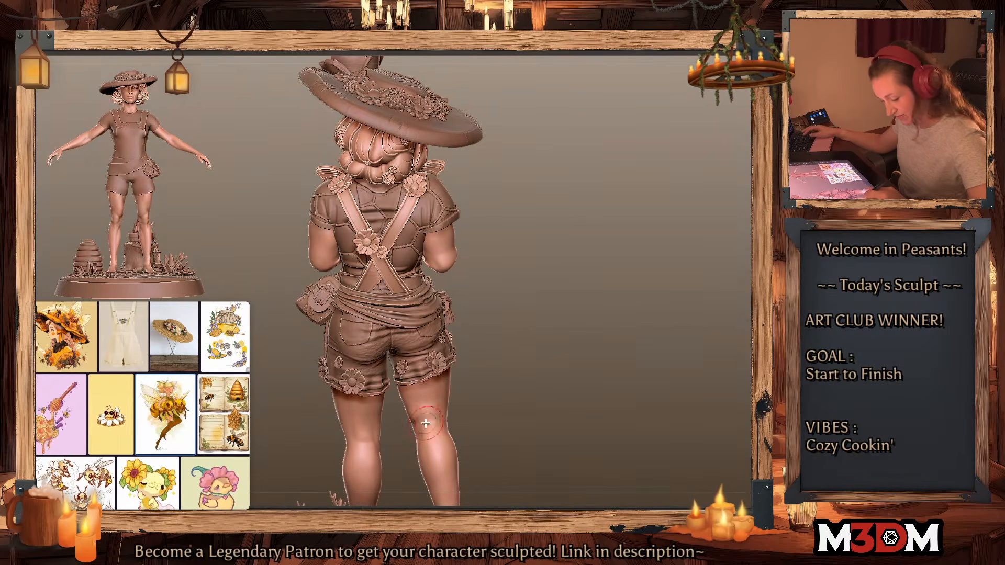
drag(439, 438, 429, 458)
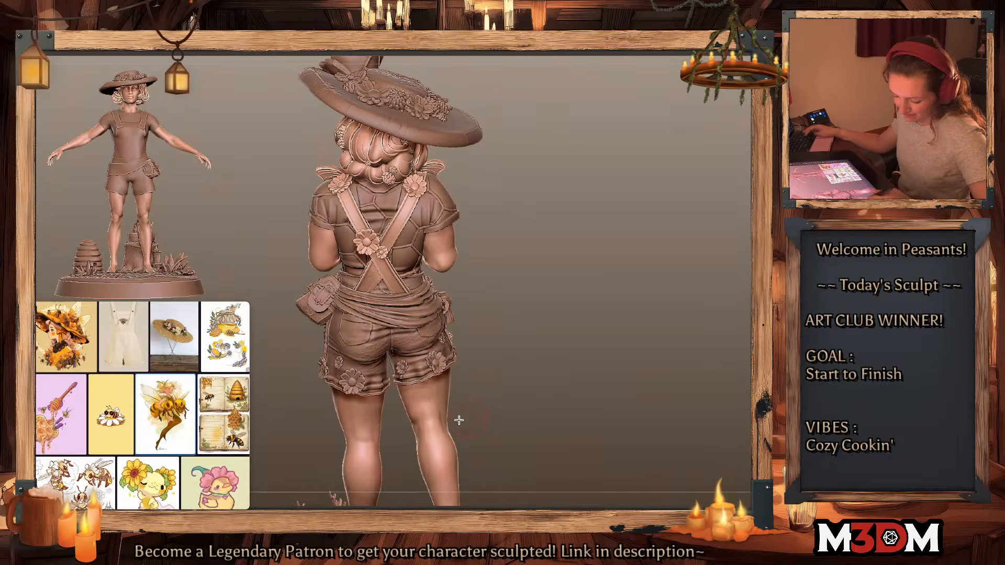
Step: Return to the full front view of the figure, make the body active at the right knee and clear the mask
mouse_move(485, 392)
mouse_down()
mouse_move(637, 381)
mouse_move(679, 342)
mouse_move(691, 351)
mouse_move(668, 364)
mouse_move(677, 343)
mouse_move(646, 362)
mouse_up()
key(f)
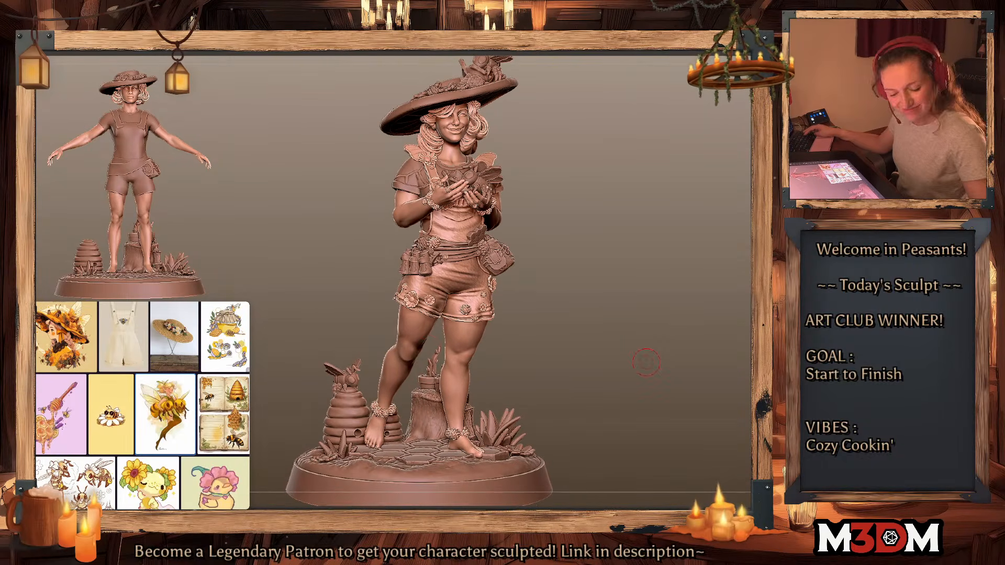
alt+click(406, 354)
key(space)
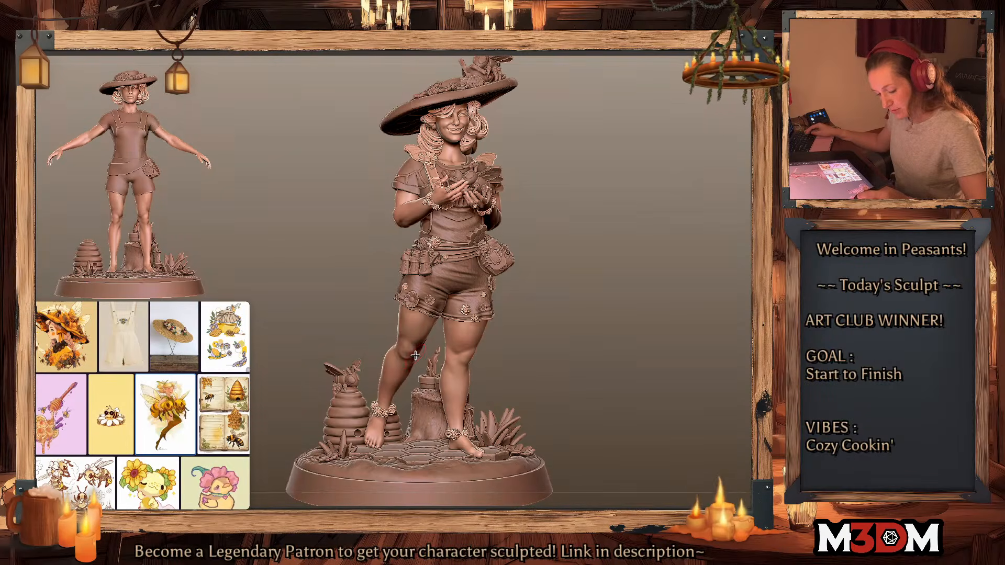
drag(658, 336, 659, 339)
right_click(660, 339)
ctrl+click(659, 328)
ctrl+click(658, 336)
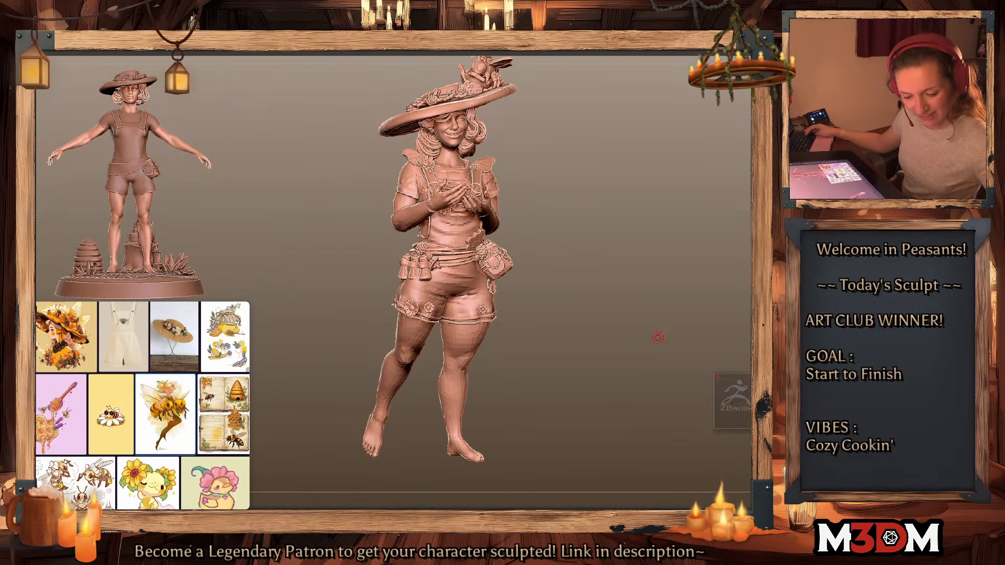
Step: Clear the canvas and place the earlier unposed T-pose figure beside the finished posed figure to compare them
mouse_move(677, 368)
alt+mouse_down()
mouse_move(647, 357)
mouse_move(651, 365)
mouse_move(606, 364)
alt+mouse_up()
key(ctrl+n)
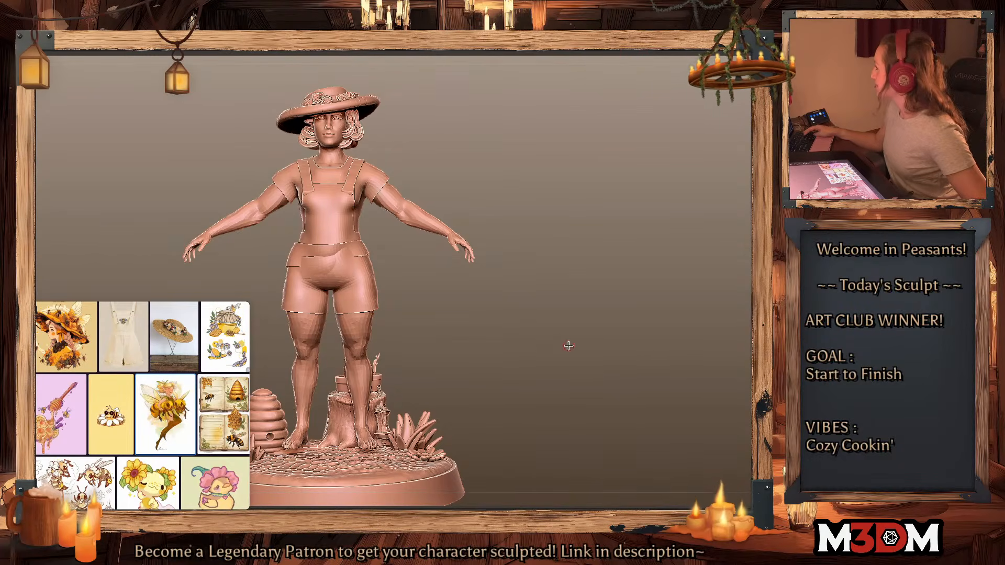
drag(568, 345, 562, 352)
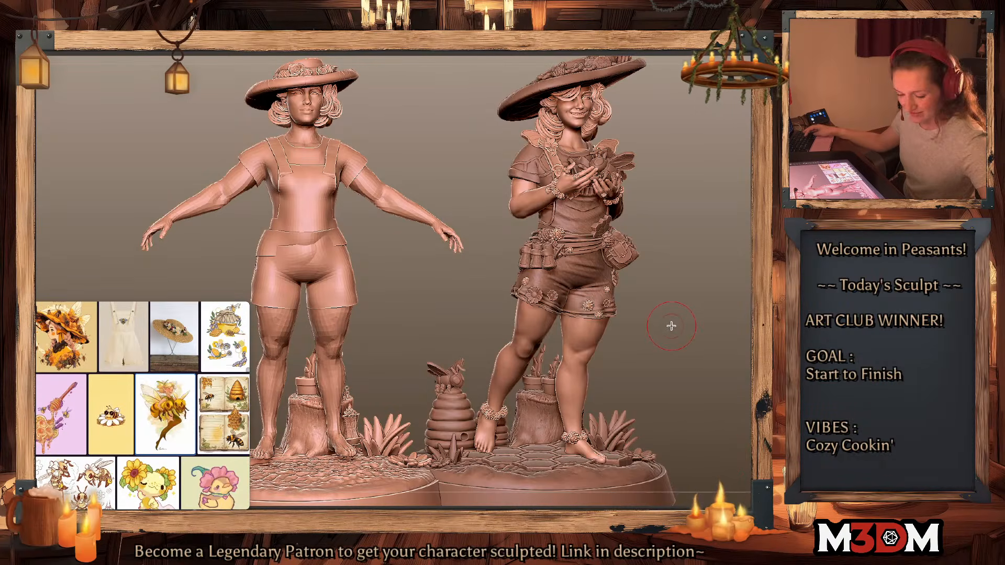
key(space)
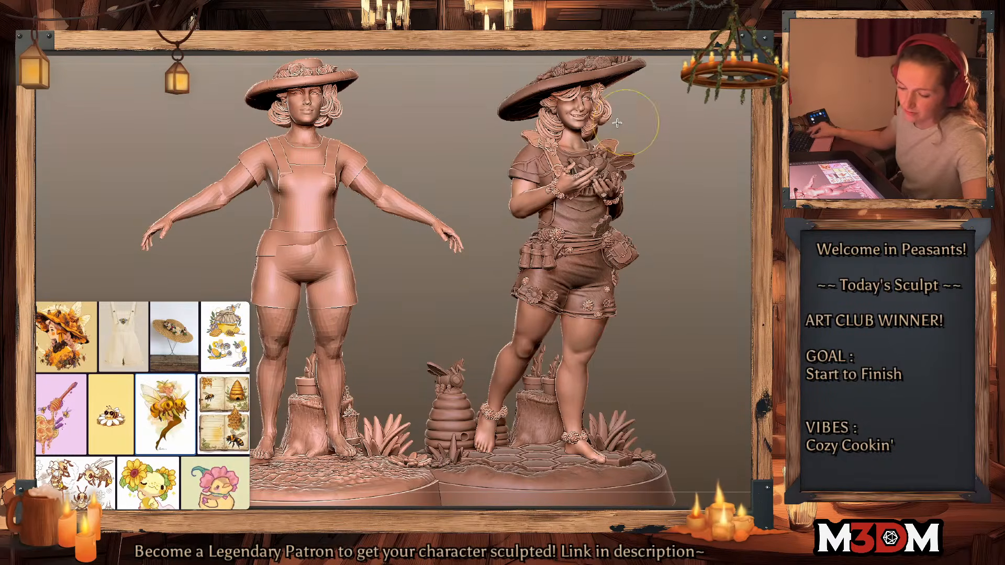
key(space)
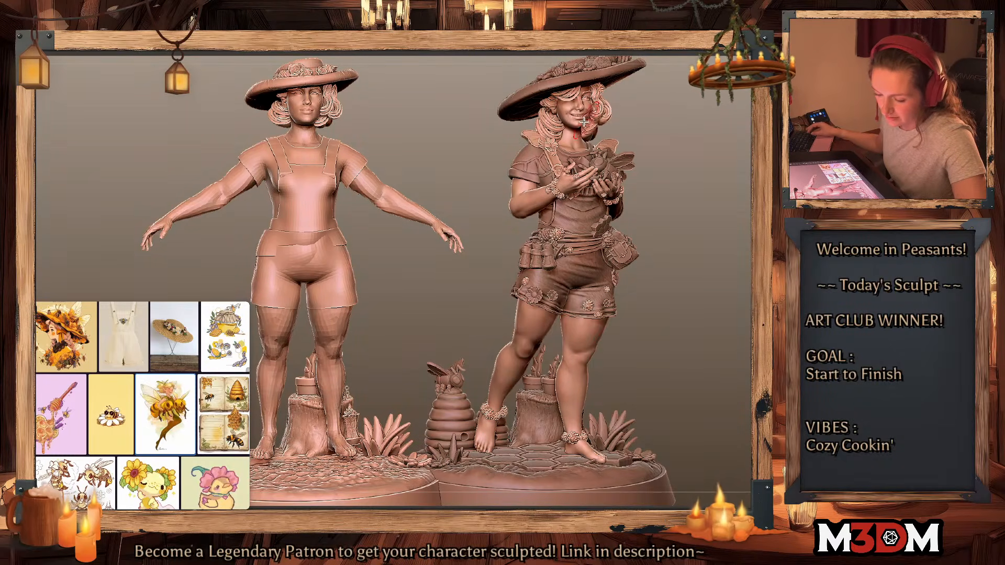
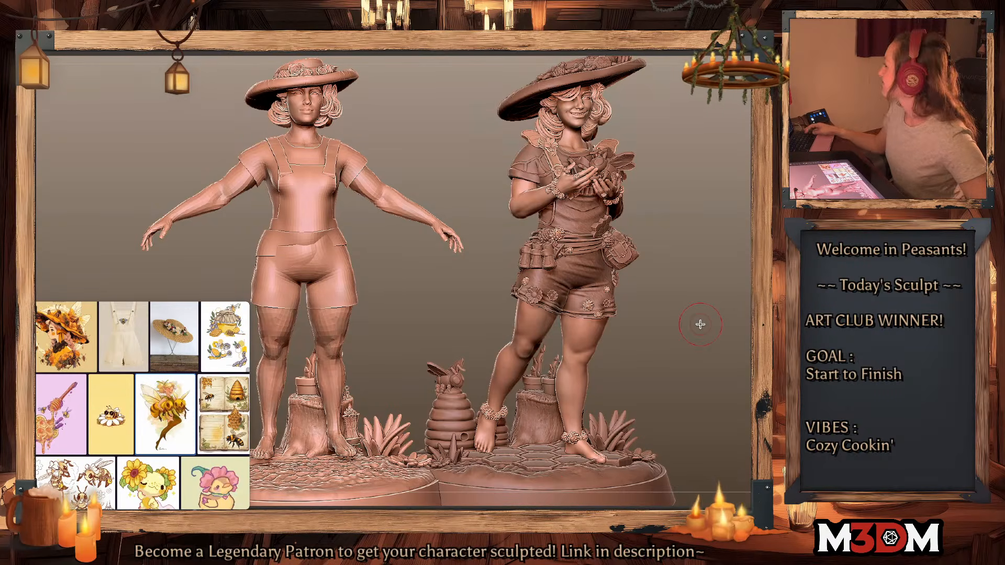
Step: Clear the comparison figure from the canvas, move the reference board out of view and centre the posed figure
key(ctrl+n)
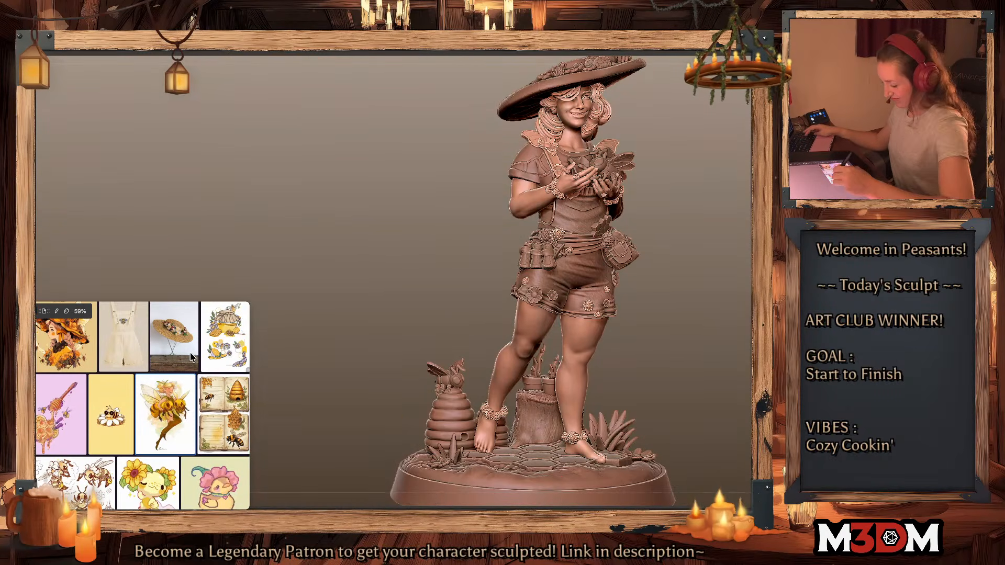
drag(181, 338, 124, 541)
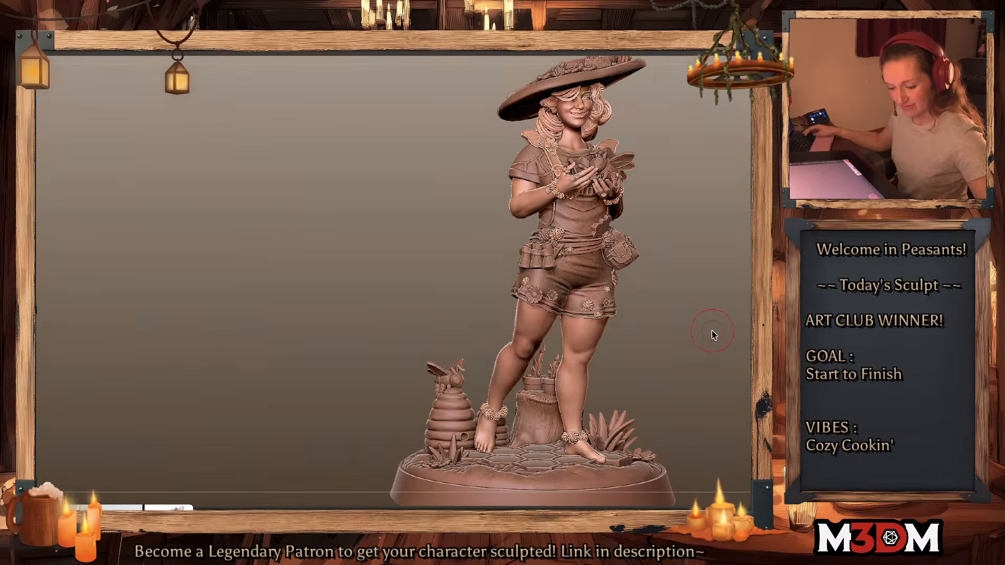
alt+drag(622, 326, 451, 332)
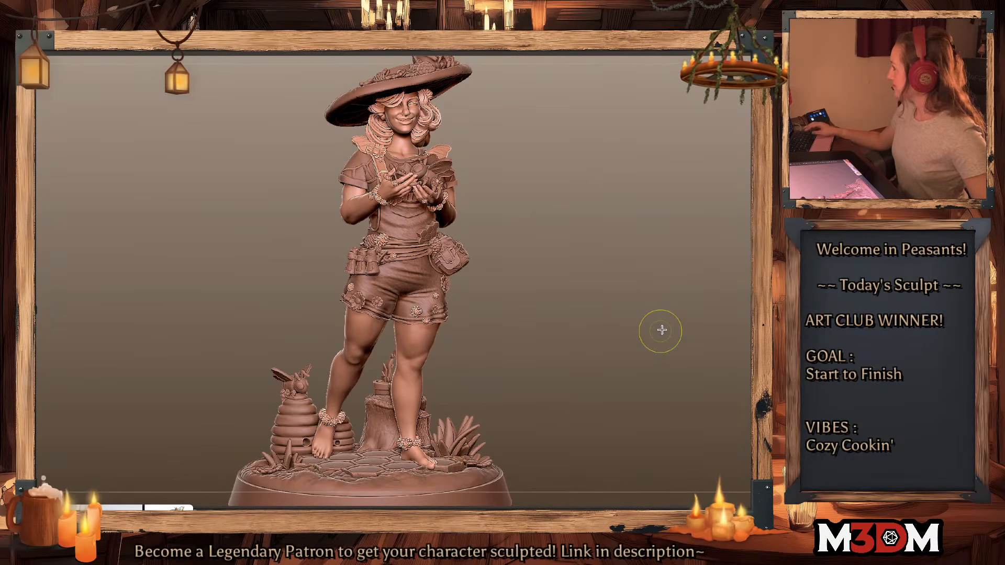
Step: Save the project in the A_WIP folder as Kyra the Beekeeper Druid.zpr, replacing the existing file
key(super+s)
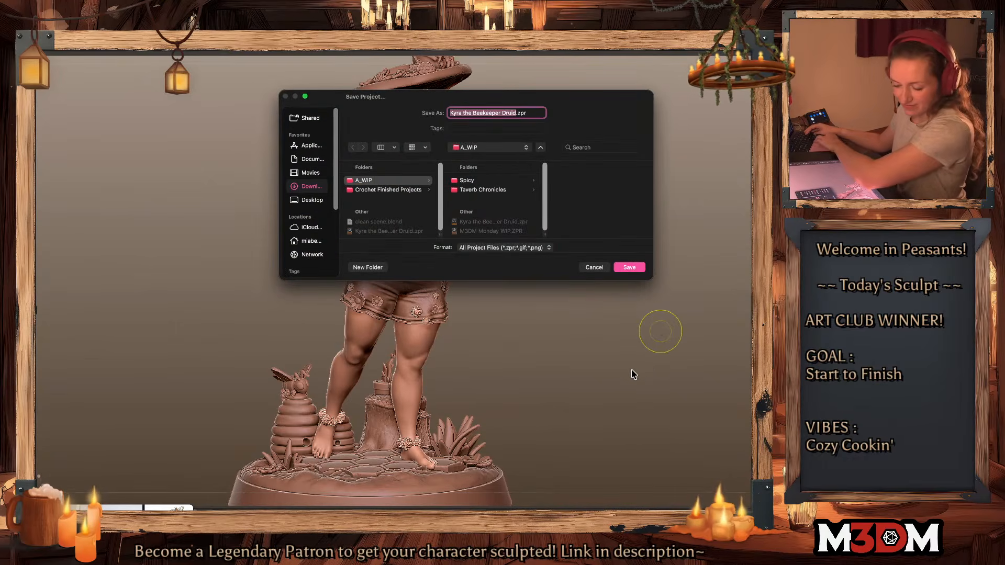
click(630, 267)
click(492, 232)
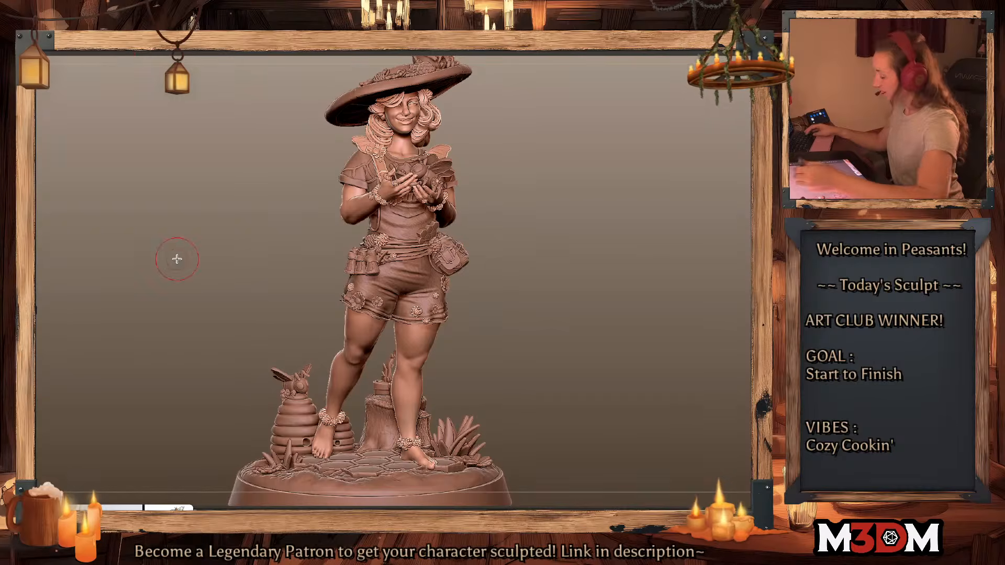
Step: Change the document background colour to black and adjust its gradient range
mouse_move(66, 38)
click(66, 166)
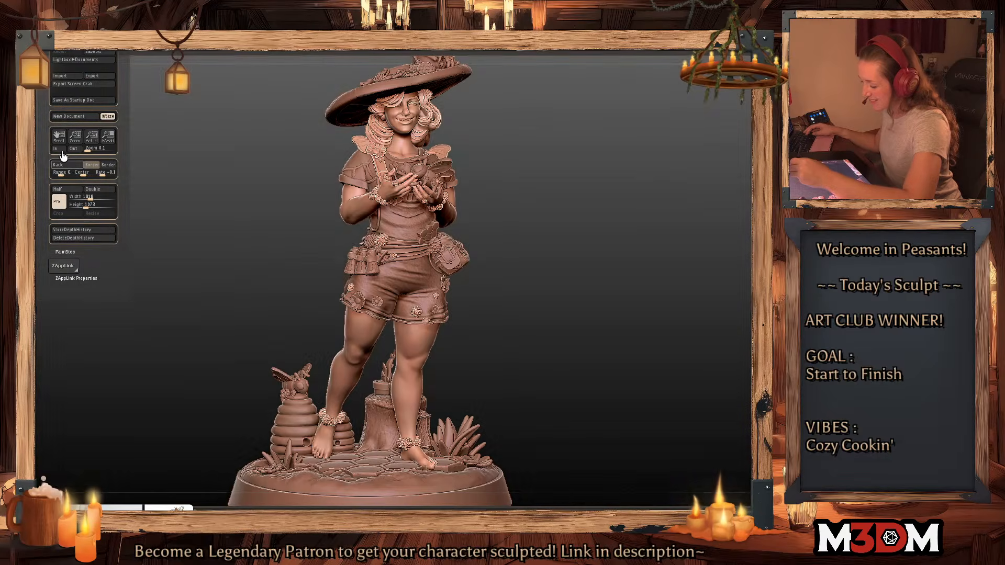
drag(63, 155, 67, 154)
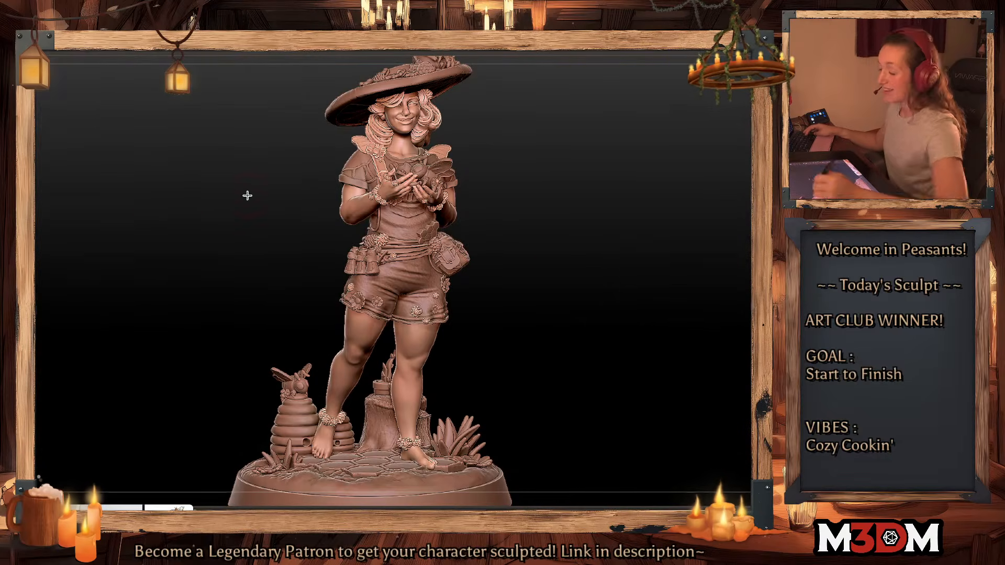
Step: Rotate the whole figure with its base slightly about the vertical axis into a flattering front-facing presentation angle
drag(613, 302, 618, 292)
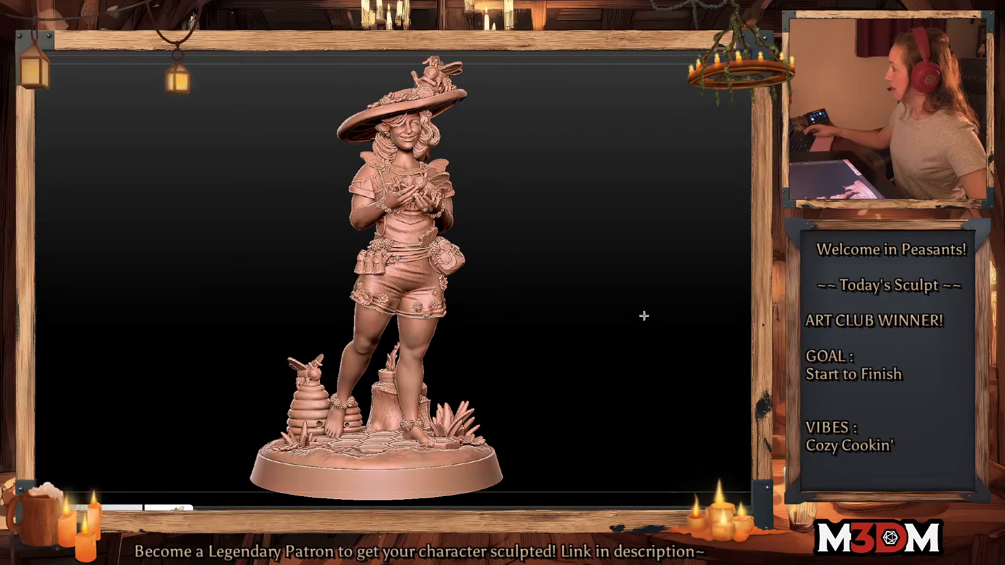
key(w)
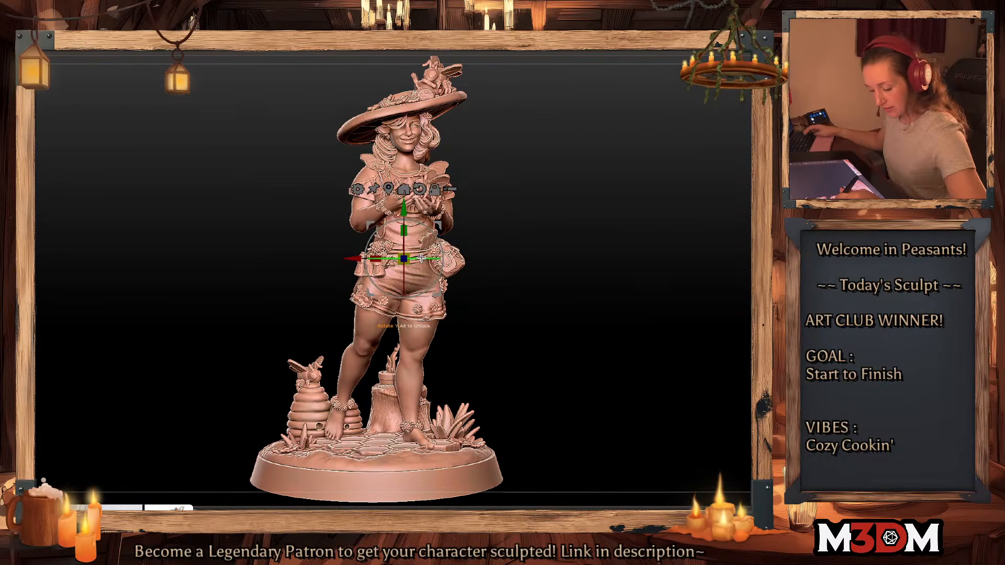
drag(421, 258, 434, 258)
key(q)
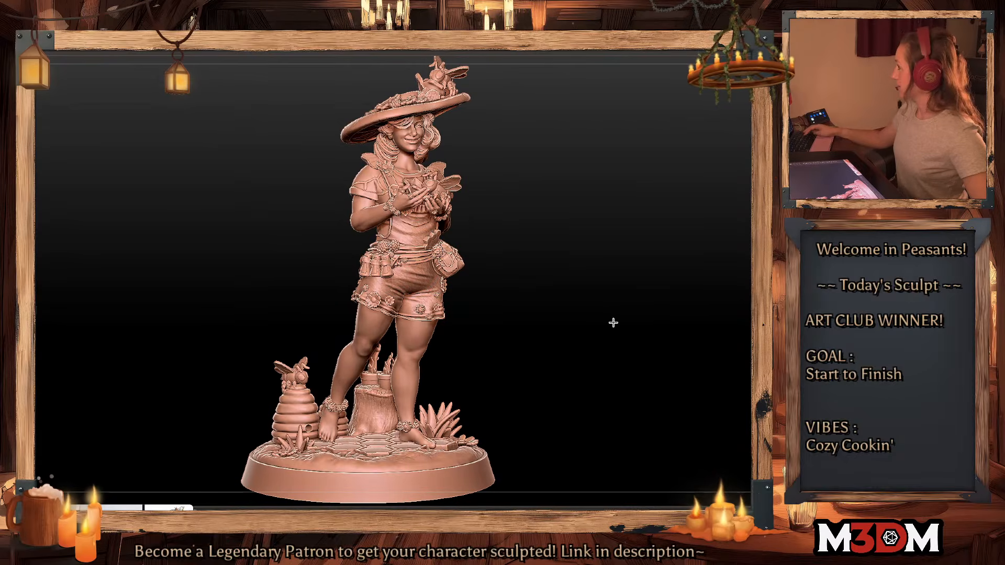
key(w)
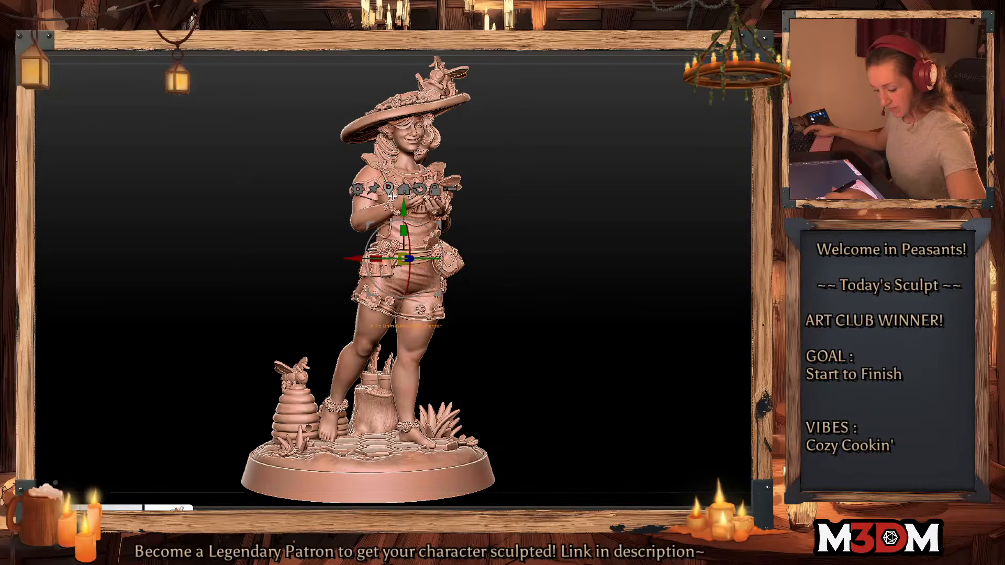
drag(395, 272, 394, 274)
key(q)
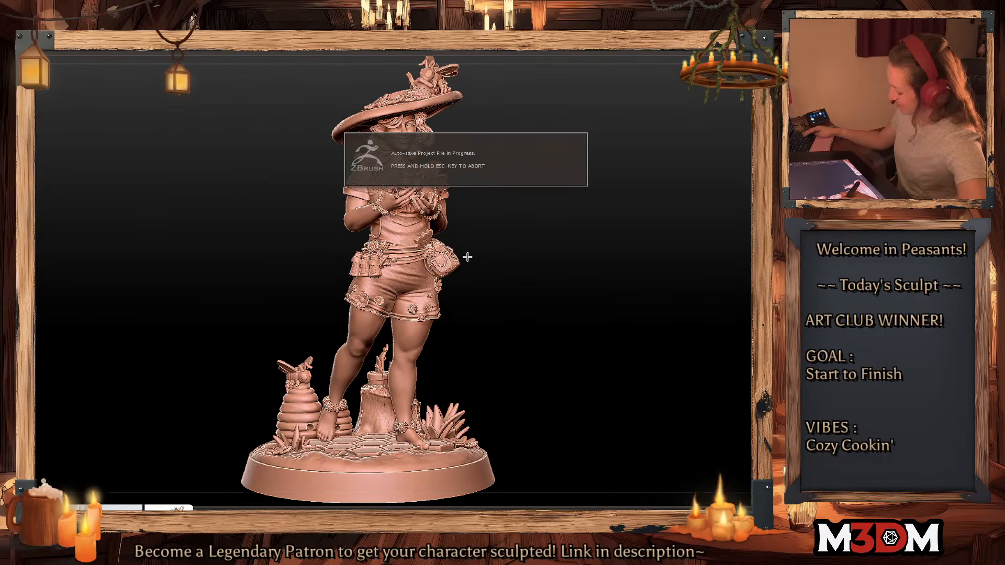
Step: Place a smaller copy of the figure to the left of the original, turned to show her back
key(w)
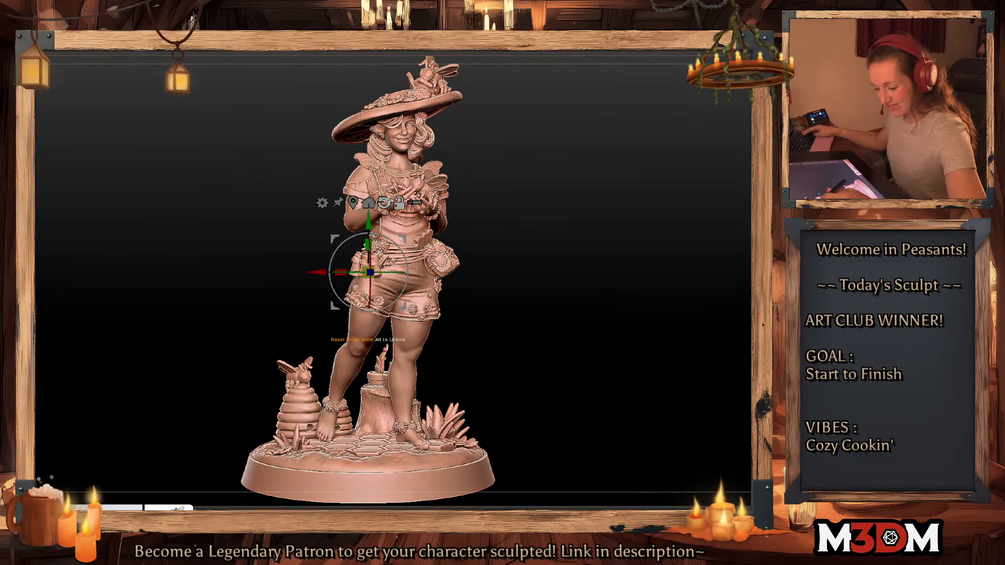
ctrl+drag(369, 272, 276, 330)
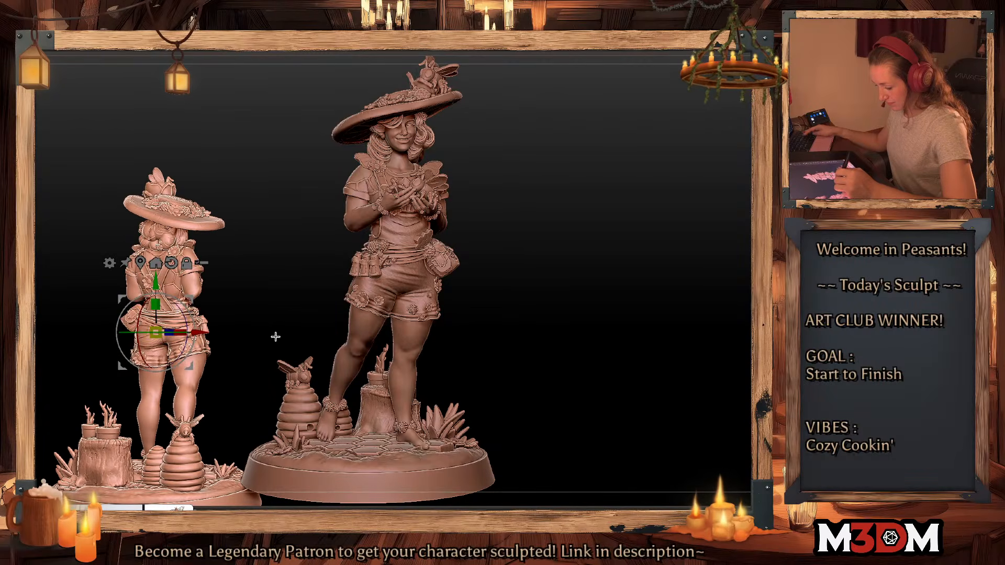
key(q)
key(w)
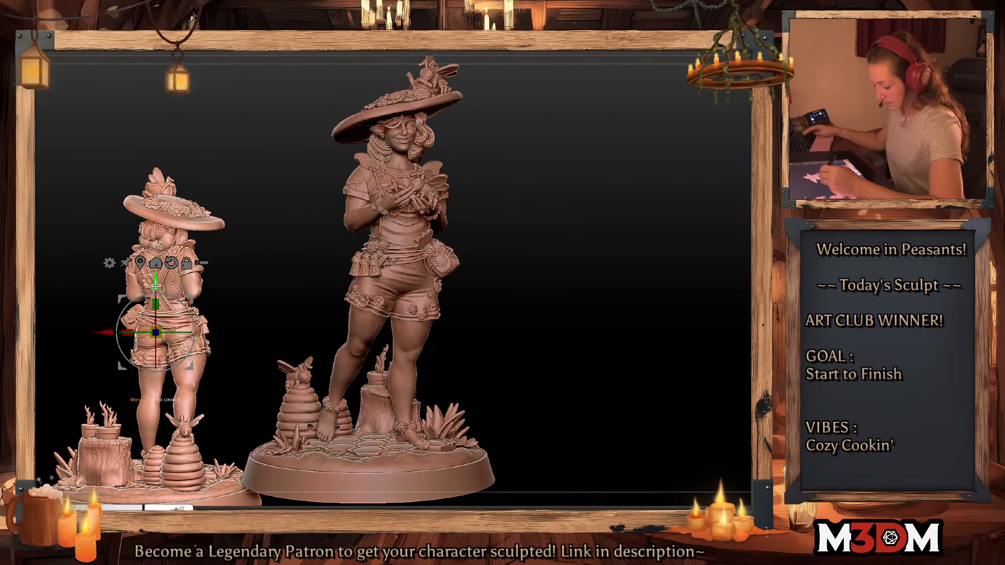
Step: Raise the back-view copy until its base sits level beside the original's, scale it slightly and shift it outward
drag(155, 282, 154, 252)
drag(155, 302, 151, 305)
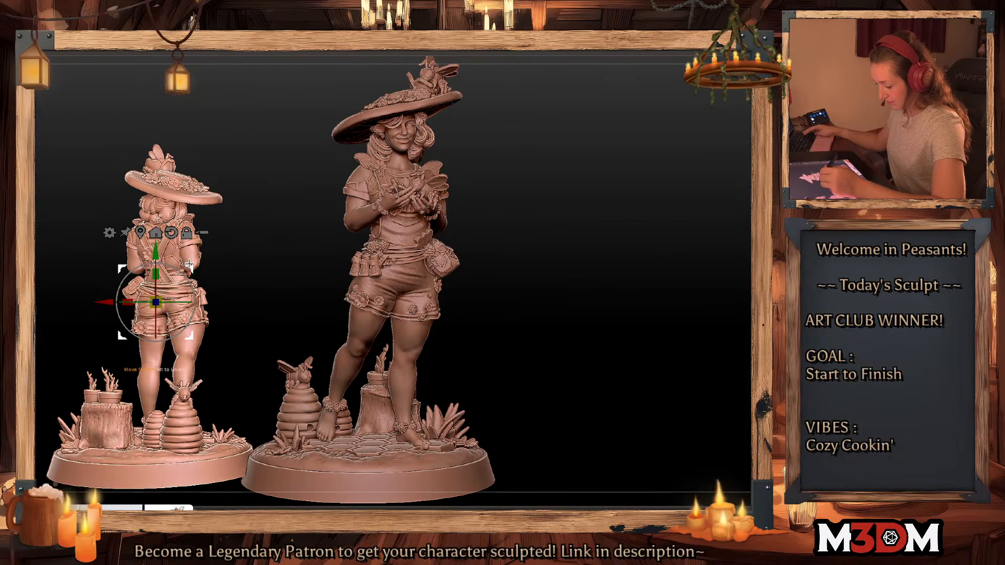
drag(188, 264, 173, 267)
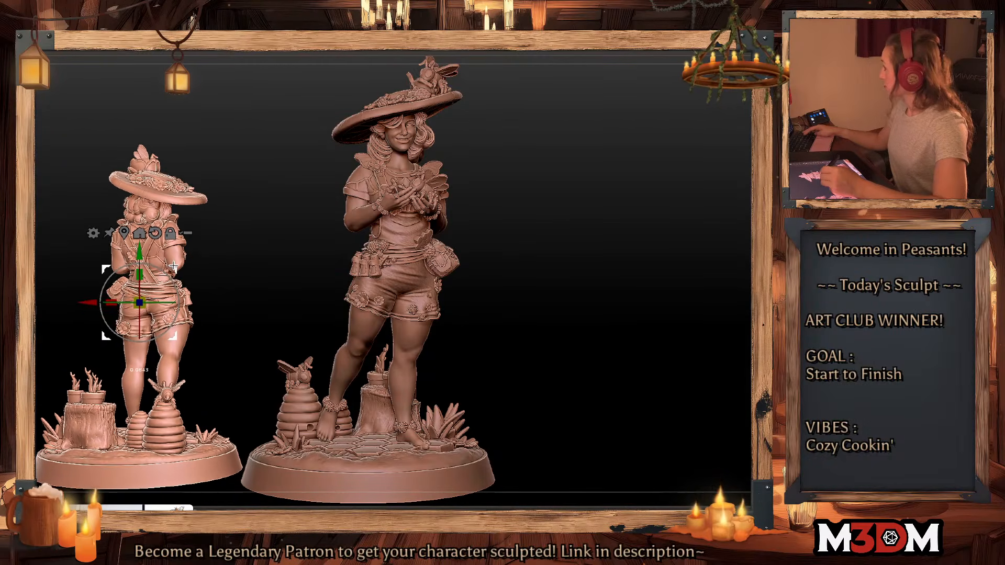
key(q)
key(w)
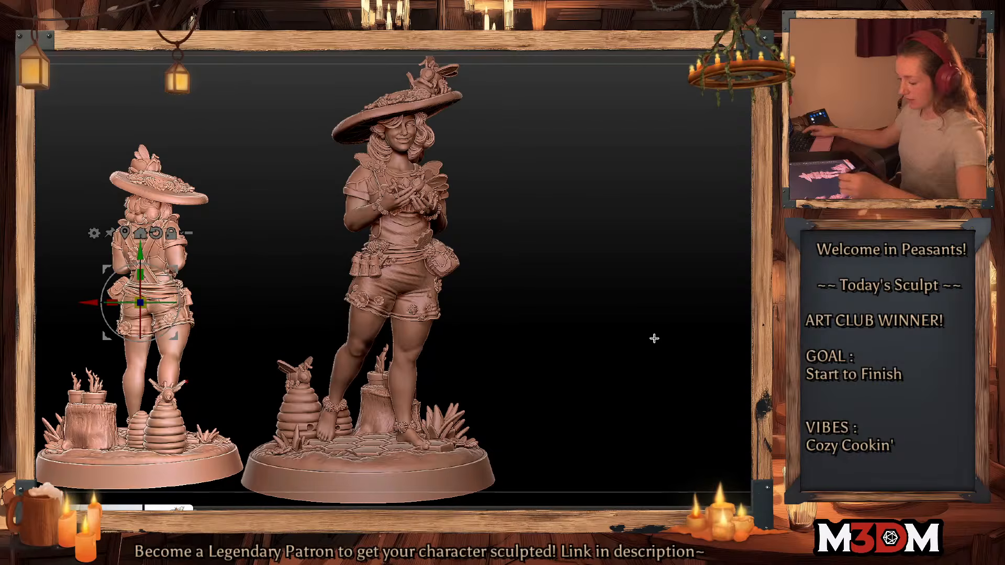
Step: Turn the smaller copy to a three-quarter front view and remove it, leaving the original figure alone on the canvas
shift+drag(150, 302, 291, 299)
key(q)
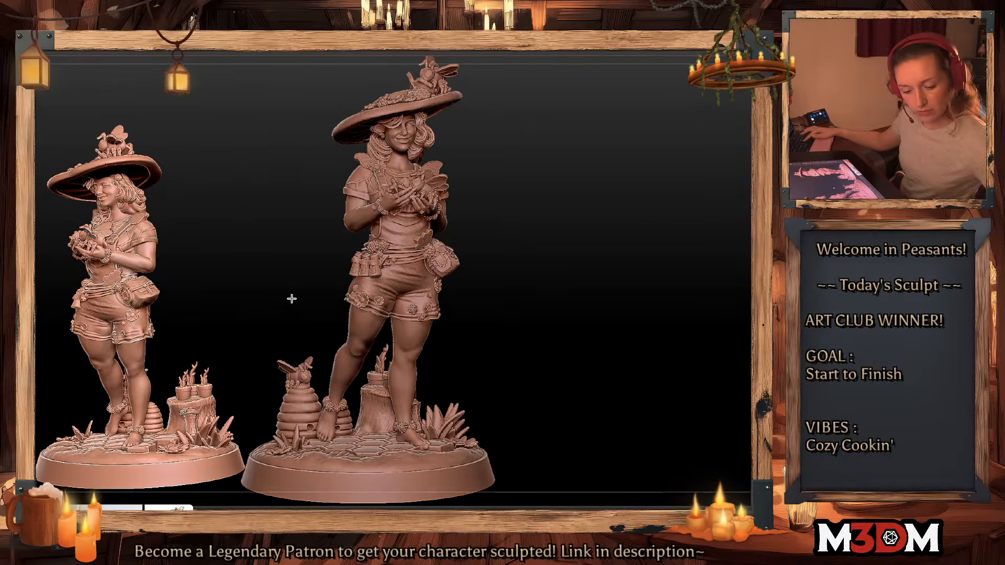
key(shift+f)
key(shift+f)
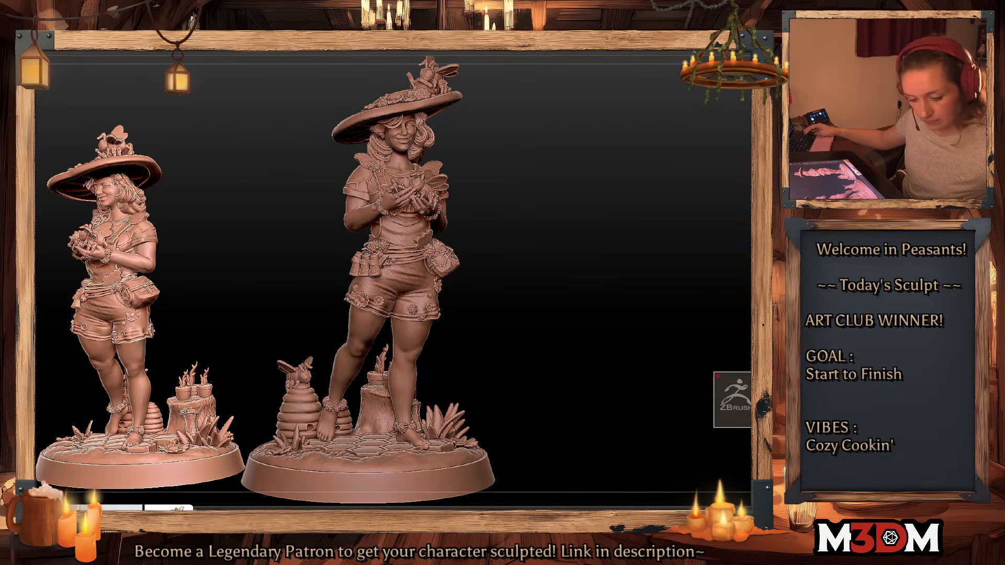
key(Return)
Step: Load a render preset from the Lightbox render-set library and render the figure in a pale, softly shaded look
key(comma)
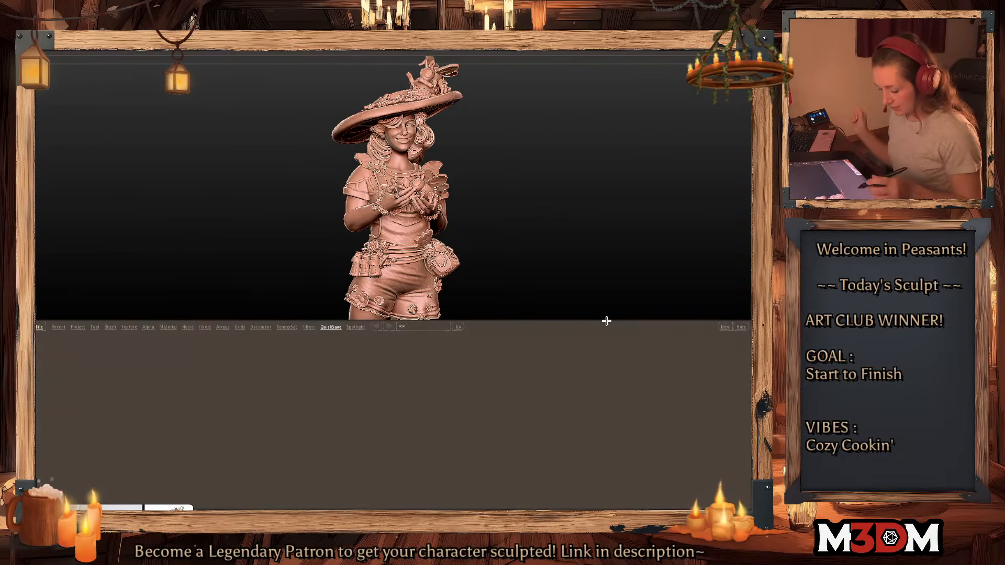
click(286, 326)
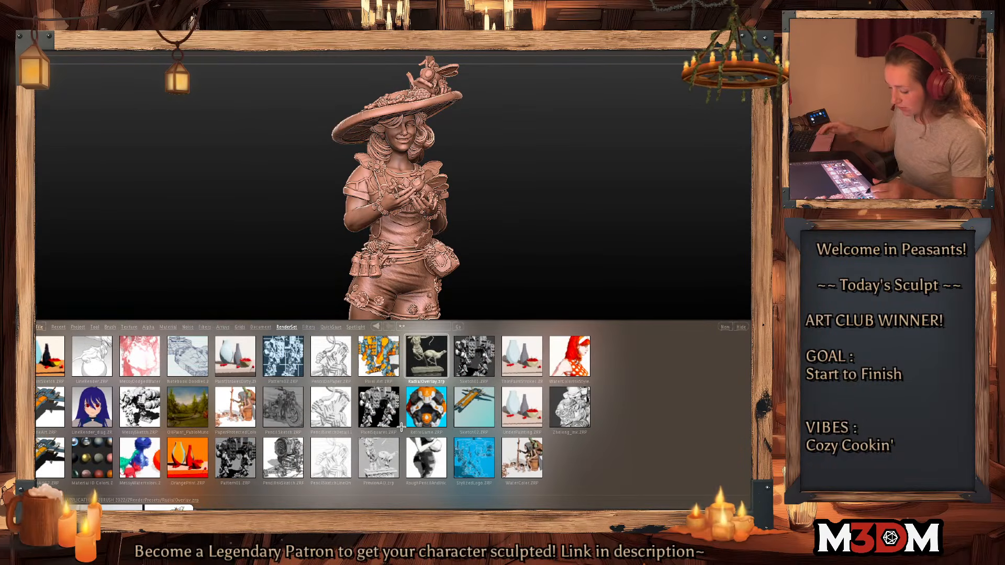
double_click(379, 462)
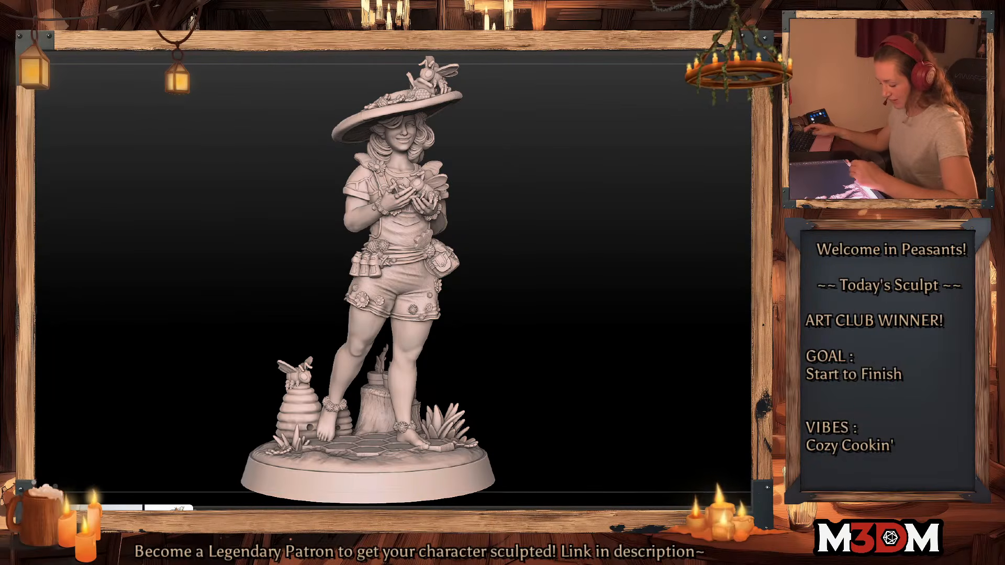
Step: Bring the reference image board into view beside the rendered figure
right_drag(125, 523, 177, 333)
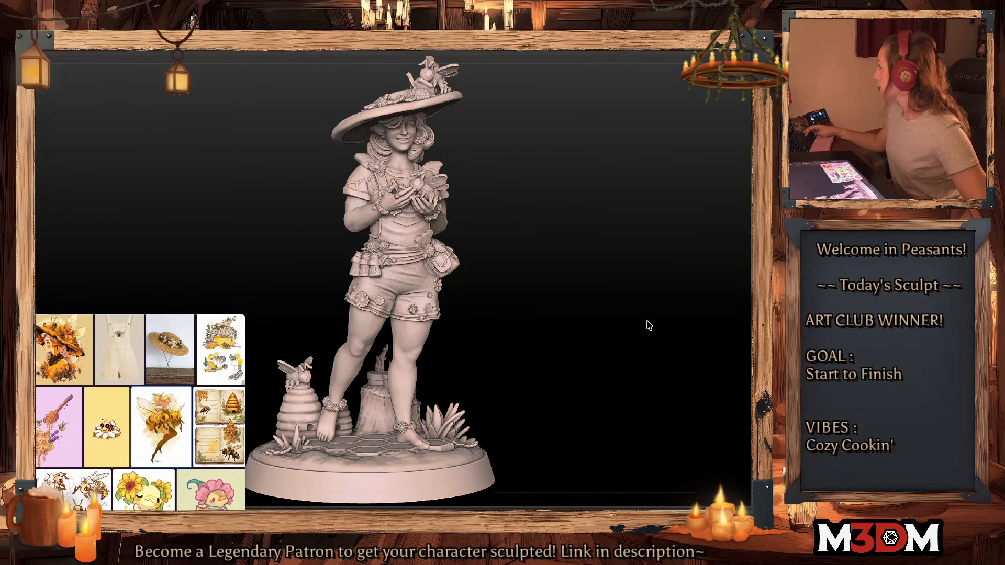
right_drag(181, 369, 140, 540)
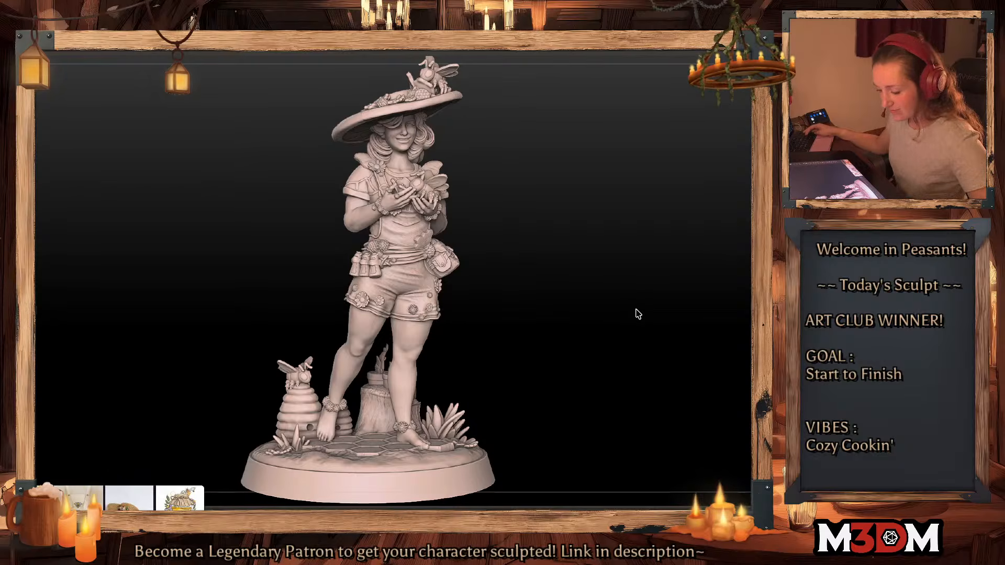
right_drag(152, 495, 151, 541)
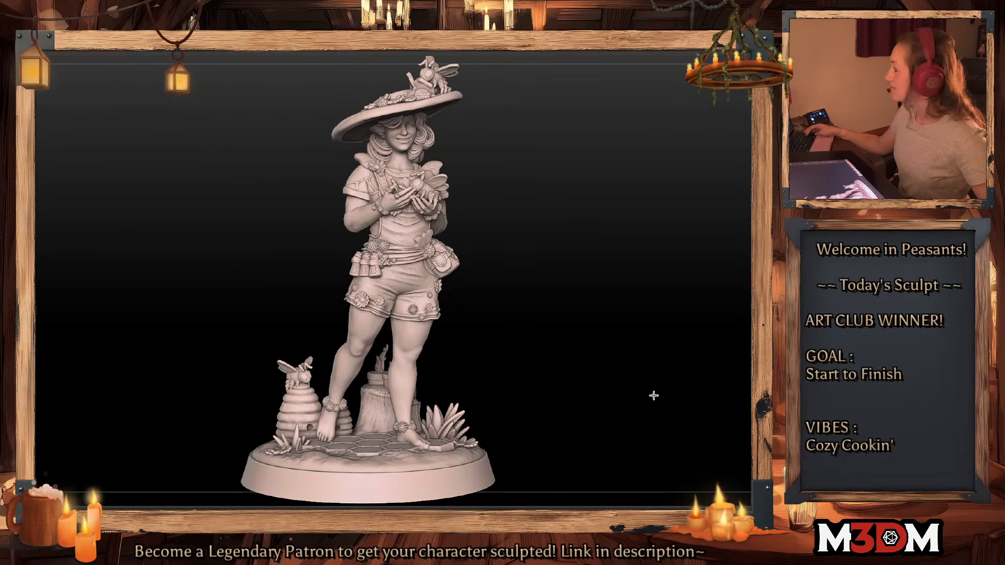
right_drag(151, 528, 181, 320)
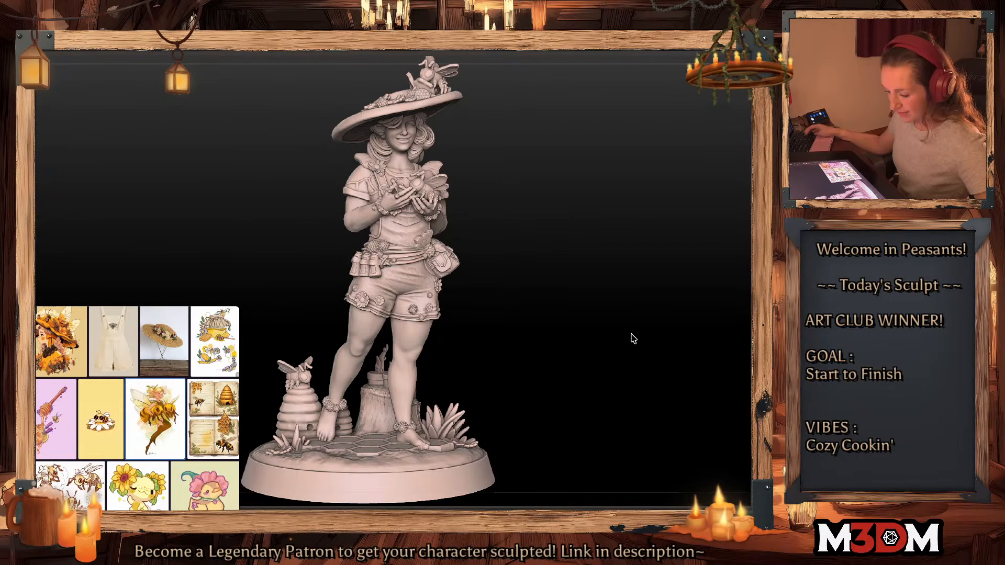
Step: Adjust the framing of the full figure to a slightly raised view showing her base and render it again
key(m)
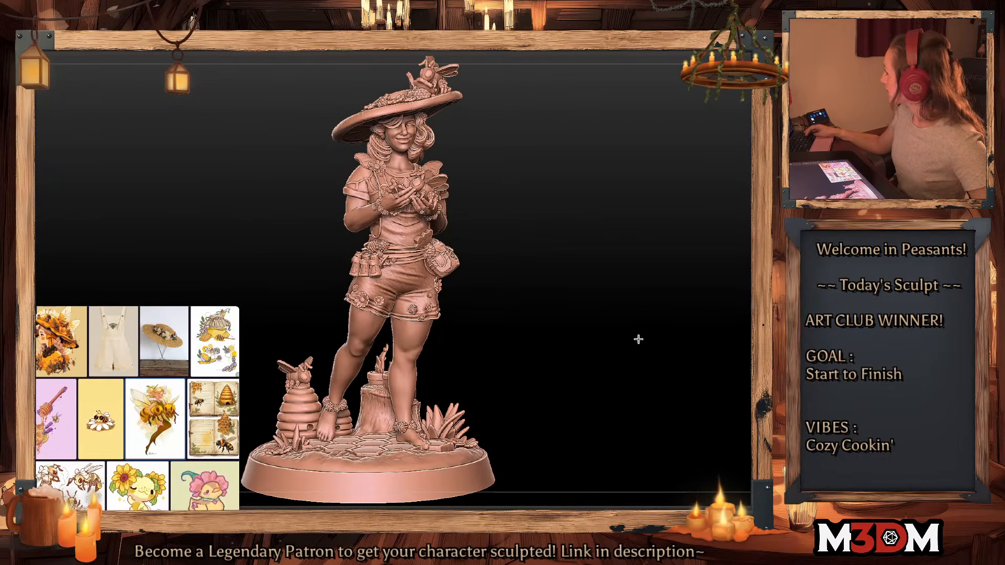
alt+drag(637, 343, 641, 333)
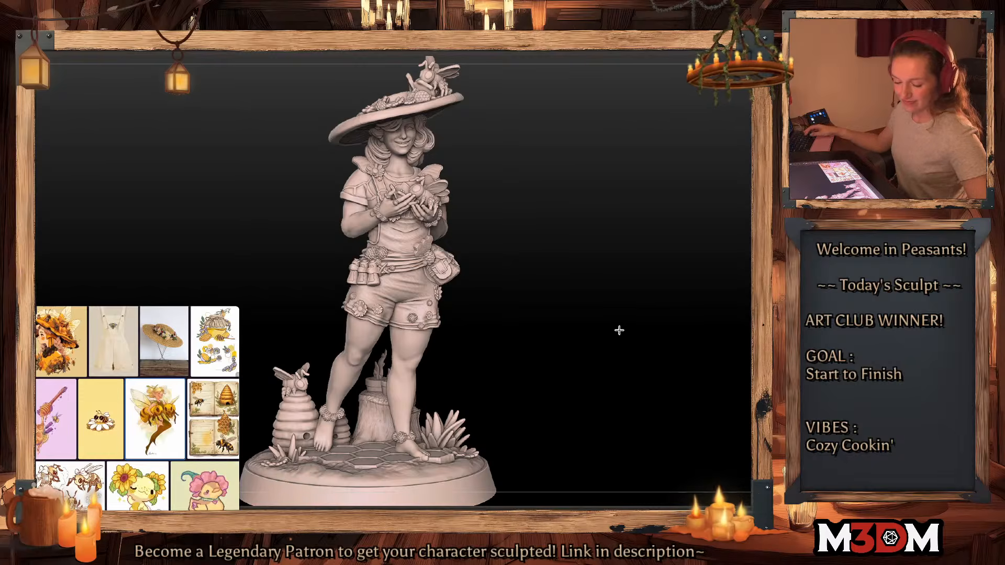
click(619, 332)
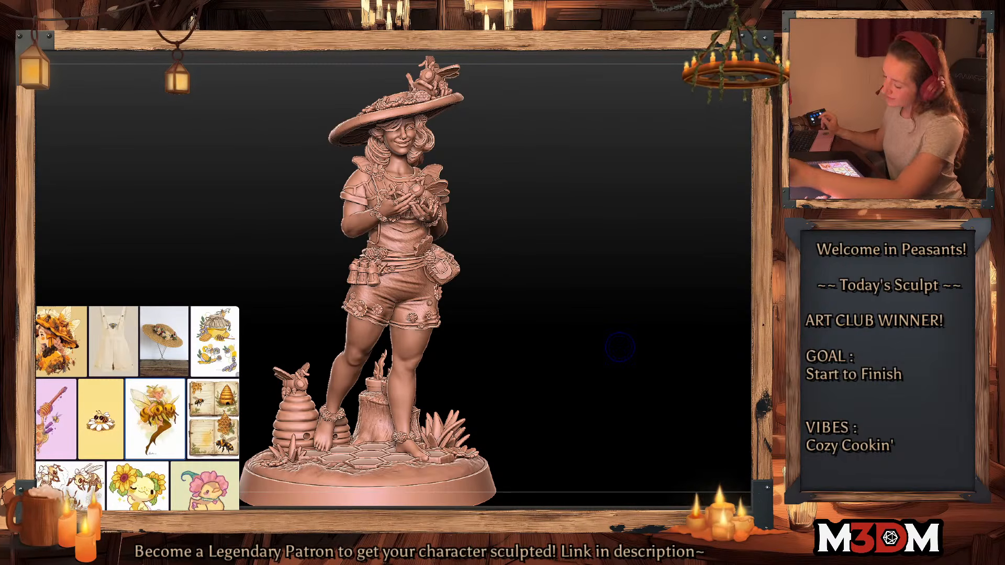
key(shift+r)
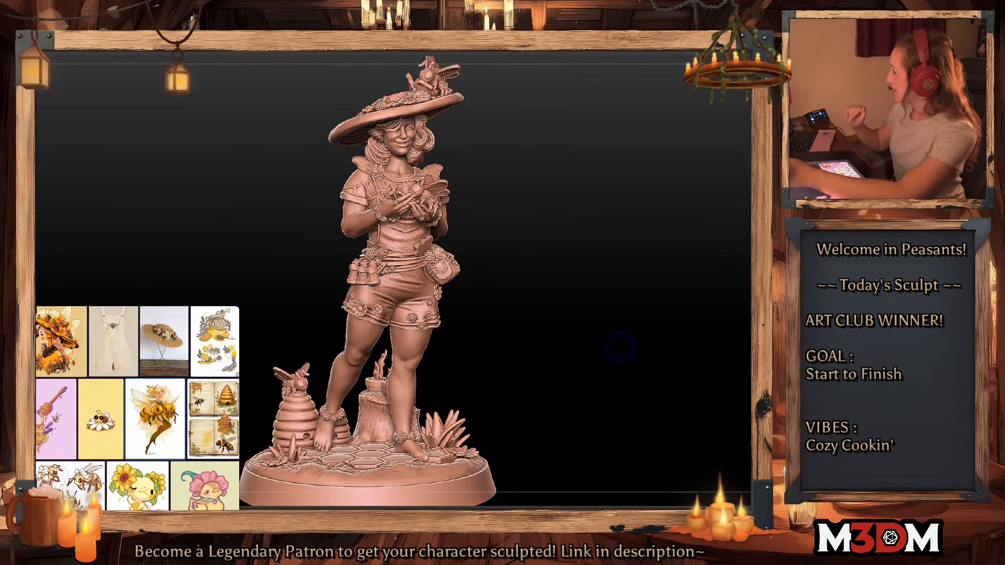
Step: Export the rendered document as a JPEG image named A in the Downloads folder
click(72, 43)
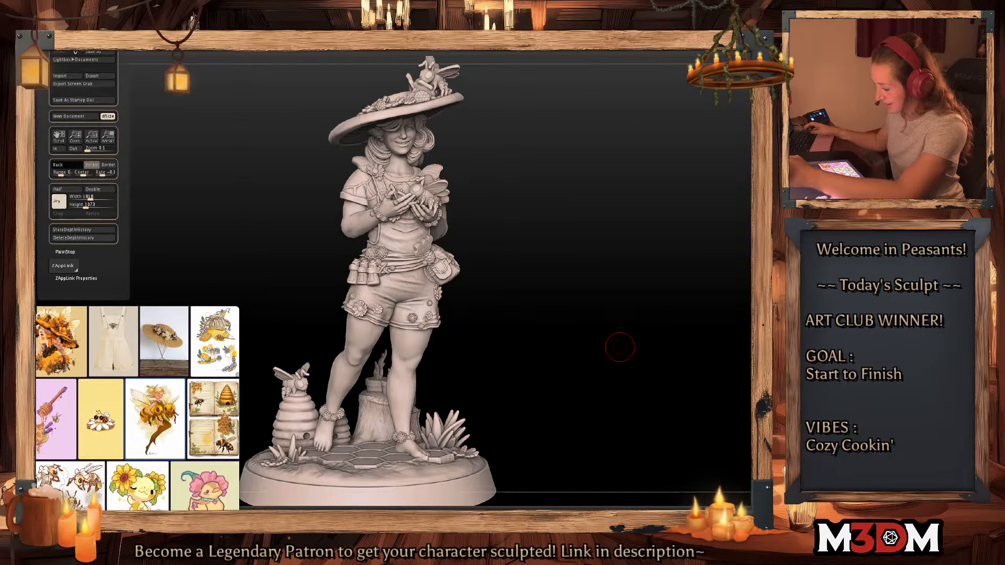
click(100, 78)
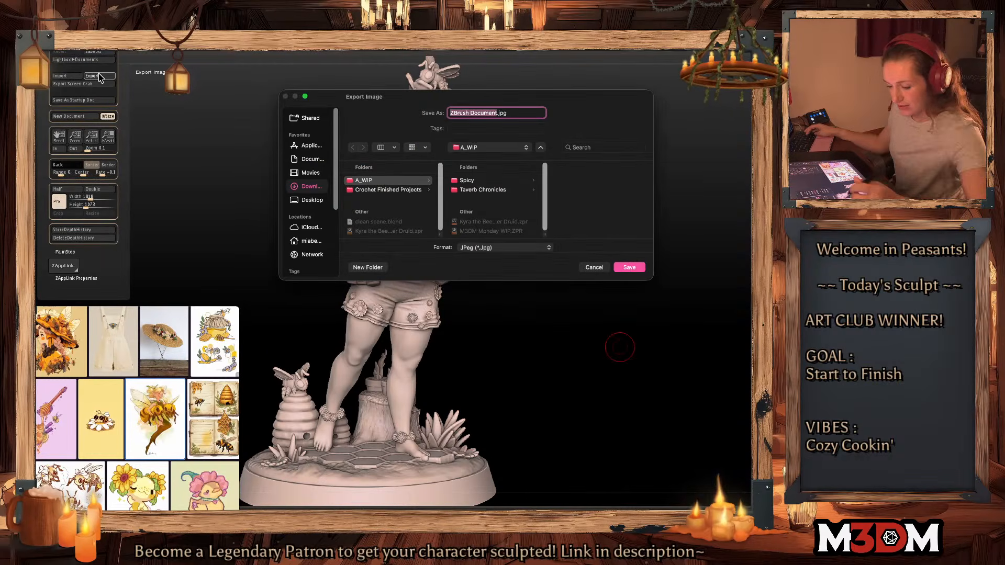
text(A)
click(307, 200)
click(309, 188)
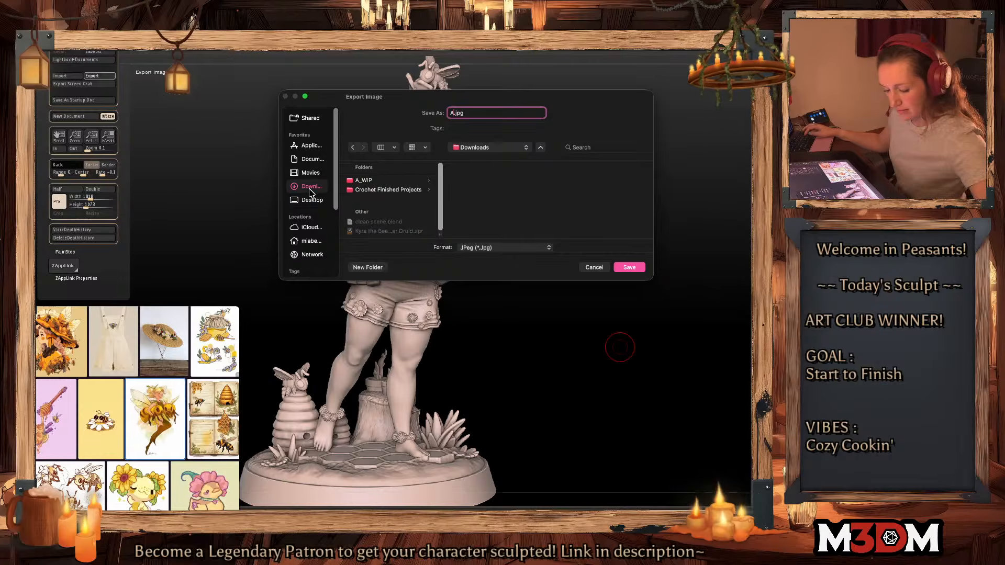
click(630, 268)
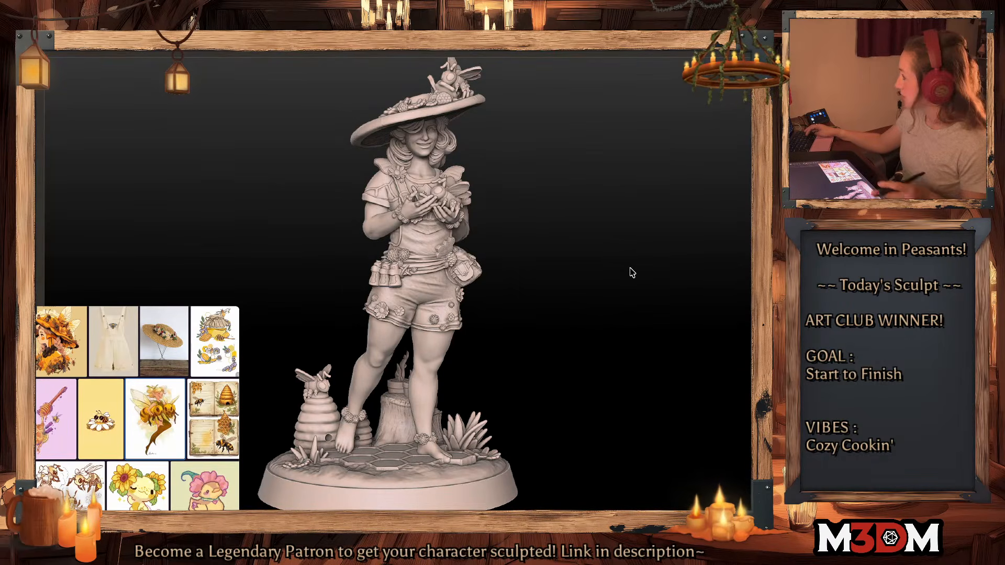
Step: Reframe the full figure and change the document background from black to a grey-brown gradient
alt+drag(642, 349, 620, 347)
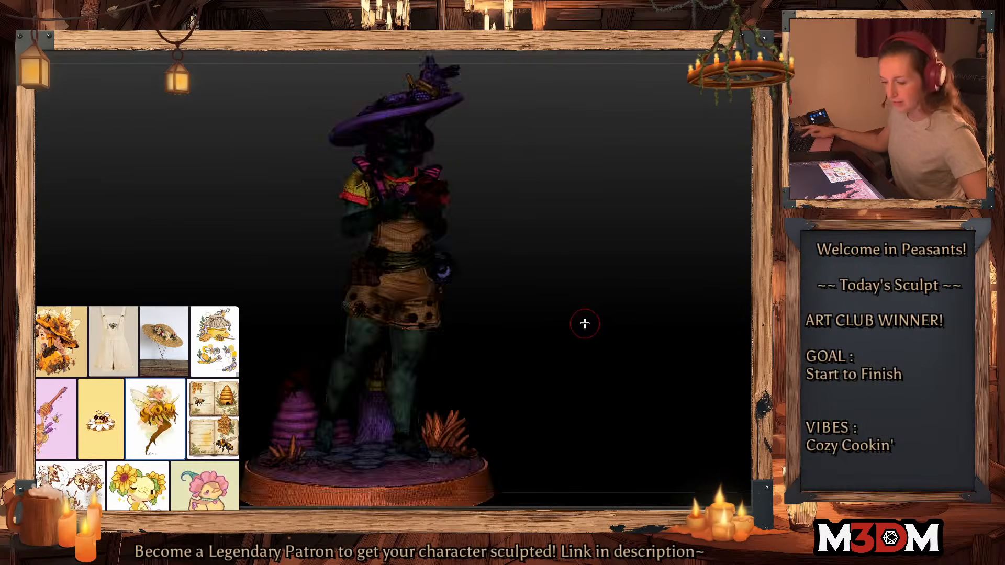
click(62, 37)
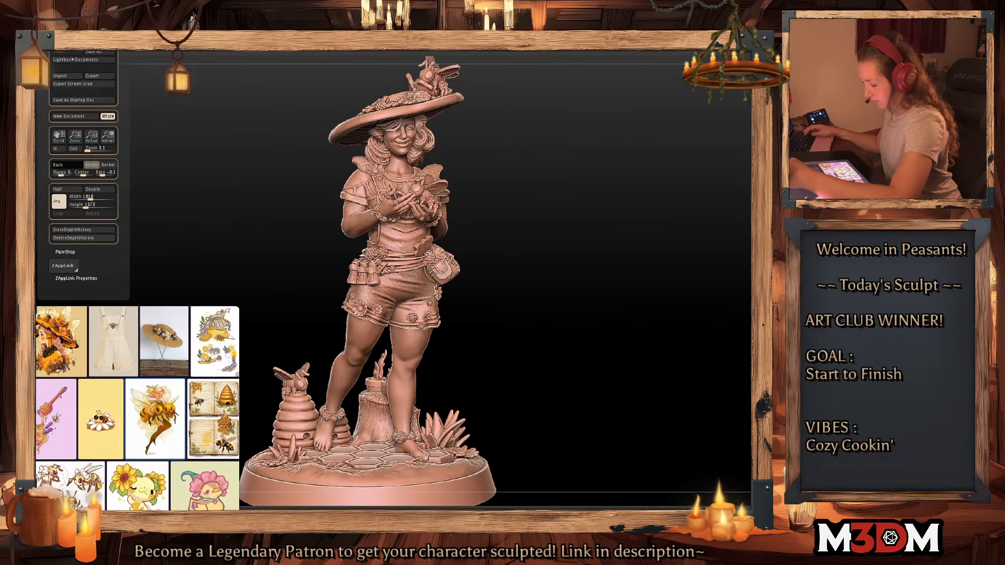
click(74, 165)
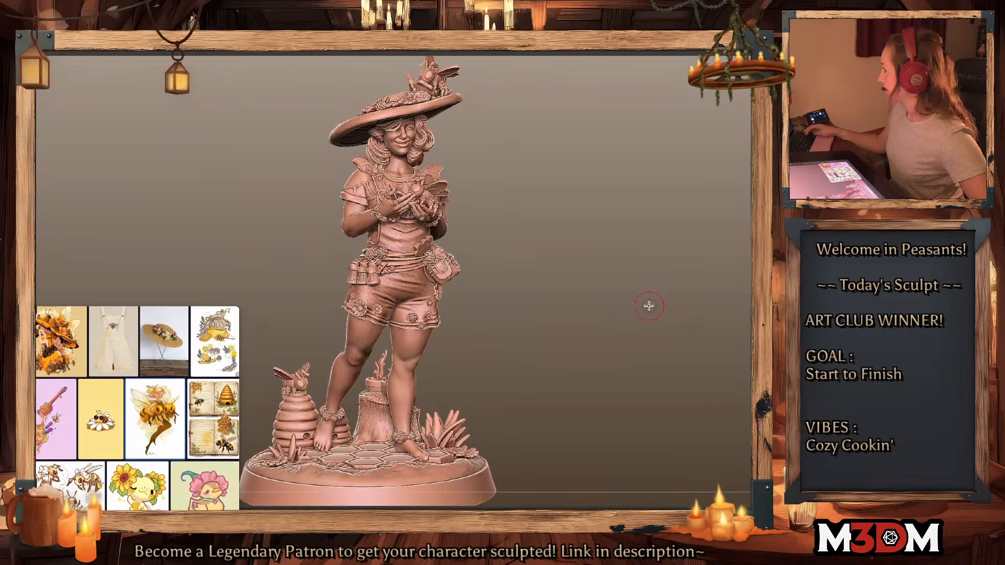
Step: Drop a snapshot of the full figure and place the live model beside it as an enlarged upper-body front view
key(shift+s)
drag(673, 350, 869, 329)
mouse_move(745, 309)
alt+mouse_down()
mouse_move(734, 282)
mouse_move(744, 274)
mouse_move(737, 301)
alt+mouse_up()
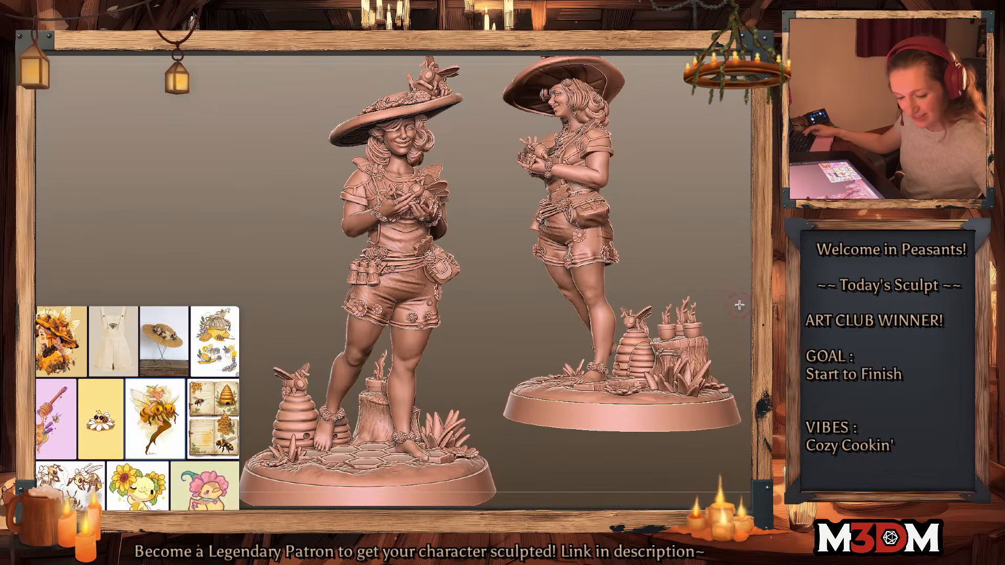
key(shift+f)
key(shift+f)
mouse_move(713, 246)
alt+mouse_down()
mouse_move(708, 309)
mouse_move(717, 284)
mouse_move(735, 288)
mouse_move(722, 307)
mouse_move(733, 301)
mouse_move(745, 345)
alt+mouse_up()
mouse_move(750, 282)
alt+mouse_down()
mouse_move(755, 307)
mouse_move(734, 313)
mouse_move(742, 366)
alt+mouse_up()
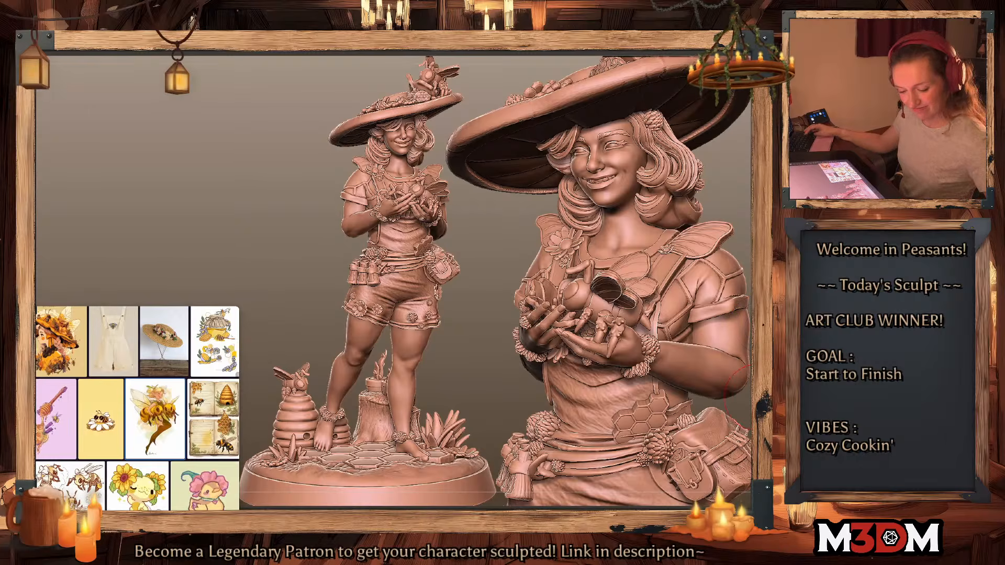
Step: Drop a snapshot of the upper-body close-up and place a third view beyond the full figure, turned to show her back
key(shift+s)
alt+drag(748, 376, 287, 262)
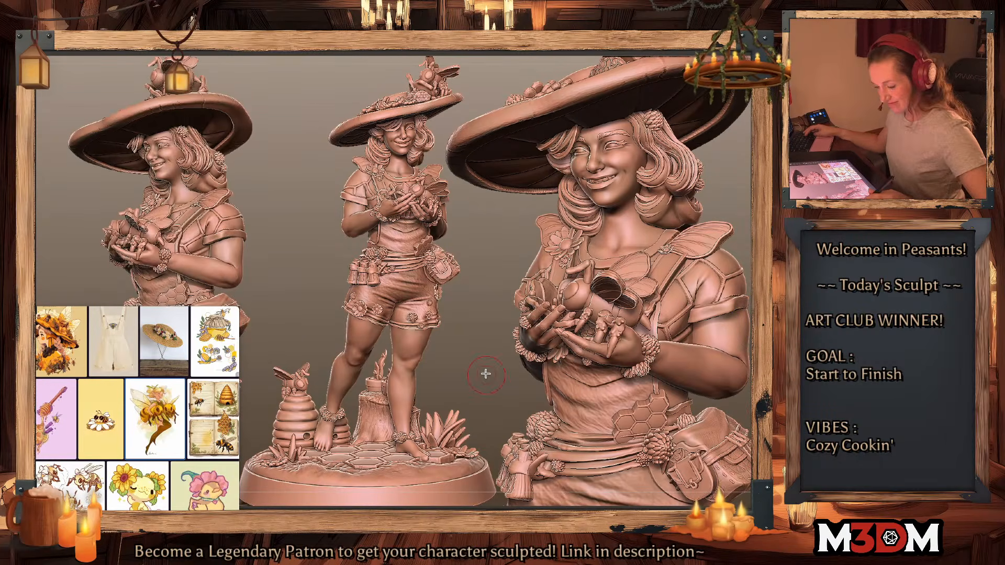
drag(484, 375, 472, 340)
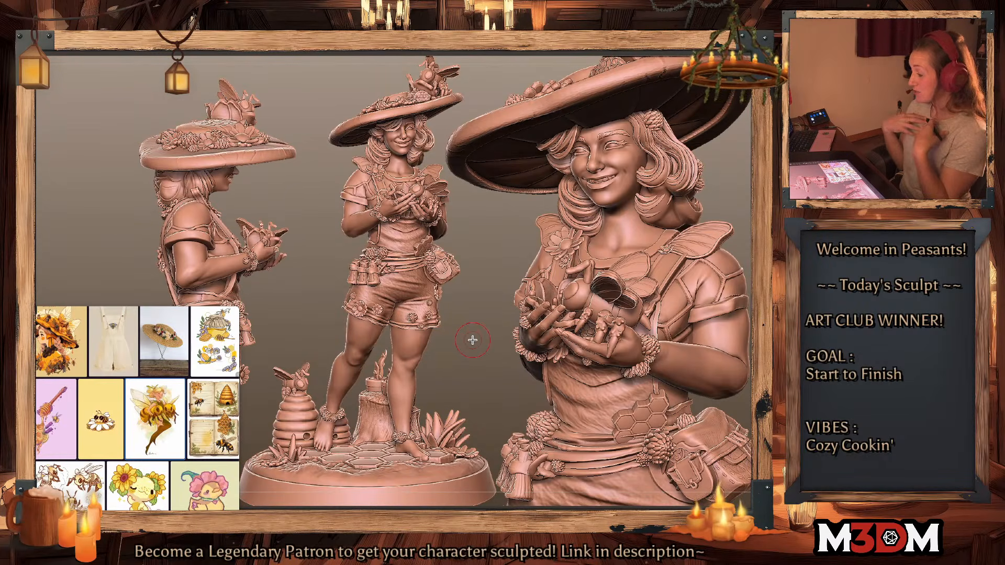
key(space)
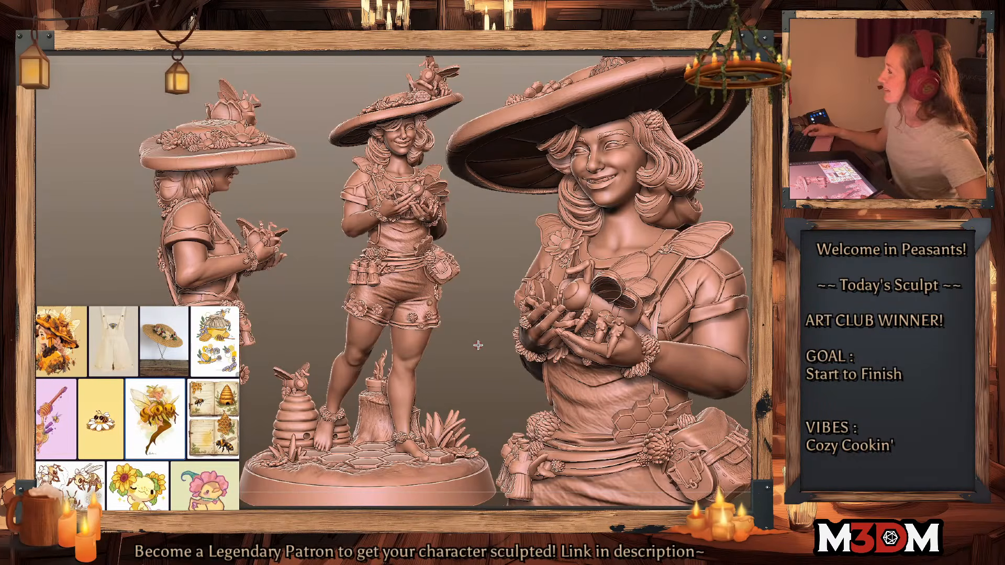
mouse_move(479, 332)
ctrl+right_down()
mouse_move(489, 318)
mouse_move(471, 345)
ctrl+right_up()
key(space)
key(w)
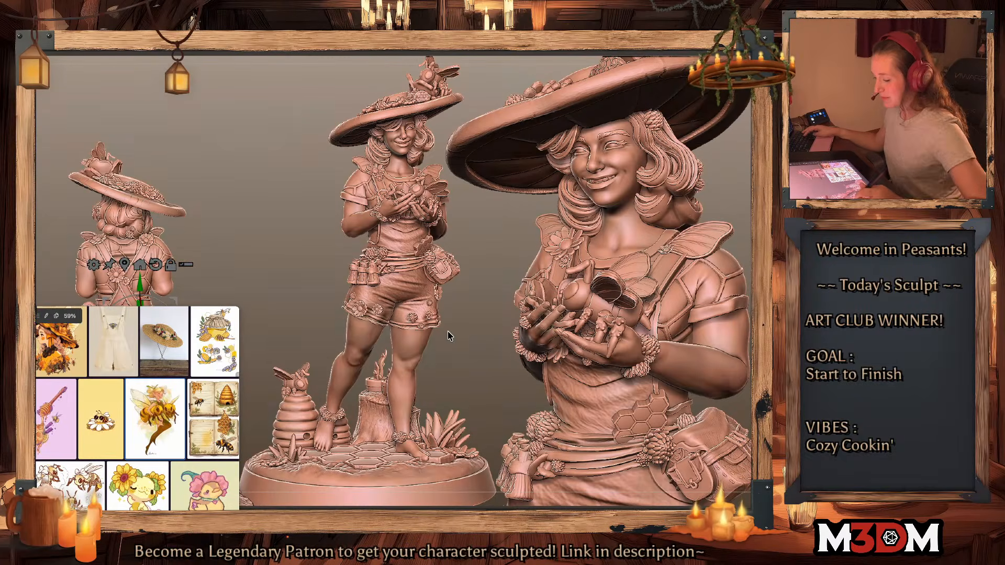
Step: Resize the third view to a small full-length back view beside the full figure, and close the reference board
mouse_move(467, 418)
alt+right_down()
mouse_move(473, 347)
mouse_move(488, 347)
mouse_move(482, 379)
mouse_move(509, 354)
mouse_move(505, 366)
mouse_move(482, 353)
alt+right_up()
key(q)
key(shift+f)
key(shift+f)
key(space)
key(shift+f)
key(shift+f)
right_drag(174, 425, 205, 427)
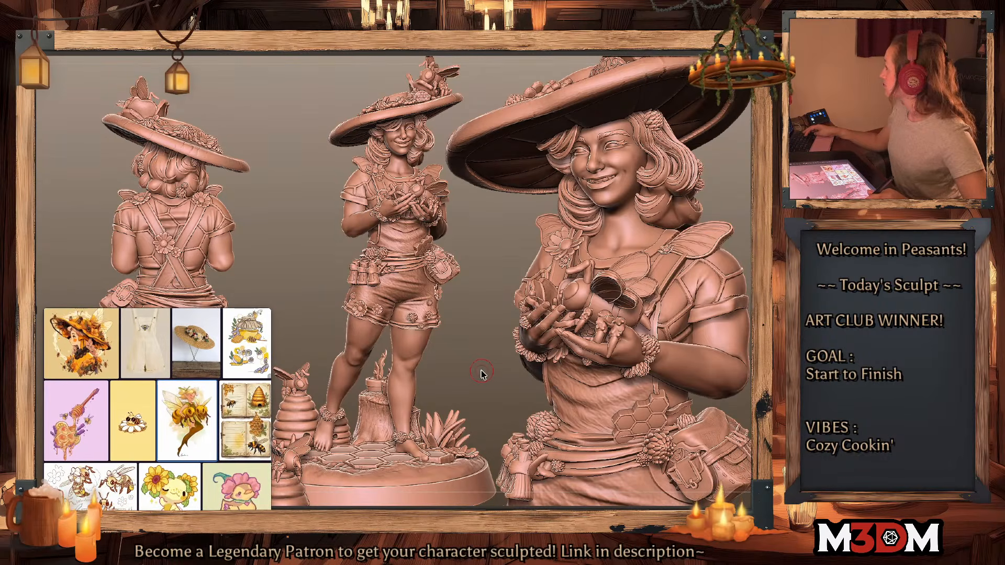
ctrl+right_drag(489, 367, 472, 345)
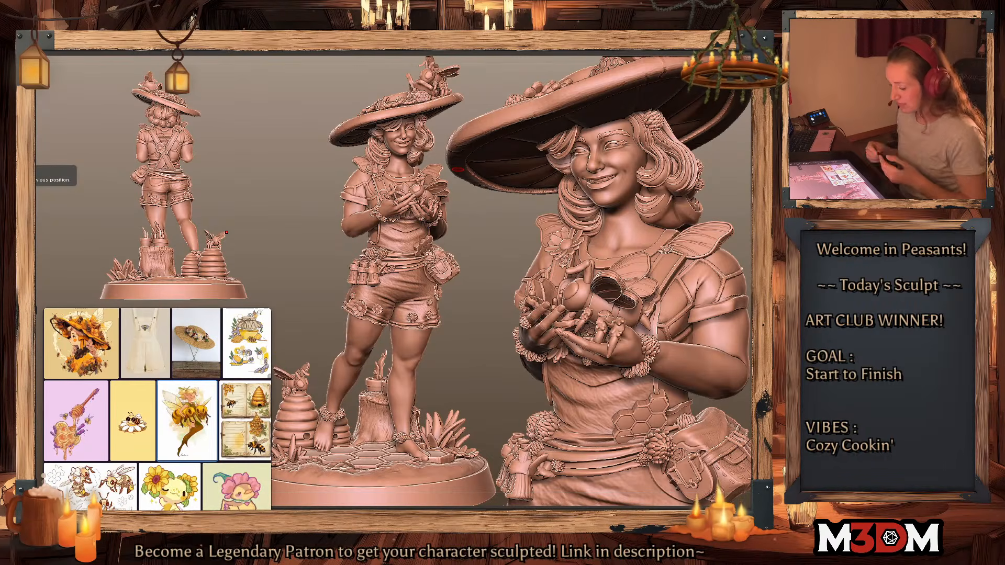
click(52, 318)
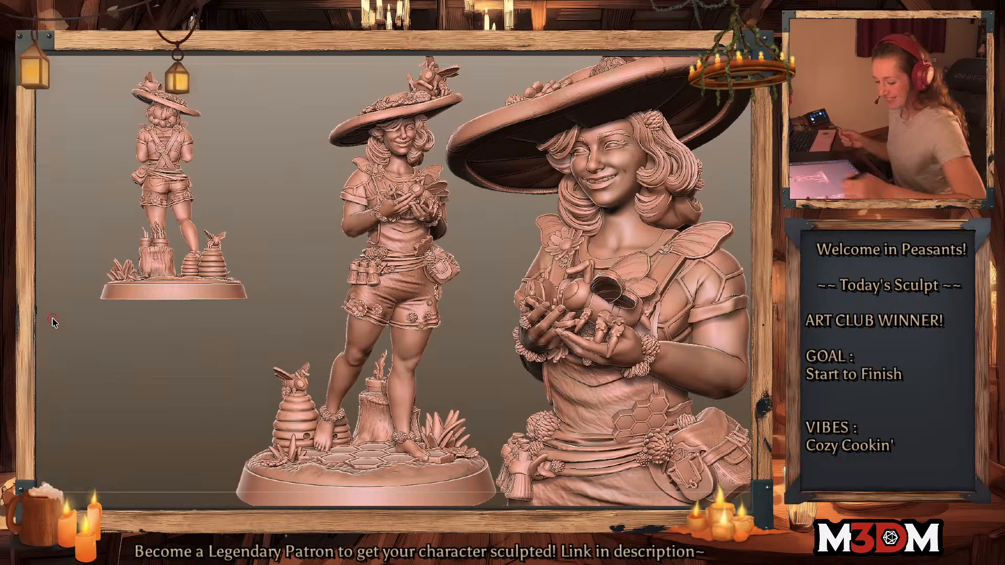
Step: Clear the snapshot views from the canvas and turn the live figure to a centred front view
key(ctrl+n)
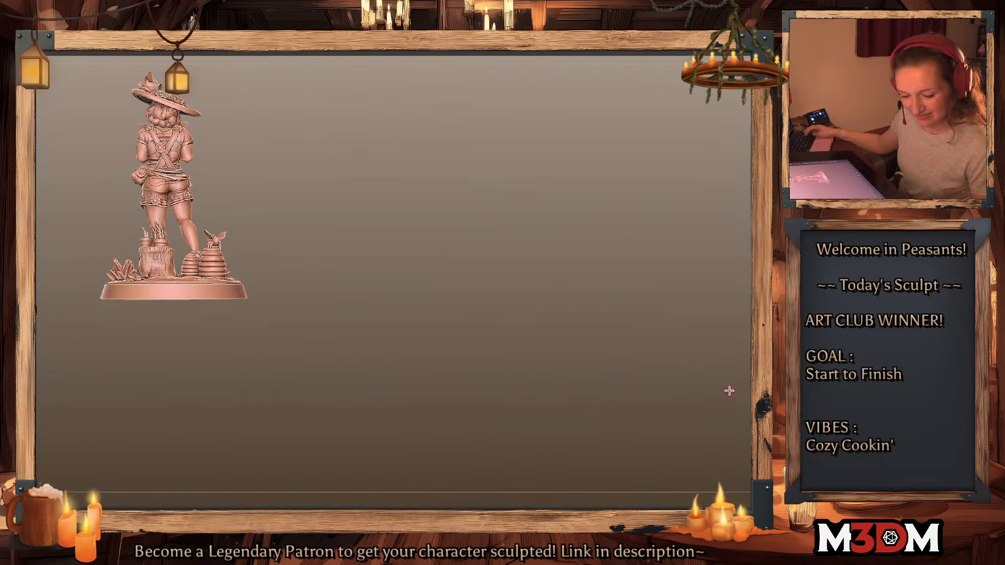
alt+drag(545, 415, 671, 421)
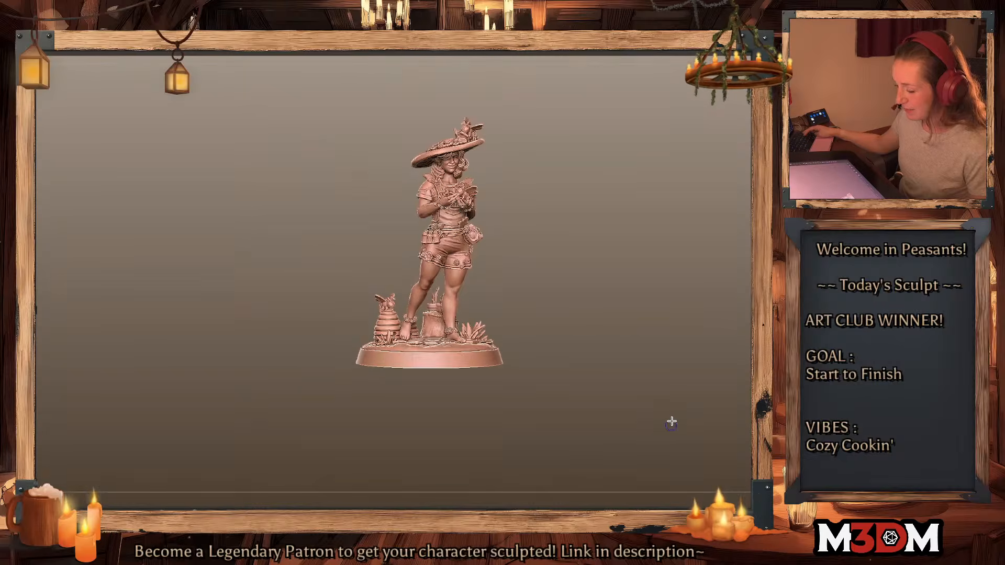
mouse_move(592, 429)
mouse_down()
mouse_move(538, 436)
mouse_move(657, 473)
mouse_move(658, 487)
mouse_move(654, 385)
mouse_move(668, 343)
mouse_up()
Step: Frame and render a close-up of the figure's face, hat and hands, and return to the full-figure framing
alt+drag(671, 272, 699, 365)
alt+drag(694, 417, 702, 387)
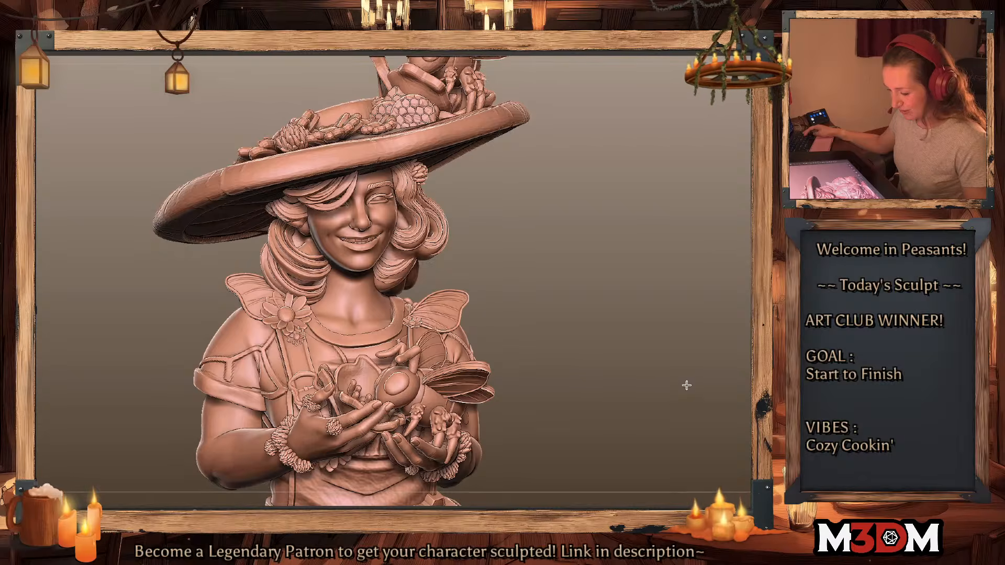
mouse_move(687, 385)
alt+mouse_down()
mouse_move(698, 369)
mouse_move(683, 375)
mouse_move(703, 403)
mouse_move(697, 393)
alt+mouse_up()
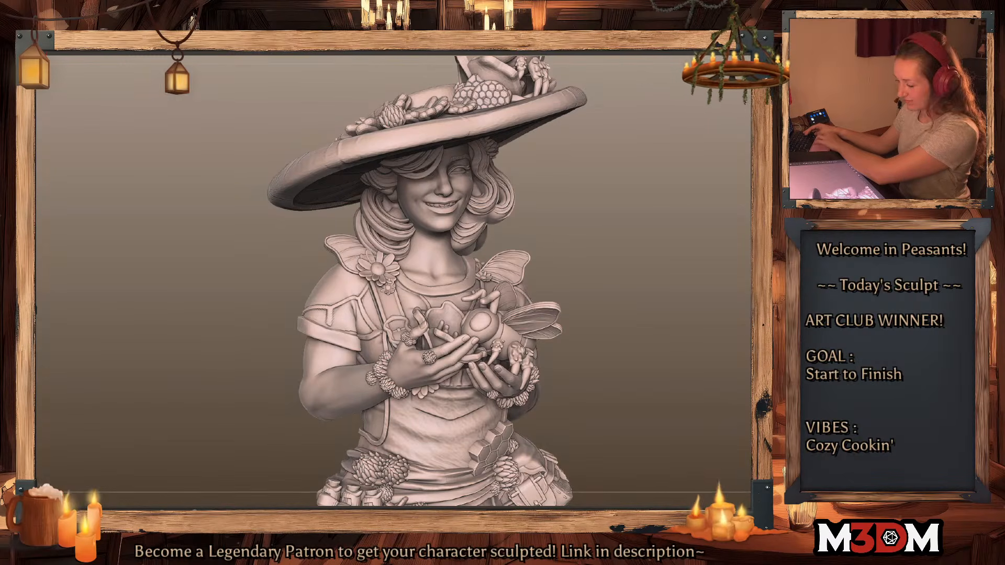
key(f)
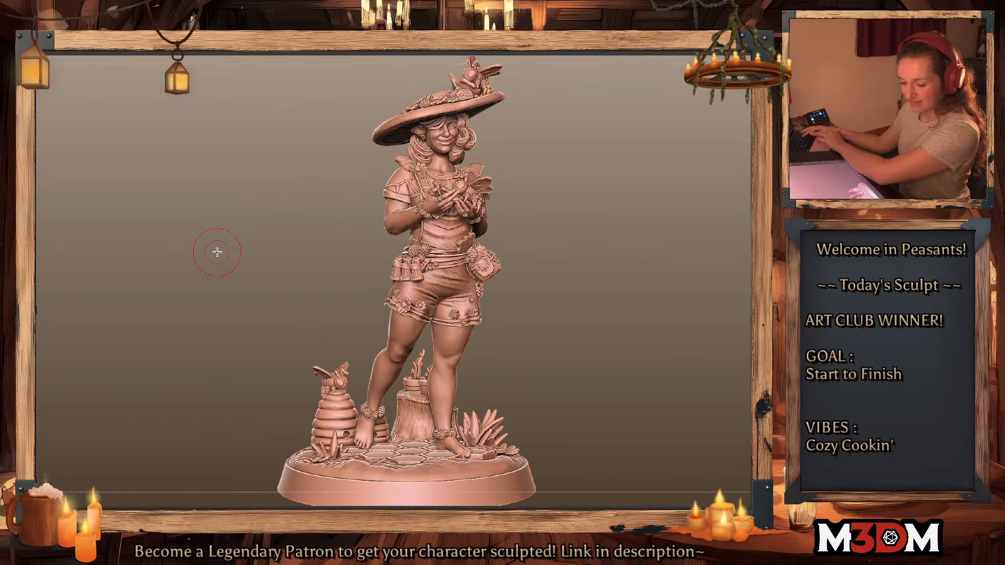